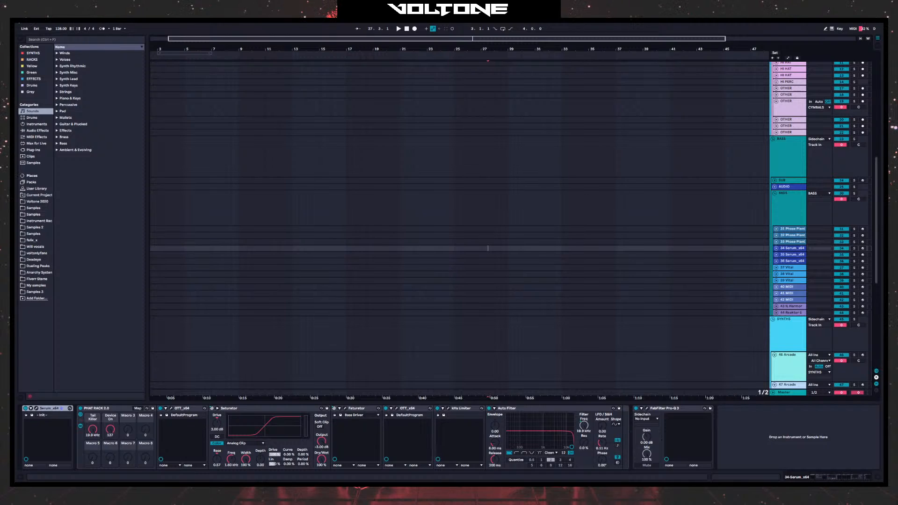
- Open the recent set "Stream thing 2.als"
left_click(18, 19)
mouse_move(52, 42)
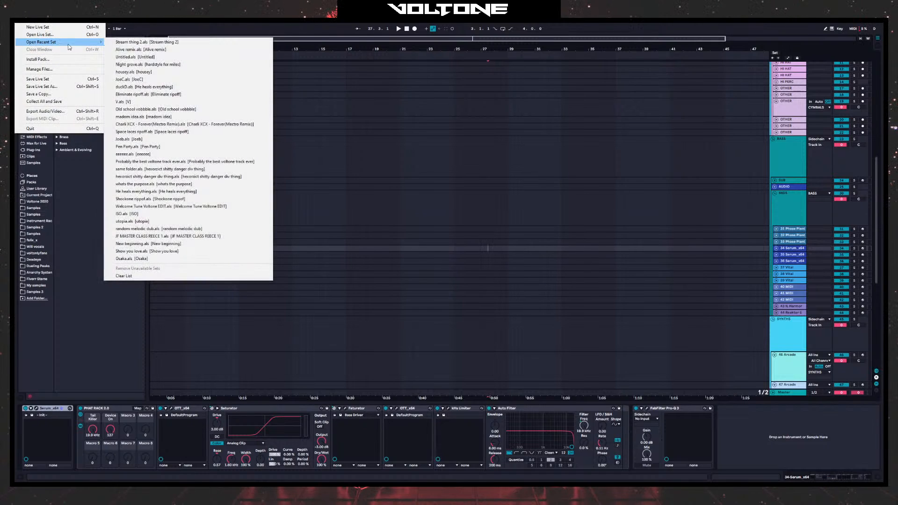
left_click(141, 43)
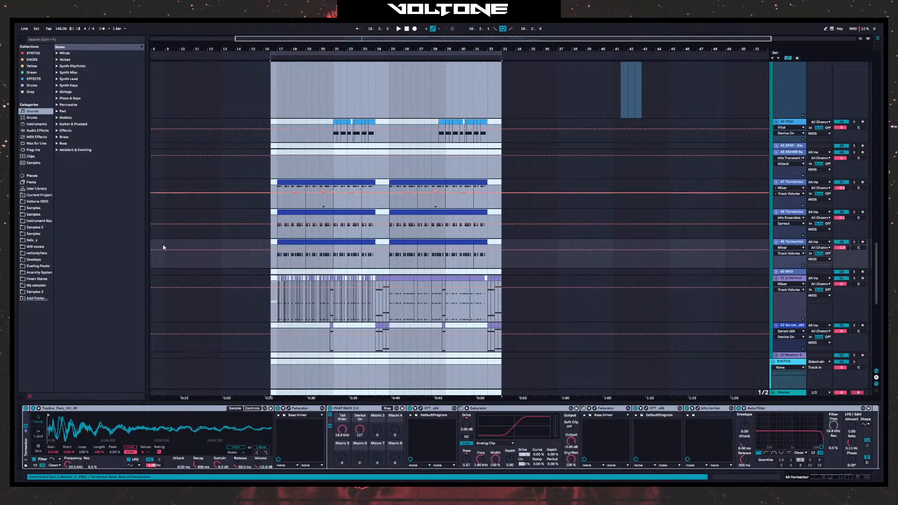
- Play the arrangement from just before bar 17, where the drop's bass clips begin
left_click(275, 234)
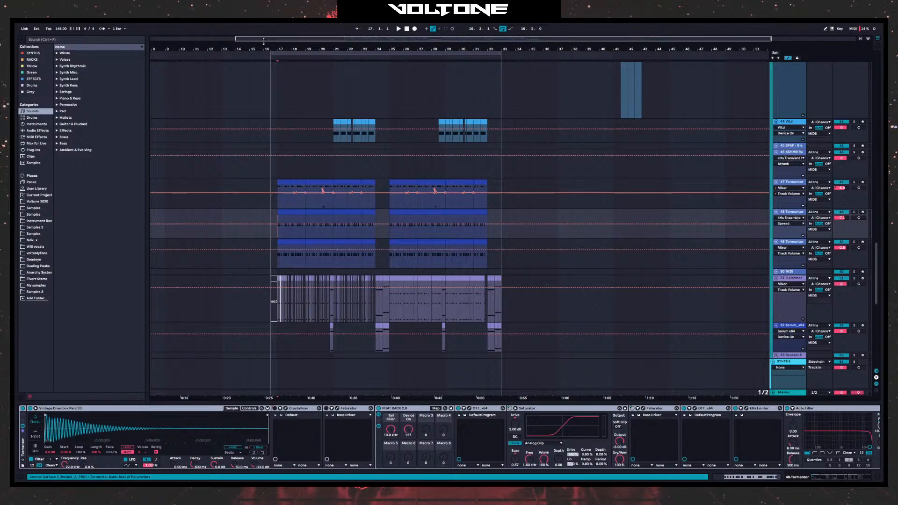
left_click_drag(270, 48, 292, 75)
left_click(283, 87)
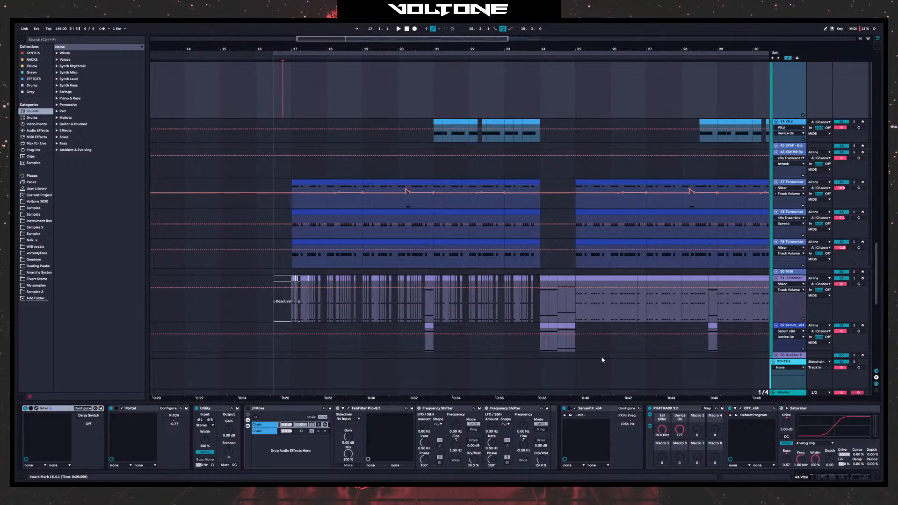
key("space")
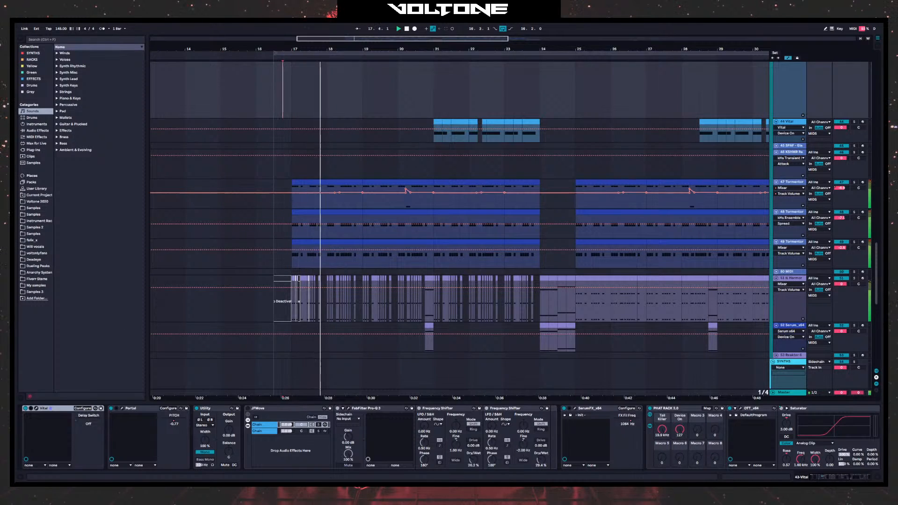
- Move the 44 Vital track up so that it sits directly below the 41 Vital track
left_click(252, 172)
left_click(253, 175)
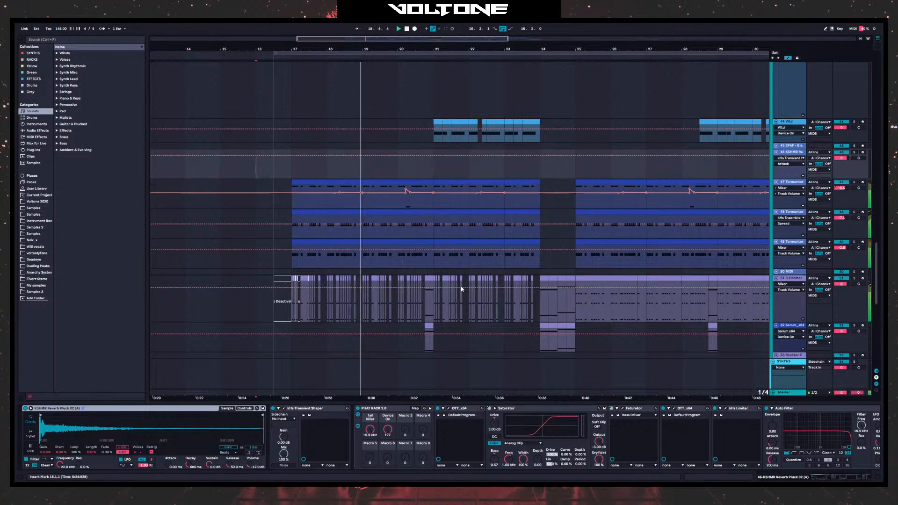
scroll(448, 154, "up", 8)
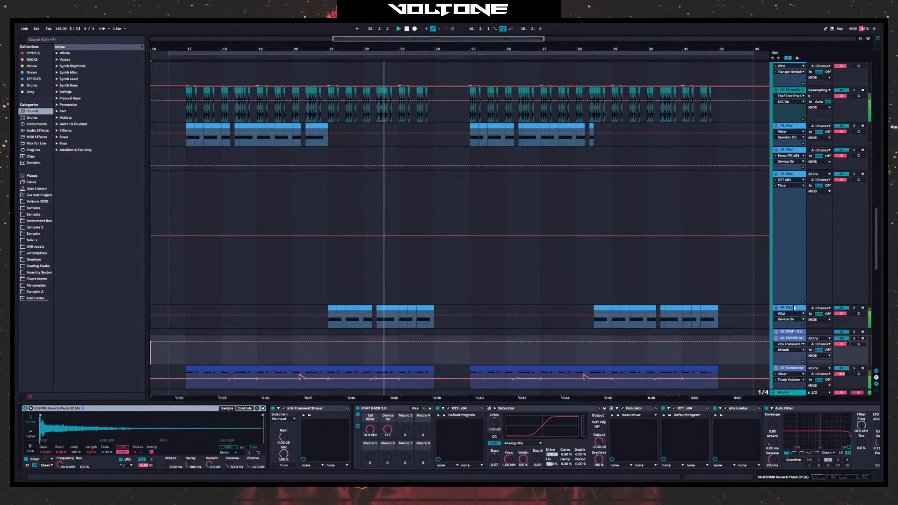
left_click(717, 156)
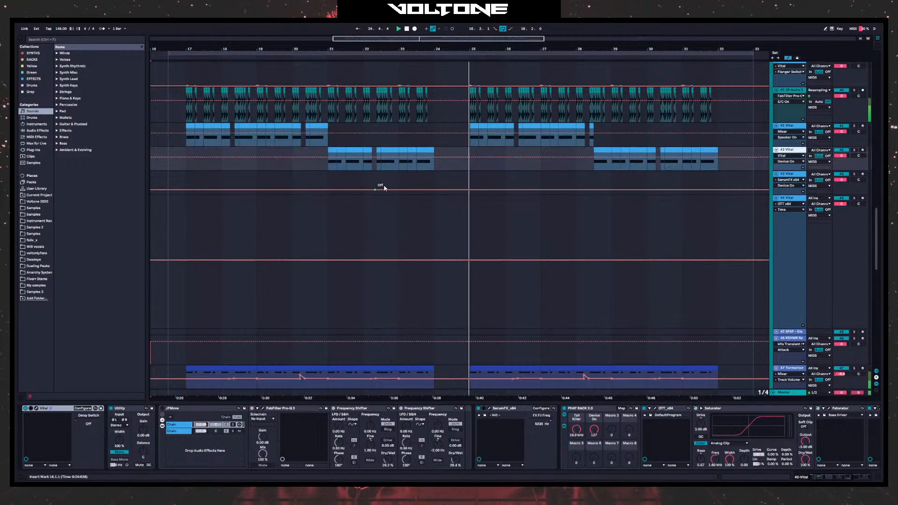
- Listen to the rest of the drop and stop playback at its end near bar 32
scroll(481, 230, "down", 3)
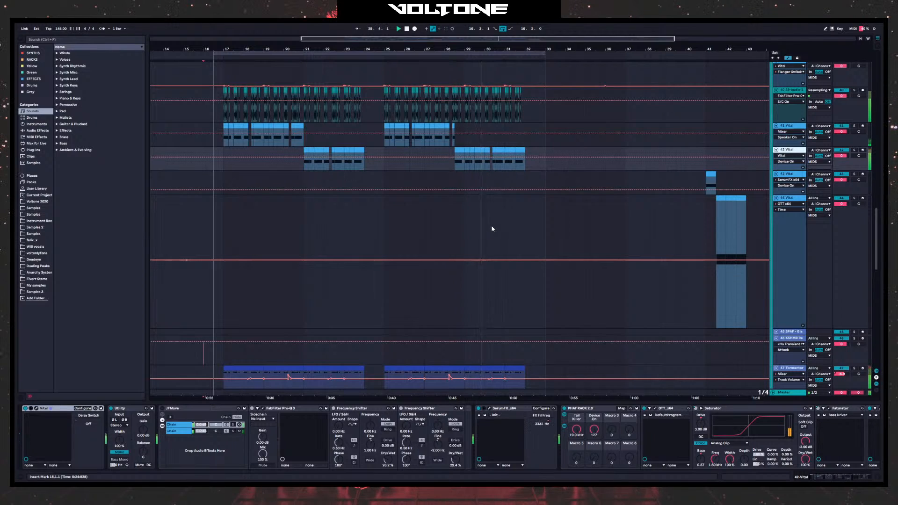
scroll(492, 229, "down", 1)
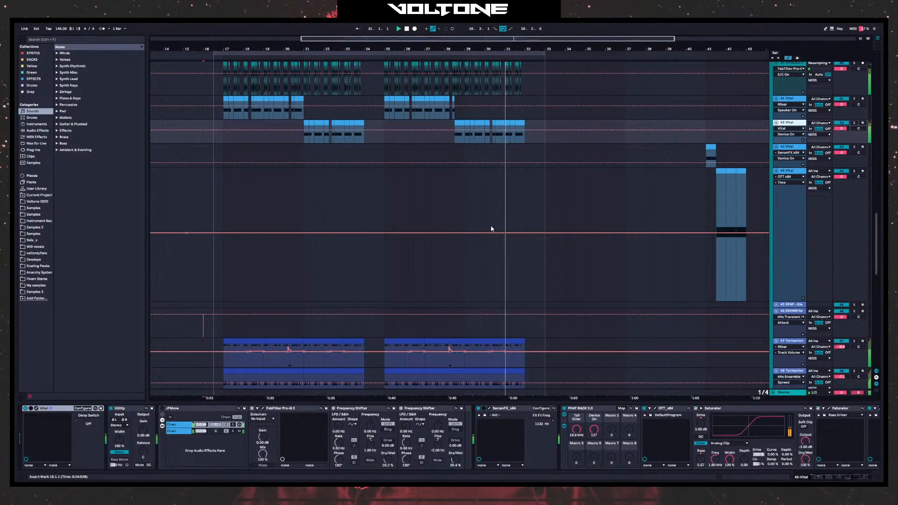
scroll(468, 224, "right", 5)
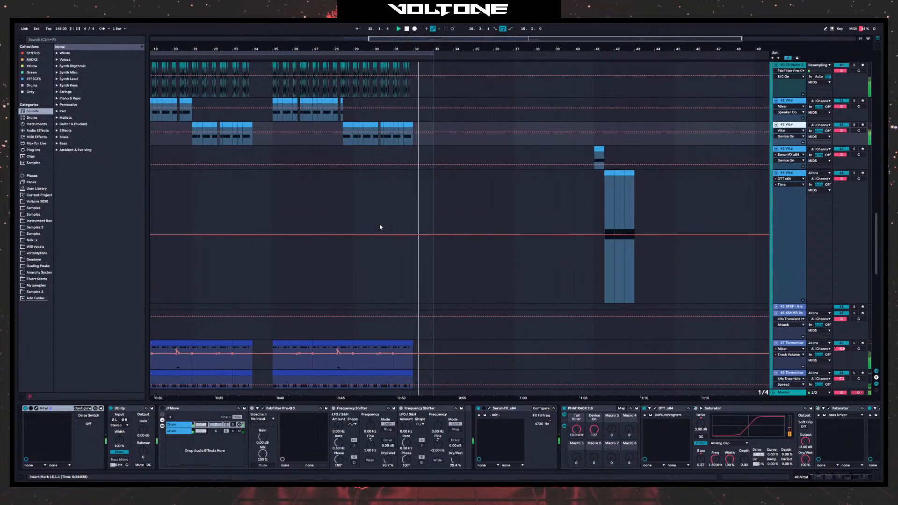
left_click(449, 197)
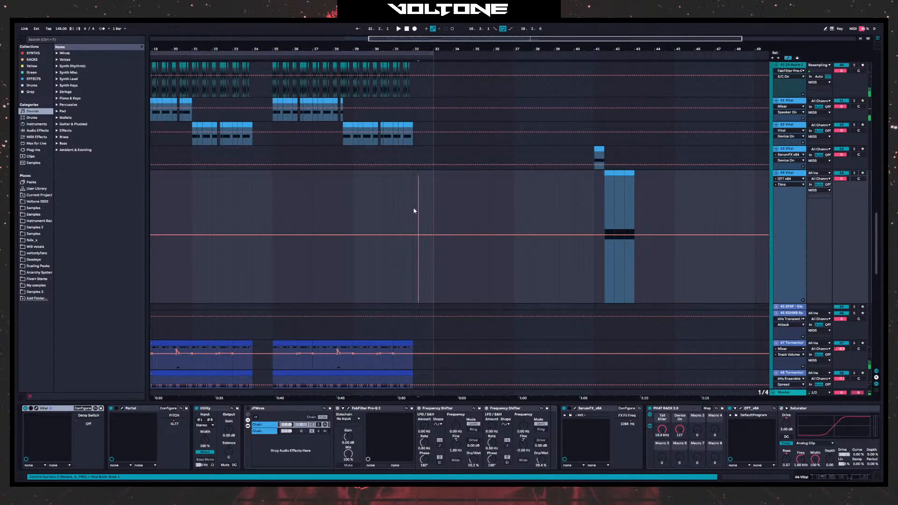
left_click(414, 211)
key("space")
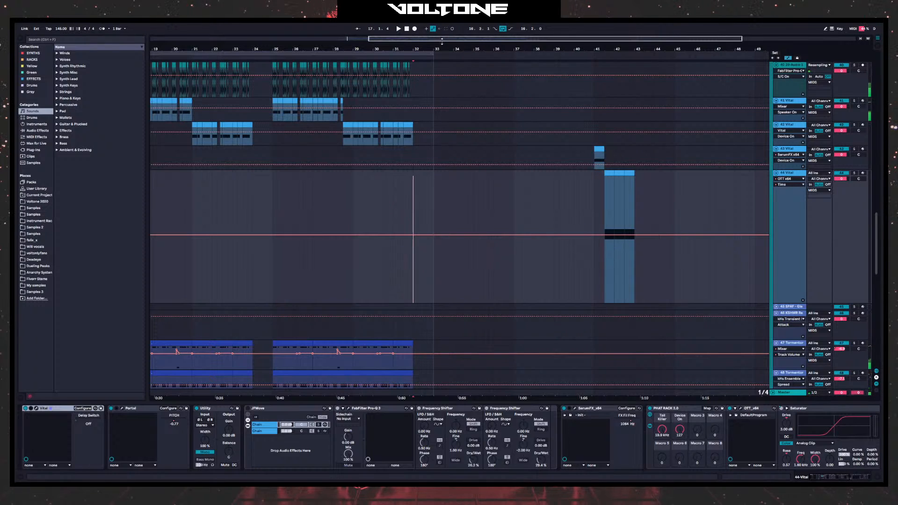
- Mark the empty eight-bar stretch from bar 33 to bar 41 on the 44 Vital track
left_click_drag(434, 196, 592, 207)
left_click(593, 206)
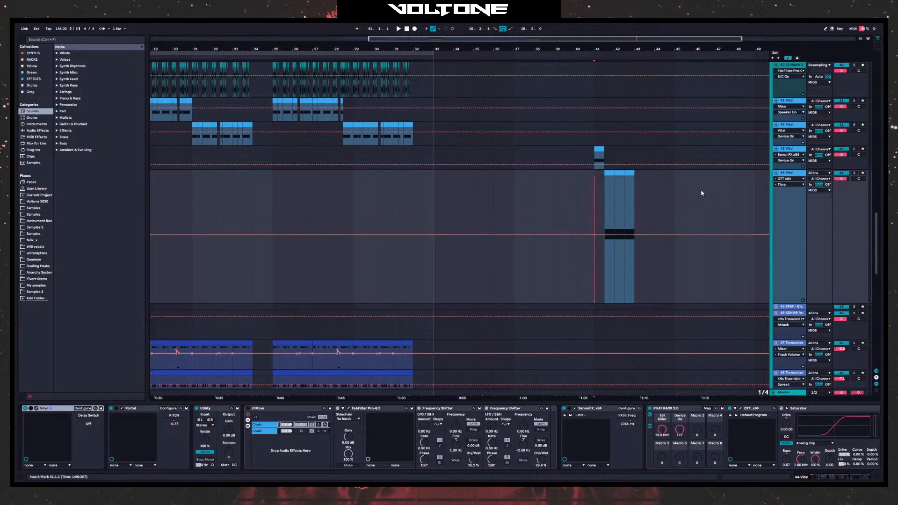
left_click_drag(680, 192, 601, 195)
left_click(570, 198)
left_click_drag(433, 196, 595, 194)
left_click(429, 189)
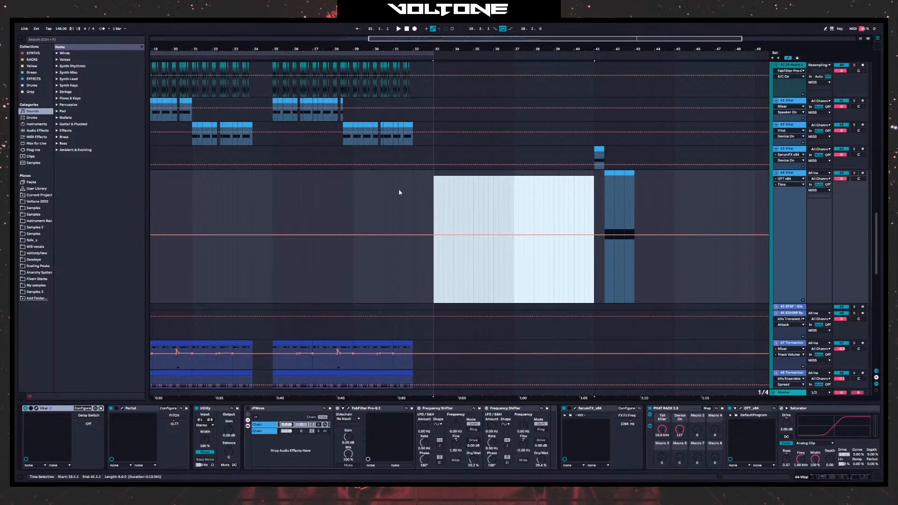
- Mark the empty section before the drop, about bar 9 to bar 16, on the 44 Vital track
scroll(514, 197, "left", 5)
scroll(630, 204, "left", 3)
scroll(473, 222, "up", 2)
scroll(287, 233, "left", 5)
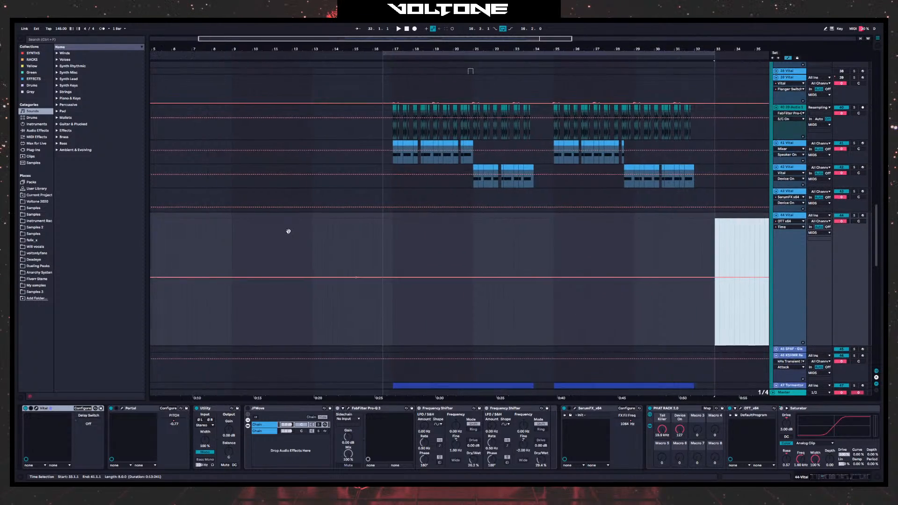
left_click_drag(181, 236, 505, 249)
left_click_drag(321, 248, 459, 249)
scroll(520, 241, "right", 8)
scroll(283, 230, "left", 8)
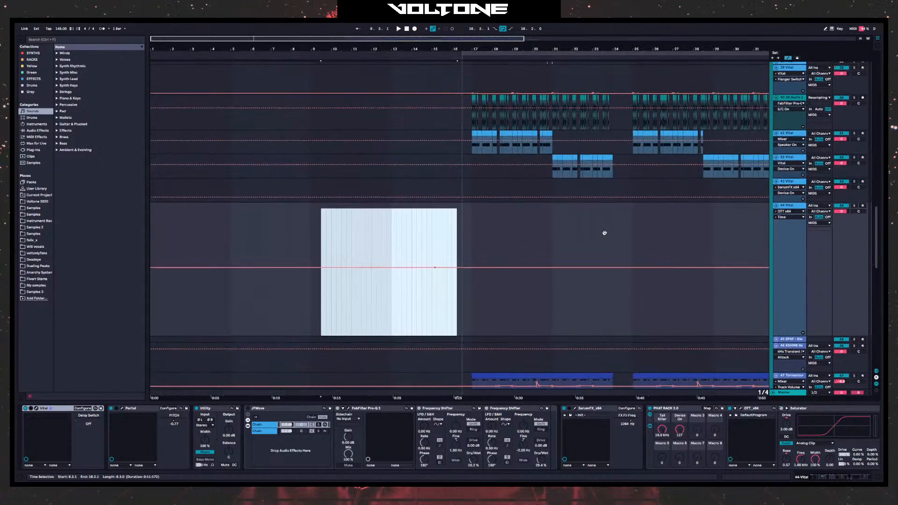
- Compare the gap after the drop, from bar 33 to about bar 39, with the empty section before bar 17
scroll(601, 232, "right", 8)
left_click_drag(457, 225, 574, 224)
scroll(380, 227, "left", 8)
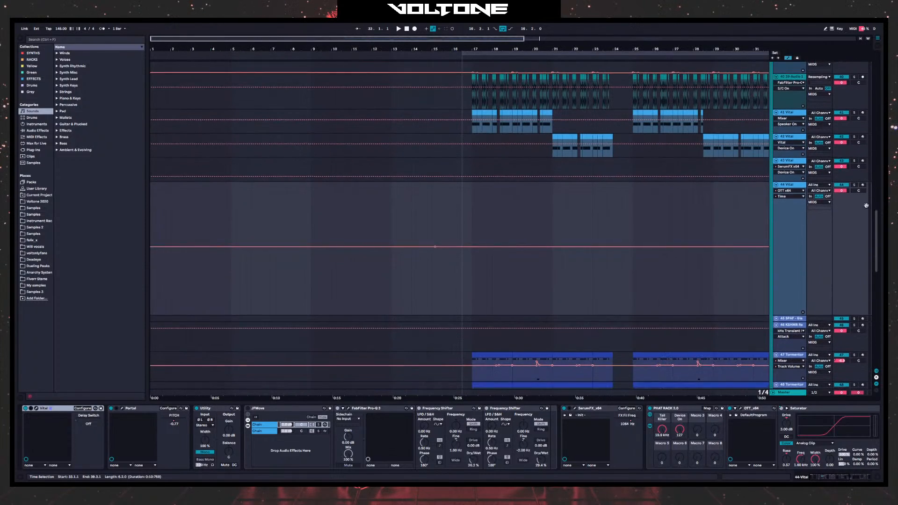
left_click_drag(307, 196, 596, 204)
scroll(511, 201, "right", 8)
left_click(546, 204)
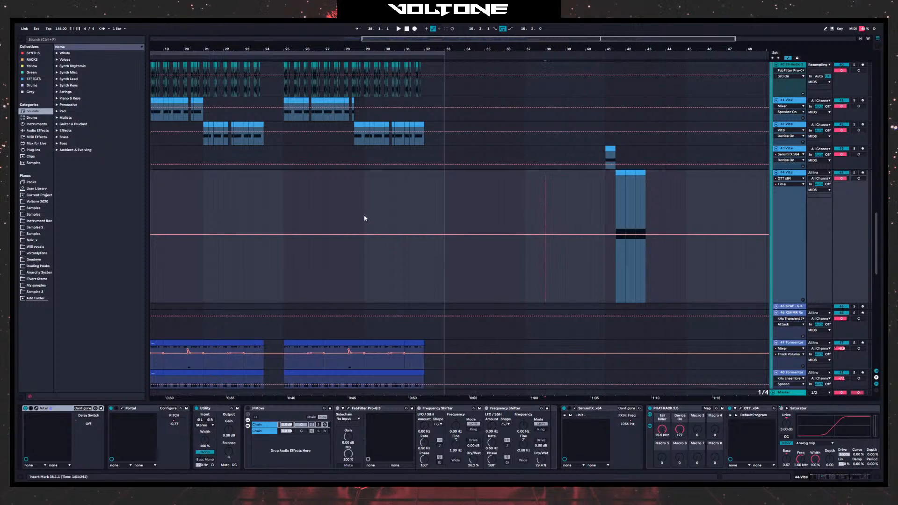
- Audition the short Vital clips that start at bar 41, stopping playback in bar 42
scroll(368, 215, "left", 2)
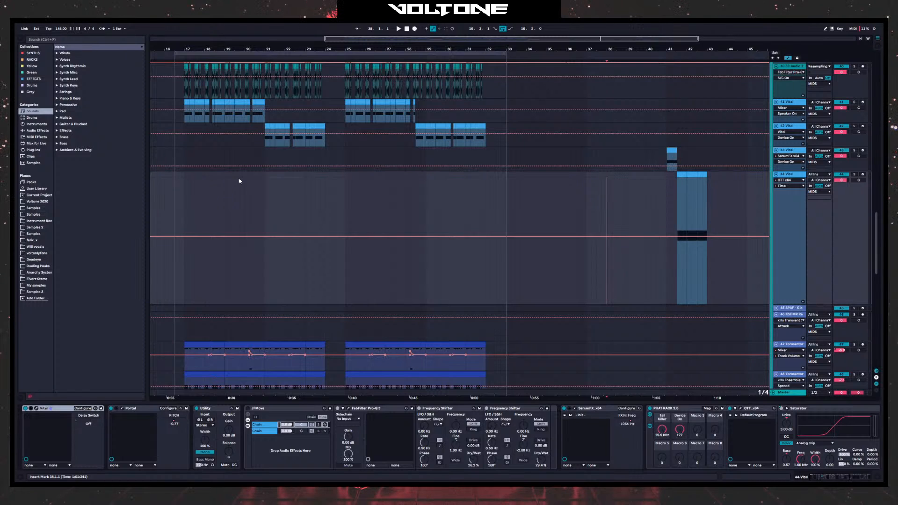
scroll(477, 225, "down", 2)
left_click(507, 178)
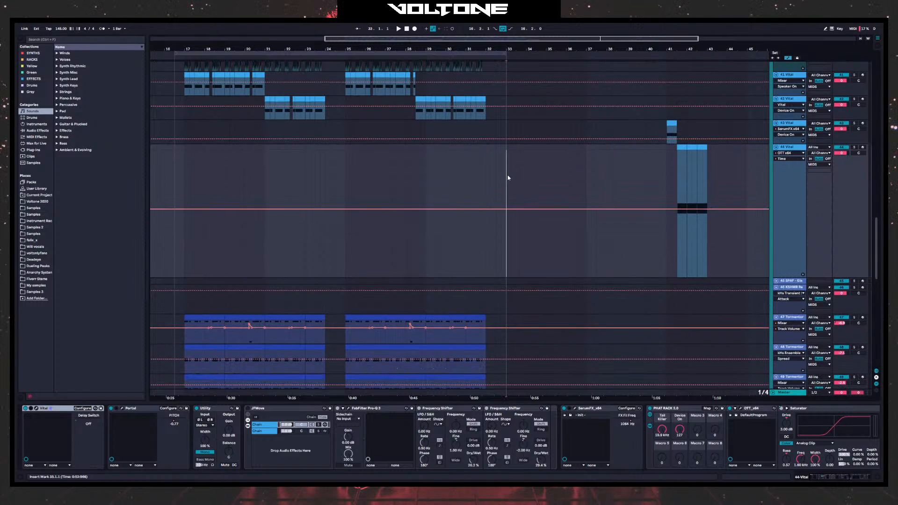
left_click_drag(449, 165, 533, 207)
mouse_move(284, 210)
left_mouse_down()
mouse_move(536, 211)
mouse_move(205, 182)
left_mouse_up()
left_click(537, 209)
left_click(435, 189)
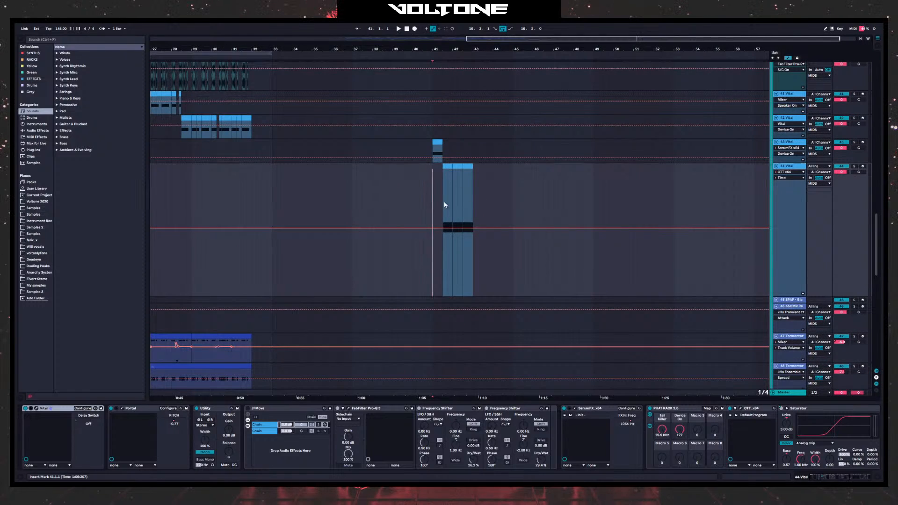
key("space")
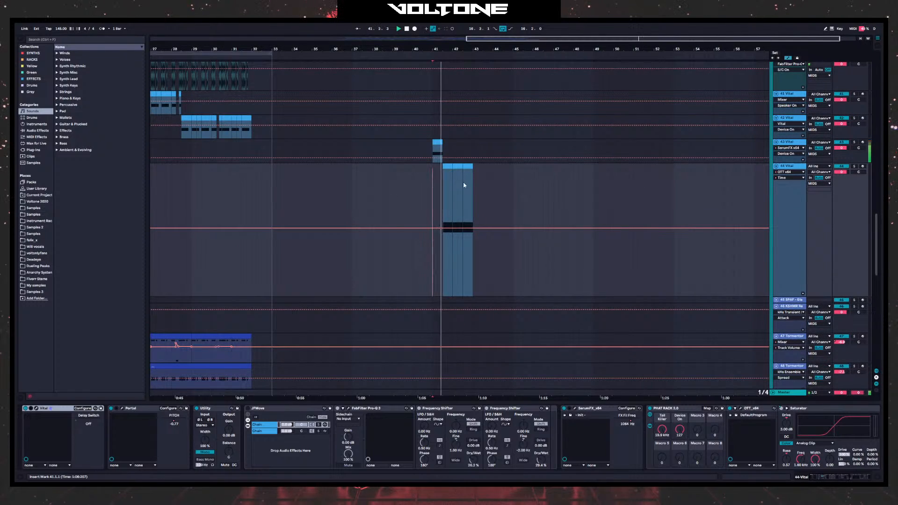
key("space")
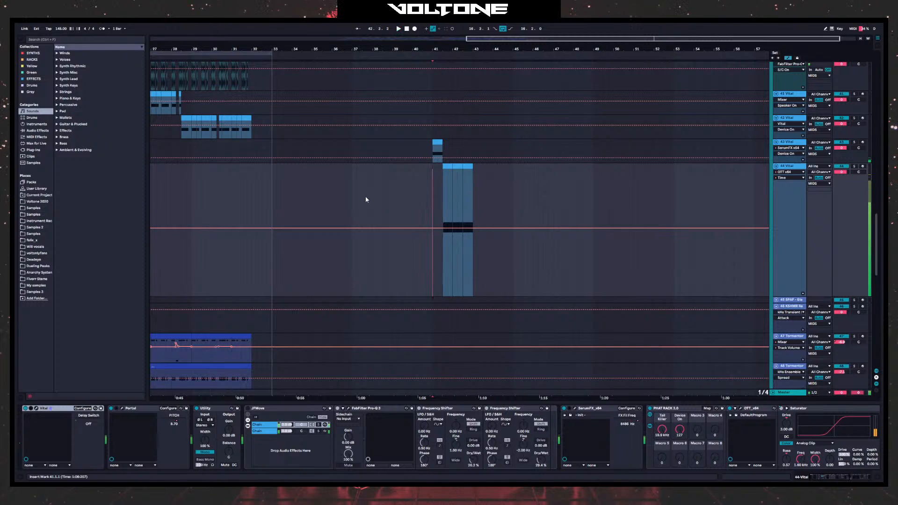
- Turn off looping, play from bar 31.3 through the end of the drop, and mark the gap from bar 33 to 41
mouse_move(414, 173)
left_mouse_down()
mouse_move(412, 187)
mouse_move(670, 206)
left_mouse_up()
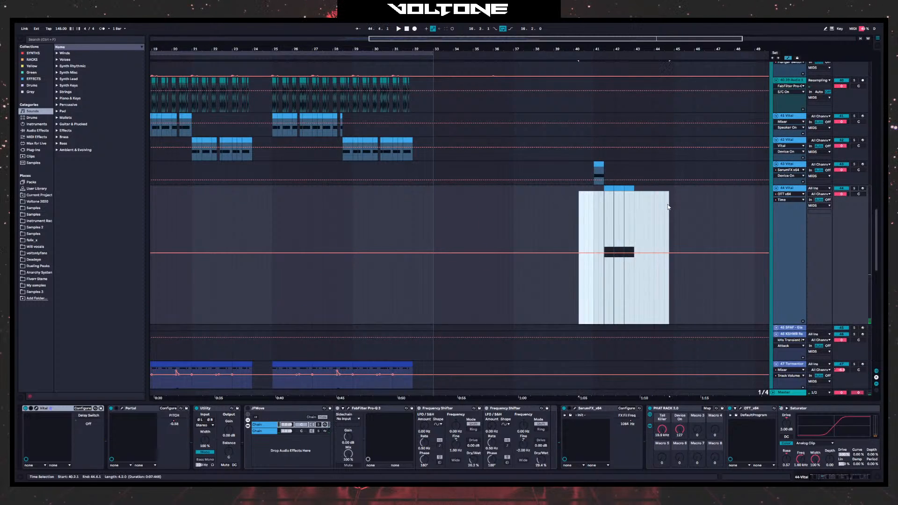
left_click(669, 206)
left_click_drag(427, 224, 530, 237)
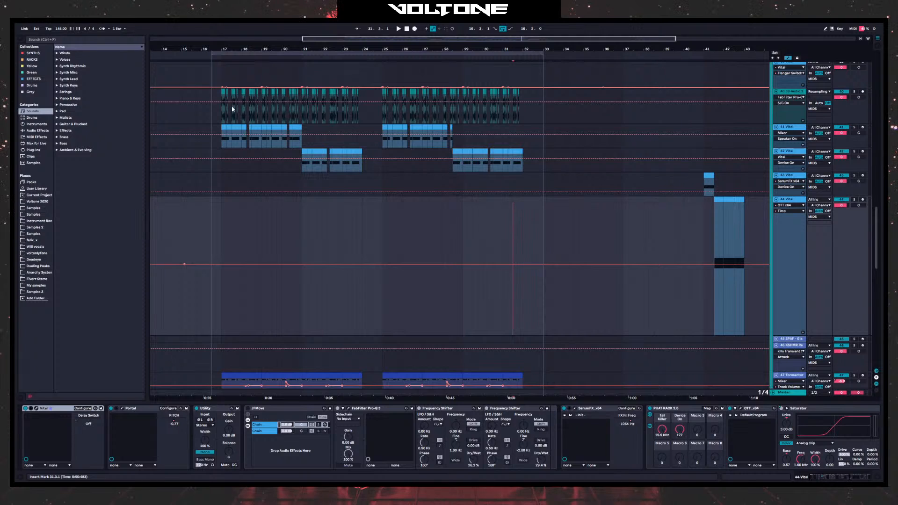
left_click(505, 29)
key("space")
left_click_drag(647, 187, 523, 158)
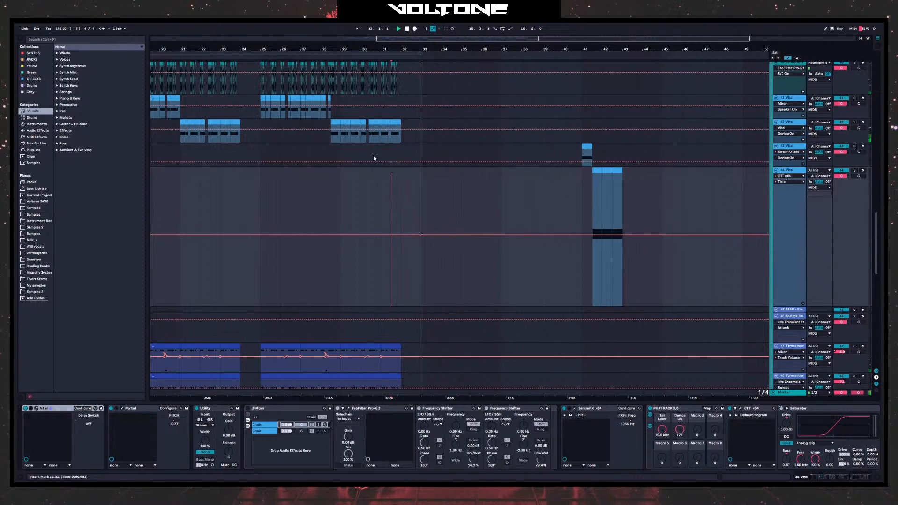
left_click_drag(433, 199, 585, 200)
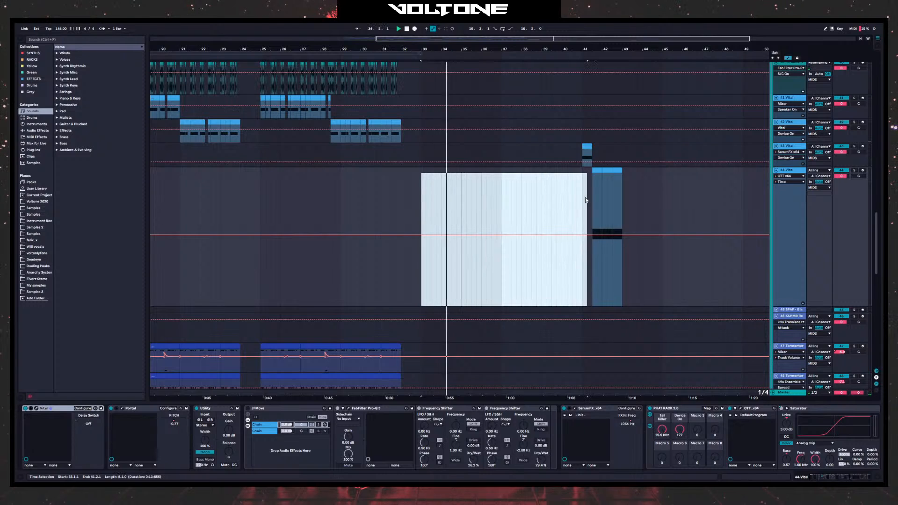
- Stop playback and copy the last kick clip of bar 32 to the start of bar 33 on the KICK track
scroll(471, 205, "up", 3)
scroll(471, 204, "up", 10)
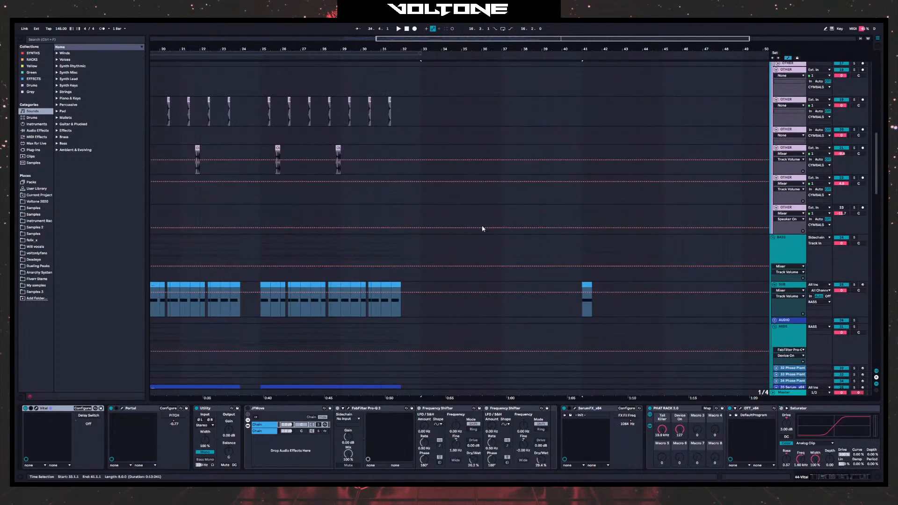
scroll(494, 230, "up", 2)
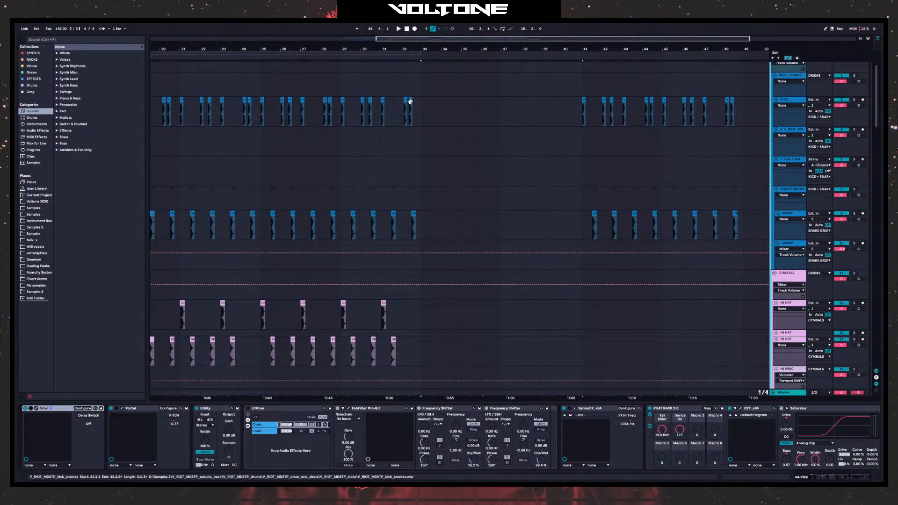
left_click(411, 100)
left_click_drag(423, 48, 452, 46)
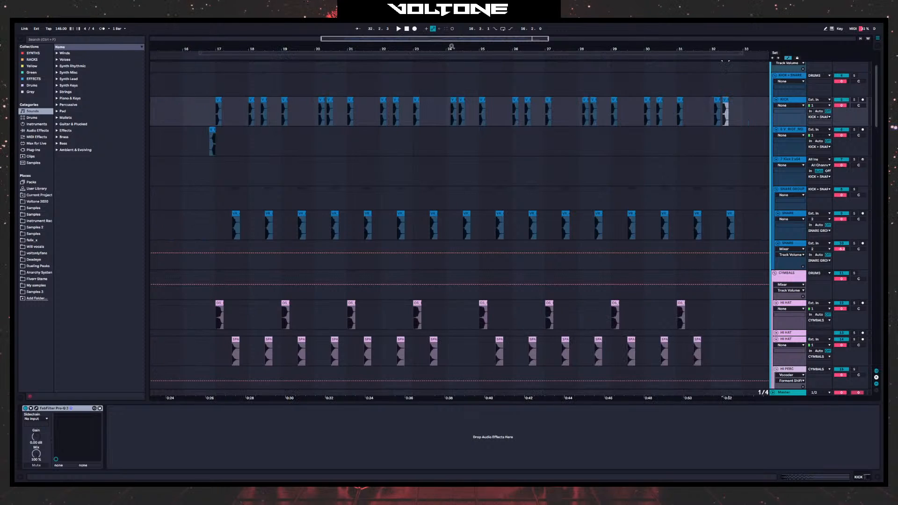
left_click_drag(599, 125, 245, 150)
left_click_drag(505, 194, 435, 218)
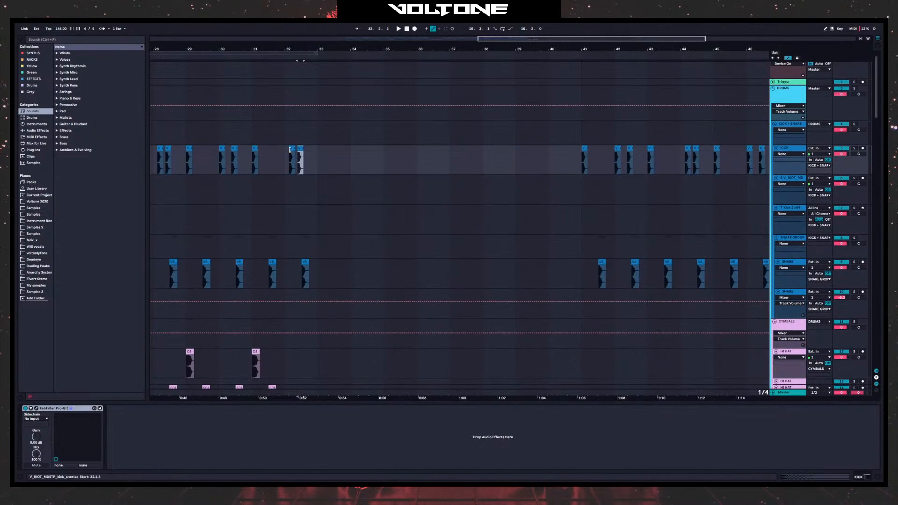
left_click_drag(306, 151, 320, 154)
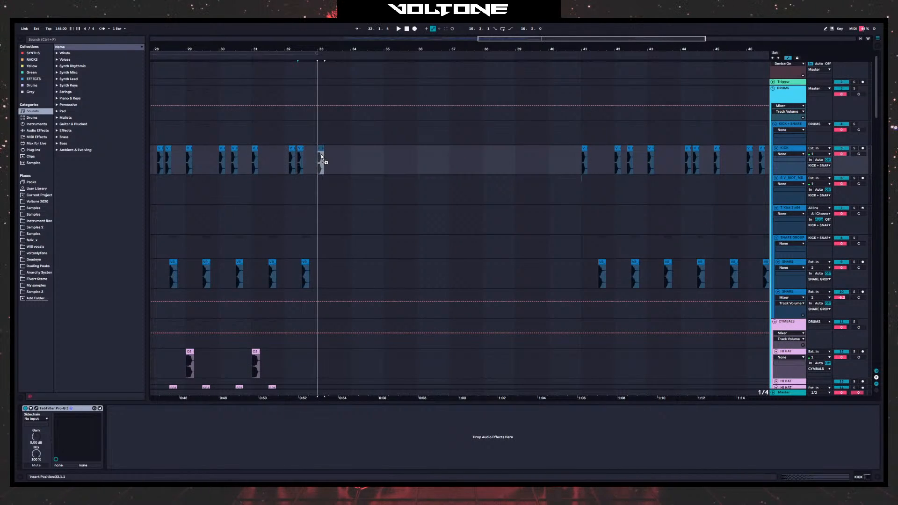
- Duplicate the bar 33 kick ten times at one-beat spacing and play the result from bar 33
key("ctrl+d")
key("ctrl+d")
key("ctrl+d")
key("ctrl+d")
key("ctrl+d")
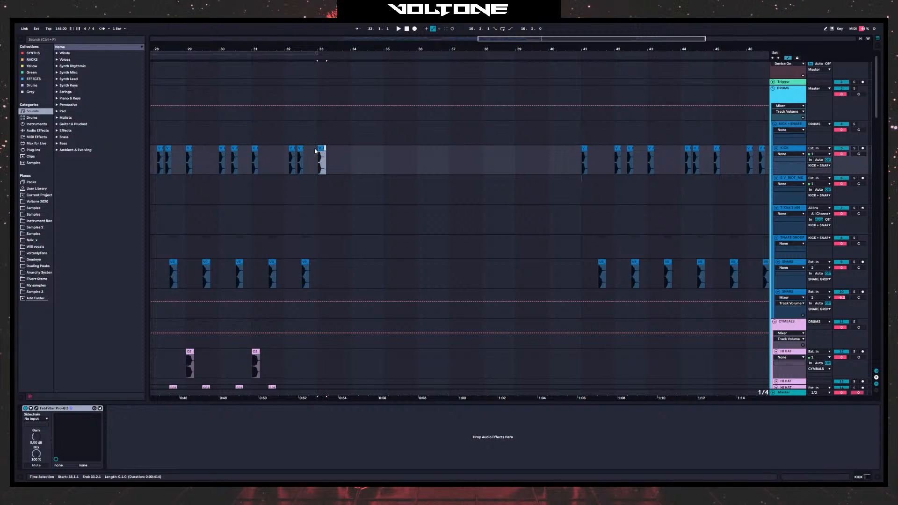
key("ctrl+d")
key("ctrl+d")
key("ctrl+d")
key("ctrl+d")
key("ctrl+d")
left_click(317, 154)
key("space")
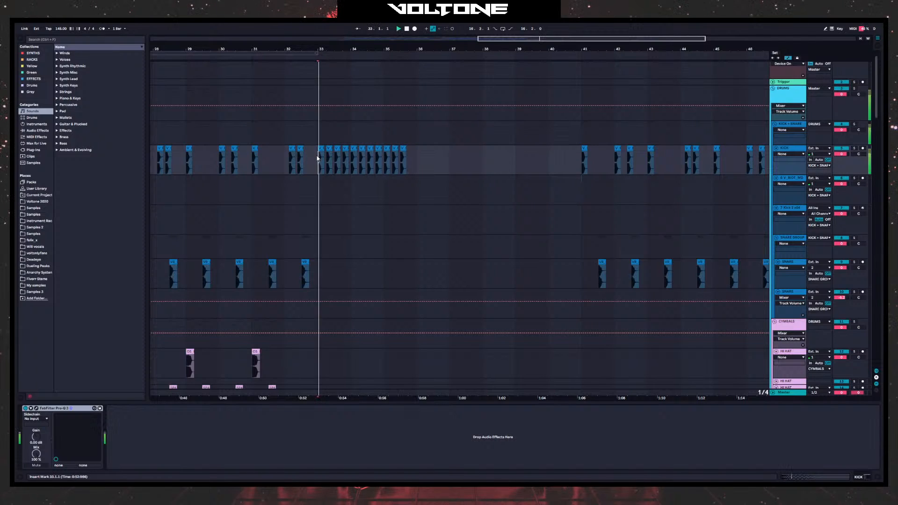
- Duplicate the last kick eleven times at one-beat spacing, extending the pattern to beat 2 of bar 38
left_click(402, 149)
key("ctrl+d")
key("ctrl+d")
key("ctrl+d")
key("ctrl+d")
key("ctrl+d")
key("ctrl+d")
key("ctrl+d")
key("ctrl+d")
key("ctrl+d")
key("ctrl+d")
key("ctrl+d")
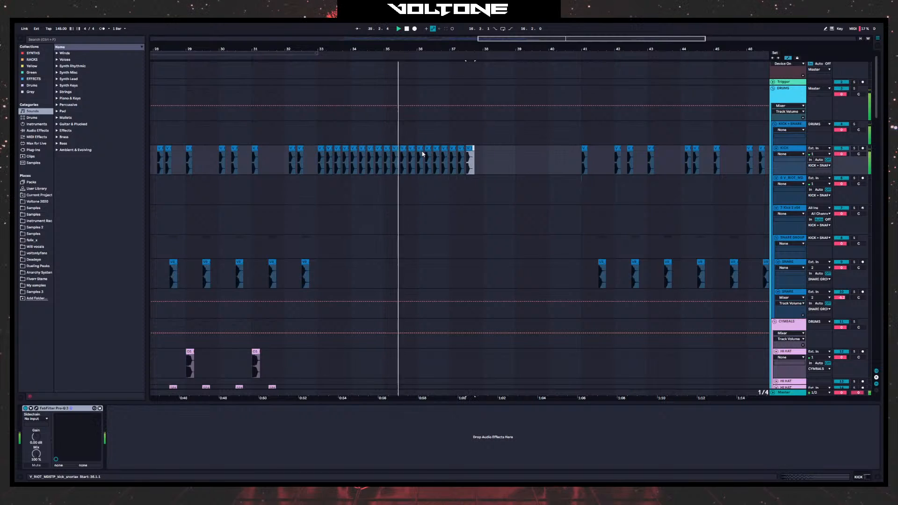
- Replace the kicks from bar 37 up to bar 39 with shortened half-beat duplicates and play them from bar 37
left_click_drag(513, 49, 448, 173)
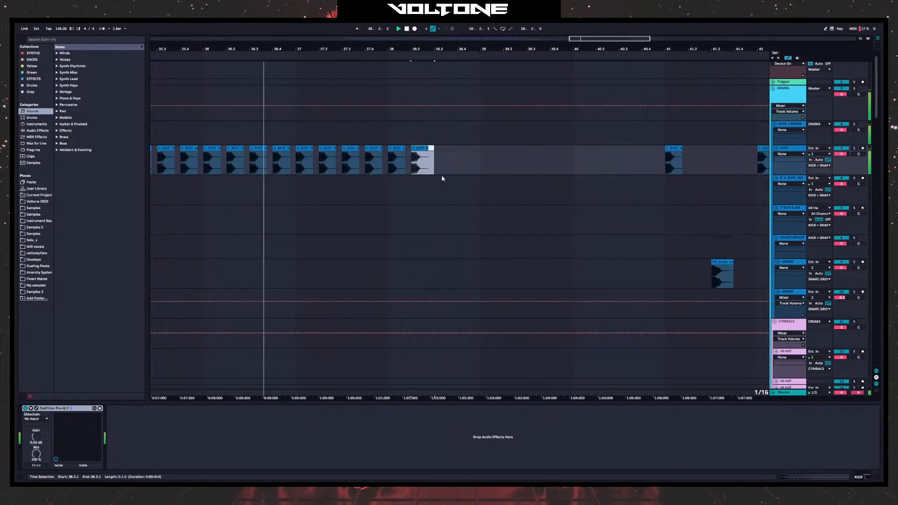
key("space")
left_click_drag(311, 148, 297, 155)
key("ctrl+d")
key("ctrl+d")
key("ctrl+d")
key("ctrl+d")
key("ctrl+d")
key("ctrl+d")
key("ctrl+d")
key("ctrl+d")
key("ctrl+d")
key("ctrl+d")
key("ctrl+d")
key("ctrl+d")
key("ctrl+d")
key("ctrl+d")
key("ctrl+d")
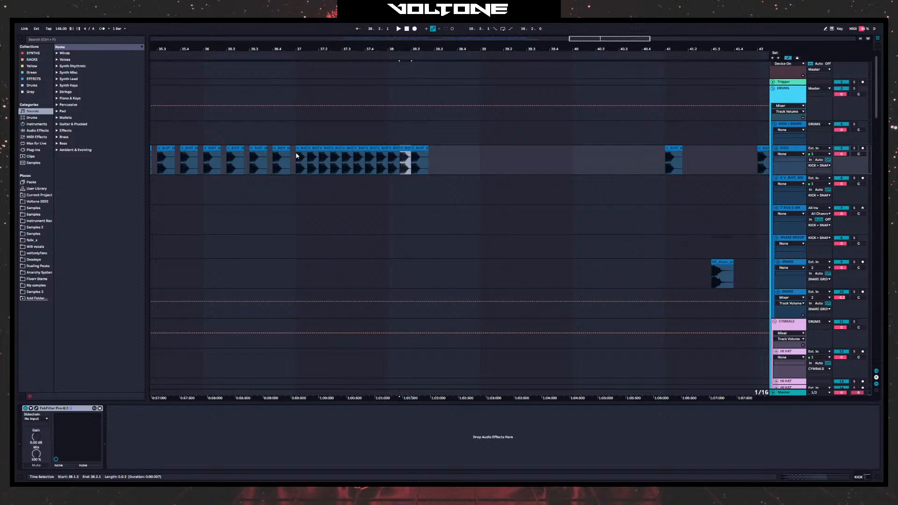
key("space")
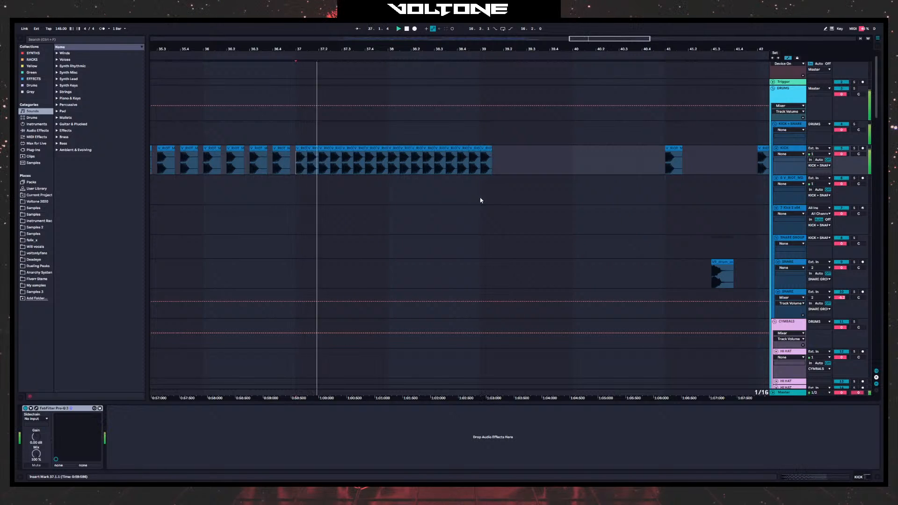
- Fill bar 39 with quarter-beat duplicates of the shortened kick and lengthen the last kick at bar 40
scroll(421, 187, "right", 4)
scroll(403, 157, "up", 3)
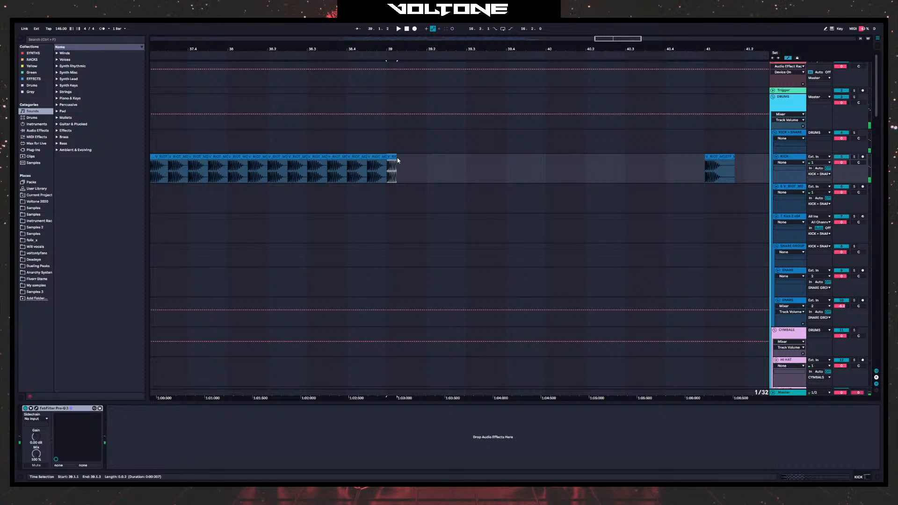
left_click(394, 157)
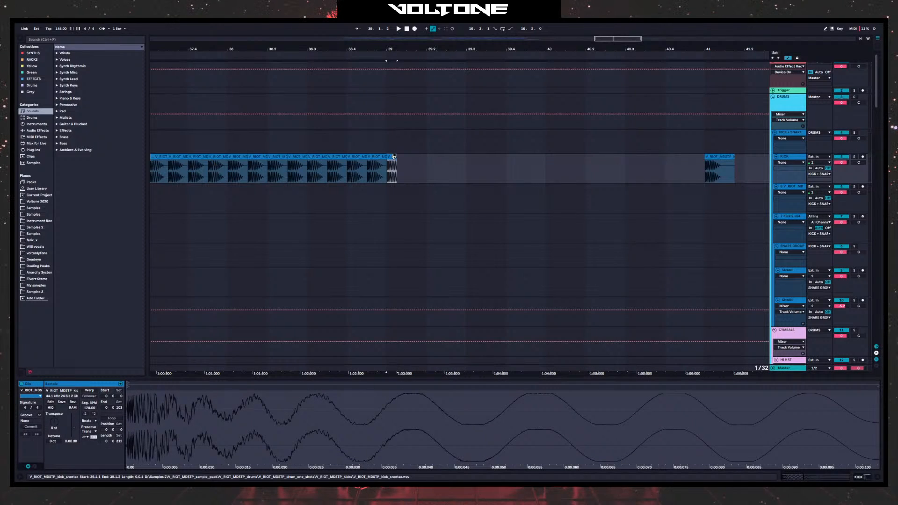
key("ctrl+d")
key("ctrl+d")
key("ctrl+d")
key("ctrl+d")
key("ctrl+d")
key("ctrl+d")
key("ctrl+d")
key("ctrl+d")
key("ctrl+d")
key("ctrl+d")
key("ctrl+d")
key("ctrl+d")
key("ctrl+d")
key("ctrl+d")
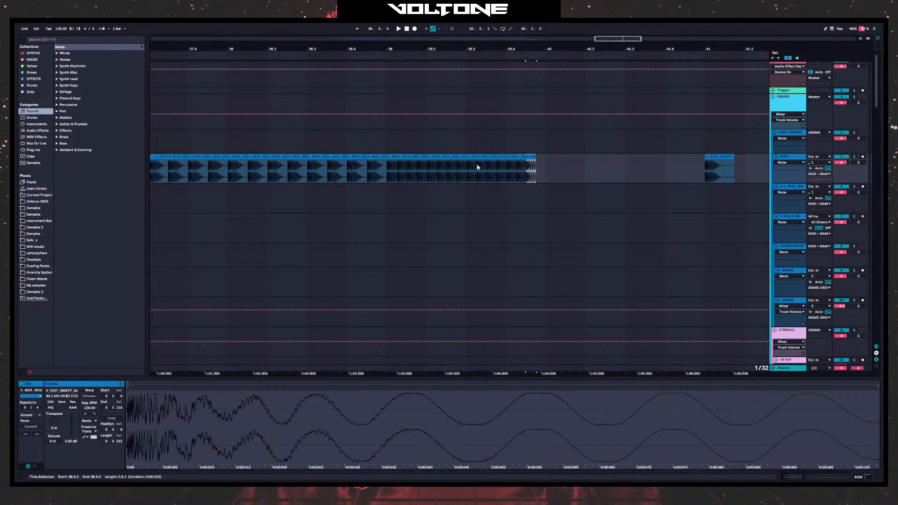
key("ctrl+d")
key("ctrl+d")
left_click_drag(557, 161, 570, 161)
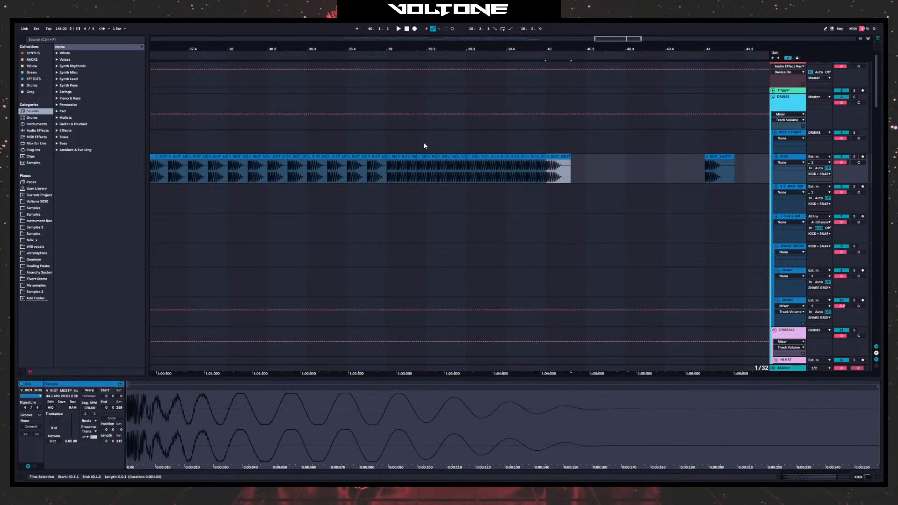
- Play the fast kick roll from bar 39 into the second drop, and play the kick pattern from bar 33
left_click(388, 151)
key("space")
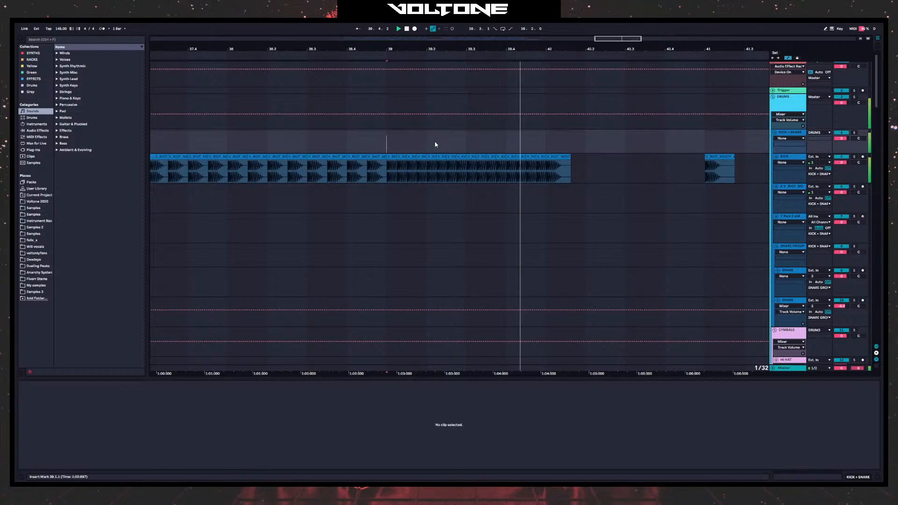
left_click_drag(506, 48, 506, 23)
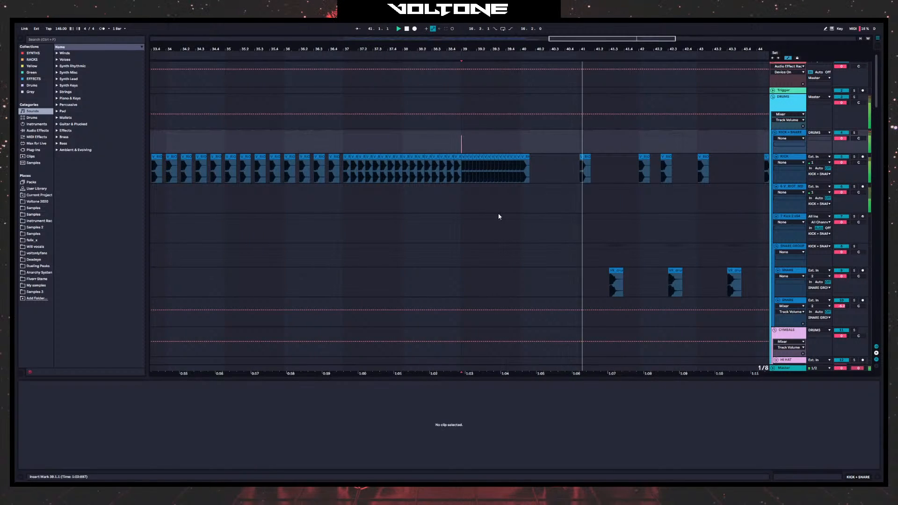
left_click_drag(468, 217, 584, 208)
left_click_drag(355, 215, 491, 224)
left_click(362, 239)
key("space")
scroll(429, 201, "down", 2)
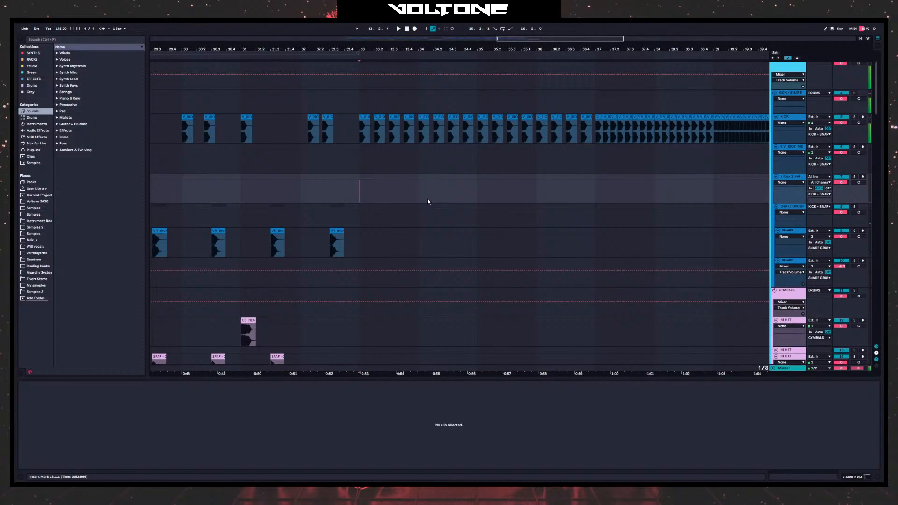
- Search the browser for "auto" and add an Auto Filter after the EQ on the KICK track
left_click(783, 119)
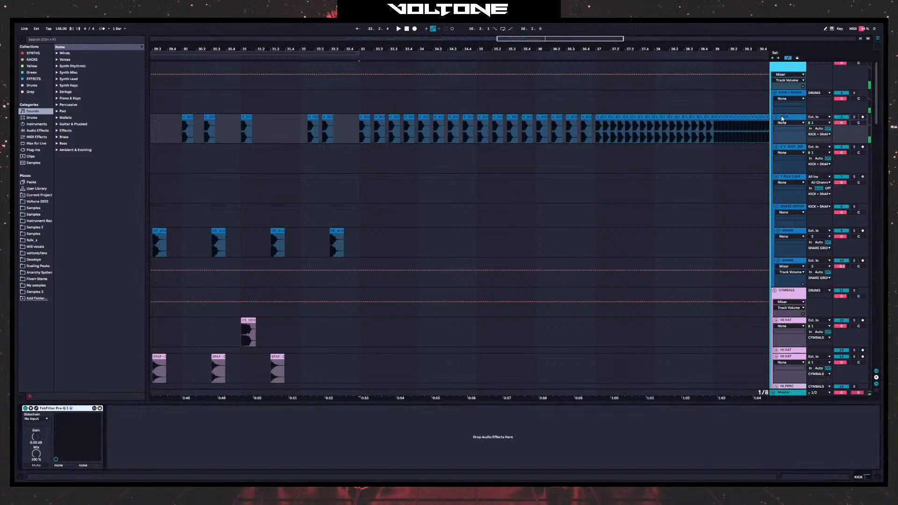
left_click(47, 39)
type("auto")
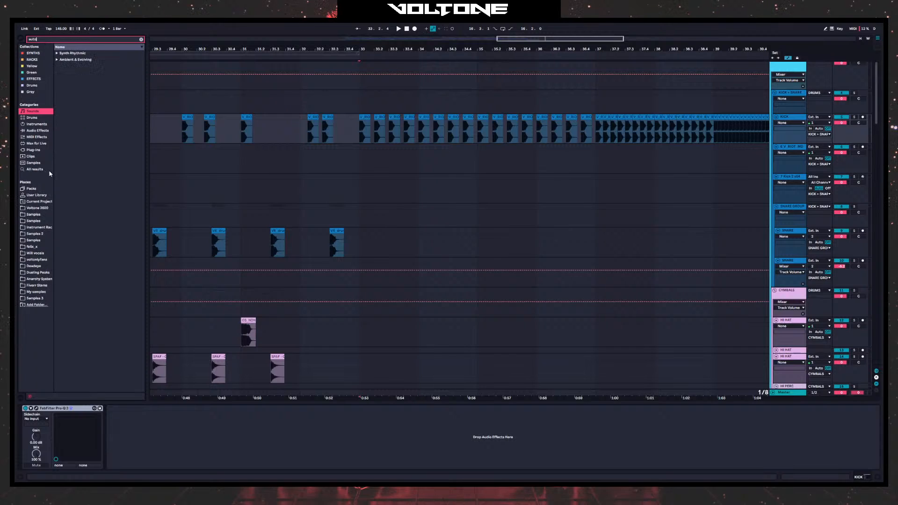
left_click_drag(73, 61, 173, 306)
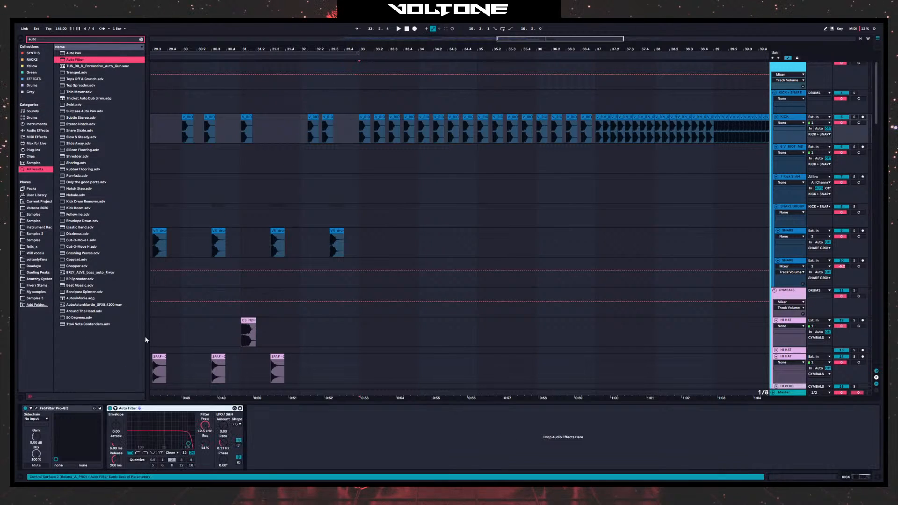
- Automate the KICK filter frequency to drop to 882 Hz at bar 33 and ramp back open from bar 37 to 40
left_click_drag(208, 431, 207, 464)
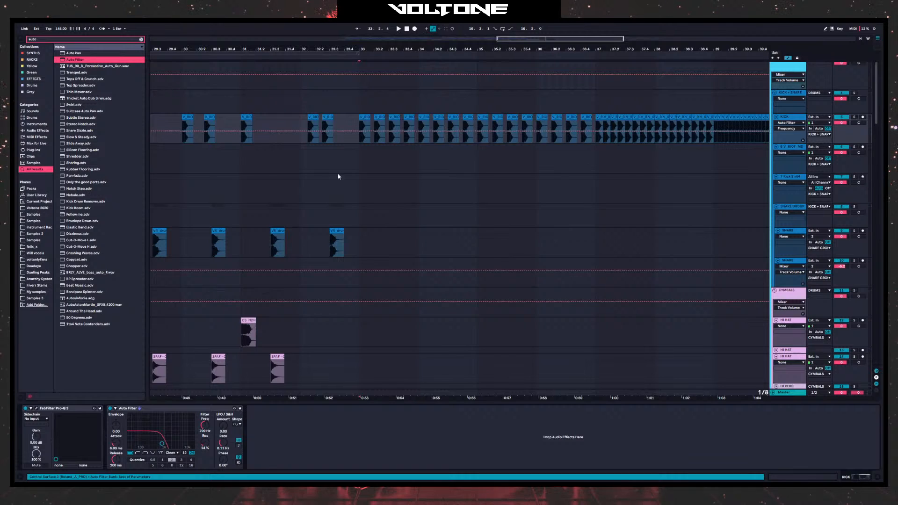
left_click_drag(360, 132, 360, 124)
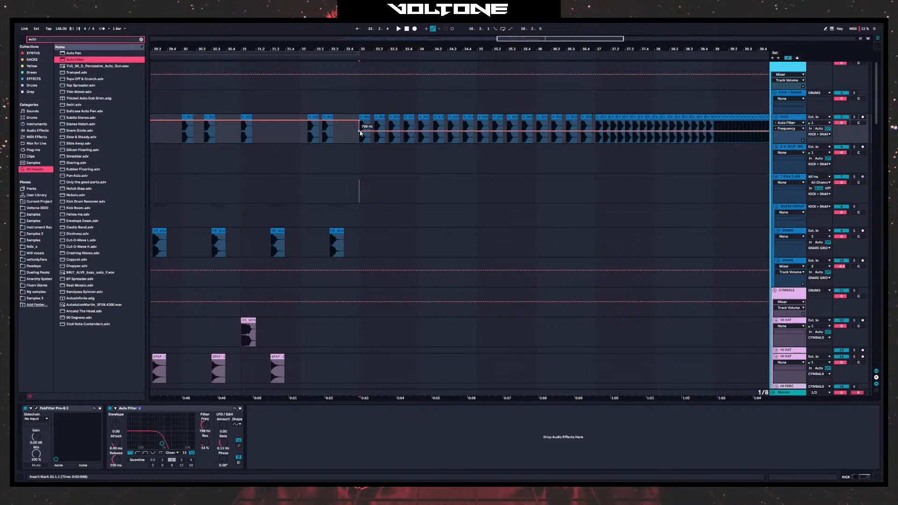
key("space")
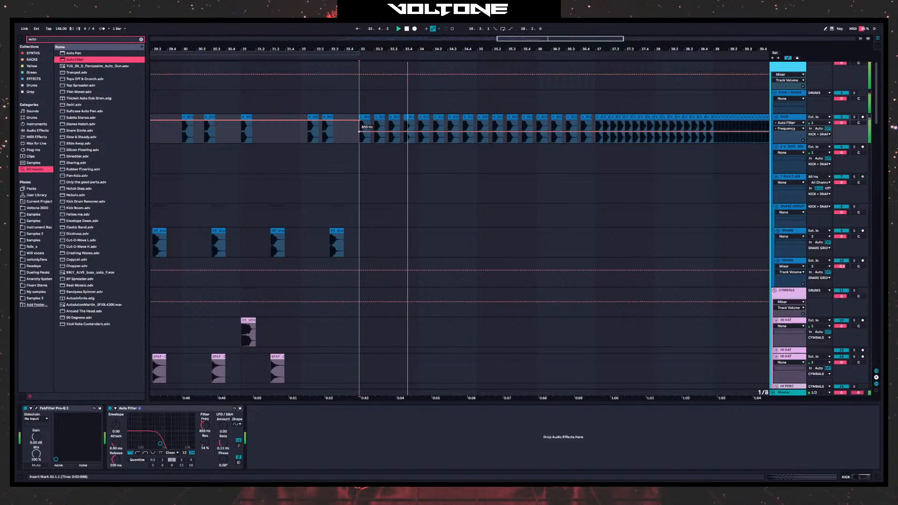
left_click_drag(359, 132, 360, 130)
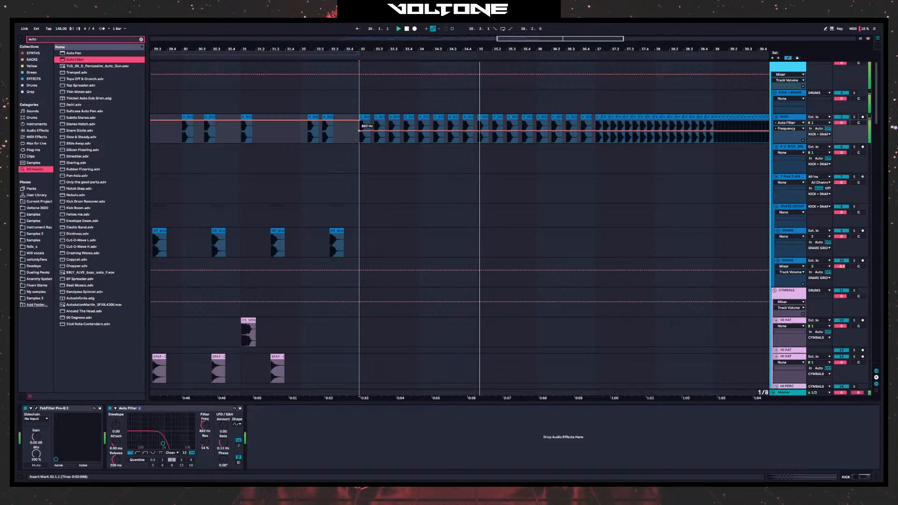
scroll(317, 215, "up", 3)
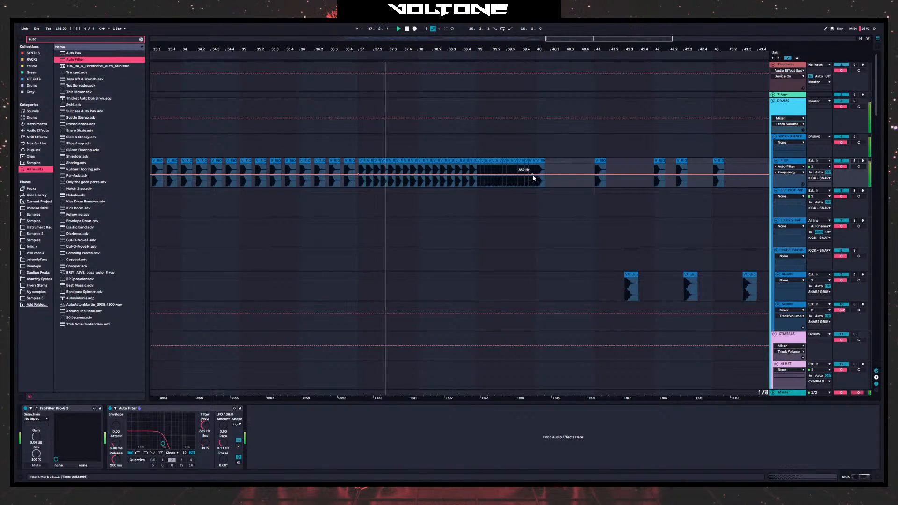
left_click_drag(534, 176, 535, 165)
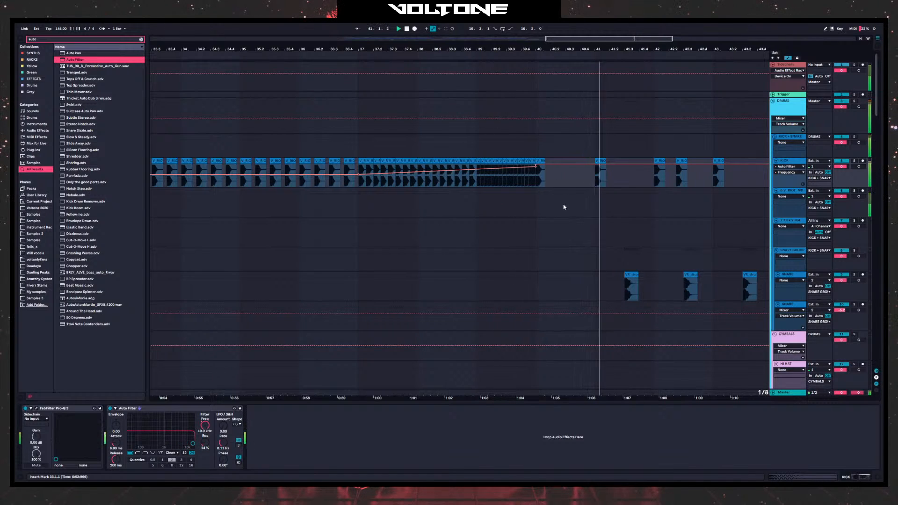
- Duplicate the Auto Filter, delete the copy's frequency automation, and switch the copy to high-pass
left_click(157, 411)
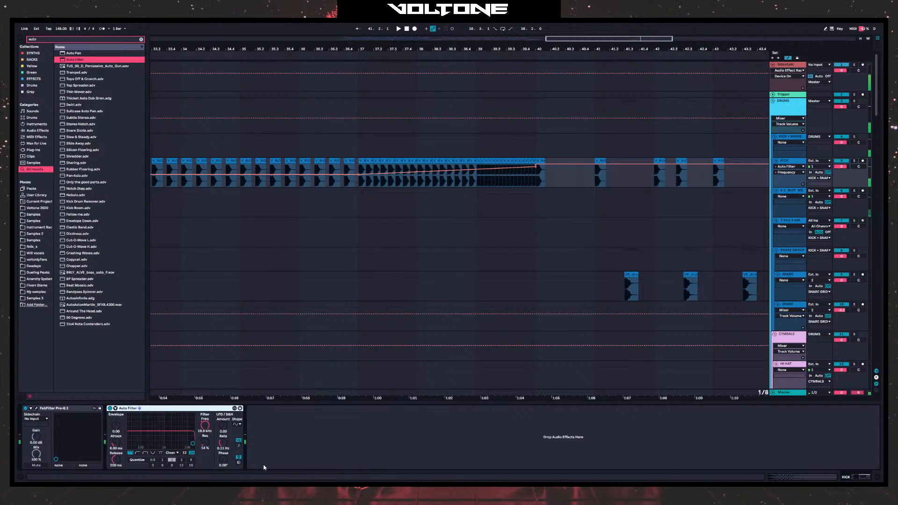
key("ctrl+d")
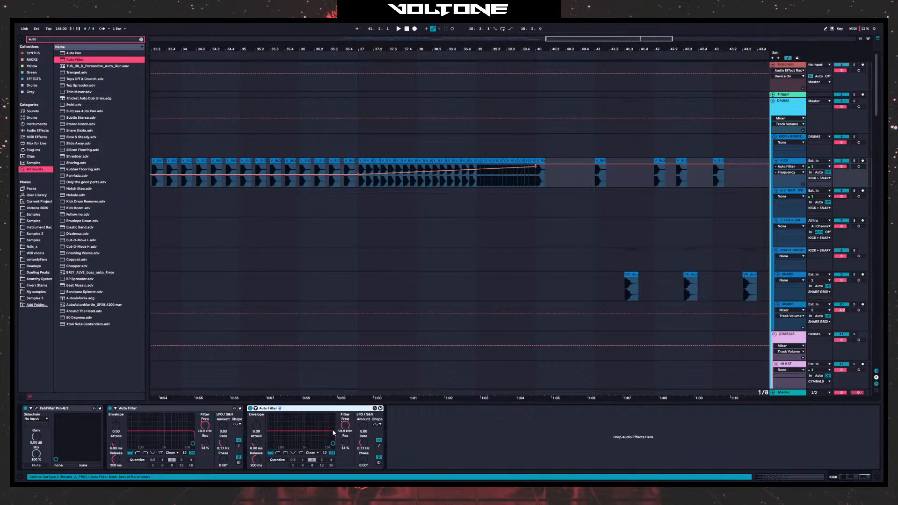
right_click(345, 427)
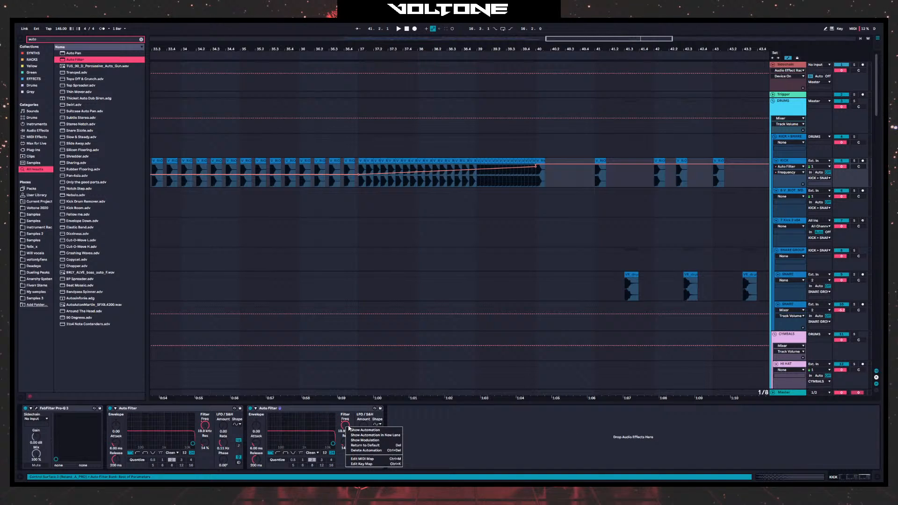
left_click(361, 451)
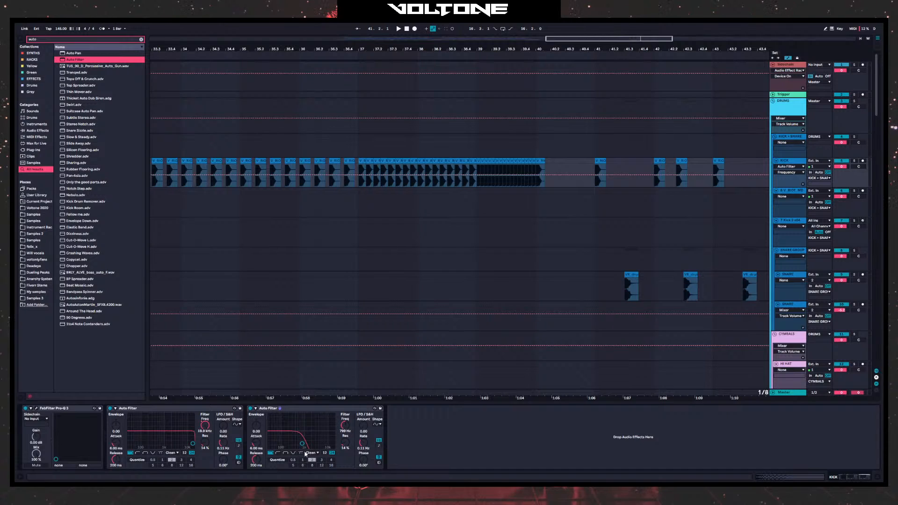
left_click(277, 453)
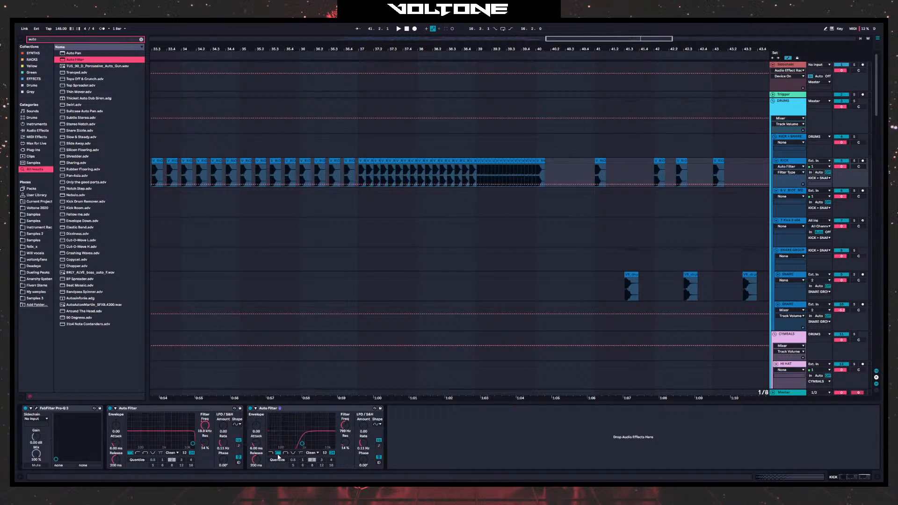
- Automate the high-pass frequency to rise from bar 39 and reset at bar 40, and audition the kick roll
left_click(477, 187)
left_click_drag(537, 188, 541, 179)
key("space")
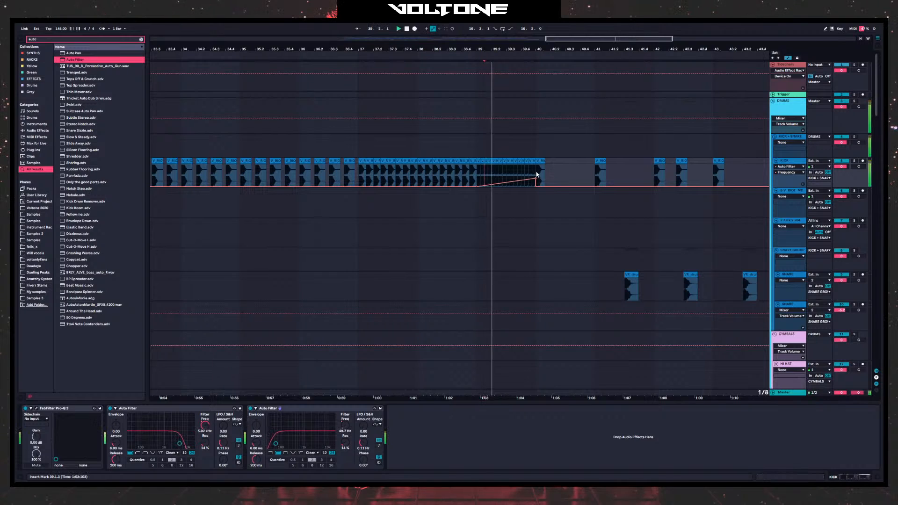
key("space")
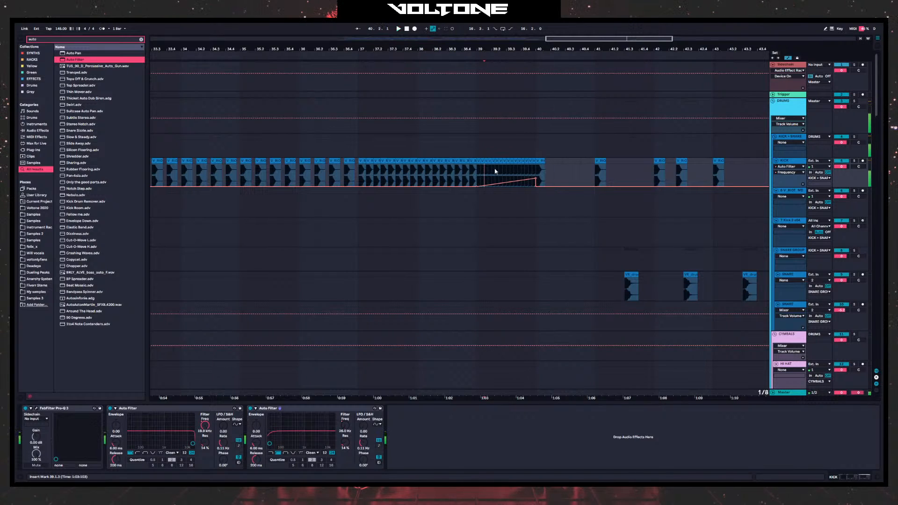
- Hide the automation and fade the ends of the quarter-beat kicks in bar 39, one clip after another
left_click_drag(477, 174, 538, 169)
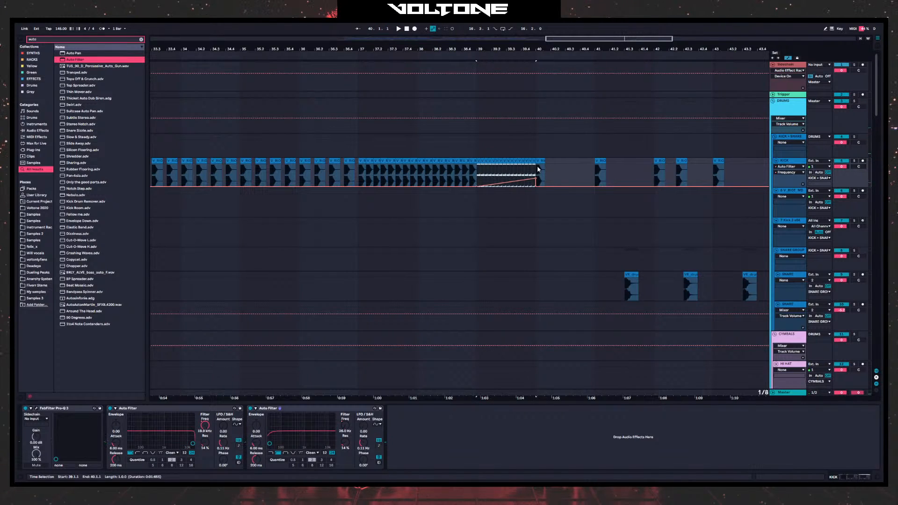
key("z")
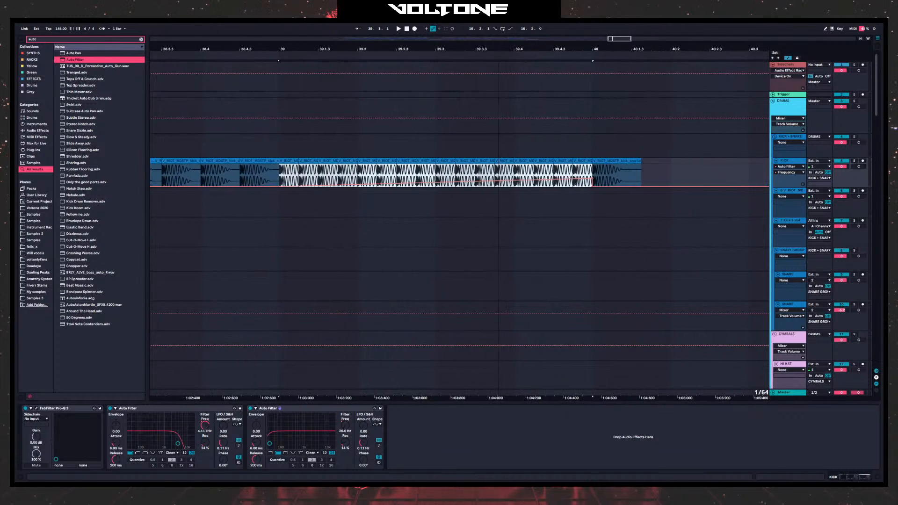
left_click(401, 275)
left_click(299, 169)
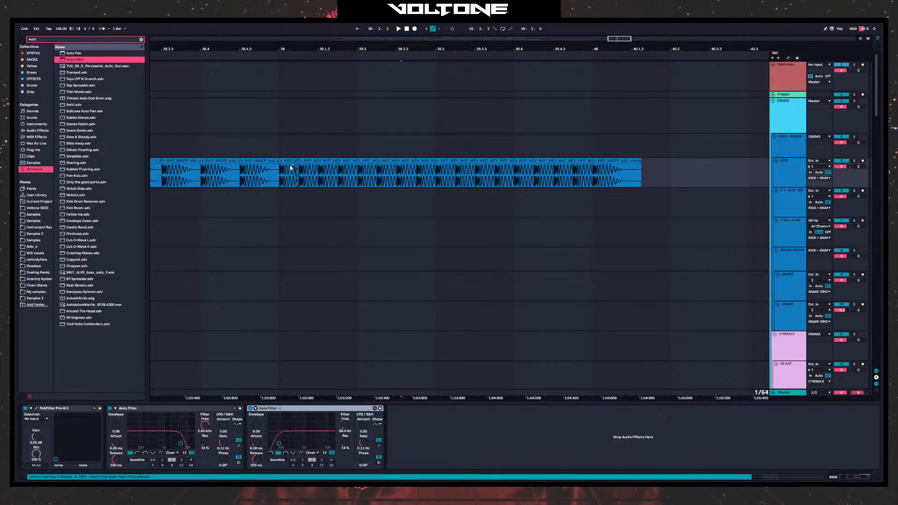
left_click_drag(291, 167, 295, 170)
key("Right")
key("Right")
key("Right")
key("Right")
key("Right")
key("Right")
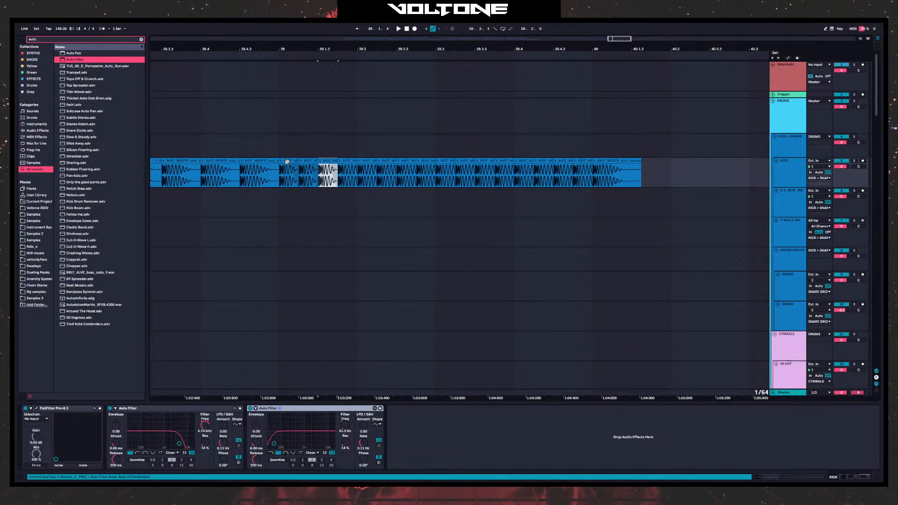
key("Right")
key("Right")
key("Right")
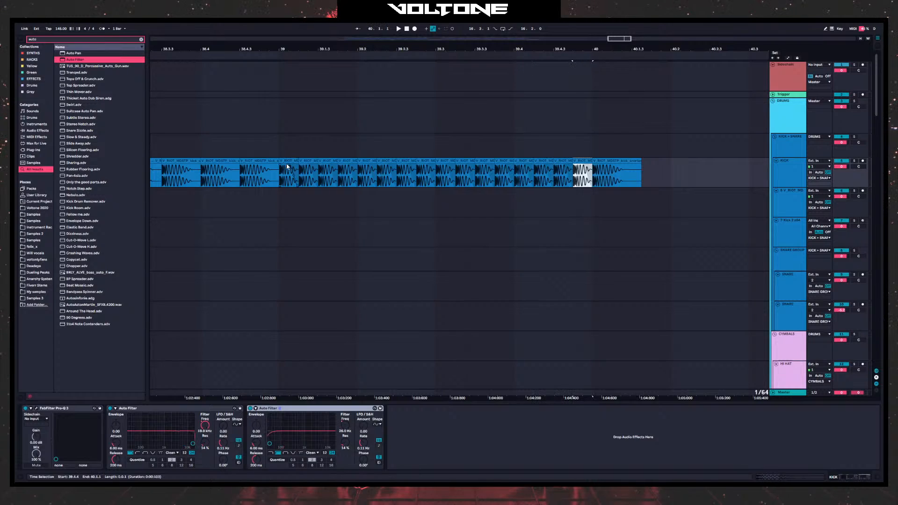
- Play the faded kick roll from bar 39, and play the whole kick build-up from bar 33 into the drop
key("space")
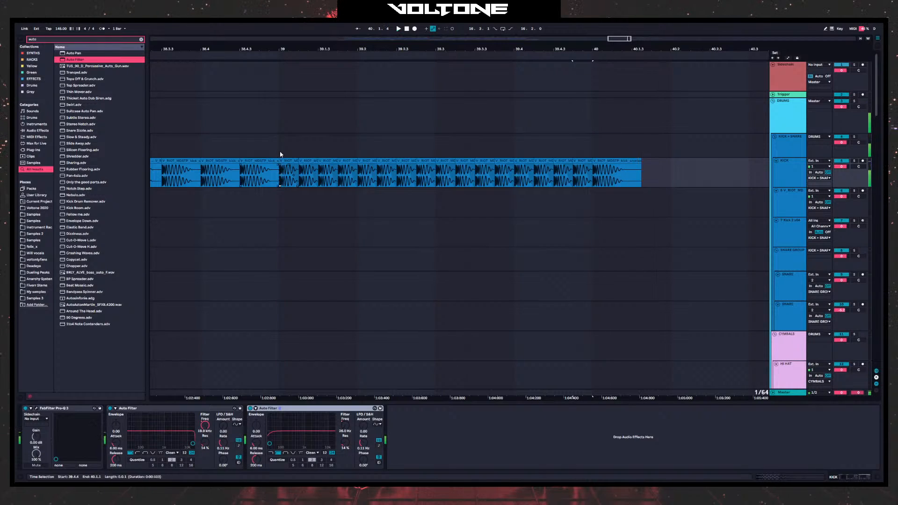
left_click(281, 153)
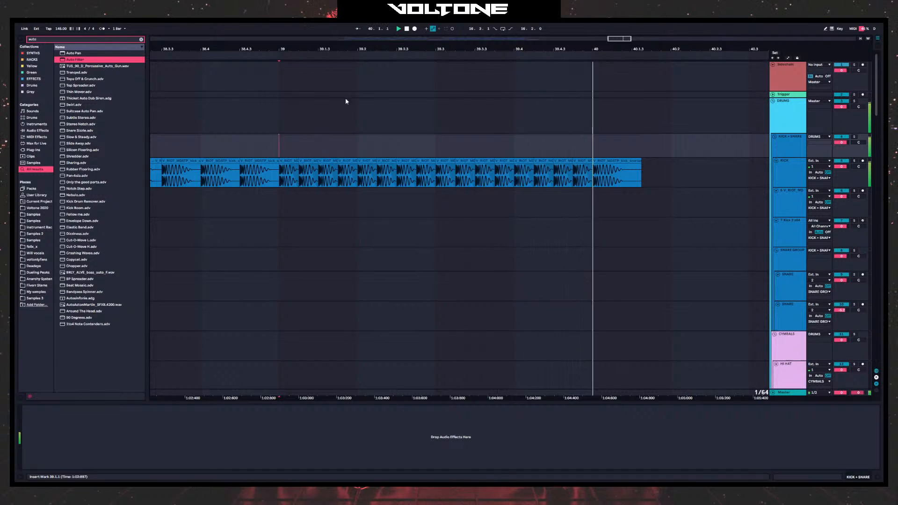
left_click_drag(357, 49, 391, 6)
left_click(352, 225)
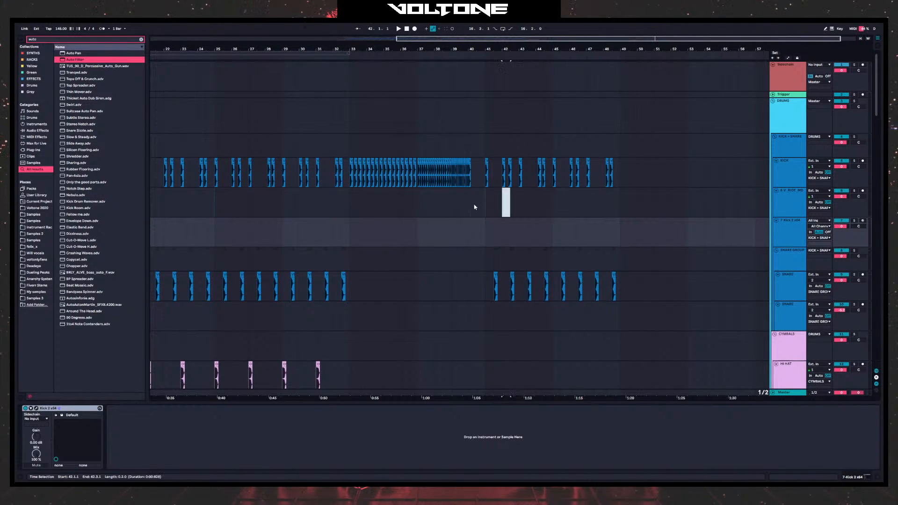
- Play the end of the first drop and add the ValhallaShimmer reverb to the long vocal hit's track
left_click(474, 207, "shift")
left_click(343, 215)
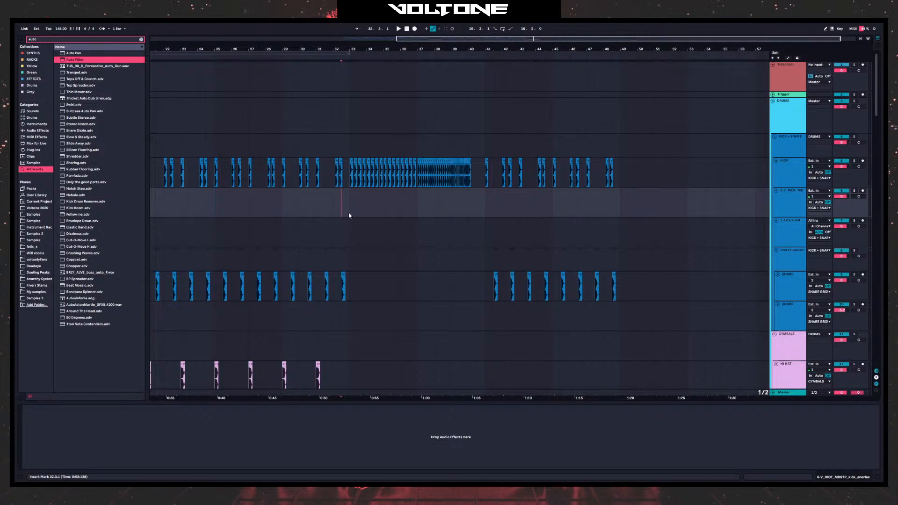
left_click(349, 215)
scroll(347, 285, "down", 15)
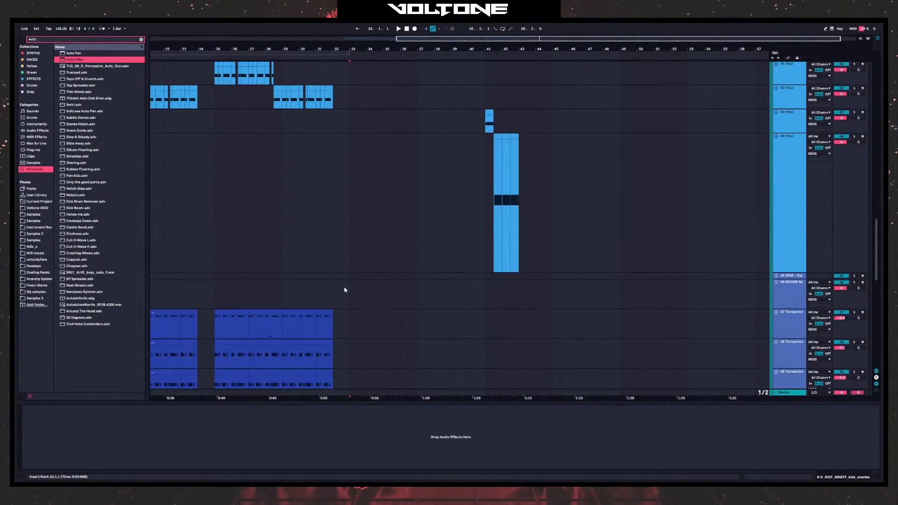
key("space")
scroll(367, 294, "down", 10)
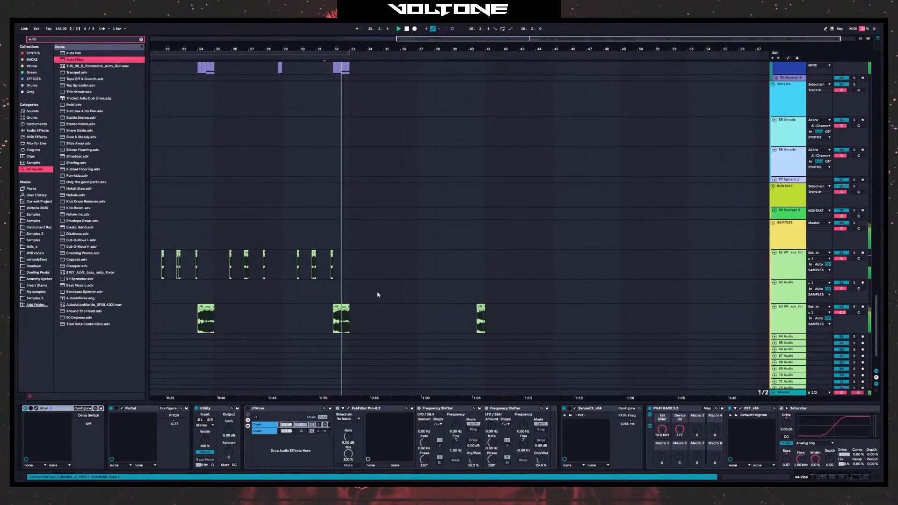
left_click(328, 319)
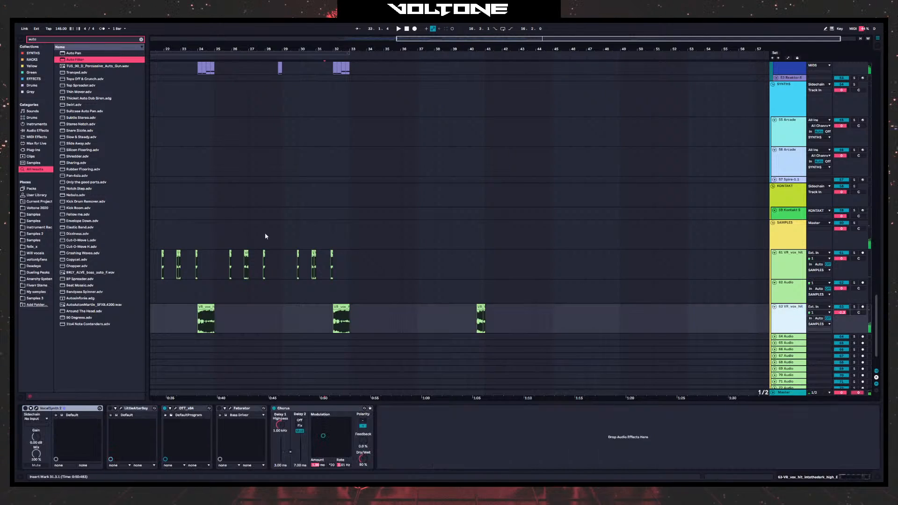
left_click(36, 40)
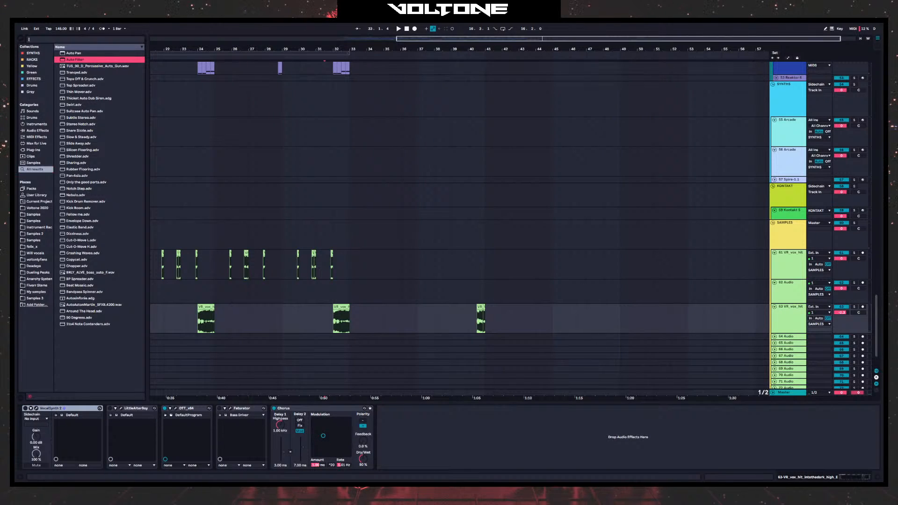
type("shimmer")
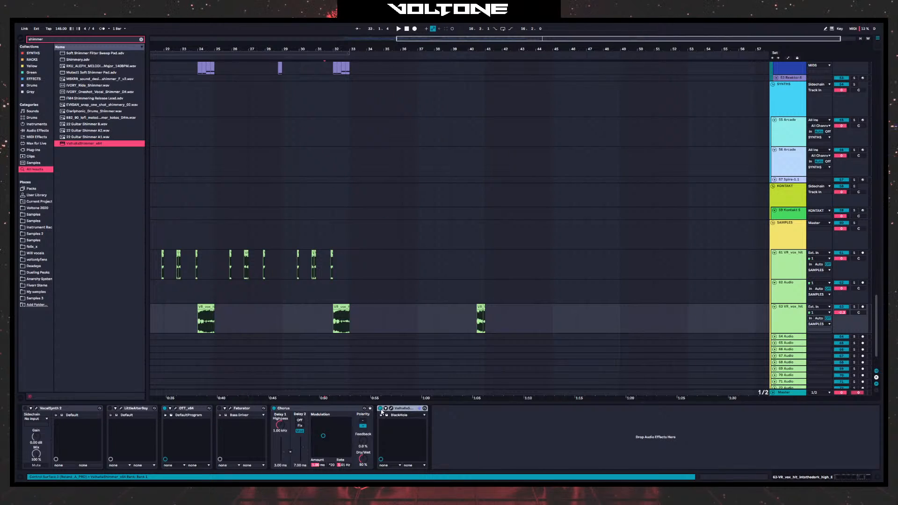
- Automate ValhallaShimmer off before the vocal hit at bar 32 and on from there, and play the transition
key("a")
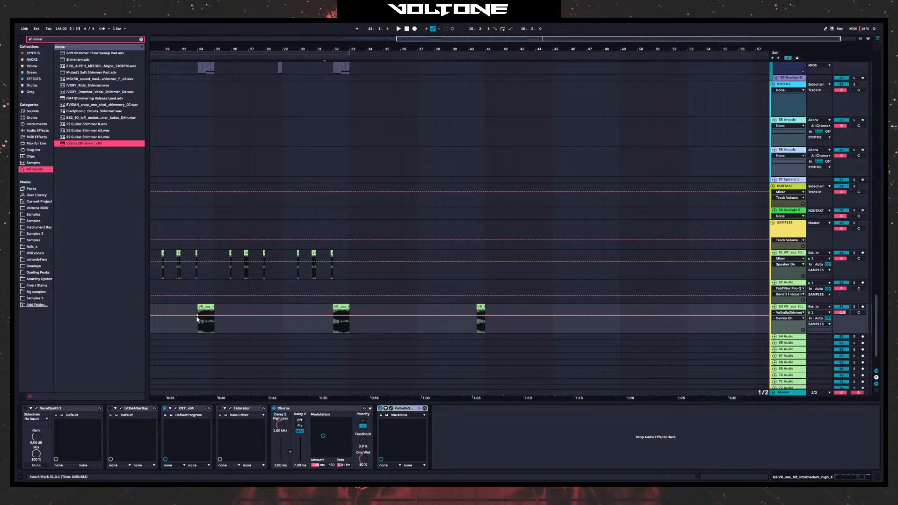
left_click_drag(215, 316, 215, 330)
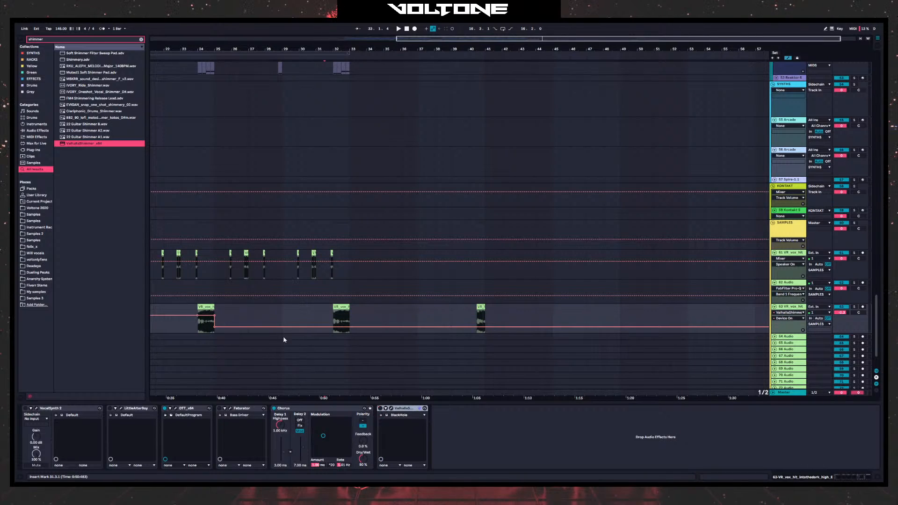
left_click_drag(341, 329, 350, 321)
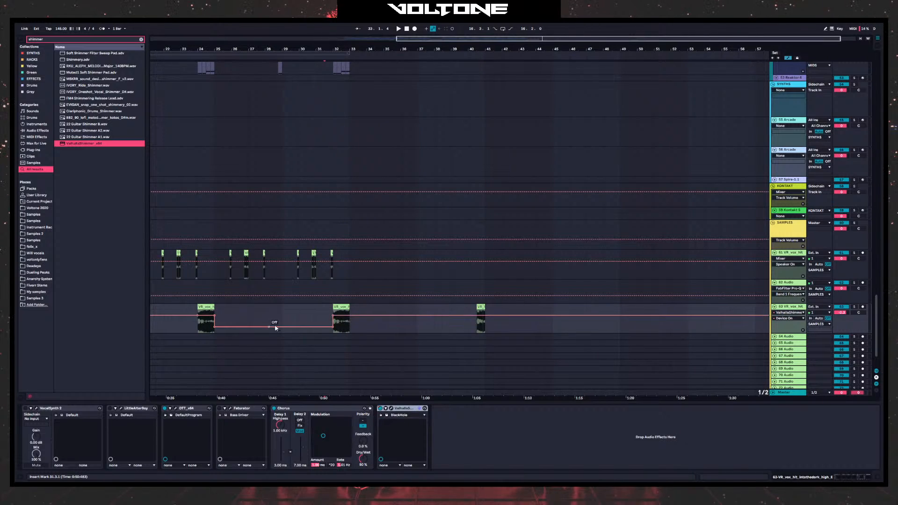
scroll(550, 327, "left", 5)
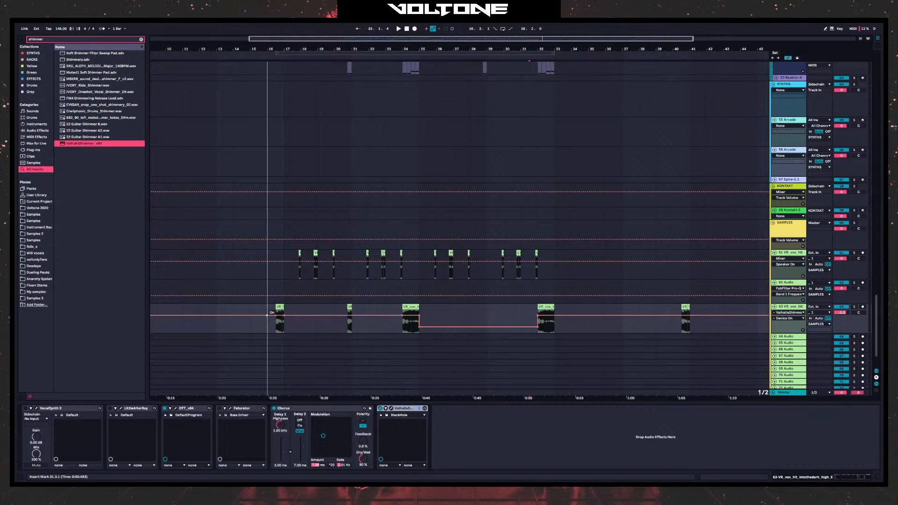
left_click_drag(267, 315, 276, 327)
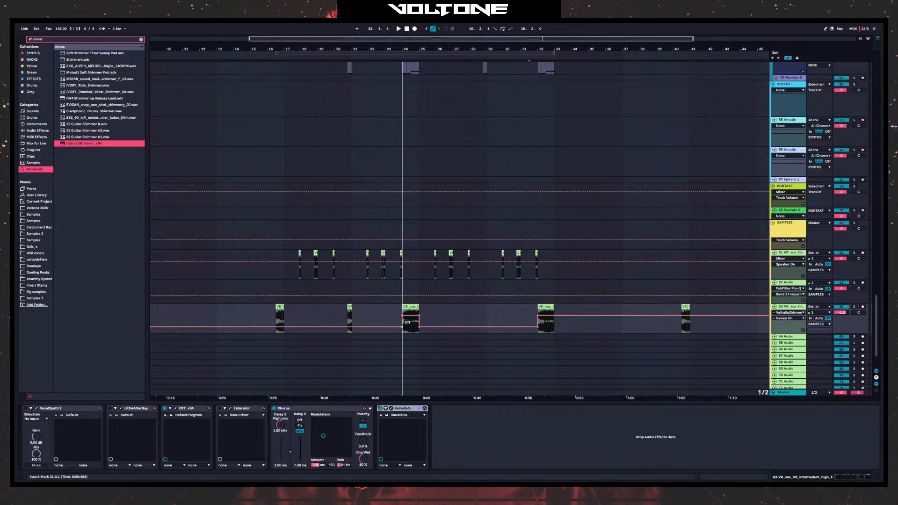
left_click(402, 338)
key("space")
left_click_drag(457, 357, 320, 357)
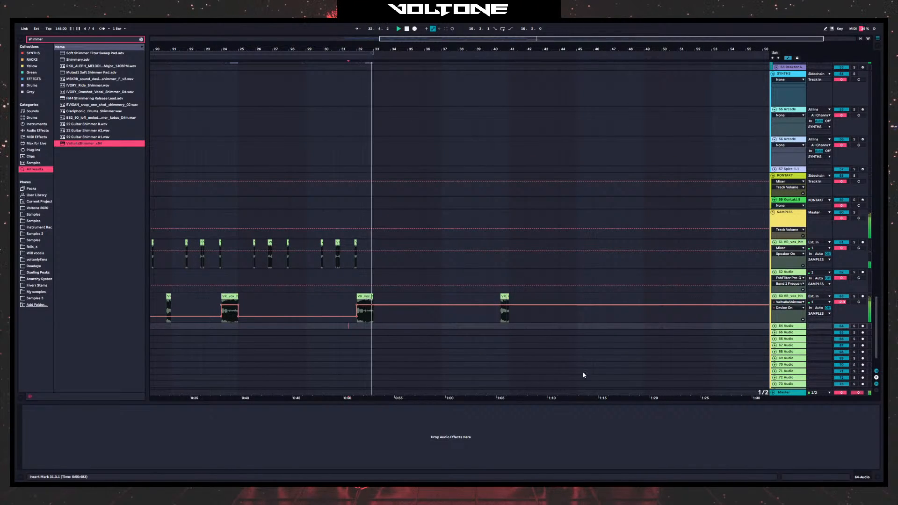
- Insert FabFilter Pro-Q 3 before the Chorus on the long vocal hit's track
left_click(793, 297)
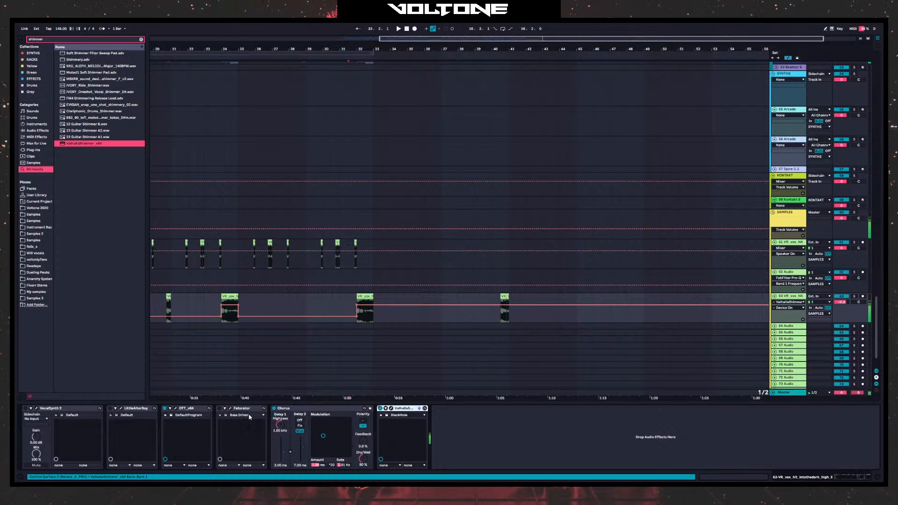
double_click(47, 41)
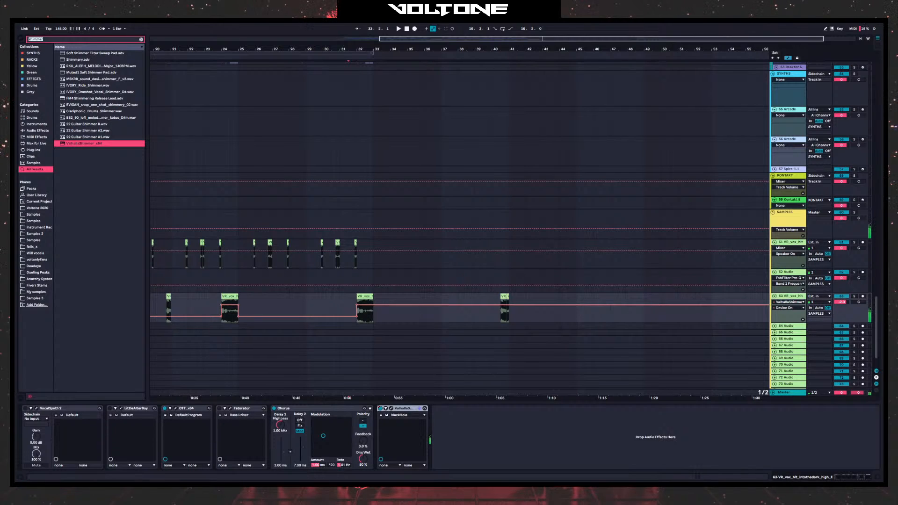
type("pro-q")
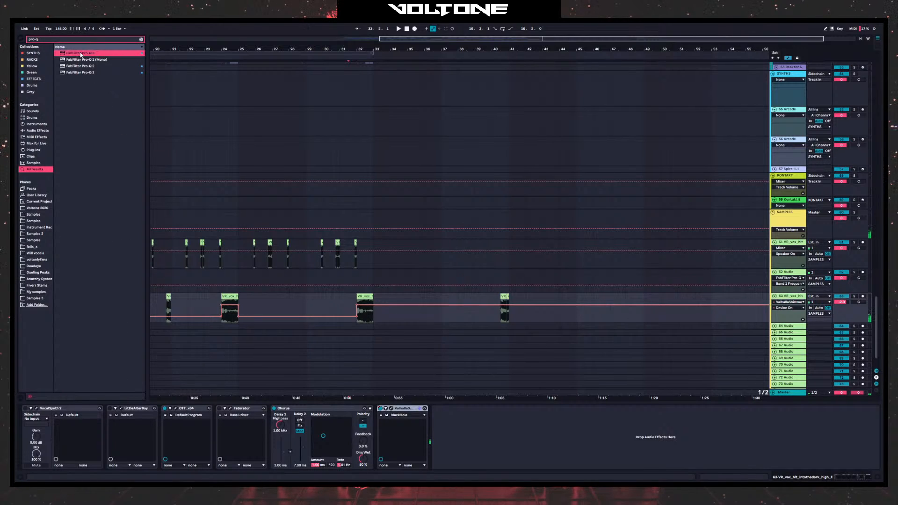
left_click_drag(81, 55, 270, 436)
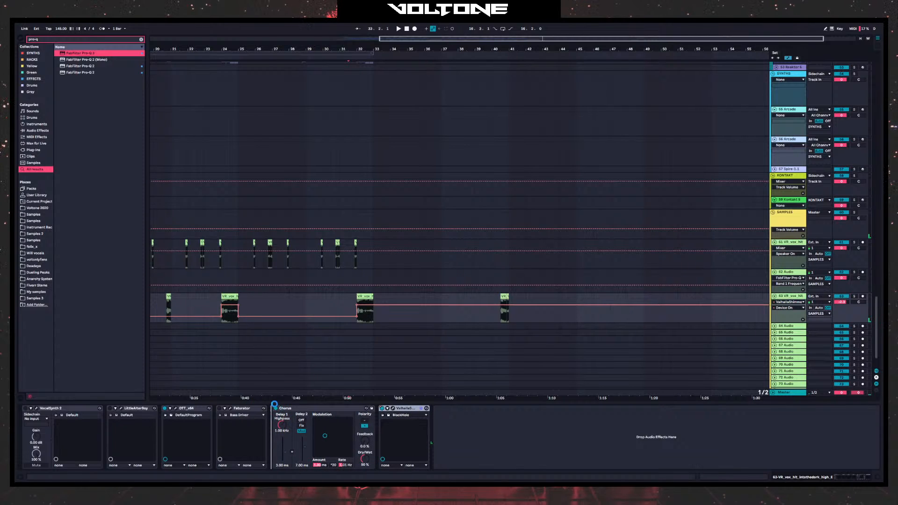
left_click_drag(275, 405, 297, 412)
- Cut the vocal's low frequencies below about 350 Hz with a low-cut band in Pro-Q 3 while playing it
left_click(259, 301)
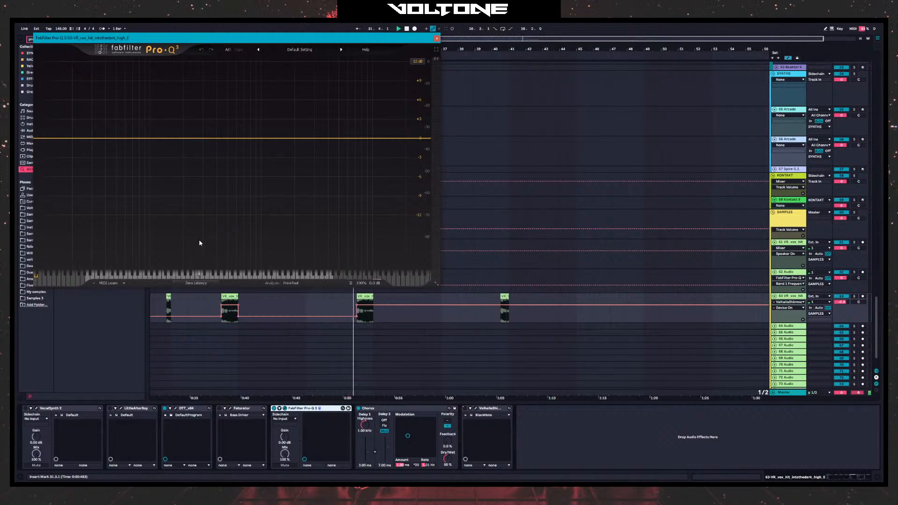
left_click_drag(70, 141, 211, 140)
key("space")
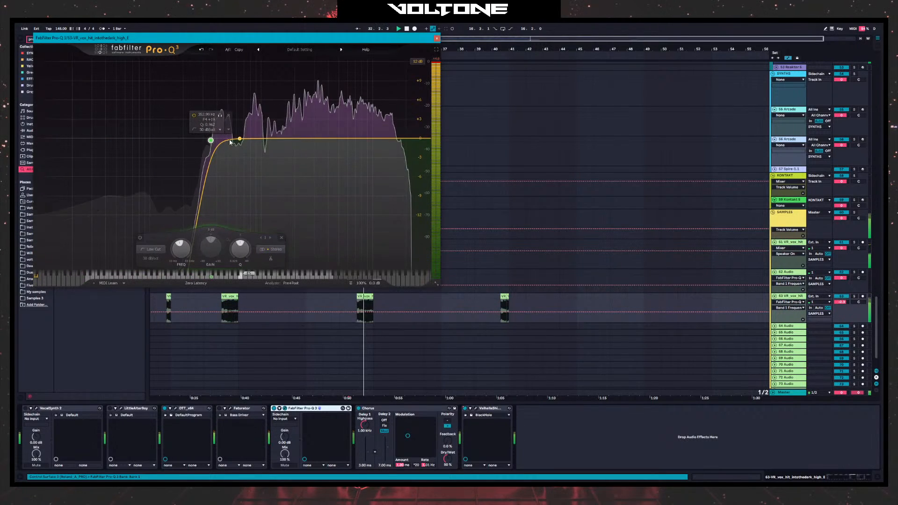
key("space")
- Add a dynamic bell band at about 4.4 kHz that reduces the vocal's harsh highs, and close the equalizer
left_click(320, 139)
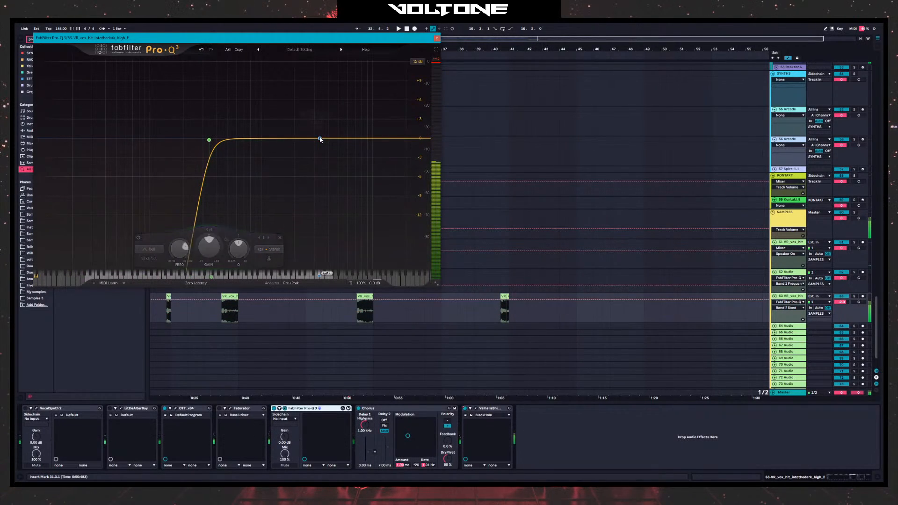
left_click_drag(320, 139, 335, 140)
left_click_drag(336, 237, 336, 255)
key("space")
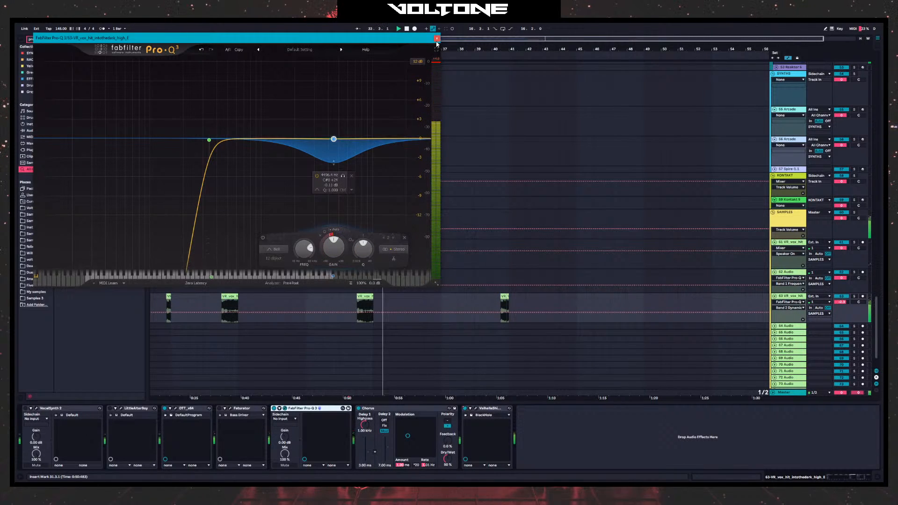
key("ctrl+alt+p")
scroll(431, 234, "down", 1)
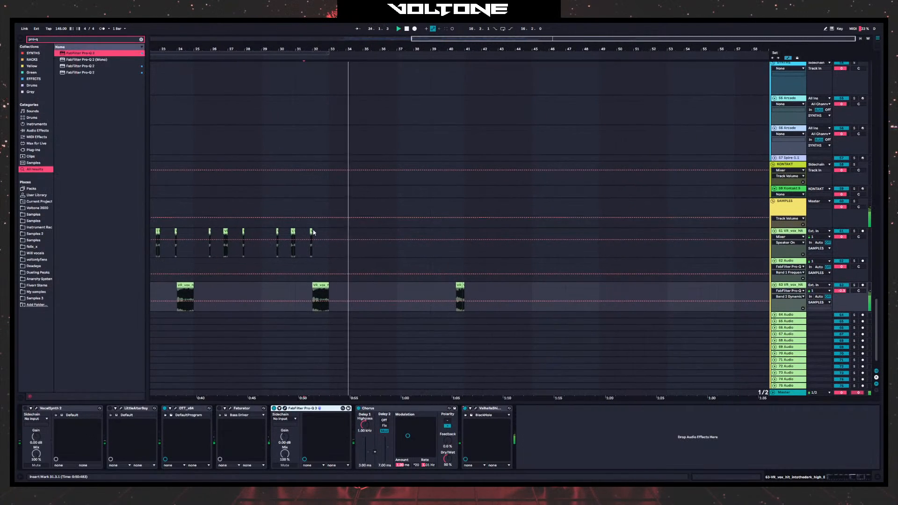
- Show ValhallaShimmer's Device On automation in an additional lane, with the arrangement zoomed in on the bar 32 vocal
key("space")
left_click(327, 299)
key("z")
left_click(354, 299)
key("space")
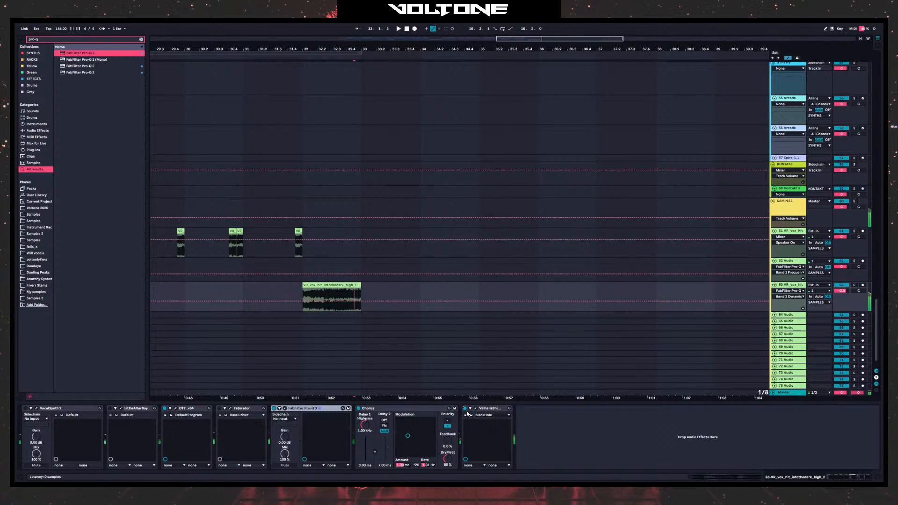
right_click(467, 414)
key("Escape")
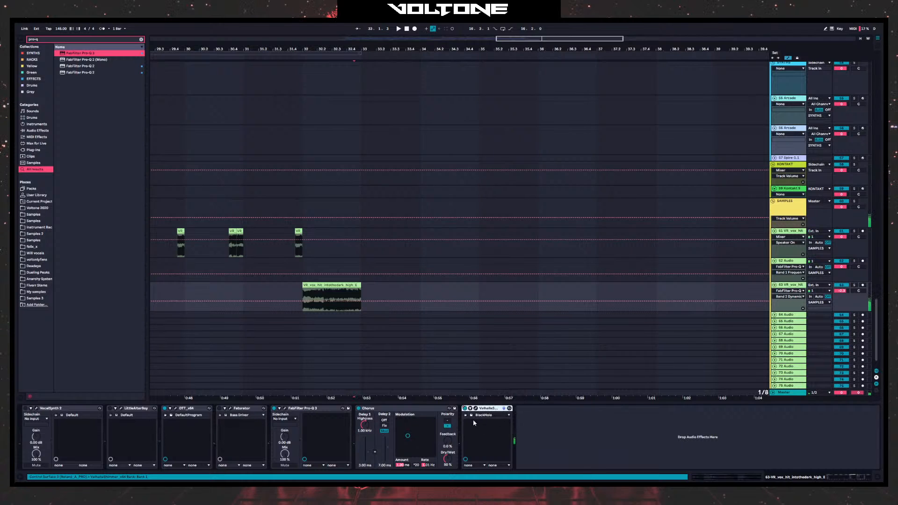
right_click(465, 409)
left_click(481, 420)
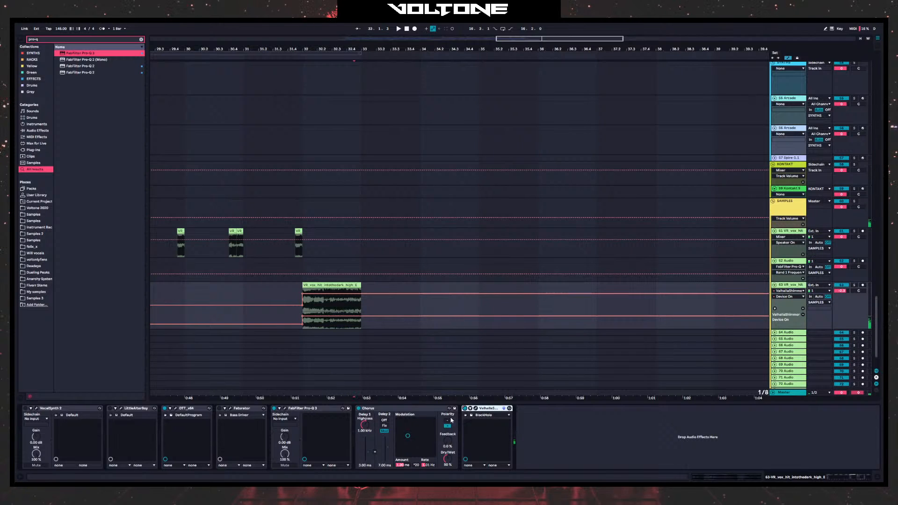
- Delay ValhallaShimmer's switch-on to beat 32.4, and copy the vocal's last beat to the track below at bar 33
left_click_drag(303, 293, 347, 295)
key("space")
left_click(304, 298)
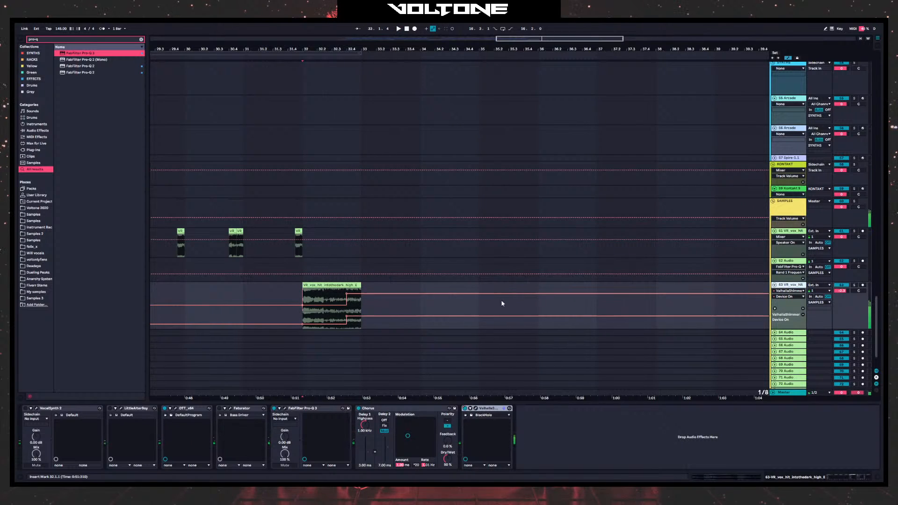
left_click_drag(349, 315, 367, 335)
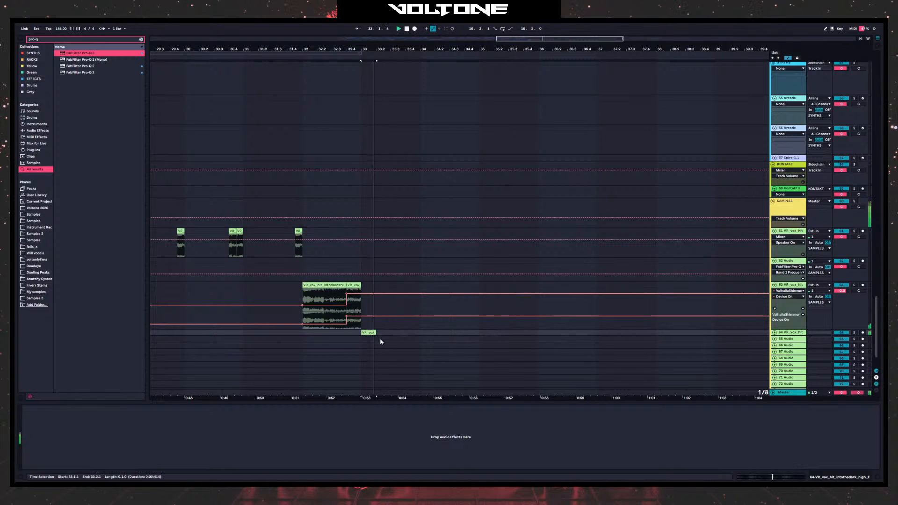
- Try repeating the one-beat vocal slice back to back from bar 33 and removing the second repeat
key("ctrl+d")
key("ctrl+d")
key("space")
key("ctrl+d")
key("ctrl+d")
key("ctrl+d")
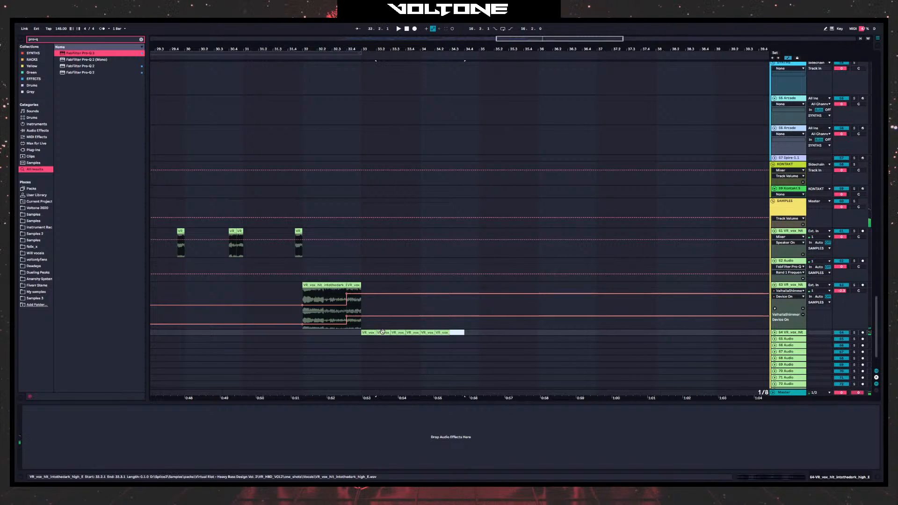
left_click(382, 334)
key("Delete")
left_click(492, 333)
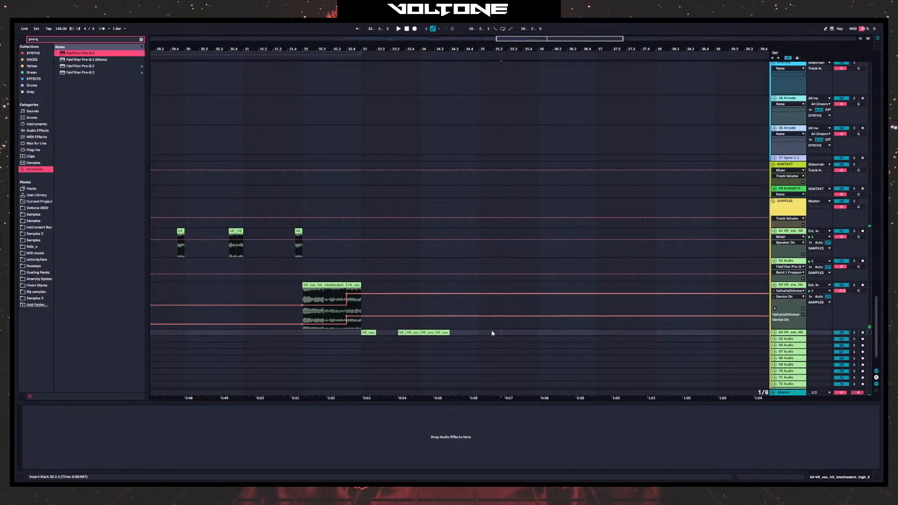
- Shorten the vocal slice at bar 33 to half a beat and unfold its track
left_click_drag(376, 334, 368, 334)
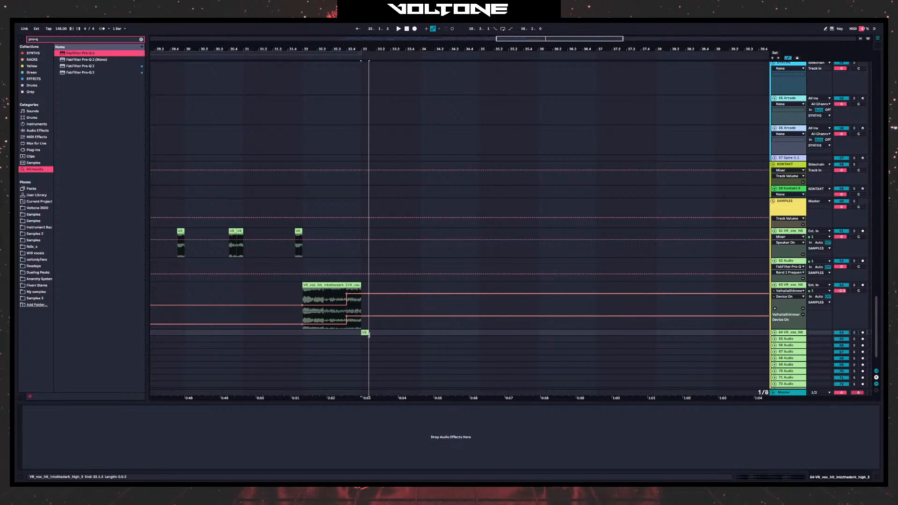
left_click(775, 334)
key("space")
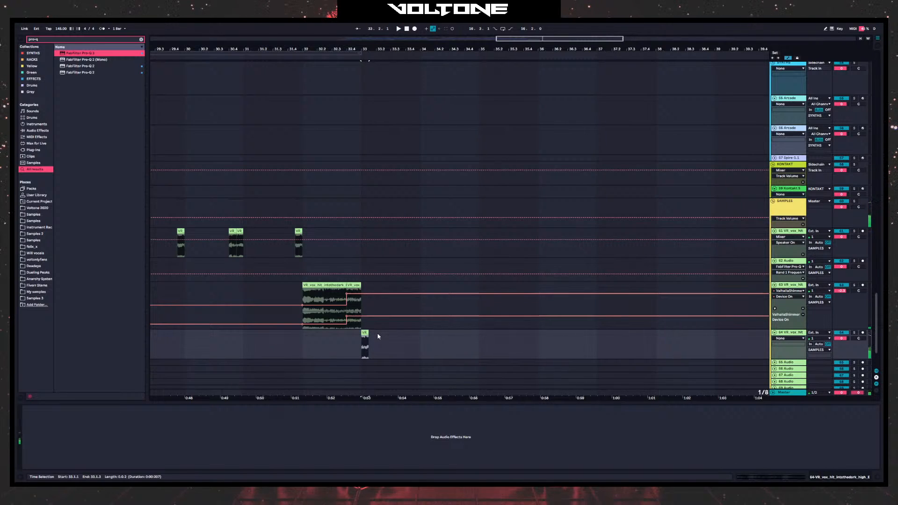
- Duplicate the half-beat vocal slice so that it plays once on every beat from bar 33 into bar 36
key("ctrl+d")
key("ctrl+d")
key("ctrl+d")
key("ctrl+d")
key("ctrl+d")
key("ctrl+d")
key("ctrl+d")
key("space")
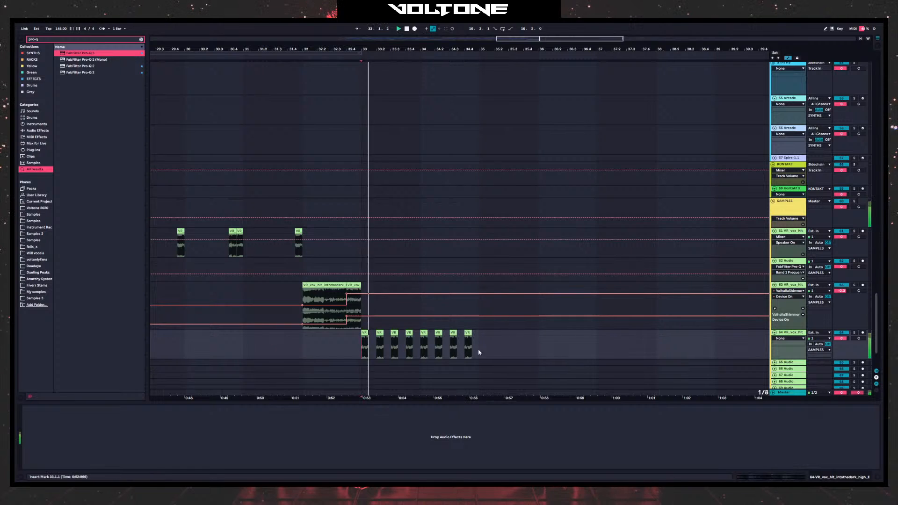
key("ctrl+d")
key("ctrl+d")
key("ctrl+d")
key("ctrl+d")
key("ctrl+d")
key("ctrl+d")
key("ctrl+d")
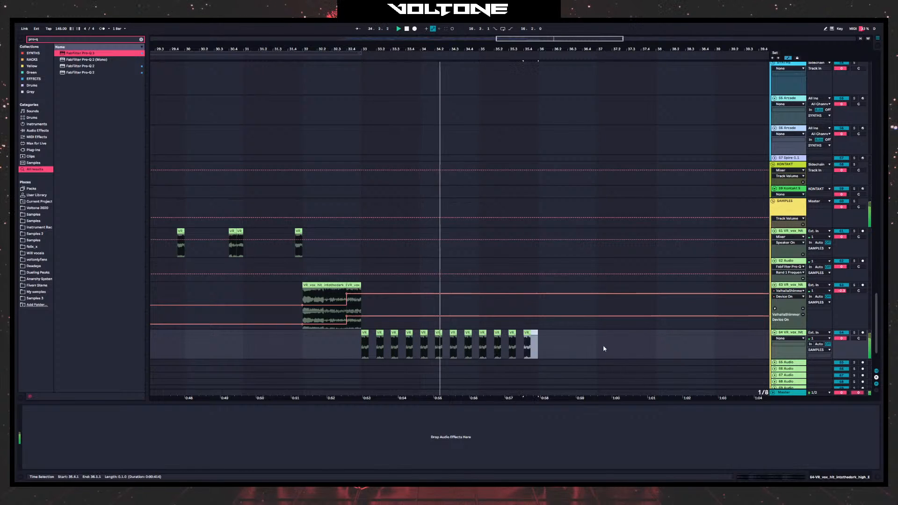
- Copy the two-beat vocal phrase to beat 36.3, and duplicate the vocal pattern across bars 37 to 40
left_click_drag(632, 352, 215, 322)
left_click(405, 324)
left_click(426, 318)
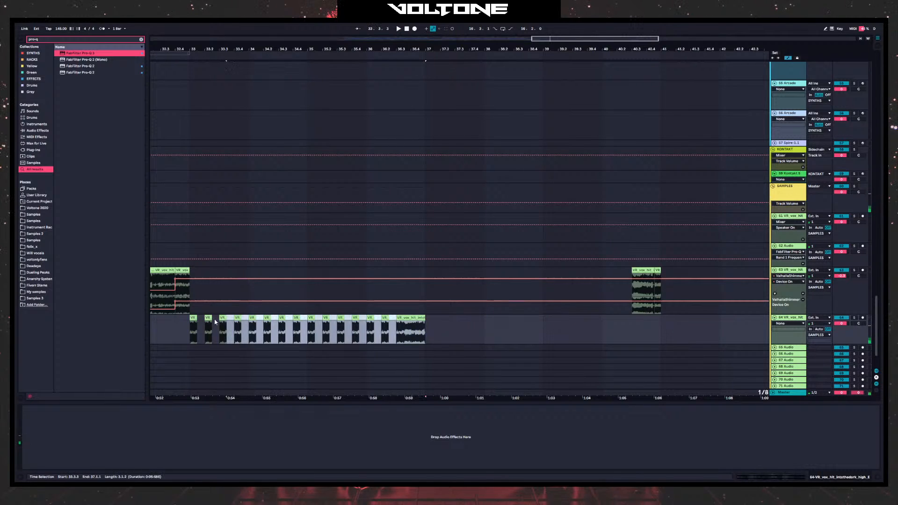
key("ctrl+d")
- Fill bars 37 and 38 with back-to-back half-beat vocal slices, up to the start of bar 39
left_click(430, 318)
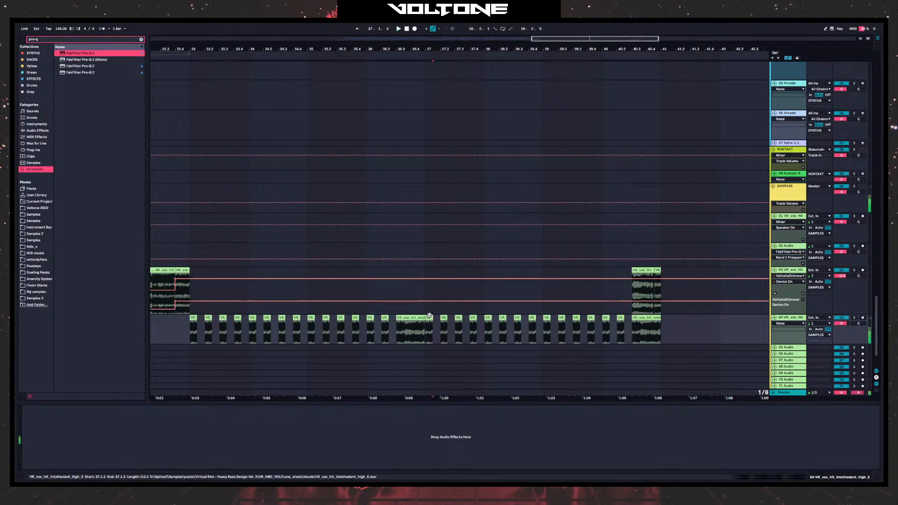
key("ctrl+d")
key("ctrl+d")
key("ctrl+d")
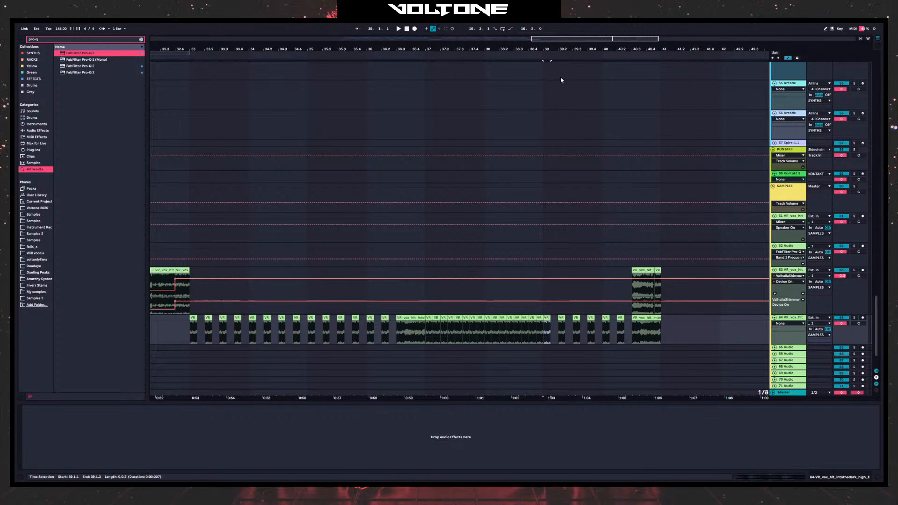
- Fill bar 39 with back-to-back quarter-beat vocal slices on the high vocal track, up to the start of bar 40
left_click_drag(568, 49, 567, 89)
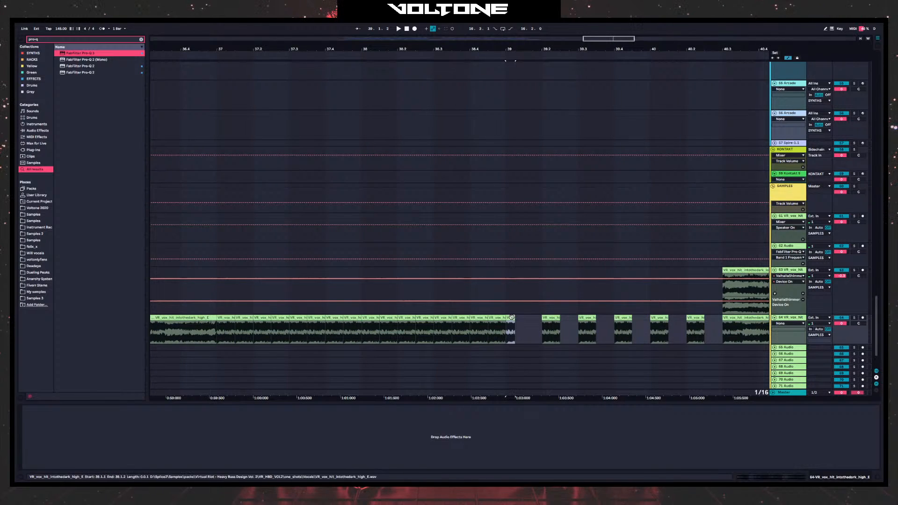
key("ctrl+d")
key("ctrl+d")
key("ctrl+d")
key("ctrl+d")
key("ctrl+d")
key("ctrl+d")
key("ctrl+d")
key("ctrl+d")
key("ctrl+d")
key("ctrl+d")
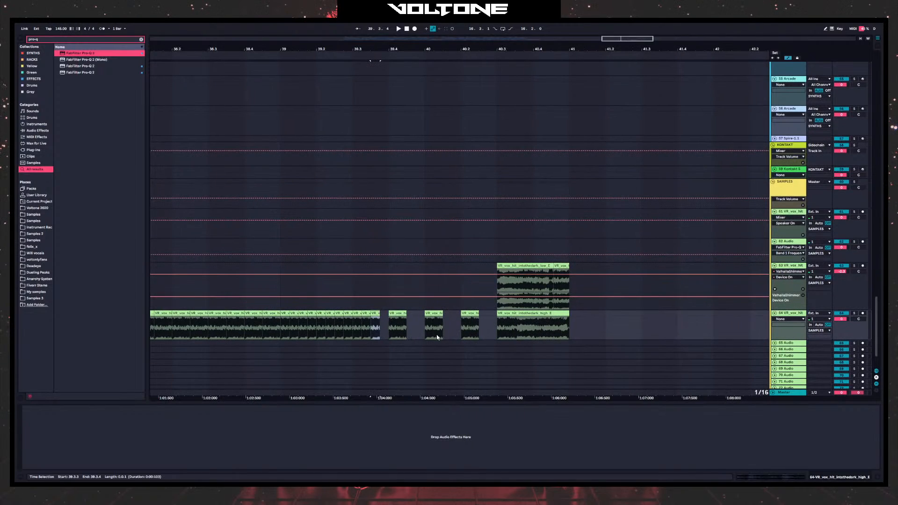
- Delete the two remaining half-beat slices in bar 40 and the high vocal phrase at beat 40.3
left_click(436, 314)
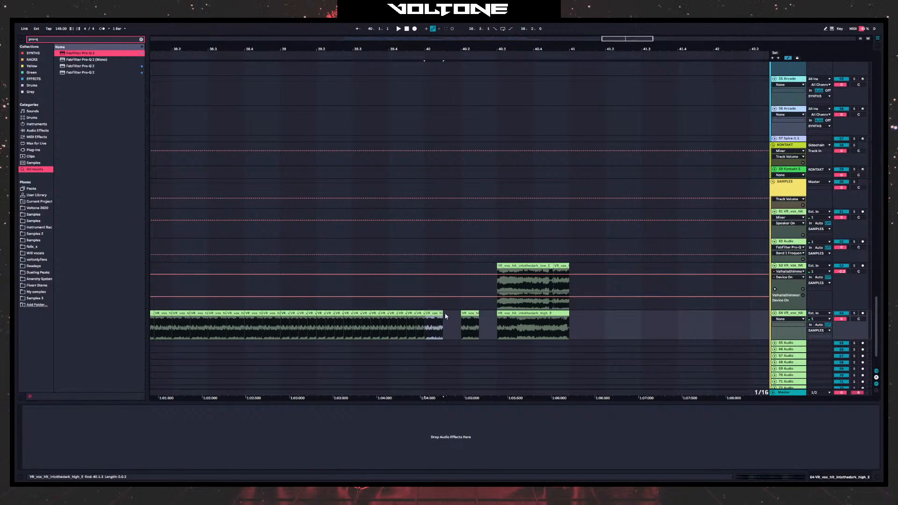
left_click(468, 314, "shift")
key("Delete")
left_click(509, 314)
key("Delete")
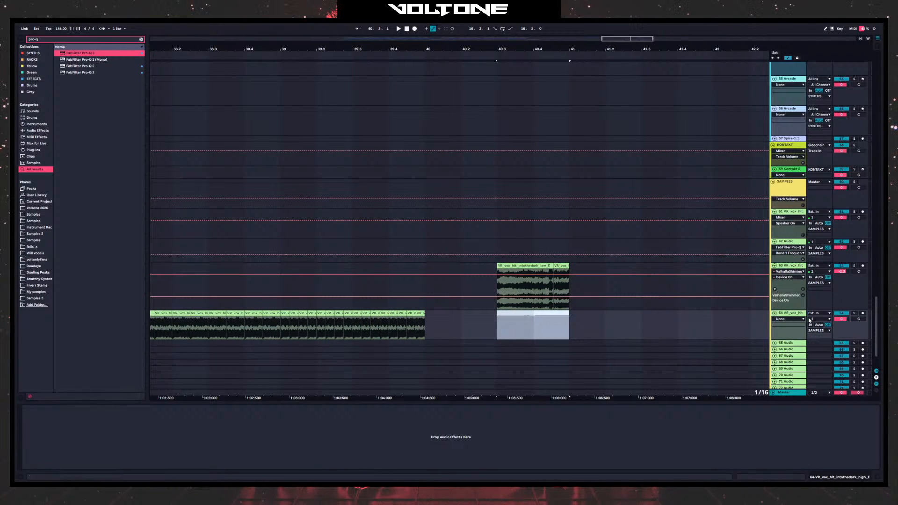
- Find ValhallaShimmer, add it to the high vocal track and open its plug-in window
type("shimmer")
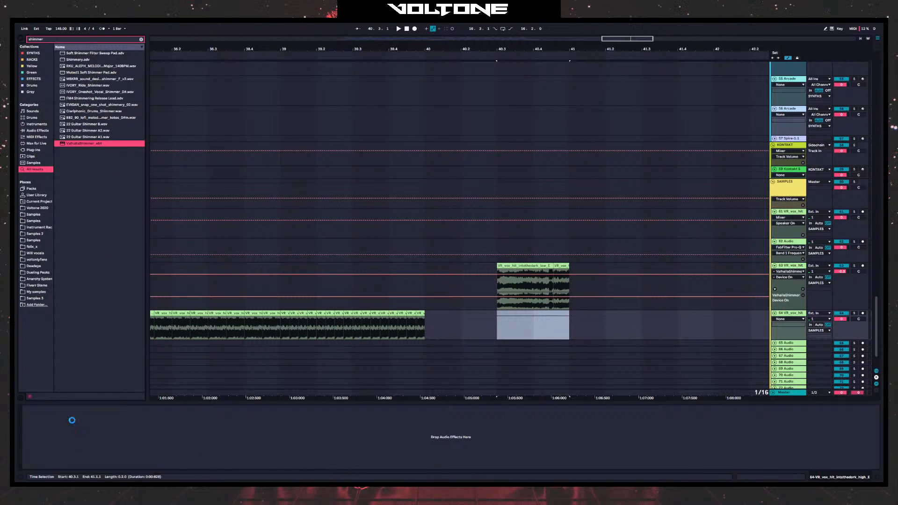
left_click_drag(239, 400, 54, 430)
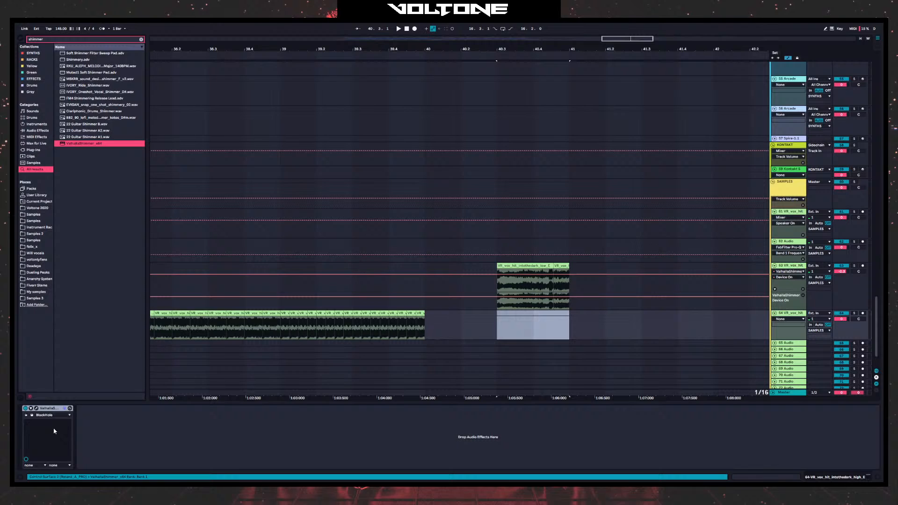
left_click(36, 409)
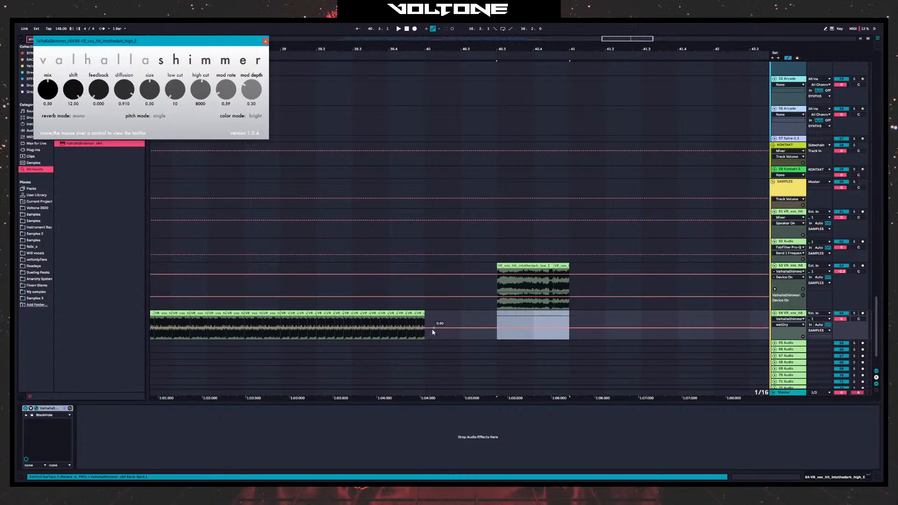
- Automate the high vocal's shimmer mix to rise from 0 at bar 39 to 0.50 at bar 40 and drop to 0 at beat 40.3
left_click(424, 331)
left_click_drag(336, 333, 282, 343)
key("space")
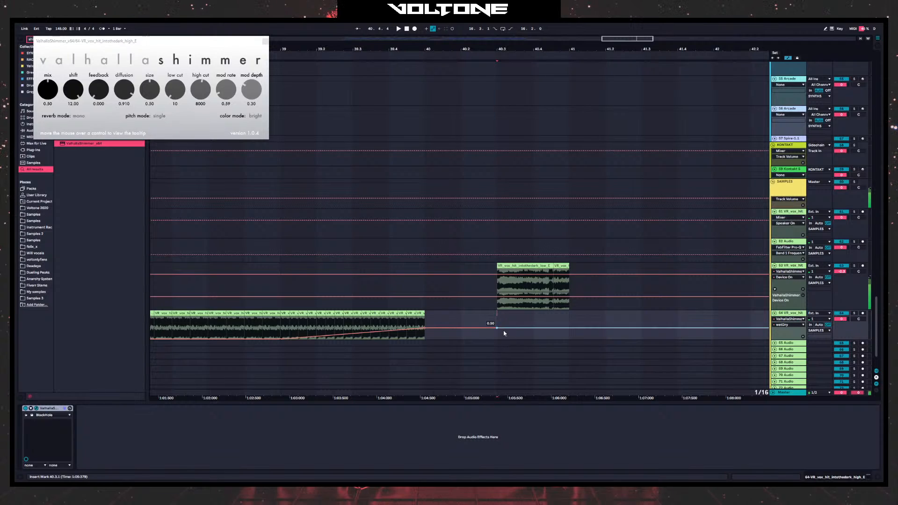
left_click_drag(505, 327, 505, 339)
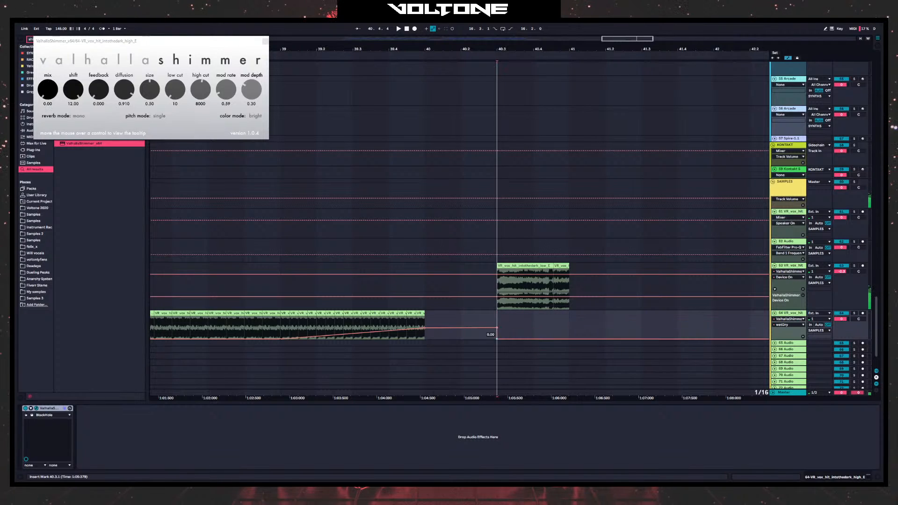
- Automate the low vocal track's ValhallaShimmer to switch off at bar 41, and close the plug-in window
left_click(801, 267)
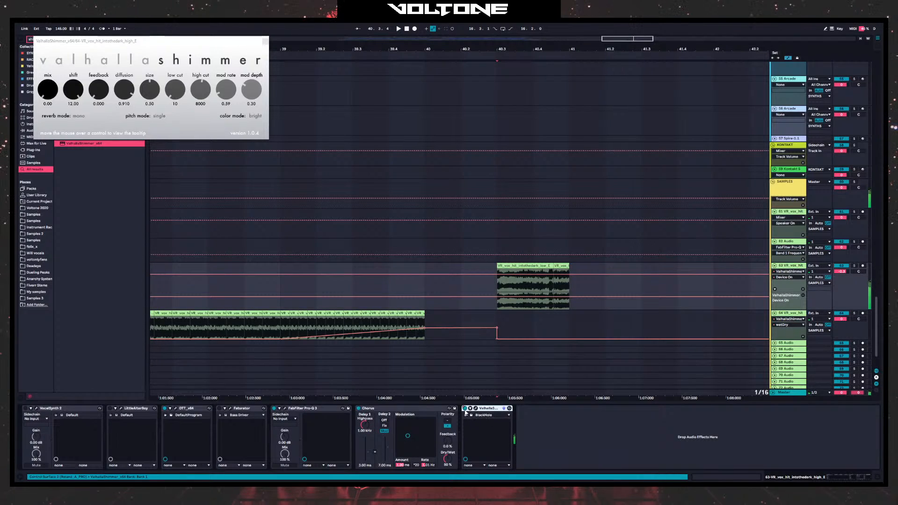
right_click(465, 410)
left_click(579, 281)
left_click_drag(584, 276, 575, 294)
key("space")
left_click_drag(363, 287, 370, 290)
key("space")
key("space")
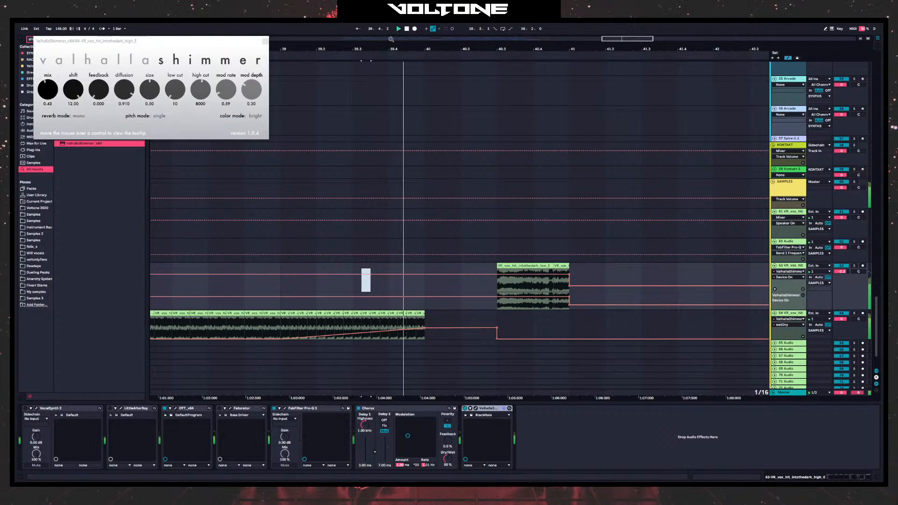
left_click(265, 41)
- Reshape the high vocal's shimmer mix automation to hold 0.50 from bar 33 and fade to 0 between beat 40.3 and bar 41
left_click_drag(348, 50, 373, 54)
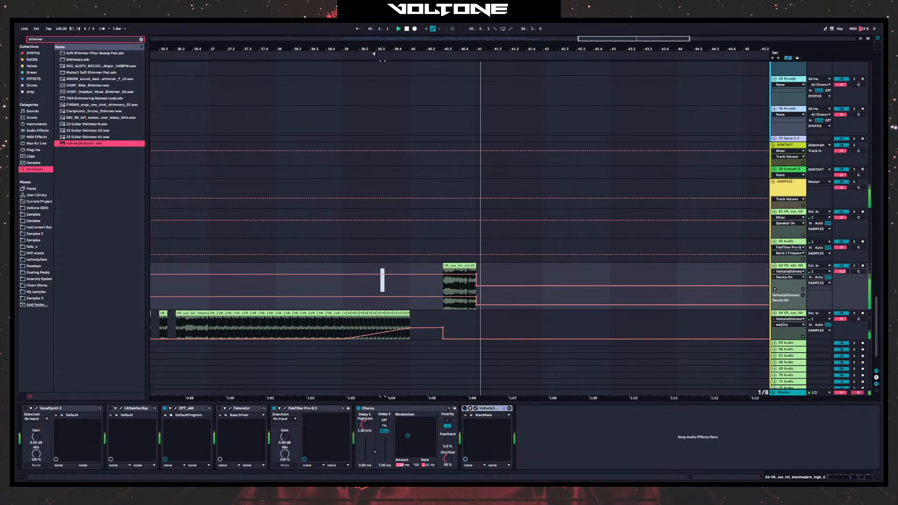
left_click_drag(442, 339, 478, 342)
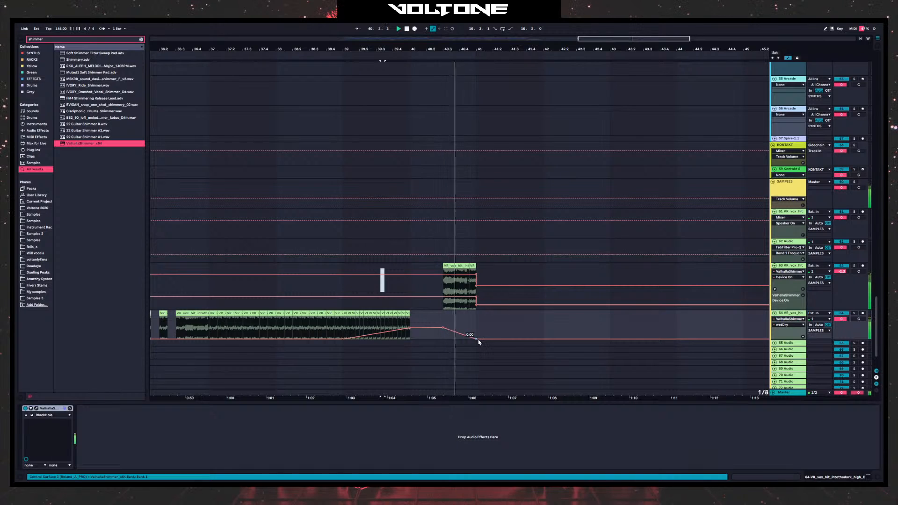
scroll(508, 363, "left", 5)
left_click(197, 351)
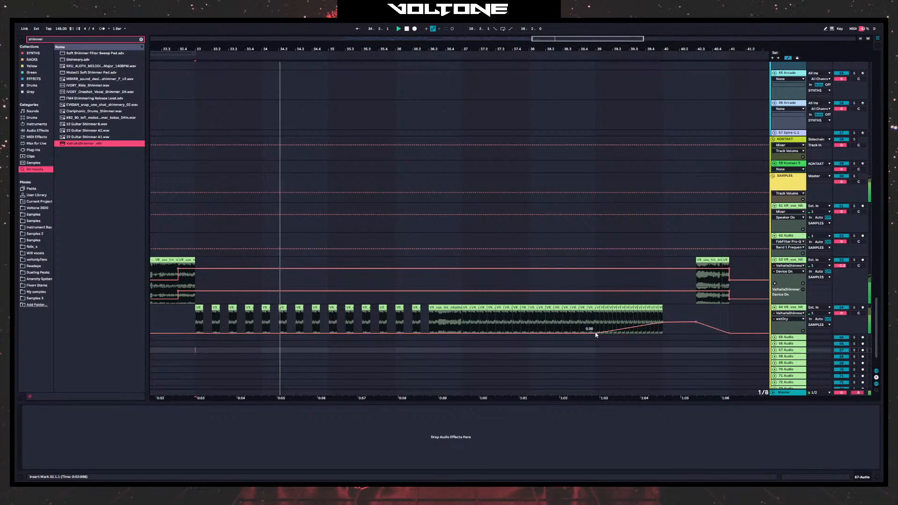
left_click_drag(599, 333, 195, 322)
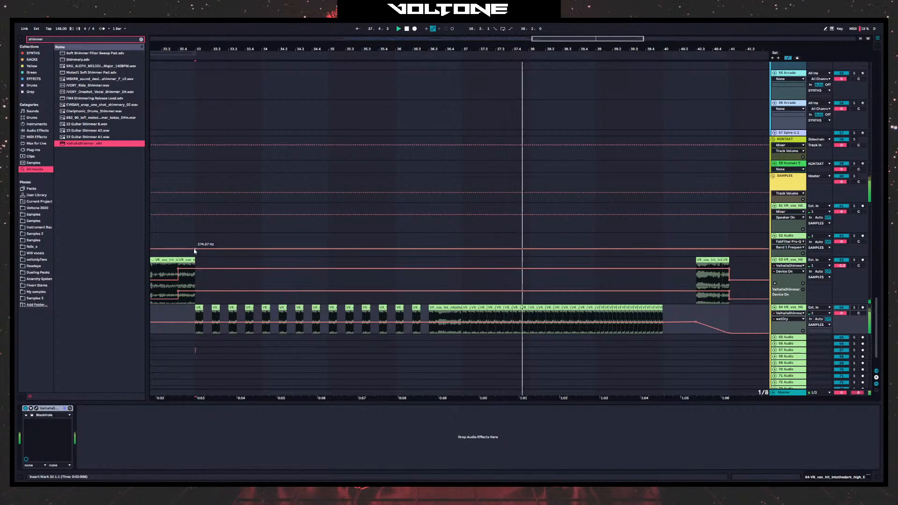
- Listen to the transition from the first drop into bar 33 and examine the bass tracks that end there
key("space")
left_click(197, 242)
key("space")
left_click_drag(221, 225, 380, 210)
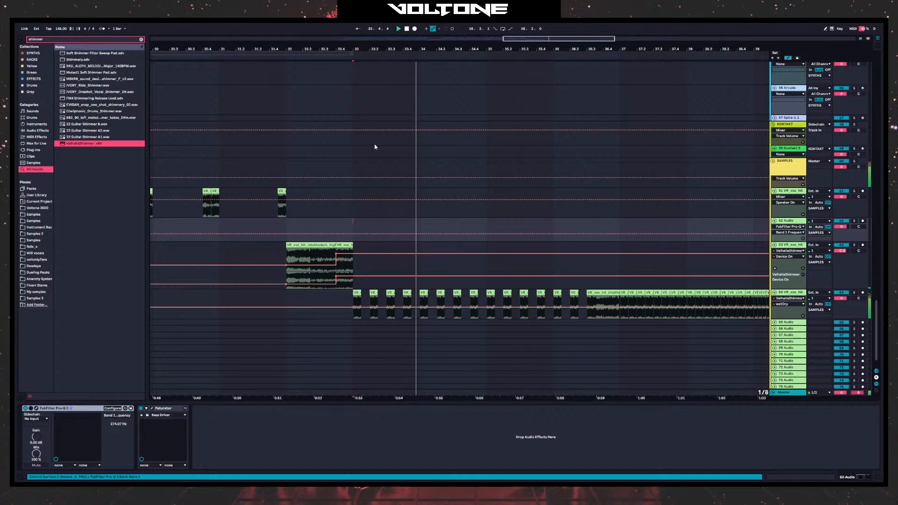
left_click_drag(309, 48, 309, 31)
scroll(451, 200, "up", 8)
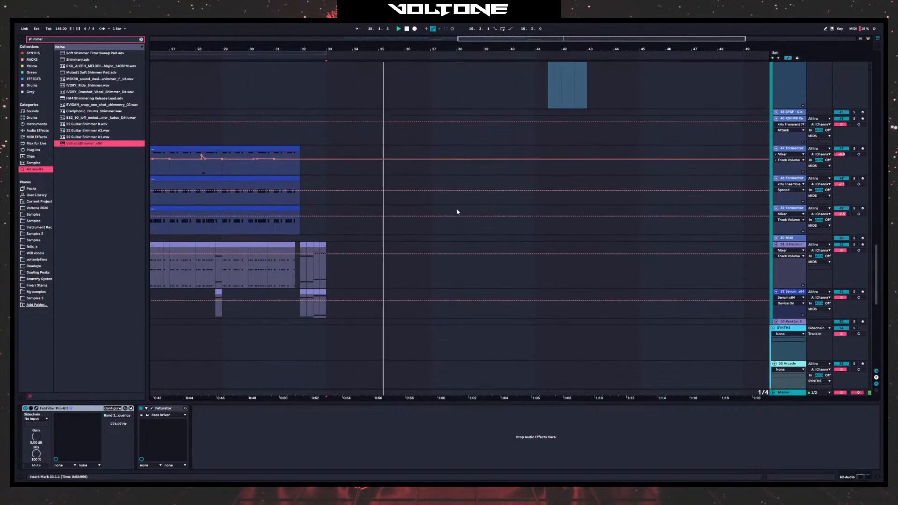
left_click(293, 343)
key("space")
key("space")
left_click_drag(333, 320, 409, 245)
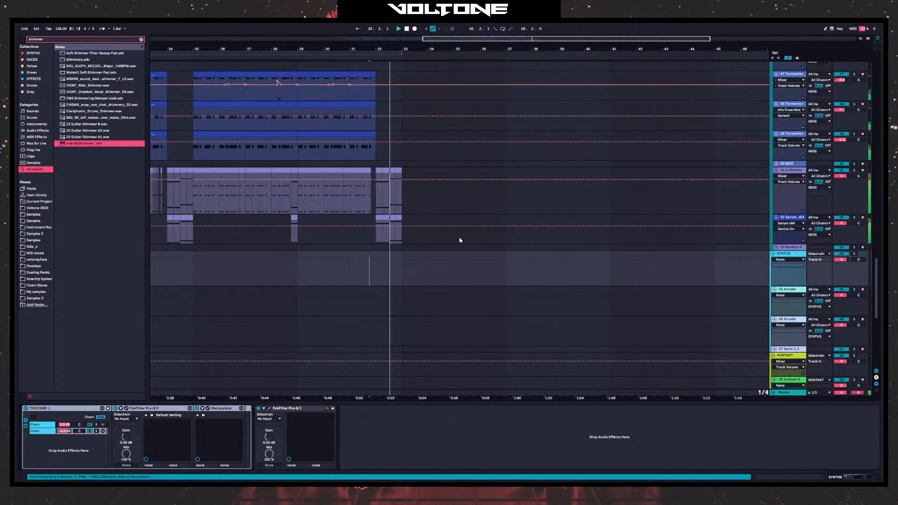
key("space")
- Copy the Serum fill from bar 32 to bar 36, duplicate the four-bar section to repeat it at bar 40, and play it back
left_click(398, 217)
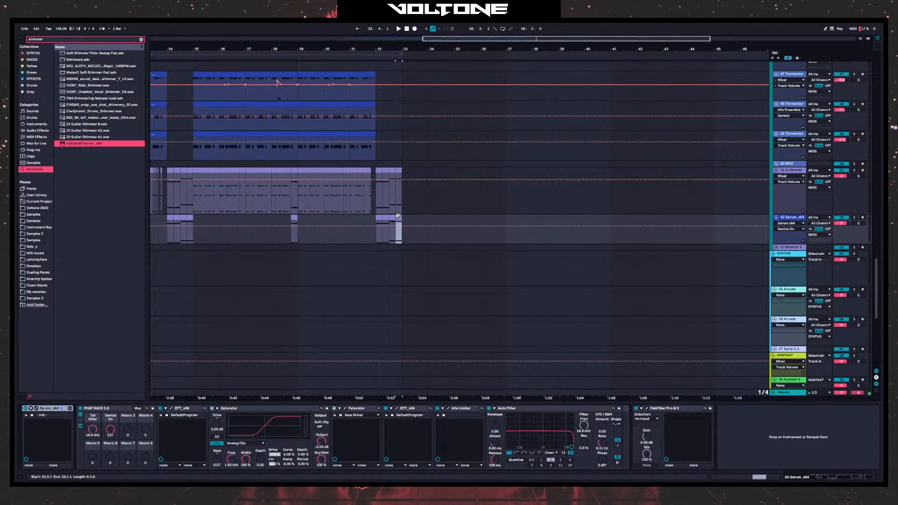
left_click(377, 218, "shift")
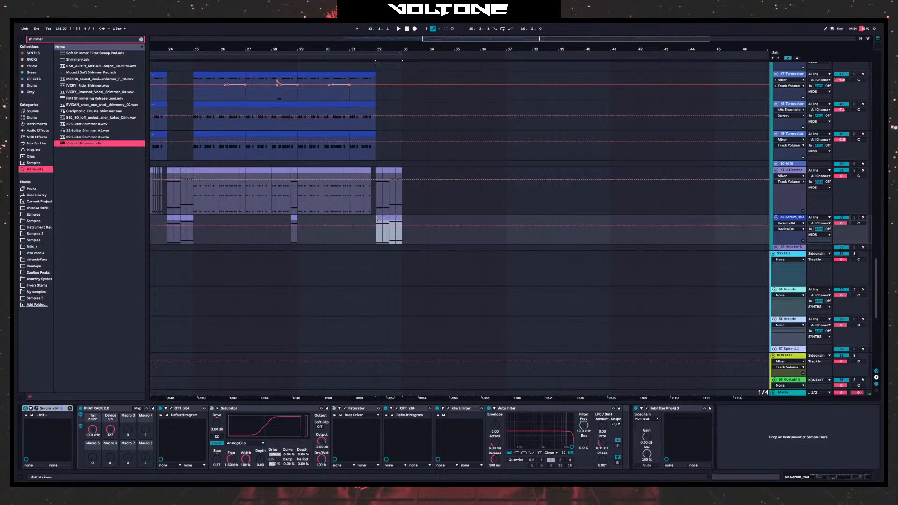
left_click_drag(378, 217, 489, 226)
key("space")
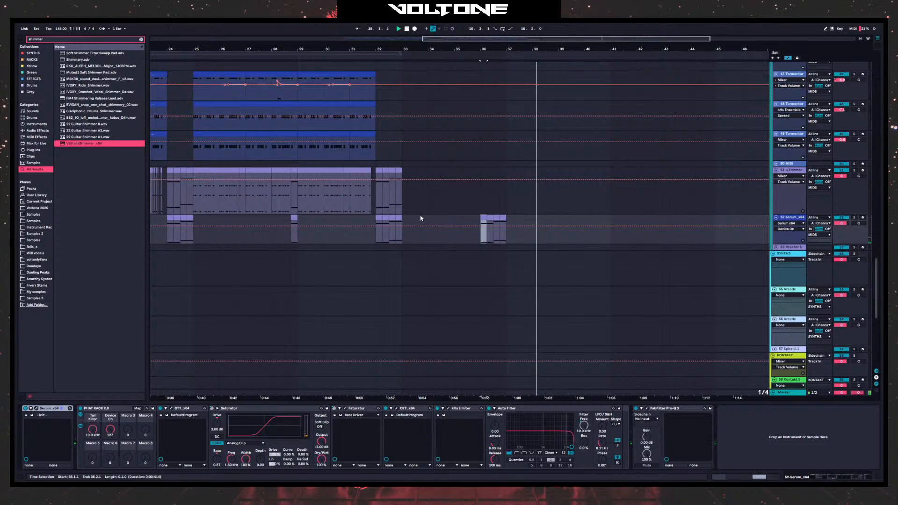
left_click_drag(401, 225, 505, 227)
key("ctrl+d")
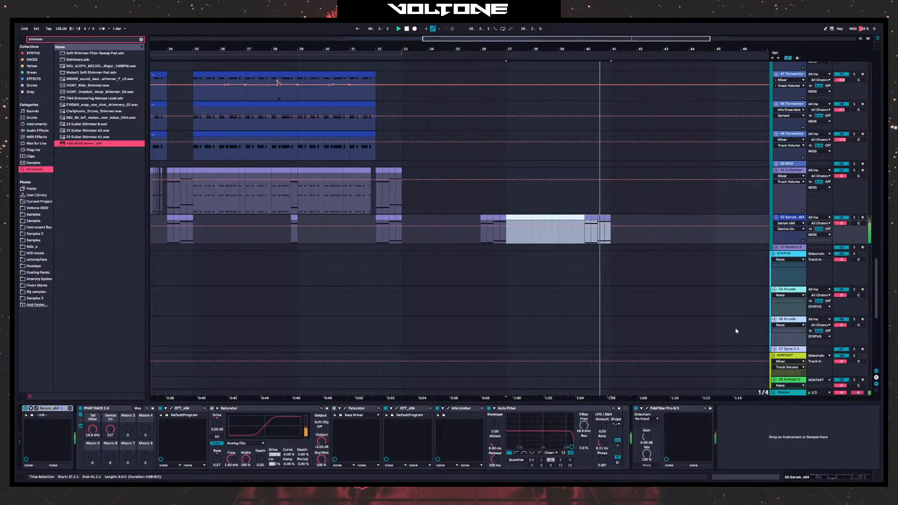
scroll(515, 281, "right", 5)
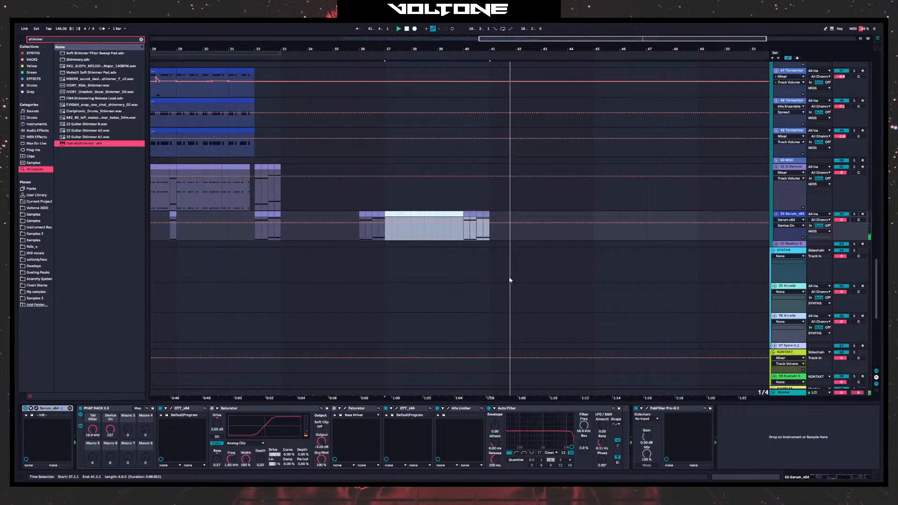
left_click(293, 257)
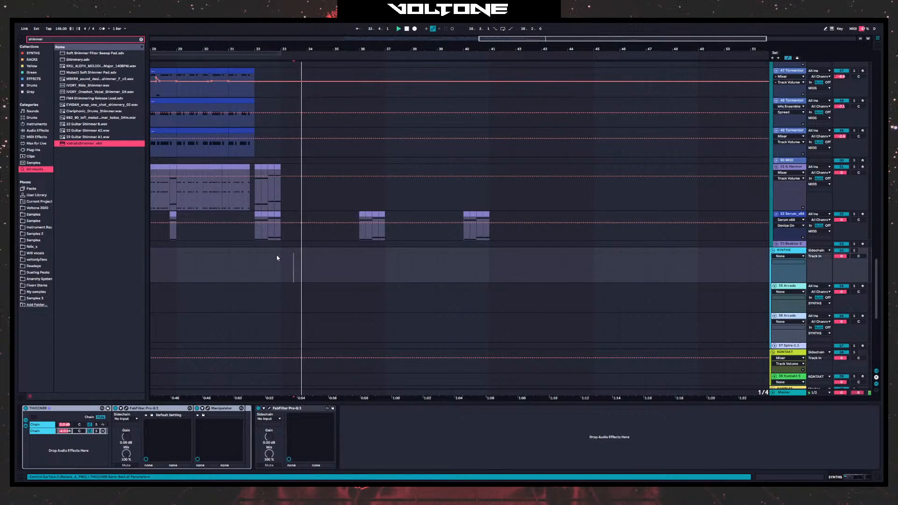
left_click(275, 257)
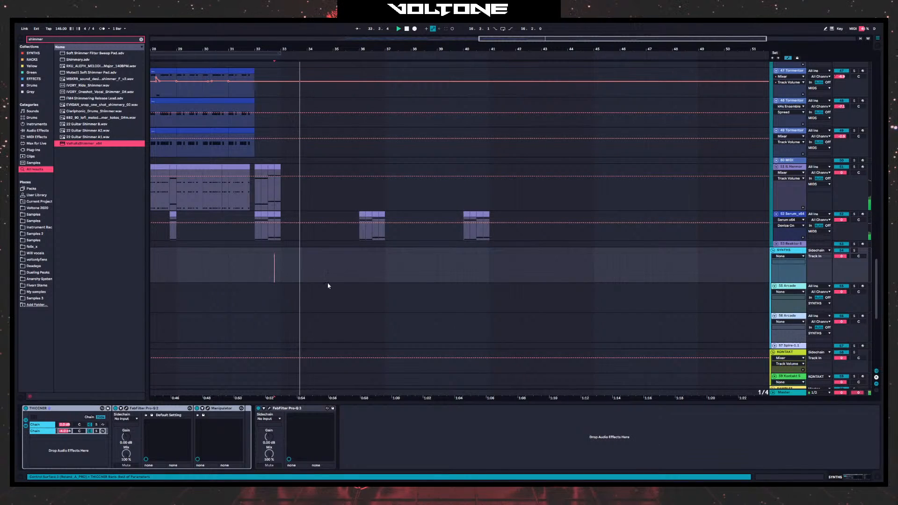
left_click_drag(357, 275, 401, 274)
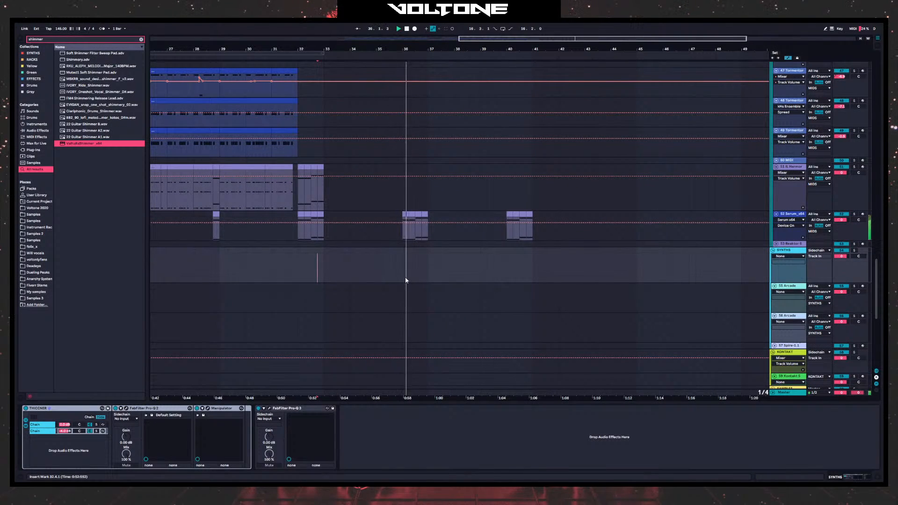
- Automate the Serum track's Tail Killer macro to drop at bar 33 and climb back to its original level by bar 41
left_click(783, 216)
left_click(323, 218)
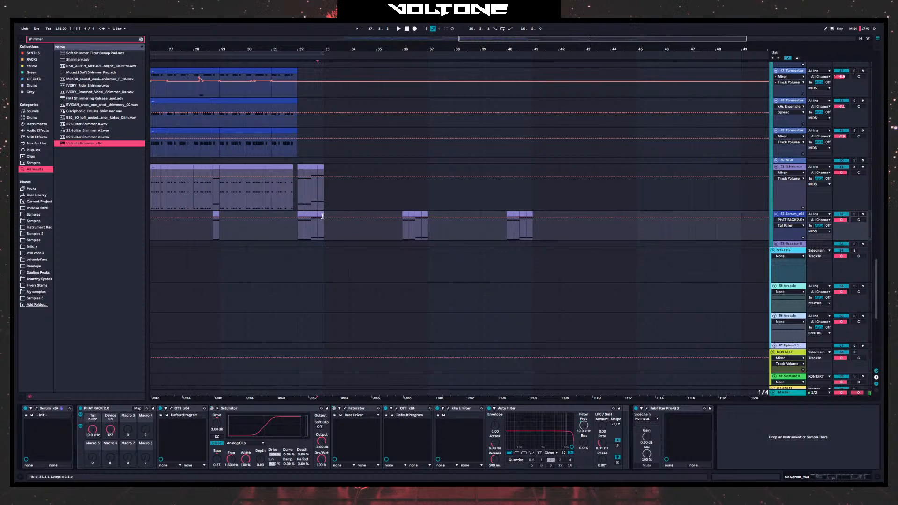
left_click_drag(333, 219, 333, 239)
left_click_drag(527, 239, 533, 219)
key("space")
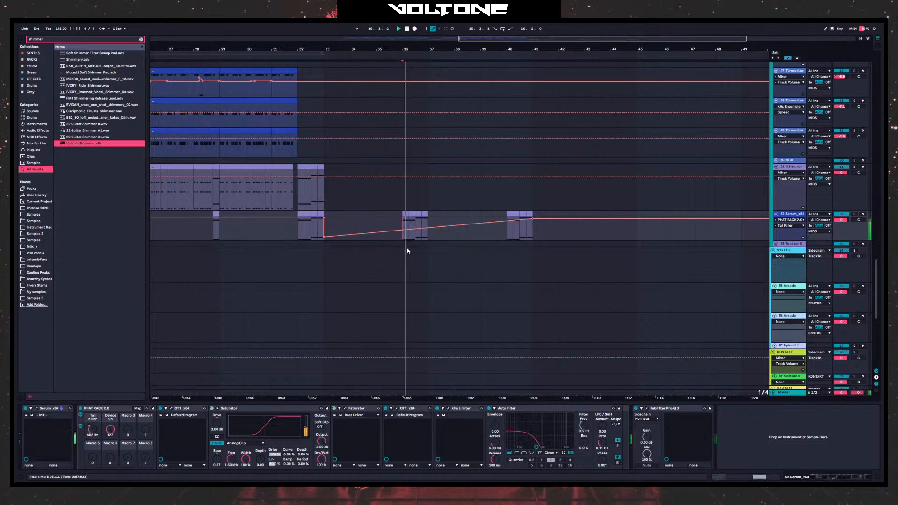
- Raise the Tail Killer automation at bar 36 so the filter opens faster up to the first fill, and audition it
left_click_drag(403, 230, 403, 225)
key("space")
key("space")
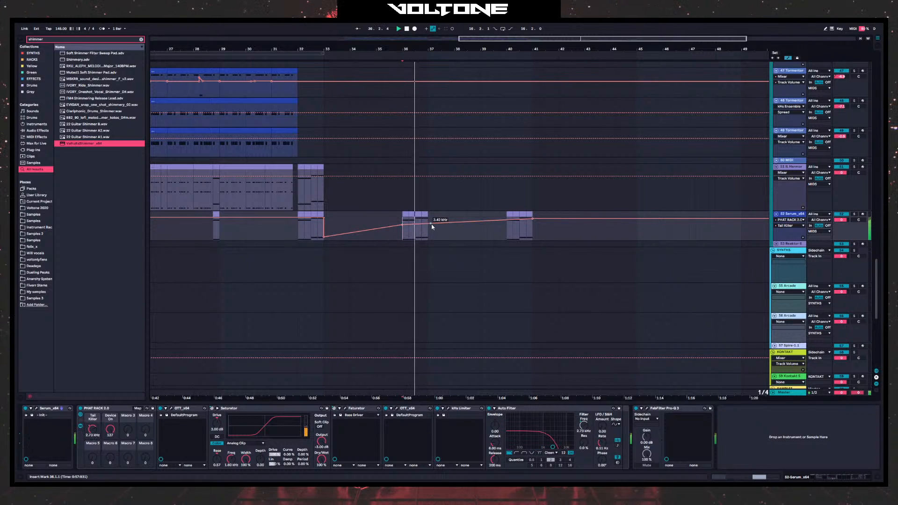
key("space")
key("space")
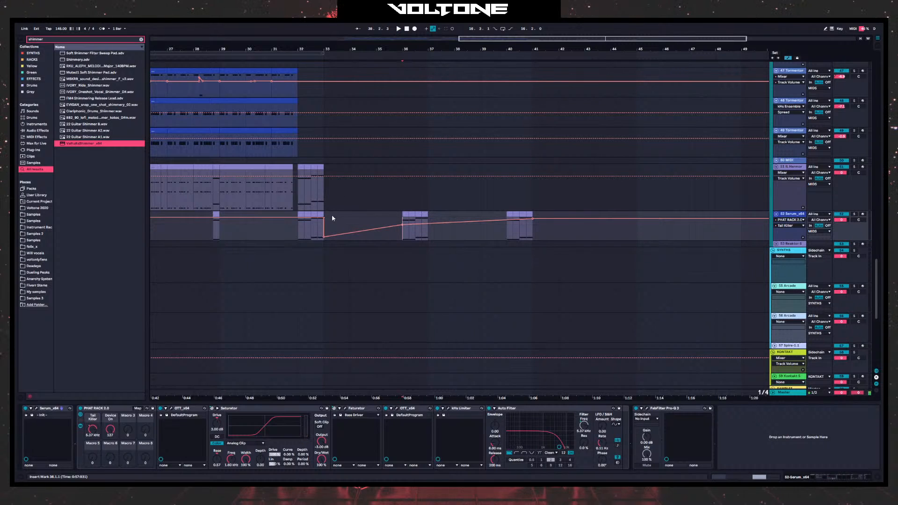
- Insert an empty MIDI clip from bar 33 to bar 36 on the Serum track and raise the Tail Killer start to about 512 Hz
key("ctrl+shift+m")
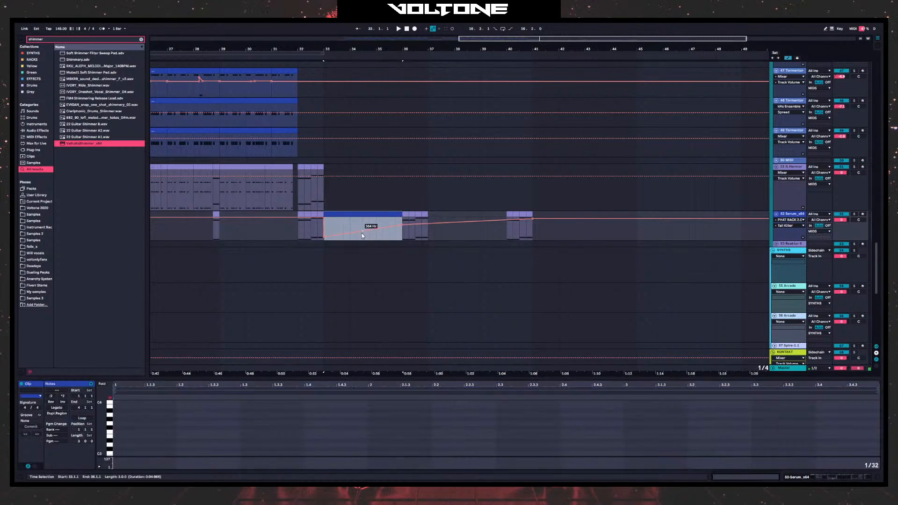
left_click(350, 264)
left_click_drag(326, 238, 326, 231)
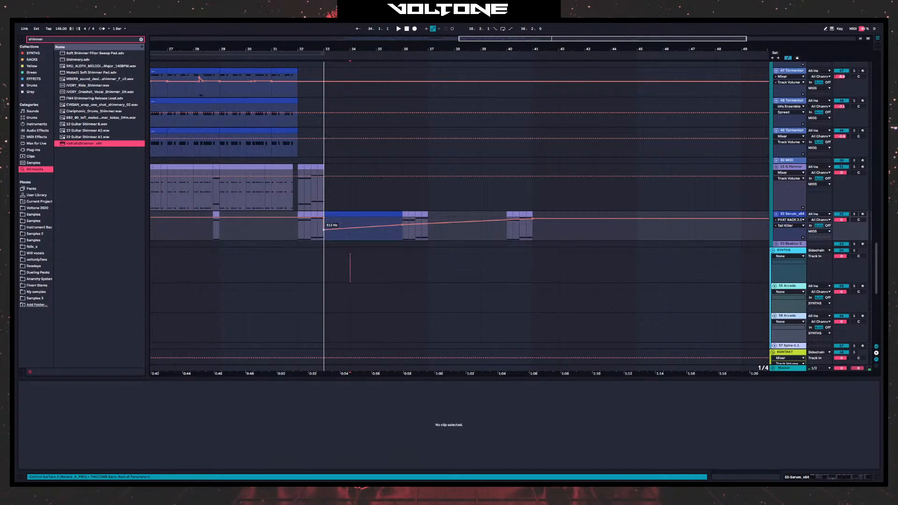
- Draw a sustained E2 note across all three bars of the new Serum clip
left_click(342, 216)
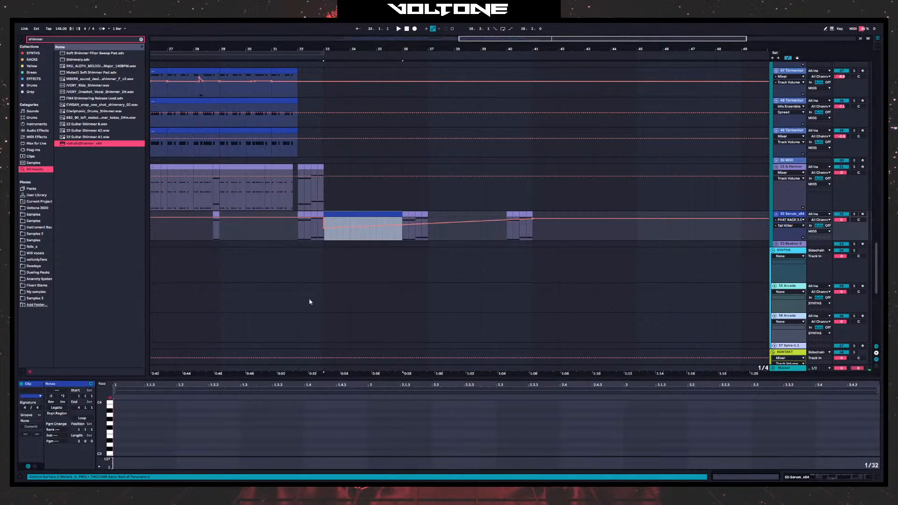
left_click(119, 436)
left_click_drag(120, 437, 875, 375)
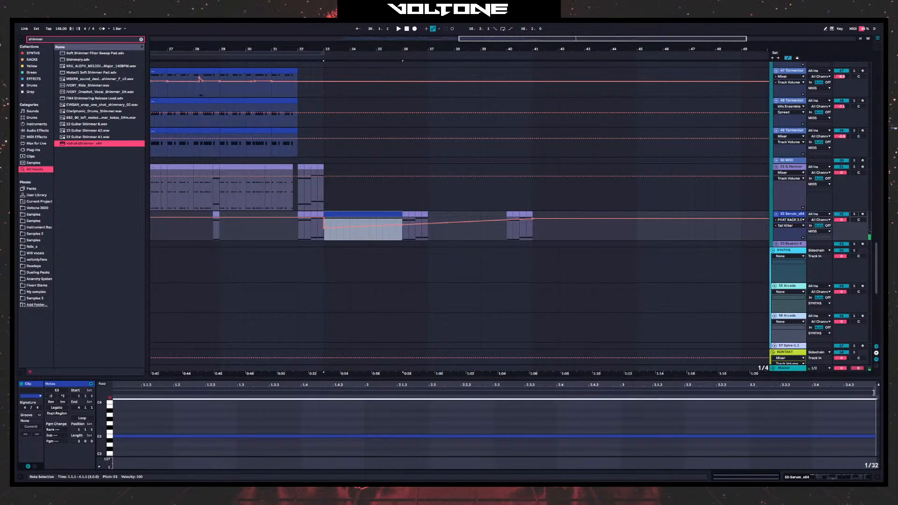
key("shift+Down")
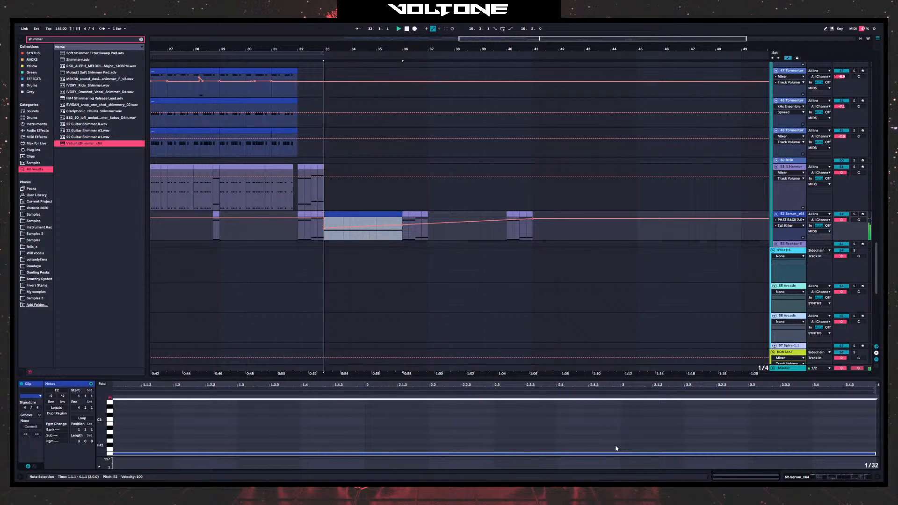
- Add a parallel B2 note above the sustained E2 note in the Serum clip and audition the pair
key("space")
key("space")
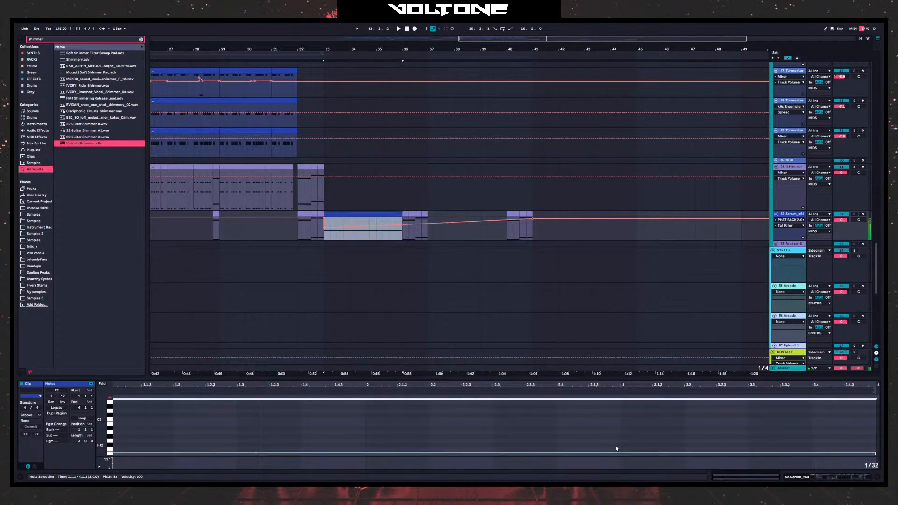
left_click_drag(167, 458, 164, 427)
key("space")
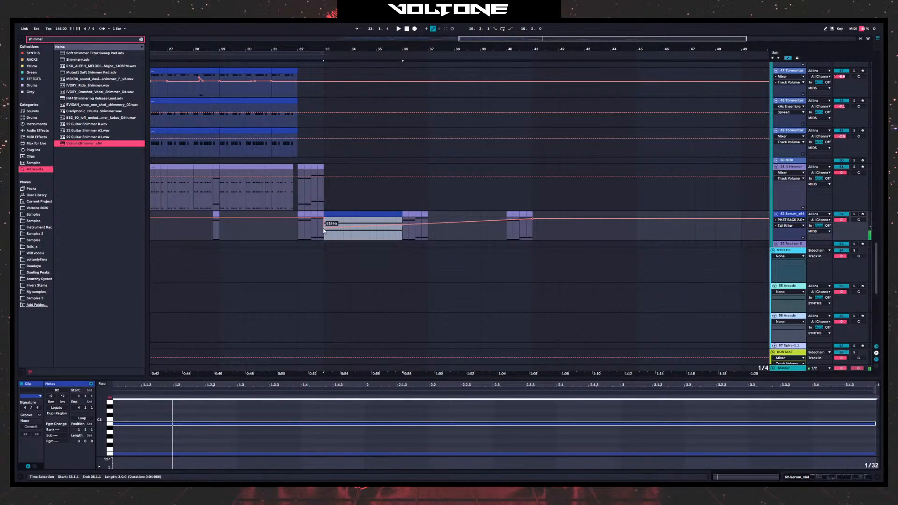
key("space")
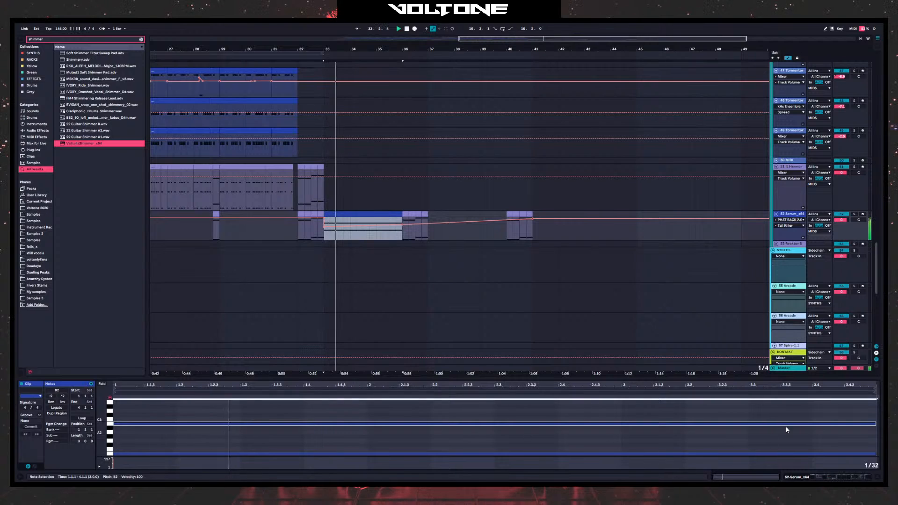
- Shorten the E2 and B2 notes to one bar and copy the pair into the clip's second bar as G2 and D3
key("ctrl+a")
left_click_drag(875, 423, 427, 418)
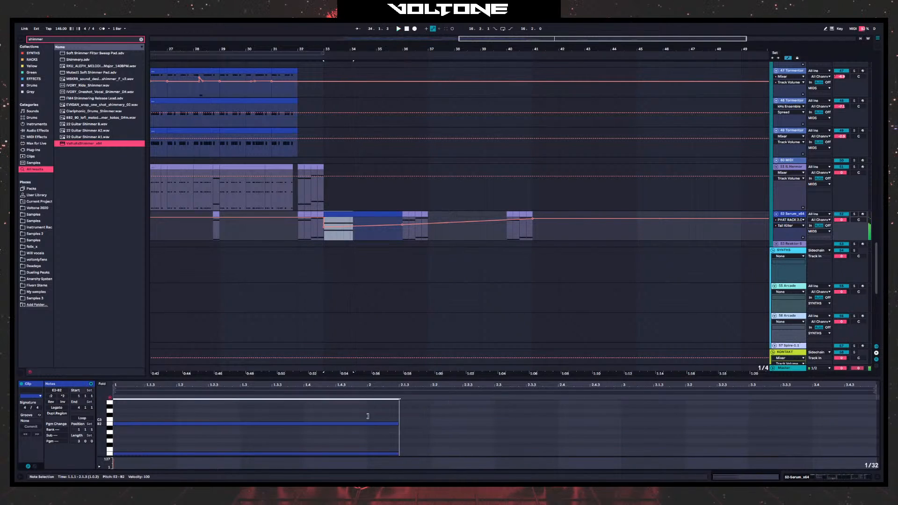
left_click_drag(367, 416, 368, 418)
left_click_drag(236, 455, 490, 436)
key("space")
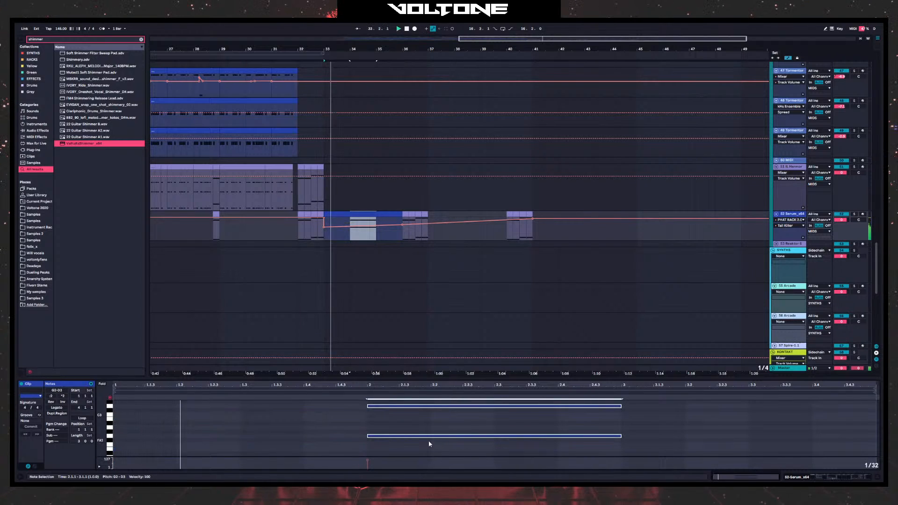
- Copy the second-bar note pair into the clip's third bar as A2 and E3, and audition the progression
left_click_drag(392, 437, 137, 450)
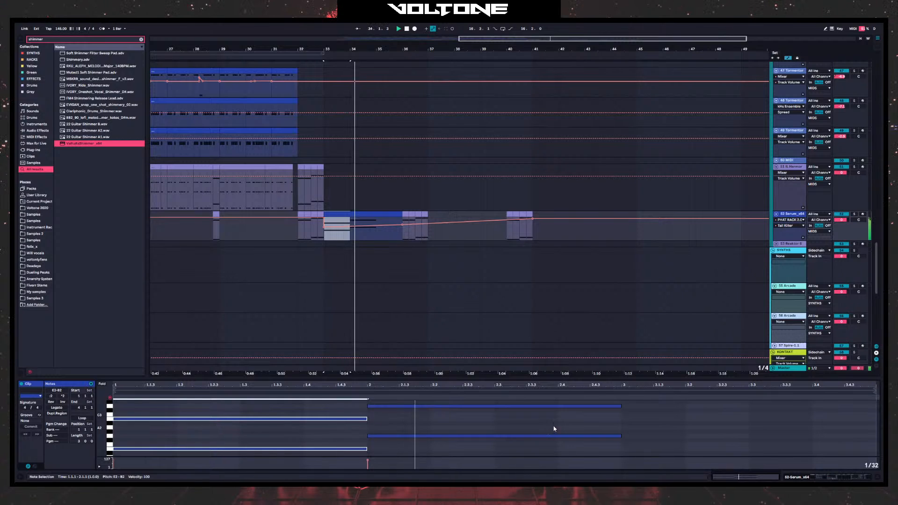
left_click_drag(552, 449, 550, 406)
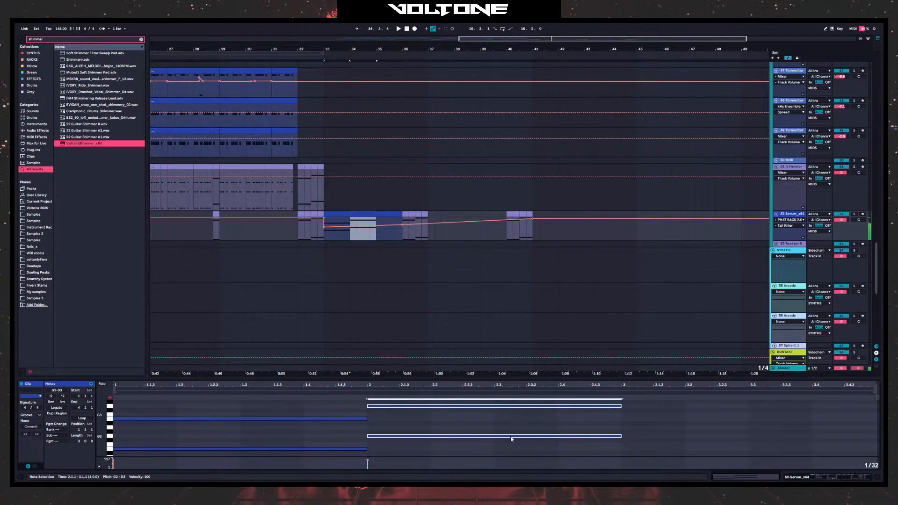
left_click_drag(511, 439, 763, 429)
key("space")
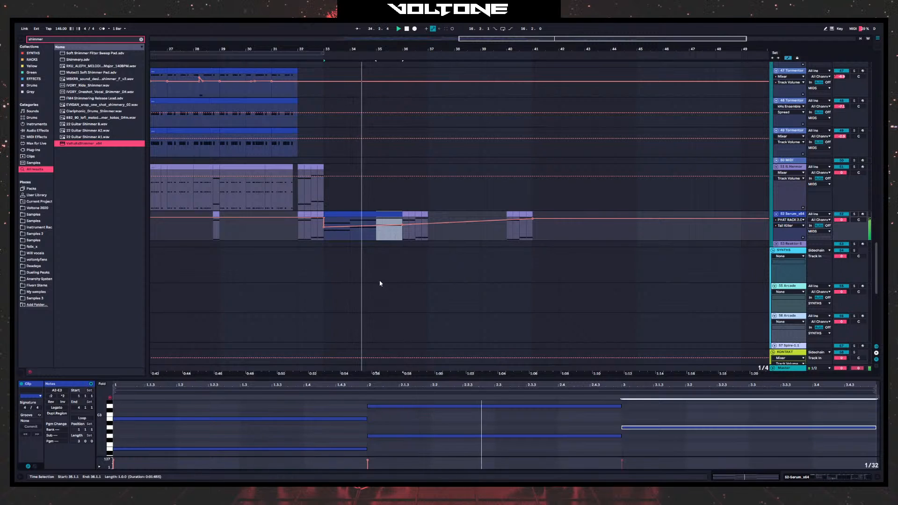
- Duplicate the three-bar Serum clip with its automation to bar 37, between the two fills
left_click(357, 214)
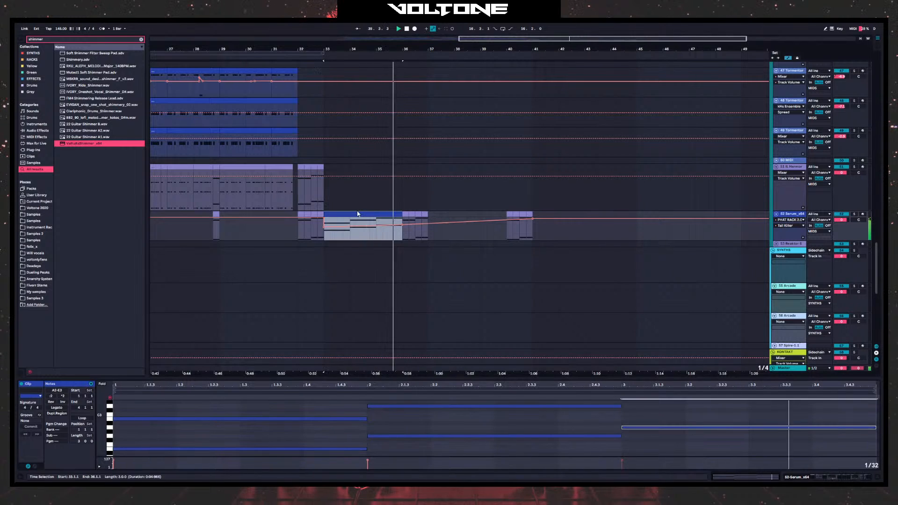
left_click_drag(357, 217, 461, 217)
left_click(377, 239)
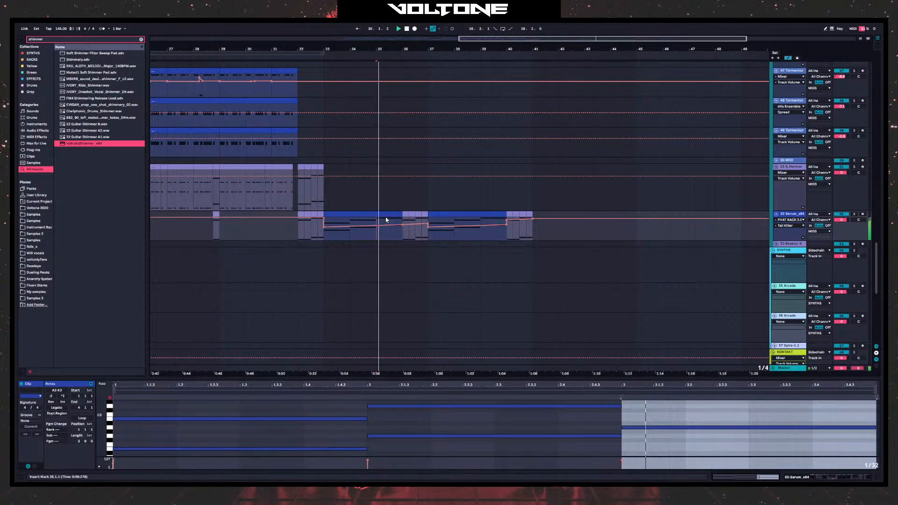
- Check the notes of the Serum clip at bar 33 and audition the sustained progression through both fills
left_click(684, 428)
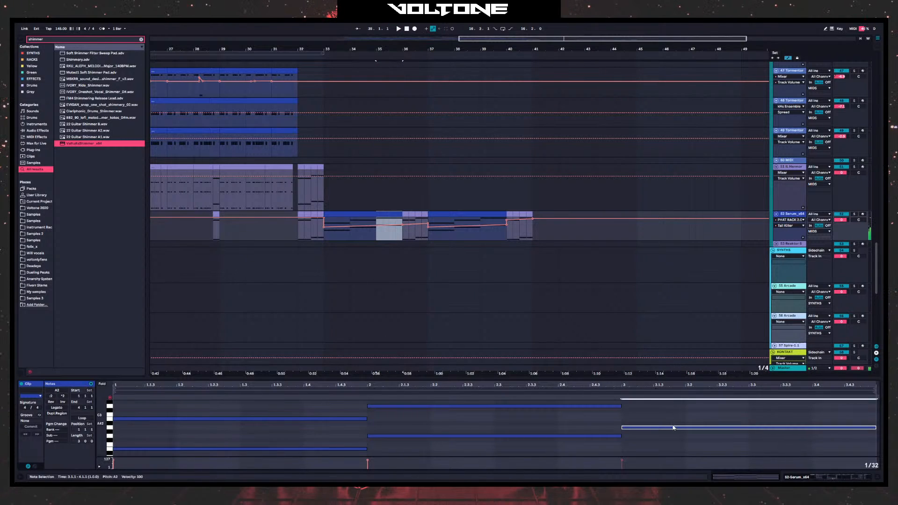
scroll(678, 430, "up", 1)
mouse_move(400, 213)
left_mouse_down()
mouse_move(427, 216)
mouse_move(384, 220)
left_mouse_up()
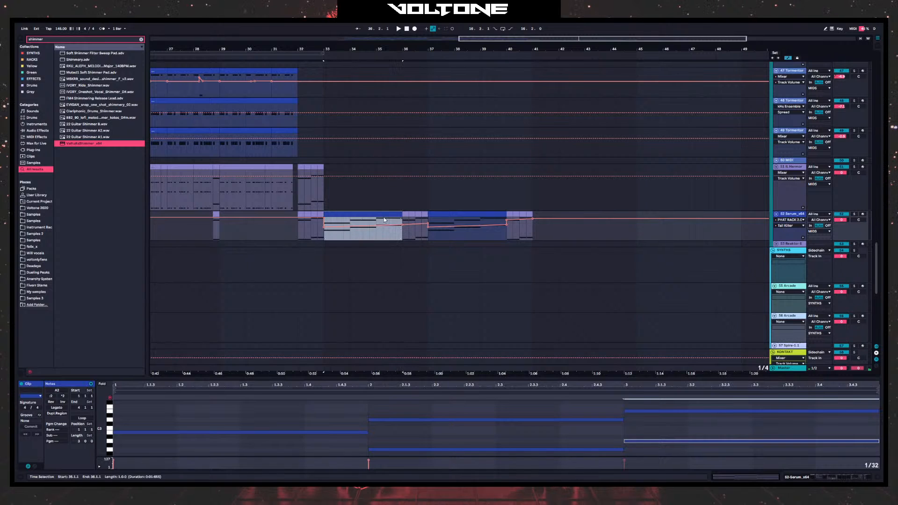
scroll(335, 415, "down", 1)
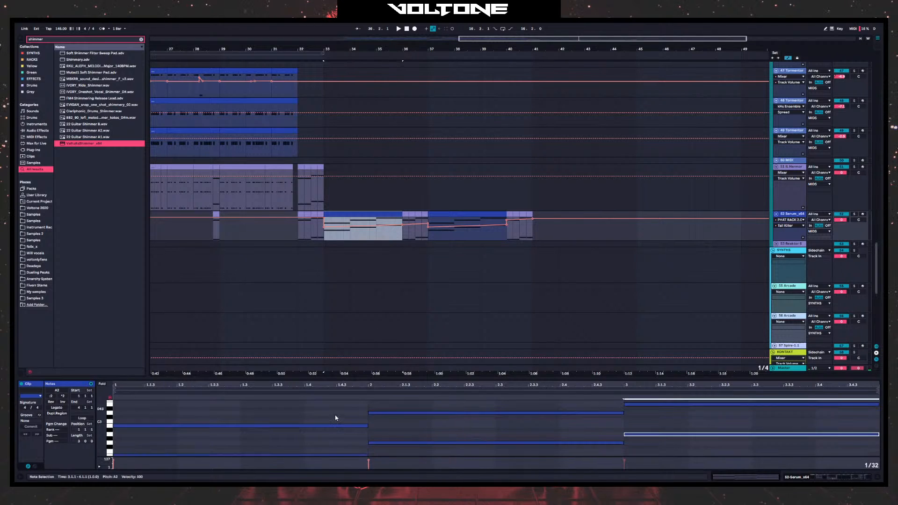
key("space")
left_click(288, 413)
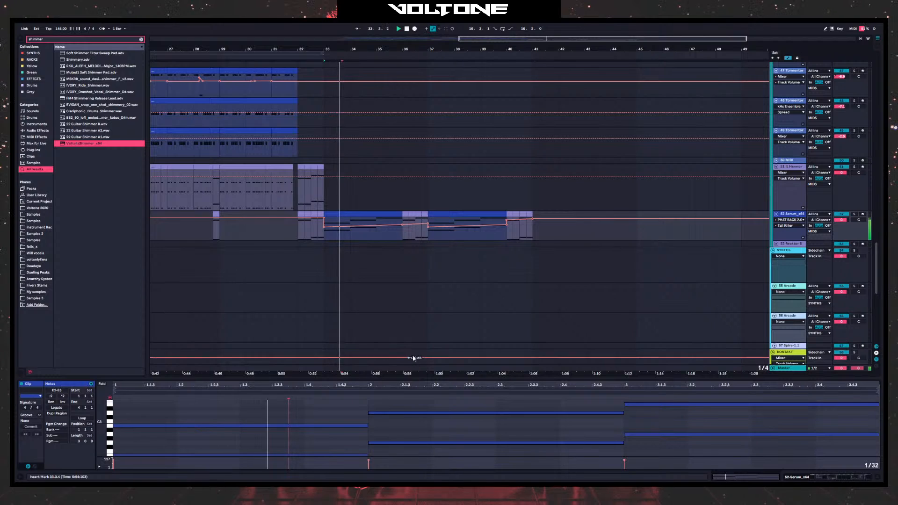
- Delete the two sustained Serum clips at bars 33 and 37, leaving only the fills
left_click(390, 214)
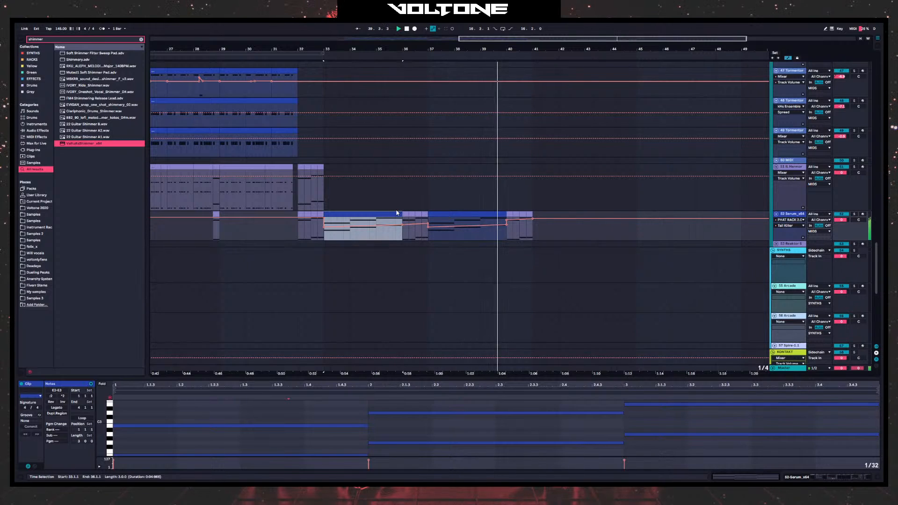
key("Delete")
left_click(459, 214)
key("Delete")
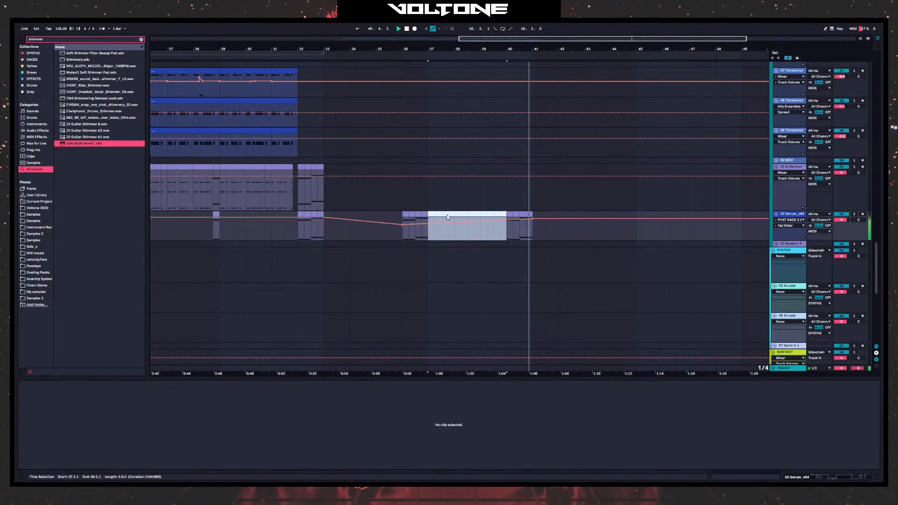
- Audition the section from bar 33 with only the Serum fills and inspect the fill clips at bar 36
left_click(323, 240)
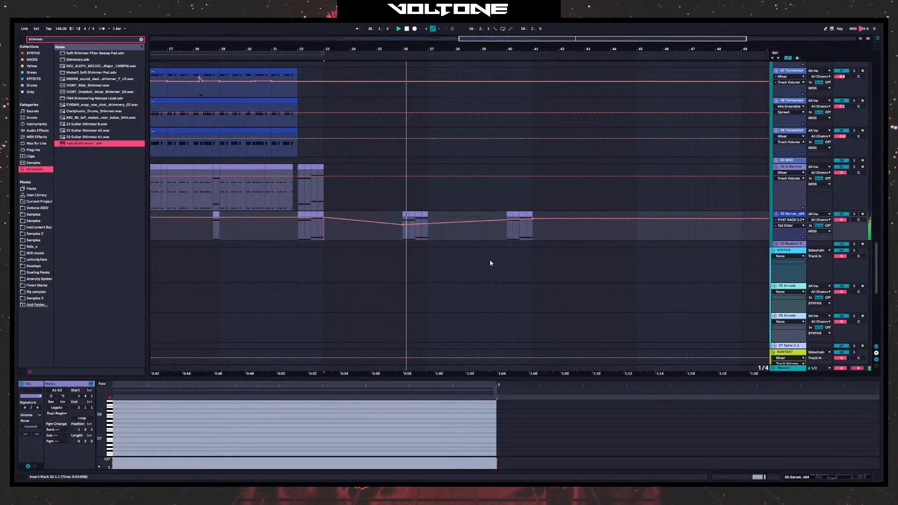
mouse_move(460, 258)
left_mouse_down()
mouse_move(387, 260)
mouse_move(464, 265)
left_mouse_up()
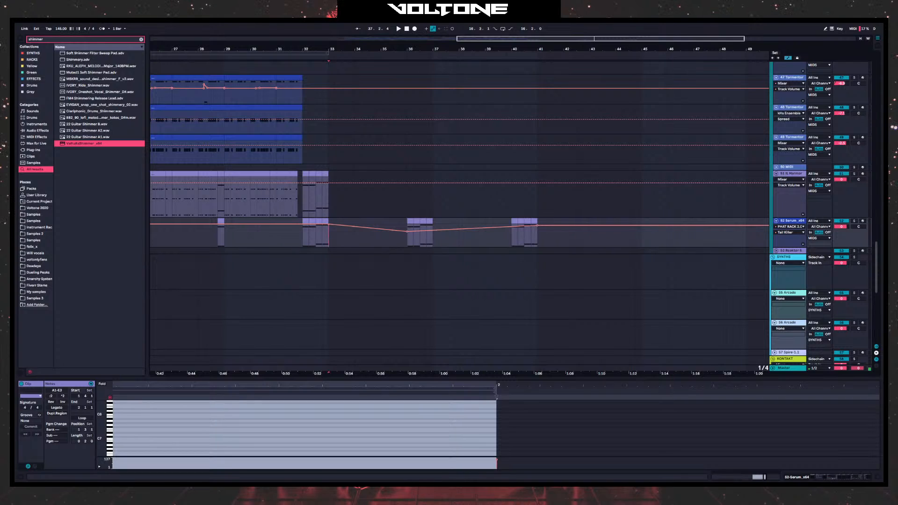
left_click(333, 284)
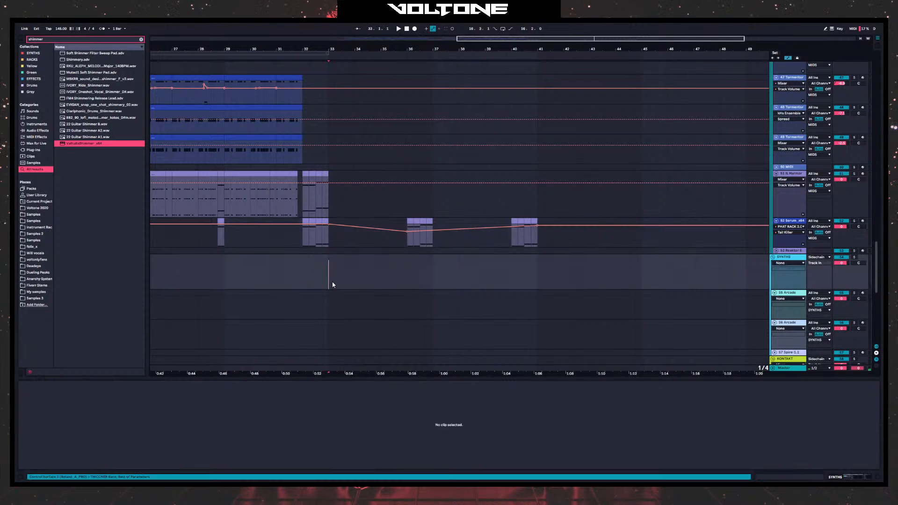
left_click_drag(435, 252, 435, 252)
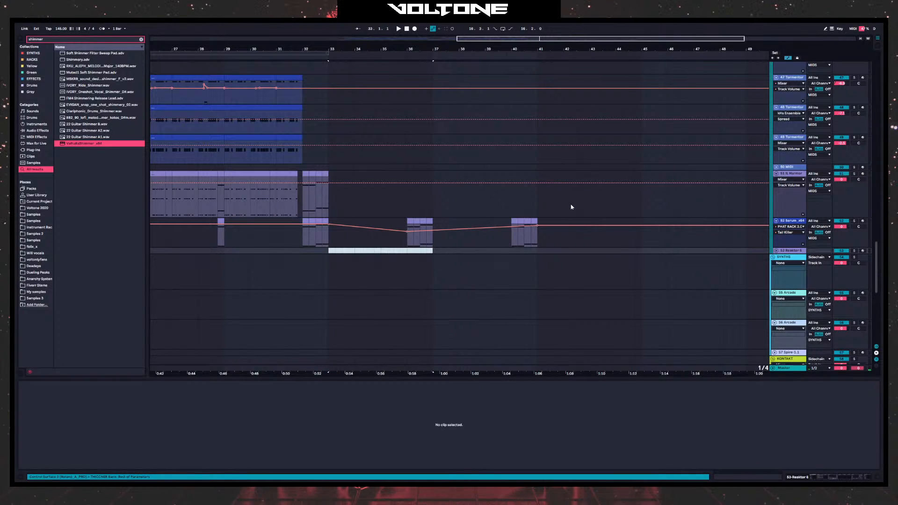
scroll(378, 270, "left", 2)
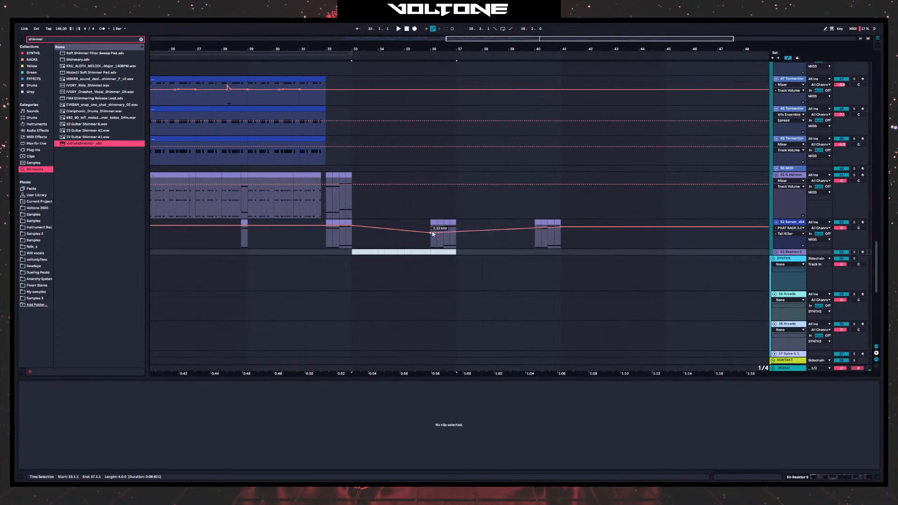
left_click(433, 220)
left_click(444, 222)
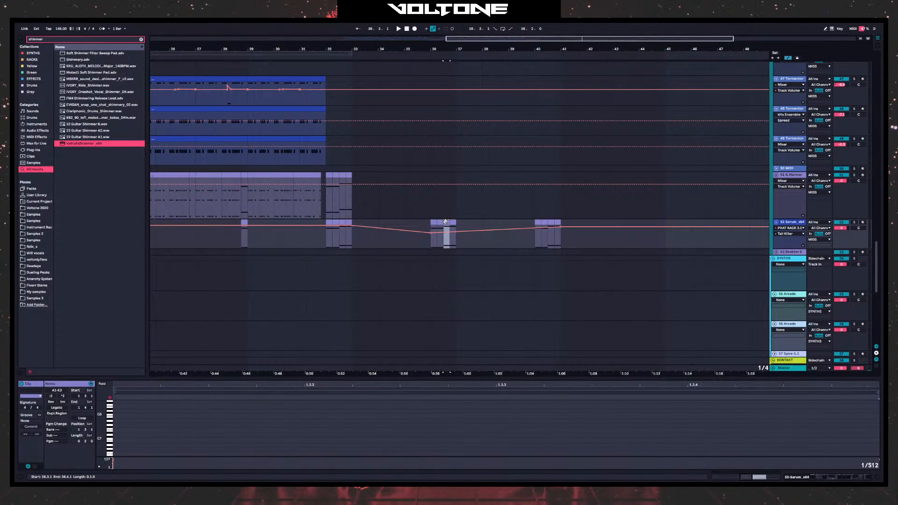
left_click(437, 223)
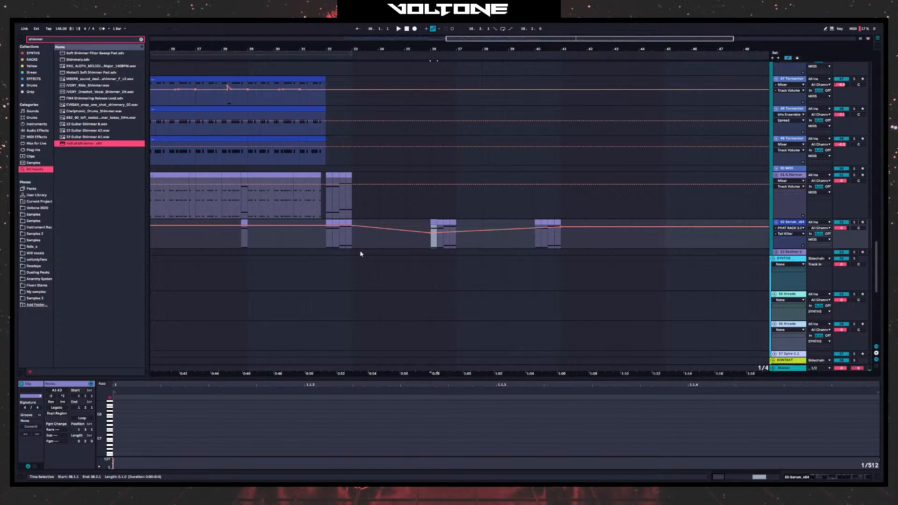
- Insert an empty four-bar MIDI clip on the Spire track from bar 33 to bar 37
scroll(363, 253, "down", 5)
left_click(774, 246)
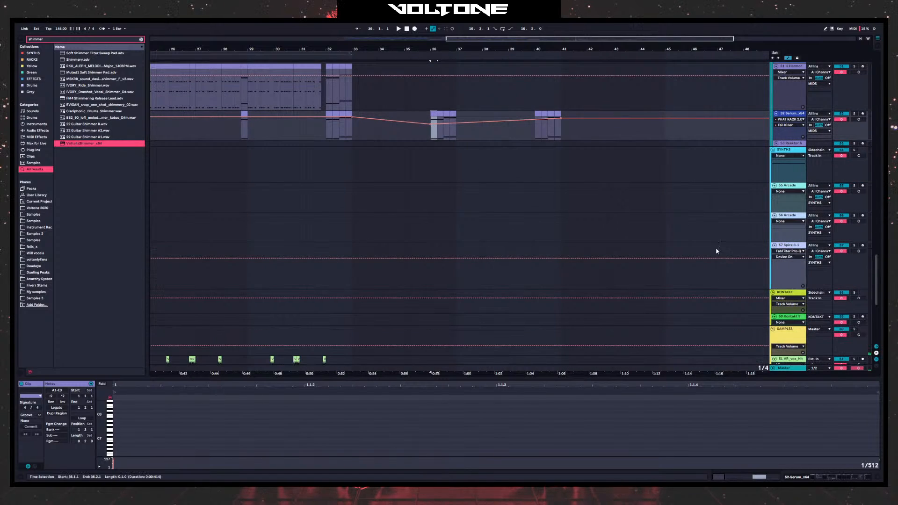
left_click(803, 248)
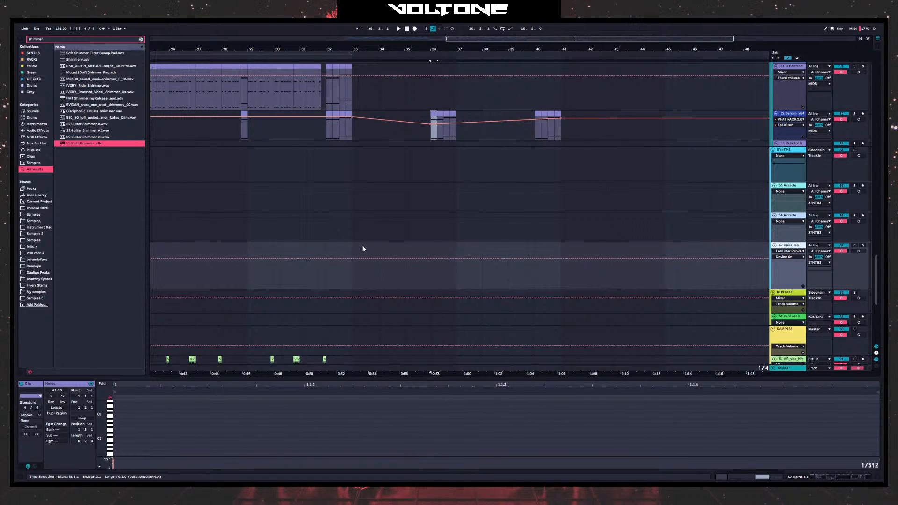
left_click_drag(353, 249, 464, 255)
key("ctrl+shift+m")
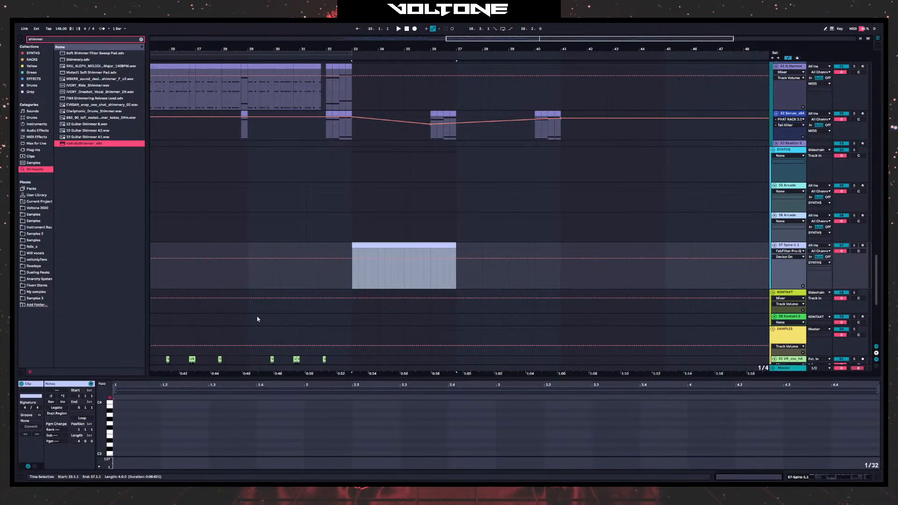
- Open the Spire synth on that track and load the PL Rought preset
double_click(784, 246)
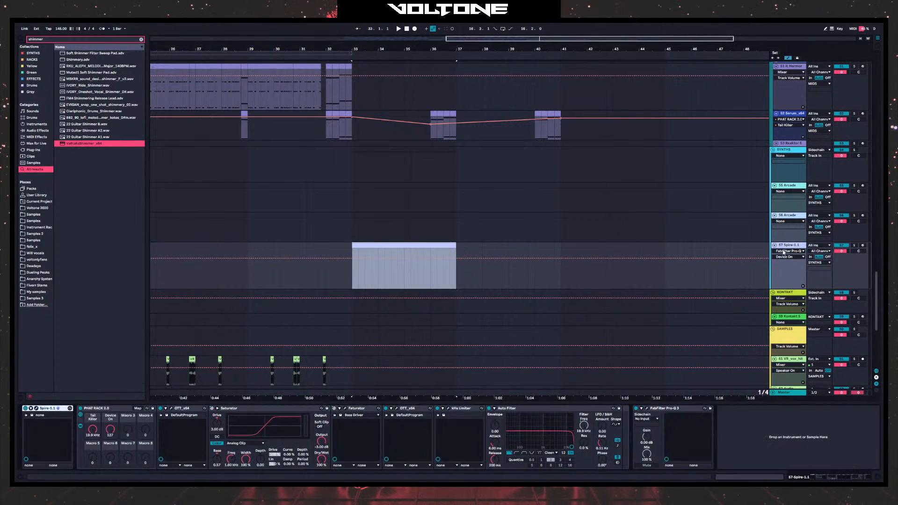
left_click(37, 409)
left_click(242, 135)
left_click(375, 206)
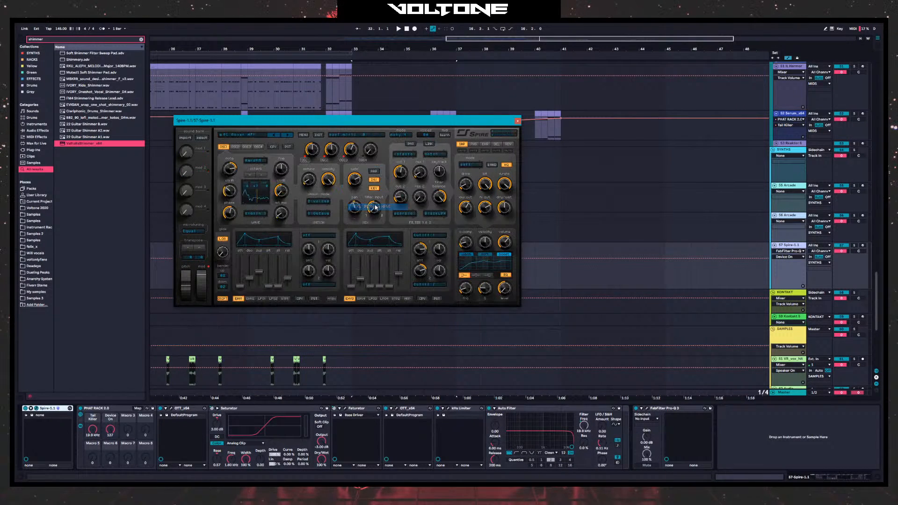
left_click(241, 136)
left_click(374, 214)
left_click(243, 136)
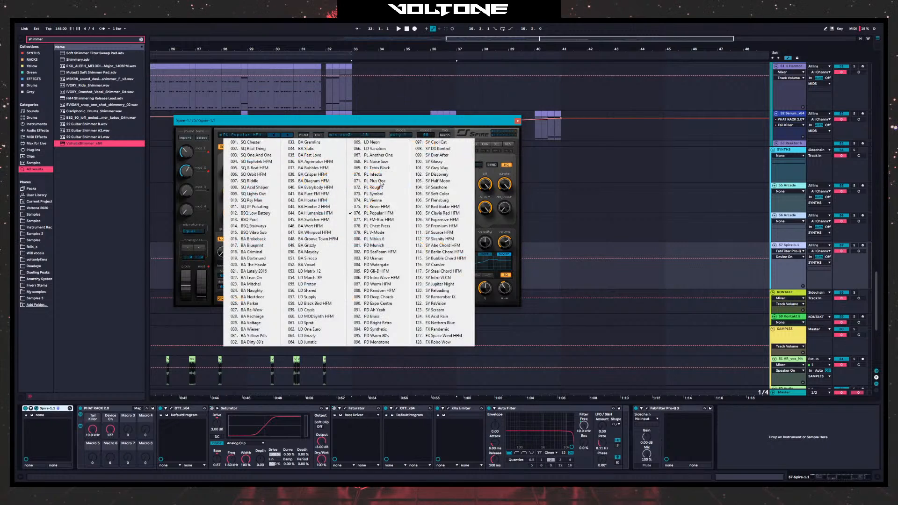
left_click(377, 188)
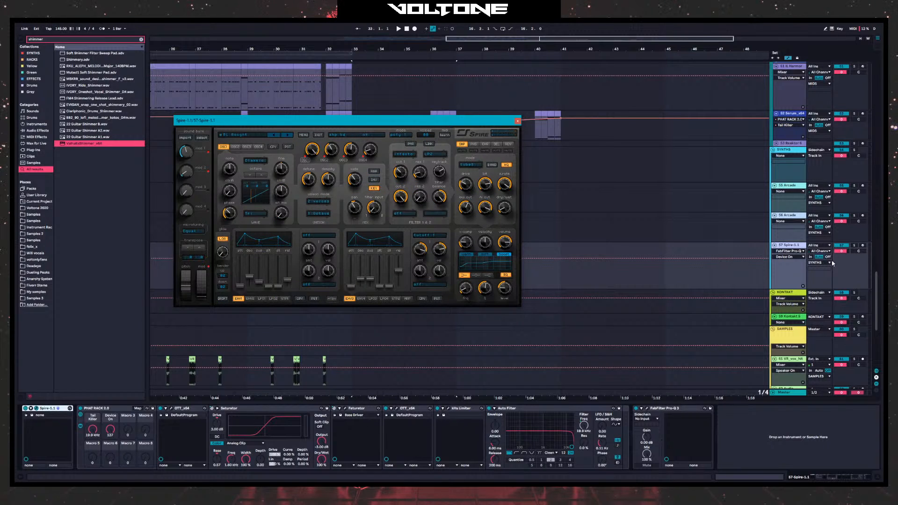
- Arm the Spire track to try the sound, mute the patch's delay and reverb, and close the synth window
left_click(864, 246)
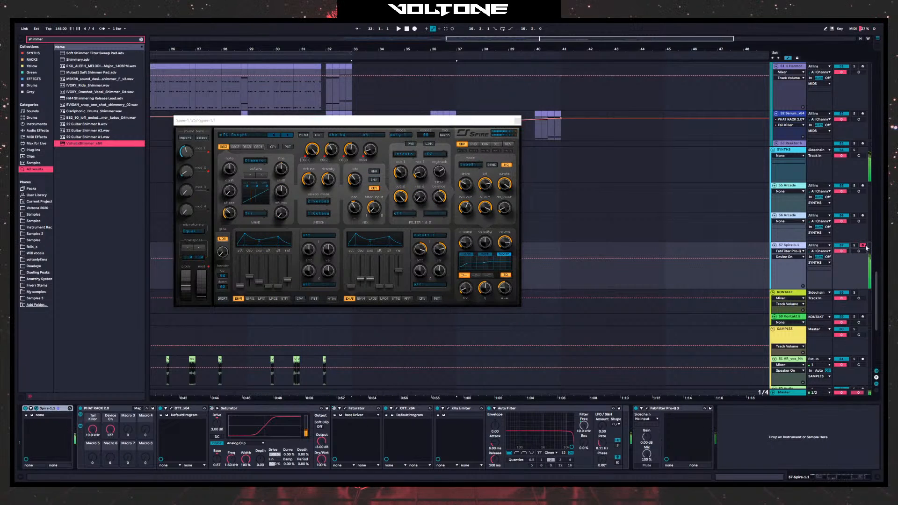
left_click(487, 156)
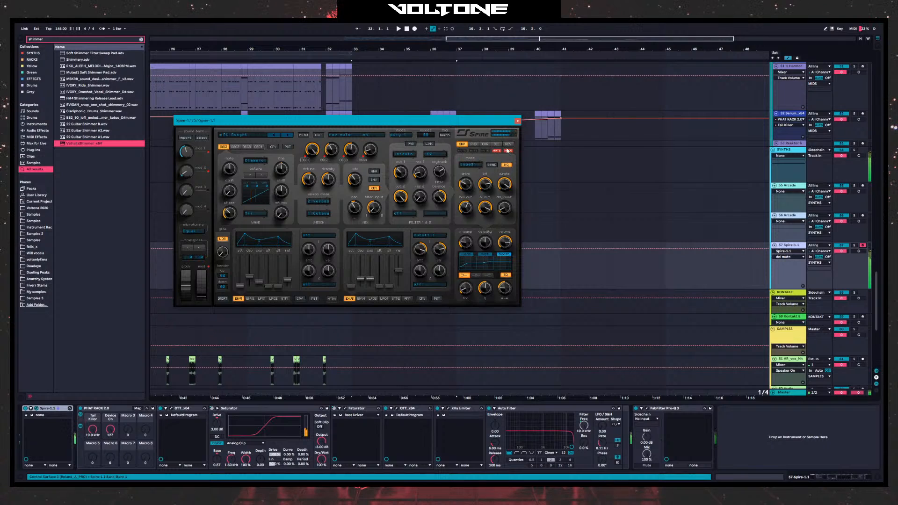
left_click(518, 121)
- Draw a sustained E3 note across all four bars of the new Spire clip
left_click(366, 246)
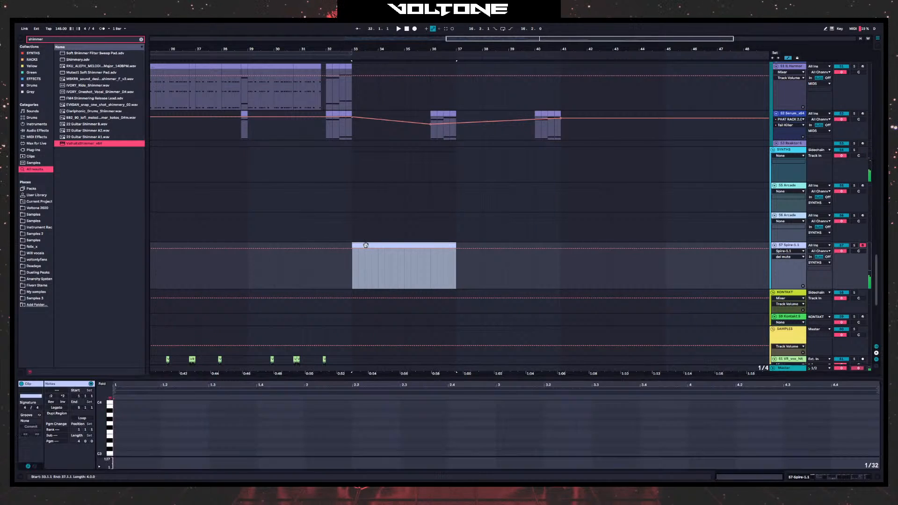
left_click(117, 436)
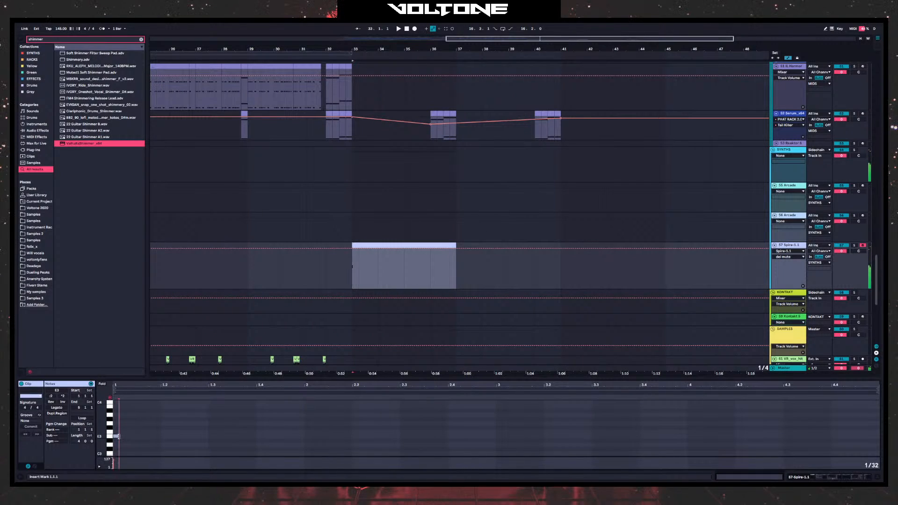
left_click_drag(118, 437, 869, 420)
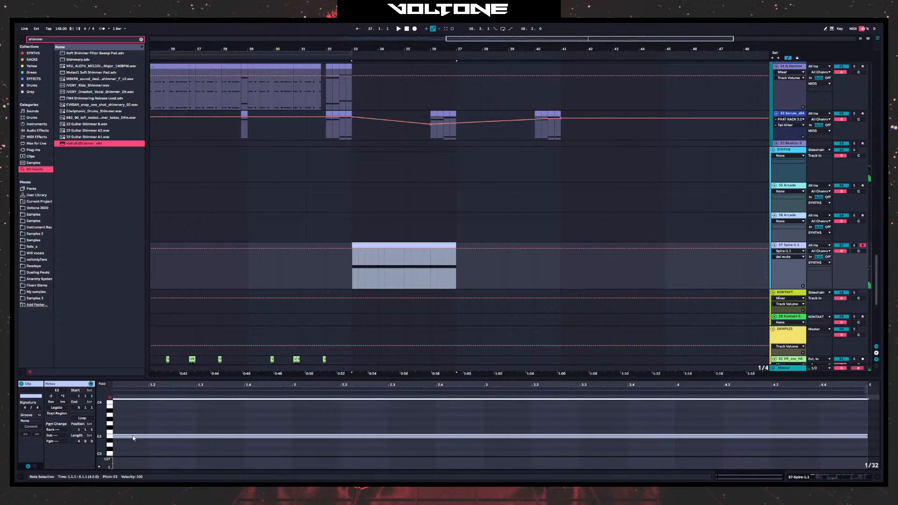
- Stack sustained G3 and B3 copies on the E3 note in the Spire clip and play the chord
mouse_move(126, 437)
left_mouse_down()
mouse_move(131, 413)
mouse_move(133, 424)
left_mouse_up()
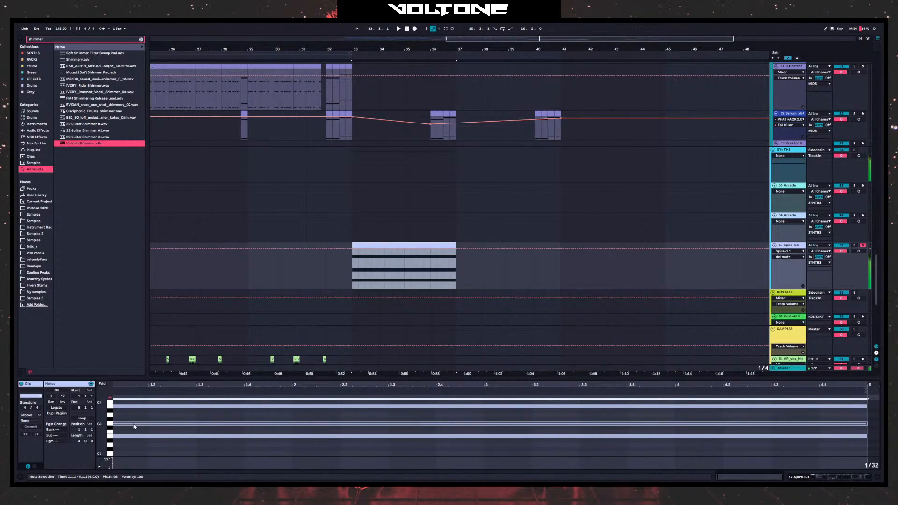
key("space")
key("space")
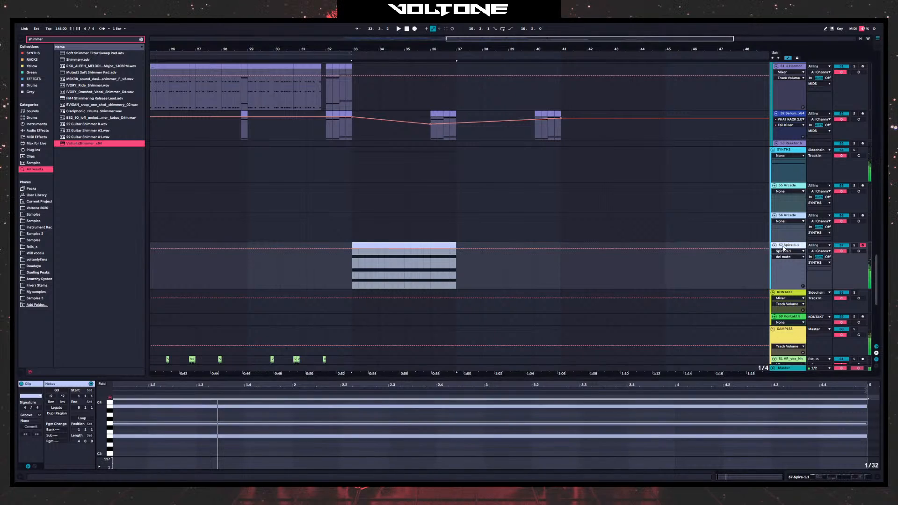
- Search the browser for "arp", add an Arpeggiator ahead of Spire on its track, and show the Arpeggiator's Synced Rate automation
key("shift+Tab")
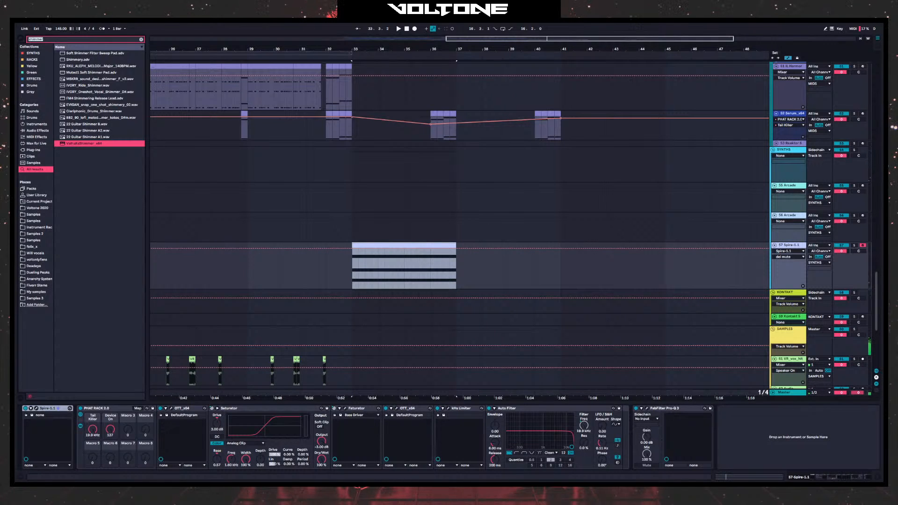
key("Escape")
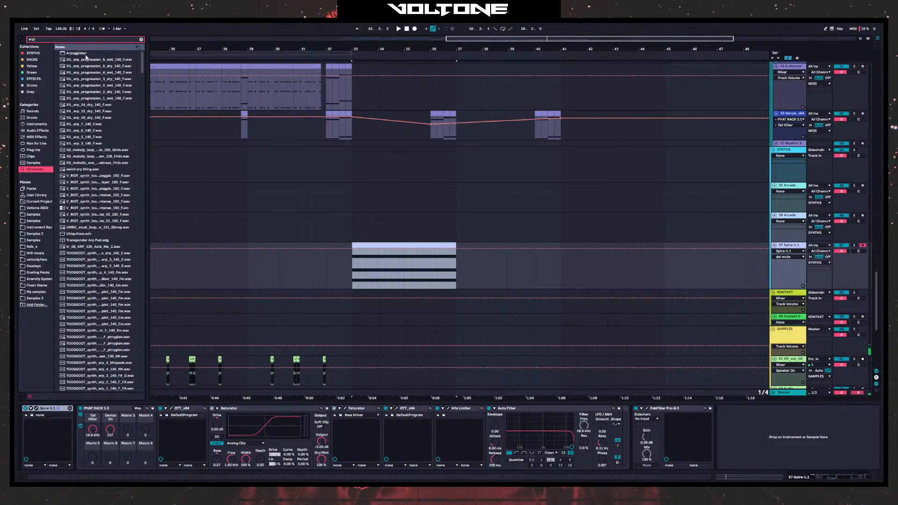
left_click_drag(43, 384, 27, 421)
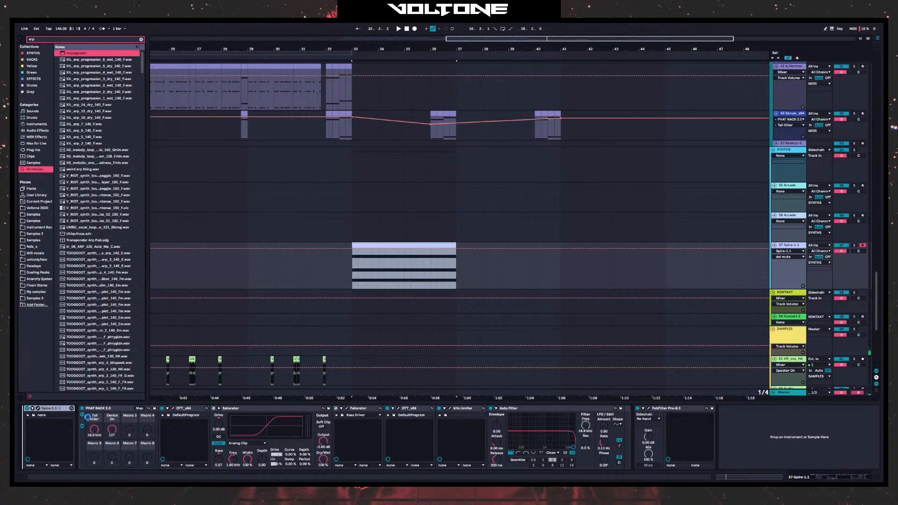
key("space")
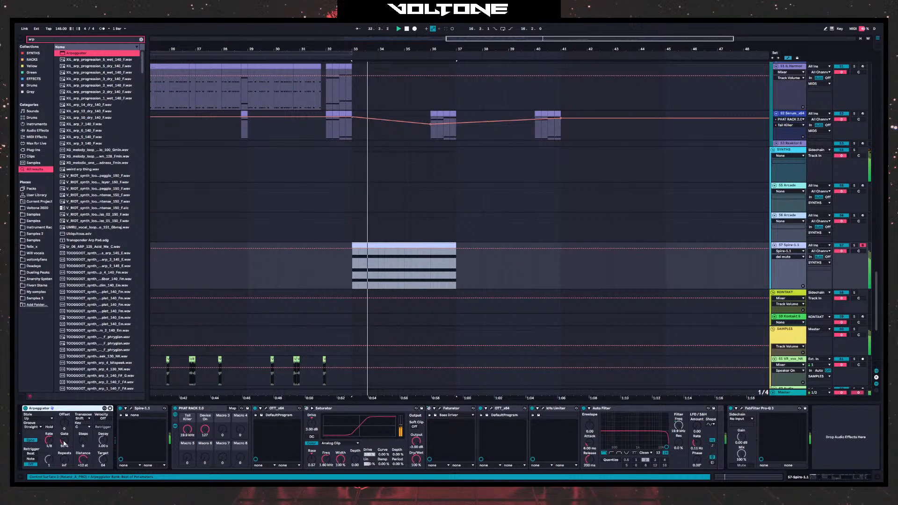
left_click(49, 440)
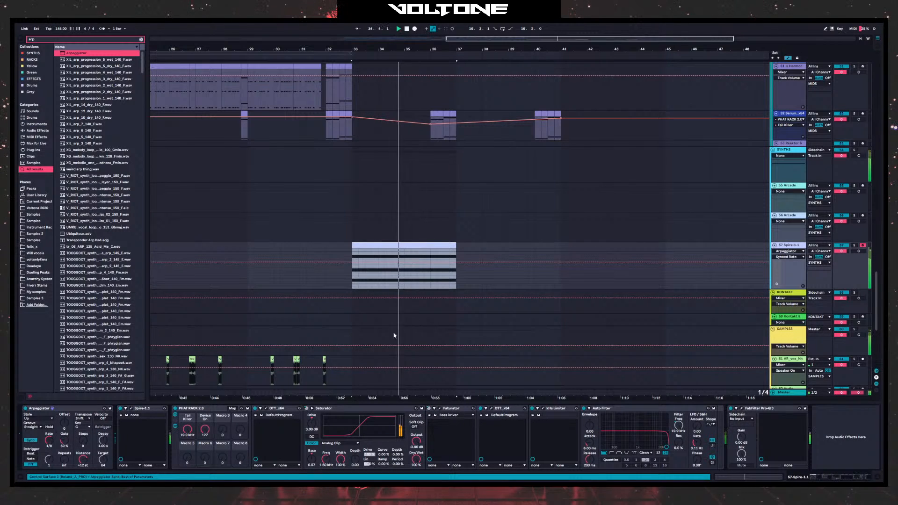
- Transpose all notes in the Spire clip down an octave and duplicate the clip to bars 37 to 41
double_click(403, 247)
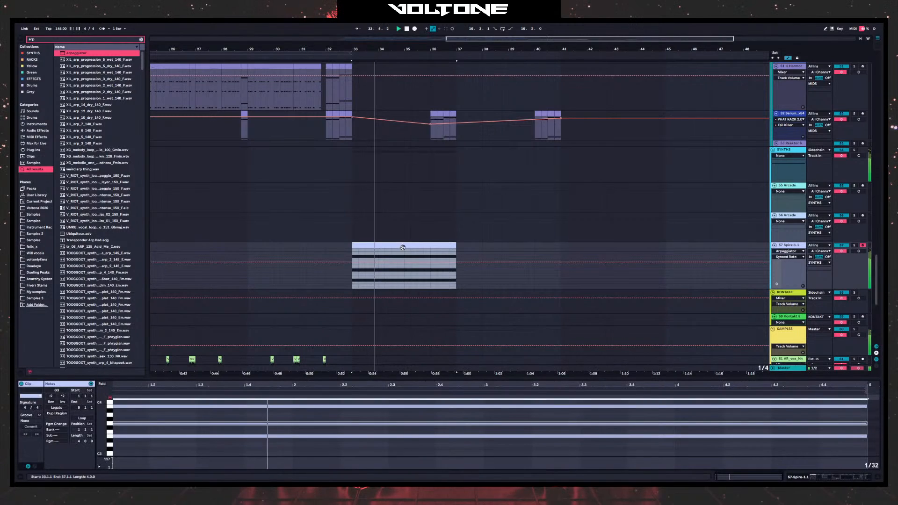
left_click(323, 450)
key("ctrl+a")
key("shift+Down")
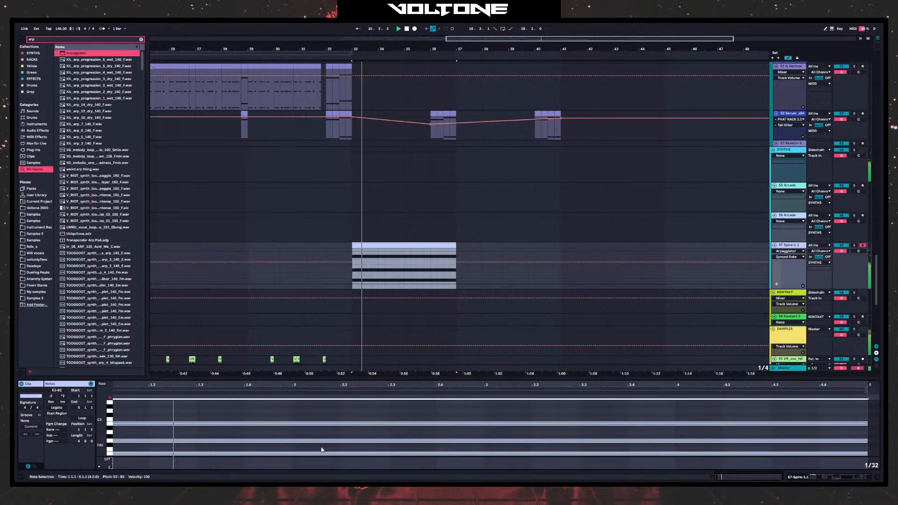
key("ctrl+d")
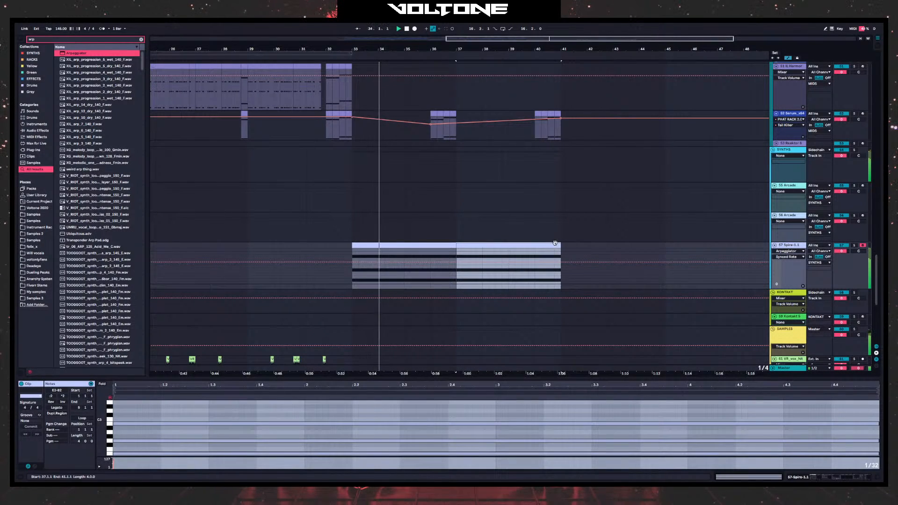
- Automate the Arpeggiator's Synced Rate on the Spire track to step to 1/16 at bar 37 and 1/32 at bar 39
key("shift+Tab")
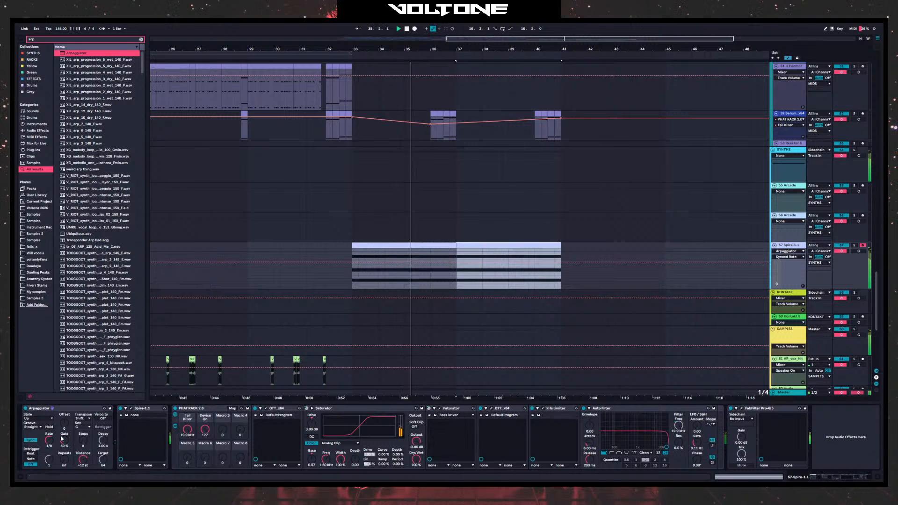
left_click(456, 260)
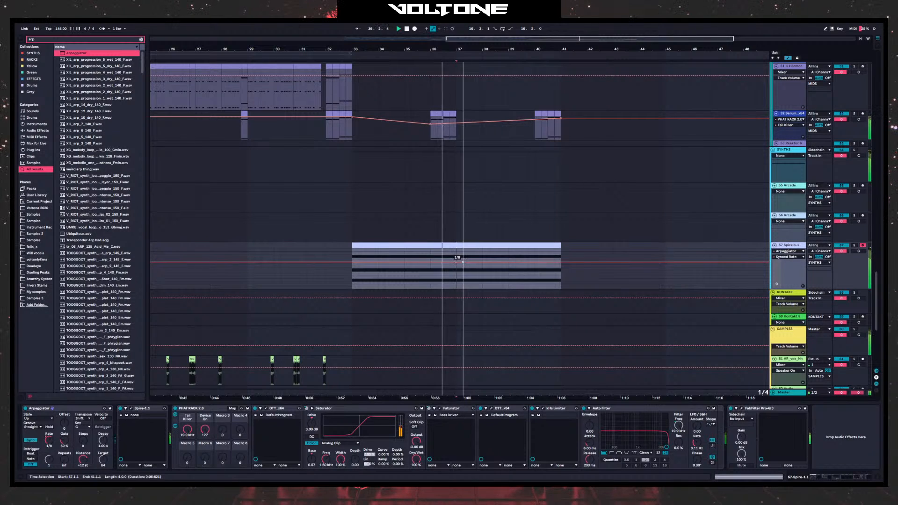
left_click_drag(456, 259, 508, 272)
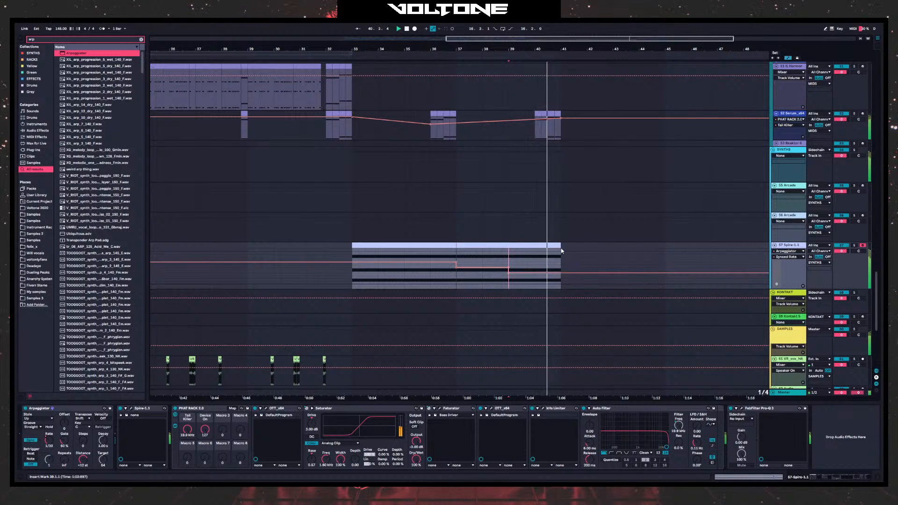
- Shorten the second Spire clip to end at bar 40 and play the arpeggio from bar 33
left_click_drag(560, 248, 534, 248)
key("space")
key("space")
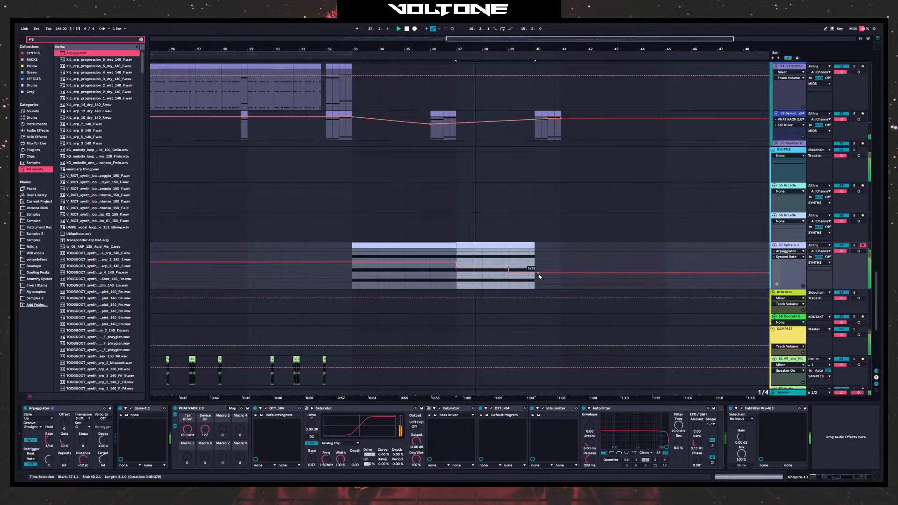
key("space")
key("space")
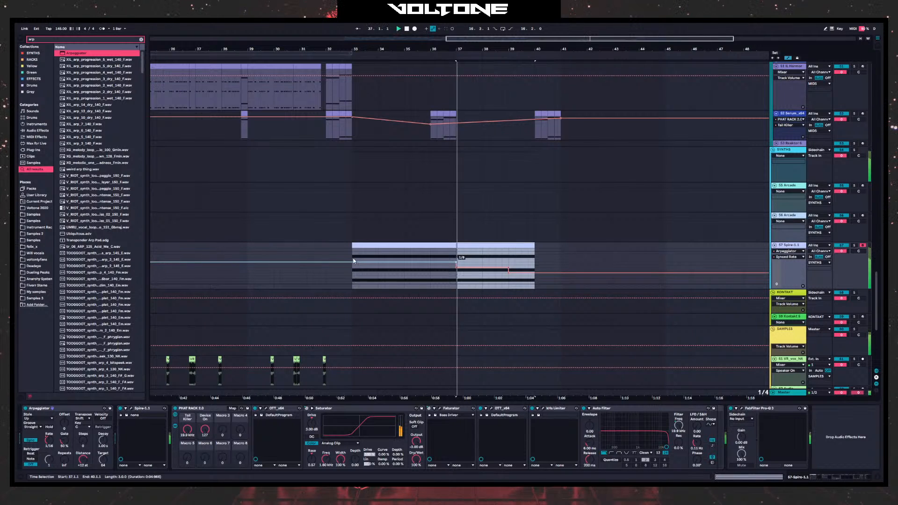
left_click(353, 257)
key("space")
key("space")
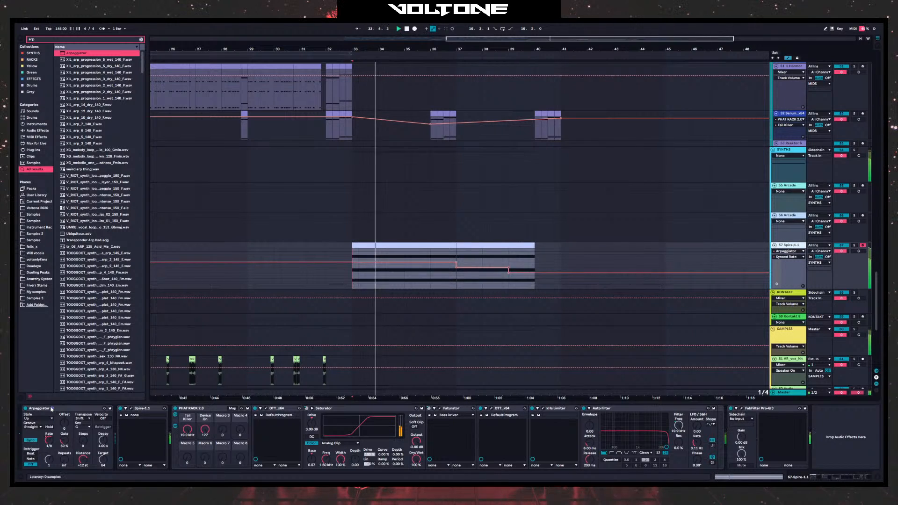
- Open the Spire synth, solo its track and audition the next presets over the looping arpeggio
left_click(131, 408)
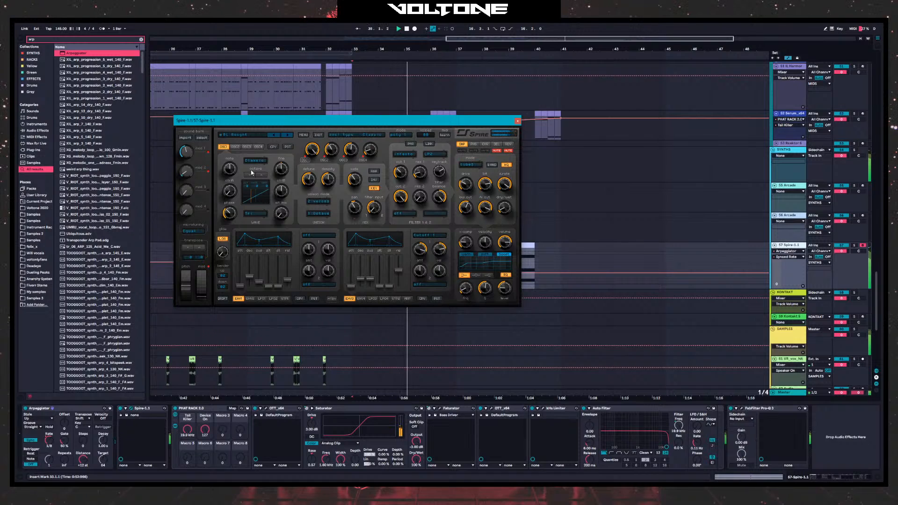
left_click(289, 137)
key("space")
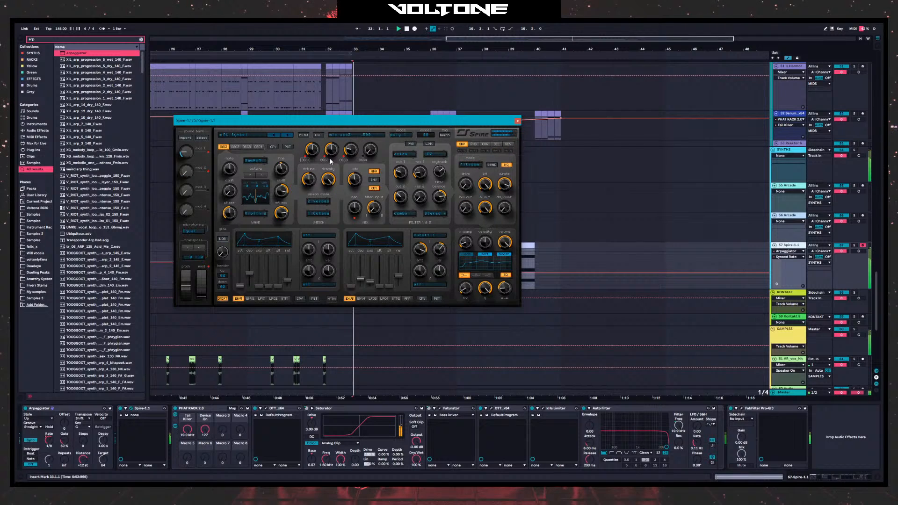
left_click(290, 136)
left_click(847, 246)
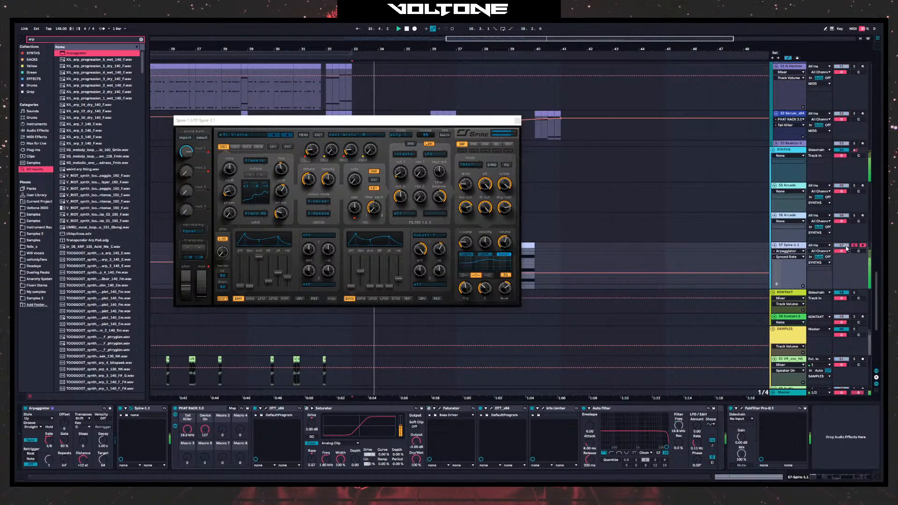
left_click(508, 151)
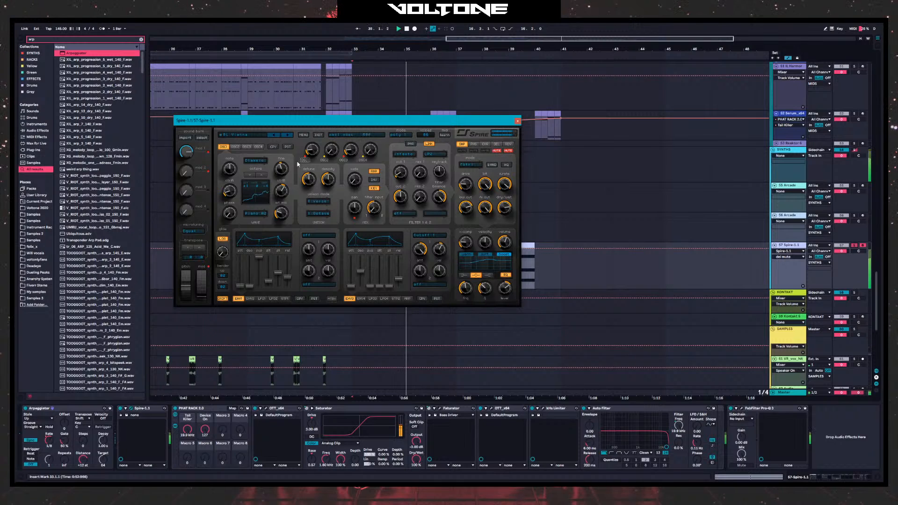
- Load the Popular preset in Spire, mute its reverb and delay, and close the synth window
left_click(289, 136)
left_click(277, 137)
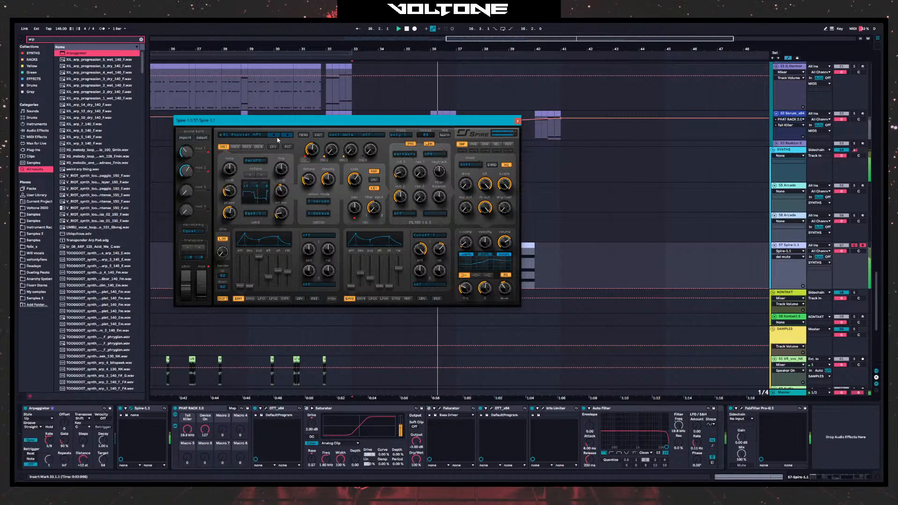
left_click(507, 151)
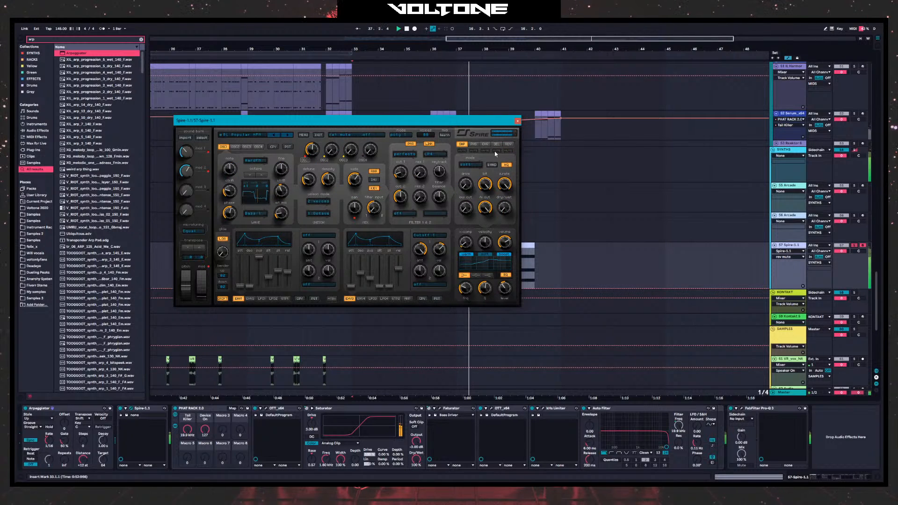
left_click(495, 152)
left_click(517, 121)
- Try the chord in the first Spire clip an octave higher
double_click(409, 246)
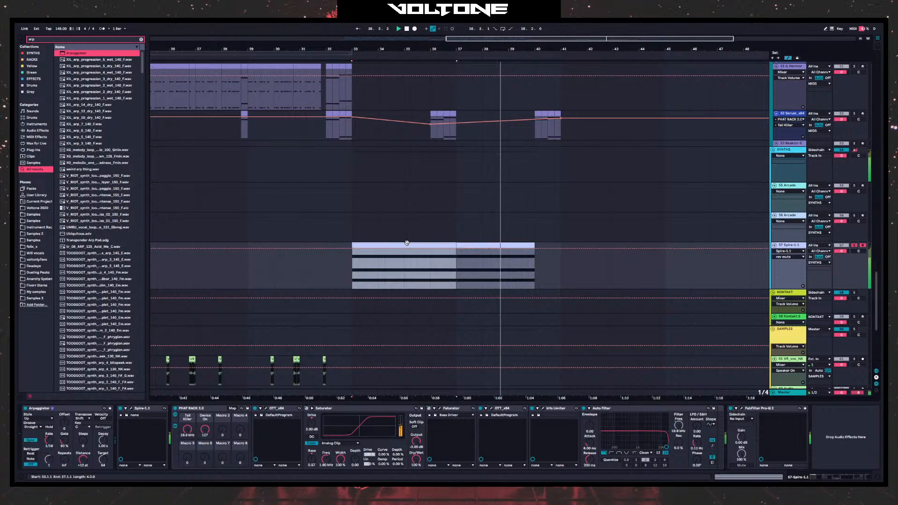
key("ctrl+a")
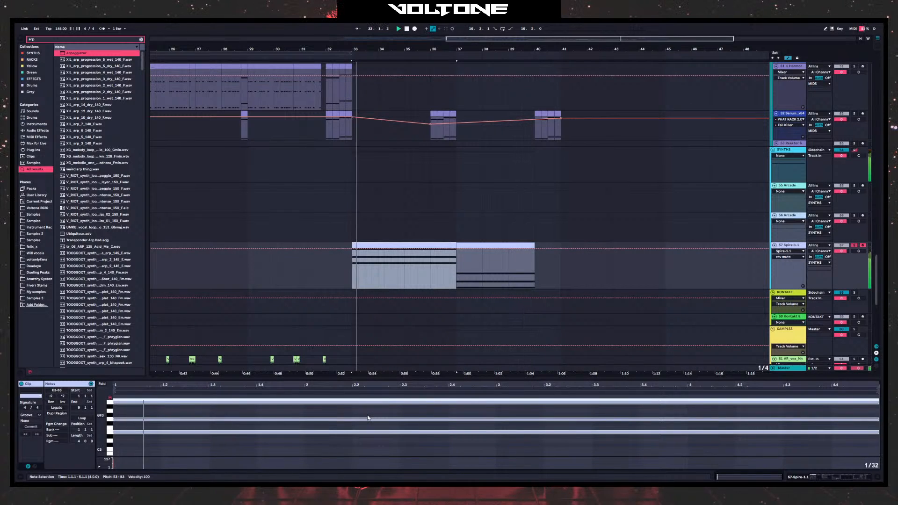
key("shift+Down")
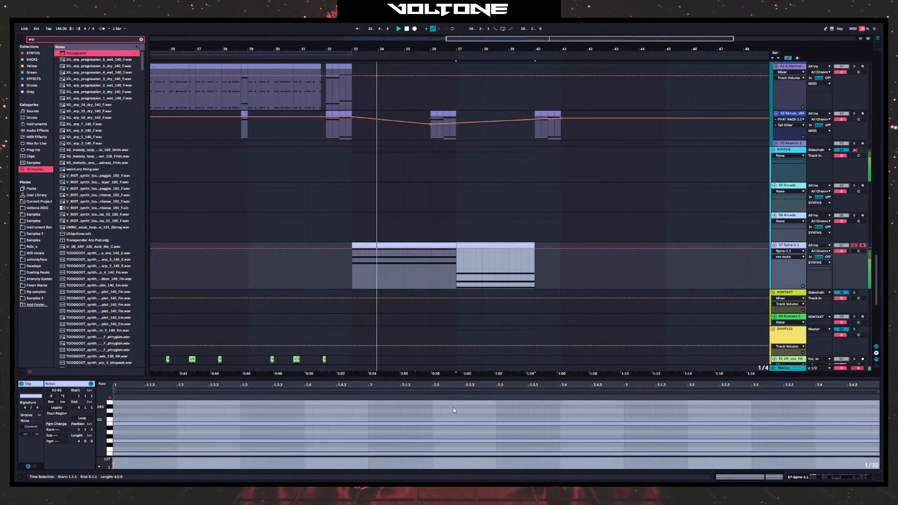
key("ctrl+z")
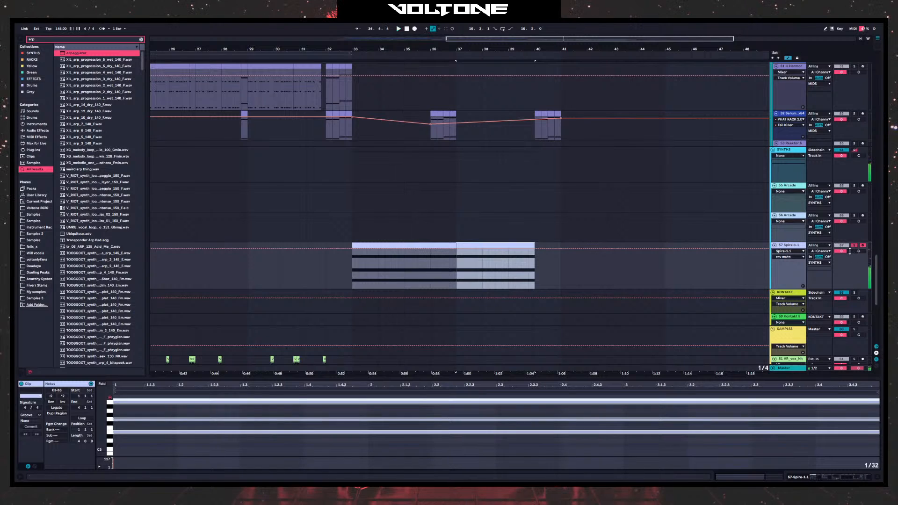
- Lower the Spire track's volume, take the track off solo and play the section from bar 32
left_click_drag(850, 252, 850, 260)
left_click(349, 229)
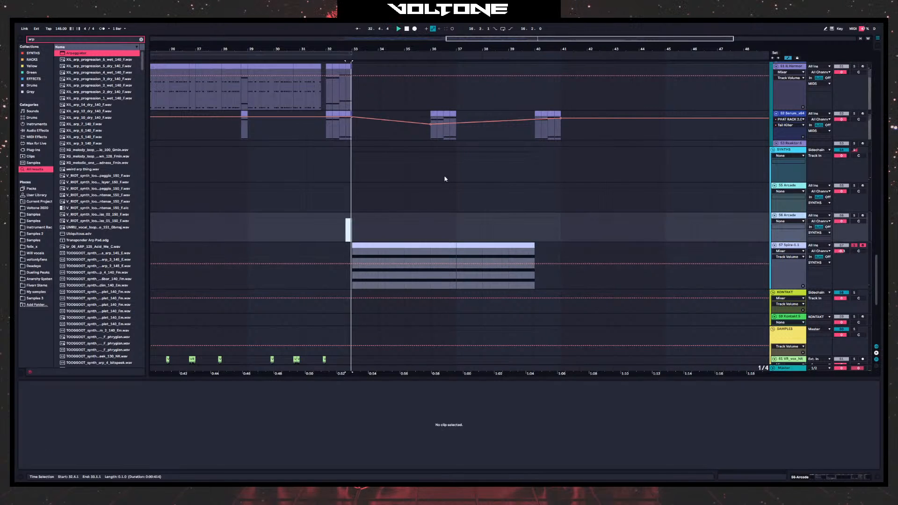
left_click(329, 227)
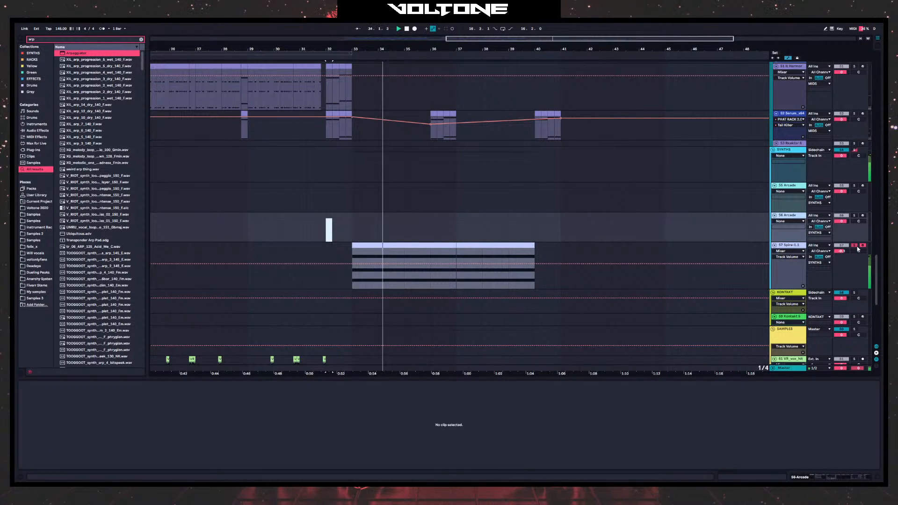
- Search the browser for "xil pad" and preview XIL_pad_27_140_F.wav and XIL_pad_22_140_E.wav
scroll(638, 216, "down", 5)
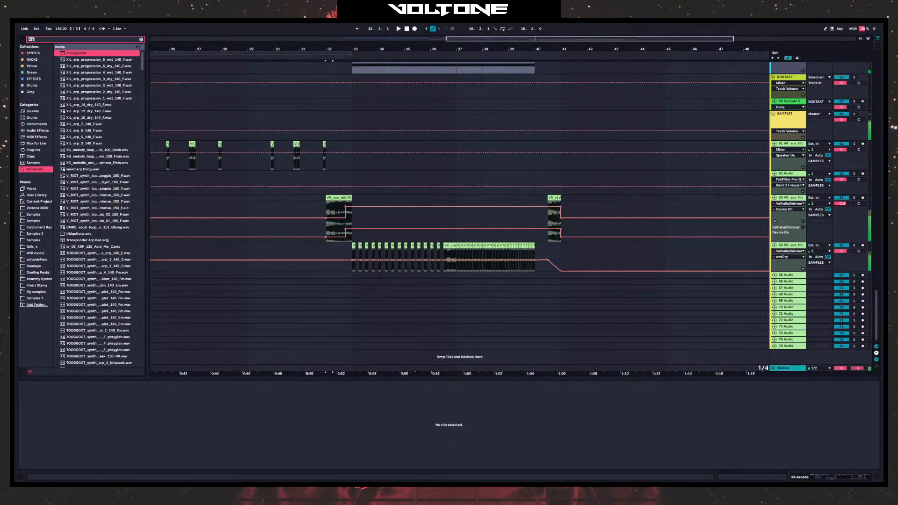
key("BackSpace")
type("xil pad")
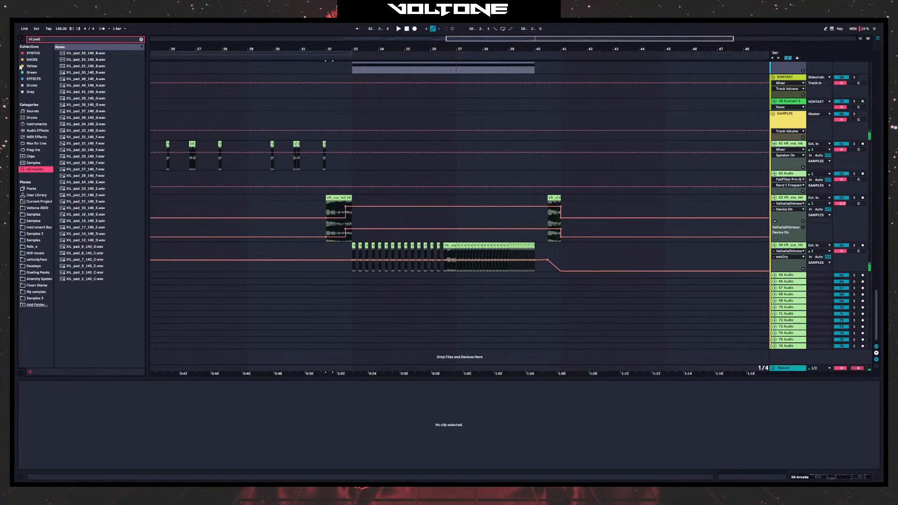
left_click(70, 169)
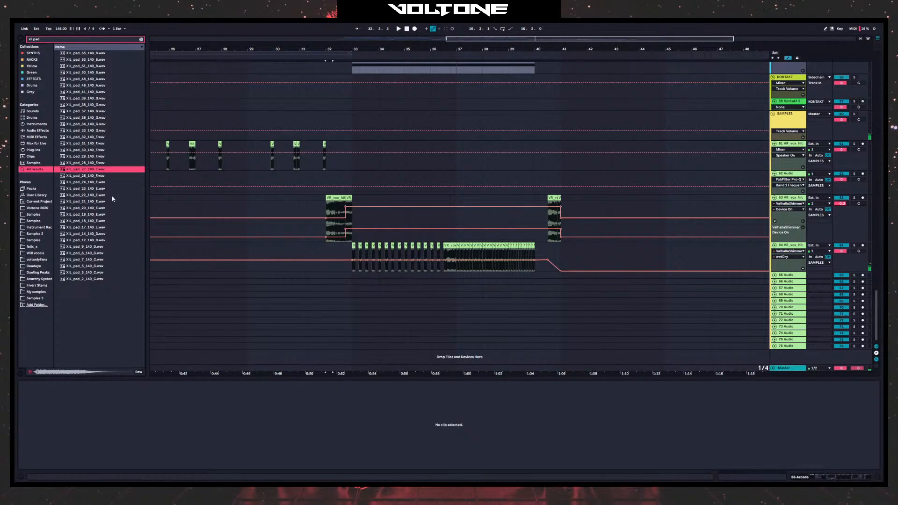
left_click(104, 195)
- Insert an audio track below the 55 Arcade track and place XIL_pad_22_140_E.wav on it at bar 33
scroll(790, 180, "up", 5)
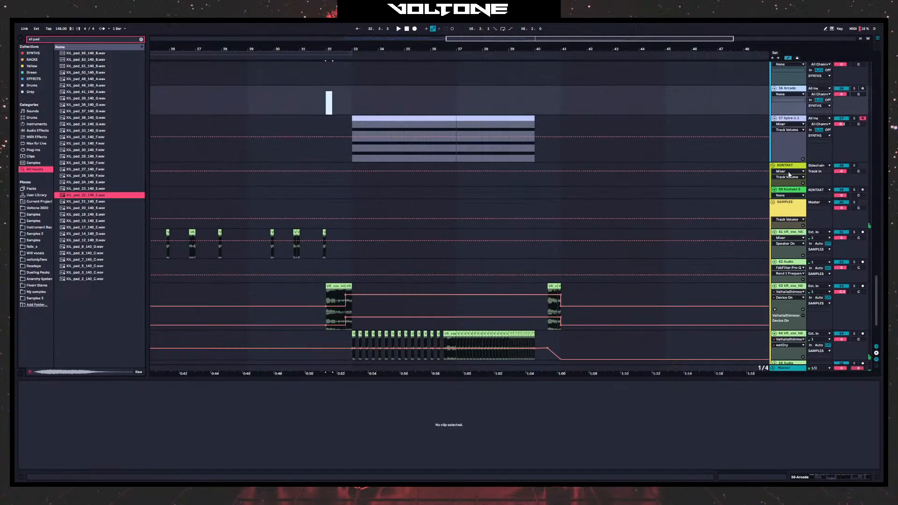
left_click(793, 106)
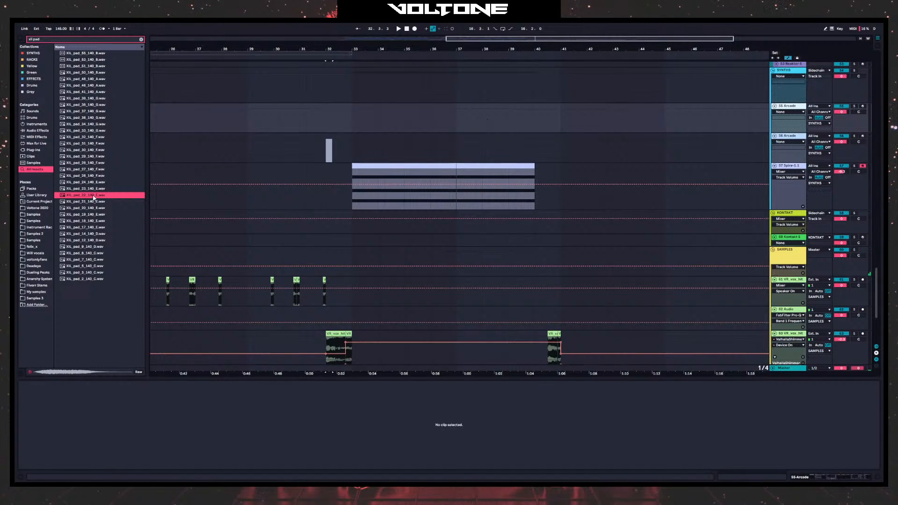
left_click_drag(92, 197, 351, 153)
- Split the pad clip at bar 37 and set the insert mark at bar 33
left_click(457, 152)
key("ctrl+e")
left_click(463, 137)
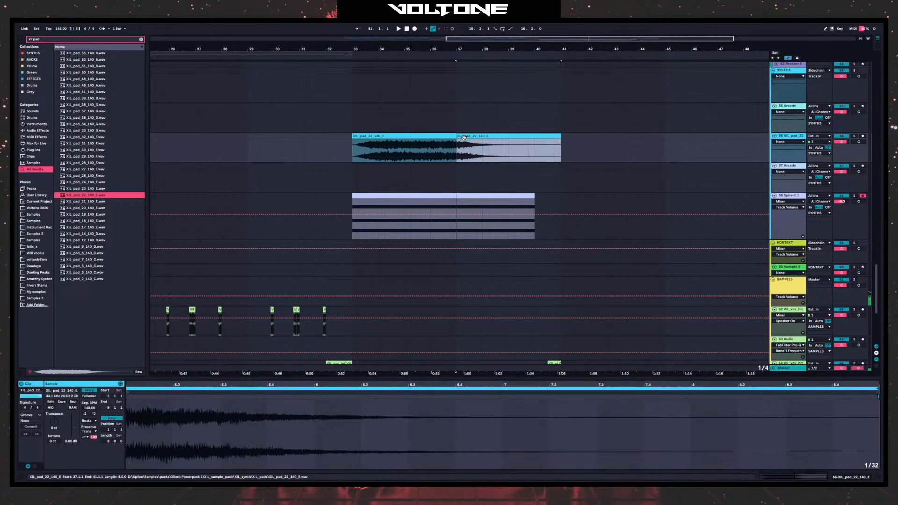
left_click(357, 152)
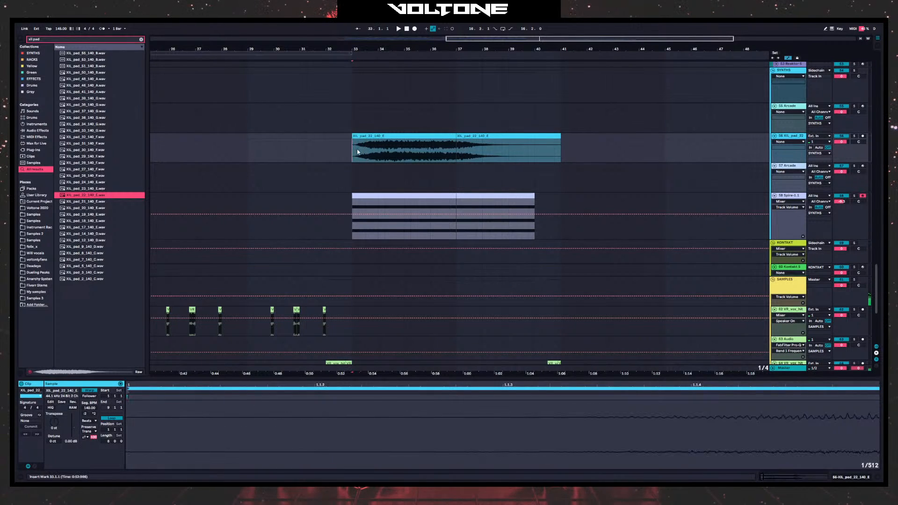
- Play the section from bar 33, extend the first pad clip to bar 37 and double its segment tempo to 280 BPM
scroll(355, 175, "up", 2)
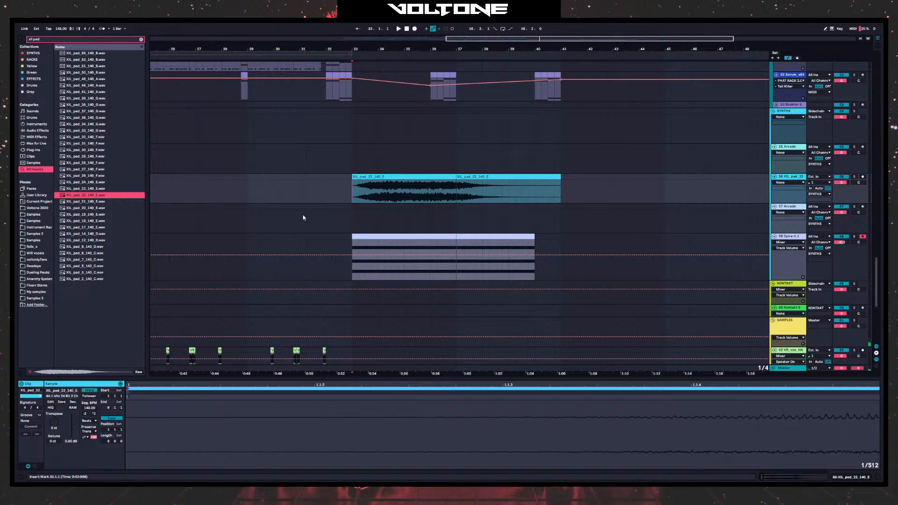
key("space")
left_click_drag(406, 180, 353, 177)
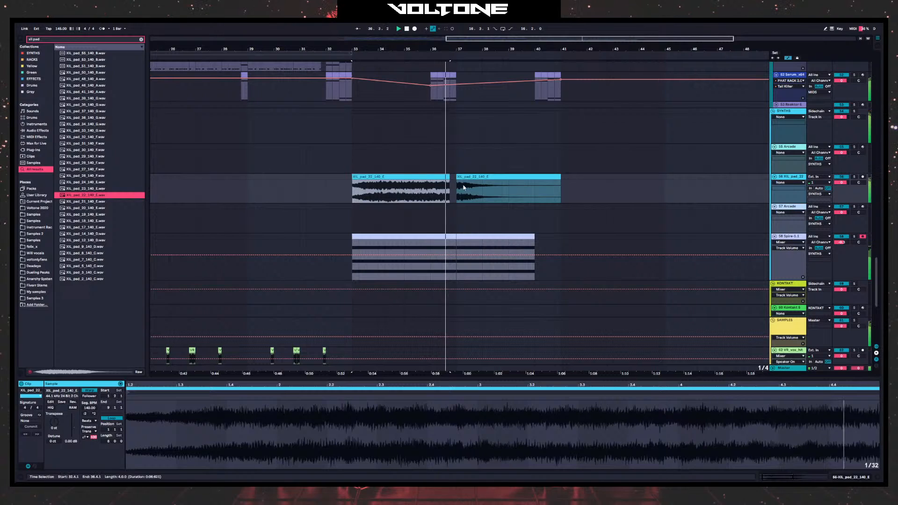
left_click_drag(450, 184, 457, 184)
left_click(94, 414)
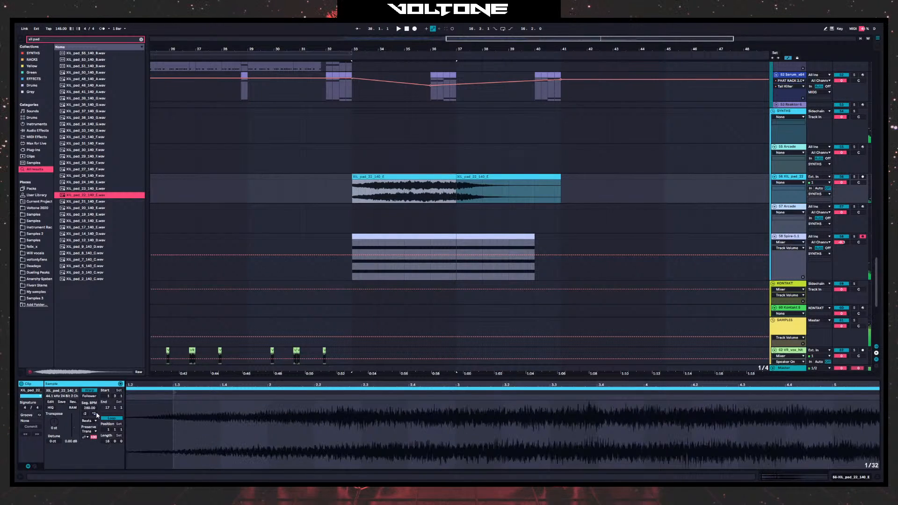
- Extend the stretched pad clip to bar 40, delete the leftover clip after it and play from just before bar 33
left_click_drag(456, 184, 535, 184)
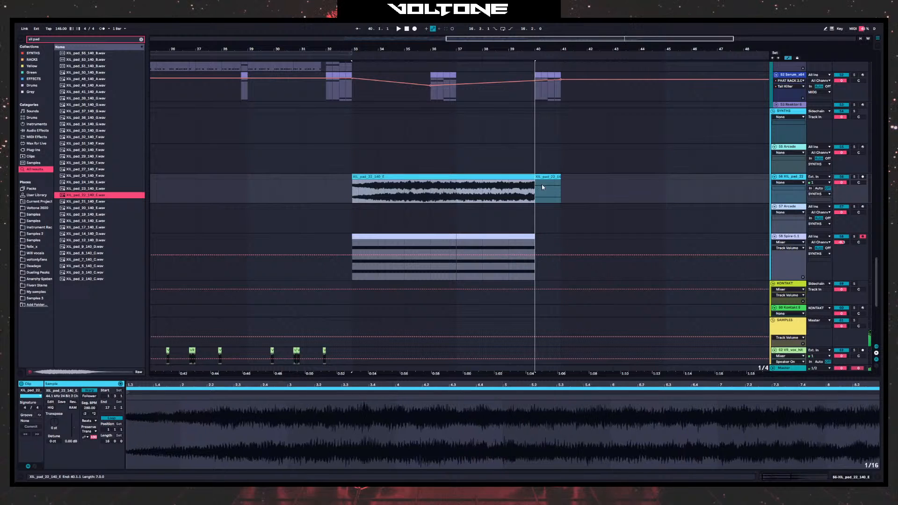
left_click(547, 177)
key("Delete")
left_click(346, 191)
key("space")
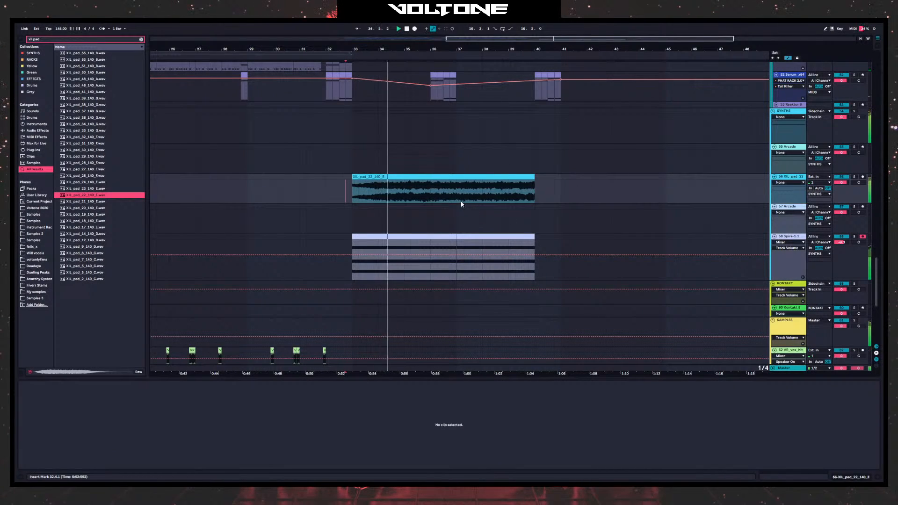
- Solo the pad track, play it from bar 33 and lower its track volume
left_click(393, 185)
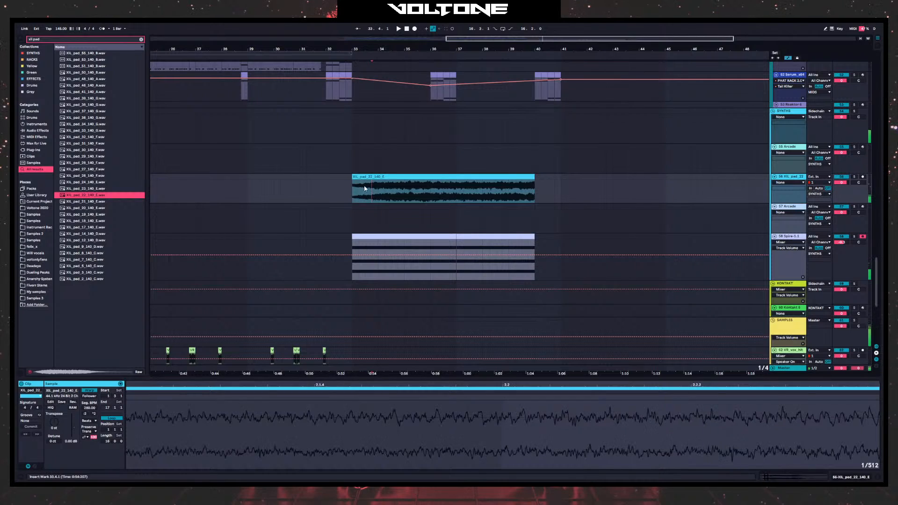
left_click(854, 177)
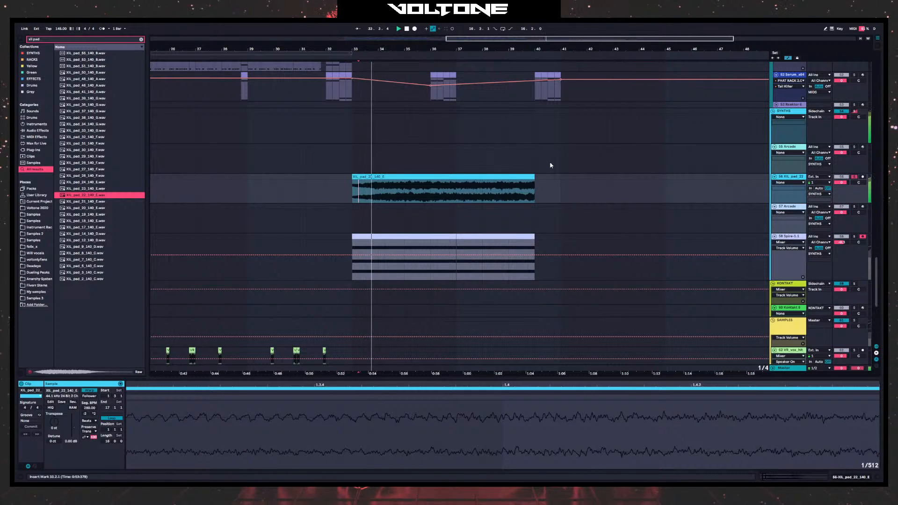
left_click(841, 182)
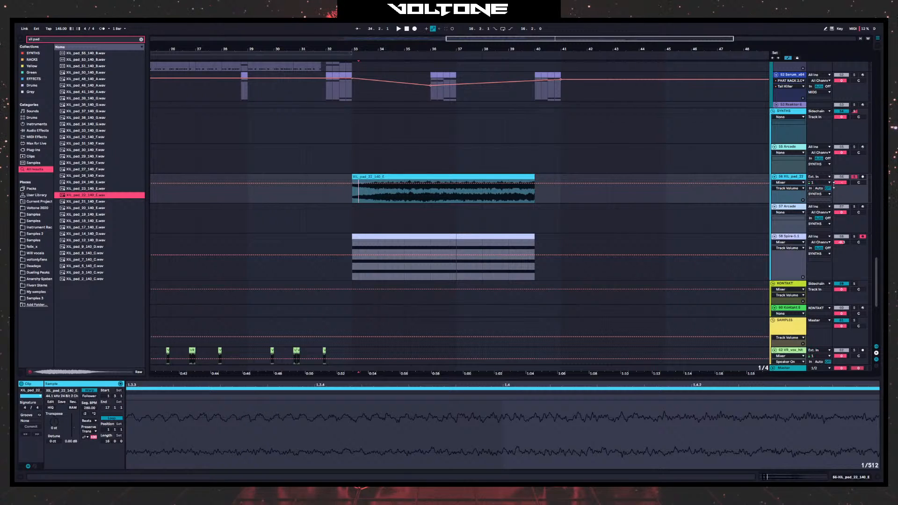
left_click_drag(834, 182, 834, 185)
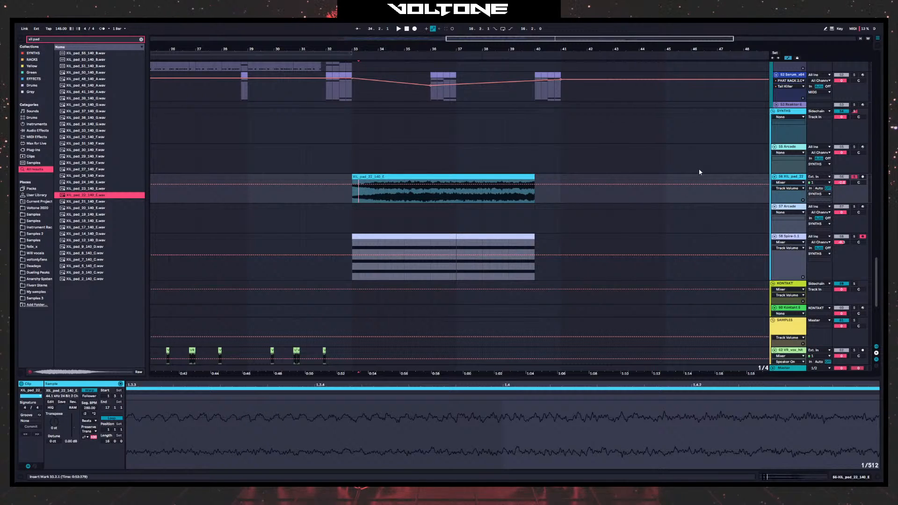
- Take the pad track off solo and start playback from bar 16, just before the first drop
left_click(320, 213)
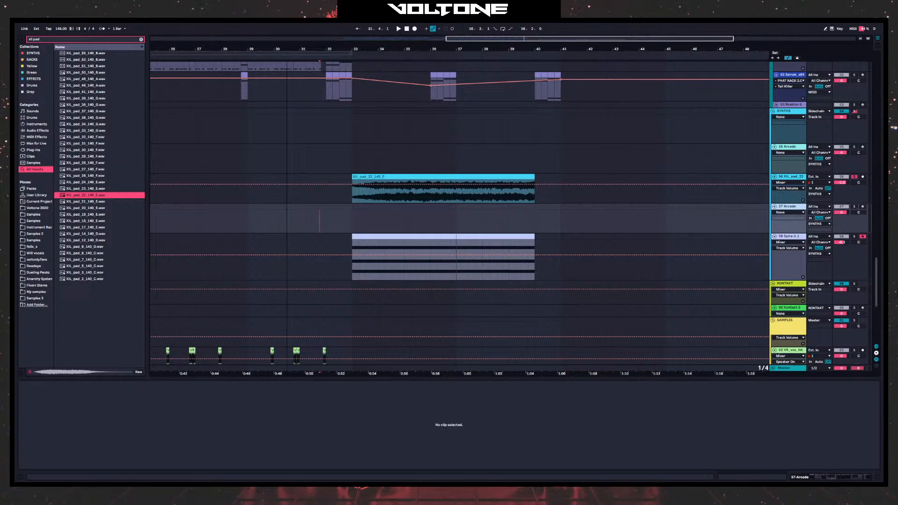
left_click_drag(338, 55, 338, 47)
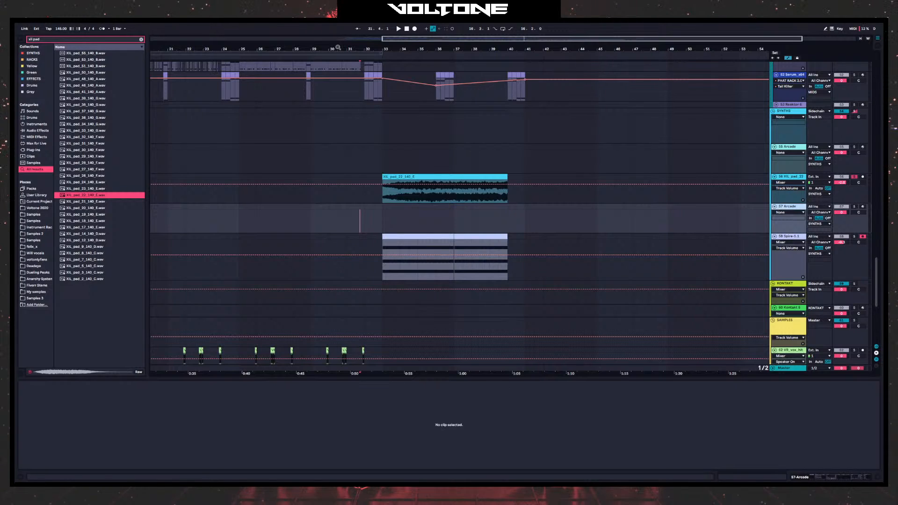
scroll(277, 207, "left", 3)
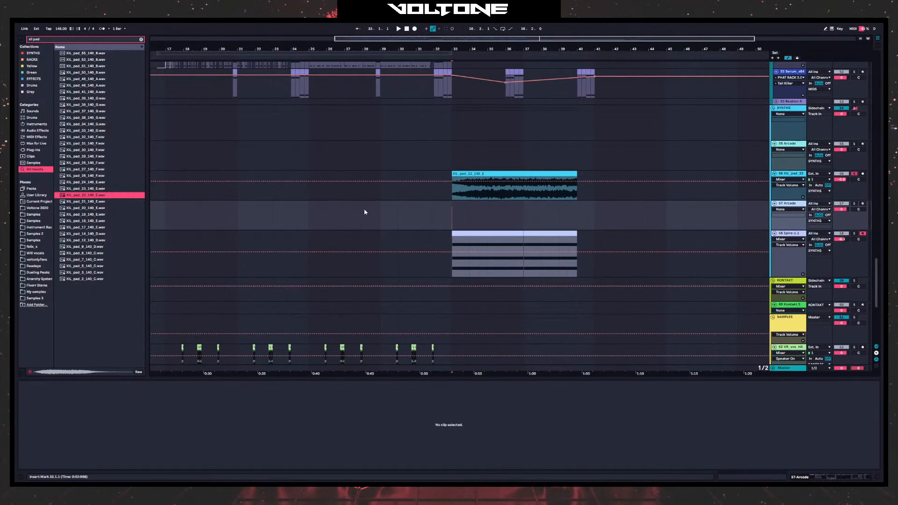
scroll(407, 64, "down", 3)
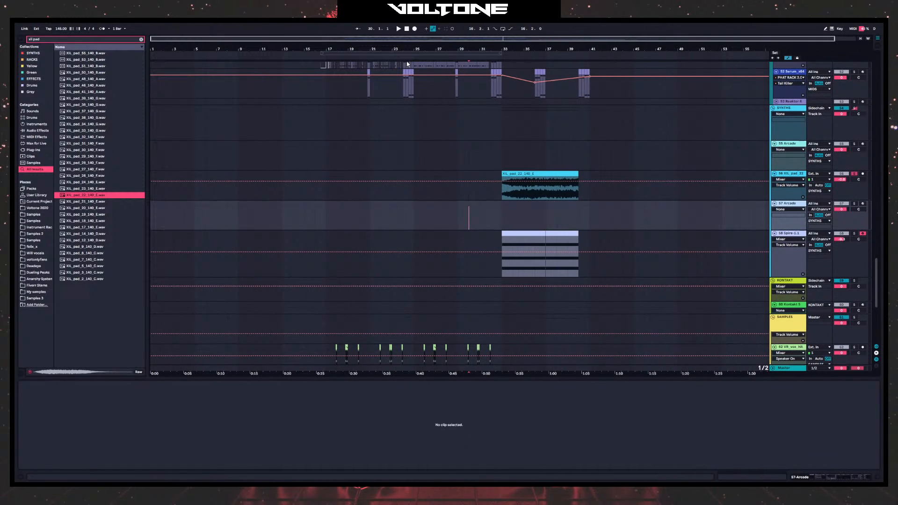
left_click(321, 131)
scroll(294, 146, "up", 5)
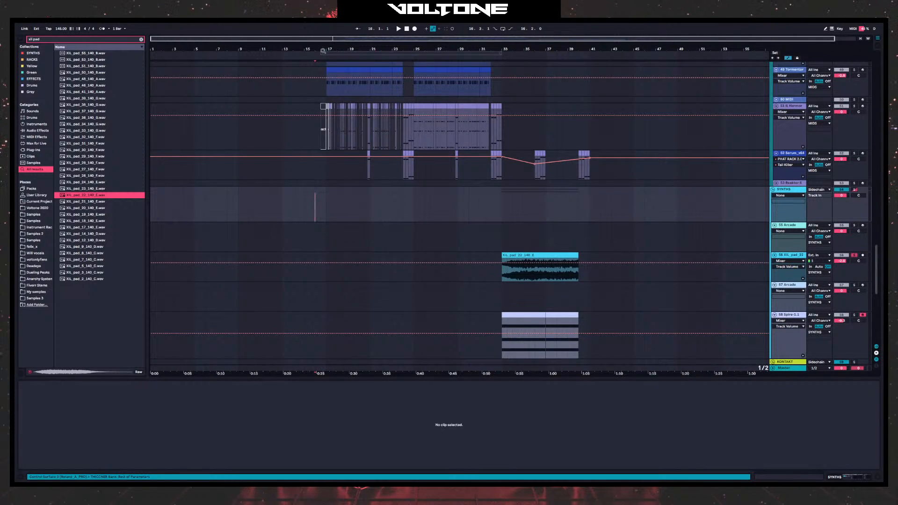
left_click_drag(323, 51, 336, 86)
left_click(261, 209)
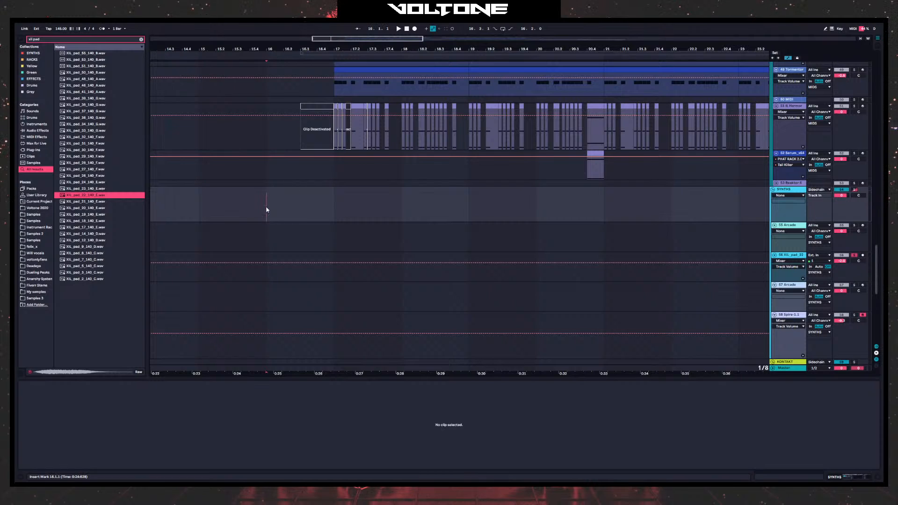
scroll(434, 226, "up", 2)
key("space")
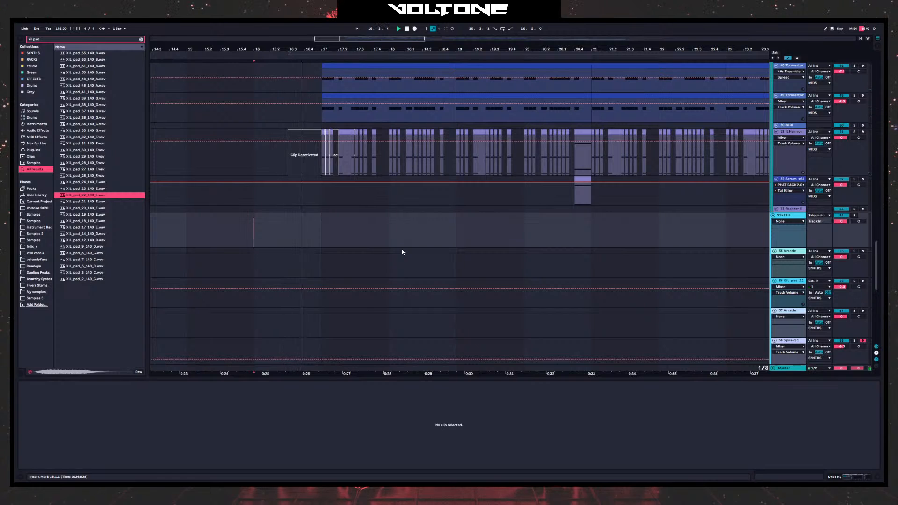
- Listen to the arrangement through the first drop and the section with pad and synth up to bar 42
scroll(494, 270, "up", 3)
scroll(494, 271, "up", 1)
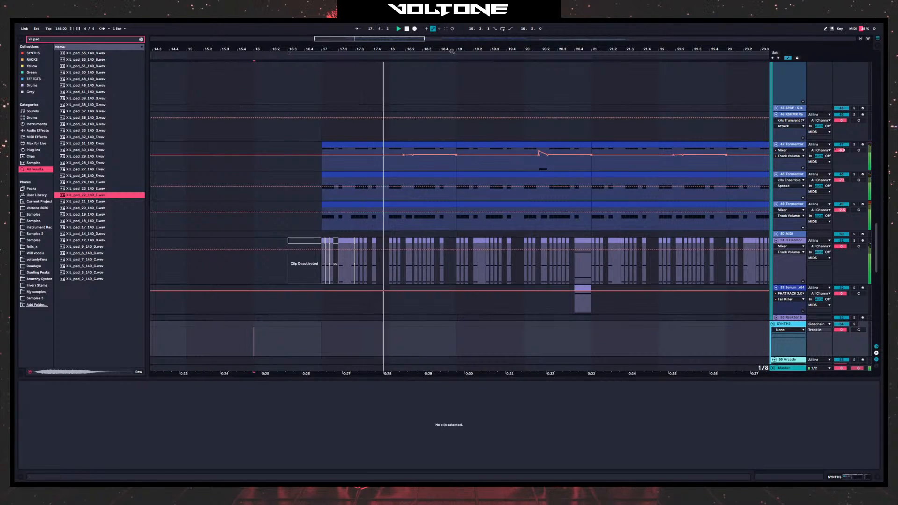
left_click_drag(451, 50, 300, 33)
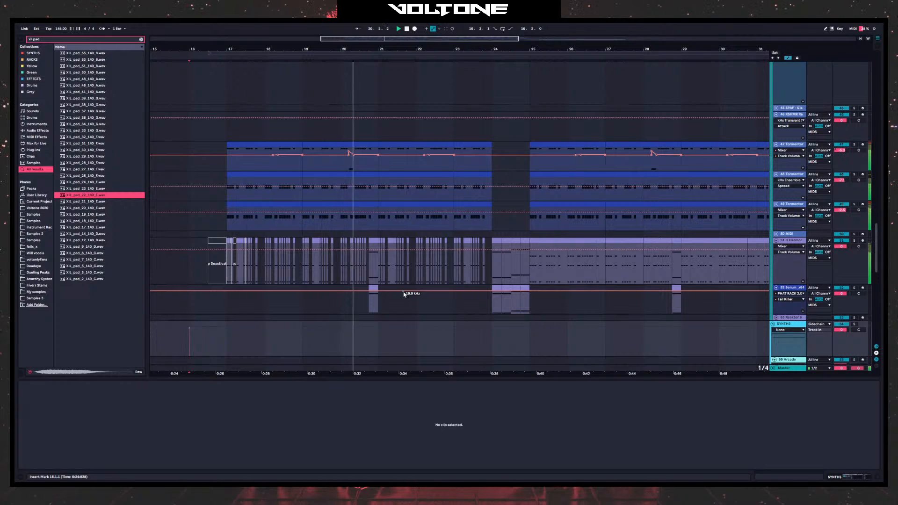
scroll(405, 307, "down", 3)
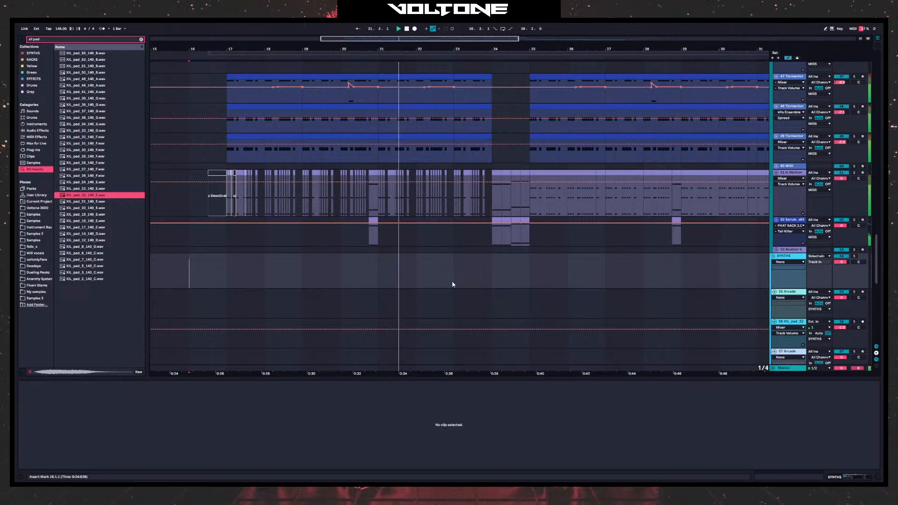
scroll(417, 301, "up", 2)
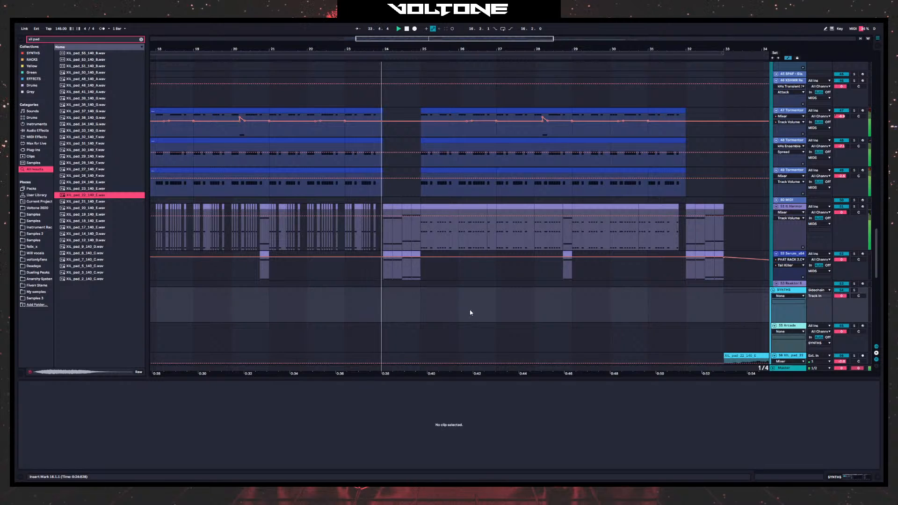
mouse_move(472, 311)
left_mouse_down()
mouse_move(517, 302)
mouse_move(475, 314)
left_mouse_up()
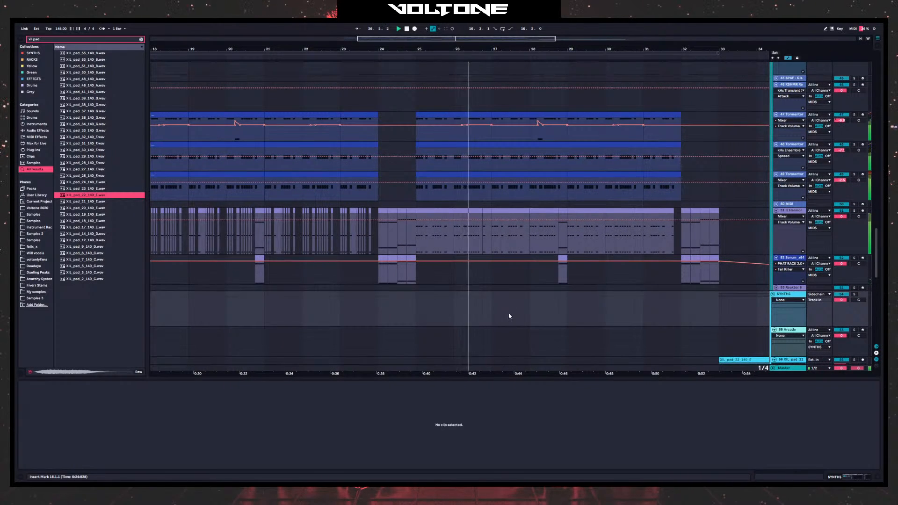
left_click_drag(525, 315, 448, 307)
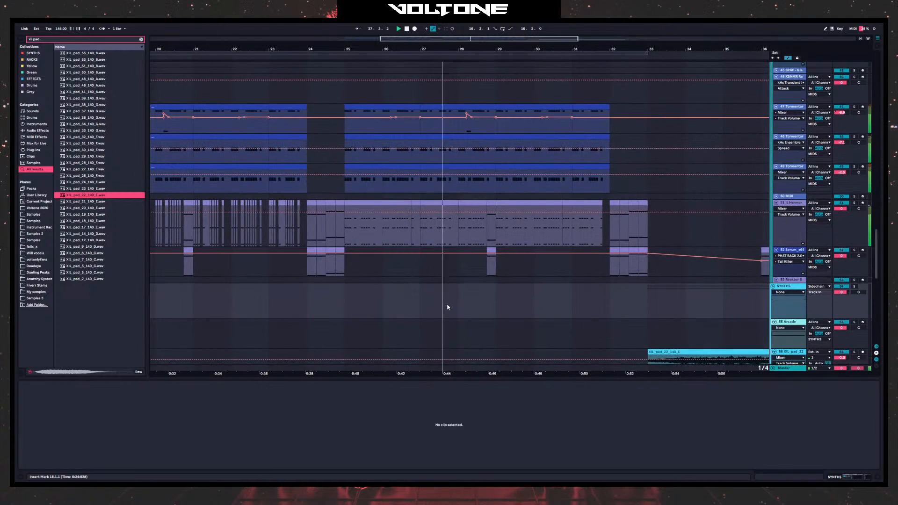
scroll(477, 307, "down", 3)
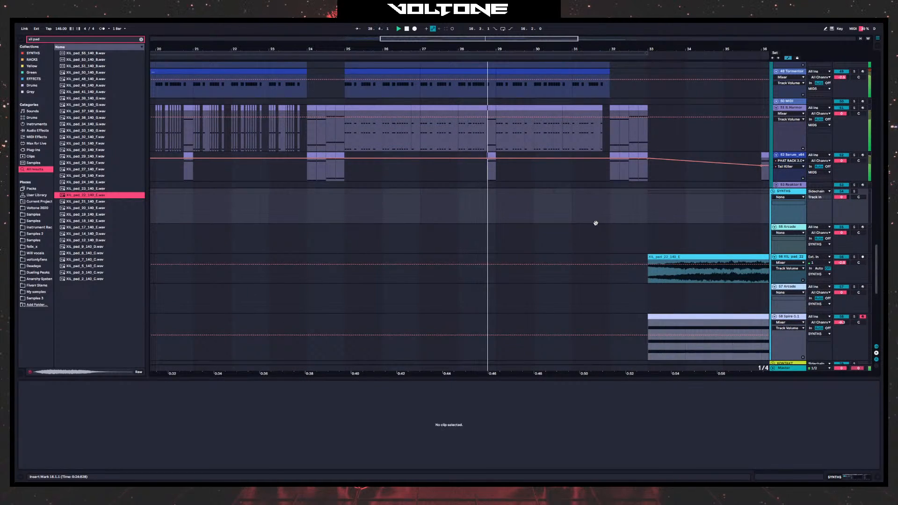
left_click_drag(595, 222, 522, 226)
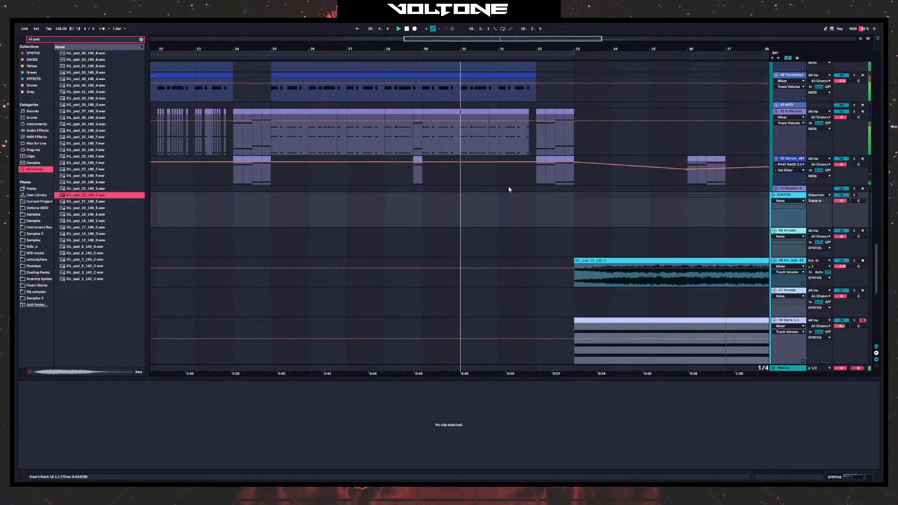
left_click_drag(543, 215, 401, 226)
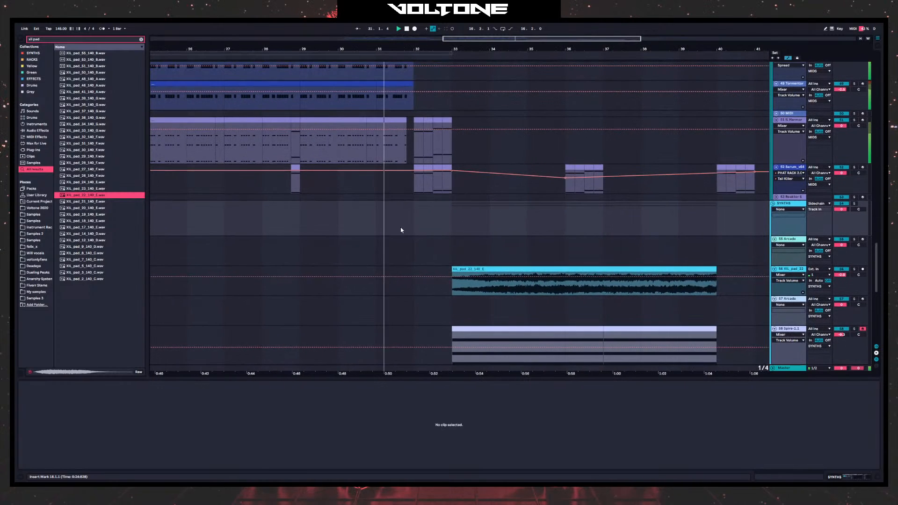
left_click_drag(548, 236, 376, 237)
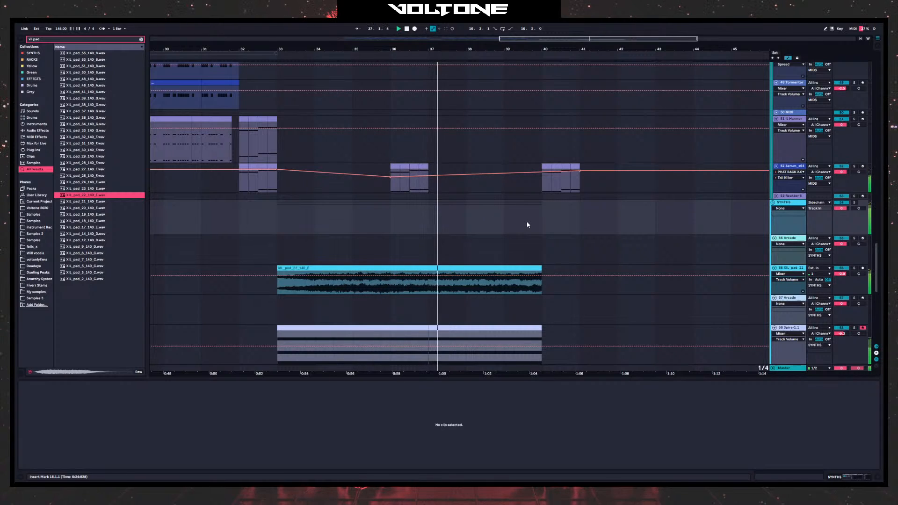
left_click_drag(527, 222, 457, 221)
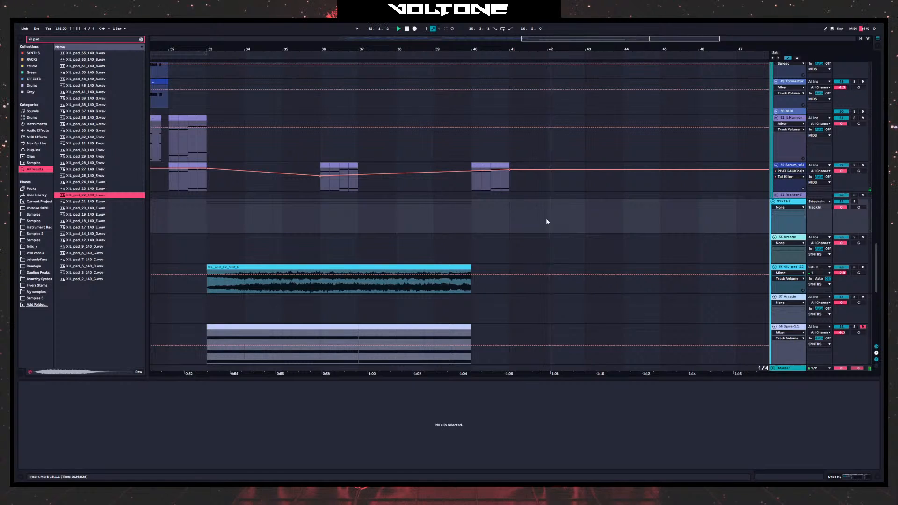
- Copy the pad clip to bar 26 so that the copy ends where the original begins at bar 33
scroll(327, 286, "up", 5)
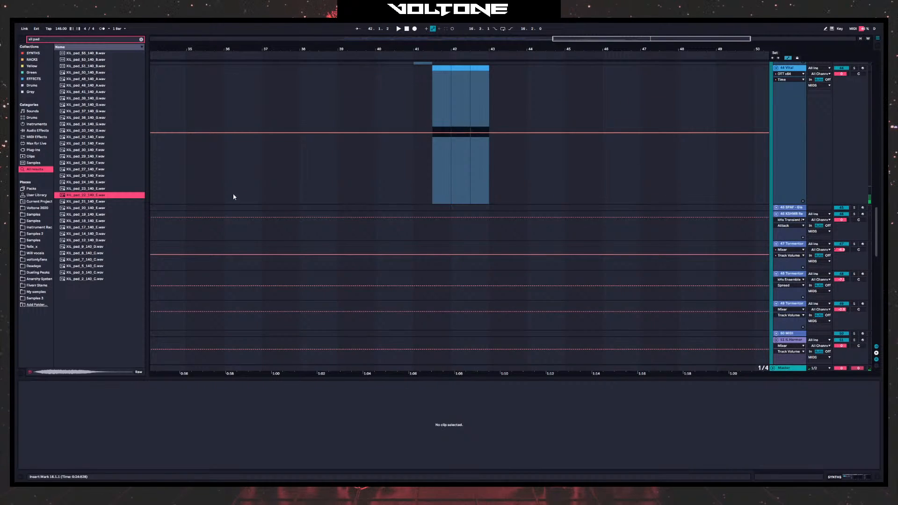
left_click_drag(233, 197, 603, 163)
left_click(482, 208)
left_click_drag(554, 212, 390, 111)
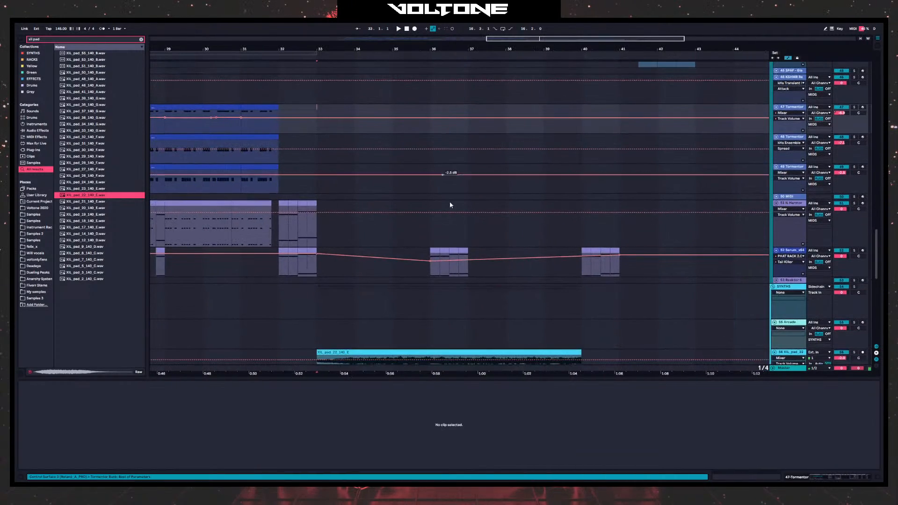
scroll(377, 279, "down", 4)
scroll(320, 282, "down", 2)
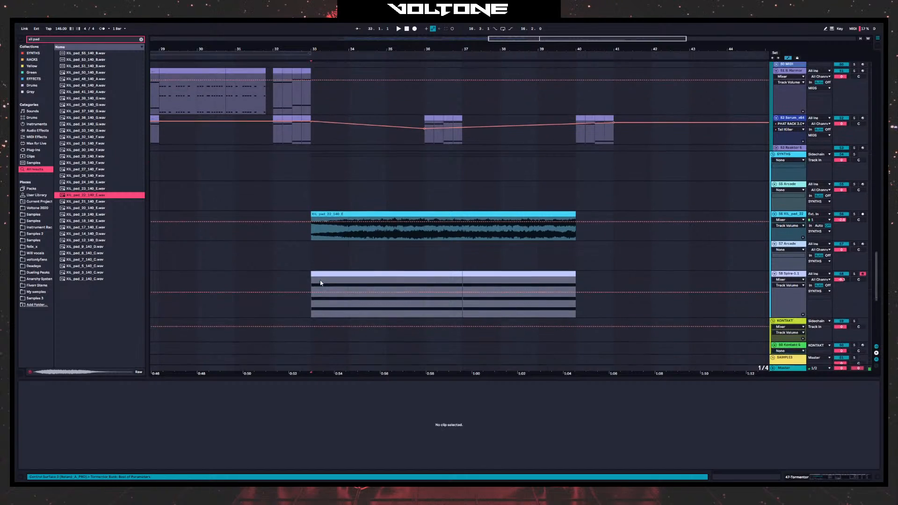
scroll(321, 283, "down", 1)
left_click(312, 216)
scroll(518, 189, "left", 5)
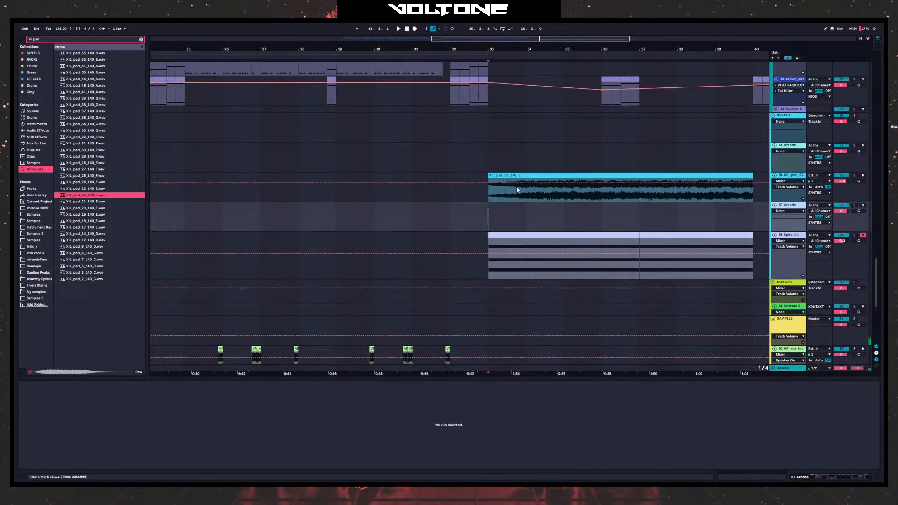
left_click_drag(517, 190, 271, 188)
- Add an Auto Filter to the pad track and lower its filter frequency to 26.0 Hz
left_click(788, 180)
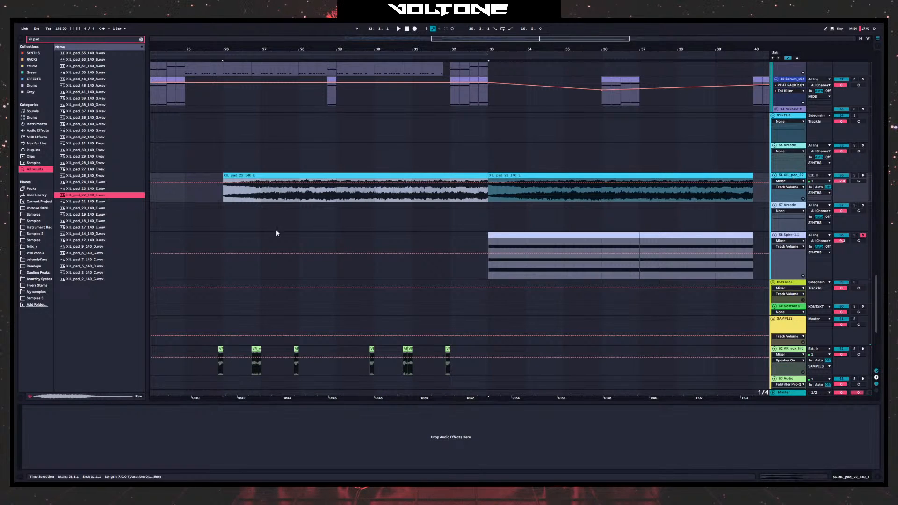
type("auto")
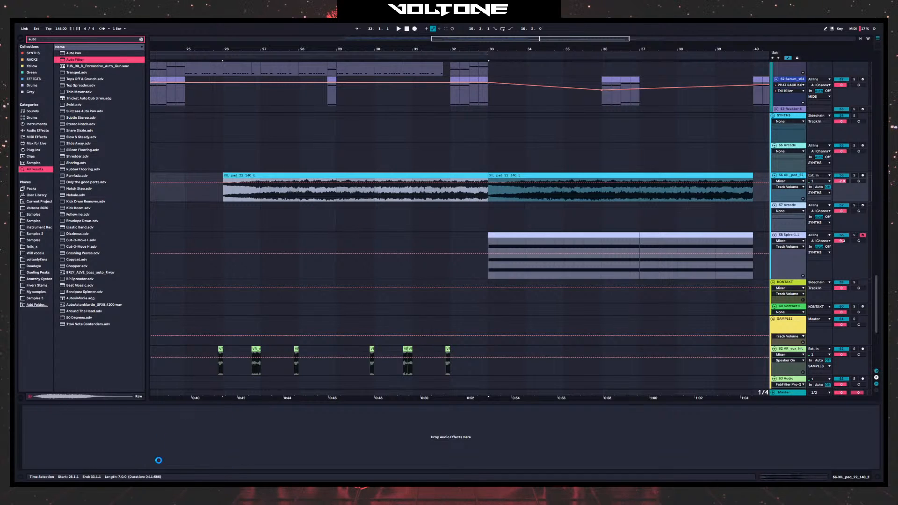
left_click(120, 425)
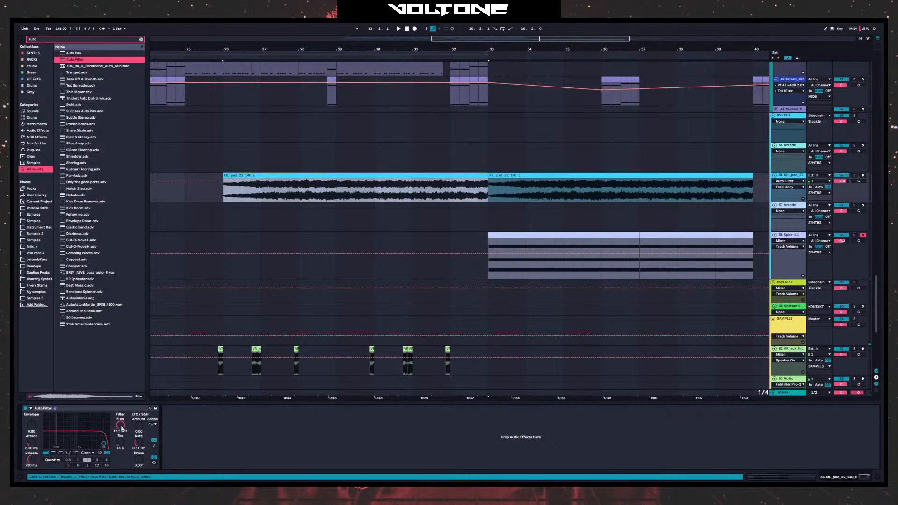
left_click_drag(121, 428, 122, 487)
- Automate the pad's filter frequency to rise from about bar 31 to a high value at bar 33, and play from bar 26
left_click_drag(473, 201, 403, 201)
left_click_drag(487, 202, 487, 180)
key("space")
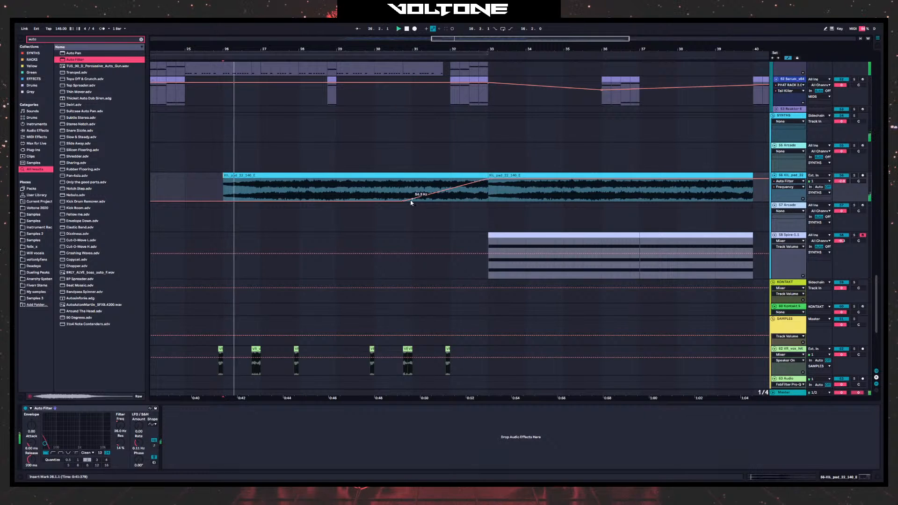
- Shift the start of the pad's filter-frequency rise to bar 31, bend the ramp downward, and play from bar 31.2
left_click_drag(403, 201, 413, 201)
left_click(421, 185)
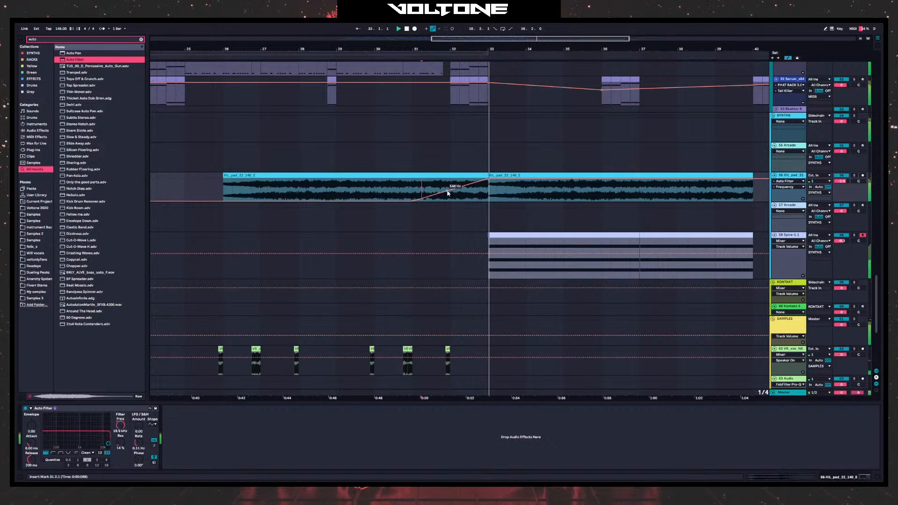
left_click_drag(448, 192, 447, 202)
key("space")
key("space")
- Automate the pad's track volume to stay lower until bar 32 and rise to full level at bar 33, then listen to the transition
left_click(841, 181)
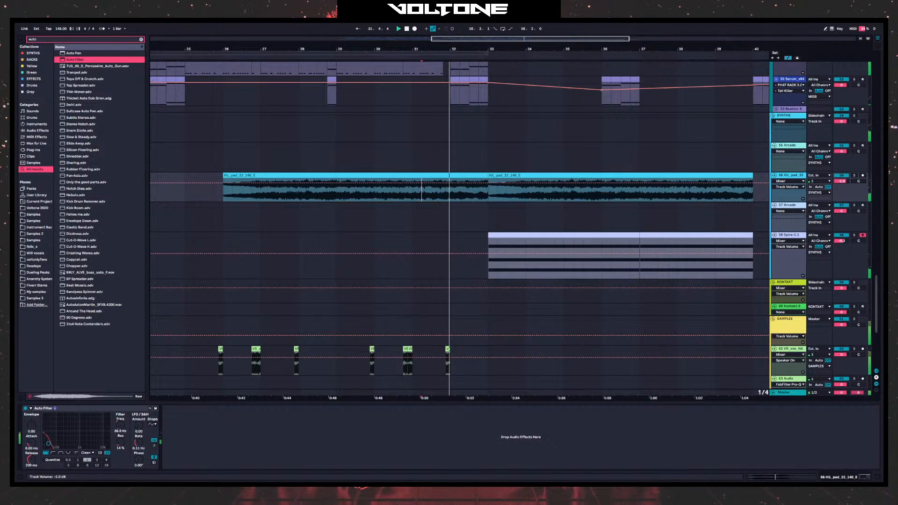
left_click(488, 183)
left_click_drag(451, 182, 451, 190)
key("space")
key("space")
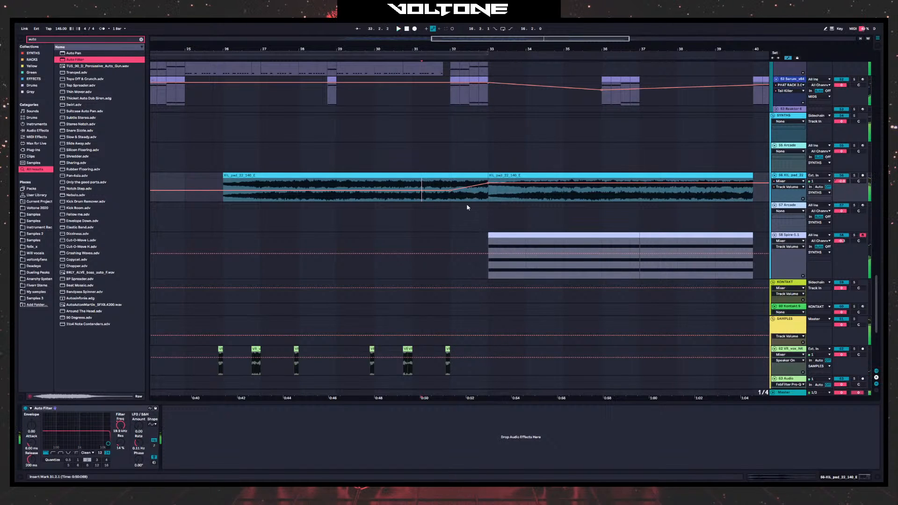
- Search the browser for "exh", preview the exhaust samples, and place KSHMR_Exhaust_03.wav at bar 33 on an empty audio track
left_click_drag(536, 45, 384, 35)
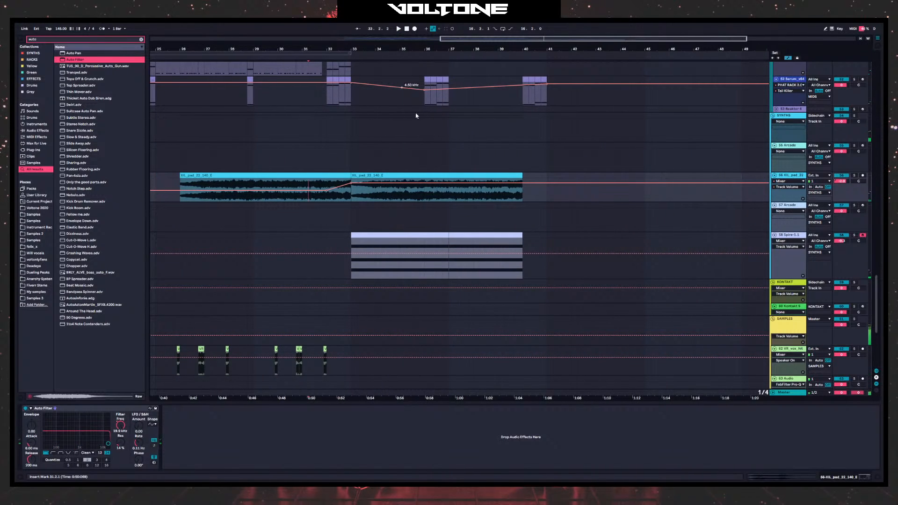
left_click(358, 221)
scroll(378, 237, "down", 5)
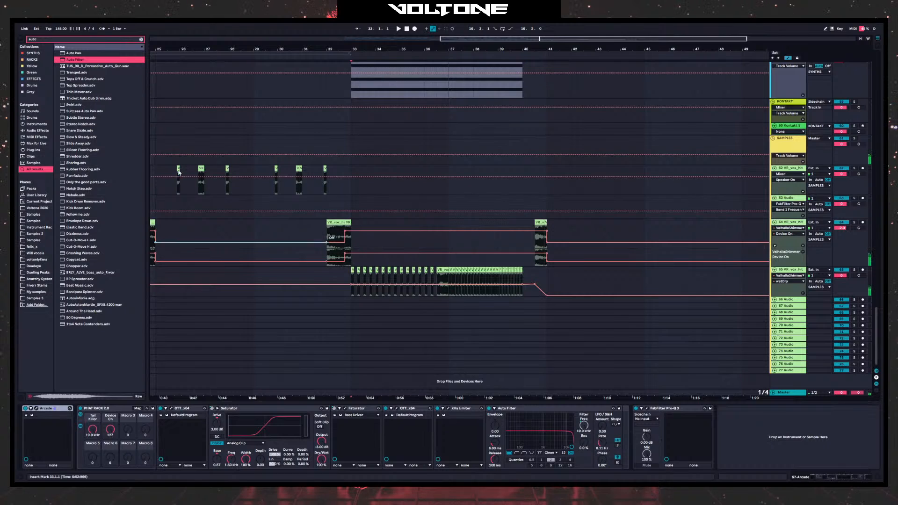
key("BackSpace")
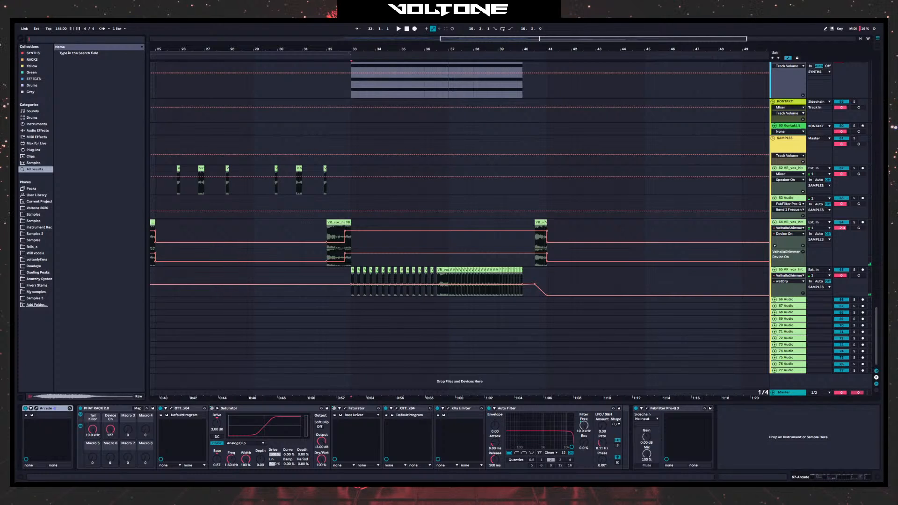
type("exhus")
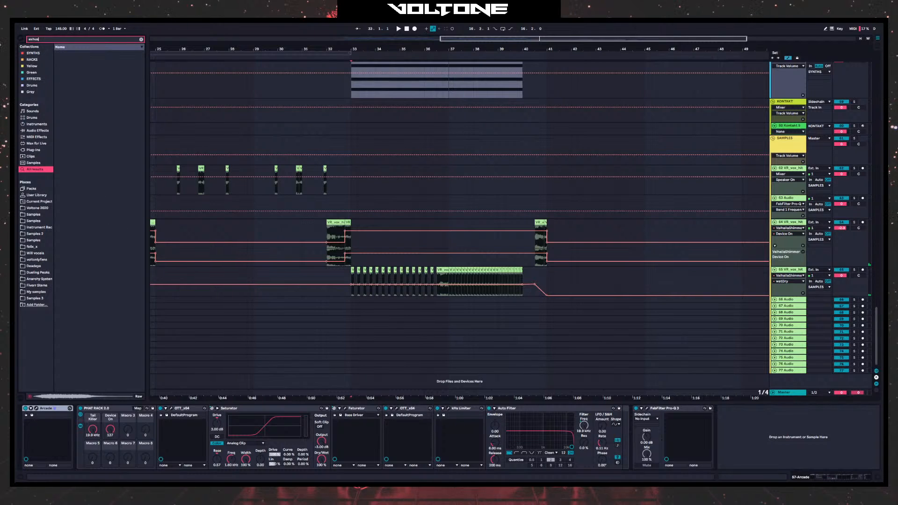
key("BackSpace")
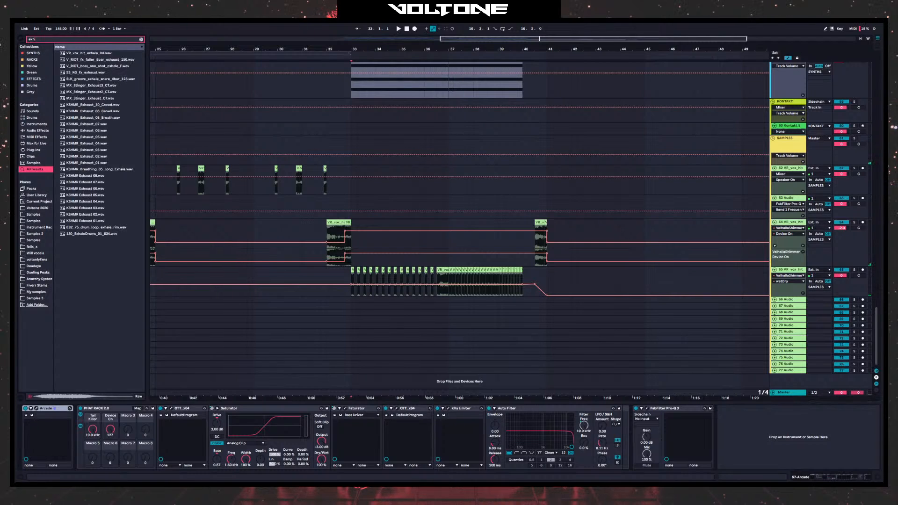
left_click(92, 156)
left_click(97, 150)
left_click_drag(99, 150, 354, 312)
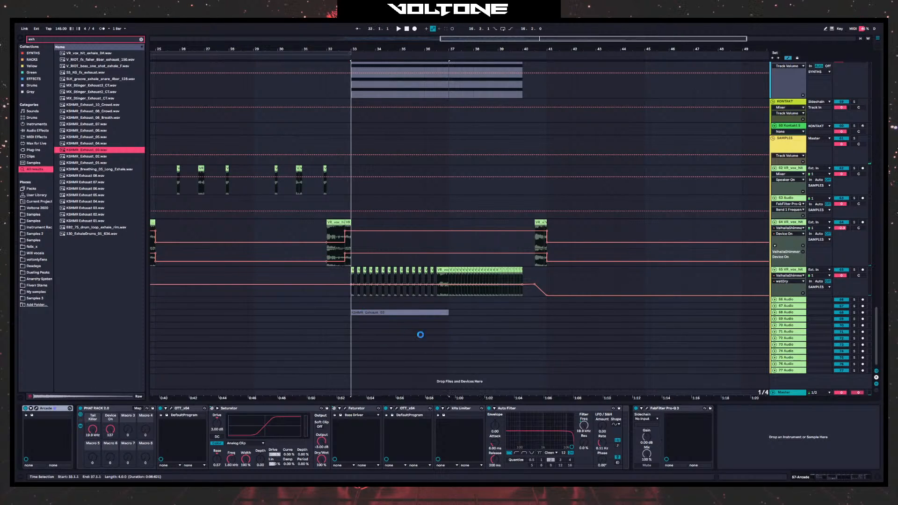
left_click(345, 326)
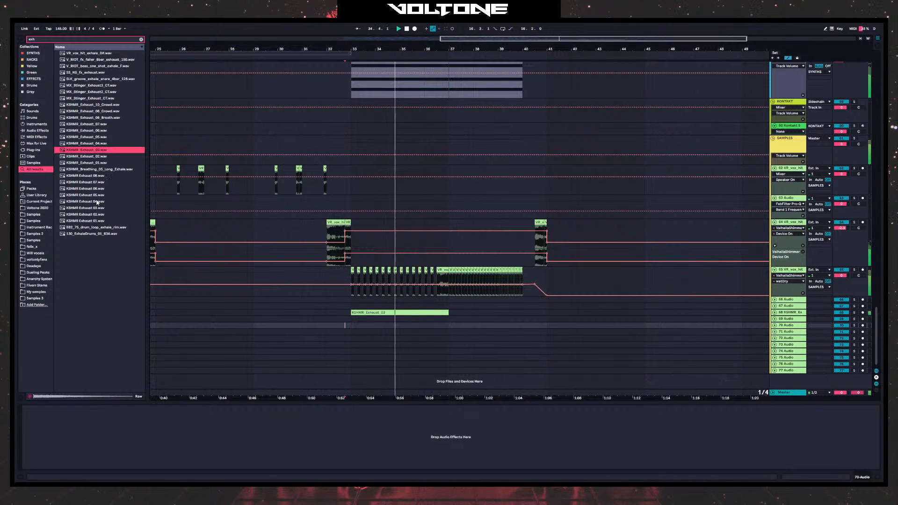
- Search the browser for "riser" and preview several of the XIL 8-bar and 4-bar riser samples
type("riser")
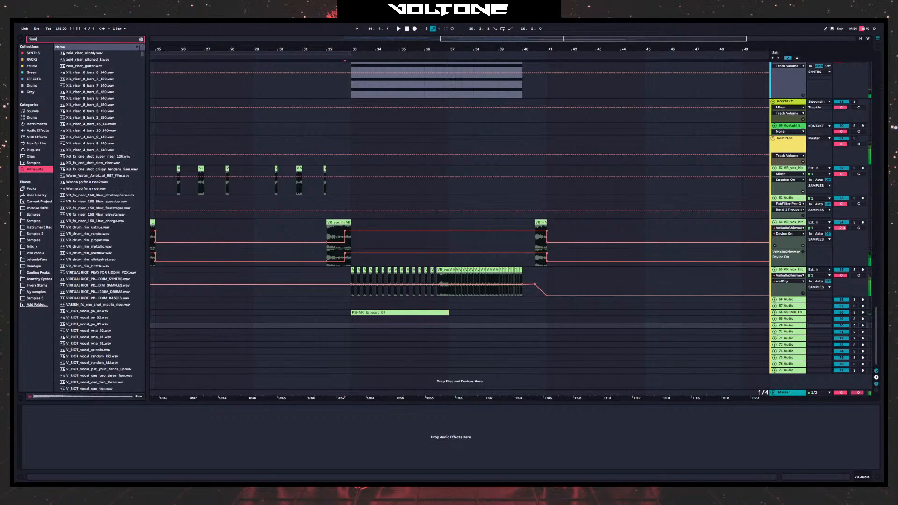
left_click(93, 111)
left_click(88, 118)
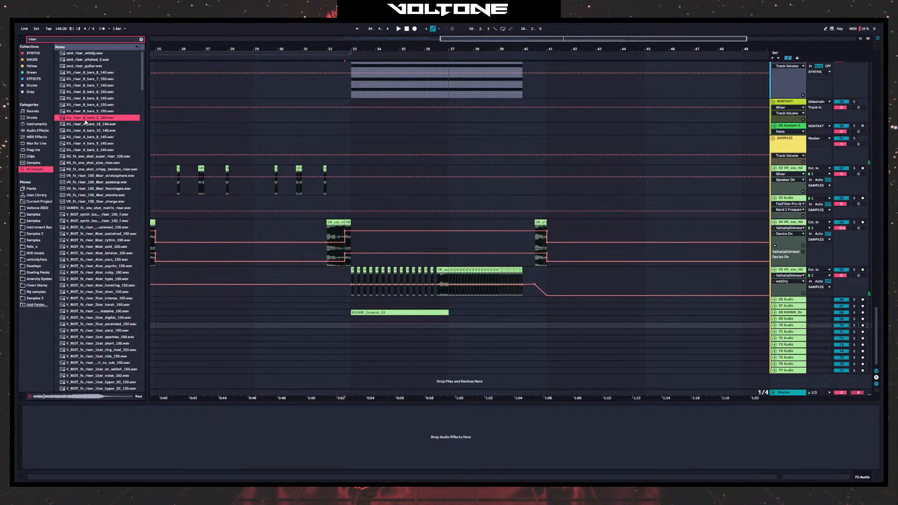
left_click(88, 131)
left_click(86, 137)
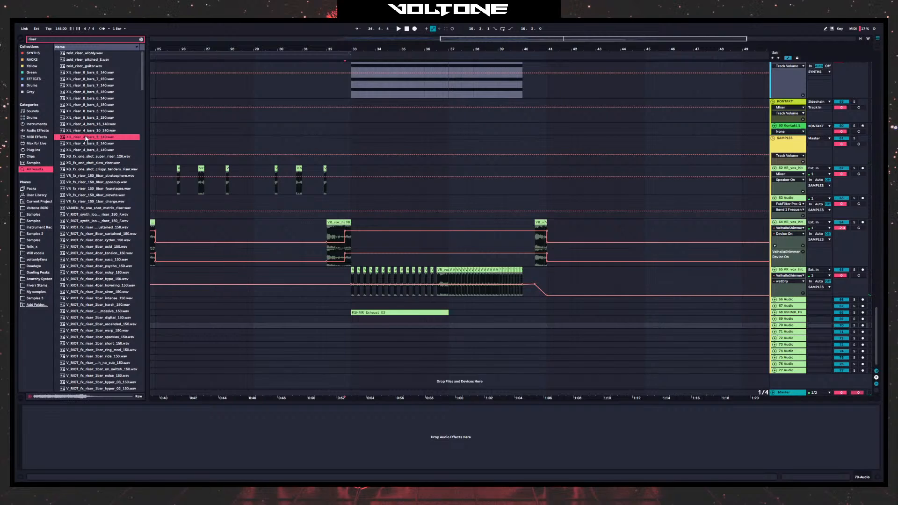
left_click(85, 144)
left_click(84, 150)
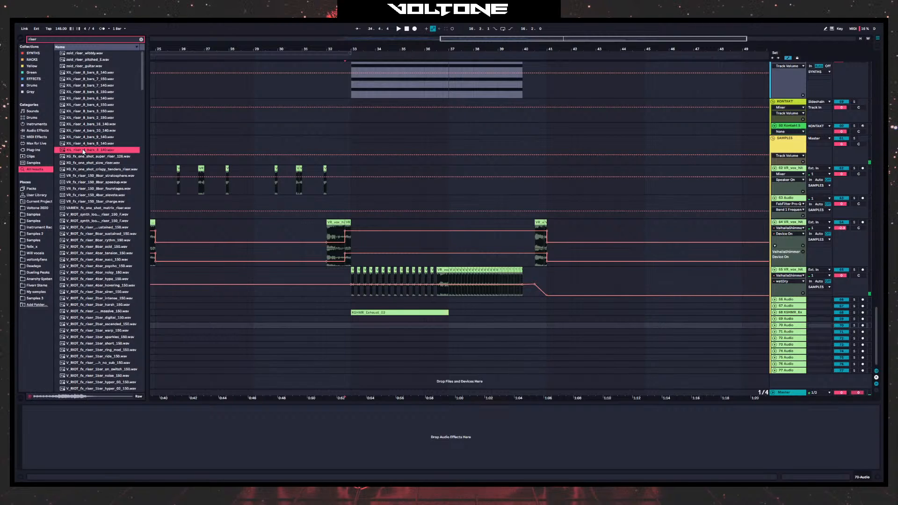
- Try a 4-bar XIL riser sample at bar 33 on track 70 and undo its placement
left_click(86, 132)
left_click(83, 126)
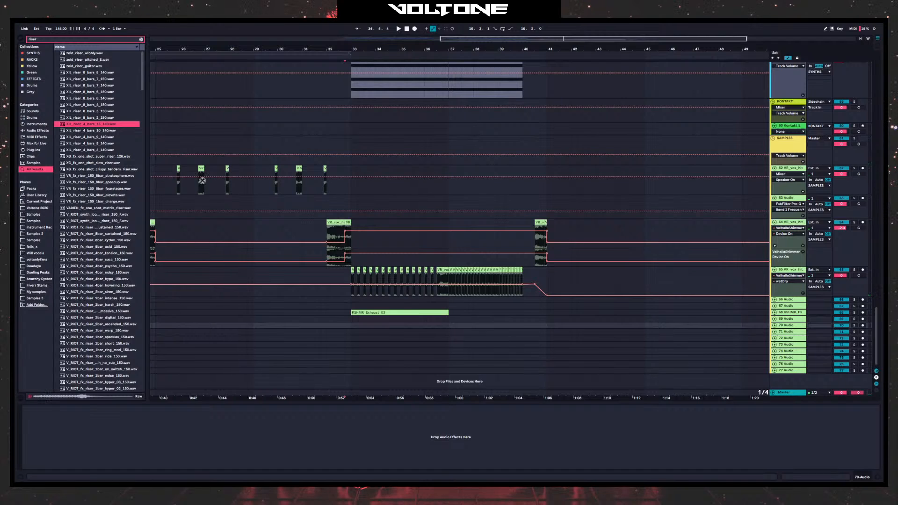
left_click_drag(203, 180, 389, 330)
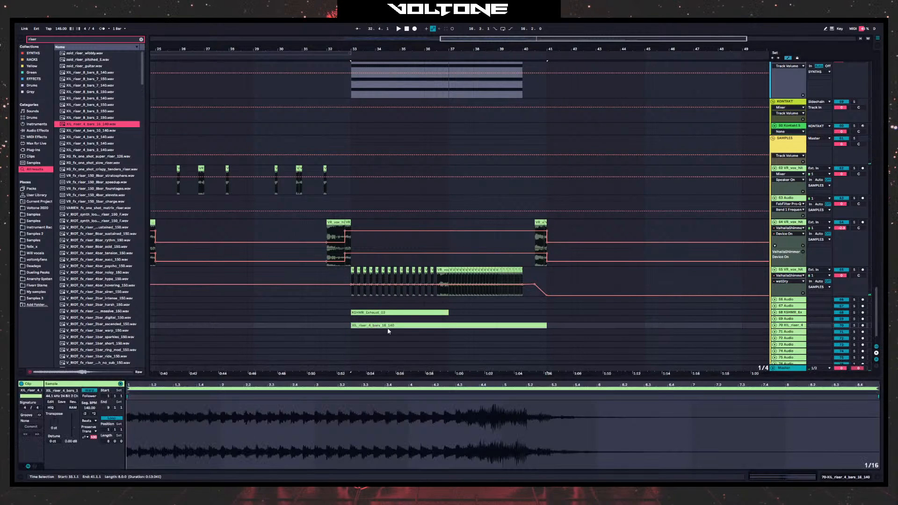
key("ctrl+z")
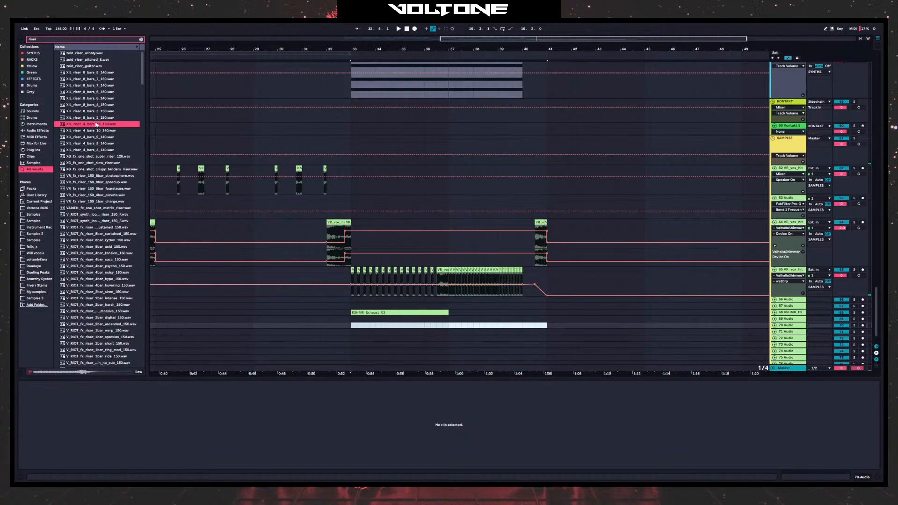
- Place XIL_riser_8_bars_6_140.wav at bar 33 on track 70 and set the clip's segment BPM to 140.00
left_click(97, 99)
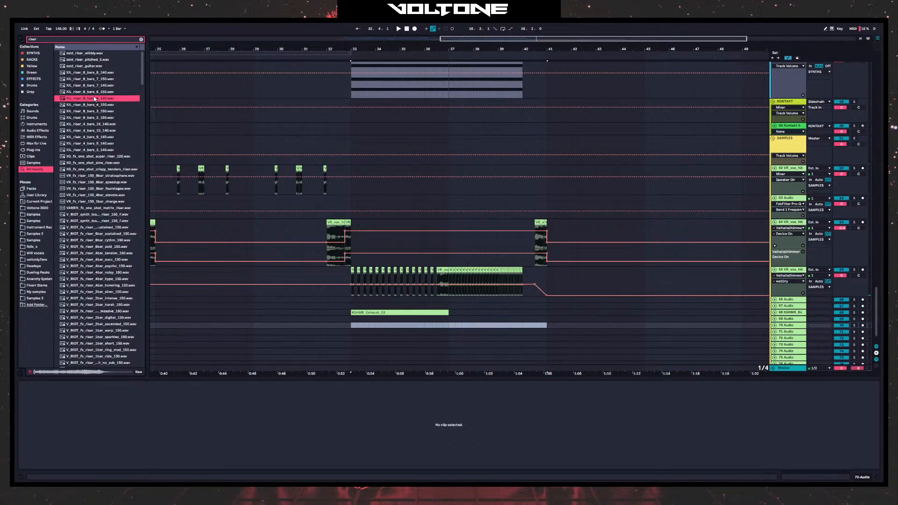
left_click_drag(122, 99, 371, 324)
left_click_drag(86, 407, 86, 438)
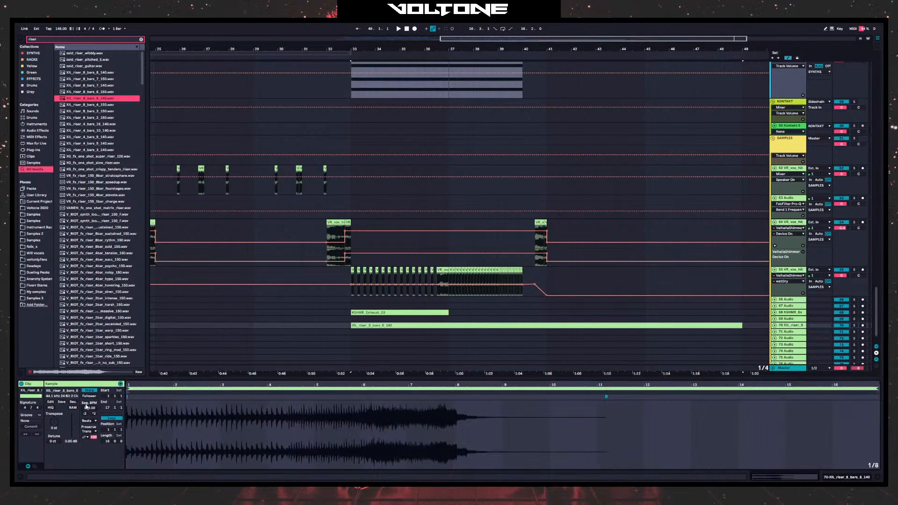
left_click_drag(86, 407, 86, 422)
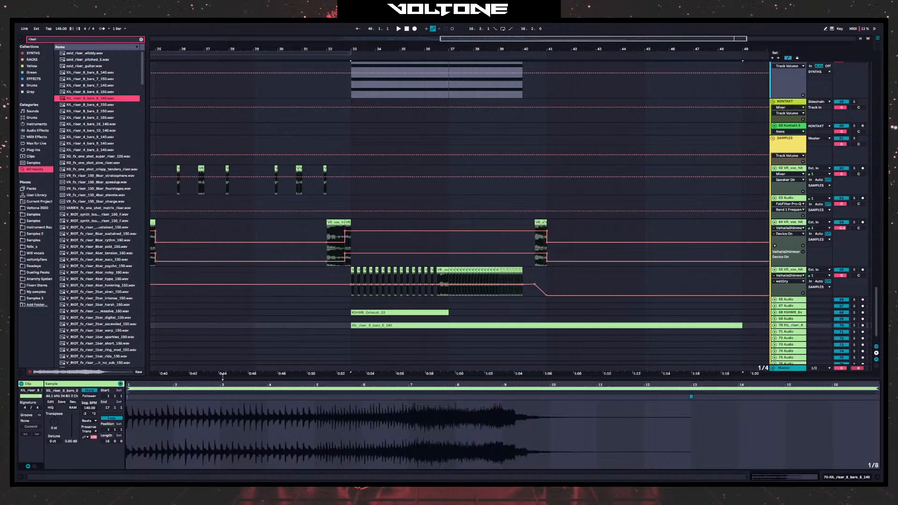
- Expand the riser track, play it from bar 33, then split the riser at bar 40 and delete the remainder
left_click(775, 326)
left_click_drag(568, 331, 501, 290)
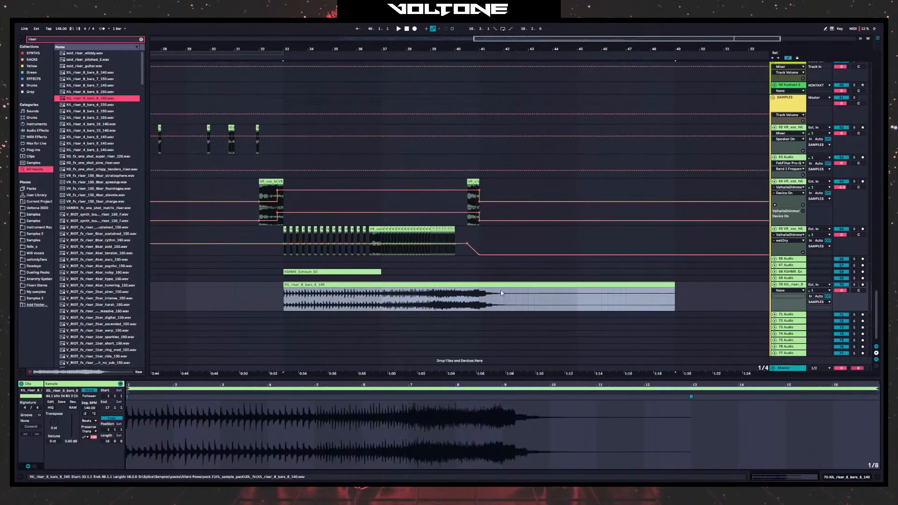
left_click(283, 309)
key("space")
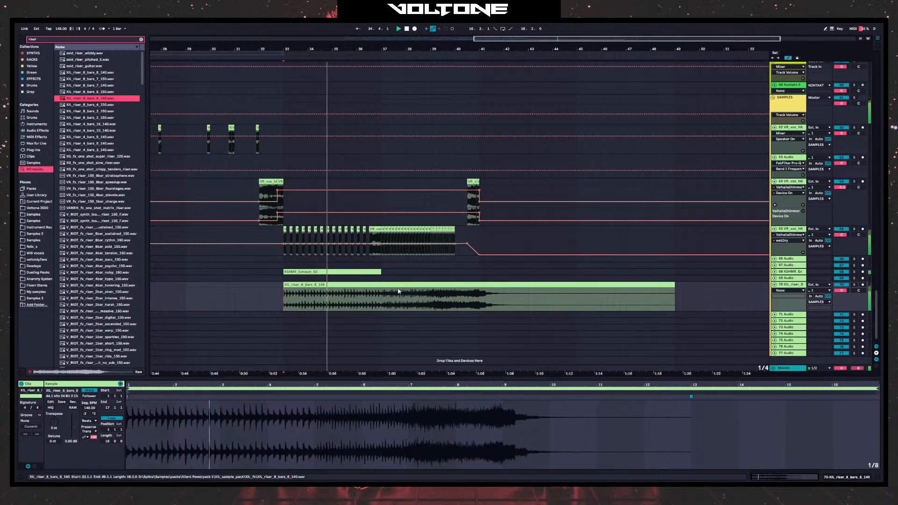
left_click(463, 295)
key("ctrl+e")
left_click(472, 285)
key("Delete")
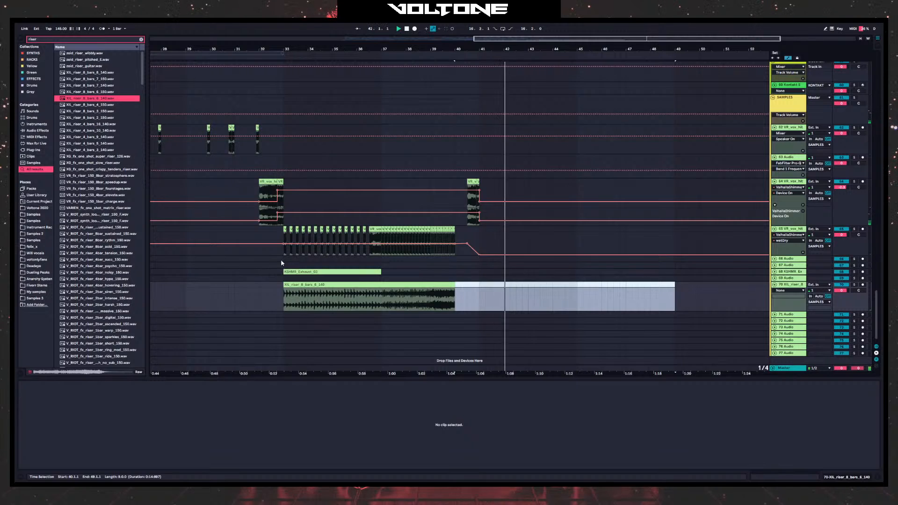
- Move the ValhallaShimmer switch-on automation on vocal track 64 to bar 33 and listen to the transition
left_click(253, 261)
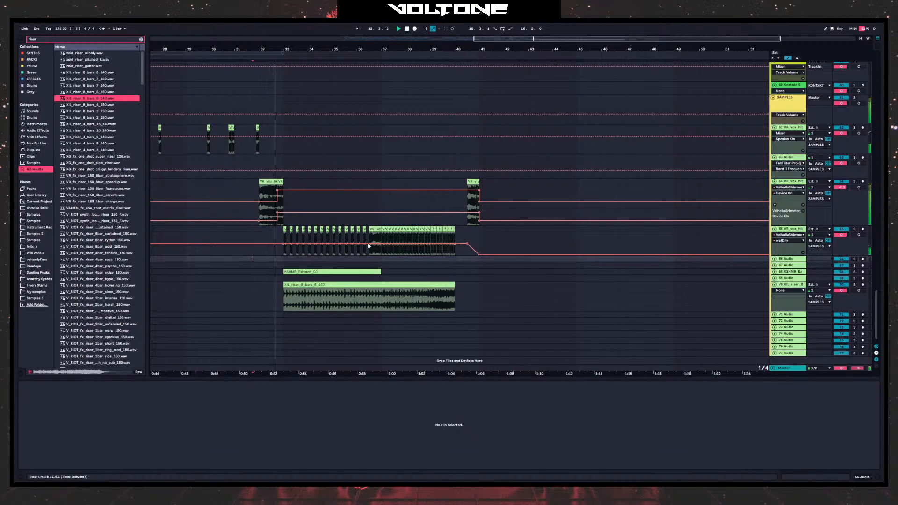
left_click(265, 213)
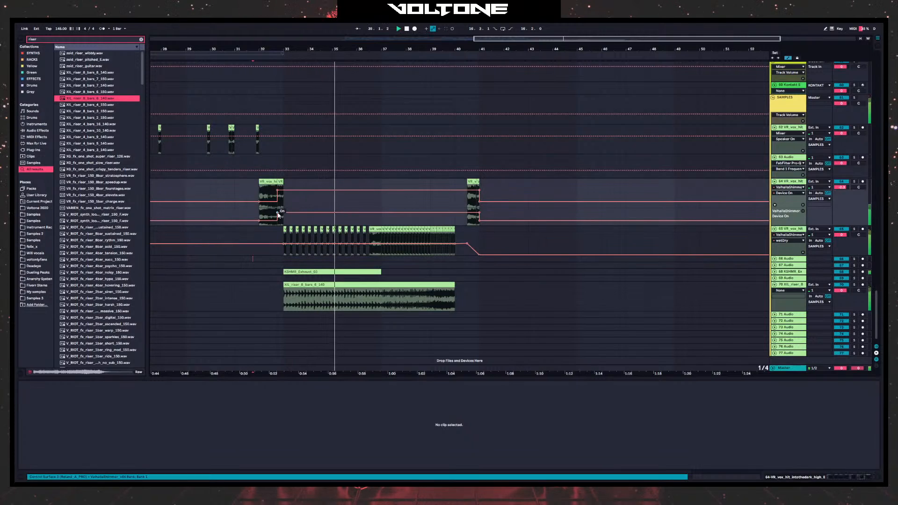
key("space")
key("space")
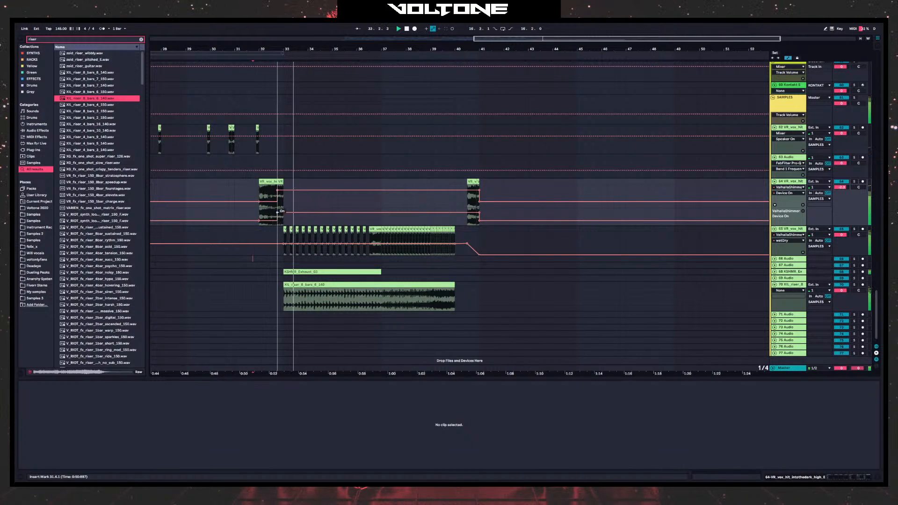
key("space")
key("space")
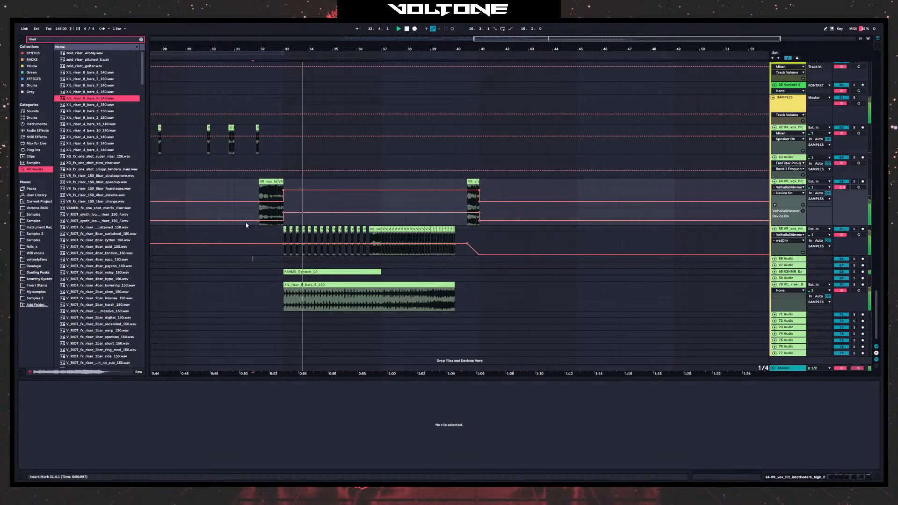
scroll(262, 232, "left", 5)
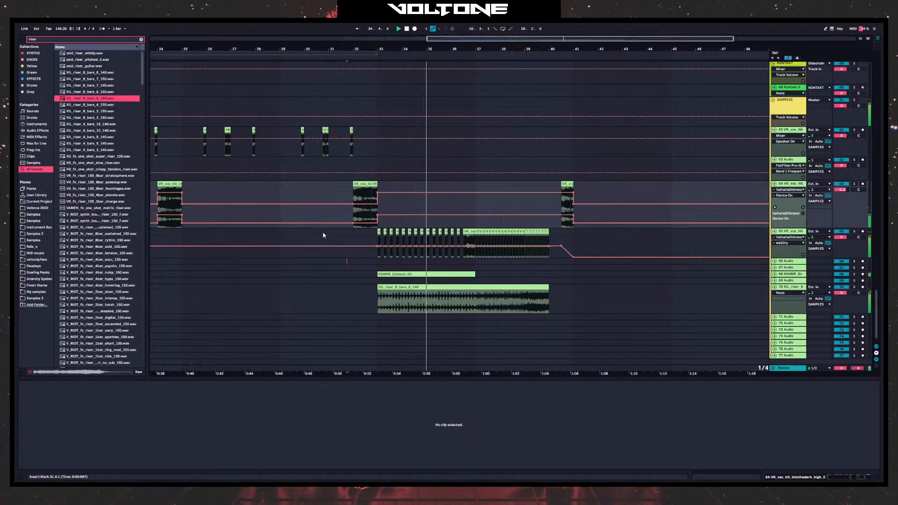
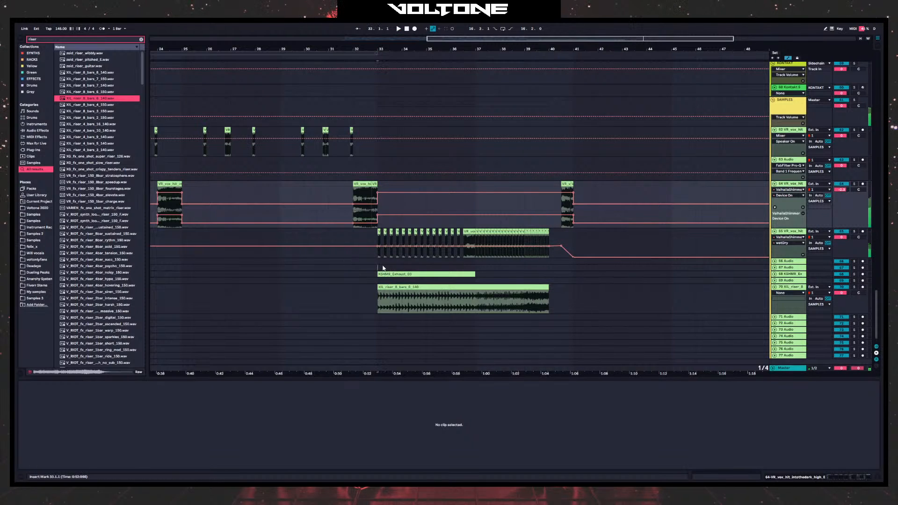
- Find the Vital bass clips at the start of the second drop and listen to them from bar 41
scroll(610, 240, "up", 10)
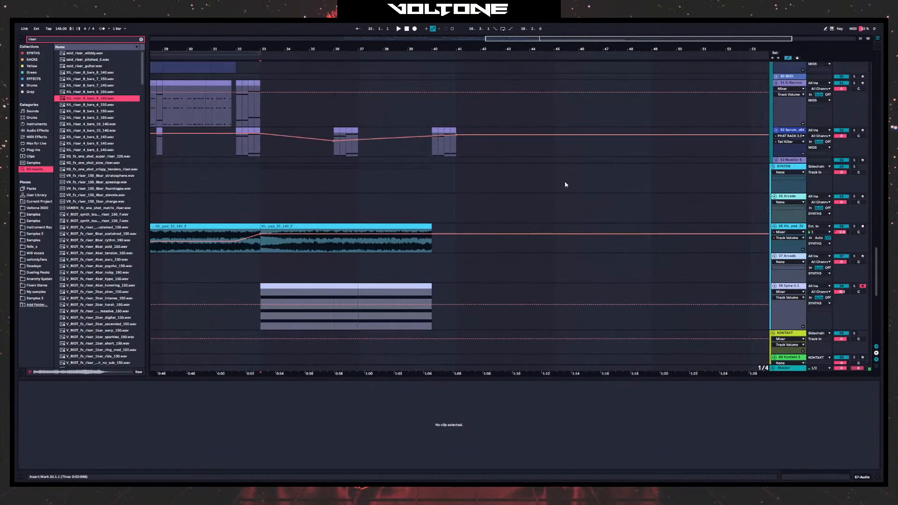
scroll(565, 184, "up", 10)
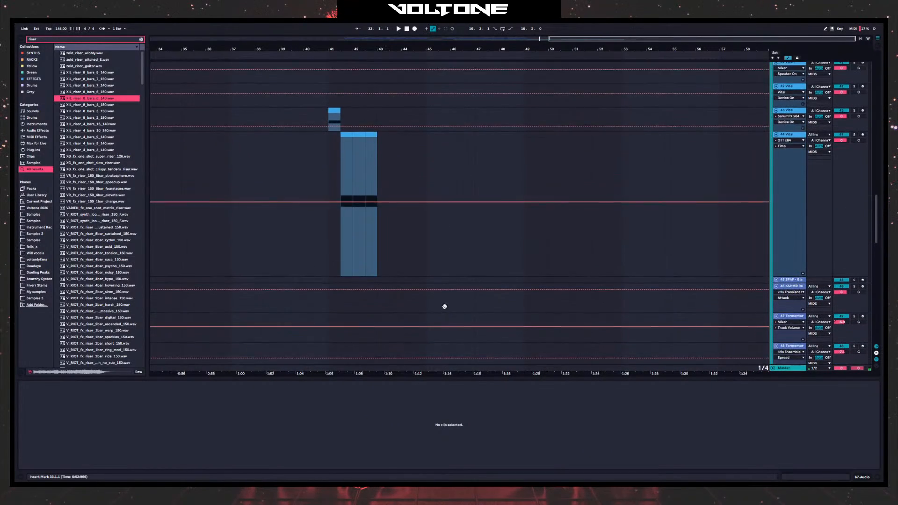
scroll(444, 306, "down", 5)
scroll(208, 272, "left", 10)
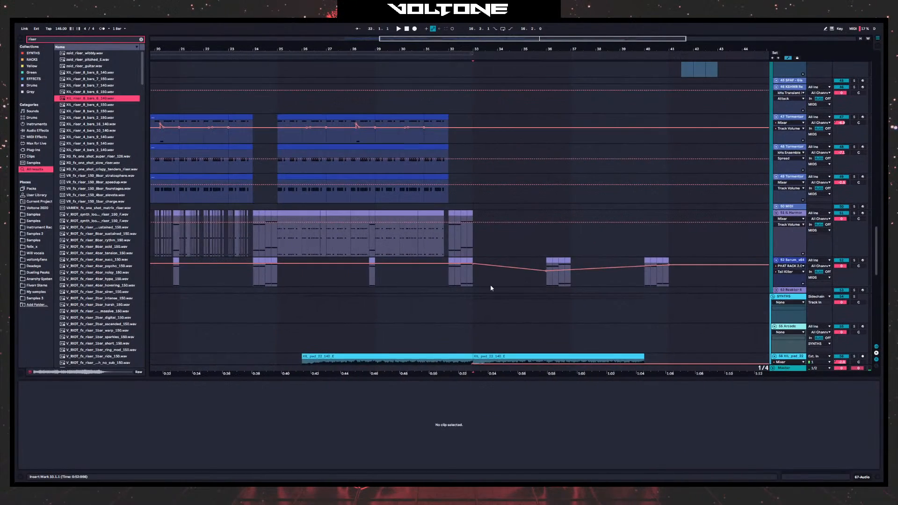
scroll(745, 184, "right", 10)
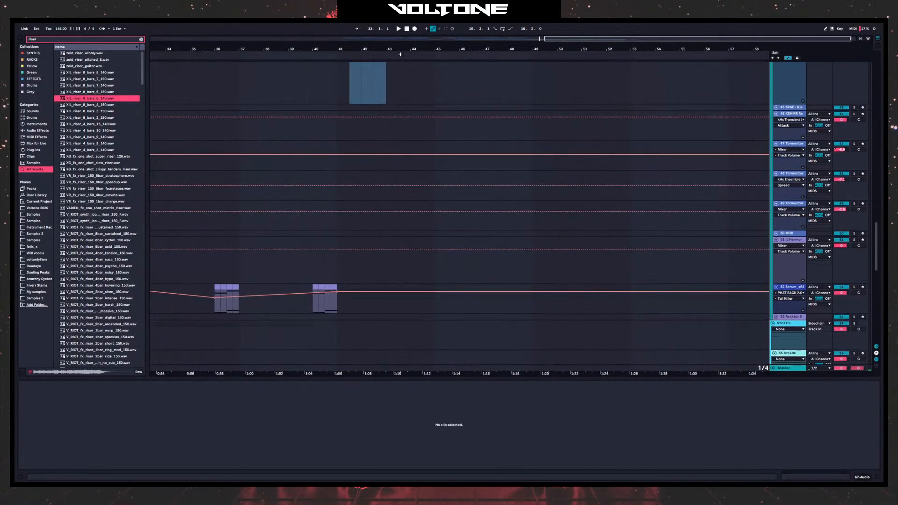
left_click_drag(440, 105, 432, 212)
left_click(328, 187)
key("space")
scroll(360, 219, "up", 4)
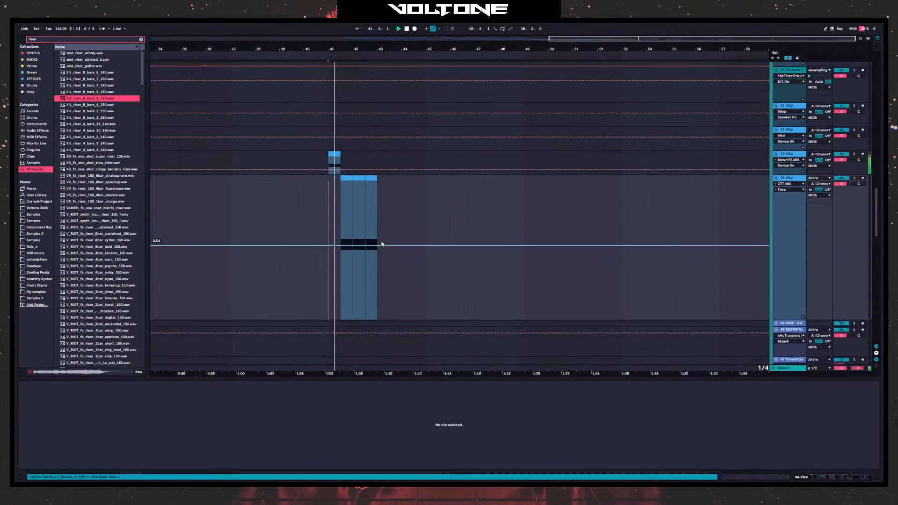
scroll(398, 242, "down", 2)
left_click_drag(374, 49, 374, 61)
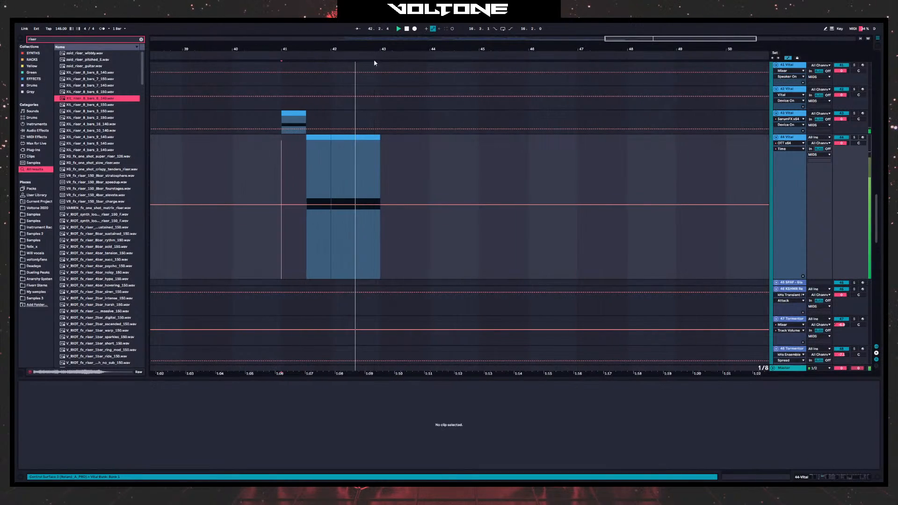
- Solo Vital track 44, play it from bar 41.3 and switch off the SerumFX effect in its device chain
left_click(307, 187)
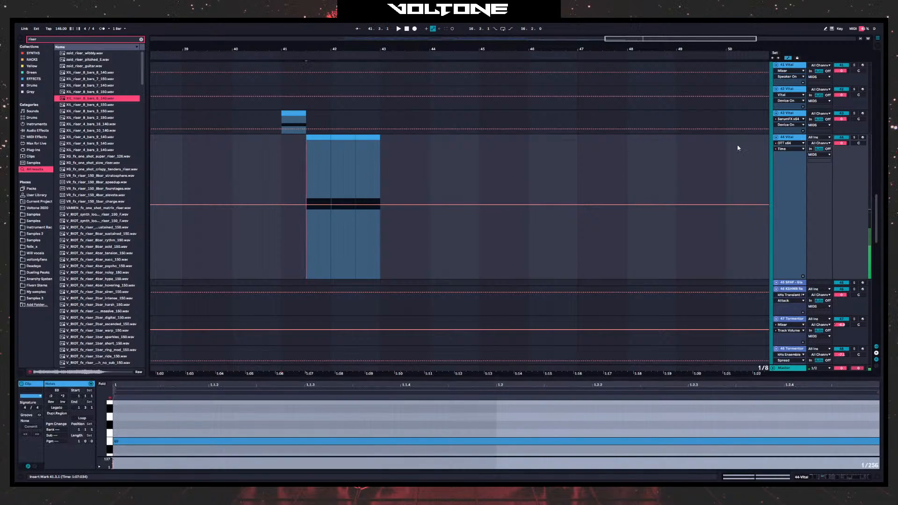
left_click(854, 138)
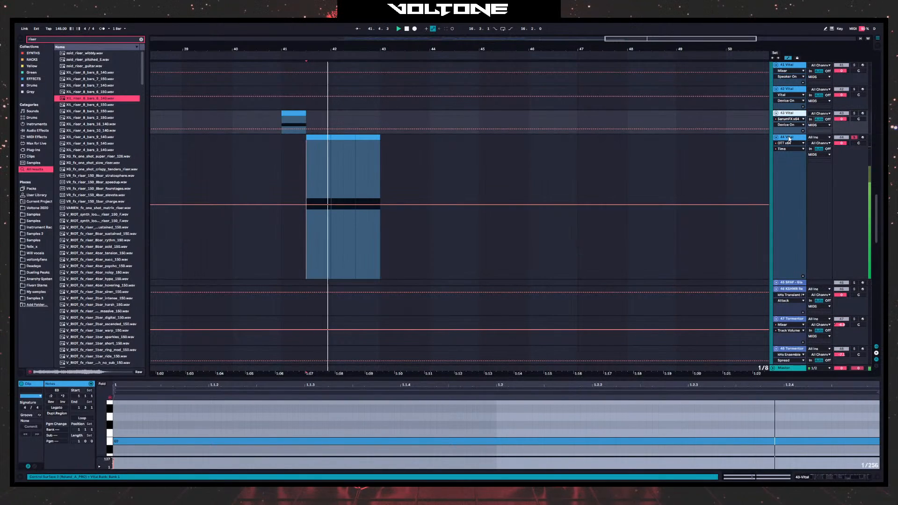
left_click(789, 137)
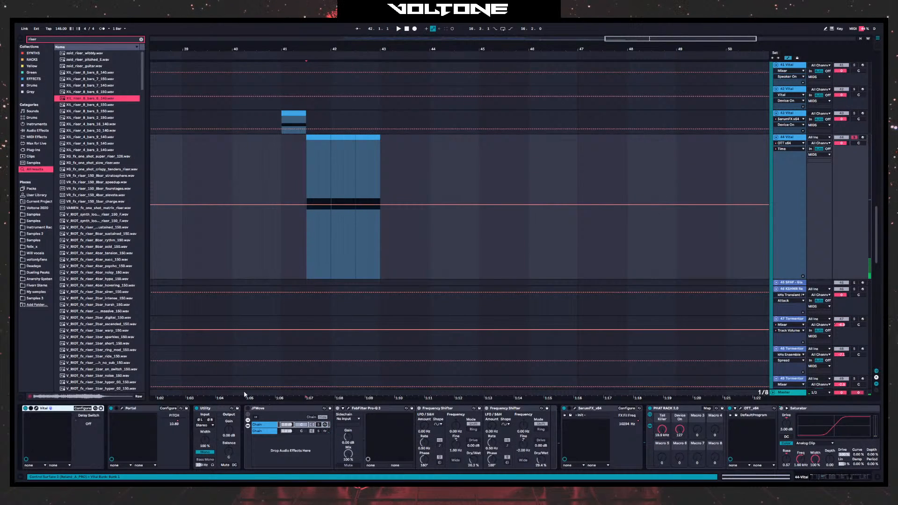
key("space")
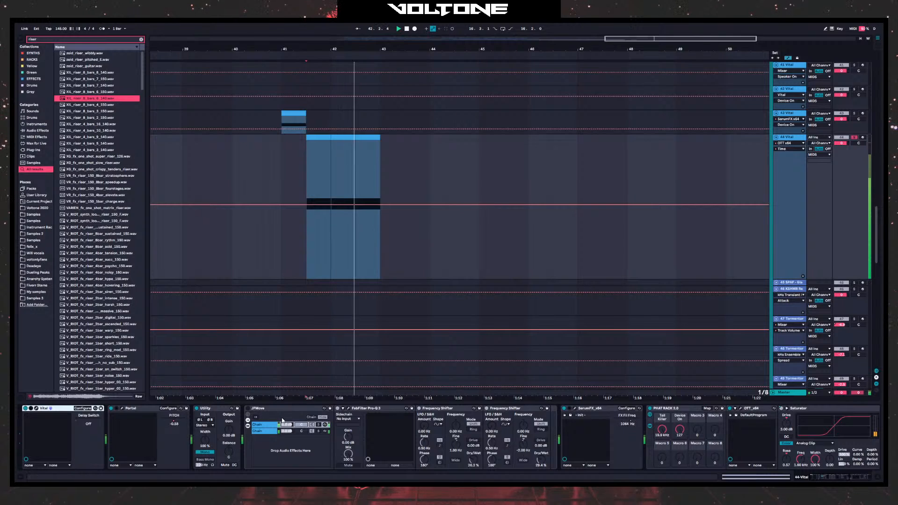
left_click(564, 409)
key("space")
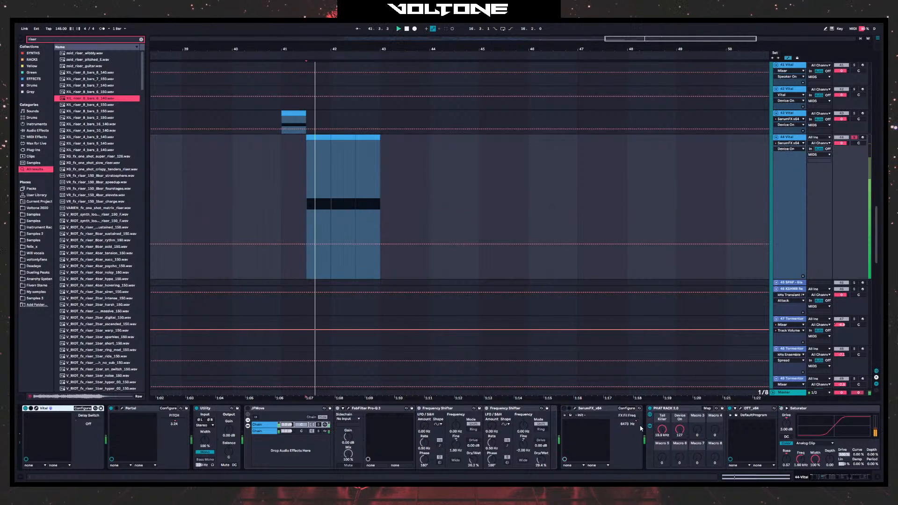
- Set the Time of both OTT compressors on track 44 to 1000 % and listen to the bass
scroll(546, 422, "right", 3)
key("space")
scroll(299, 434, "right", 6)
scroll(304, 432, "right", 6)
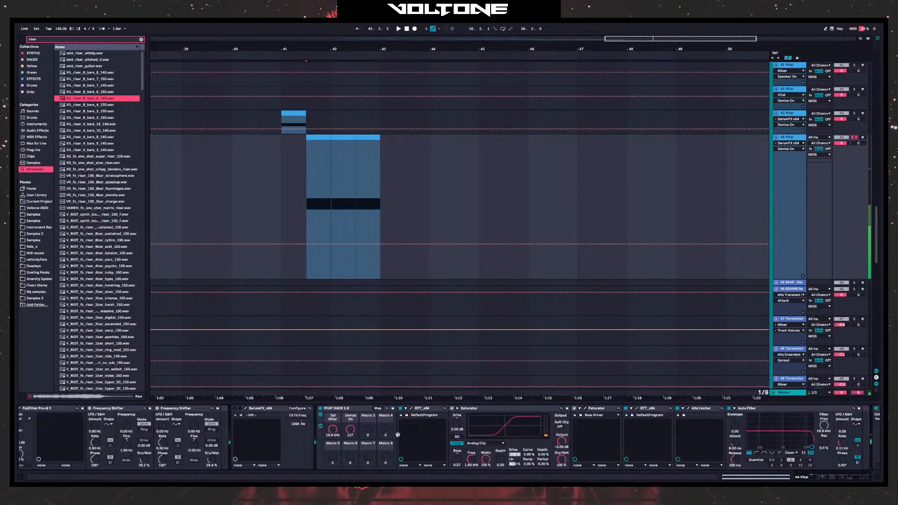
left_click(525, 410)
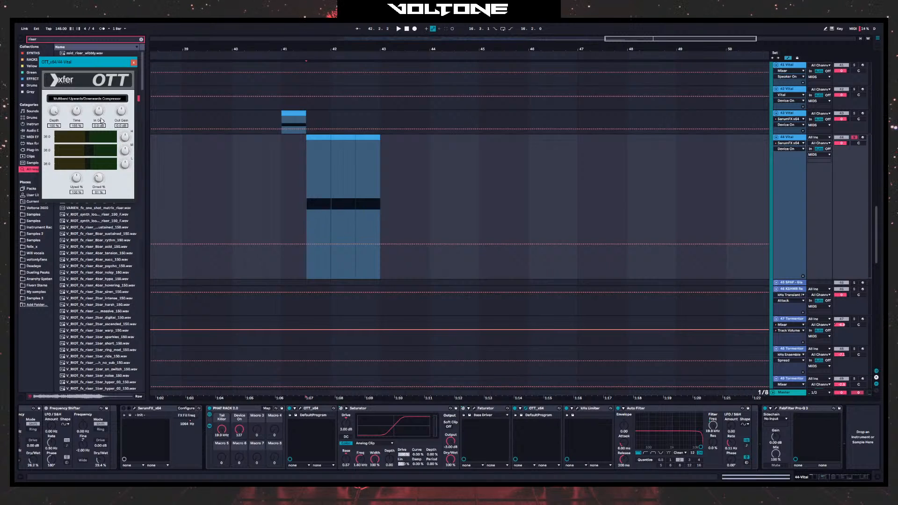
left_click_drag(80, 113, 112, 74)
left_click(300, 411)
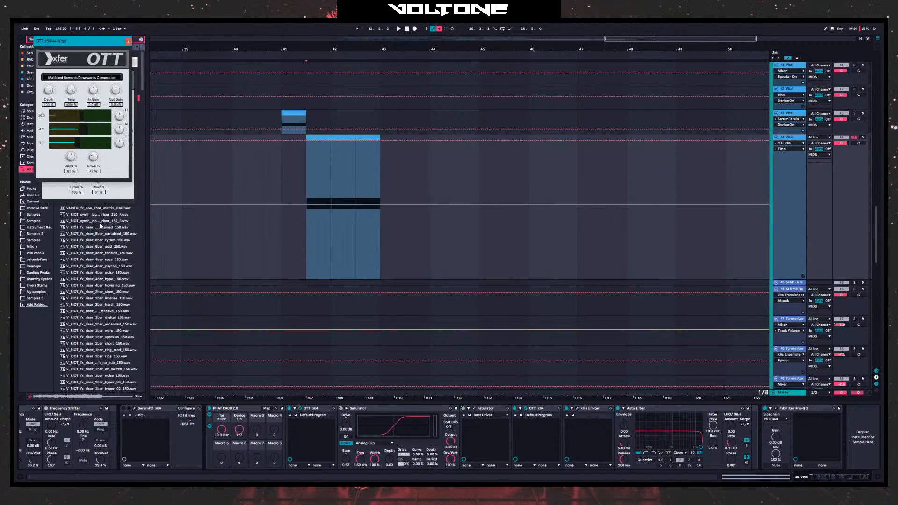
key("space")
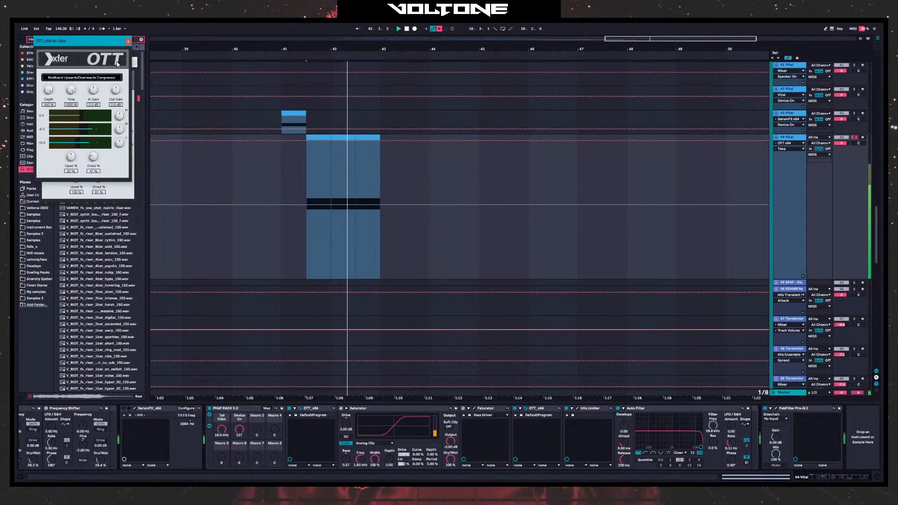
left_click(128, 42)
key("space")
scroll(329, 436, "up", 5)
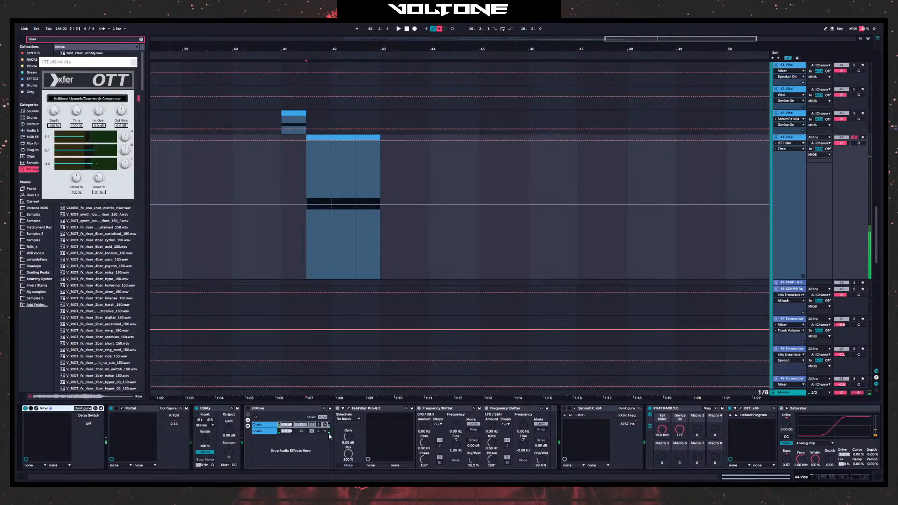
- Open the Vital synth on track 44 and audition the Basic Shapes, Brown Noise and Quad Saw wavetables on oscillator 1
left_click(38, 409)
key("space")
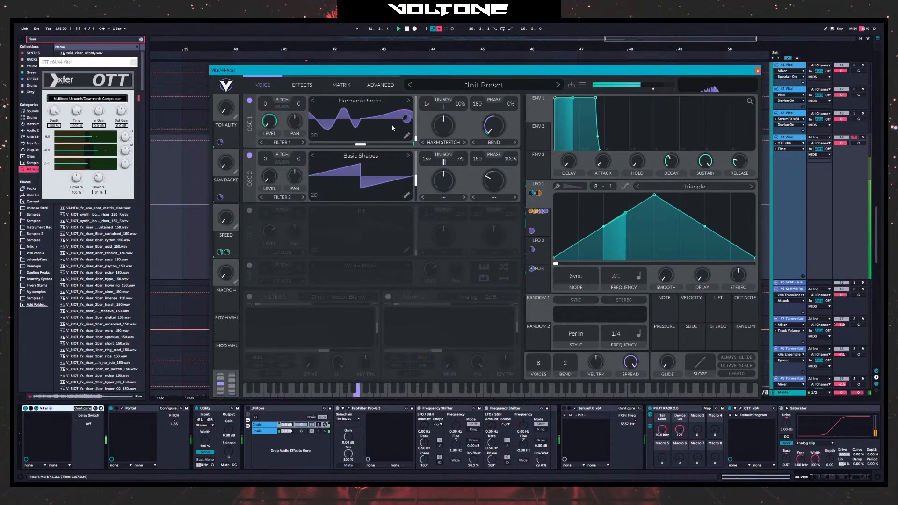
left_click(408, 101)
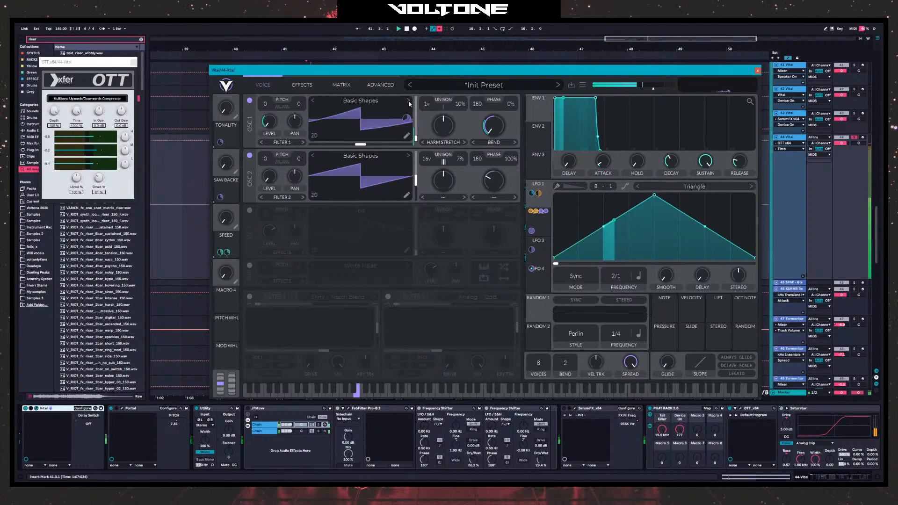
left_click(409, 101)
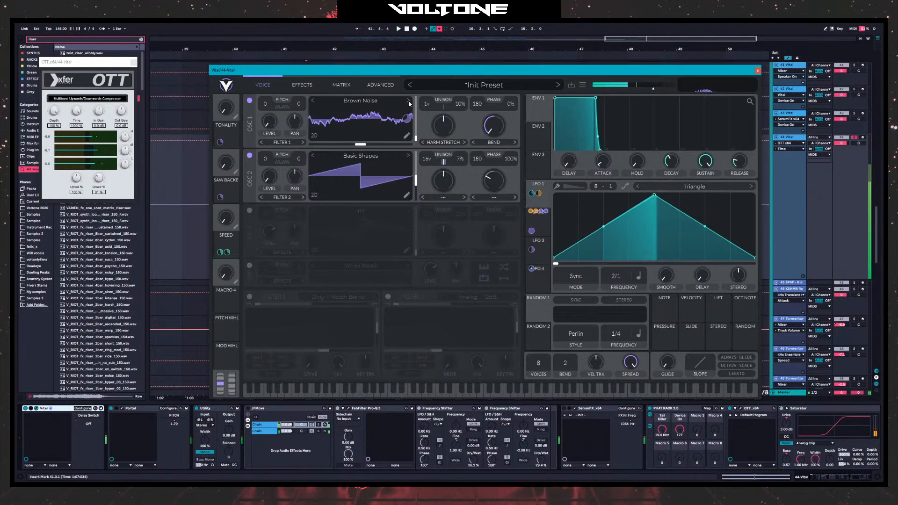
left_click(361, 100)
left_click(555, 180)
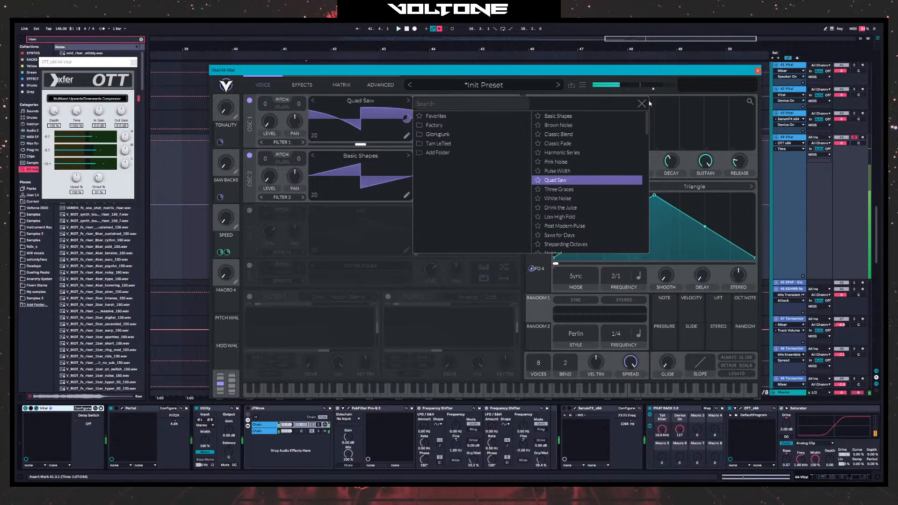
left_click(643, 104)
- Audition further wavetables on oscillator 1, from Three Graces through Low High Fold and Sheparding Octaves to Stabbed
left_click(408, 101)
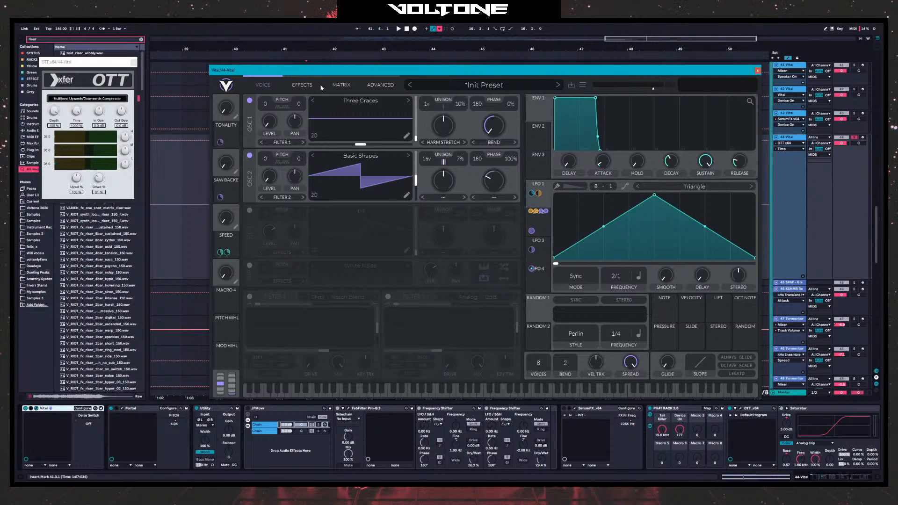
left_click(408, 101)
left_click(408, 101)
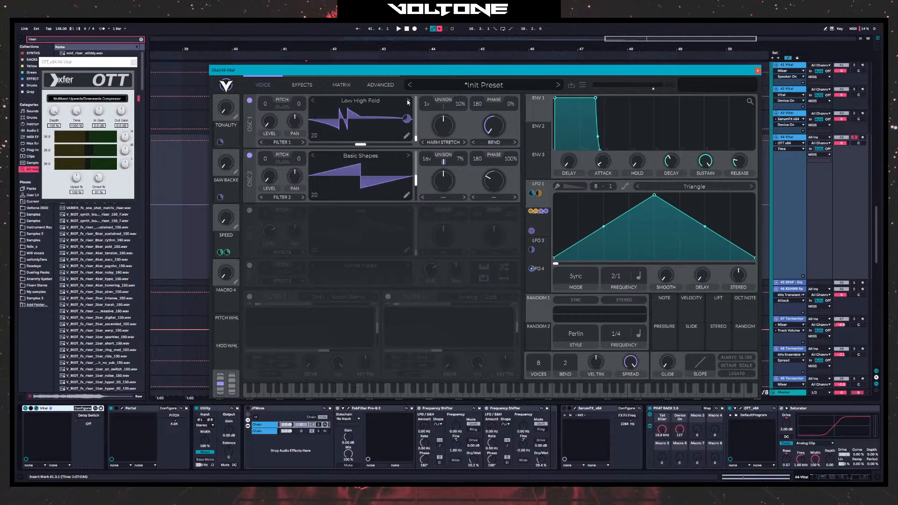
left_click(408, 101)
left_click(408, 101)
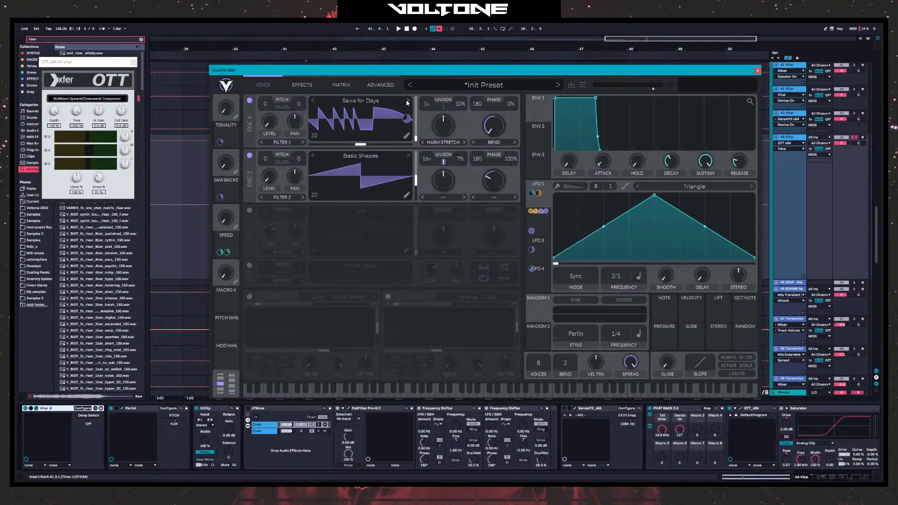
left_click(408, 101)
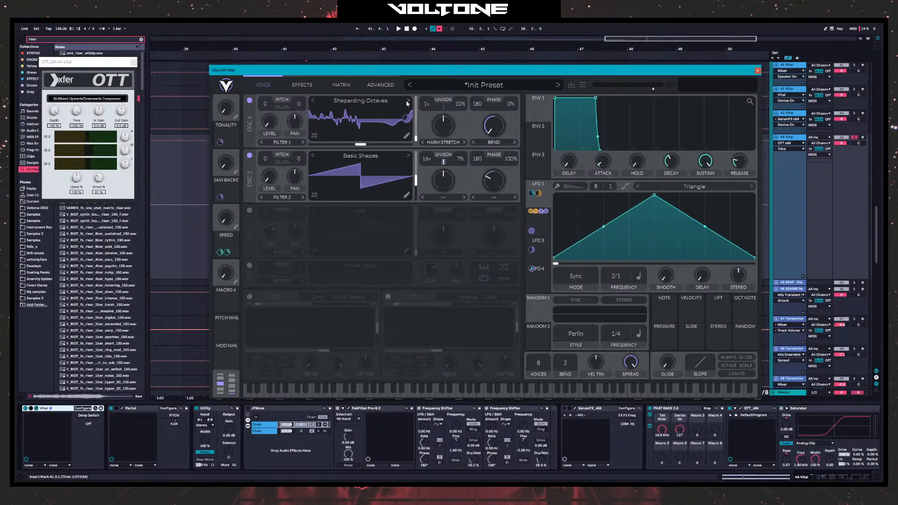
left_click(408, 101)
- Try White Noise on oscillator 1, settle on the Saws for Days wavetable, and switch off the Portal effect on track 44
left_click(373, 101)
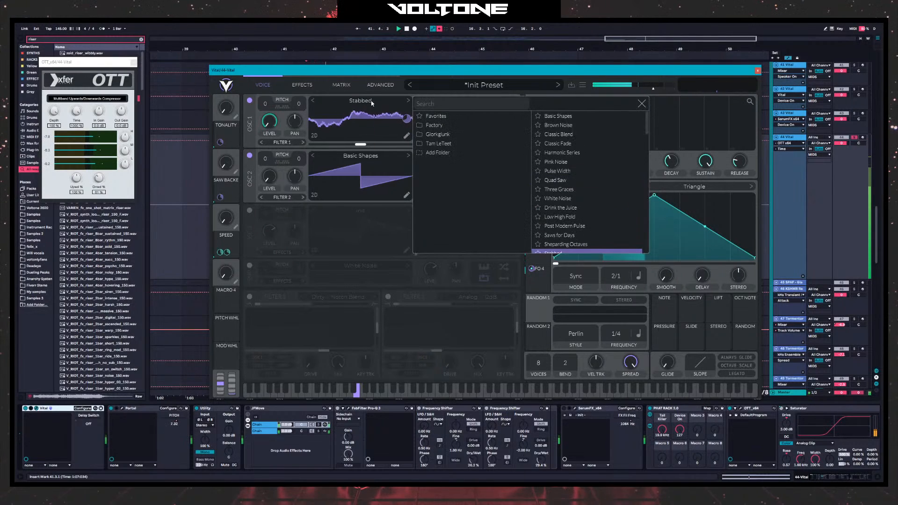
double_click(565, 200)
left_click(375, 102)
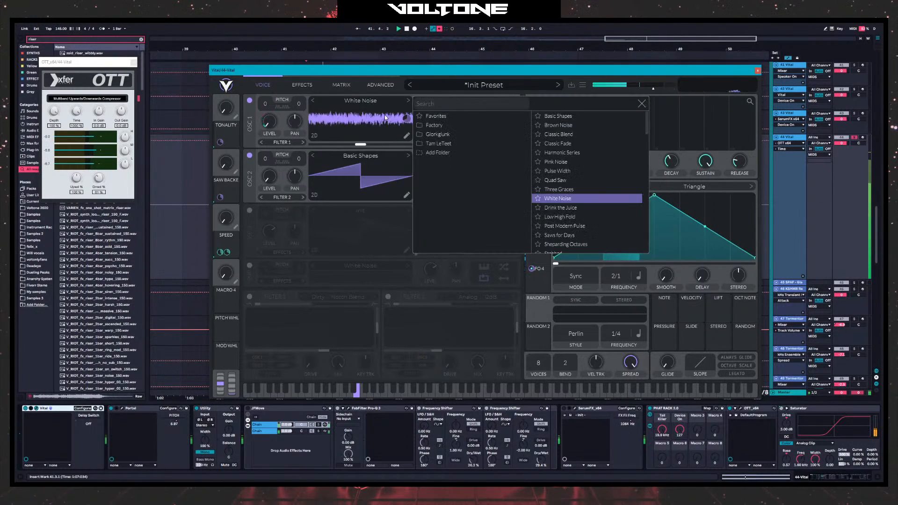
left_click(560, 235)
left_click(642, 103)
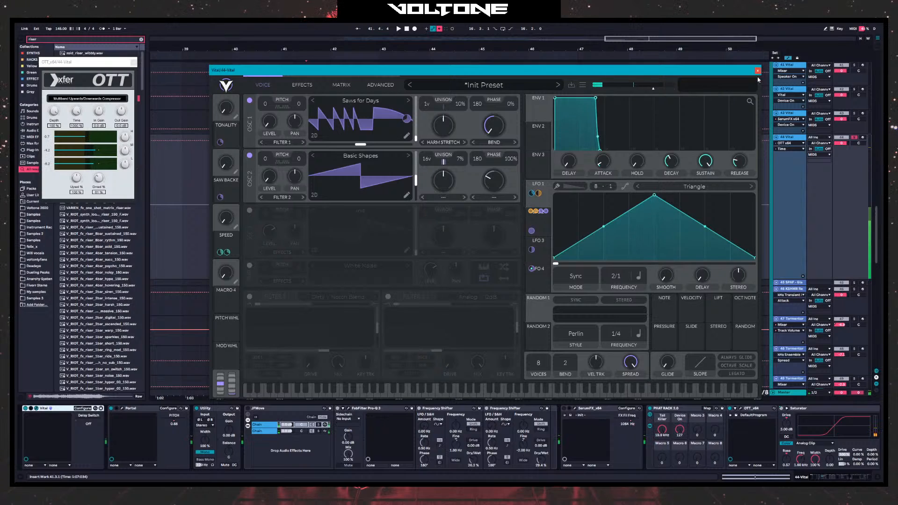
left_click(758, 71)
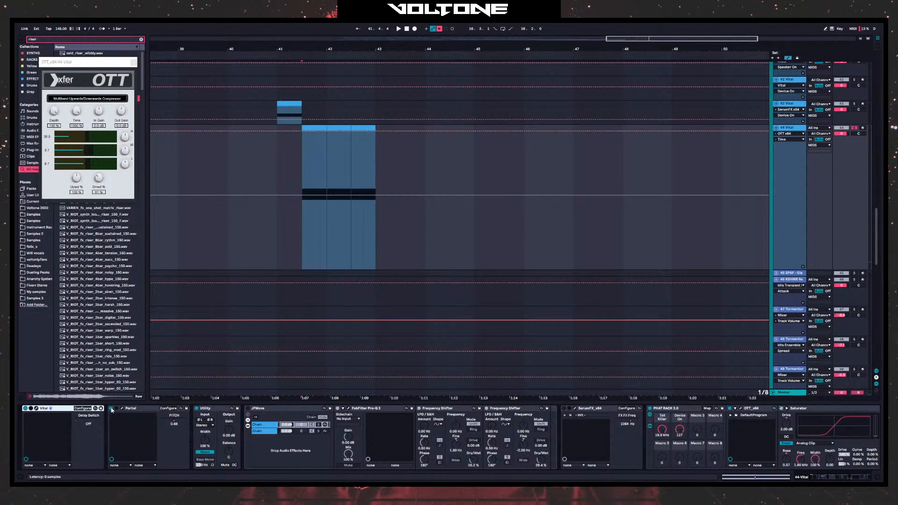
left_click(112, 410)
- Find the Vital bass clips of the first drop and listen to them from bar 17 with track 41 soloed
left_click_drag(300, 195, 359, 213)
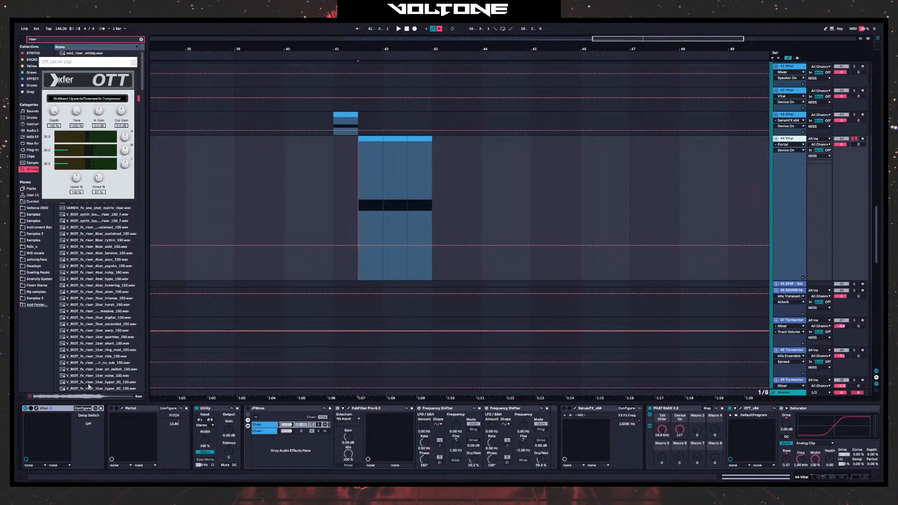
scroll(593, 275, "up", 3)
scroll(595, 275, "down", 3)
left_click_drag(343, 227, 494, 234)
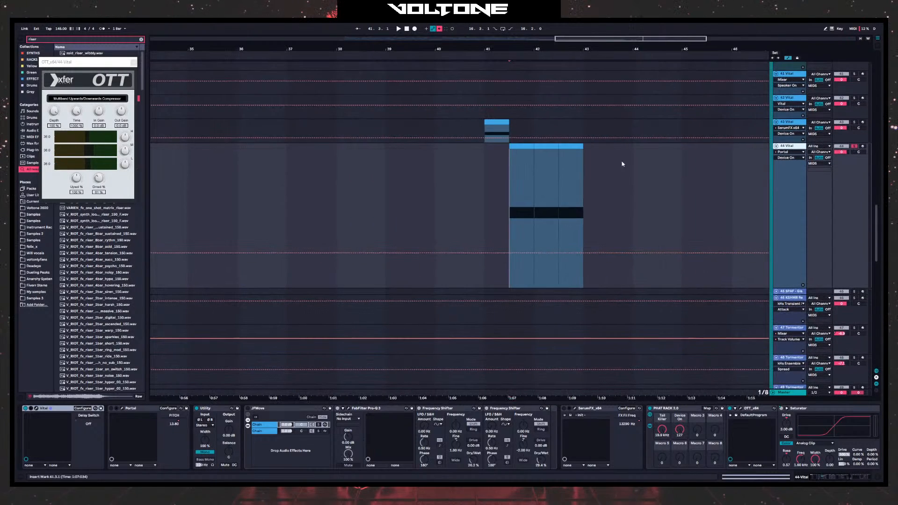
left_click_drag(331, 47, 555, 23)
left_click_drag(192, 179, 434, 265)
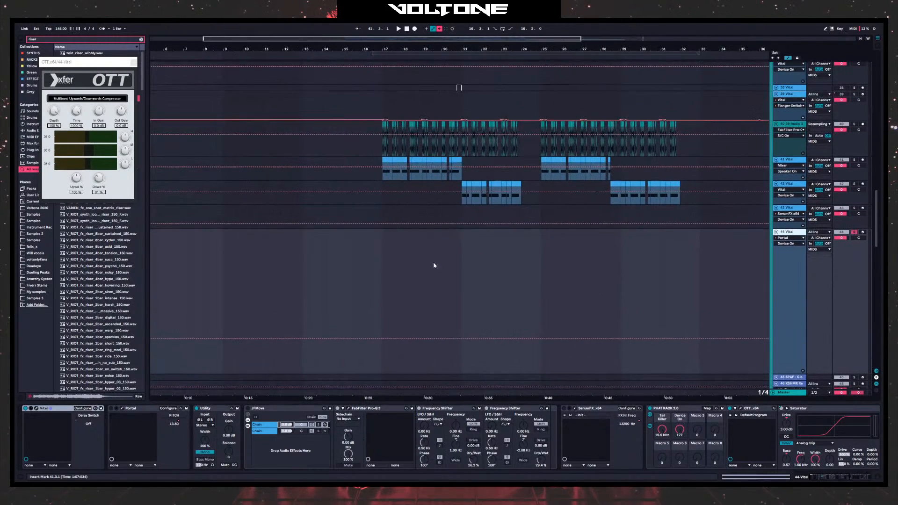
left_click(380, 202)
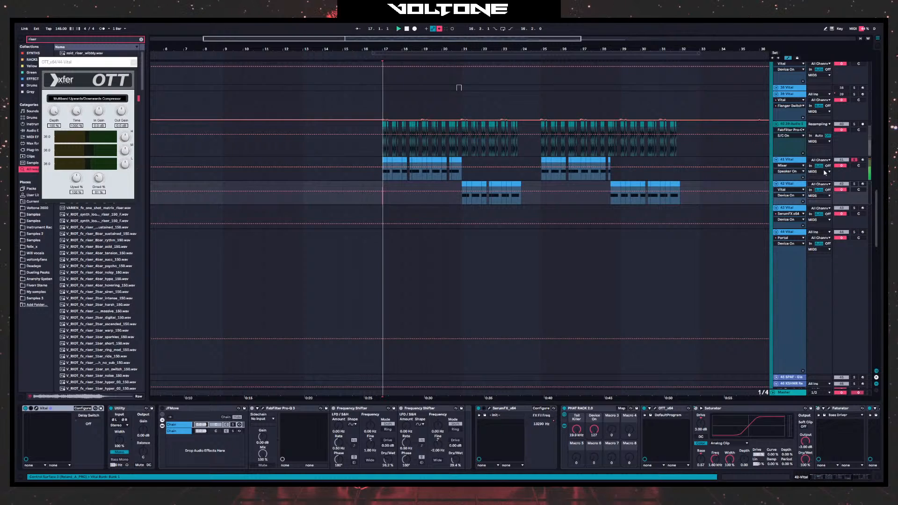
left_click_drag(606, 192, 559, 211)
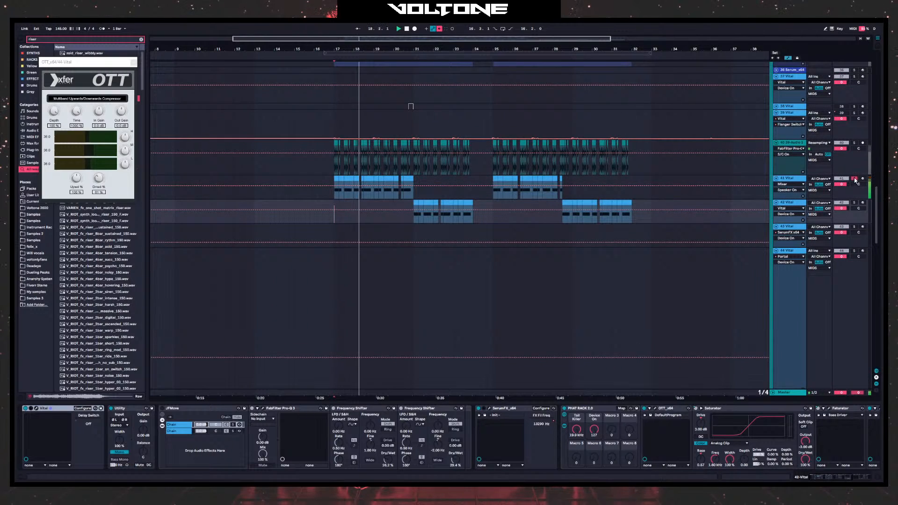
scroll(184, 158, "up", 3)
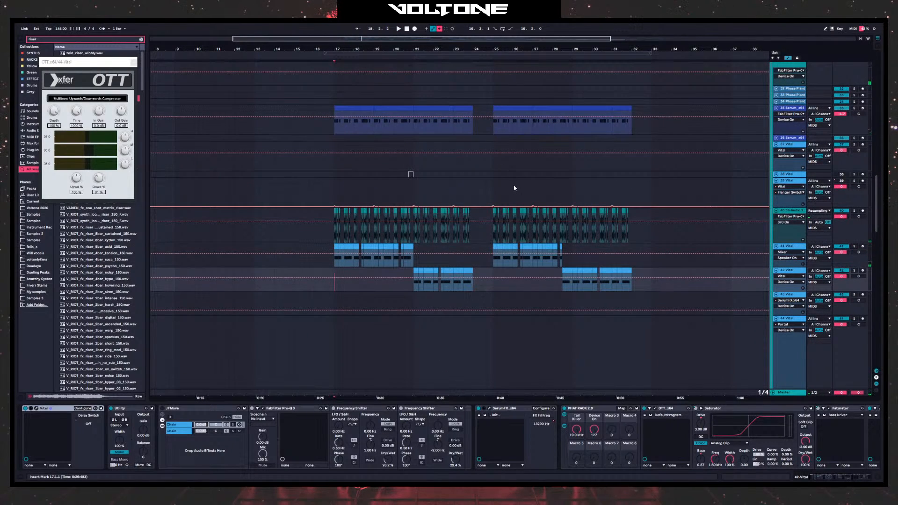
- Select the audio on track 40 from bar 16.4 to bar 35.4 and listen to the first drop
left_click_drag(329, 240, 707, 234)
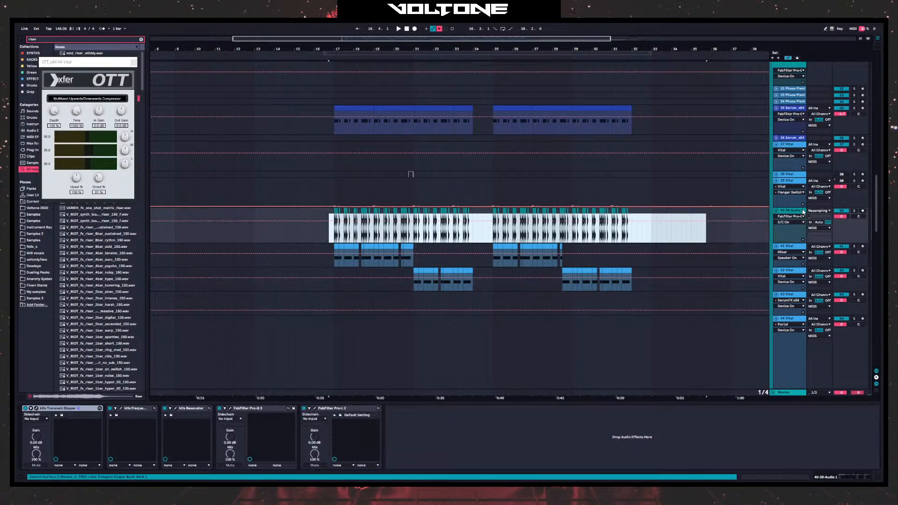
left_click(854, 211)
key("space")
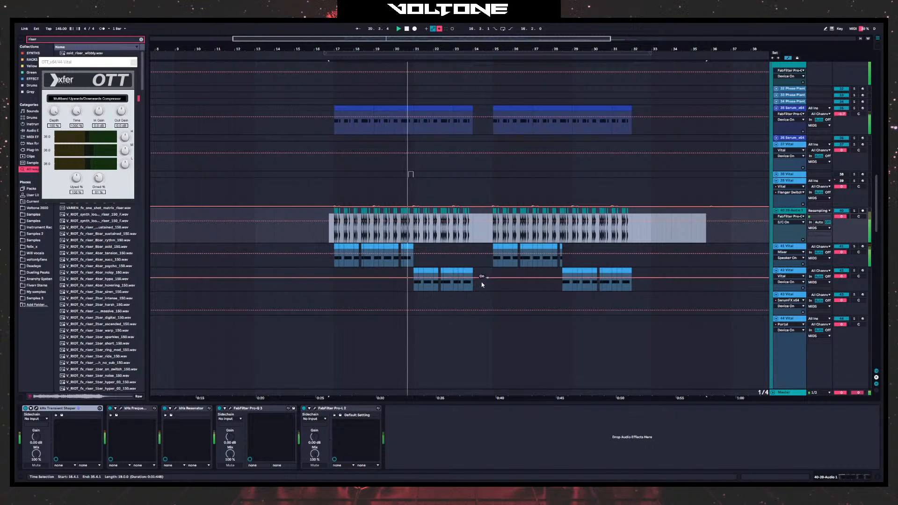
scroll(440, 245, "down", 10)
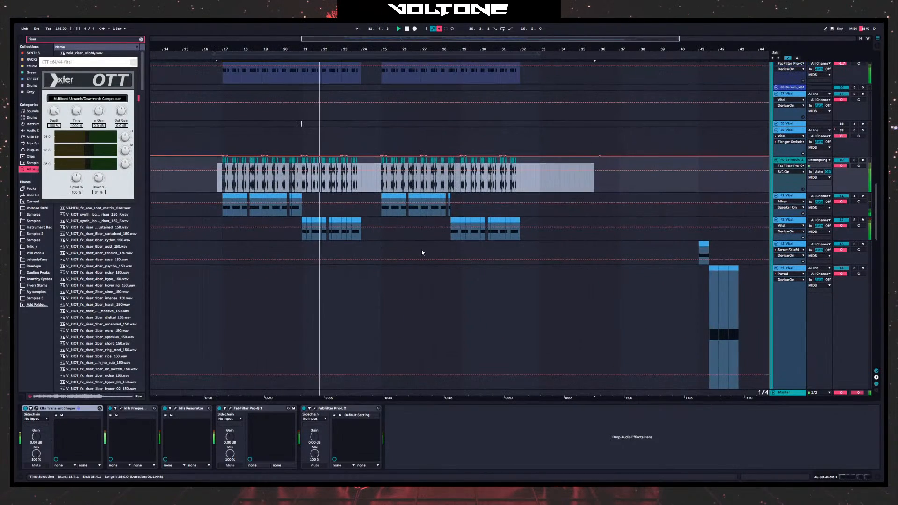
- Listen to the first-drop layers on tracks 47, 48, 49 and 51 from bar 17, soloing tracks 49 and 51
left_click(227, 186)
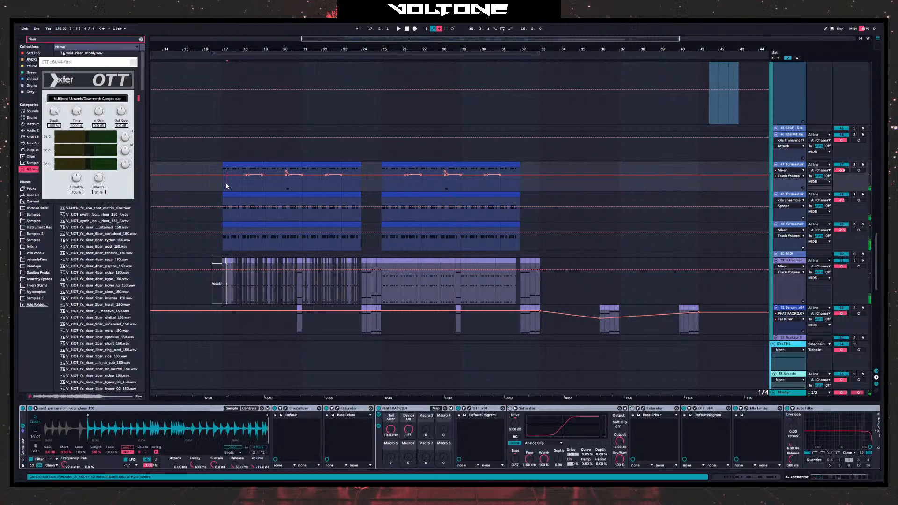
left_click(223, 193)
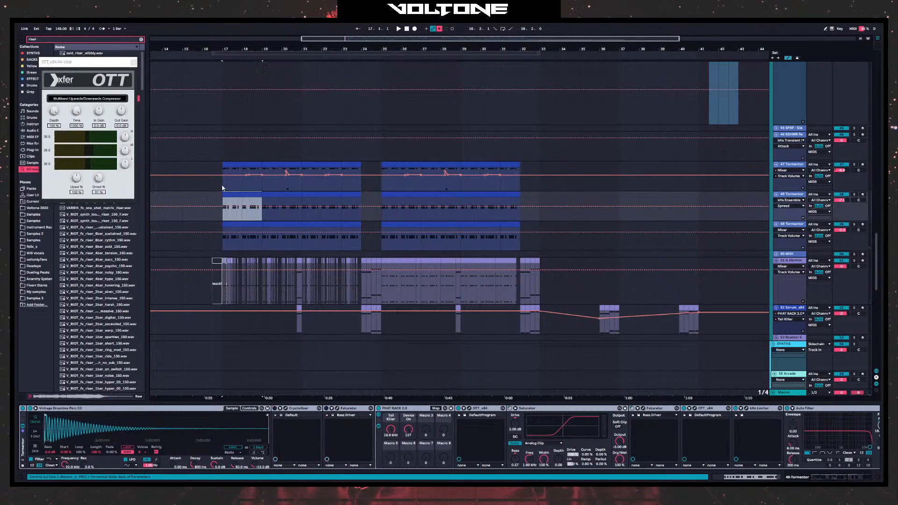
key("space")
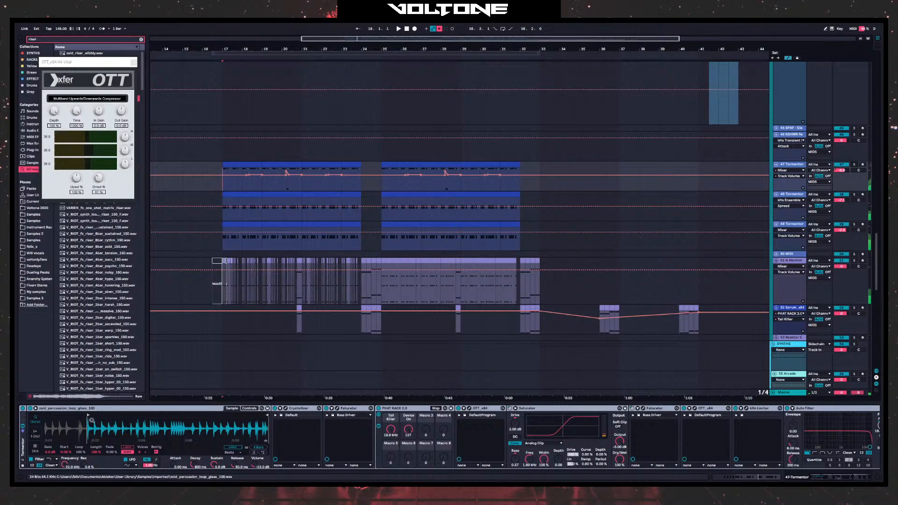
left_click(220, 216)
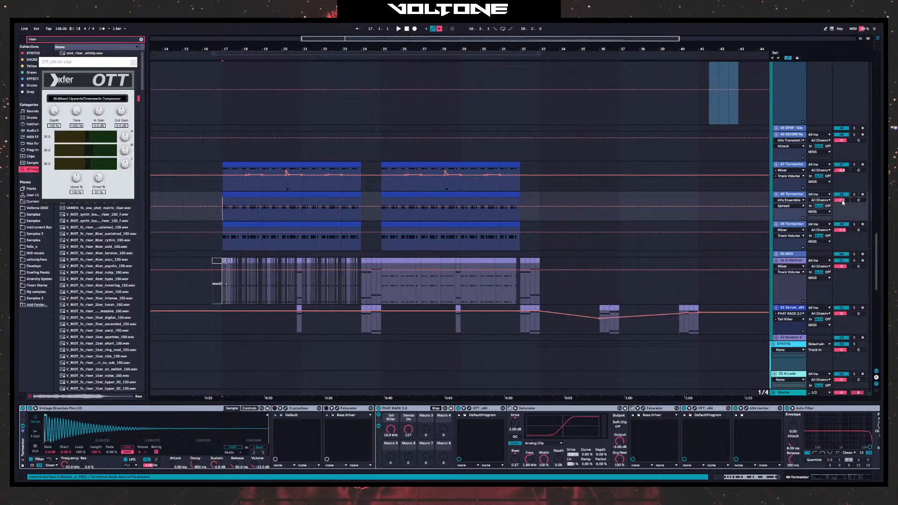
key("space")
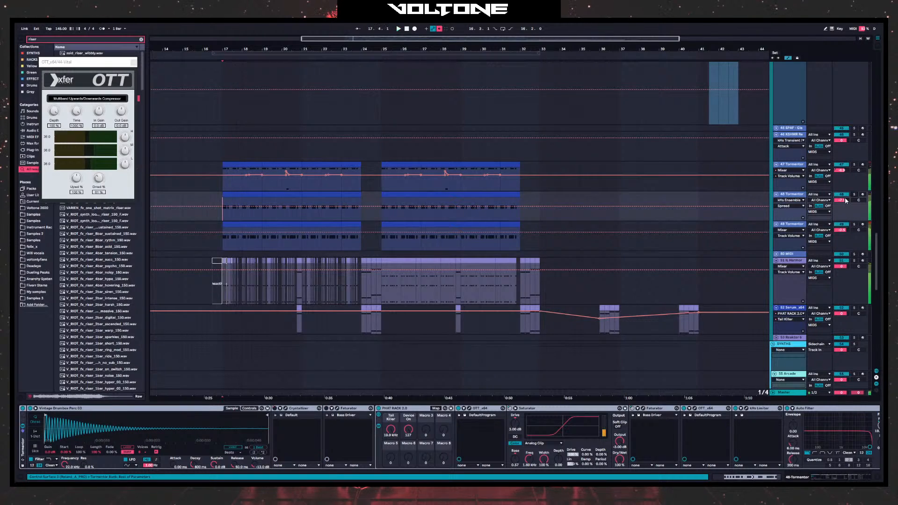
left_click(222, 249)
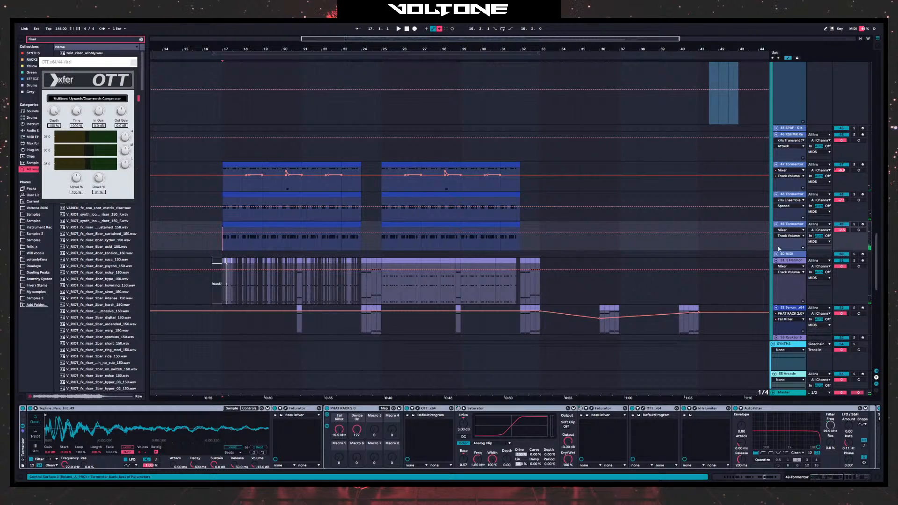
key("space")
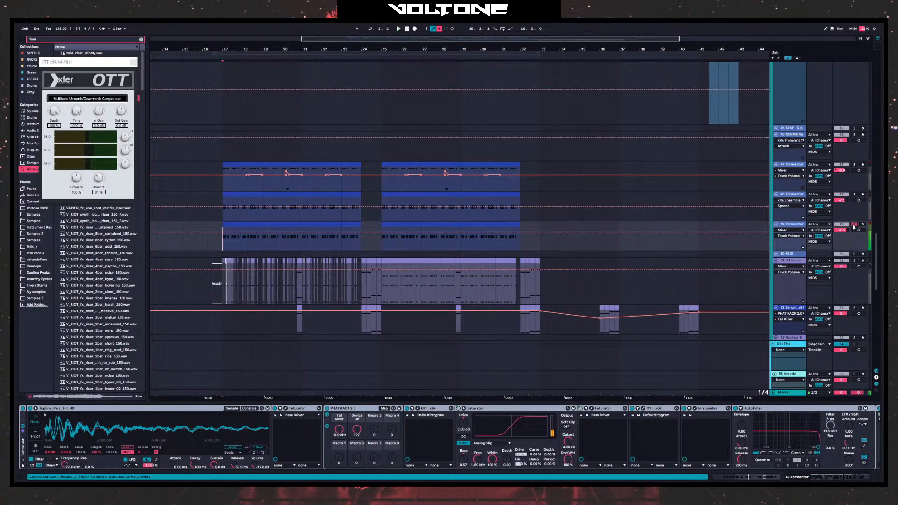
scroll(593, 245, "down", 2)
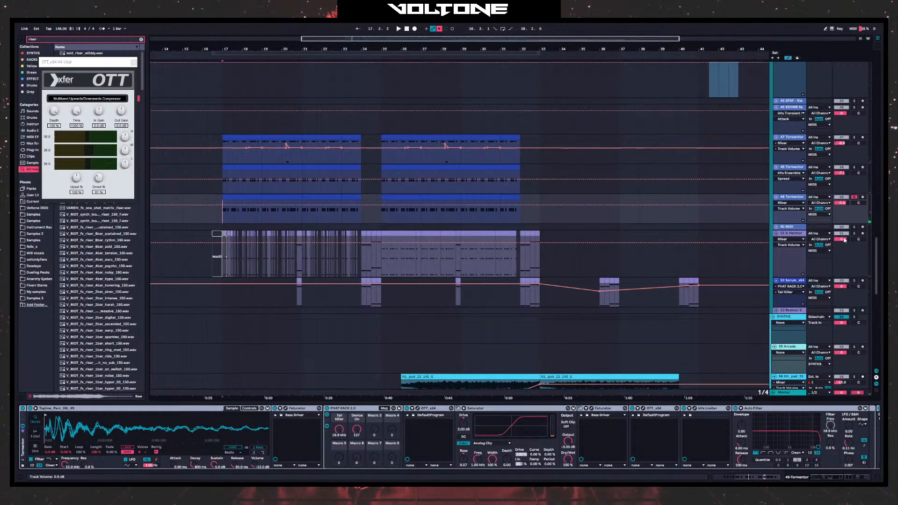
key("space")
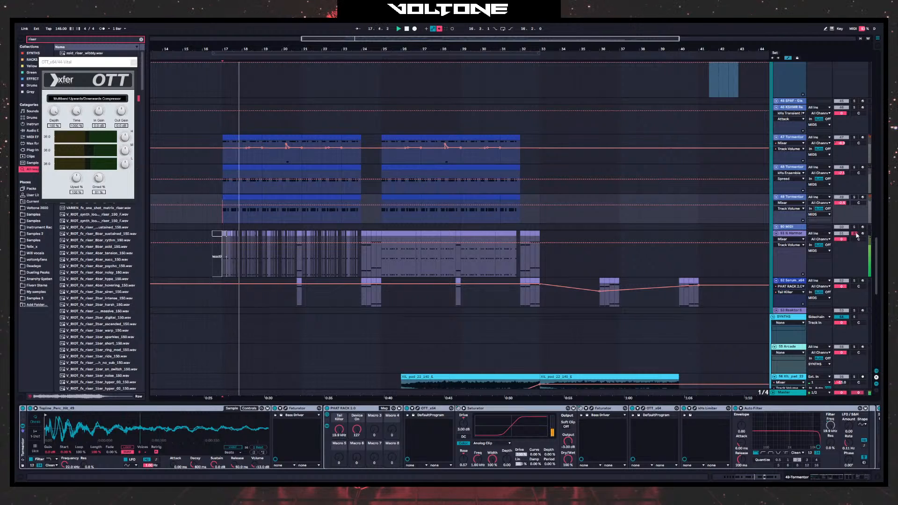
- Play the second-drop bass clip on track 44 from around bar 41 and check its Vital patch
scroll(606, 233, "right", 6)
scroll(477, 184, "up", 4)
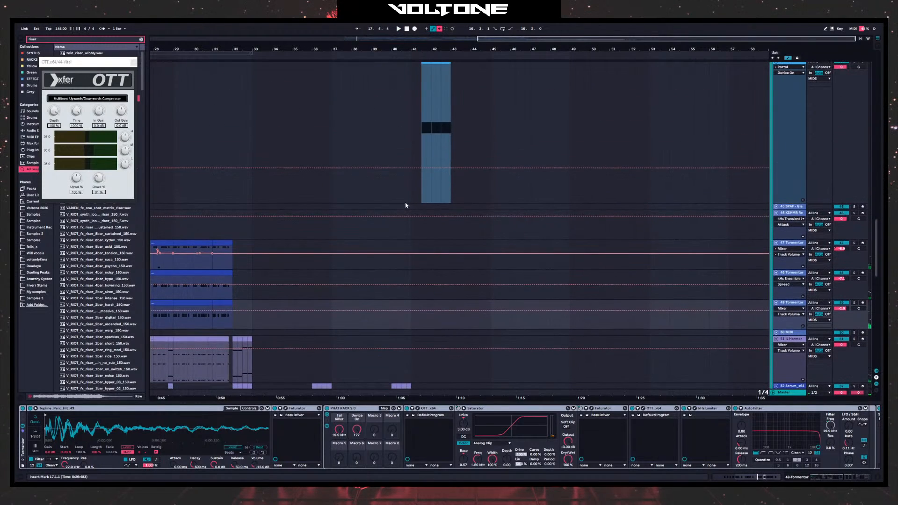
left_click(411, 201)
scroll(458, 234, "up", 15)
scroll(495, 247, "down", 10)
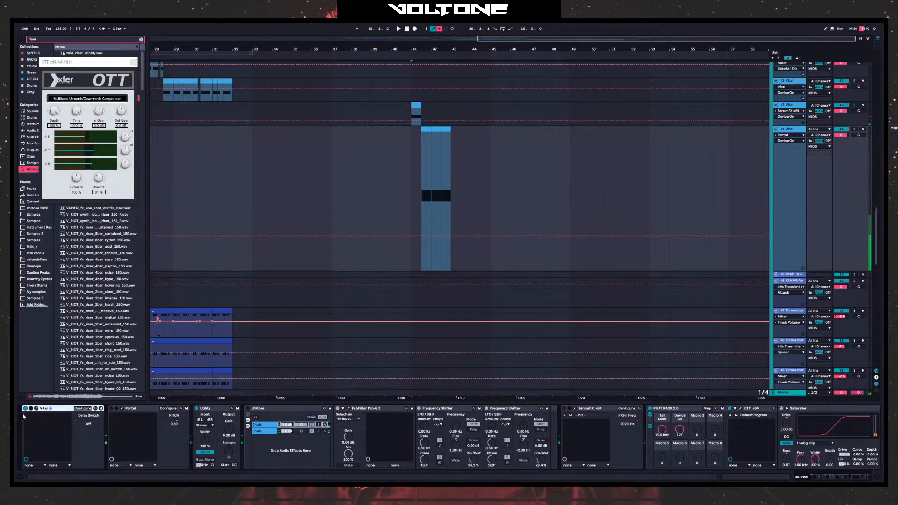
left_click(38, 409)
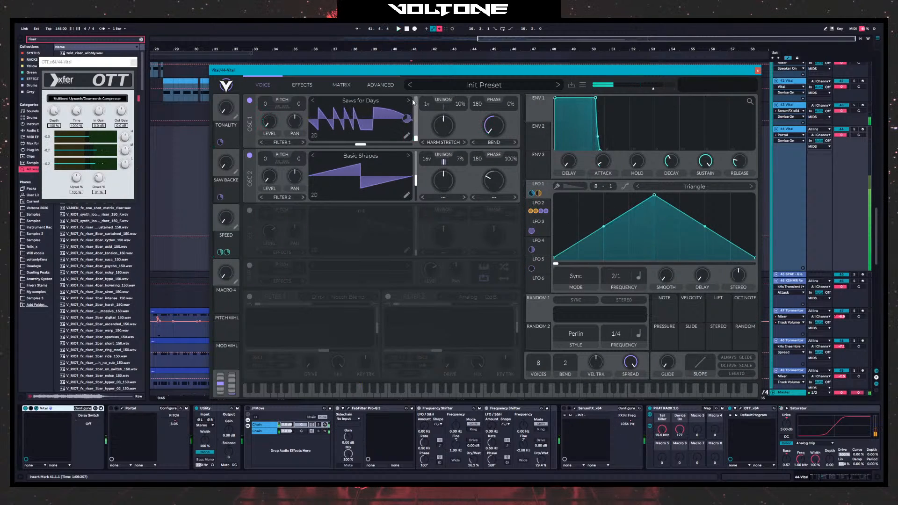
left_click(759, 71)
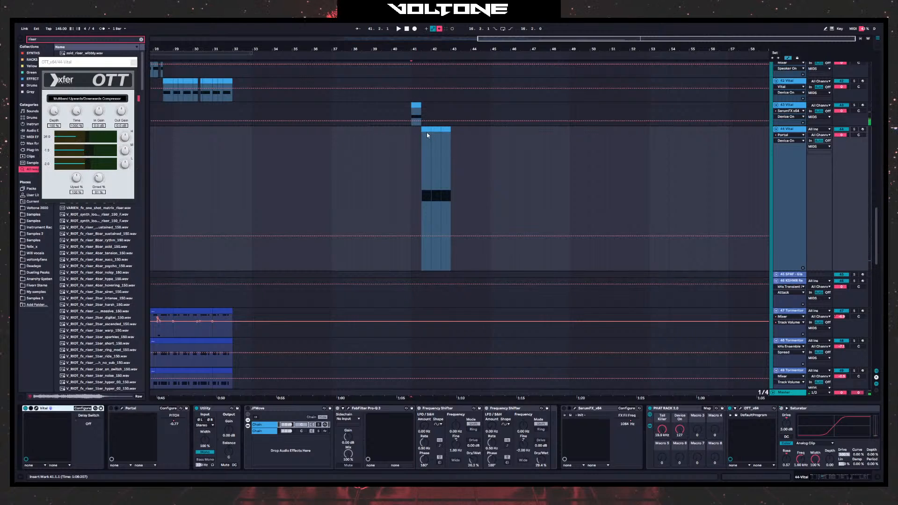
- Open the notes of the track 44 clip at bar 41.3 and save the set
left_click_drag(426, 135, 450, 130)
double_click(442, 130)
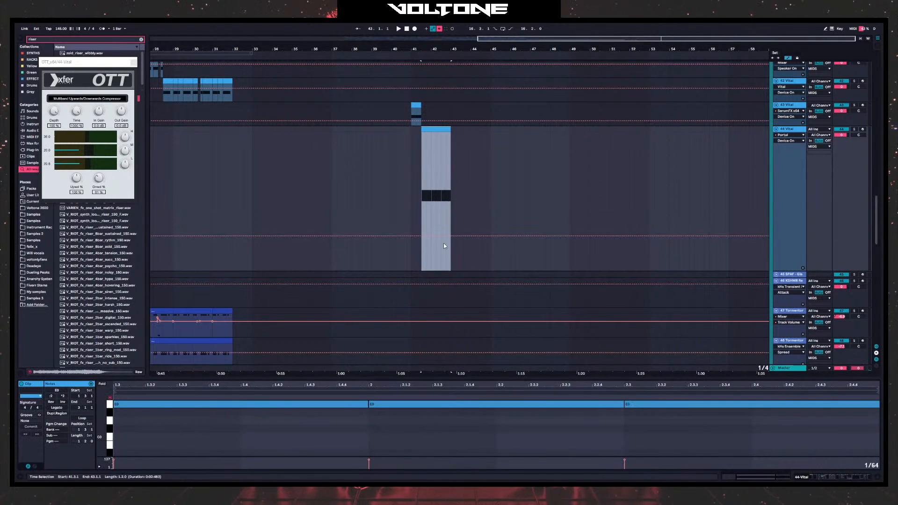
left_click(204, 419)
key("ctrl+s")
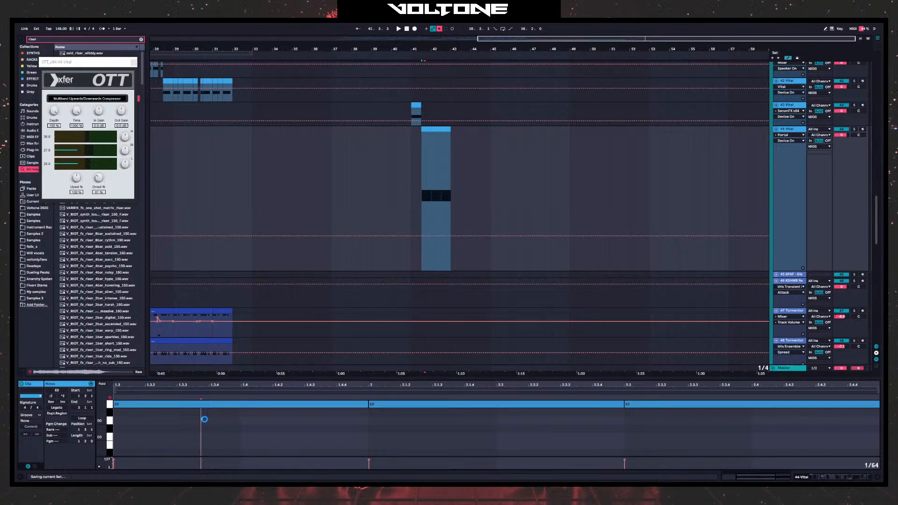
- Transpose all notes of the track 44 clip up to B0 and play the result
key("ctrl+a")
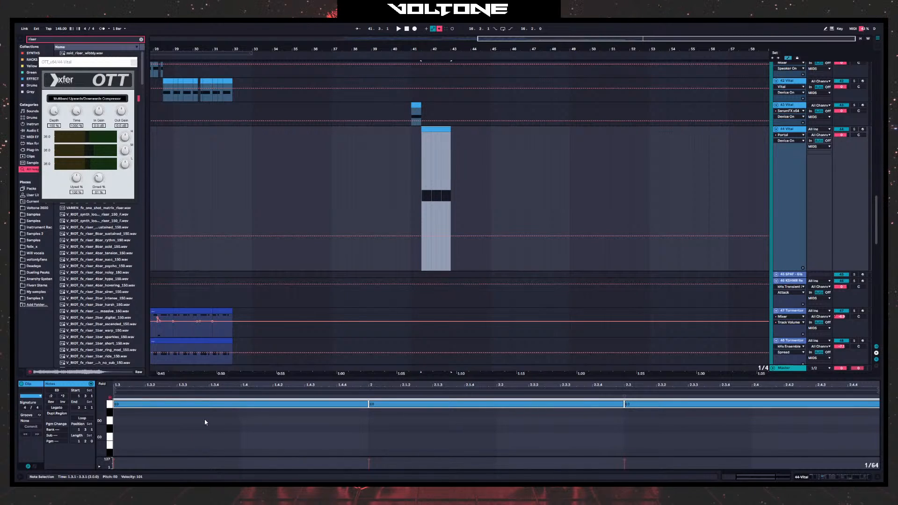
key("Up")
key("Up")
key("Up")
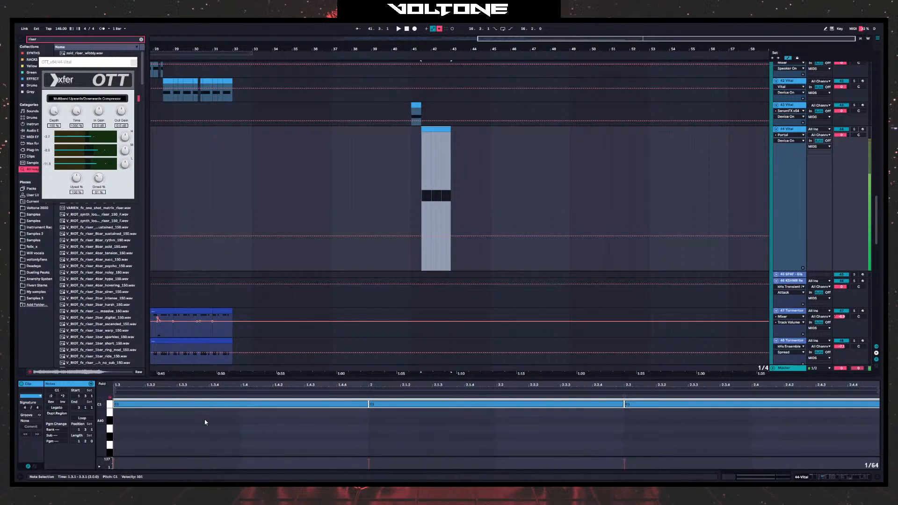
key("Down")
key("space")
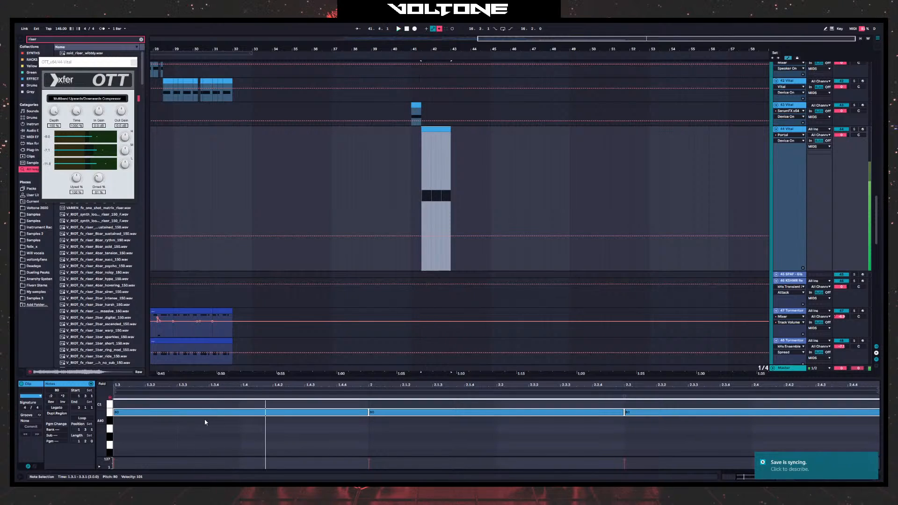
- Shorten the first B0 note to one beat and duplicate it across the rest of the clip
left_click_drag(348, 380, 411, 105)
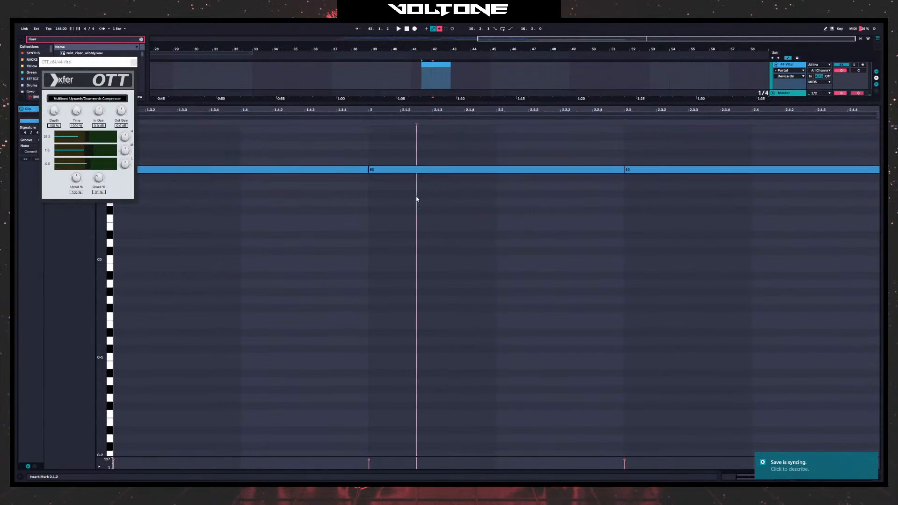
left_click(368, 170)
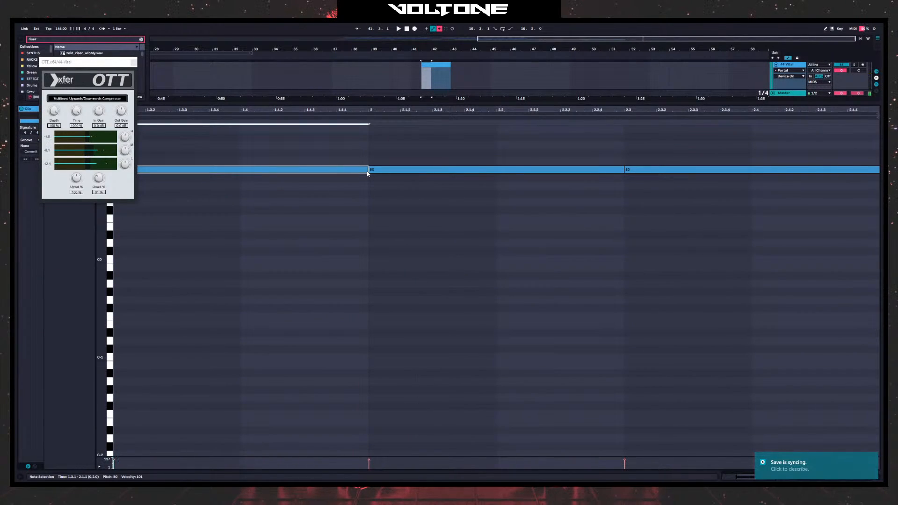
left_click_drag(368, 171, 262, 169)
key("ctrl+d")
key("ctrl+d")
key("ctrl+d")
key("ctrl+d")
key("ctrl+d")
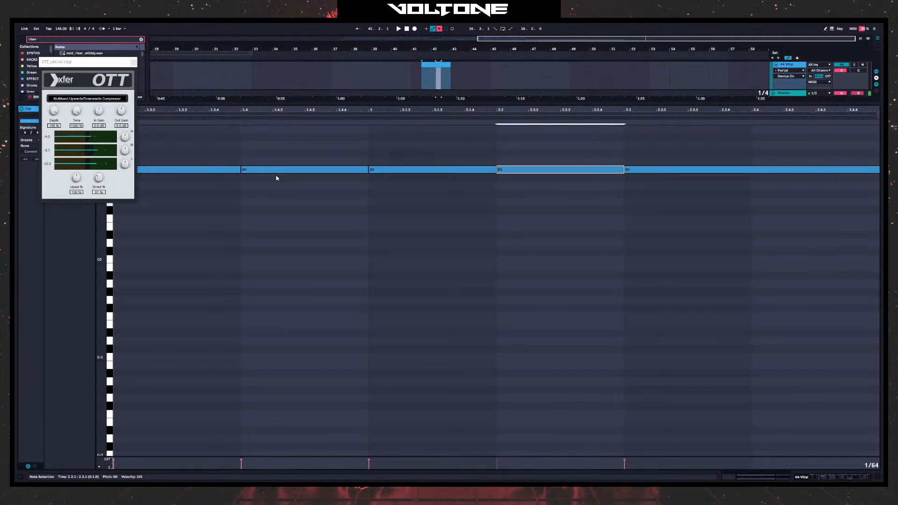
- Transpose the second one-beat note, at 1.4, down to E0
left_click_drag(297, 126, 251, 232)
key("Down")
key("Down")
key("Down")
key("Down")
key("Down")
key("Down")
key("Down")
key("Down")
key("Down")
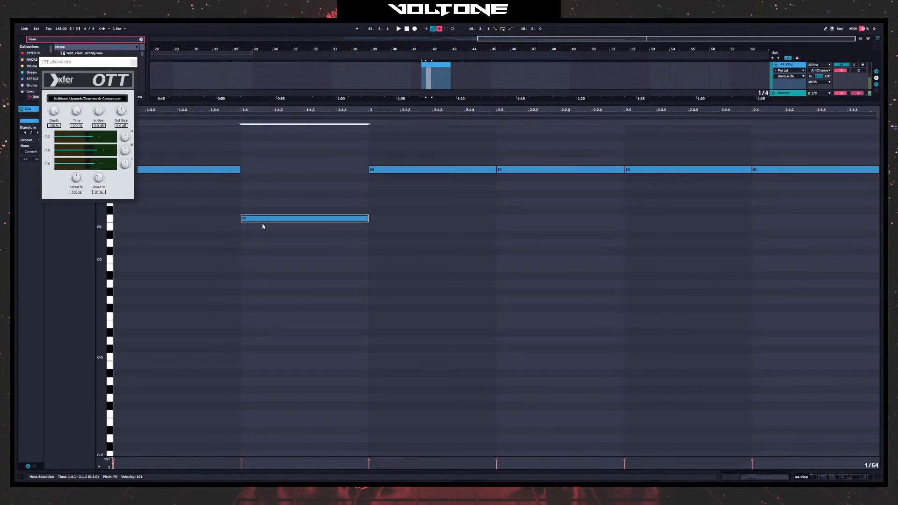
key("Up")
key("Up")
key("Up")
key("Down")
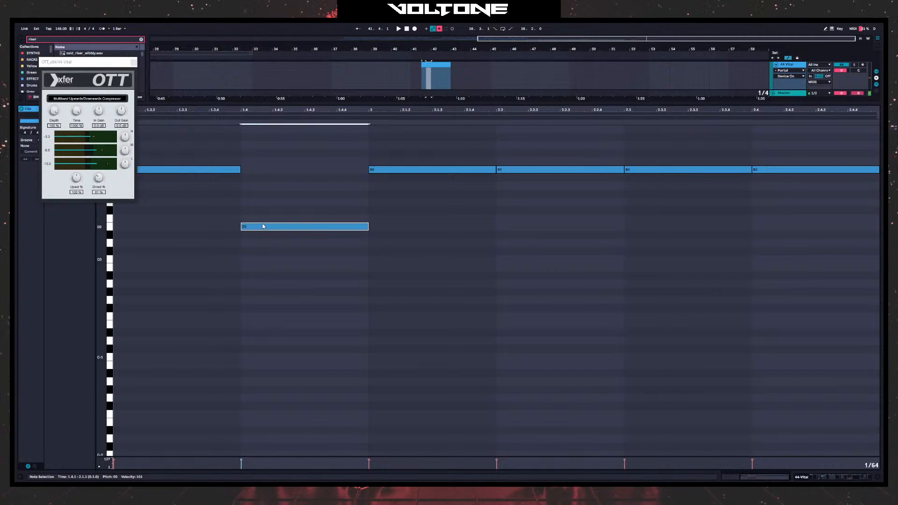
- Duplicate the B0 and E0 note pair through the clip and delete the B0 notes overlapping the E0 ones
left_click_drag(336, 145, 230, 239)
key("ctrl+d")
key("ctrl+d")
left_click_drag(529, 146, 565, 206)
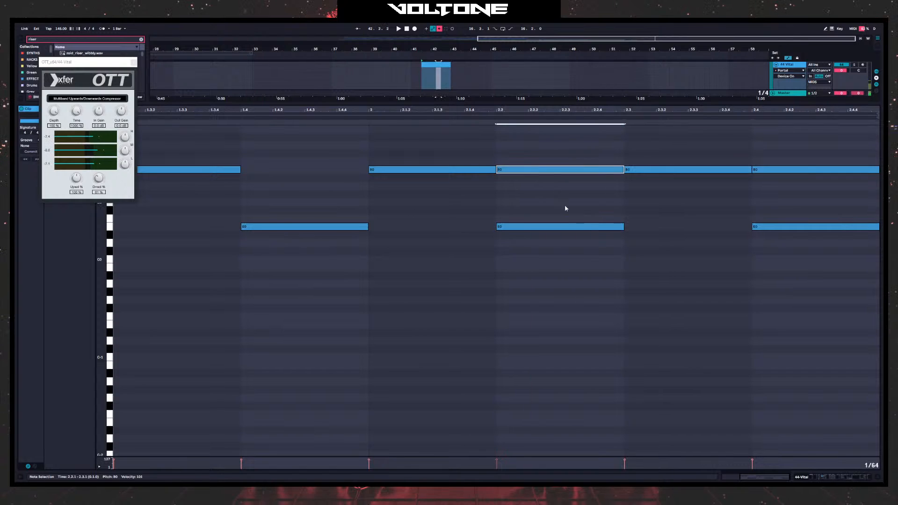
key("Delete")
left_click_drag(757, 153, 766, 181)
key("Delete")
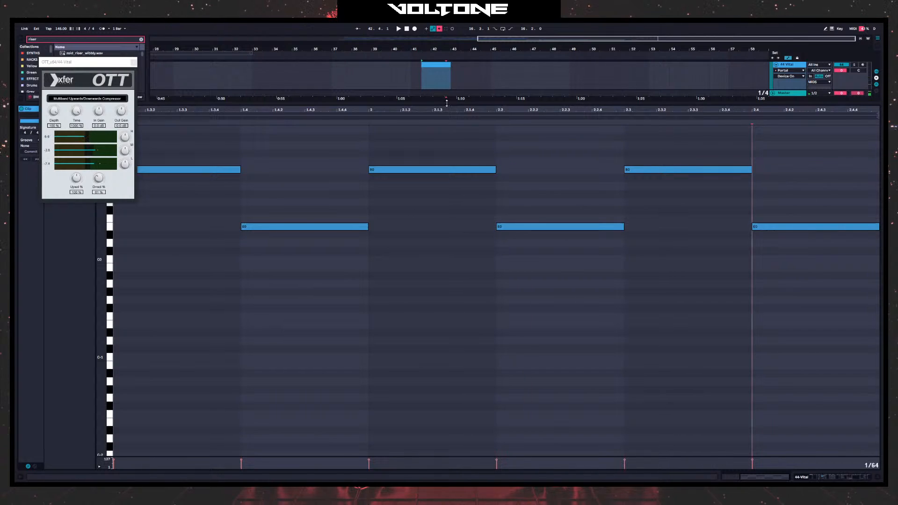
- Close the OTT window and play the alternating bass pattern on track 44 from bar 40.4
left_click_drag(447, 102, 440, 460)
scroll(421, 262, "up", 3)
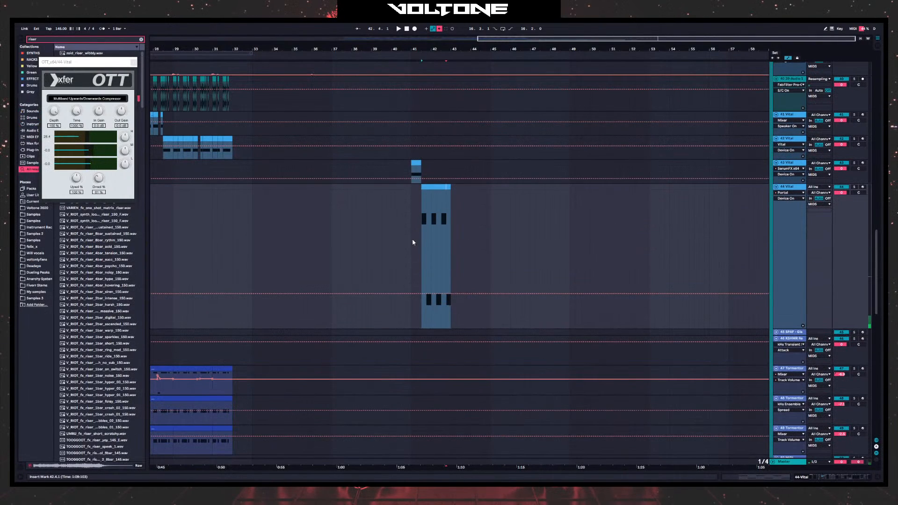
left_click(133, 62)
scroll(552, 207, "down", 1)
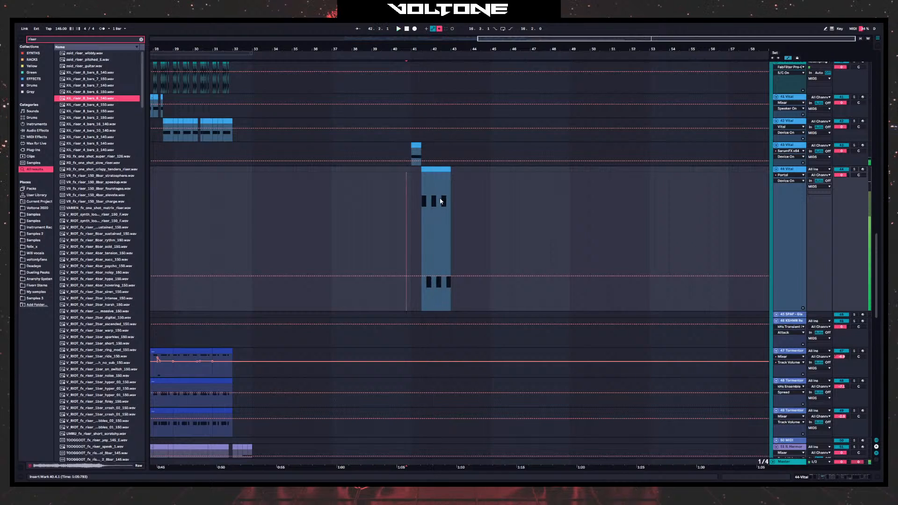
key("space")
key("space")
left_click_drag(452, 48, 452, 64)
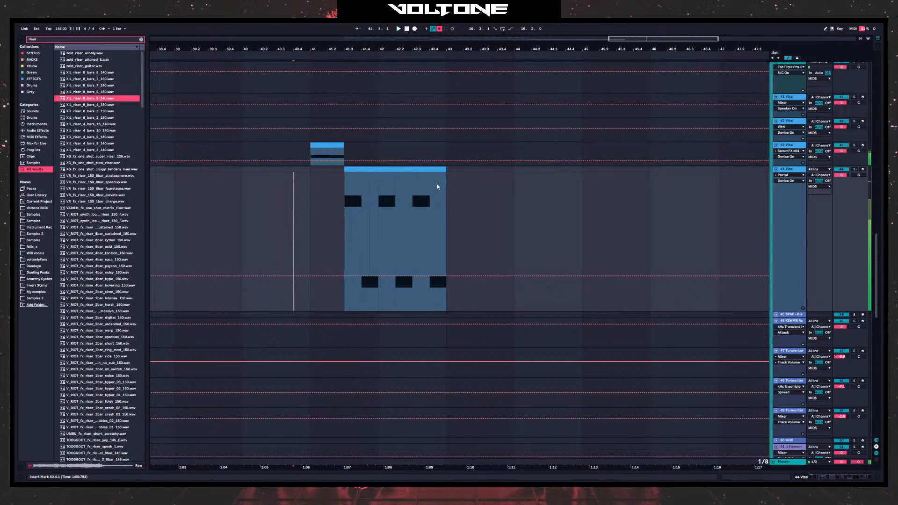
- Replace the alternating notes in the track 44 clip with a single E0 note spanning the whole clip
left_click(443, 169)
double_click(805, 169)
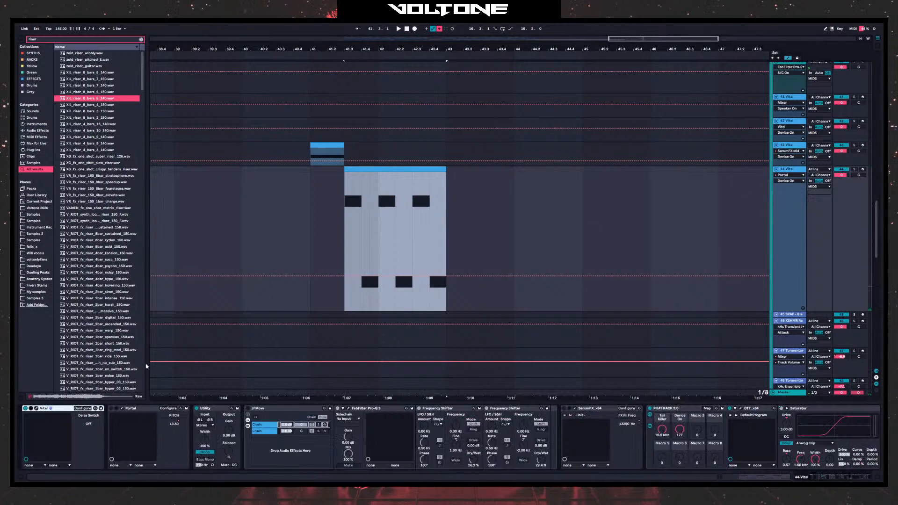
double_click(375, 171)
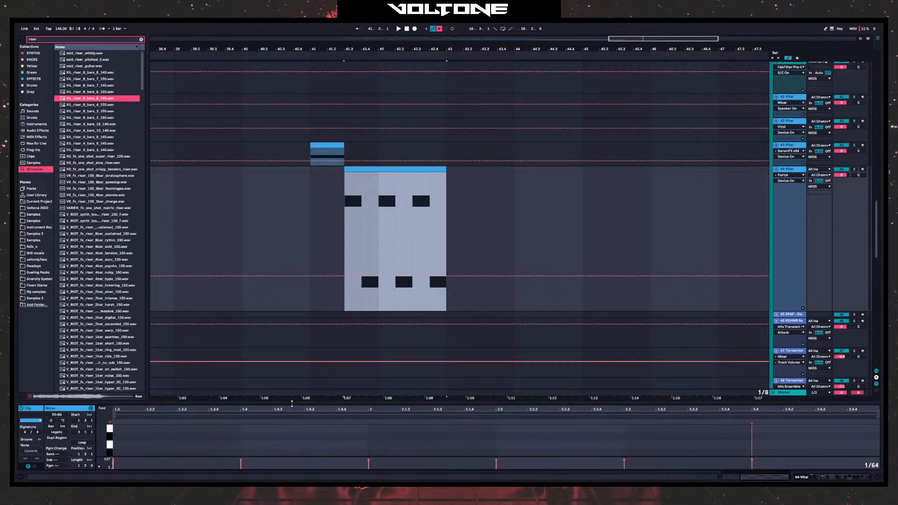
left_click_drag(294, 401, 296, 121)
left_click_drag(285, 180, 786, 310)
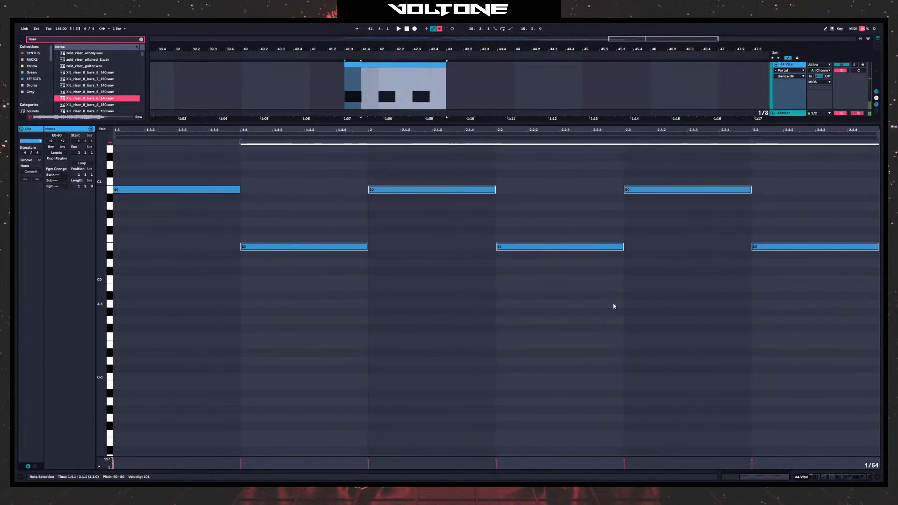
key("Delete")
left_click(231, 187)
left_click_drag(161, 195, 159, 247)
left_click_drag(239, 247, 877, 295)
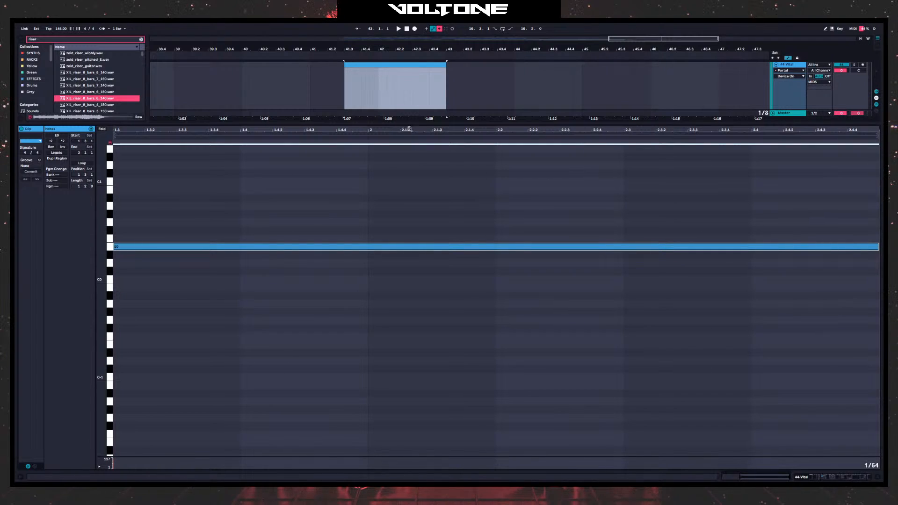
- Delete the Portal effect from the device chain of track 44
left_click_drag(418, 122, 435, 463)
scroll(481, 207, "up", 3)
double_click(782, 174)
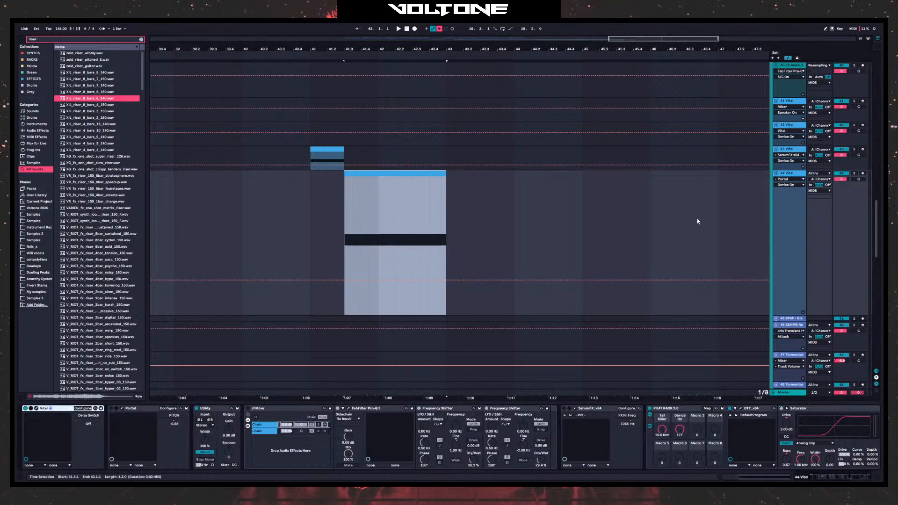
left_click(151, 411)
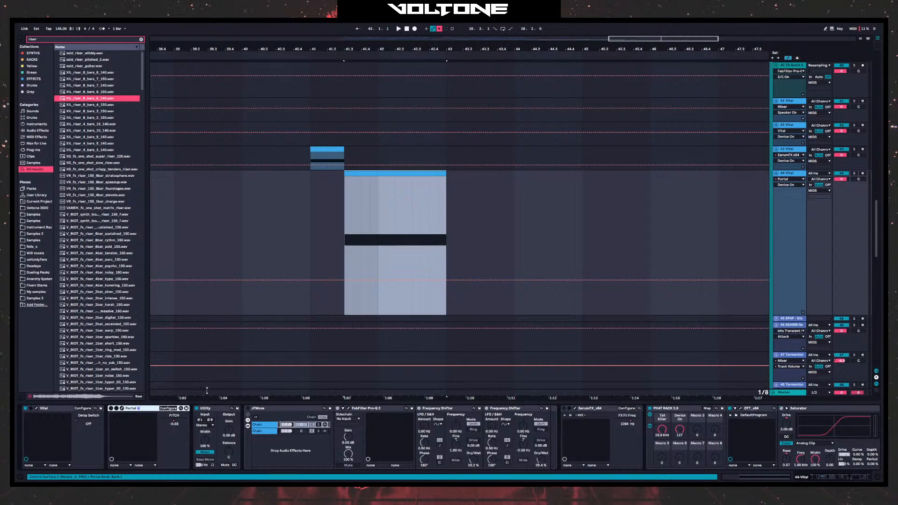
key("Delete")
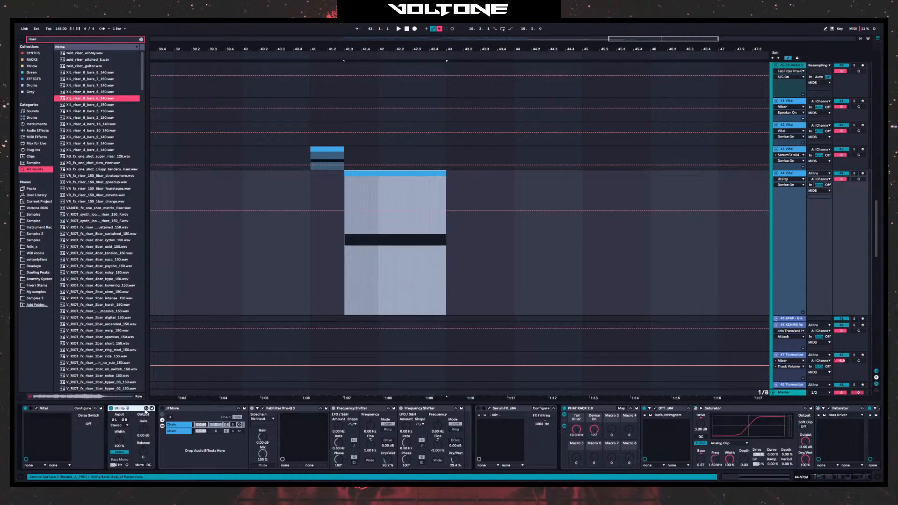
- Delete the Utility, the JFMove rack and SerumFX from the device chain of track 44
key("Delete")
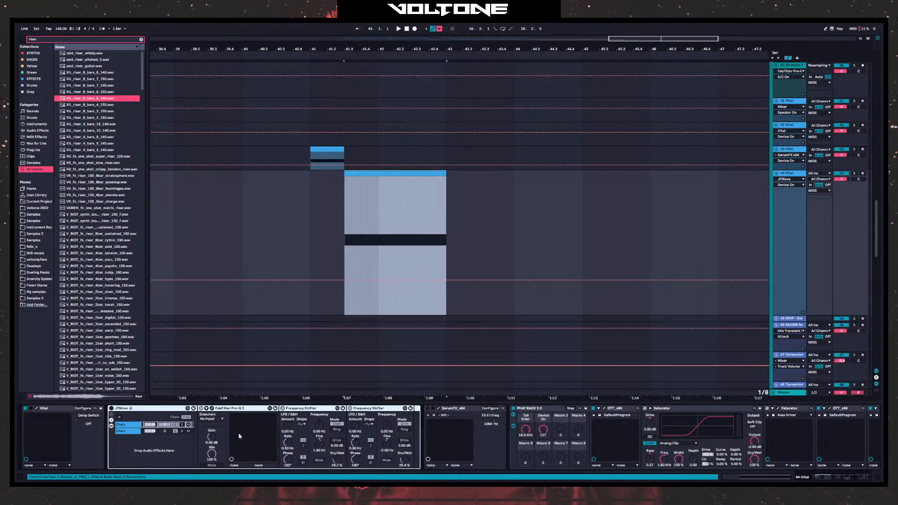
key("Delete")
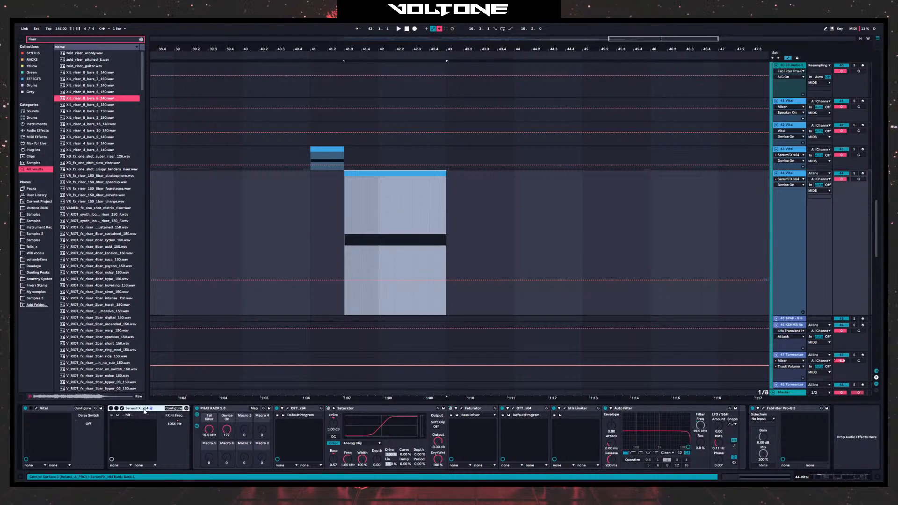
key("Delete")
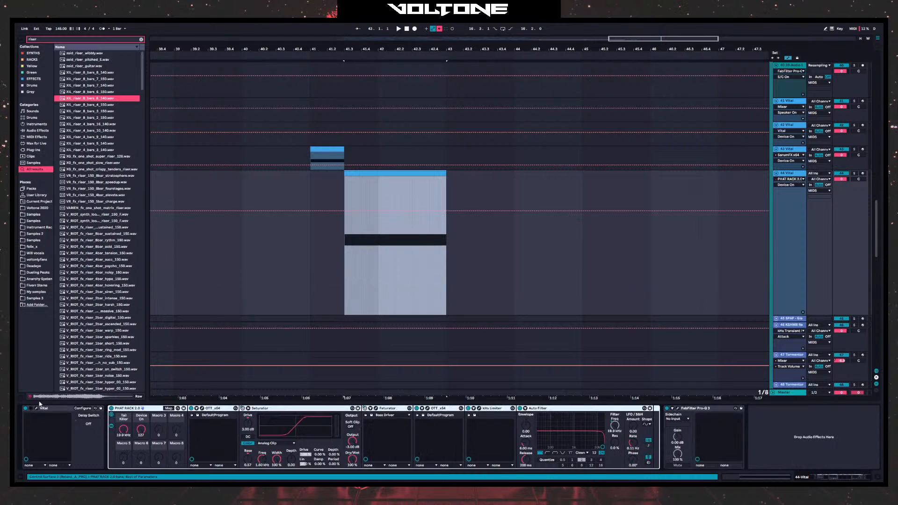
- Reset Vital on track 44 to its initial preset and place the insert marker at bar 41.1
left_click(37, 409)
left_click_drag(367, 72, 312, 66)
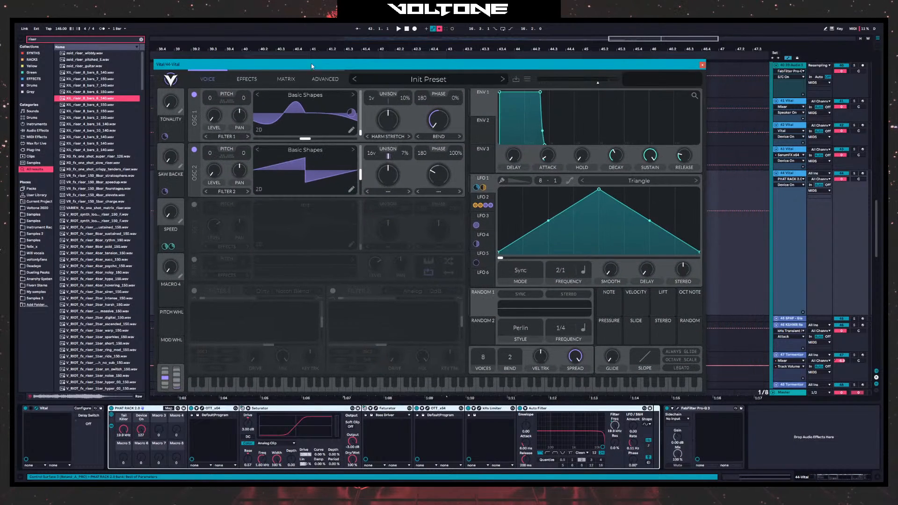
left_click(528, 79)
left_click(546, 159)
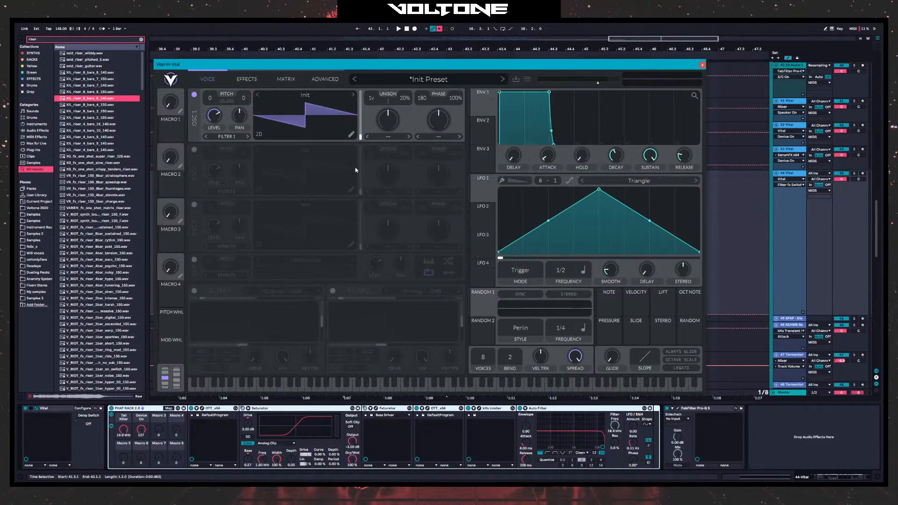
left_click(290, 101)
left_click(297, 92)
left_click_drag(500, 61, 536, 320)
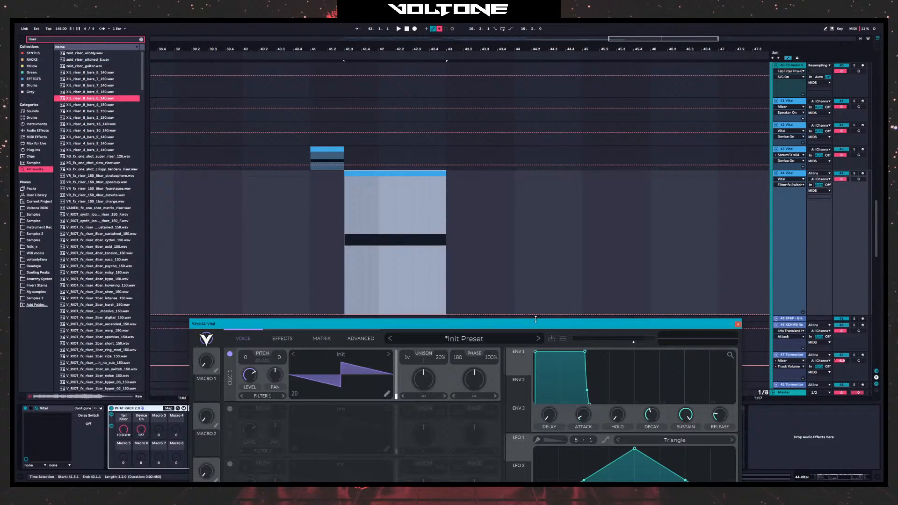
left_click(313, 224)
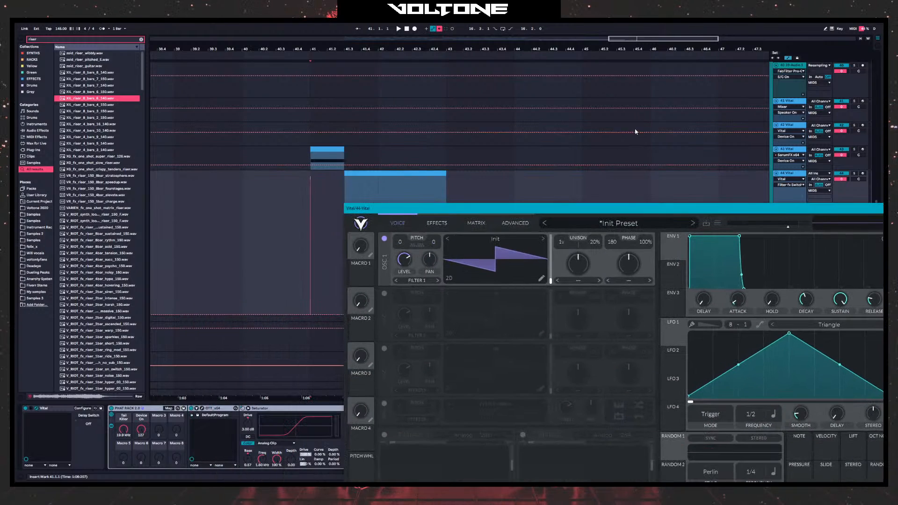
- Enable Filter 1 in Vital and modulate its cutoff with LFO 1
left_click_drag(553, 207, 564, 87)
left_click(396, 315)
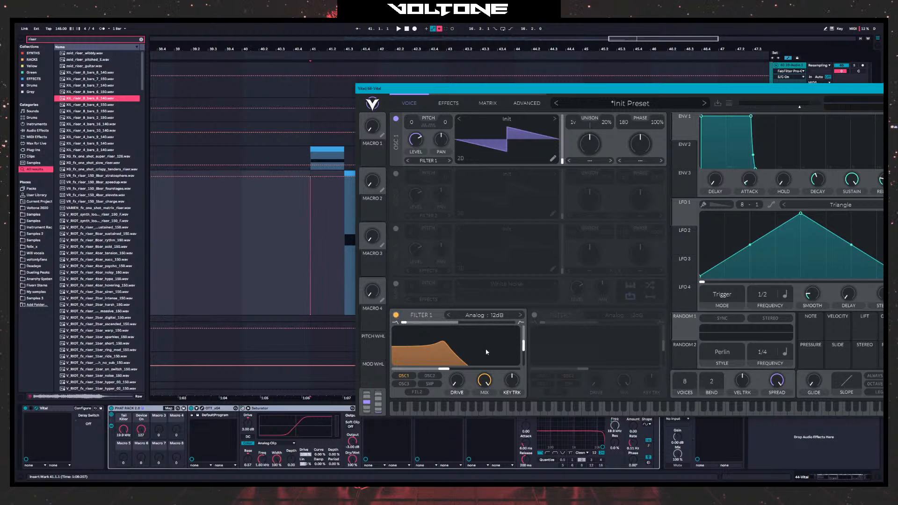
left_click_drag(684, 215, 361, 344)
left_click_drag(438, 377, 448, 367)
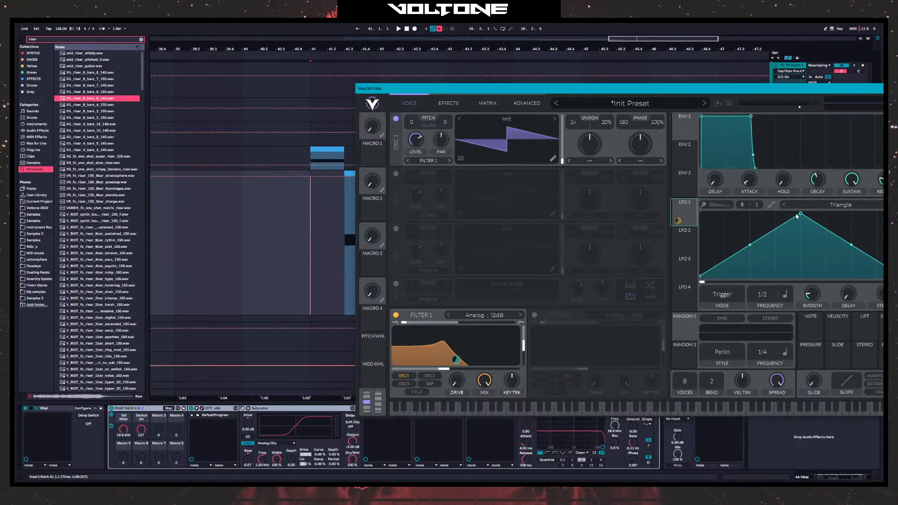
- Shift the LFO 1 triangle's peak to about a quarter of its cycle and lower the Filter 1 cutoff to its minimum
left_click_drag(745, 88, 522, 109)
left_click_drag(396, 107, 508, 63)
left_click_drag(675, 194, 619, 180)
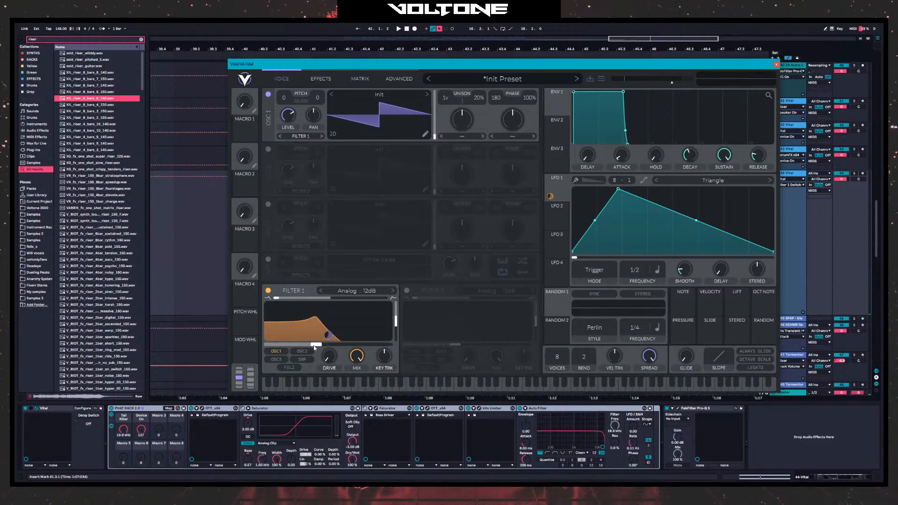
left_click_drag(315, 347, 328, 318)
key("space")
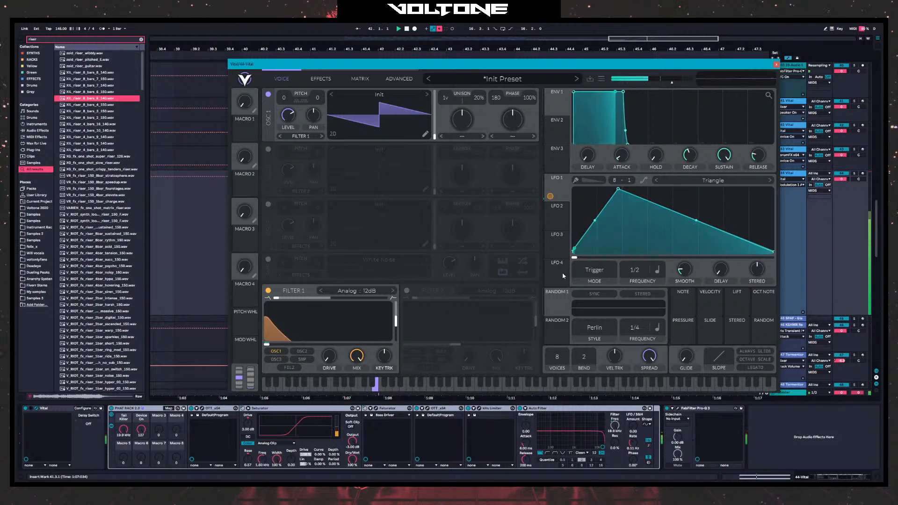
key("space")
key("space")
left_click_drag(618, 189, 622, 191)
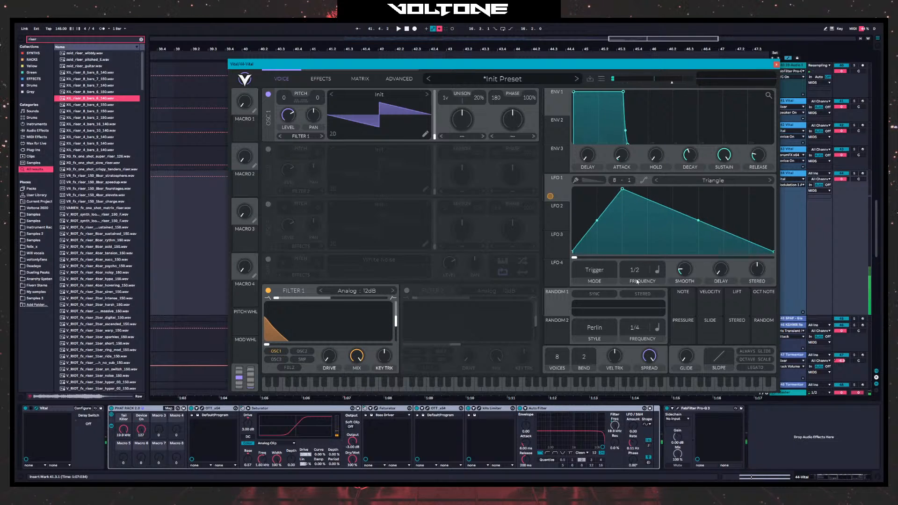
- Set LFO 1's frequency to 1/4 and Filter 1 to Analog 24dB, auditioning the bass
left_click_drag(648, 265, 647, 271)
key("space")
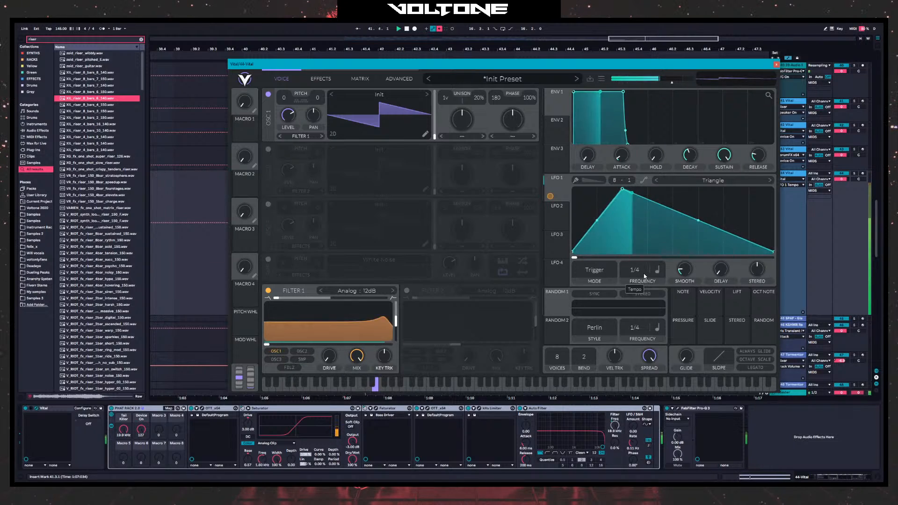
key("space")
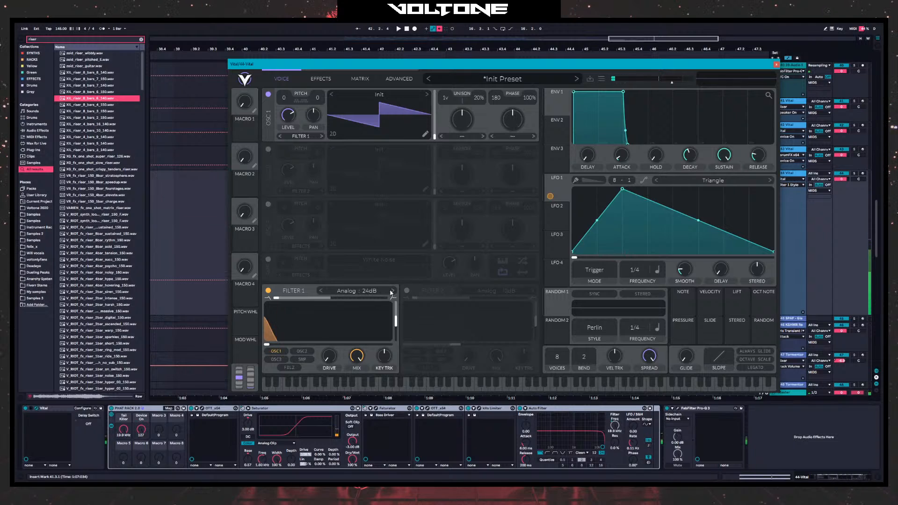
key("space")
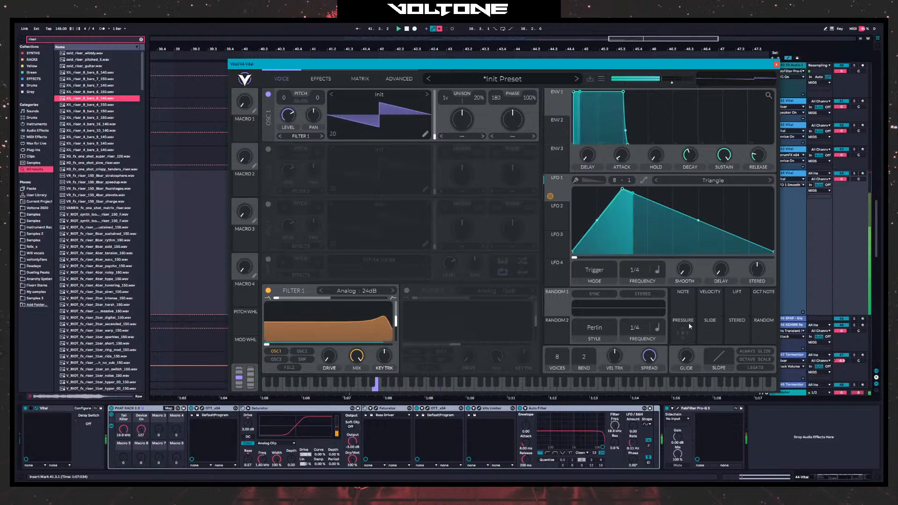
- Raise LFO 1's smoothing and set its frequency to 1/8 with a different tempo note type
mouse_move(685, 269)
left_mouse_down()
mouse_move(707, 208)
mouse_move(696, 260)
left_mouse_up()
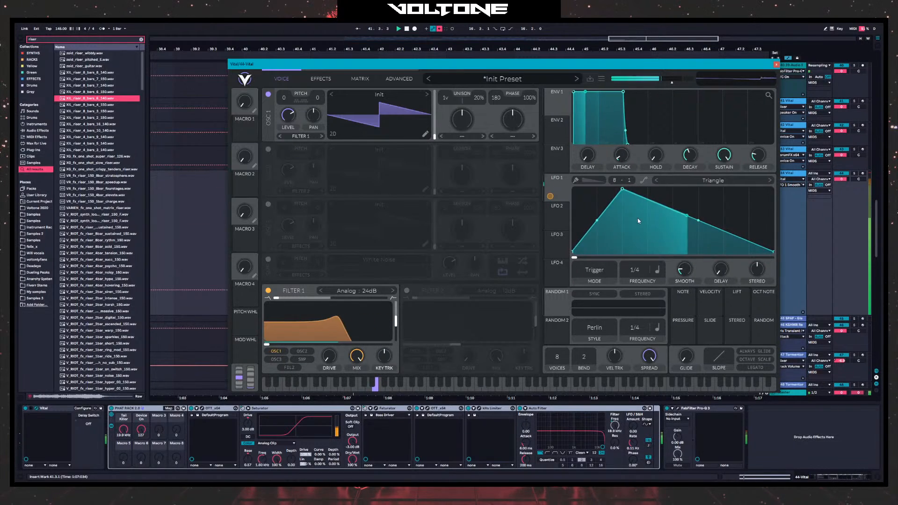
left_click_drag(639, 269, 647, 246)
left_click(657, 270)
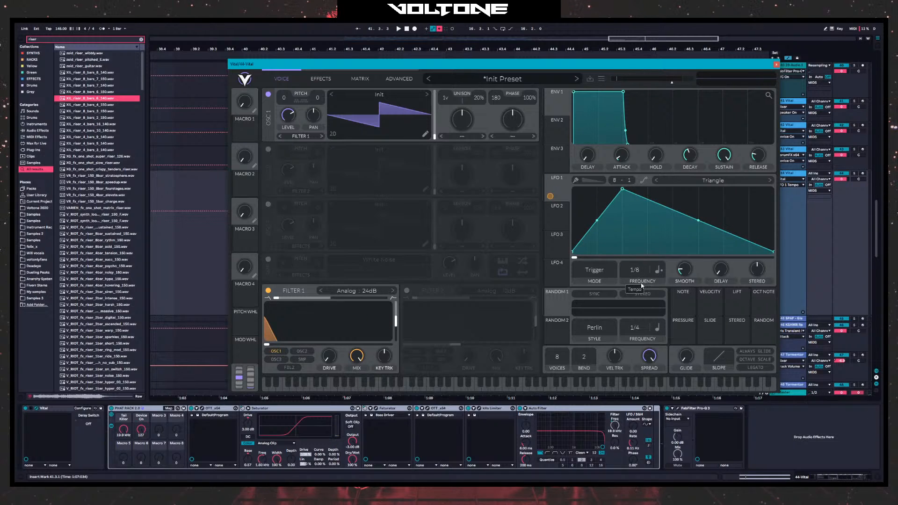
key("space")
mouse_move(635, 270)
left_mouse_down()
mouse_move(637, 285)
mouse_move(641, 262)
left_mouse_up()
- Modulate the OSC 1 level with LFO 1 and switch Filter 1 off during playback
left_click_drag(543, 185, 287, 127)
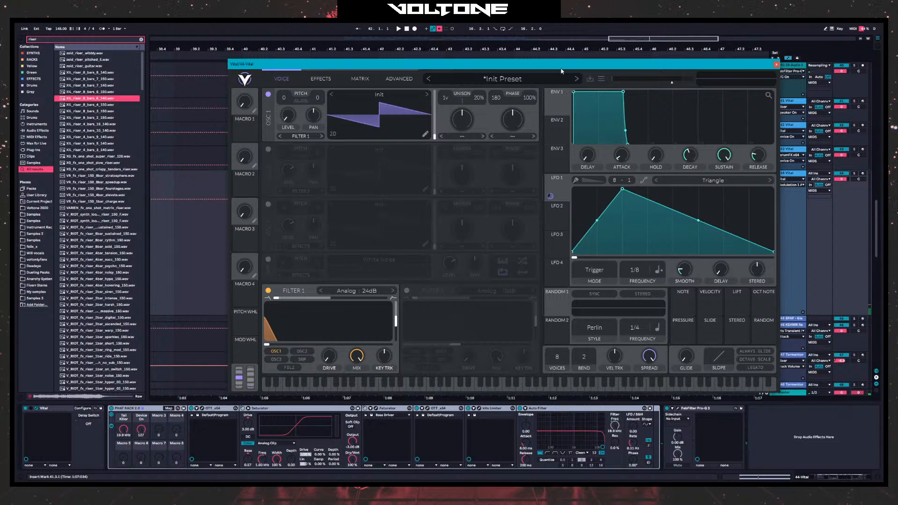
key("space")
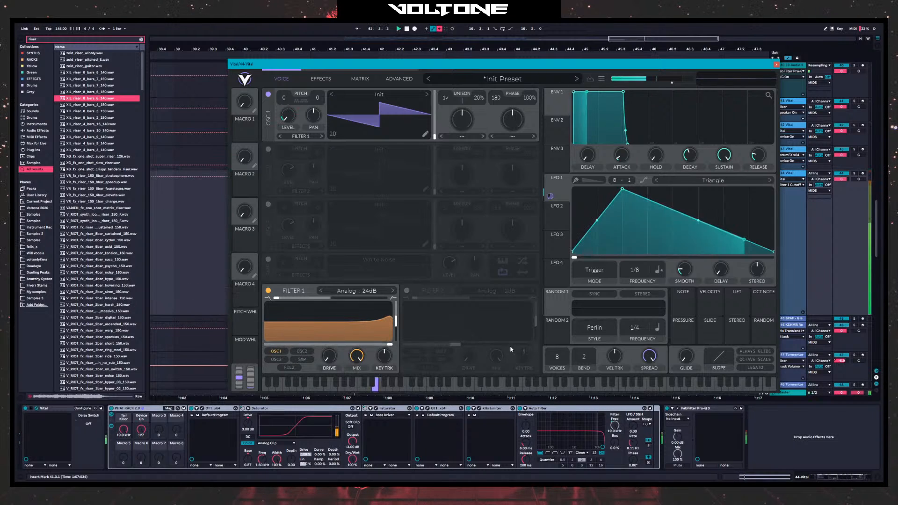
left_click(268, 290)
scroll(645, 270, "down", 1)
scroll(644, 269, "up", 1)
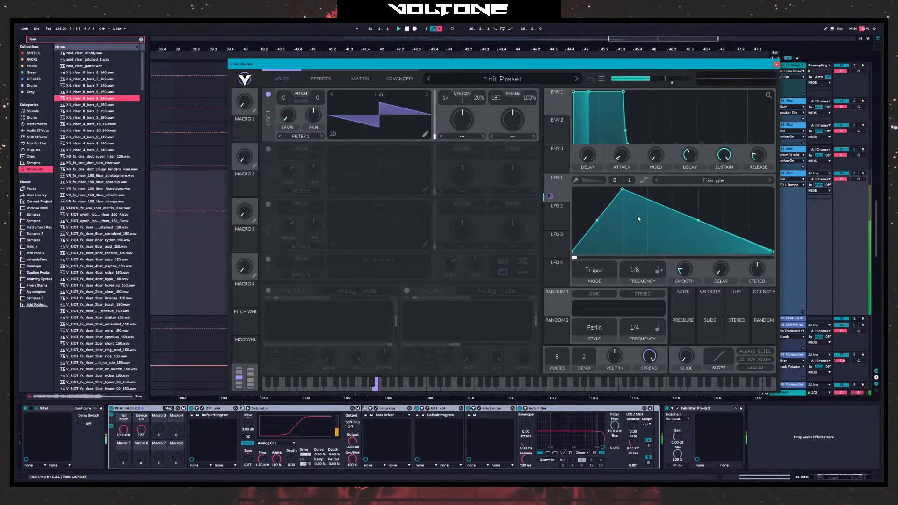
- Close the Vital window, try LFO 1 Tempo automation on track 44 at bar 42.1 and undo it
left_click(777, 65)
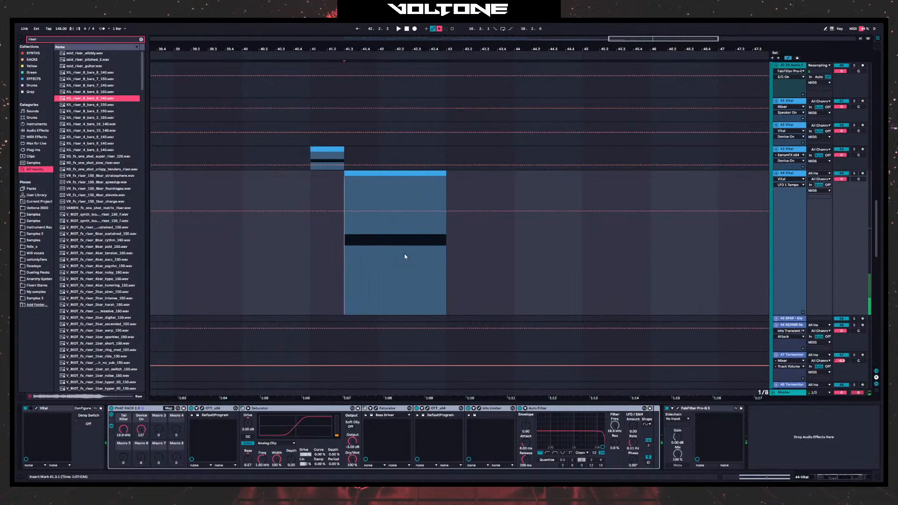
left_click(376, 257)
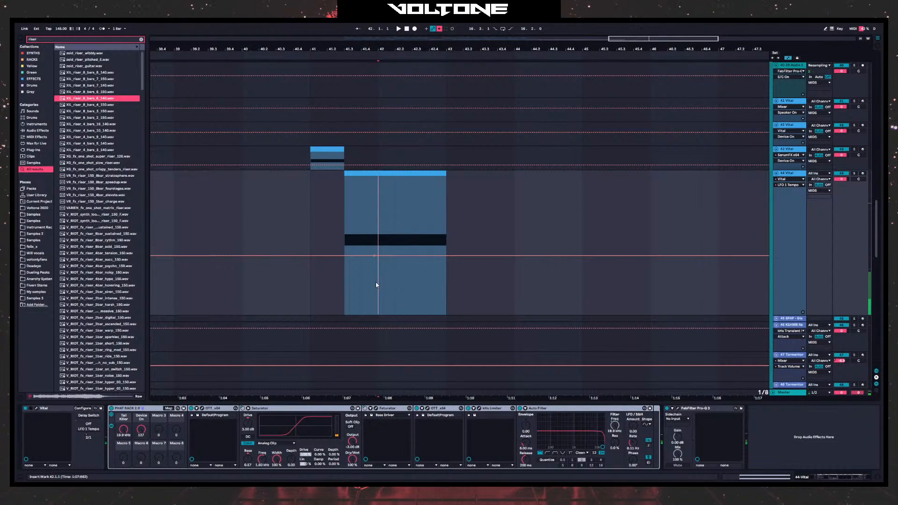
key("ctrl+z")
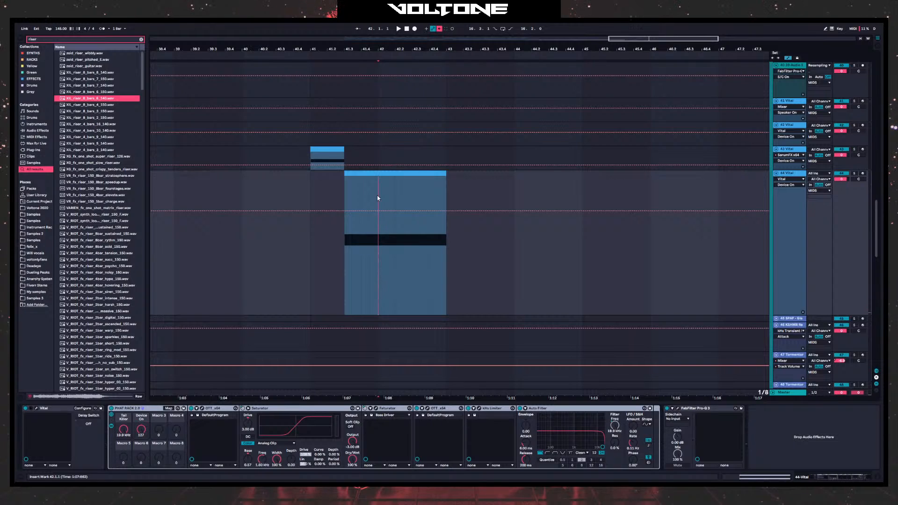
- Split the track 44 clip at bar 42.1, duplicate its first piece twice and play from the clip's start
key("ctrl+e")
left_click(370, 174)
key("ctrl+d")
key("ctrl+d")
left_click(347, 192)
key("space")
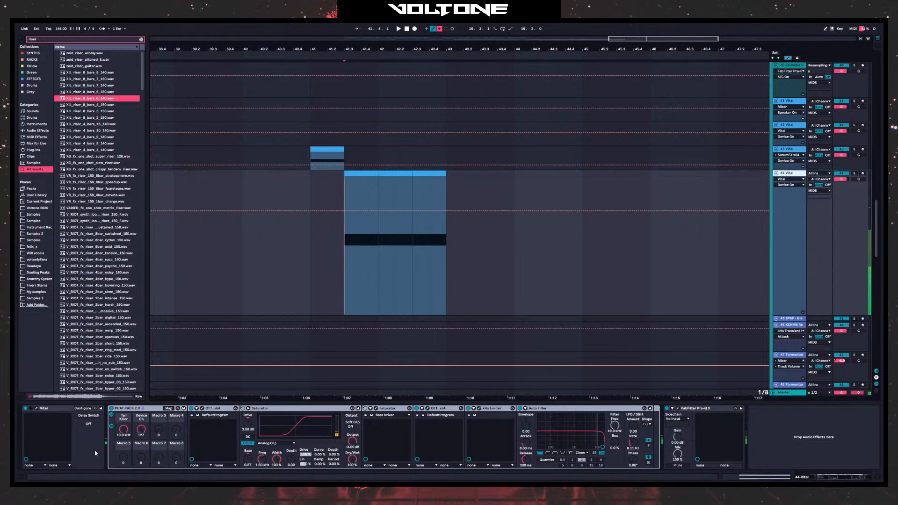
- Reopen Vital on track 44, set LFO 1's frequency to 1/8 and select LFO 2
left_click(34, 409)
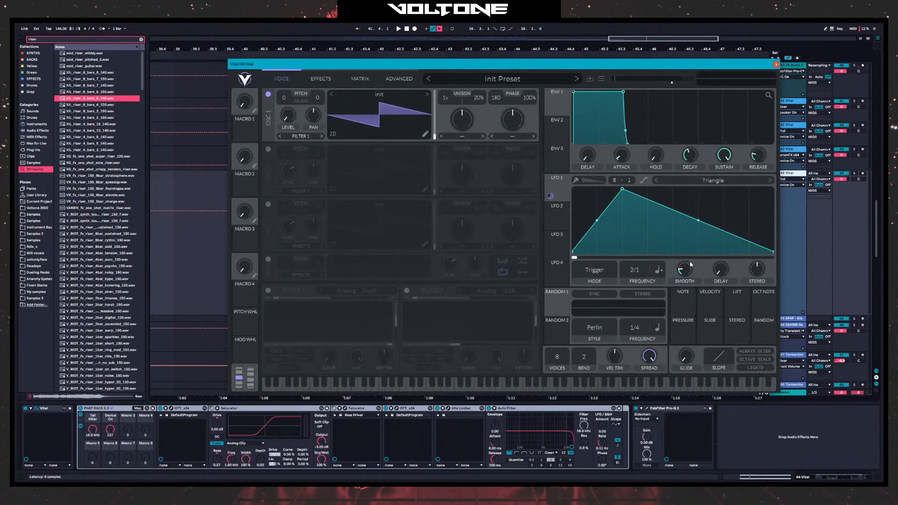
left_click_drag(639, 265, 642, 239)
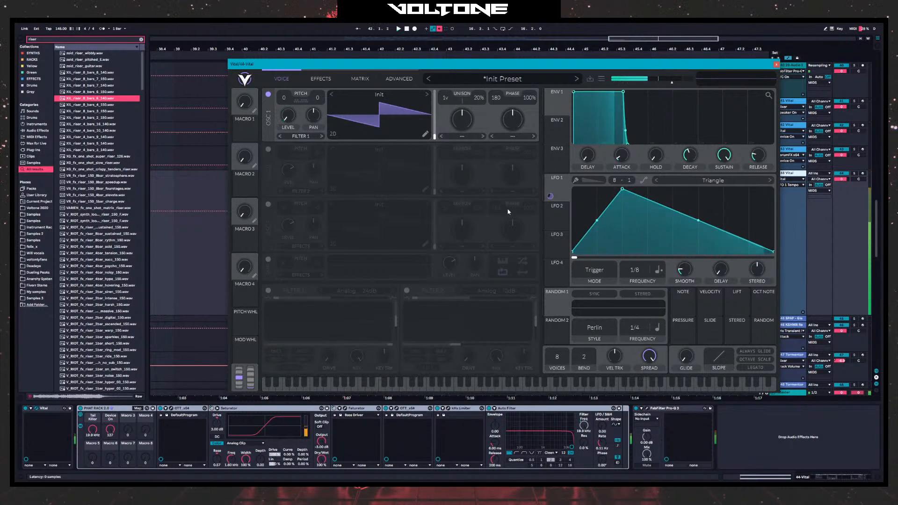
left_click(557, 211)
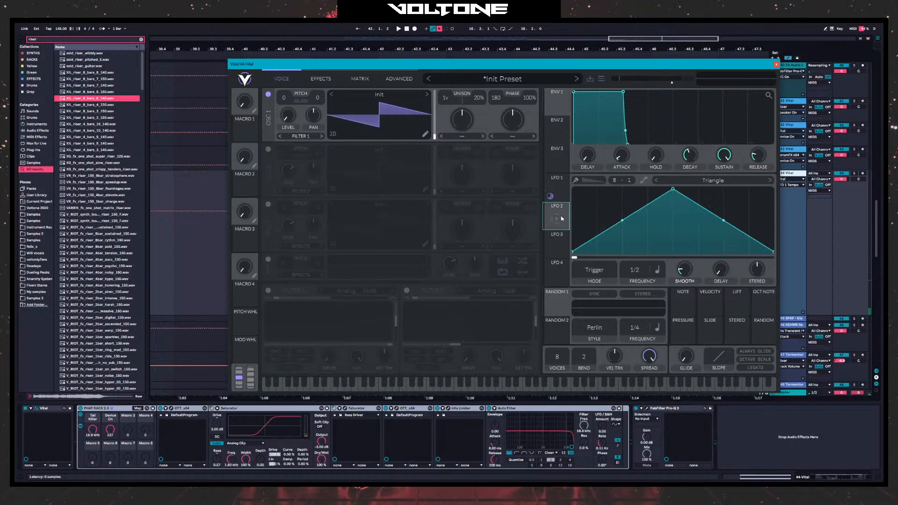
- Audition OSC 1 wavetables from Pink Noise and Low High Fold through Post Modern Pulse and Alternating Harmonics to Corpusbode Phaser
left_click(376, 95)
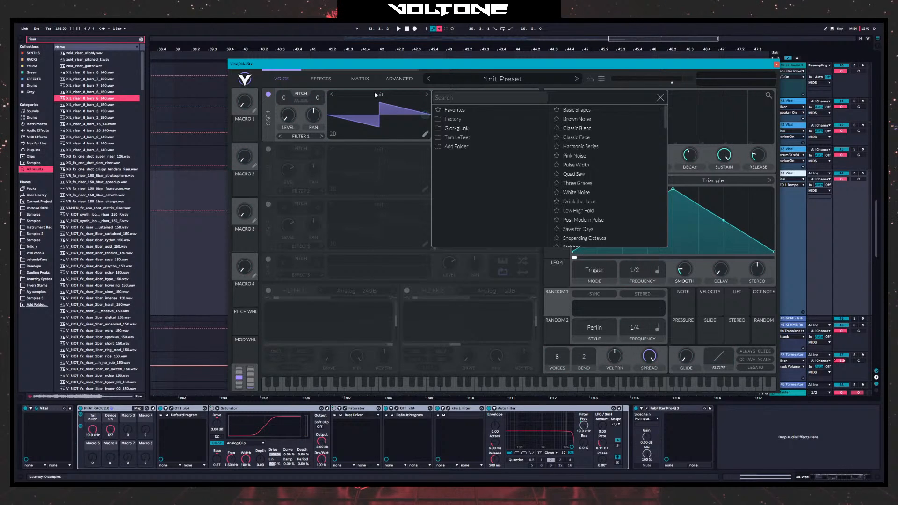
left_click(584, 155)
left_click(577, 193)
left_click(590, 211)
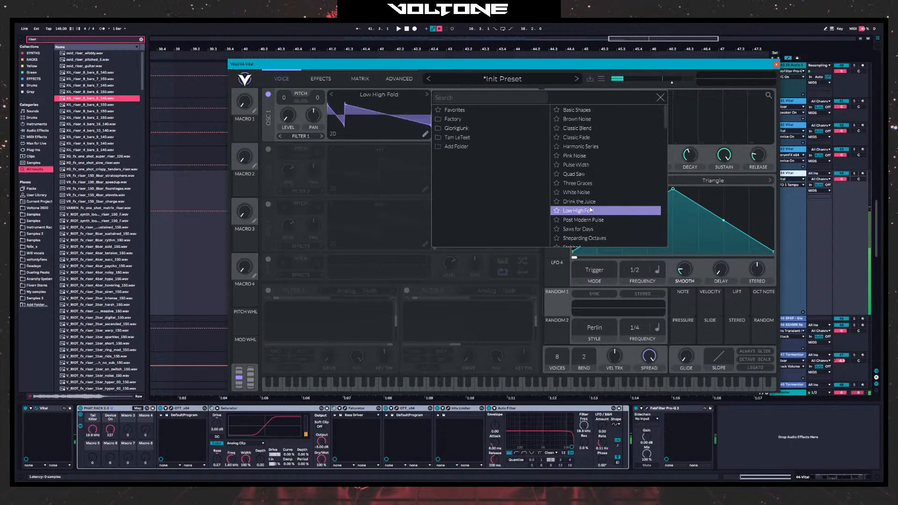
left_click(583, 220)
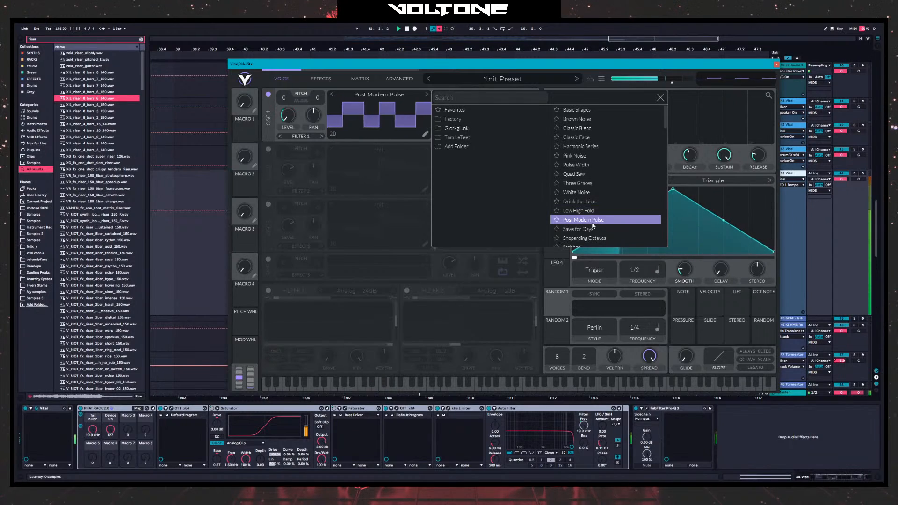
left_click(579, 229)
scroll(583, 211, "down", 4)
left_click(588, 182)
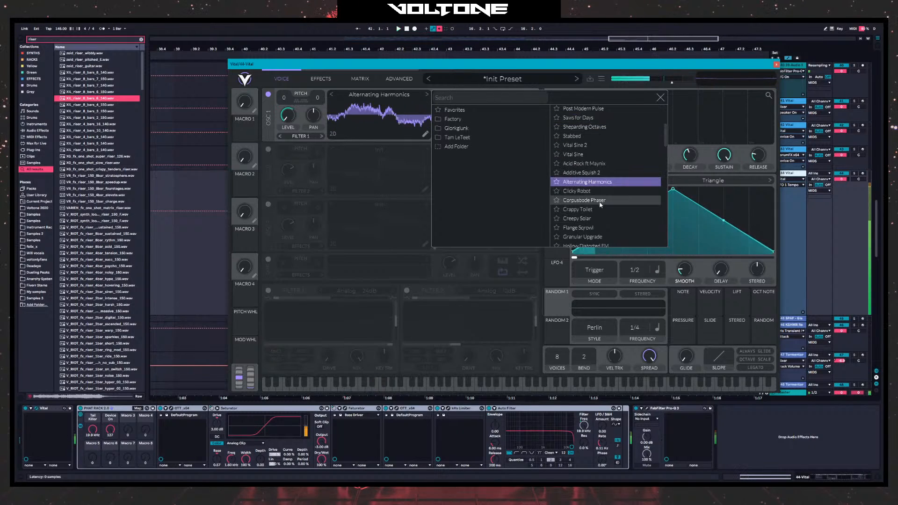
left_click(589, 201)
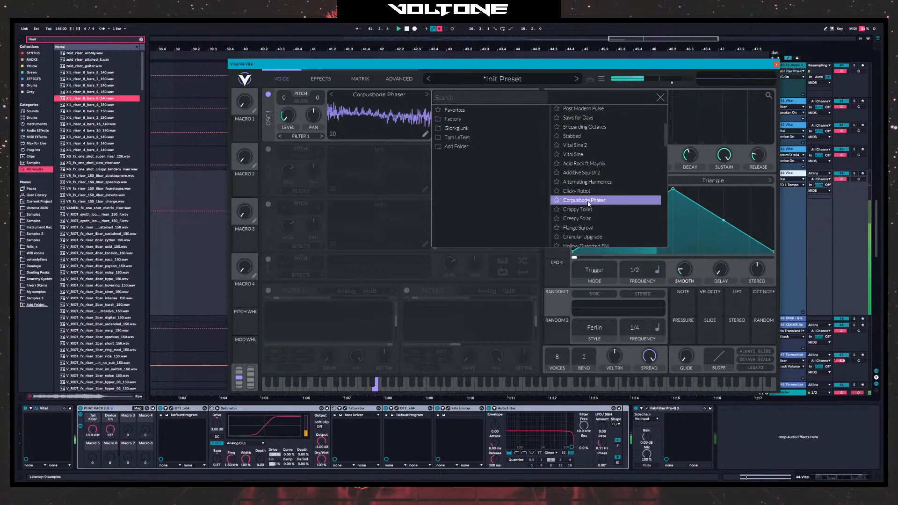
- Audition Annoying OP, Blurry Hashtags and Crystal BS on OSC 1, load Comb Combo from the Glorkglunk folder and close the wavetable browser
scroll(586, 201, "down", 6)
left_click(583, 198)
left_click(581, 217)
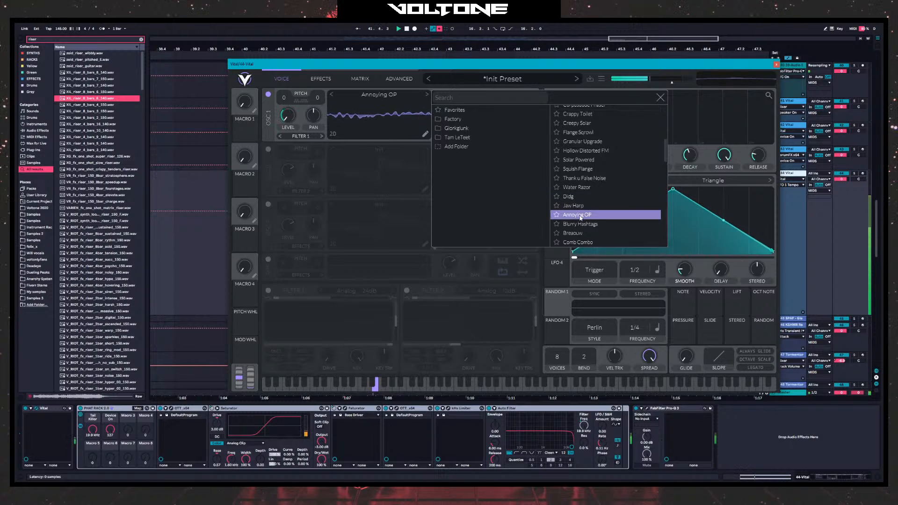
left_click(580, 224)
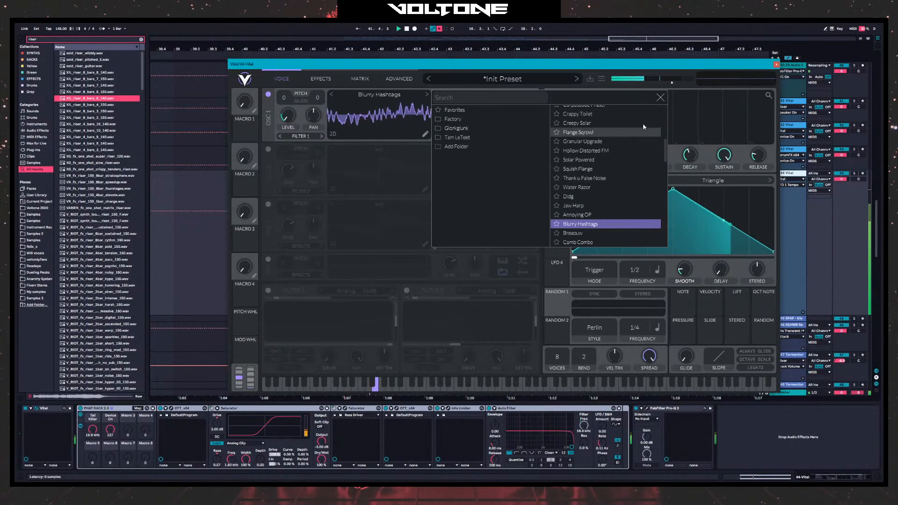
left_click(456, 128)
left_click(576, 156)
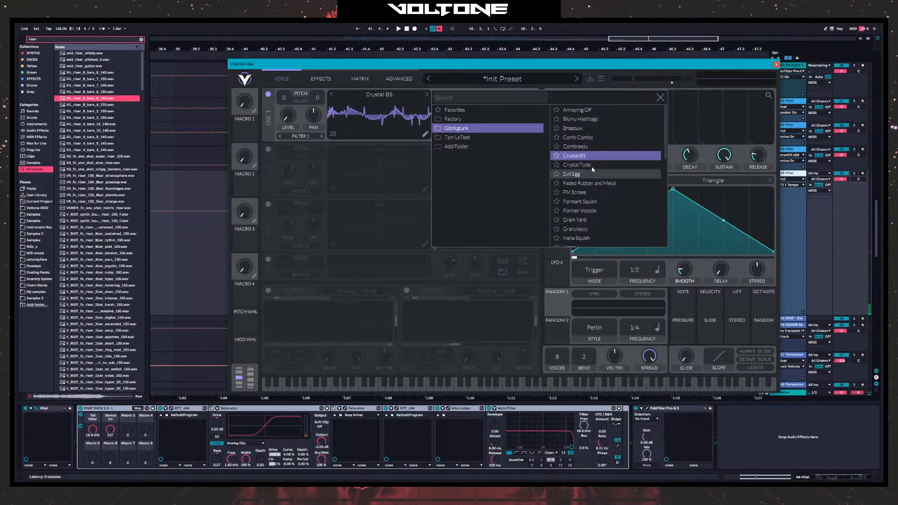
left_click(578, 138)
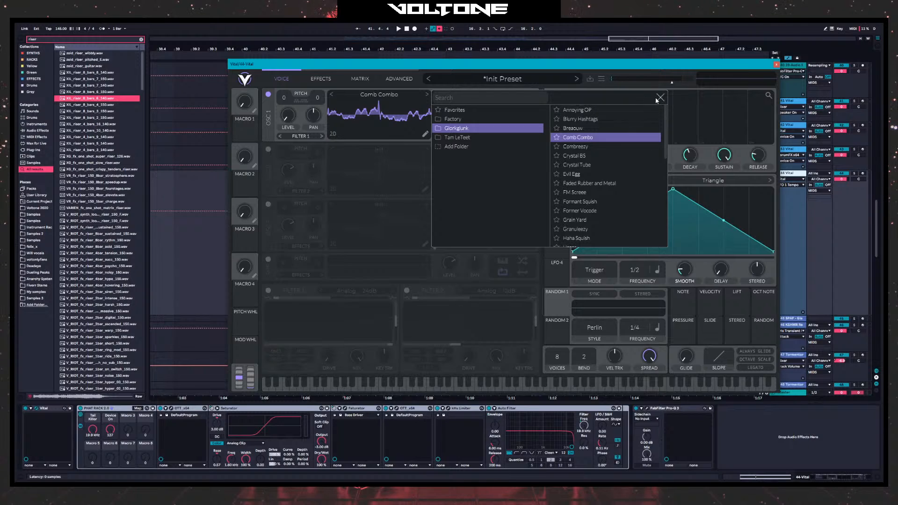
left_click(659, 98)
- Toggle the PHAT RACK 2.0 device and play track 44 from 41.3.1
left_click(82, 410)
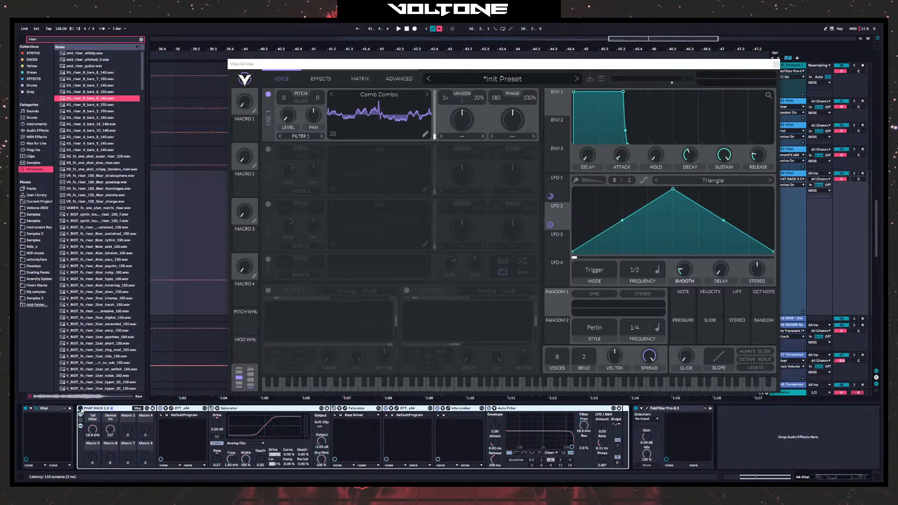
key("space")
left_click(349, 398)
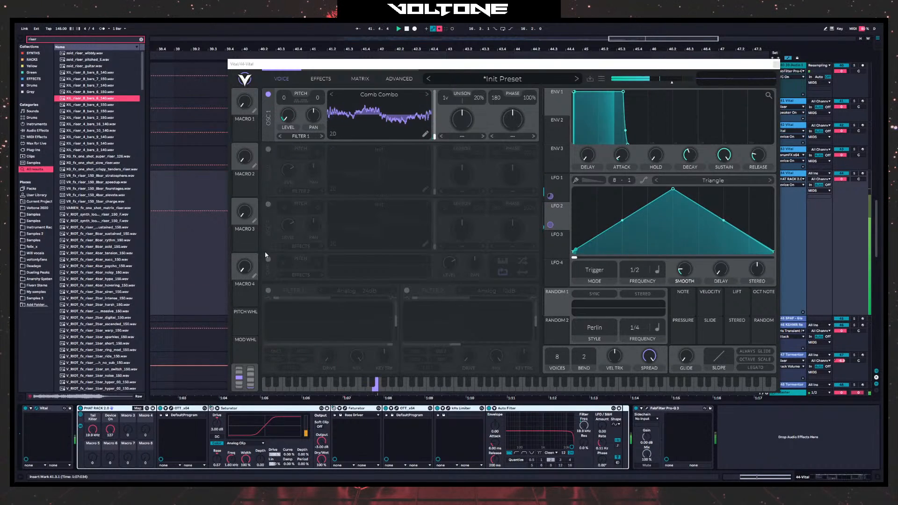
- Try Crystal BS on OSC 1, return to Combreezy, show it in 3D, set its wavetable frame to about 63 and resume playback
left_click(429, 94)
key("space")
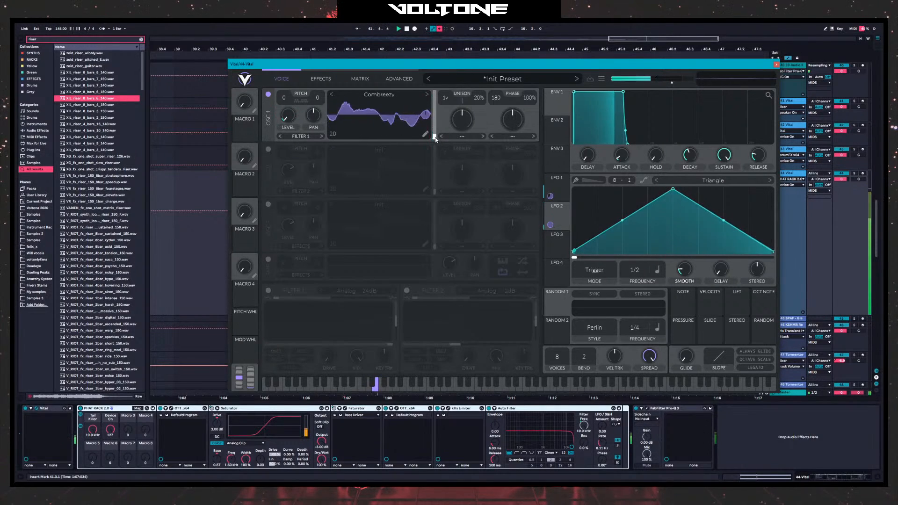
left_click(427, 94)
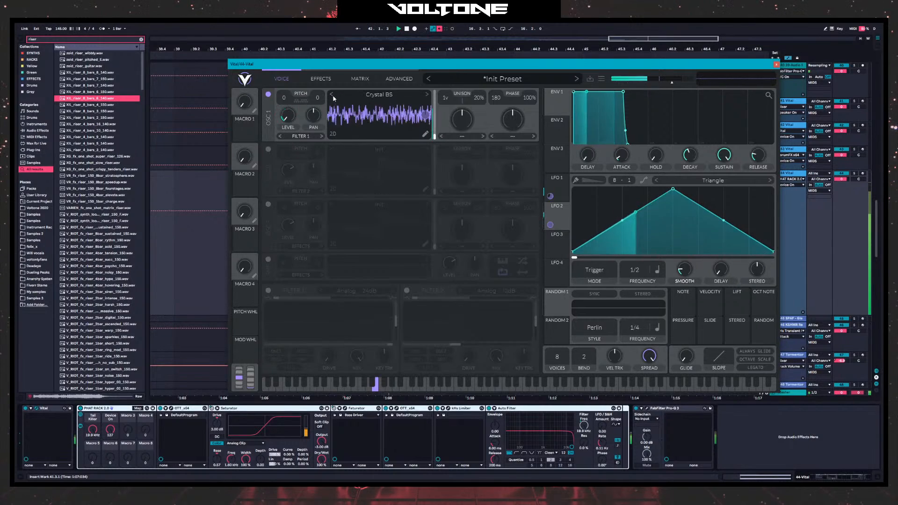
key("ctrl+z")
left_click(400, 137)
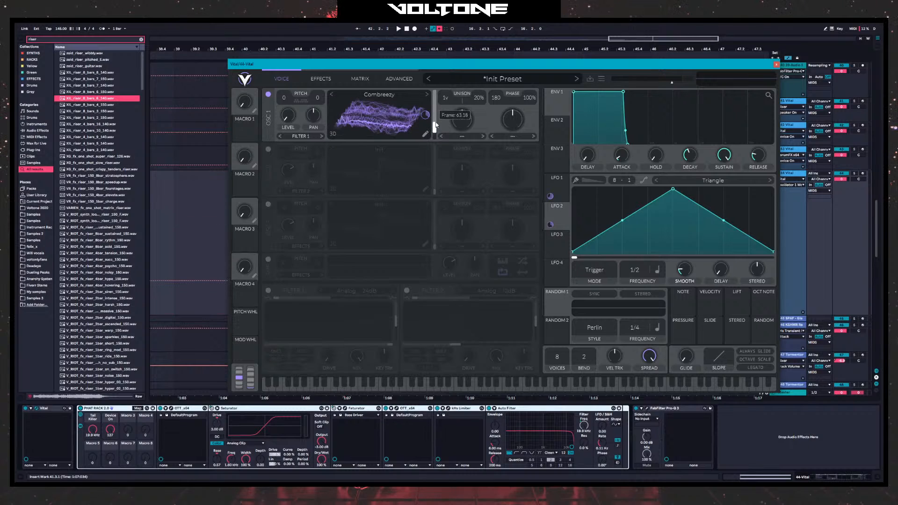
key("space")
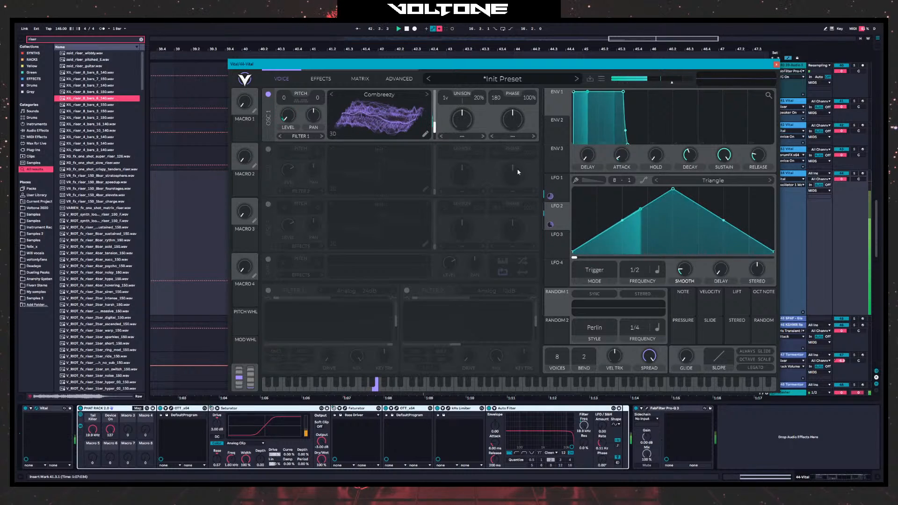
- Step OSC 1 through Crystal Tube, Evil Egg, Faded Rubber and Metal and FM Scree to the Former Vocode wavetable
left_click(426, 95)
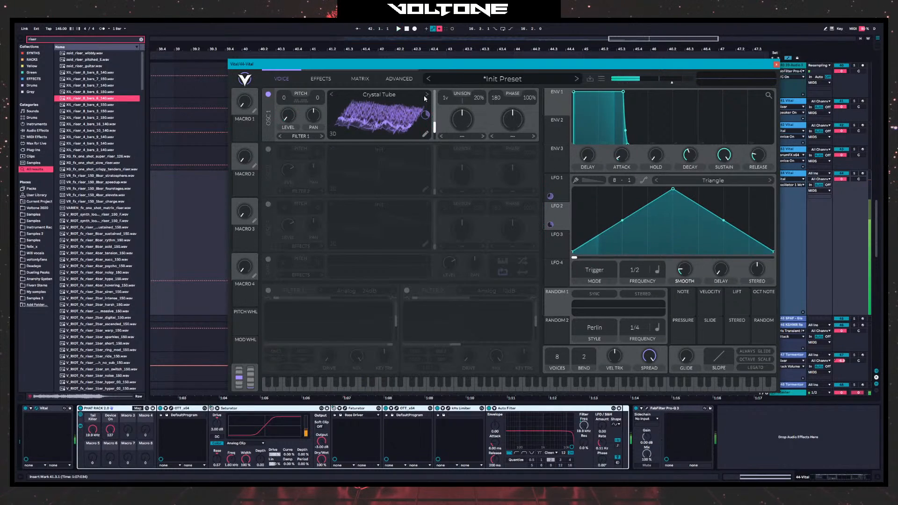
left_click(425, 96)
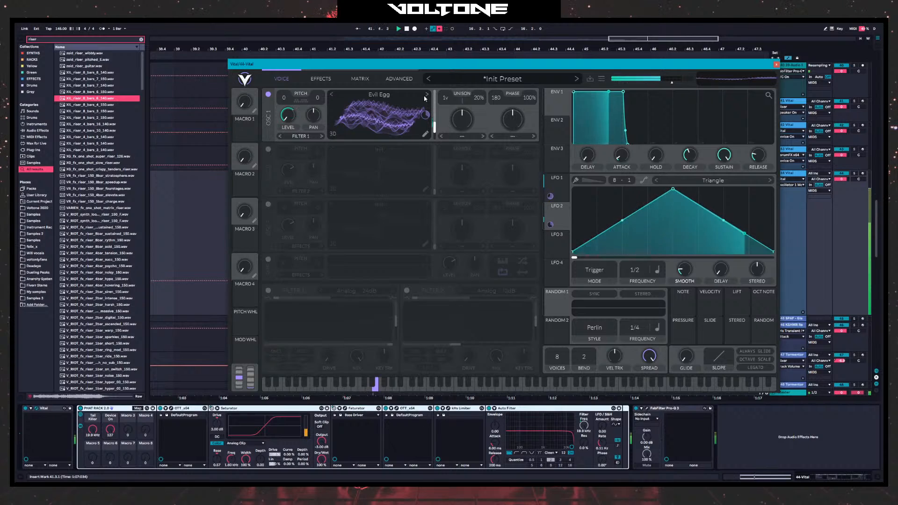
left_click(426, 96)
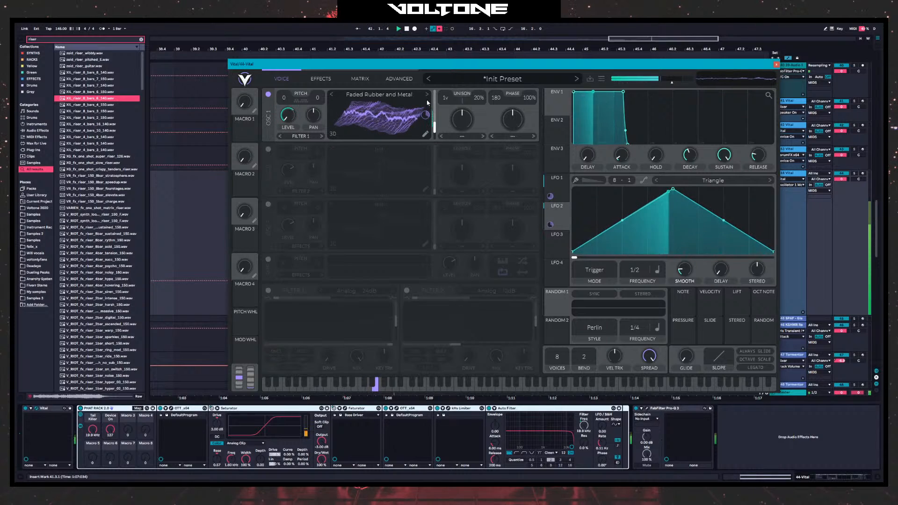
left_click(427, 95)
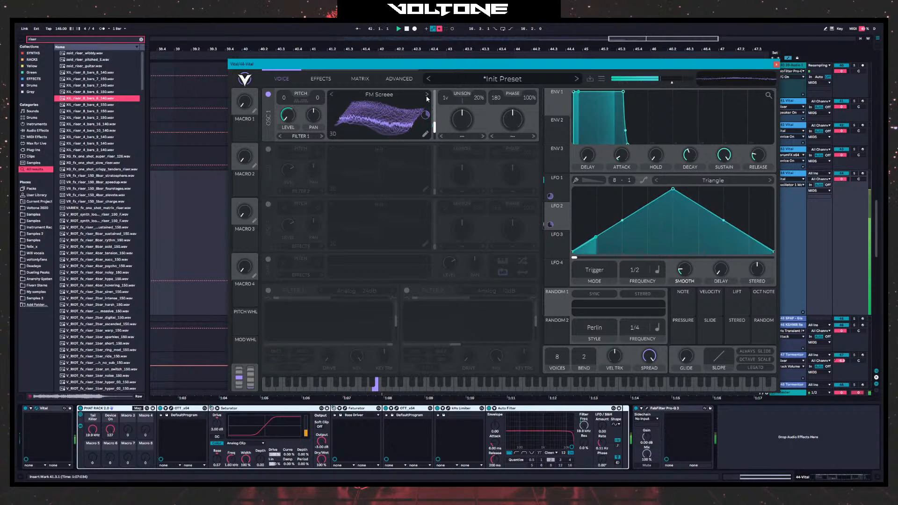
left_click(427, 96)
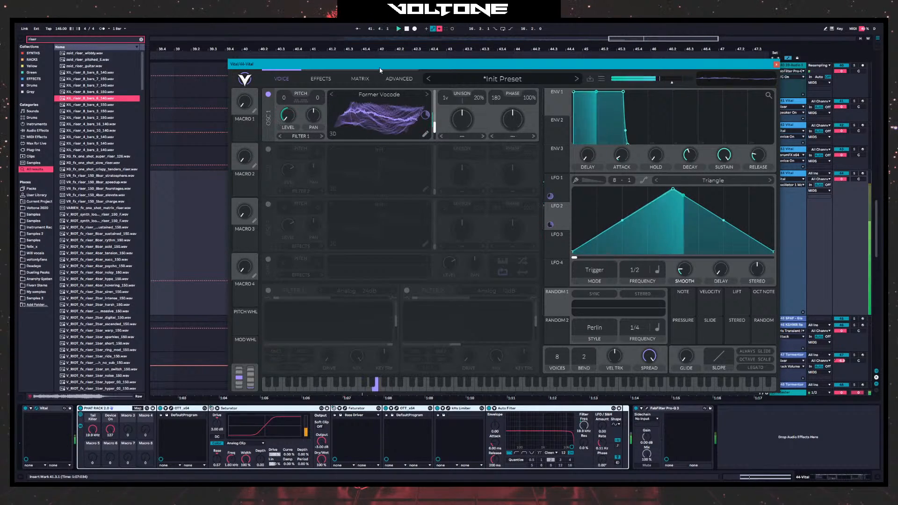
- Move the Vital window clear of the arrangement and select a short empty range on track 44 ahead of its clips, near bar 41.1
left_click_drag(332, 64, 741, 259)
left_click(313, 208)
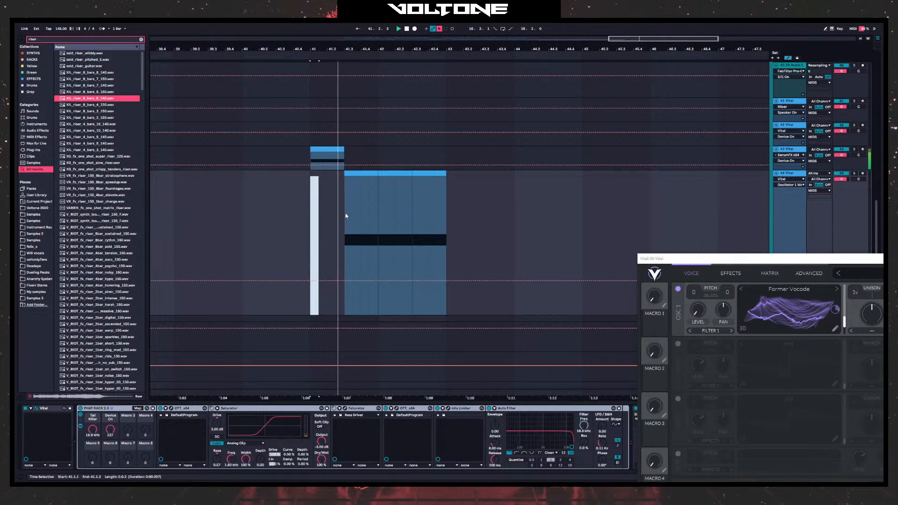
- Select the first clip on the 44-Vital track and play the section from the start of bar 41
left_click(362, 174)
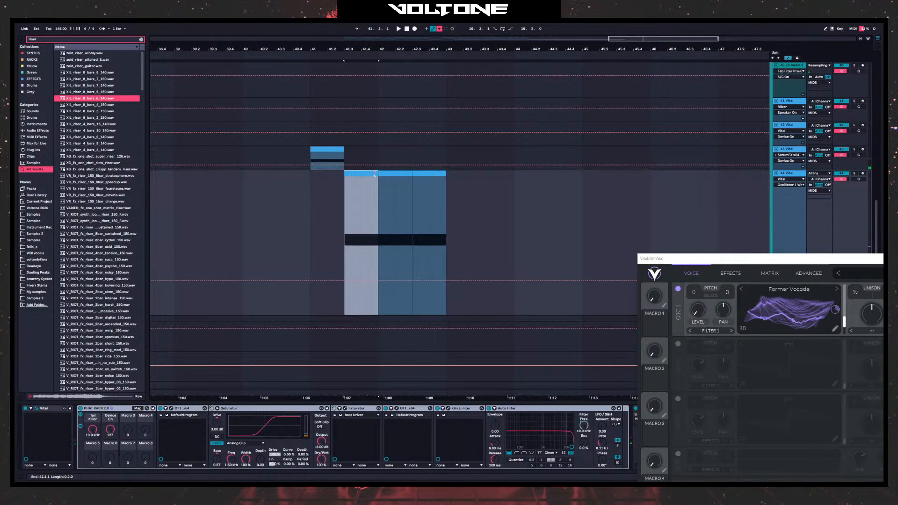
mouse_move(375, 174)
left_mouse_down()
mouse_move(361, 174)
mouse_move(377, 181)
left_mouse_up()
left_click(301, 201)
left_click(308, 202)
key("space")
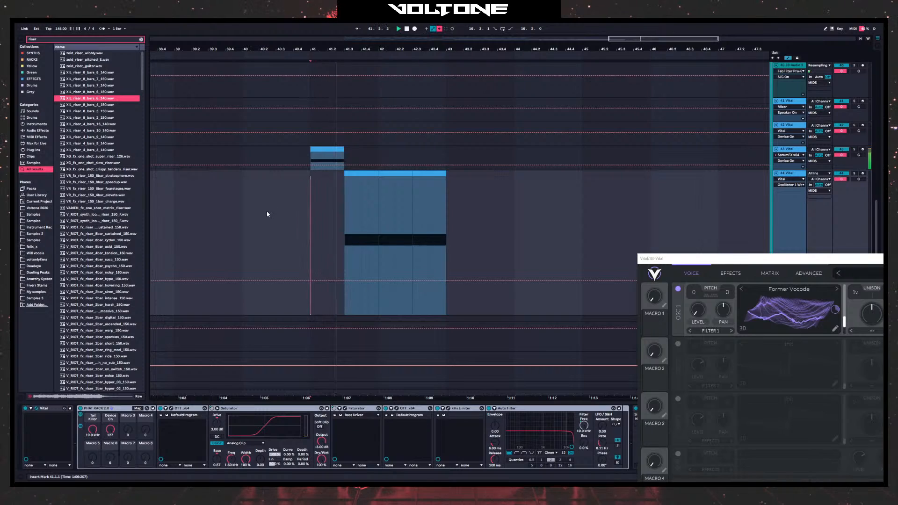
key("space")
- Delete the second and third clips on the 44-Vital track and play the phrase from bar 41
left_click(398, 174)
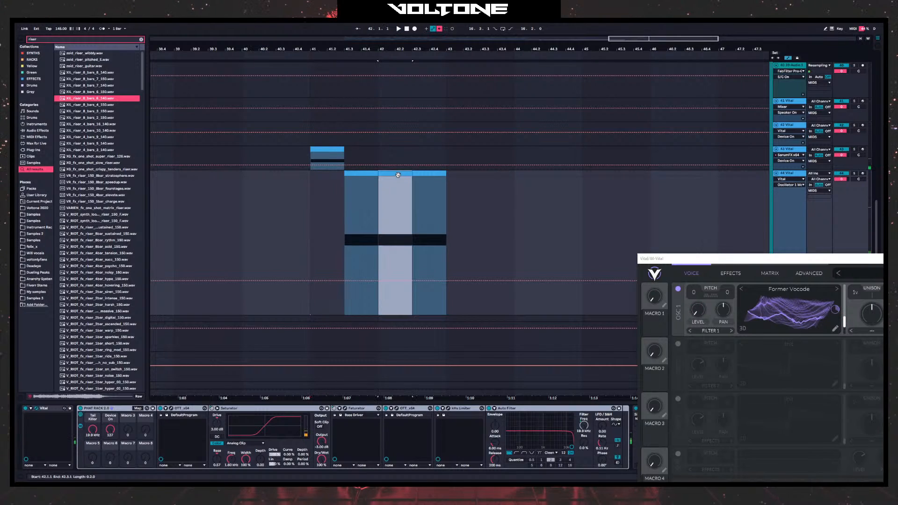
left_click(430, 173, "shift")
key("Delete")
left_click(310, 199)
key("space")
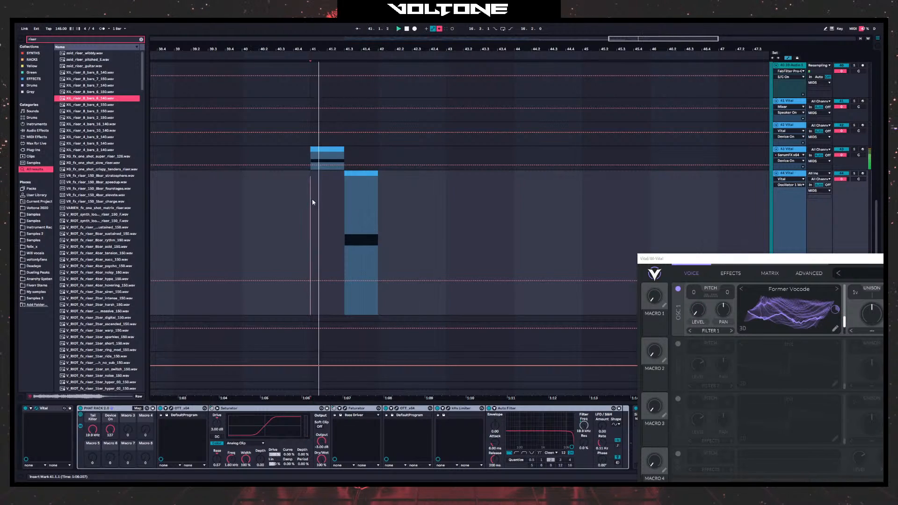
key("space")
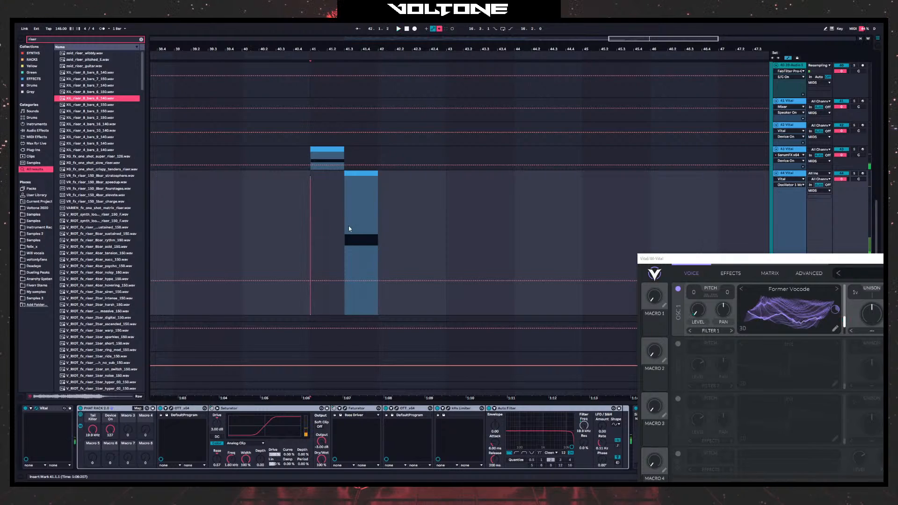
- Move all kick and snare clips from bar 41 onward one bar later, so they start in bar 42
left_click(349, 226)
left_click_drag(730, 257, 541, 159)
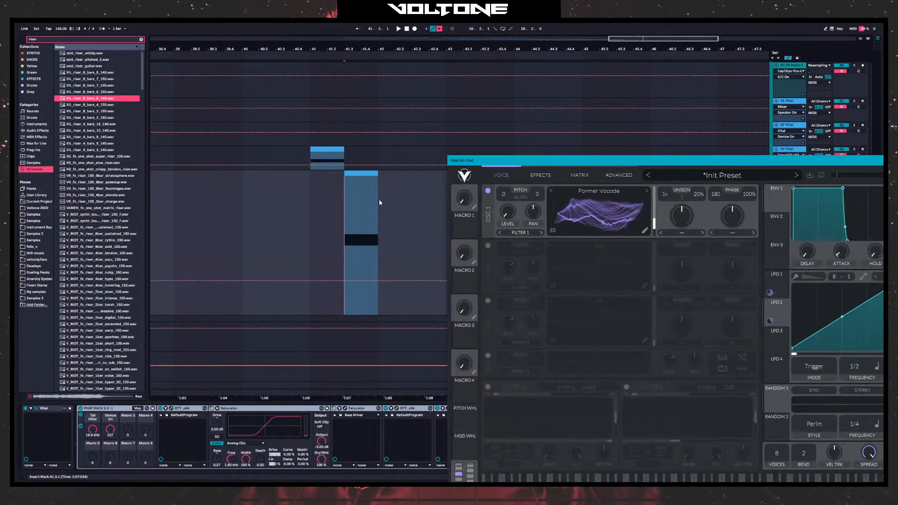
scroll(379, 198, "up", 5)
scroll(383, 202, "up", 12)
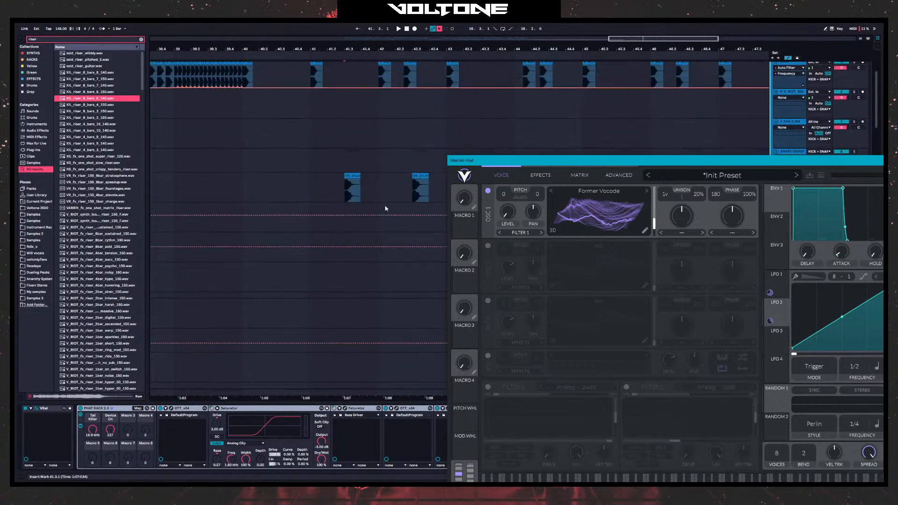
left_click_drag(362, 50, 582, 49)
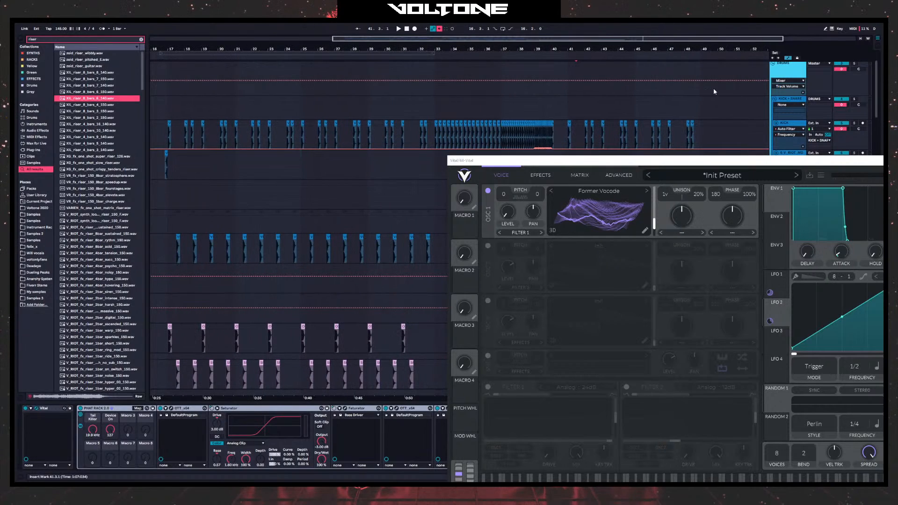
scroll(658, 87, "right", 6)
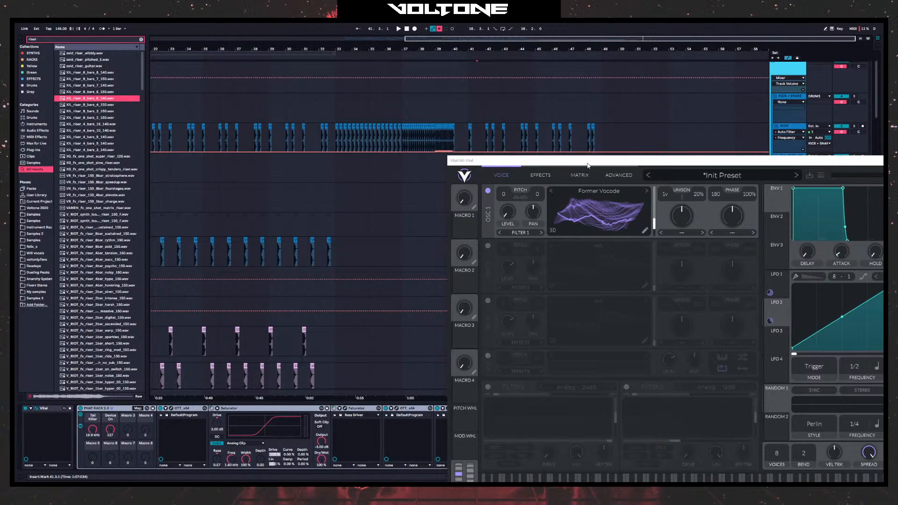
left_click_drag(589, 165, 159, 191)
left_click(563, 184)
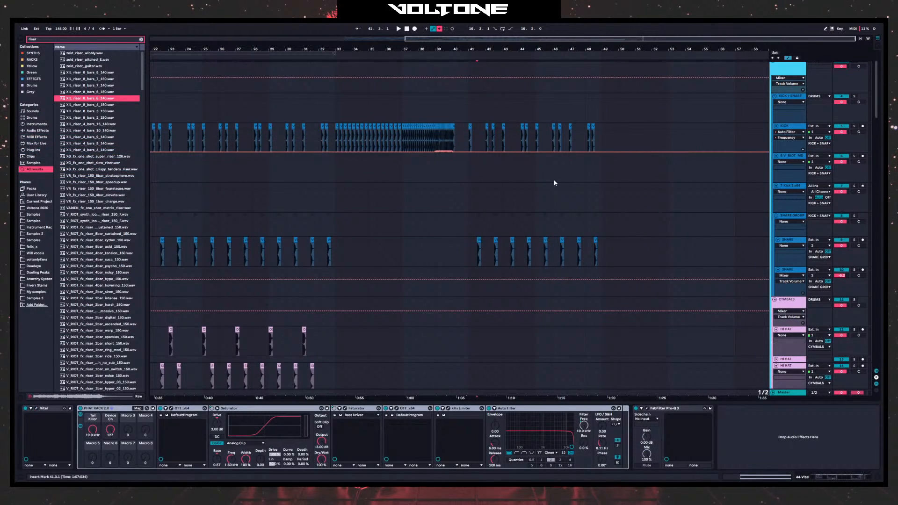
left_click(470, 132)
left_click(603, 248, "shift")
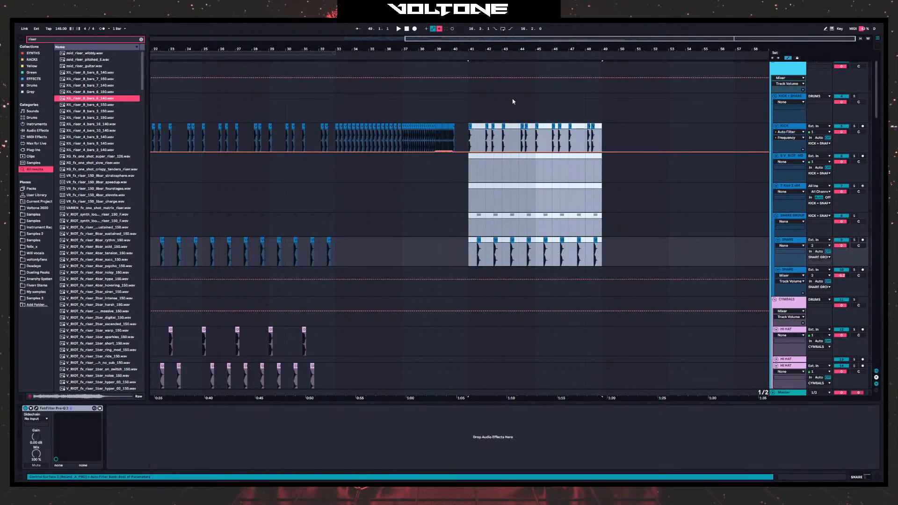
mouse_move(470, 126)
left_mouse_down()
mouse_move(494, 127)
mouse_move(486, 128)
left_mouse_up()
- Place a single kick clip at 41.1.1 and play the arrangement from the start of bar 41
left_click(492, 129)
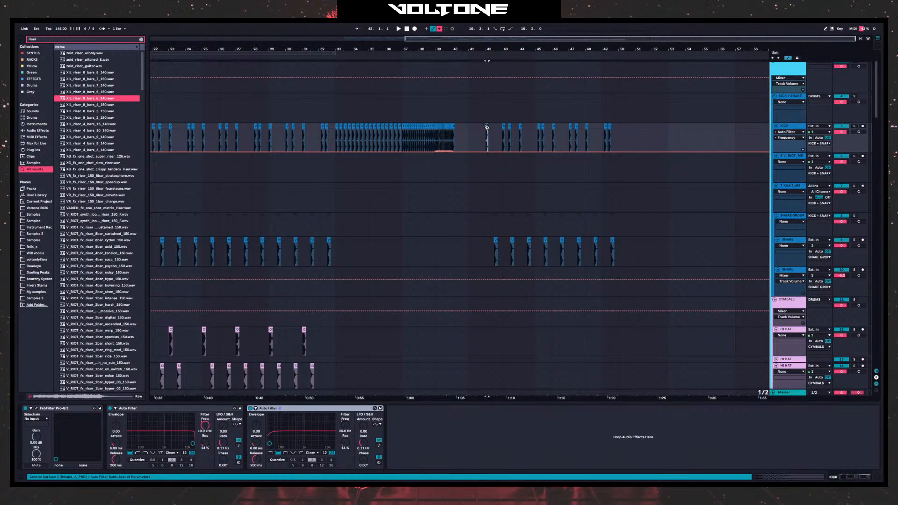
left_click(481, 130)
key("space")
scroll(535, 180, "down", 10)
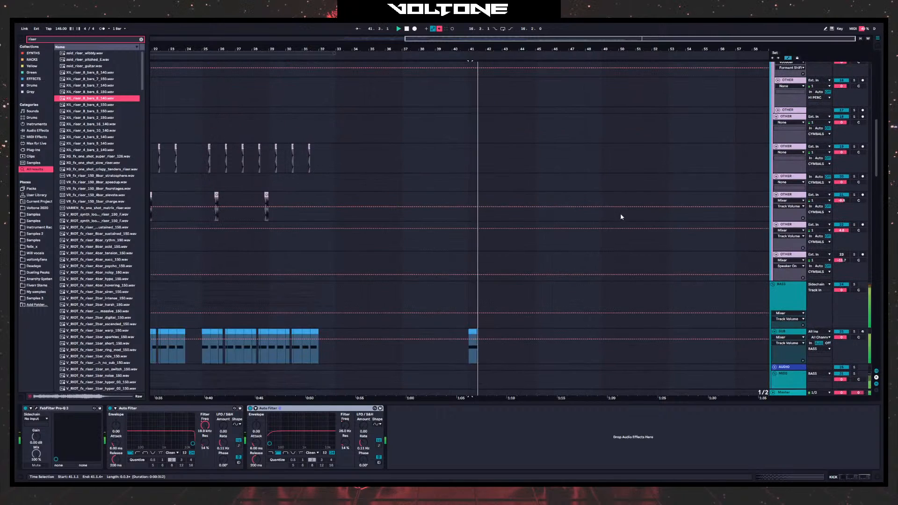
scroll(625, 206, "up", 8)
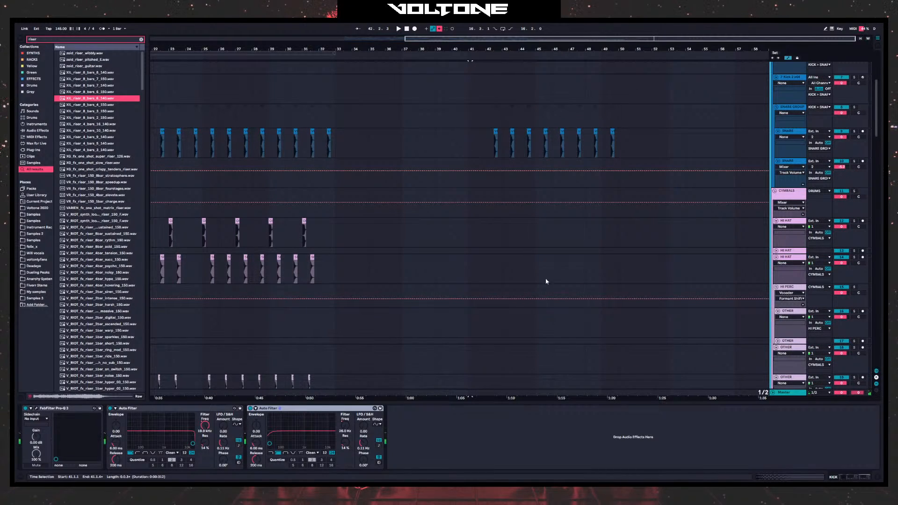
scroll(514, 255, "down", 10)
left_click(469, 222)
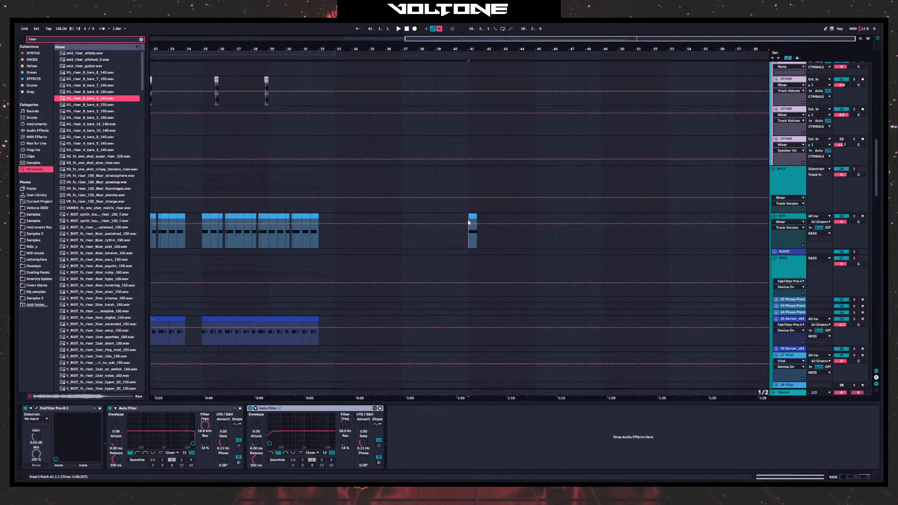
key("space")
- Open the Vital synth of the 44-Vital track, show its LFO 2, and play the phrase
scroll(537, 257, "down", 10)
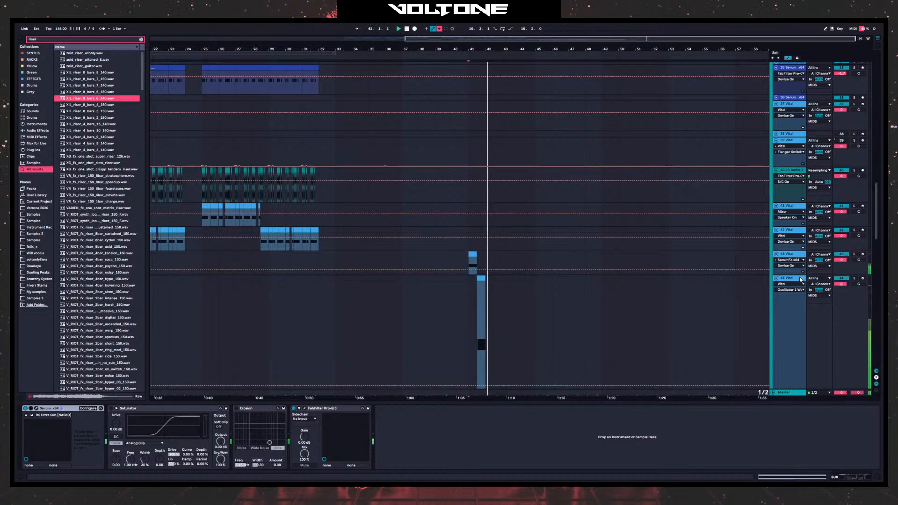
left_click(800, 280)
left_click(40, 412)
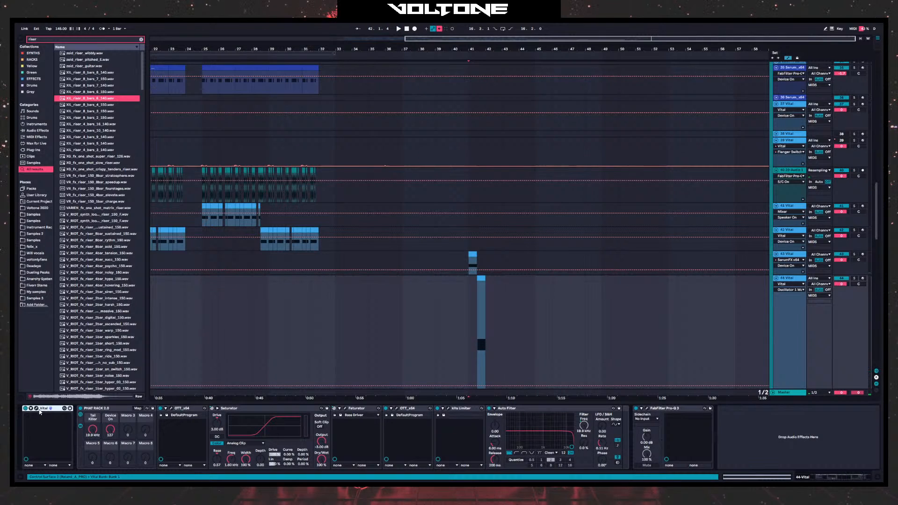
left_click(36, 408)
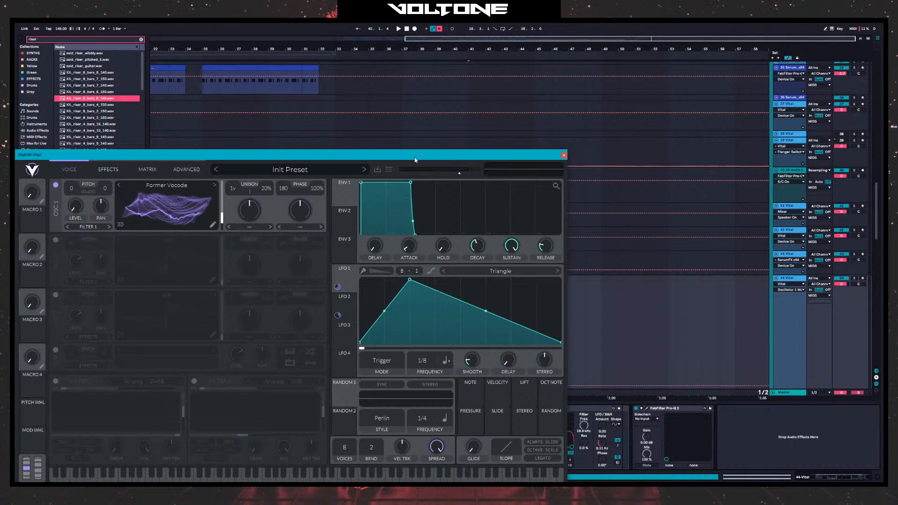
left_click_drag(415, 157, 696, 65)
left_click(625, 206)
key("space")
left_click_drag(742, 189, 843, 187)
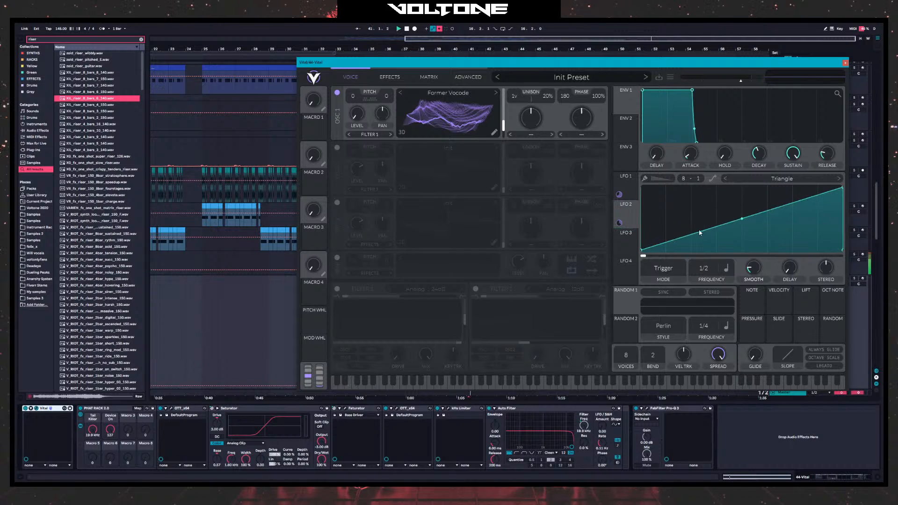
left_click_drag(527, 71, 380, 80)
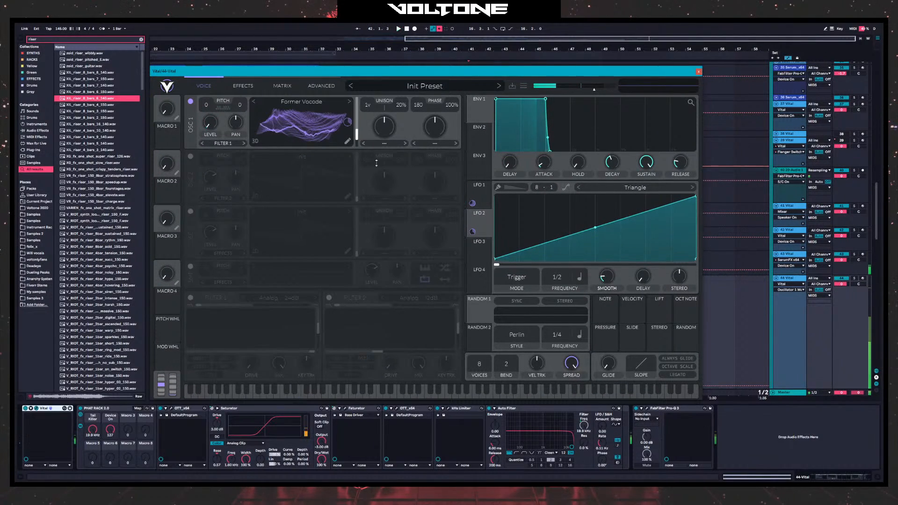
- Switch LFO 1 to straight tempo-synced notes, try a 1/16 frequency, and settle on 1/8
left_click(485, 207)
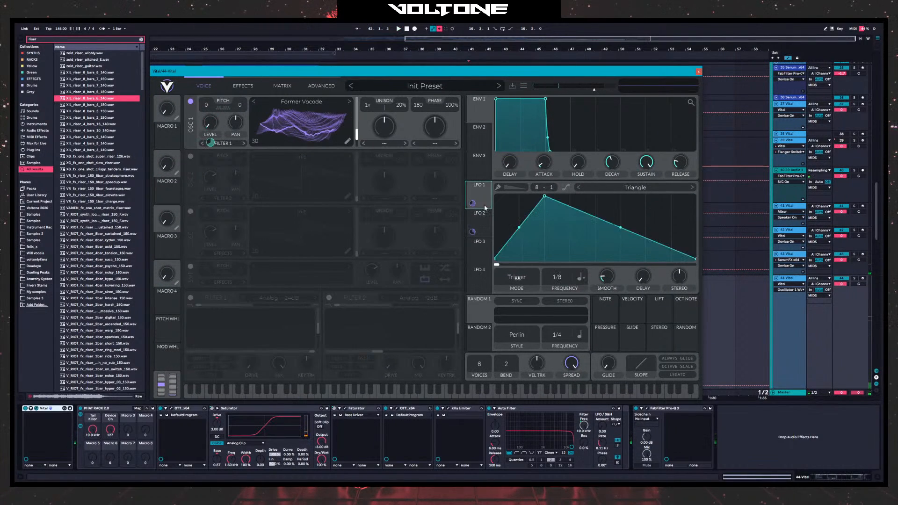
left_click(580, 278)
left_click(591, 303)
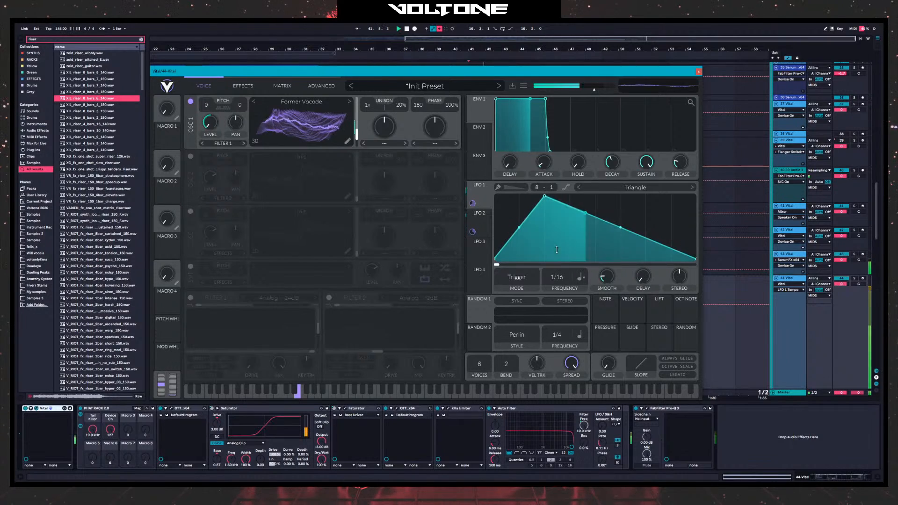
left_click(581, 278)
left_click(584, 296)
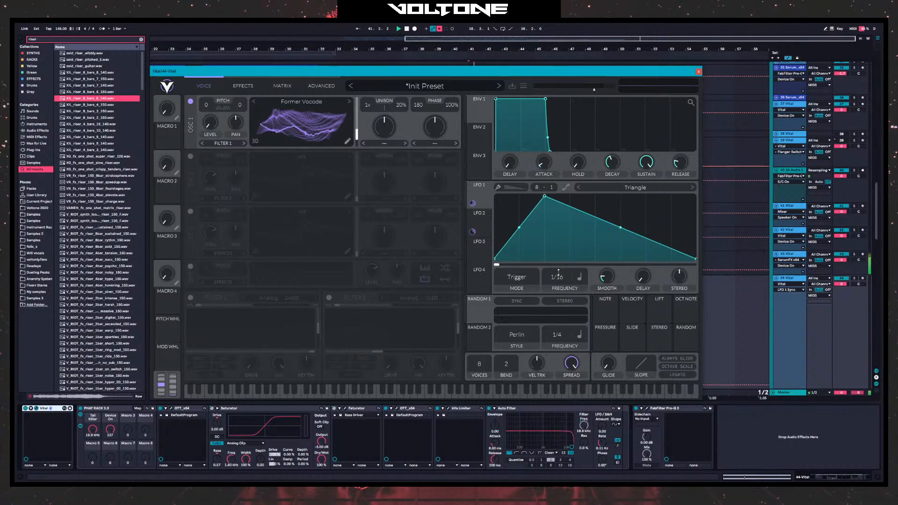
left_click_drag(559, 275, 561, 277)
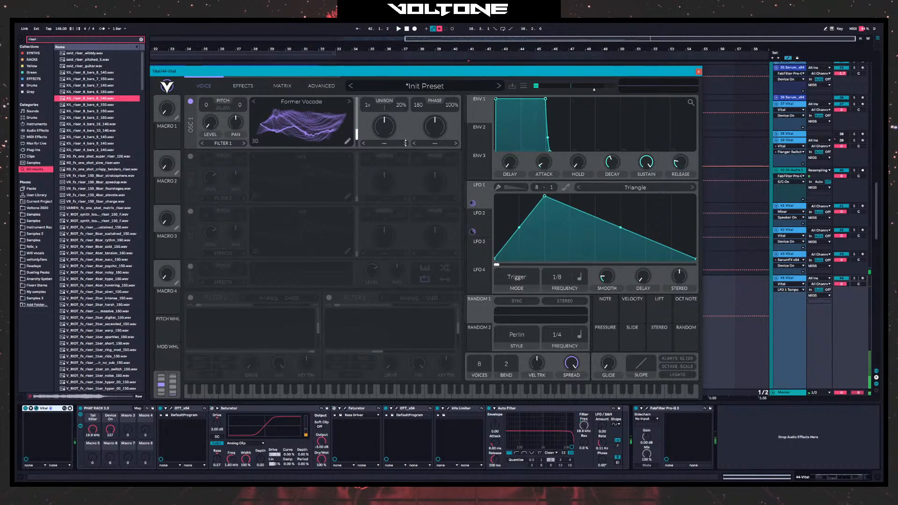
- Set oscillator 1's spectral morph to Harm Stretch, modulate its amount with LFO 2, and play it back
left_click(468, 215)
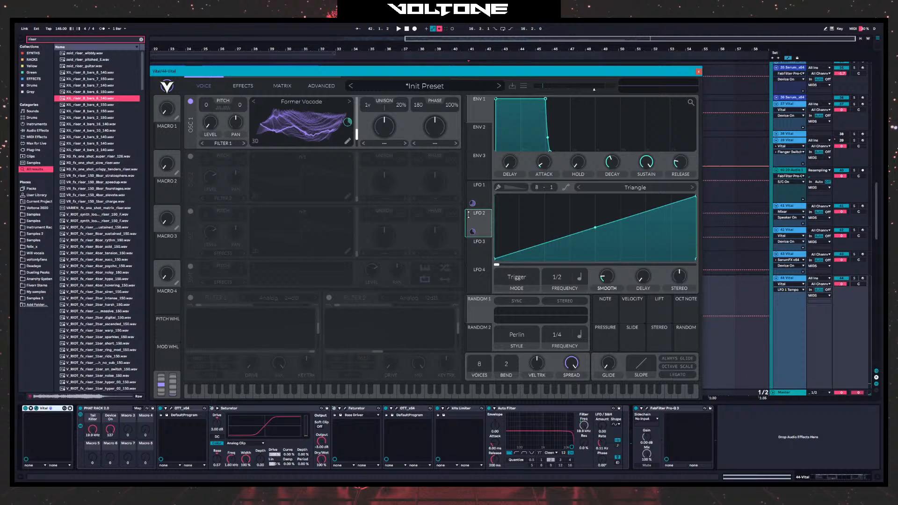
left_click(384, 143)
left_click(406, 124)
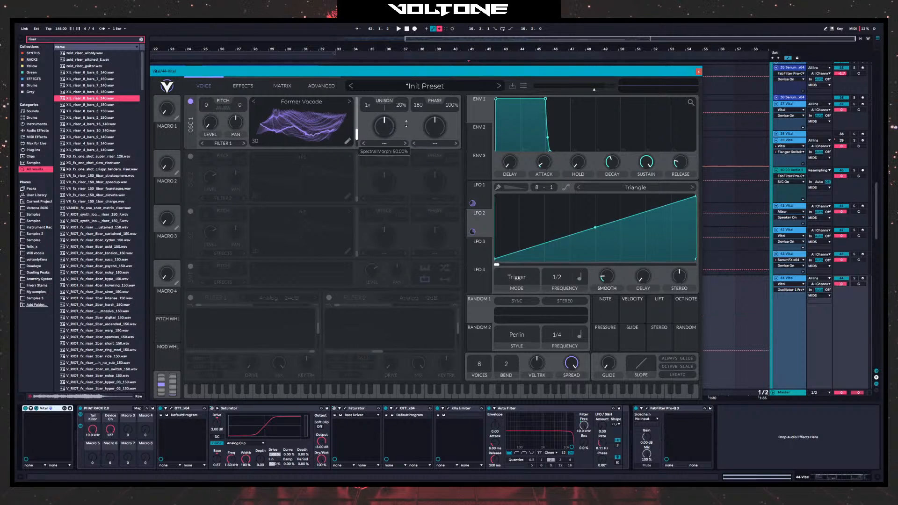
left_click(435, 143)
left_click_drag(416, 128, 416, 131)
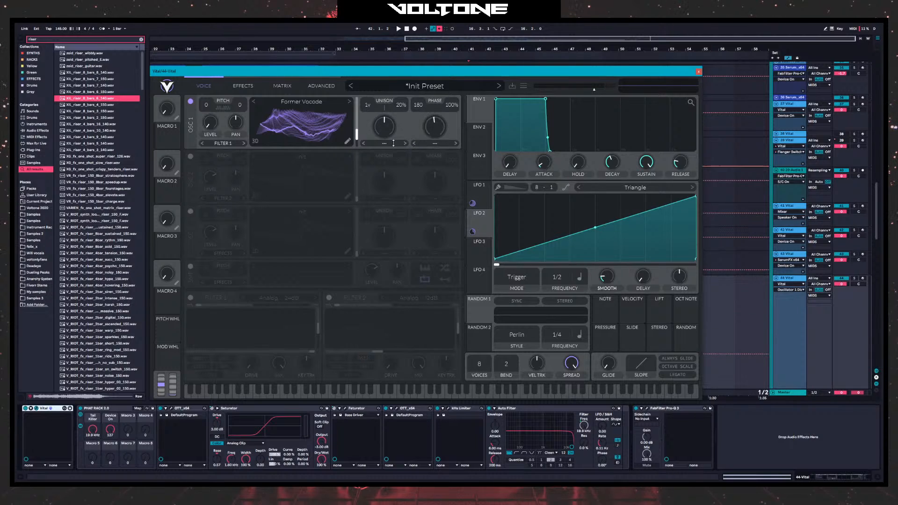
left_click(394, 144)
left_click(392, 192)
left_click_drag(472, 232, 390, 145)
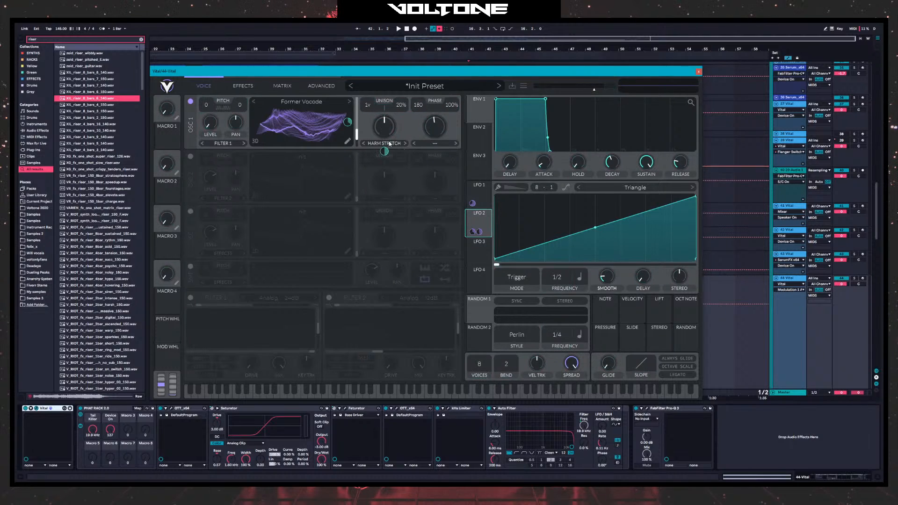
key("space")
key("space")
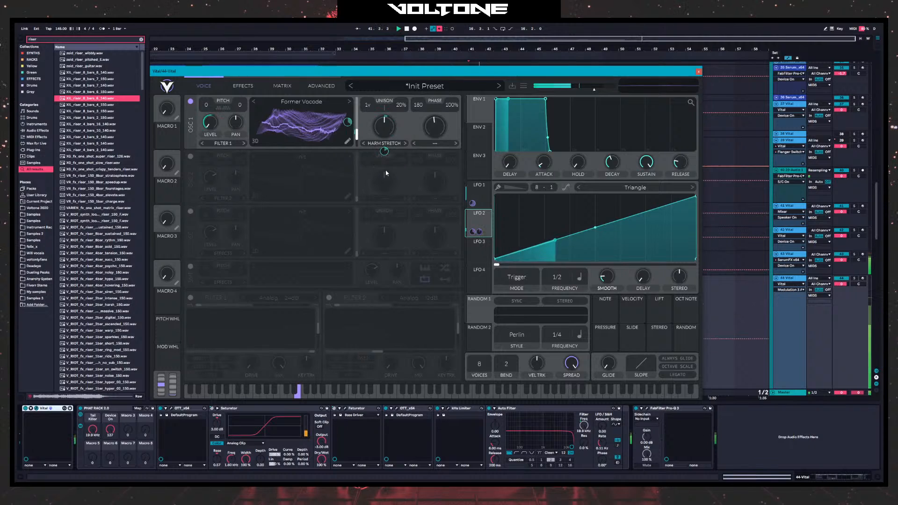
key("space")
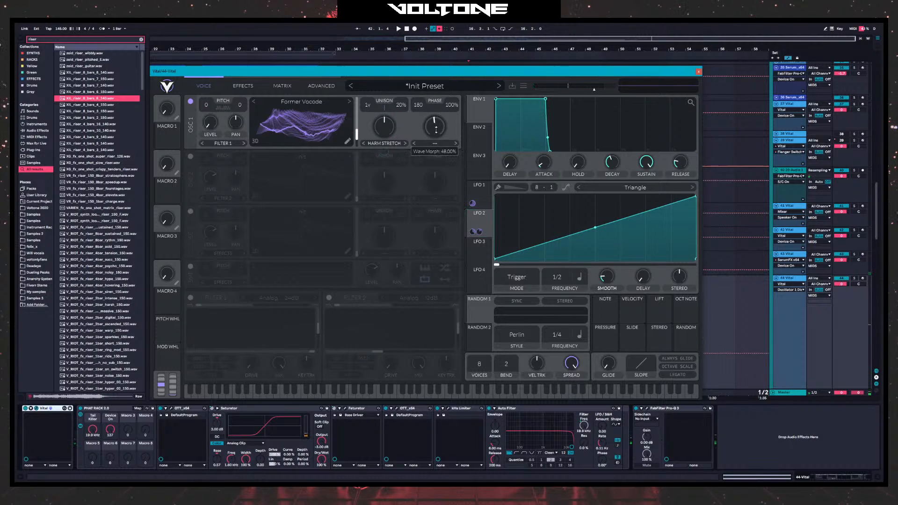
- Choose Squeeze as oscillator 1's wave morph, raise its amount to 100%, and play the sound
left_click(434, 142)
left_click(437, 208)
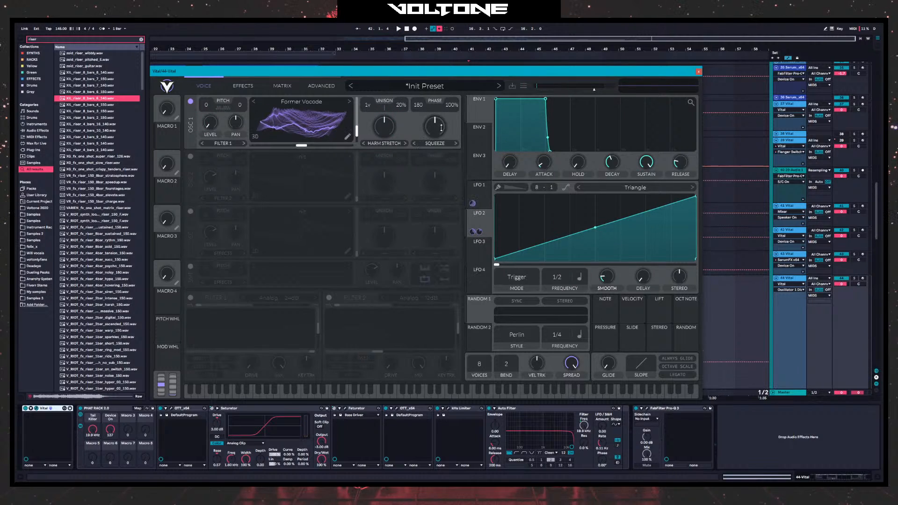
left_click_drag(434, 126, 422, 92)
key("space")
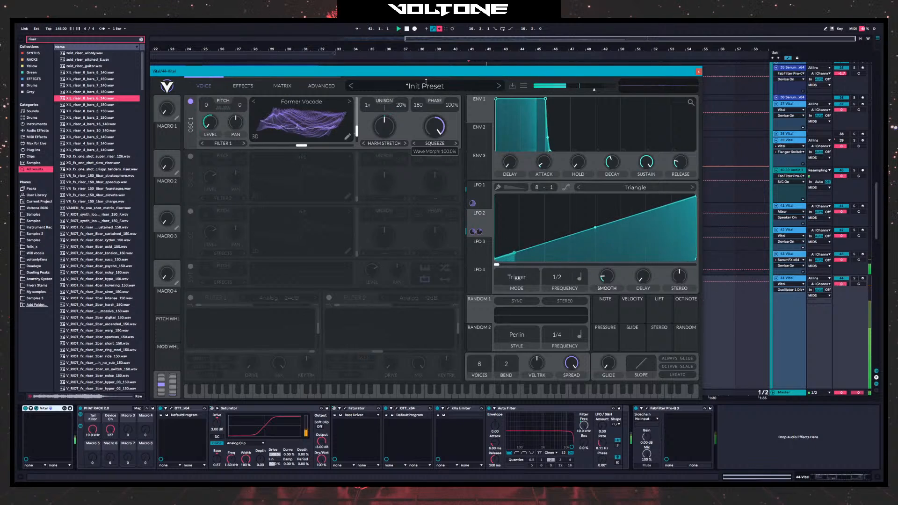
- Show oscillator 1's wavetable in 2D, compare the full Squeeze amount, then reset it to default and play back
left_click(255, 136)
left_click_drag(434, 125, 439, 75)
key("space")
double_click(439, 130)
key("space")
key("space")
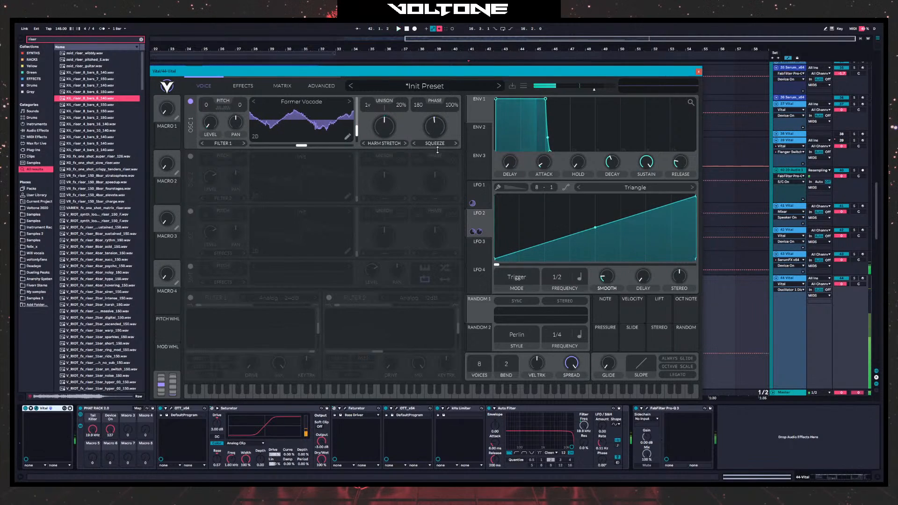
- Enable Vital's compressor effect in Single Band mode and turn on the distortion effect
left_click(243, 86)
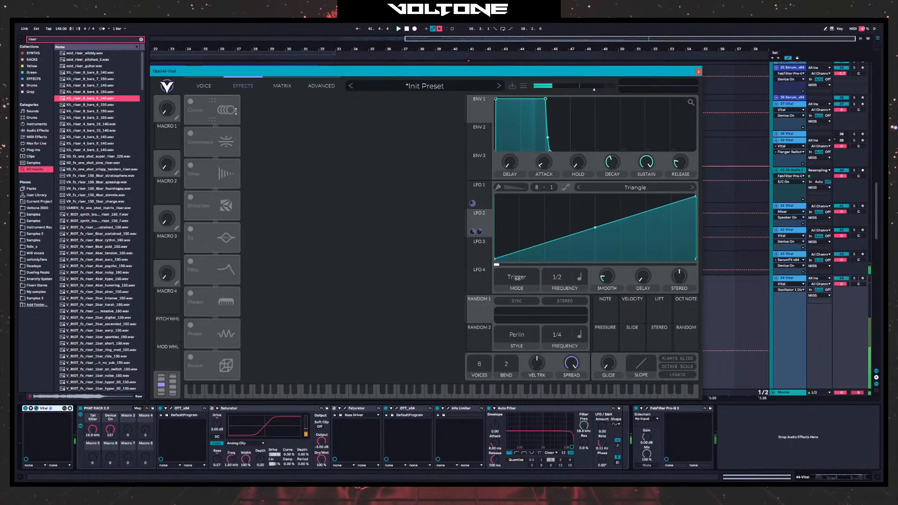
left_click(190, 133)
left_click(298, 118)
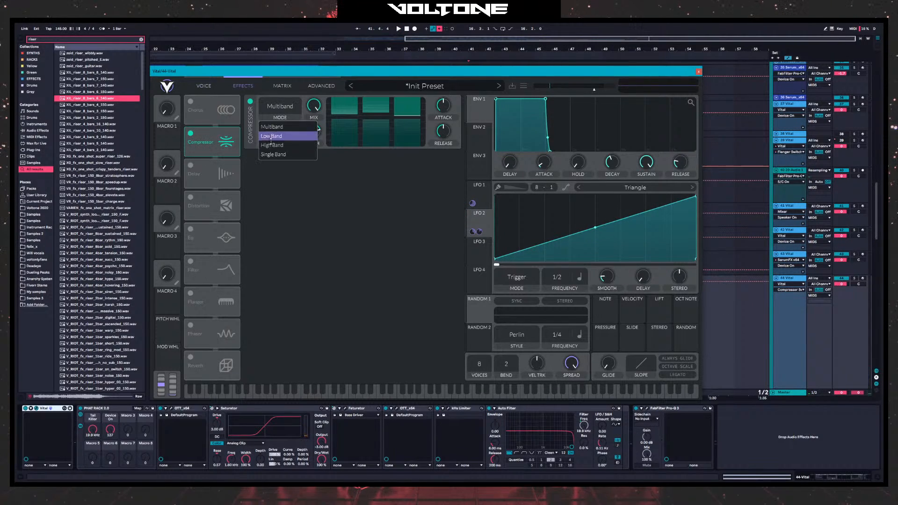
left_click(302, 136)
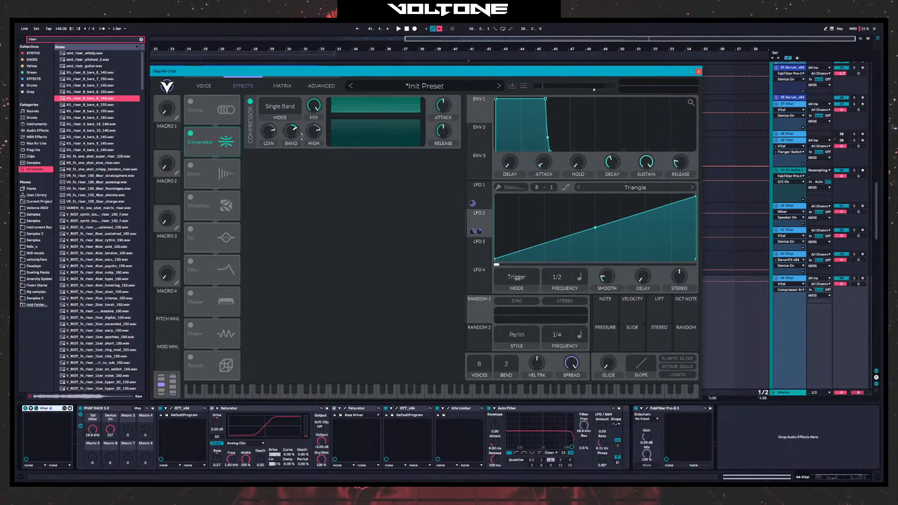
left_click(190, 198)
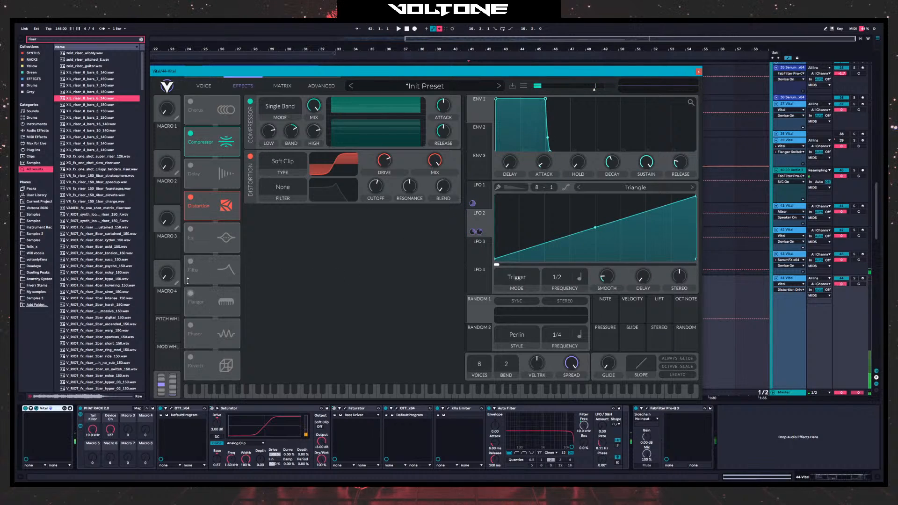
- Enable the filter effect, step through its Analog modes up to B/P/N, and settle on 24dB
left_click(191, 262)
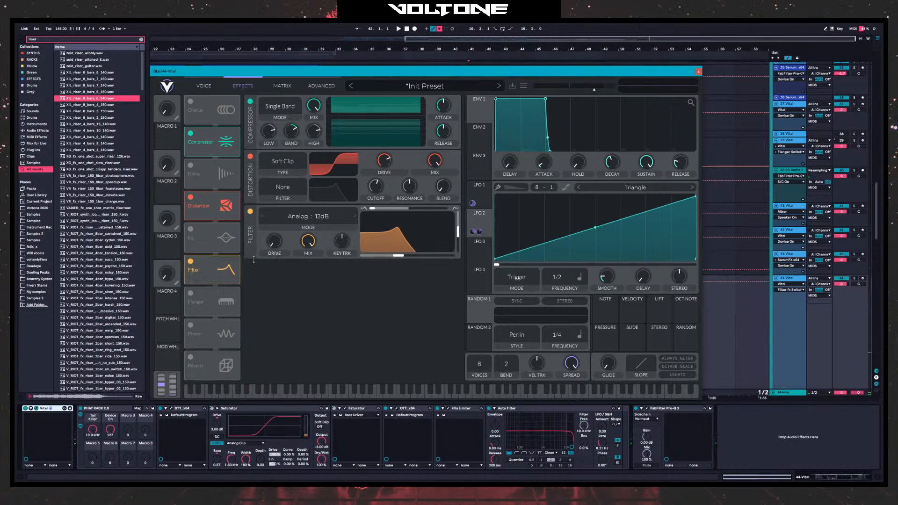
left_click(342, 216)
left_click(354, 216)
left_click(355, 216)
left_click(331, 217)
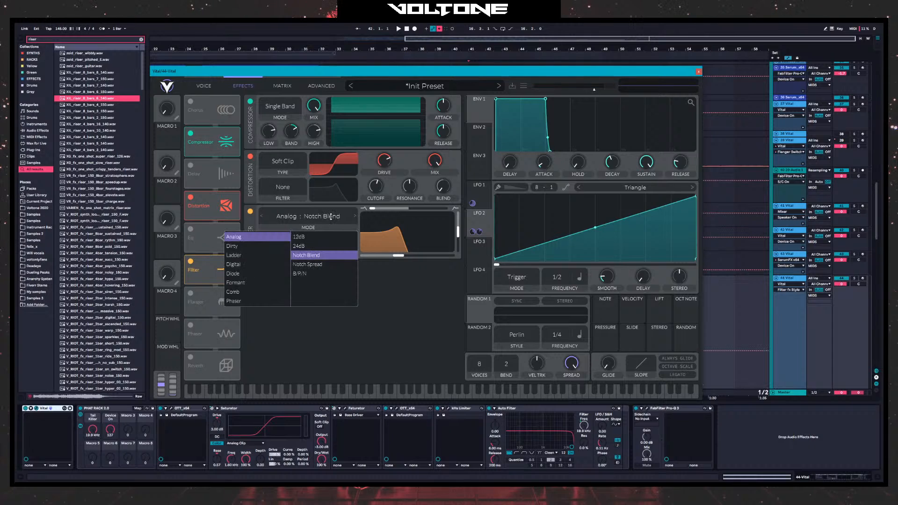
left_click(357, 215)
left_click(355, 216)
left_click(264, 215)
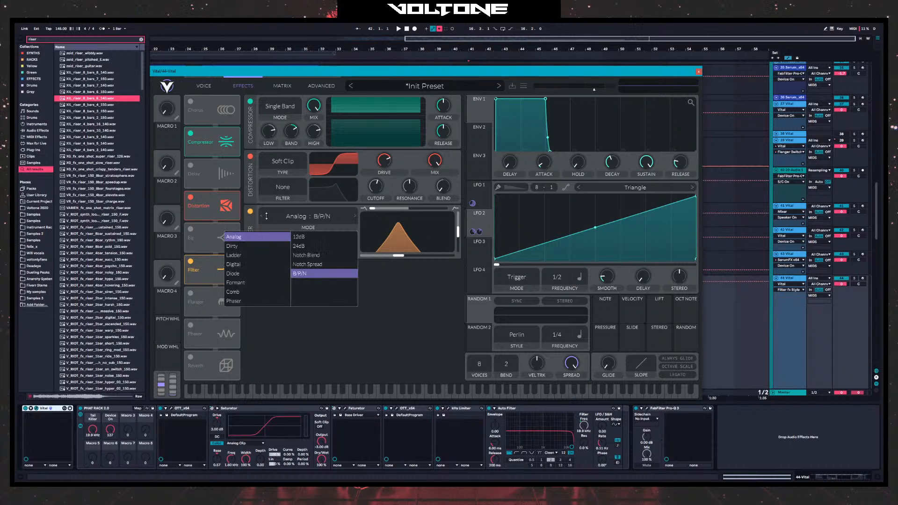
left_click(263, 216)
left_click(262, 216)
left_click(262, 216)
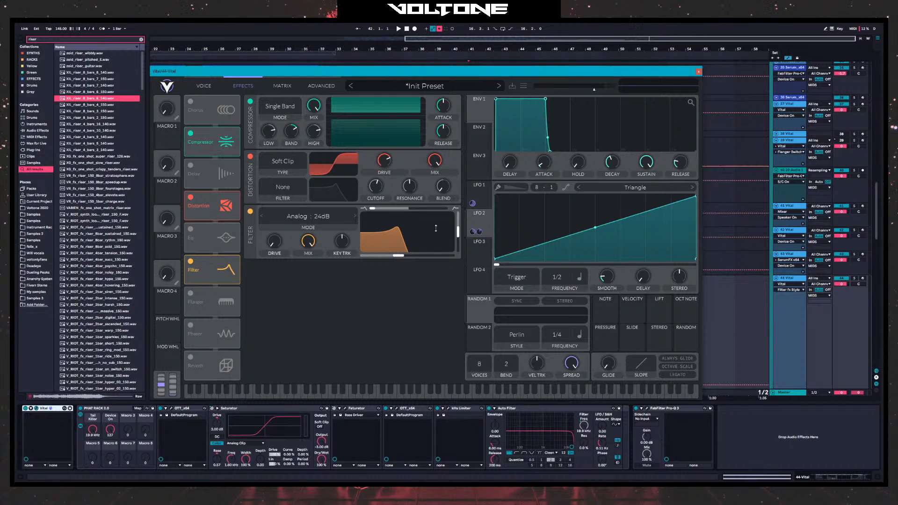
- Compare the effects filter's Analog 12dB and 24dB slopes, ending on 24dB
left_click(319, 214)
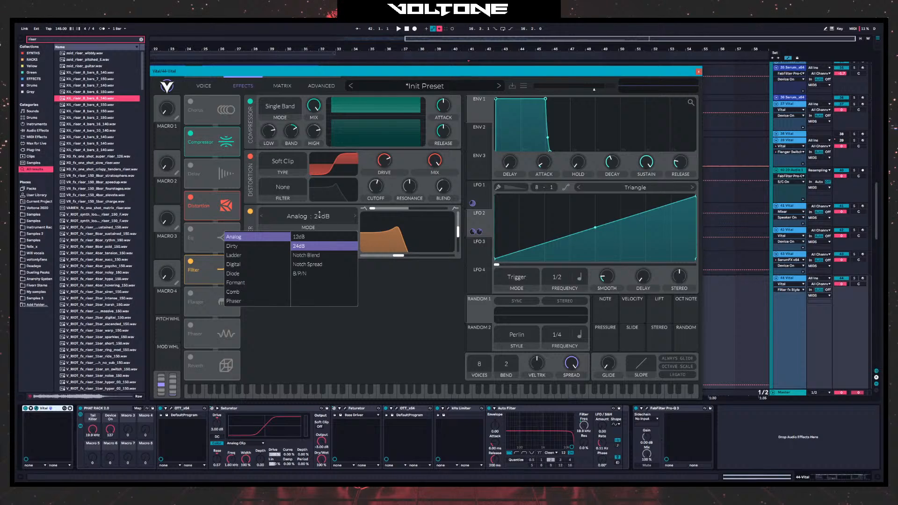
left_click(315, 237)
left_click(312, 246)
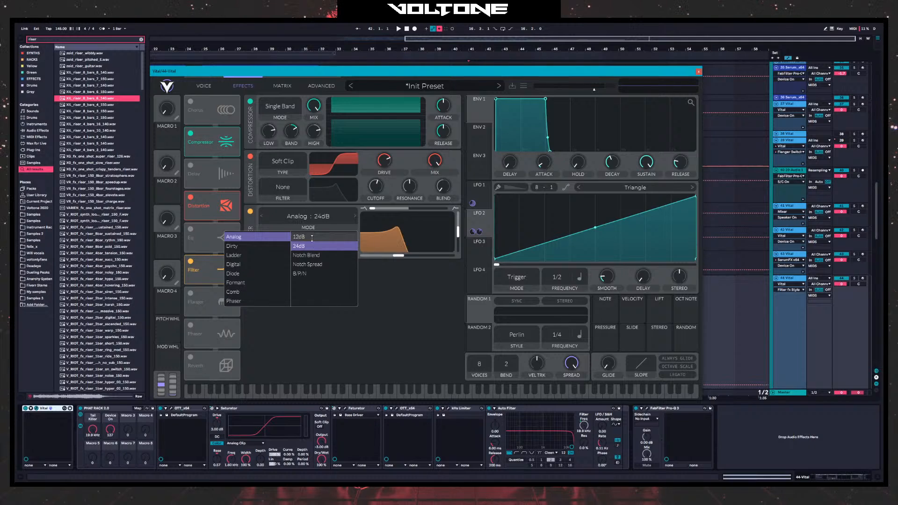
left_click(309, 239)
left_click(309, 245)
left_click(308, 237)
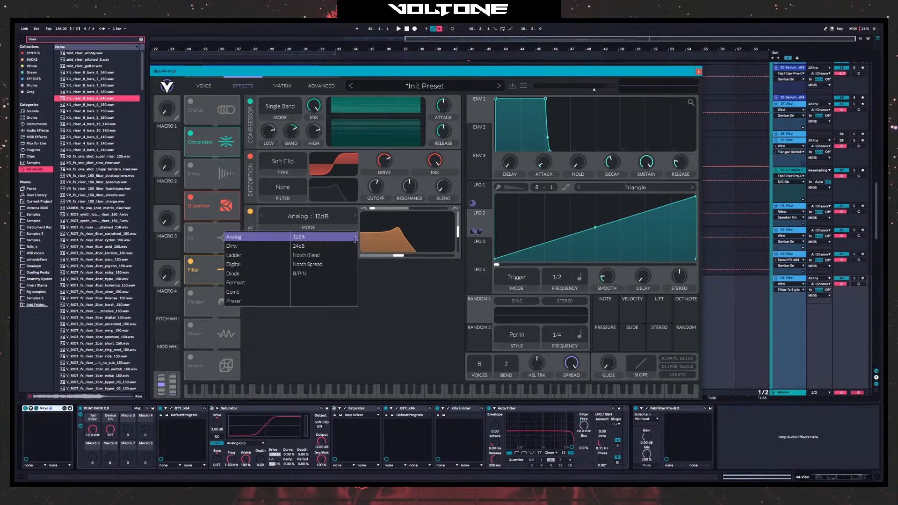
left_click(309, 246)
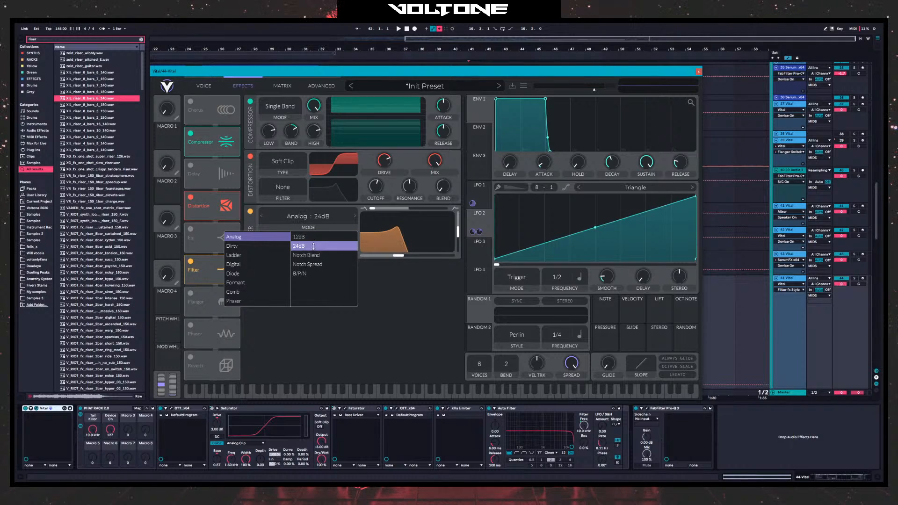
left_click(409, 318)
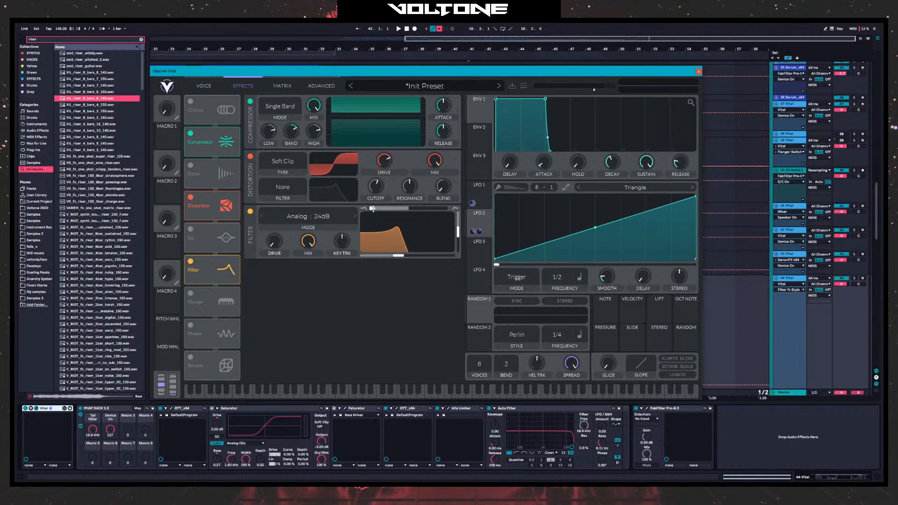
- Raise the effects filter's cutoff slightly, lower its resonance a little, and show LFO 3
mouse_move(373, 208)
left_mouse_down()
mouse_move(446, 209)
mouse_move(372, 209)
mouse_move(462, 218)
mouse_move(371, 205)
left_mouse_up()
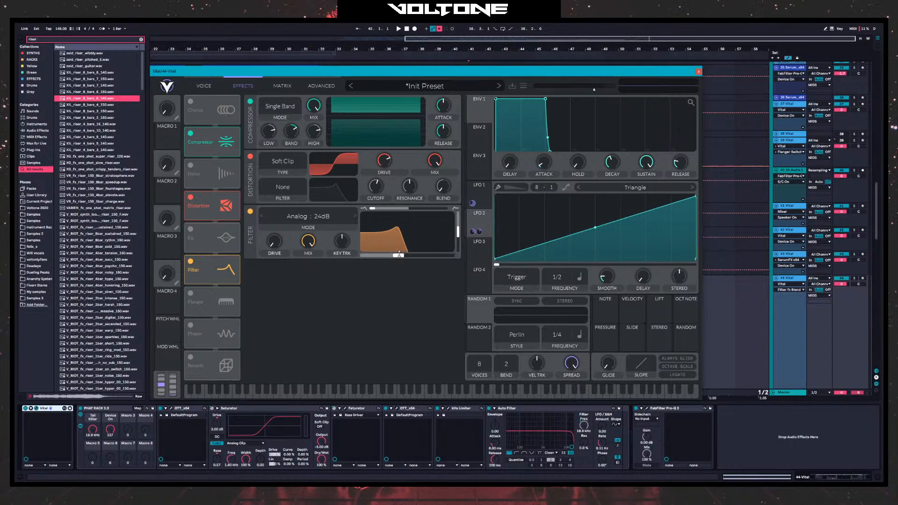
left_click_drag(394, 251, 419, 263)
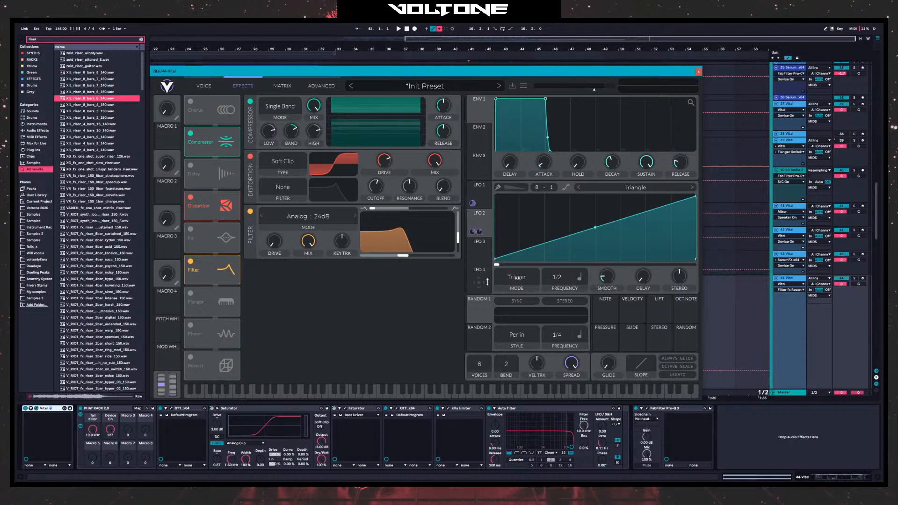
left_click(480, 249)
- Review Vital's oscillator settings against its effects chain, ending on the oscillator view
left_click(203, 86)
left_click(232, 86)
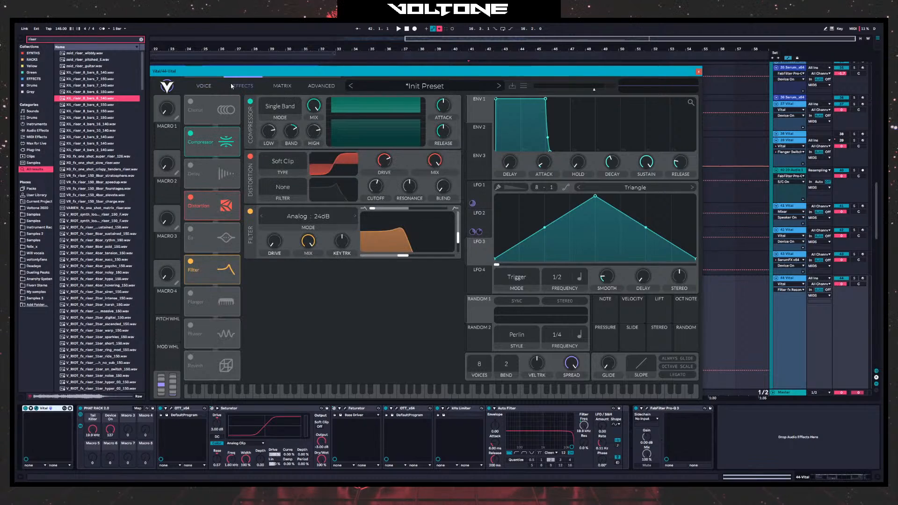
left_click(205, 86)
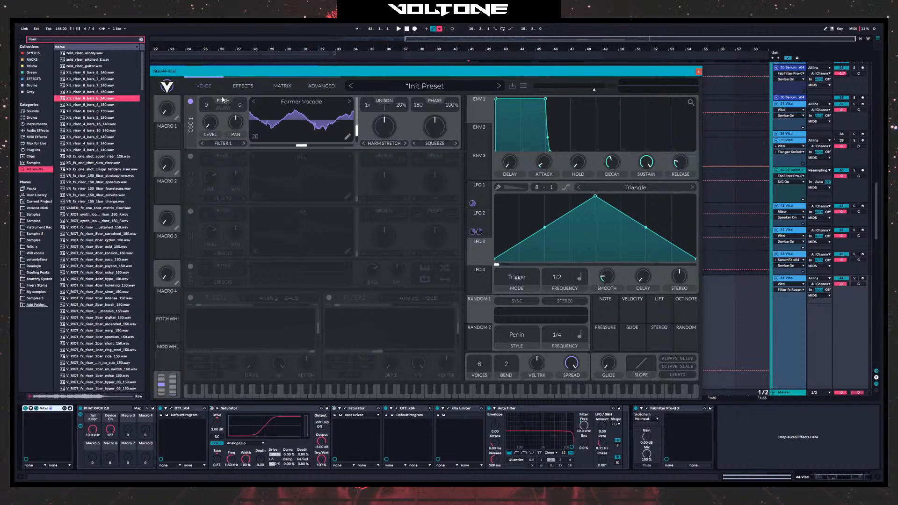
left_click(242, 84)
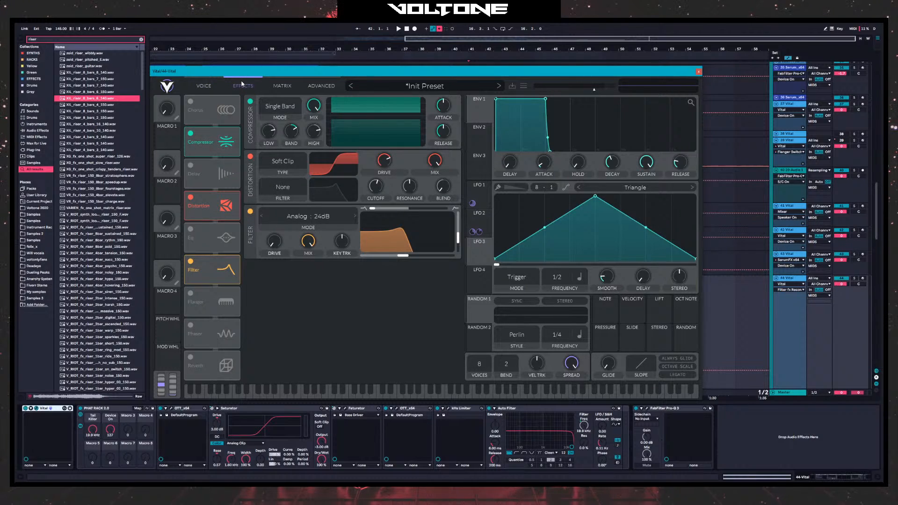
left_click(204, 86)
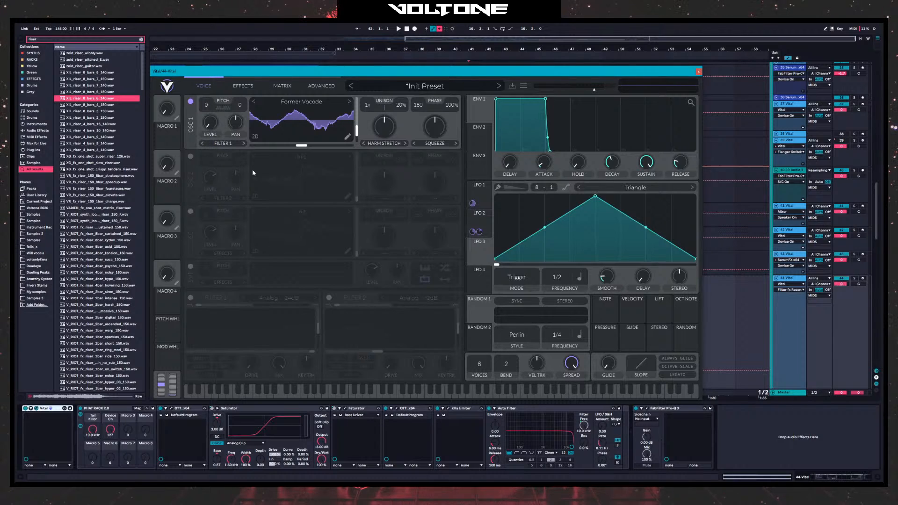
- Rescale Vital's interface to 135% and move its window aside to make room for a second synth
left_click_drag(389, 76, 292, 76)
scroll(787, 202, "up", 5)
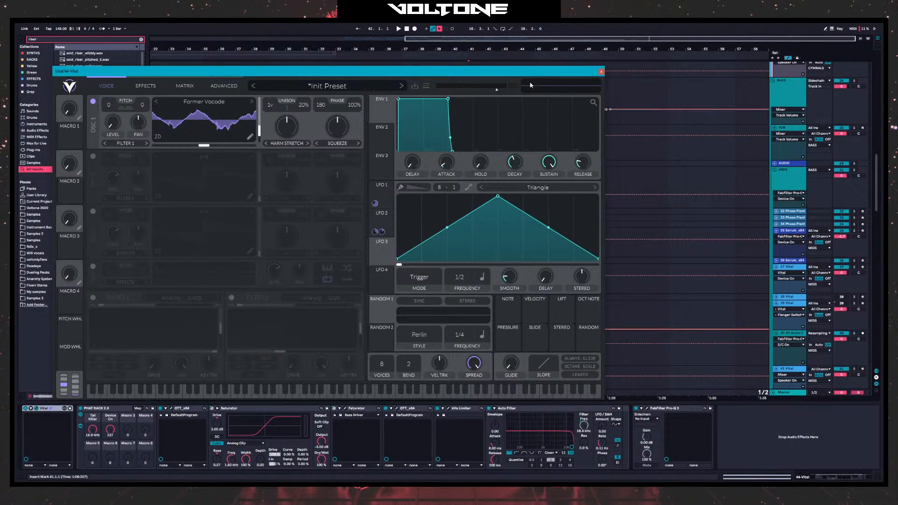
left_click_drag(167, 75, 130, 74)
left_click(33, 85)
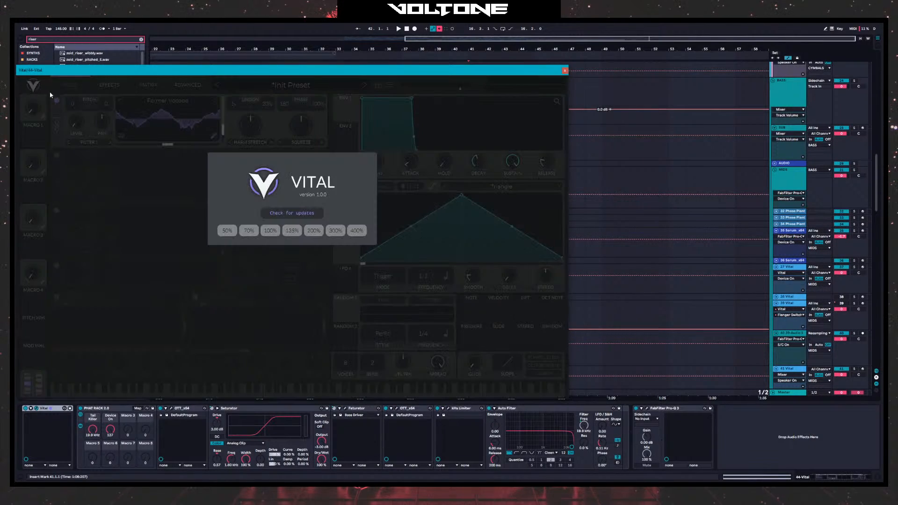
left_click(297, 232)
left_click_drag(259, 70, 261, 32)
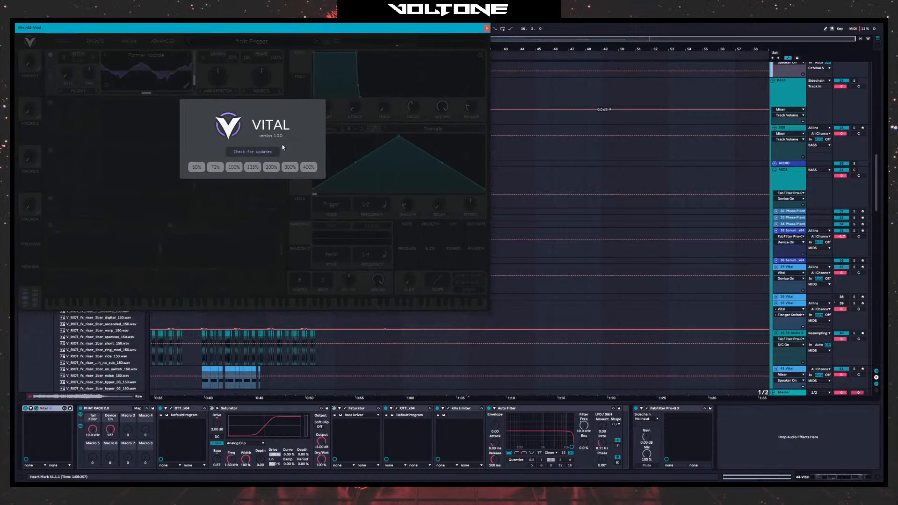
left_click(355, 139)
left_click(794, 238)
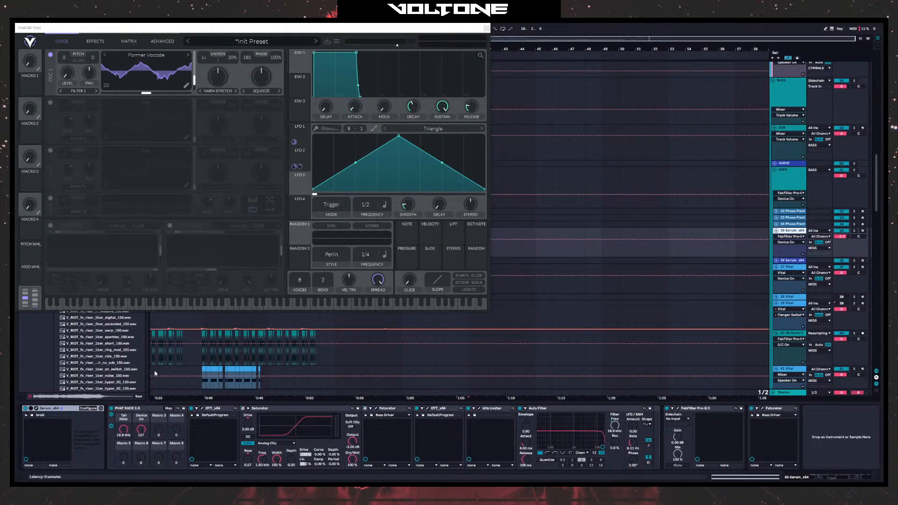
left_click(40, 410)
left_click_drag(300, 114, 631, 55)
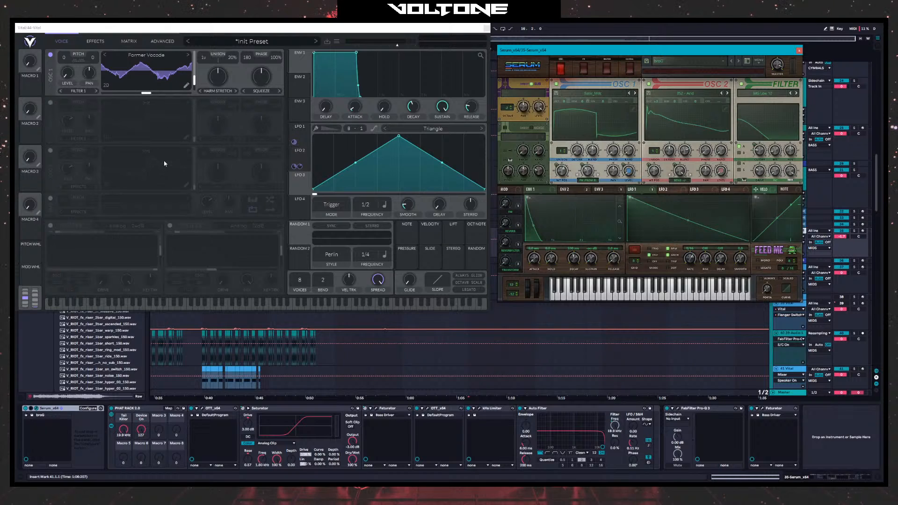
left_click(799, 51)
- Open the initialized Serum on the 36 Serum_x64 track and place its window beside Vital
left_click(787, 261)
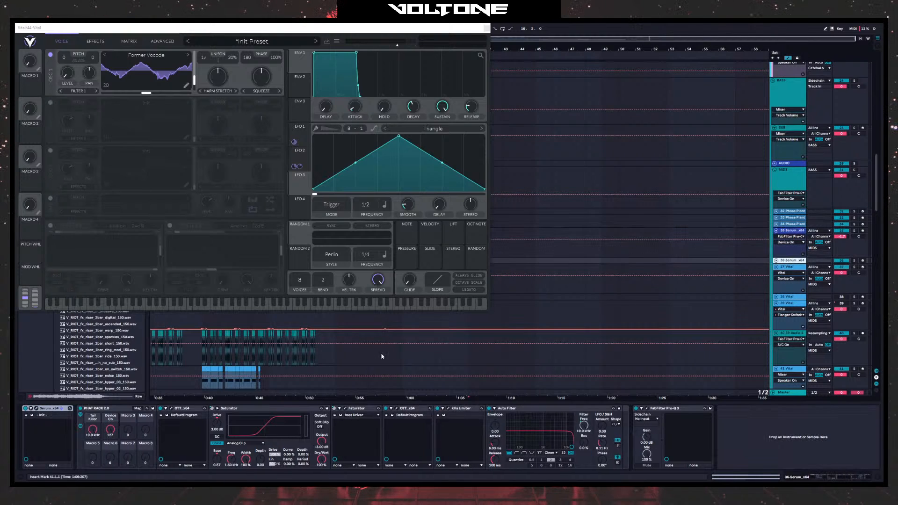
scroll(411, 344, "up", 3)
left_click_drag(290, 349, 717, 358)
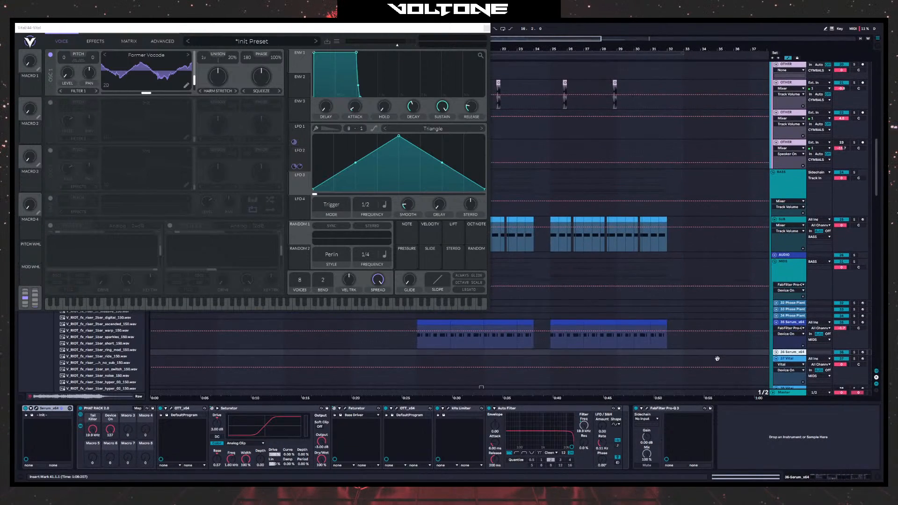
left_click(37, 409)
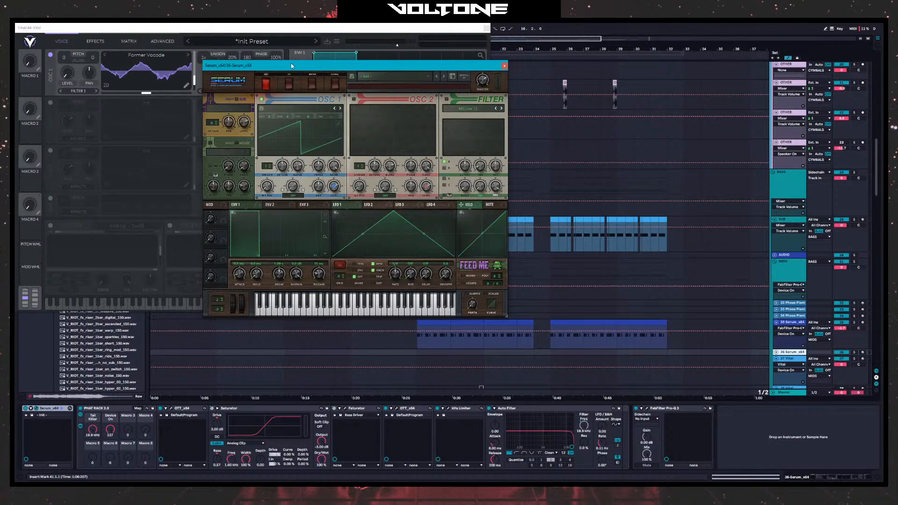
left_click_drag(291, 66, 593, 60)
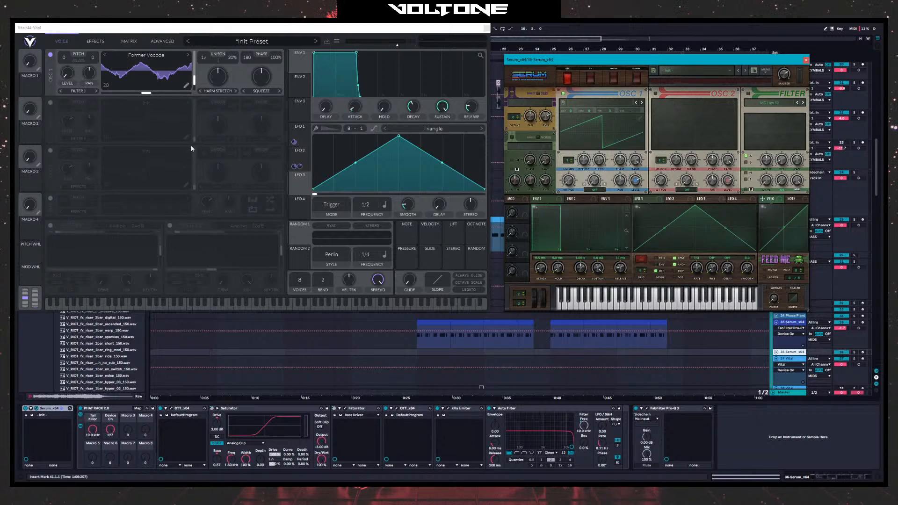
- Turn on Vital's oscillator 2 and examine the wave morph types offered for oscillators 1 and 2
left_click(260, 91)
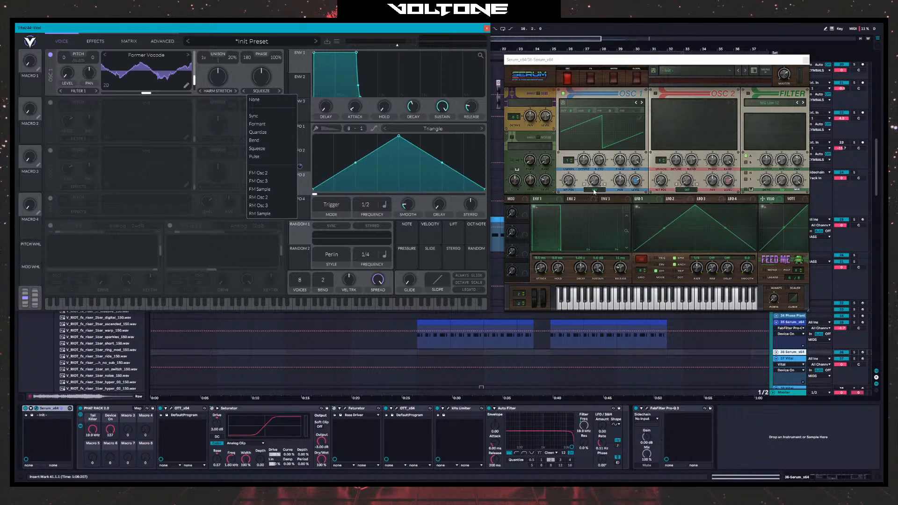
left_click(280, 78)
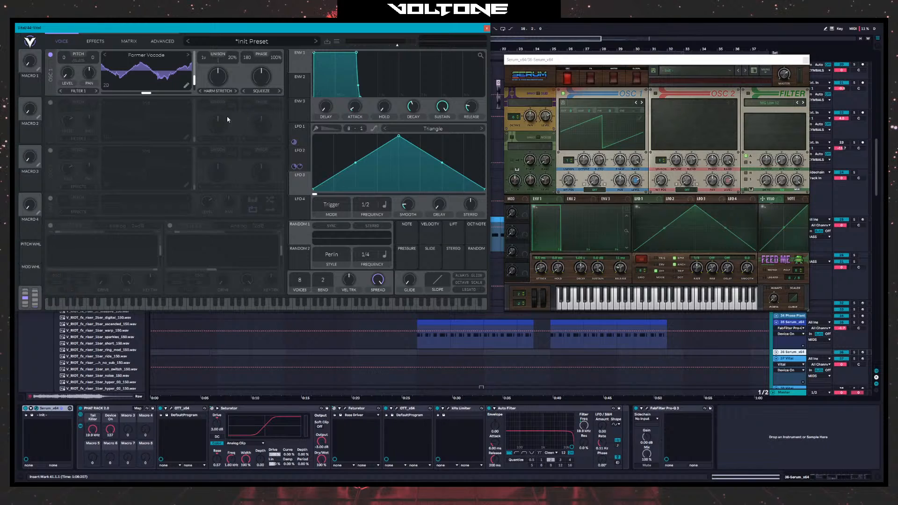
left_click(51, 104)
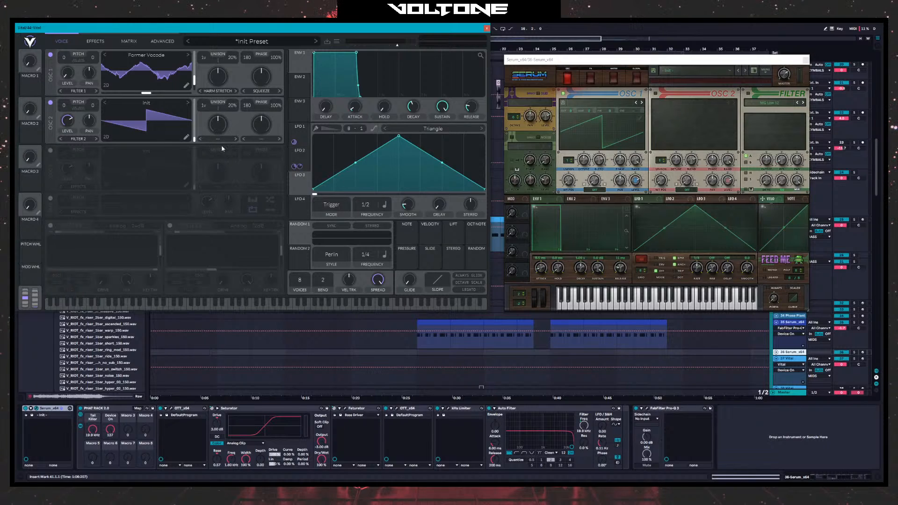
left_click(261, 139)
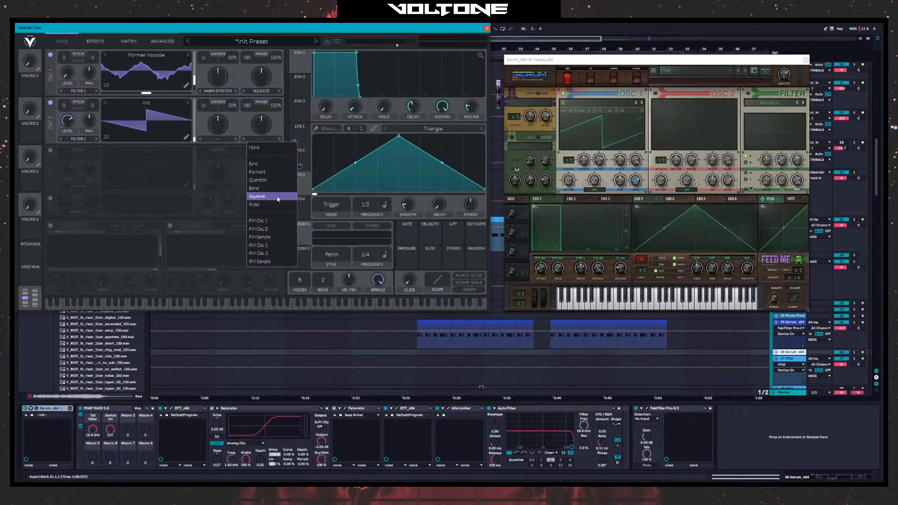
left_click(290, 118)
- Set Serum's oscillator 1 warp mode to Bend +/- and sweep the warp amount to reshape the saw wave
left_click(596, 190)
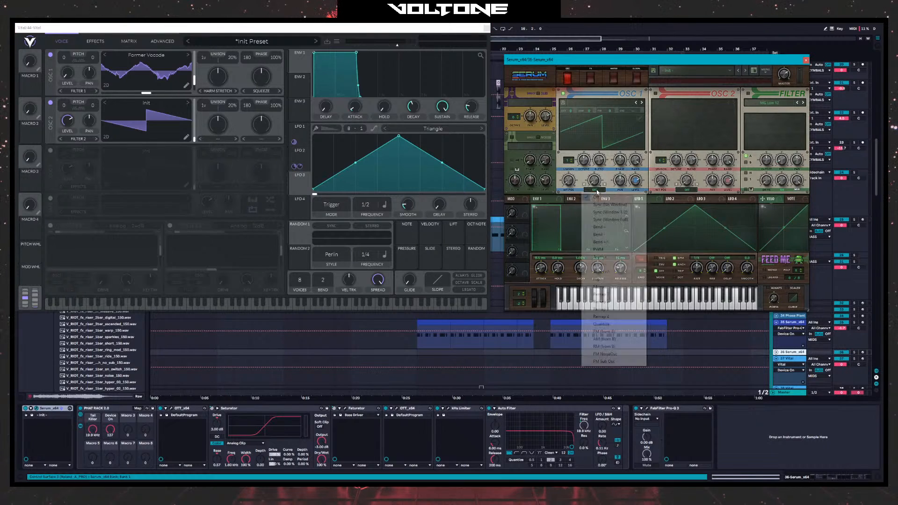
left_click(596, 189)
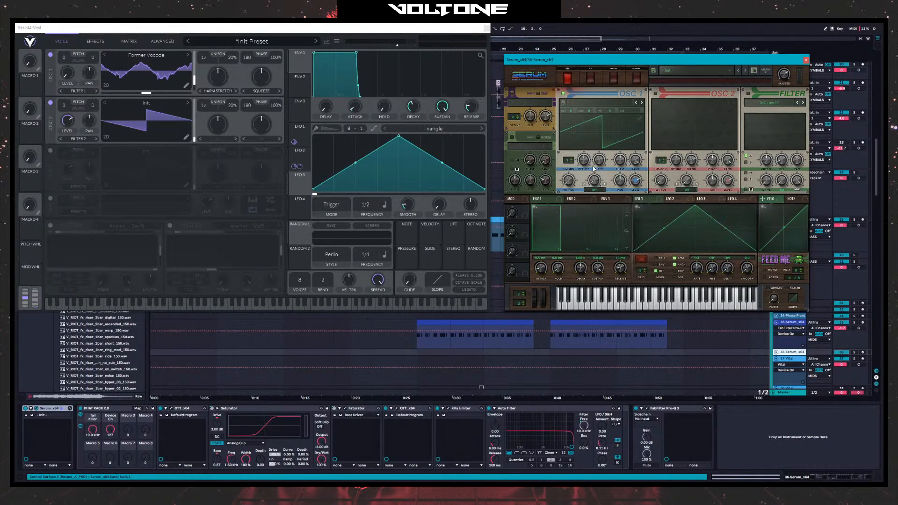
left_click(593, 191)
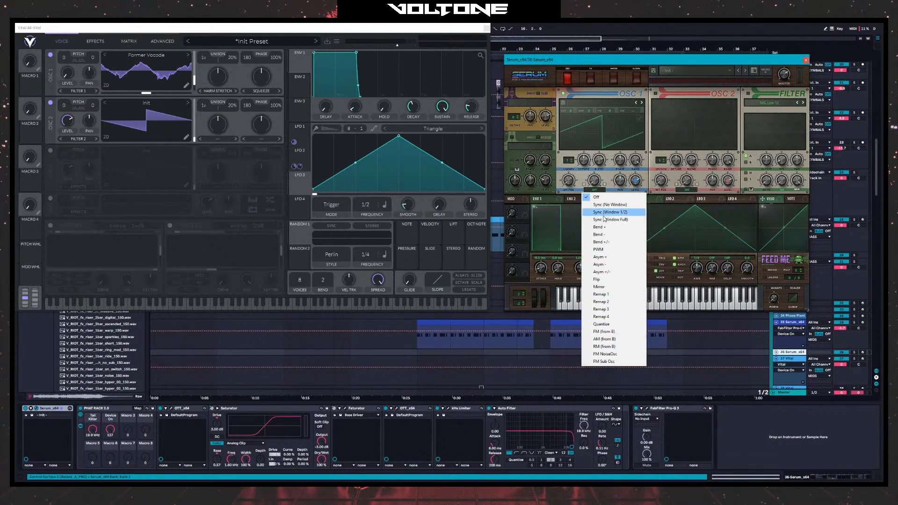
left_click(622, 241)
left_click_drag(595, 181, 611, 141)
- Set Vital's oscillator 2 phase warp to Bend, sweep its amount across the range, and return it to 50%
left_click(261, 139)
left_click(276, 185)
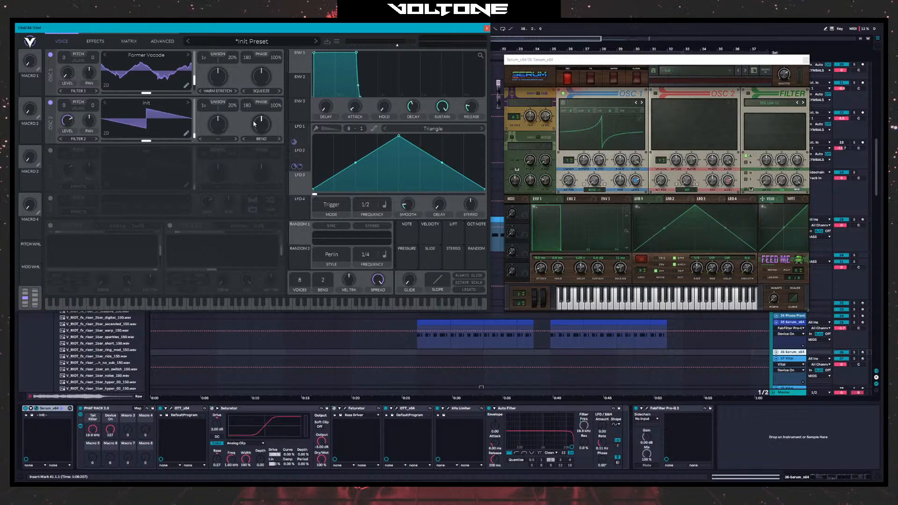
left_click_drag(255, 124, 257, 98)
mouse_move(260, 130)
left_click_drag(259, 134, 245, 151)
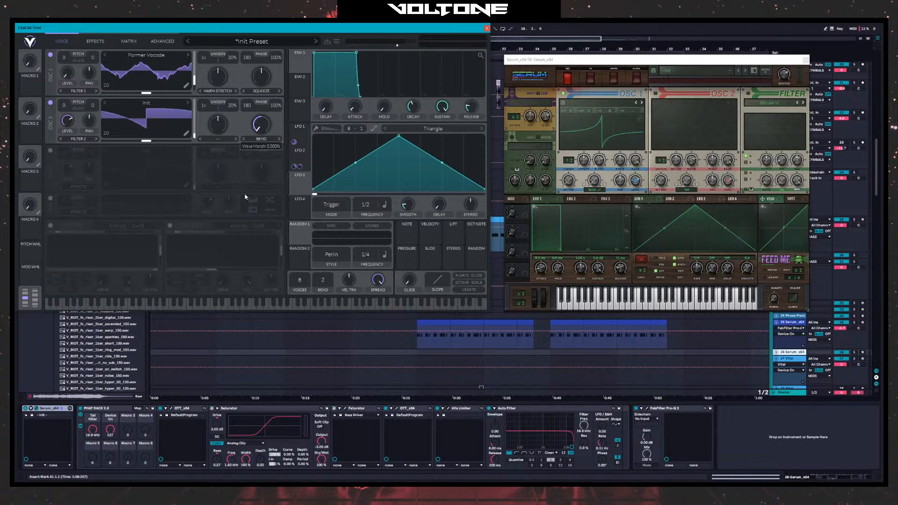
left_click_drag(246, 196, 259, 152)
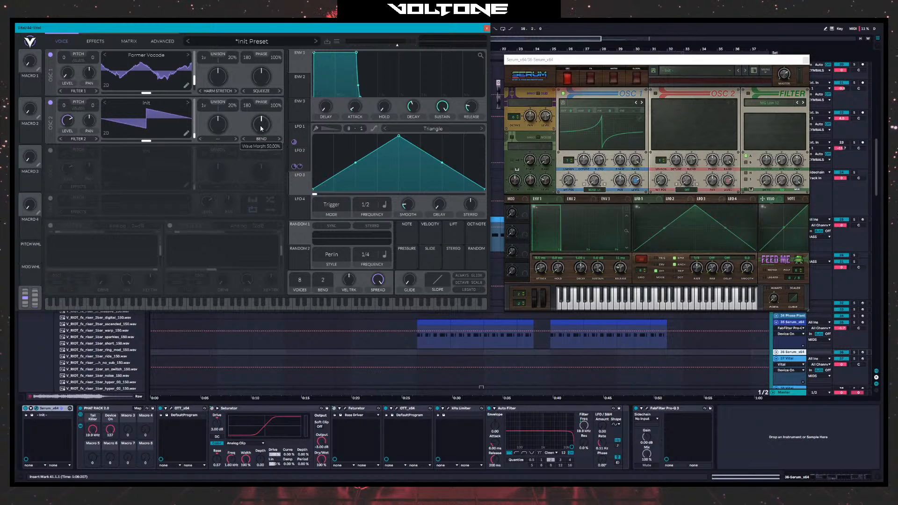
- Try Serum's Bend - and Asym + warp modes on oscillator 1, sweeping the warp amount with Asym +
left_click(599, 189)
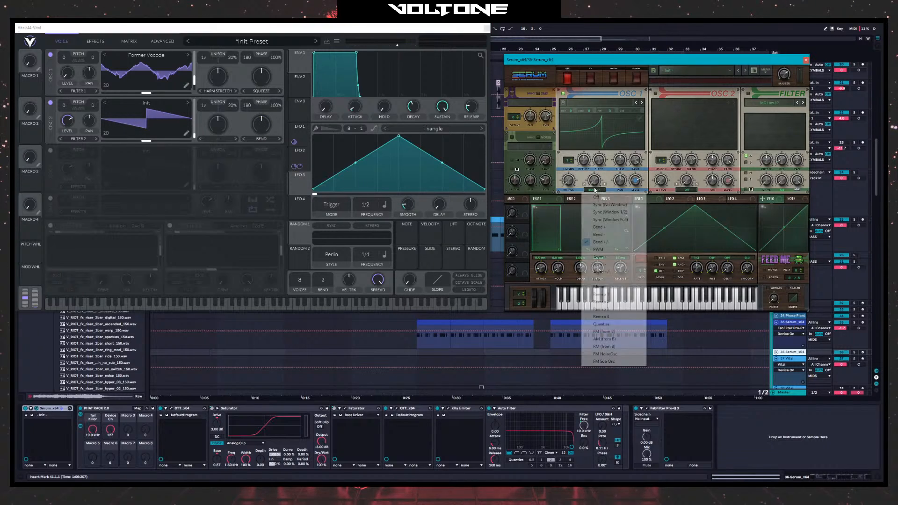
left_click(604, 234)
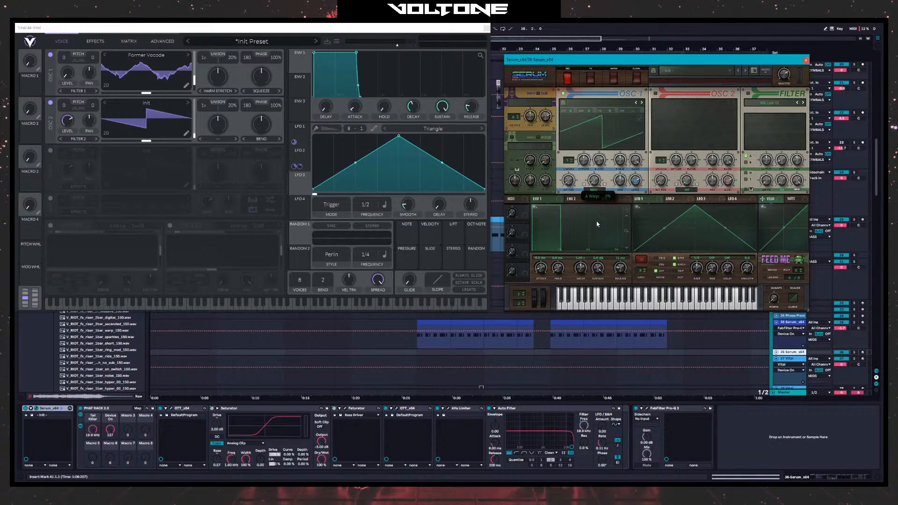
left_click(594, 189)
left_click(603, 257)
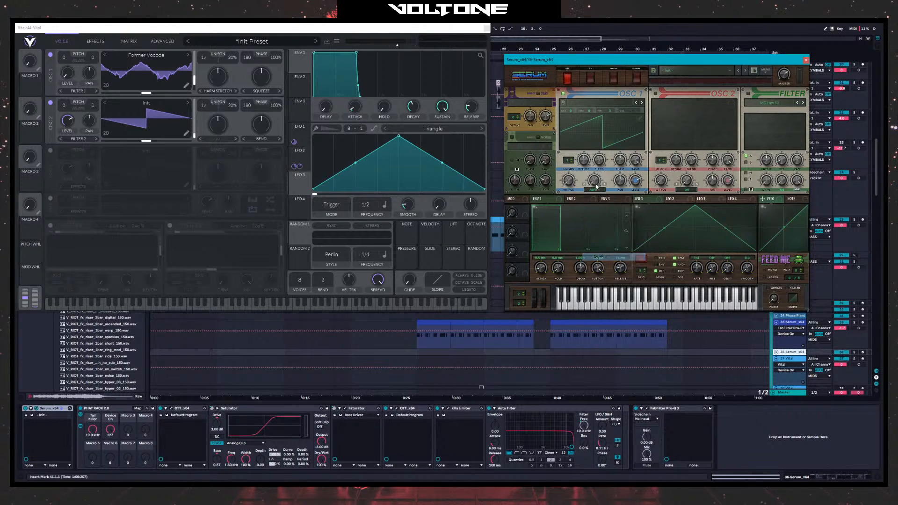
left_click_drag(594, 180, 594, 162)
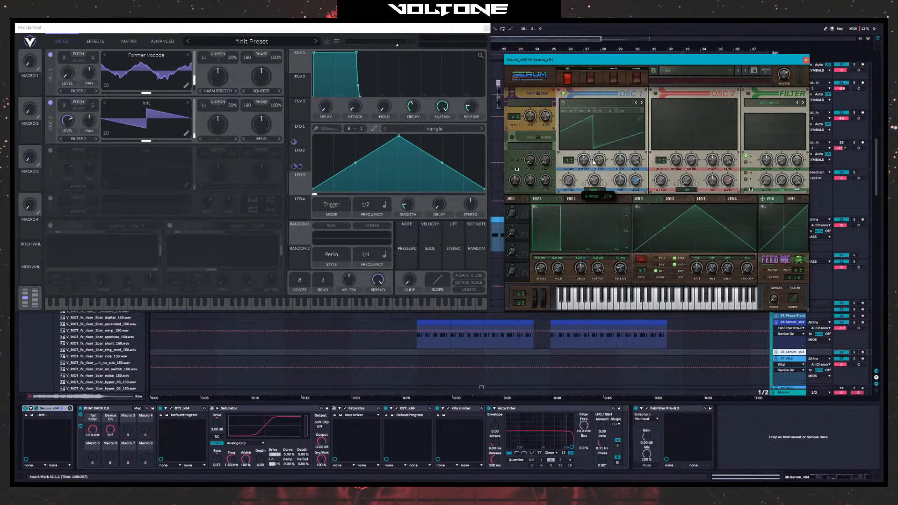
- Set Serum's oscillator 1 warp mode to Mirror and raise the warp amount
left_click(594, 189)
left_click(601, 287)
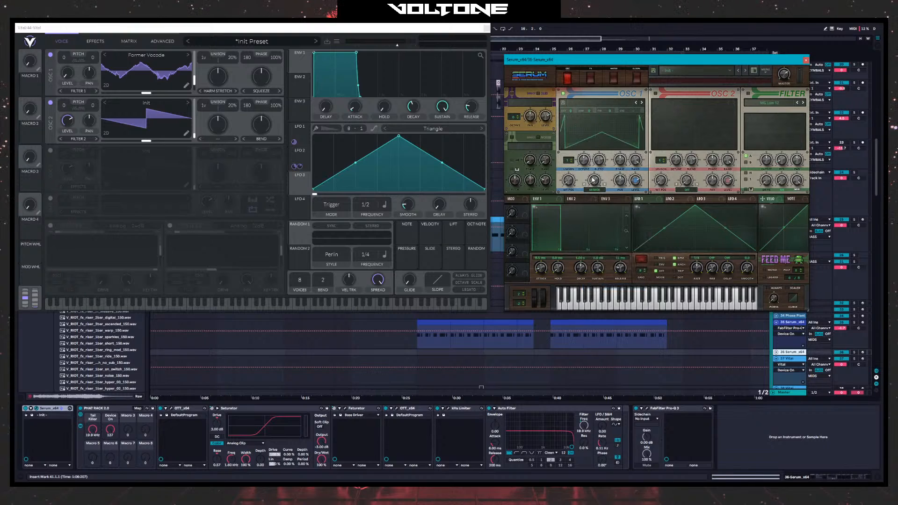
left_click_drag(594, 180, 598, 168)
- Turn off Serum's oscillator 1 warp and set Vital's oscillator 2 phase warp to None
left_click(594, 189)
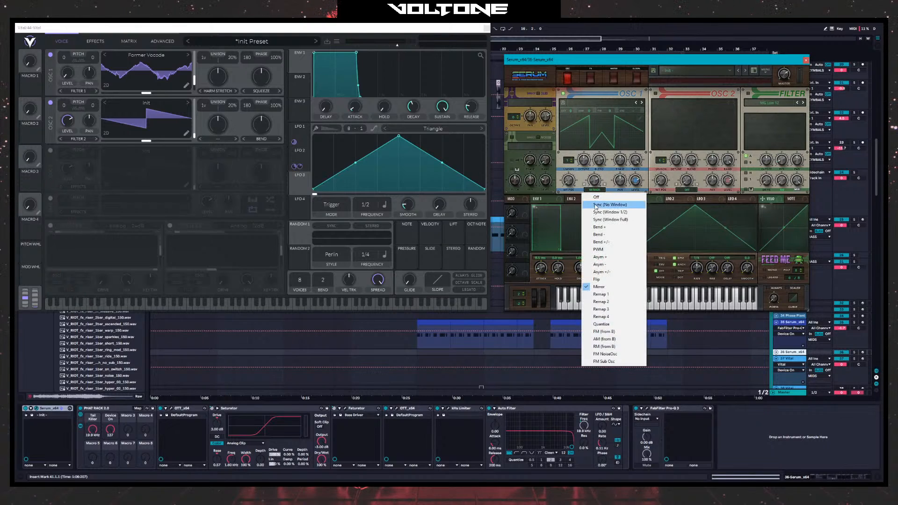
left_click(604, 197)
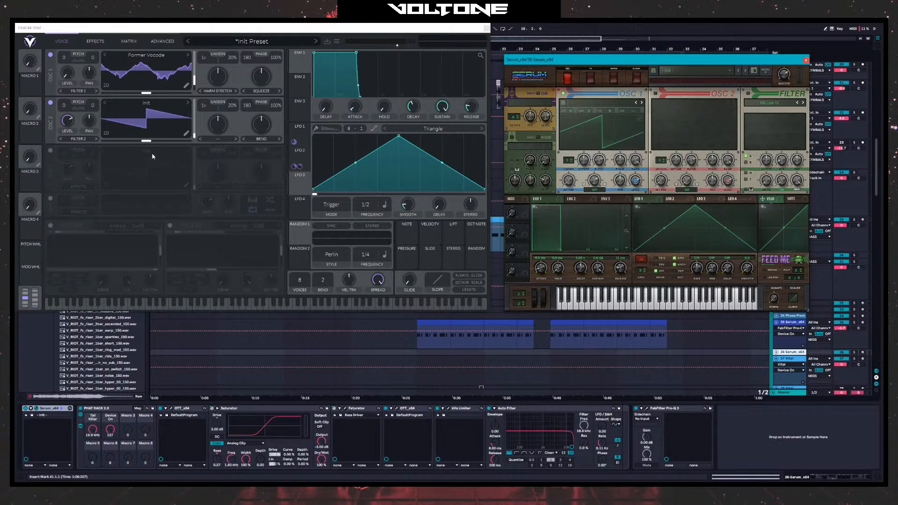
left_click(256, 141)
left_click(262, 146)
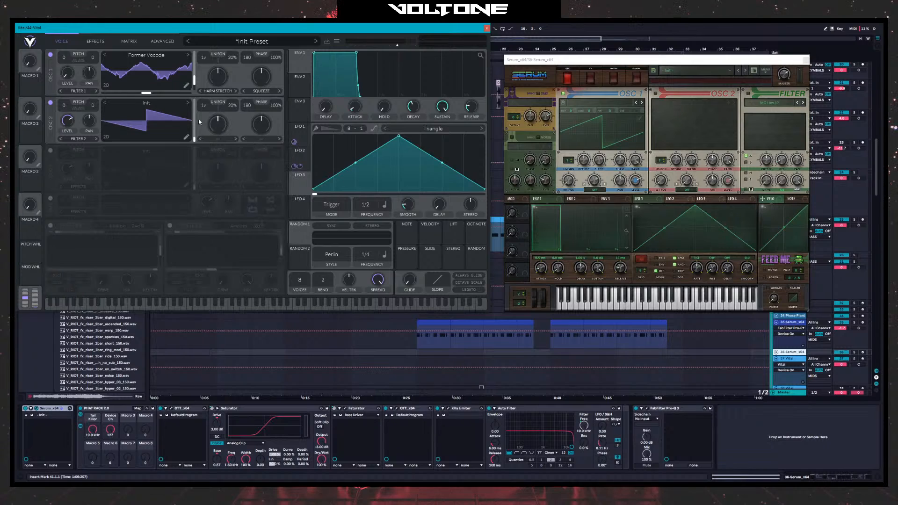
- Set Vital's oscillator 2 spectral morph to Harmonic Stretch and turn oscillator 1 off
left_click(218, 139)
left_click(218, 140)
left_click(218, 139)
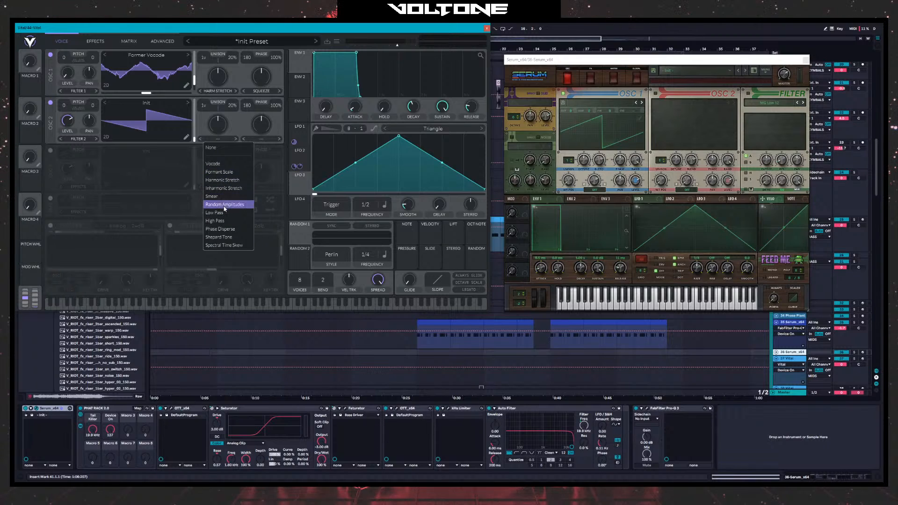
left_click(225, 181)
left_click_drag(223, 130, 212, 129)
left_click(50, 55)
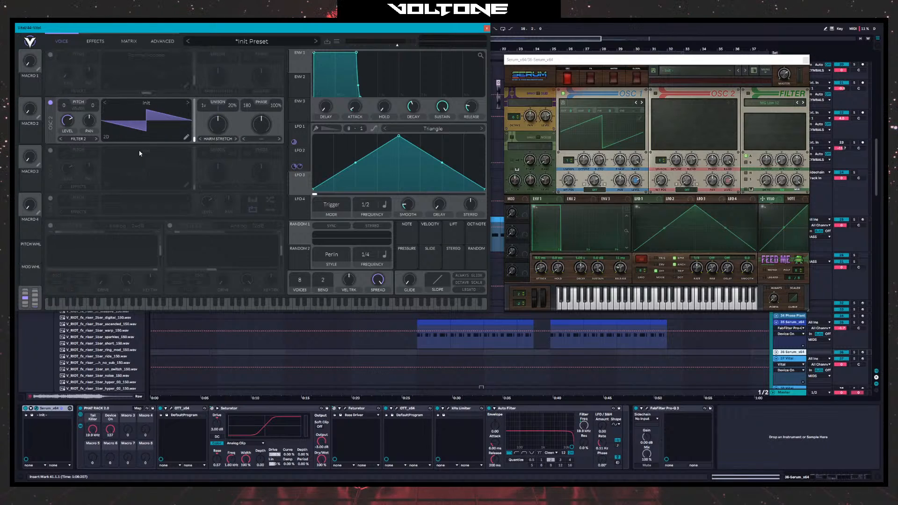
- Find the 44 Vital track among the tracks and arm it so Vital can be played
scroll(833, 333, "down", 5)
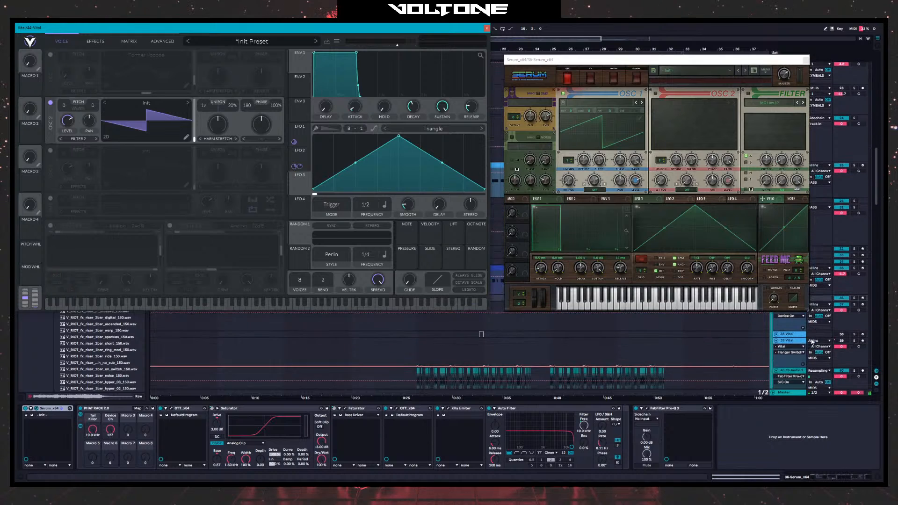
scroll(813, 343, "down", 8)
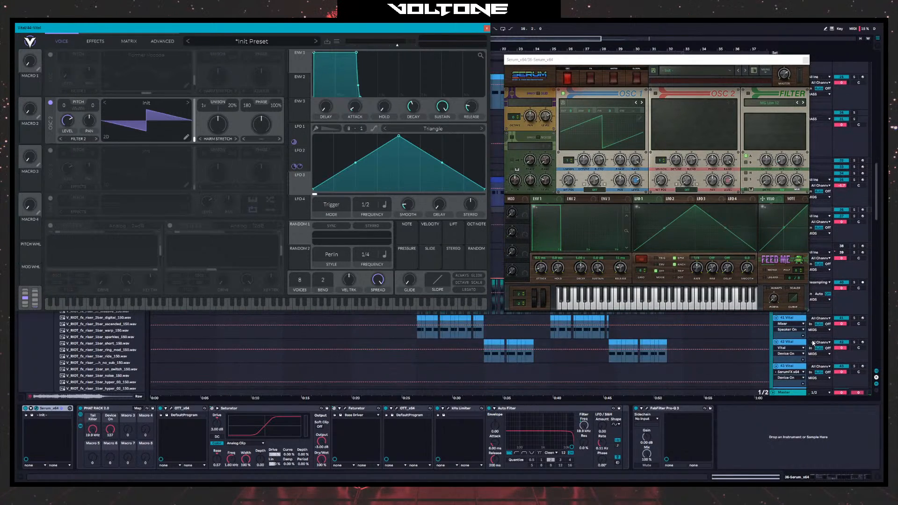
scroll(813, 344, "down", 5)
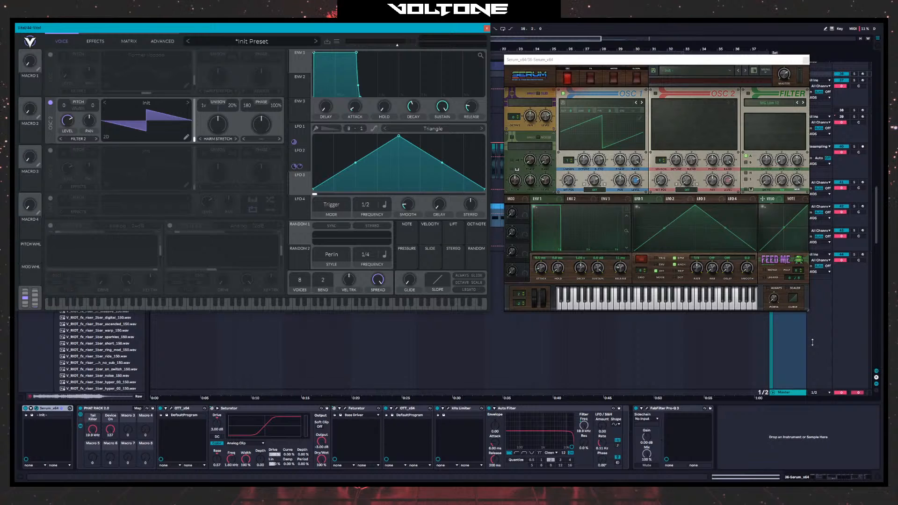
scroll(813, 343, "up", 2)
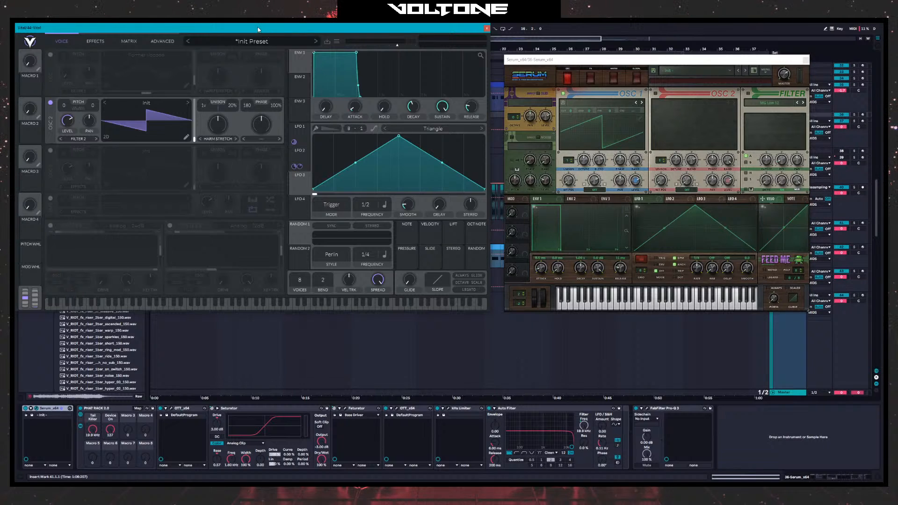
scroll(774, 368, "up", 3)
left_click(788, 354)
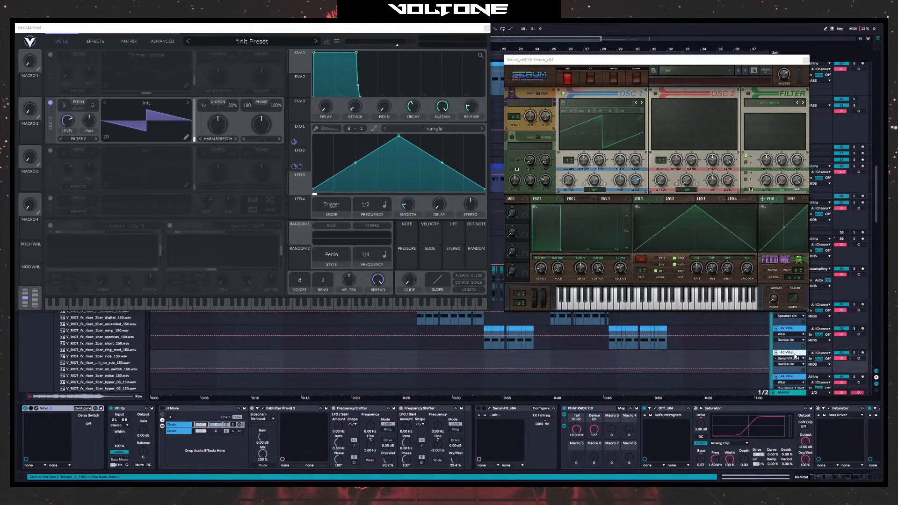
scroll(790, 354, "down", 2)
left_click(796, 350)
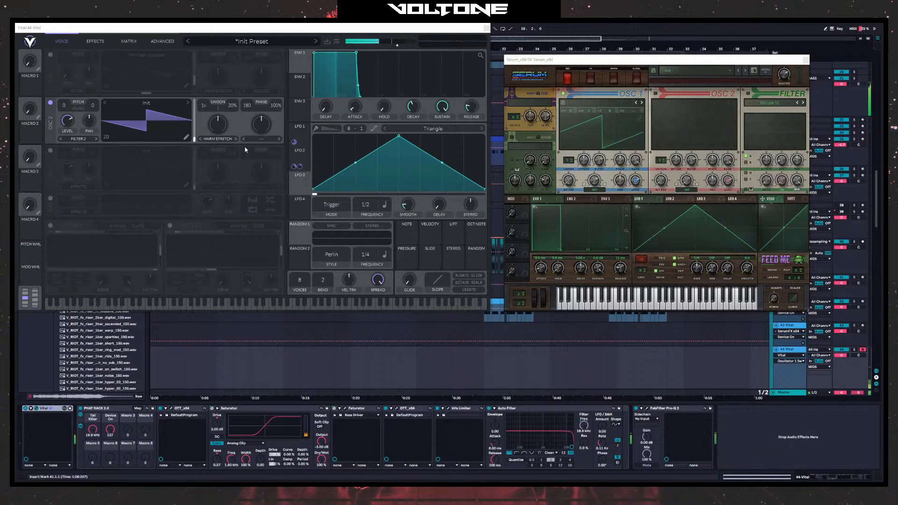
- Audition Vital's oscillator 2 while sweeping the Harmonic Stretch amount, and reset the amount to its default
left_click_drag(264, 124, 264, 108)
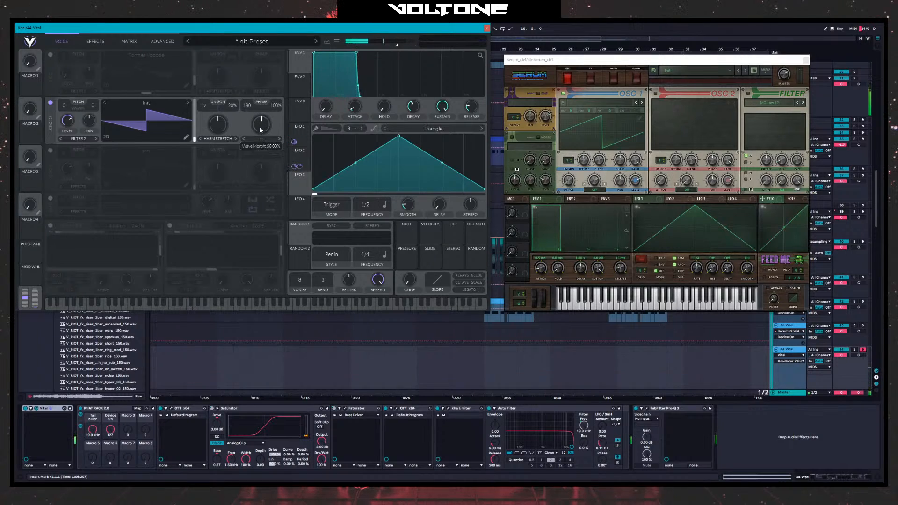
left_click_drag(218, 124, 227, 97)
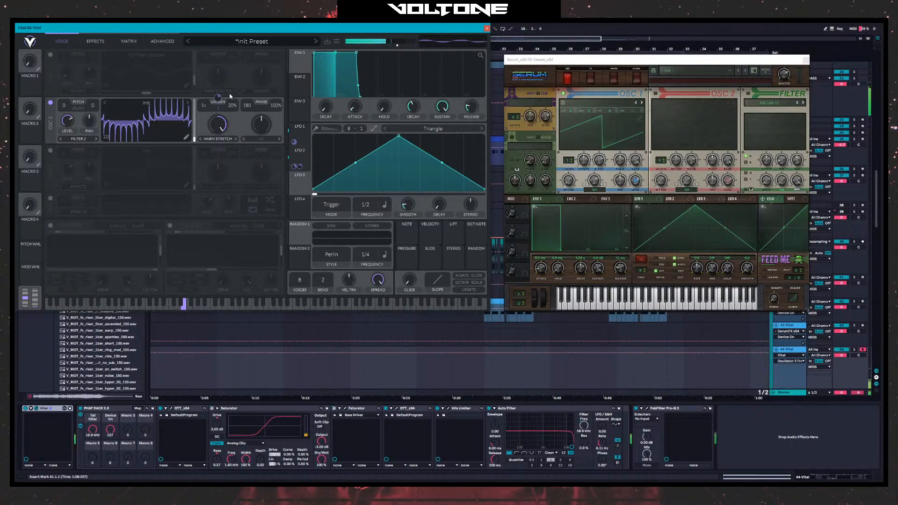
double_click(220, 130)
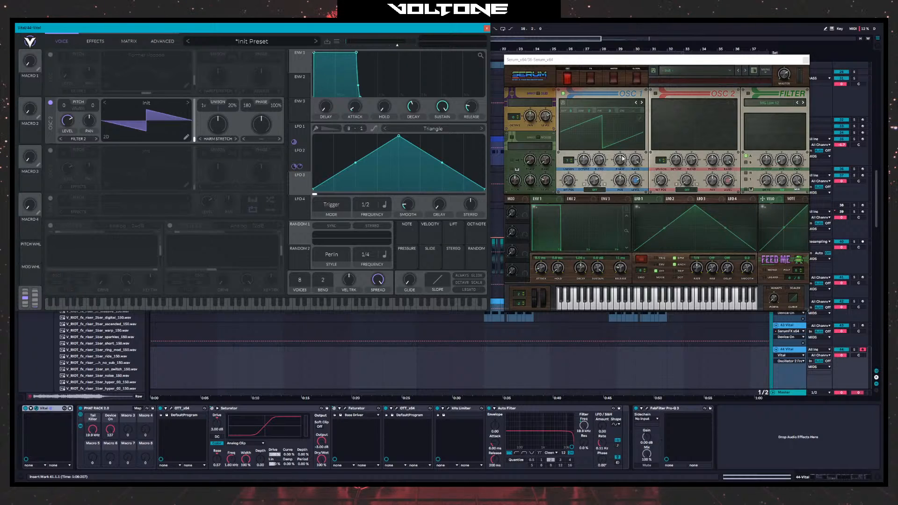
- Switch Serum's oscillator 1 waveform display to the 3D wavetable view
left_click(595, 186)
left_click(598, 136)
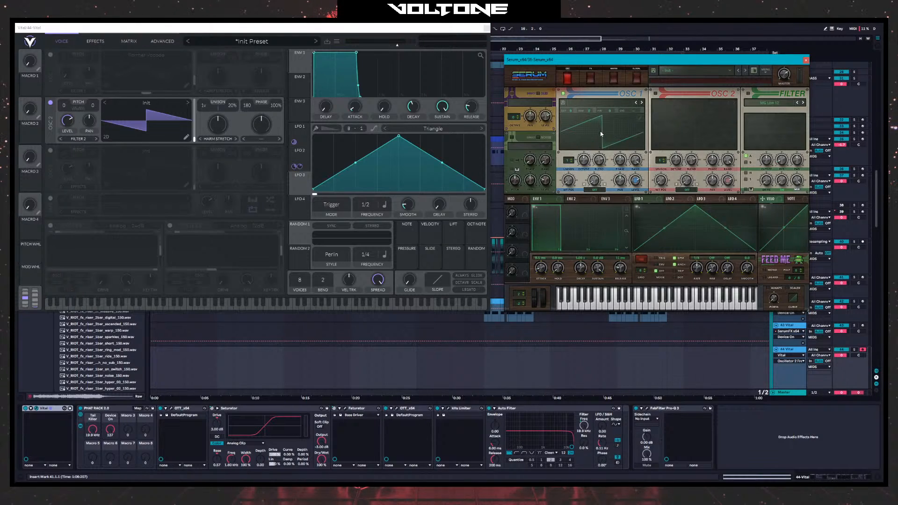
left_click(595, 190)
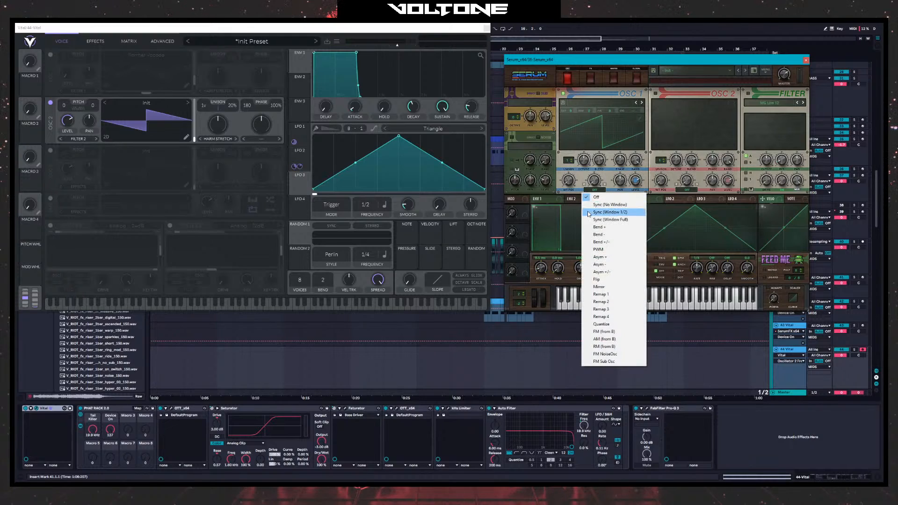
left_click(600, 177)
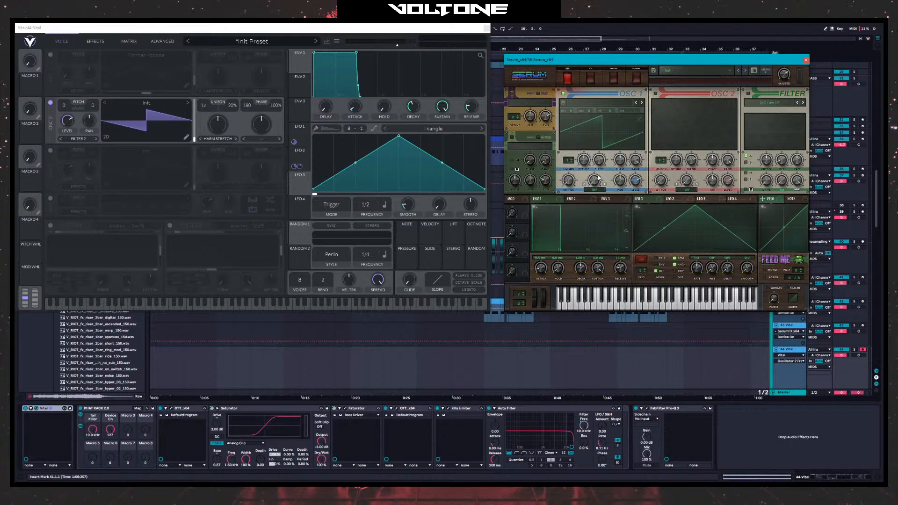
left_click(604, 143)
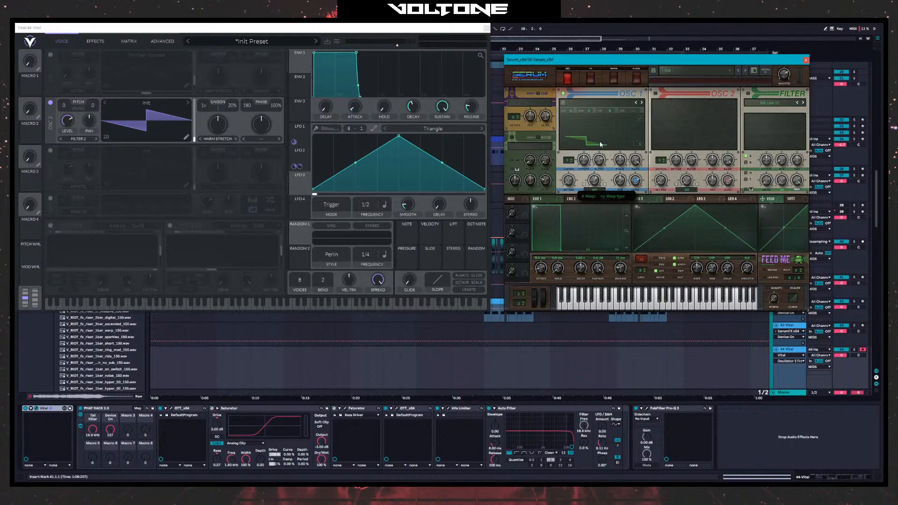
- Apply the Mirror warp mode to Serum's oscillator 1 and sweep its amount in the 3D wavetable view
left_click(593, 191)
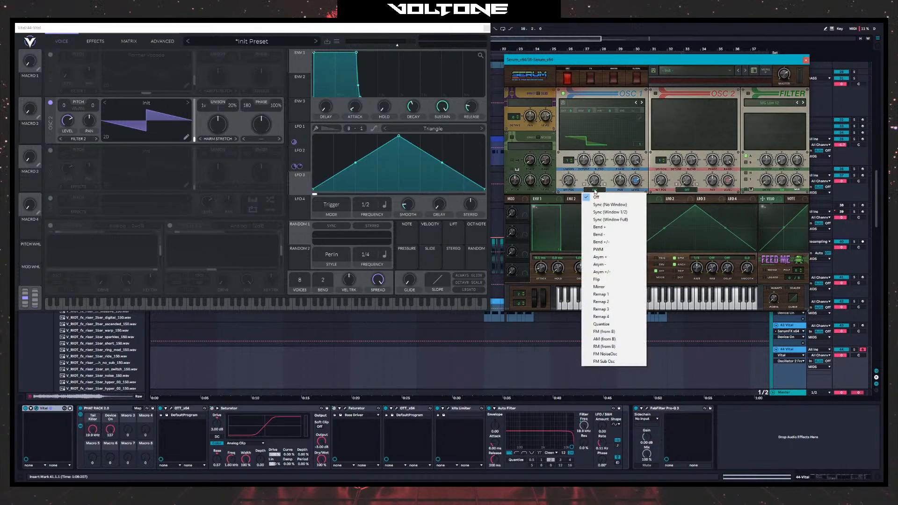
left_click(599, 287)
left_click_drag(587, 178, 600, 144)
left_click(601, 137)
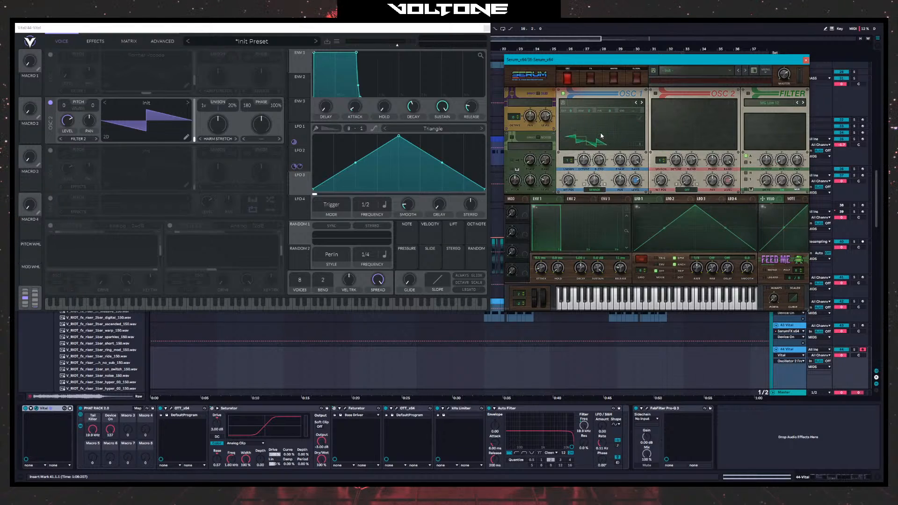
- Return Serum's oscillator 1 display to the 2D waveform and set its warp mode to Off
left_click(588, 145)
left_click(593, 192)
left_click(600, 199)
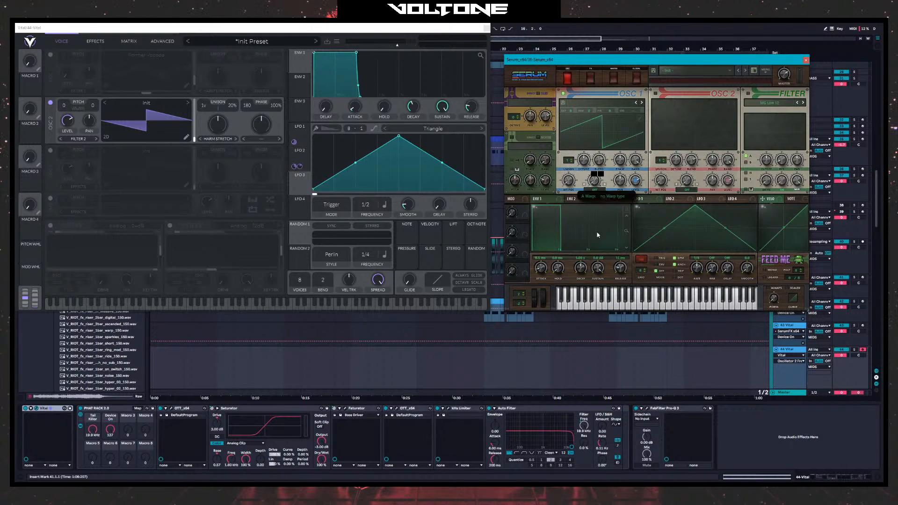
- Try the PWM warp mode on Serum's oscillator 1, then choose Asym +/- and sweep the warp amount
left_click(595, 190)
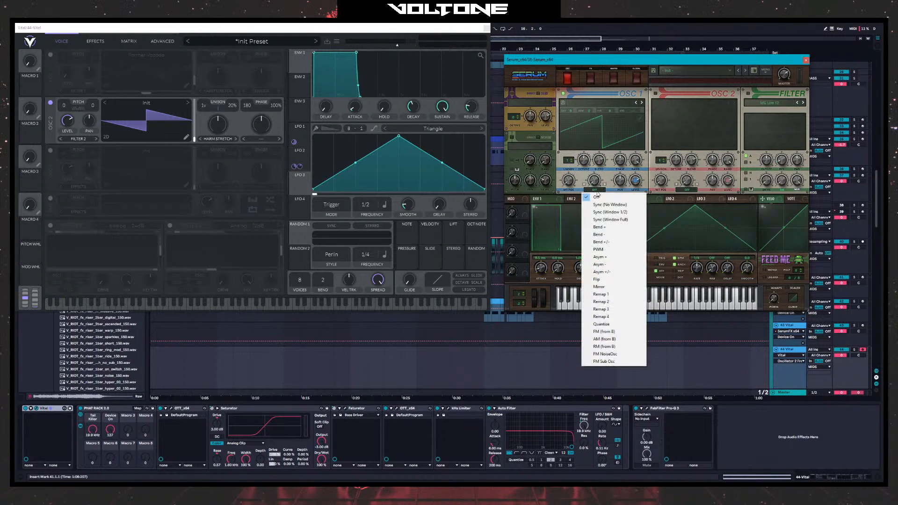
left_click(598, 249)
left_click(597, 191)
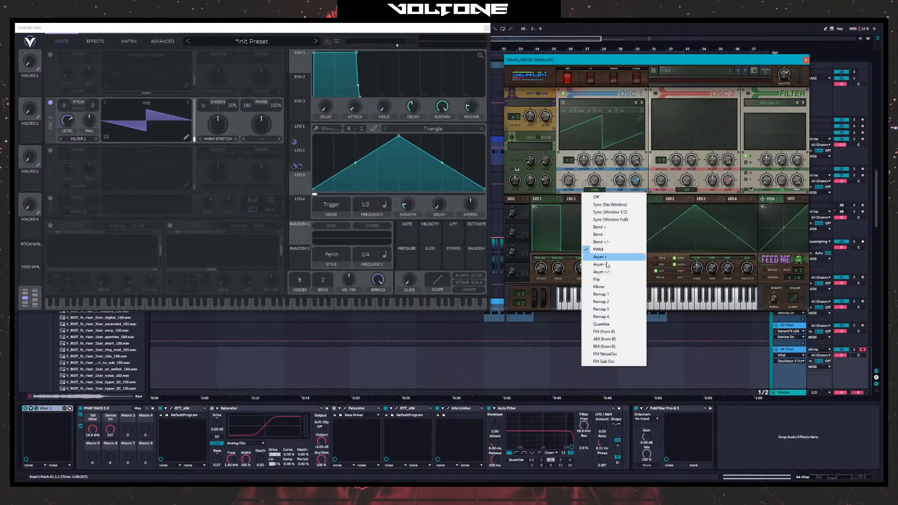
left_click(609, 273)
left_click_drag(595, 181, 604, 143)
- Load a wavetable from the Digital category into Serum's oscillator 1 and sweep its wavetable position
left_click(595, 110)
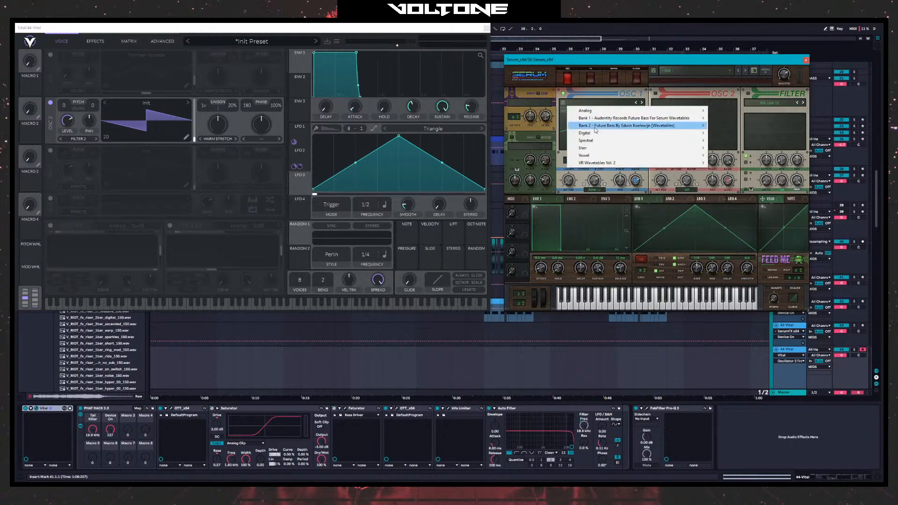
mouse_move(599, 135)
left_click(721, 158)
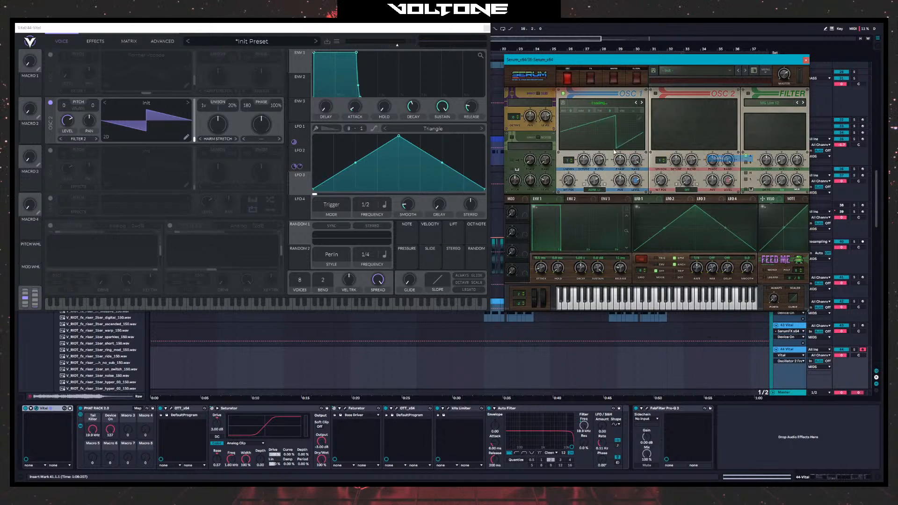
left_click_drag(568, 181, 591, 204)
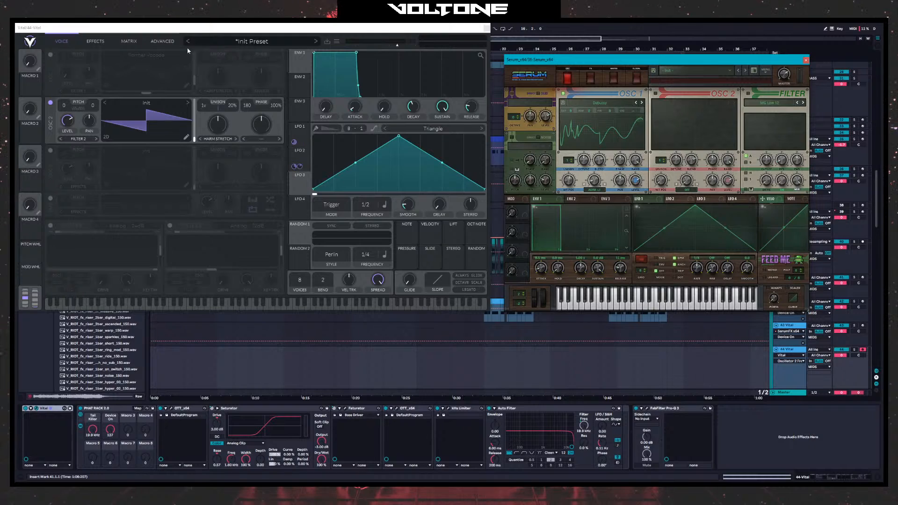
- Compare the wave morph modes offered by Vital's oscillator 2 with the warp modes of Serum's oscillator 1
left_click(266, 139)
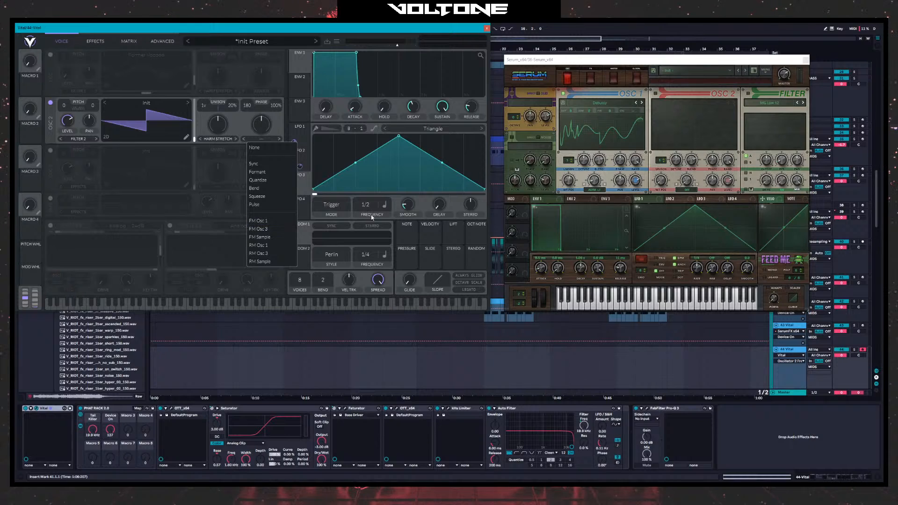
left_click(594, 190)
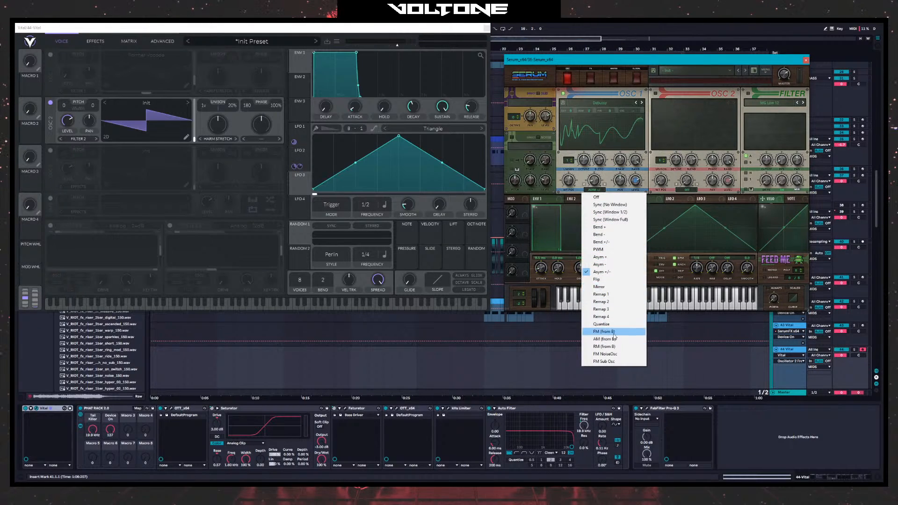
left_click_drag(238, 135, 239, 135)
- Set the wave morph of Vital's oscillator 2 to Sync and sweep its amount
left_click(270, 140)
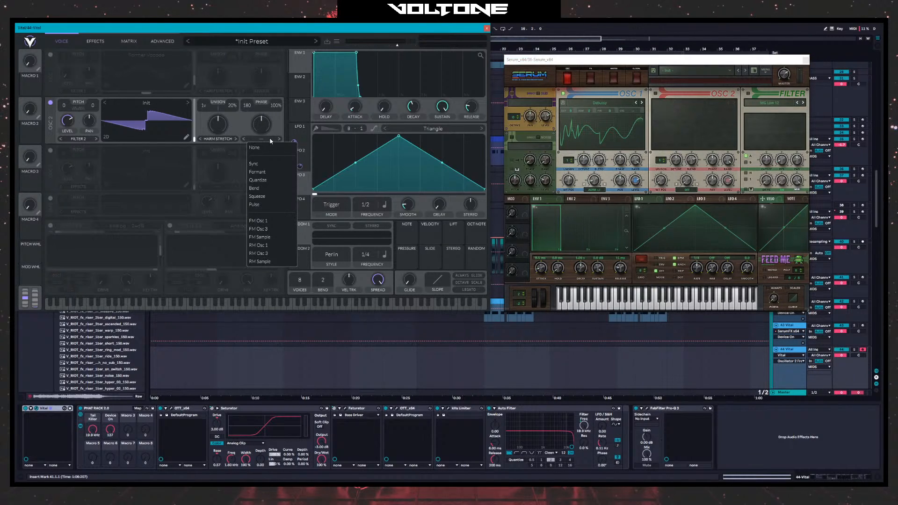
left_click(271, 166)
left_click_drag(262, 126, 274, 86)
left_click_drag(264, 124, 264, 136)
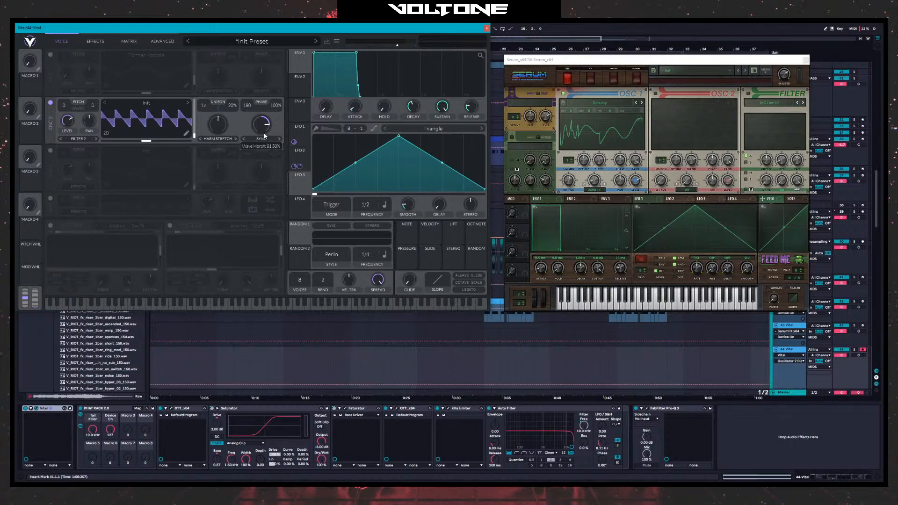
- Try Bend +/-, Sync (Window Full), Sync (Window 1/2) and Sync (No Window) on Serum's oscillator 1 and sweep the warp amount
left_click(594, 189)
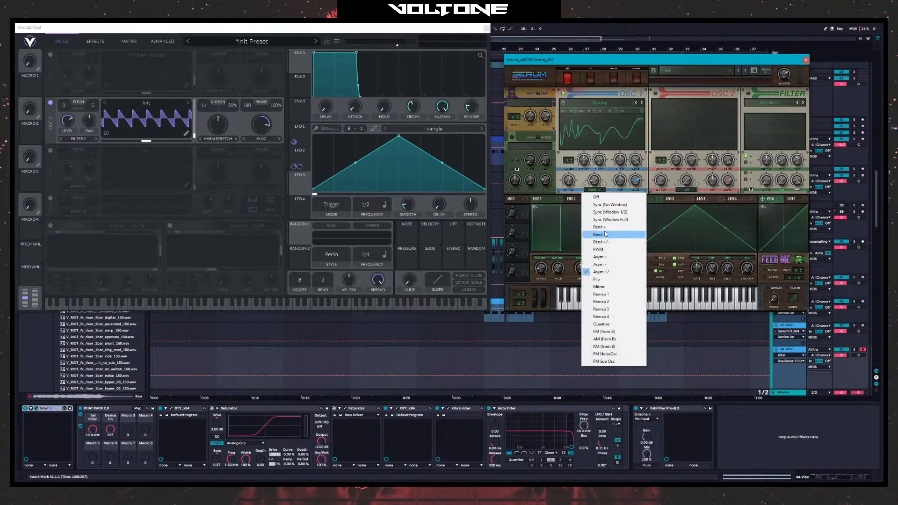
left_click(603, 242)
left_click(593, 190)
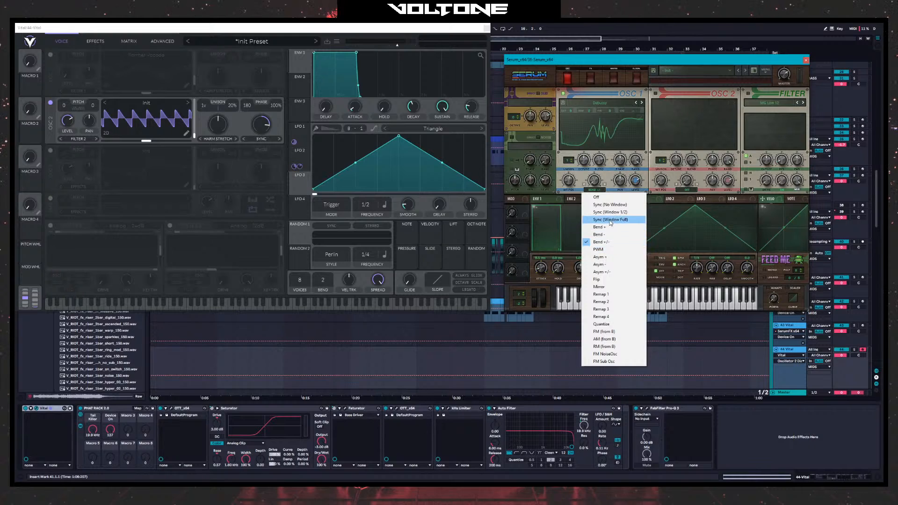
left_click(610, 219)
left_click(595, 190)
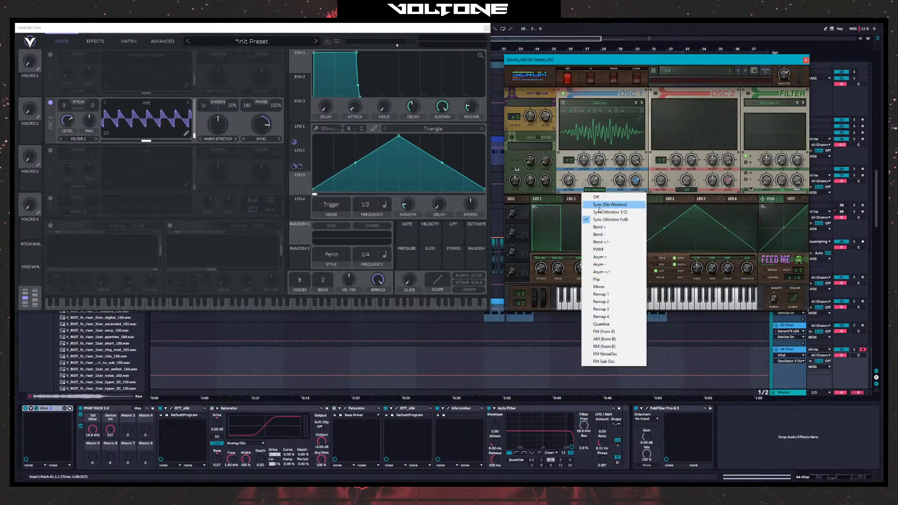
left_click(608, 212)
left_click(595, 187)
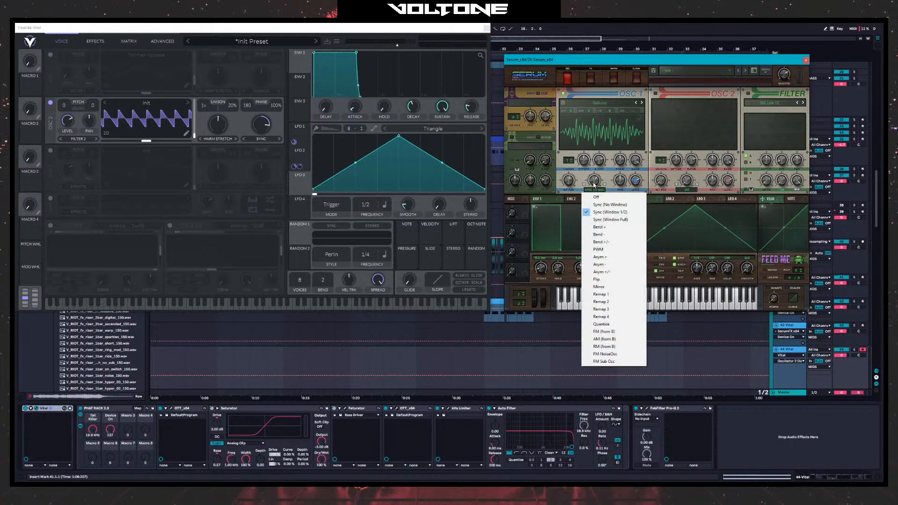
left_click(608, 204)
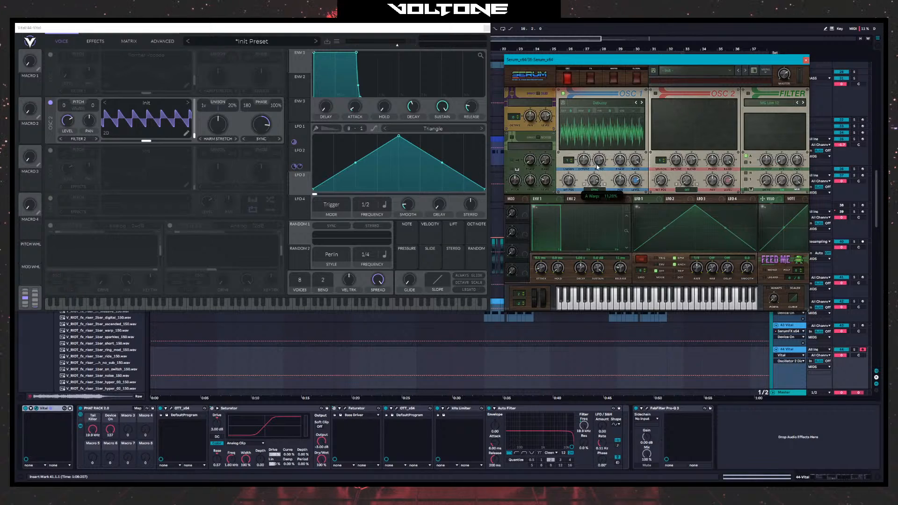
- Reset Vital's oscillator 2 wave morph amount to 50% and Serum's oscillator 1 warp amount to its default
left_click(263, 148)
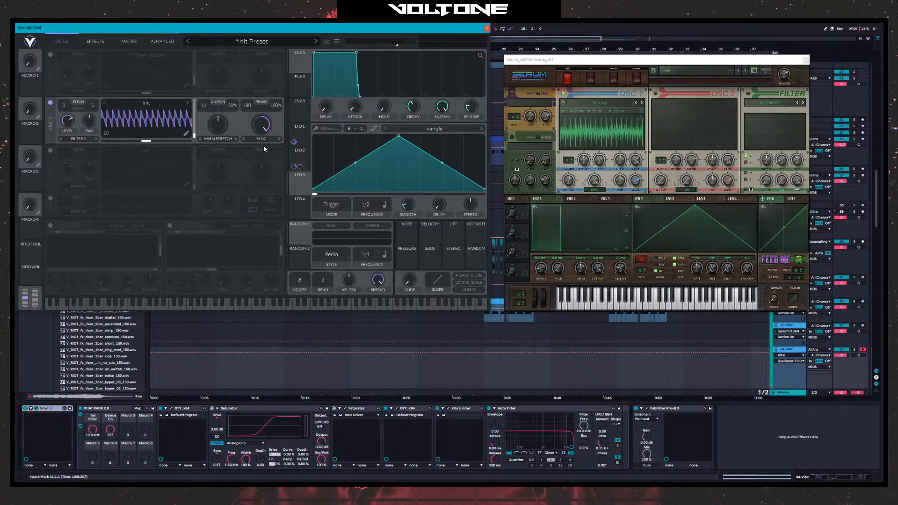
double_click(261, 125)
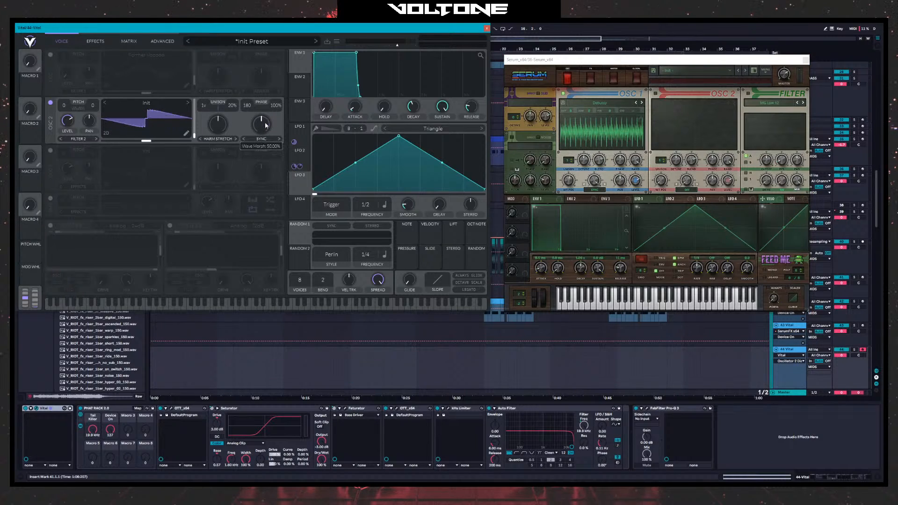
double_click(595, 181)
- Apply the Bend + warp mode to Serum's oscillator 1, adjust its amount and switch the oscillator off
left_click(595, 189)
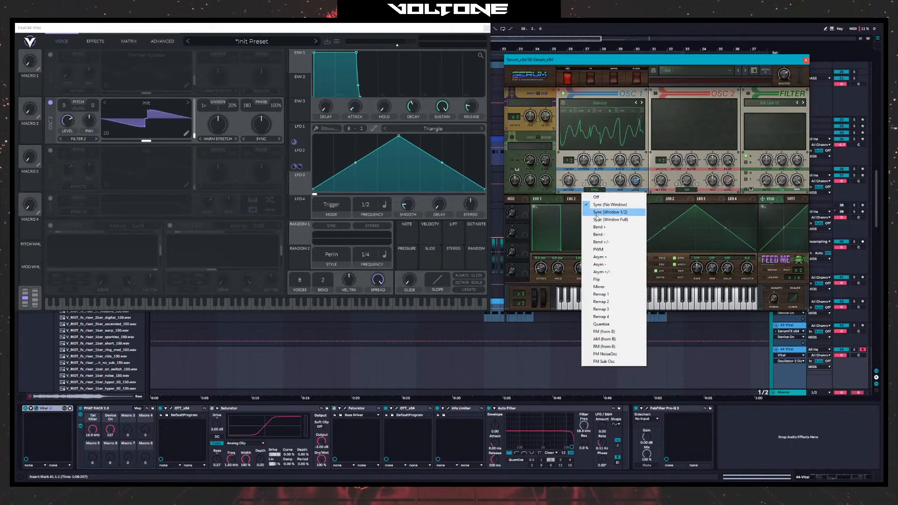
left_click(599, 227)
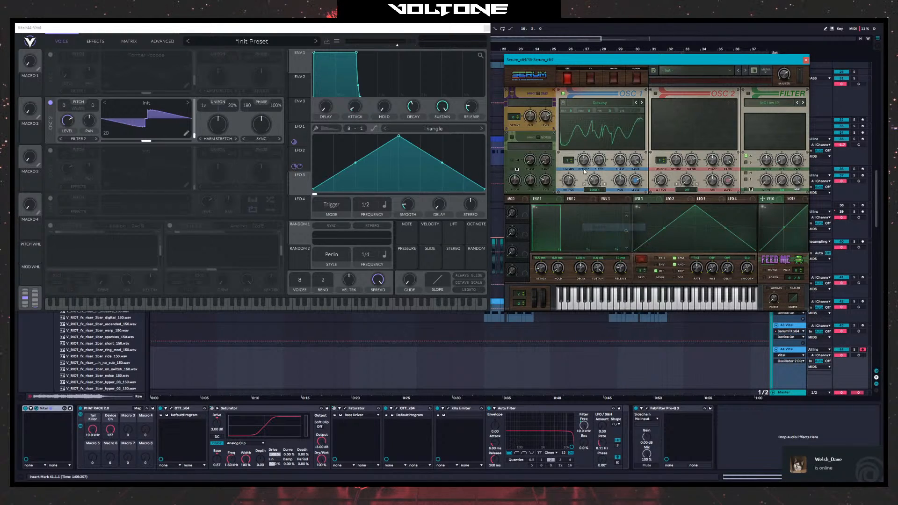
left_click_drag(595, 186, 595, 184)
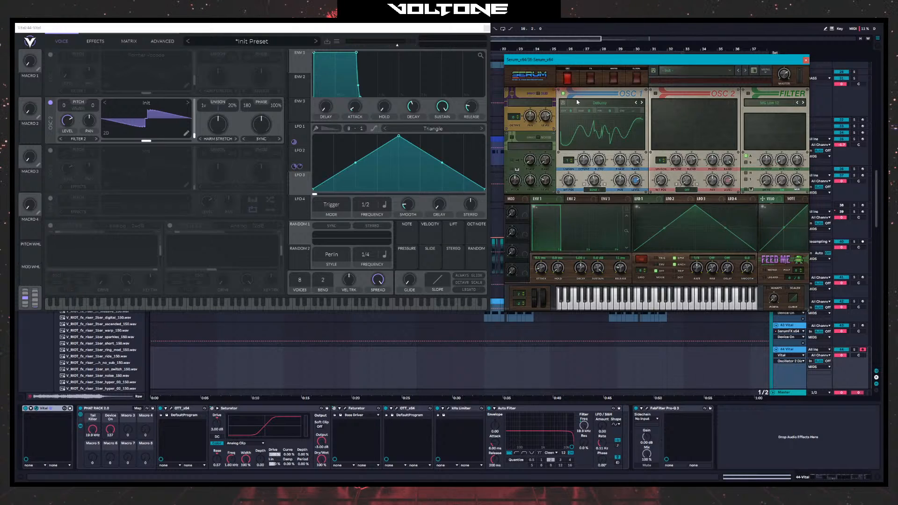
left_click(563, 93)
- Set the spectral morph of Vital's oscillator 2 to Random Amplitudes and sweep its amount
mouse_move(218, 131)
left_mouse_down()
mouse_move(218, 112)
mouse_move(217, 130)
left_mouse_up()
double_click(217, 130)
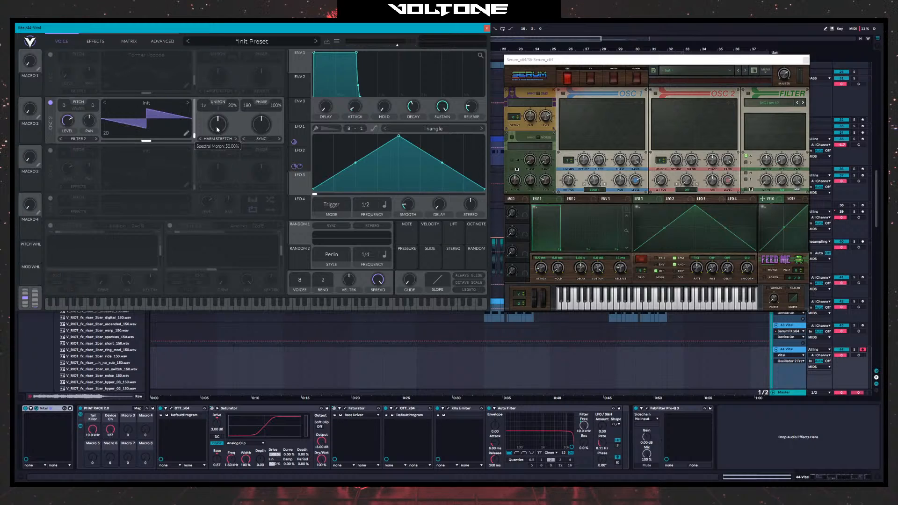
left_click(217, 139)
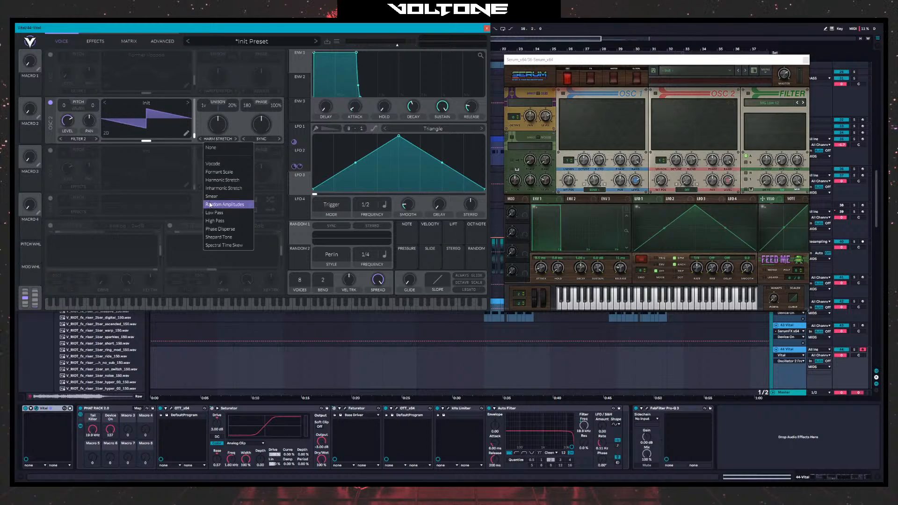
left_click(224, 204)
left_click_drag(219, 131, 222, 117)
left_click_drag(216, 125, 233, 100)
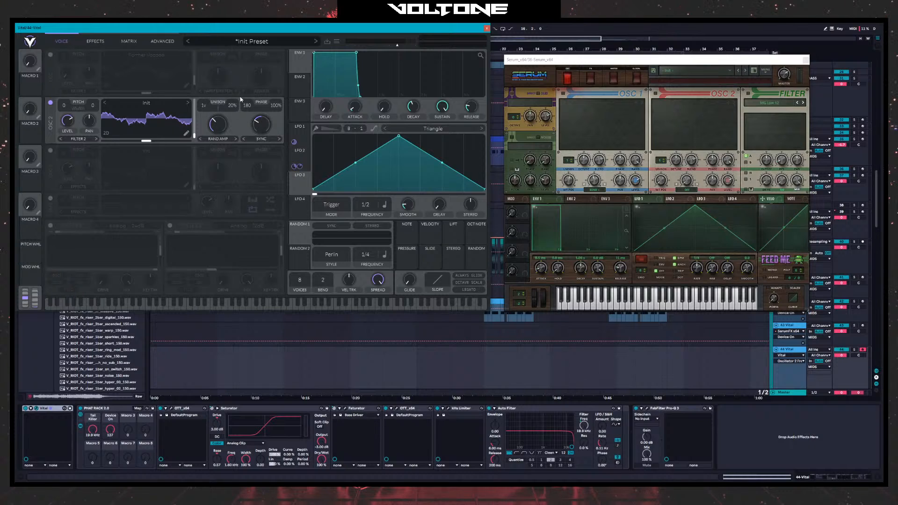
- Switch Serum's oscillator 1 back on and try the unison voice settings of both synths
mouse_move(569, 161)
left_mouse_down()
mouse_move(567, 169)
mouse_move(569, 113)
mouse_move(583, 107)
mouse_move(573, 169)
left_mouse_up()
left_click(563, 94)
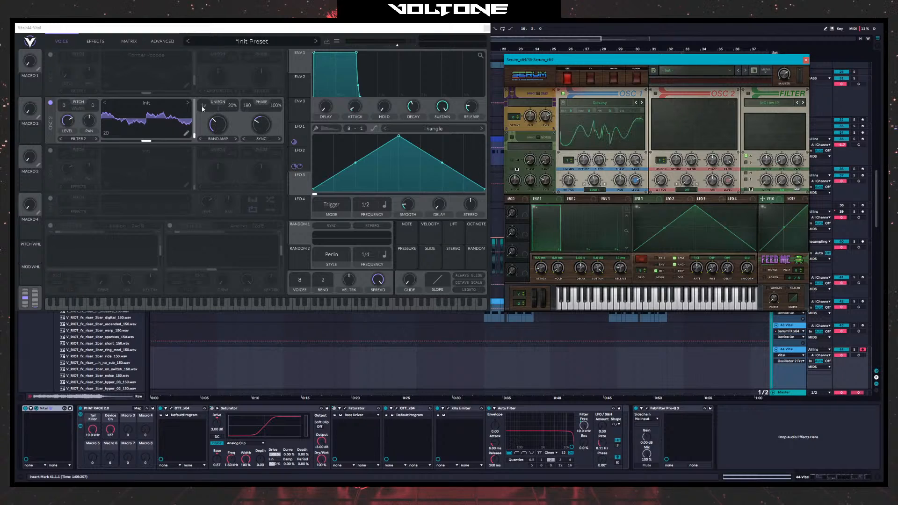
left_click_drag(201, 106, 201, 176)
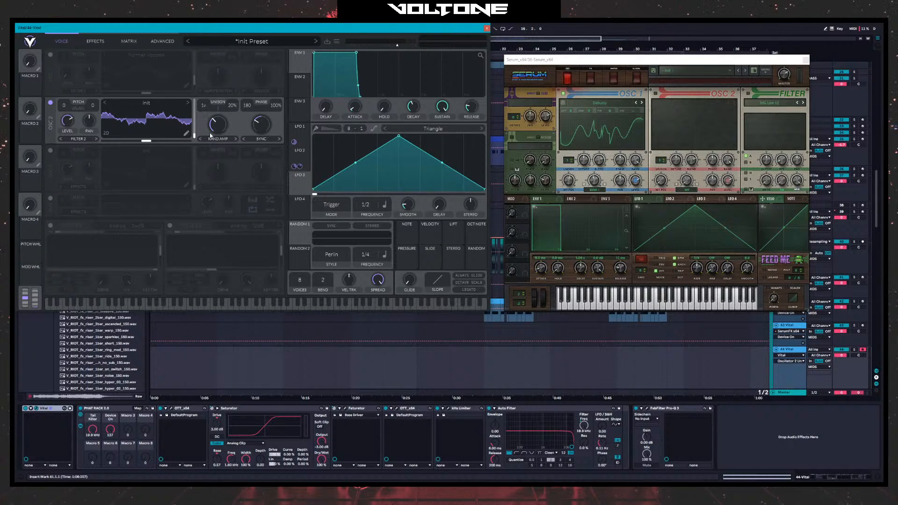
- Compare Vital's effects, modulation matrix and advanced pages with Serum's effects and global pages, returning both to their oscillator views
left_click(95, 41)
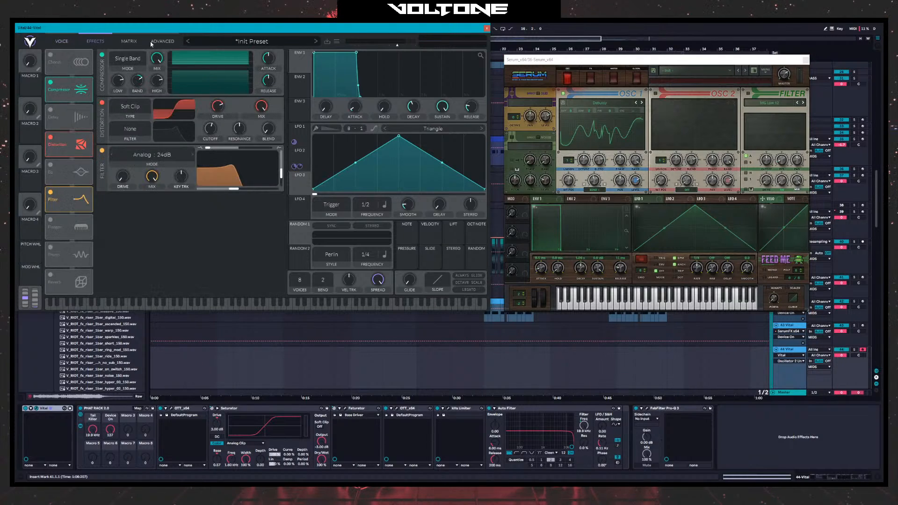
left_click(129, 41)
left_click(70, 41)
left_click(590, 78)
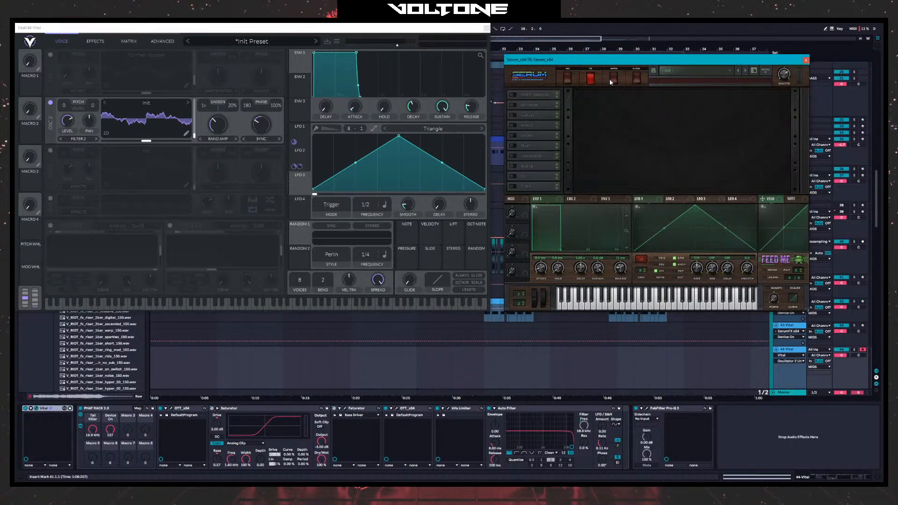
left_click(636, 78)
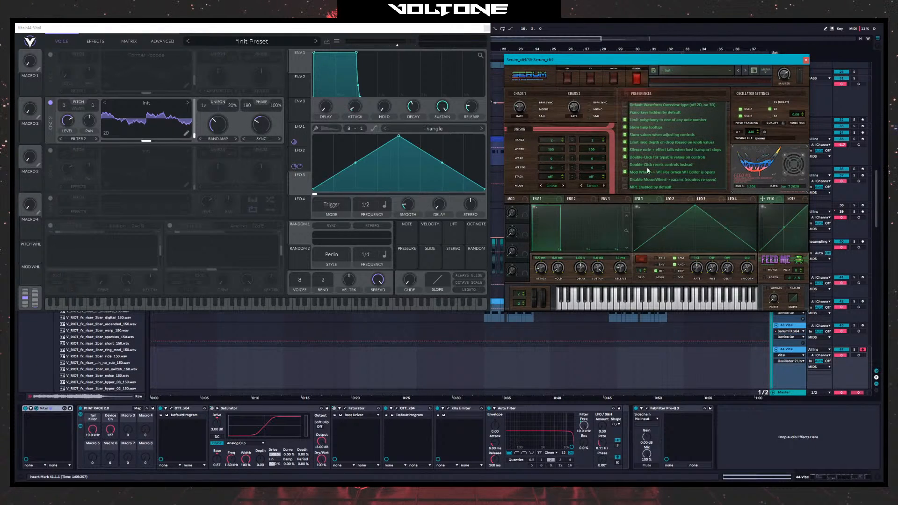
left_click(162, 41)
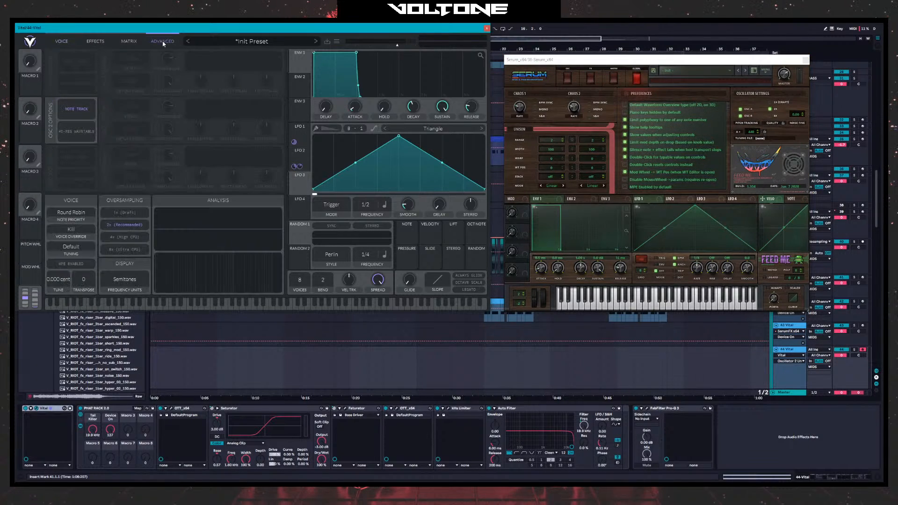
left_click(68, 42)
left_click(568, 78)
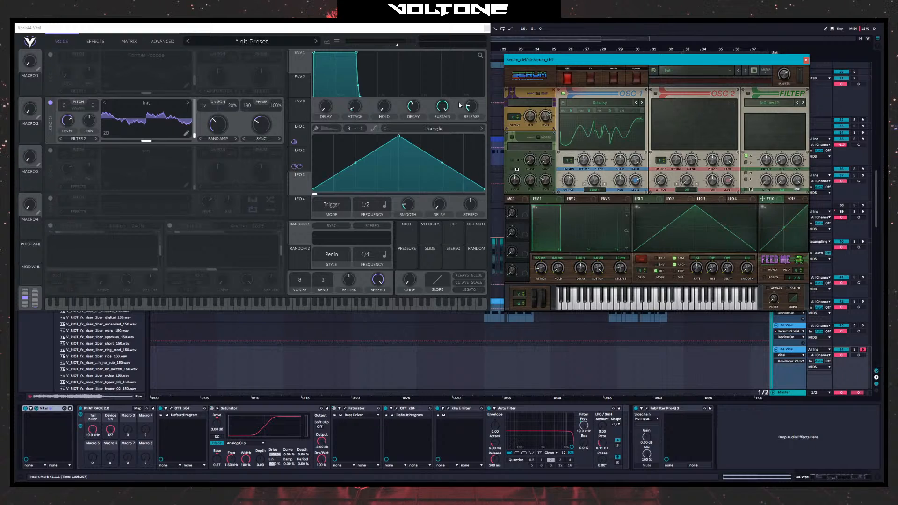
- Close Serum, scale Vital's interface to 135% and reposition its window over the arrangement
left_click(805, 61)
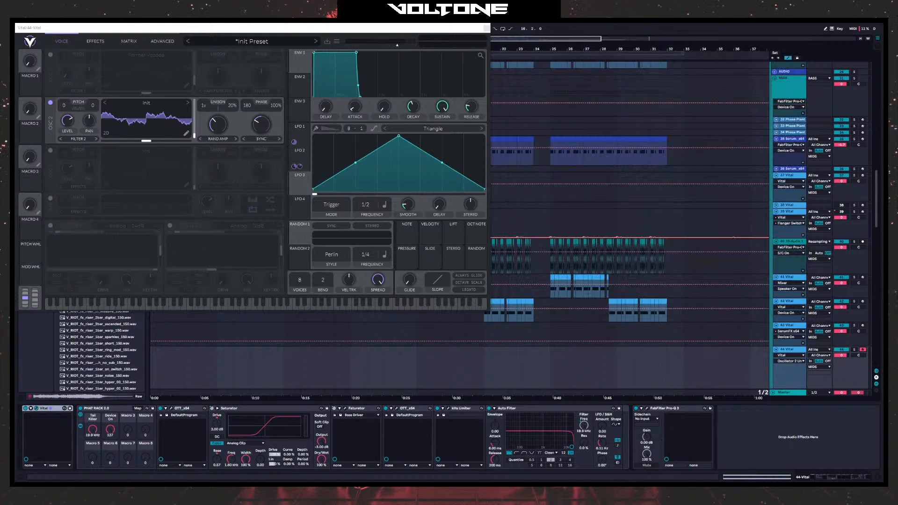
left_click_drag(296, 27, 496, 44)
left_click(231, 58)
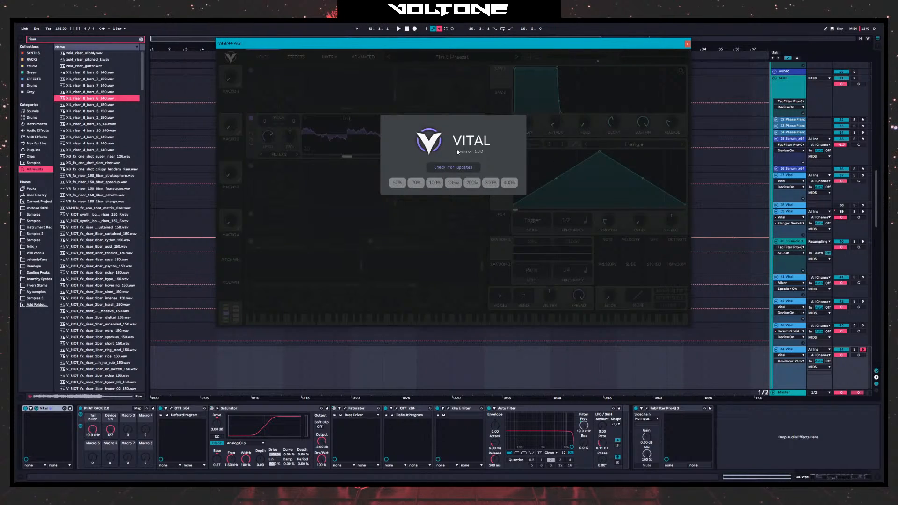
left_click(453, 183)
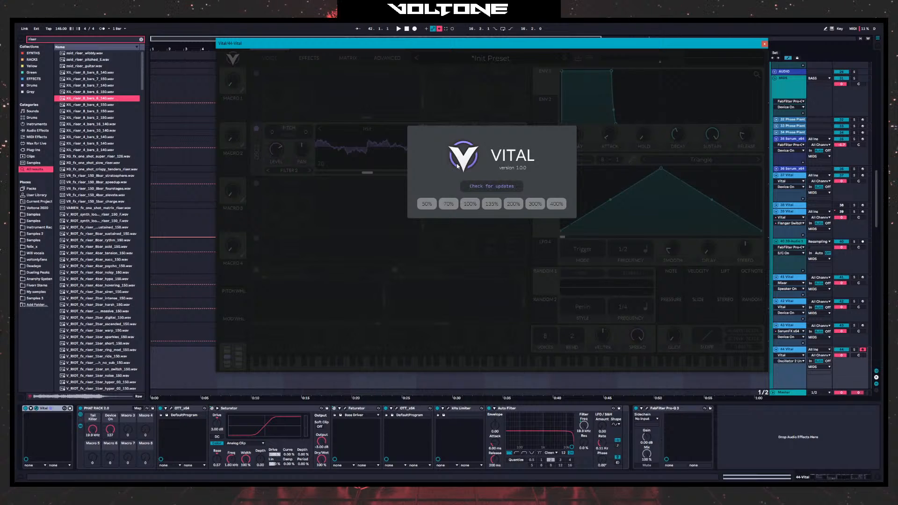
left_click(297, 77)
left_click_drag(377, 43, 256, 30)
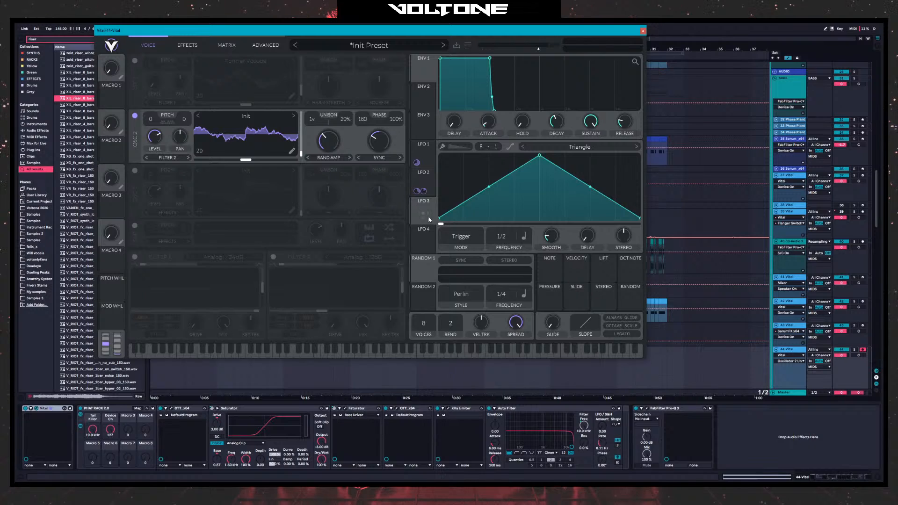
- Enable oscillator 3 in Vital
mouse_move(539, 155)
left_mouse_down()
mouse_move(533, 201)
mouse_move(458, 157)
mouse_move(541, 147)
left_mouse_up()
mouse_move(417, 164)
left_click(136, 171)
- Try modulating oscillator 3's frequency morph with LFO 3, reducing the modulation amount to 0.060
left_click_drag(426, 211, 328, 222)
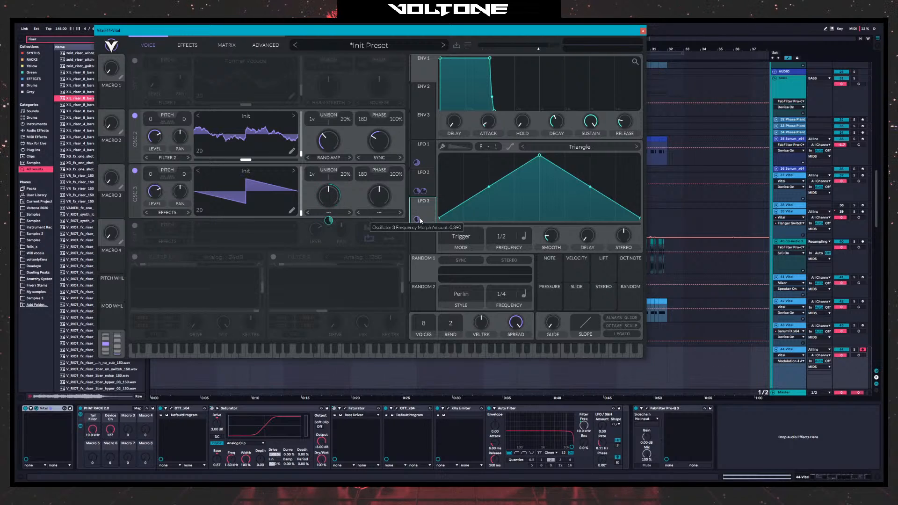
left_click_drag(417, 219, 417, 227)
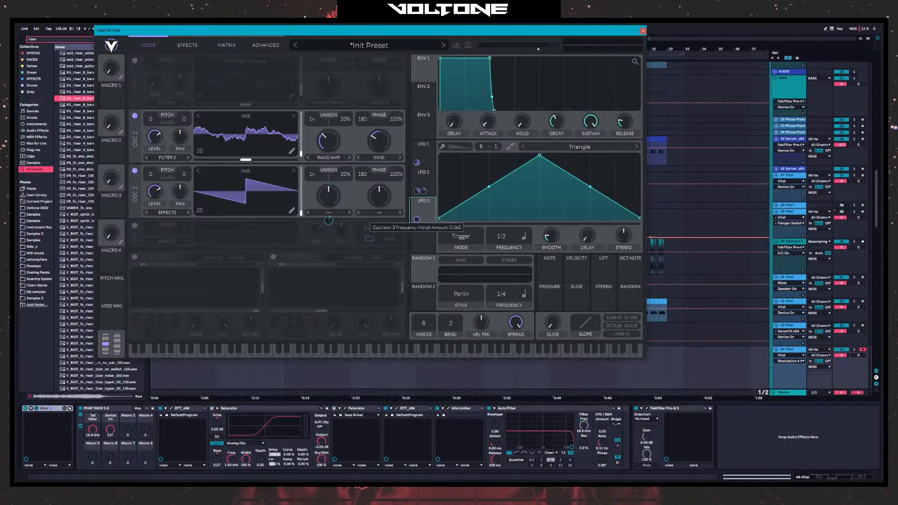
double_click(331, 222)
- Select track 32 Phase Plant and open its Phase Plant instrument window
left_click(788, 119)
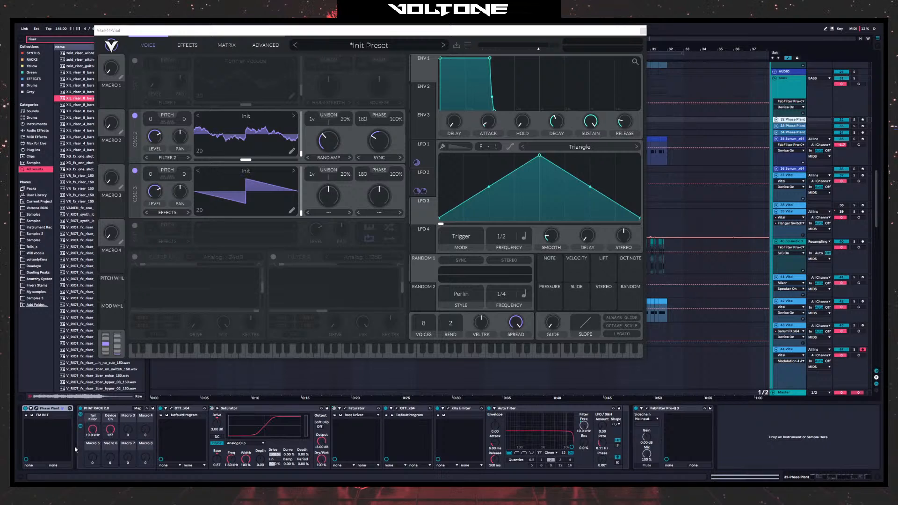
left_click(35, 409)
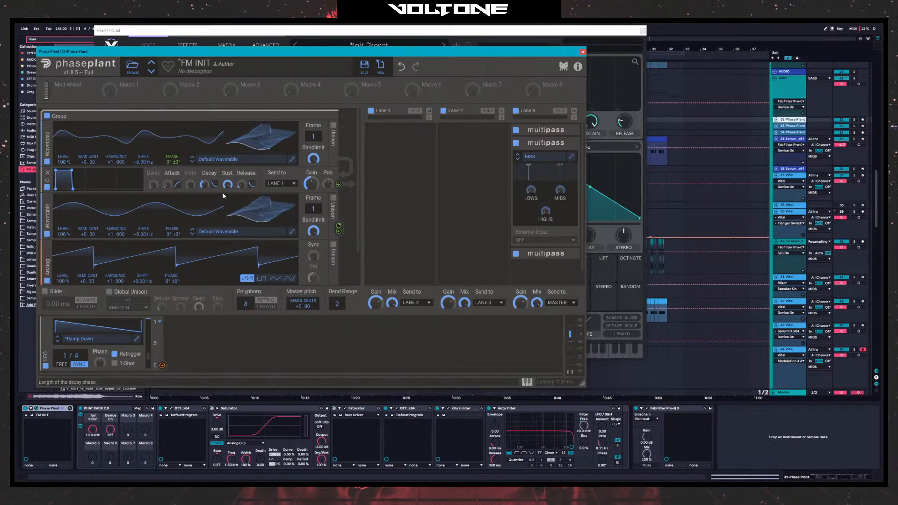
- Initialise an empty Phase Plant patch and add two Analog oscillators in a group with an output
left_click(381, 68)
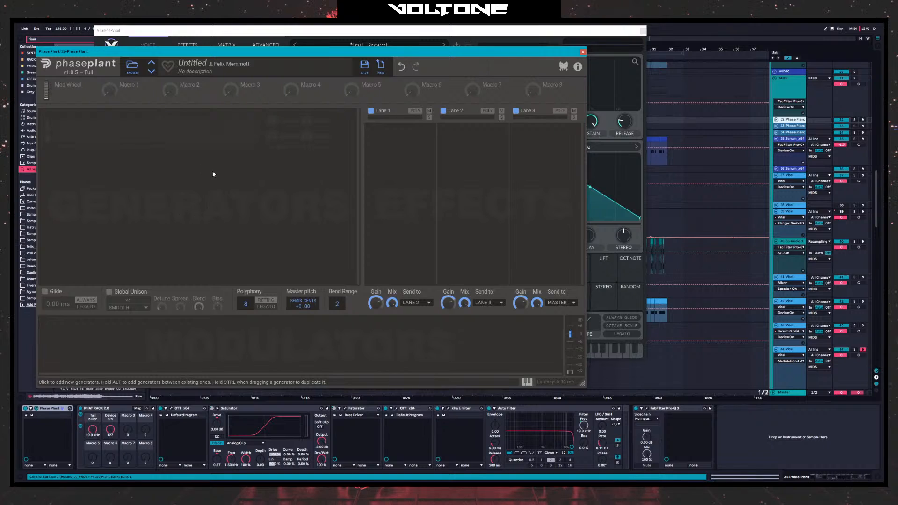
left_click(156, 132)
left_click(160, 161)
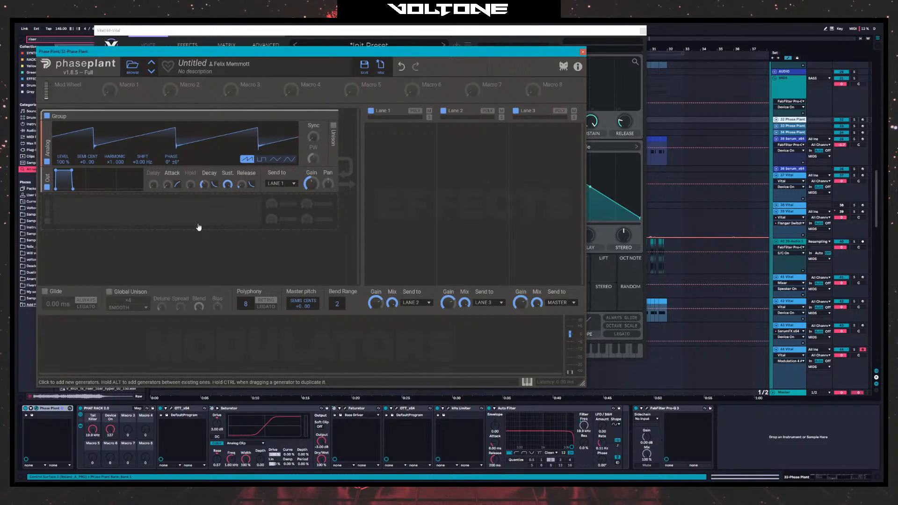
left_click(160, 220)
left_click(176, 245)
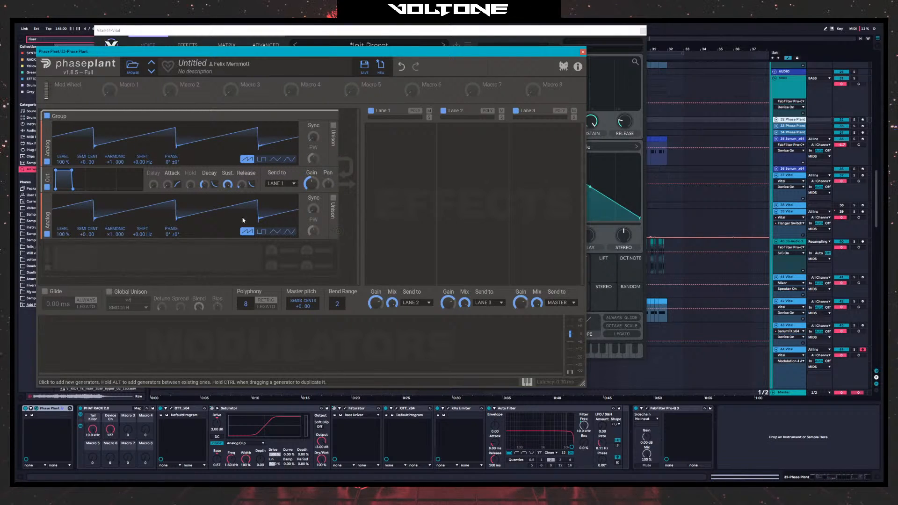
- Modulate the first Analog oscillator's phase with the second oscillator, then close the Phase Plant window
left_click(339, 231)
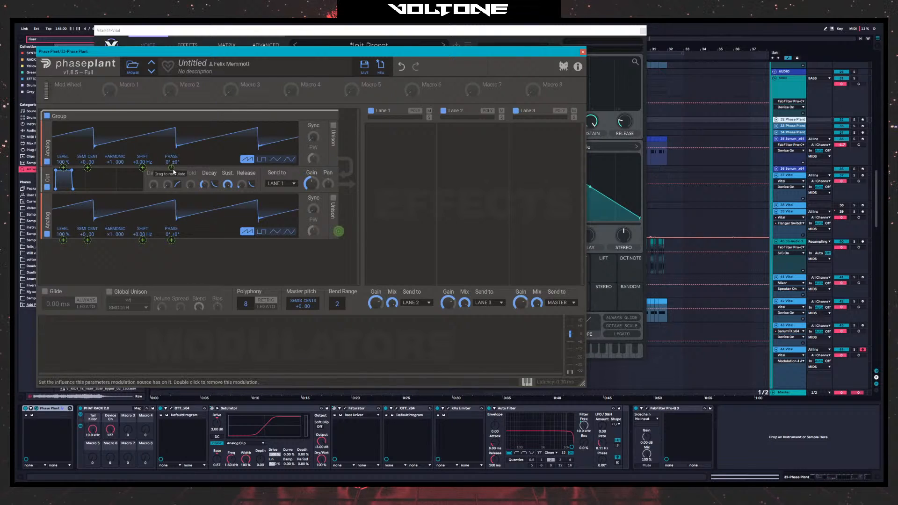
left_click_drag(173, 168, 172, 146)
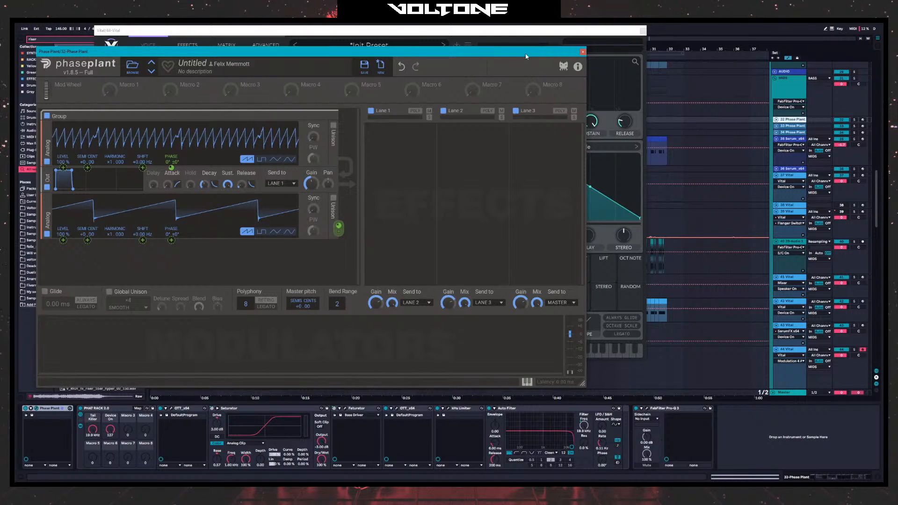
left_click(582, 51)
- Reposition the Vital window, switch off oscillators 3 and 2 and enable oscillator 1
left_click_drag(414, 33, 422, 45)
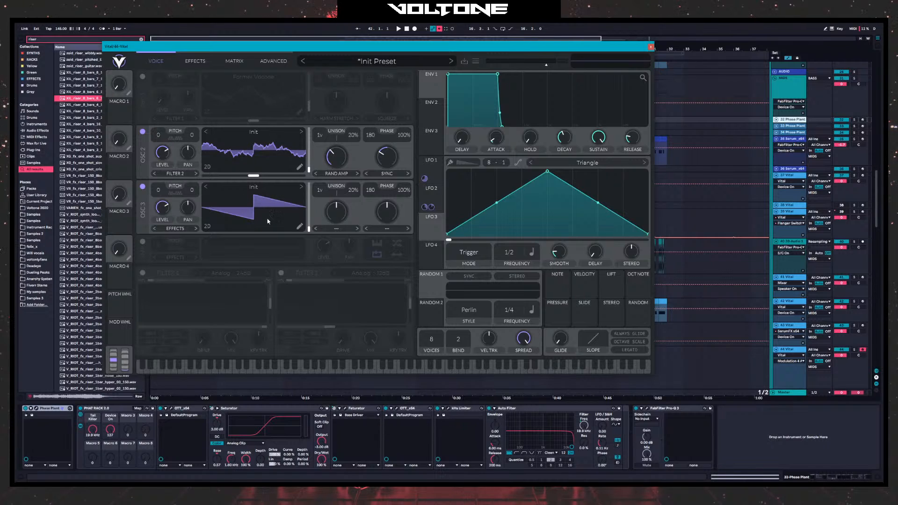
left_click(143, 186)
left_click(143, 132)
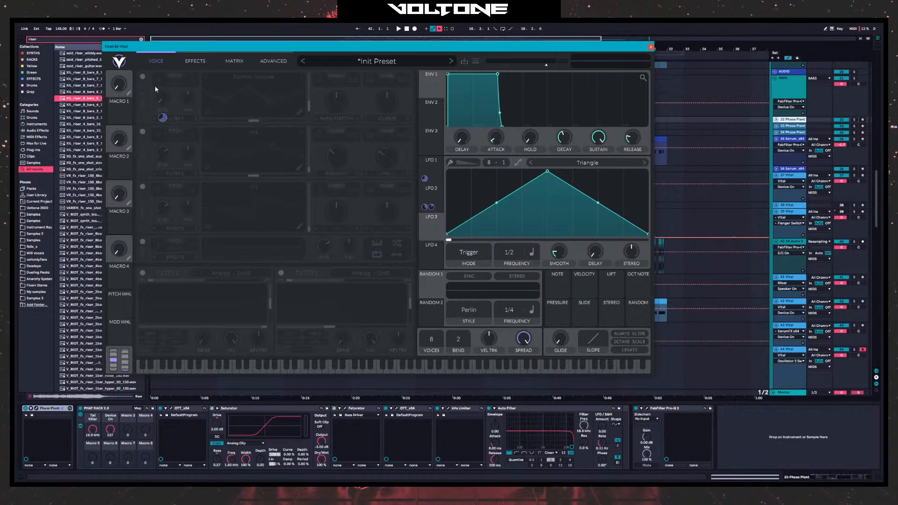
left_click(143, 76)
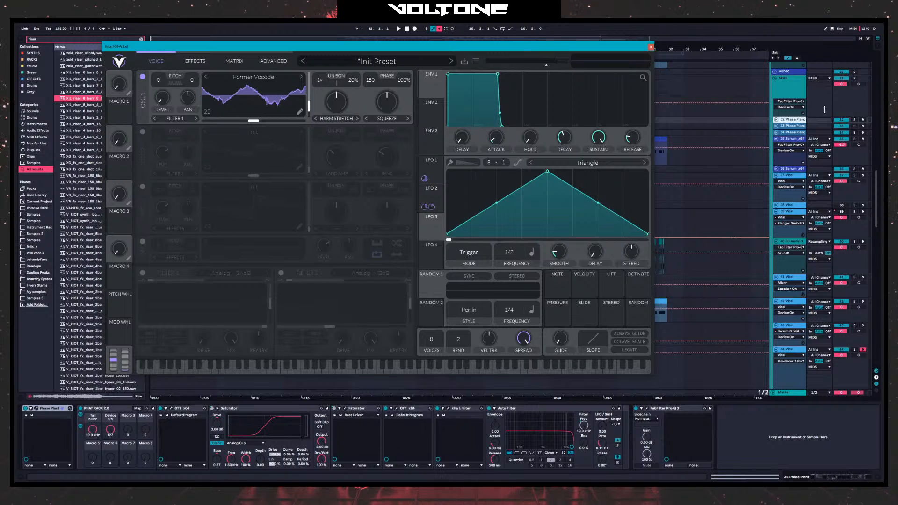
- Audition the growl and raise the cutoff of Vital's Analog 24dB effects filter slightly
scroll(732, 236, "down", 5)
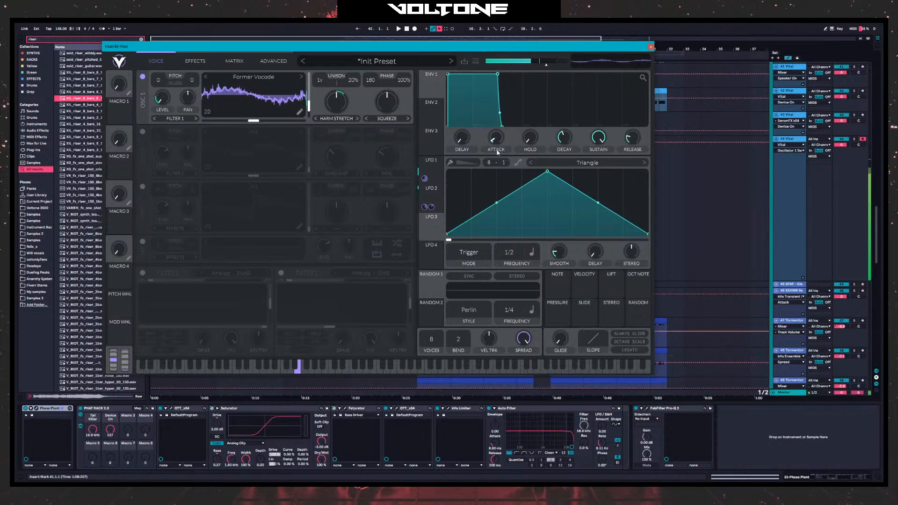
left_click(182, 62)
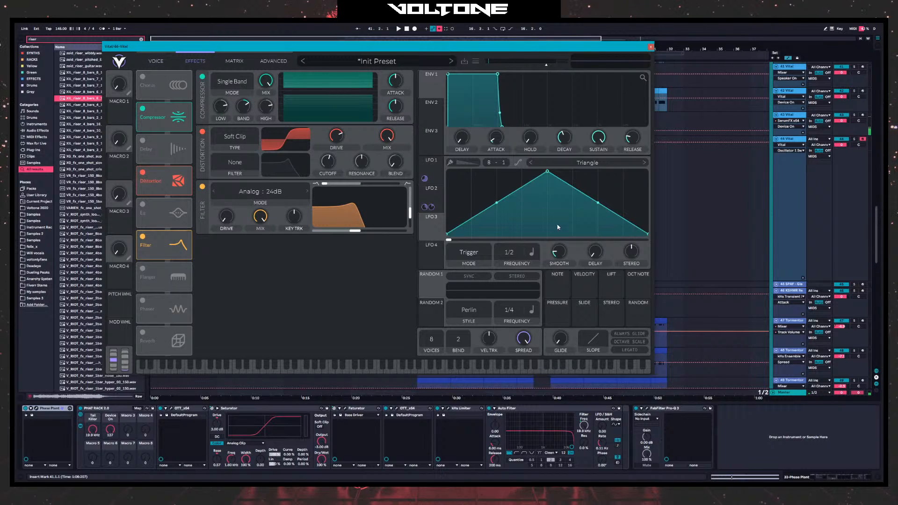
key("space")
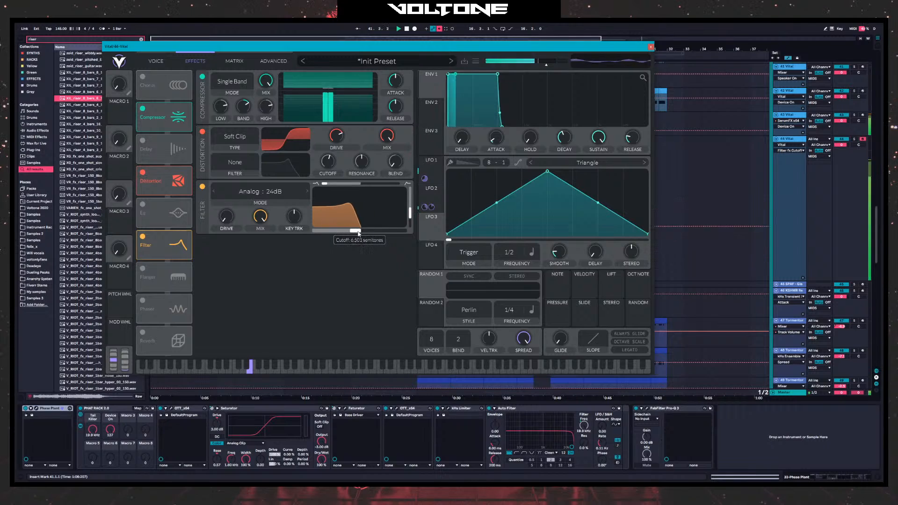
key("space")
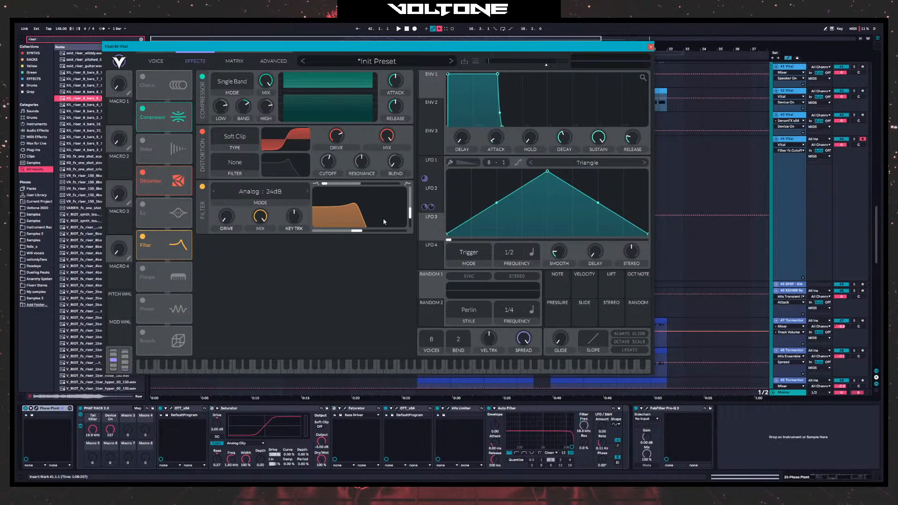
- Enable oscillator 2 in Vital and sweep its Random Amp spectral morph amount down and back up
left_click(151, 64)
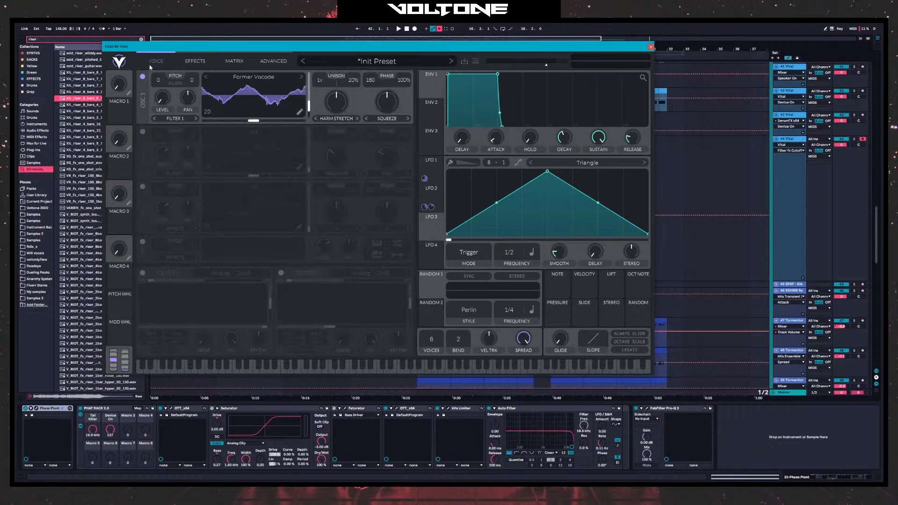
left_click(143, 132)
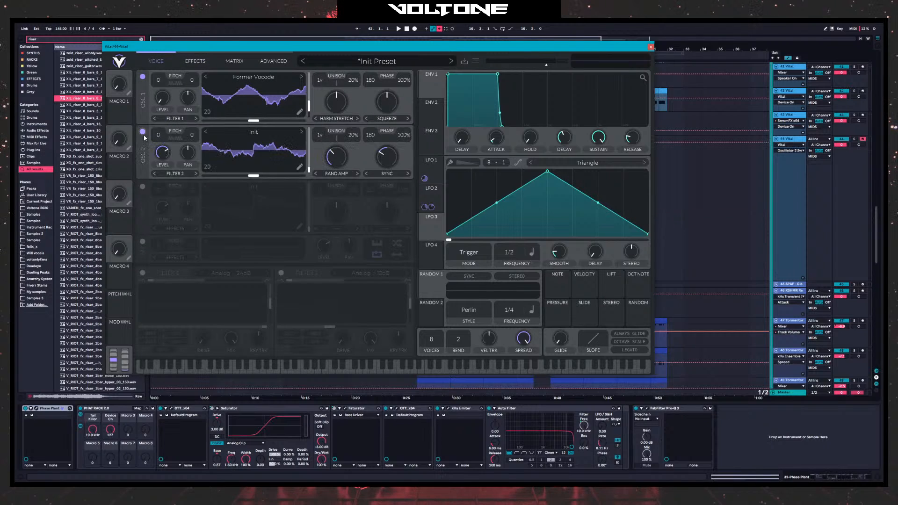
left_click_drag(331, 156, 347, 208)
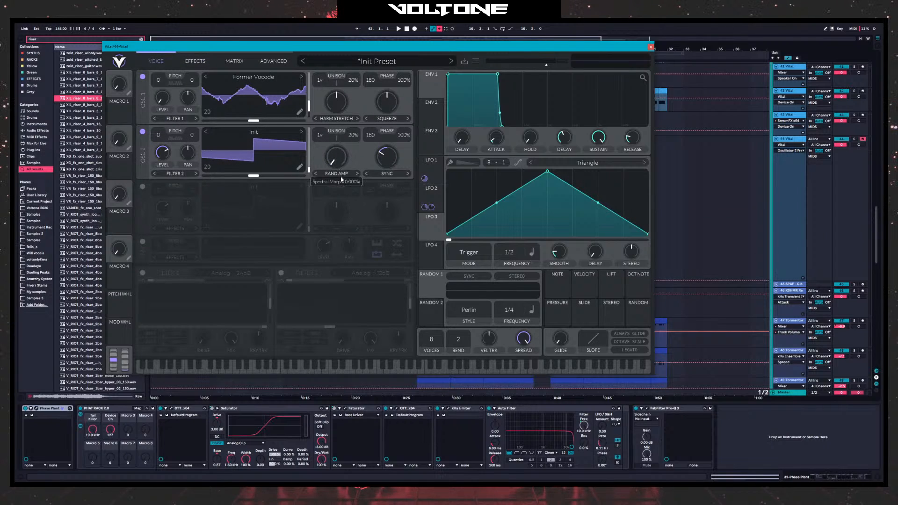
left_click_drag(337, 161, 337, 156)
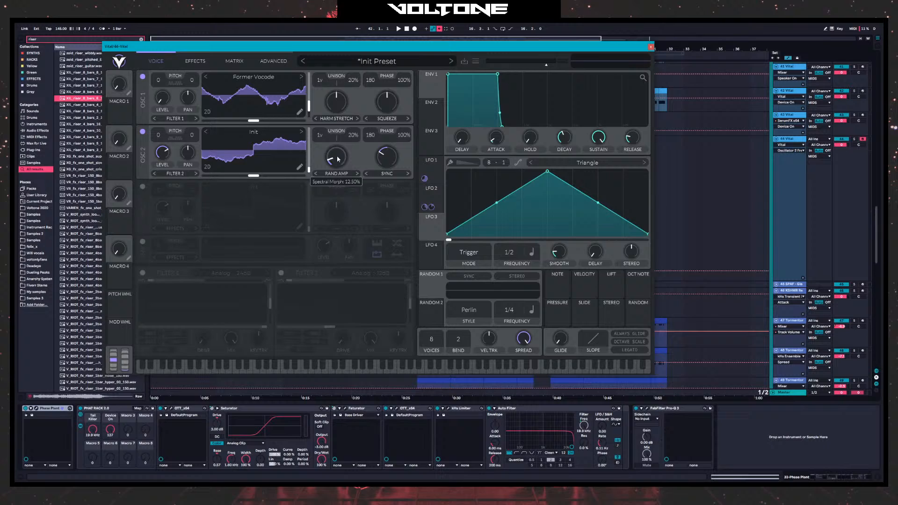
- Try FM Osc 3 as oscillator 2's wave morph type, then switch it to FM Osc 1
left_click(382, 173)
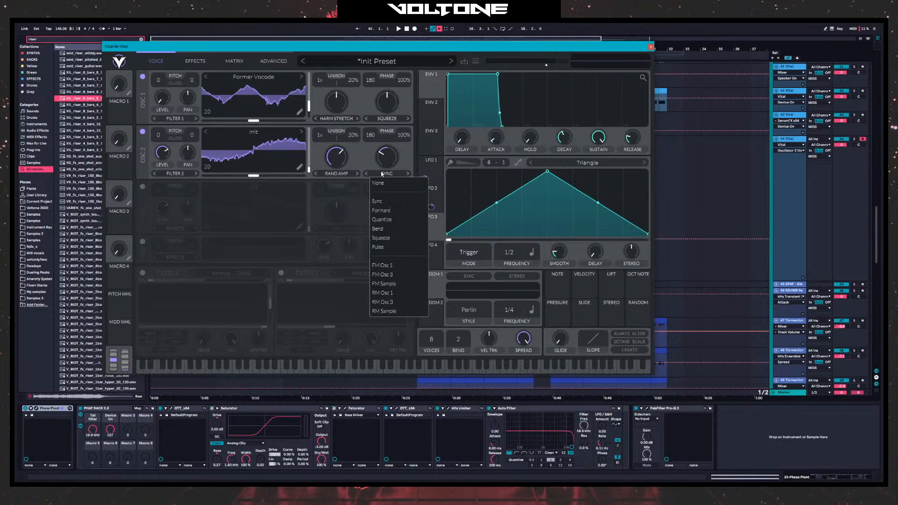
left_click(393, 274)
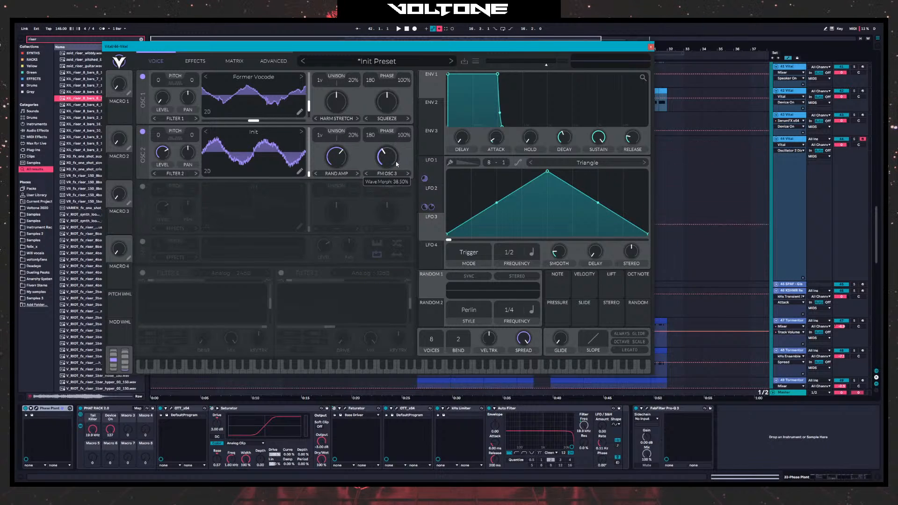
left_click(391, 177)
left_click(393, 264)
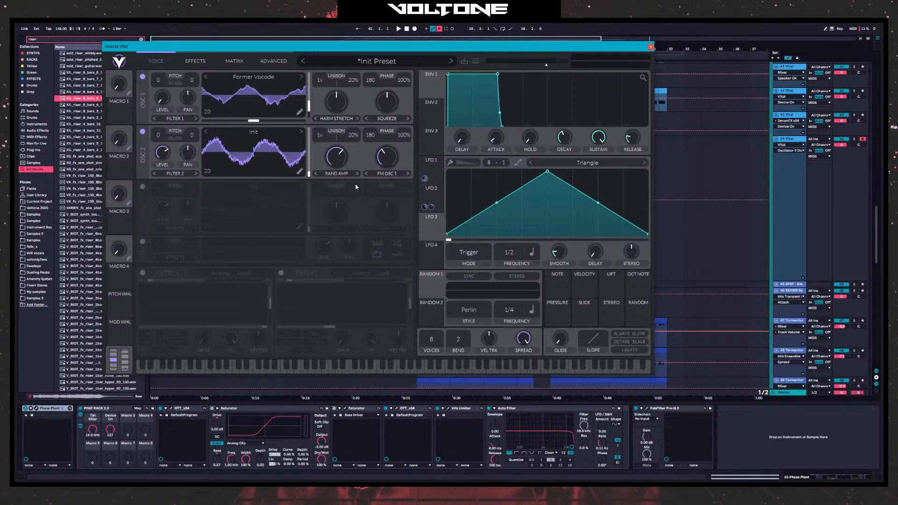
- Enable oscillator 3, vary oscillator 2's wave morph amount and set its wave morph type to FM Osc 3
left_click(142, 187)
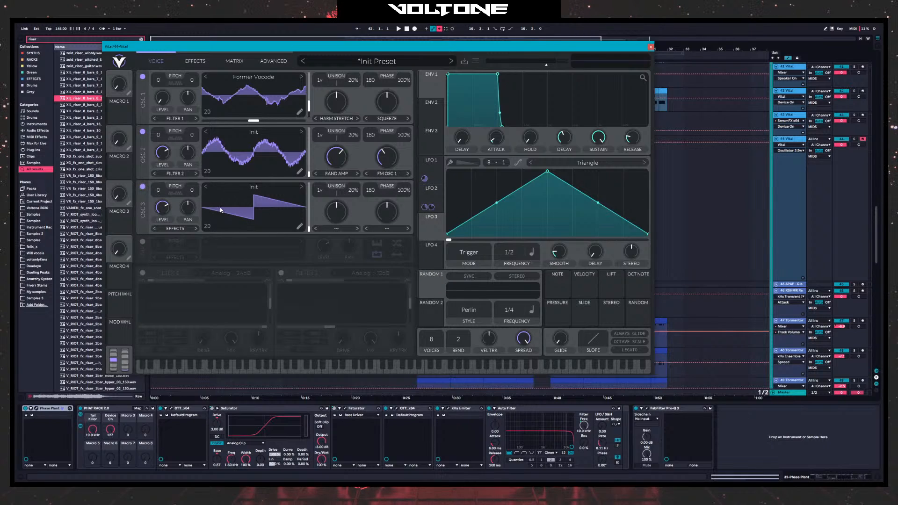
mouse_move(387, 162)
left_mouse_down()
mouse_move(387, 132)
mouse_move(387, 167)
left_mouse_up()
mouse_move(404, 141)
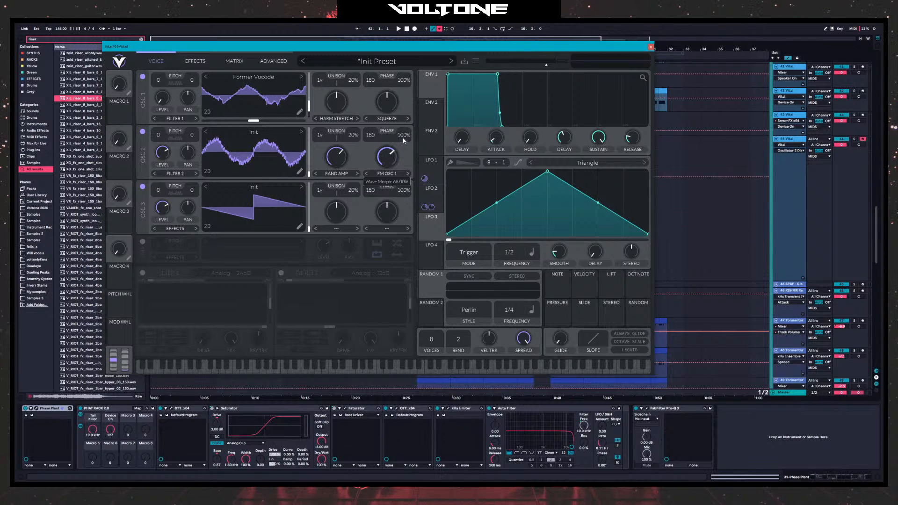
left_click_drag(404, 139, 405, 133)
left_click(387, 174)
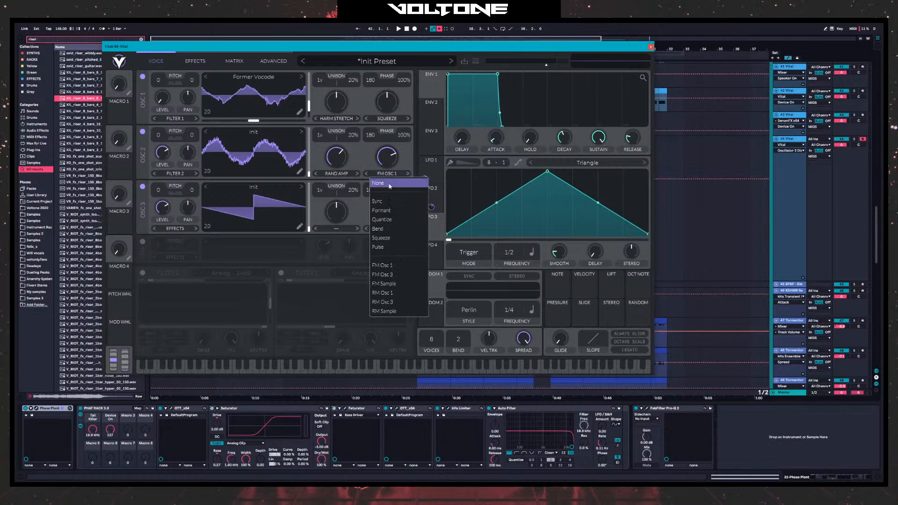
left_click(392, 274)
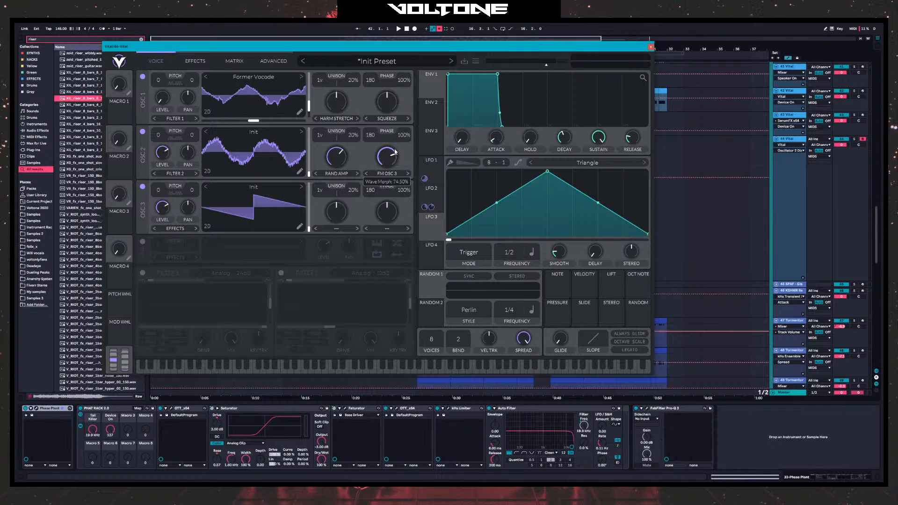
- Switch off all three oscillators, turn oscillator 3's level fully down and re-enable all three
left_click(143, 77)
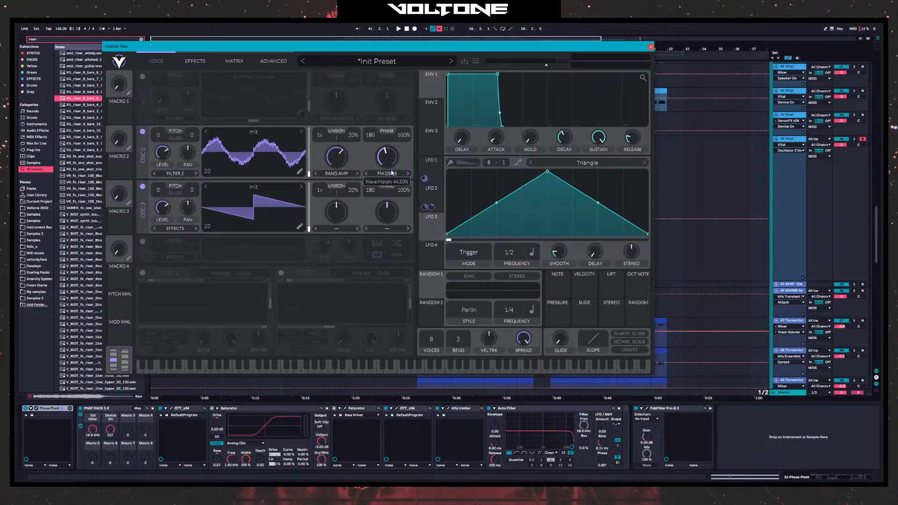
left_click(143, 188)
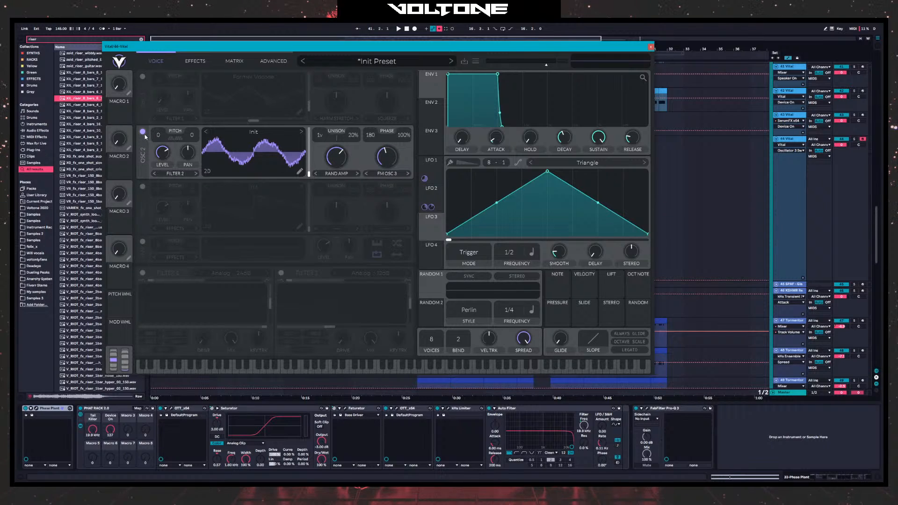
left_click(143, 131)
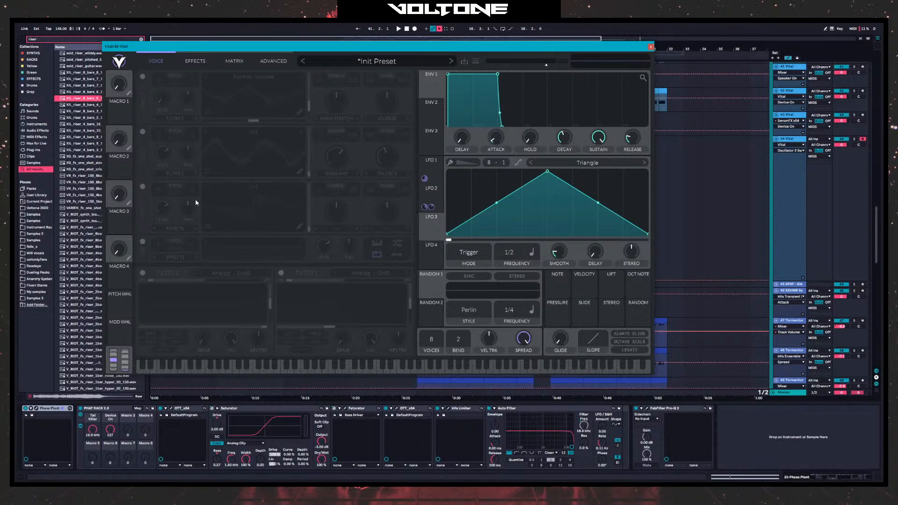
left_click(143, 187)
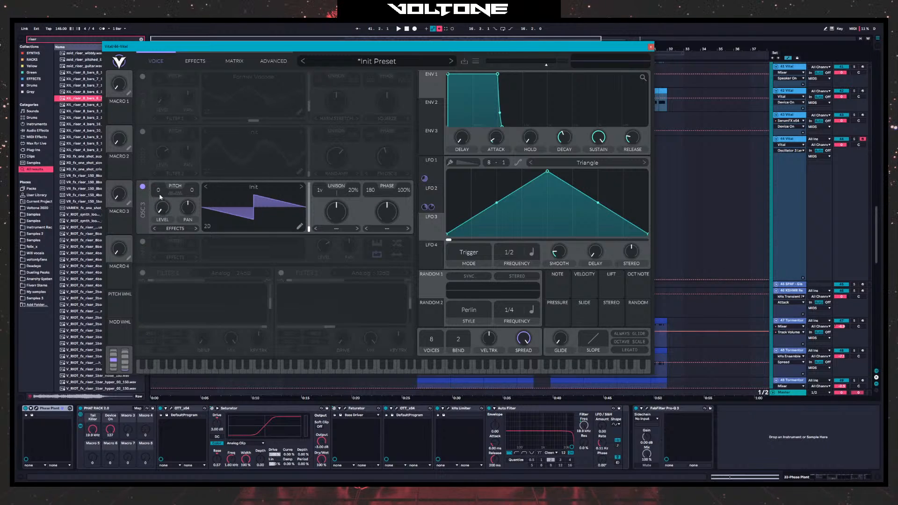
left_click(143, 131)
left_click(142, 76)
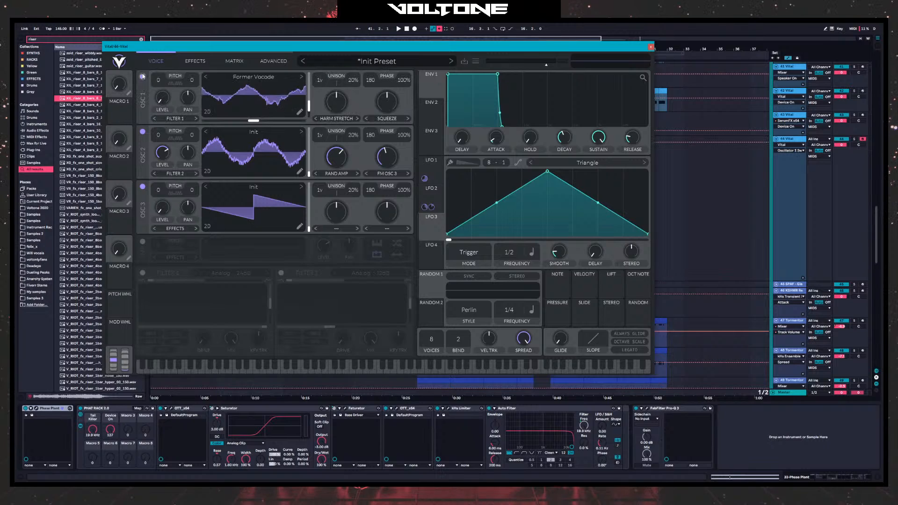
- Toggle the oscillators on and off in different combinations, leaving only oscillator 1 enabled
left_click(143, 76)
left_click(142, 131)
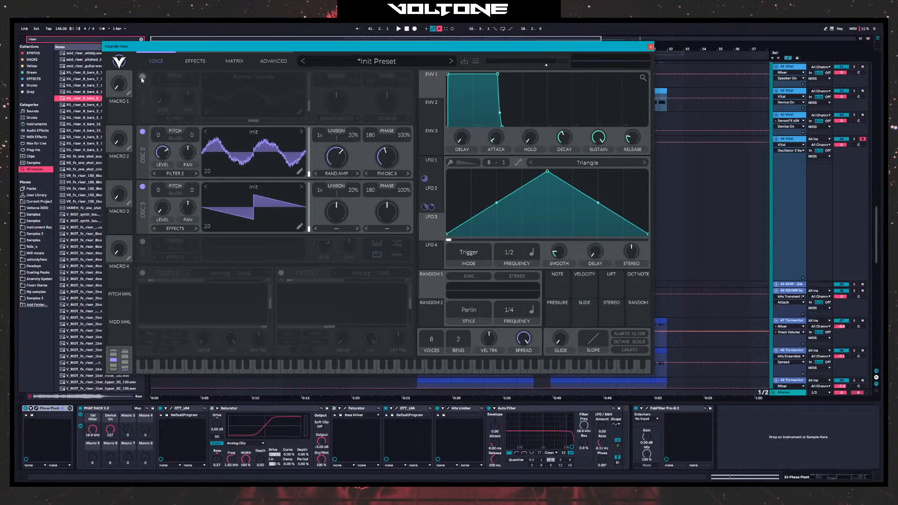
left_click(143, 77)
left_click(143, 131)
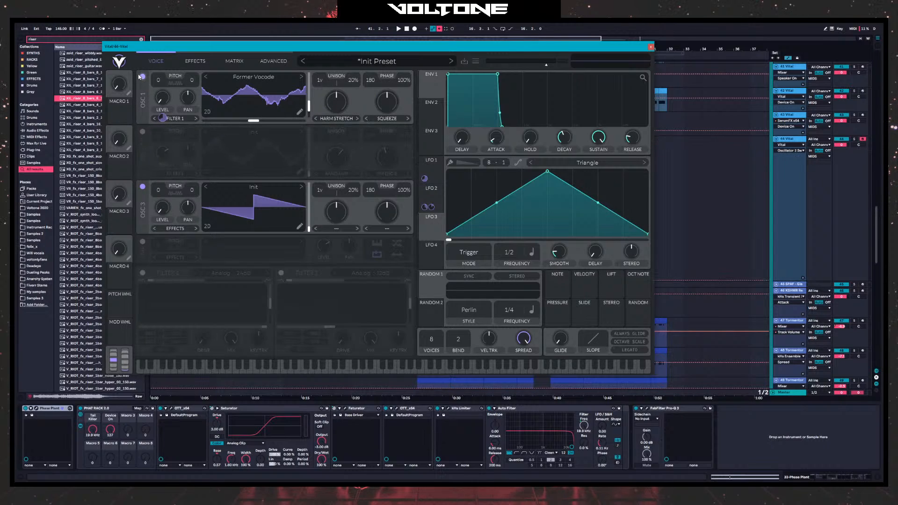
left_click(142, 76)
left_click(143, 131)
left_click(142, 76)
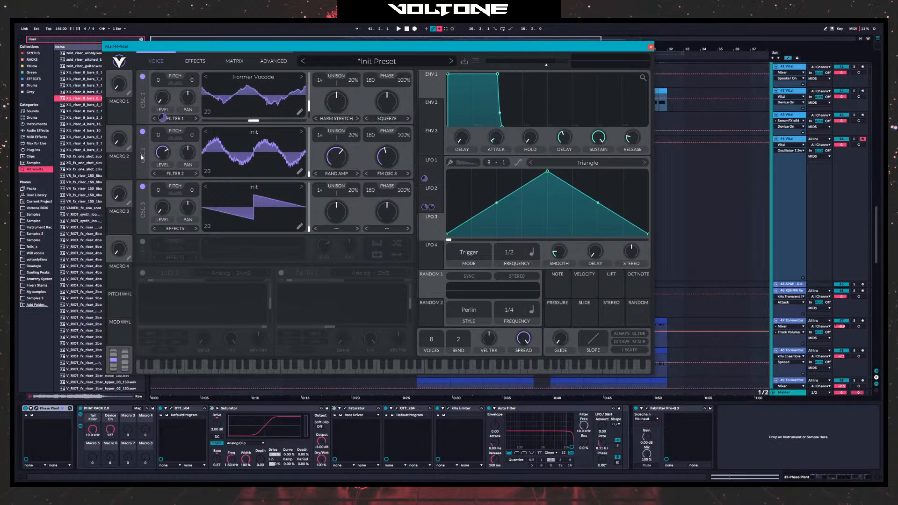
left_click(143, 187)
left_click(142, 131)
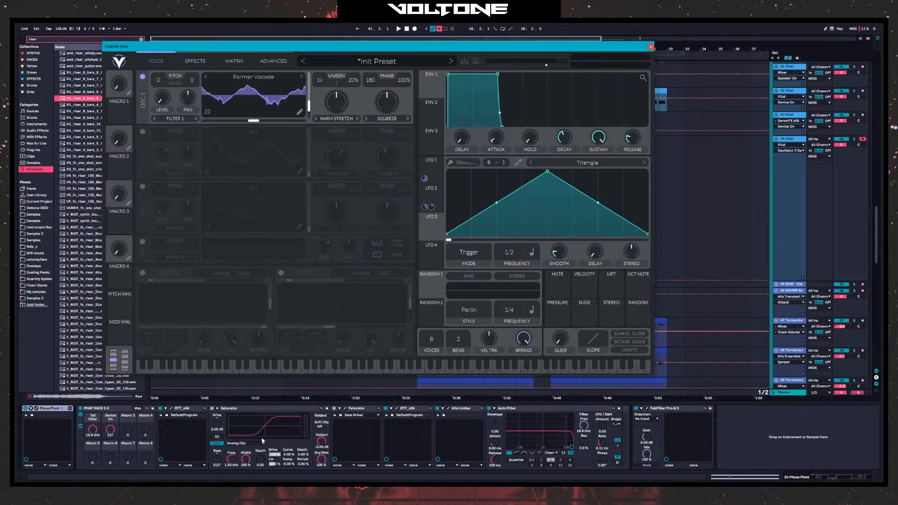
- Select track 36 Serum_x64 and open its Serum instrument window
scroll(790, 142, "up", 10)
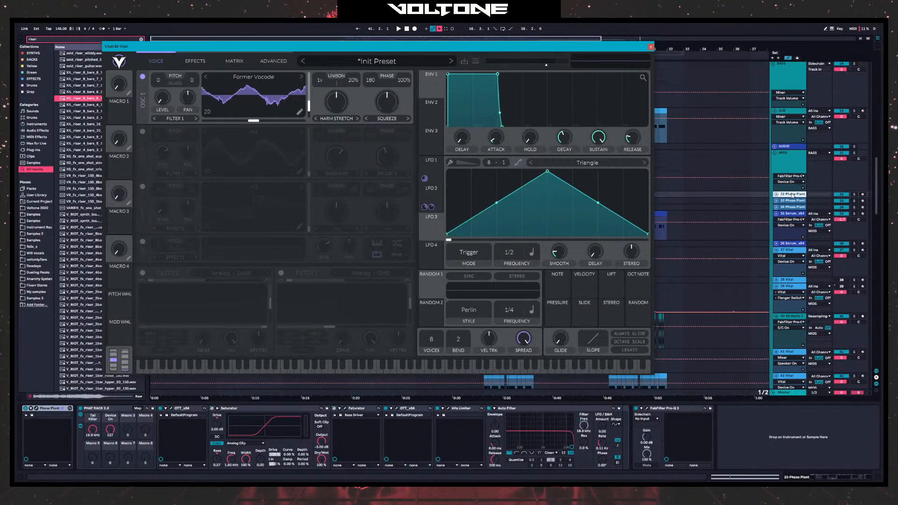
left_click(786, 243)
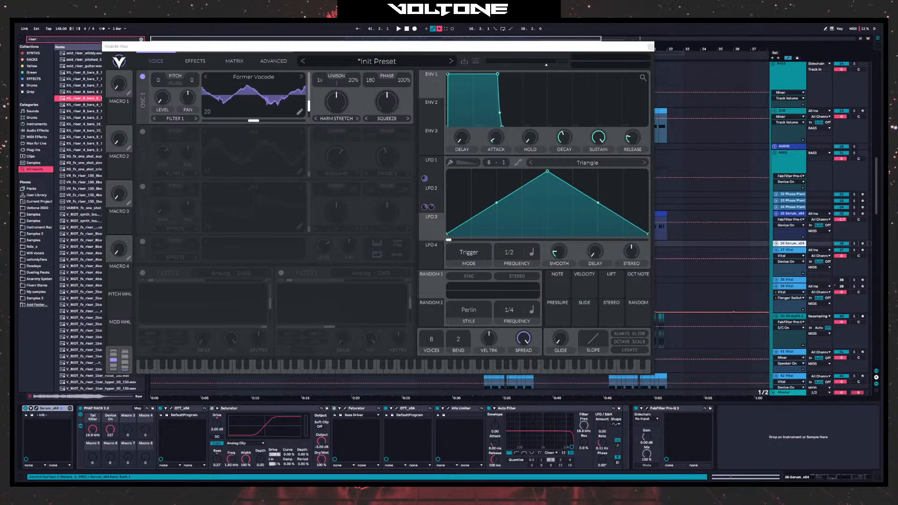
left_click(42, 413)
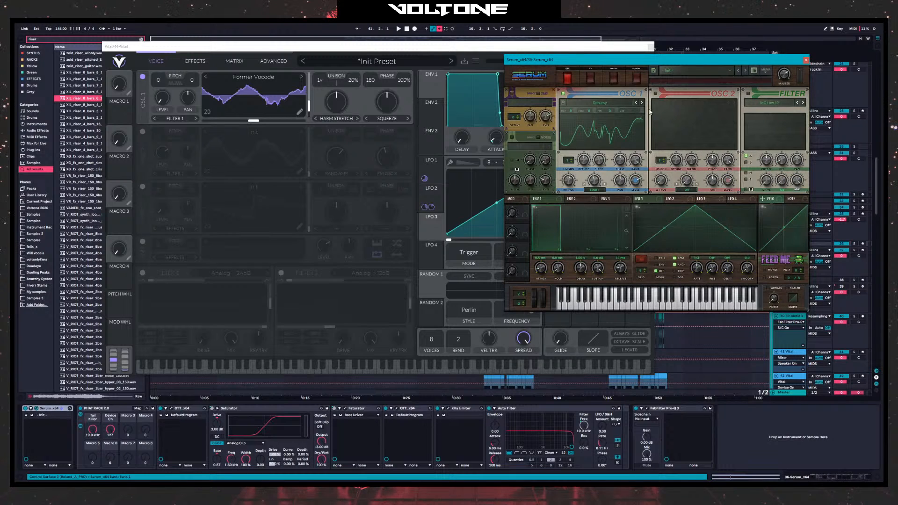
- Enable oscillator 2 in Serum, set oscillator 1's warp mode to FM (from B) and adjust oscillator 2's level
left_click_drag(633, 60, 461, 95)
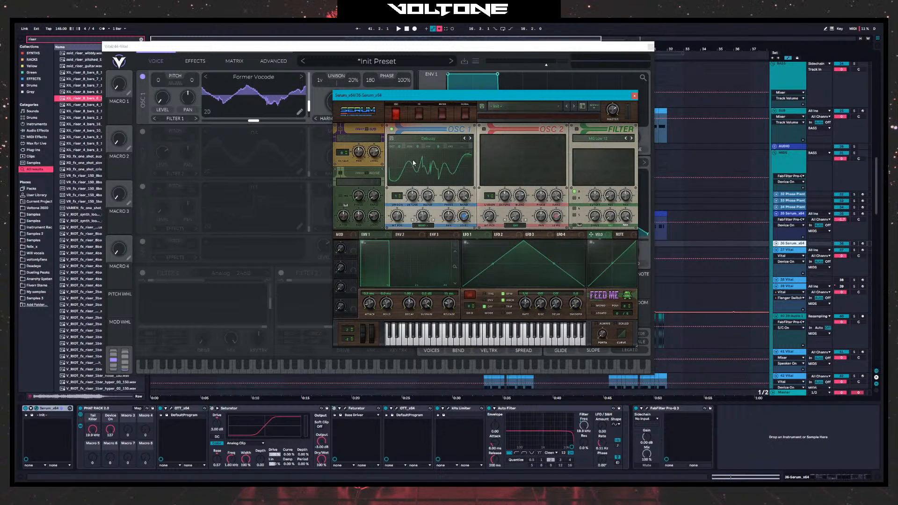
left_click(485, 130)
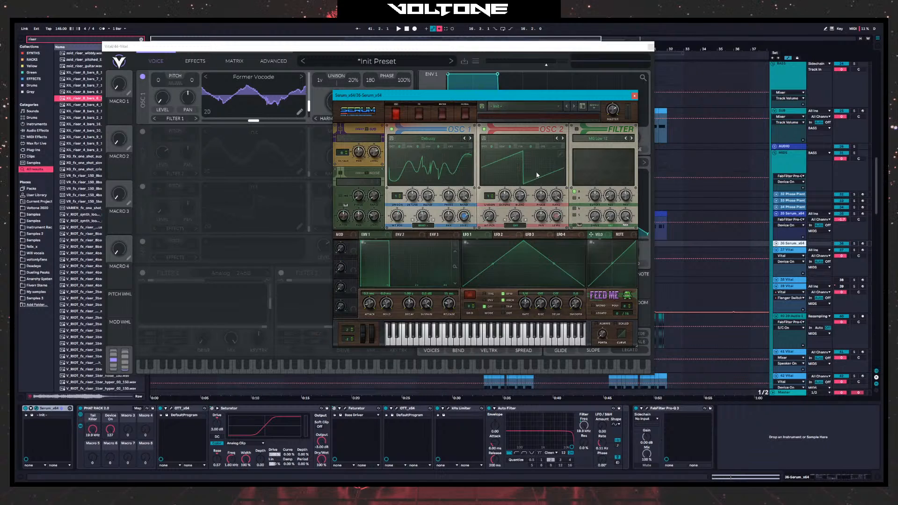
left_click(424, 226)
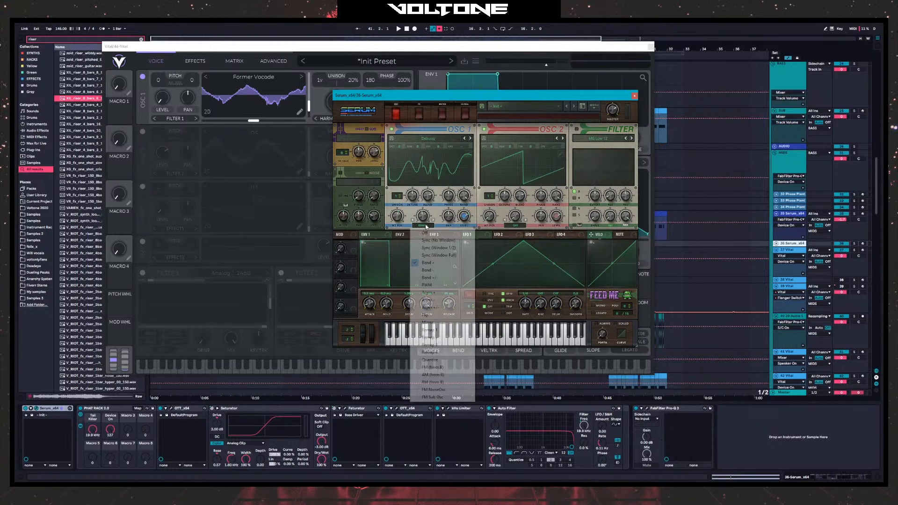
left_click(435, 368)
mouse_move(423, 218)
left_mouse_down()
mouse_move(421, 239)
mouse_move(423, 220)
left_mouse_up()
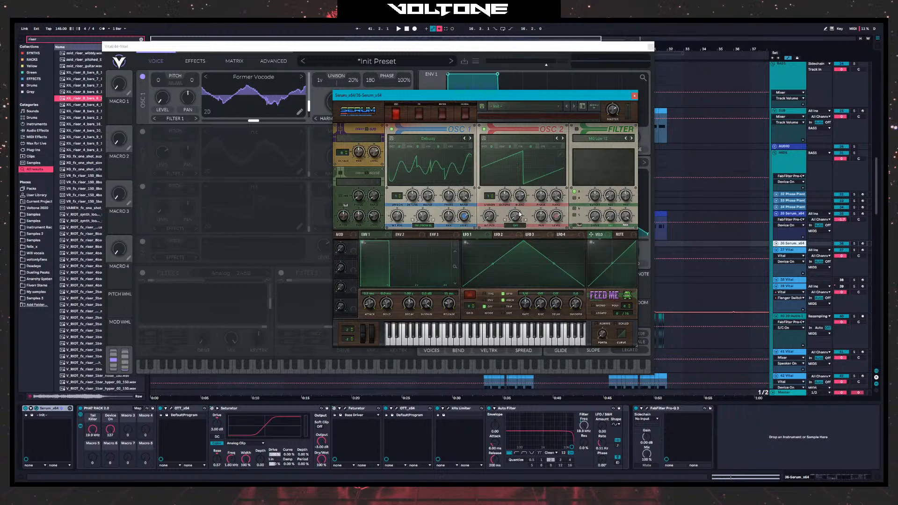
left_click(557, 216)
left_click_drag(557, 217, 582, 191)
- Close the Serum instrument window and the Vital instrument window behind it
left_click_drag(421, 95, 541, 101)
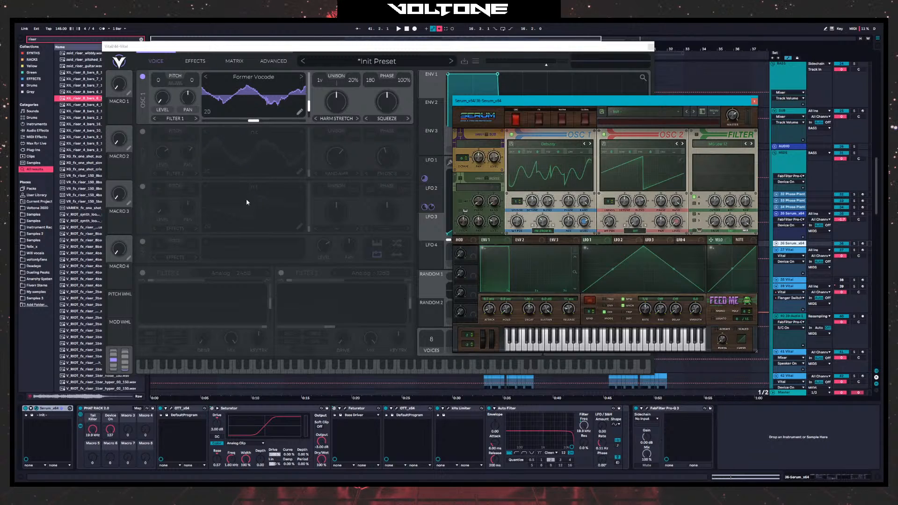
left_click(754, 102)
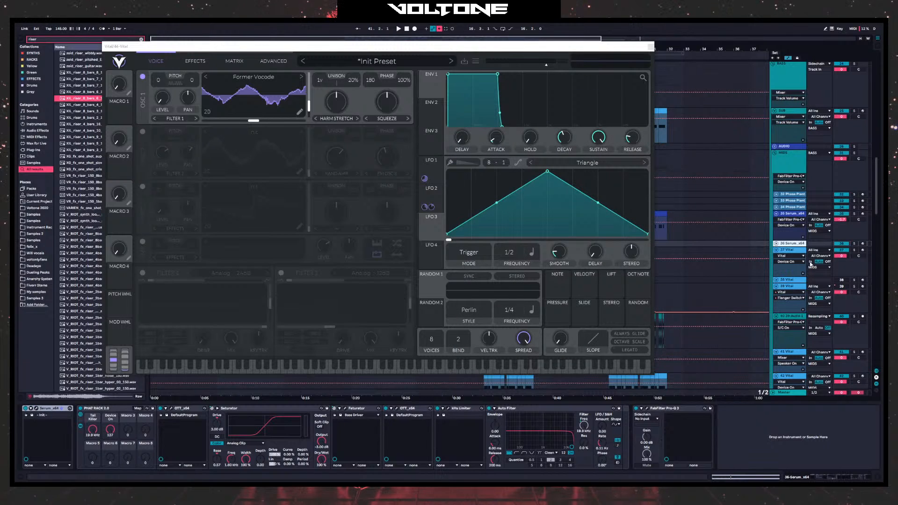
left_click(651, 46)
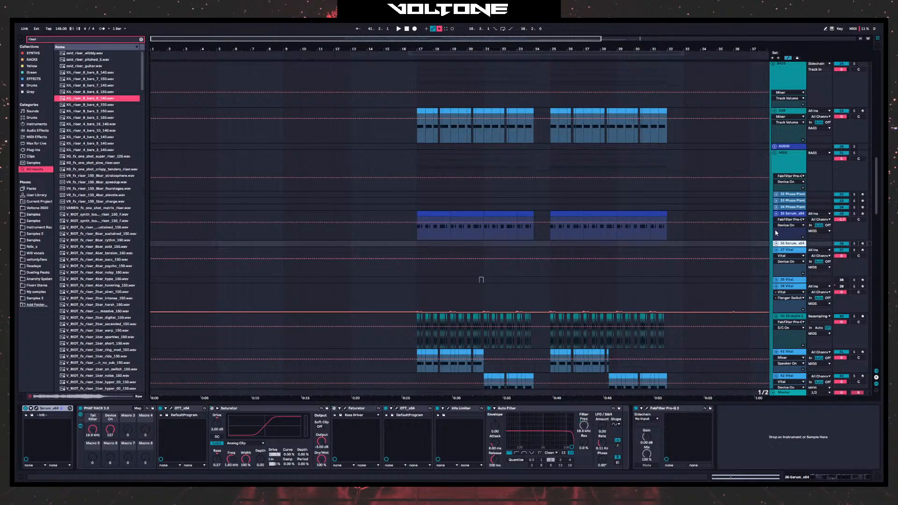
- Select track 39 Vital and duplicate it
left_click(789, 251)
left_click(786, 279)
scroll(779, 267, "down", 5)
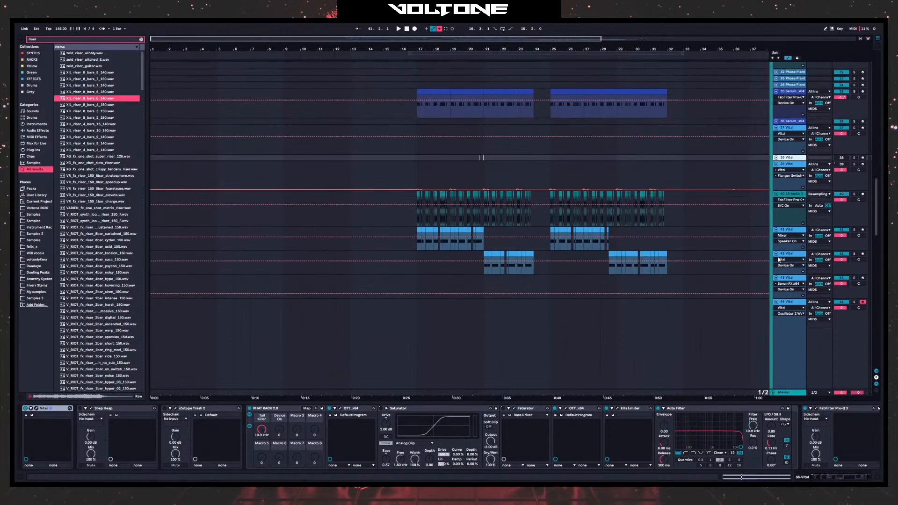
left_click(788, 165)
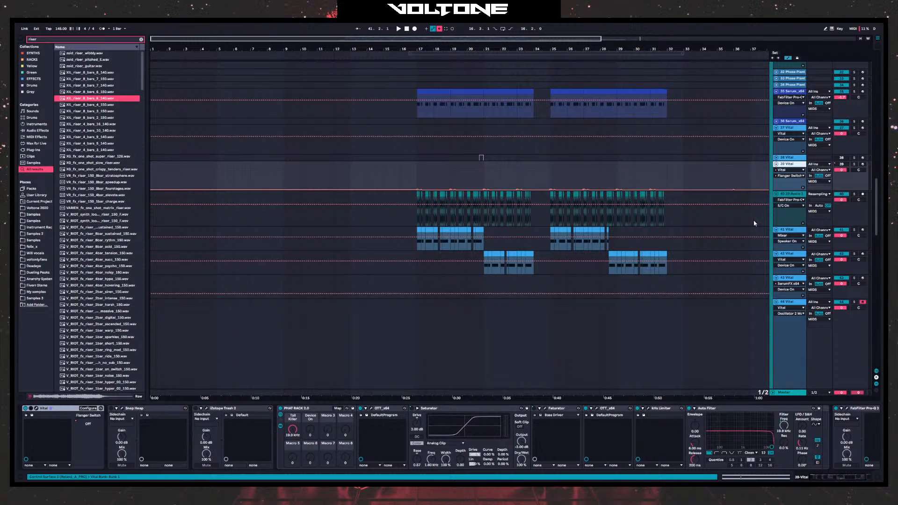
key("ctrl+d")
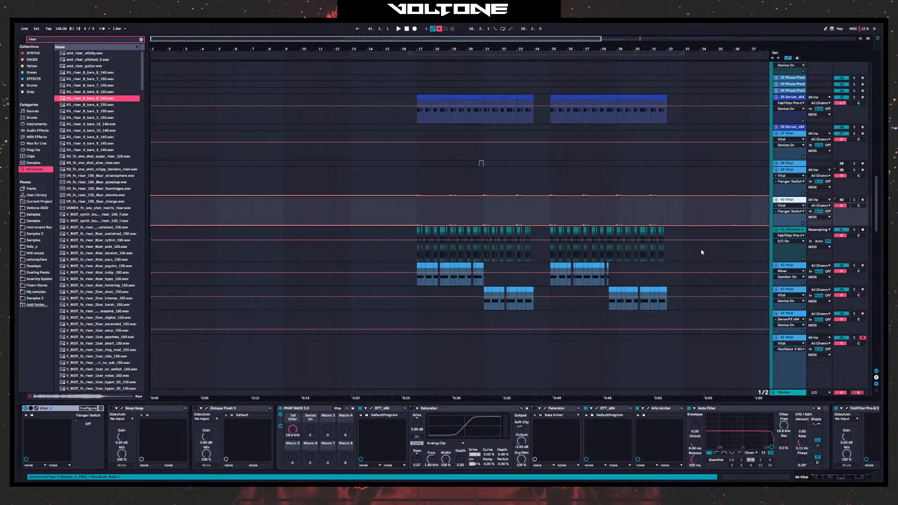
- Delete the Snap Heap and iZotope Trash 2 effects from the duplicated Vital track
left_click(166, 410)
left_click(244, 410, "shift")
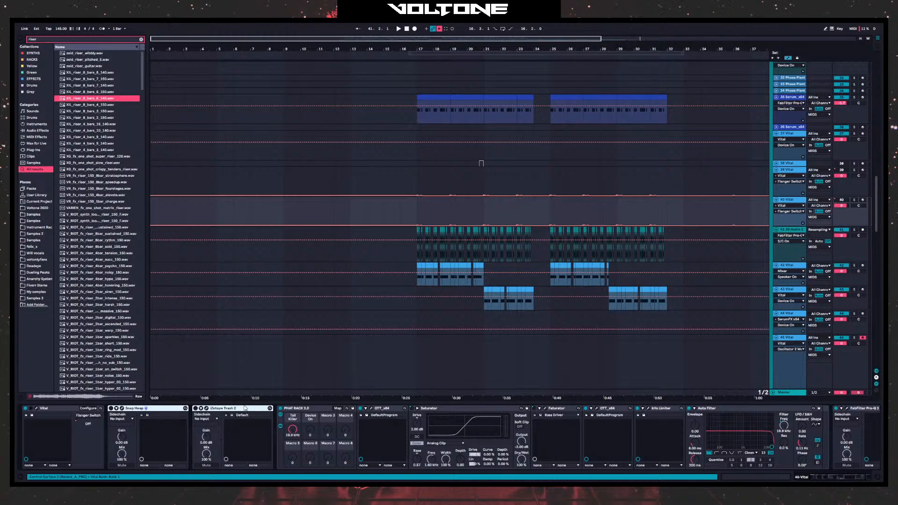
key("Delete")
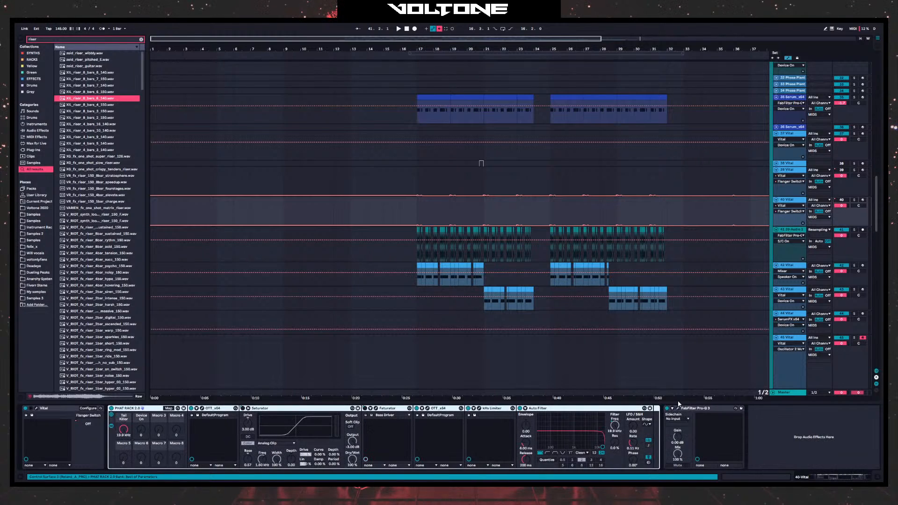
- Check the EQ curve of FabFilter Pro-Q 3 on the duplicated track and close its window
left_click(708, 409)
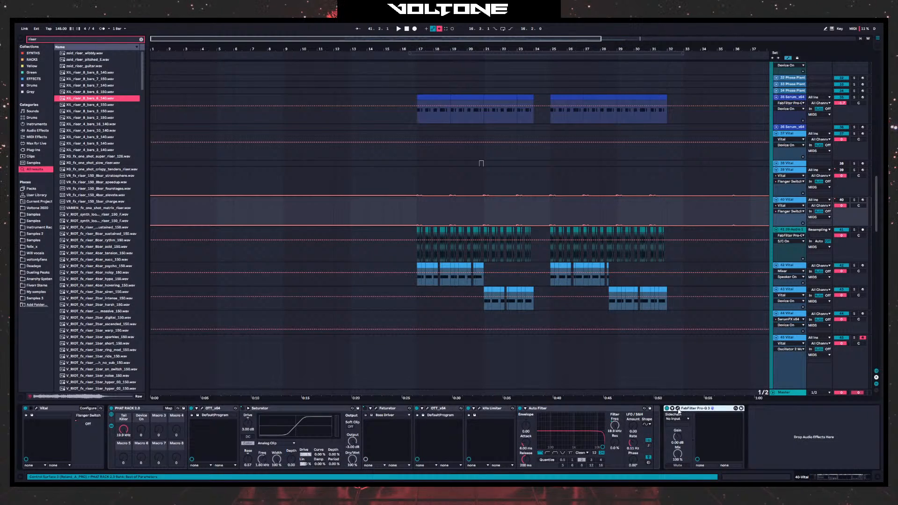
left_click(678, 409)
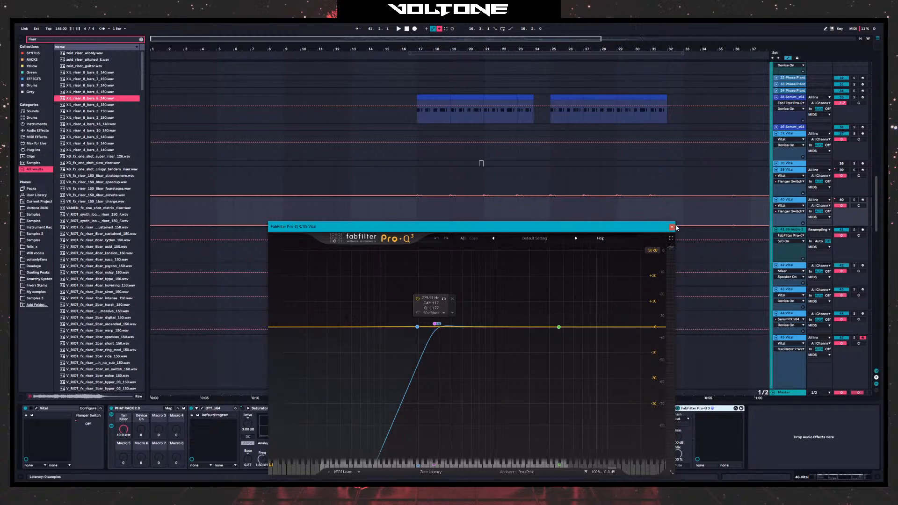
left_click(671, 227)
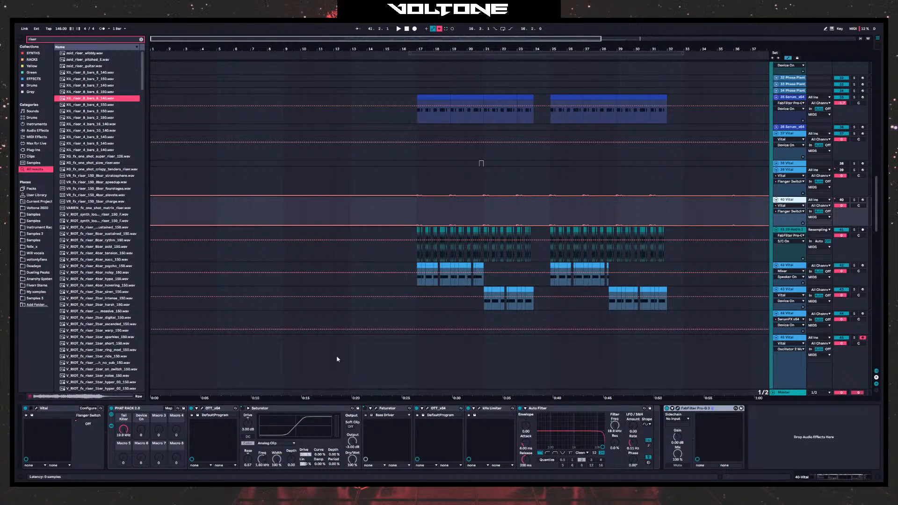
- Initialize the preset in track 40's Vital instrument and enable oscillator 2
left_click(603, 49)
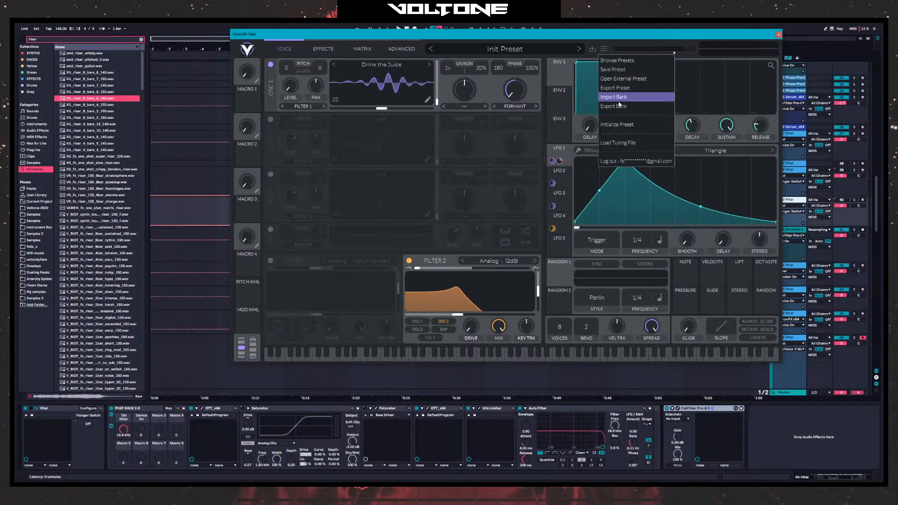
left_click(556, 224)
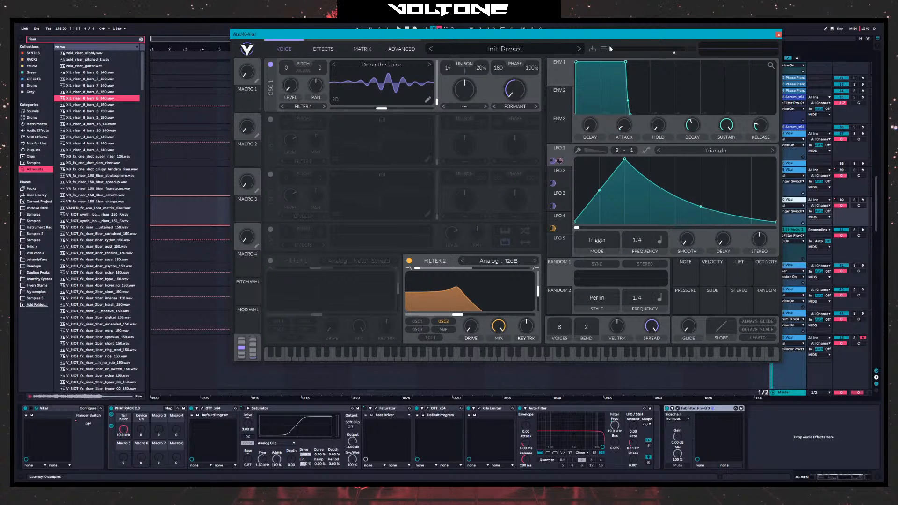
left_click(605, 48)
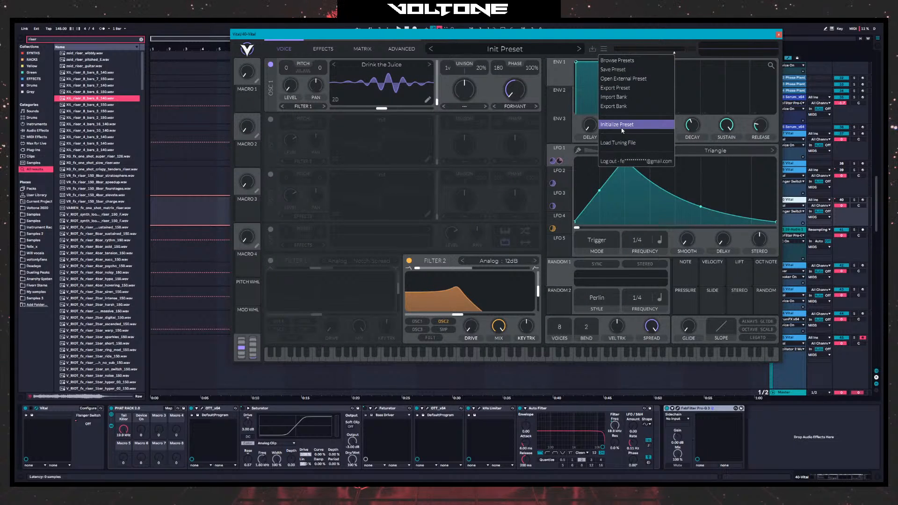
left_click(622, 125)
left_click(271, 120)
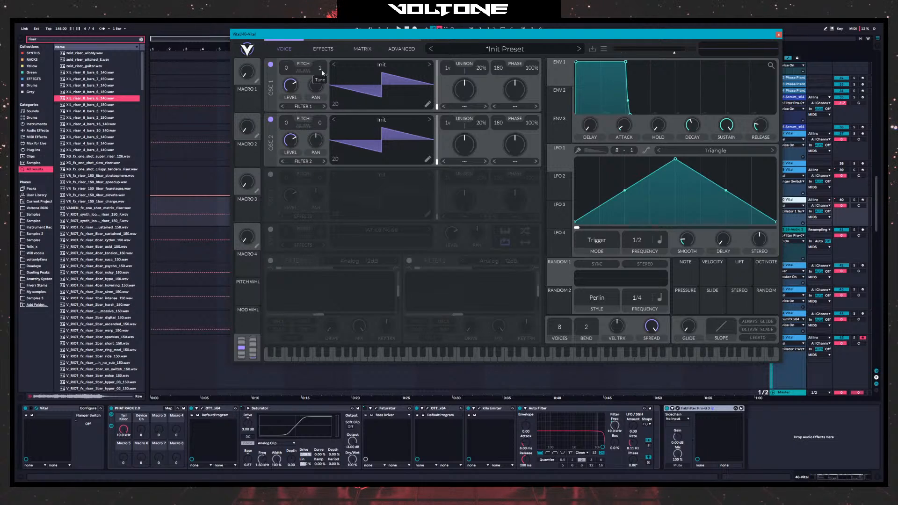
- Vary oscillator 1's fine tune and reset it to 0
scroll(322, 72, "up", 15)
scroll(322, 70, "down", 15)
left_click_drag(327, 72, 327, 96)
double_click(325, 66)
left_click_drag(323, 70, 328, 70)
double_click(323, 69)
- Assign Macro 1 to the pan of oscillators 1 and 2, setting oscillator 2's modulation amount to about -0.960
left_click_drag(257, 80, 320, 81)
left_click_drag(247, 96, 325, 123)
left_click_drag(320, 135, 320, 187)
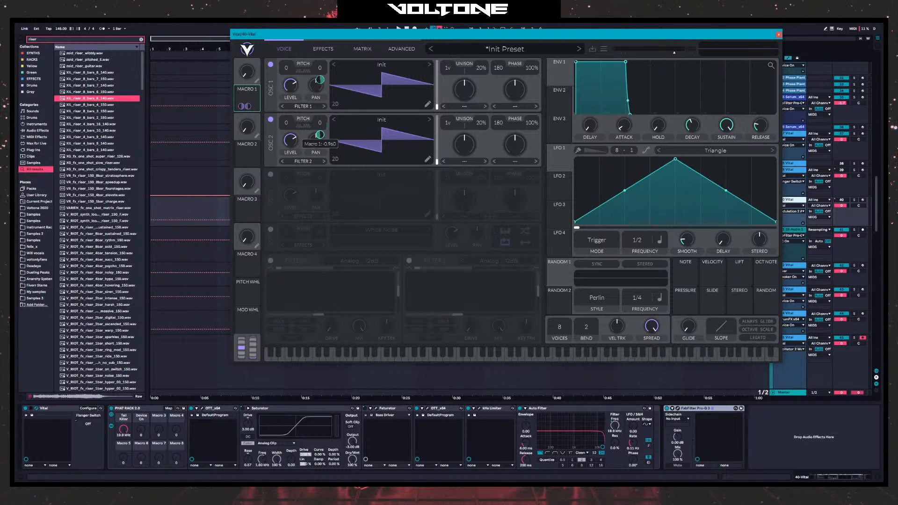
right_click(322, 136)
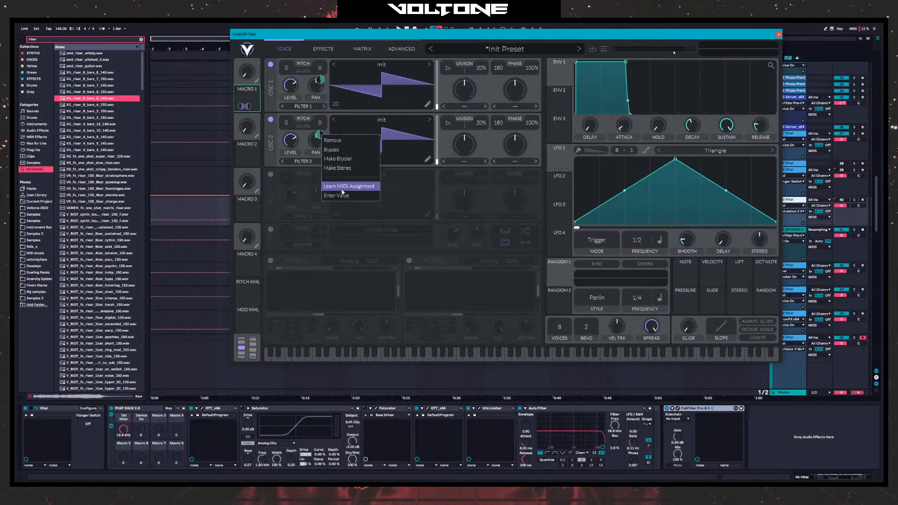
left_click(369, 120)
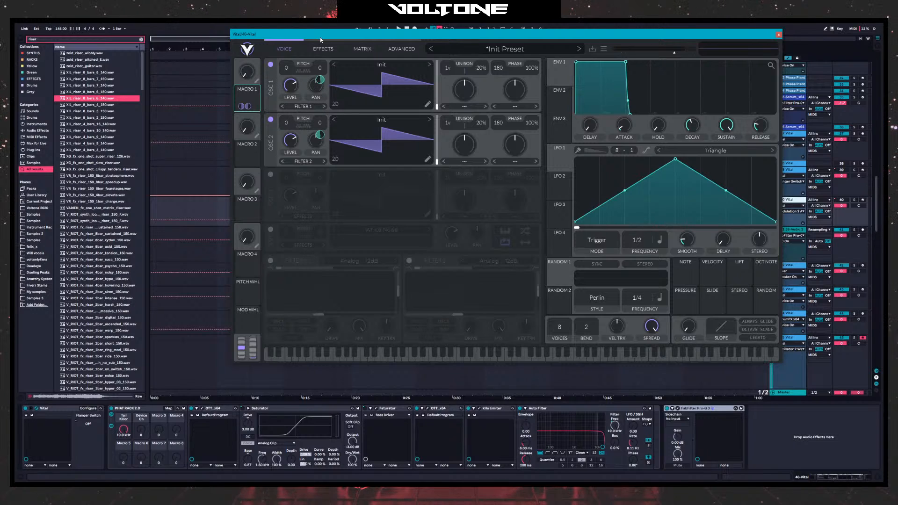
- Activate track 40 Vital and arm it so the macro panning patch can be played
left_click_drag(316, 37, 302, 60)
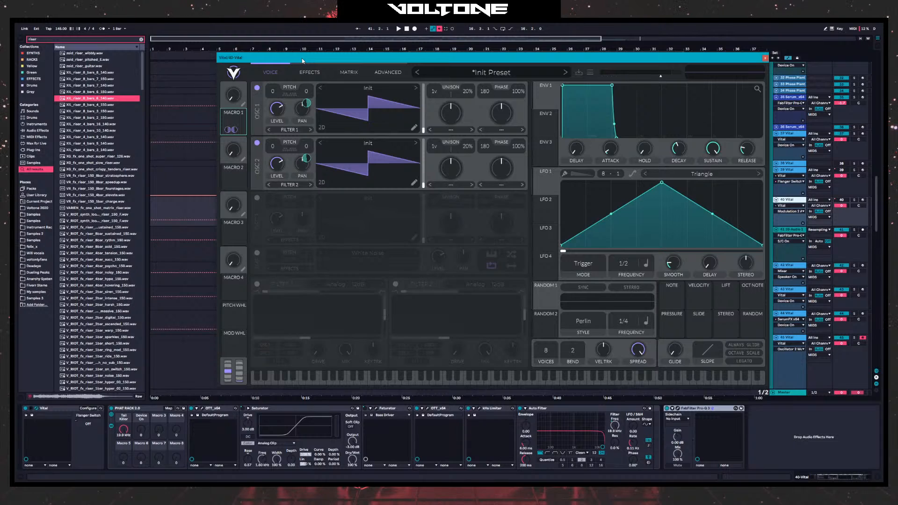
left_click(231, 100)
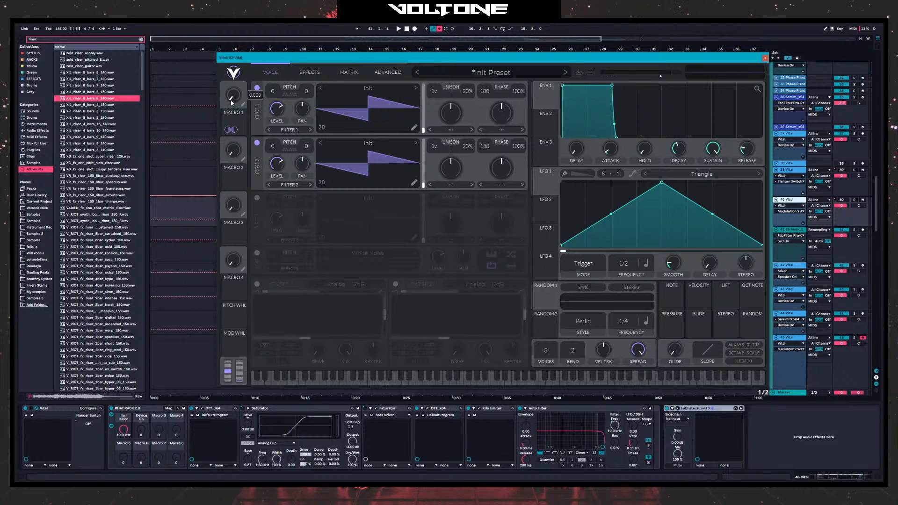
left_click(789, 200)
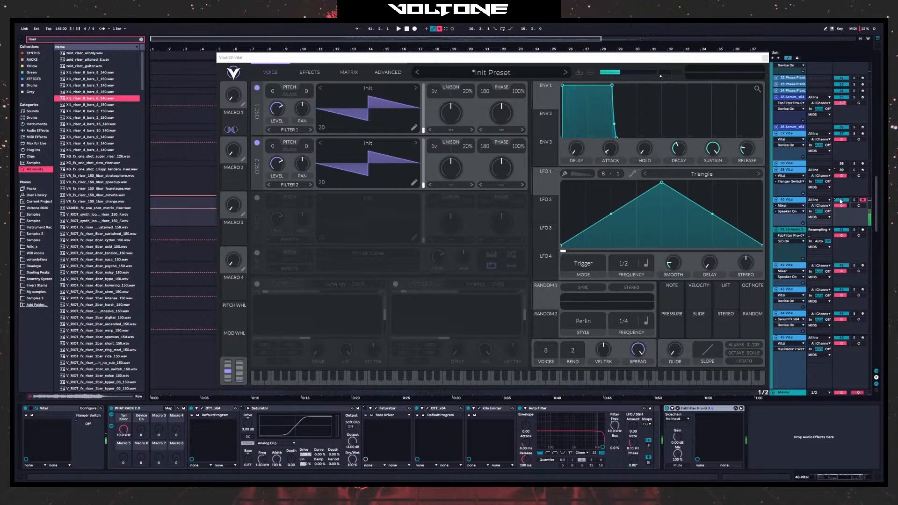
right_click(841, 201)
left_click(799, 220)
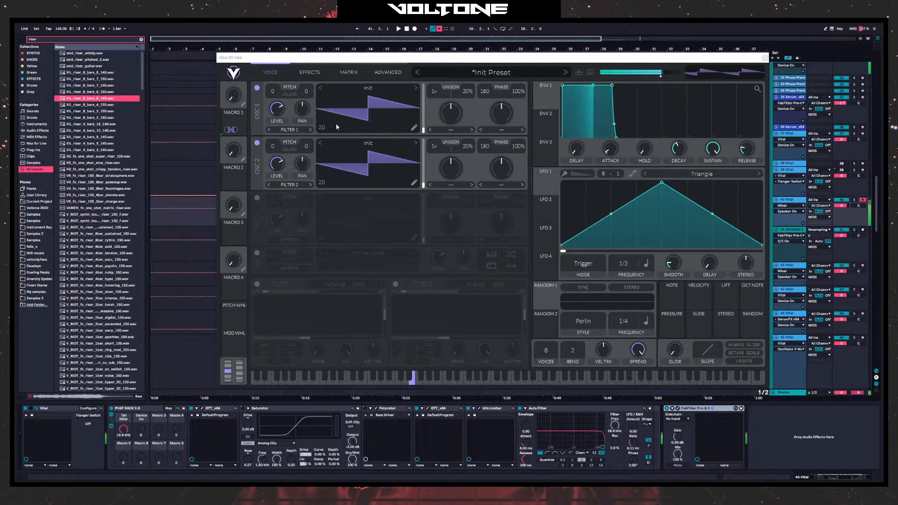
- Turn up Macro 1 slightly and try a glide time of about 0.084 seconds
mouse_move(233, 101)
left_mouse_down()
mouse_move(238, 77)
mouse_move(238, 93)
left_mouse_up()
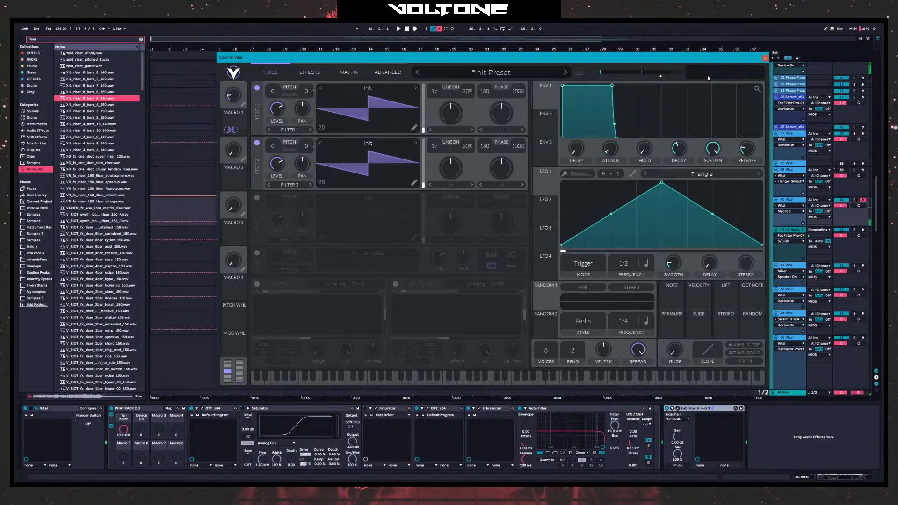
left_click_drag(662, 60, 632, 61)
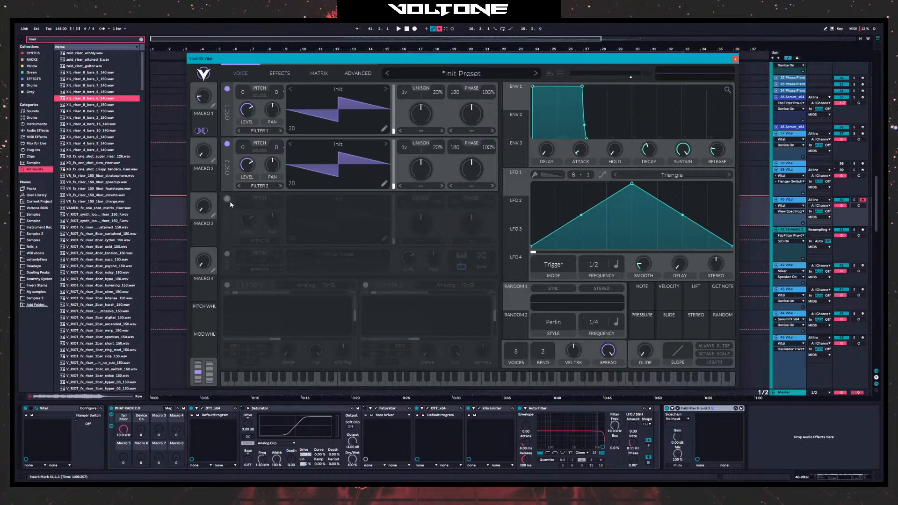
left_click(647, 358)
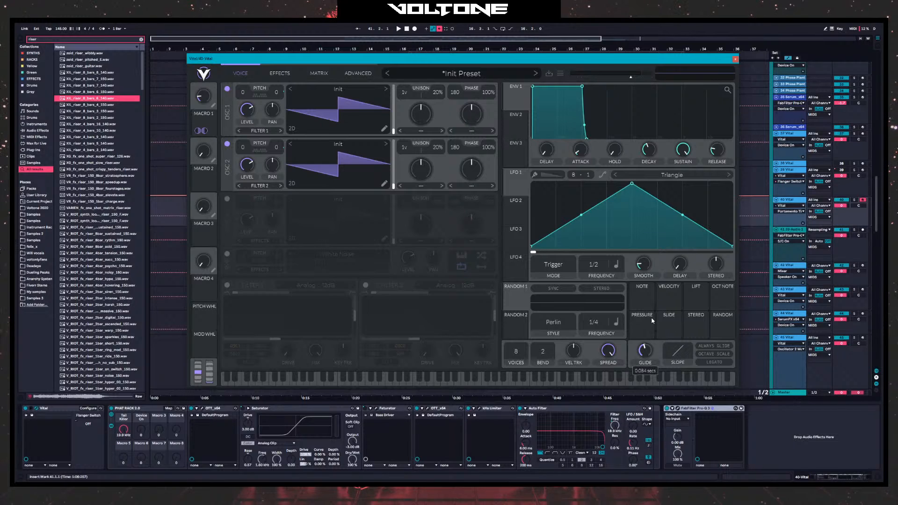
- Enable oscillator 3 with the White Noise wavetable and set its unison detune to 46%
left_click(227, 198)
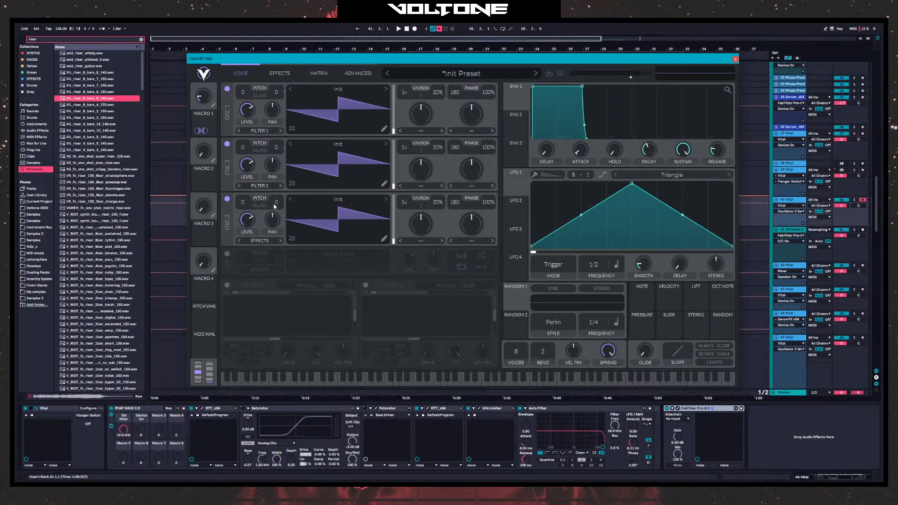
left_click(338, 199)
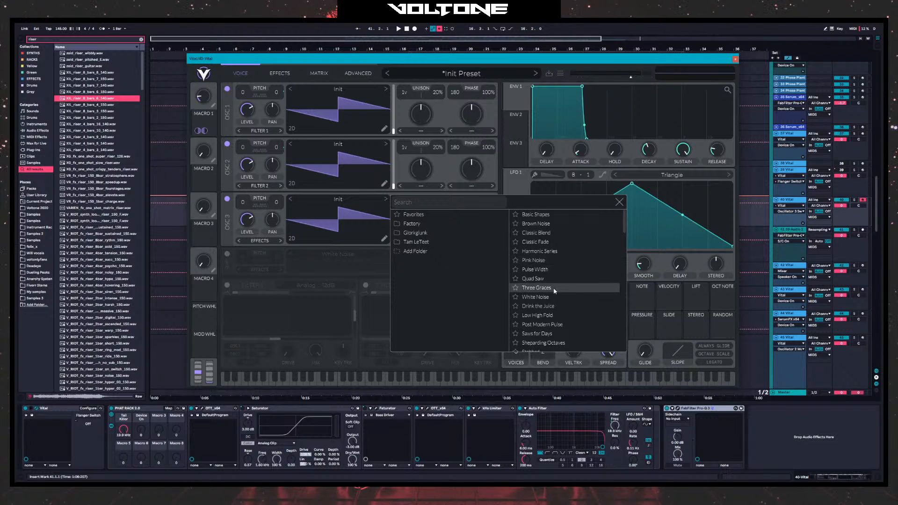
left_click(536, 297)
left_click(351, 235)
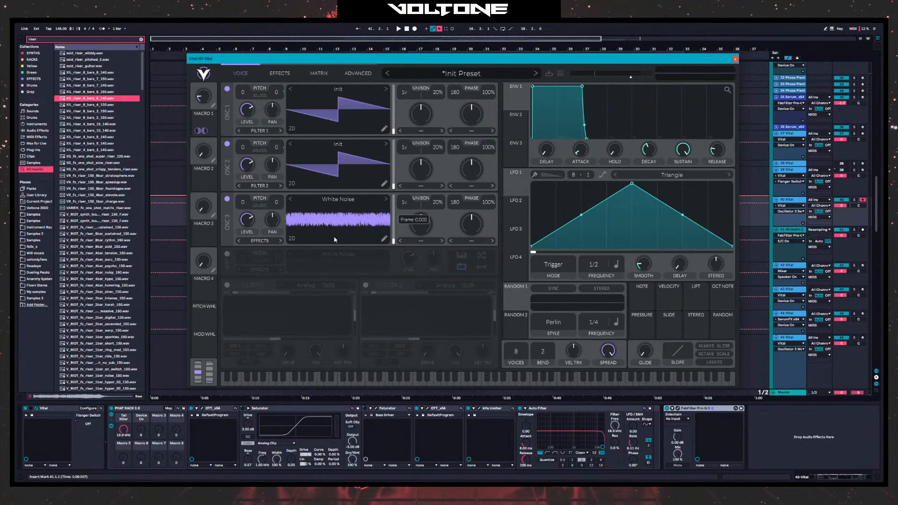
left_click_drag(438, 202, 462, 213)
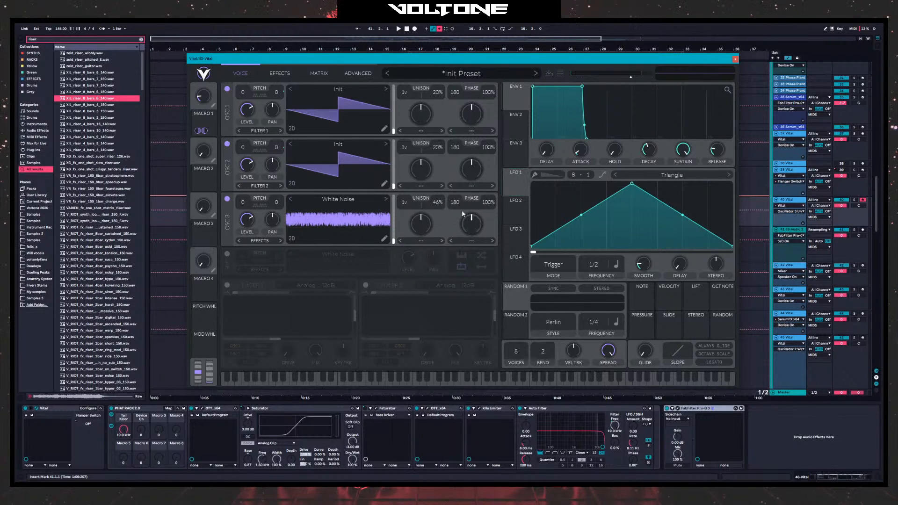
- Try to assign LFO 1 to oscillator 3's wavetable frame and set LFO 1's frequency mode to Keytrack
left_click_drag(523, 189, 391, 226)
left_click_drag(336, 225, 341, 225)
mouse_move(516, 188)
left_mouse_down()
mouse_move(501, 187)
mouse_move(509, 185)
left_mouse_up()
left_click(616, 265)
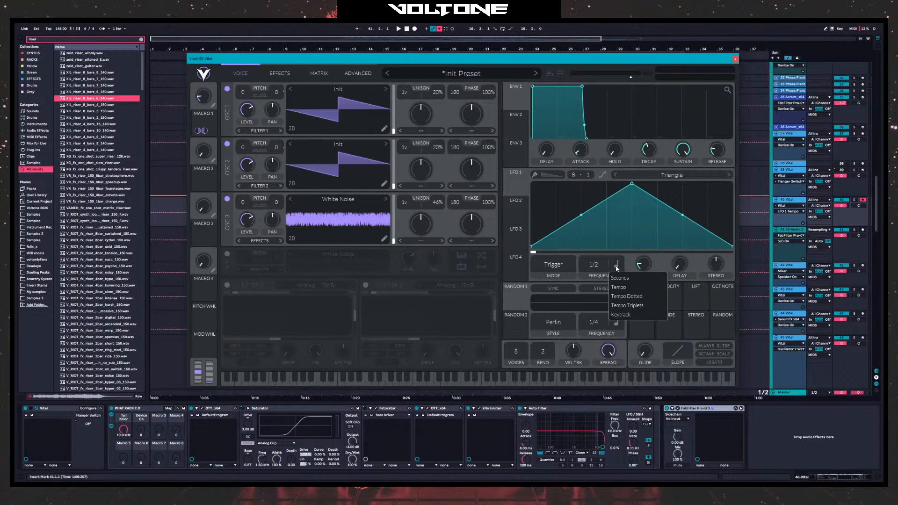
left_click(617, 316)
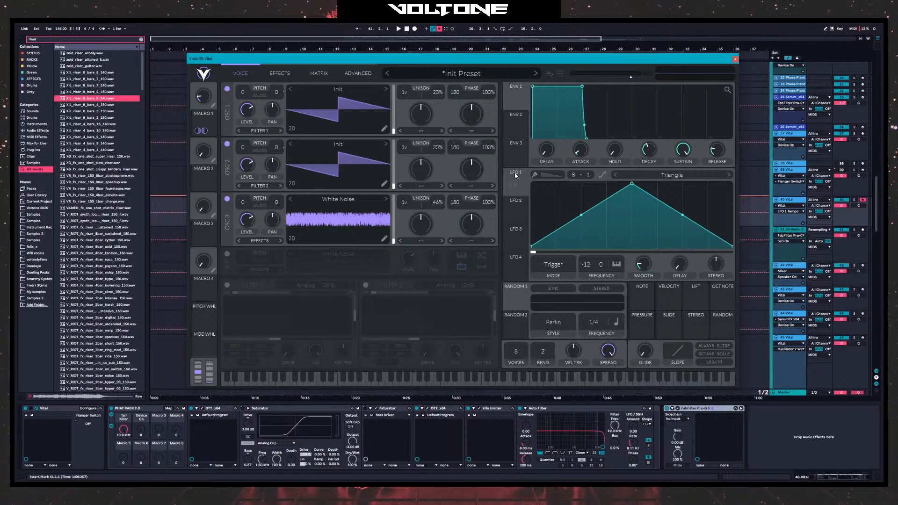
- Modulate oscillator 3's wavetable frame with LFO 1 by about 138 and try different LFO keytrack transpose values
left_click_drag(514, 173, 384, 220)
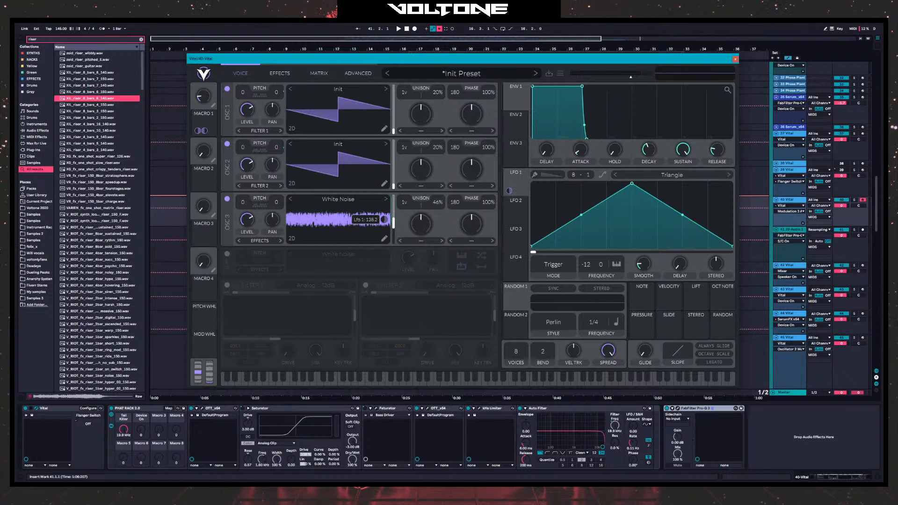
left_click(381, 377)
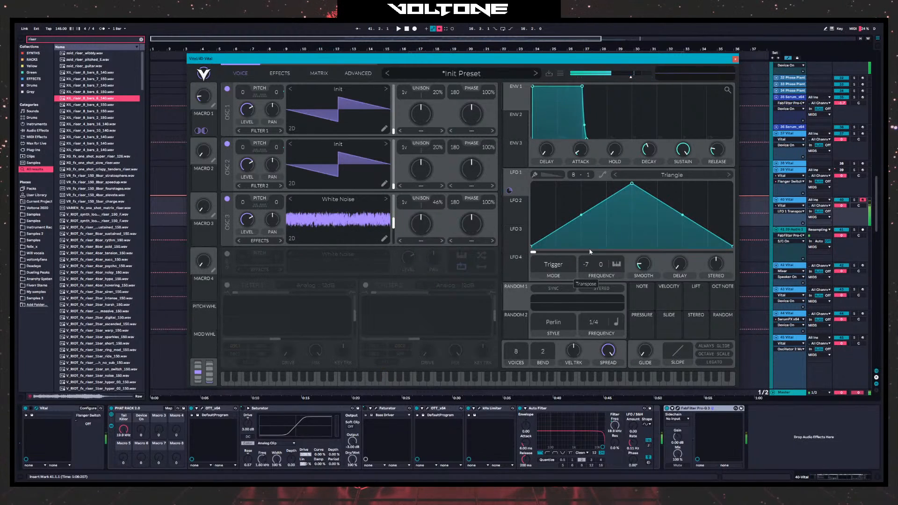
scroll(592, 264, "up", 2)
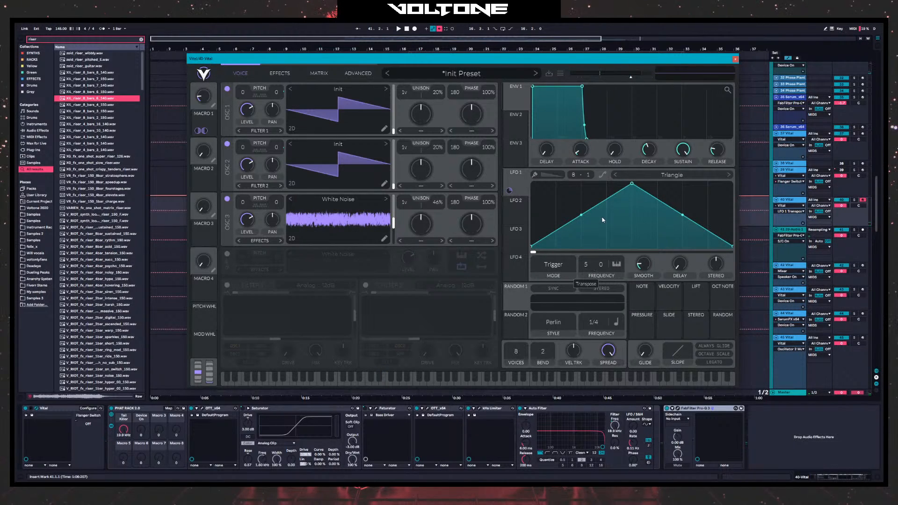
scroll(599, 263, "down", 5)
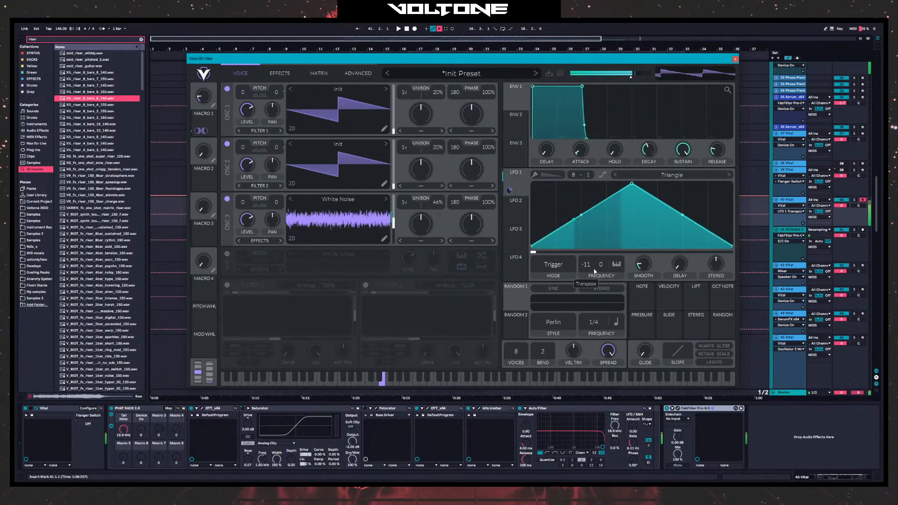
- Load the Post Modern Pulse wavetable in oscillator 3, lower its frame position and set the LFO 1 frame modulation to about 53.75
left_click(386, 202)
left_click_drag(394, 223, 392, 234)
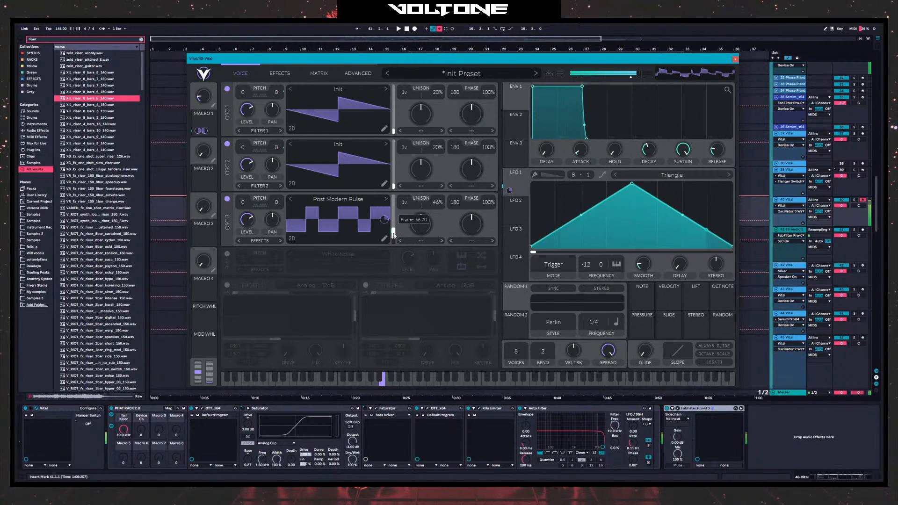
left_click(384, 219)
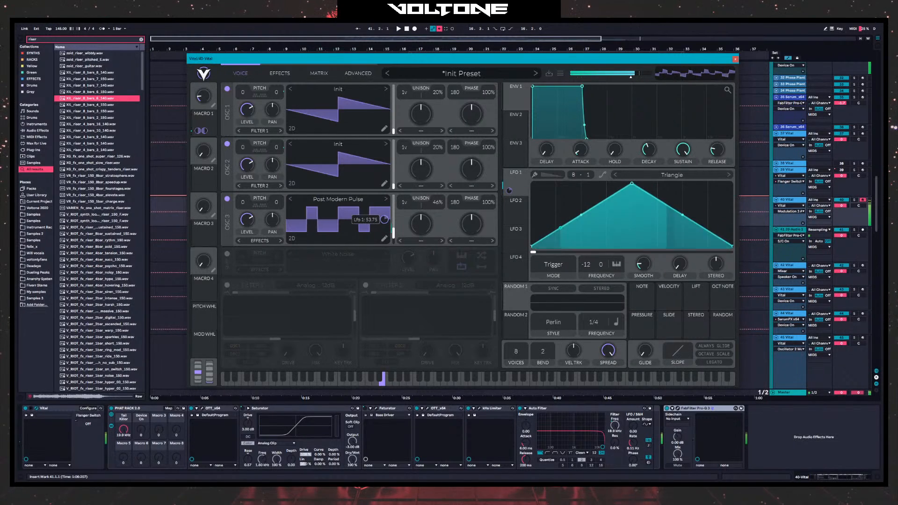
left_click_drag(393, 233, 395, 236)
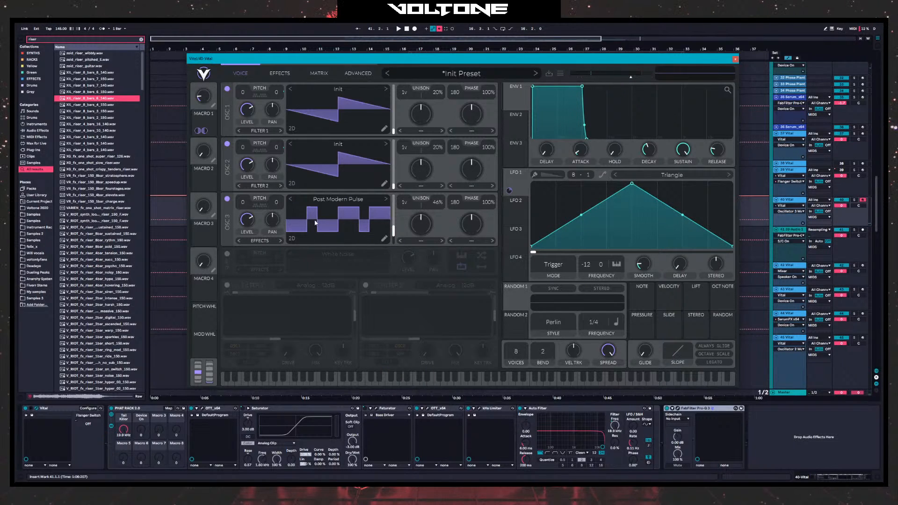
- Lower oscillator 3's level, show its wavetable in 3D and assign Macro 3 to the wavetable frame
left_click(247, 229)
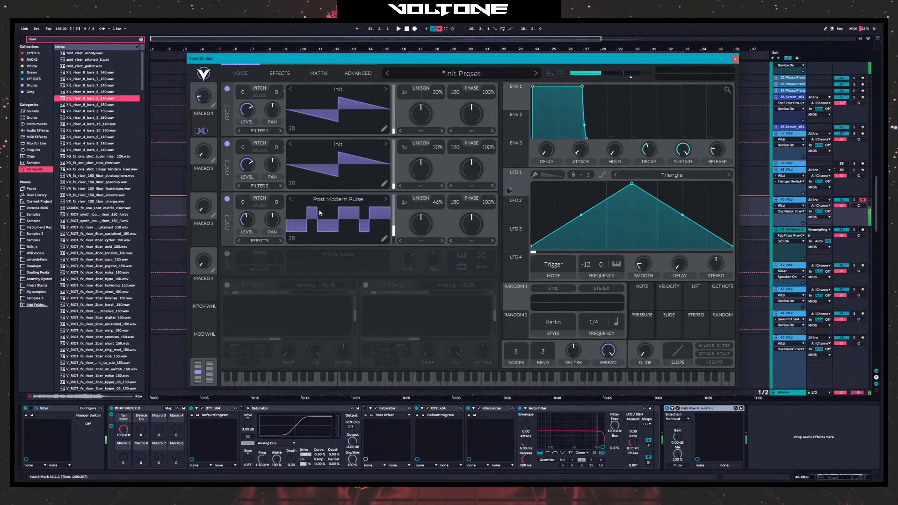
left_click(293, 239)
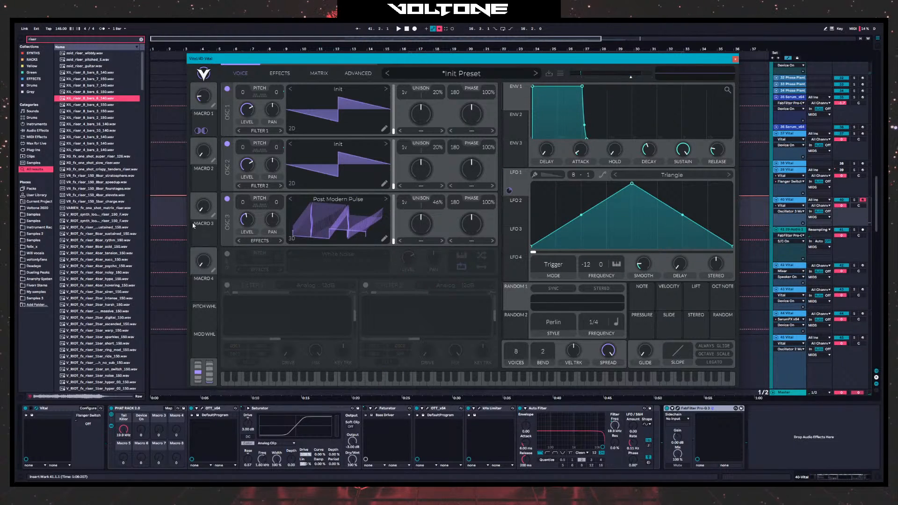
left_click_drag(203, 236, 382, 233)
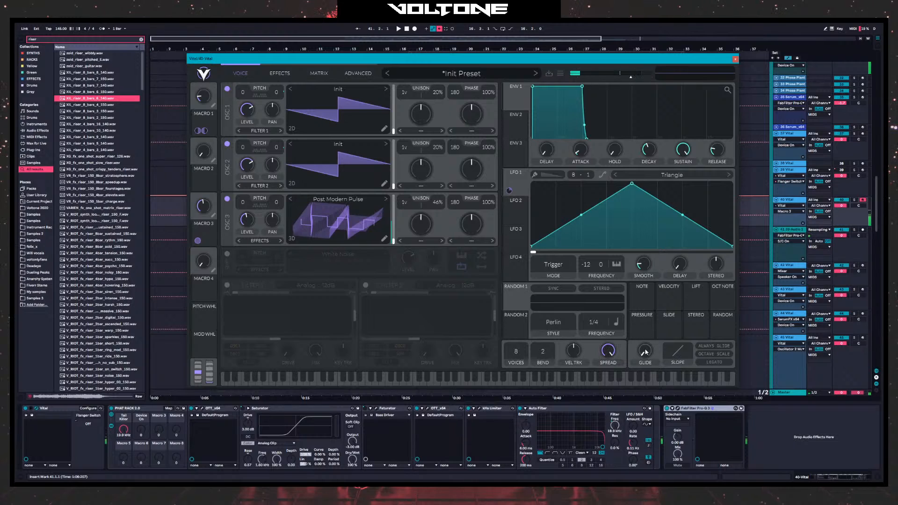
- Limit the patch to 1 voice with Always Glide and Legato enabled, and raise the glide time
left_click_drag(645, 353, 669, 312)
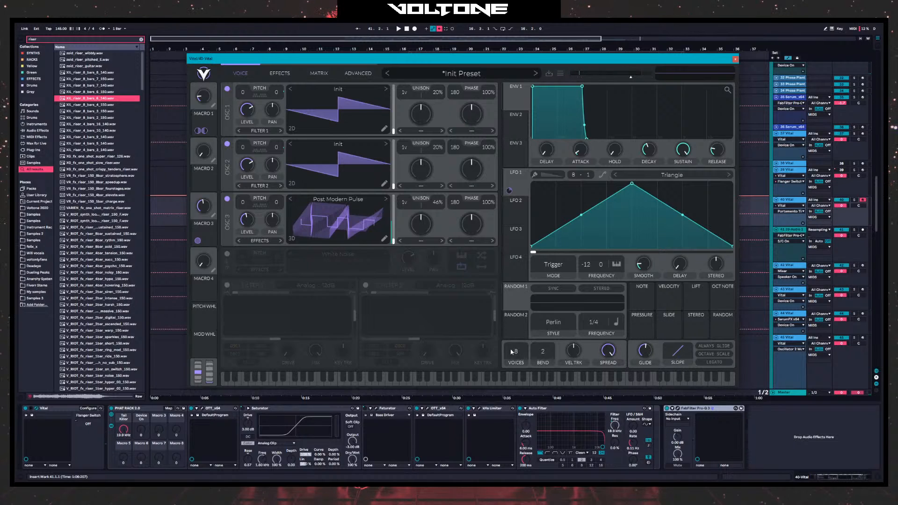
left_click_drag(512, 352, 512, 371)
left_click(702, 346)
left_click(678, 355)
left_click_drag(651, 353, 652, 349)
- Audition successive wavetables in oscillator 3, from Vital Sine 2 to Clicky Robot and Corpusbode Phaser, settling on Crappy Toilet
left_click(387, 201)
left_click(387, 201)
left_click(386, 202)
left_click(386, 201)
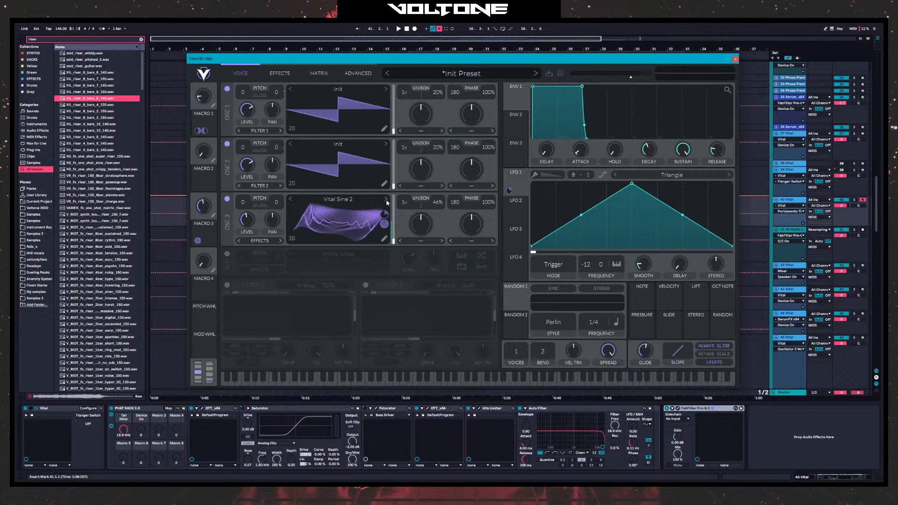
left_click(386, 201)
left_click(386, 201)
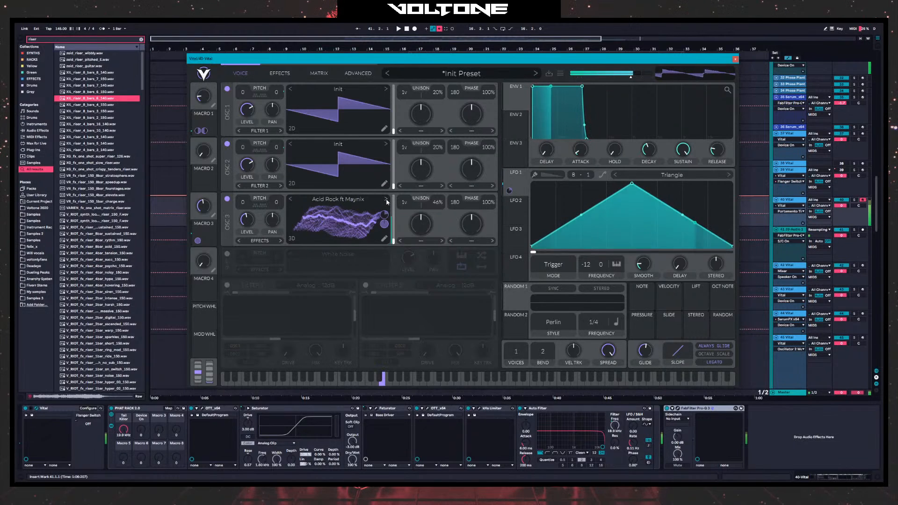
left_click(387, 201)
left_click(387, 202)
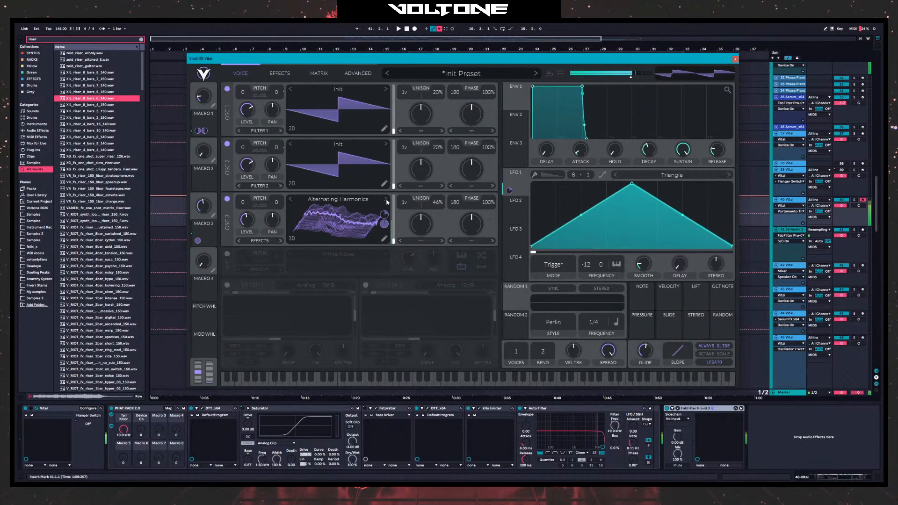
left_click(387, 202)
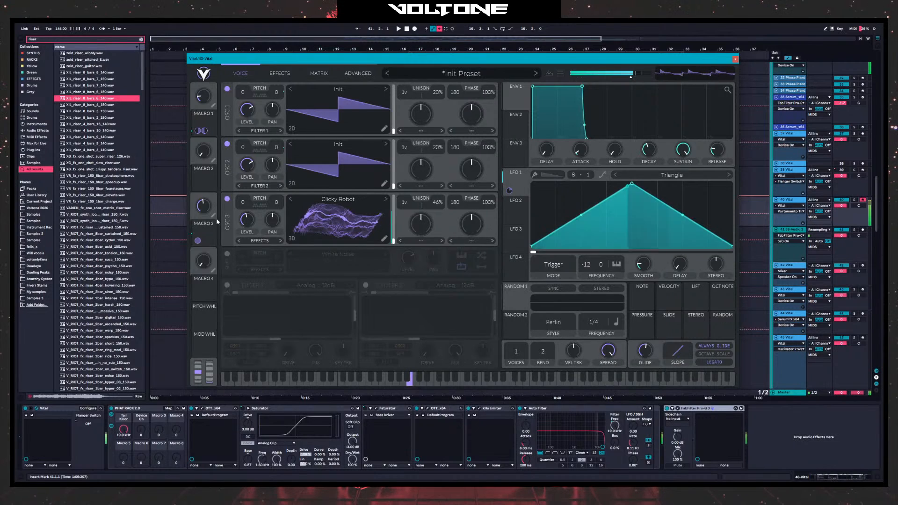
left_click(386, 202)
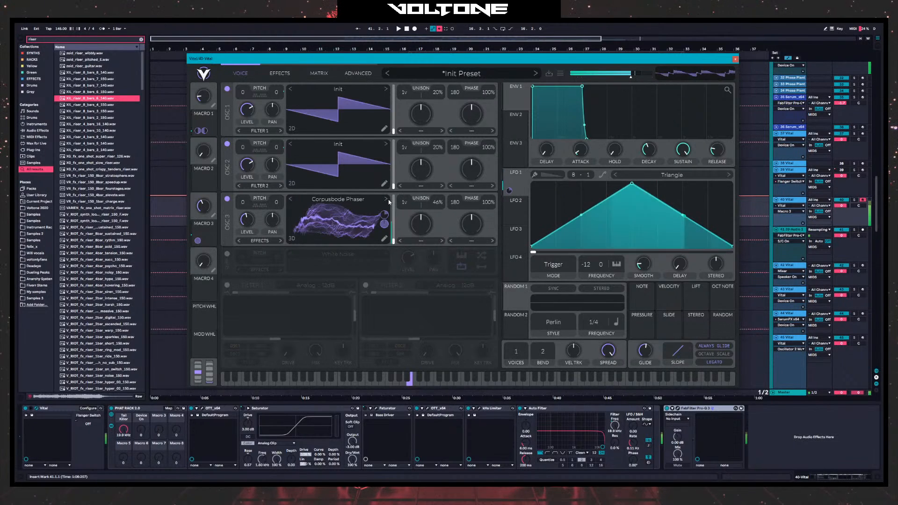
left_click(386, 201)
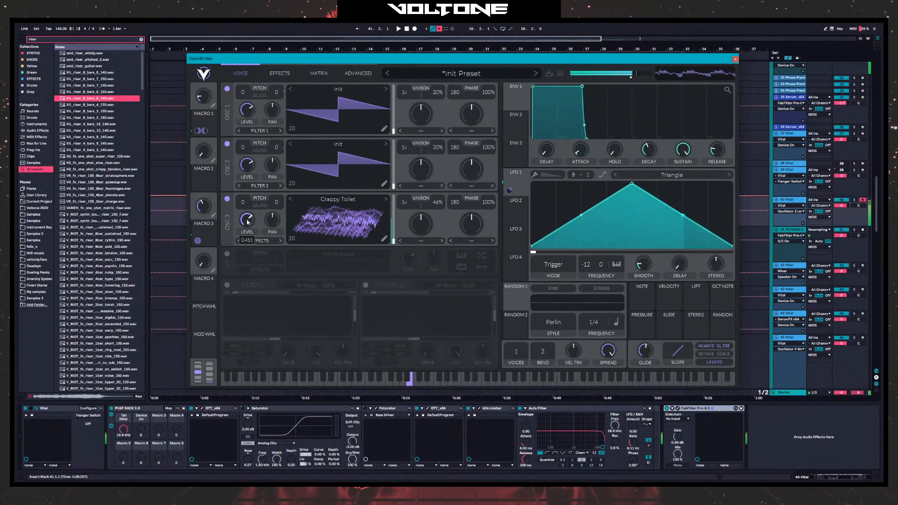
- Balance oscillator 3's level, adjust its frame modulation depth and raise Macro 3 to shift the wavetable frame
left_click(203, 206)
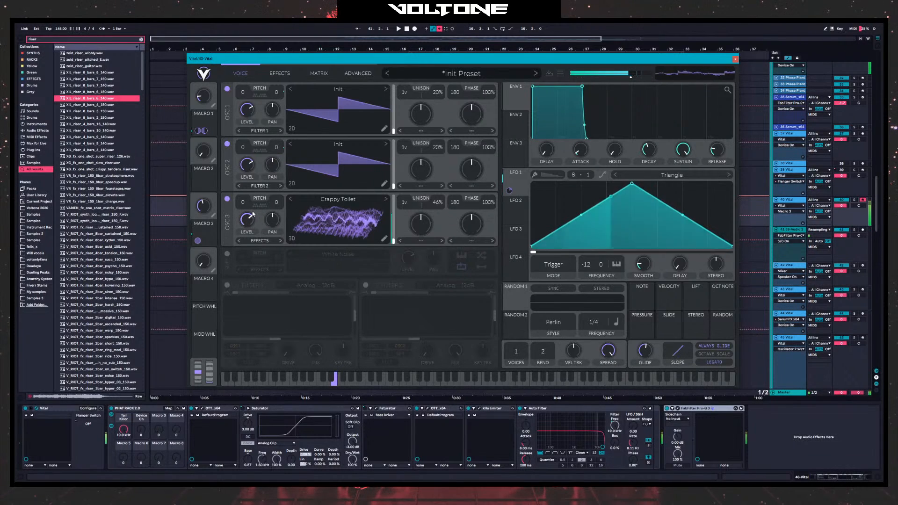
left_click_drag(248, 219, 249, 236)
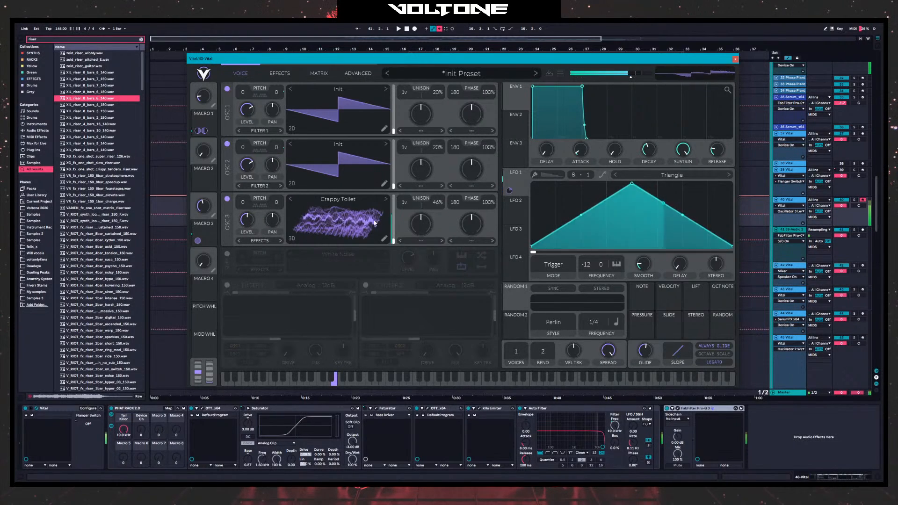
mouse_move(206, 209)
left_mouse_down()
mouse_move(208, 196)
mouse_move(204, 214)
left_mouse_up()
left_click_drag(384, 225, 384, 221)
left_click_drag(203, 209, 202, 212)
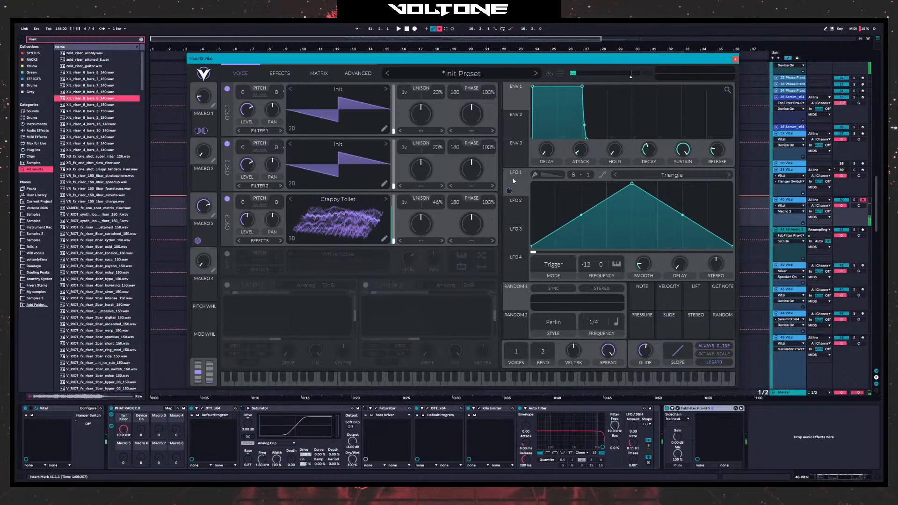
- Turn down the levels of oscillators 1, 2 and 3 to zero and modulate each level with LFO 1
left_click_drag(247, 111, 260, 179)
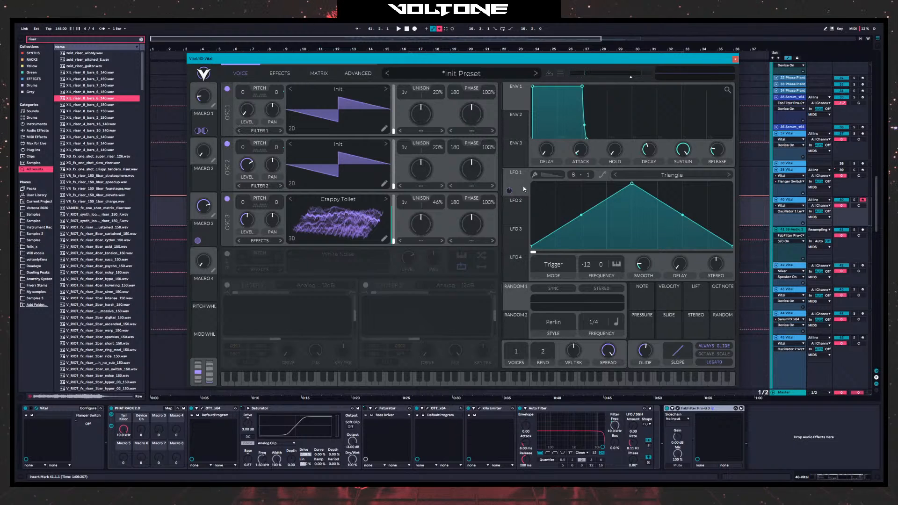
left_click_drag(509, 190, 247, 110)
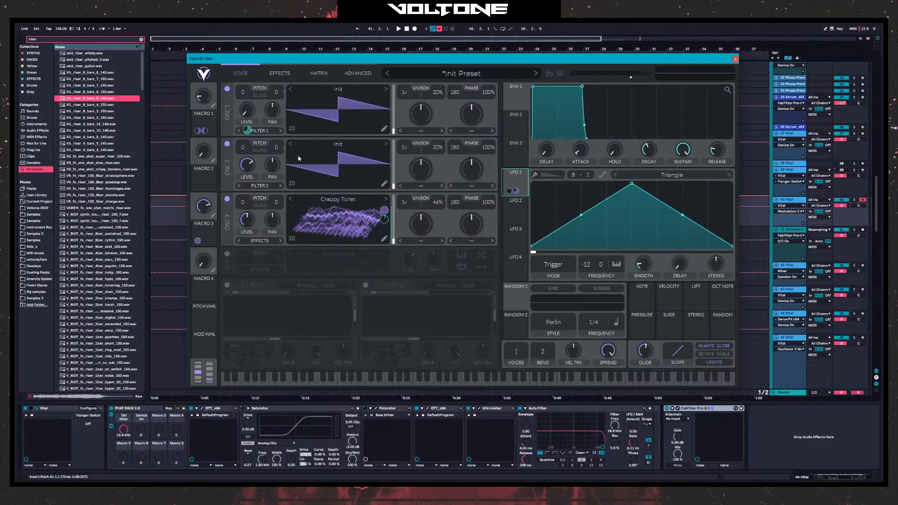
mouse_move(249, 134)
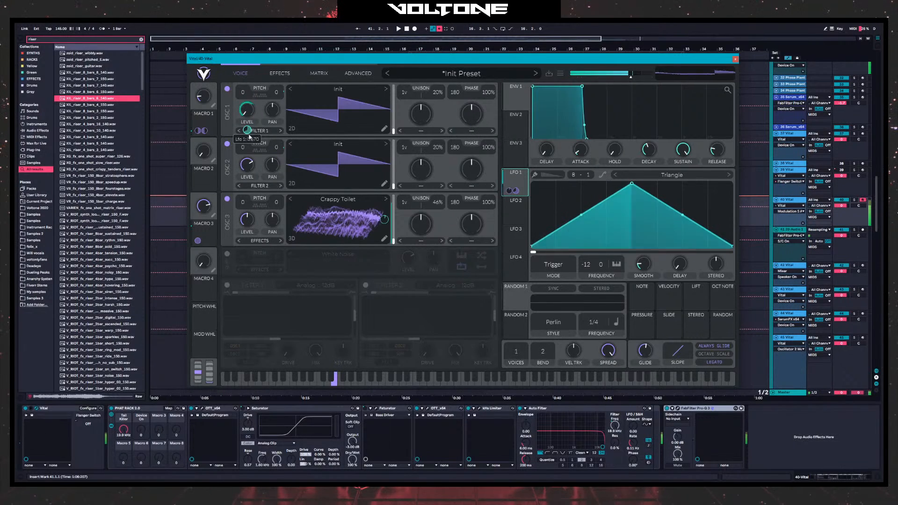
left_click_drag(515, 183, 246, 167)
left_click_drag(247, 165, 244, 229)
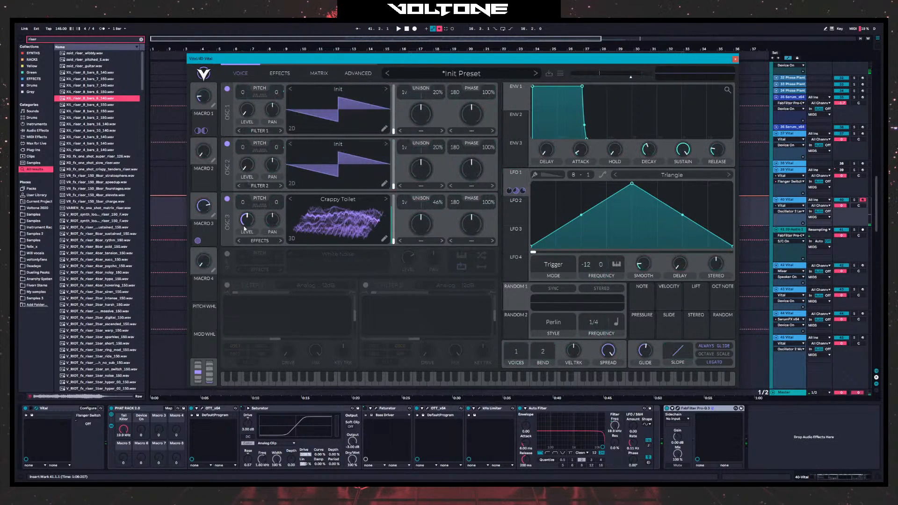
mouse_move(246, 186)
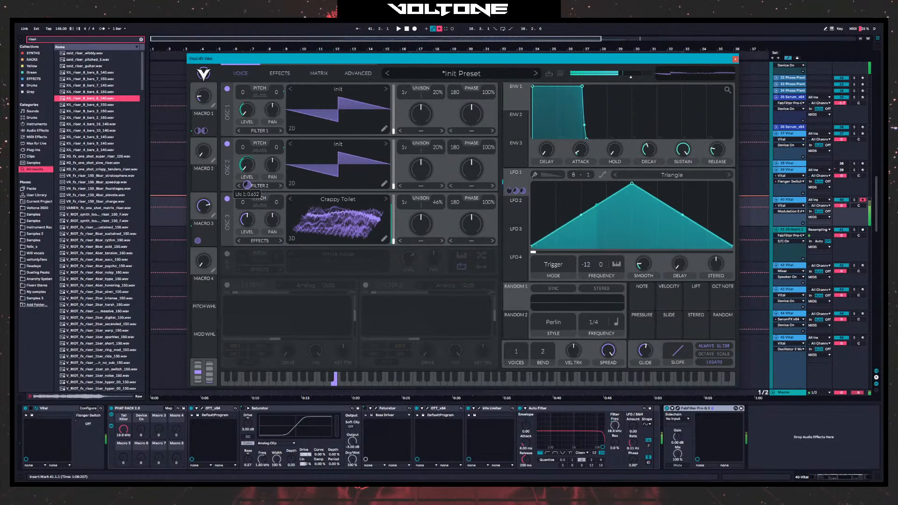
left_click_drag(246, 221, 267, 281)
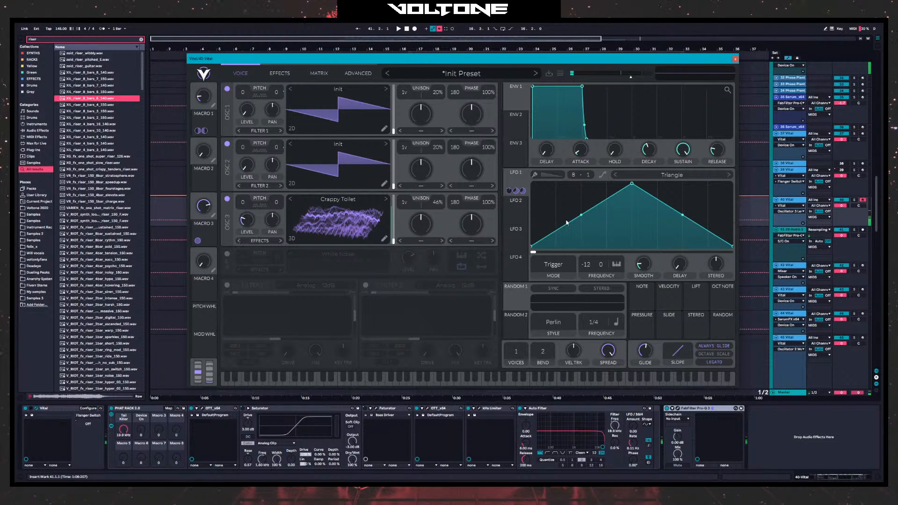
left_click_drag(508, 189, 247, 220)
- Turn Macro 1 down to zero and modulate it with LFO 1 by about 0.400
mouse_move(206, 113)
left_mouse_down()
mouse_move(211, 97)
mouse_move(202, 104)
left_mouse_up()
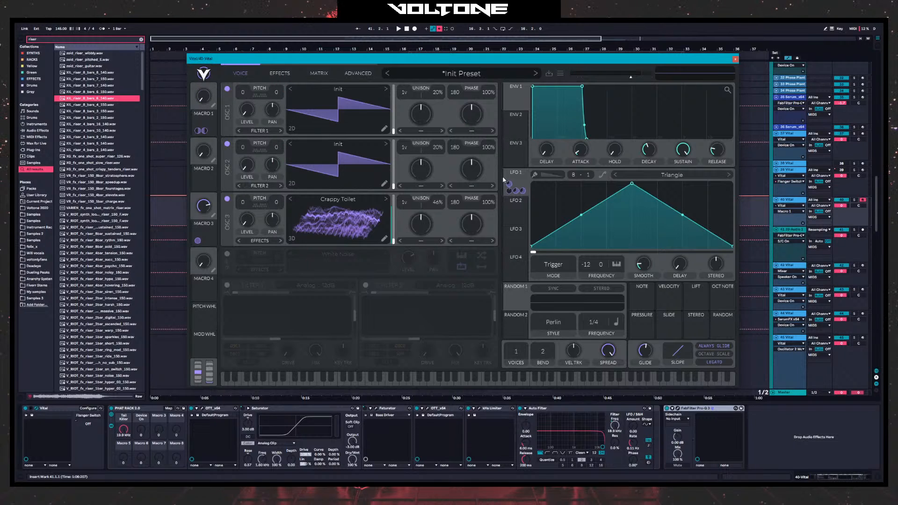
left_click_drag(520, 182, 561, 193)
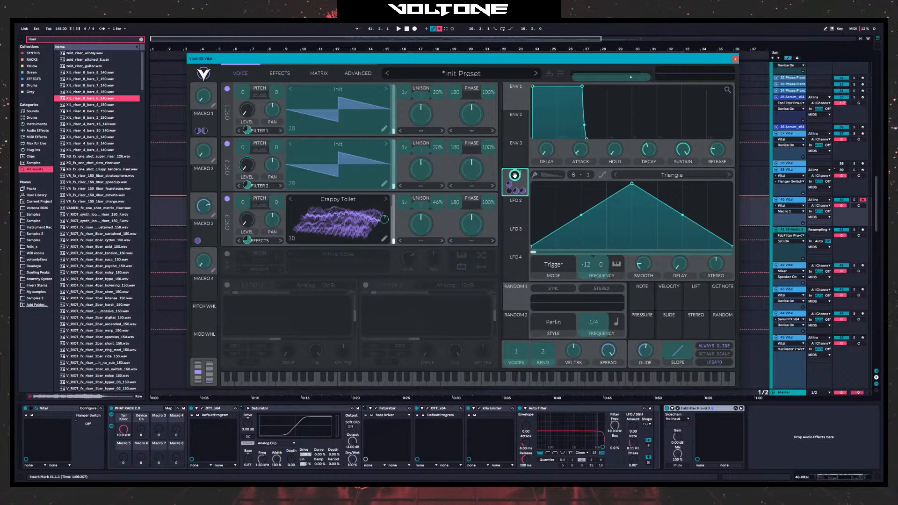
left_click_drag(515, 176, 202, 114)
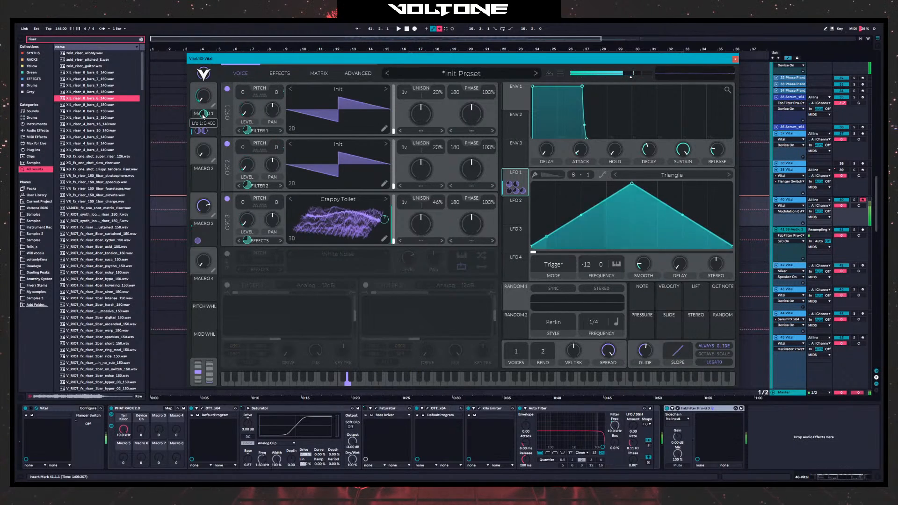
- Try the Flange Sqrowl wavetable in oscillator 3, switch to Creepy Solar and lower Macro 3
left_click(386, 199)
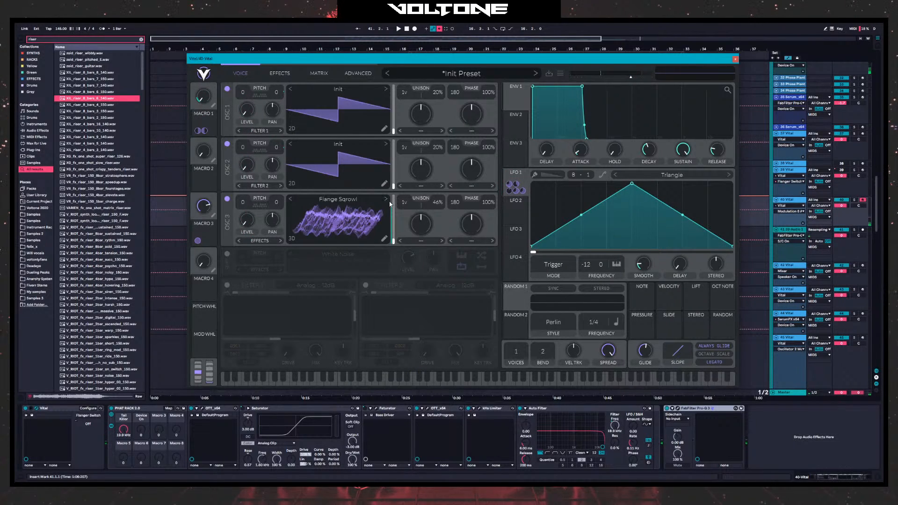
left_click(291, 200)
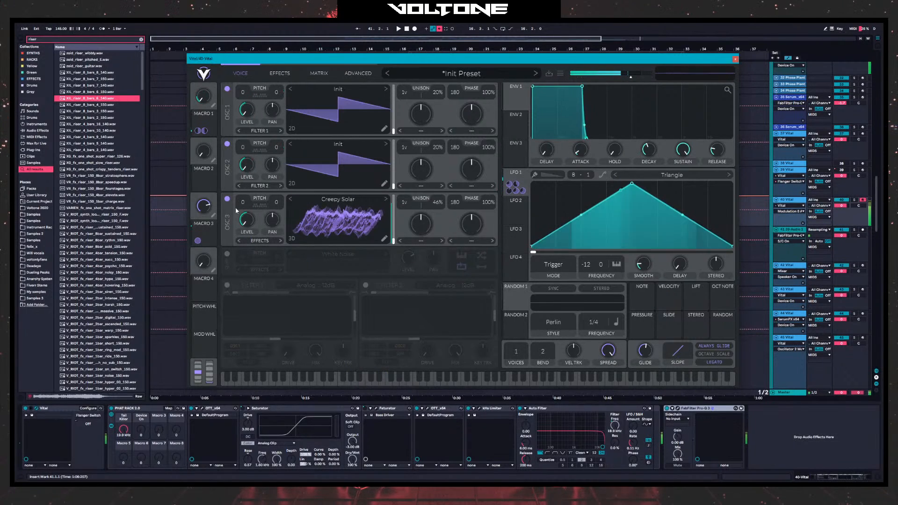
left_click_drag(205, 204, 207, 226)
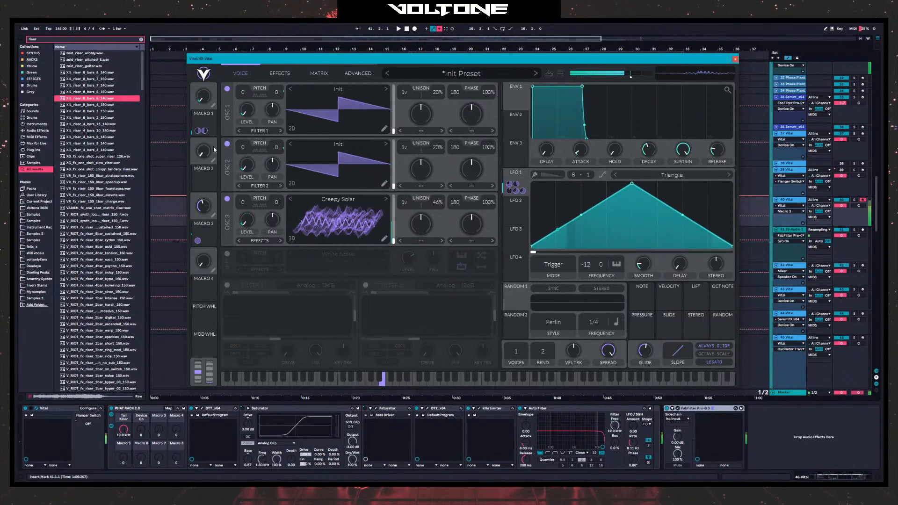
- Rename Macro 1 to "detune amount" and turn it up slightly
double_click(208, 114)
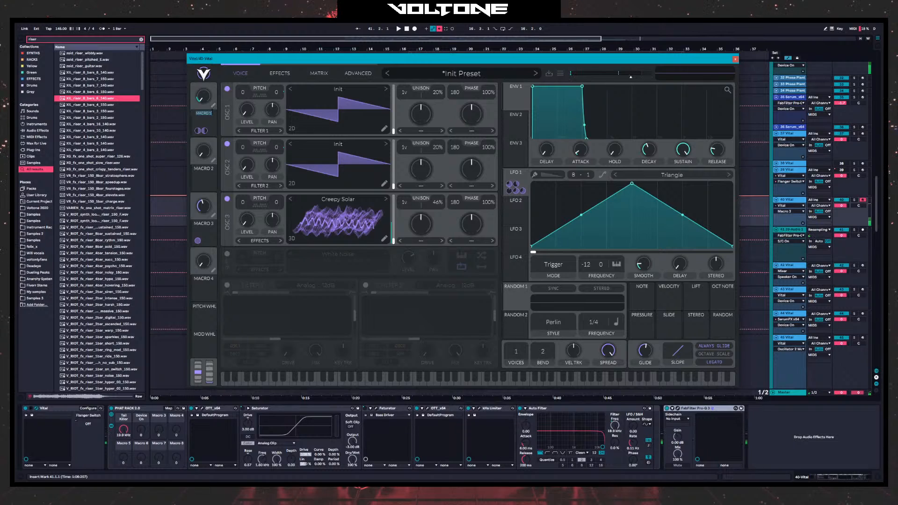
type("detune amount")
key("Return")
left_click_drag(203, 97, 203, 87)
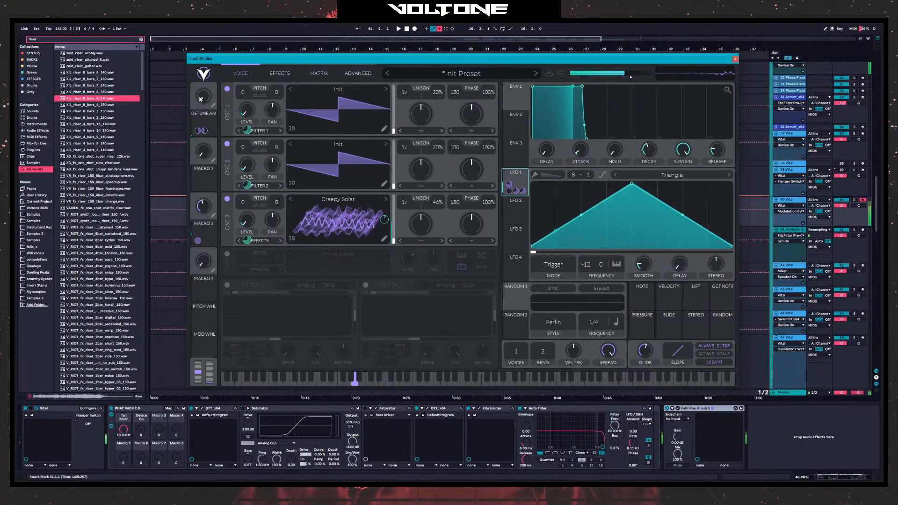
left_click_drag(201, 98, 206, 97)
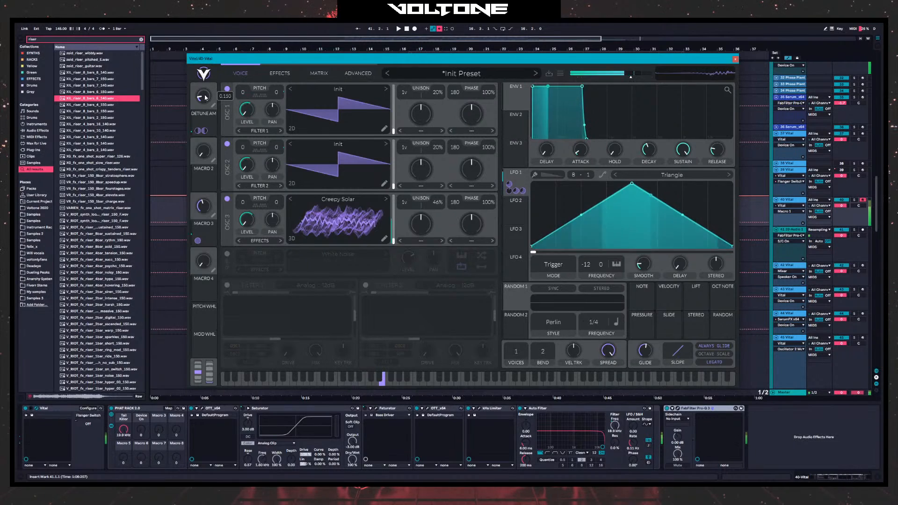
- Change oscillator 3's wavetable from Creepy Solar to Flange Sqrowl
left_click_drag(197, 240, 388, 202)
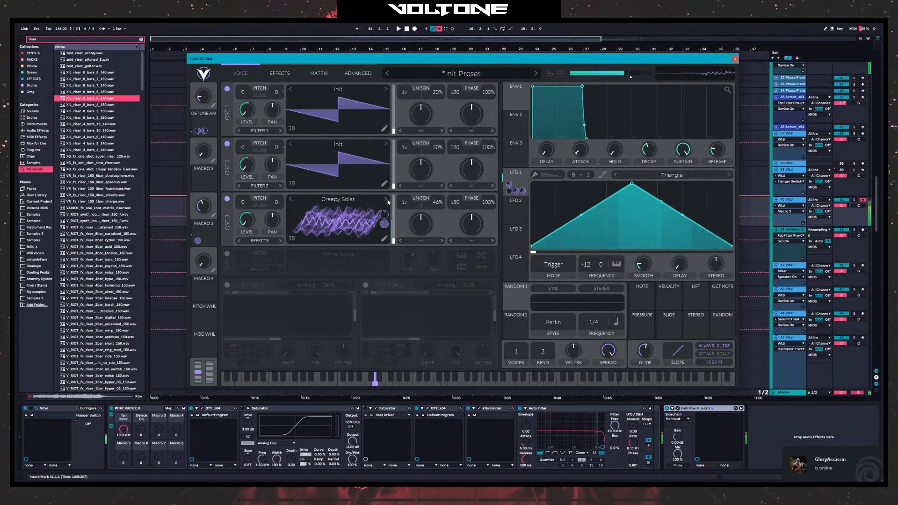
left_click(387, 200)
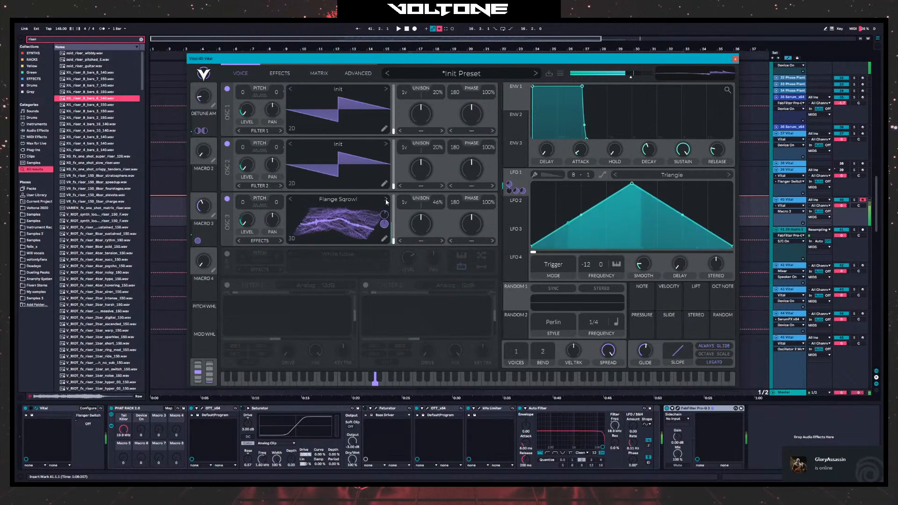
- Rename Macro 3 to "Layer Position" and turn it down
left_click(213, 216)
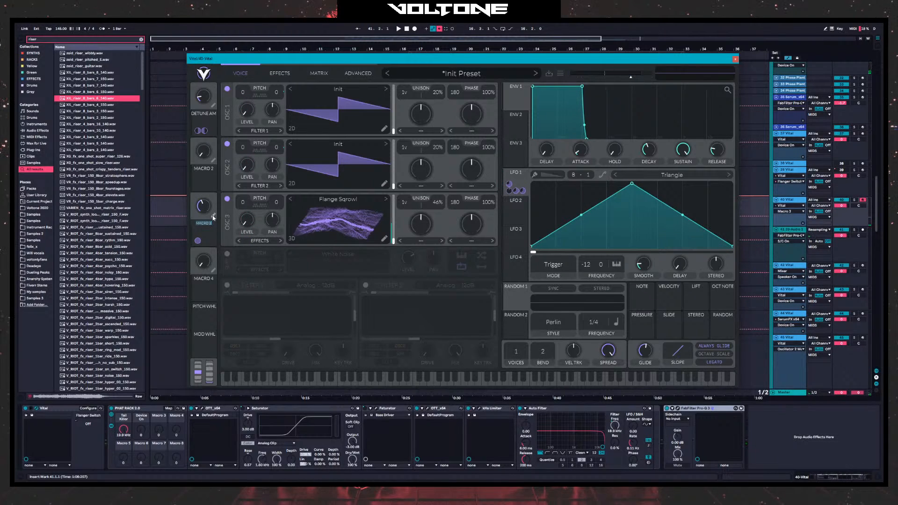
type("W")
type("AYER pos")
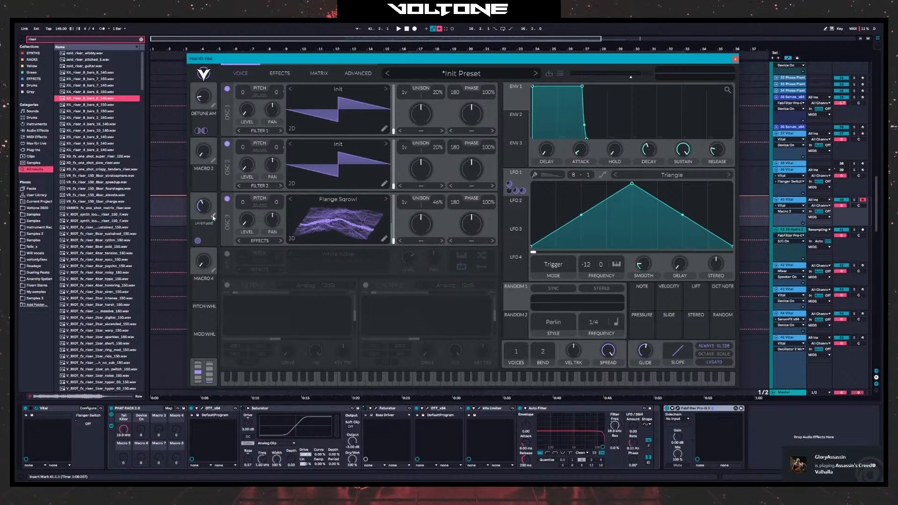
type("it")
key("Return")
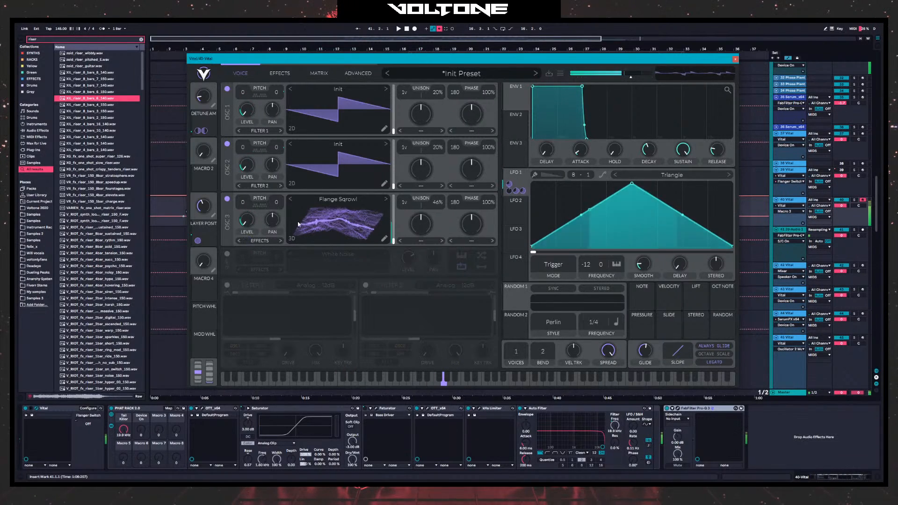
left_click_drag(203, 206, 203, 213)
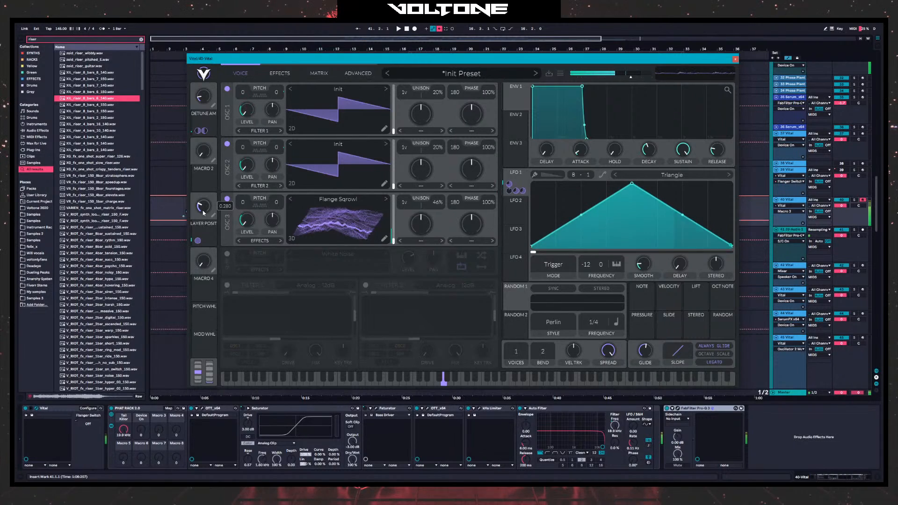
- Save the patch as a preset named "Layered Reece" and take a brief look through the preset browser
left_click(560, 73)
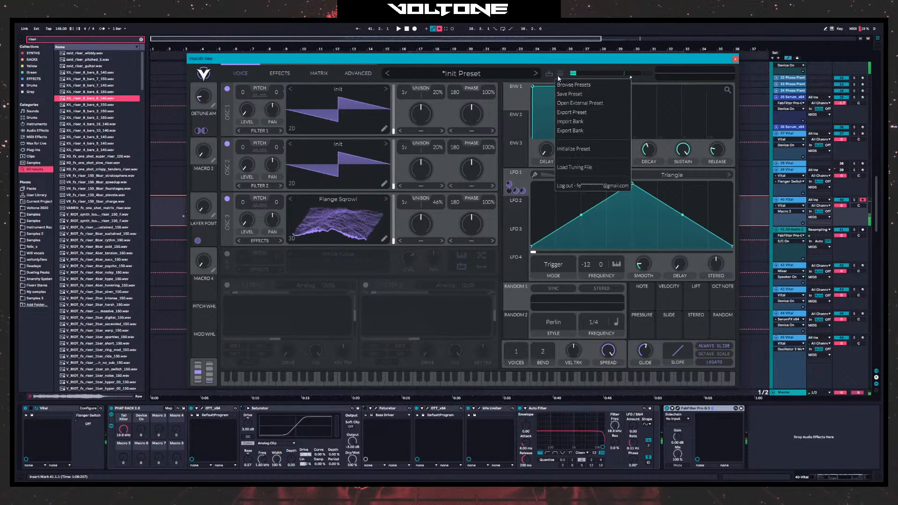
left_click(566, 94)
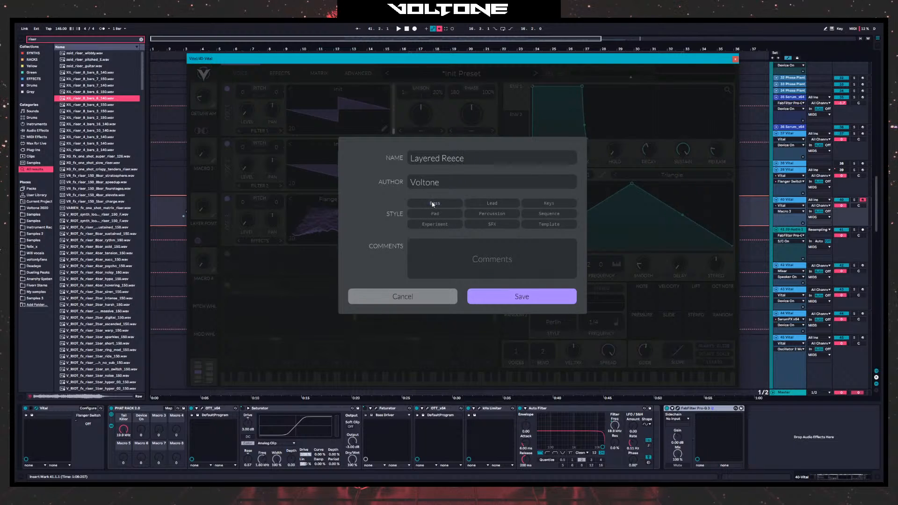
left_click(506, 298)
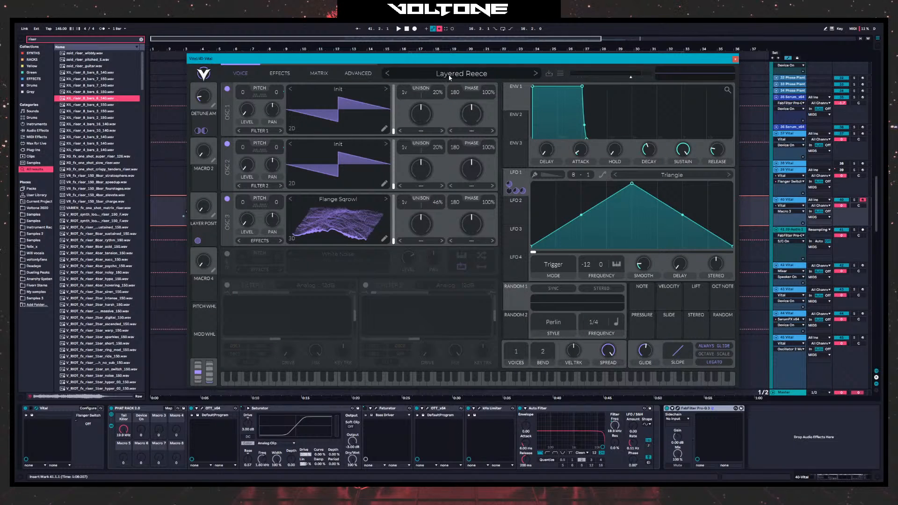
left_click(450, 77)
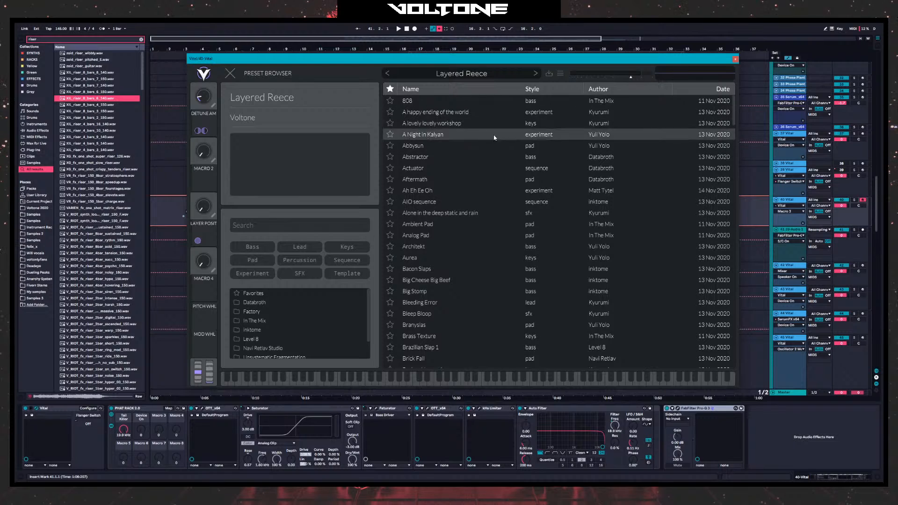
left_click(235, 74)
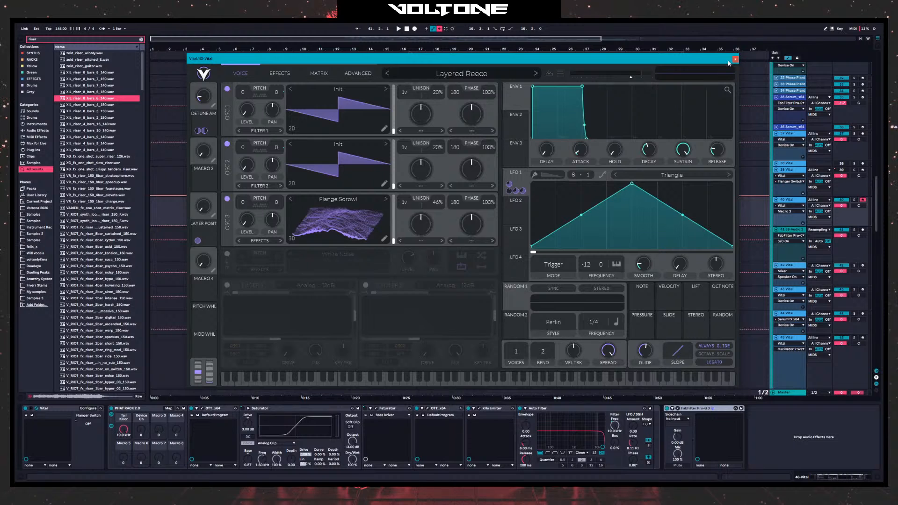
mouse_move(314, 59)
left_mouse_down()
mouse_move(329, 69)
mouse_move(314, 57)
left_mouse_up()
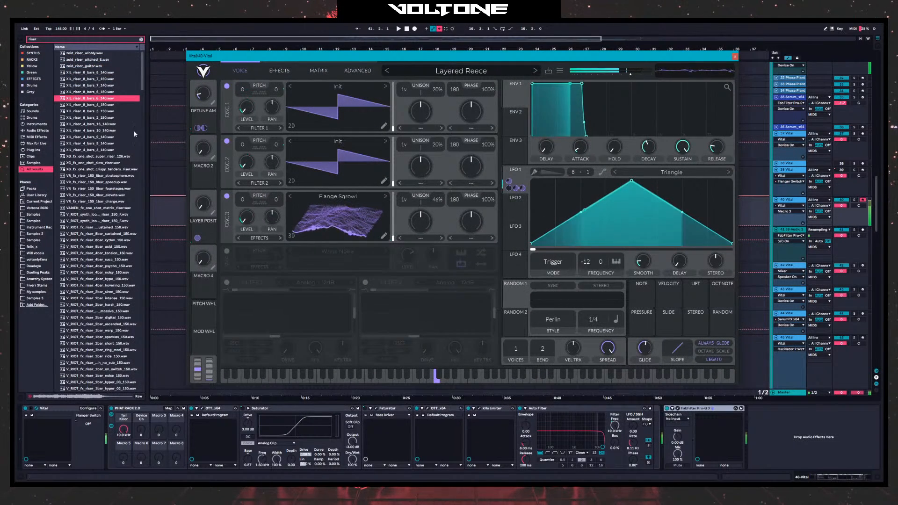
- Search the browser for "jf", insert the JFMove rack right after Vital and compare the sound with it bypassed
left_click(50, 39)
type("jf")
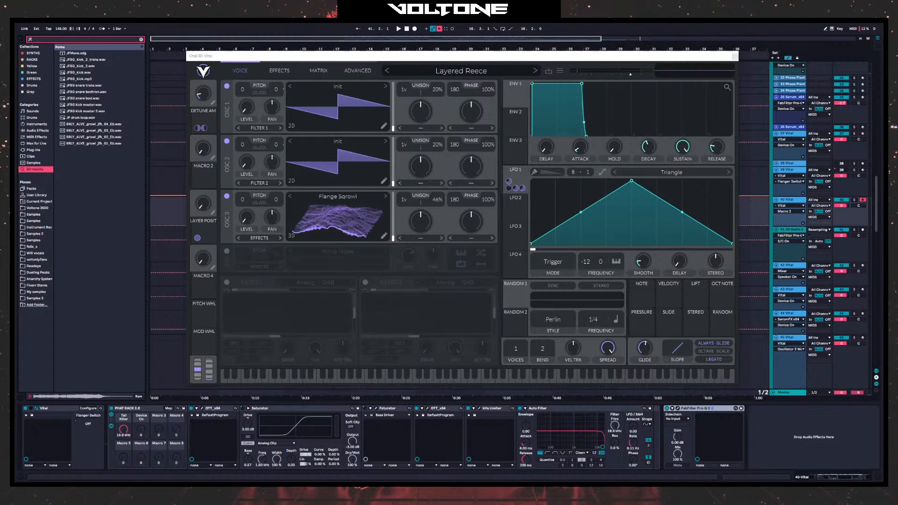
left_click_drag(77, 53, 103, 445)
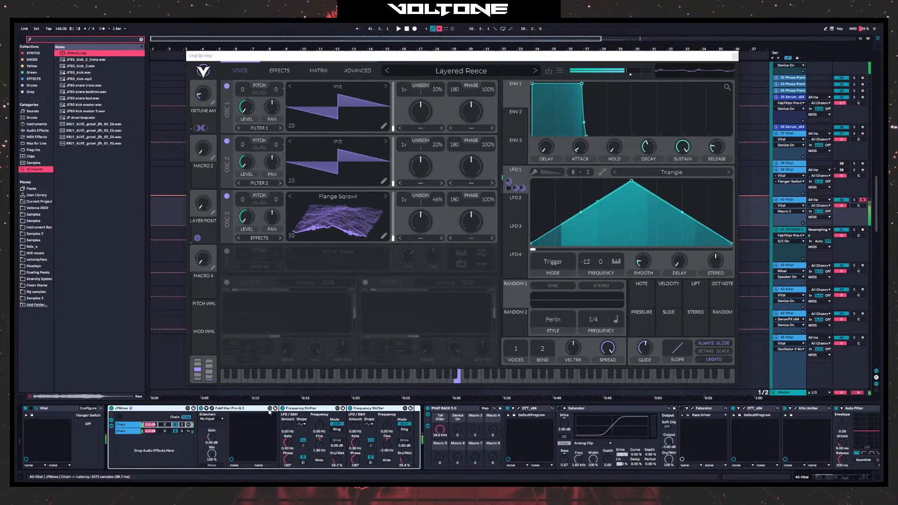
left_click(112, 409)
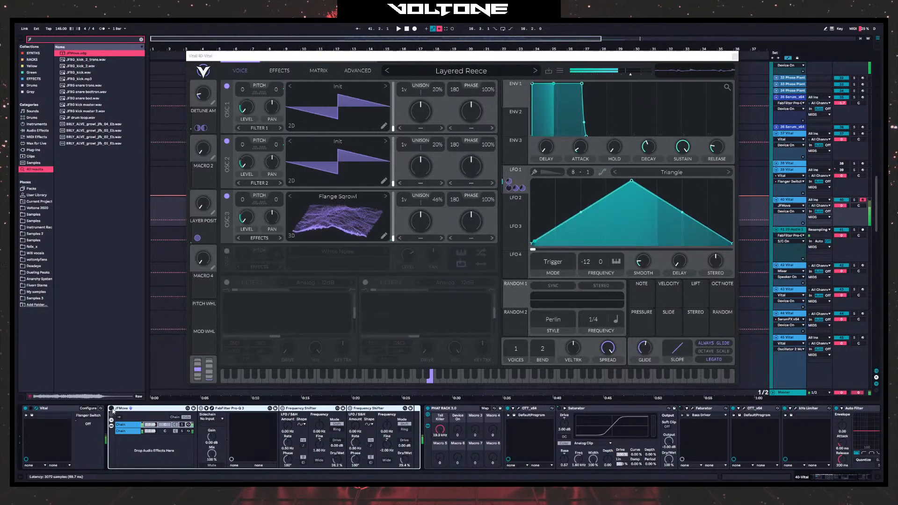
left_click(112, 408)
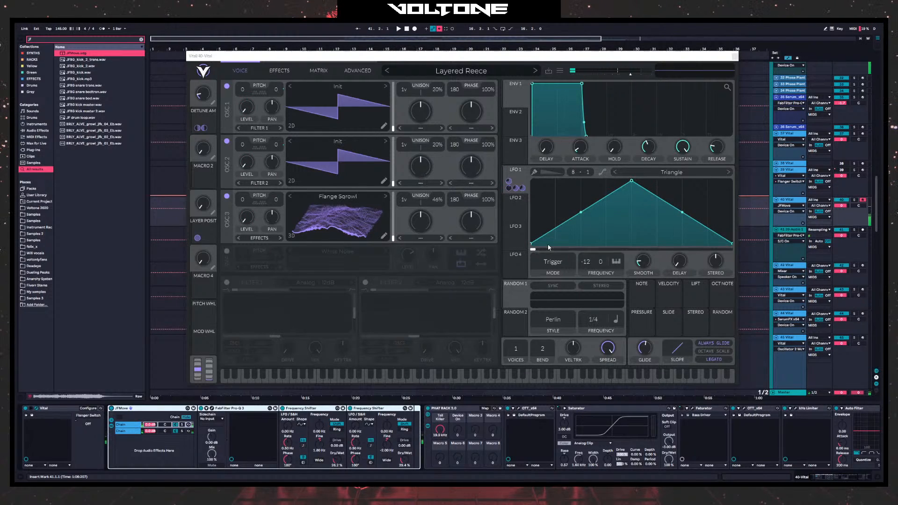
- Reshape LFO 2 into a falling ramp and modulate the transpose of oscillators 1, 2 and 3 with it
left_click(521, 206)
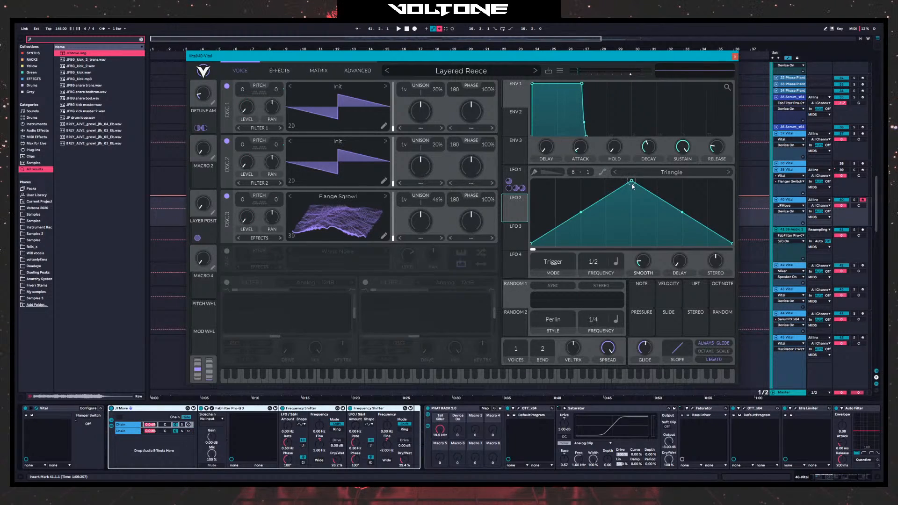
left_click_drag(633, 186, 243, 96)
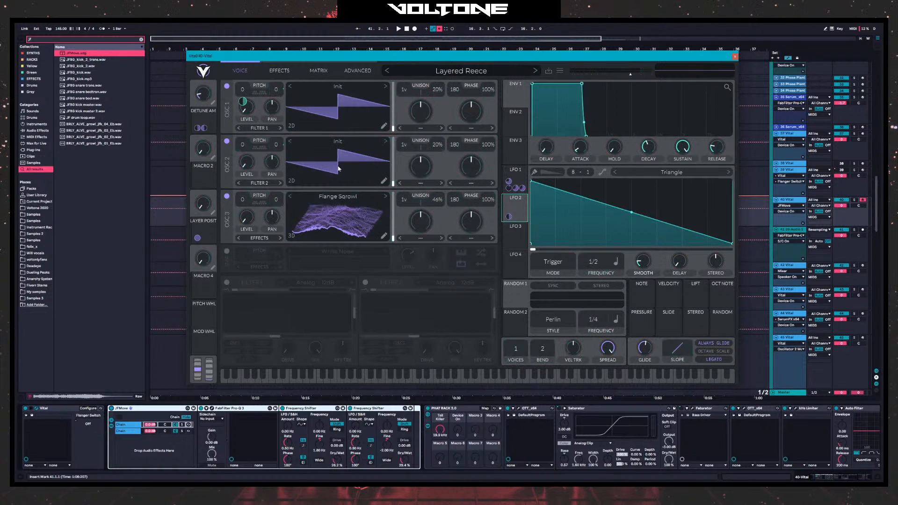
left_click_drag(515, 209, 245, 142)
left_click_drag(518, 222, 243, 210)
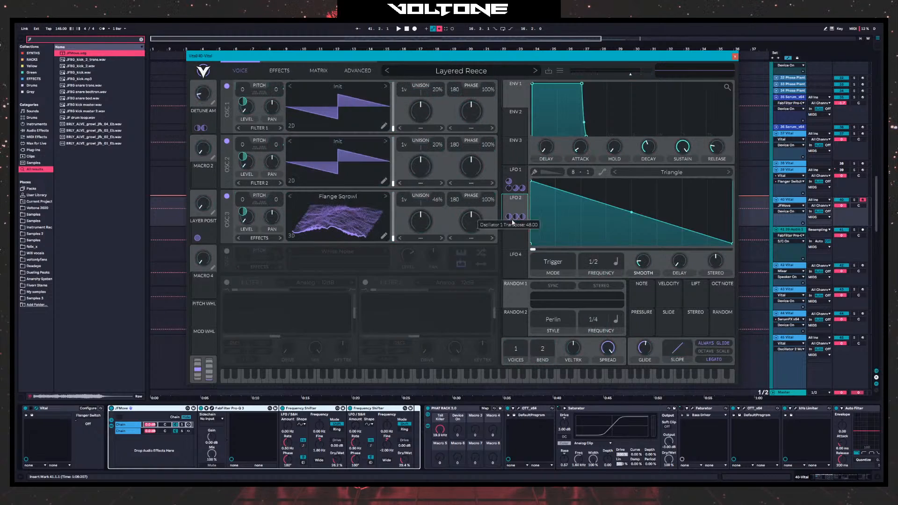
- Set LFO 2 to Envelope mode at 1/8 and bend it into a steep decay reaching zero before the halfway point
left_click(553, 261)
left_click(556, 300)
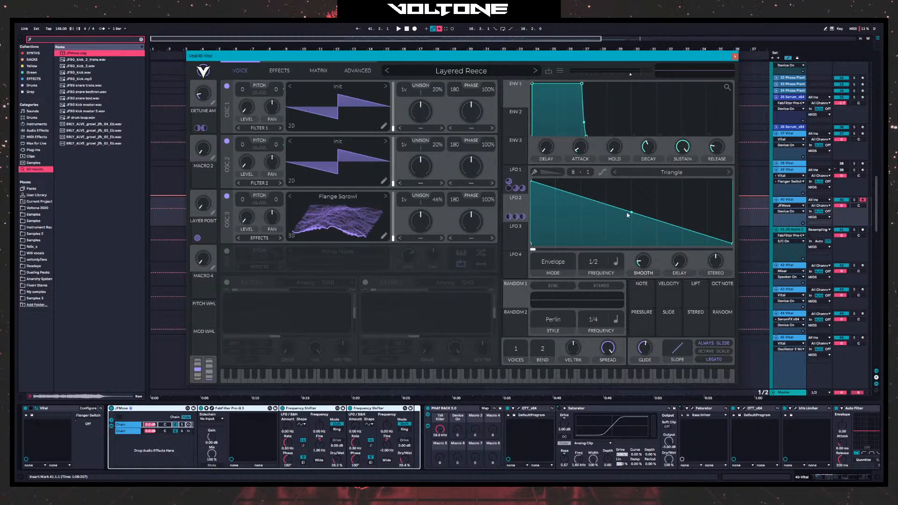
double_click(608, 210)
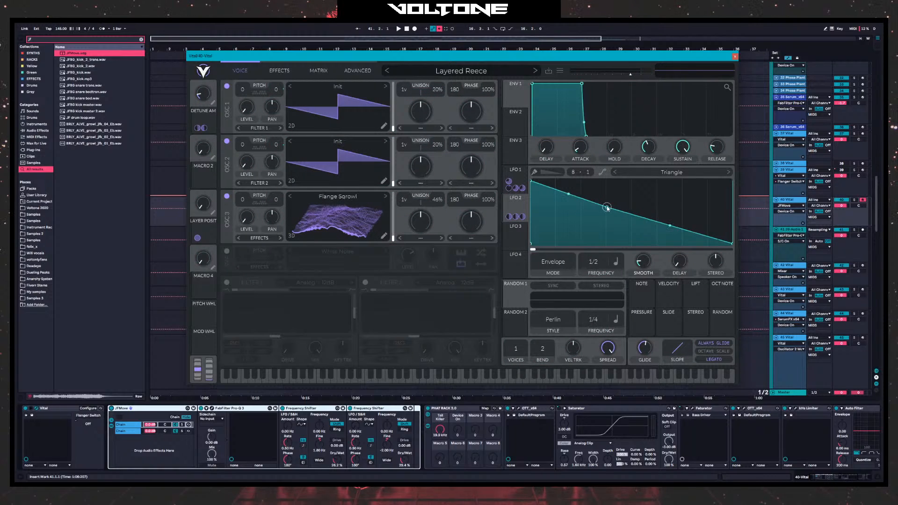
left_click_drag(607, 209, 602, 250)
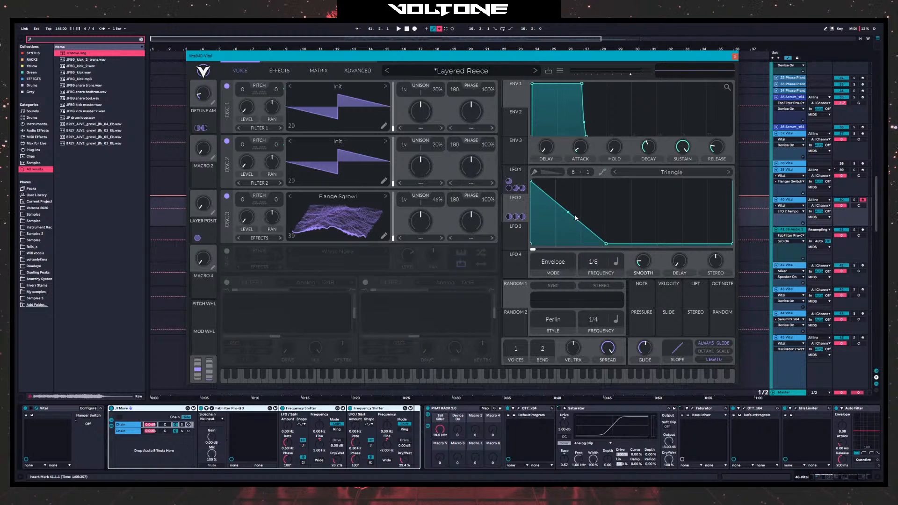
left_click_drag(567, 212, 572, 239)
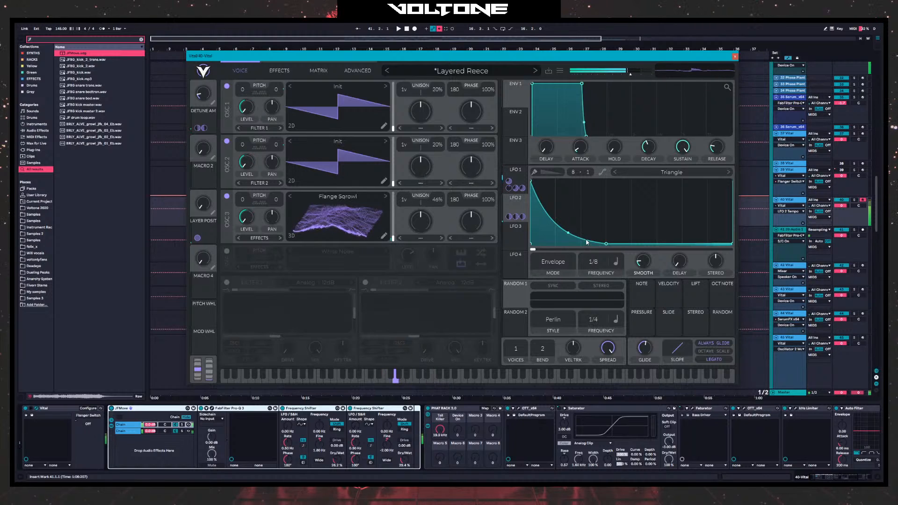
- Set the detune amount macro to about 0.210
left_click(206, 90)
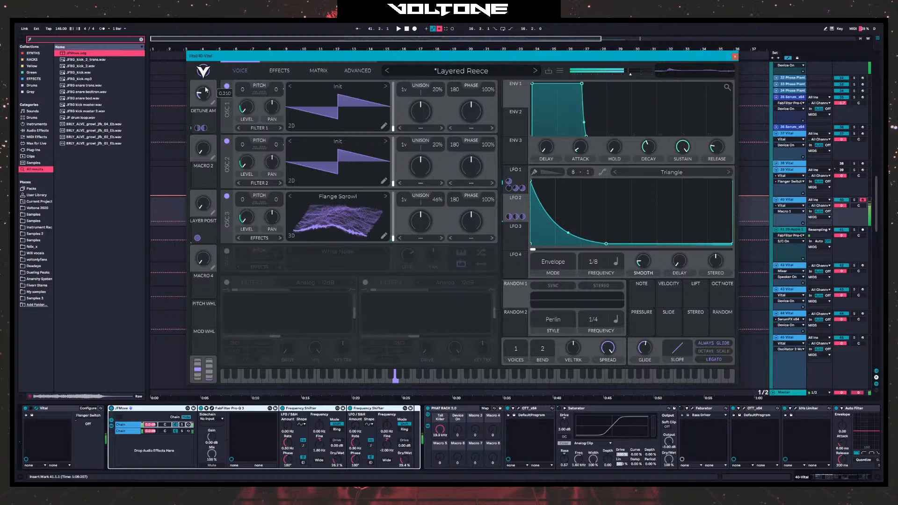
scroll(206, 89, "down", 3)
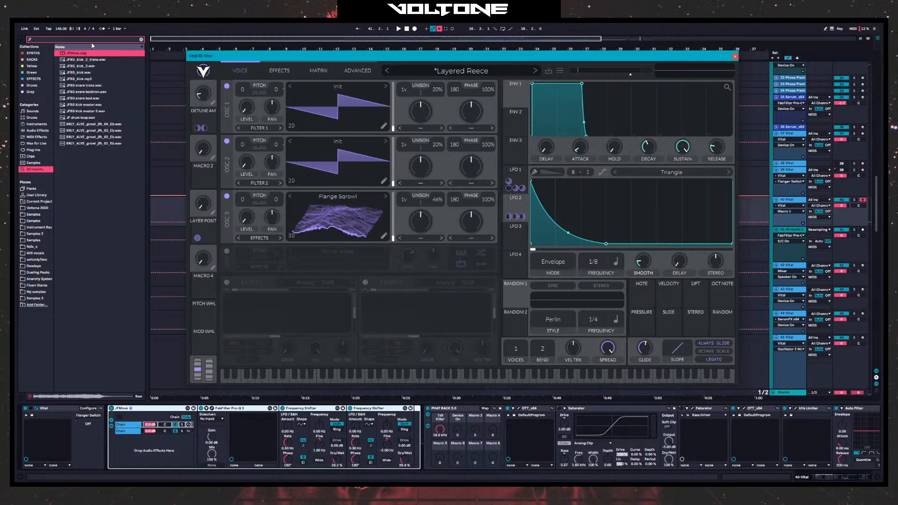
- Search the browser for "trash" and insert iZotope Trash 2 between the JFMove rack and the PHAT RACK
left_click(22, 38)
key("Escape")
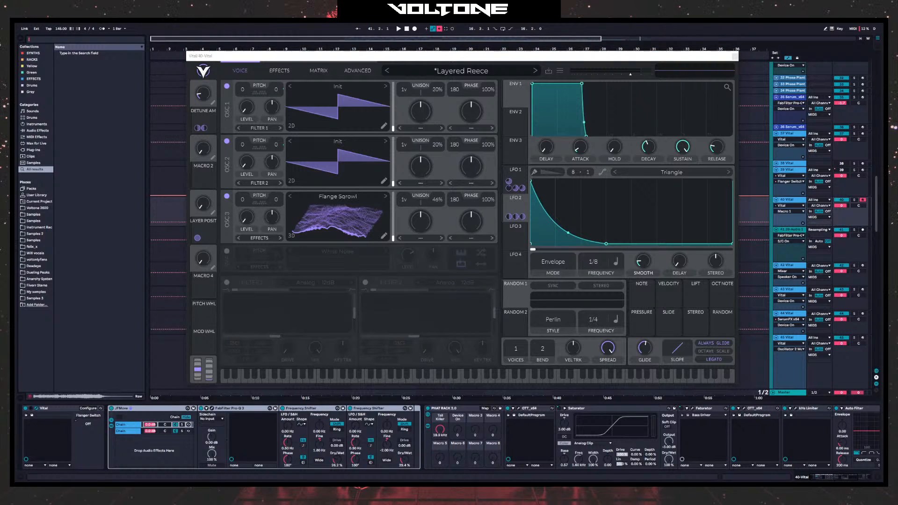
type("serum")
key("BackSpace")
key("BackSpace")
key("BackSpace")
type("trash")
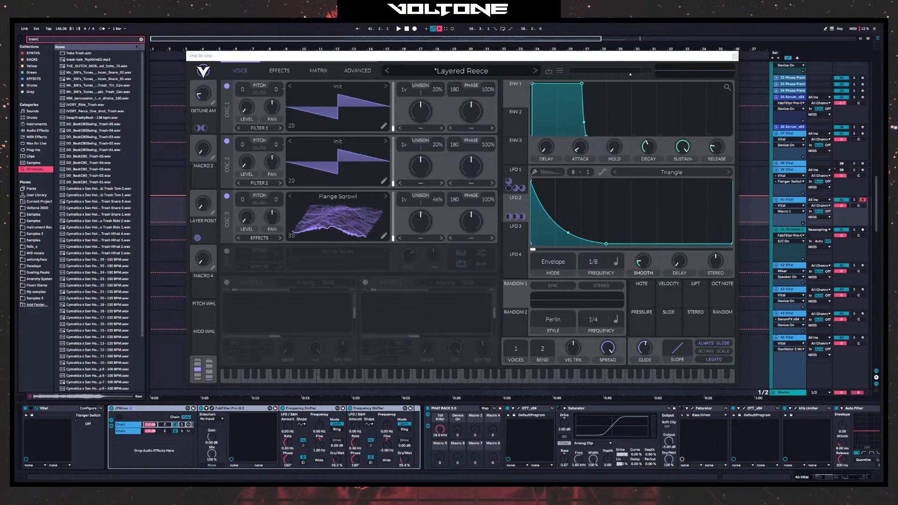
scroll(90, 352, "down", 3)
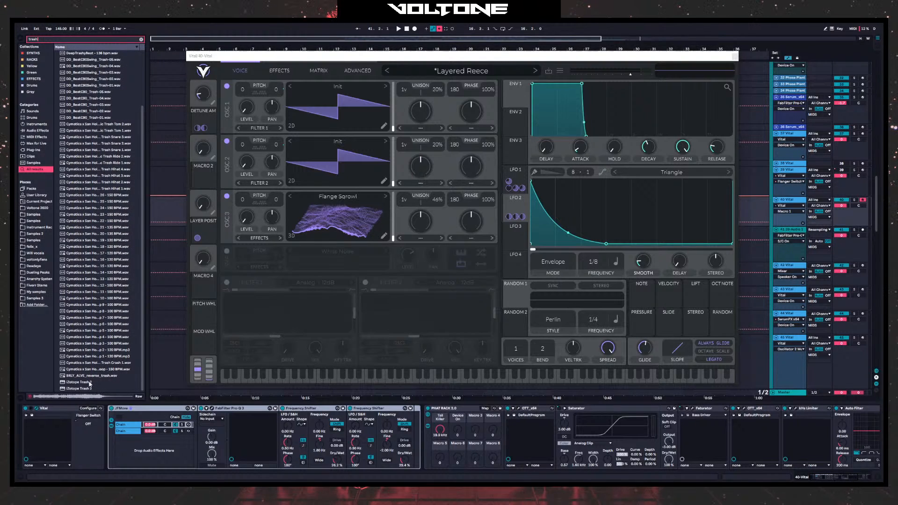
left_click_drag(90, 382, 438, 439)
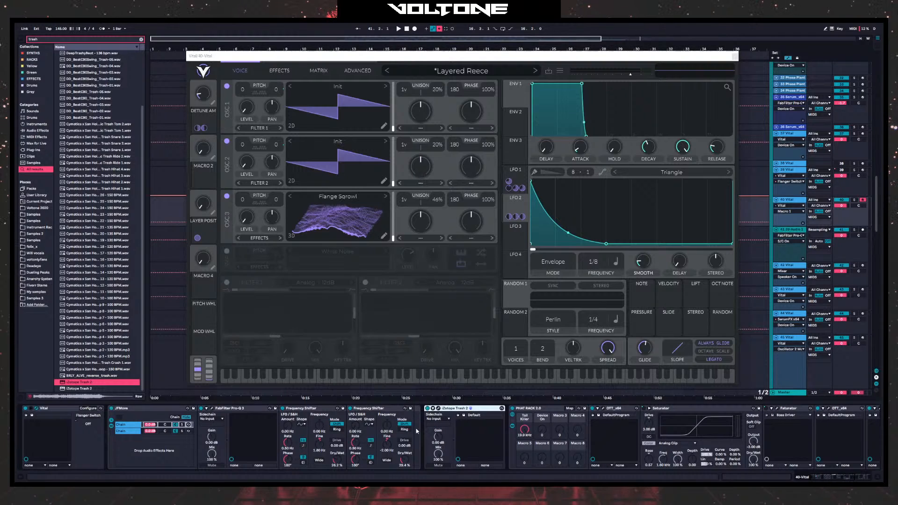
- Choose the Positive fuzz distortion for Stage 1 of Trash 2 and lower its mix to about 68
left_click(433, 409)
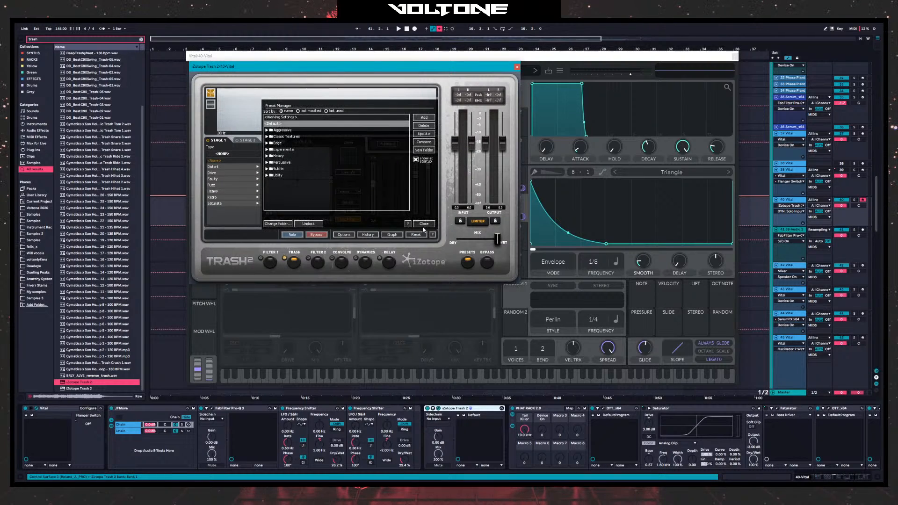
left_click(220, 187)
left_click(214, 184)
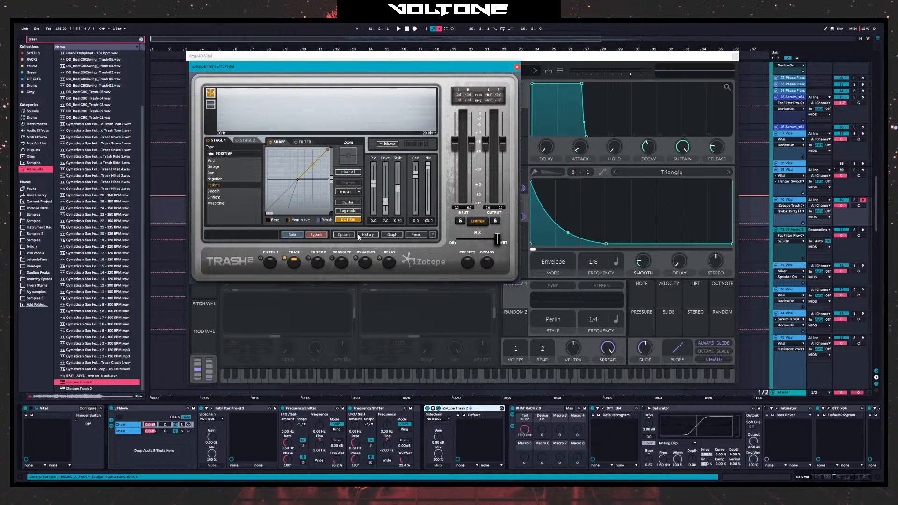
left_click_drag(429, 165, 430, 186)
left_click_drag(427, 206, 427, 186)
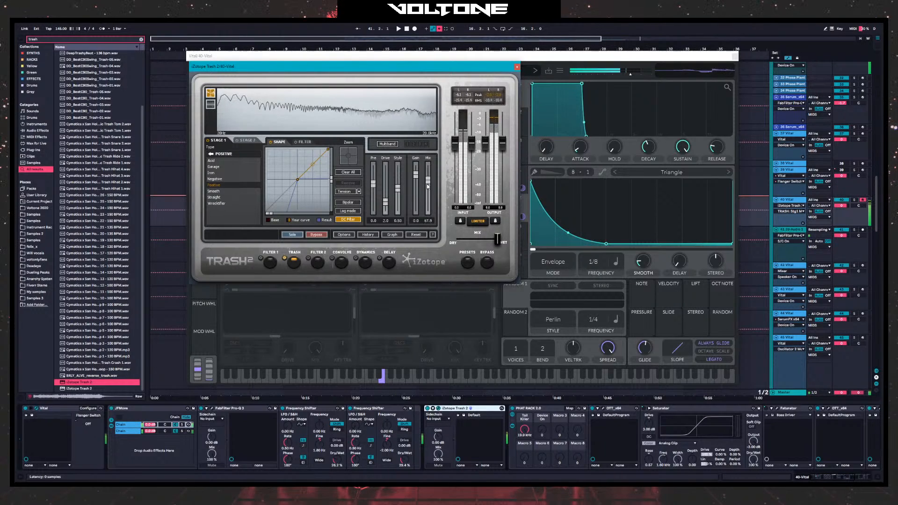
left_click(517, 67)
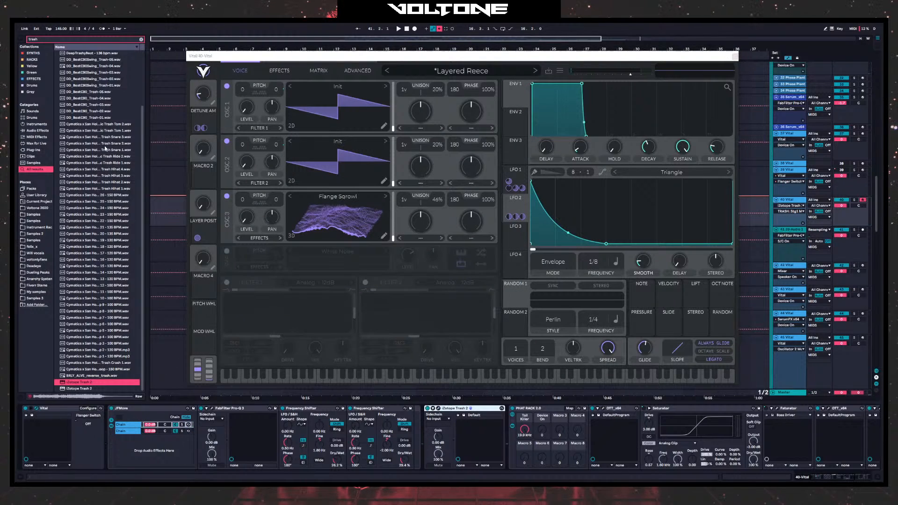
- Search the browser for "pro-q" and insert FabFilter Pro-Q 3 between Trash 2 and the PHAT RACK
key("ctrl+f")
key("BackSpace")
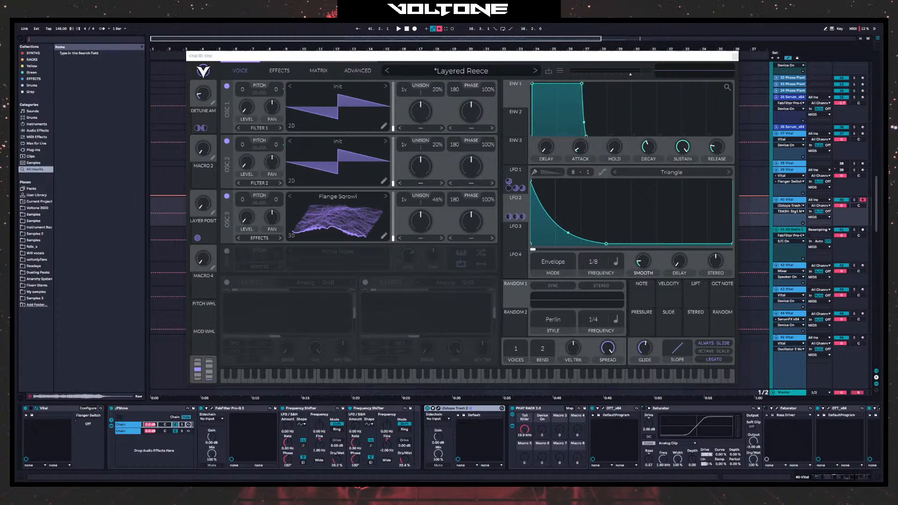
type("a")
key("BackSpace")
type("pro-q")
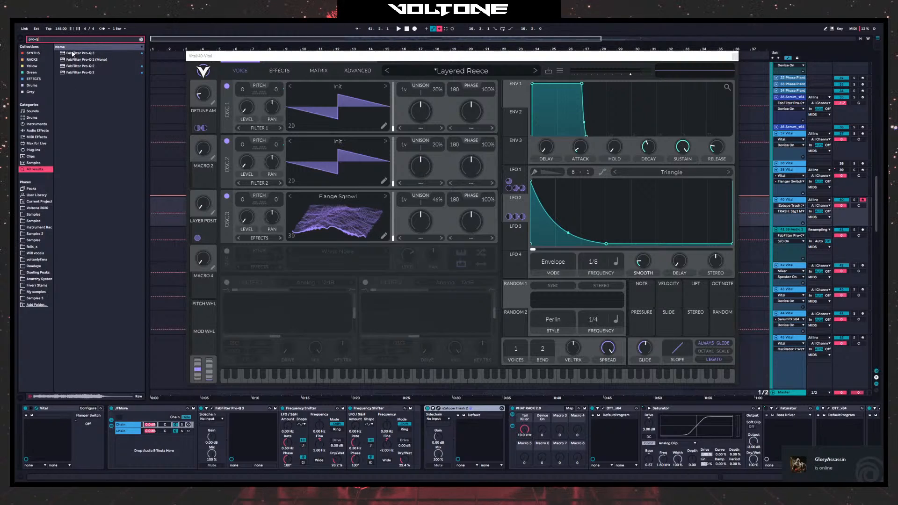
left_click_drag(73, 54, 522, 413)
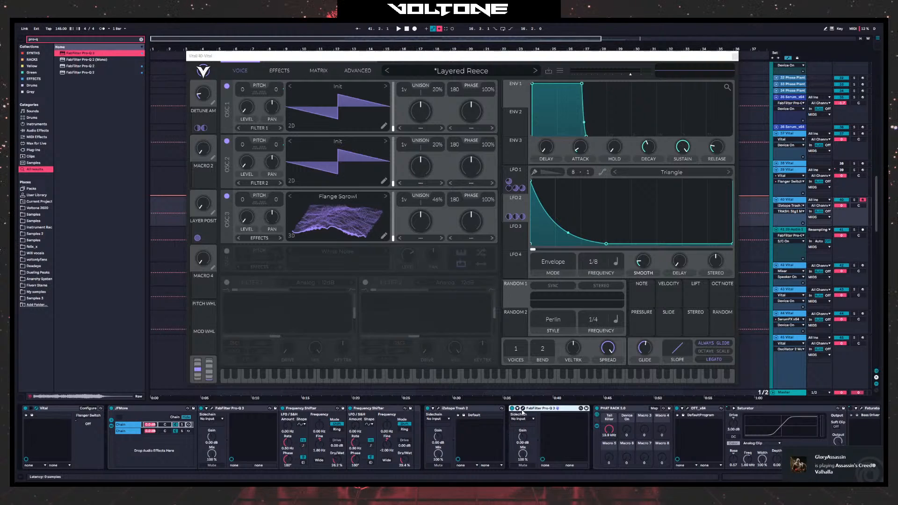
- Try boosting and sweeping a band by about 14.5 dB in Pro-Q 3, and remove the equalizer from the chain
left_click_drag(412, 330, 552, 293)
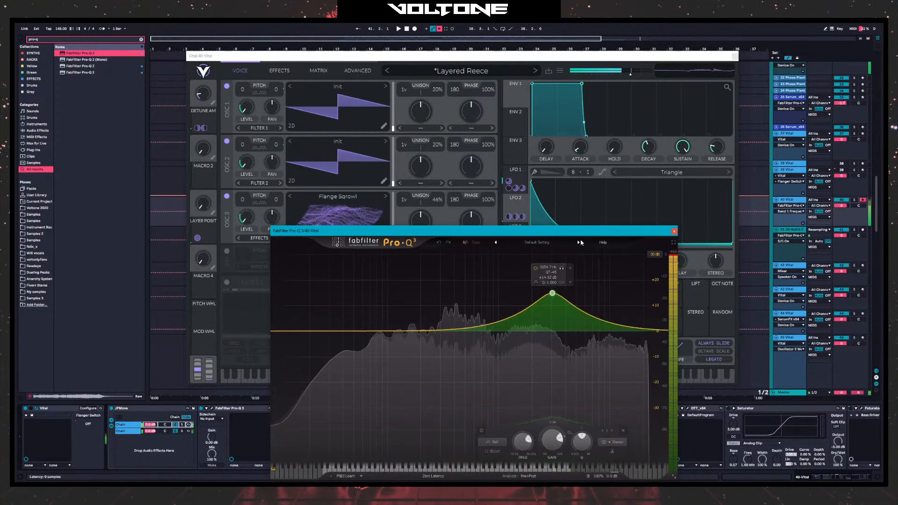
left_click_drag(581, 242, 445, 453)
key("Escape")
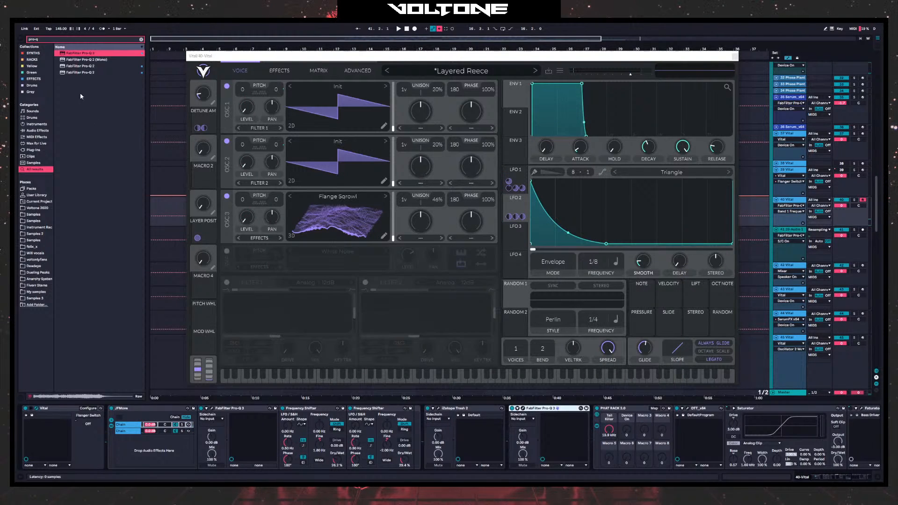
key("Delete")
- Search the browser for "serumfx" and insert SerumFX_x64 between Trash 2 and the PHAT RACK
left_click(49, 40)
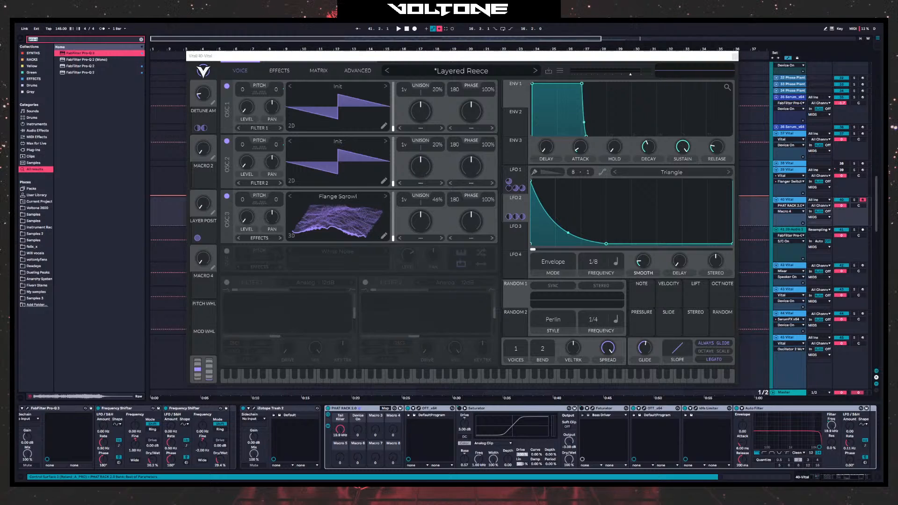
type("serumfx")
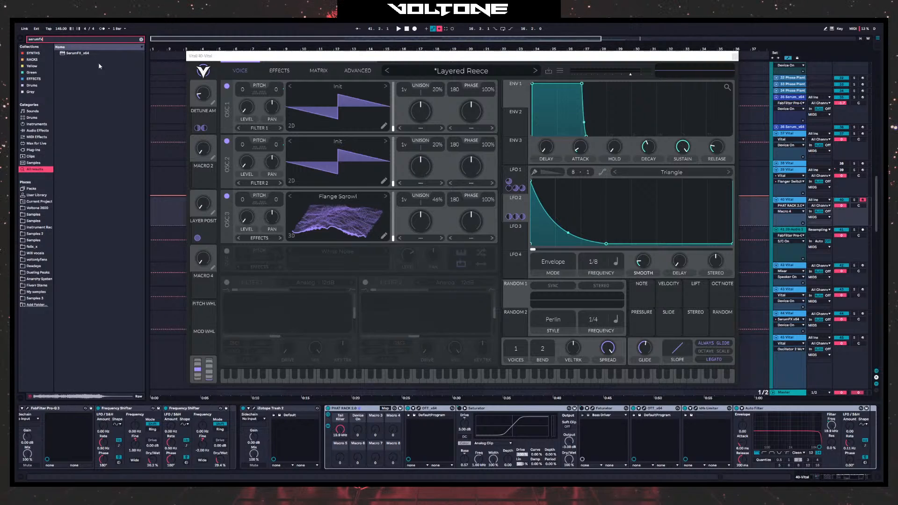
left_click_drag(80, 53, 331, 404)
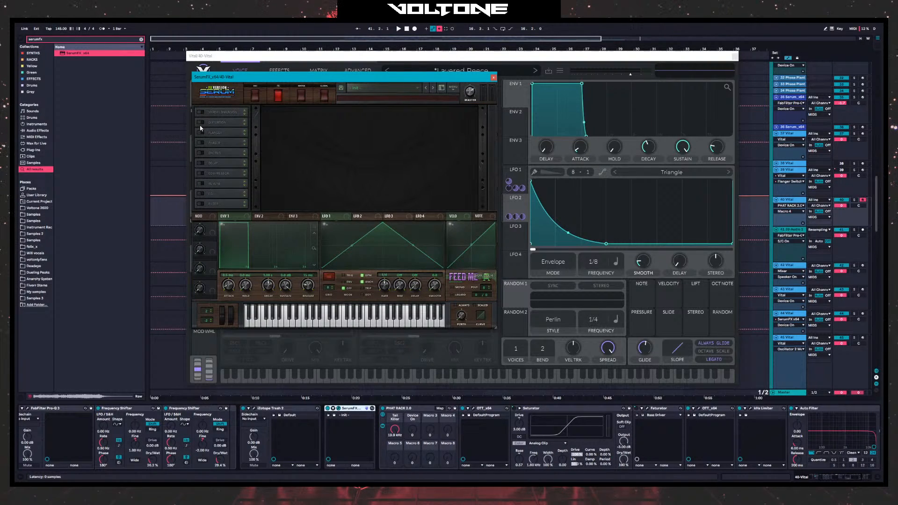
- Enable the filter module in SerumFX and set its type to the Phs 24+ phaser from the Flanges group
left_click(215, 204)
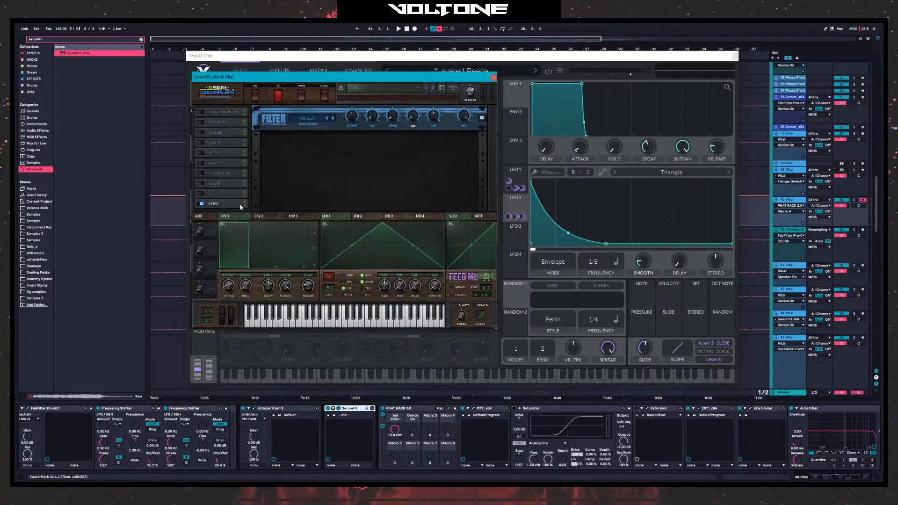
left_click(303, 119)
left_click(304, 118)
left_click(304, 119)
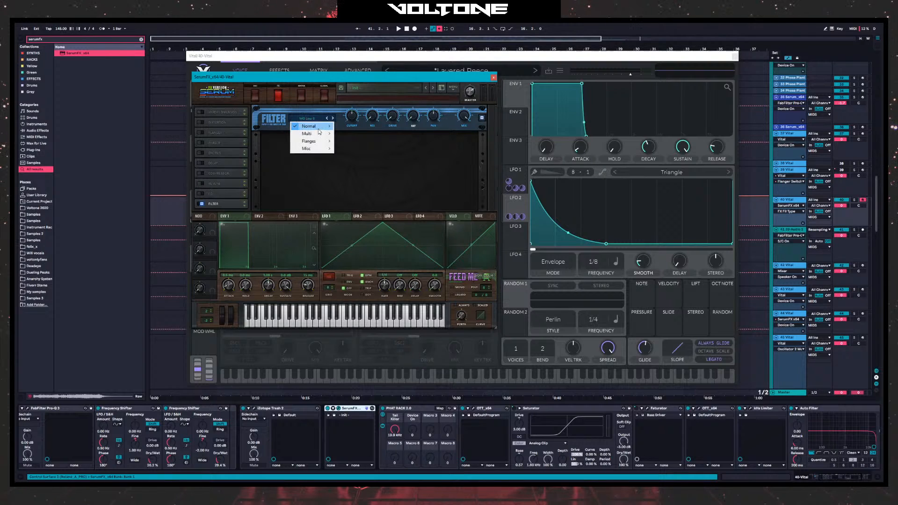
mouse_move(310, 141)
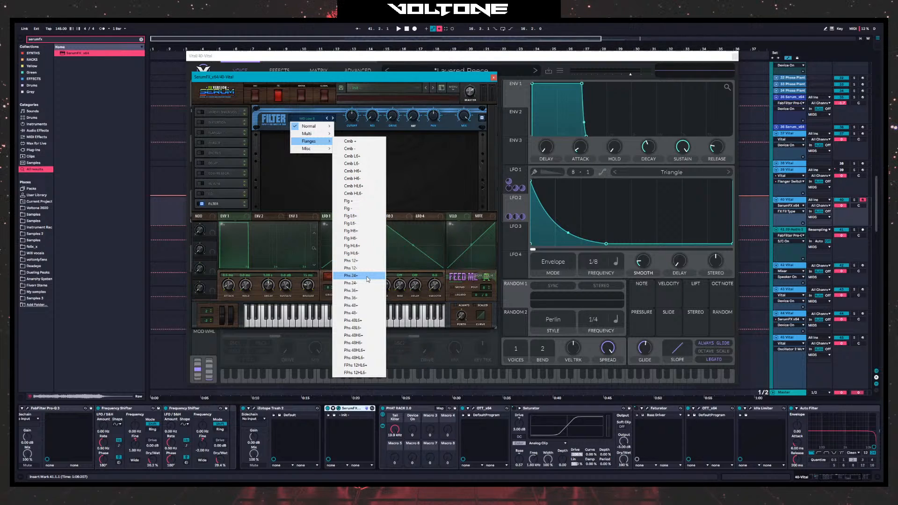
left_click(271, 165)
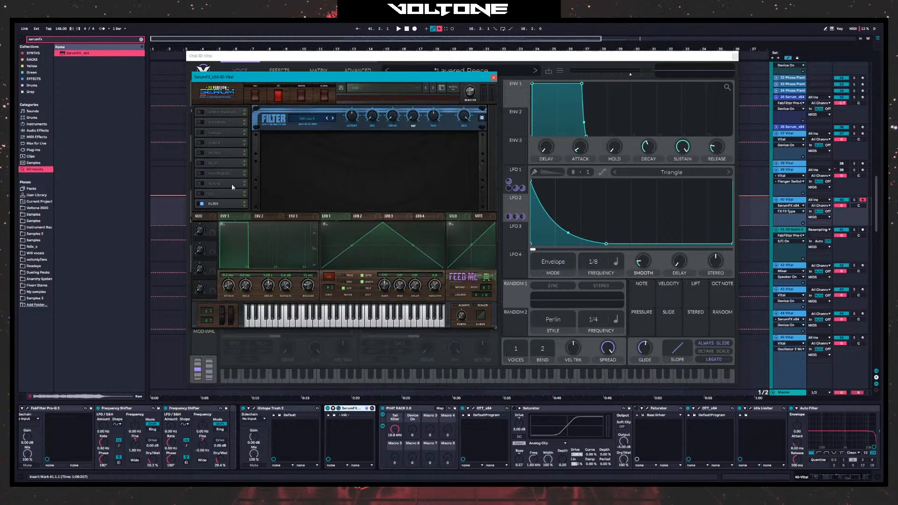
left_click(306, 119)
mouse_move(311, 142)
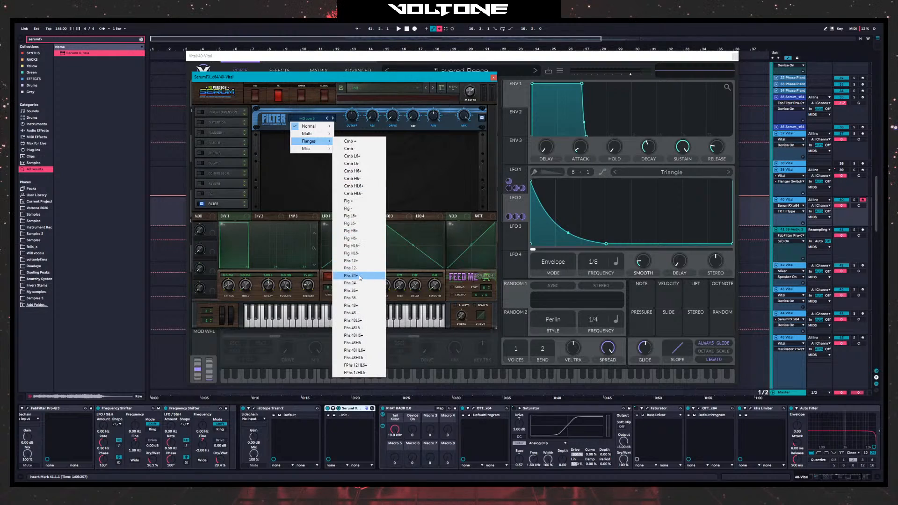
left_click(351, 276)
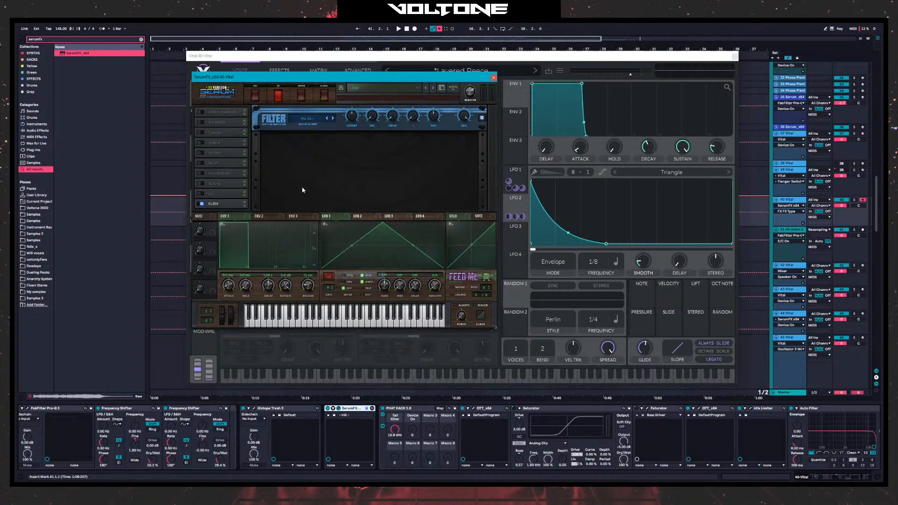
- Try the phaser module in SerumFX with its rate adjusted, and switch the module off again
left_click(205, 144)
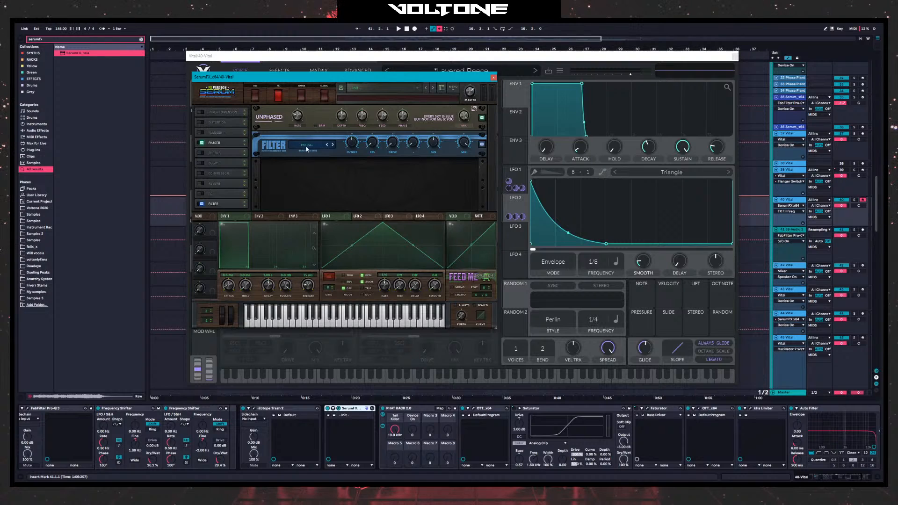
left_click_drag(298, 117, 299, 141)
left_click(203, 143)
- Try a different filter cutoff in SerumFX, and remove the effect from the chain
left_click(349, 120)
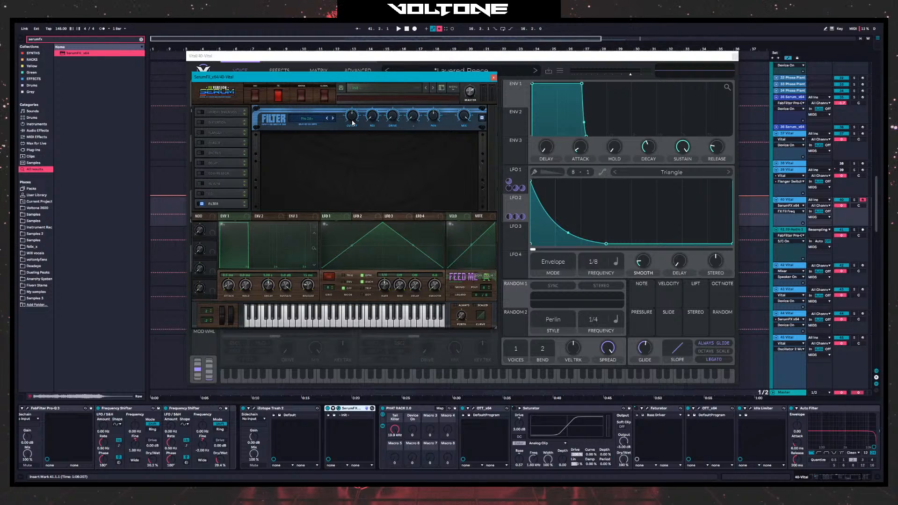
mouse_move(352, 122)
left_mouse_down()
mouse_move(360, 91)
mouse_move(346, 123)
left_mouse_up()
left_click(493, 77)
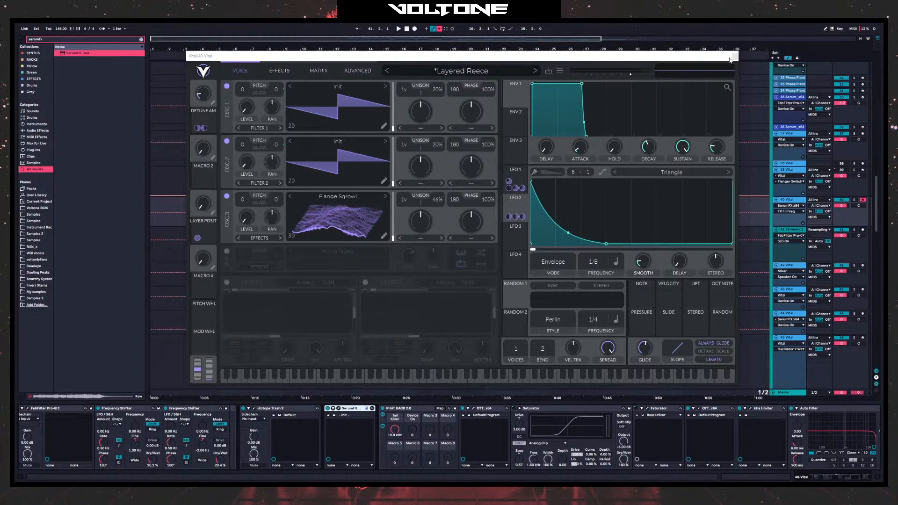
key("Delete")
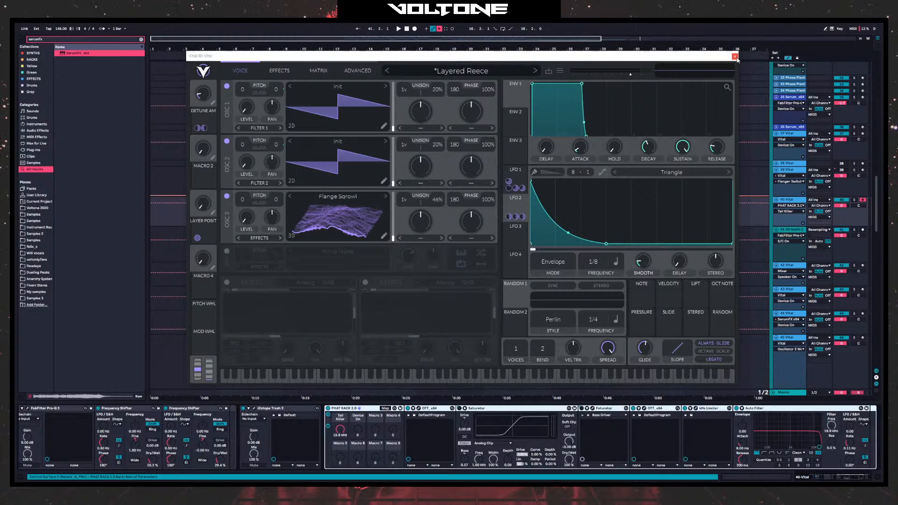
- Save the Vital preset as Layered Reece in the Bass style, overwriting the existing one, and close the synth window
left_click(560, 70)
left_click(575, 95)
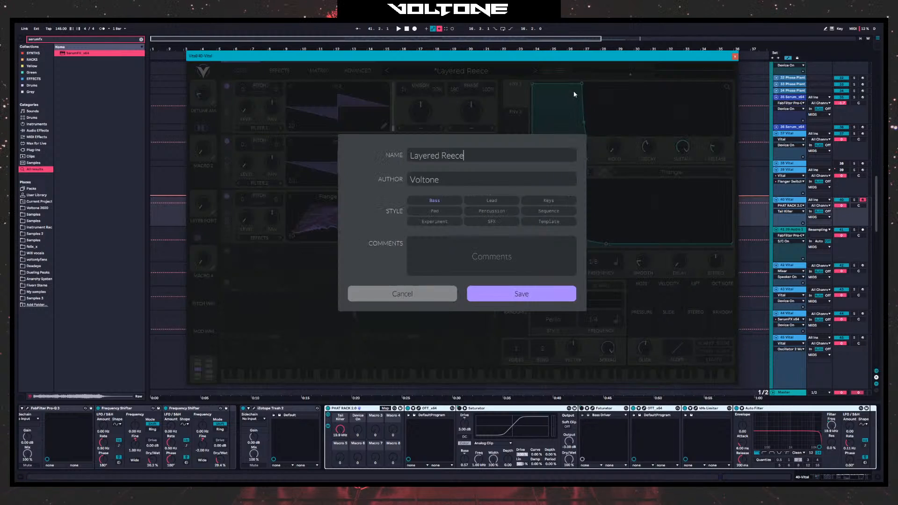
left_click(522, 293)
left_click(486, 236)
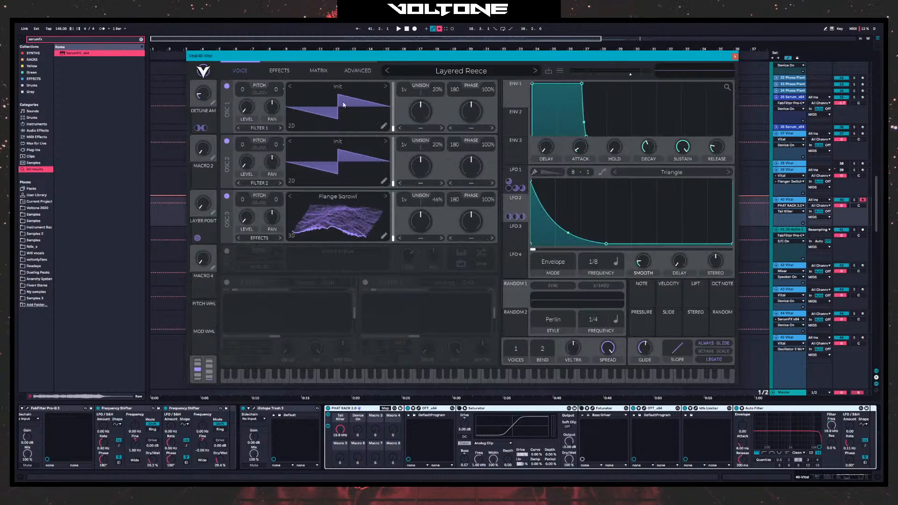
left_click_drag(370, 56, 263, 51)
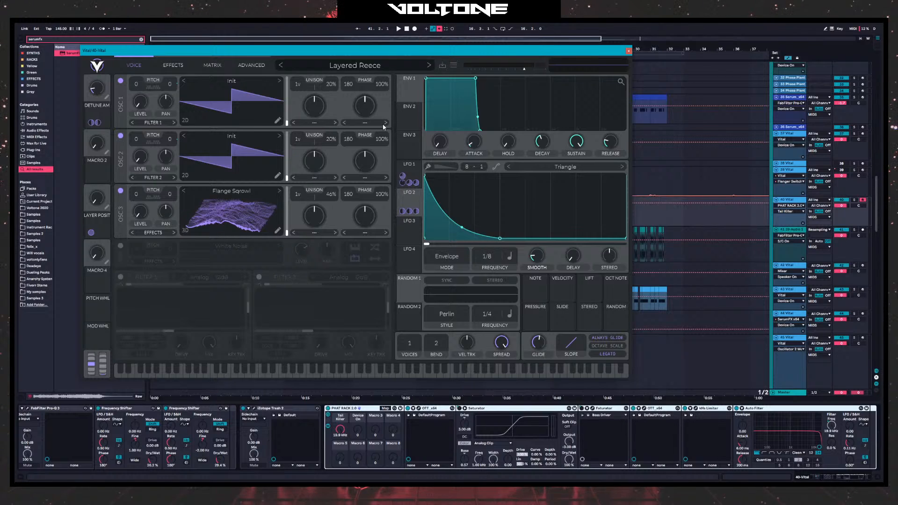
left_click(629, 50)
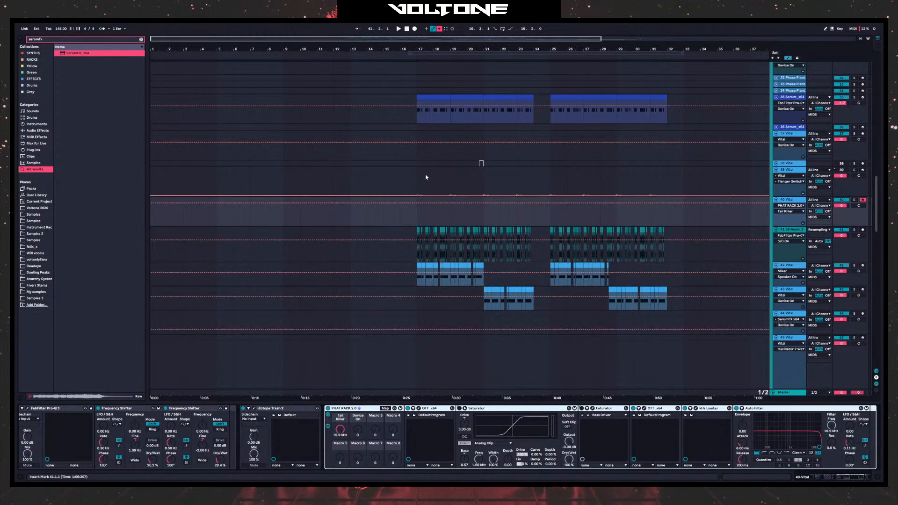
- Play the arrangement from just before bar 17 to review the existing drop
left_click_drag(616, 181, 489, 170)
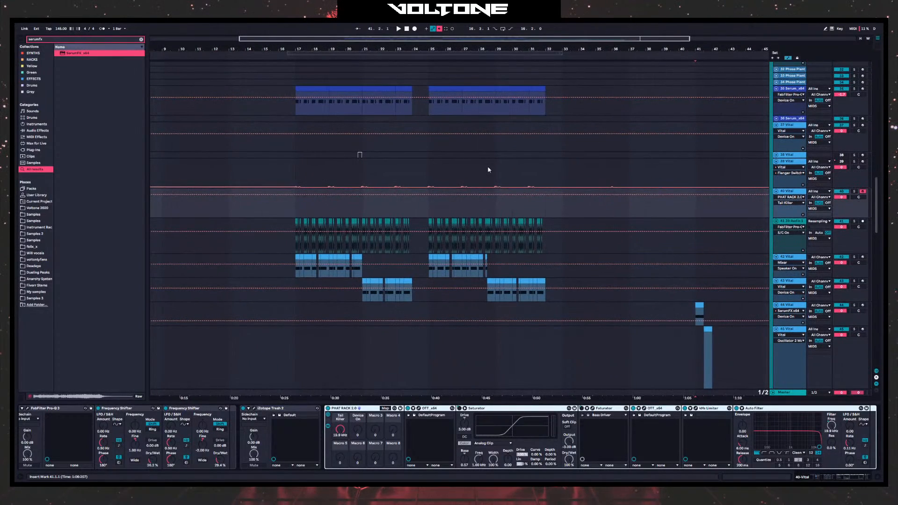
left_click(330, 211)
left_click(287, 209)
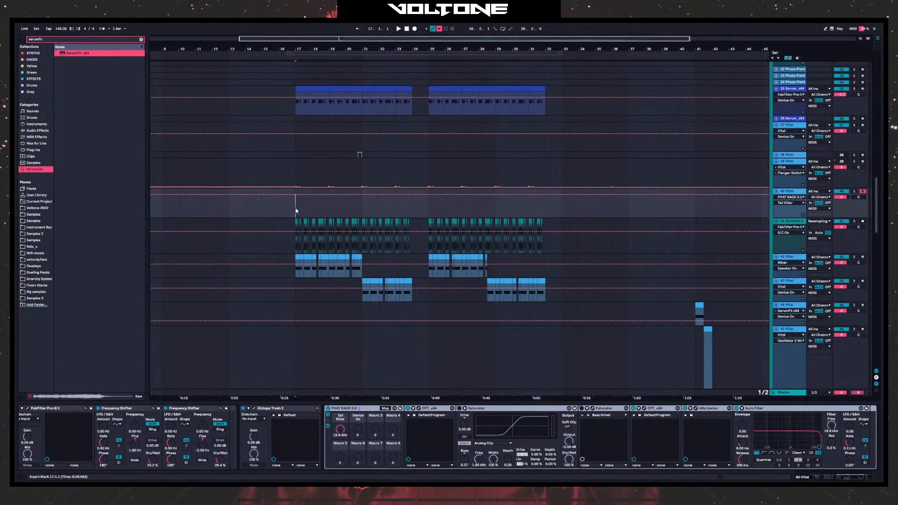
key("space")
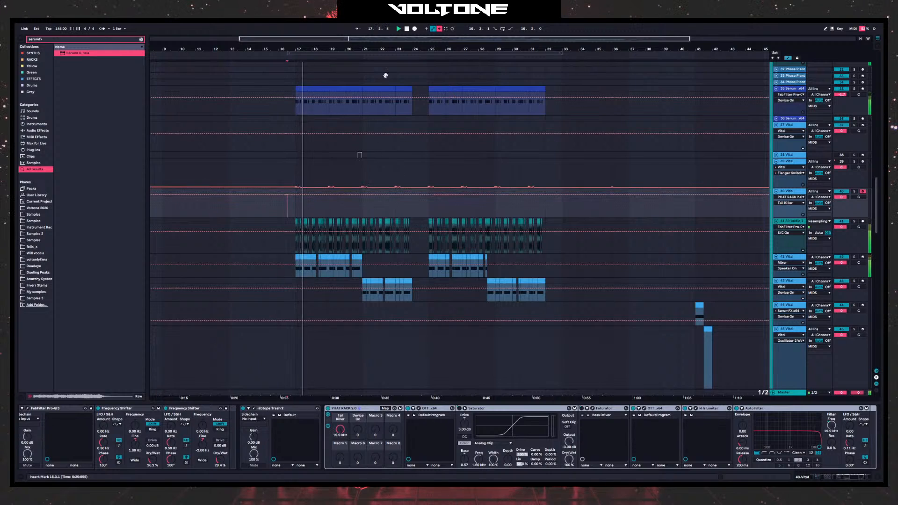
scroll(391, 77, "up", 3)
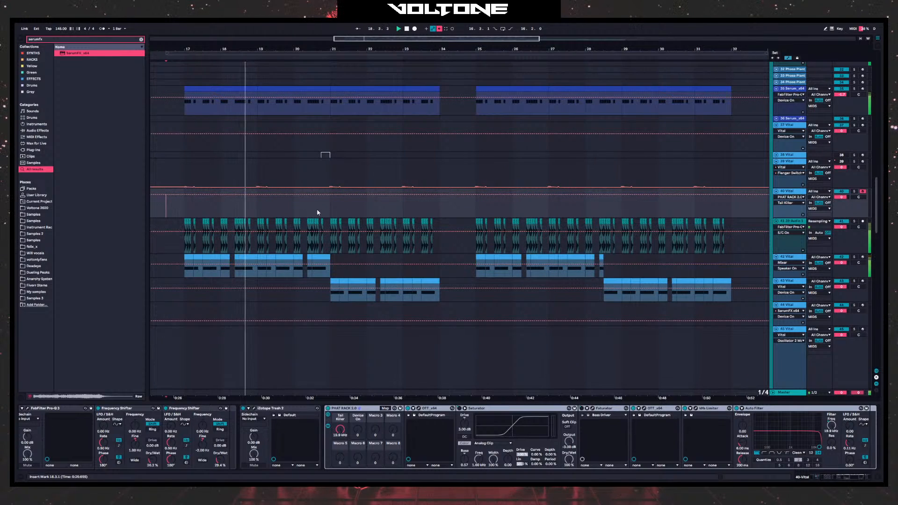
- Delete the last beat before bar 21, from 20.4, on the resampled audio track and the 42 Vital track
left_click(322, 256)
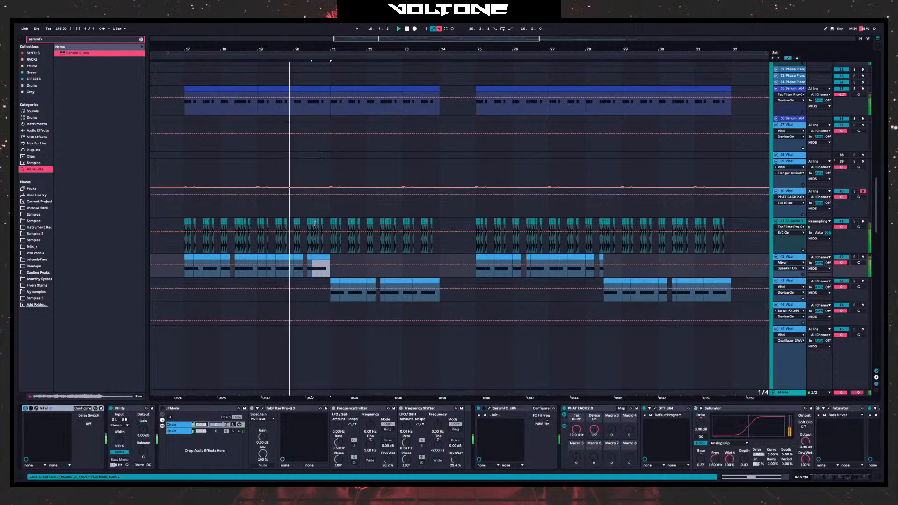
scroll(311, 52, "up", 5)
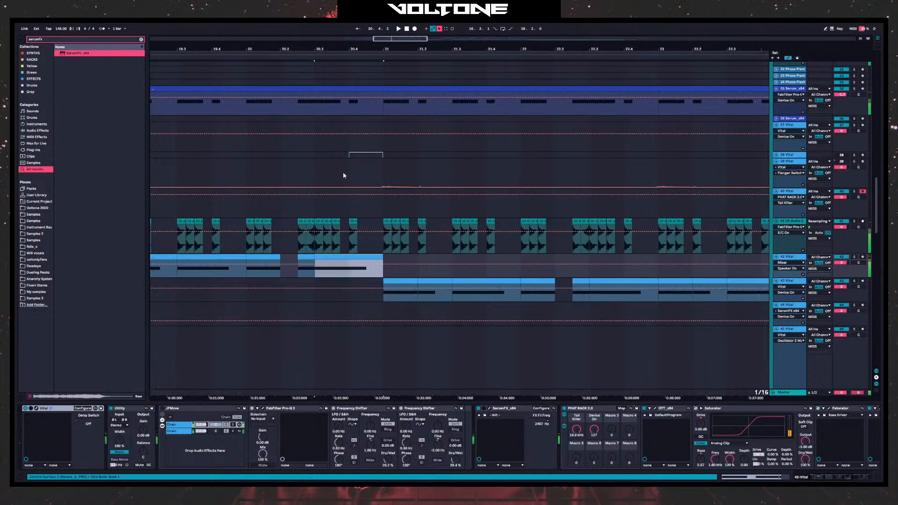
left_click_drag(352, 269, 350, 228)
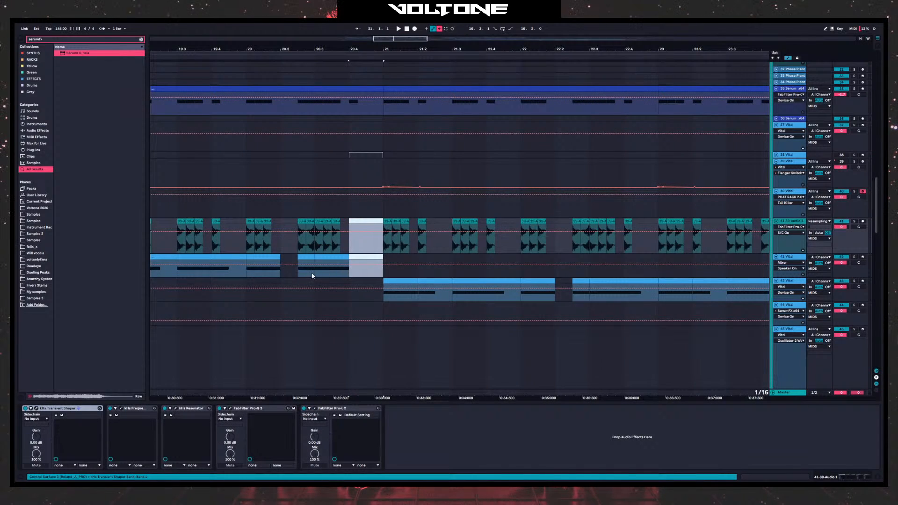
key("Delete")
key("space")
- Clear beat 20.4 from the 35 Serum clip and deactivate the same beat on the three Tormentor tracks
left_click(363, 98)
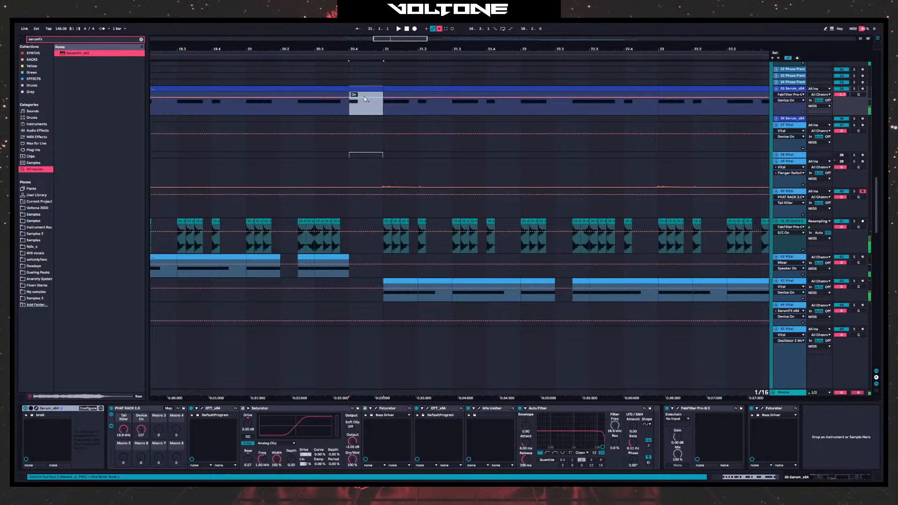
scroll(355, 225, "down", 8)
scroll(362, 247, "down", 3)
left_click_drag(351, 307, 387, 149)
key("0")
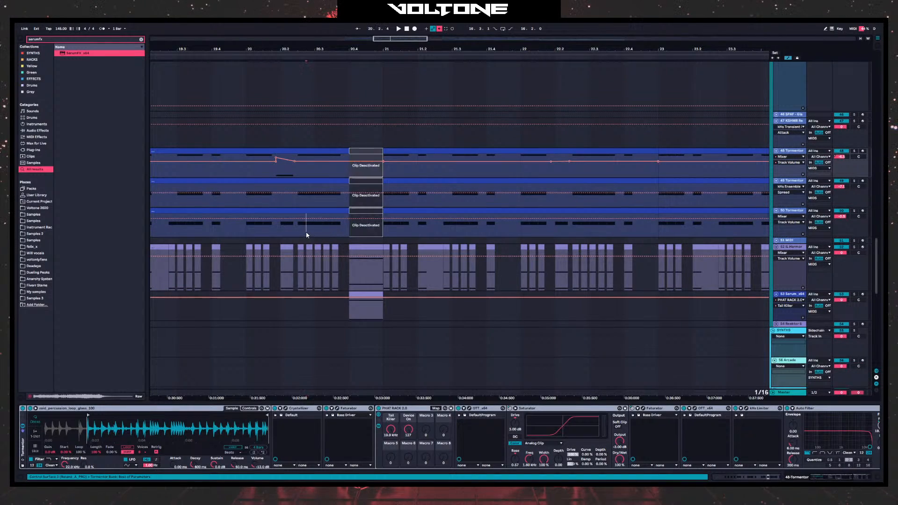
left_click(306, 232)
- Insert an empty one-beat MIDI clip on the 40 Vital track from 20.4 to bar 21
scroll(360, 229, "up", 10)
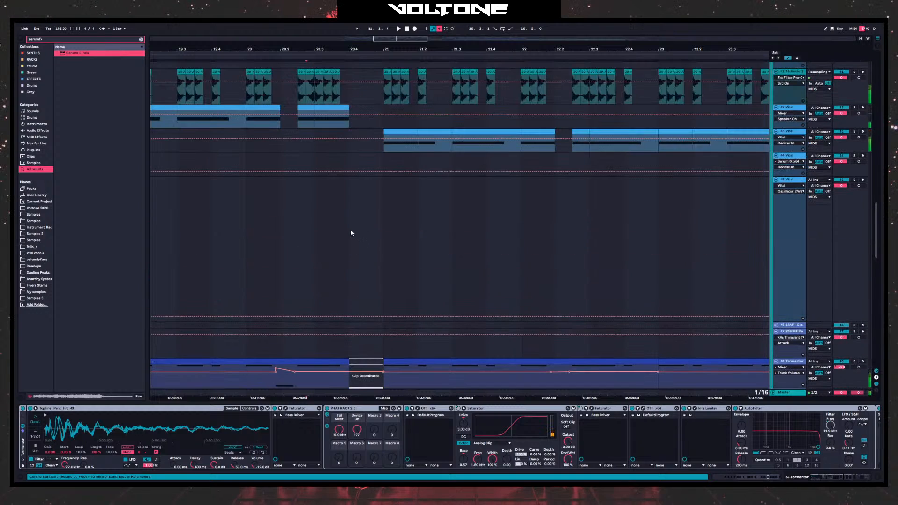
scroll(368, 251, "up", 2)
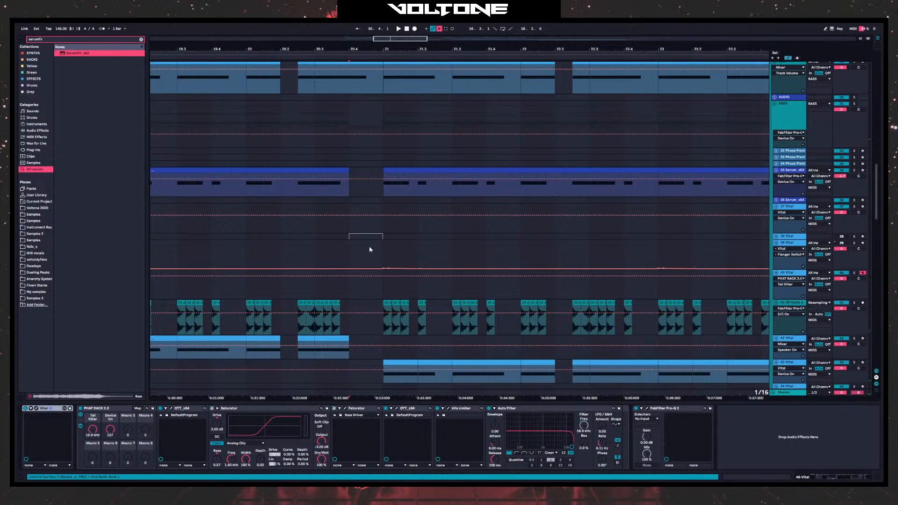
left_click(348, 243)
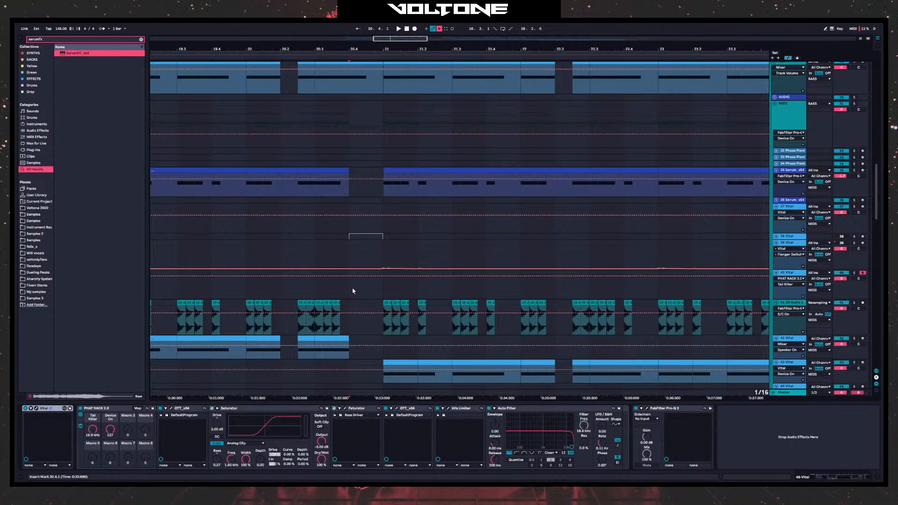
left_click_drag(353, 291, 387, 287)
key("ctrl+shift+m")
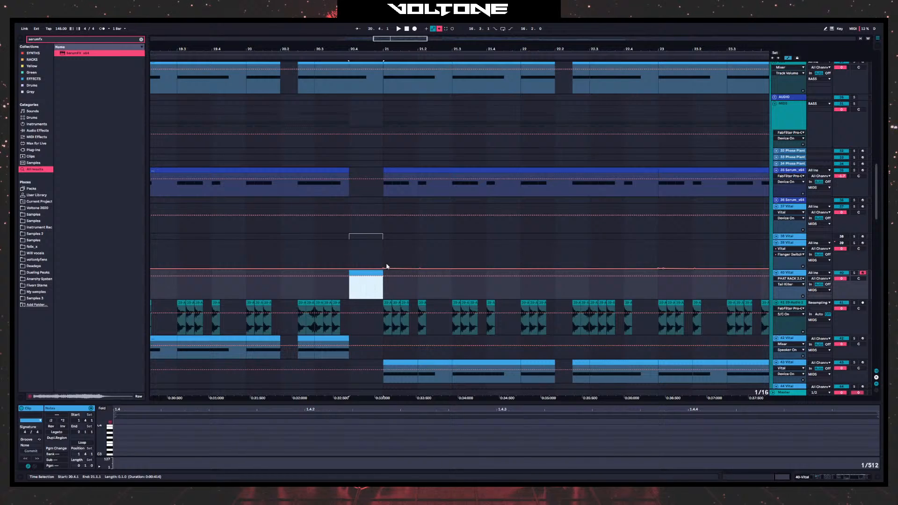
- Add a short E2 note at the start of the empty 40 Vital clip at 20.4
left_click(355, 273)
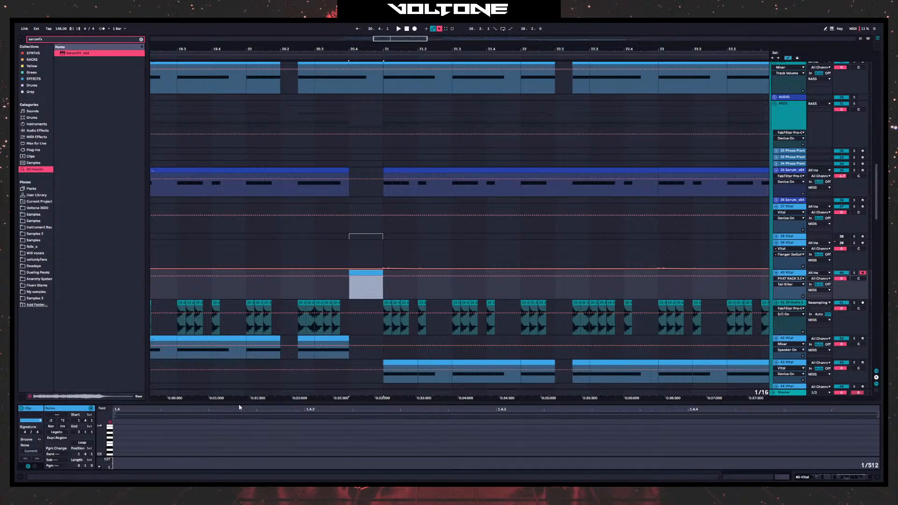
left_click_drag(239, 406, 239, 199)
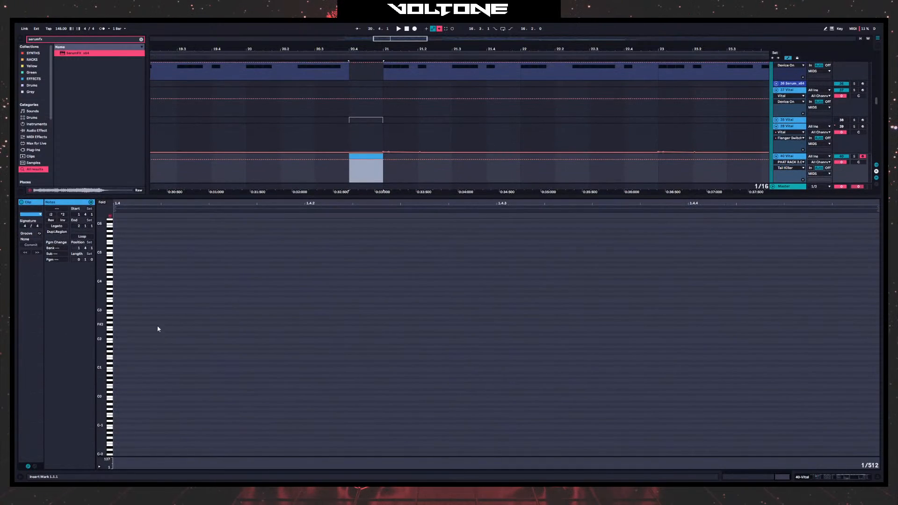
left_click(118, 330)
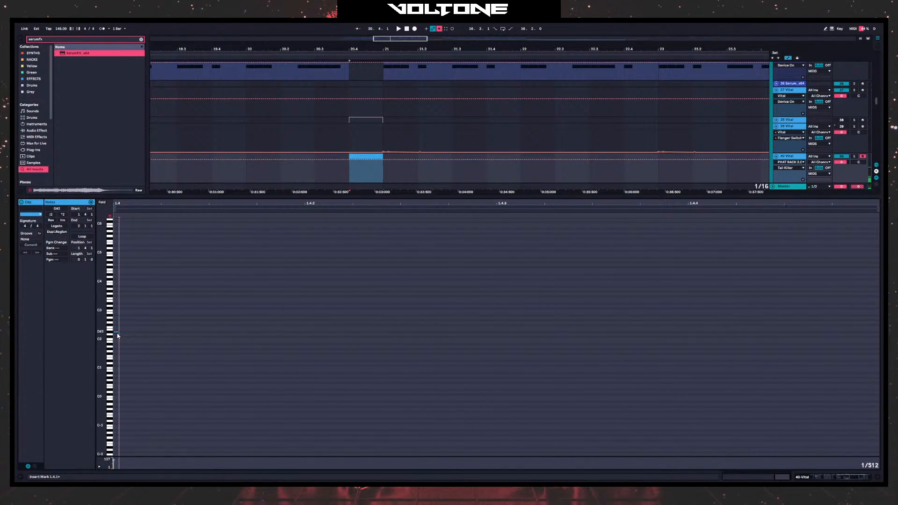
left_click(116, 330)
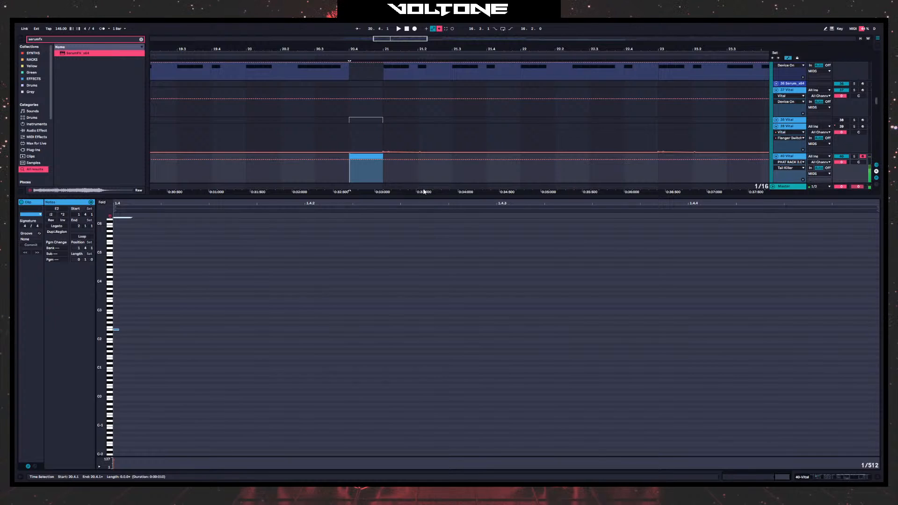
left_click_drag(422, 199, 351, 305)
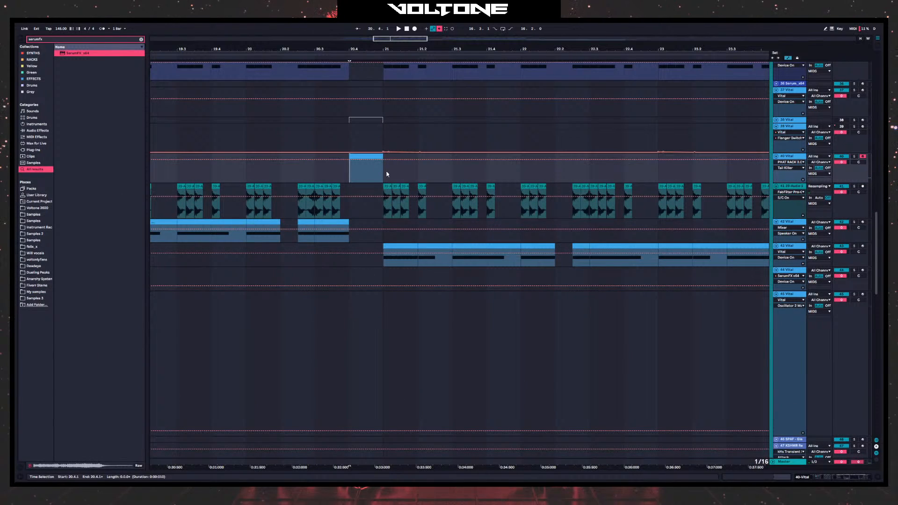
- Fill the beat in the 40 Vital clip with an E1 note, add an E2 note starting at 1.4.3, and play it back
left_click(363, 156)
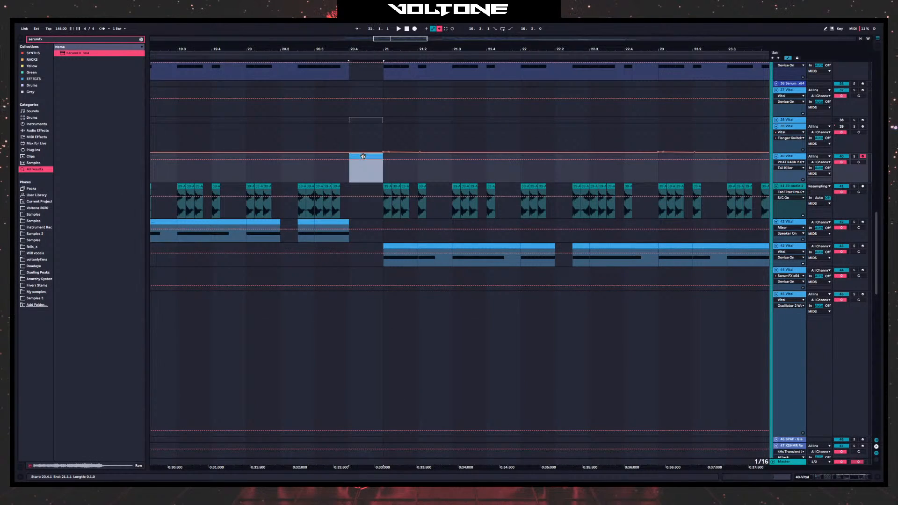
double_click(363, 156)
left_click_drag(203, 409, 187, 205)
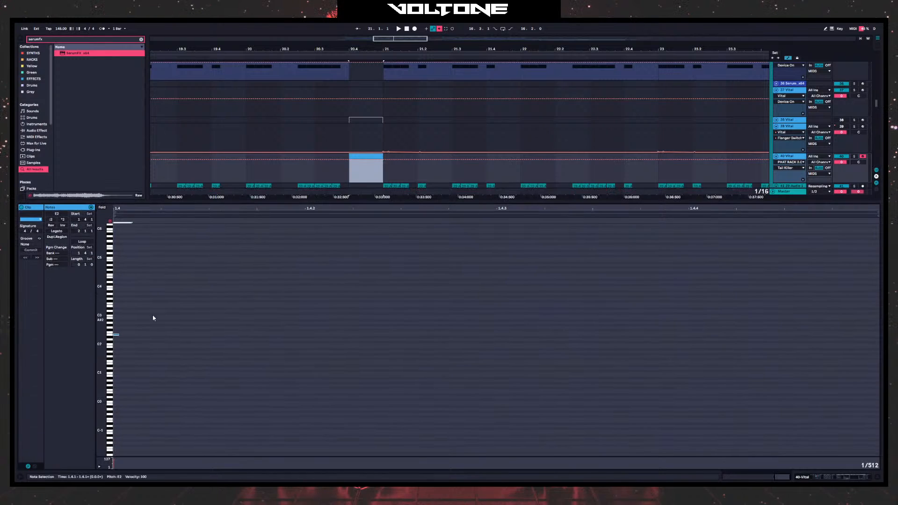
left_click(153, 318)
left_click_drag(130, 300, 869, 376)
key("shift+Down")
left_click_drag(586, 287, 512, 337)
key("space")
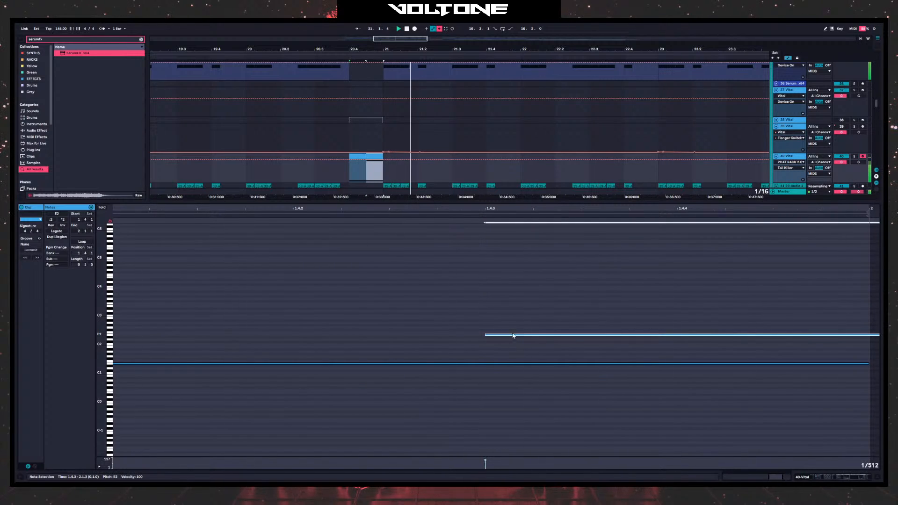
- Solo the 40 Vital track and open its Vital synth, dismissing the content install prompt
left_click(853, 157)
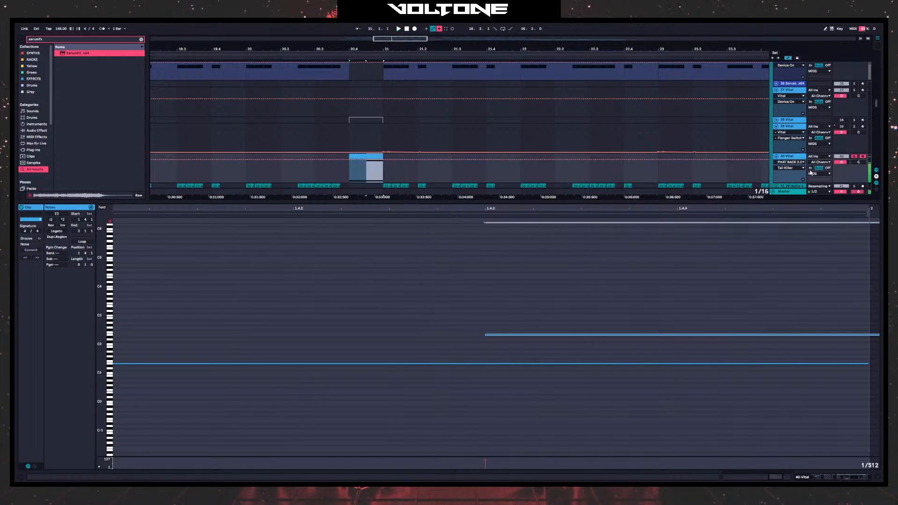
left_click(790, 156)
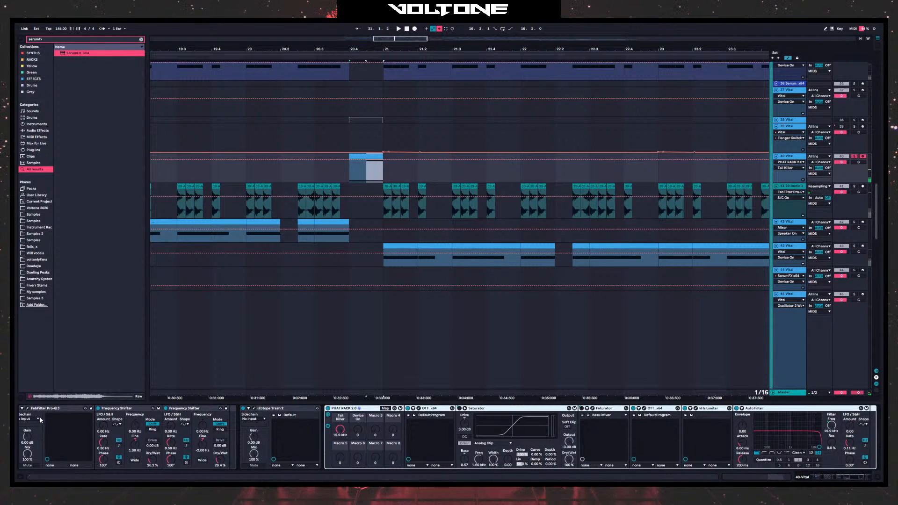
scroll(40, 419, "up", 5)
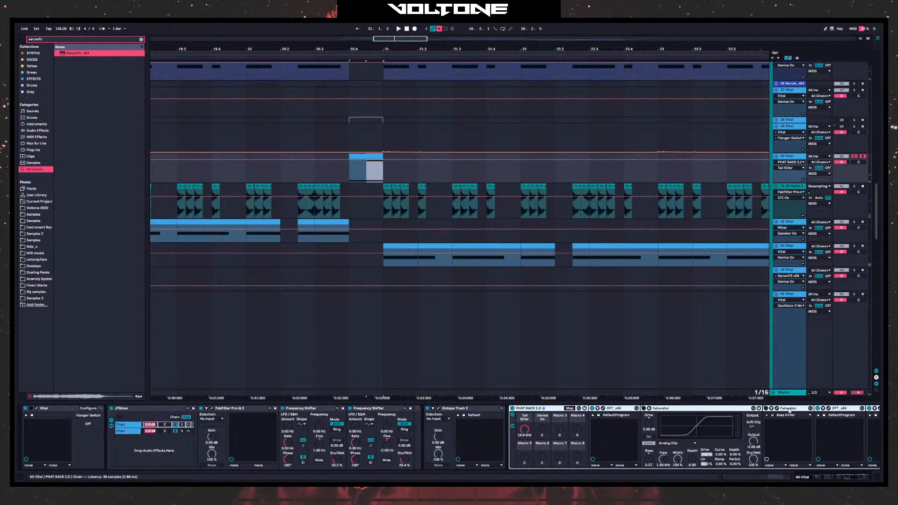
left_click(37, 411)
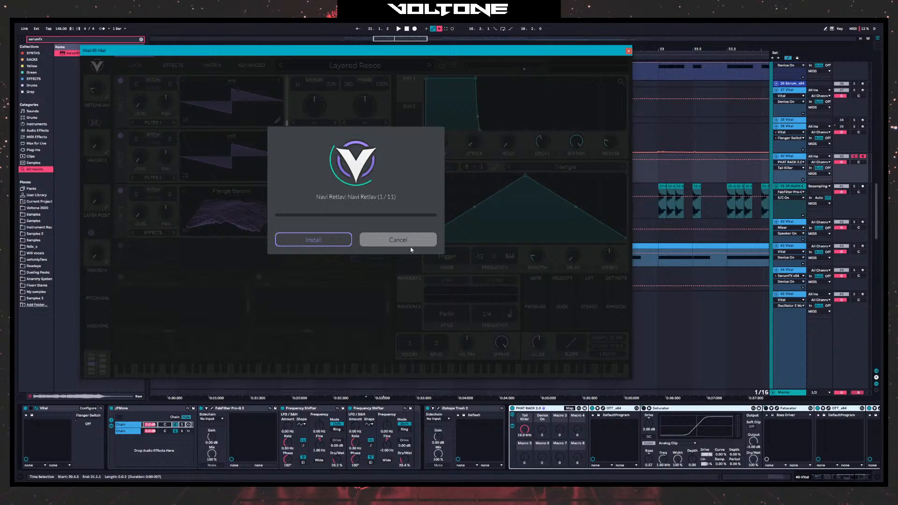
left_click(407, 244)
- Raise the Layer Position macro in Vital while auditioning the bass, and close the synth window
mouse_move(542, 347)
key("space")
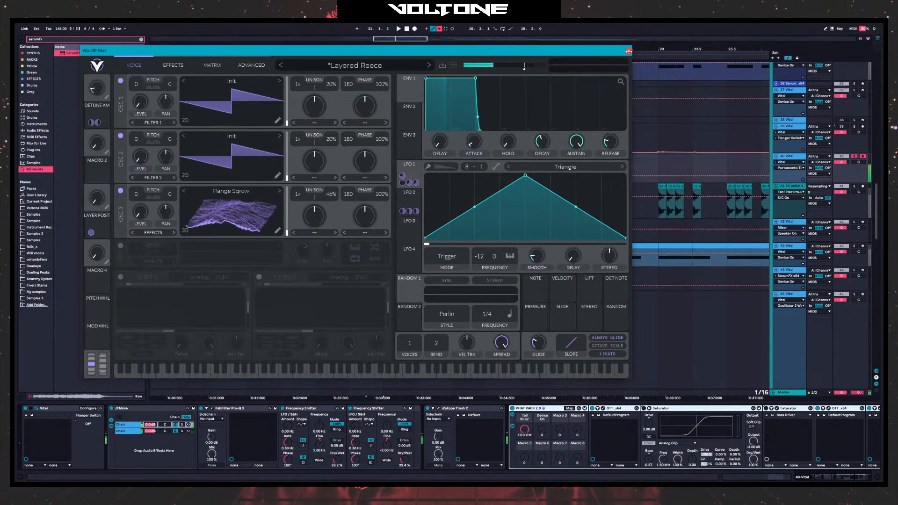
left_click_drag(97, 201, 102, 197)
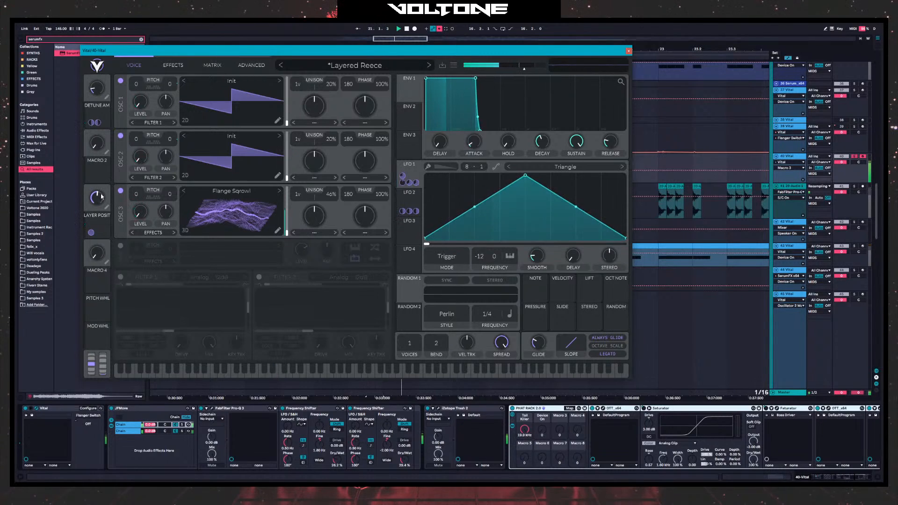
key("space")
key("space")
left_click(628, 50)
key("space")
key("space")
key("space")
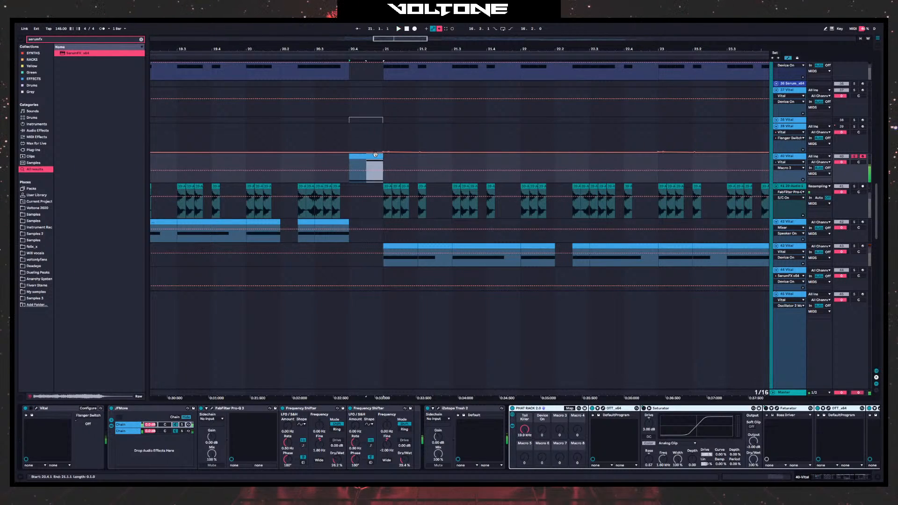
- Unsolo the 40 Vital track and play the arrangement from 20.4 with the full mix
left_click(375, 155)
left_click(352, 165)
left_click(854, 158)
key("space")
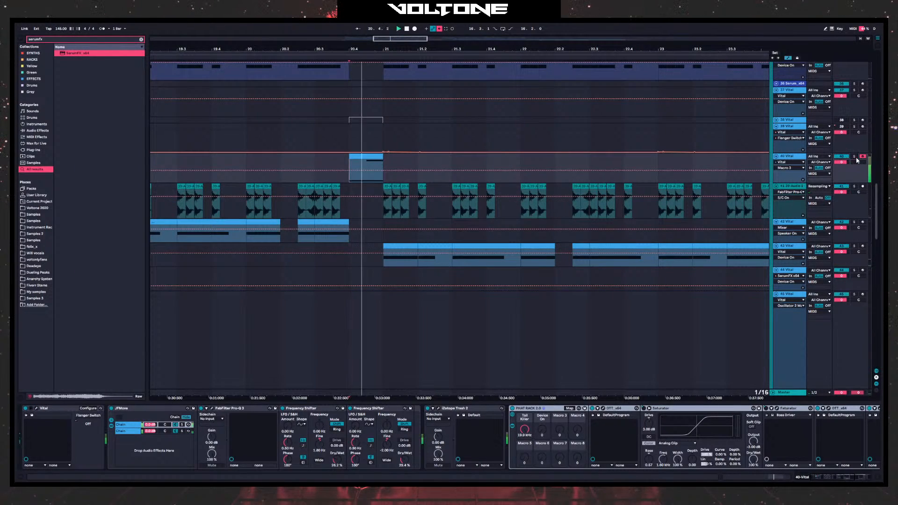
key("space")
key("space")
- Select beat 20.4 on tracks 52 and 53, replay the section, and review the device chain of the 40 Vital track
scroll(373, 227, "down", 10)
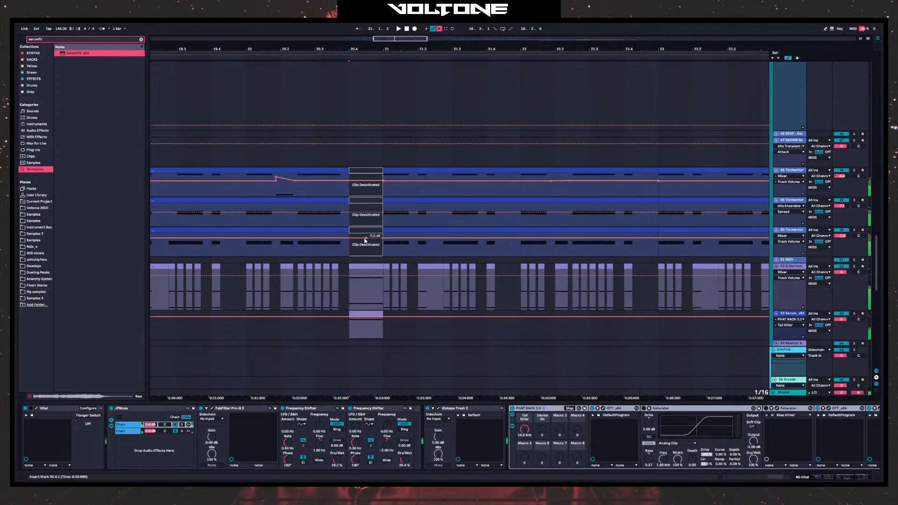
scroll(365, 240, "down", 5)
left_click(352, 177)
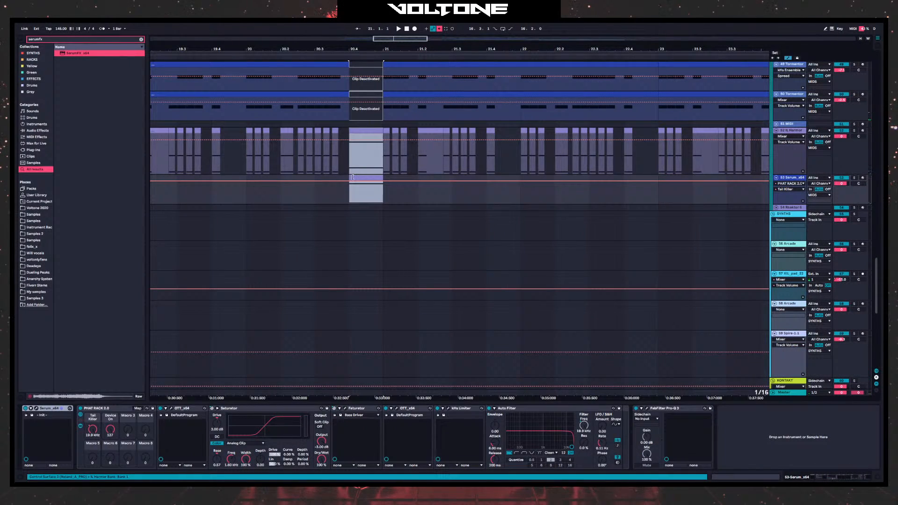
scroll(355, 196, "up", 10)
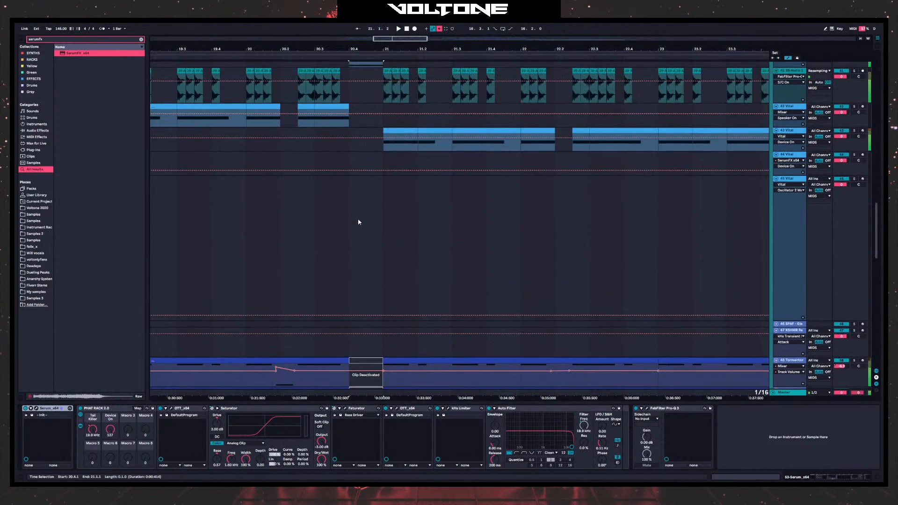
scroll(359, 222, "up", 5)
left_click(795, 170)
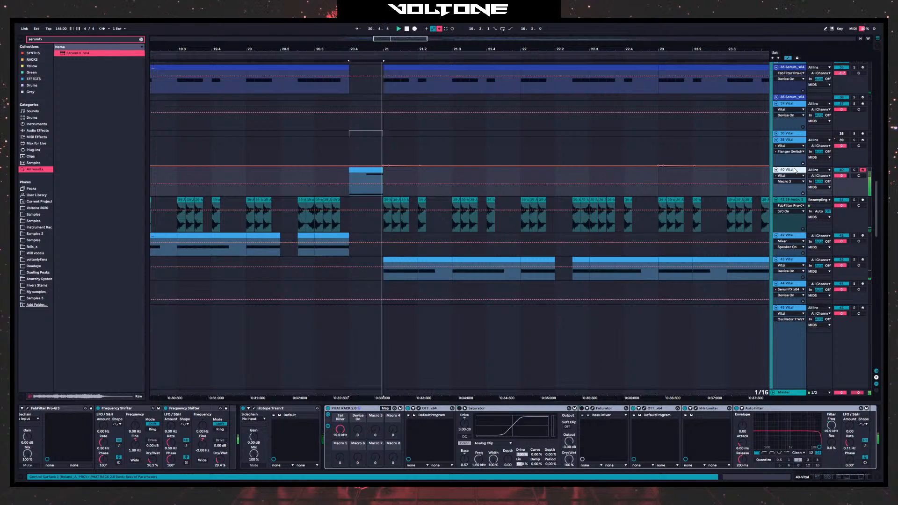
key("space")
scroll(573, 411, "down", 5)
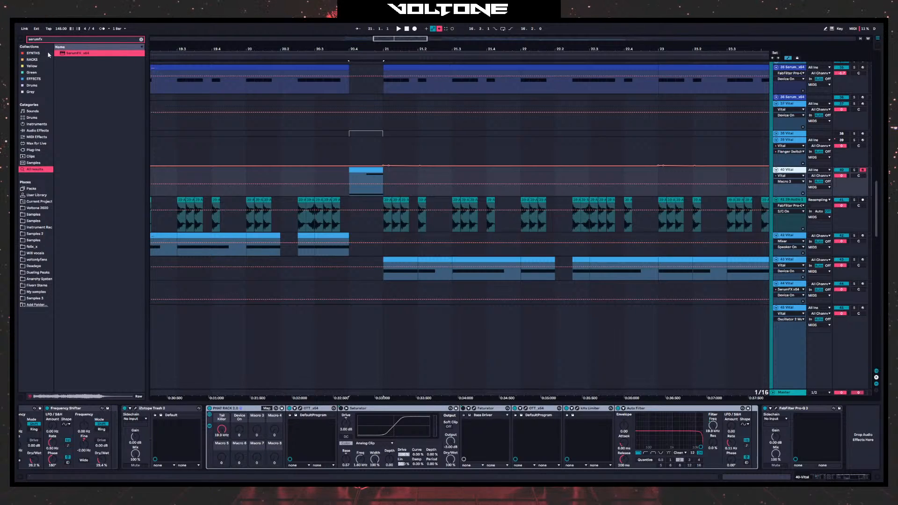
- Search the browser for "pro-c" and insert FabFilter Pro-C 2 between PHAT RACK 2.0 and Pro-Q 3 on the 40 Vital track
double_click(36, 40)
key("BackSpace")
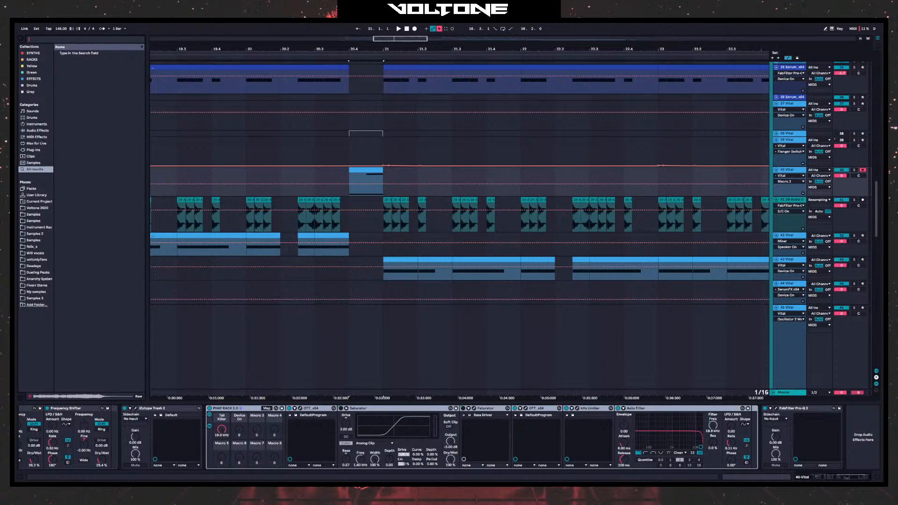
type("pro")
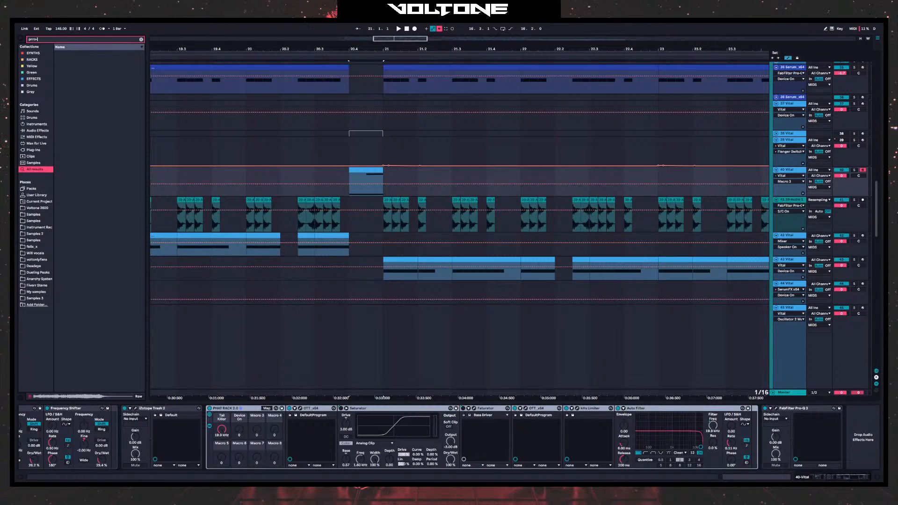
type("-c")
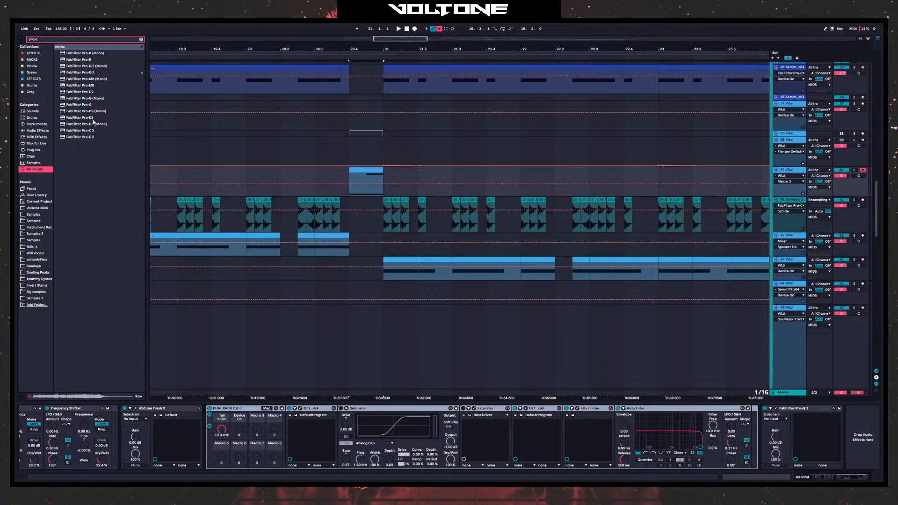
left_click_drag(90, 133, 772, 411)
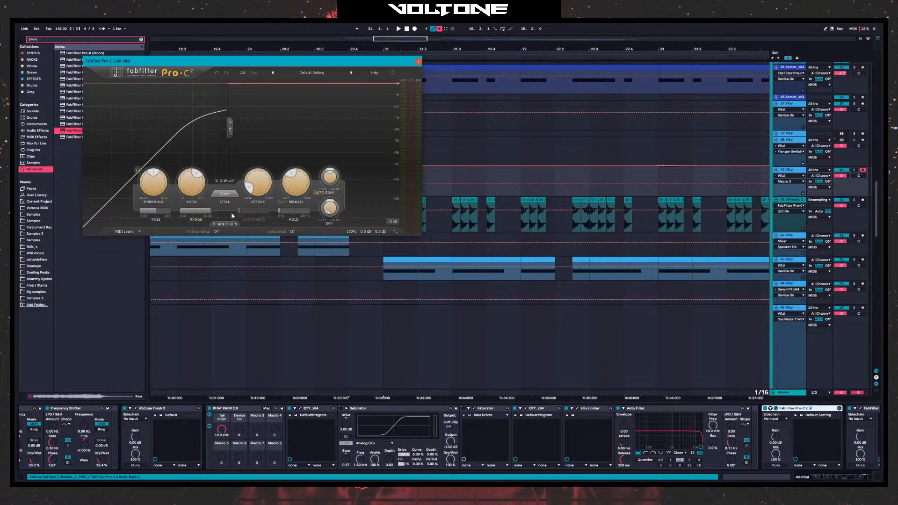
- Lower the Pro-C 2 threshold, raise its wet gain while auditioning the bass, and close the compressor window
left_click_drag(152, 181, 152, 217)
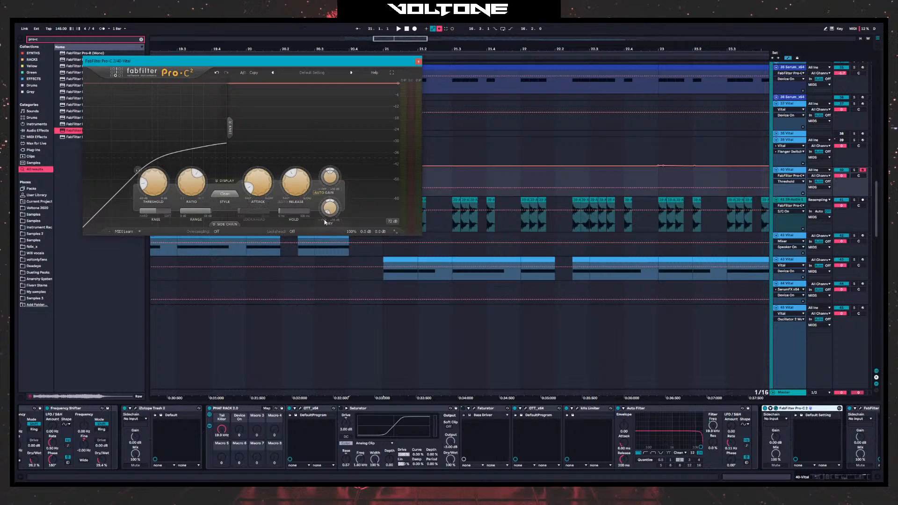
key("space")
key("space")
key("space")
left_click_drag(331, 178, 344, 150)
key("space")
key("space")
key("space")
key("space")
key("space")
key("space")
key("space")
key("space")
key("space")
key("space")
key("space")
key("space")
left_click(418, 63)
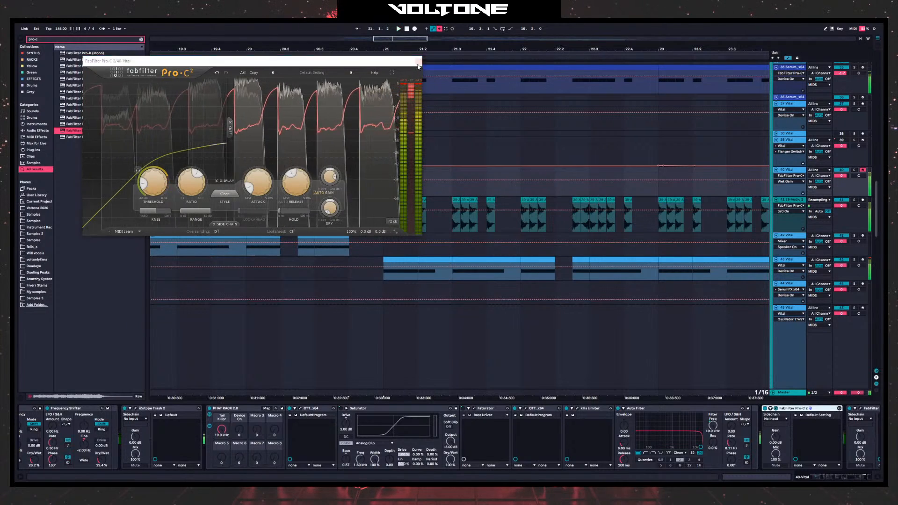
key("space")
key("space")
key("space")
- Extend the 40 Vital clip three sixteenths past bar 21 and set its E2 note to end at bar 21
left_click(369, 170)
left_click_drag(383, 171, 410, 173)
double_click(401, 171)
left_click_drag(524, 316, 713, 341)
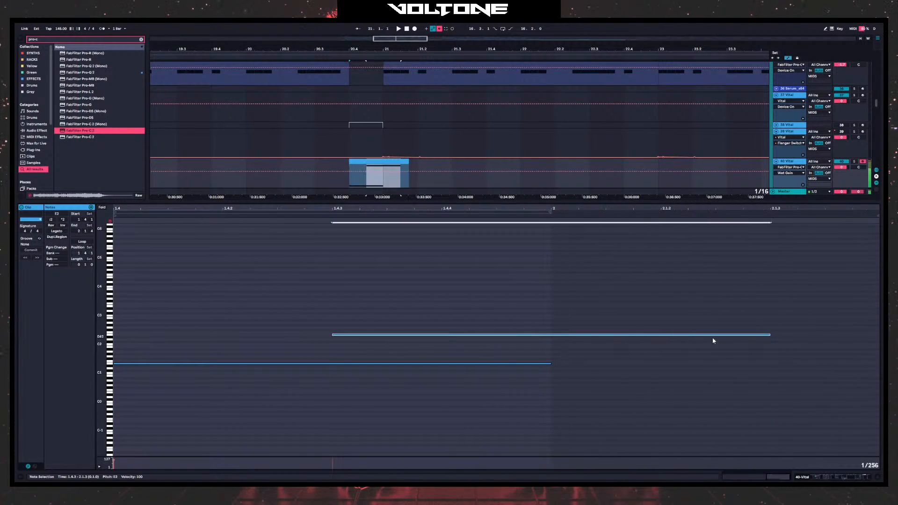
mouse_move(769, 335)
left_mouse_down()
mouse_move(668, 321)
mouse_move(551, 327)
left_mouse_up()
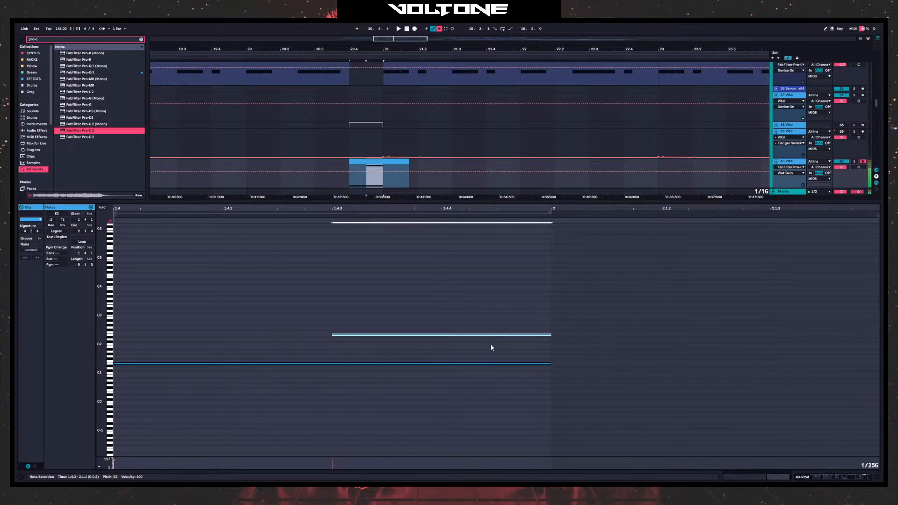
- Duplicate the E2 note so the copy starts at bar 21, and lower the copy to E1
key("ctrl+d")
left_click(585, 322)
left_click(579, 334)
key("Down")
key("Down")
key("Down")
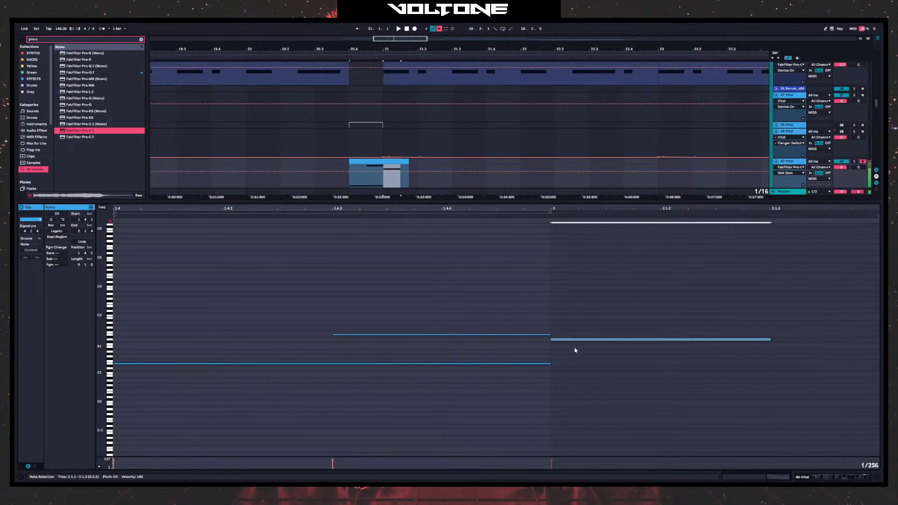
key("Down")
key("Down")
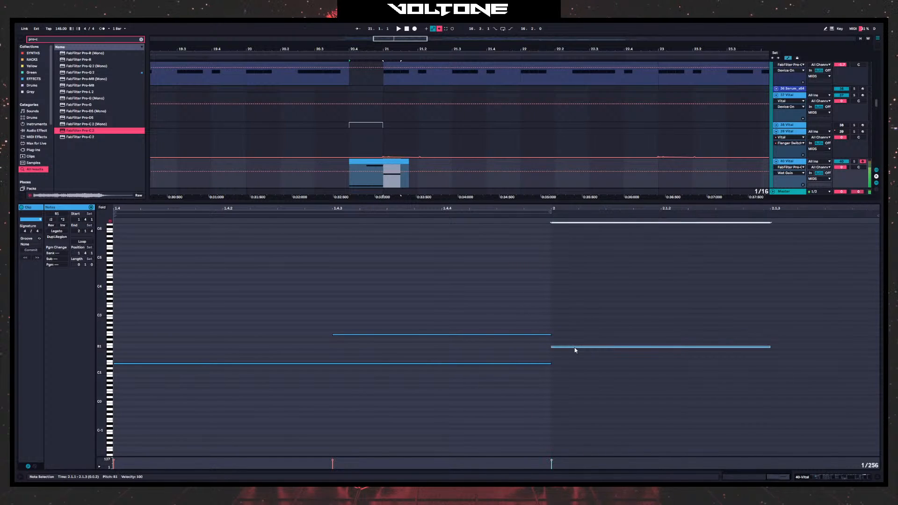
key("Down")
key("Down")
key("Down")
key("Down")
key("Down")
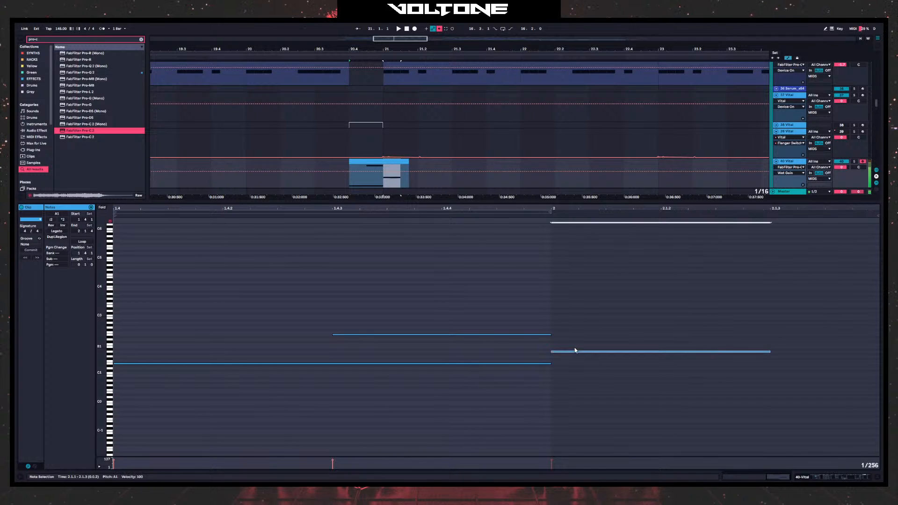
key("Down")
key("Down")
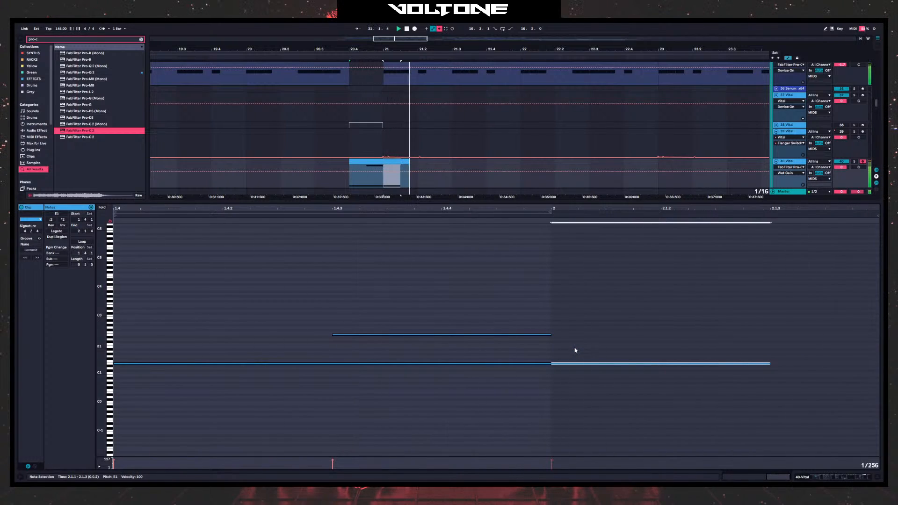
- Raise the copied note at bar 21 to B1
key("Up")
key("Up")
key("Up")
key("Up")
key("Up")
key("Up")
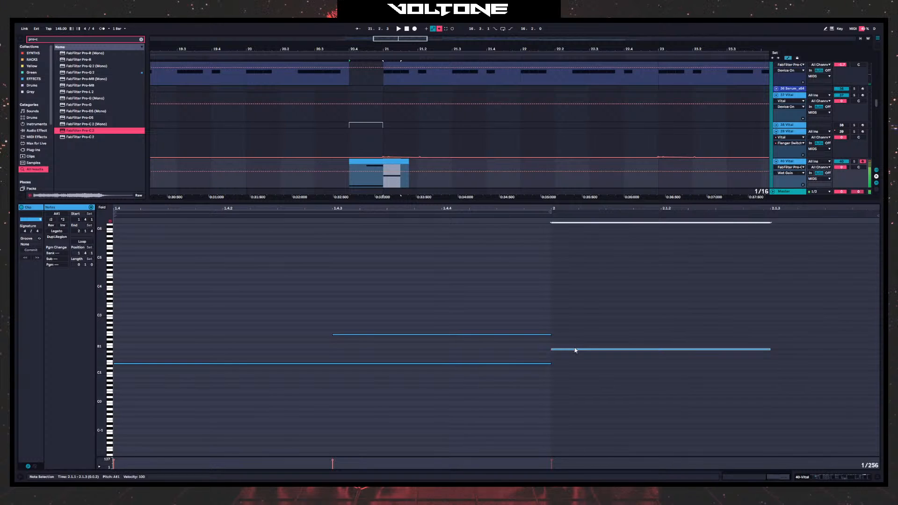
key("Up")
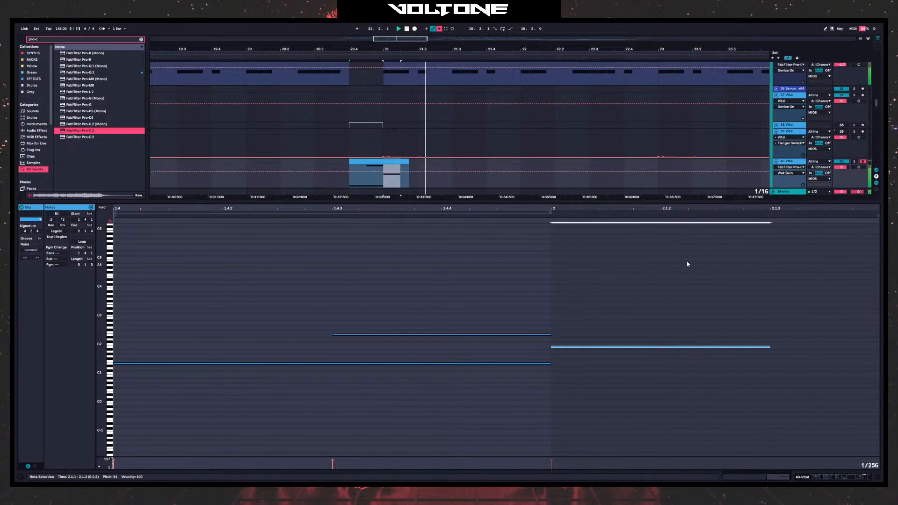
- Extend the selected notes at bar 21 to the end of the 40 Vital clip, audition them, and delete them
left_click_drag(768, 348, 866, 347)
key("space")
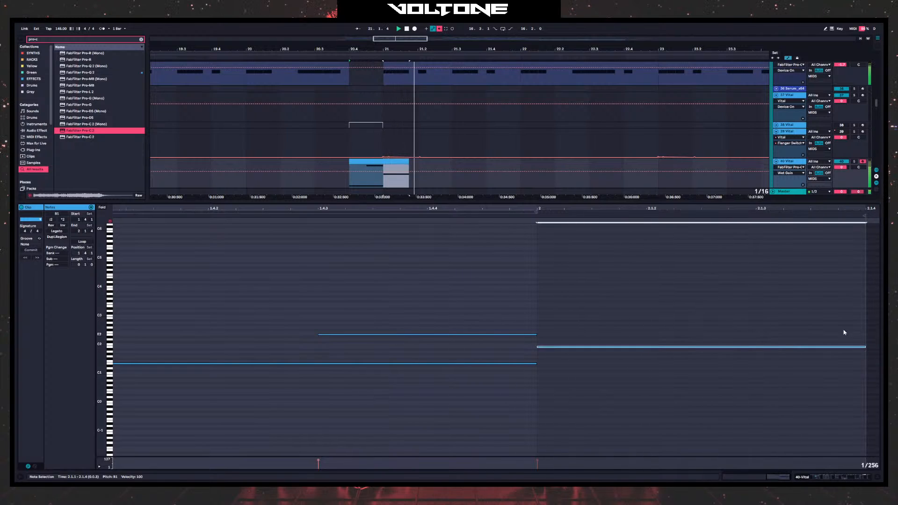
key("Delete")
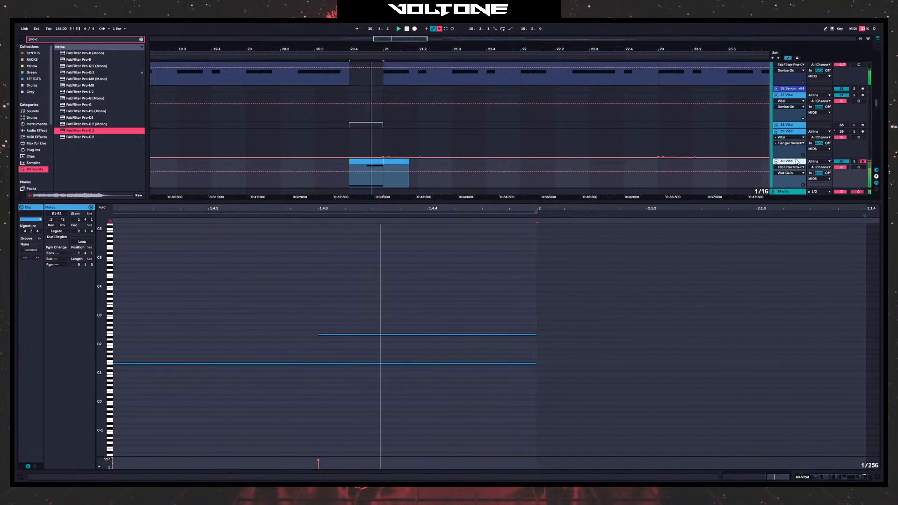
- Reopen the FabFilter Pro-C 2 on the 40 Vital track, readjust its wet gain during playback, and close it
key("shift+Tab")
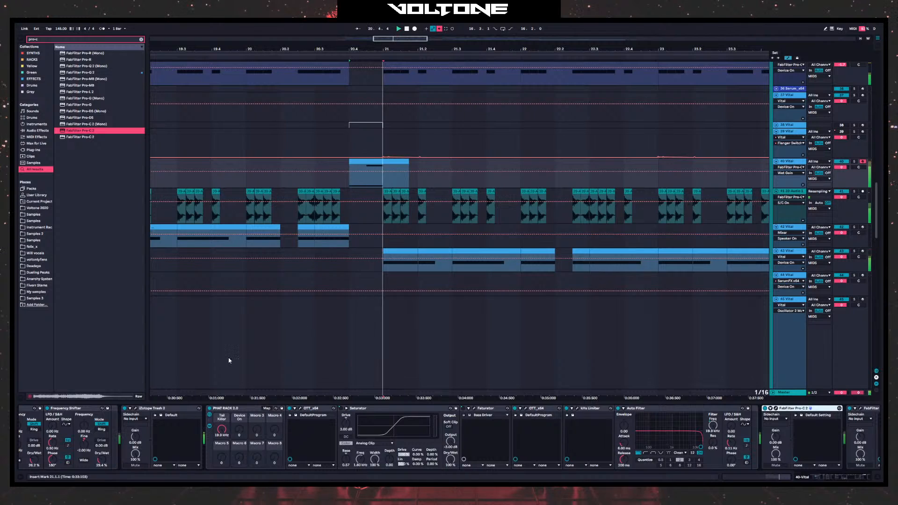
scroll(720, 435, "right", 3)
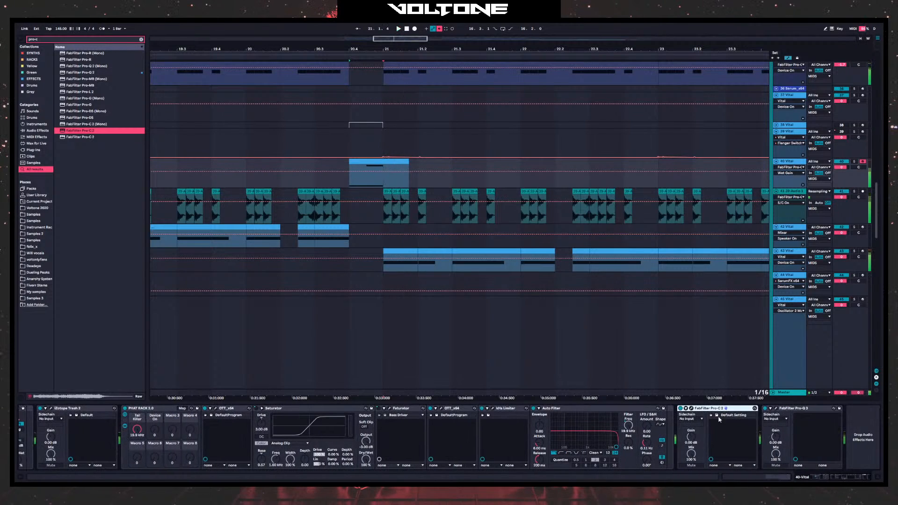
left_click(691, 408)
left_click(691, 409)
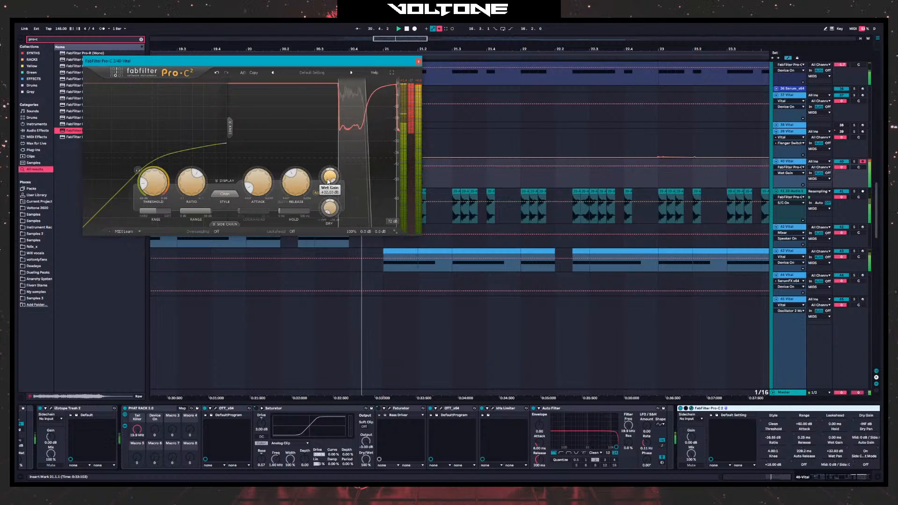
left_click_drag(329, 178, 326, 190)
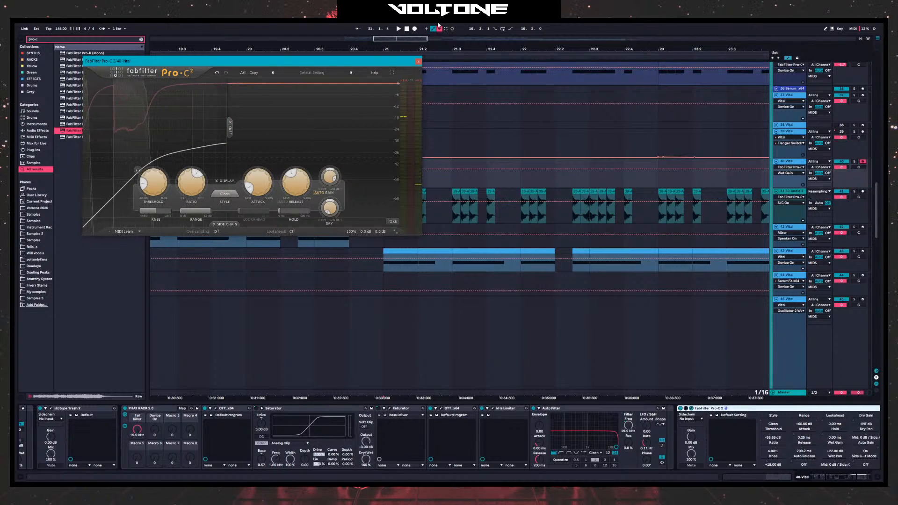
left_click(418, 61)
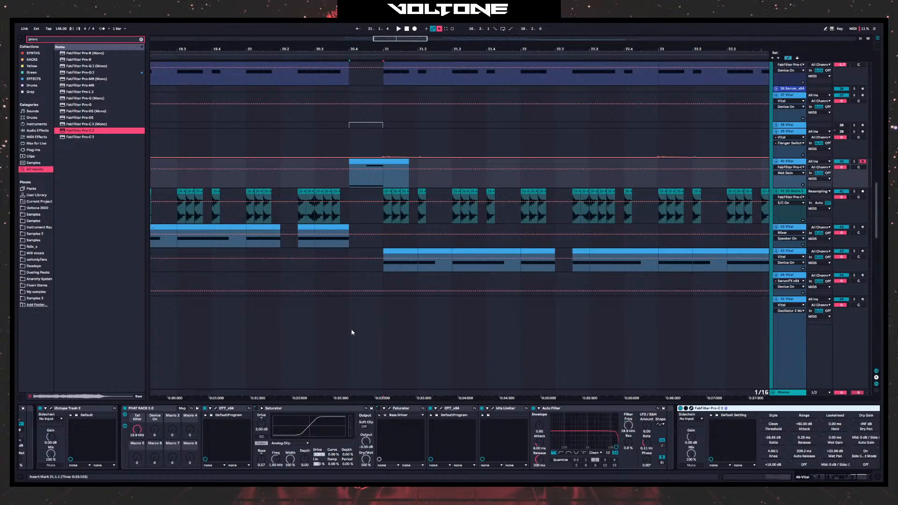
- Audition the arrangement from bar 20.4
left_click(418, 335)
scroll(432, 315, "right", 3)
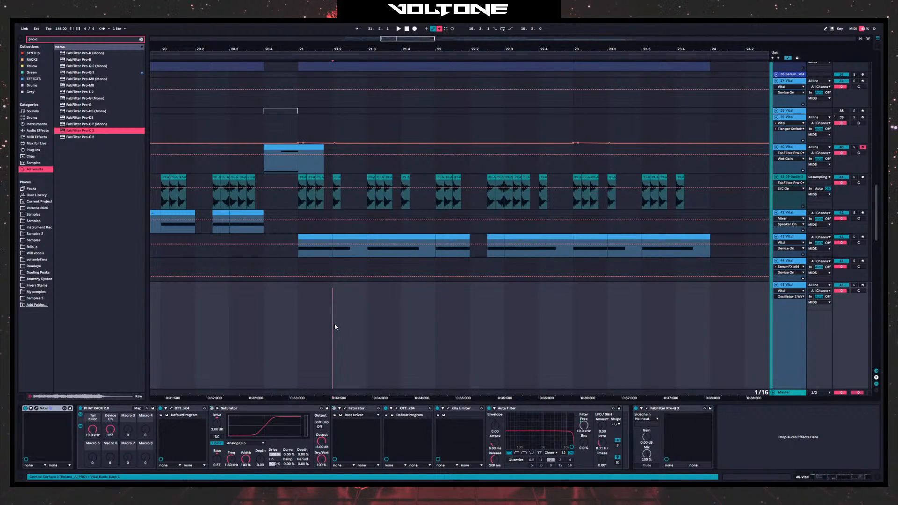
left_click_drag(335, 322, 367, 327)
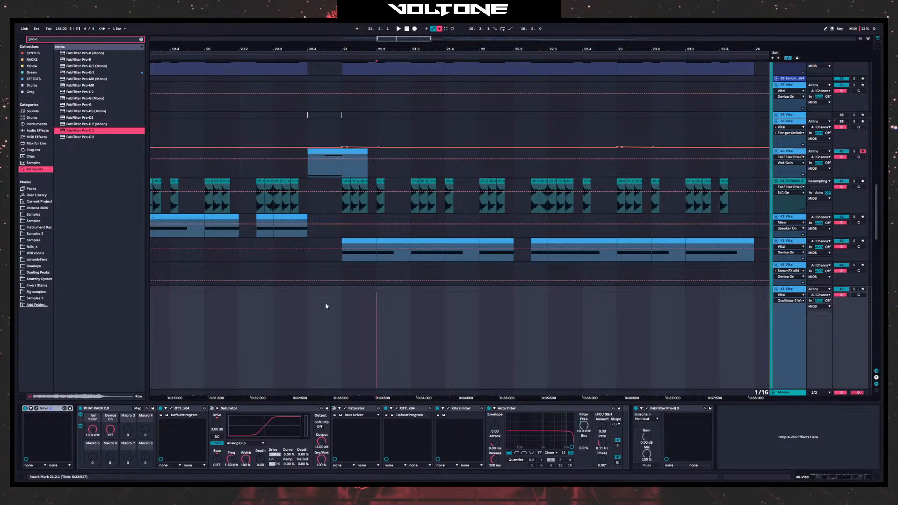
left_click(303, 325)
left_click(307, 316)
key("space")
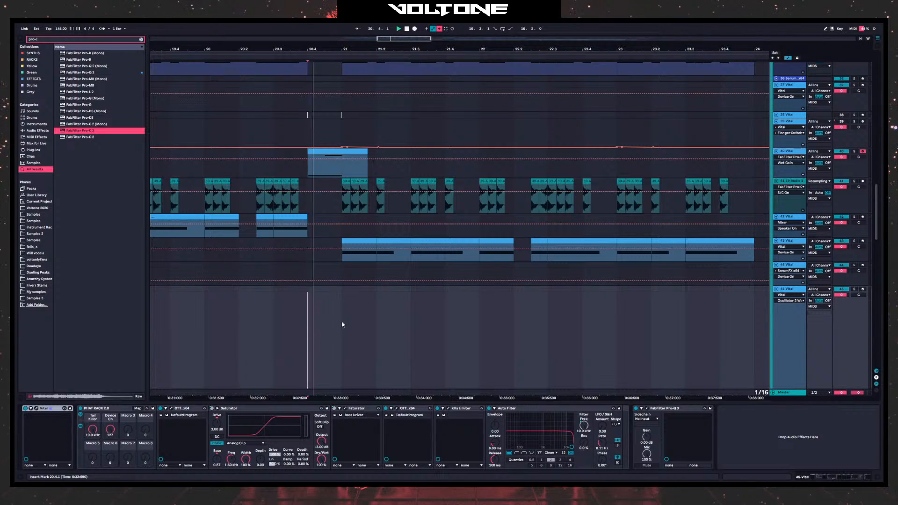
key("space")
- Search the browser for "gclip" and load GClip at the end of the 40 Vital device chain
left_click(802, 152)
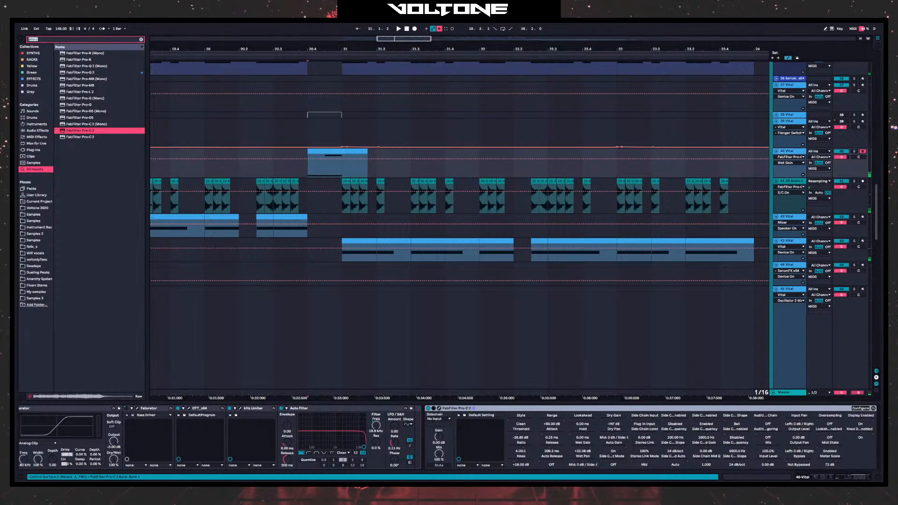
type("gclip")
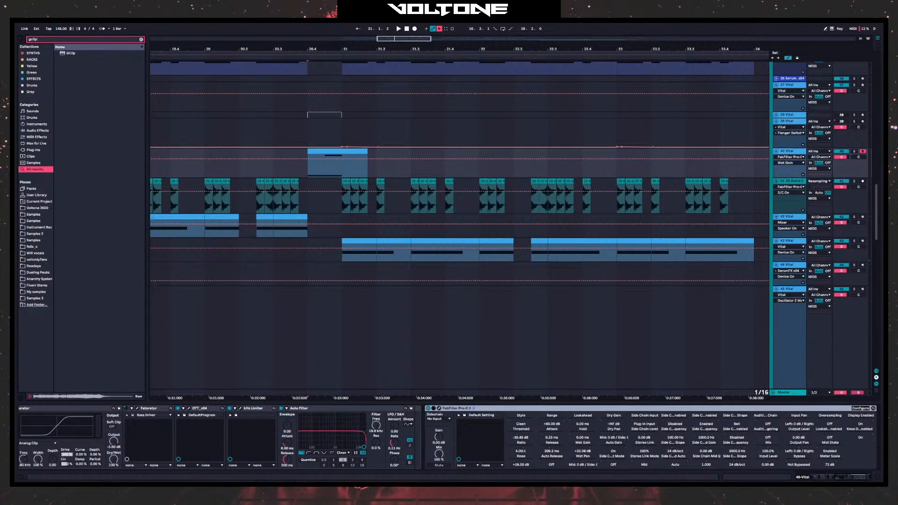
left_click(72, 54)
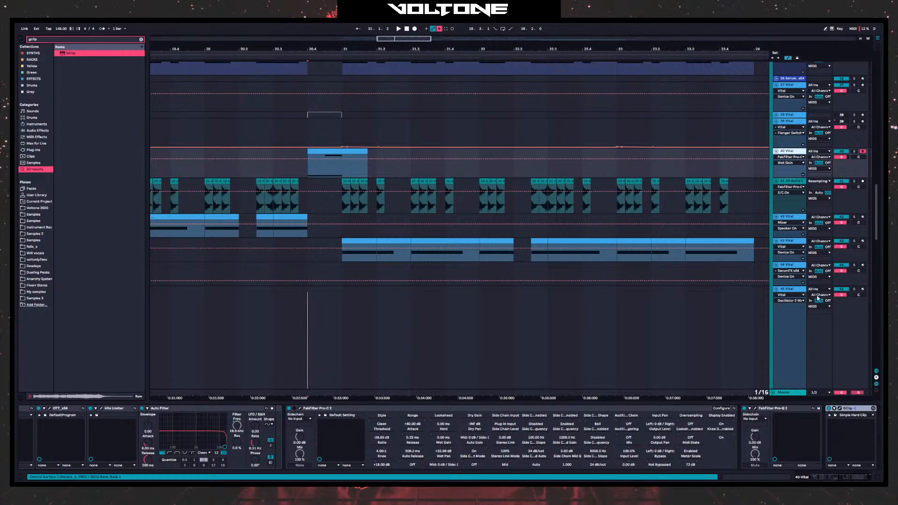
- Set GClip's softness to 34 % on 40 Vital, audition the bass, and close the plug-in window
left_click(840, 409)
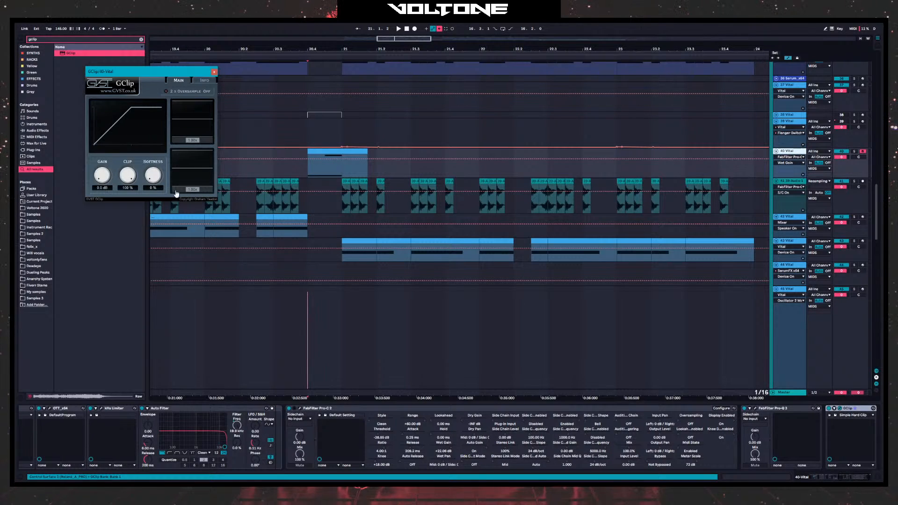
left_click_drag(158, 162, 156, 165)
key("space")
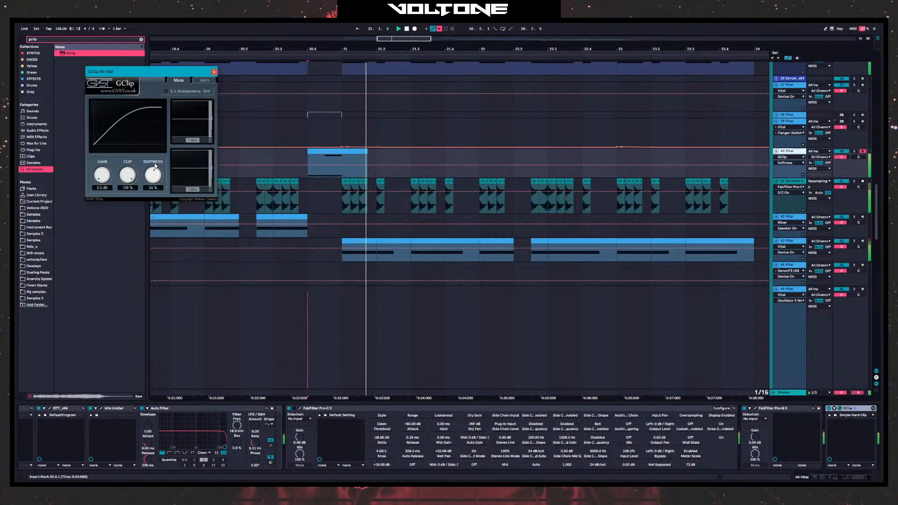
key("space")
left_click(215, 72)
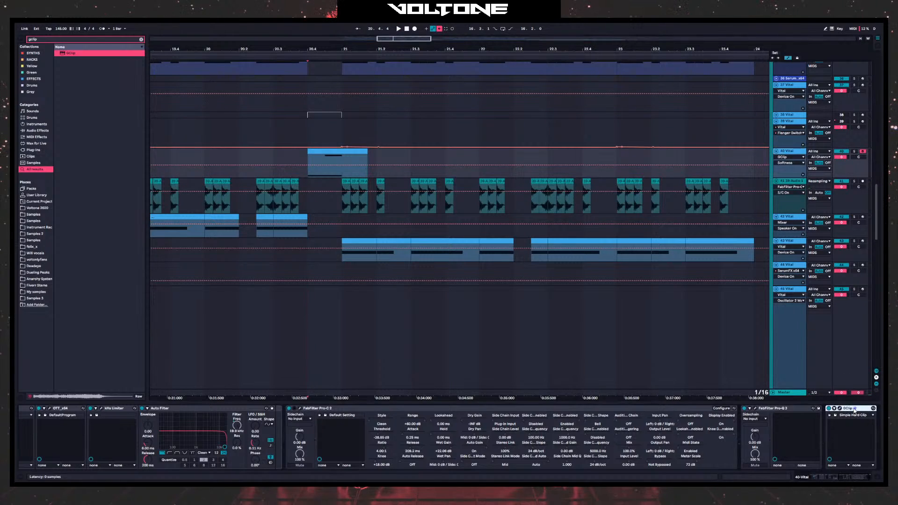
- Play the arrangement from bar 21 and inspect the device chains of the 43 Vital and 44 Vital tracks
scroll(369, 255, "down", 4)
left_click(346, 247)
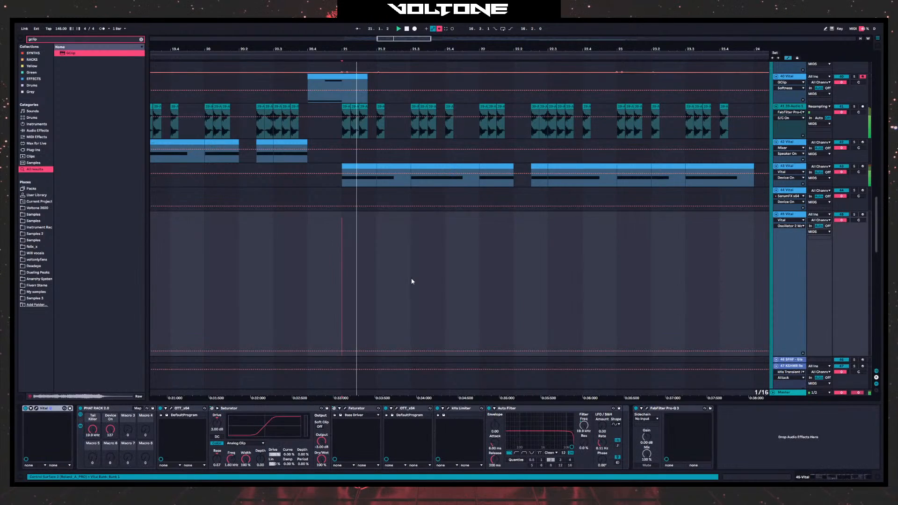
left_click(755, 166)
scroll(844, 419, "down", 3)
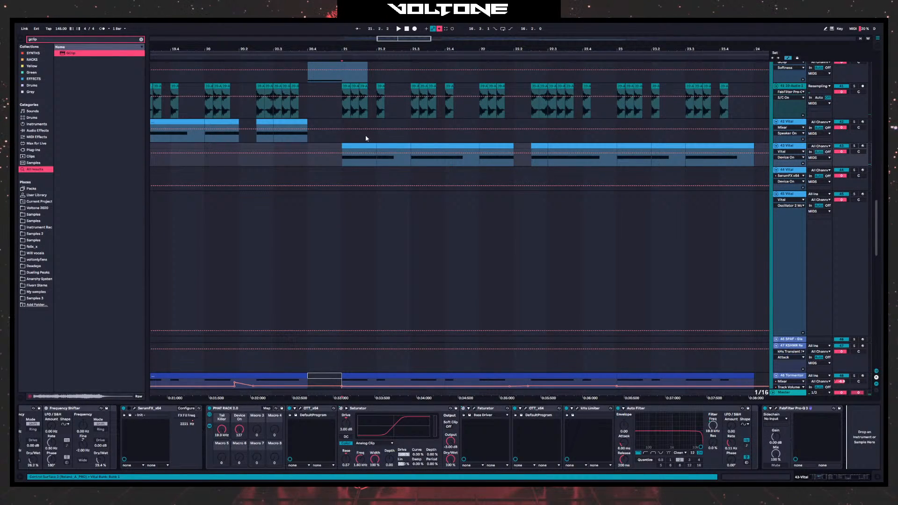
left_click(345, 175)
scroll(369, 172, "down", 5)
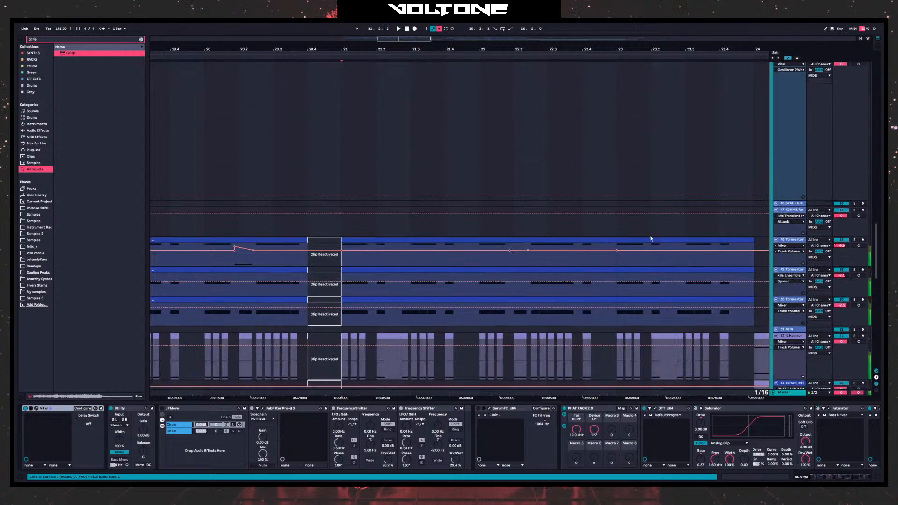
- Check the end of the 48 Tormentor device chain and paste a copy of GClip at the end of the 49 Tormentor chain
left_click(793, 242)
scroll(799, 412, "down", 5)
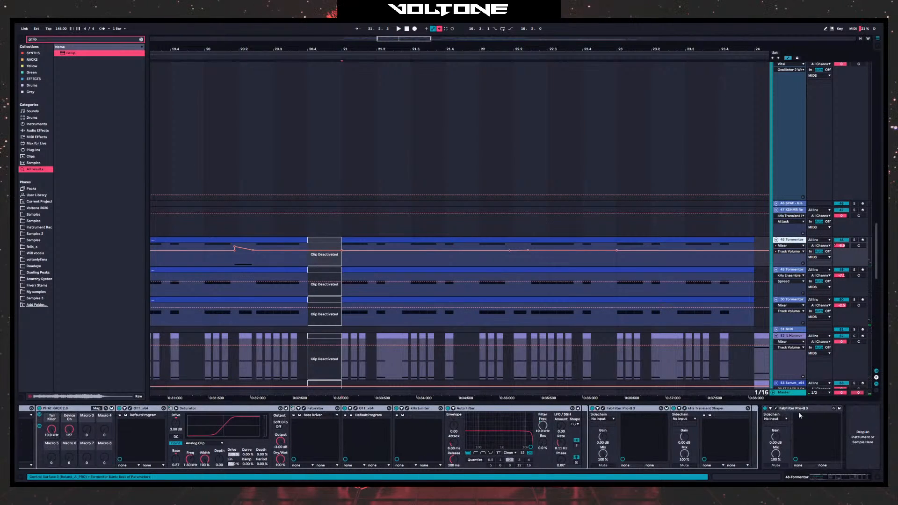
left_click(796, 273)
scroll(870, 435, "down", 5)
left_click(877, 435)
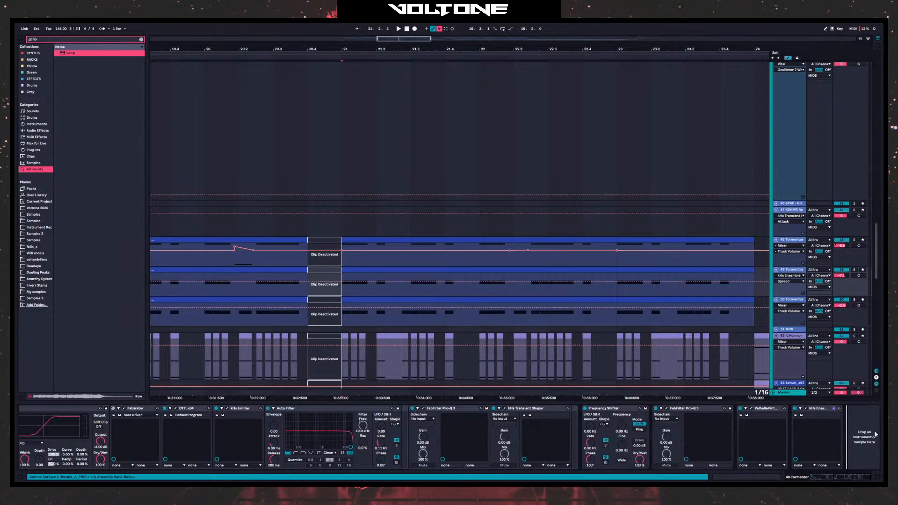
- Check the Master device chain and paste a copy of GClip at the end of the 50 Tormentor chain
left_click(798, 300)
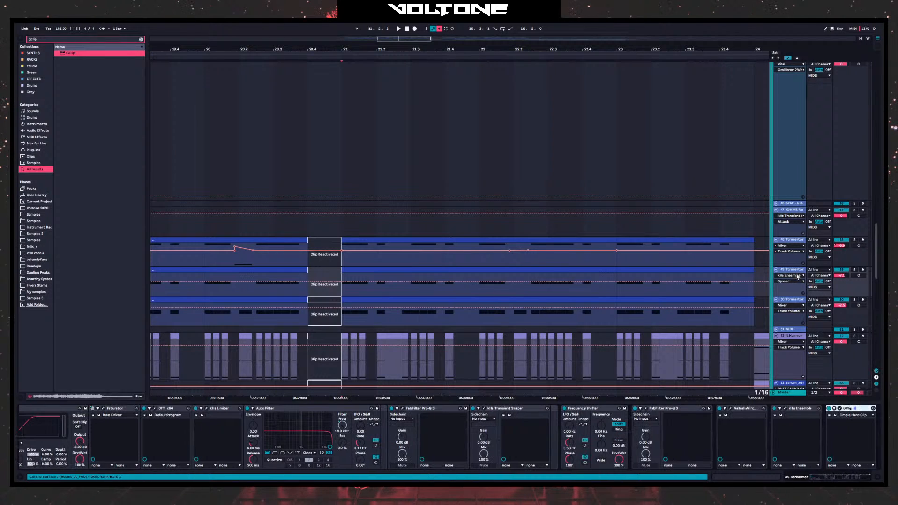
left_click(788, 393)
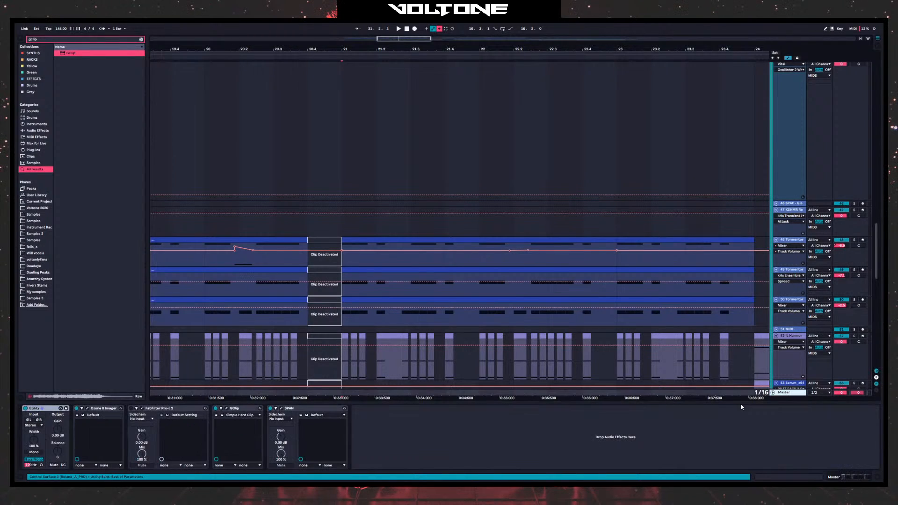
left_click(799, 304)
scroll(755, 447, "down", 10)
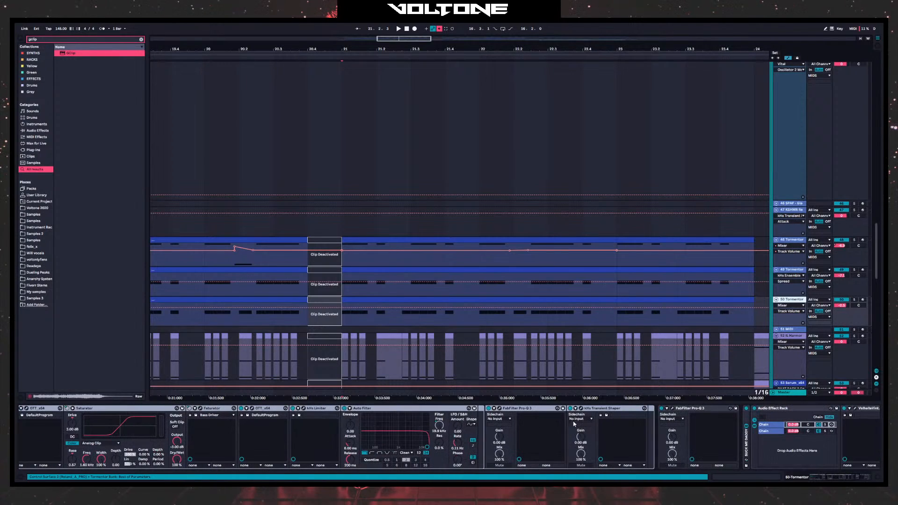
left_click(869, 434)
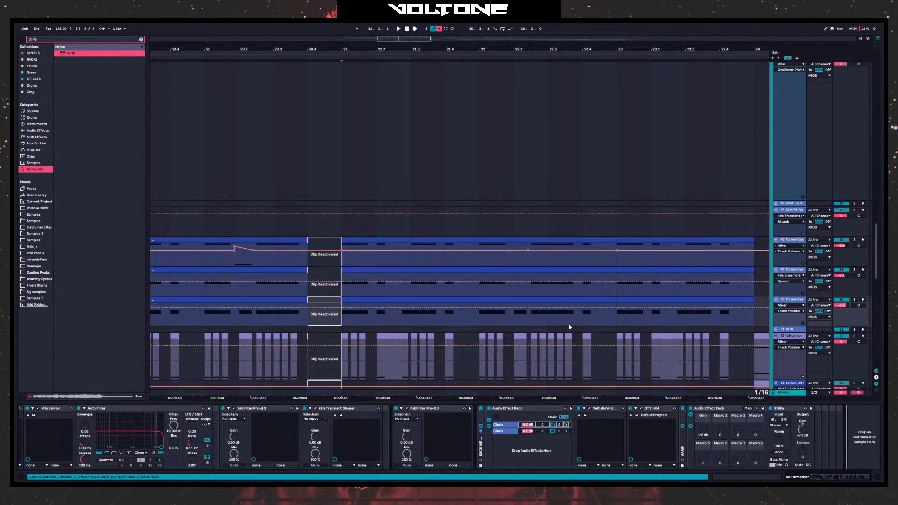
key("ctrl+v")
- Paste copies of GClip at the end of the 52 IL Harmor and 53 Serum_x64 device chains
scroll(510, 311, "down", 3)
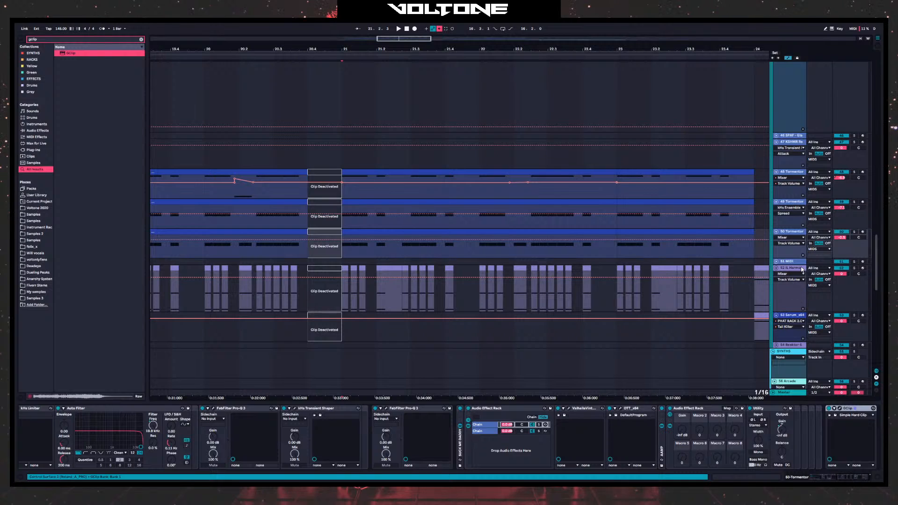
left_click(802, 269)
left_click(763, 437)
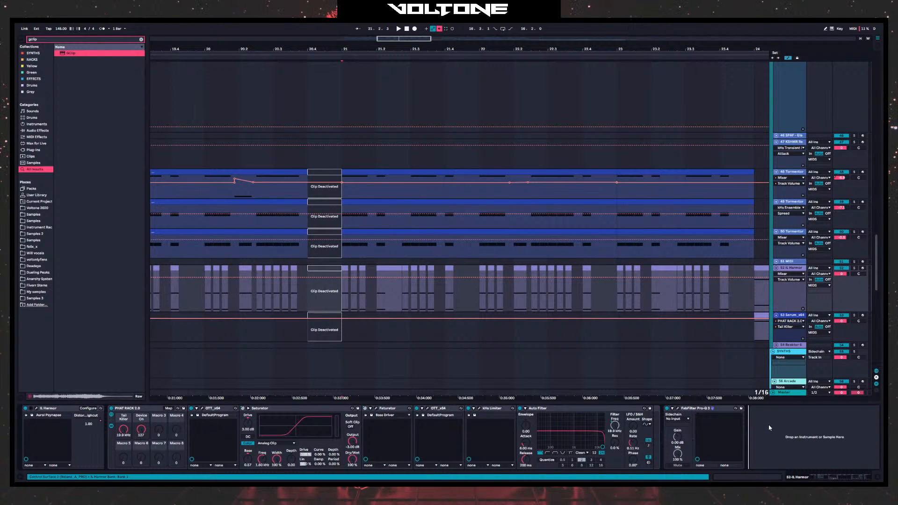
left_click(793, 338)
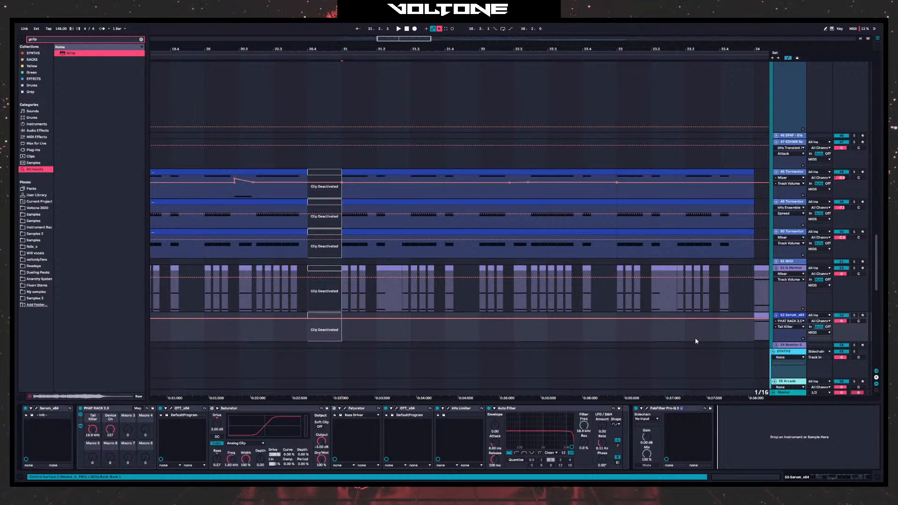
key("ctrl+v")
- Play the whole drop from bar 16.3 and look over the sample and synth tracks
scroll(697, 339, "down", 10)
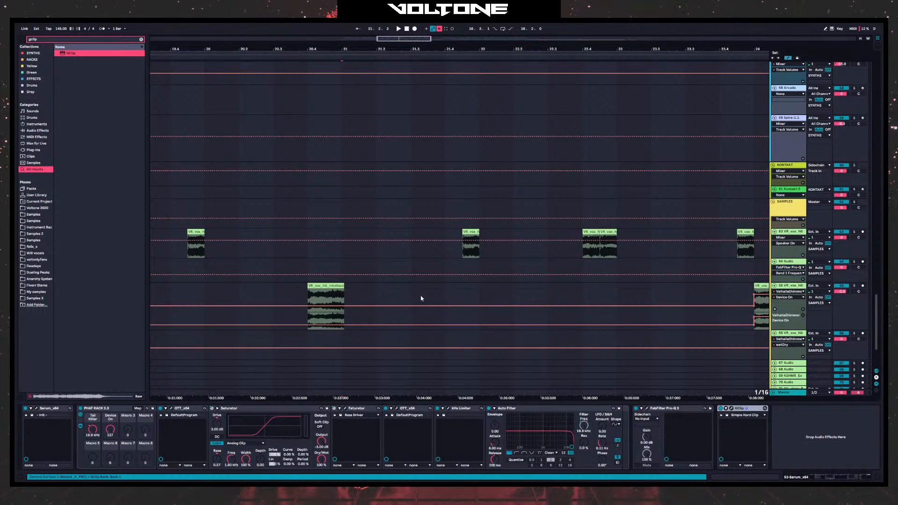
left_click(261, 196)
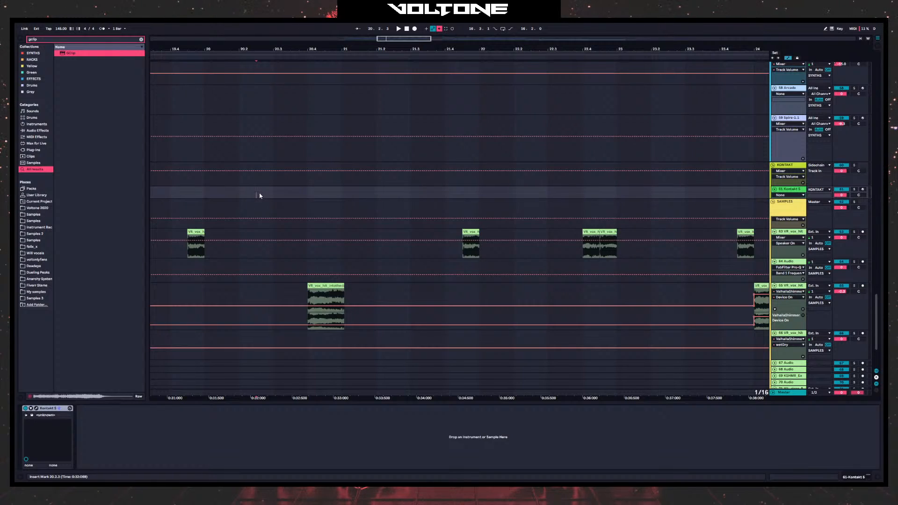
left_click_drag(361, 46, 391, 47)
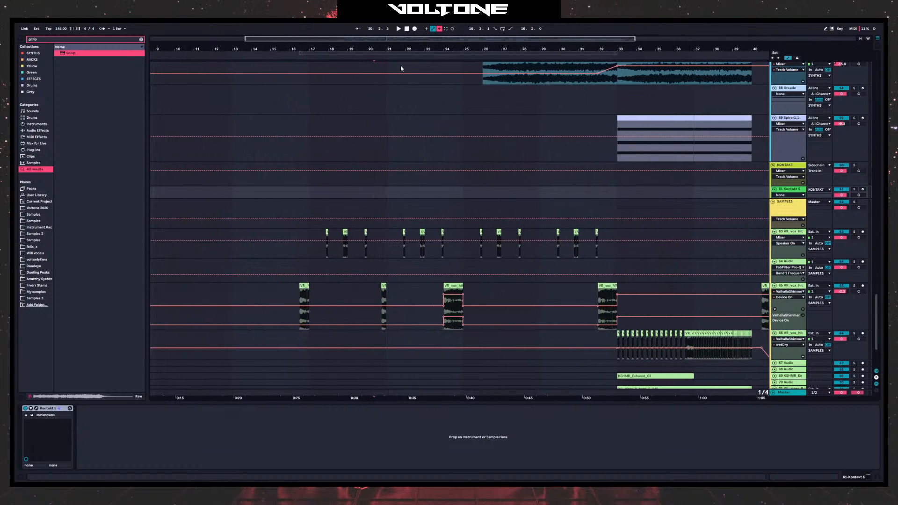
left_click(299, 265)
scroll(273, 253, "down", 3)
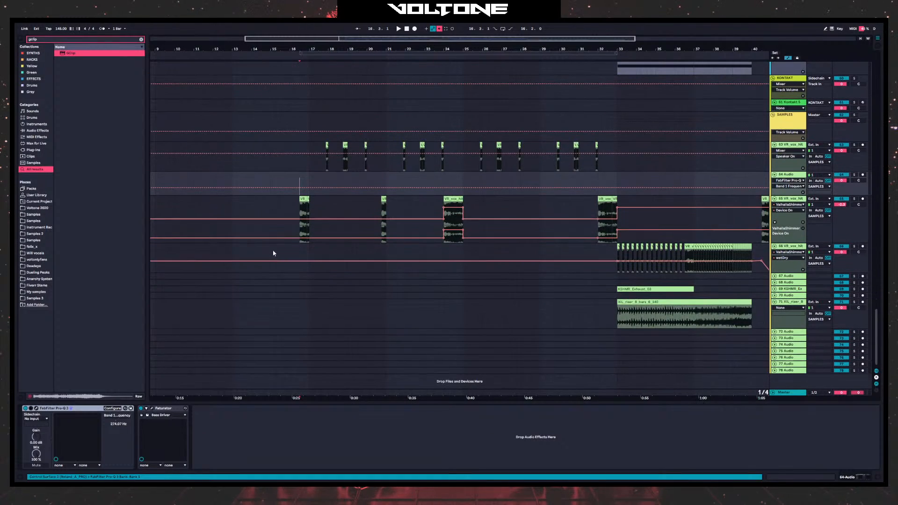
scroll(344, 309, "up", 1)
scroll(344, 309, "right", 2)
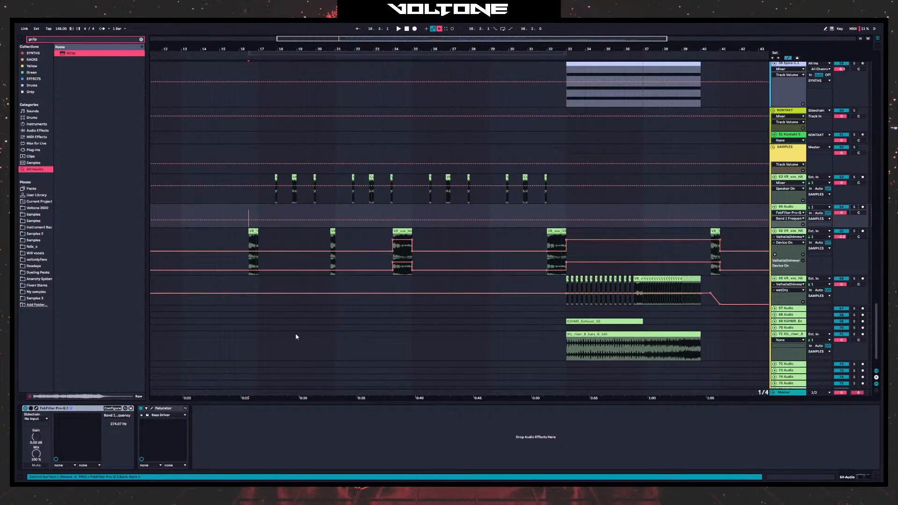
scroll(296, 337, "up", 1)
key("space")
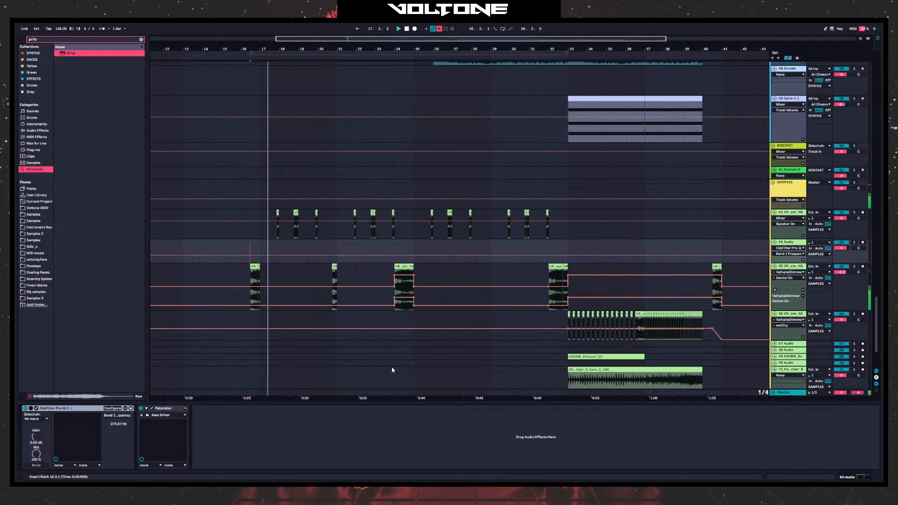
scroll(429, 192, "up", 2)
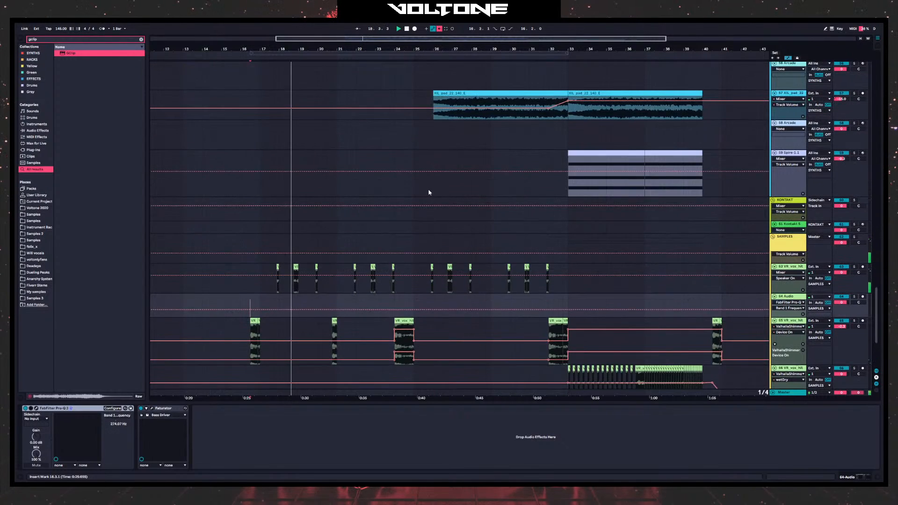
- Follow the playing drop through the Tormentor, Harmor and synth tracks and look over the Vital clips around bar 41
scroll(429, 192, "up", 10)
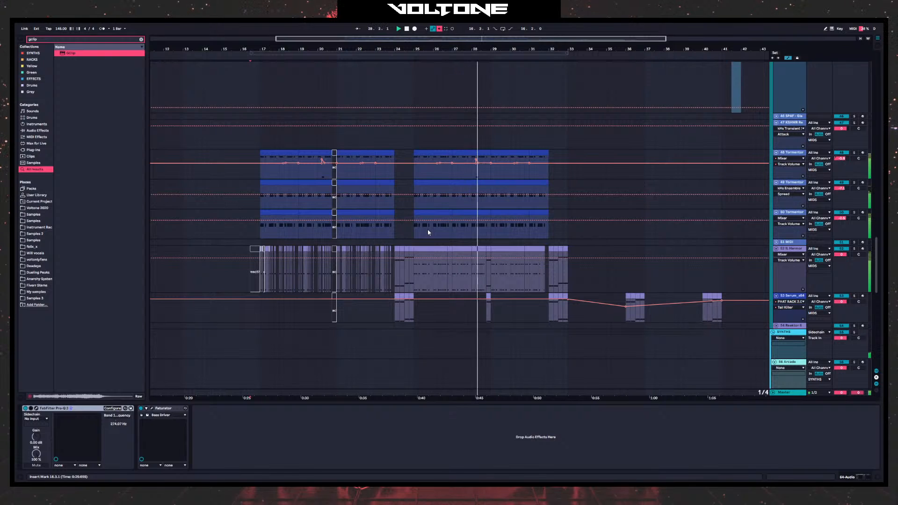
scroll(597, 270, "down", 3)
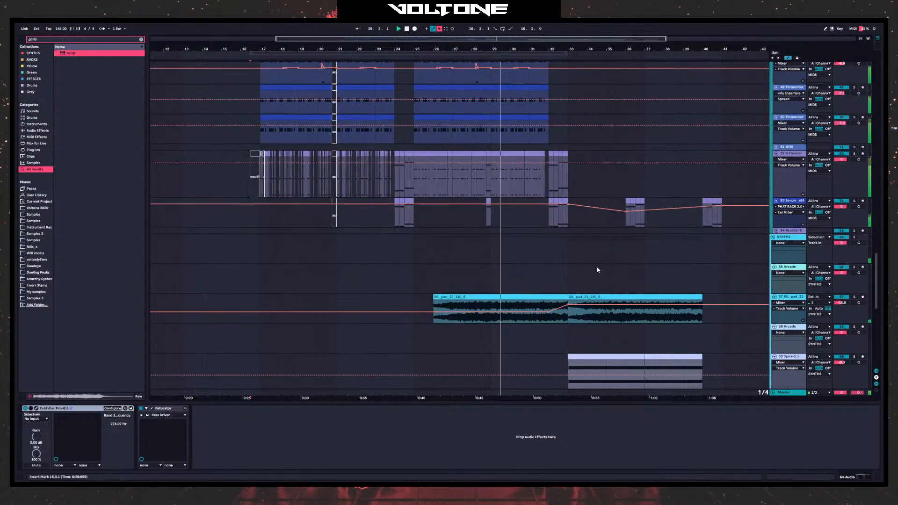
scroll(597, 250, "right", 5)
scroll(481, 226, "down", 2)
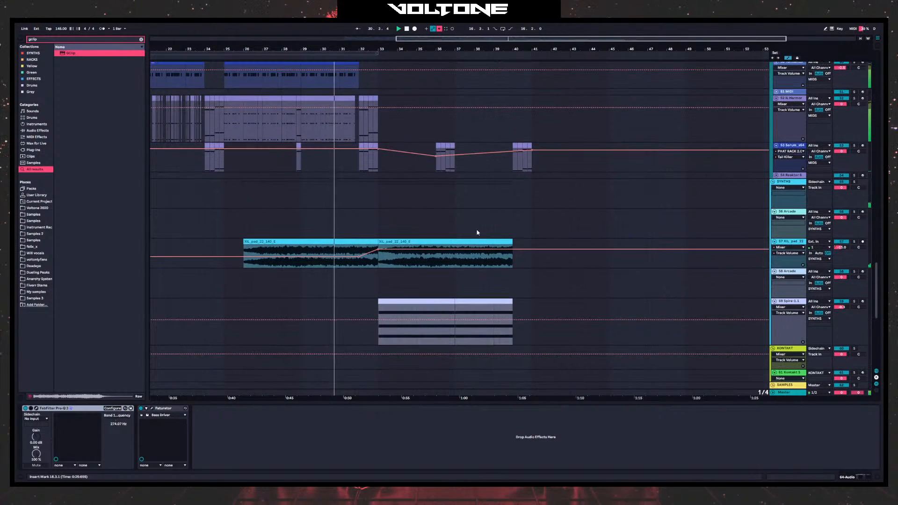
scroll(461, 281, "down", 1)
scroll(455, 278, "right", 1)
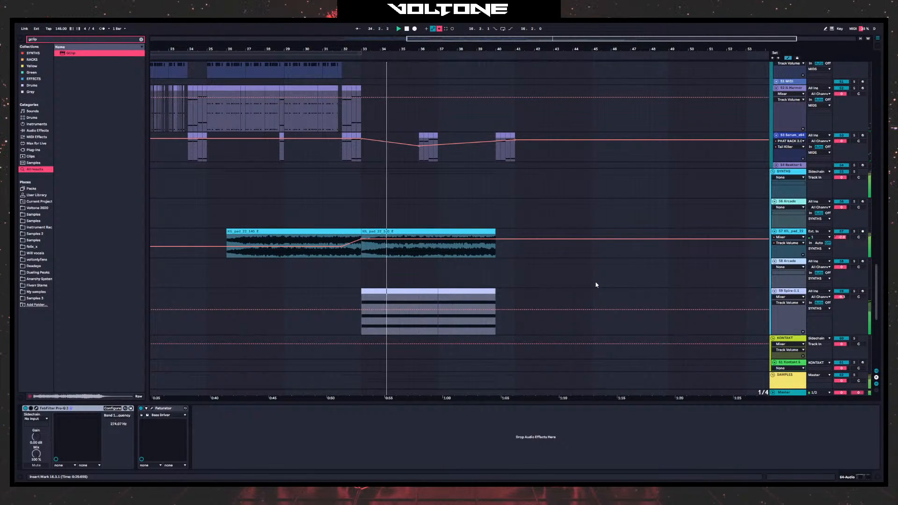
scroll(608, 271, "up", 10)
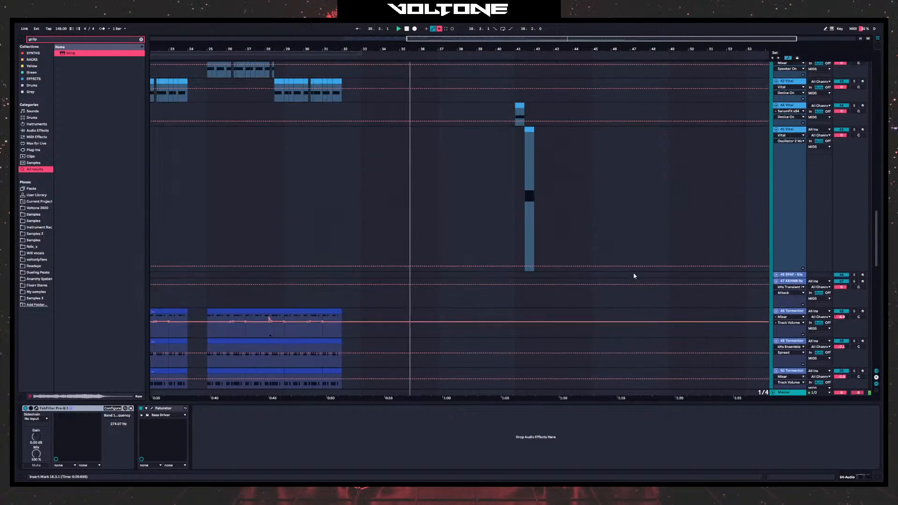
scroll(639, 262, "down", 3)
scroll(608, 252, "right", 3)
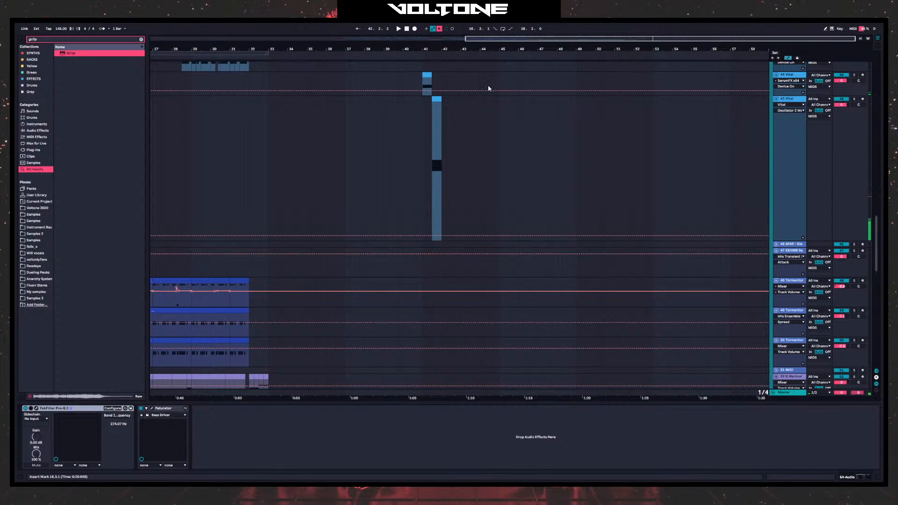
- Zoom in on the 45 Vital clip at bar 41 and open that track's Vital instrument on its effects page
left_click(436, 174)
left_click_drag(445, 49, 444, 89)
left_click(795, 99)
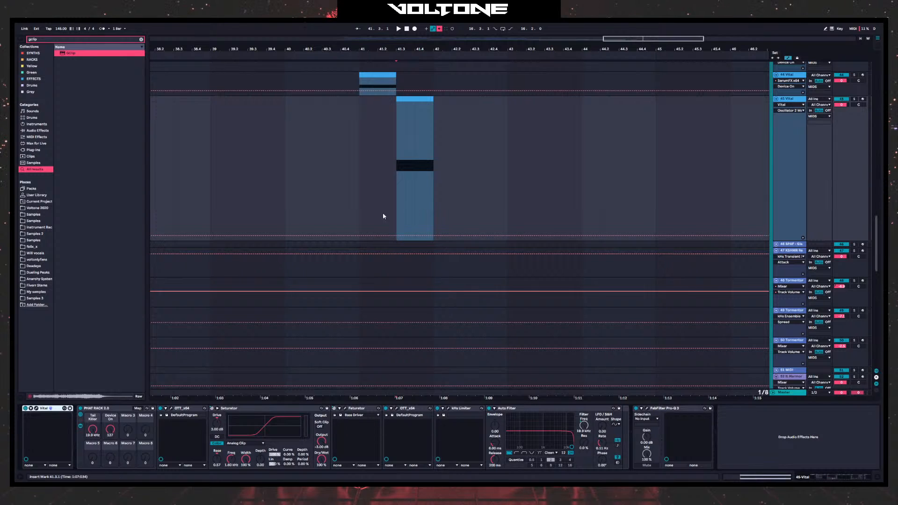
left_click_drag(383, 182, 767, 189)
left_click(558, 191)
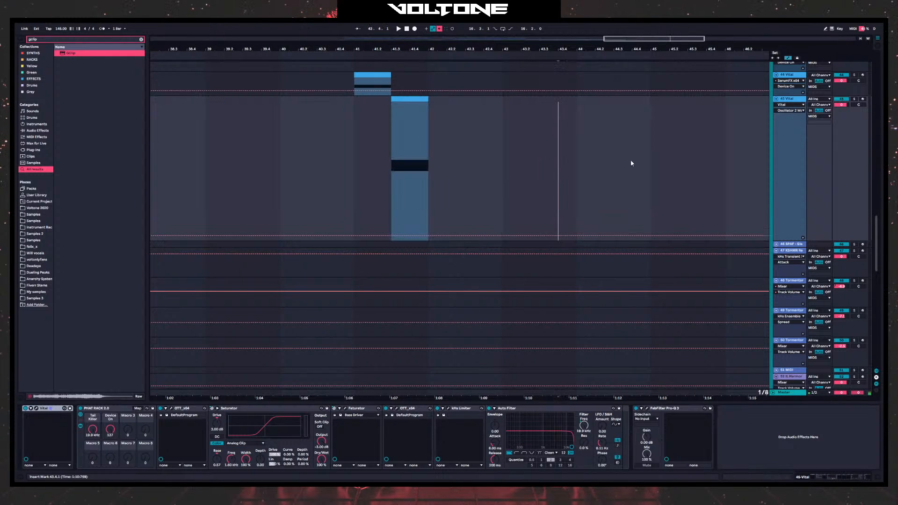
left_click(792, 98)
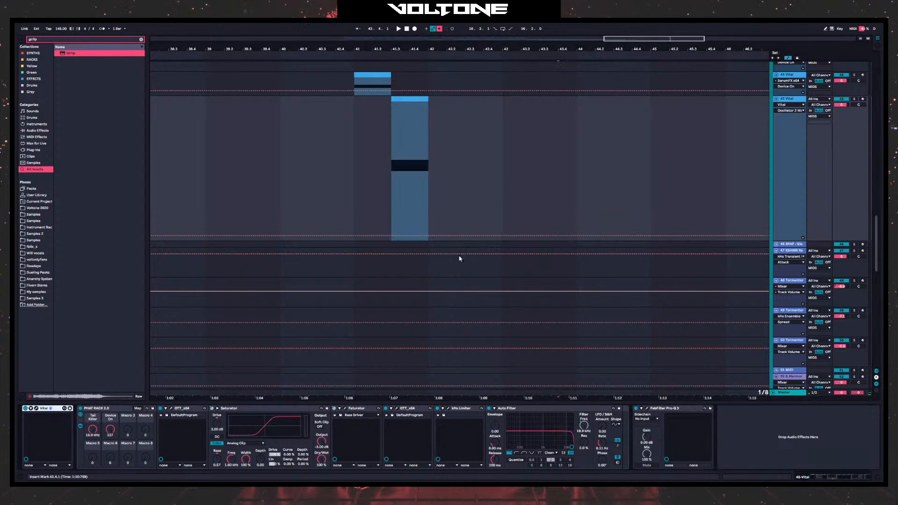
left_click(41, 409)
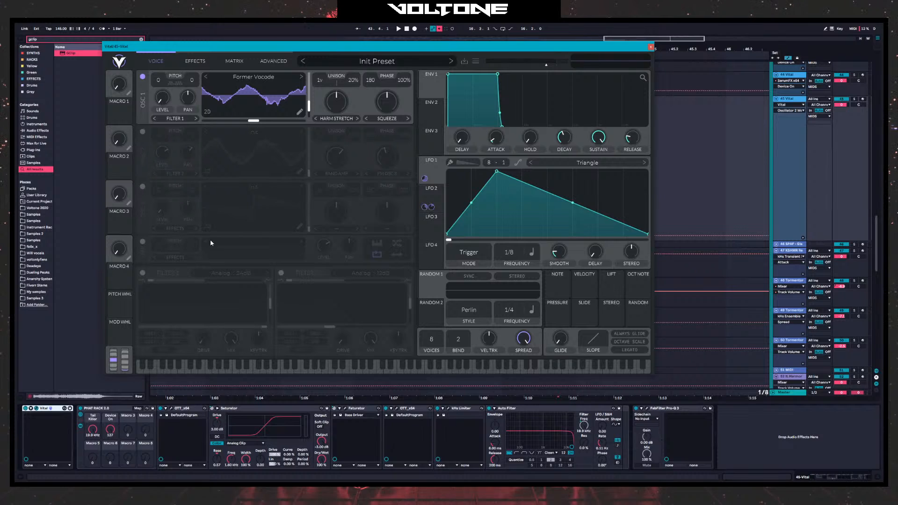
left_click(195, 61)
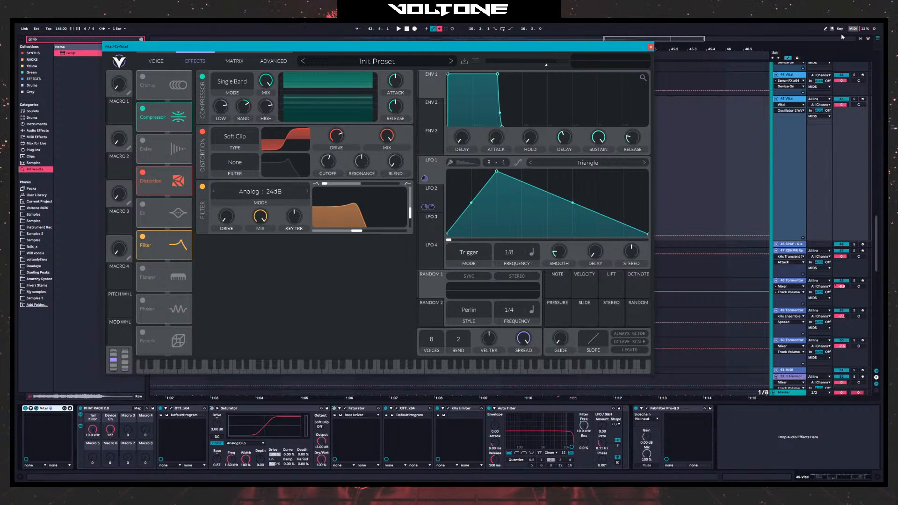
- Show LFO 3, switch Vital's effects filter to Analog: Notch Spread, and adjust its cutoff with the blend at 2.000
left_click(791, 99)
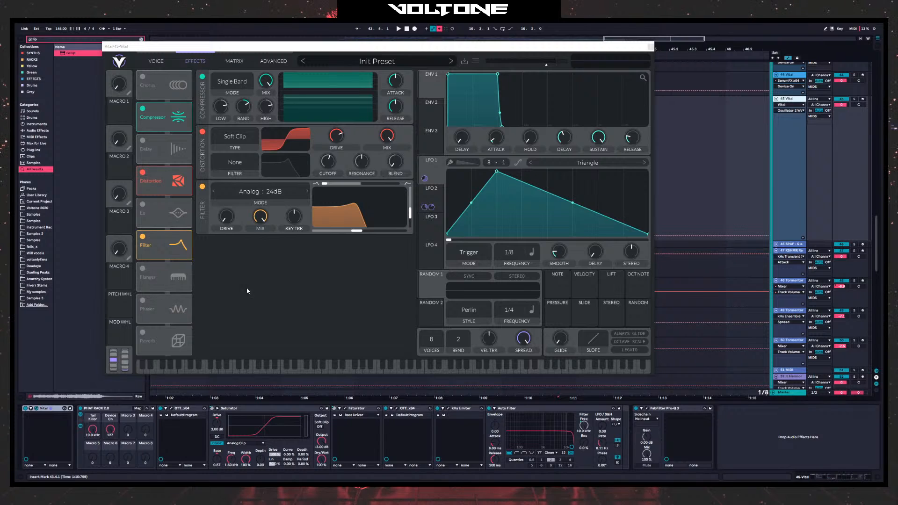
left_click(431, 192)
left_click(429, 222)
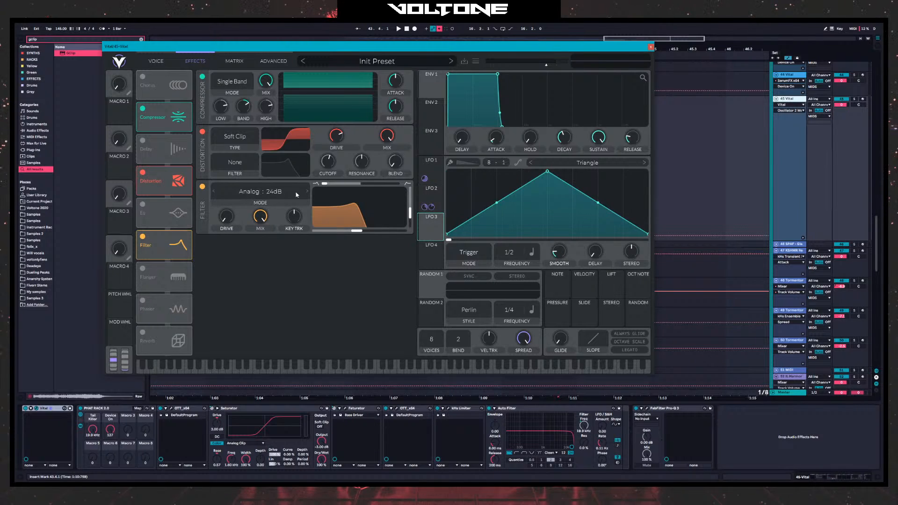
scroll(297, 195, "up", 2)
scroll(324, 231, "up", 2)
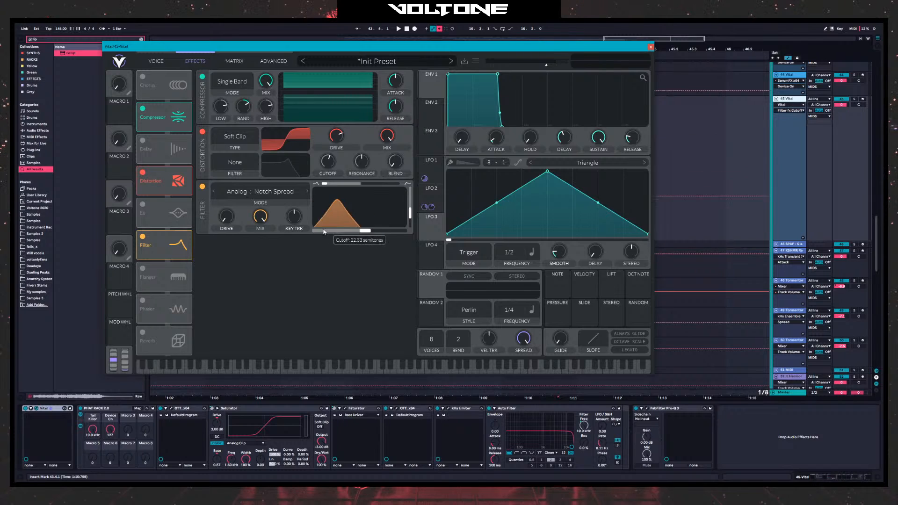
scroll(366, 188, "up", 2)
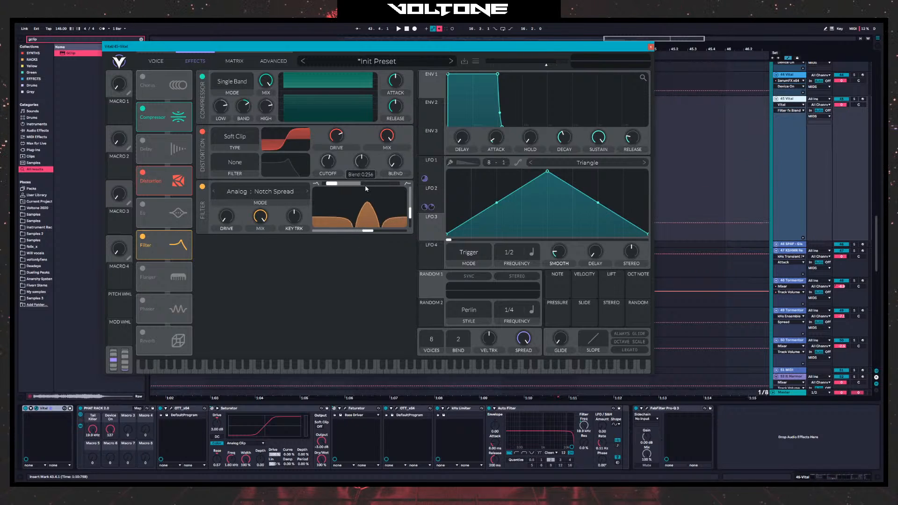
scroll(315, 229, "down", 5)
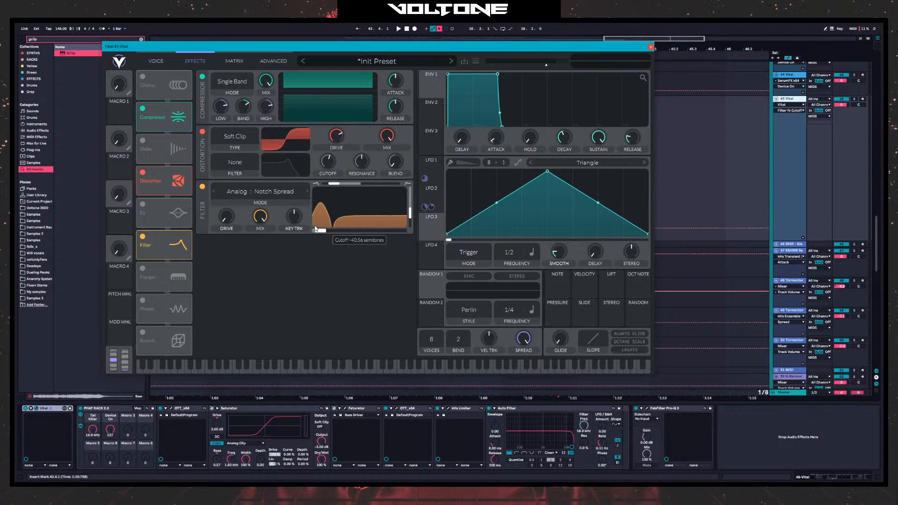
scroll(316, 229, "up", 5)
scroll(369, 184, "up", 6)
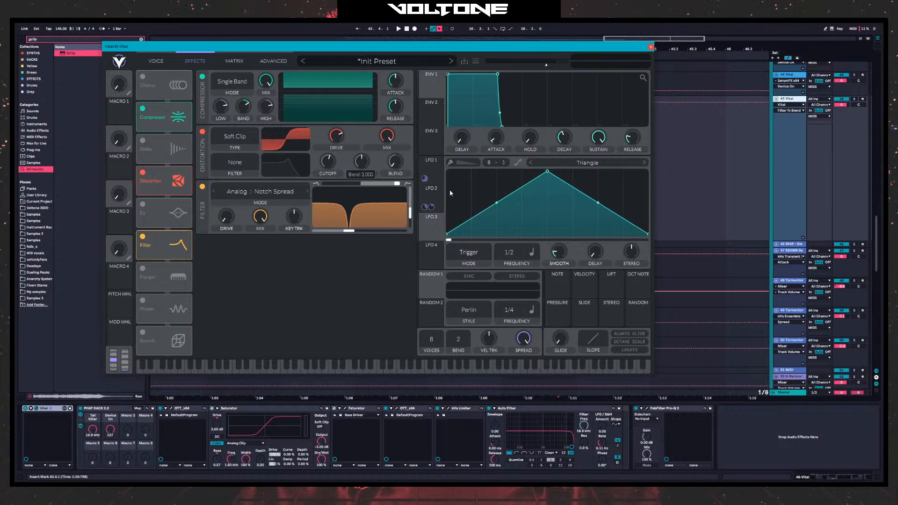
- Lower the Notch Spread filter's blend and modulate its cutoff with LFO 3, with the base cutoff at about -37 semitones
left_click_drag(397, 183, 312, 187)
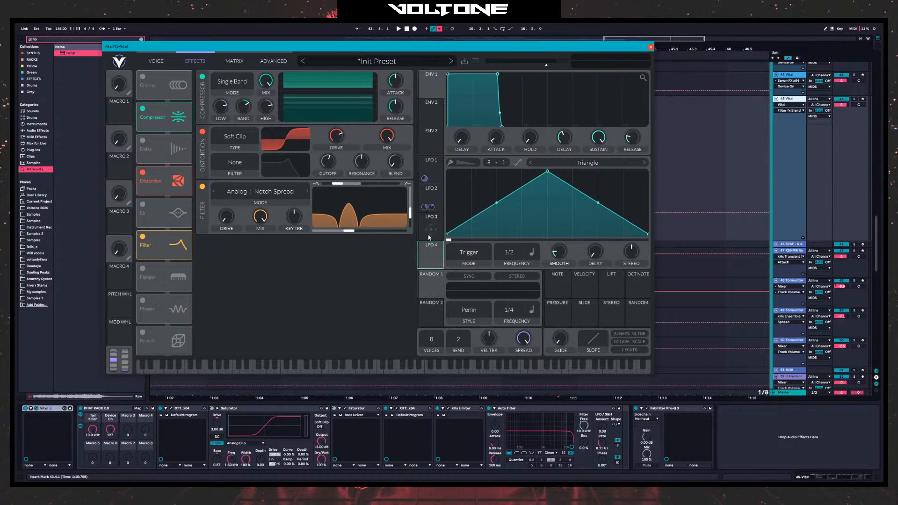
left_click_drag(431, 230, 360, 221)
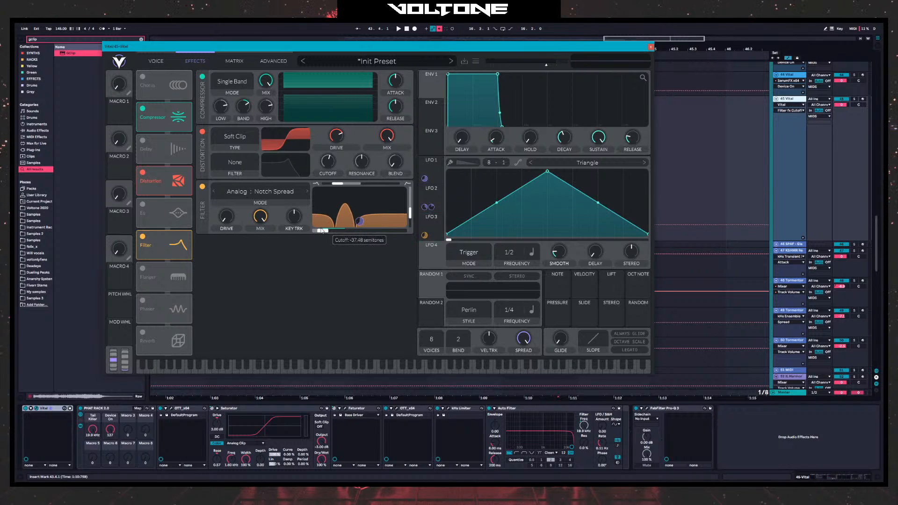
key("space")
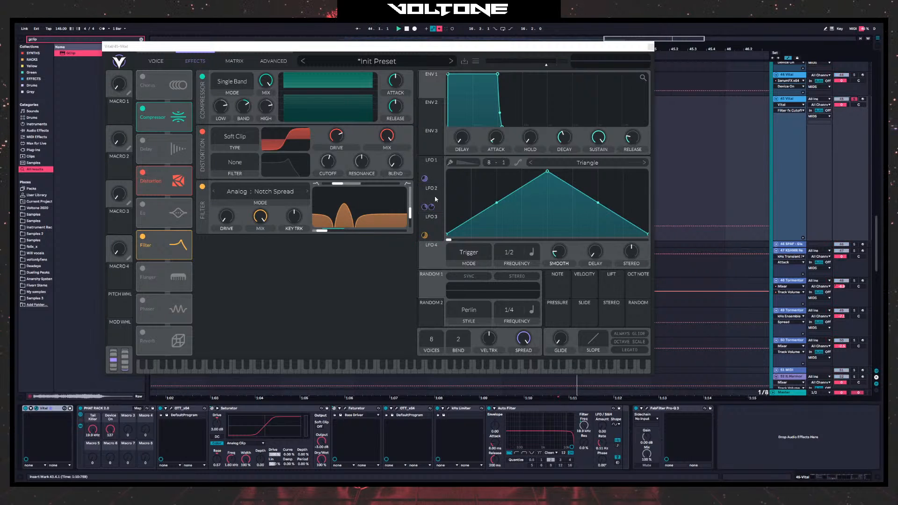
- Close the Vital synth window and play back the new bass clips from bar 41
left_click_drag(587, 49, 330, 99)
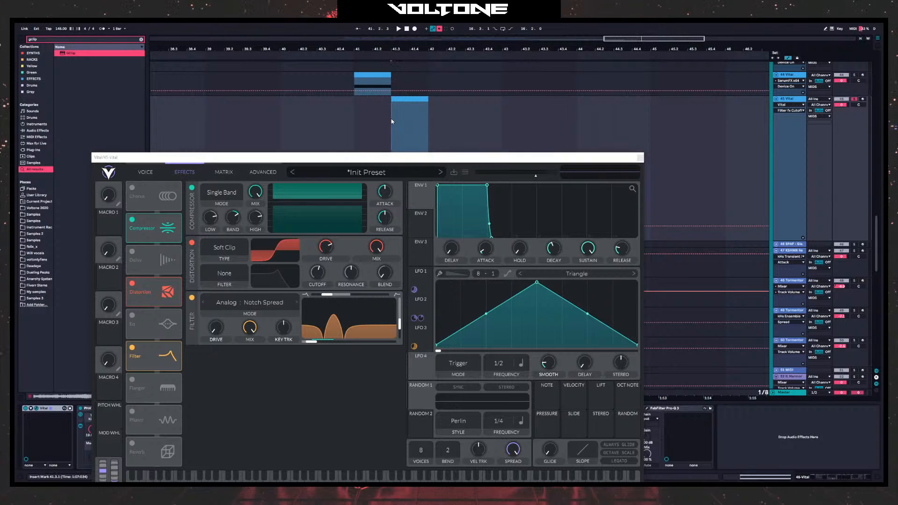
left_click_drag(430, 158, 437, 79)
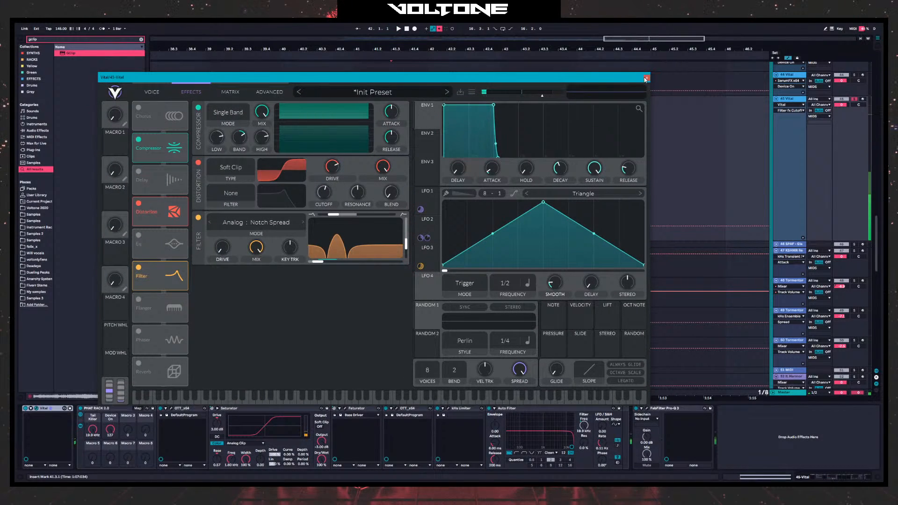
left_click(646, 78)
left_click_drag(468, 187, 377, 257)
left_click(263, 230)
key("space")
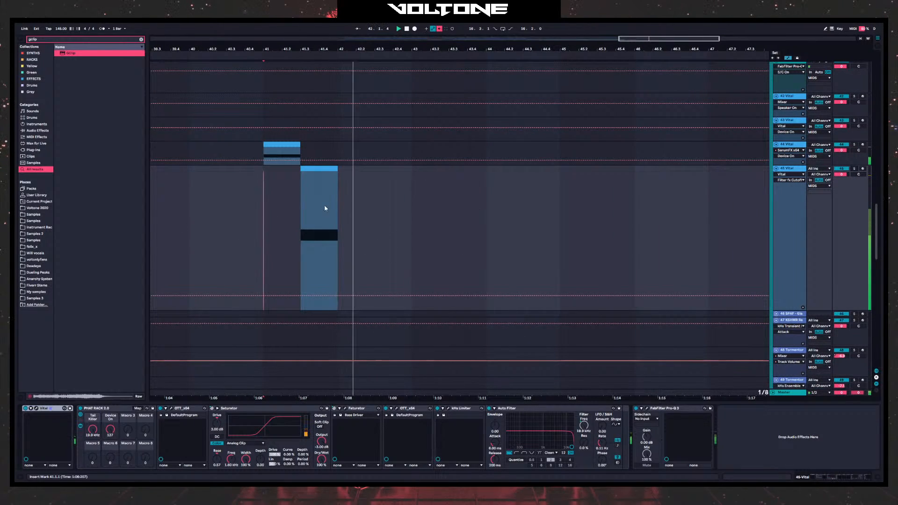
key("space")
- Play the arrangement from bar 33 and review which tracks have clips leading up to bar 41
left_click_drag(336, 203, 744, 214)
left_click(579, 213)
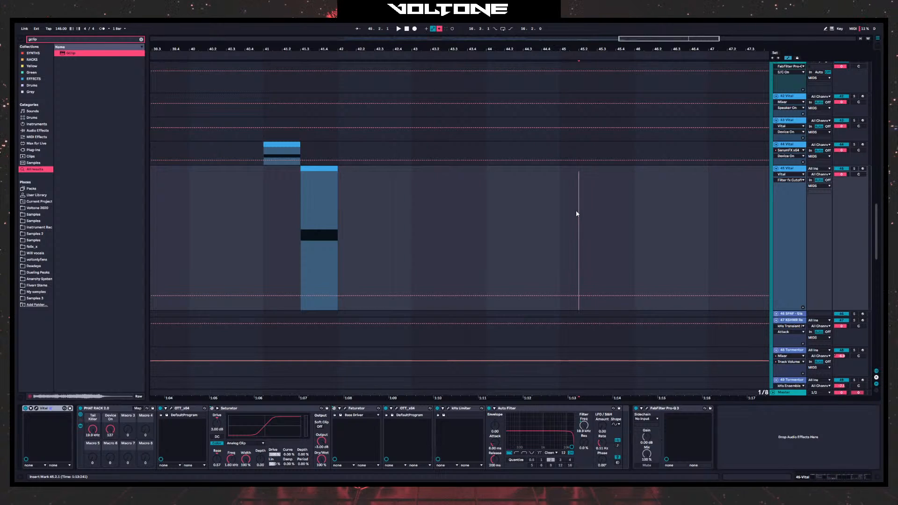
left_click_drag(307, 47, 600, 24)
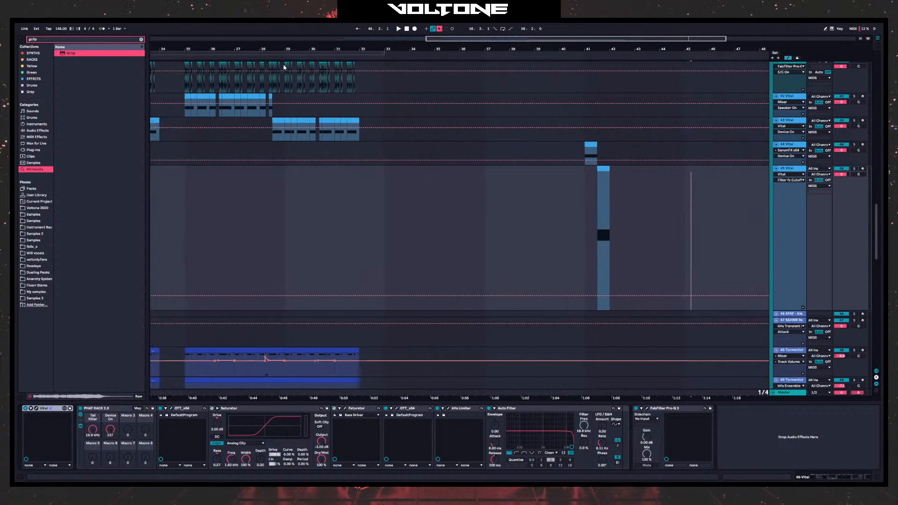
scroll(421, 222, "down", 5)
left_click_drag(390, 210, 609, 209)
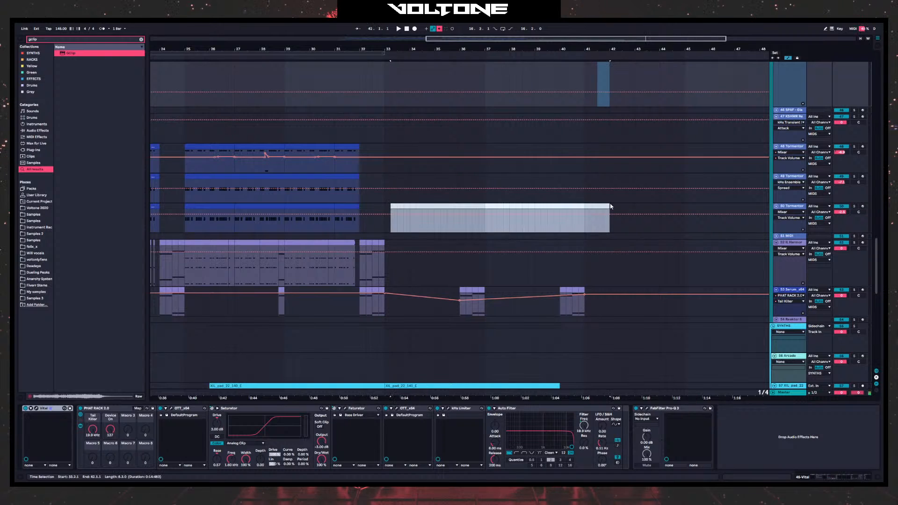
left_click(387, 210)
key("space")
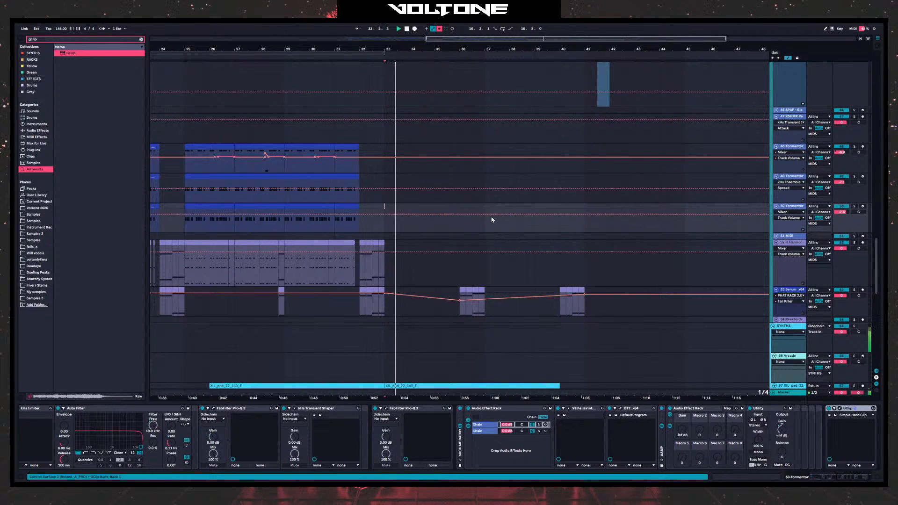
mouse_move(492, 222)
left_mouse_down()
mouse_move(481, 152)
mouse_move(417, 125)
left_mouse_up()
scroll(567, 265, "up", 5)
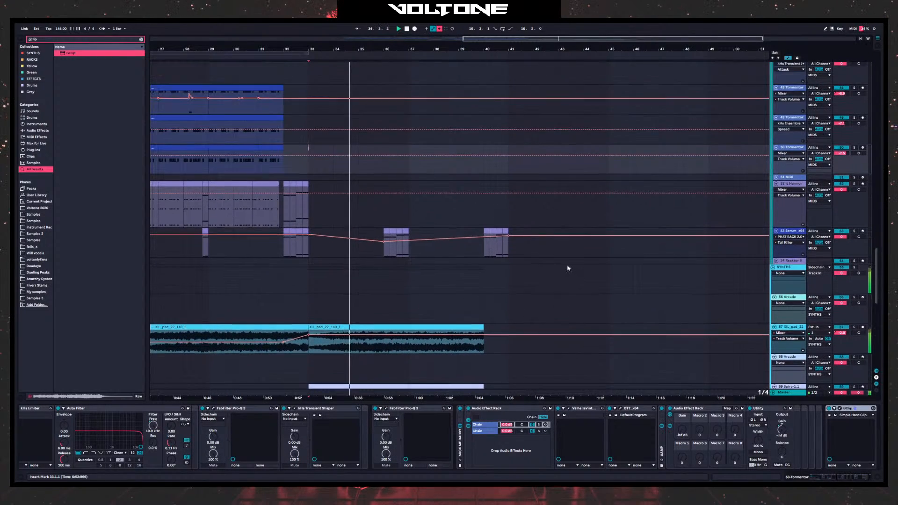
scroll(569, 192, "up", 2)
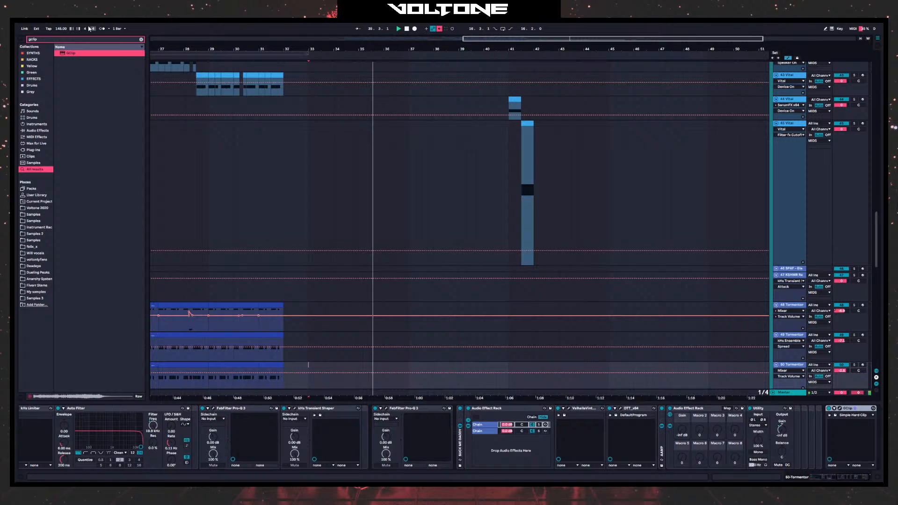
- Search the browser for "fill" and audition a few V_RIOT fill samples, including the hollowsnare fill
left_click(68, 39)
type("fill")
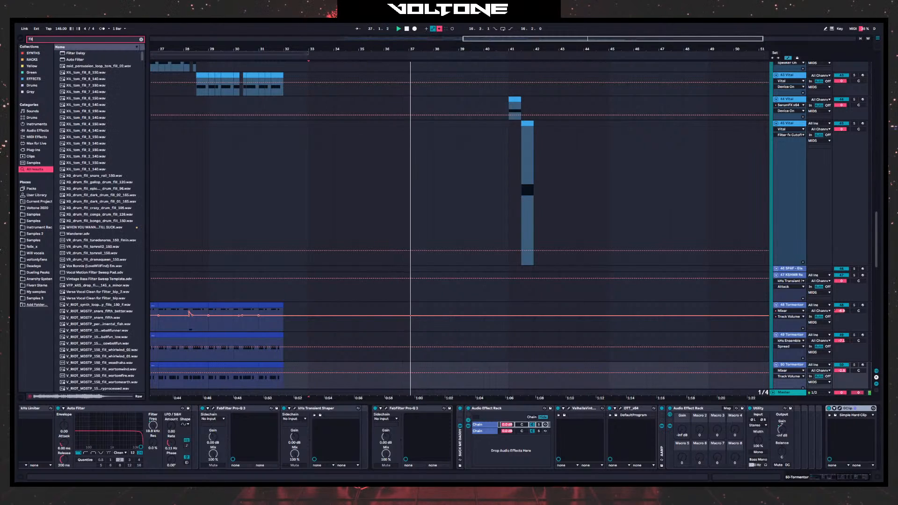
scroll(105, 279, "down", 7)
left_click(113, 280)
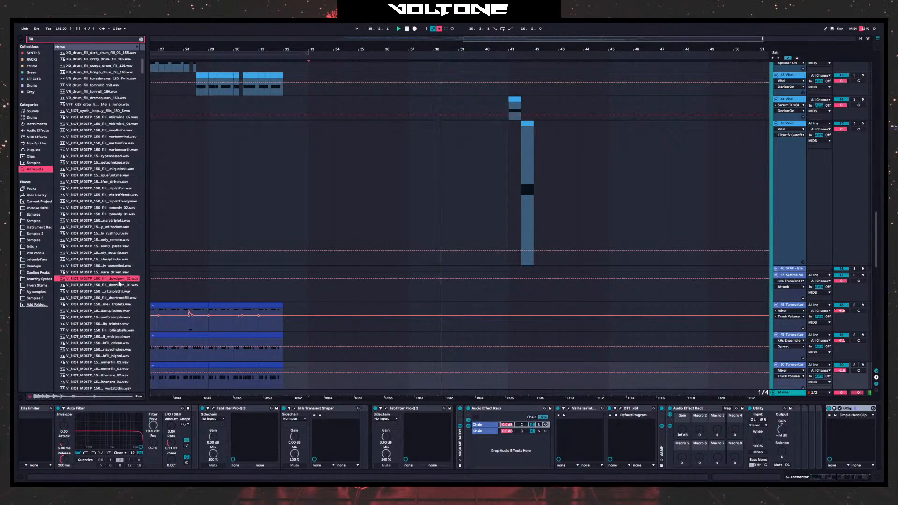
scroll(114, 283, "down", 1)
scroll(113, 293, "down", 15)
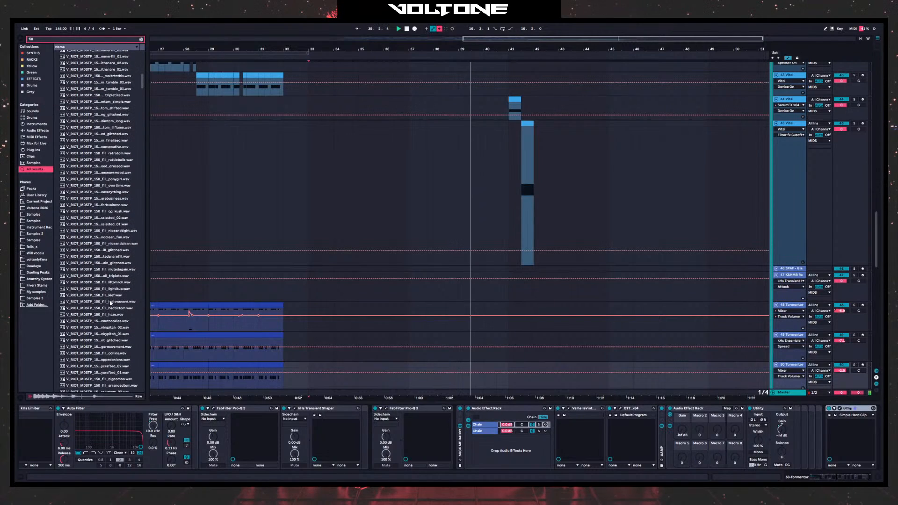
left_click(109, 302)
- Play the arrangement from bar 40, just before the new bass clips, with the drum tracks in view
scroll(627, 235, "up", 15)
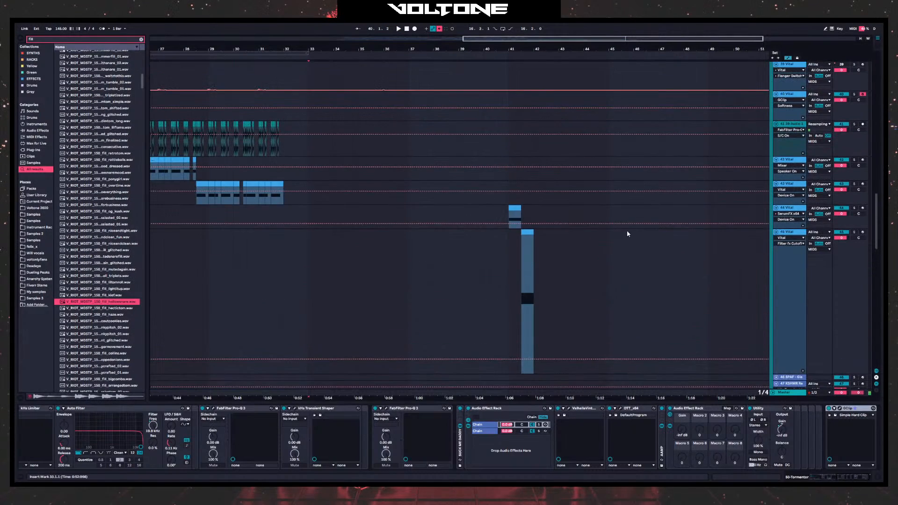
left_click(491, 166)
scroll(529, 197, "up", 5)
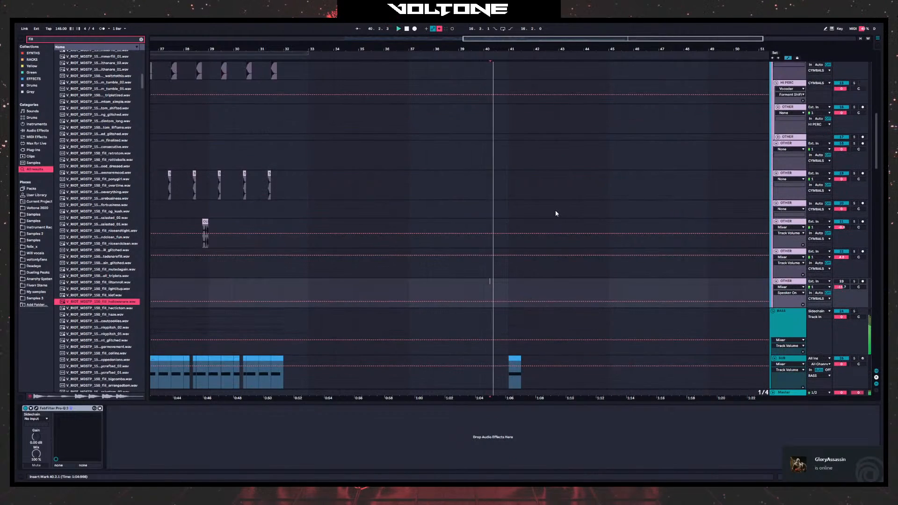
scroll(532, 66, "up", 5)
left_click(405, 130)
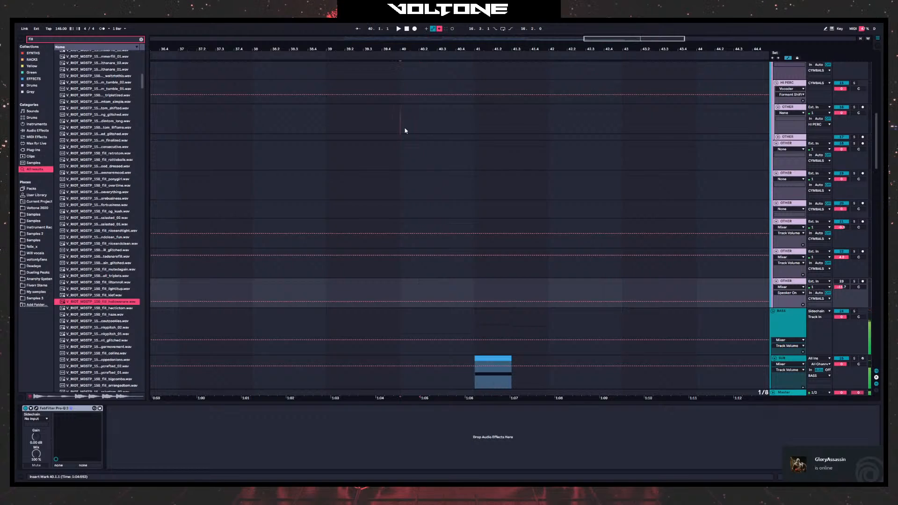
key("space")
scroll(485, 170, "up", 5)
scroll(494, 185, "down", 4)
key("space")
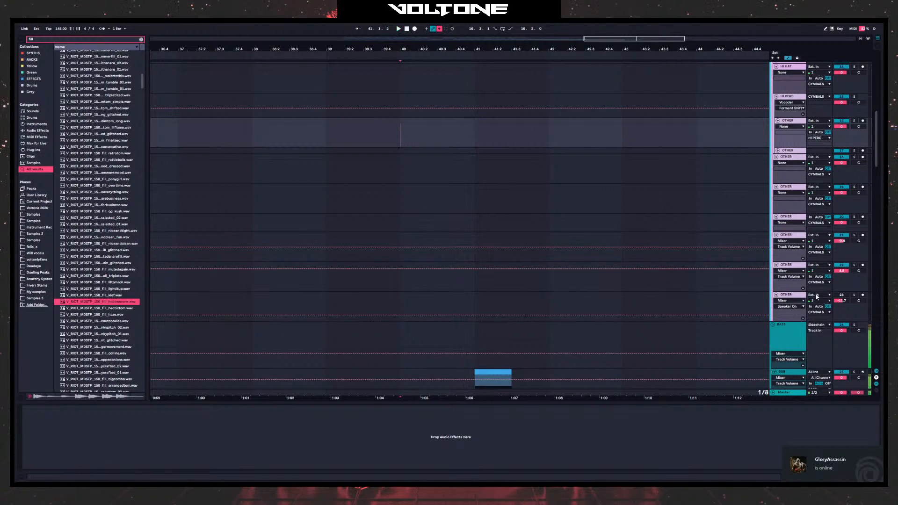
- Place the V_RIOT funkypitch_02 fill sample at bar 40 on the lowest OTHER track and play it back
left_click(754, 302)
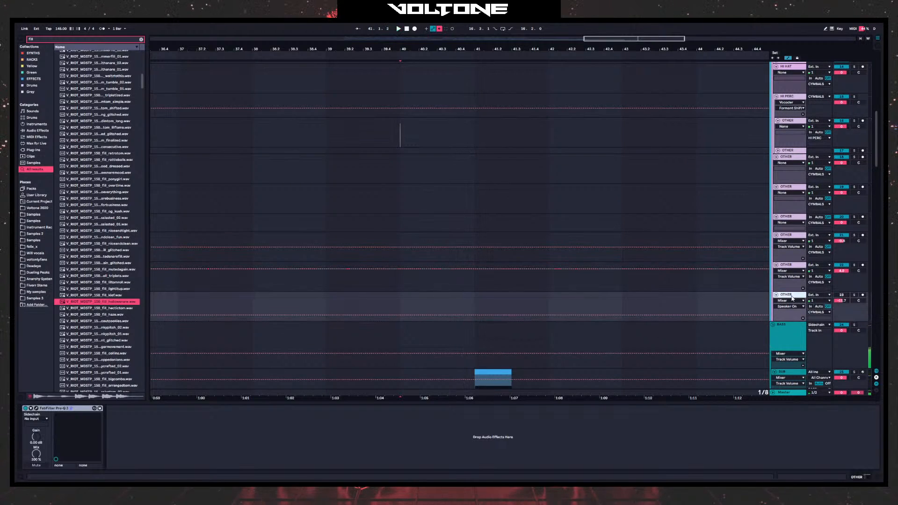
left_click(111, 321)
left_click(112, 327)
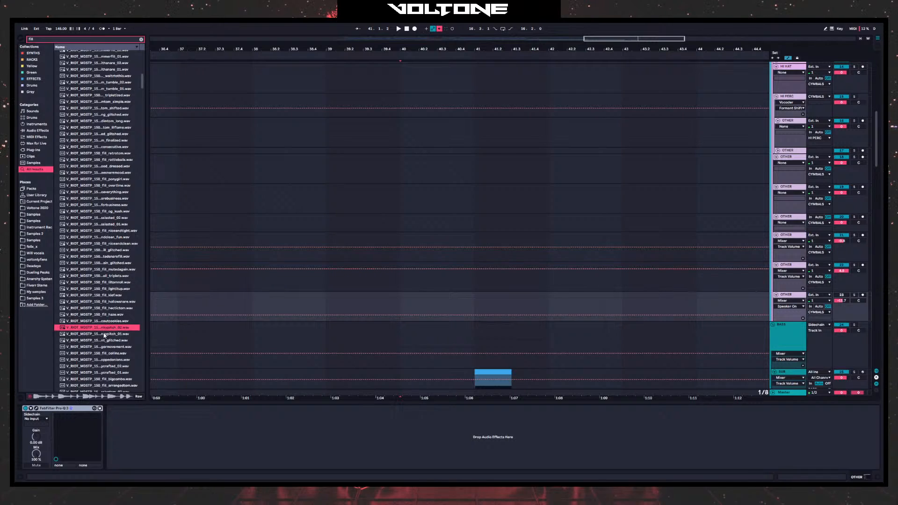
left_click_drag(104, 330, 398, 303)
key("space")
key("space")
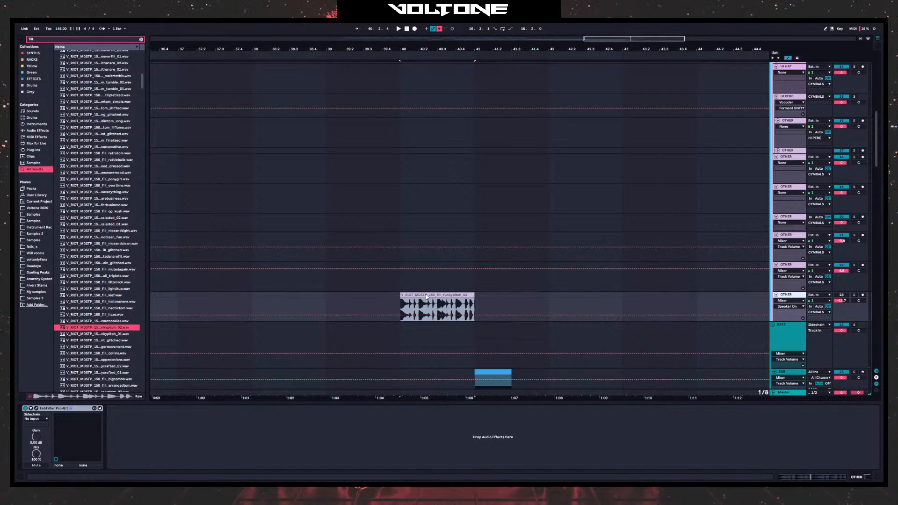
- Insert a new audio track below the lowest OTHER track, move the funkypitch_02 clip onto it and play it in context
key("ctrl+t")
left_click_drag(426, 299, 428, 345)
key("space")
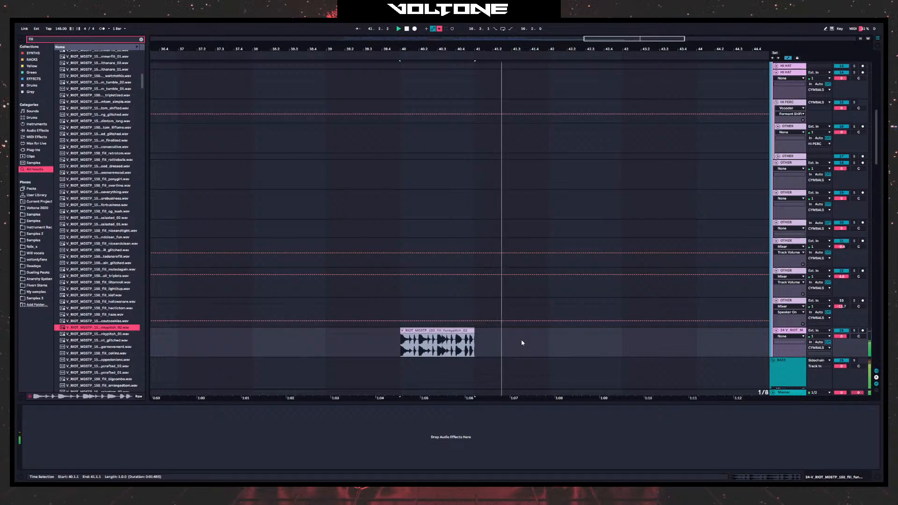
key("space")
key("space")
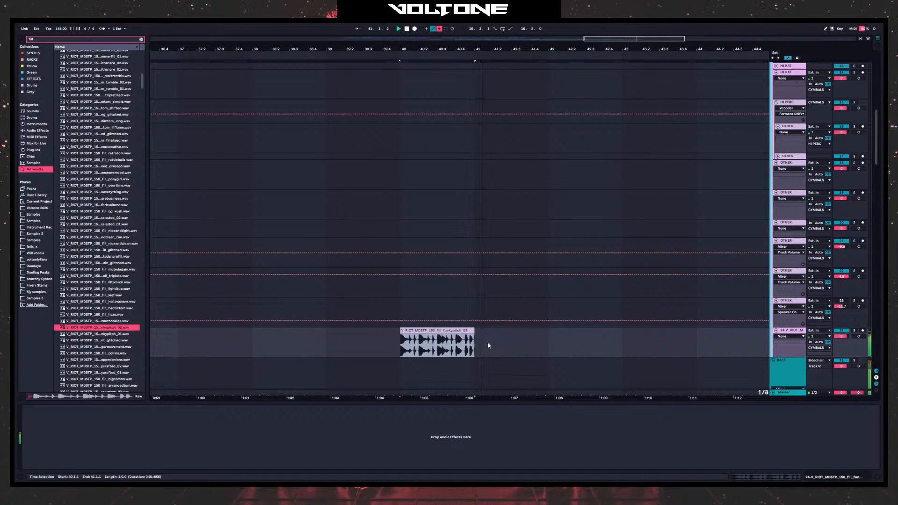
key("space")
key("space")
key("space")
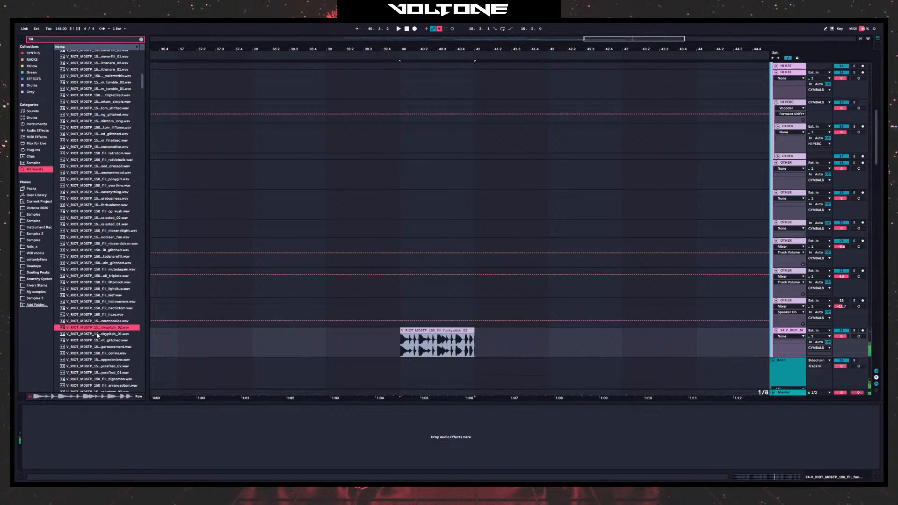
- Audition more of the 150 BPM V_RIOT fills, including the glitched one, as alternatives
left_click(97, 335)
left_click(95, 341)
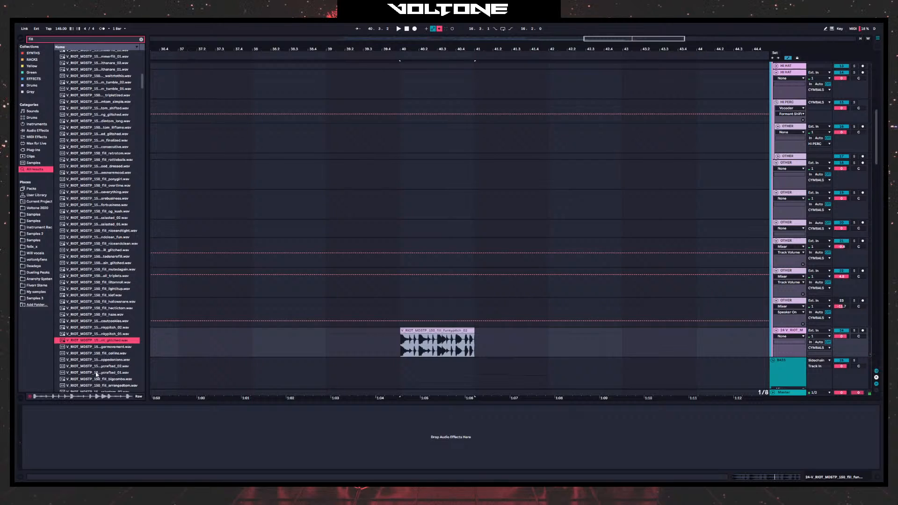
left_click(96, 373)
- Audition the 128 BPM V_RIOT fill samples one after another, starting with the snappy fill
scroll(96, 364, "down", 5)
left_click(89, 321)
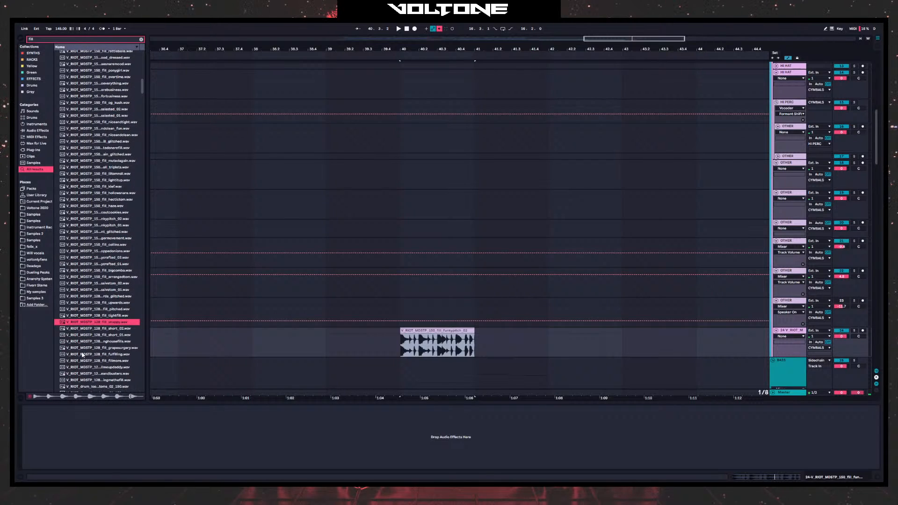
key("Down")
key("Down")
key("Down")
key("Down")
key("Down")
scroll(83, 356, "down", 3)
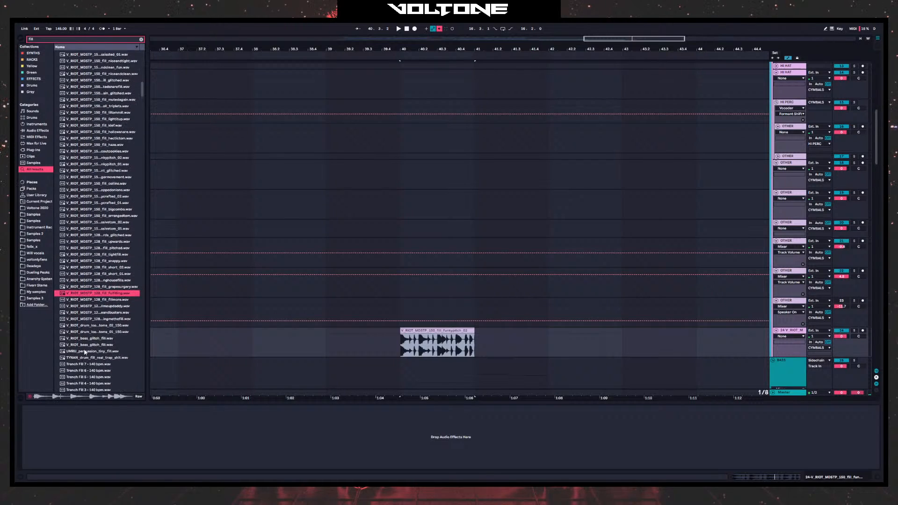
key("Down")
key("Down")
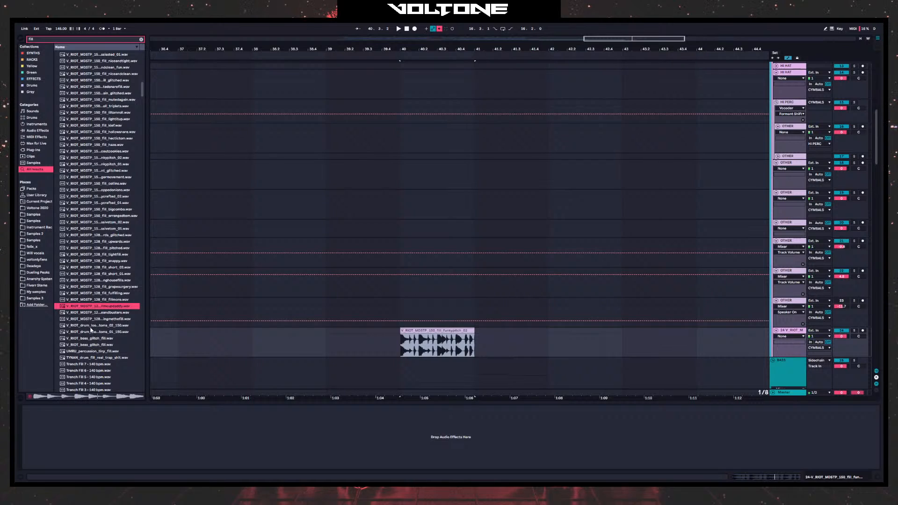
key("Down")
key("Down")
key("Down")
scroll(93, 333, "down", 1)
key("Up")
key("Up")
key("Up")
key("Up")
key("Up")
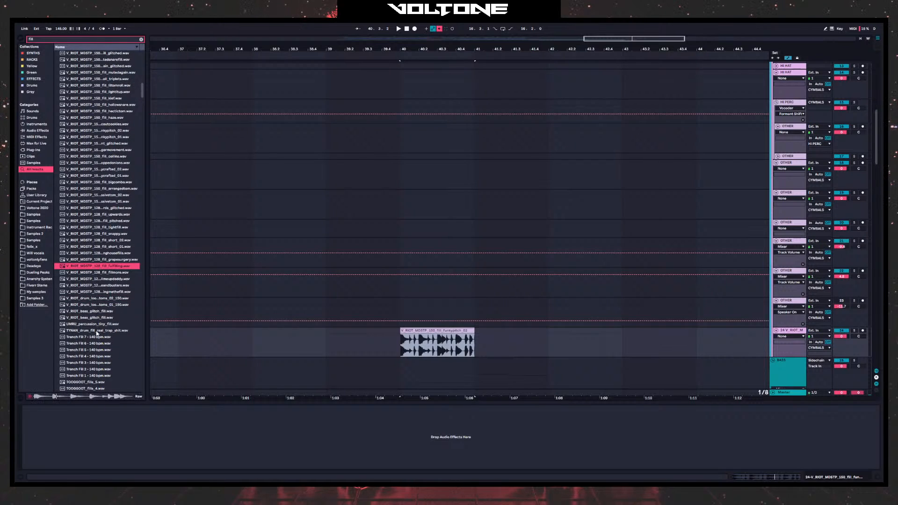
- Audition a range of THE_GLITCH_MOB fill samples in the search results, covering the different tempo groups
scroll(96, 333, "down", 5)
left_click(97, 311)
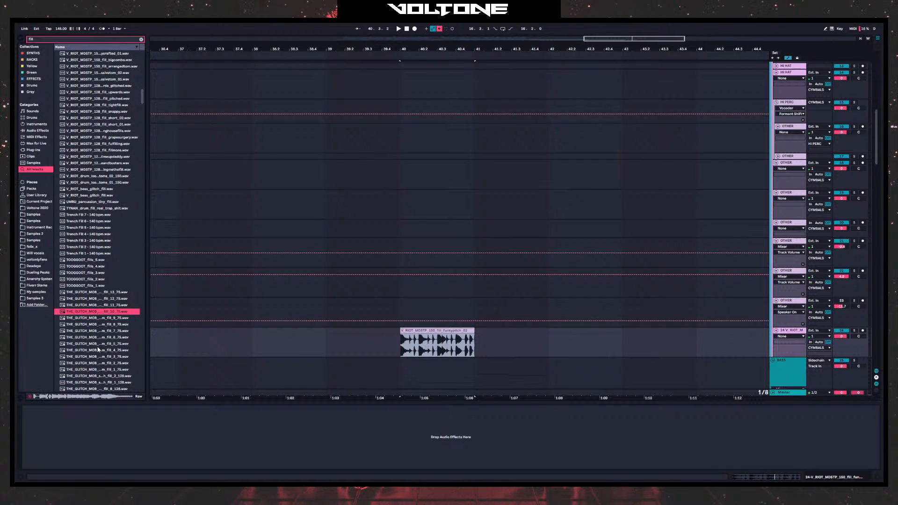
scroll(100, 356, "down", 3)
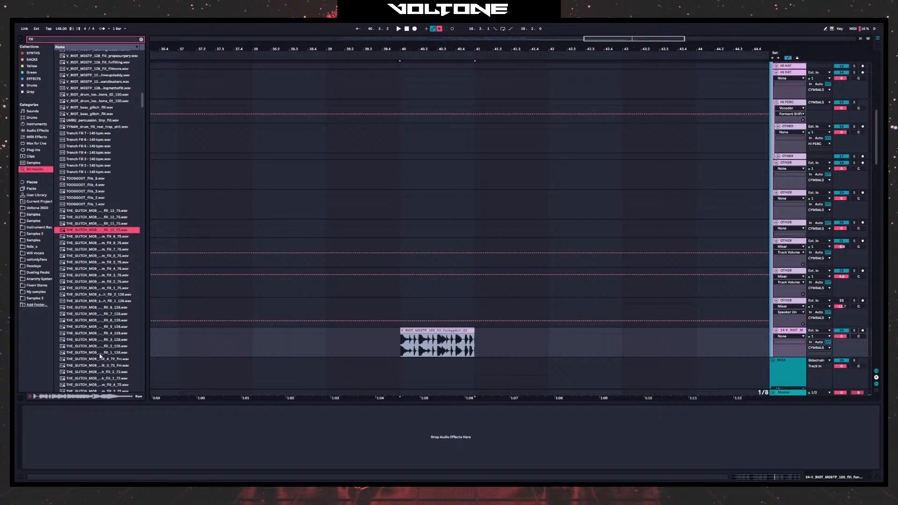
left_click(104, 282)
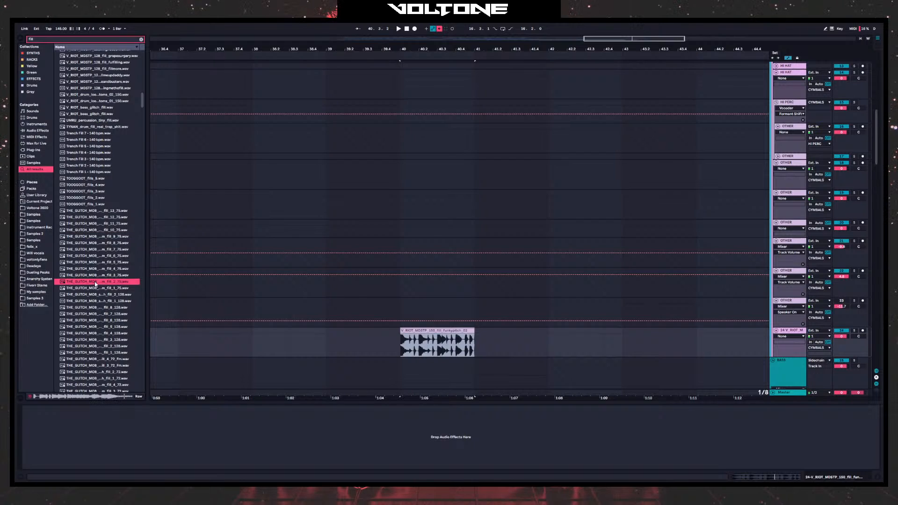
left_click(86, 340)
scroll(89, 344, "down", 1)
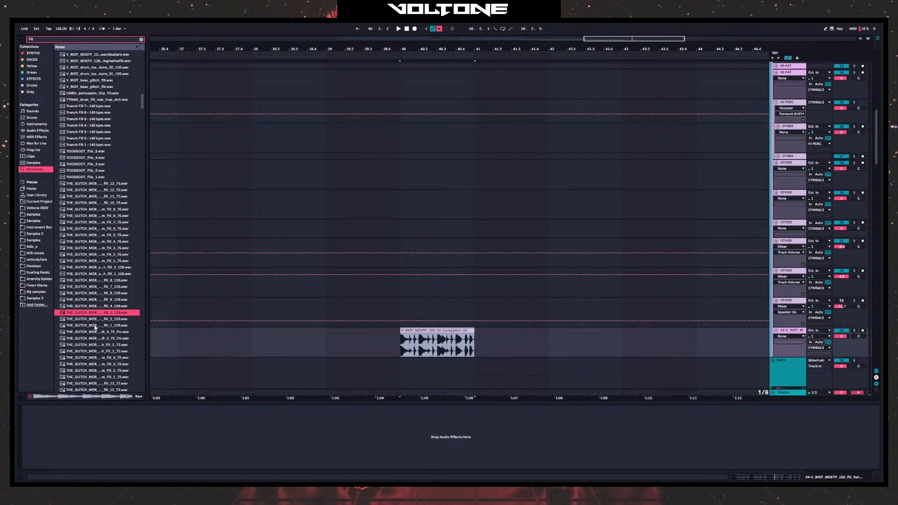
left_click(95, 326)
scroll(96, 337, "down", 9)
left_click(98, 347)
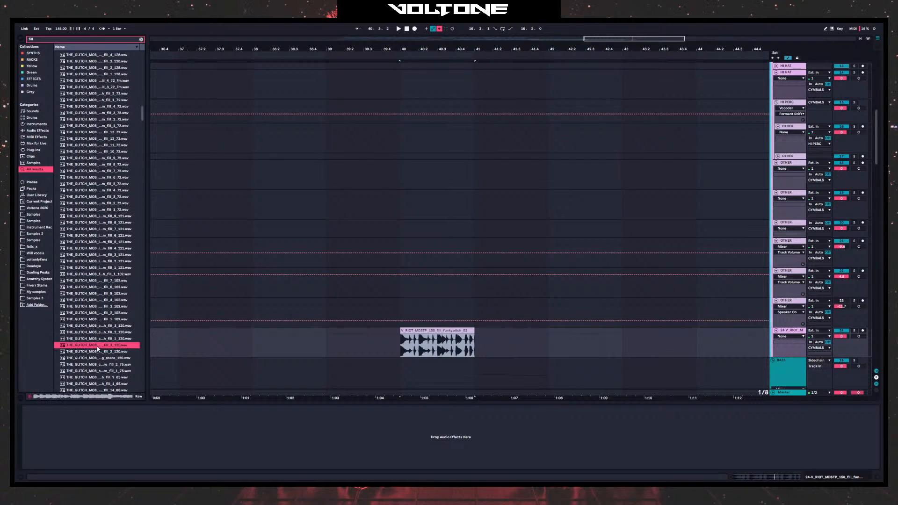
scroll(91, 319, "down", 4)
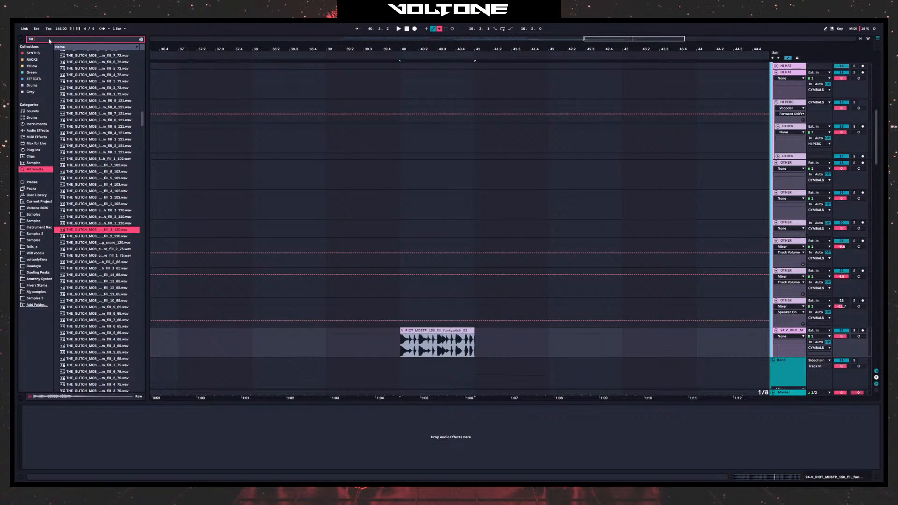
- Narrow the sample search to "fill kj" and audition both KJS drum fills
type("kj")
key("Down")
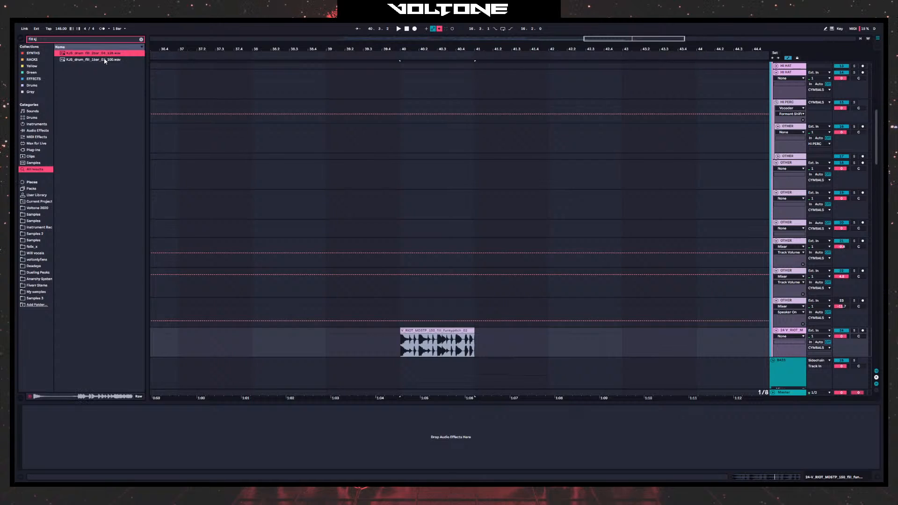
left_click(104, 60)
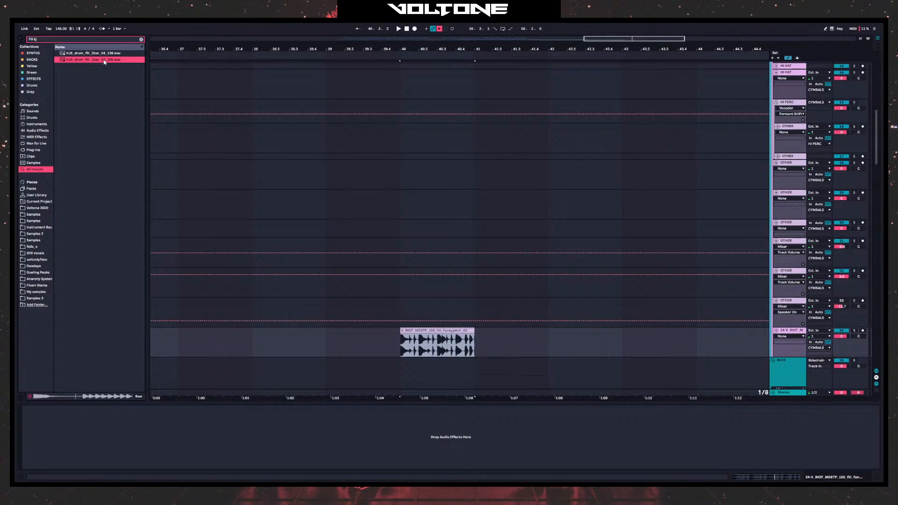
left_click(104, 54)
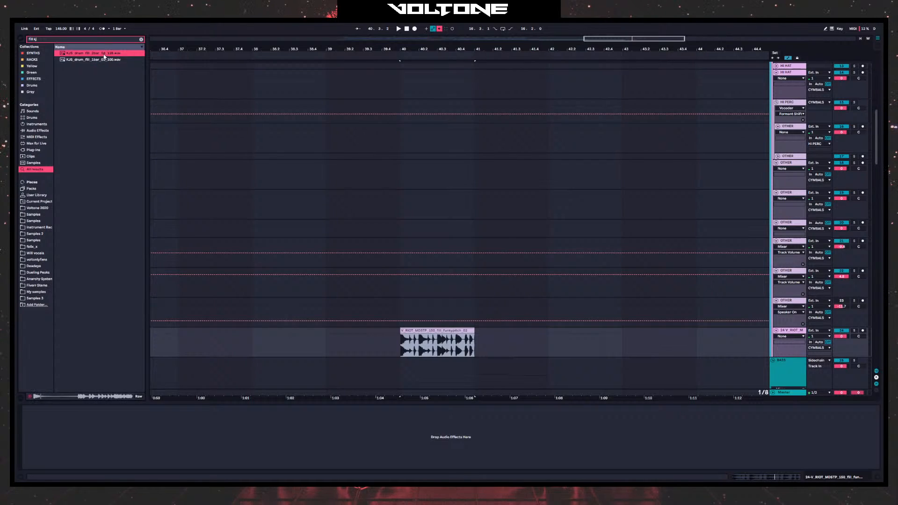
- Place KJS_drum_fill_2bar_04_128 over the funkypitch_02 clip so it ends at bar 41, play it, and trim its start to 39.3
left_click_drag(104, 56, 328, 343)
double_click(342, 343)
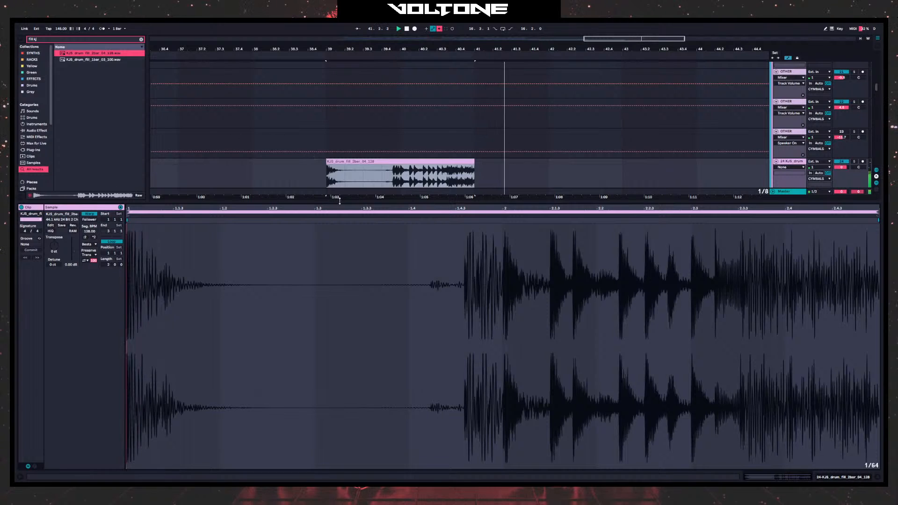
left_click_drag(369, 202, 370, 398)
left_click_drag(306, 184, 486, 198)
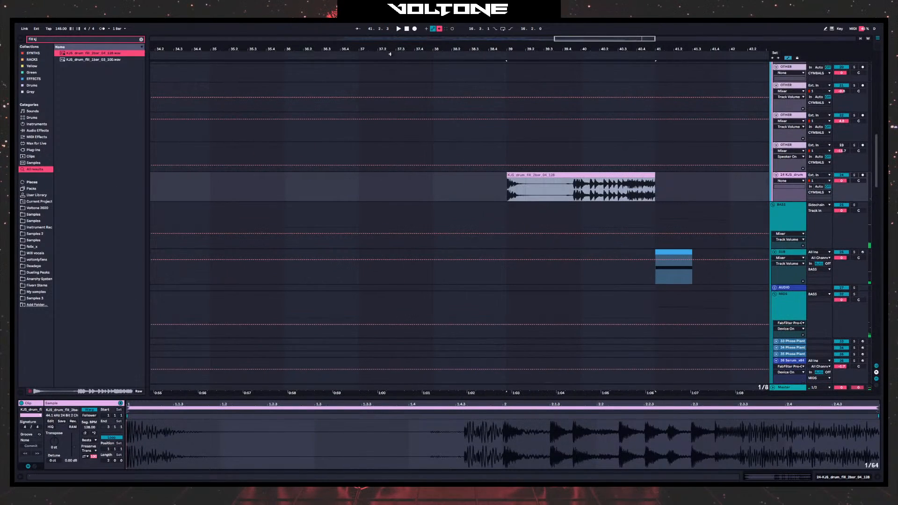
left_click_drag(392, 50, 462, 40)
left_click_drag(512, 175, 527, 175)
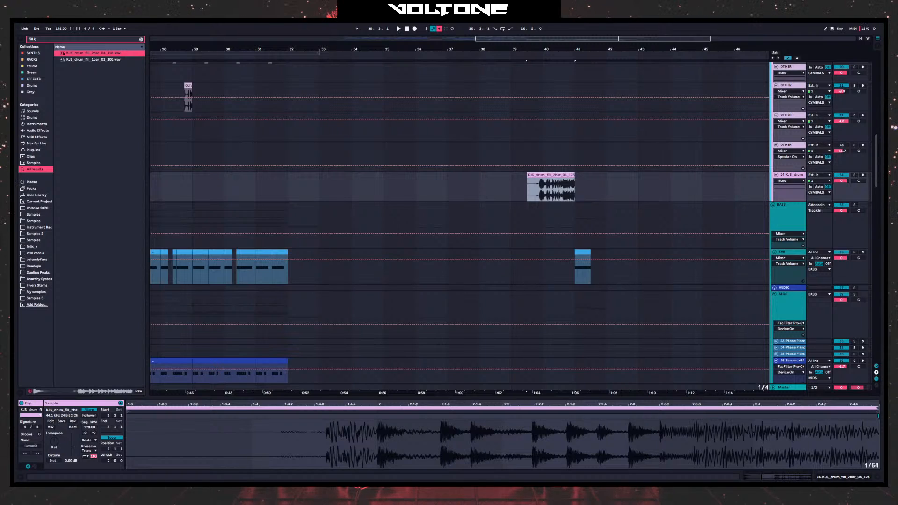
- Open the My samples folder without a search filter and look inside its dated 2020 subfolders
left_click(36, 292)
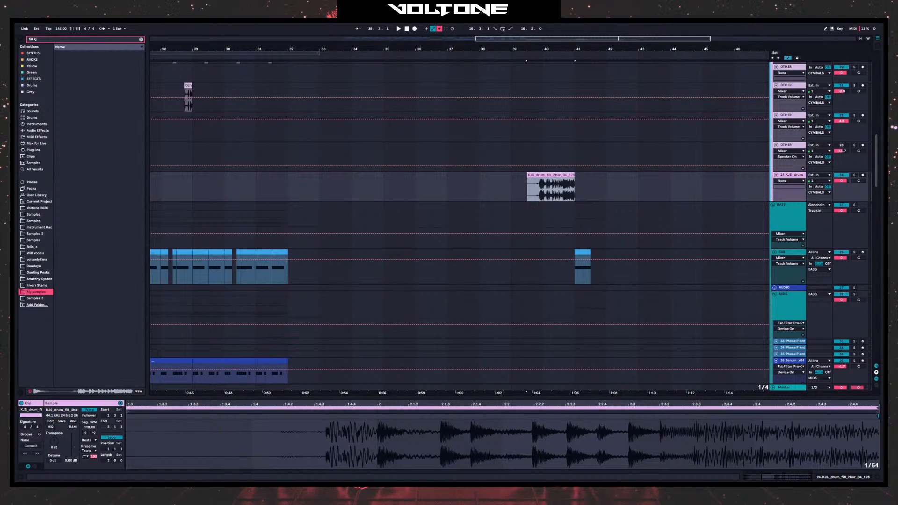
left_click(141, 40)
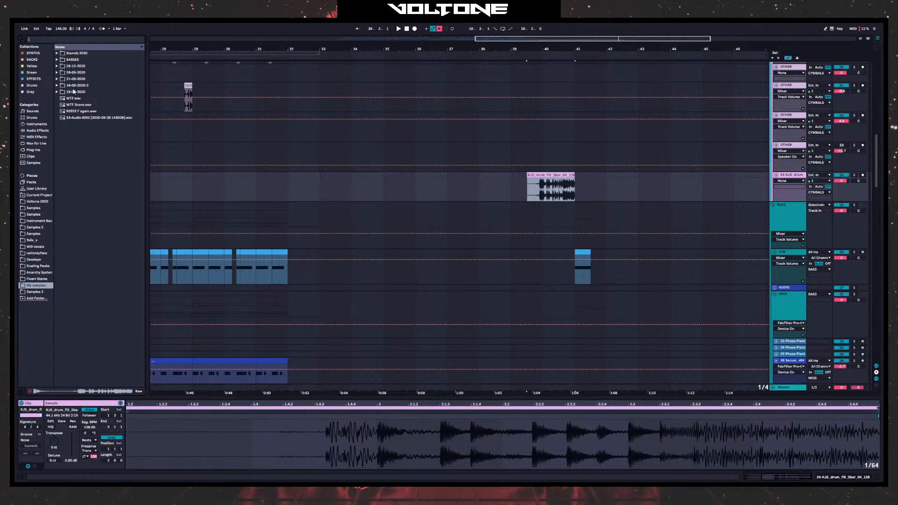
left_click(57, 66)
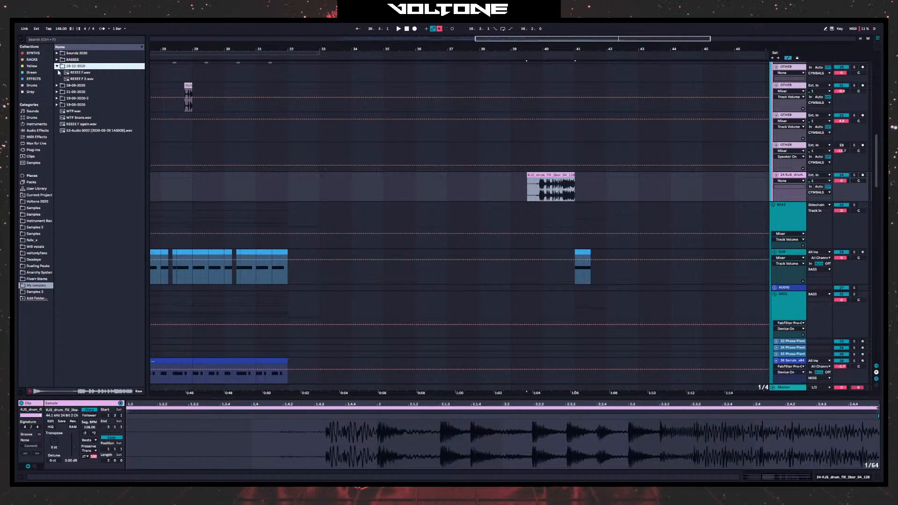
left_click(57, 66)
left_click(57, 79)
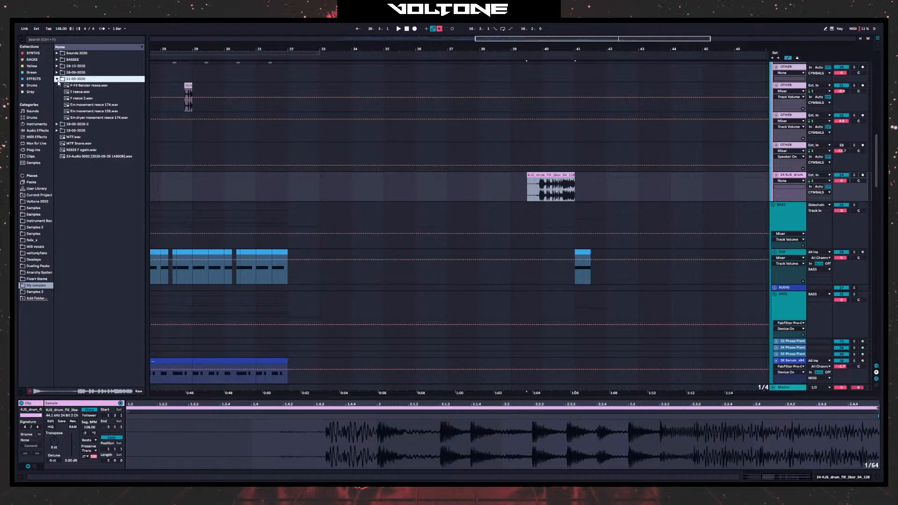
left_click(57, 79)
left_click(58, 85)
left_click(57, 86)
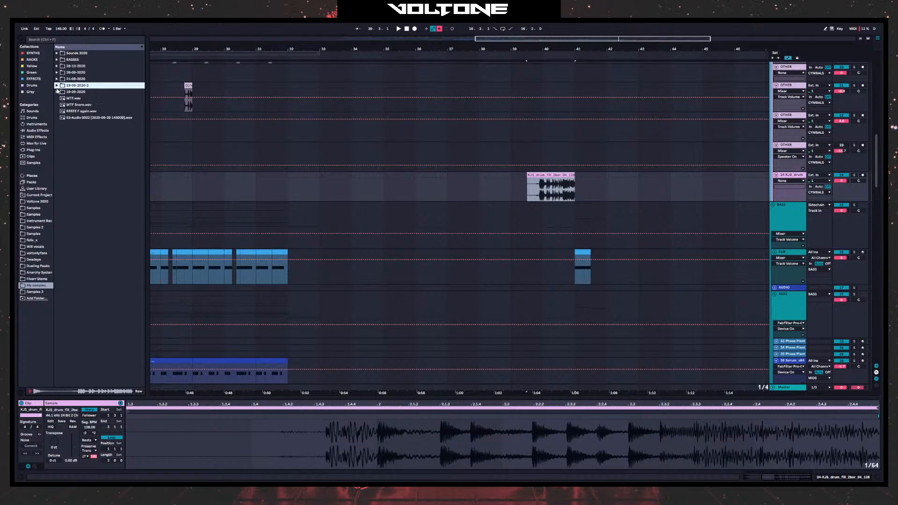
- Expand the last dated folder in My samples and audition its numbered audio recordings one after another
left_click(58, 91)
left_click(100, 112)
left_click(100, 118)
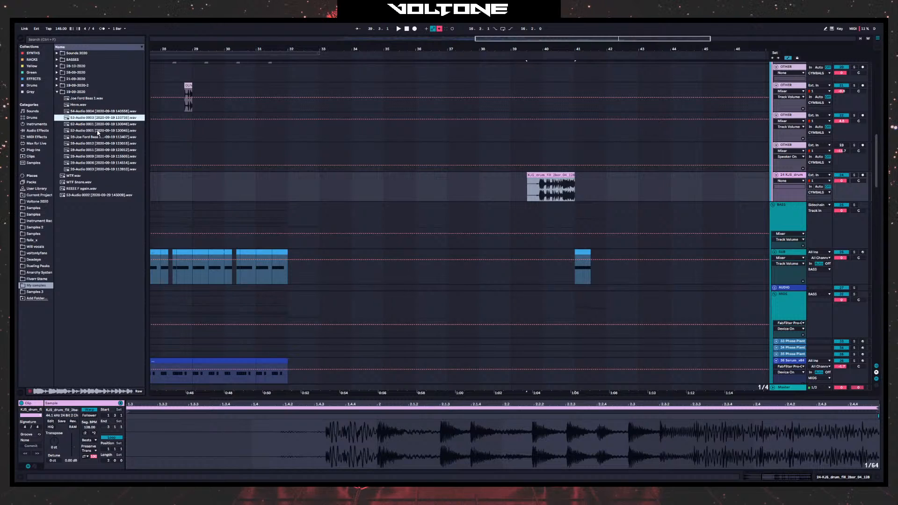
left_click(96, 125)
left_click(97, 132)
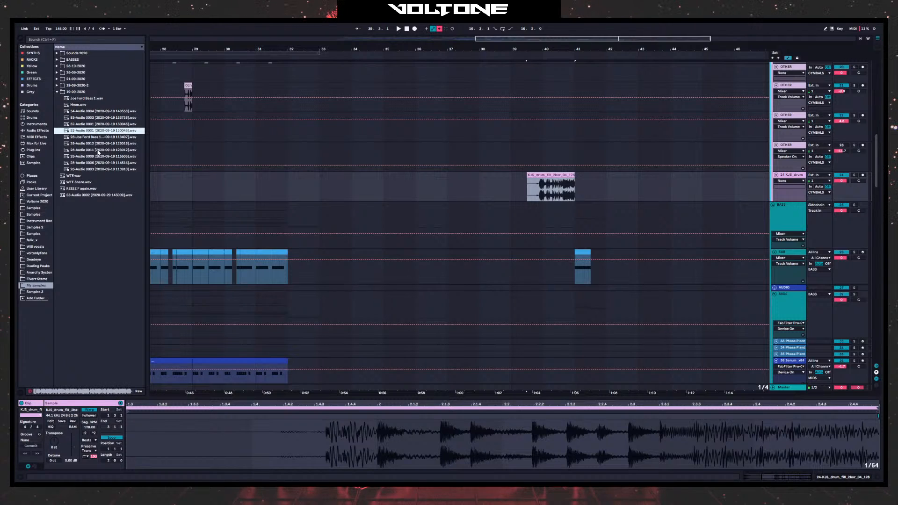
left_click(96, 144)
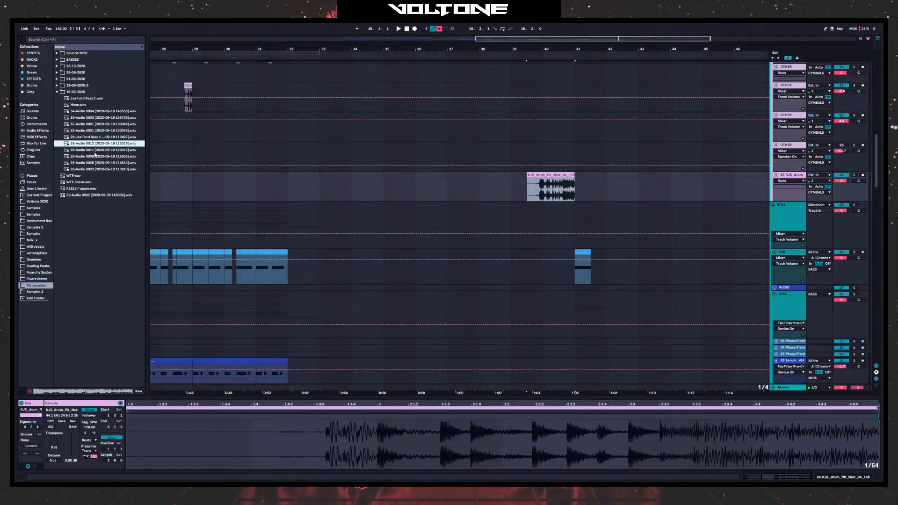
left_click(95, 153)
left_click(93, 157)
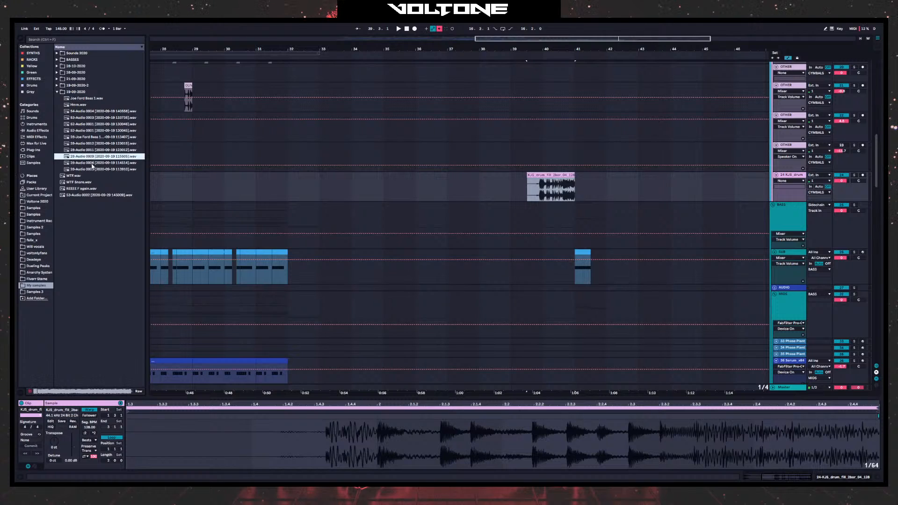
left_click(93, 163)
- Collapse the dated folder and audition the loose My samples files, from WTF.wav to the 0002 audio recording
left_click(88, 176)
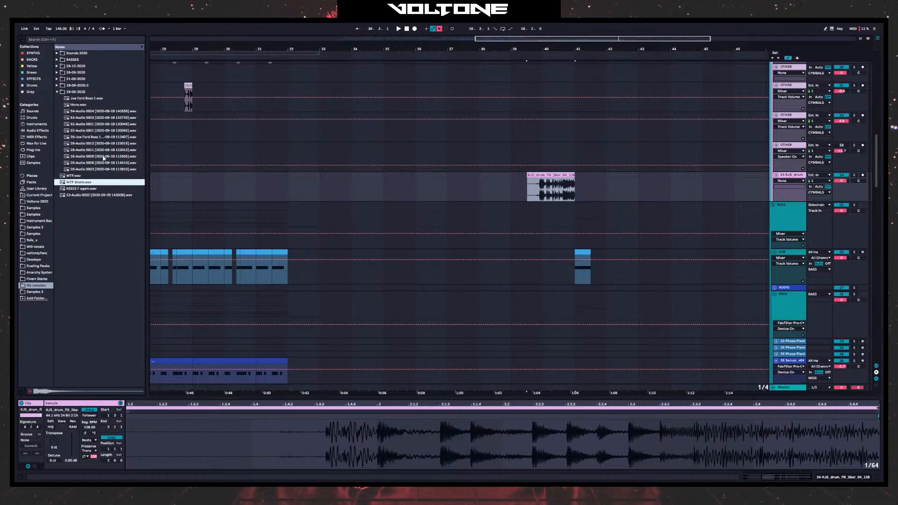
left_click(57, 93)
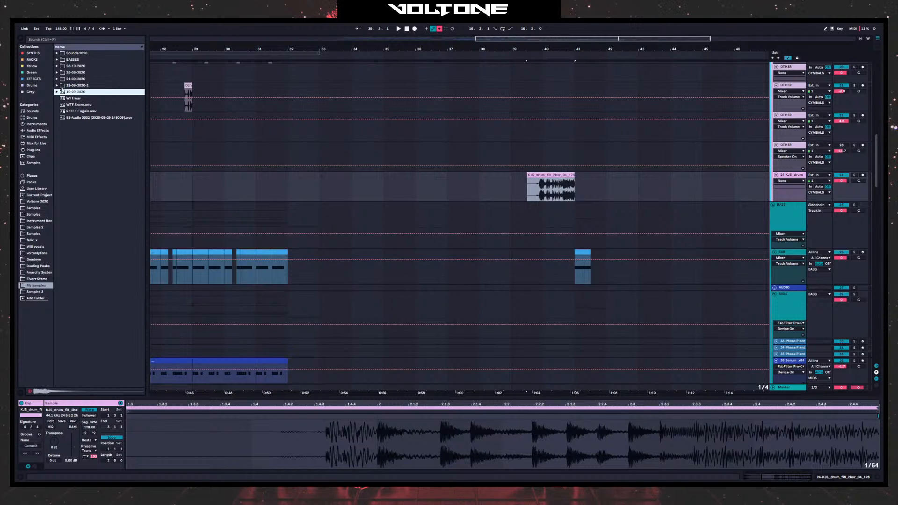
key("Down")
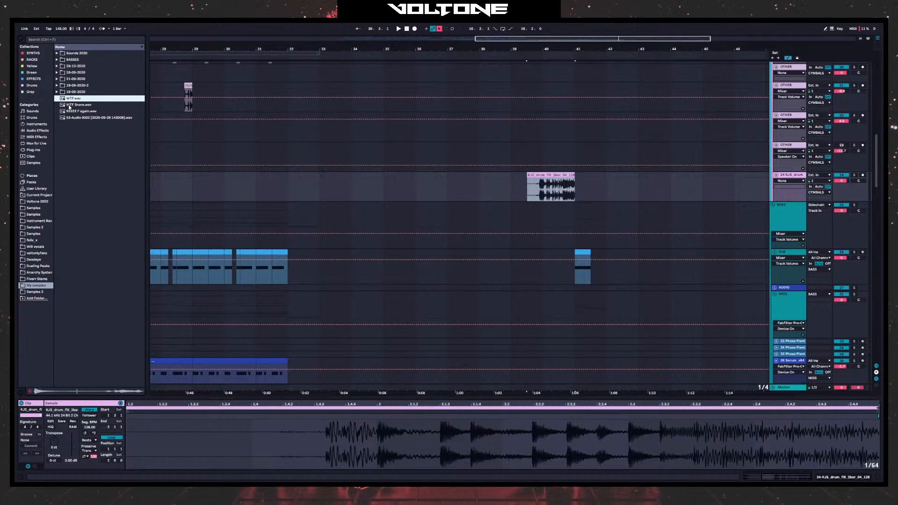
key("Down")
key("Down")
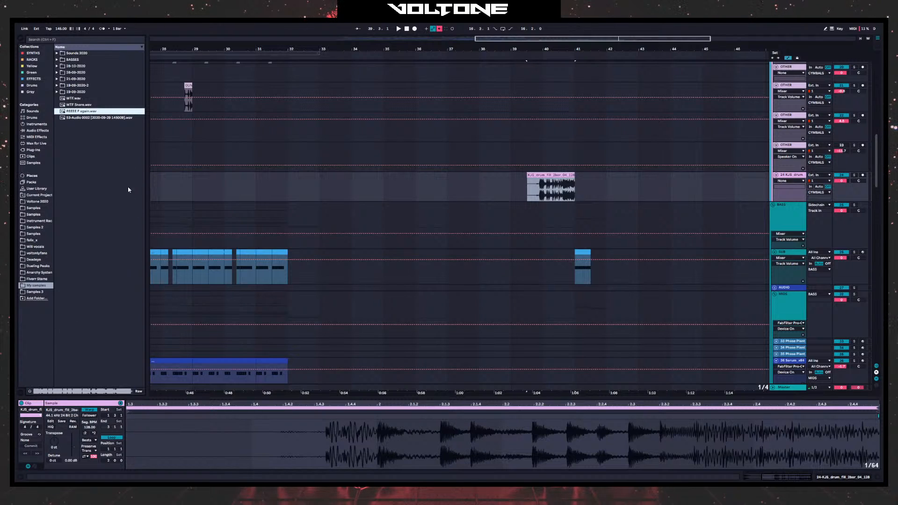
left_click(92, 118)
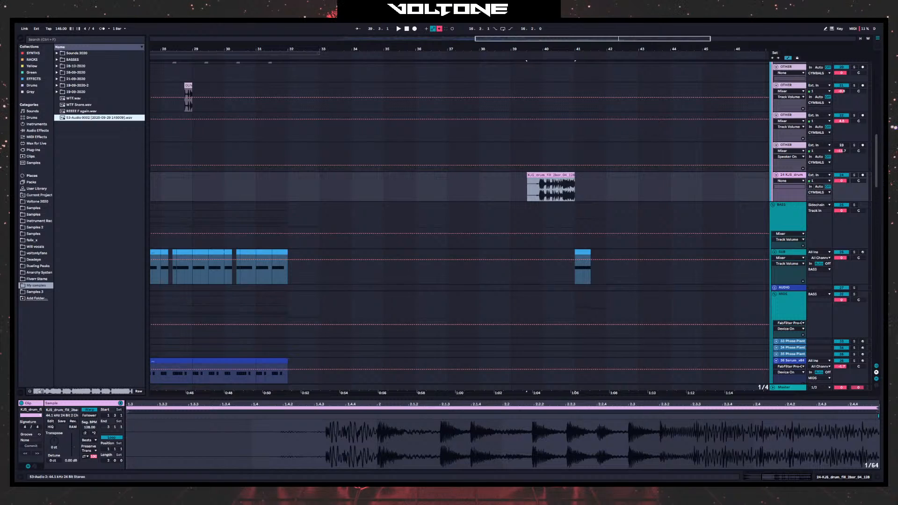
left_click(31, 392)
- Expand the Sounds 2020 folder and audition its samples from the tutorial snares up to the JFBQ kicks
left_click(64, 53)
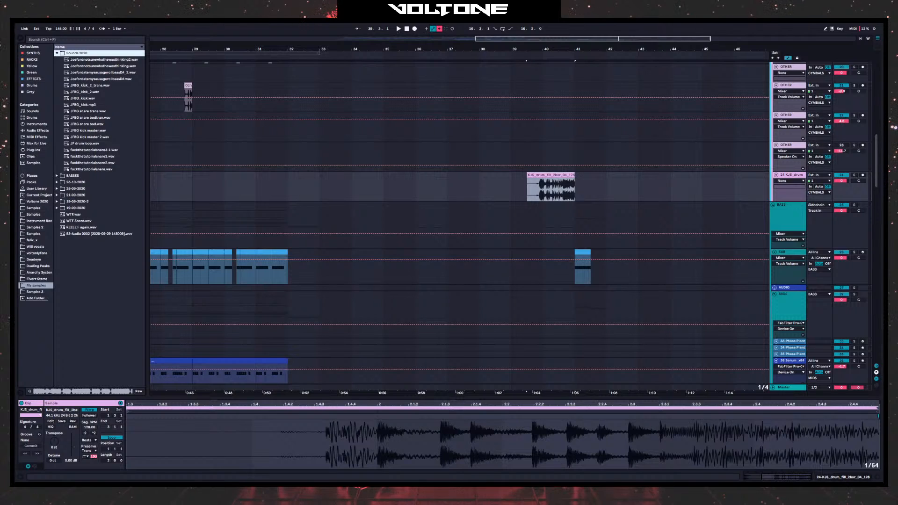
left_click(91, 163)
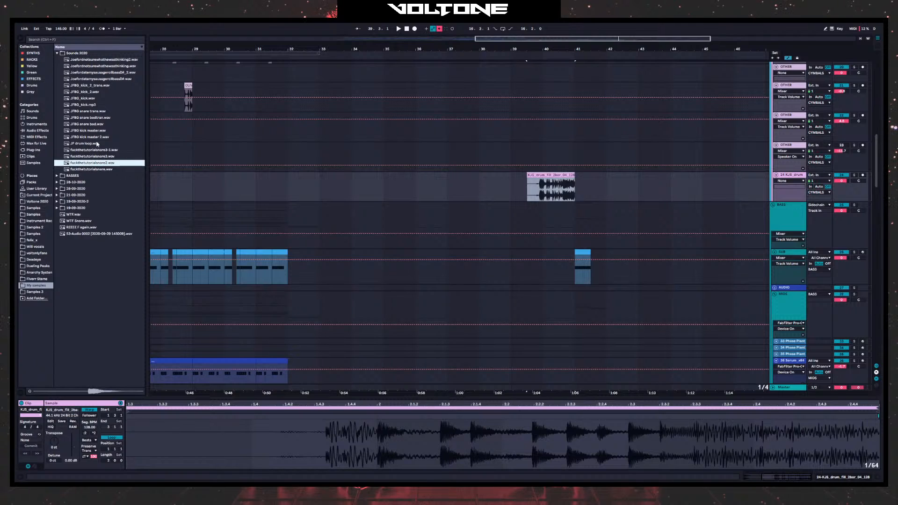
left_click(89, 157)
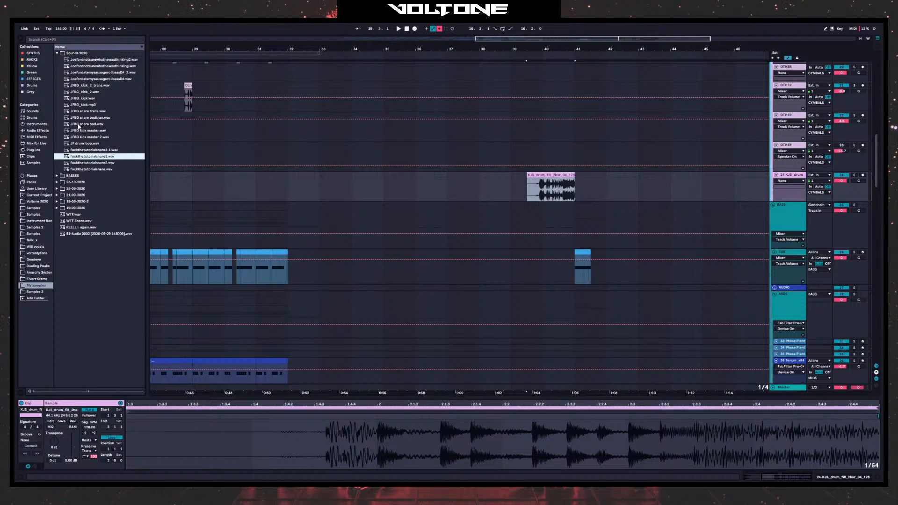
key("Up")
key("Up")
key("Up")
key("Up")
key("Up")
key("Up")
key("Up")
key("Up")
key("Up")
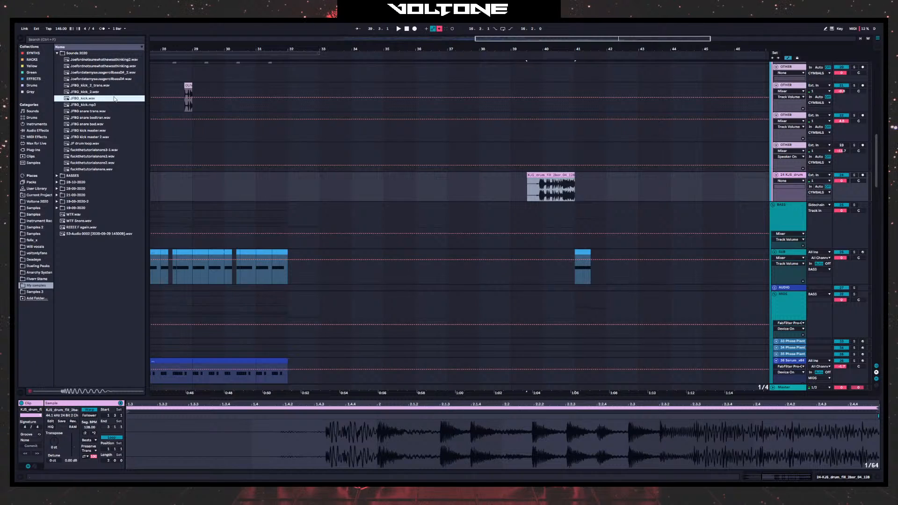
key("Up")
- Audition the JFBQ snares and kick masters, the JF drum loop and the tutorial snare variations, comparing the snares repeatedly
left_click(97, 114)
left_click(94, 118)
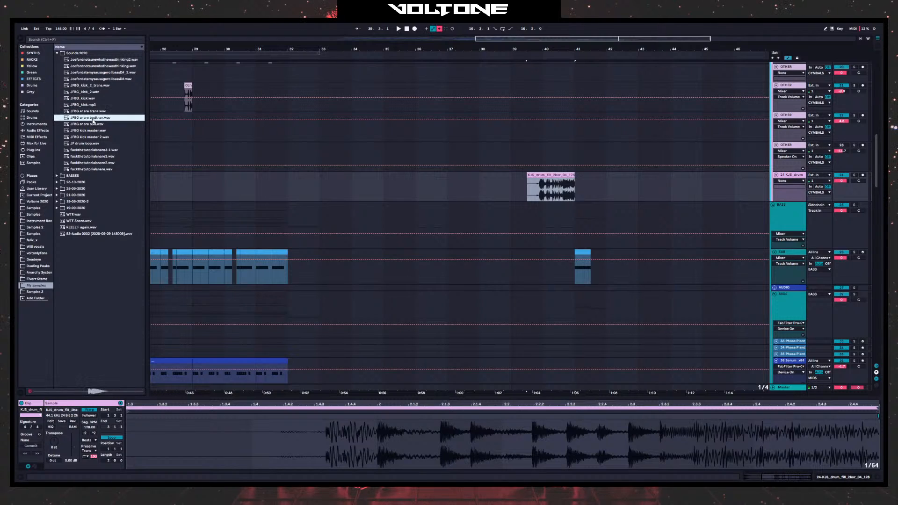
left_click(91, 125)
left_click(90, 131)
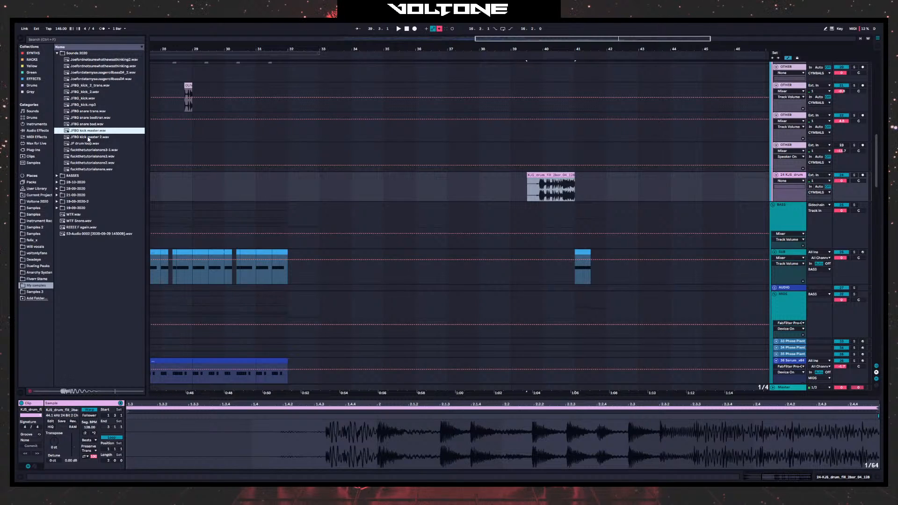
left_click(89, 137)
left_click(88, 144)
left_click(88, 150)
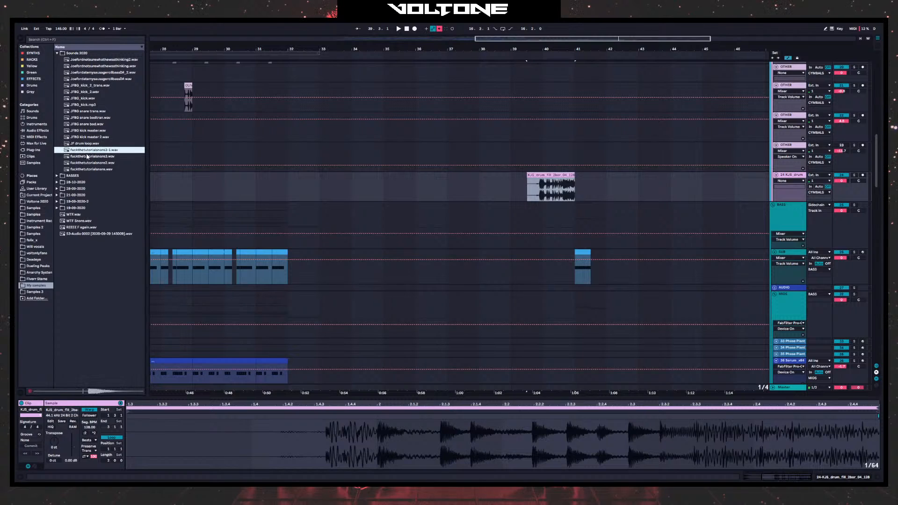
left_click(86, 158)
left_click(89, 152)
left_click(88, 163)
left_click(89, 169)
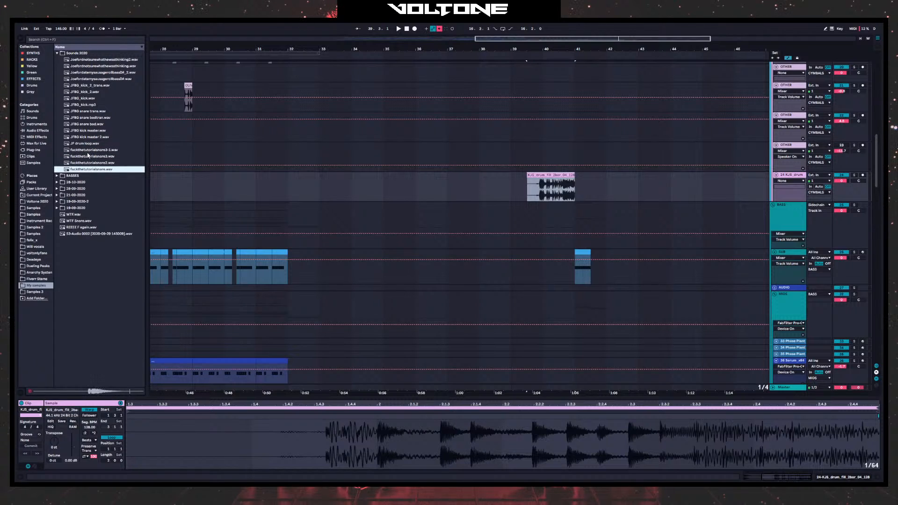
left_click(89, 150)
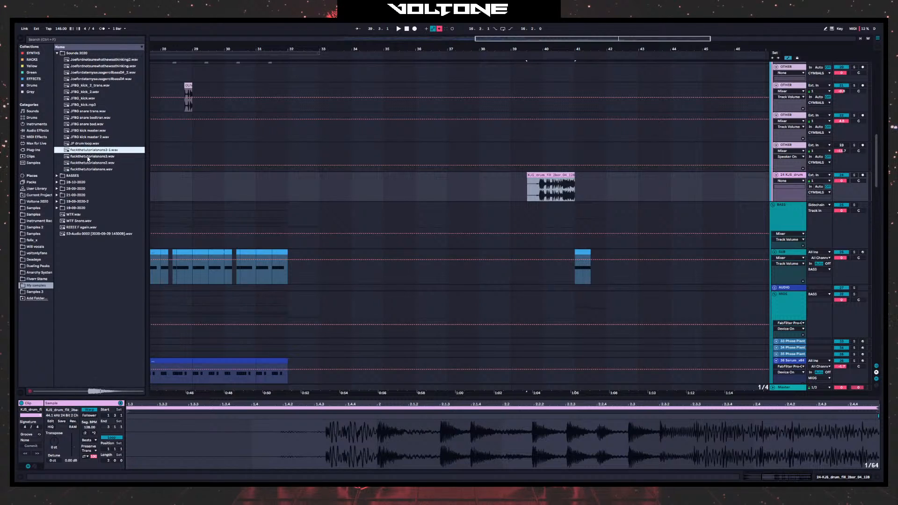
- Audition the Joeford bass and thinking samples at the start of the Sounds 2020 folder, returning to the bass04 one
left_click(98, 82)
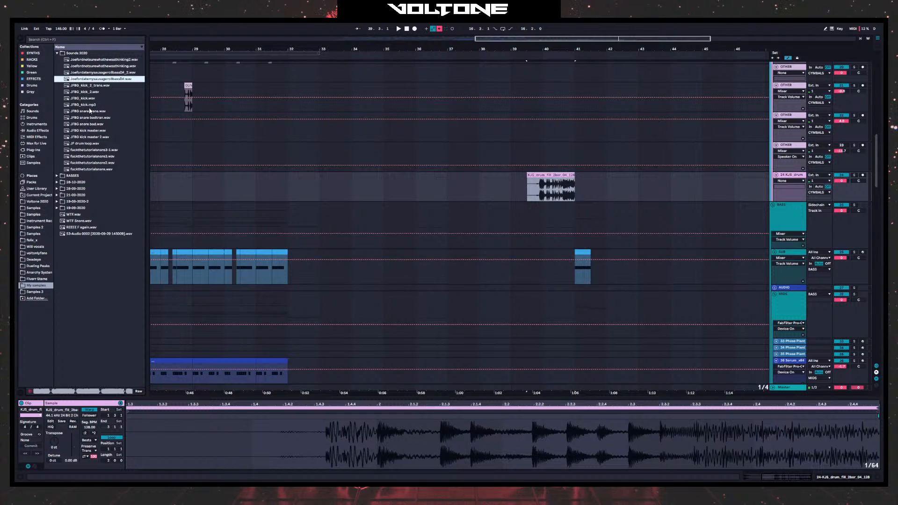
left_click(99, 66)
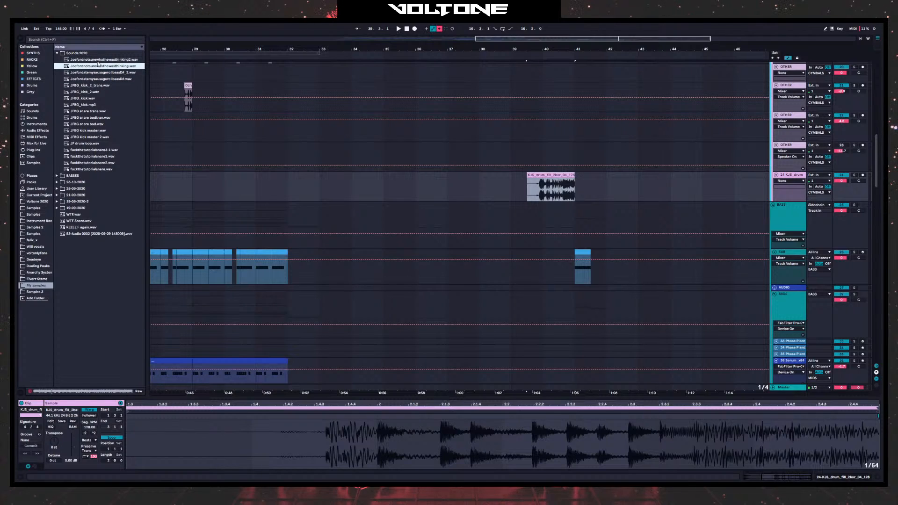
left_click(97, 59)
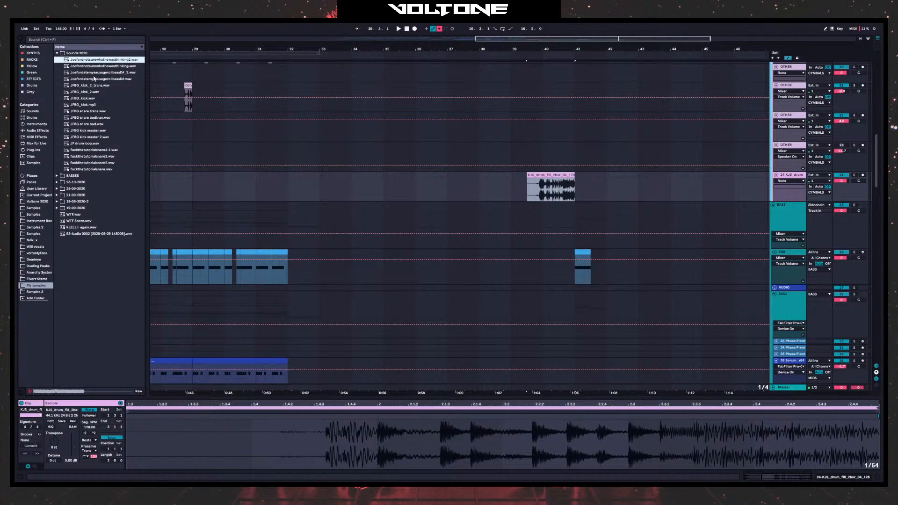
left_click(94, 79)
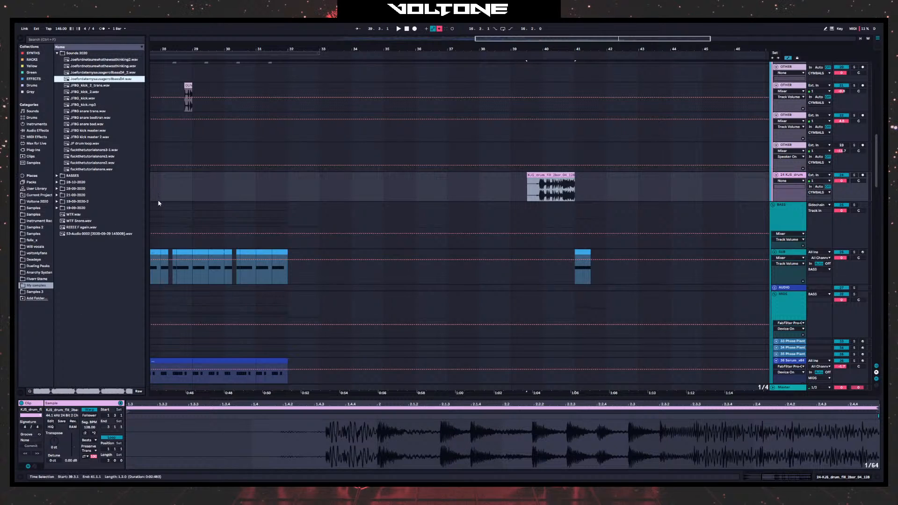
- Look over the arrangement from the KJS drum fill back to bar 17 and down through the Vital bass tracks
left_click_drag(231, 205, 370, 191)
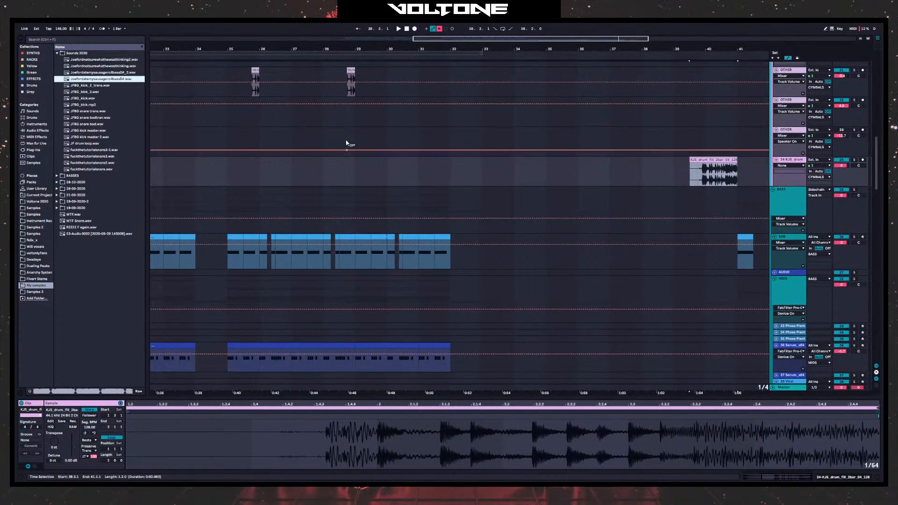
scroll(356, 144, "down", 5)
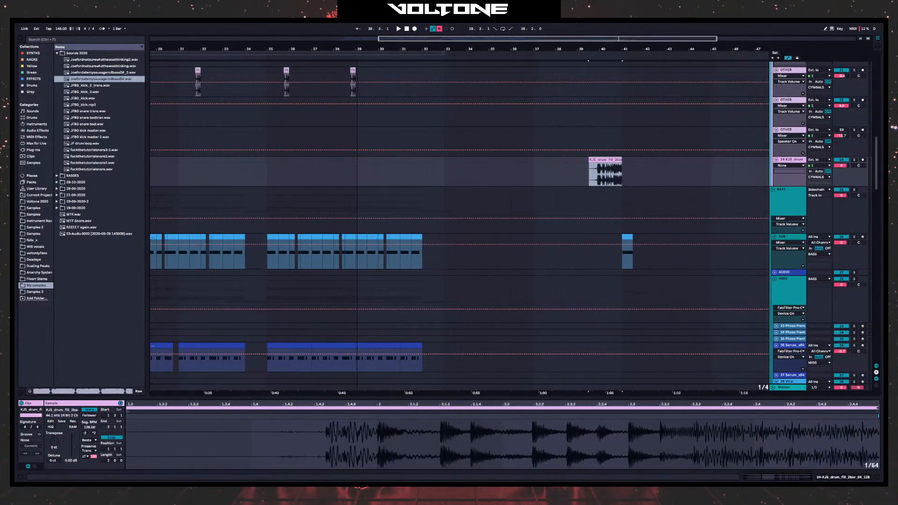
left_click(266, 180)
scroll(314, 210, "down", 8)
scroll(418, 233, "down", 4)
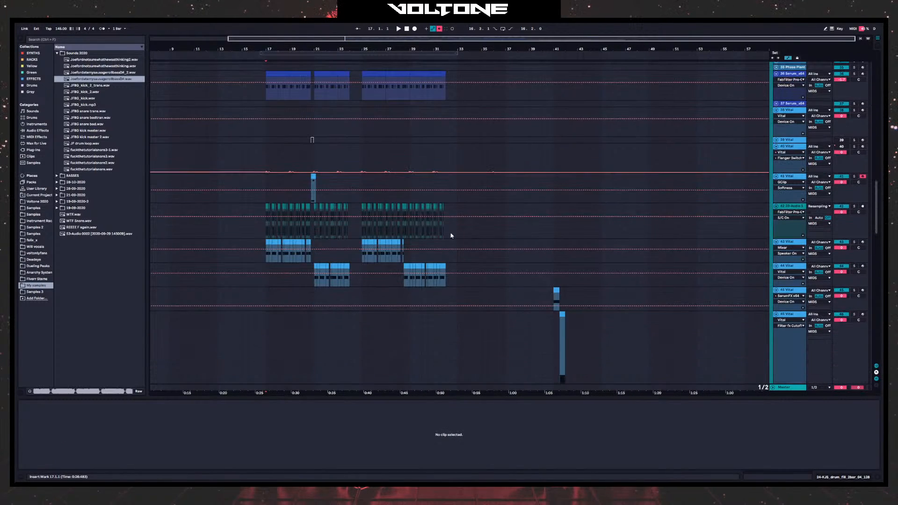
left_click(304, 144)
left_click(305, 142)
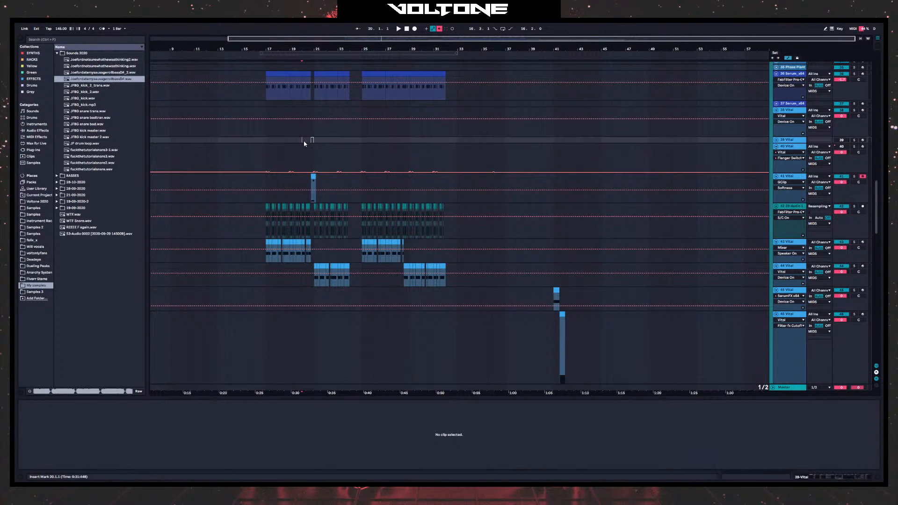
- Save the current set and open another existing Live Set from the hardstyle for miles project
key("ctrl+s")
key("alt+f")
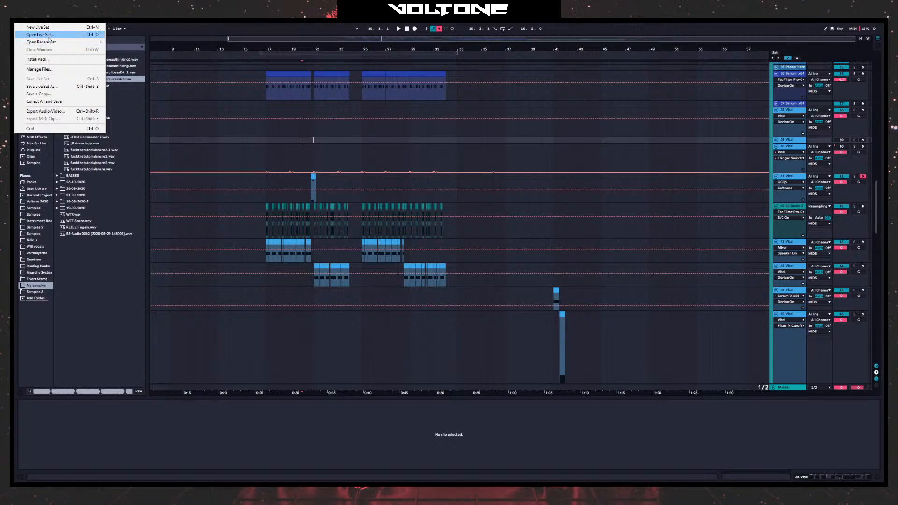
left_click(48, 36)
key("Escape")
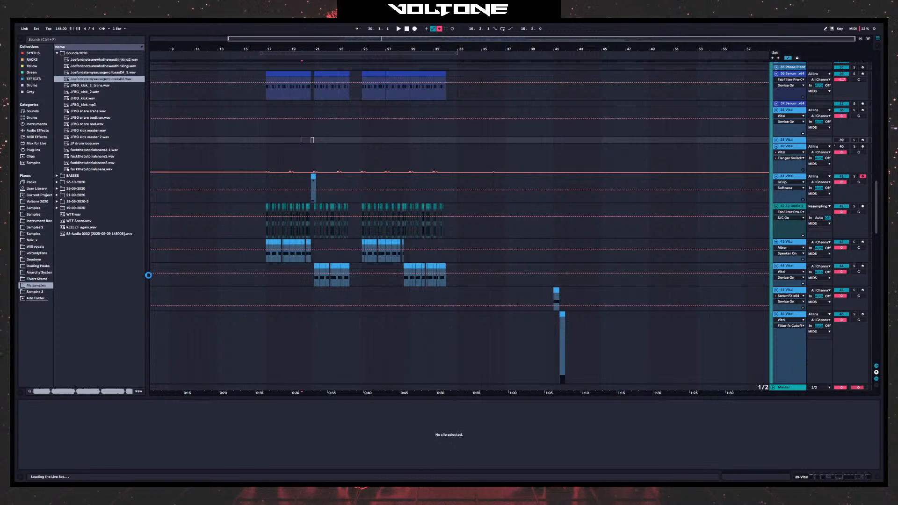
- Open File Explorer while the set loads, close the duplicate window and move the remaining one off to the other monitor
key("super+e")
key("super+e")
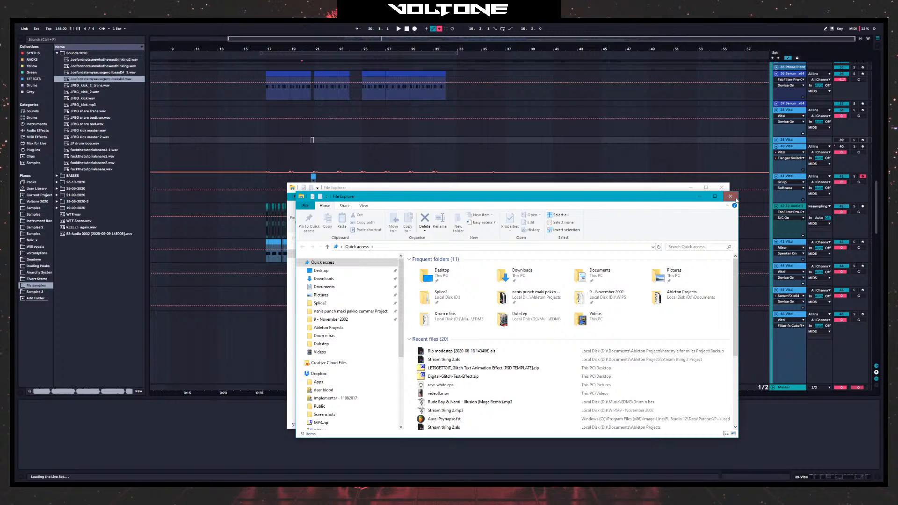
left_click(734, 198)
left_click_drag(612, 187, 16, 188)
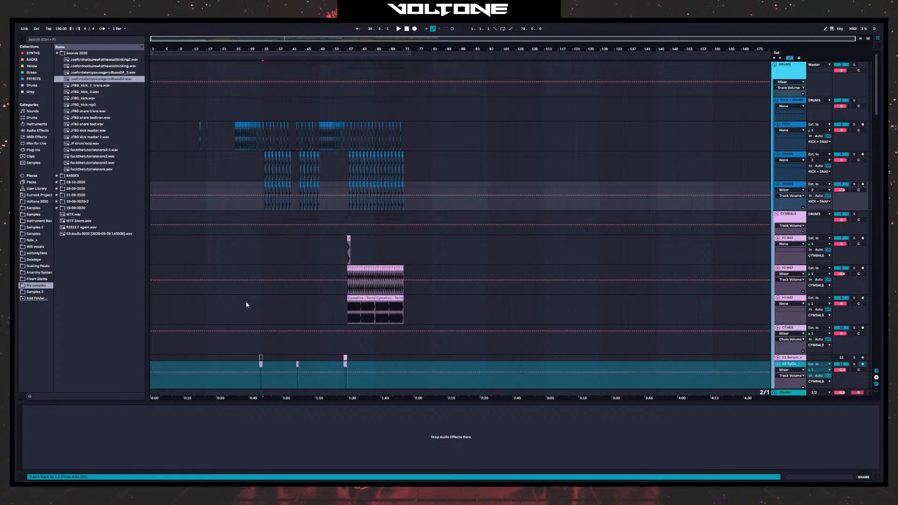
- Examine the opened set's cymbal, bass and mids tracks around the first drop and start playback from bar 30
left_click(256, 308)
scroll(321, 288, "down", 5)
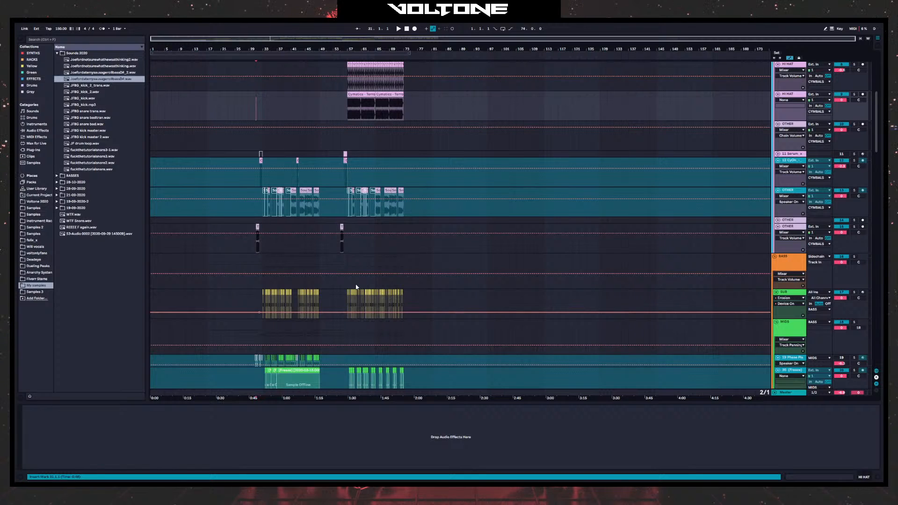
left_click_drag(271, 50, 302, 75)
scroll(306, 264, "down", 10)
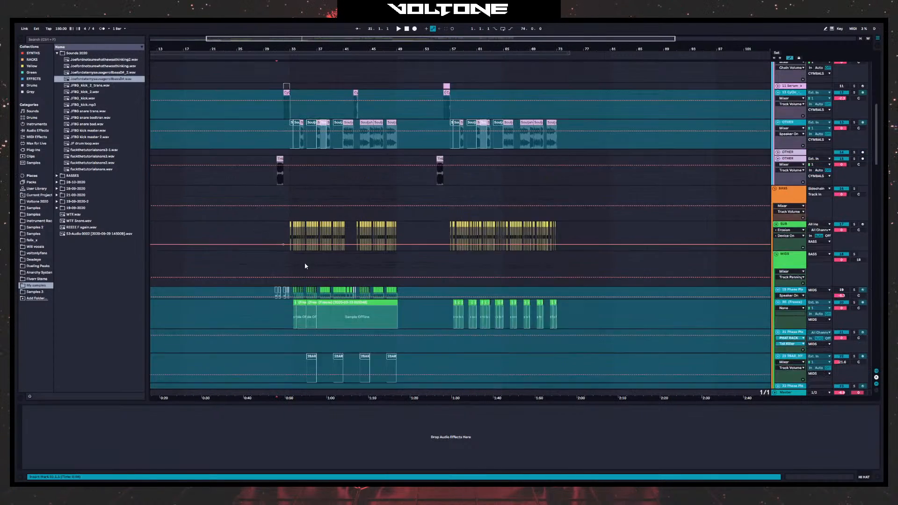
scroll(308, 270, "up", 10)
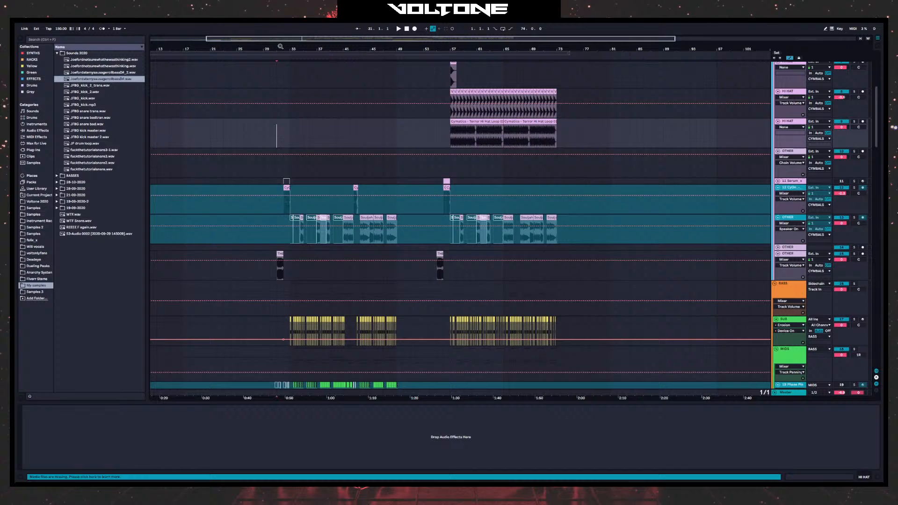
left_click_drag(281, 47, 316, 171)
left_click(309, 170)
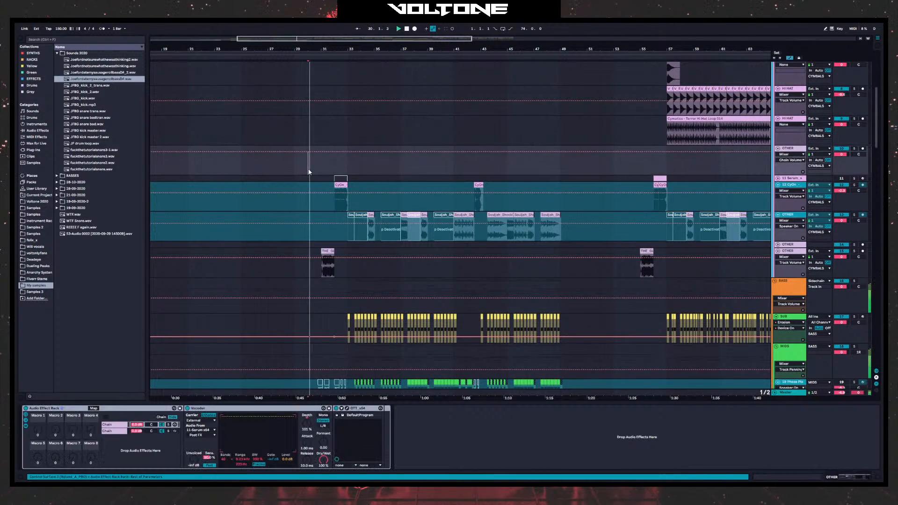
- Place the insert marker on the MIDS group at bar 1 and play the set from the beginning
scroll(281, 169, "down", 5)
left_click(213, 149)
left_click_drag(213, 152, 718, 208)
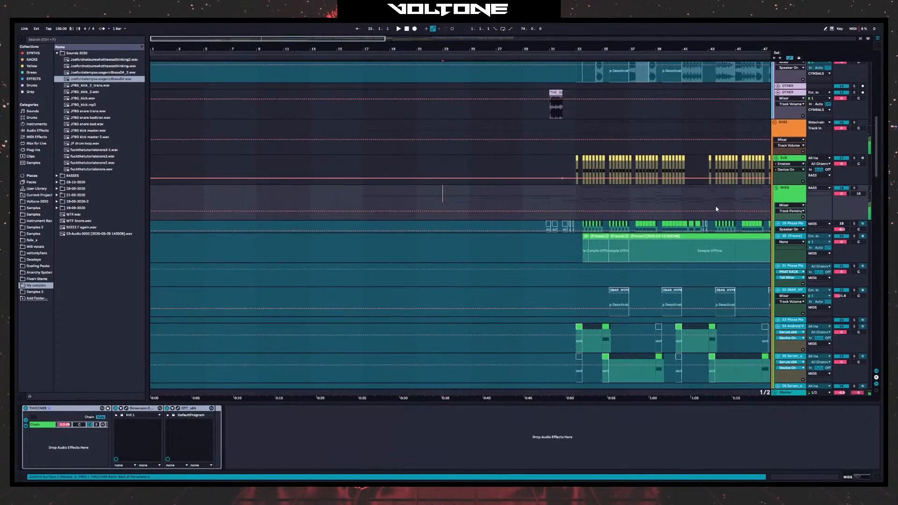
left_click(156, 200)
left_click(151, 199)
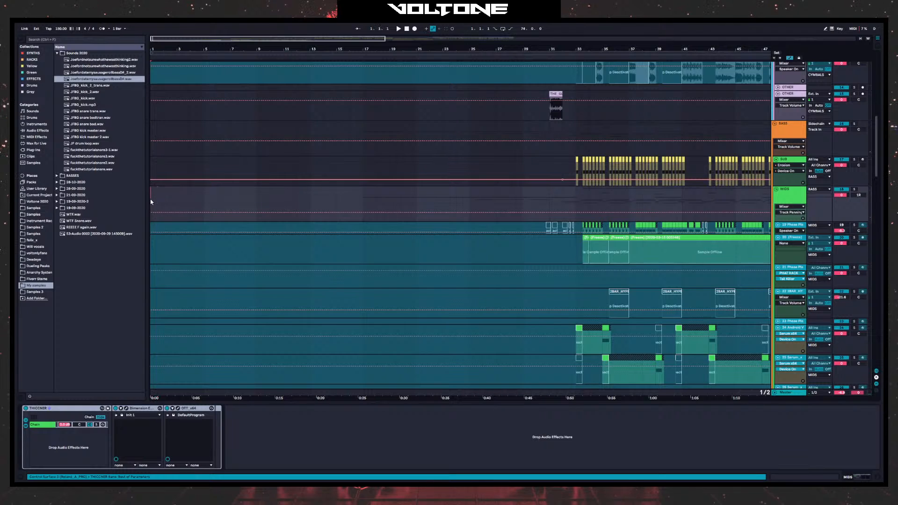
scroll(299, 180, "down", 3)
key("space")
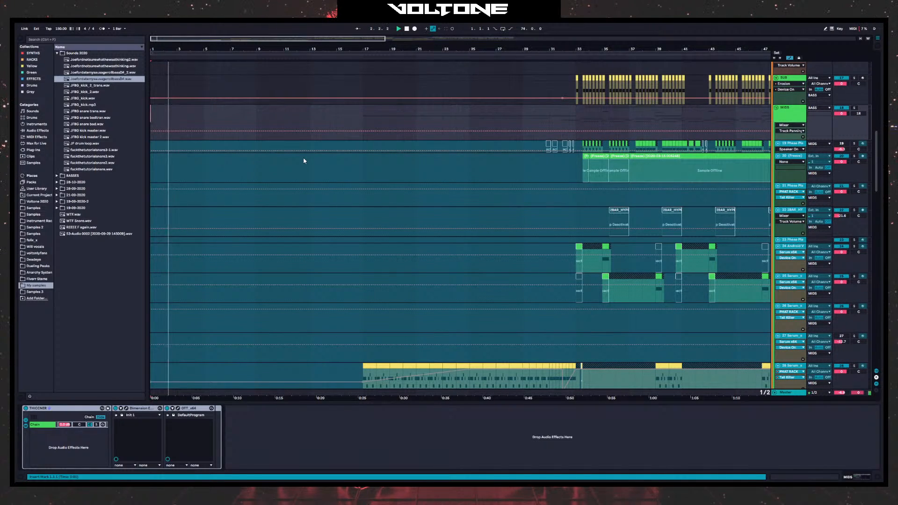
- Listen through the intro and build-up while examining the Serum, frozen and HARD TRAP layers and the SAMPLES group
left_click_drag(501, 125, 422, 145)
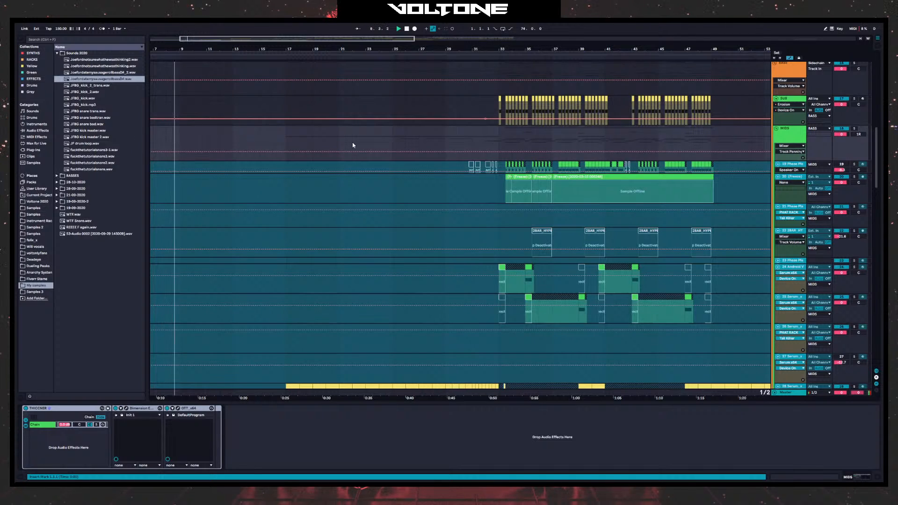
scroll(353, 142, "down", 2)
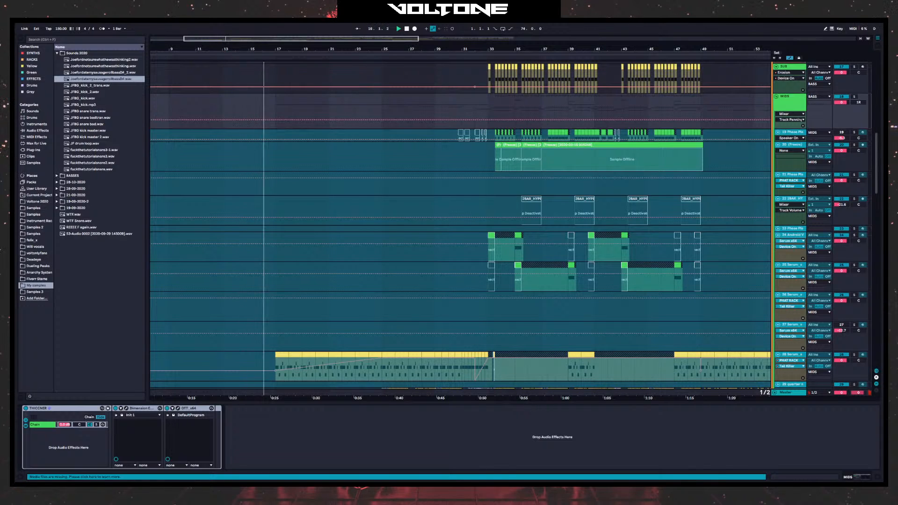
scroll(504, 260, "down", 3)
scroll(503, 260, "down", 3)
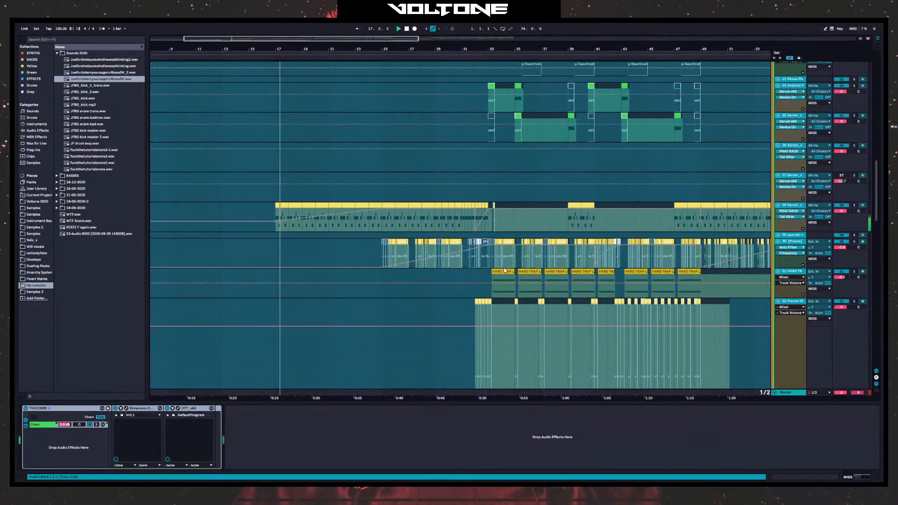
scroll(502, 258, "down", 10)
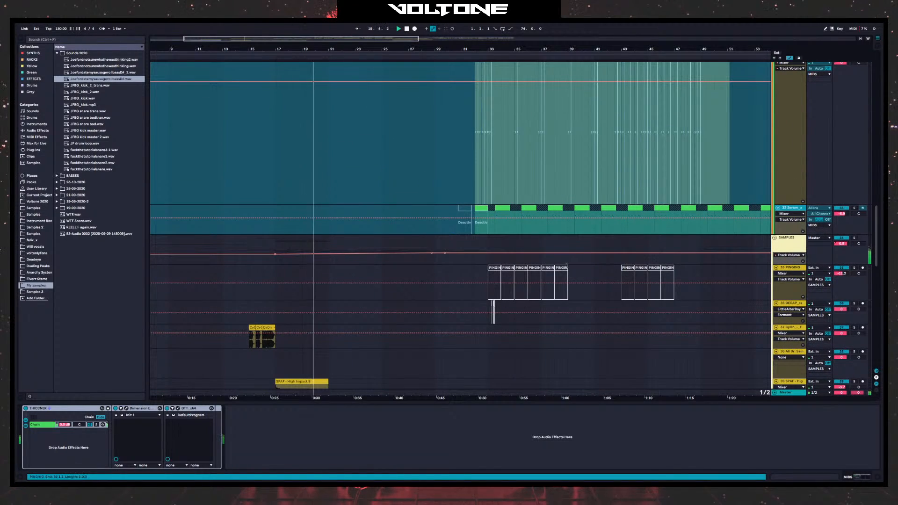
scroll(573, 269, "up", 4)
scroll(600, 263, "up", 2)
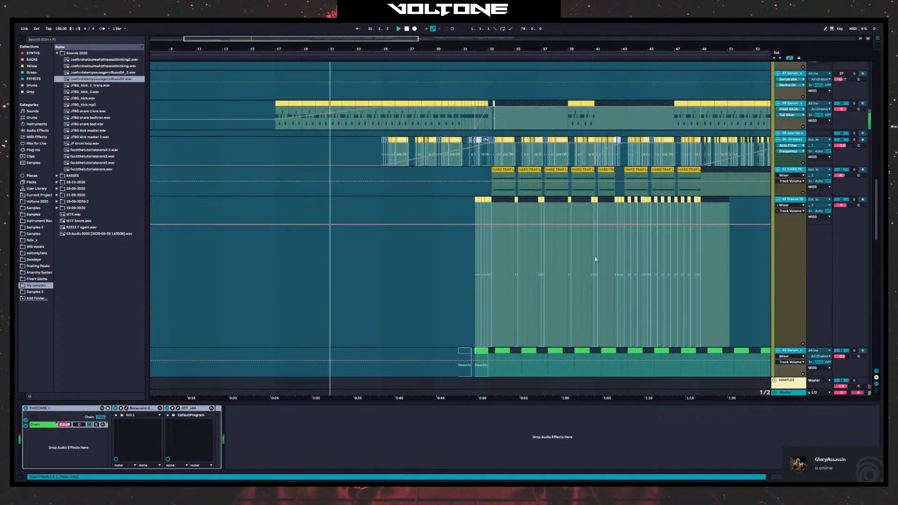
scroll(596, 271, "up", 2)
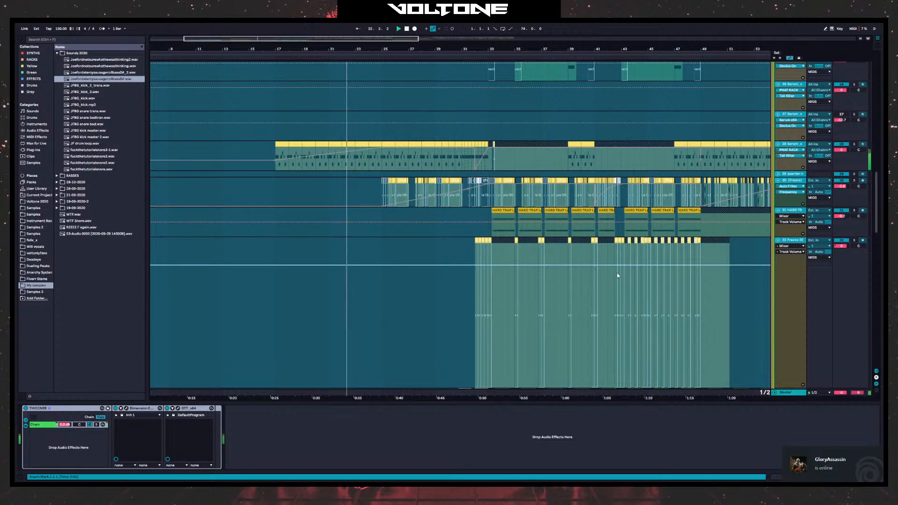
scroll(467, 315, "down", 9)
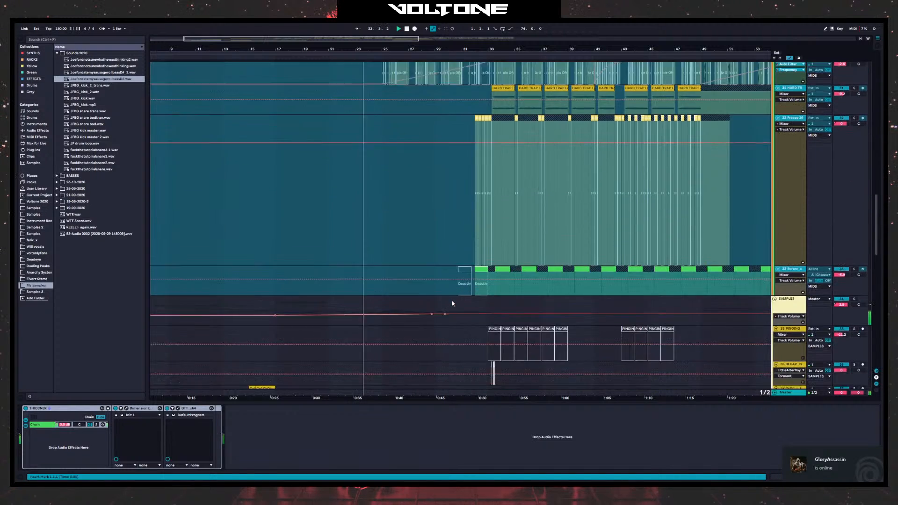
scroll(515, 320, "right", 5)
scroll(405, 325, "right", 1)
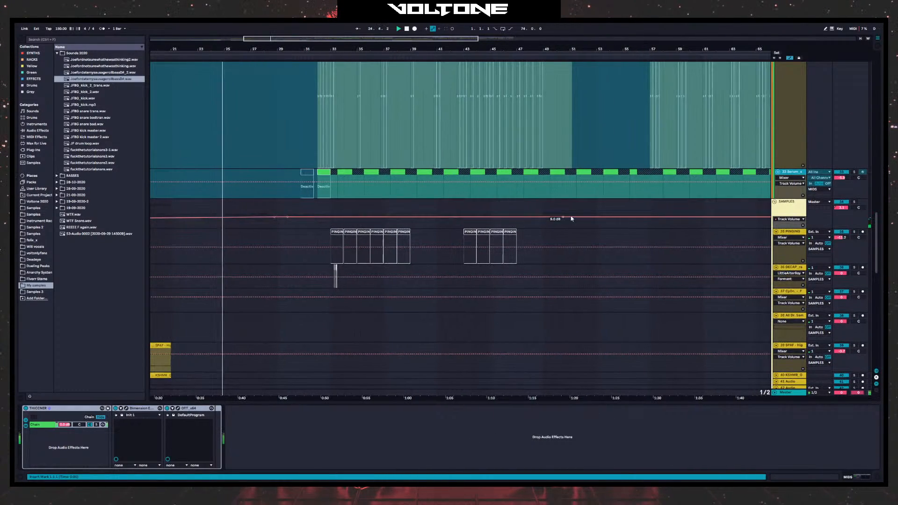
scroll(470, 243, "up", 9)
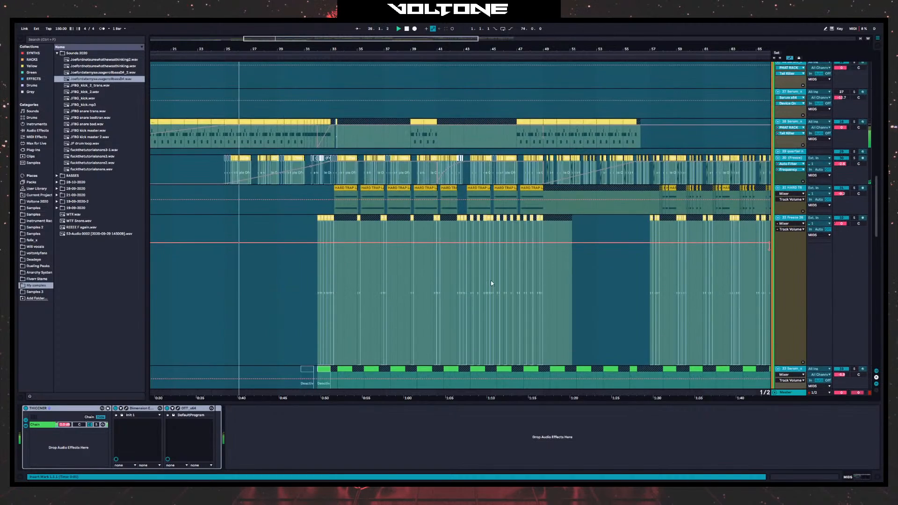
- Listen through the first drop and the section after it while examining the layered Phase Plant, Serum and frozen bass tracks
scroll(500, 285, "down", 2)
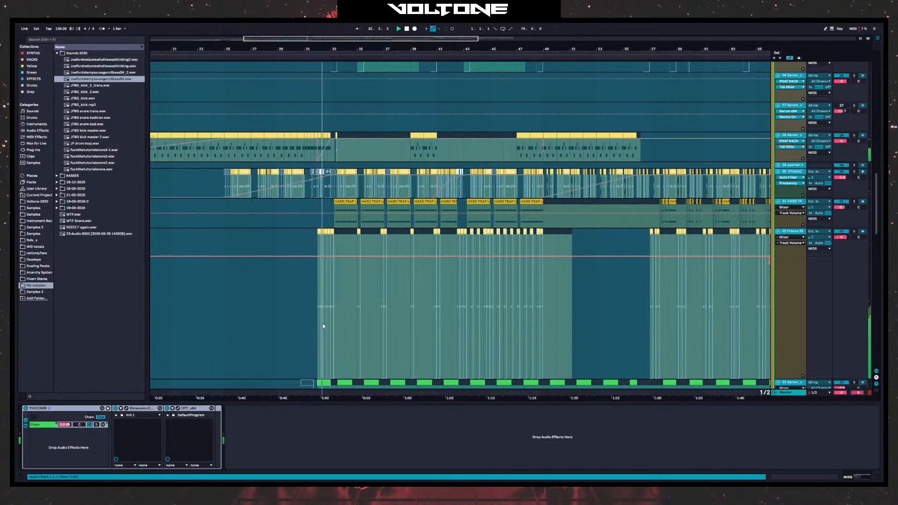
scroll(344, 321, "down", 2)
scroll(374, 312, "up", 5)
scroll(387, 307, "up", 5)
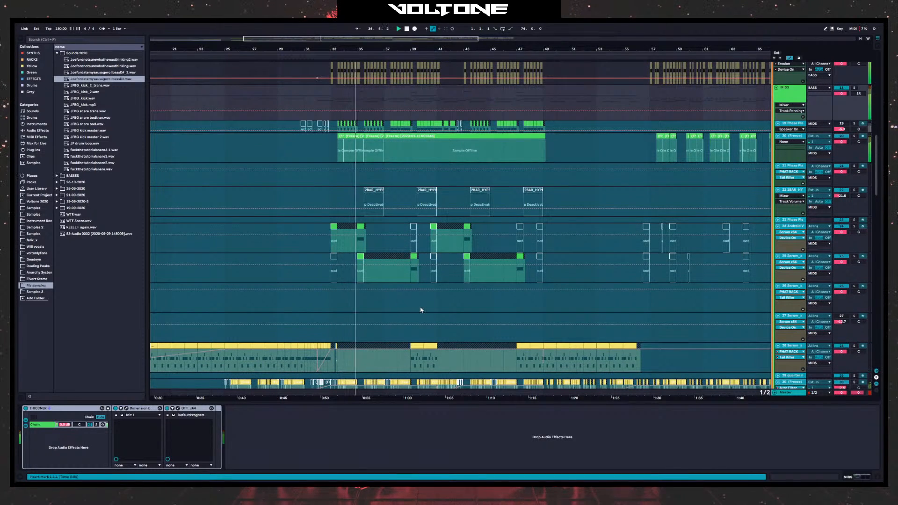
scroll(421, 304, "down", 3)
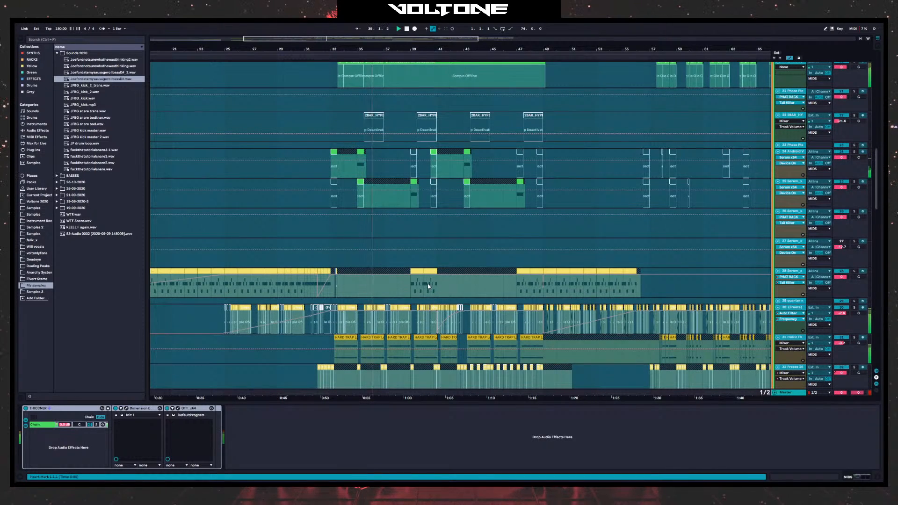
scroll(449, 285, "down", 2)
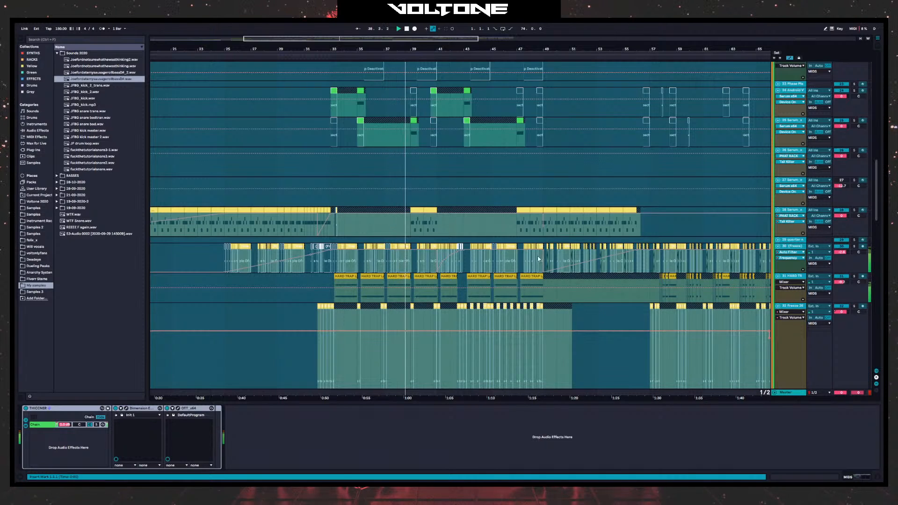
scroll(608, 311, "down", 4)
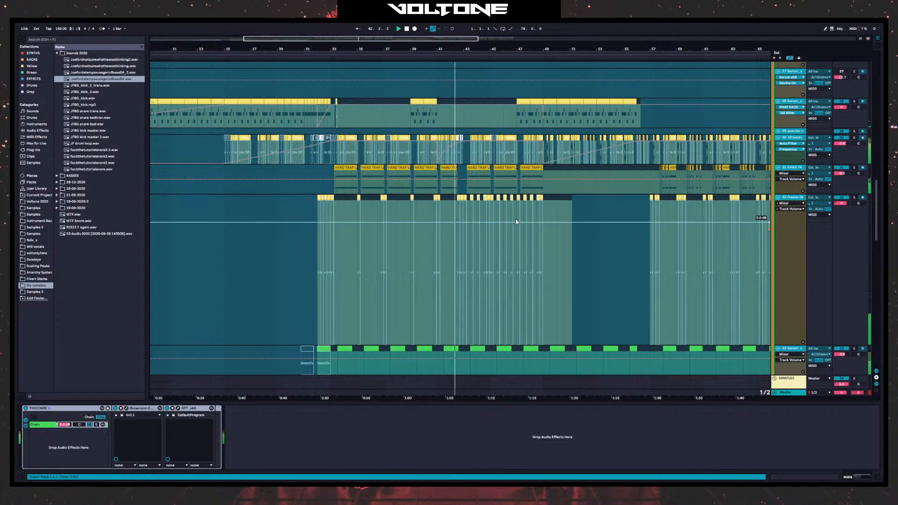
scroll(592, 291, "up", 3)
scroll(591, 290, "up", 2)
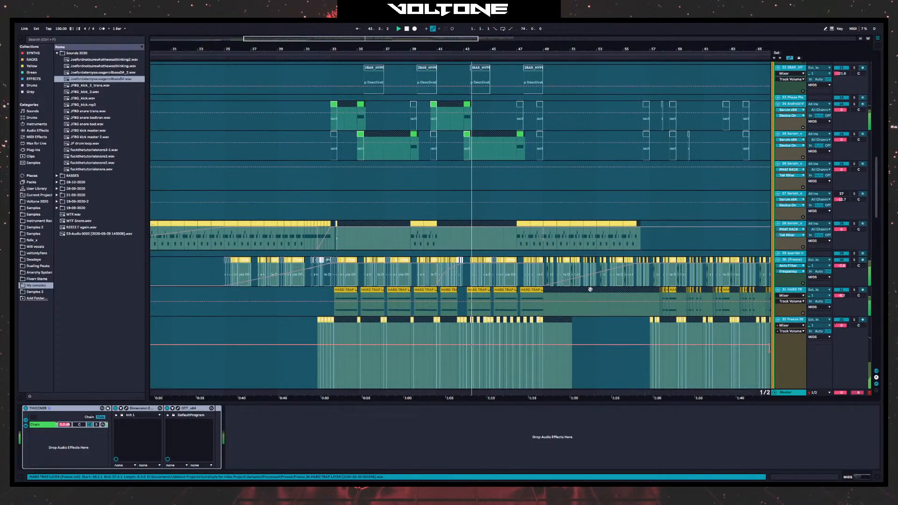
scroll(590, 290, "down", 4)
scroll(615, 293, "down", 4)
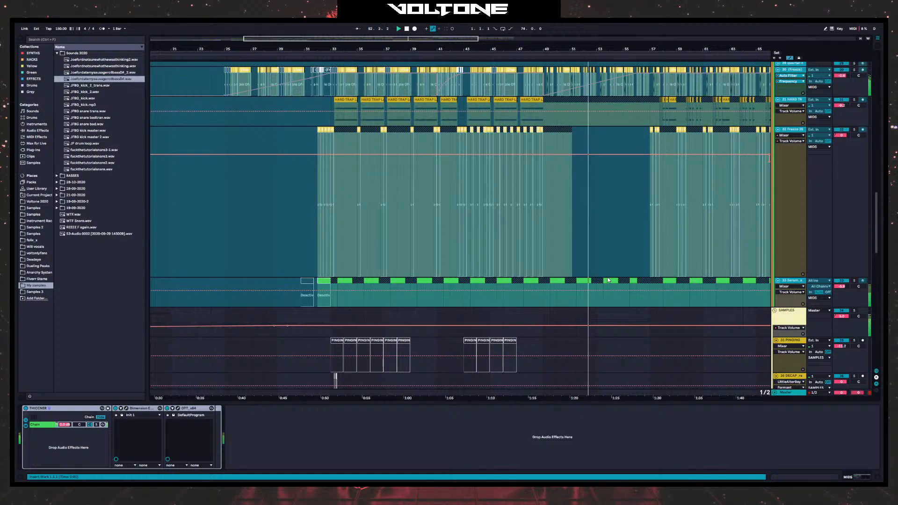
- Listen through the second drop while examining the frozen bass, HARD TRAP and Serum layers, ending playback near bar 59
scroll(608, 279, "right", 10)
scroll(609, 279, "up", 1)
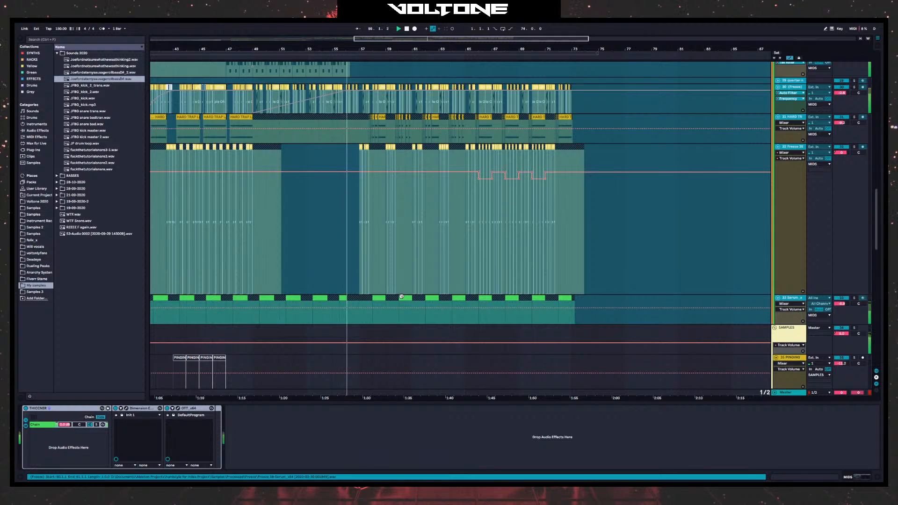
scroll(416, 307, "up", 7)
scroll(416, 307, "up", 1)
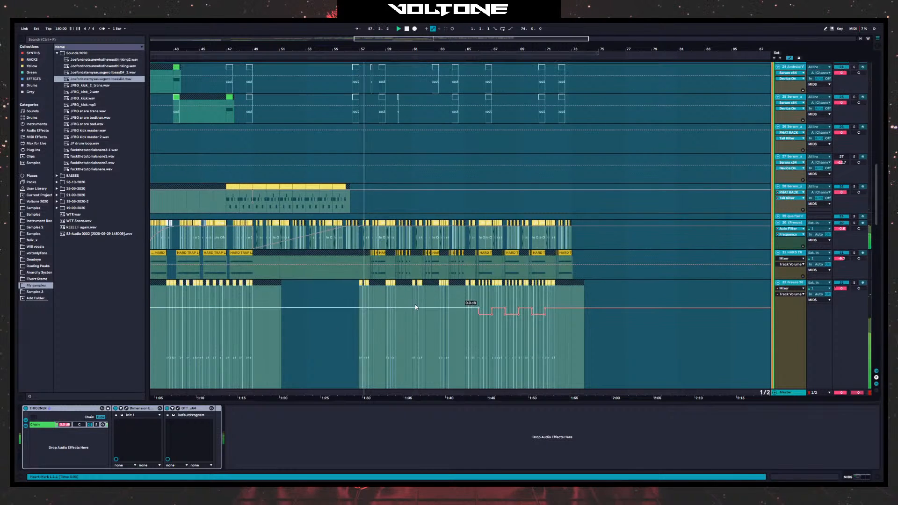
scroll(416, 306, "down", 10)
scroll(415, 304, "up", 9)
scroll(416, 305, "down", 4)
scroll(415, 303, "down", 3)
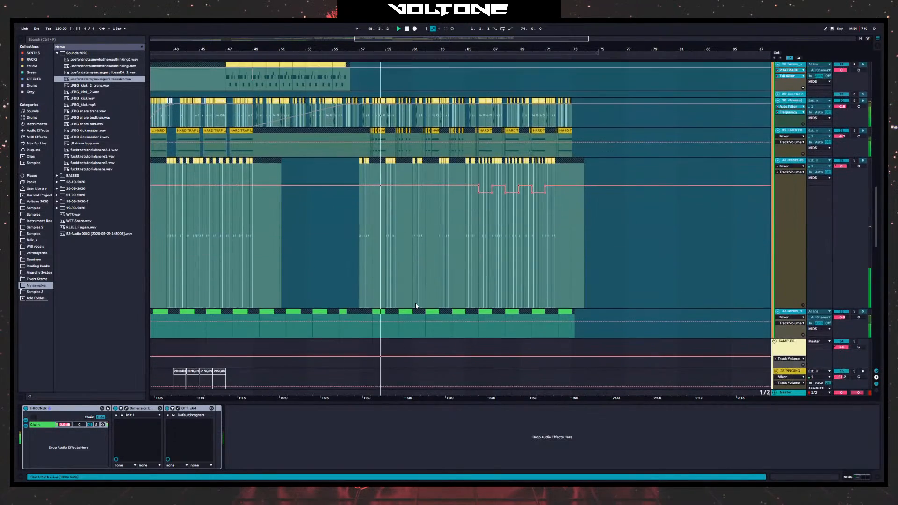
left_click(397, 317)
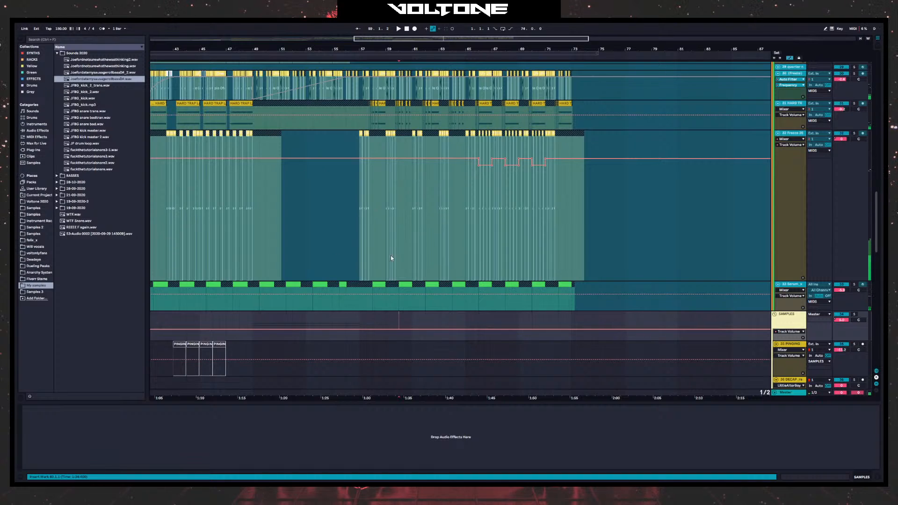
- Return to the first drop and place the insert marker on the SAMPLES group around bar 33
scroll(468, 281, "left", 8)
scroll(552, 297, "down", 1)
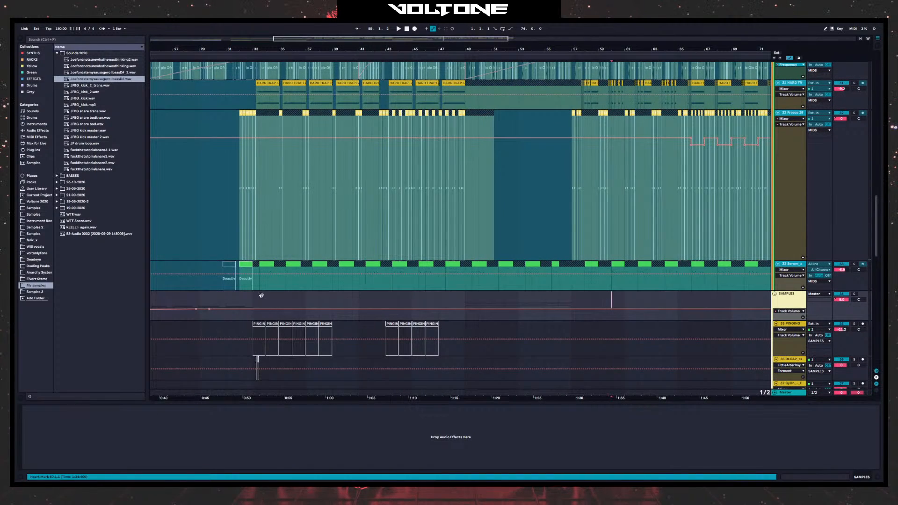
left_click_drag(261, 296, 289, 298)
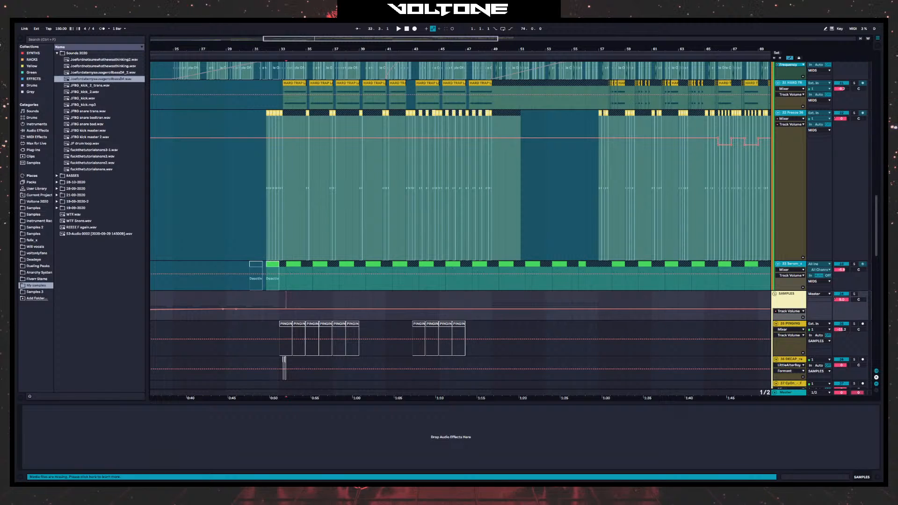
- Open the recent set Night grove.als without saving the changes to the current set
left_click(20, 20)
mouse_move(48, 43)
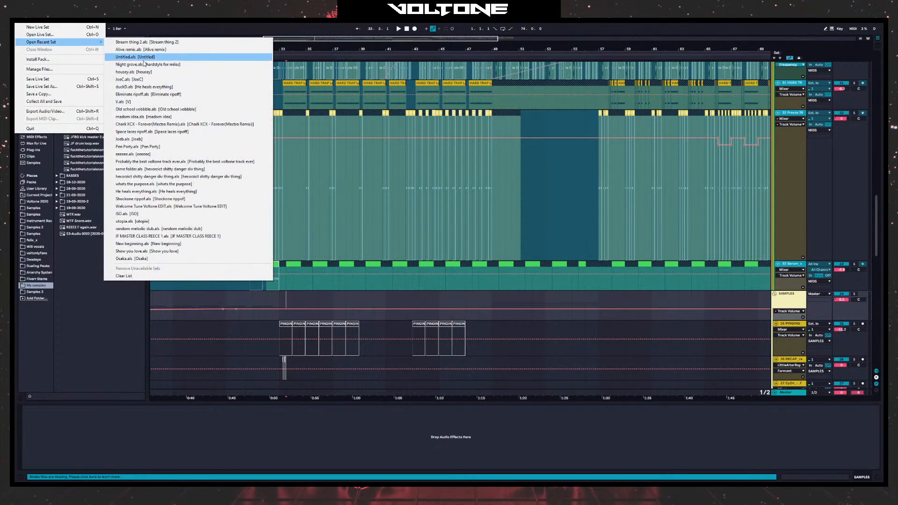
left_click(140, 71)
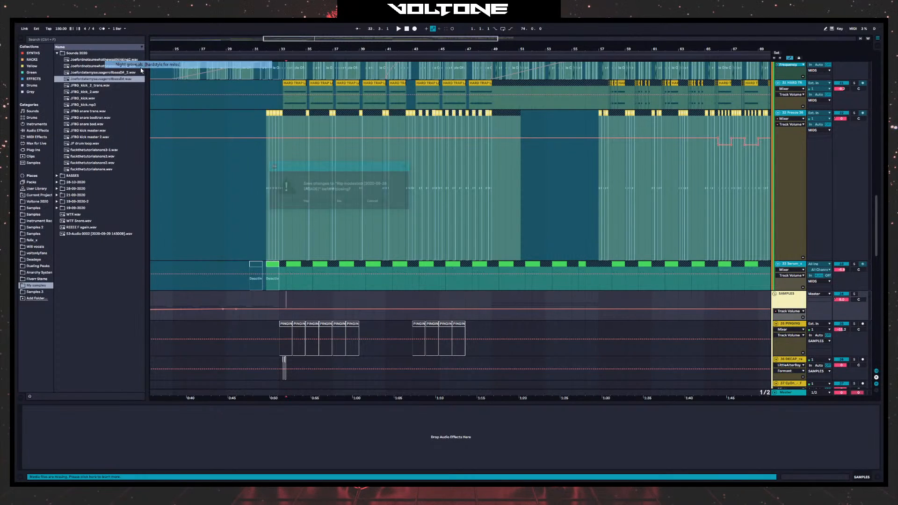
left_click(339, 202)
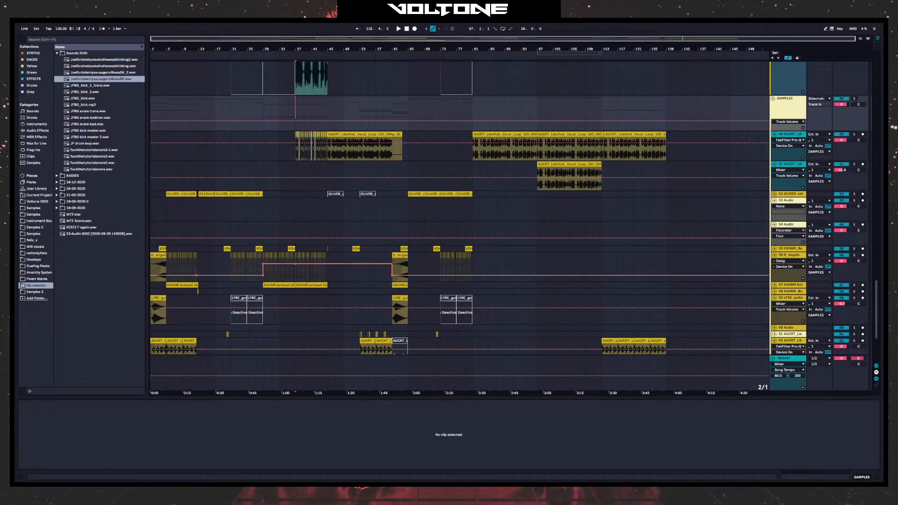
- Examine the opened set's vocal, synth, bass and cymbal tracks and start playback from bar 1
scroll(201, 271, "up", 4)
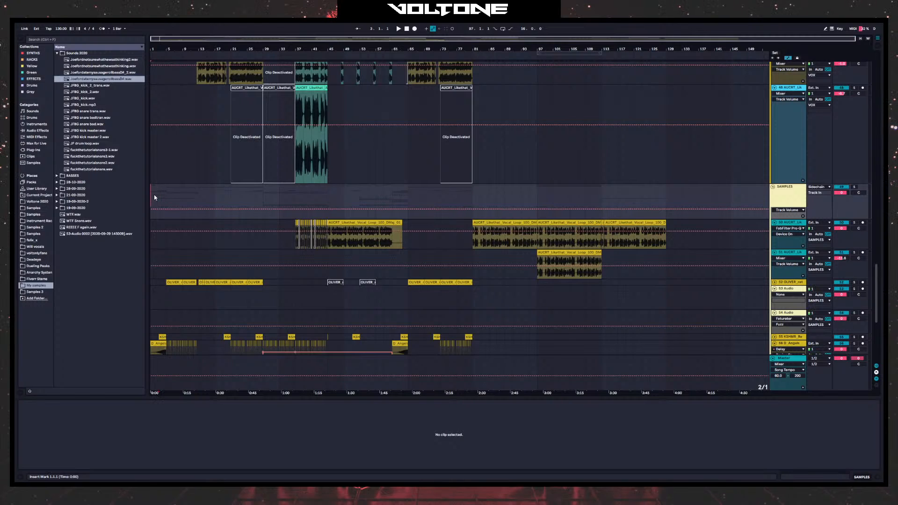
scroll(178, 186, "up", 12)
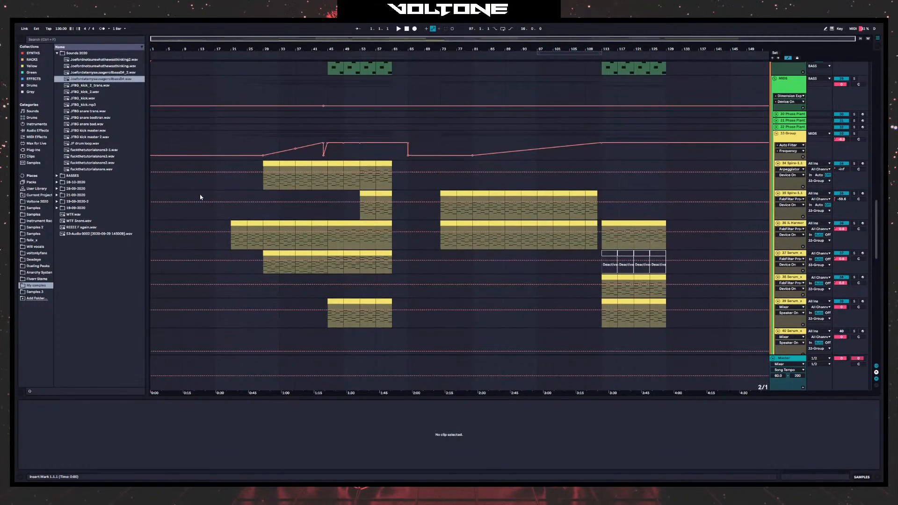
scroll(200, 197, "up", 12)
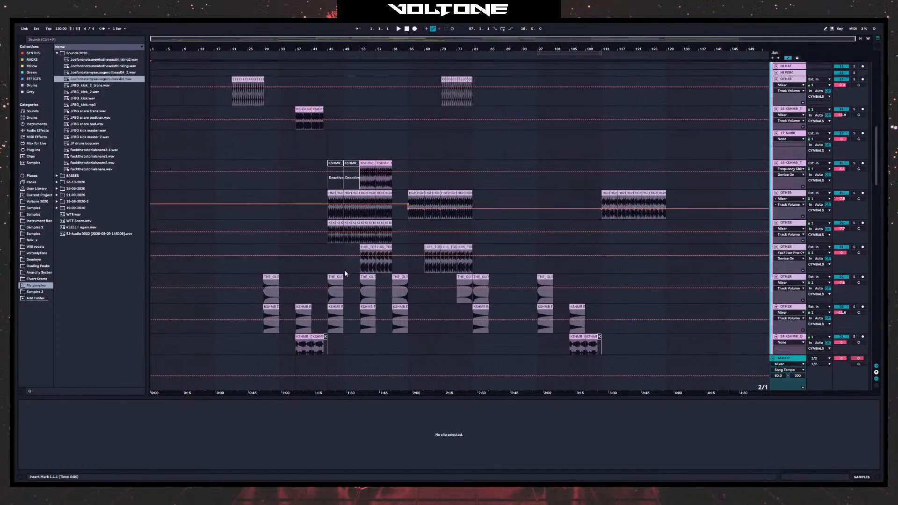
scroll(344, 270, "up", 5)
scroll(337, 267, "down", 11)
key("space")
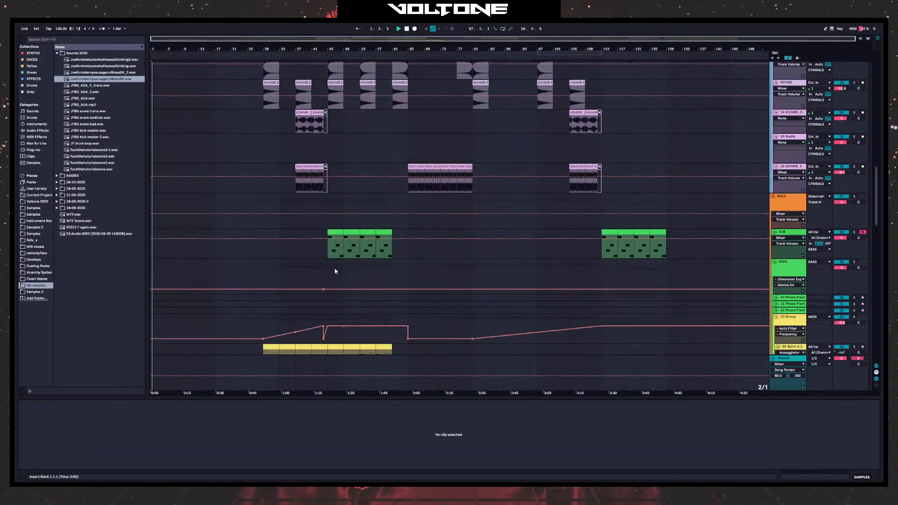
- Listen through the intro while examining the bass, Spire and Serum layers and the VOX and SAMPLES groups
scroll(335, 271, "down", 12)
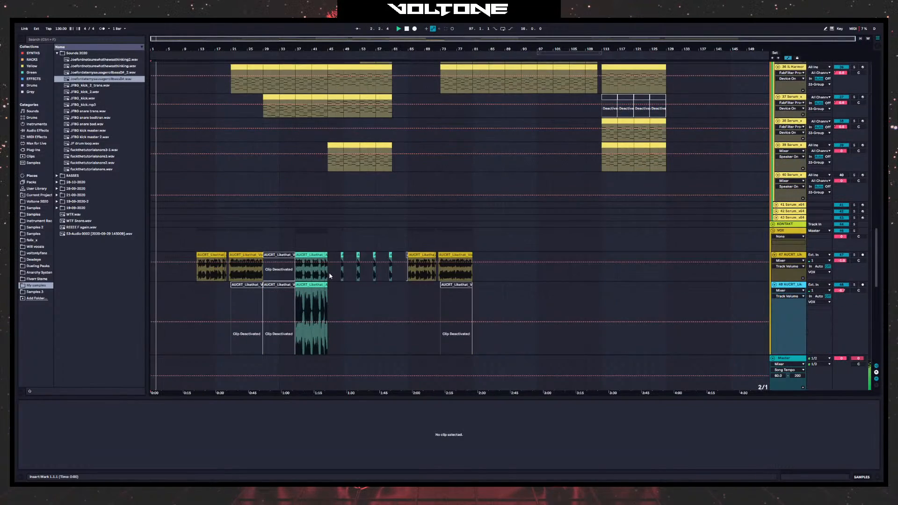
scroll(329, 276, "up", 5)
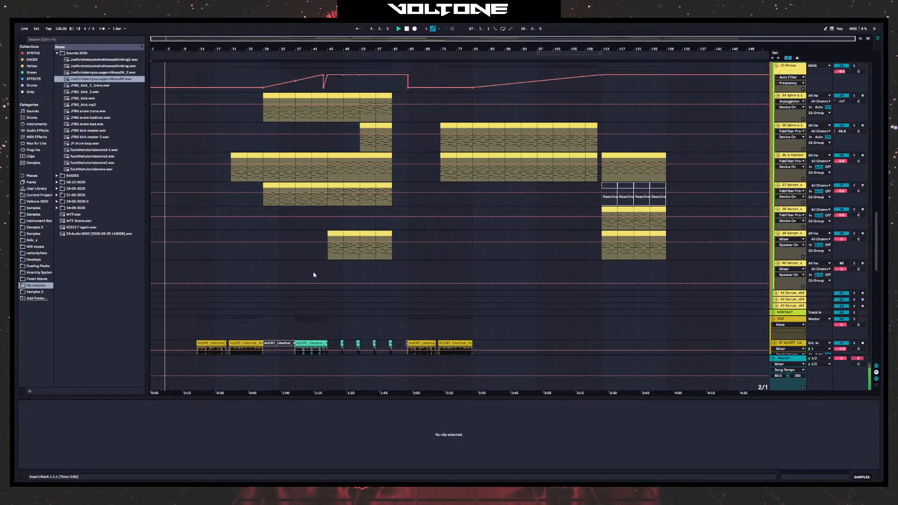
scroll(313, 275, "down", 5)
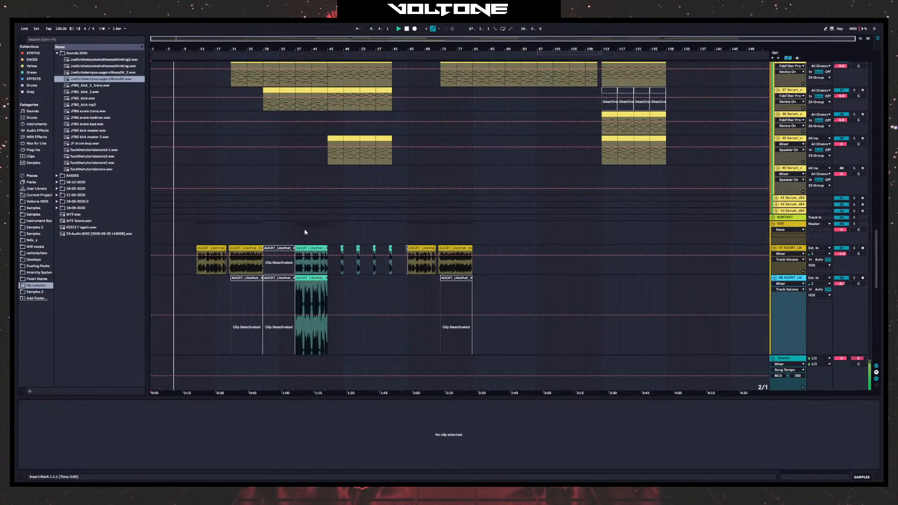
scroll(304, 232, "up", 1)
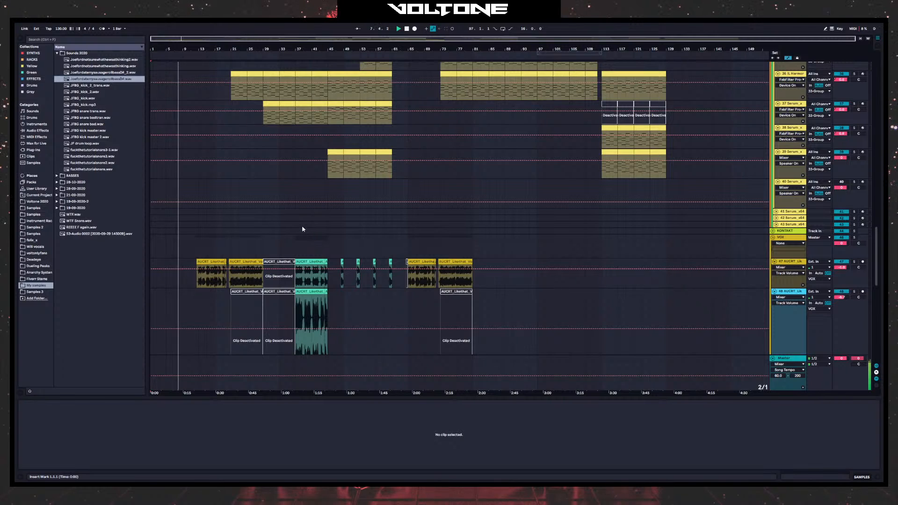
scroll(303, 229, "down", 10)
scroll(346, 255, "up", 8)
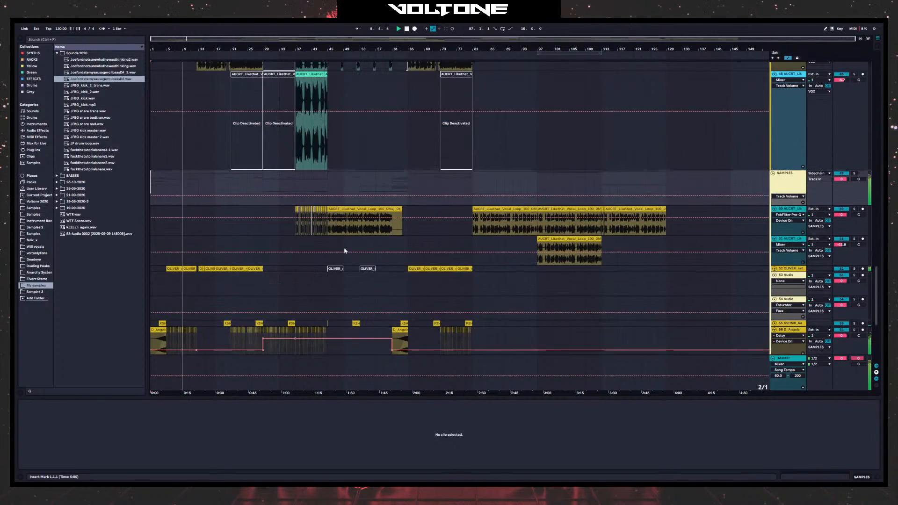
scroll(346, 257, "up", 3)
scroll(347, 257, "up", 5)
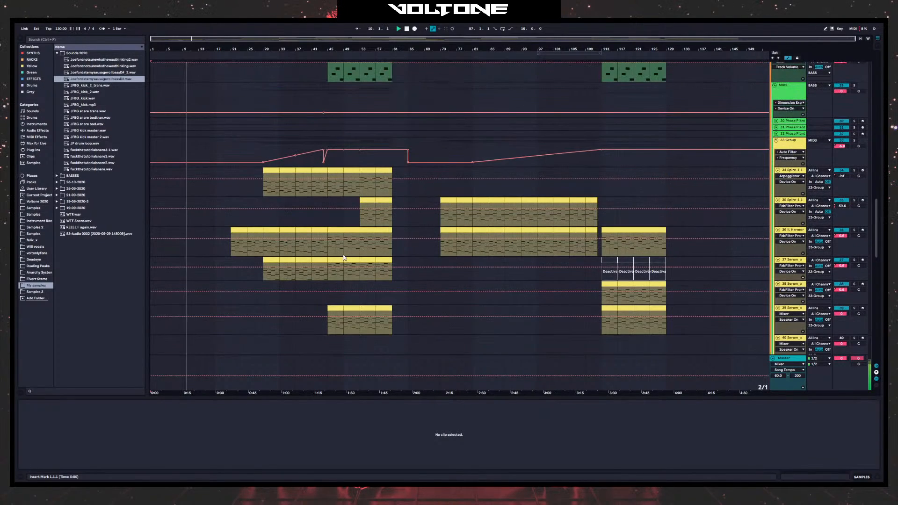
scroll(340, 261, "down", 12)
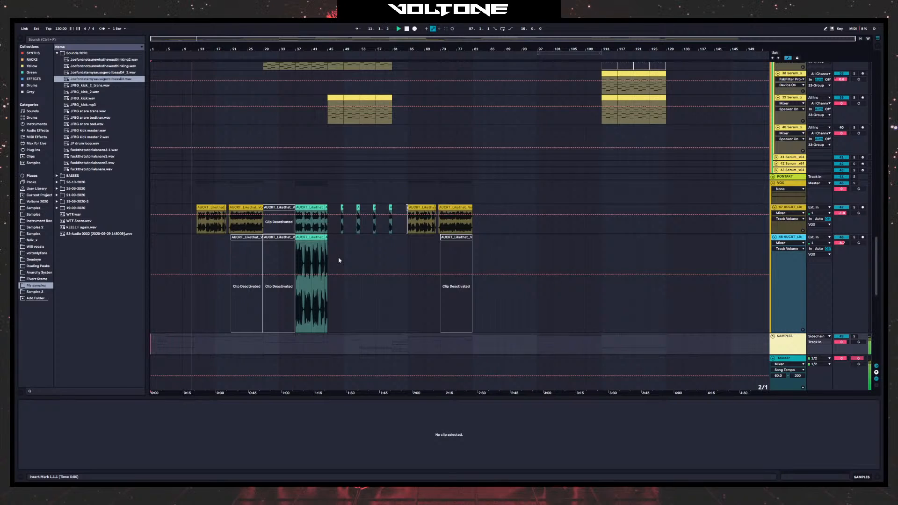
- Shrink the detail view to enlarge the arrangement and listen through the build-up and drop while examining the SAMPLES group
left_click_drag(380, 402, 379, 448)
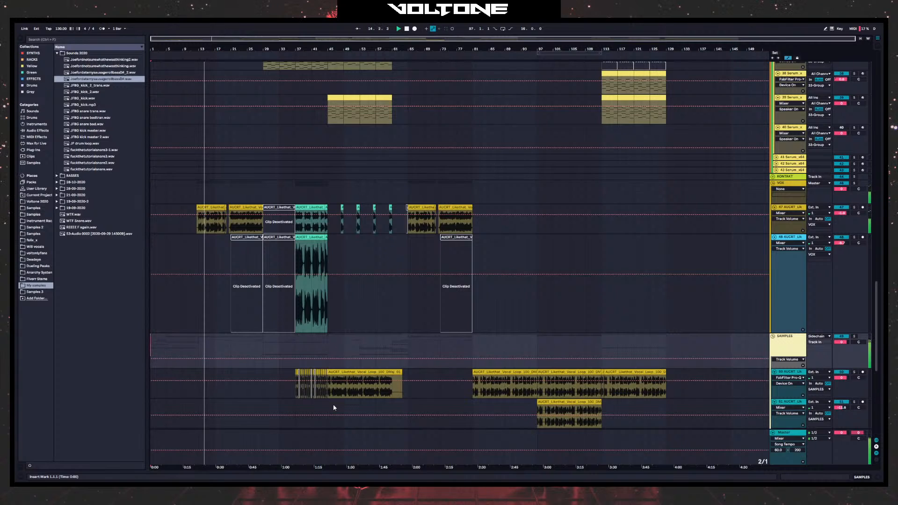
scroll(330, 404, "down", 10)
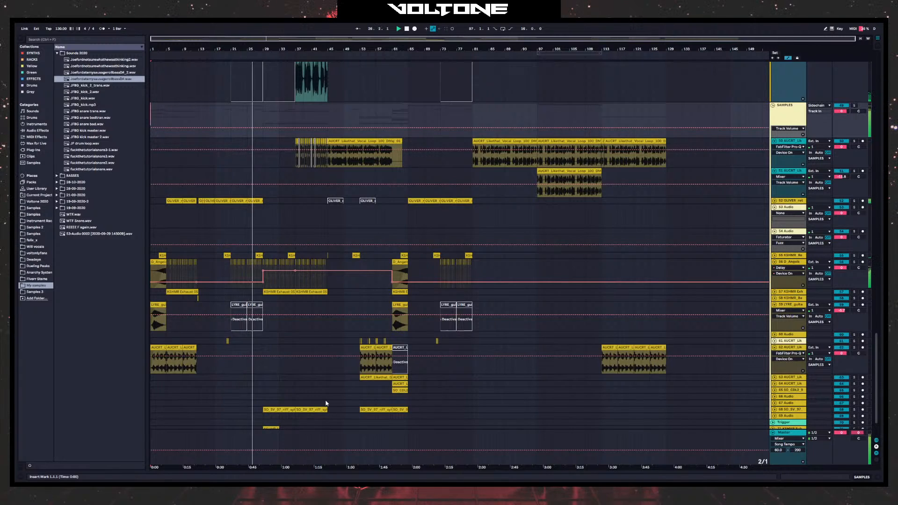
scroll(313, 337, "up", 2)
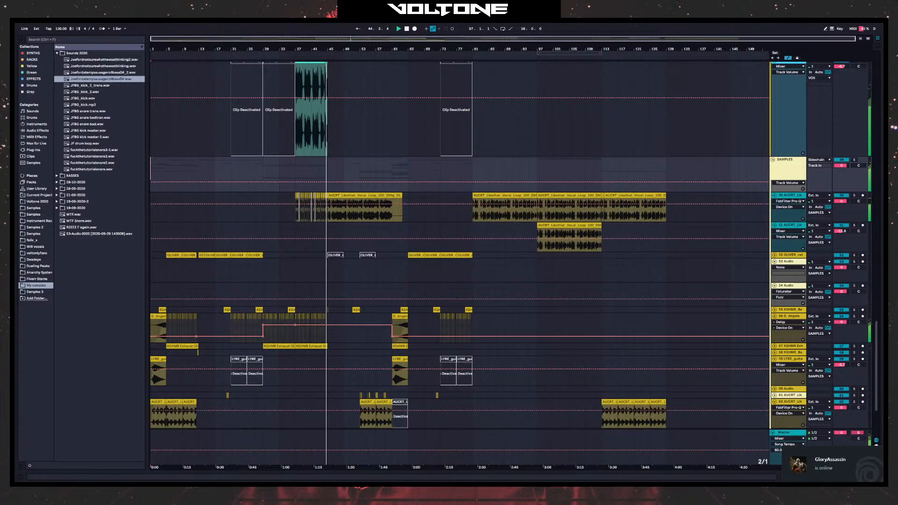
scroll(452, 346, "down", 4)
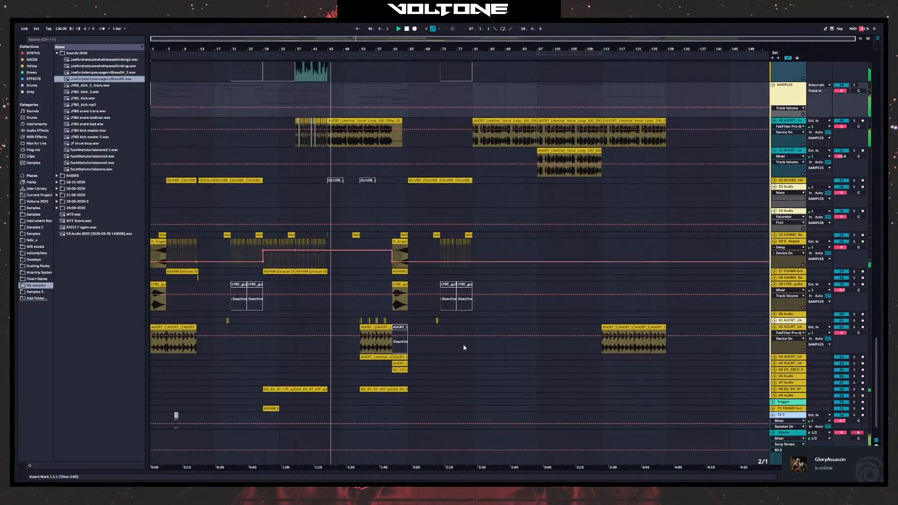
scroll(473, 346, "up", 7)
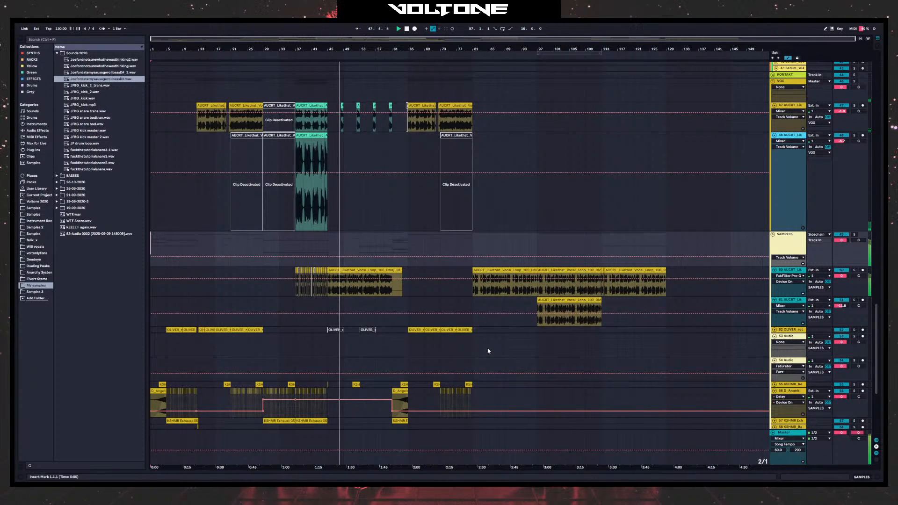
scroll(488, 352, "down", 4)
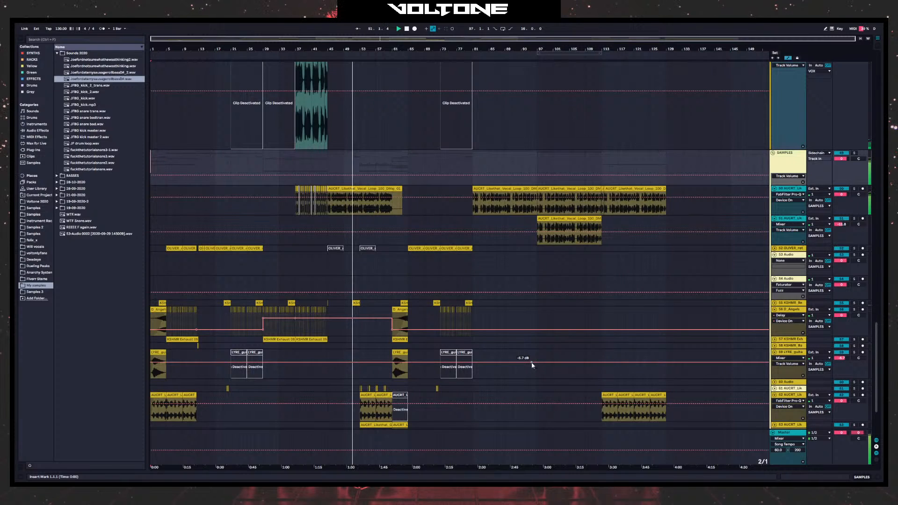
scroll(533, 365, "down", 3)
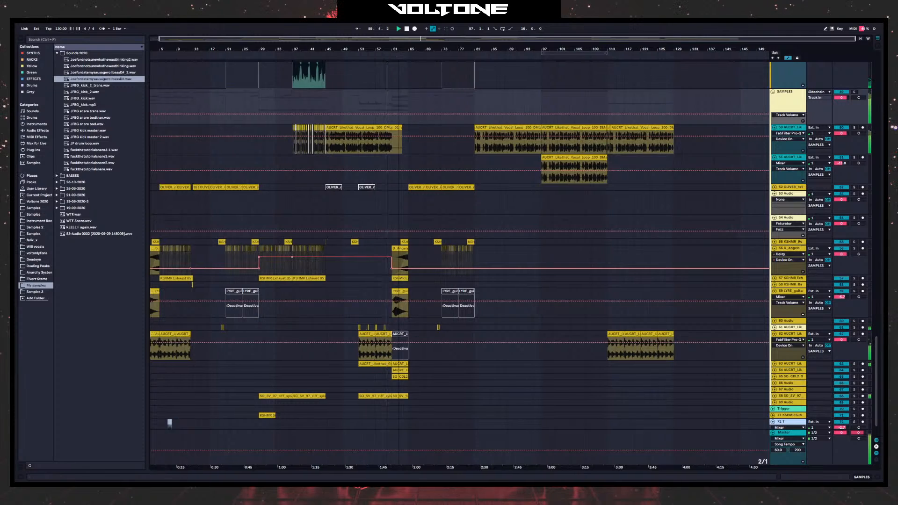
- Listen through the section from about bar 60 while examining the Serum, vocal loop and guitar sample tracks in a closer view
scroll(487, 270, "up", 2)
scroll(530, 270, "up", 5)
scroll(530, 270, "up", 2)
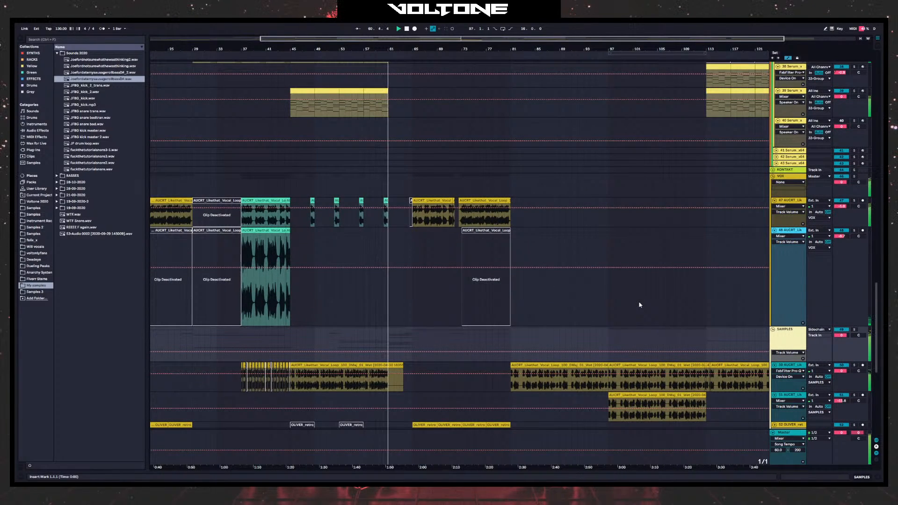
scroll(605, 314, "down", 10)
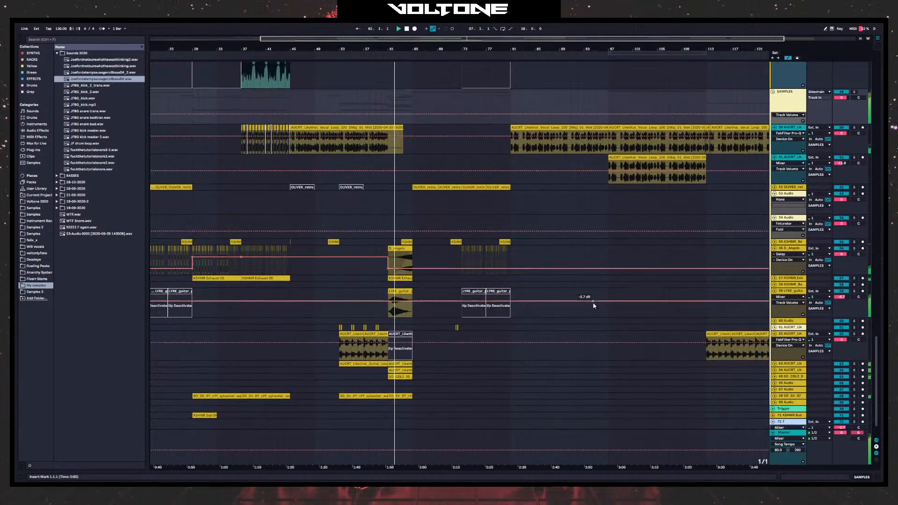
scroll(599, 309, "up", 12)
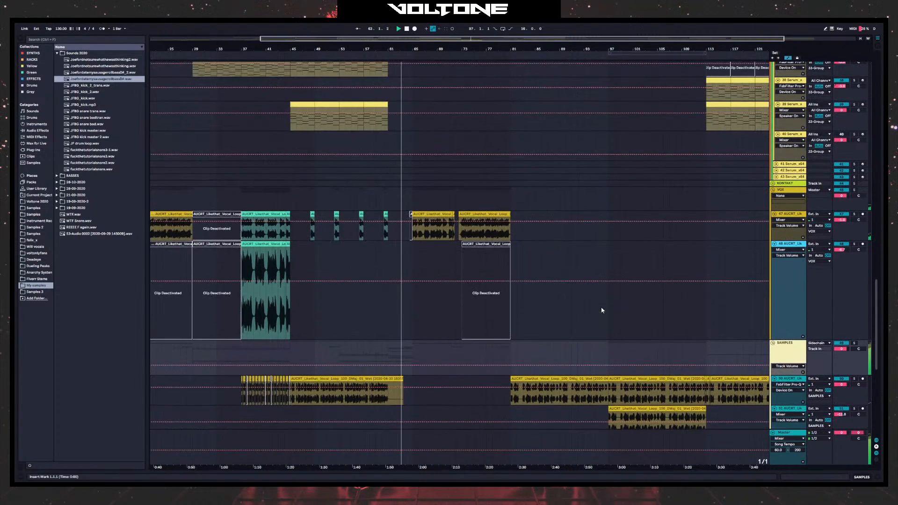
scroll(601, 310, "down", 9)
scroll(602, 309, "down", 1)
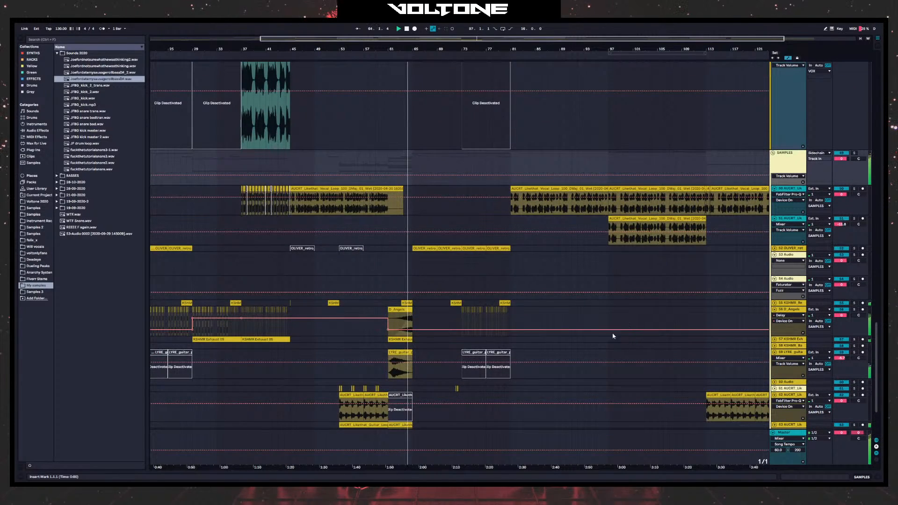
scroll(584, 273, "right", 5)
scroll(561, 271, "up", 1)
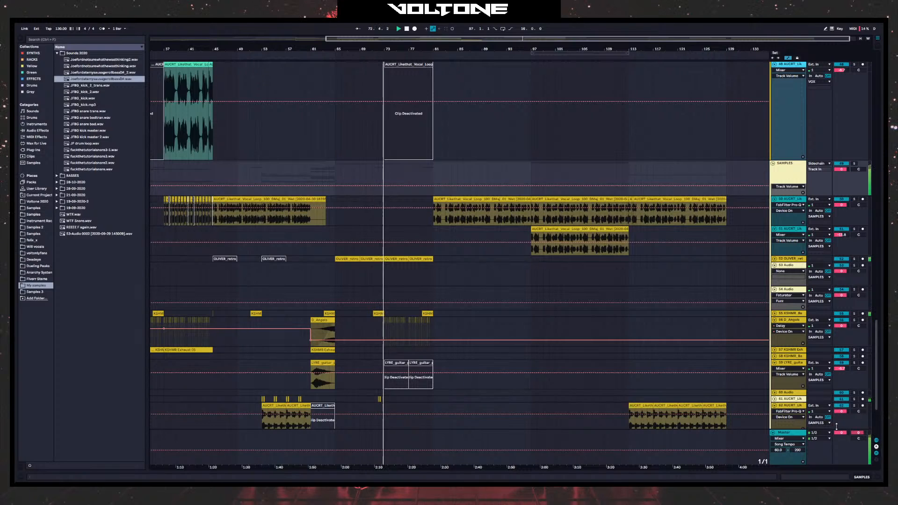
- Lower the Master track's volume and continue playback from bar 113, placing the insert marker on the 53 Audio track
left_click_drag(841, 433, 841, 461)
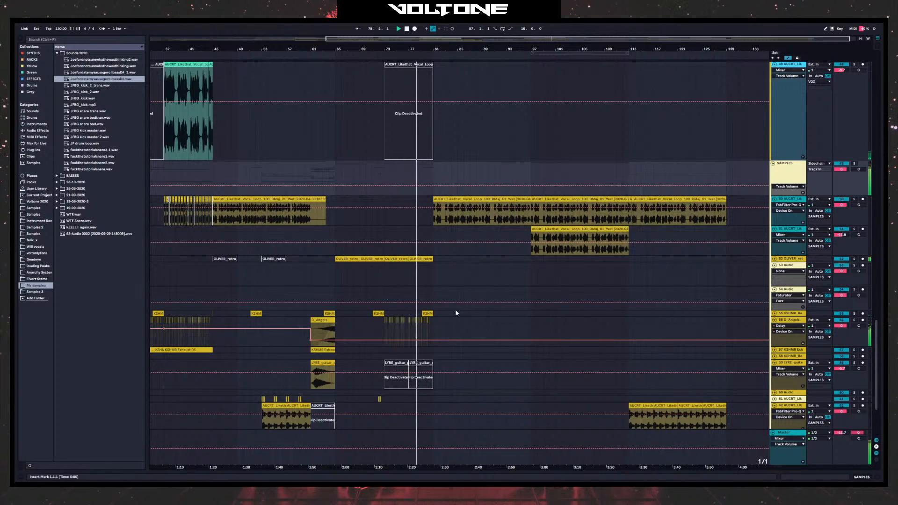
scroll(474, 267, "down", 3)
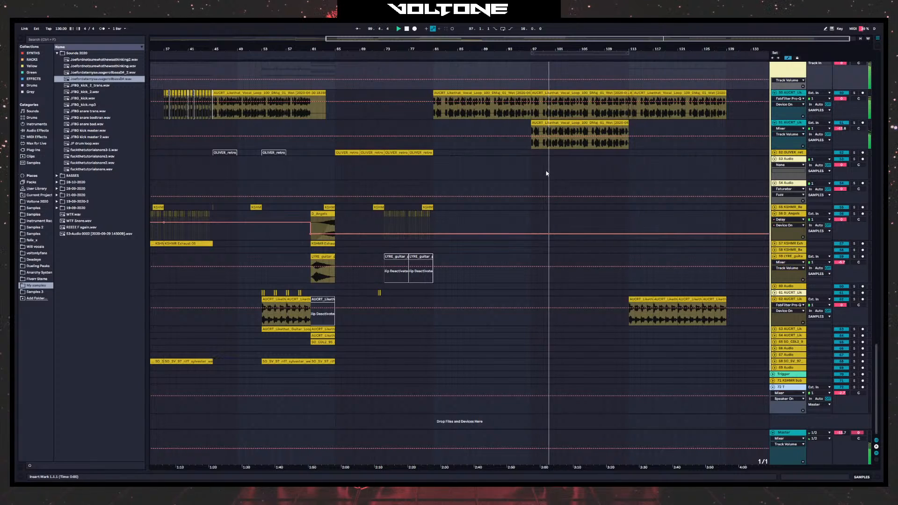
left_click(622, 171)
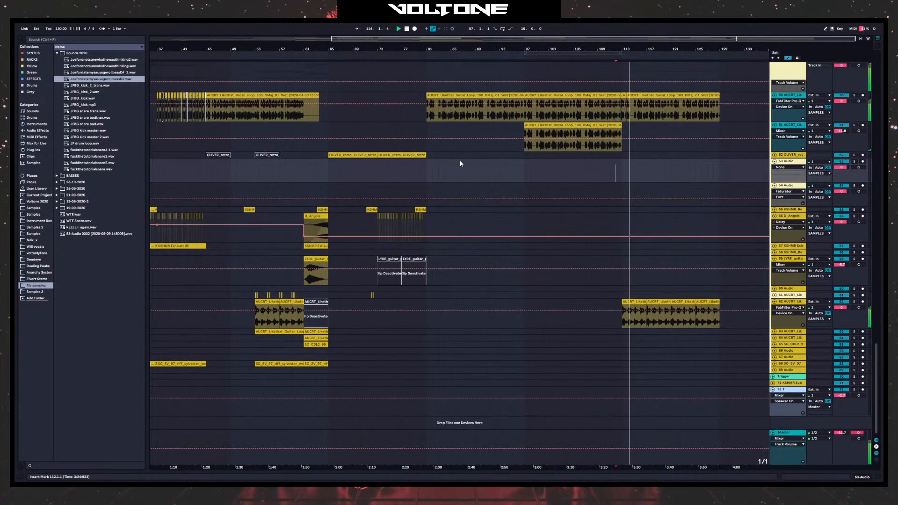
- Listen through the final drop from bar 113 while examining the Serum, VOX and SAMPLES tracks, and stop playback
scroll(652, 226, "up", 10)
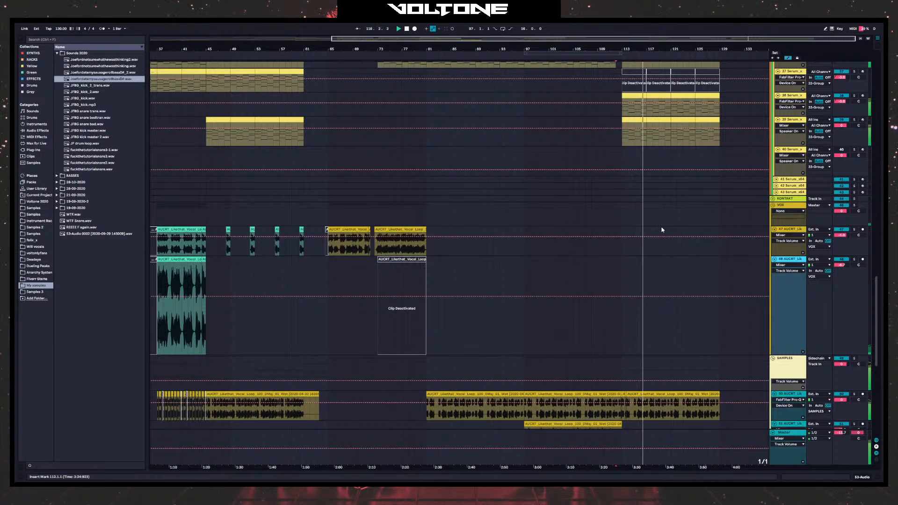
scroll(662, 230, "down", 10)
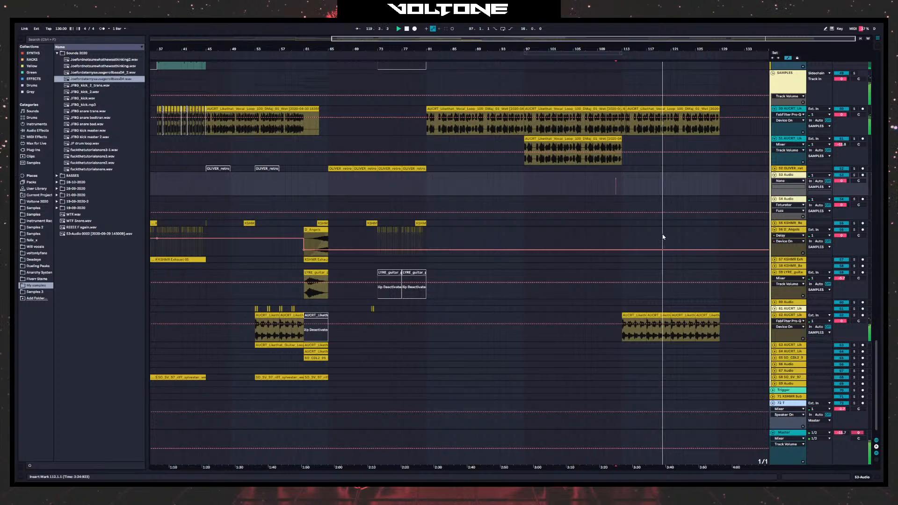
left_click(597, 213)
key("ctrl+z")
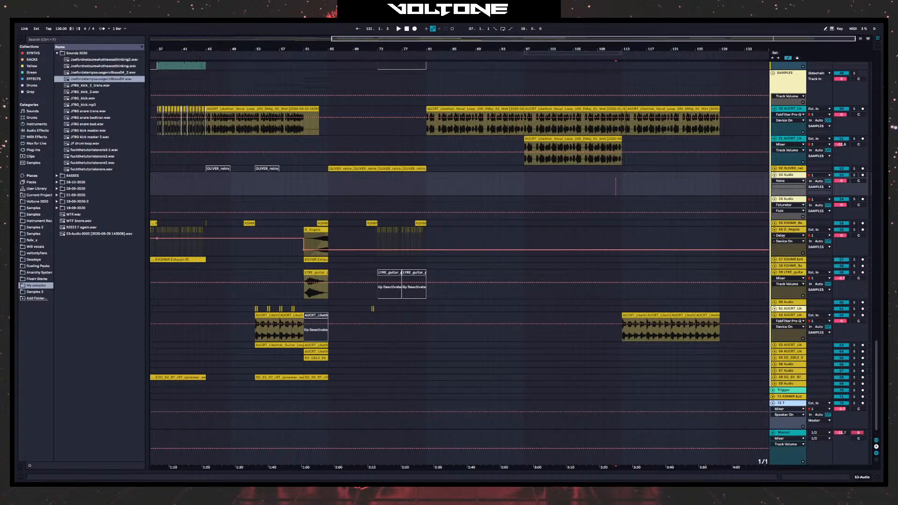
left_click(519, 192)
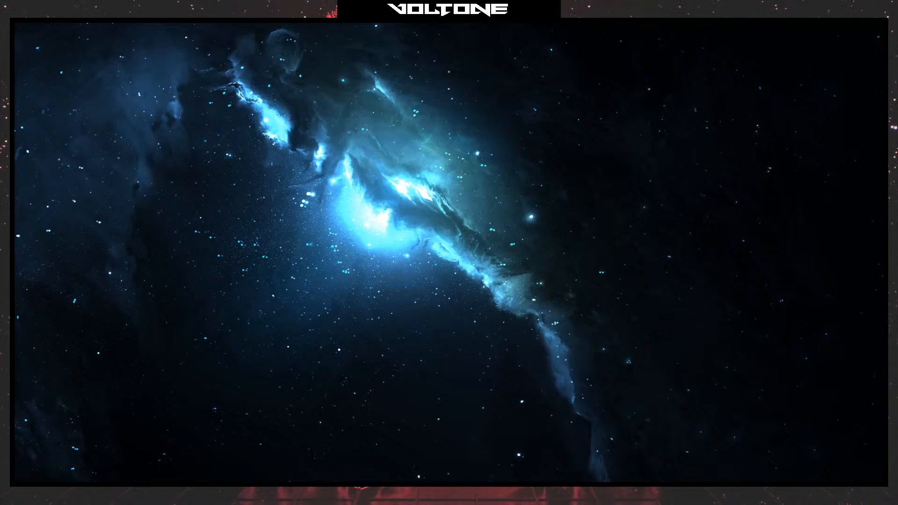
- Switch to FL Studio 20 by opening the recent project Huge.flp, and decline the knowledgebase article about missing samples
key("super")
type("Fl")
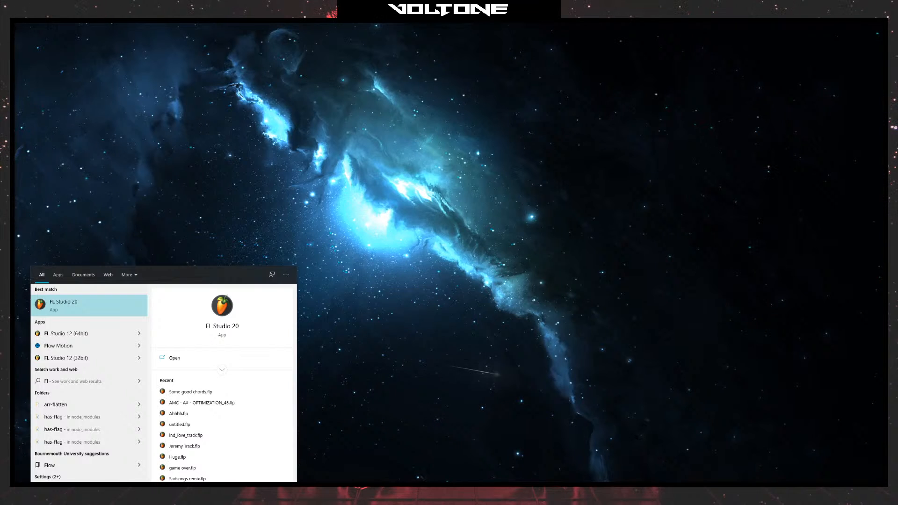
scroll(187, 398, "down", 1)
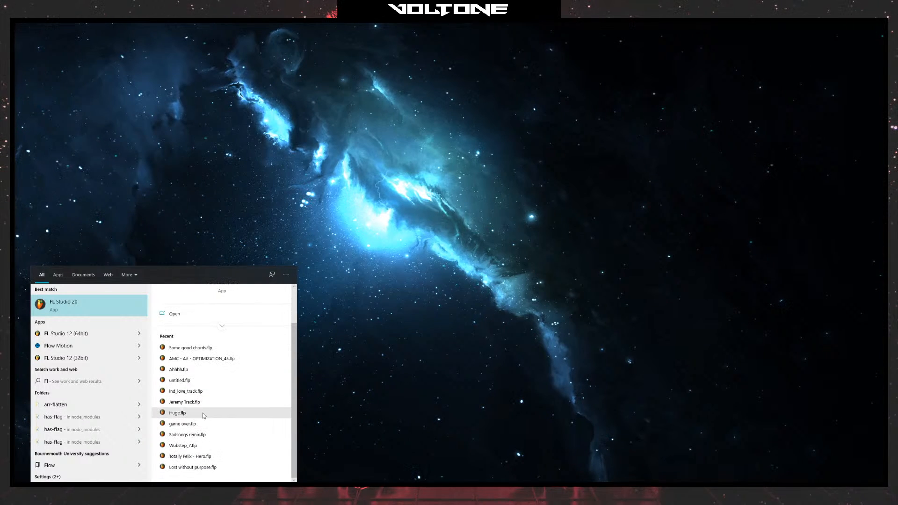
left_click(195, 413)
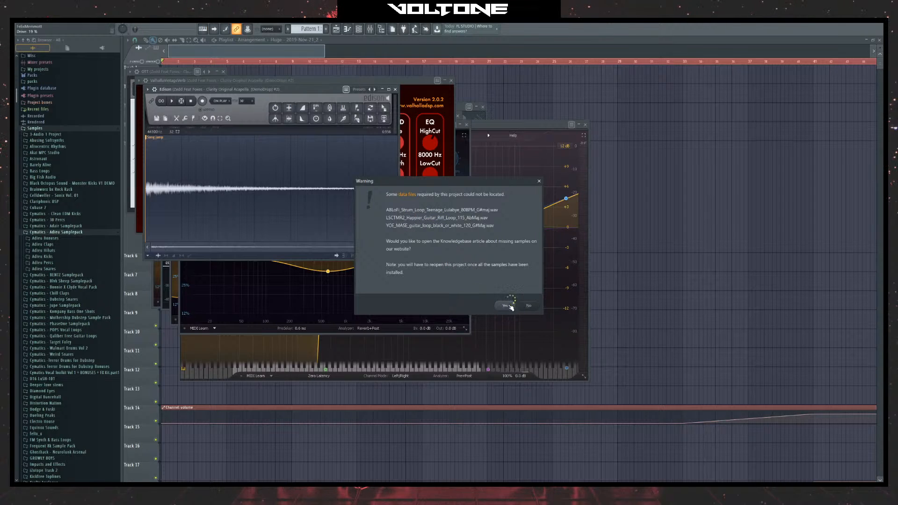
left_click(529, 307)
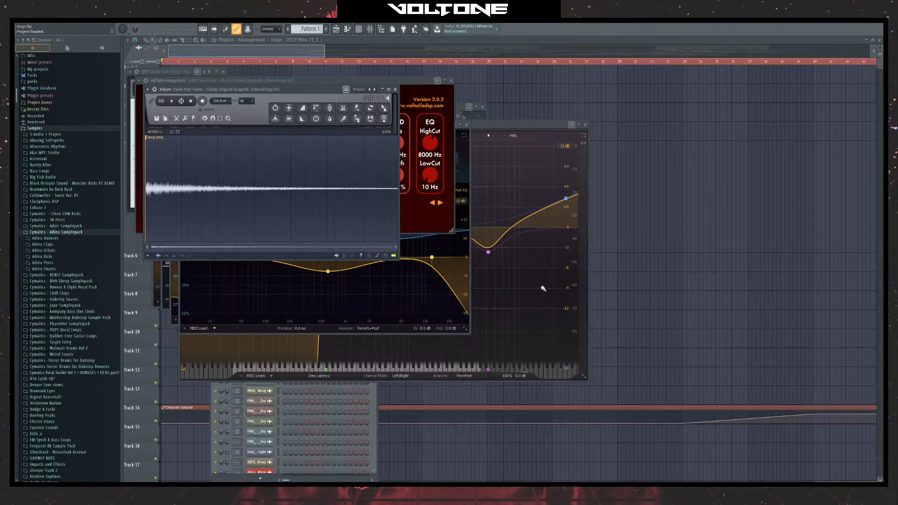
- Close all open plugin windows, the channel rack and the mixer so that only the playlist remains
left_click(396, 88)
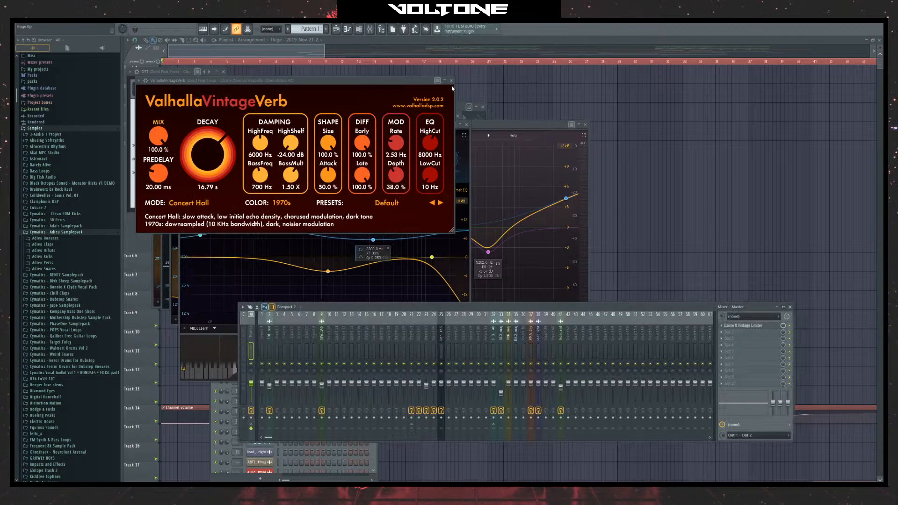
left_click(451, 81)
left_click(467, 122)
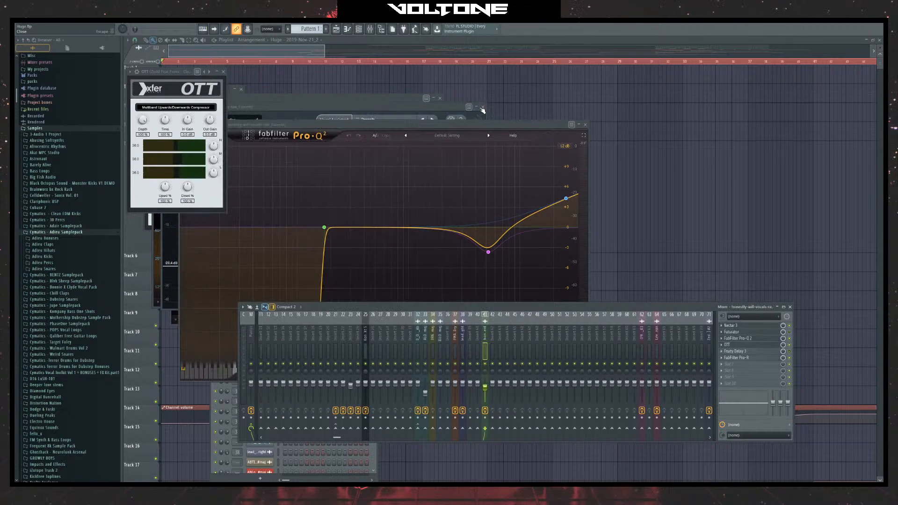
left_click(585, 125)
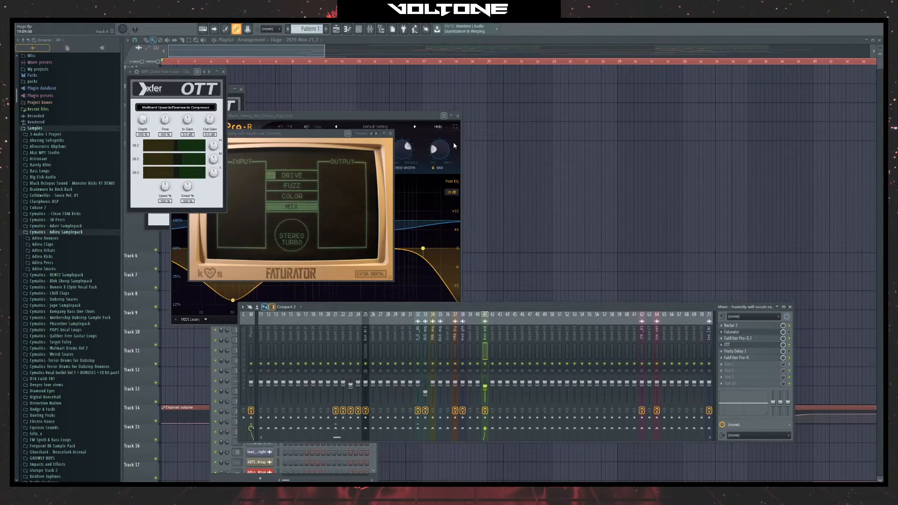
left_click(392, 134)
left_click(458, 116)
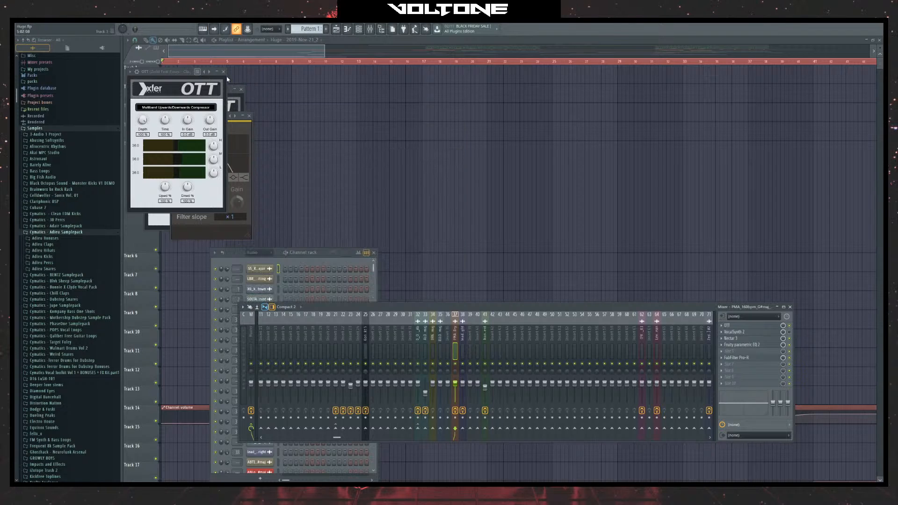
left_click(240, 91)
left_click(223, 71)
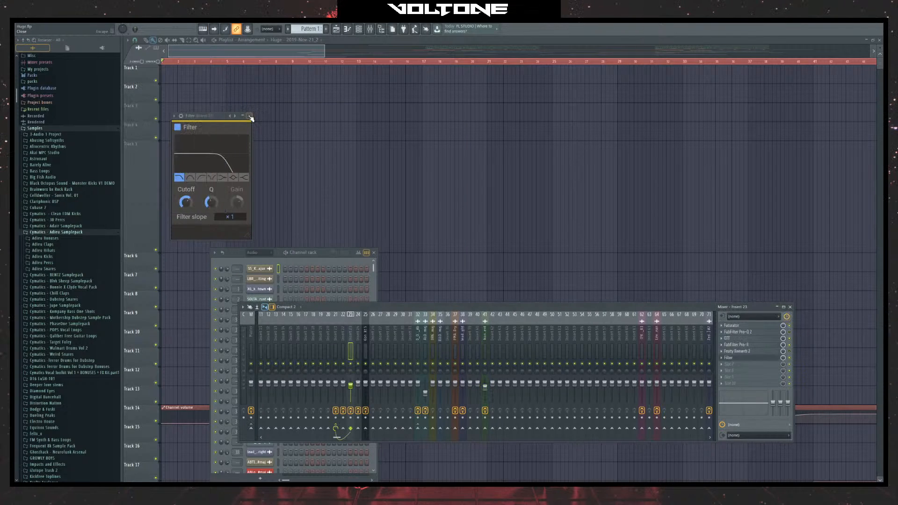
left_click(249, 116)
left_click(373, 252)
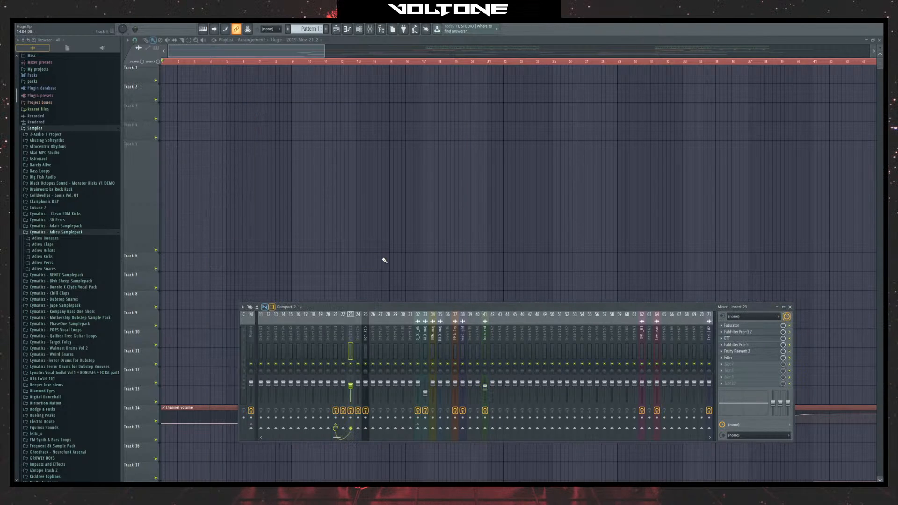
left_click(791, 307)
- Zoom the playlist out to the whole arrangement and audition it briefly from the parts before the first drop
scroll(384, 63, "down", 5)
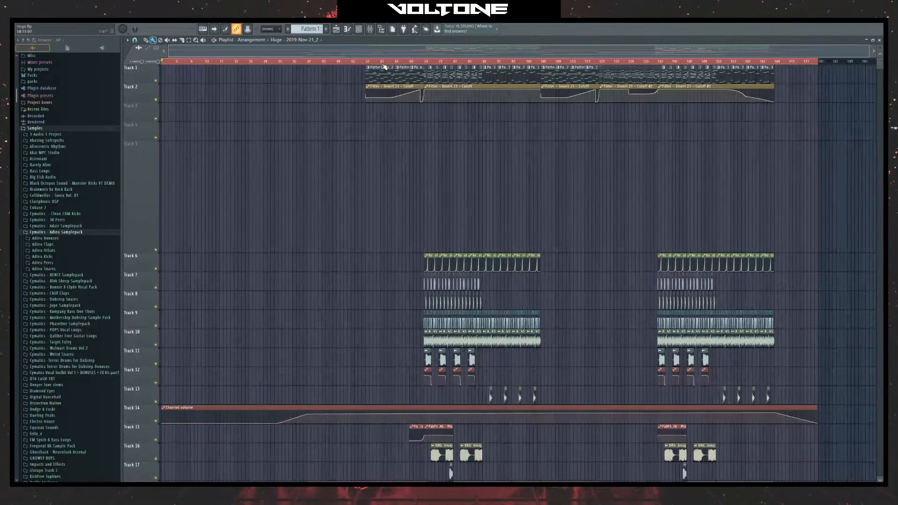
left_click(373, 139)
left_click_drag(373, 143, 396, 137)
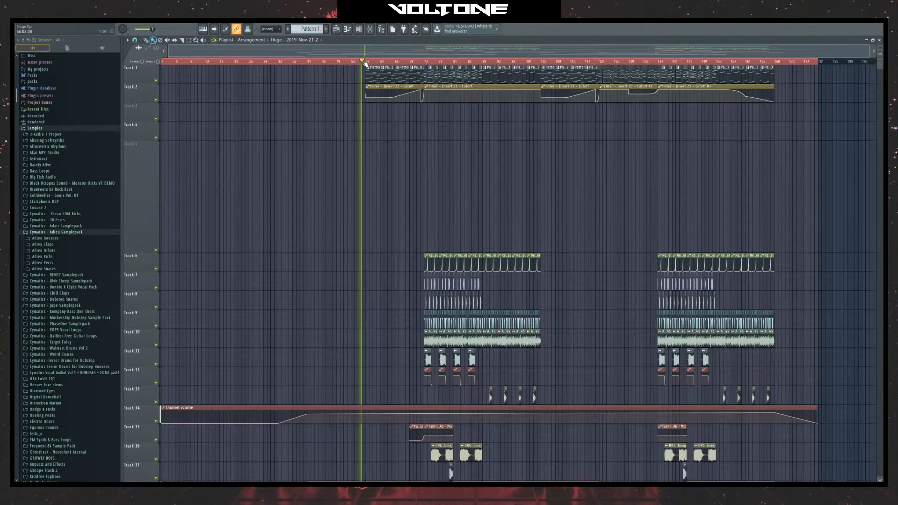
scroll(301, 160, "down", 6)
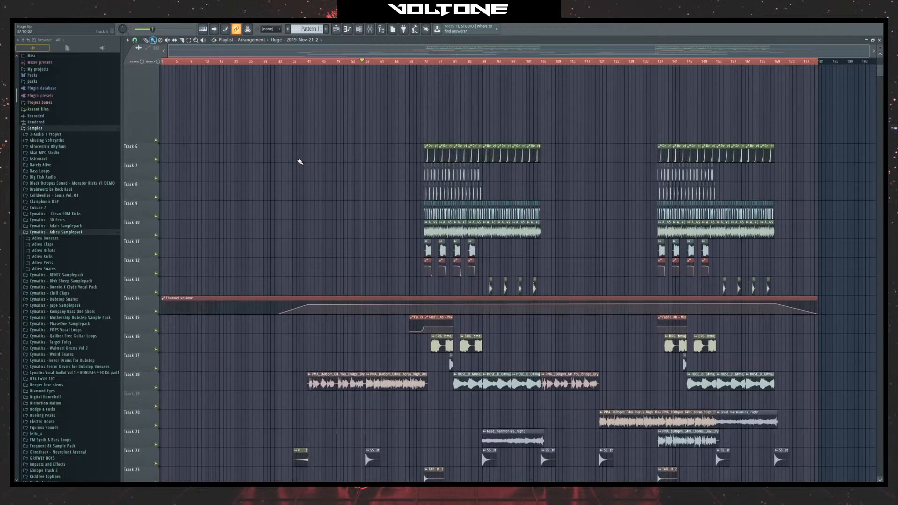
scroll(345, 228, "up", 1)
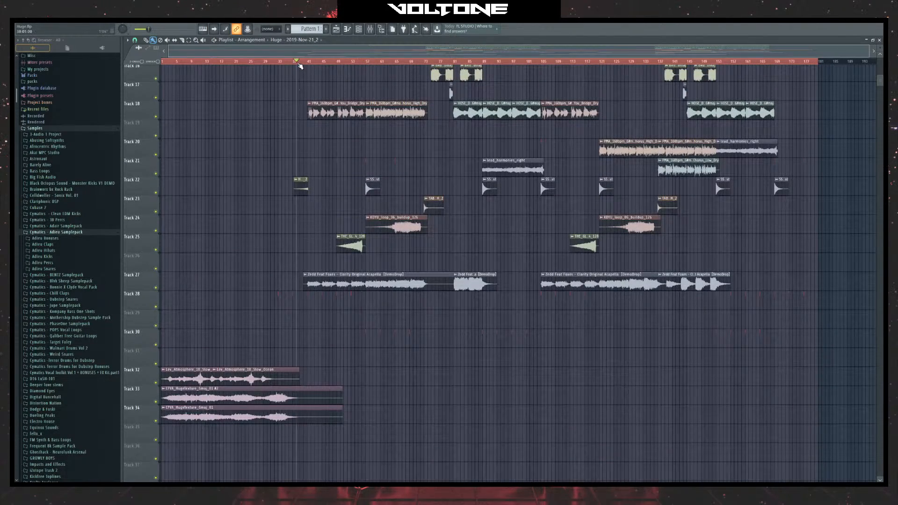
left_click_drag(307, 63, 316, 62)
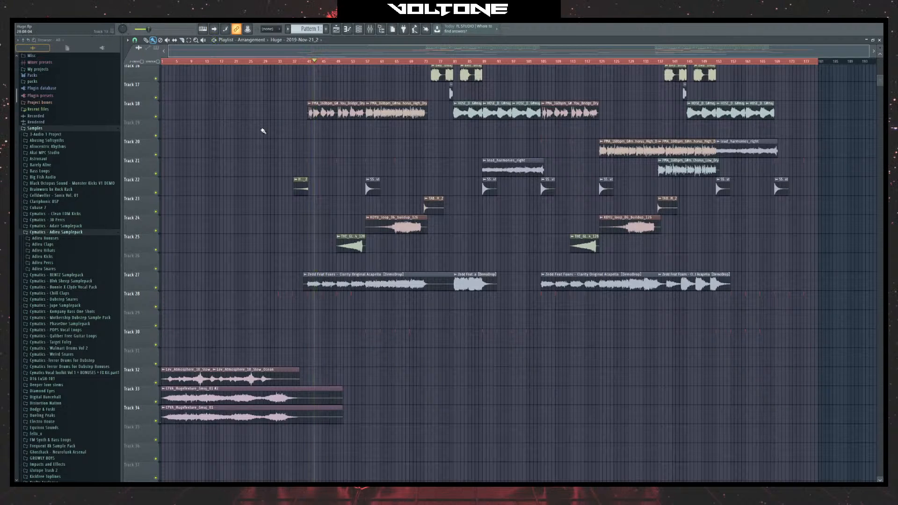
- Mute the Clarity acapella on Track 27 and play the first build-up from about bar 57
left_click(158, 288)
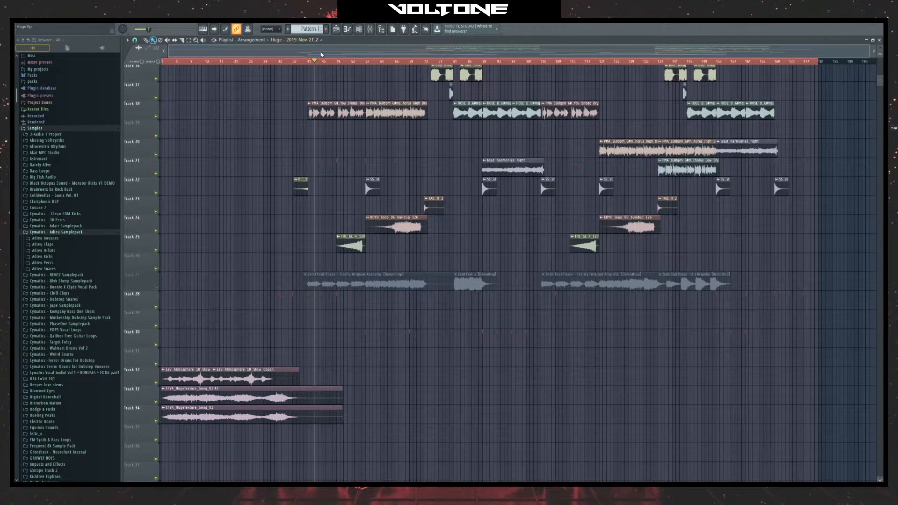
scroll(325, 61, "up", 5)
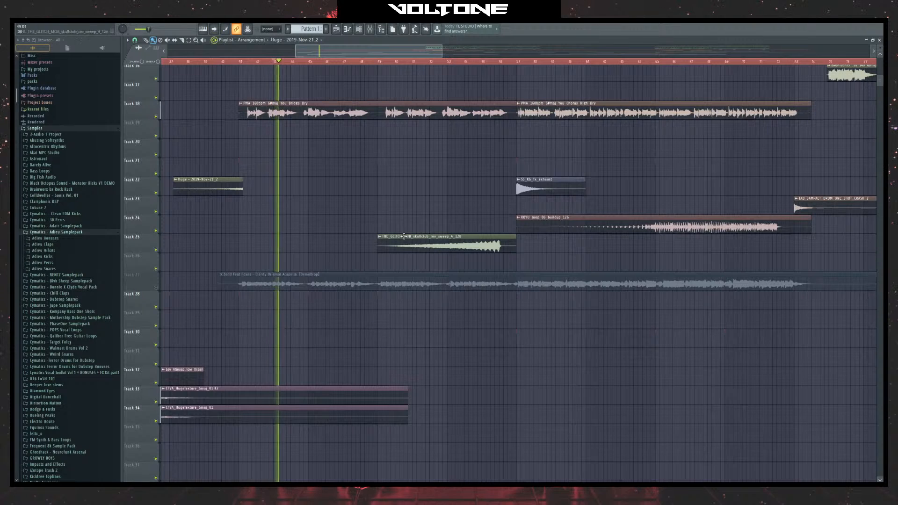
left_click_drag(332, 57, 400, 57)
left_click(234, 61)
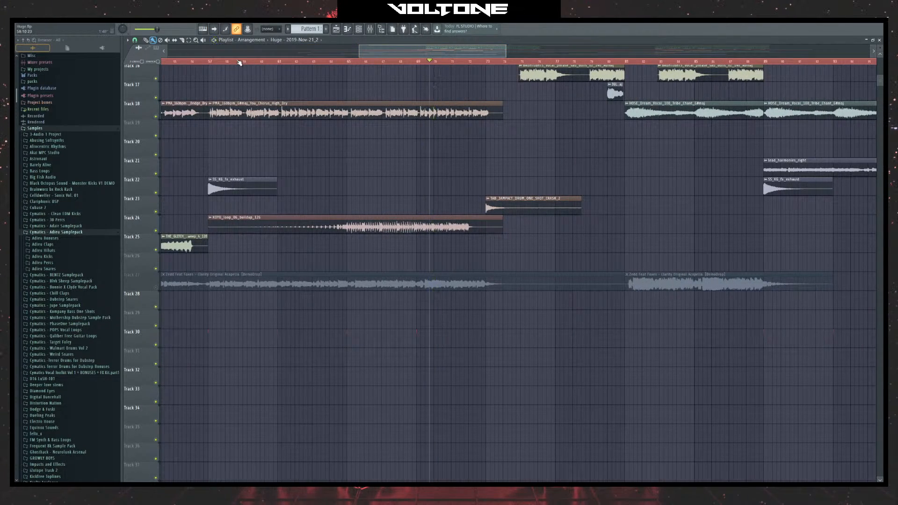
left_click(205, 62)
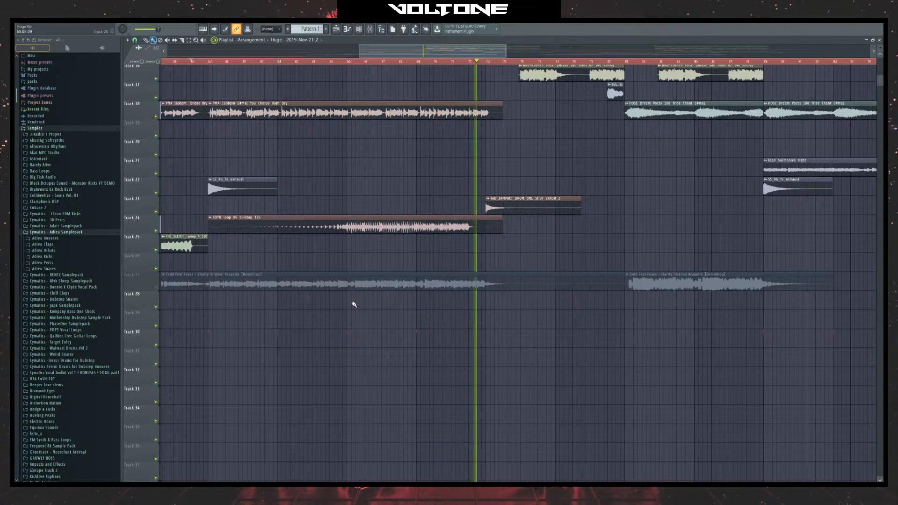
- Listen through the first drop while examining its drum, vocal and automation clips and the section that follows
scroll(563, 187, "up", 10)
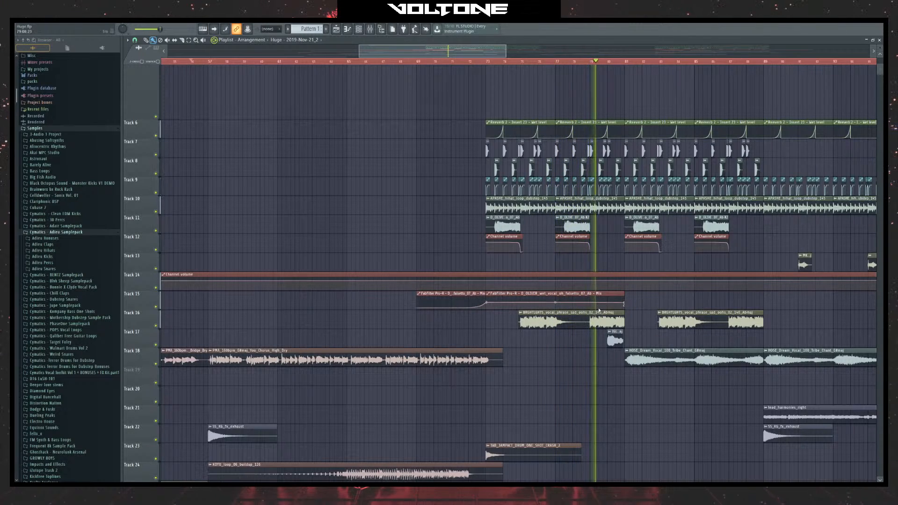
left_click_drag(409, 51, 466, 53)
scroll(478, 253, "down", 2)
scroll(478, 252, "up", 1)
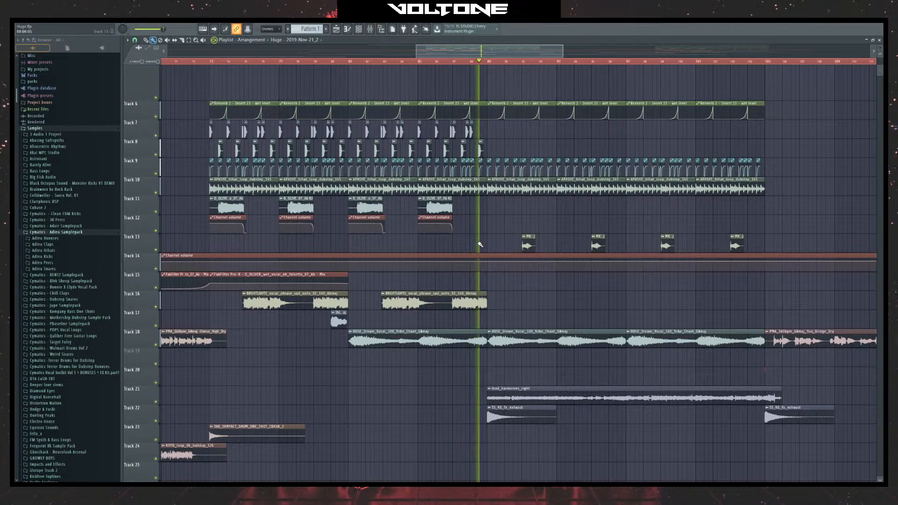
scroll(480, 246, "down", 1)
scroll(480, 246, "down", 8)
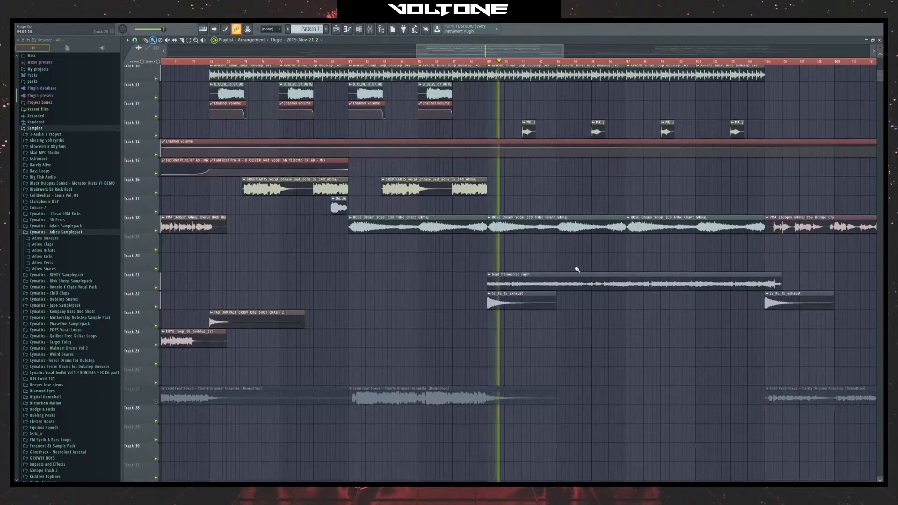
scroll(465, 199, "right", 4)
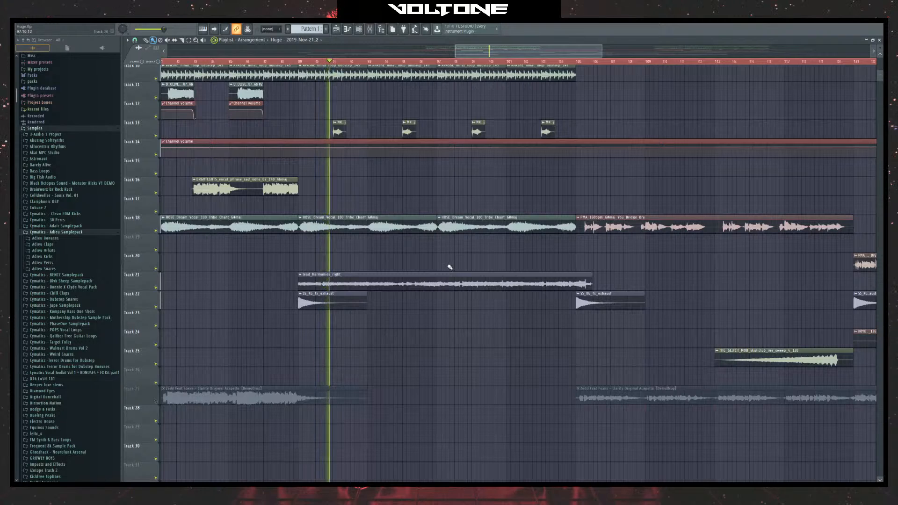
left_click_drag(479, 52, 548, 53)
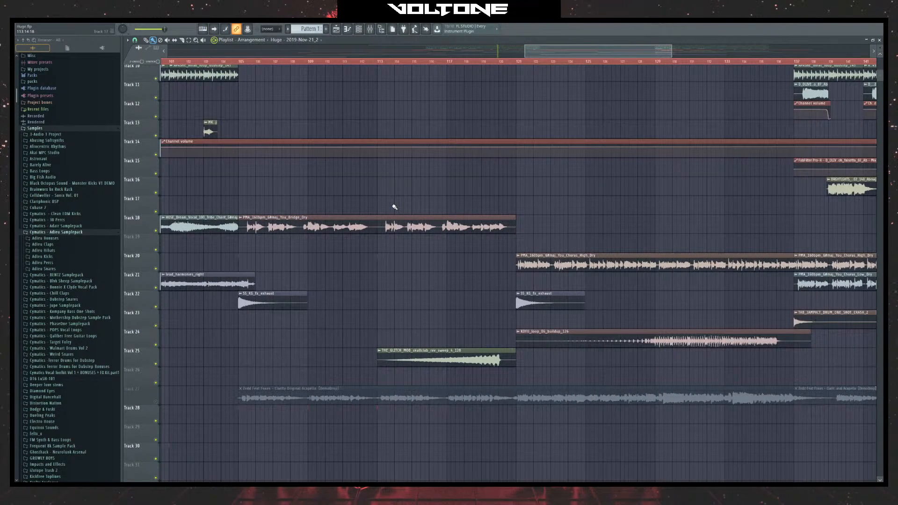
left_click_drag(551, 51, 497, 53)
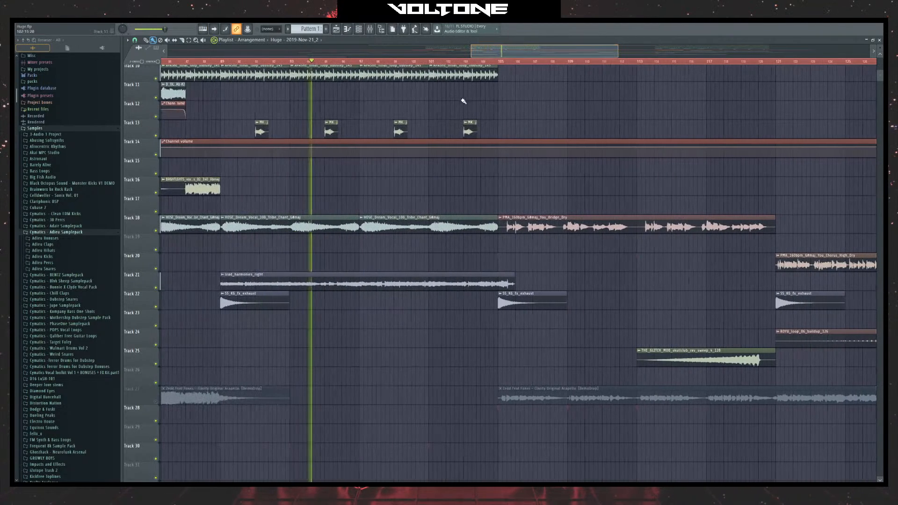
- Skip playback past the first drop to the breakdown and on to about bar 120, just before the second build-up
key("space")
scroll(598, 172, "up", 5)
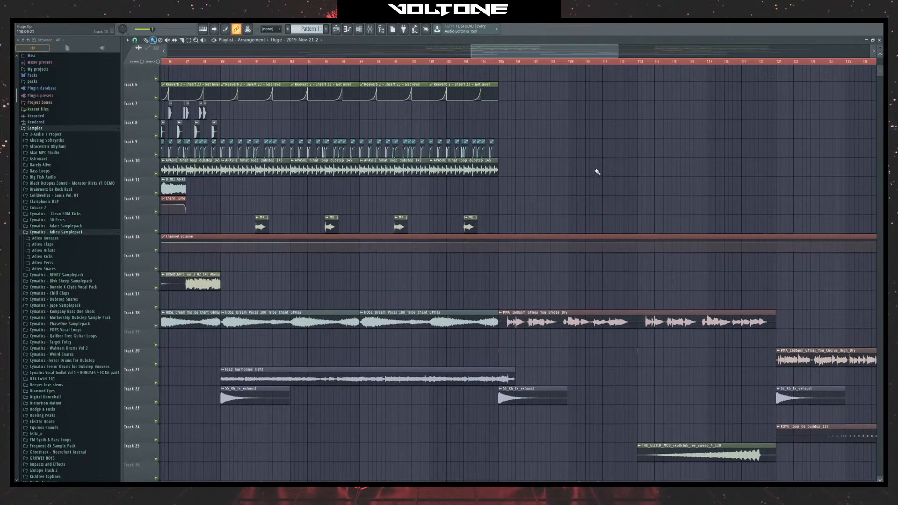
key("space")
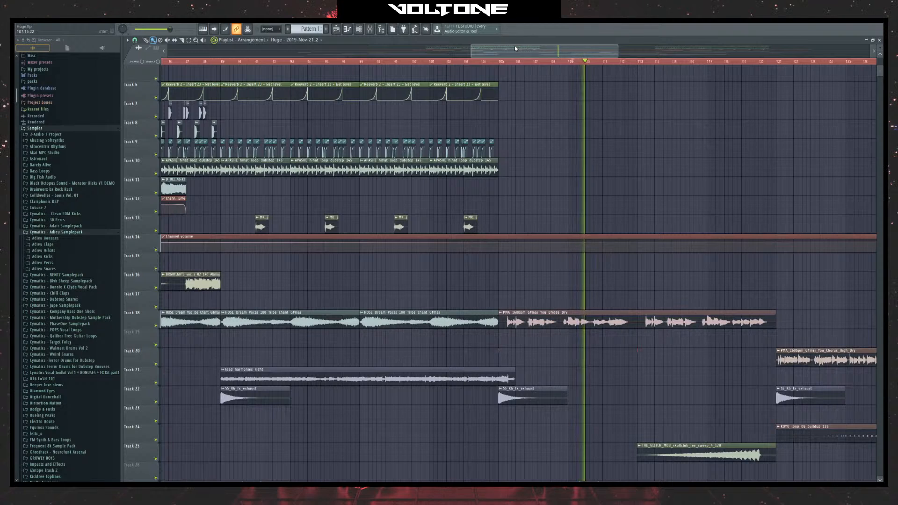
left_click_drag(515, 49, 559, 50)
left_click(540, 61)
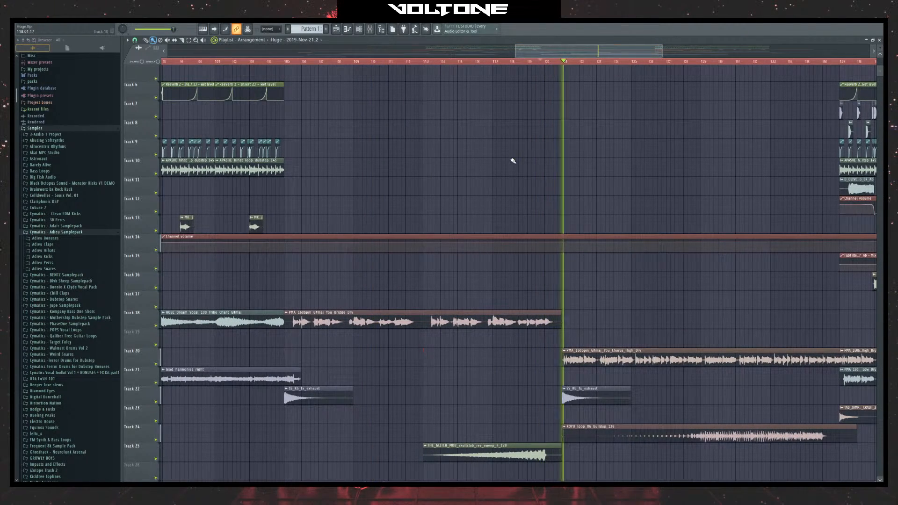
- Listen to the second build-up while examining the second drop's drum, vocal and effect tracks
left_click_drag(519, 51, 566, 50)
scroll(525, 213, "up", 3)
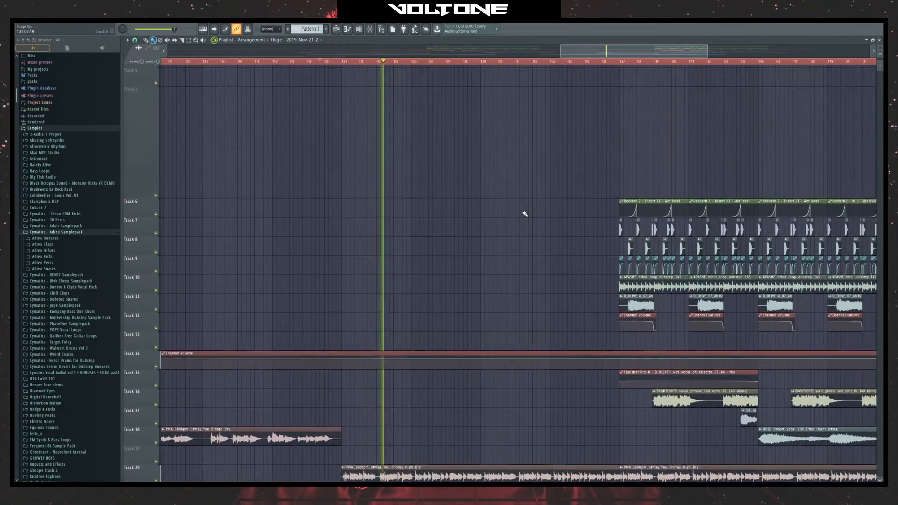
scroll(527, 208, "down", 4)
left_click_drag(567, 51, 597, 51)
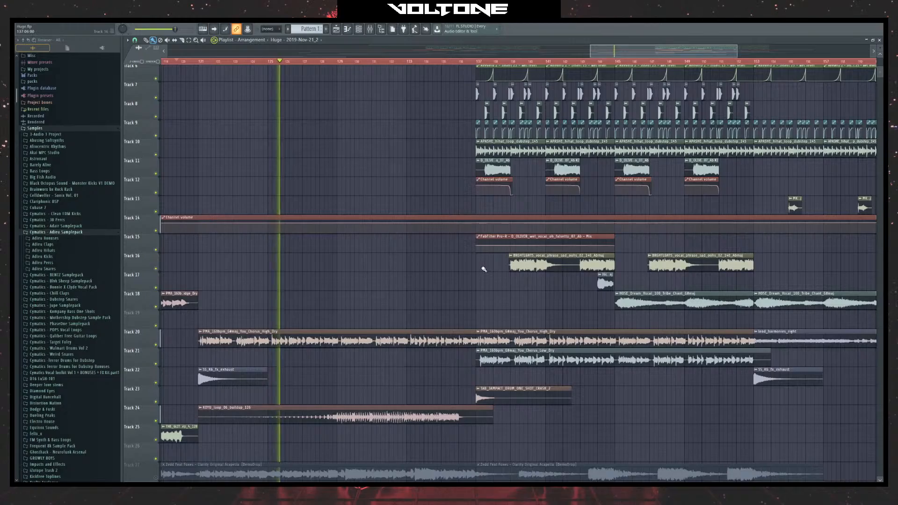
scroll(482, 267, "up", 4)
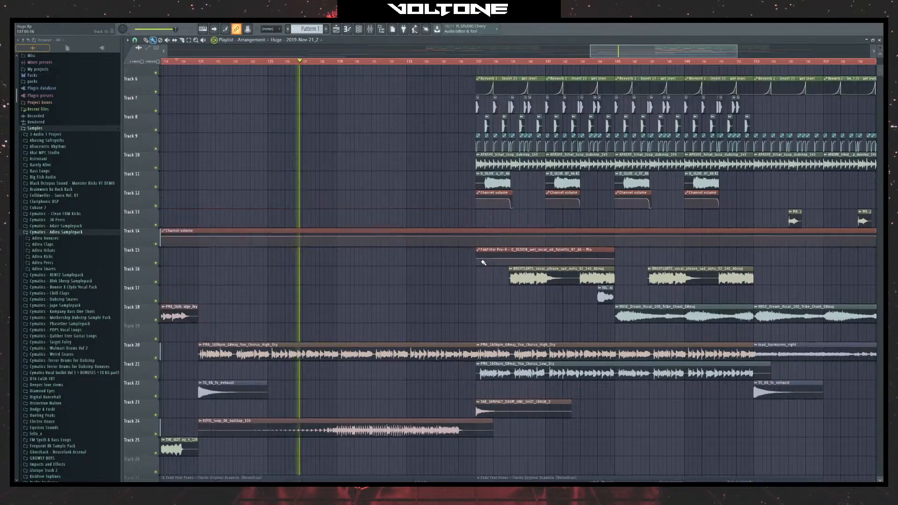
- Listen through the second drop while examining its vocal and effect tracks and the layout of the whole arrangement
scroll(482, 256, "down", 7)
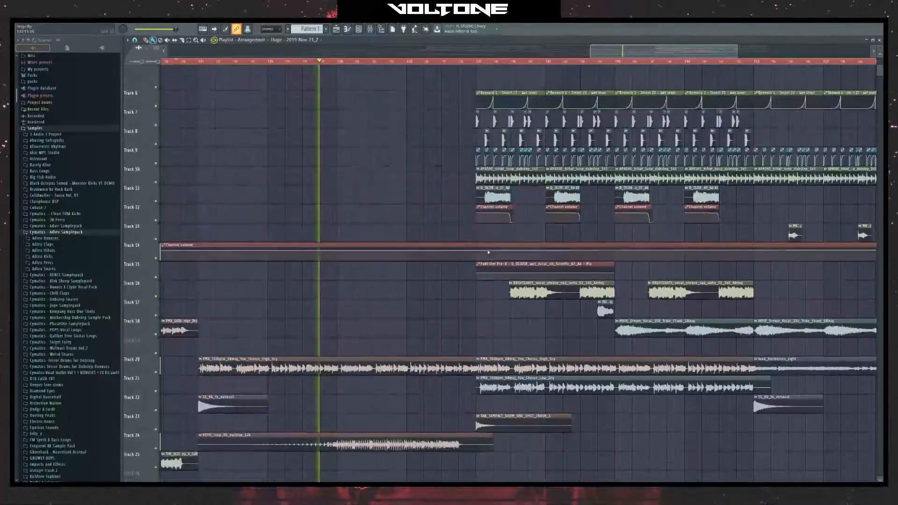
scroll(491, 262, "down", 1)
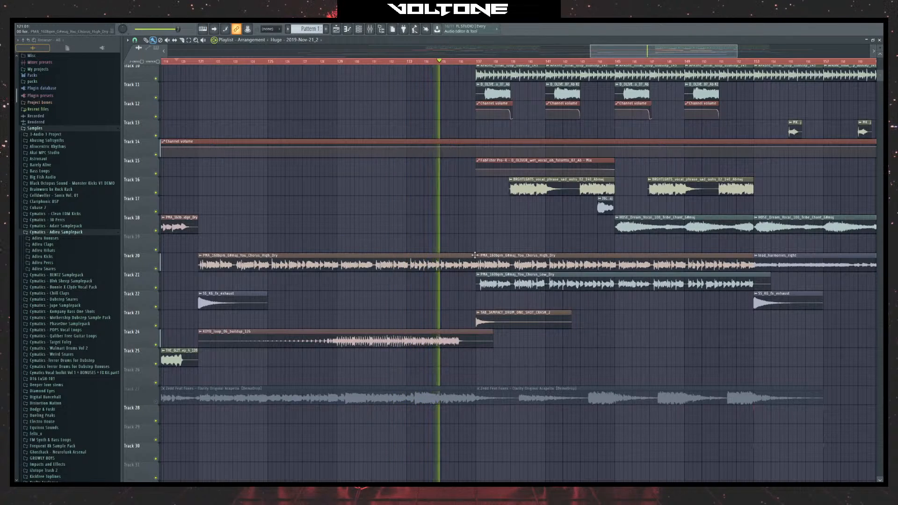
left_click(523, 58)
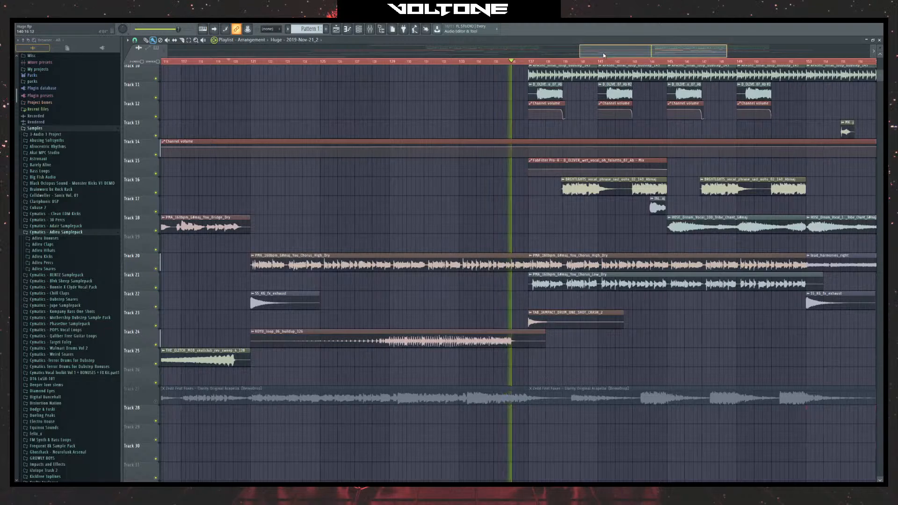
left_click_drag(603, 53, 641, 55)
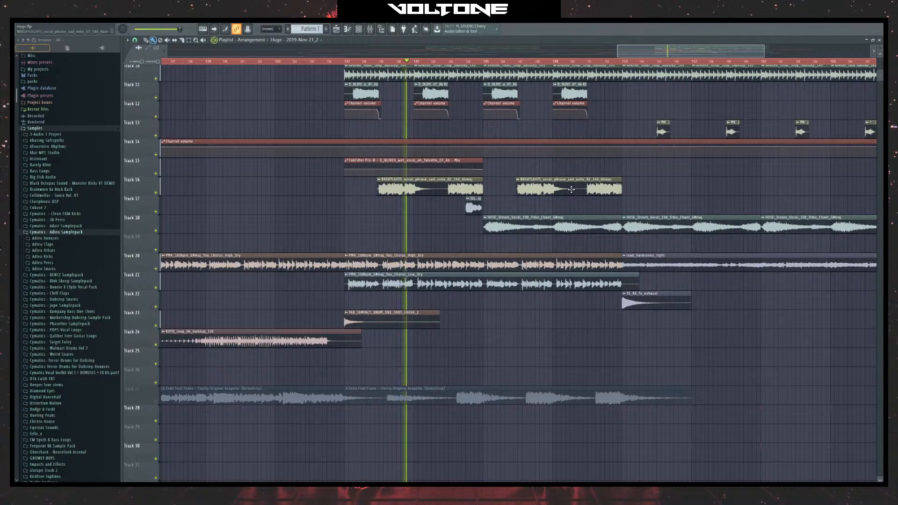
scroll(655, 125, "down", 4)
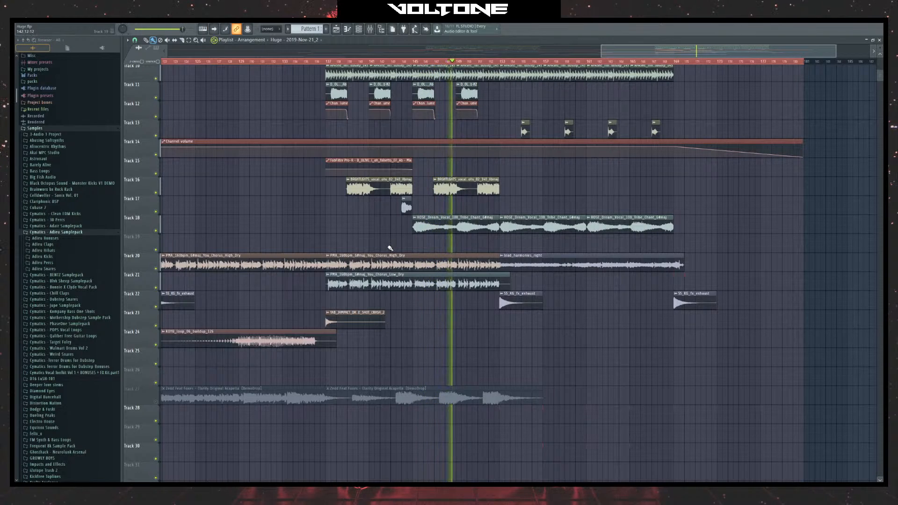
scroll(369, 62, "down", 5)
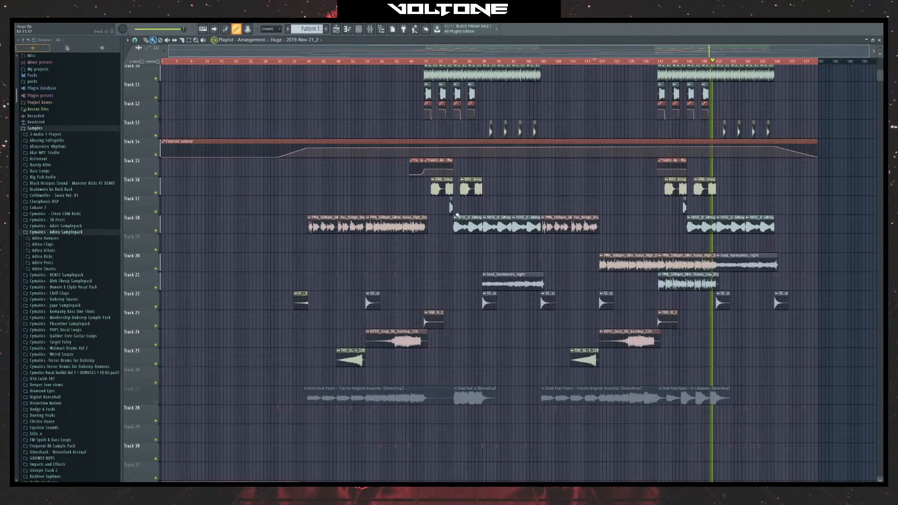
- Check the mixer's insert levels during the second drop, close the mixer and stop playback
left_click(369, 29)
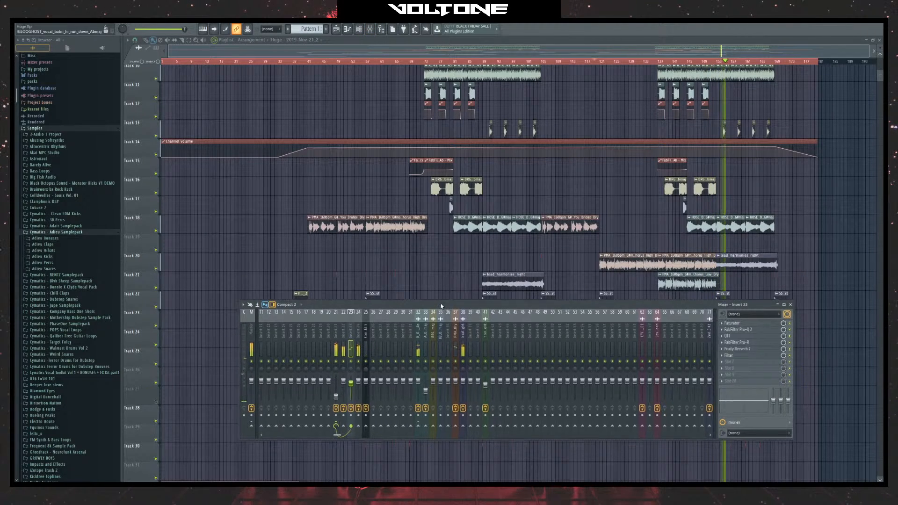
left_click_drag(433, 307, 399, 111)
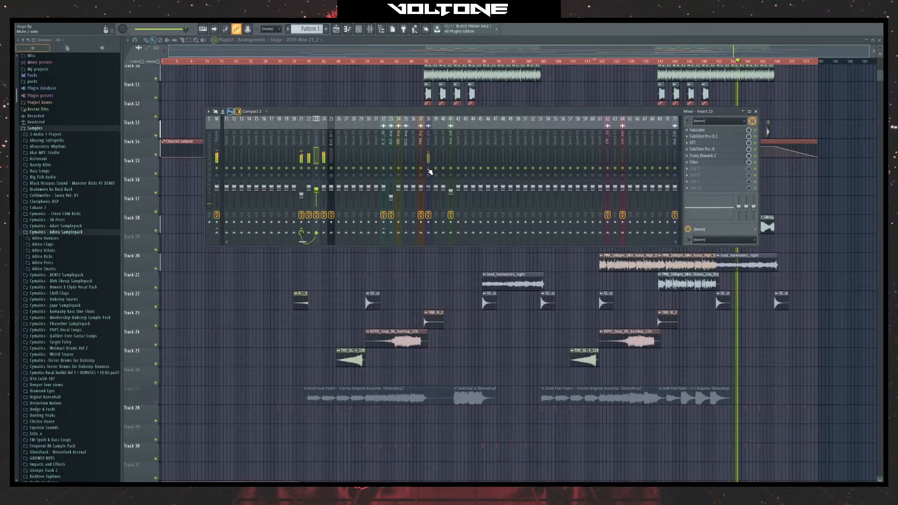
key("space")
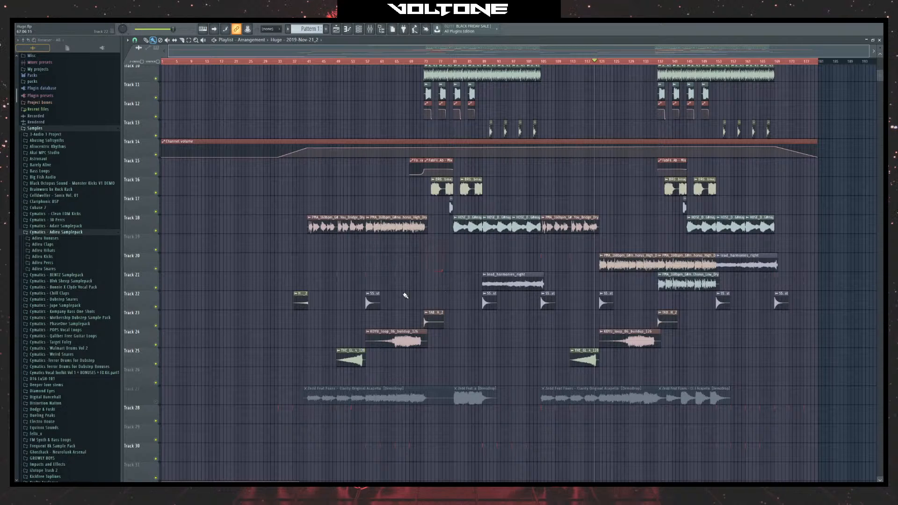
key("Delete")
- Unmute the Clarity acapella on Track 27 and play parts of the first build-up, first drop and second build-up with it
left_click(156, 402)
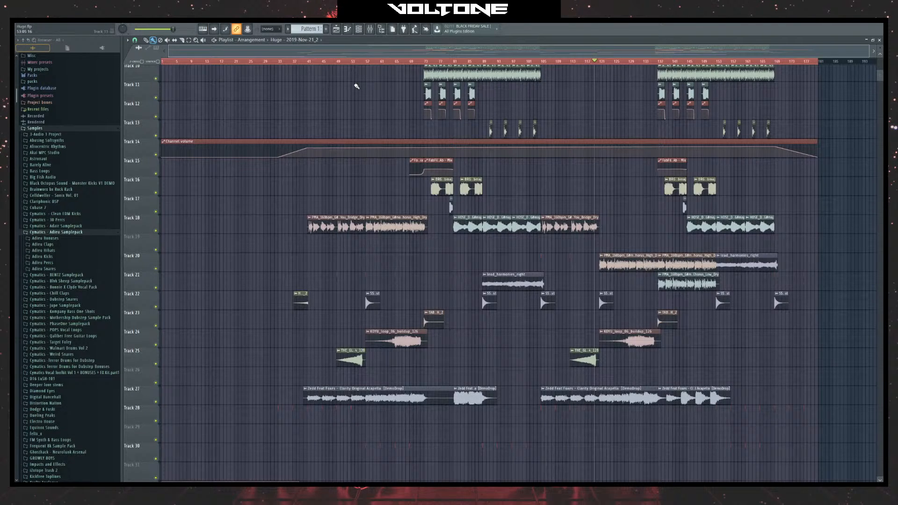
left_click(371, 61)
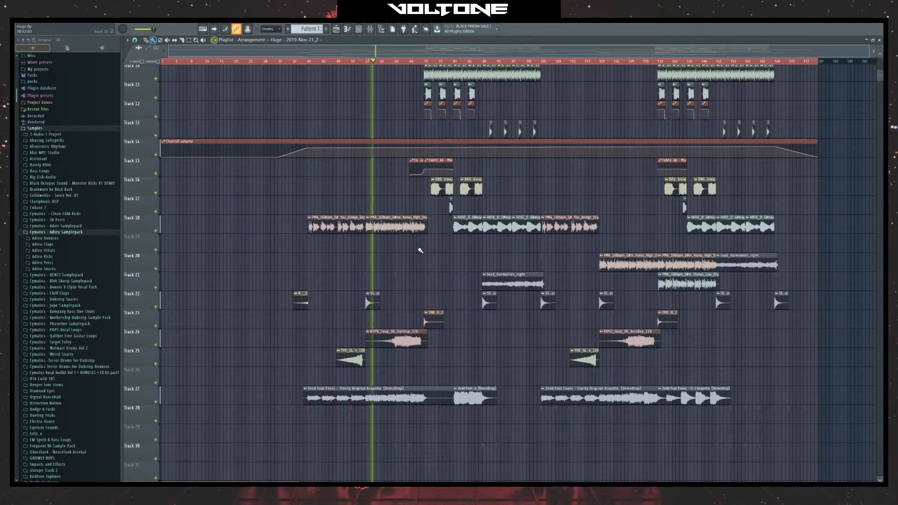
left_click(421, 62)
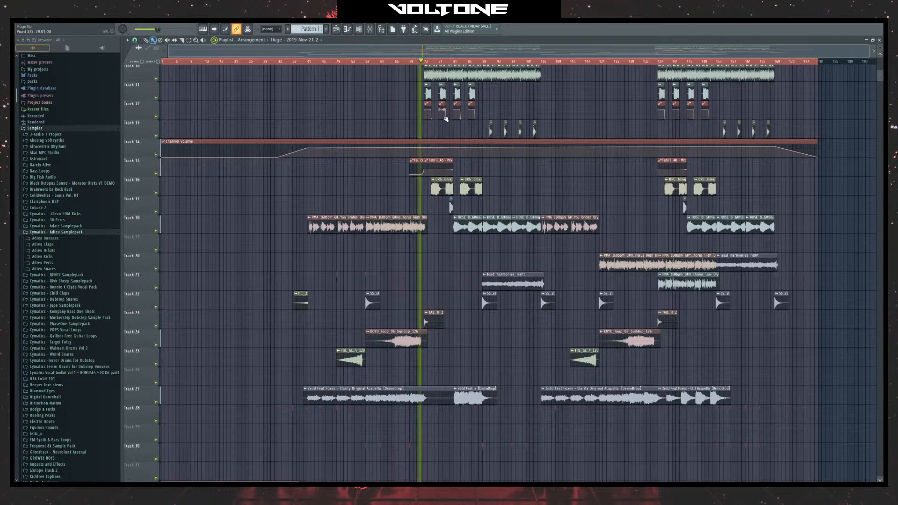
left_click(461, 62)
left_click(448, 62)
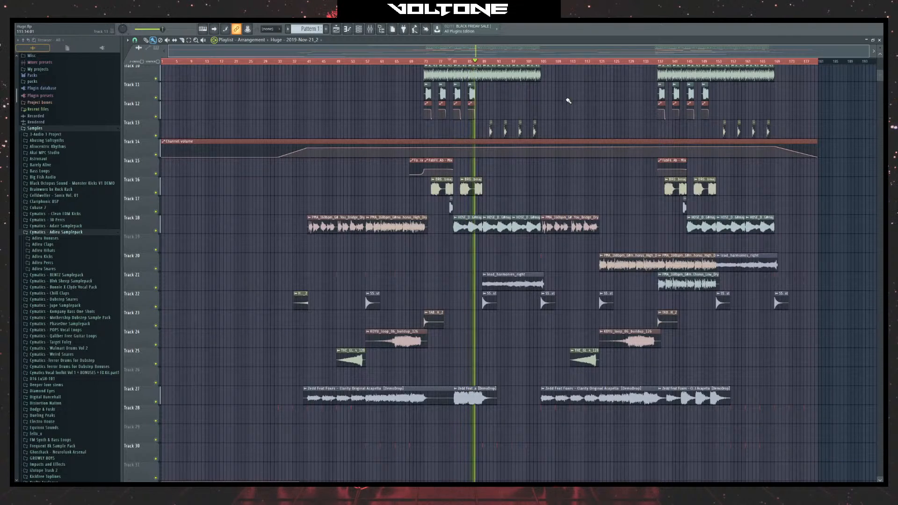
left_click(596, 61)
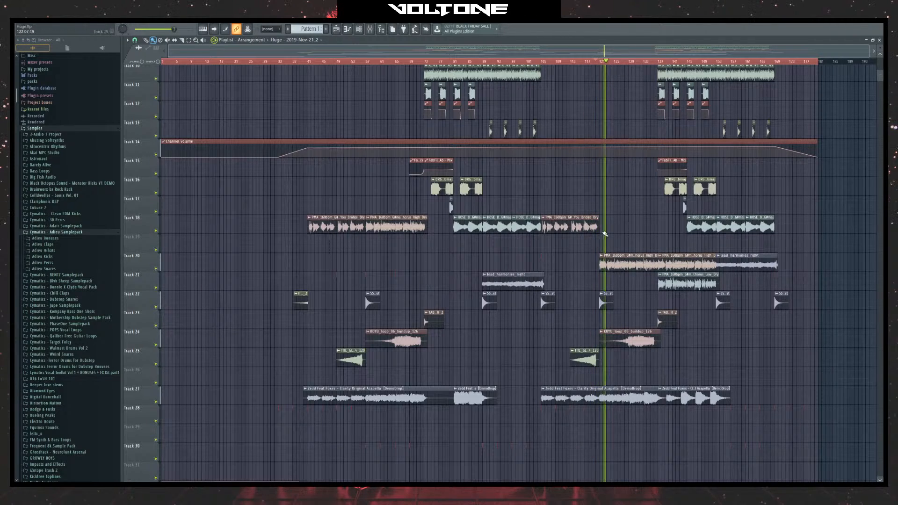
key("space")
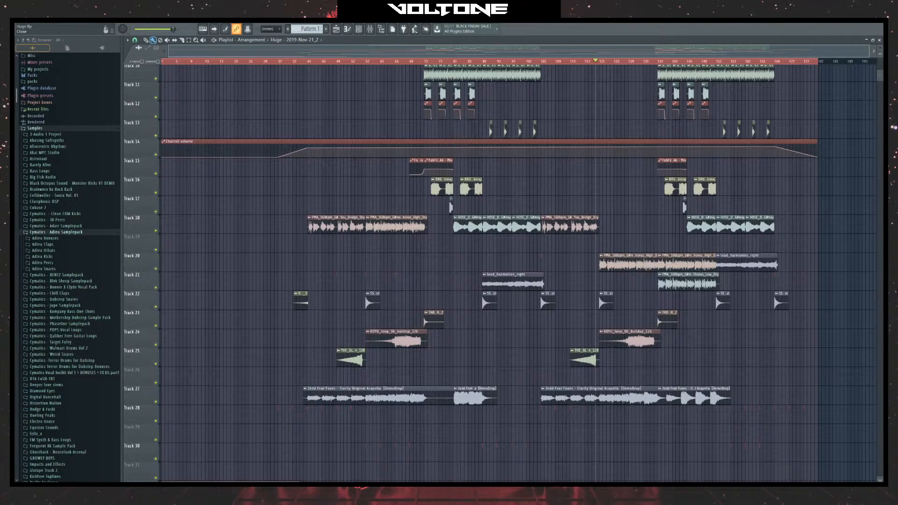
- Close the Huge project, switch back to Ableton Live and open the recent set Space laces ripoff.als
left_click(879, 21)
left_click(457, 265)
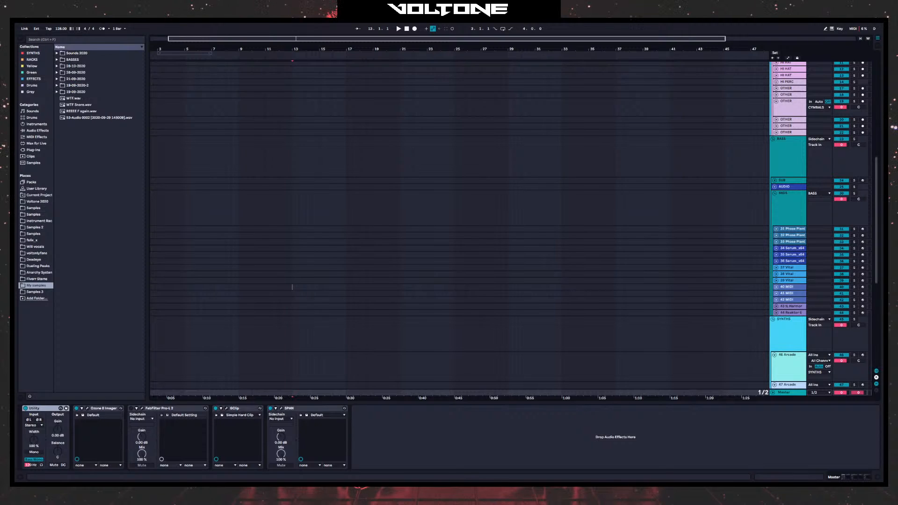
left_click(19, 20)
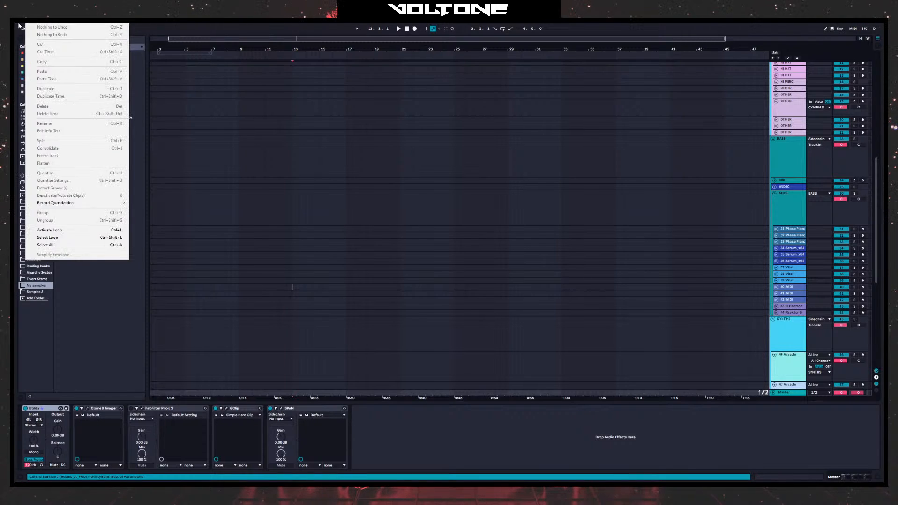
mouse_move(40, 43)
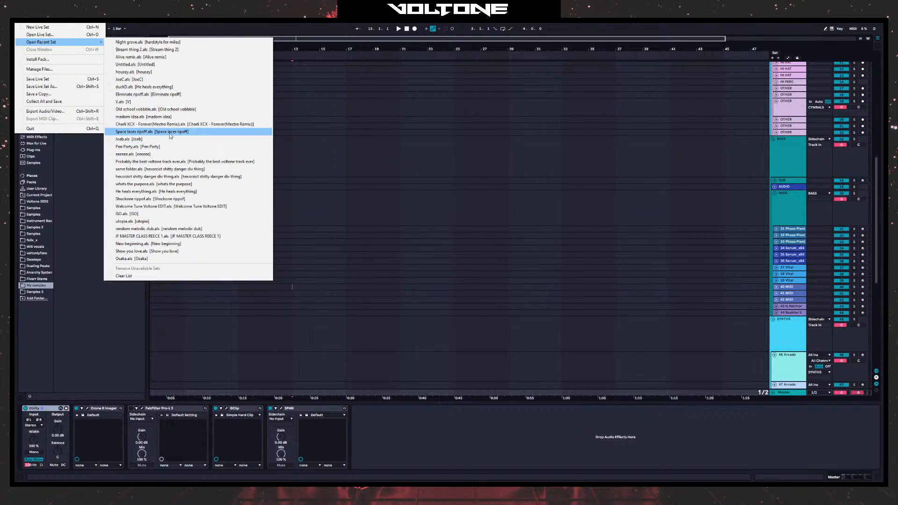
left_click(138, 134)
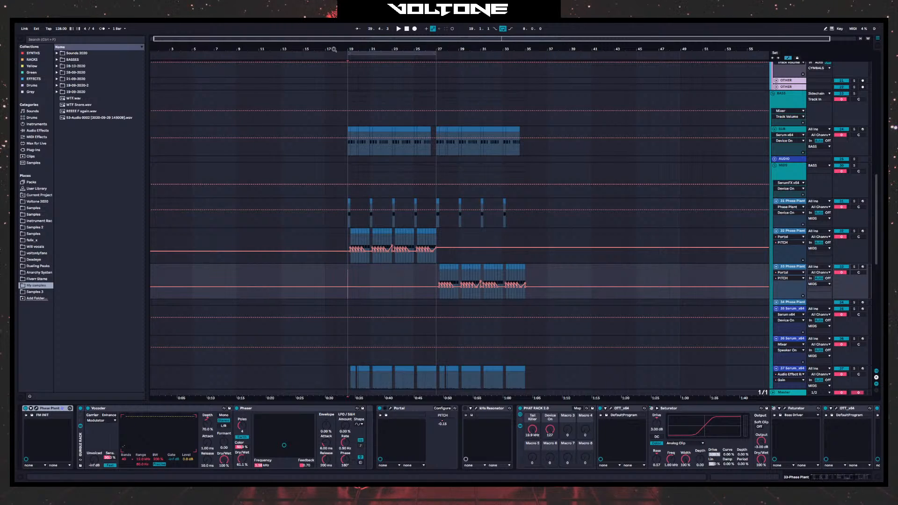
- Play the drop from bar 19 while examining its Phase Plant and Serum bass clips and pitch automation
left_click_drag(347, 43, 353, 185)
scroll(363, 241, "down", 5)
key("space")
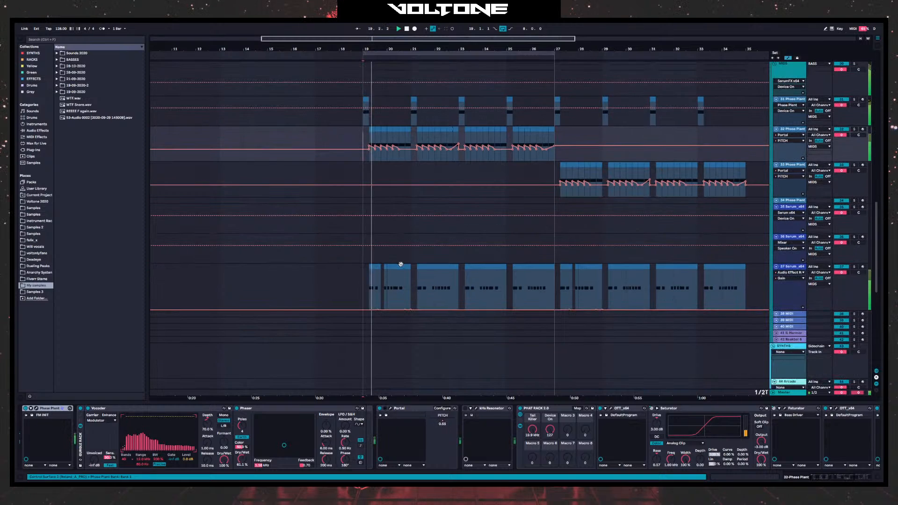
scroll(466, 292, "right", 5)
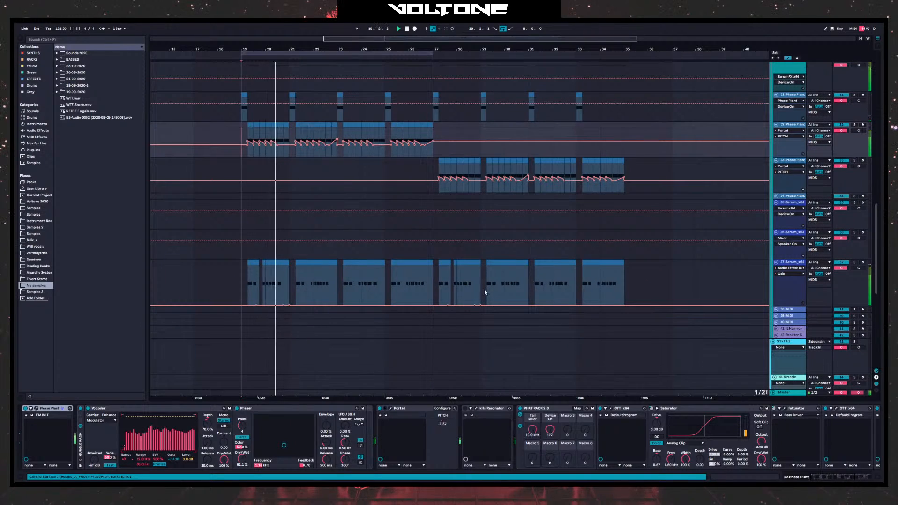
scroll(475, 296, "up", 4)
scroll(477, 297, "down", 3)
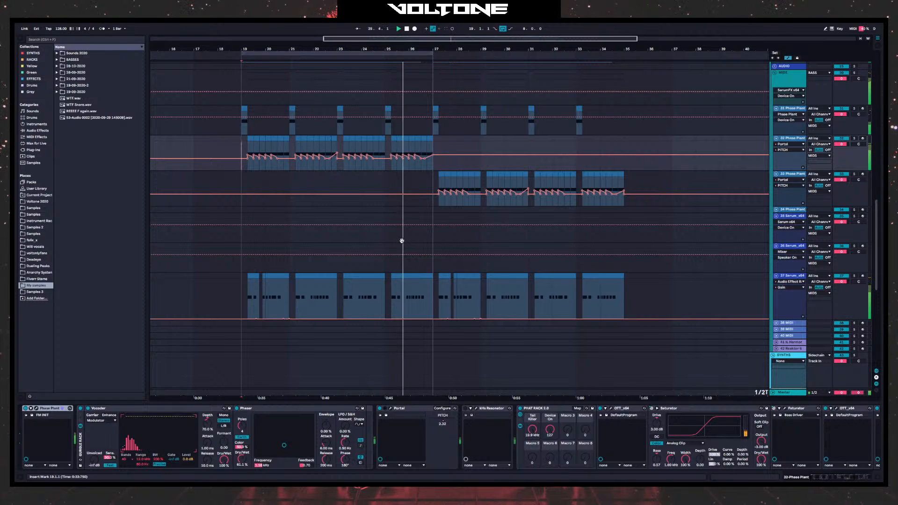
scroll(407, 247, "up", 2)
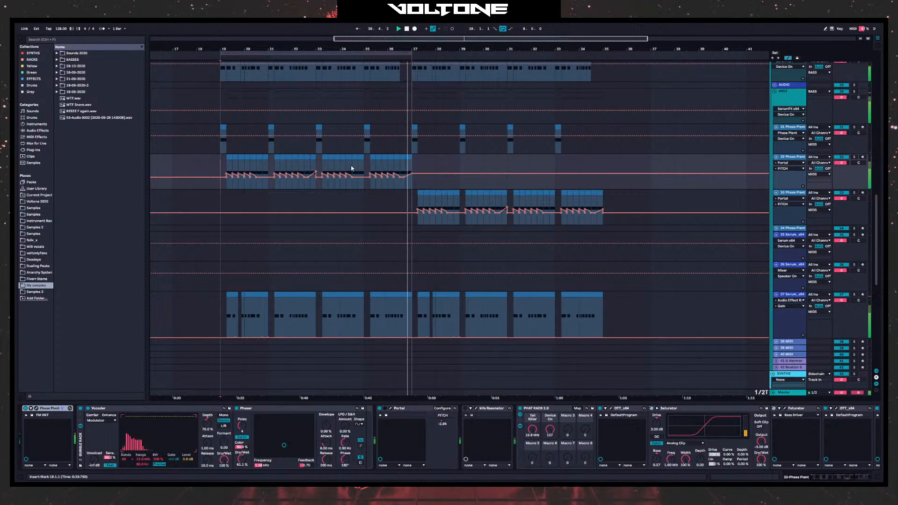
- Turn looping off and listen to the drop's second half from bar 27 while examining the bass tracks
left_click(412, 87)
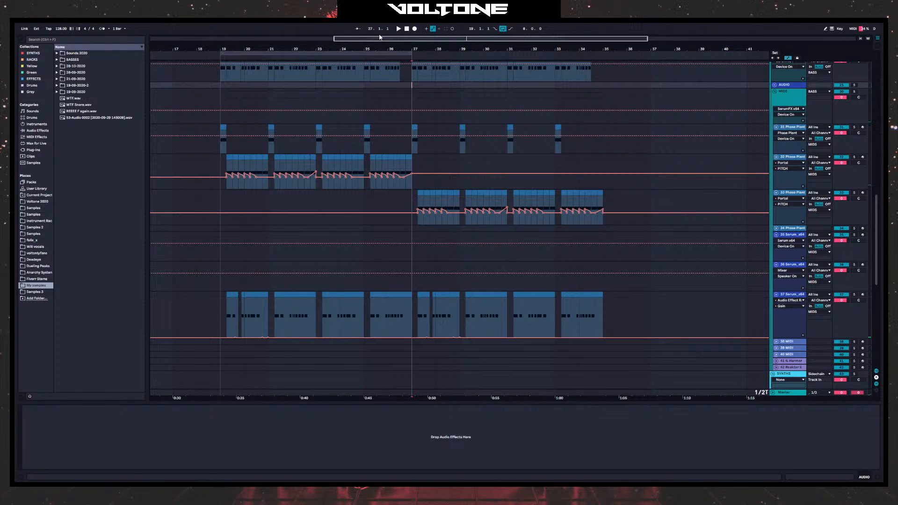
left_click(502, 29)
key("space")
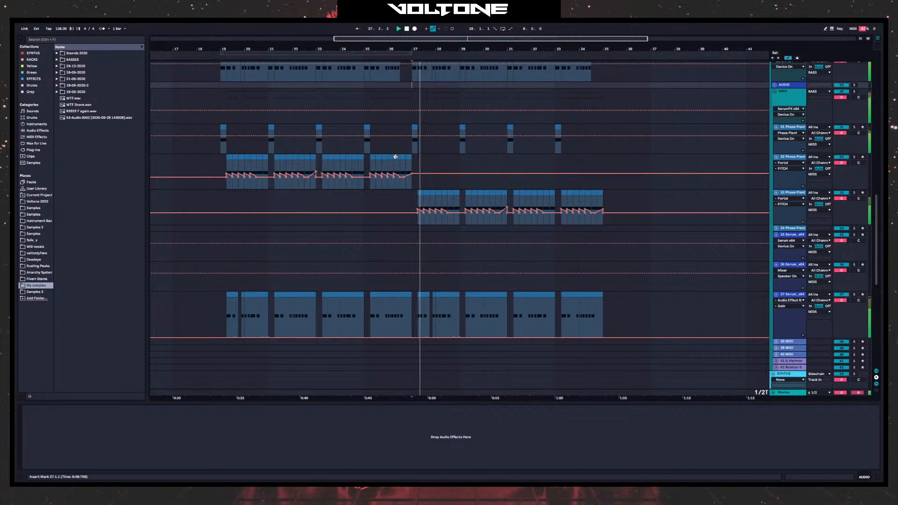
left_click_drag(482, 257, 423, 232)
scroll(424, 233, "down", 10)
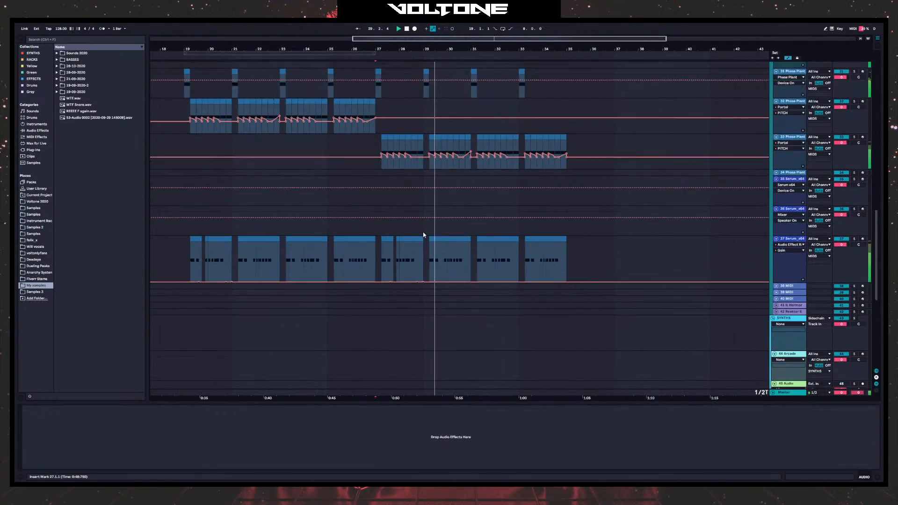
scroll(425, 240, "up", 8)
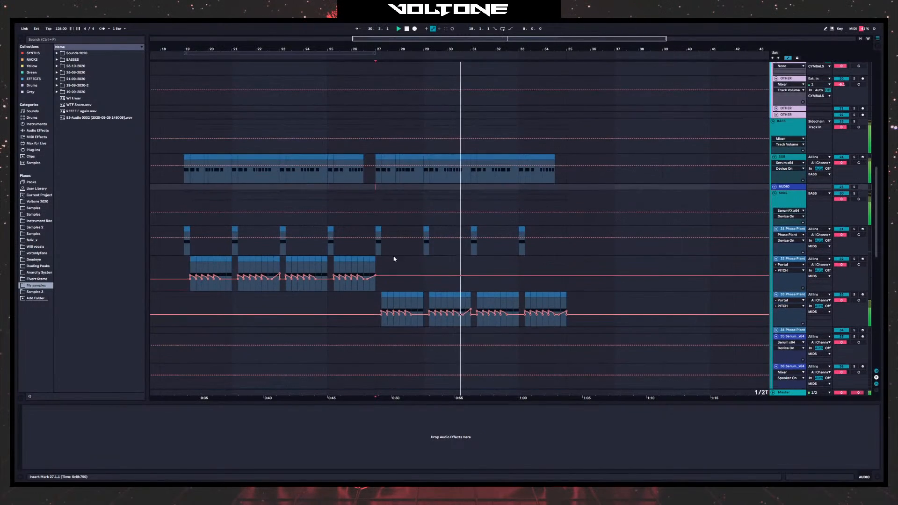
scroll(370, 254, "down", 3)
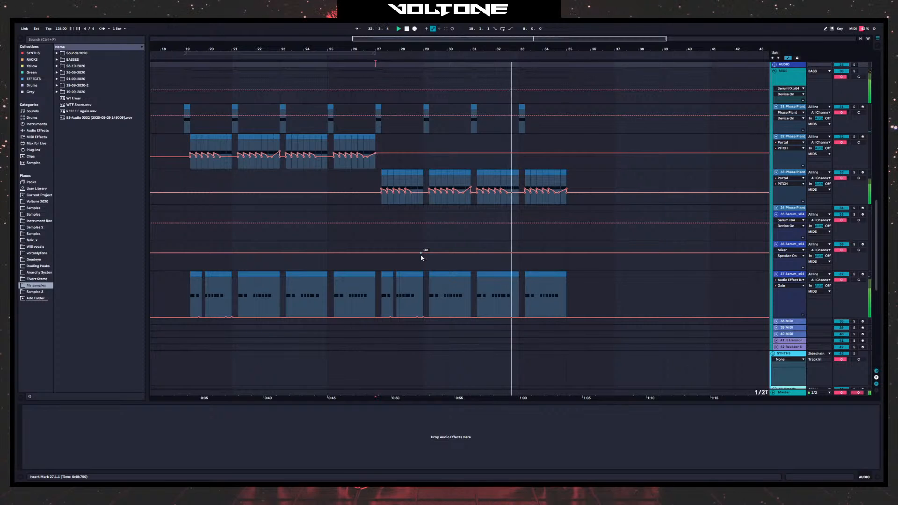
key("space")
- Open the recent set Stream thing 2.als
left_click(20, 21)
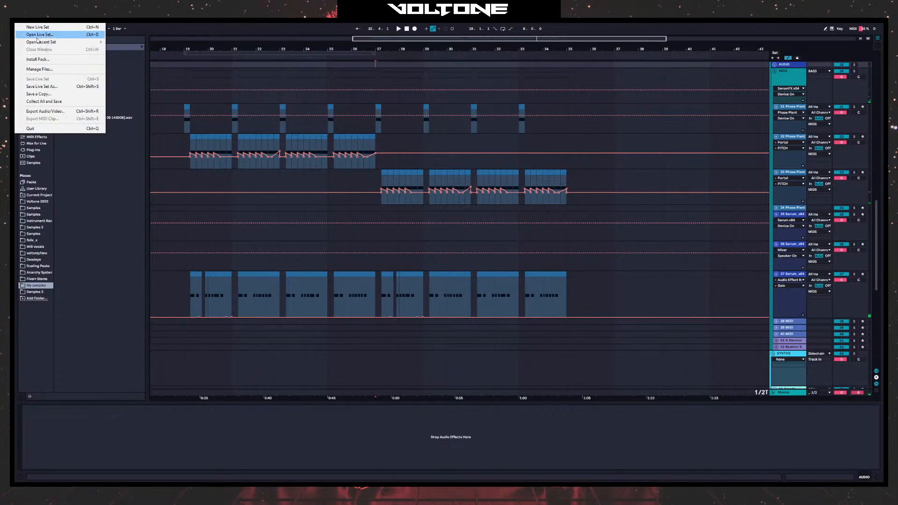
mouse_move(43, 43)
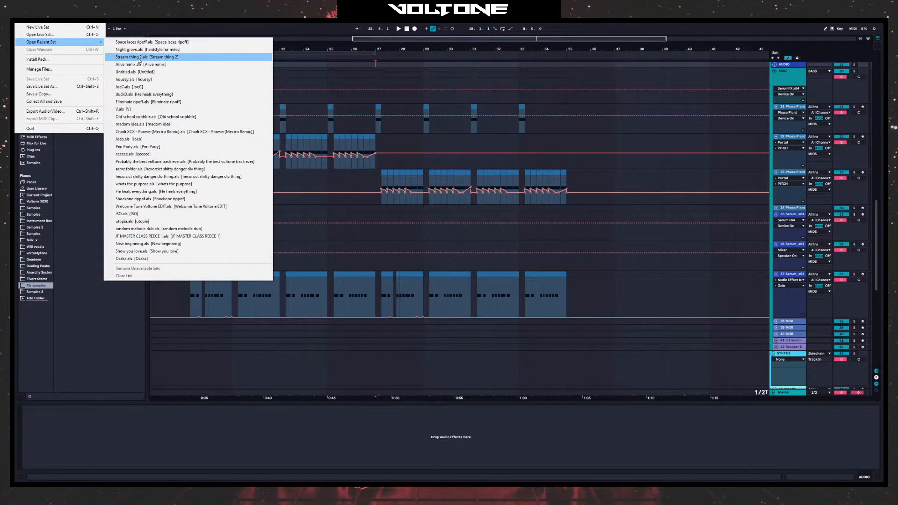
left_click(139, 57)
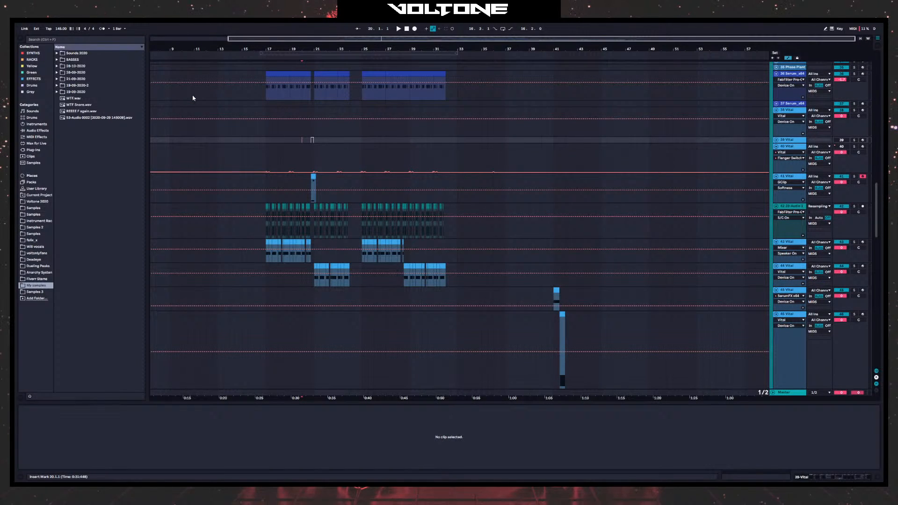
- Set the playback start at 16.4.1, just before the Vital bass drop at bar 17
left_click_drag(289, 49, 289, 75)
left_click(238, 134)
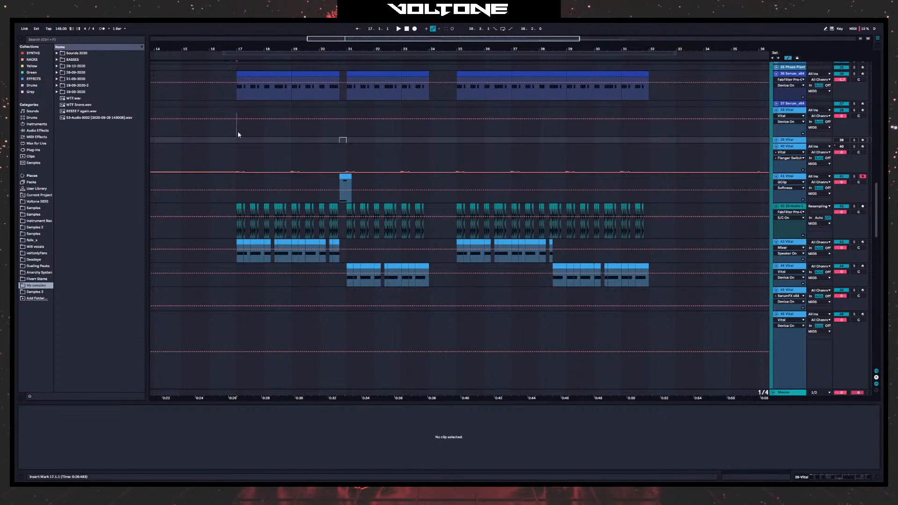
scroll(260, 151, "up", 3)
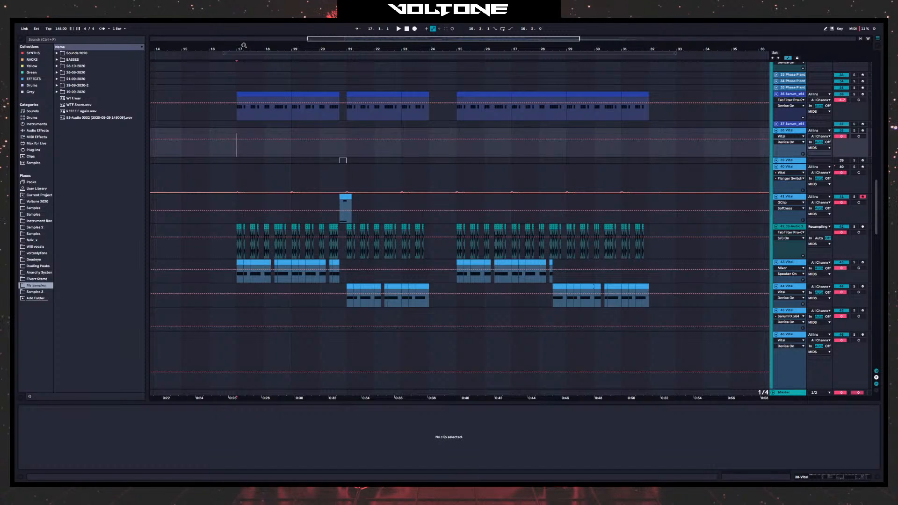
left_click_drag(244, 45, 244, 61)
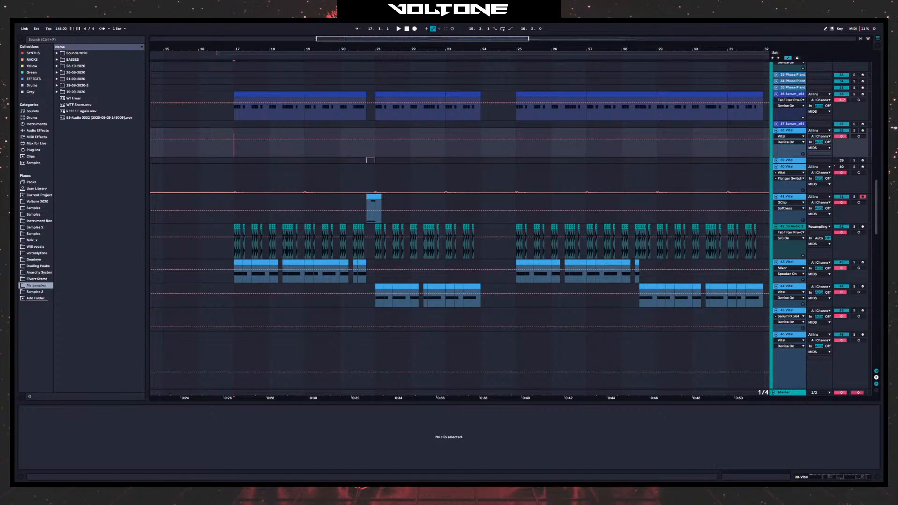
left_click(237, 161)
left_click_drag(249, 50, 249, 60)
left_click(215, 141)
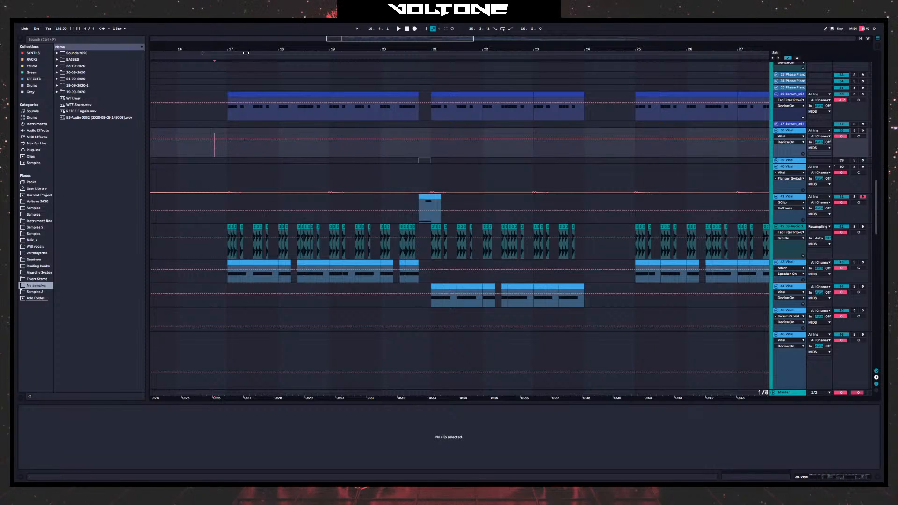
- Play the drop from 16.3.1 while examining its Vital, Tormentor, Harmor and Serum tracks
left_click_drag(247, 51, 195, 40)
left_click(171, 145)
key("space")
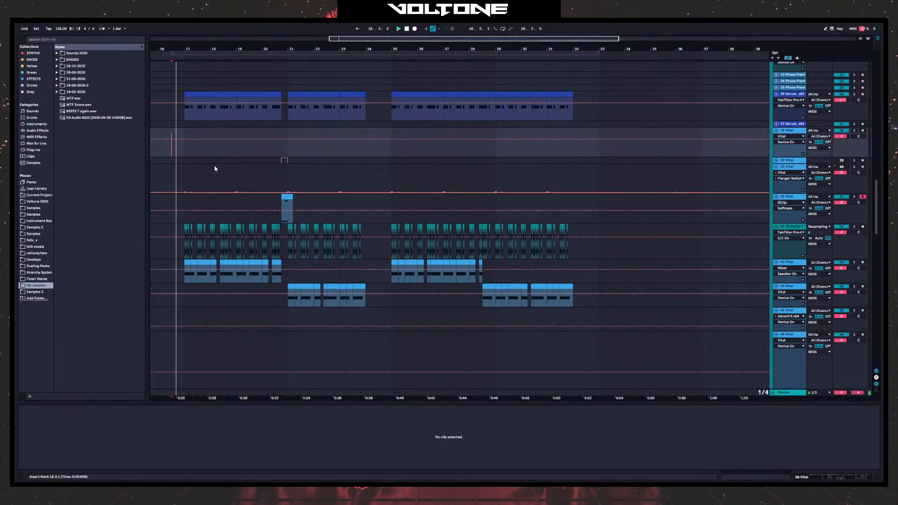
scroll(247, 179, "down", 5)
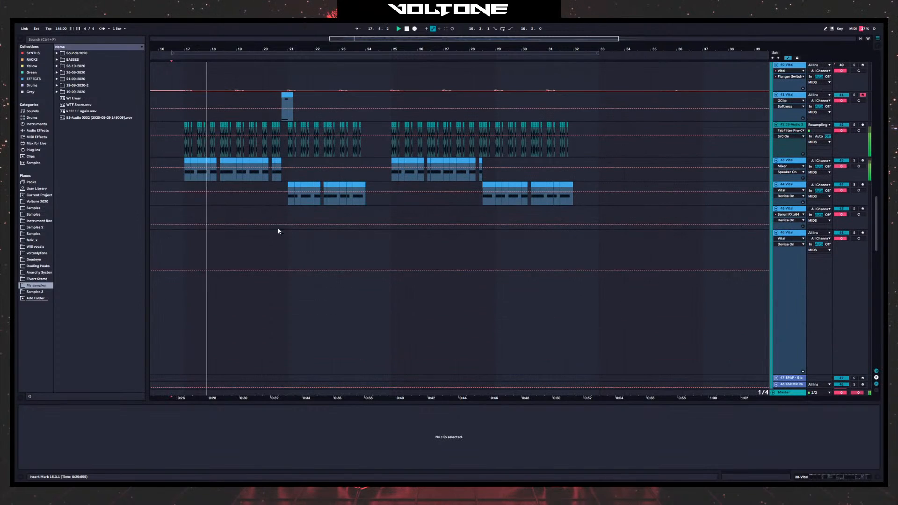
scroll(291, 265, "up", 4)
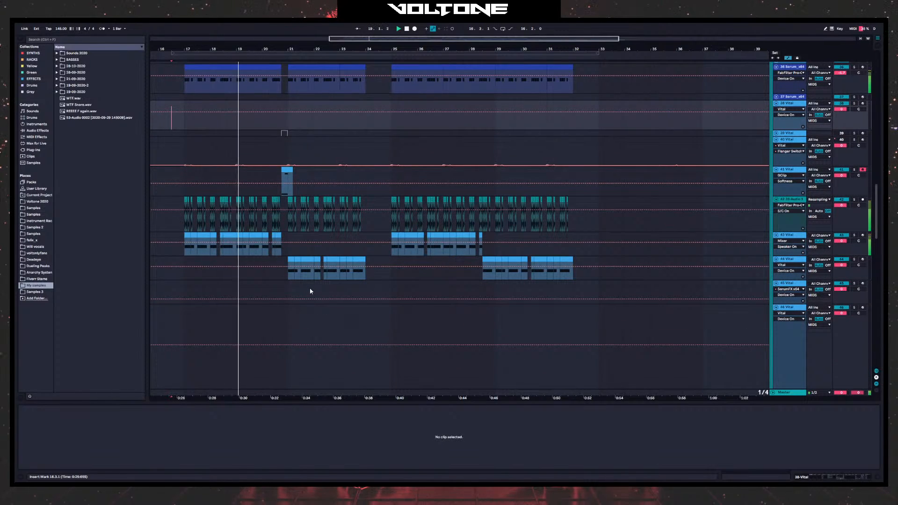
scroll(311, 292, "down", 10)
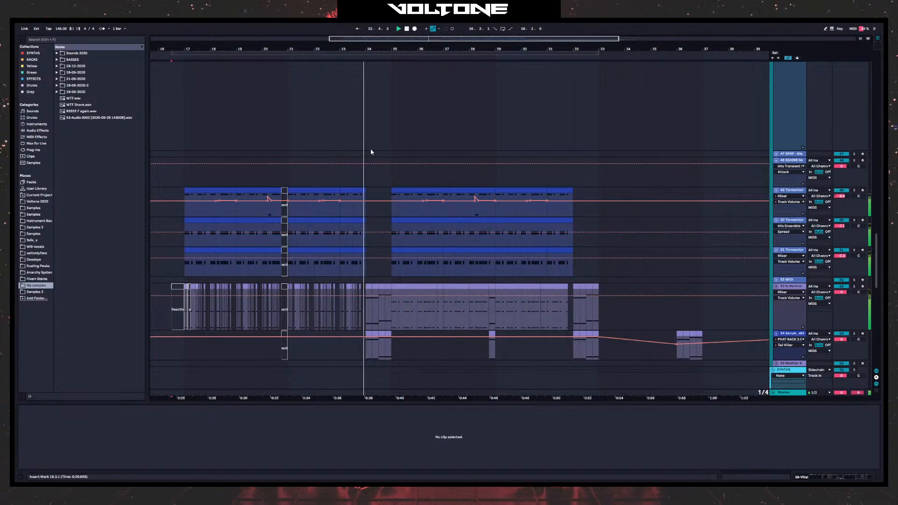
scroll(395, 159, "down", 3)
scroll(409, 201, "down", 3)
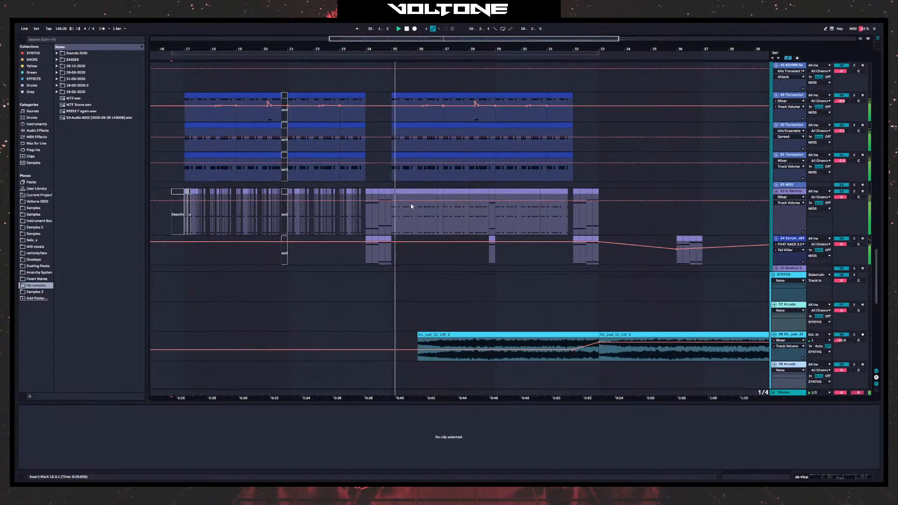
left_click_drag(371, 48, 370, 70)
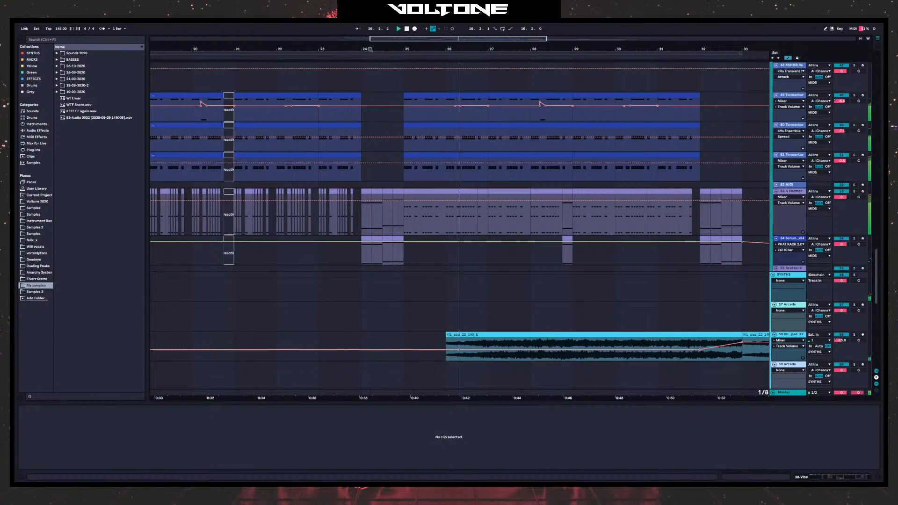
- Automate PHAT RACK's Tail Killer on the Harmor track with a dip at bar 24 that ramps back up by bar 25
left_click(789, 192)
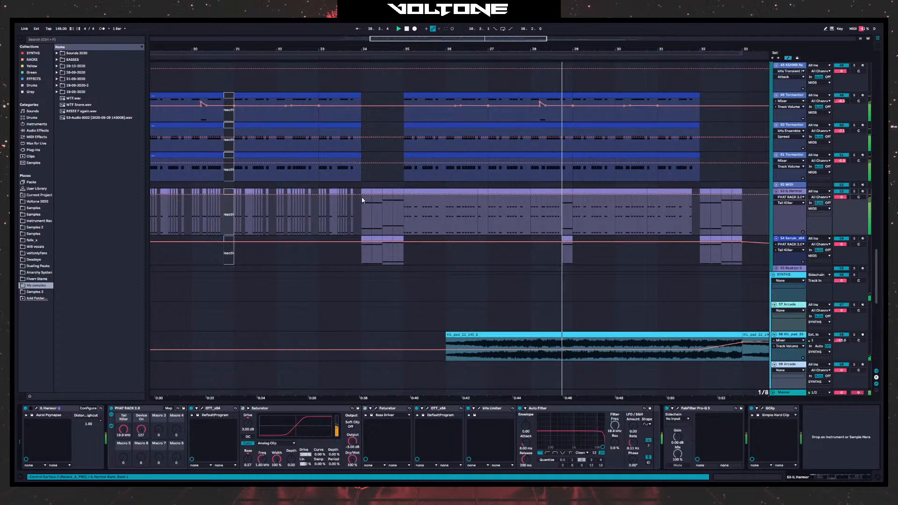
left_click(403, 196)
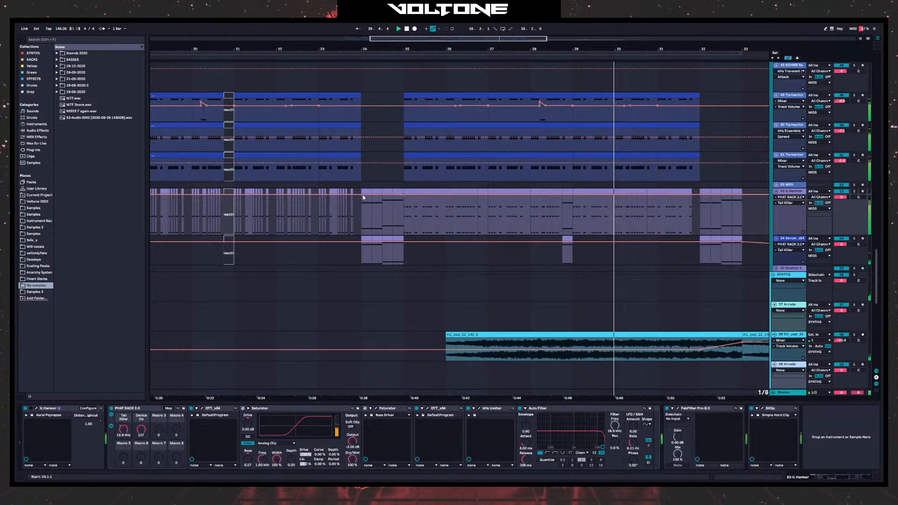
left_click_drag(361, 195, 361, 223)
- Copy bar 24 of the Harmor track with its Tail Killer ramp to bar 32 and listen to it
left_click(402, 225)
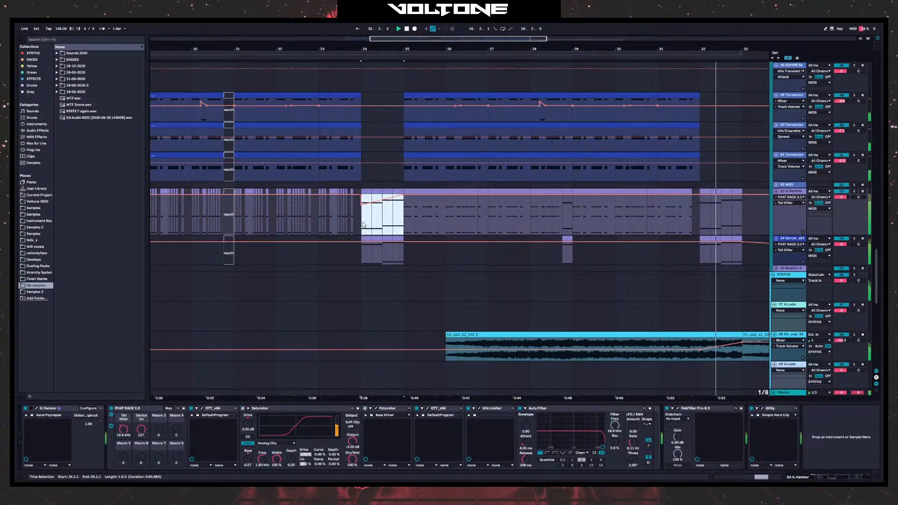
key("ctrl+c")
left_click(702, 220)
key("ctrl+v")
key("space")
key("space")
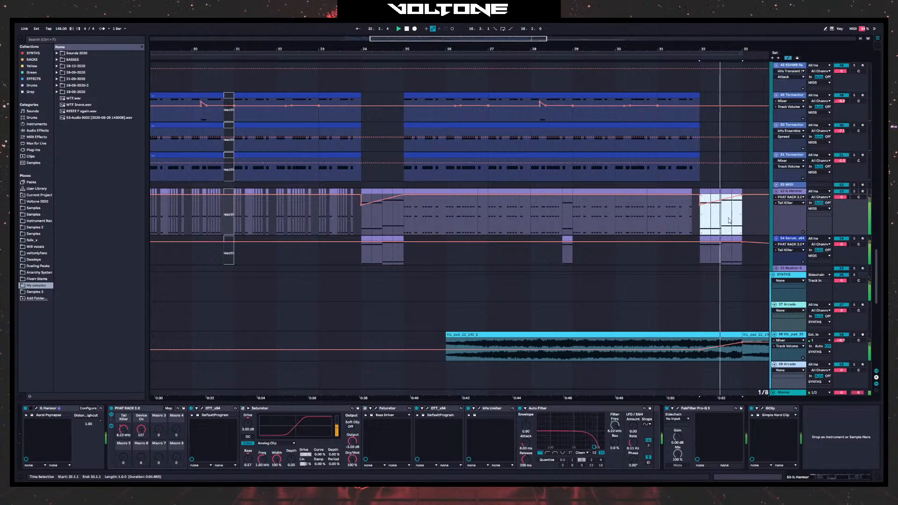
key("space")
- Automate Tail Killer on the 54 Serum track with a dip at bar 24 rising back by bar 25, and listen to it
left_click(791, 243)
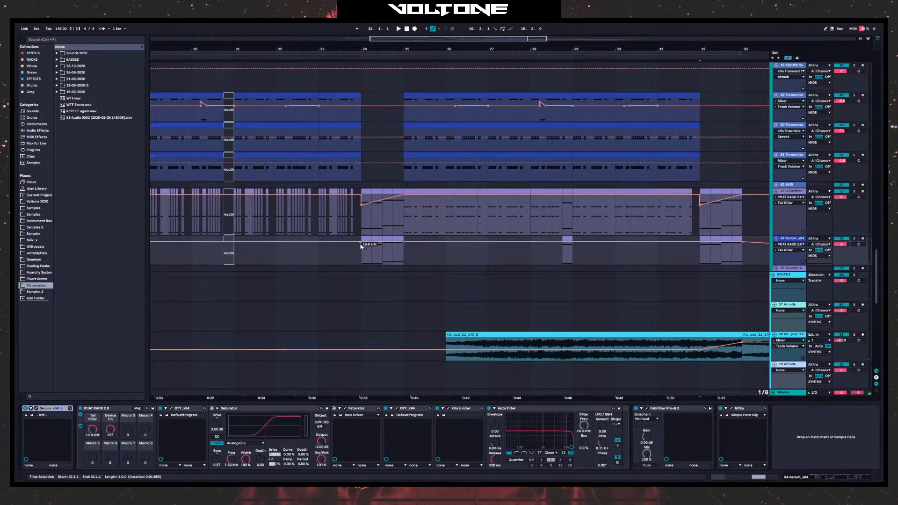
left_click_drag(391, 243, 362, 242)
left_click(361, 256)
left_click(353, 260)
key("space")
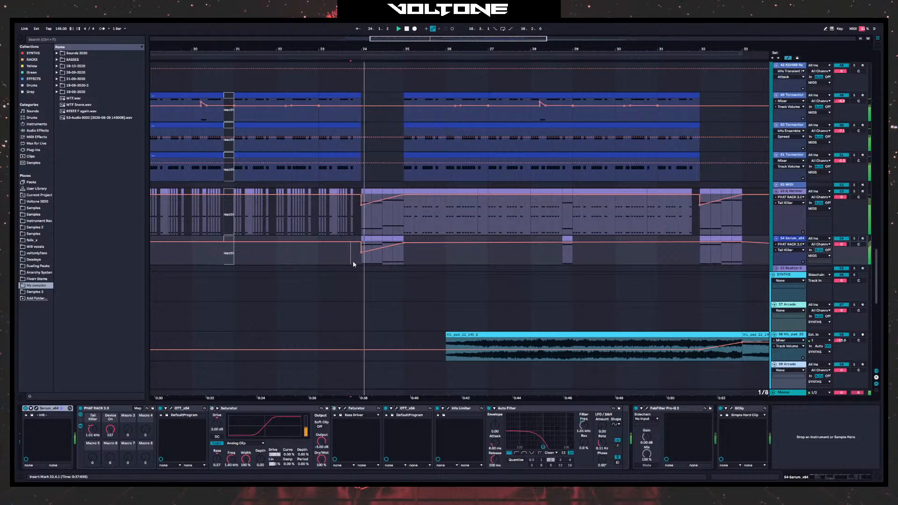
mouse_move(361, 254)
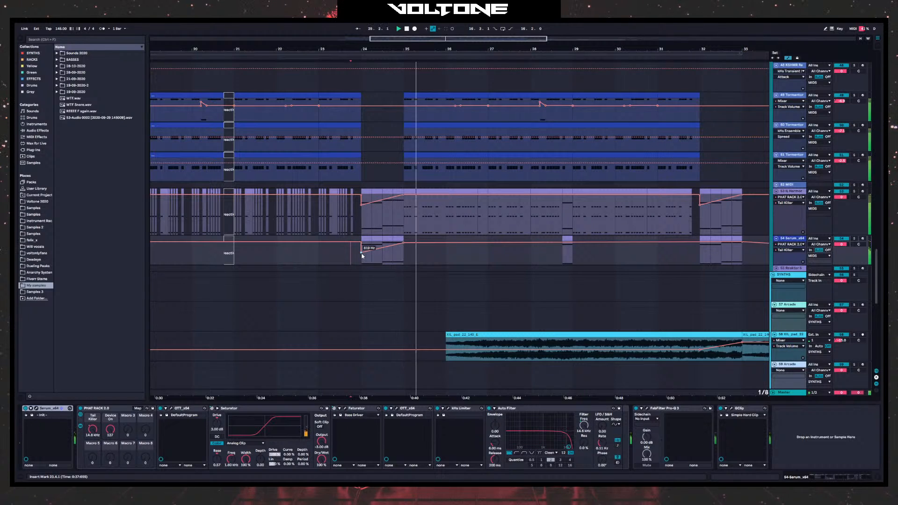
- Copy bar 24 of the 54 Serum track with its Tail Killer ramp to bar 32 and play from there
key("space")
left_click_drag(362, 260, 404, 264)
key("ctrl+c")
left_click(701, 259)
key("ctrl+v")
key("space")
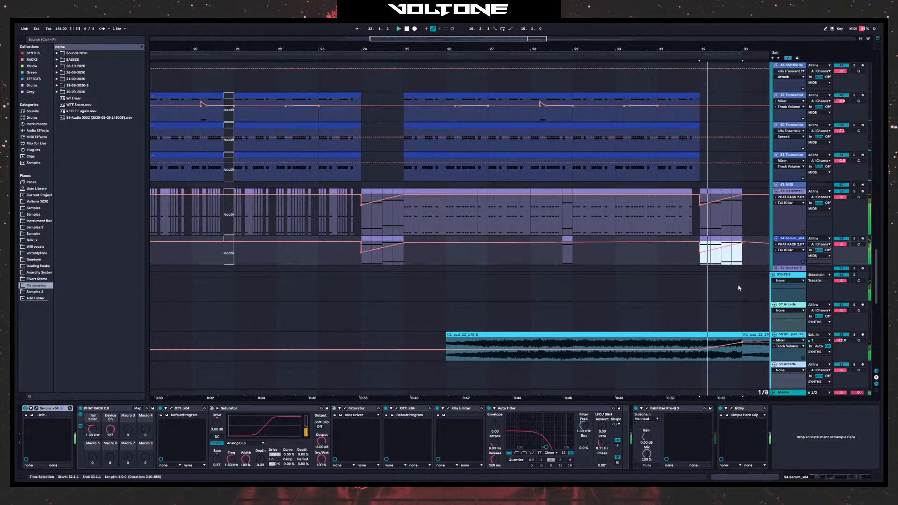
- Listen through the break up to bar 41 while examining the pad, Spire, Vital and drum fill clips
left_click_drag(739, 288, 496, 286, "ctrl+alt")
left_click_drag(550, 49, 550, 29)
left_click_drag(604, 280, 454, 267, "ctrl+alt")
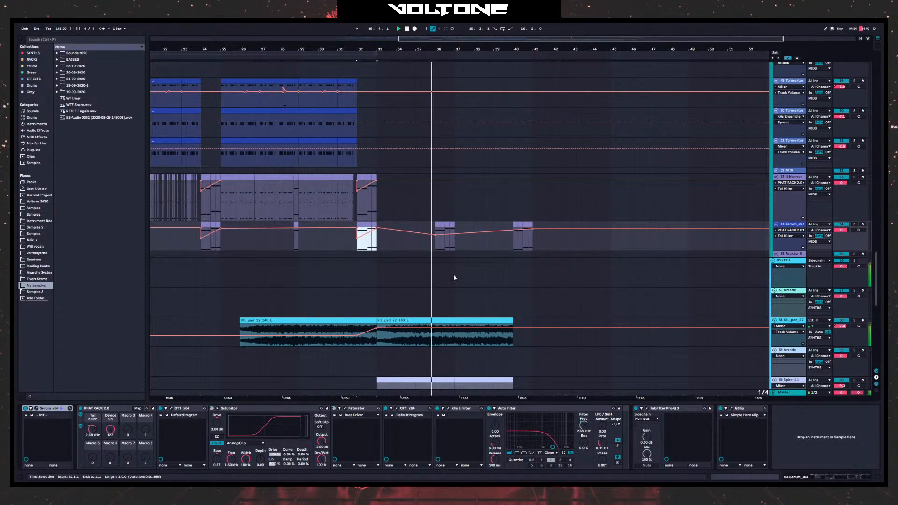
left_click_drag(453, 274, 489, 271, "ctrl+alt")
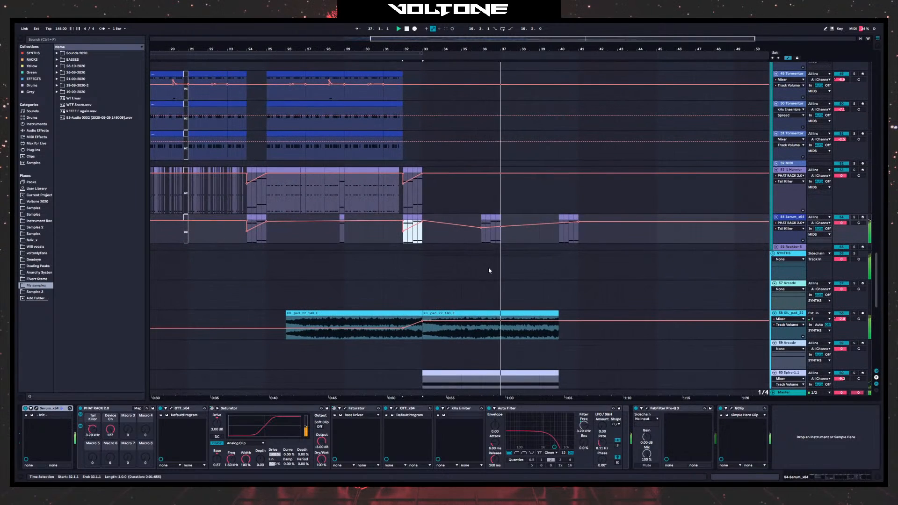
scroll(489, 271, "down", 3)
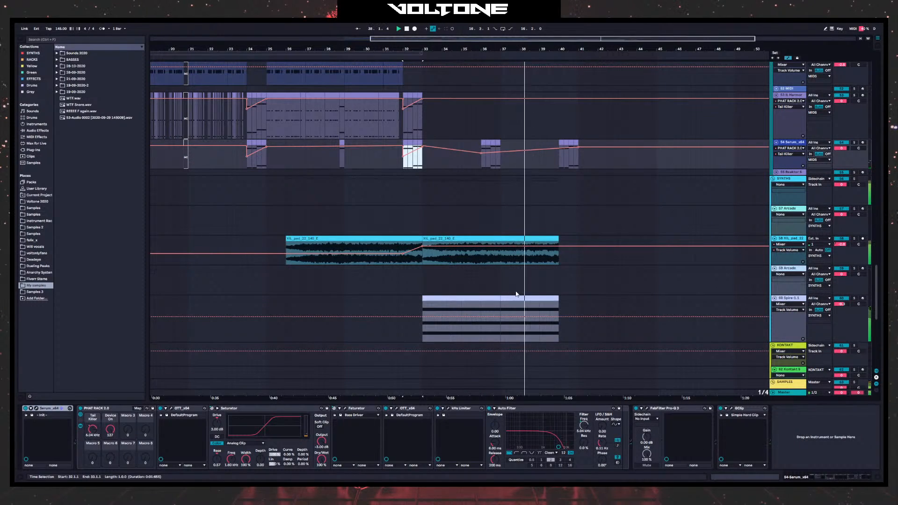
left_click_drag(586, 281, 401, 230, "ctrl+alt")
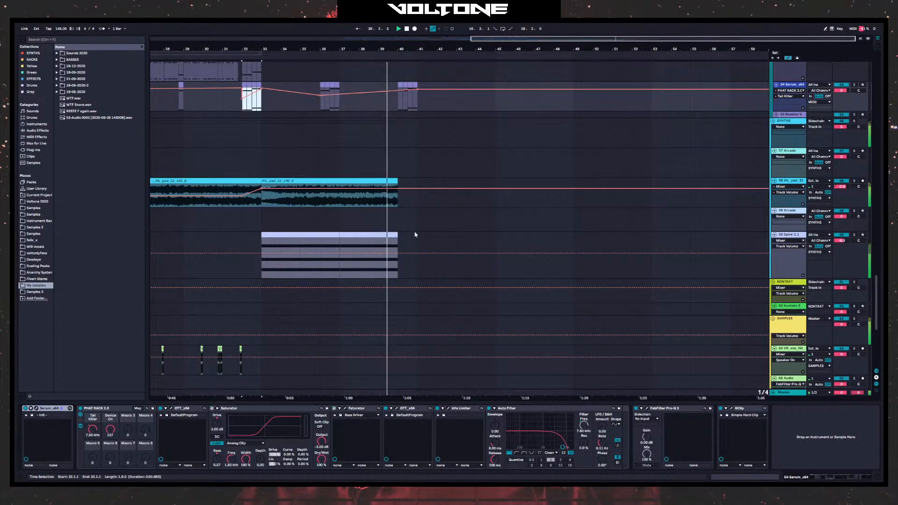
scroll(448, 253, "up", 10)
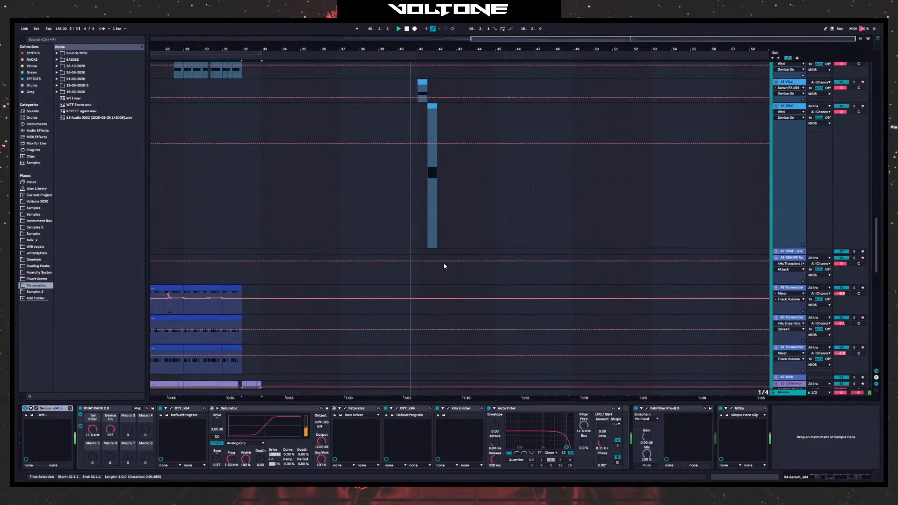
scroll(445, 266, "up", 15)
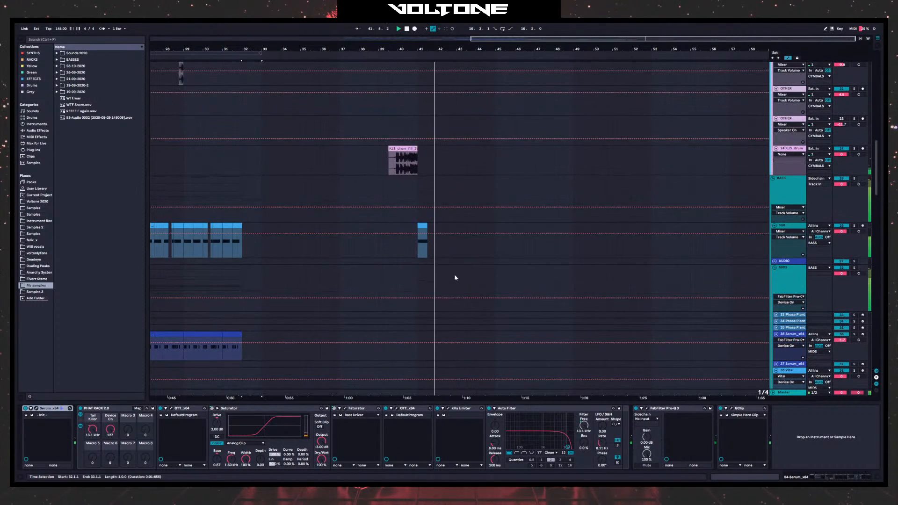
- Stop playback, remove the KJS drum fill clip that leads into bar 41, and save the set
left_click(405, 148)
key("space")
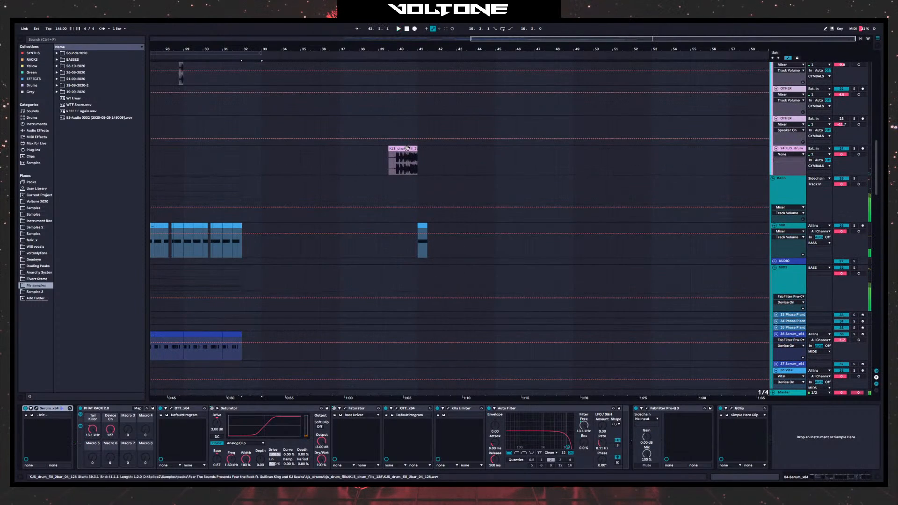
key("ctrl+z")
left_click(422, 195)
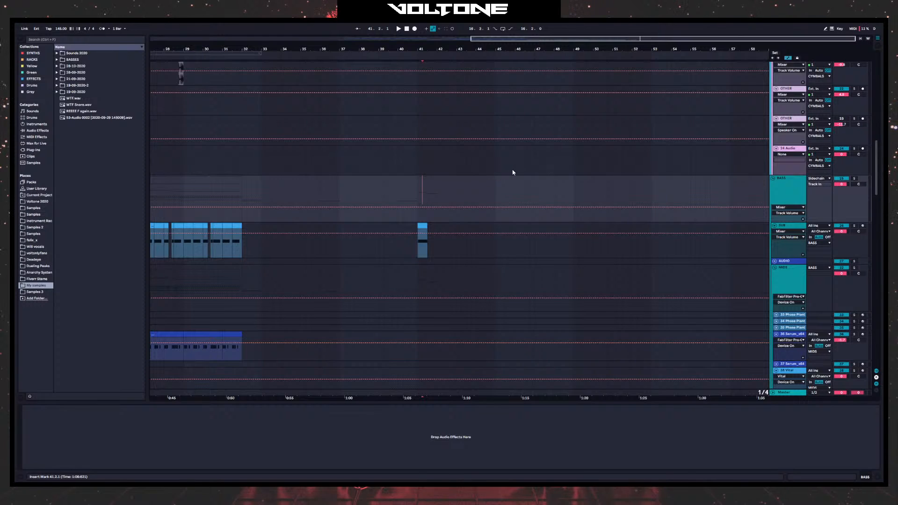
left_click(416, 187)
key("ctrl+s")
- Play the second drop's opening from bar 41 and examine its Sub and Vital bass clips
scroll(504, 188, "down", 3)
left_click(413, 192)
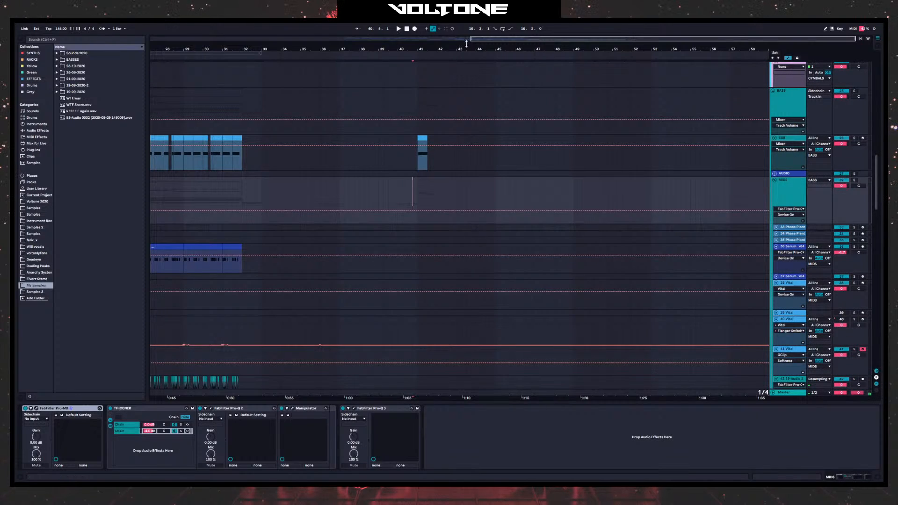
left_click_drag(466, 47, 316, 81)
left_click(174, 191)
key("space")
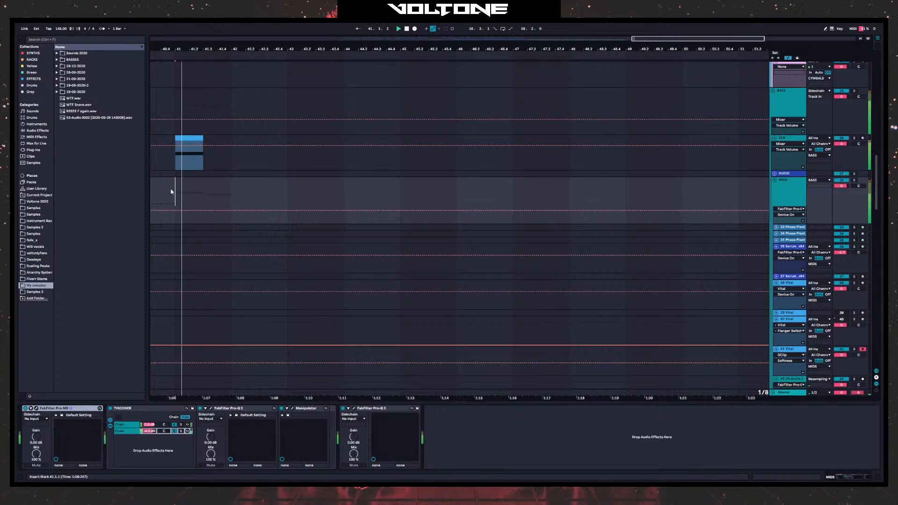
scroll(223, 215, "down", 8)
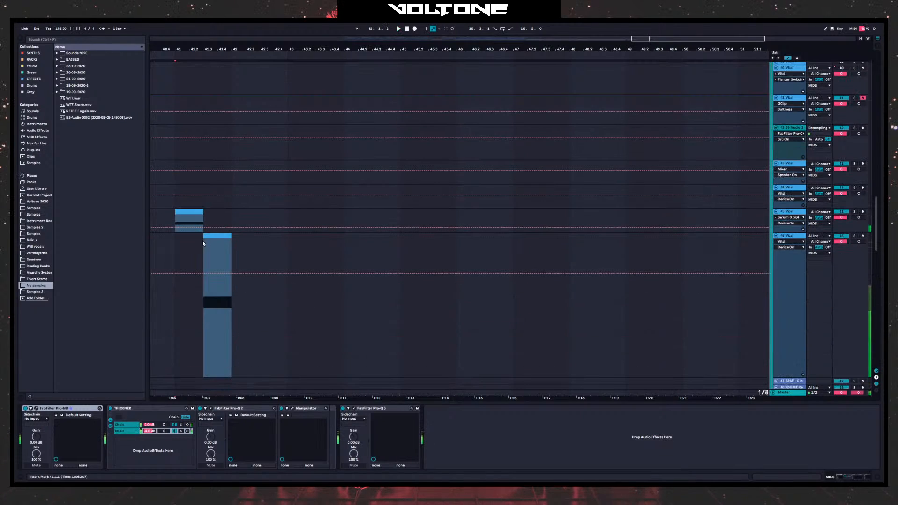
- Select the bass clip at 41.3.1 on the 46 Vital track and audition it
left_click(203, 248)
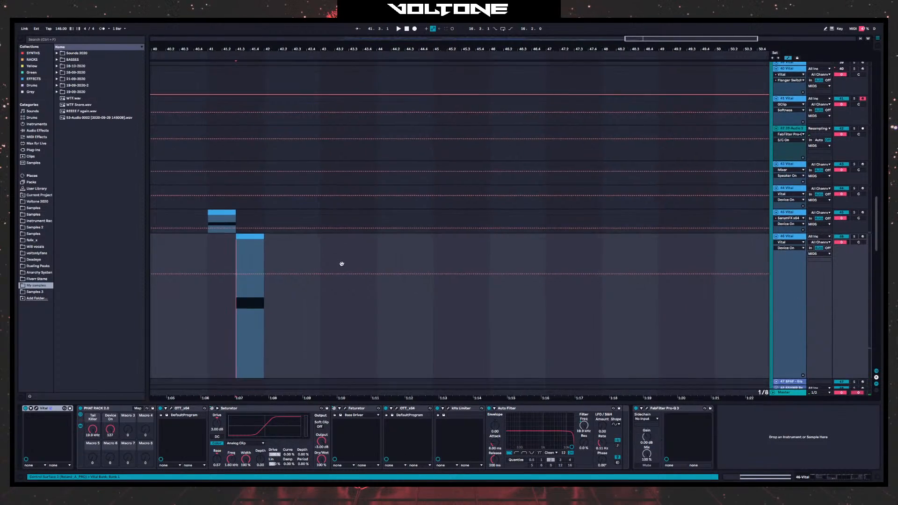
scroll(342, 264, "left", 5)
left_click(369, 239)
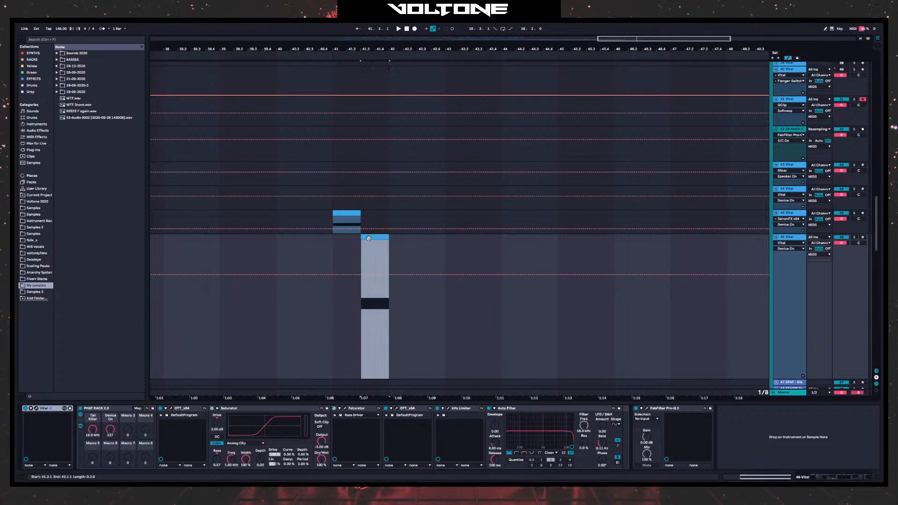
left_click(800, 238)
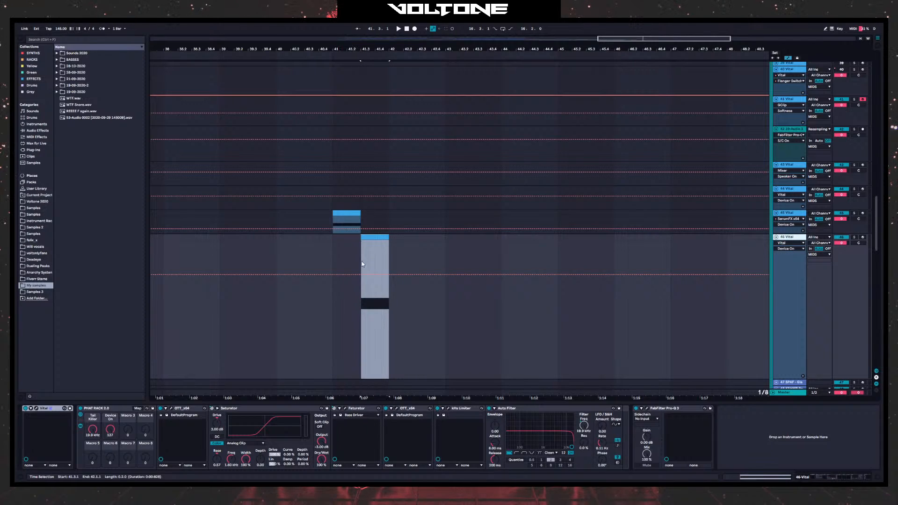
key("space")
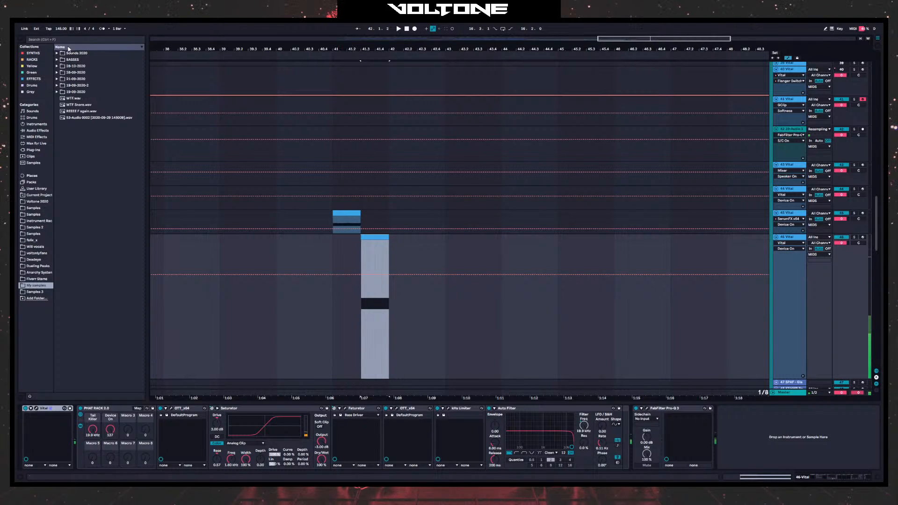
key("ctrl+f")
type("Cym")
key("BackSpace")
key("BackSpace")
key("BackSpace")
type("cymbal")
key("BackSpace")
key("BackSpace")
key("BackSpace")
key("BackSpace")
key("BackSpace")
key("BackSpace")
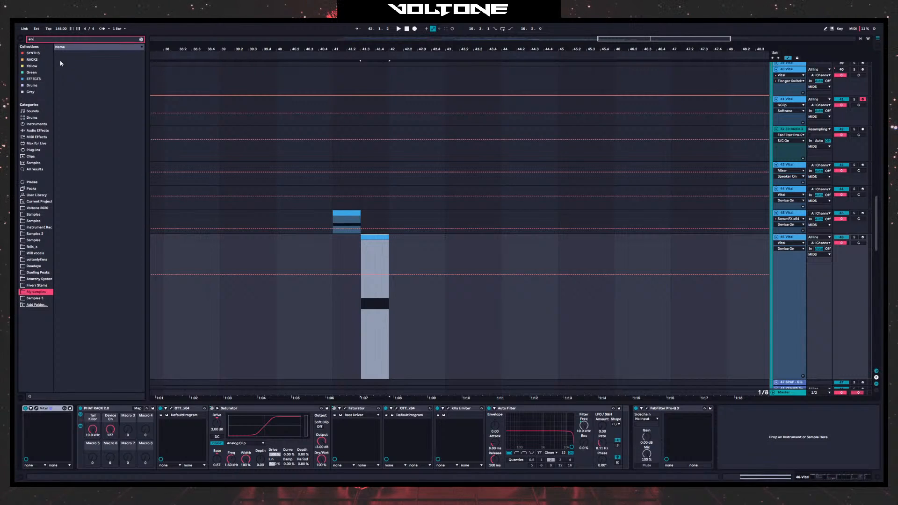
- Search for "khs ens", insert kHs Ensemble directly after Vital on the 46 Vital track, and set its Spread to about 44% while auditioning the bass
type("khs ens")
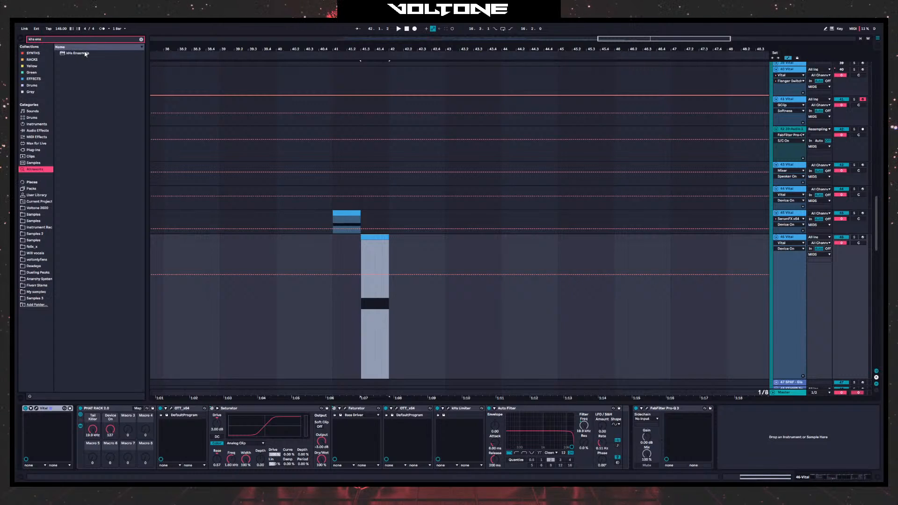
mouse_move(438, 460)
left_mouse_down()
mouse_move(81, 442)
mouse_move(99, 424)
mouse_move(84, 412)
left_mouse_up()
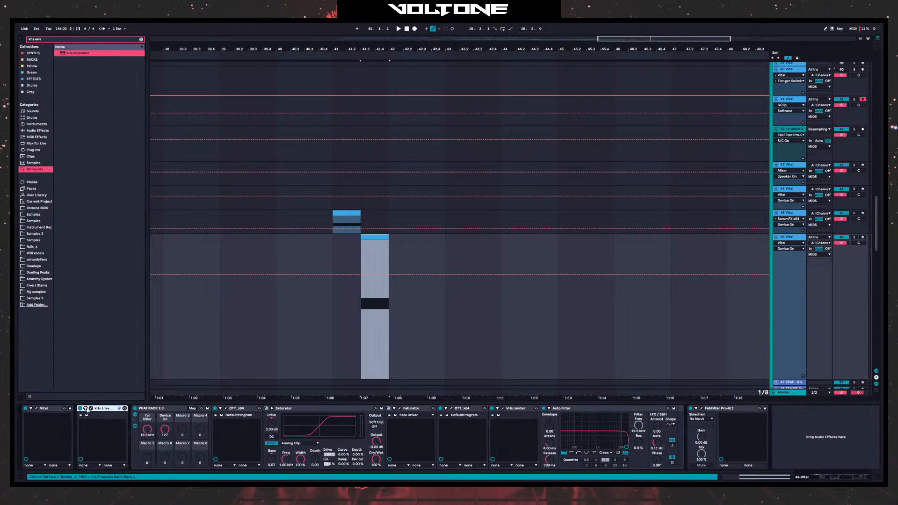
key("space")
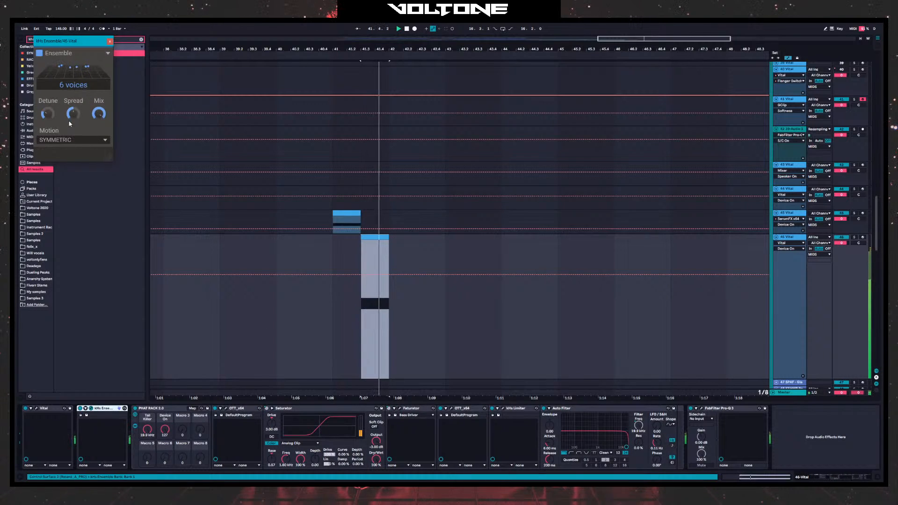
left_click(75, 111)
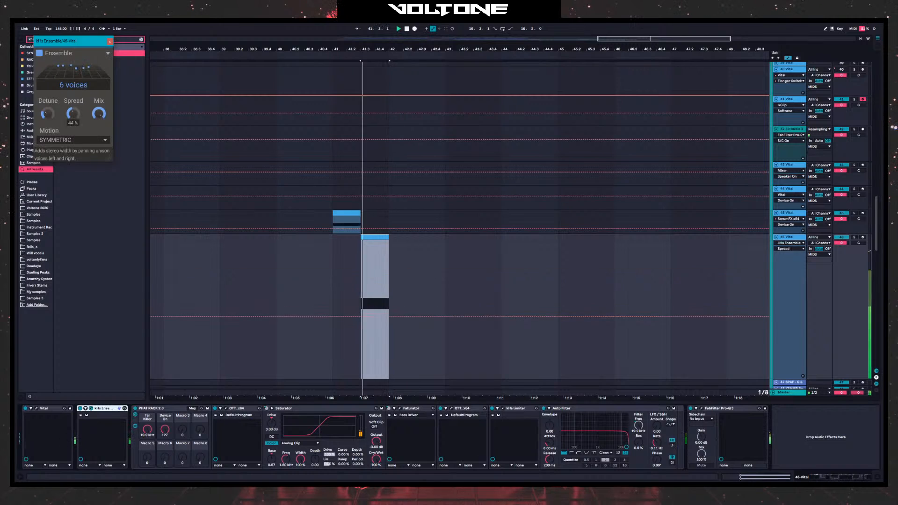
key("space")
left_click(110, 41)
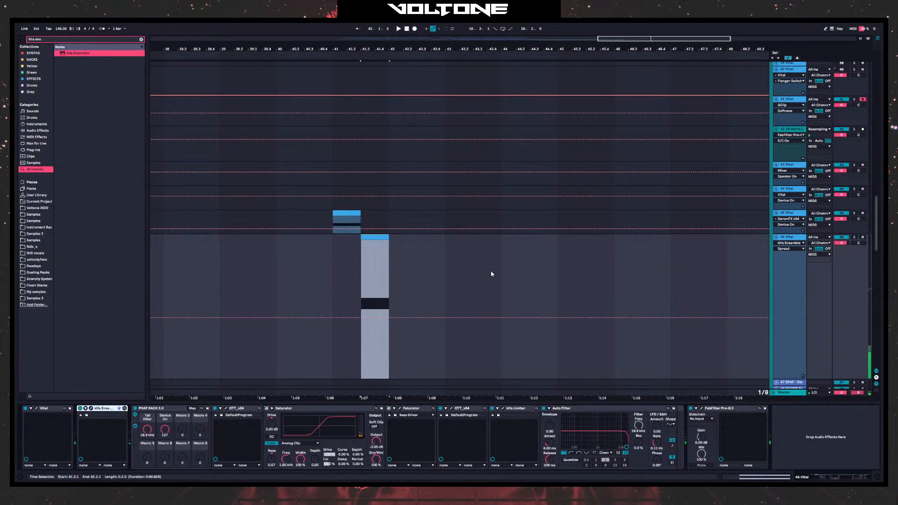
- Insert a new MIDI track directly below the 46 Vital track
left_click_drag(438, 285, 346, 269)
left_click(292, 256)
scroll(565, 219, "down", 3)
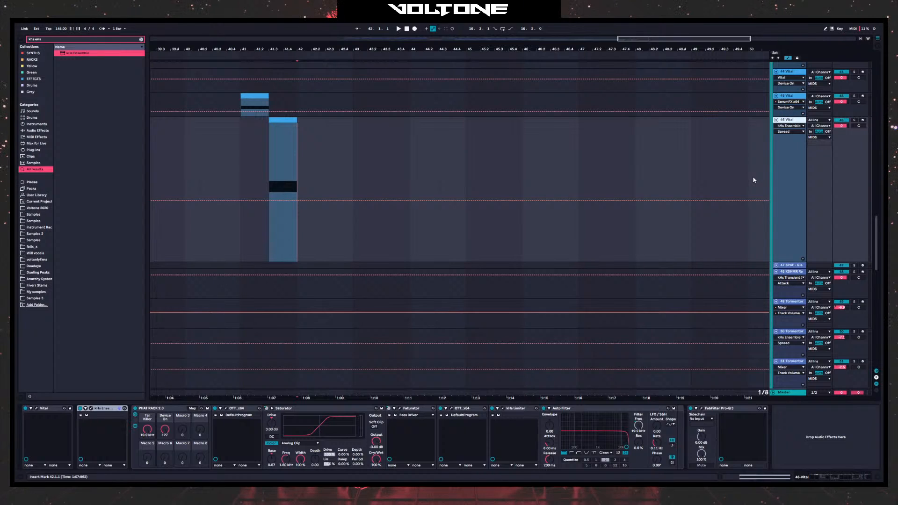
key("ctrl+shift+t")
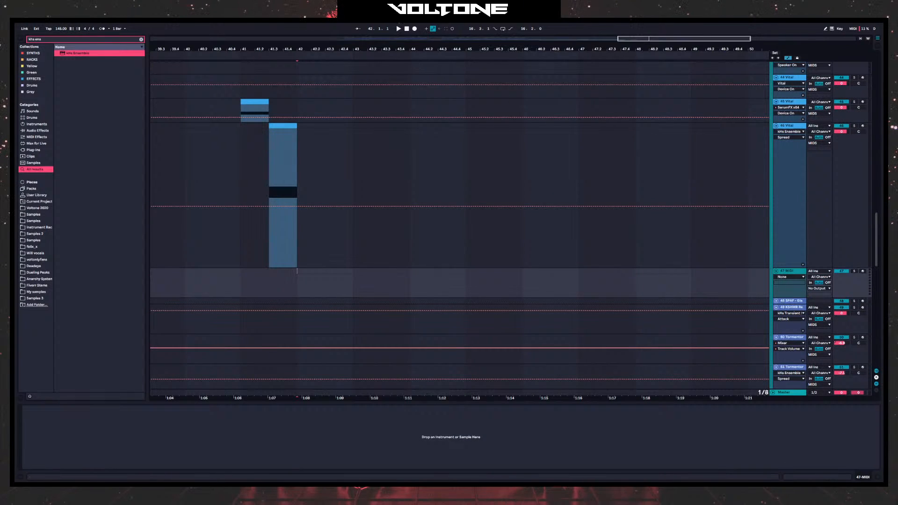
- Audition the first drop's 50 Tormentor clip from bar 17 and examine the neighbouring bass tracks
double_click(392, 46)
scroll(529, 226, "down", 3)
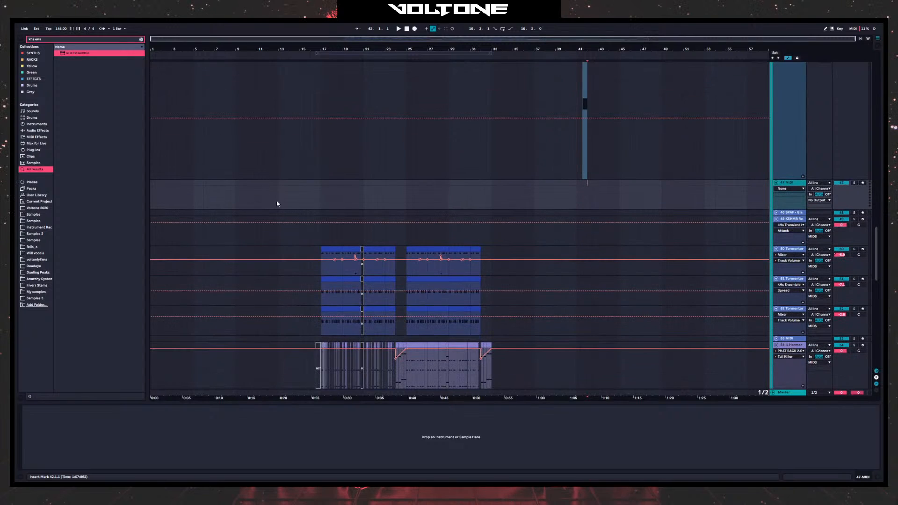
left_click(323, 236)
scroll(346, 197, "down", 3)
left_click_drag(354, 181, 329, 182)
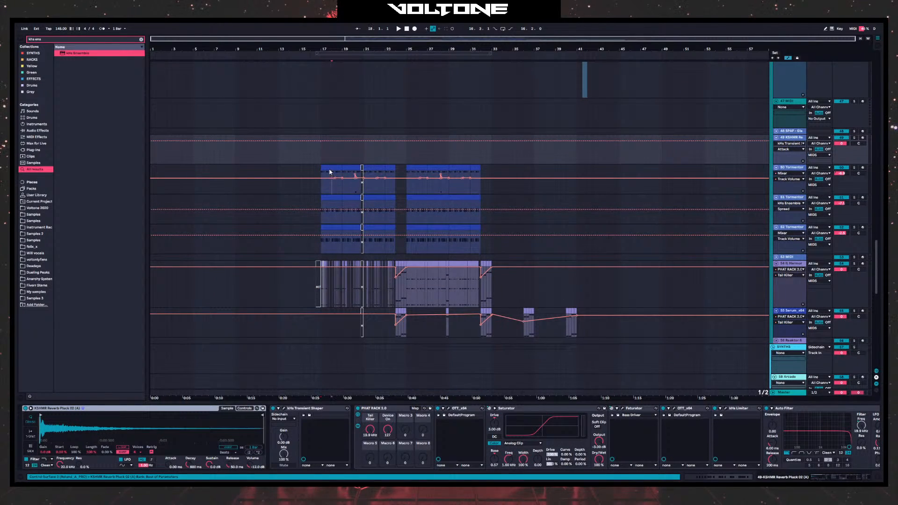
key("space")
key("space")
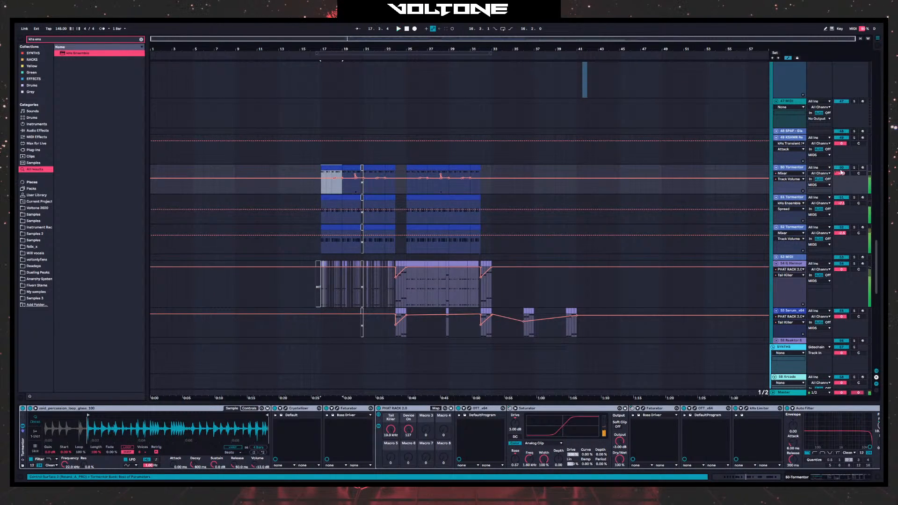
scroll(472, 188, "down", 3)
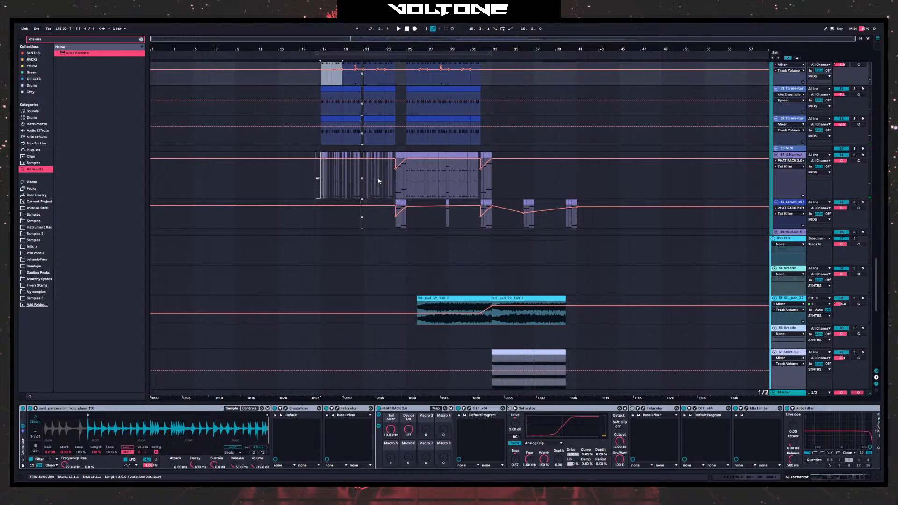
scroll(728, 169, "up", 3)
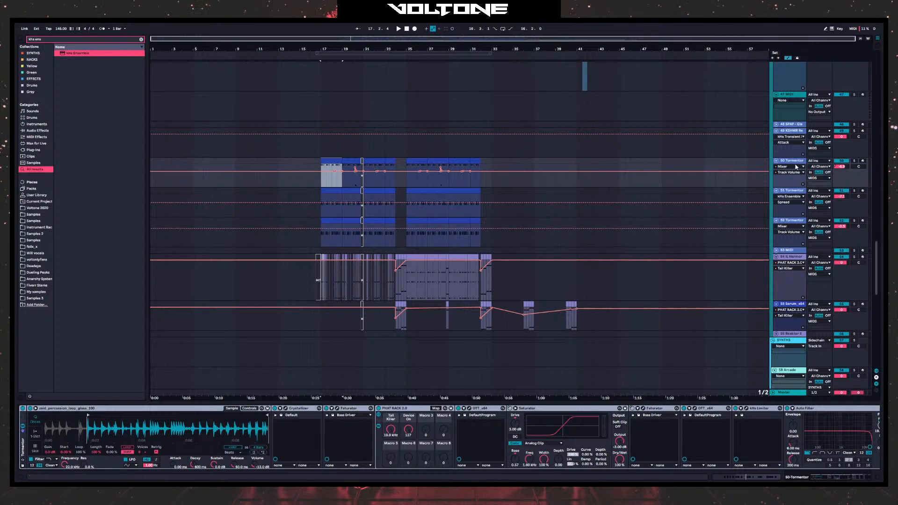
- Play the second drop's opening from 41.1.1 and stop after its bass clips
left_click(577, 145)
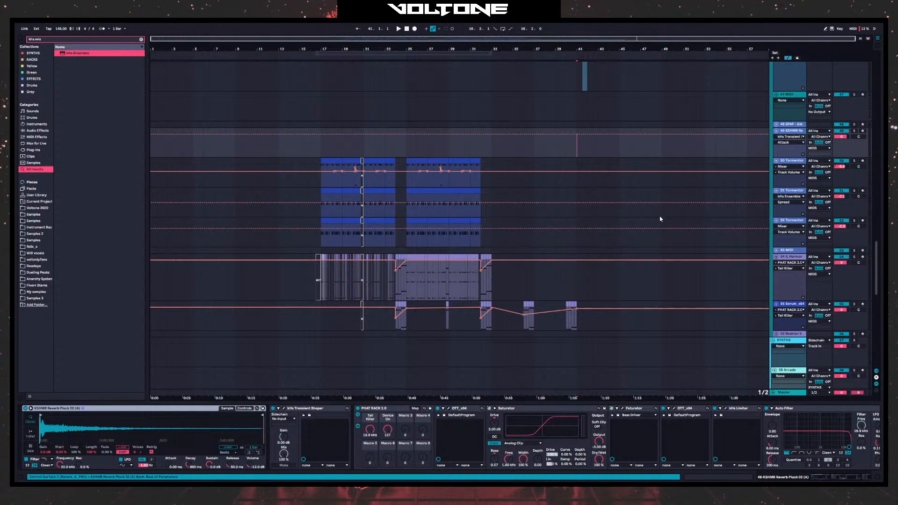
scroll(608, 220, "up", 1)
key("space")
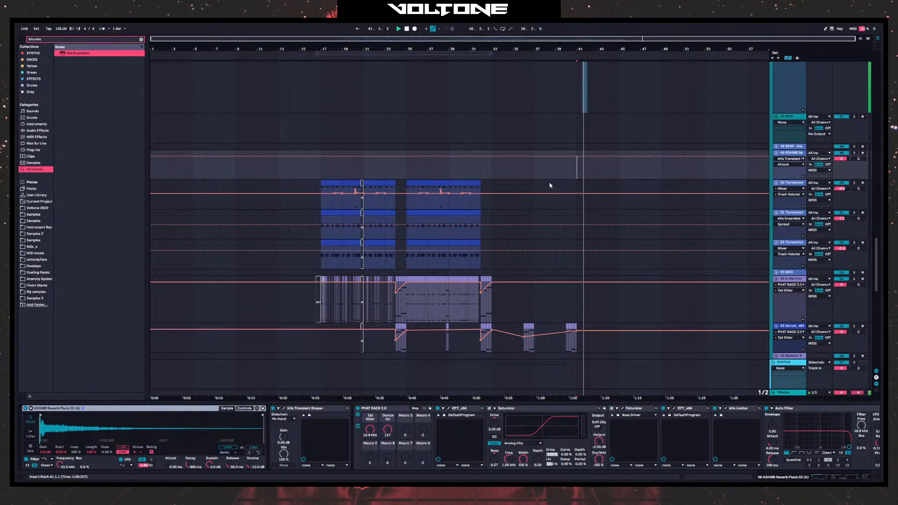
key("space")
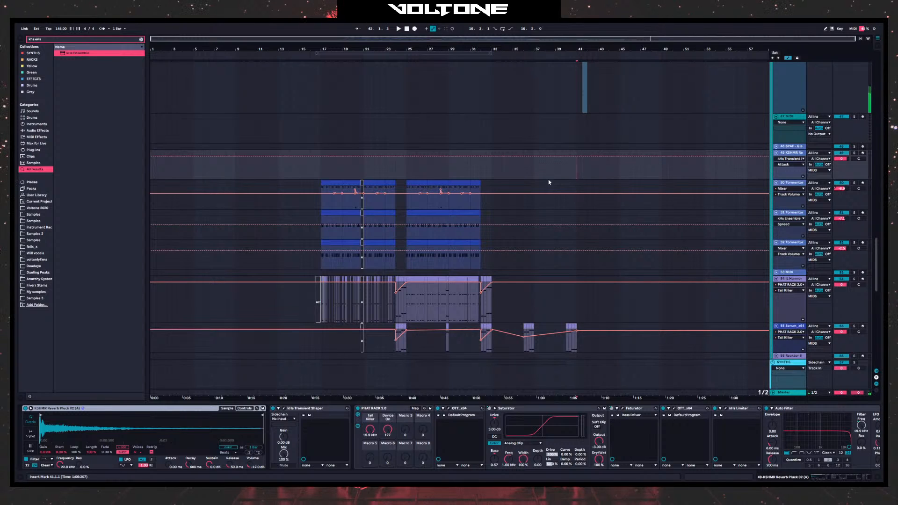
- Select the empty MIDI track 47, search the browser for "Vital", and load the Vital synth onto it
scroll(613, 166, "up", 3)
left_click(776, 184)
left_click(788, 185)
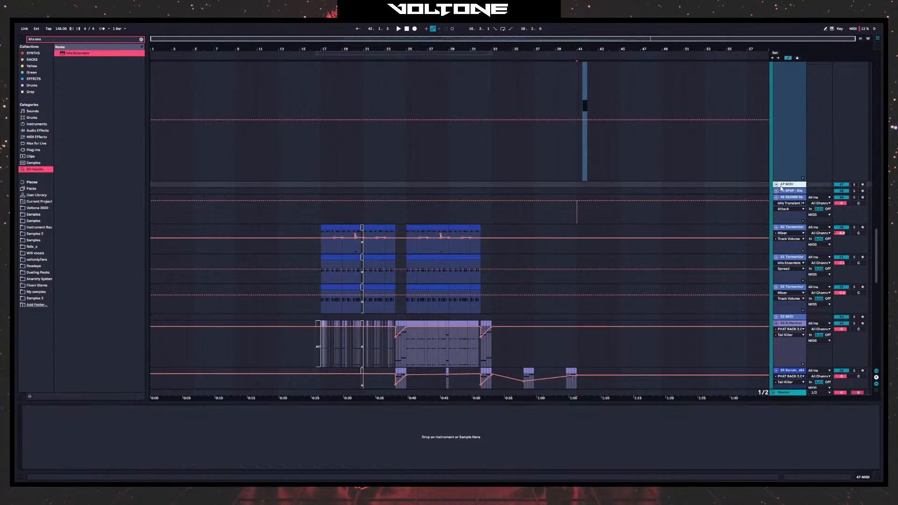
left_click(777, 185)
key("ctrl+f")
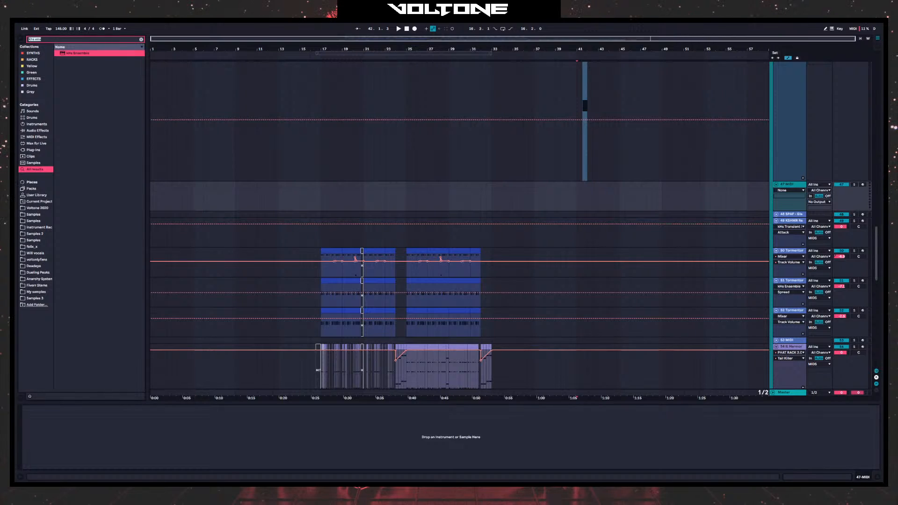
type("Vital")
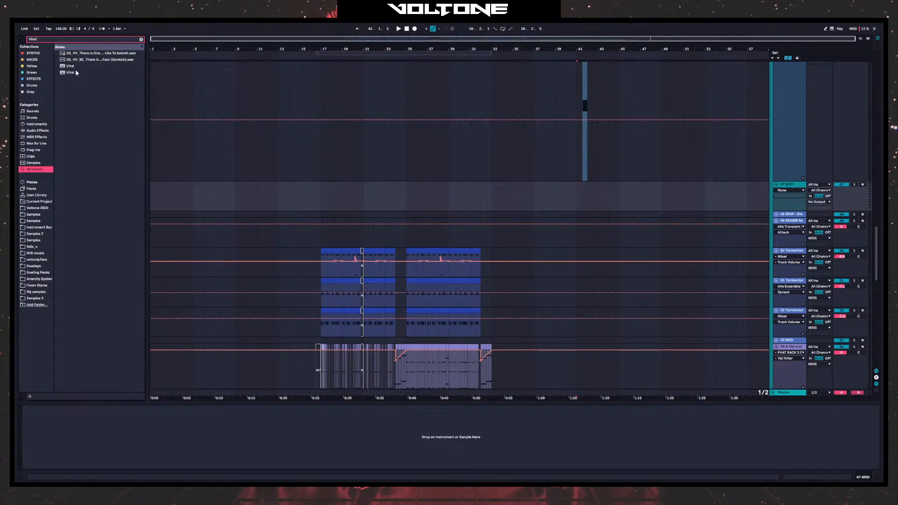
key("Down")
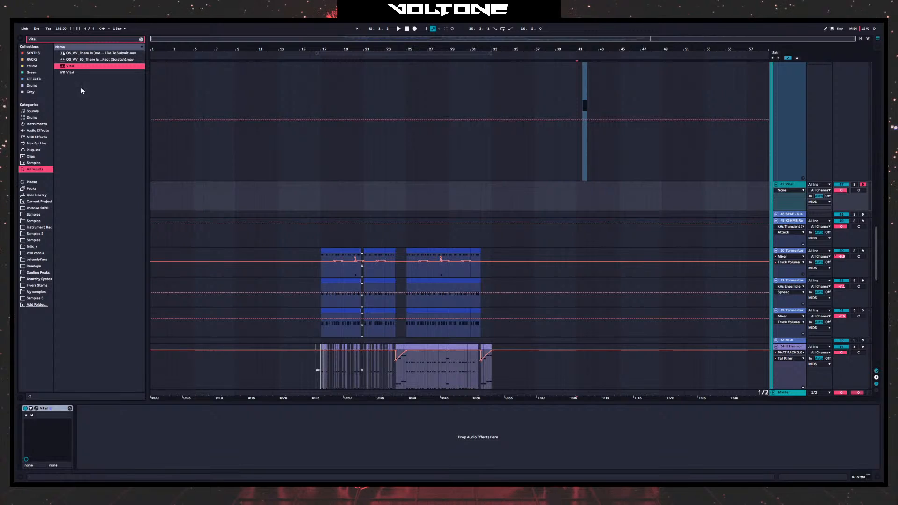
- Search for "phat", add PHAT RACK 2.0 after Vital on track 47, and select its Tail Killer macro
key("ctrl+f")
type("phat")
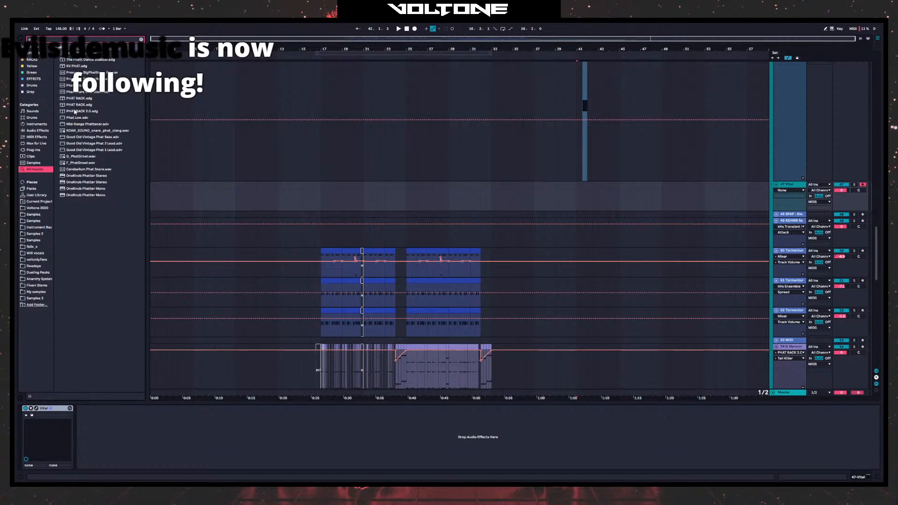
mouse_move(80, 112)
left_mouse_down()
mouse_move(136, 440)
mouse_move(123, 424)
left_mouse_up()
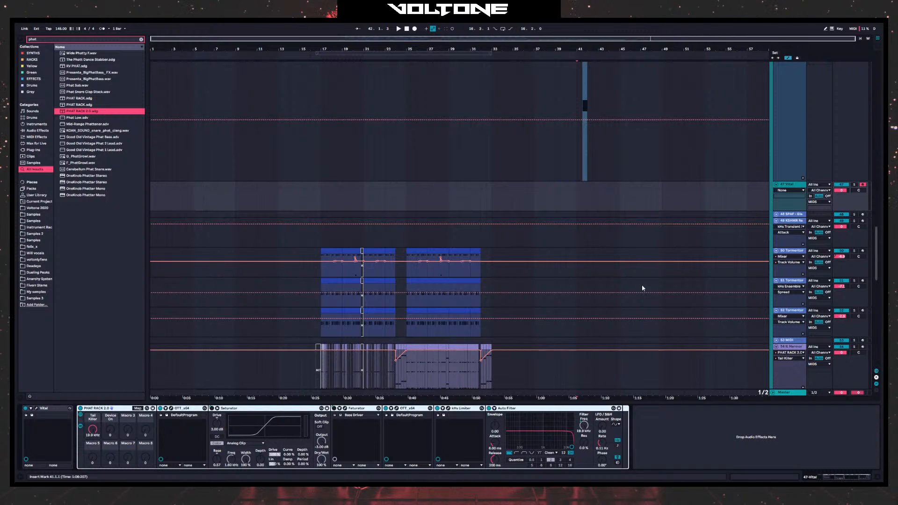
scroll(474, 207, "up", 1)
mouse_move(577, 47)
left_mouse_down()
mouse_move(487, 84)
mouse_move(278, 90)
left_mouse_up()
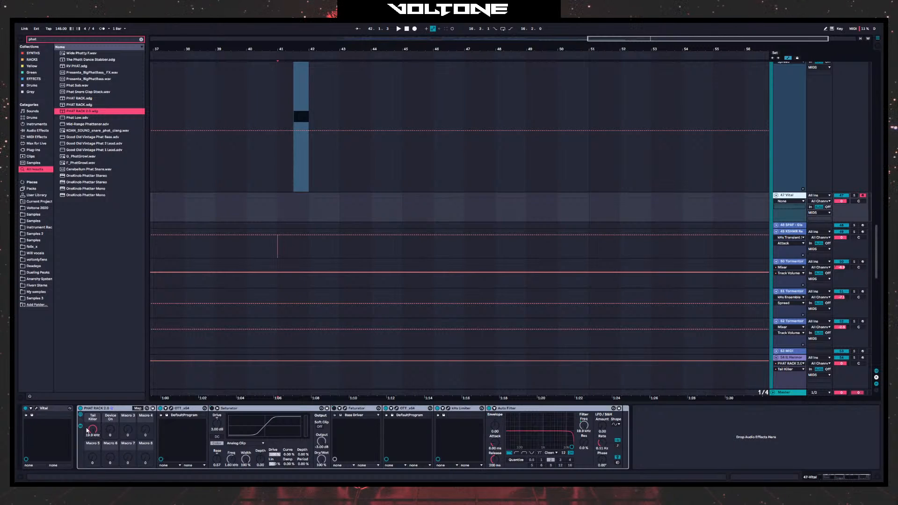
mouse_move(92, 429)
left_mouse_down()
mouse_move(93, 440)
mouse_move(92, 421)
left_mouse_up()
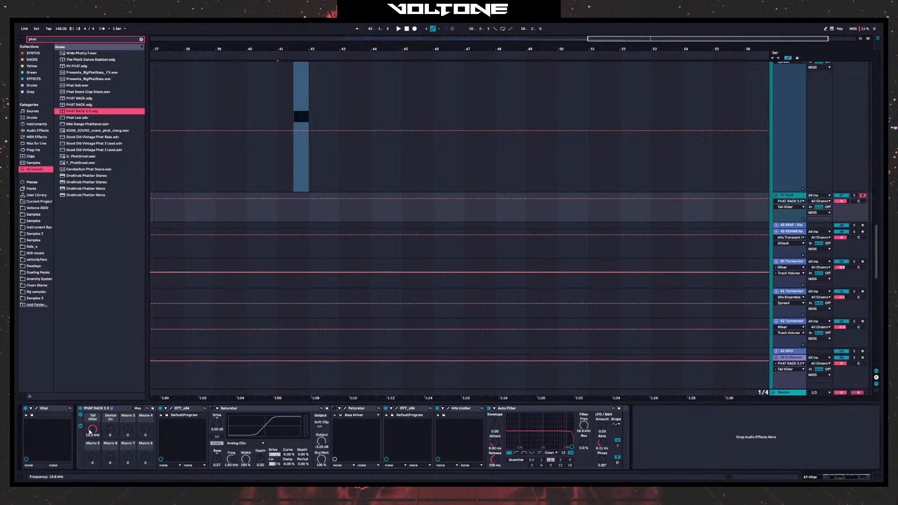
- Open the Vital synth on track 47, reposition its window, and clear the content install dialog
left_click(38, 409)
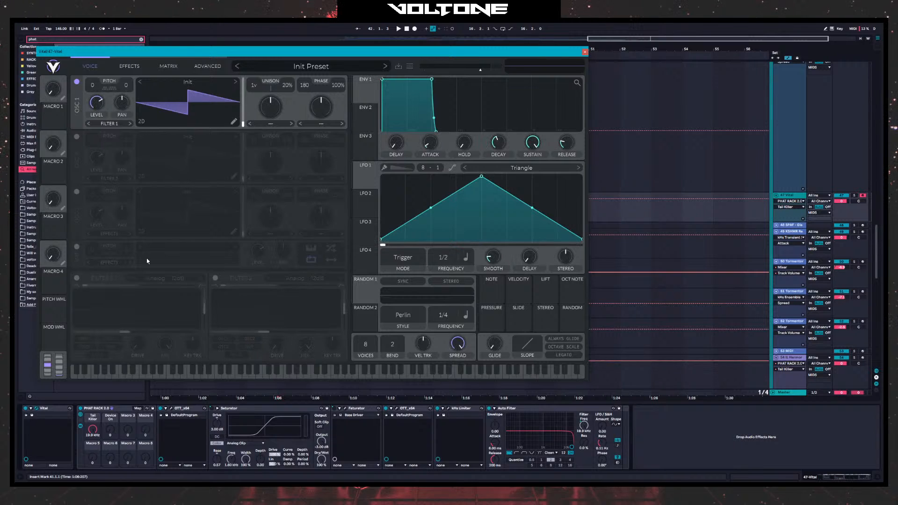
left_click_drag(216, 51, 320, 66)
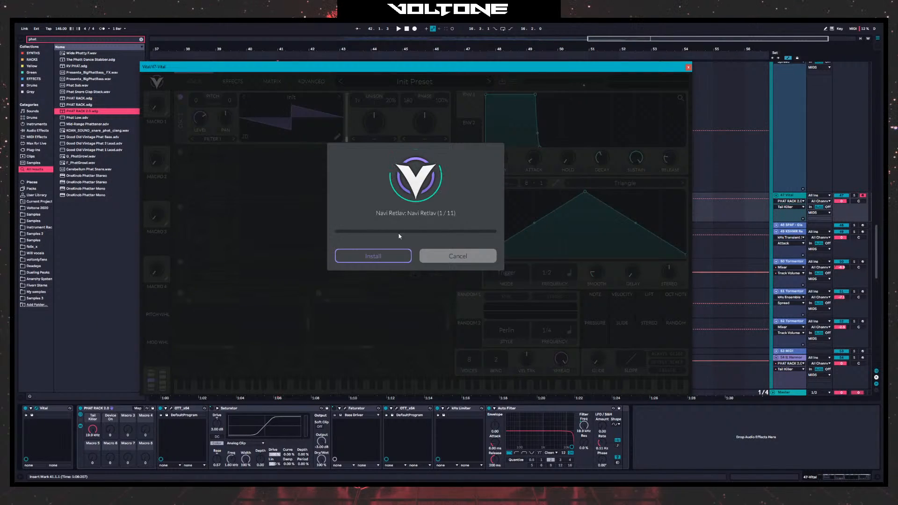
left_click(372, 256)
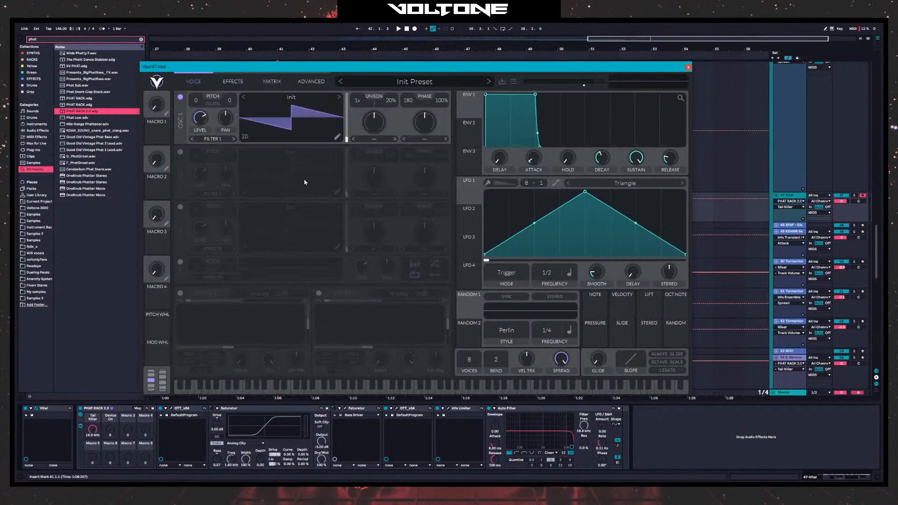
- Load the Factory wavetable Harmonic Series into Vital's oscillator 1
left_click(282, 104)
left_click(282, 103)
left_click(282, 103)
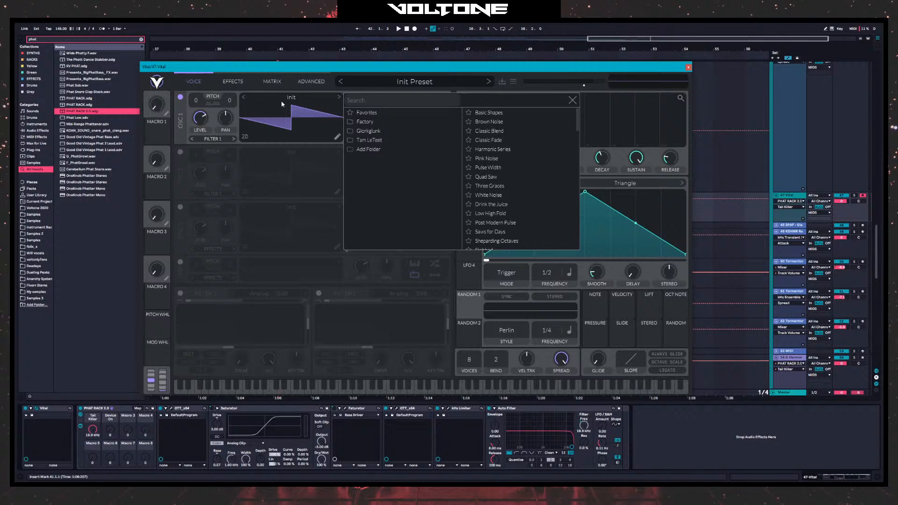
left_click(369, 131)
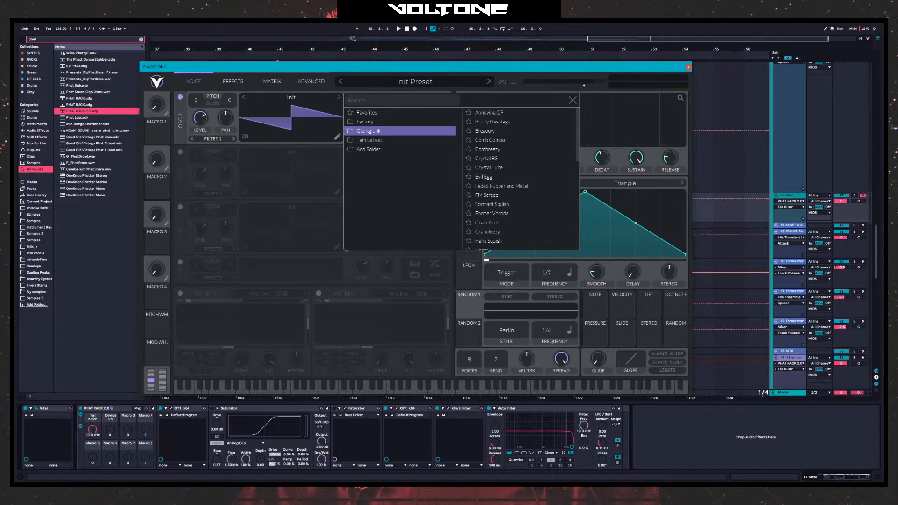
left_click(392, 125)
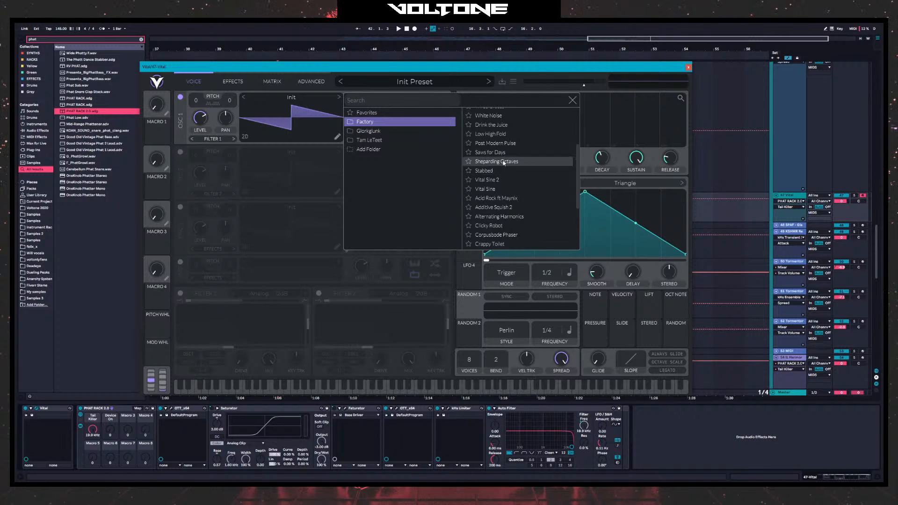
scroll(507, 173, "down", 1)
scroll(510, 157, "up", 1)
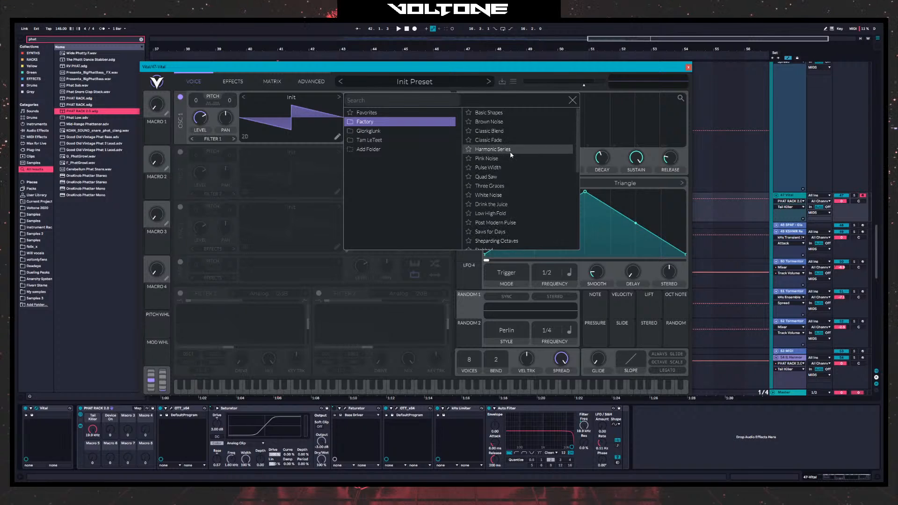
left_click(496, 148)
- Return oscillator 1's wavetable frame to the start, modulate it with LFO 1, and solo the 47 Vital track
left_click(305, 121)
left_click_drag(305, 120, 328, 91)
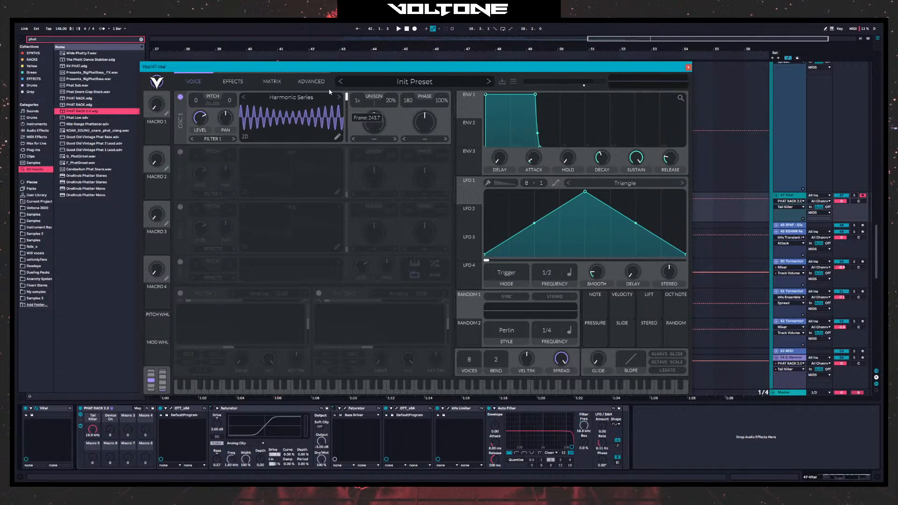
left_click_drag(318, 139, 344, 163)
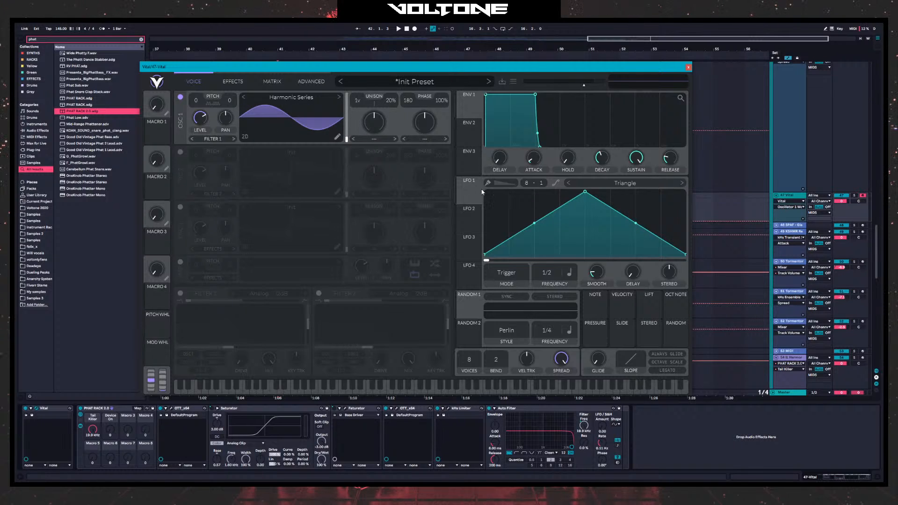
left_click_drag(462, 199, 348, 138)
left_click(855, 197)
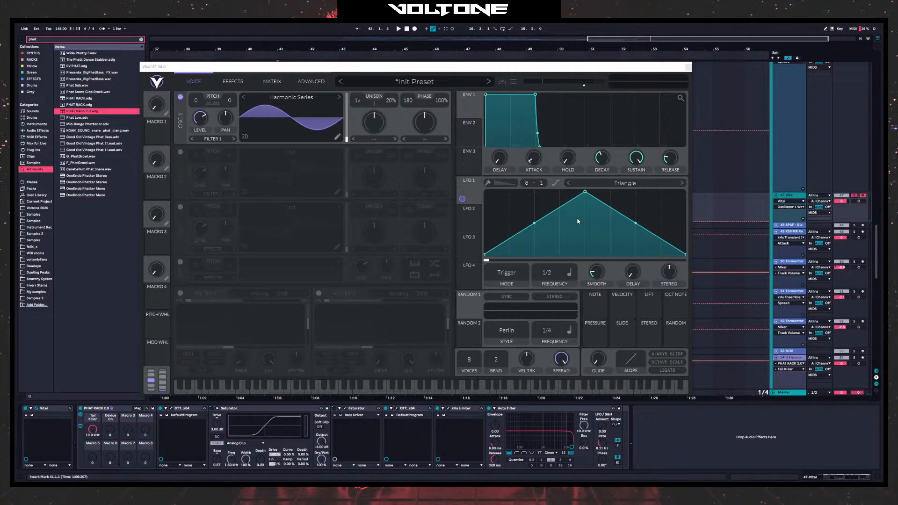
- Reshape LFO 1 into a tall early peak, a central dip and a lower second peak while auditioning notes
left_click_drag(589, 196, 523, 182)
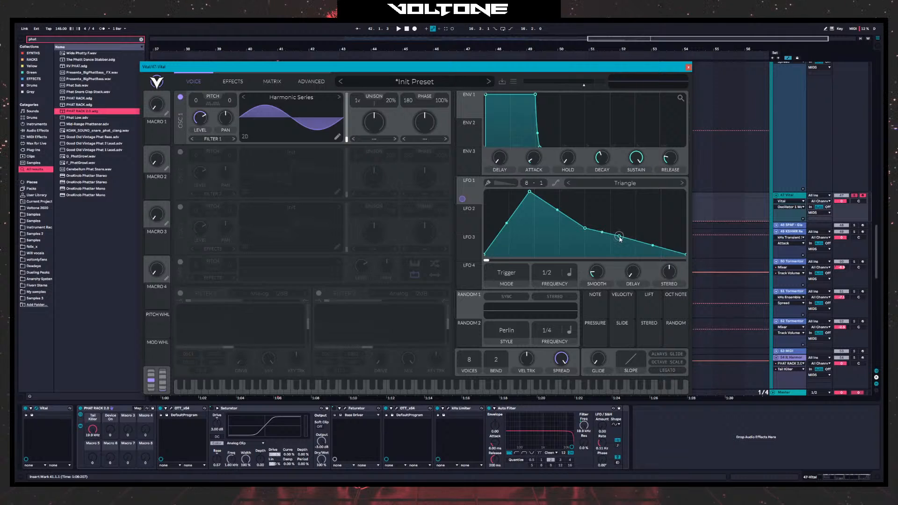
left_click_drag(686, 254, 685, 218)
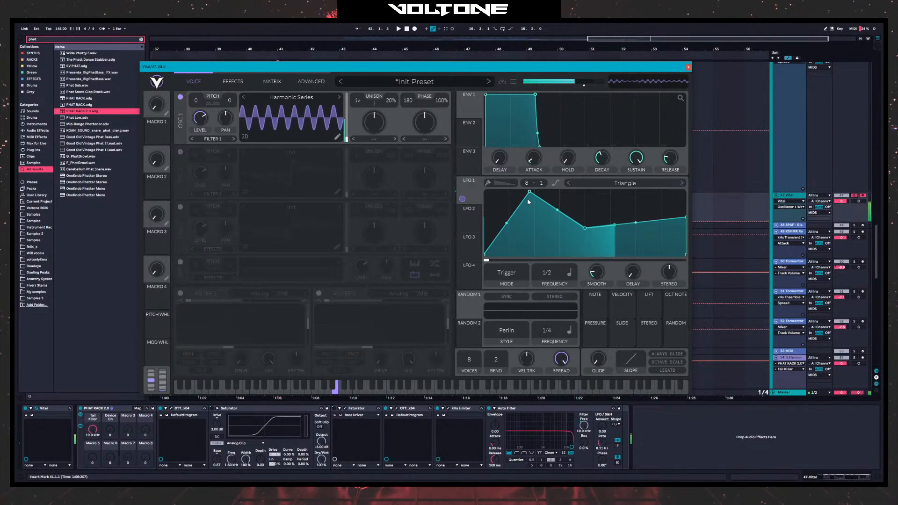
left_click_drag(687, 218, 686, 250)
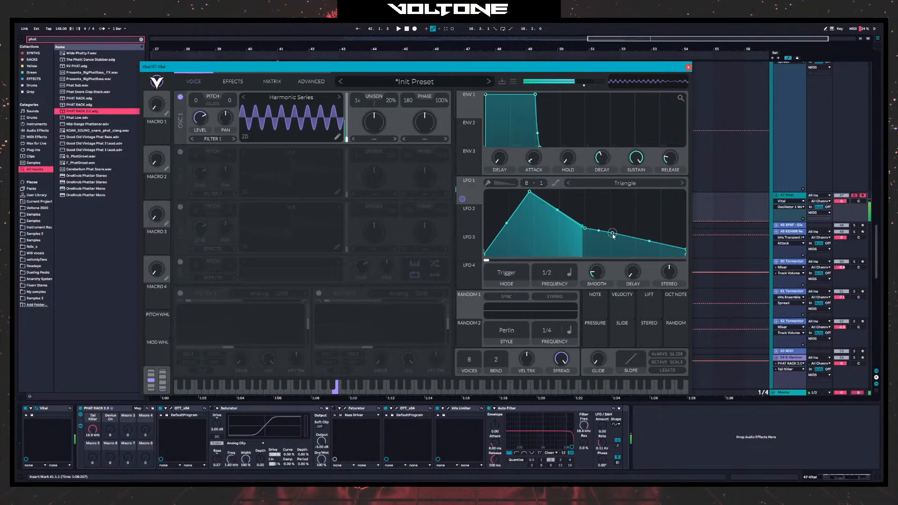
left_click_drag(636, 239, 636, 205)
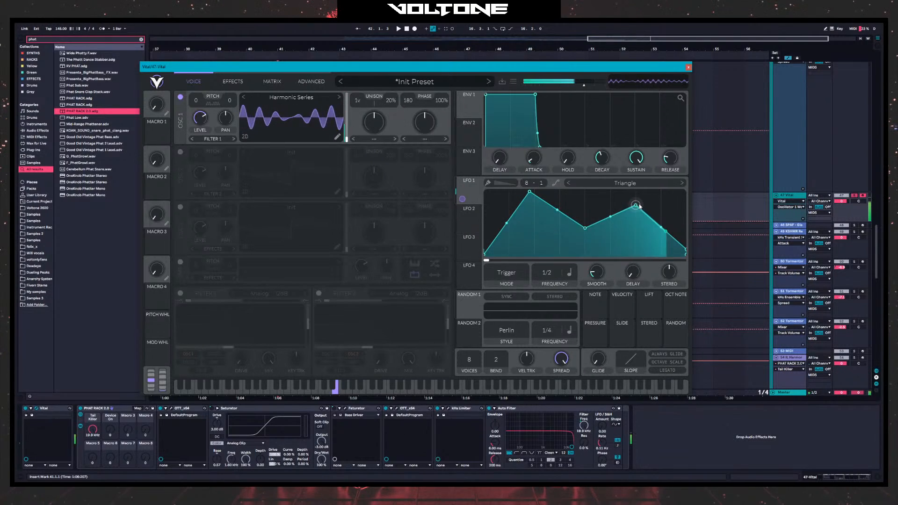
left_click_drag(585, 228, 585, 239)
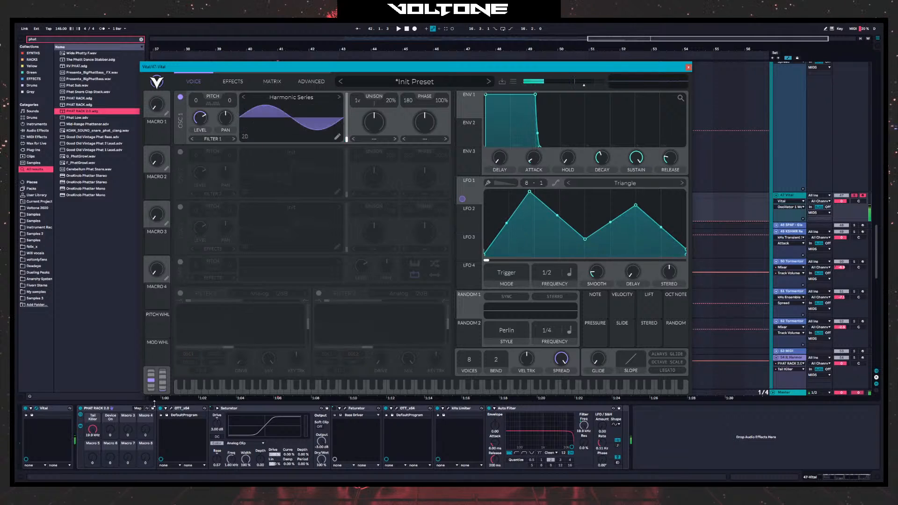
- Set the Time of both OTT compressors in the device chain to 1000%, and close their windows
left_click(173, 410)
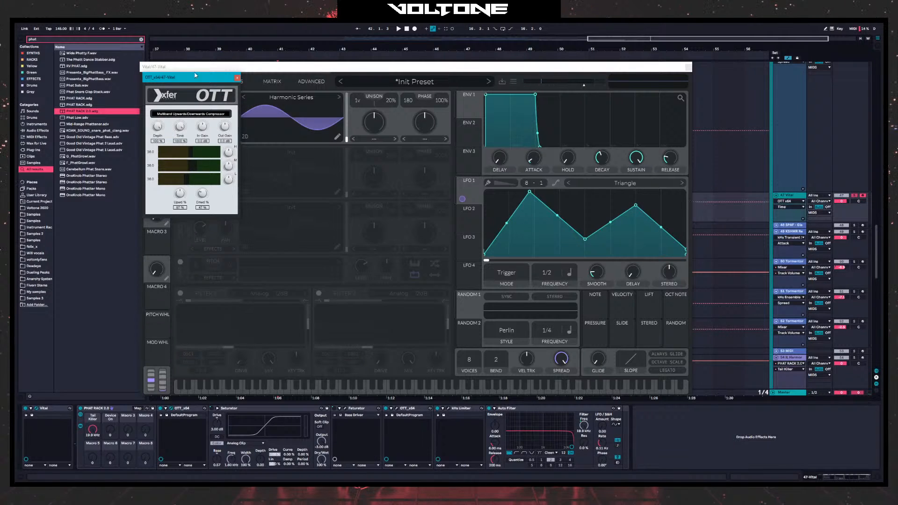
left_click(395, 410)
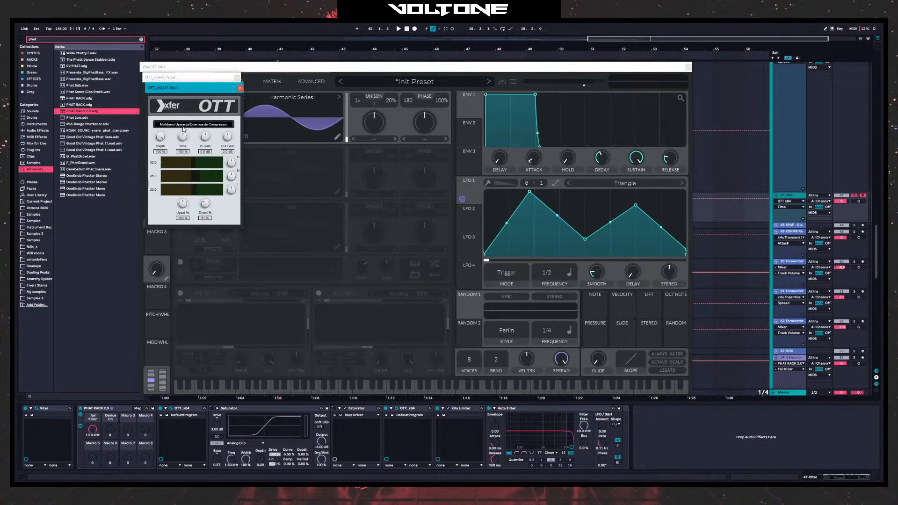
left_click(238, 87)
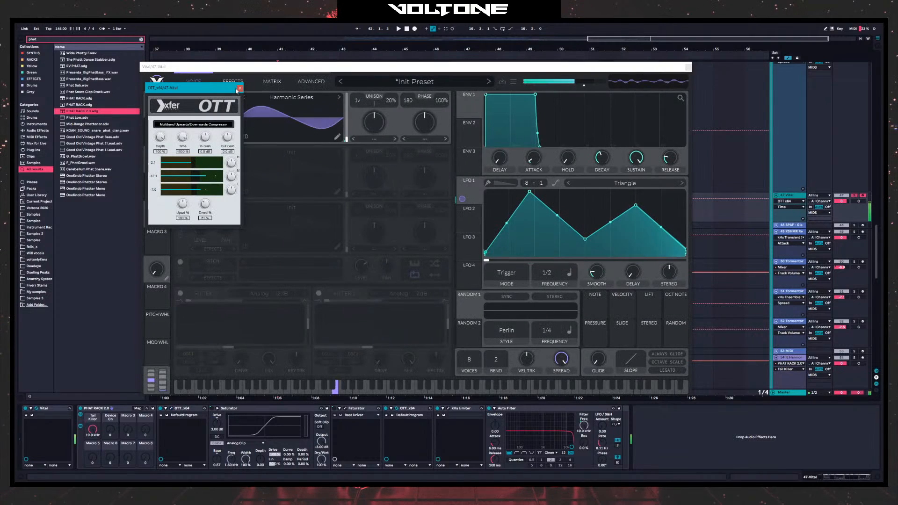
left_click(239, 89)
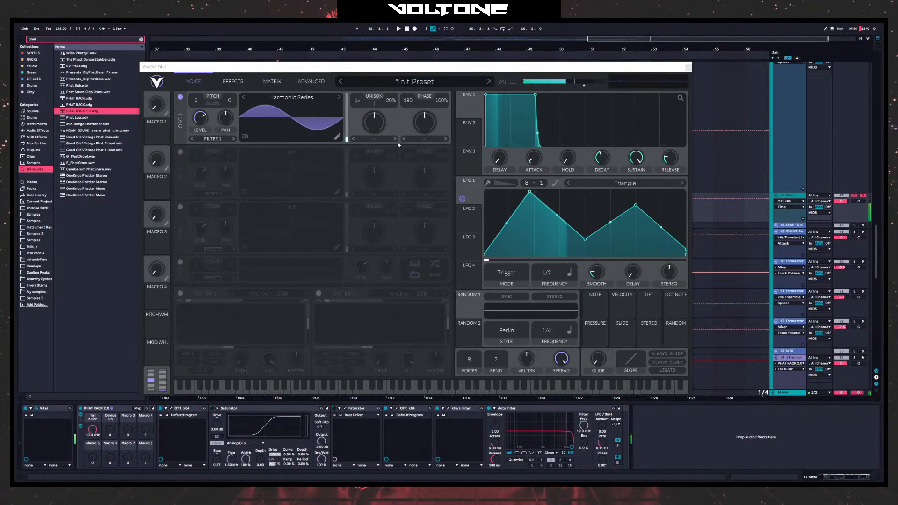
- Set oscillator 1's phase distortion to Quantize and lower its amount to the minimum
left_click(431, 140)
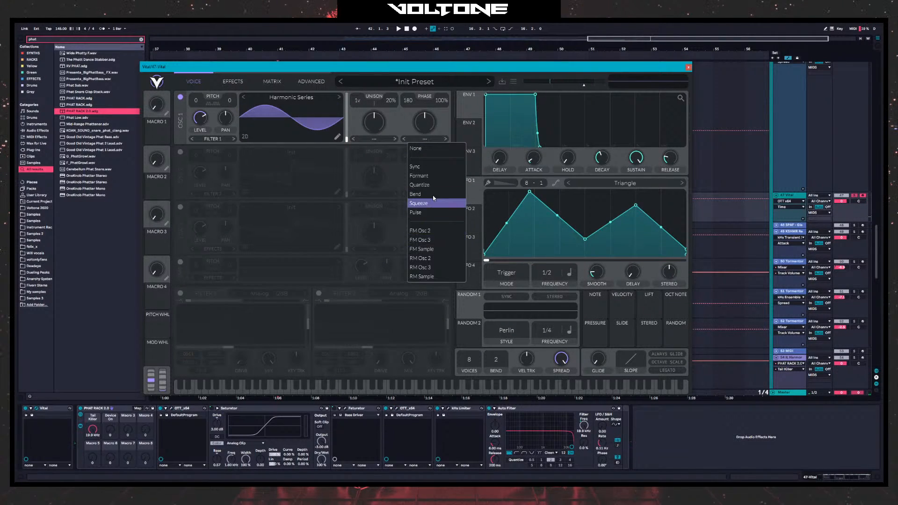
left_click(424, 127)
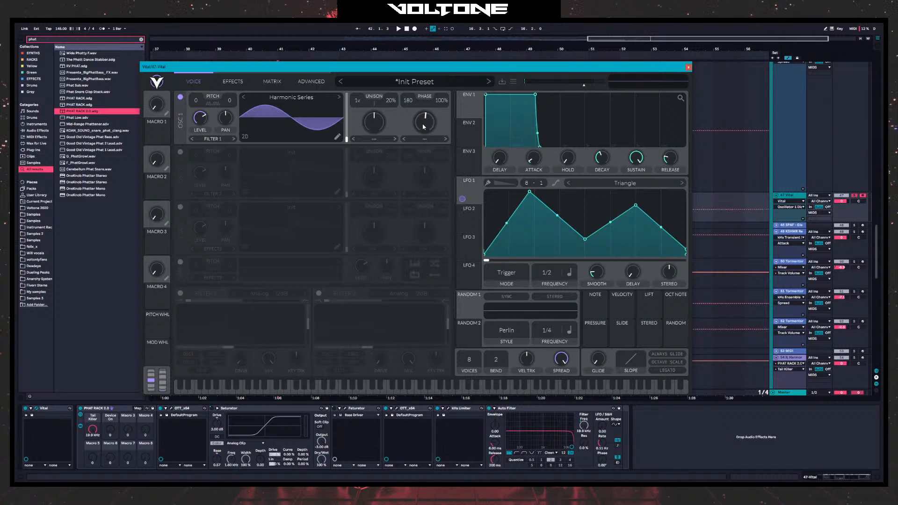
left_click(424, 139)
left_click(423, 186)
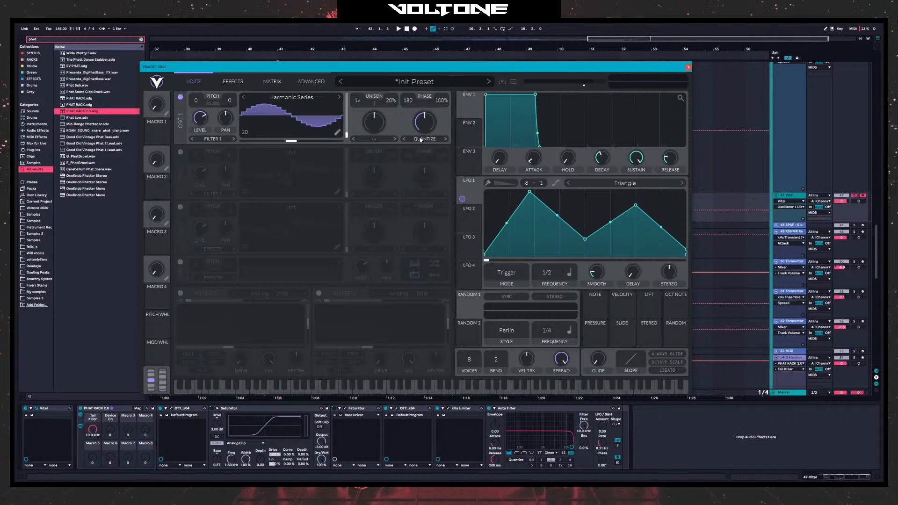
left_click_drag(425, 128, 419, 155)
- Modulate the Quantize amount with LFO 2 at about 0.515, reshaping LFO 2 into a curved falling ramp at 1/2 frequency
left_click(476, 227)
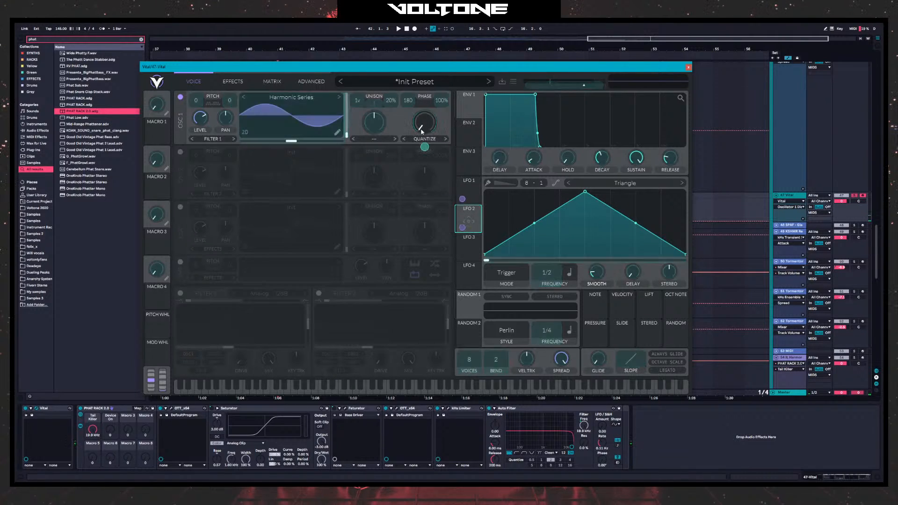
left_click_drag(576, 192, 485, 191)
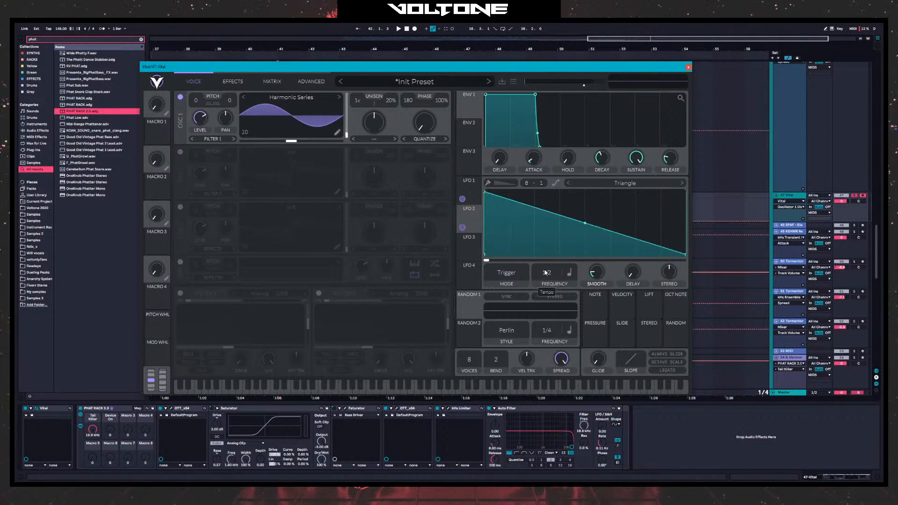
left_click_drag(554, 253, 555, 257)
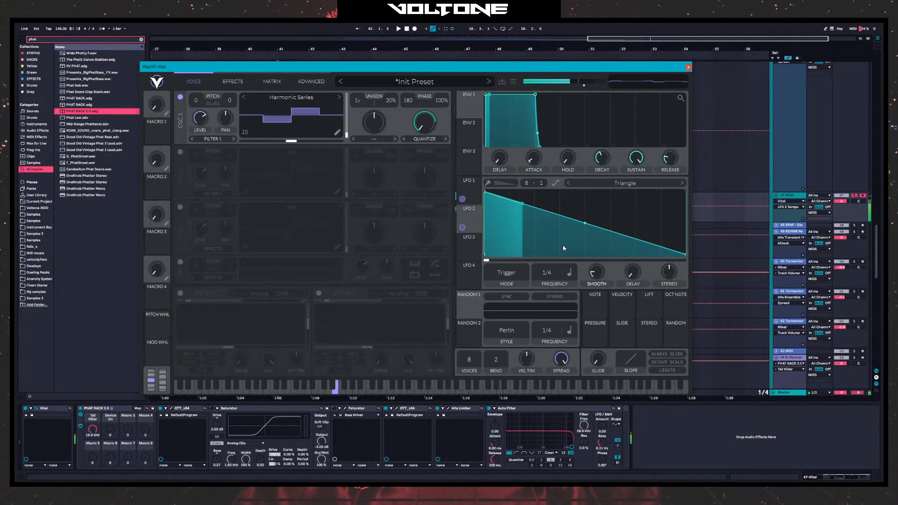
left_click_drag(581, 227, 580, 246)
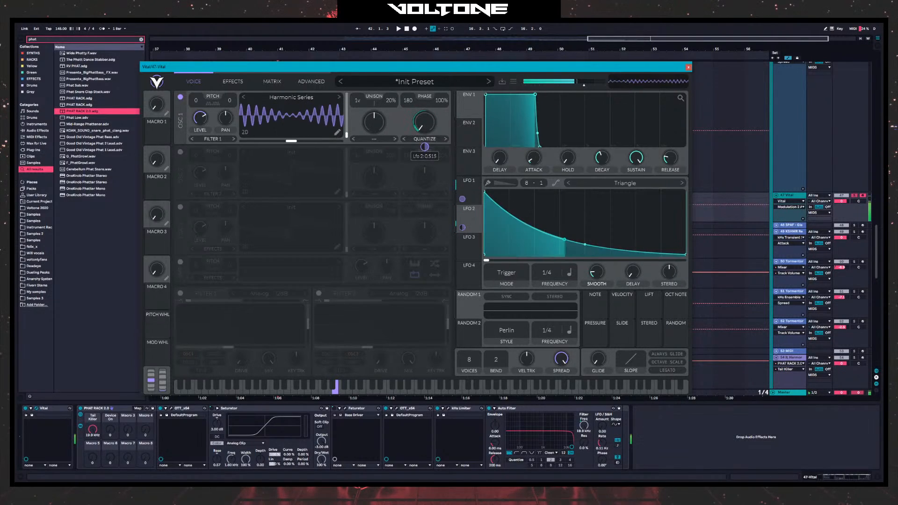
mouse_move(550, 273)
left_mouse_down()
mouse_move(553, 262)
mouse_move(546, 285)
left_mouse_up()
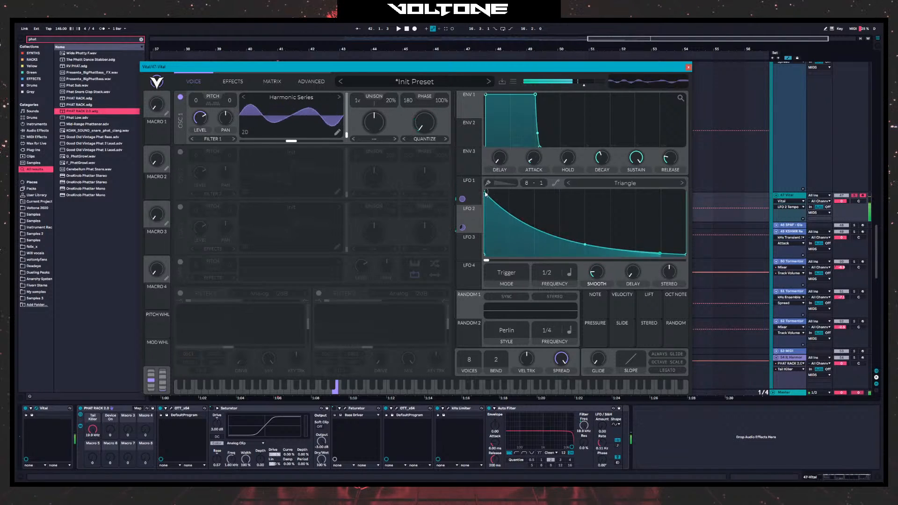
mouse_move(485, 192)
left_mouse_down()
mouse_move(541, 191)
mouse_move(564, 178)
mouse_move(482, 179)
left_mouse_up()
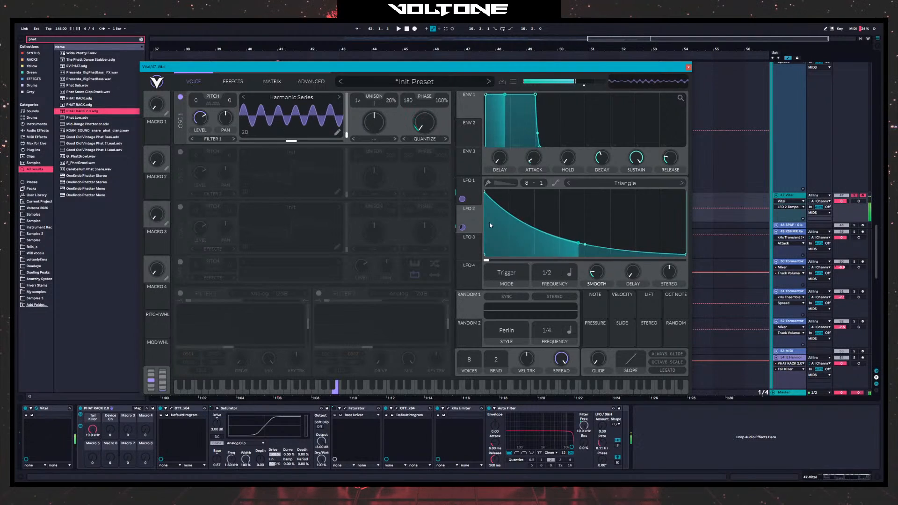
- Set oscillator 1's spectral morph to Form Scale and modulate its amount with LFO 3
left_click(376, 142)
left_click(380, 185)
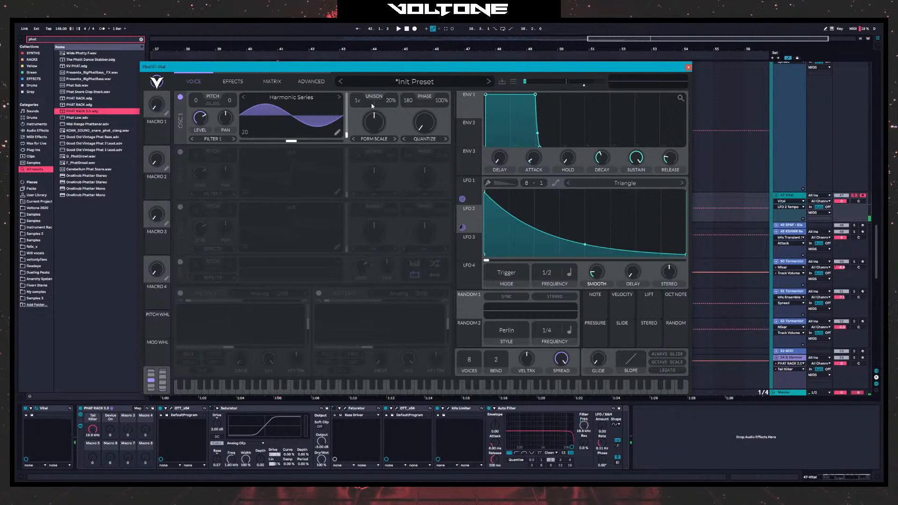
left_click_drag(368, 123, 369, 149)
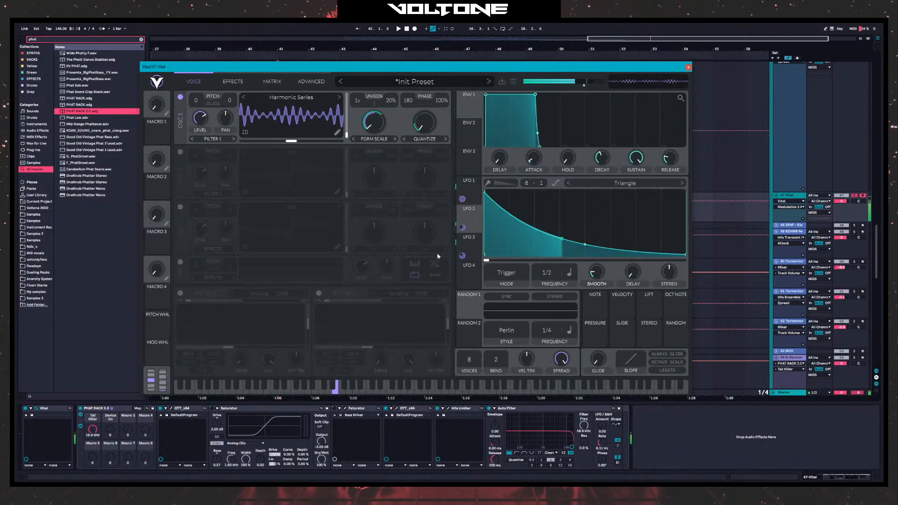
- Enable Vital's compressor effect in Single Band mode and add Soft Clip distortion with raised drive
left_click(233, 81)
left_click(180, 130)
left_click(270, 102)
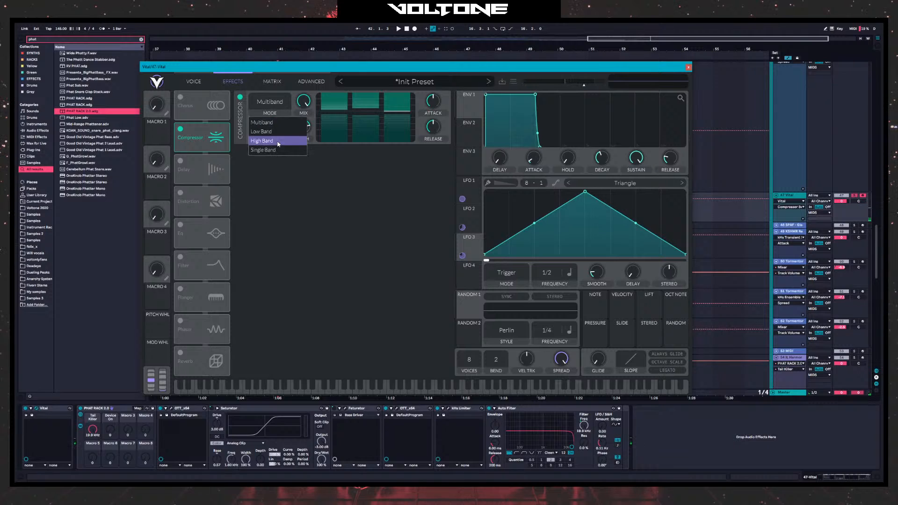
left_click(270, 148)
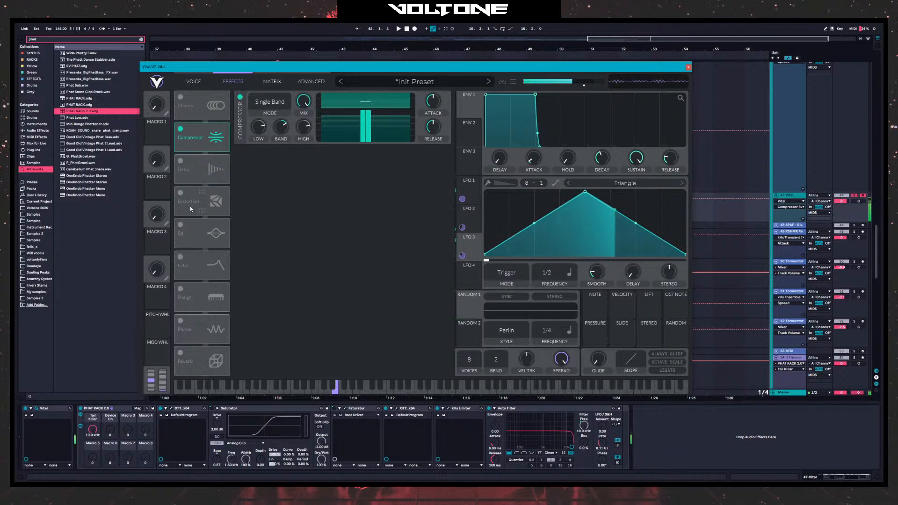
left_click(183, 196)
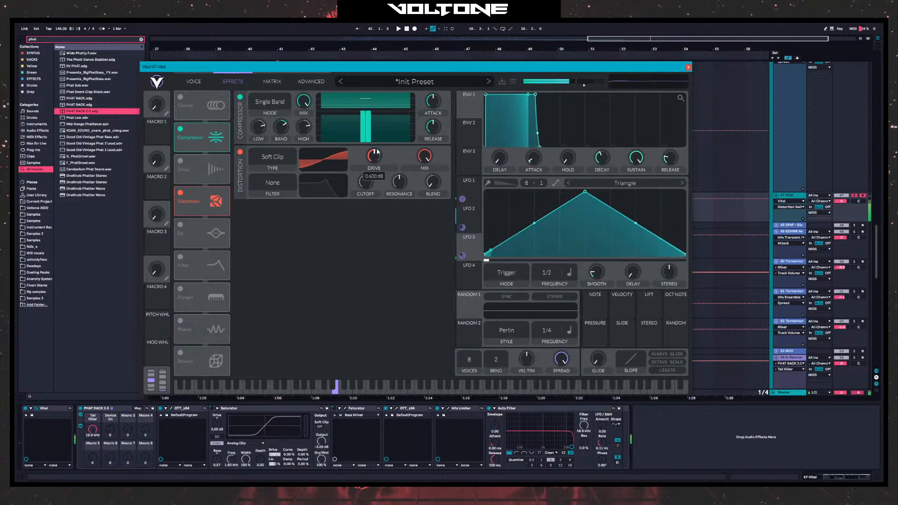
mouse_move(374, 153)
left_mouse_down()
mouse_move(380, 137)
mouse_move(381, 146)
left_mouse_up()
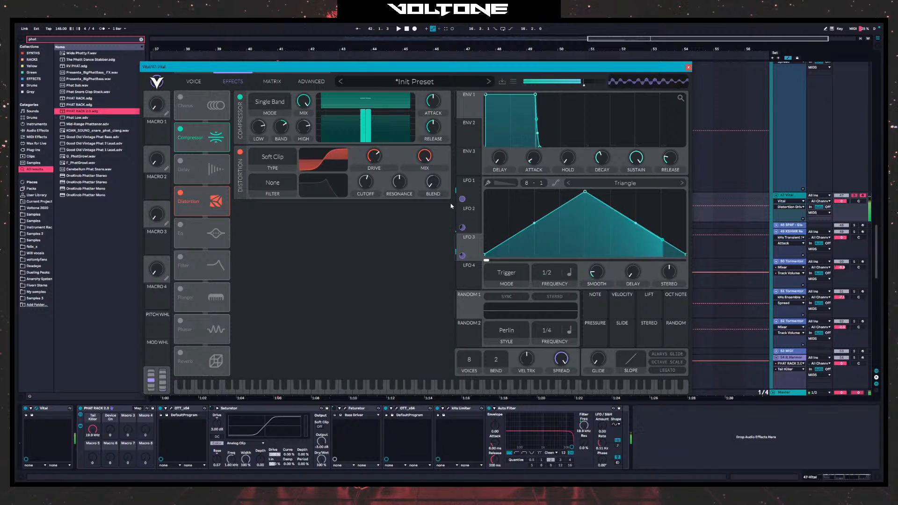
- Try LFO 3 at a dotted 1/8 frequency
left_click(473, 211)
left_click(477, 240)
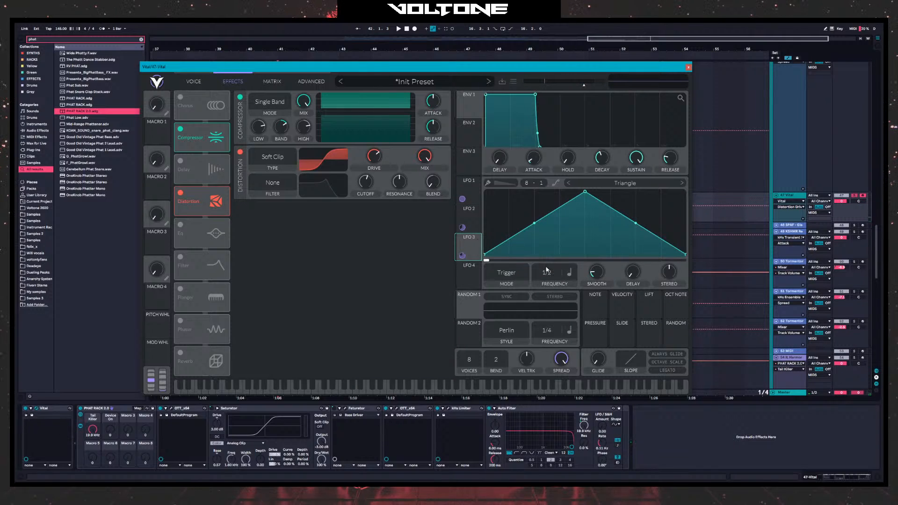
left_click_drag(555, 259, 558, 260)
left_click(569, 273)
left_click(580, 303)
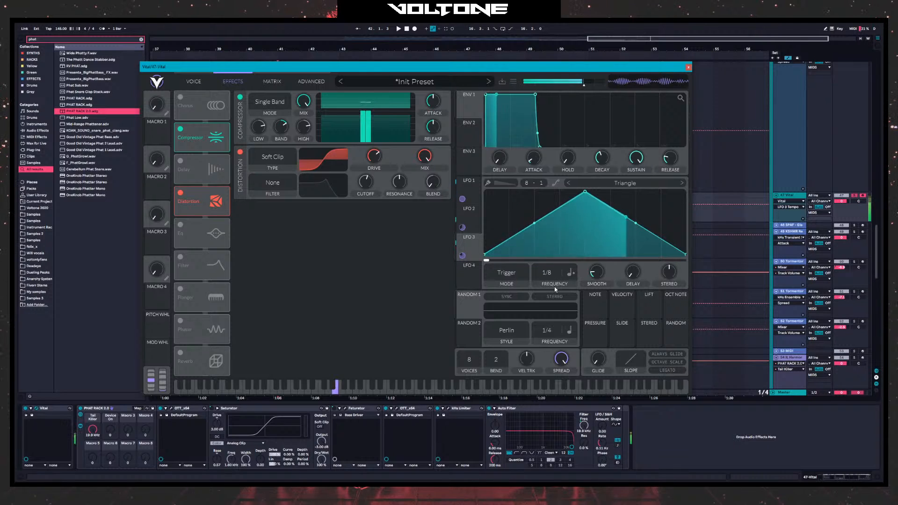
- Set LFO 3 to a straight-tempo 1/4 frequency and move its triangle peak earlier, to about a quarter of the cycle
left_click(570, 271)
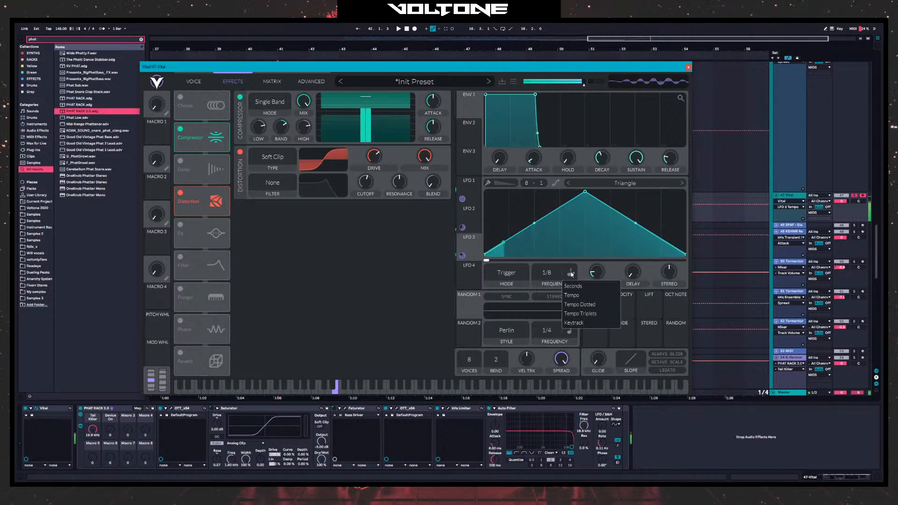
left_click(577, 294)
left_click_drag(557, 277, 557, 269)
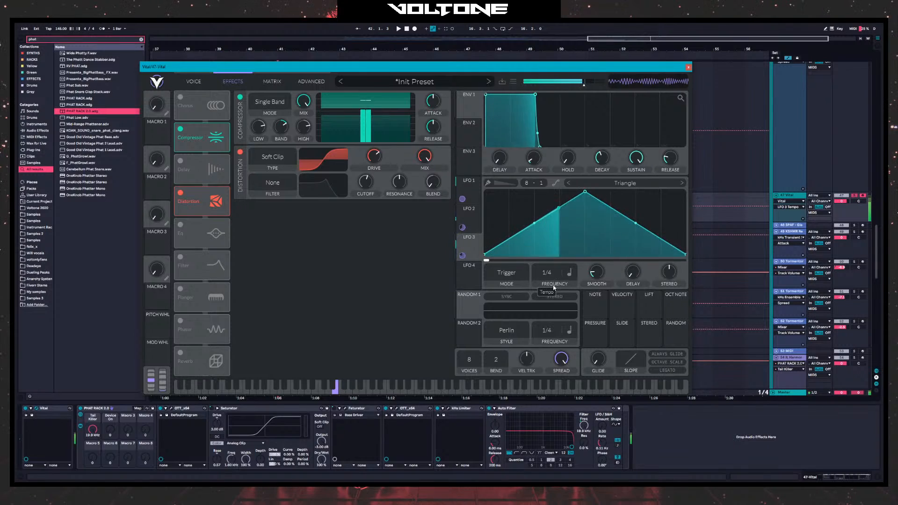
left_click_drag(584, 191, 536, 185)
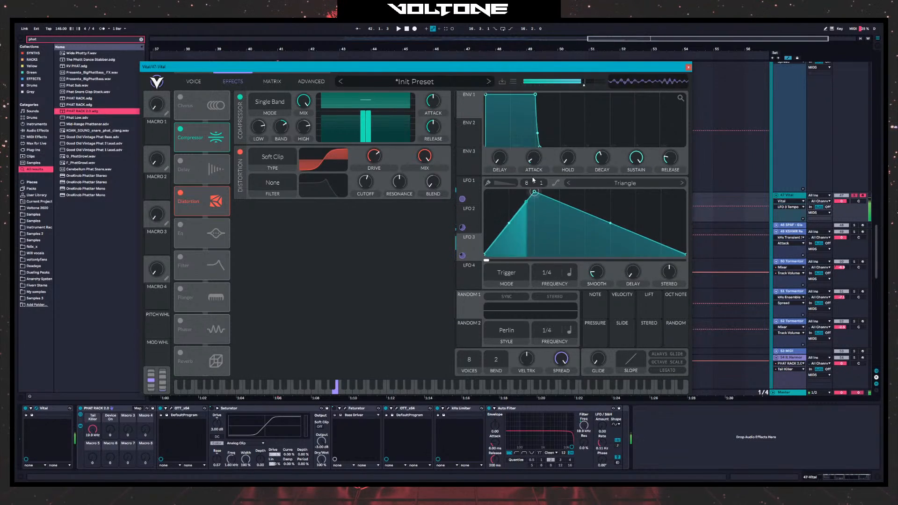
scroll(547, 274, "up", 2)
scroll(549, 276, "down", 2)
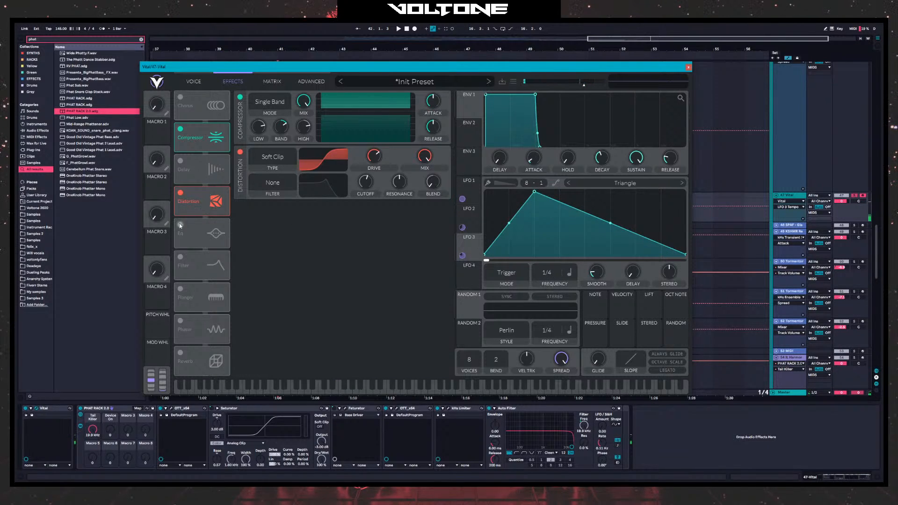
- Enable Vital's filter effect, try the Analog Notch Spread mode with a shifted cutoff, and settle on Digital 24dB
left_click(198, 266)
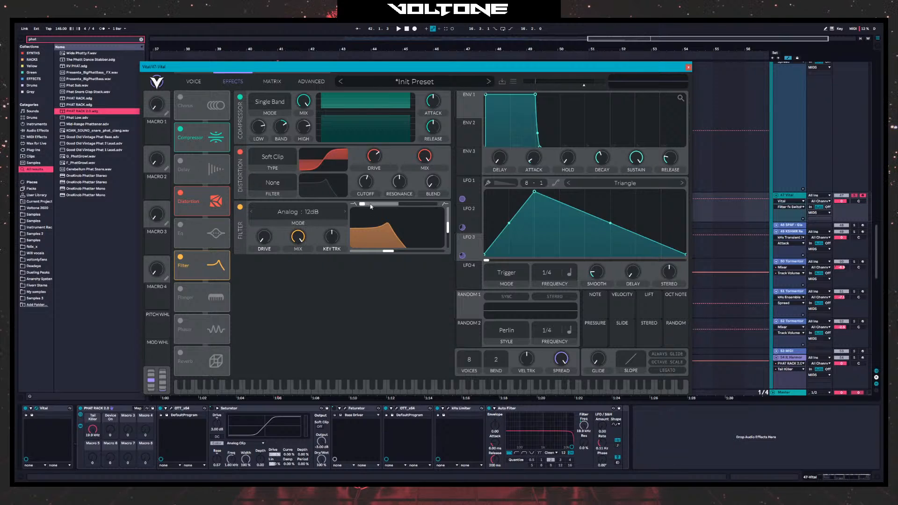
left_click(287, 212)
left_click(343, 215)
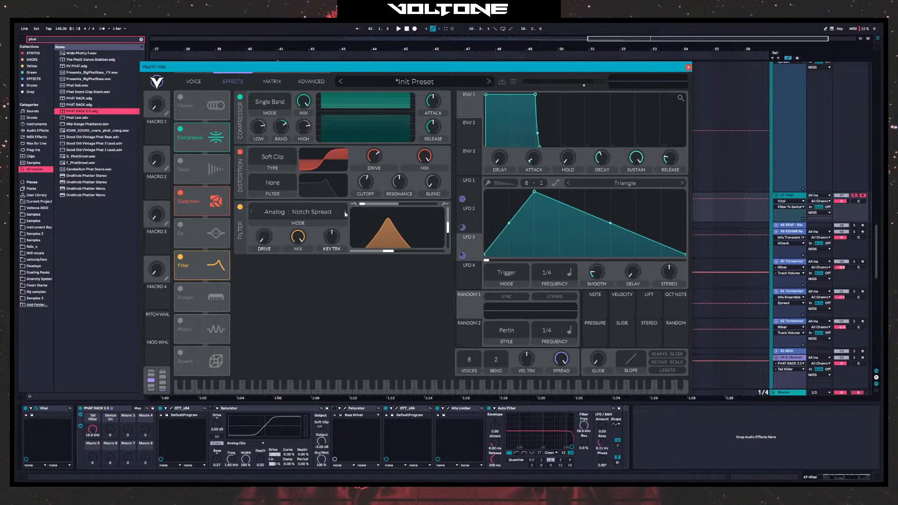
left_click_drag(388, 253, 359, 250)
double_click(358, 249)
left_click(338, 215)
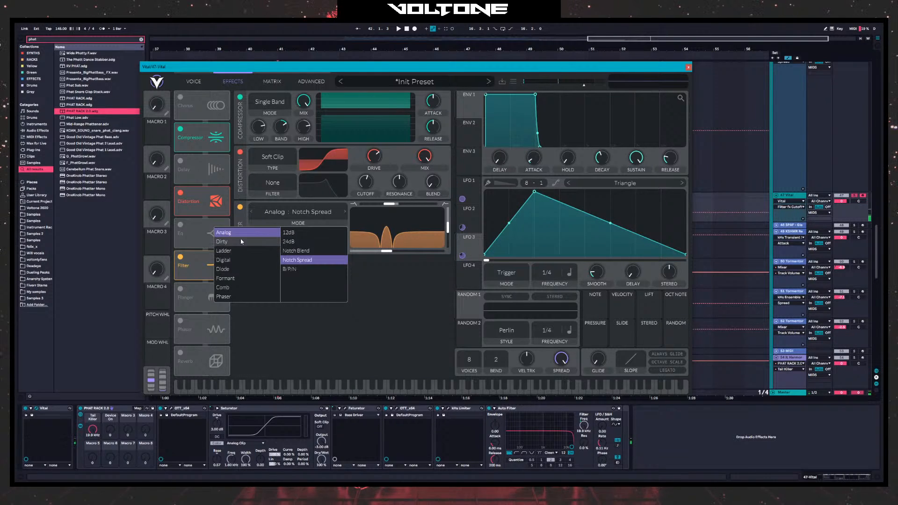
left_click(256, 260)
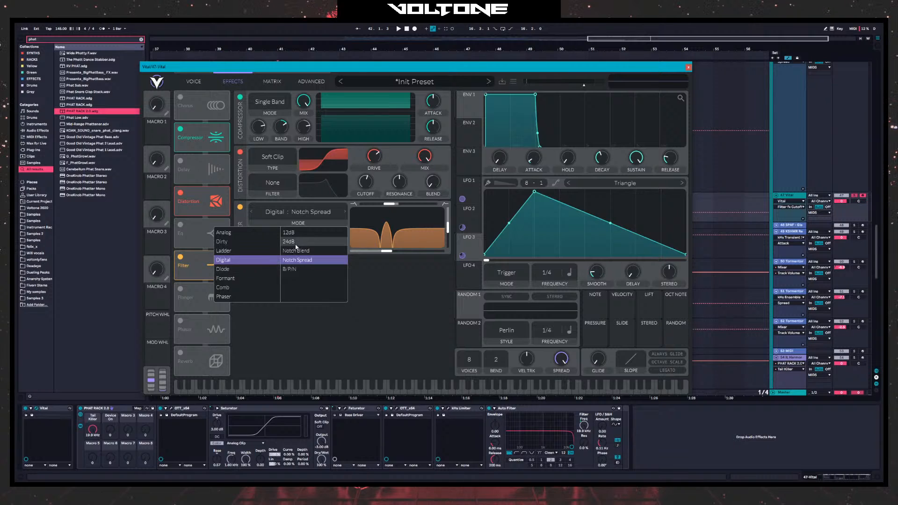
left_click(290, 242)
- Blend the filter effect fully to high-pass, modulate its cutoff with LFO 3, and lower the cutoff to about -38 semitones
mouse_move(389, 251)
left_mouse_down()
mouse_move(417, 251)
mouse_move(376, 251)
left_mouse_up()
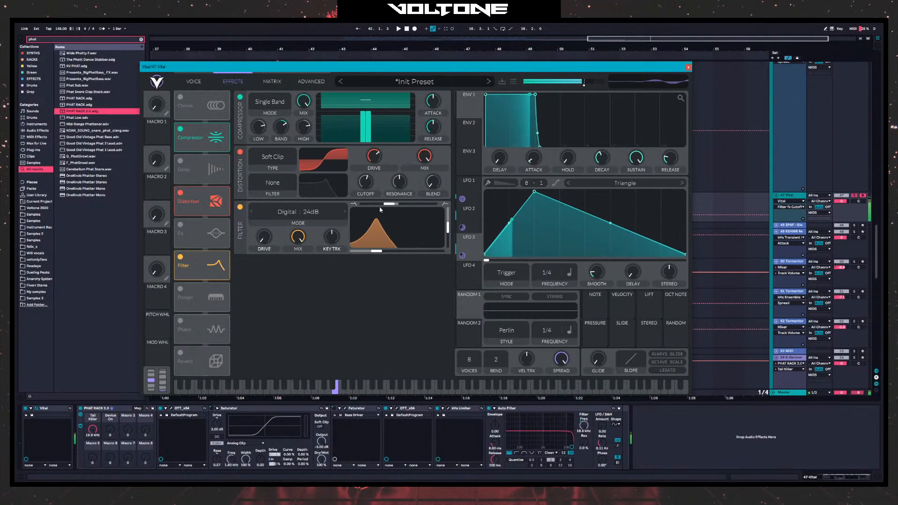
mouse_move(389, 205)
left_mouse_down()
mouse_move(428, 206)
mouse_move(398, 206)
left_mouse_up()
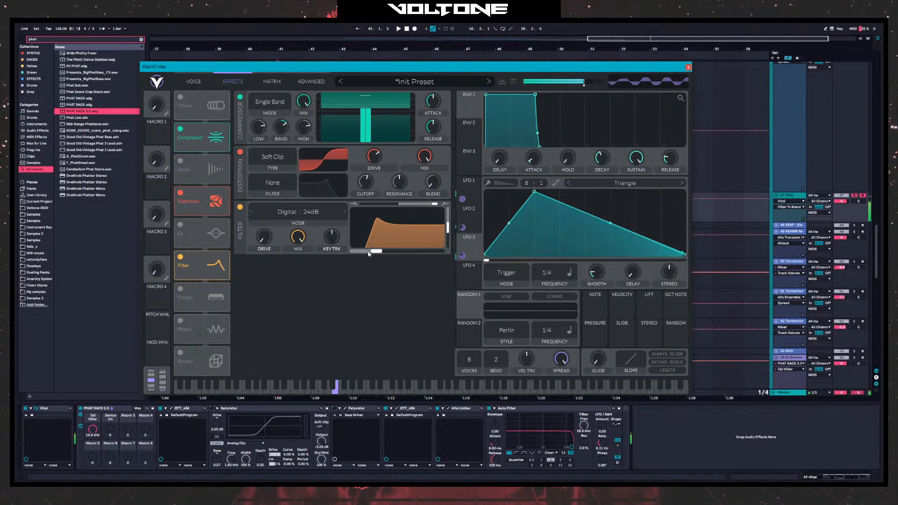
left_click_drag(369, 254, 387, 248)
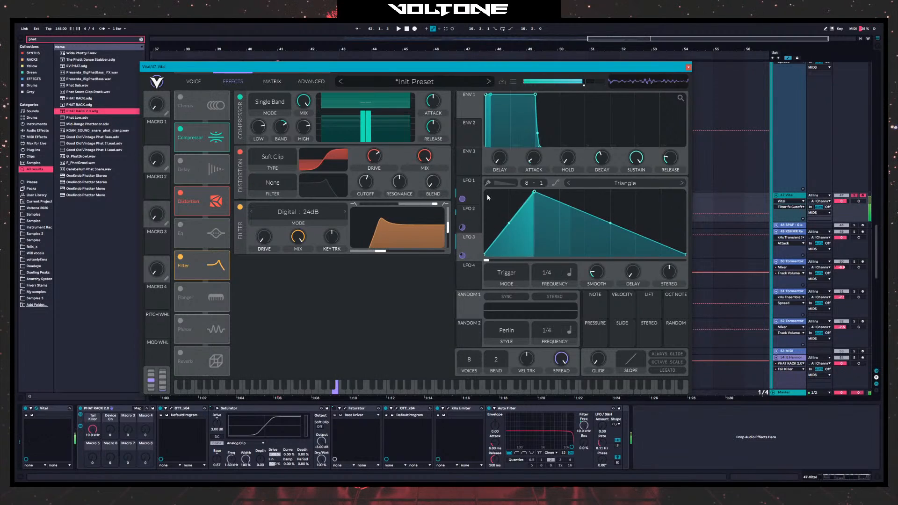
left_click_drag(462, 256, 357, 254)
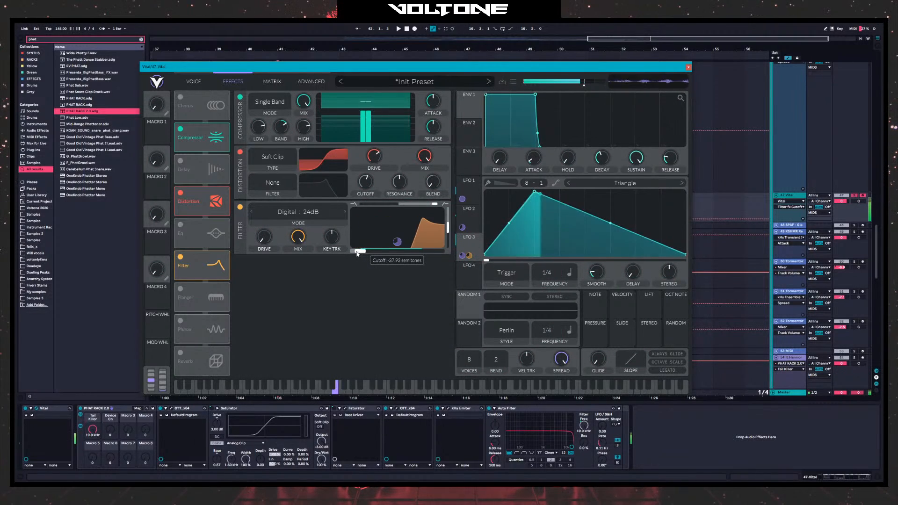
- Enable Vital's flanger effect, lower its offset to the minimum, and set its frequency to 8/1
left_click(181, 293)
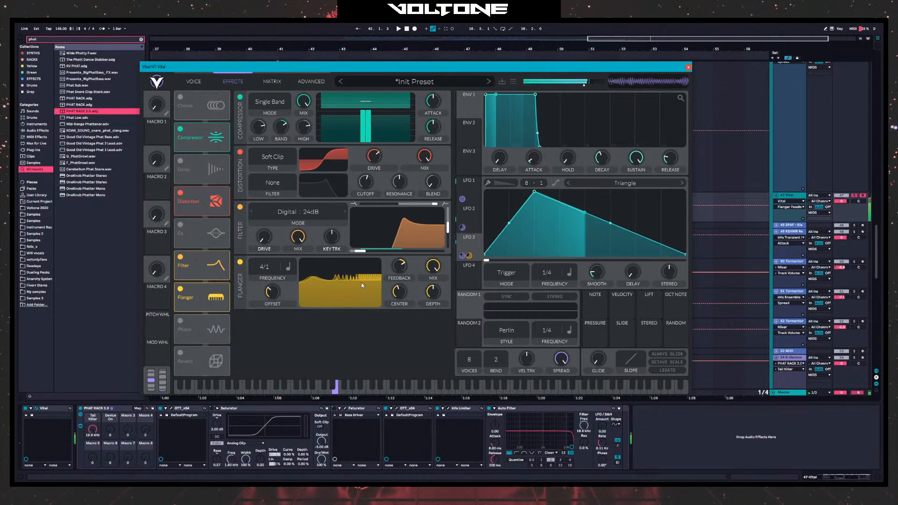
left_click_drag(271, 292, 271, 318)
left_click_drag(276, 269, 273, 287)
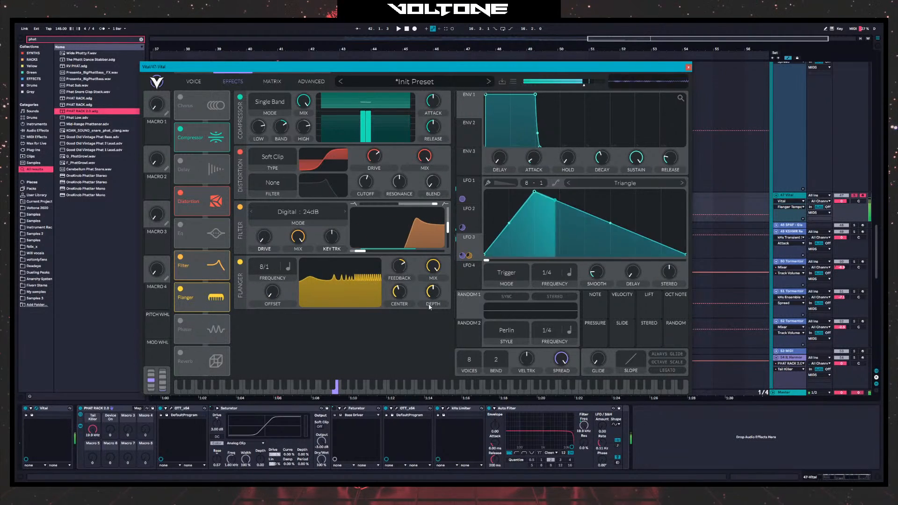
- Set Vital's flanger frequency to Freeze and adjust the flanger's feedback and center
left_click(404, 267)
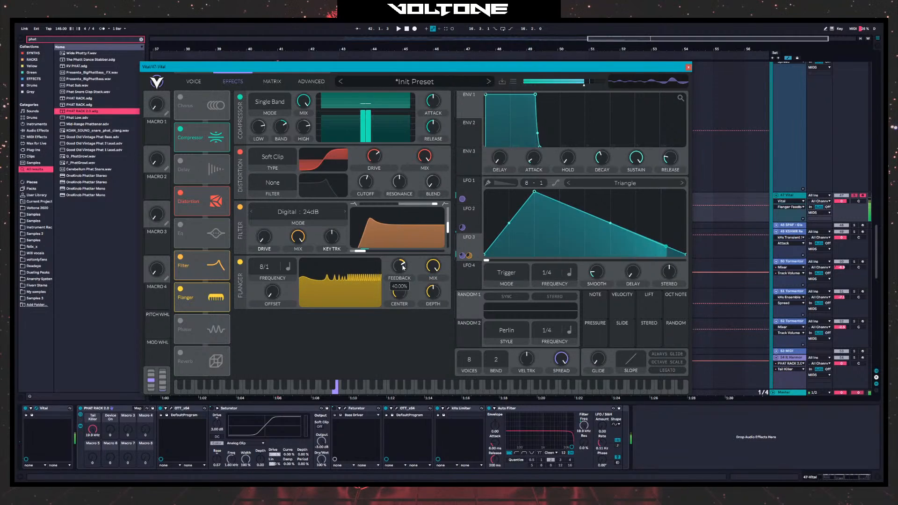
left_click_drag(399, 293, 398, 305)
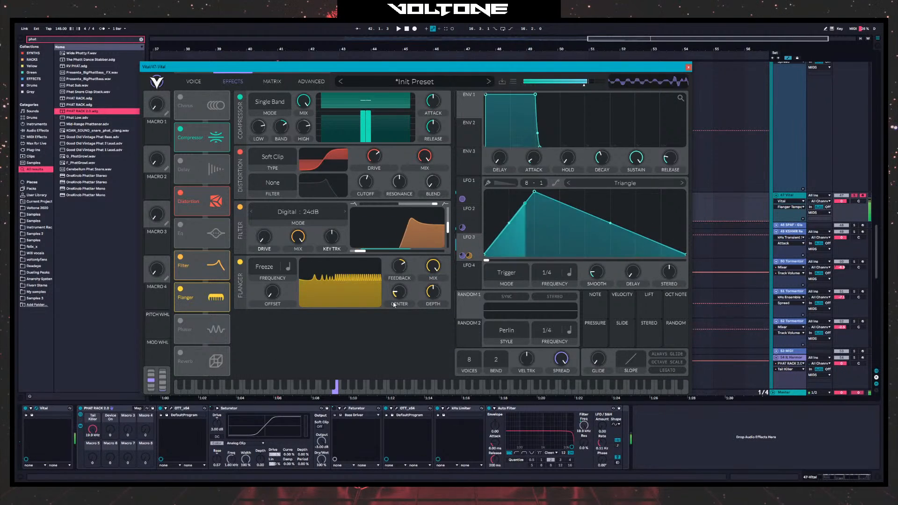
left_click(400, 269)
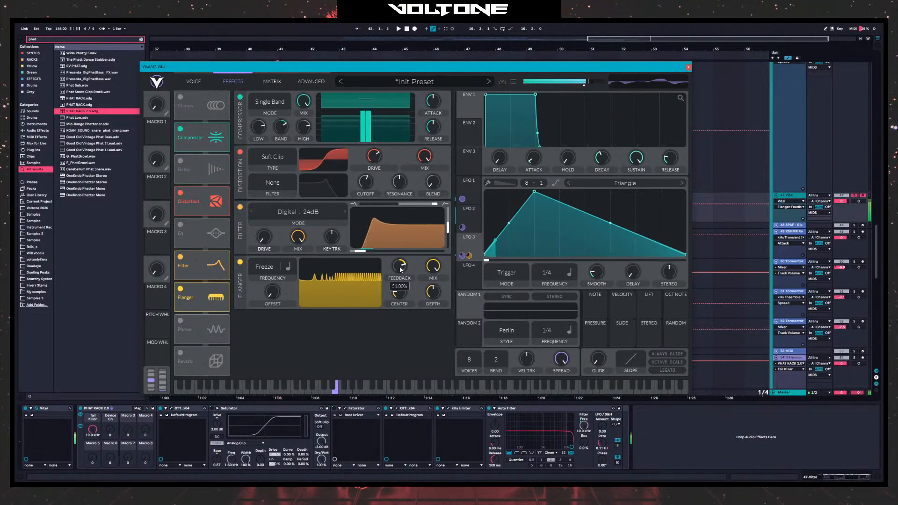
mouse_move(400, 294)
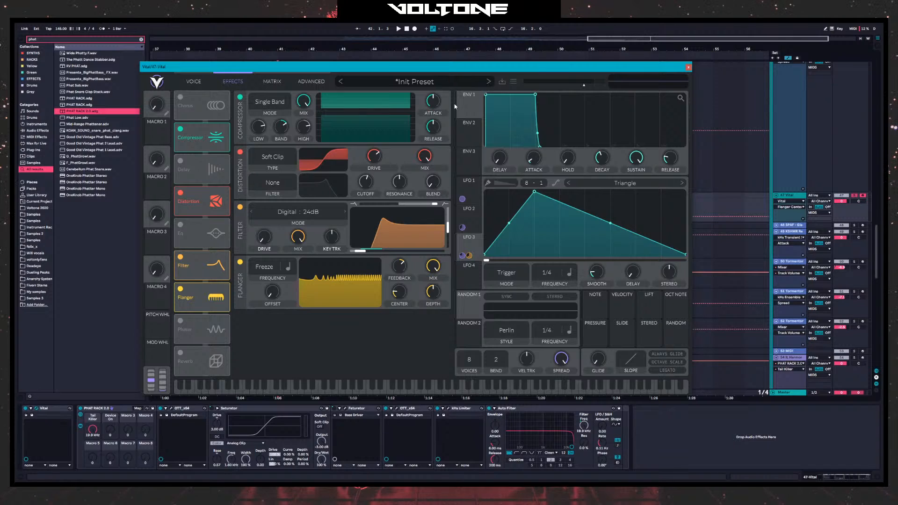
left_click(688, 67)
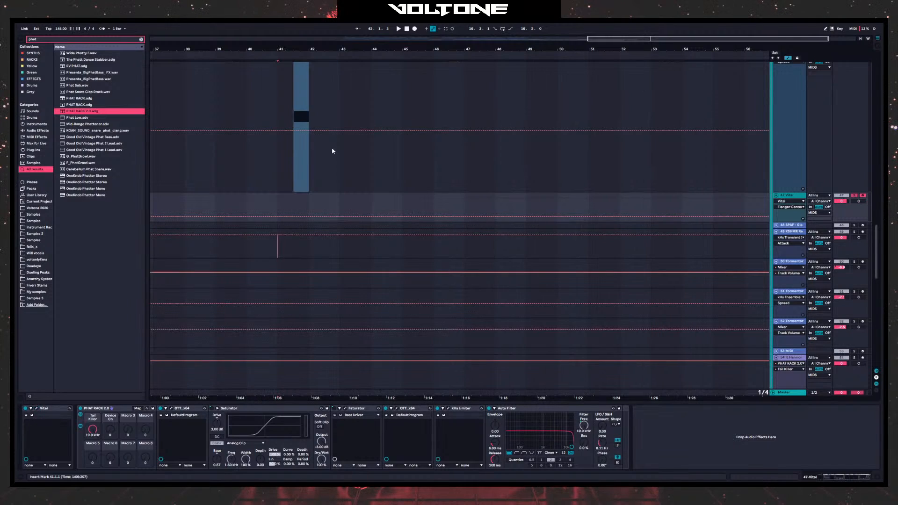
- Compare the bass with PHAT RACK 2.0 switched off and on while examining its two OTT compressors side by side
left_click(81, 412)
left_click(113, 409)
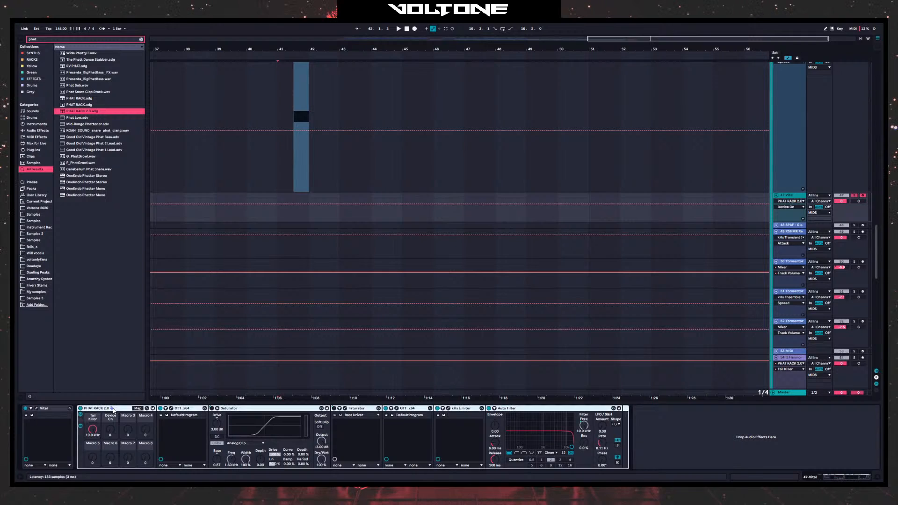
left_click(174, 410)
left_click(396, 409)
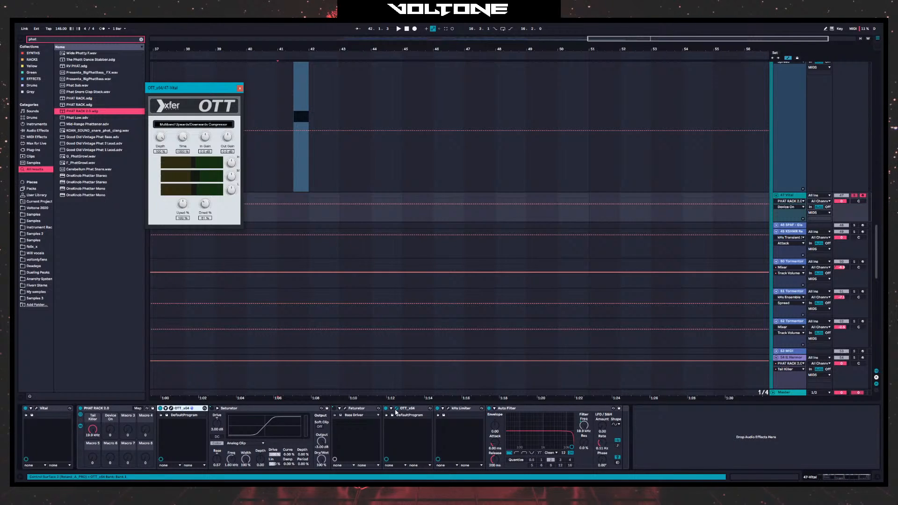
left_click(172, 409)
left_click_drag(186, 80, 285, 95)
left_click(88, 409)
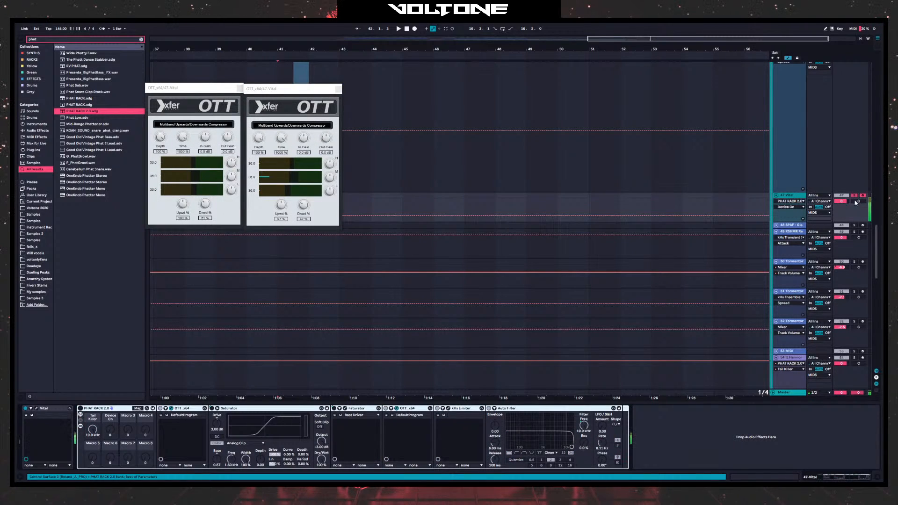
left_click(82, 410)
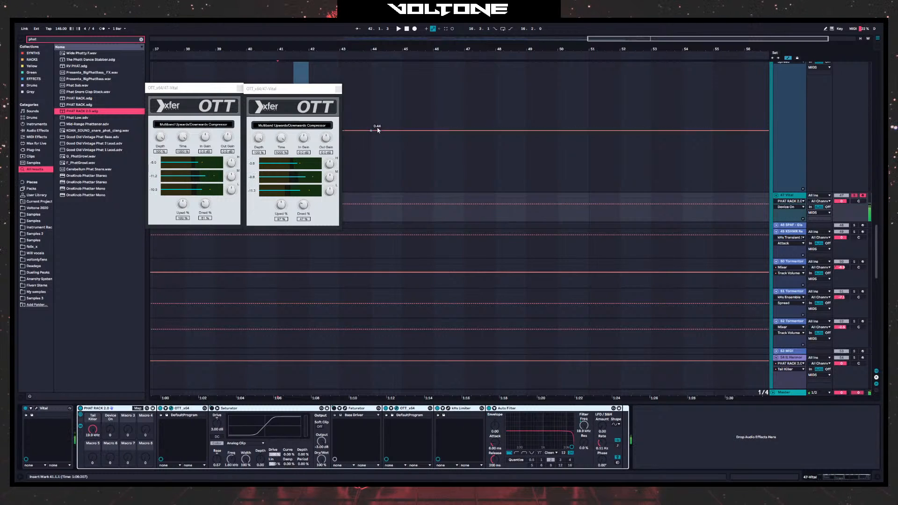
left_click(338, 89)
left_click(239, 87)
- Search for the Portal effect, insert it between Vital and PHAT RACK 2.0, and show its grain controls
left_click(40, 40)
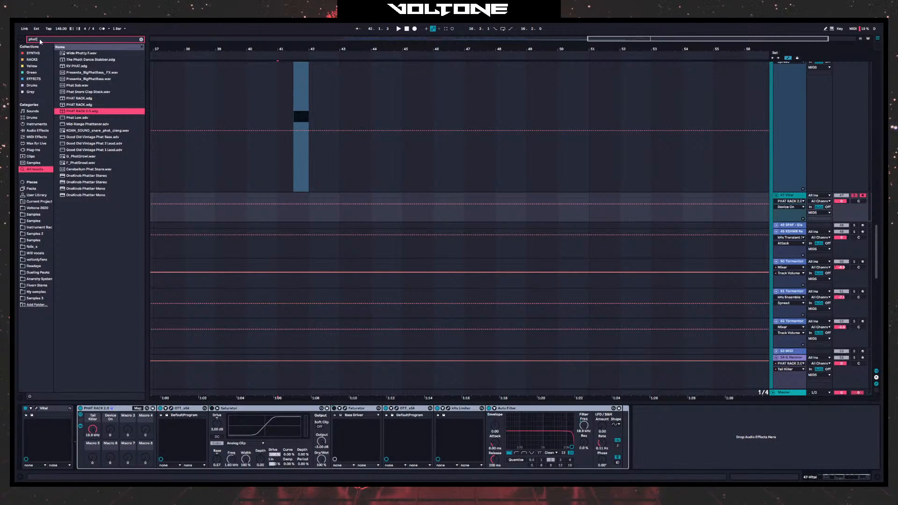
key("BackSpace")
type("portal")
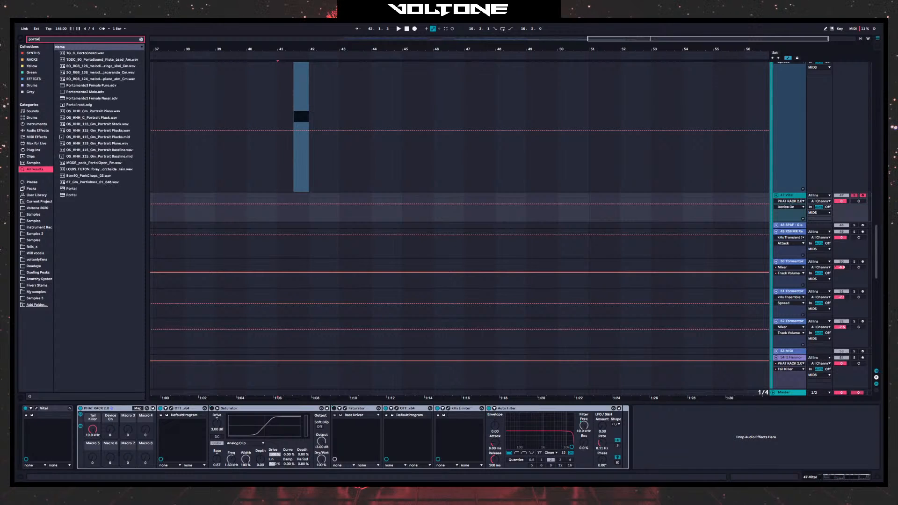
left_click_drag(82, 219, 66, 422)
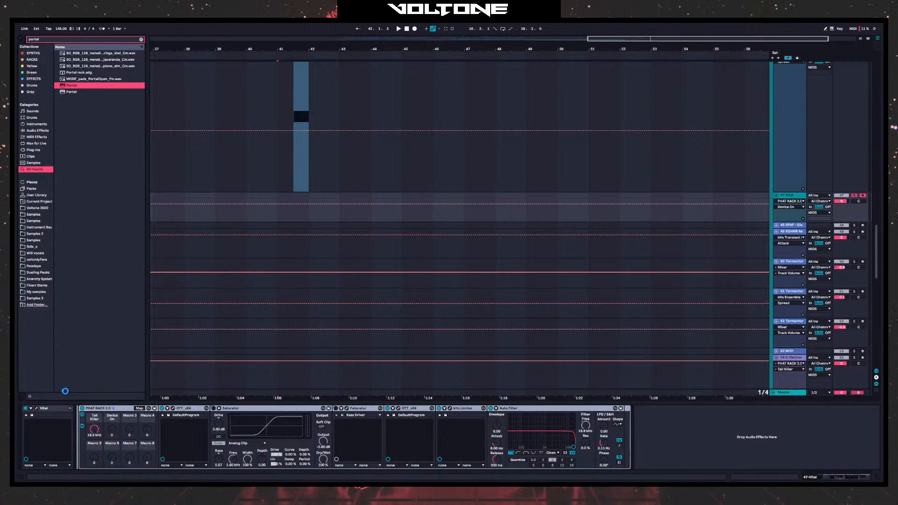
left_click_drag(72, 411, 73, 414)
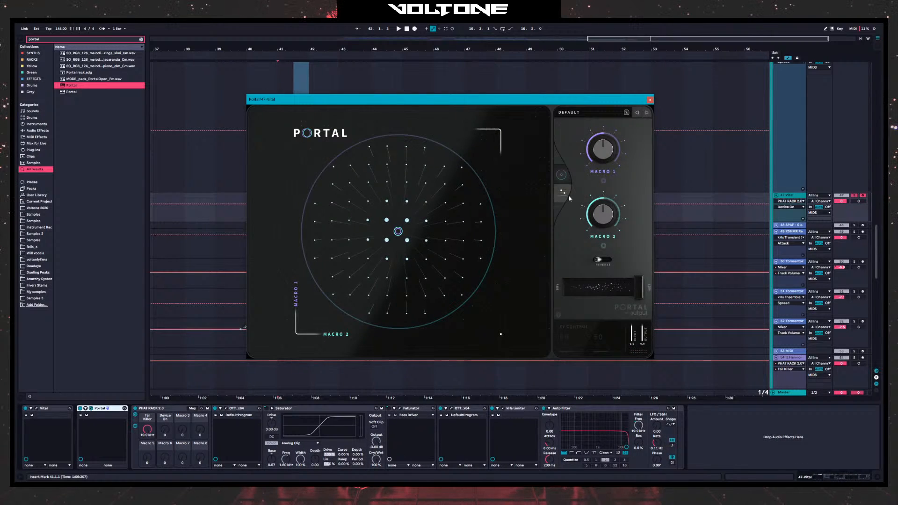
left_click(569, 197)
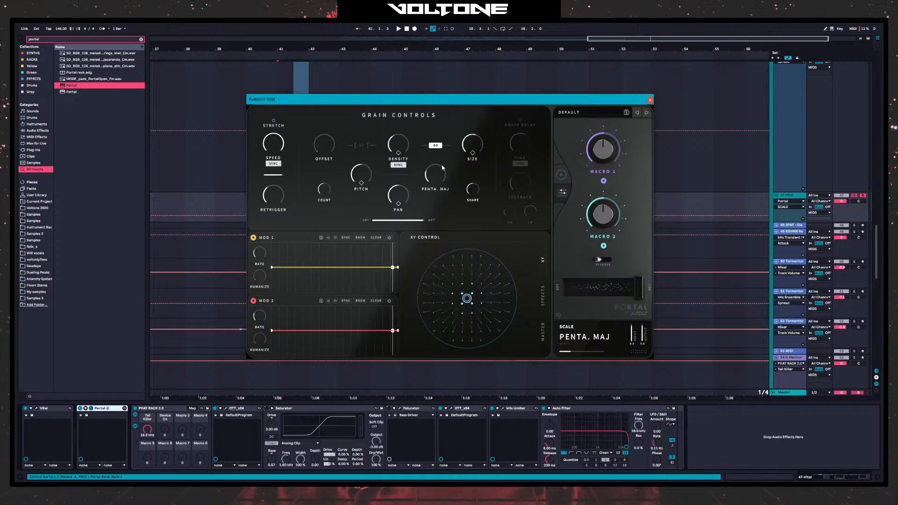
- Use Free Tuning as Portal's scale, audition some pitch shifts, and reset the pitch to 0.00
mouse_move(365, 176)
left_mouse_down()
mouse_move(376, 156)
mouse_move(372, 186)
left_mouse_up()
double_click(369, 176)
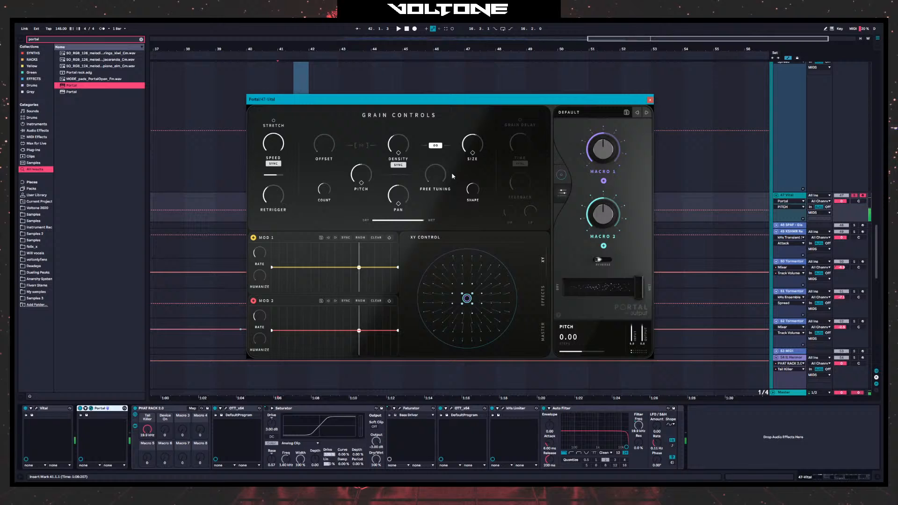
left_click(399, 148)
left_click_drag(361, 173, 364, 197)
double_click(362, 175)
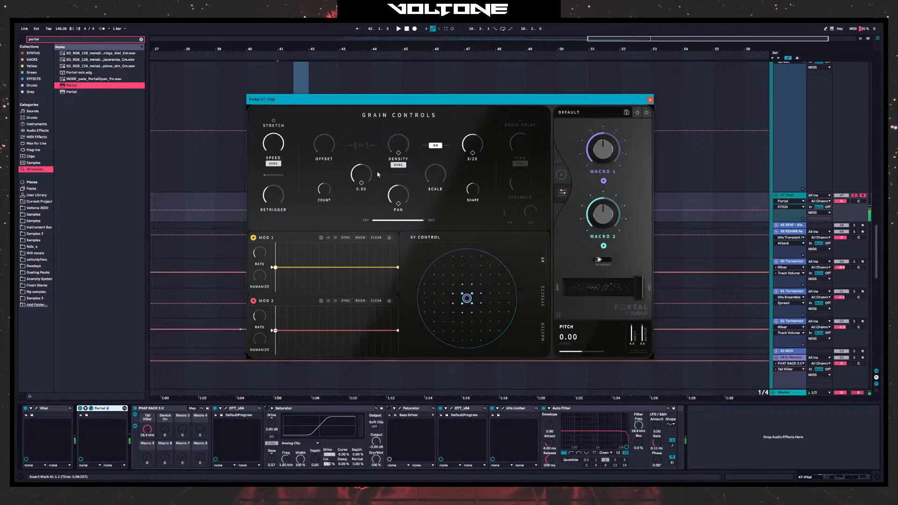
- Reopen Vital without installing the offered content, set LFO 1's frequency to 1/4, and adjust LFO 2's frequency
left_click(38, 409)
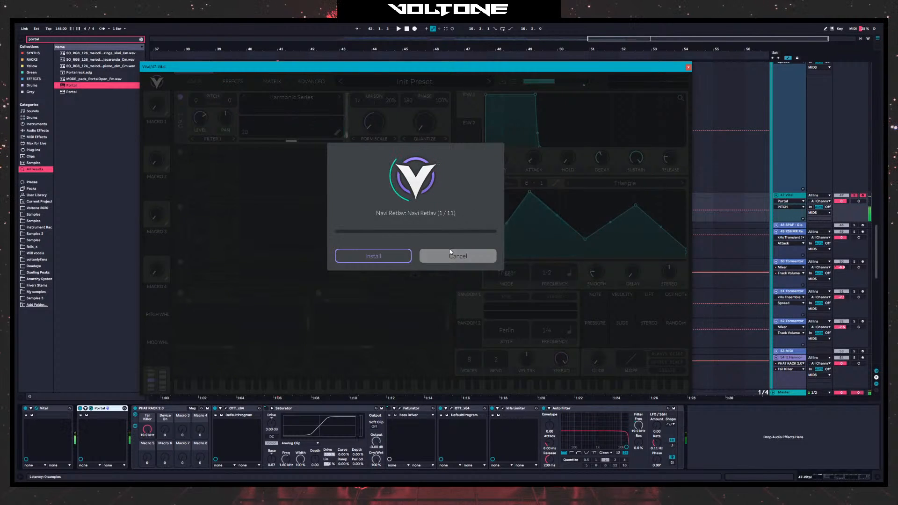
left_click(451, 250)
left_click_drag(556, 270, 557, 263)
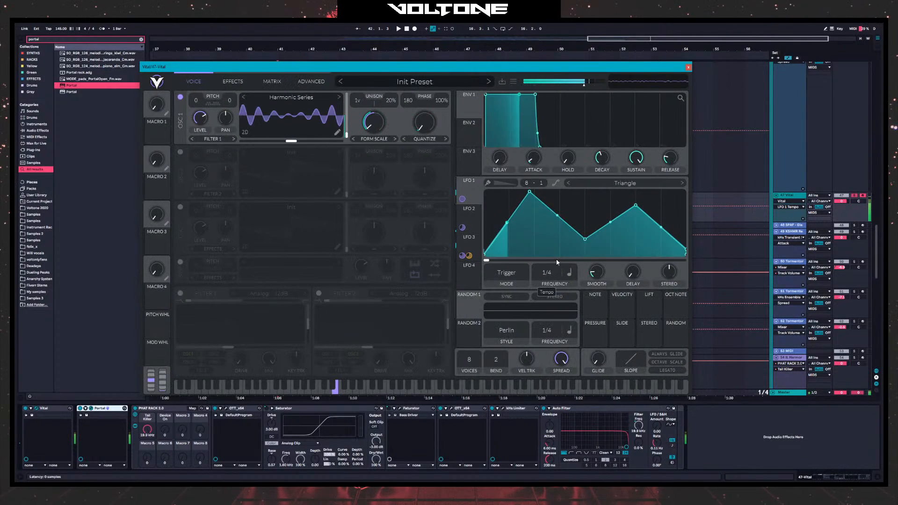
left_click(470, 220)
left_click(473, 247)
left_click(474, 226)
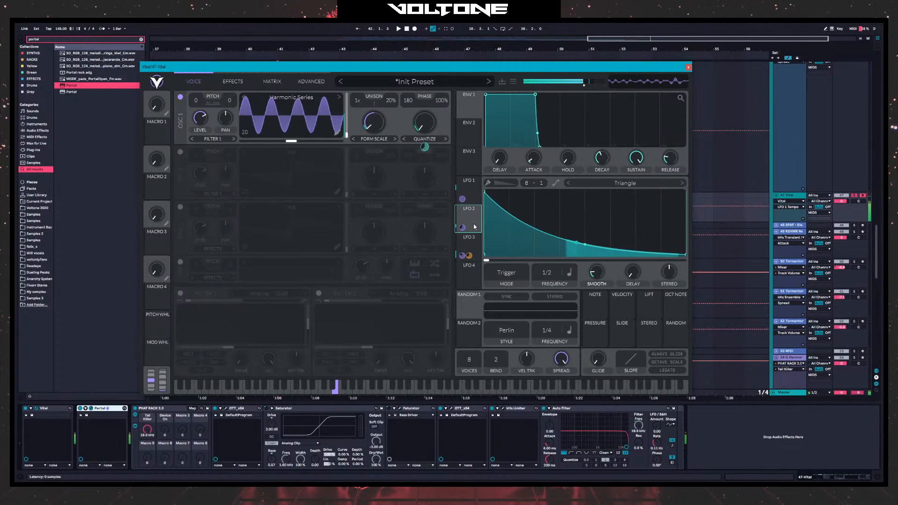
left_click_drag(546, 276, 545, 270)
- Centre LFO 3's triangle peak in its cycle, set its frequency to 1/2, and close the plugin windows
left_click(475, 256)
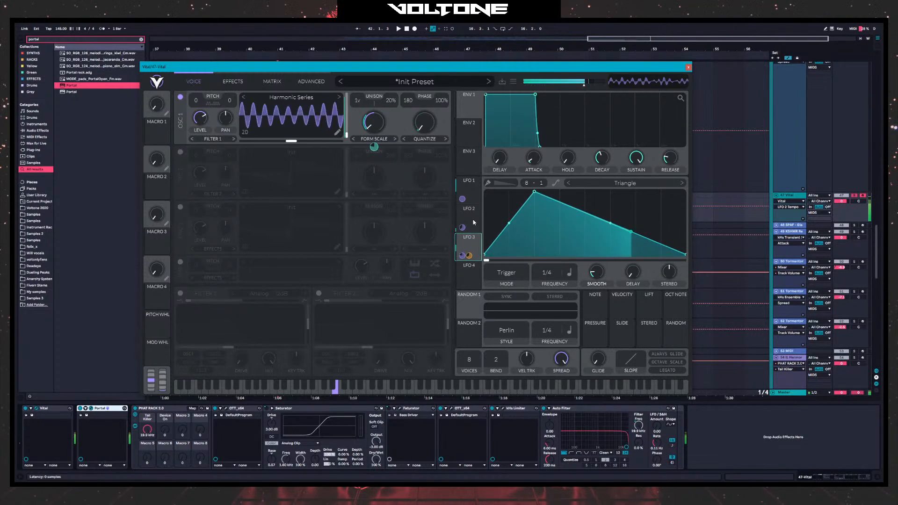
left_click_drag(545, 276, 546, 267)
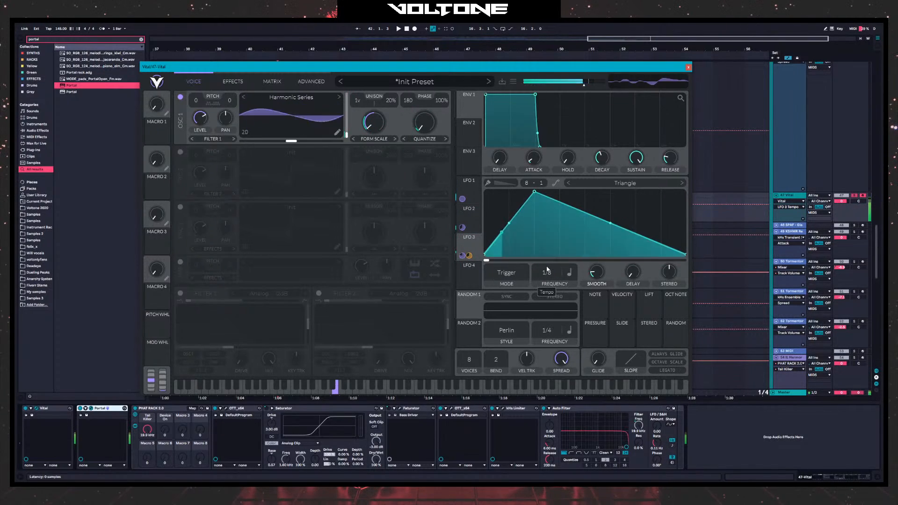
left_click_drag(540, 190, 585, 173)
left_click_drag(551, 275, 551, 292)
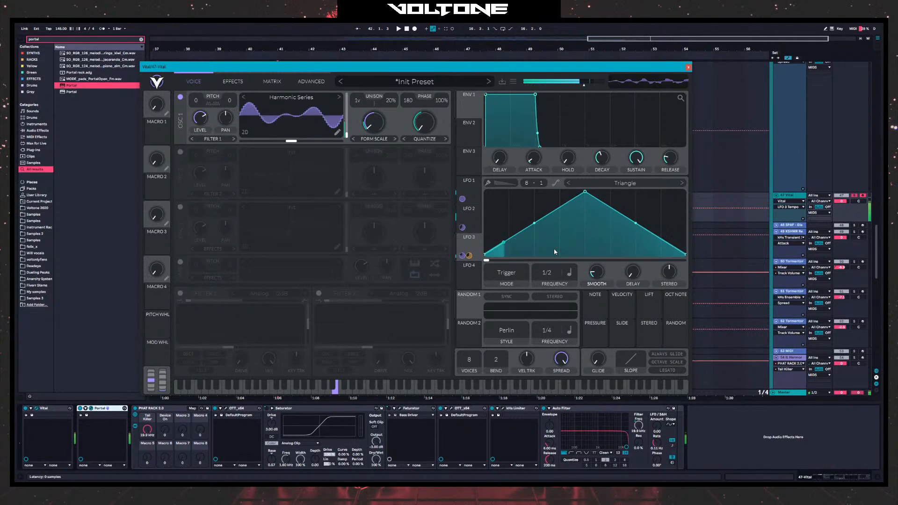
left_click(688, 67)
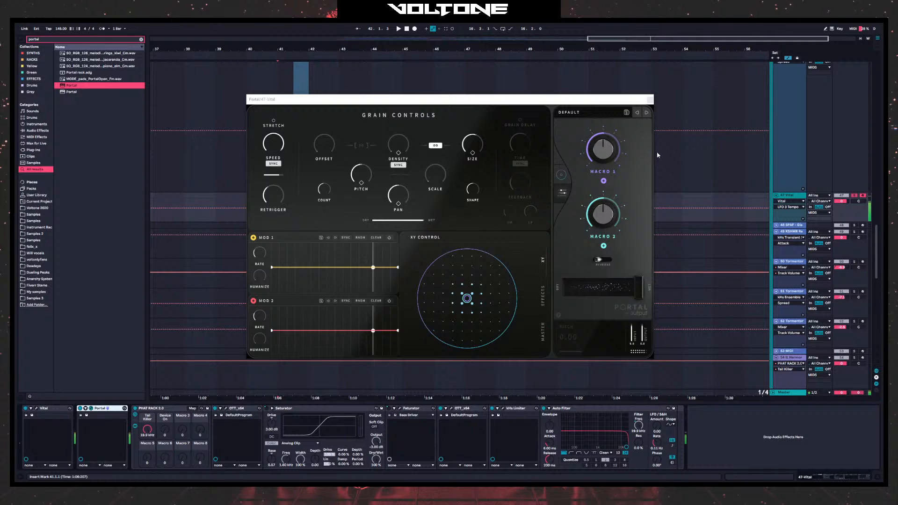
left_click(649, 101)
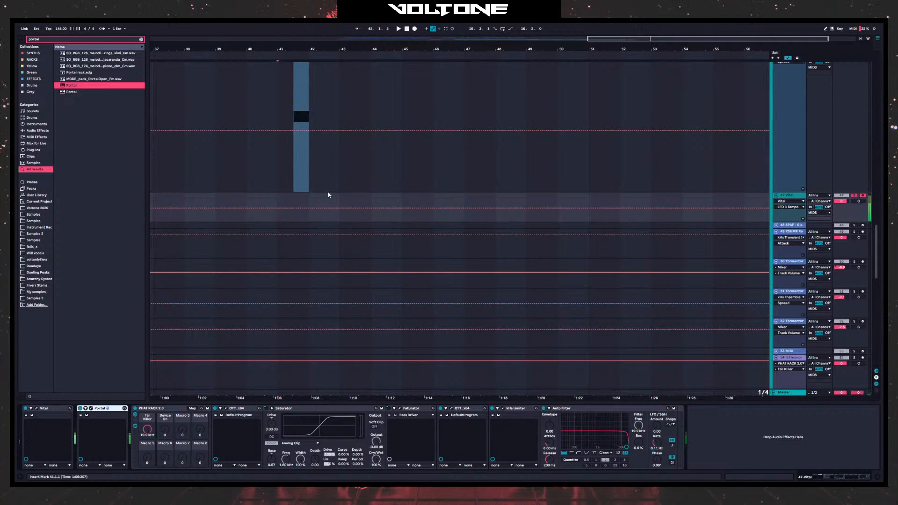
- Create a three-bar MIDI clip on track 47 from bar 42 and fill it with one sustained E3 note
left_click_drag(311, 197, 403, 195)
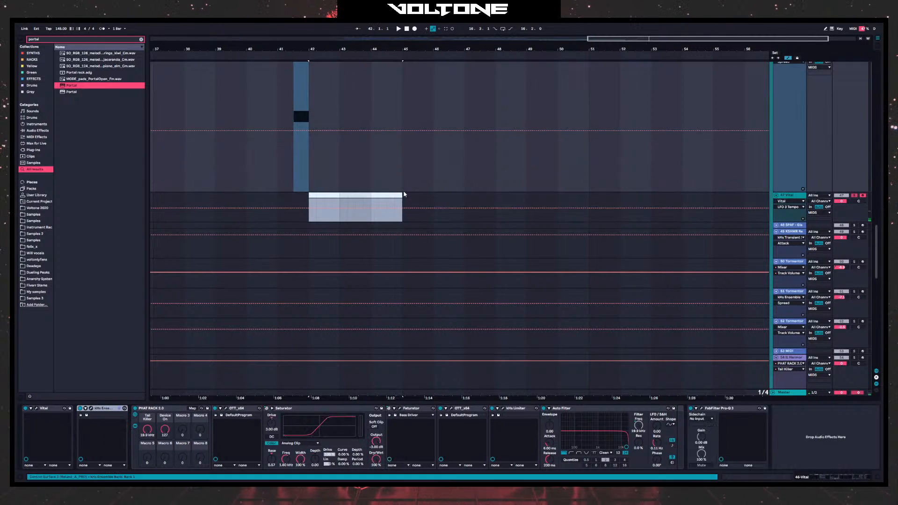
key("ctrl+shift+m")
left_click(118, 443)
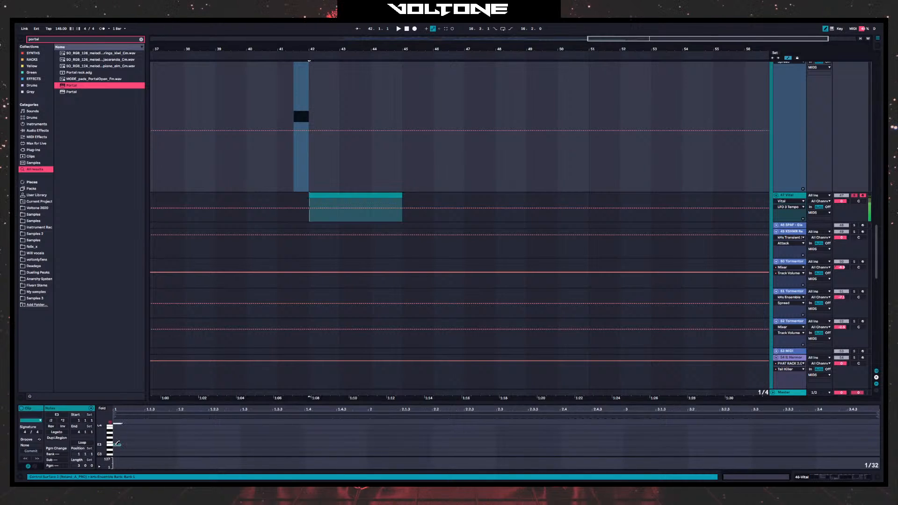
left_click_drag(119, 445, 872, 445)
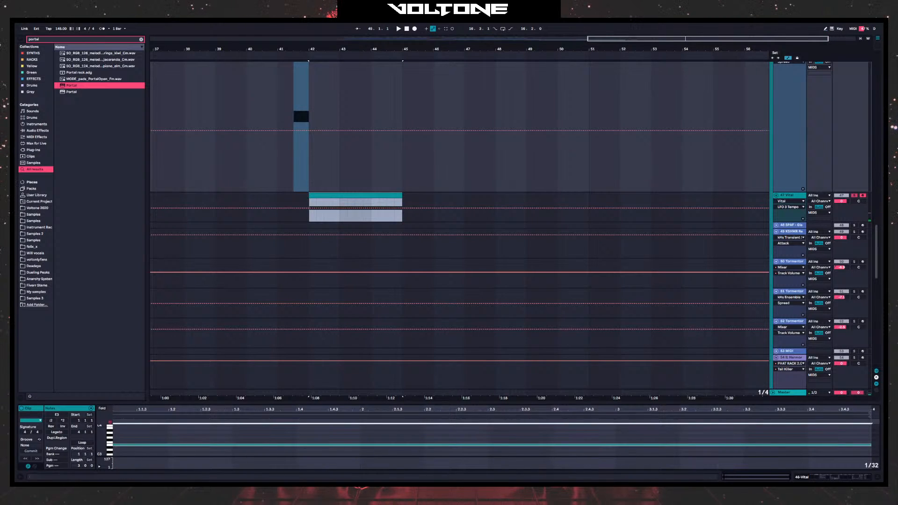
- Transpose the sustained note down by octaves and audition the bass clip
key("shift+Down")
key("space")
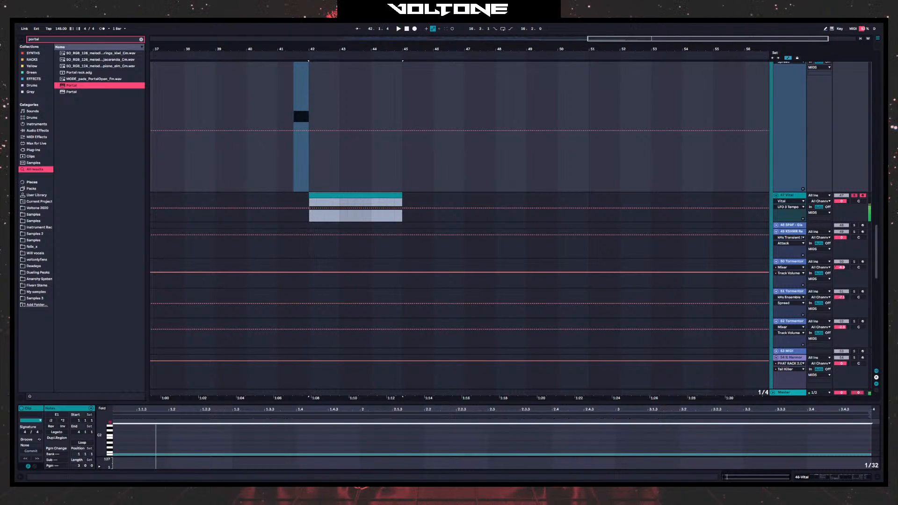
key("space")
key("shift+Down")
key("space")
key("space")
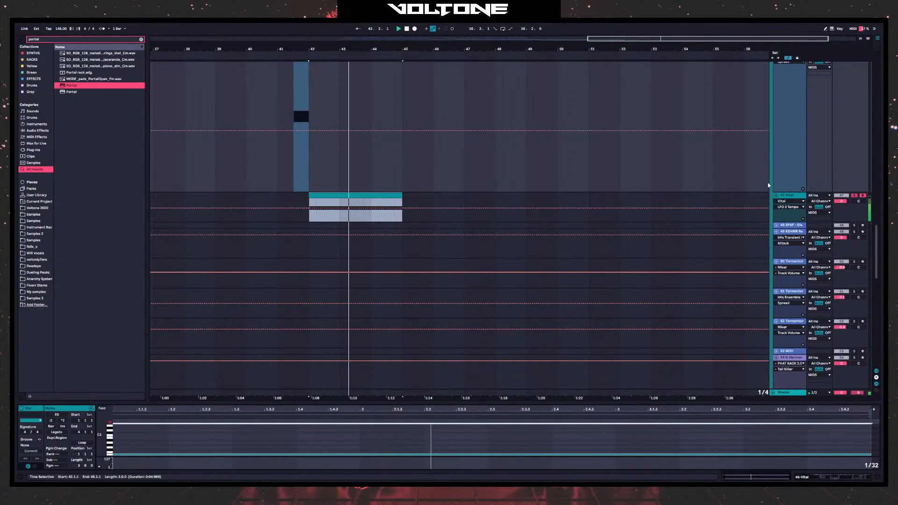
- Enlarge track 47 and draw a short downward dip in Portal's pitch automation at bar 42, returning to zero near beat 42.2
left_click(767, 199)
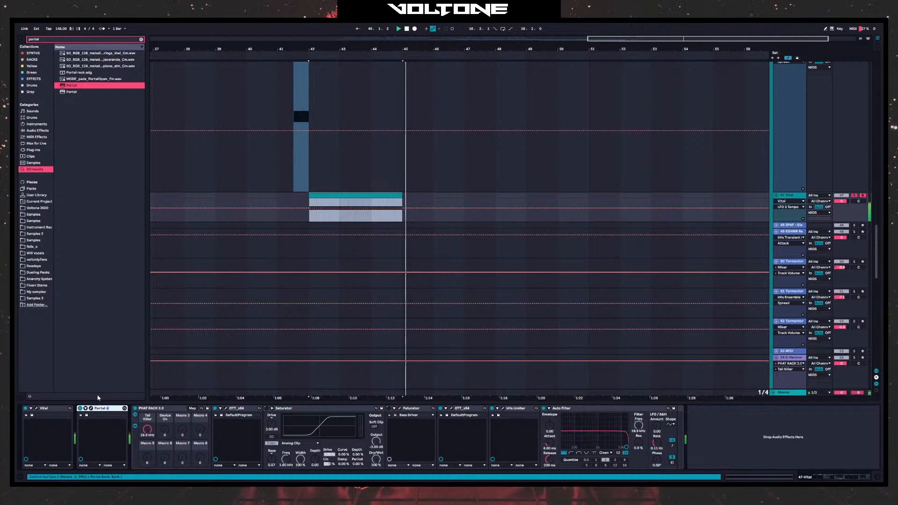
left_click(91, 409)
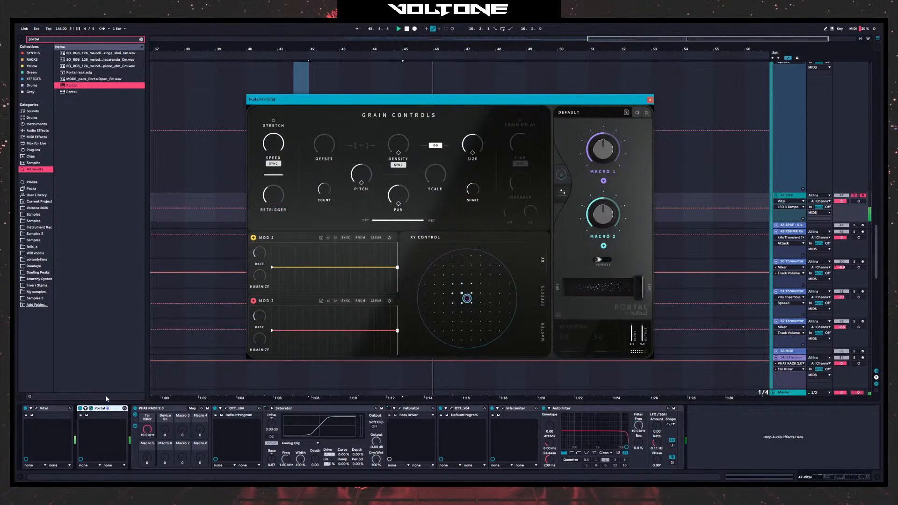
left_click(650, 100)
left_click_drag(788, 222, 788, 342)
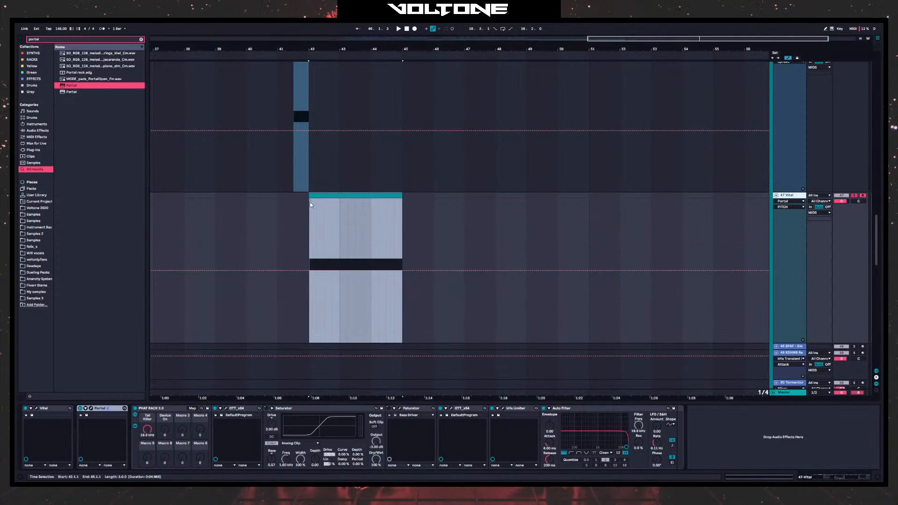
left_click_drag(331, 44, 359, 267)
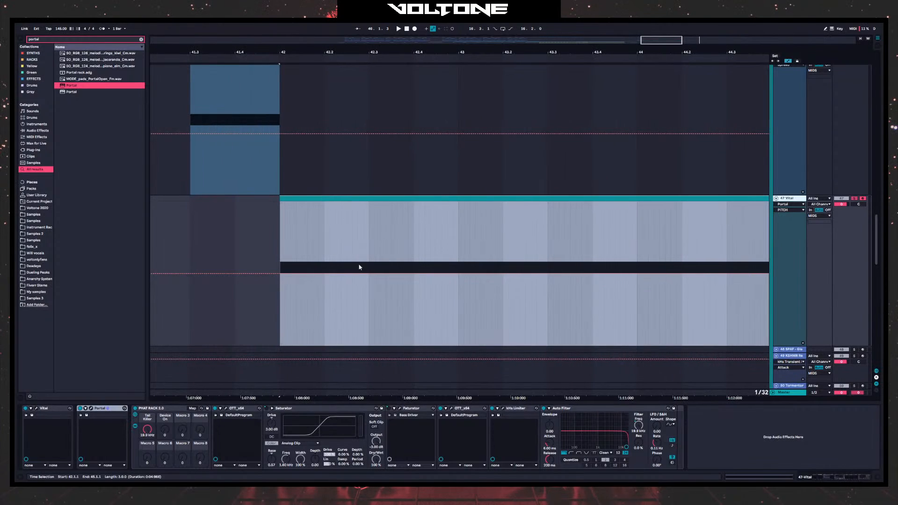
left_click(327, 272)
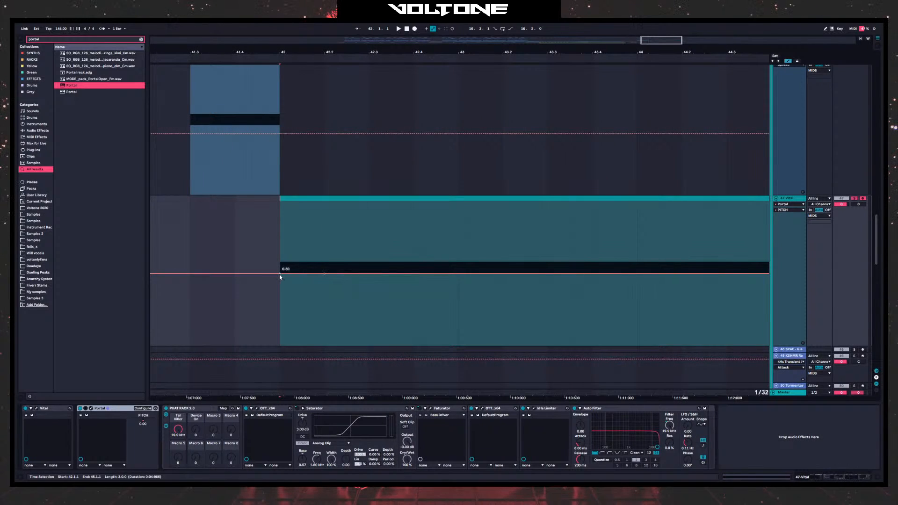
mouse_move(285, 283)
left_mouse_down()
mouse_move(280, 345)
mouse_move(285, 206)
mouse_move(313, 236)
mouse_move(296, 273)
mouse_move(302, 298)
mouse_move(291, 297)
left_mouse_up()
- Play the start of the bass clip at bar 42 repeatedly to check the pitch dip
key("space")
key("space")
key("space")
key("space")
key("space")
key("space")
key("space")
key("space")
key("space")
key("space")
key("space")
key("space")
key("space")
key("space")
key("space")
key("space")
key("space")
key("space")
key("space")
key("space")
key("space")
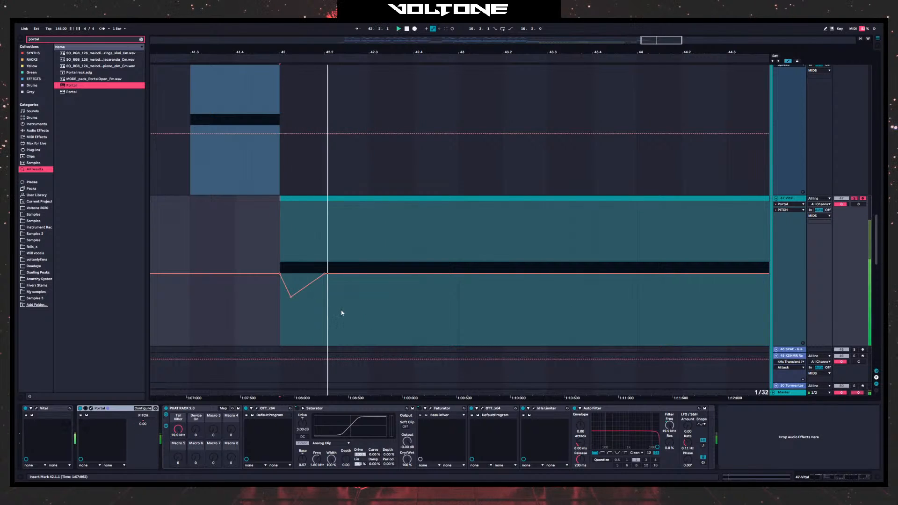
- Duplicate the pitch dip at bar 42 four times so it repeats every two beats along the bass clip
key("space")
left_click(363, 303)
left_click_drag(370, 306, 281, 299)
key("ctrl+d")
key("ctrl+d")
key("ctrl+d")
key("ctrl+d")
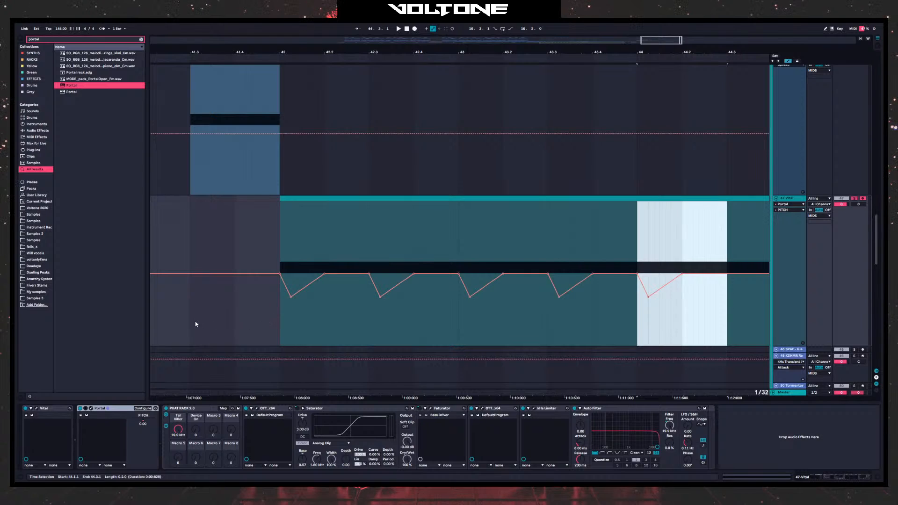
- Play the bass clip from just before bar 42 to check the repeated pitch dips
left_click(196, 323)
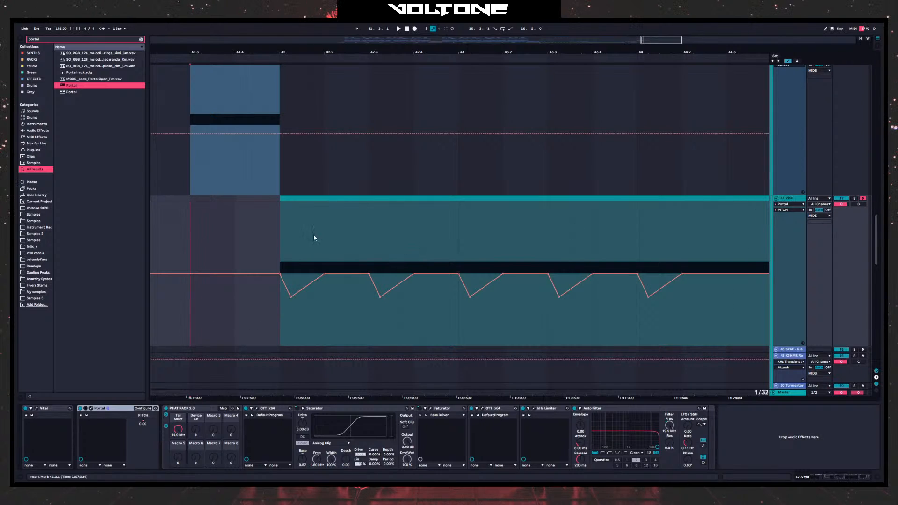
left_click(274, 228)
key("space")
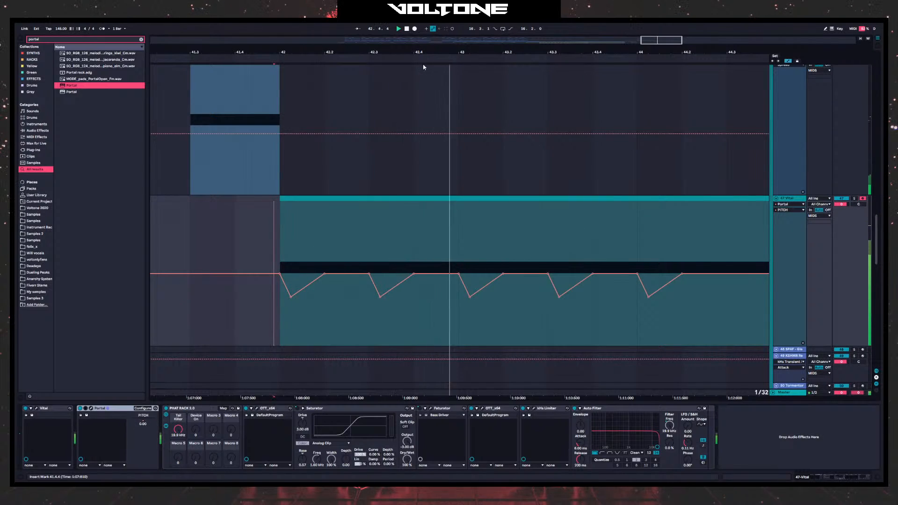
left_click_drag(424, 53, 261, 59)
left_click_drag(388, 332, 536, 335)
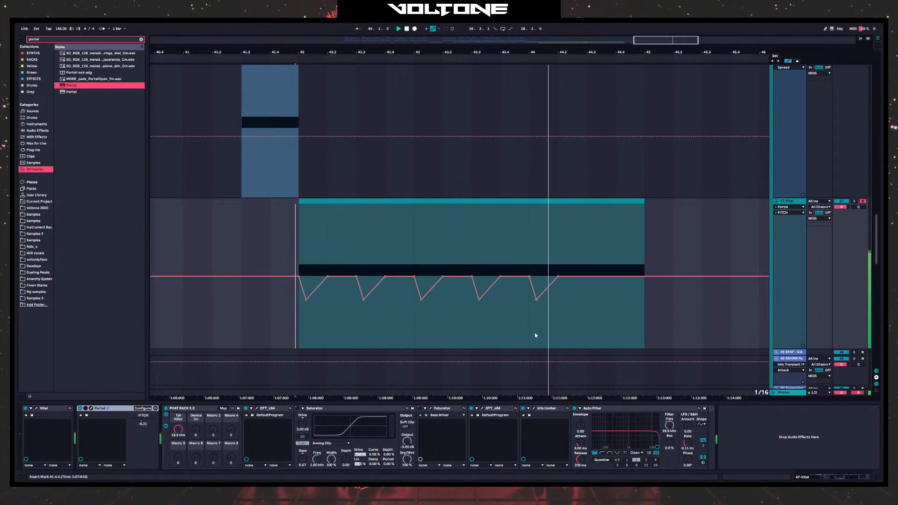
key("space")
left_click(297, 334)
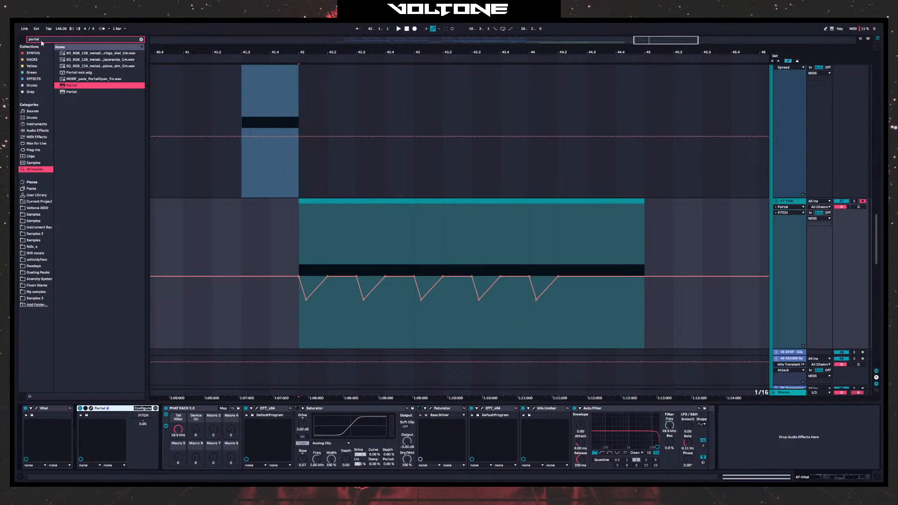
- Find Vocoder in the browser, insert it between Portal and PHAT RACK 3.0, and set its carrier to Modulator
key("BackSpace")
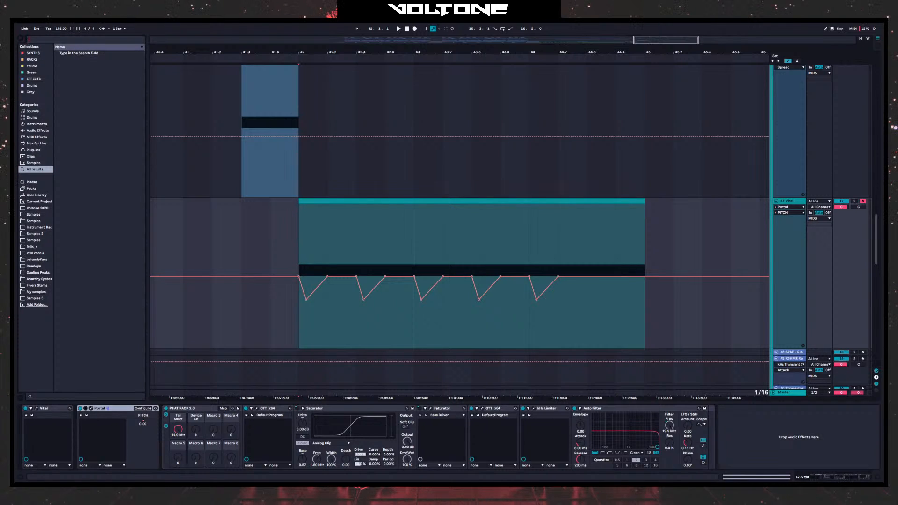
type("vocoder")
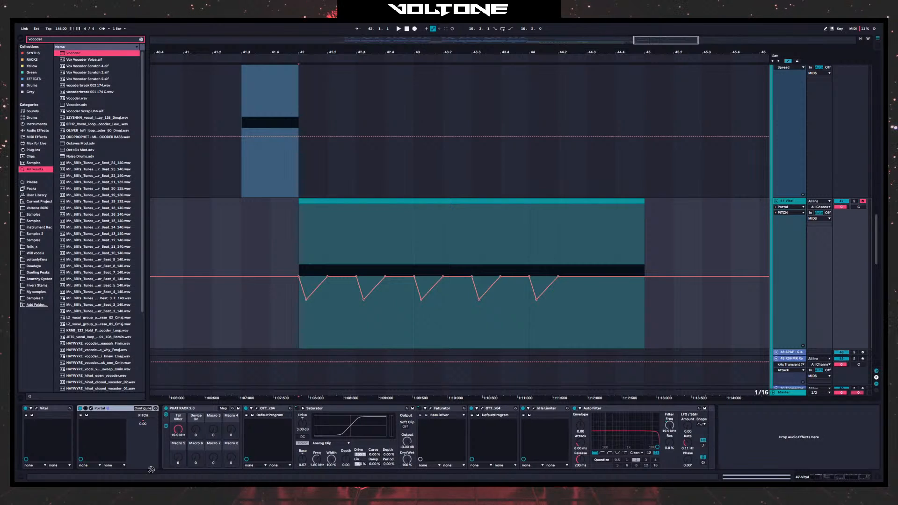
left_click_drag(151, 470, 180, 447)
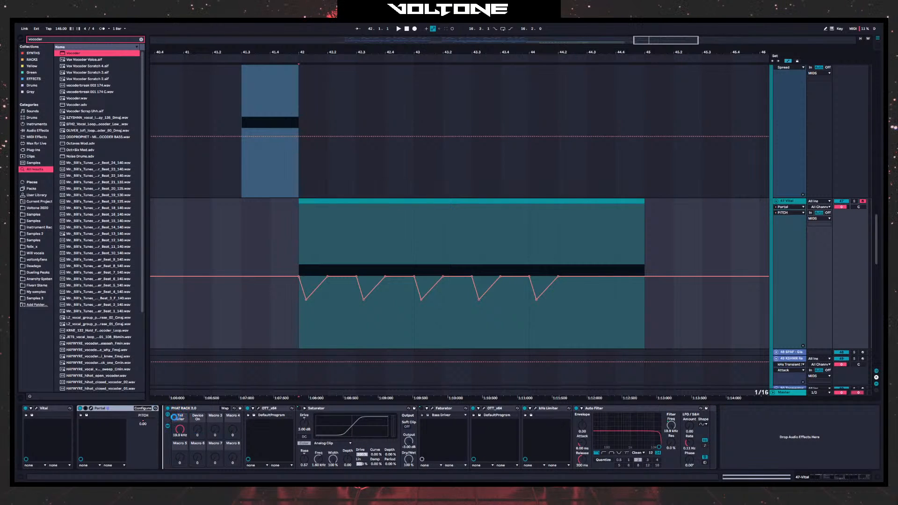
left_click_drag(175, 416, 176, 420)
left_click(177, 421)
left_click(173, 436)
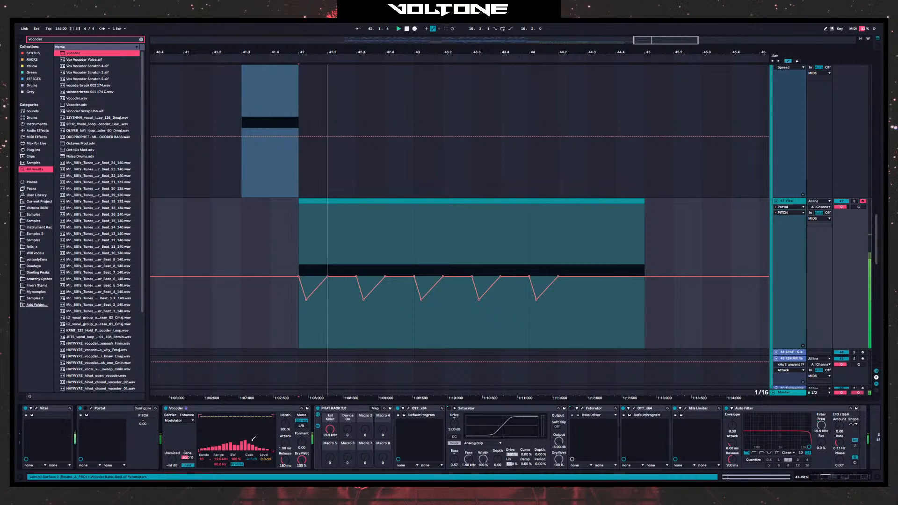
- Set the Vocoder's depth to 60% and enable Enhance while auditioning the bass from bar 42
left_click_drag(285, 423, 285, 407)
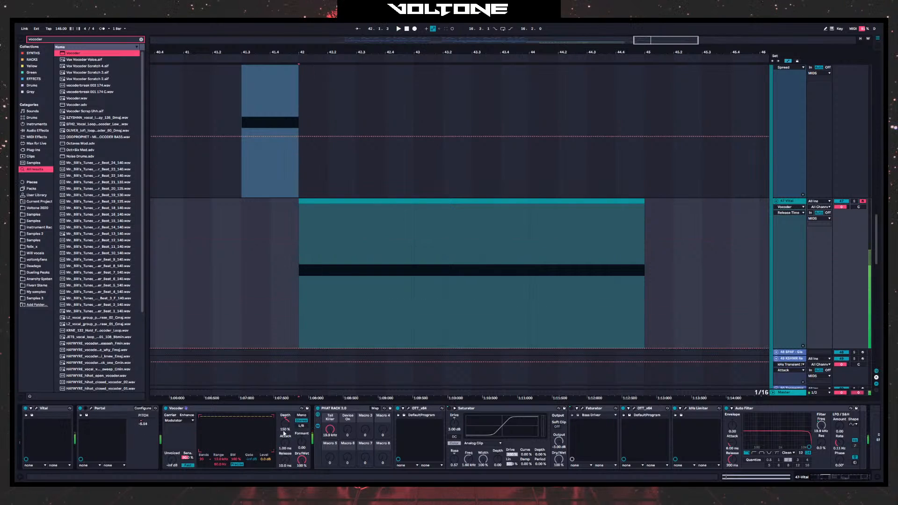
key("space")
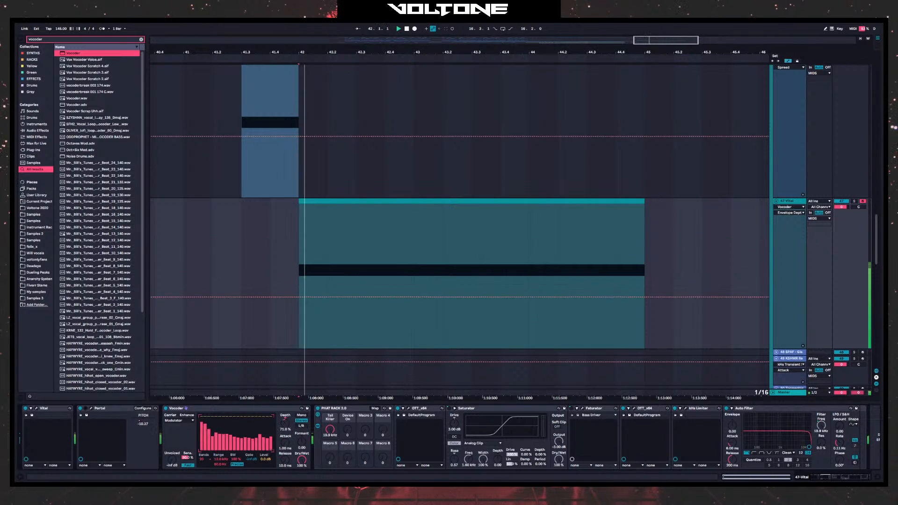
left_click(187, 415)
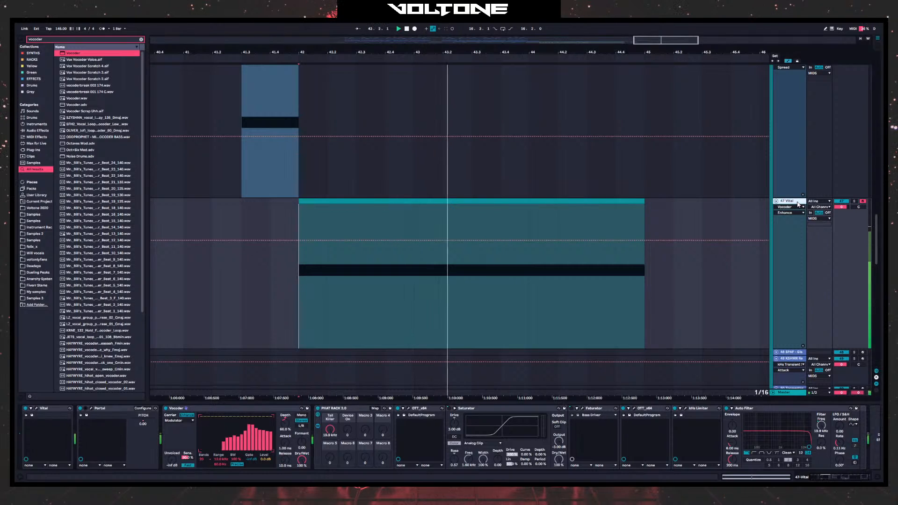
- Open Vital on track 47, dismiss its content installation, and change oscillator 1's wave distortion type to Bend
left_click(36, 409)
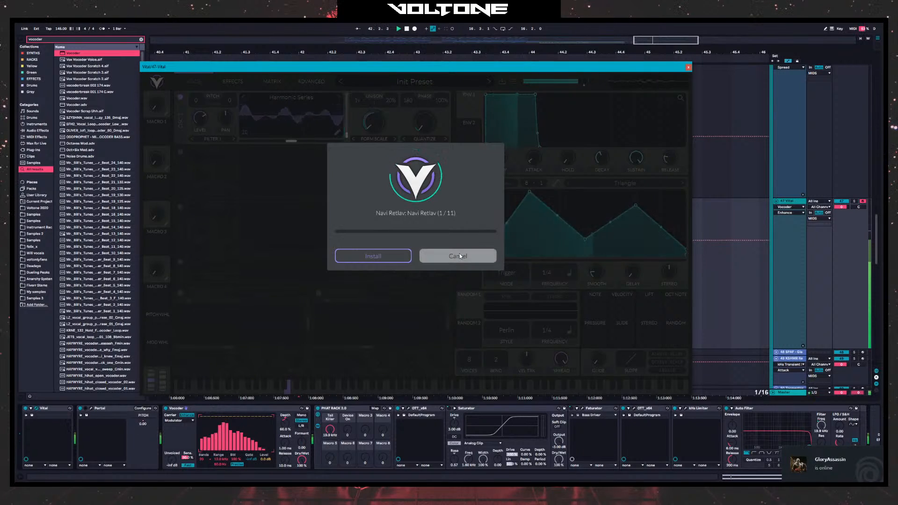
left_click(459, 256)
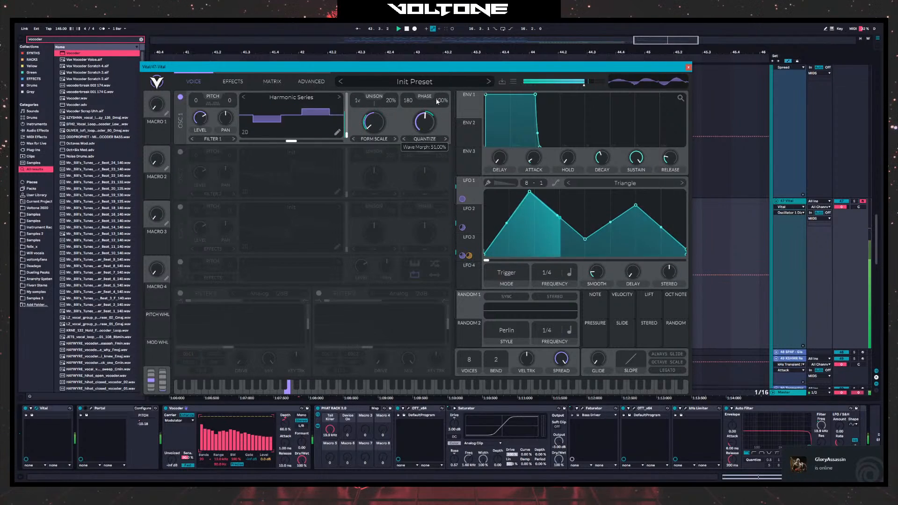
left_click_drag(438, 101, 436, 118)
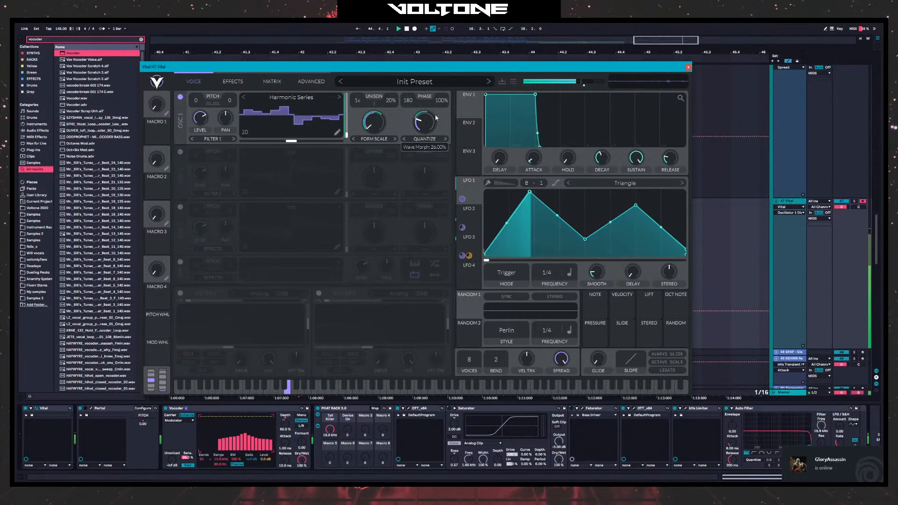
left_click(469, 219)
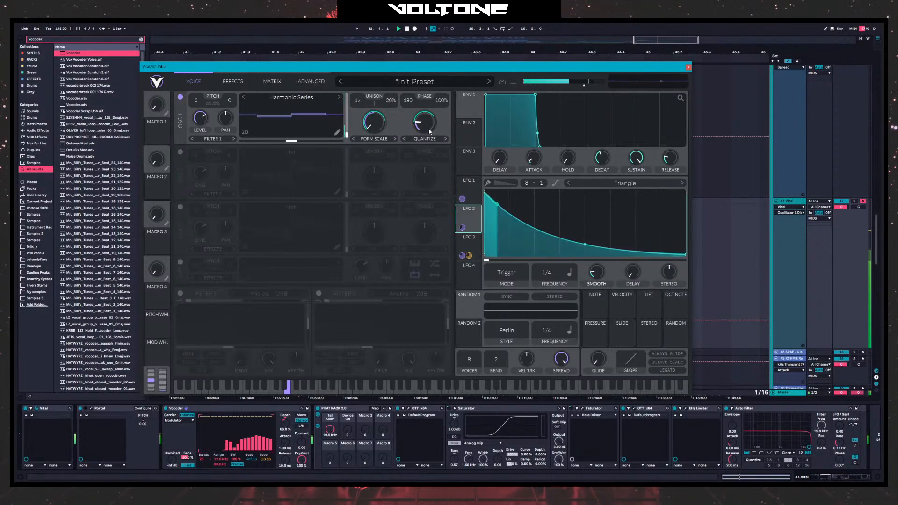
left_click(424, 139)
key("space")
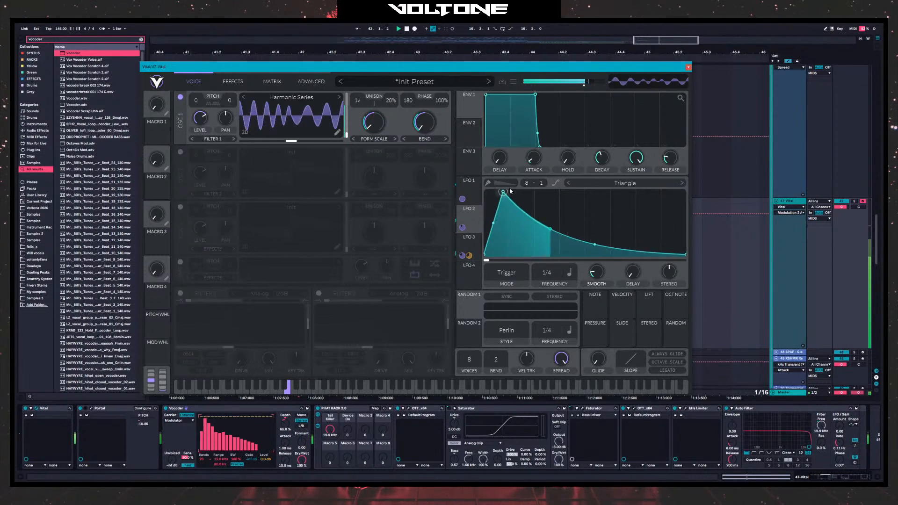
- Set the active LFO's frequency to 1/2 and bow its falling segment outward after the central peak
left_click(472, 190)
mouse_move(552, 275)
left_mouse_down()
mouse_move(557, 262)
mouse_move(555, 283)
left_mouse_up()
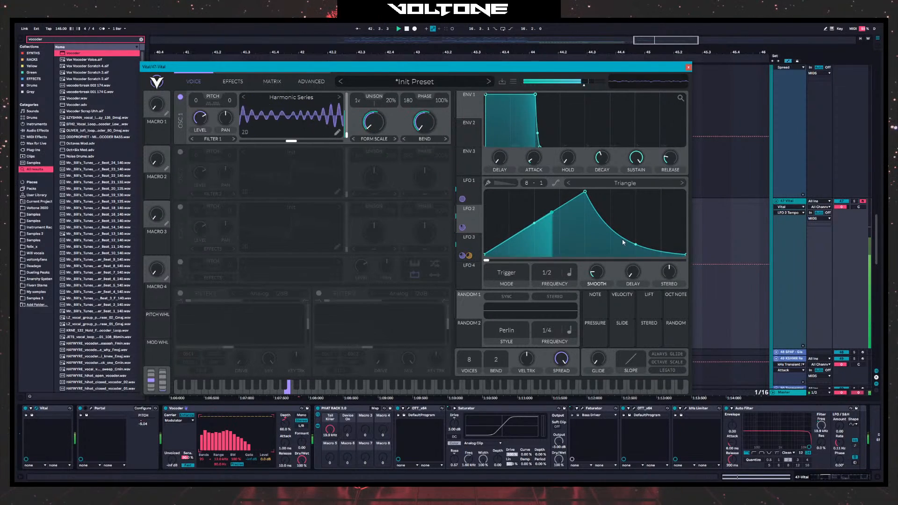
left_click_drag(635, 244, 657, 210)
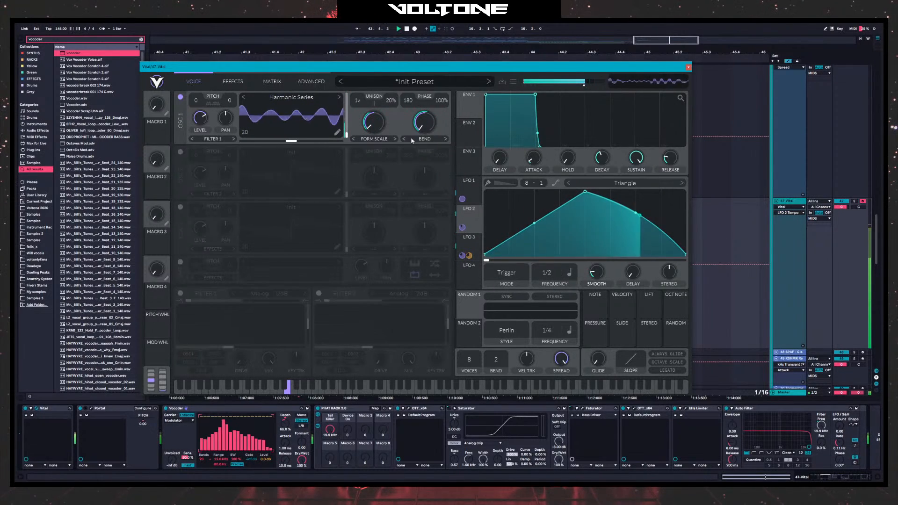
- Try Inharmonic, Rand Amp and further spectral morph types on oscillator 1, adjusting the morph modulation amount
left_click(374, 139)
left_click(389, 194)
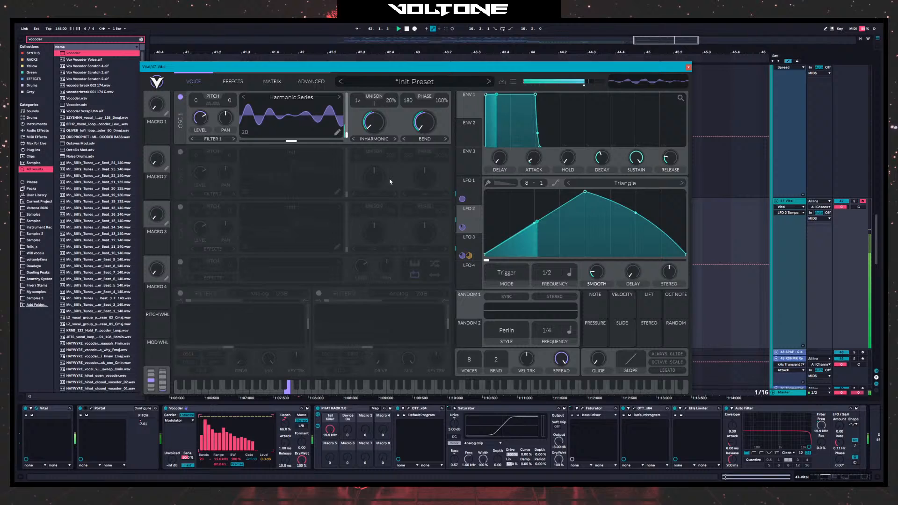
left_click(394, 139)
left_click(394, 139)
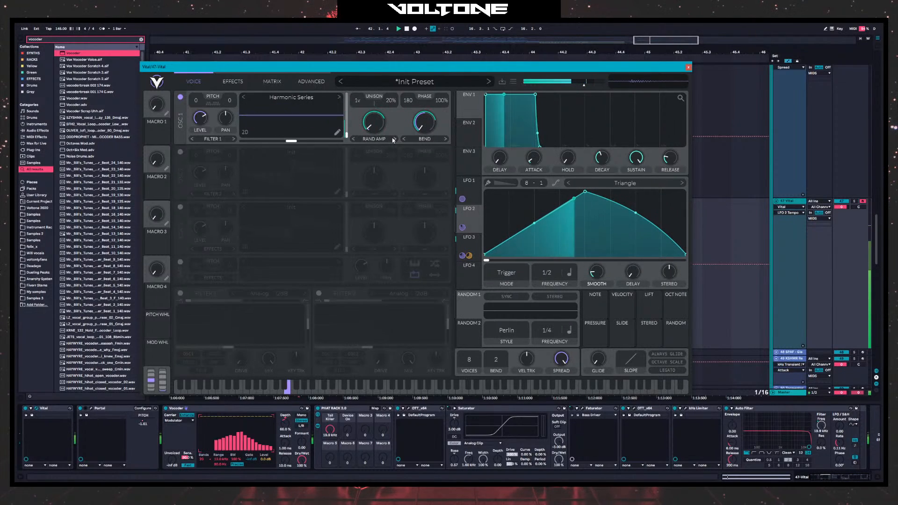
mouse_move(374, 131)
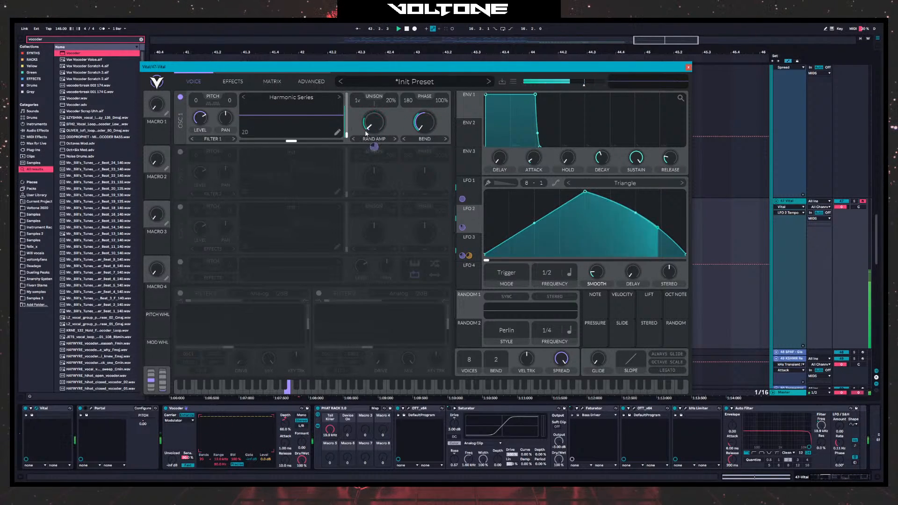
mouse_move(374, 147)
left_mouse_down()
mouse_move(375, 177)
mouse_move(372, 153)
left_mouse_up()
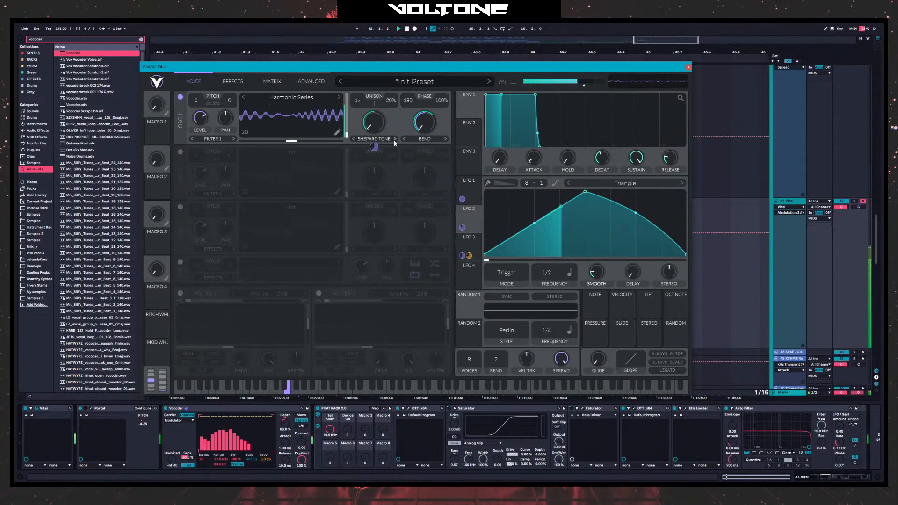
- Set oscillator 1's spectral morph type to Inharmonic and LFO 3's frequency to 1/2
left_click(233, 82)
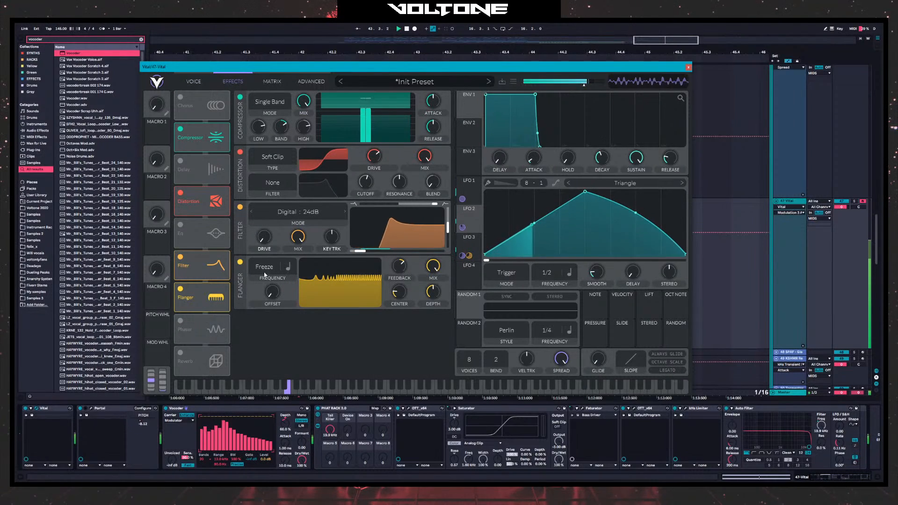
left_click(207, 82)
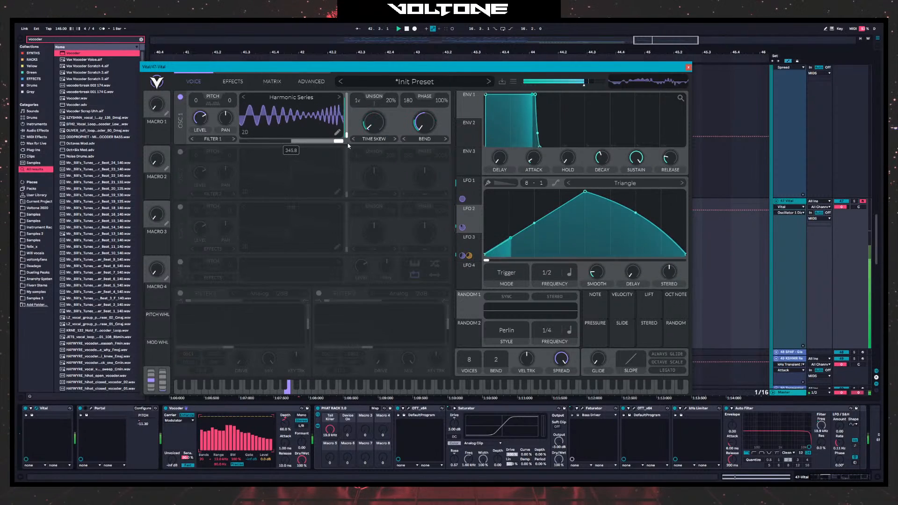
left_click(374, 139)
left_click(374, 193)
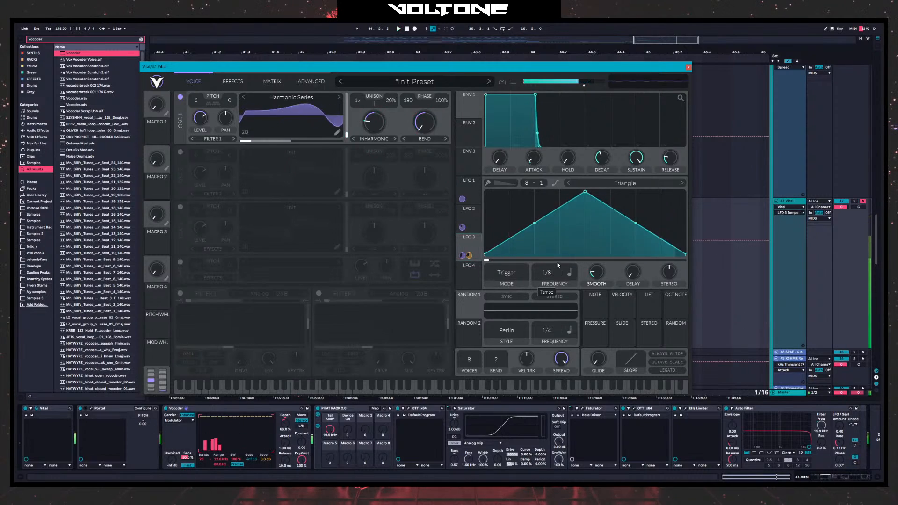
left_click_drag(528, 184, 585, 191)
left_click_drag(561, 277, 550, 282)
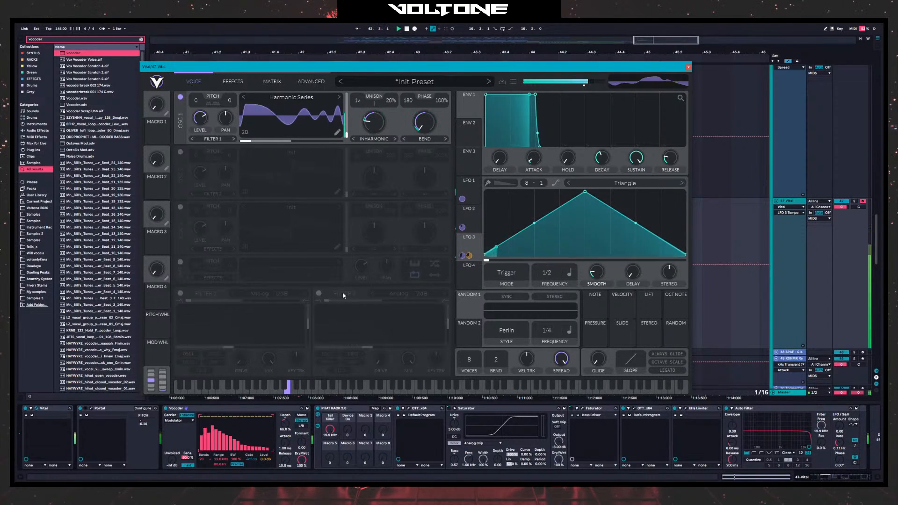
- Replace Macro 1 with LFO 4 as the modulation source for Vital's effects filter cutoff and audition it
left_click(230, 81)
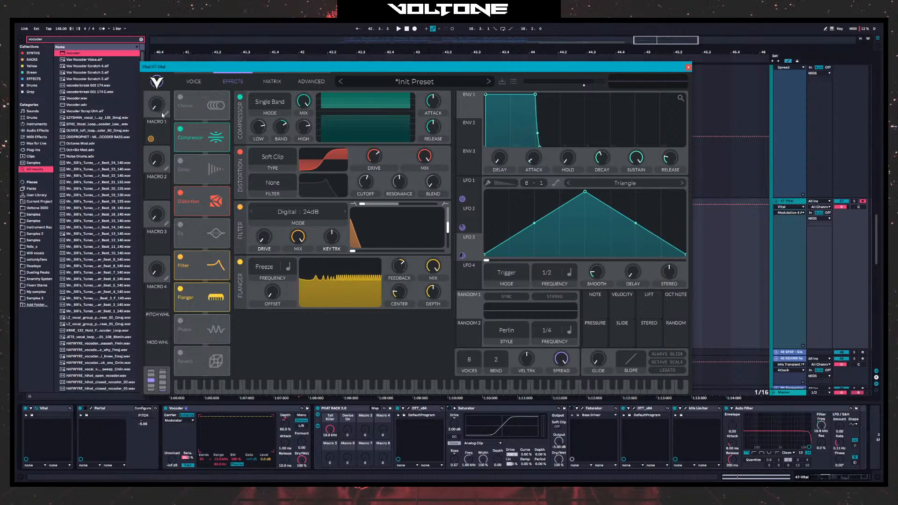
key("space")
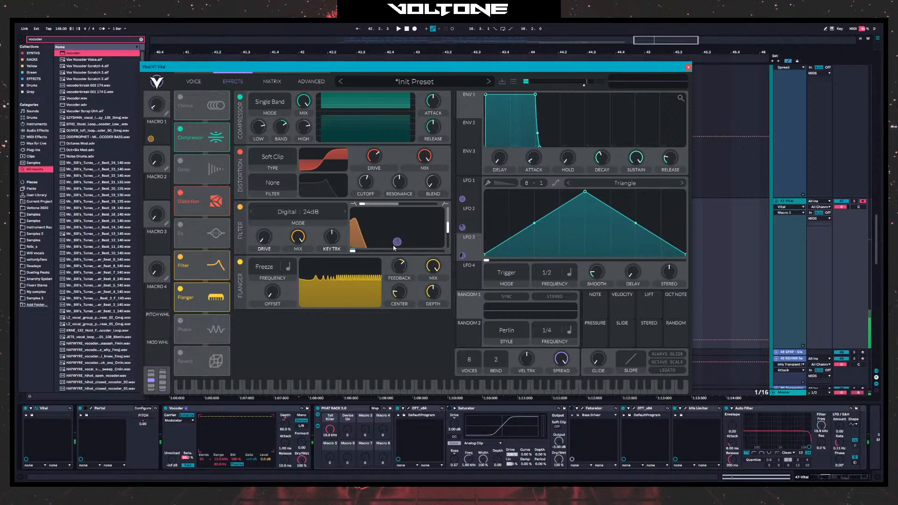
left_click_drag(445, 271, 402, 244)
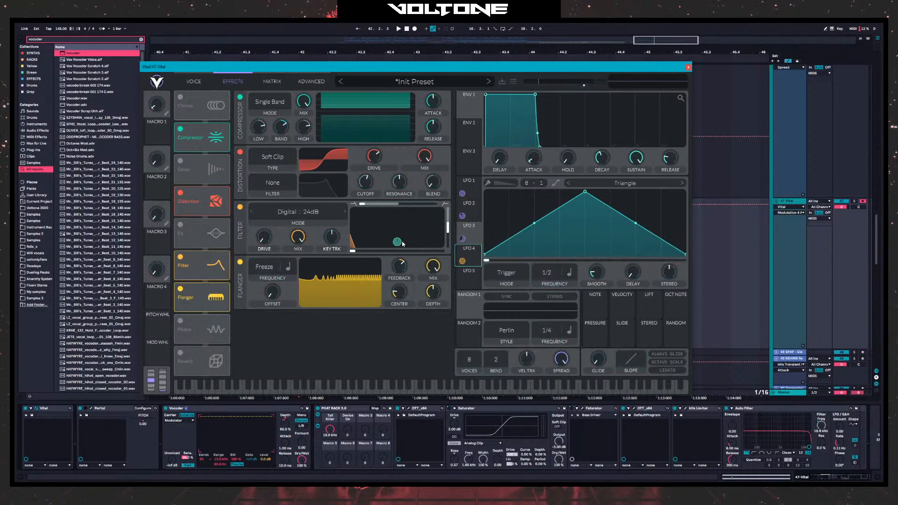
key("space")
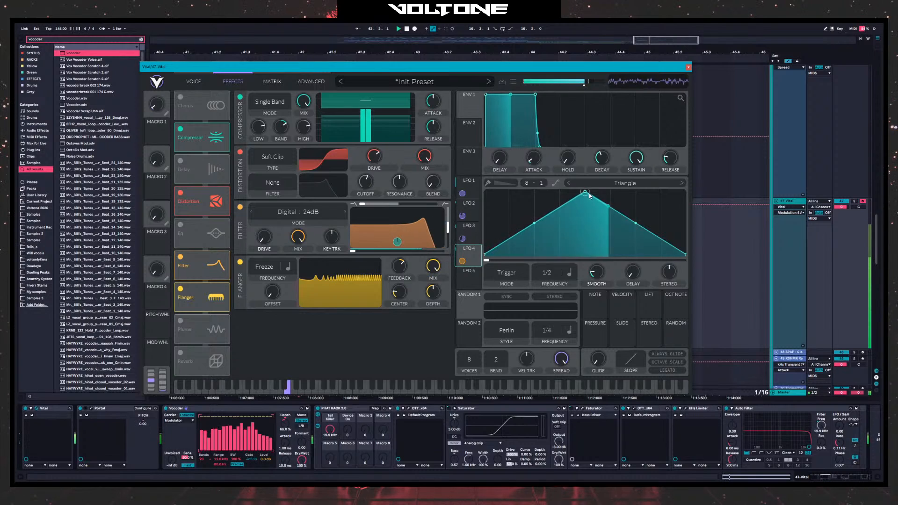
- Reshape LFO 4 into a steep decay curve falling from the start and set its frequency to 1/8
left_click(466, 192)
key("space")
left_click_drag(557, 273, 555, 253)
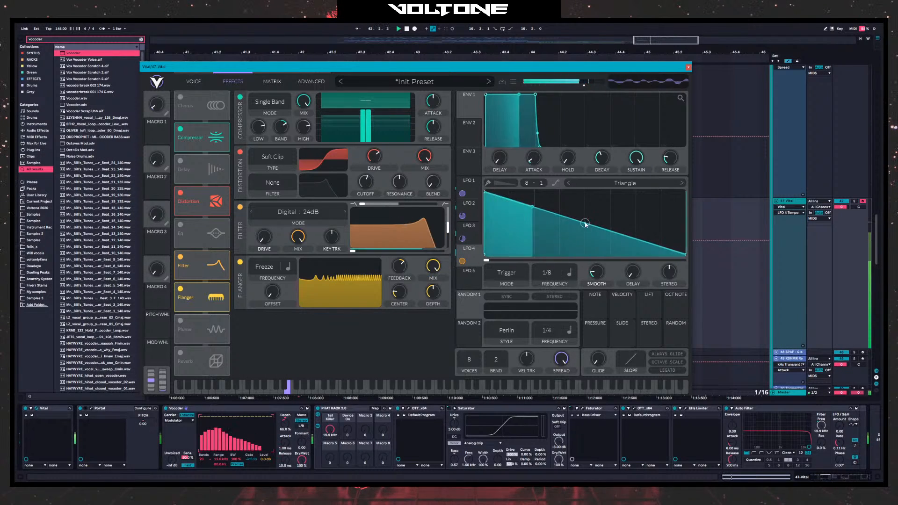
left_click_drag(584, 224, 585, 257)
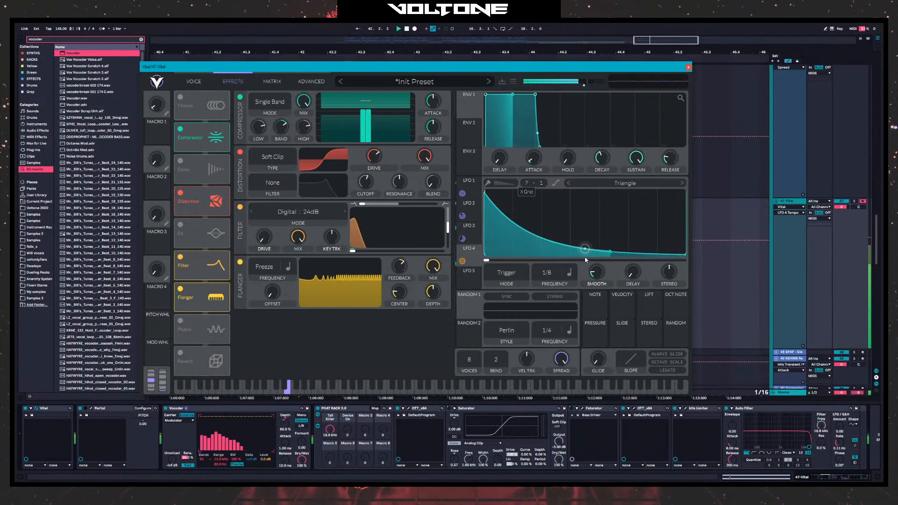
scroll(586, 257, "down", 1)
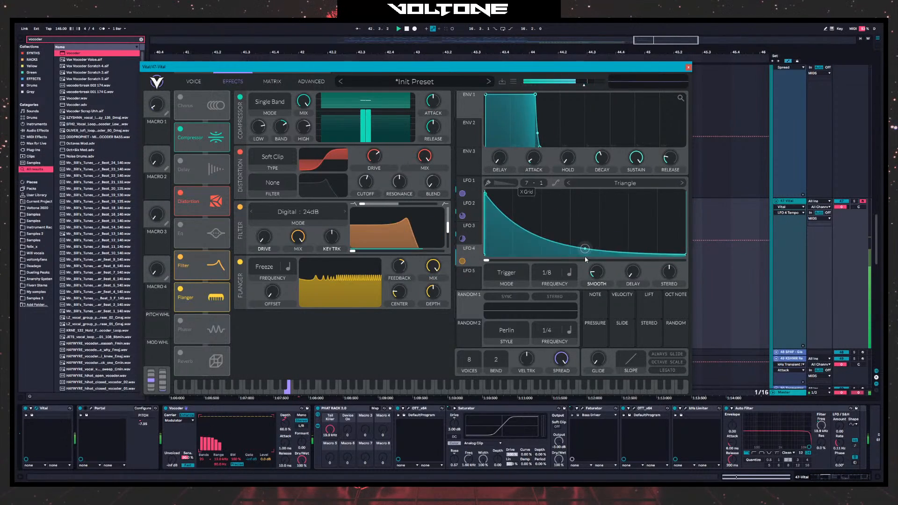
- Search the browser for "resonator" and insert kHs Resonator between Portal and Vocoder on track 47 Vital
left_click(26, 40)
type("resonator")
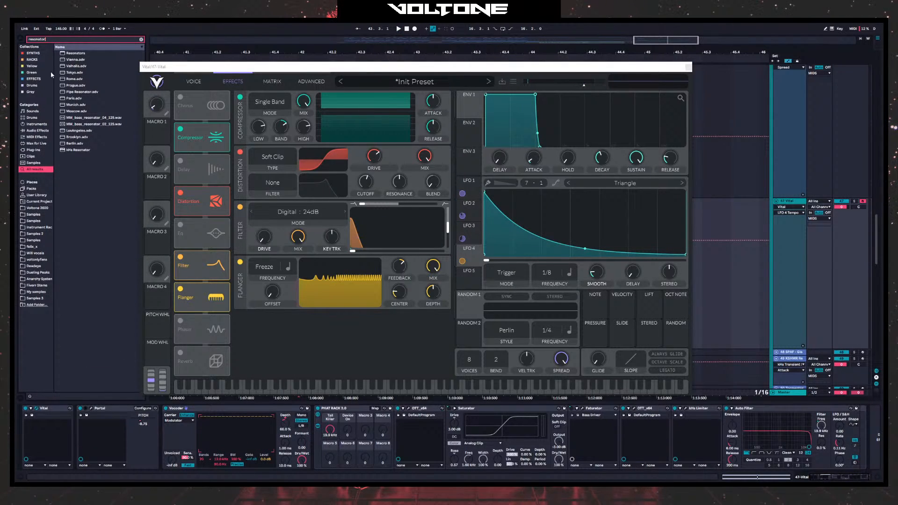
left_click_drag(196, 387, 169, 425)
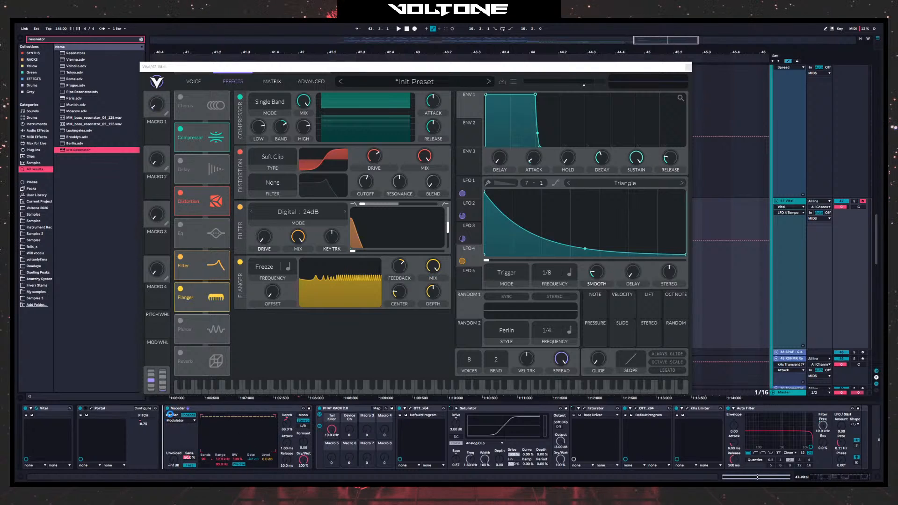
left_click_drag(169, 414, 164, 413)
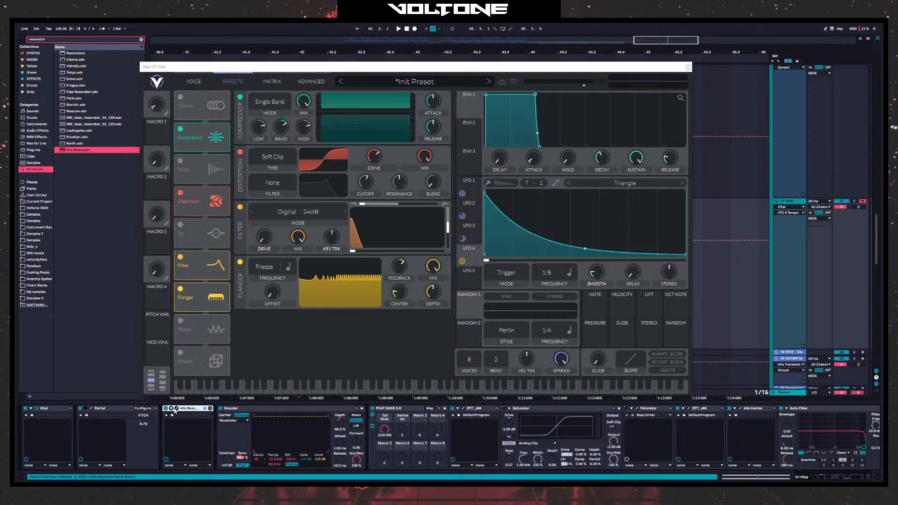
- Open kHs Resonator and lower its resonating pitch to E1 during playback
left_click(176, 409)
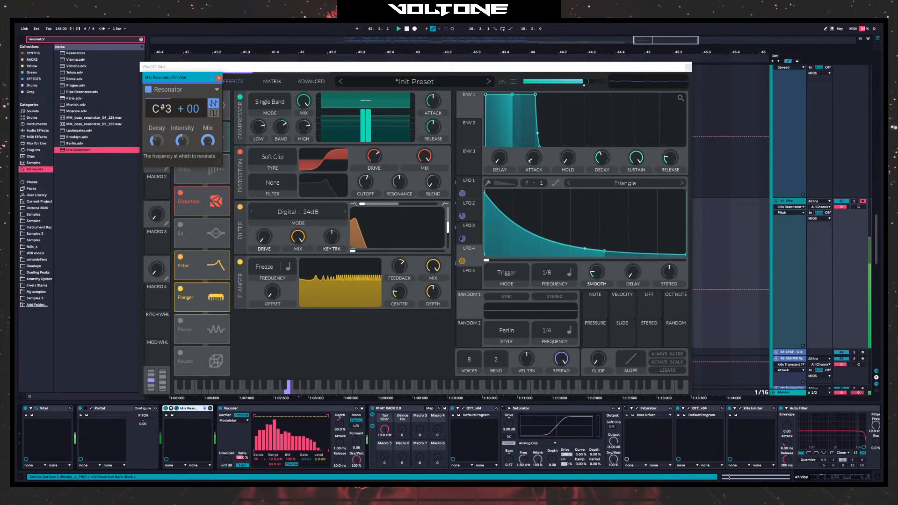
mouse_move(162, 109)
left_mouse_down()
mouse_move(182, 147)
mouse_move(157, 127)
mouse_move(162, 112)
left_mouse_up()
key("space")
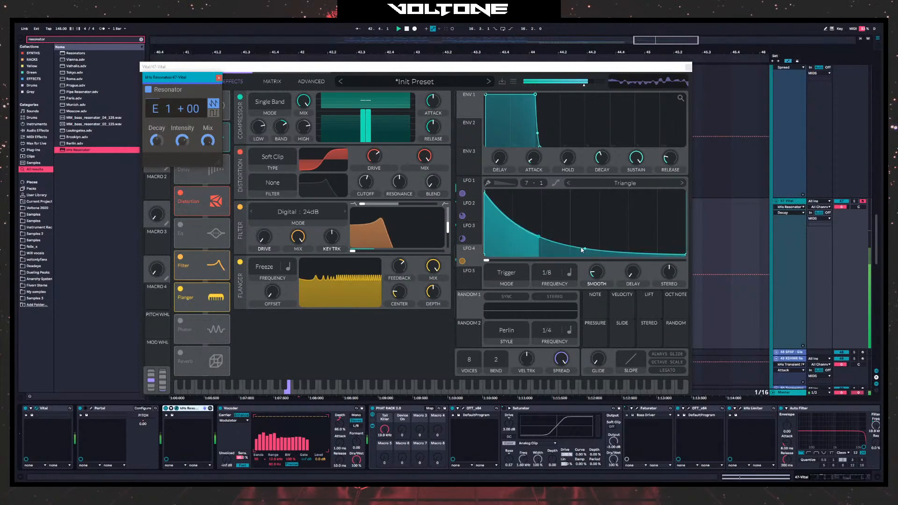
- Reshape LFO 4 into a short rise to an early peak with a curved decay, and set its frequency to 1/4
left_click_drag(584, 249, 593, 207)
left_click_drag(492, 195, 575, 180)
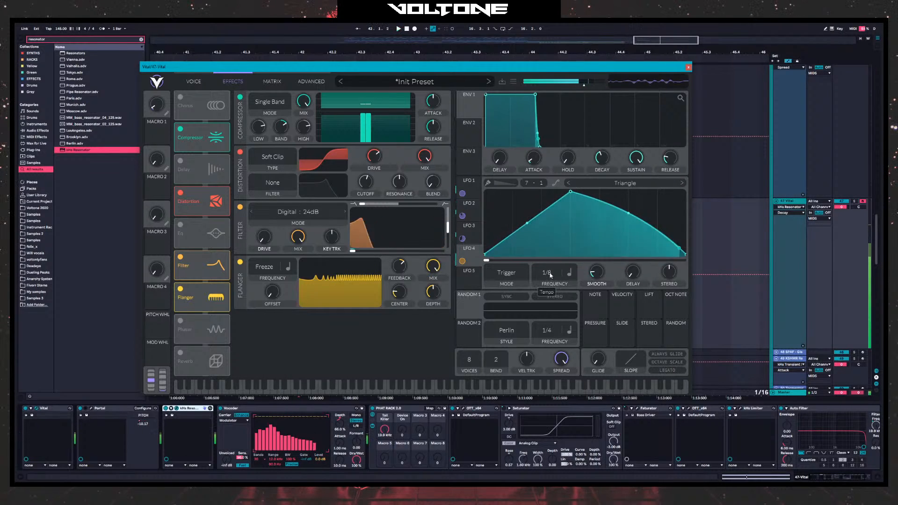
left_click_drag(548, 273, 552, 284)
left_click_drag(572, 192, 514, 171)
left_click_drag(597, 222, 594, 249)
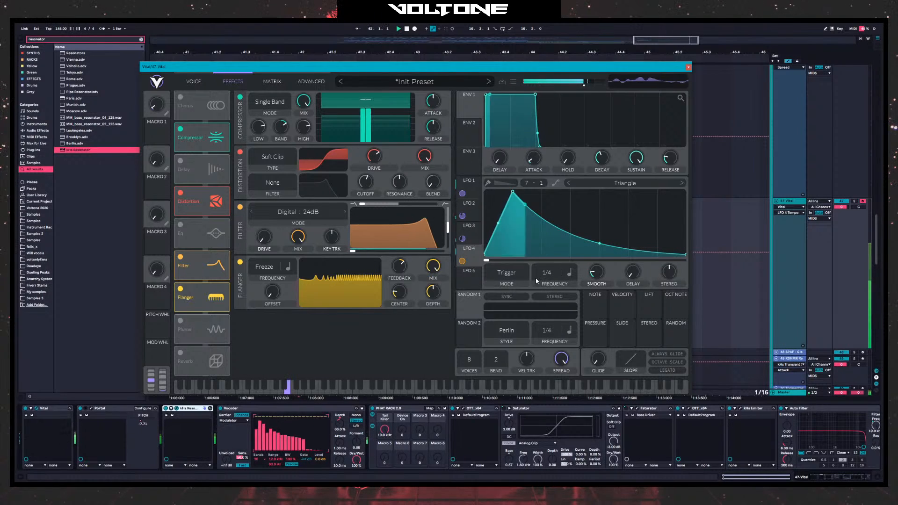
left_click_drag(537, 281, 557, 269)
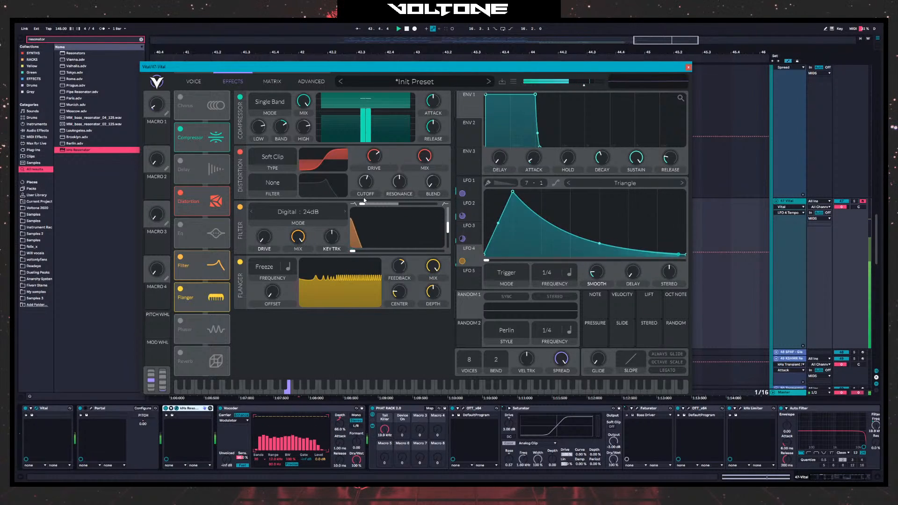
- Move Vital's filter ahead of the distortion in the effects chain and raise the Soft Clip distortion's drive
left_click_drag(363, 204, 323, 211)
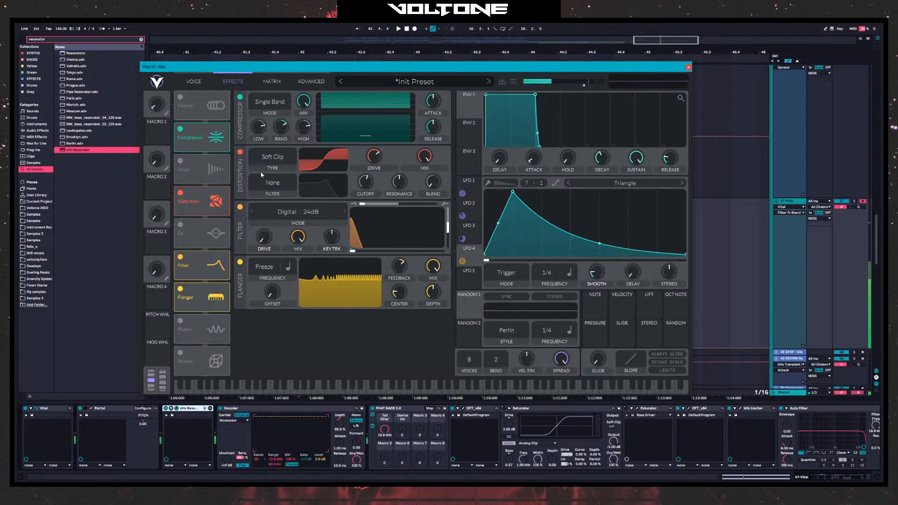
left_click_drag(202, 274, 208, 191)
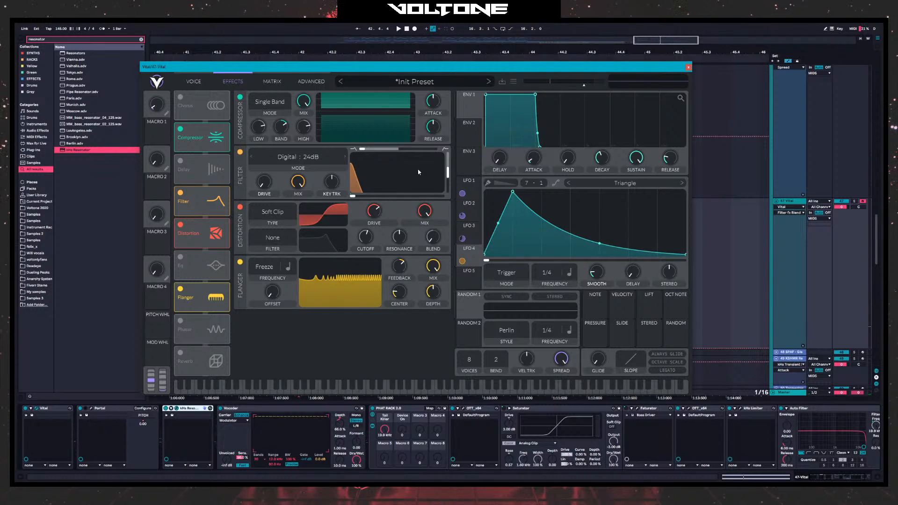
key("space")
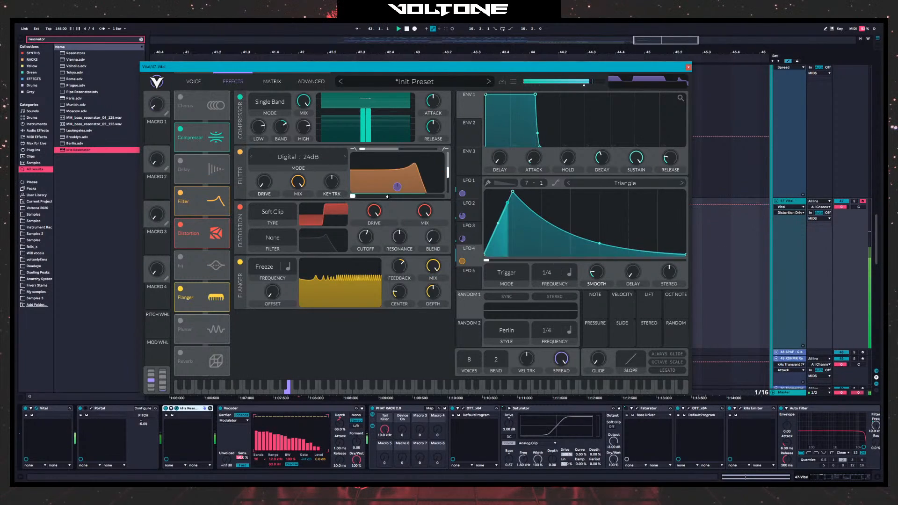
- Compare the sound with and without Vital's flanger and leave the flanger switched off
left_click(240, 262)
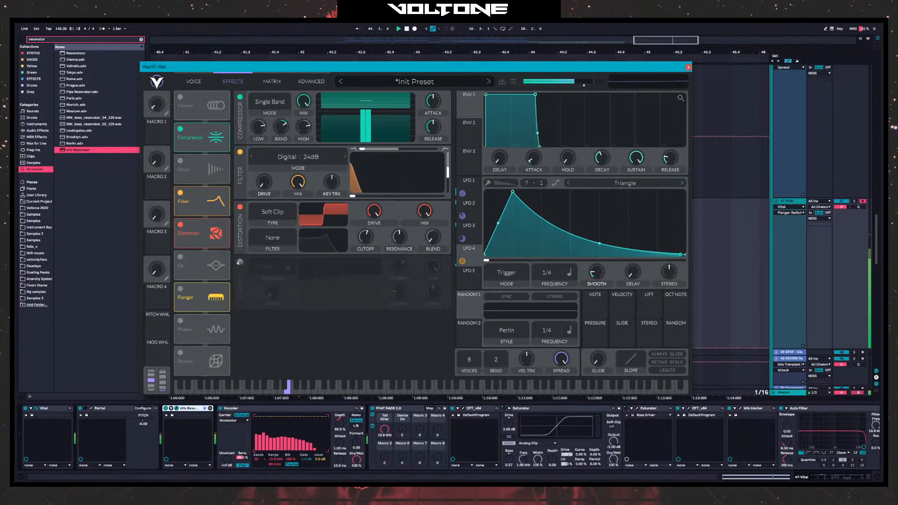
left_click(240, 262)
left_click(240, 262)
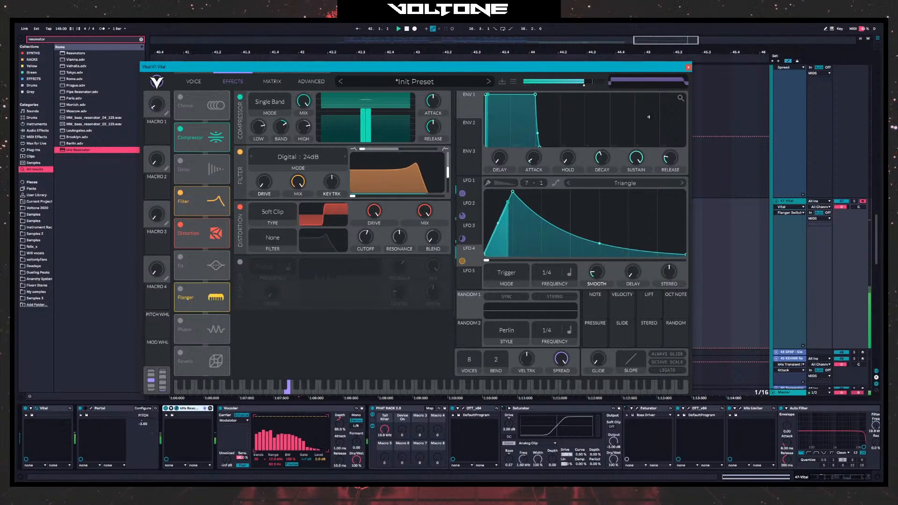
- Set LFO 4's frequency to 1/16 and LFO 3's frequency to 2/1 while auditioning the bass
left_click_drag(545, 276, 545, 267)
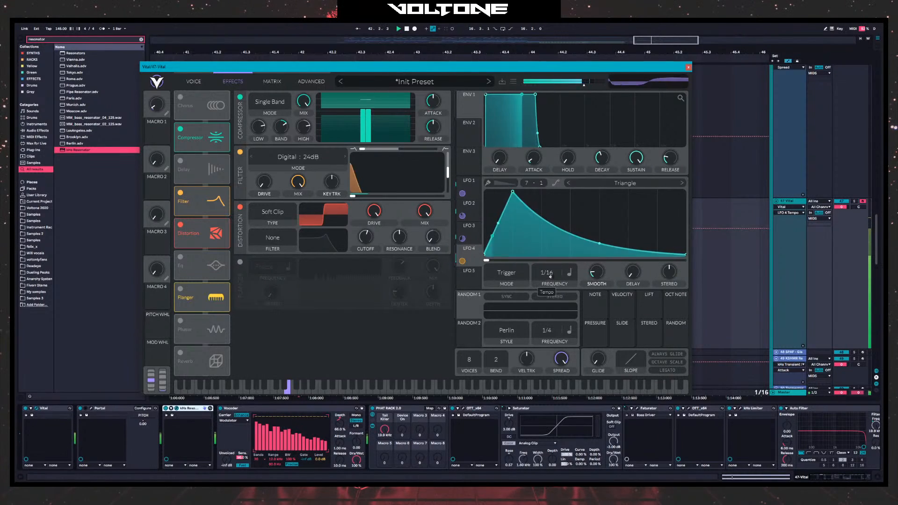
left_click(469, 225)
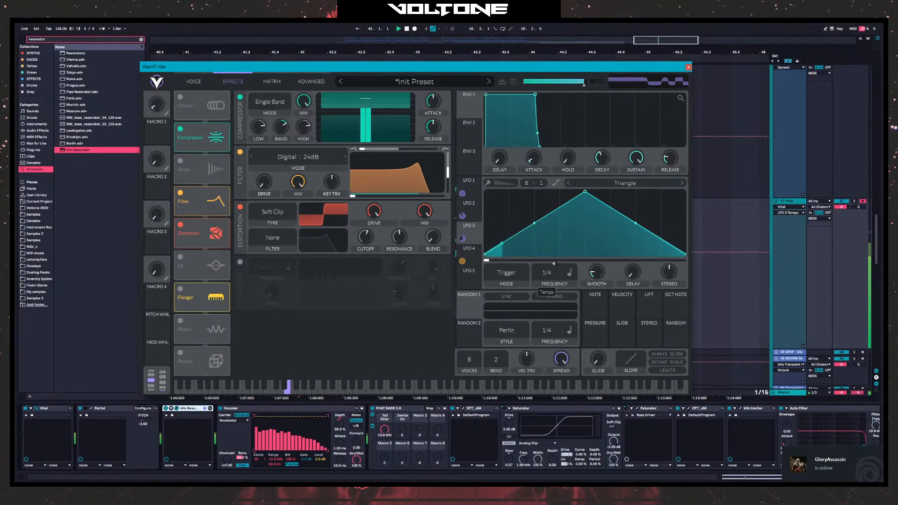
key("space")
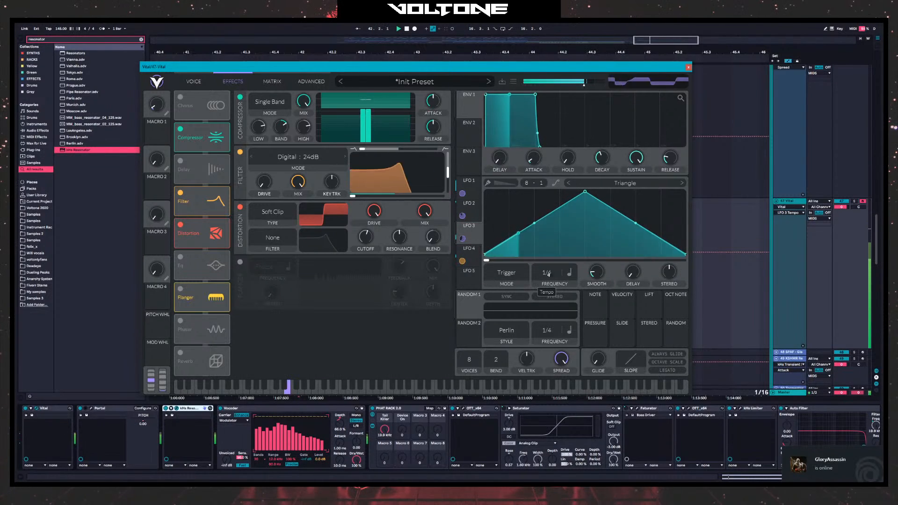
left_click_drag(550, 284, 547, 316)
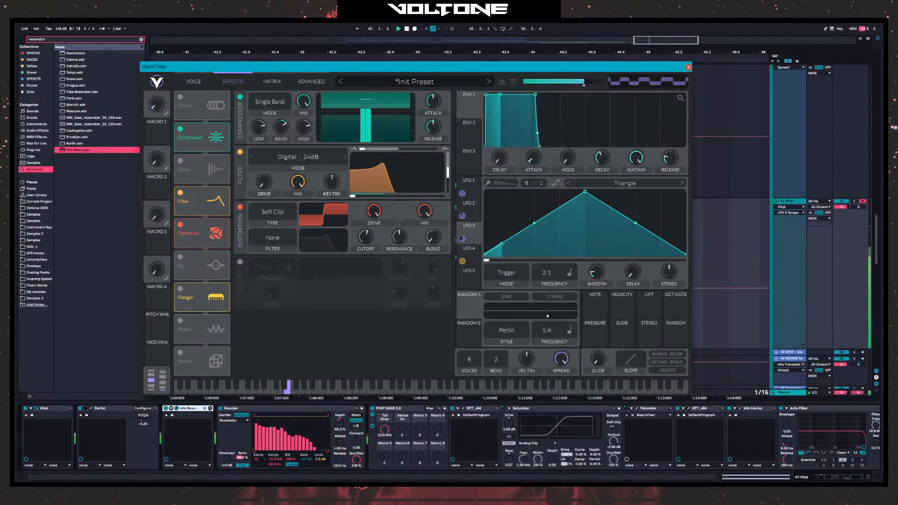
- Raise LFO 3's frequency and move LFO 2's peak to the start of its cycle to form a falling ramp
mouse_move(559, 283)
left_mouse_down()
mouse_move(555, 258)
mouse_move(554, 269)
left_mouse_up()
left_click(469, 205)
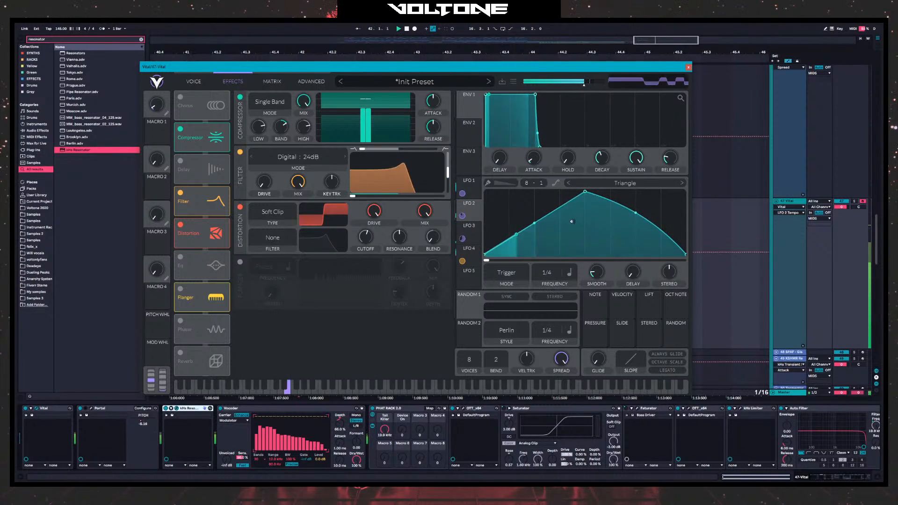
left_click_drag(585, 191, 468, 193)
- Pull LFO 1's middle valley point to the end of the cycle so a single early peak falls off gradually
left_click(468, 193)
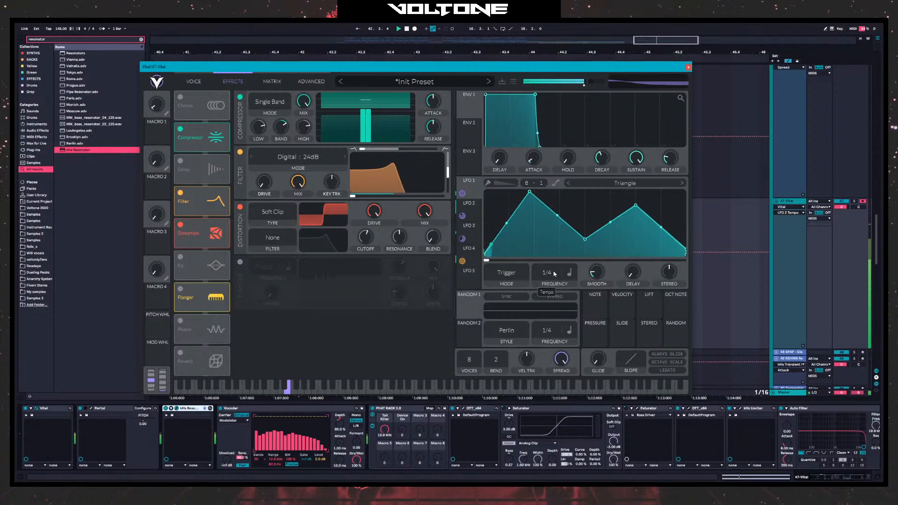
left_click_drag(585, 240, 714, 243)
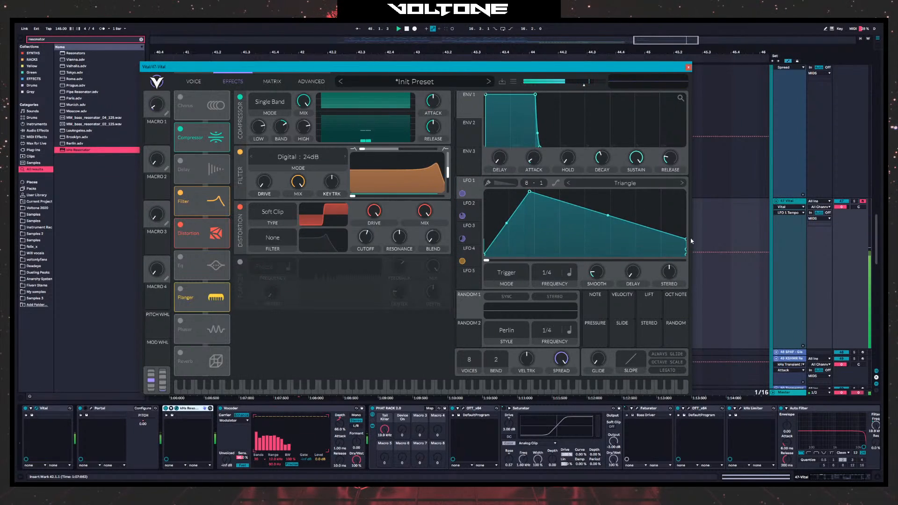
left_click(468, 211)
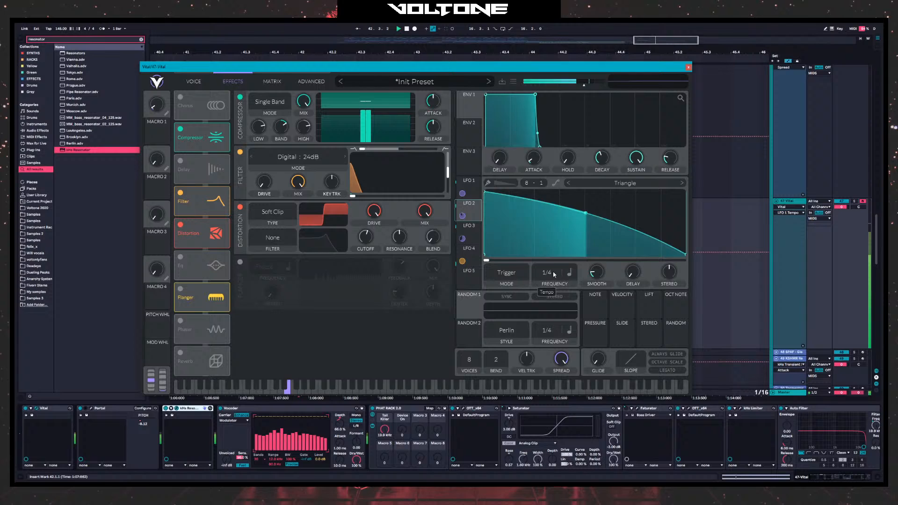
- Move LFO 3's peak to the start of its cycle for a descending shape and set its frequency to 1/4
left_click(468, 232)
left_click_drag(551, 271, 551, 281)
left_click_drag(585, 191, 485, 187)
mouse_move(553, 273)
left_mouse_down()
mouse_move(552, 282)
mouse_move(560, 249)
mouse_move(583, 235)
mouse_move(584, 243)
mouse_move(556, 246)
mouse_move(561, 278)
left_mouse_up()
- Bend LFO 4's rise upward into a rounded early attack, and close the Vital and Resonator windows
left_click(469, 248)
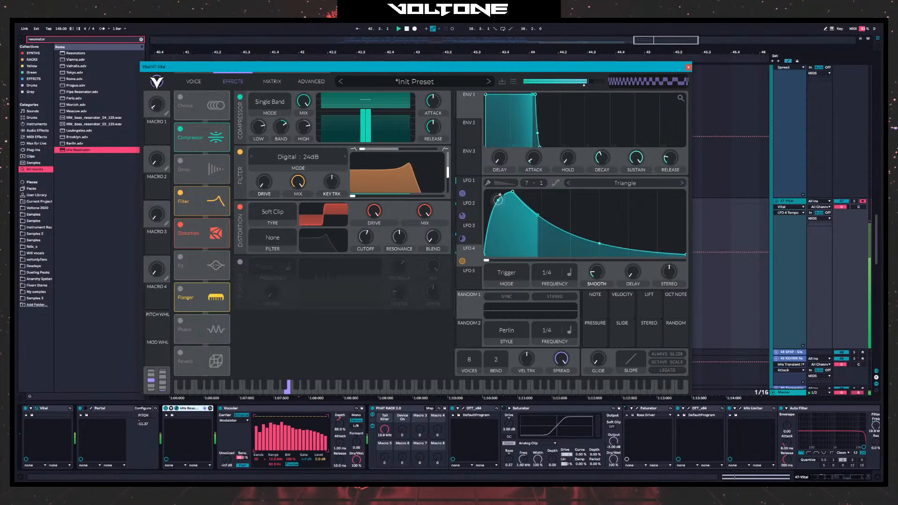
left_click_drag(499, 218, 491, 201)
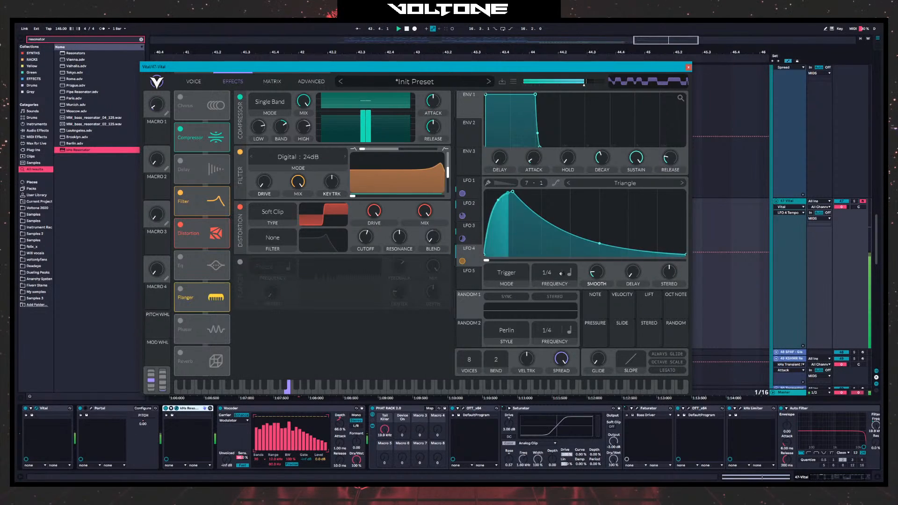
scroll(549, 280, "up", 1)
scroll(548, 284, "down", 1)
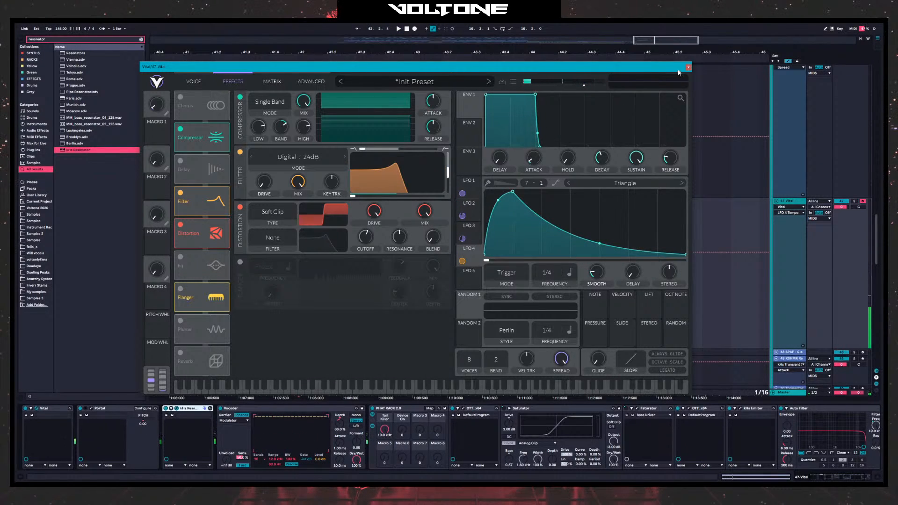
left_click(689, 67)
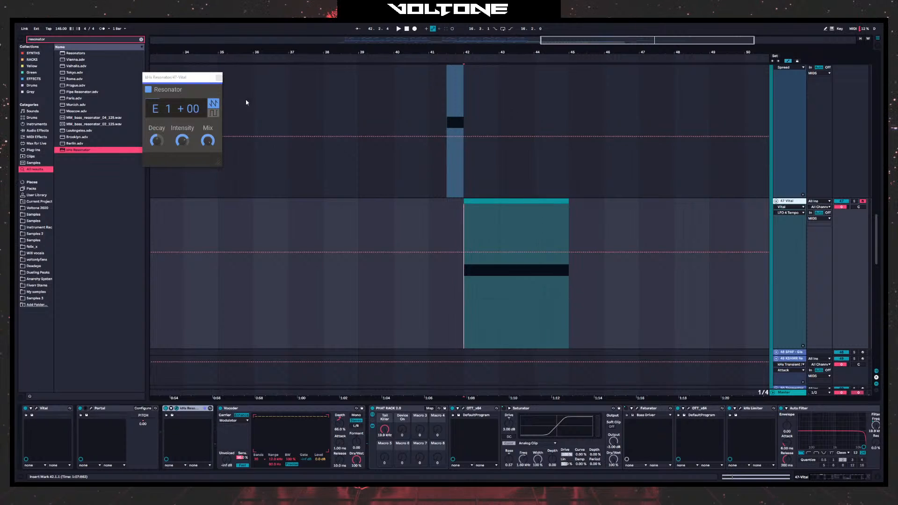
left_click(219, 77)
- Play the arrangement from bar 28 and listen through to the Vital clip at bar 42
scroll(606, 116, "left", 5)
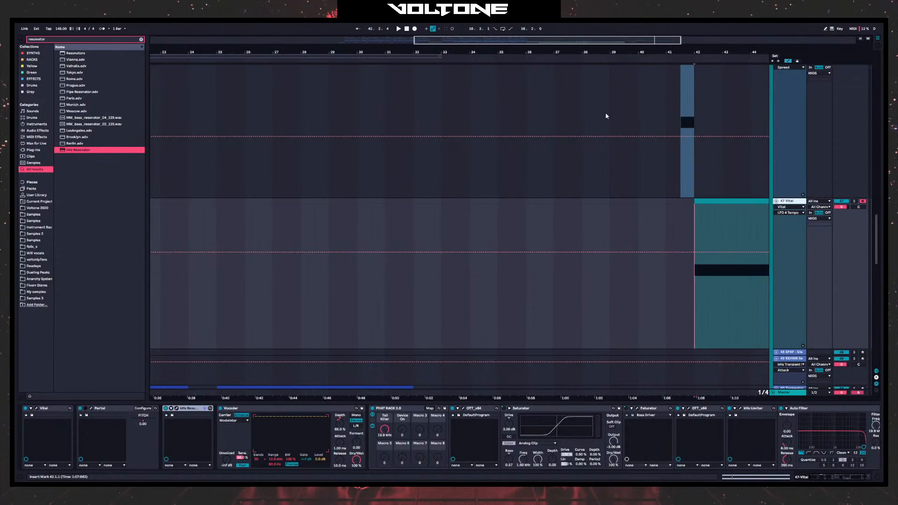
scroll(481, 192, "down", 5)
scroll(485, 160, "up", 5)
scroll(485, 160, "right", 5)
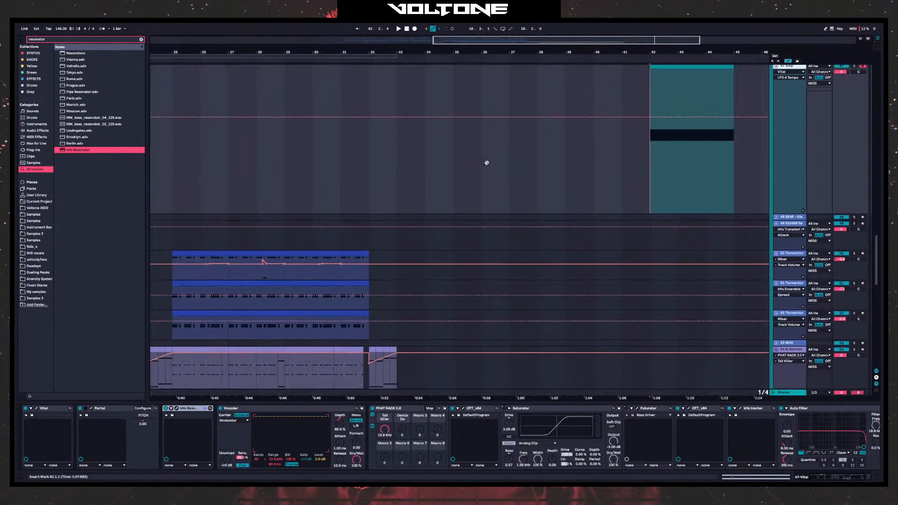
scroll(263, 265, "left", 5)
left_click(324, 294)
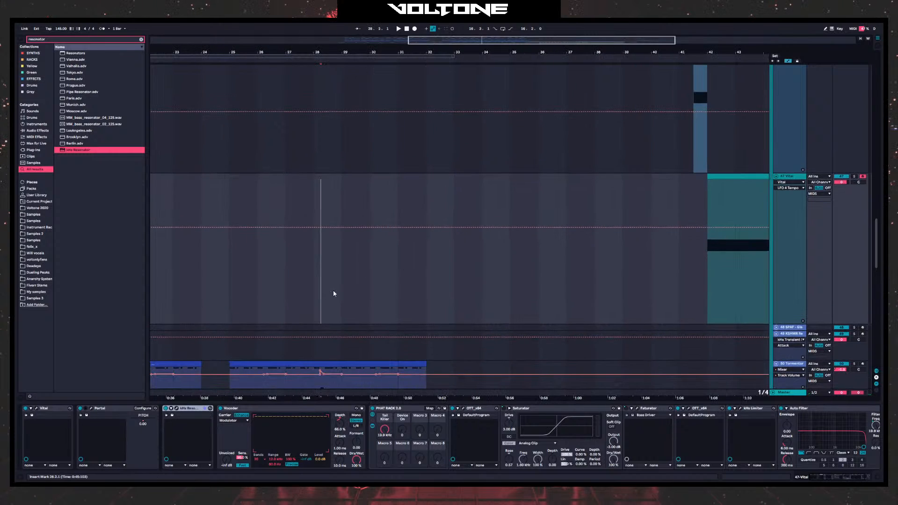
scroll(421, 280, "down", 3)
scroll(533, 259, "down", 3)
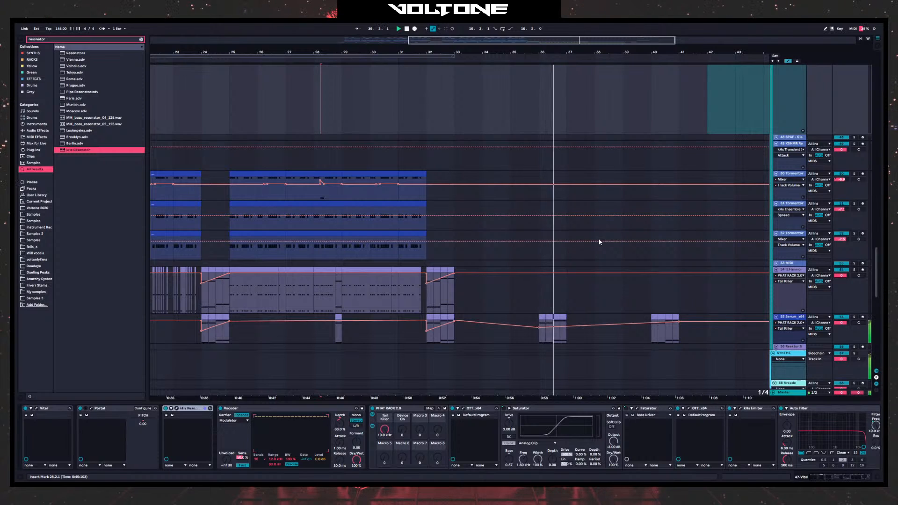
scroll(662, 241, "right", 10)
scroll(661, 240, "up", 1)
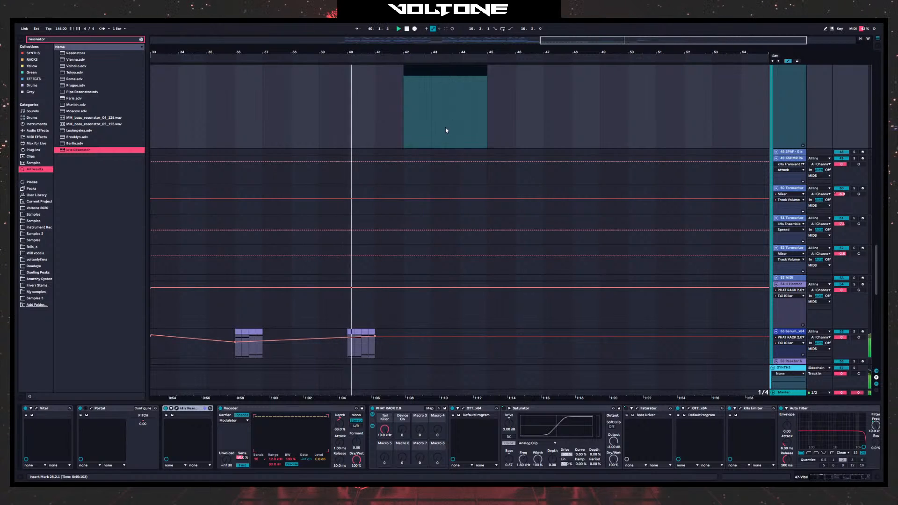
scroll(454, 187, "down", 5)
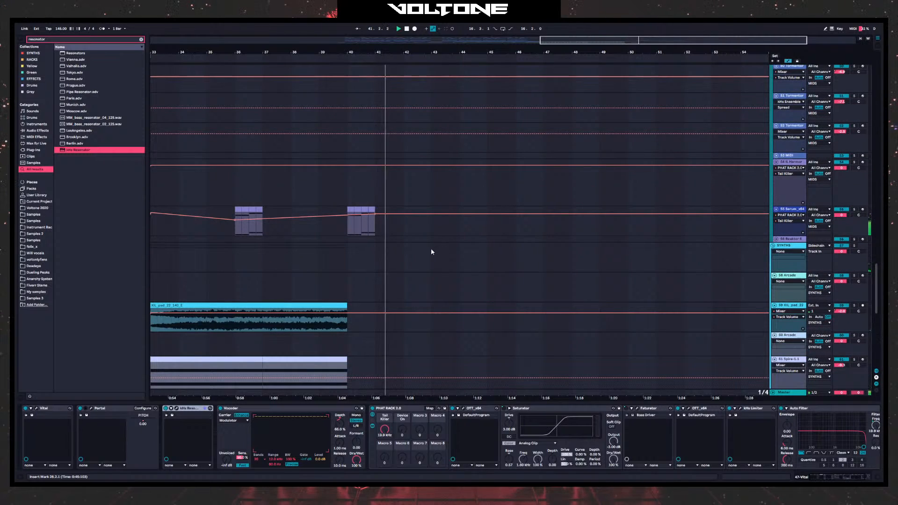
scroll(463, 271, "up", 8)
scroll(498, 282, "up", 4)
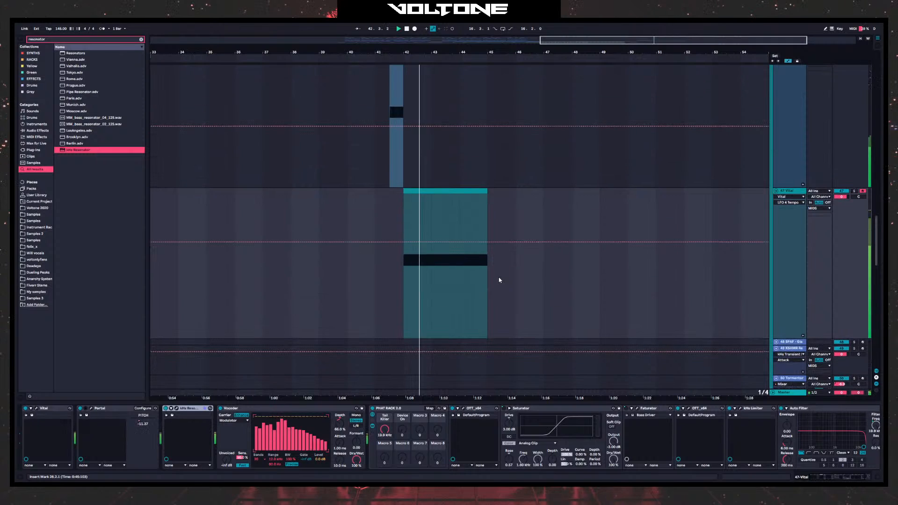
- Place the insert marker at the start of the Vital clip at bar 42 and select the 47-Vital track
left_click_drag(462, 51, 461, 82)
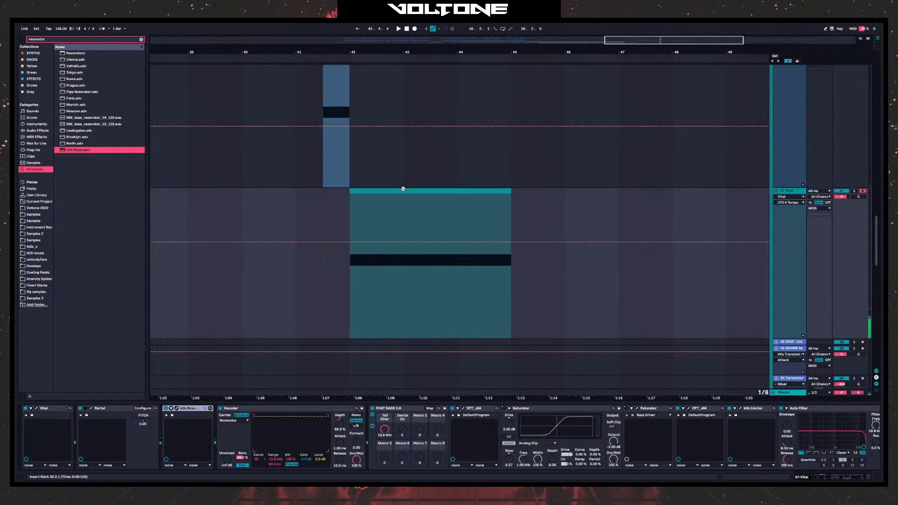
left_click_drag(363, 206, 356, 210)
left_click(347, 215)
left_click(785, 192)
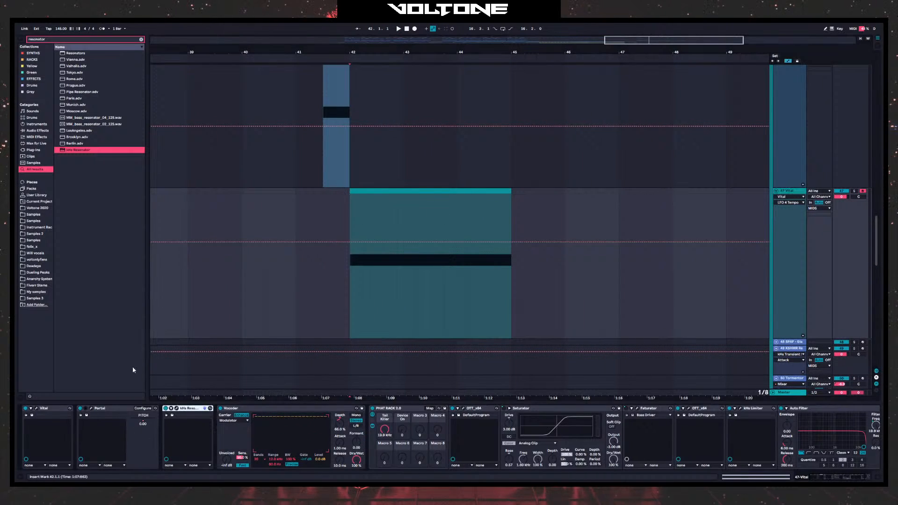
- Reopen the Vital synth, set LFO 4's frequency to 1/16, and play the clip
left_click(39, 411)
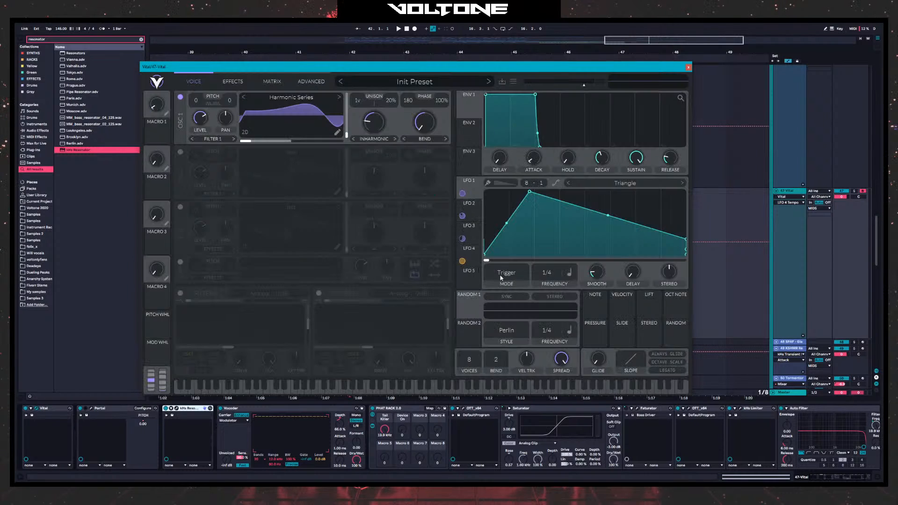
left_click(466, 252)
scroll(550, 272, "down", 2)
key("space")
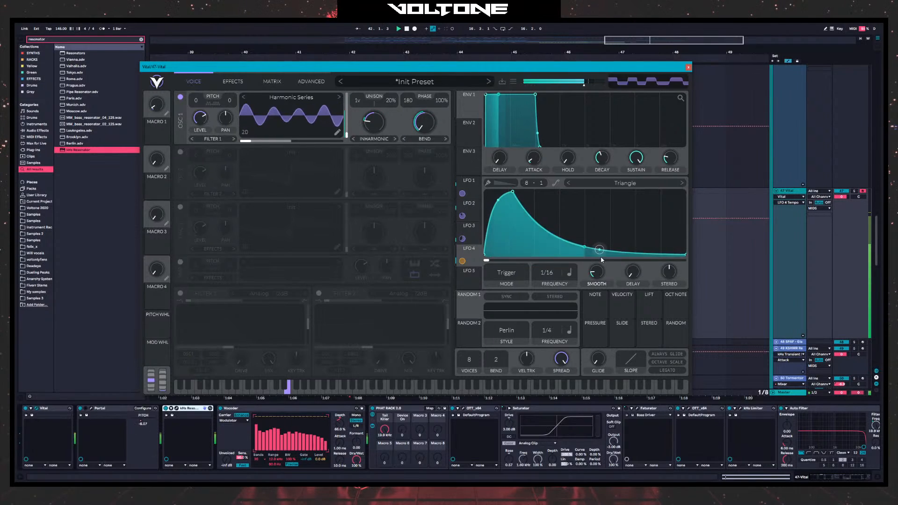
- Turn off the Vocoder and toggle the Portal device while replaying the Vital clip
key("space")
left_click(170, 412)
key("space")
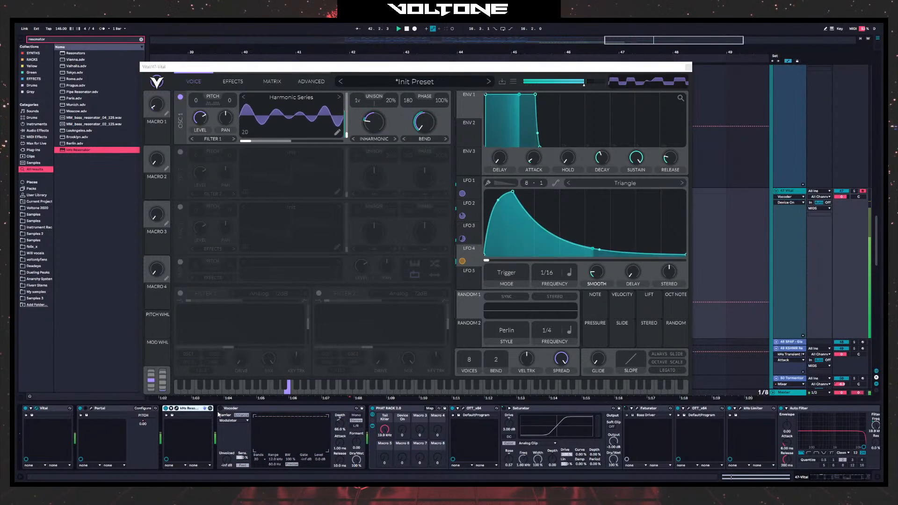
left_click(81, 412)
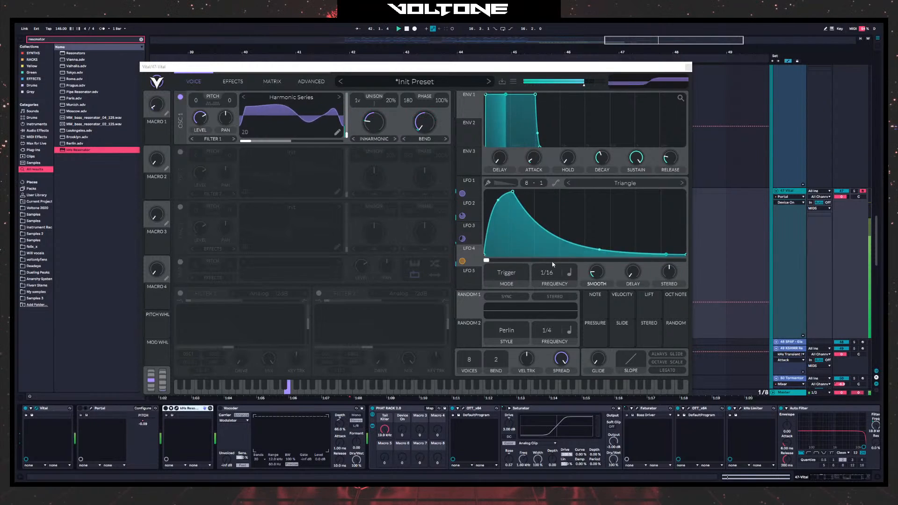
- Set LFO 4's frequency to 1/2 and LFO 3's frequency to 1/16 while auditioning the bass
left_click(546, 275)
left_click_drag(546, 275, 555, 284)
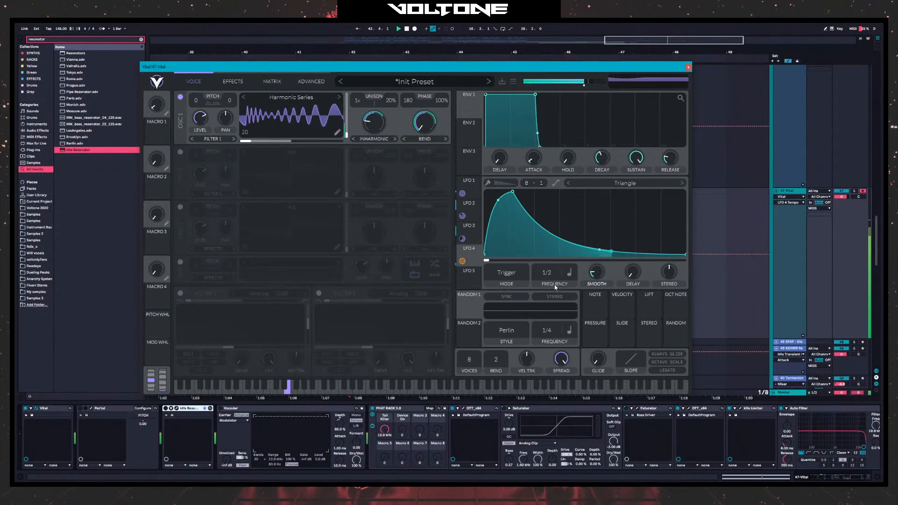
mouse_move(463, 241)
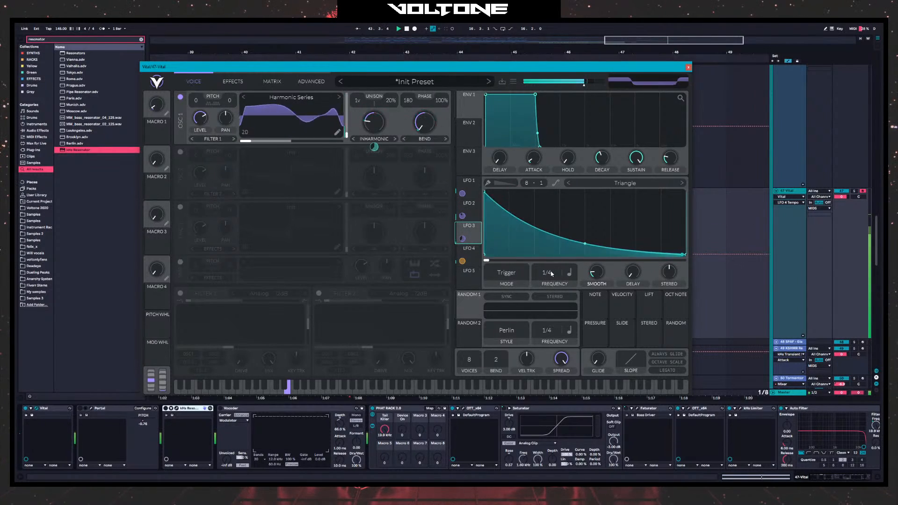
scroll(548, 289, "down", 1)
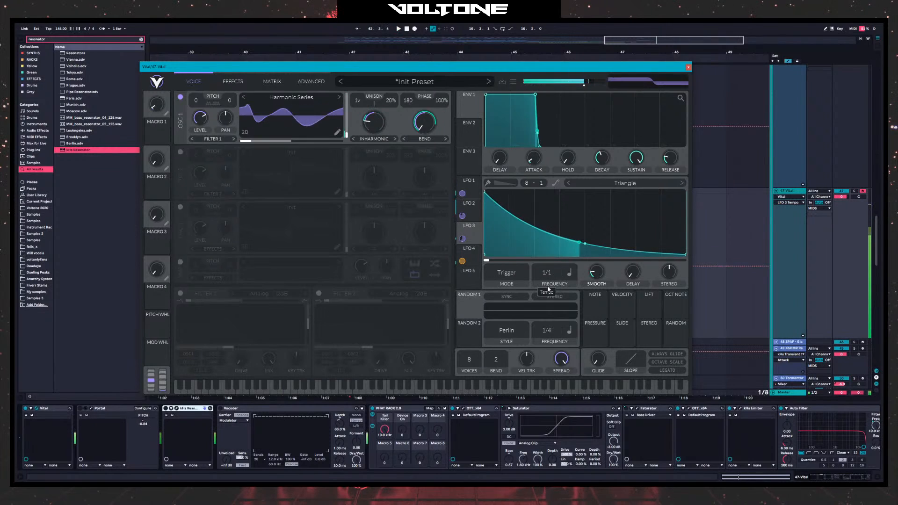
scroll(555, 274, "up", 4)
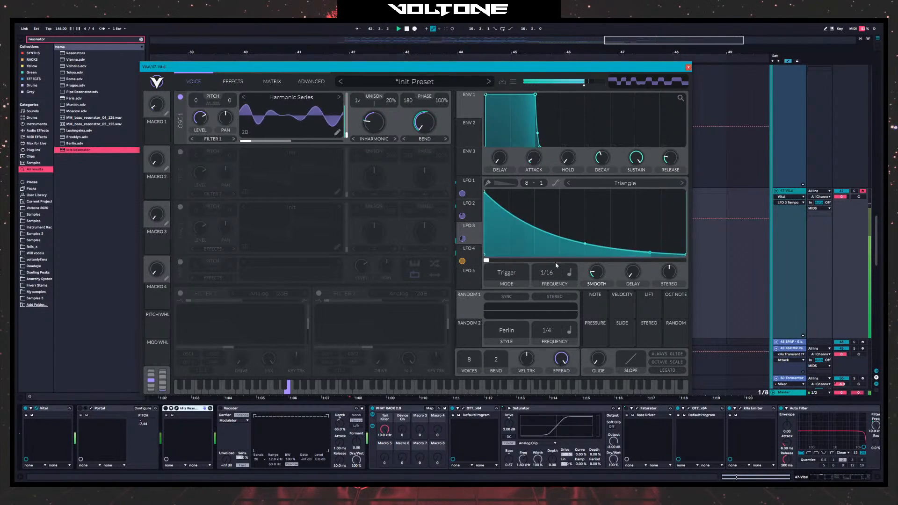
- Look through Vital's preset browser sorted by author, and return to the current patch
left_click(514, 82)
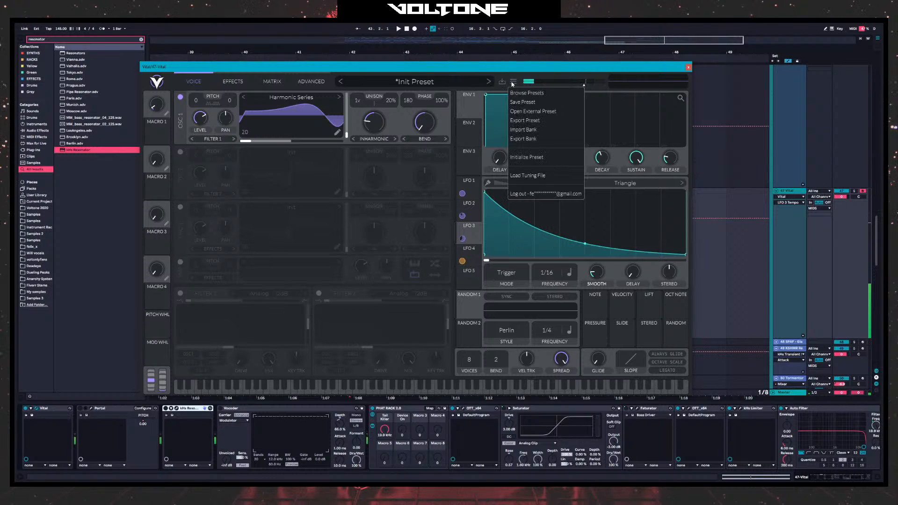
left_click(430, 80)
left_click(429, 81)
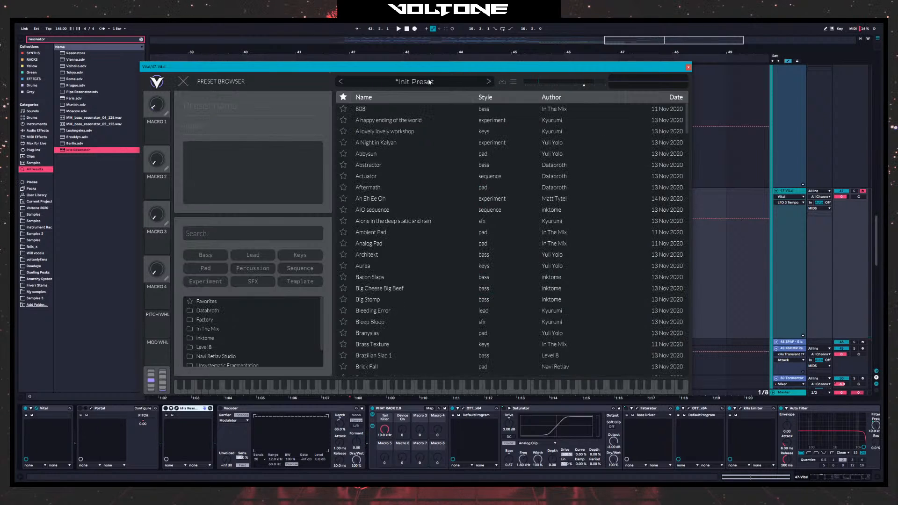
left_click(429, 82)
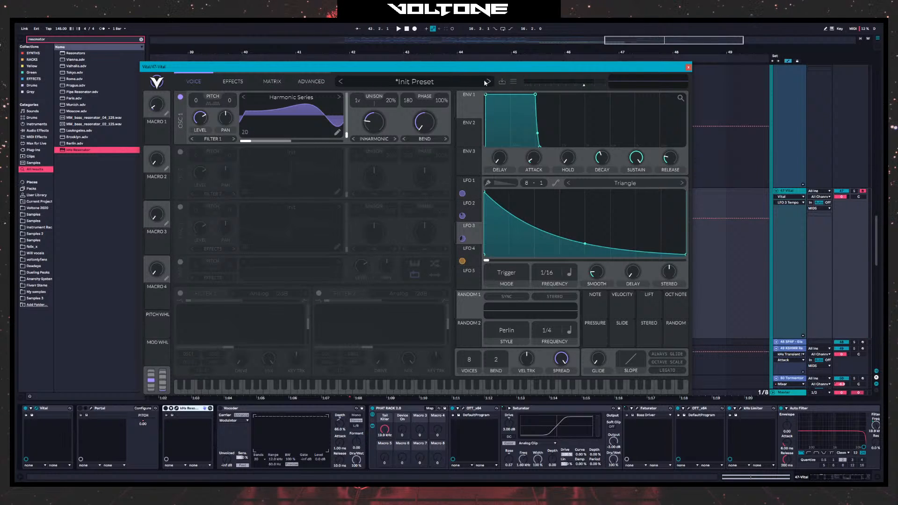
left_click(461, 80)
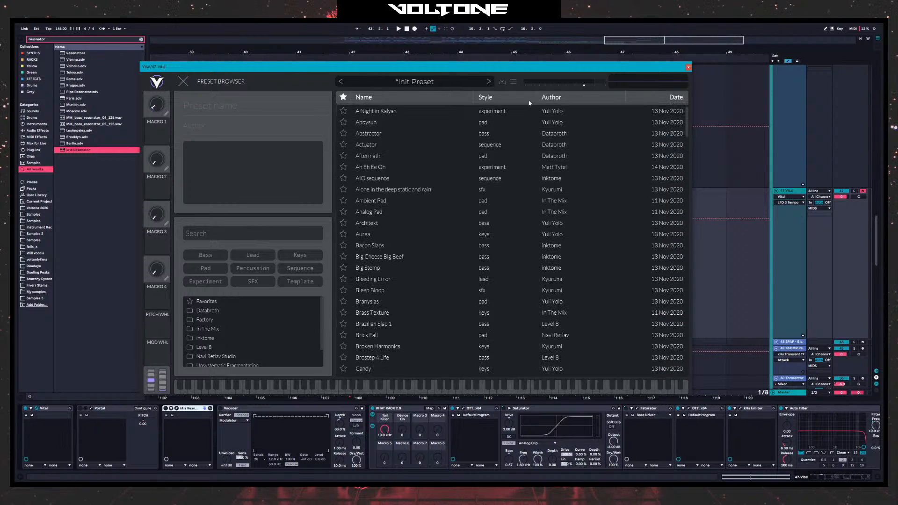
left_click(567, 99)
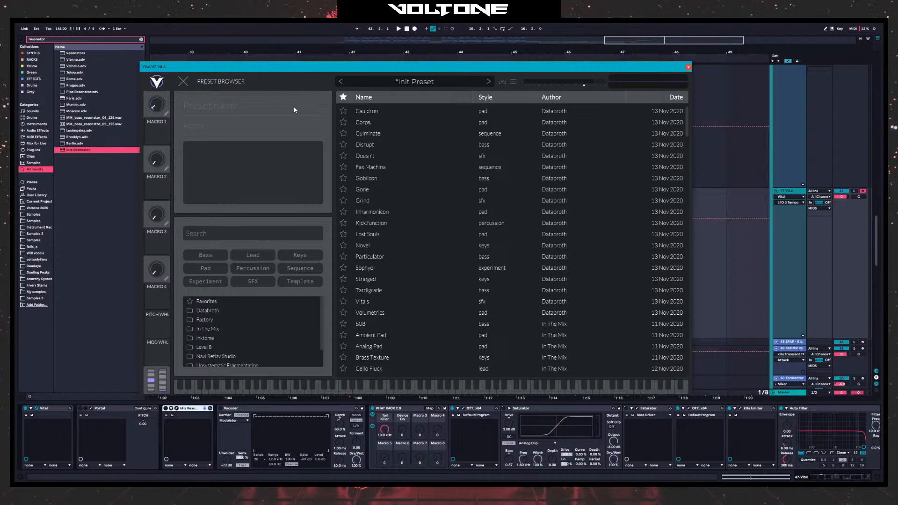
left_click(183, 82)
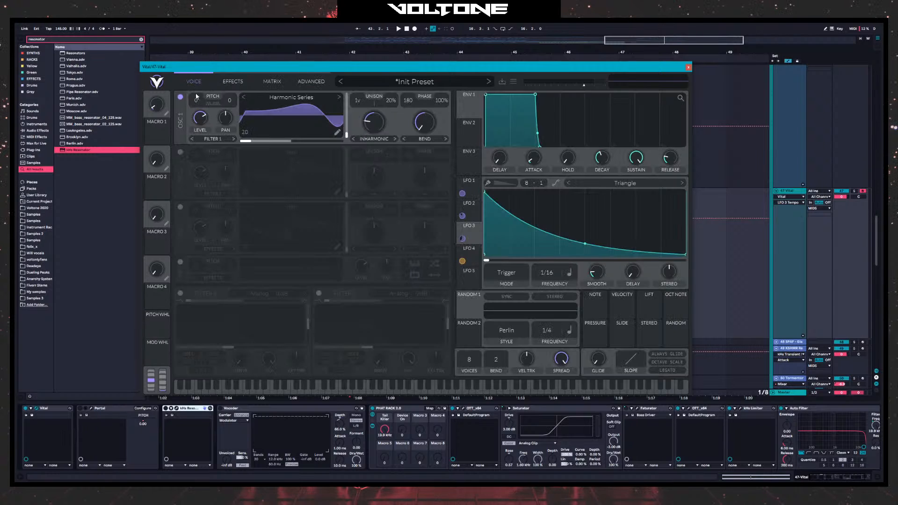
- Set LFO 4's frequency to 1/16 during playback, stop it, and close the Vital window
key("space")
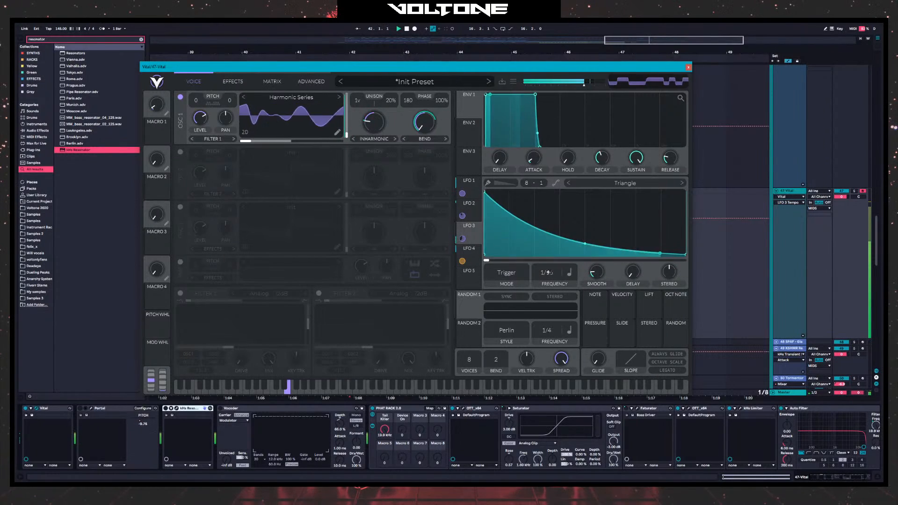
left_click(469, 248)
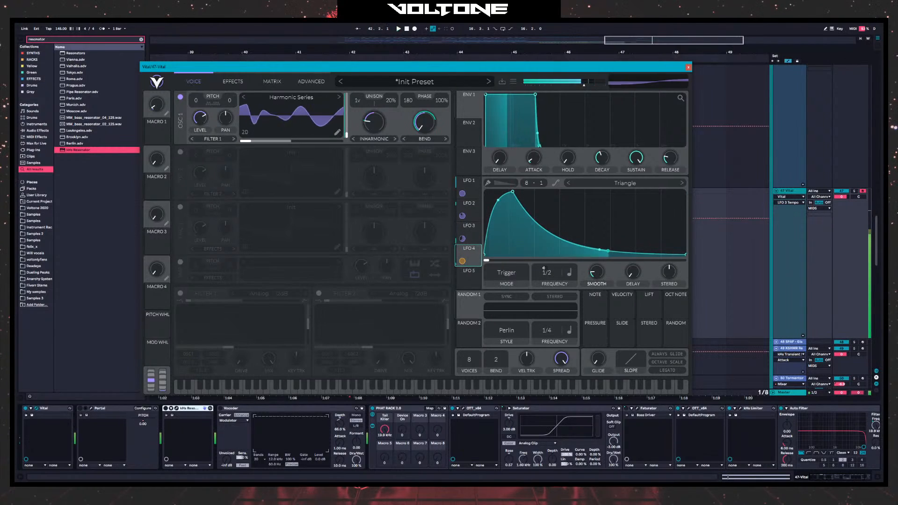
left_click(561, 277)
left_click_drag(560, 277, 560, 245)
key("space")
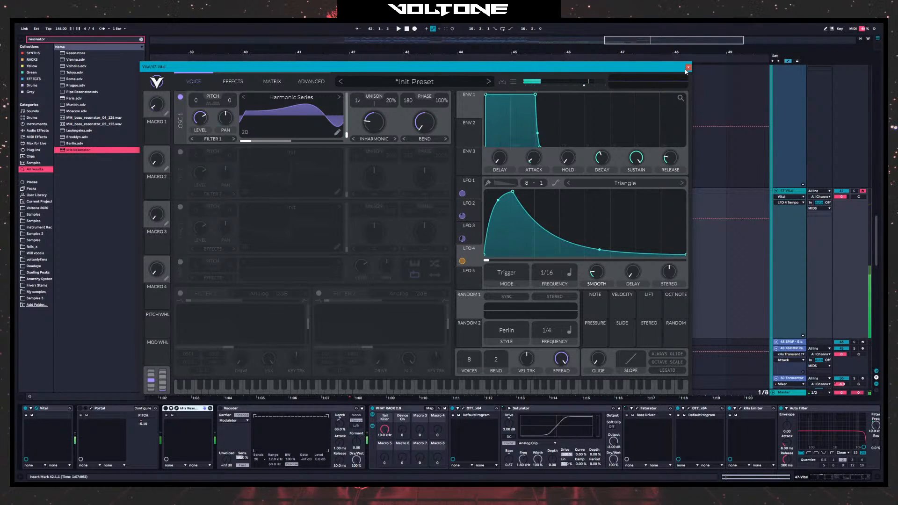
left_click(688, 67)
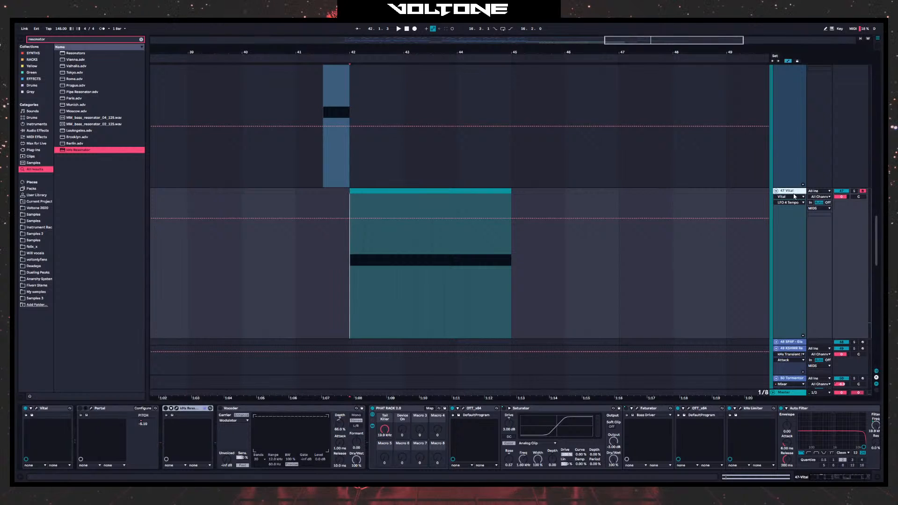
- Show the Speaker On automation of track 47 Vital and play its clip from bar 42
left_click(840, 196)
left_click(842, 191)
left_click(841, 192)
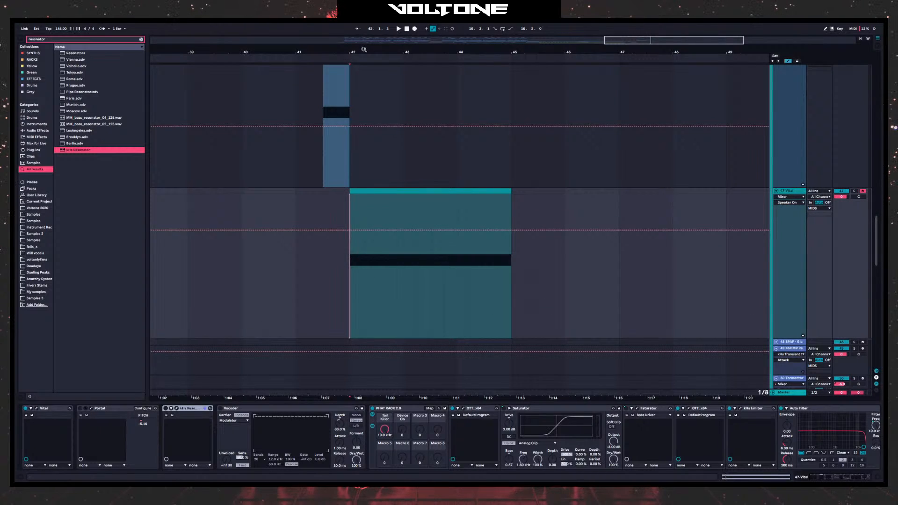
left_click_drag(364, 49, 352, 140)
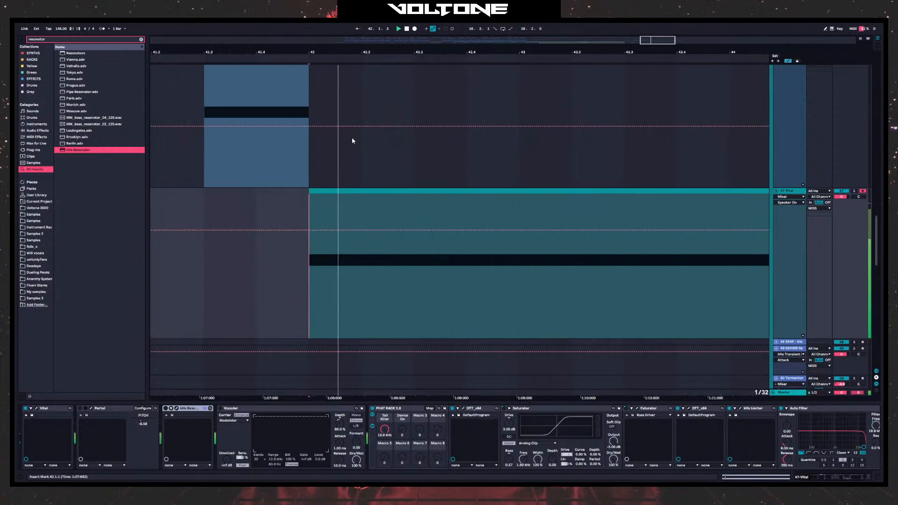
left_click(335, 232)
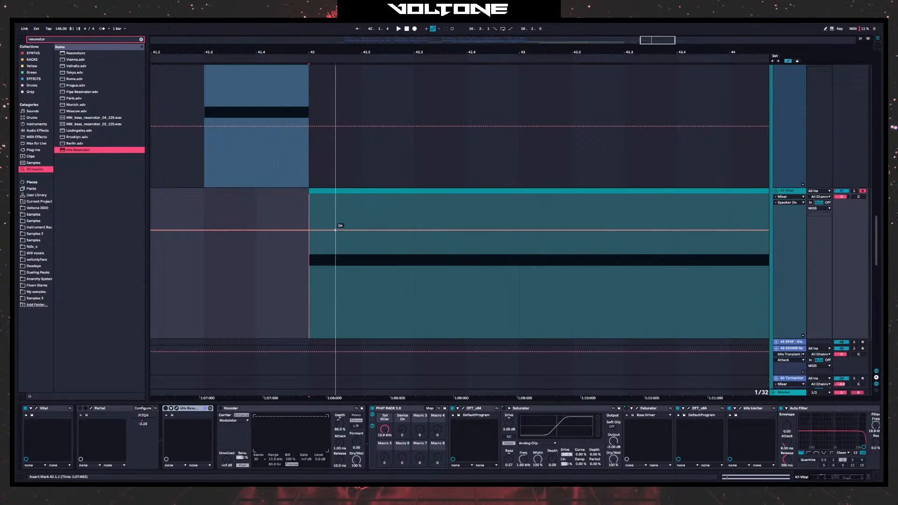
- Automate Speaker On to switch off for the last quarter of bar 42's first beat, duplicate it across the bar's beats, and play it
left_click_drag(336, 231, 347, 304)
left_click_drag(310, 277, 361, 284)
key("ctrl+d")
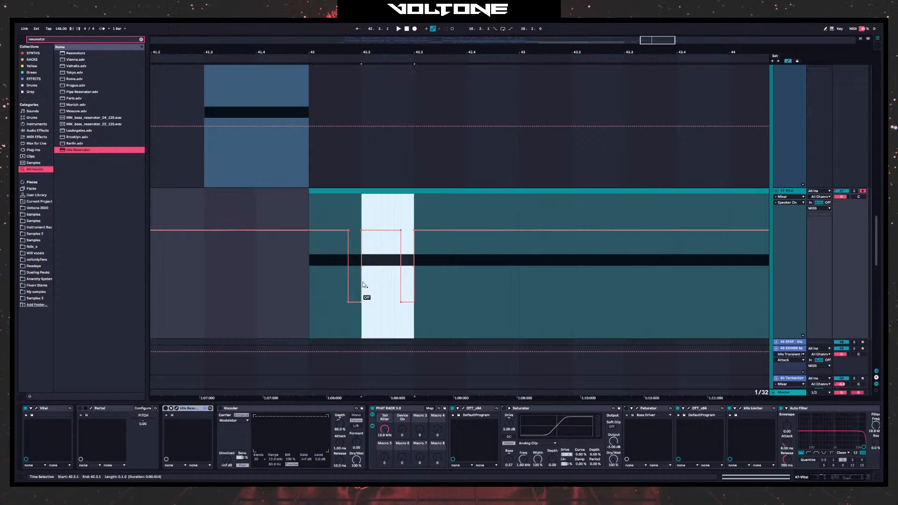
key("ctrl+d")
key("ctrl+d")
left_click(311, 289)
key("space")
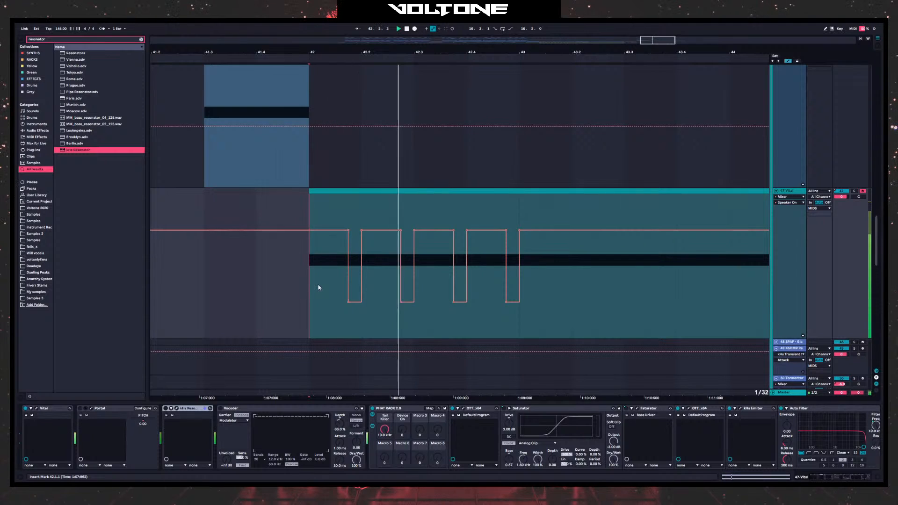
- Duplicate bar 42's Speaker On gating pattern over bars 43 and 44 of the Vital clip and audition it
key("space")
left_click_drag(309, 276, 521, 282)
key("ctrl+d")
key("ctrl+d")
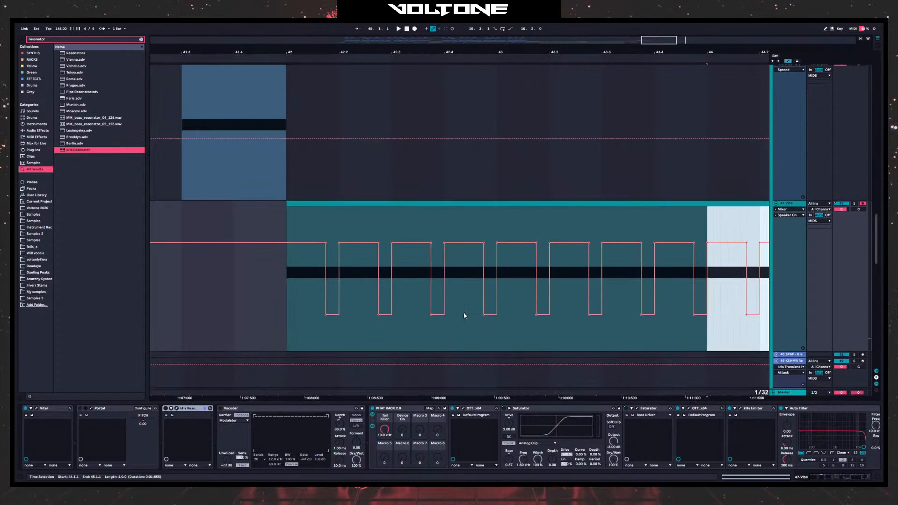
left_click_drag(361, 350, 468, 317)
left_click(391, 297)
key("space")
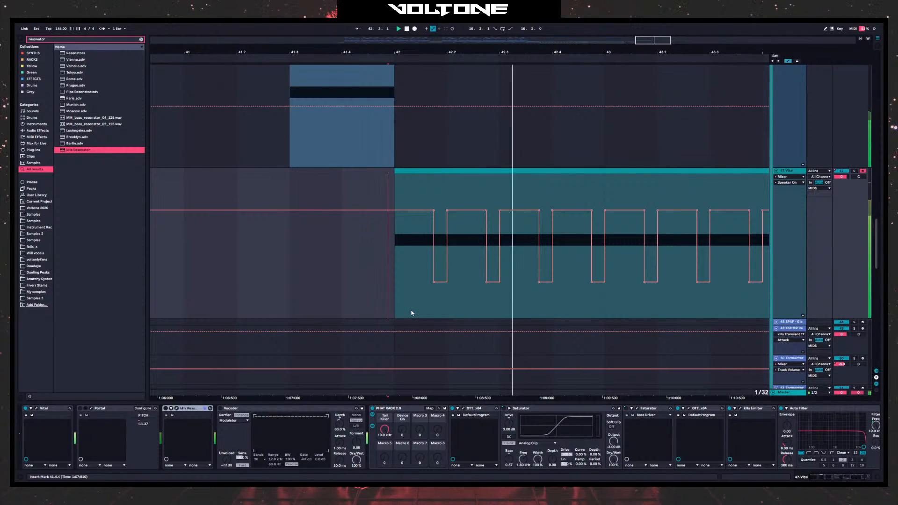
left_click_drag(634, 301, 479, 282)
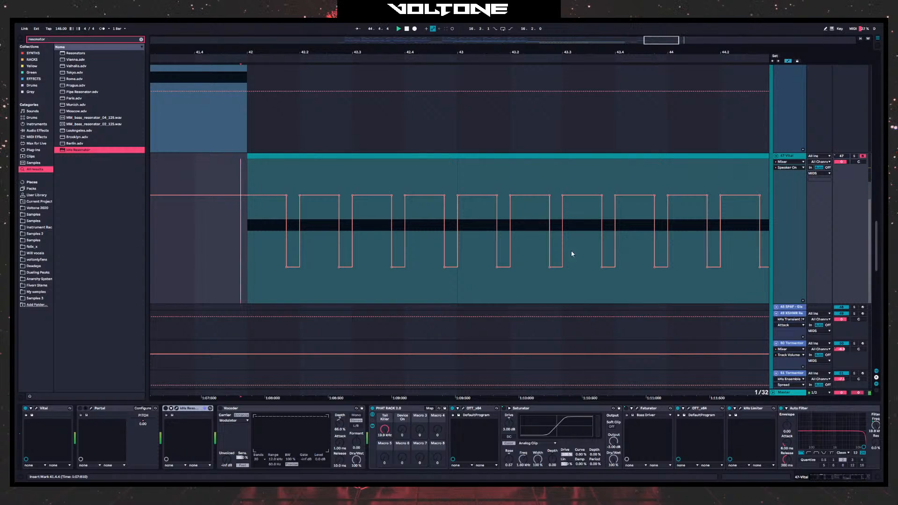
key("space")
- Lower the volume of track 47 Vital during playback, and stop
key("space")
mouse_move(840, 162)
left_mouse_down()
mouse_move(841, 173)
mouse_move(843, 156)
left_mouse_up()
left_click(841, 156)
key("space")
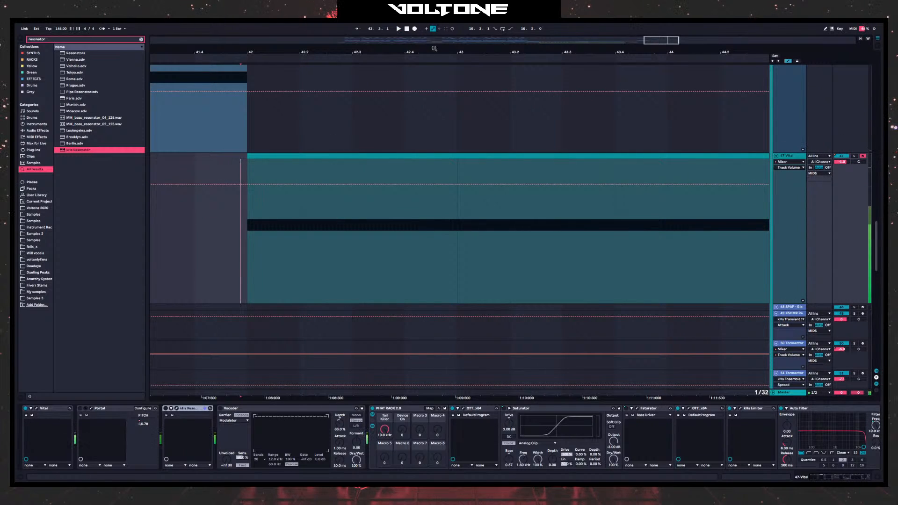
mouse_move(434, 49)
left_mouse_down()
mouse_move(382, 26)
mouse_move(452, 16)
left_mouse_up()
key("space")
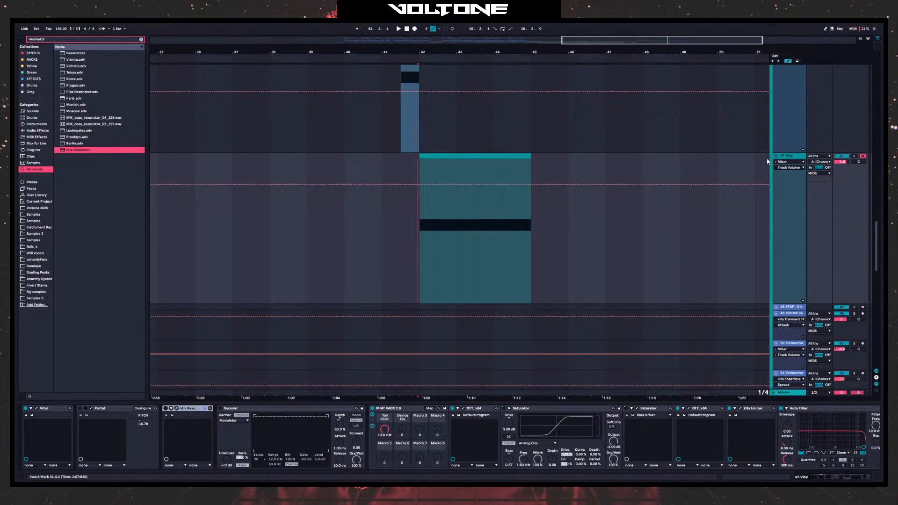
- Freeze and flatten track 47 Vital to audio, and delete the Speaker On automation around the resulting clip
right_click(790, 157)
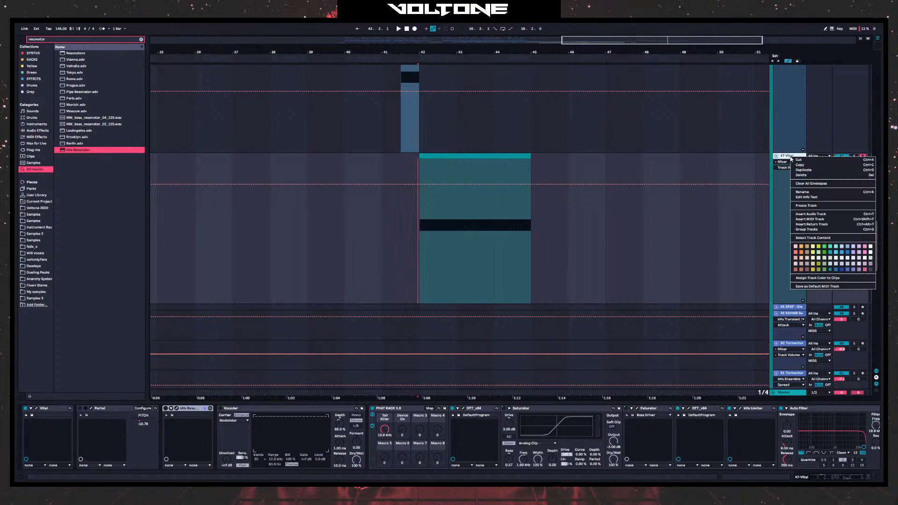
left_click(812, 207)
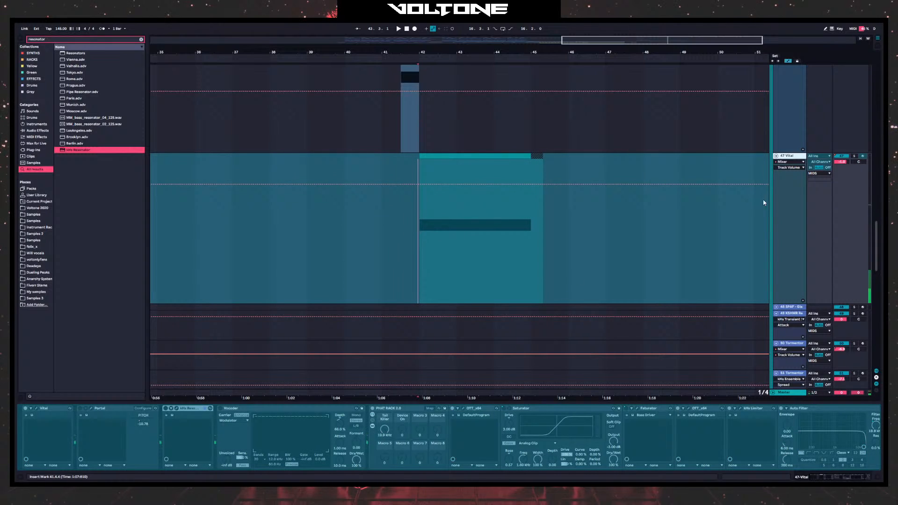
right_click(794, 156)
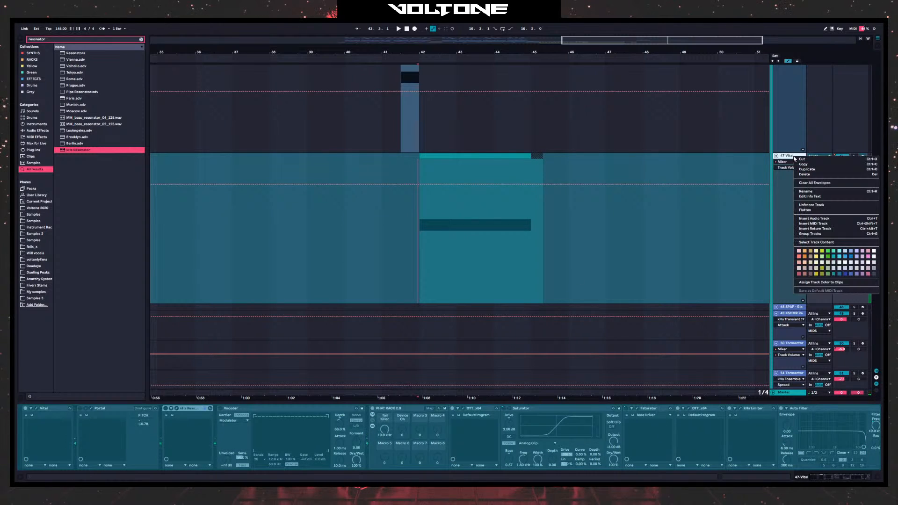
left_click(805, 212)
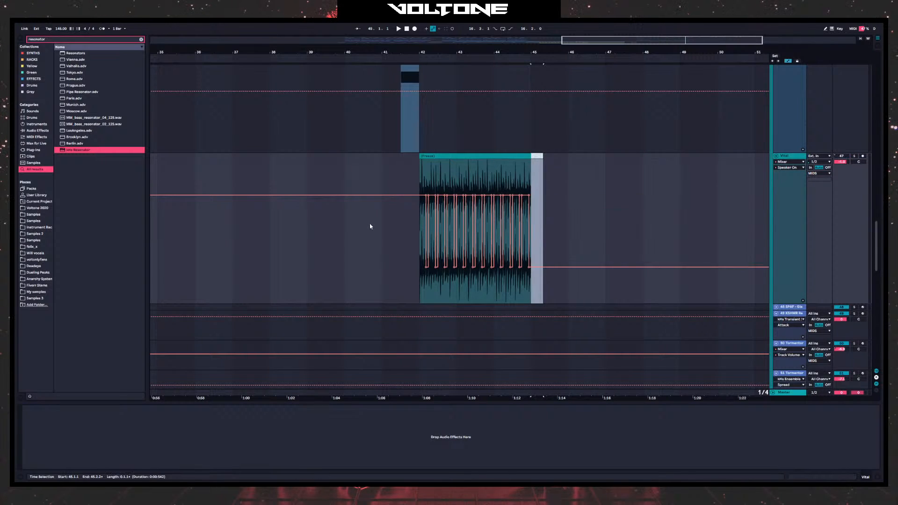
left_click_drag(370, 225, 564, 210)
key("Delete")
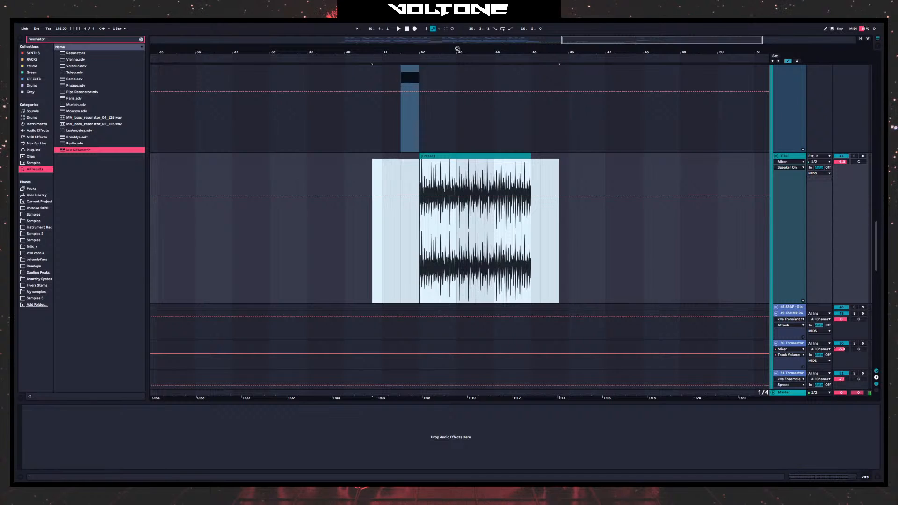
- Audition the flattened Vital clip from bar 42, comparing it soloed and with the rest of the track
left_click_drag(458, 51, 319, 149)
left_click_drag(504, 147, 718, 125)
left_click(355, 164)
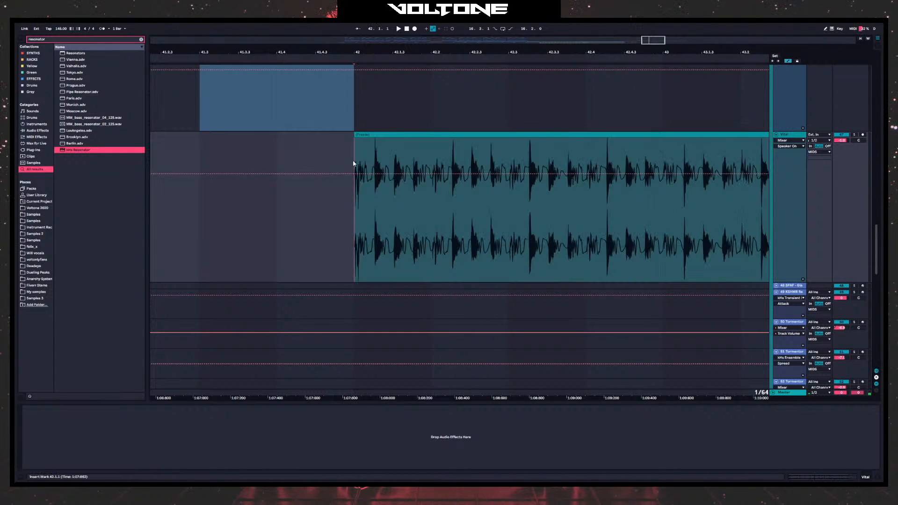
key("space")
key("space")
key("space")
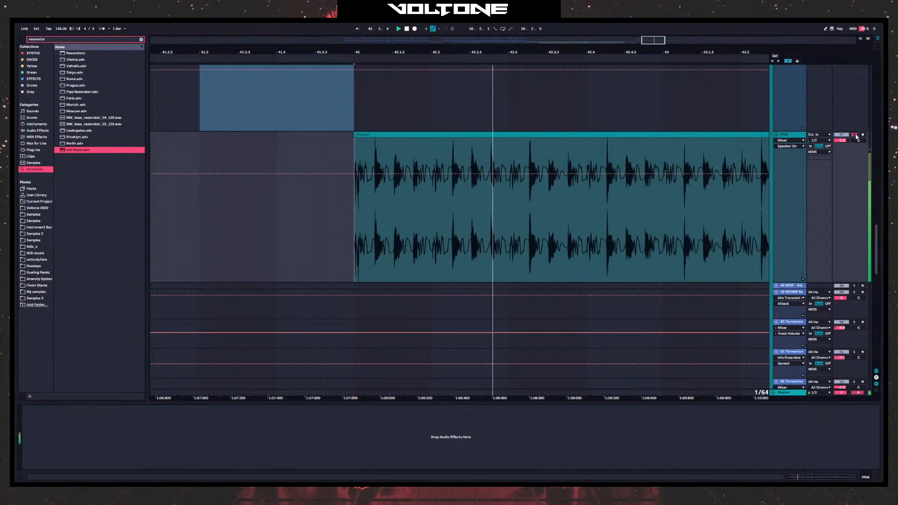
left_click(854, 135)
left_click(856, 136)
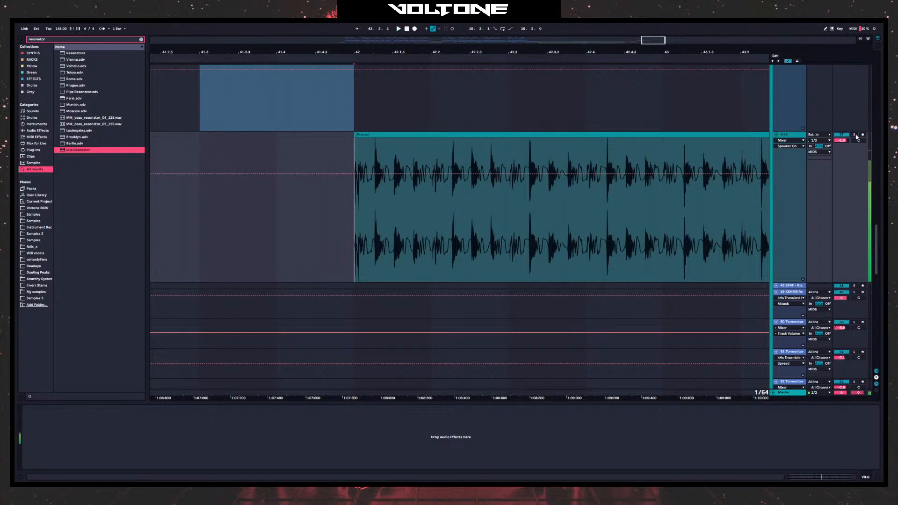
key("space")
- Move the flattened Vital clip to start at bar 45 and play the arrangement from bar 41
left_click_drag(479, 51, 400, 21)
mouse_move(450, 135)
left_mouse_down()
mouse_move(688, 138)
mouse_move(571, 139)
left_mouse_up()
left_click(343, 176)
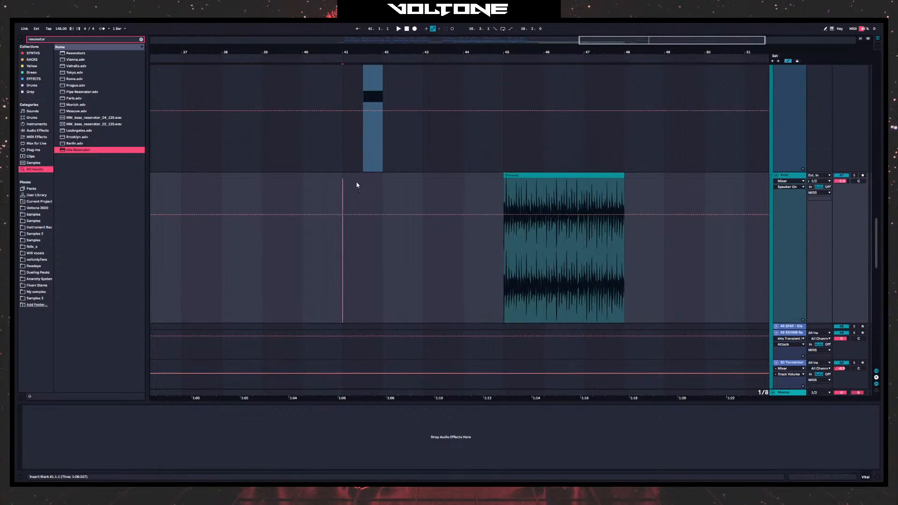
scroll(384, 218, "up", 6)
scroll(454, 232, "down", 3)
key("space")
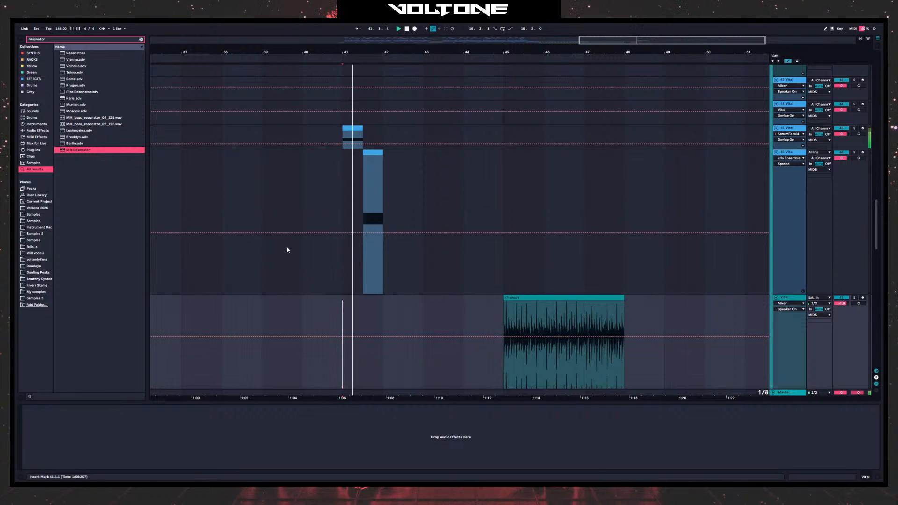
key("space")
left_click(364, 170)
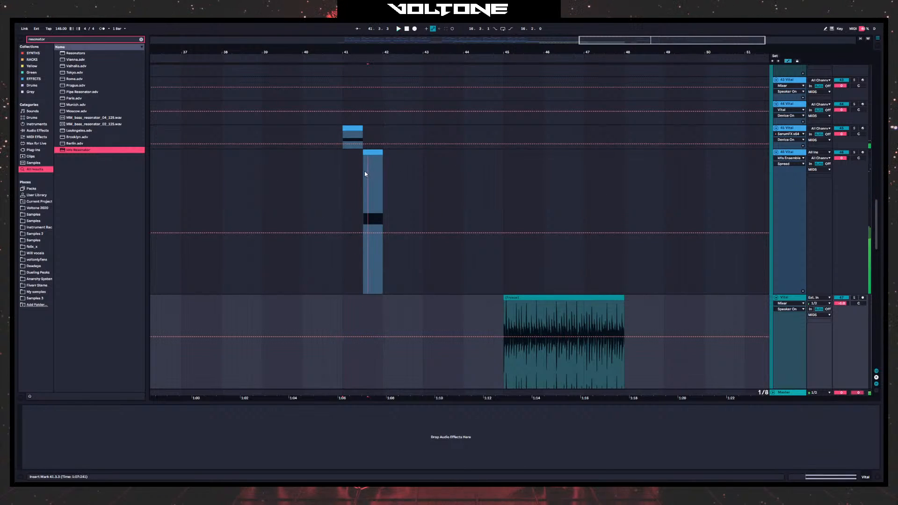
left_click(366, 181)
left_click_drag(358, 182, 392, 187)
left_click(372, 192)
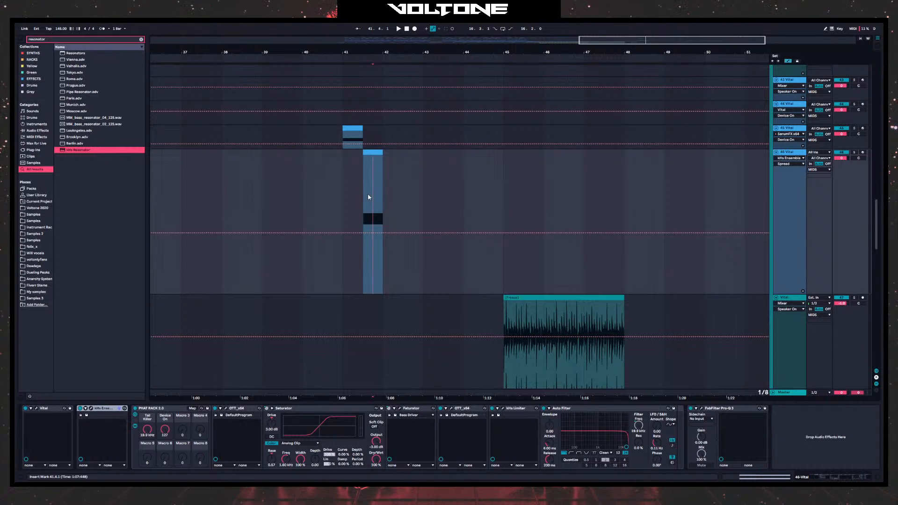
left_click(347, 193)
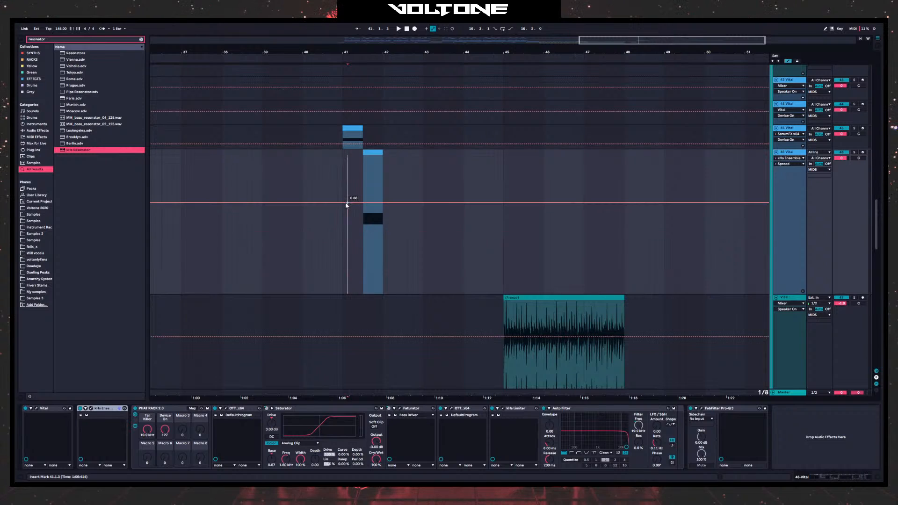
left_click(337, 202)
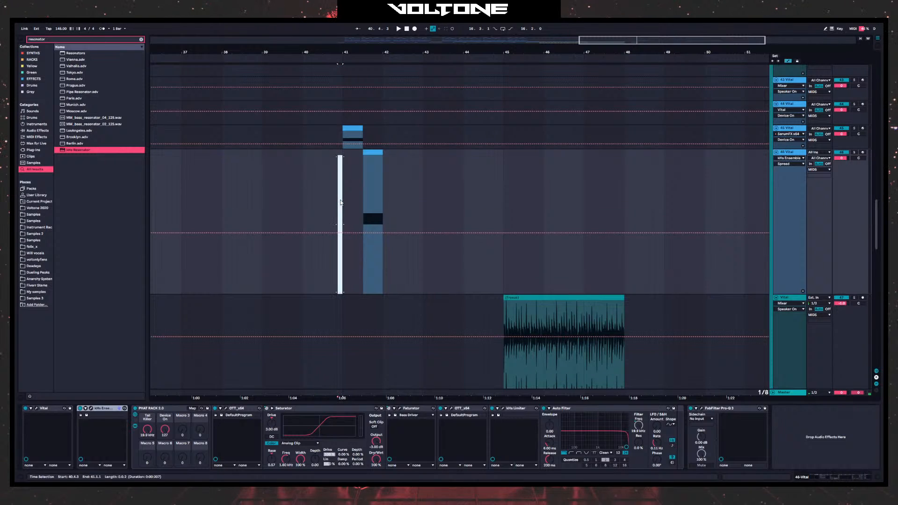
left_click(341, 199)
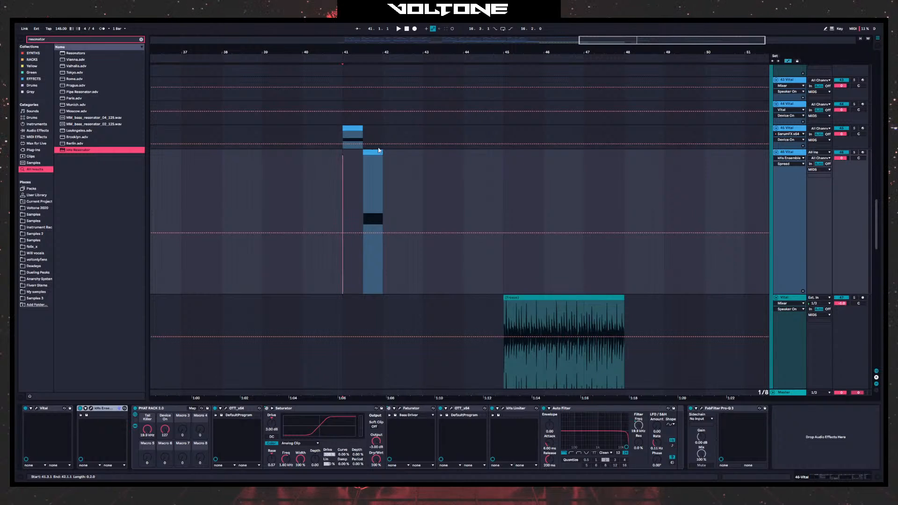
mouse_move(374, 52)
left_mouse_down()
mouse_move(375, 32)
mouse_move(374, 50)
left_mouse_up()
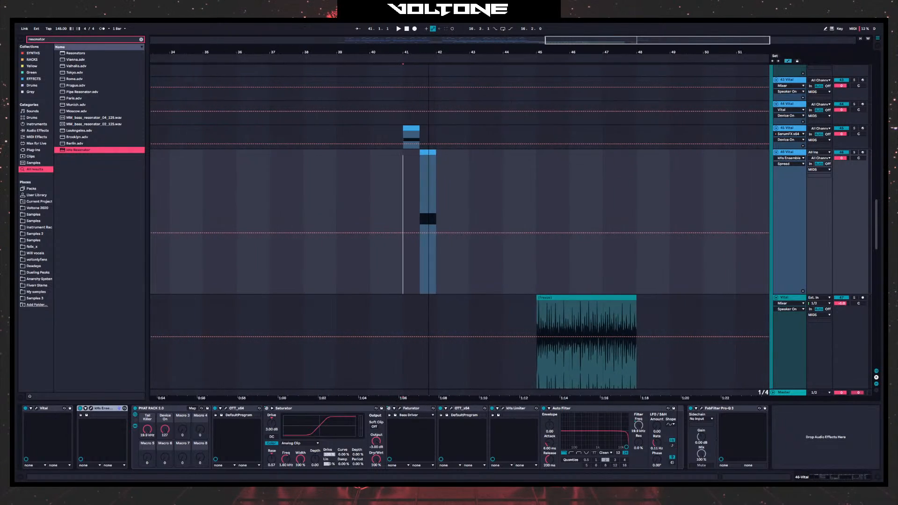
key("plus")
left_click(389, 190)
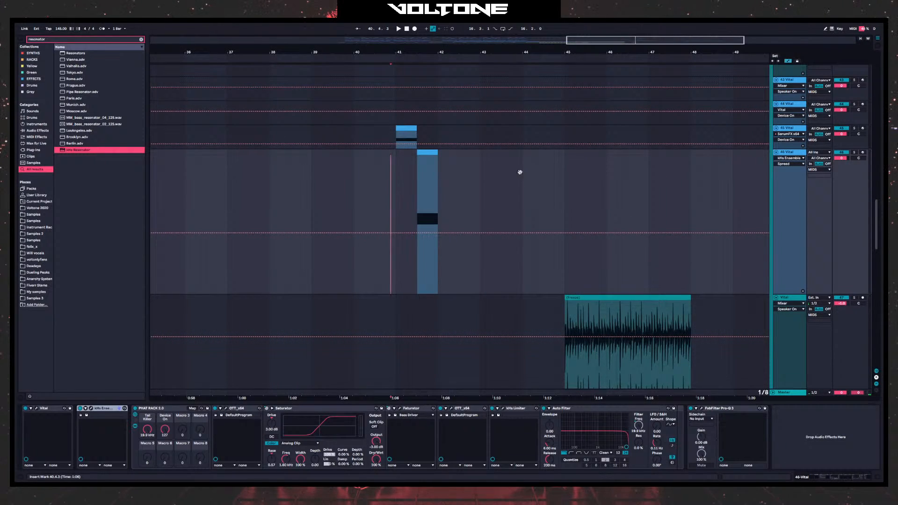
- Play the arrangement from just before bar 40 to audition the two Vital clips in bar 41
mouse_move(519, 173)
left_mouse_down()
mouse_move(310, 161)
mouse_move(509, 163)
left_mouse_up()
left_click(245, 159)
key("space")
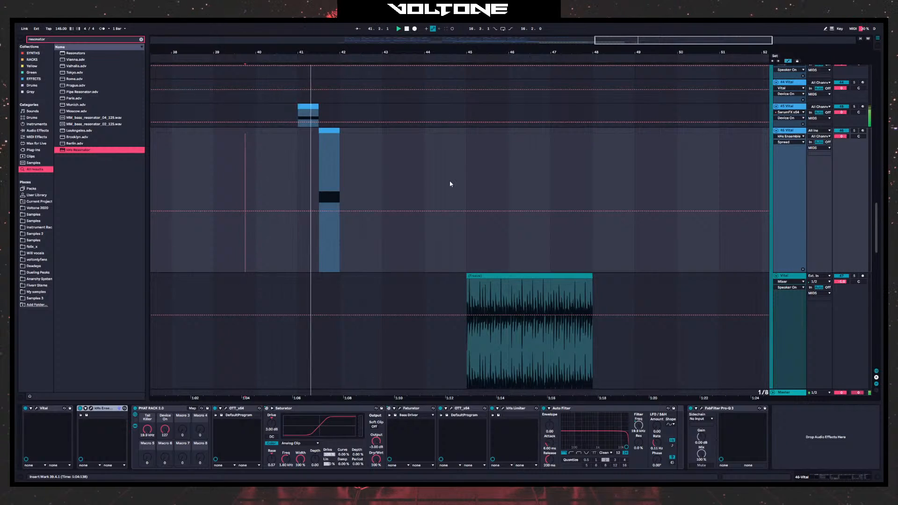
key("space")
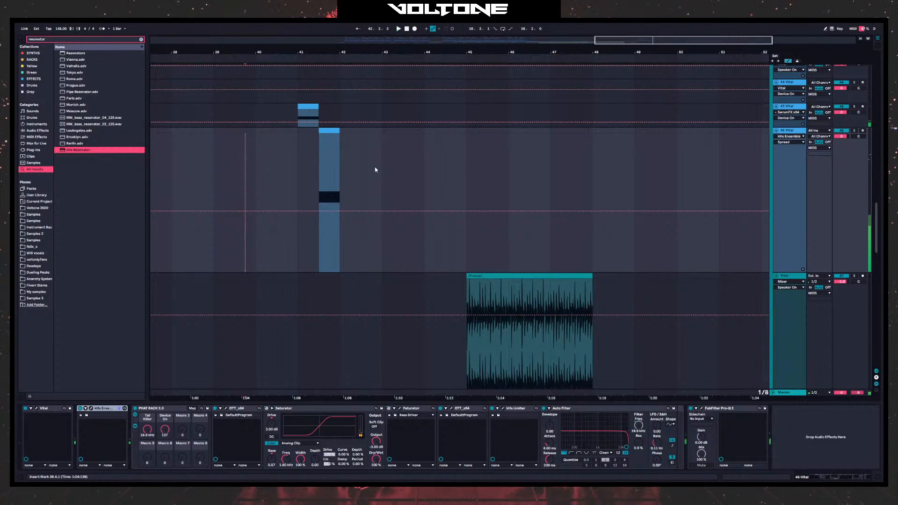
left_click(345, 172)
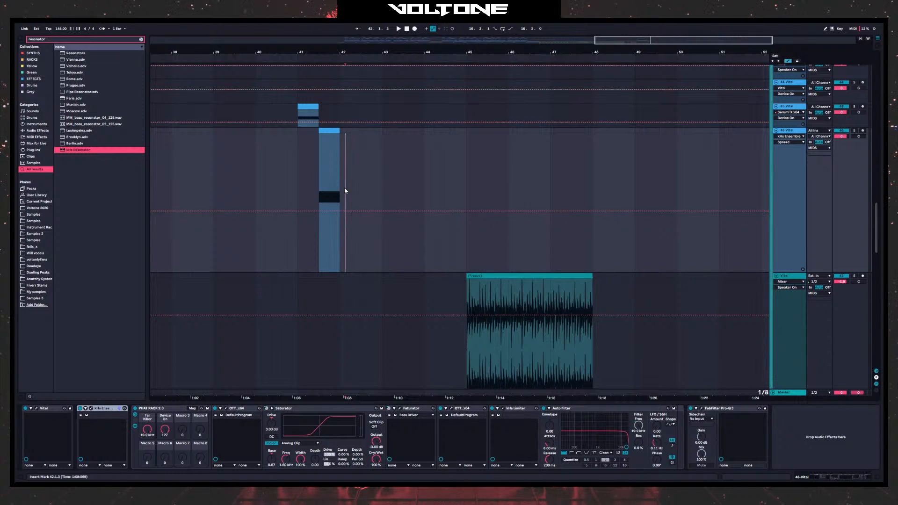
left_click(305, 267)
key("Left")
- Copy the bar 31 audio slices on track 42 (39-Audio 1) and paste them at bar 42 of the same track
scroll(328, 248, "down", 3)
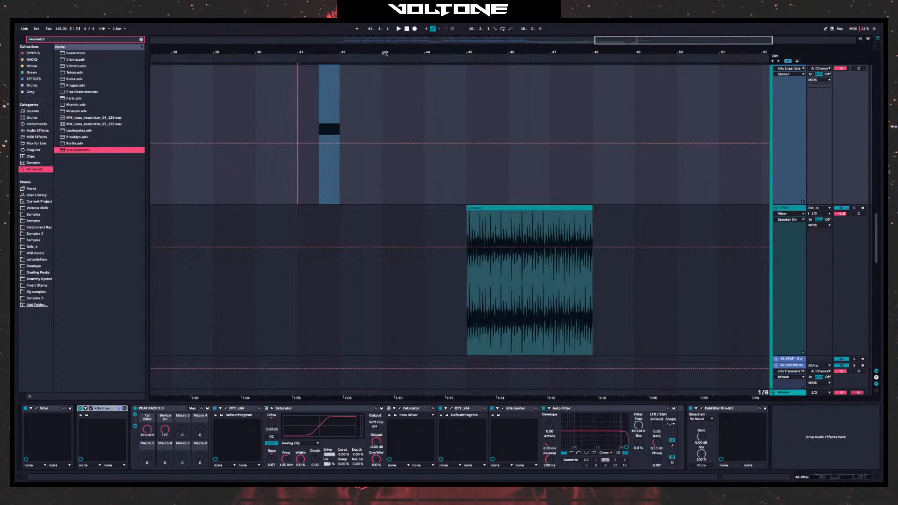
scroll(421, 211, "down", 3)
scroll(328, 230, "left", 10)
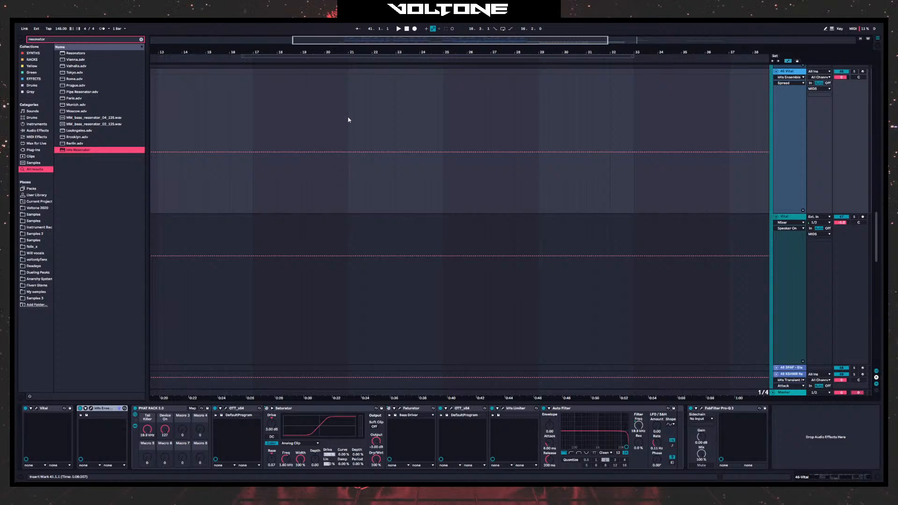
scroll(348, 120, "down", 5)
scroll(409, 253, "down", 3)
scroll(417, 268, "up", 2)
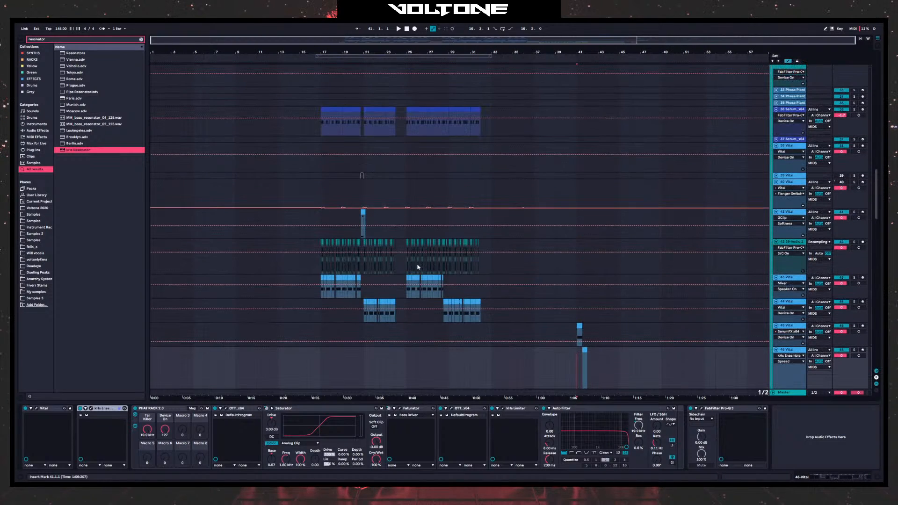
mouse_move(391, 54)
left_mouse_down()
mouse_move(392, 93)
mouse_move(298, 86)
left_mouse_up()
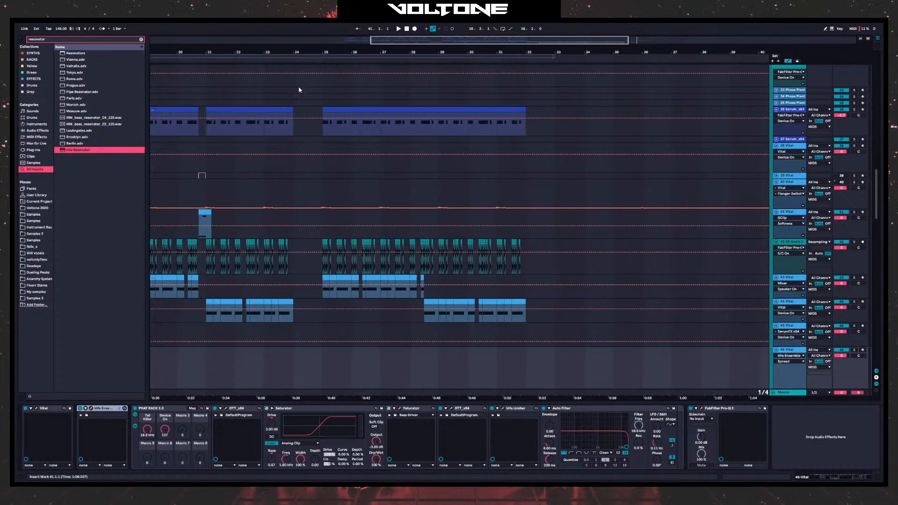
left_click(322, 244)
left_click_drag(526, 244, 499, 247)
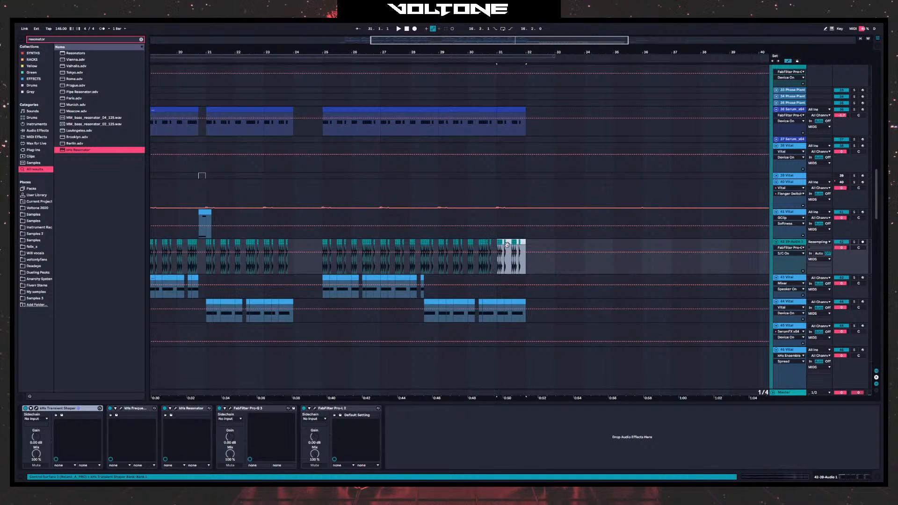
scroll(503, 205, "right", 10)
scroll(389, 204, "down", 3)
left_click(390, 191)
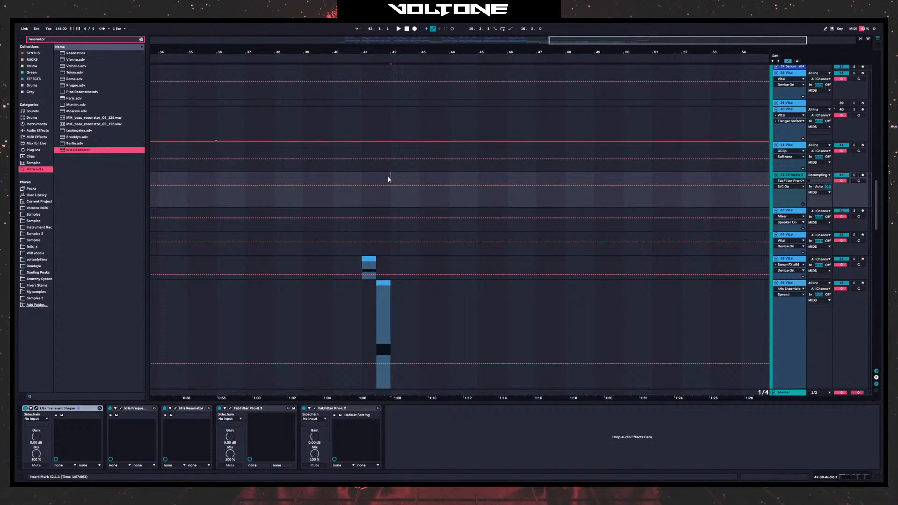
key("ctrl+v")
- Delete all pasted slices in bar 42 except the first one, and place the insert marker at bar 42
left_click_drag(406, 50, 406, 136)
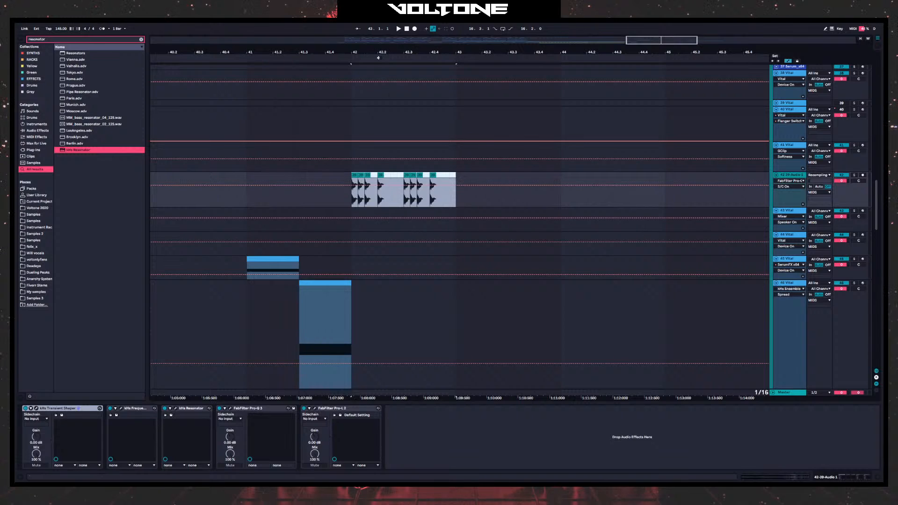
left_click_drag(378, 51, 381, 74)
left_click(383, 175)
left_click(338, 174)
left_click(357, 174, "shift")
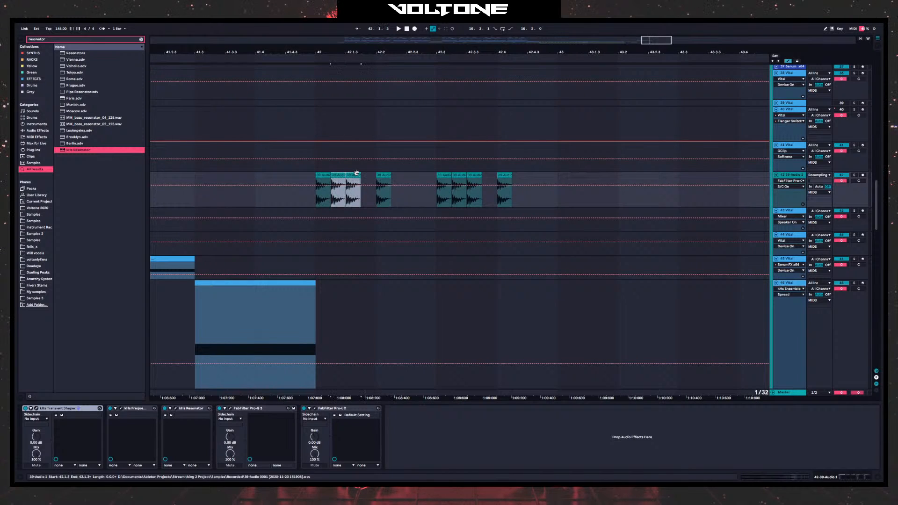
key("Delete")
left_click(386, 174)
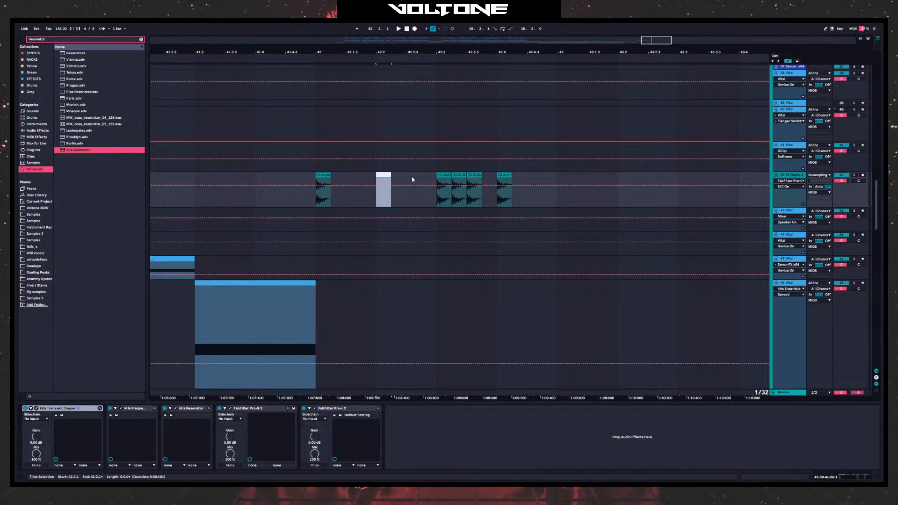
key("Delete")
left_click_drag(415, 178, 538, 179)
left_click(316, 204)
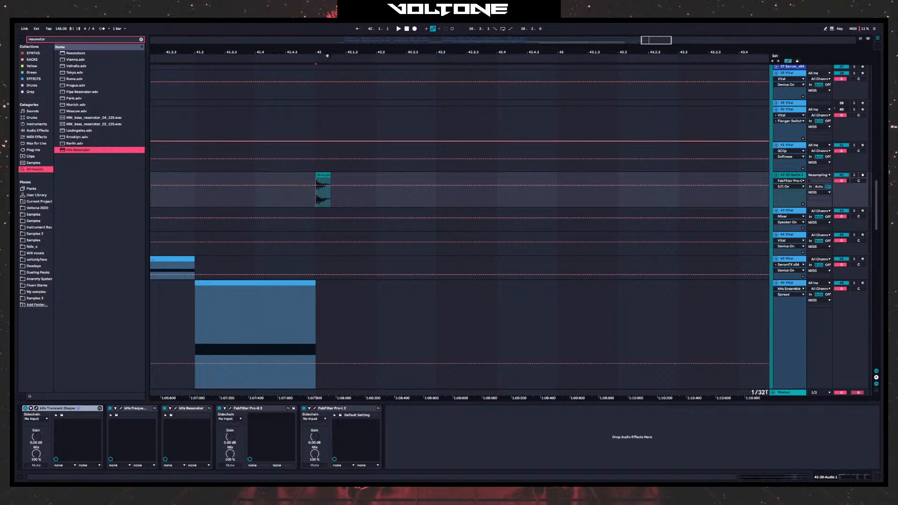
- Try different lengths for the bar 42 slice on the triplet grid, extending its end slightly and trimming it to a very short hit
left_click_drag(328, 53, 329, 79)
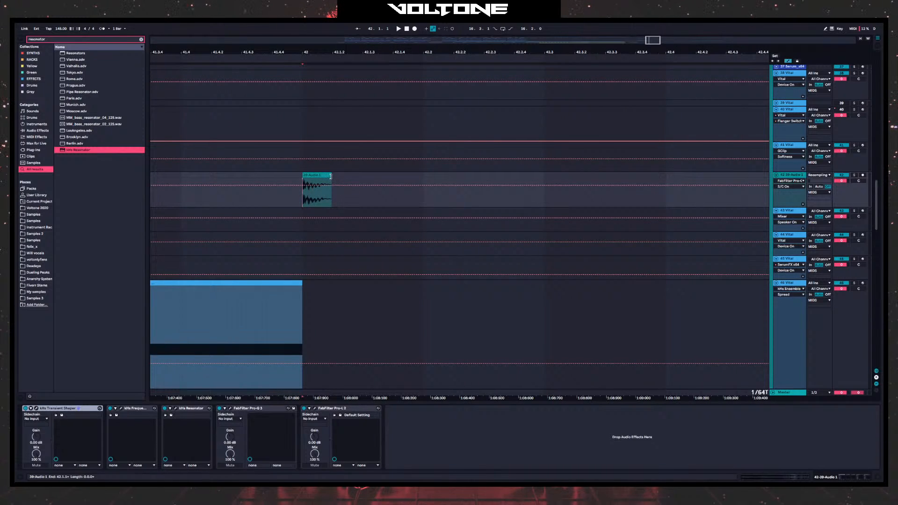
left_click(313, 175)
left_click_drag(314, 174, 335, 176)
key("Delete")
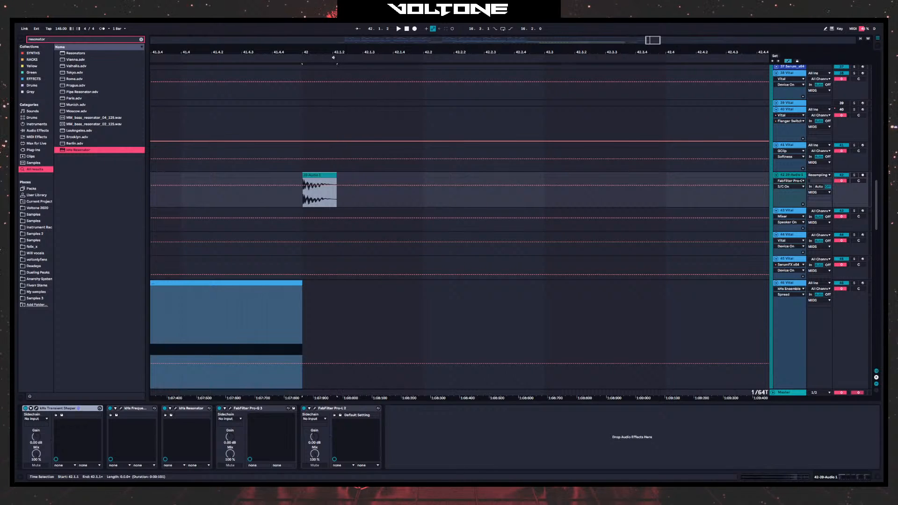
left_click_drag(325, 52, 329, 92)
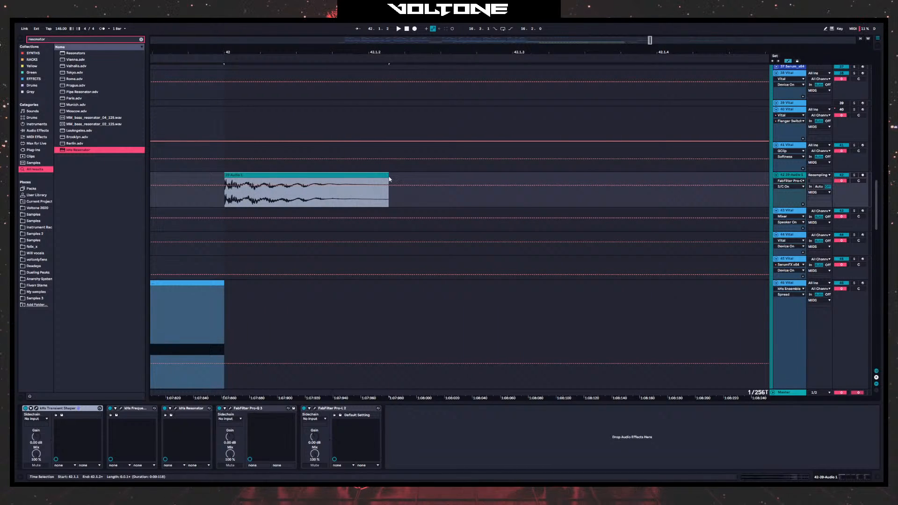
left_click(390, 178)
left_click_drag(387, 176, 260, 176)
left_click_drag(269, 49, 270, 27)
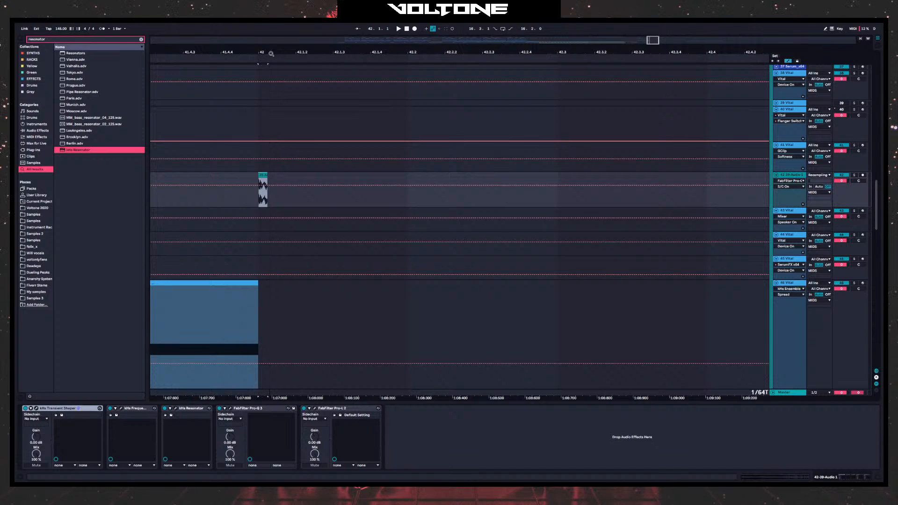
- Turn off the triplet grid and extend the bar 42 slice to one sixteenth note
left_click_drag(267, 174, 285, 171)
key("ctrl+3")
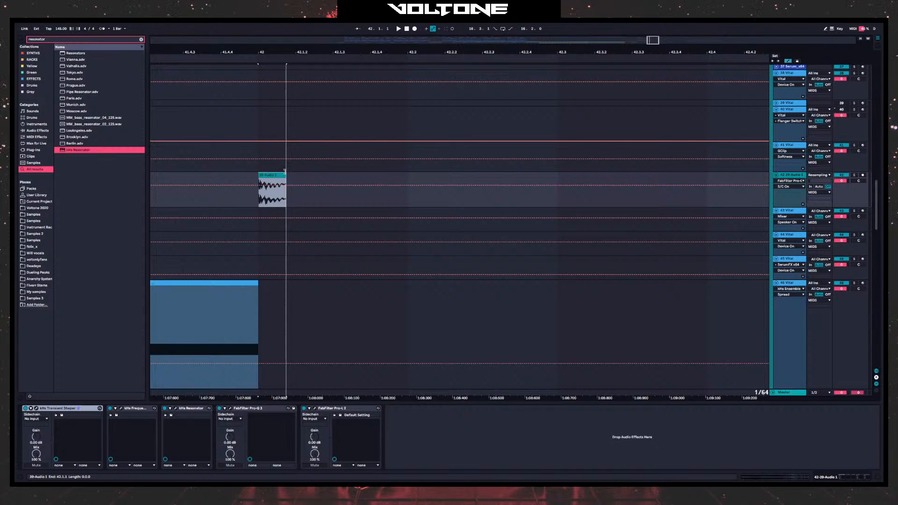
mouse_move(283, 172)
left_mouse_down()
mouse_move(249, 173)
mouse_move(292, 181)
left_mouse_up()
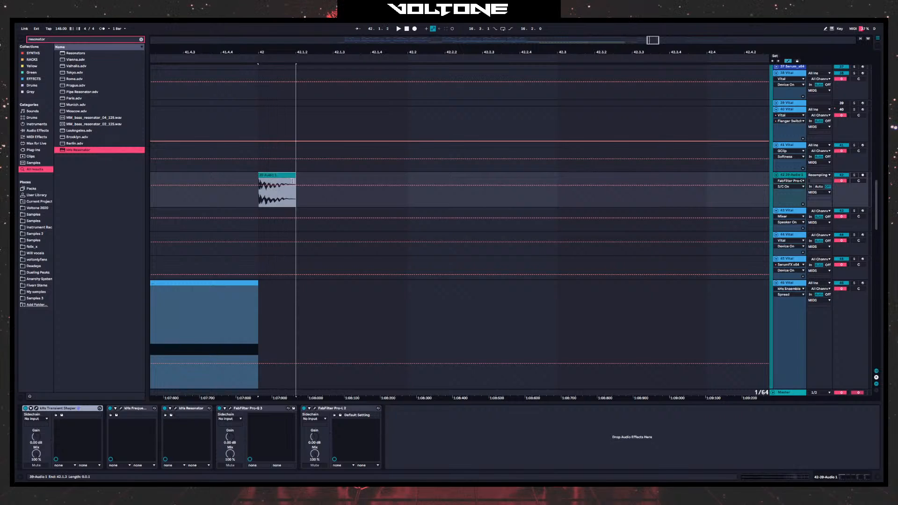
left_click(255, 97)
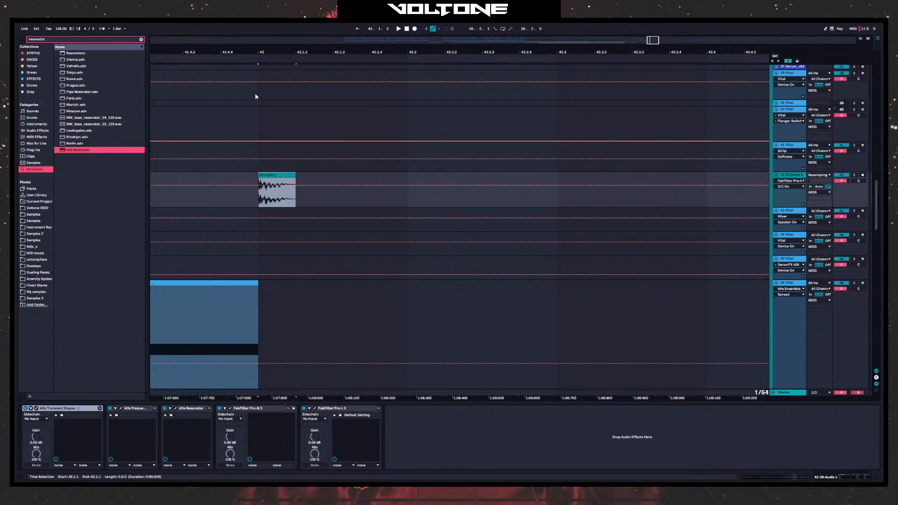
- Check the grid options and shorten the bar 42 slice to about half its length
left_click_drag(403, 50, 407, 81)
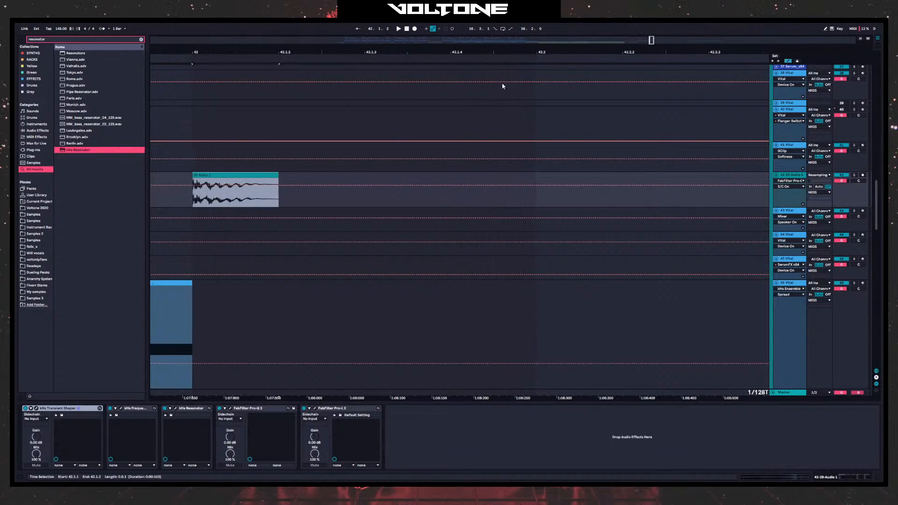
right_click(379, 173)
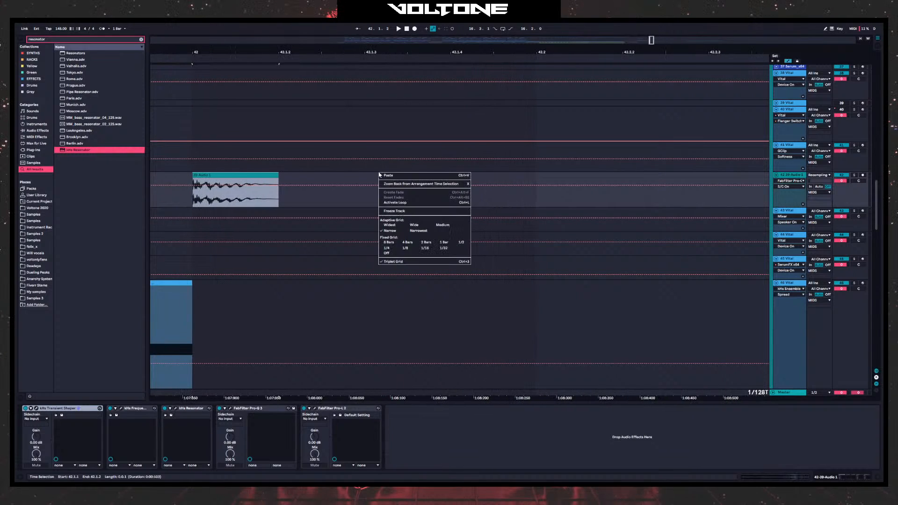
left_click(242, 178)
left_click(228, 170)
left_click(262, 176)
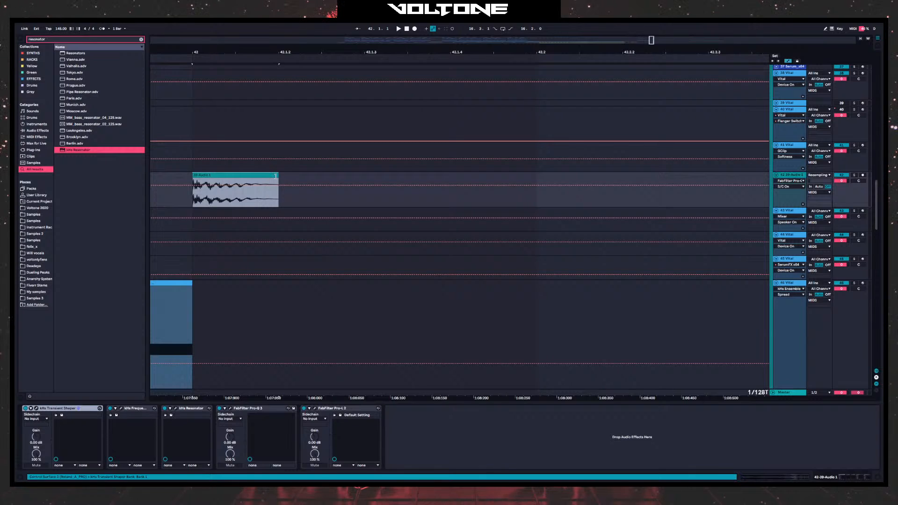
left_click_drag(276, 176, 235, 181)
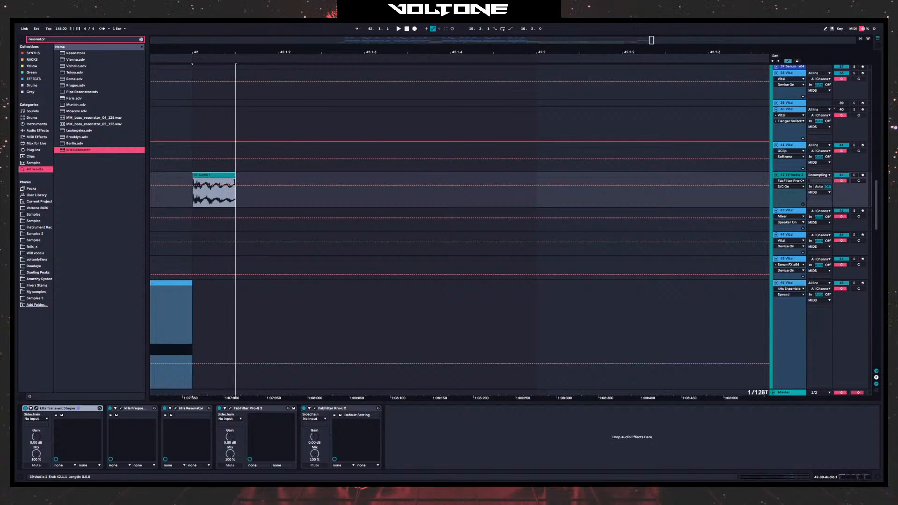
- Duplicate the shortened slice three times back to back from bar 42
right_click(294, 182)
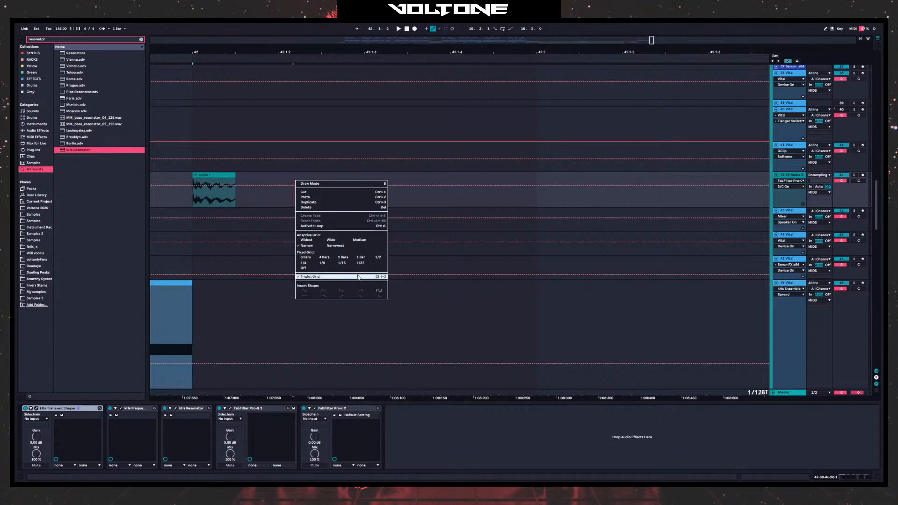
left_click(208, 174)
left_click(210, 175)
key("ctrl+d")
key("ctrl+d")
key("ctrl+d")
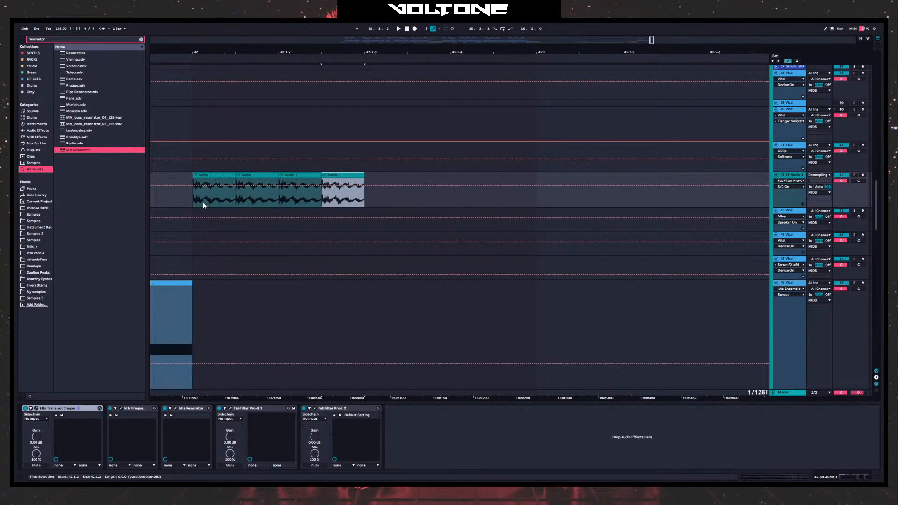
- Play the four repeated slices from just before bar 42
left_click(196, 203)
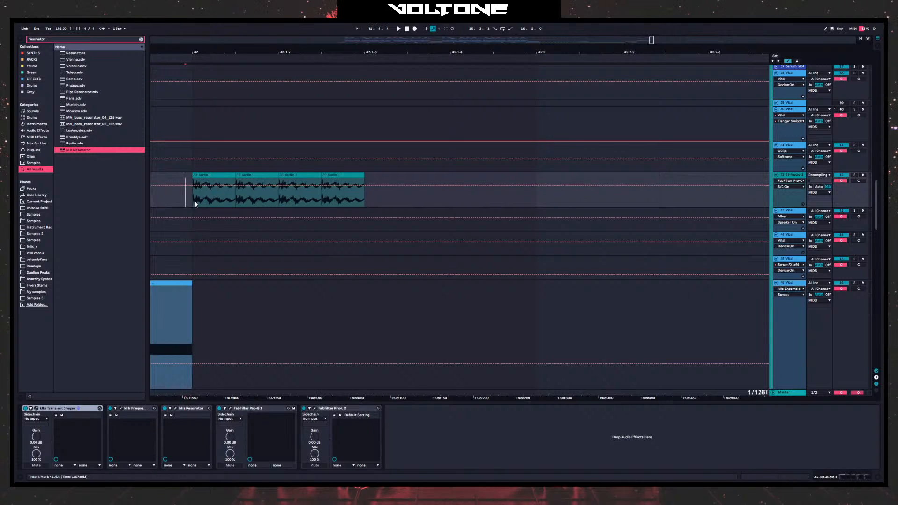
key("space")
key("space")
- Delete the three duplicated slices, keeping only the first one at bar 42
left_click(325, 176)
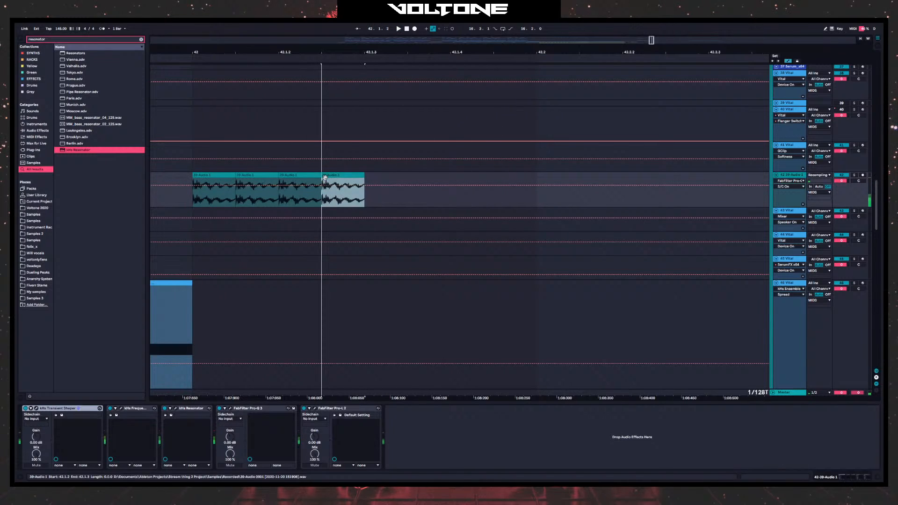
left_click(265, 175, "shift")
key("Delete")
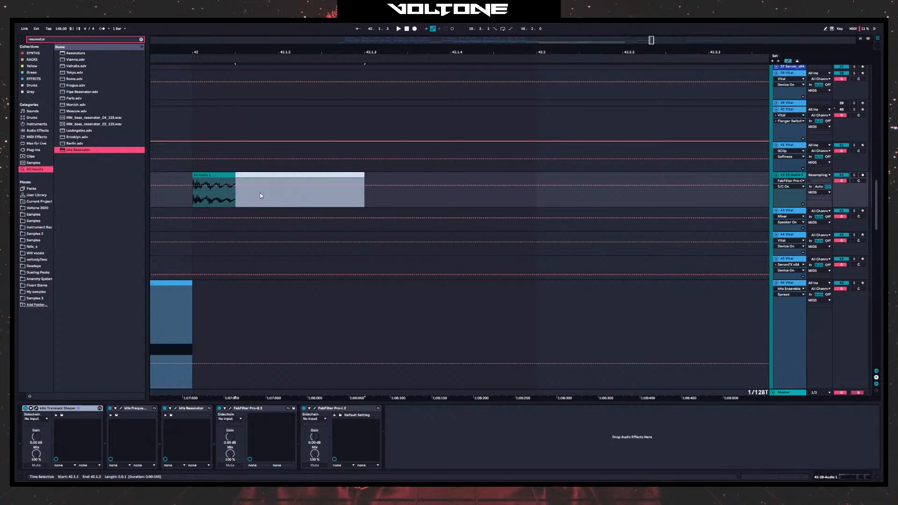
- Extend the end of the remaining bar 42 slice to about two thirds of a sixteenth note on the triplet grid
left_click(242, 175)
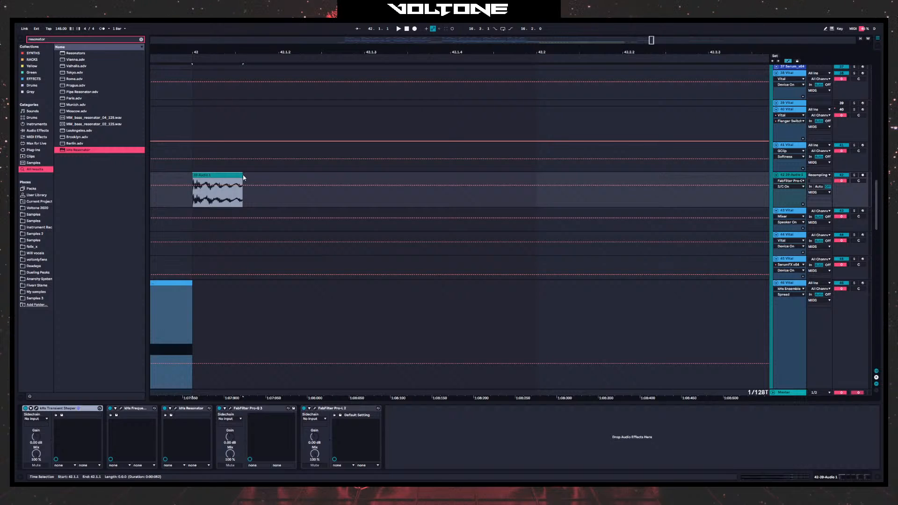
left_click_drag(242, 175, 250, 177)
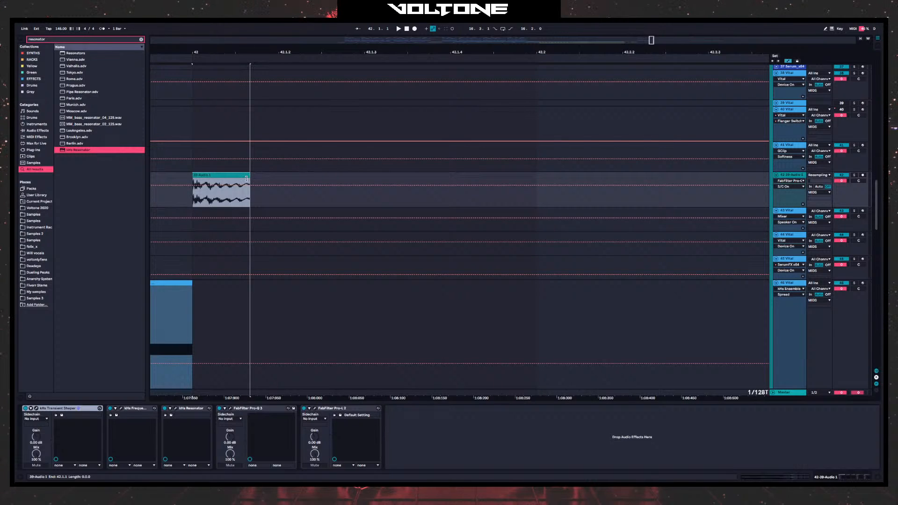
right_click(265, 183)
left_click(243, 175)
left_click(238, 175)
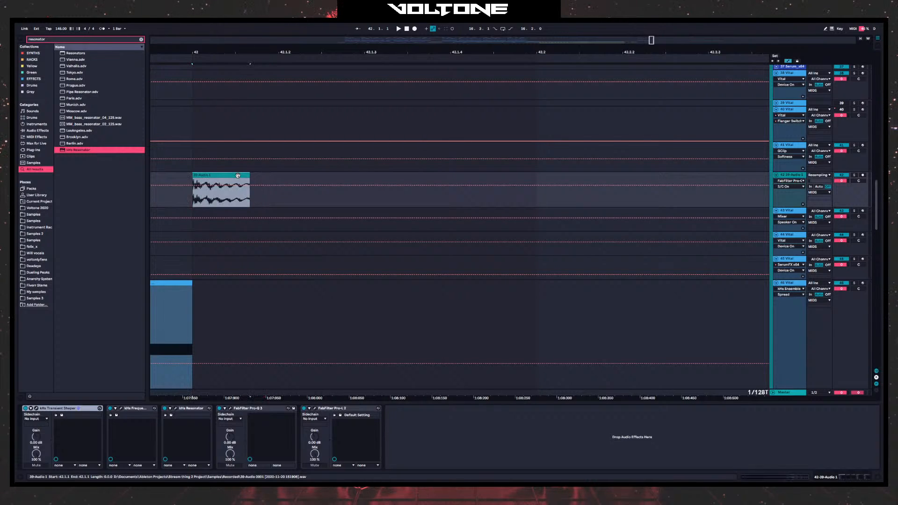
- Unfold the Master track and insert a new audio track directly below track 42 (39-Audio 1)
left_click_drag(224, 51, 229, 77)
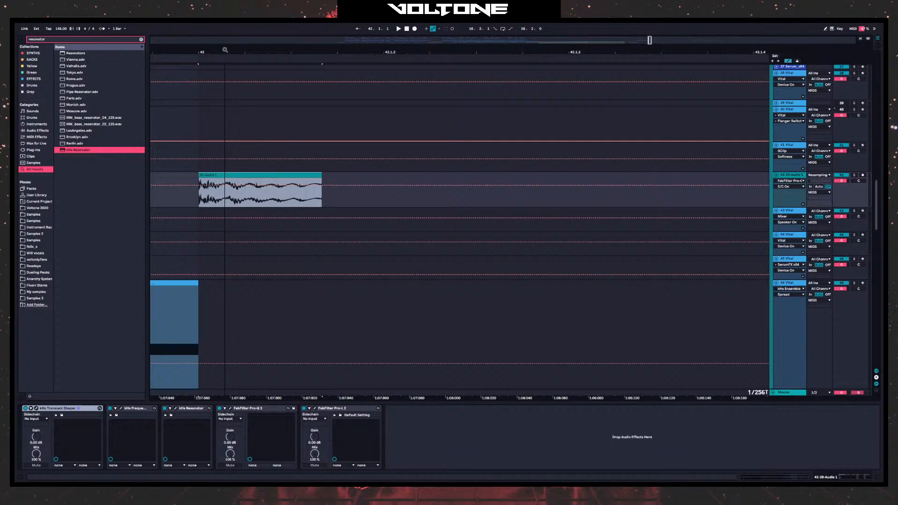
left_click(300, 175)
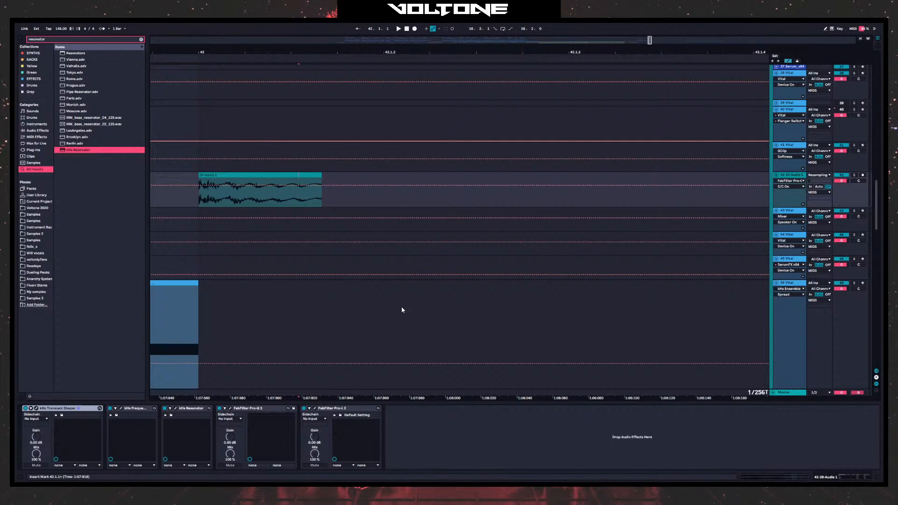
left_click(773, 393)
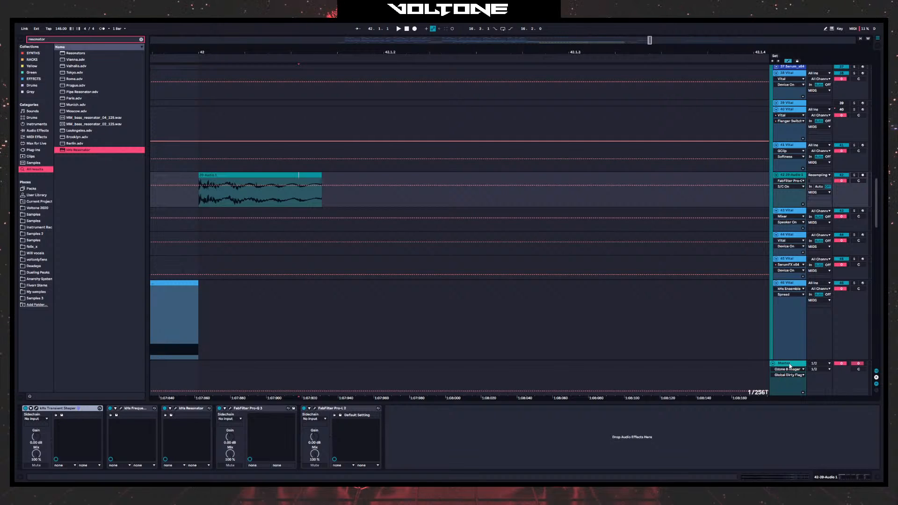
left_click(367, 209)
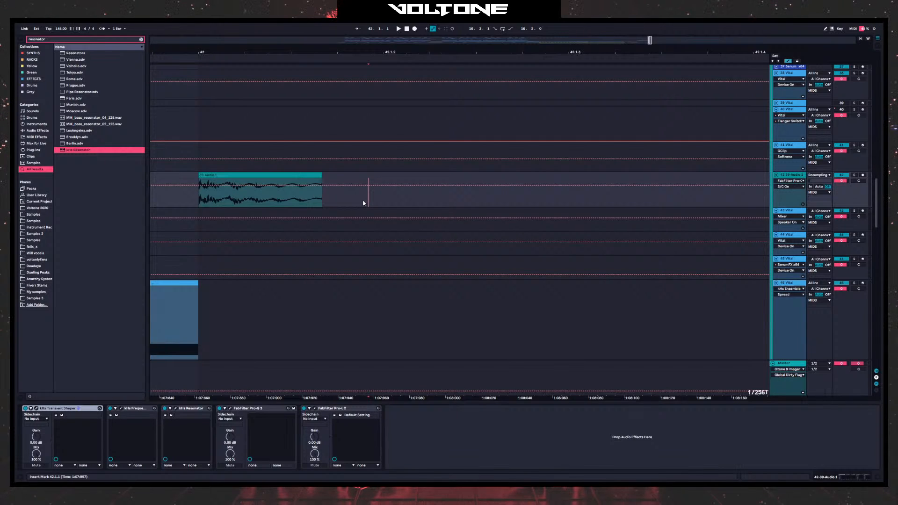
key("ctrl+t")
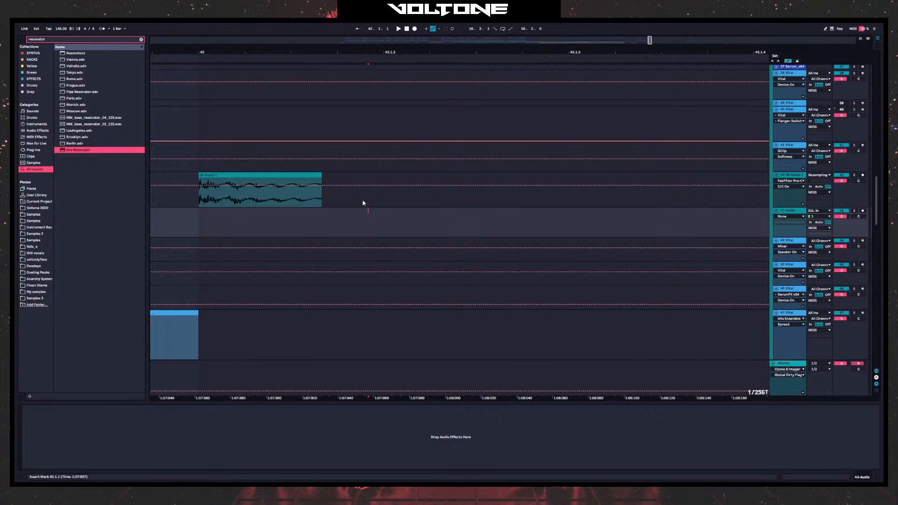
- Insert seven more empty audio tracks, numbered 44 to 50, directly below audio track 43
key("ctrl+t")
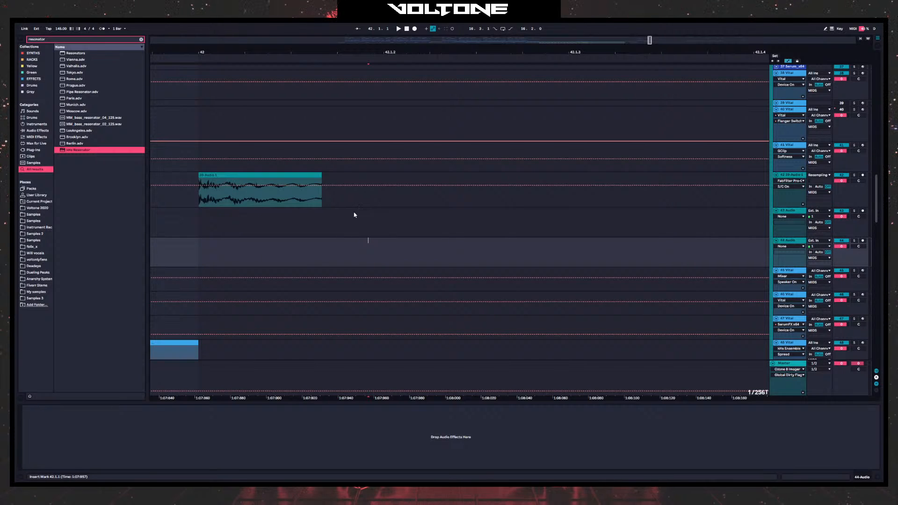
key("ctrl+t")
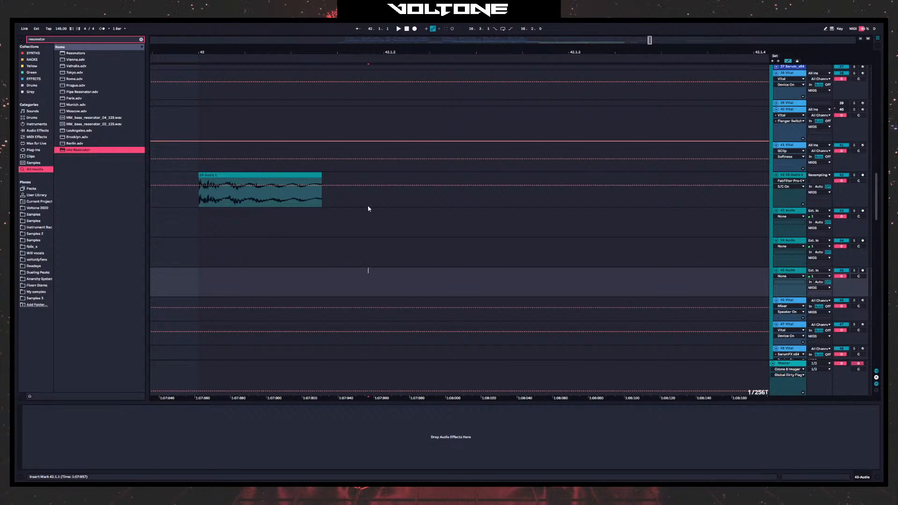
key("ctrl+t")
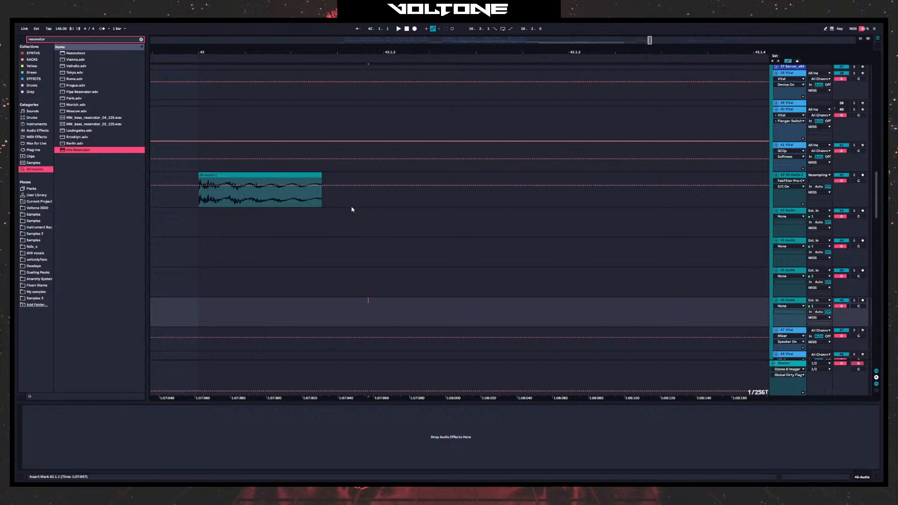
key("ctrl+t")
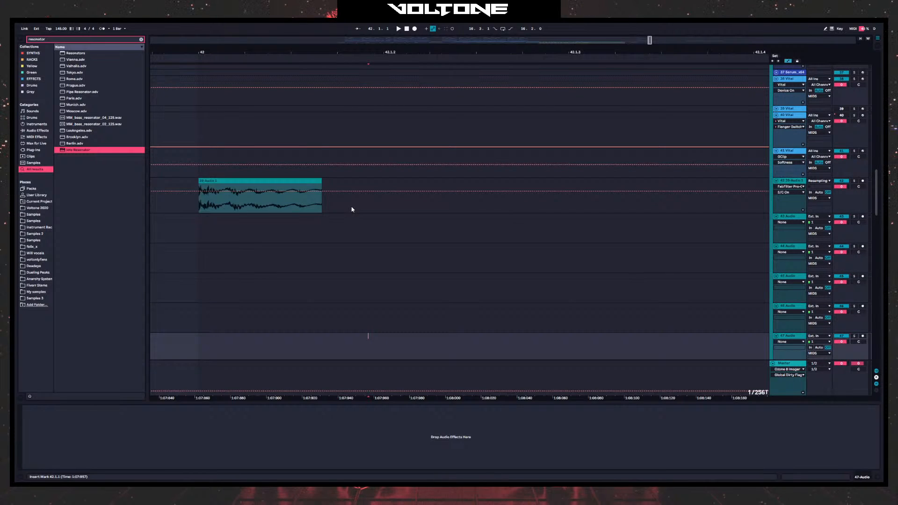
key("ctrl+t")
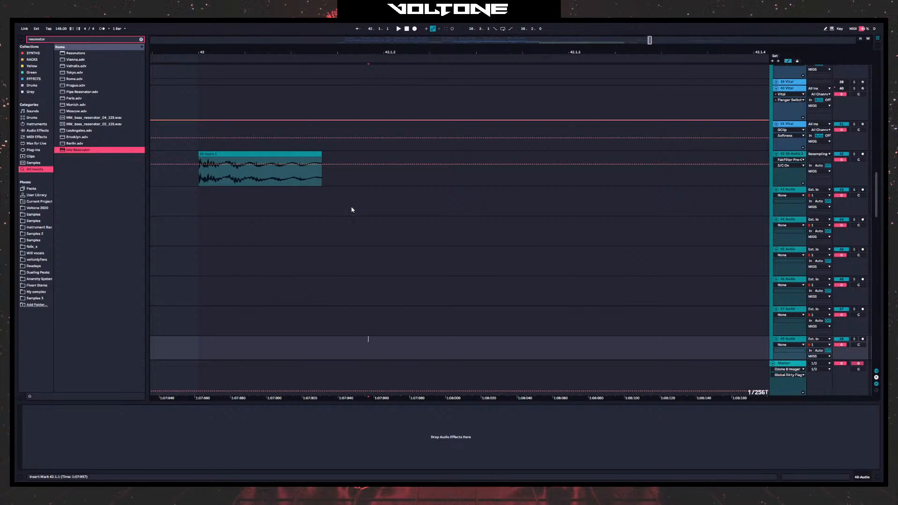
key("ctrl+t")
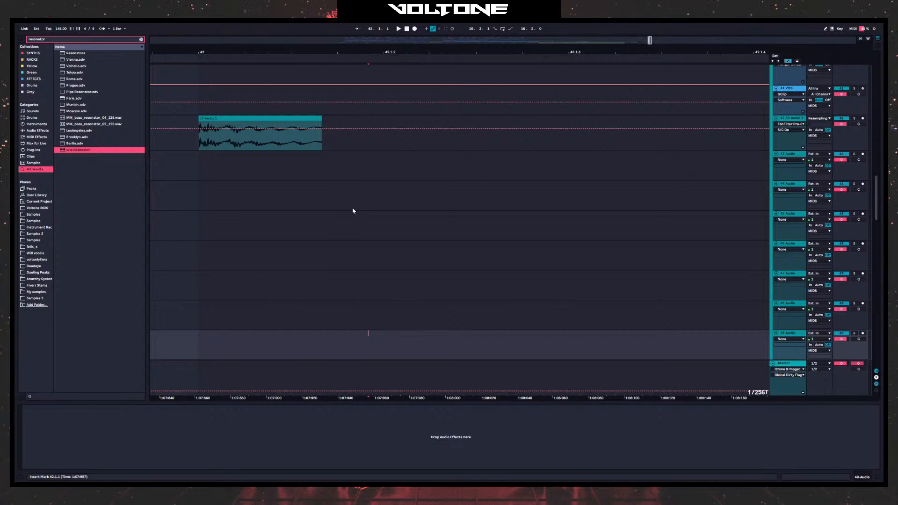
key("ctrl+t")
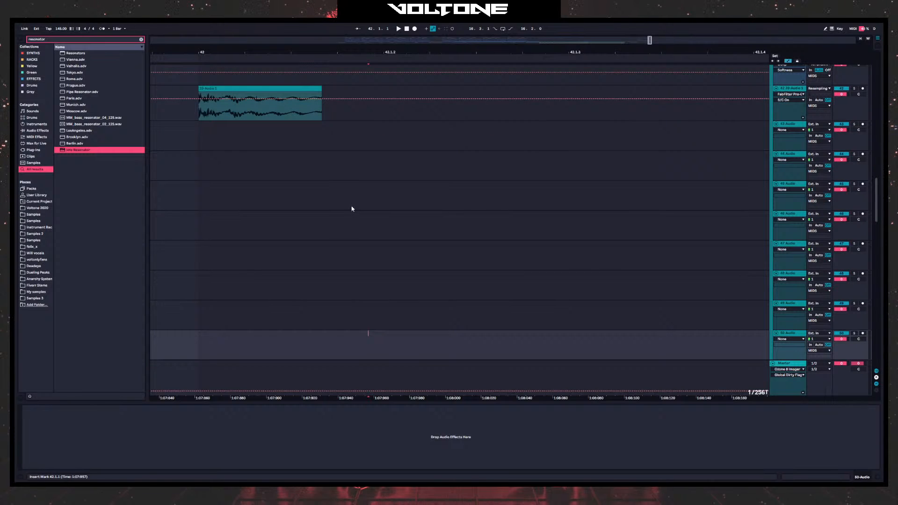
- Trim the end of the bar 42 slice on track 42 to about a 1/256 note
left_click(353, 207)
scroll(337, 220, "up", 4)
left_click(330, 206)
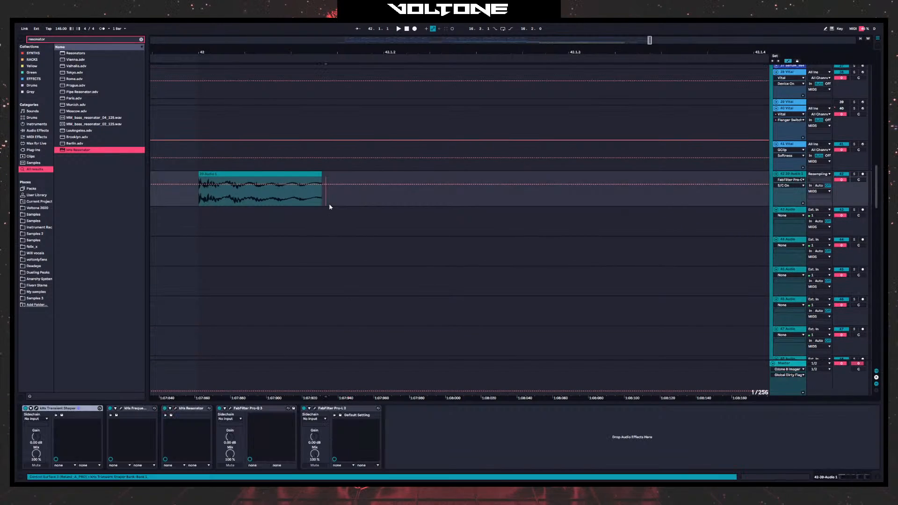
left_click(289, 172)
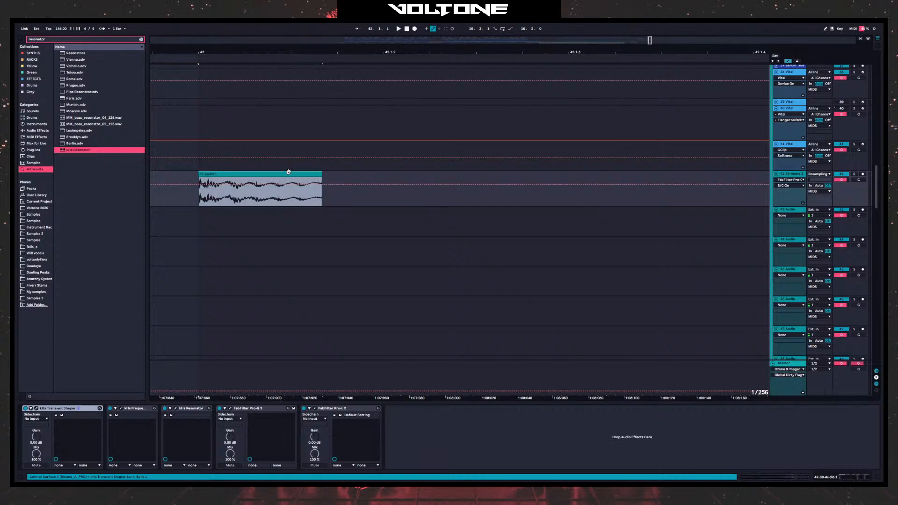
mouse_move(322, 175)
left_mouse_down()
mouse_move(331, 175)
mouse_move(210, 175)
left_mouse_up()
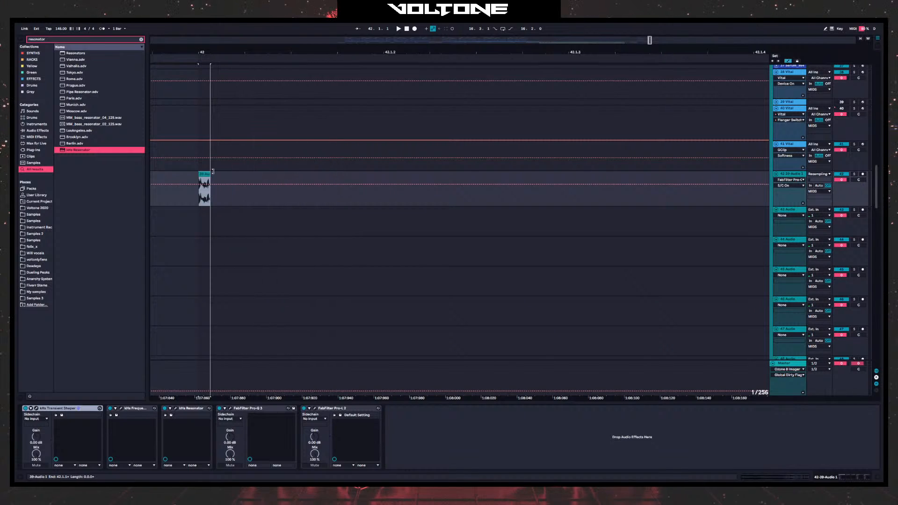
- Switch the arrangement to the triplet grid and extend the bar 42 slice's end to about a tenth of a sixteenth note
right_click(299, 183)
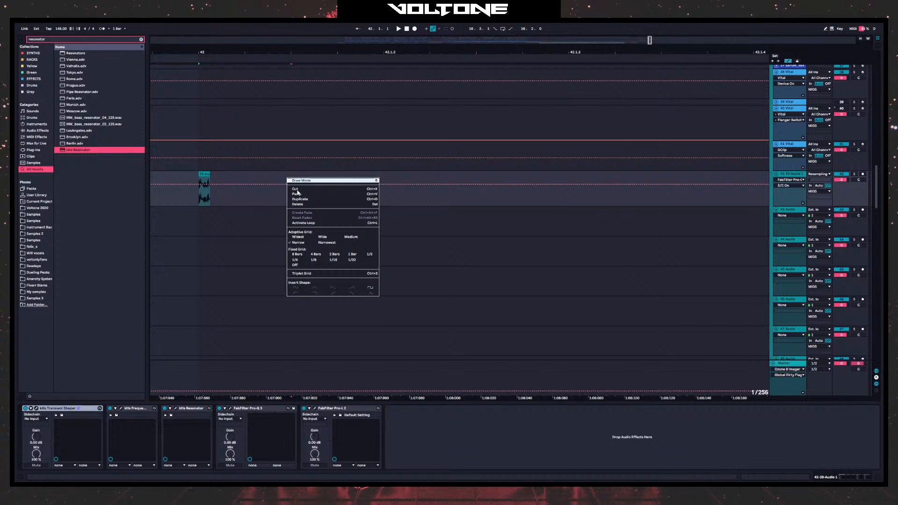
left_click(304, 273)
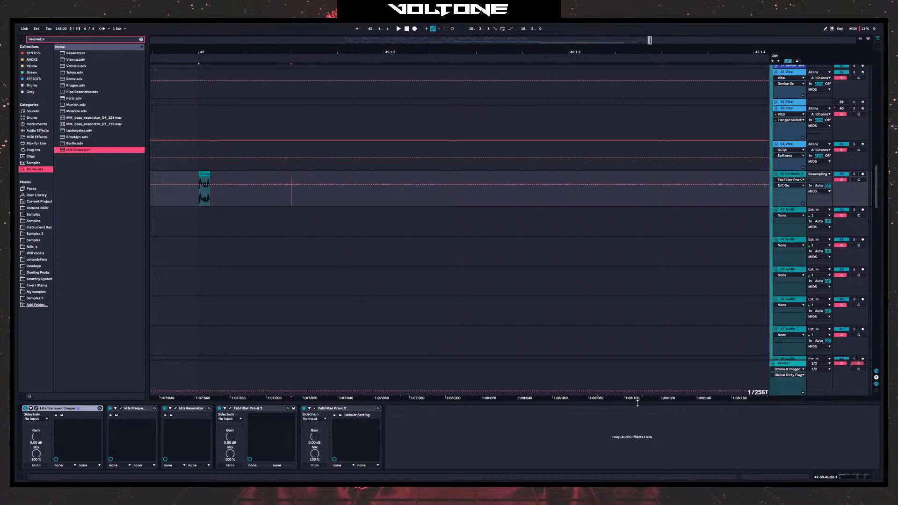
left_click_drag(212, 52, 228, 72)
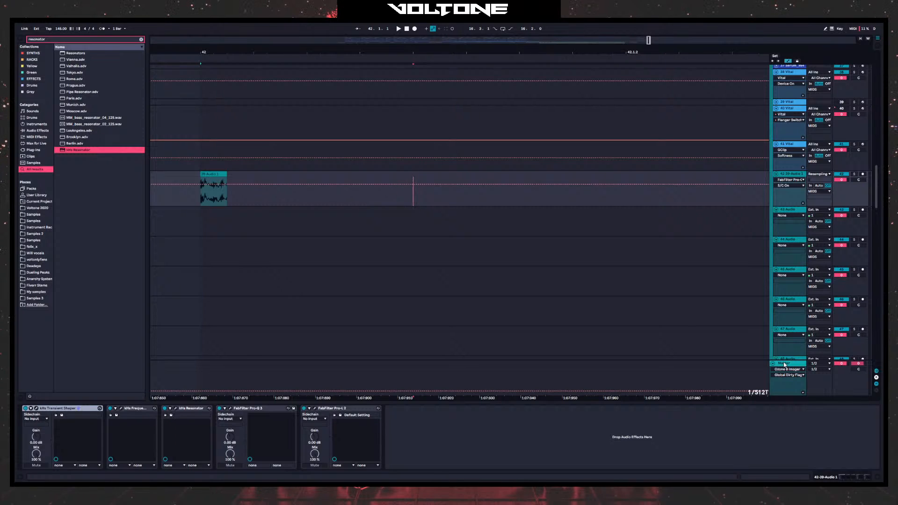
left_click(228, 175)
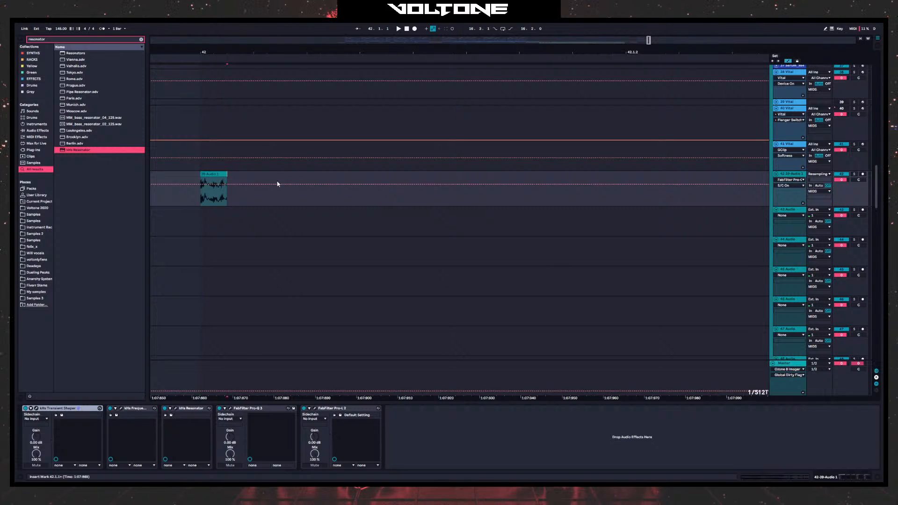
right_click(258, 191)
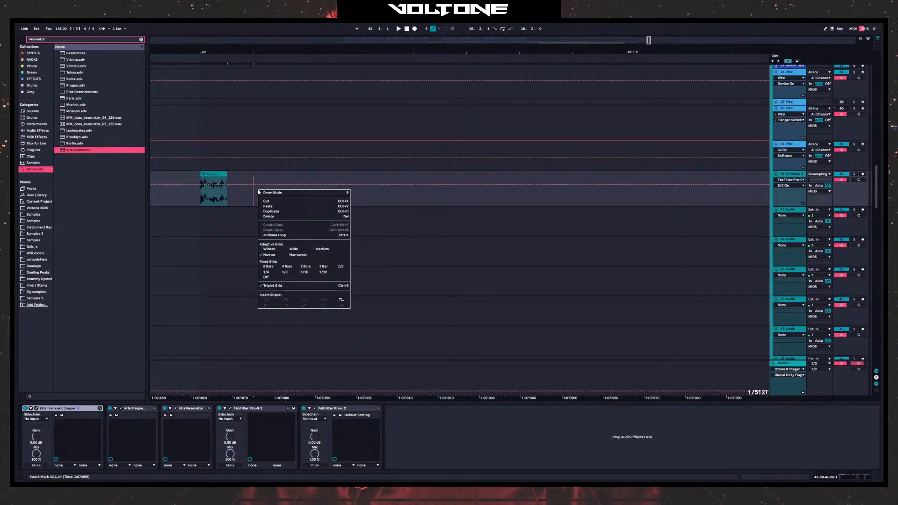
left_click(243, 190)
left_click_drag(225, 181, 242, 175)
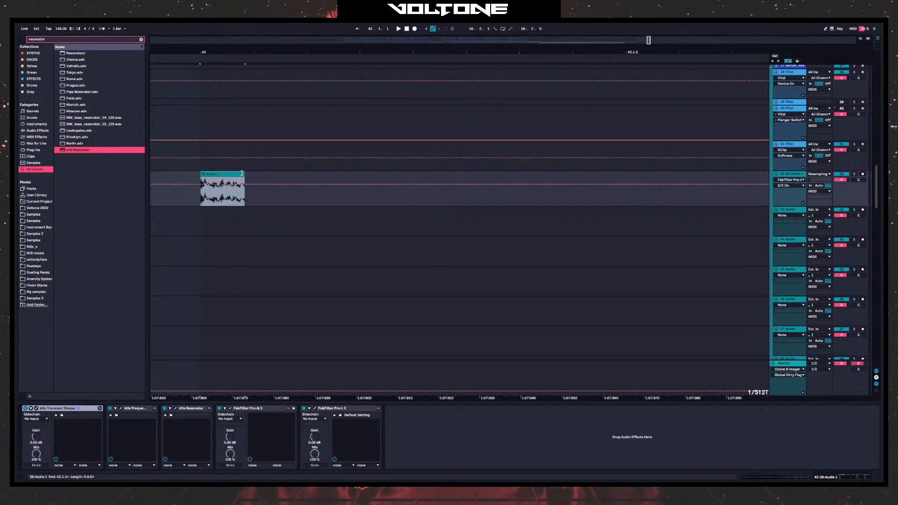
- Fold the Master track to free up space for the new audio tracks
scroll(431, 299, "down", 3)
scroll(574, 315, "up", 1)
scroll(573, 315, "down", 2)
scroll(573, 314, "up", 1)
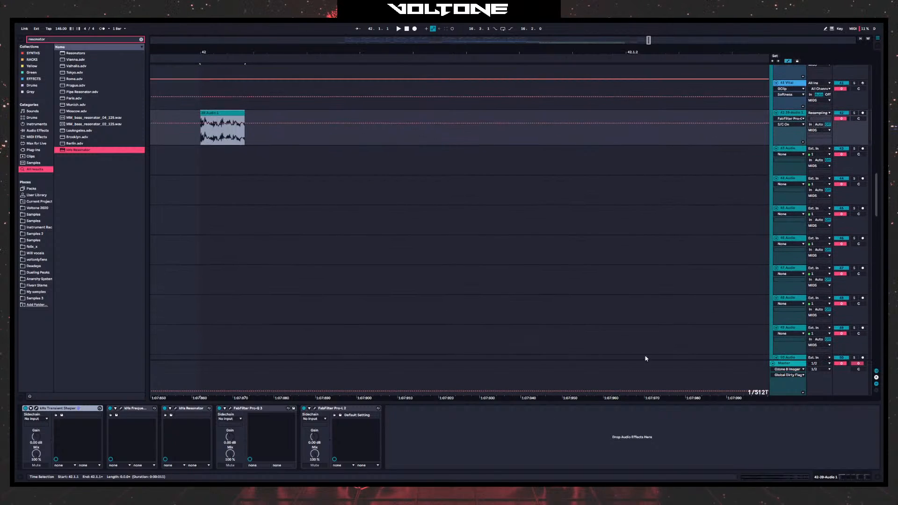
left_click(774, 364)
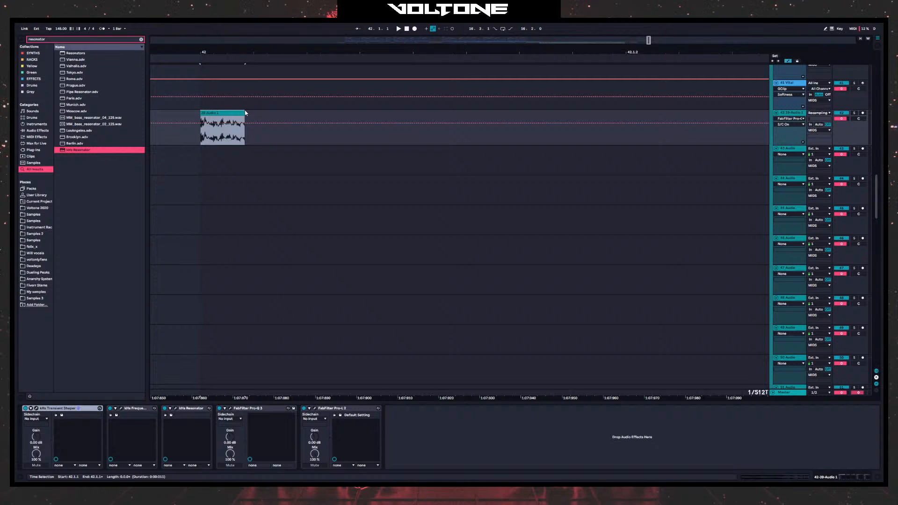
- Shorten the bar 42 slice to a tiny sliver and extend its end back to about a tenth of a sixteenth note
left_click_drag(245, 113, 210, 110)
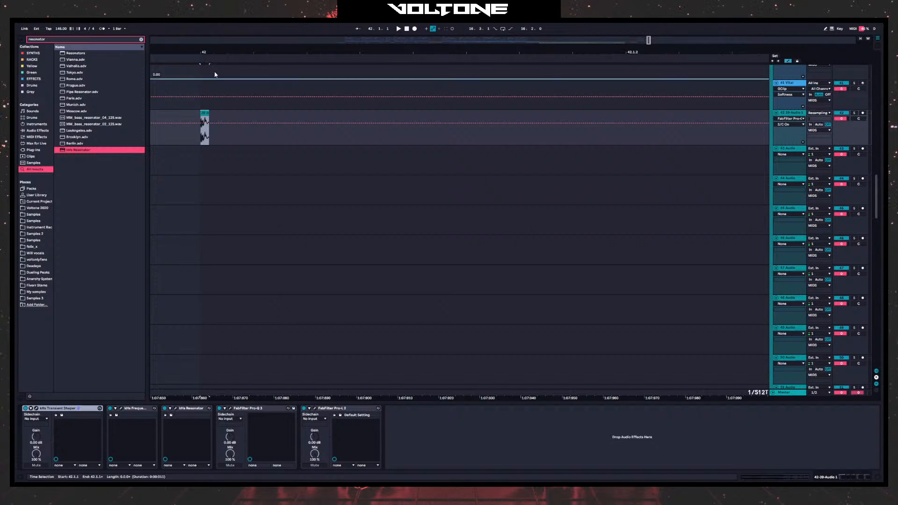
left_click_drag(215, 52, 215, 70)
left_click_drag(204, 115, 269, 122)
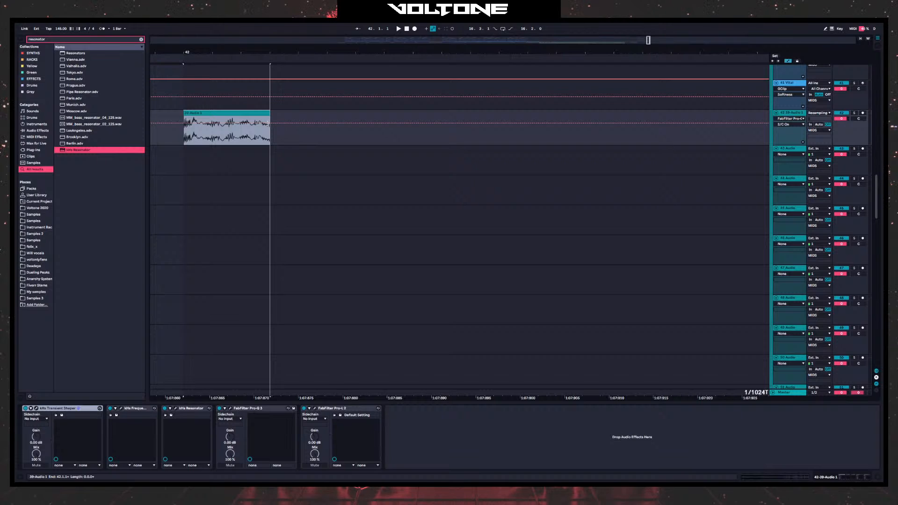
- Extend the end of the bar 42 slice to about five sixths of a sixteenth note
scroll(281, 108, "up", 4)
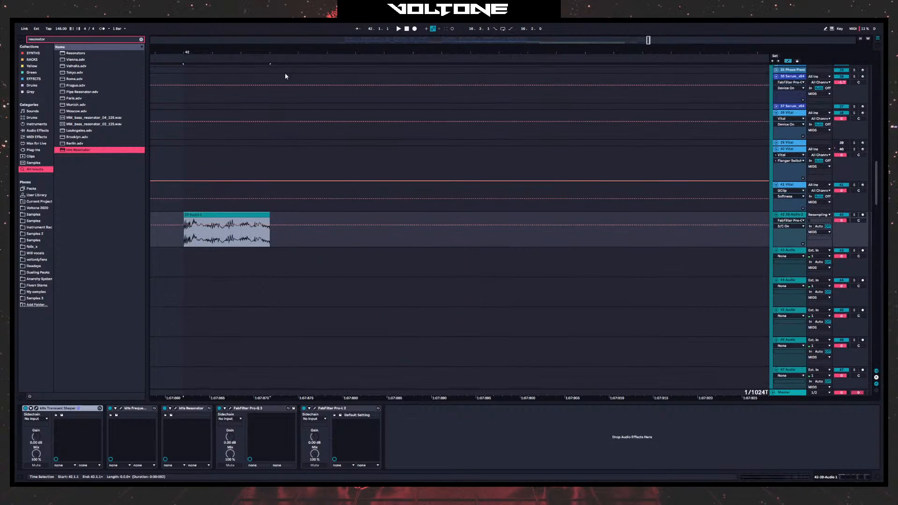
left_click_drag(283, 70, 281, 54)
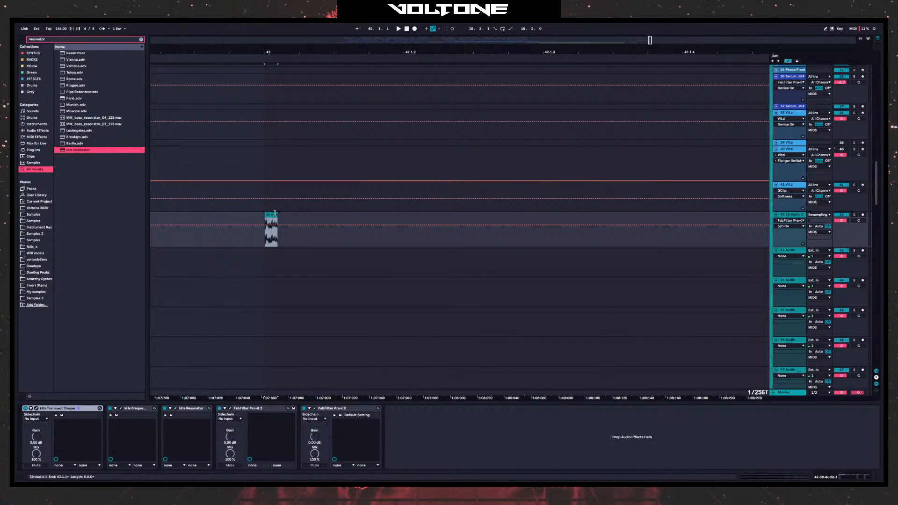
left_click_drag(273, 214, 379, 216)
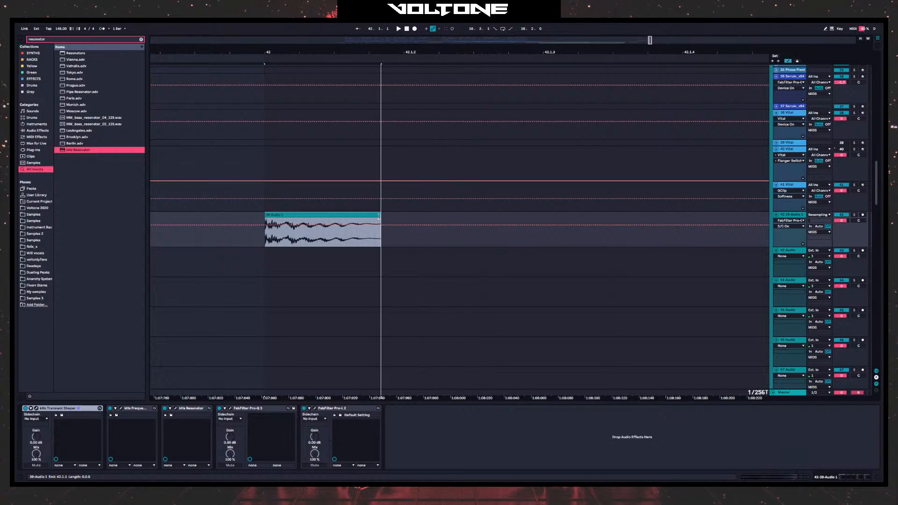
- Place two copies of the slice, about 1.5 and 3.2 sixteenths after bar 42, and play them from bar 42
left_click(325, 220)
left_click(324, 202)
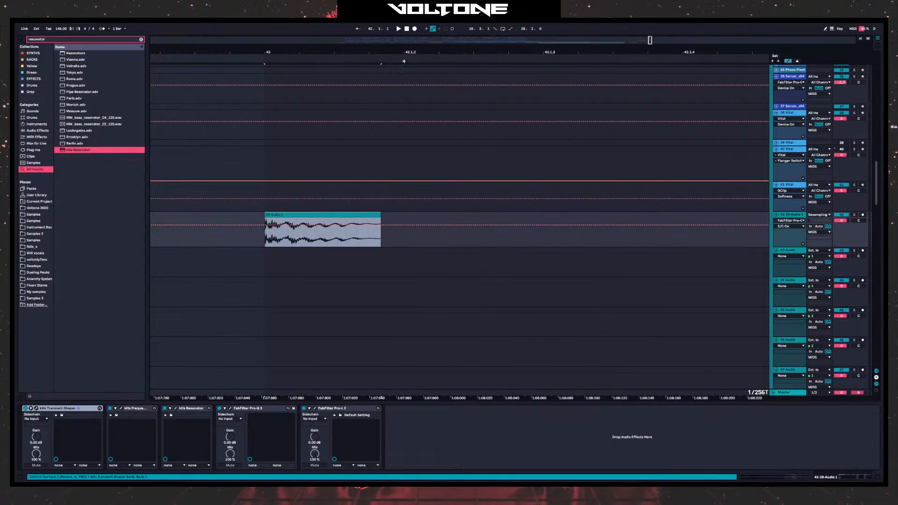
key("minus")
left_click_drag(399, 58, 365, 53)
left_click_drag(334, 213, 540, 219)
left_click(292, 251)
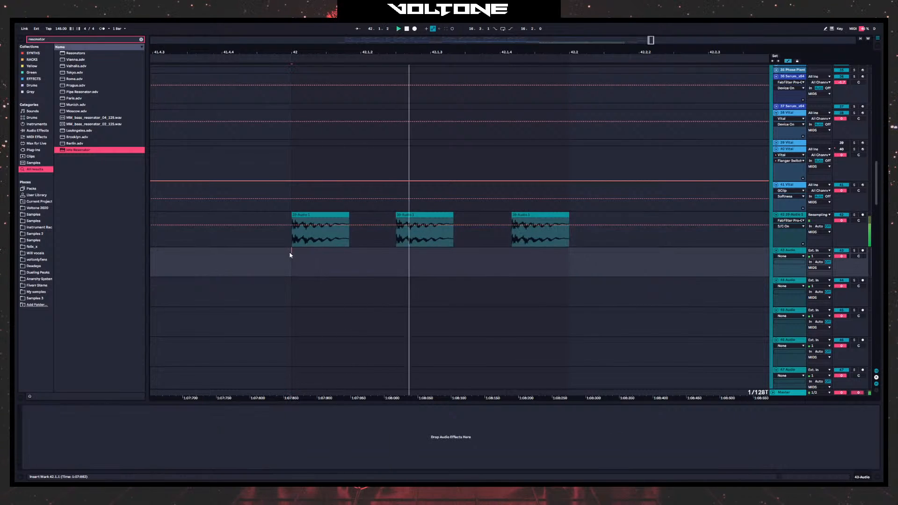
- Move the second and third slices earlier so all three start about 1.25 sixteenths apart, and play from bar 42
left_click(411, 214)
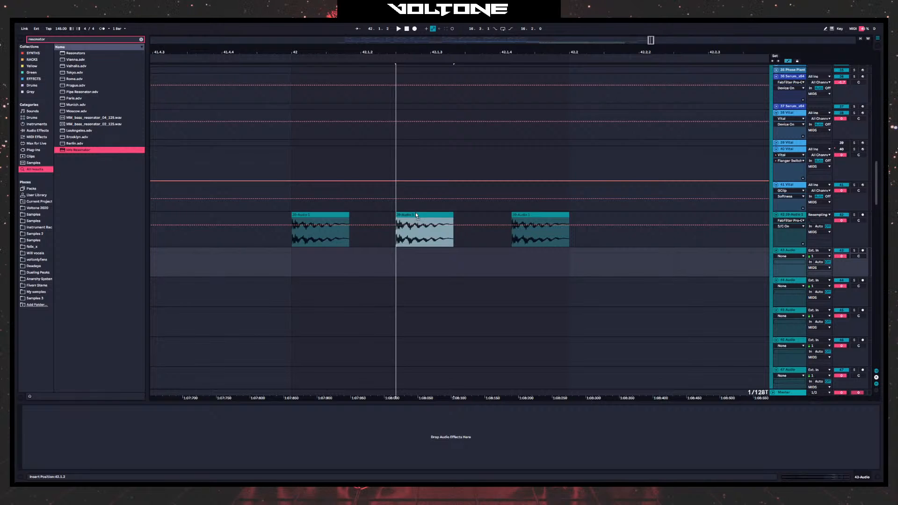
mouse_move(415, 212)
left_mouse_down()
mouse_move(445, 213)
mouse_move(390, 220)
left_mouse_up()
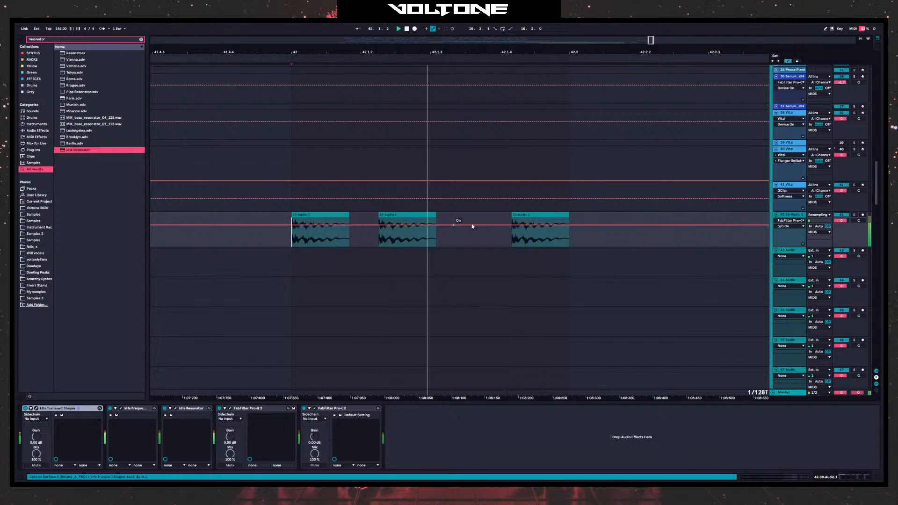
left_click_drag(528, 215, 481, 215)
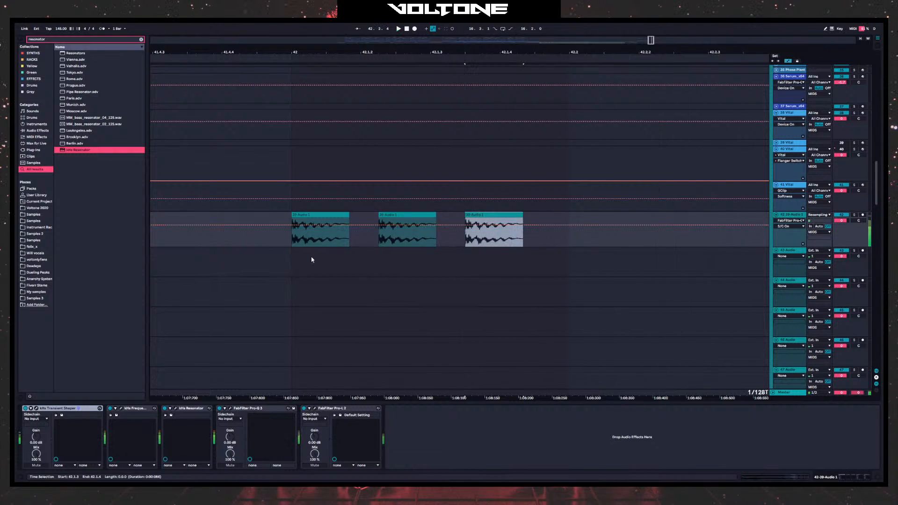
left_click(300, 261)
left_click(290, 261)
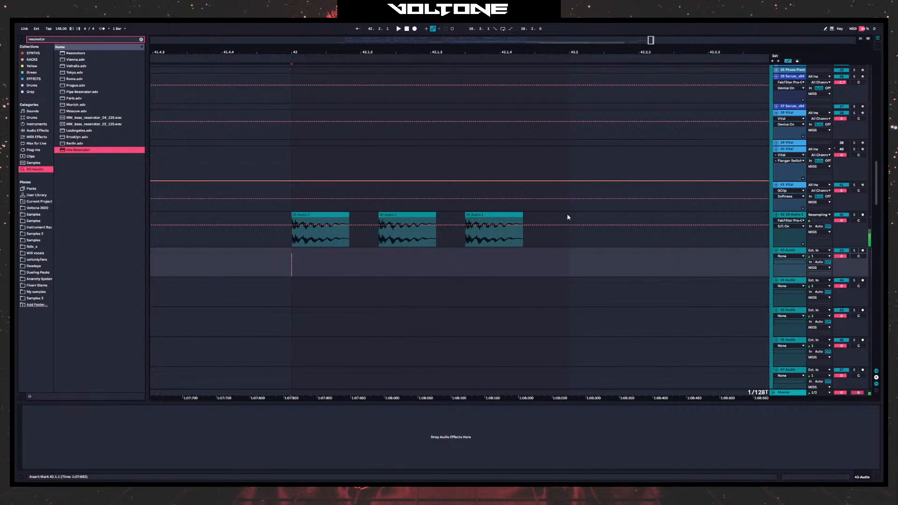
- Duplicate the first beat of bar 42 with its three slices onto the second beat and play from just before bar 42
left_click_drag(567, 217, 292, 217)
key("ctrl+d")
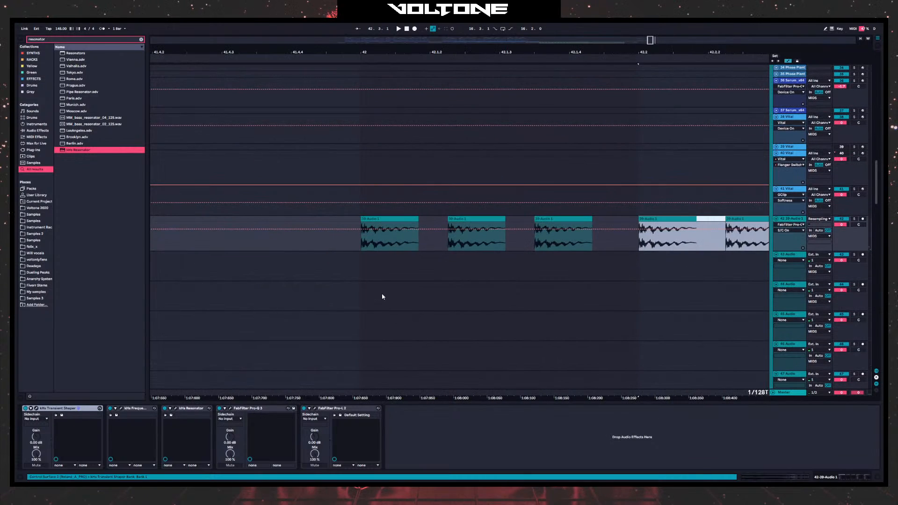
left_click(348, 275)
key("space")
left_click_drag(505, 52, 324, 37)
key("space")
key("space")
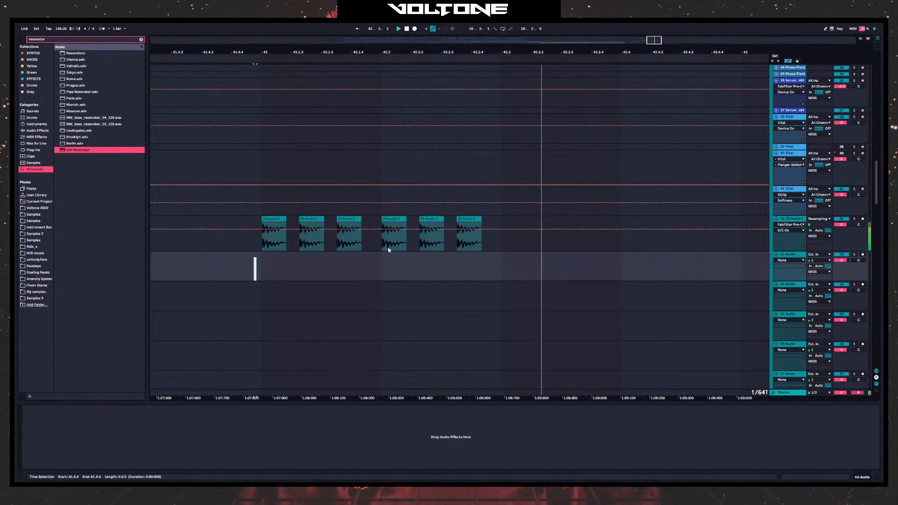
- Play the two beats of repeated slices from bar 42
left_click(480, 224)
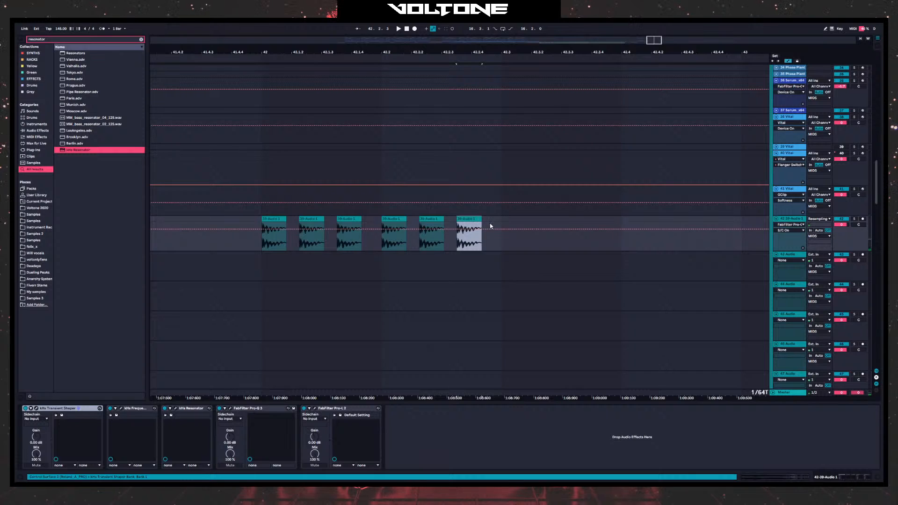
left_click_drag(485, 49, 393, 39)
left_click(281, 267)
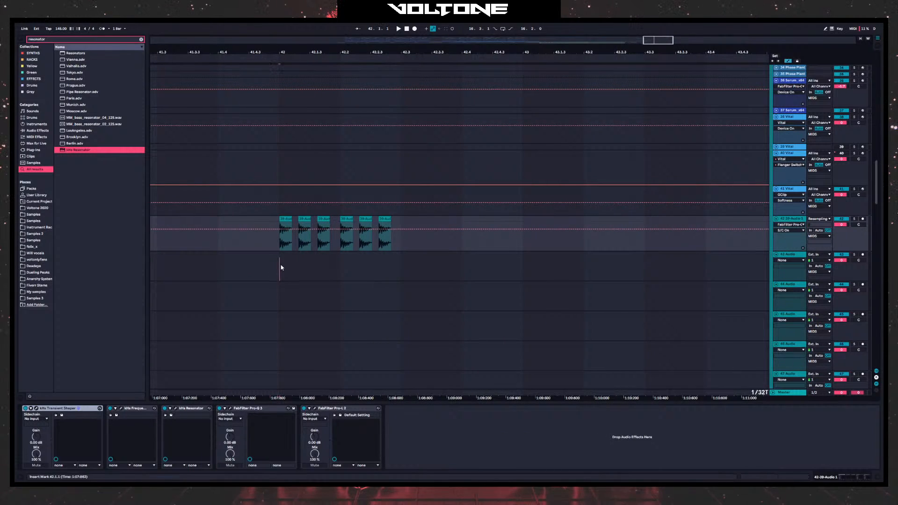
key("space")
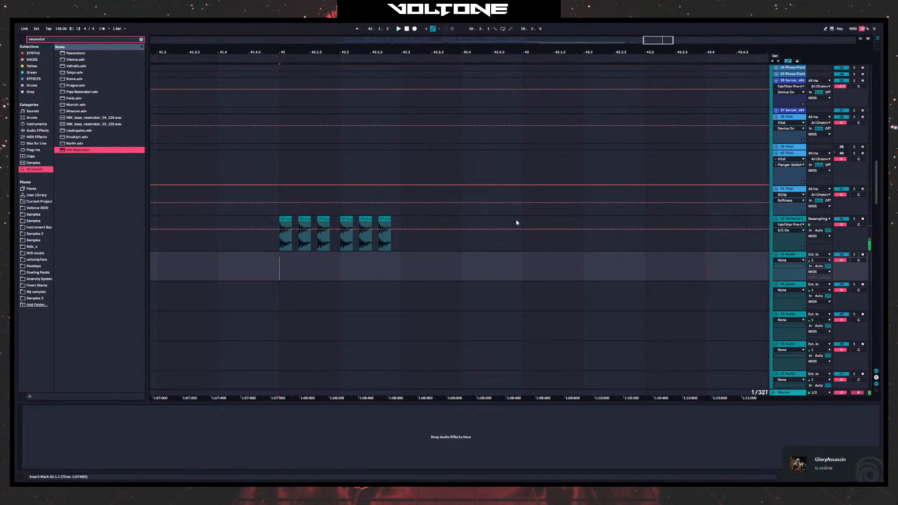
- Copy the six slices in the first half of bar 42 to the start of bar 43 and play from bar 42
left_click_drag(401, 224, 279, 227)
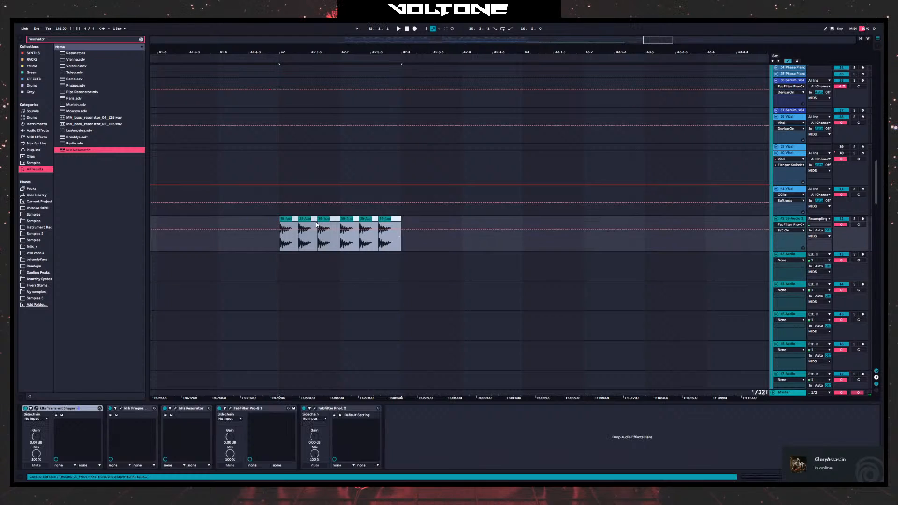
left_click(523, 221)
key("ctrl+v")
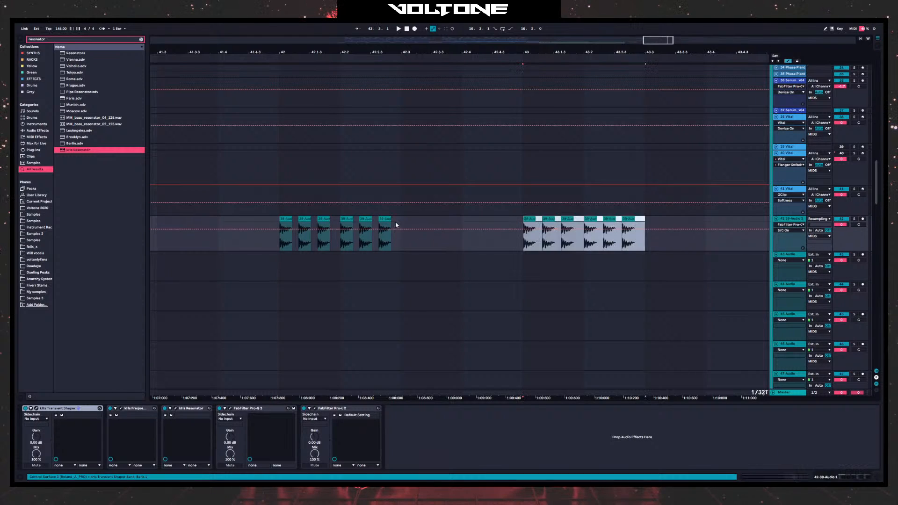
left_click_drag(396, 225, 483, 222)
left_click(483, 221)
left_click(279, 226)
key("space")
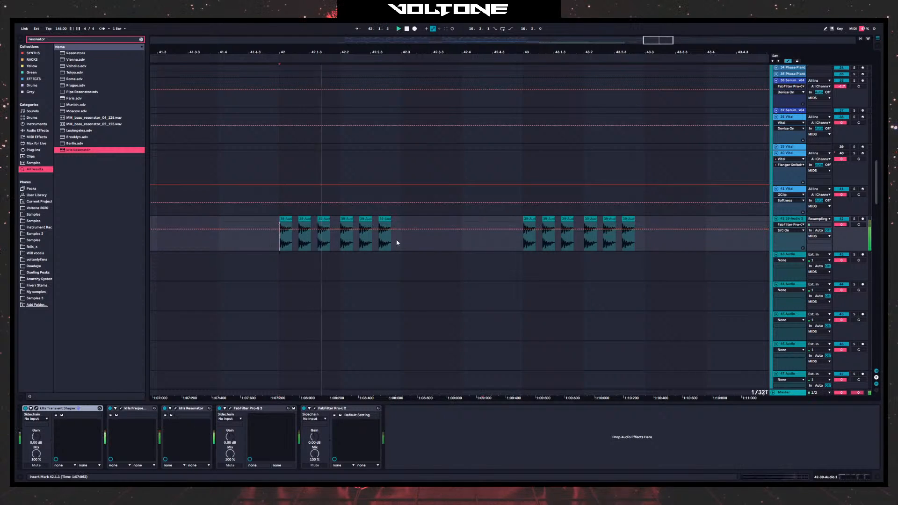
- Copy the six slices at the start of bar 43 to the start of bar 44
left_click_drag(279, 52, 235, 28)
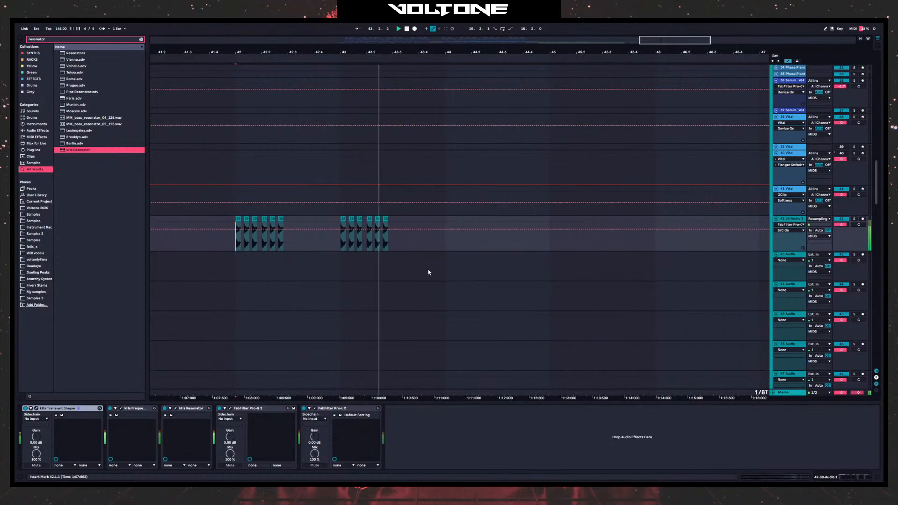
left_click_drag(392, 220, 342, 220)
key("ctrl+c")
left_click(449, 220)
key("ctrl+v")
key("space")
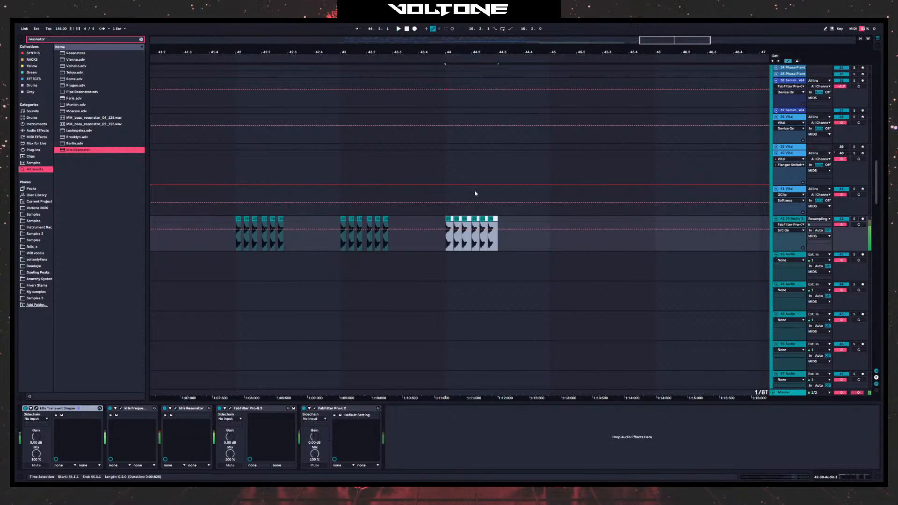
- Delete the last two slices in bar 44, duplicate the remaining four onto beats three and four, and play from just before bar 44
scroll(487, 192, "up", 2)
left_click_drag(485, 221, 427, 221)
key("Delete")
key("ctrl+d")
left_click(423, 239)
key("space")
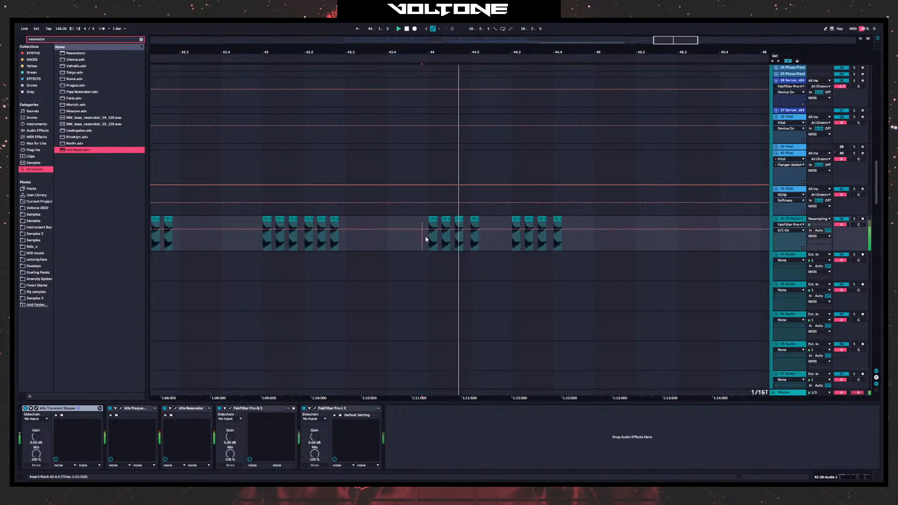
- Copy the six slices from bar 43 to the start of bar 45 and play the sequence from bar 42
key("space")
left_click_drag(535, 50, 463, 34)
left_click(372, 222)
left_click_drag(373, 221, 332, 222)
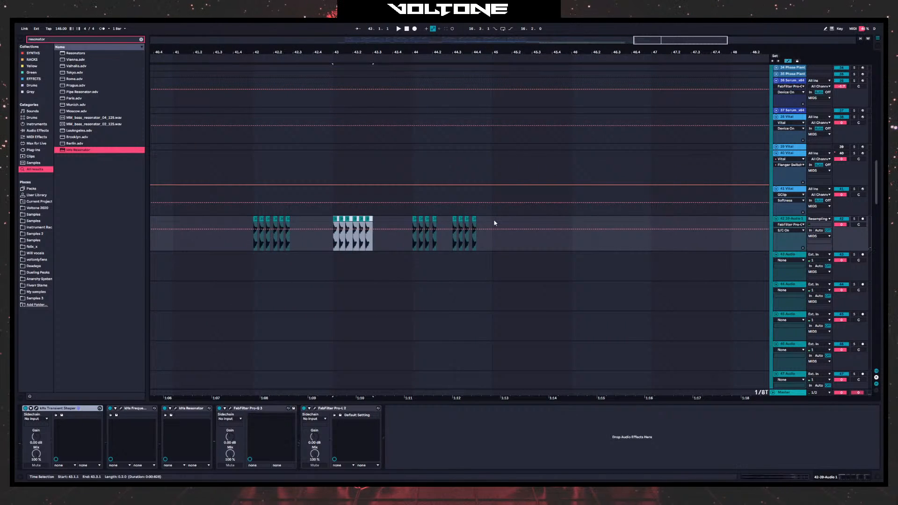
key("ctrl+d")
key("space")
left_click(253, 255)
- Look through the tracks below the slices, and replay the slice sequence from bar 42
scroll(504, 294, "down", 10)
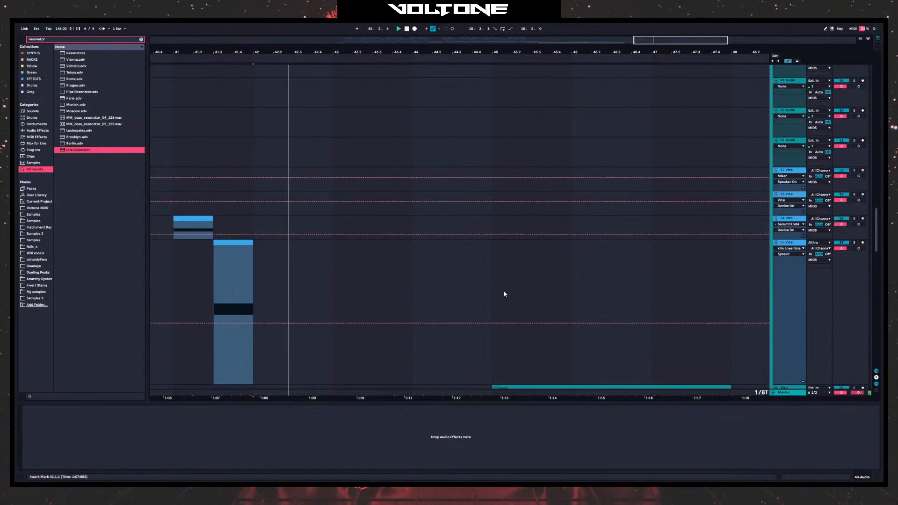
scroll(505, 294, "down", 5)
left_click_drag(508, 217, 648, 218)
scroll(367, 233, "up", 6)
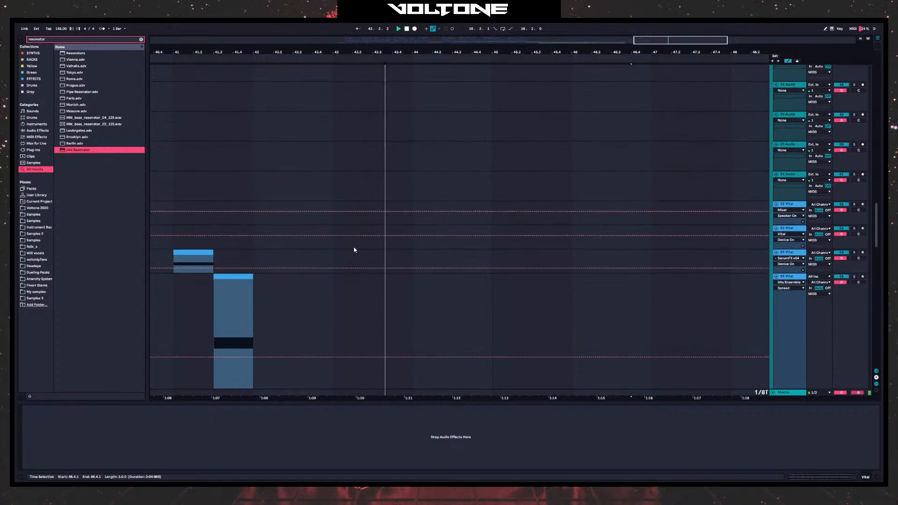
scroll(391, 262, "up", 8)
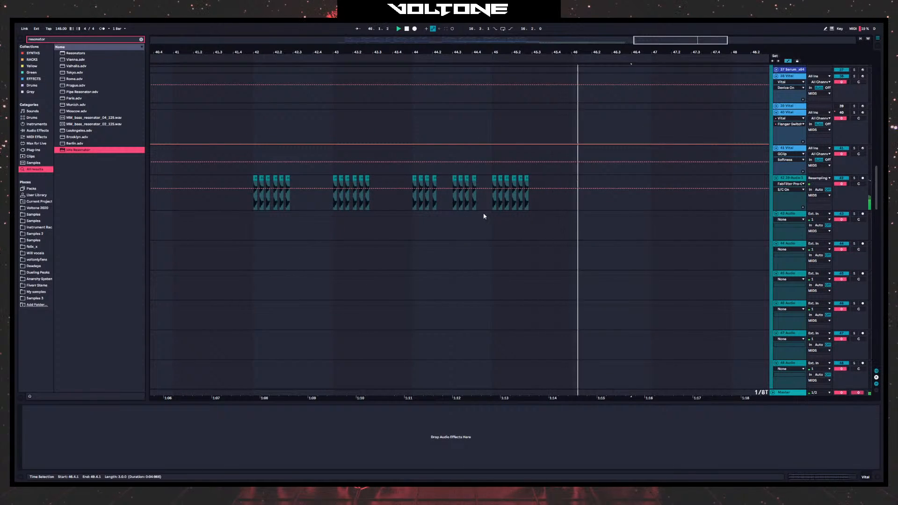
left_click(259, 236)
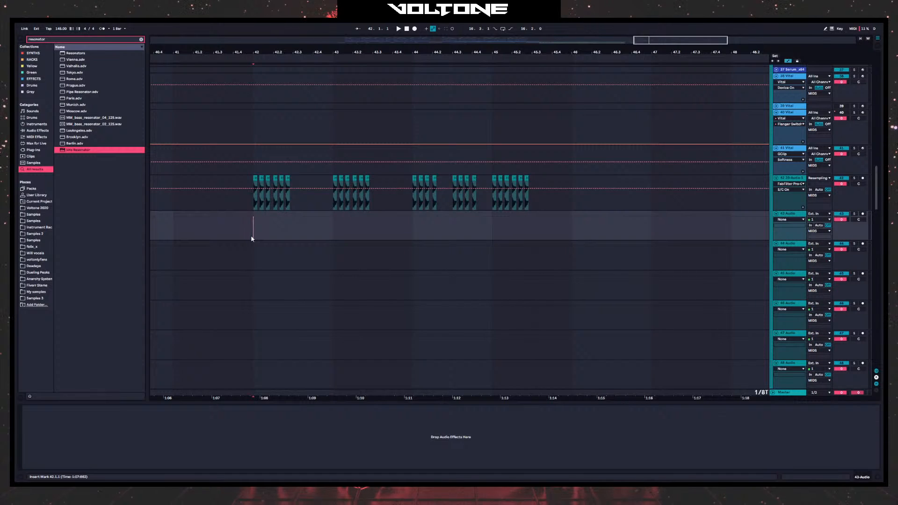
left_click_drag(259, 53, 291, 91)
key("space")
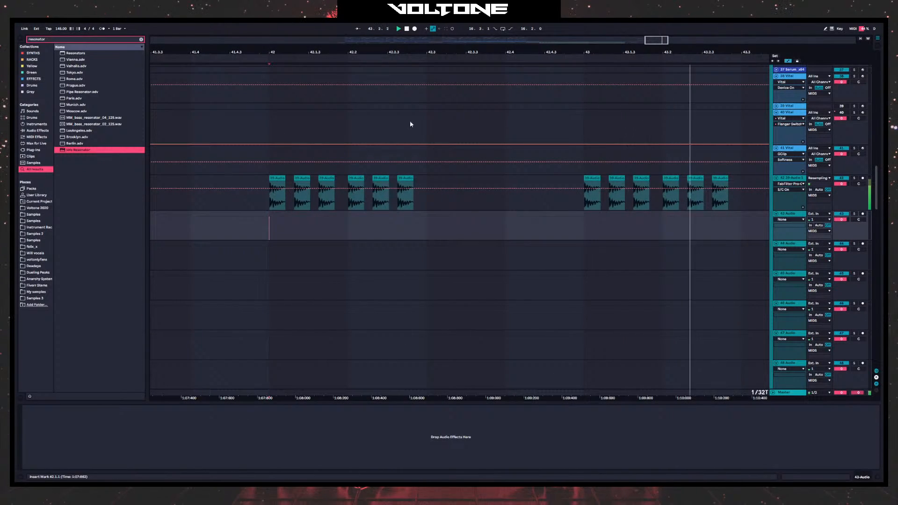
key("space")
- Delete the six empty audio tracks 43 to 48 below the sliced bass track
left_click_drag(467, 51, 363, 27)
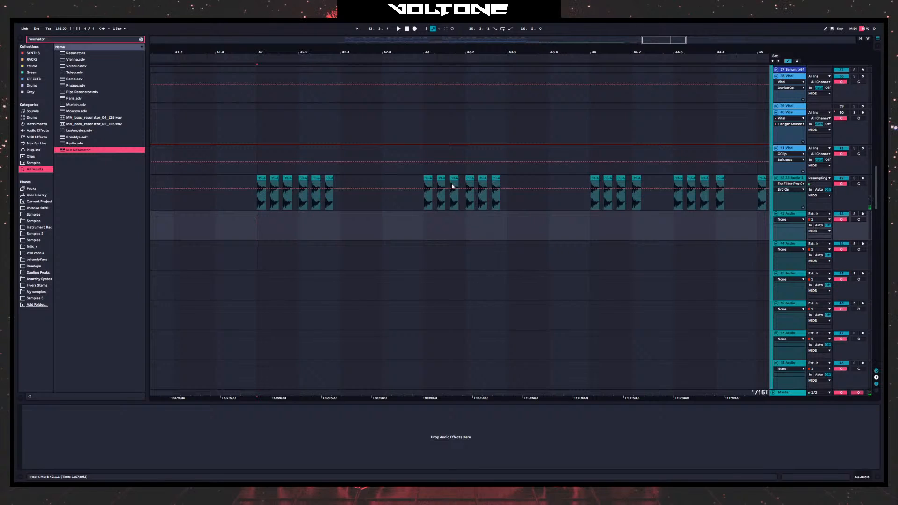
scroll(452, 186, "down", 1)
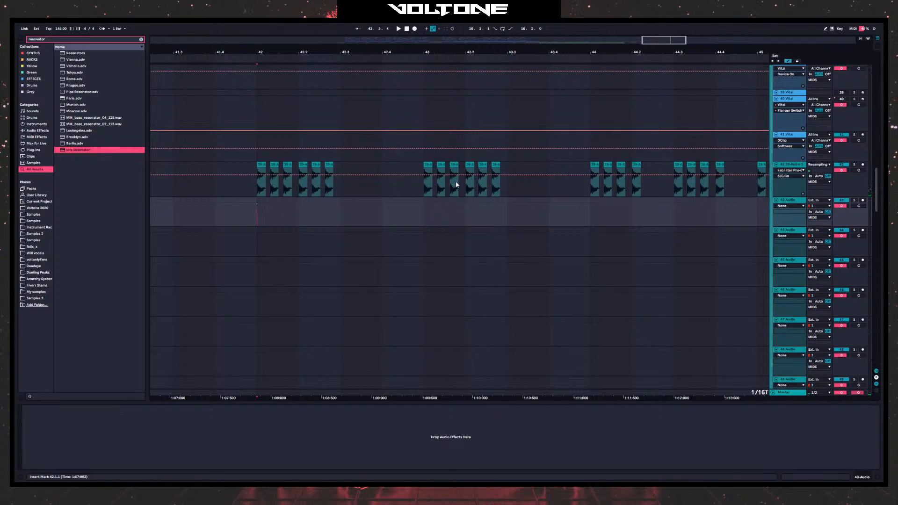
left_click(791, 230)
left_click(794, 203)
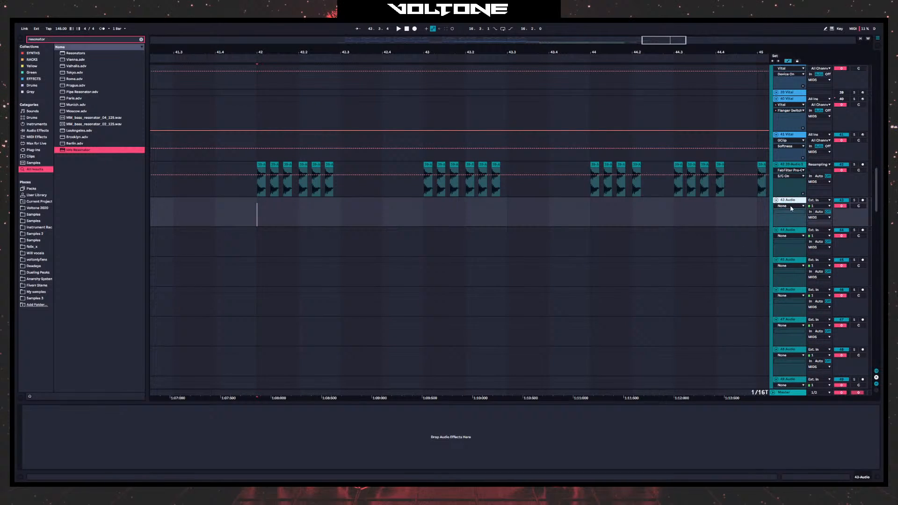
left_click(791, 350, "shift")
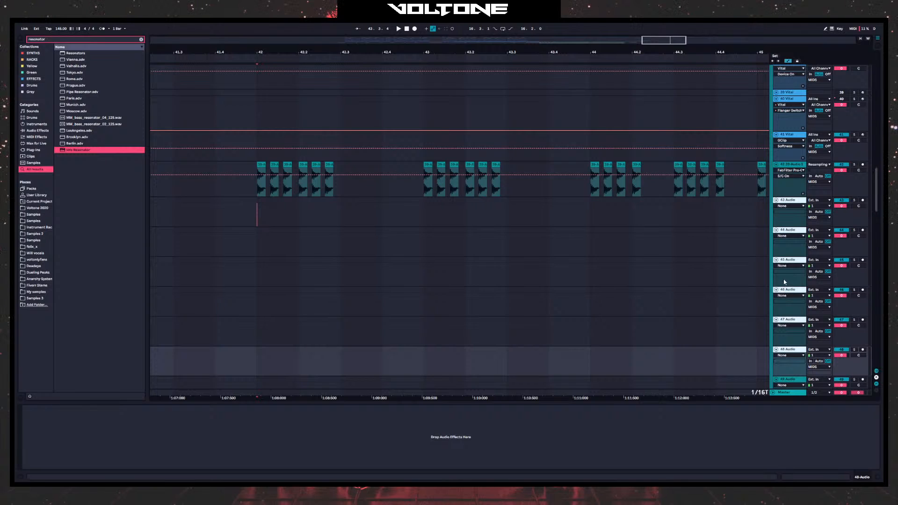
scroll(617, 281, "down", 15)
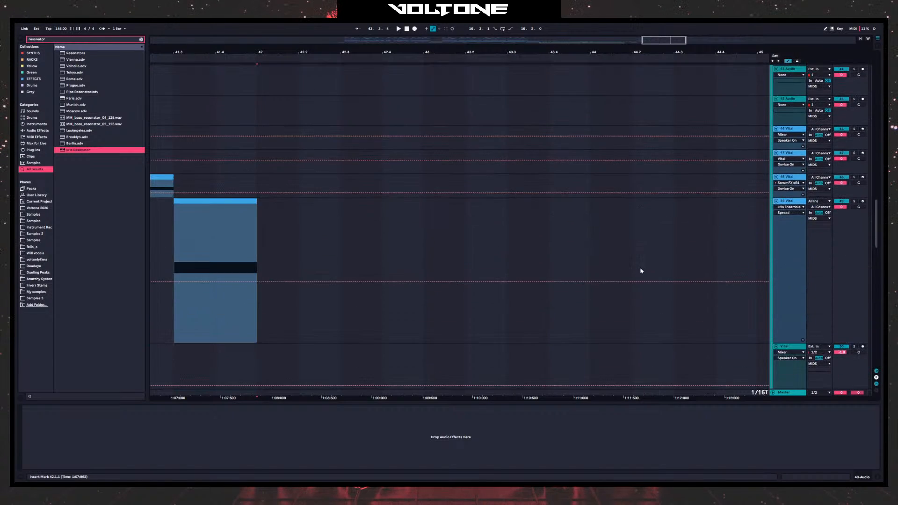
- Find the 53-Tormentor track among the lower tracks and duplicate it
scroll(631, 322, "up", 10)
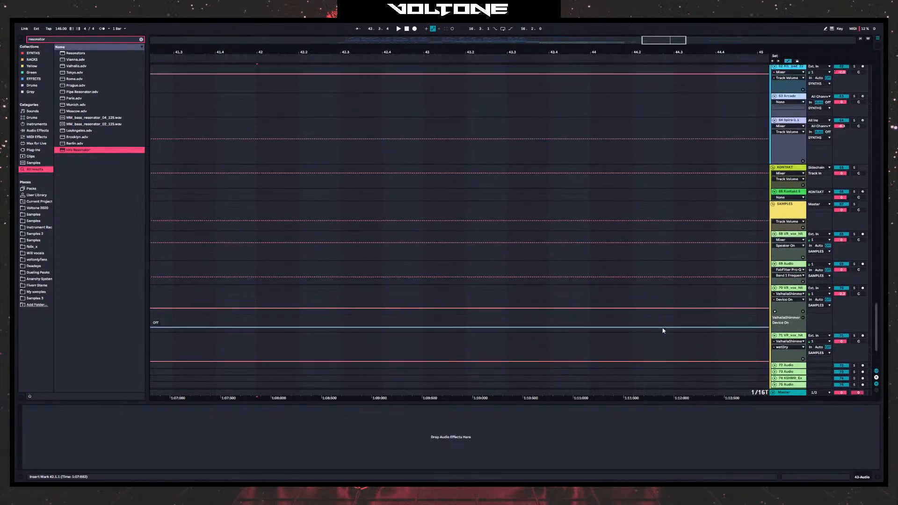
scroll(746, 343, "down", 2)
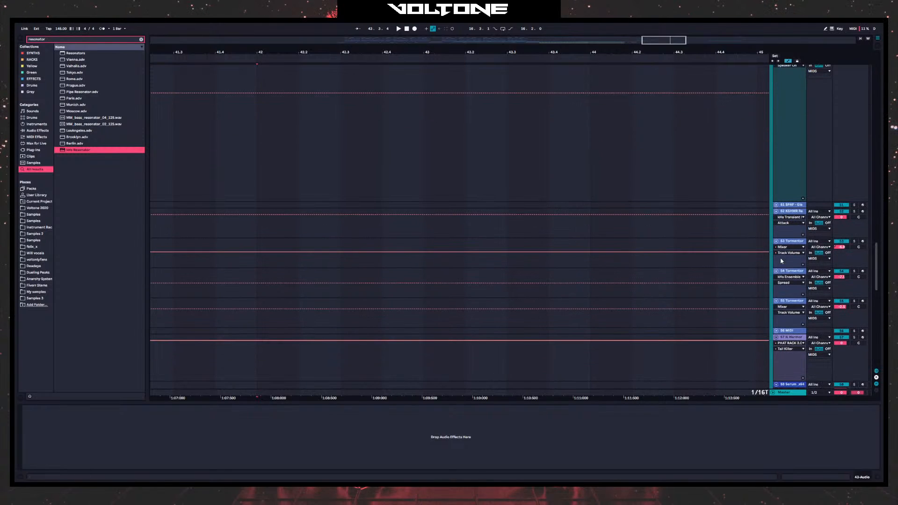
left_click(786, 243)
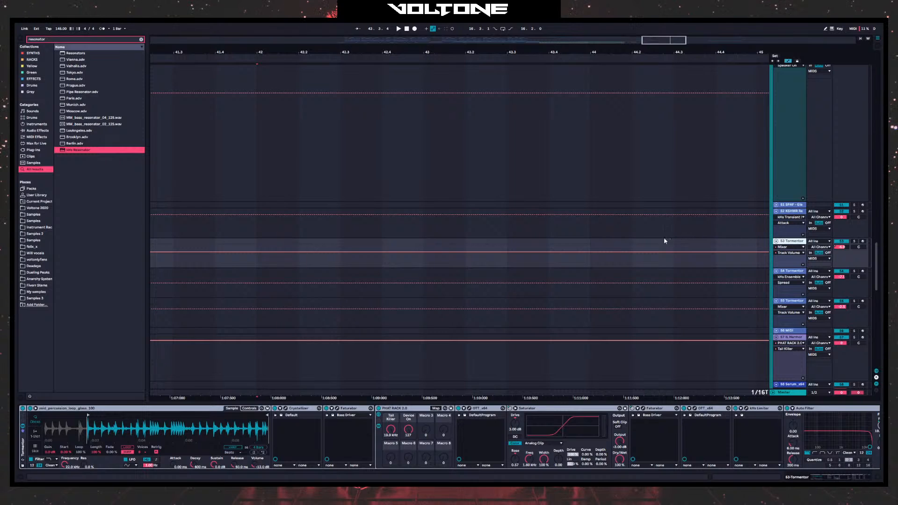
key("ctrl+d")
- Clear the clips from the duplicated Tormentor track, keeping only a two-bar section placed from about the middle of bar 43
left_click_drag(401, 51, 518, 5)
scroll(563, 239, "left", 10)
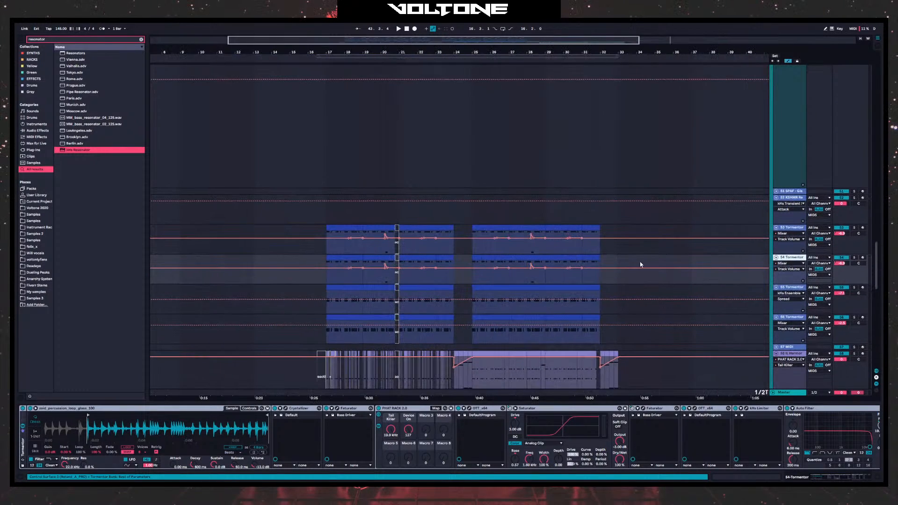
left_click_drag(619, 262, 739, 257)
key("Delete")
mouse_move(606, 256)
left_mouse_down()
mouse_move(291, 256)
mouse_move(281, 239)
left_mouse_up()
left_click_drag(421, 241, 507, 242)
left_click(442, 235)
- Play from bar 41, and move the Tormentor section to bar 42, cut down to about one sixteenth
key("space")
left_click_drag(458, 53, 452, 84)
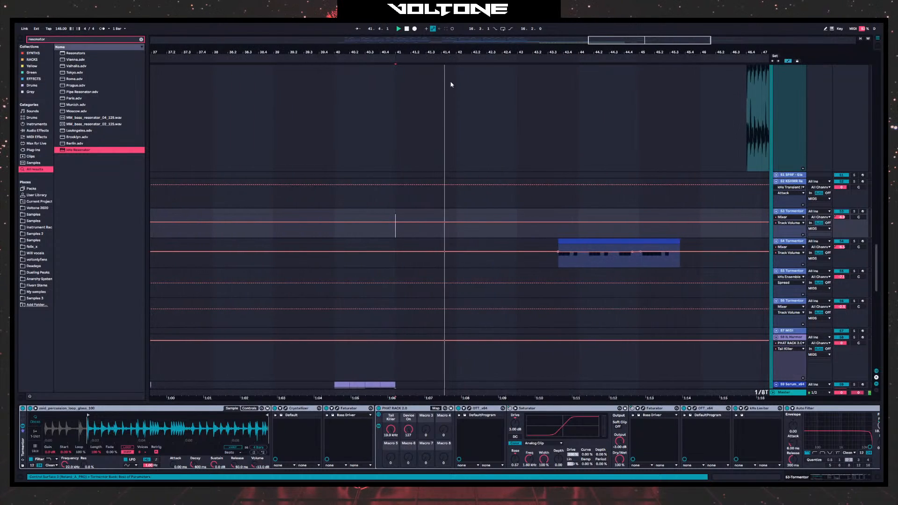
key("space")
left_click_drag(571, 242, 461, 242)
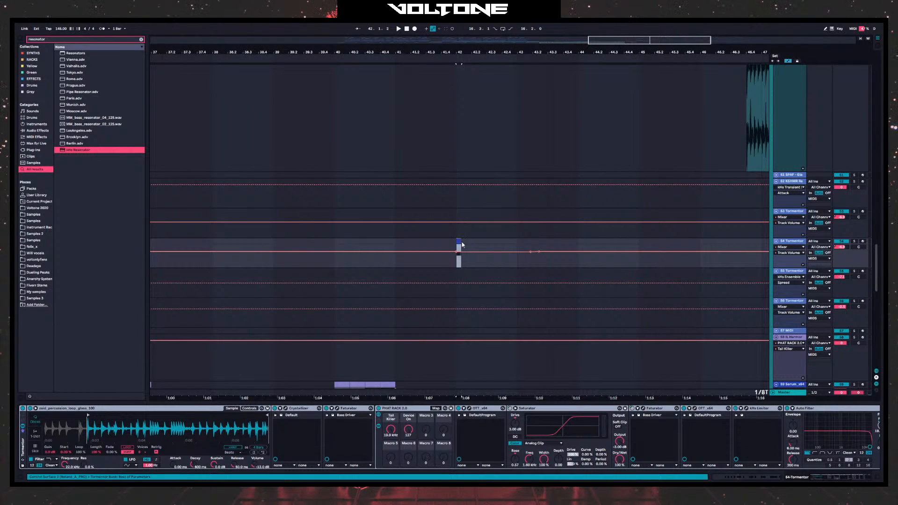
- Make the short Tormentor clip contain a single E2 note that fills its whole length, and close the note editor
double_click(459, 243)
left_click_drag(209, 403, 216, 205)
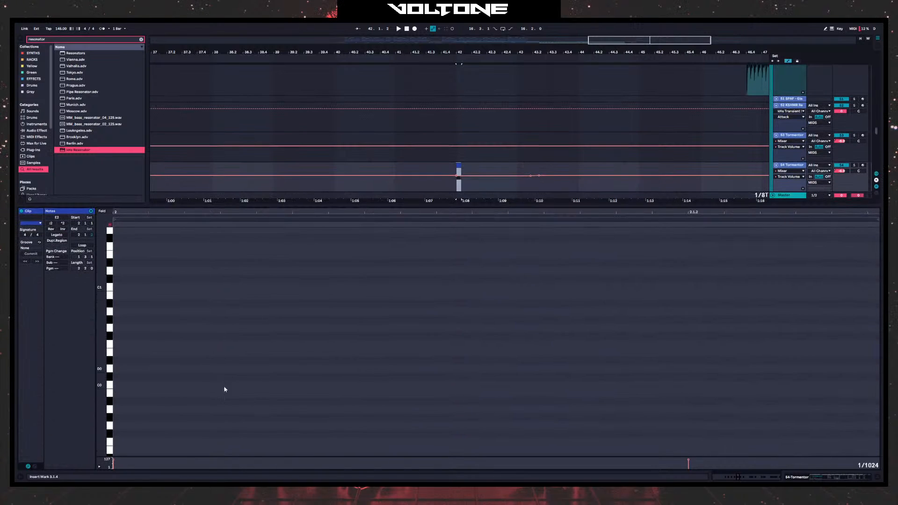
scroll(286, 351, "up", 5)
left_click(384, 333)
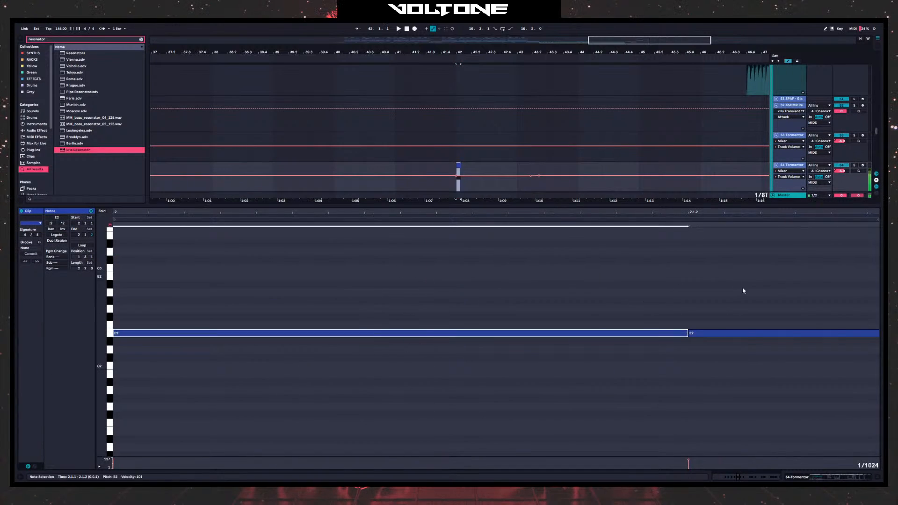
left_click(730, 333)
key("ctrl+z")
left_click_drag(691, 335, 866, 336)
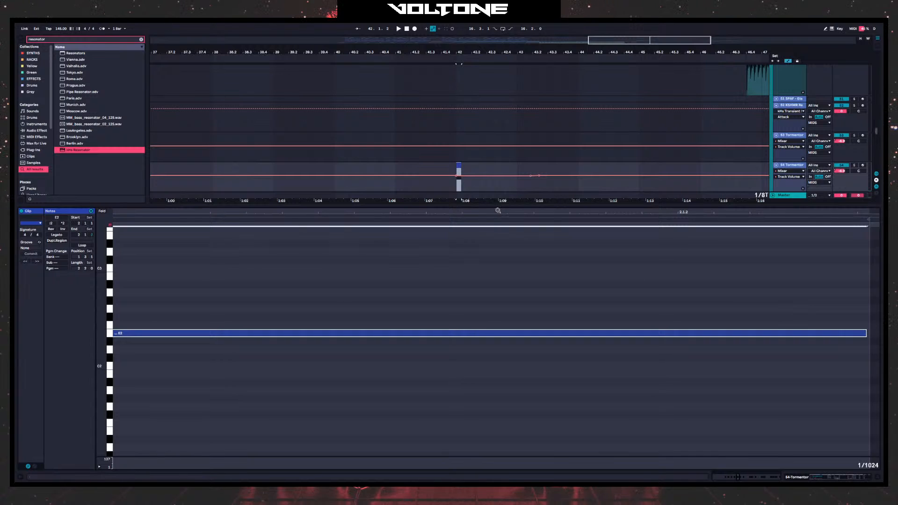
key("ctrl+alt+l")
key("z")
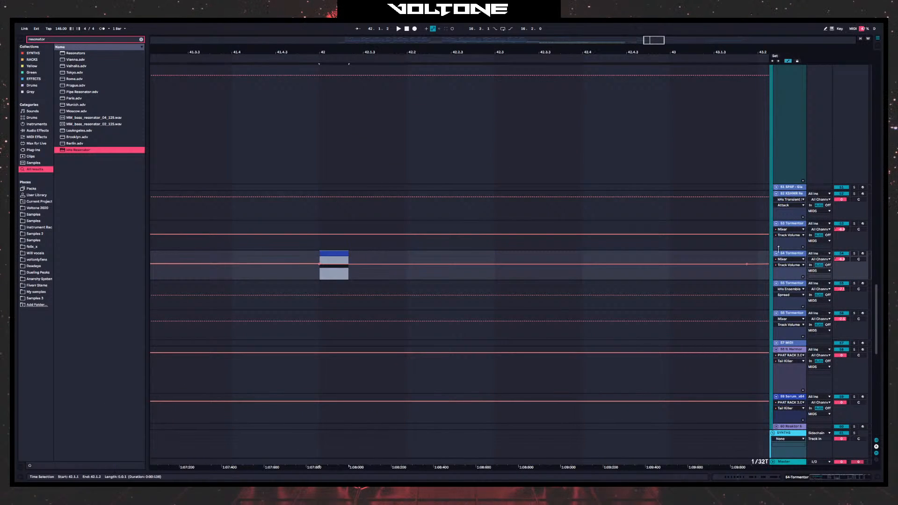
- Move the duplicated Tormentor track up to sit directly below the sliced bass track 42
scroll(802, 53, "up", 5)
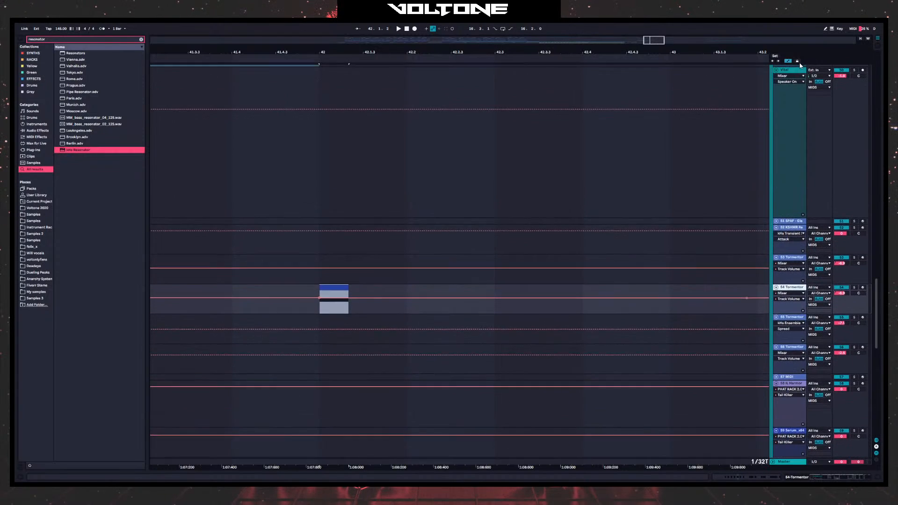
scroll(801, 66, "up", 6)
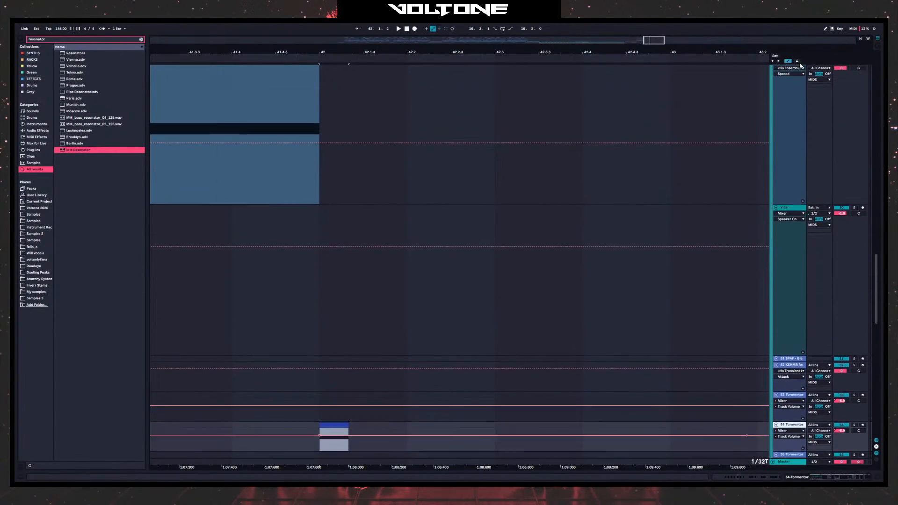
scroll(801, 66, "up", 6)
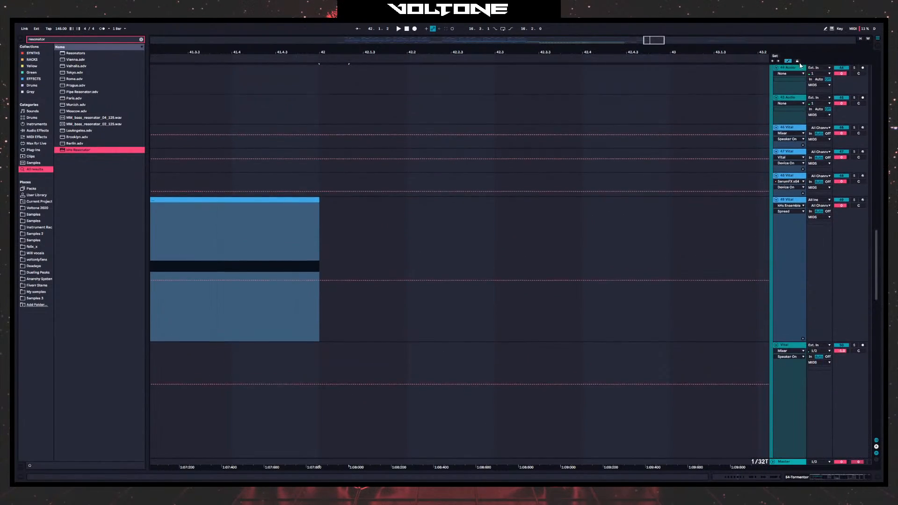
scroll(801, 66, "up", 1)
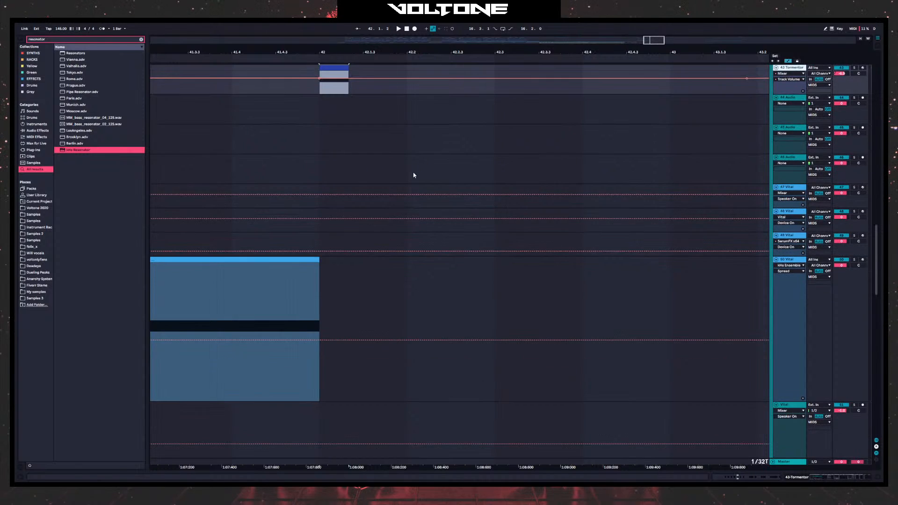
scroll(405, 178, "up", 5)
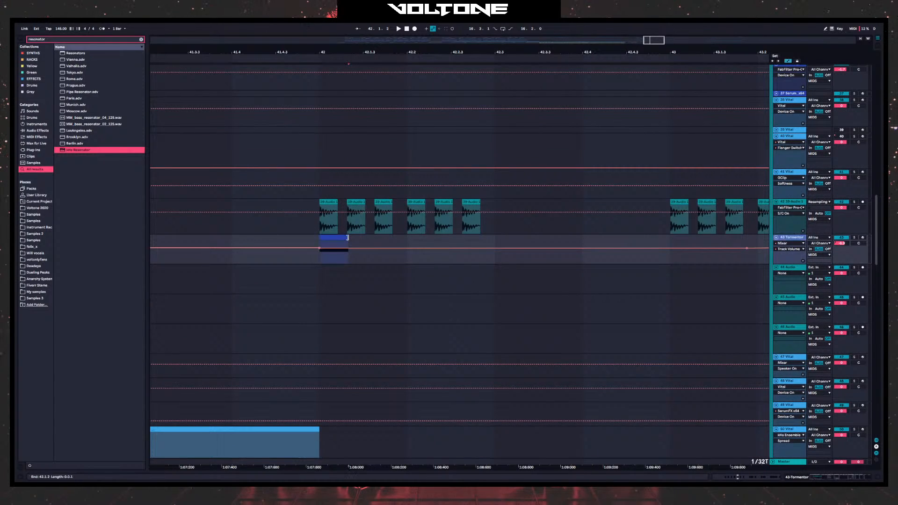
- Shorten the Tormentor clip and copy it so three clips line up with the first three slices of bar 42
left_click_drag(348, 237, 361, 239)
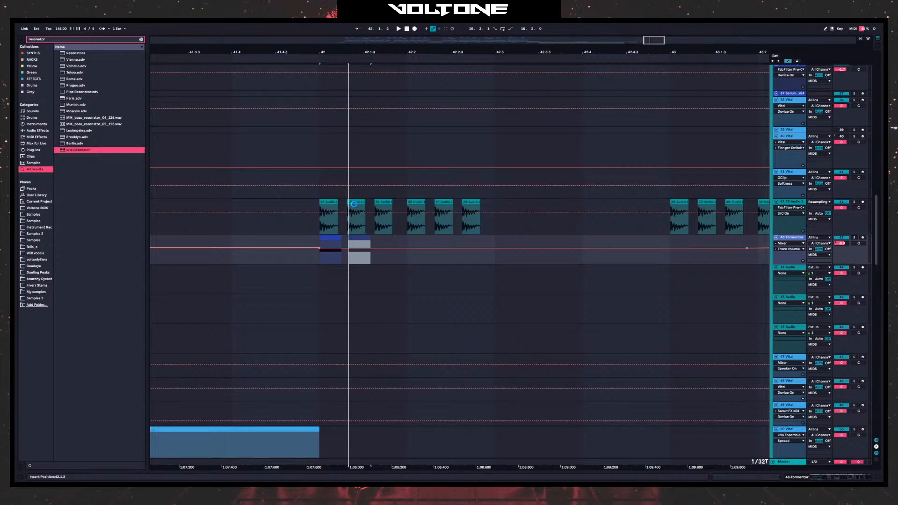
scroll(354, 204, "up", 3)
left_click_drag(356, 238, 434, 238)
left_click_drag(515, 238, 264, 244)
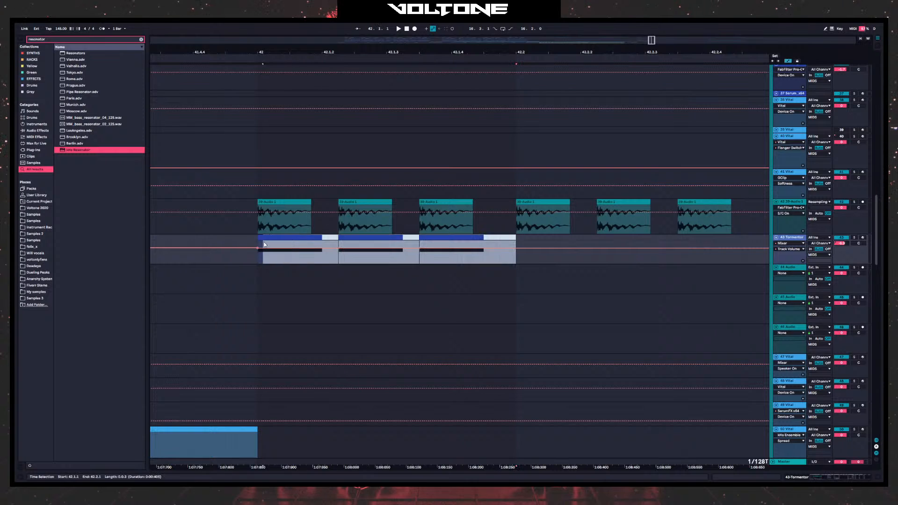
- Duplicate the three-clip Tormentor group to 42.2, and copy it to 43.1 and 43.2 beneath the bass slices
key("ctrl+d")
left_click_drag(375, 52, 329, 28)
left_click(435, 238)
key("ctrl+v")
left_click(470, 239)
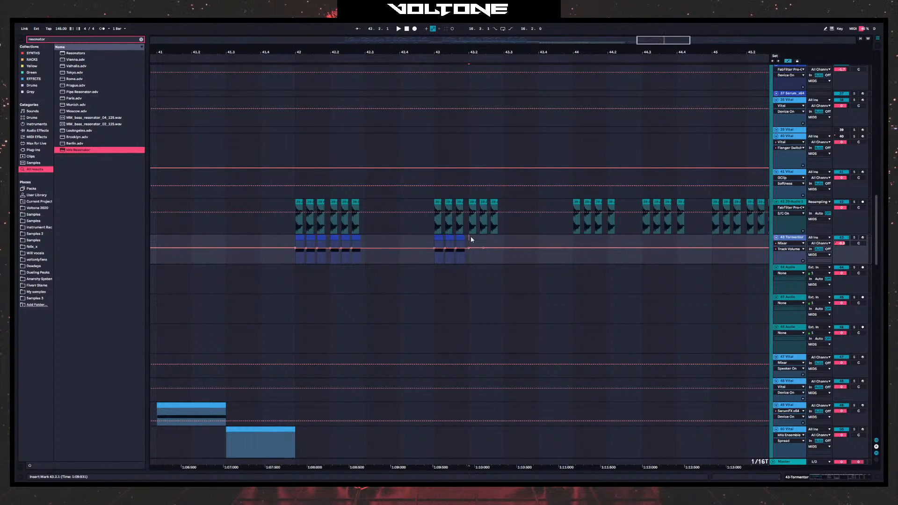
left_click_drag(468, 239, 435, 239)
key("ctrl+d")
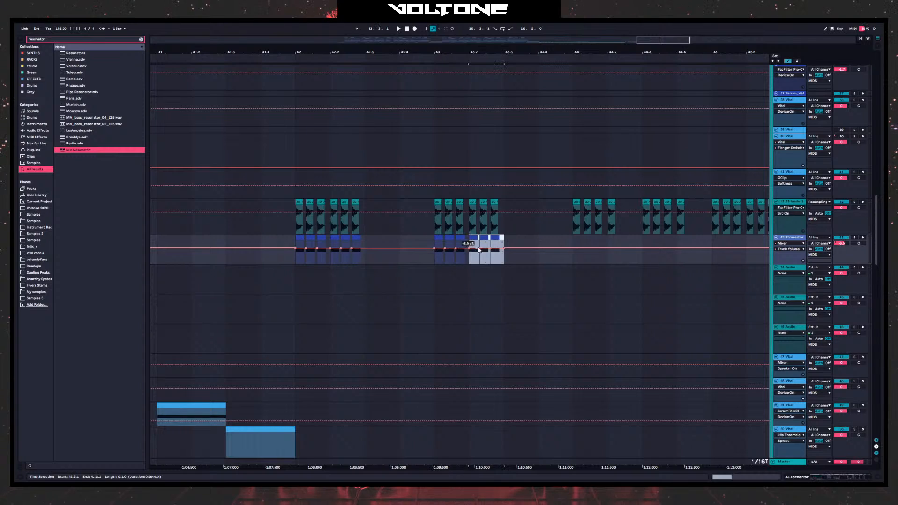
- Paste three Tormentor clips at bar 44, add one more at 44.2, and duplicate the four-clip pattern to 44.3
left_click(573, 239)
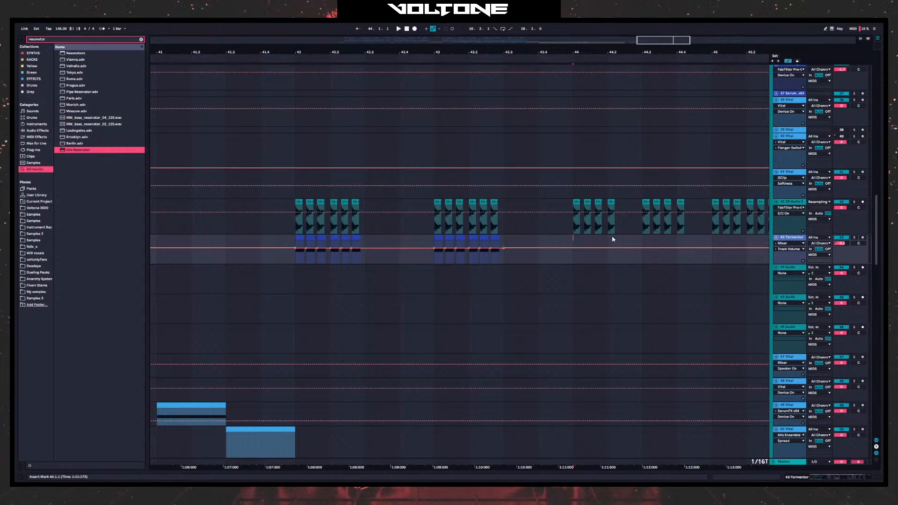
key("ctrl+v")
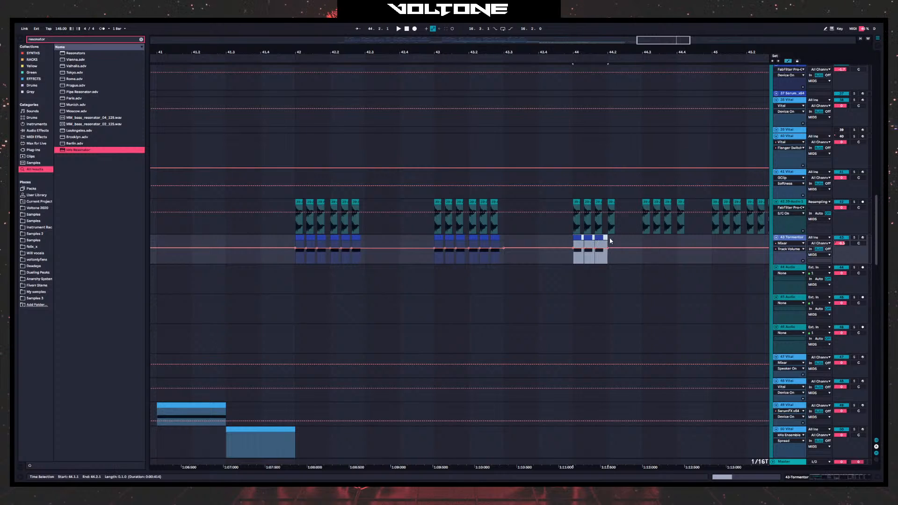
left_click(606, 239)
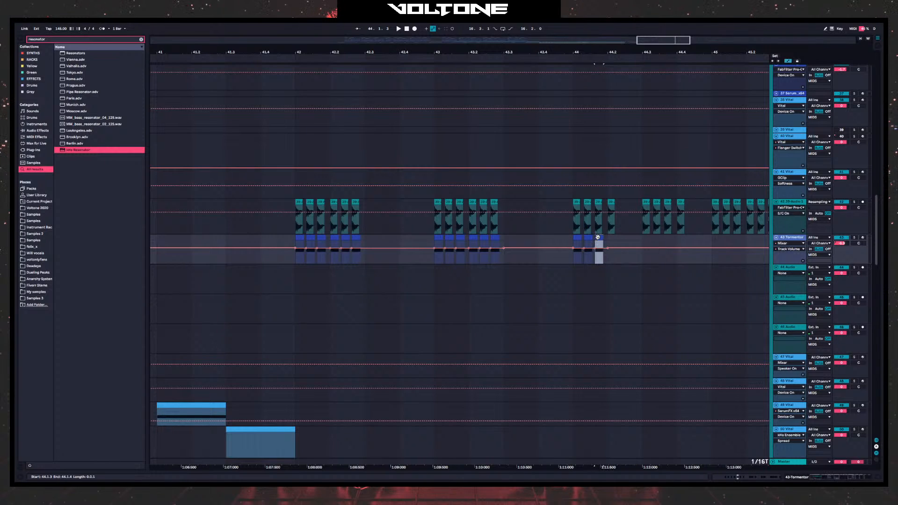
left_click(609, 240)
key("ctrl+v")
left_click_drag(670, 247, 530, 239)
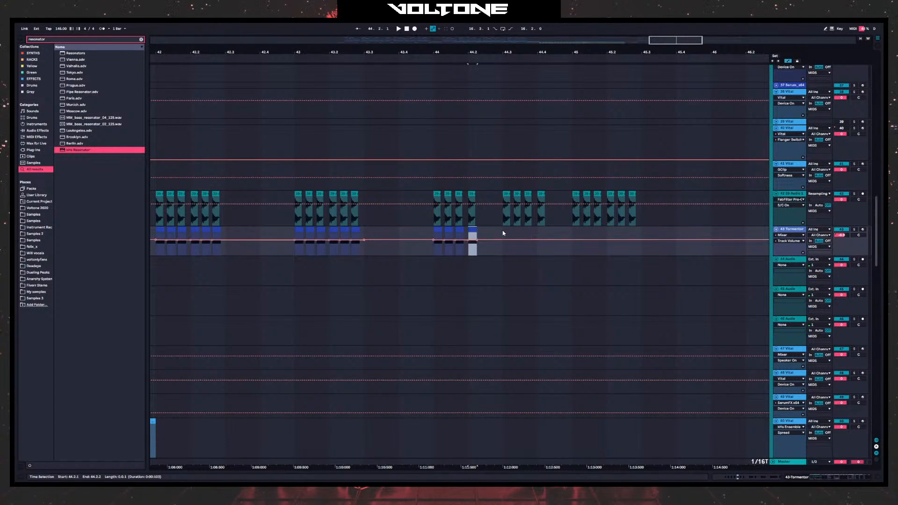
key("ctrl+d")
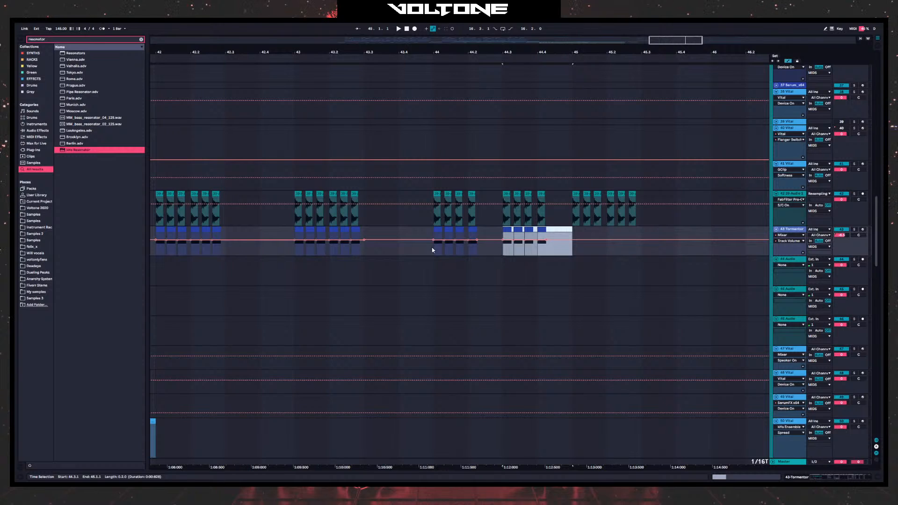
- Copy the six-clip Tormentor pattern of bar 43 to bar 45, and play from bar 42
mouse_move(390, 251)
left_mouse_down()
mouse_move(477, 265)
mouse_move(384, 253)
left_mouse_up()
key("ctrl+c")
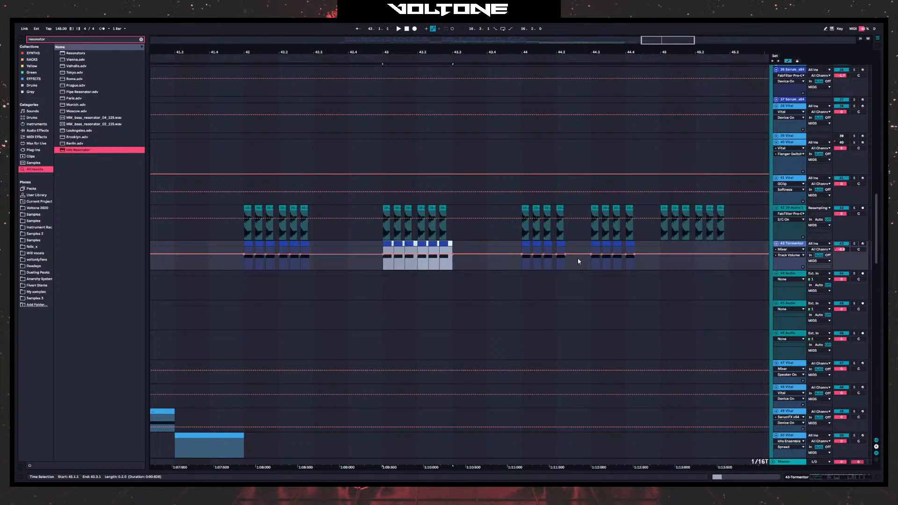
left_click(661, 248)
key("ctrl+v")
left_click(244, 262)
key("space")
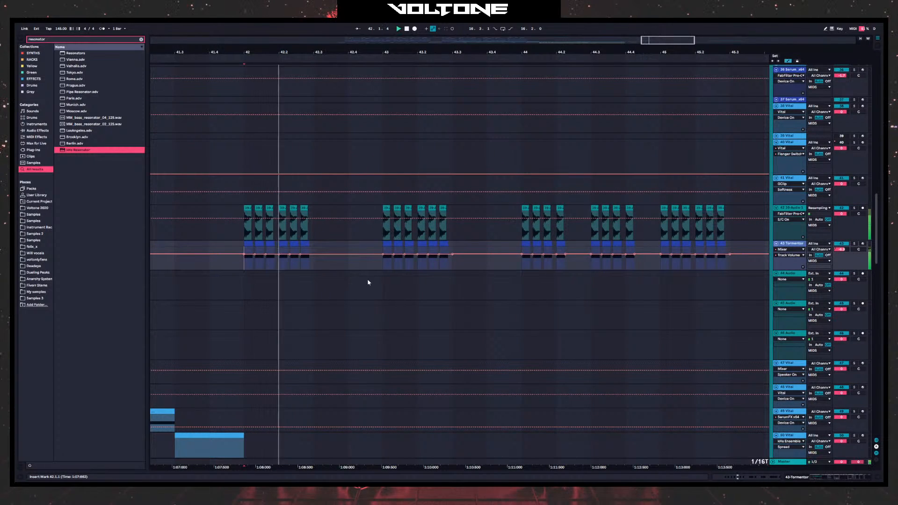
- Open the Tormentor track's devices, move its sample start slightly later, and audition the pattern while trying the Crystallizer toggle
double_click(795, 244)
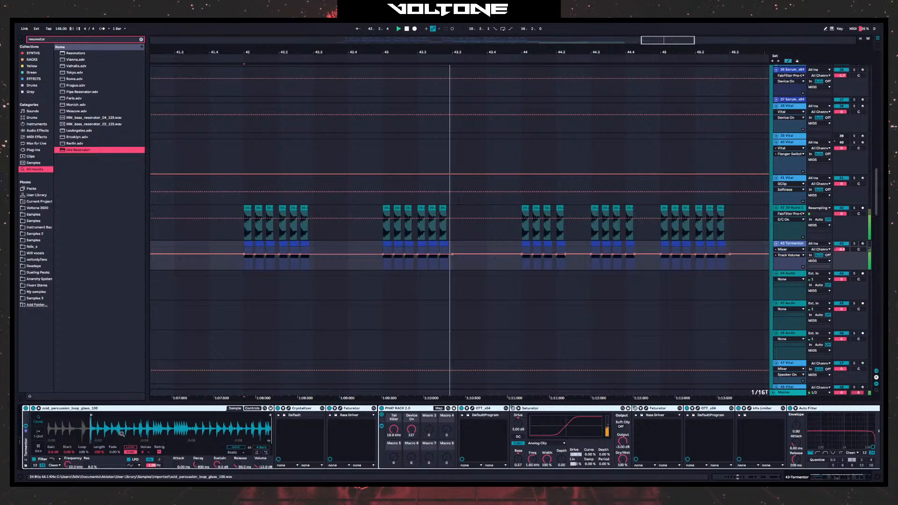
left_click_drag(91, 415, 111, 415)
key("space")
key("space")
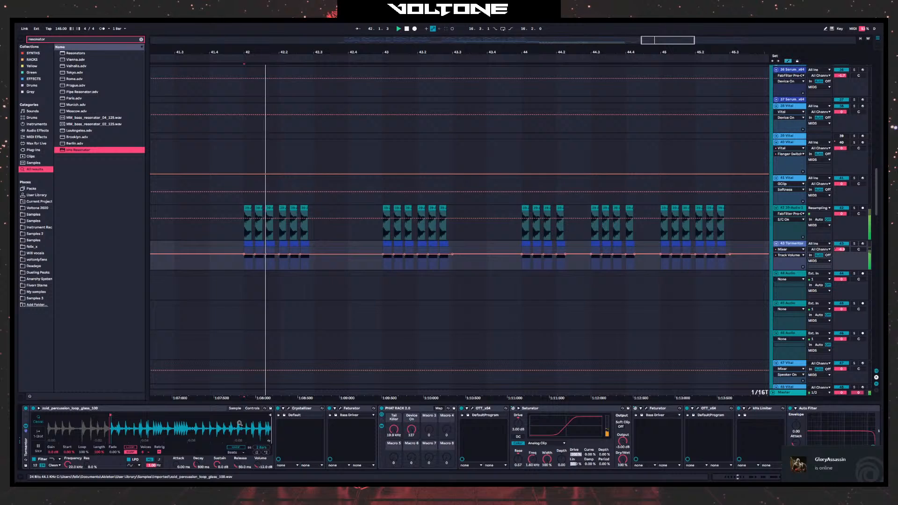
left_click(278, 408)
key("space")
key("space")
key("space")
key("space")
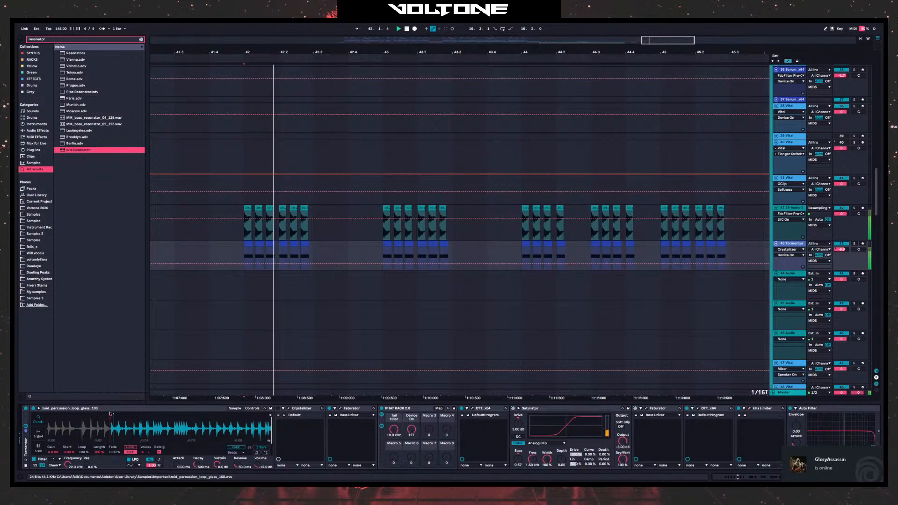
key("space")
key("space")
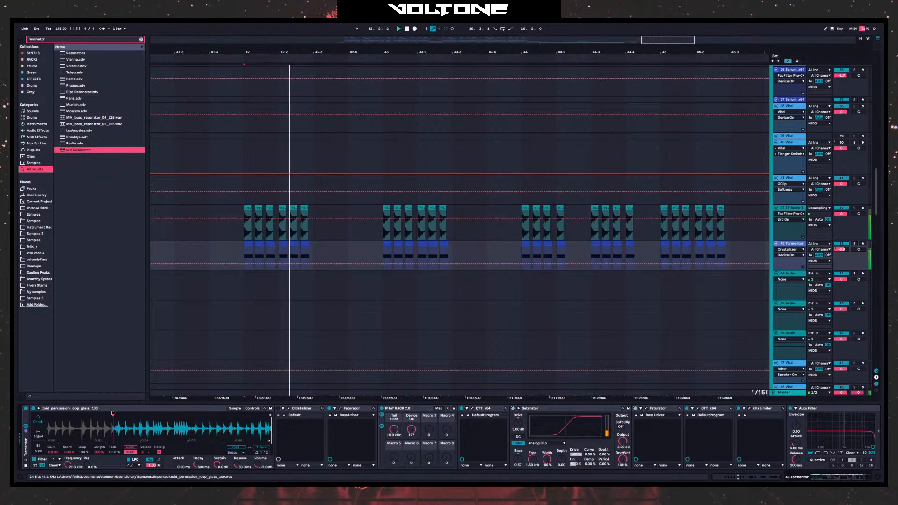
- Move the Tormentor sample's start to about two thirds through the percussion loop, replaying the pattern from bar 42 repeatedly
left_click_drag(112, 415, 195, 411)
key("space")
key("space")
key("space")
key("space")
key("space")
key("space")
key("space")
key("space")
key("space")
key("space")
key("space")
key("space")
key("space")
key("space")
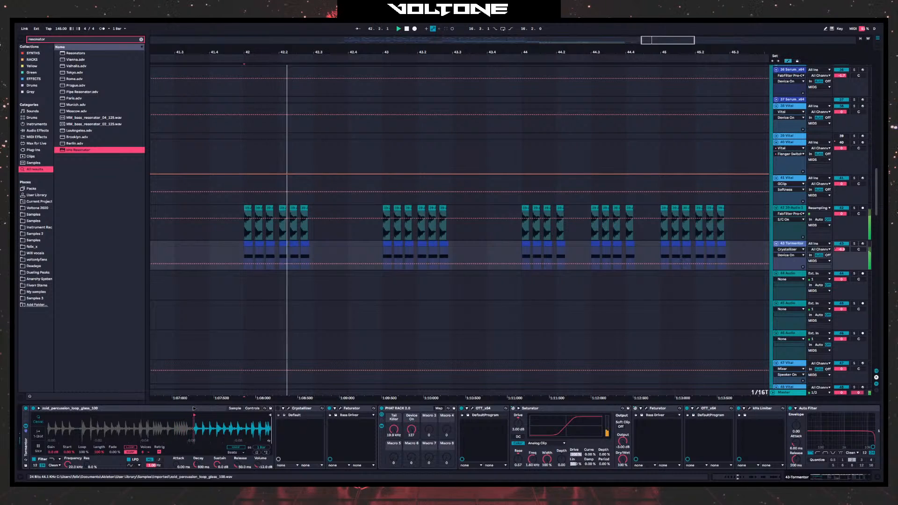
key("space")
key("space")
- Clear the browser search, and automate the kHs Resonator on sliced bass track 42 to switch off from about 41.4
key("BackSpace")
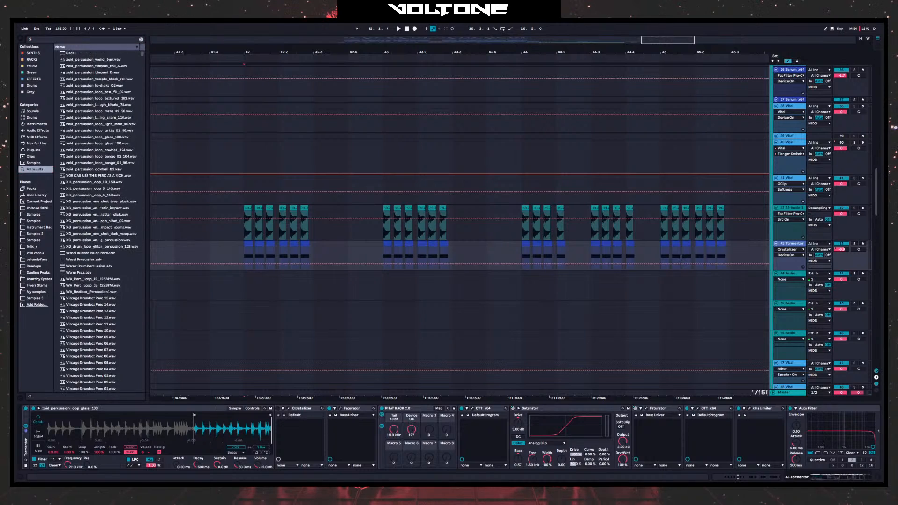
left_click(786, 210)
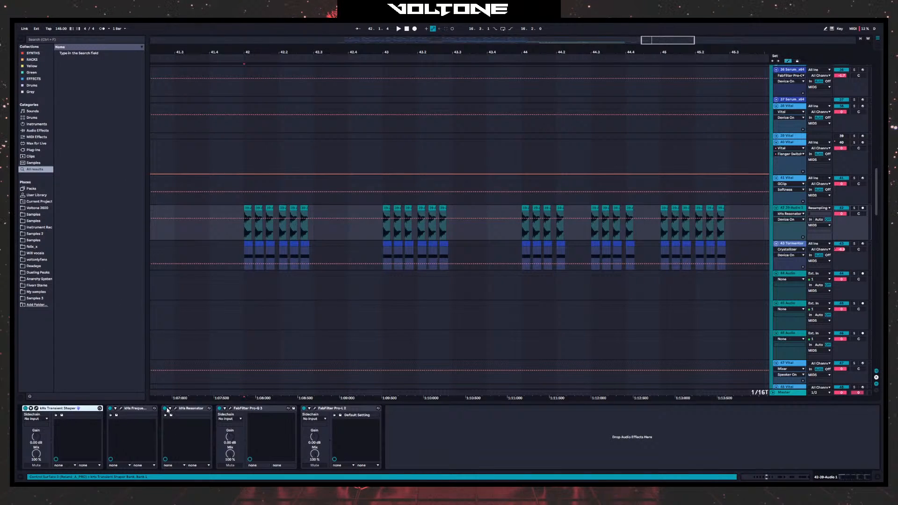
key("space")
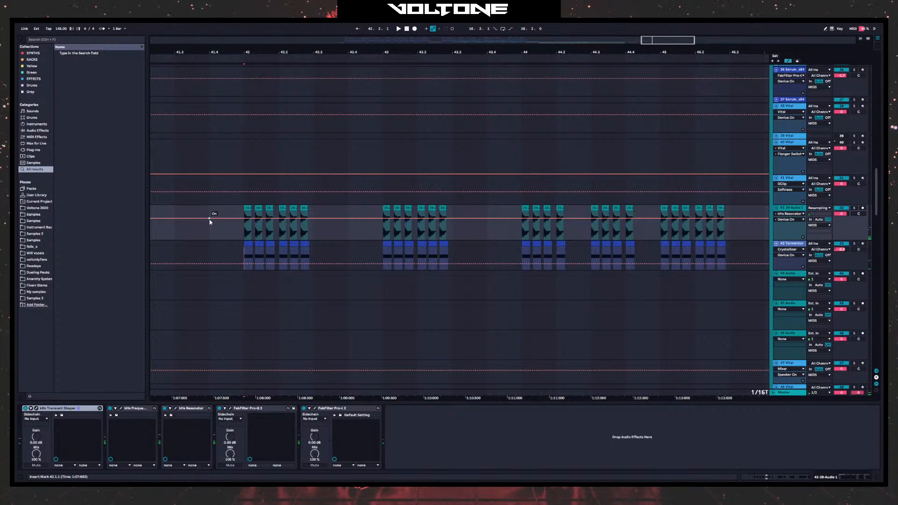
left_click_drag(210, 219, 211, 233)
- Audition the Tormentor pattern from bar 42, and duplicate the Tormentor track together with its clips
left_click(787, 244)
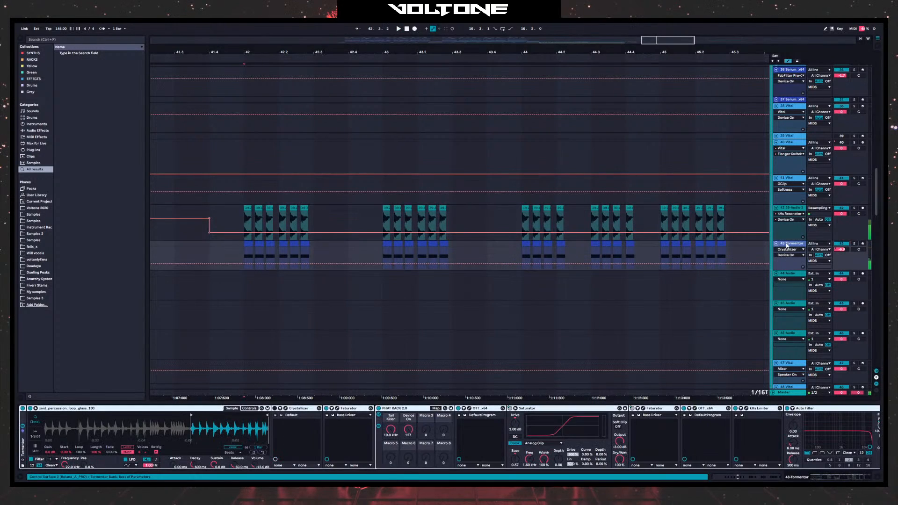
key("space")
key("space")
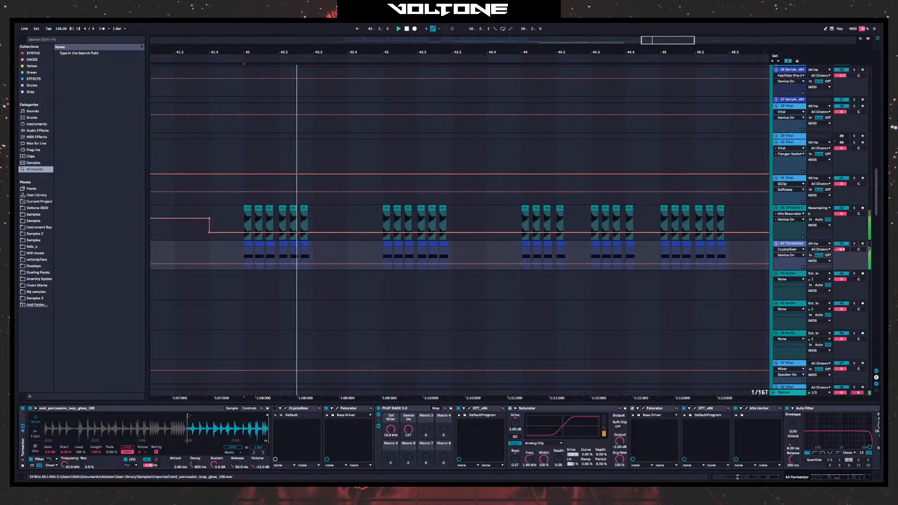
key("space")
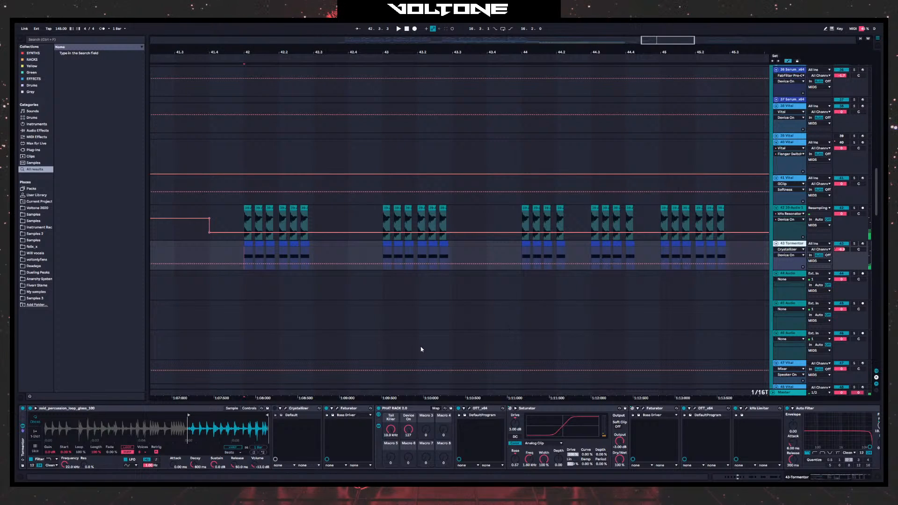
key("ctrl+d")
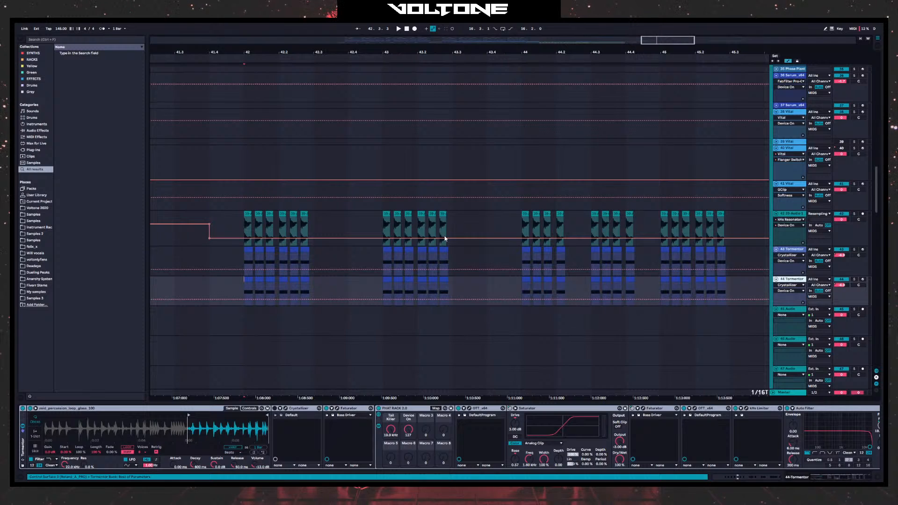
- Search the browser for "perc" and replace the duplicated Tormentor track's sample with the dark percussion one-shot
left_click(50, 40)
type("perc")
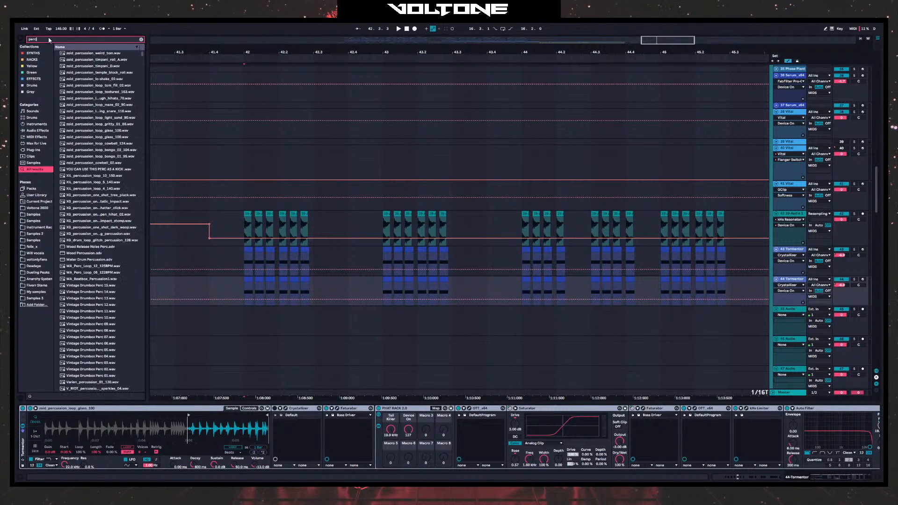
left_click(105, 201)
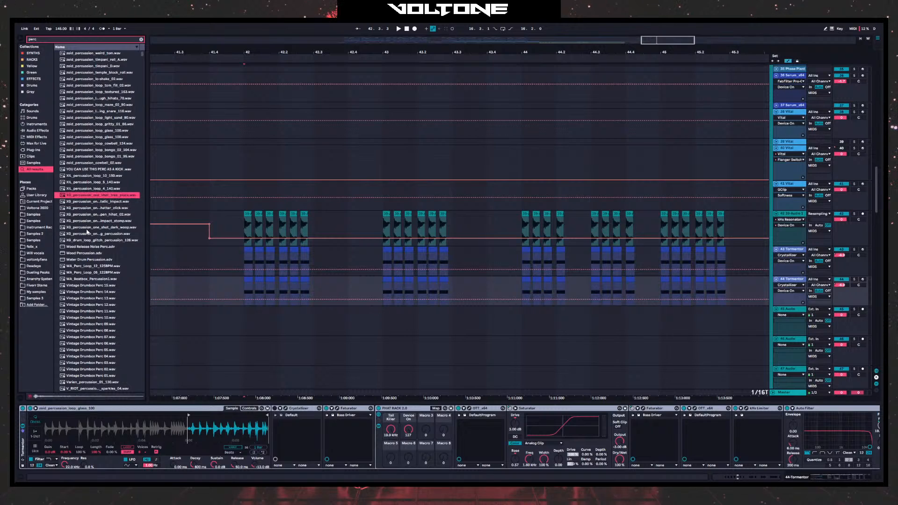
left_click(91, 228)
left_click_drag(84, 411, 93, 431)
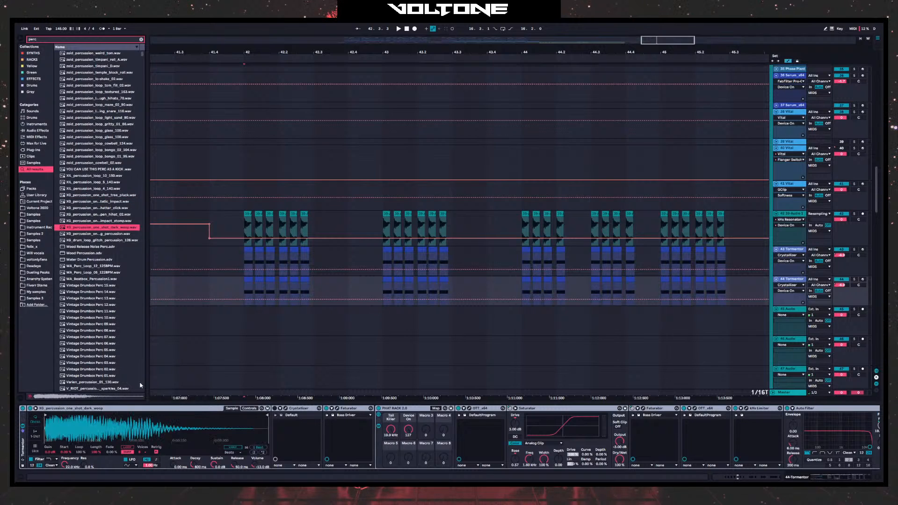
key("space")
- Consolidate the duplicated Tormentor track's clips from bar 42 through bar 45 into a single clip with its notes shown
left_click_drag(732, 282, 246, 288)
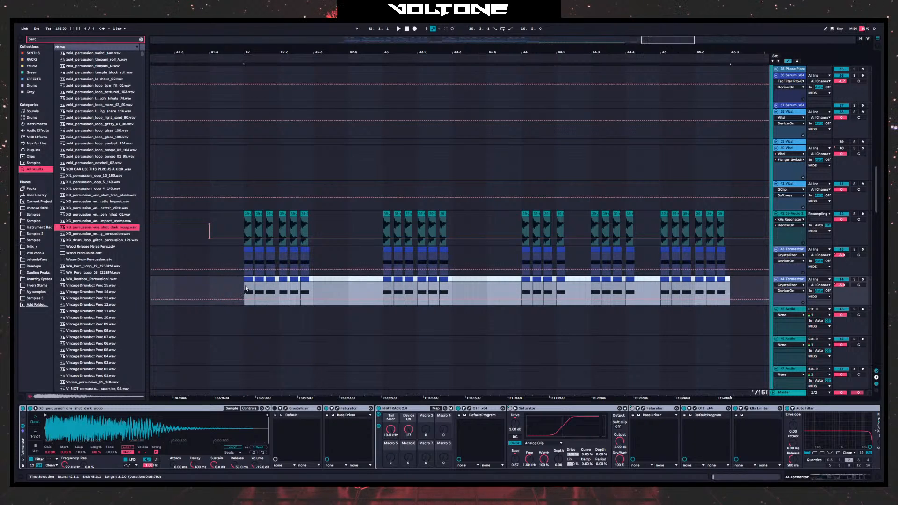
key("shift+Tab")
key("ctrl+j")
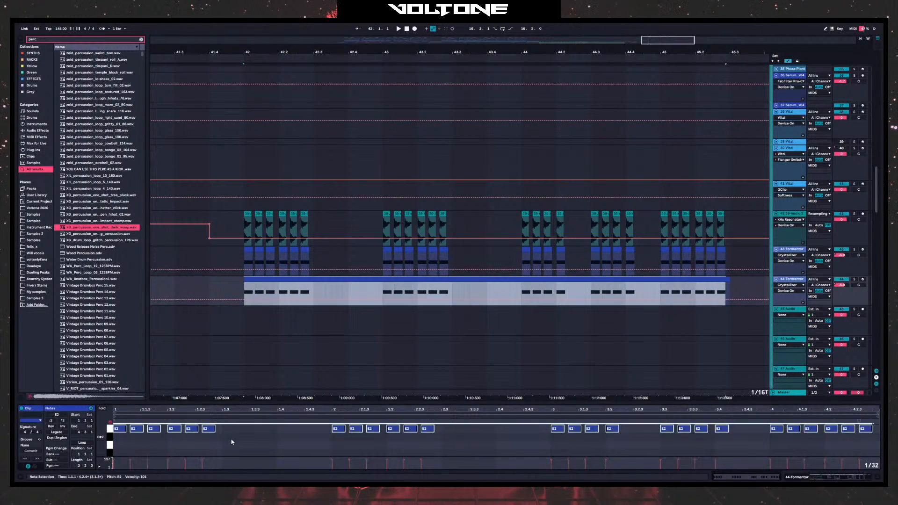
- Transpose all notes in the consolidated Tormentor clip to C#3, auditioning different pitches during playback from bar 42
key("space")
scroll(232, 442, "up", 1)
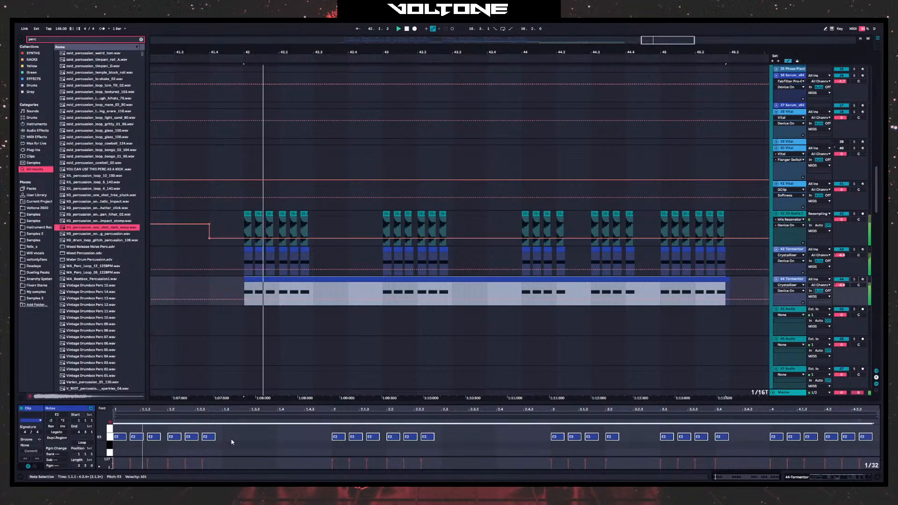
key("Up")
key("Up")
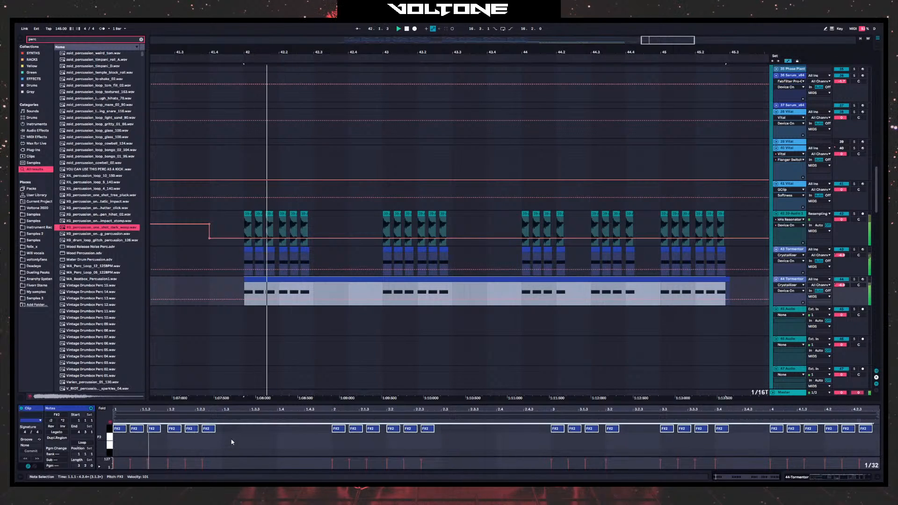
key("Down")
key("Down")
key("Down")
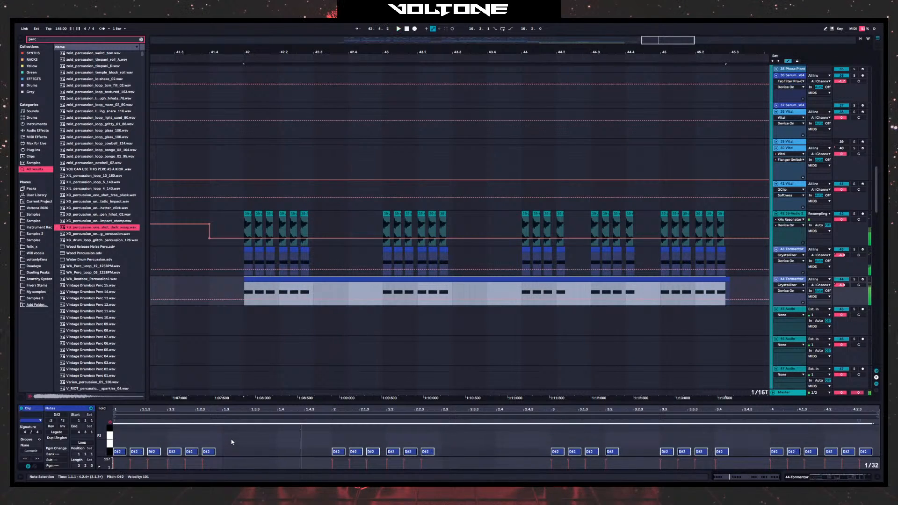
key("Up")
key("Up")
key("Up")
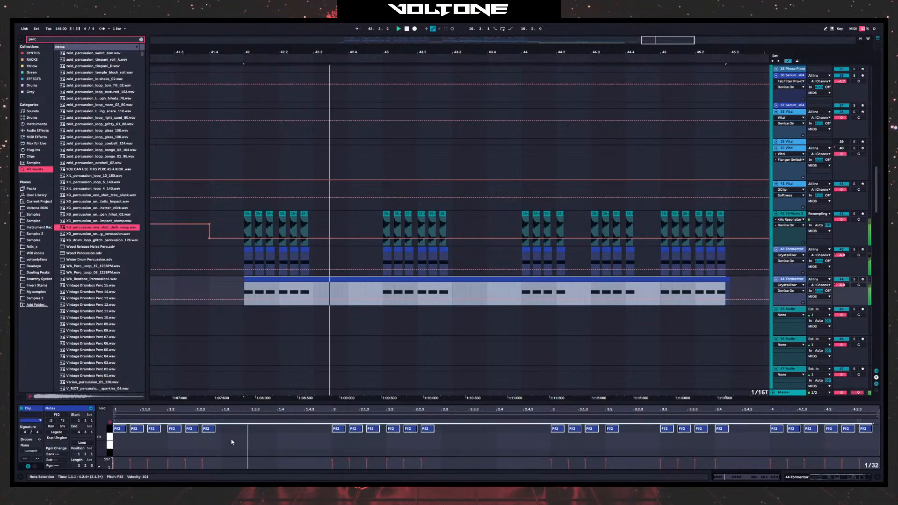
key("Up")
key("Up")
key("Up")
key("Up")
key("Up")
key("Up")
key("Up")
key("Up")
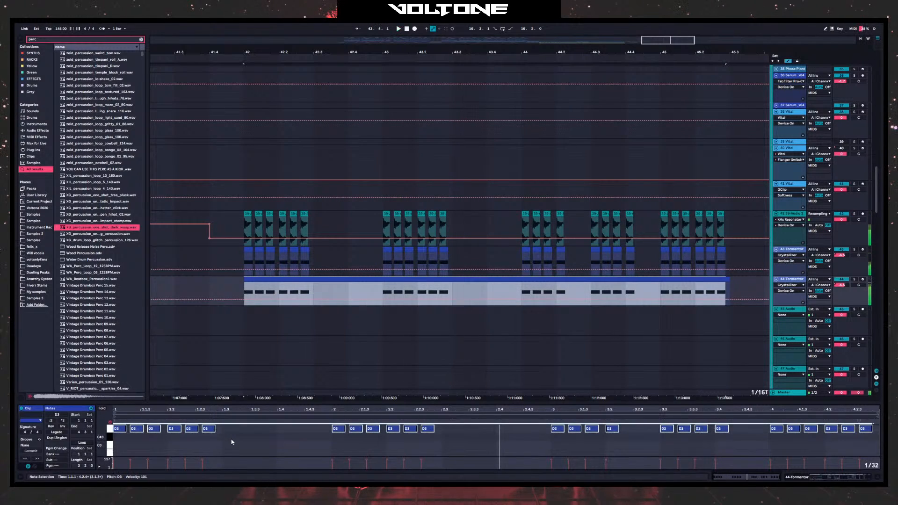
key("Down")
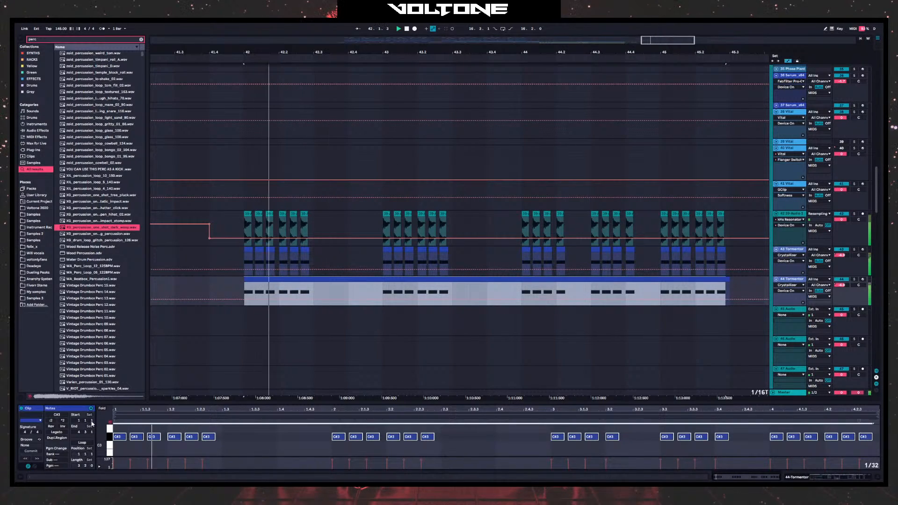
key("space")
- Lengthen the clip's first C#3 note to run until 1.1.3, duplicate it once directly after, and play the result
left_click(121, 437)
left_click_drag(141, 440, 167, 444)
left_click_drag(147, 410, 196, 433)
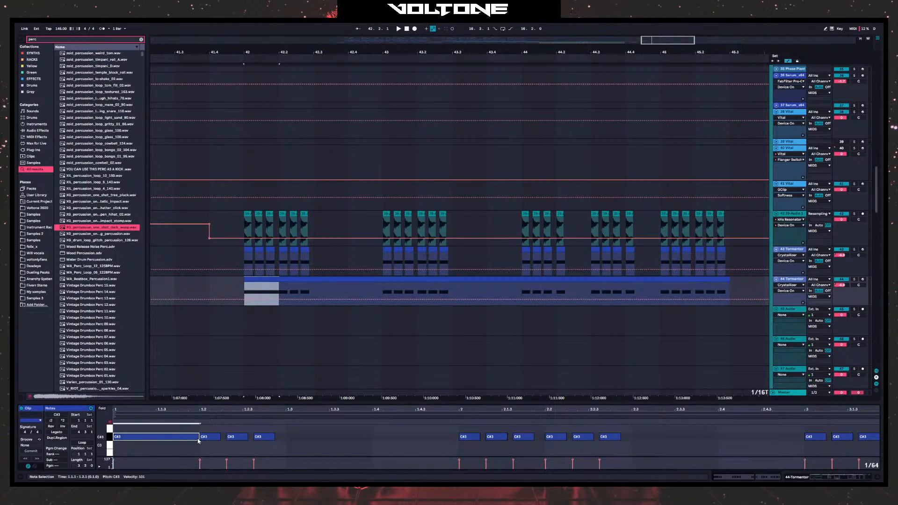
left_click_drag(159, 439, 142, 440)
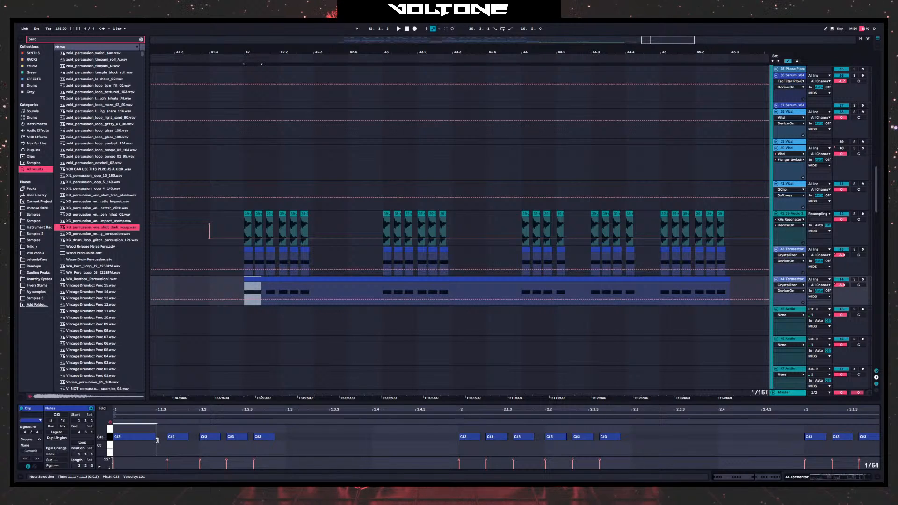
key("ctrl+d")
key("space")
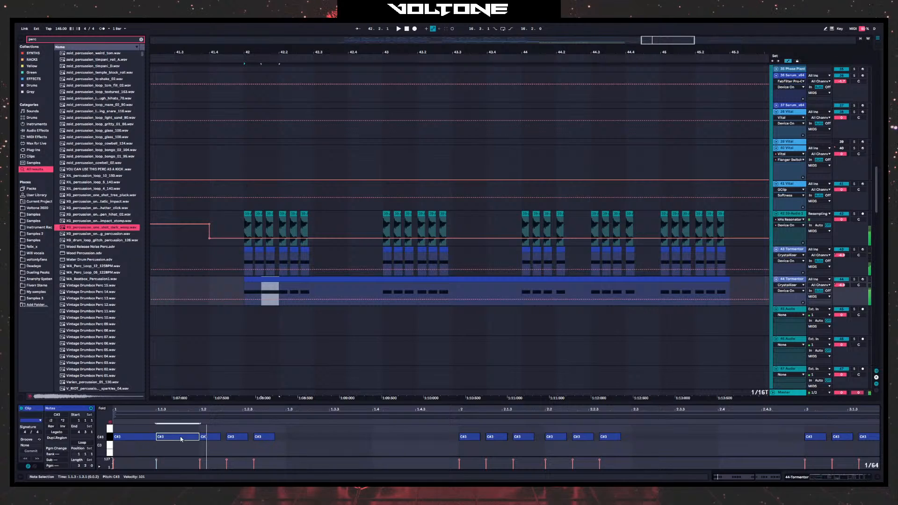
- Delete the C#3 notes following the clip's first long note in its opening bar and play the remaining note
key("space")
left_click_drag(335, 424, 196, 445)
key("Delete")
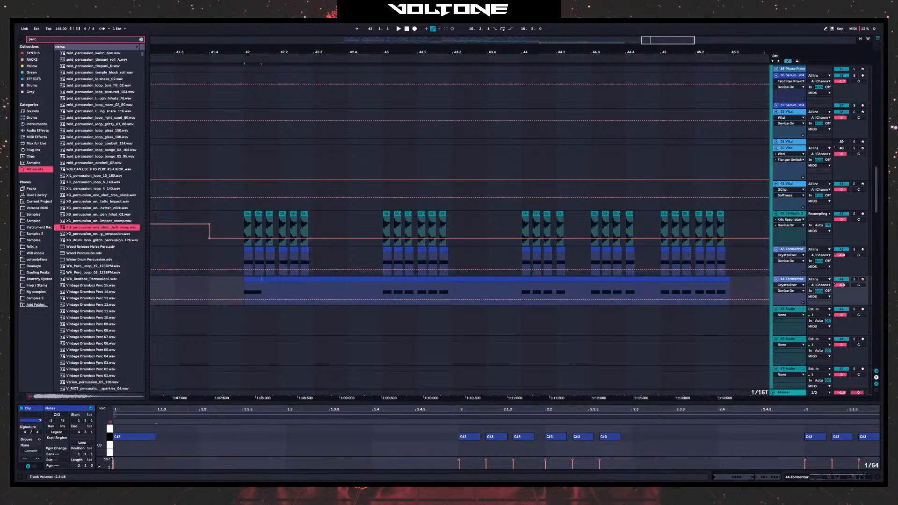
left_click(135, 439)
key("space")
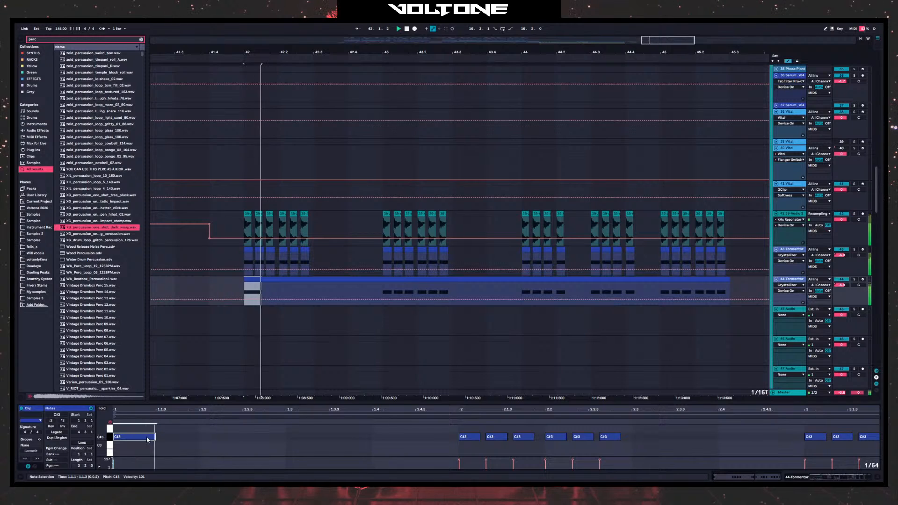
- Rework the opening phrase into a long C#3 note at 1.1.3 followed by three short C#3 notes from 1.2, and play it
left_click_drag(130, 439, 227, 442)
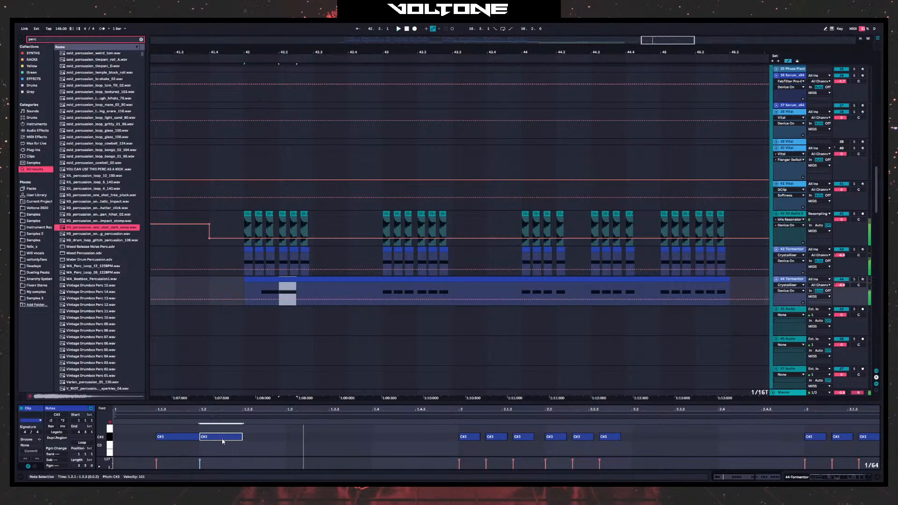
left_click_drag(222, 441, 270, 447)
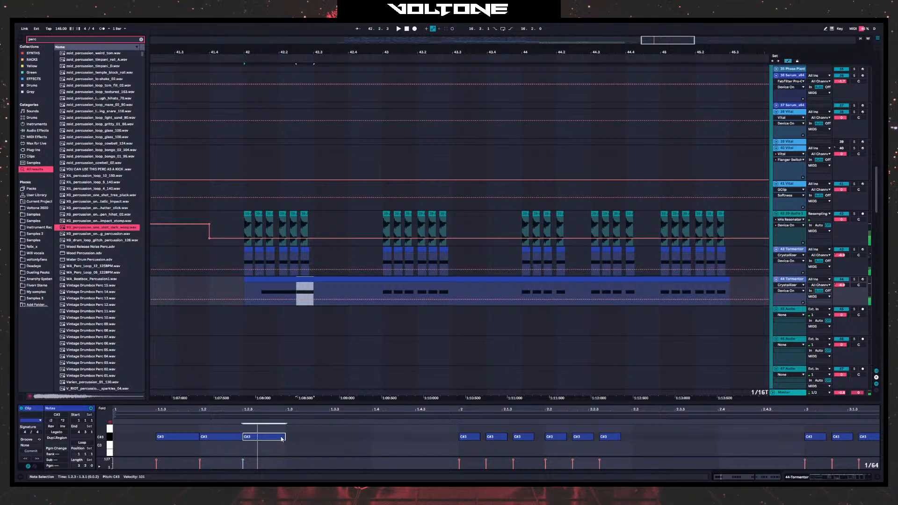
left_click_drag(289, 51, 293, 70)
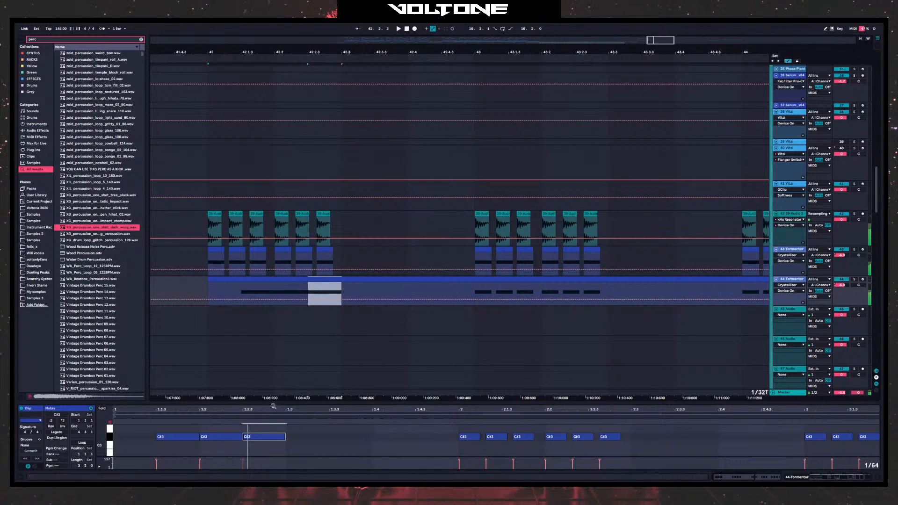
left_click(226, 437)
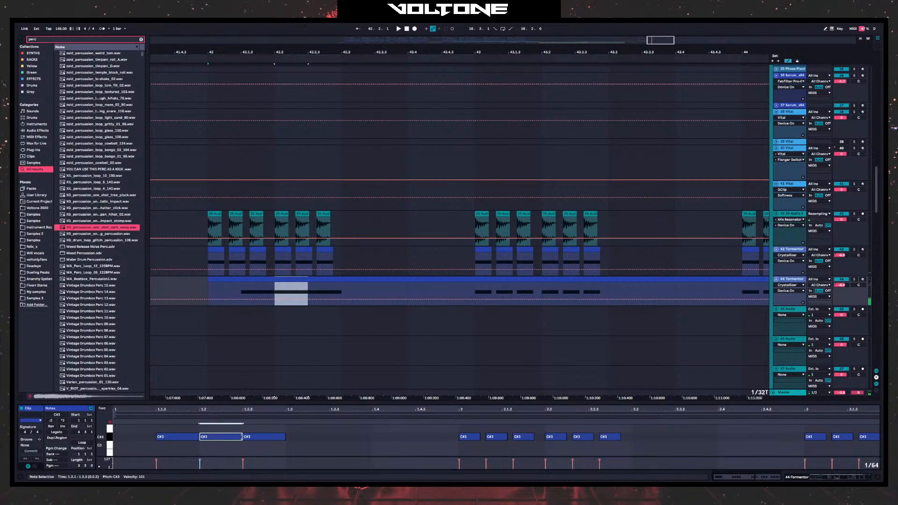
left_click_drag(241, 437, 266, 442)
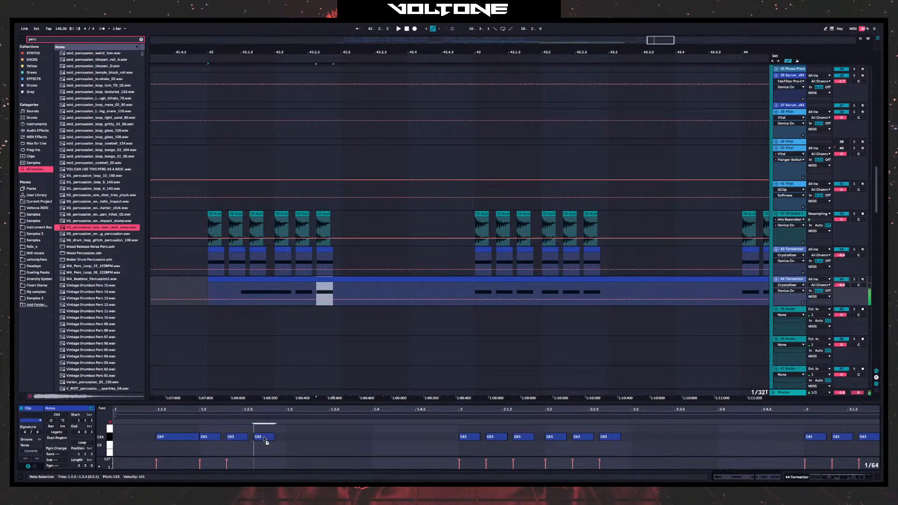
key("space")
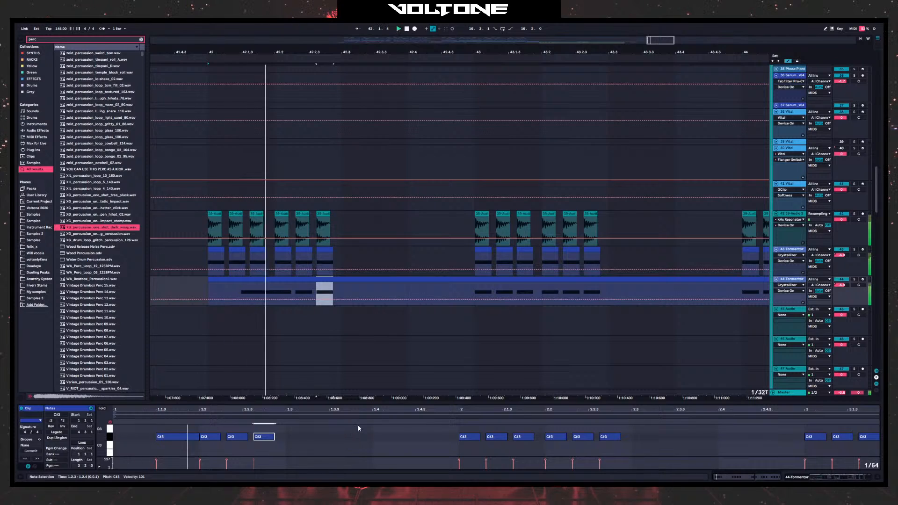
- Replace the clip's second-bar notes with a copy of the opening phrase starting at 2.1.3
key("space")
left_click_drag(416, 428, 633, 448)
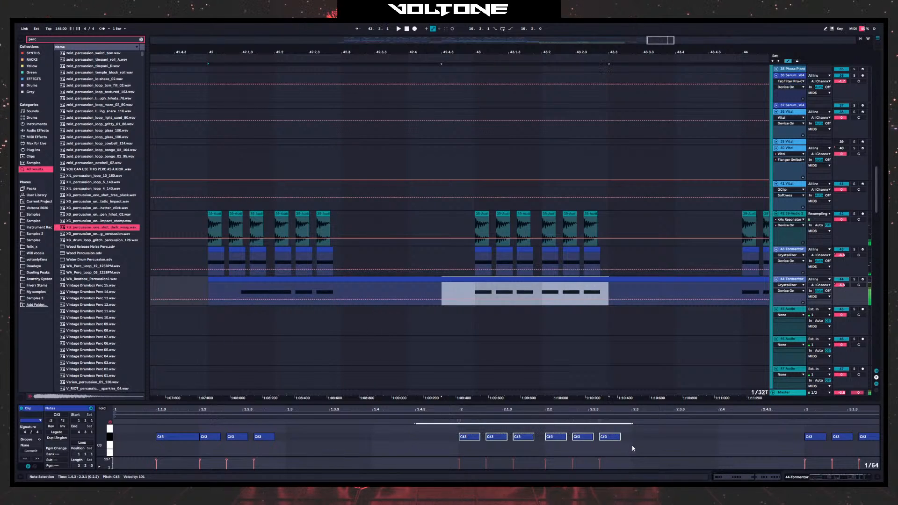
key("Delete")
left_click_drag(283, 436, 517, 439)
left_click(518, 439)
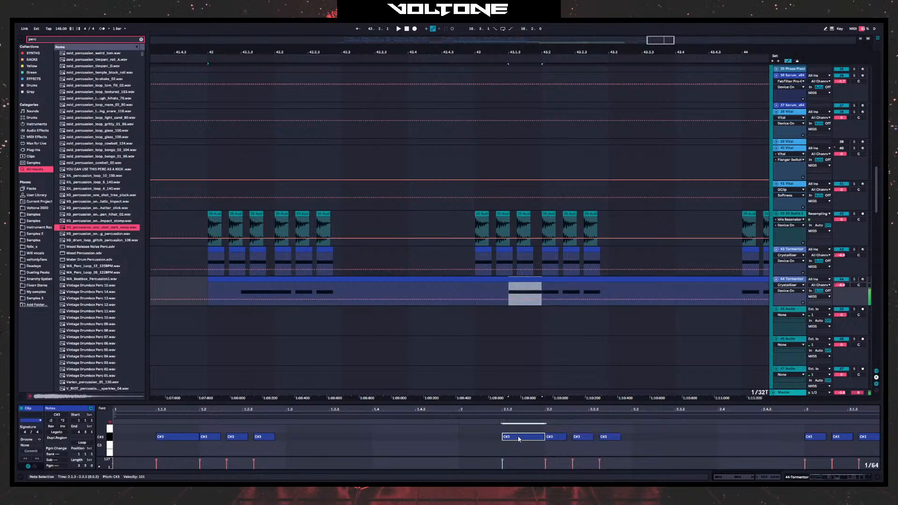
- Transpose the second-bar phrase up to E3, auditioning the pitch during playback
left_click_drag(632, 431, 497, 442)
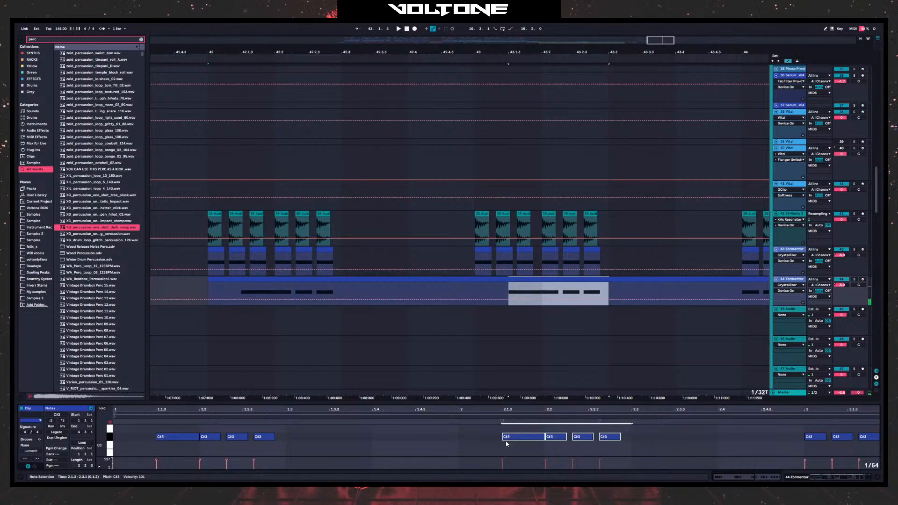
key("Up")
key("Up")
key("Up")
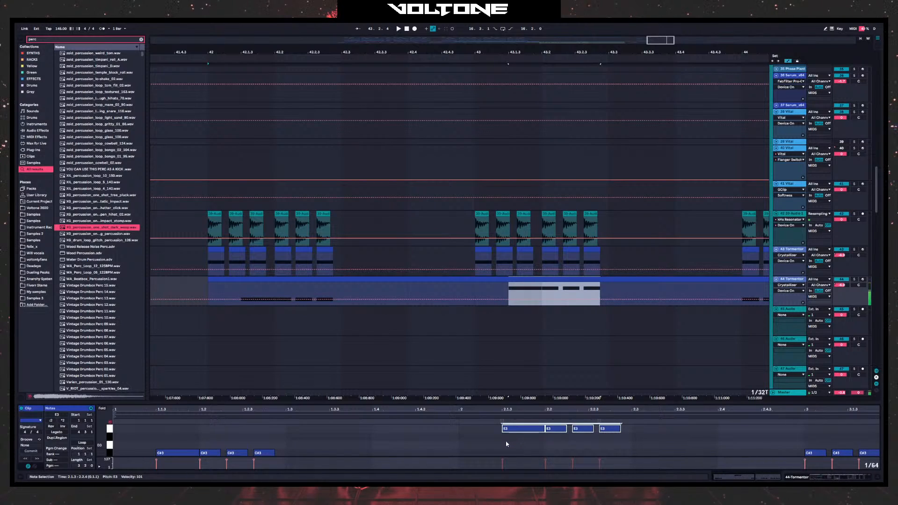
key("Up")
key("space")
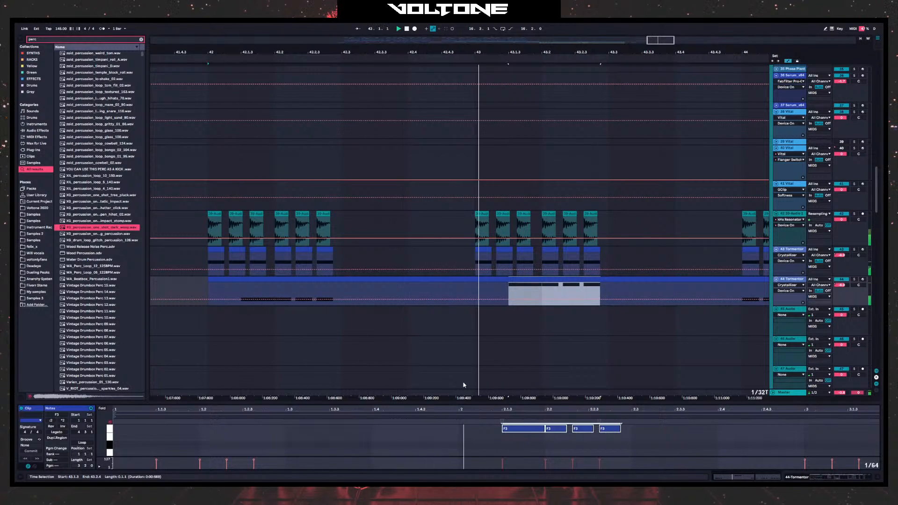
key("Down")
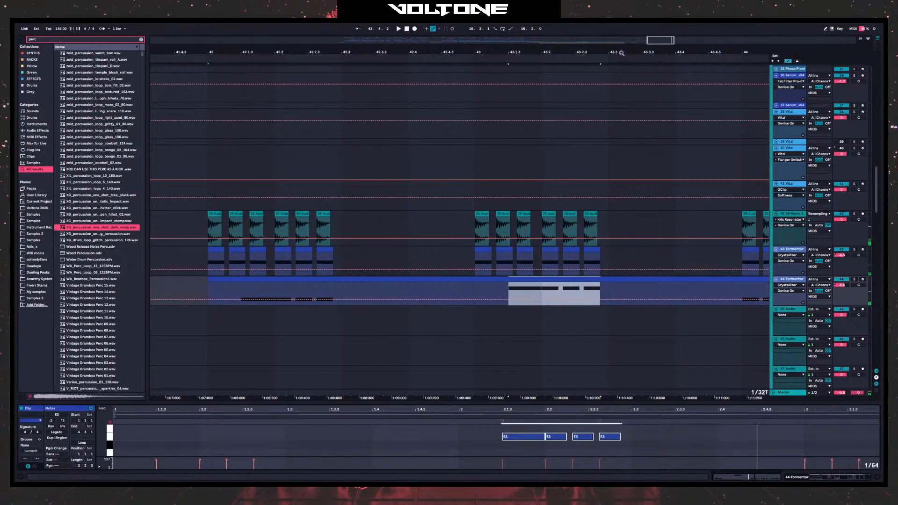
- Split the consolidated Tormentor clip at 43.3.1 and delete the part after the split
left_click_drag(622, 53, 455, 26)
left_click(453, 286)
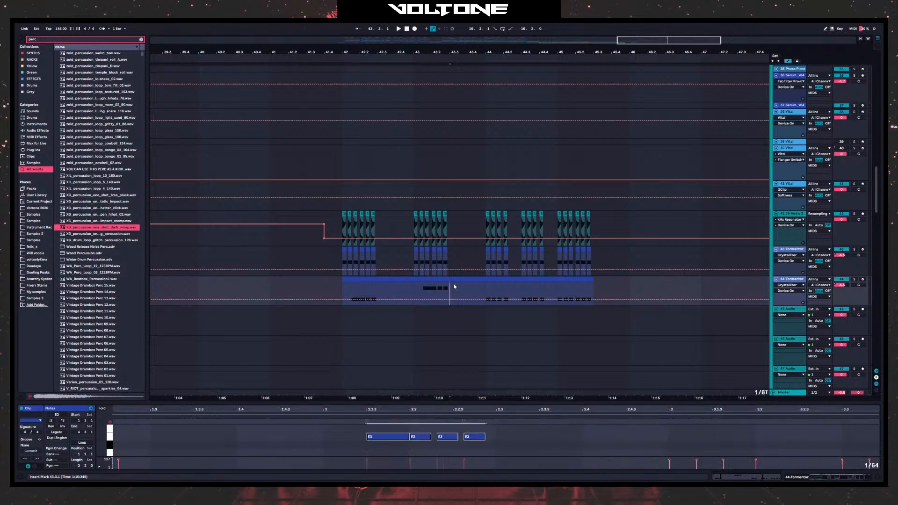
key("ctrl+e")
left_click(460, 278)
key("Delete")
- Duplicate the remaining Tormentor clip, place the copy at the start of bar 44, and play it
left_click(418, 273)
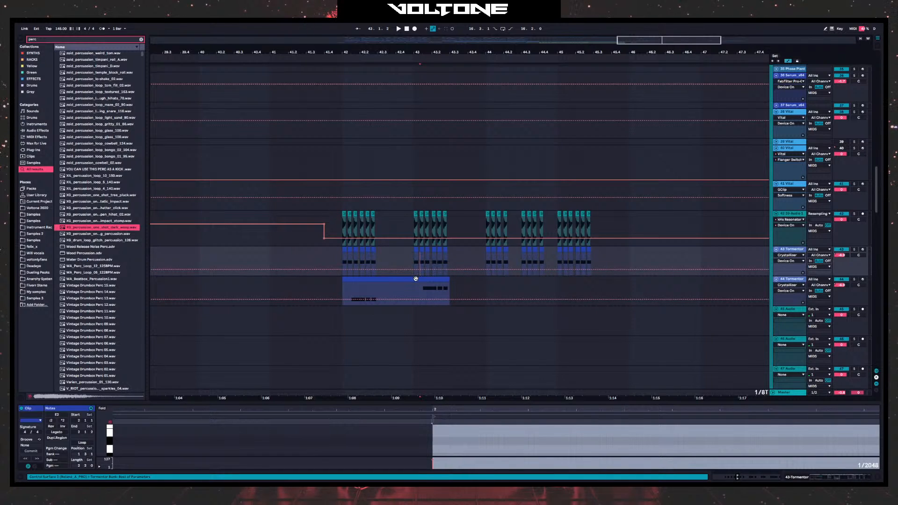
left_click(416, 279)
key("ctrl+d")
left_click_drag(480, 280, 514, 284)
key("space")
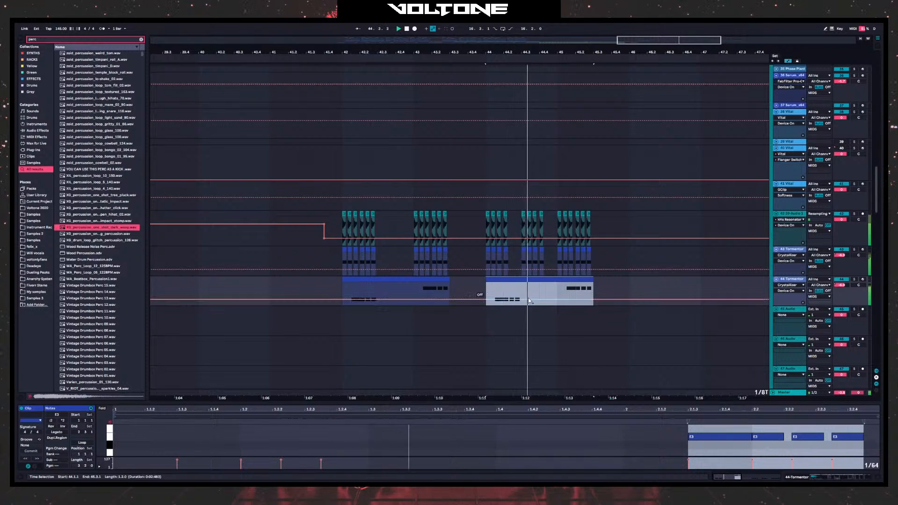
- Move the duplicated clip earlier to 43.4.1, remove its section before bar 44, and play the result
left_click_drag(501, 279, 491, 279)
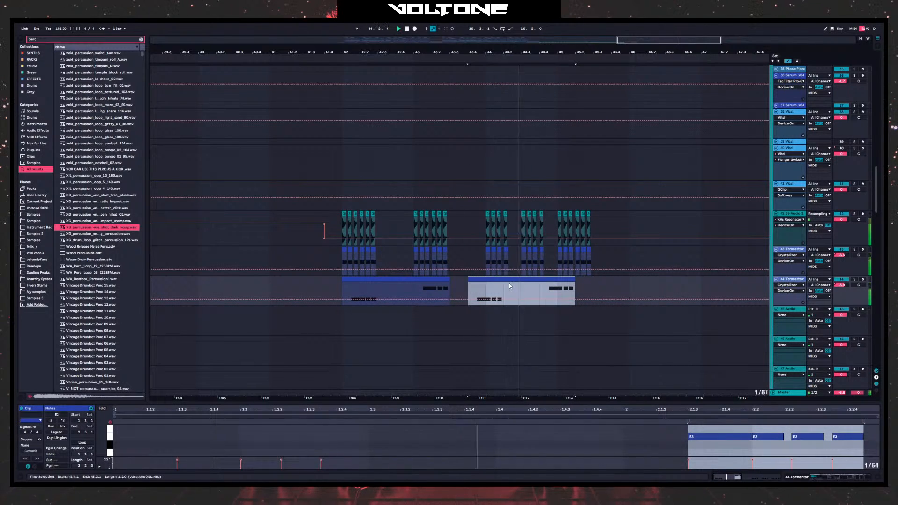
left_click_drag(469, 284, 486, 285)
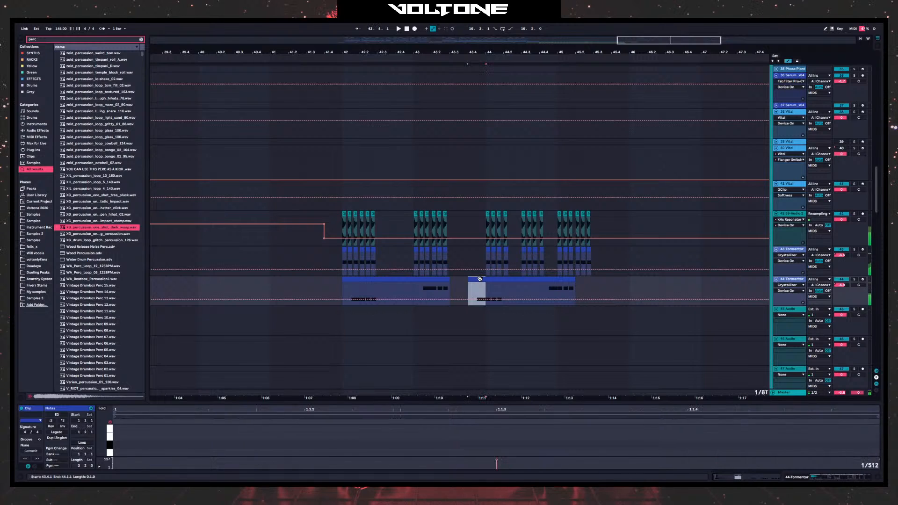
key("Delete")
left_click(498, 291)
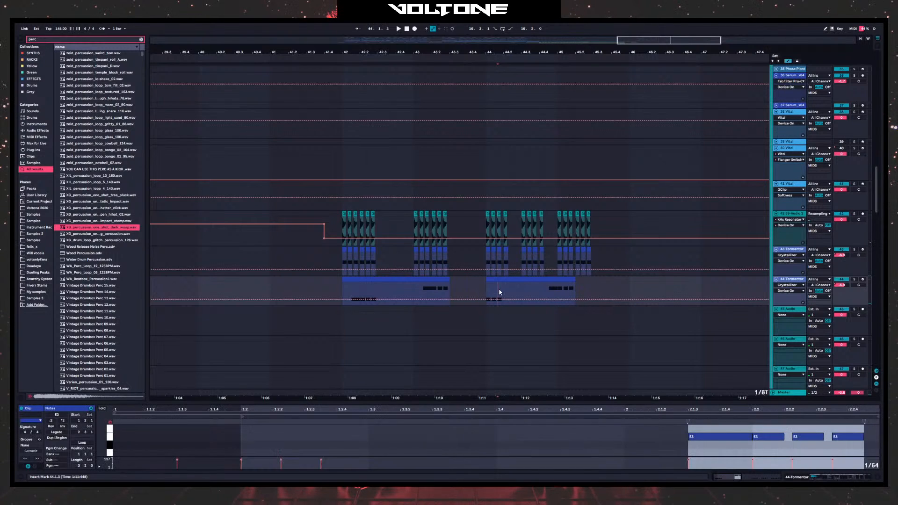
key("space")
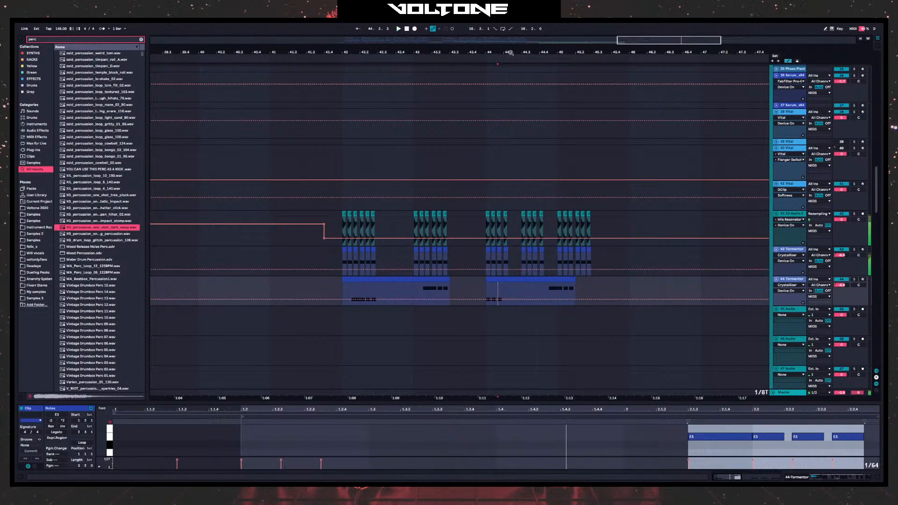
- Copy one C#3 hit in the bar 44 clip to 44.2.1 to form a fourth hit
scroll(509, 147, "up", 4)
left_click(457, 285)
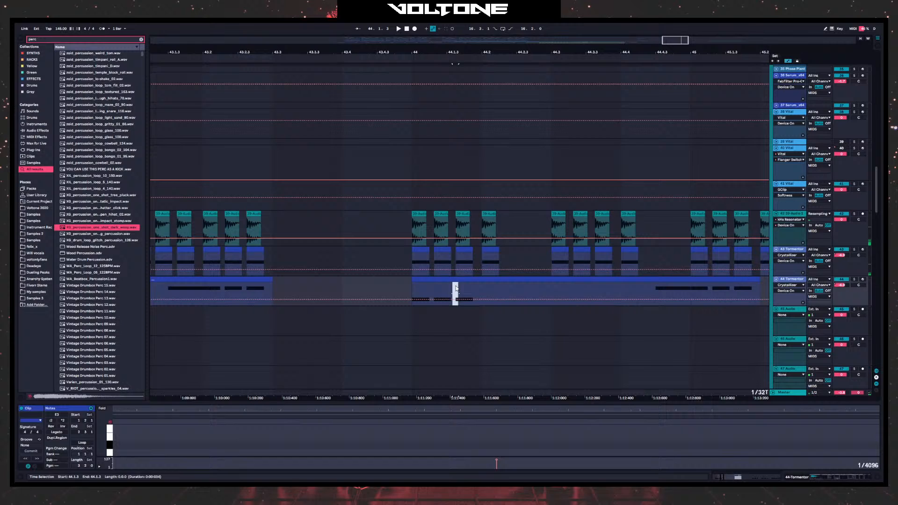
left_click(429, 292)
left_click(453, 288)
left_click(490, 285)
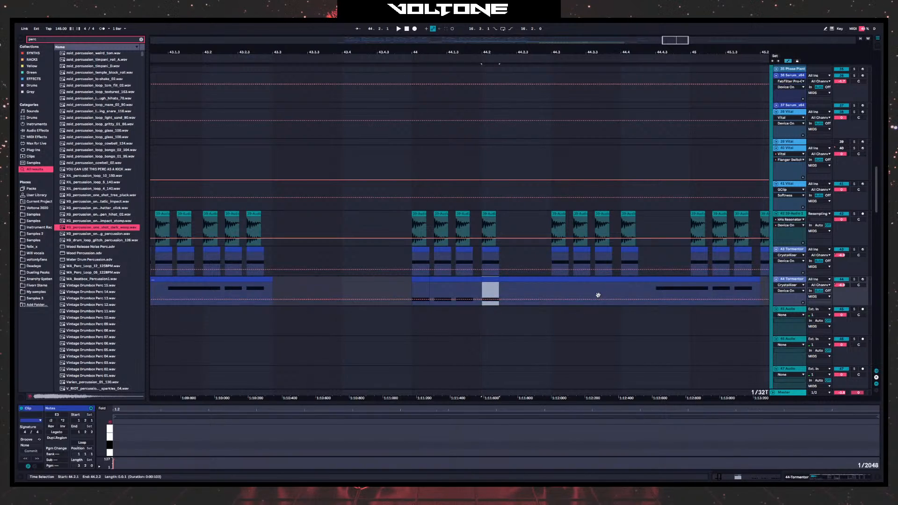
- Split the bar 44 clip before its E3 phrase and move that phrase to the start of bar 45
scroll(598, 295, "right", 5)
left_click(561, 296)
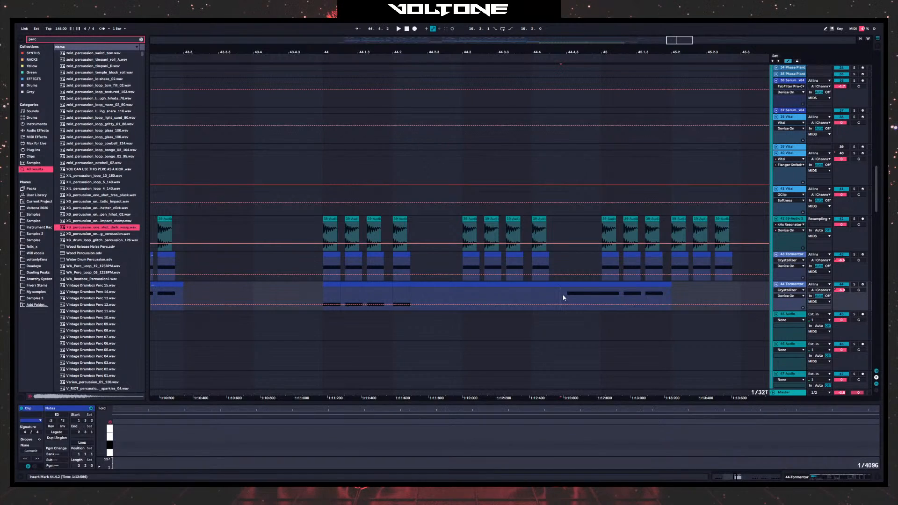
key("ctrl+e")
left_click_drag(580, 285, 622, 288)
- Copy the four C#3 hits from the start of bar 44 to 44.3 and play them
left_click(402, 285)
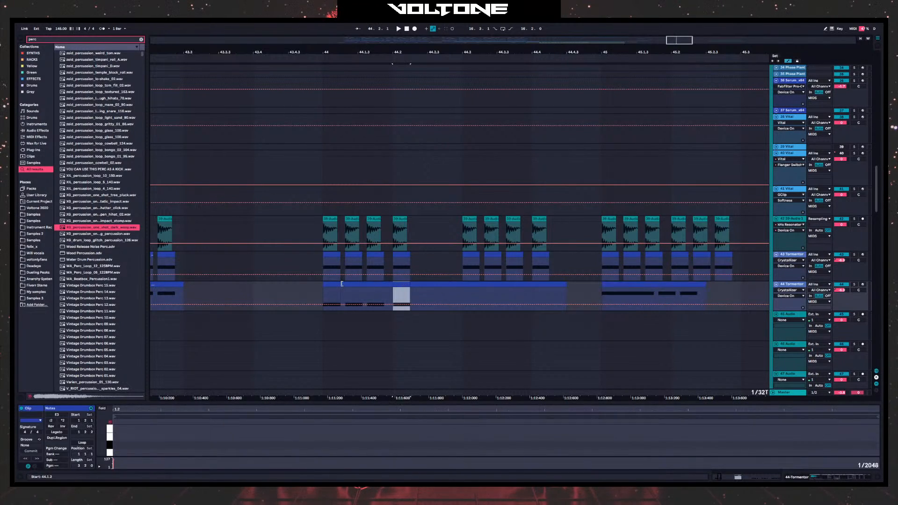
left_click(342, 284, "shift")
left_click(329, 284, "shift")
left_click_drag(329, 284, 474, 289)
key("space")
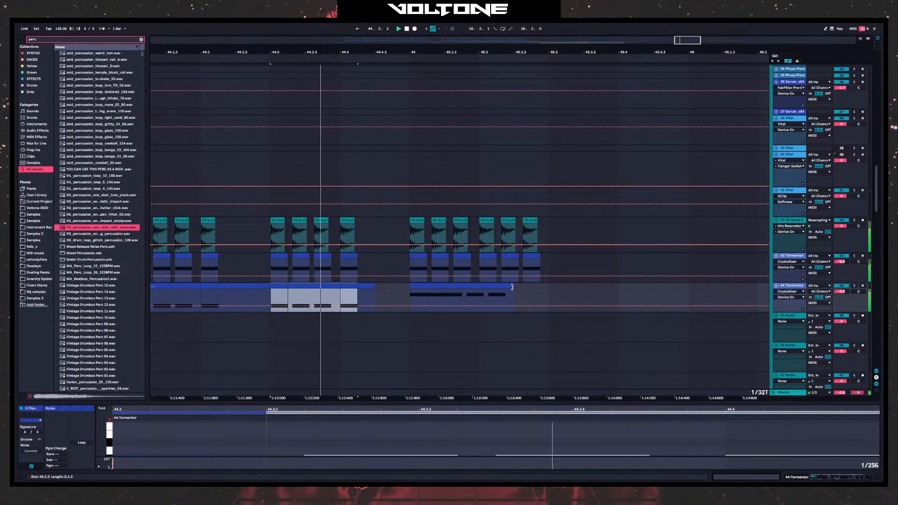
- Move the bar 45 phrase clip to 45.1.3 and transpose its notes up to B3, auditioning pitches during playback
left_click(444, 285)
left_click_drag(486, 292, 511, 299)
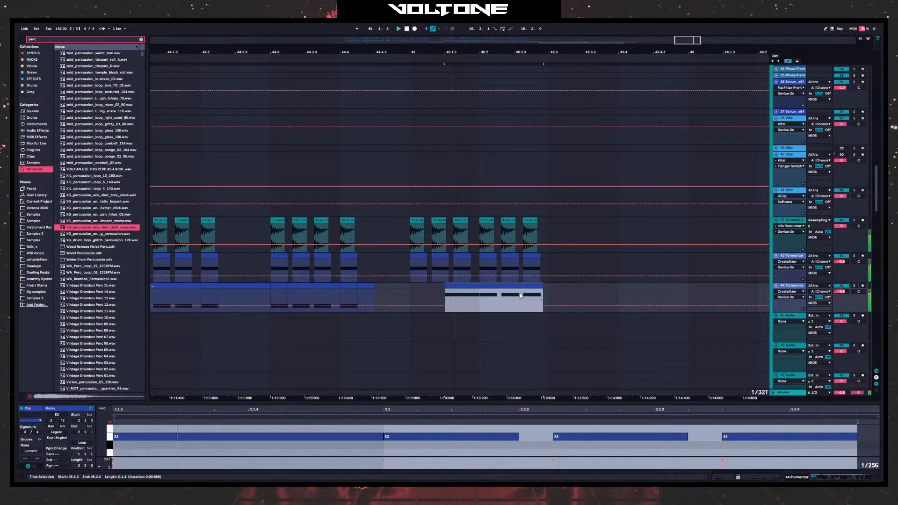
key("ctrl+a")
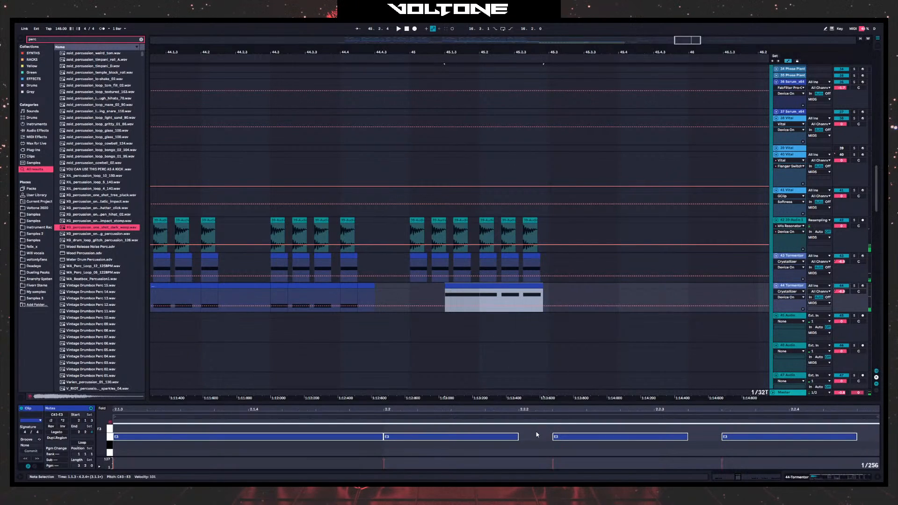
key("Up")
key("Up")
key("Up")
key("Up")
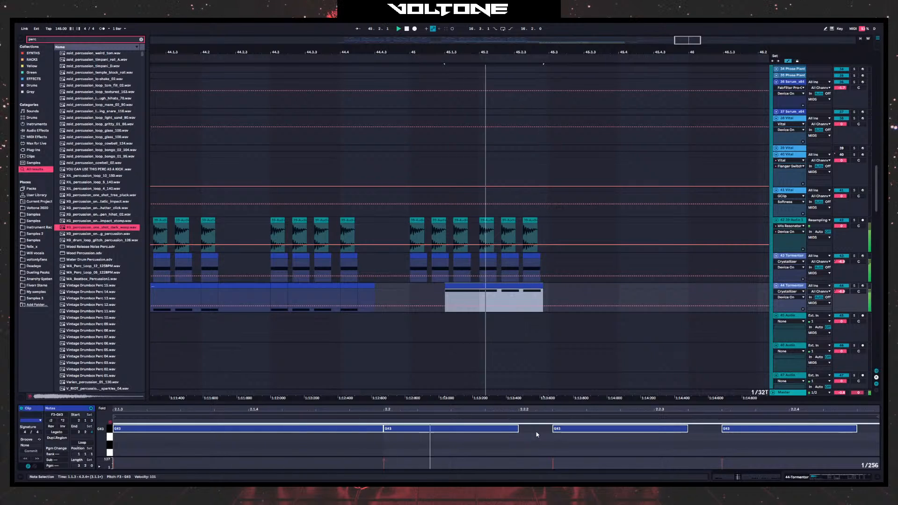
key("Up")
key("space")
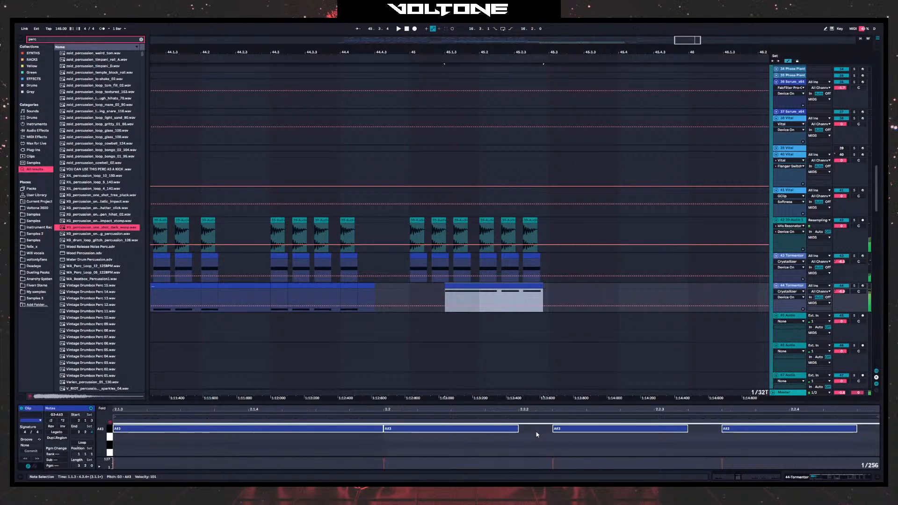
key("space")
key("Up")
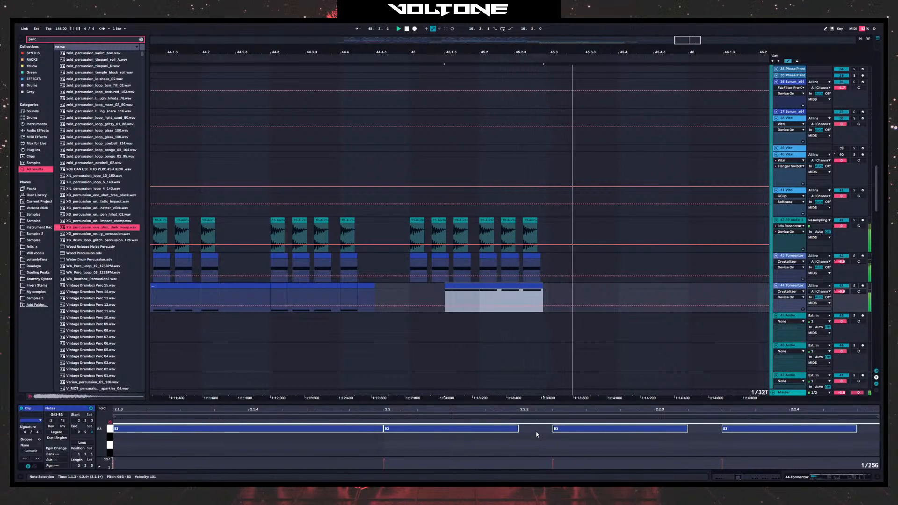
key("space")
- Play the layered Tormentor section starting before bar 42
left_click_drag(422, 49, 422, 14)
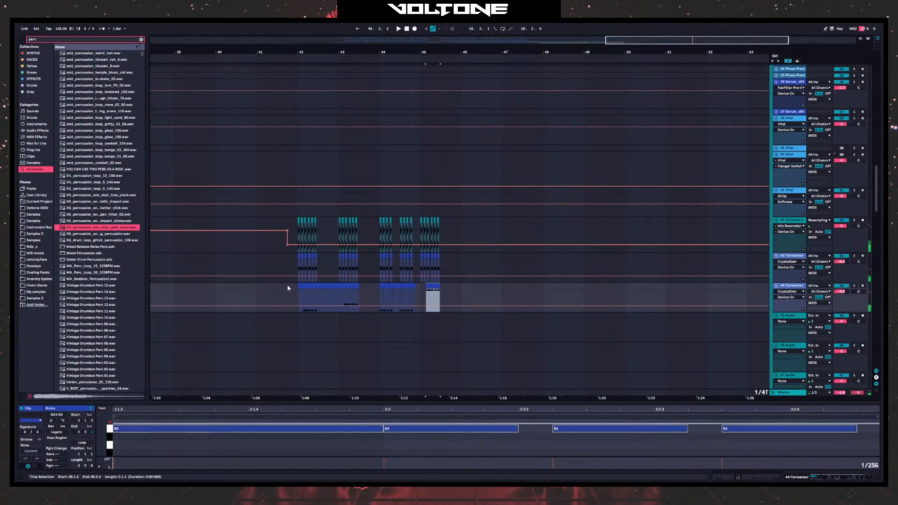
left_click(291, 292)
key("space")
left_click(256, 297)
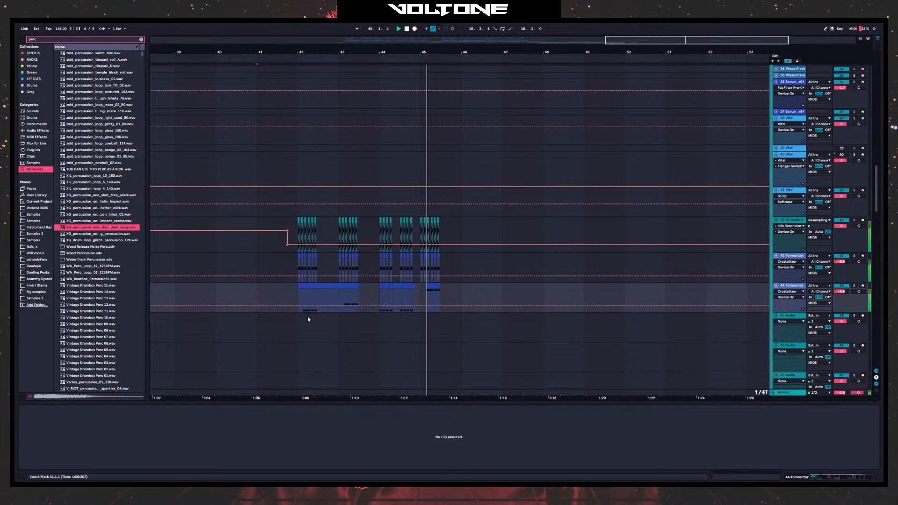
- Replace the bar 45 phrase clip on the lower Tormentor track with a copy of the bar 43 E3 phrase starting at 45.1.1
left_click(433, 294)
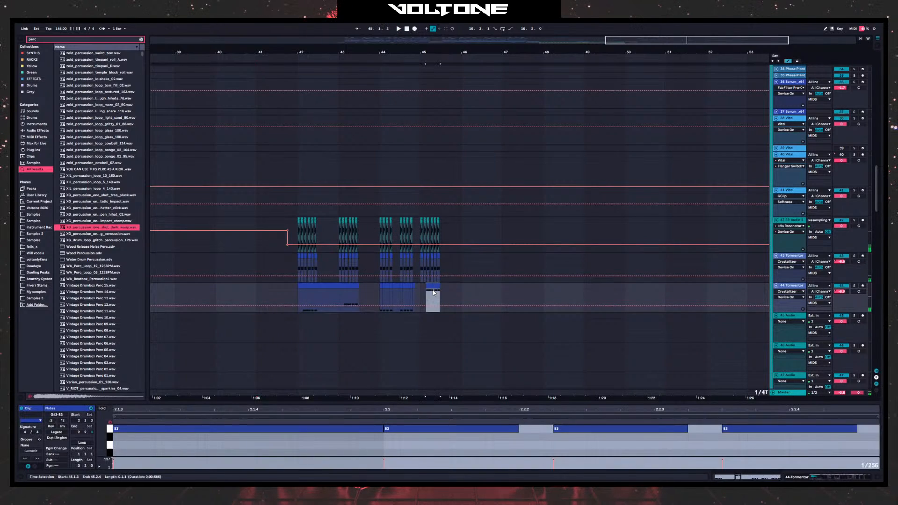
left_click(420, 296)
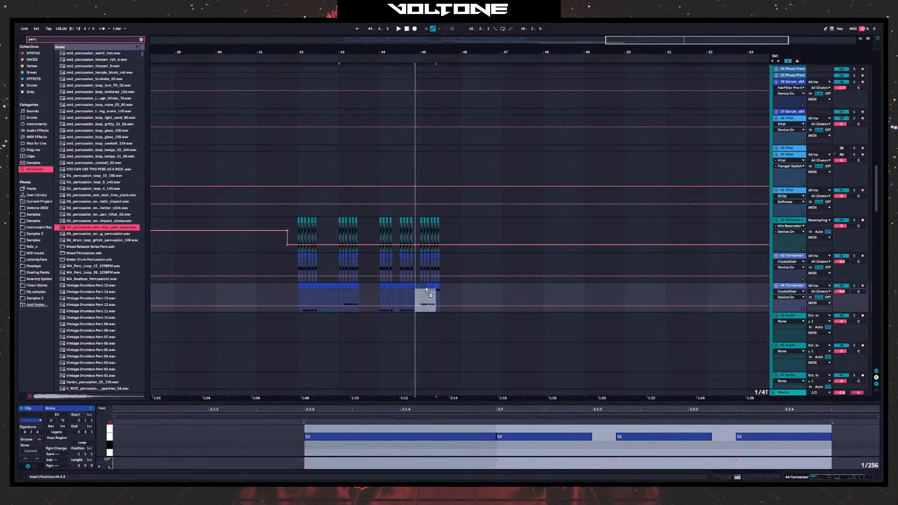
key("space")
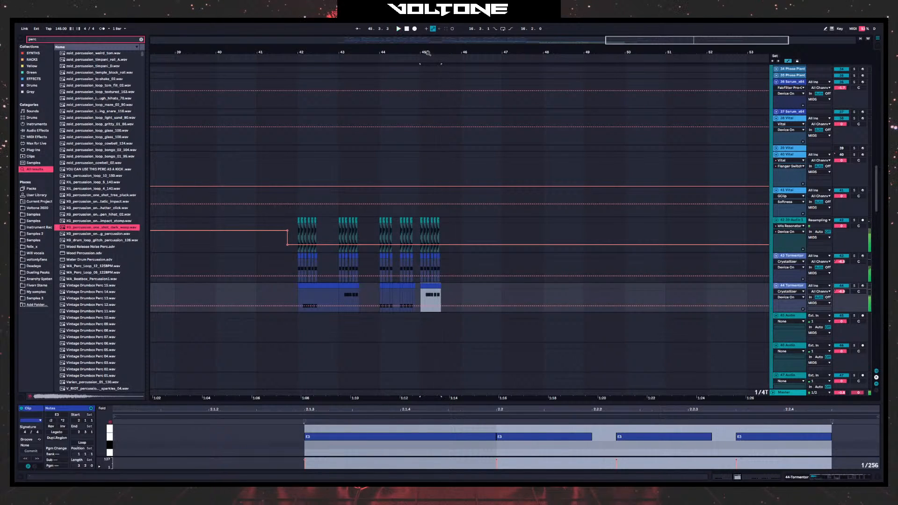
scroll(432, 140, "up", 5)
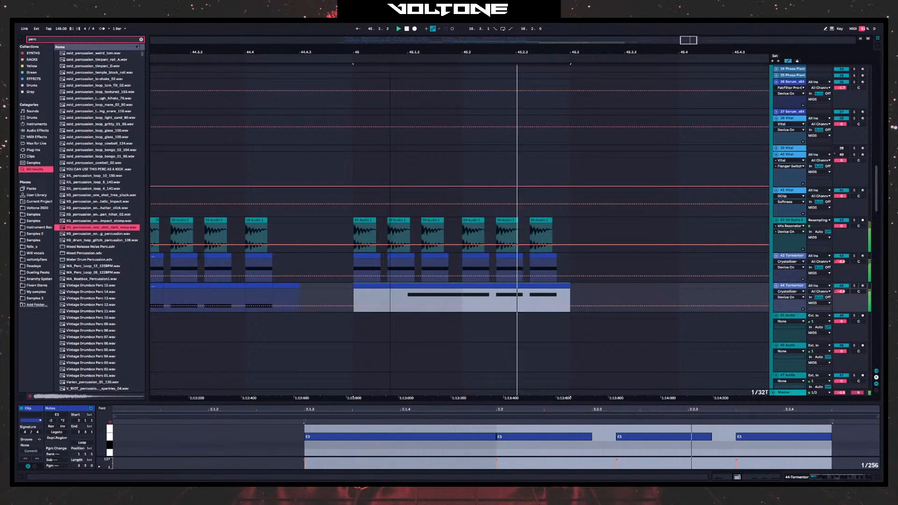
- Play the layered Tormentor section from 42.1.1 with the replaced bar 45 phrase
scroll(558, 122, "down", 10)
left_click(538, 291)
scroll(591, 83, "up", 6)
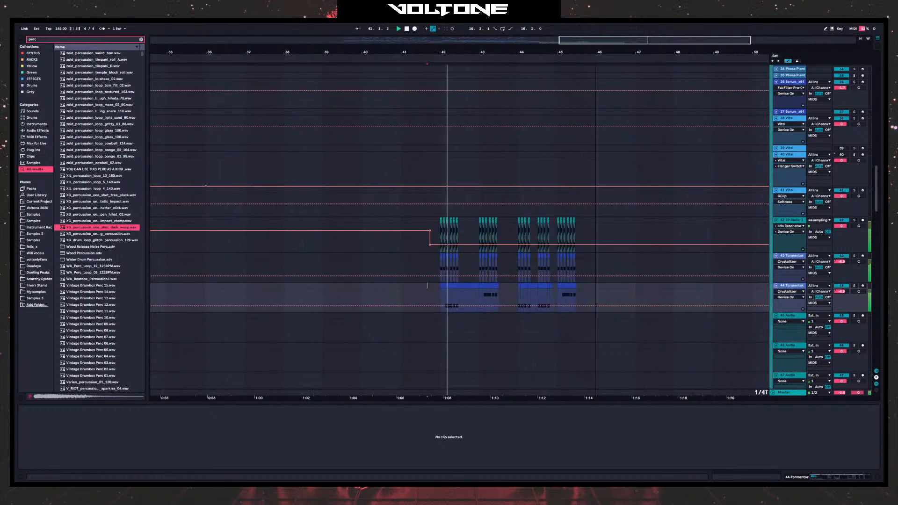
left_click(231, 297)
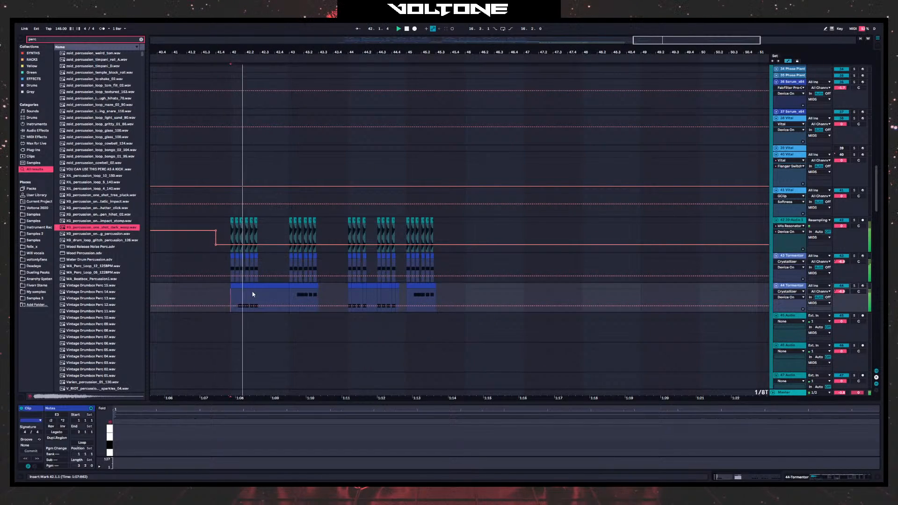
left_click_drag(293, 336, 398, 311)
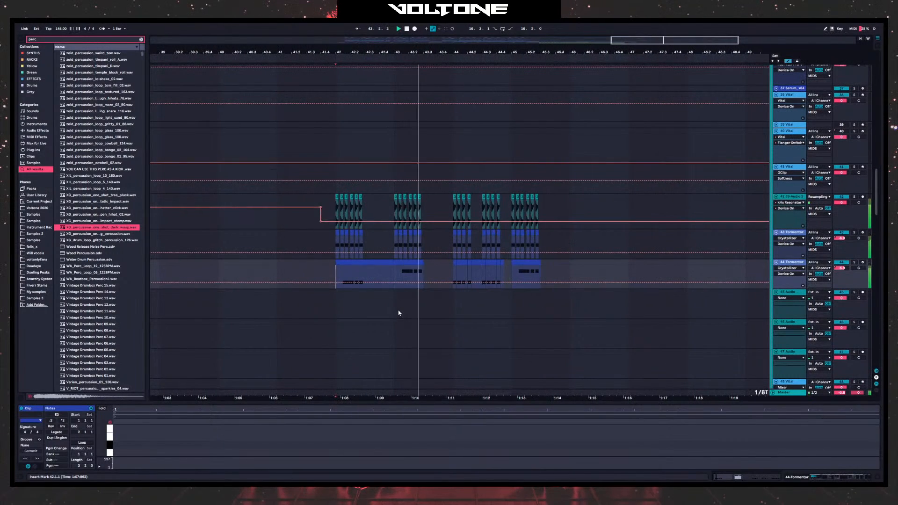
- Create an empty MIDI clip on the 41 Vital track from 42.3.1 to 43.1.1
left_click(360, 304)
left_click(370, 308)
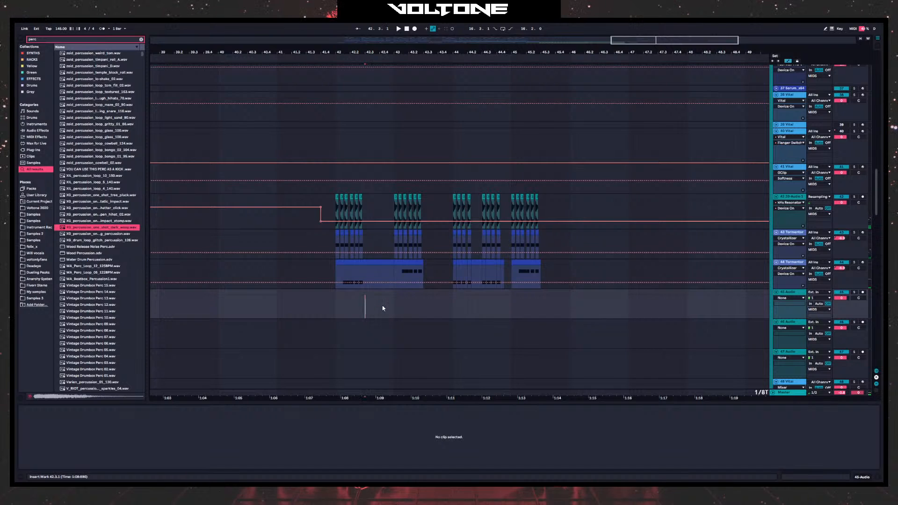
scroll(367, 305, "up", 10)
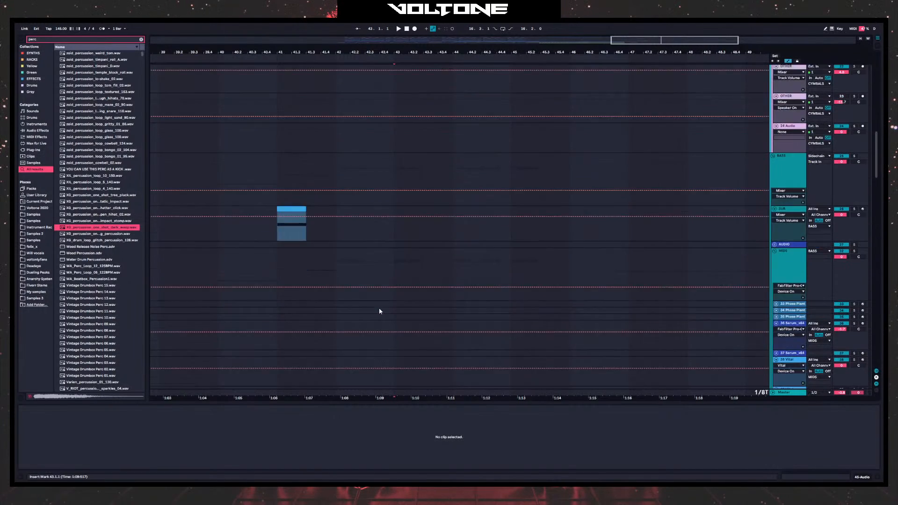
scroll(382, 310, "down", 5)
scroll(385, 312, "down", 2)
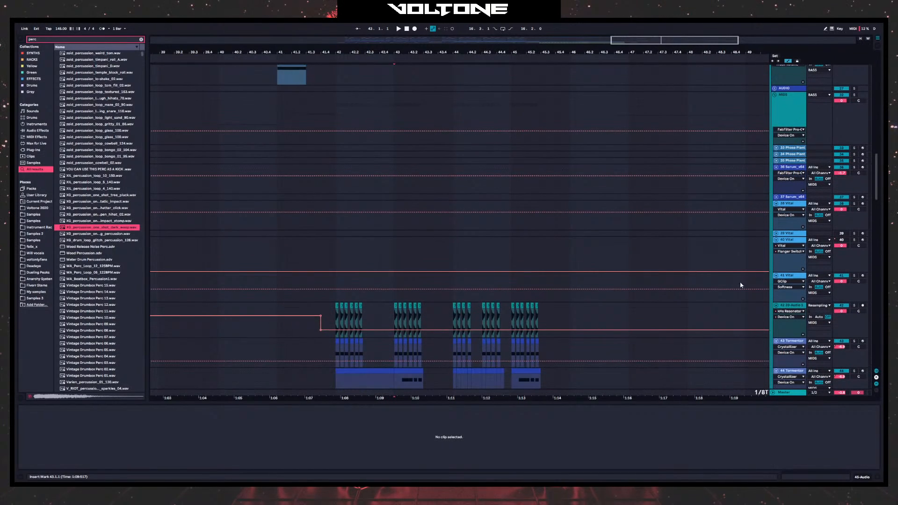
left_click(794, 278)
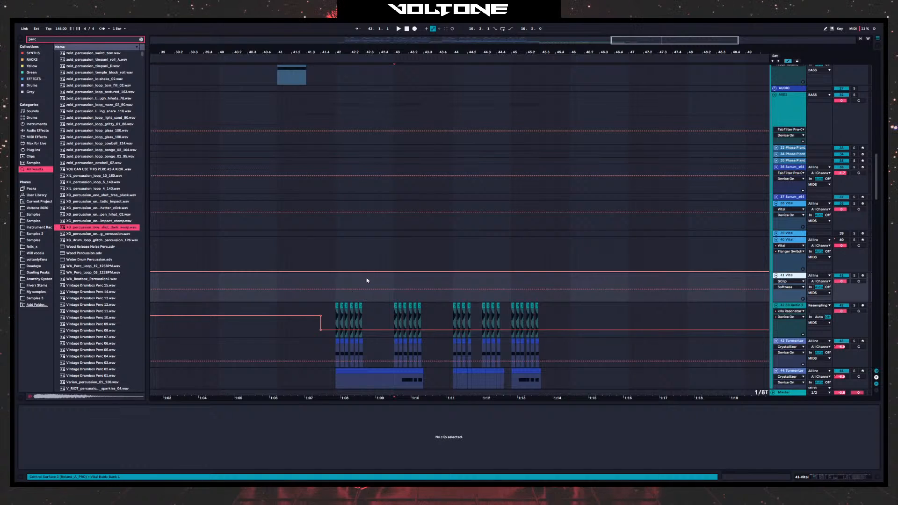
key("ctrl+shift+m")
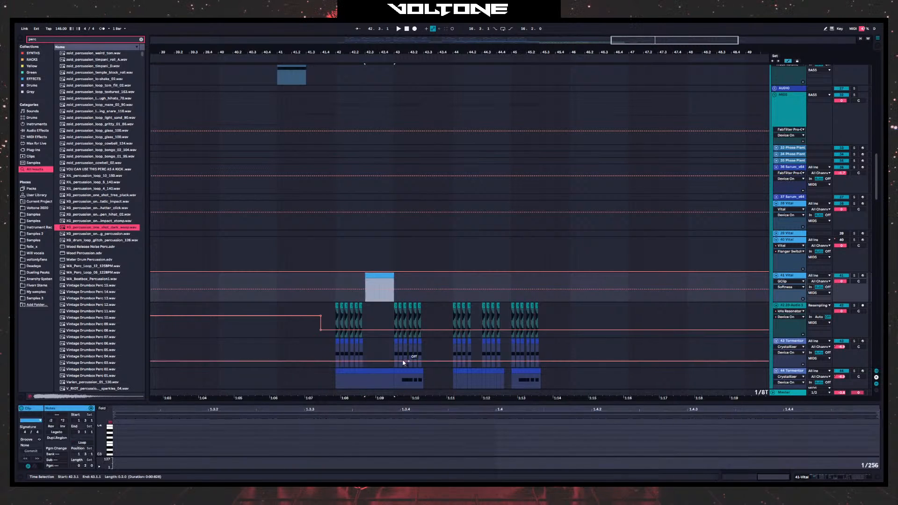
- Draw an E1 note spanning the whole new 41 Vital clip and audition it
key("b")
left_click(116, 442)
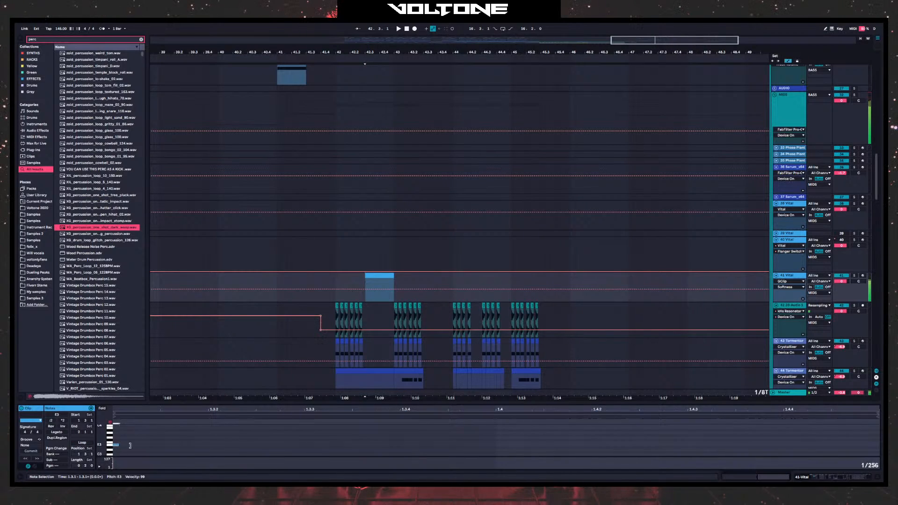
key("space")
left_click_drag(130, 445, 800, 463)
key("space")
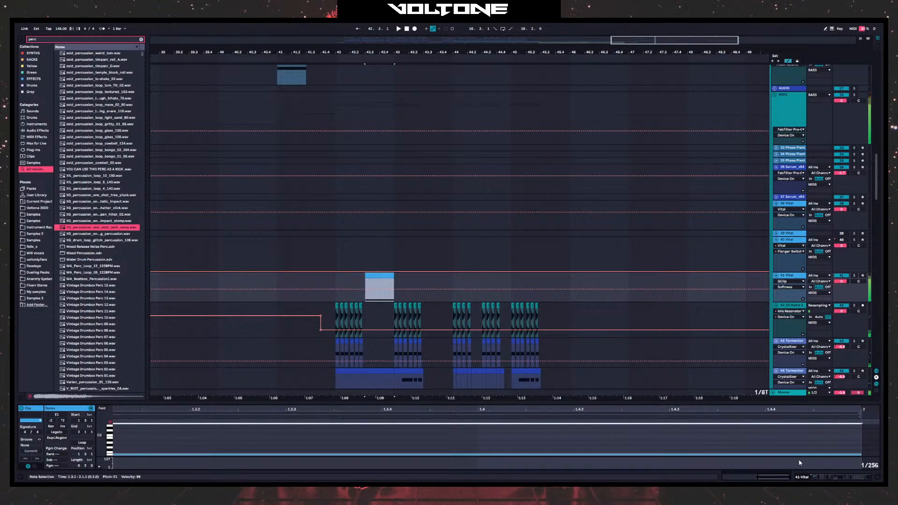
key("space")
- Copy the Vital note to 1.4.1 and transpose the copy to B1, trying other pitches during playback
left_click_drag(475, 402, 475, 229)
left_click_drag(386, 359, 743, 341)
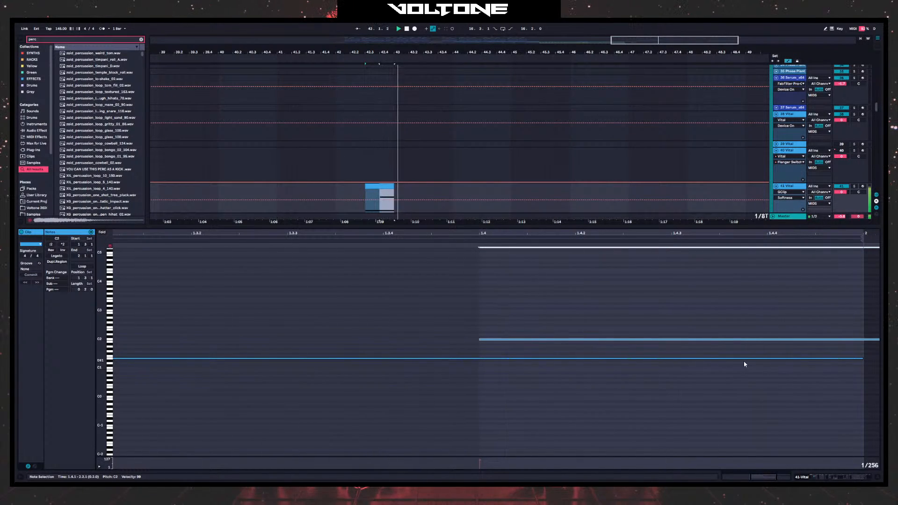
key("space")
left_click_drag(629, 312, 623, 348)
key("Down")
key("shift+Up")
key("space")
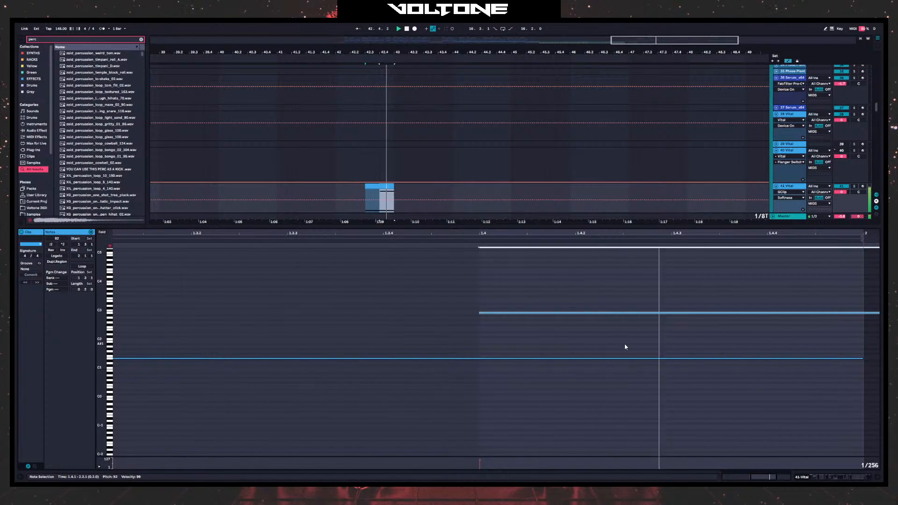
key("shift+Down")
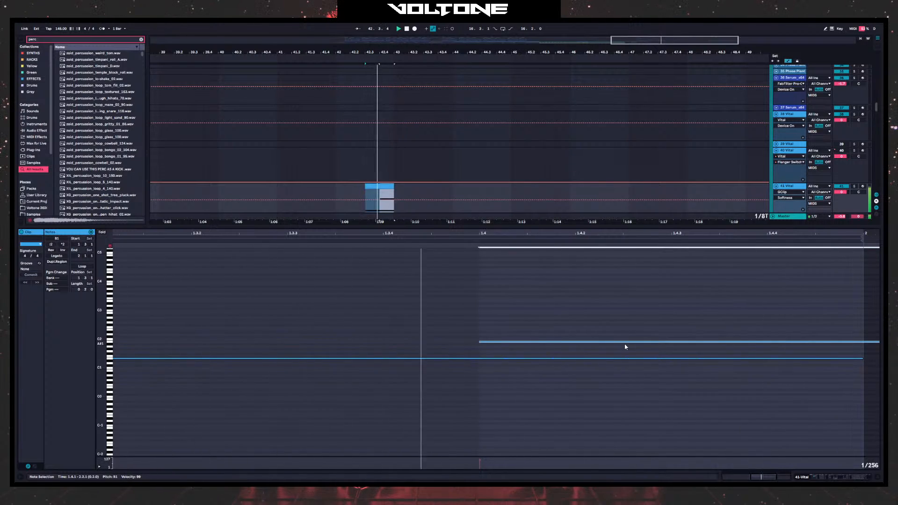
- Play the 41 Vital clip in context from bar 42 and delete it
left_click(337, 192)
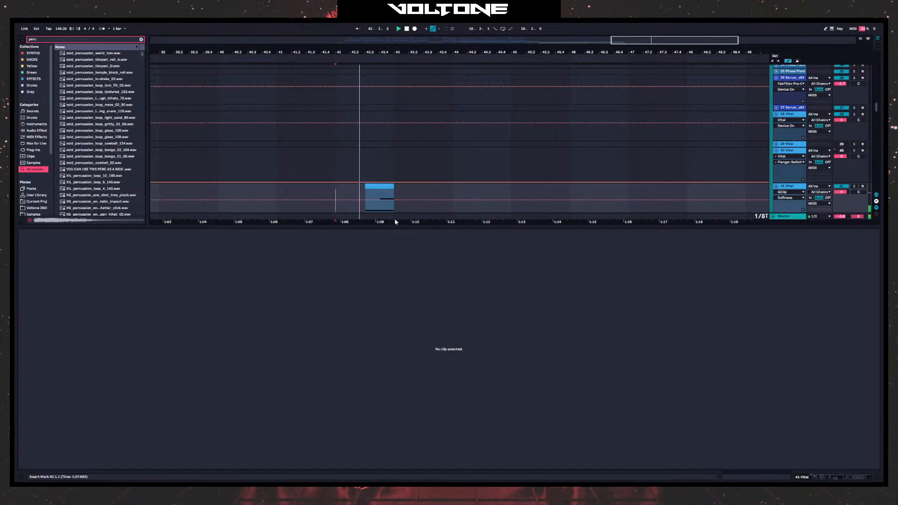
left_click_drag(392, 228, 392, 402)
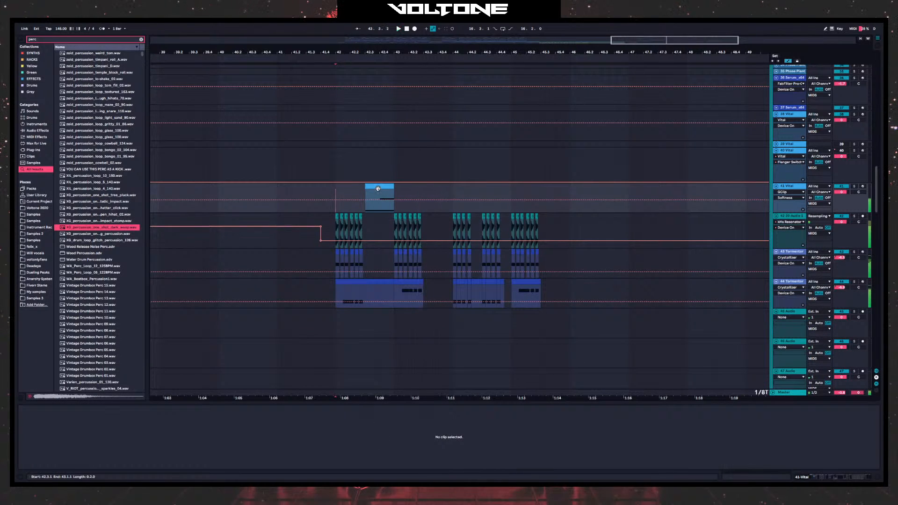
left_click(379, 188)
key("Delete")
- Play the section from bar 42 and duplicate the 43 Tormentor track with its gated hits
left_click(336, 260)
key("space")
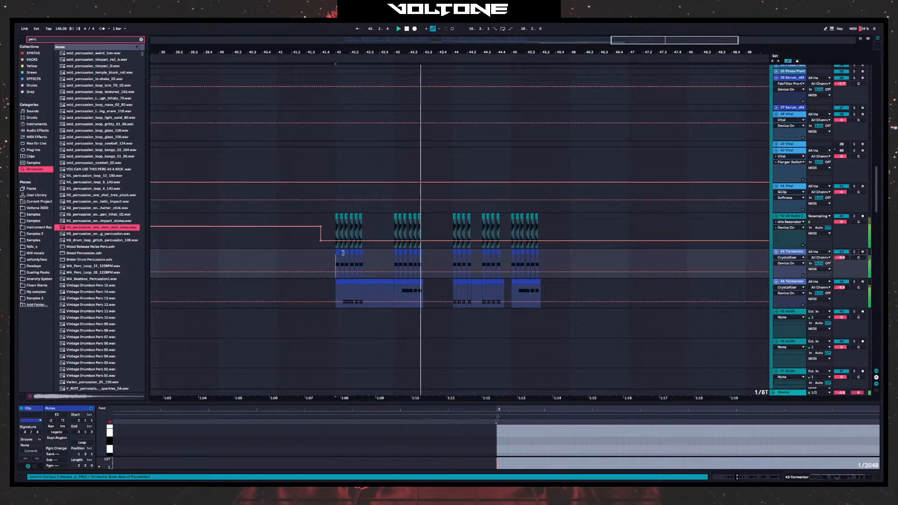
left_click(792, 282)
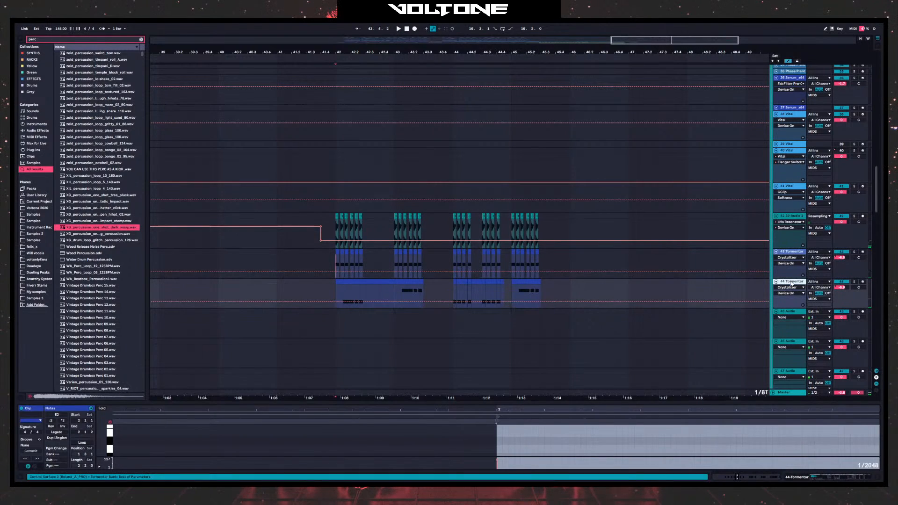
left_click(711, 262)
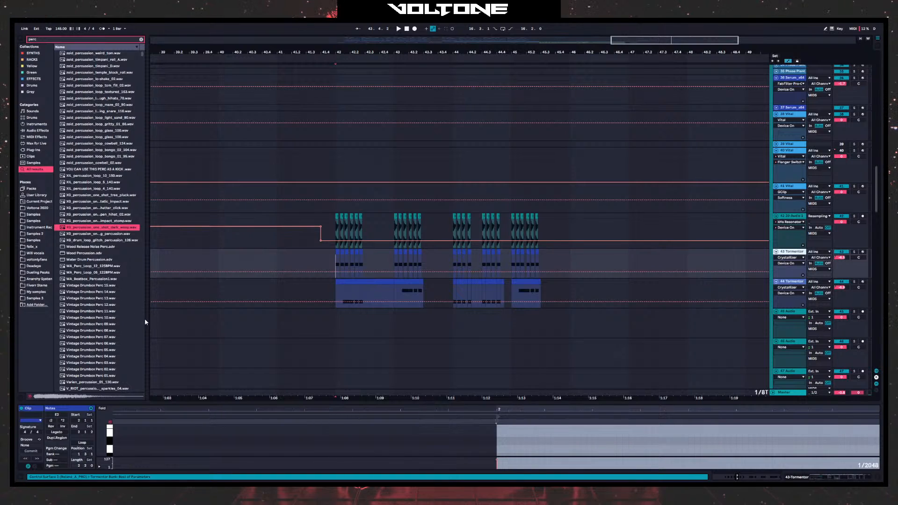
left_click(790, 282)
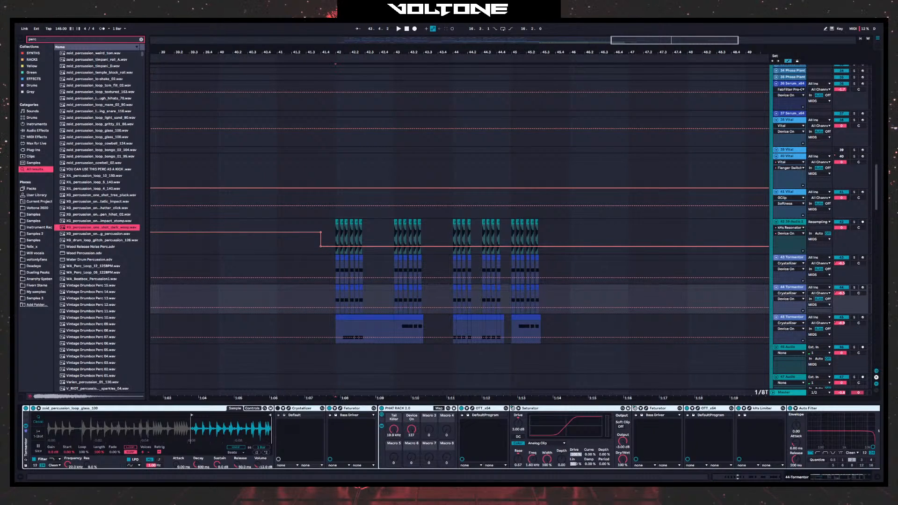
- Replace the duplicated Tormentor track's sample with Vintage Drumbox Perc 10 and play the section
left_click(108, 317)
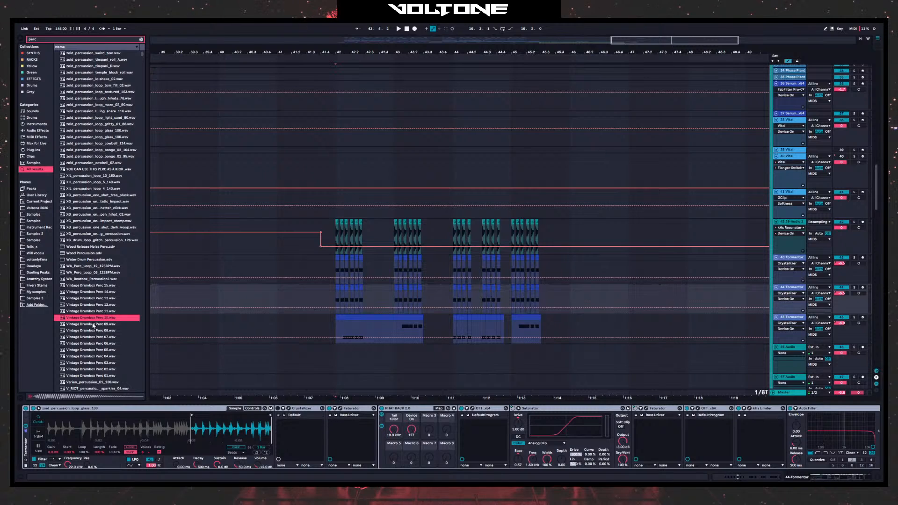
key("space")
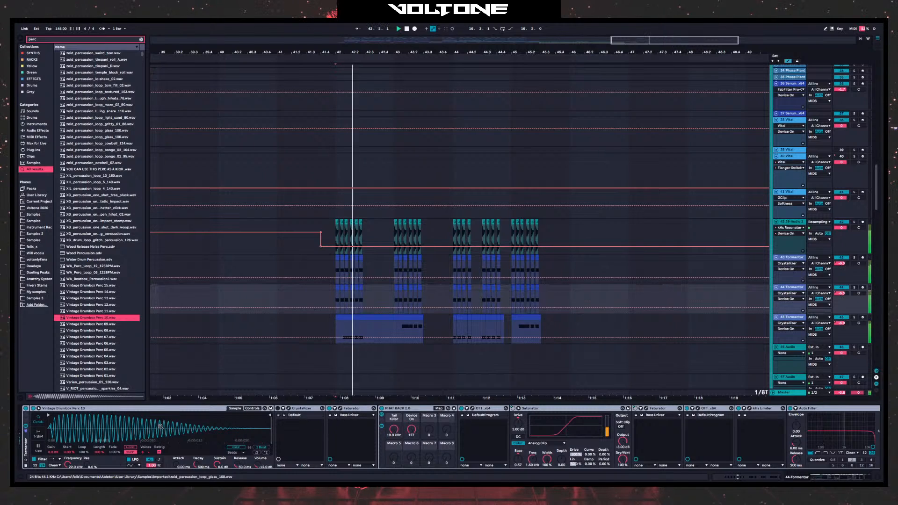
key("space")
key("space")
- Solo the 44 Tormentor track and replay its new percussion hits from bar 42
left_click(855, 288)
key("space")
key("space")
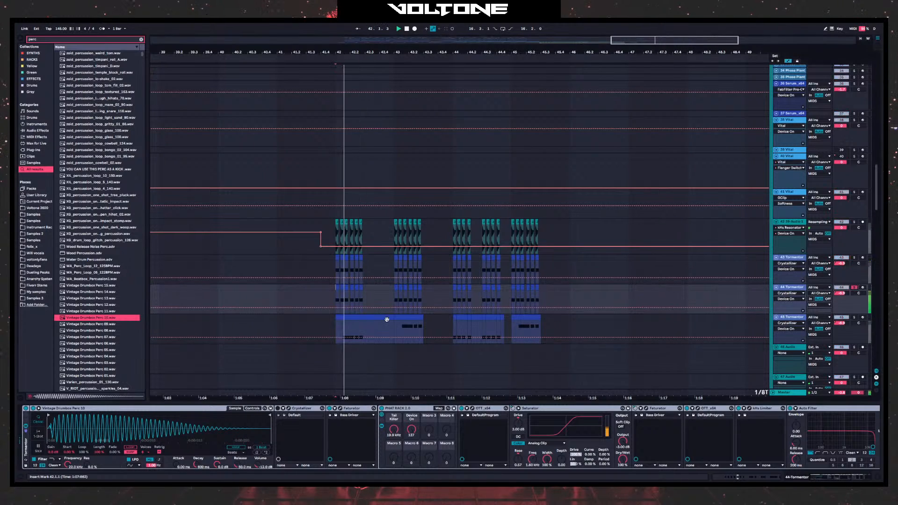
key("space")
key("space")
key("space")
key("space")
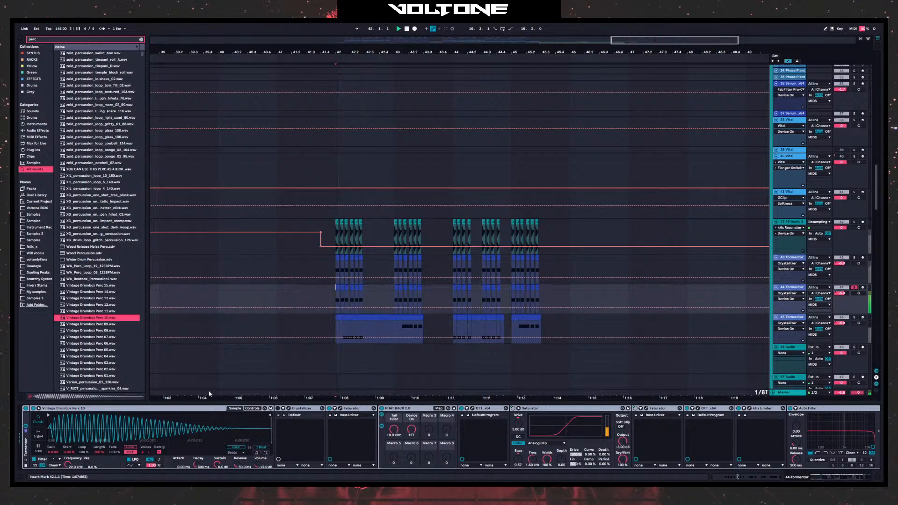
key("space")
- Enable Crystallizer on the soloed 44 Tormentor track and adjust its Pitch, auditioning the hits from bar 42
left_click(280, 409)
key("space")
left_click(289, 409)
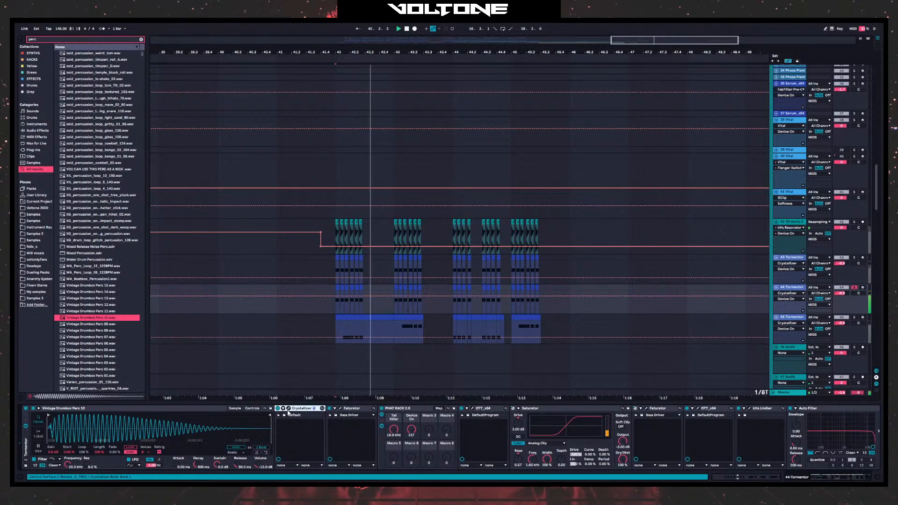
left_click_drag(254, 197, 253, 179)
key("space")
key("space")
key("space")
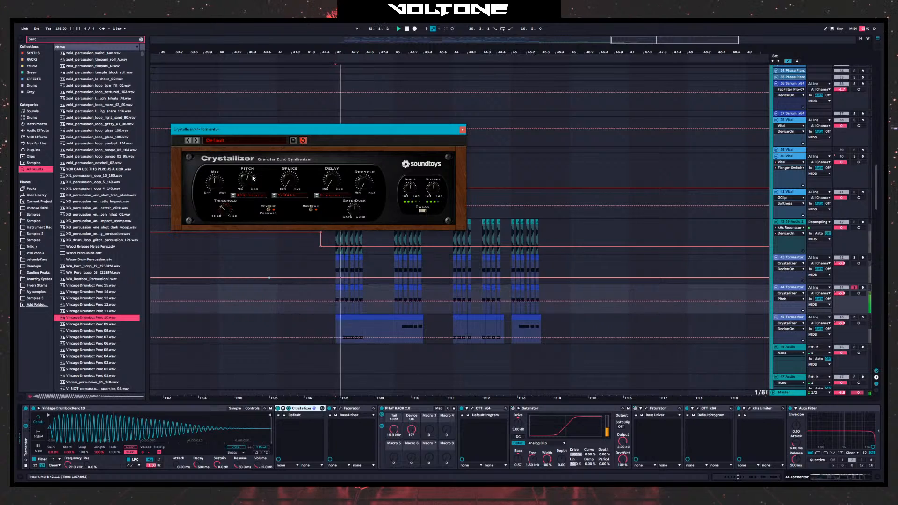
key("space")
- Unsolo the 44 Tormentor track, readjust Crystallizer's Pitch against the full mix and close the plug-in
left_click(854, 288)
key("space")
key("space")
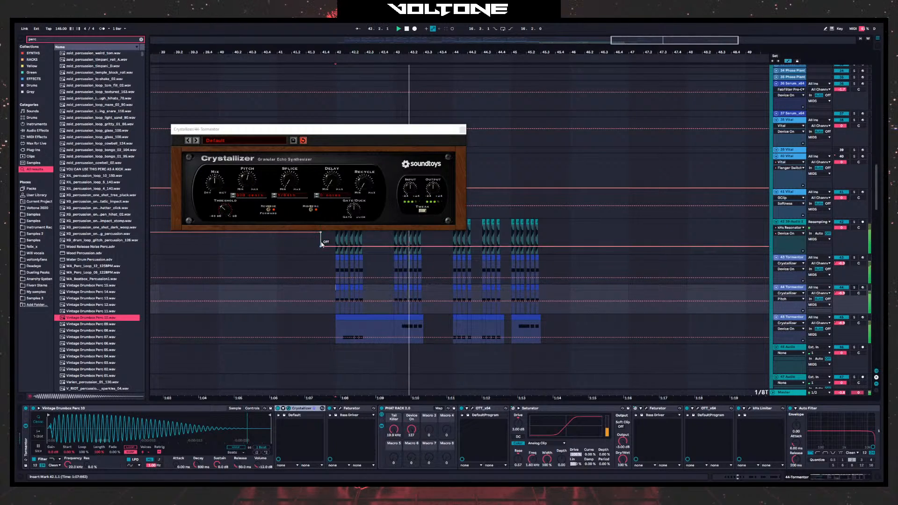
left_click_drag(251, 189, 244, 222)
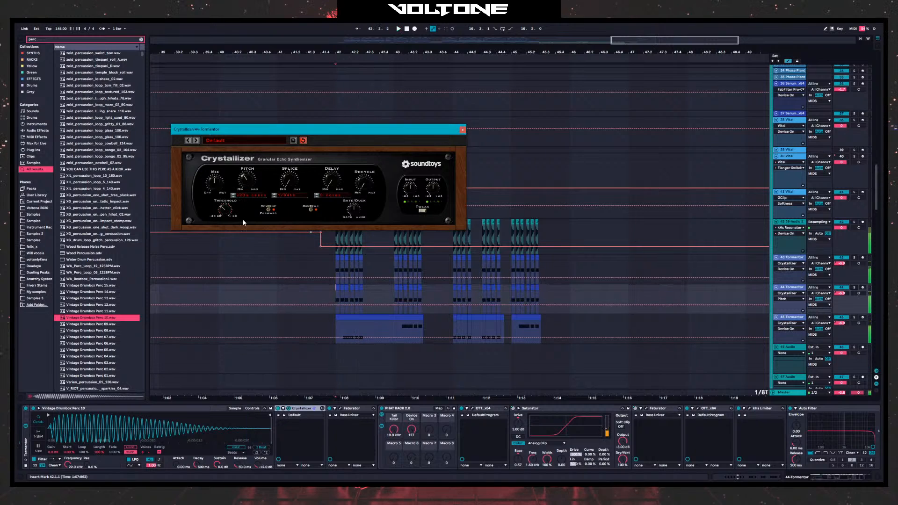
mouse_move(249, 179)
left_mouse_down()
mouse_move(245, 202)
mouse_move(250, 189)
left_mouse_up()
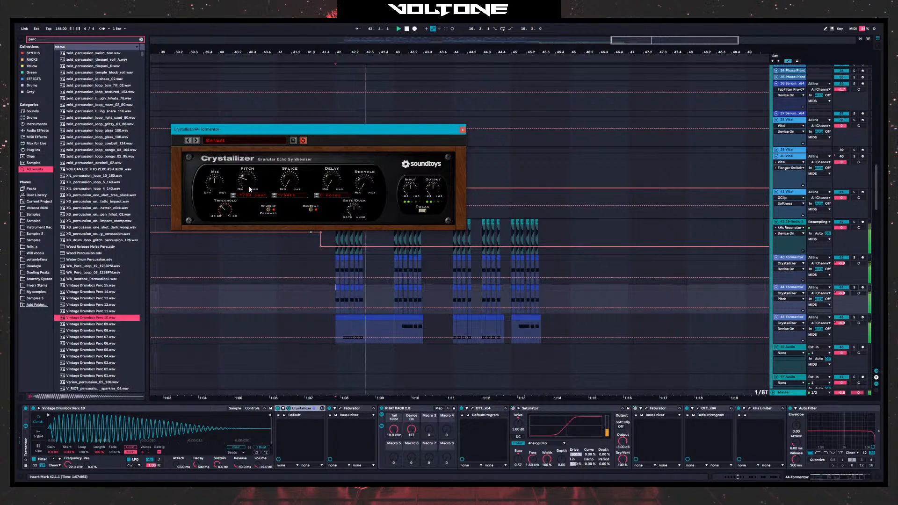
left_click(462, 130)
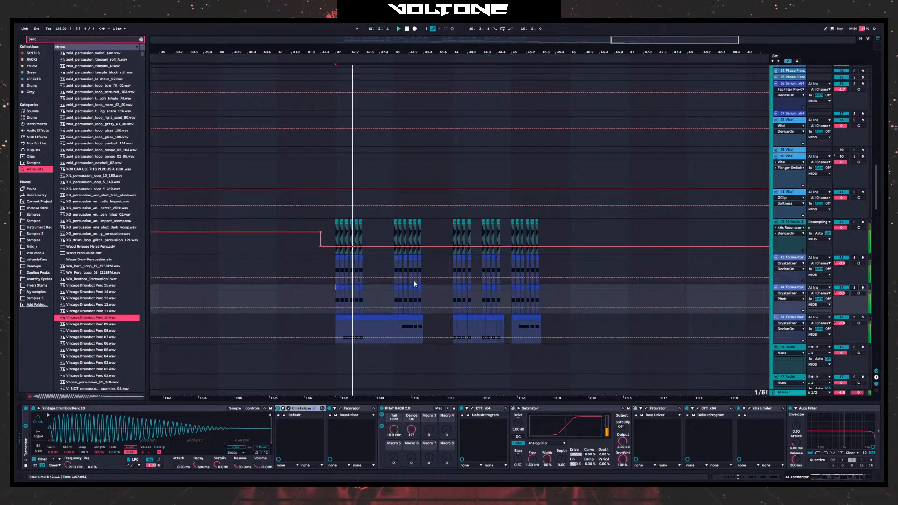
- Play from just before the bar 41 clip on the 51 Vital track
scroll(414, 284, "down", 8)
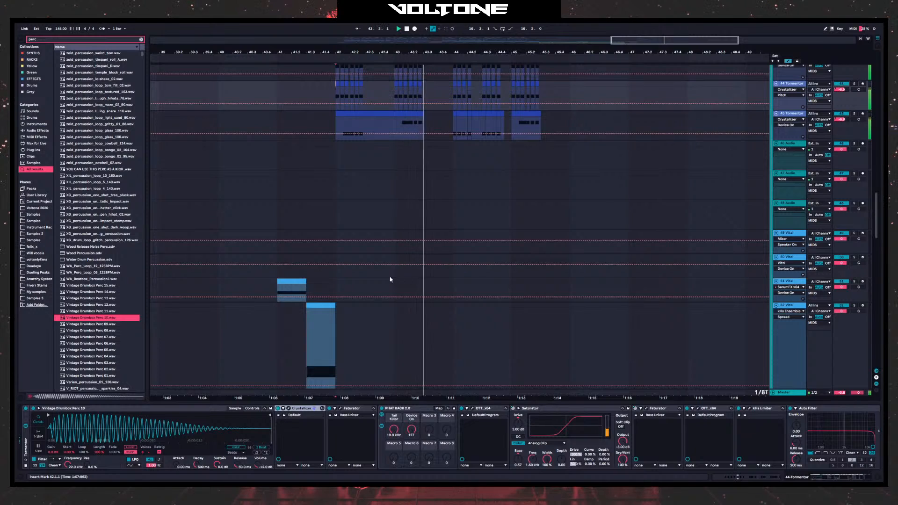
left_click(272, 290)
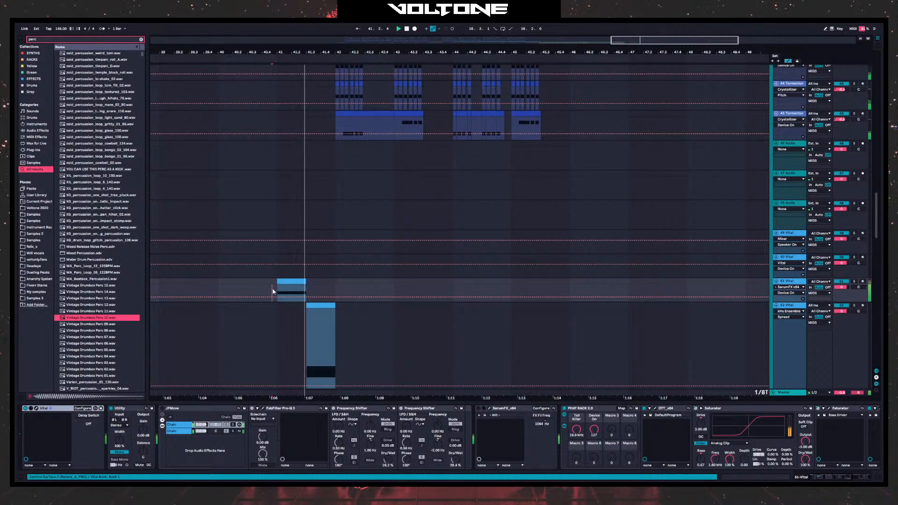
- Copy the bar 41 clip on the 51 Vital track to 42.3.1 and duplicate the track
left_click_drag(291, 286, 382, 281)
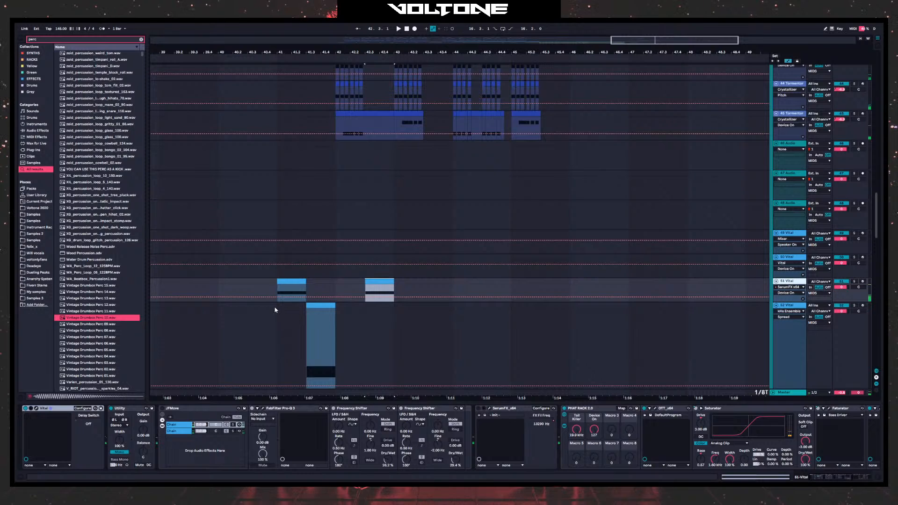
key("ctrl+d")
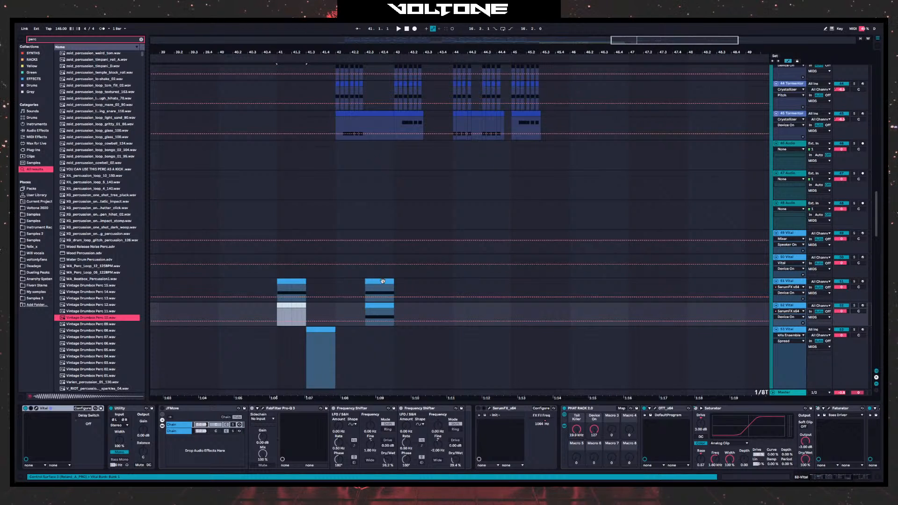
- Delete the bar 41 clip from the duplicated 52 Vital track and the 42.3.1 clip from 51 Vital
key("Delete")
left_click(383, 281)
left_click_drag(297, 289, 493, 242)
left_click_drag(439, 56, 439, 23)
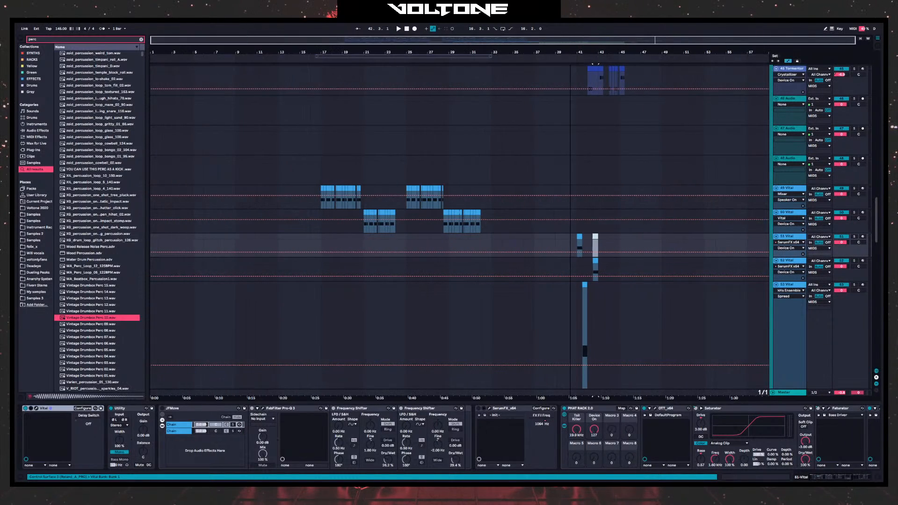
left_click_drag(490, 240, 580, 251)
left_click_drag(585, 59, 516, 123)
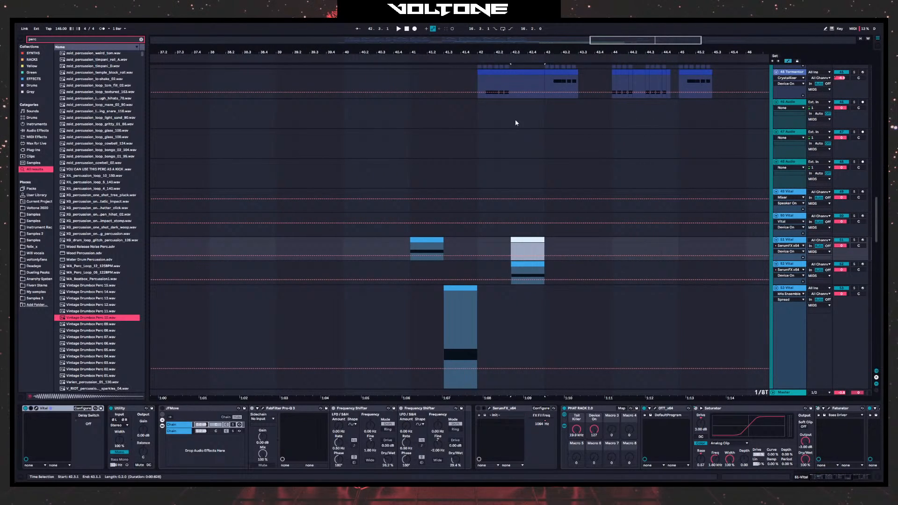
- Play the 42.3.1 clip on 52 Vital and try the Brown Noise, Drink the Juice and Saws for Days wavetables on oscillator 1
left_click(514, 265)
key("space")
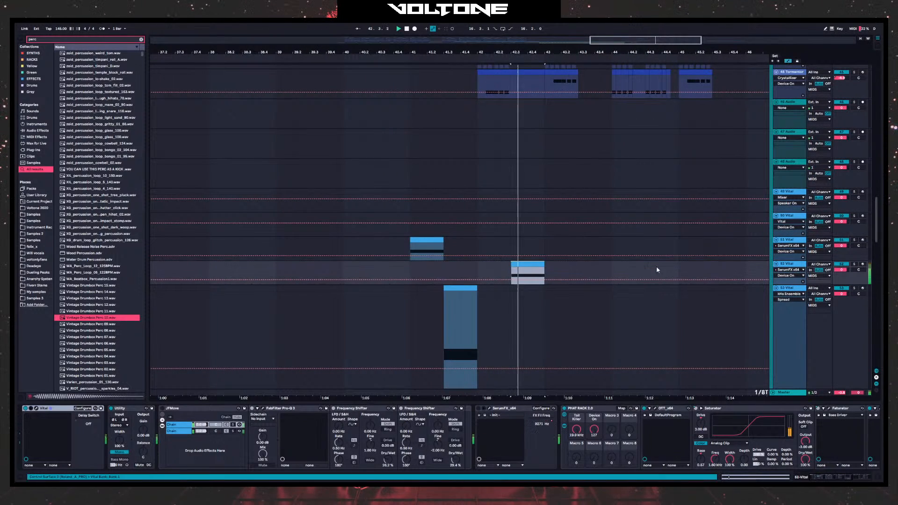
left_click(36, 410)
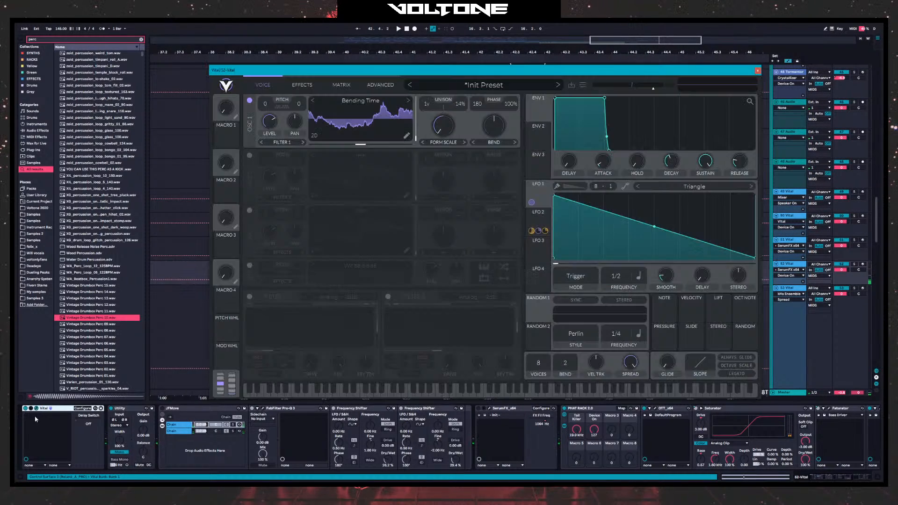
left_click(410, 101)
key("space")
left_click(368, 101)
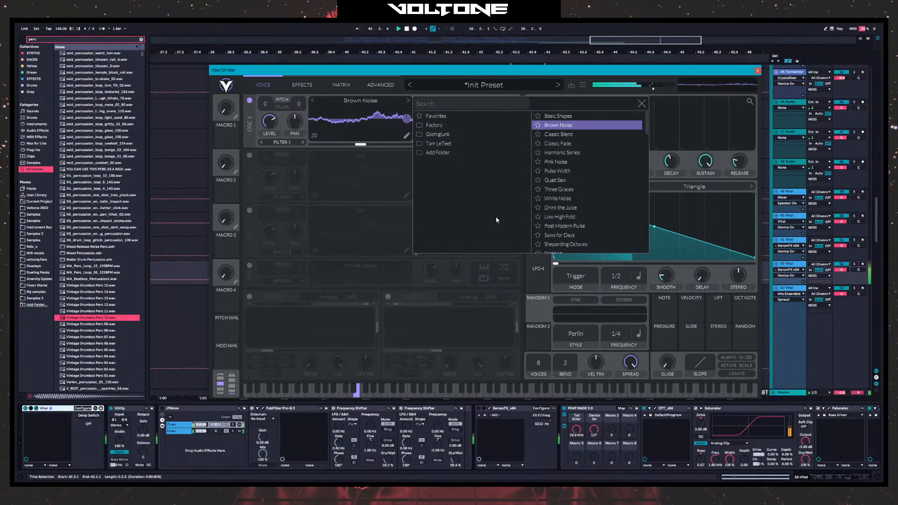
left_click(560, 207)
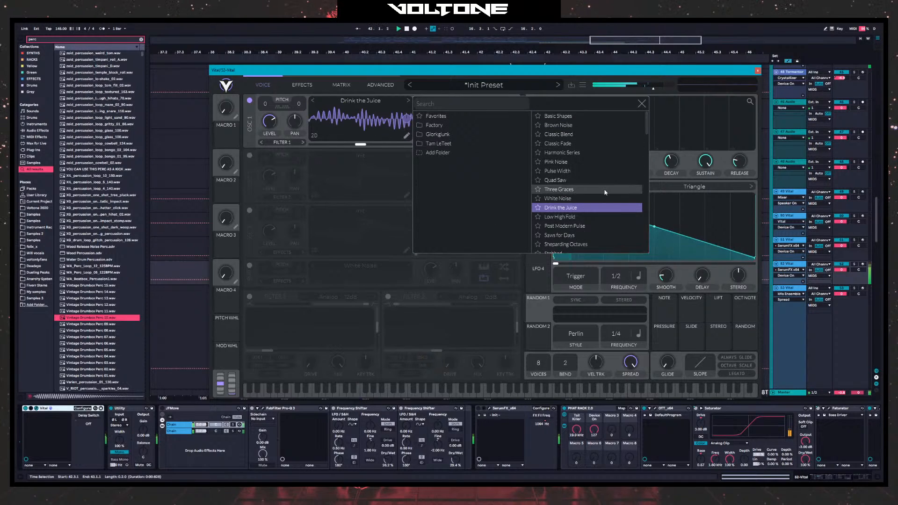
left_click(590, 235)
- Compare Granular Upgrade with Hollow Distorted FM on oscillator 1, choose Granular Upgrade and close the synth
scroll(585, 232, "down", 3)
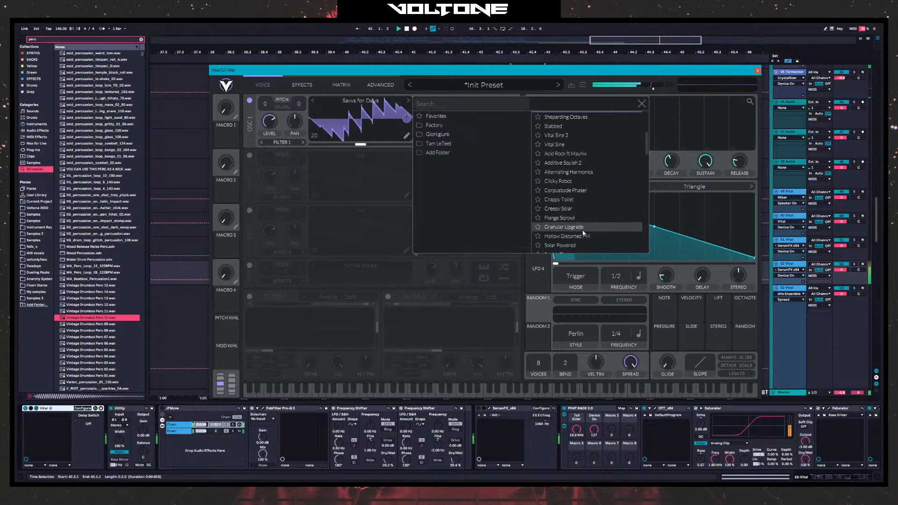
left_click(584, 229)
left_click(573, 236)
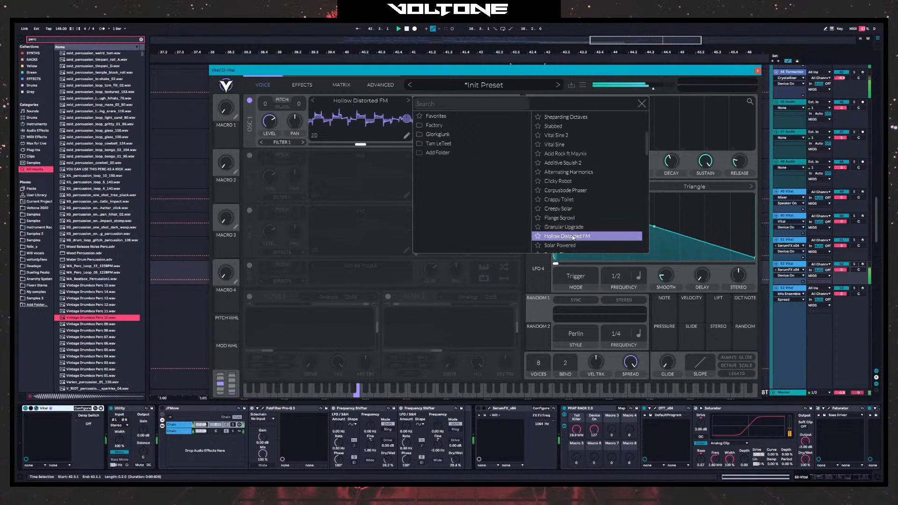
left_click(574, 228)
left_click(641, 104)
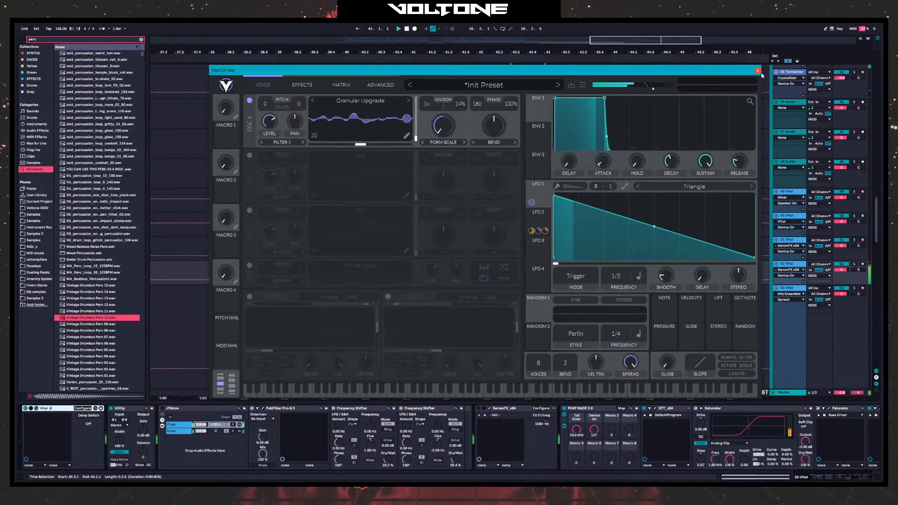
left_click(758, 71)
- Play from 42.1.1, try the 52 Vital clip at 43.3.1 and move it back to 42.3.1
scroll(387, 274, "right", 3)
left_click(374, 277)
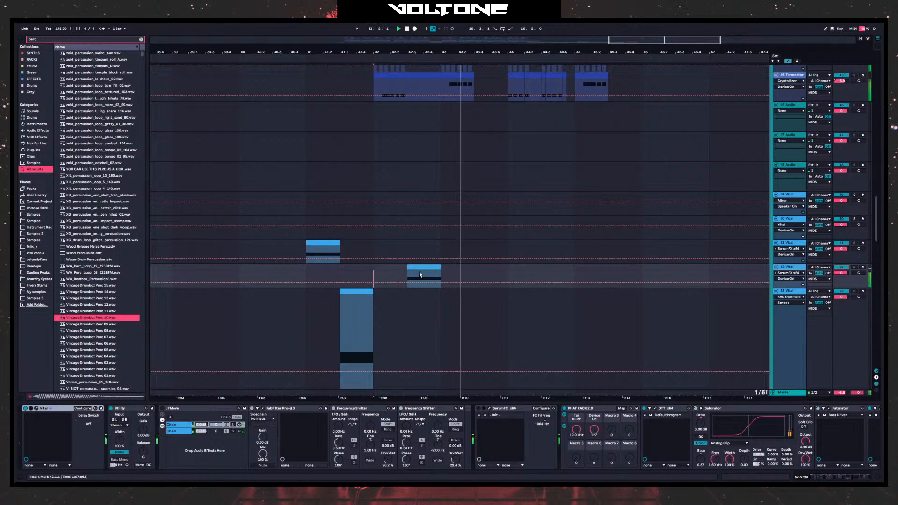
key("space")
mouse_move(423, 267)
left_mouse_down()
mouse_move(491, 268)
mouse_move(425, 273)
left_mouse_up()
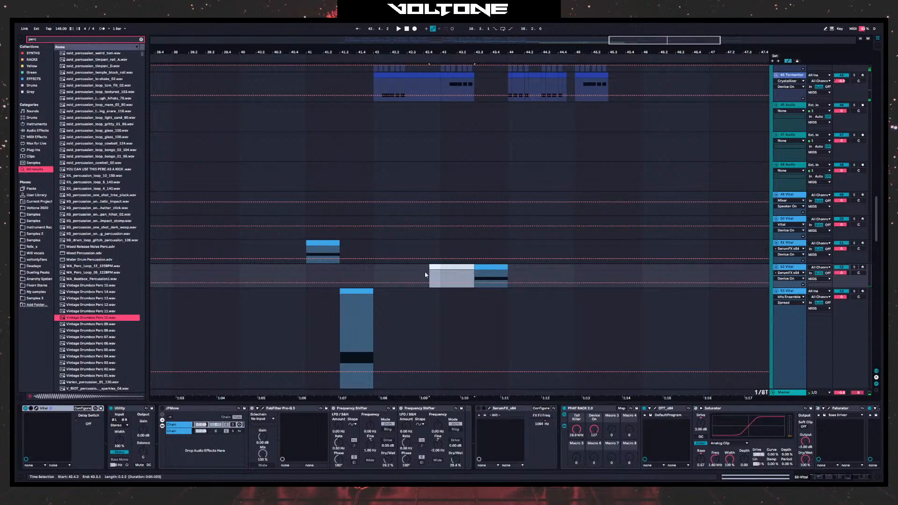
left_click(466, 276)
left_click(415, 277)
key("space")
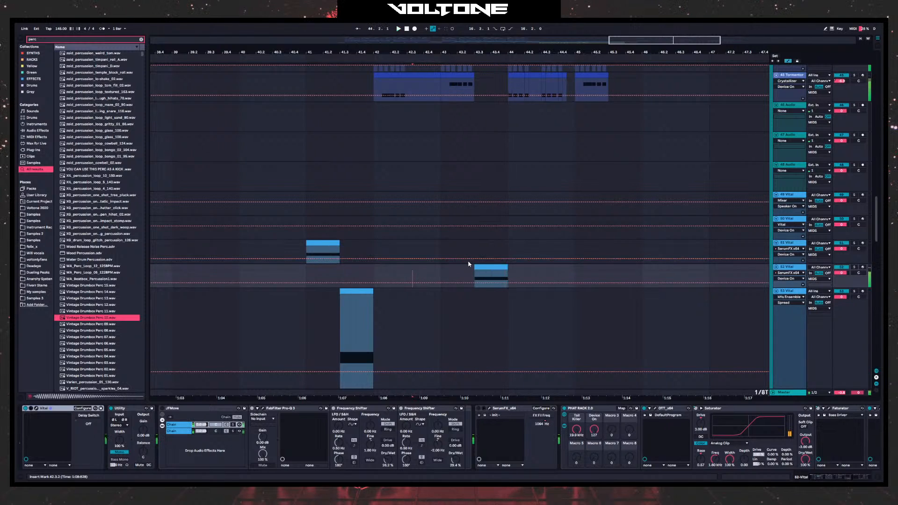
left_click_drag(495, 268, 428, 269)
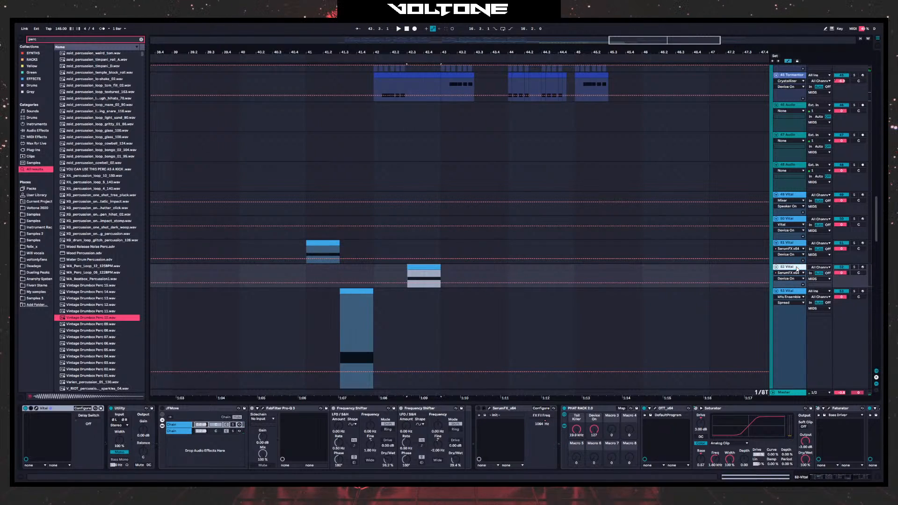
- Try a driven Hard Clip distortion in the 52 Vital synth's effects and leave both it and the Phaser switched off
left_click(36, 410)
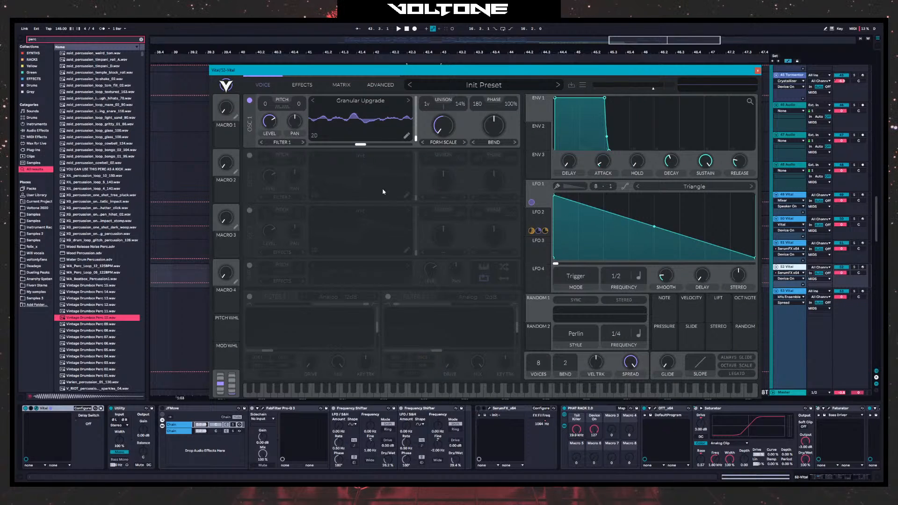
left_click(294, 84)
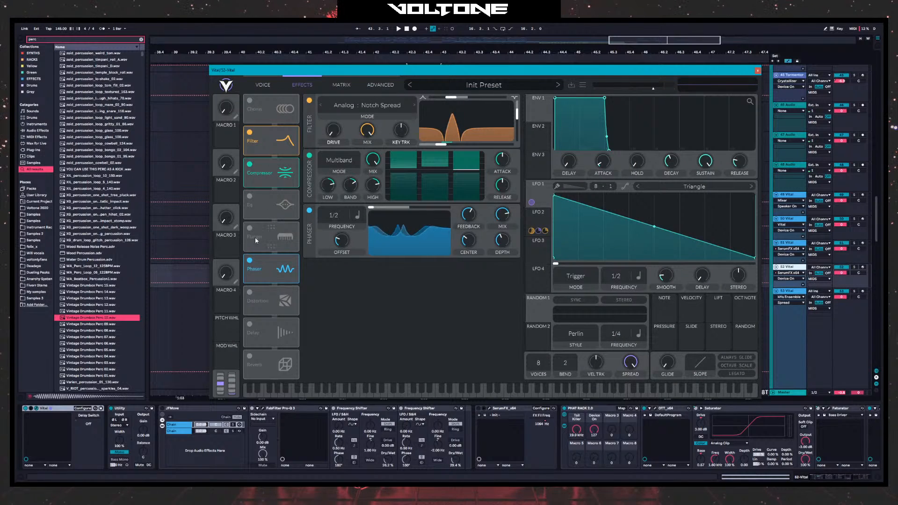
left_click(250, 291)
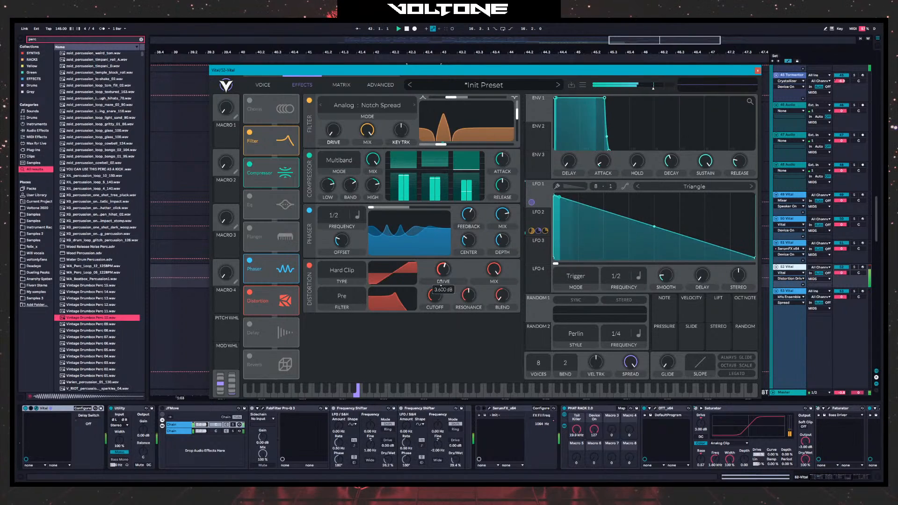
scroll(441, 271, "up", 5)
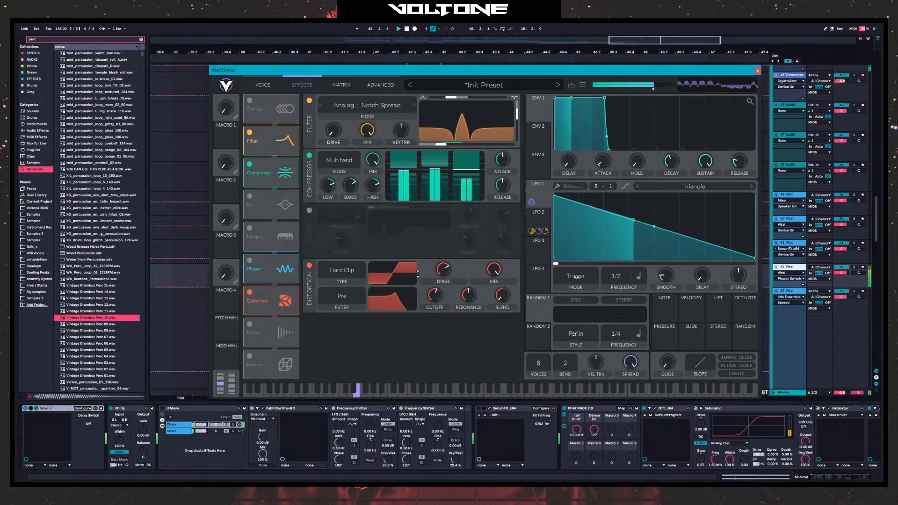
scroll(443, 270, "down", 3)
left_click(310, 265)
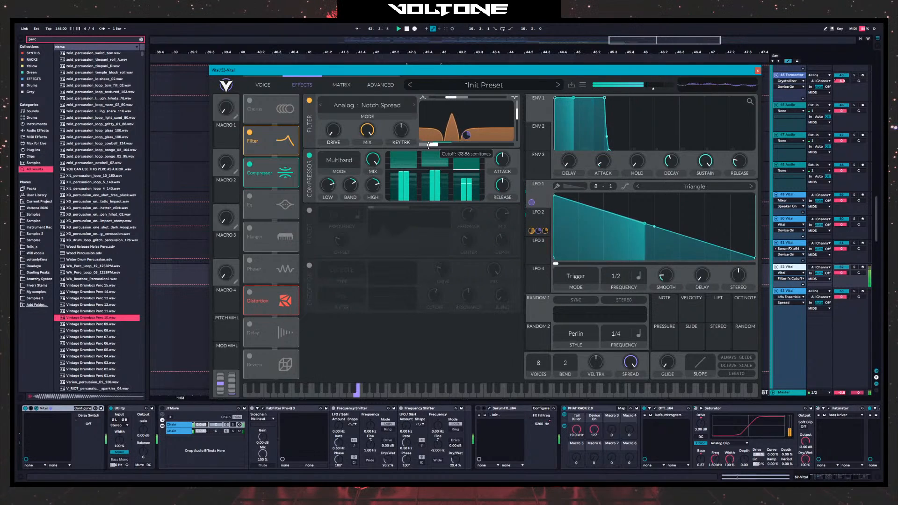
- Set the effects compressor to High Band mode and play the clip
left_click(339, 160)
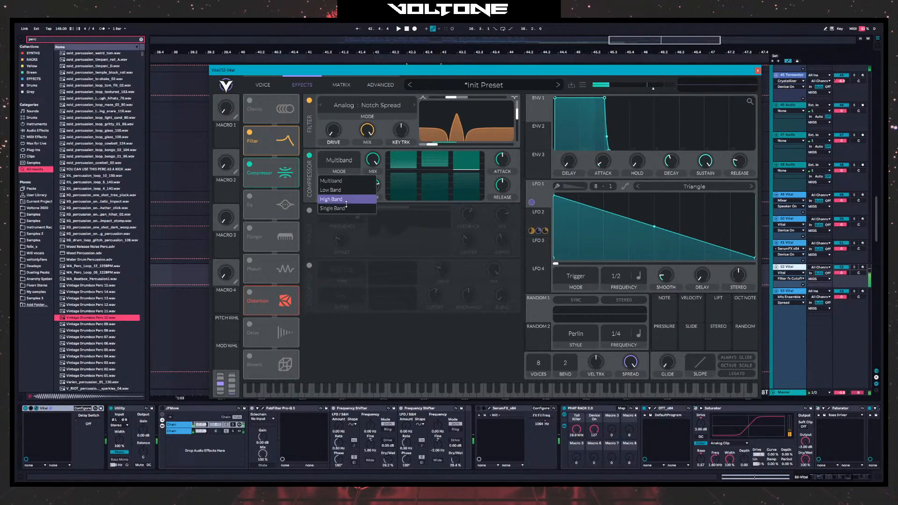
left_click(347, 198)
key("space")
- Try the Brown Noise and White Noise wavetables on oscillator 1
left_click(263, 85)
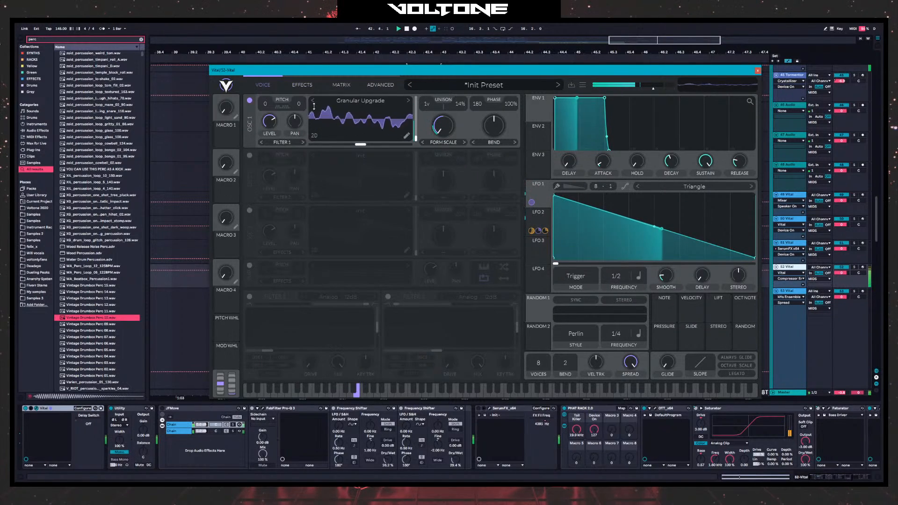
left_click(408, 100)
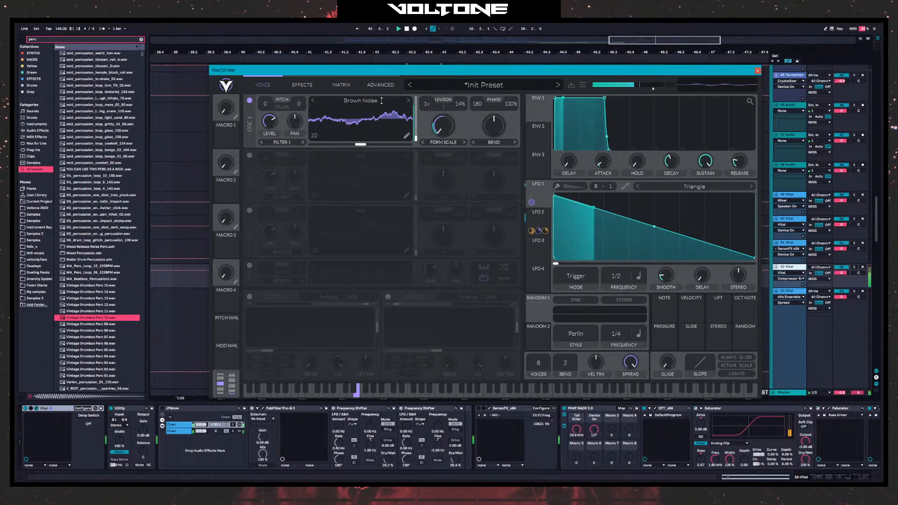
left_click(374, 100)
left_click(552, 199)
- Audition the Glorkglunk wavetables on oscillator 1, including Grain Yard and Presolar Splash, and settle on Respectrumble
left_click(440, 135)
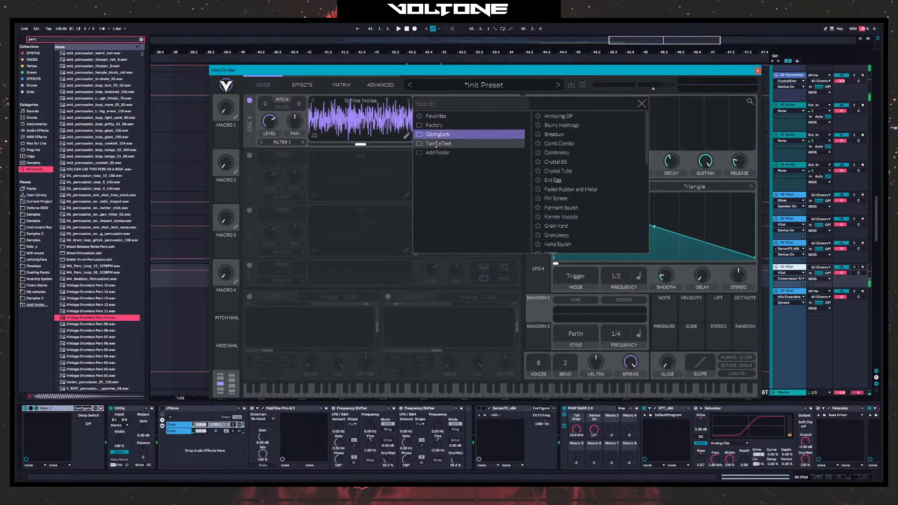
left_click(564, 199)
key("space")
scroll(569, 223, "down", 3)
scroll(569, 223, "down", 1)
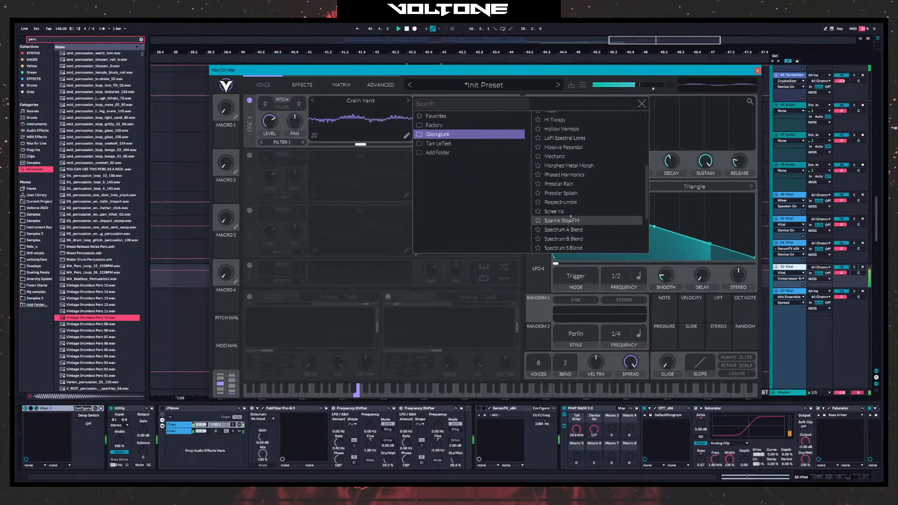
left_click(569, 210)
left_click(580, 194)
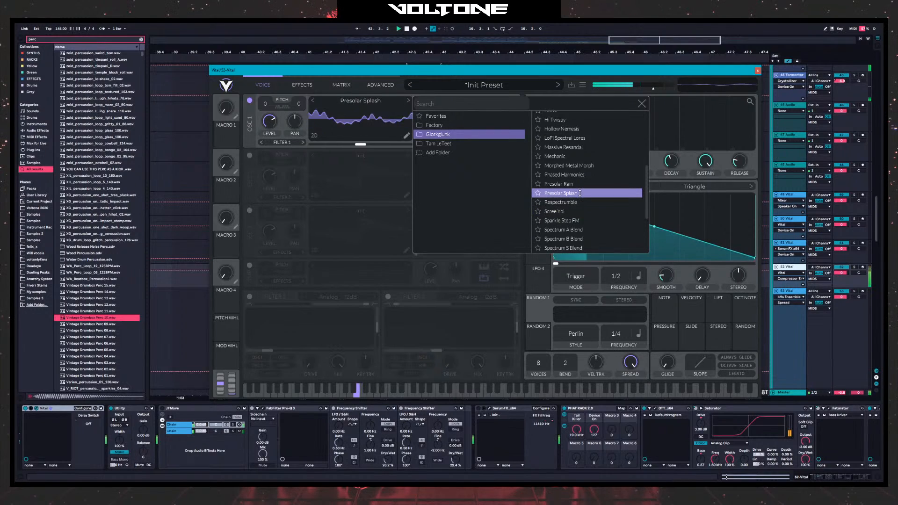
left_click(578, 202)
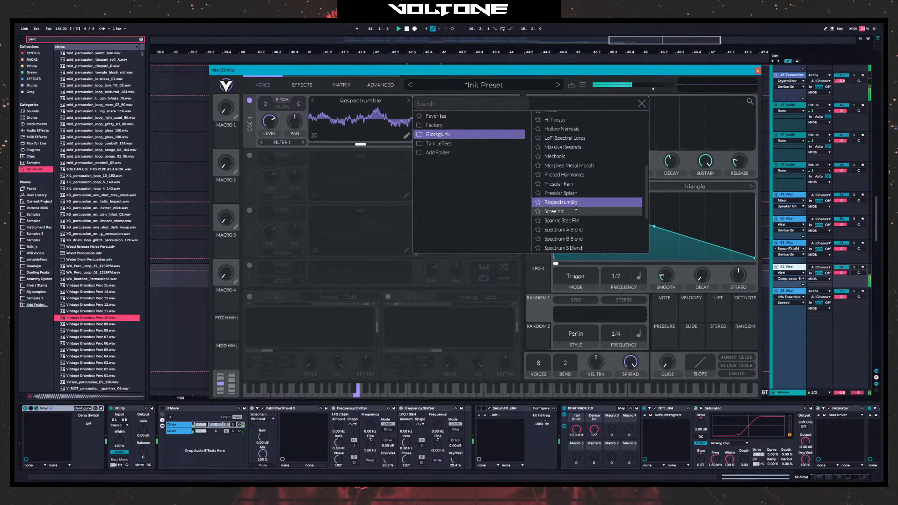
left_click(574, 201)
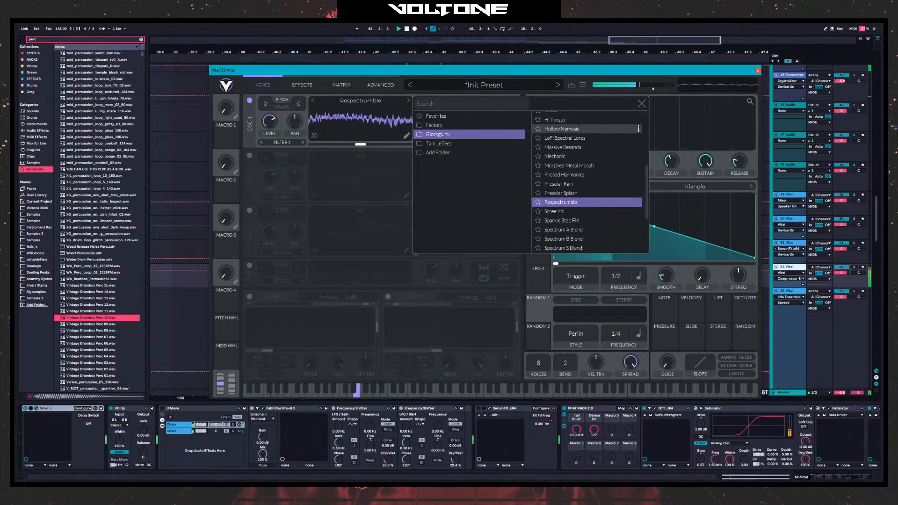
left_click(641, 104)
- Assign LFO 3 to oscillator 1's level with a modulation amount of about 0.682 and play the clip
left_click(541, 251)
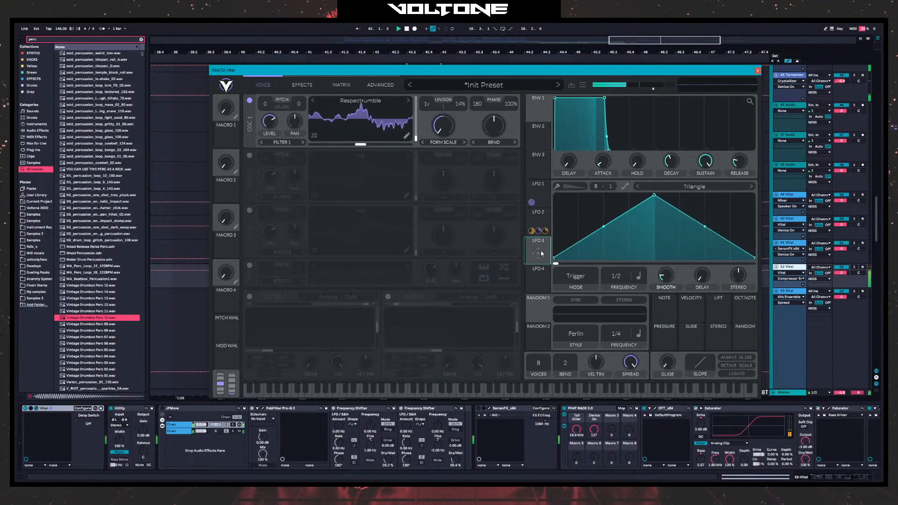
key("space")
left_click_drag(540, 252, 263, 121)
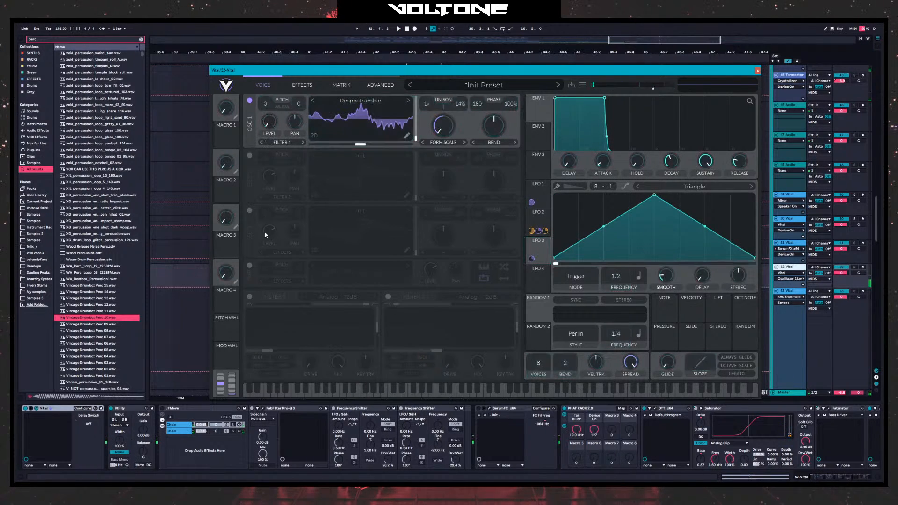
key("space")
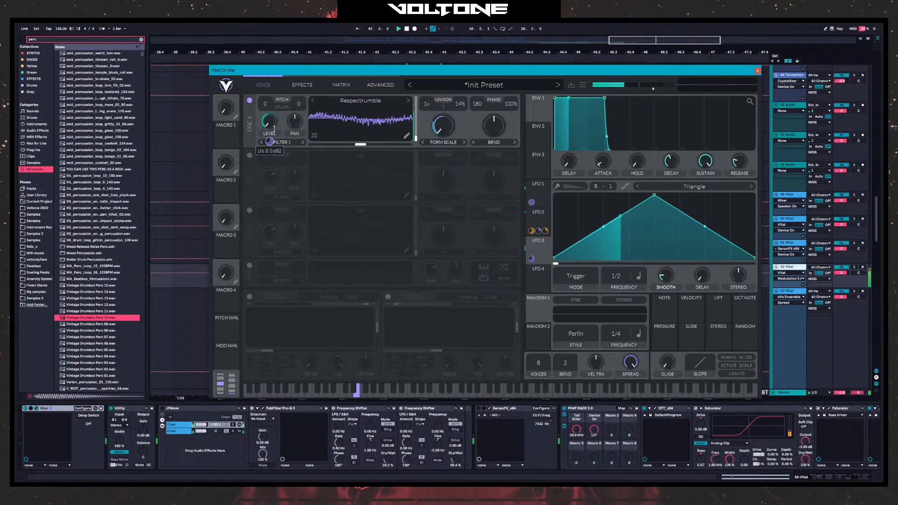
- Reshape LFO 3 into a bulging downward curve starting at its peak and set its frequency to 1/8
left_click_drag(654, 195, 554, 194)
scroll(619, 276, "up", 3)
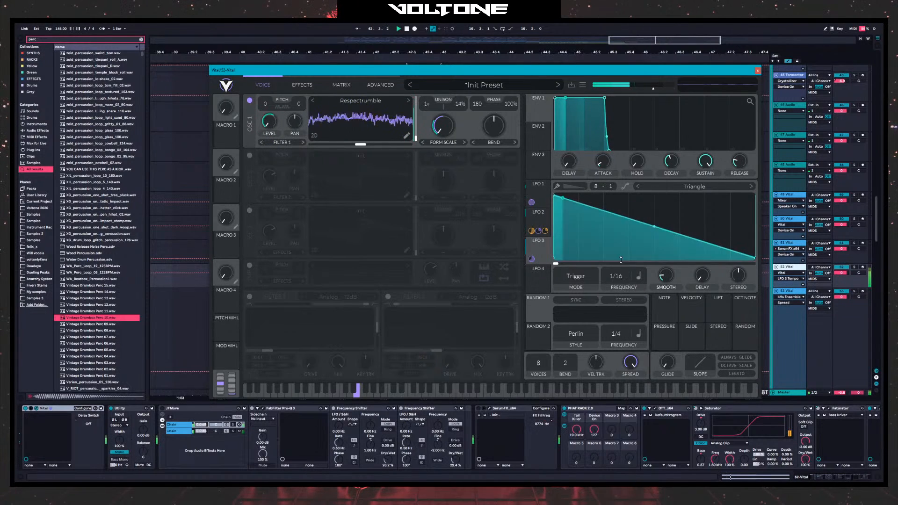
scroll(618, 275, "down", 1)
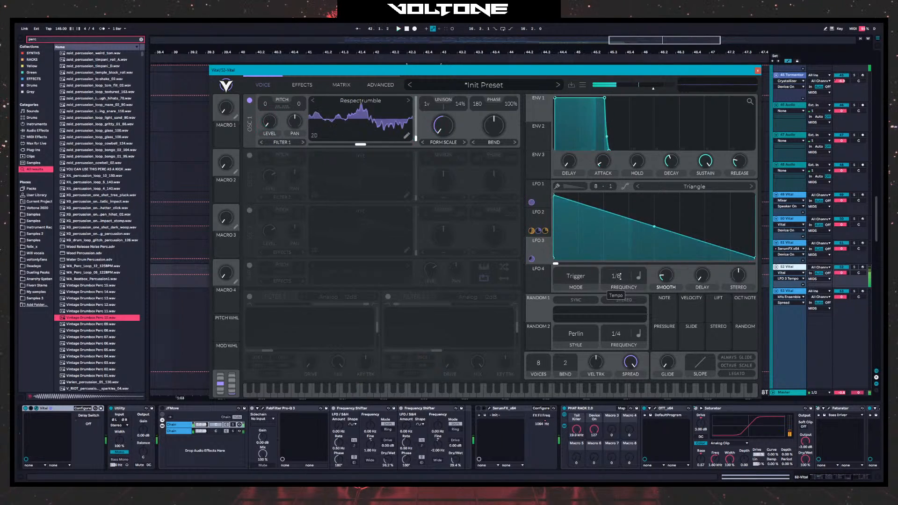
left_click_drag(648, 236, 650, 218)
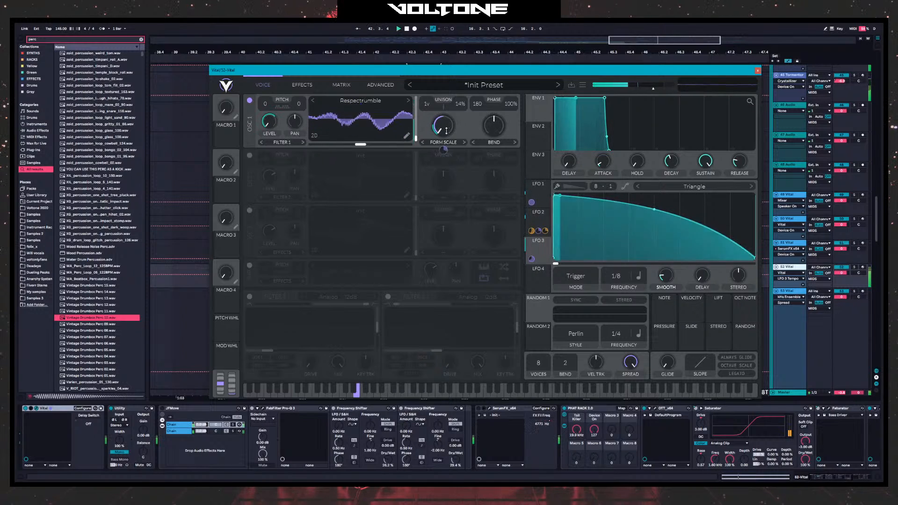
- Set LFO 2's modulation of oscillator 1's Form Scale to about 0.690 and try the Bend amount while auditioning the clip
left_click_drag(442, 148, 441, 140)
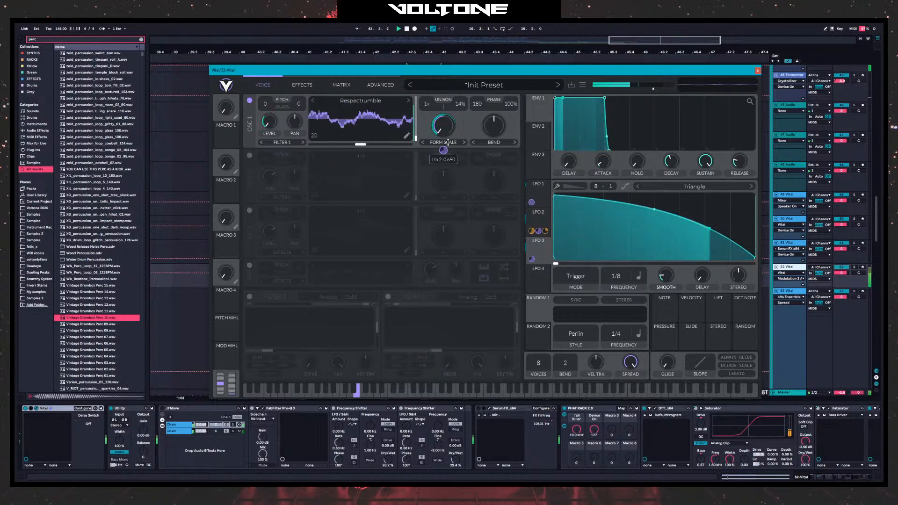
mouse_move(443, 150)
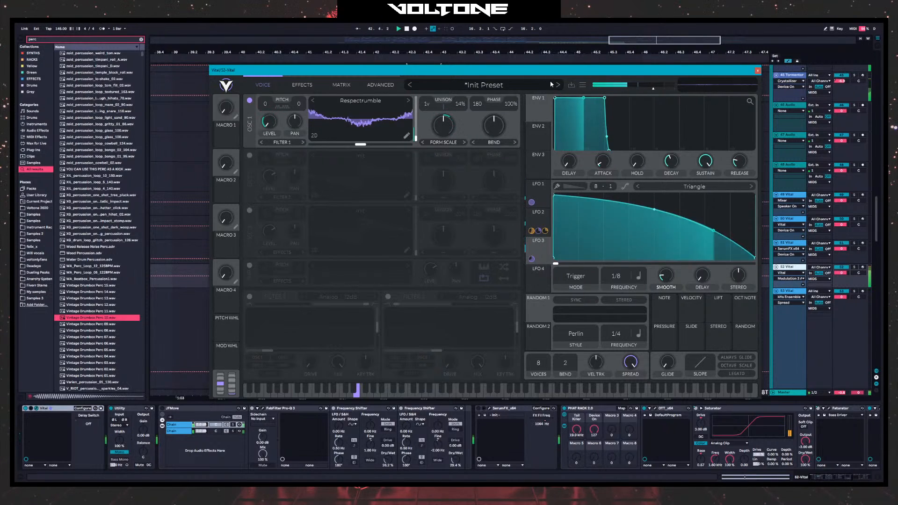
left_click(494, 126)
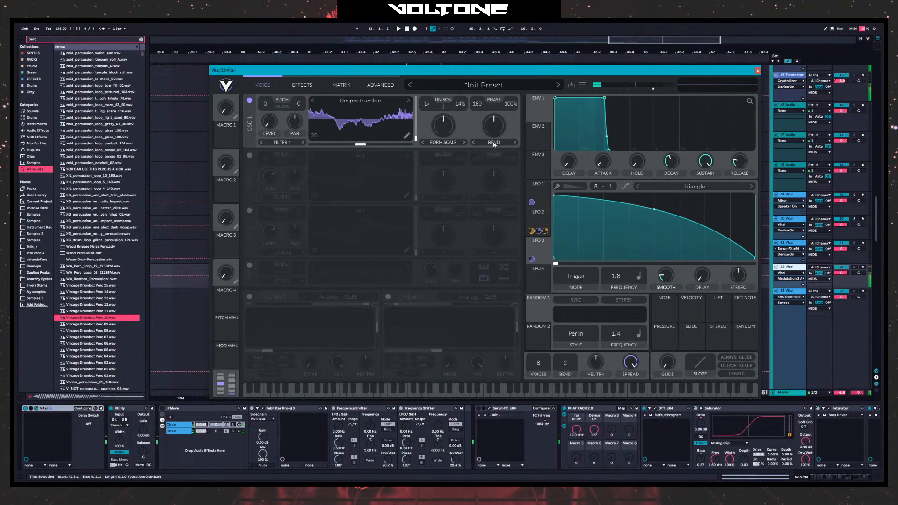
left_click_drag(493, 137, 492, 130)
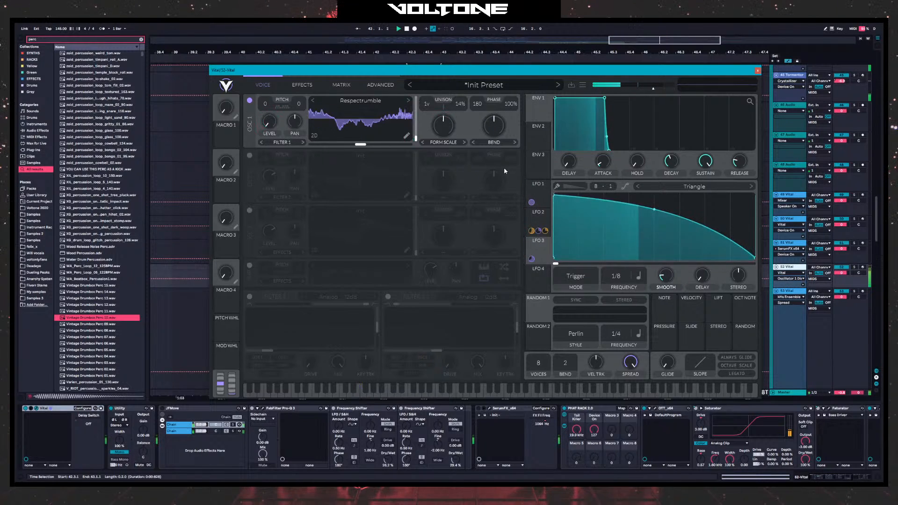
- Search the browser for "trash" and insert iZotope Trash 2 directly before PHAT RACK 3.0 in the Vital track's device chain
left_click(302, 85)
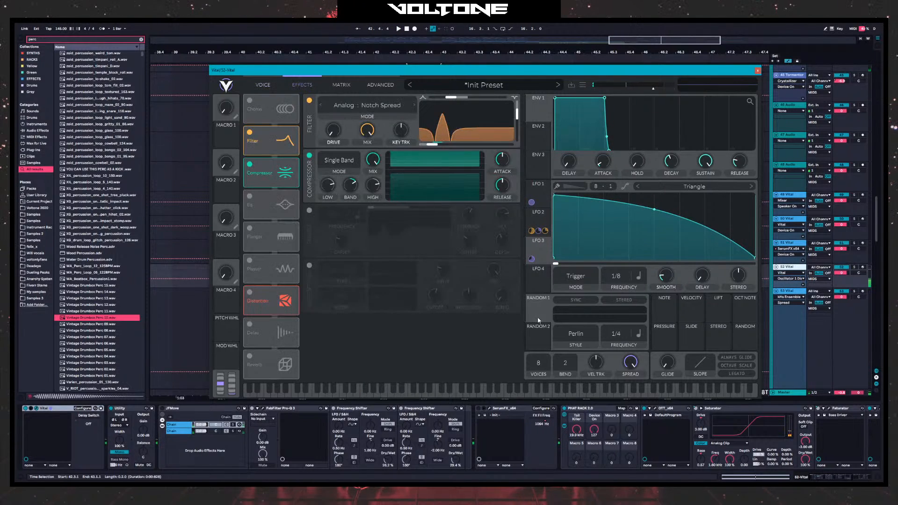
scroll(785, 402, "right", 5)
key("space")
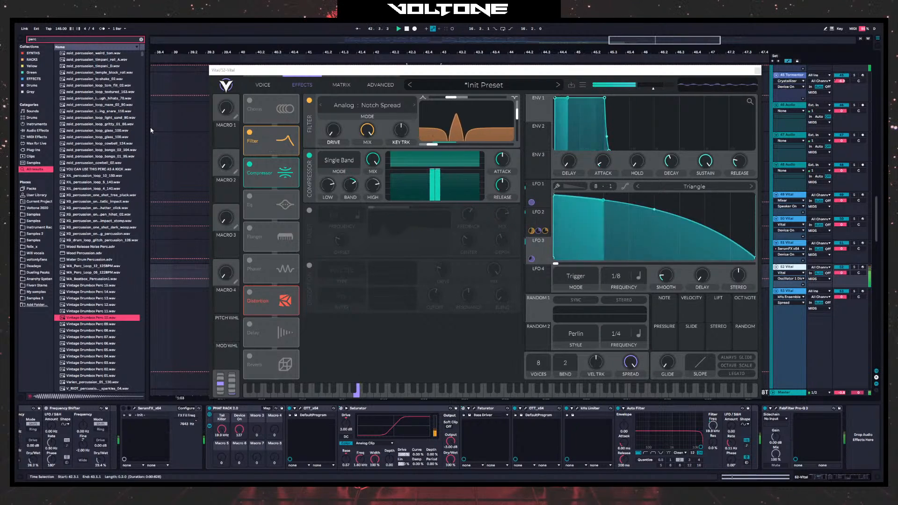
type("trash")
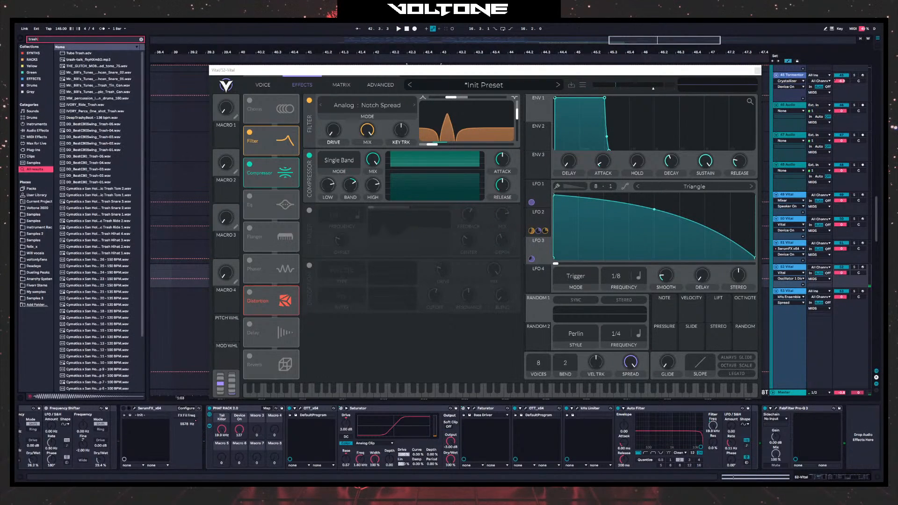
scroll(125, 336, "down", 3)
left_click_drag(78, 385, 205, 427)
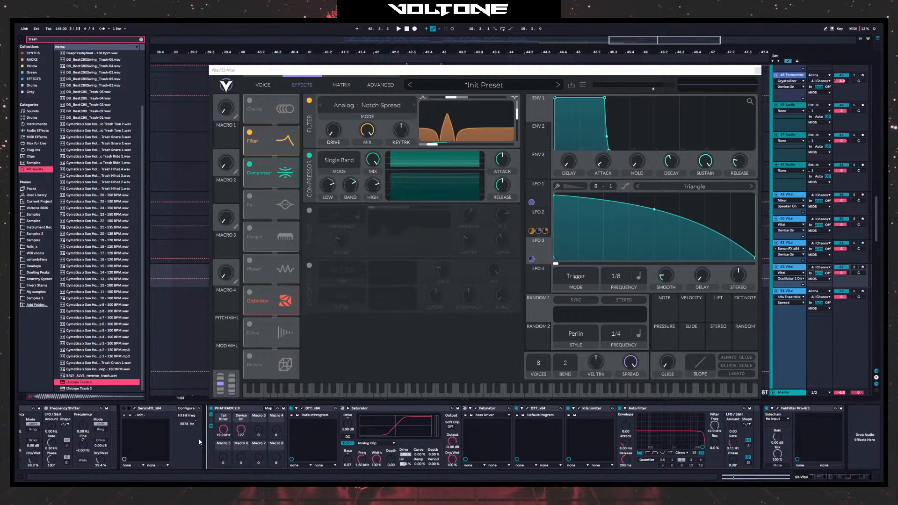
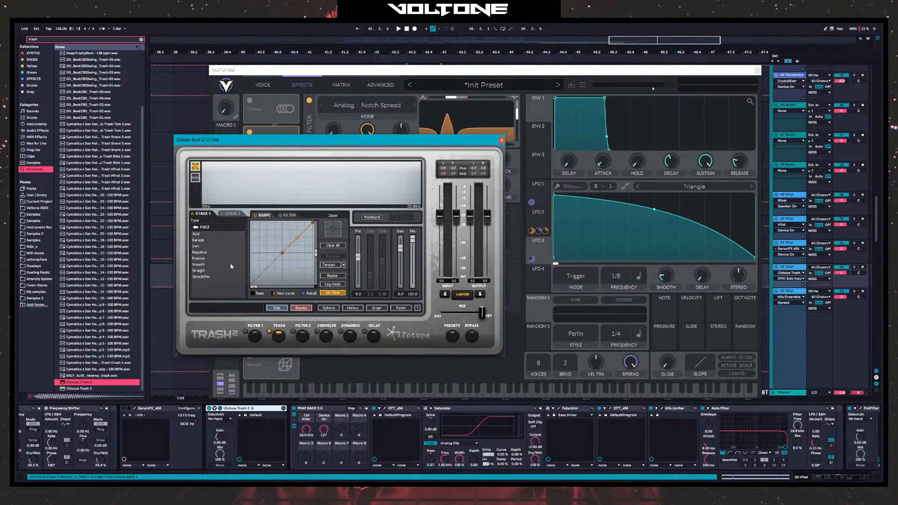
- Choose the Positive shape from Trash 2's Fuzz types, lower the stage mix and close the plug-in window
left_click(204, 260)
key("space")
left_click_drag(412, 240, 410, 262)
left_click(501, 140)
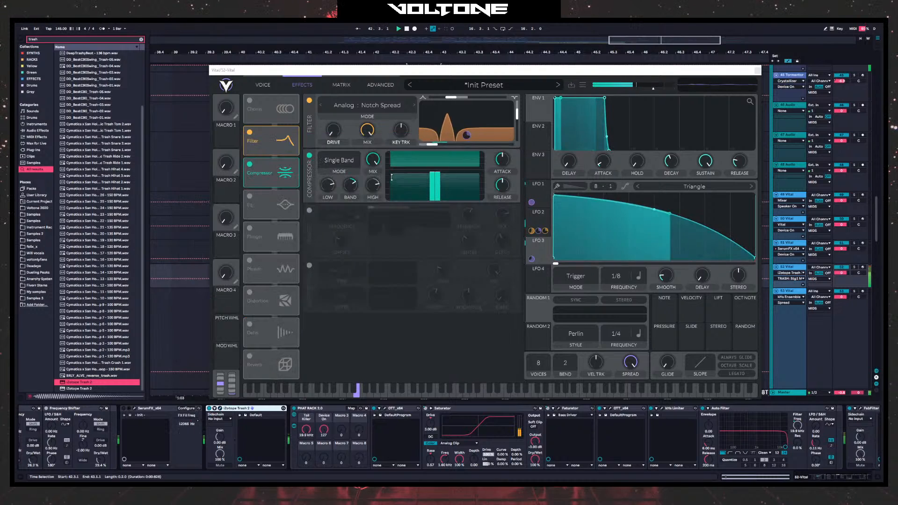
- Lower the notch filter's cutoff and modulate it with LFO 4 reshaped into a straight descending ramp
left_click_drag(433, 150, 411, 149)
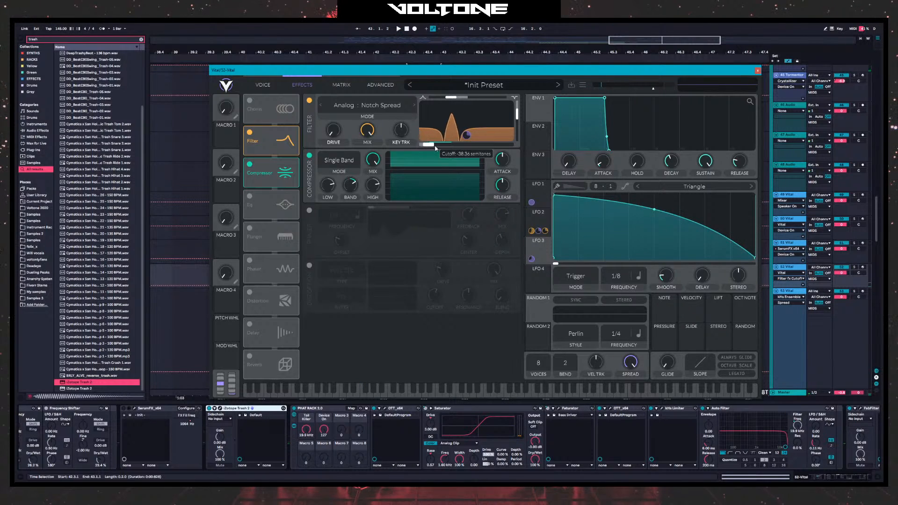
left_click(546, 282)
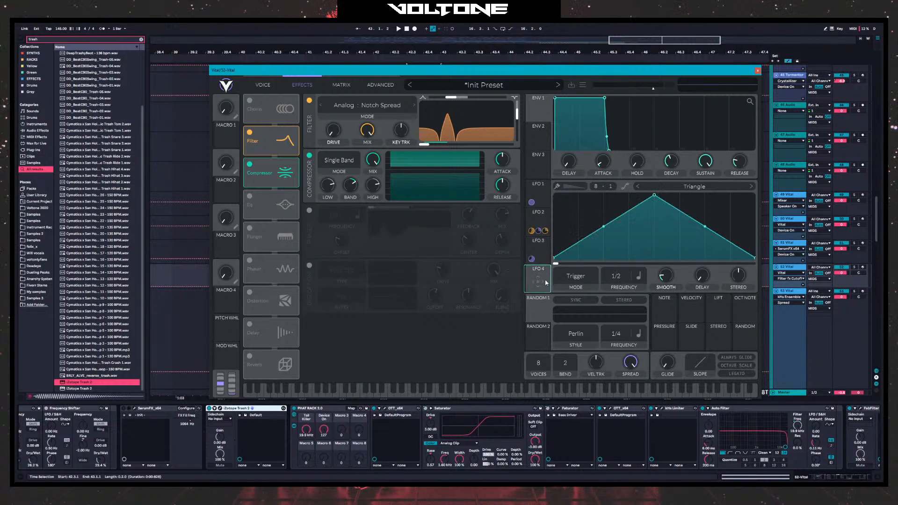
left_click_drag(546, 283, 458, 144)
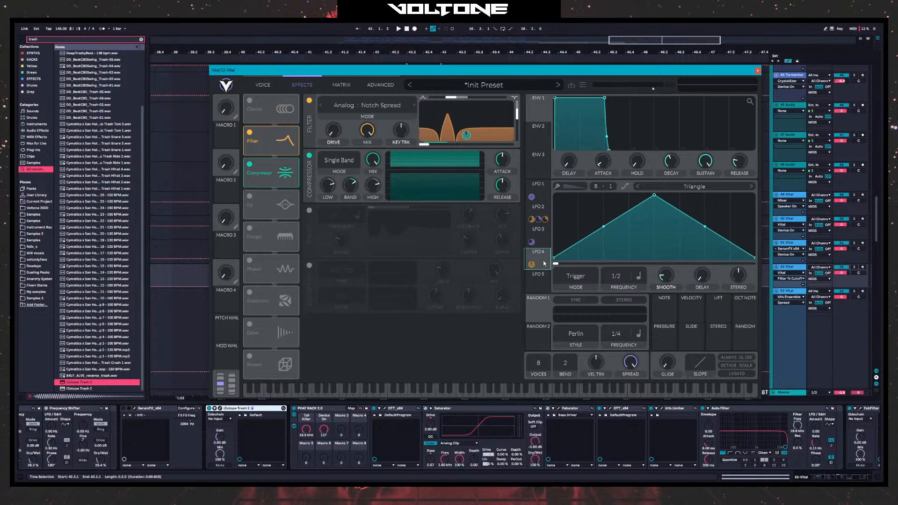
left_click_drag(653, 196, 404, 175)
key("space")
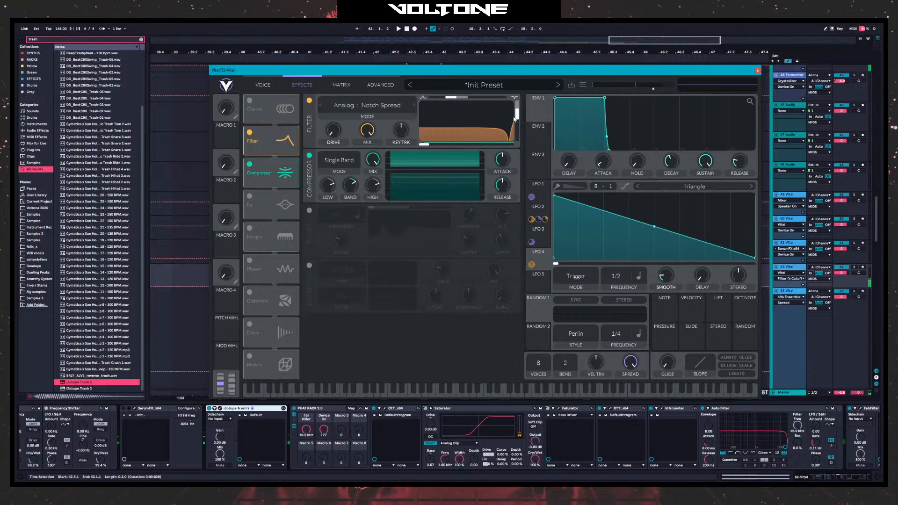
- Set the notch filter's resonance to about 53% and raise its drive, trying a lower mix while auditioning
left_click_drag(518, 119, 517, 124)
key("space")
key("space")
key("space")
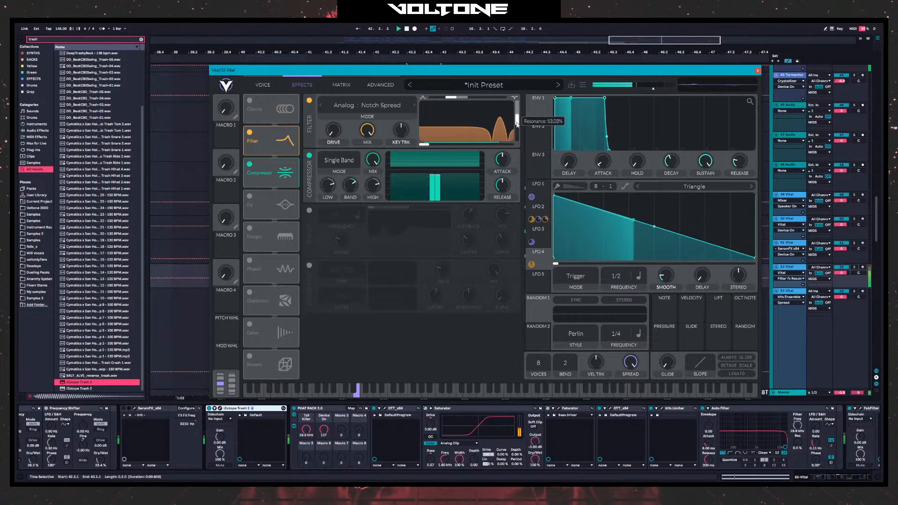
left_click_drag(371, 133, 372, 139)
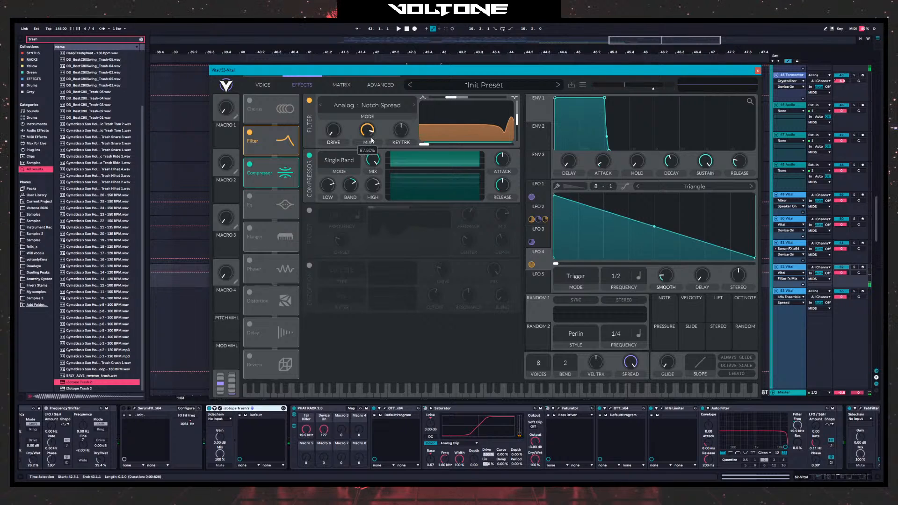
key("space")
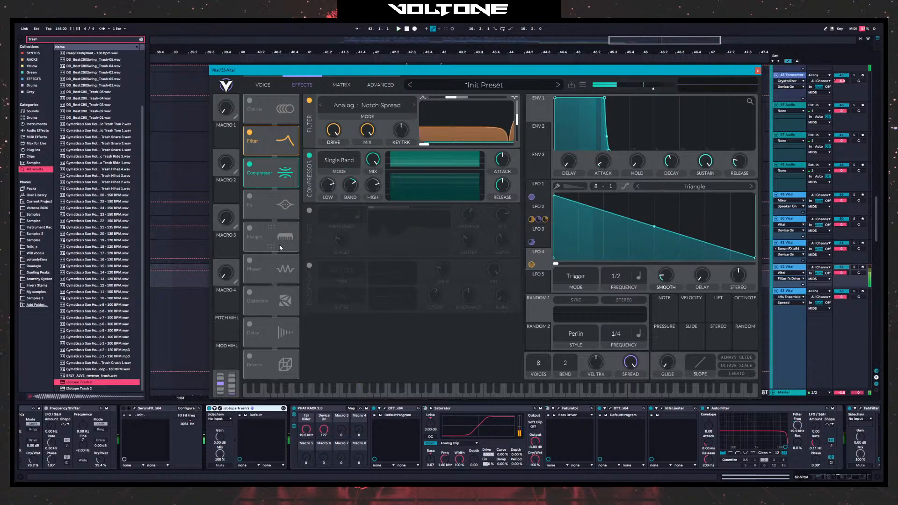
- Try the Flanger effect with its frequency on Freeze and altered feedback, center and depth, and switch it off
left_click(253, 230)
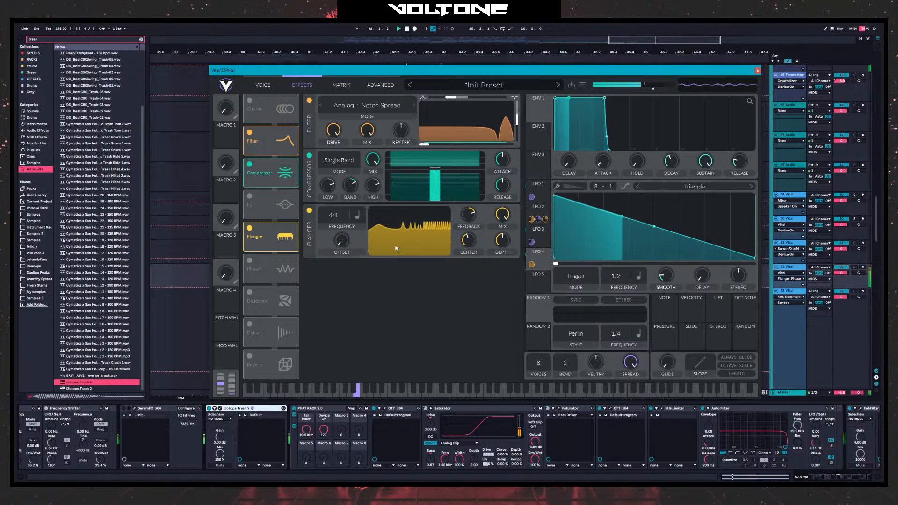
left_click_drag(334, 215, 333, 234)
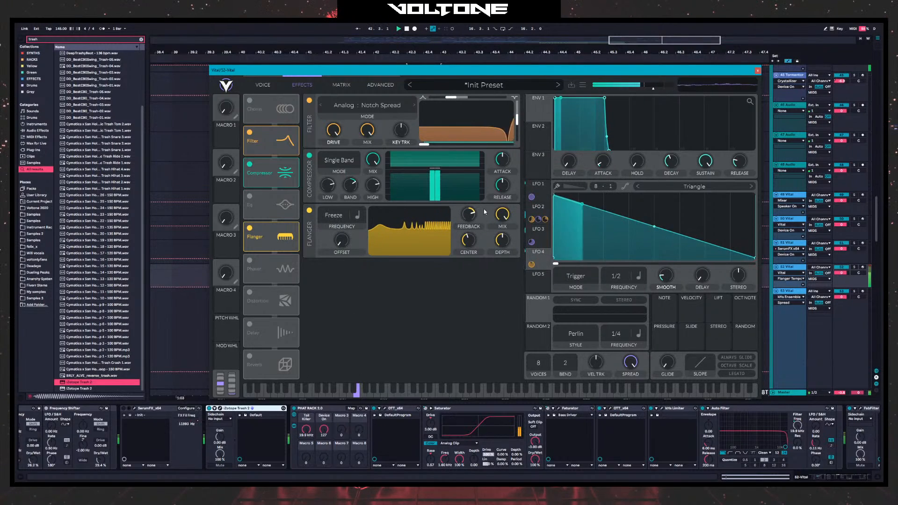
left_click_drag(469, 215, 469, 224)
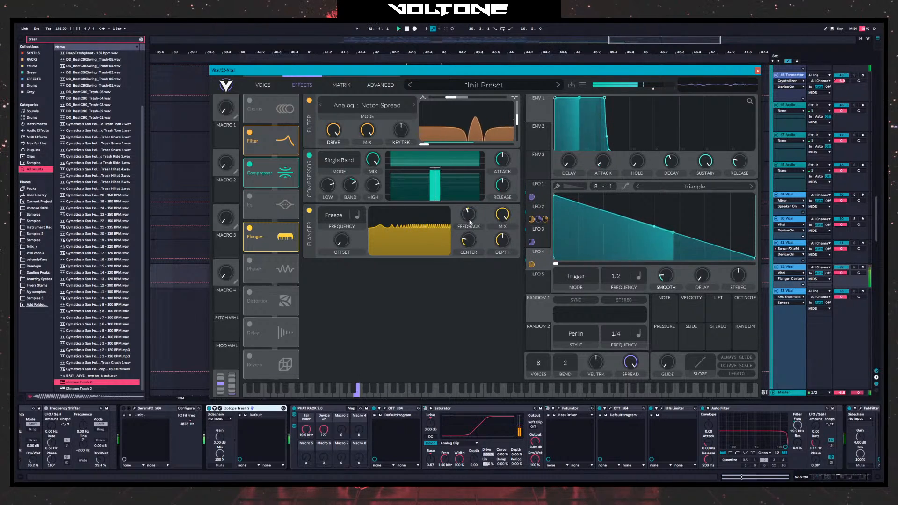
mouse_move(470, 223)
left_mouse_down()
mouse_move(472, 213)
mouse_move(471, 236)
left_mouse_up()
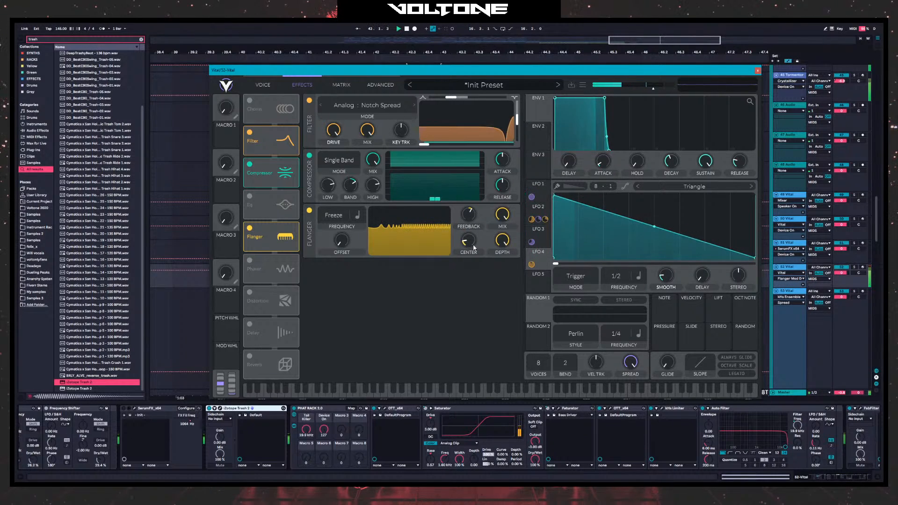
left_click_drag(474, 248, 470, 248)
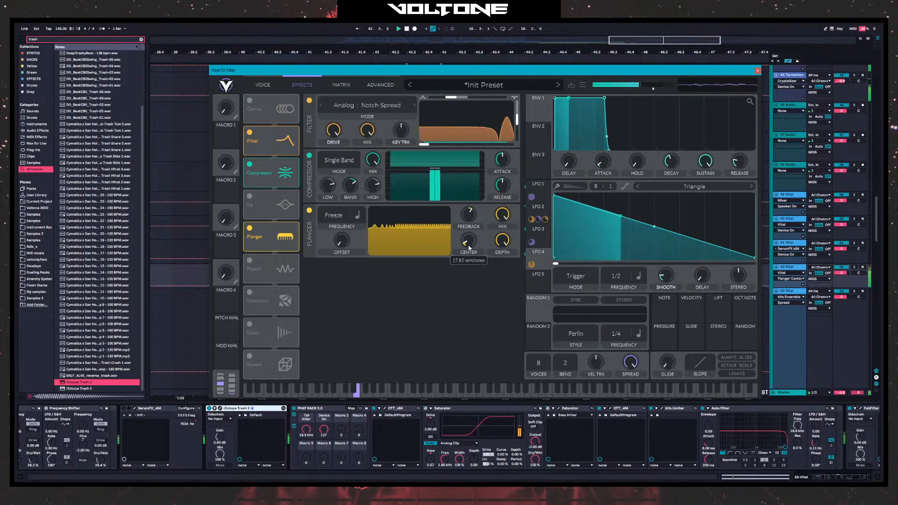
left_click(249, 228)
- Try the Phaser effect with its frequency on Freeze, zero offset, about 75% feedback, and adjusted center, blend and depth
left_click(250, 261)
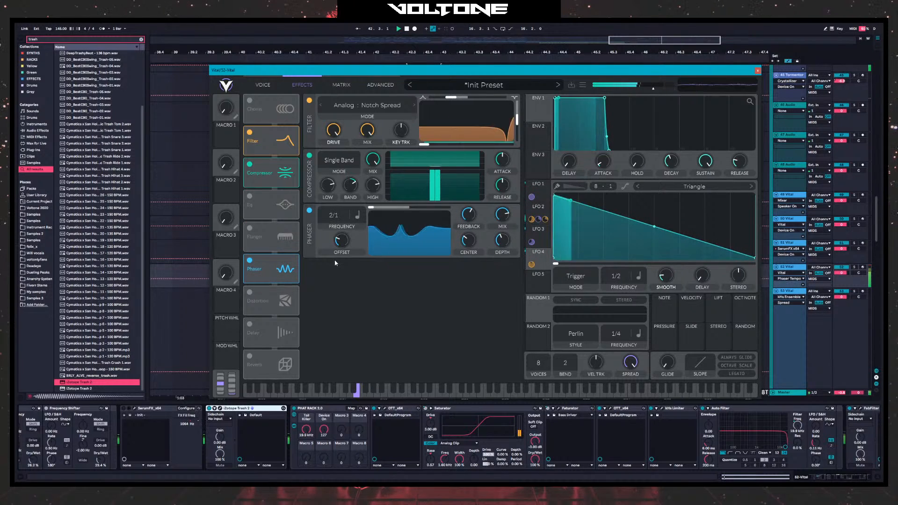
left_click_drag(334, 221, 334, 192)
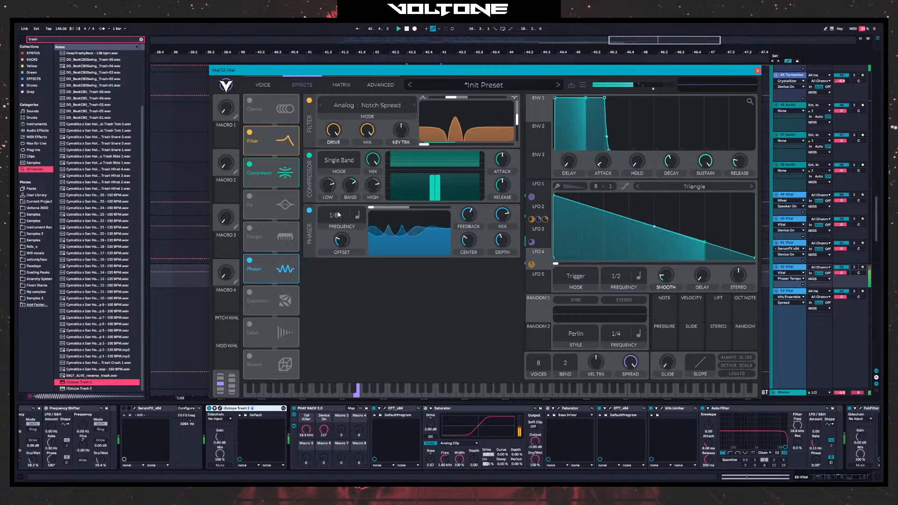
left_click_drag(340, 216, 365, 410)
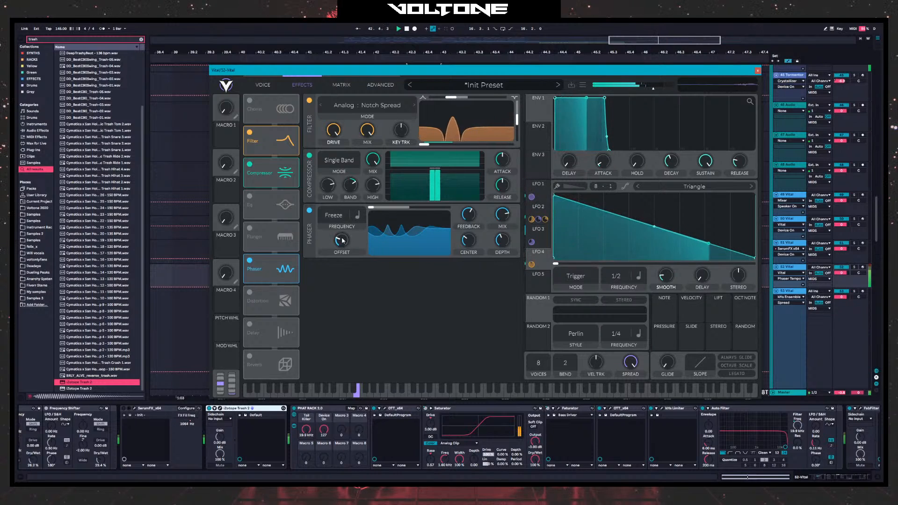
left_click_drag(342, 240, 426, 296)
left_click_drag(473, 223, 474, 203)
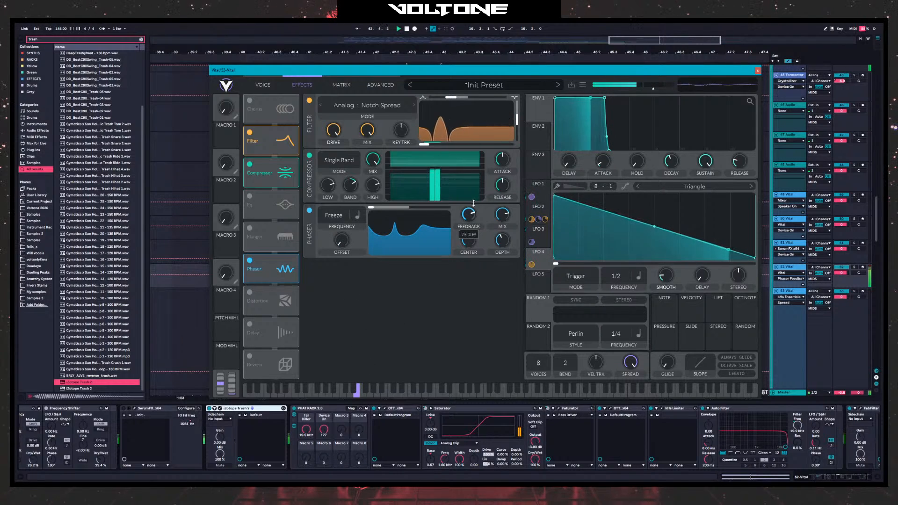
left_click_drag(469, 242, 481, 226)
left_click_drag(386, 212, 445, 210)
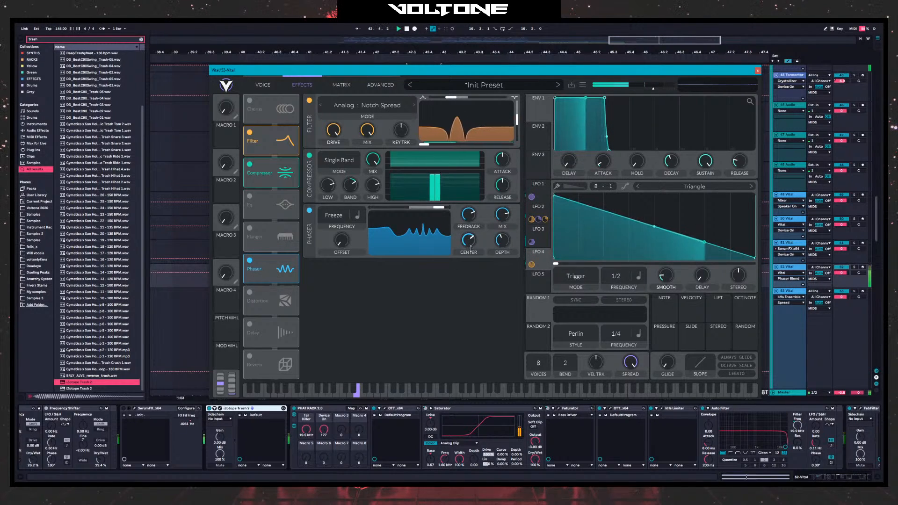
left_click_drag(470, 249, 466, 258)
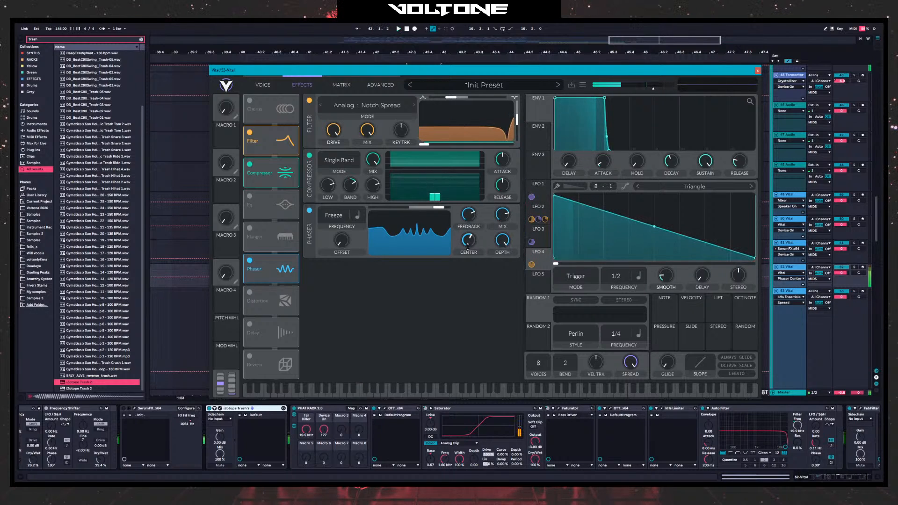
- Enable the EQ effect, shift its middle band's cutoff slightly lower and close the Vital window
left_click(277, 206)
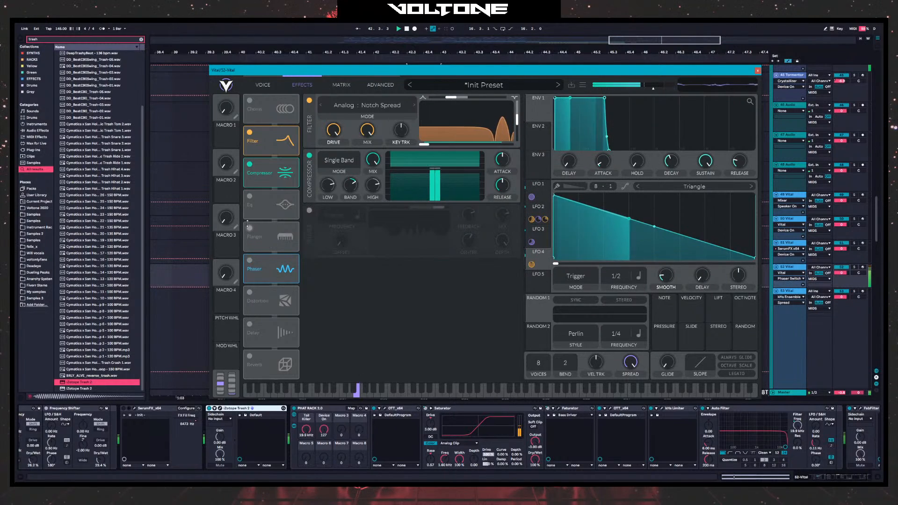
mouse_move(475, 231)
left_mouse_down()
mouse_move(515, 206)
mouse_move(482, 238)
mouse_move(512, 268)
mouse_move(466, 265)
mouse_move(489, 241)
mouse_move(463, 277)
mouse_move(462, 230)
left_mouse_up()
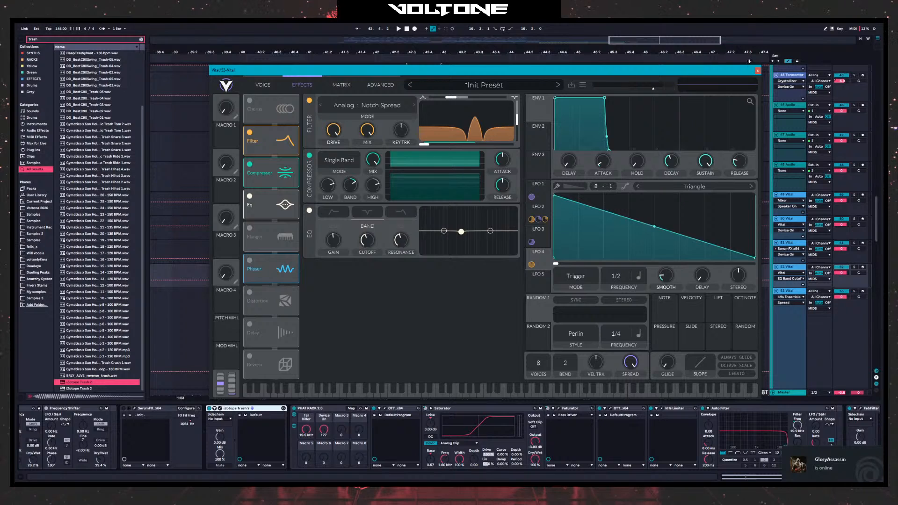
left_click(757, 72)
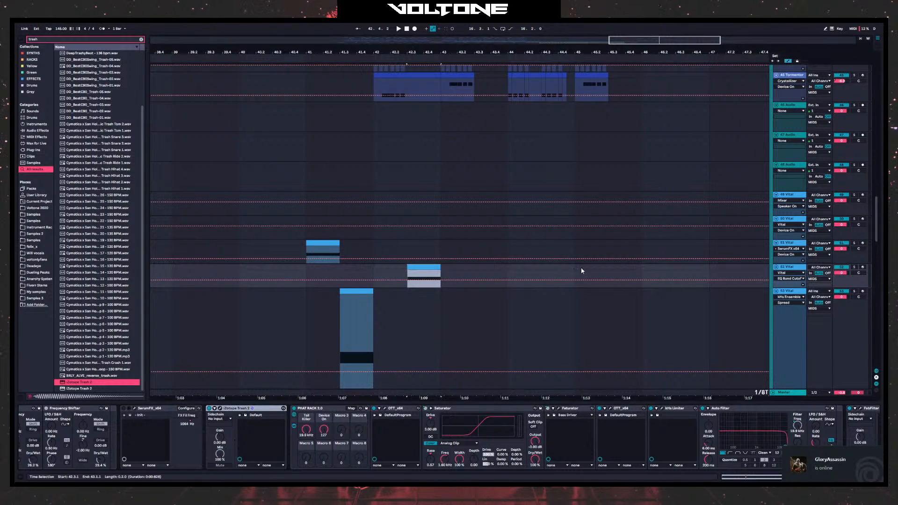
- Automate PHAT RACK 3.0's Tail Killer on the Vital track with a ramp down to 26.0 Hz at 42.4 inside the clip
left_click(794, 269)
left_click_drag(119, 440, 222, 438)
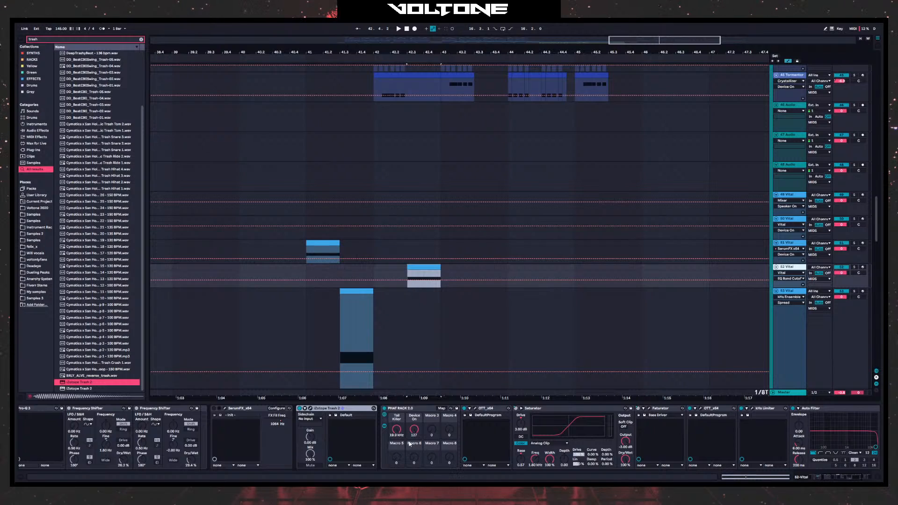
left_click(399, 432)
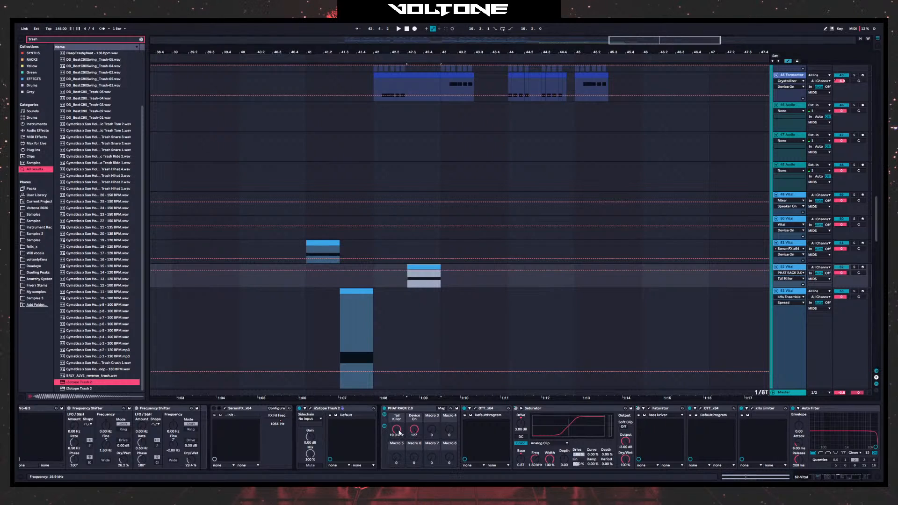
left_click(414, 272)
left_click_drag(425, 44, 407, 186)
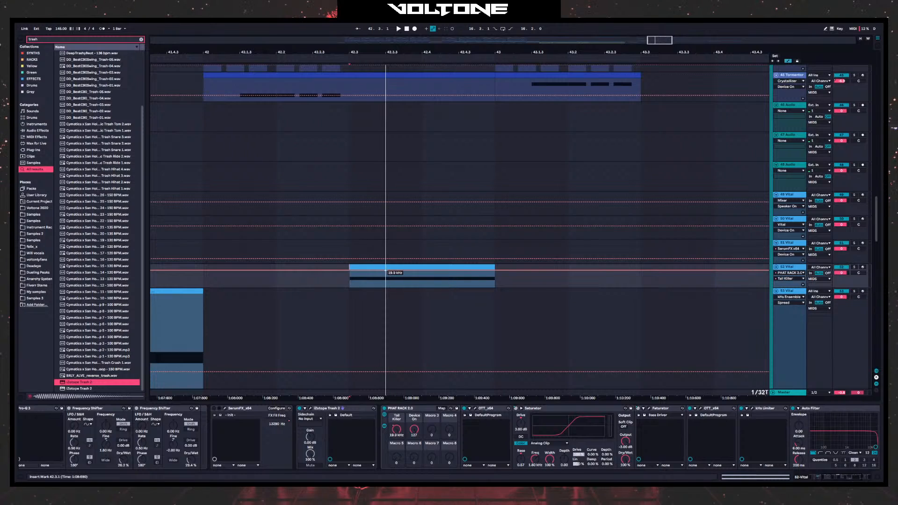
left_click_drag(421, 271, 421, 285)
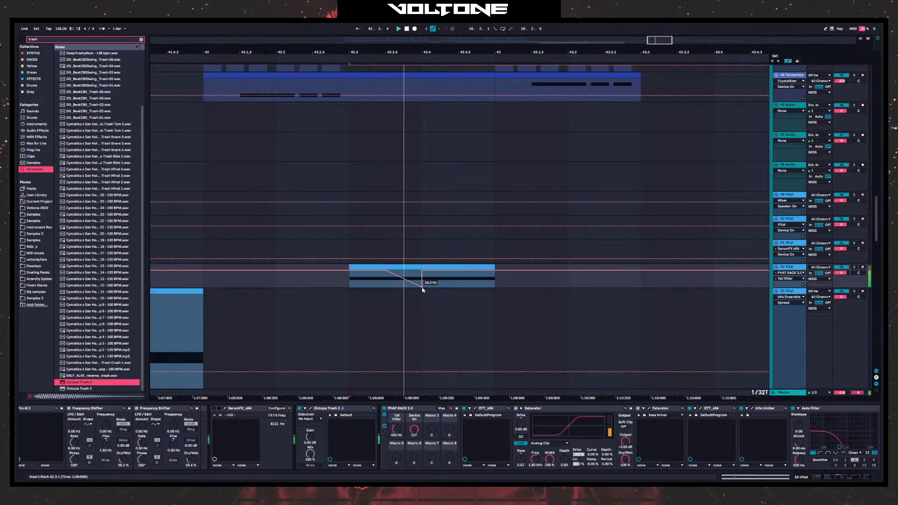
- Add the SUCK ME DADDY.adg rack to the end of the Vital track's chain and bend the Tail Killer ramp into a steep drop
key("space")
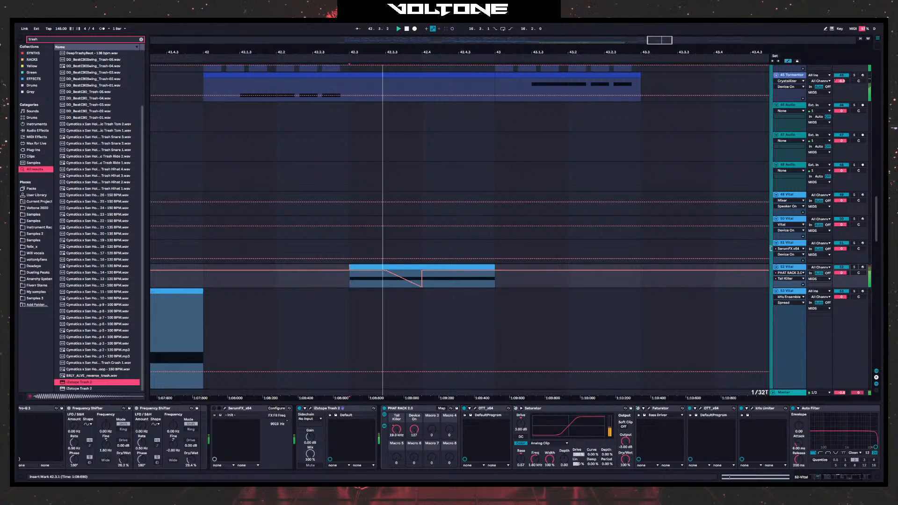
scroll(147, 433, "right", 4)
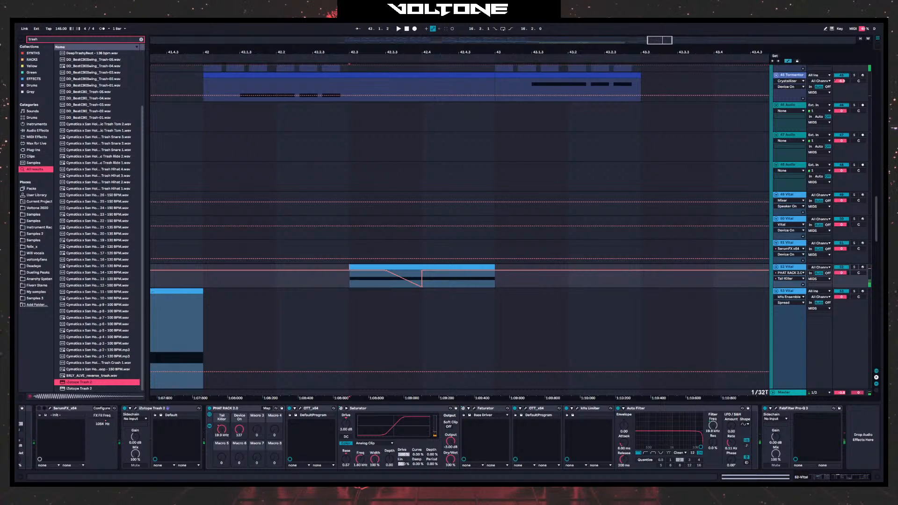
double_click(47, 41)
type("suck me")
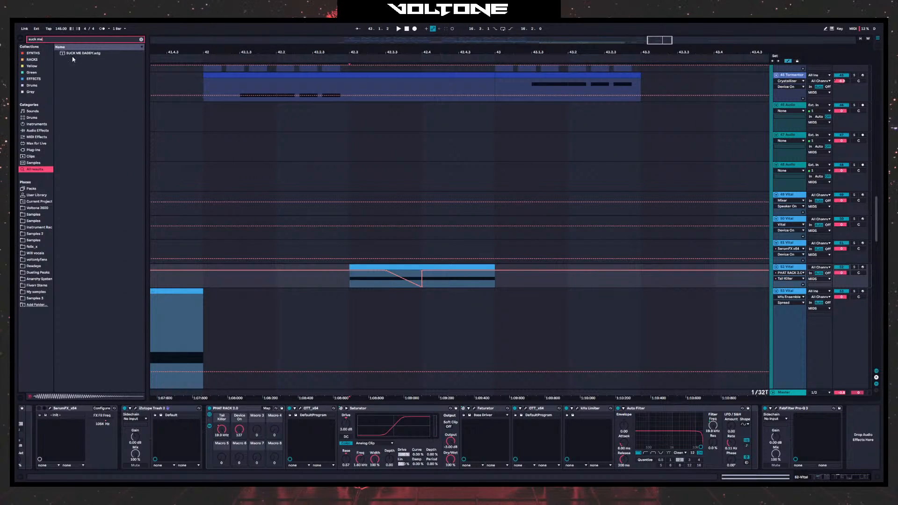
left_click_drag(73, 53, 213, 105)
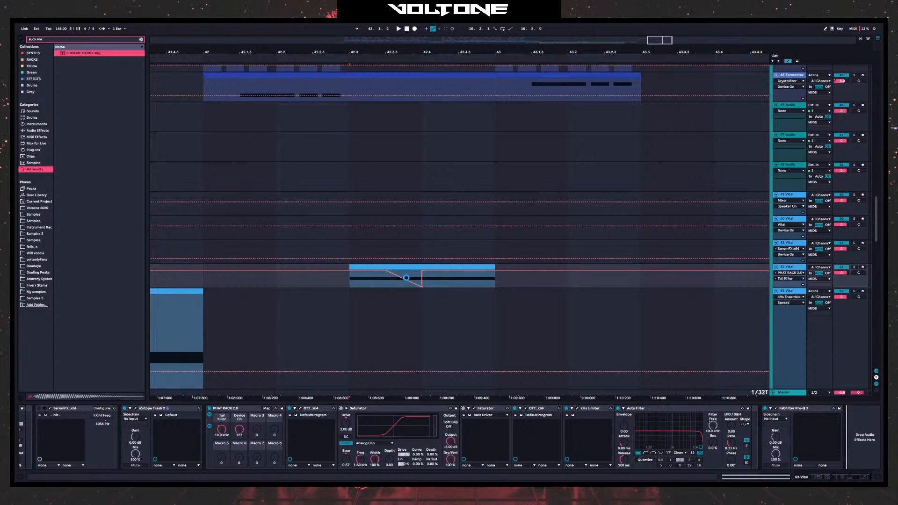
left_click_drag(409, 281, 397, 291)
key("space")
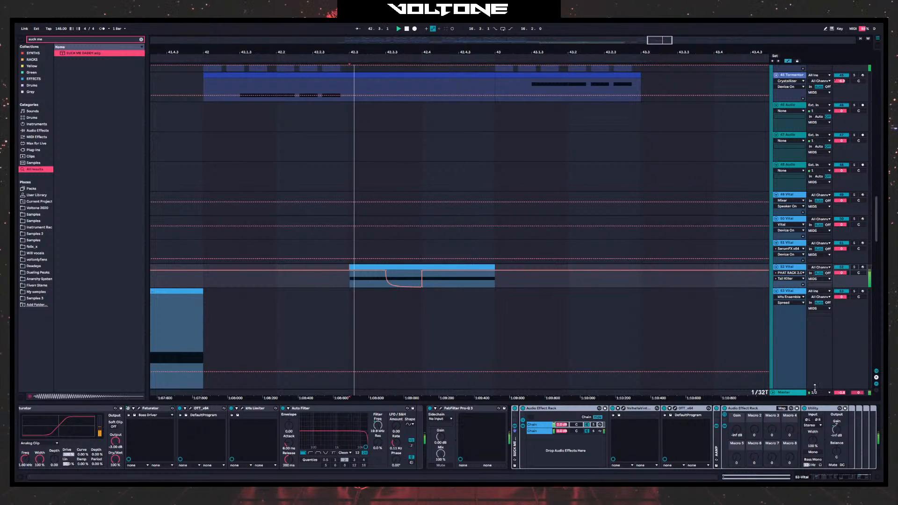
- Automate the added Audio Effect Rack's Gain with a curved rise to 0.00 dB at 42.4 and an instant drop to -inf dB
left_click(737, 428)
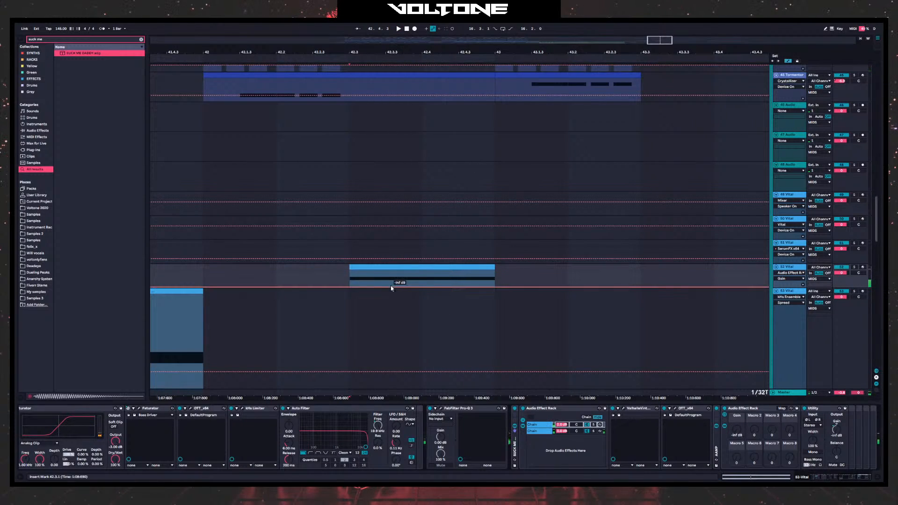
left_click_drag(422, 289, 422, 271)
key("space")
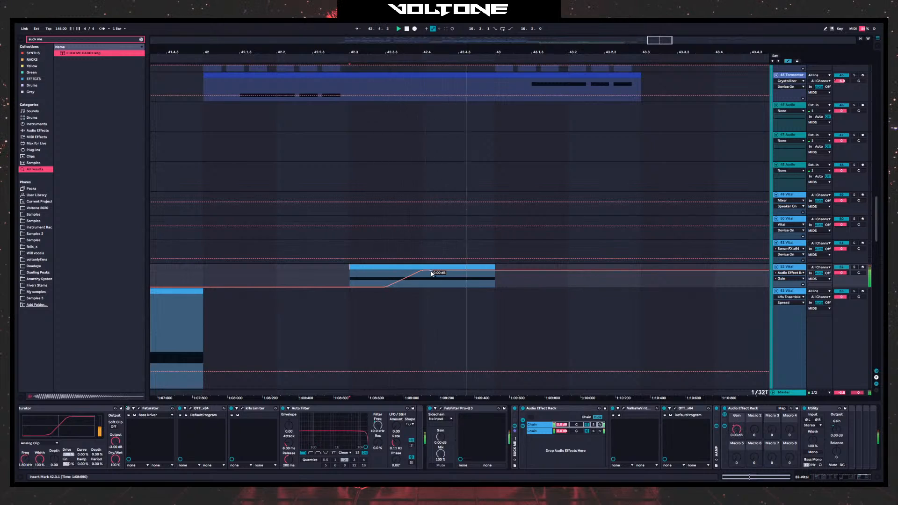
key("space")
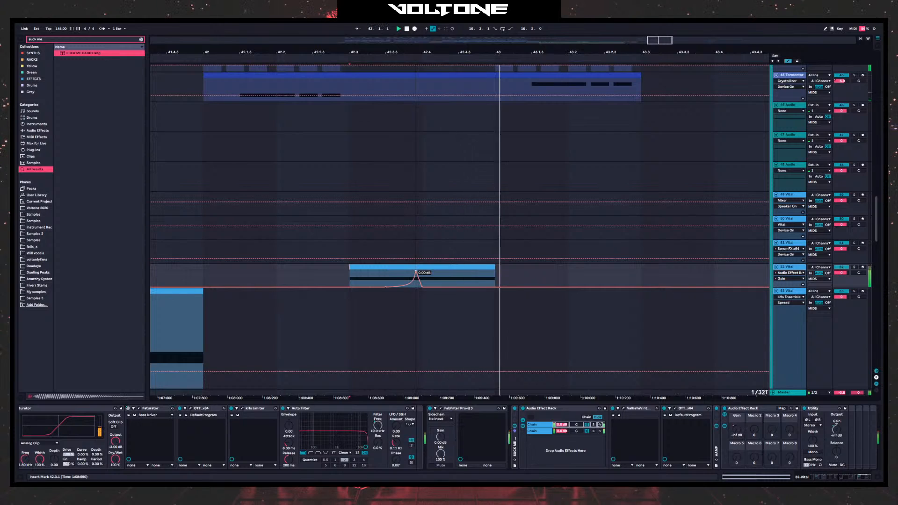
left_click_drag(422, 272, 409, 287)
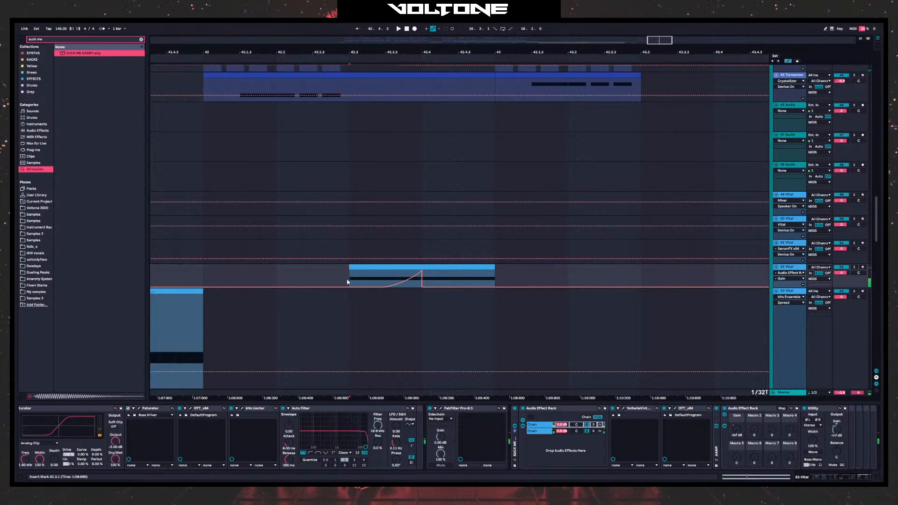
key("space")
mouse_move(422, 273)
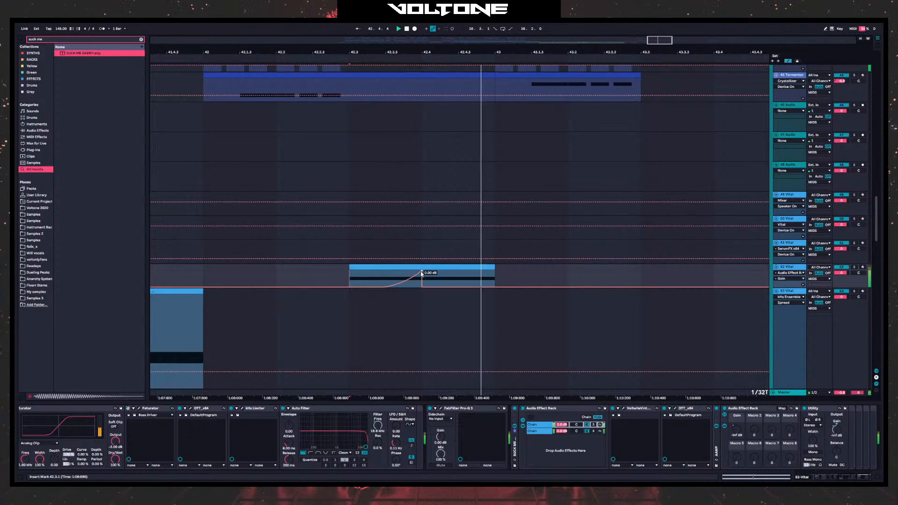
- Move the rack's Gain rise so it starts at 42.4, peaks at 0.00 dB at bar 43 and drops back to -inf dB
left_click_drag(494, 282, 494, 270)
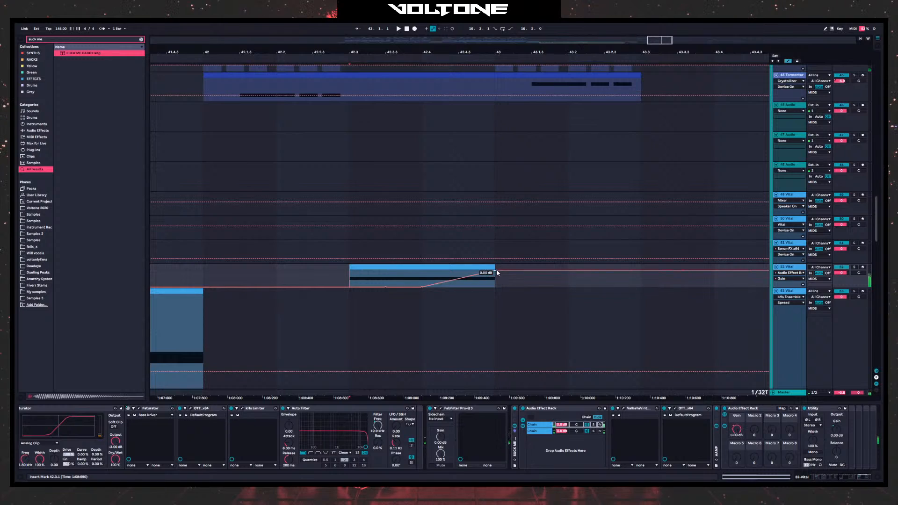
key("space")
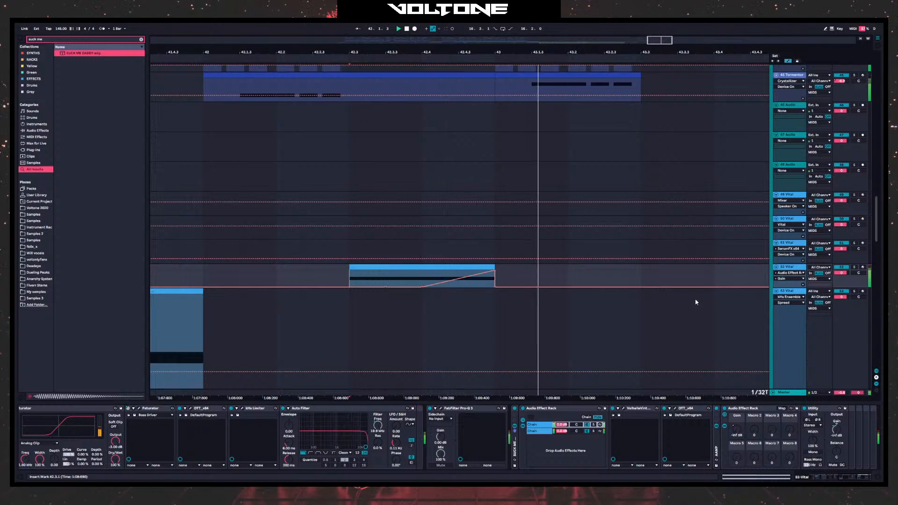
key("space")
key("space")
- Reshape the Tail Killer automation into a straight ramp down to 26.0 Hz at 42.4 with an instant return to 19.9 kHz
left_click(790, 273)
left_click(790, 267)
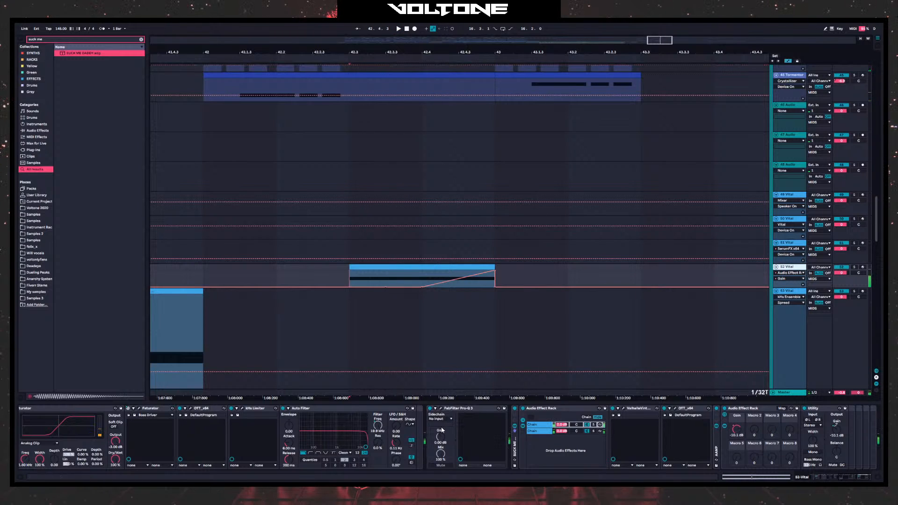
scroll(442, 430, "left", 8)
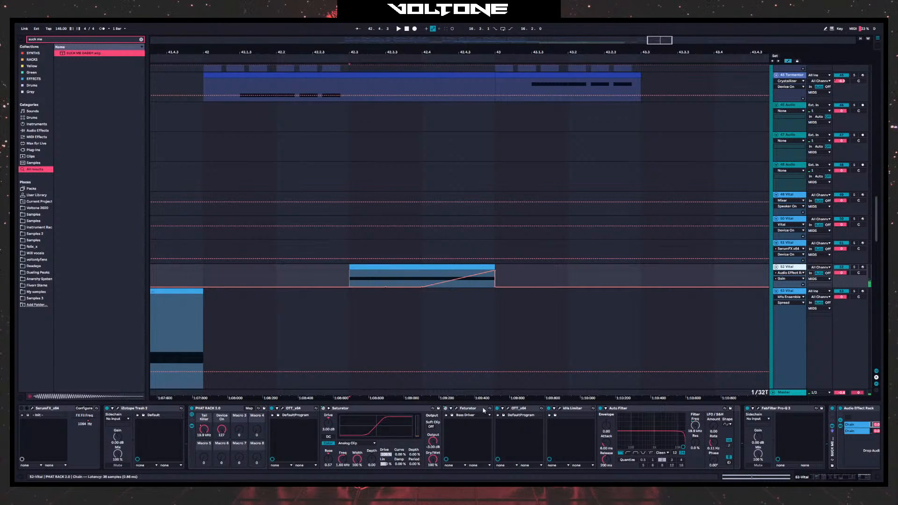
right_click(207, 432)
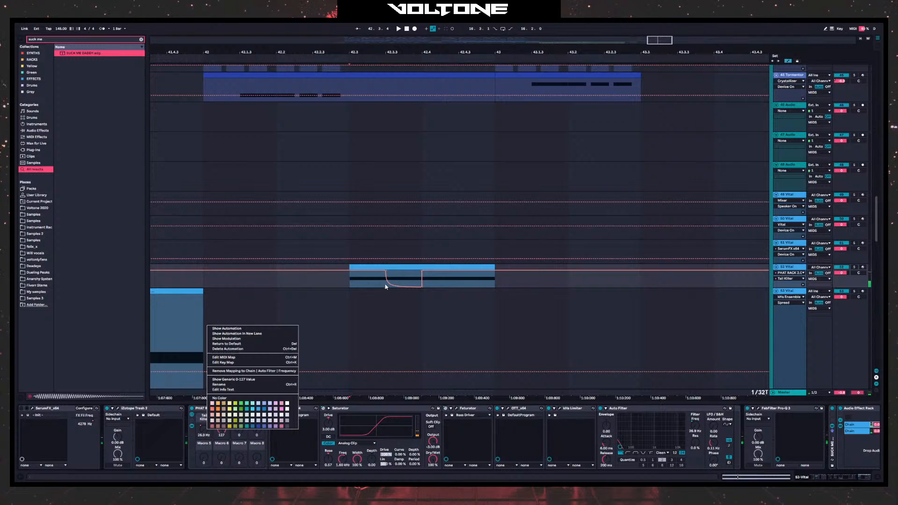
left_click_drag(386, 286, 393, 323)
key("space")
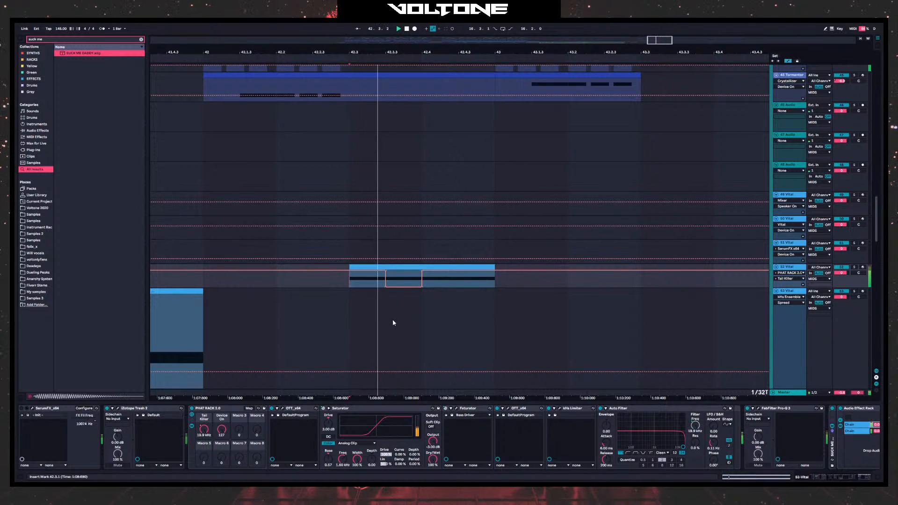
left_click_drag(385, 288, 422, 287)
key("space")
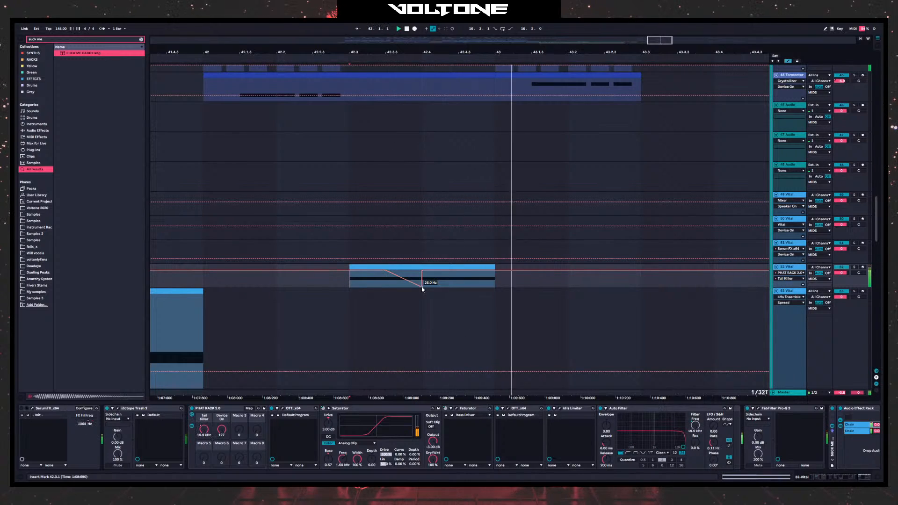
key("space")
mouse_move(423, 270)
left_mouse_down()
mouse_move(463, 270)
mouse_move(410, 271)
mouse_move(422, 286)
mouse_move(422, 271)
left_mouse_up()
- Play the Vital hit repeatedly to judge how the Tail Killer ramp sounds
key("space")
key("space")
key("space")
key("space")
key("space")
key("space")
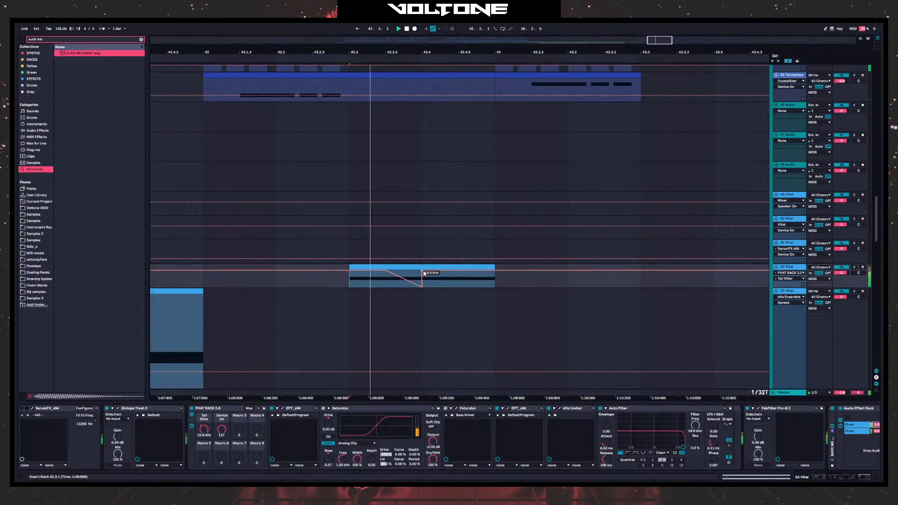
key("space")
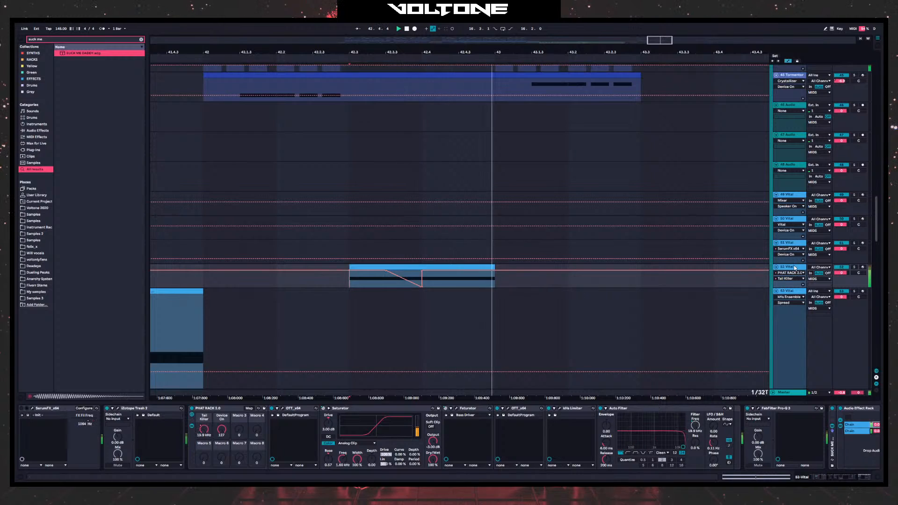
key("space")
key("space")
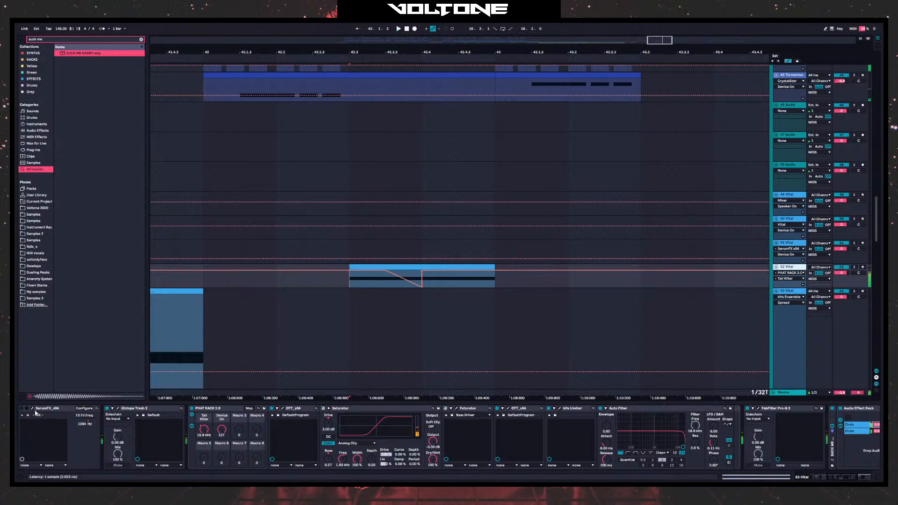
- Adjust the stage 1 mix in iZotope Trash 2, dismissing its preset manager, and close the plug-in window
left_click(116, 410)
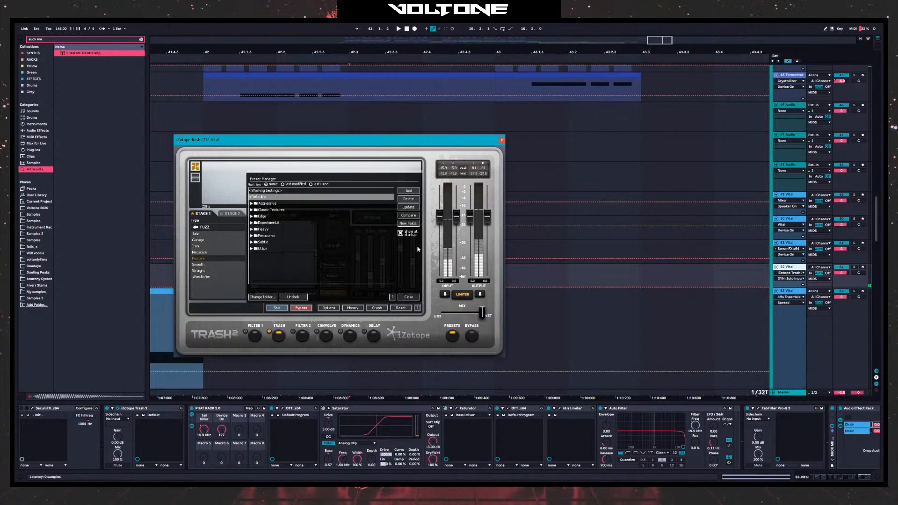
left_click(414, 296)
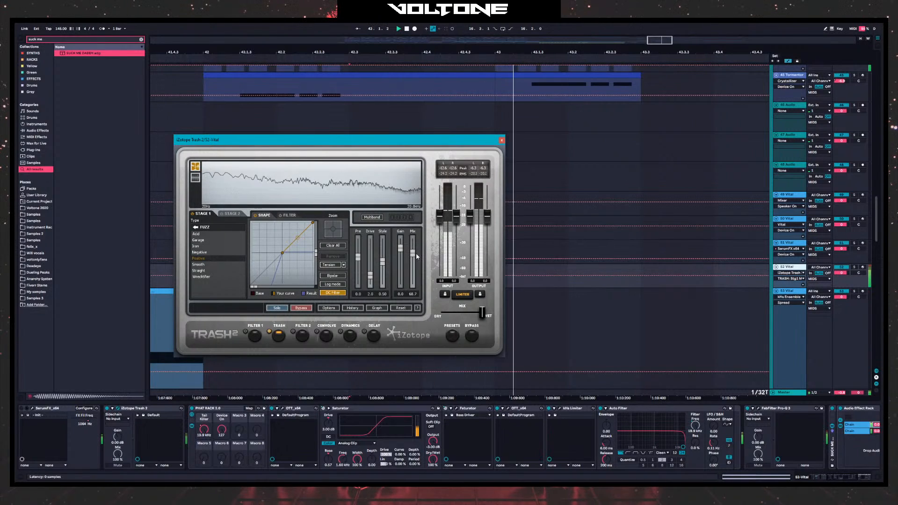
left_click(501, 140)
- Try the Vital track's JFMove rack switched on while playing the clip
scroll(187, 434, "up", 10)
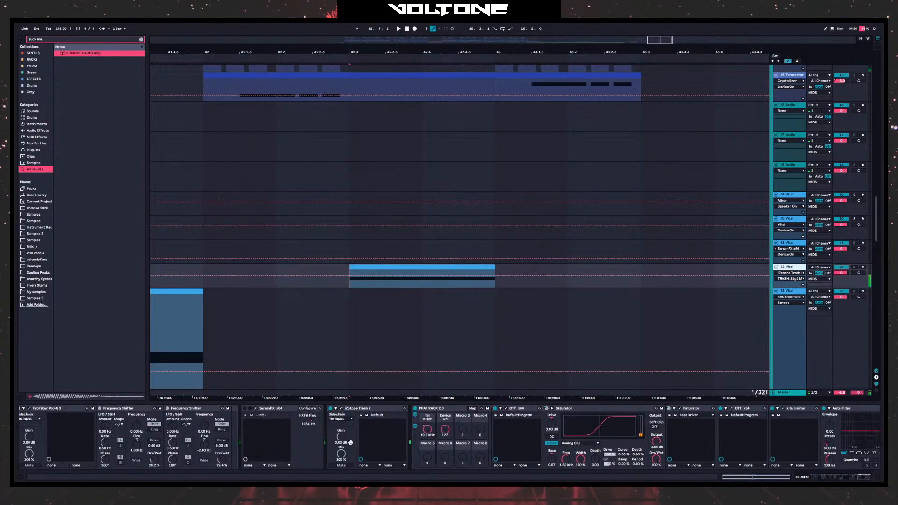
left_click(163, 411)
key("space")
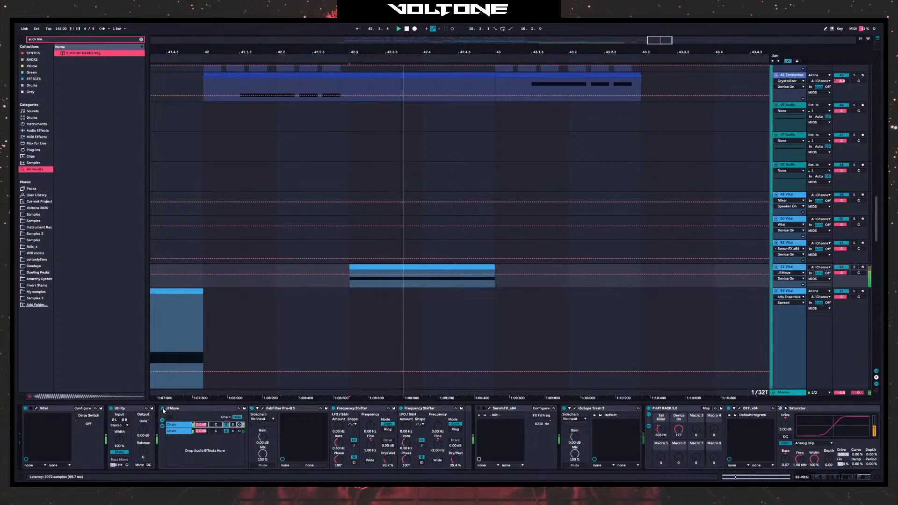
- Enable SerumFX on the Vital track, adjust its filter's mix and close the plug-in window
left_click(480, 410)
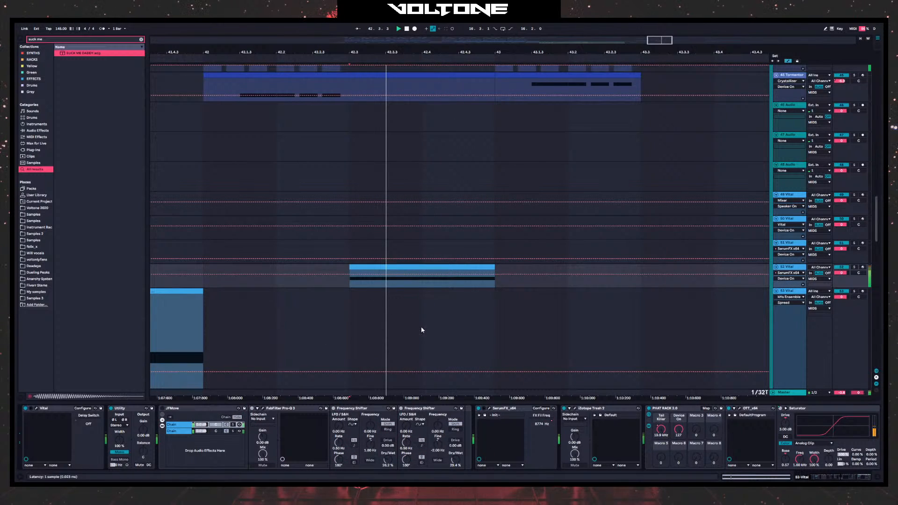
key("ctrl+alt+p")
left_click(545, 423)
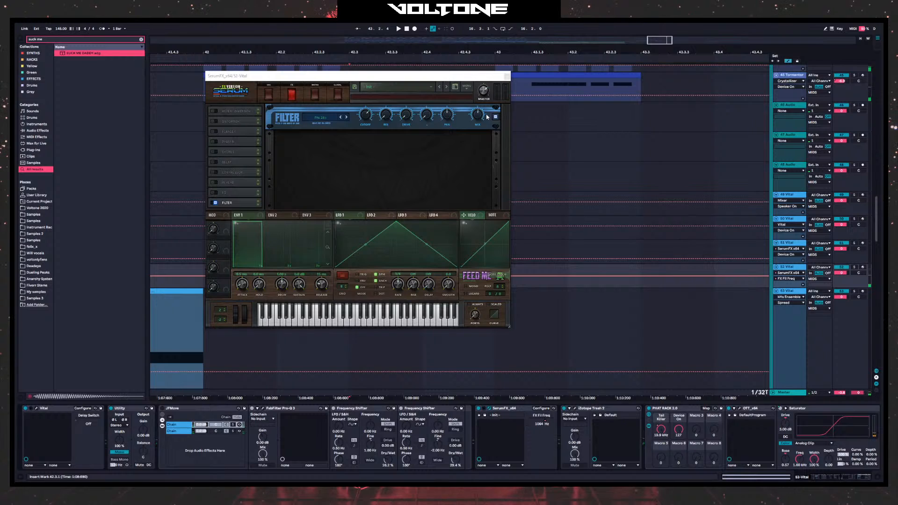
left_click(487, 117)
left_click(508, 77)
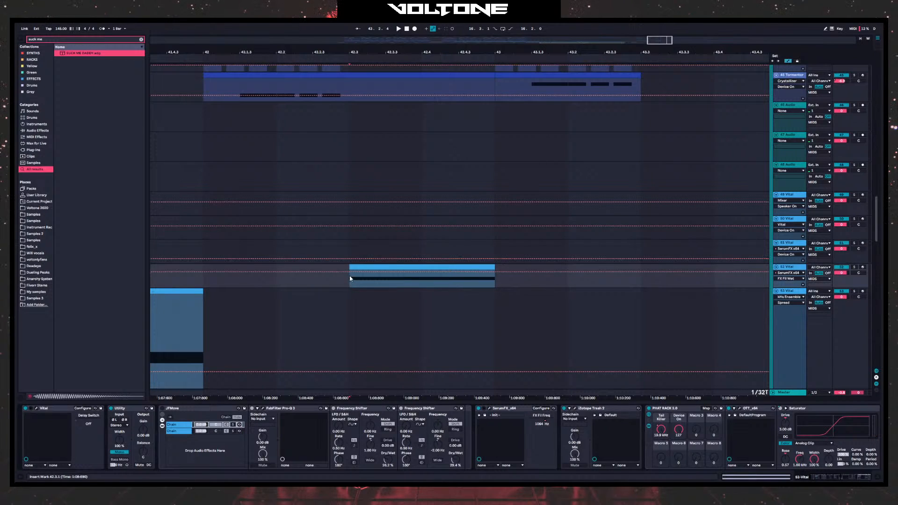
- Automate SerumFX's filter frequency with a steady fall from the clip's start at 42.3 to its end at bar 43, and audition it
left_click(543, 422)
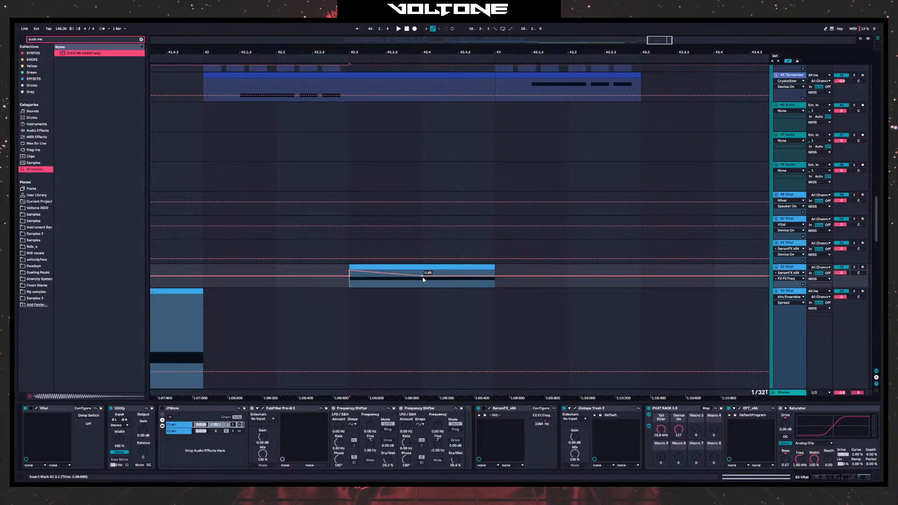
left_click_drag(422, 277, 495, 280)
key("space")
key("space")
key("space")
key("space")
key("space")
key("space")
key("space")
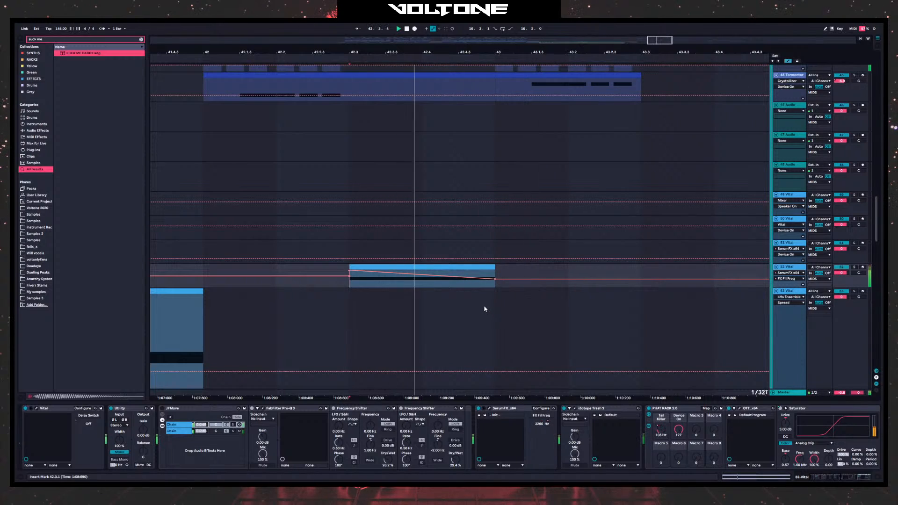
- Enable Vital's Distortion effect with drive at about 16.50 dB and a higher filter cutoff while auditioning
left_click(38, 409)
left_click(303, 85)
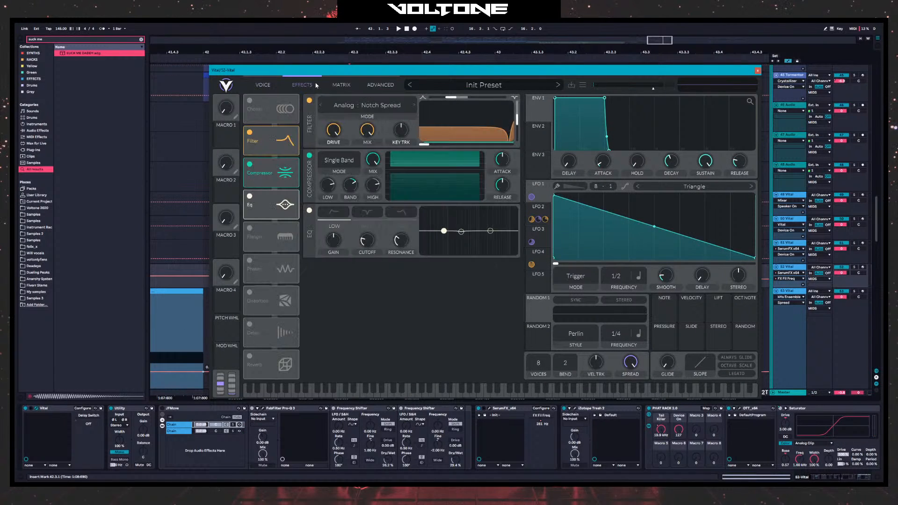
left_click(250, 292)
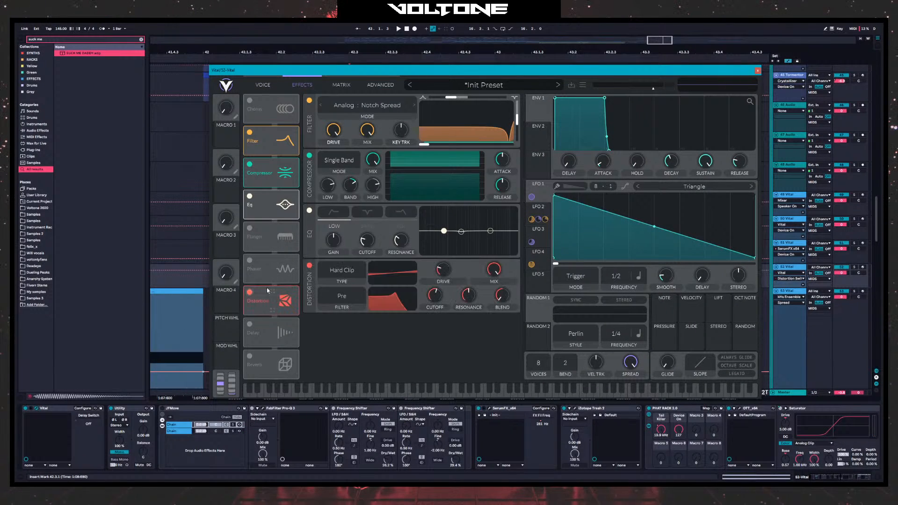
key("space")
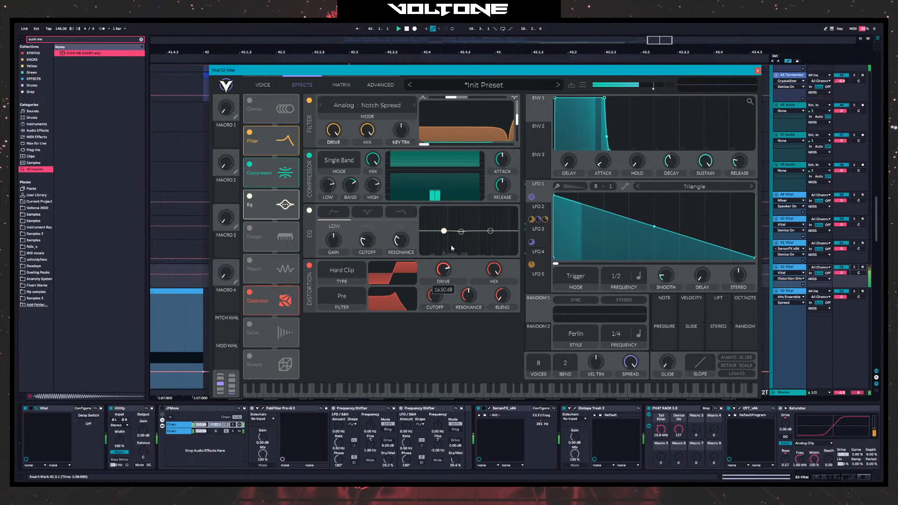
key("space")
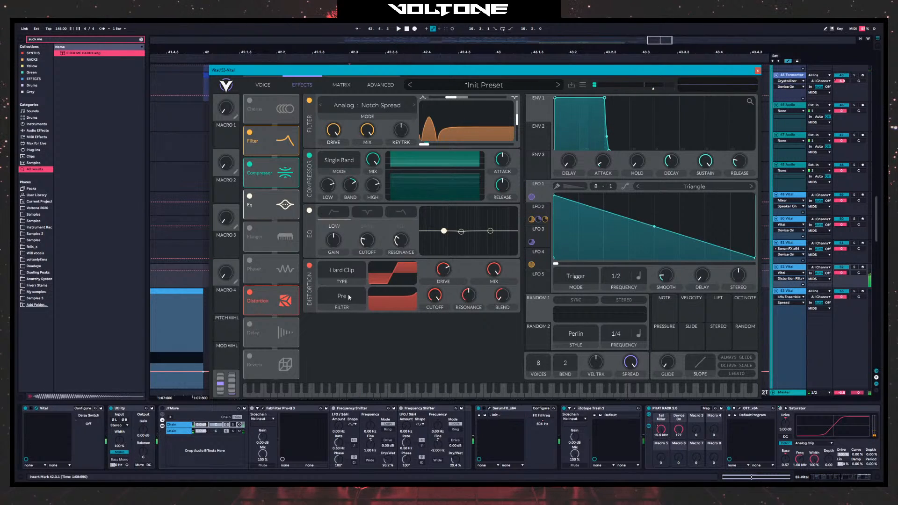
- Set the Distortion effect's filter to None and its drive to about 16.80 dB, auditioning the hit
left_click(334, 317)
key("space")
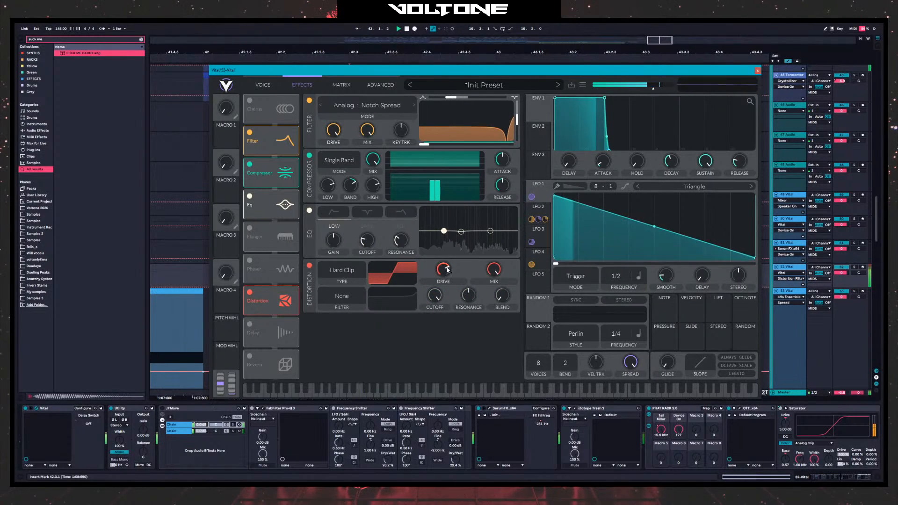
key("space")
key("space")
key("a")
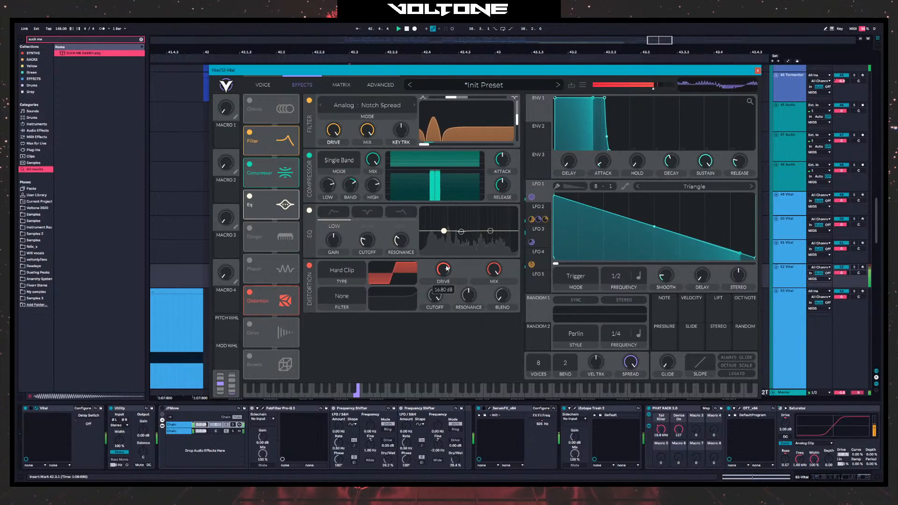
- Audition the Vital hit, return the plug-in to its Voice page and close its window
key("space")
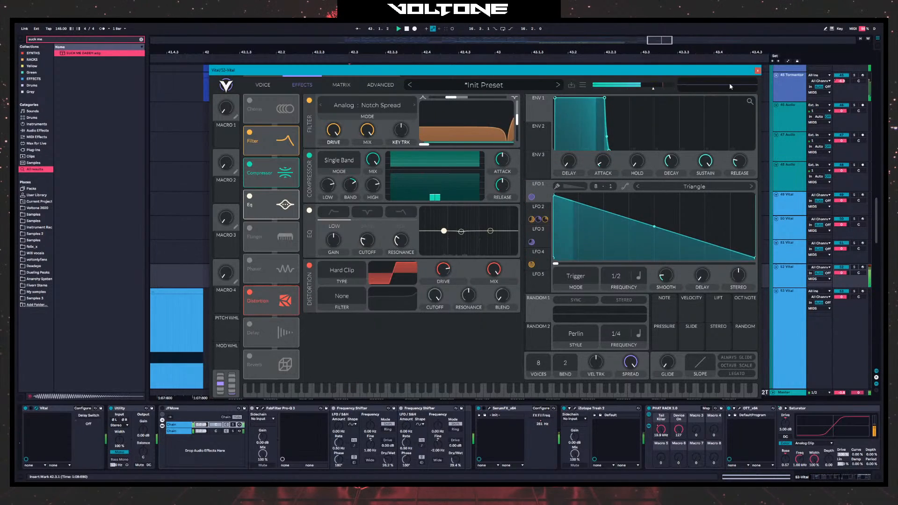
left_click(263, 85)
left_click(758, 71)
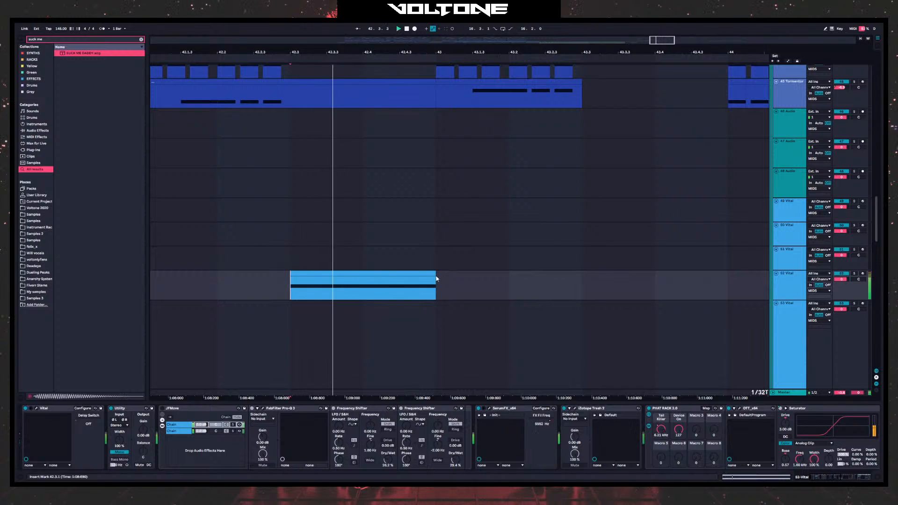
- Shorten the Vital clip at 42.3 so it ends at 42.4.3, and audition it repeatedly from its start
key("space")
left_click_drag(436, 279, 400, 279)
left_click(290, 268)
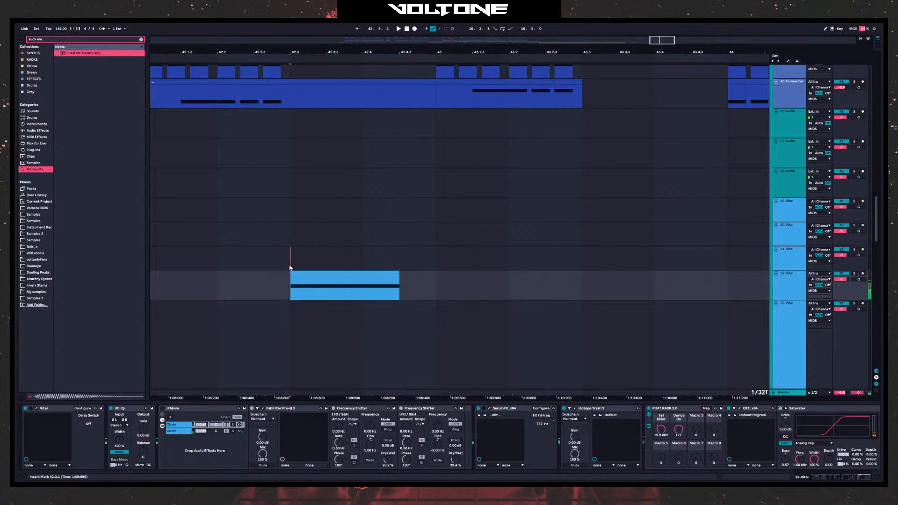
key("space")
key("space")
key("space")
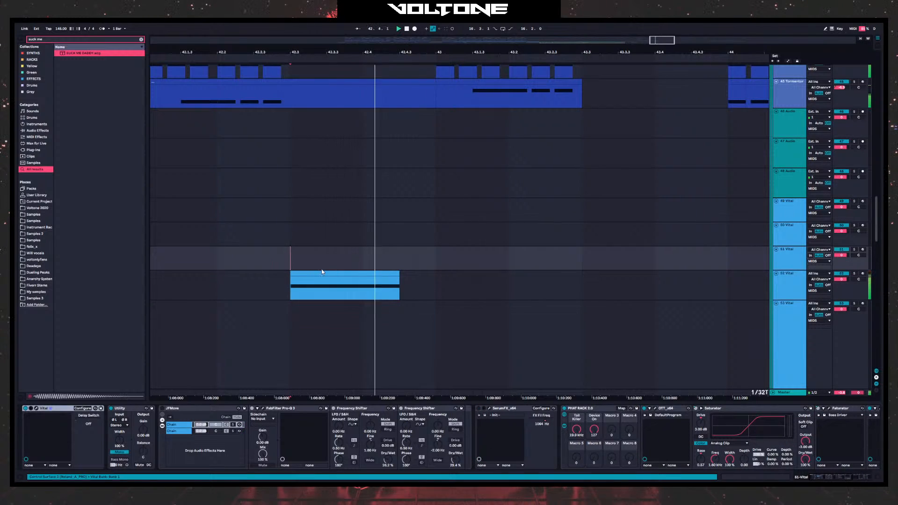
key("space")
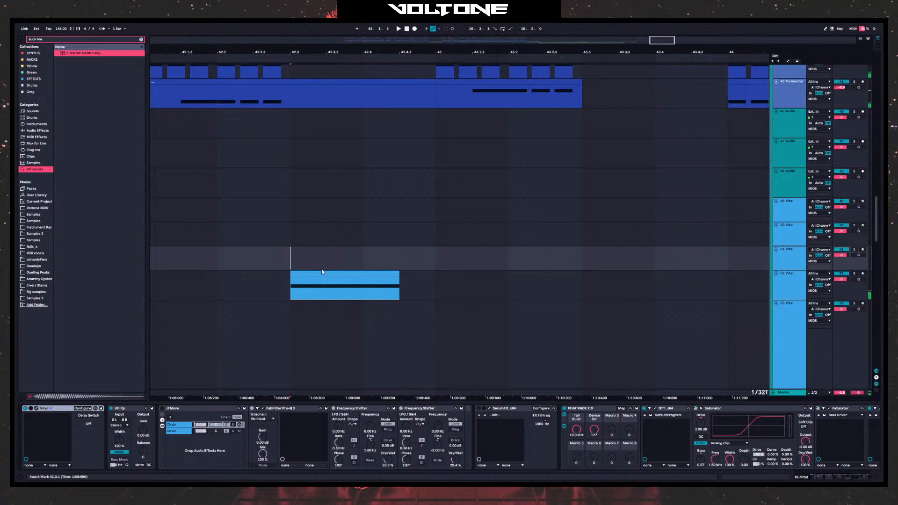
key("space")
key("space")
key("space")
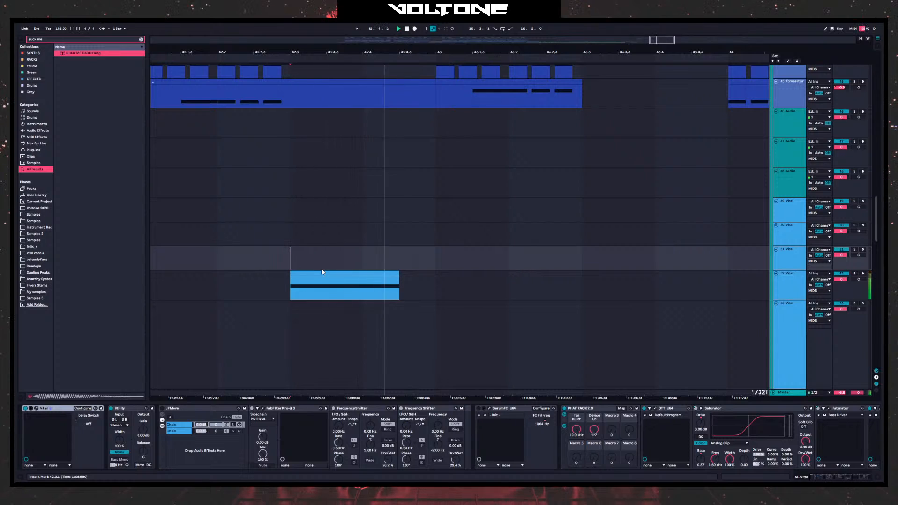
key("space")
key("space")
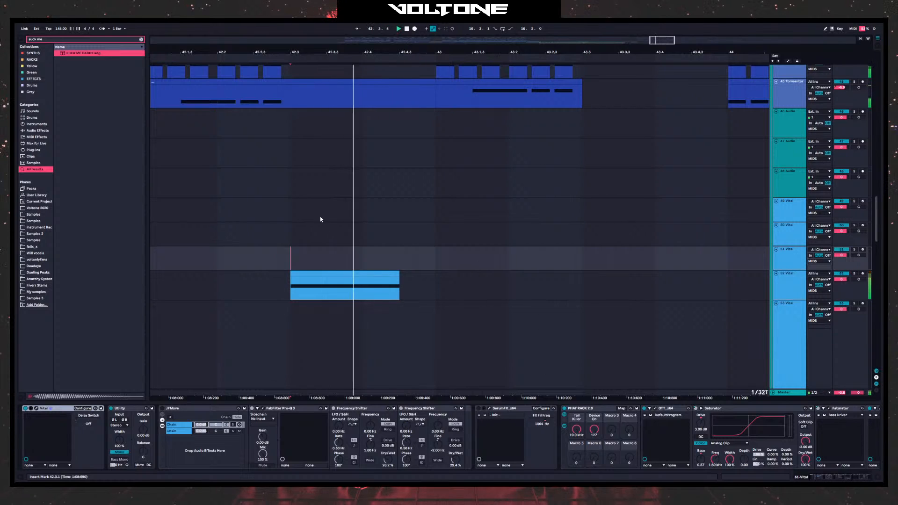
key("space")
- Deactivate the layered audio and Tormentor bass clips between 42.1 and 42.4
scroll(453, 145, "up", 3)
scroll(454, 145, "left", 5)
scroll(370, 157, "down", 3)
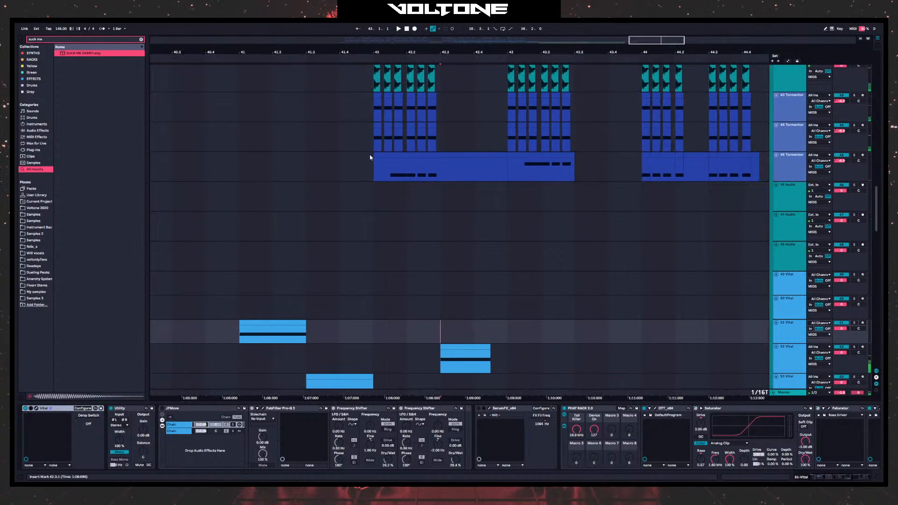
scroll(348, 281, "up", 3)
left_click_drag(383, 253, 472, 147)
key("0")
scroll(427, 255, "down", 6)
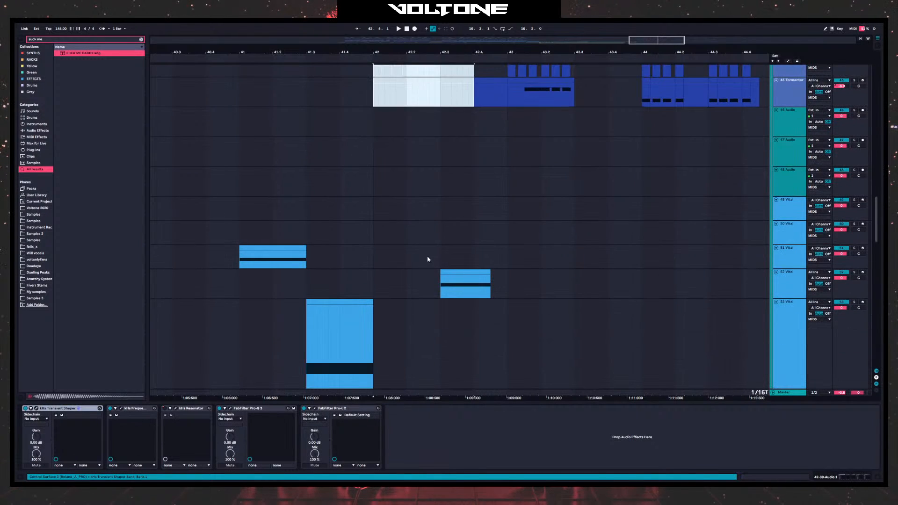
- Move the shortened Vital clip to the start of bar 42 and audition the sequence from bar 41
left_click_drag(462, 272, 416, 271)
mouse_move(481, 279)
left_mouse_down()
mouse_move(397, 274)
mouse_move(369, 290)
left_mouse_up()
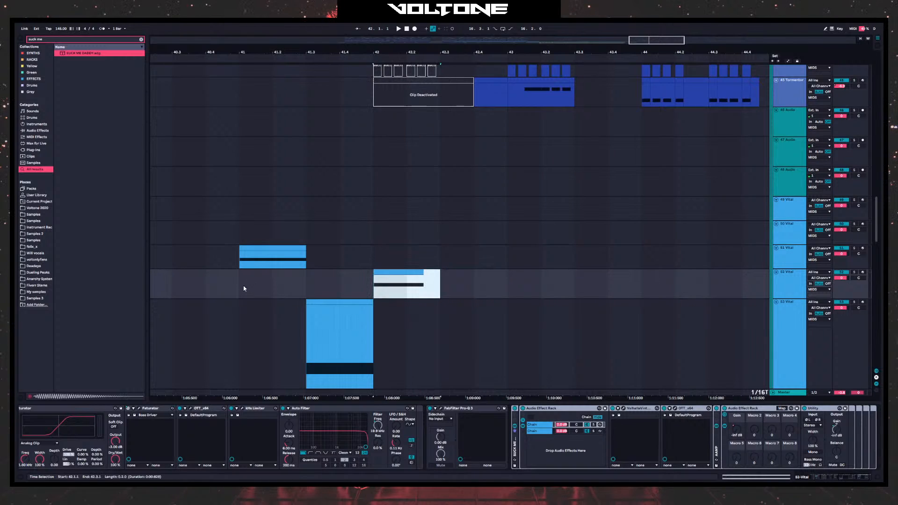
left_click(240, 287)
key("space")
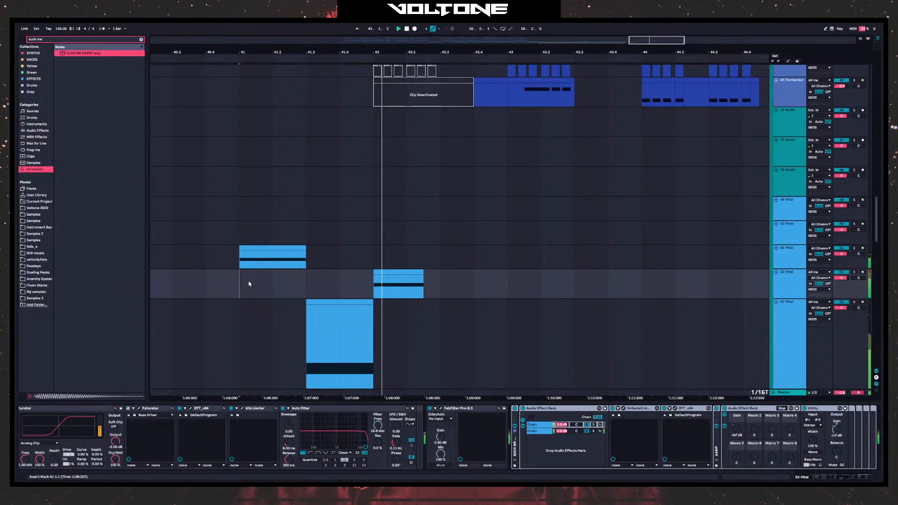
key("space")
key("space")
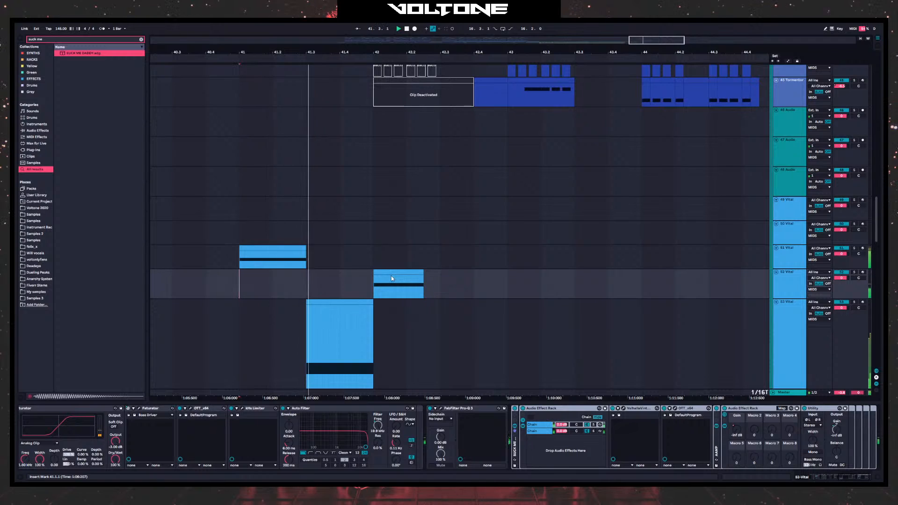
key("space")
- Duplicate the two-beat Vital section from bar 42 to 42.3 and audition the result from bar 41
left_click_drag(439, 282, 370, 287)
key("ctrl+d")
key("ctrl+z")
left_click_drag(441, 276, 374, 279)
key("ctrl+d")
key("space")
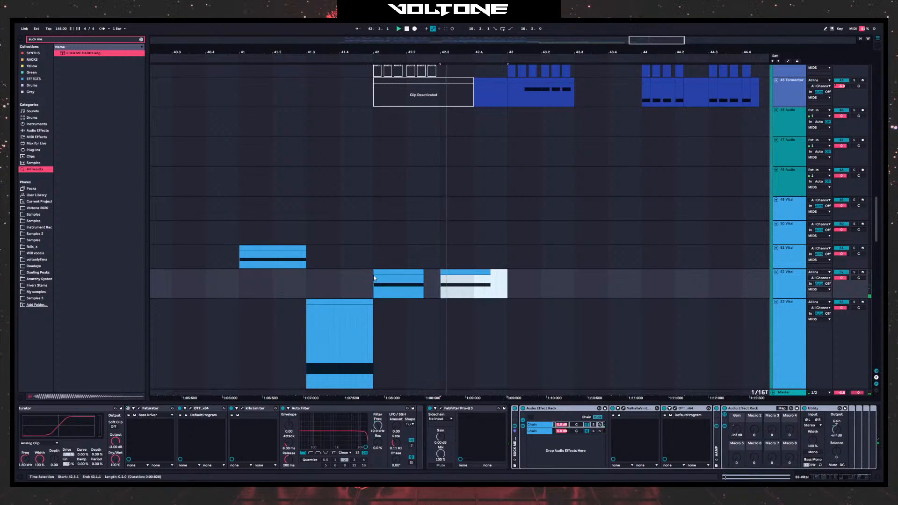
left_click(242, 286)
key("space")
key("space")
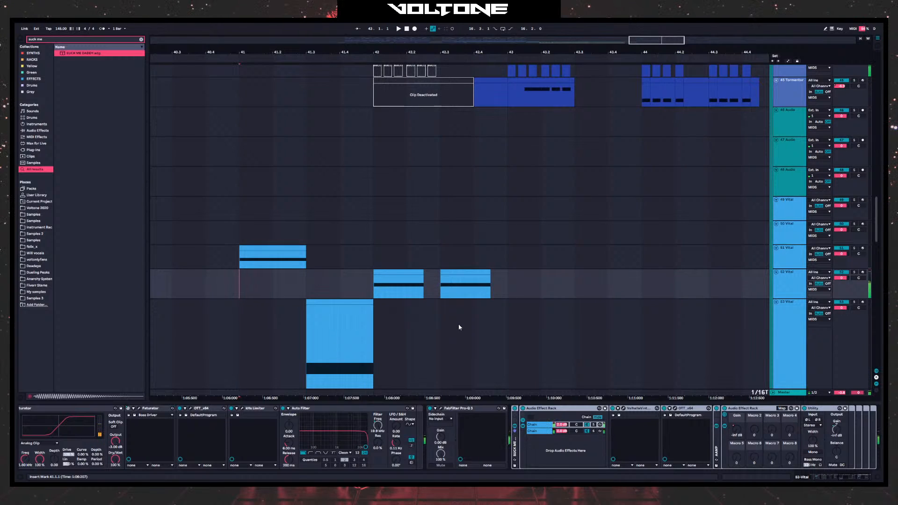
- Deactivate the remaining audio and Tormentor bass clips from 42.3 to beyond bar 46
scroll(439, 300, "up", 5)
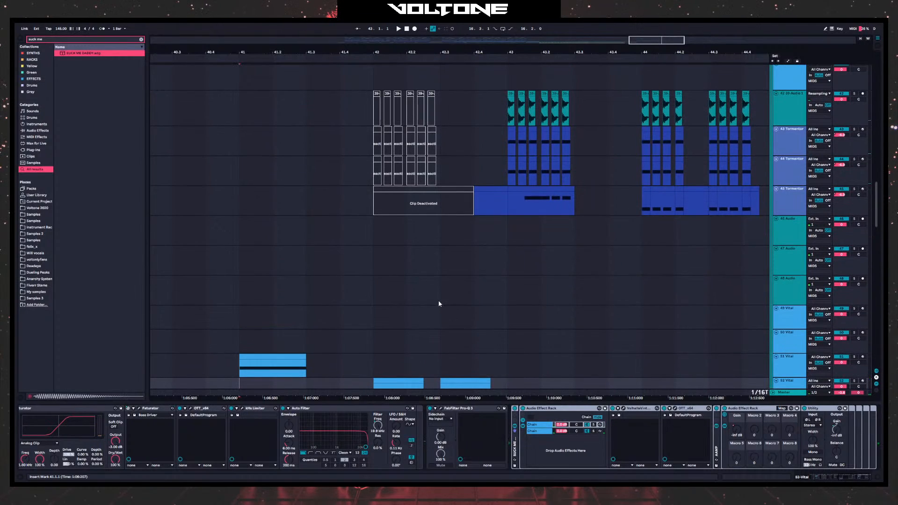
left_click_drag(530, 50, 444, 29)
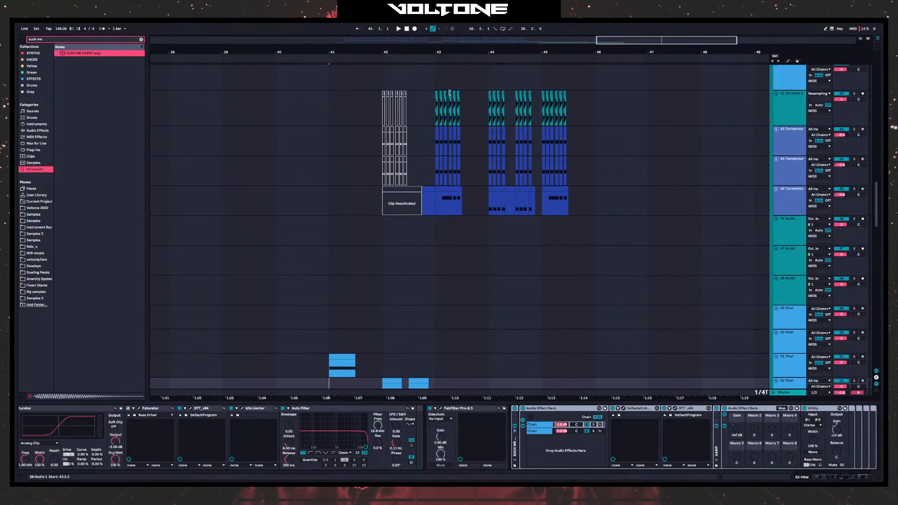
left_click_drag(409, 110, 630, 205)
key("0")
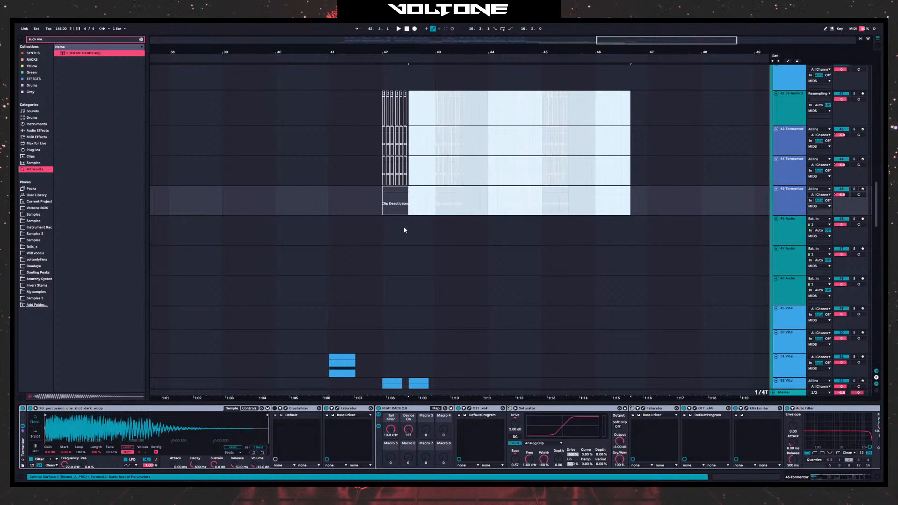
- Select the bar 42 section containing both short Vital hits
left_click(373, 242)
scroll(425, 312, "down", 4)
left_click(392, 290)
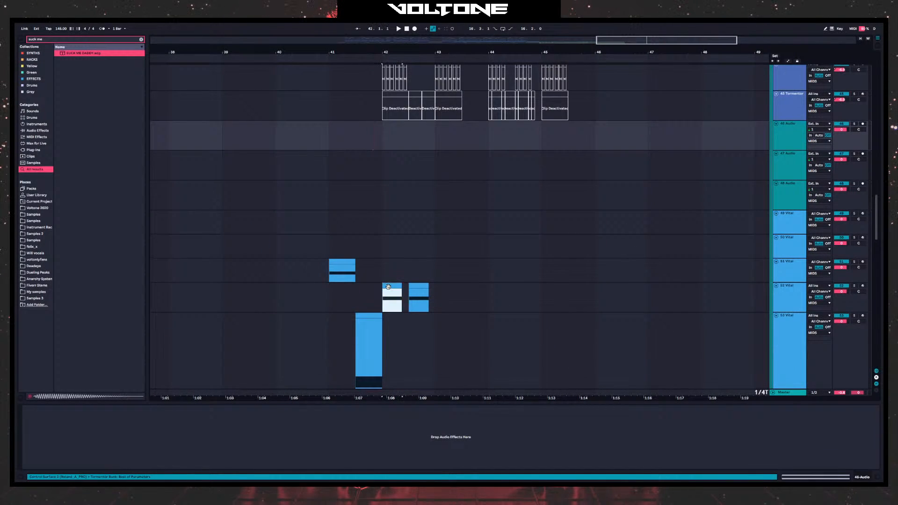
left_click(421, 290, "shift")
left_click_drag(407, 193, 407, 231)
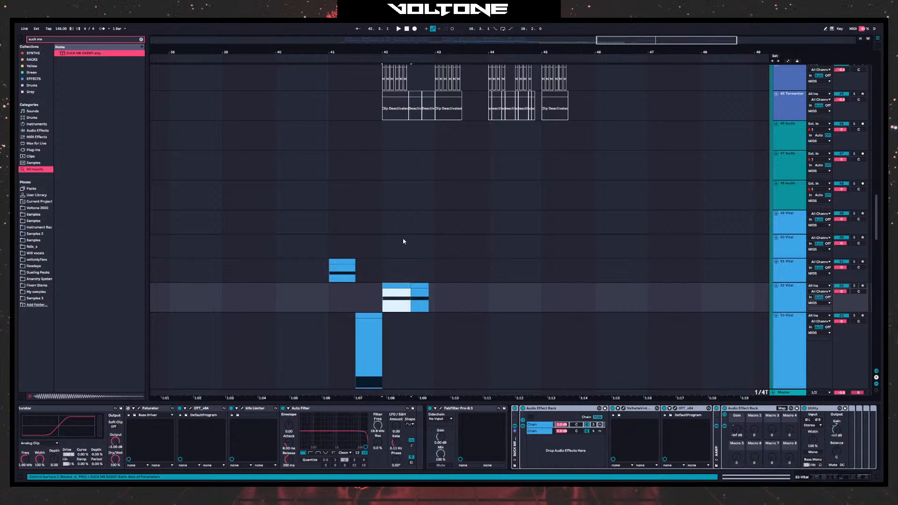
left_click(419, 285)
left_click_drag(435, 288, 377, 194)
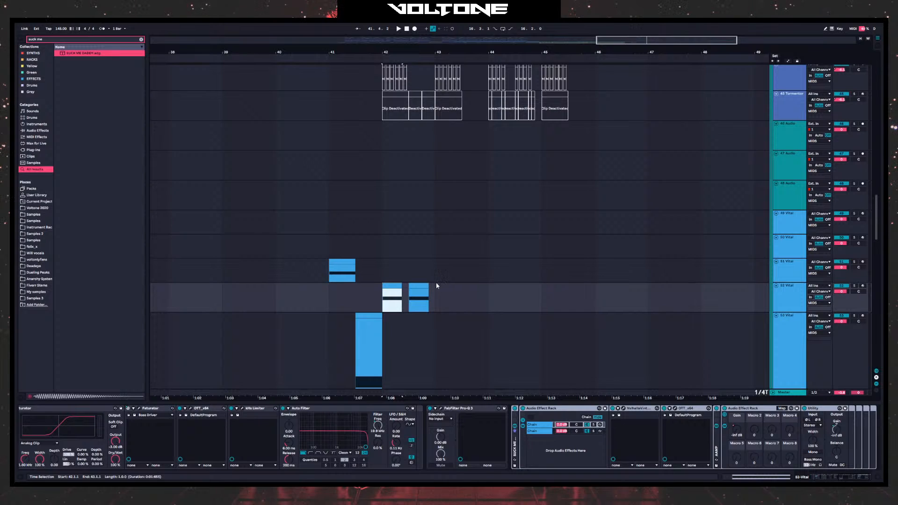
- Copy the two clips in bar 42 of the 52 Vital track to the SUB track at the same position
left_click_drag(392, 286, 390, 169)
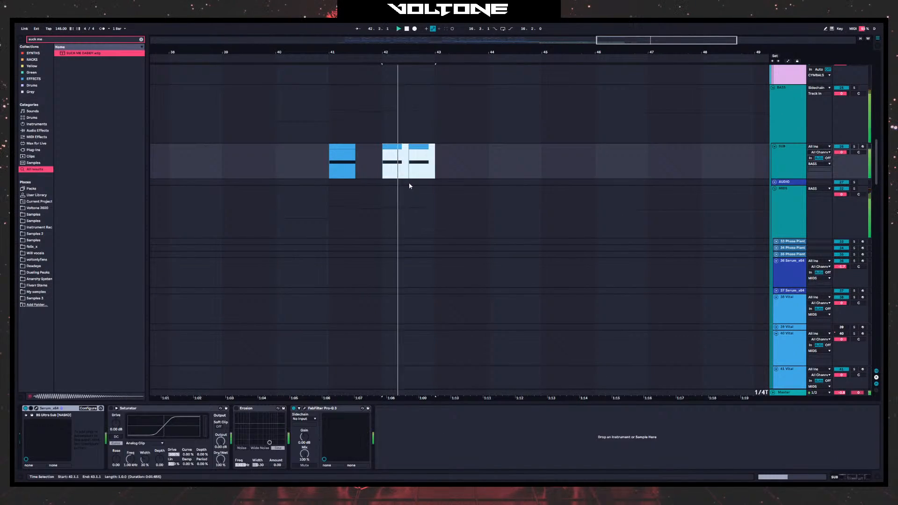
left_click(390, 202)
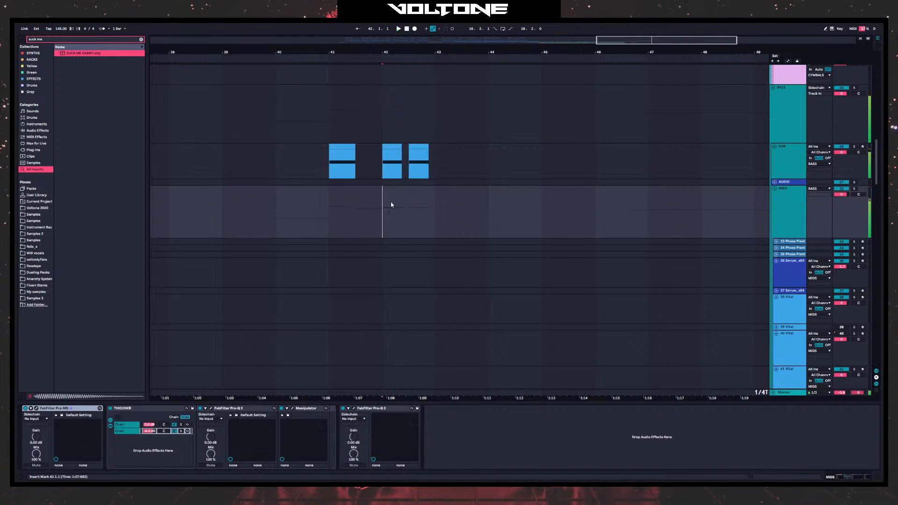
key("plus")
- Shorten the first SUB clip at bar 42, copy it to the second beat and play back the result
left_click_drag(411, 149, 375, 153)
key("space")
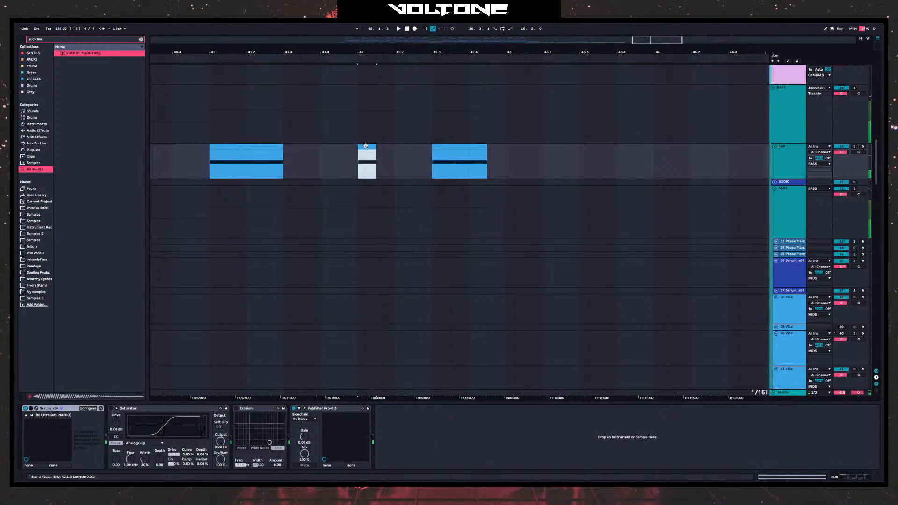
left_click_drag(378, 148, 419, 149)
left_click(360, 160)
key("space")
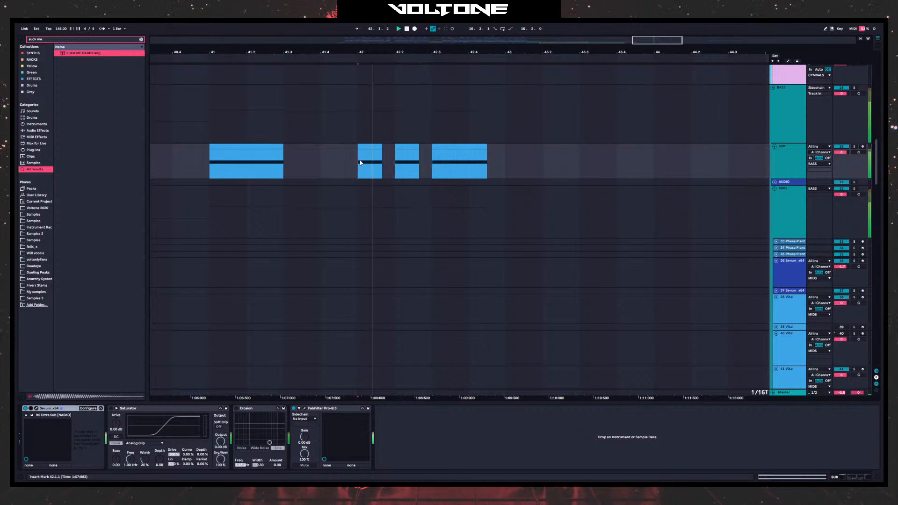
- Repeat the short SUB clips over beats three and four of bar 42, replacing the longer clip, and set playback to bar 41
left_click_drag(486, 147, 358, 154)
key("ctrl+d")
left_click(215, 187)
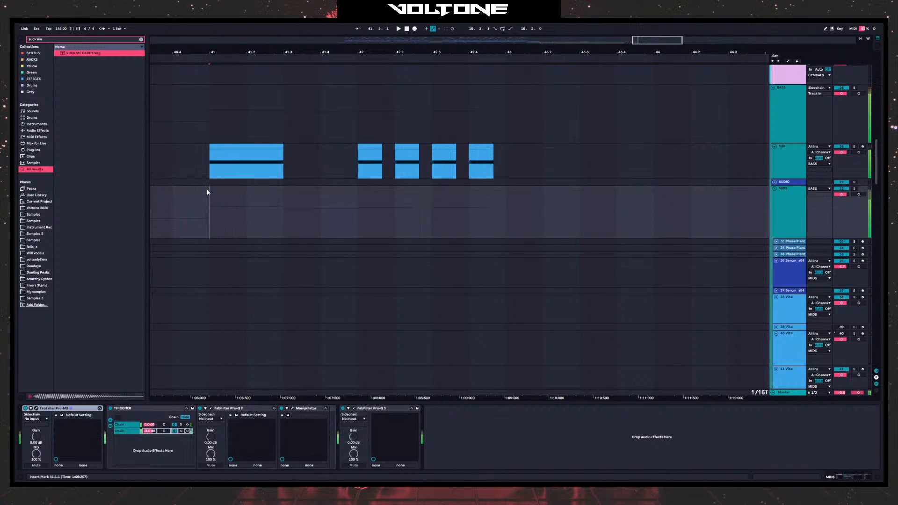
- On the 52 Vital track, extend the first clip in bar 42 up to the second and flatten the Gain automation ramp between them
scroll(333, 209, "down", 8)
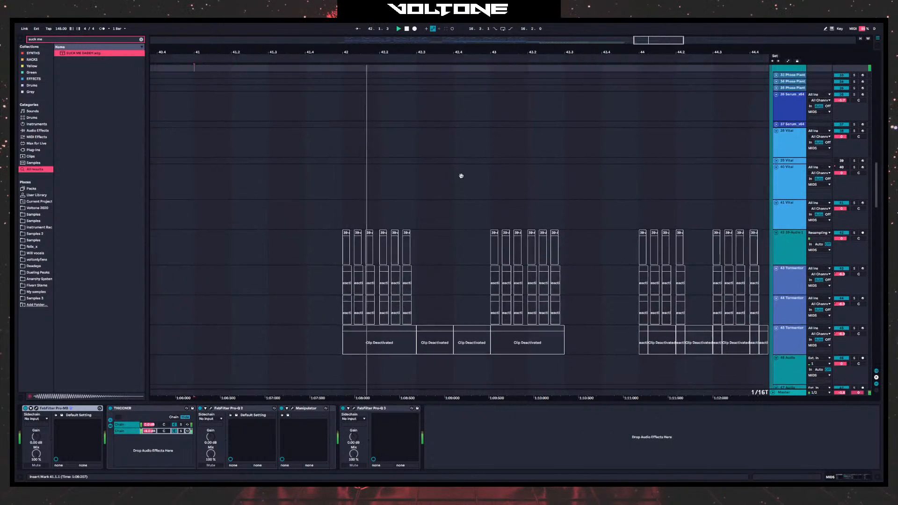
scroll(461, 176, "down", 12)
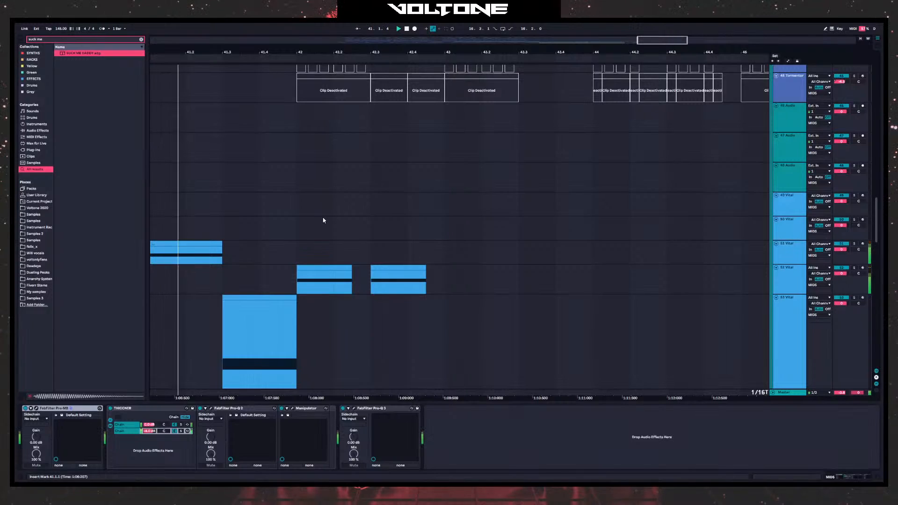
scroll(323, 221, "down", 3)
left_click(792, 226)
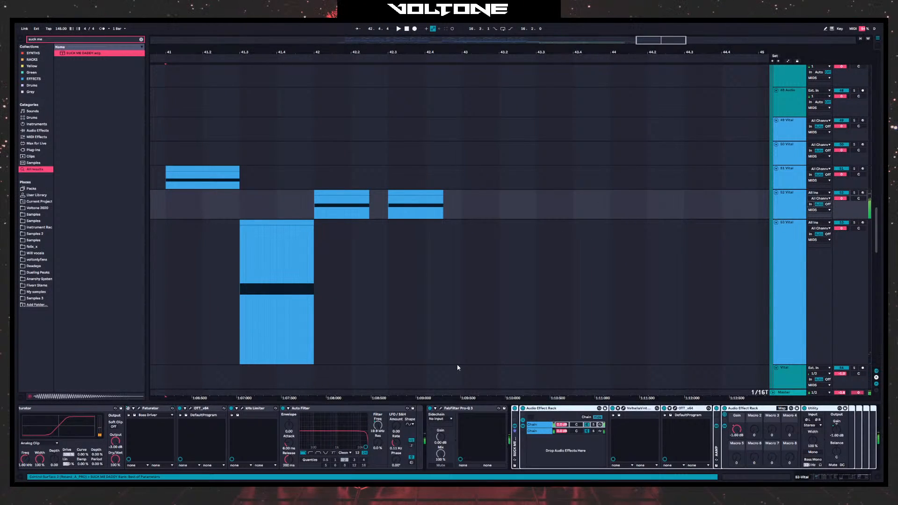
scroll(499, 440, "left", 6)
scroll(500, 440, "right", 7)
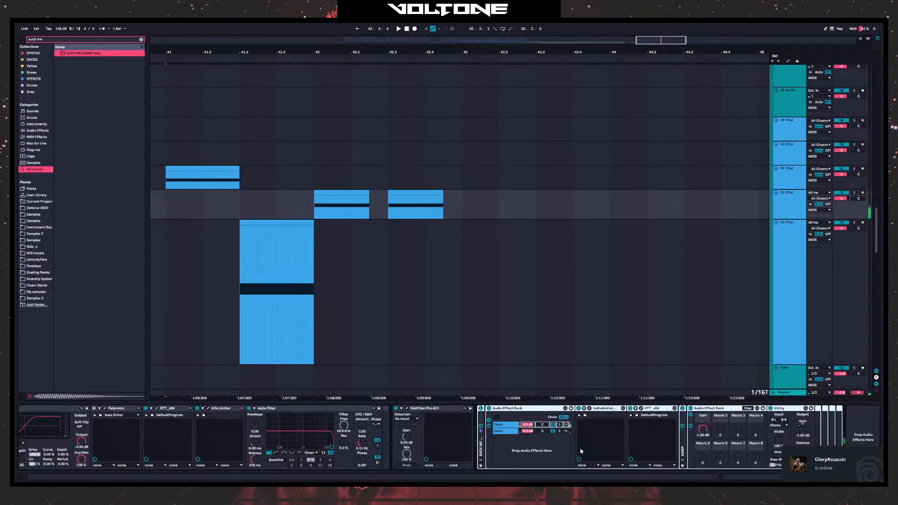
key("a")
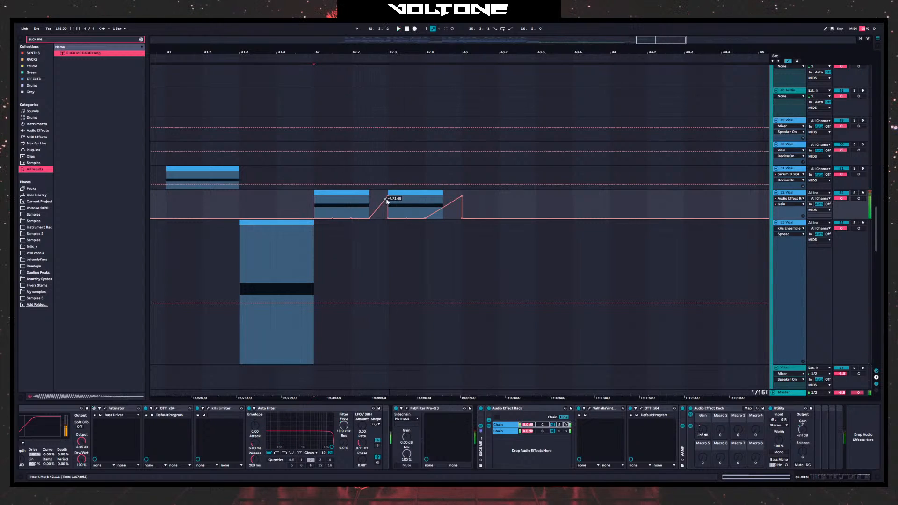
left_click_drag(368, 194, 388, 215)
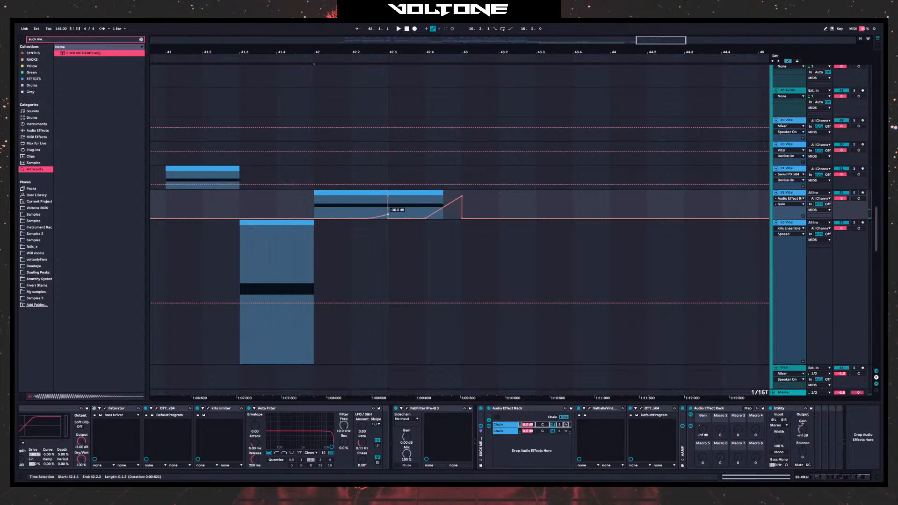
key("space")
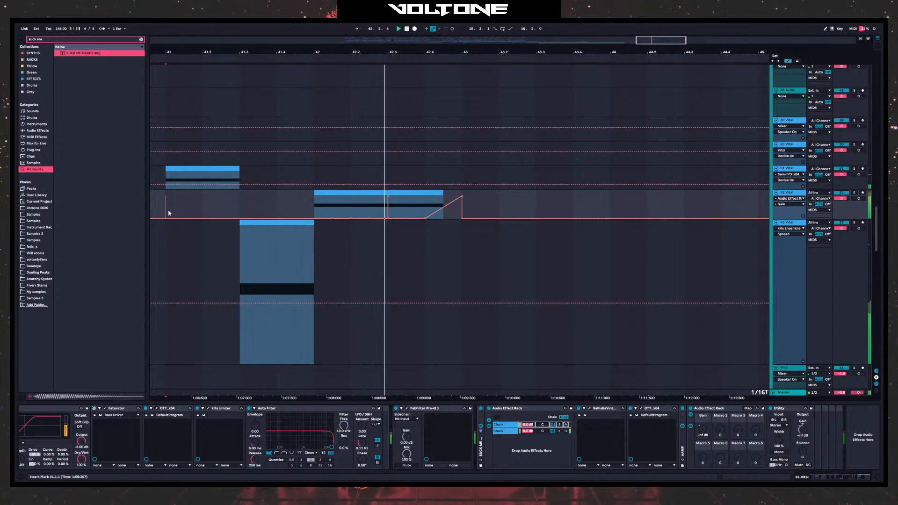
key("space")
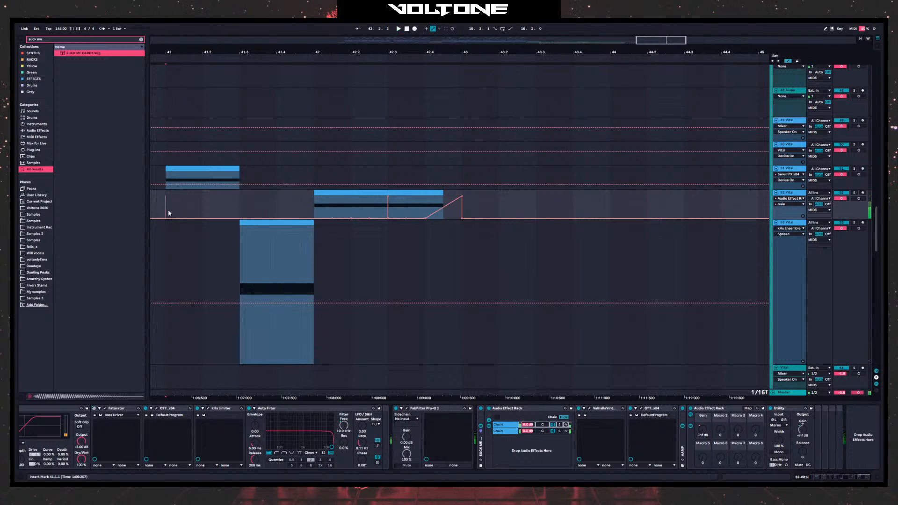
- Duplicate bar 42 of the 52 Vital track with its Gain automation into bar 43 and play from bar 41
left_click_drag(463, 195, 311, 191)
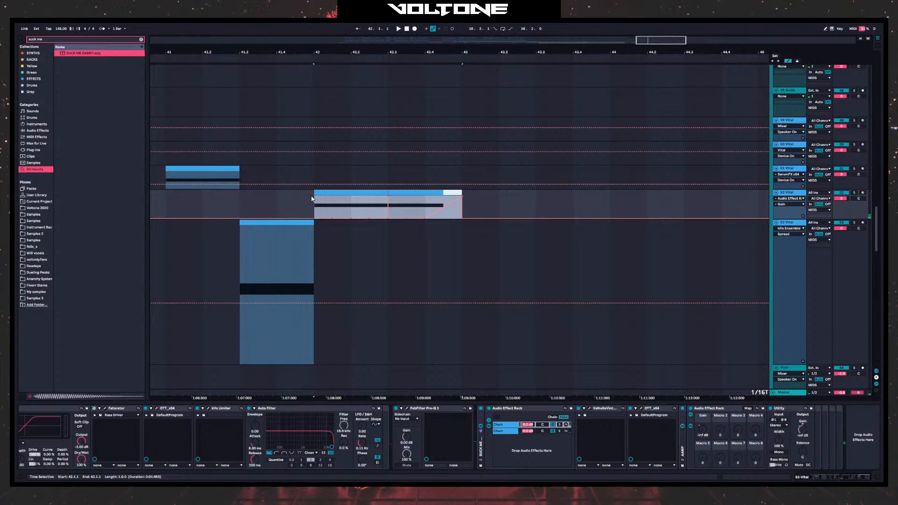
key("ctrl+d")
scroll(243, 208, "left", 3)
left_click(206, 218)
key("space")
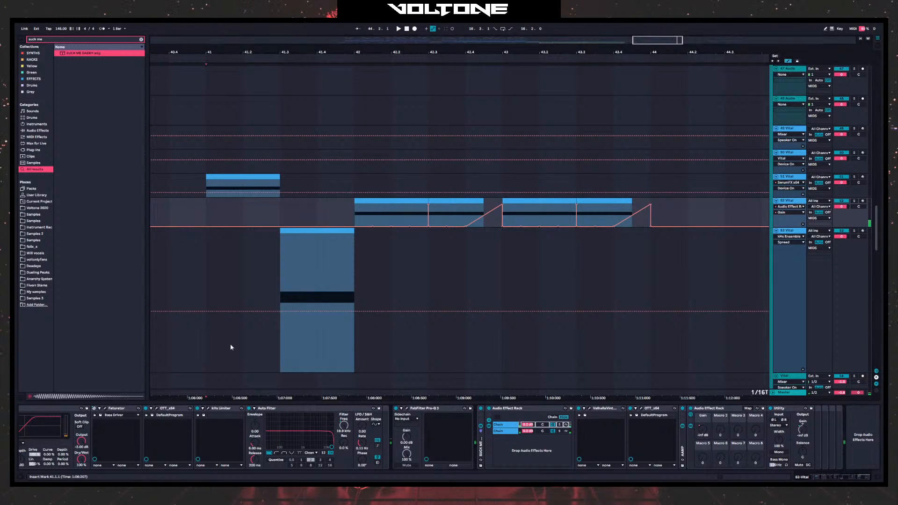
- Open the Vital synth on the 52 Vital track, audition LFO 1 frequencies during playback and set the frequency to 1/2
scroll(50, 433, "left", 10)
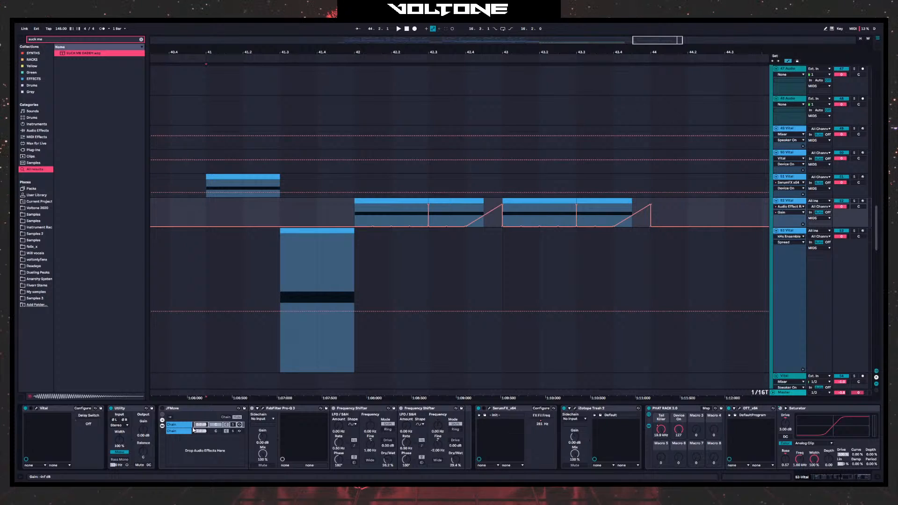
left_click(36, 409)
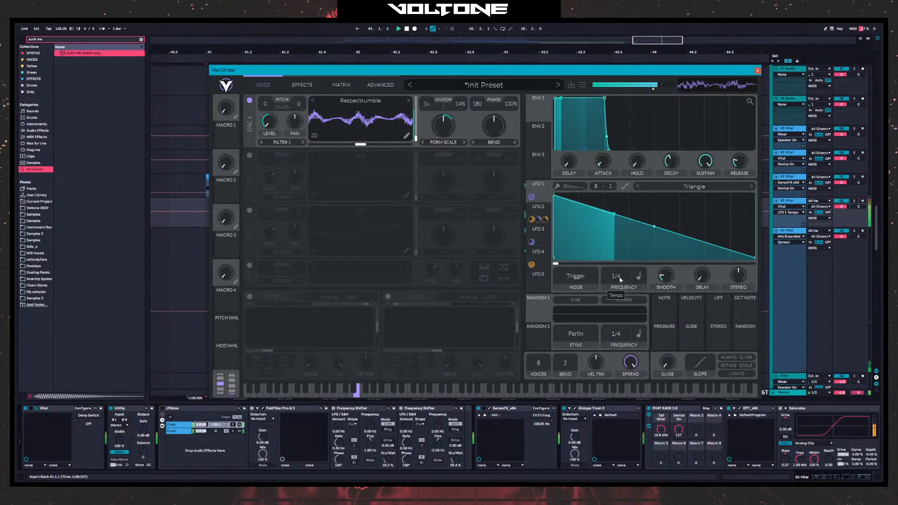
left_click_drag(621, 280, 624, 274)
left_click_drag(619, 307, 622, 271)
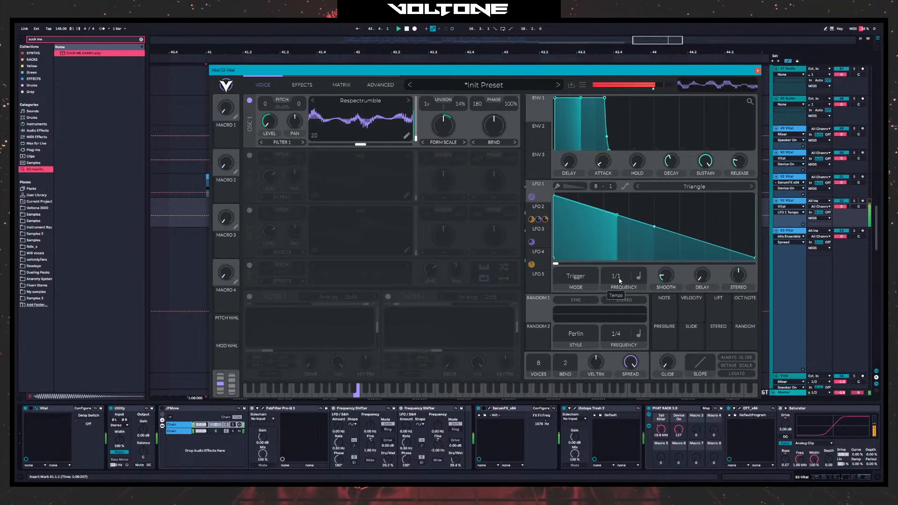
left_click_drag(620, 280, 621, 265)
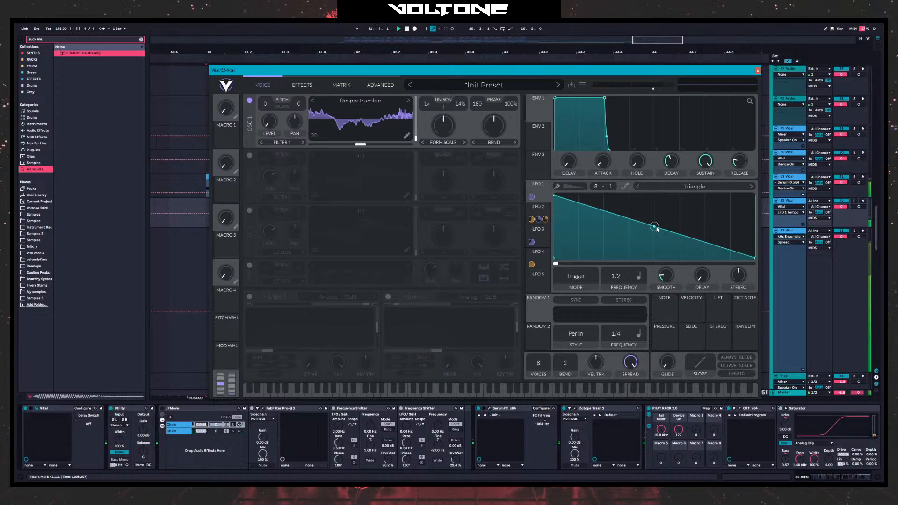
- Try a downward-bent LFO 1 curve and compare LFO frequencies of 1/4 and 1/2 during playback
left_click_drag(655, 227, 658, 237)
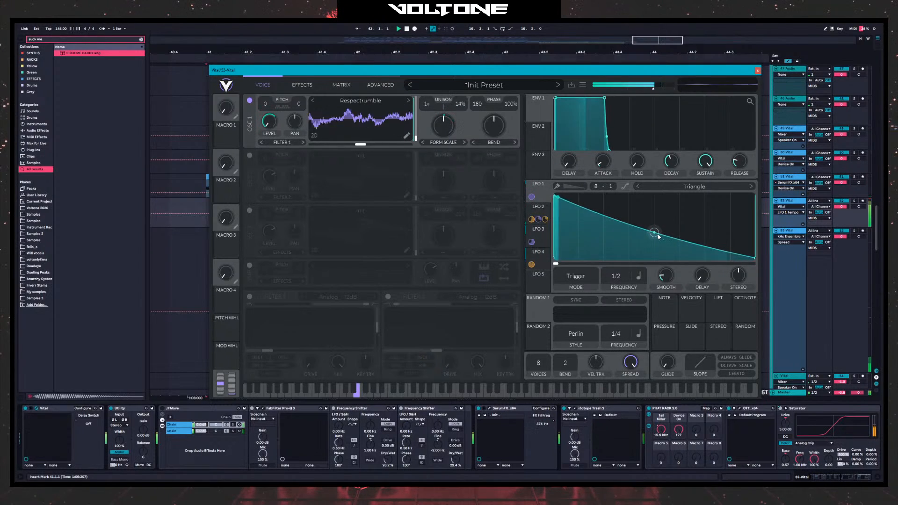
left_click_drag(618, 277, 624, 269)
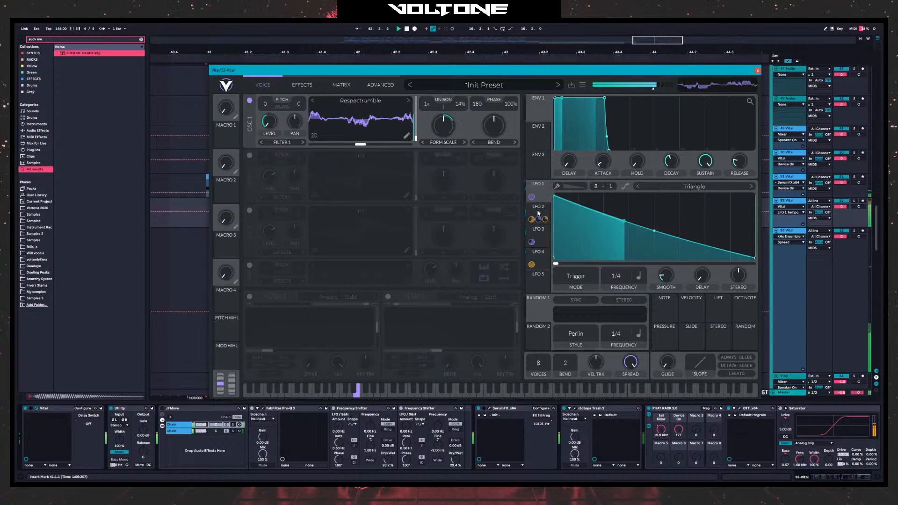
left_click_drag(618, 277, 622, 287)
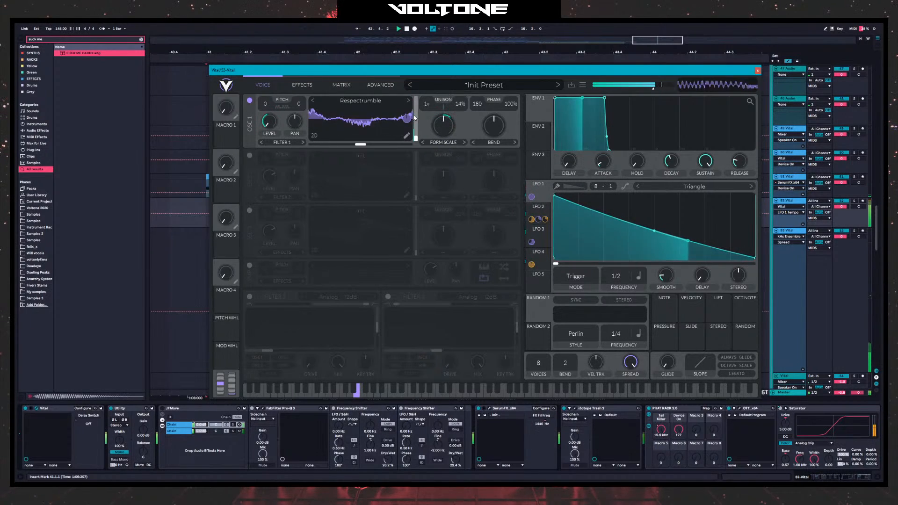
key("space")
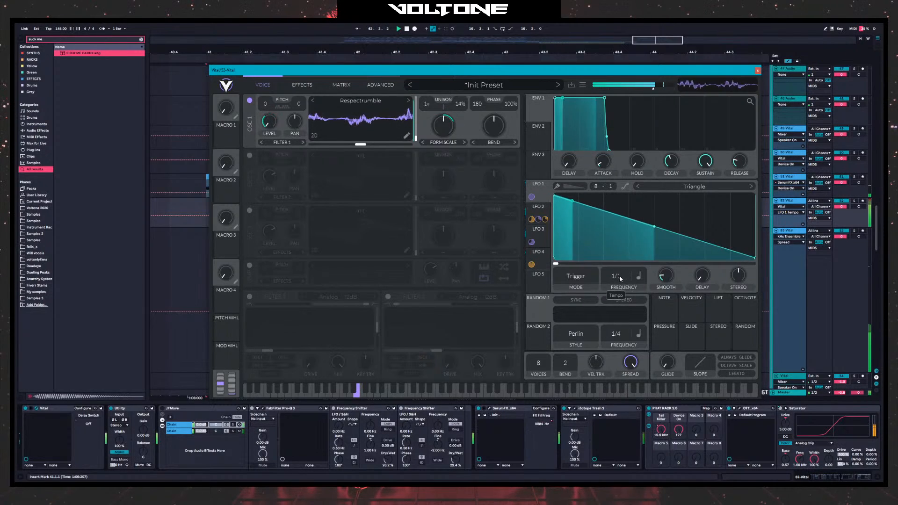
- Audition LFO 1 frequencies of 2/1, 1/8 and 4/1 during playback, ending on 1/1
left_click_drag(620, 275, 620, 291)
key("space")
key("space")
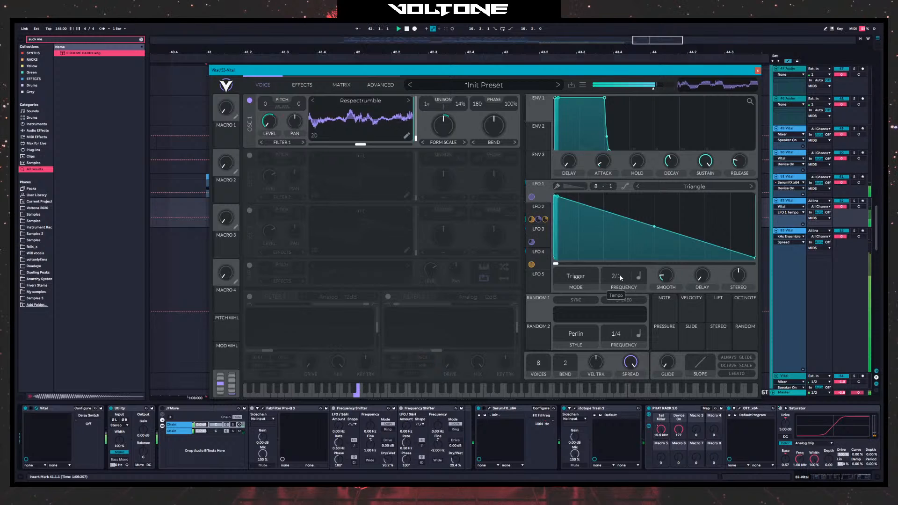
left_click_drag(621, 278, 623, 271)
scroll(622, 272, "up", 1)
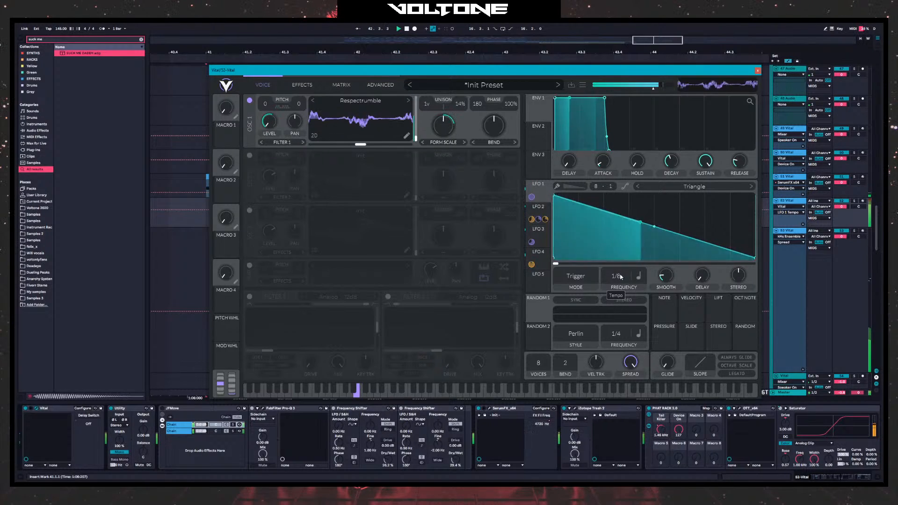
left_click_drag(620, 277, 619, 311)
key("space")
key("space")
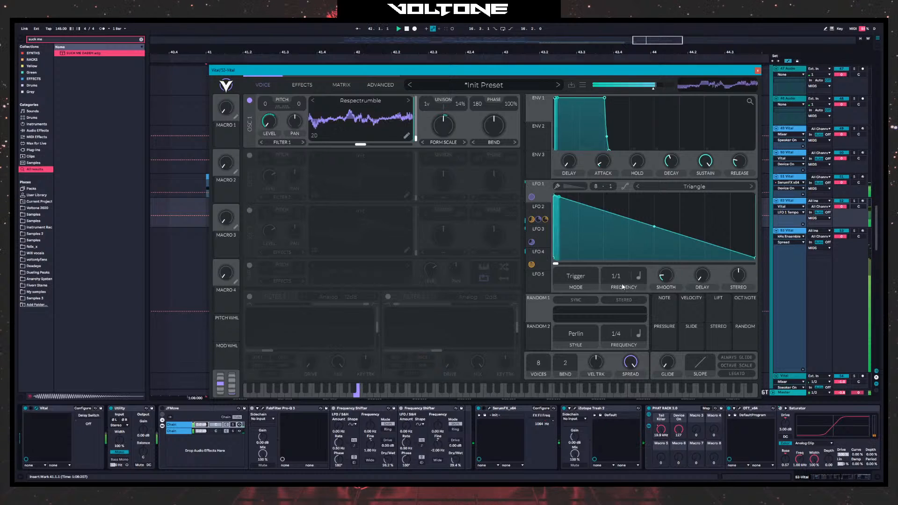
left_click_drag(618, 276, 620, 295)
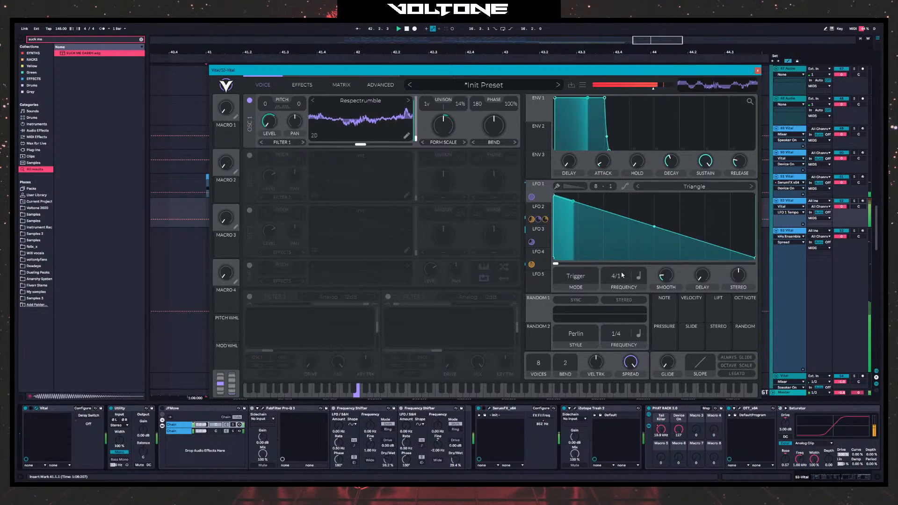
left_click_drag(622, 277, 621, 267)
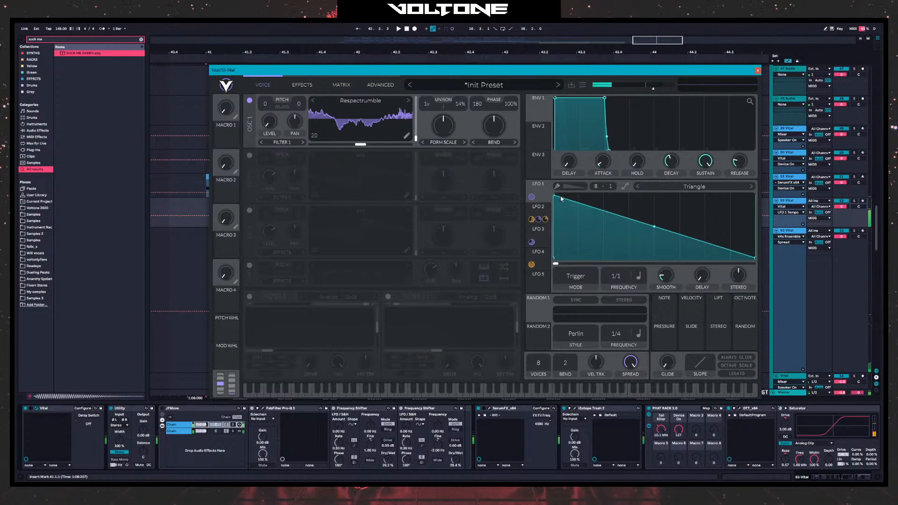
- Audition wavetables including Metalmorph on oscillator 1, load Rough Sponge, and set the LFO 1 frequency to 1/2
left_click(539, 187)
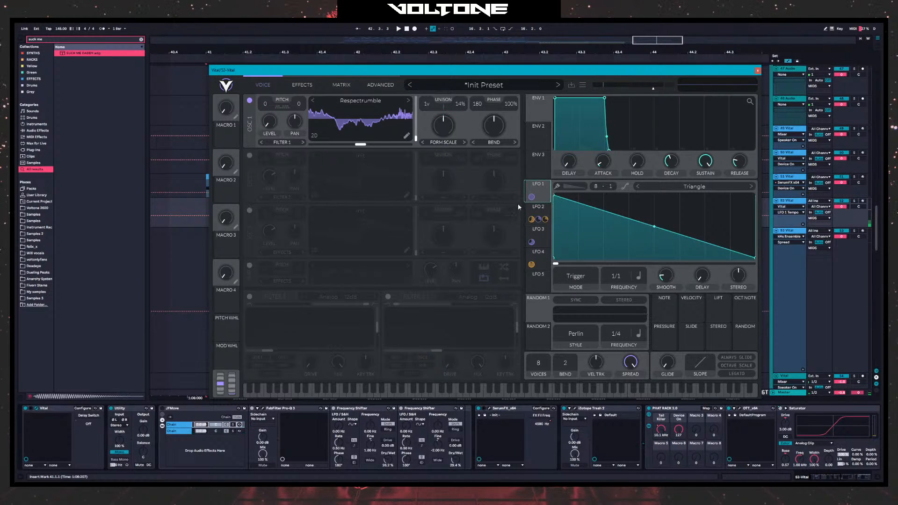
left_click(408, 101)
left_click(368, 101)
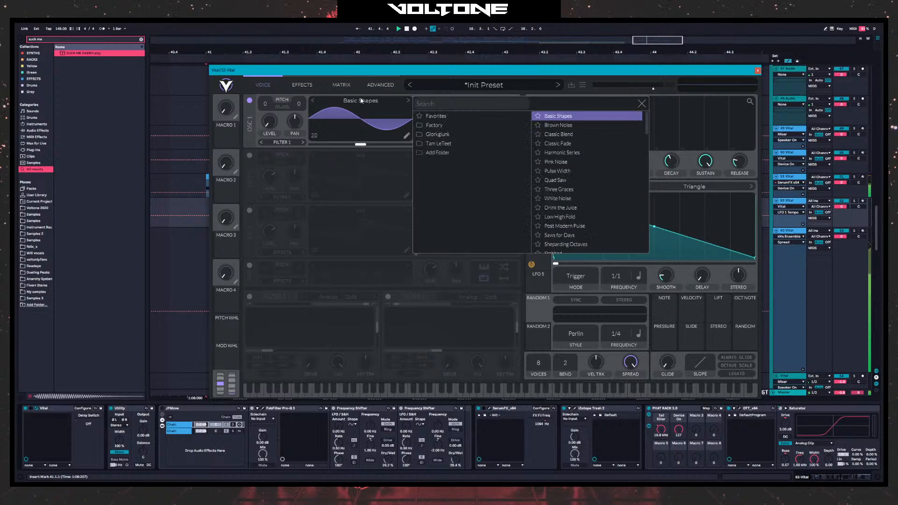
left_click(558, 198)
left_click(457, 143)
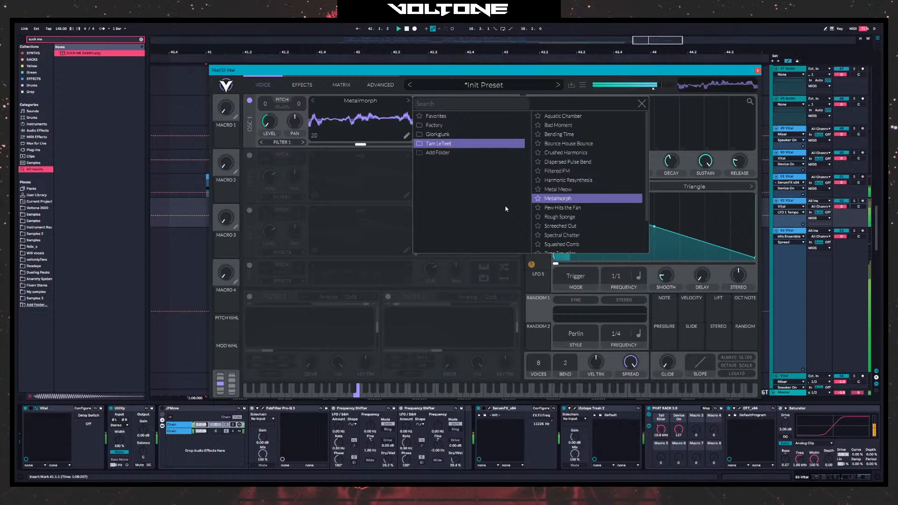
left_click(572, 218)
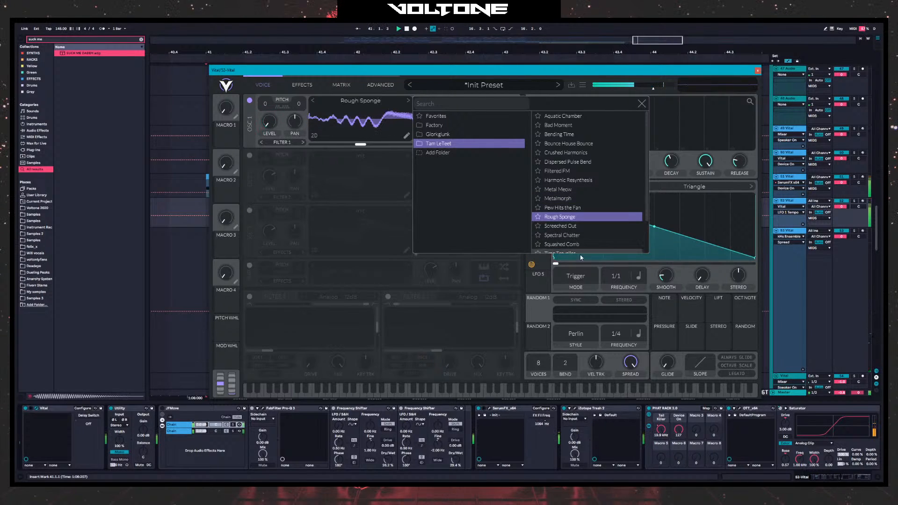
left_click(619, 277)
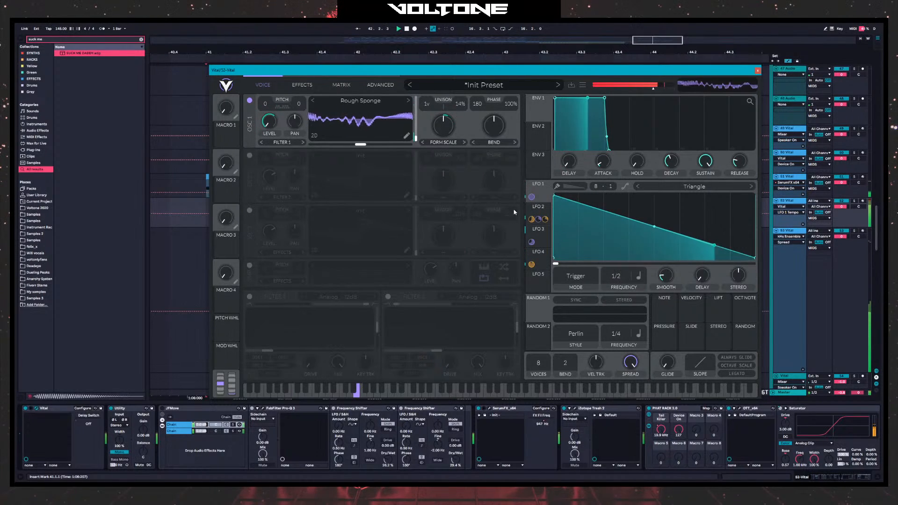
- Audition the Screeched Out wavetable on oscillator 1, and load Spectral Chatter in its place
left_click(409, 101)
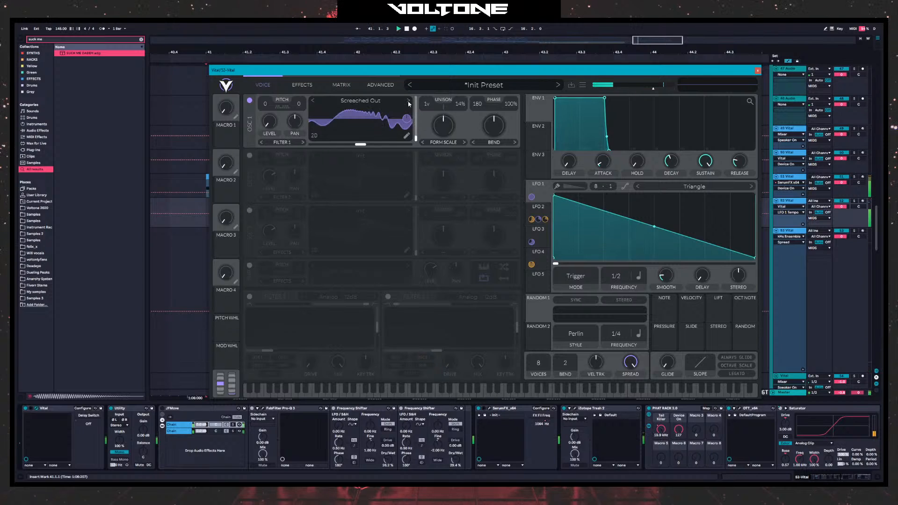
left_click(383, 101)
left_click(564, 234)
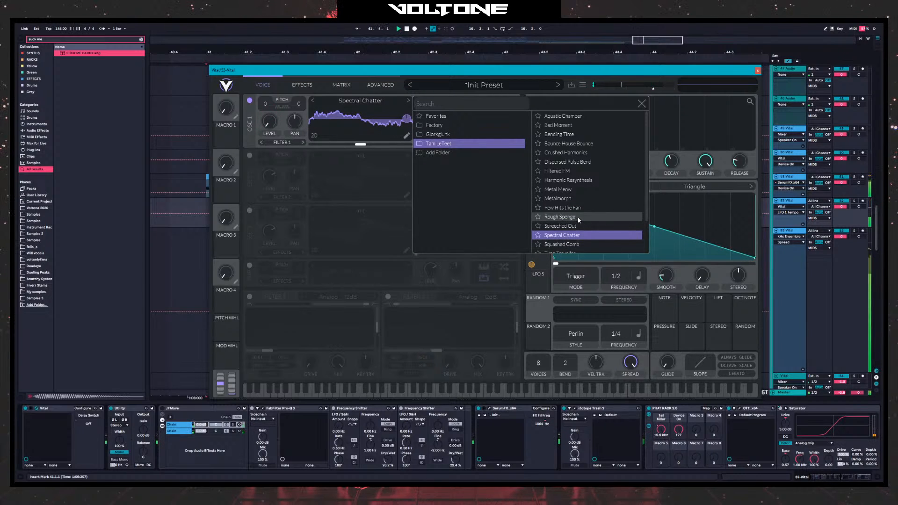
- Audition the Toilet Resynthesis 1 wavetable on oscillator 1, and load Time Traveller in its place
scroll(578, 220, "down", 3)
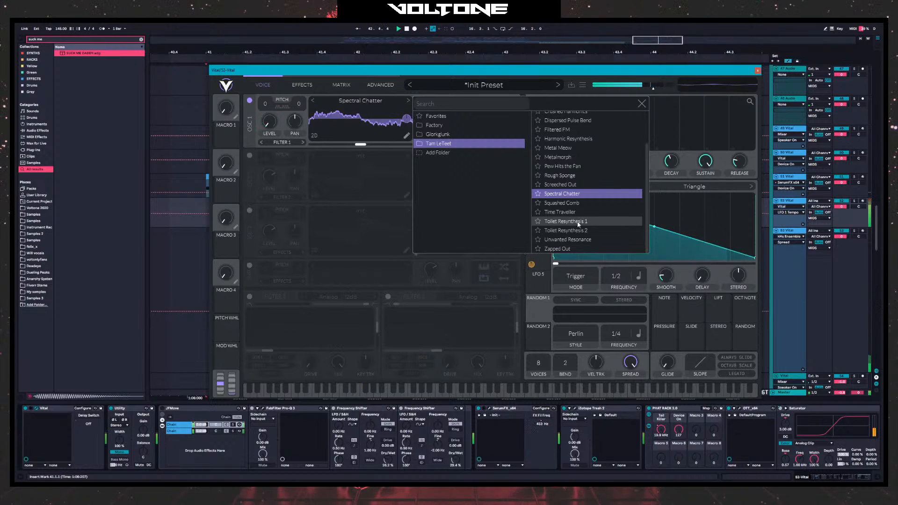
left_click(579, 223)
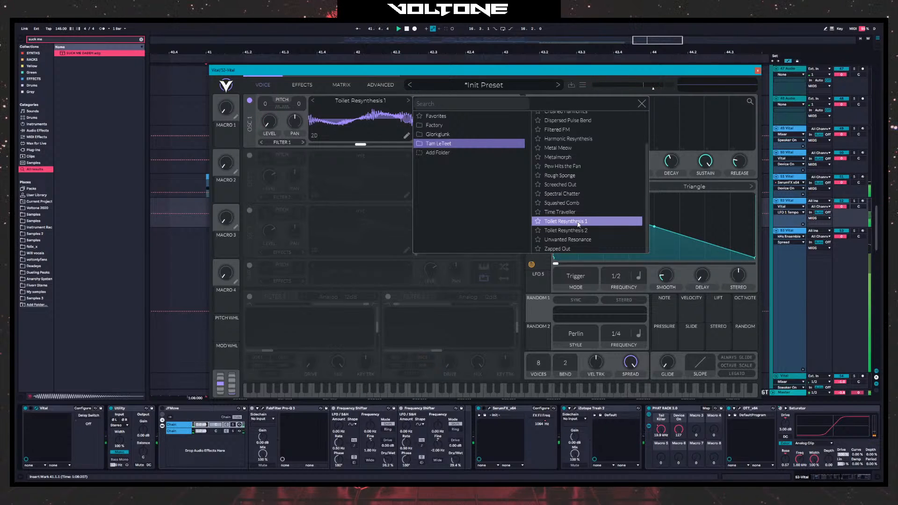
left_click(562, 212)
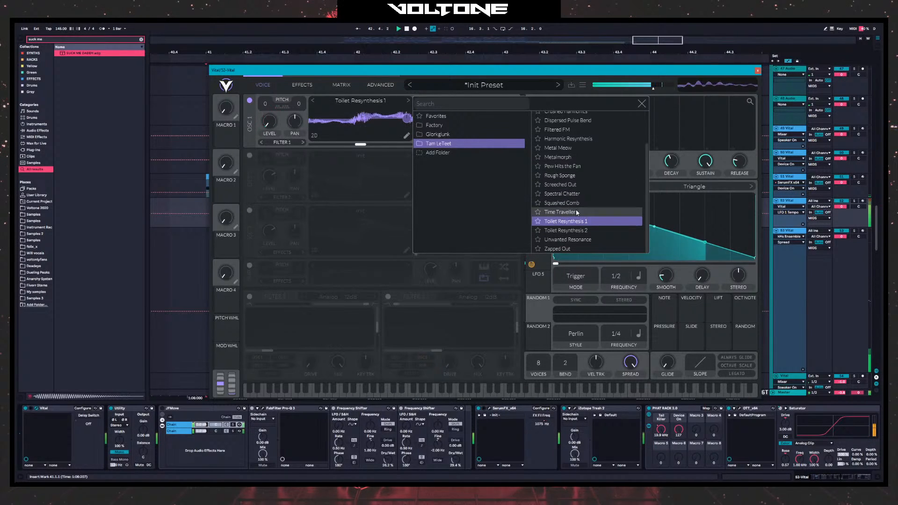
left_click(642, 104)
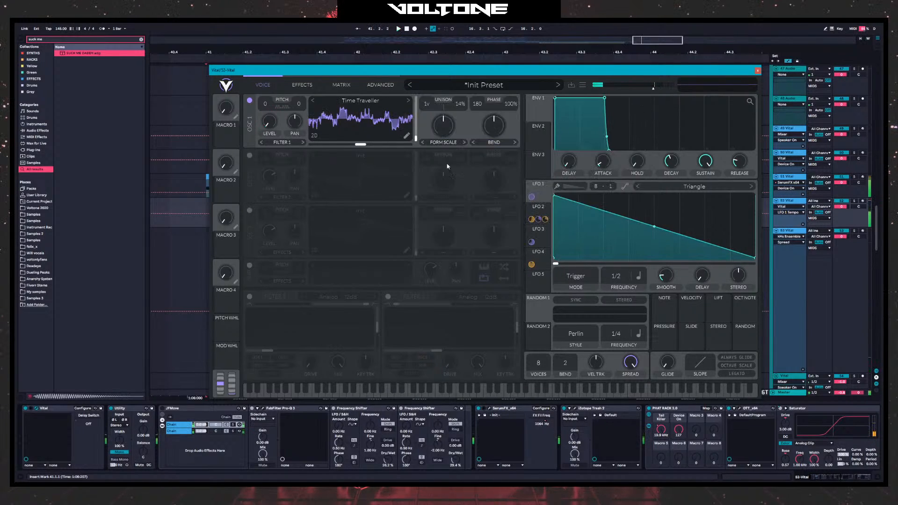
- Enable Filter 1 on oscillator 1 with a low cutoff, and modulate the cutoff with LFO 5 shaped as a descending ramp
left_click(248, 297)
left_click_drag(366, 305, 291, 313)
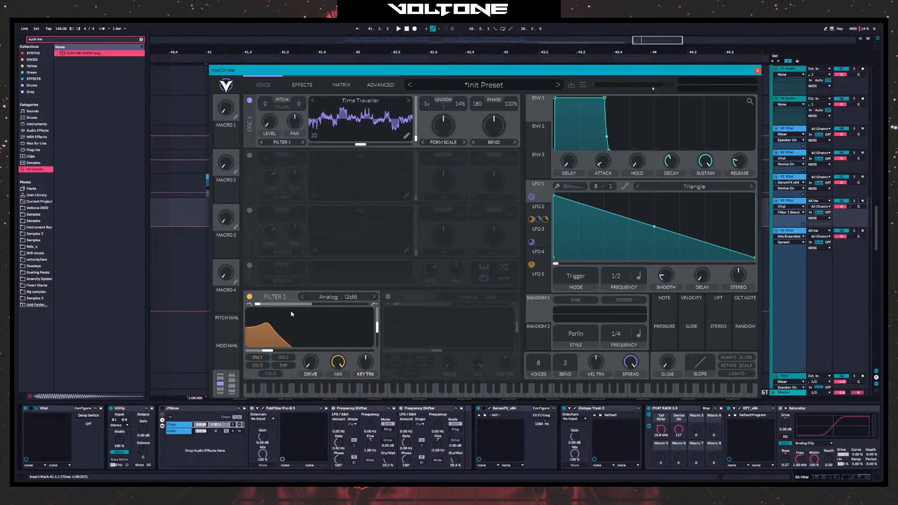
left_click_drag(539, 287, 245, 353)
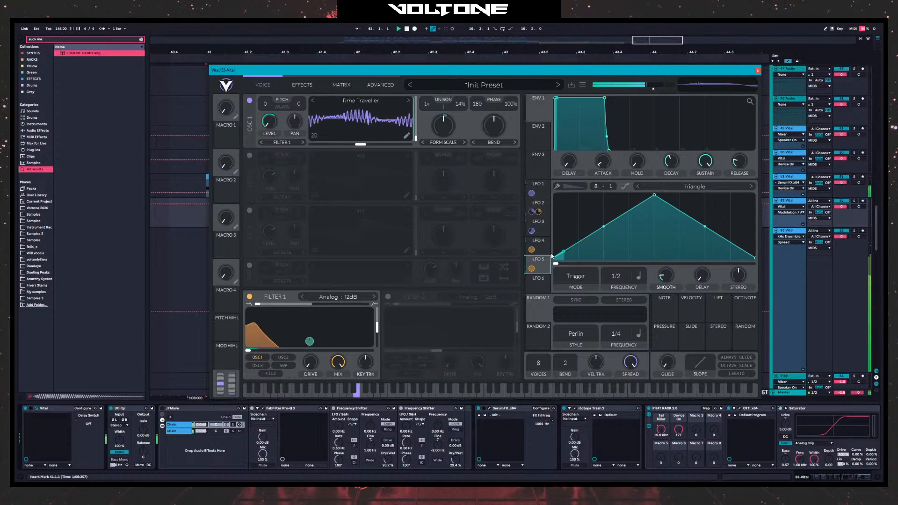
left_click_drag(654, 195, 554, 195)
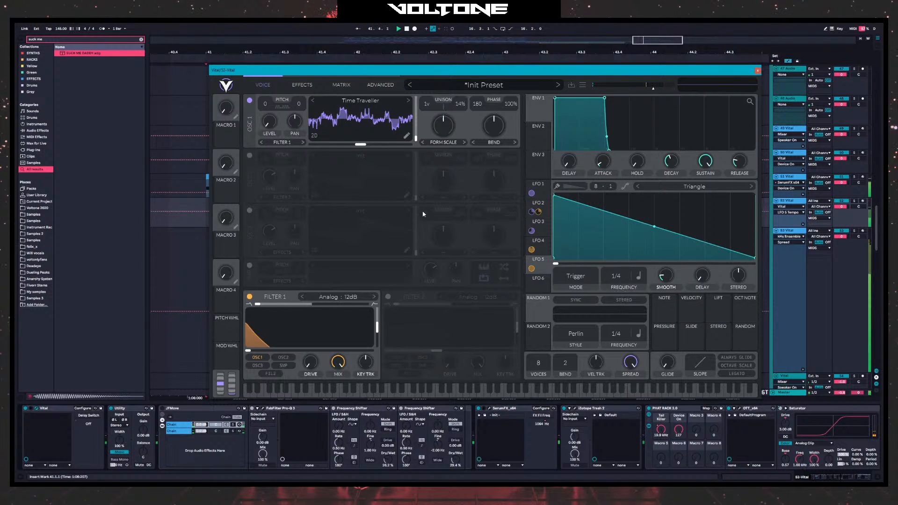
- Compare LFO 5 frequencies of 1/8 and 1/4, and change oscillator 1's wavetable to Toilet Resynthesis 2
left_click_drag(623, 280, 626, 258)
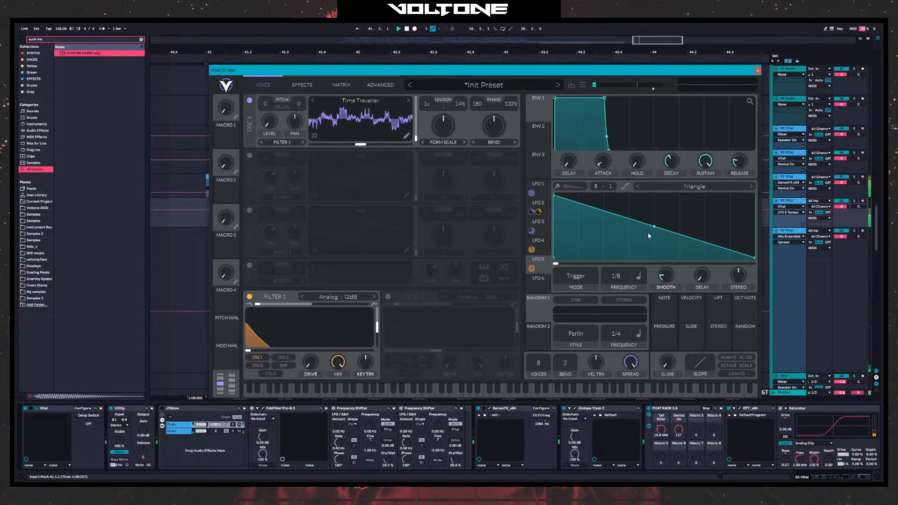
mouse_move(651, 233)
left_mouse_down()
mouse_move(657, 223)
mouse_move(653, 236)
left_mouse_up()
left_click(409, 100)
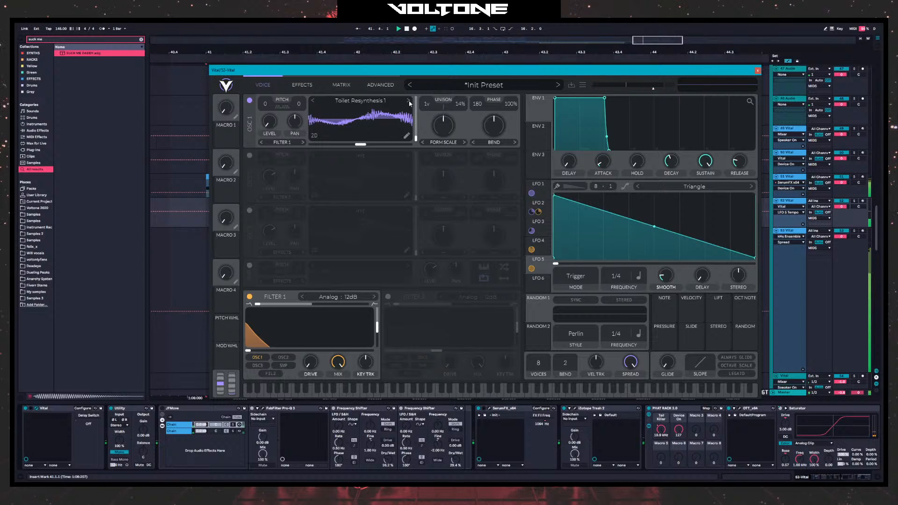
left_click(409, 102)
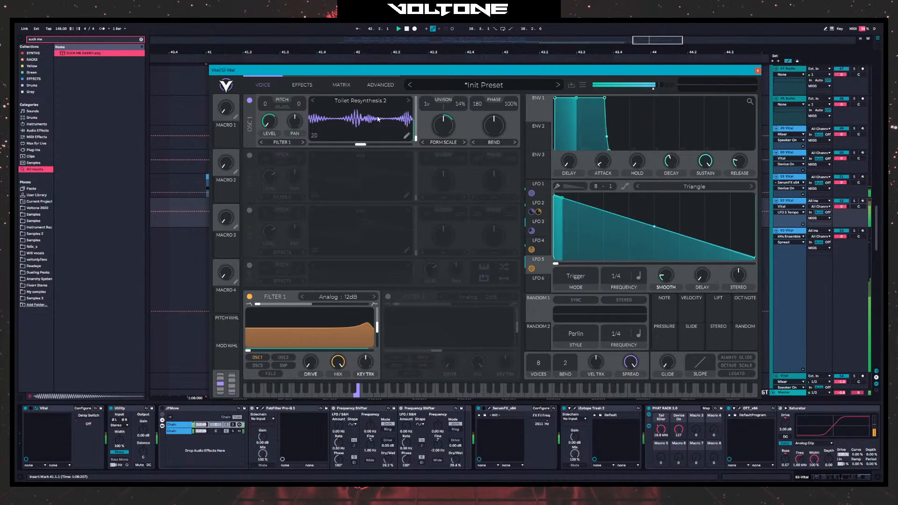
- Turn off Vital's Distortion effect, and find and insert GURGLE RACK after the Utility in the device chain
left_click(303, 85)
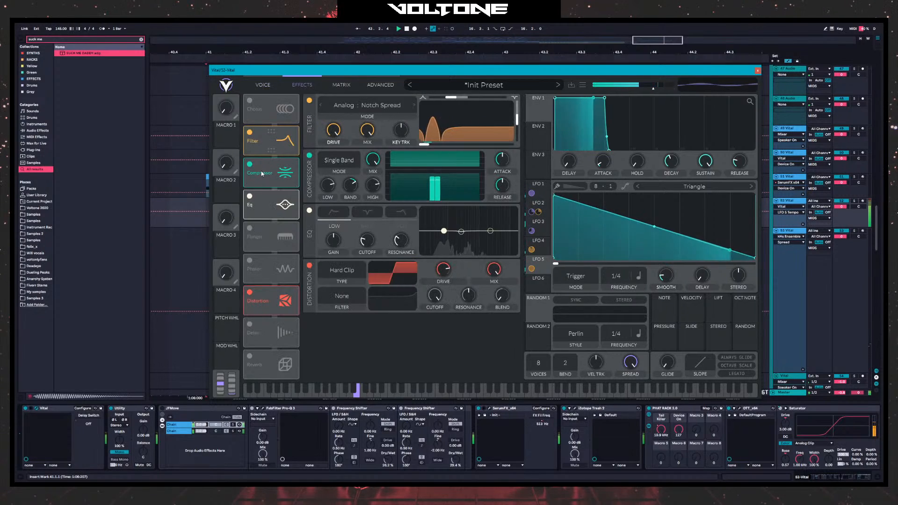
left_click(250, 293)
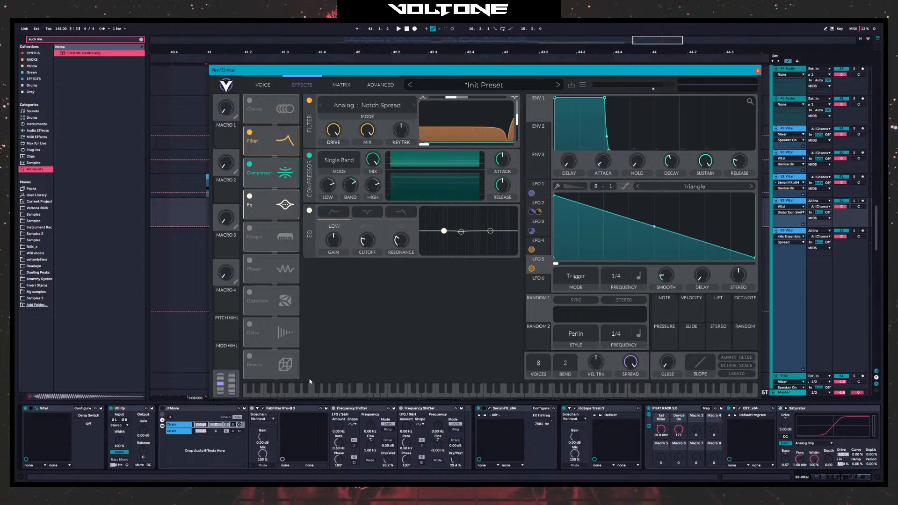
key("ctrl+f")
type("gurgle")
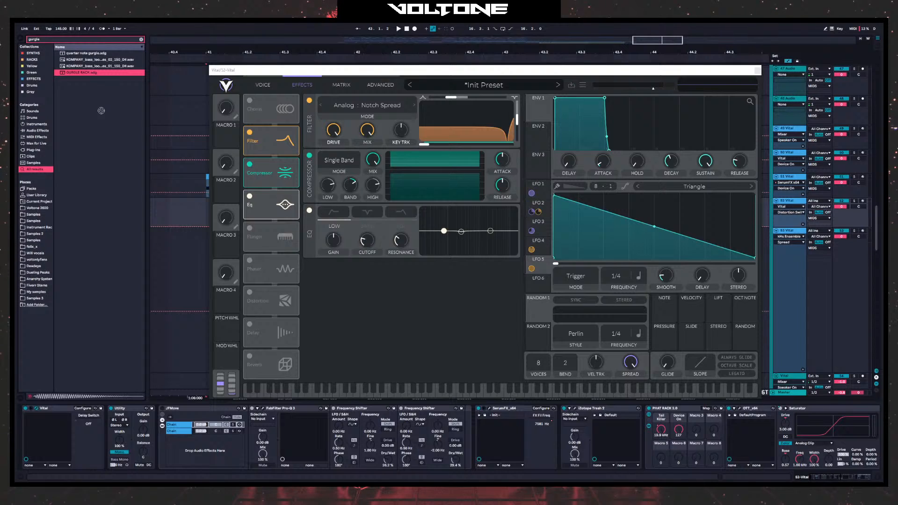
left_click_drag(101, 111, 159, 428)
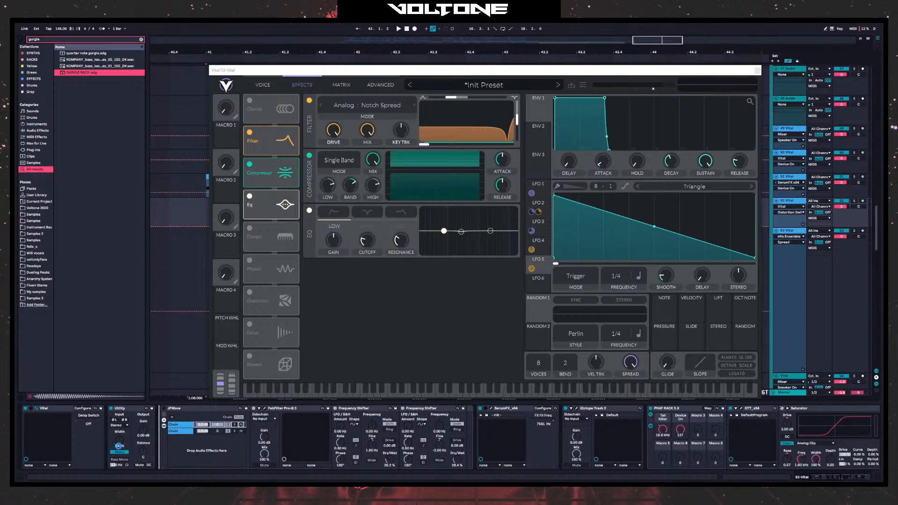
key("ctrl+alt+p")
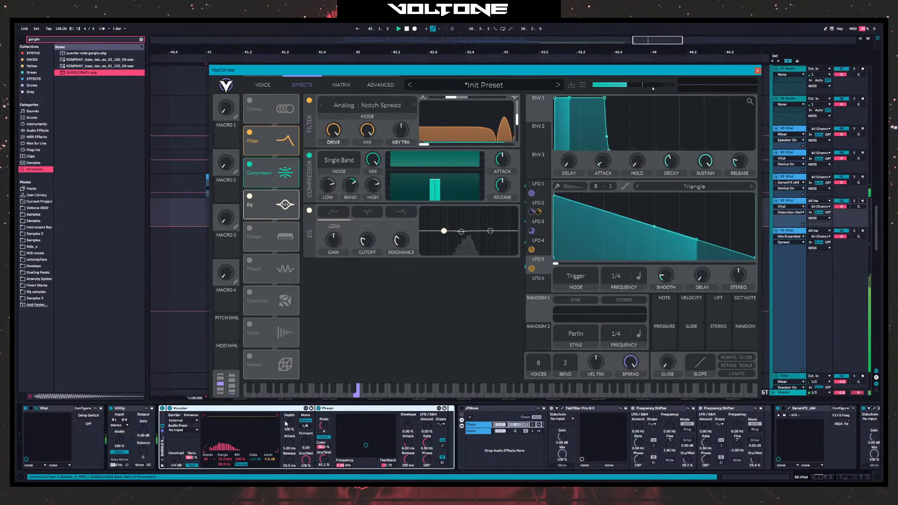
- Set the Vocoder's carrier to Modulator and the LFO 5 frequency to 1/8
left_click(183, 420)
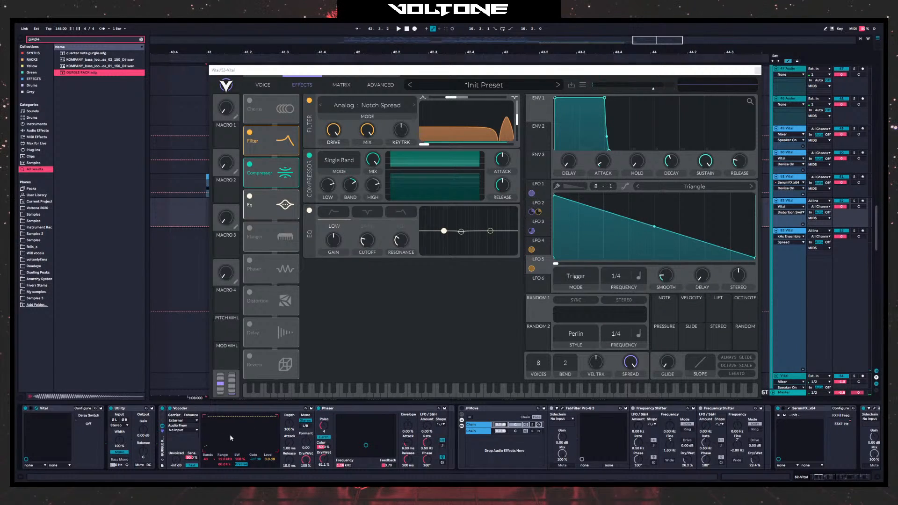
mouse_move(612, 281)
left_mouse_down()
mouse_move(621, 266)
mouse_move(620, 289)
left_mouse_up()
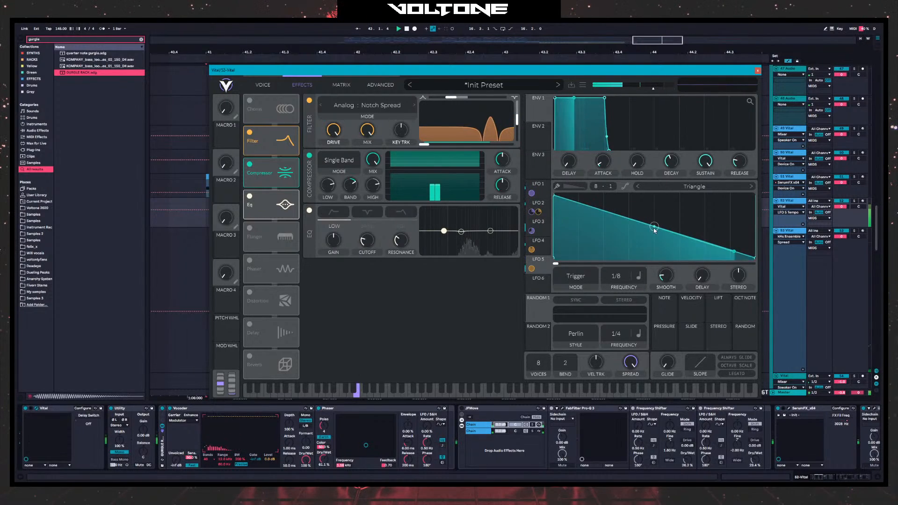
- Try Vocoder depths of 50% and 60% during playback, and audition its band-count options
left_click_drag(289, 424, 290, 445)
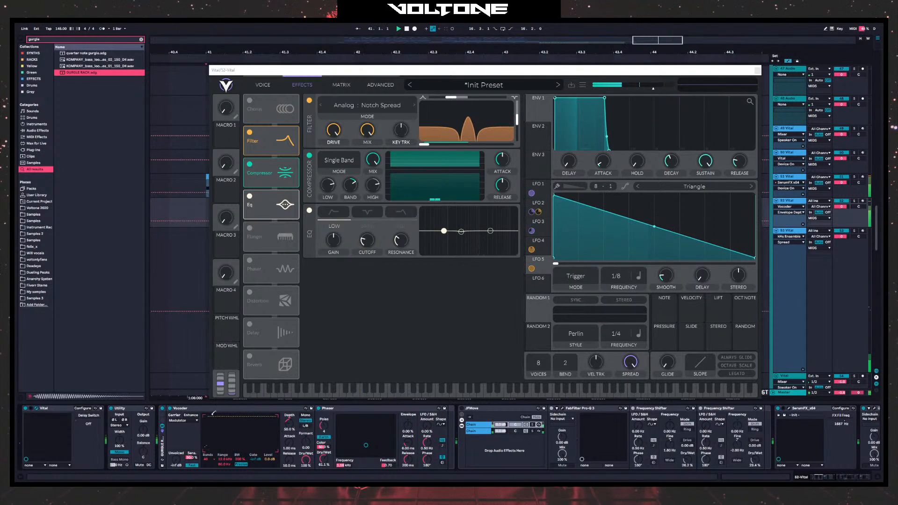
left_click(163, 408)
left_click_drag(289, 422, 289, 416)
key("space")
key("space")
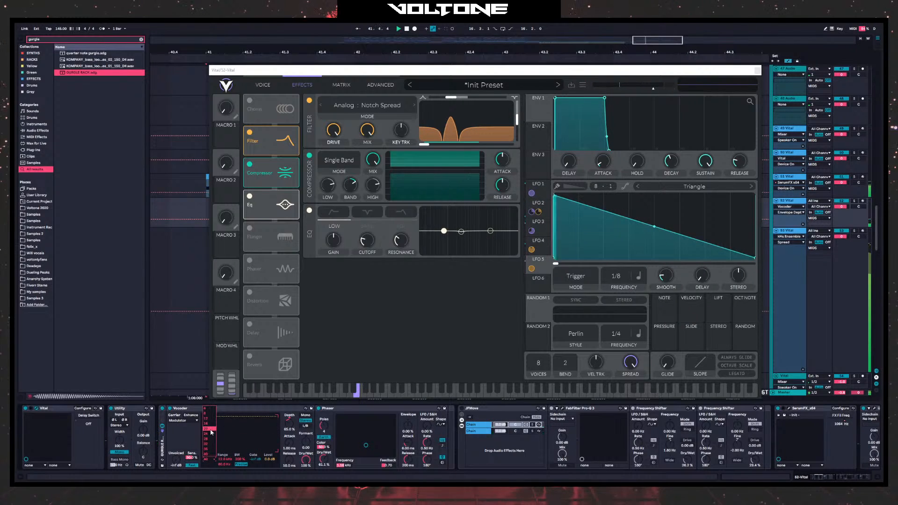
left_click(206, 454)
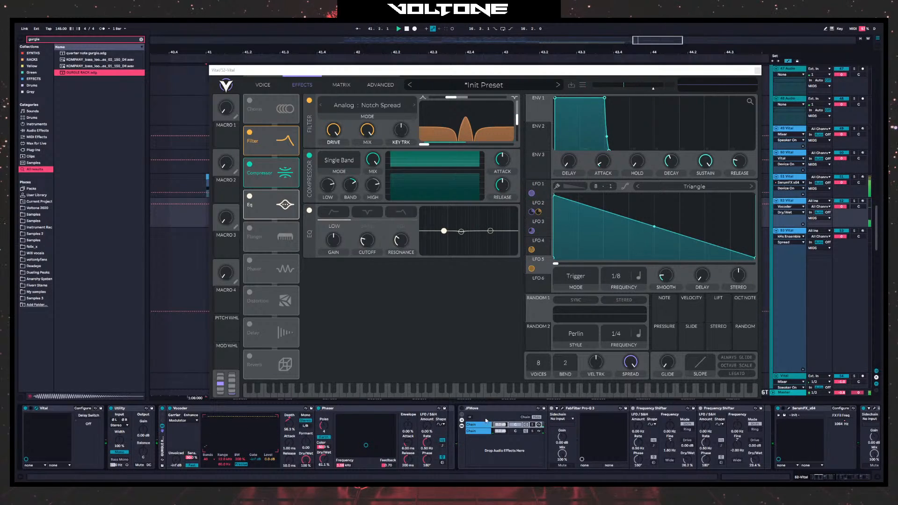
- Try an upward-bent LFO 5 curve during playback, and straighten it again
scroll(262, 420, "right", 5)
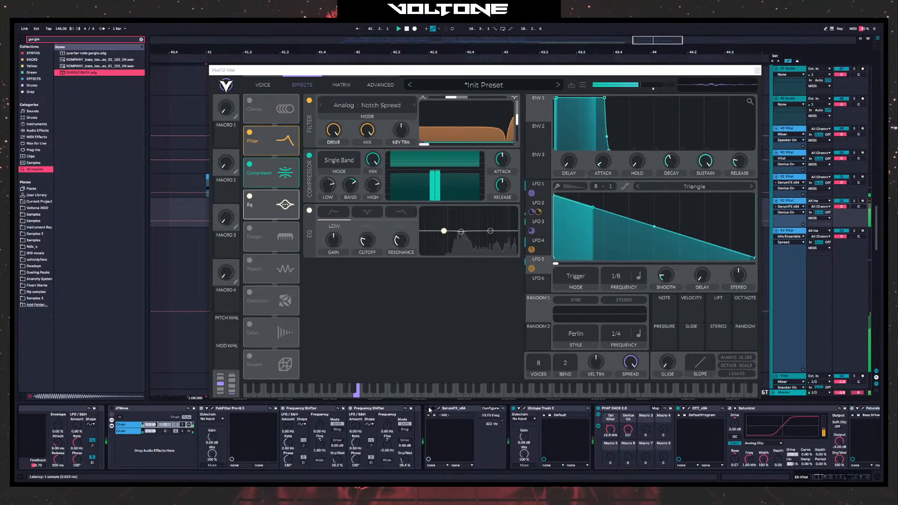
scroll(513, 438, "right", 2)
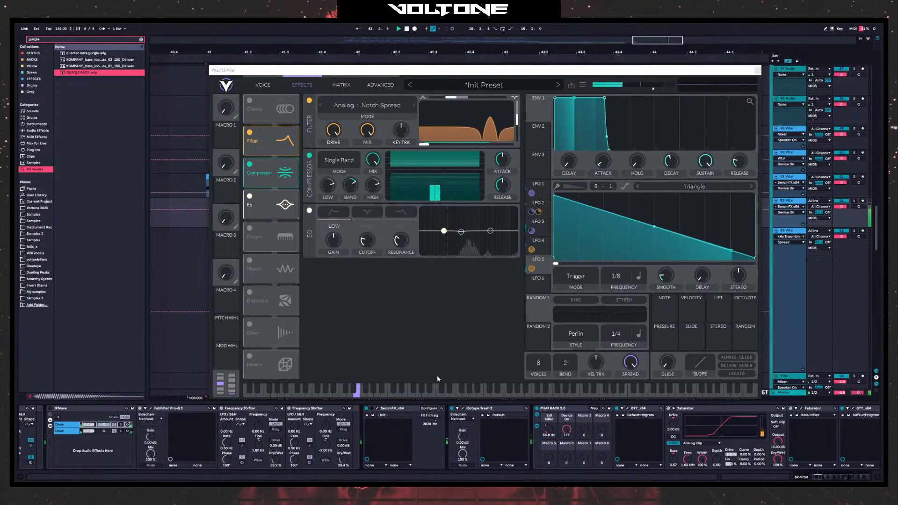
left_click_drag(655, 226, 660, 215)
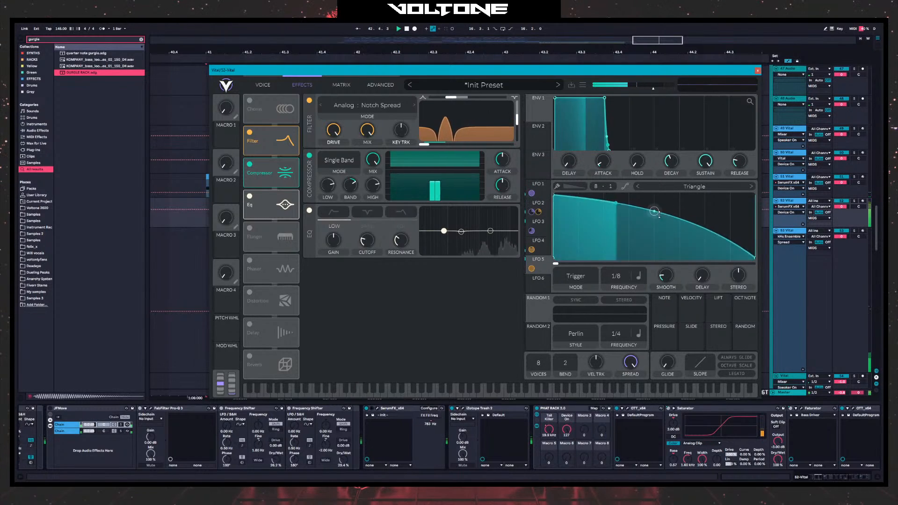
double_click(655, 212)
- Turn LFO 5's smoothing down to minimum and compare frequencies of 1/4 and 1/8, ending on 1/8
left_click_drag(617, 277, 623, 291)
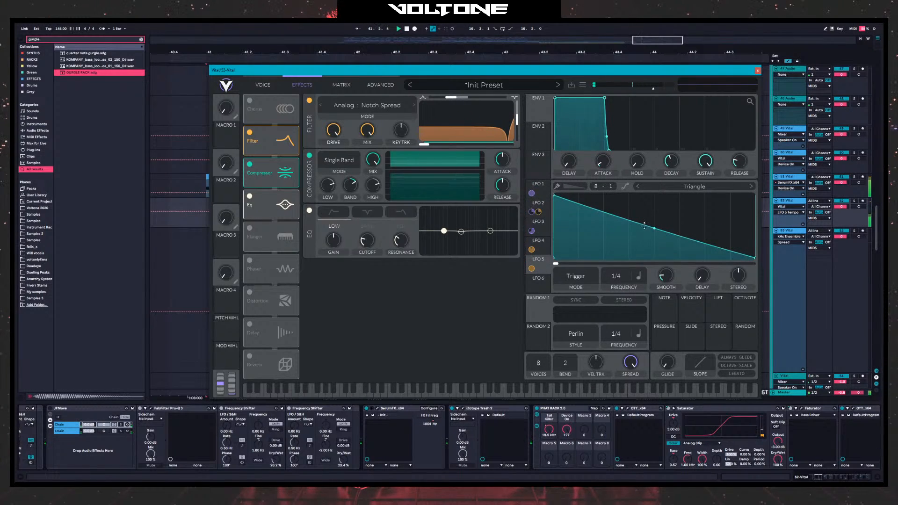
left_click(659, 272)
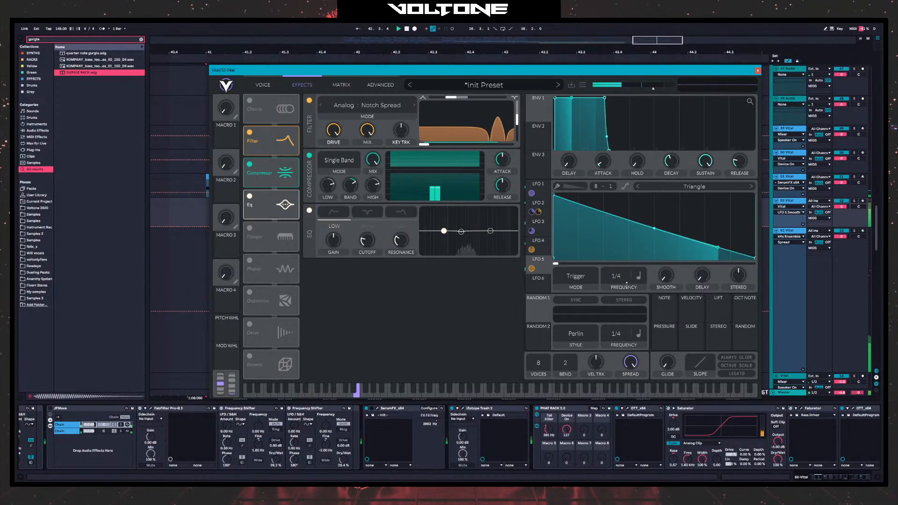
left_click_drag(620, 280, 621, 269)
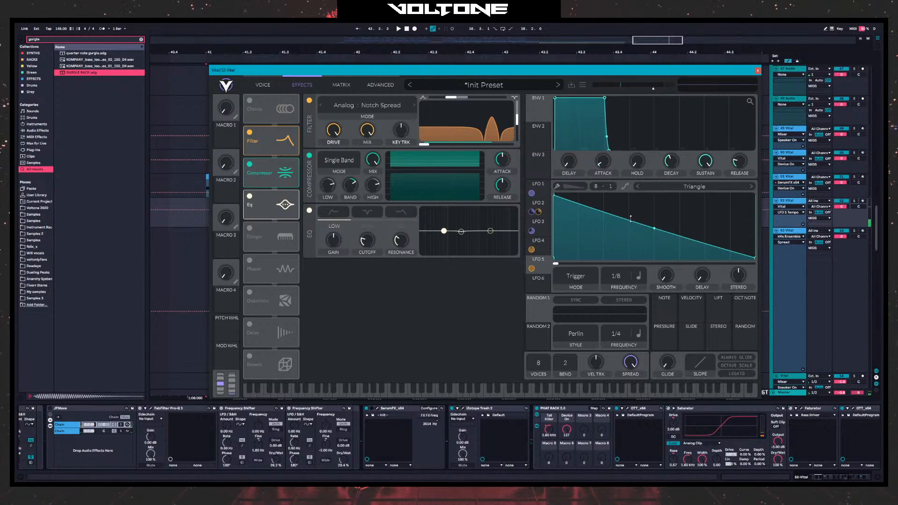
- Reshape LFO 5 into a plateau followed by a downward-bent decay, and load Unwanted Resonance on oscillator 1
left_click_drag(619, 218, 627, 187)
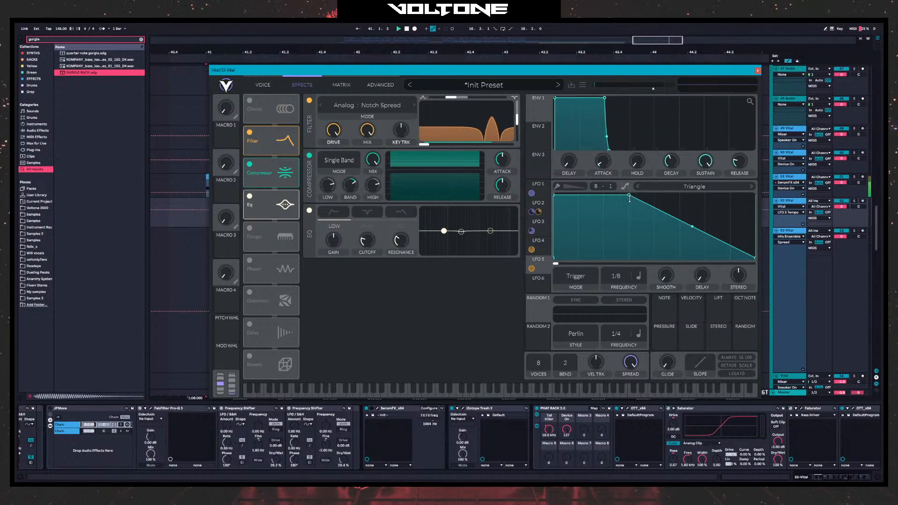
left_click_drag(692, 226, 692, 236)
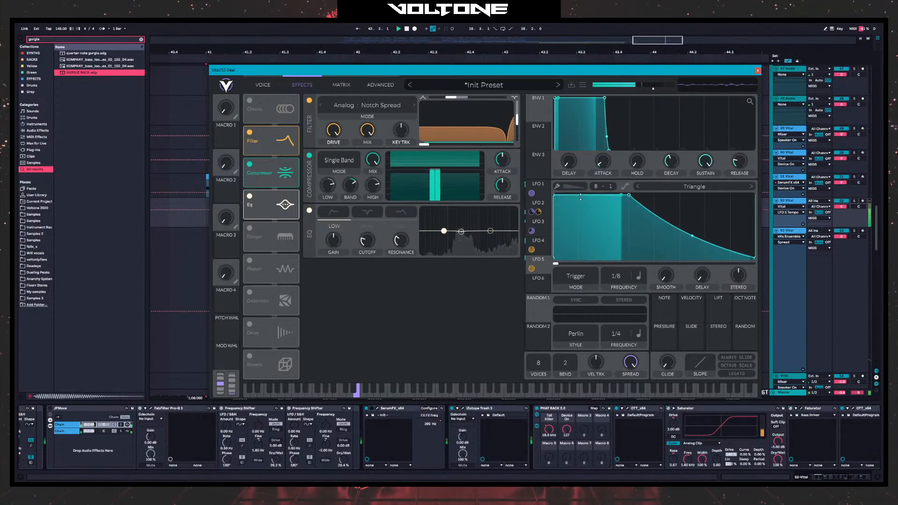
left_click(263, 84)
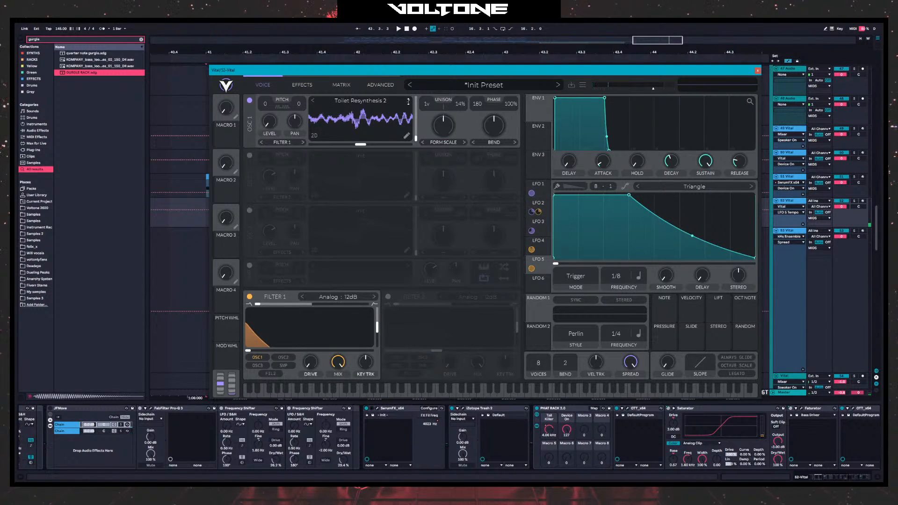
left_click(409, 101)
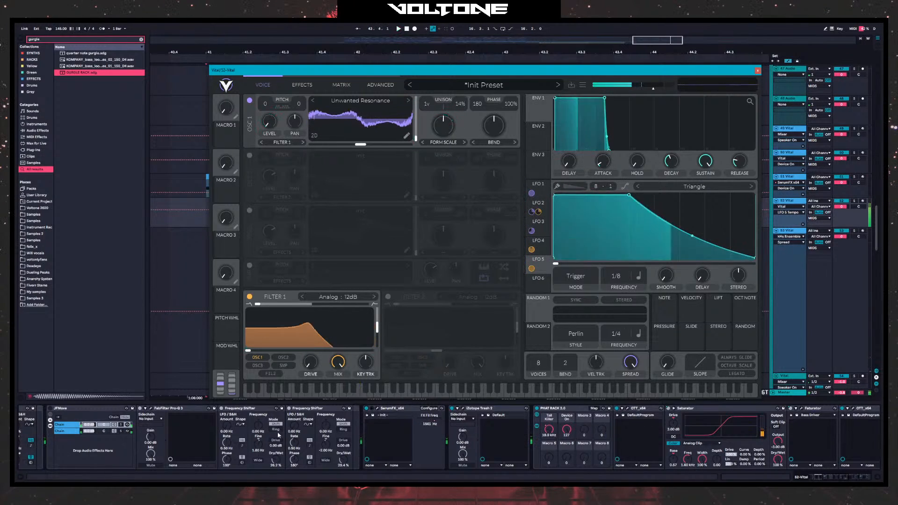
- Insert FabFilter Pro-Q 3 after the Phaser, add a low cut at about 125 Hz, and play the bass
scroll(609, 464, "left", 5)
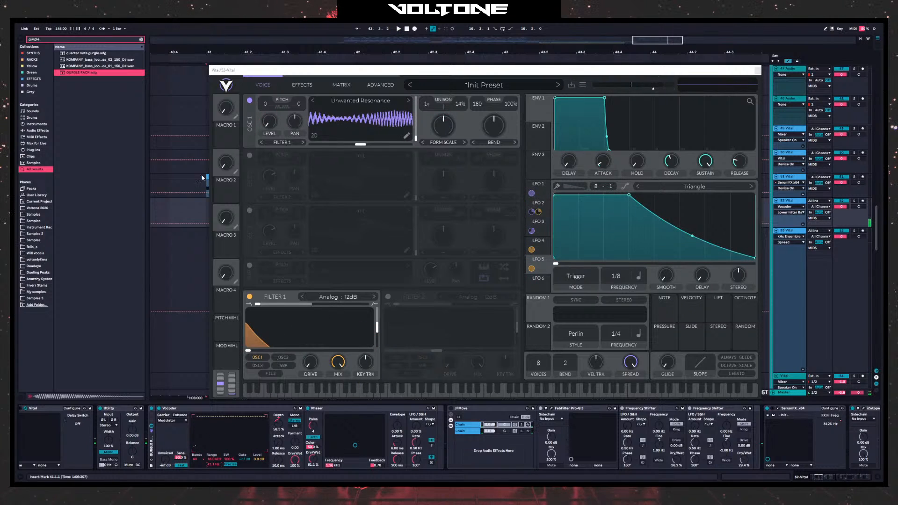
type("ro-q")
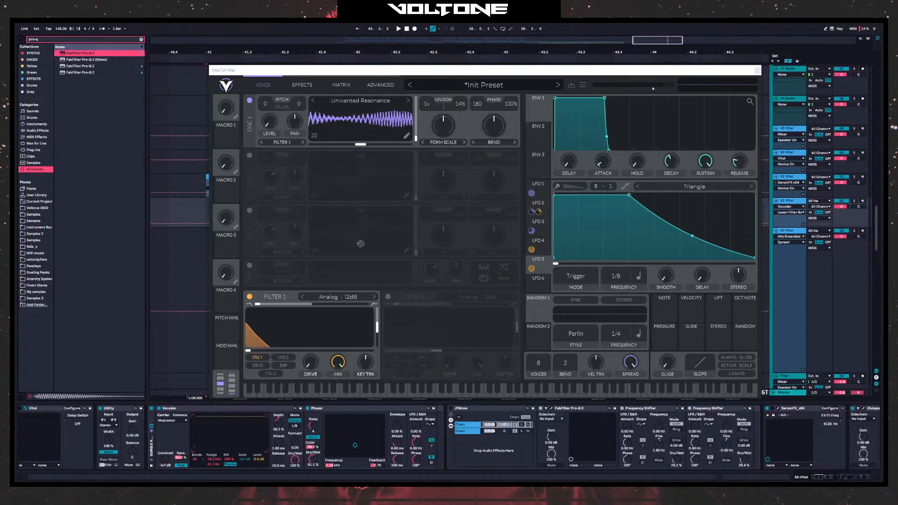
left_click_drag(360, 243, 418, 432)
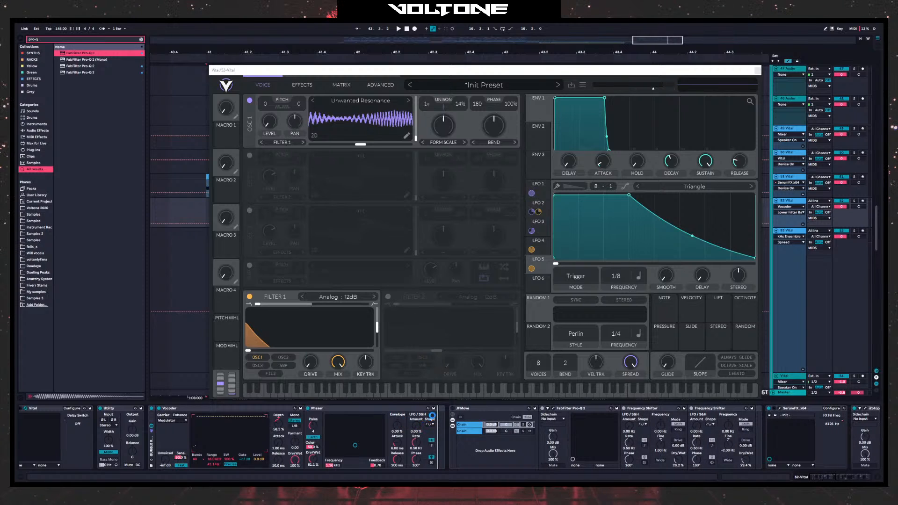
left_click_drag(414, 403, 406, 408)
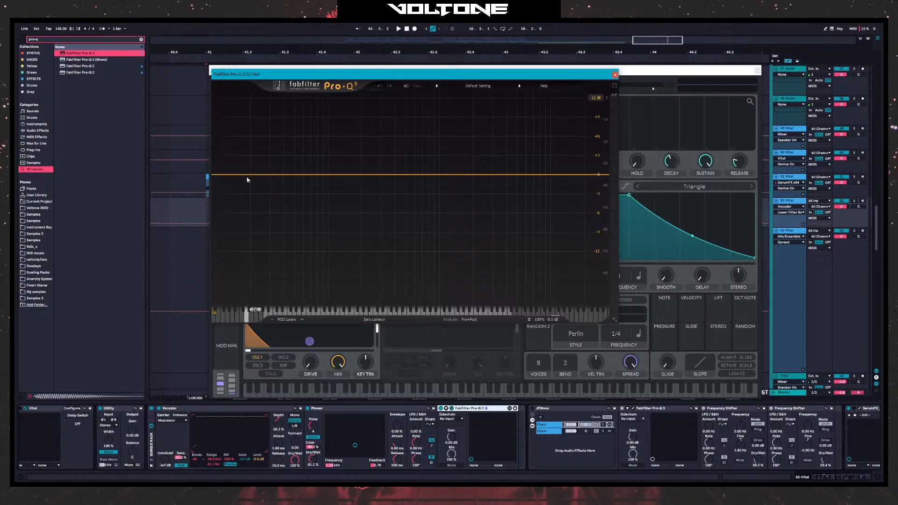
left_click_drag(247, 180, 339, 177)
key("space")
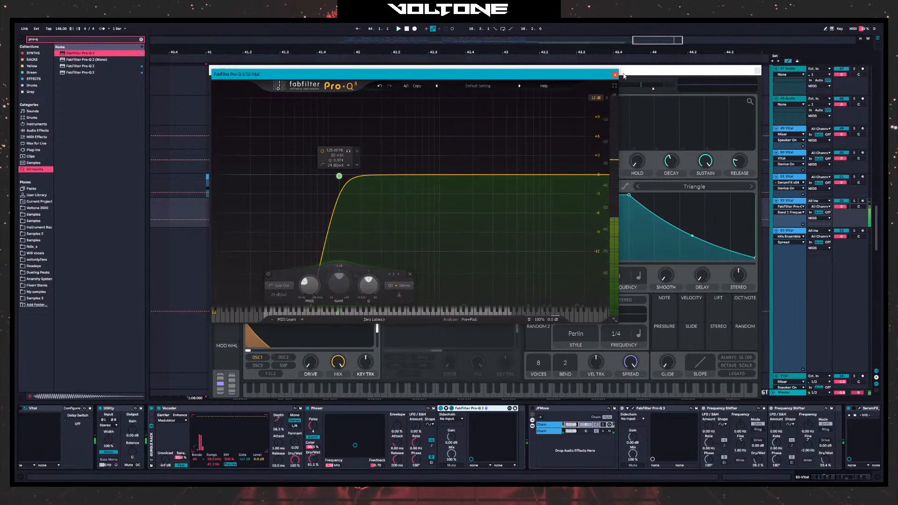
- Close the EQ window and straighten LFO 5's downward-bent decay into a linear ramp while the bass plays
left_click(624, 73)
key("space")
mouse_move(694, 237)
left_mouse_down()
mouse_move(707, 192)
mouse_move(683, 274)
mouse_move(707, 226)
left_mouse_up()
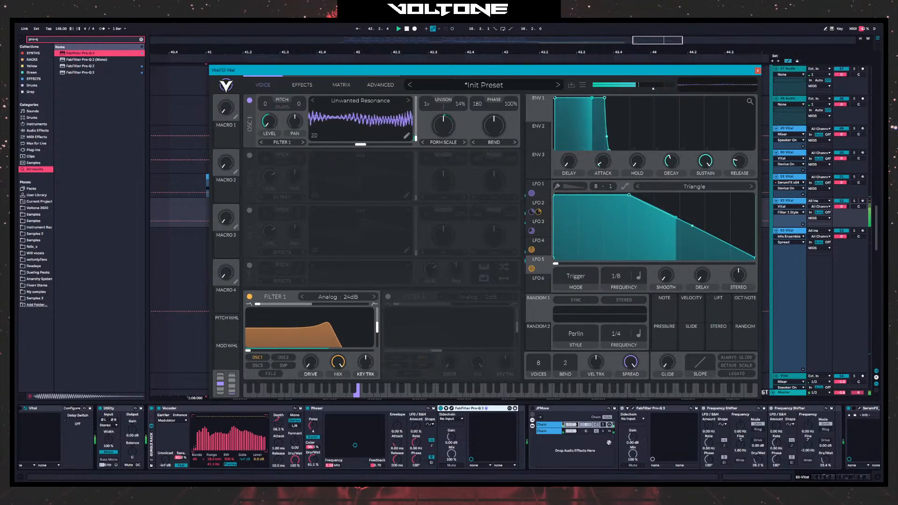
scroll(423, 435, "down", 8)
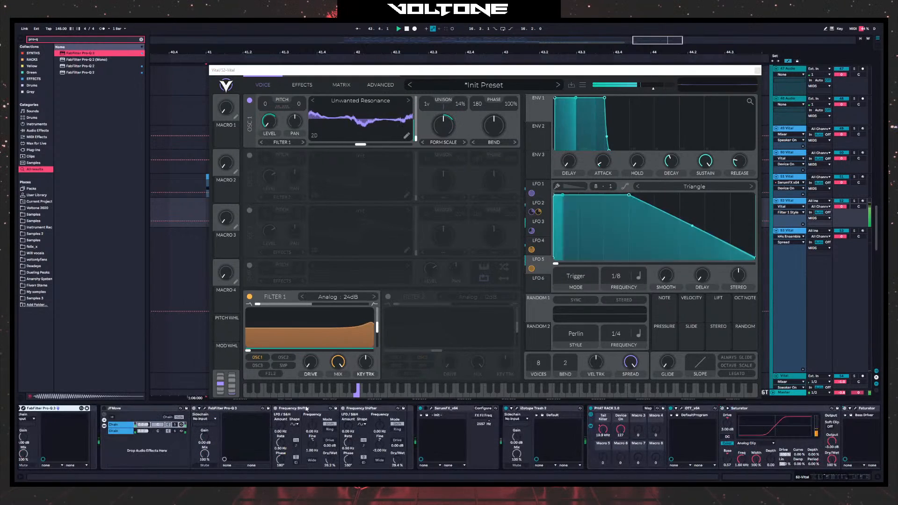
- Enable oscillator 2 in Vital and route it through Filter 1
left_click(249, 155)
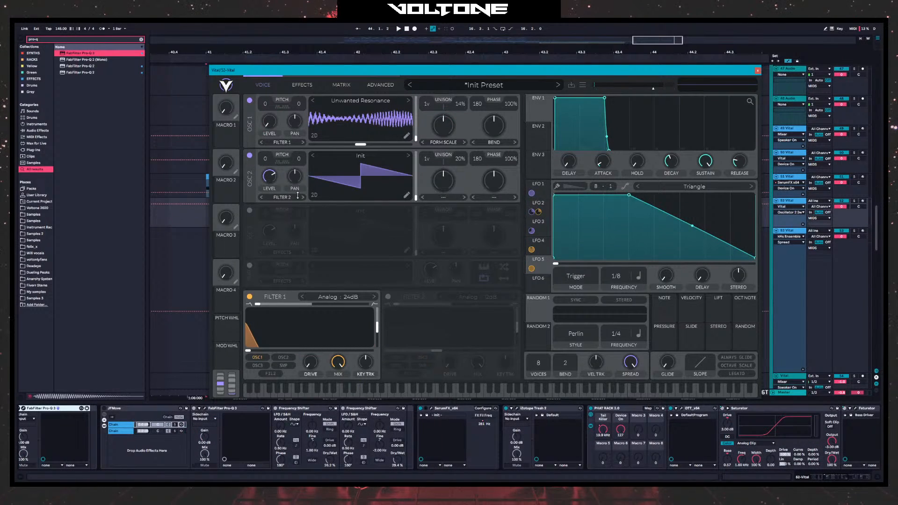
left_click(366, 156)
key("space")
- Try LFO 2 on oscillator 2's spectral morph amount, and assign LFO 1 to its wavetable position
left_click(540, 197)
left_click(539, 205)
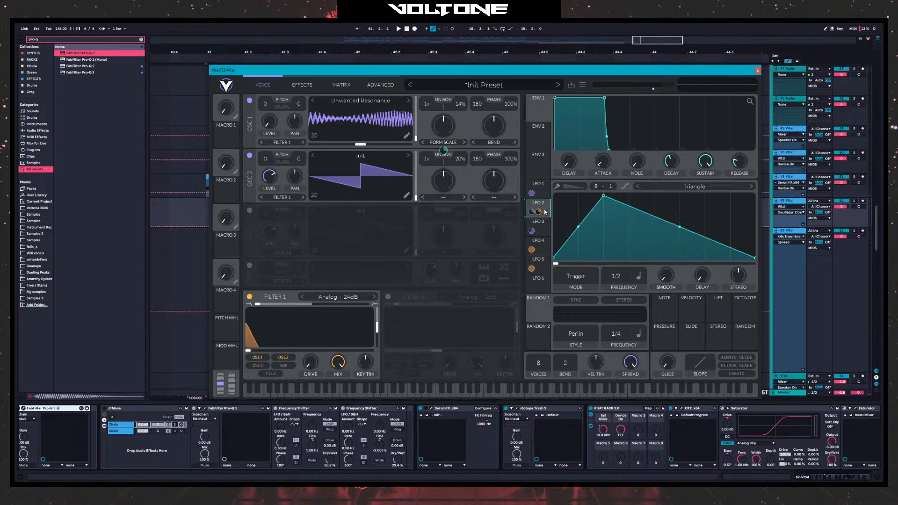
left_click_drag(538, 210, 444, 181)
left_click(535, 185)
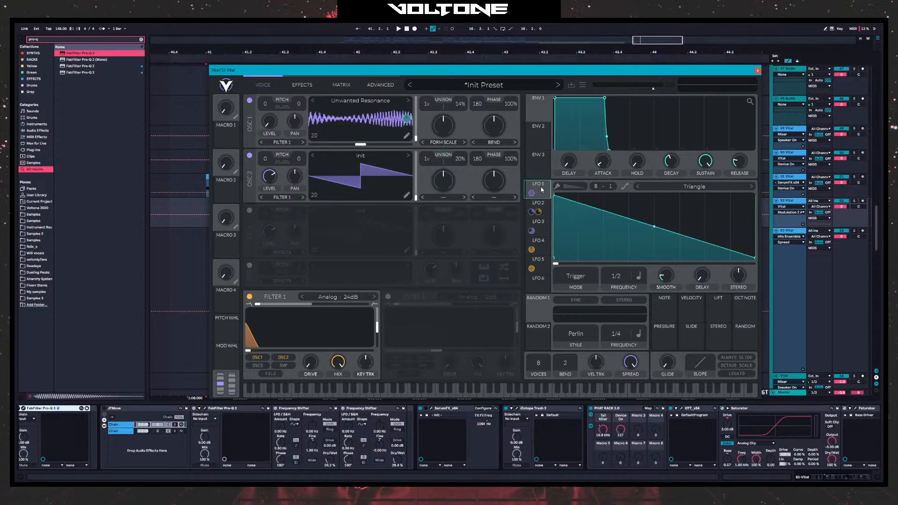
left_click_drag(532, 193, 405, 173)
- Audition Time Traveller, Squashed Comb, Toilet Resynthesis 1 and Zapped Out on oscillator 2 during playback, and settle on Spectral Chatter
left_click(373, 159)
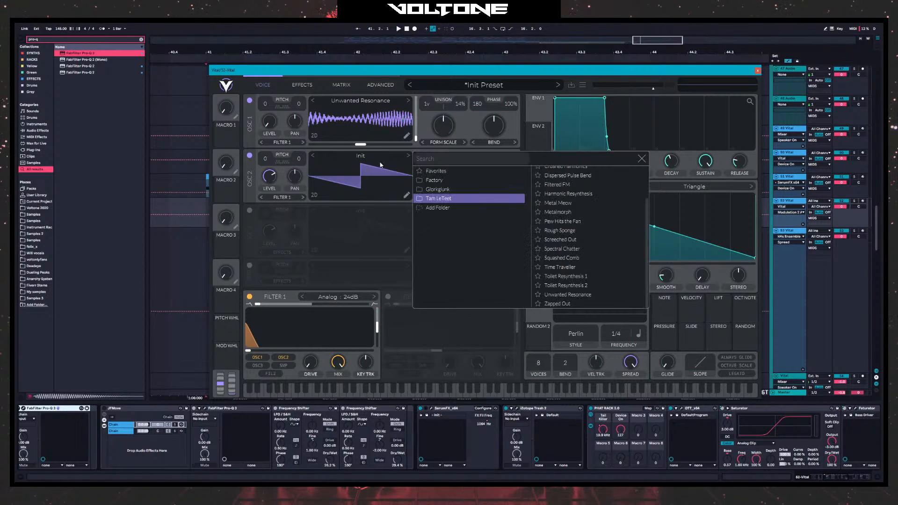
key("space")
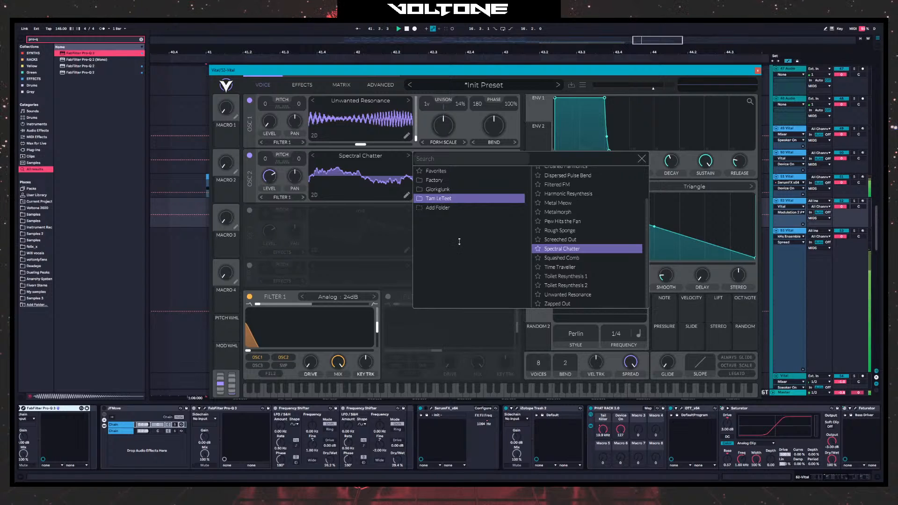
left_click(575, 267)
left_click(580, 258)
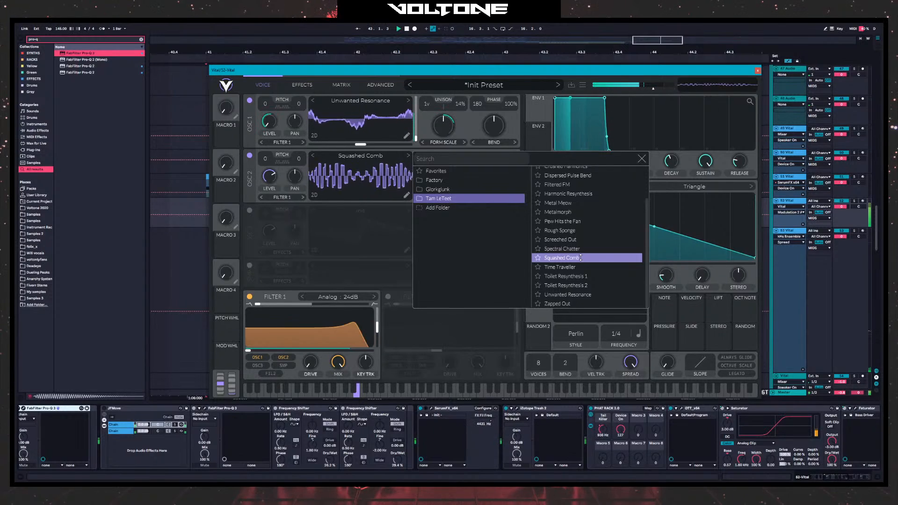
left_click(563, 275)
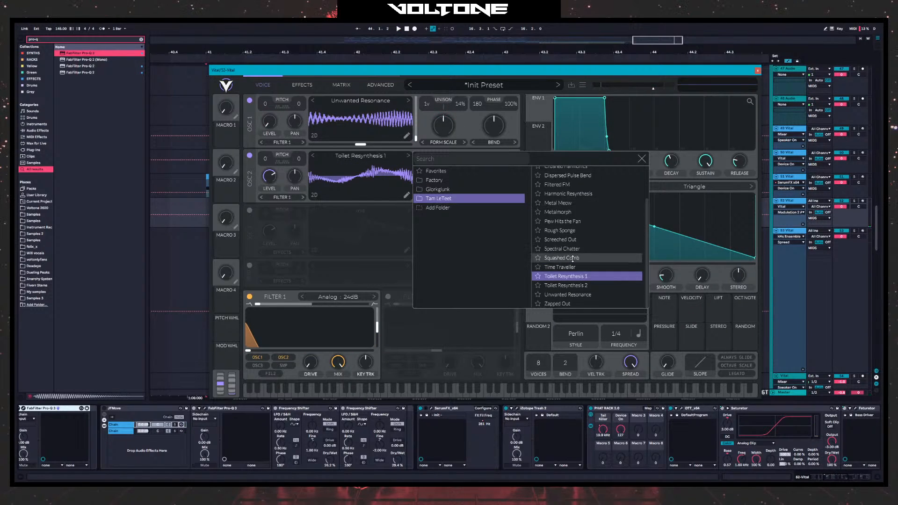
left_click(572, 304)
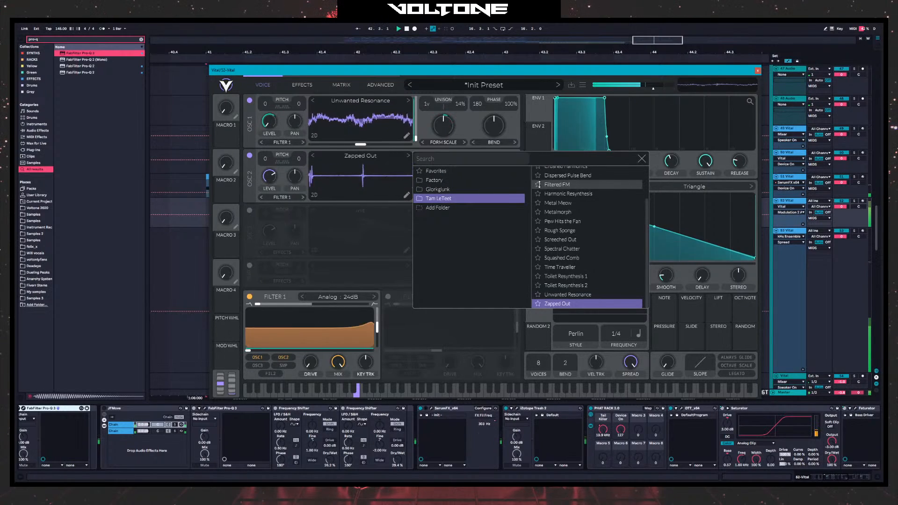
left_click(590, 251)
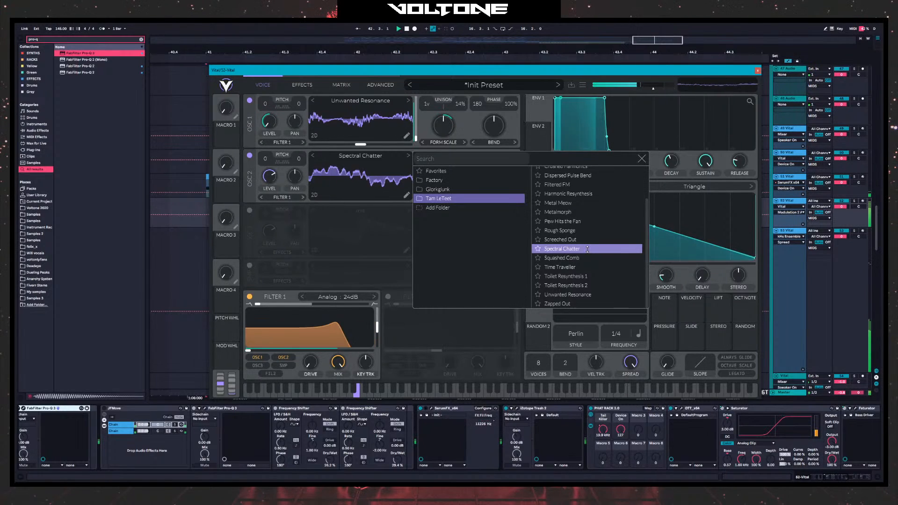
left_click(642, 159)
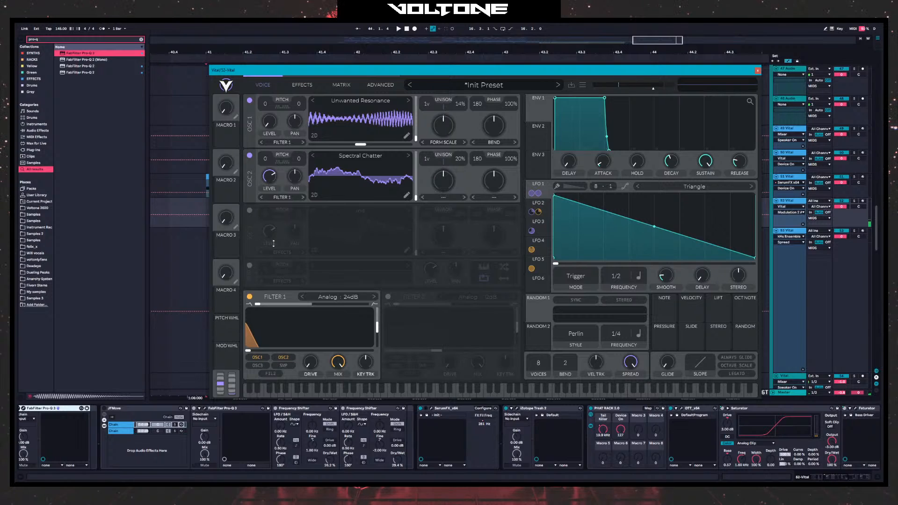
- Try oscillator 3 through Filter 1 with 16 unison voices at 100% detune, and turn the oscillator off again
left_click(250, 211)
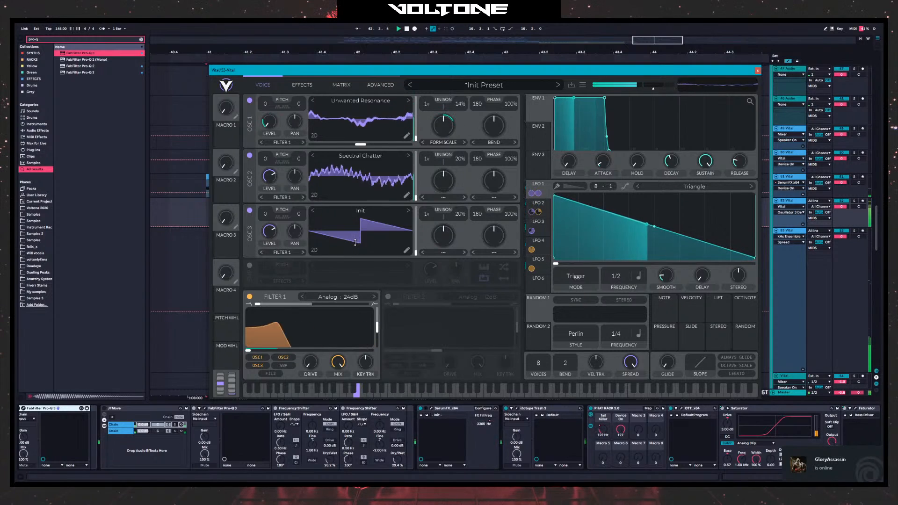
left_click_drag(427, 214, 428, 156)
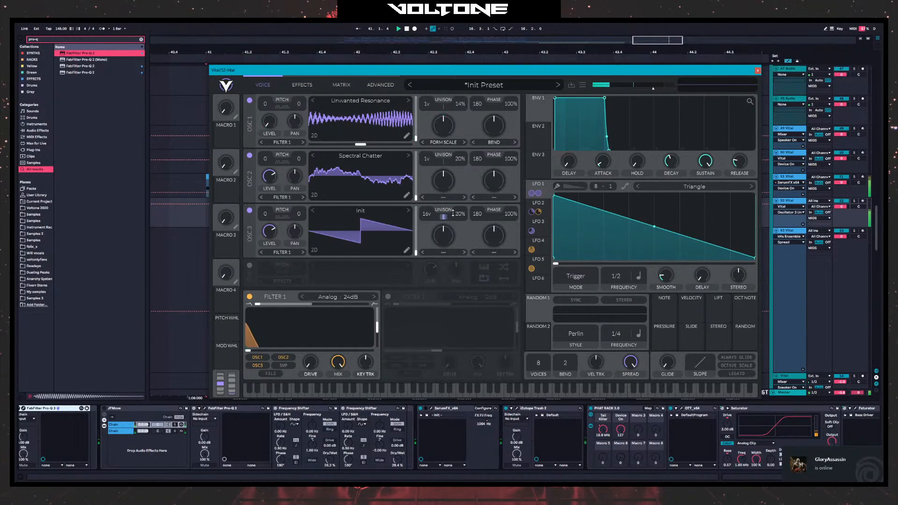
left_click_drag(166, 447, 606, 447)
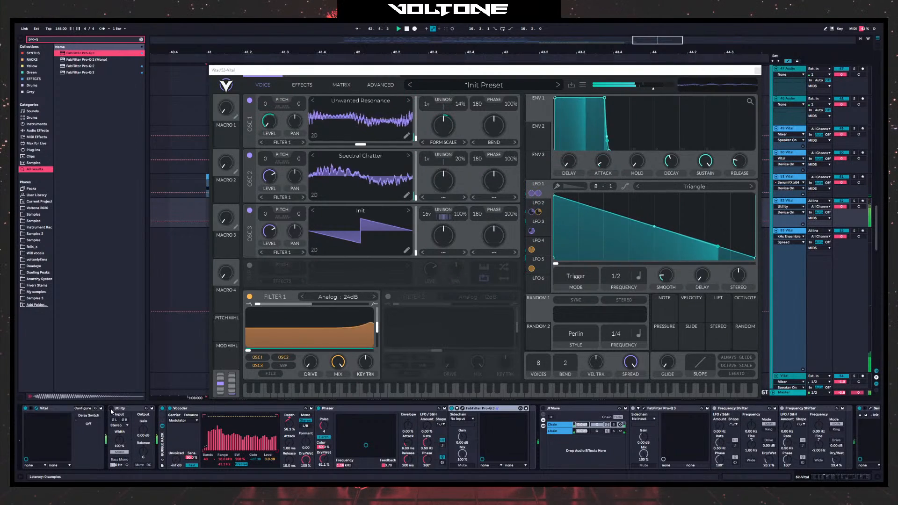
left_click(249, 210)
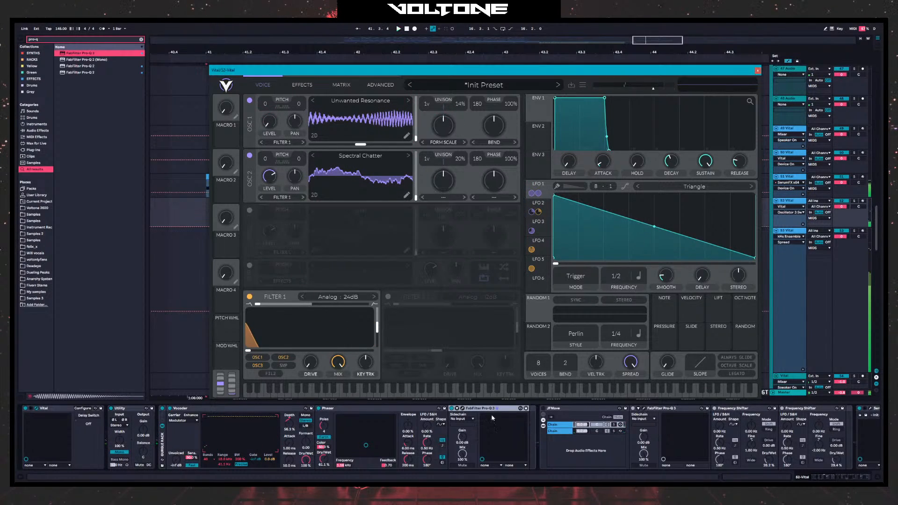
- In the FabFilter Pro-Q 3 after the Auto Filter, nudge the broad low-mid boost band to about +9.4 dB
scroll(281, 425, "right", 10)
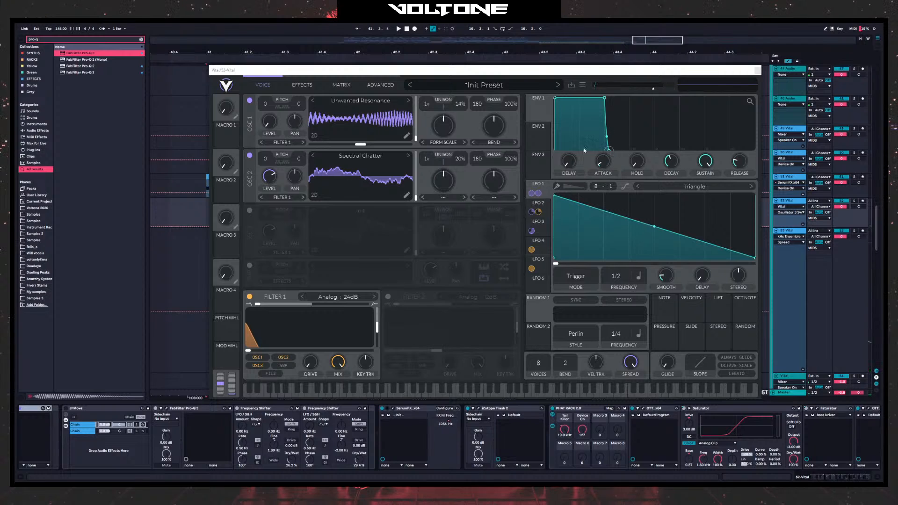
scroll(105, 408, "right", 12)
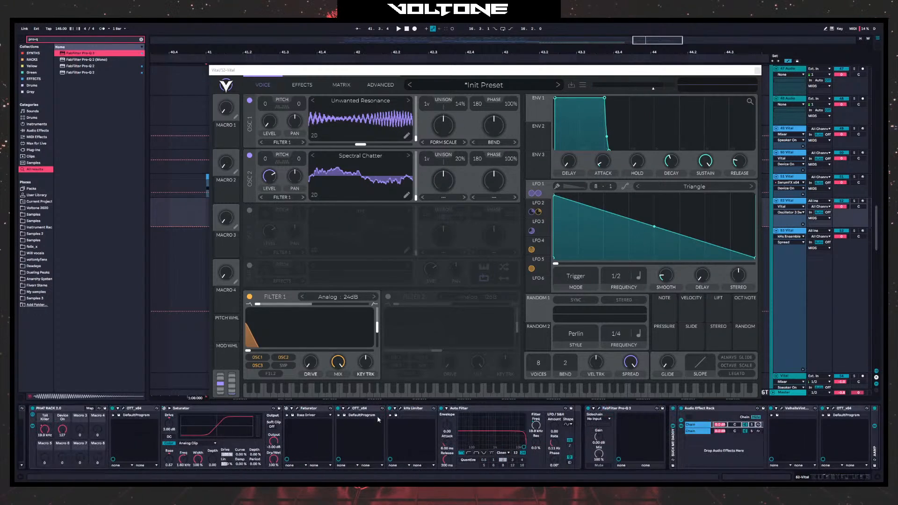
scroll(498, 437, "right", 1)
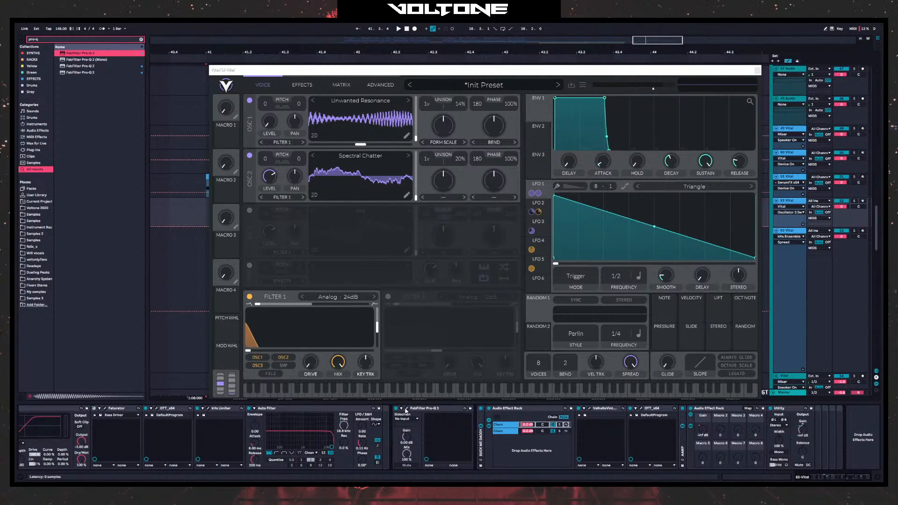
left_click(405, 410)
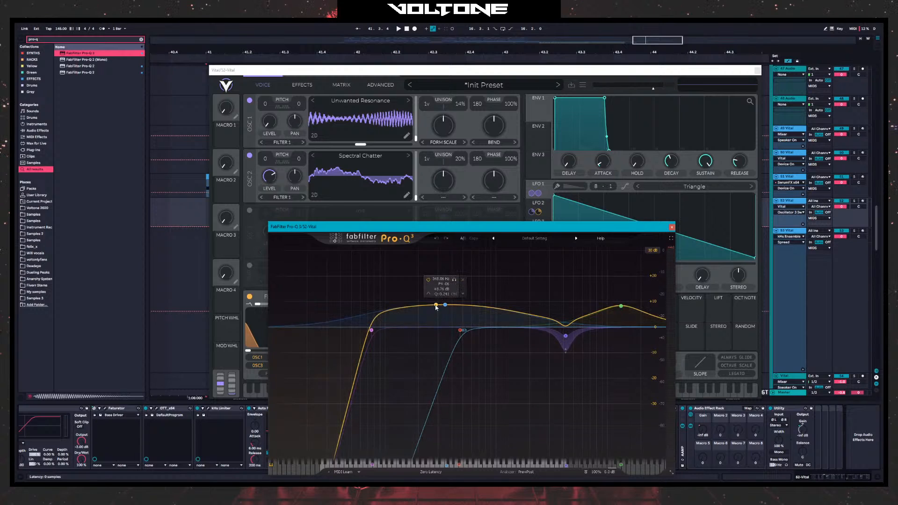
mouse_move(445, 304)
left_mouse_down()
mouse_move(428, 296)
mouse_move(413, 263)
mouse_move(478, 304)
mouse_move(445, 305)
mouse_move(442, 331)
mouse_move(434, 307)
mouse_move(448, 305)
left_mouse_up()
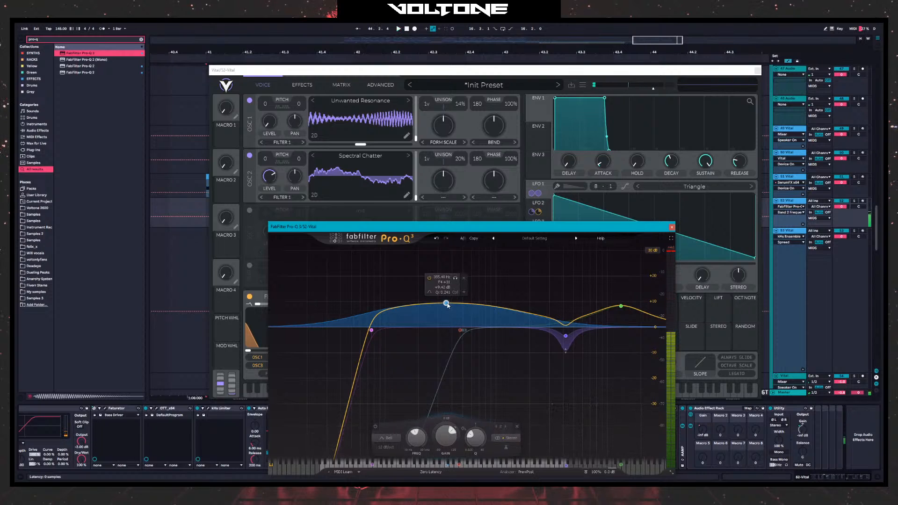
left_click(671, 227)
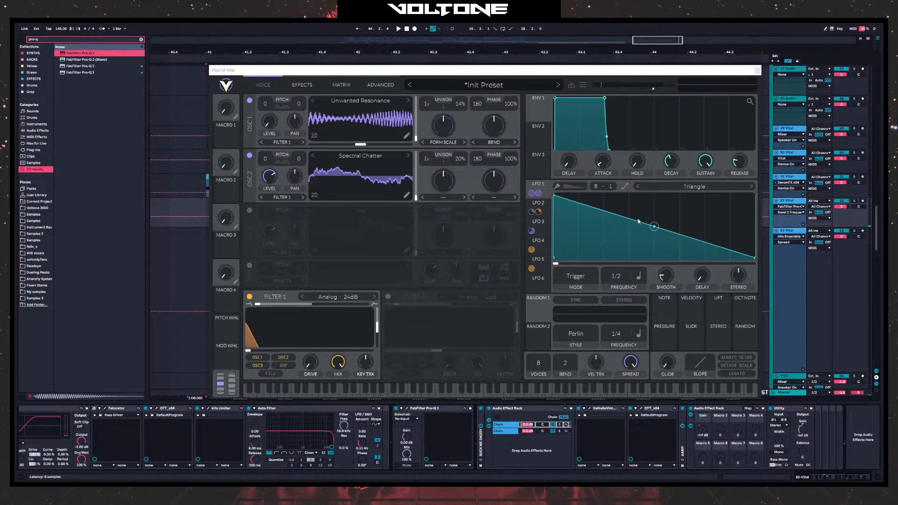
- Set oscillator 2's spectral morph to Rand Amp and modulate it with LFO 2 by about 0.495
left_click(438, 199)
left_click(451, 271)
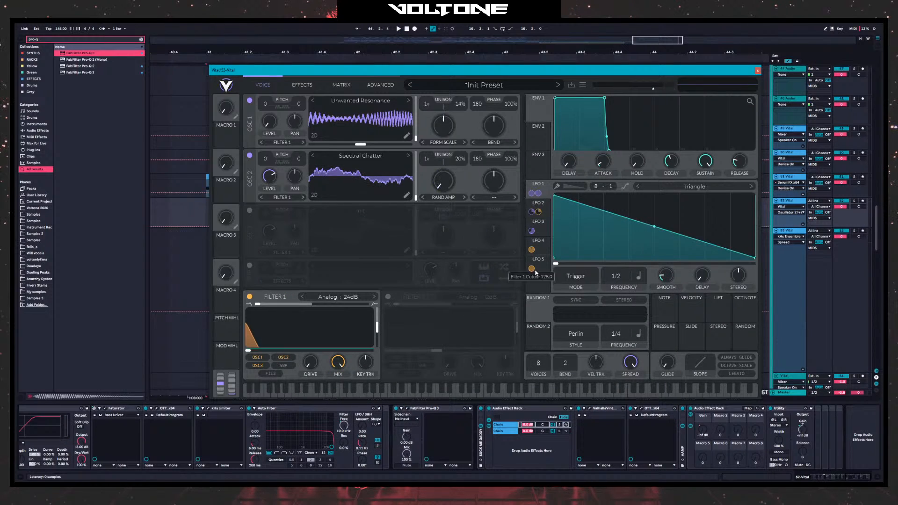
left_click(546, 209)
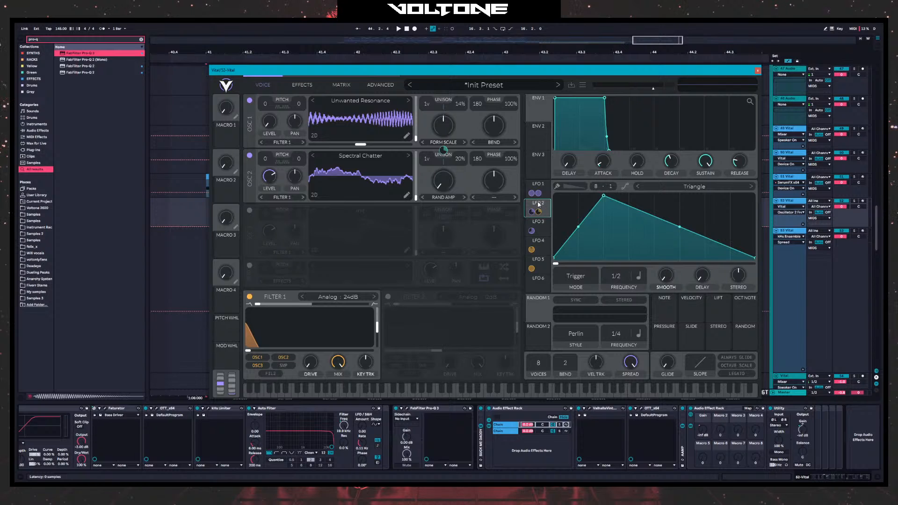
left_click_drag(539, 204, 442, 180)
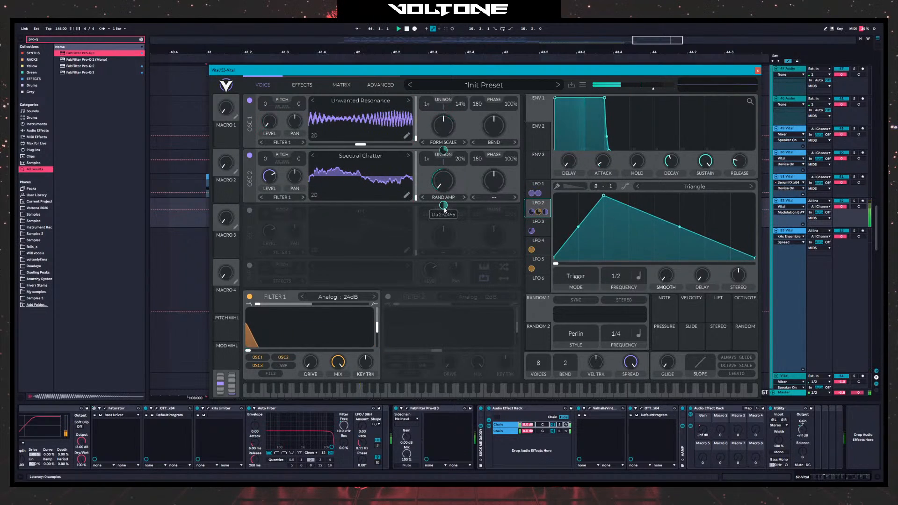
- Switch oscillator 2 to the Squashed Comb wavetable, lower LFO 2's Rand Amp modulation to about 0.325, and close Vital
left_click(411, 157)
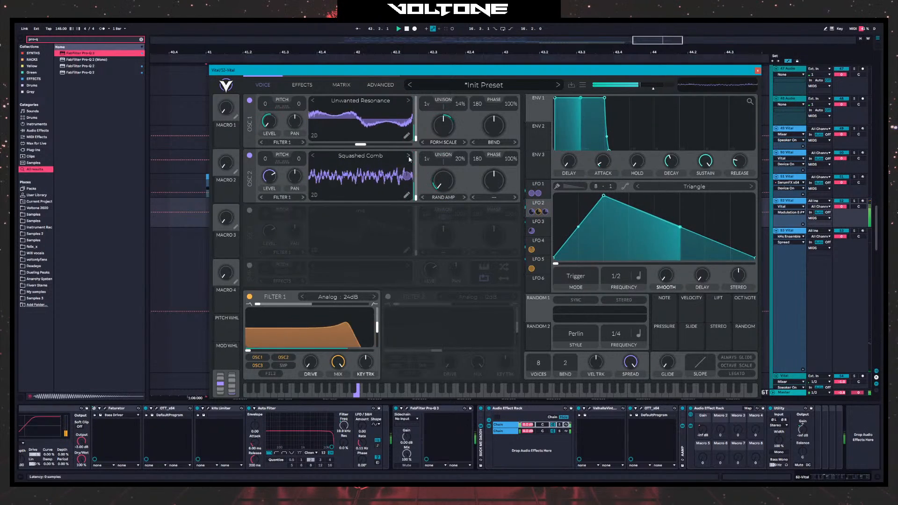
left_click_drag(444, 206, 445, 201)
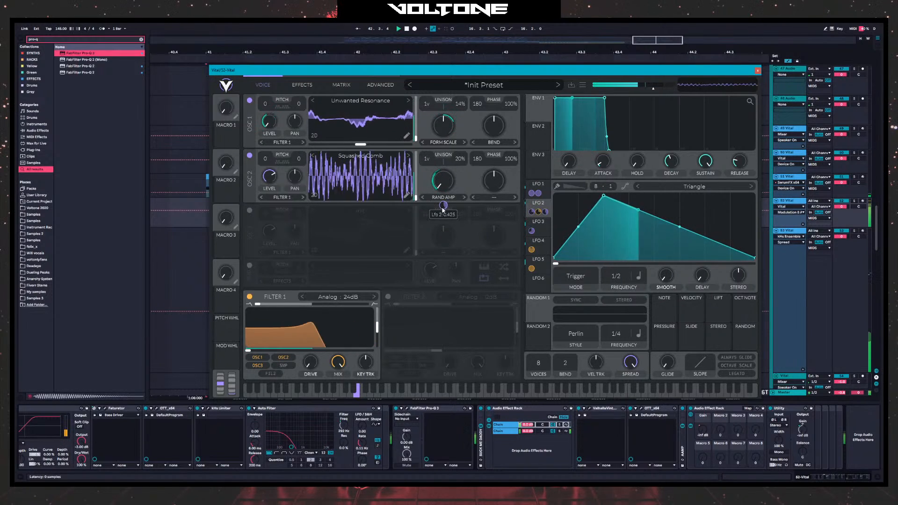
left_click_drag(443, 209, 443, 216)
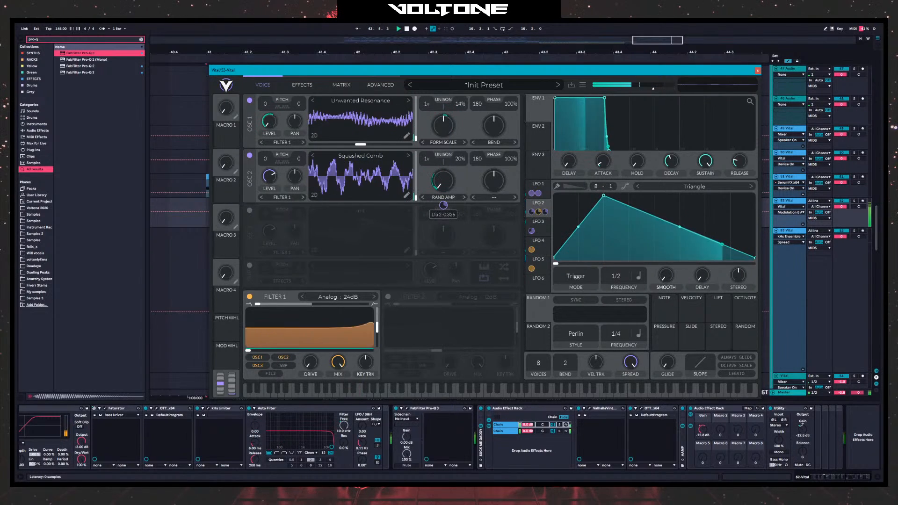
key("space")
left_click(758, 70)
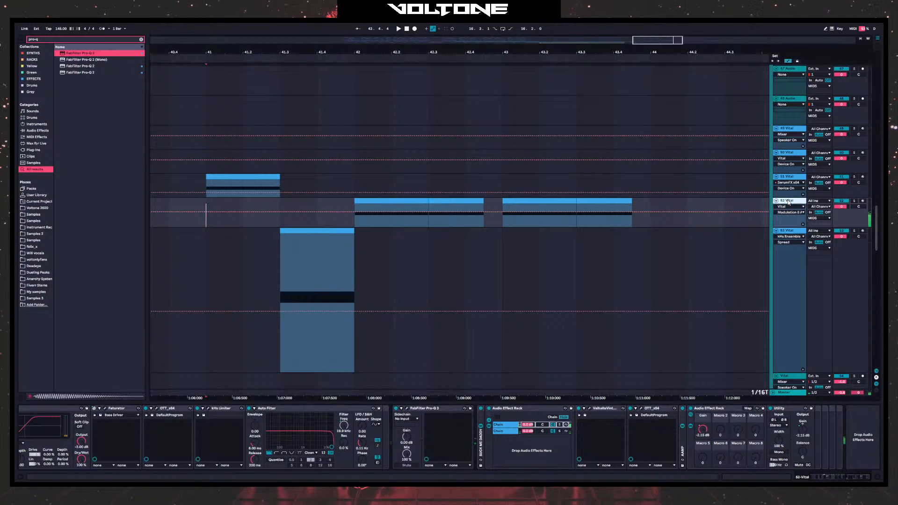
- Insert kHs Frequency Shifter before SerumFX in the bass chain, and show its Shift automation on the track
scroll(116, 435, "up", 5)
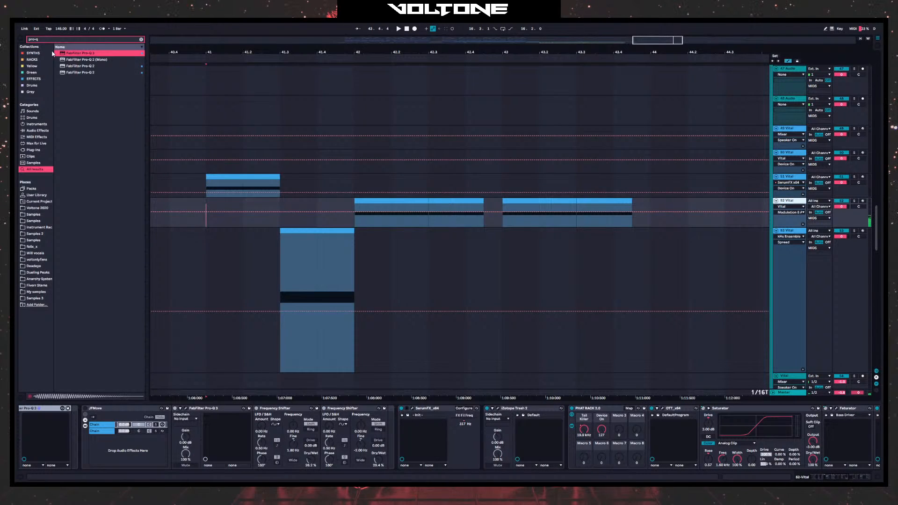
scroll(522, 453, "down", 3)
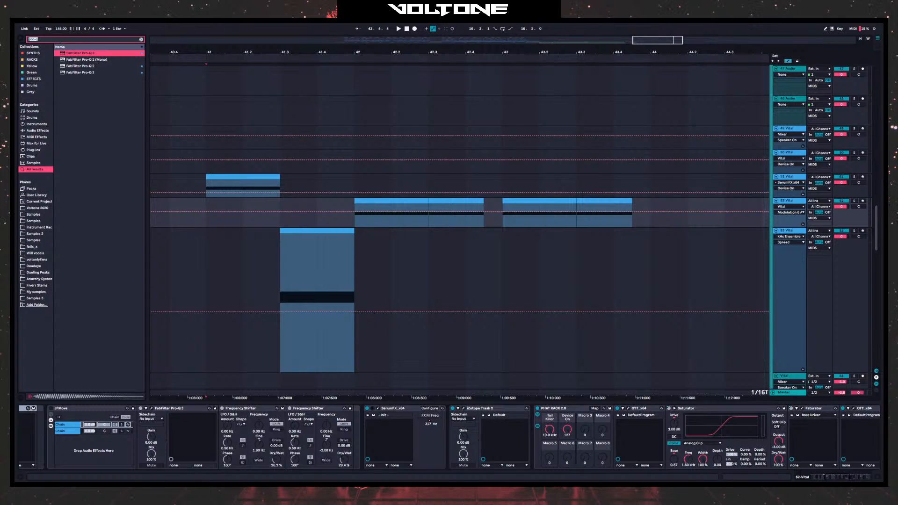
type("khs freq")
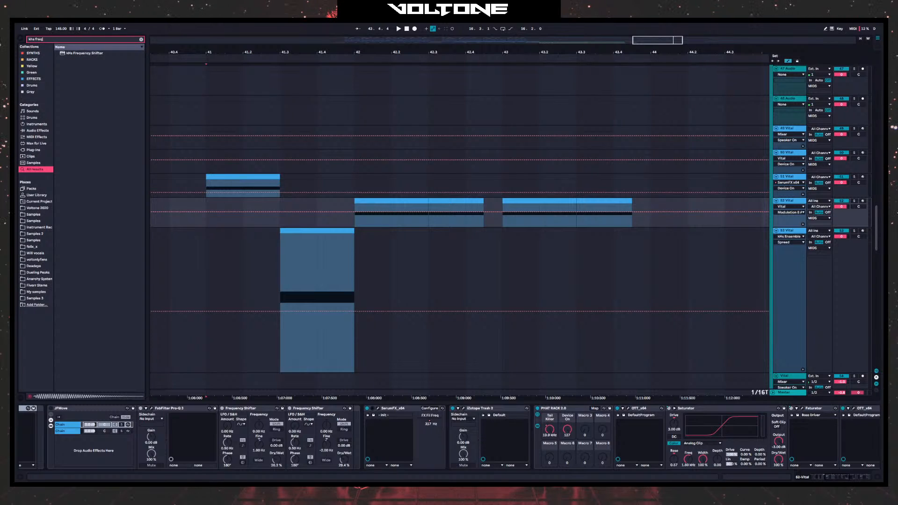
key("Down")
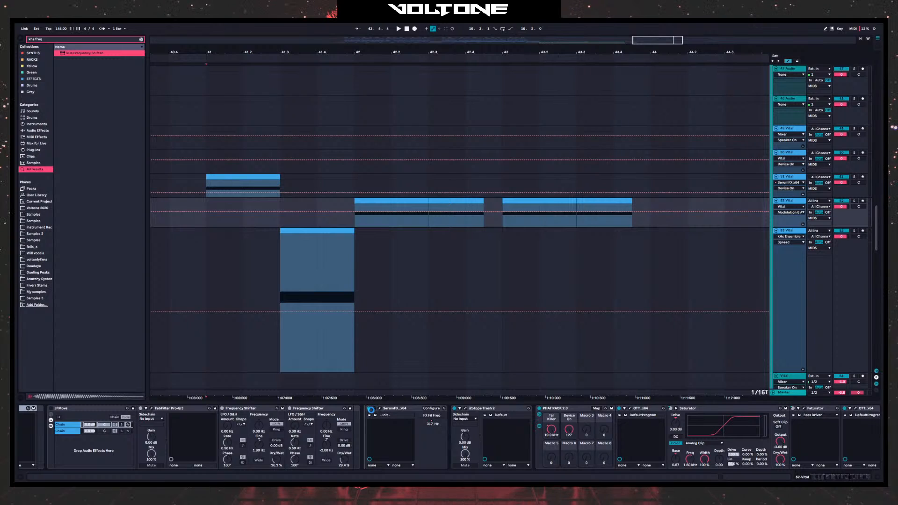
left_click(377, 408)
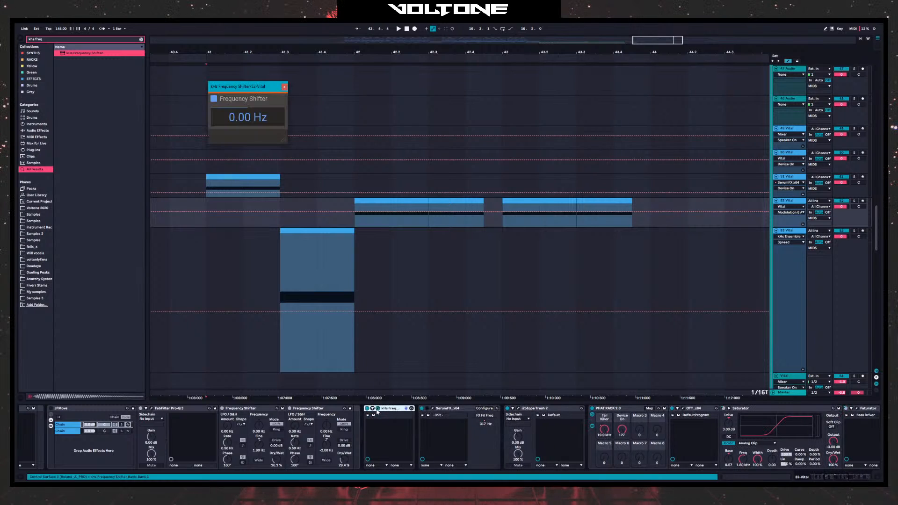
left_click(227, 130)
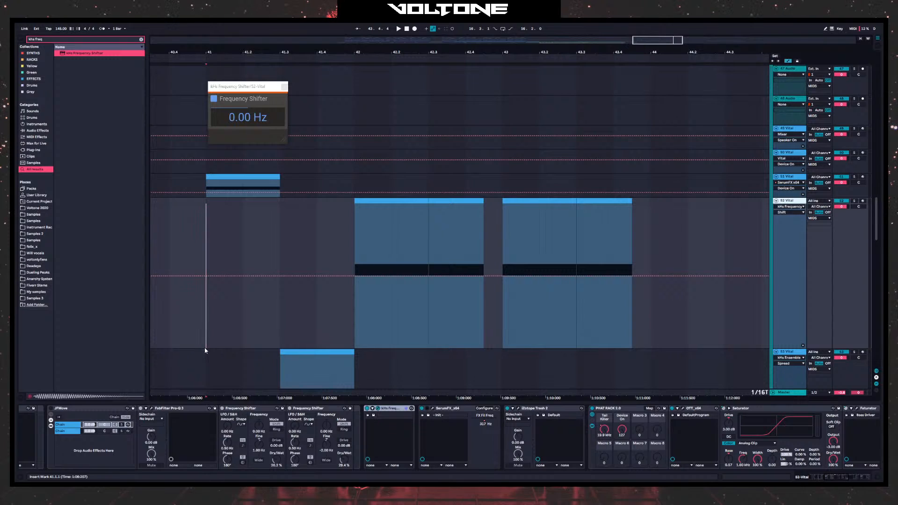
- On the Frequency Shifter's Shift automation, draw a downward dip at bar 42 that ramps back to the centre line within the first beat
left_click(243, 124)
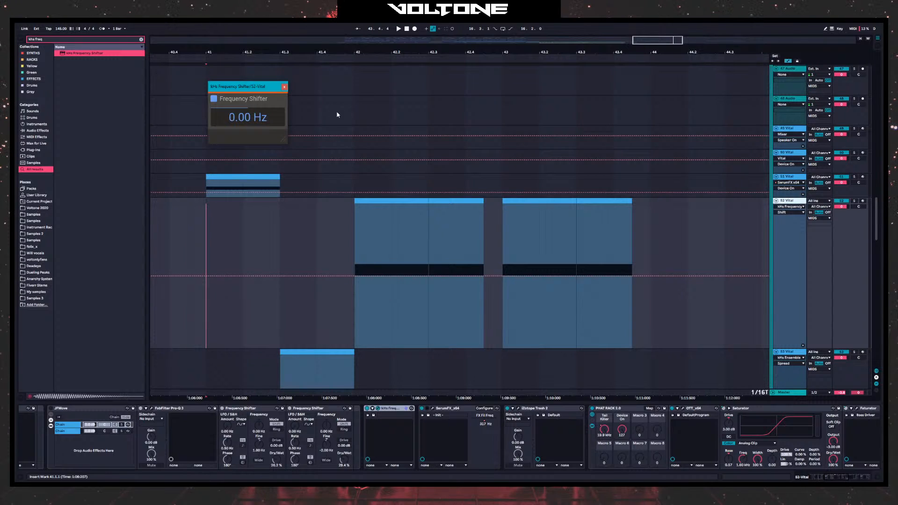
left_click_drag(368, 53, 371, 280)
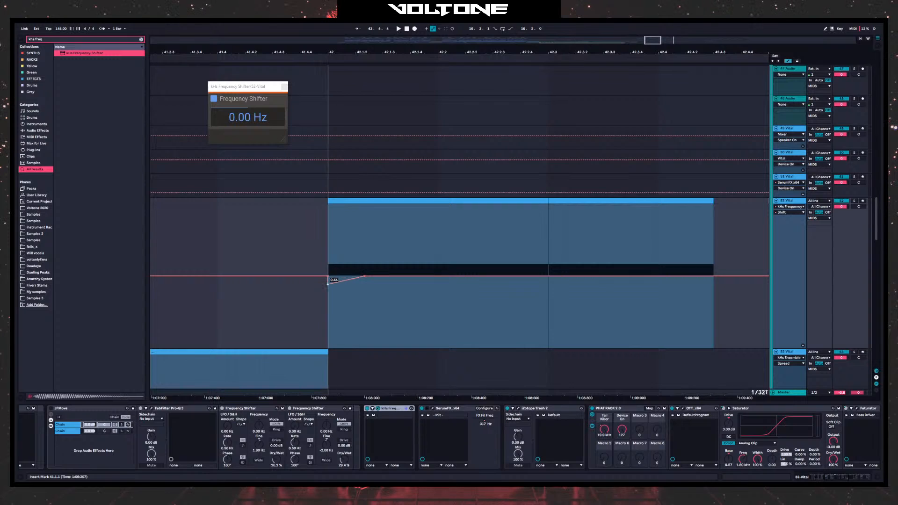
mouse_move(329, 289)
left_mouse_down()
mouse_move(328, 312)
mouse_move(328, 296)
left_mouse_up()
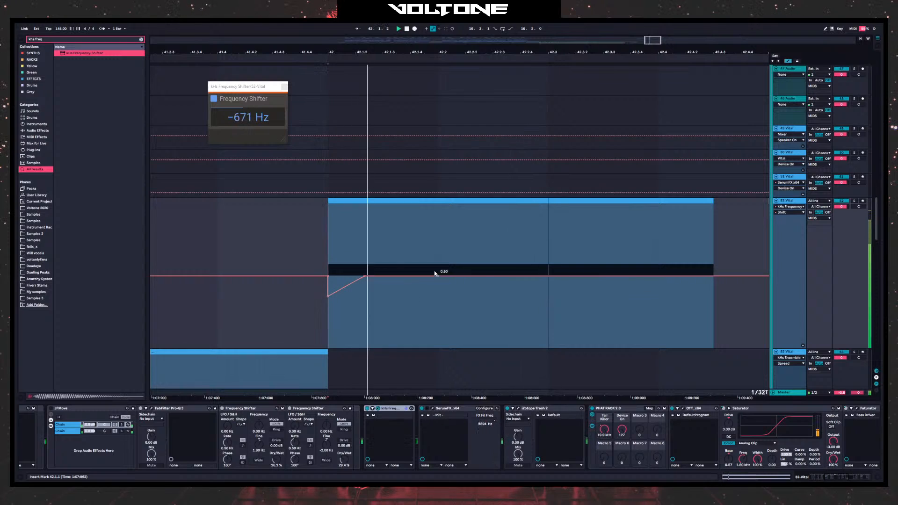
- Draw an upward Shift automation spike to about 0.64 at beat 42.3, falling back to the centre line within that beat, and audition it
left_click(591, 276)
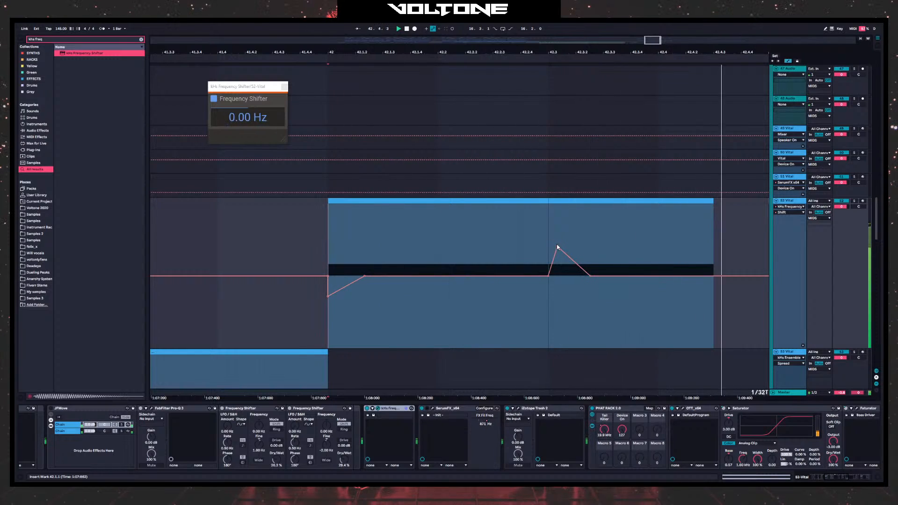
left_click(555, 253)
key("space")
left_click(555, 250)
left_click_drag(557, 248, 549, 252)
key("space")
key("space")
key("space")
key("space")
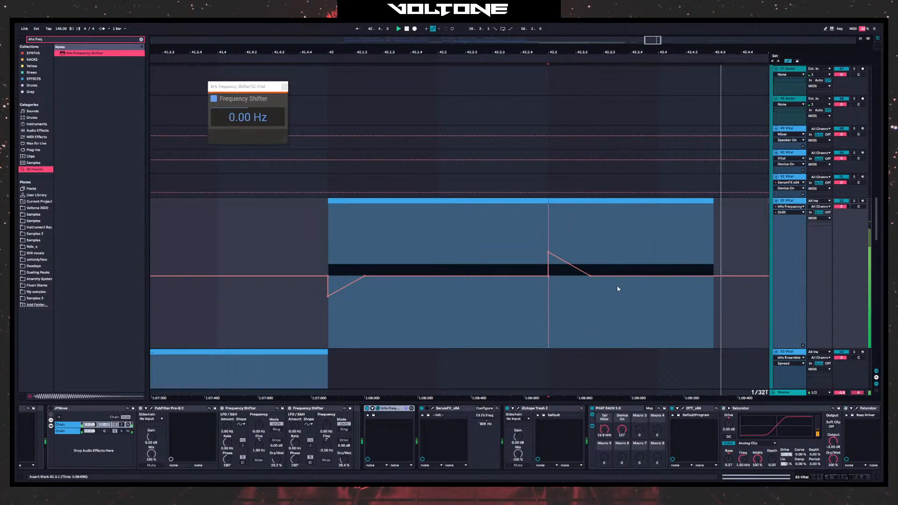
- Lengthen the decay of the 42.3 Shift spike so it reaches the centre line at about 42.3.3
key("space")
key("space")
left_click_drag(588, 276, 712, 290)
key("ctrl+z")
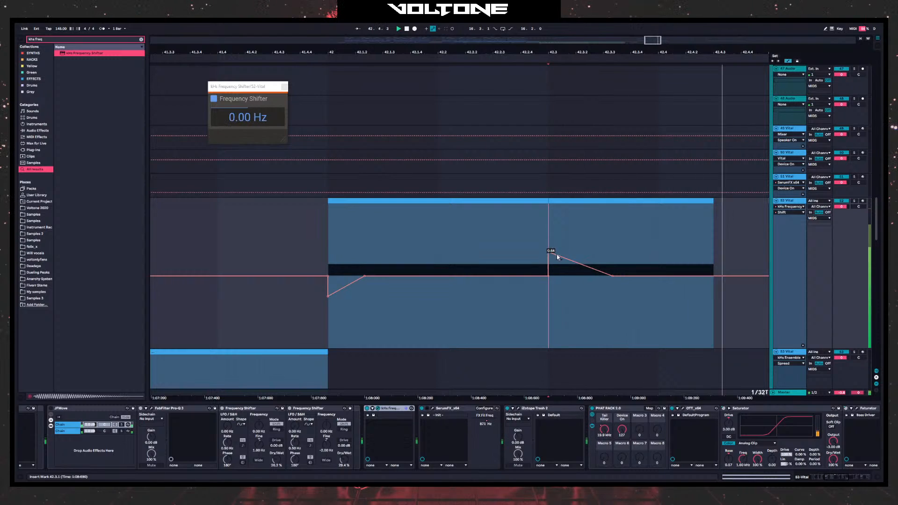
left_click_drag(612, 276, 604, 276)
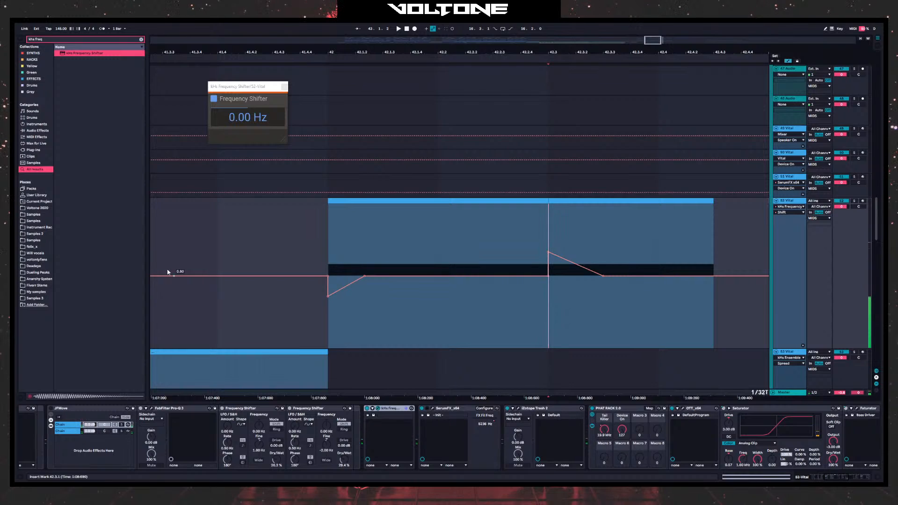
- Find Portal in the browser, insert it before the JFMove rack in the bass chain, and show its grain controls
type("portal")
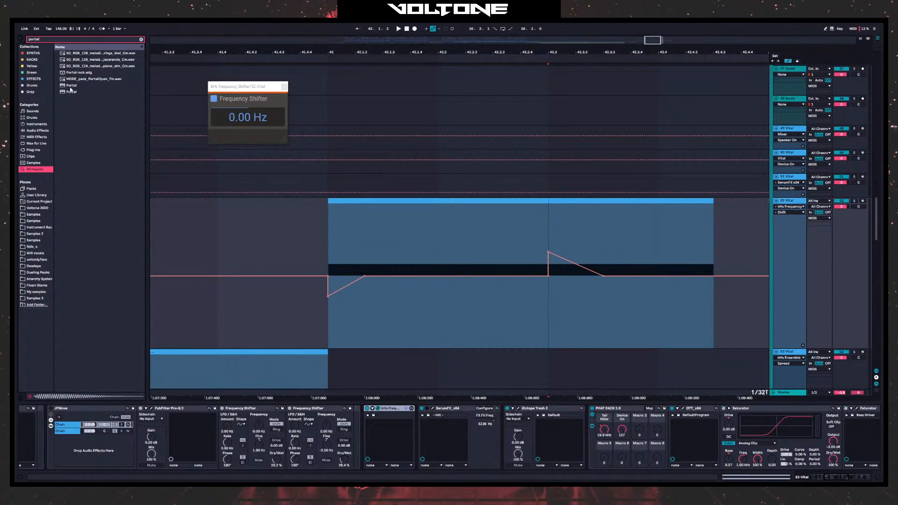
left_click_drag(70, 87, 57, 439)
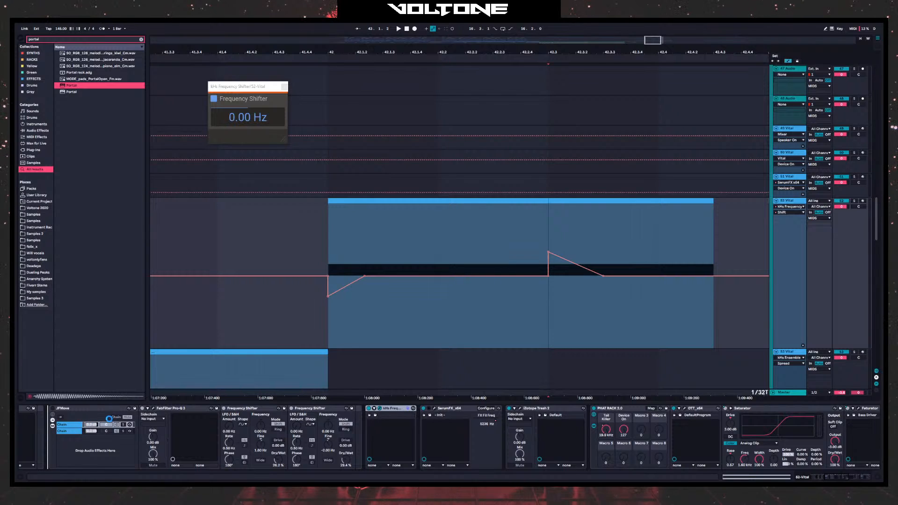
left_click_drag(57, 438, 104, 420)
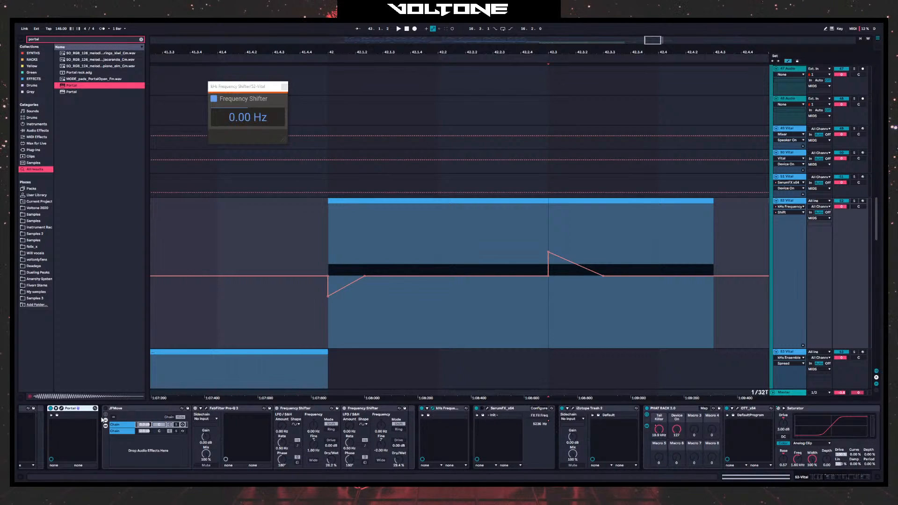
left_click(62, 409)
left_click(526, 191)
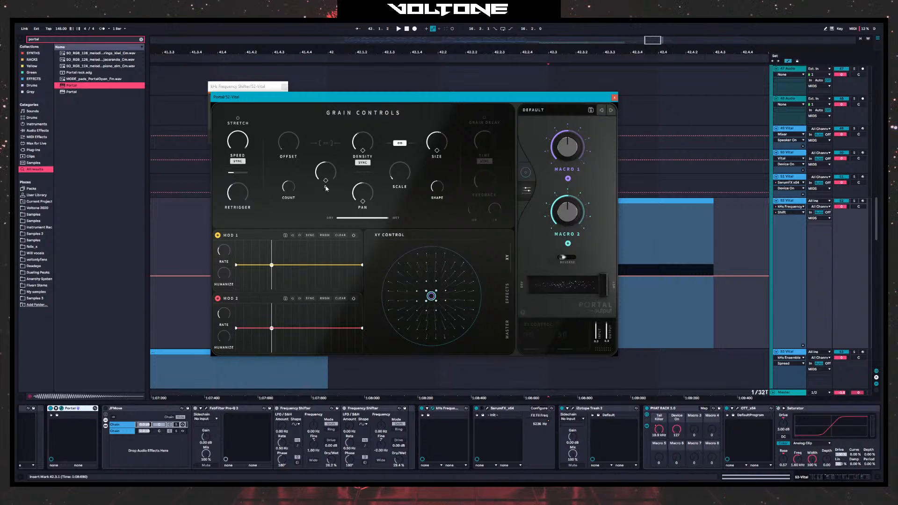
- Try Portal's grain pitch at about -12.35 during playback, and return it to 0.00
left_click(401, 175)
key("space")
mouse_move(323, 172)
left_mouse_down()
mouse_move(328, 194)
mouse_move(341, 157)
mouse_move(332, 201)
mouse_move(338, 154)
mouse_move(327, 187)
mouse_move(330, 159)
mouse_move(327, 186)
mouse_move(333, 172)
left_mouse_up()
key("space")
key("space")
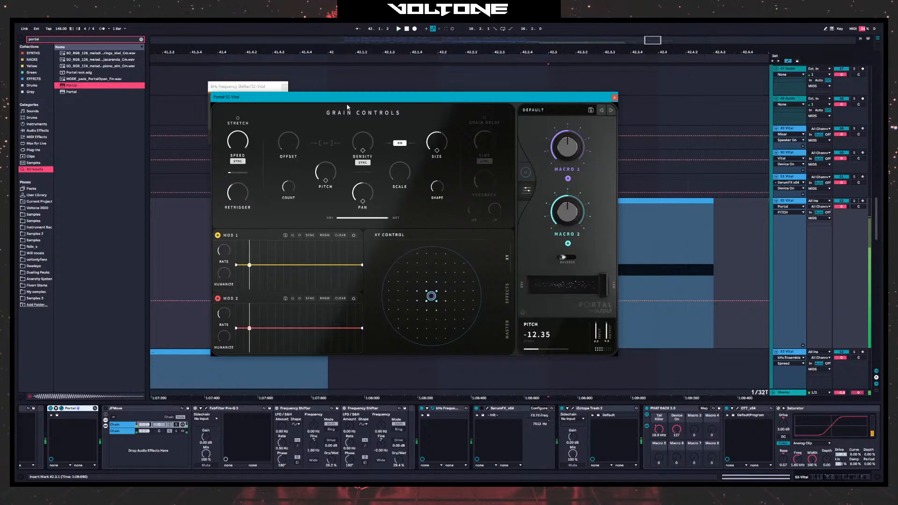
left_click_drag(349, 97, 521, 102)
left_click(282, 276)
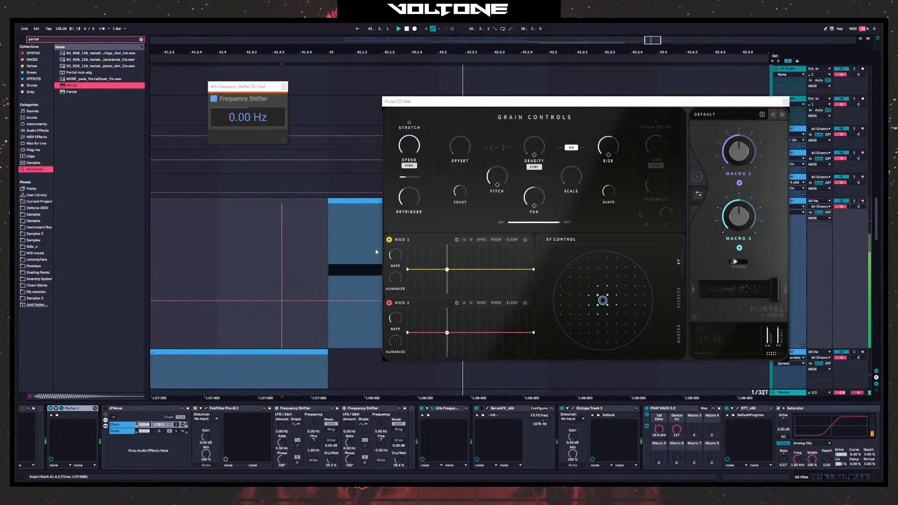
mouse_move(501, 181)
left_mouse_down()
mouse_move(510, 149)
mouse_move(500, 180)
mouse_move(508, 177)
left_mouse_up()
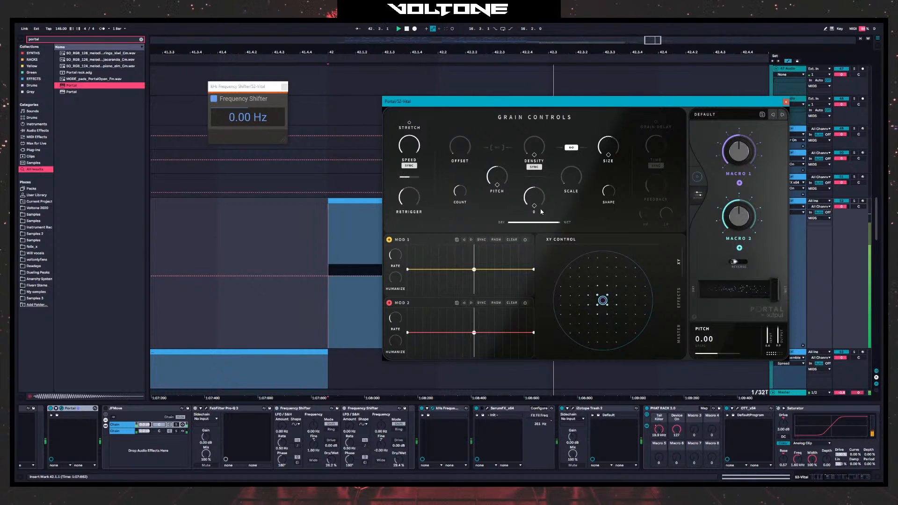
- Try randomising Portal's grain pitch by 50 percent, and try randomising its pan instead
left_click_drag(509, 101, 368, 91)
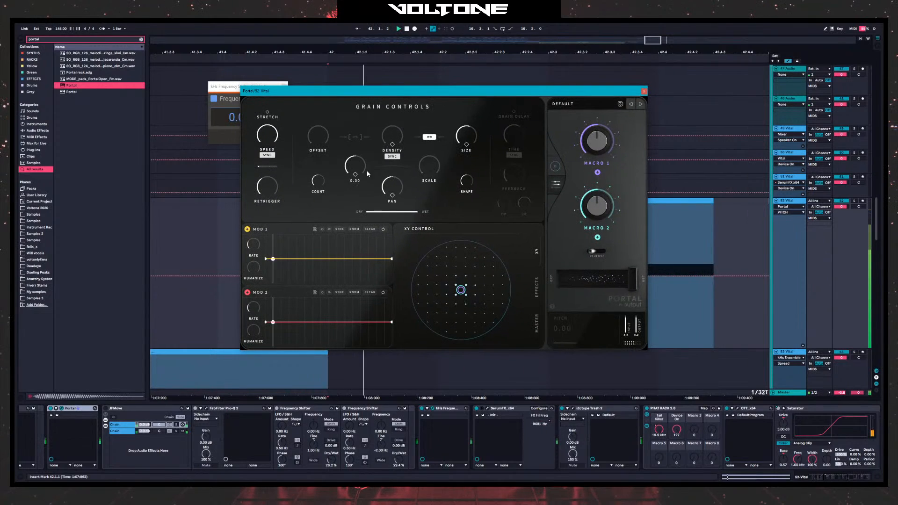
left_click(355, 174)
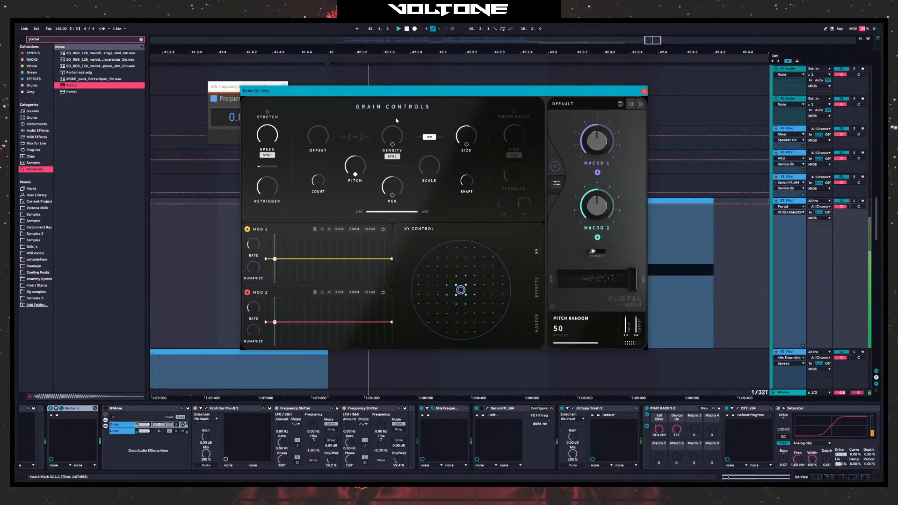
left_click(392, 196)
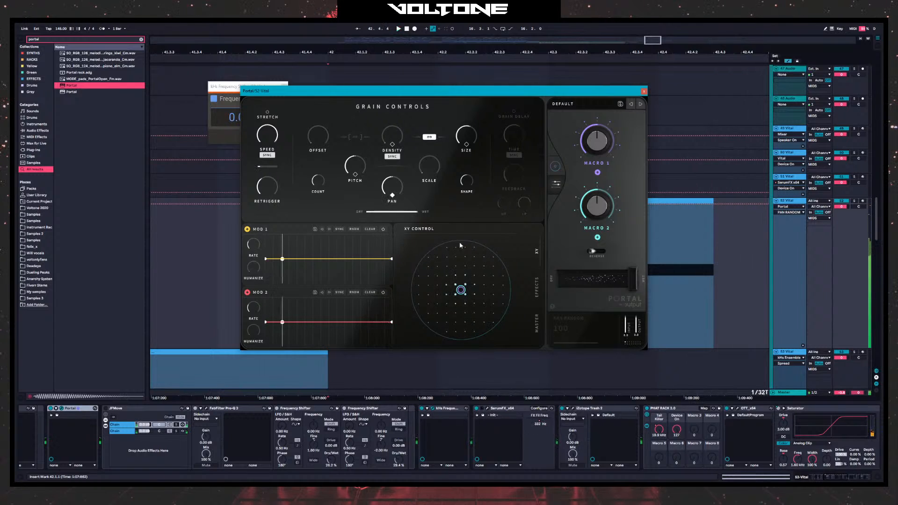
- Check the stereo image in the master's Ozone Imager, then reset Portal's pan randomisation to 0 and close Portal
left_click(790, 392)
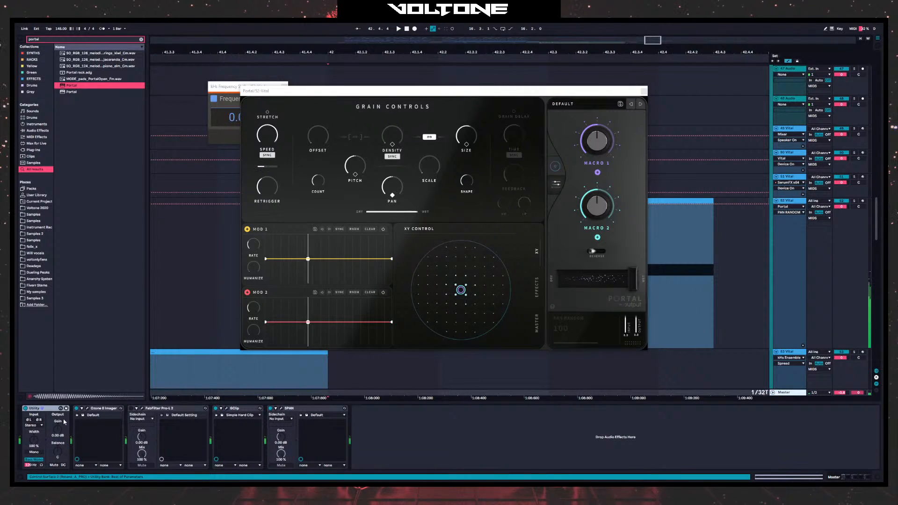
left_click(86, 410)
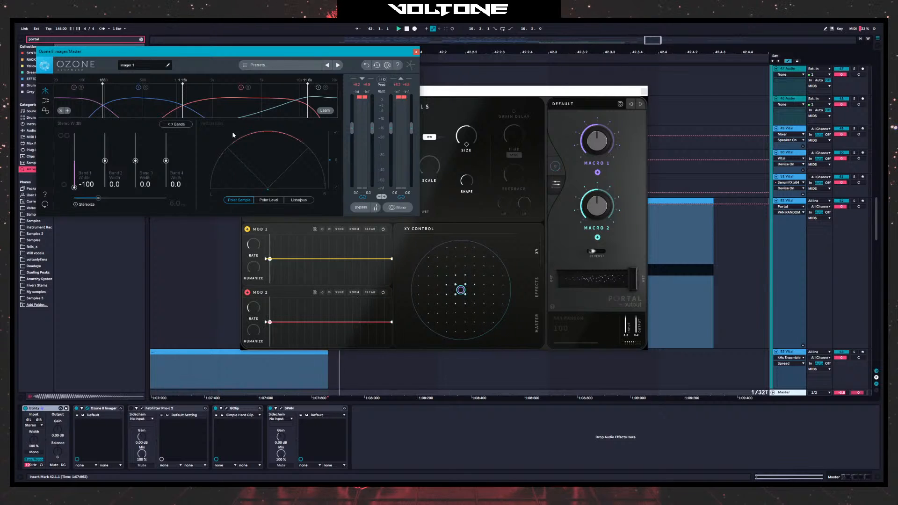
key("space")
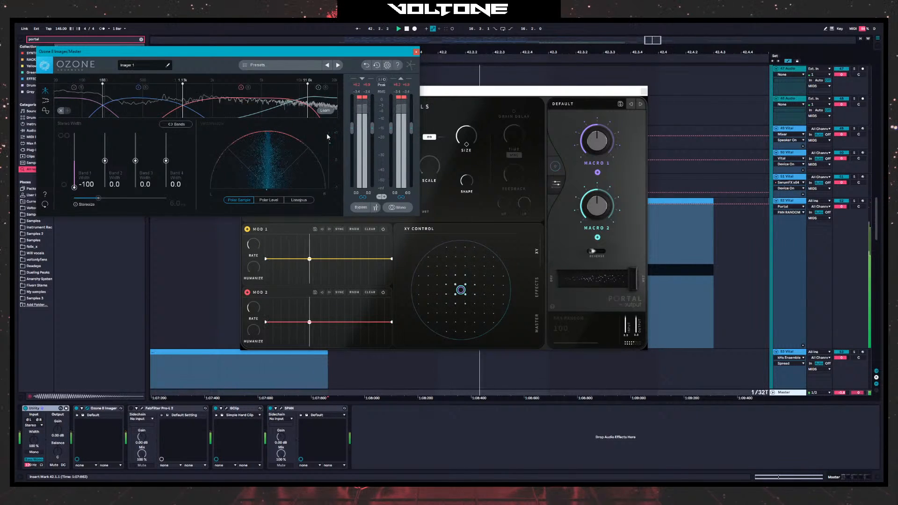
left_click(417, 233)
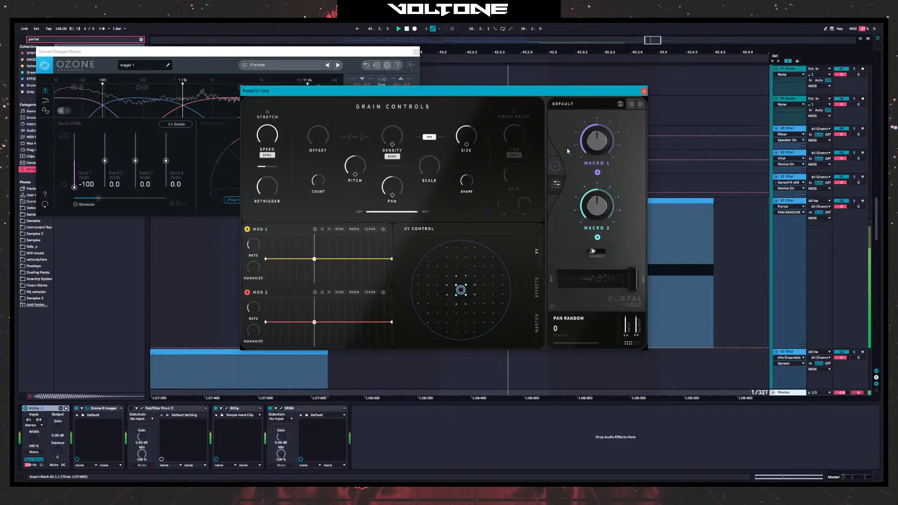
left_click(644, 91)
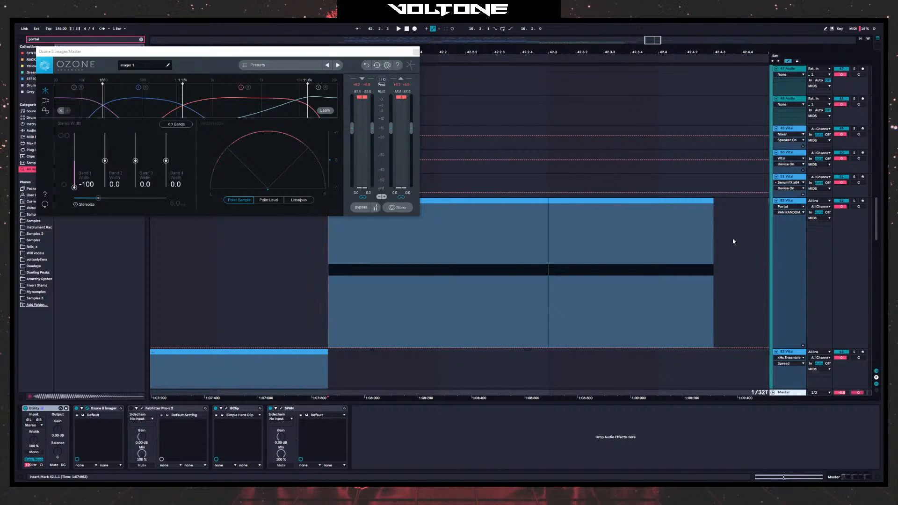
- Insert kHs Ensemble between Portal and the JFMove rack on the 52 Vital track, and open it
left_click(788, 201)
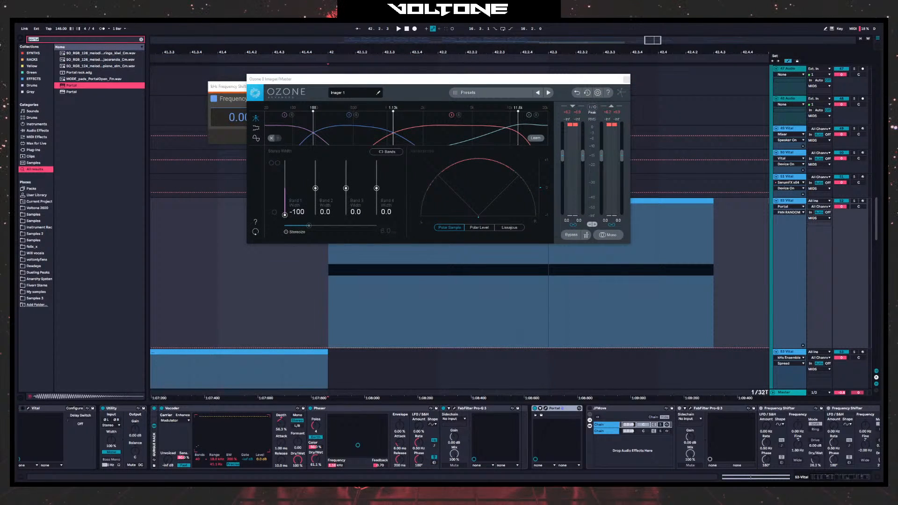
type("khs en")
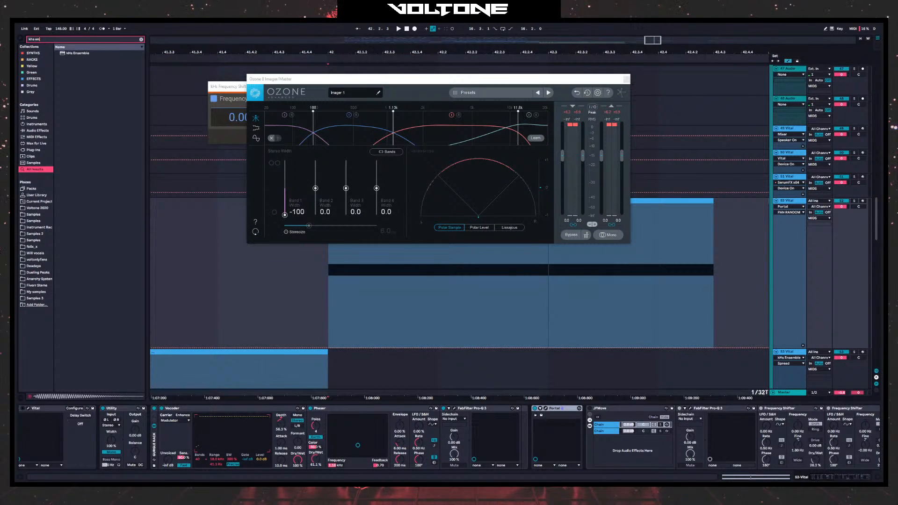
left_click_drag(72, 54, 574, 450)
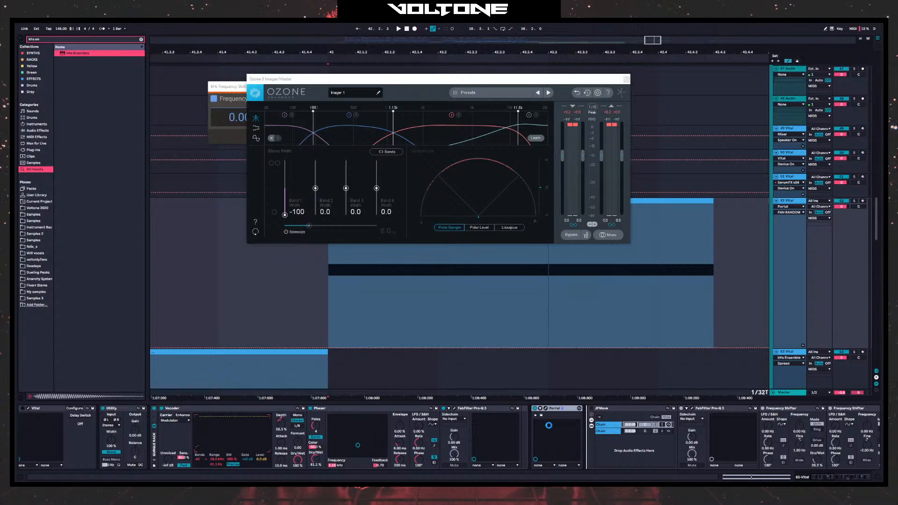
left_click_drag(575, 407, 567, 412)
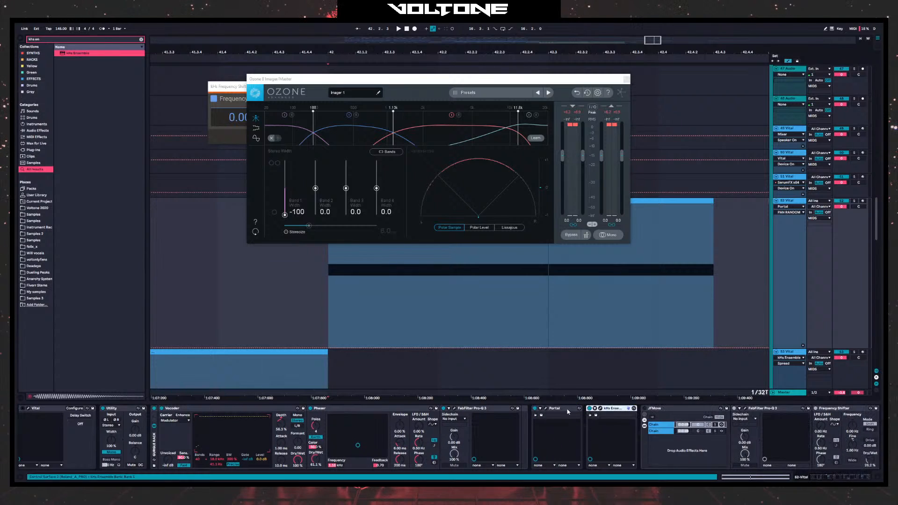
left_click(600, 409)
- Set kHs Ensemble to 16 voices and reduce its stereo spread while auditioning the bass
key("space")
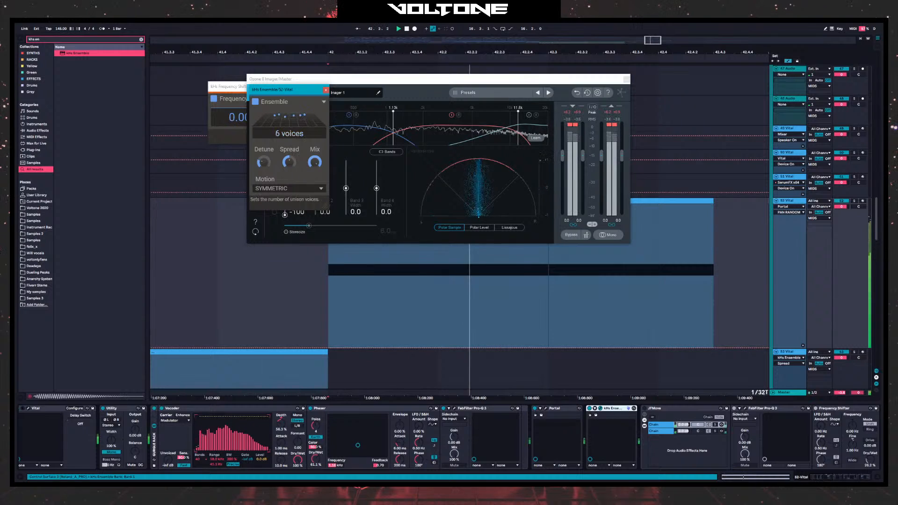
key("space")
left_click_drag(289, 163, 288, 179)
key("space")
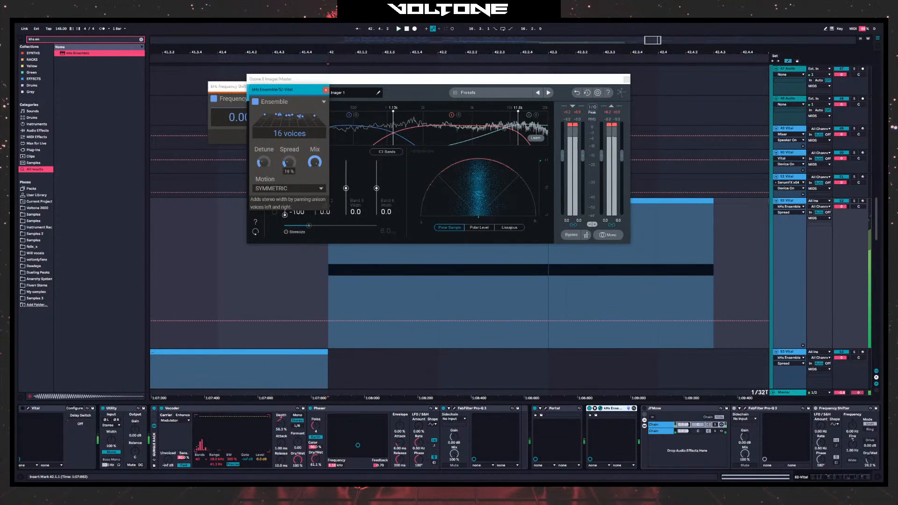
key("space")
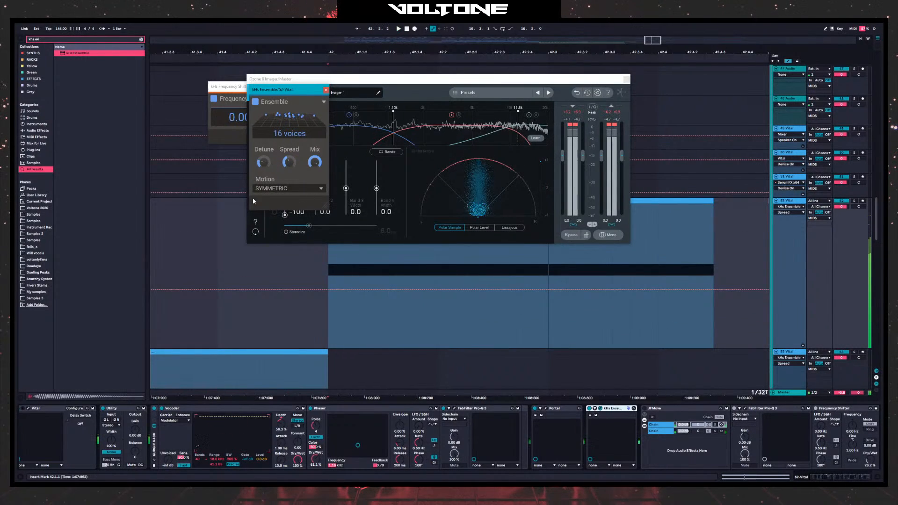
- Raise kHs Ensemble's detune to maximum, lower its mix, close Ensemble and the Ozone Imager, and play the pattern from bar 41
left_click(267, 160)
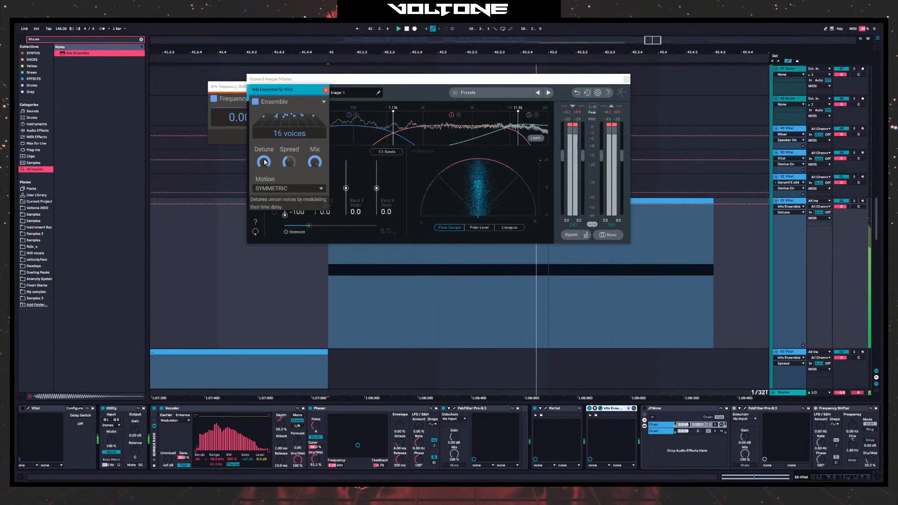
left_click_drag(265, 161, 265, 162)
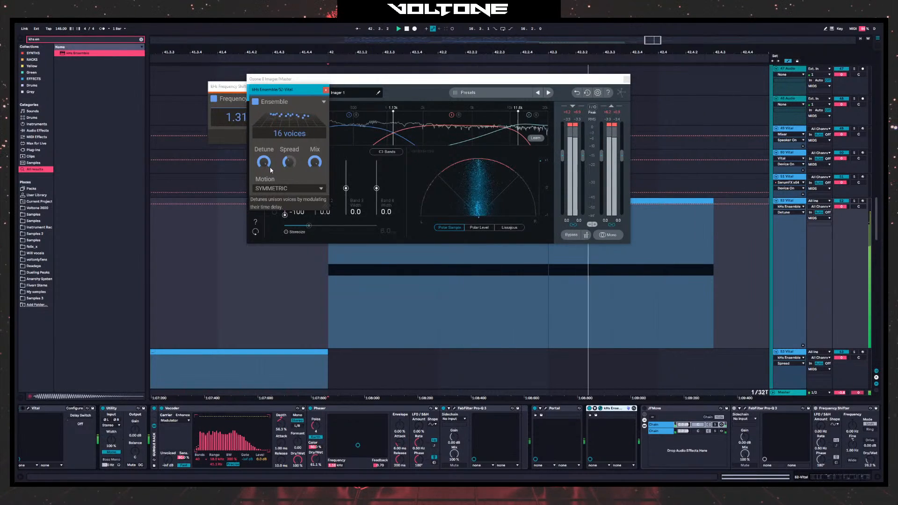
left_click(315, 162)
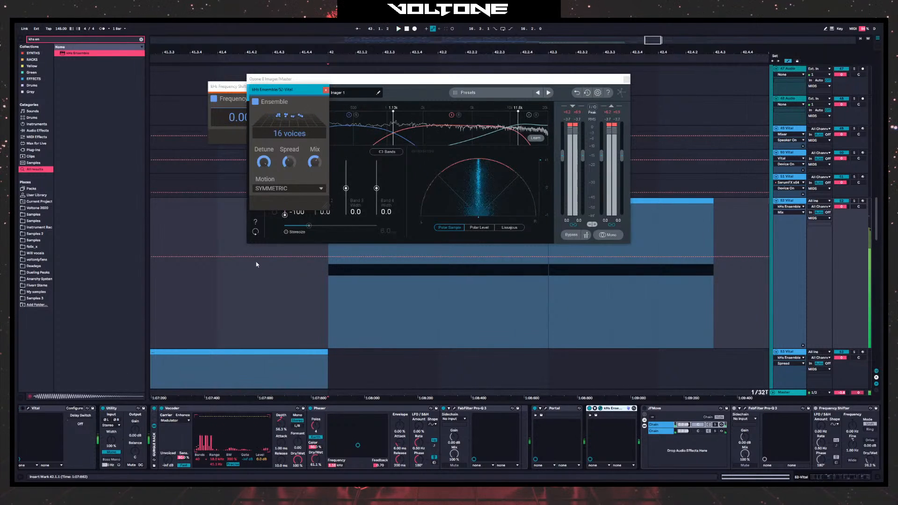
left_click(326, 90)
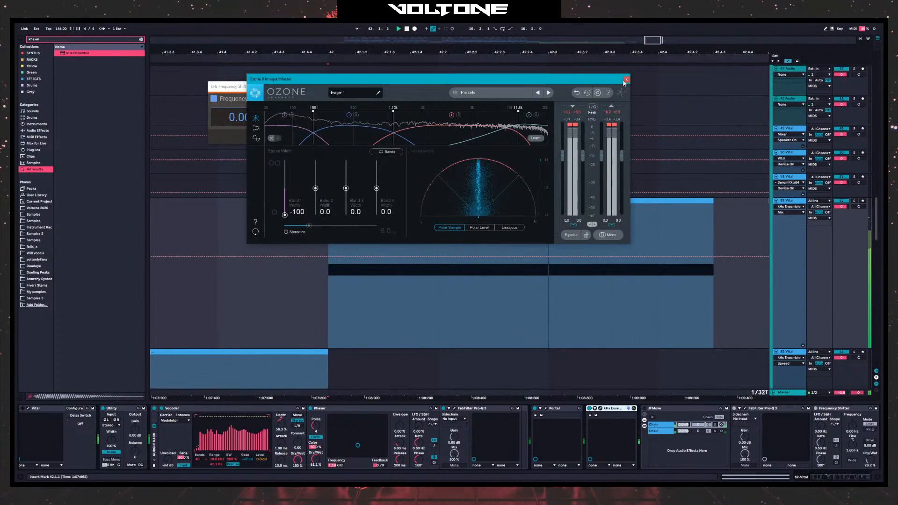
left_click(626, 80)
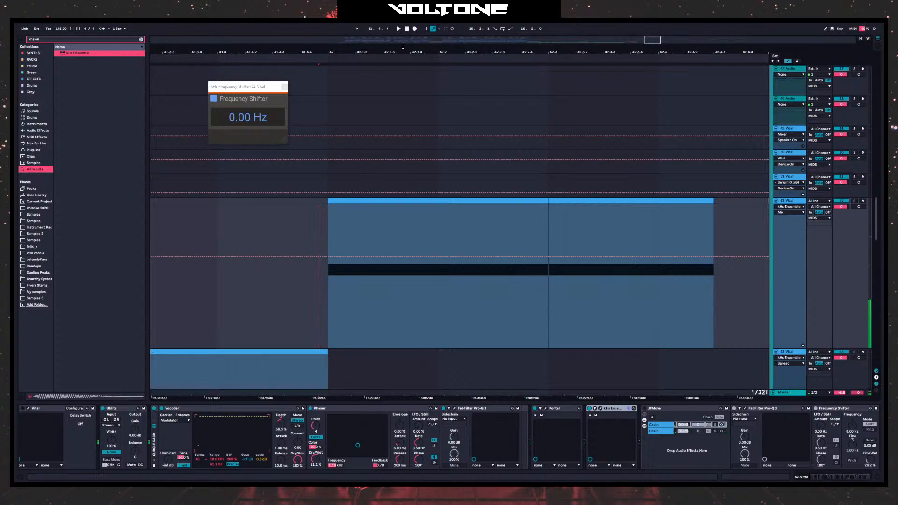
left_click_drag(403, 51, 323, 24)
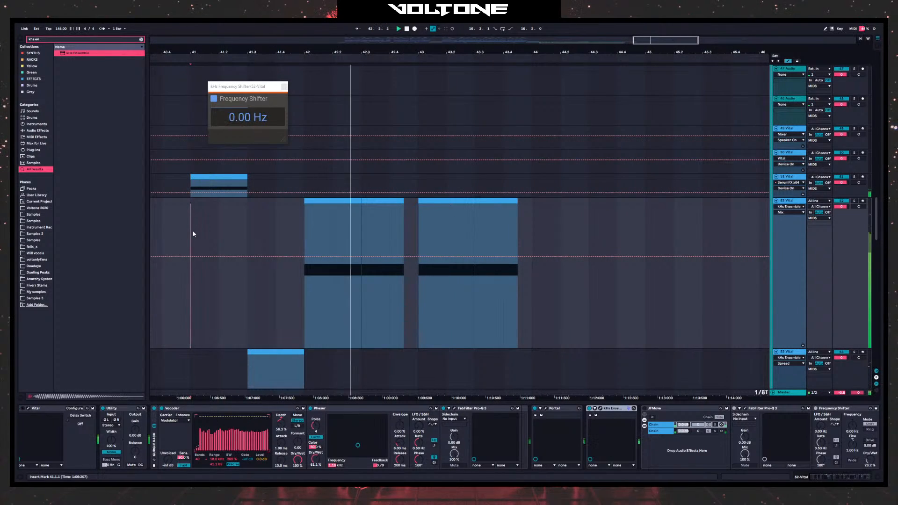
- Bypass kHs Ensemble on the 53 Vital track that holds the short clip in the second half of bar 41, and play it
key("space")
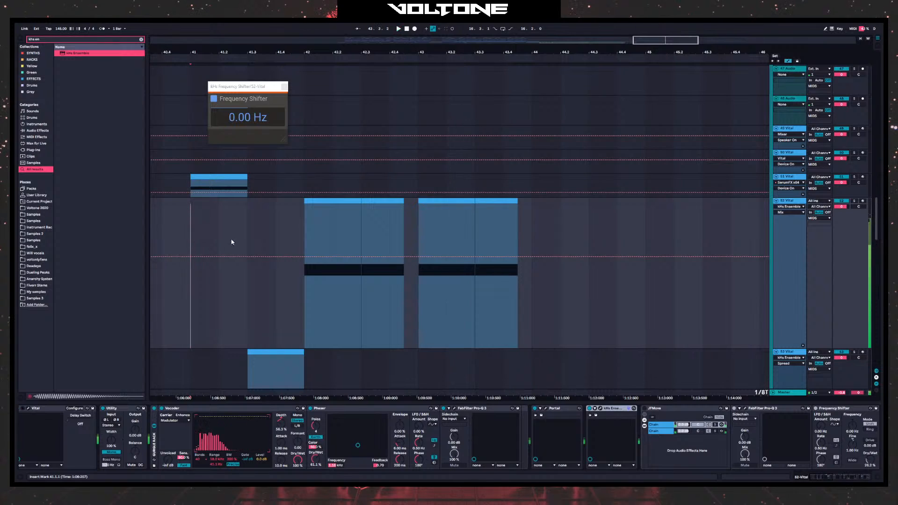
left_click_drag(282, 241, 495, 219)
left_click_drag(413, 242, 587, 243)
left_click_drag(554, 52, 515, 26)
scroll(550, 298, "down", 3)
left_click(563, 207)
left_click(790, 208)
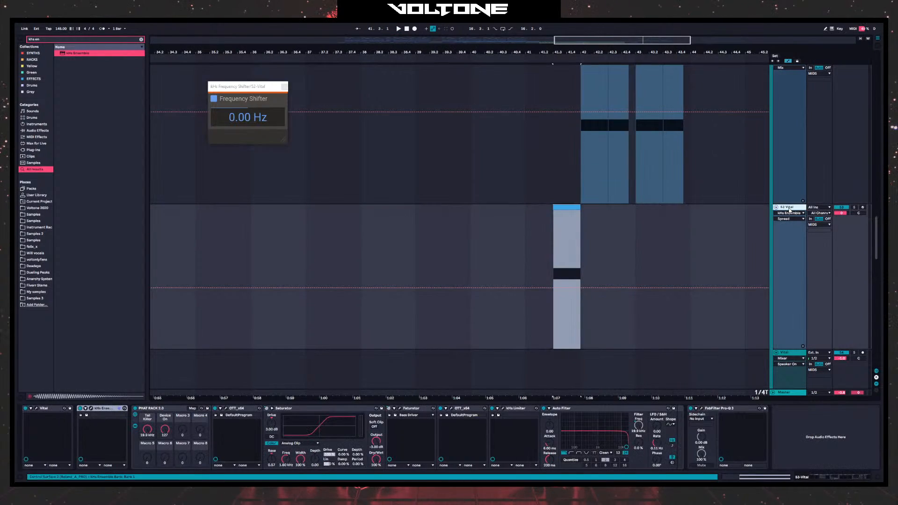
left_click(80, 409)
key("space")
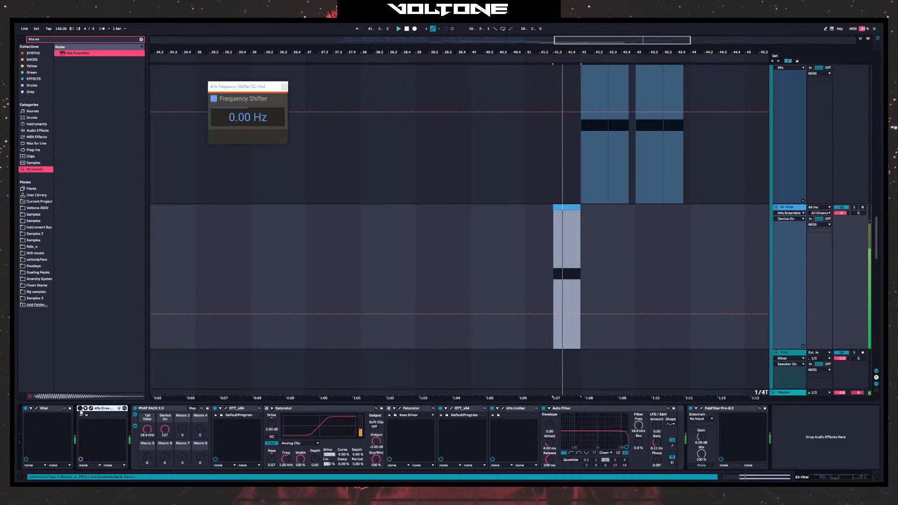
- Audition the bass pattern from bars 39, 41 and 42 with that track's Ensemble bypassed
left_click(434, 286)
key("space")
key("space")
left_click_drag(603, 223, 448, 156)
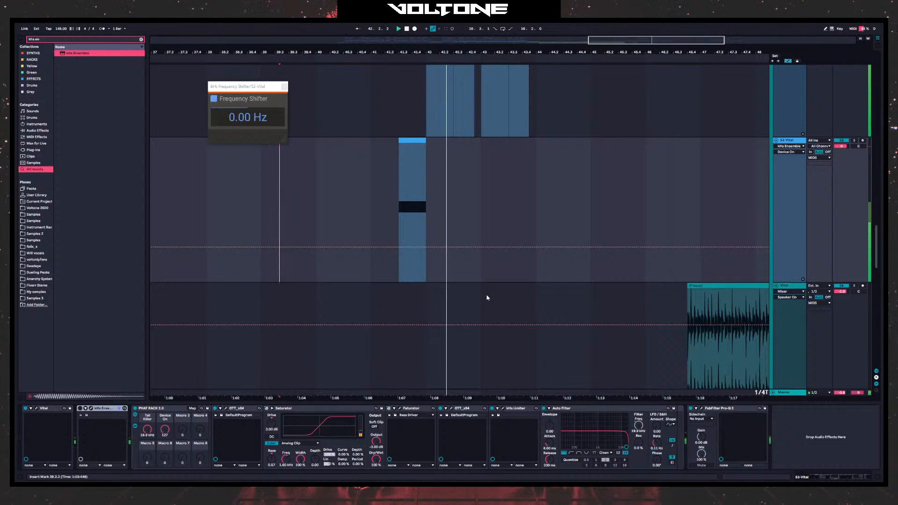
left_click(280, 208)
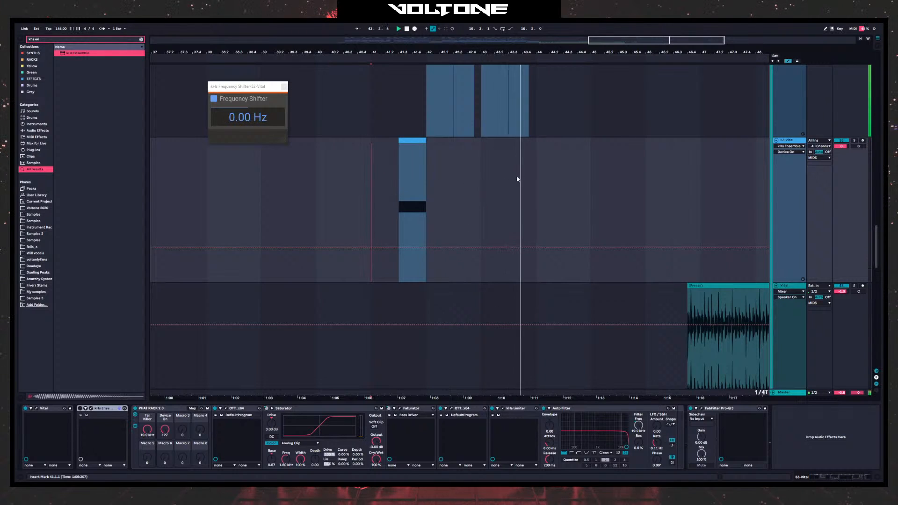
scroll(418, 271, "up", 3)
left_click(342, 235)
scroll(430, 262, "up", 2)
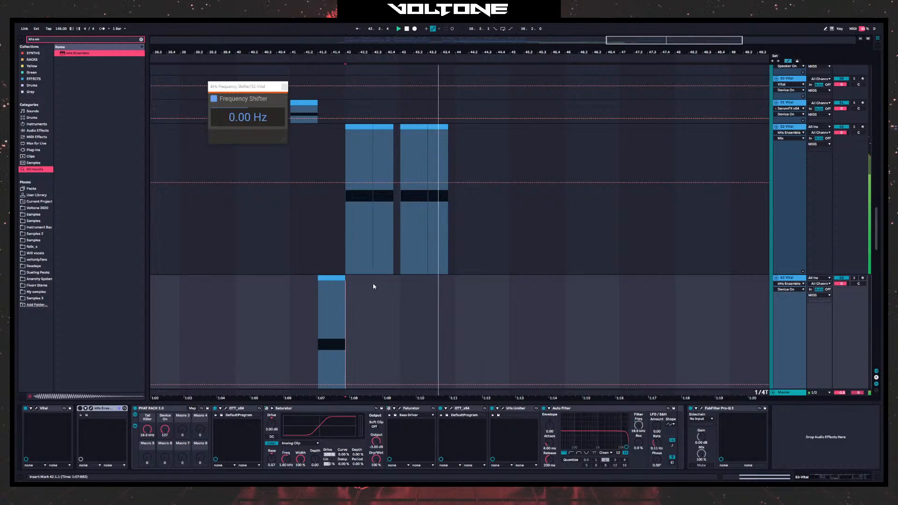
- Duplicate the 52 Vital track and move the copy's two clips to start at bar 44
left_click(792, 126)
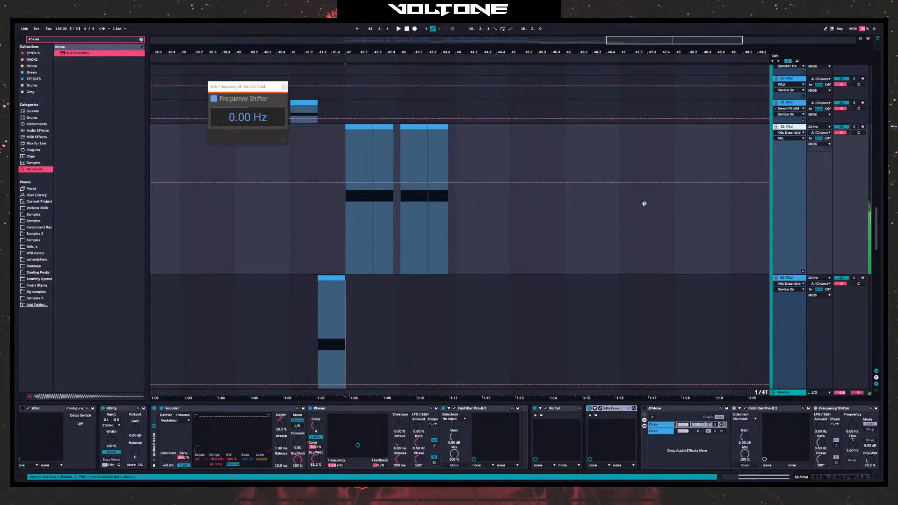
scroll(461, 175, "up", 2)
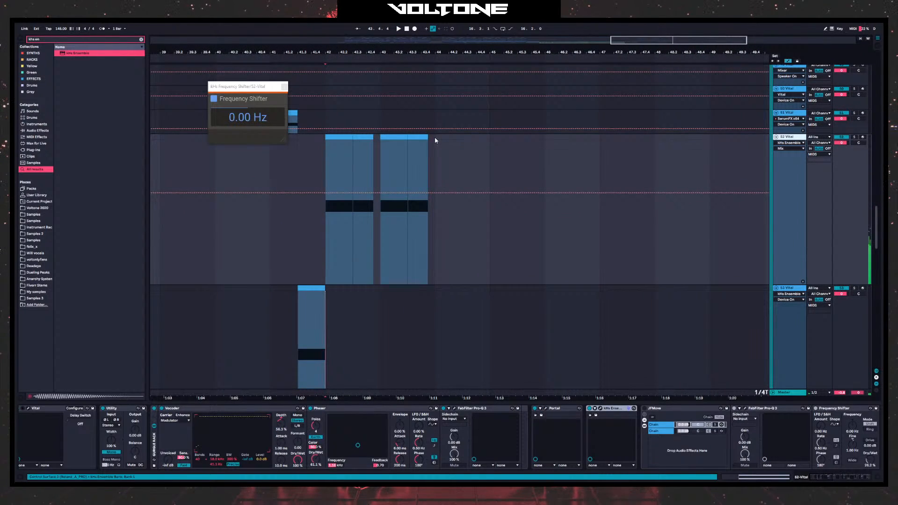
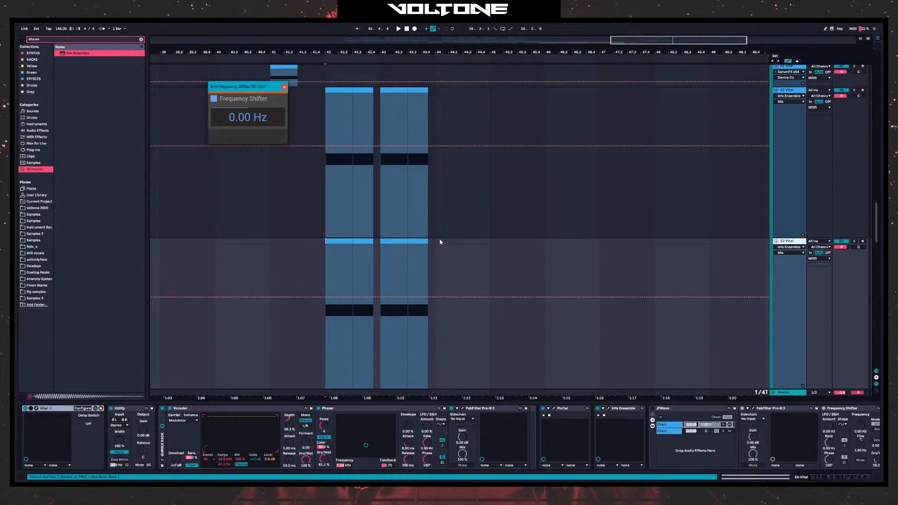
mouse_move(439, 242)
left_mouse_down()
mouse_move(319, 247)
mouse_move(336, 239)
mouse_move(454, 249)
left_mouse_up()
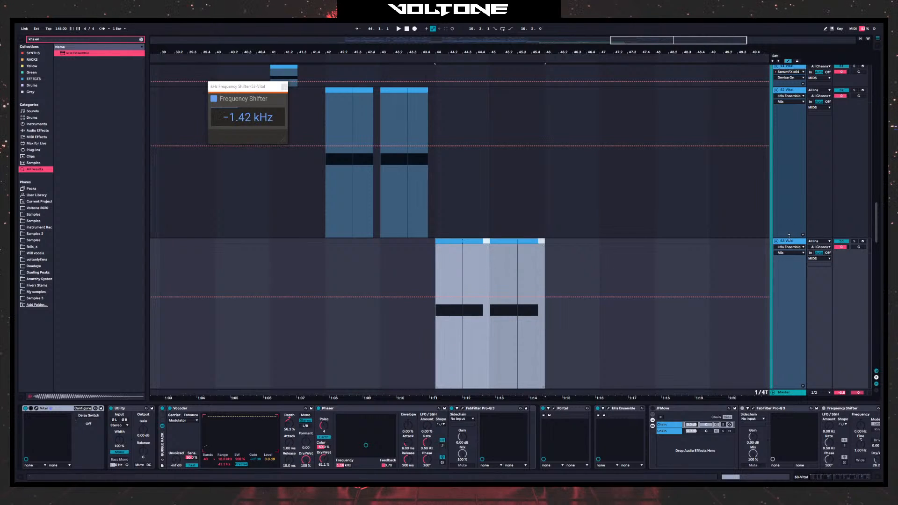
- Open Vital on the duplicated track and try Brown Noise and Three Graces as oscillator 2's wavetable during playback
left_click(38, 407)
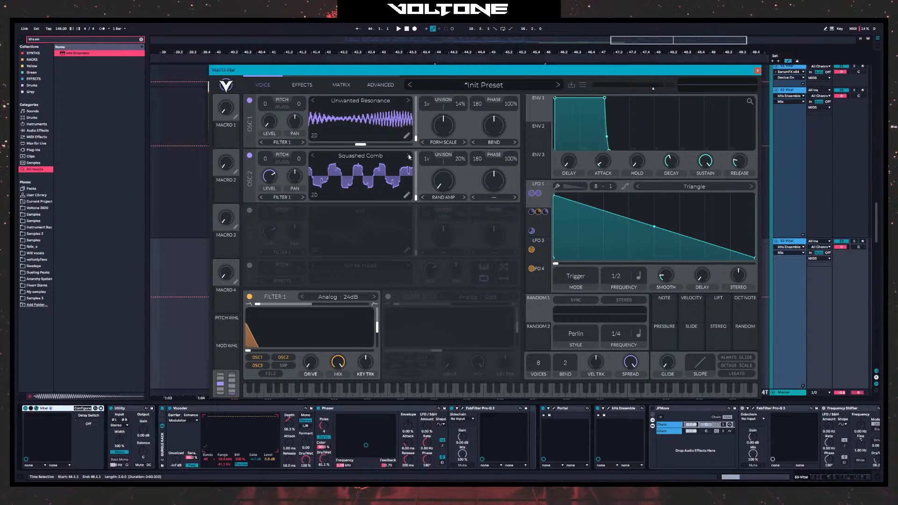
left_click(409, 156)
left_click(409, 157)
key("space")
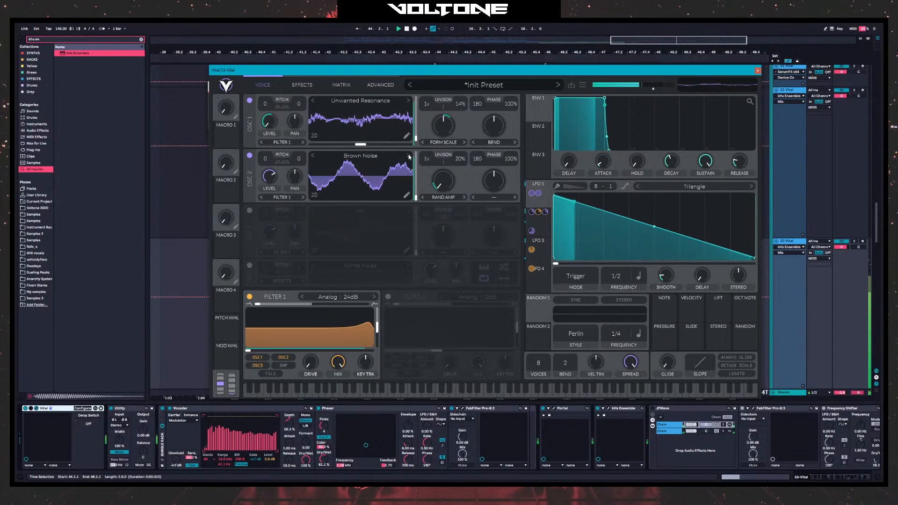
key("space")
left_click(409, 157)
key("space")
- Audition more wavetables for oscillator 2, including Squish Flange, and settle on Thank u False Noise
left_click(375, 158)
left_click(548, 244)
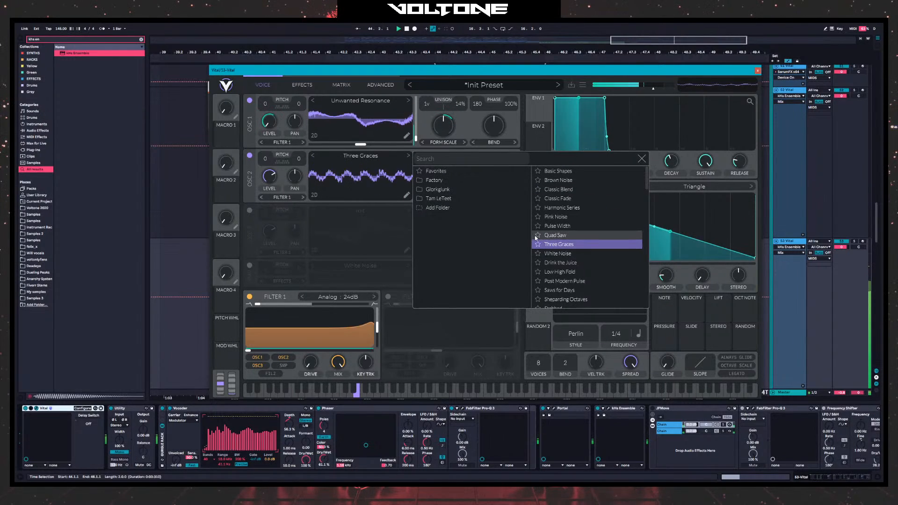
left_click(580, 281)
scroll(583, 280, "down", 7)
left_click(582, 275)
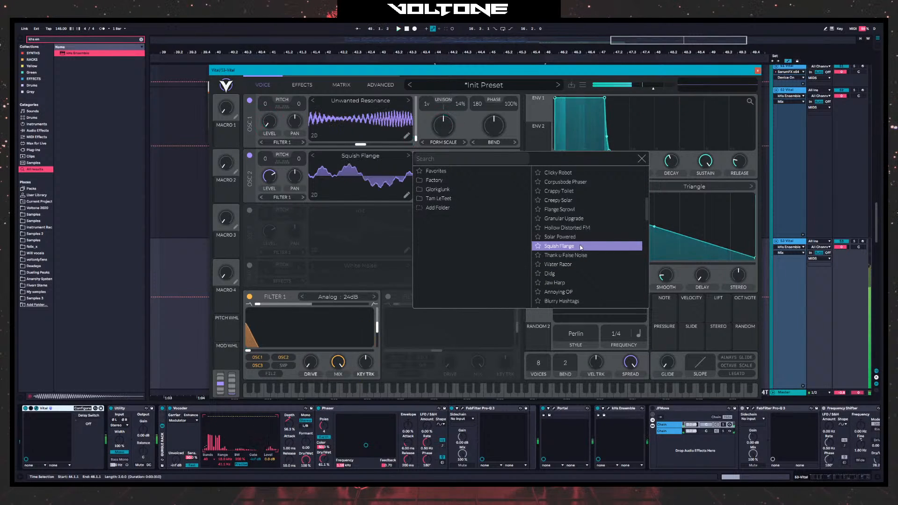
left_click(560, 246)
left_click(642, 158)
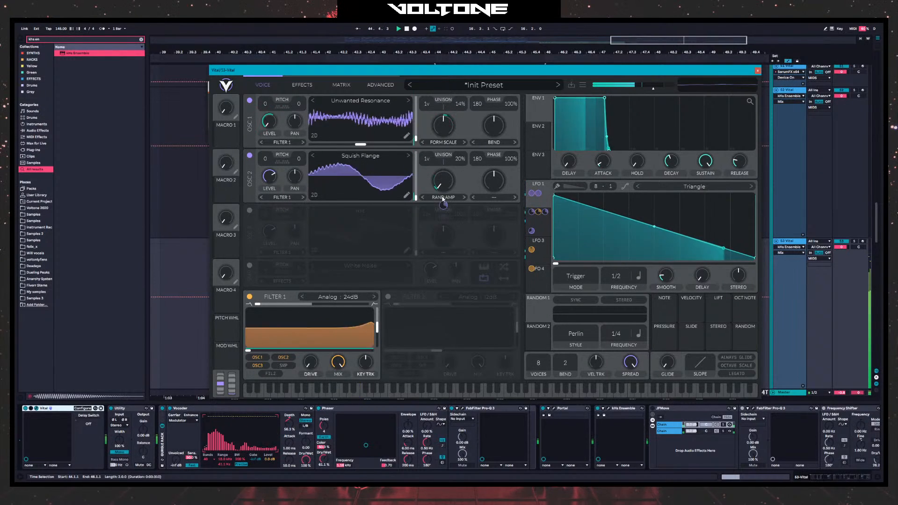
mouse_move(442, 191)
left_mouse_down()
mouse_move(443, 160)
mouse_move(442, 187)
left_mouse_up()
left_click(408, 155)
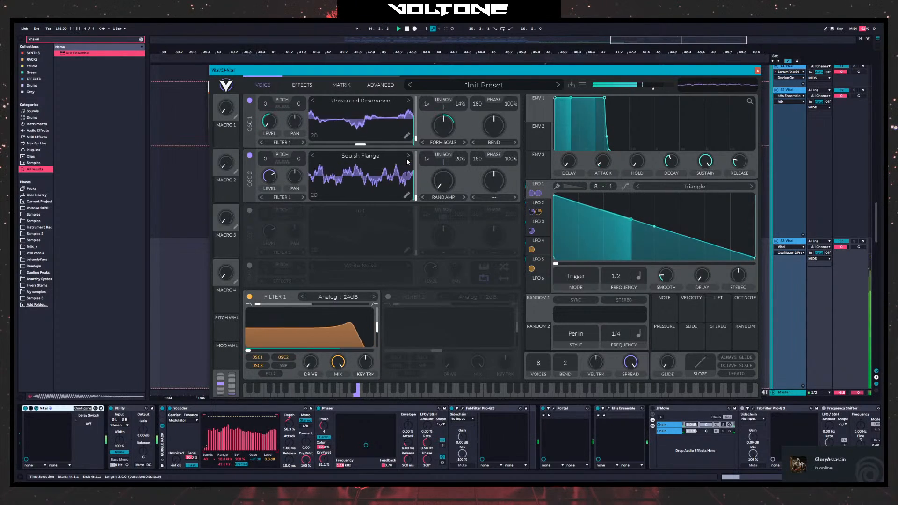
- Audition Solar Powered, Didg and Hollow Distorted FM for oscillator 1, then set its wavetable to Flange Sqrowl
left_click(408, 101)
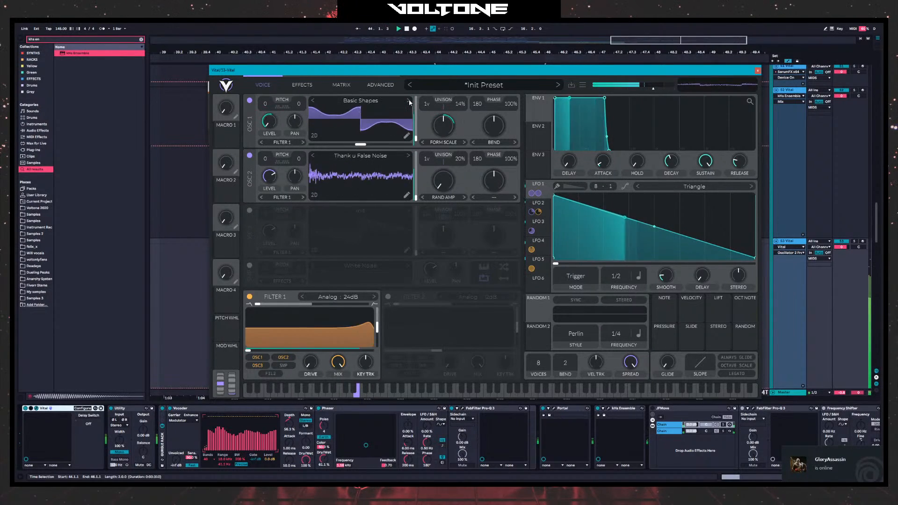
left_click(408, 101)
left_click(374, 102)
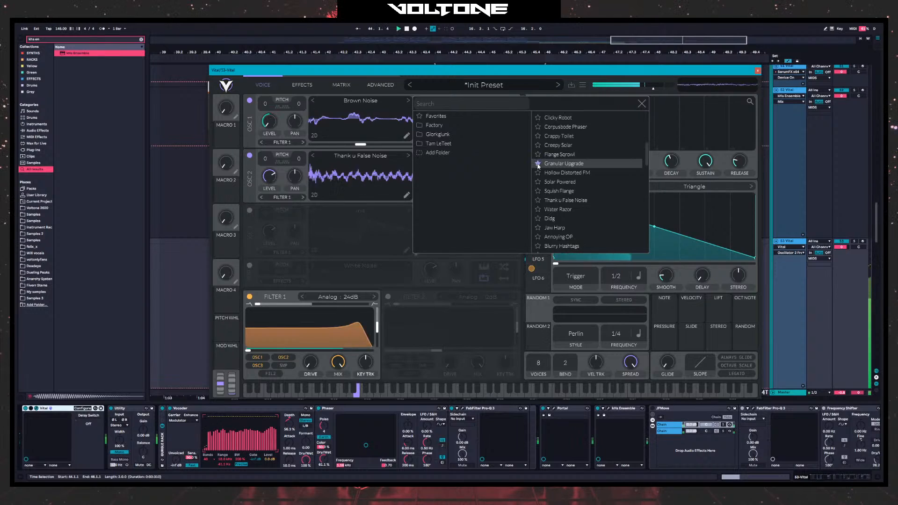
left_click(573, 182)
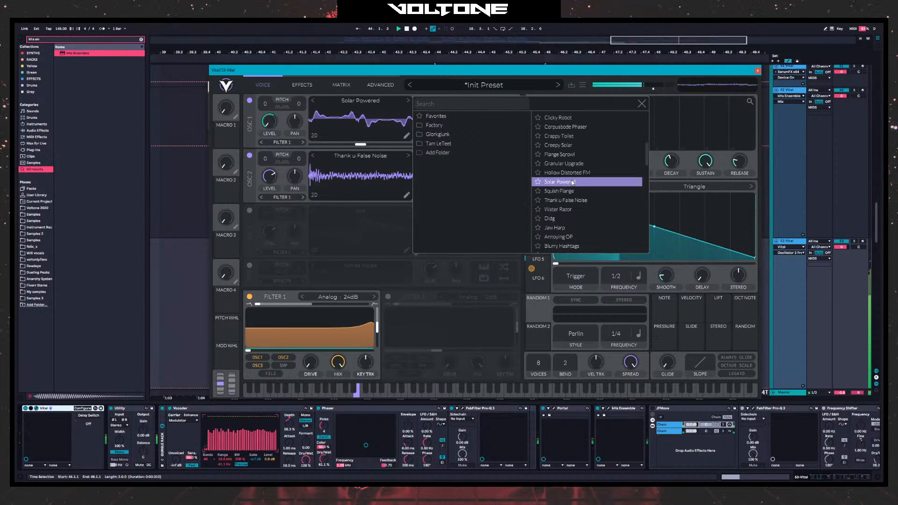
left_click(556, 218)
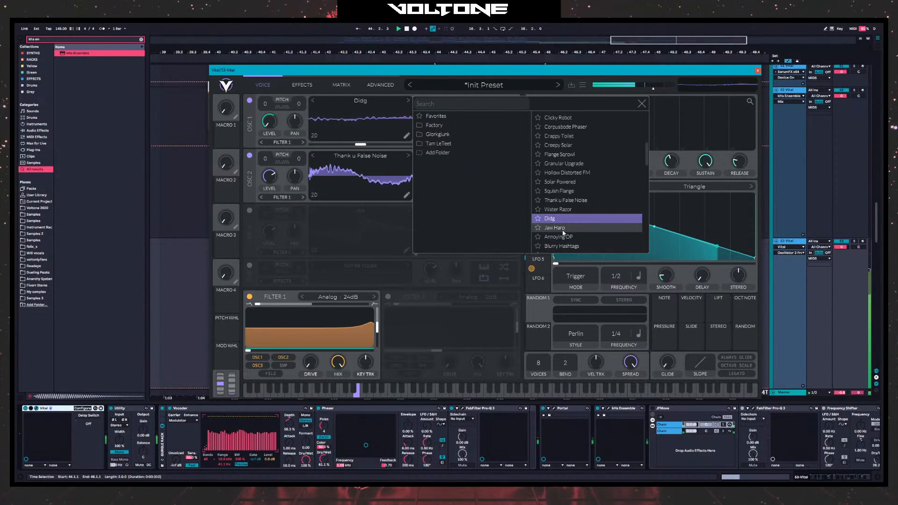
left_click(560, 245)
left_click(573, 173)
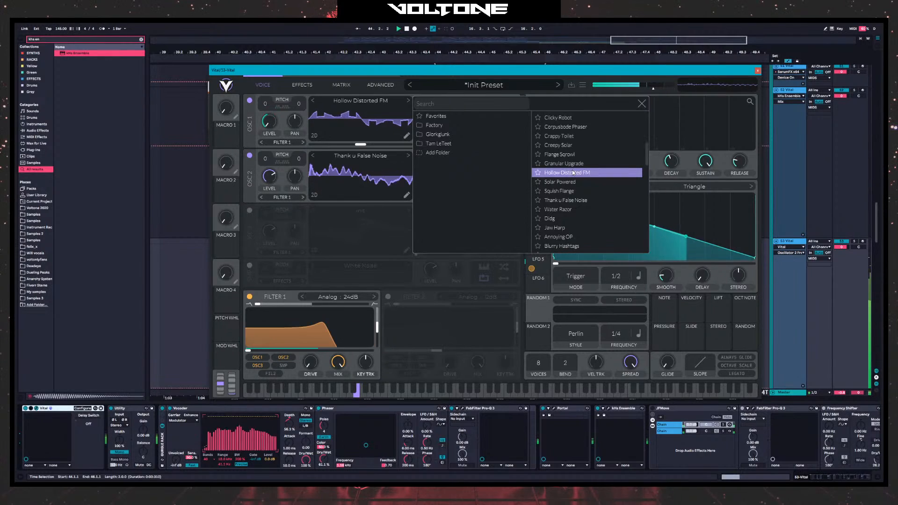
left_click(579, 156)
scroll(576, 202, "down", 4)
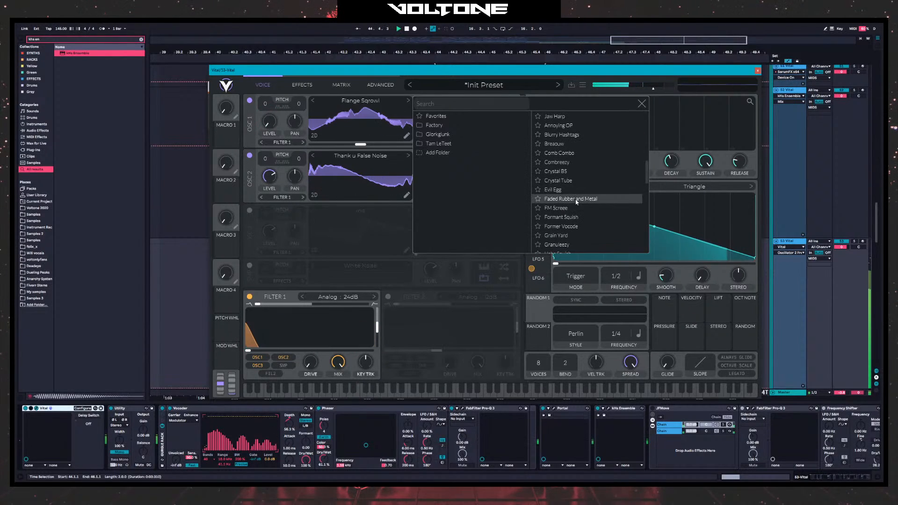
left_click(642, 104)
- Set LFO 5's frequency to 1/4 and bend its falling slope into a downward curve
key("space")
left_click(540, 266)
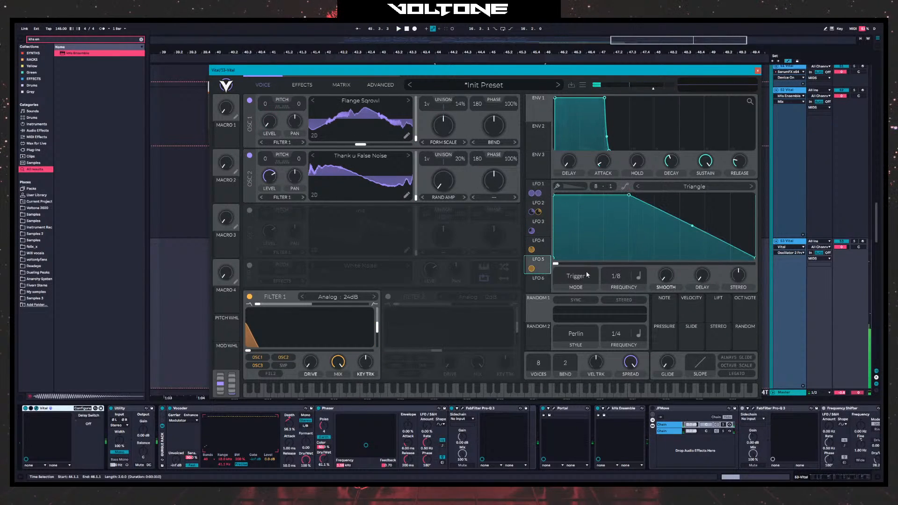
key("space")
left_click_drag(693, 226, 689, 247)
key("space")
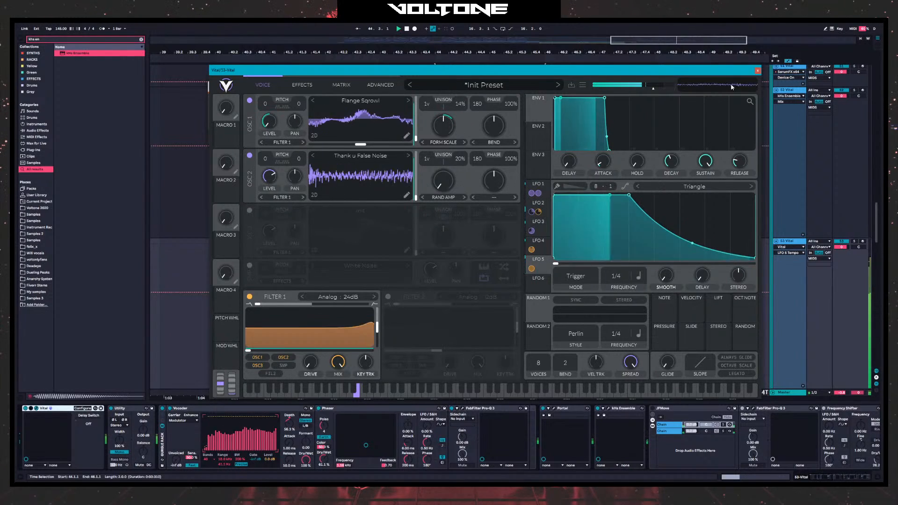
- Close Vital and play both bass parts from bar 42
left_click(758, 70)
left_click(330, 251)
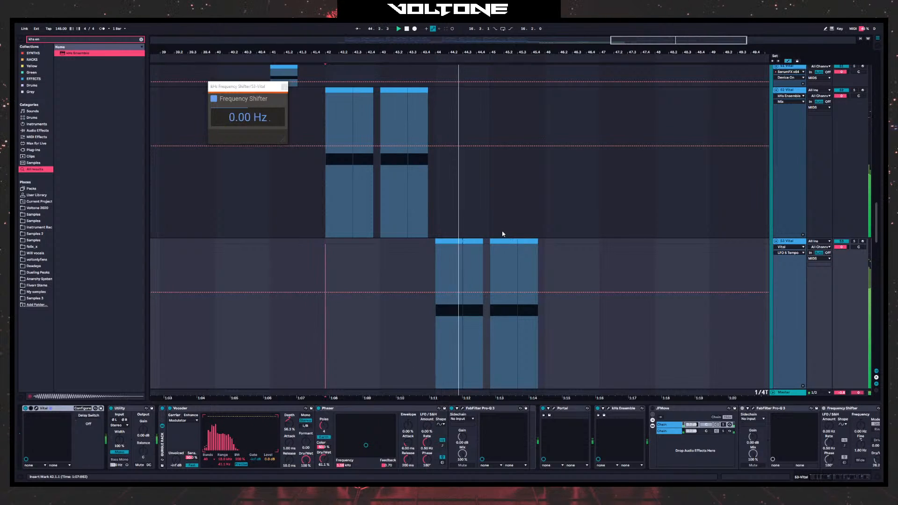
scroll(552, 251, "up", 10)
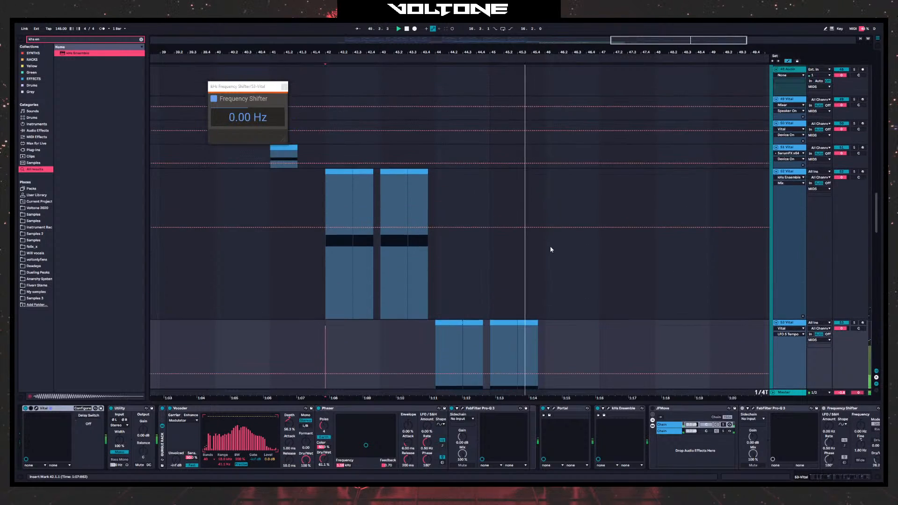
scroll(492, 265, "up", 5)
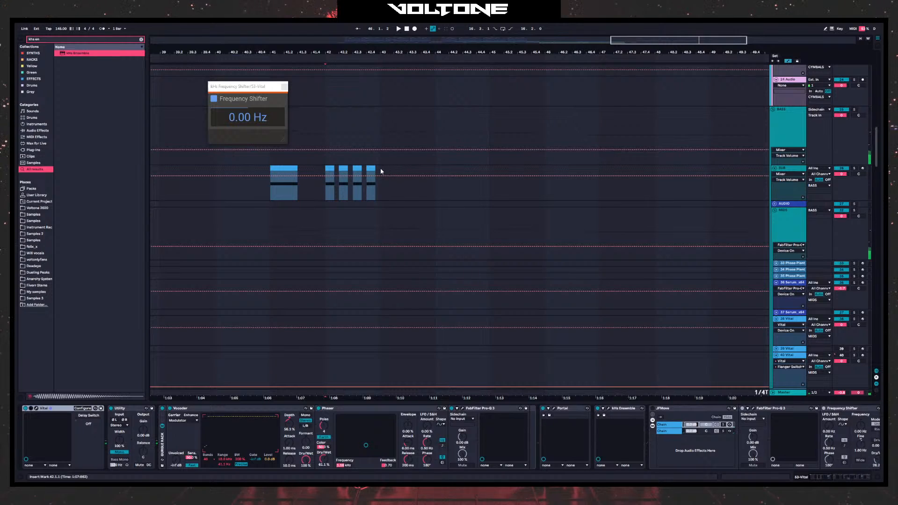
- Duplicate the SUB track's four bar-42 clips into bar 43 and play from bar 42
left_click_drag(382, 171, 335, 172)
key("ctrl+d")
left_click(327, 210)
key("space")
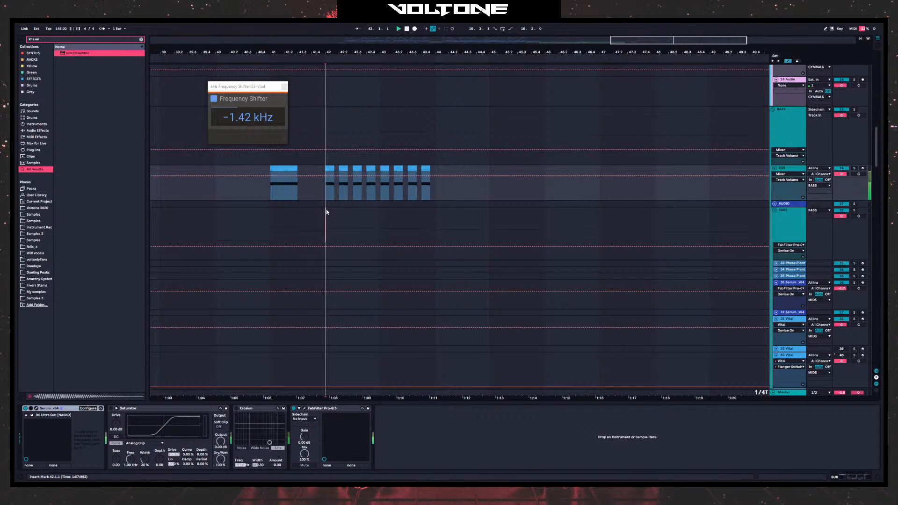
scroll(387, 237, "down", 6)
scroll(395, 233, "up", 6)
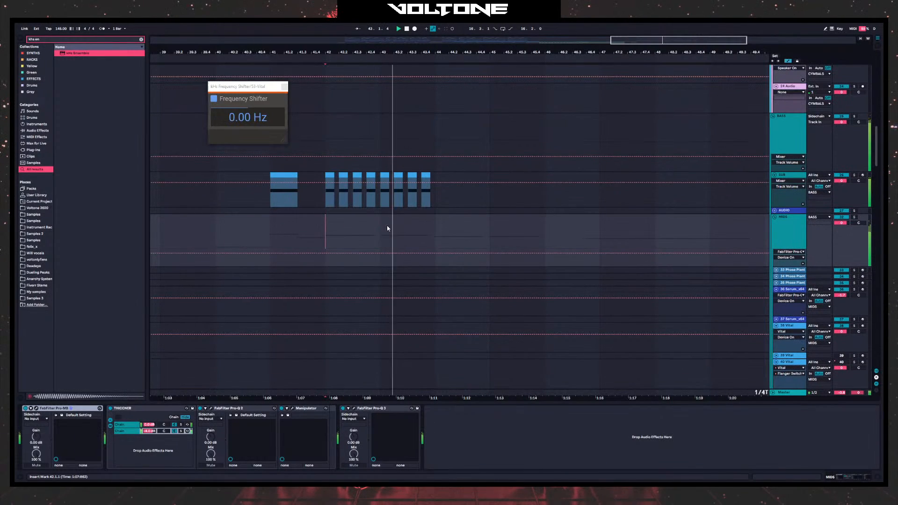
- Duplicate the SUB track's bar-43 clips twice to fill bars 44 and 45, and play from bar 44
left_click_drag(436, 163, 381, 164)
key("space")
key("ctrl+d")
key("ctrl+d")
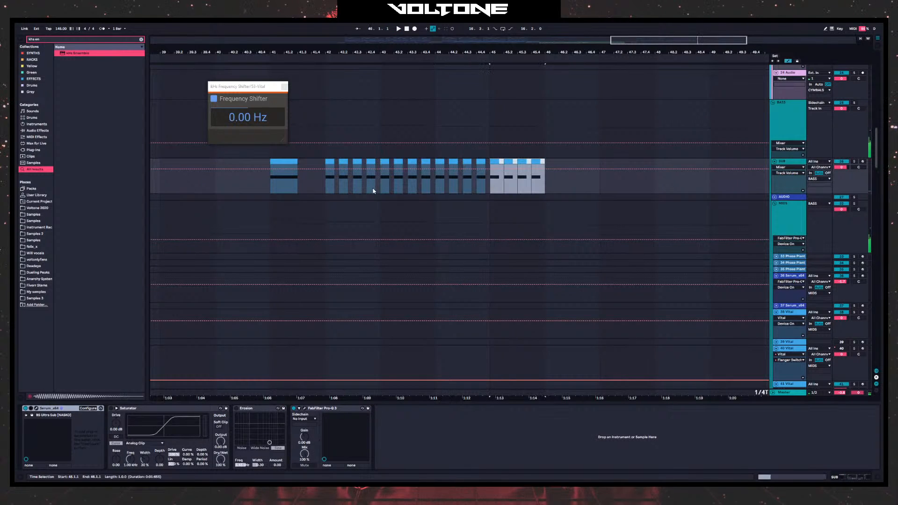
left_click(435, 197)
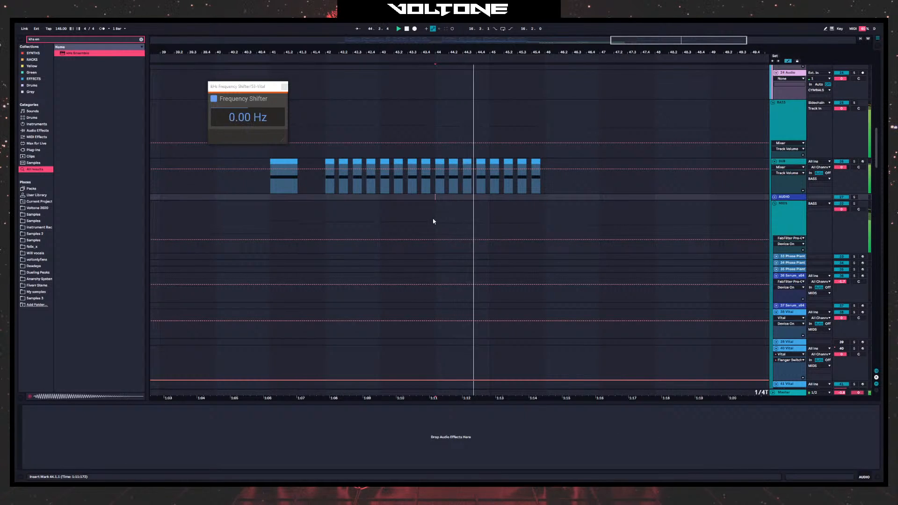
- Close the kHs Frequency Shifter window, play the pattern from bar 42 and select the 53 Vital track
scroll(435, 229, "down", 5)
left_click(298, 146)
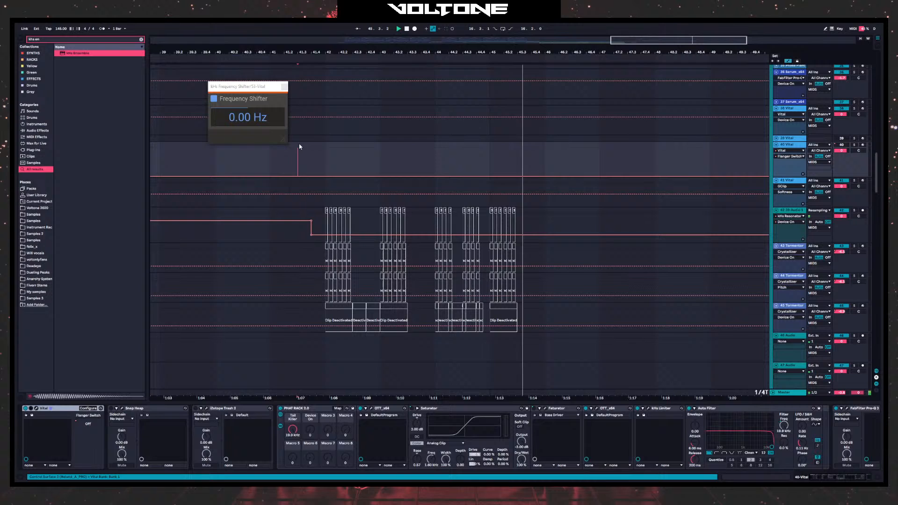
left_click(285, 87)
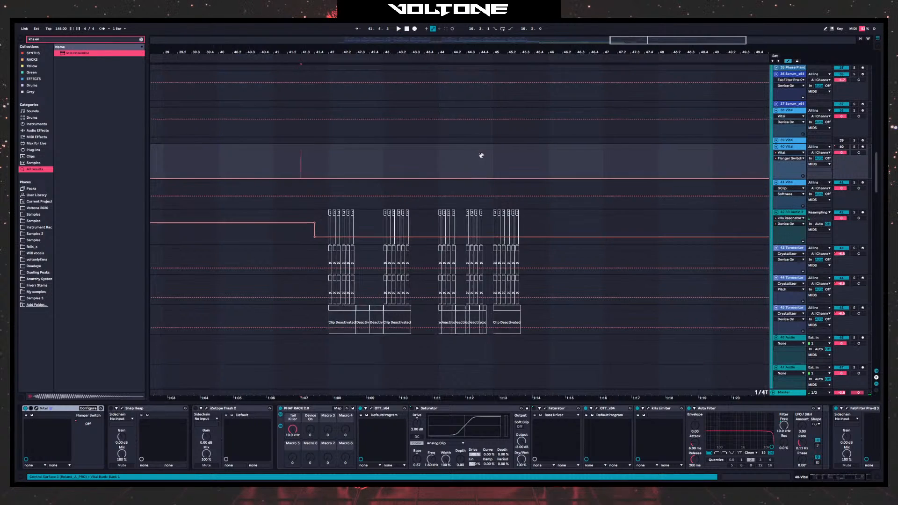
scroll(421, 159, "left", 2)
scroll(511, 248, "down", 10)
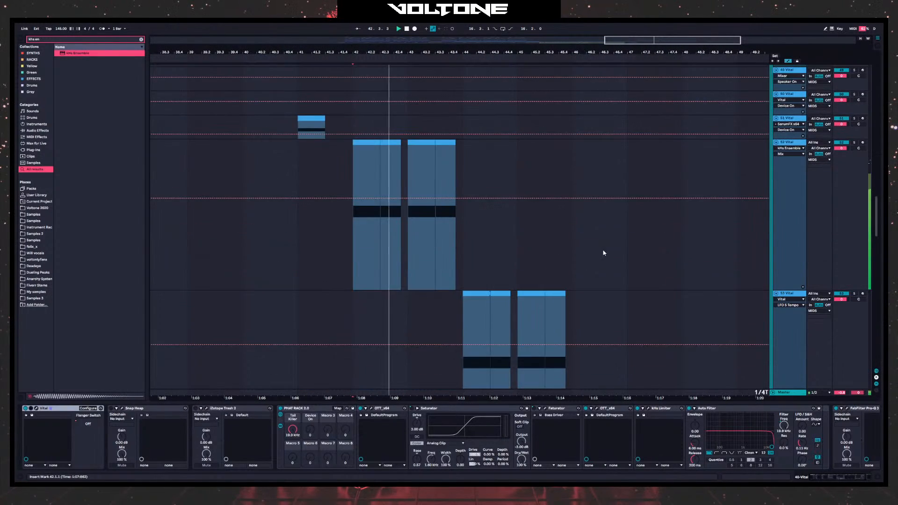
left_click(797, 215)
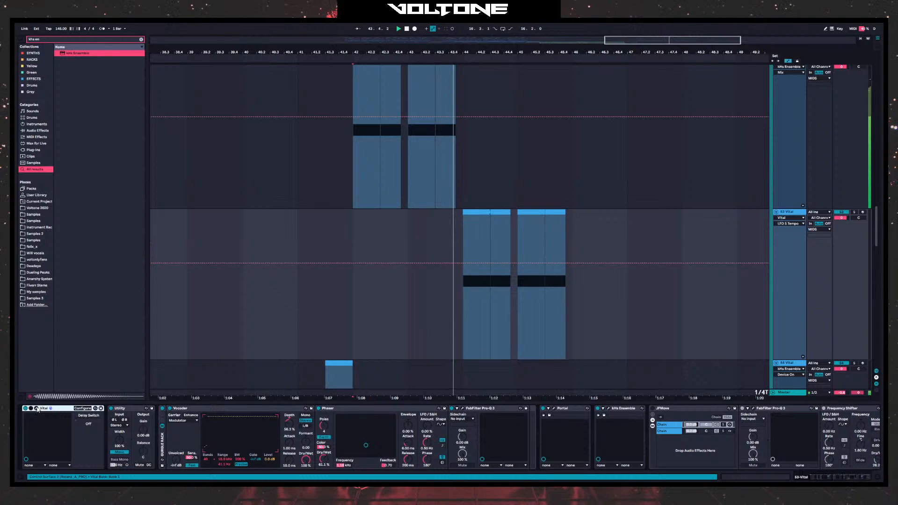
- Open the 53 Vital track's Vital synth and set LFO 5's rate to dotted 1/8
left_click(37, 408)
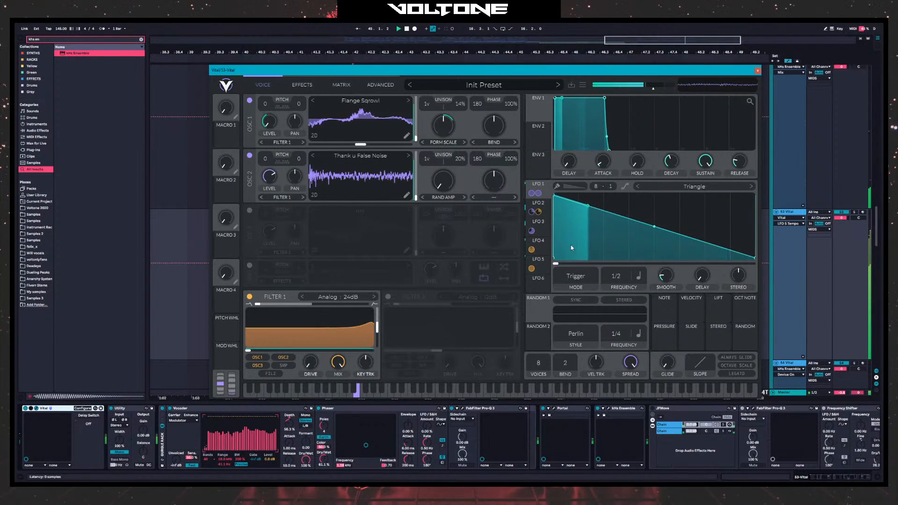
left_click(541, 261)
key("space")
key("space")
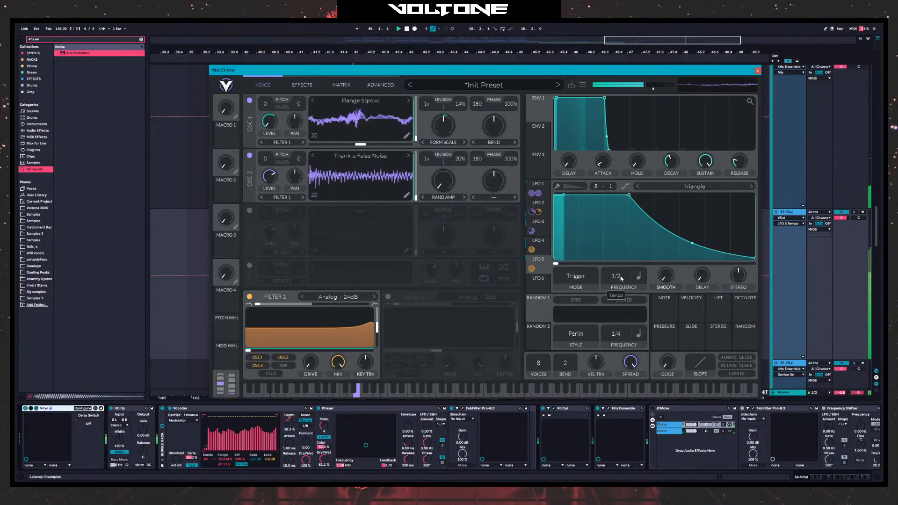
left_click_drag(621, 279, 631, 238)
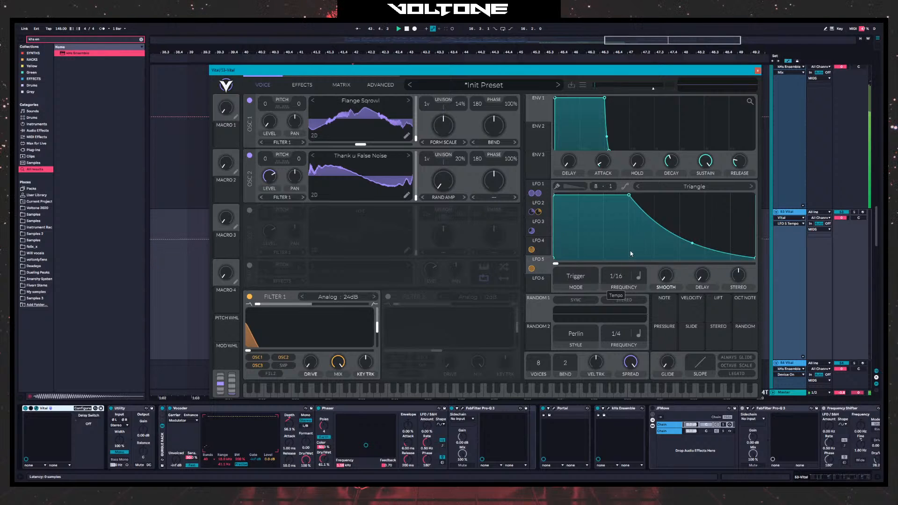
left_click(639, 276)
left_click(659, 308)
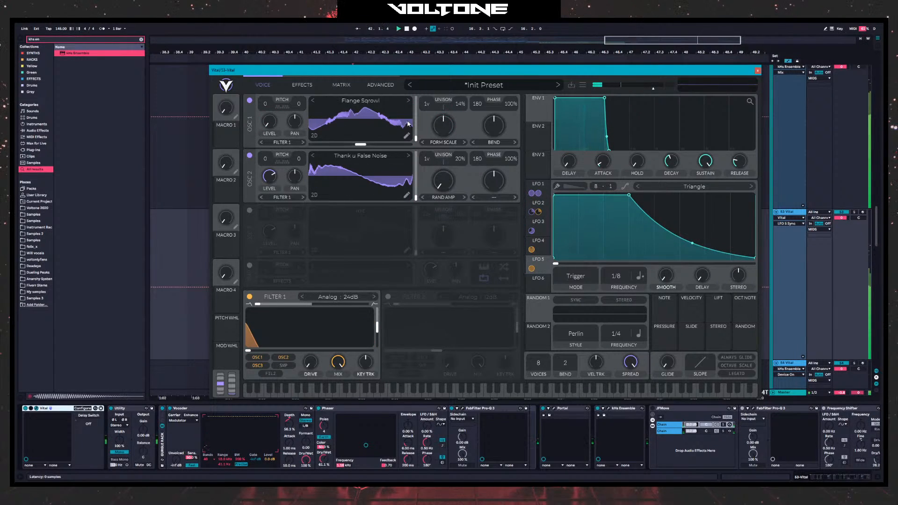
- Switch oscillator 1's wavetable to Basic Shapes and raise oscillator 2's Rand Amp spectral morph to about 47%
left_click(409, 100)
left_click_drag(443, 181, 446, 153)
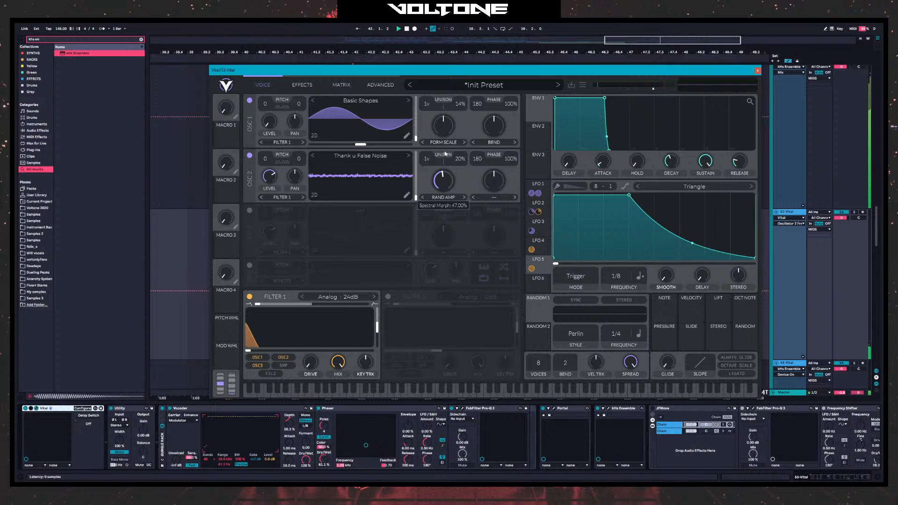
- Try Brown Noise and Corpusbode Phaser on oscillator 2 and settle on the Filtered FM wavetable from the Tam LeTeet folder
left_click(408, 155)
left_click(408, 155)
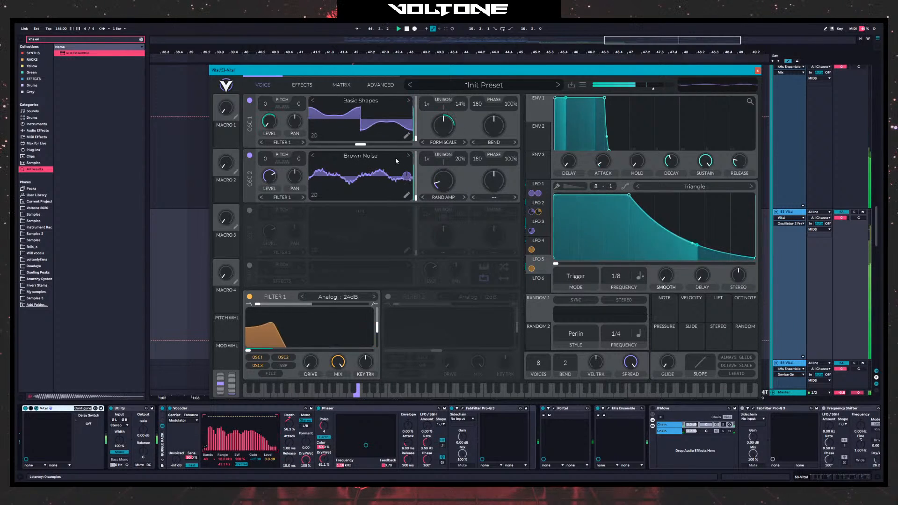
left_click(391, 158)
left_click(561, 244)
scroll(560, 239, "down", 5)
left_click(562, 246)
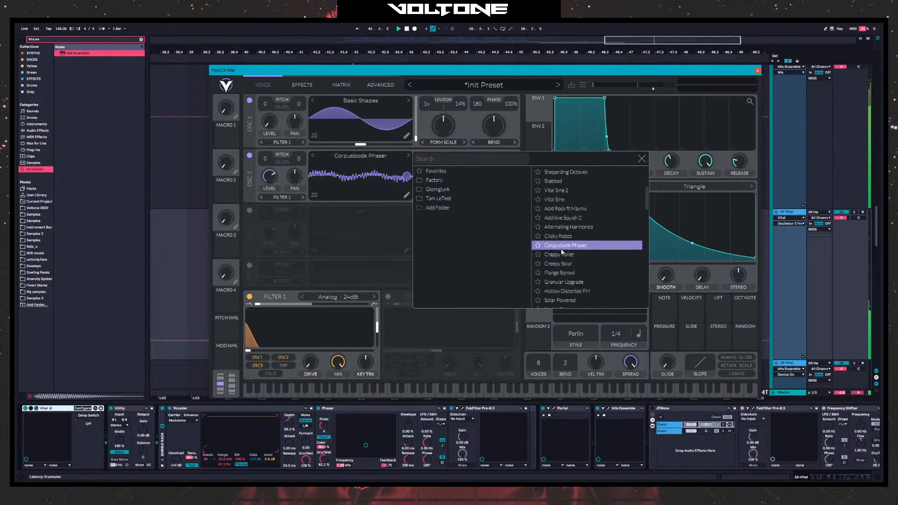
left_click(440, 198)
left_click(561, 226)
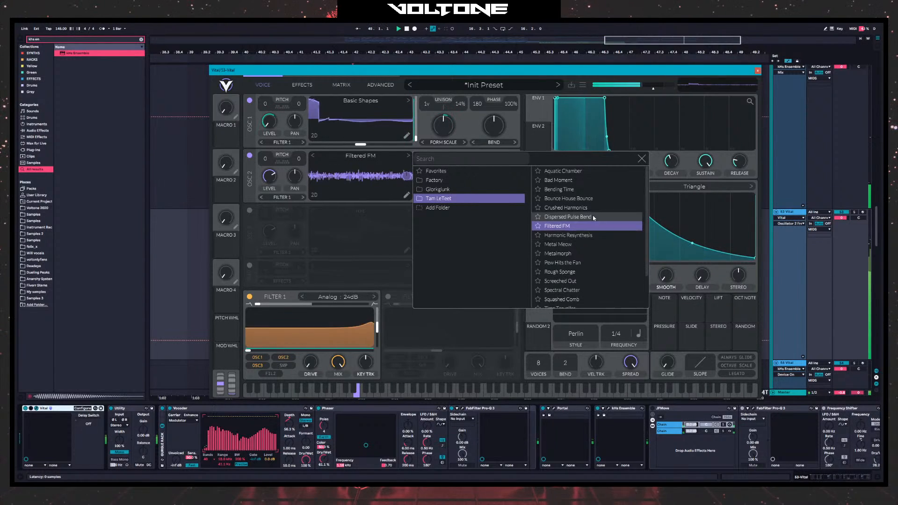
left_click(641, 159)
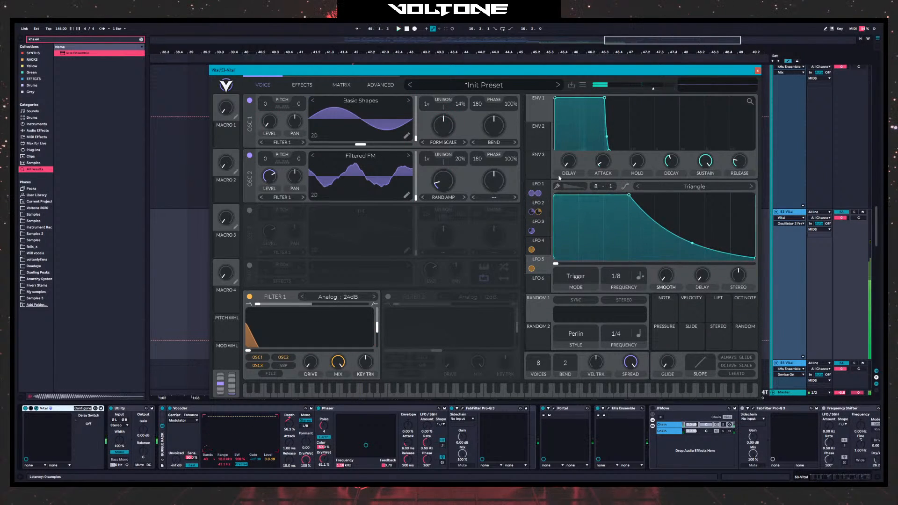
- Switch LFO 5 to plain 1/8 tempo sync and return oscillator 2's Rand Amp spectral morph to its minimum
left_click(641, 279)
left_click(653, 306)
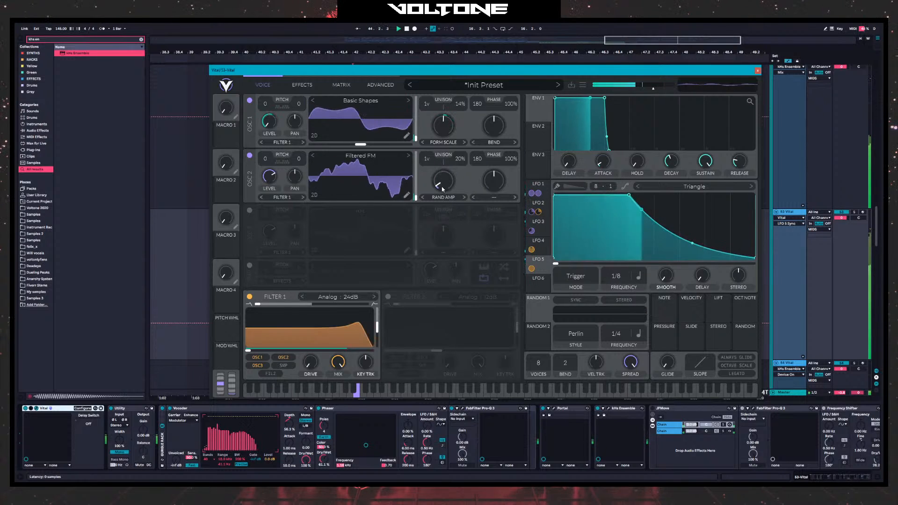
left_click_drag(442, 185, 447, 162)
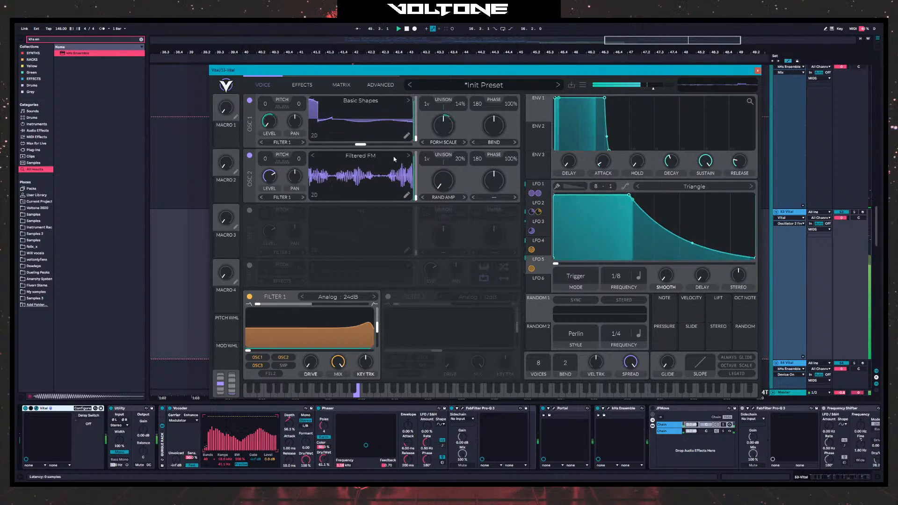
- Adjust the Notch Spread effect filter's cutoff and its LFO 4 modulation amount, and return to the oscillator view
left_click(302, 85)
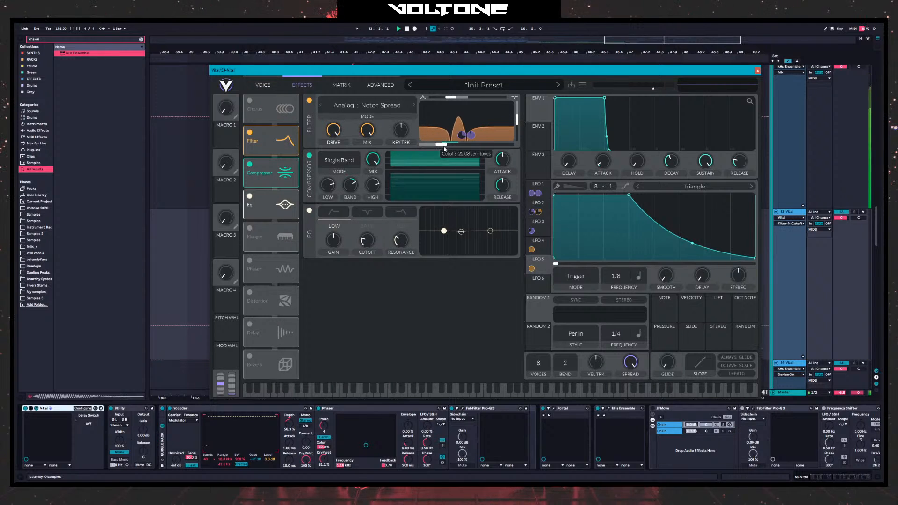
left_click_drag(451, 150, 407, 151)
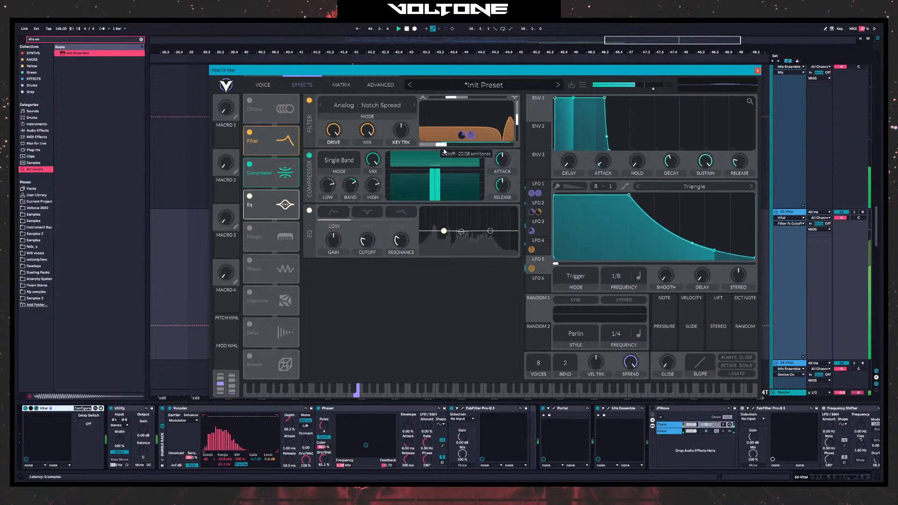
left_click_drag(471, 135, 471, 130)
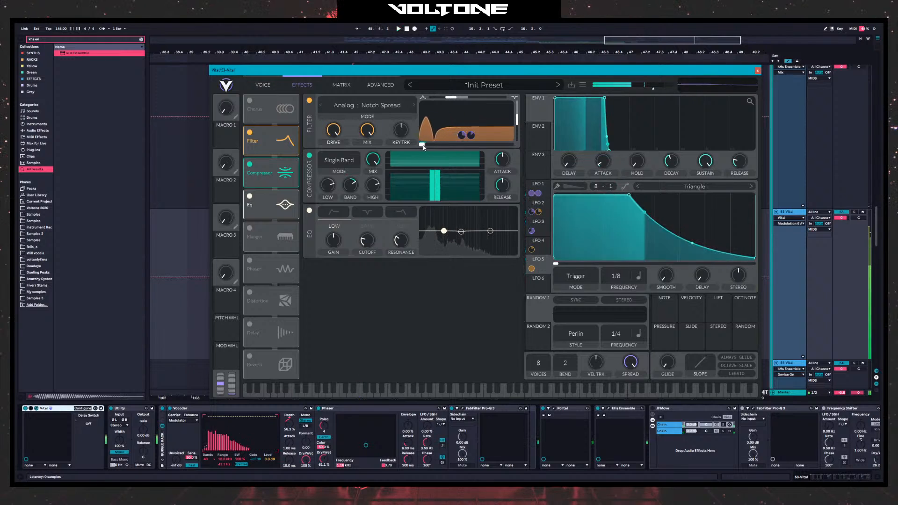
left_click_drag(422, 144, 444, 149)
left_click(259, 86)
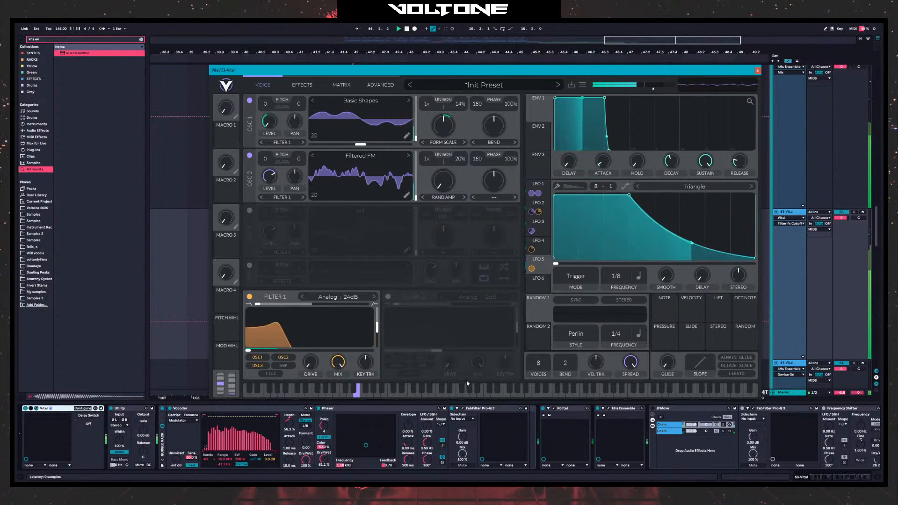
- Open the Portal effect, examine its grain controls and close its window
left_click(555, 412)
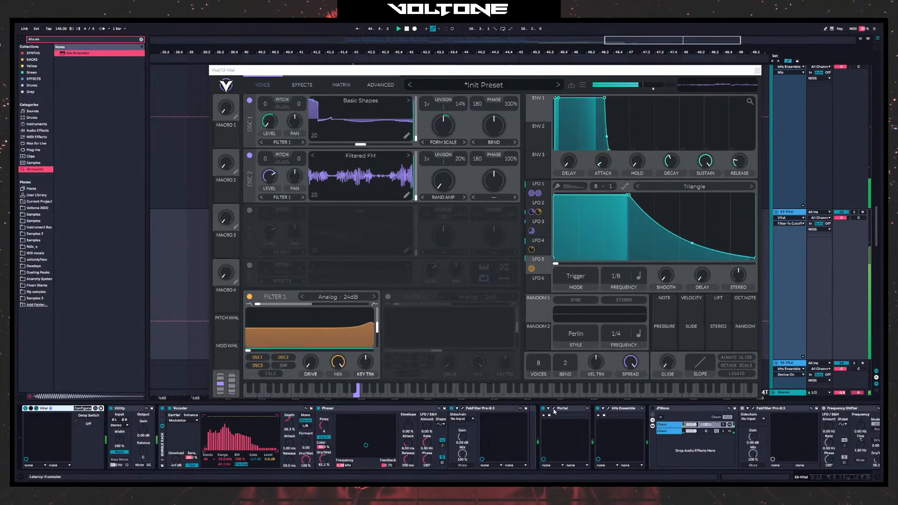
left_click(554, 411)
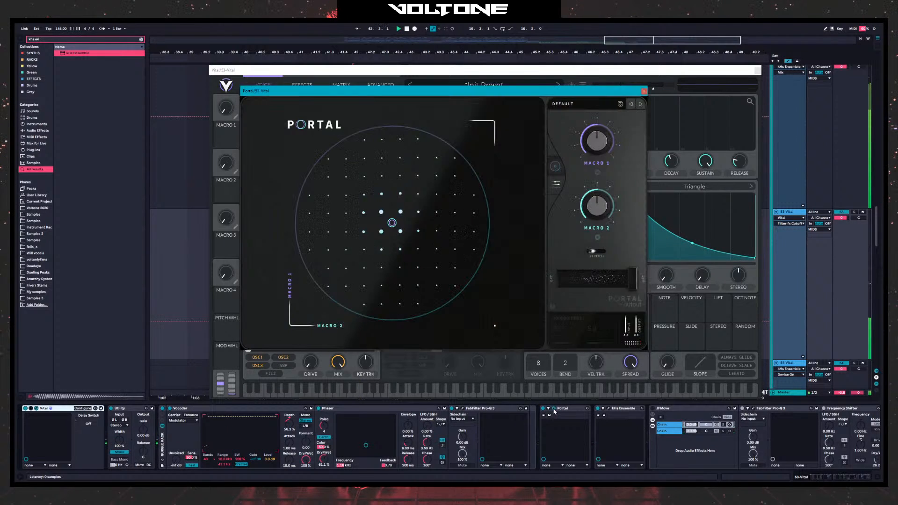
left_click(556, 183)
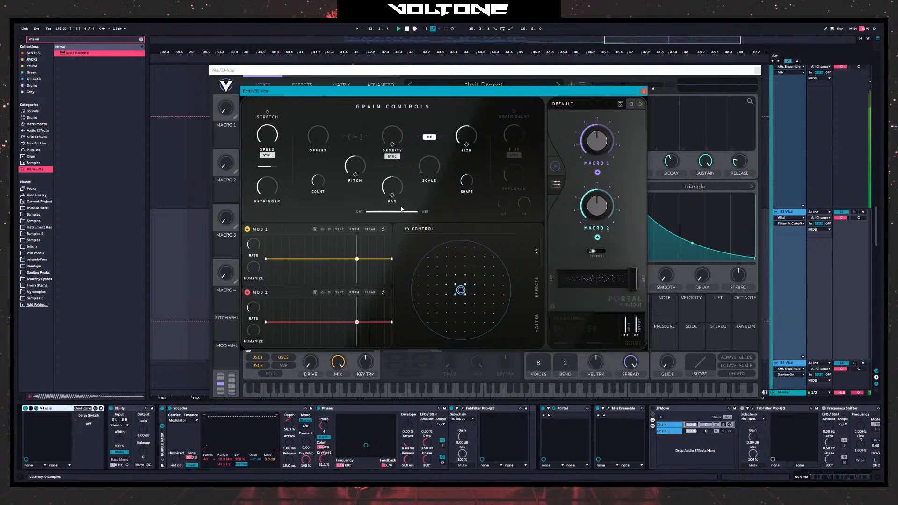
left_click(643, 92)
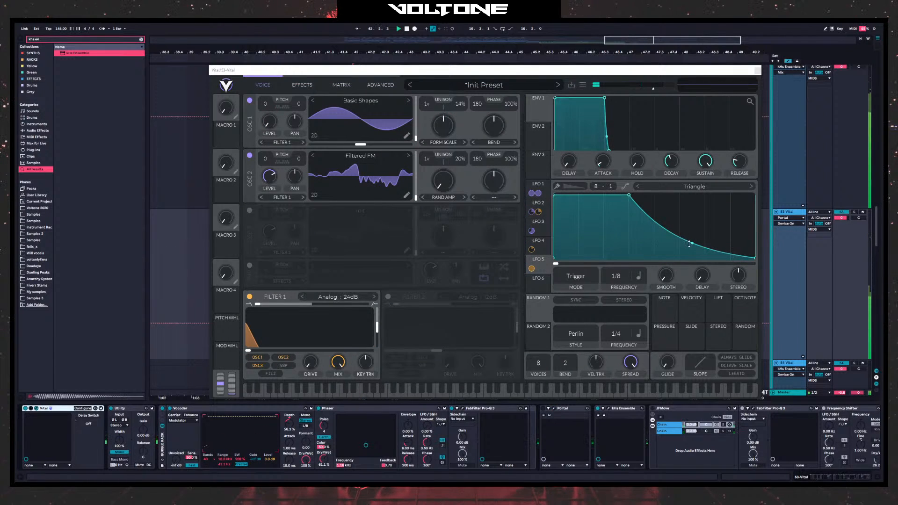
- Reshape LFO 5 into a curve that falls to zero about three quarters through the cycle and rises again at the end
left_click_drag(693, 244, 694, 239)
left_click_drag(628, 196, 554, 195)
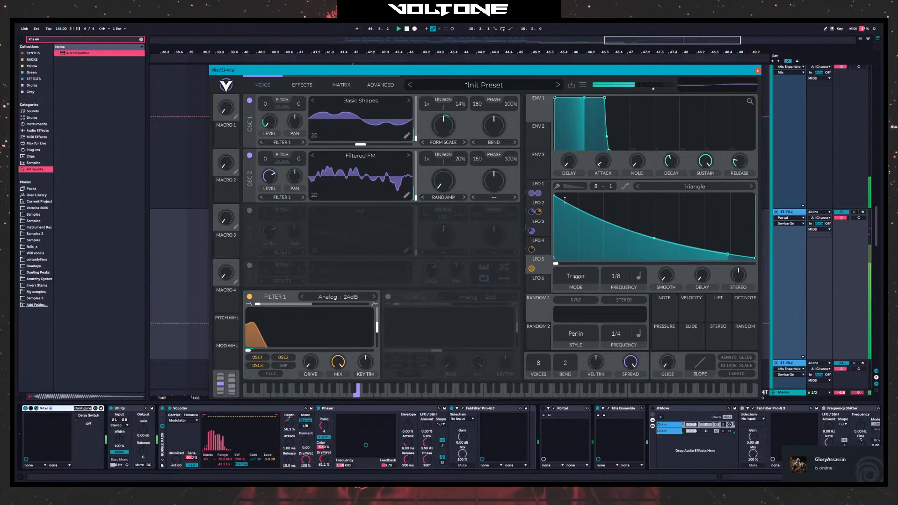
double_click(630, 232)
left_click_drag(631, 234, 630, 248)
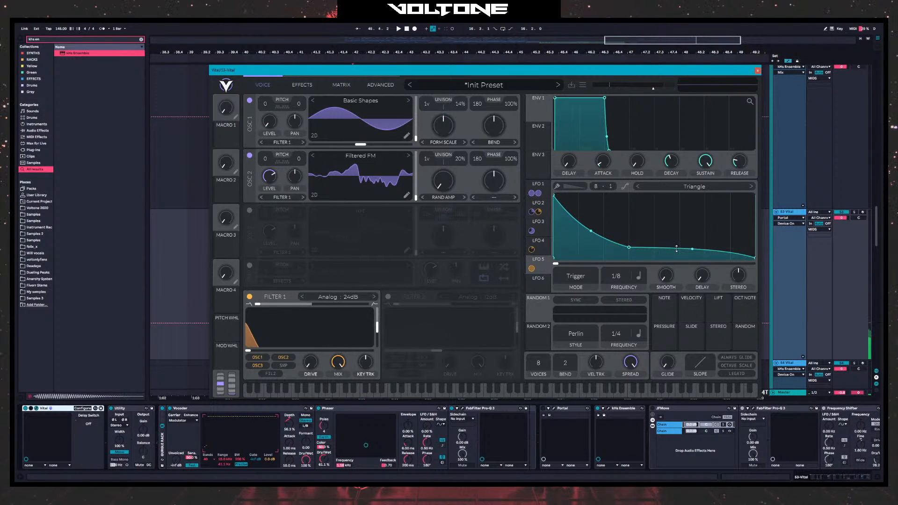
left_click_drag(677, 248, 778, 215)
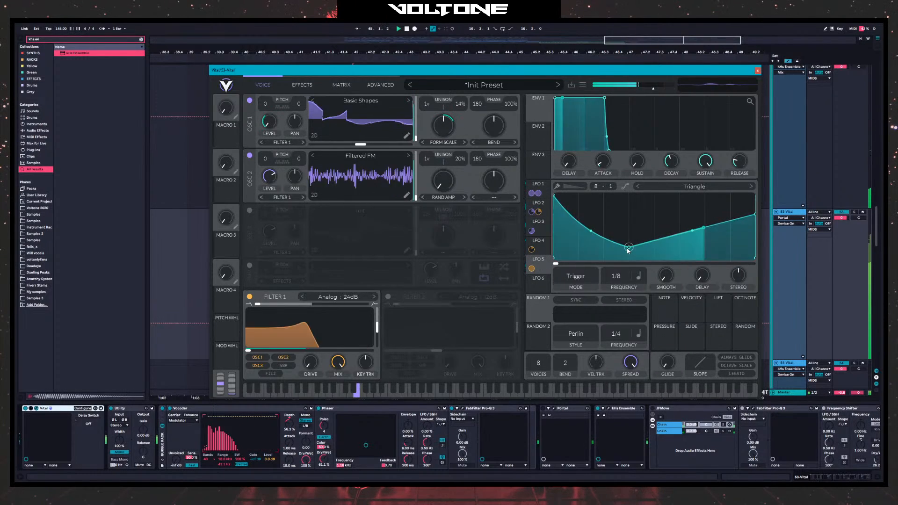
left_click_drag(629, 250, 710, 275)
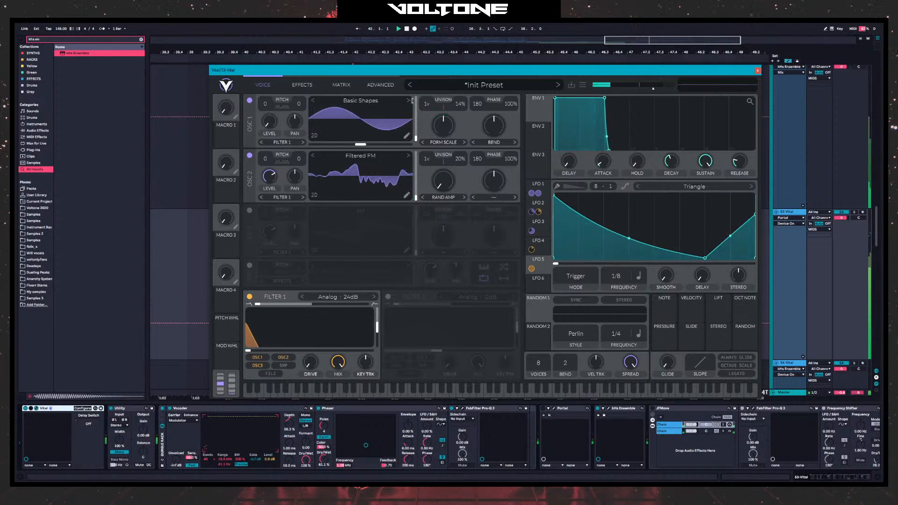
- Load the Harmonic Resynthesis wavetable from the Tam LeTeet folder into oscillator 1
left_click(407, 100)
left_click(389, 103)
left_click(560, 181)
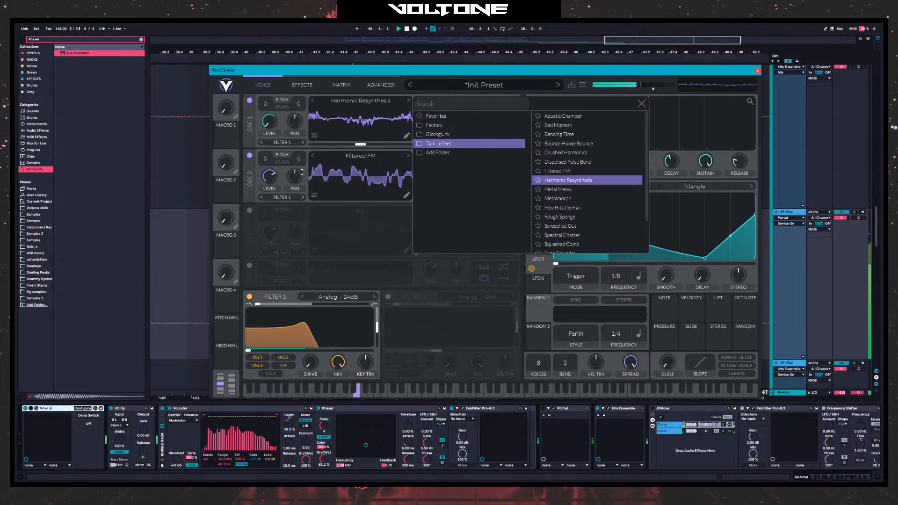
left_click(642, 104)
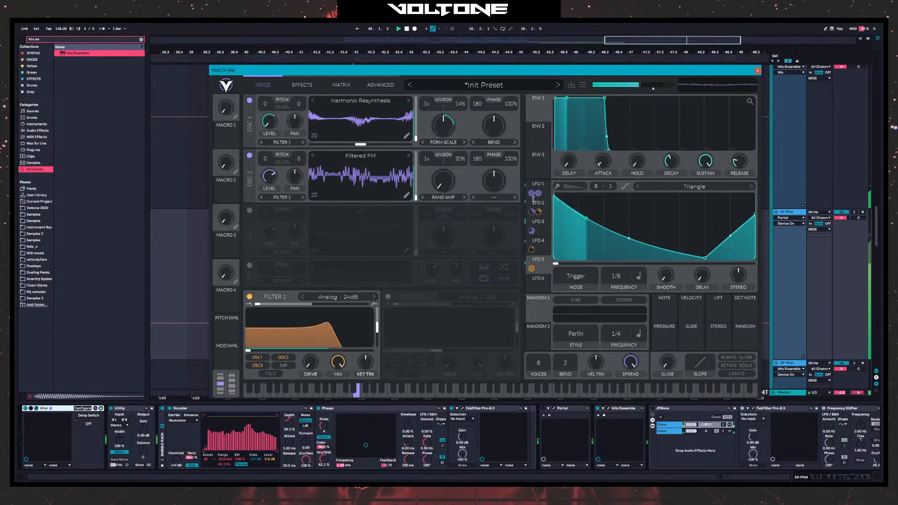
- Modulate oscillator 2's level with LFO 3 at an amount of 0.622 and shape LFO 3 as a concave decay at 1/16
mouse_move(271, 144)
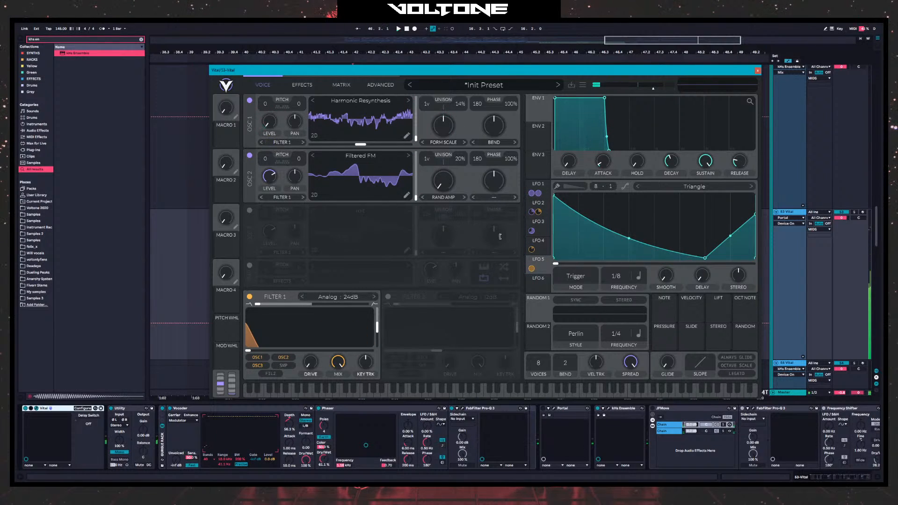
left_click(542, 227)
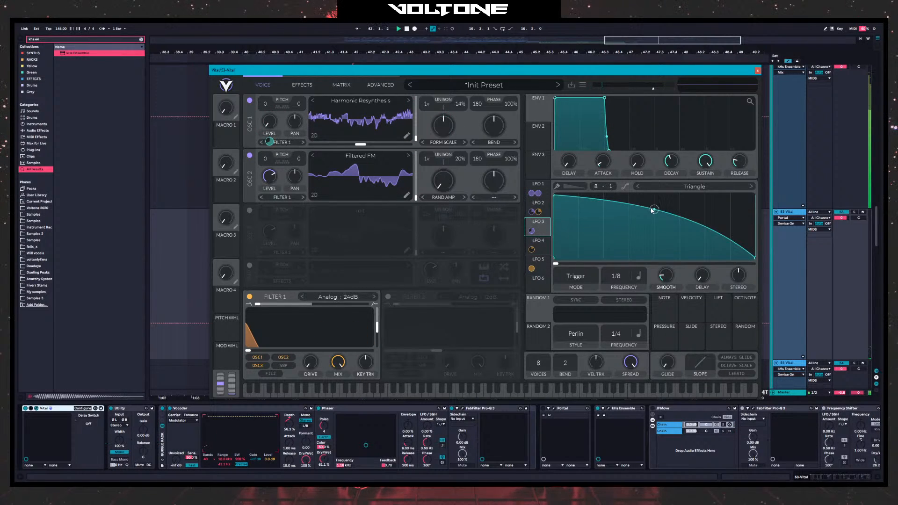
left_click_drag(653, 211, 657, 224)
left_click_drag(532, 231, 269, 177)
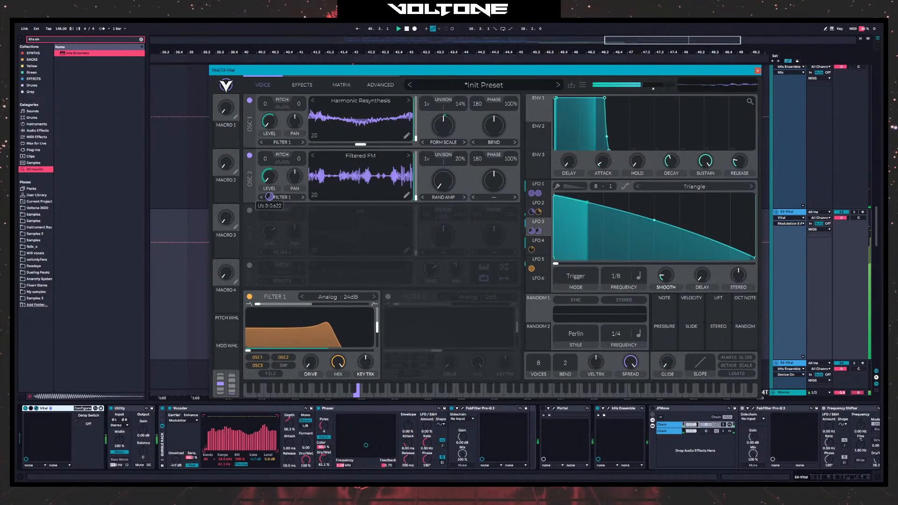
mouse_move(271, 196)
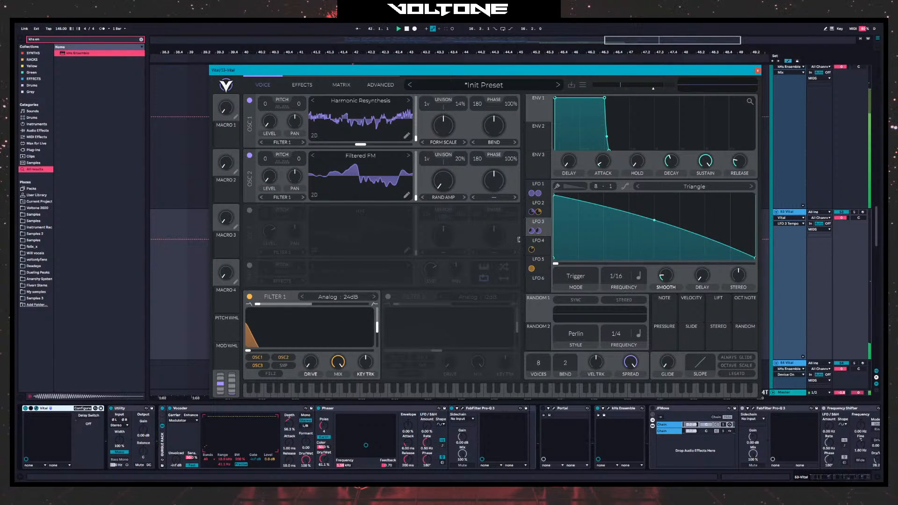
left_click_drag(618, 230, 639, 270)
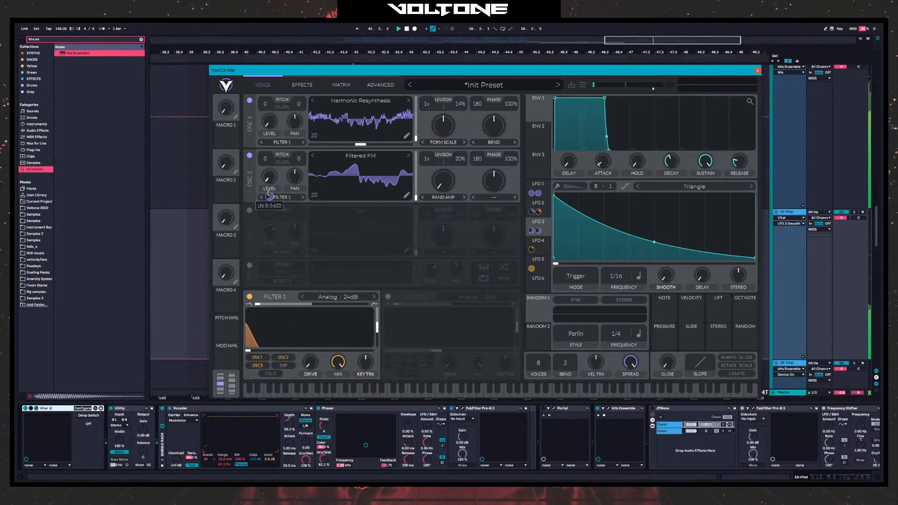
- Set LFO 5's rate to 1/4 and flatten its curve at full level across the cycle
left_click(538, 262)
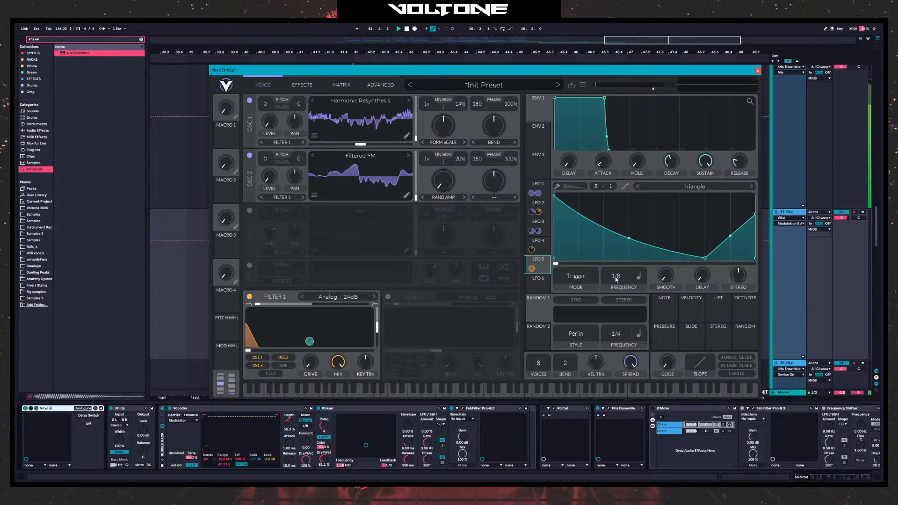
left_click_drag(623, 270, 626, 301)
left_click(638, 277)
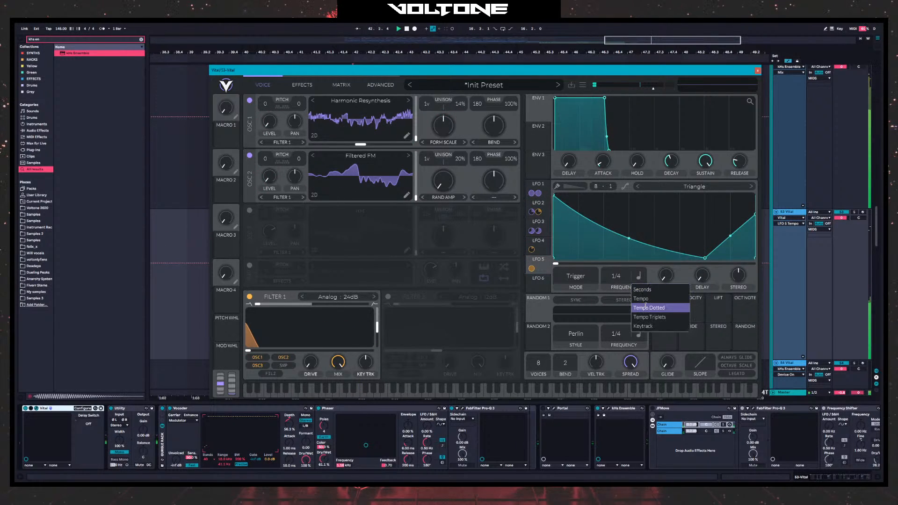
left_click(617, 276)
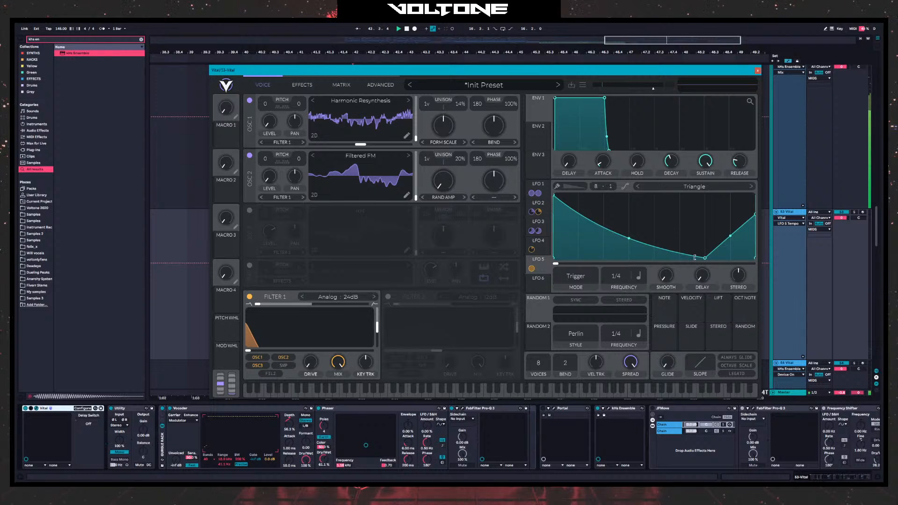
left_click_drag(704, 257, 783, 151)
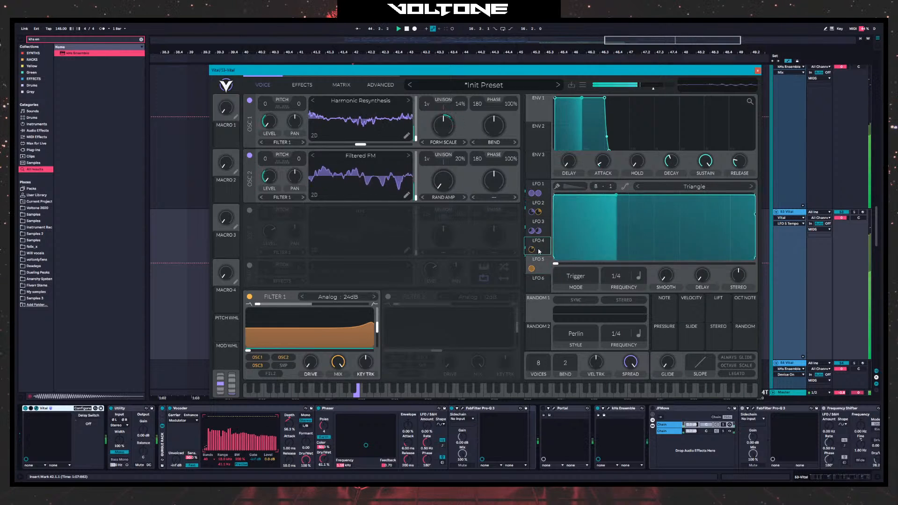
left_click(541, 269)
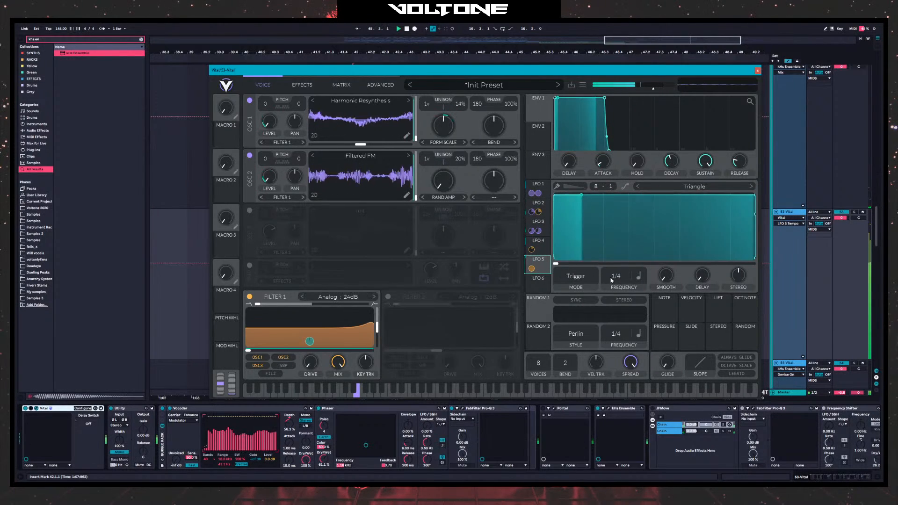
- Set LFO 3's rate to 1/2 and assign Macro 1 to modulate that rate, closing the synth window when finished
left_click(541, 245)
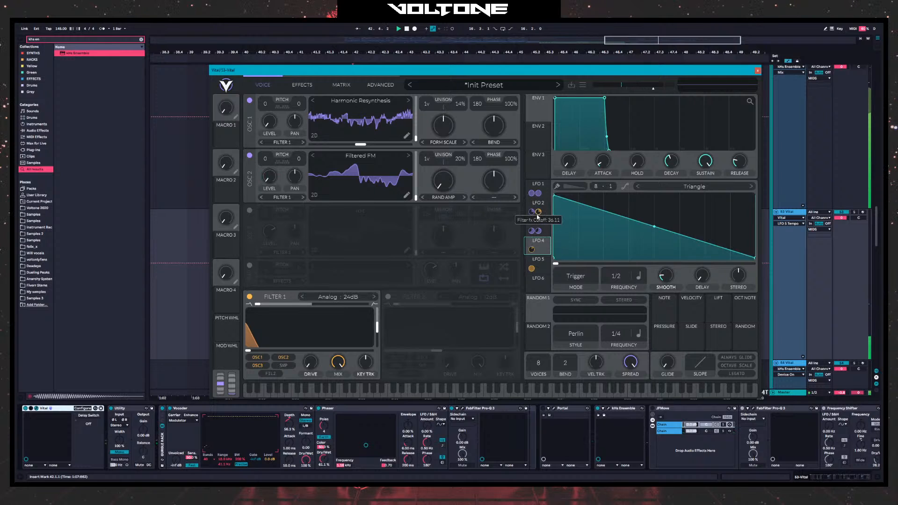
left_click(540, 227)
left_click_drag(617, 277, 617, 310)
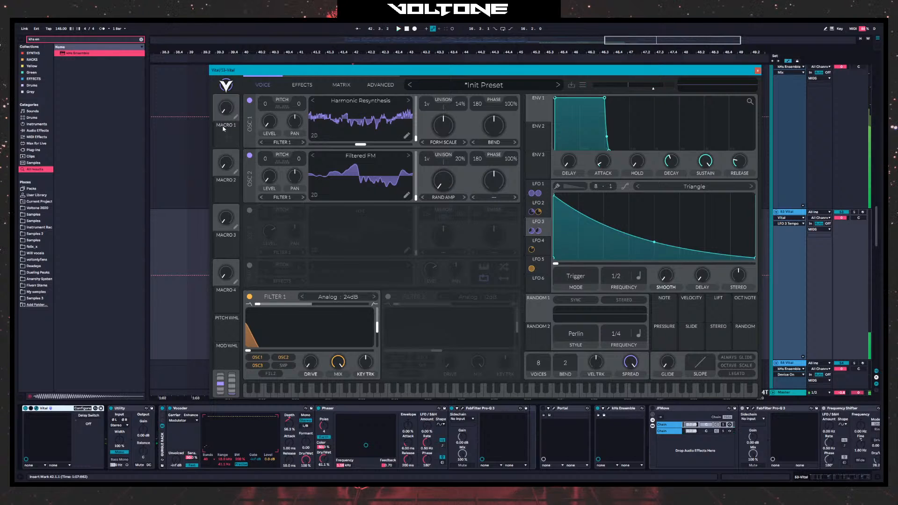
left_click_drag(228, 125, 619, 276)
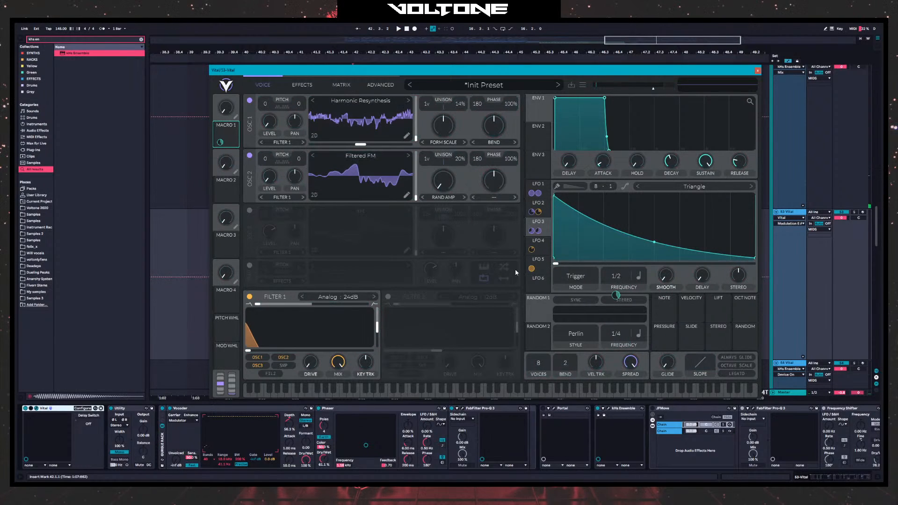
left_click(757, 70)
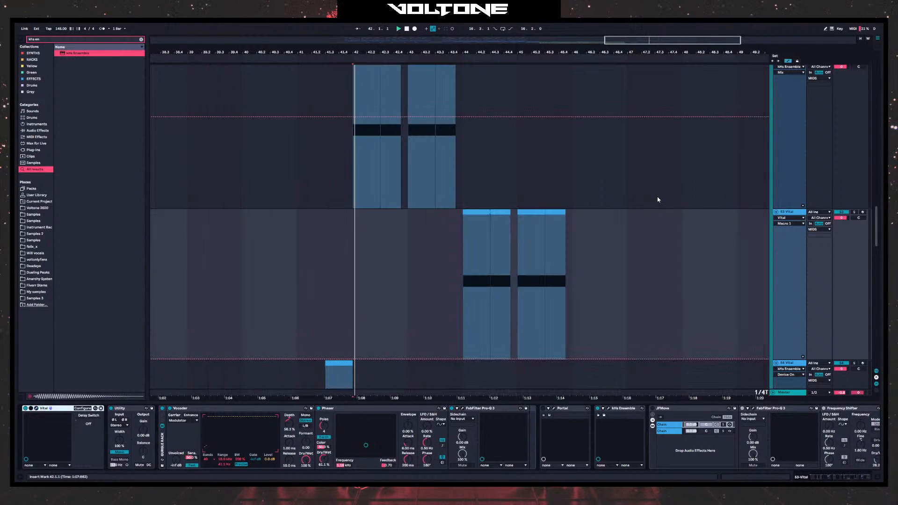
- Draw a Macro 1 automation pulse of about 0.257 from 44.2 to 44.3 on the 53 Vital track and duplicate it at 44.4
left_click_drag(484, 362, 483, 322)
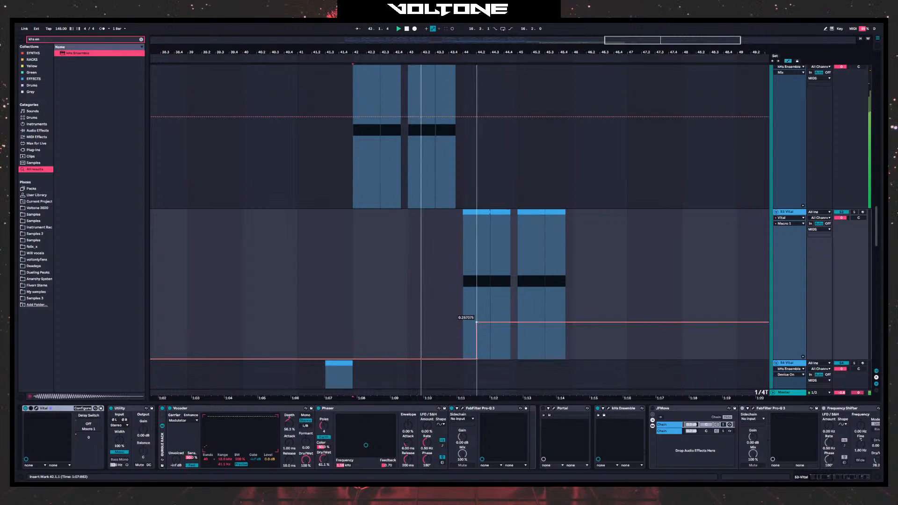
scroll(497, 144, "up", 4)
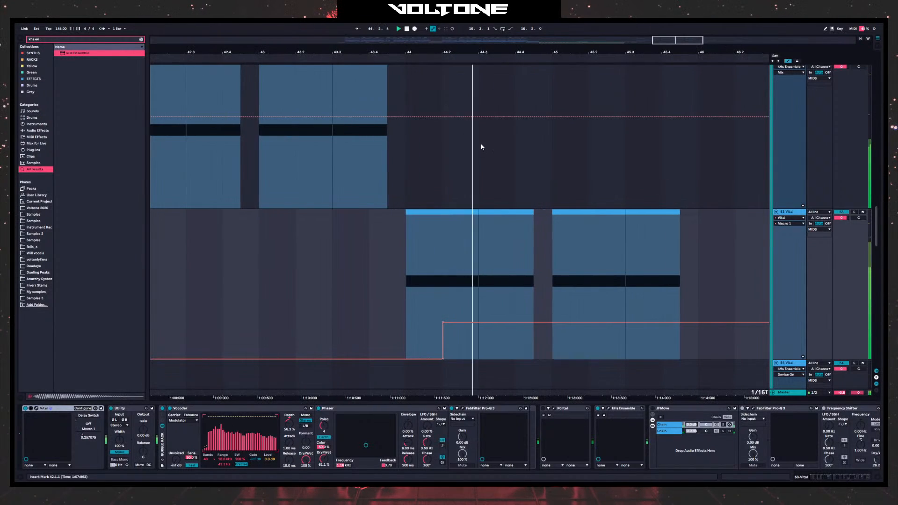
left_click(479, 324)
left_click_drag(488, 323, 479, 361)
left_click_drag(408, 294, 479, 295)
key("ctrl+d")
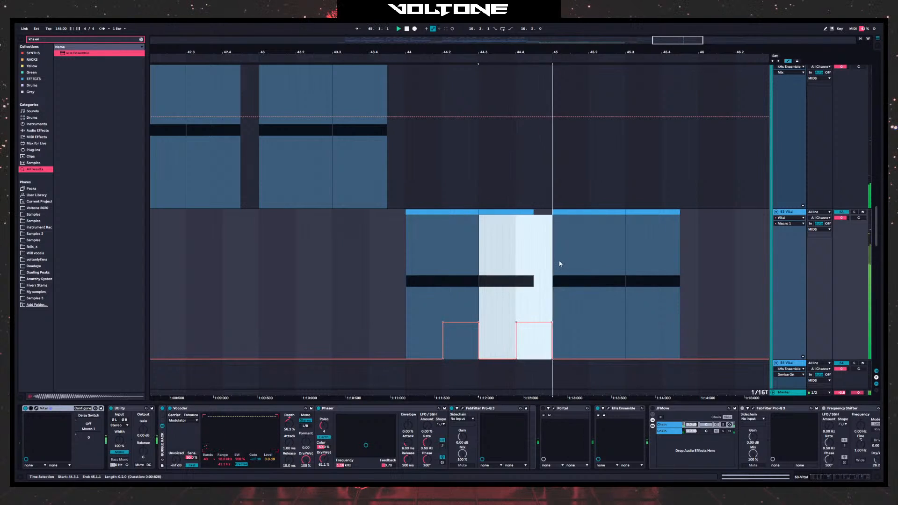
- Raise the second Macro 1 automation pulse at 44.4 to about 0.3 and audition beats 44.3 to 44.4
key("space")
key("space")
left_click(511, 309)
key("space")
left_click_drag(526, 319, 526, 313)
key("space")
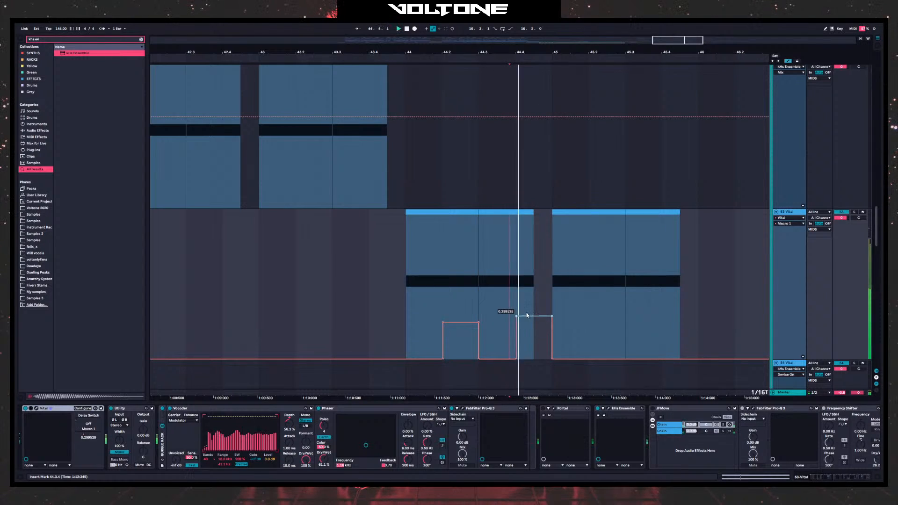
left_click(485, 310)
key("space")
key("space")
left_click(477, 308)
key("space")
key("space")
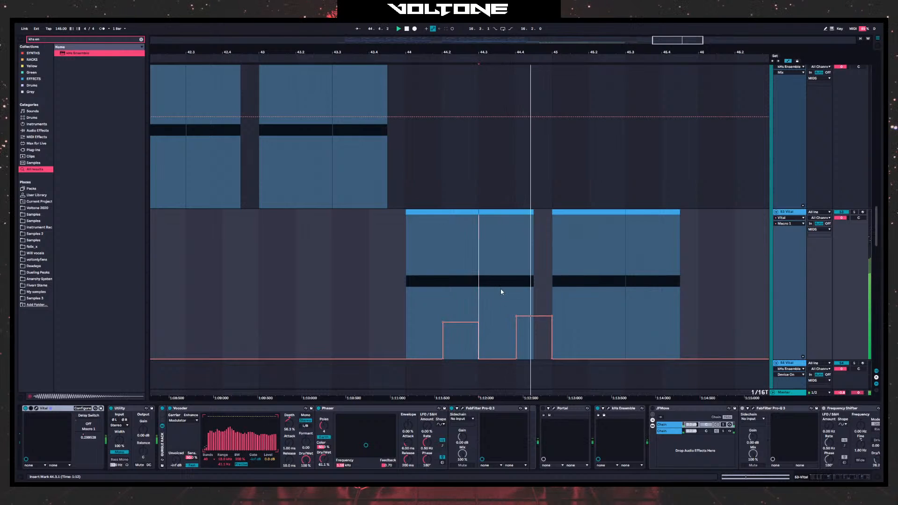
- Lower the Macro 1 automation pulse at 44.4 to about 0.156 while auditioning bar 44 from just before its start
left_click(400, 305)
key("space")
key("space")
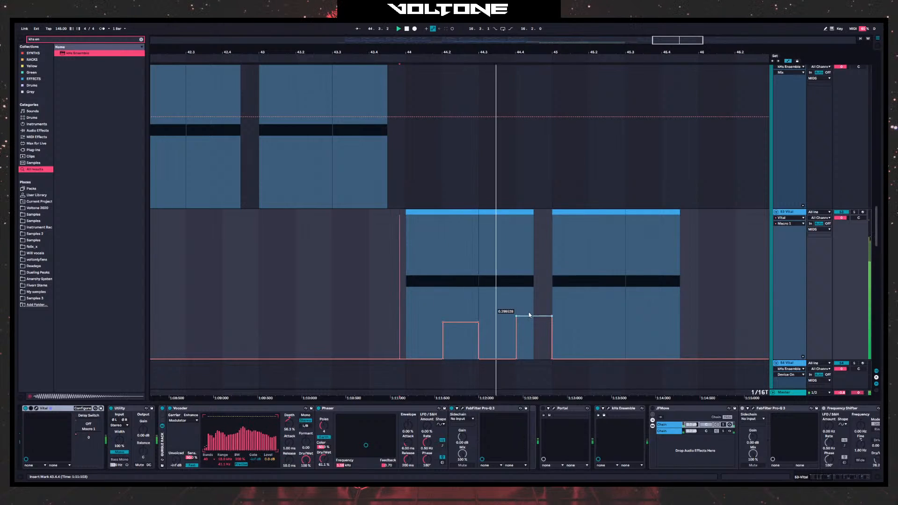
left_click_drag(531, 317, 531, 336)
key("space")
key("space")
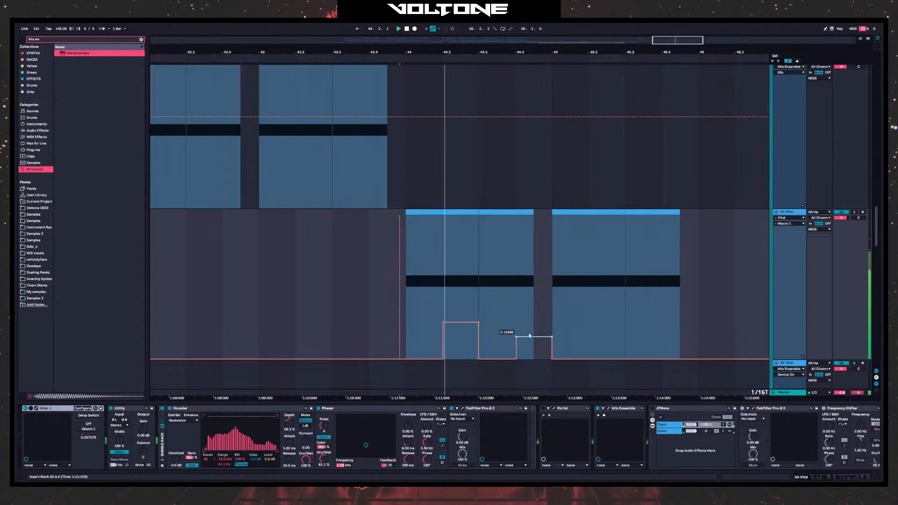
key("space")
key("space")
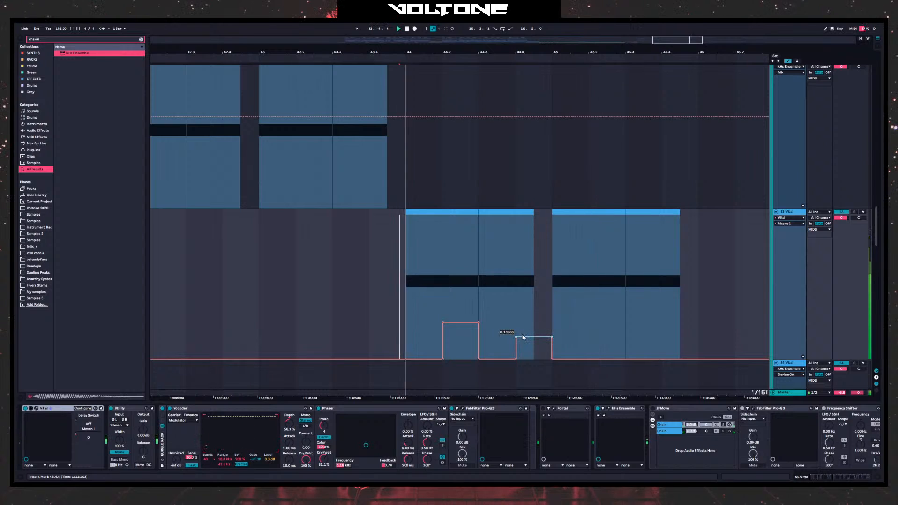
- Trim the 53 Vital bar-44 clip to end at 44.4 and place a short copy of the 52 Vital clip at 44.4
left_click_drag(534, 220, 518, 221)
scroll(327, 198, "up", 3)
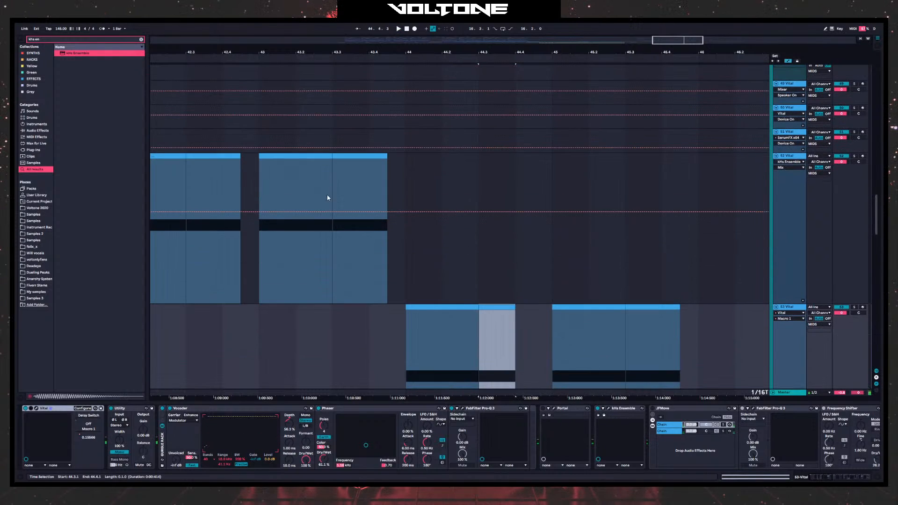
left_click_drag(340, 157, 531, 162)
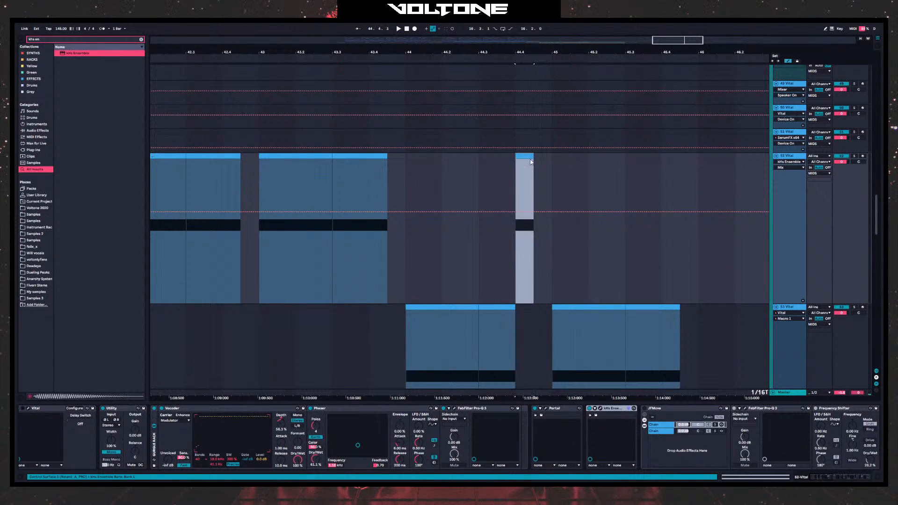
left_click(406, 286)
scroll(486, 285, "down", 3)
scroll(503, 285, "up", 4)
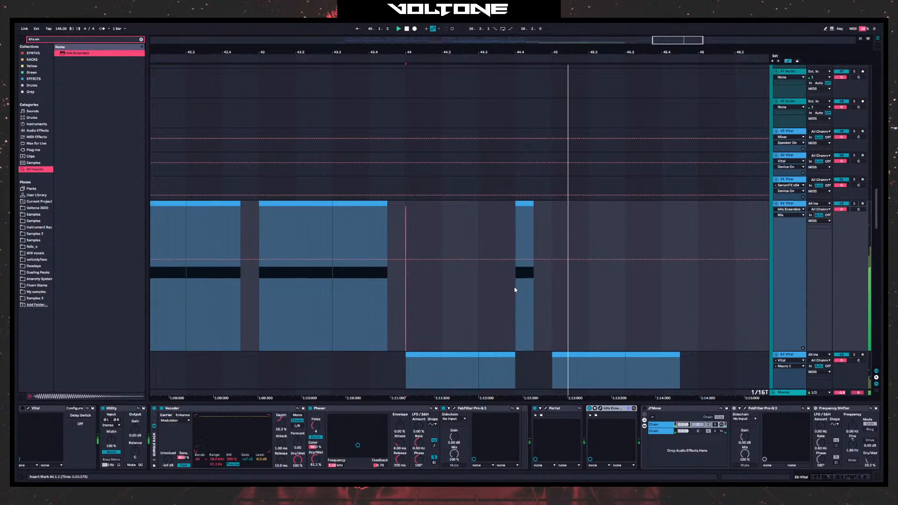
scroll(516, 291, "down", 5)
scroll(530, 164, "up", 1)
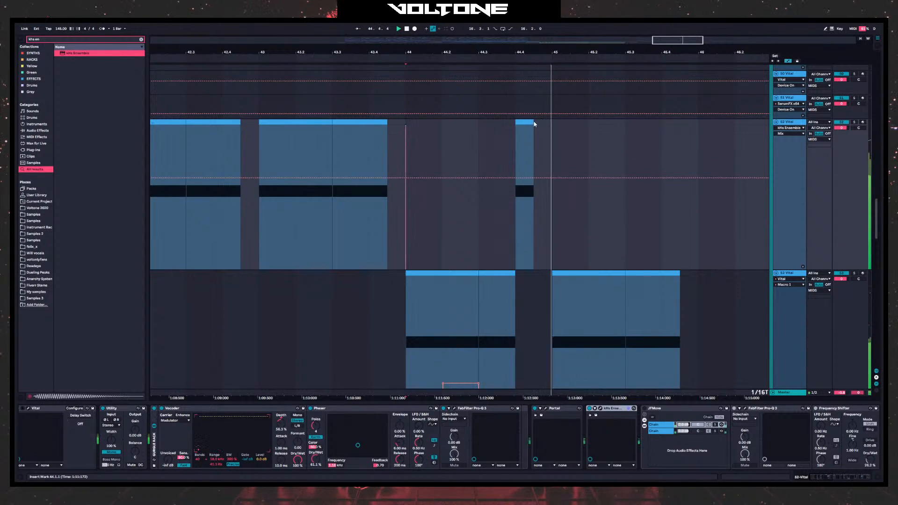
- Shorten the 52 Vital clip at 44.4 to about a third of a beat and audition it
left_click_drag(535, 128, 528, 136)
left_click(412, 234)
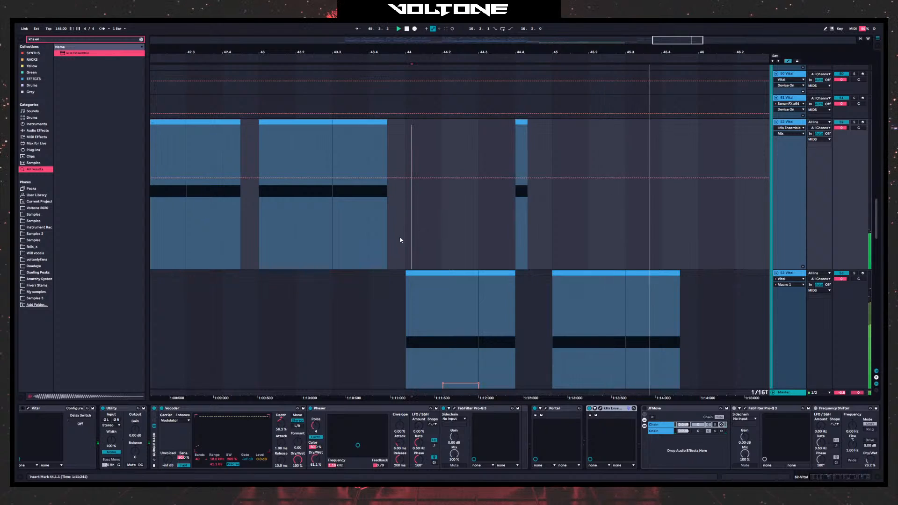
scroll(538, 258, "down", 3)
scroll(506, 281, "right", 4)
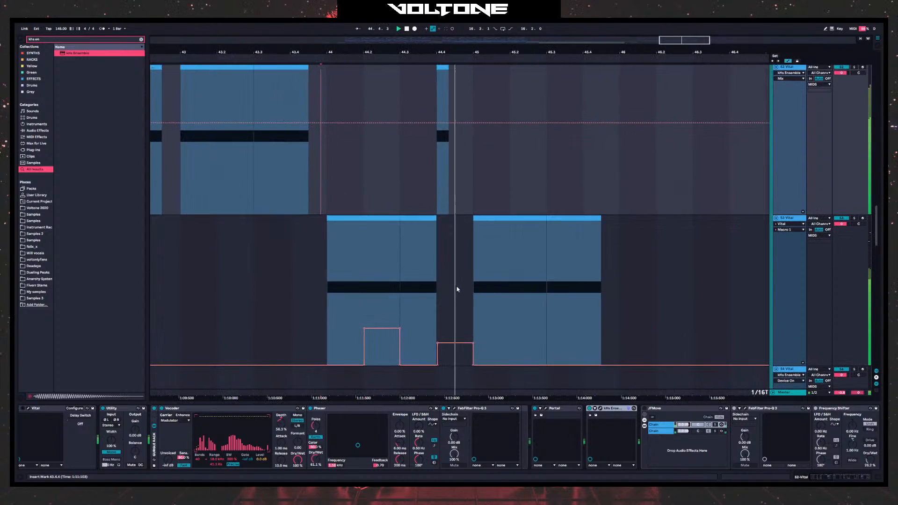
- Duplicate bar 44's Macro 1 automation and short 52 Vital clip into bar 45, and trim the 53 Vital clip to end at 45.4
left_click_drag(326, 283, 461, 290)
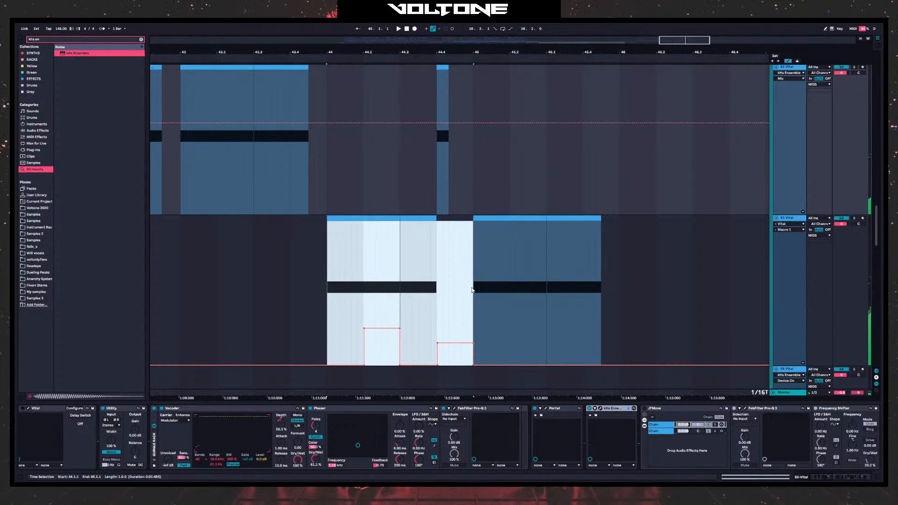
key("ctrl+d")
scroll(444, 168, "up", 4)
left_click_drag(329, 167, 475, 168)
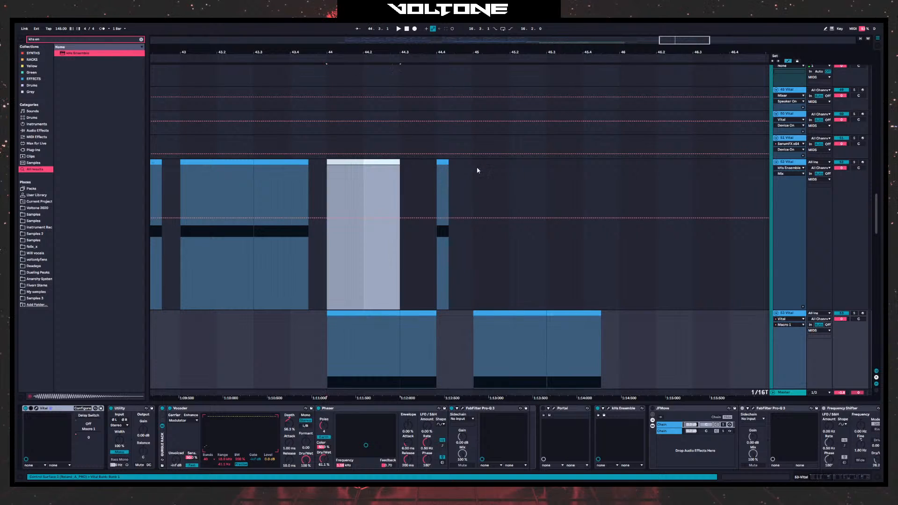
key("ctrl+d")
key("space")
scroll(517, 211, "down", 4)
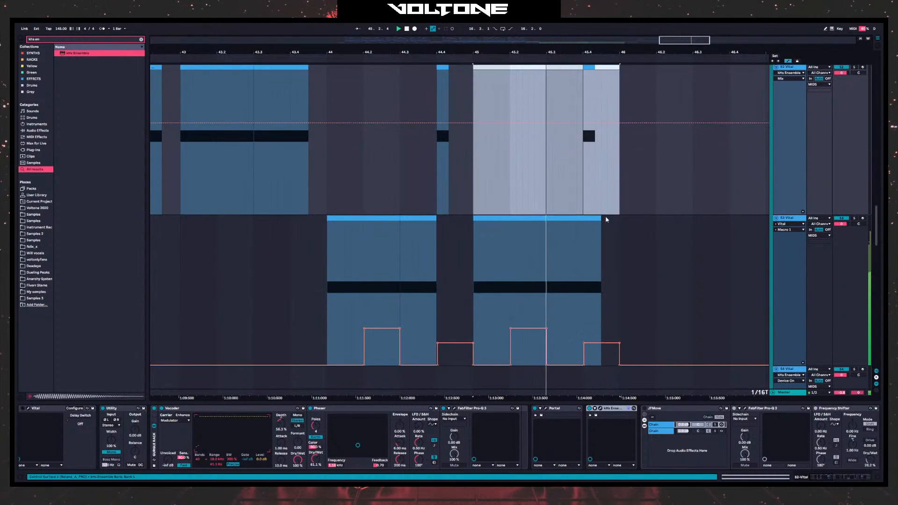
left_click_drag(599, 220, 583, 221)
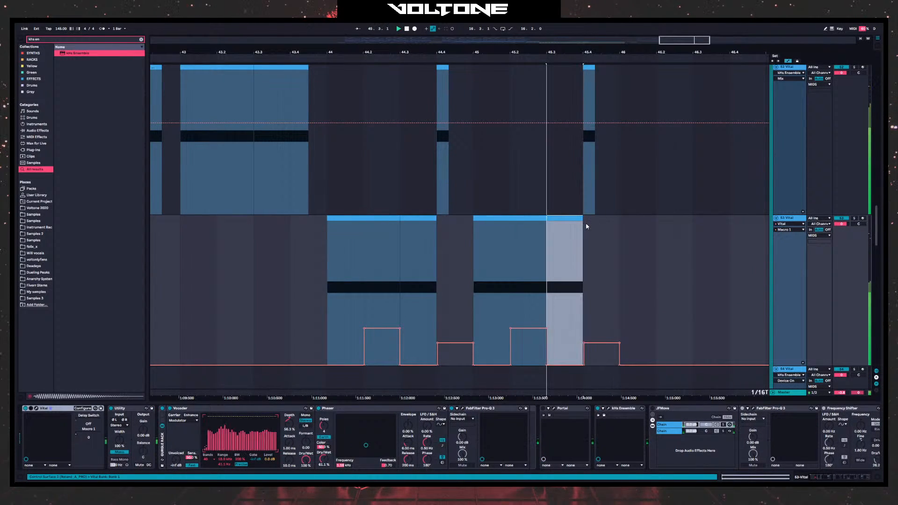
- Try a second copy of the short 52 Vital clip half a beat after 45.4 and audition the double hit
scroll(602, 263, "up", 3)
key("space")
left_click_drag(590, 142, 608, 150)
left_click(584, 158)
key("space")
key("space")
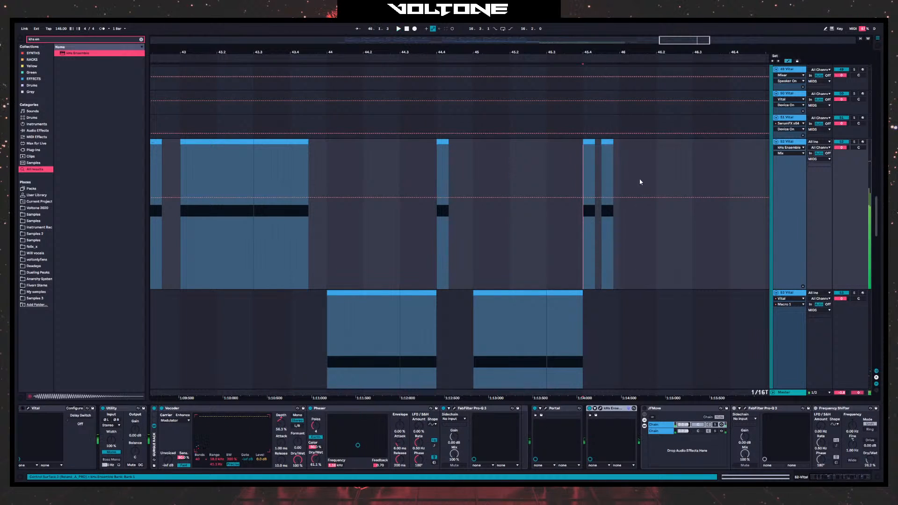
key("space")
key("space")
- Try extending the 52 Vital clip at 45.4 to the start of bar 46 and audition it
left_click_drag(594, 142, 620, 141)
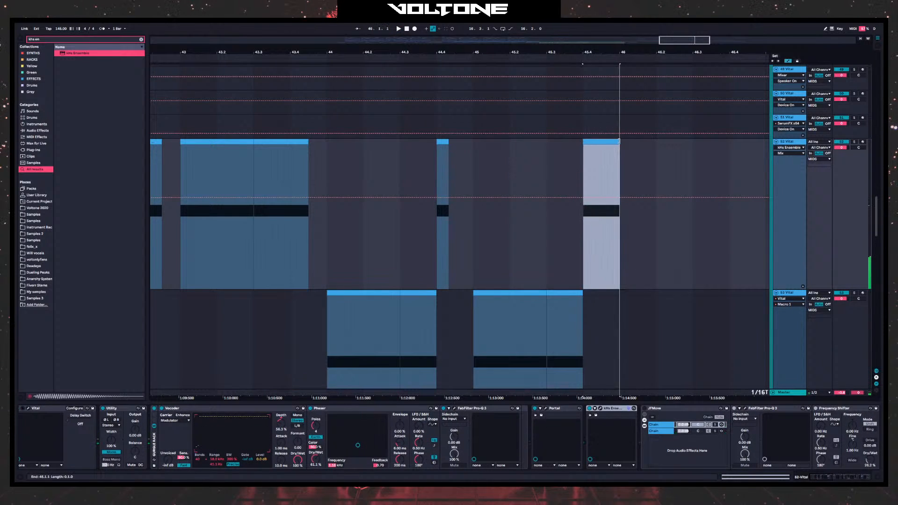
key("space")
key("space")
- Play the arrangement from bar 44 and again from bar 42 to check how the bass pattern flows
left_click(333, 263)
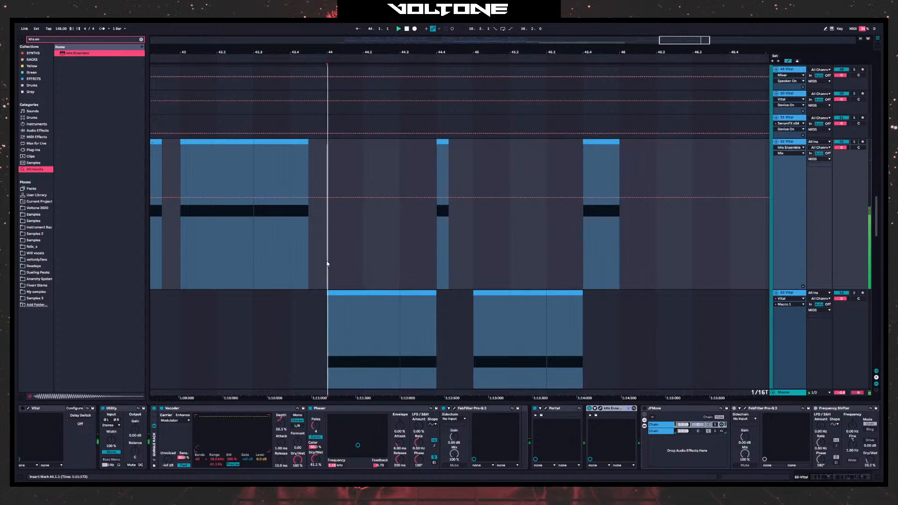
key("space")
scroll(439, 244, "down", 5)
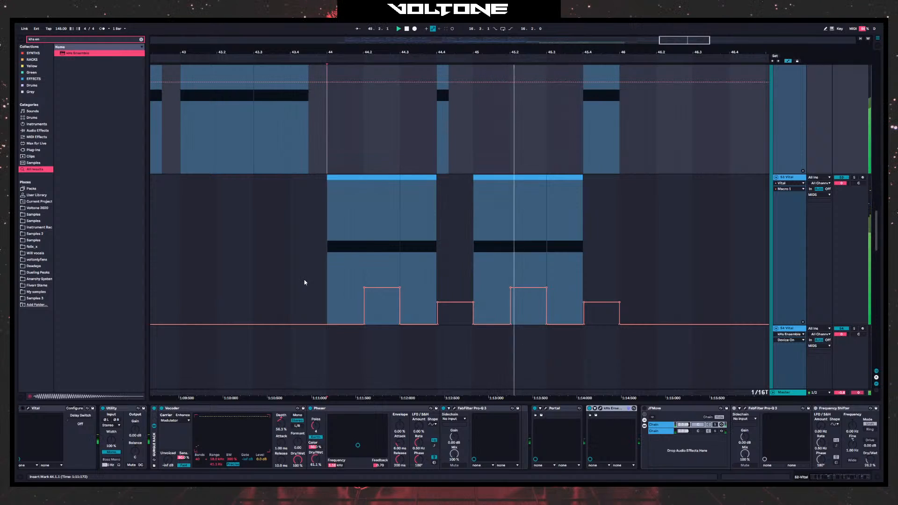
left_click_drag(221, 264, 410, 296)
left_click(194, 288)
key("space")
key("space")
left_click_drag(212, 292, 218, 283)
left_click(231, 289)
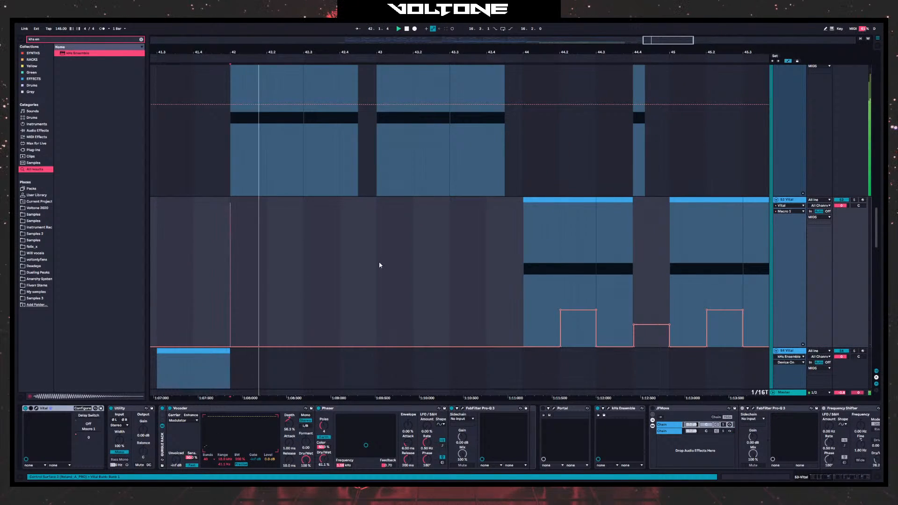
left_click_drag(378, 52, 273, 29)
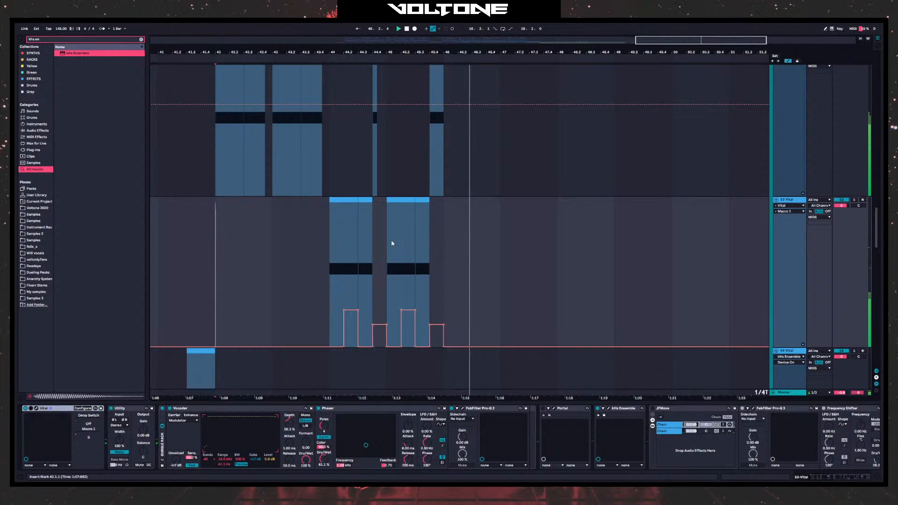
- Cut the 52 Vital clip at 45.4 back to a short hit and fill the rest of the beat with a 53 Vital clip ending at bar 46
scroll(587, 231, "up", 4)
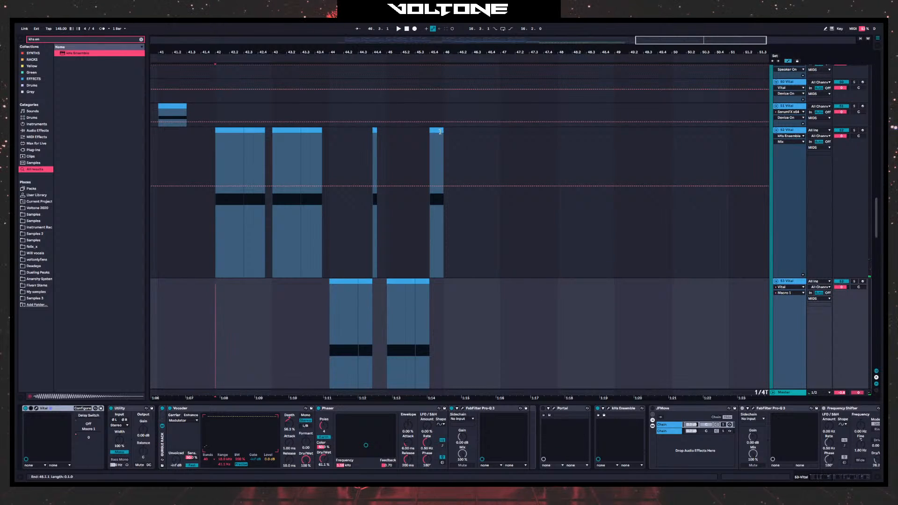
left_click_drag(440, 131, 448, 217)
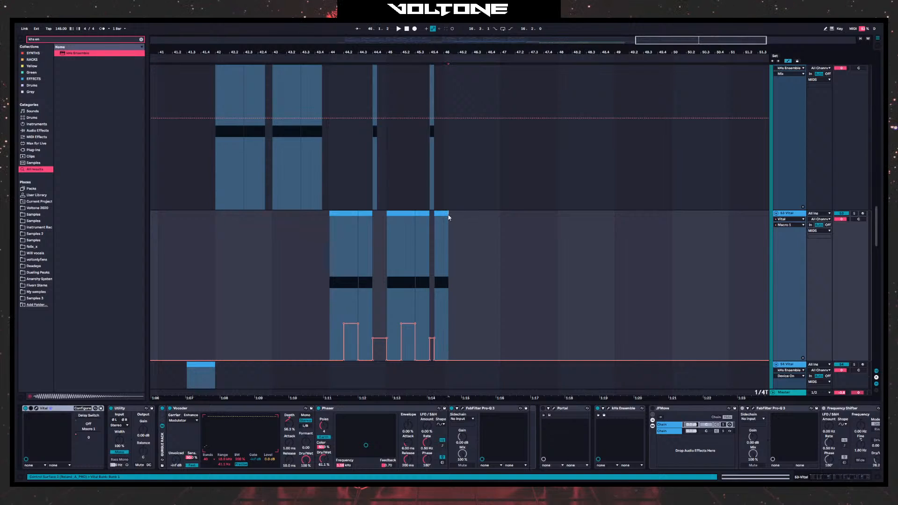
key("space")
left_click(431, 227)
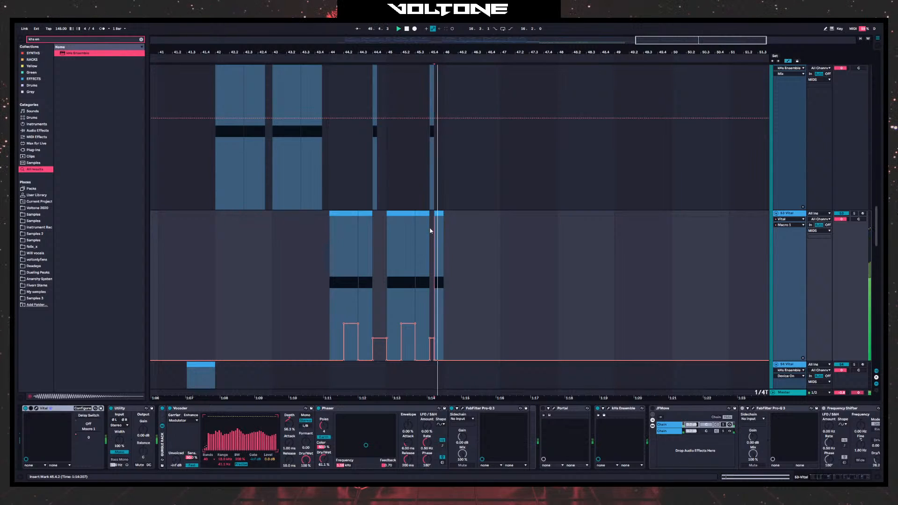
- Raise the Macro 1 automation to about 0.432 from the start of the last 53 Vital clip and audition it
left_click(434, 357)
key("space")
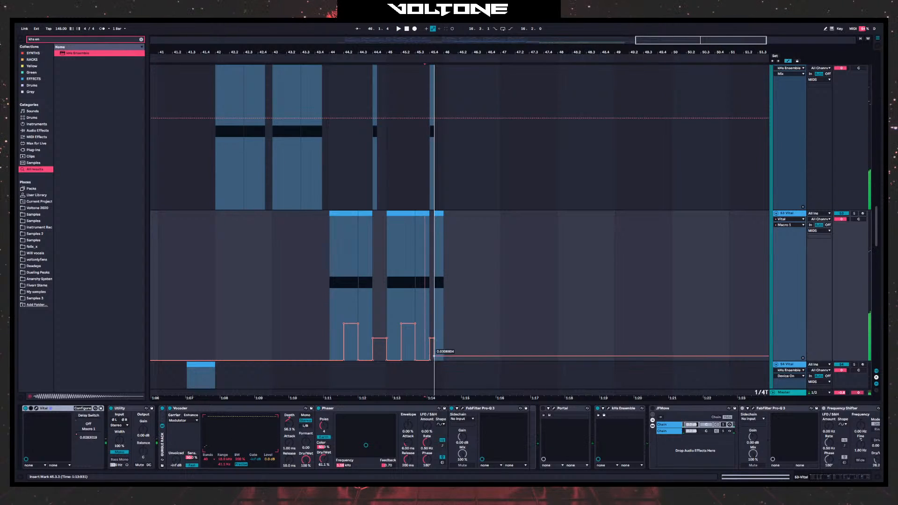
key("space")
left_click_drag(434, 356, 434, 299)
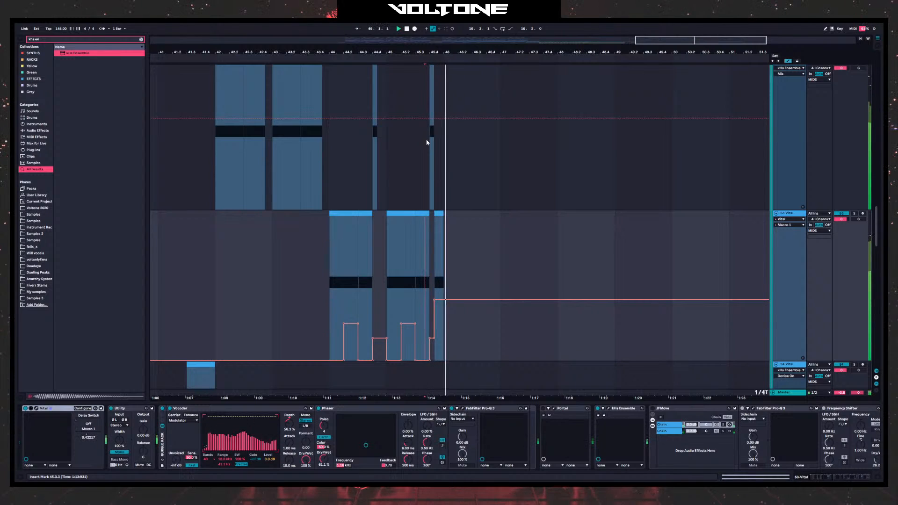
- Replace the last 53 Vital clip with a copy of the bar-45 clip ending at bar 46, and raise Macro 1 at its start
scroll(415, 224, "up", 5)
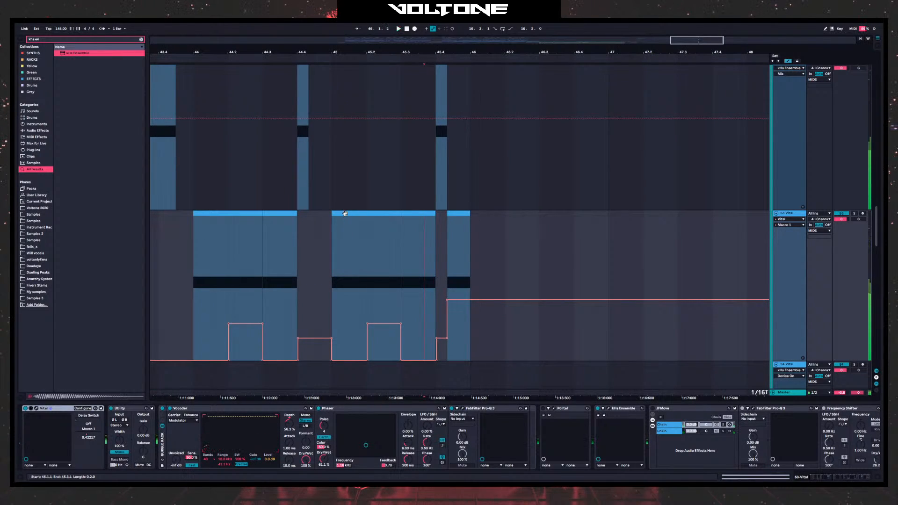
left_click_drag(345, 213, 460, 213)
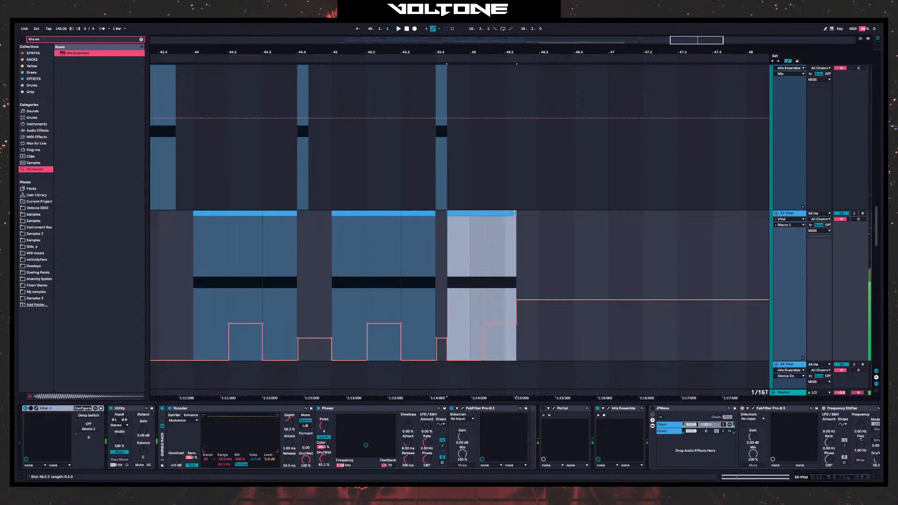
left_click_drag(515, 213, 471, 214)
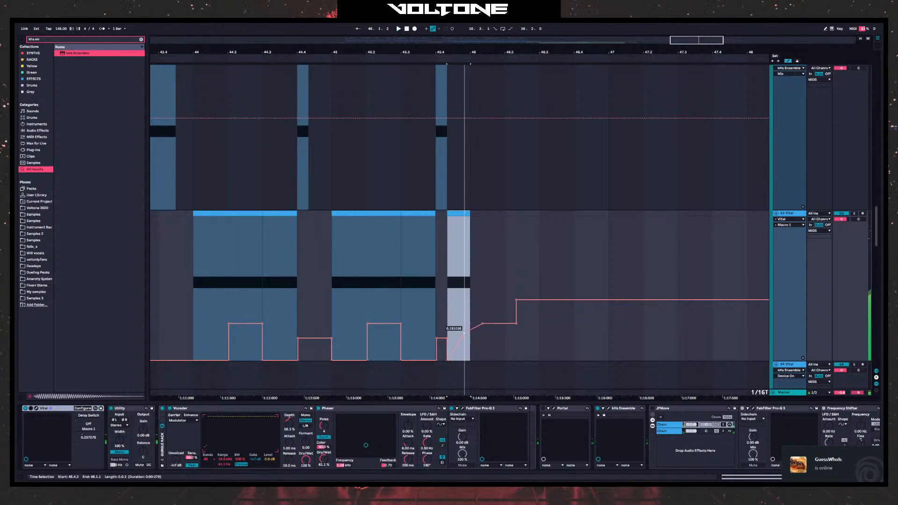
mouse_move(452, 245)
left_mouse_down()
mouse_move(447, 236)
mouse_move(447, 254)
left_mouse_up()
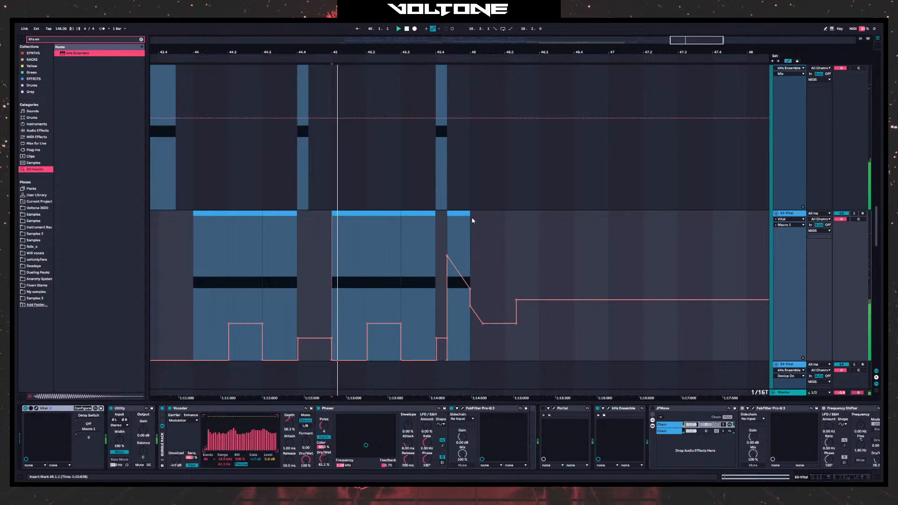
- Shorten the last 53 Vital clip to the final third of beat 45.4 and audition the pattern from bar 44
mouse_move(471, 220)
left_mouse_down()
mouse_move(452, 214)
mouse_move(464, 215)
left_mouse_up()
key("space")
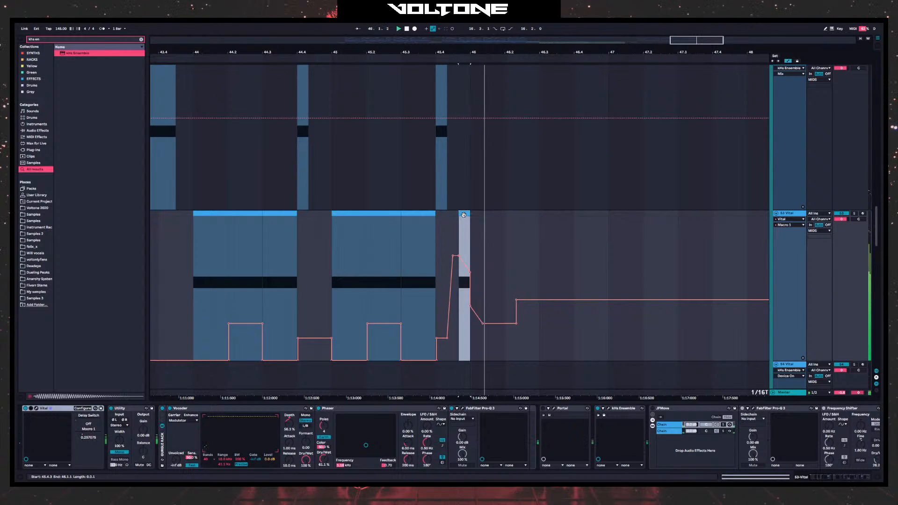
key("space")
left_click(197, 266)
key("space")
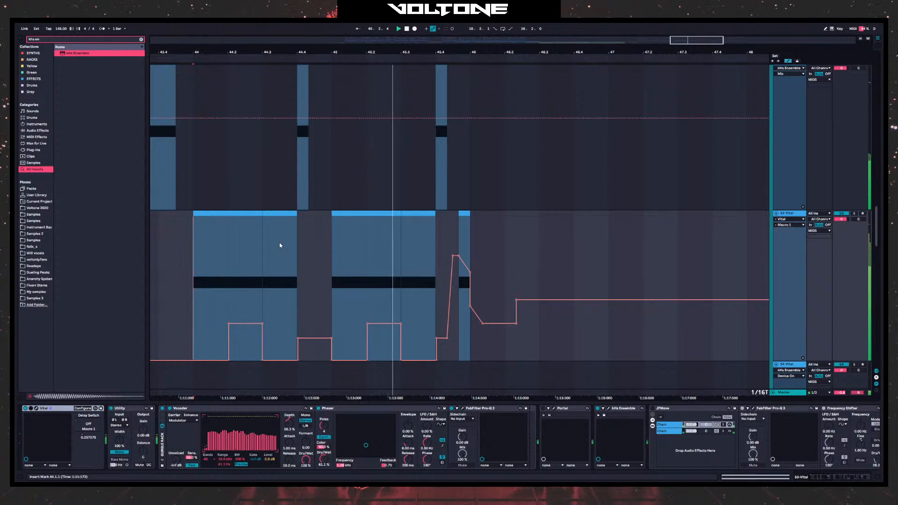
- Split the long 53 Vital clip in bar 45 at 45.3.3
left_click_drag(283, 243, 422, 233)
key("space")
left_click_drag(517, 235, 380, 243)
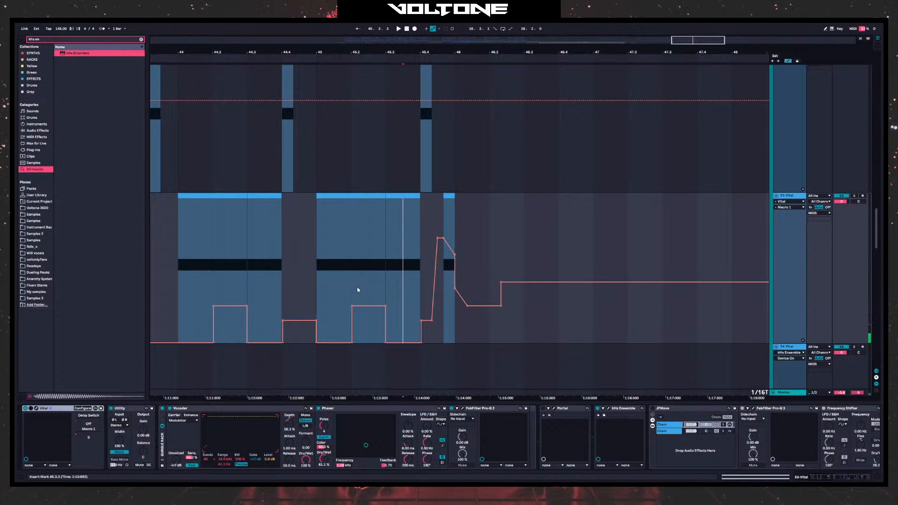
left_click(316, 284)
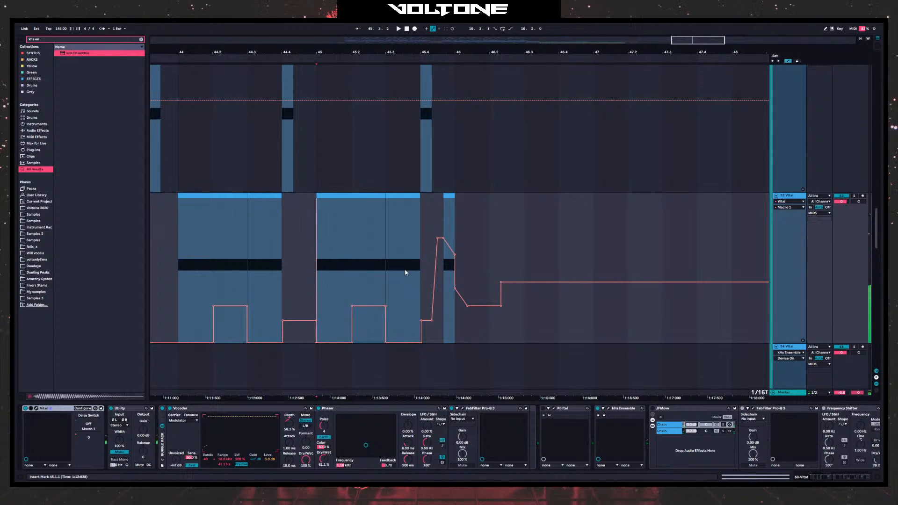
left_click_drag(399, 254, 388, 239)
key("ctrl+e")
- Audition the bass from 45.3 and delete the short 53 Vital clip just before bar 46
left_click(387, 238)
key("space")
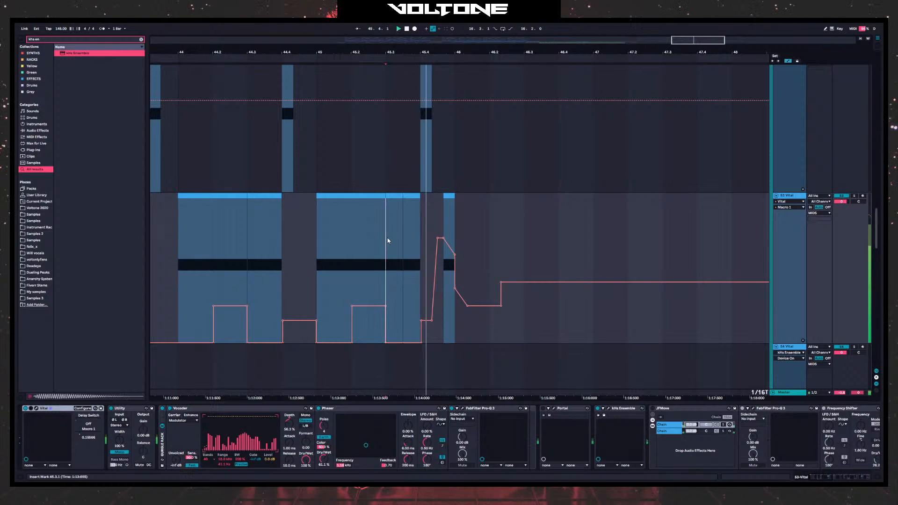
left_click(451, 196)
key("Delete")
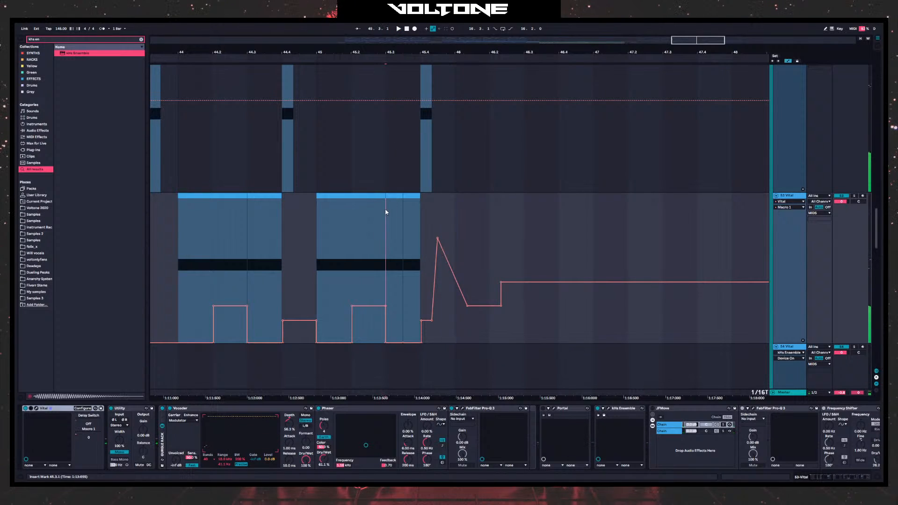
- Turn the snare at 45.3 into two short consecutive hits by duplicating its first half, and audition them
scroll(403, 257, "up", 3)
scroll(402, 256, "up", 15)
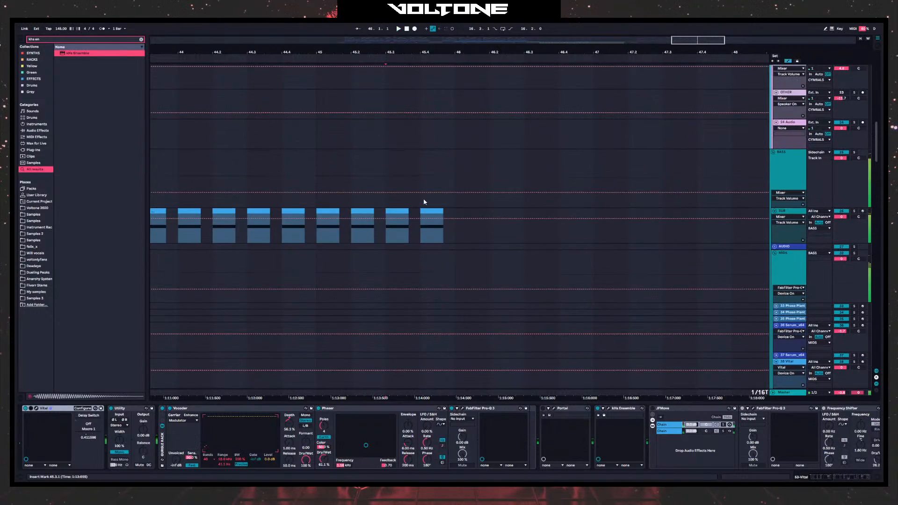
scroll(419, 207, "up", 10)
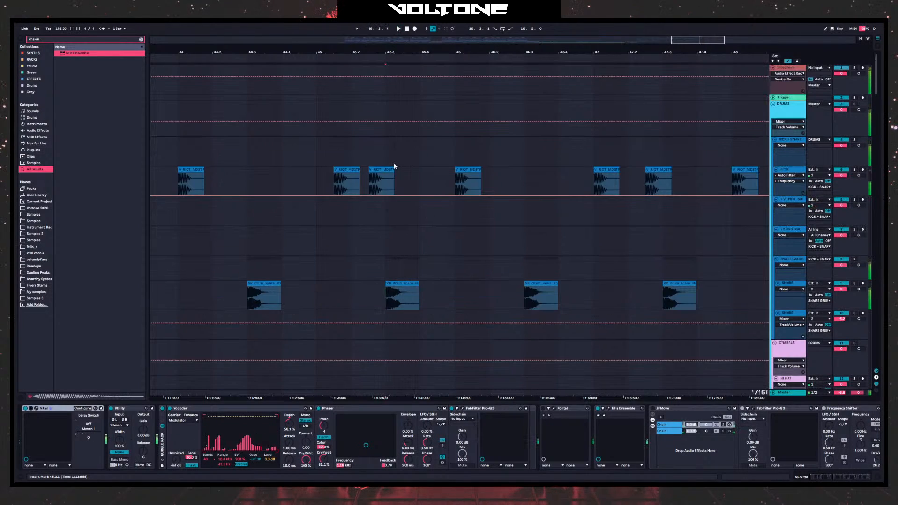
key("space")
left_click_drag(406, 300, 388, 294)
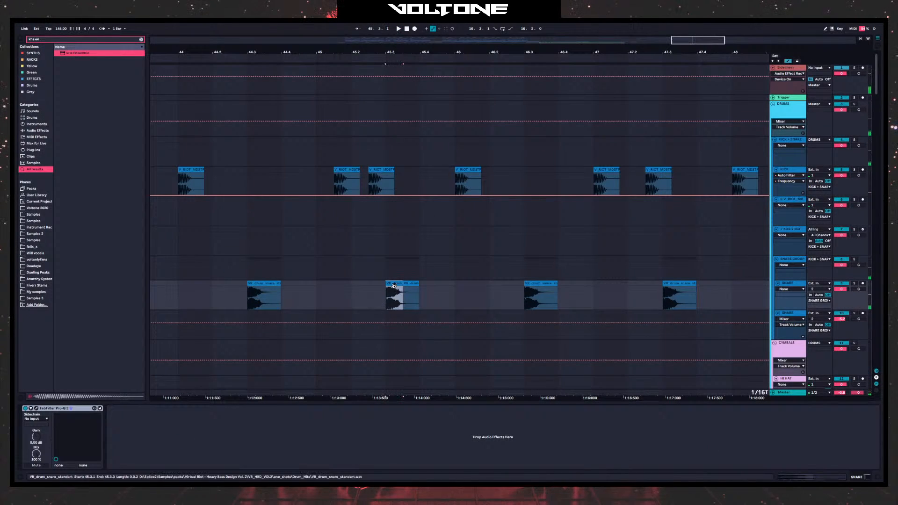
key("ctrl+d")
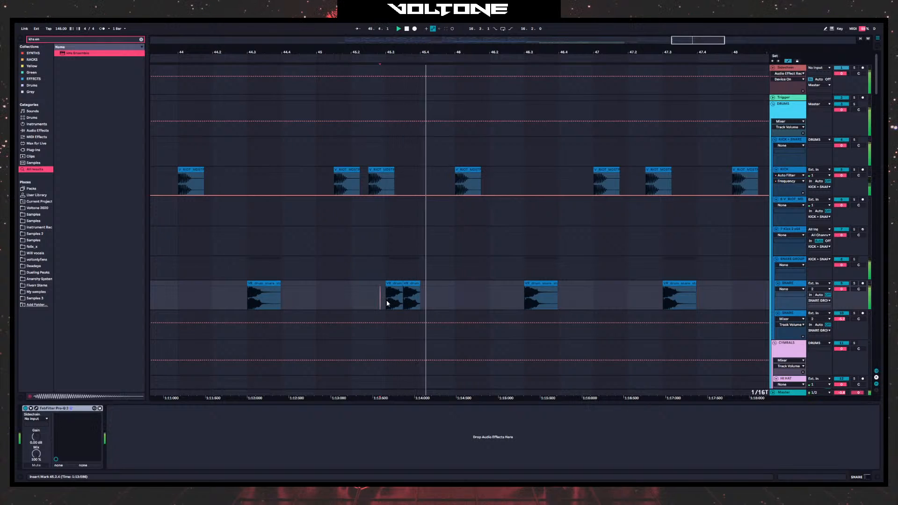
left_click(389, 302)
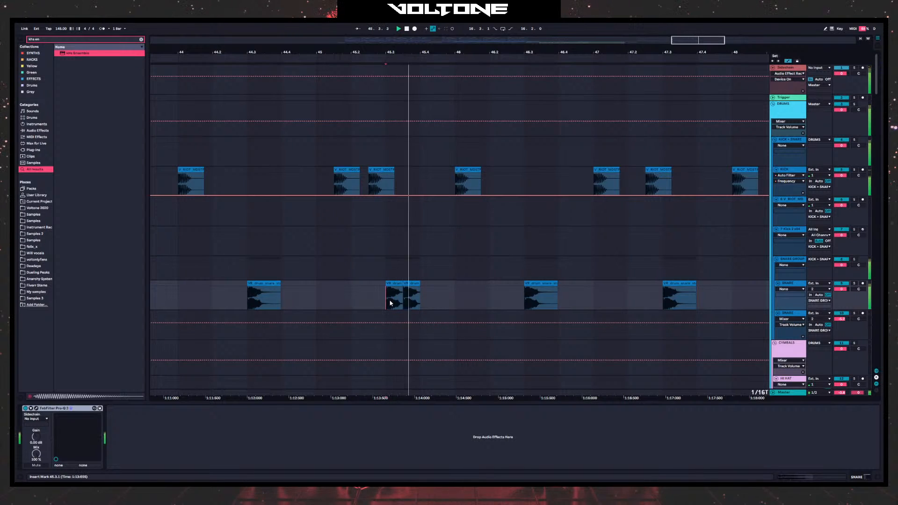
- Delete the second short snare hit after 45.3 and play the arrangement from 45.2
left_click(411, 283)
key("Delete")
left_click(353, 277)
key("space")
left_click_drag(416, 259, 695, 227)
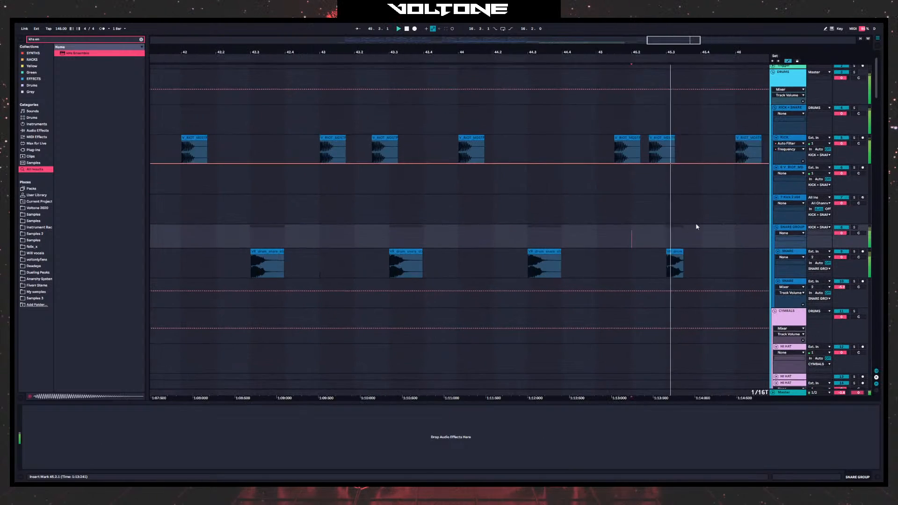
- Copy the hi-hat clips of bars 17–33 on both hi-hat tracks to bar 42 and play them
left_click_drag(306, 45, 596, 58)
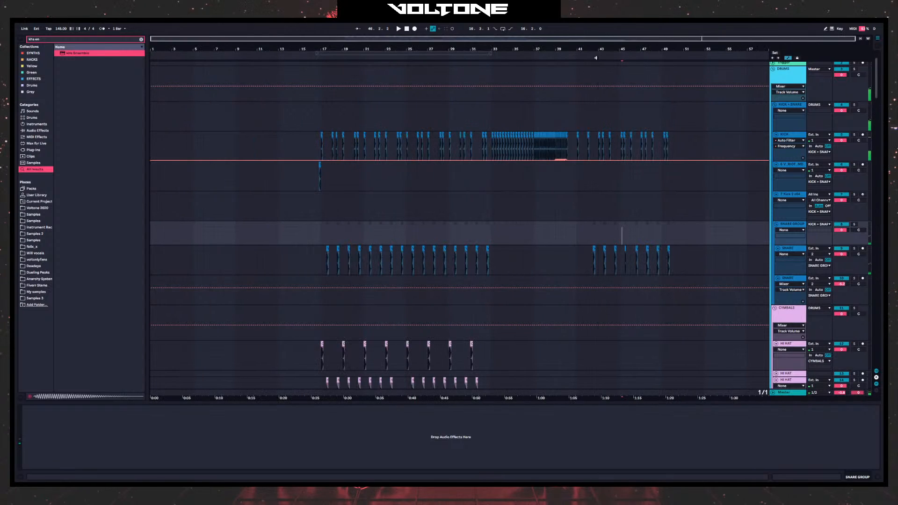
scroll(576, 254, "down", 10)
left_click_drag(490, 209, 320, 172)
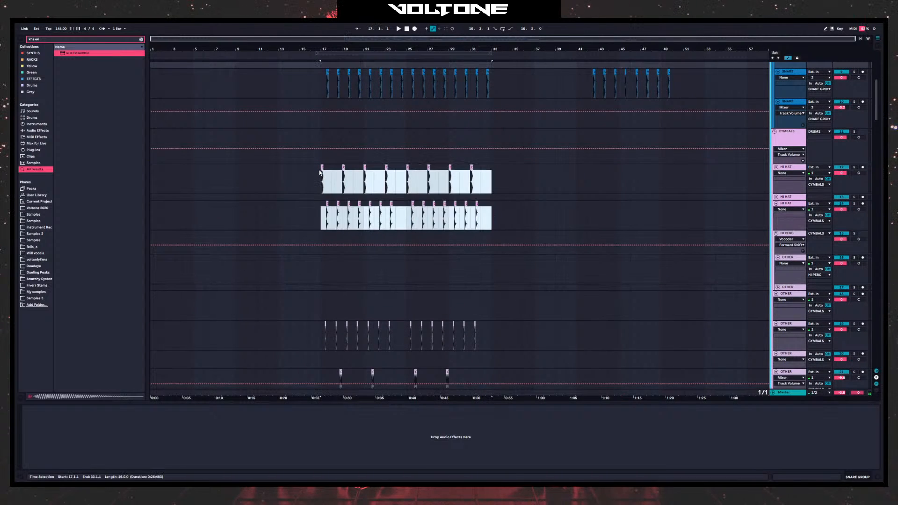
left_click(588, 170)
key("ctrl+v")
key("space")
scroll(522, 108, "right", 3)
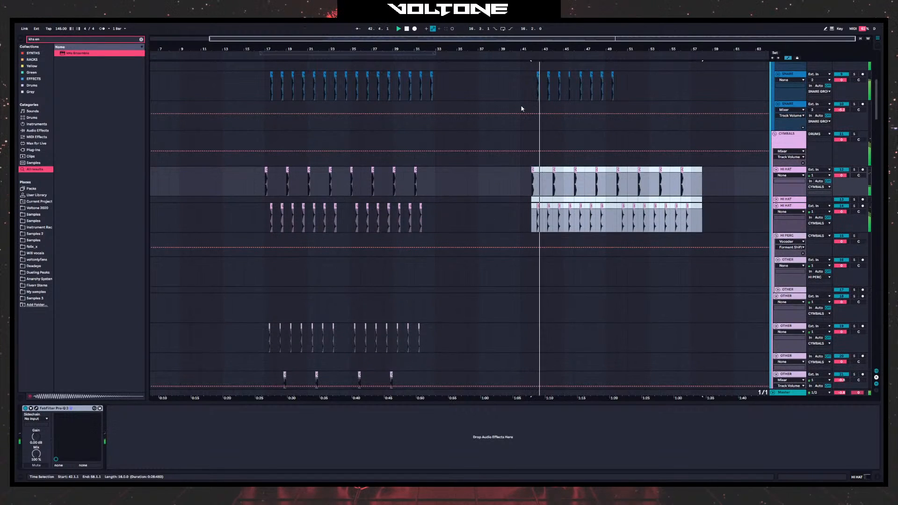
scroll(521, 109, "up", 3)
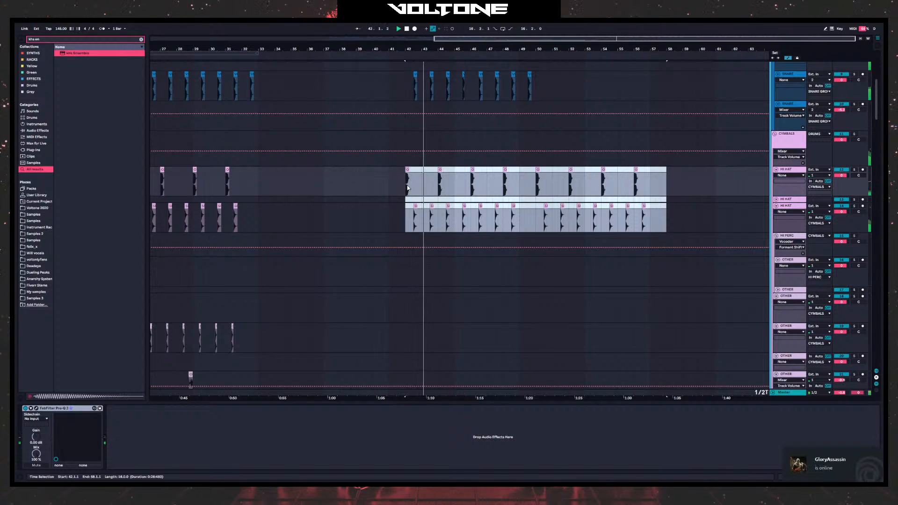
- Audition the drop with the copied hi-hats from bar 41 and again from bar 38, looking over the bass tracks
scroll(421, 192, "down", 8)
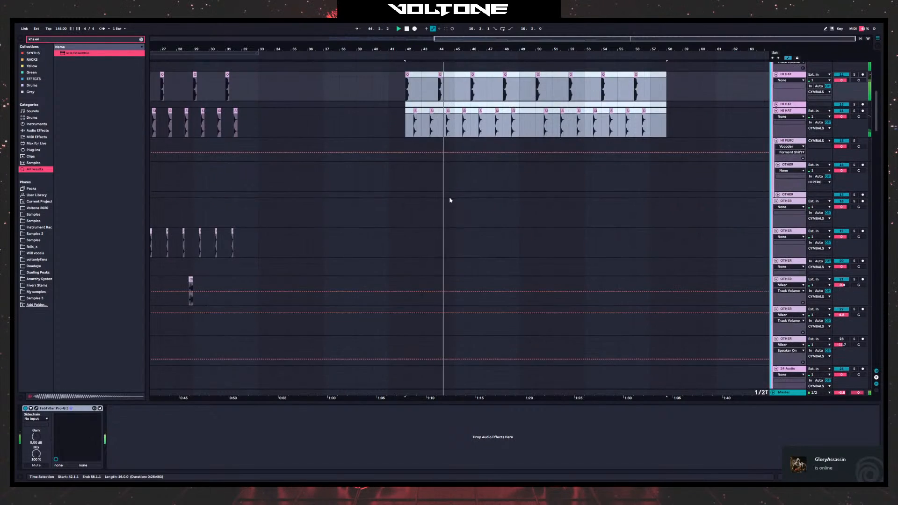
scroll(457, 213, "down", 4)
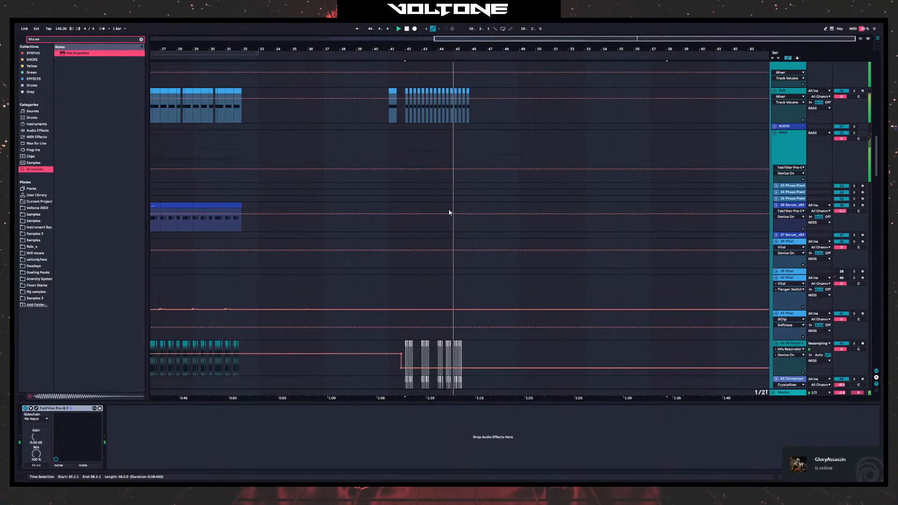
left_click(390, 198)
scroll(389, 199, "down", 6)
scroll(500, 295, "down", 8)
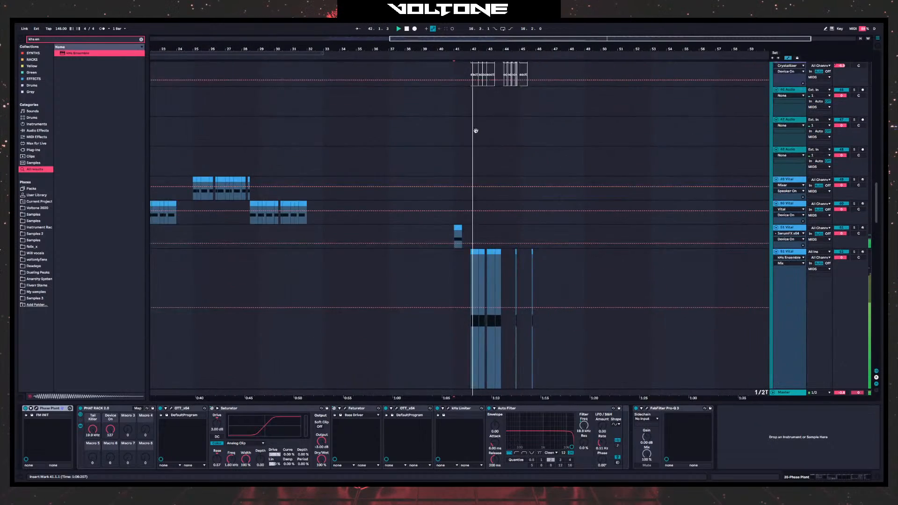
scroll(434, 350, "down", 10)
left_click(396, 240)
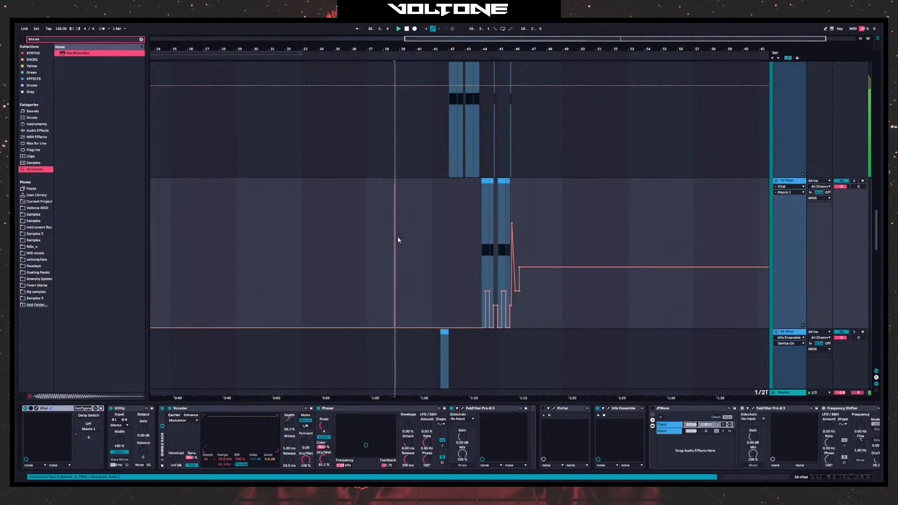
scroll(405, 242, "up", 5)
scroll(553, 263, "up", 5)
left_click_drag(876, 213, 870, 39)
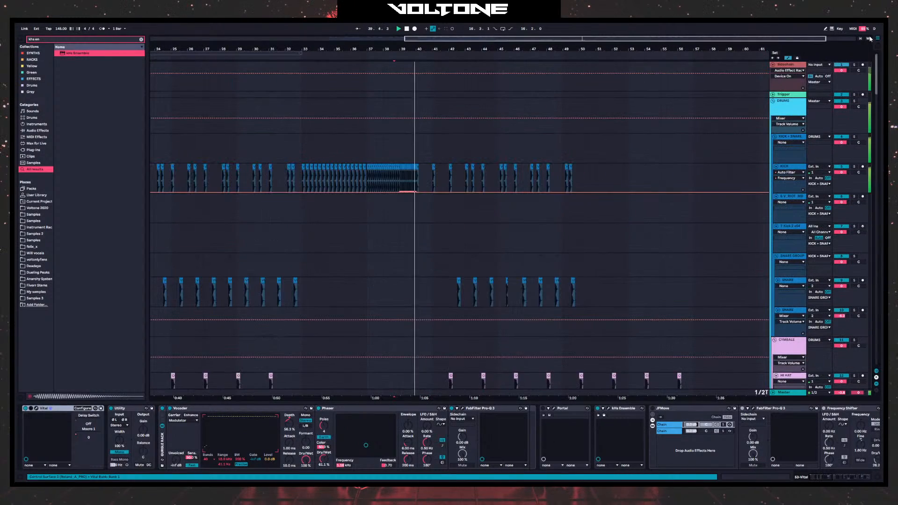
- Delete the copied clips from bar 41 to bar 58 on both hi-hat tracks
scroll(501, 156, "down", 5)
left_click_drag(436, 241, 717, 243)
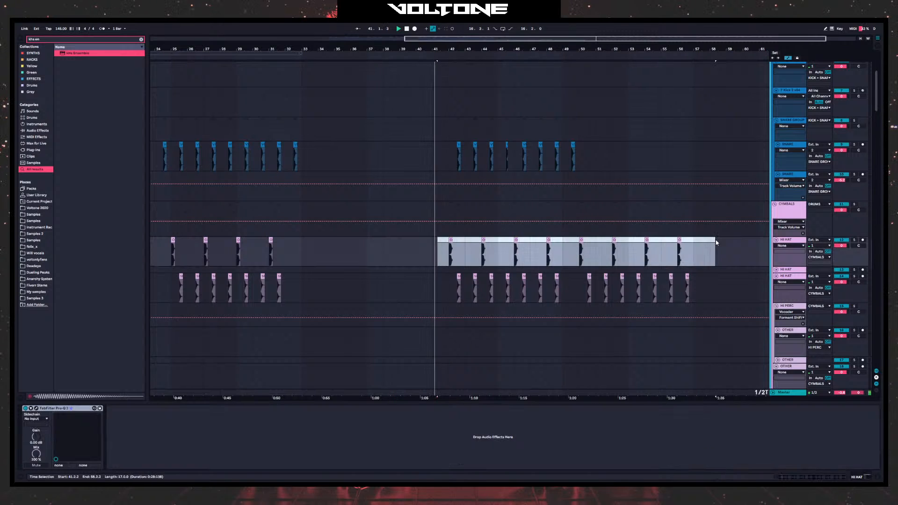
key("Delete")
left_click_drag(433, 277, 712, 280)
key("Delete")
- Copy the first VR_vox_hit_intothedark_high_E clip of the build-up at bar 33 to bar 42 on the same track
scroll(691, 279, "down", 4)
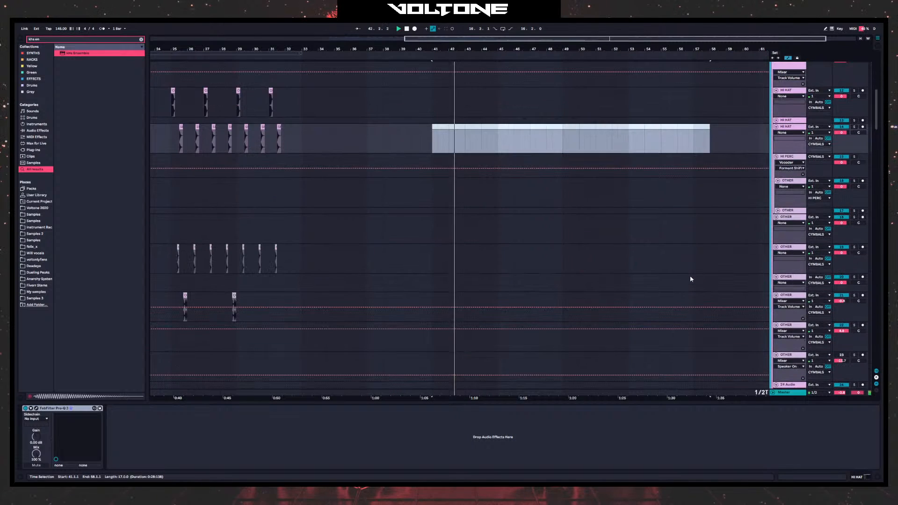
scroll(691, 279, "down", 15)
scroll(399, 289, "left", 5)
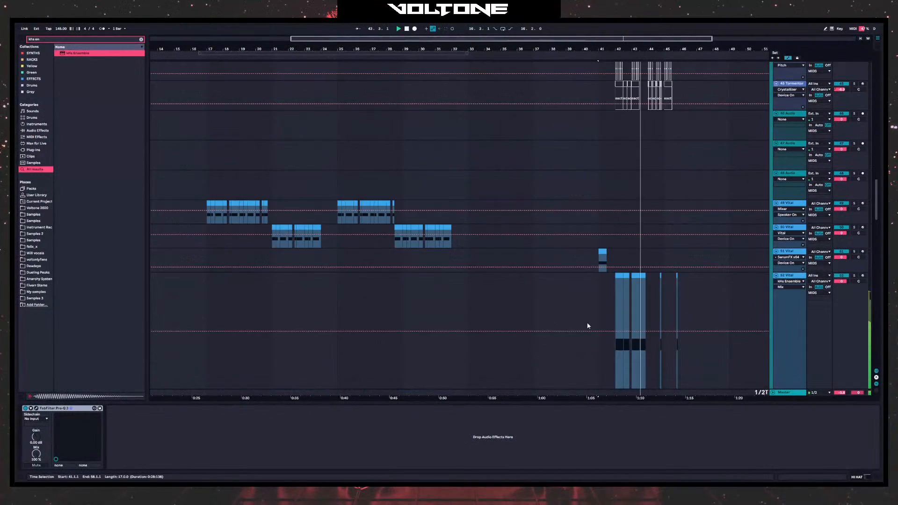
scroll(588, 323, "down", 20)
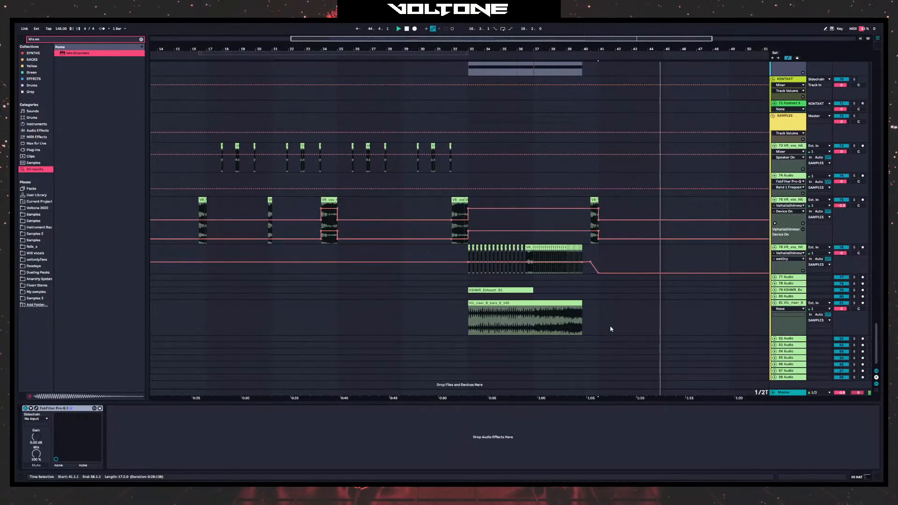
scroll(611, 329, "down", 1)
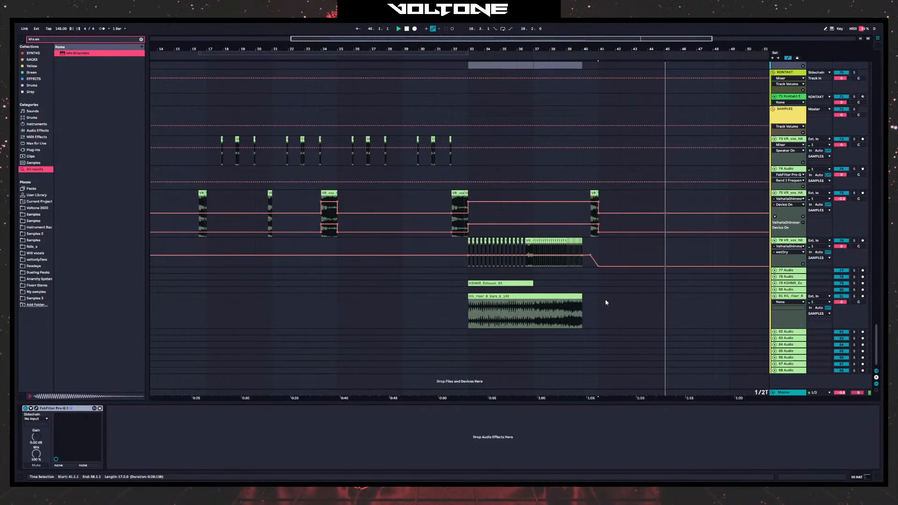
left_click(497, 288)
key("space")
left_click(327, 242)
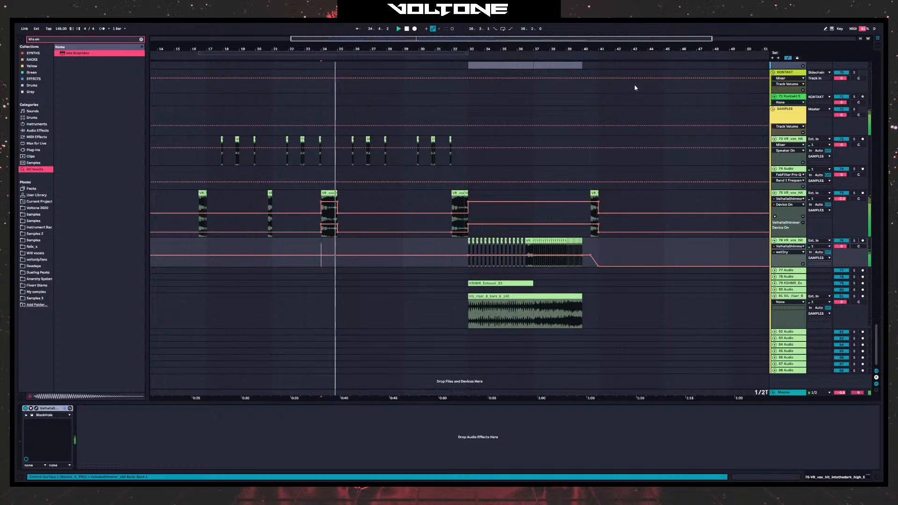
left_click_drag(627, 52, 532, 82)
left_click(250, 242)
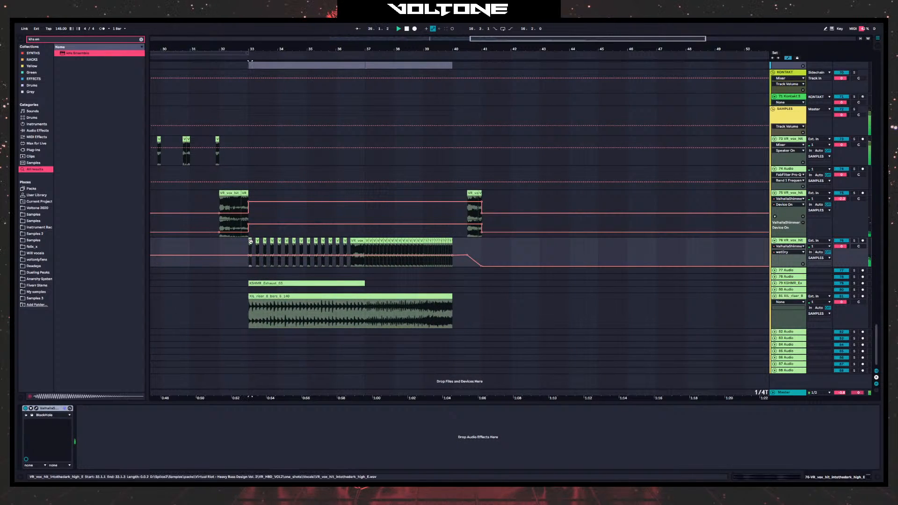
left_click_drag(251, 242, 516, 245)
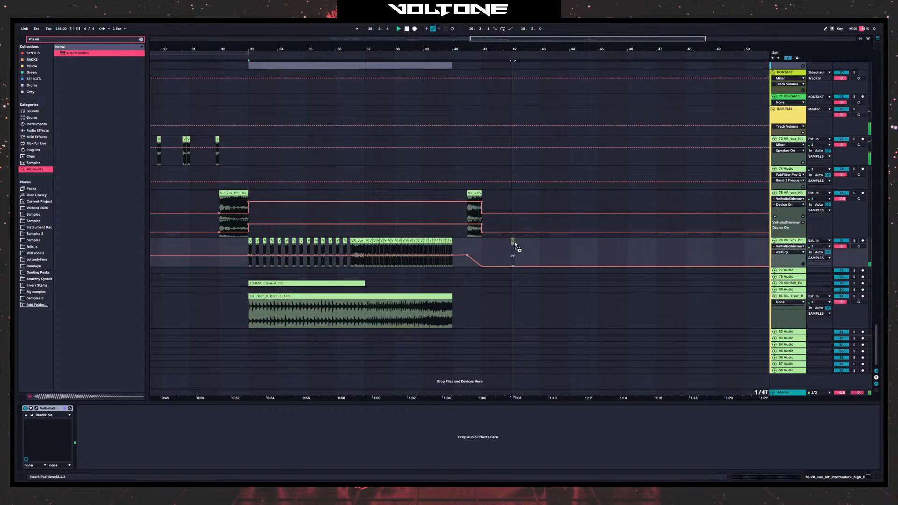
- Audition the copied vocal hit at bar 42 repeatedly and open the clip's sample settings
key("space")
key("space")
left_click_drag(528, 51, 436, 72)
key("space")
key("space")
key("space")
key("space")
key("space")
key("space")
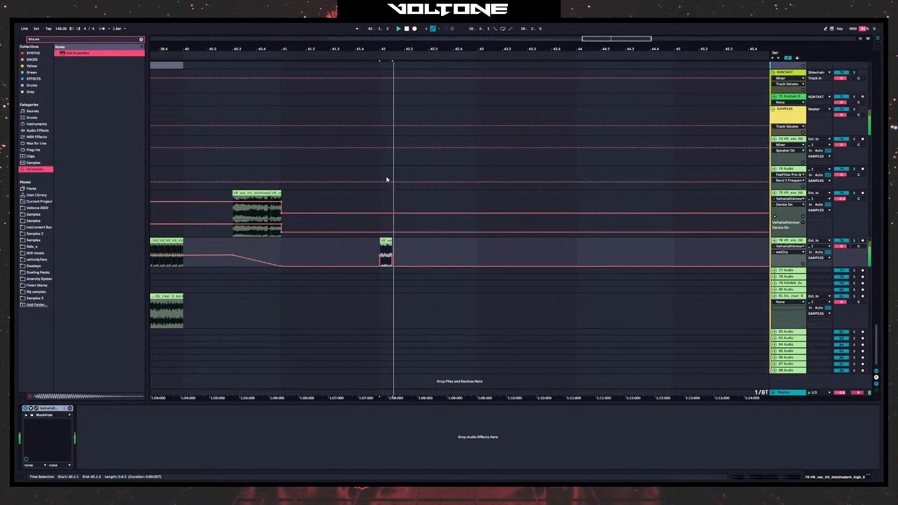
double_click(388, 241)
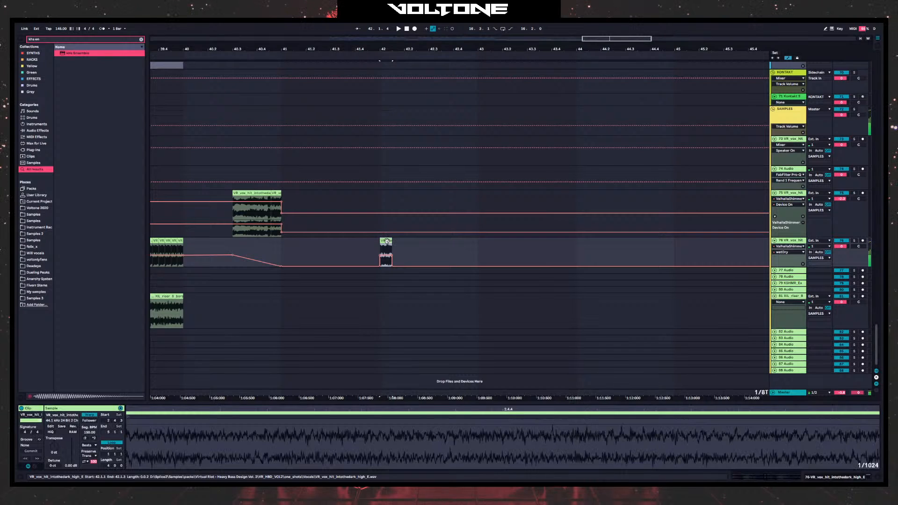
- Try lengthening the high_E vocal hit at bar 42 past bar 44, audition it, and shorten it to one bar
left_click_drag(391, 241, 605, 241)
key("space")
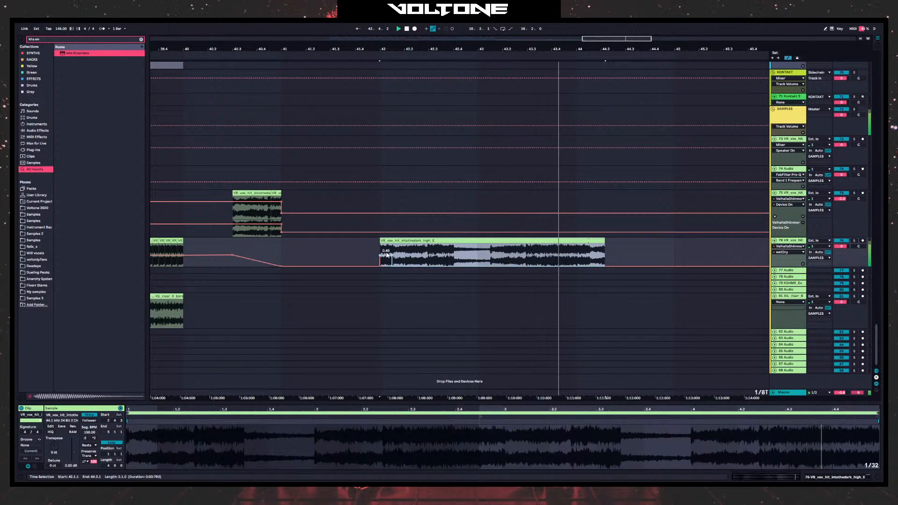
key("space")
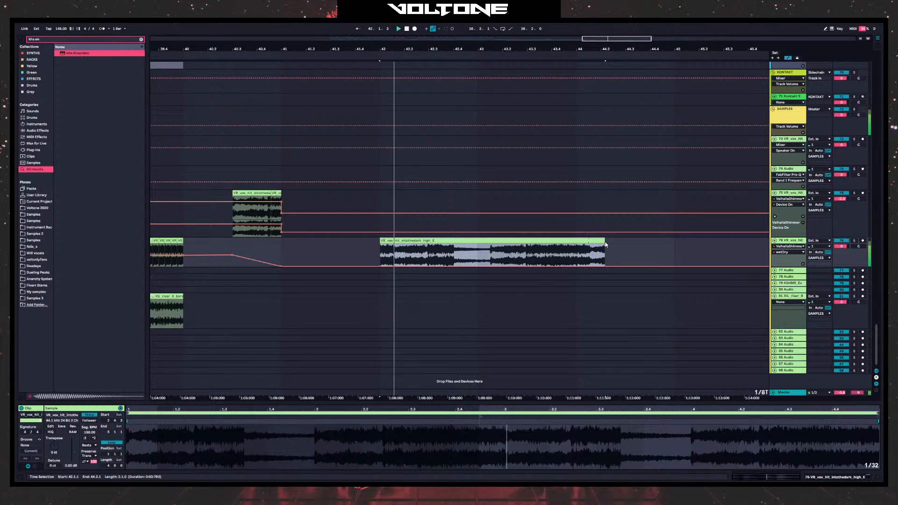
left_click_drag(605, 244, 477, 244)
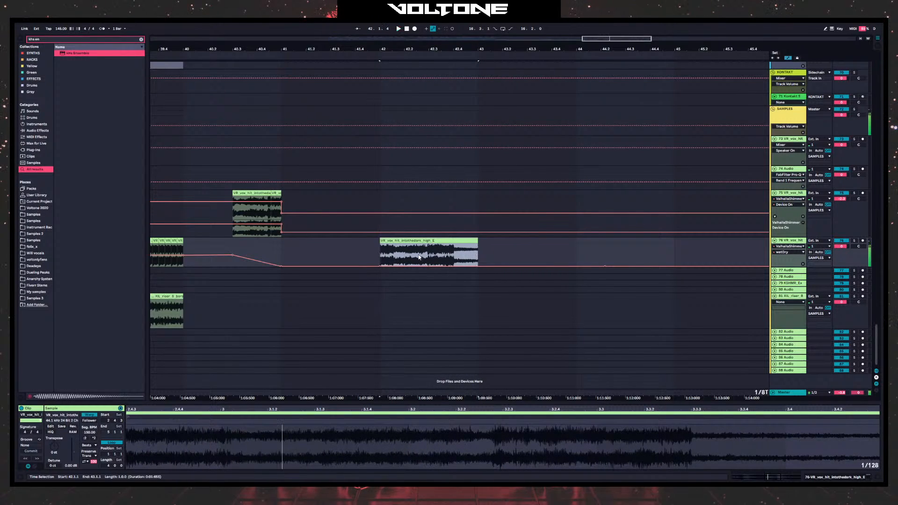
- Trim the start of the high_E vocal hit at bar 42, audition it, and shorten the clip to length 0.1.1
key("space")
left_click_drag(382, 239, 396, 241)
key("space")
key("space")
key("space")
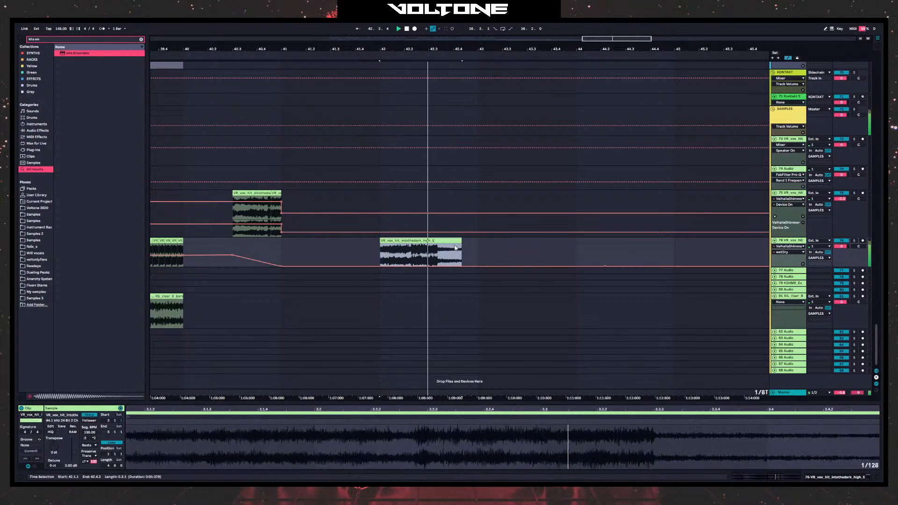
key("space")
key("space")
key("space")
left_click_drag(462, 242, 414, 241)
key("space")
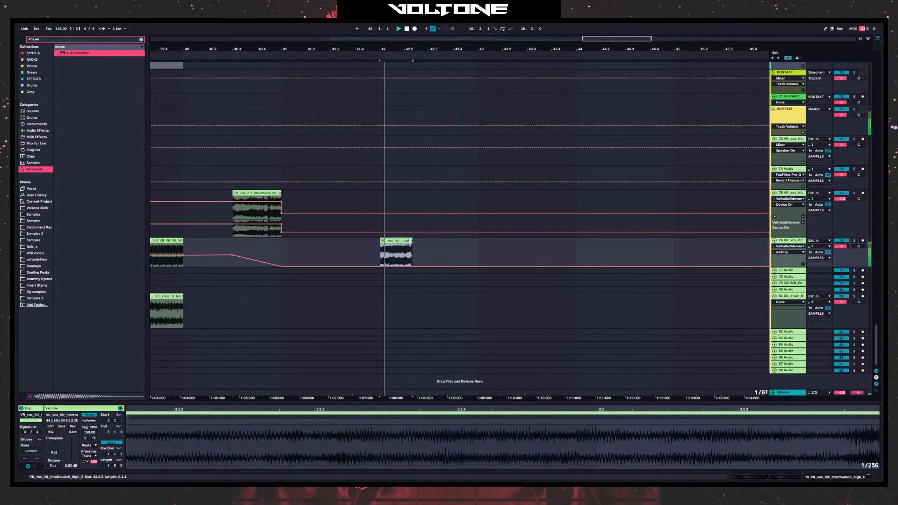
- Delete the high_E vocal hit at bar 42
left_click(291, 258)
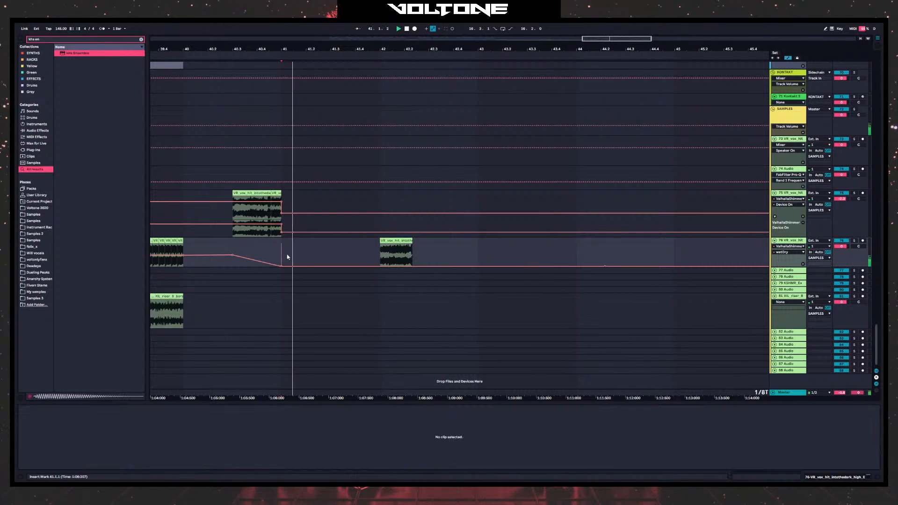
left_click(398, 241)
key("Delete")
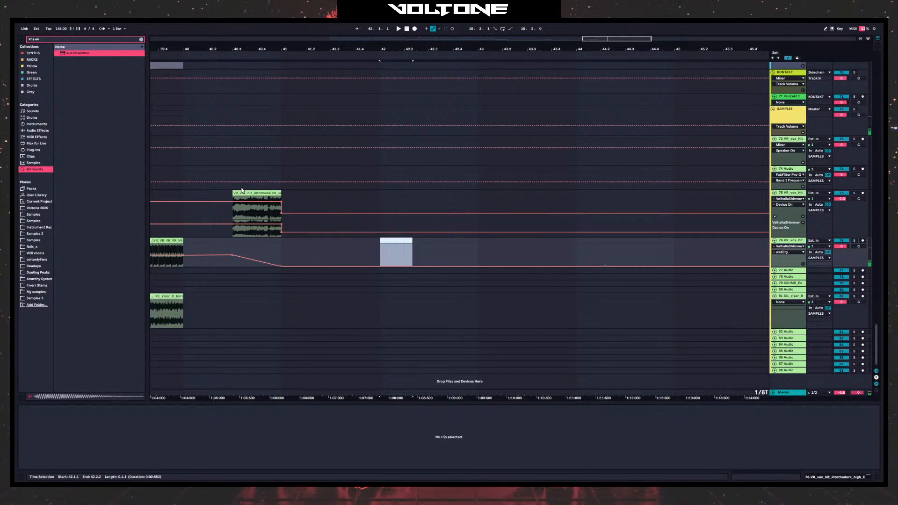
- Try a copy of the first vocal hit near bar 40.3 at bar 42 on the same track, audition it, and delete it
left_click(242, 191)
key("space")
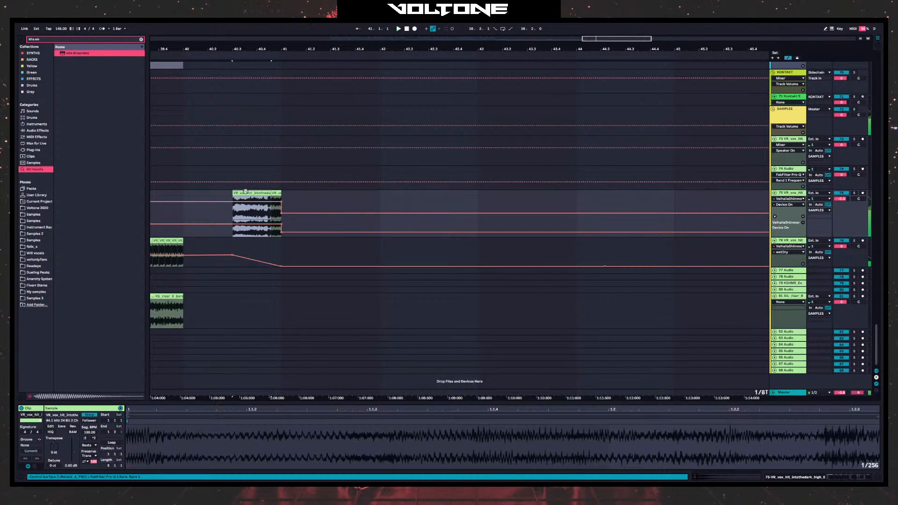
left_click_drag(245, 191, 393, 199)
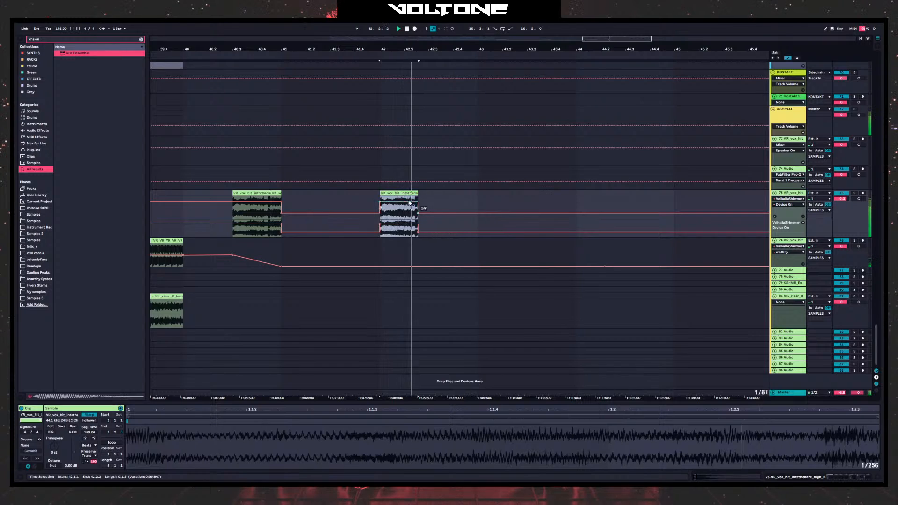
key("space")
left_click(393, 206)
left_click(381, 192)
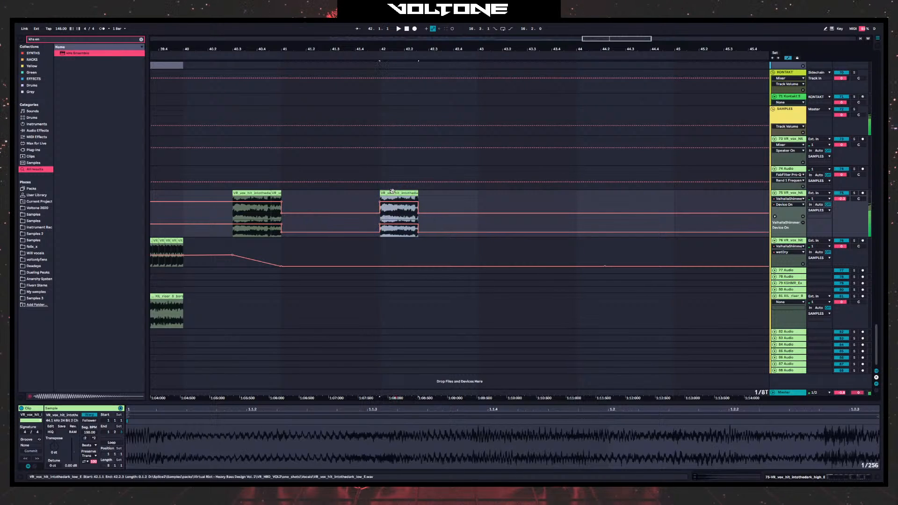
key("Delete")
- Copy the VR_vox_hit_intothedark_low_E clip from before bar 41 to bar 42 on empty track 82, unfold the track and audition it
left_click_drag(266, 193, 405, 340)
left_click(275, 338)
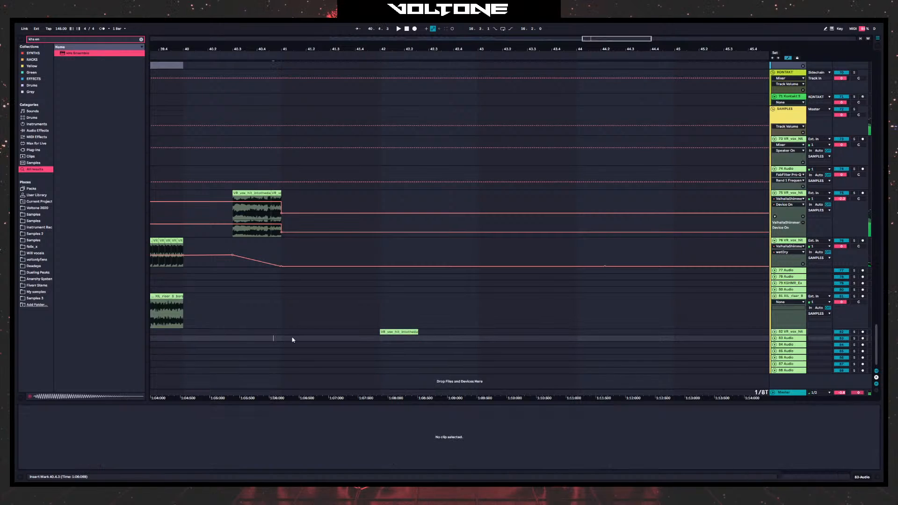
left_click(402, 332)
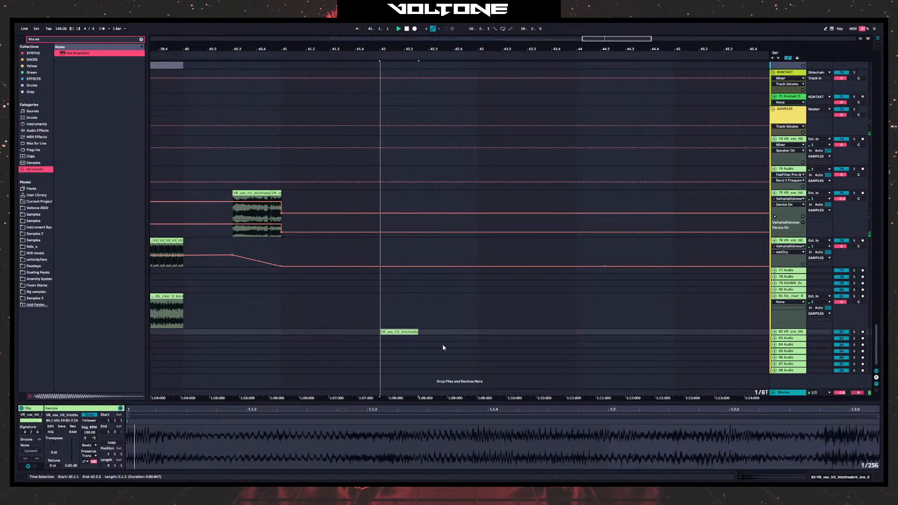
key("space")
left_click(775, 332)
key("space")
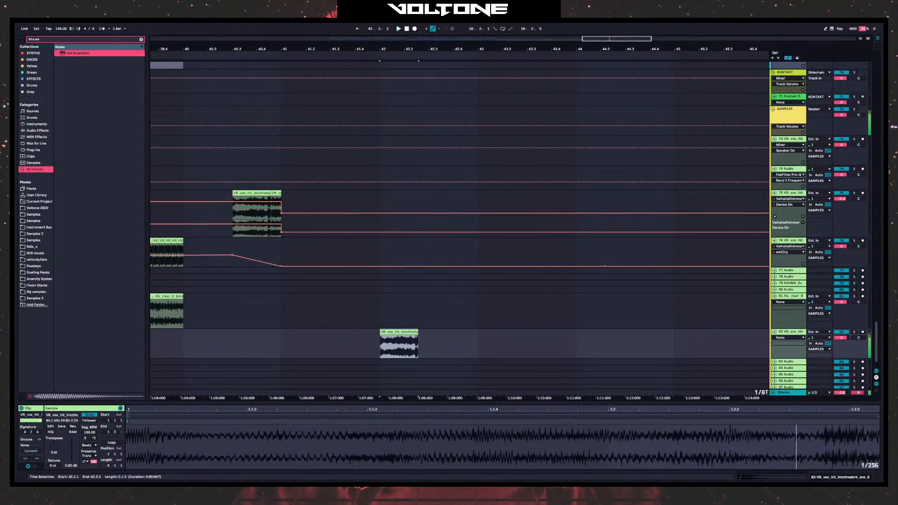
- Try lengthening the low_E vocal hit past bar 43, audition it, and trim it back to length 0.1.2
left_click_drag(449, 335, 501, 335)
left_click(413, 345)
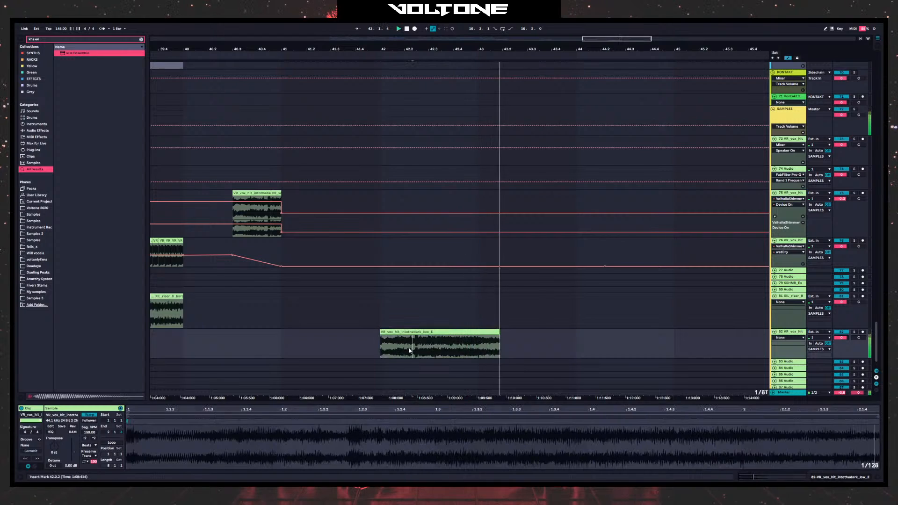
left_click(450, 350)
key("space")
key("space")
left_click(381, 352)
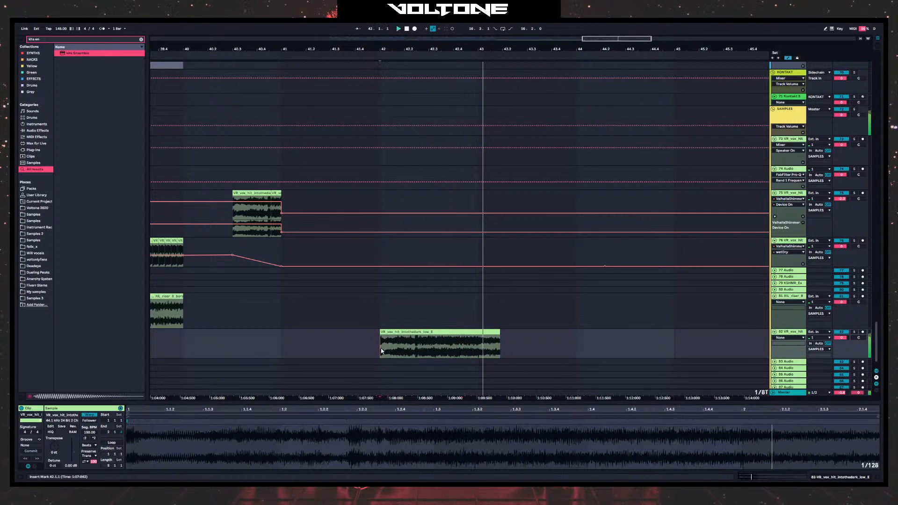
key("space")
key("space")
left_click_drag(500, 333, 419, 334)
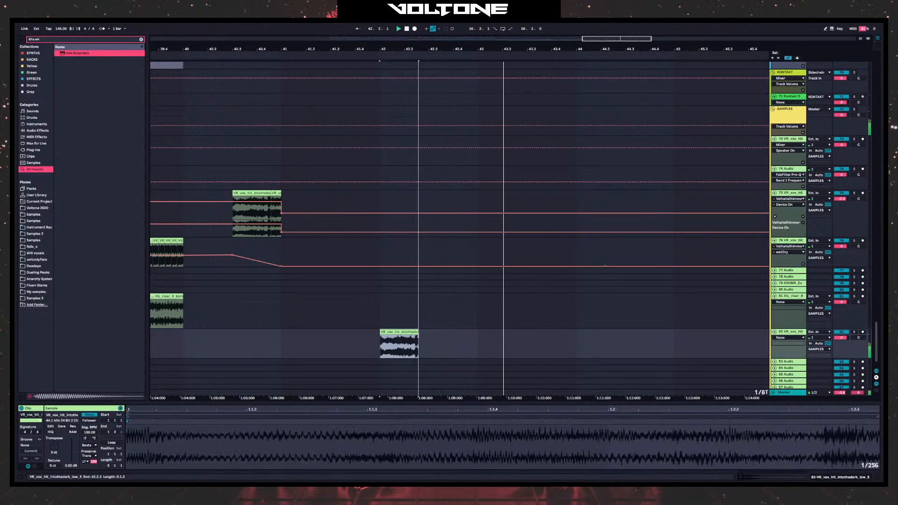
key("space")
key("space")
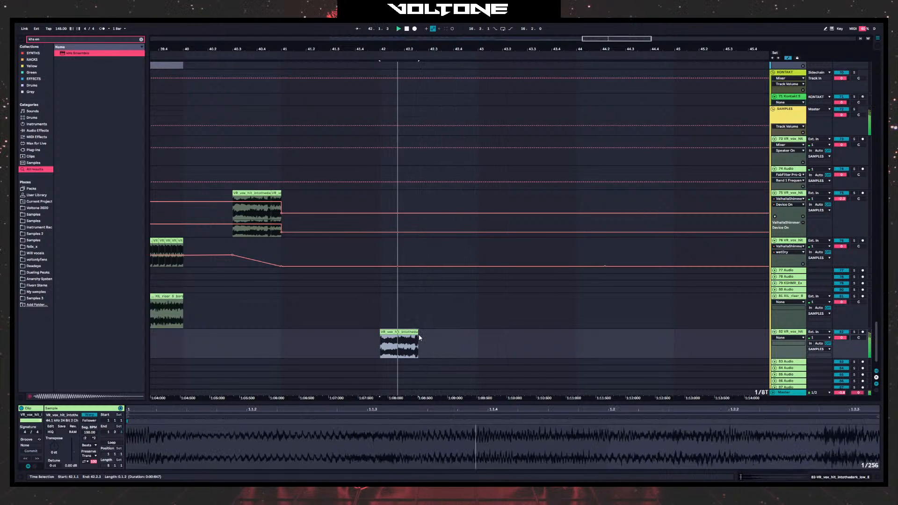
- Search the browser for OTT and load OTT_x64 on the low_E vocal hit's track
left_click(790, 336)
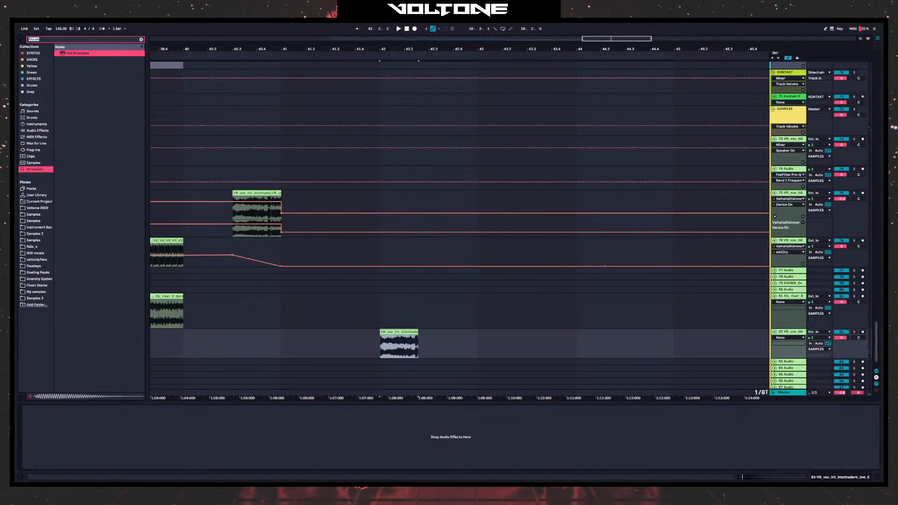
type("OTT")
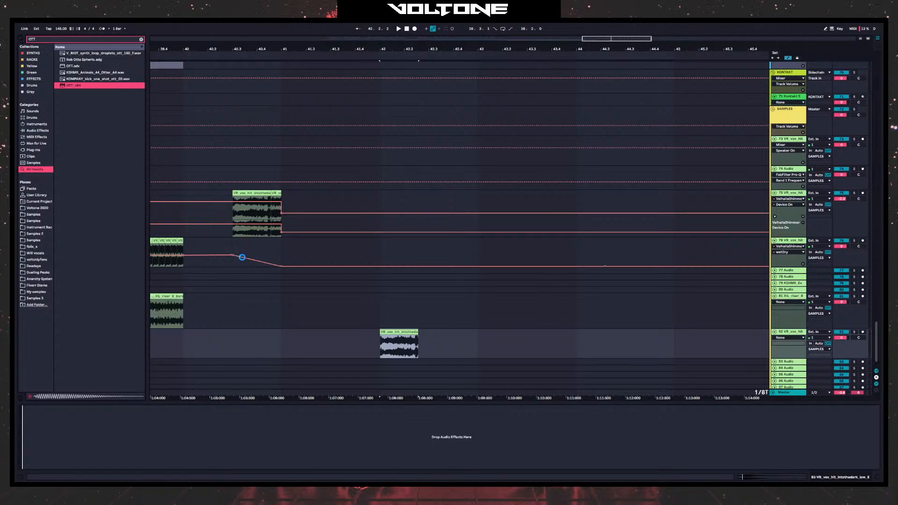
- Copy the rack with Vocoder, Phaser and FabFilter Pro-Q 3 from the 52 Vital track and paste it after OTT on the low_E vocal track
scroll(599, 285, "up", 10)
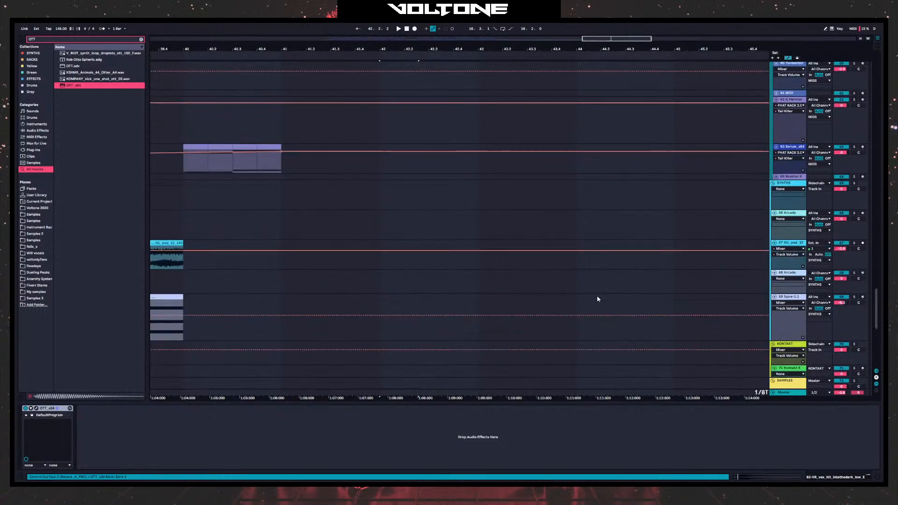
scroll(535, 275, "up", 4)
scroll(533, 262, "down", 18)
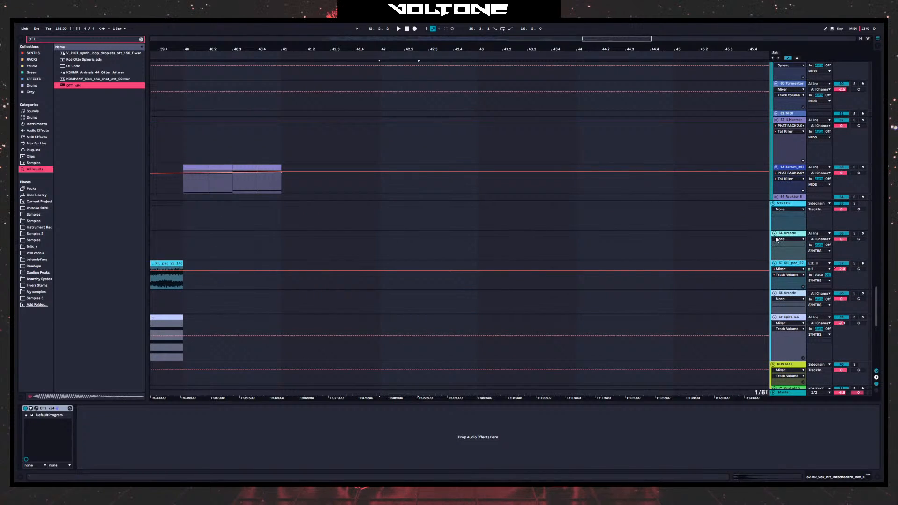
scroll(777, 239, "down", 5)
scroll(641, 265, "up", 15)
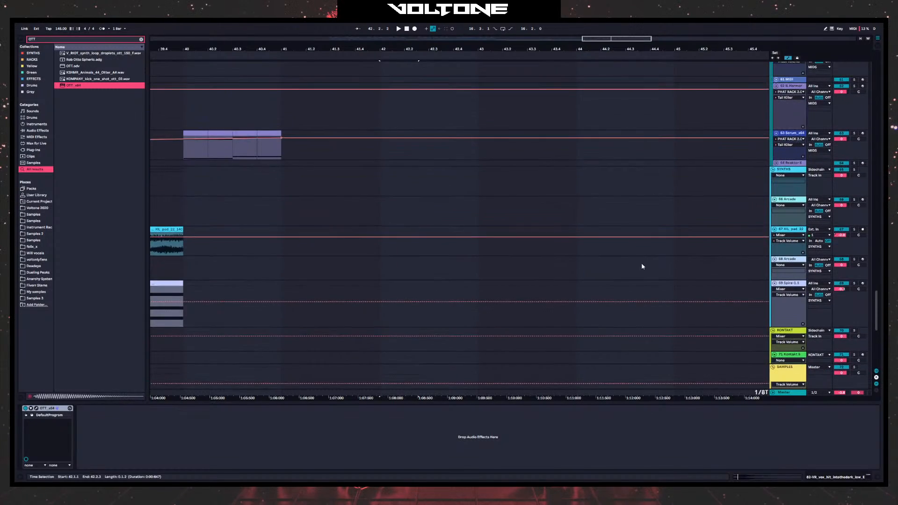
scroll(686, 290, "up", 10)
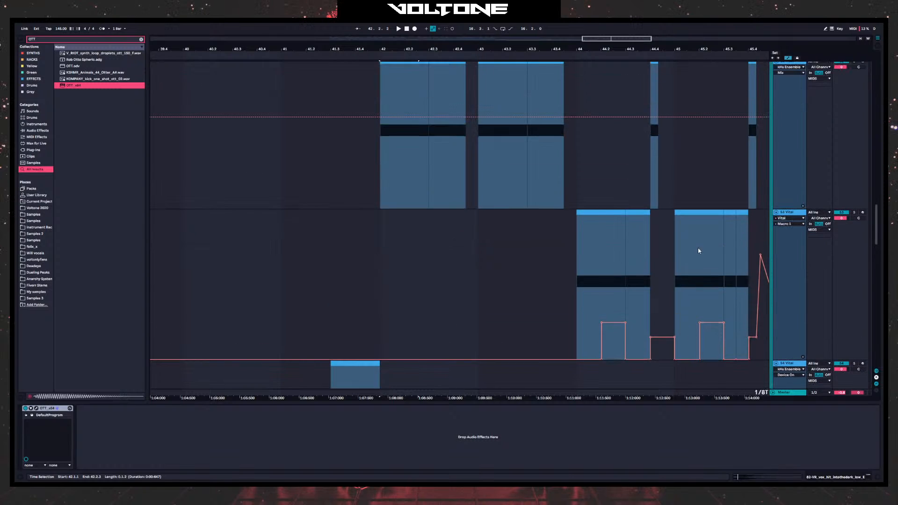
left_click(640, 275)
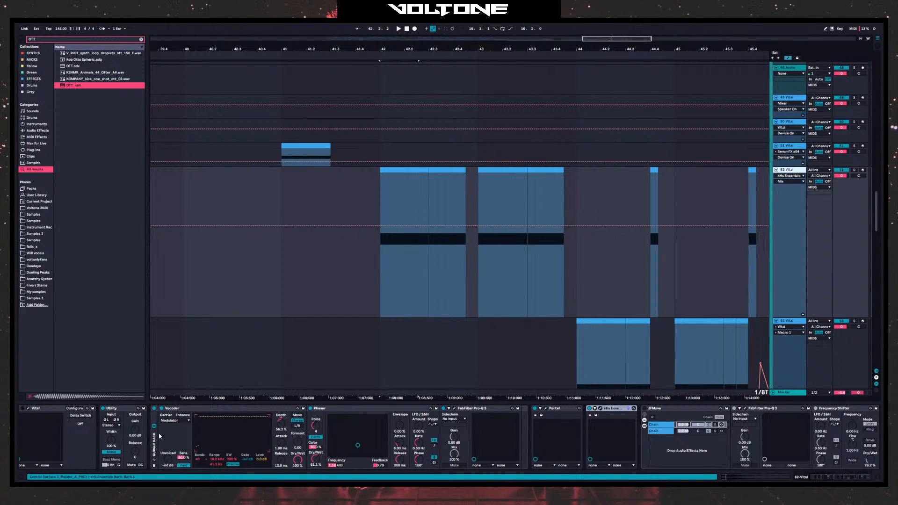
scroll(708, 347, "down", 8)
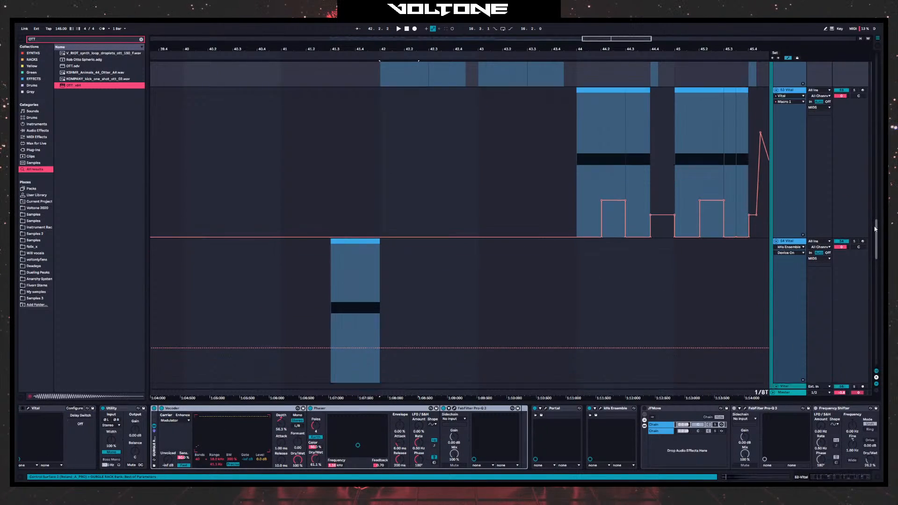
left_click_drag(876, 228, 876, 400)
left_click(738, 304)
left_click(722, 323)
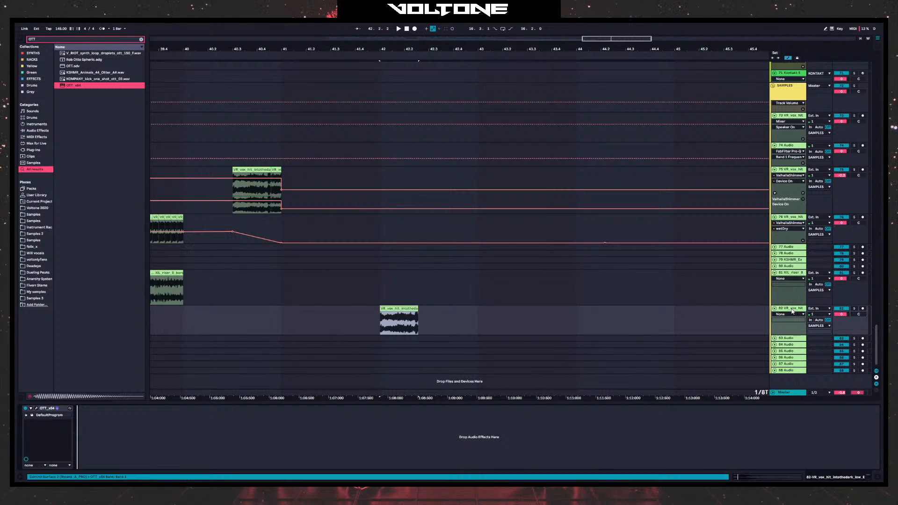
key("ctrl+v")
- Move the low_E vocal hit track into the SYNTHS group, directly below the 66 Arcade track
left_click_drag(791, 309, 785, 73)
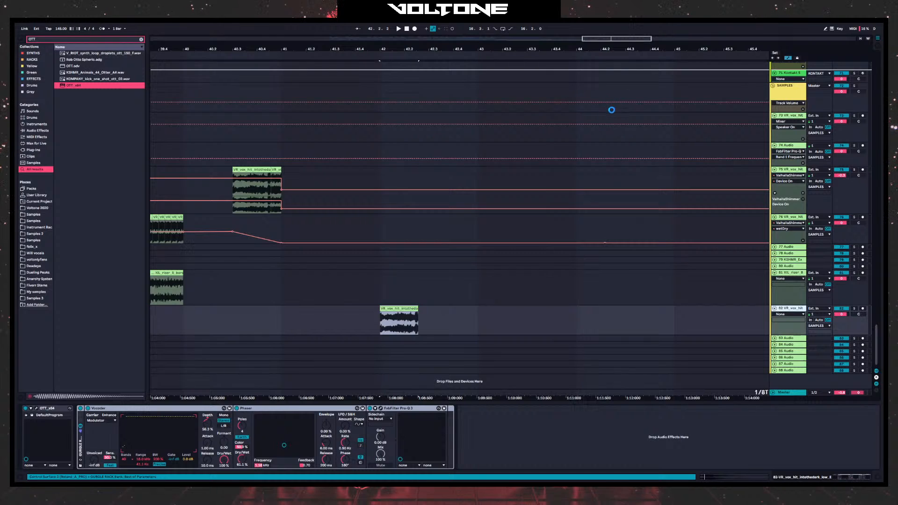
left_click_drag(611, 110, 613, 113)
scroll(670, 178, "up", 5)
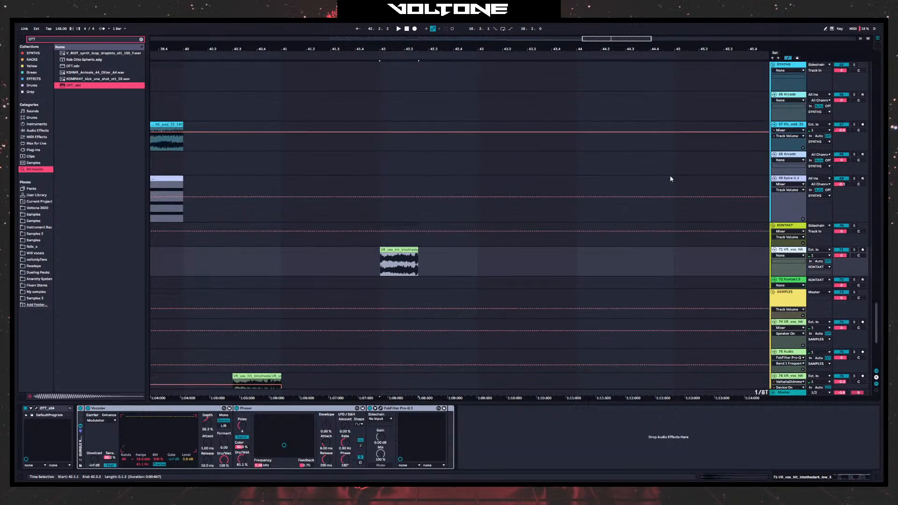
left_click_drag(790, 244, 786, 131)
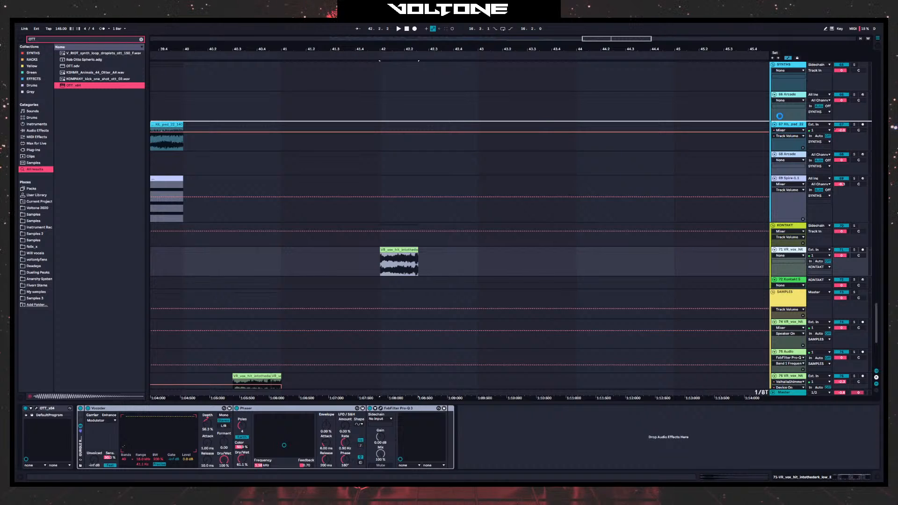
left_click_drag(780, 116, 781, 119)
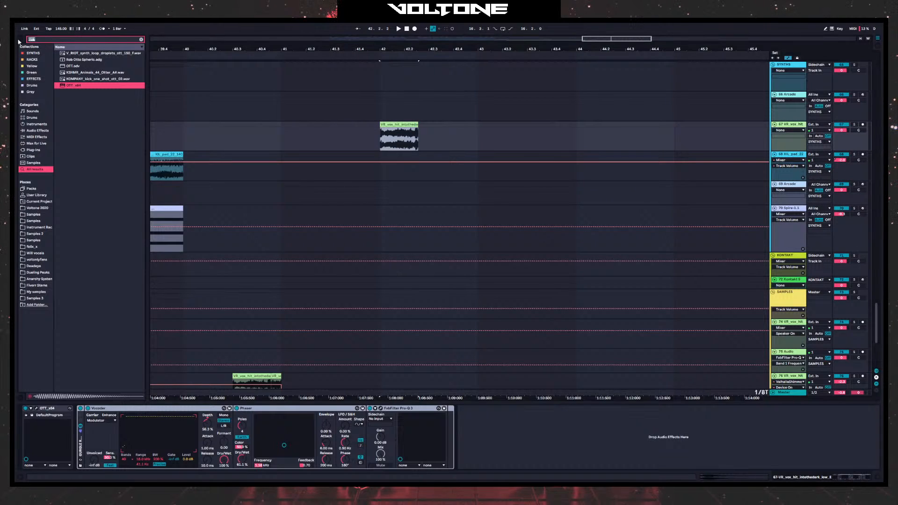
- Search the browser for kHs filters, load kHs Filter ahead of OTT on the vocal track, and open its window
type("khs fil")
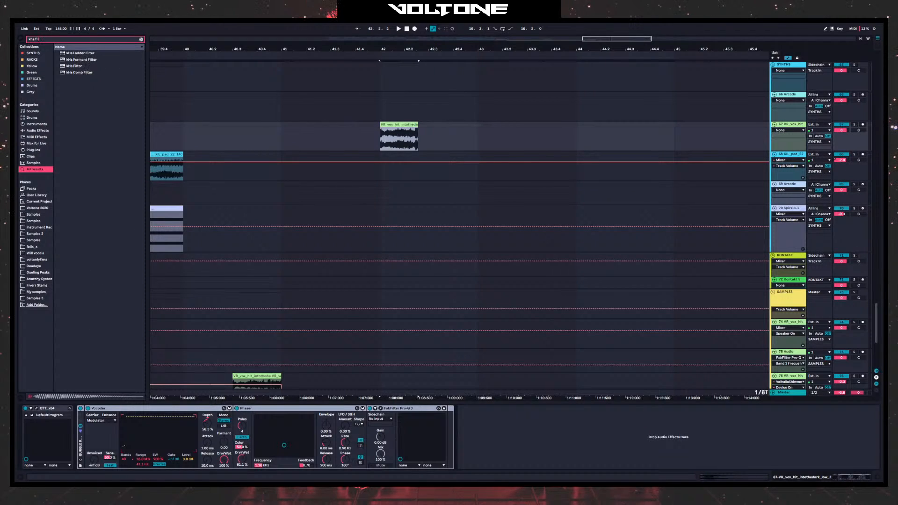
left_click_drag(92, 274, 29, 427)
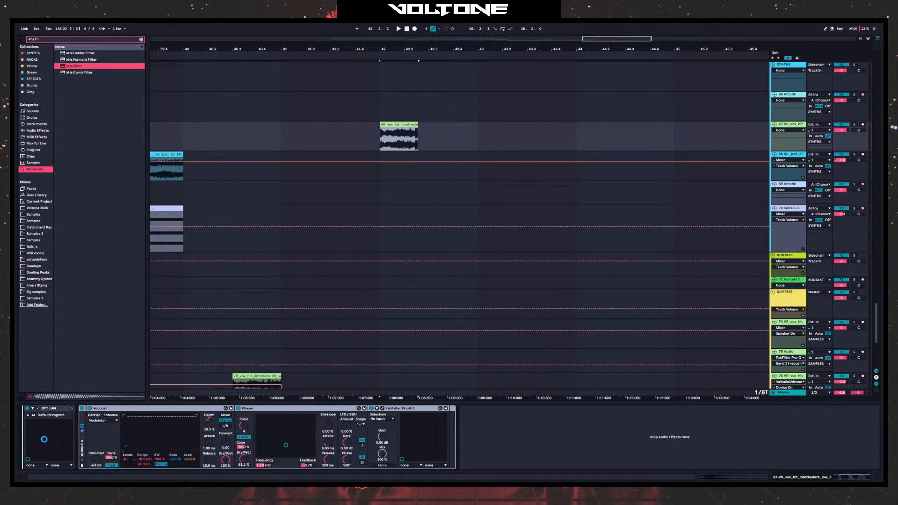
left_click_drag(44, 440, 44, 447)
left_click(36, 409)
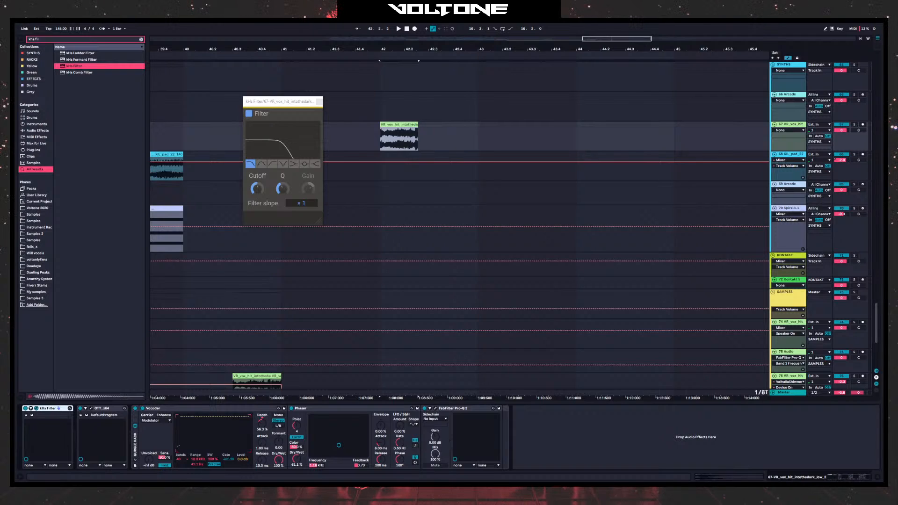
- Automate the kHs Filter cutoff to fall from maximum at bar 42 to minimum at 42.1.3 across the vocal hit
left_click(262, 215)
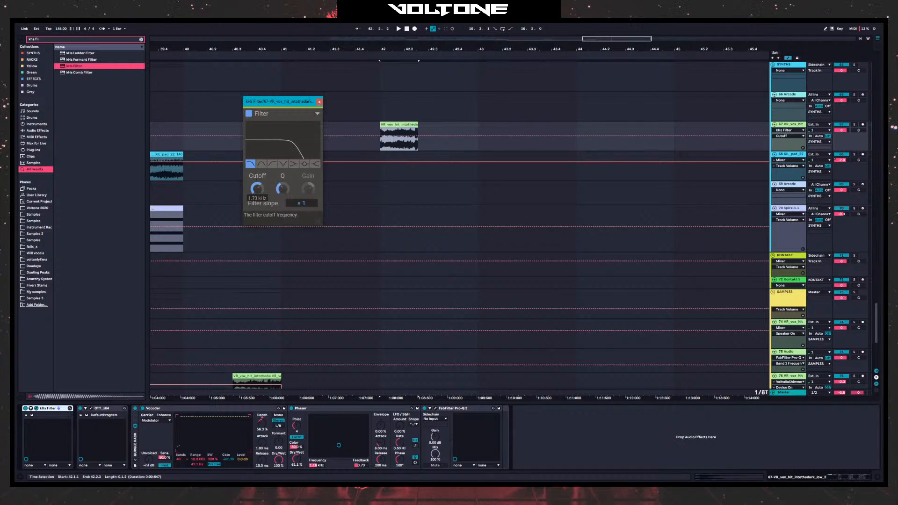
left_click_drag(392, 140, 392, 127)
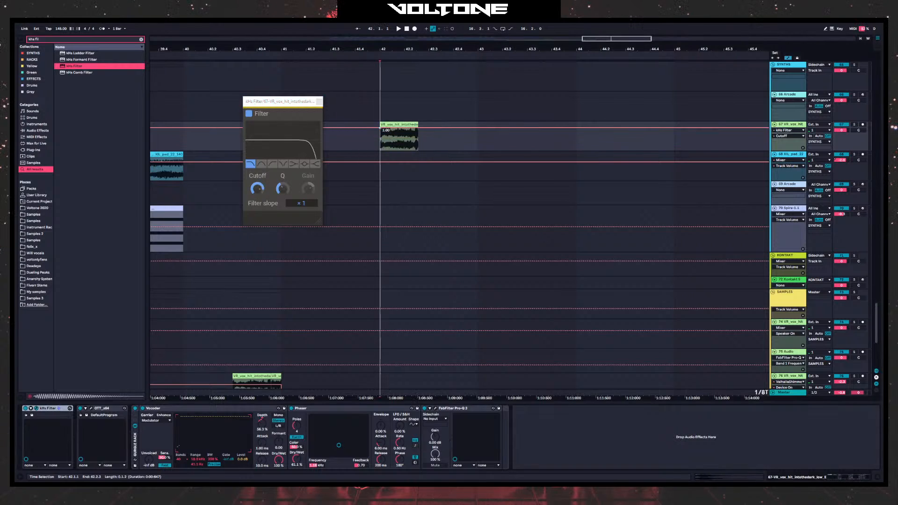
left_click_drag(392, 46, 392, 65)
left_click_drag(395, 127, 393, 150)
key("space")
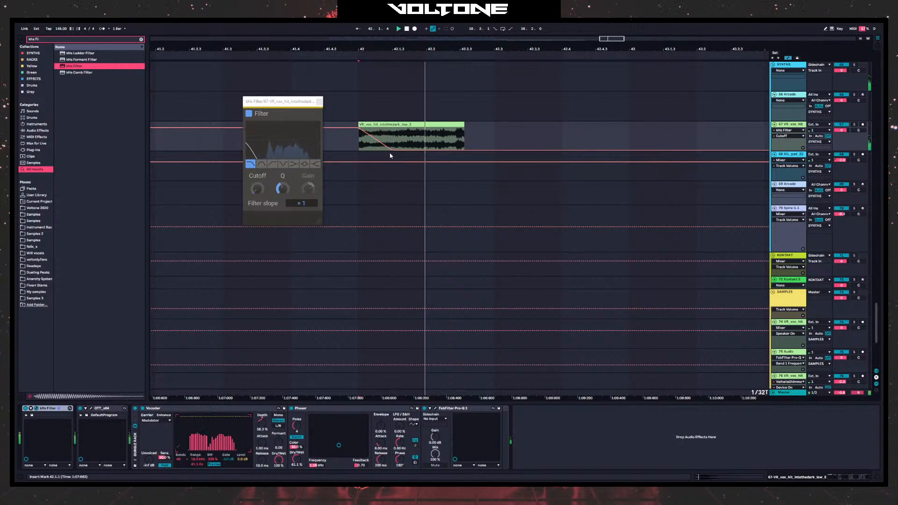
- Set the kHs Filter slope to ×4 and play the vocal hit back from bar 42
scroll(854, 133, "up", 5)
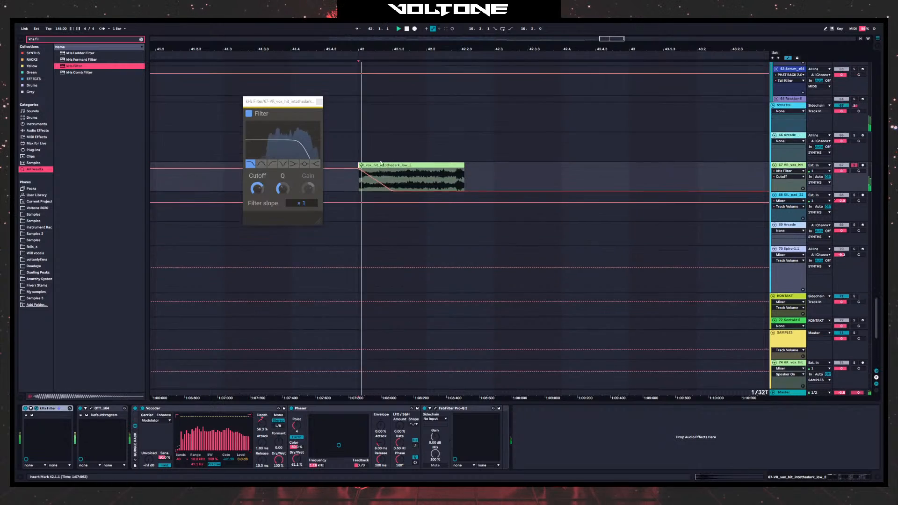
key("space")
left_click_drag(300, 205, 300, 195)
key("space")
key("space")
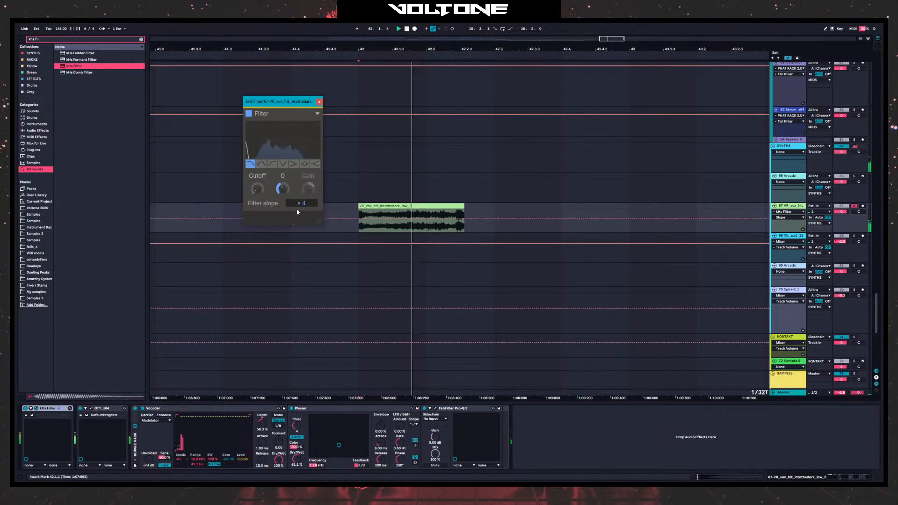
key("space")
key("space")
key("space")
key("space")
key("space")
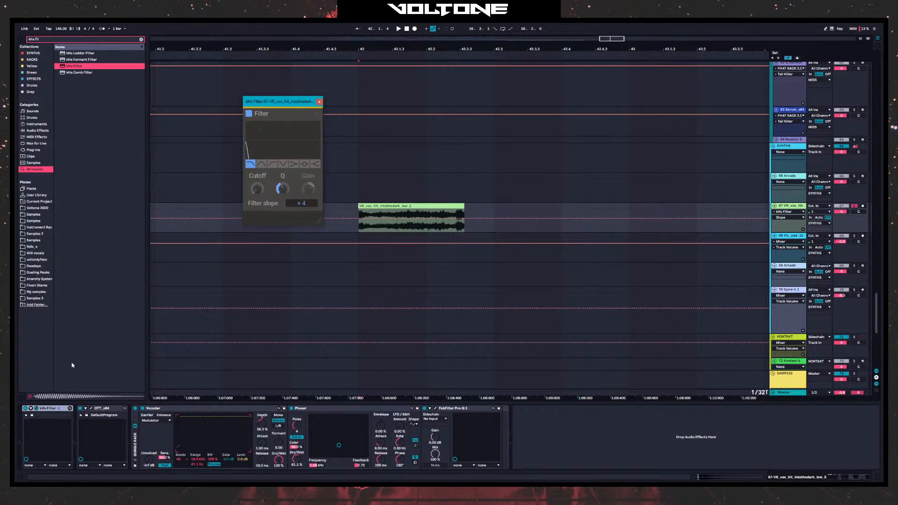
- Return to the filter's cutoff automation and make it hold at maximum until about 42.1.2 before falling by 42.1.3
left_click(32, 409)
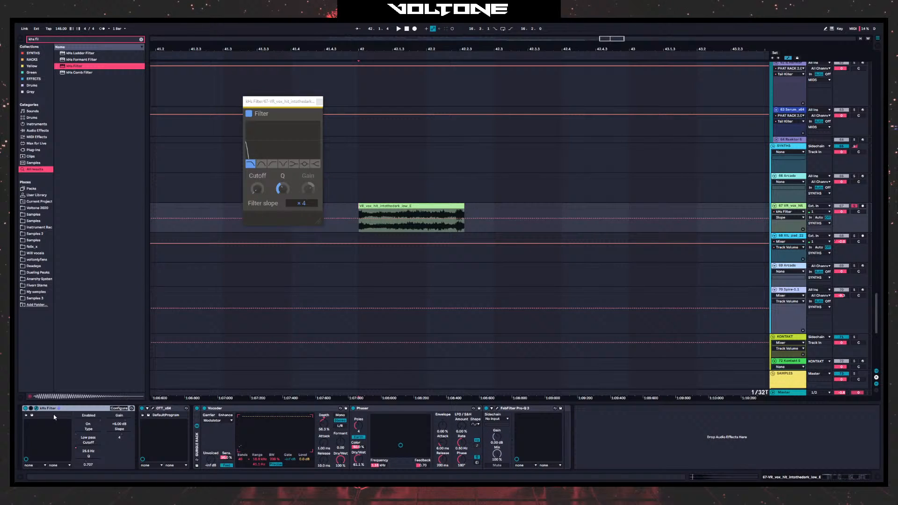
left_click(76, 448)
key("space")
mouse_move(377, 221)
left_mouse_down()
mouse_move(376, 209)
mouse_move(393, 226)
left_mouse_up()
key("space")
key("space")
key("space")
- Duplicate the half-beat cutoff automation shape twice along the vocal clip and play it from bar 42
key("ctrl+d")
key("ctrl+d")
left_click(357, 232)
key("space")
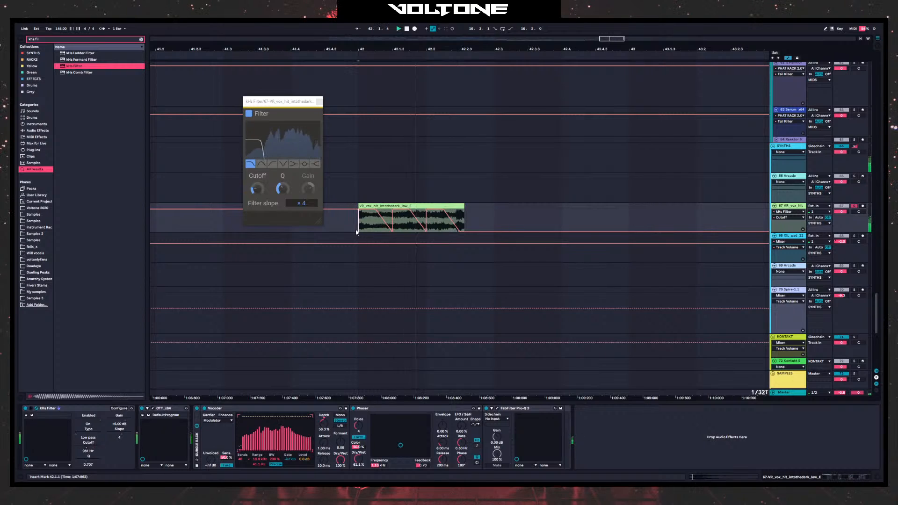
key("space")
key("space")
key("space")
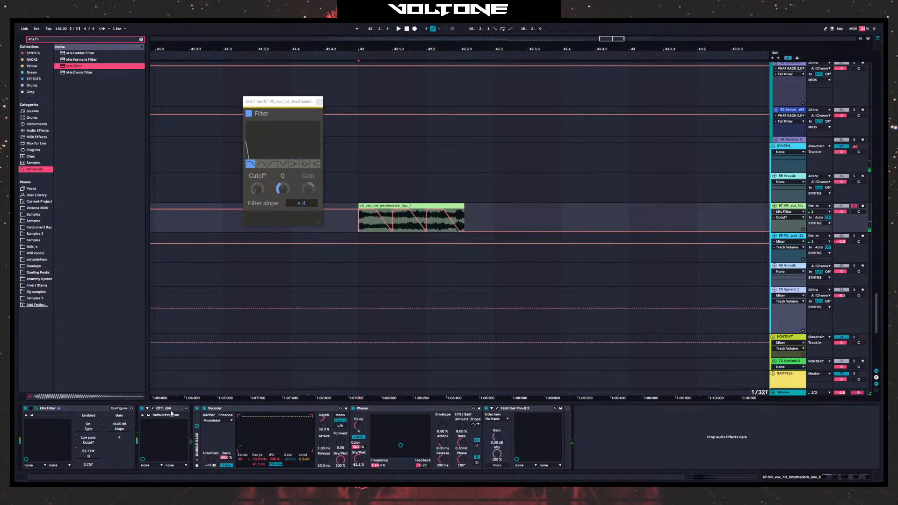
- Move OTT_x64 to the end of the vocal track's device chain, reduce its downward compression strength and close its window
left_click(186, 411)
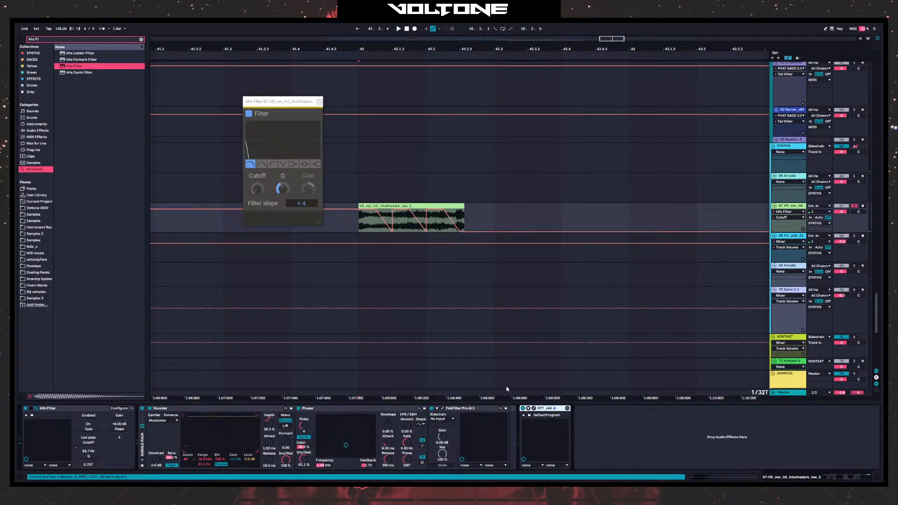
key("space")
key("space")
left_click(533, 408)
left_click_drag(305, 242, 305, 262)
key("space")
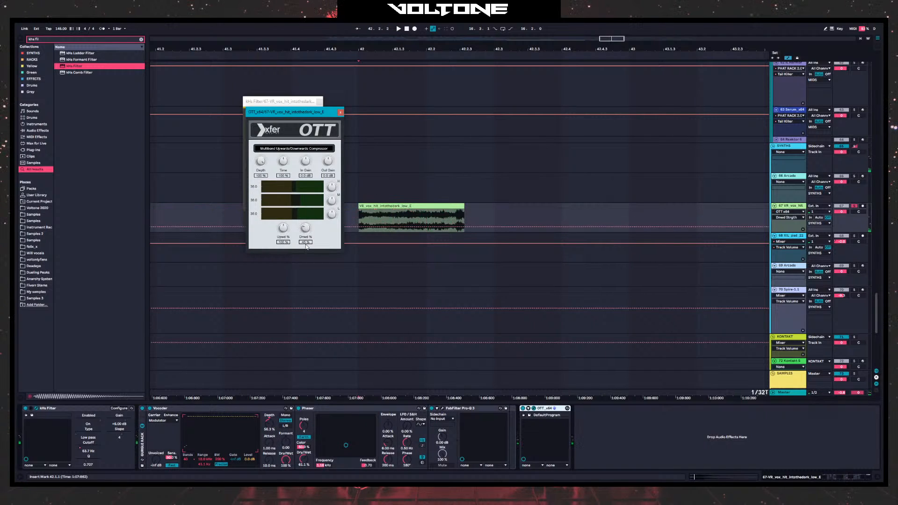
left_click(339, 113)
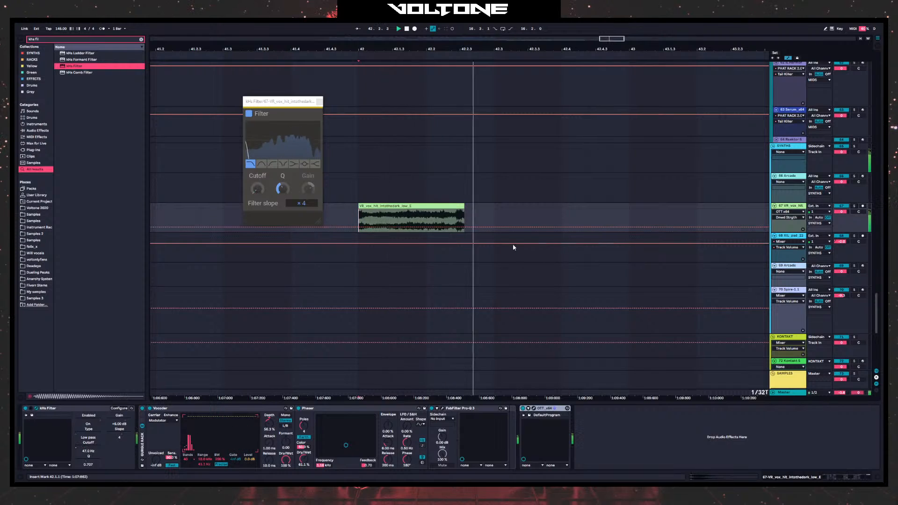
- Audition the vocal hit, close the kHs Filter window and split the vocal clip at 42.2
key("space")
key("space")
key("space")
key("space")
left_click_drag(448, 48, 448, 70)
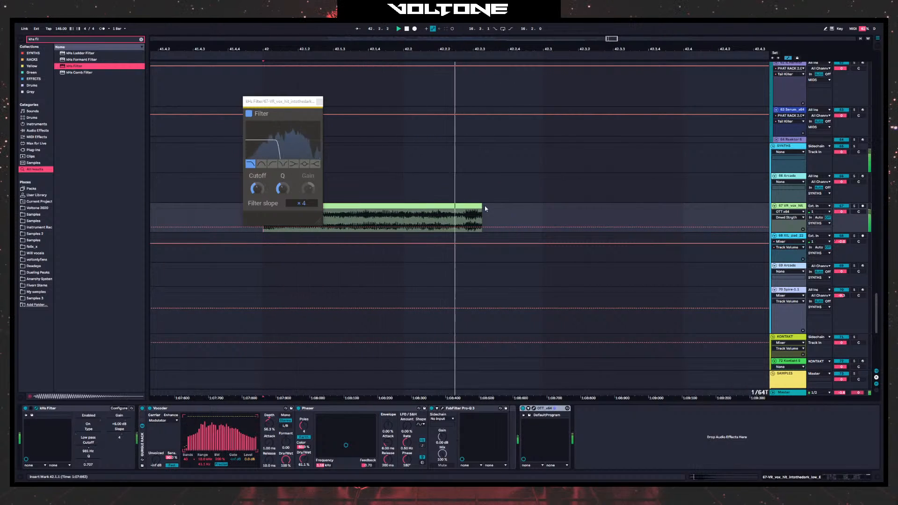
key("space")
key("space")
left_click(319, 102)
key("space")
key("space")
scroll(526, 234, "up", 3)
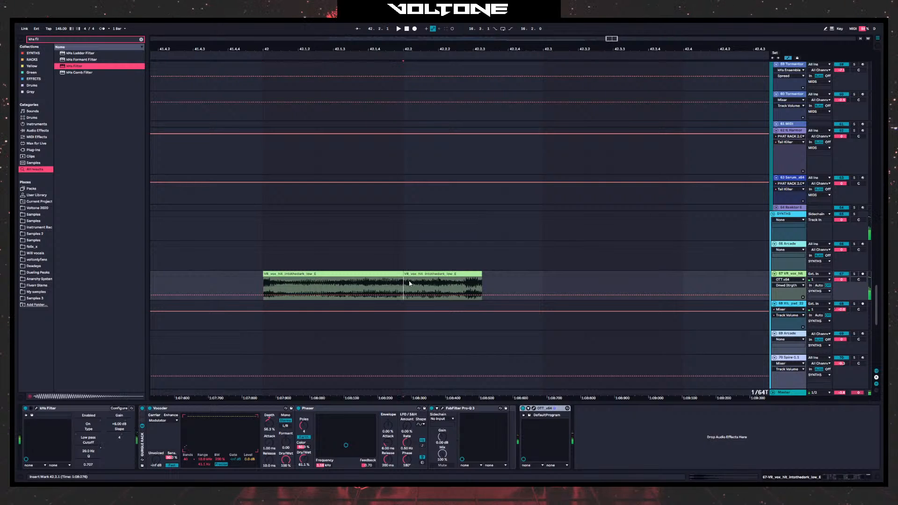
- Copy the vocal segment from 42.2 to 42.3 and play the result
left_click_drag(431, 274, 570, 282)
left_click(236, 285)
key("space")
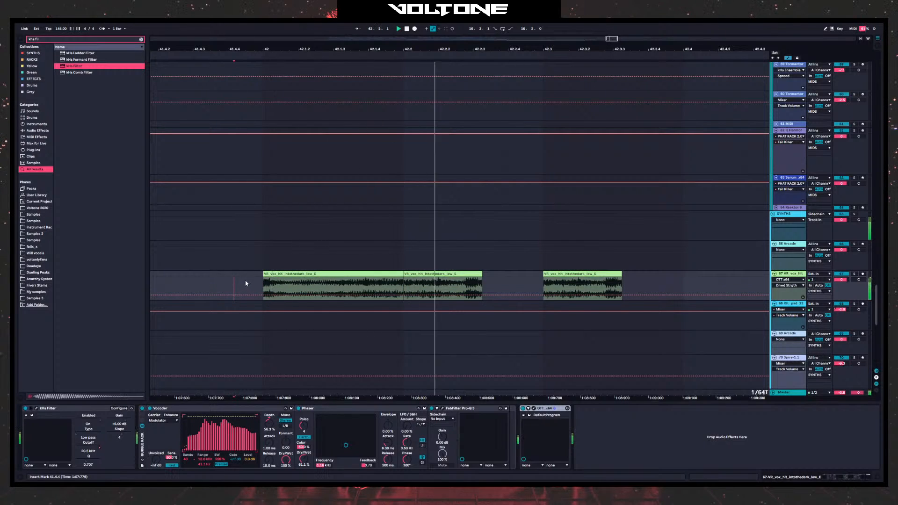
key("space")
key("space")
left_click_drag(597, 269, 514, 290)
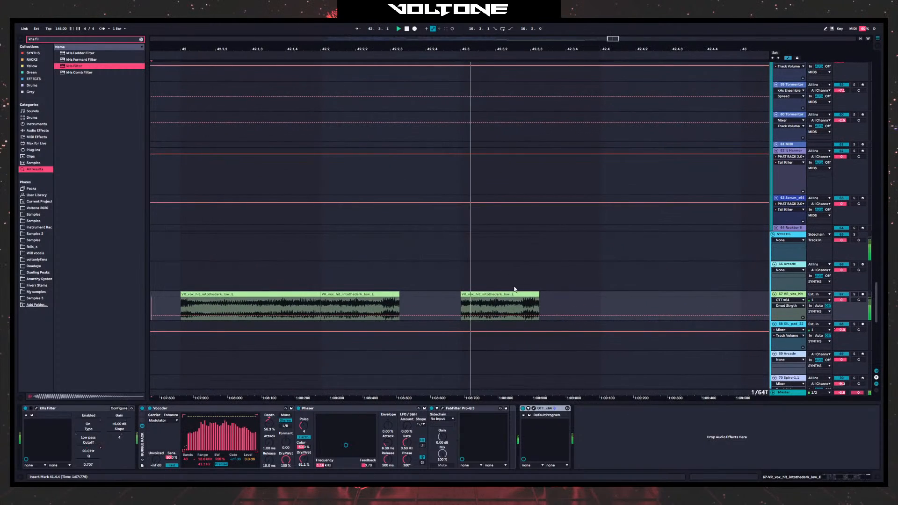
key("space")
- Shorten the copied vocal segment to end at 42.3.3, duplicate it up to 42.4 and audition the pair
left_click(513, 294)
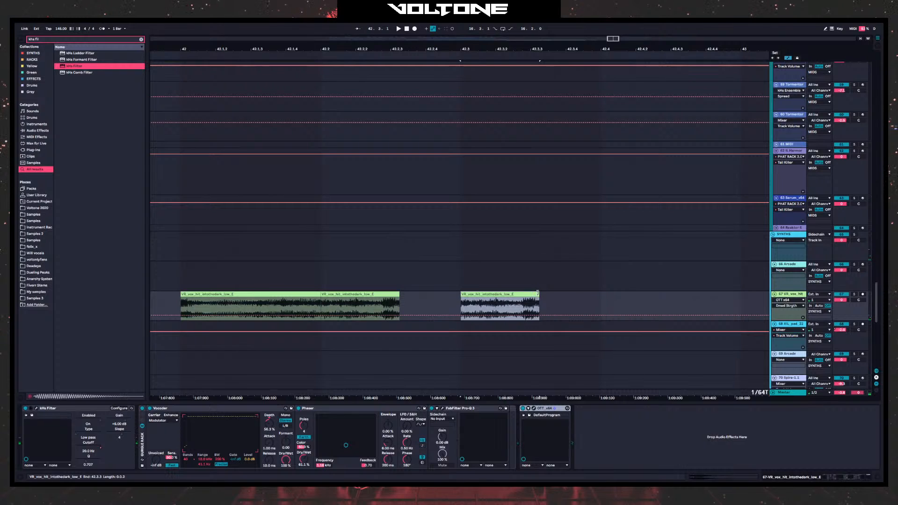
left_click_drag(538, 292, 528, 295)
key("ctrl+d")
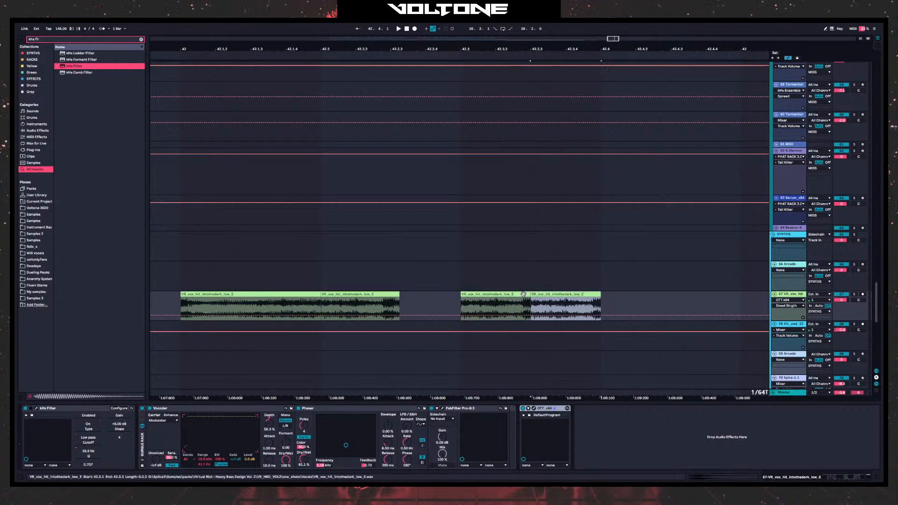
left_click(456, 305)
key("space")
key("space")
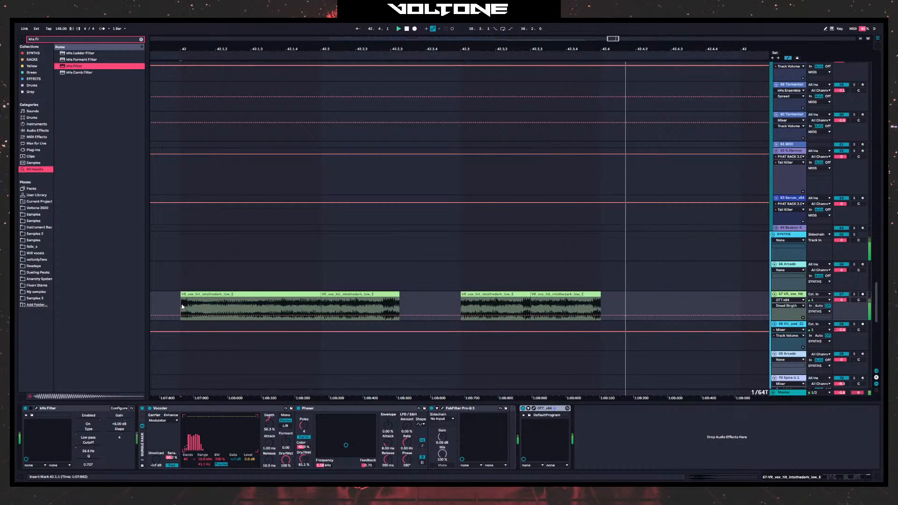
- Play the phrase from bar 42 and delete both vocal copies between 42.3 and 42.4
left_click(181, 304)
key("space")
key("space")
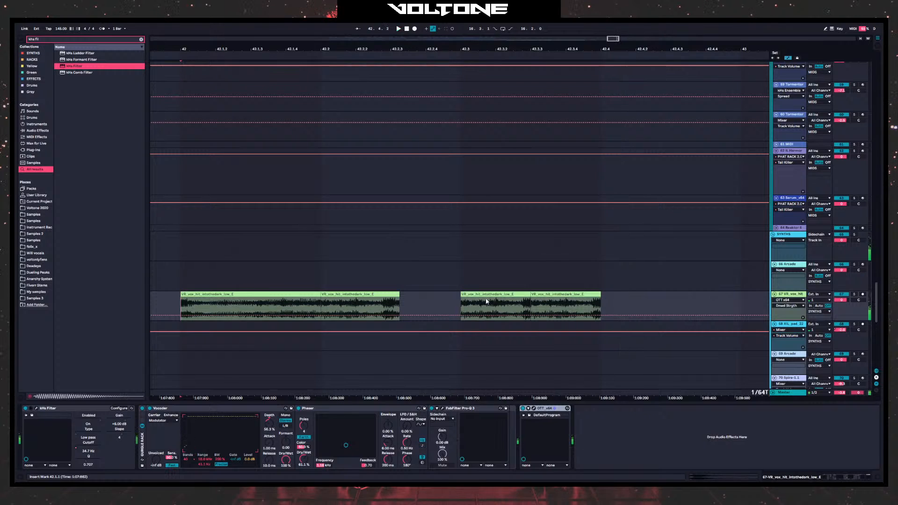
key("space")
left_click(497, 294)
left_click(538, 293, "shift")
key("Delete")
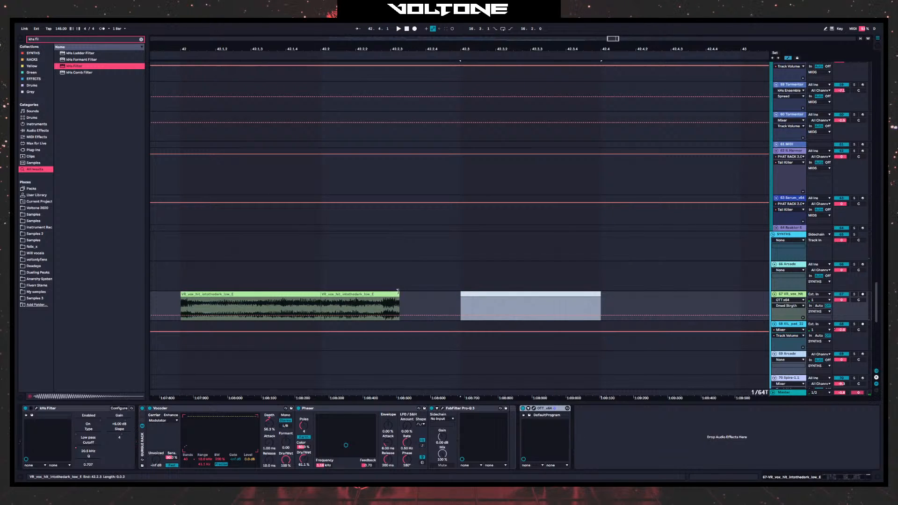
- Transpose the first vocal segment, from bar 42 to 42.2, up 12 semitones and audition it
left_click(398, 294)
left_click(180, 307)
key("space")
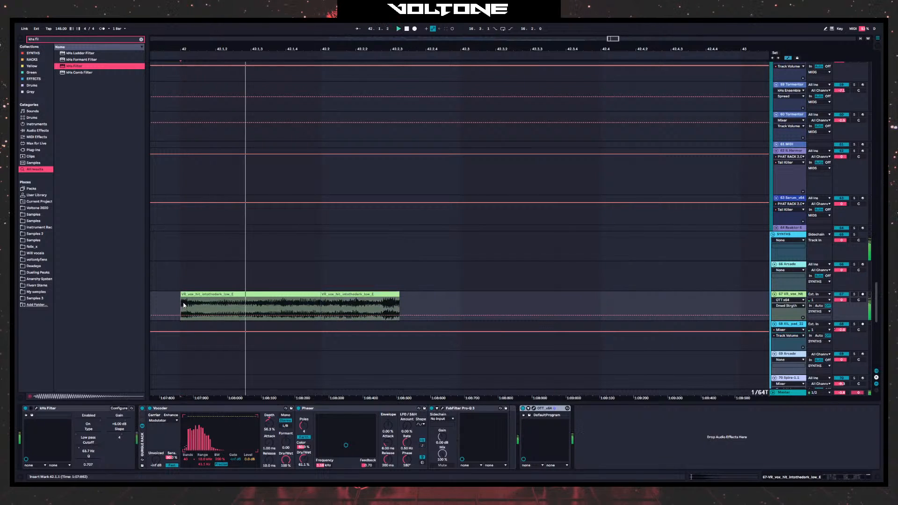
left_click(296, 295)
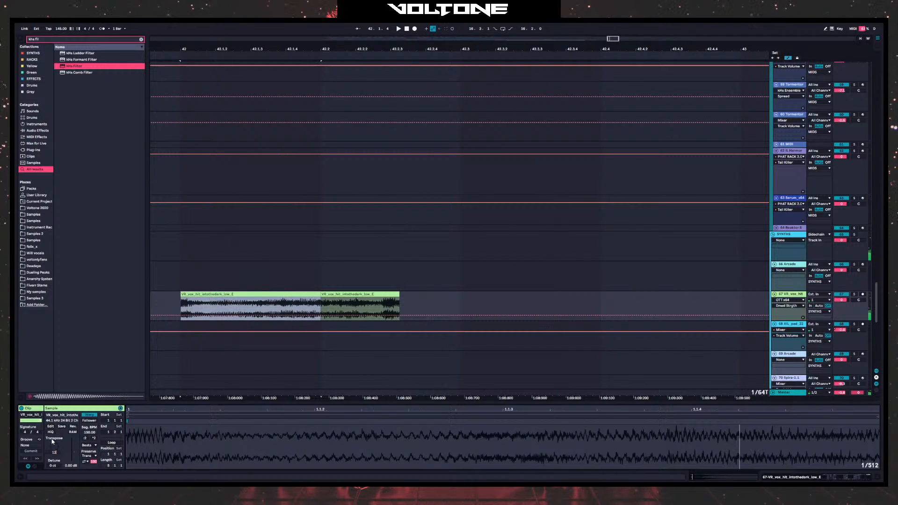
key("Return")
key("space")
key("space")
key("space")
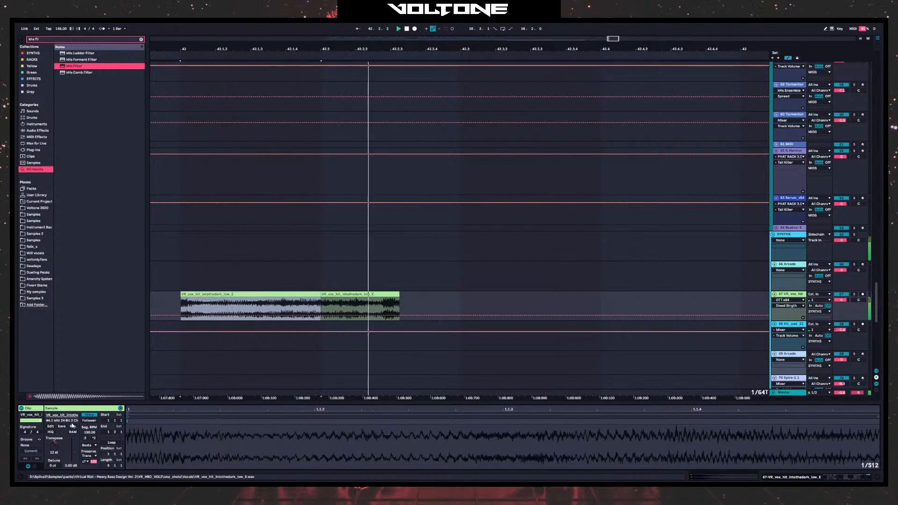
key("space")
key("space")
key("space")
key("space")
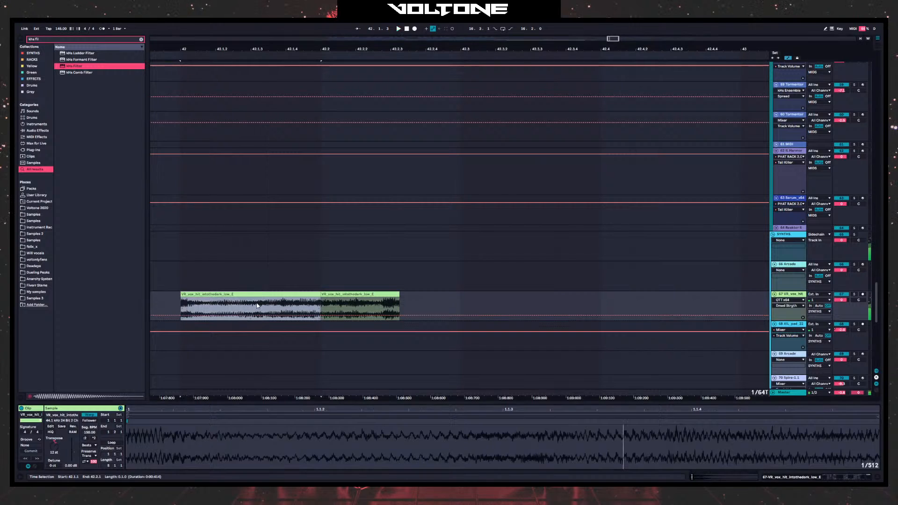
- Split the first vocal segment at 42.1.3, transpose its second half to 7 semitones and play from bar 42
left_click(252, 303)
key("ctrl+e")
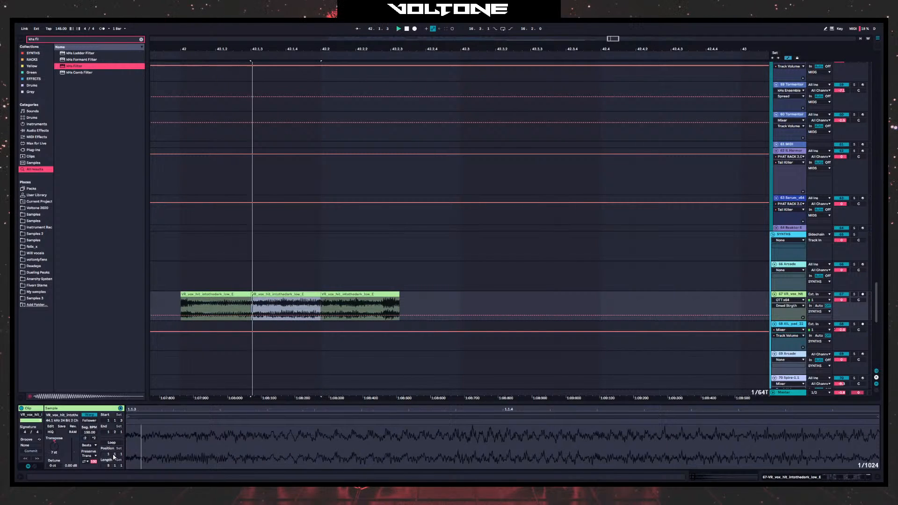
left_click(182, 259)
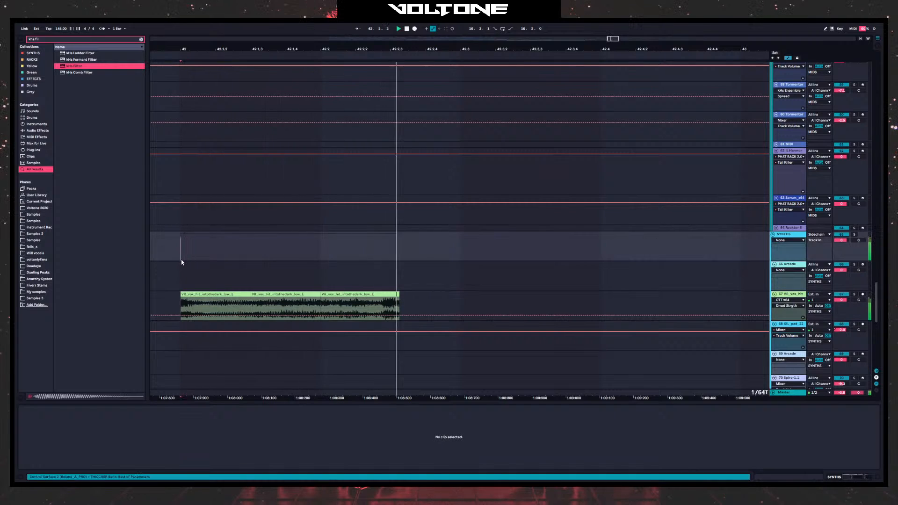
left_click_drag(181, 262, 394, 276)
key("space")
- Extend the last vocal segment's end to 42.3 and play it from 42.2
mouse_move(445, 289)
left_mouse_down()
mouse_move(312, 279)
mouse_move(280, 312)
left_mouse_up()
left_click(205, 311)
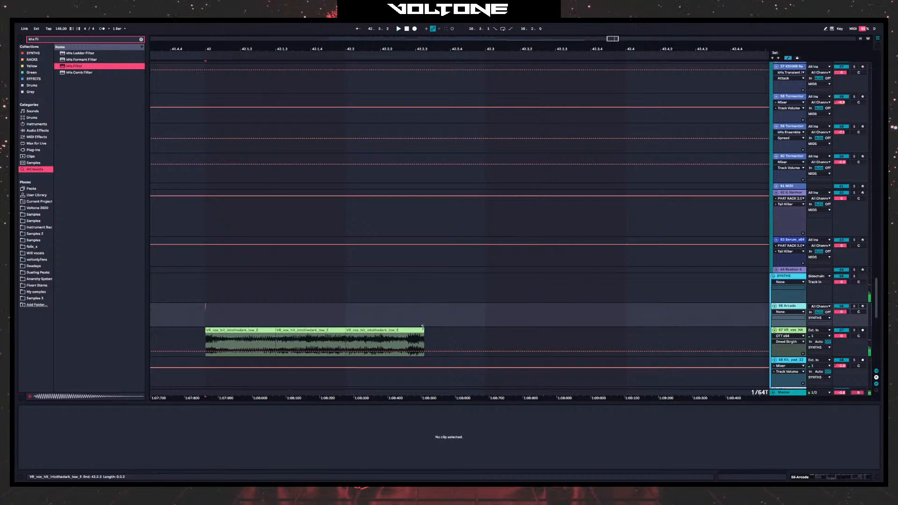
left_click_drag(424, 333, 486, 333)
left_click(348, 317)
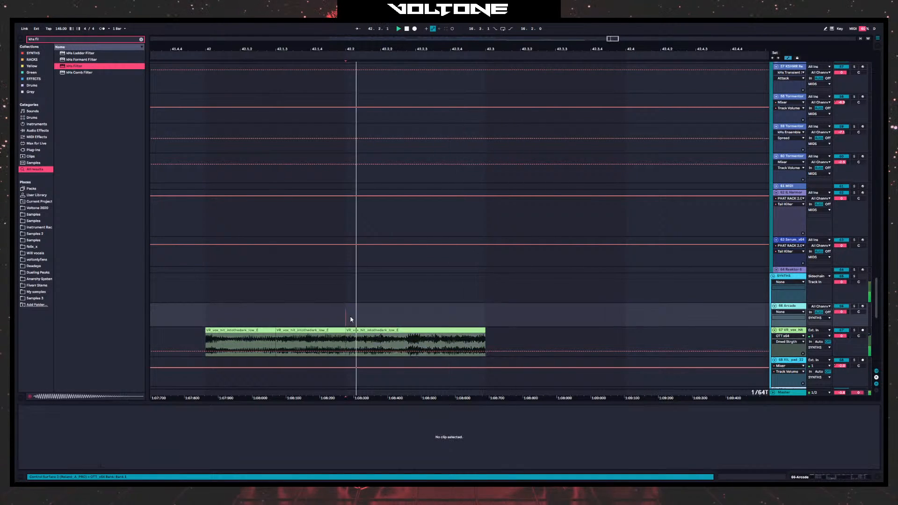
- Automate the kHs Filter cutoff to rise from minimum near 42.2.3 to maximum at 42.3, and play from bar 42
left_click(716, 344)
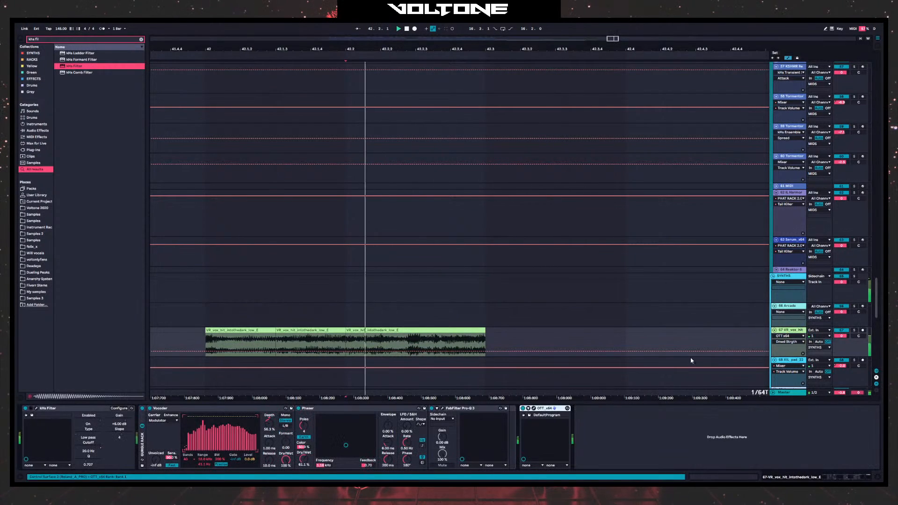
key("space")
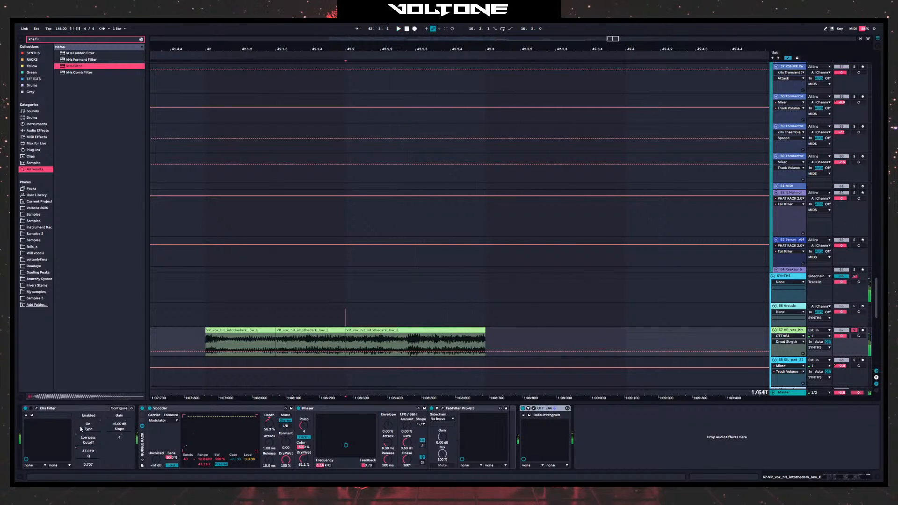
left_click(88, 451)
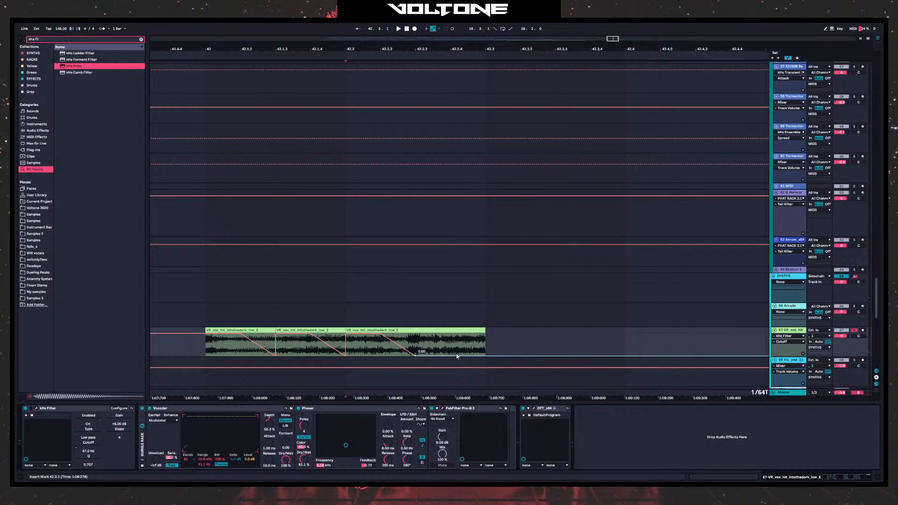
key("space")
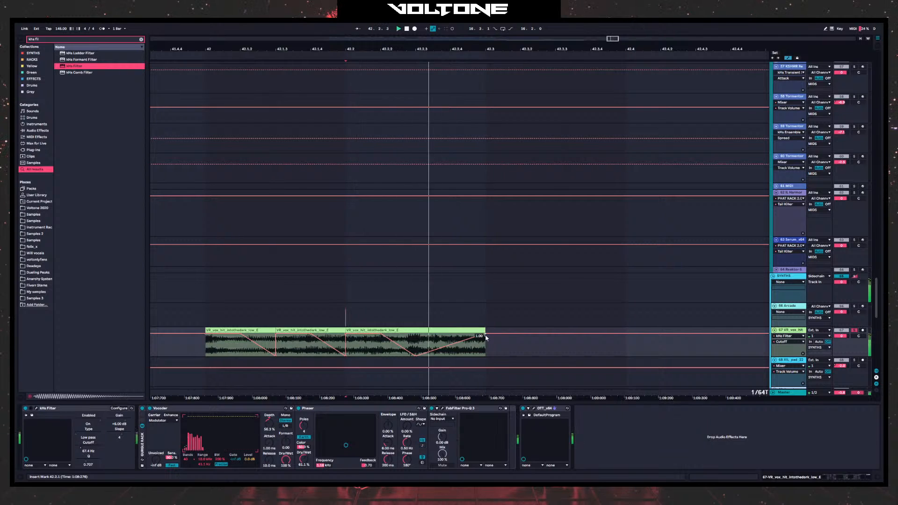
left_click(206, 355)
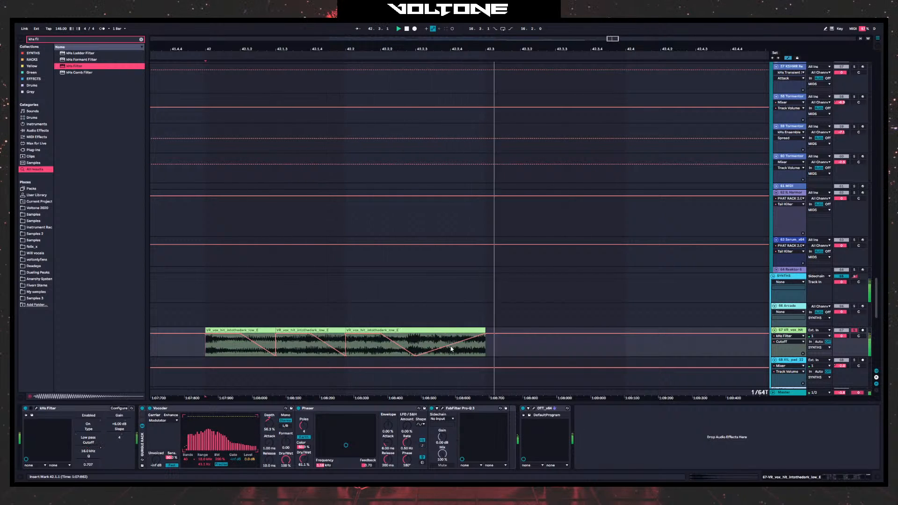
key("space")
- Split the last vocal segment at 42.2.3, transpose its second part to -3 semitones and audition the phrase from bar 42
left_click(426, 331)
double_click(425, 332)
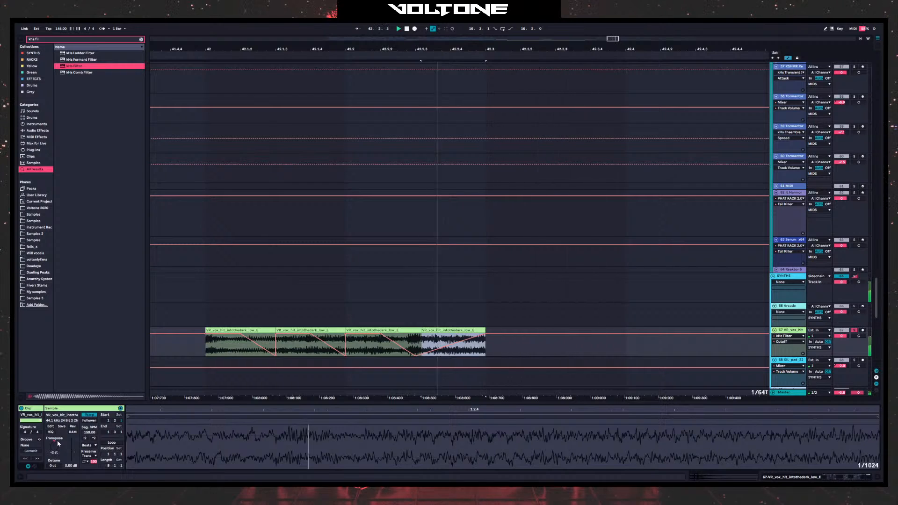
left_click_drag(58, 443, 58, 441)
key("space")
key("space")
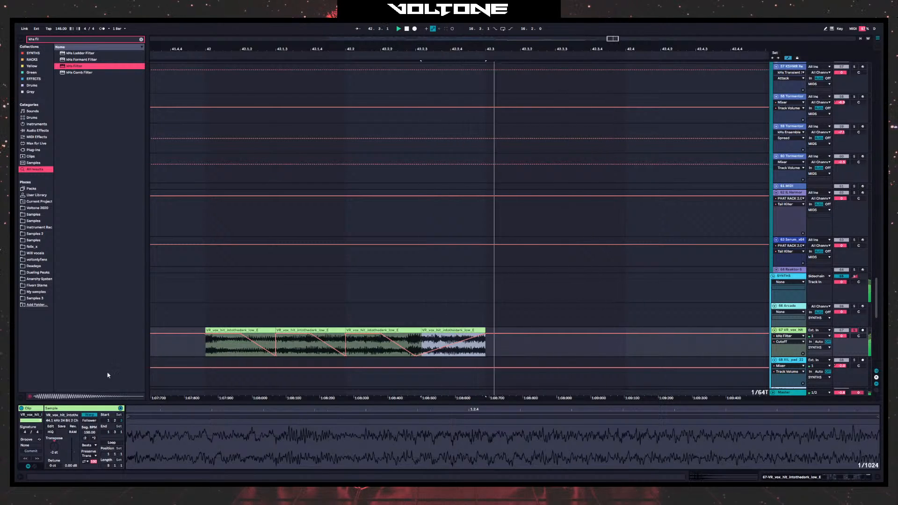
left_click(205, 316)
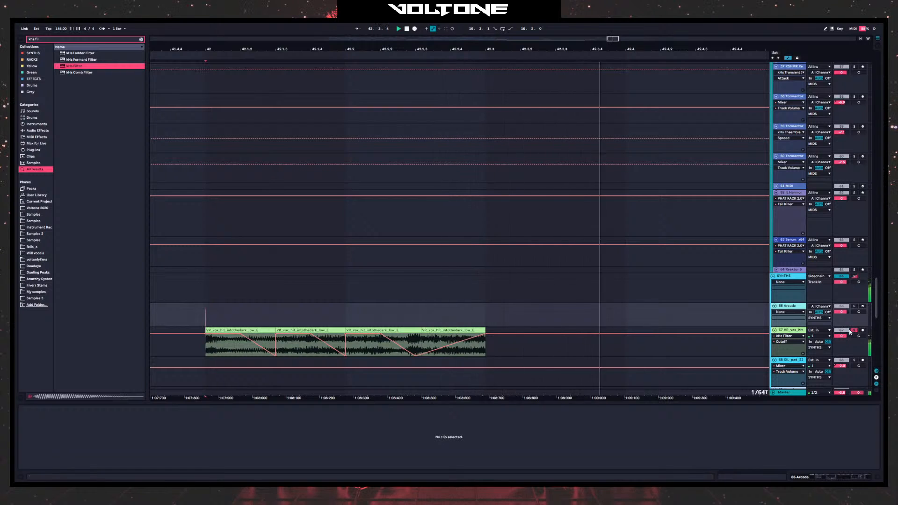
key("space")
double_click(310, 344)
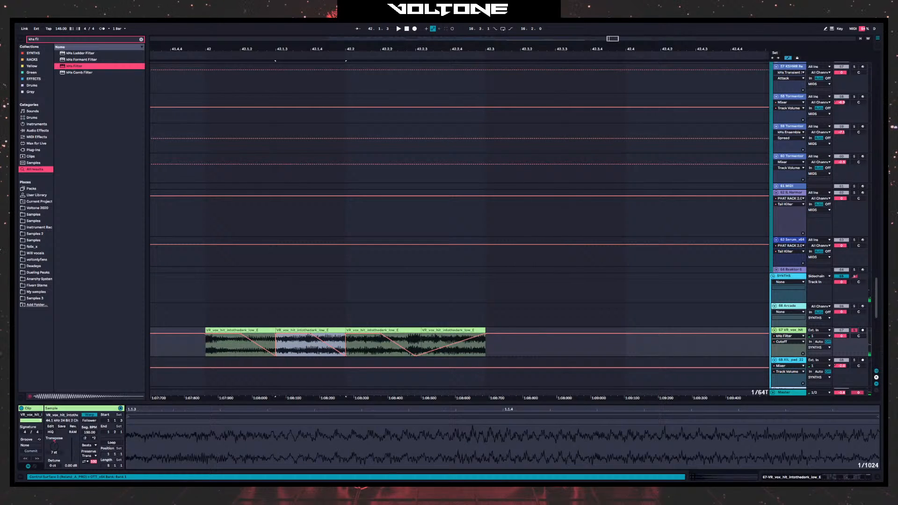
left_click(206, 315)
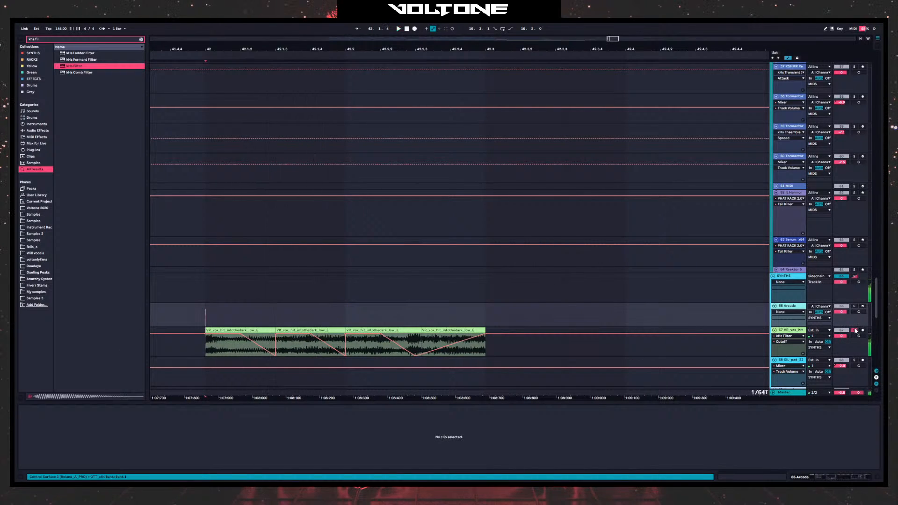
key("space")
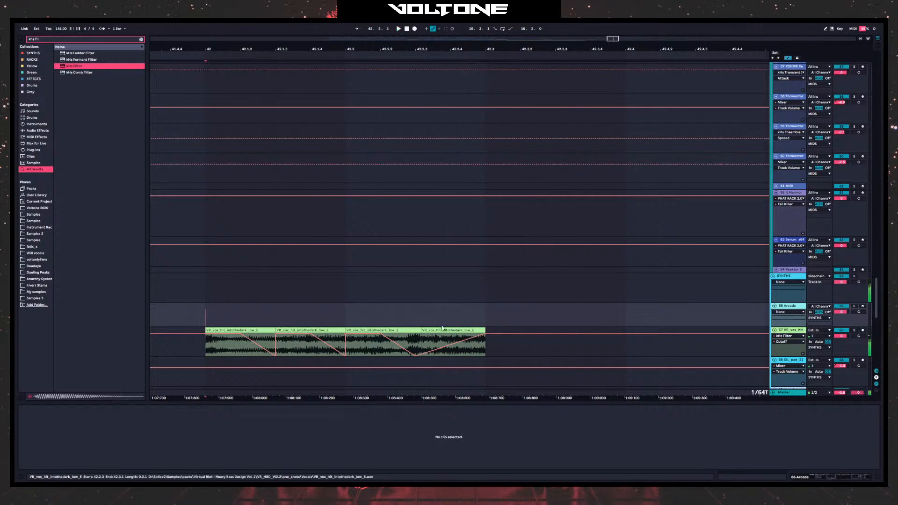
- Reshape the kHs Filter cutoff to reach minimum at 42.2.3, jump to maximum and fall again midway through the last segment, and play it
left_click_drag(449, 347, 430, 337)
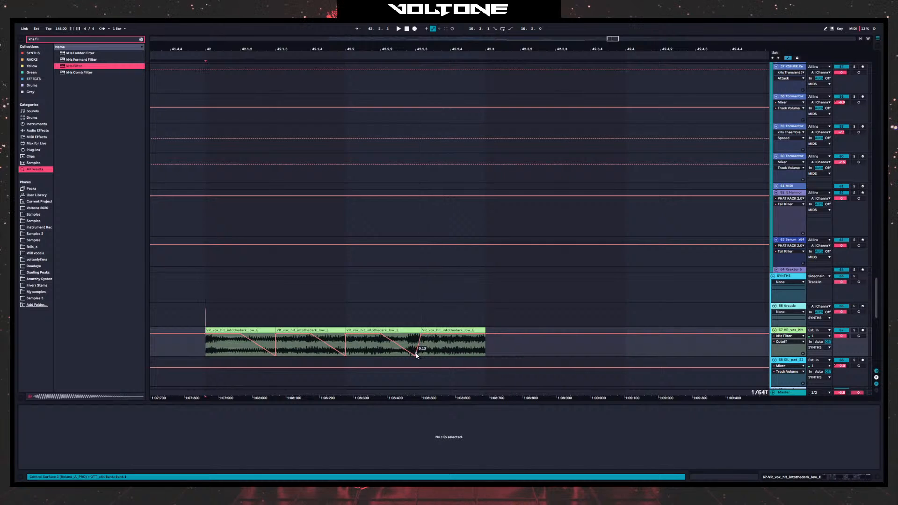
left_click_drag(417, 355, 423, 357)
key("space")
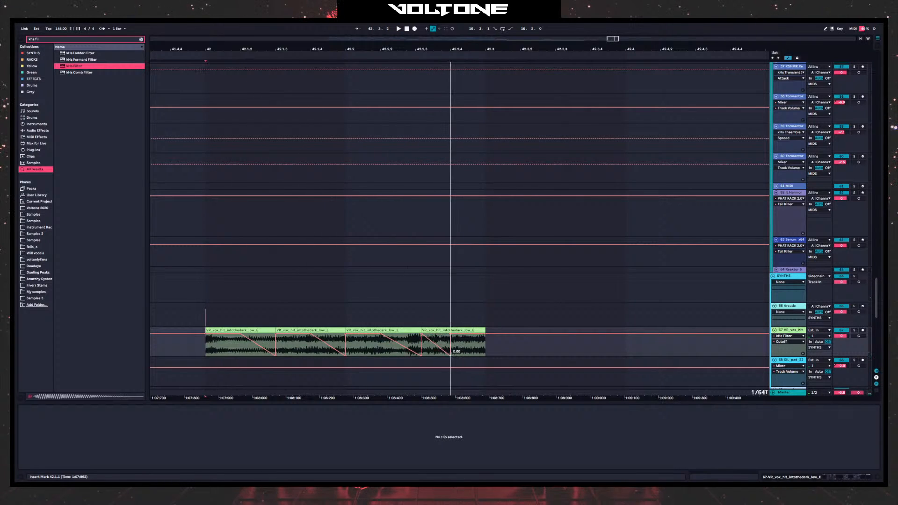
key("space")
key("space")
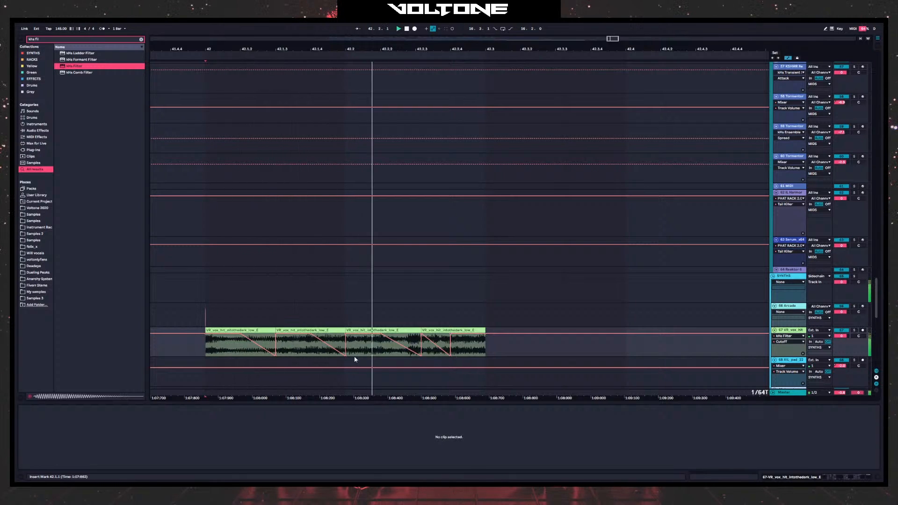
key("space")
- Delete the last vocal segment, from 42.2.3 to 42.3.1
left_click(456, 346)
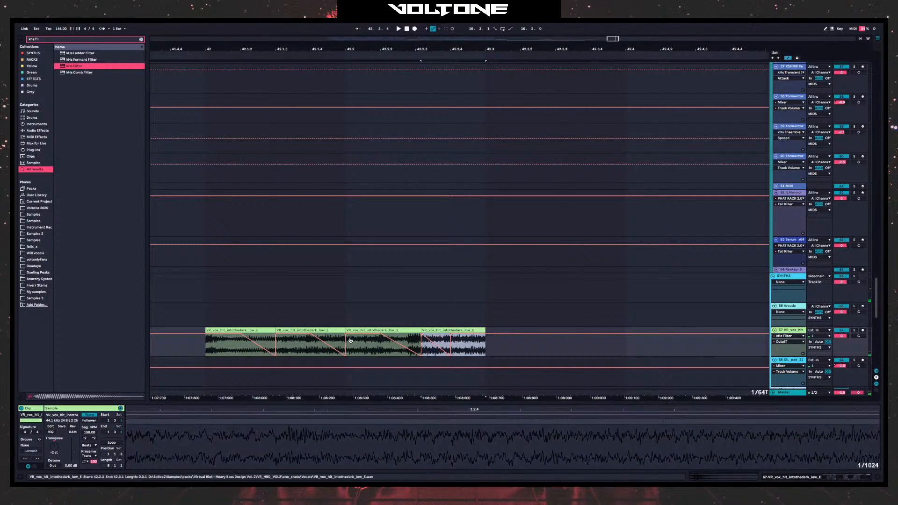
key("space")
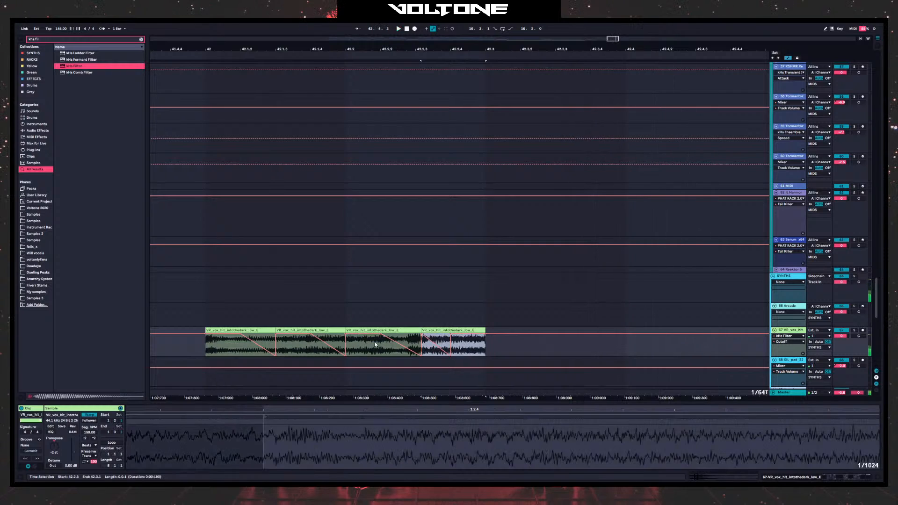
key("Delete")
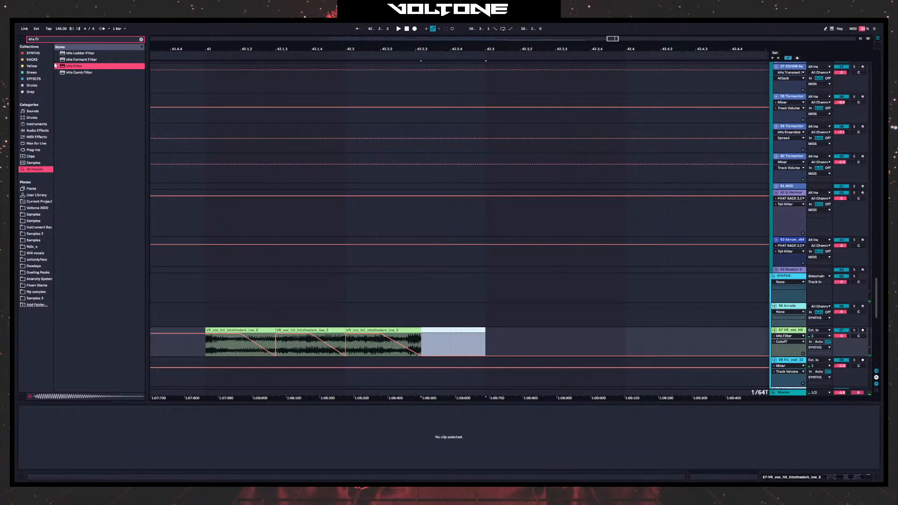
- Search the browser for "hype", preview vocal samples and place KSHMR_Hype_Vocal_32_Lets_Go at 42.2.3 on the vocal track
key("ctrl+f")
type("hype")
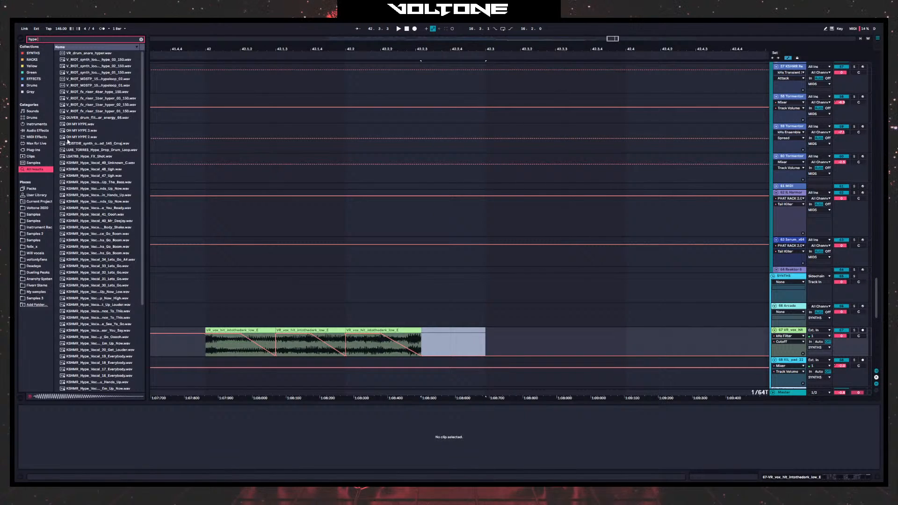
left_click(88, 189)
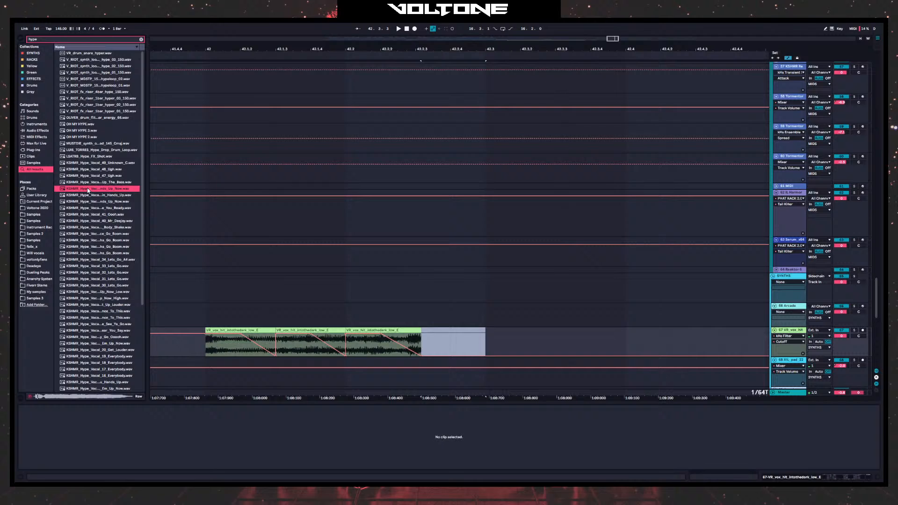
left_click(87, 215)
scroll(89, 218, "down", 3)
left_click(92, 218)
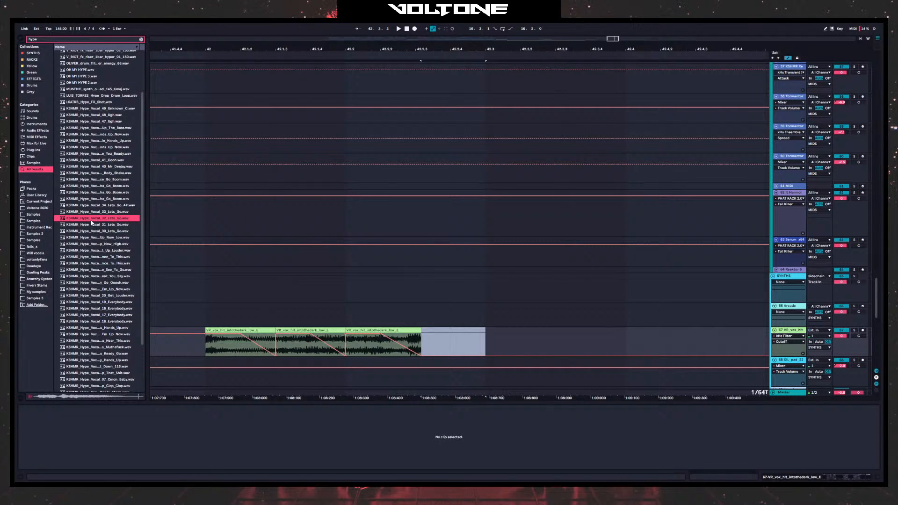
left_click_drag(92, 223, 440, 340)
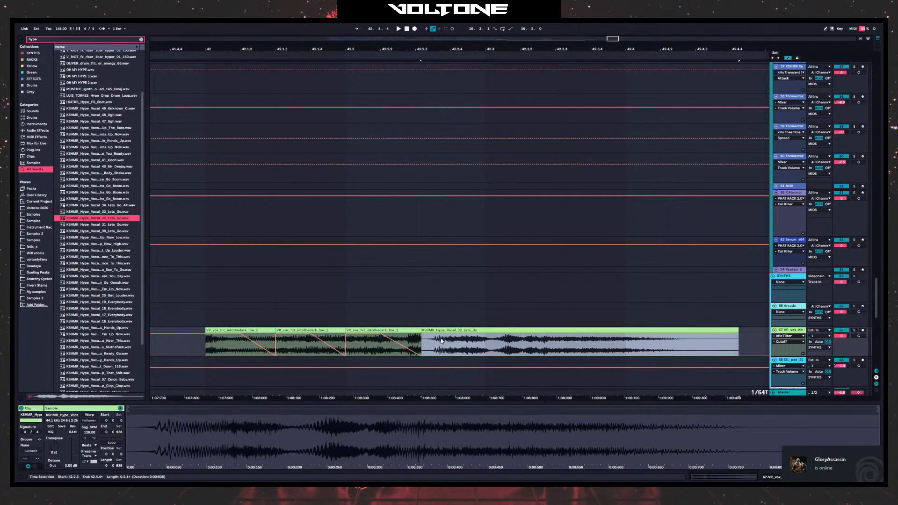
- Enable warping for the Lets Go clip, raise the filter cutoff automation from 42.2.3 onward to maximum and audition it
left_click(90, 415)
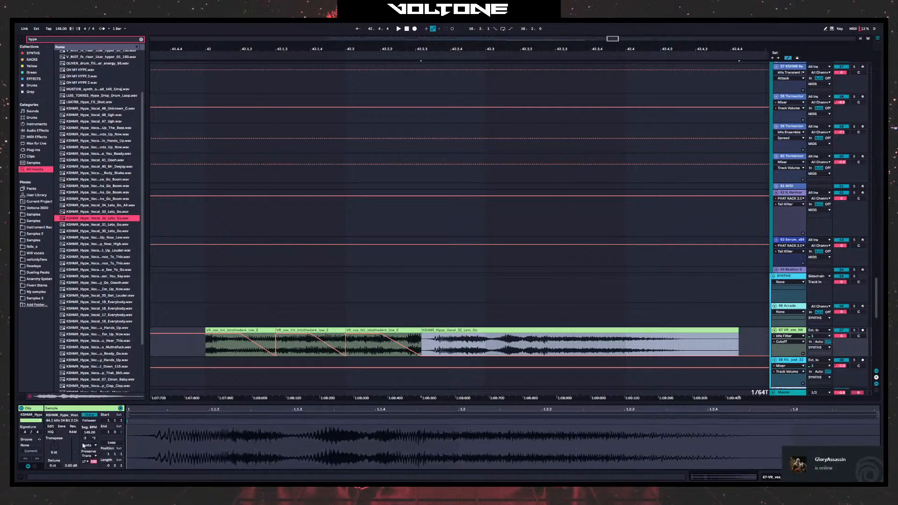
key("space")
key("space")
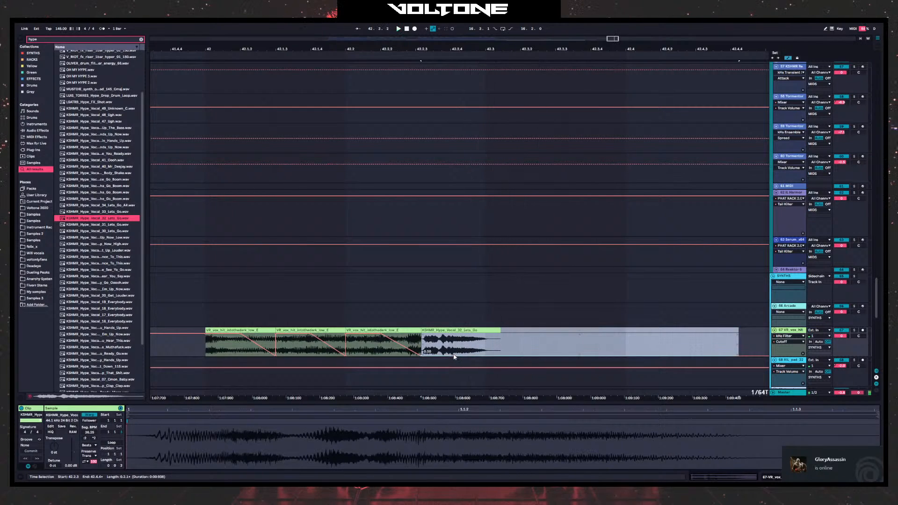
left_click_drag(457, 357, 457, 333)
key("space")
key("space")
key("space")
key("space")
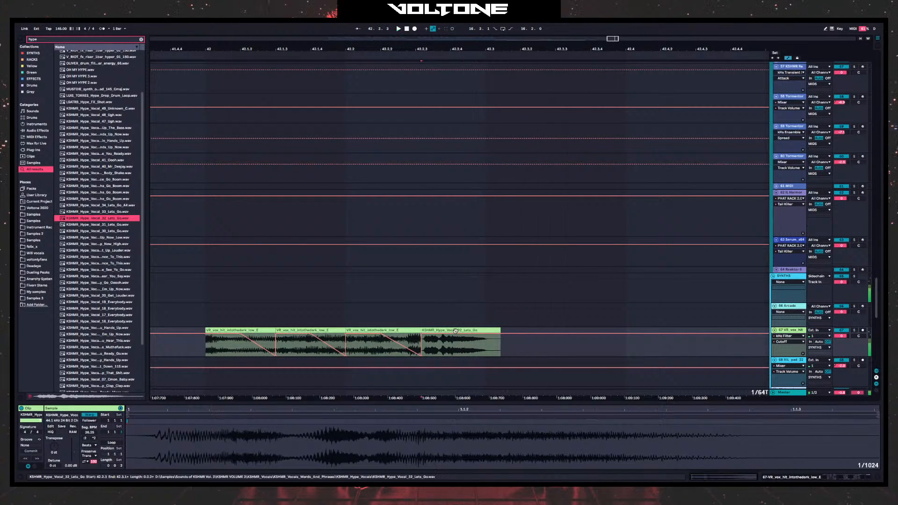
- Double the Lets Go clip's segment BPM twice to 145.00 and play the clip
left_click(454, 330)
left_click(94, 439)
left_click(94, 439)
key("space")
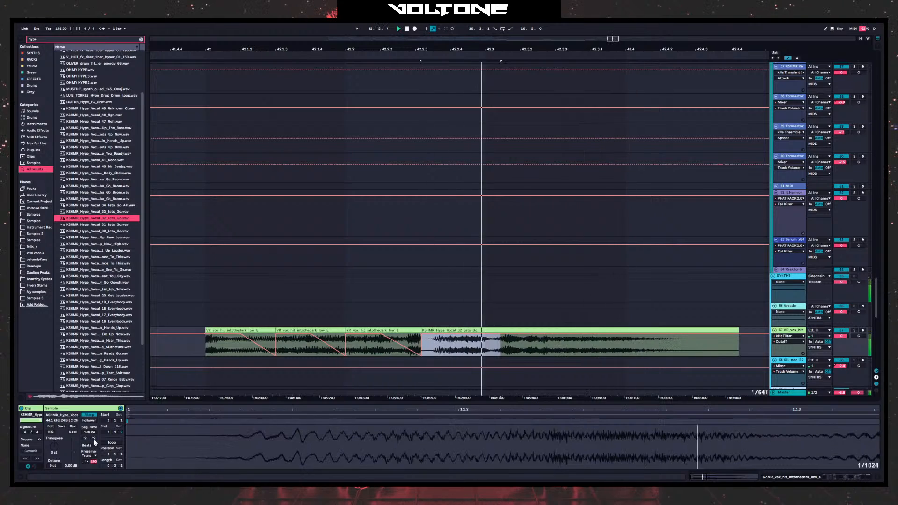
- Split the Lets Go clip at 42.3.1, try deleting its second part, and undo that deletion
left_click(485, 354)
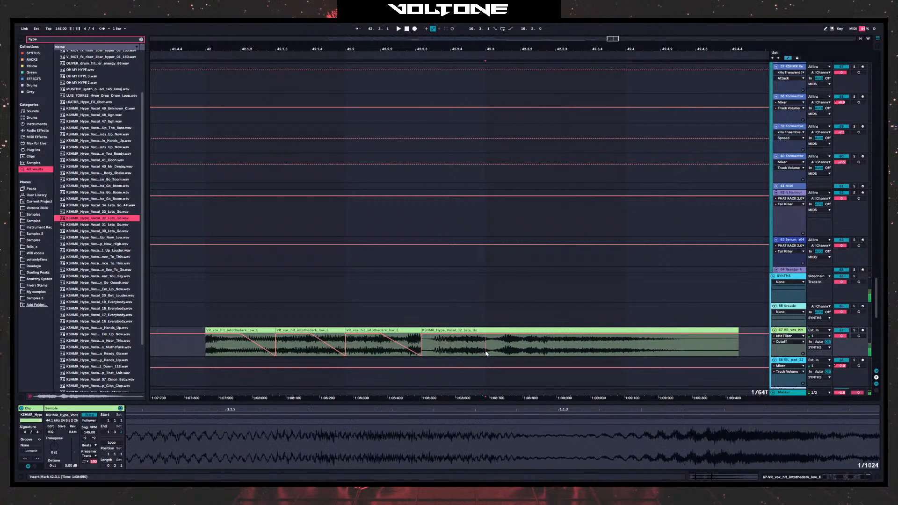
key("ctrl+e")
left_click(493, 330)
key("Delete")
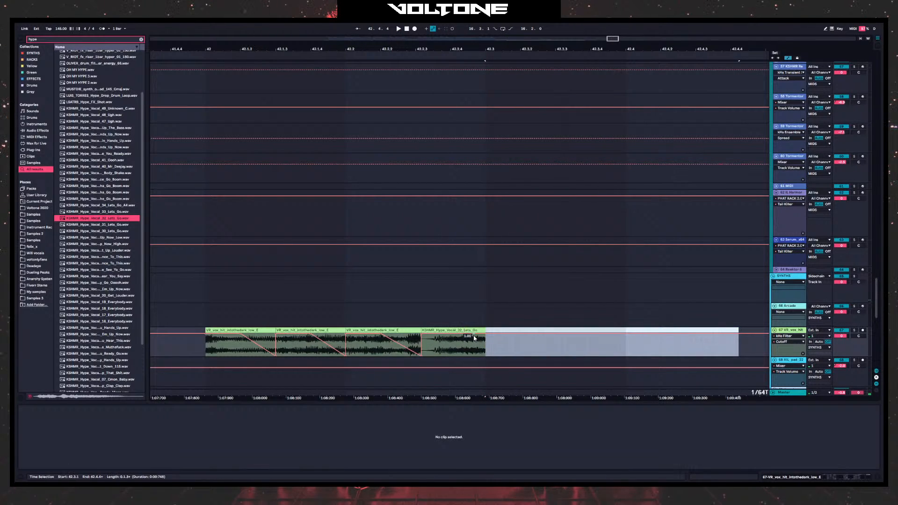
key("ctrl+z")
- Delete the first part of the Lets Go clip, move the remaining part to start at 42.2.3 and audition it
left_click(473, 330)
key("Delete")
left_click_drag(510, 330, 447, 330)
key("space")
key("space")
key("space")
- Split the moved Lets Go clip at 42.3.1, delete everything after the split and play from just before bar 42
left_click(486, 347)
key("ctrl+e")
left_click(493, 331)
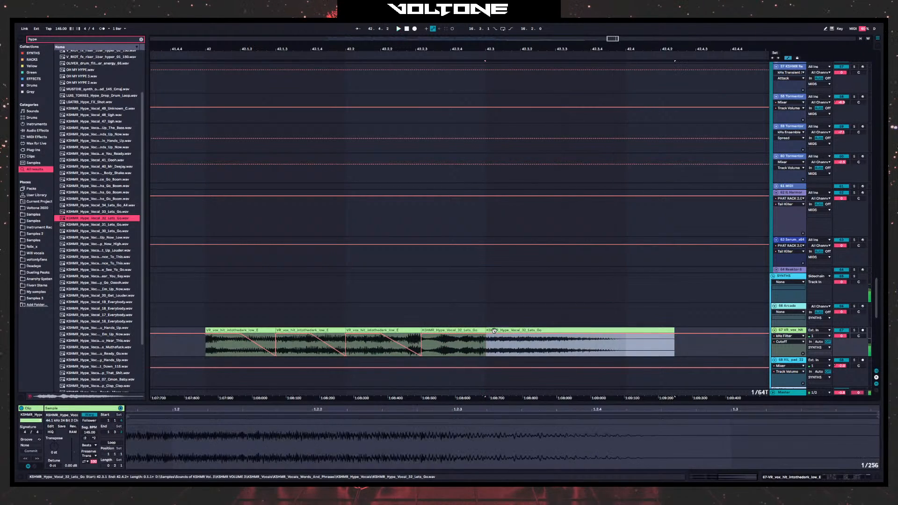
key("Delete")
left_click(200, 315)
key("space")
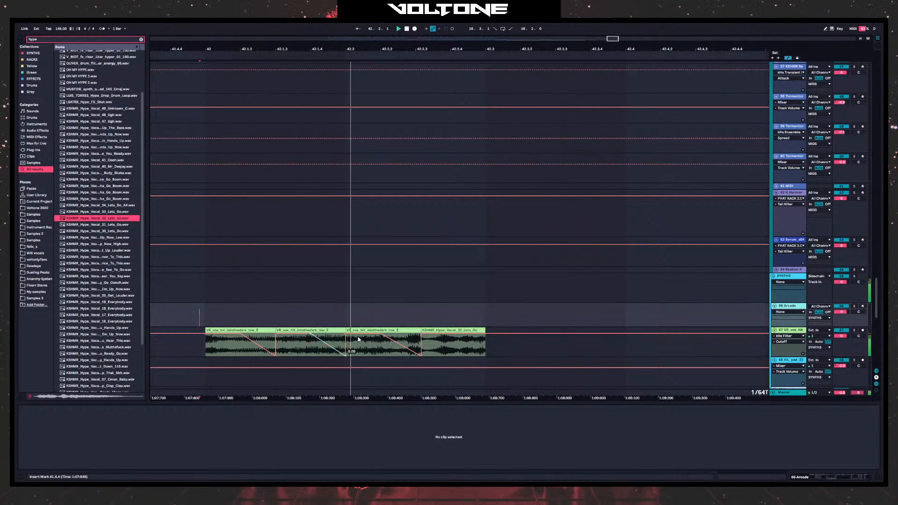
- Duplicate the short Lets Go clip twice so the copies follow it directly, and play from just before bar 42
left_click(454, 348)
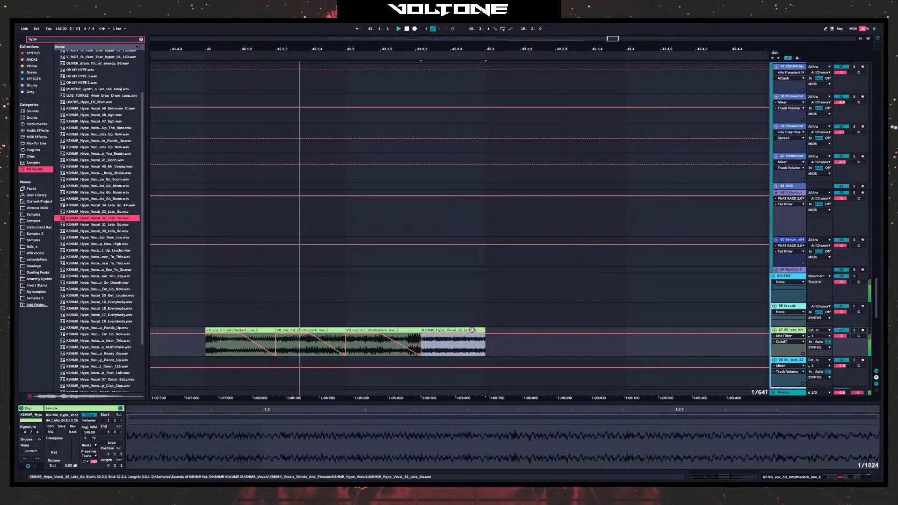
key("ctrl+d")
key("ctrl+d")
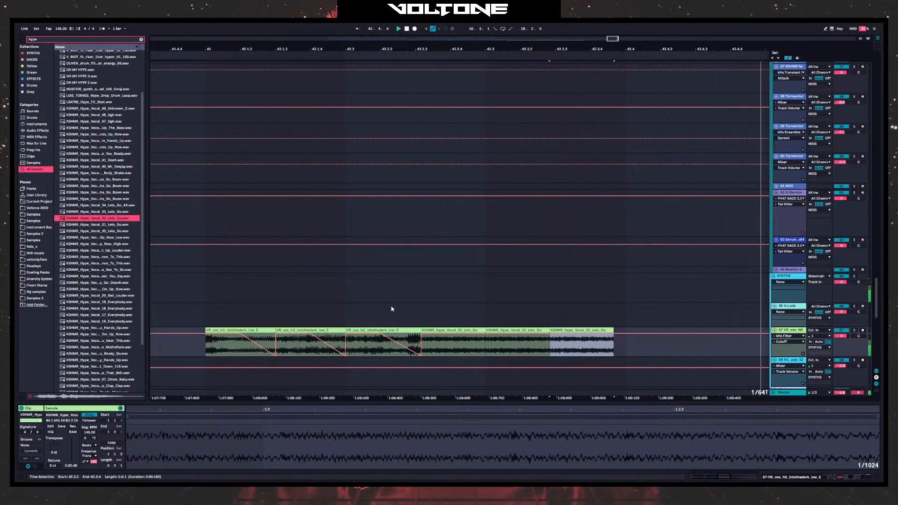
left_click(193, 306)
left_click_drag(500, 319, 410, 310)
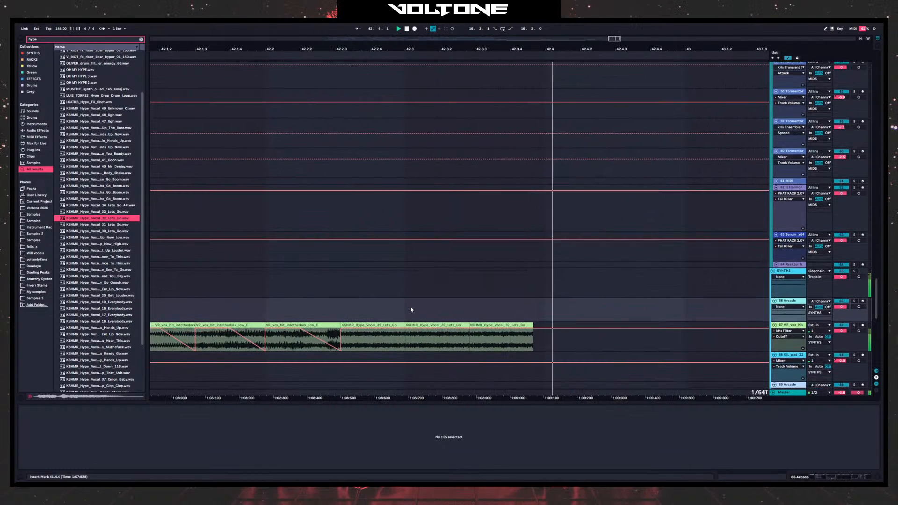
left_click_drag(380, 52, 382, 45)
key("space")
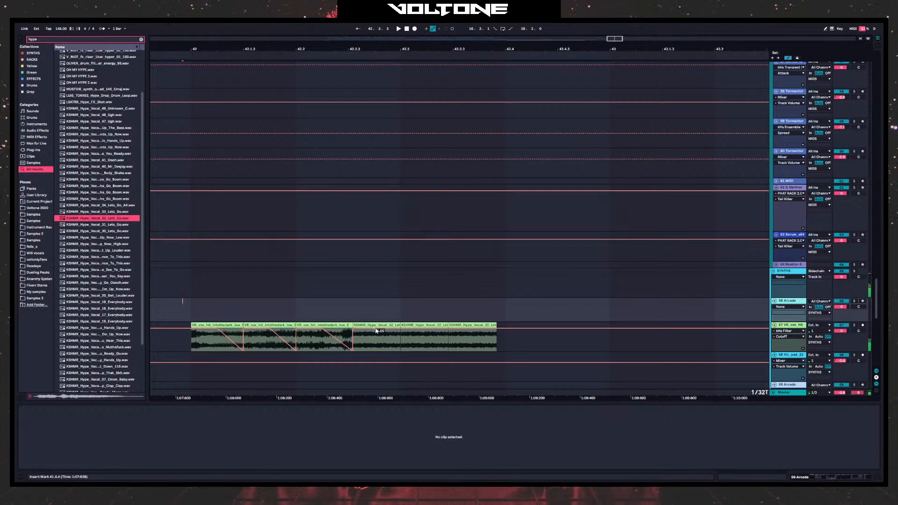
- Automate the kHs Filter cutoff to fall from maximum to minimum over the first Lets Go clip and return to maximum at its end
left_click(379, 331)
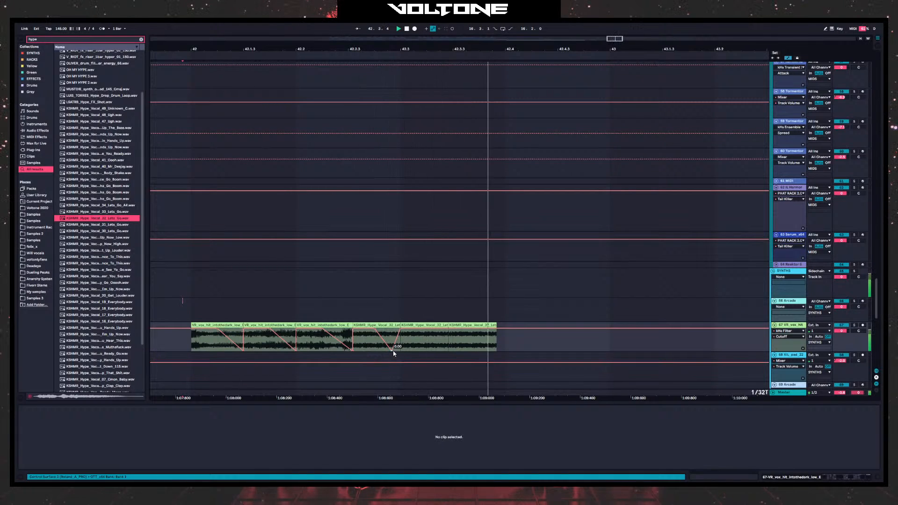
left_click_drag(392, 350, 402, 351)
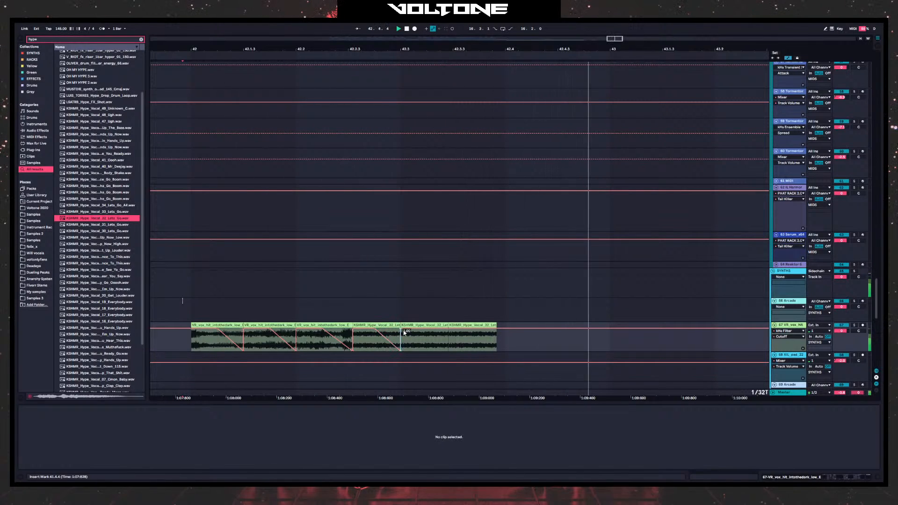
key("space")
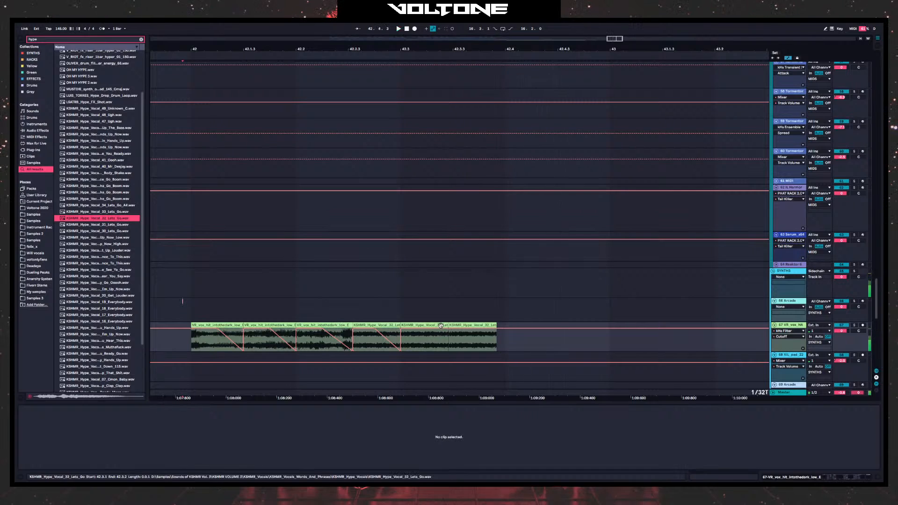
- Shorten the second Lets Go clip to a brief slice and duplicate the slice three times
left_click_drag(447, 325, 414, 324)
key("ctrl+d")
key("ctrl+d")
key("ctrl+d")
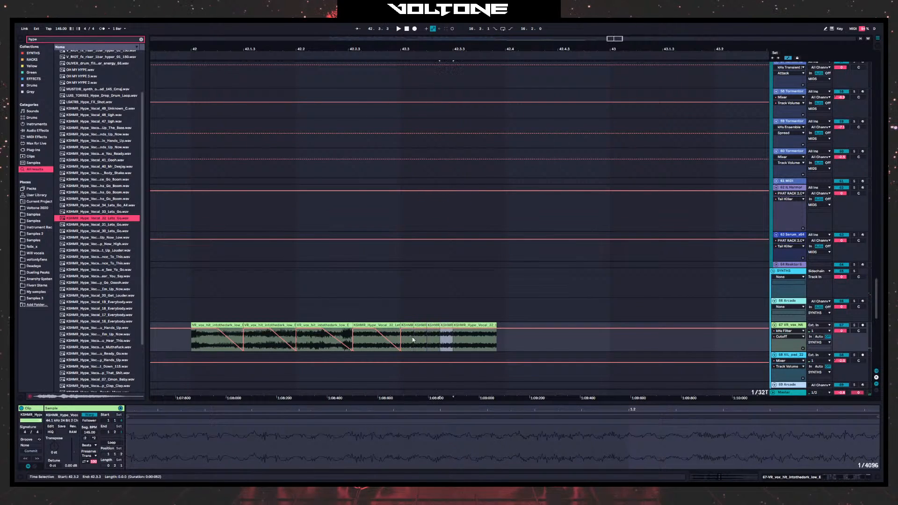
- Delete the second and fourth Lets Go slices to leave a stuttered rhythm, and audition from bar 42
left_click(421, 324)
key("Delete")
left_click(447, 324)
key("Delete")
left_click(403, 312)
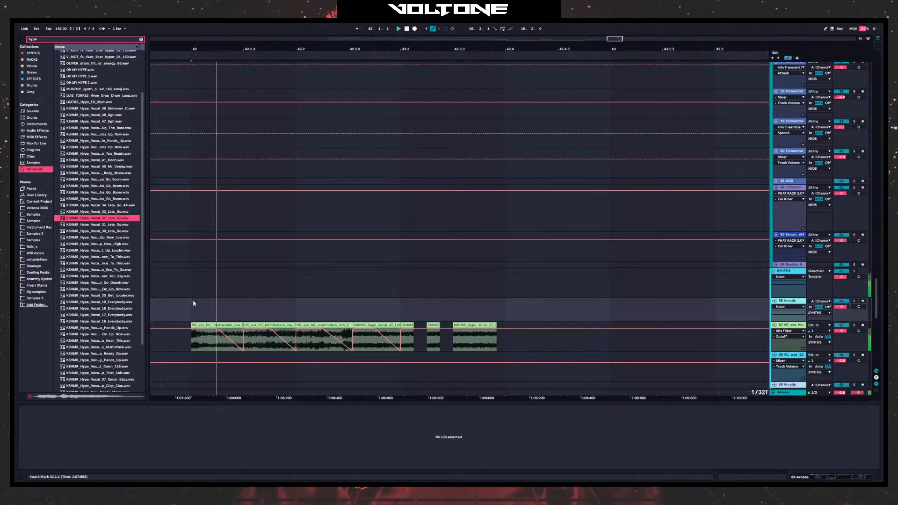
key("space")
- Shorten the last Lets Go clip to a brief slice ending shortly after 42.3.3
left_click(489, 325)
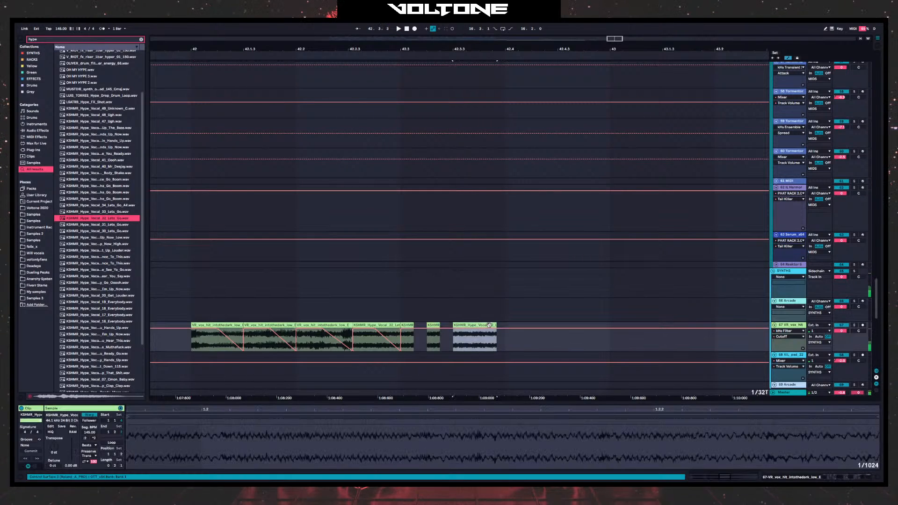
left_click_drag(495, 325, 471, 325)
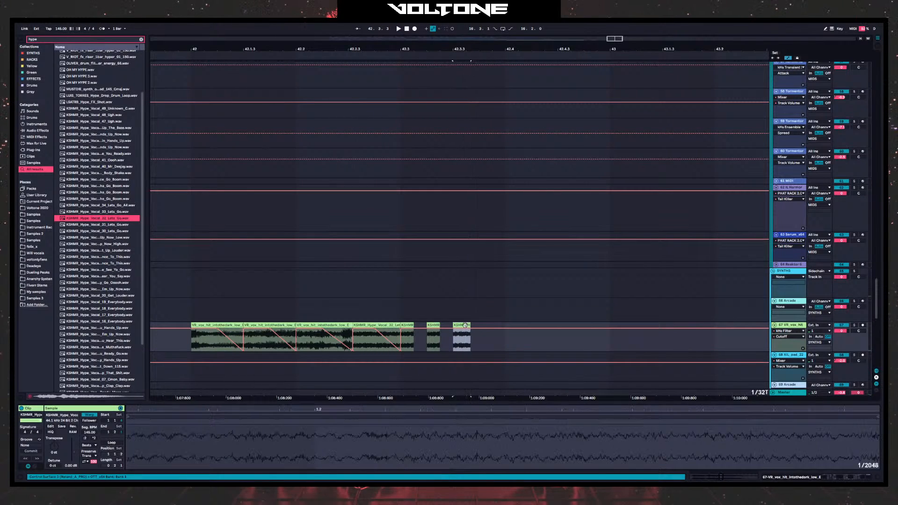
- Duplicate the last Lets Go slice to 42.3.4 and audition the stutter pattern
left_click(477, 327)
left_click(472, 326)
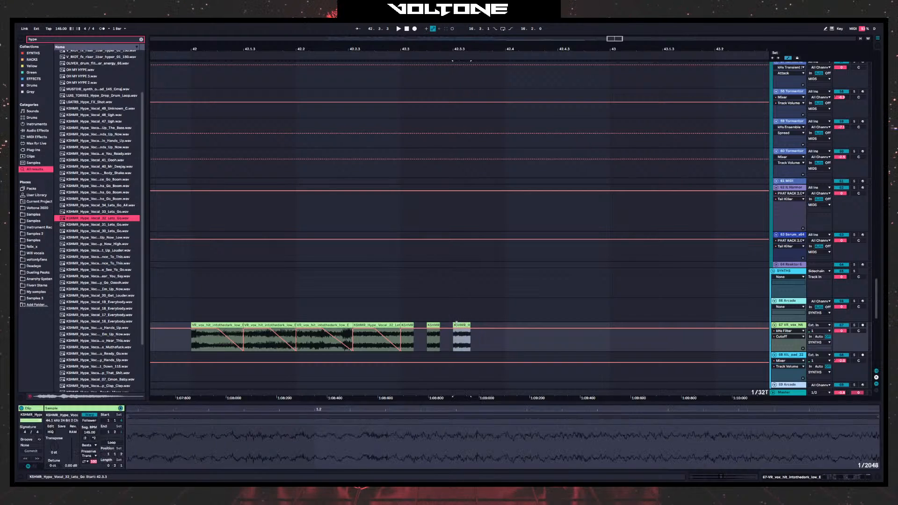
left_click_drag(480, 326, 489, 327)
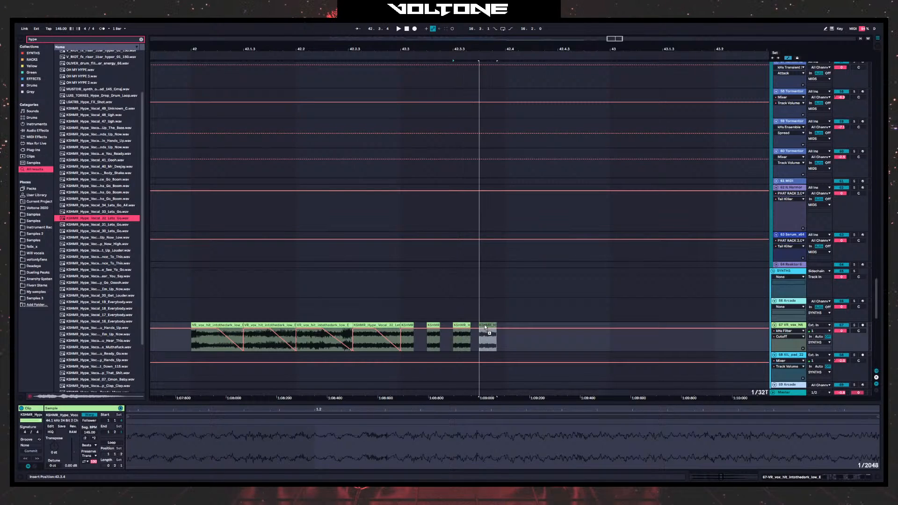
left_click(392, 318)
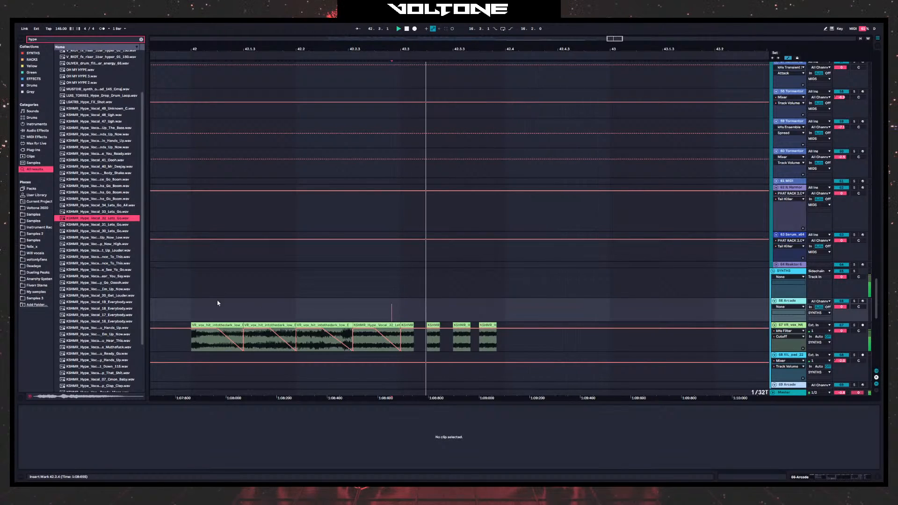
- Delete all the stuttered Lets Go slices from 42.3 onward, keeping the three vocal hits and the first Lets Go clip
left_click_drag(525, 329, 416, 327)
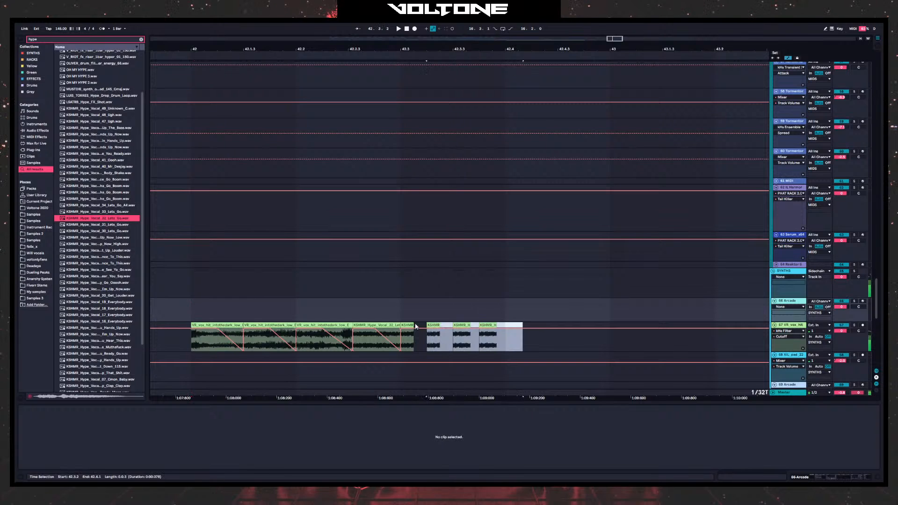
key("Delete")
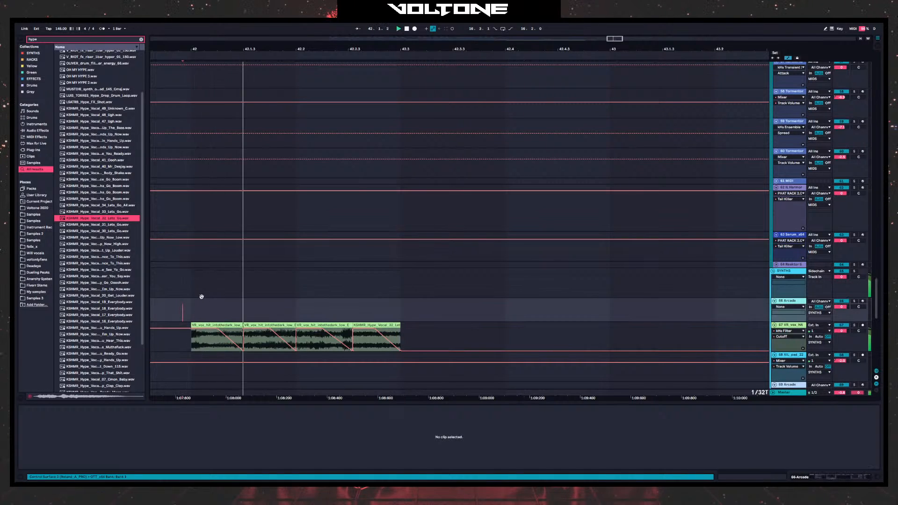
- Copy the VR_vox_hit_intothedark_high_E clip from bar 32 to 41.2.3 on the same track and audition it
scroll(303, 196, "left", 2)
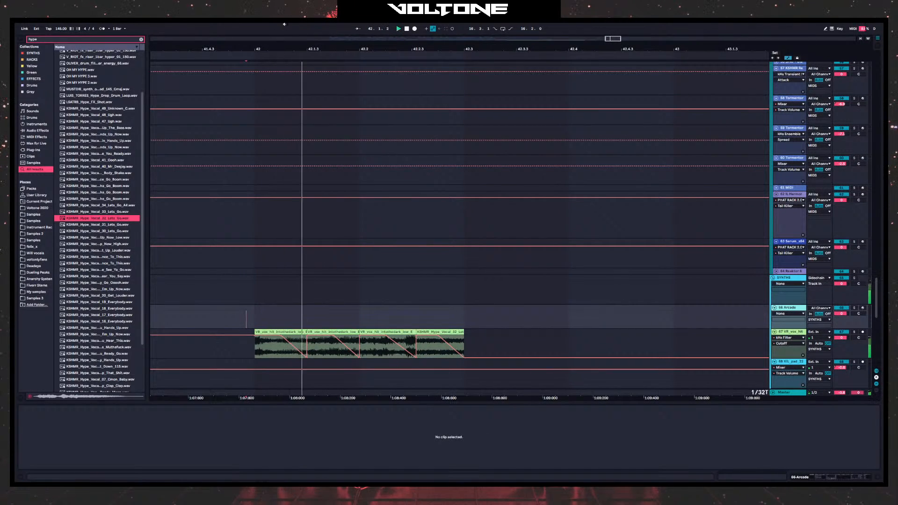
key("minus")
scroll(285, 234, "down", 4)
scroll(286, 234, "down", 5)
scroll(285, 234, "left", 4)
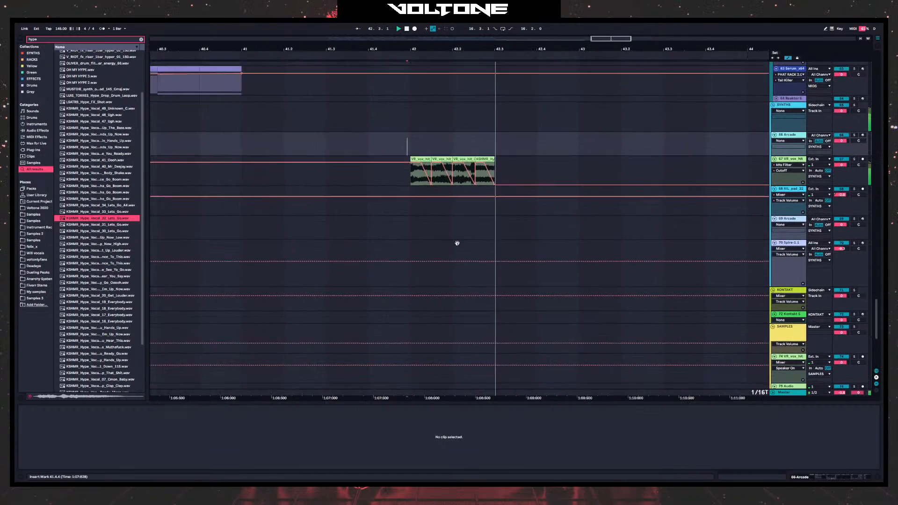
scroll(334, 242, "left", 8)
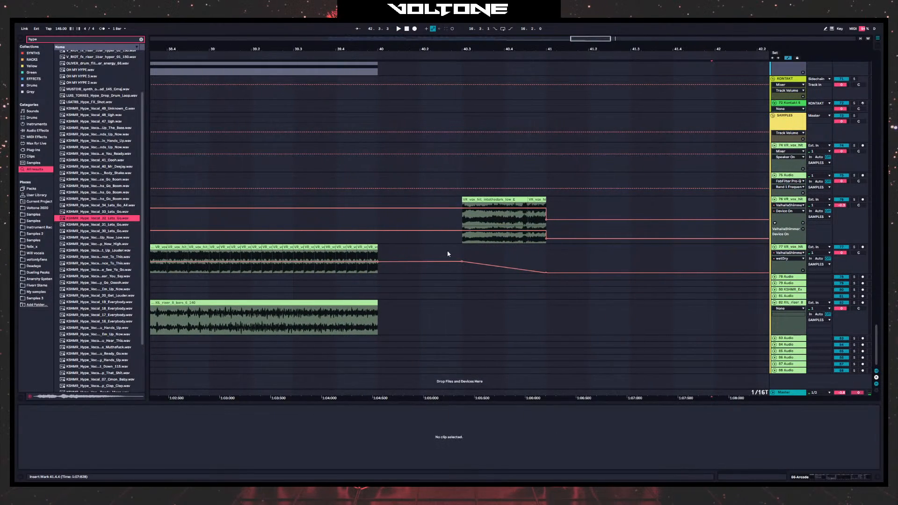
scroll(326, 288, "left", 6)
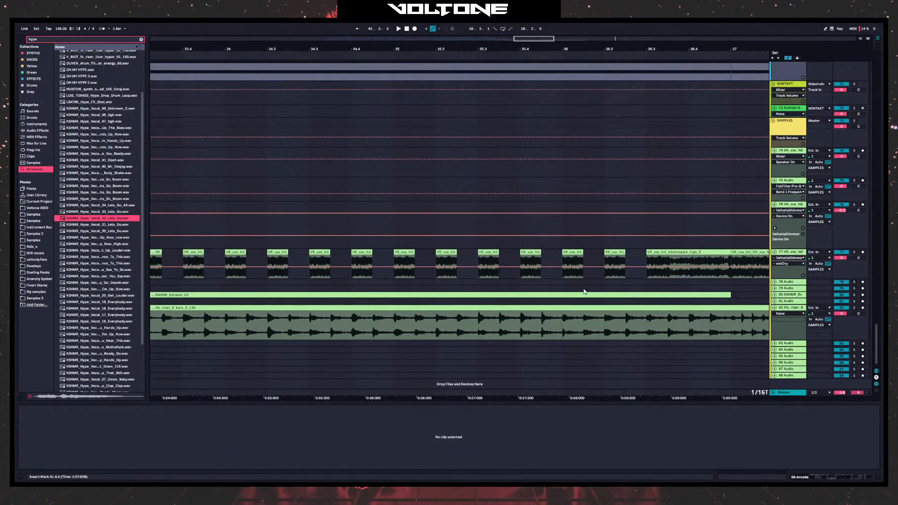
scroll(264, 209, "left", 7)
scroll(374, 206, "up", 1)
left_click(463, 213)
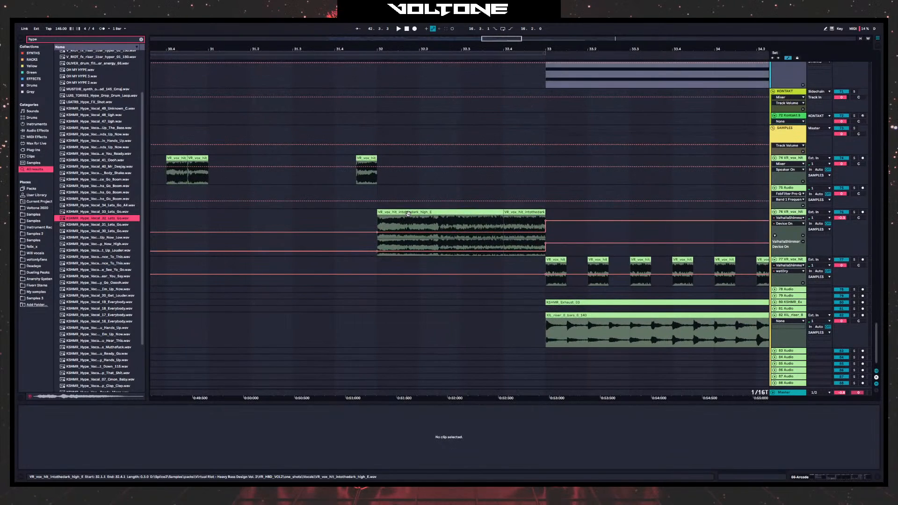
scroll(538, 199, "up", 3)
scroll(538, 198, "right", 18)
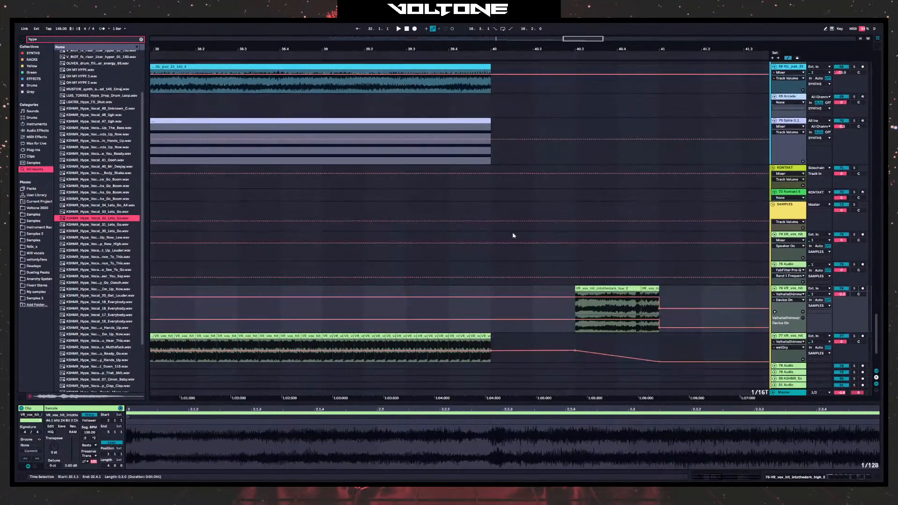
left_click(400, 282)
key("ctrl+v")
key("space")
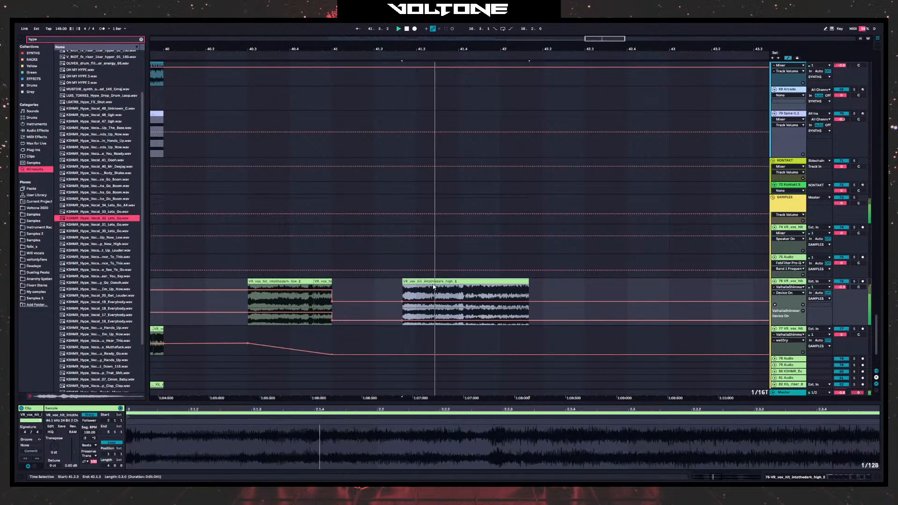
- Move the copied high vocal hit to start at 41.3, audition it, and split it at 41.3.3
key("space")
mouse_move(435, 282)
left_mouse_down()
mouse_move(365, 281)
mouse_move(440, 283)
mouse_move(438, 294)
left_mouse_up()
key("space")
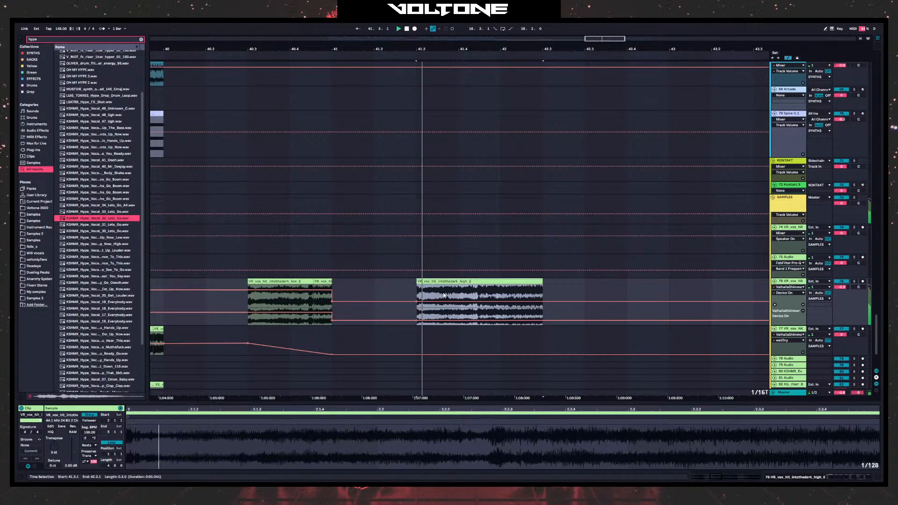
left_click(439, 295)
key("ctrl+e")
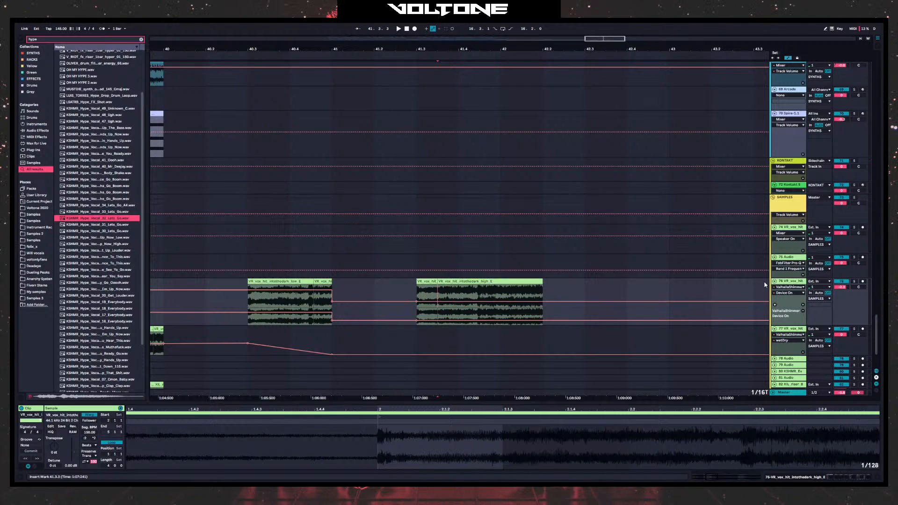
left_click(786, 282)
left_click(485, 410)
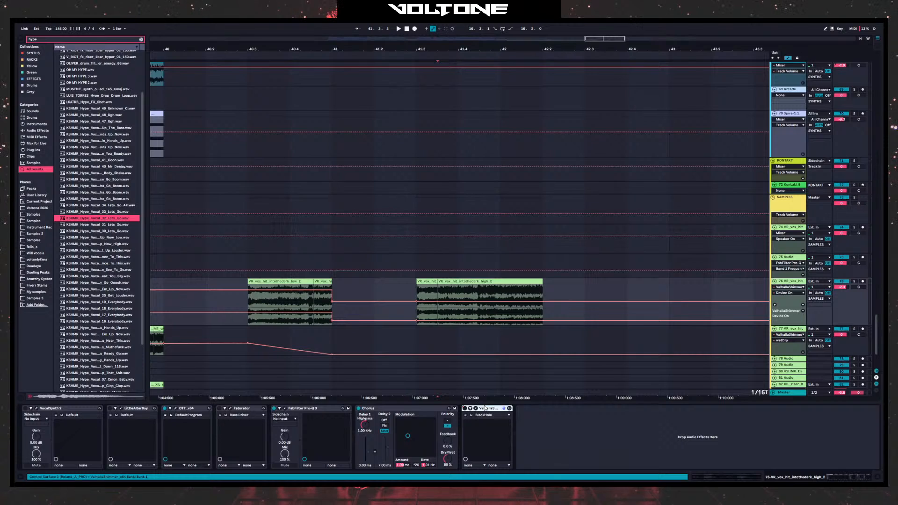
key("Delete")
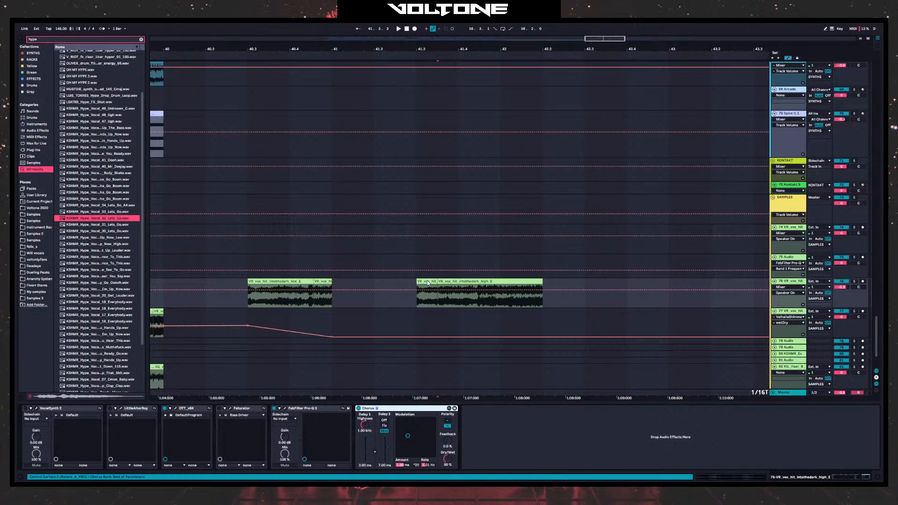
key("ctrl+z")
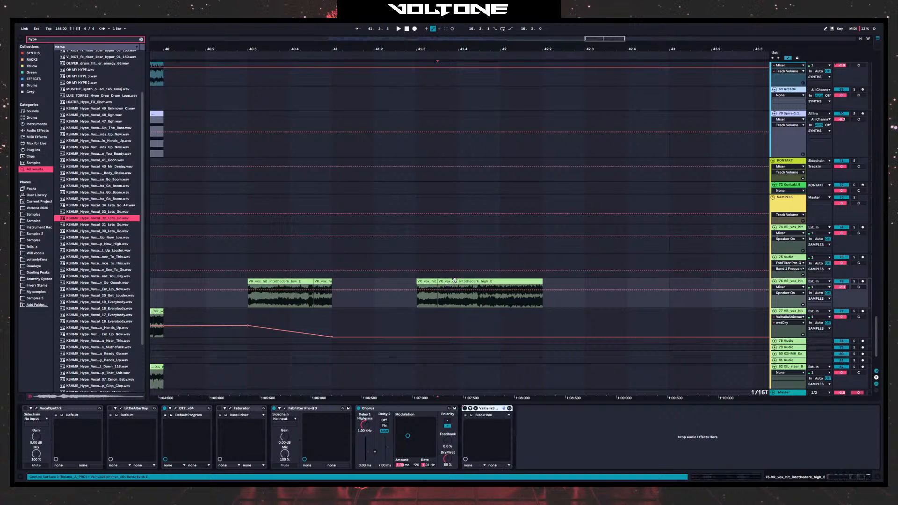
- Copy the high vocal hit clips from track 76 onto track 67 at 42.4.1 and play them back
left_click(452, 280)
scroll(442, 257, "up", 5)
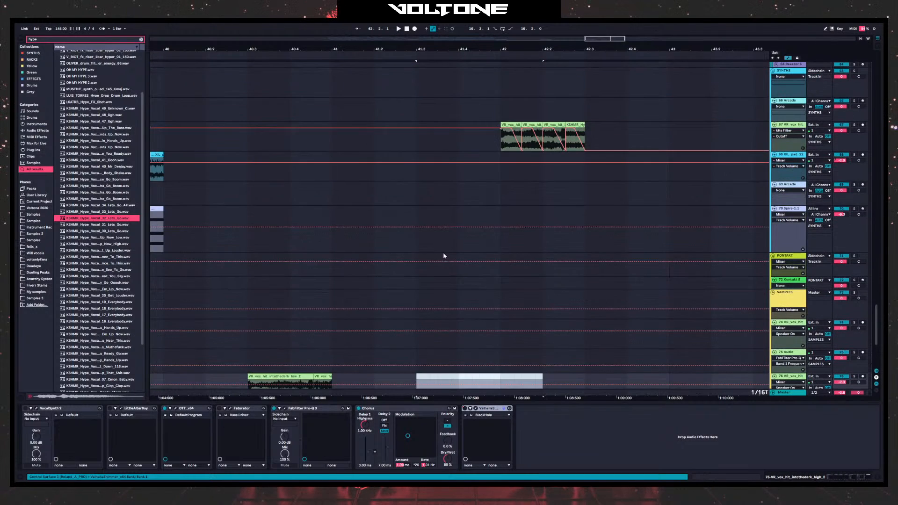
left_click(625, 227)
key("ctrl+v")
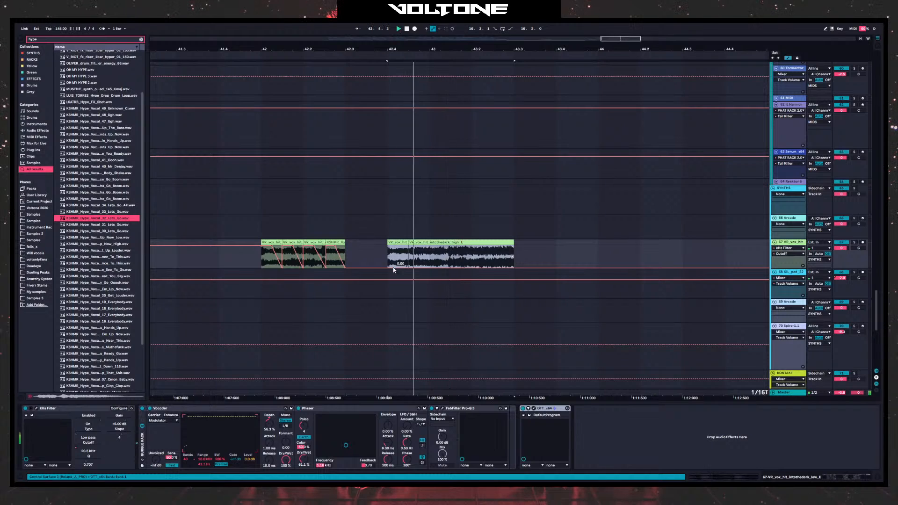
key("space")
- Move the pasted vocal clips on track 67 to 42.3.1, directly after the existing vocal chops
left_click_drag(262, 257, 333, 267)
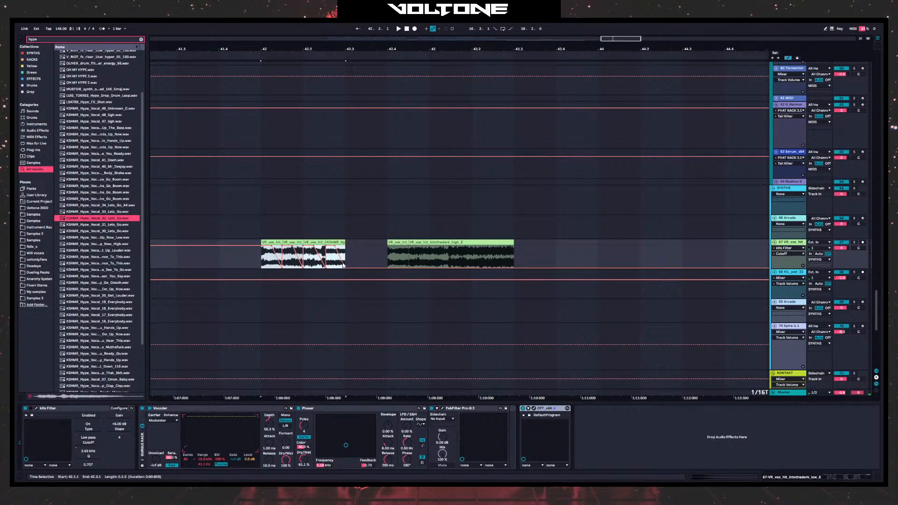
left_click(406, 249)
left_click(413, 243)
left_click(402, 242, "shift")
left_click_drag(415, 243, 374, 245)
- Duplicate the filter cutoff automation from 42.1.1–42.3.1 over the moved vocal clips up to 43.1.1 and play the result
left_click_drag(261, 261, 346, 268)
key("ctrl+d")
key("space")
key("space")
key("space")
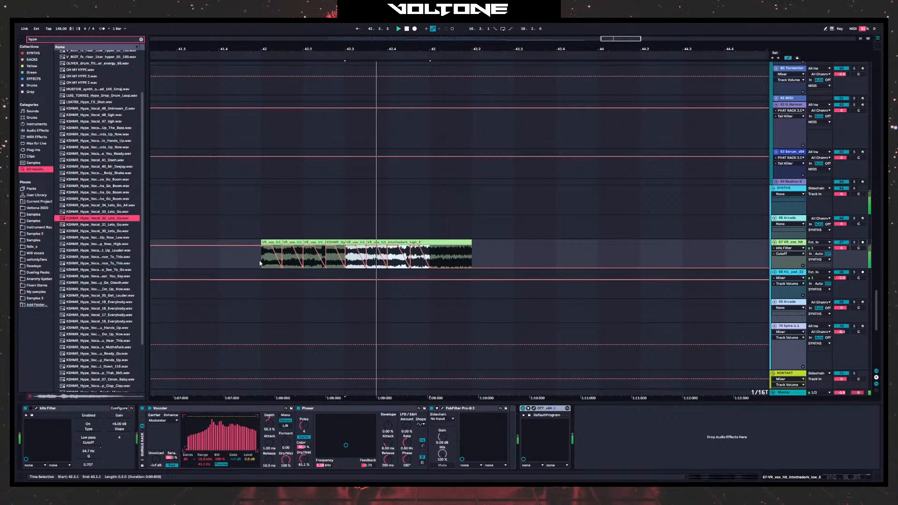
left_click(260, 263)
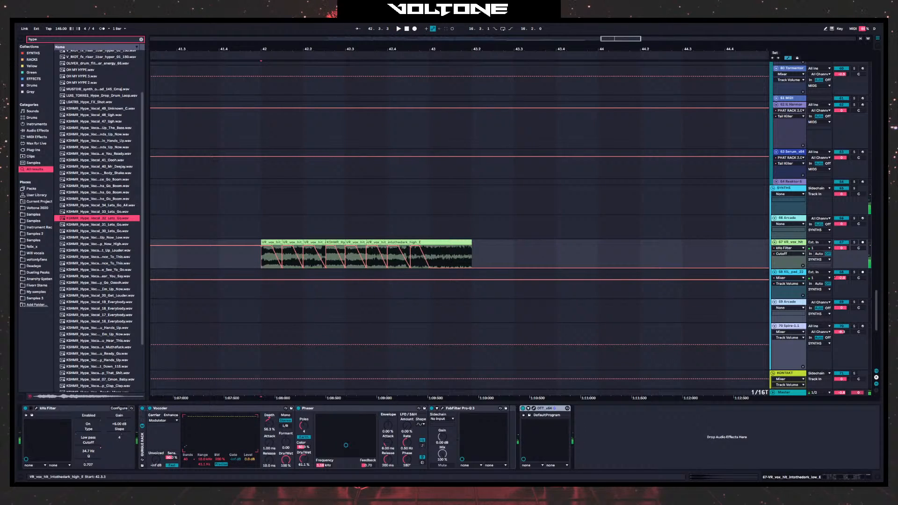
- Trim the end of the long high vocal clip to 42.4.3 and remove the leftover cutoff automation after it
left_click(362, 242)
left_click(348, 264)
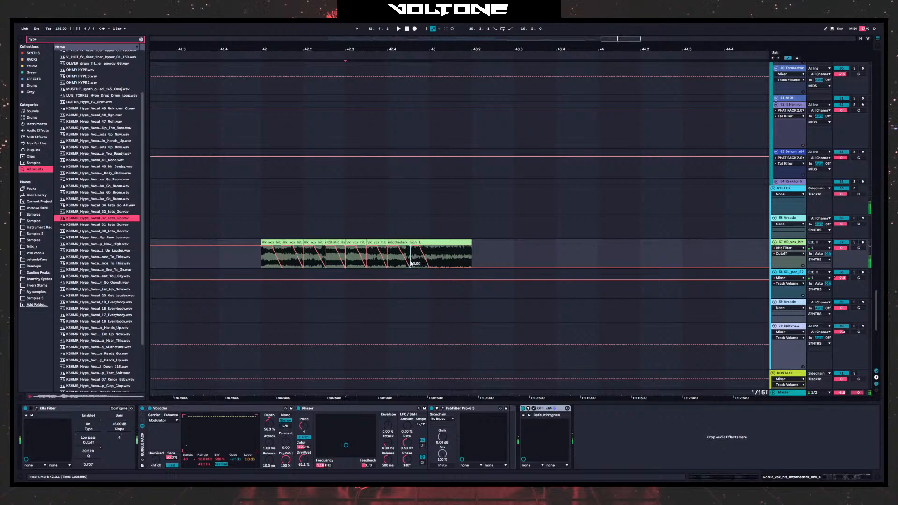
left_click_drag(471, 242, 409, 242)
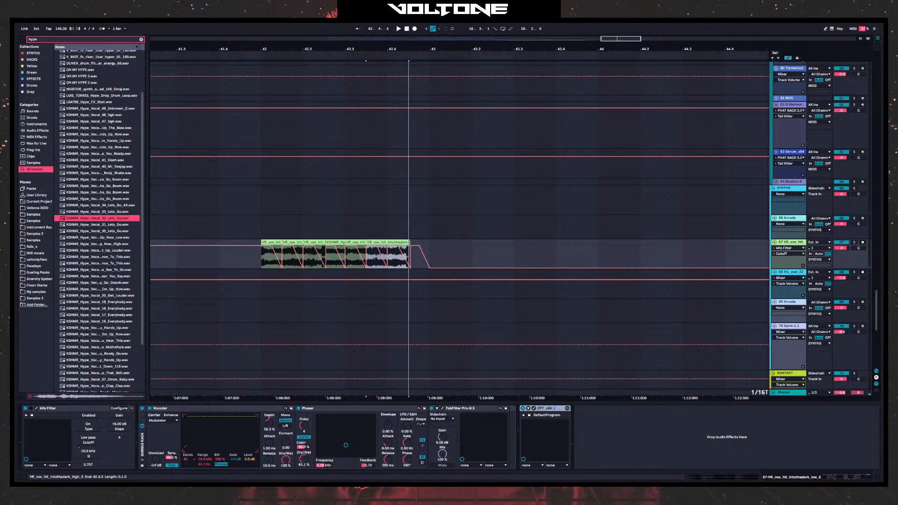
left_click(421, 246)
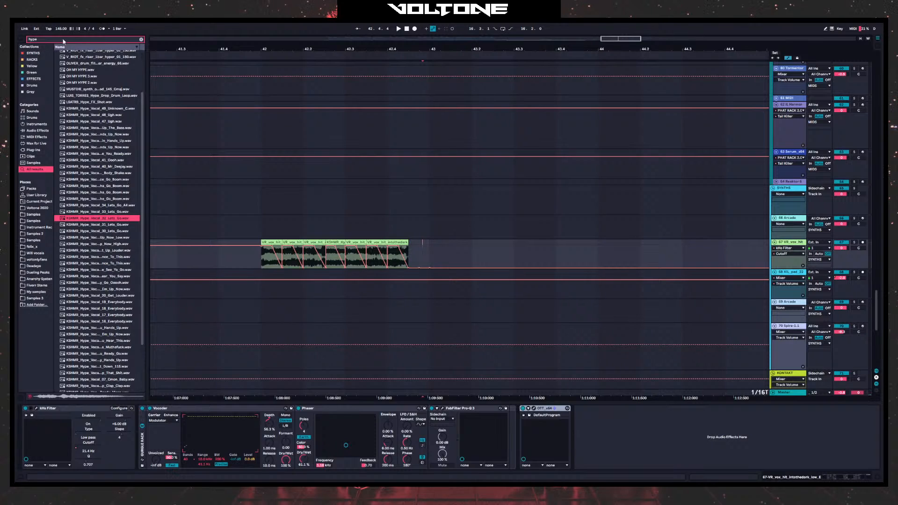
- Search the browser for "suck me", load SUCK ME DADDY.adg onto track 67 and delete the short KSHMR vocal clip
type("suck")
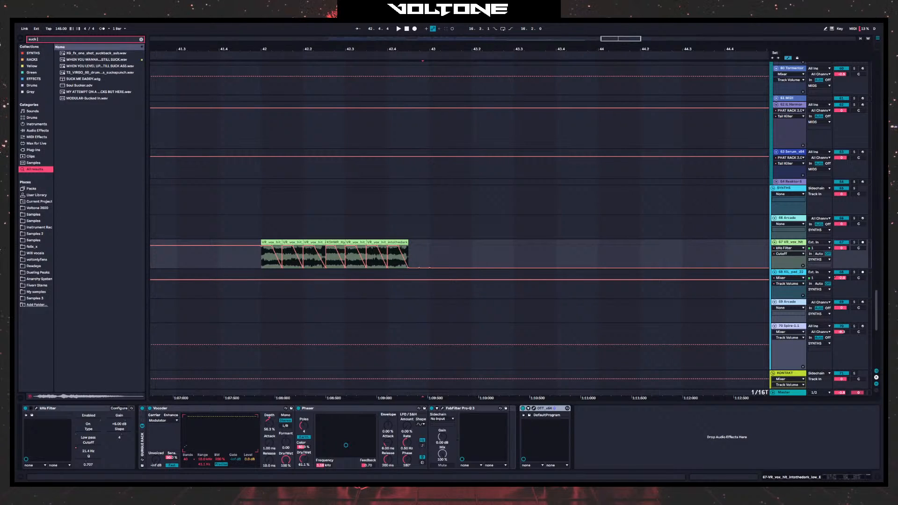
type(" me")
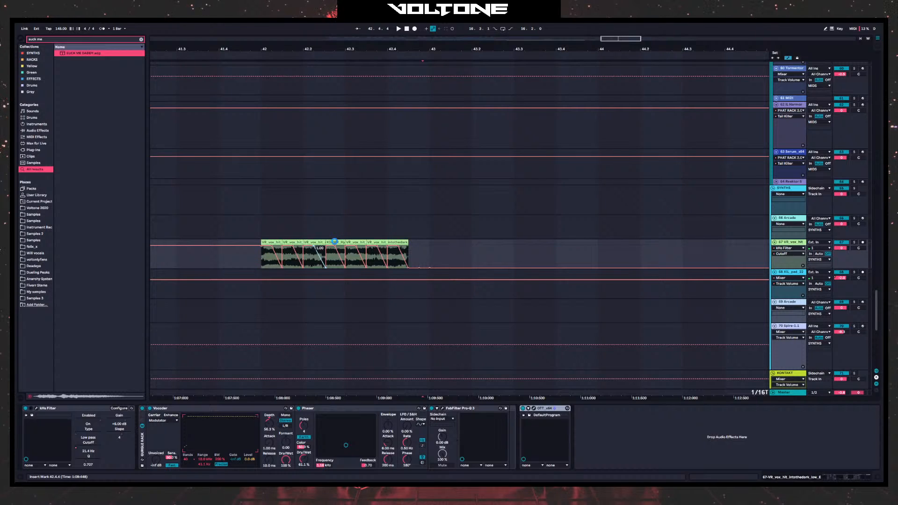
left_click_drag(334, 242, 334, 241)
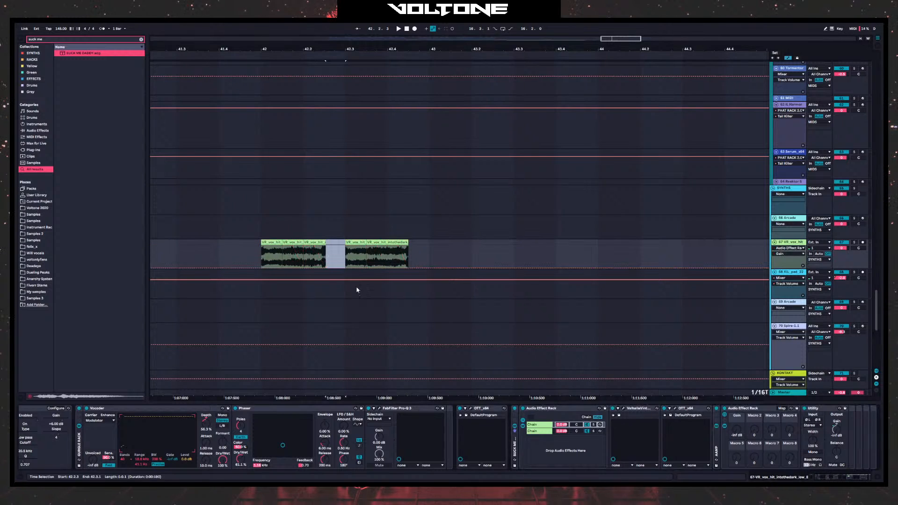
- Draw a gain ramp from -inf to 0 dB across the gap before 42.3.1, duplicate the half-bar pattern once and play it
left_click(330, 271)
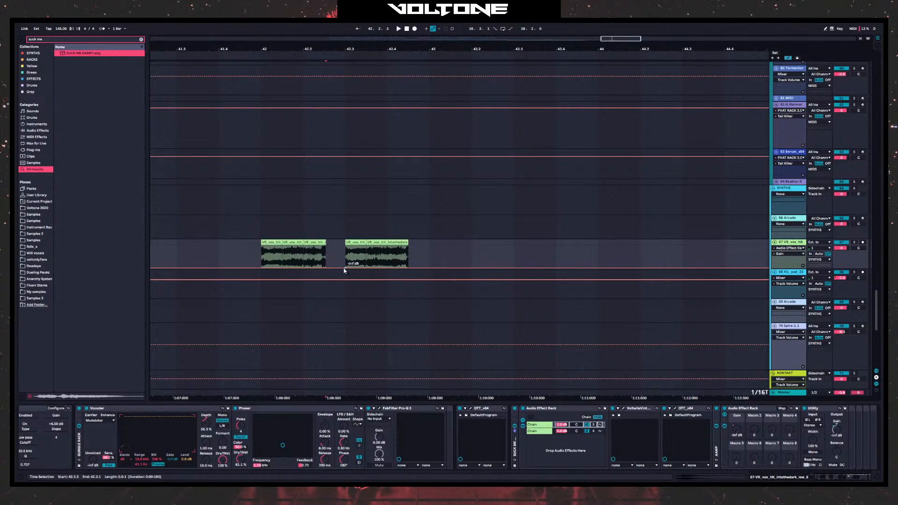
left_click_drag(344, 270, 344, 246)
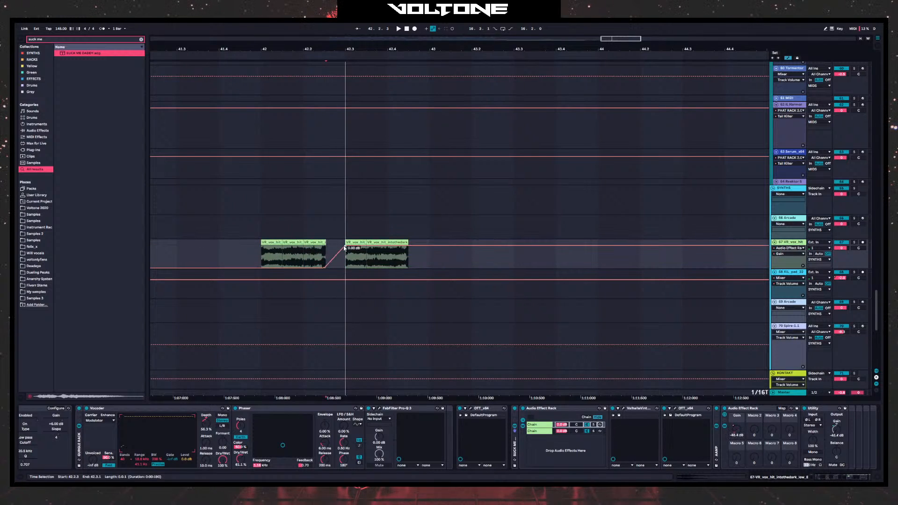
left_click(265, 260)
key("ctrl+d")
key("space")
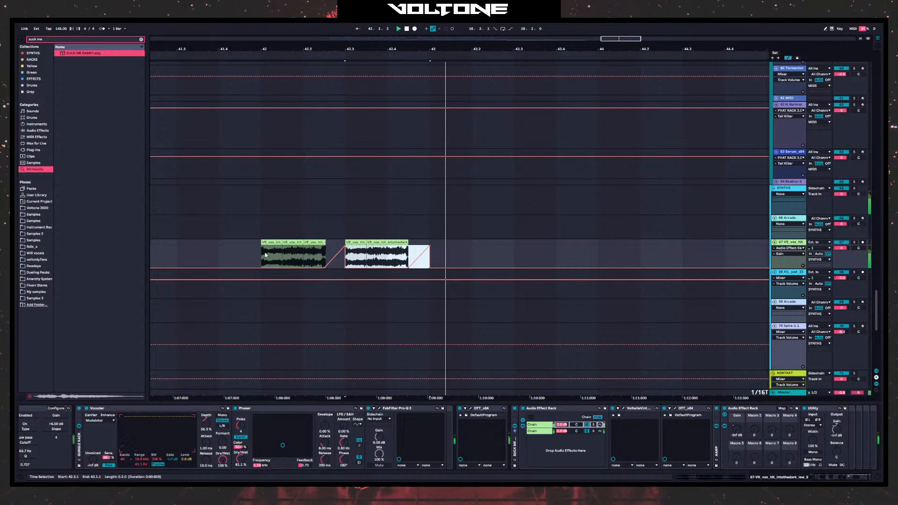
- Set the arrangement grid to straight 1/16 and play back the vocal chops
left_click(261, 230)
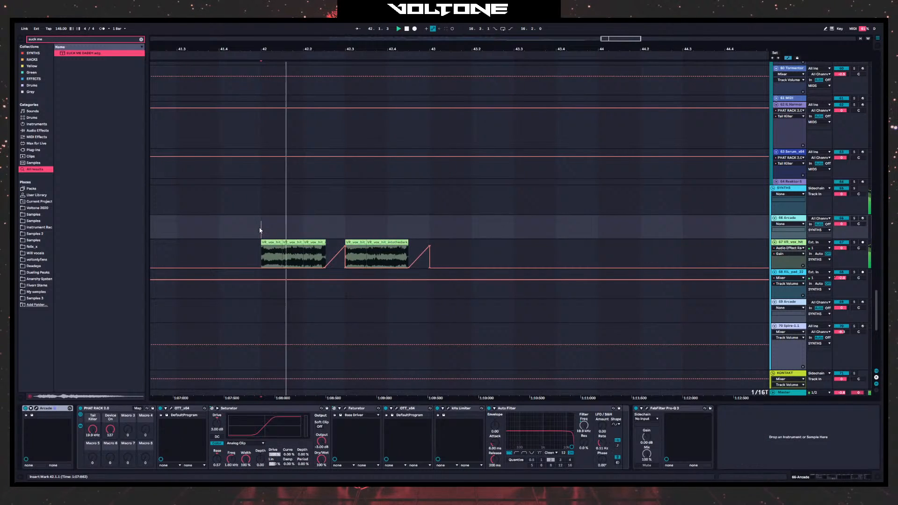
right_click(499, 251)
key("Escape")
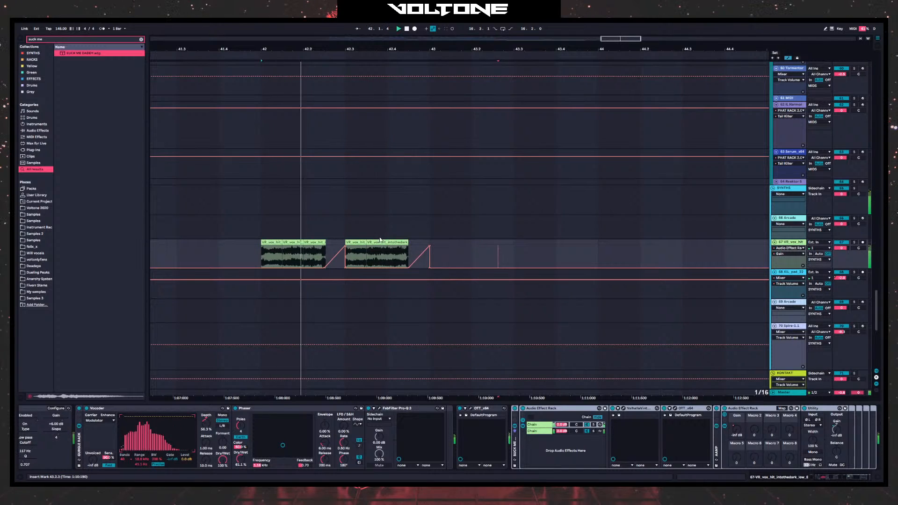
left_click(192, 230)
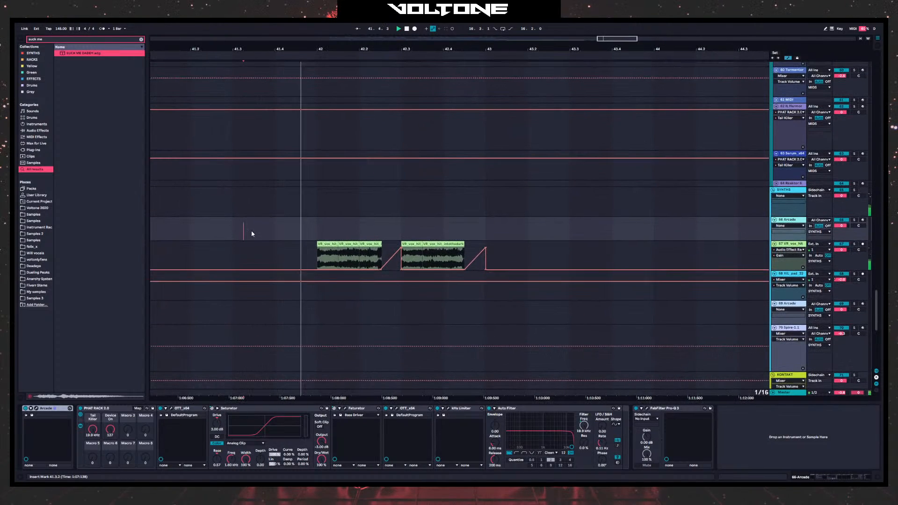
key("space")
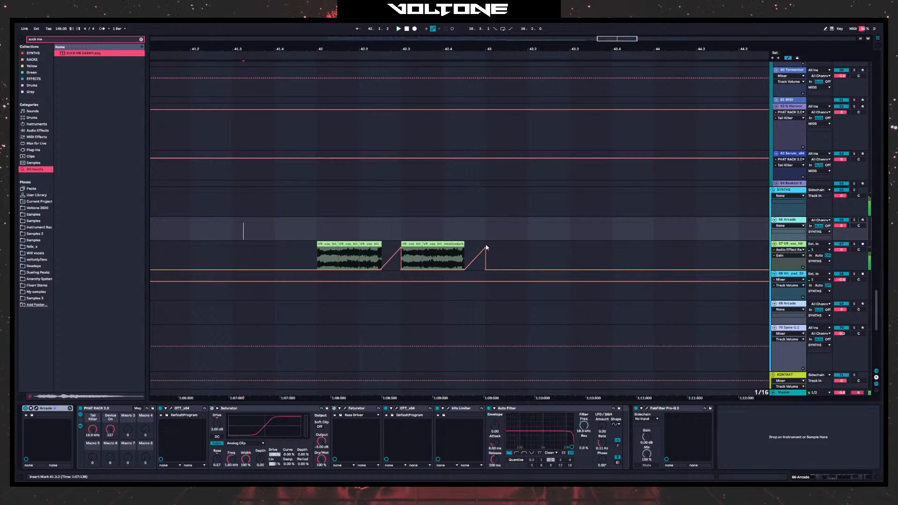
key("space")
- Duplicate the one-bar vocal chop pattern with its gain ramps from bar 42 into bar 43 and play it
left_click_drag(486, 244, 330, 243)
key("ctrl+d")
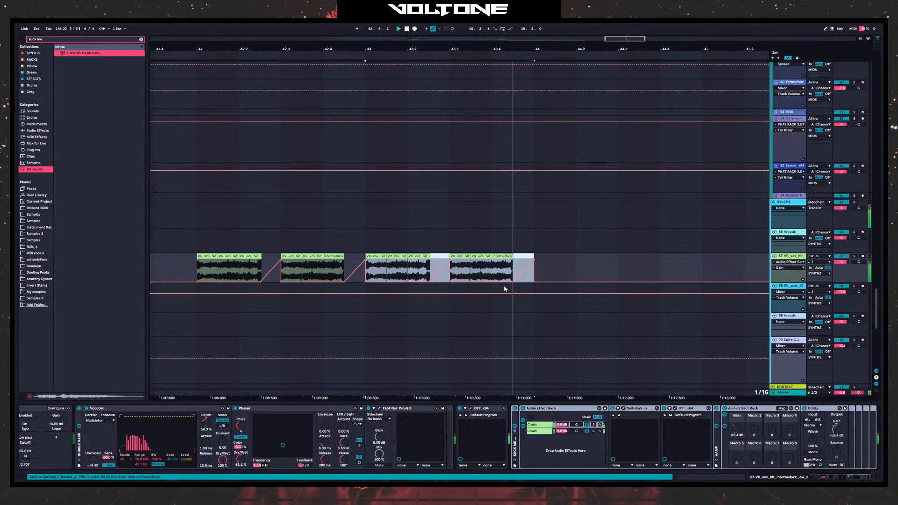
key("space")
left_click_drag(555, 266, 187, 266)
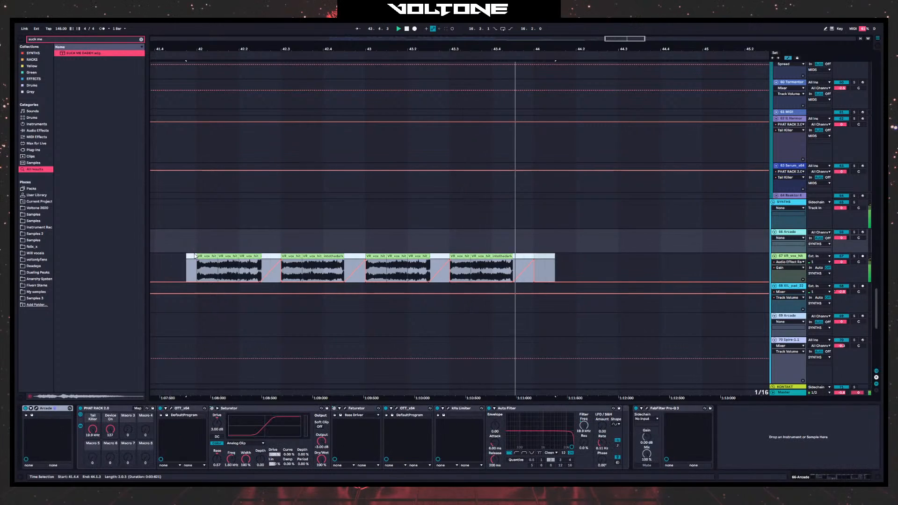
key("ctrl+j")
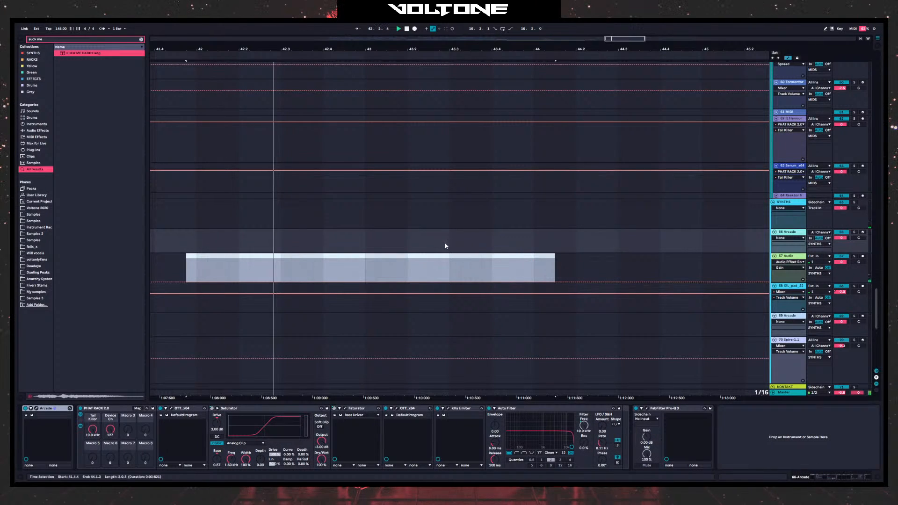
key("ctrl+z")
left_click_drag(509, 255, 367, 252)
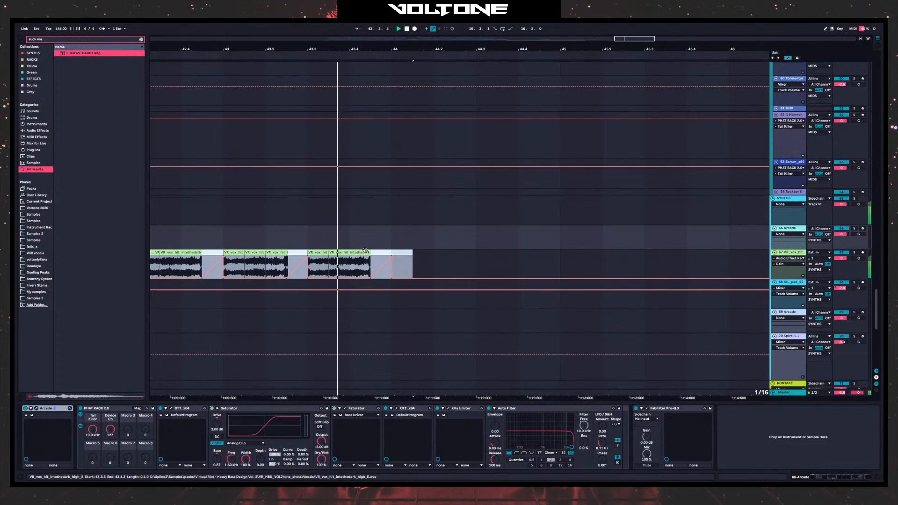
left_click(407, 187)
scroll(469, 269, "down", 3)
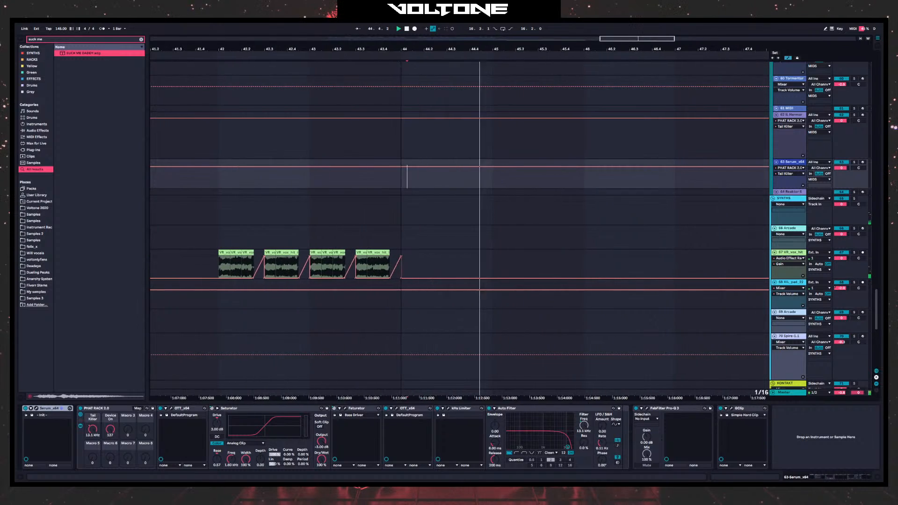
- Delete the vocal slice between 42.1.3 and 42.2.1 on track 67 and play back the pattern
left_click_drag(470, 269, 272, 268)
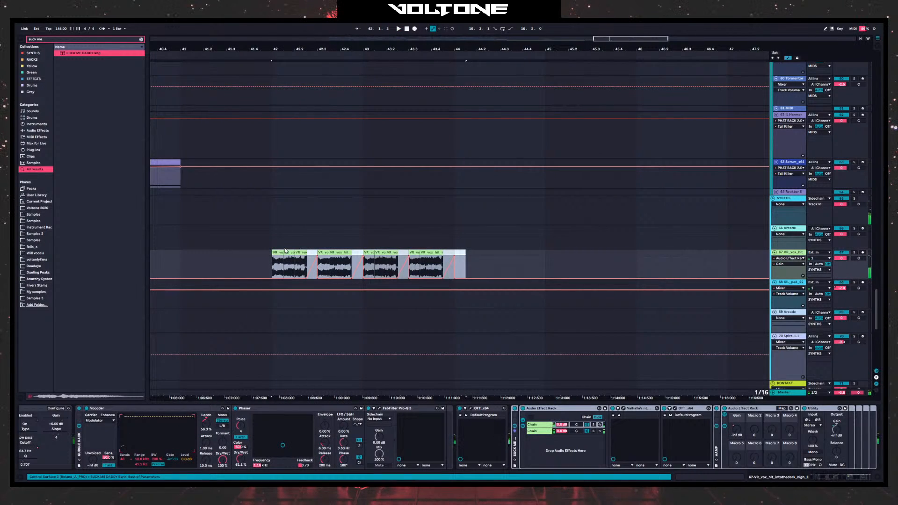
left_click(280, 253)
key("space")
key("space")
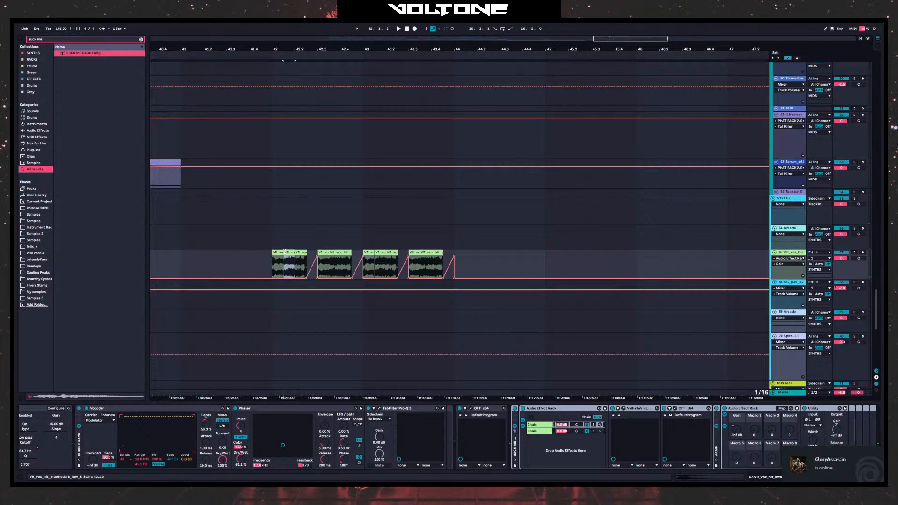
key("space")
key("space")
key("space")
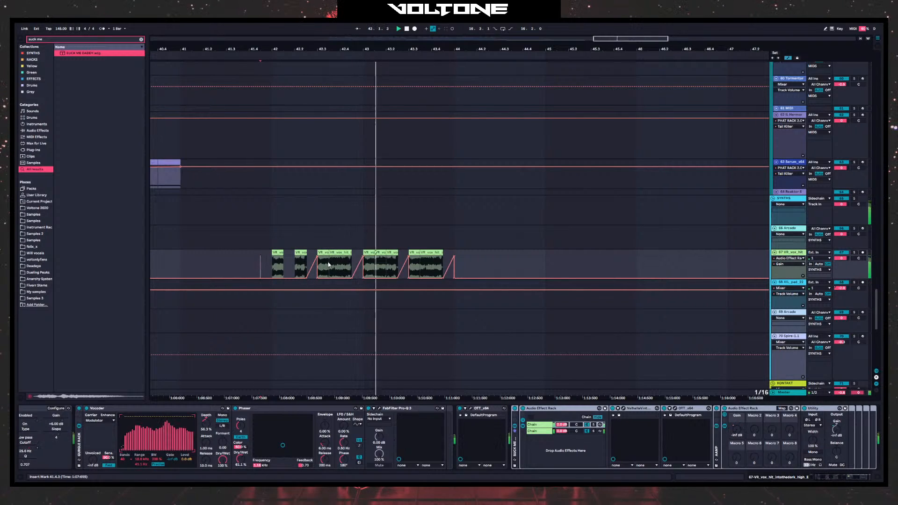
key("space")
key("space")
- Split off and silence the vocal slice between 42.3.3 and 42.4.1, then play the pattern from bar 42
left_click_drag(329, 267, 341, 267)
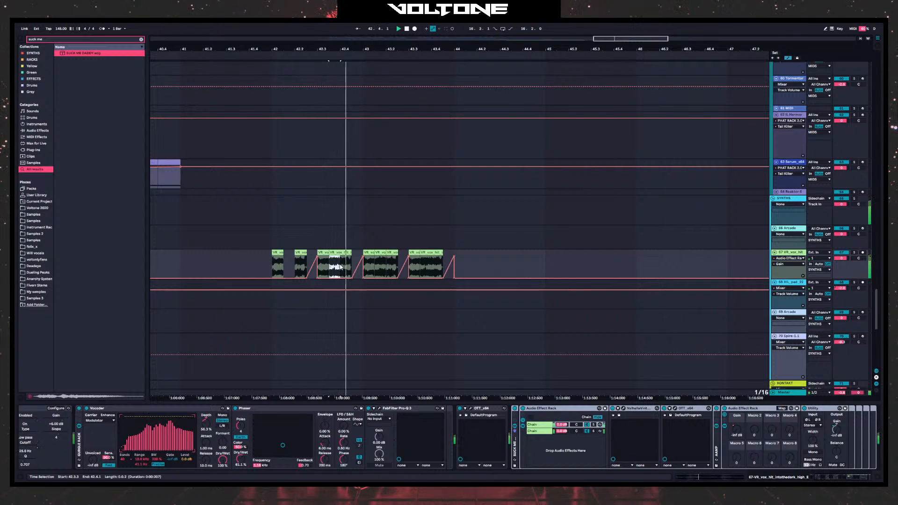
key("ctrl+e")
key("space")
key("space")
left_click(272, 239)
key("space")
key("space")
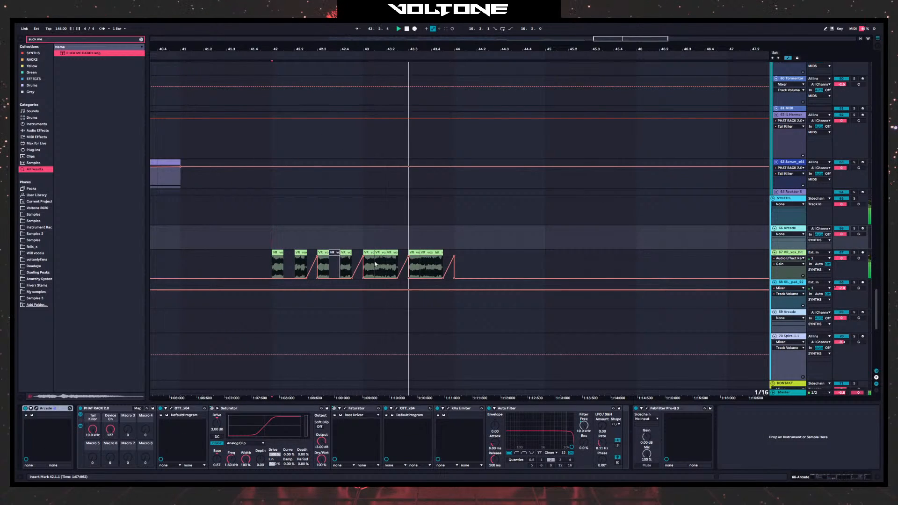
key("space")
key("space")
- Silence the matching vocal slices at 43.1.3 and 43.3.3 and play back the whole gapped pattern
left_click(376, 264)
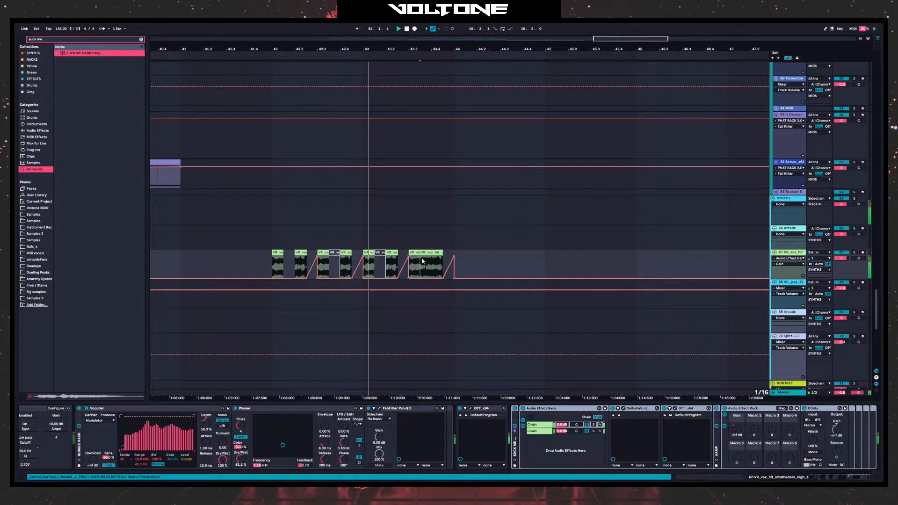
left_click(276, 240)
key("space")
key("space")
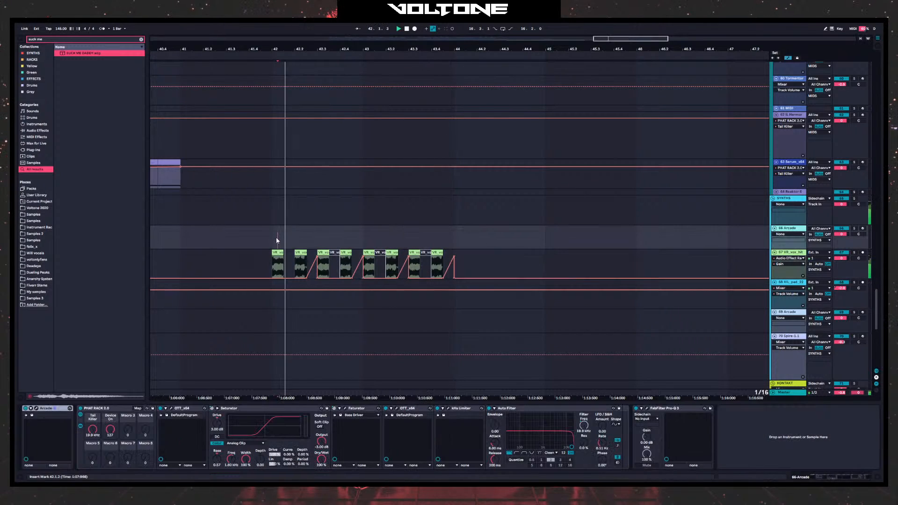
left_click(244, 243)
key("space")
key("space")
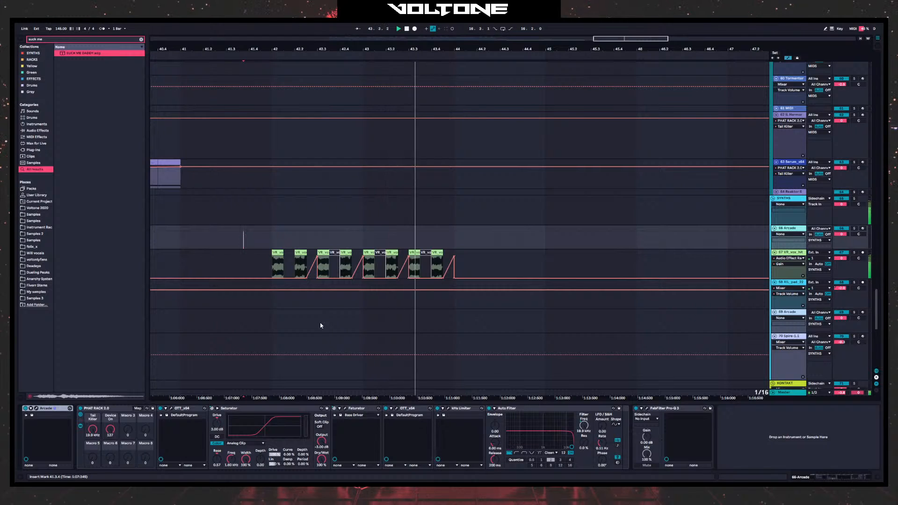
- Duplicate the two-bar vocal chop pattern with its gain ramps from bars 42–43 into bars 44–45 and play it
left_click_drag(457, 255, 272, 256)
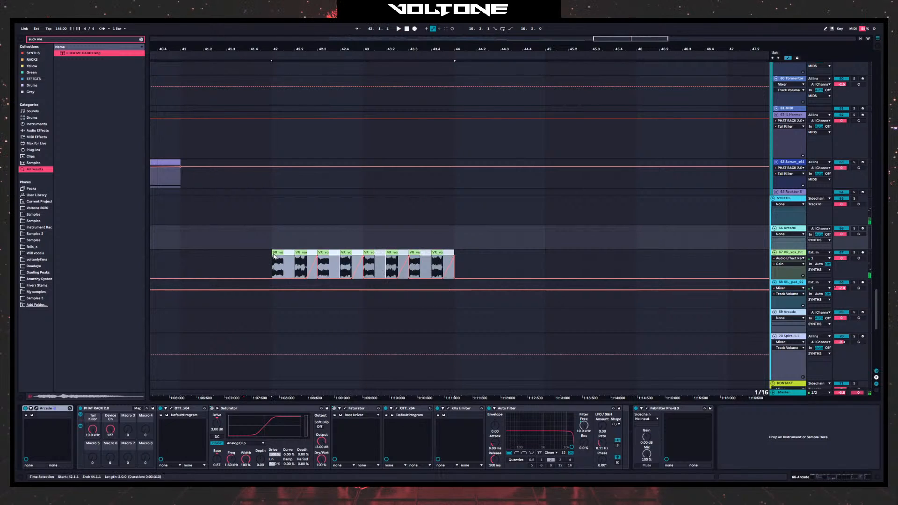
key("ctrl+d")
key("space")
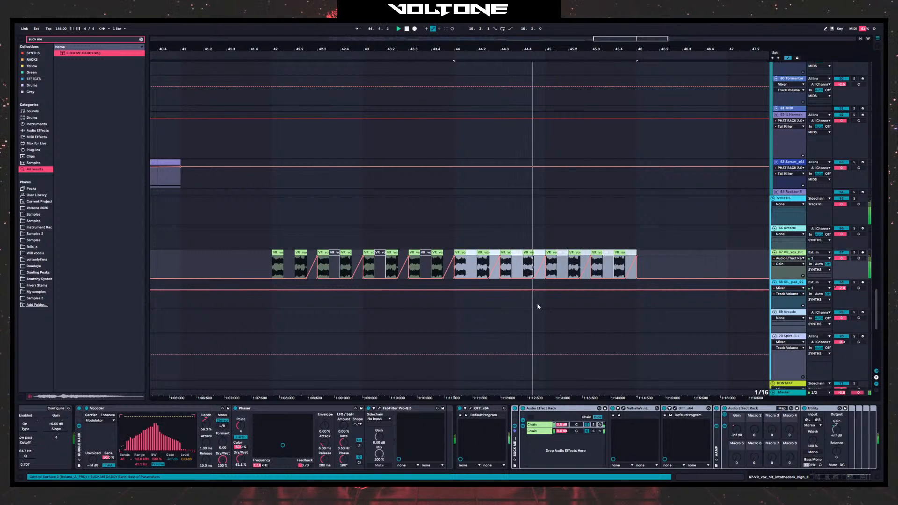
left_click_drag(529, 315, 433, 323)
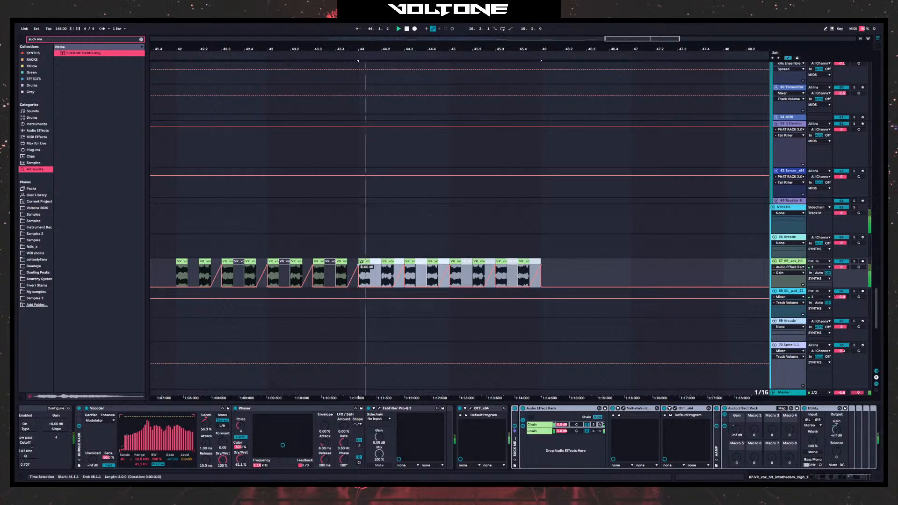
key("space")
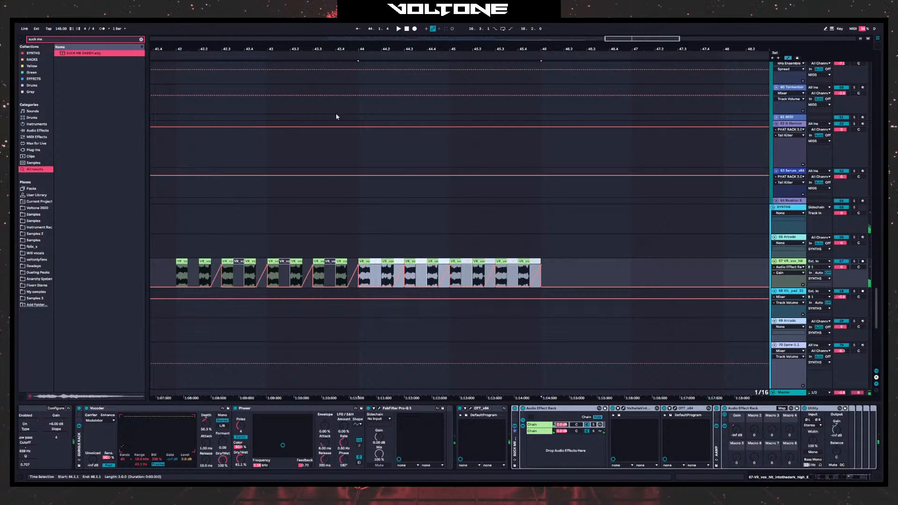
- Chop the vocal hit at 44.1.1 on track 67 into two short stutter slices and play from bar 44
left_click(373, 40)
mouse_move(390, 45)
left_mouse_down()
mouse_move(401, 22)
mouse_move(306, 8)
mouse_move(616, 29)
mouse_move(631, 38)
mouse_move(627, 46)
left_mouse_up()
left_click(484, 254)
key("space")
left_click(485, 254)
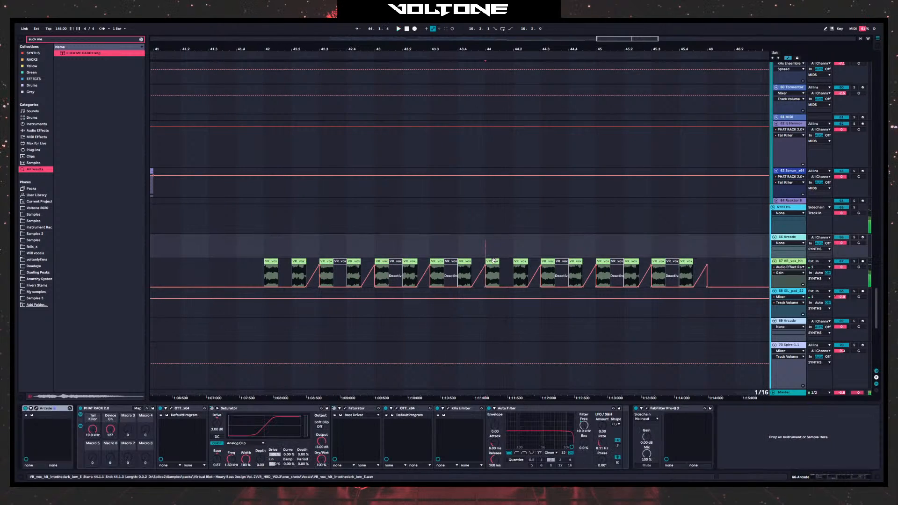
left_click(495, 260)
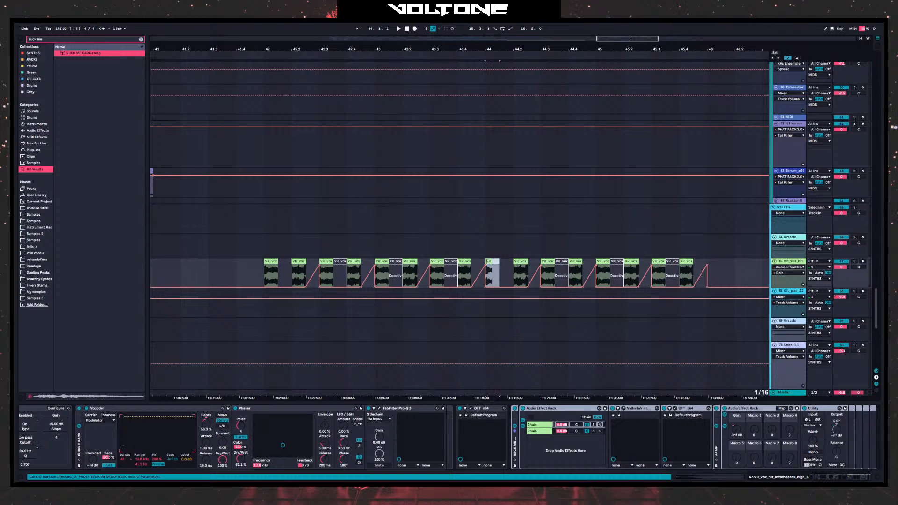
left_click(486, 251)
key("space")
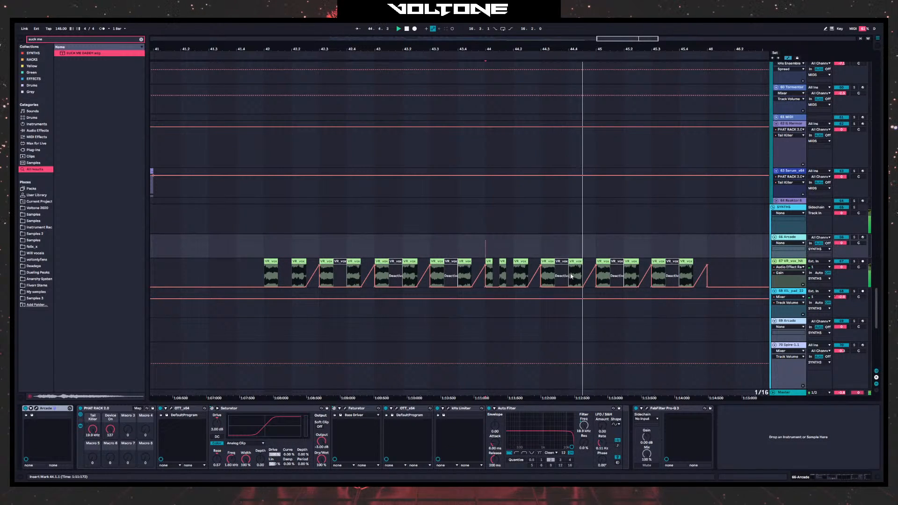
- Repeat the bar 44 stutter pattern across bar 45, silence its short slice at 45.4.2, and play the result
left_click_drag(571, 264, 490, 262)
key("ctrl+d")
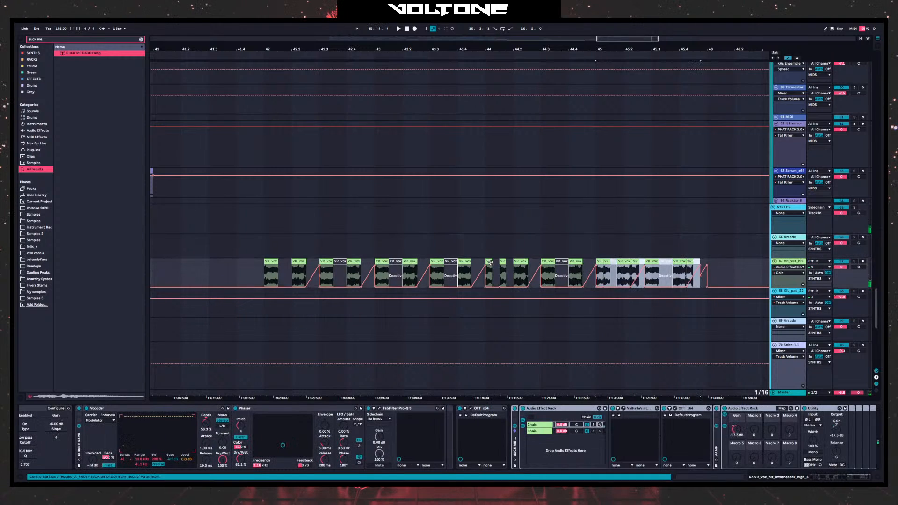
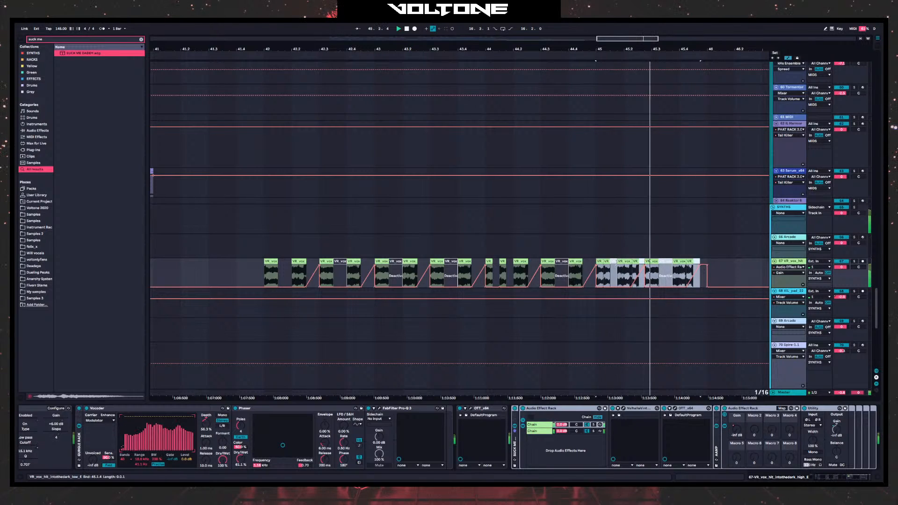
left_click(690, 261)
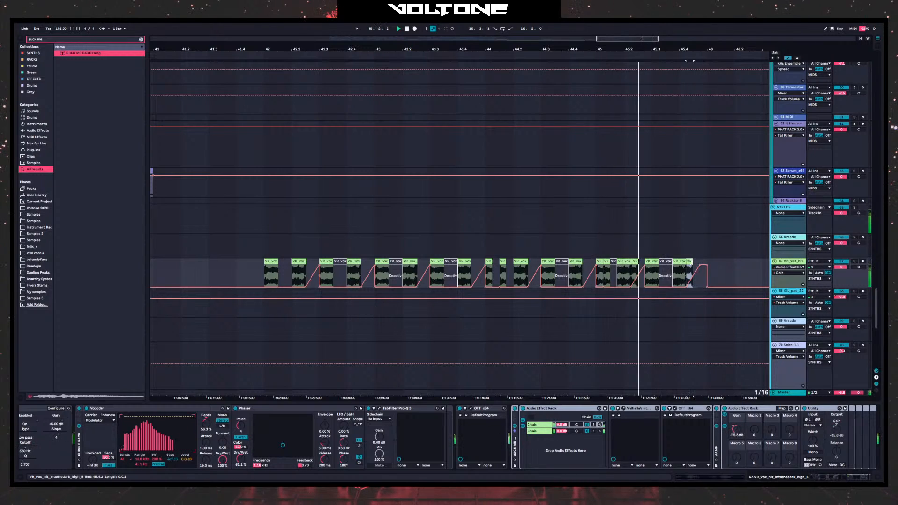
key("Delete")
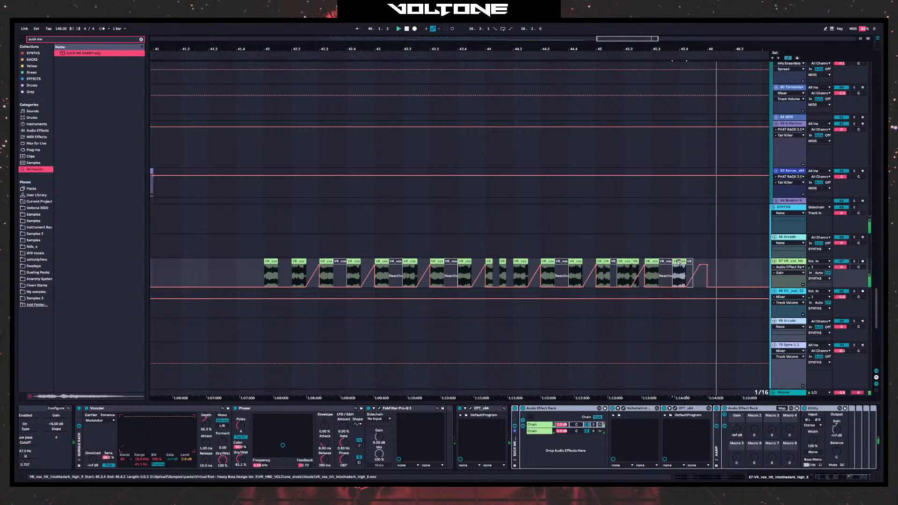
left_click(691, 261)
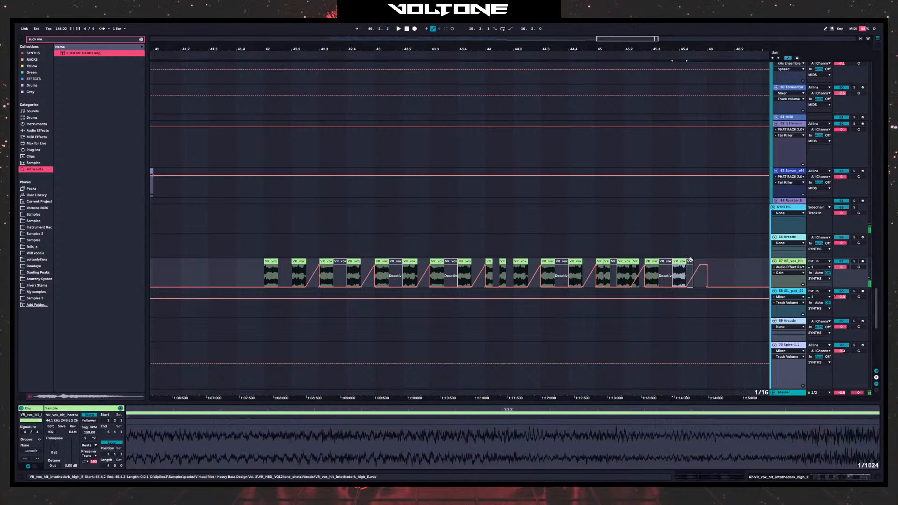
left_click(579, 244)
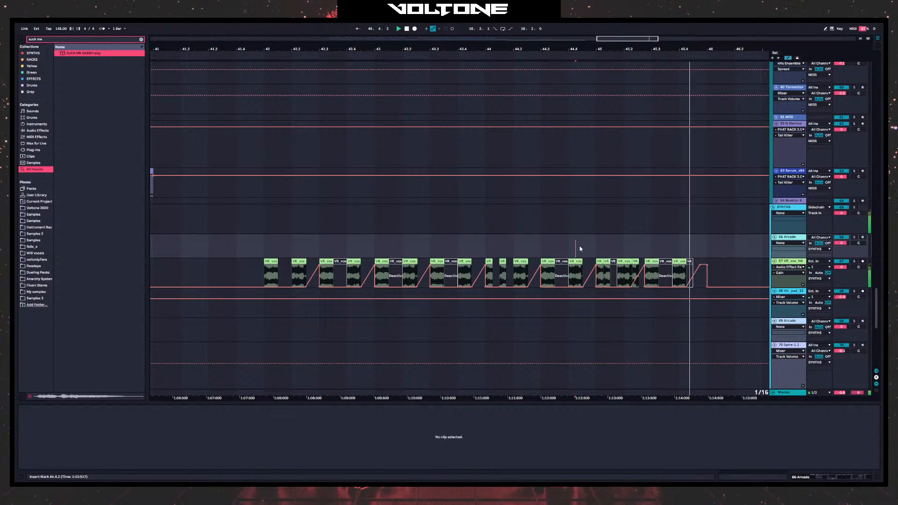
key("space")
key("space")
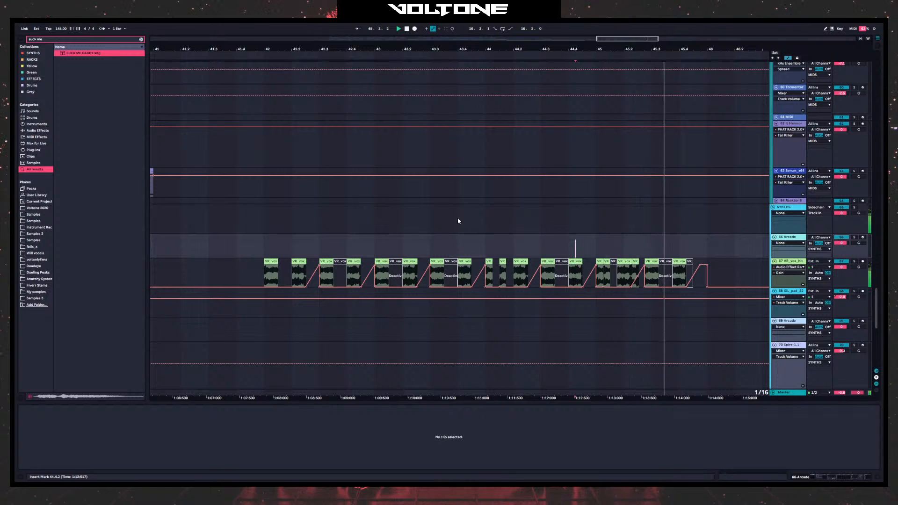
- Play the arrangement from bar 40 into the vocal chops and look through the vocal sample tracks for hits to reuse
left_click(275, 231)
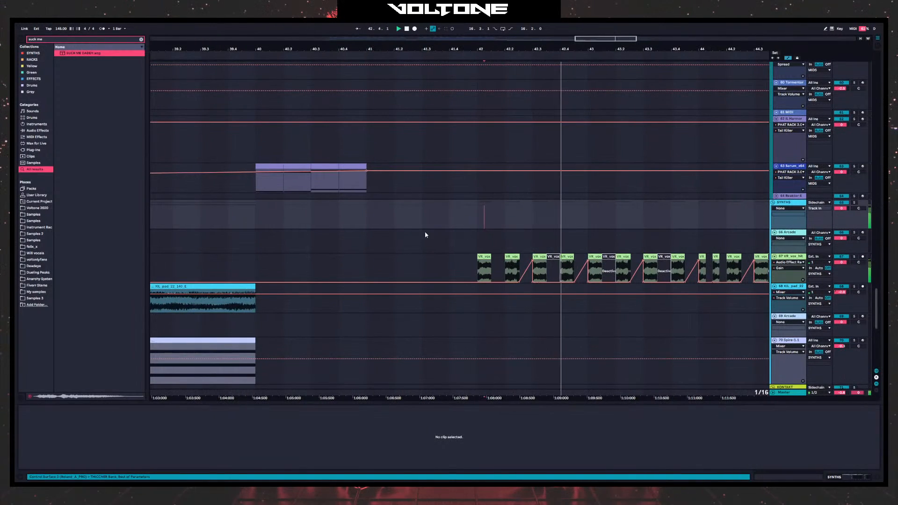
left_click(257, 237)
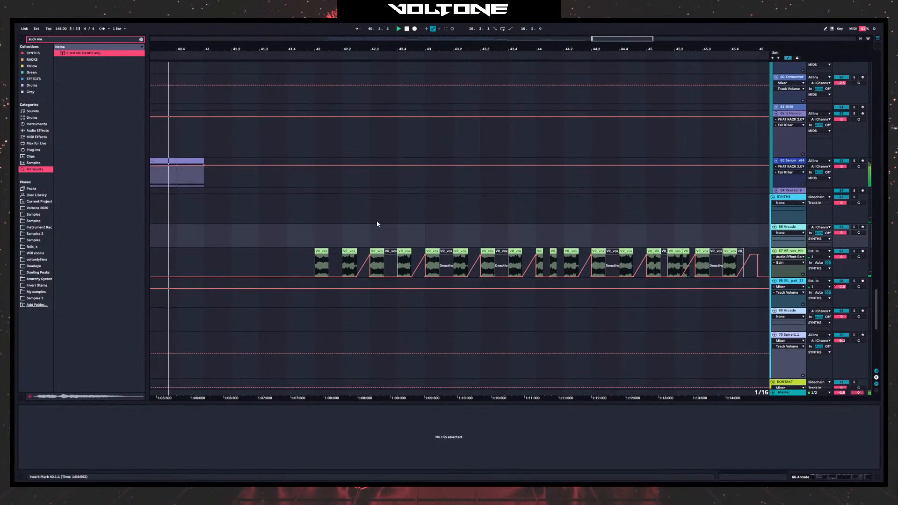
scroll(384, 223, "down", 5)
scroll(392, 261, "down", 4)
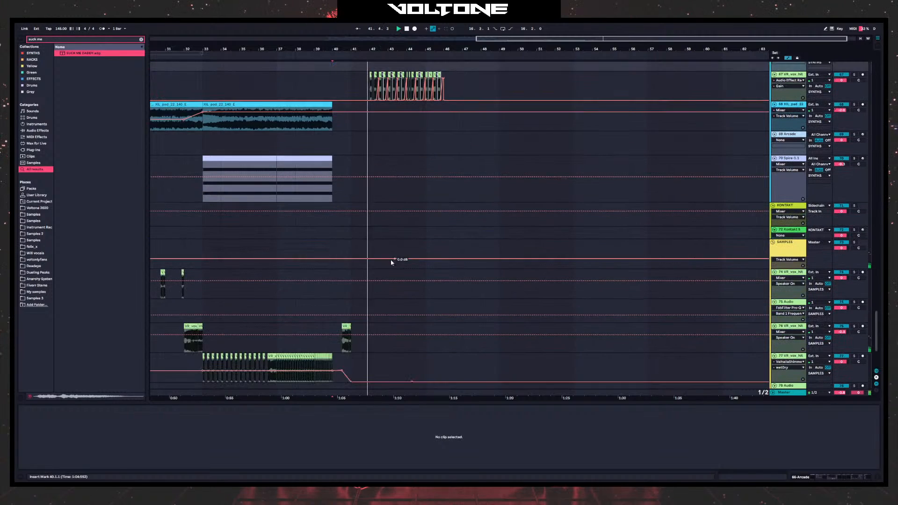
left_click_drag(431, 262, 718, 185)
left_click_drag(398, 260, 450, 299)
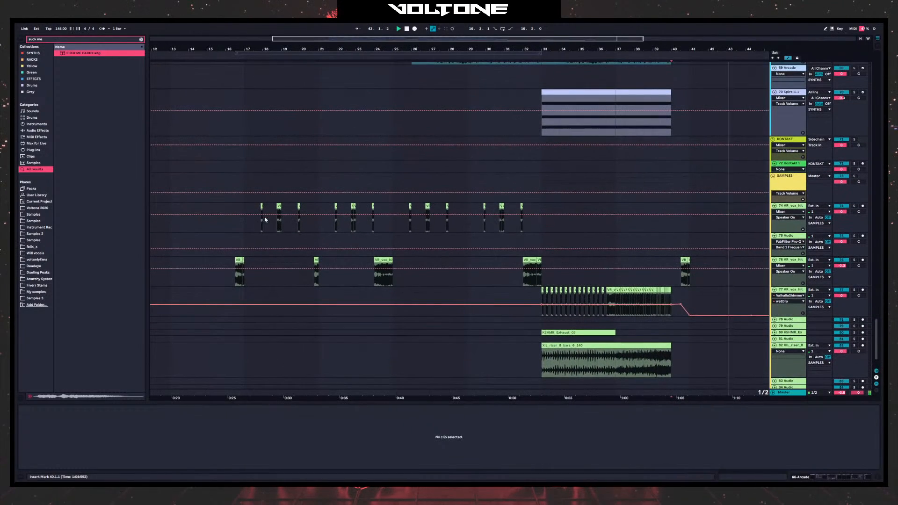
- Copy the vocal hits in bars 17–20 of track 74, paste them at bar 41 and play them
left_click_drag(244, 209, 319, 211)
left_click_drag(619, 215, 418, 253)
left_click(487, 248)
key("ctrl+v")
key("space")
key("space")
left_click_drag(595, 289, 472, 298)
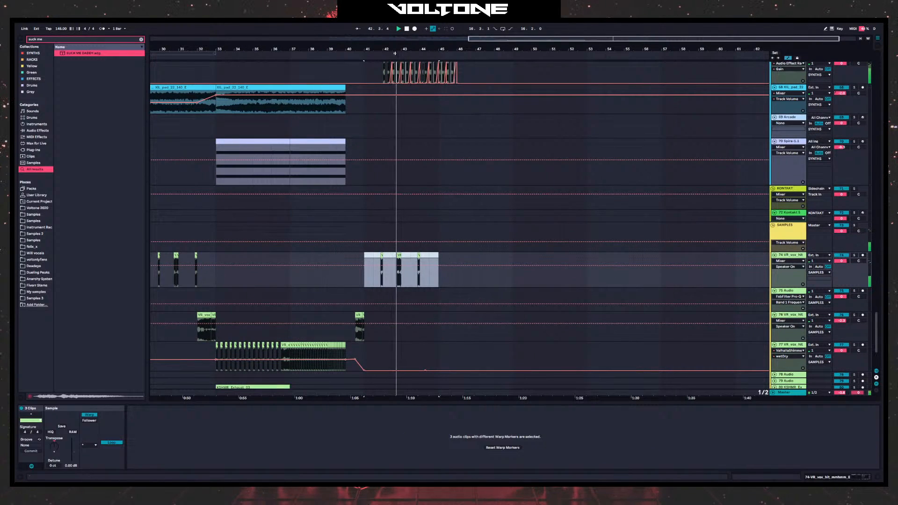
- Replace the copied vocal hits on track 74 with a paste starting at bar 42 and play it with the chops
key("space")
scroll(398, 222, "up", 5)
key("Delete")
left_click(354, 258)
key("ctrl+v")
key("space")
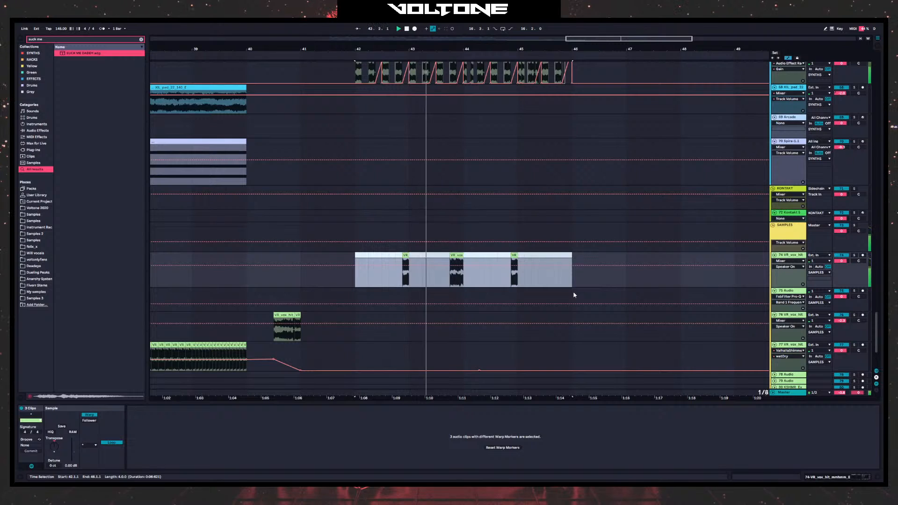
left_click(484, 292)
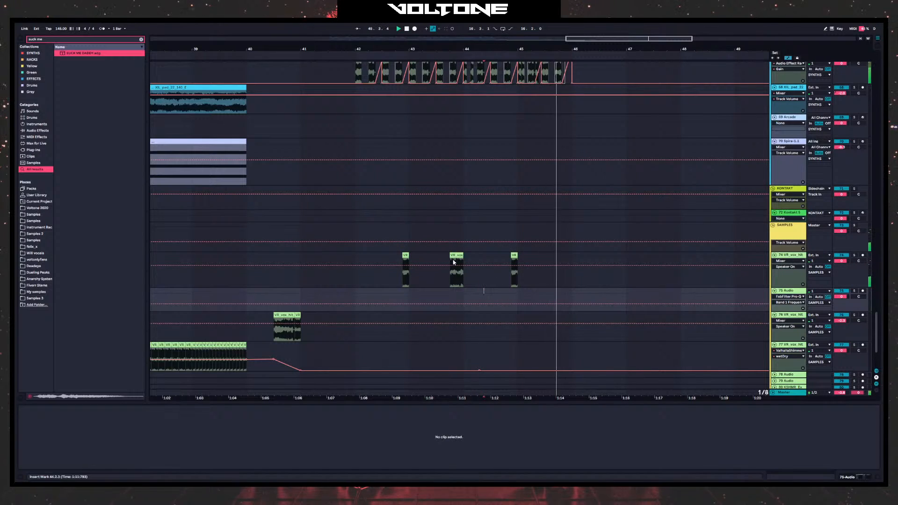
key("space")
- Play the passage from bar 41, delete the pasted vocal hits from track 74, and restart playback from bar 40
left_click_drag(440, 49, 487, 26)
left_click_drag(295, 259, 342, 258)
left_click(580, 260)
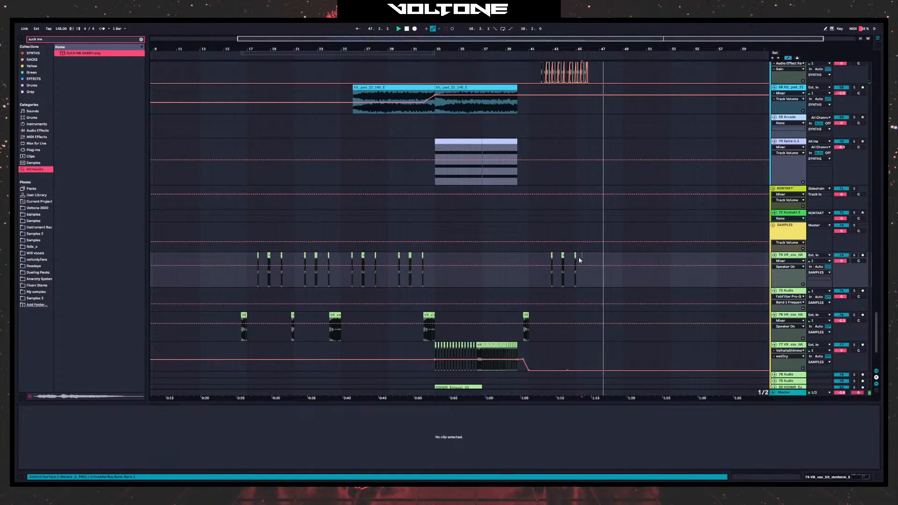
left_click(532, 256)
key("space")
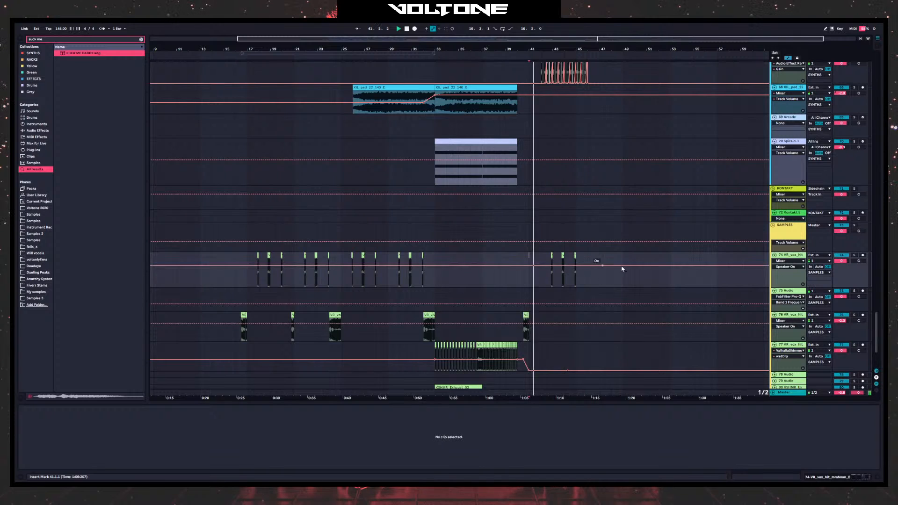
scroll(650, 251, "down", 1)
scroll(650, 250, "right", 1)
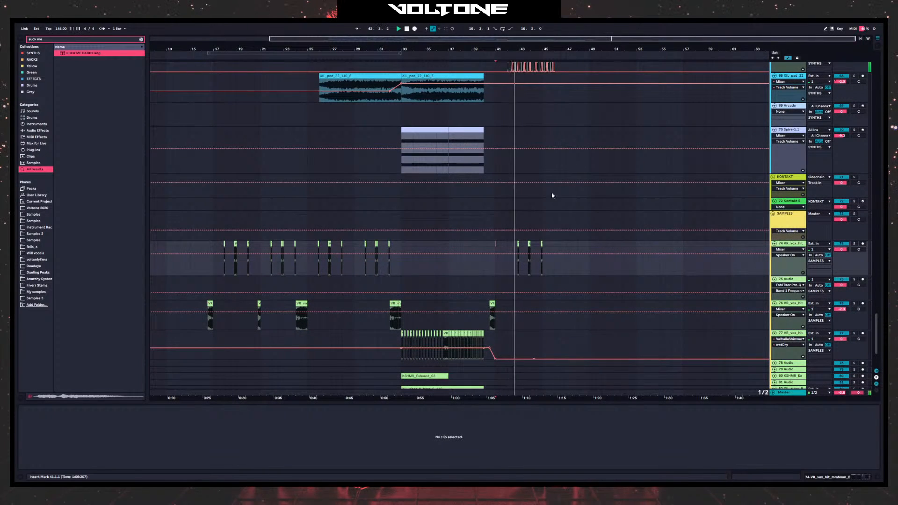
key("plus")
key("plus")
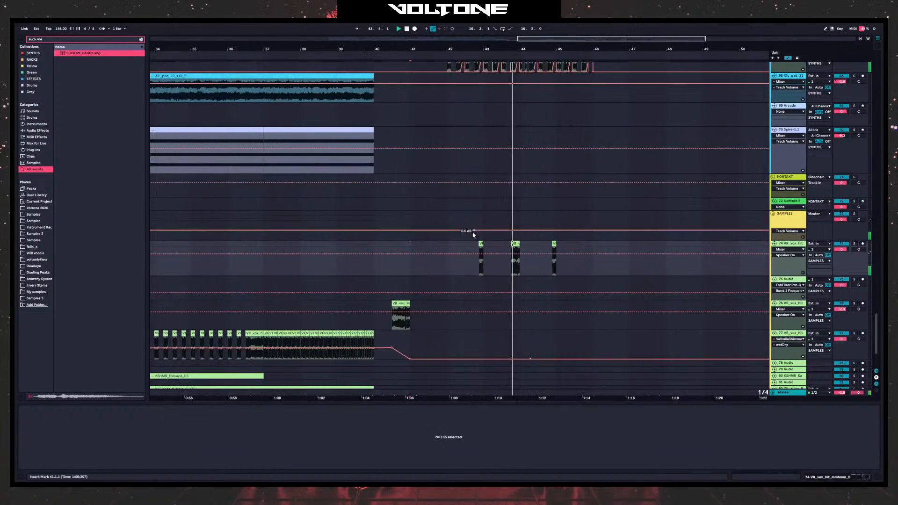
left_click_drag(467, 253, 602, 248)
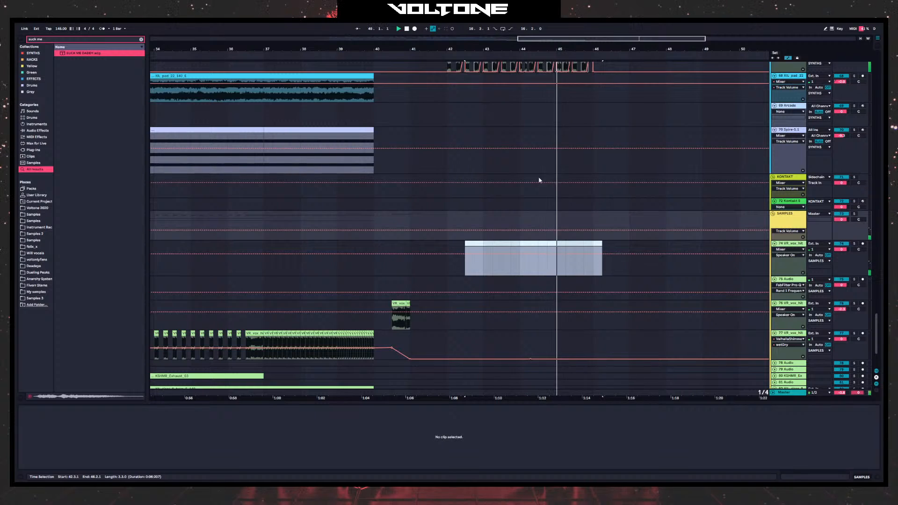
left_click(396, 228)
- Copy the bar 33 pad clip on track 68 to bar 42 and trim the copy to end at 42.3.1
scroll(393, 224, "down", 4)
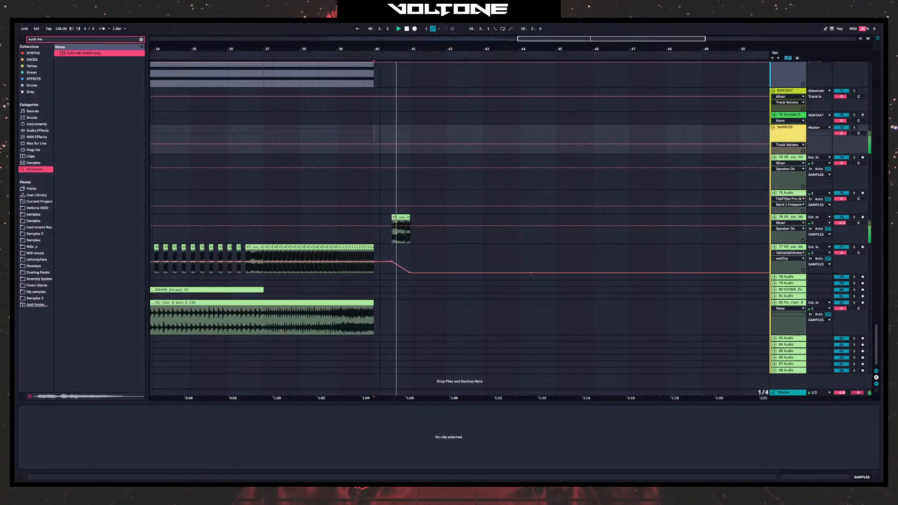
key("minus")
key("minus")
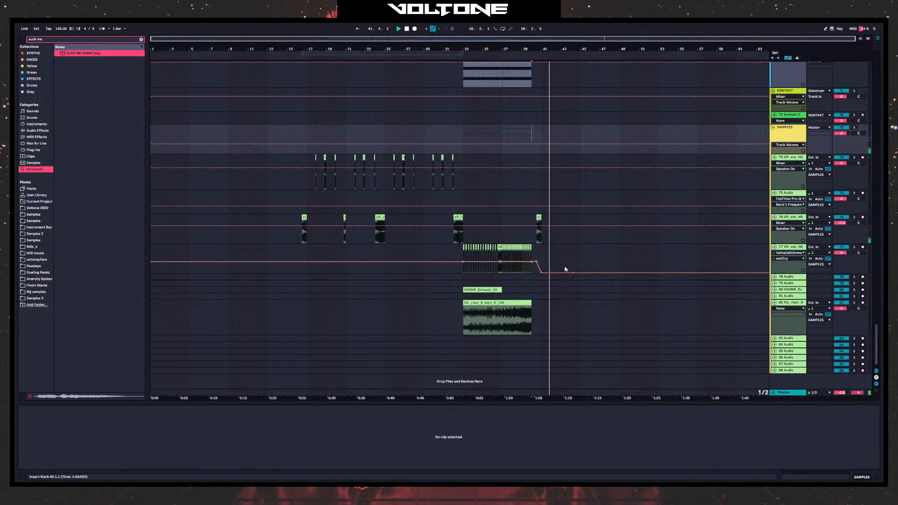
scroll(570, 272, "up", 5)
left_click(502, 213)
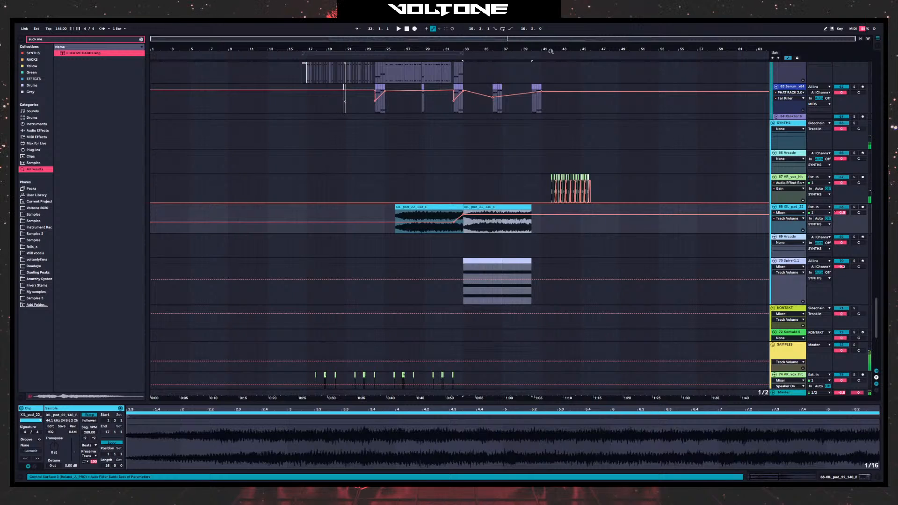
left_click_drag(551, 52, 454, 174)
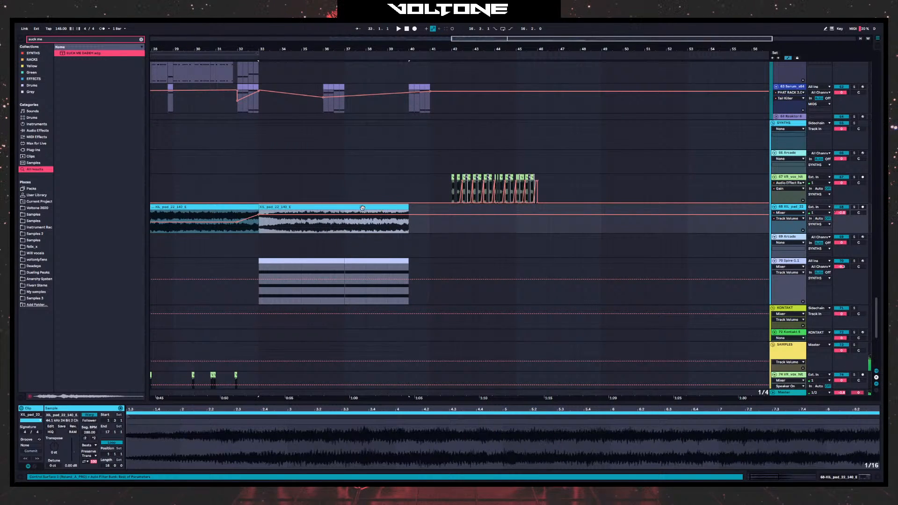
left_click_drag(363, 208, 441, 207)
left_click_drag(473, 208, 463, 208)
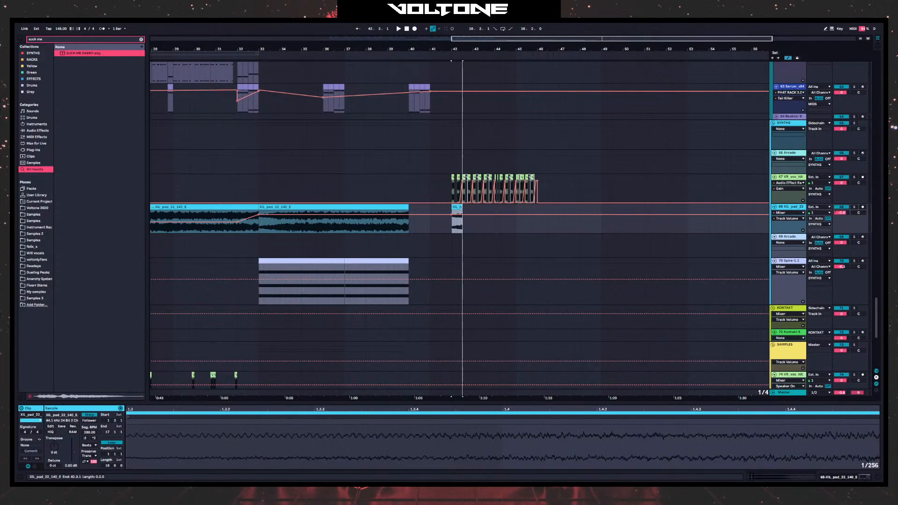
left_click_drag(463, 49, 464, 159)
- Hide the automation lanes, add a fade-out across the short pad clip at bar 42 and play it
key("a")
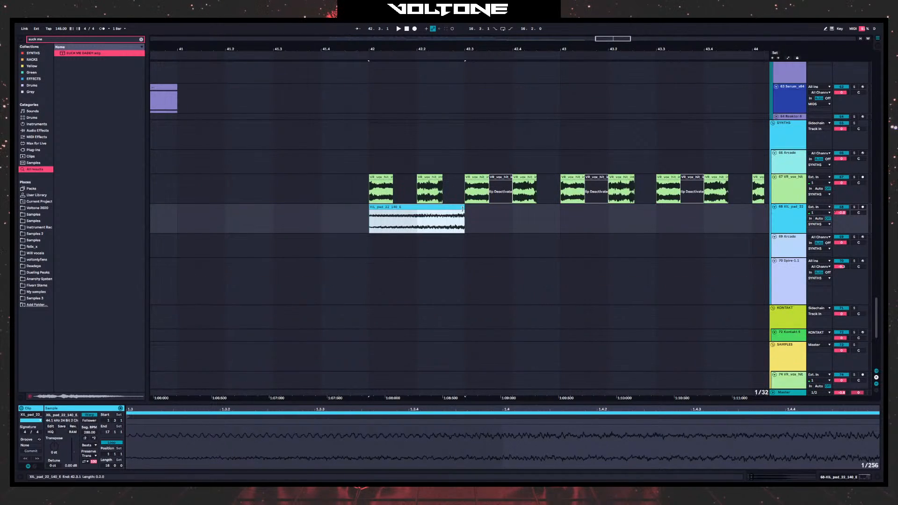
left_click_drag(463, 211, 372, 213)
key("space")
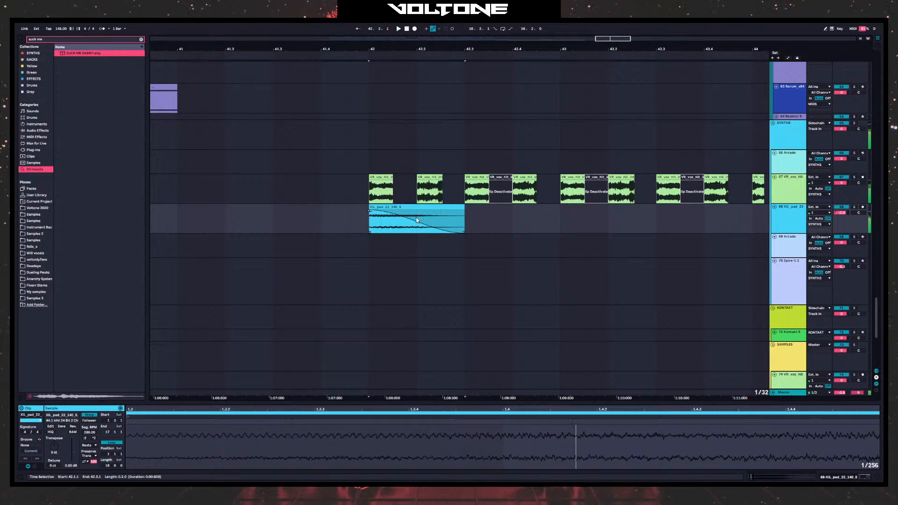
key("space")
key("space")
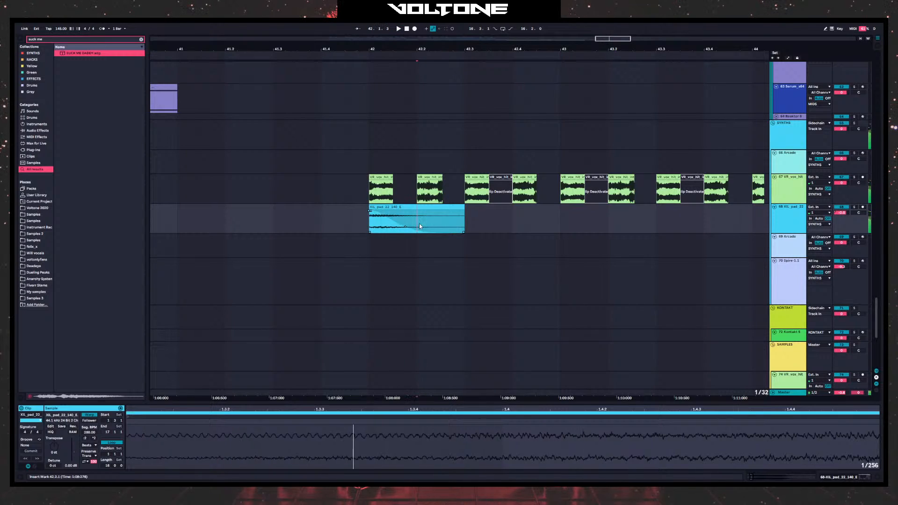
- Split the pad clip at 42.2.1 and delete its second half, then give the remaining piece a fade-in and play it
left_click(419, 223)
key("ctrl+e")
key("space")
left_click(427, 208)
key("Delete")
left_click(373, 224)
key("space")
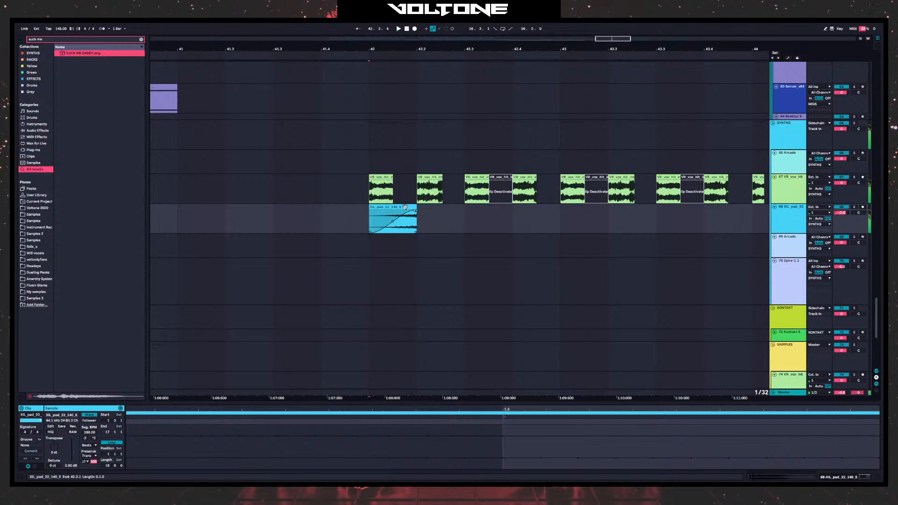
- Show the automation lanes and lower track 68's volume to -13.0 dB from bar 42
key("a")
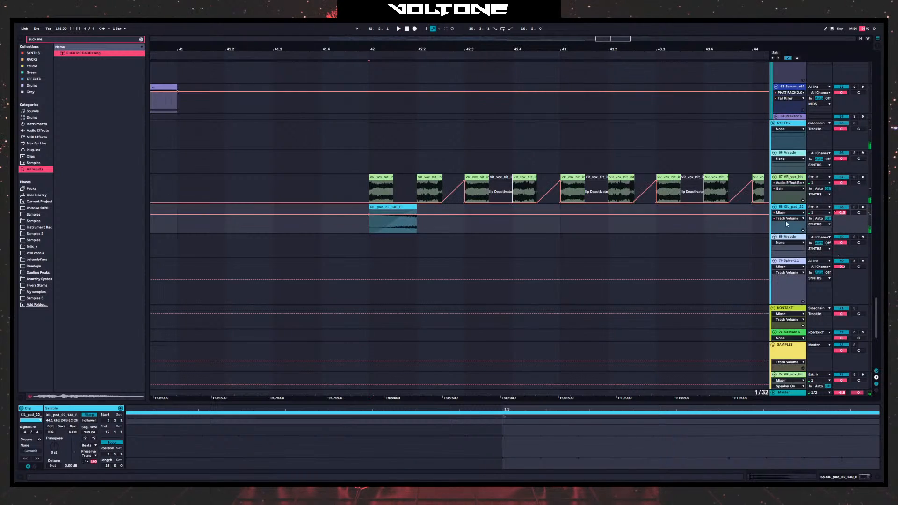
left_click_drag(370, 215, 371, 221)
- Duplicate the short pad clip at bar 42 three times and play from just before bar 42
left_click(375, 208)
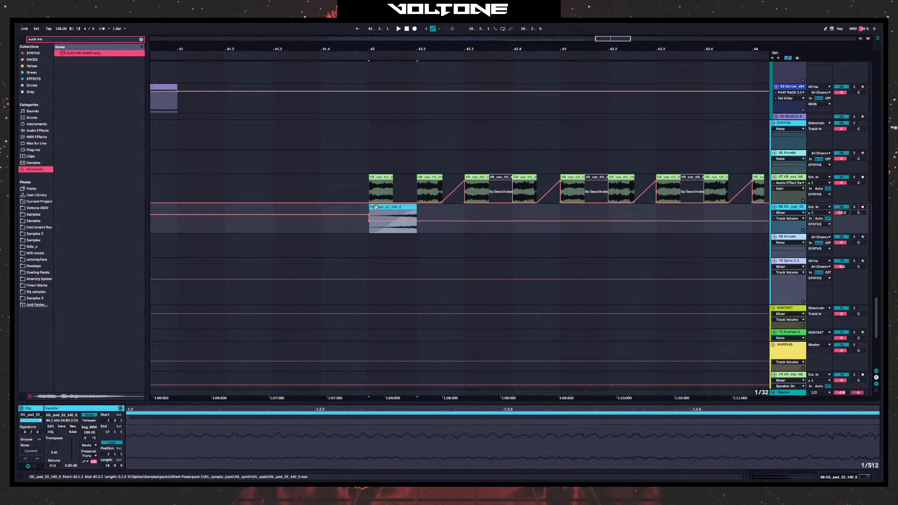
key("ctrl+d")
key("ctrl+d")
key("ctrl+d")
left_click(360, 209)
key("space")
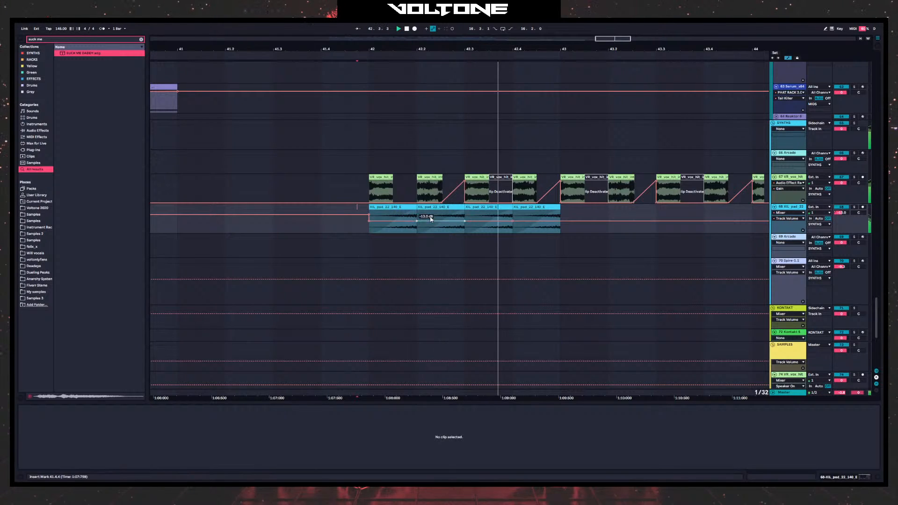
- Shorten the first pad clip at bar 42 from its end and delete the copies that follow it
left_click_drag(416, 209, 397, 209)
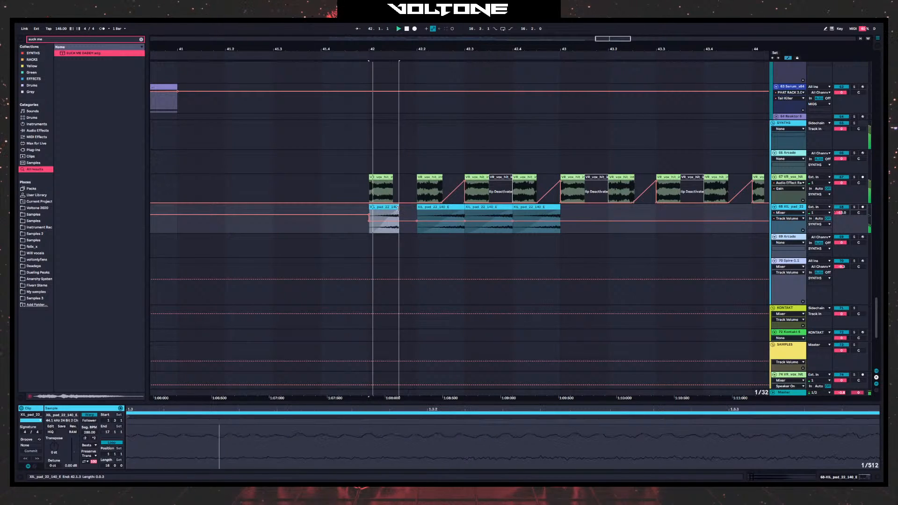
left_click(435, 207)
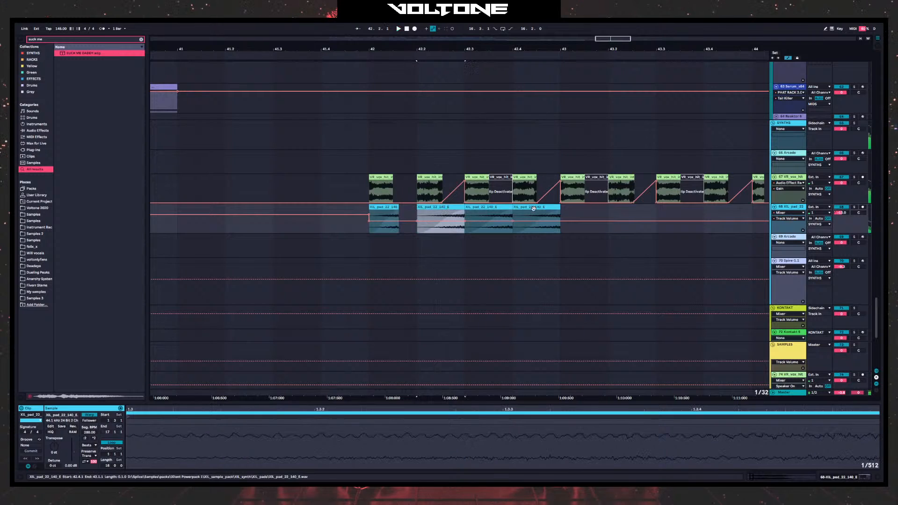
left_click(538, 209, "shift")
key("Delete")
- Move the shortened pad to end at 42.2.1, repeat it on the other three beats of bar 42, and play the result
left_click_drag(415, 209, 543, 212)
key("ctrl+d")
key("ctrl+d")
key("ctrl+d")
left_click(490, 210)
left_click(357, 186)
key("space")
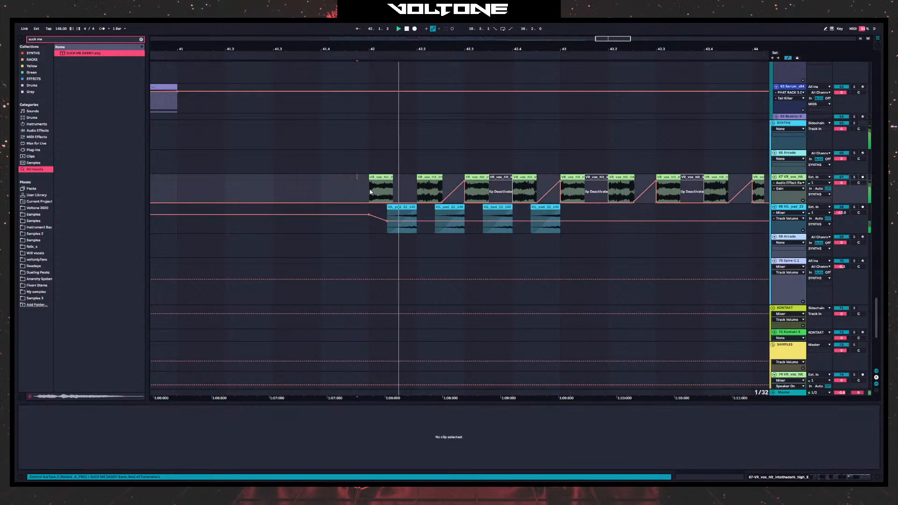
- Replay the offset pads, then replace them with a single pad at bar 42 as long as the vocal hit above it
key("space")
key("space")
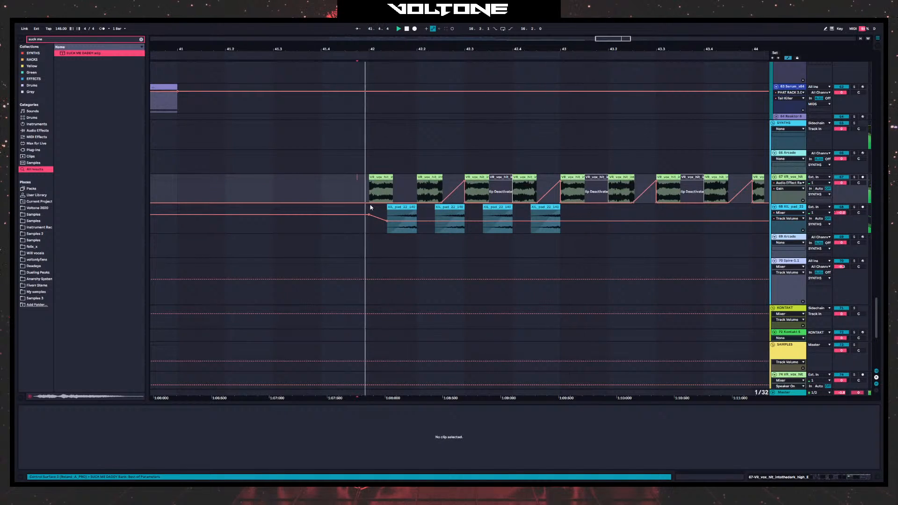
key("space")
left_click_drag(389, 214, 591, 215)
key("space")
key("Delete")
left_click(389, 214)
key("a")
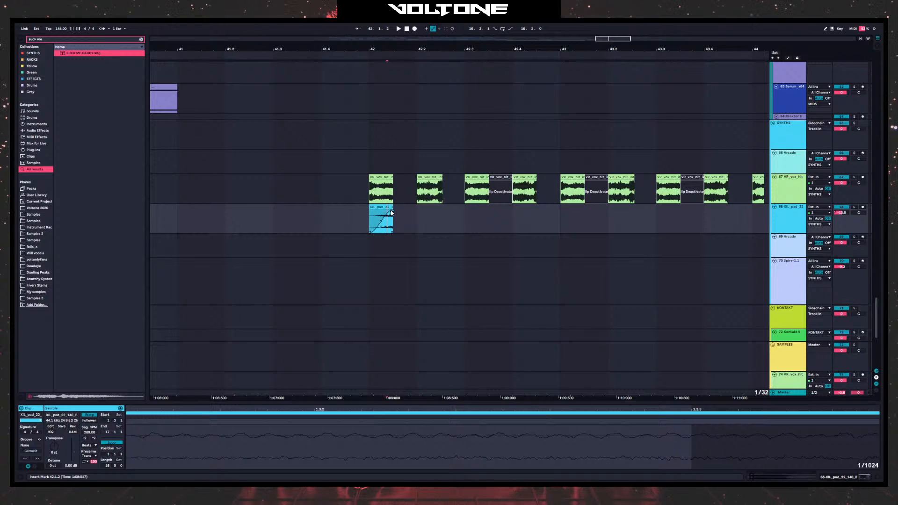
- Remove the short pad clip's fade-in and duplicate the clip onto the other three beats of bar 42
left_click(370, 219)
key("space")
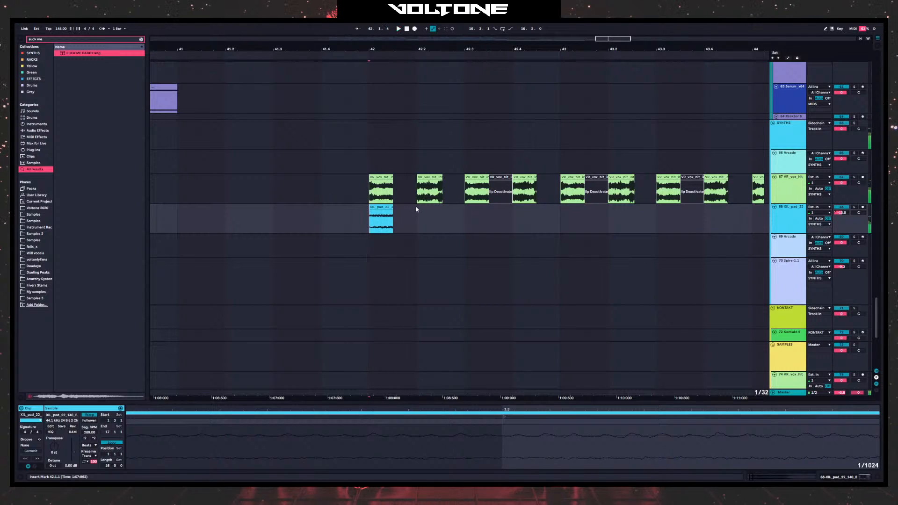
left_click_drag(417, 209, 369, 209)
key("ctrl+d")
key("ctrl+d")
key("ctrl+d")
left_click(366, 218)
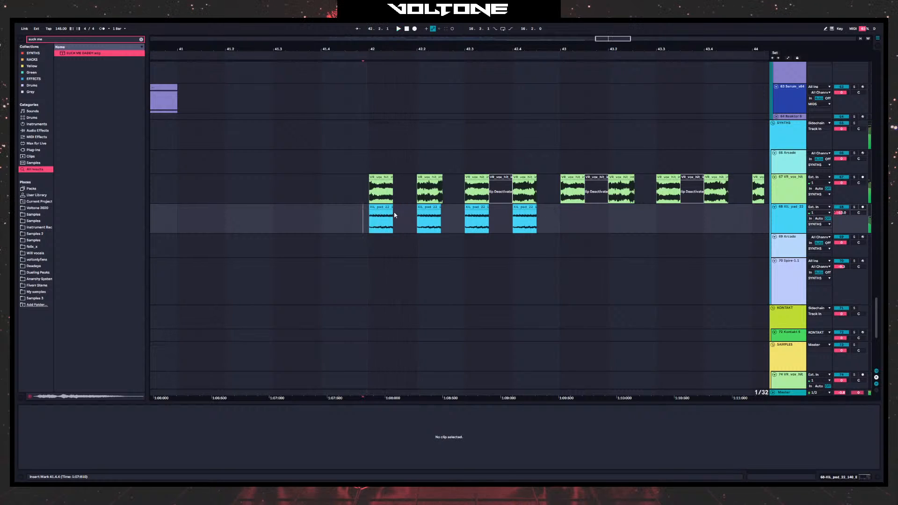
- Try a short extra pad slice between the first two pads of bar 42, play it, and delete it
left_click(389, 208)
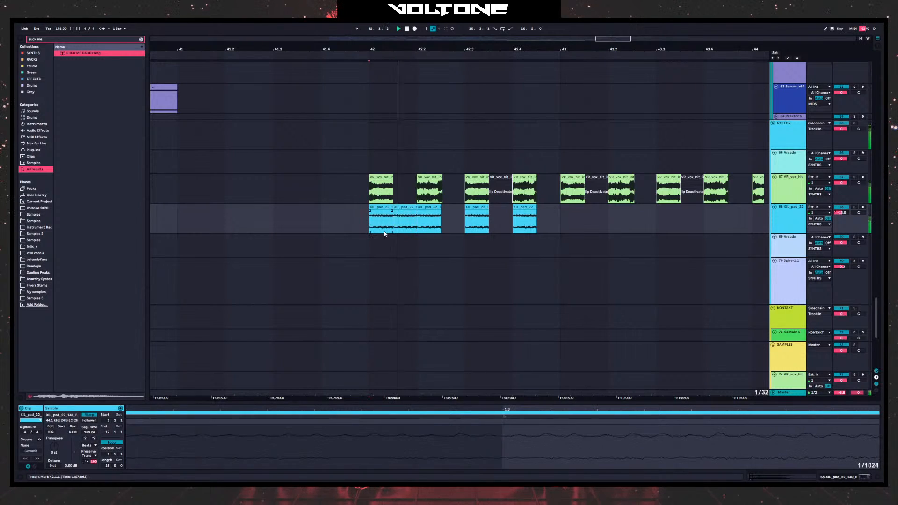
left_click_drag(417, 207, 406, 209)
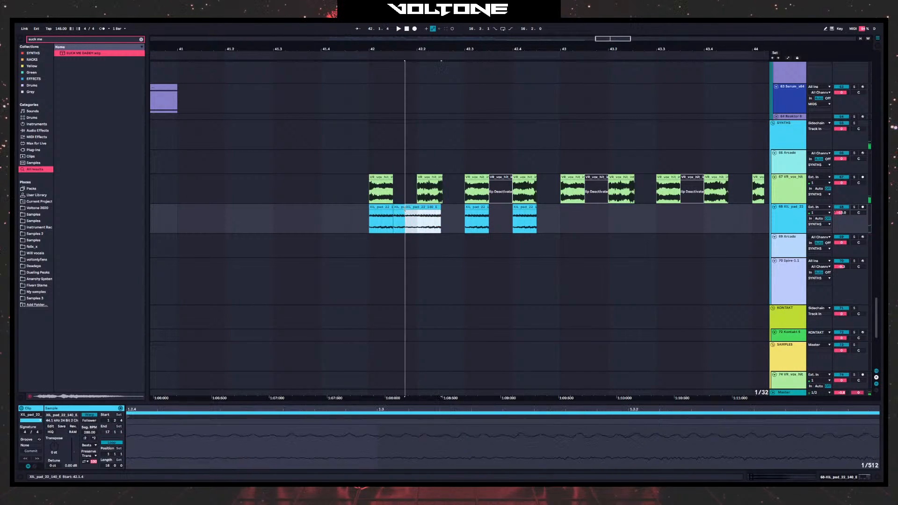
key("ctrl+z")
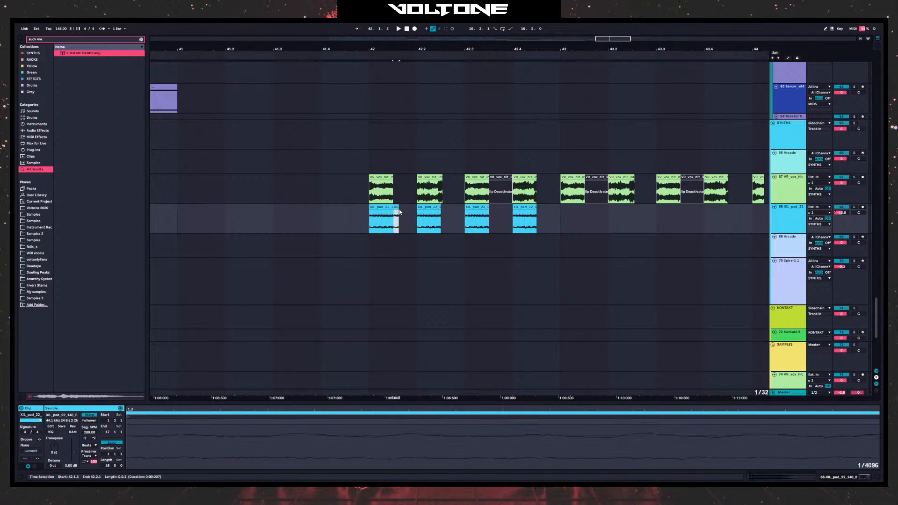
left_click(401, 213)
left_click(368, 224)
key("space")
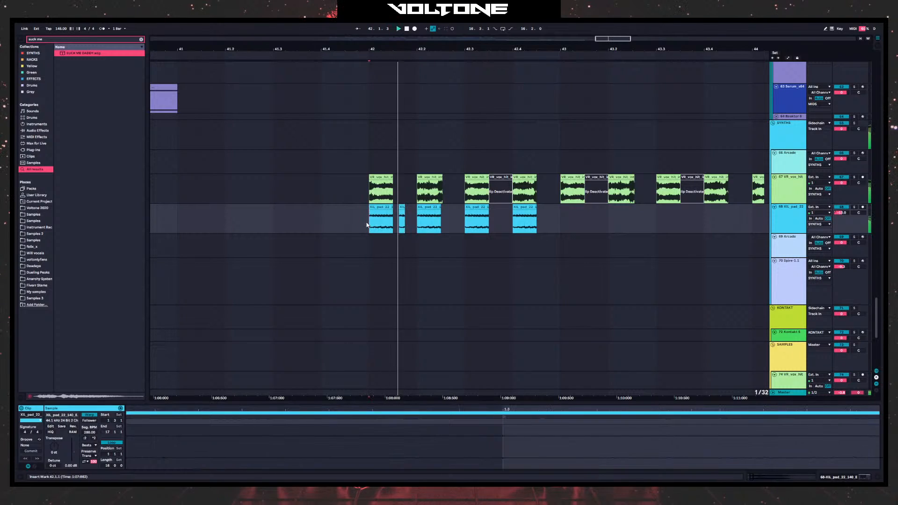
key("Delete")
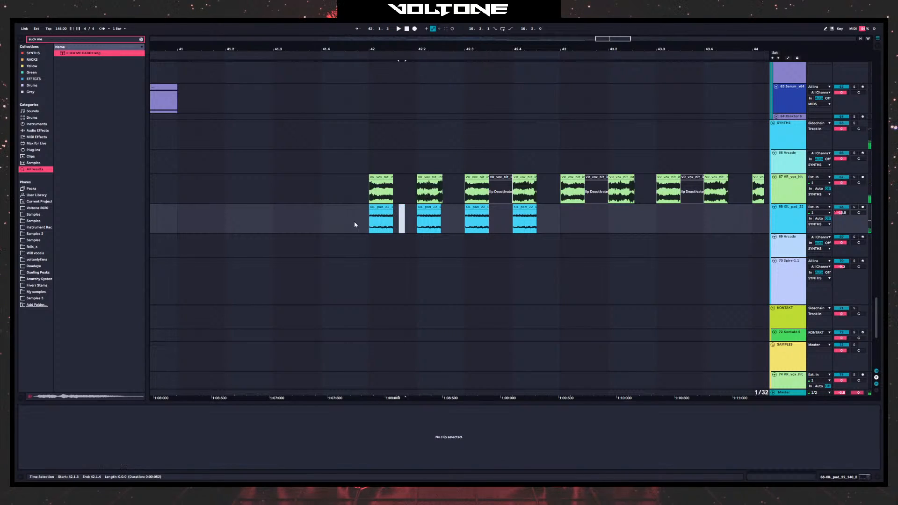
left_click(357, 218)
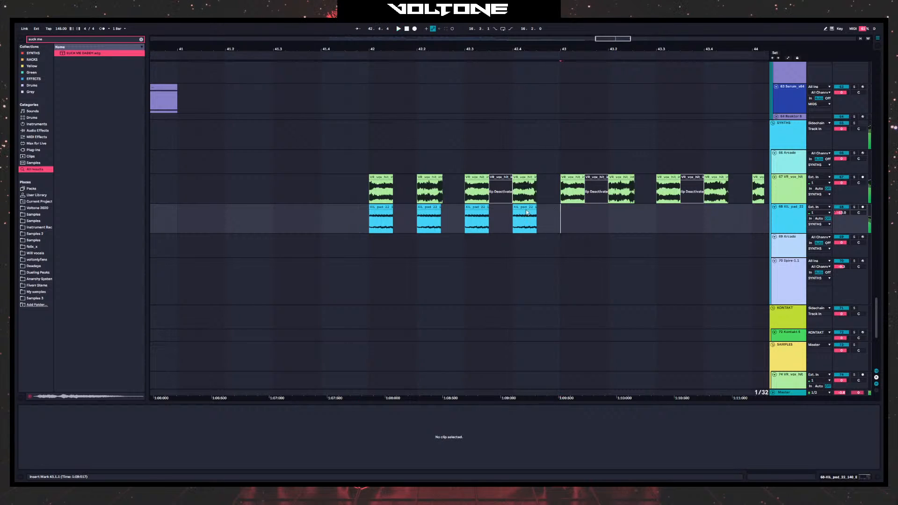
- Duplicate the four bar 42 pad clips across bars 43, 44 and 45
left_click_drag(560, 214, 374, 222)
key("ctrl+d")
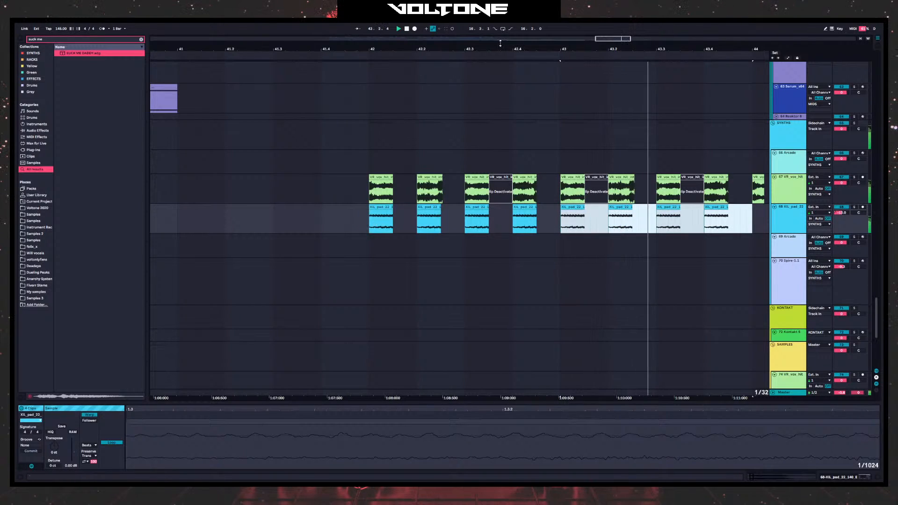
key("minus")
key("minus")
key("ctrl+d")
key("ctrl+d")
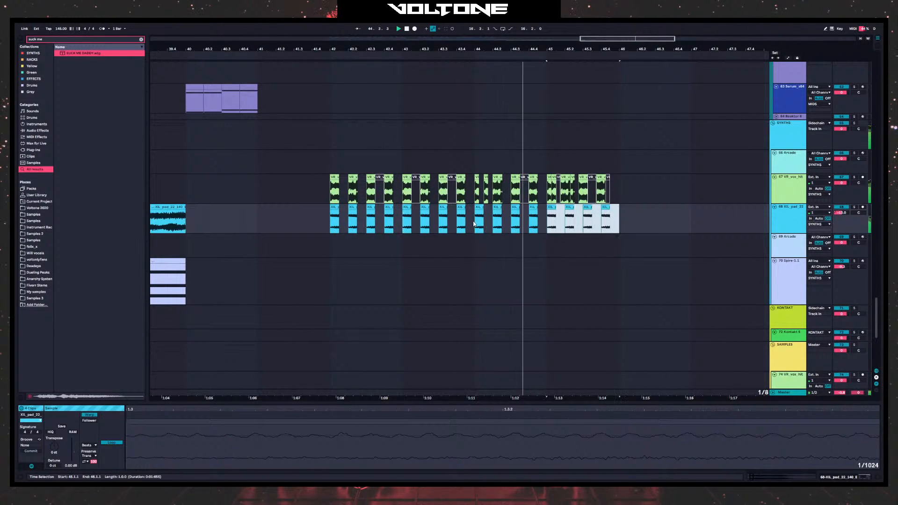
- Delete the pad clips in bars 44 and 45 and play the passage from bar 44
left_click_drag(639, 229, 474, 220)
key("Delete")
left_click(548, 213)
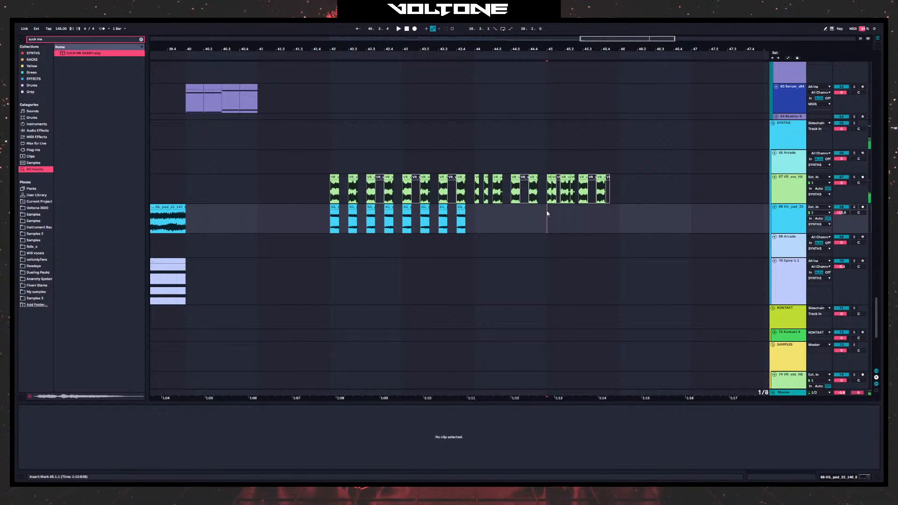
left_click(473, 221)
key("space")
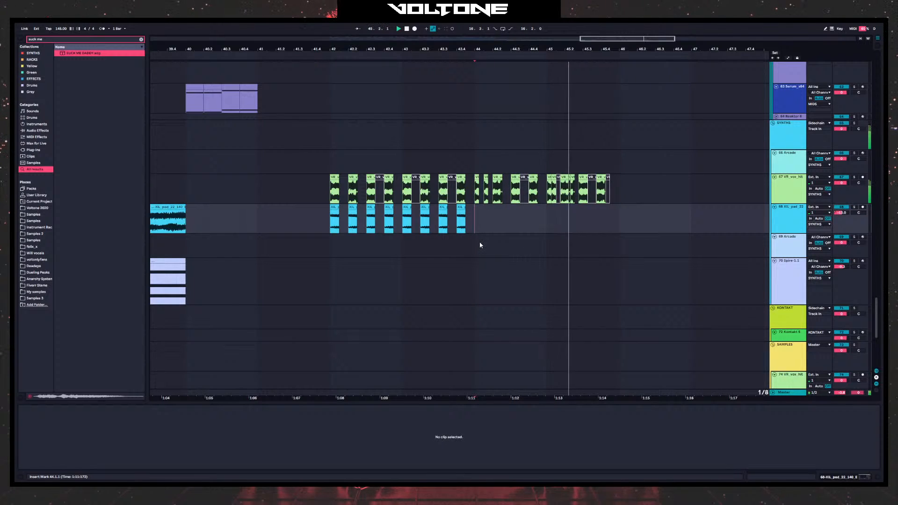
- Delete the remaining short pad clips in bars 42 and 43 and play from 45.3.3
key("space")
left_click_drag(493, 214, 322, 214)
left_click(592, 214)
- Open the 52 Vital track's device chain and show the Gain automation of its last Audio Effect Rack
scroll(672, 237, "up", 10)
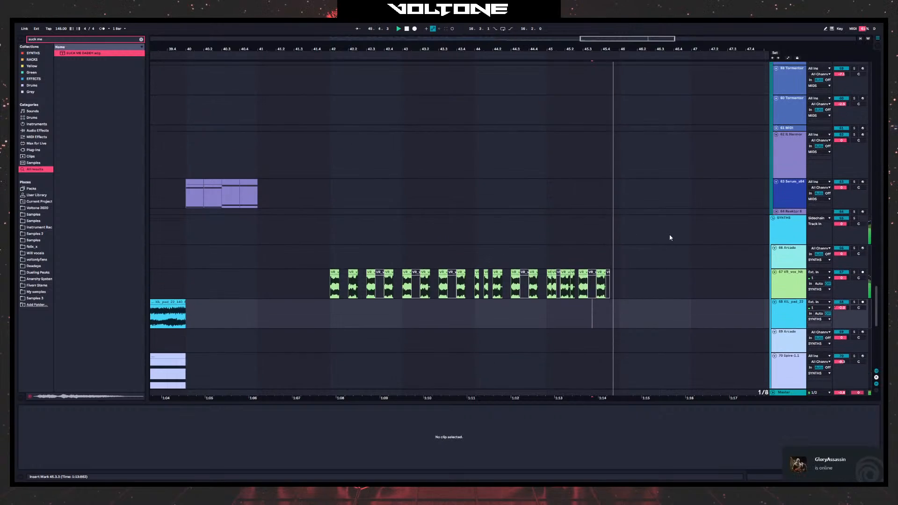
scroll(646, 247, "up", 10)
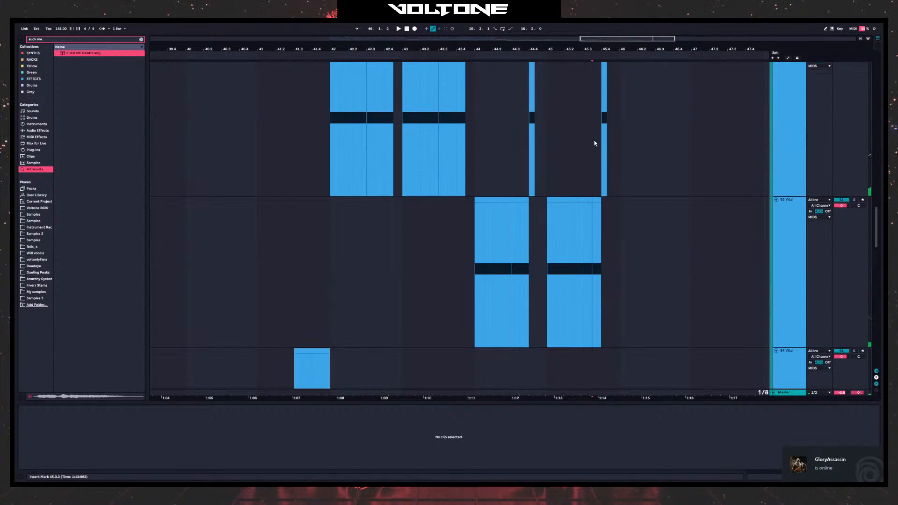
left_click(602, 142)
scroll(731, 205, "up", 5)
left_click(796, 170)
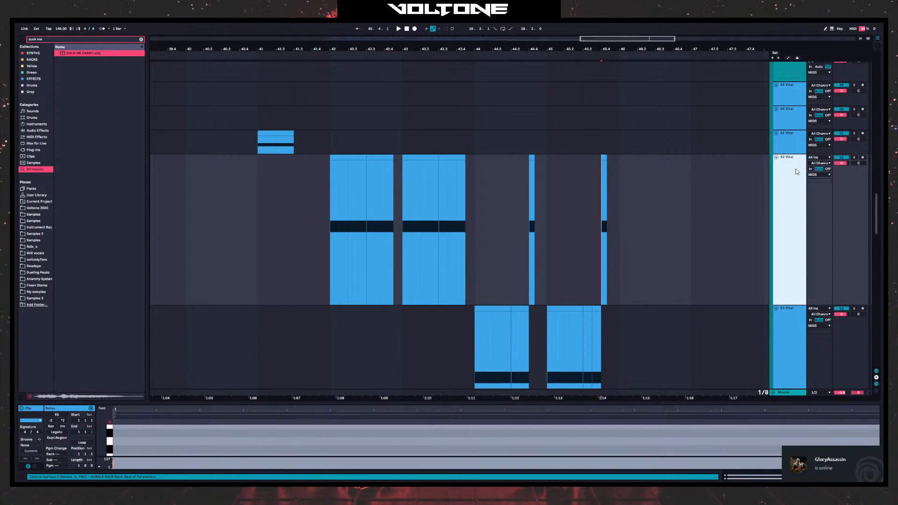
scroll(718, 445, "down", 10)
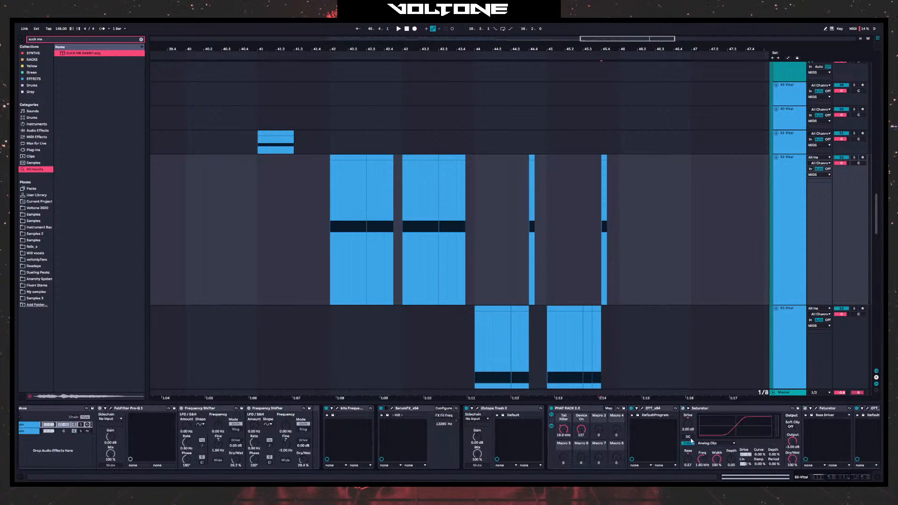
scroll(537, 440, "down", 10)
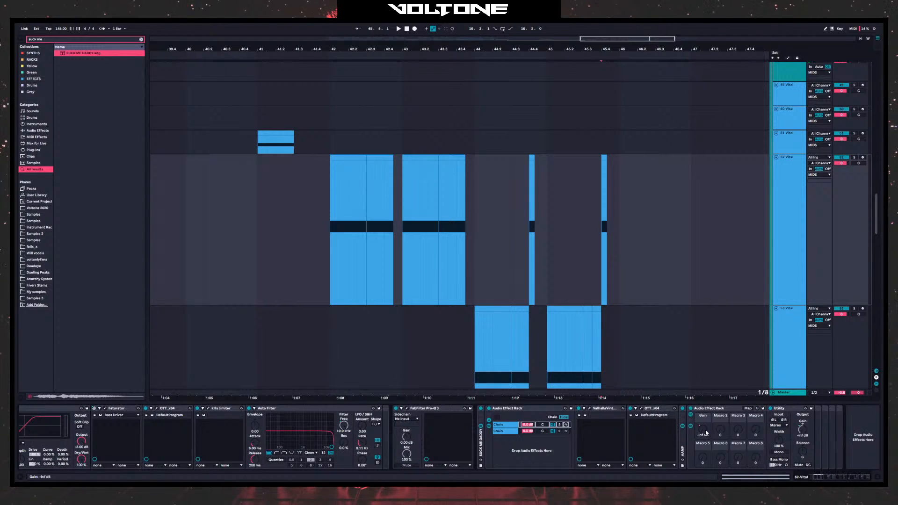
key("a")
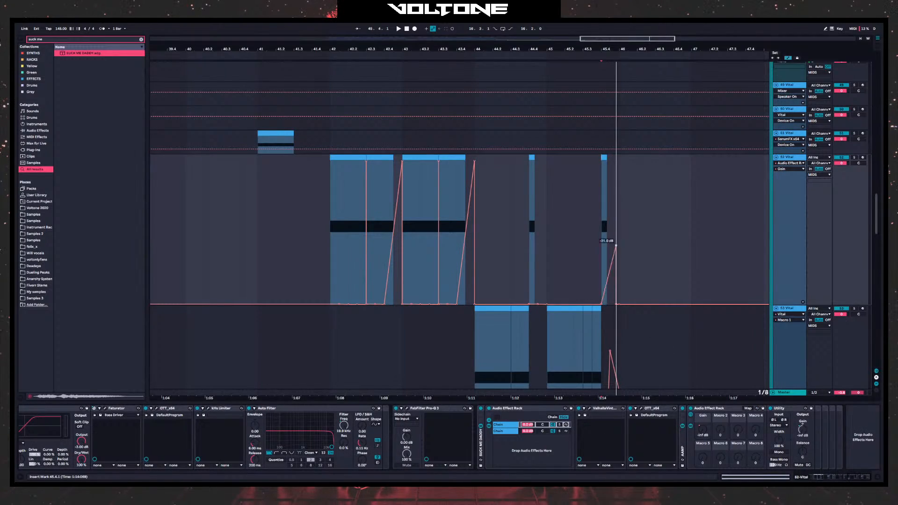
- Draw a Gain automation ramp on track 52 from 45.4.1 up to 0 dB at bar 46, dropping back there, and play it
left_click(616, 307)
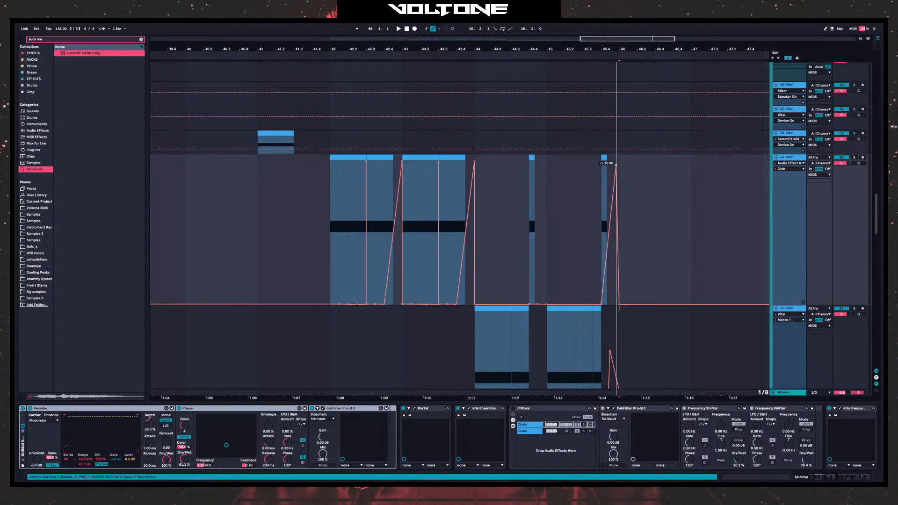
left_click_drag(616, 165, 619, 161)
left_click(594, 179)
key("space")
key("space")
key("space")
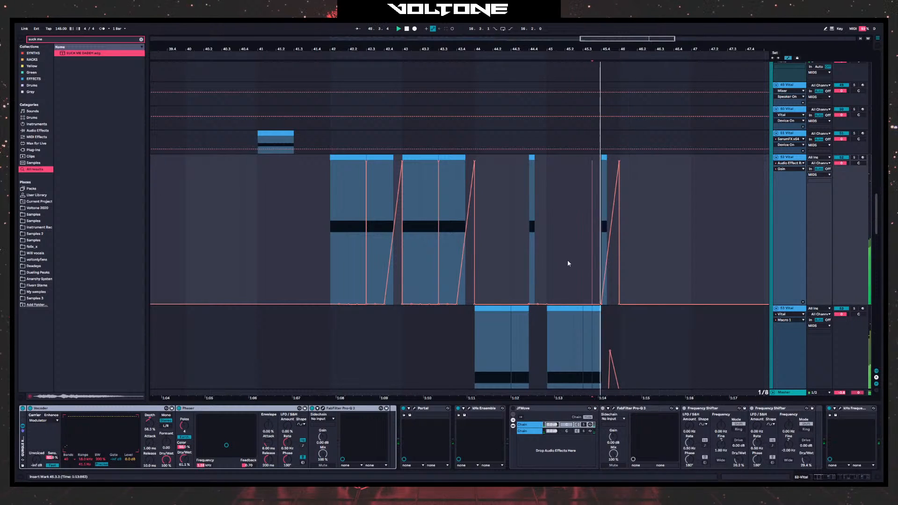
key("space")
- Bend the new Gain ramp before bar 46 upward into a curve and play it
left_click_drag(610, 231, 611, 193)
key("space")
key("space")
key("space")
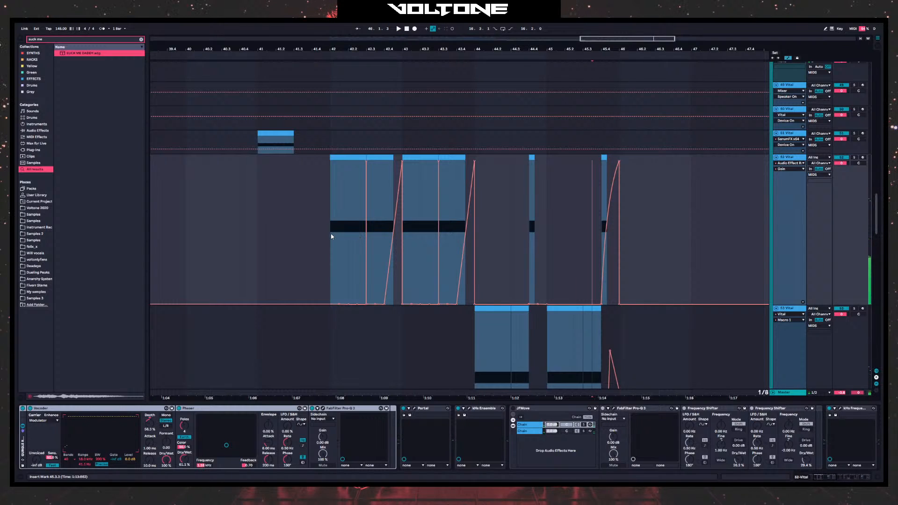
- Loop bars 42 to 45 and duplicate their content on all tracks into bars 46 to 49
left_click_drag(332, 233, 619, 211)
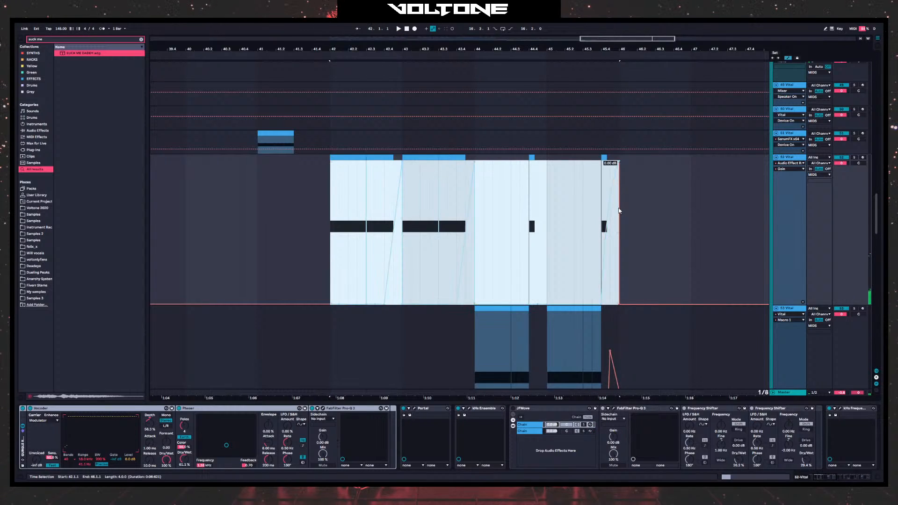
key("ctrl+l")
left_click(456, 54)
key("ctrl+d")
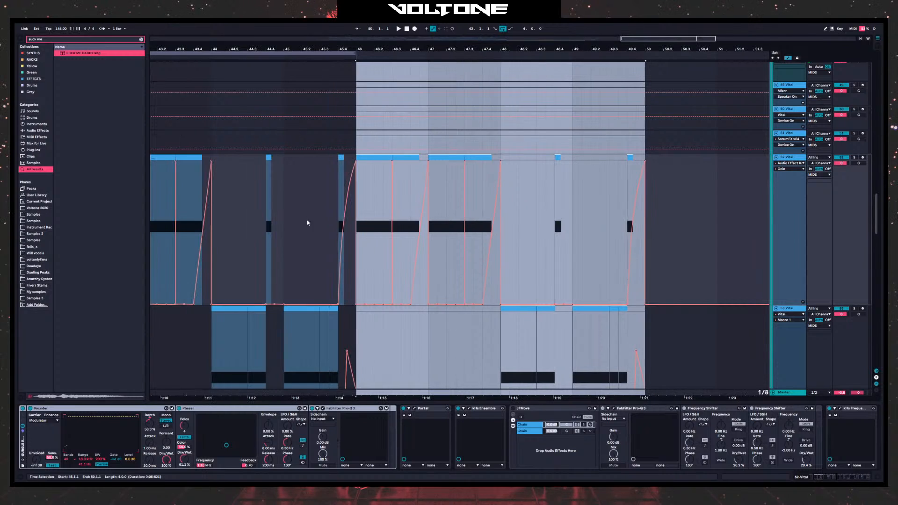
- Play from 41.2.1 and review the clips and automation of Vital tracks 52 and 53 through the looped bars
scroll(308, 223, "left", 10)
left_click(449, 231)
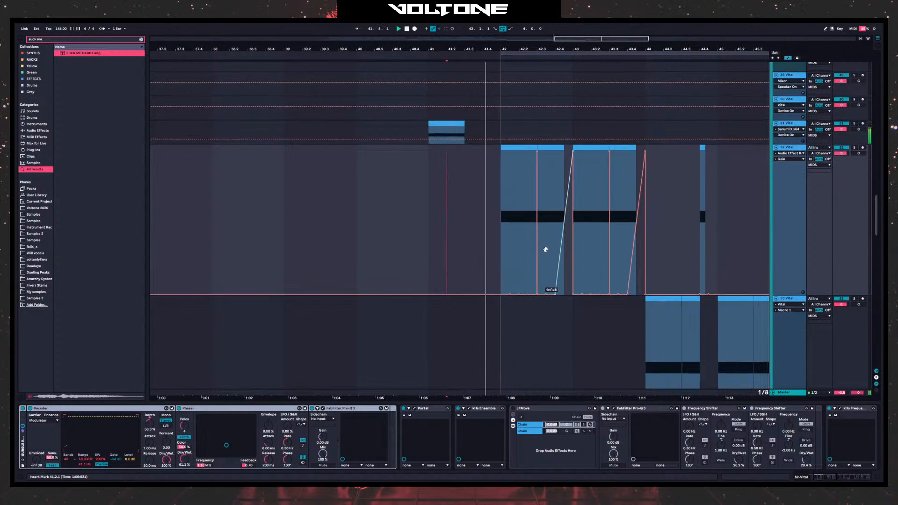
left_click_drag(545, 250, 451, 255)
mouse_move(365, 252)
left_mouse_down()
mouse_move(487, 246)
mouse_move(406, 258)
left_mouse_up()
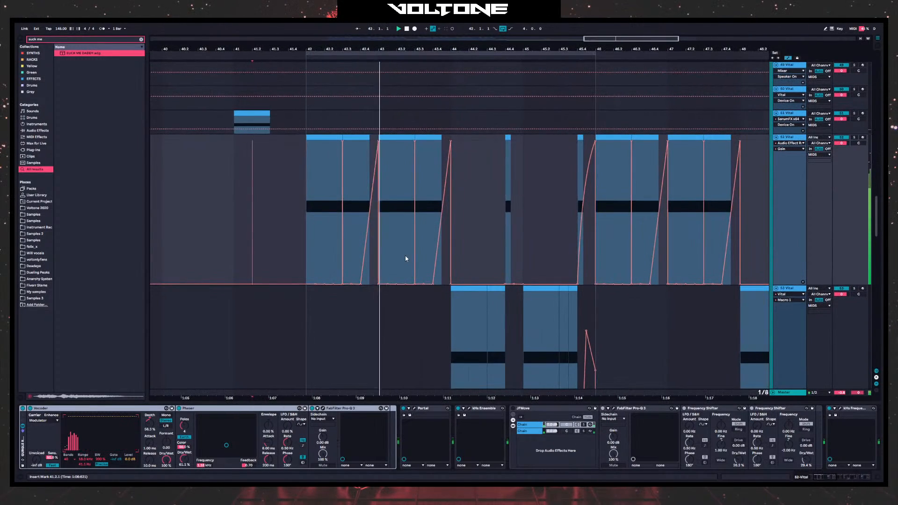
left_click_drag(543, 288, 452, 282)
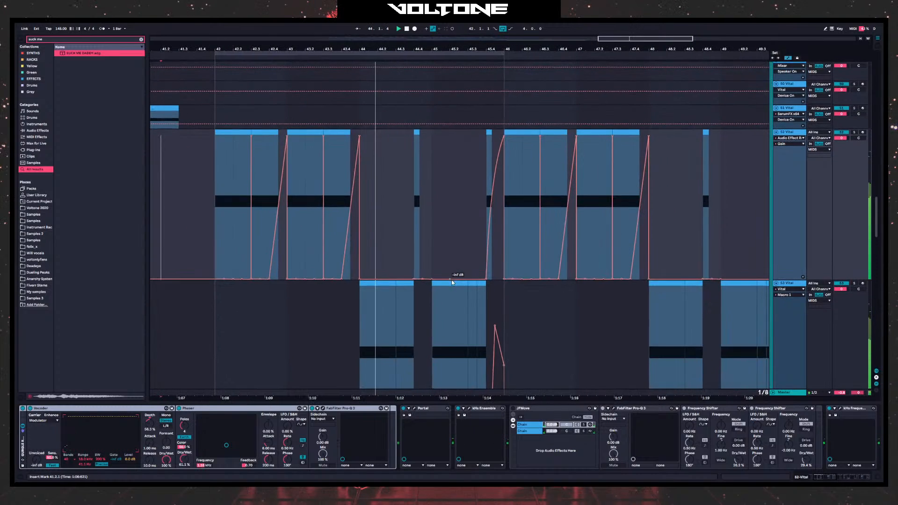
scroll(463, 284, "down", 5)
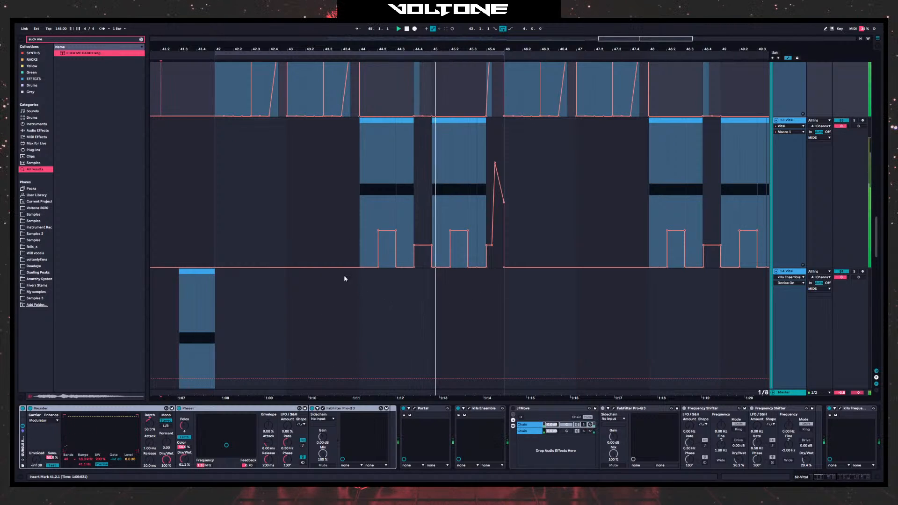
- Play from bar 41 into the drop and examine the transition clips on the Vital, vocal and sample tracks
key("space")
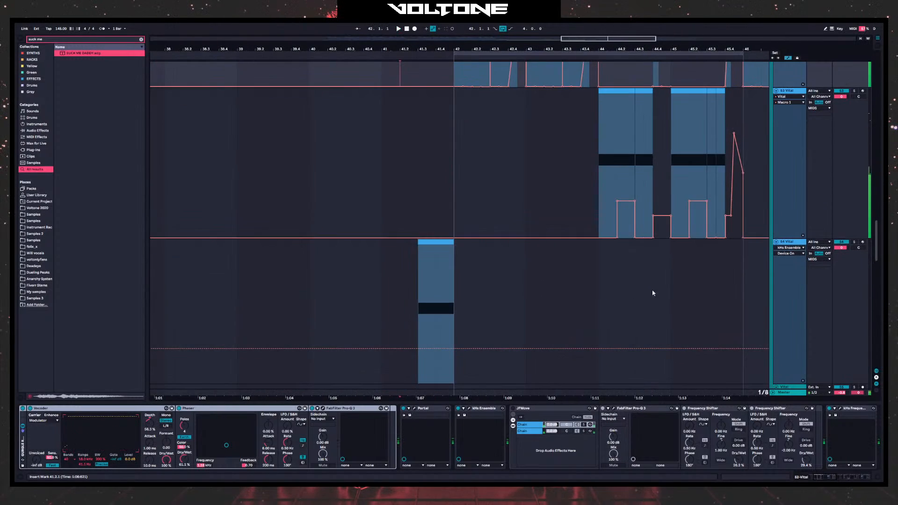
scroll(653, 293, "down", 2)
scroll(582, 303, "left", 2)
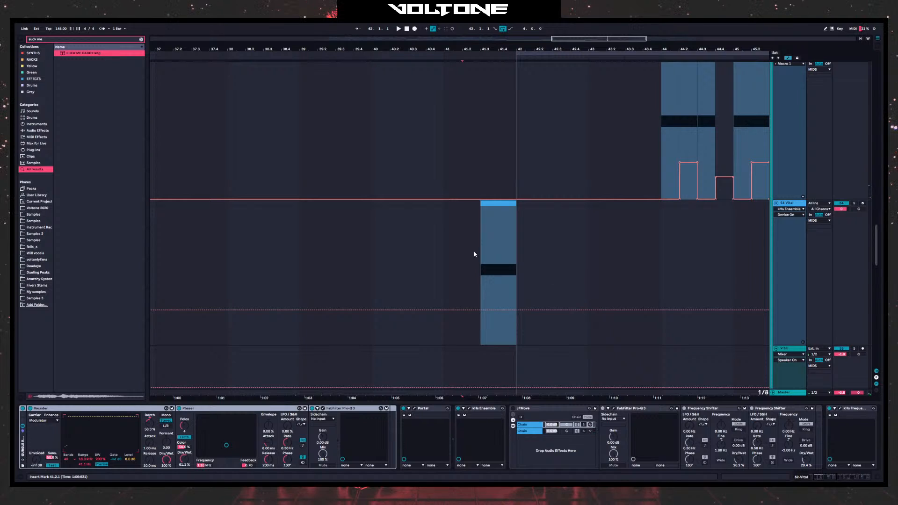
left_click_drag(435, 257, 427, 257)
left_click(451, 257)
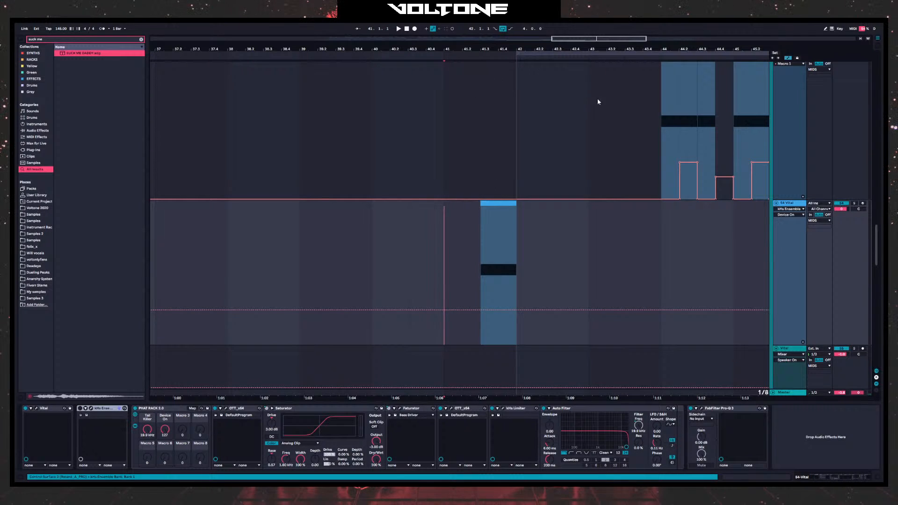
scroll(431, 152, "up", 5)
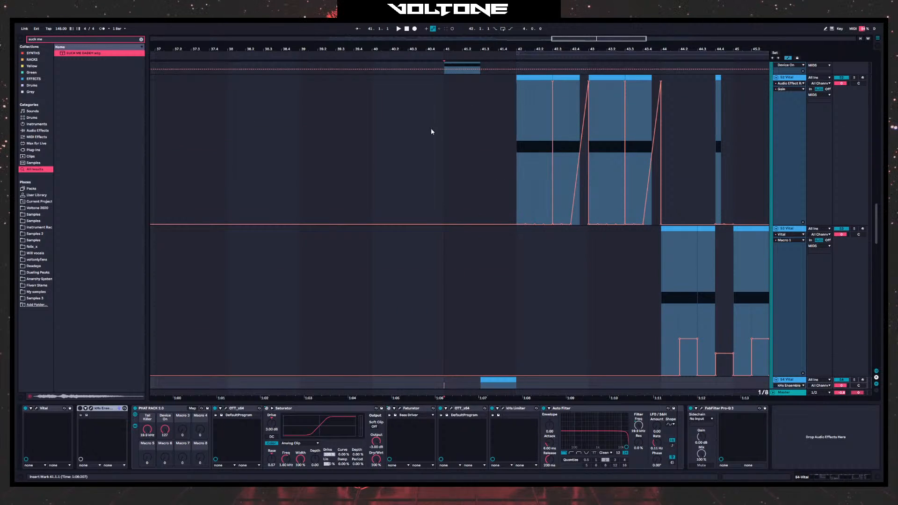
left_click(444, 131)
key("space")
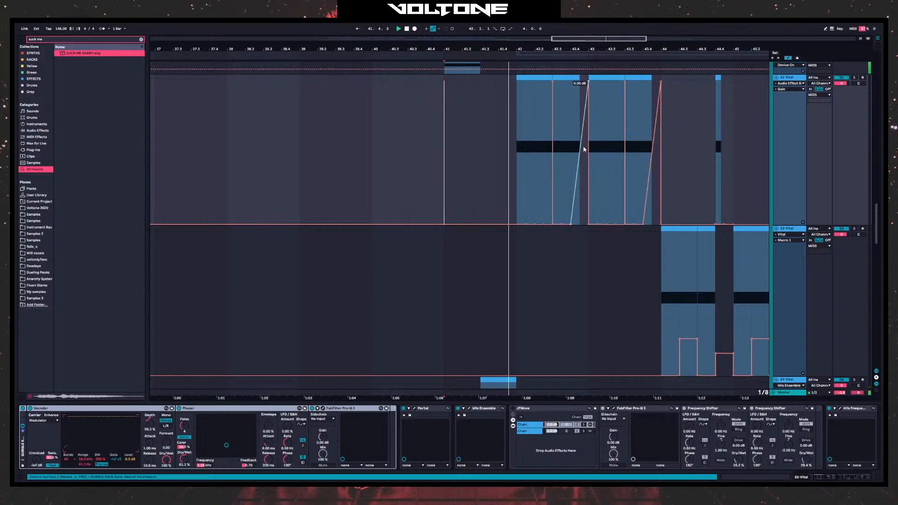
scroll(505, 285, "down", 10)
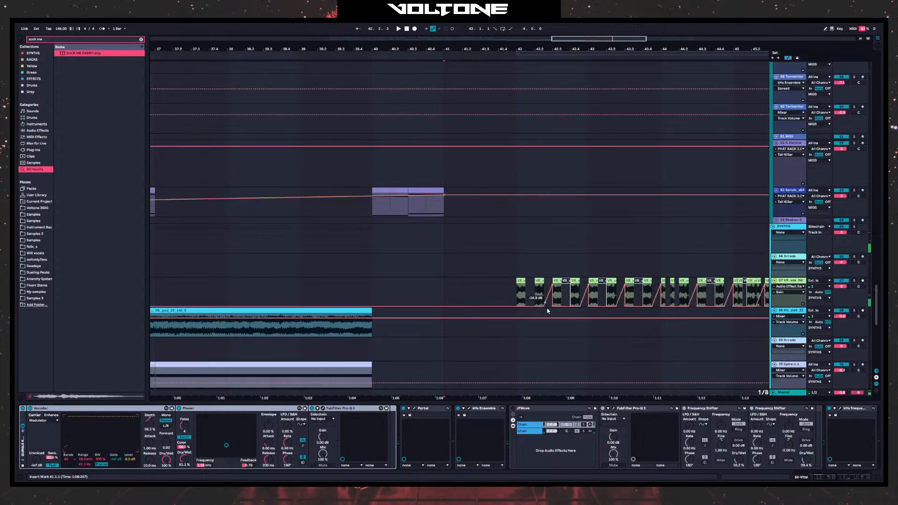
scroll(548, 310, "down", 10)
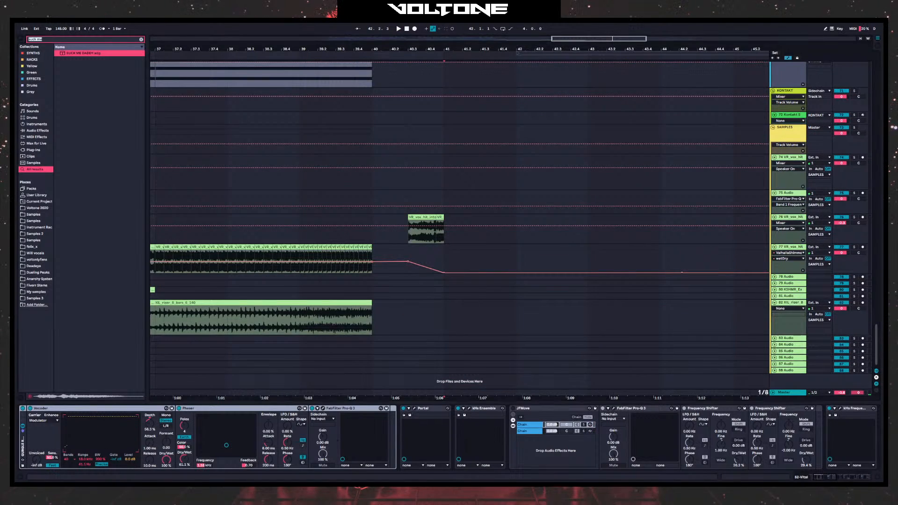
scroll(429, 192, "up", 10)
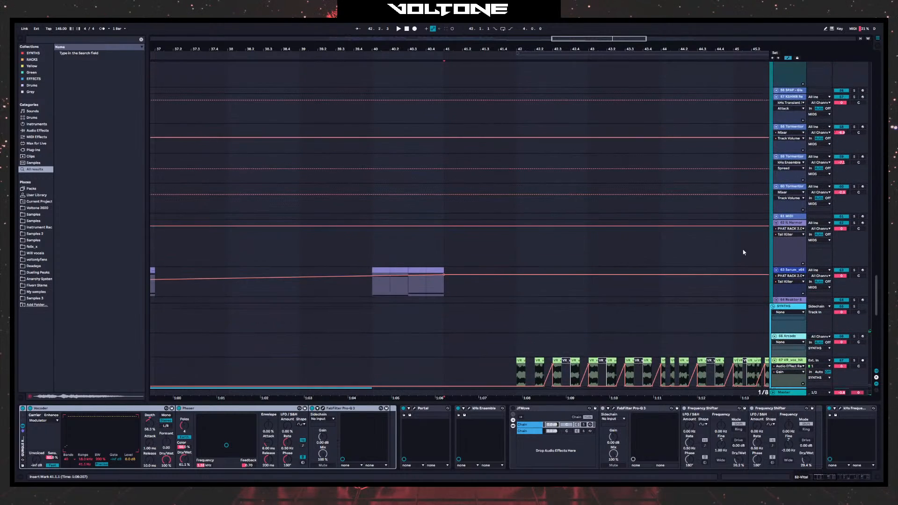
- Place a reversed copy of the bar 42 kick on the track below, ending at bar 42, and play from bar 41
left_click_drag(877, 295, 863, 75)
left_click_drag(520, 117, 503, 147)
left_click_drag(512, 51, 487, 112)
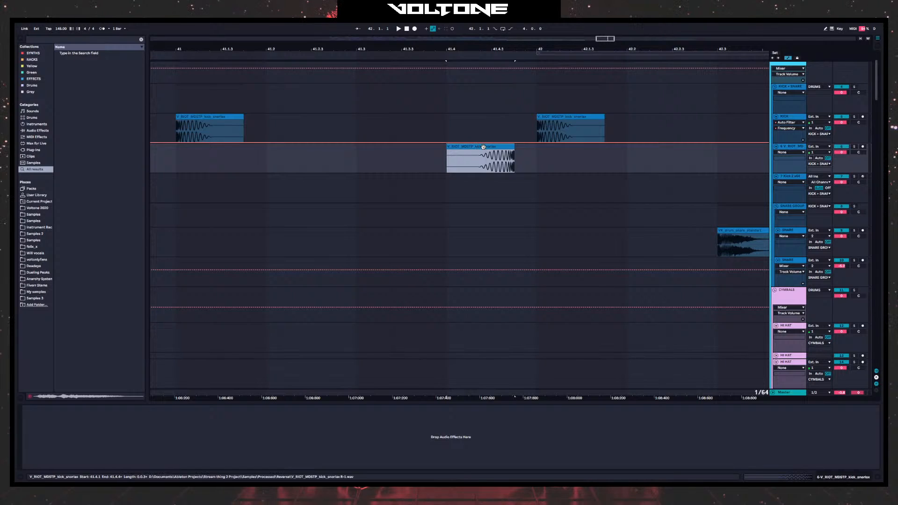
left_click_drag(484, 147, 506, 147)
key("space")
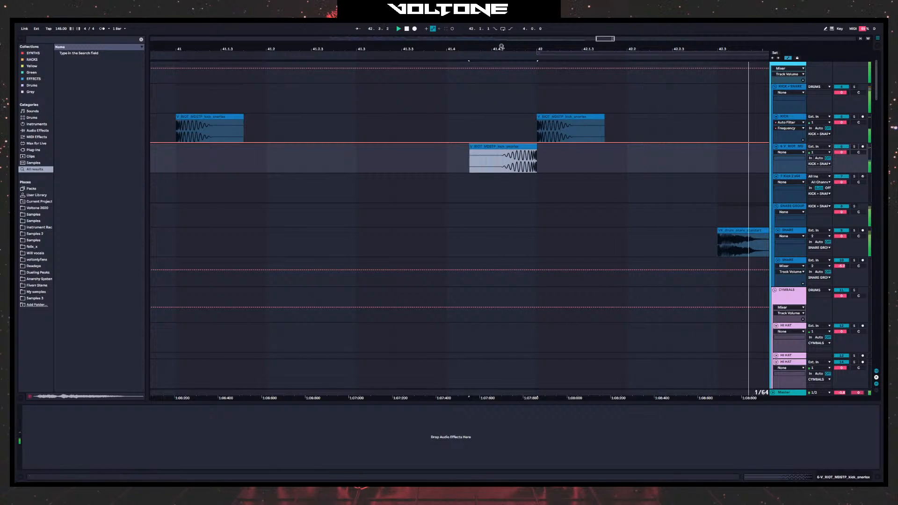
left_click_drag(502, 46, 501, 25)
left_click(402, 168)
key("space")
key("space")
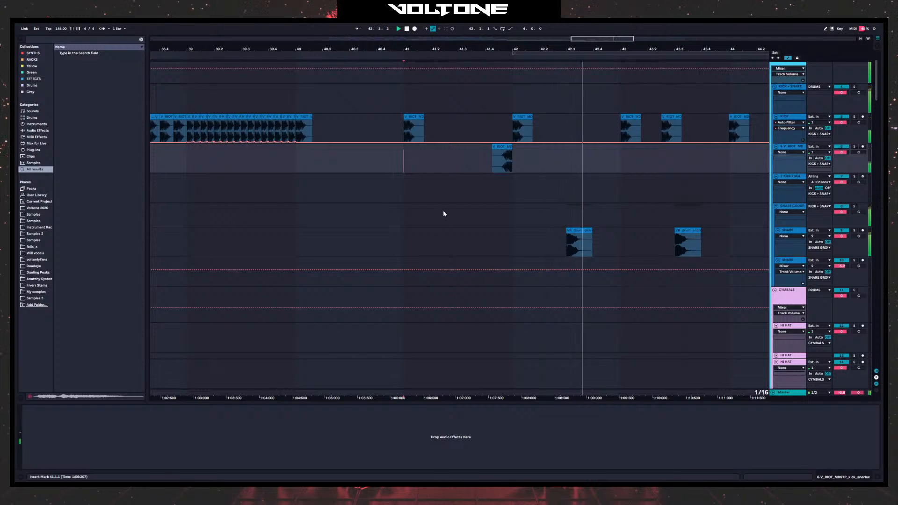
- Search the browser for "reverse E" and place KSHMR_Reverse_Synth_12_E on track 83 at bar 41
scroll(463, 214, "down", 15)
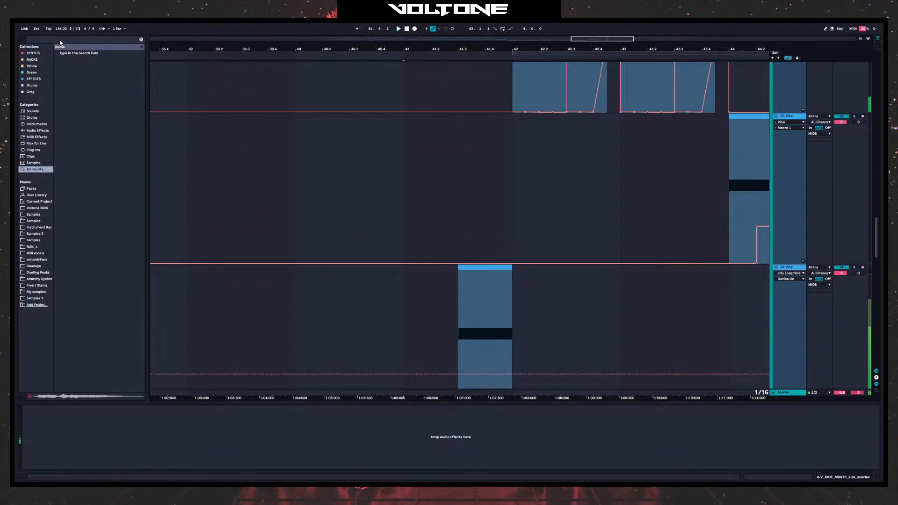
left_click(60, 41)
type("reverse E")
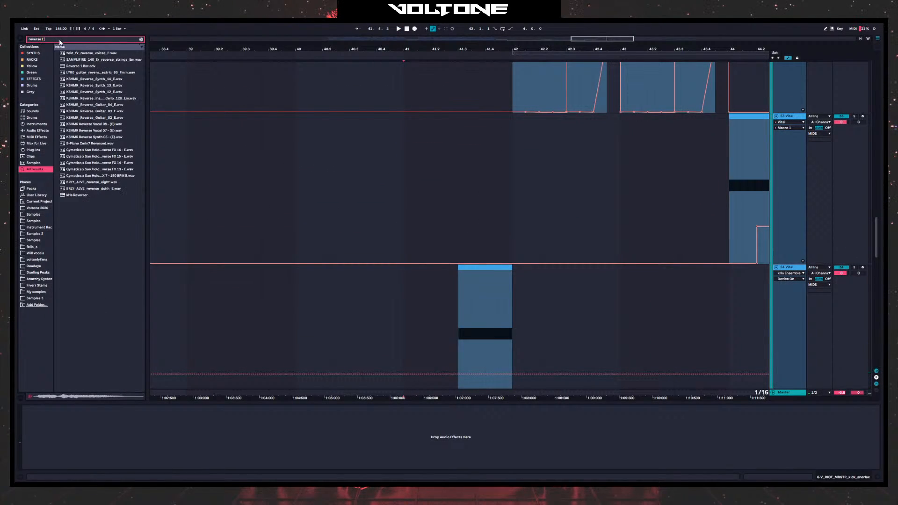
left_click(83, 93)
scroll(503, 229, "down", 15)
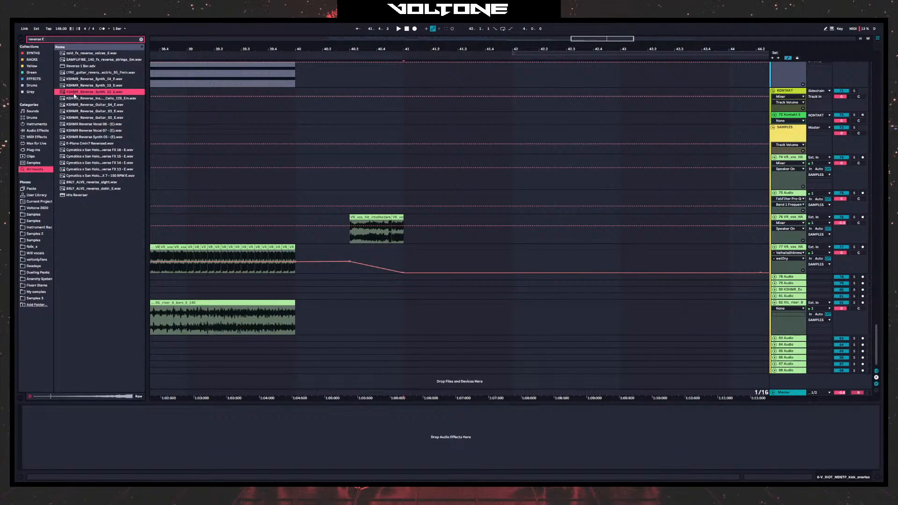
left_click_drag(74, 96, 417, 338)
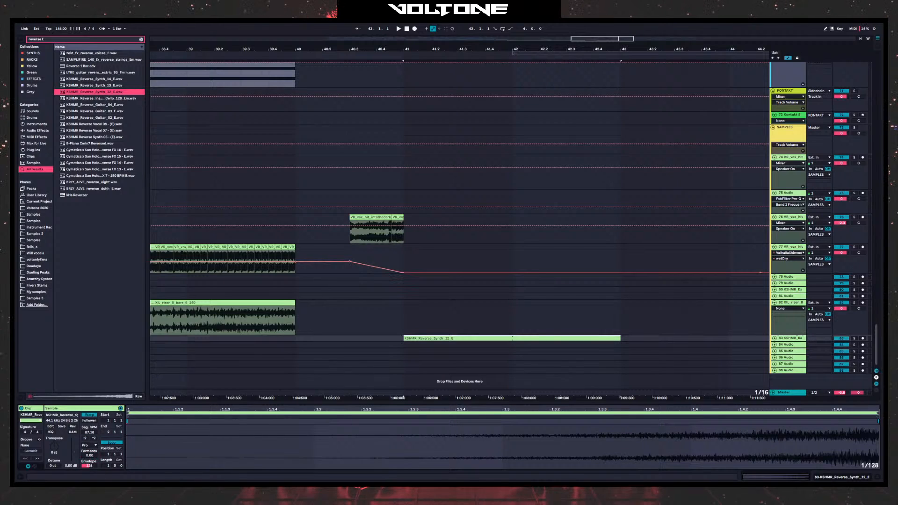
- Halve the reverse synth clip's segment BPM to 43.59, fit the clip from 41.3.1 to bar 42, and play it
left_click_drag(618, 340, 513, 341)
key("space")
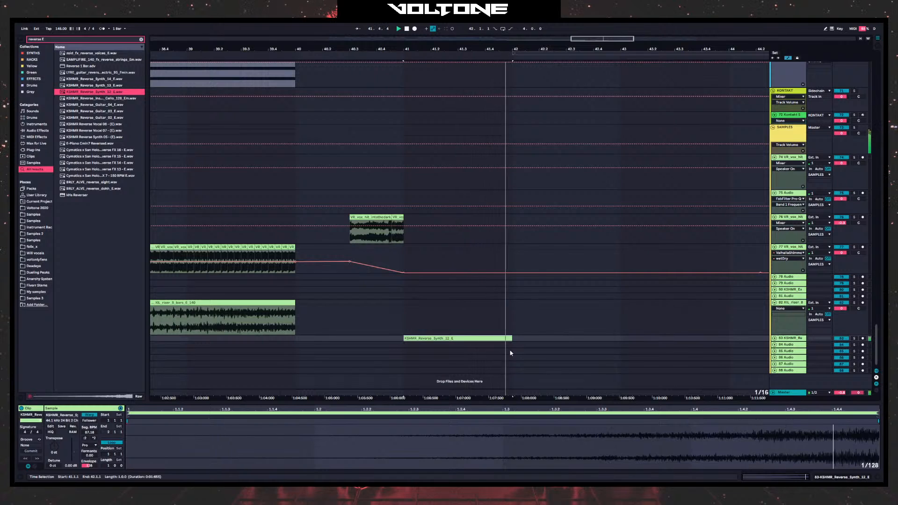
left_click(85, 438)
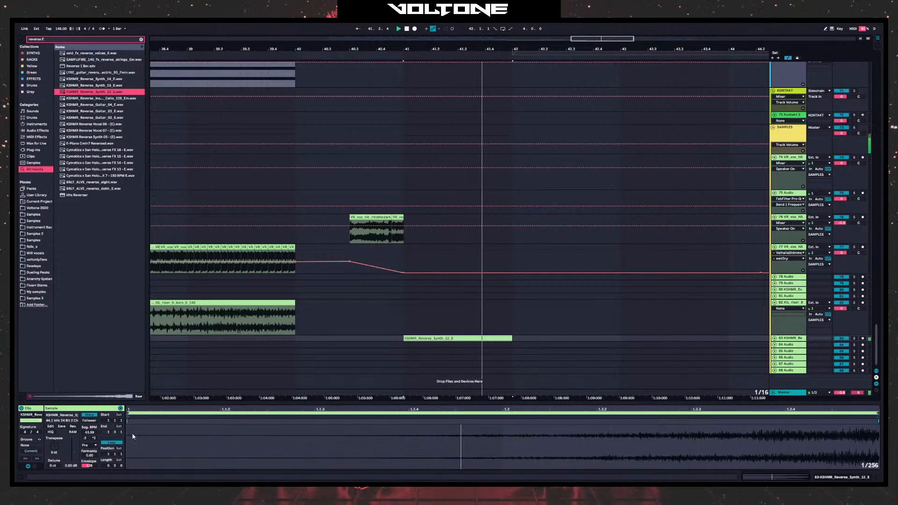
mouse_move(510, 339)
left_mouse_down()
mouse_move(456, 338)
mouse_move(495, 338)
left_mouse_up()
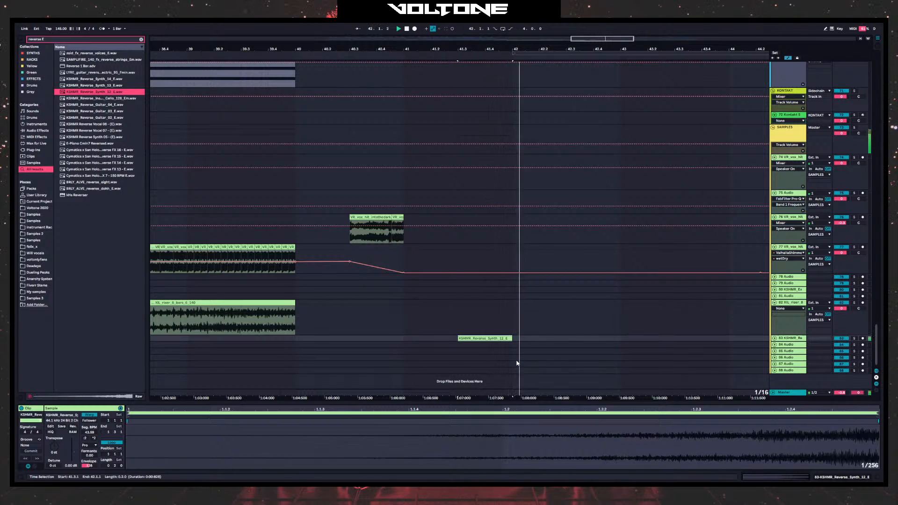
- Place the BRLY_ALVE reverse sample on track 84 from bar 41 to 42, unfold the track and lower its volume
left_click(90, 183)
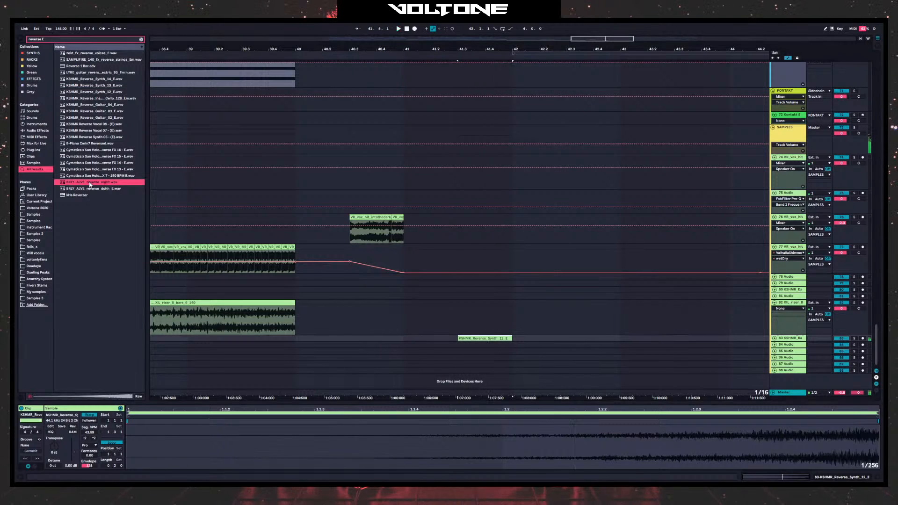
left_click_drag(287, 301, 406, 344)
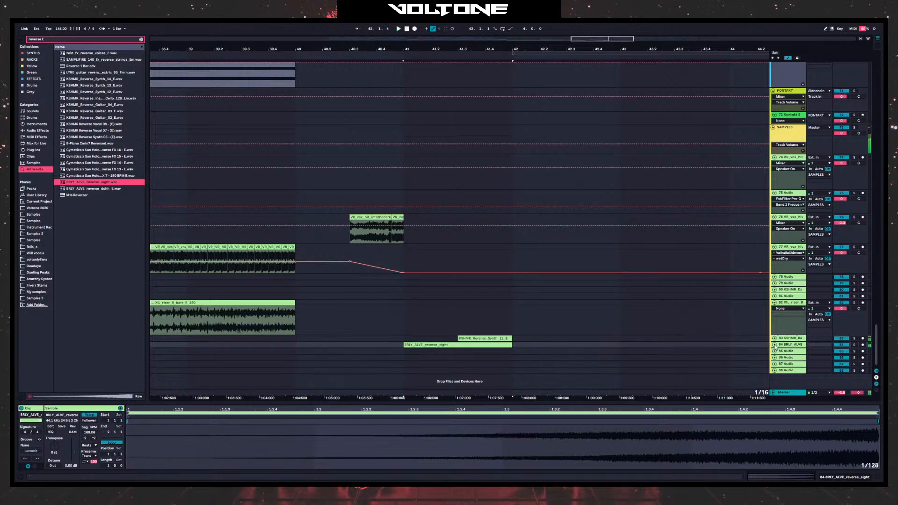
left_click(775, 345)
left_click_drag(842, 353, 842, 354)
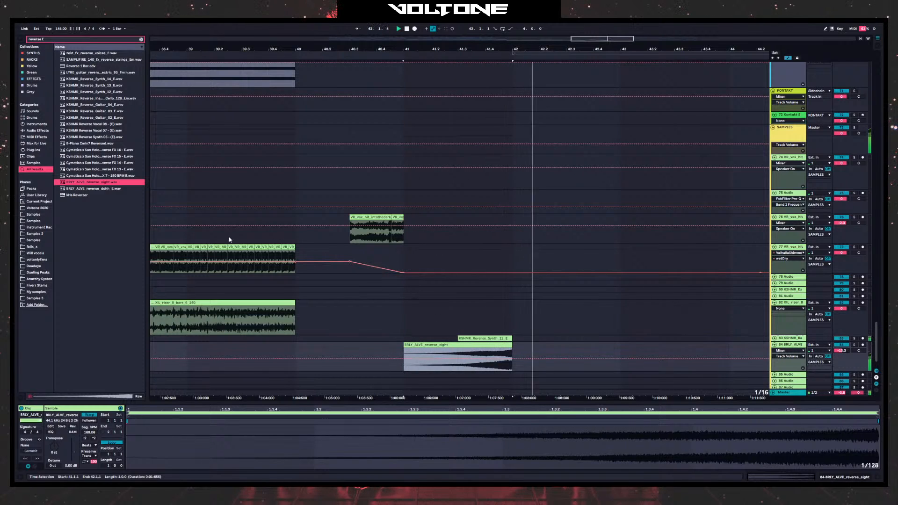
- Halve the BRLY_ALVE reverse clip's segment BPM, keep a single half-bar clip from 41.3.1 to bar 42, and play it
key("space")
key("space")
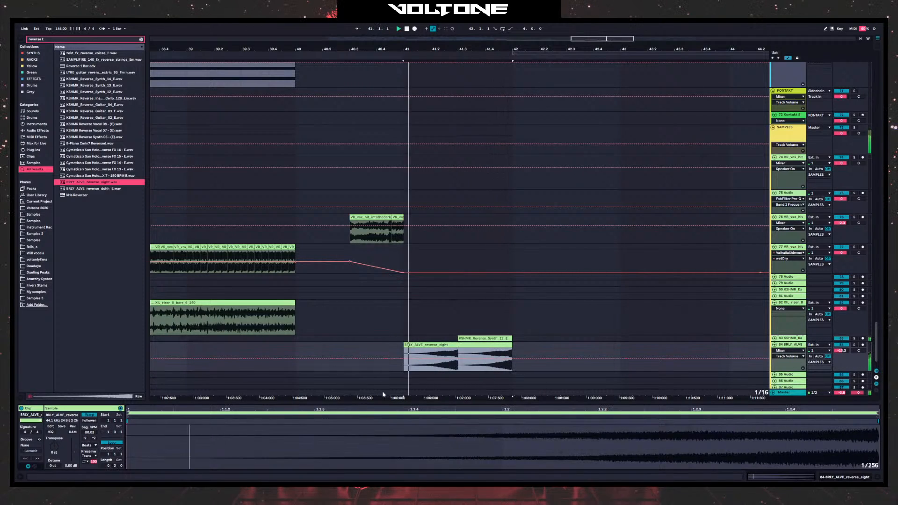
left_click(459, 347)
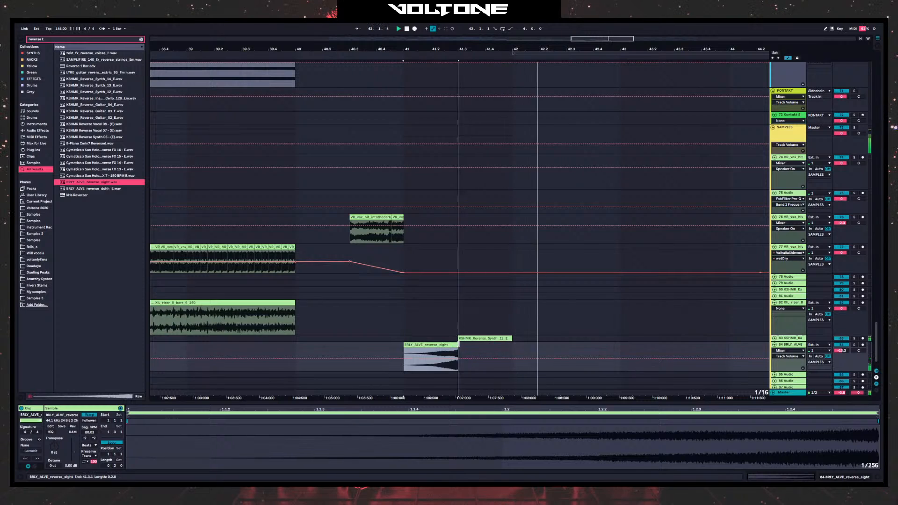
key("space")
key("ctrl+e")
left_click(431, 357)
key("Delete")
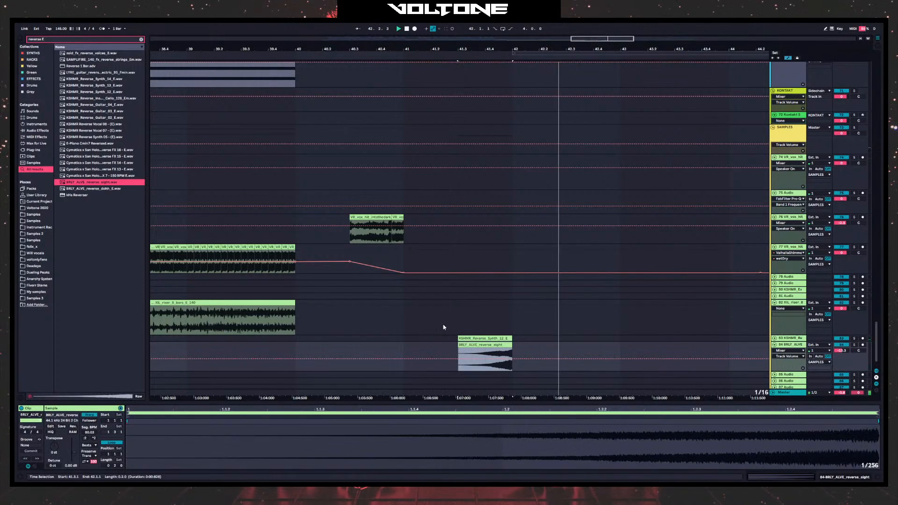
- Search the browser for "riser" and audition the one-bar V_RIOT riser samples
type("riser")
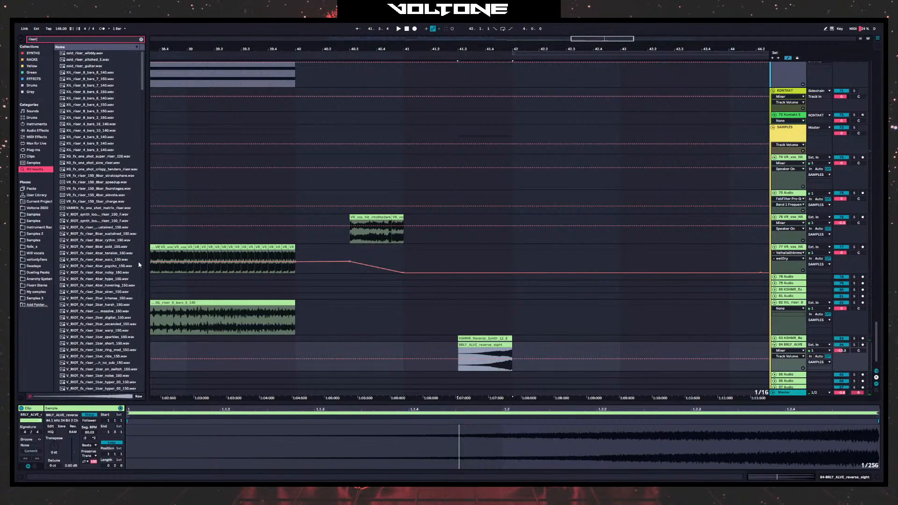
scroll(95, 217, "down", 9)
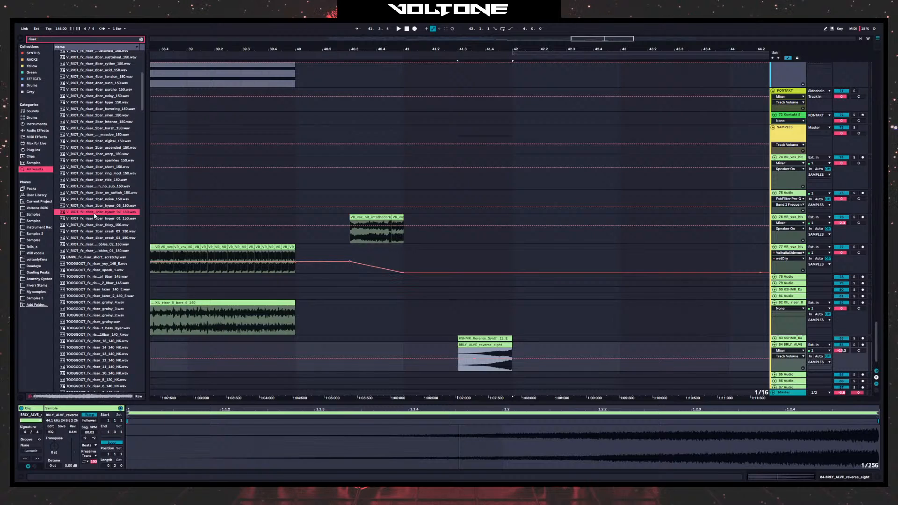
key("Down")
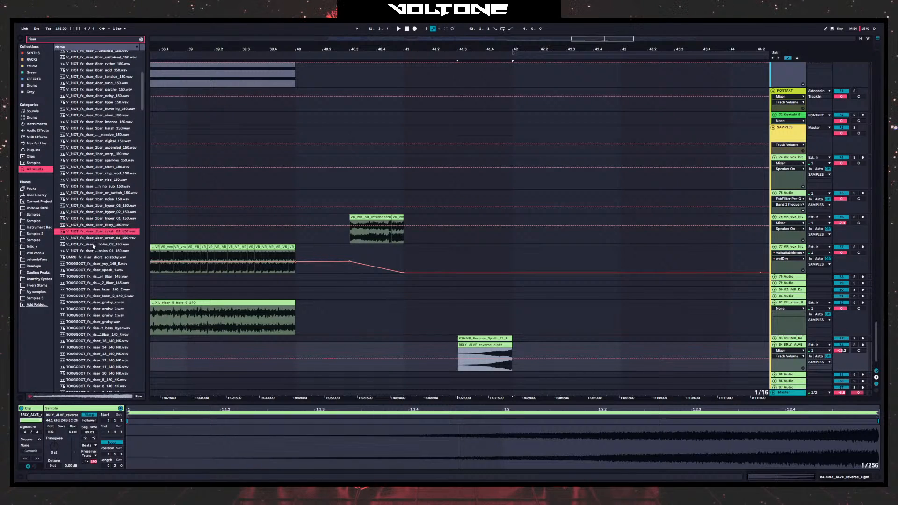
key("Down")
left_click(96, 201)
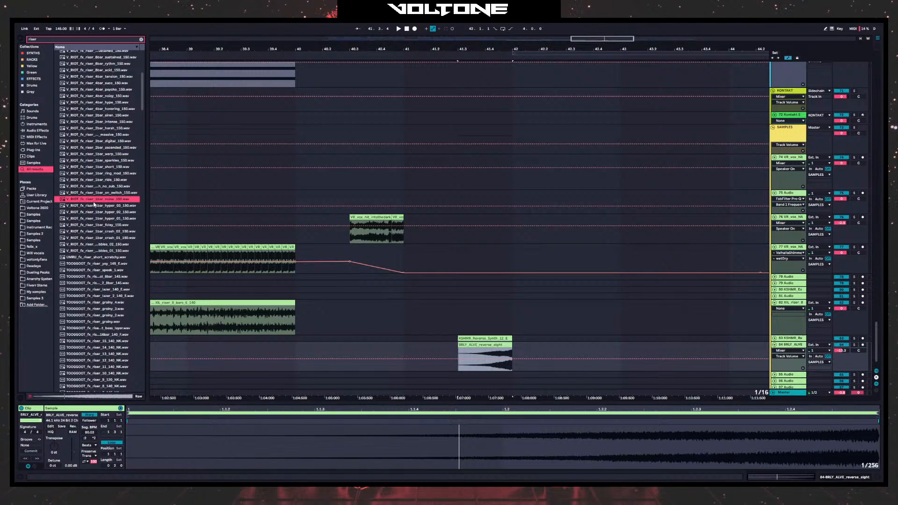
key("Up")
- Try V_RIOT_fx_riser_1bar_on_switch_150 on track 85 from bar 41 to 42, remove it, and play the passage without it
left_click_drag(94, 196, 401, 373)
key("space")
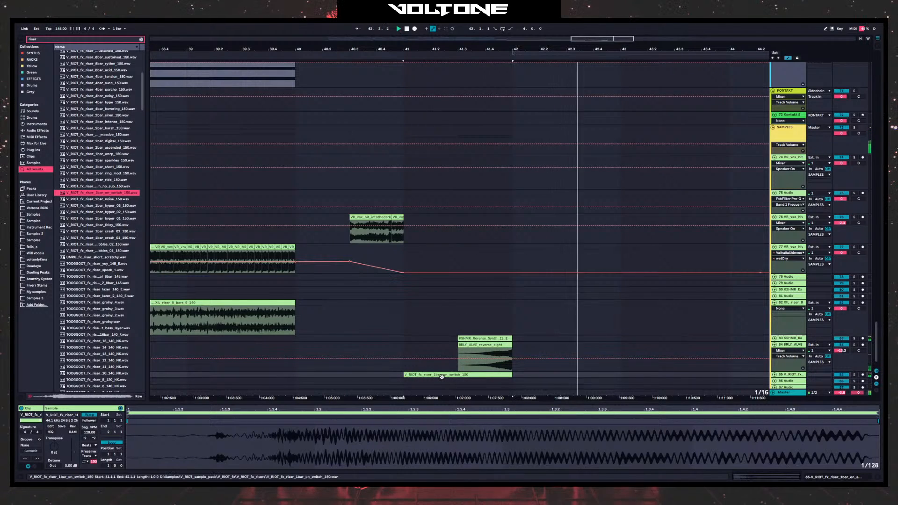
key("Delete")
left_click(403, 376)
key("space")
key("space")
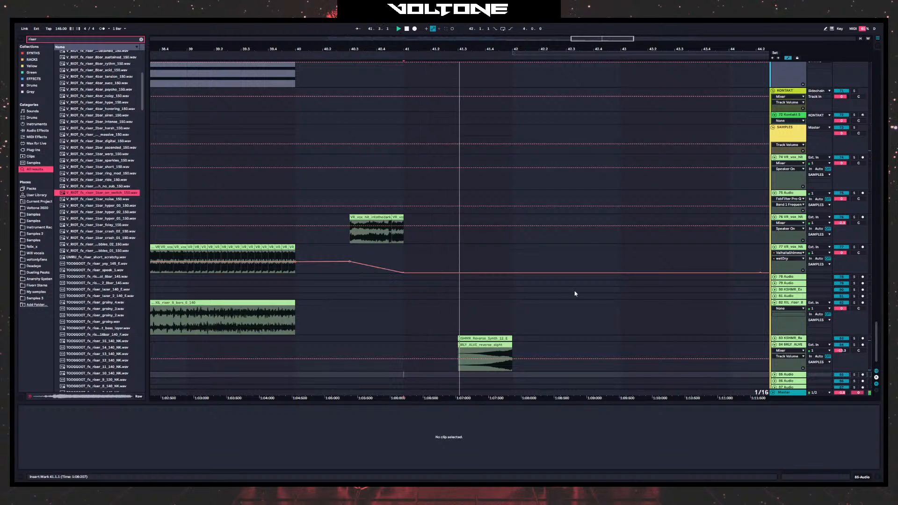
- Solo Vital track 54, play its clip from 41.3.1, and examine its device chain and the Vital tracks above
left_click_drag(548, 305, 401, 309)
left_click(318, 321)
scroll(327, 301, "up", 10)
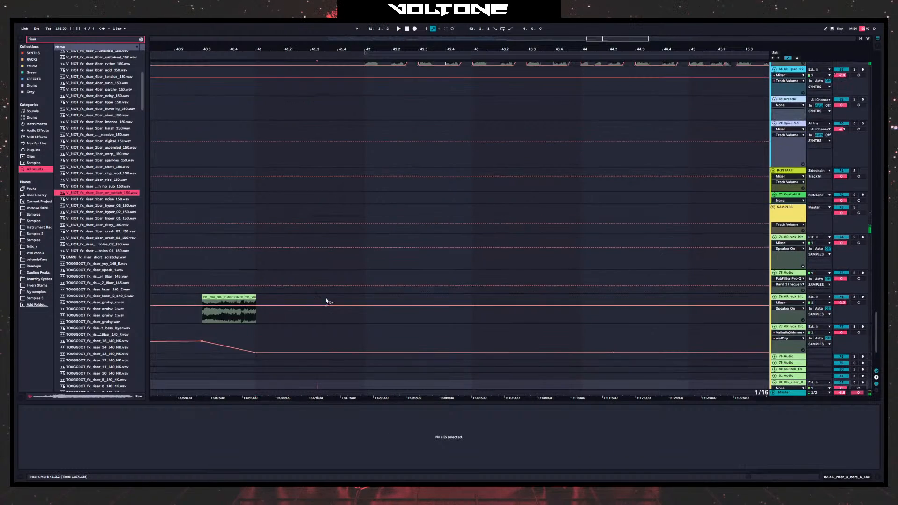
scroll(328, 309, "up", 5)
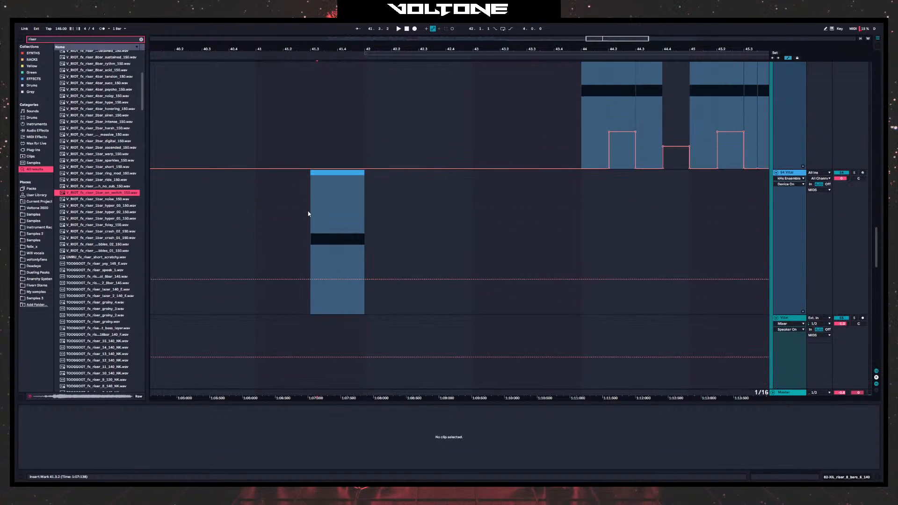
left_click(311, 215)
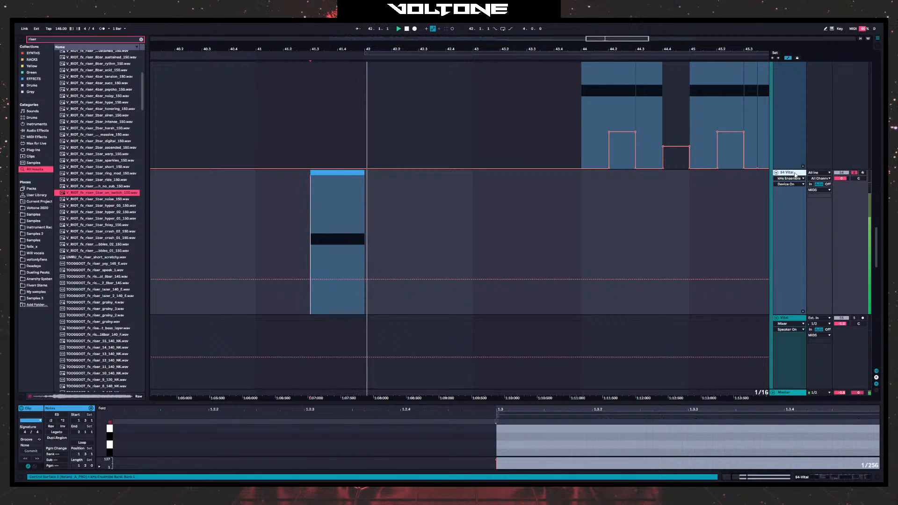
left_click(782, 182)
scroll(482, 196, "up", 6)
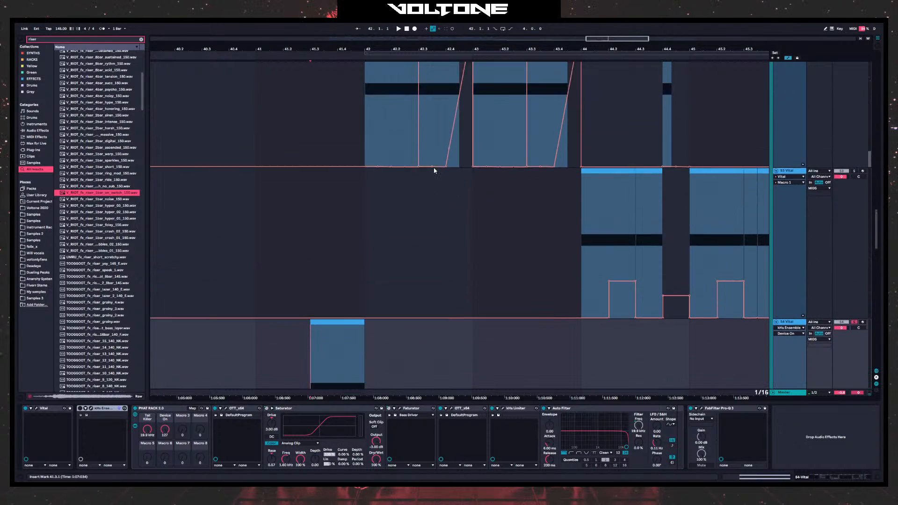
scroll(433, 173, "up", 3)
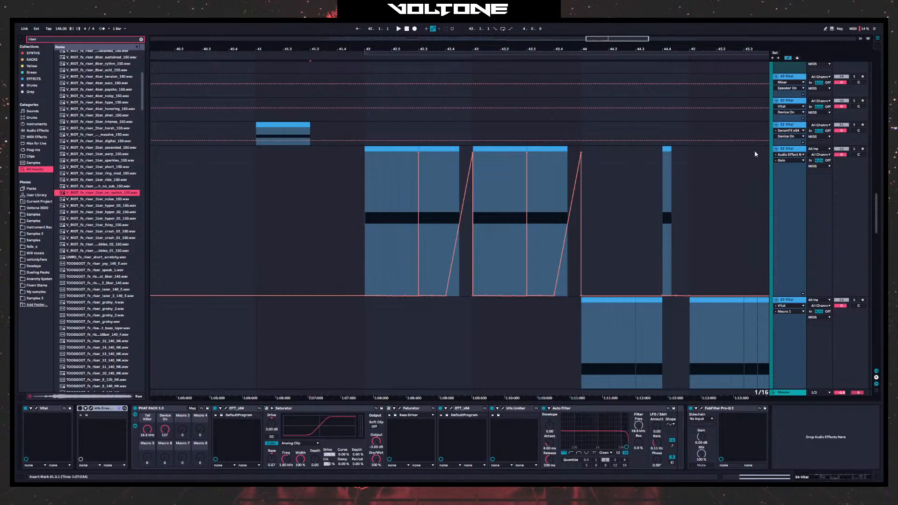
- Copy the Vocoder, Phaser and FabFilter Pro-Q 3 rack from the upper Vital track to Vital track 54, between kHs Ensemble and PHAT RACK, and play it
left_click(262, 197)
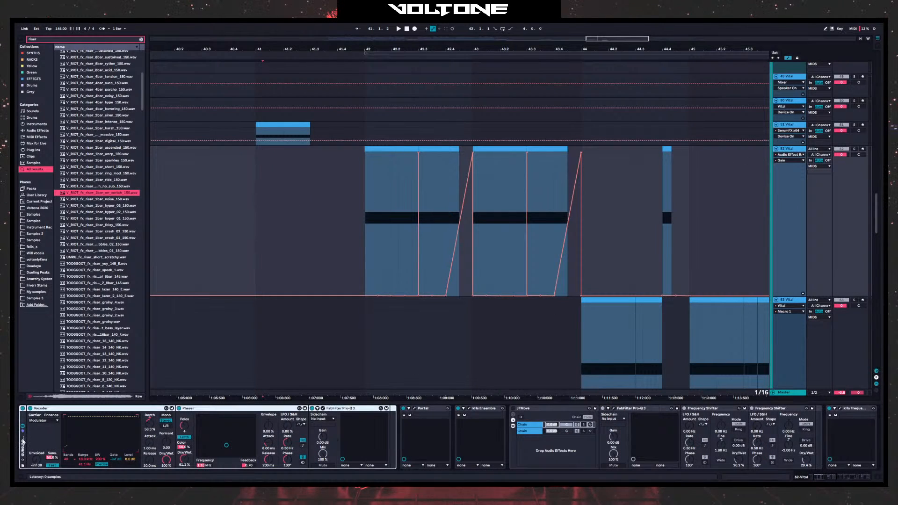
scroll(327, 252, "down", 10)
left_click(794, 142)
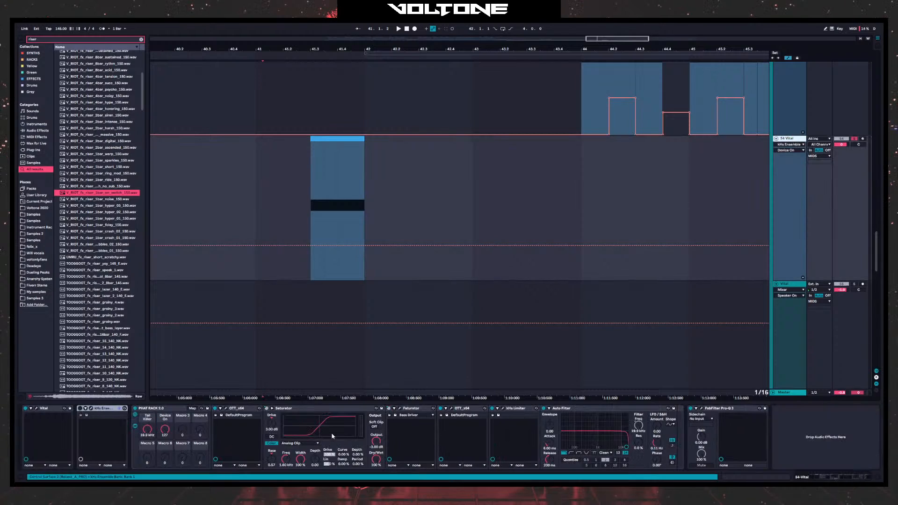
left_click(786, 430)
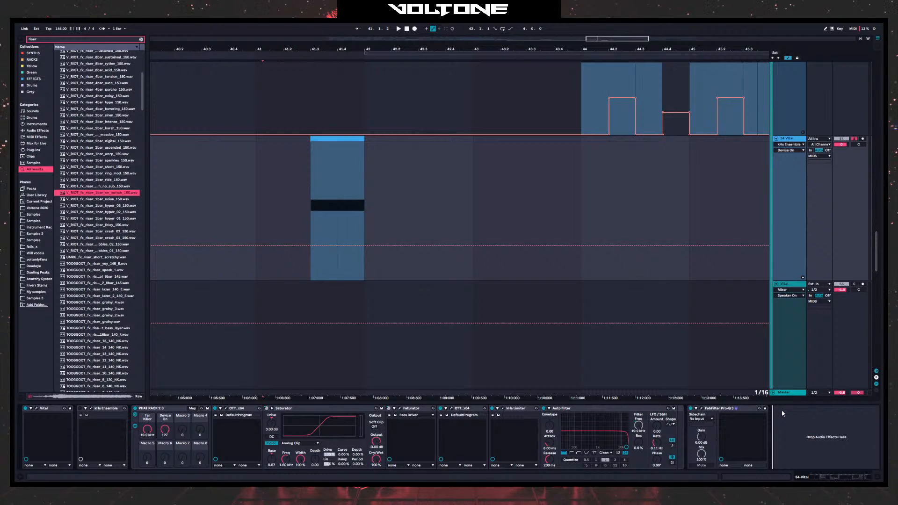
key("ctrl+v")
left_click_drag(503, 445, 104, 445)
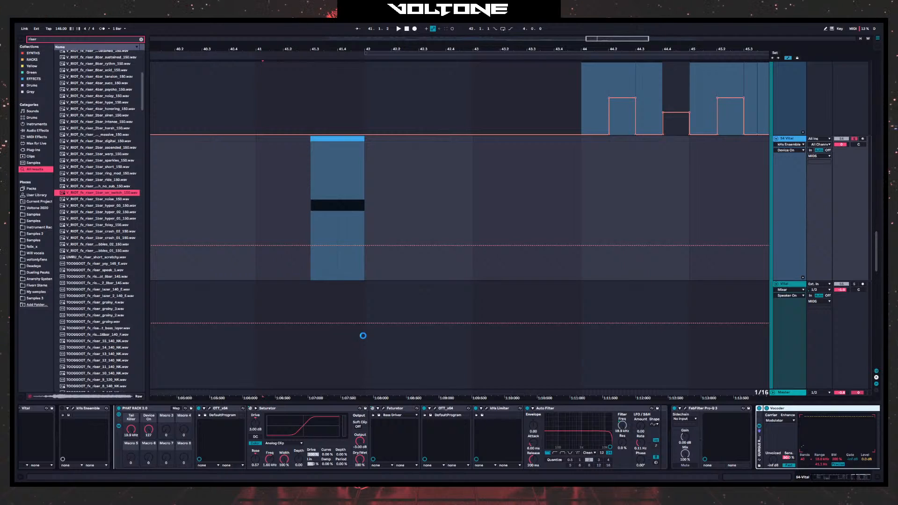
key("space")
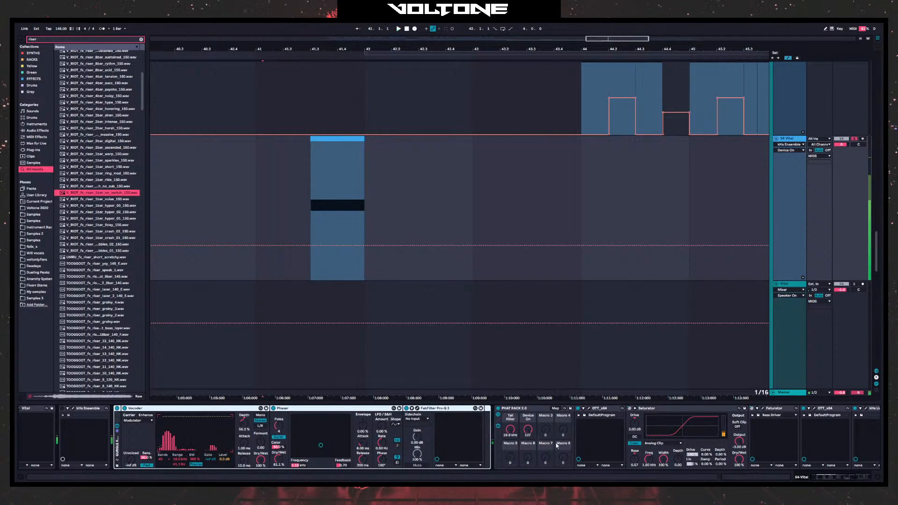
scroll(557, 446, "down", 5)
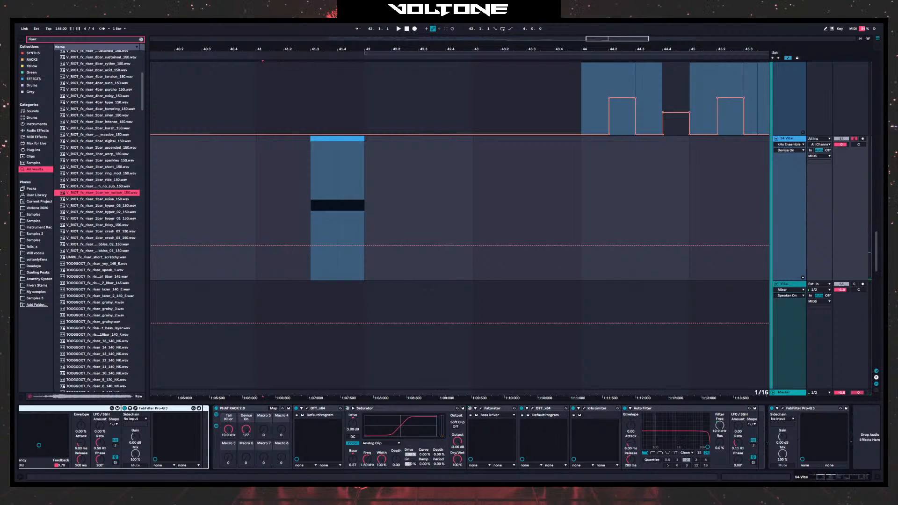
- Search the browser for GClip and add it at the end of Vital track 54's device chain
key("ctrl+f")
type("glci")
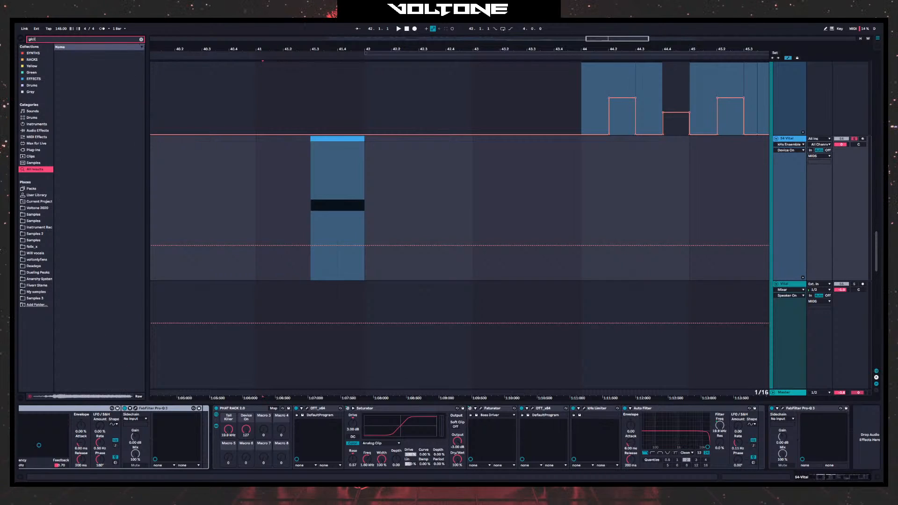
key("BackSpace")
key("BackSpace")
type("cl")
scroll(874, 444, "right", 1)
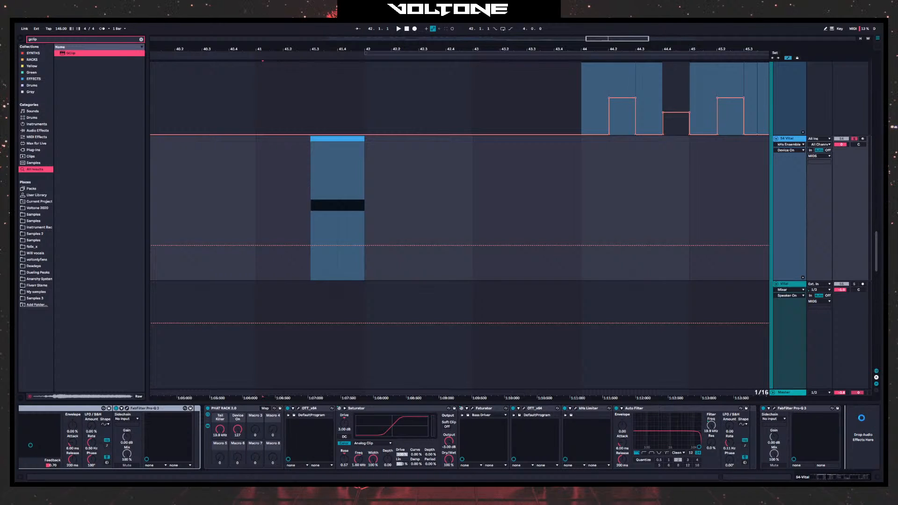
left_click_drag(862, 418, 859, 417)
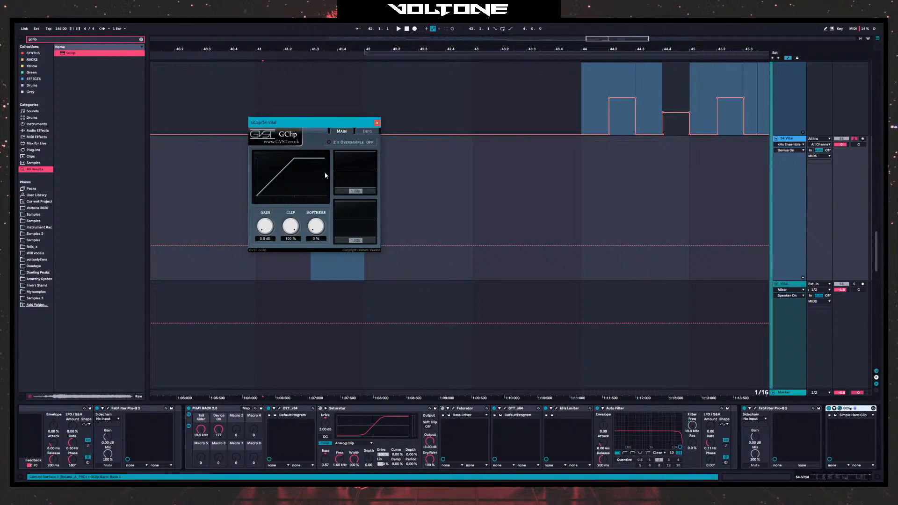
- Raise the gain in GClip and set its softness to 40 % while playing the clip, and close the plug-in window
left_click_drag(322, 226, 322, 217)
left_click_drag(265, 226, 269, 209)
key("space")
left_click_drag(317, 229, 264, 242)
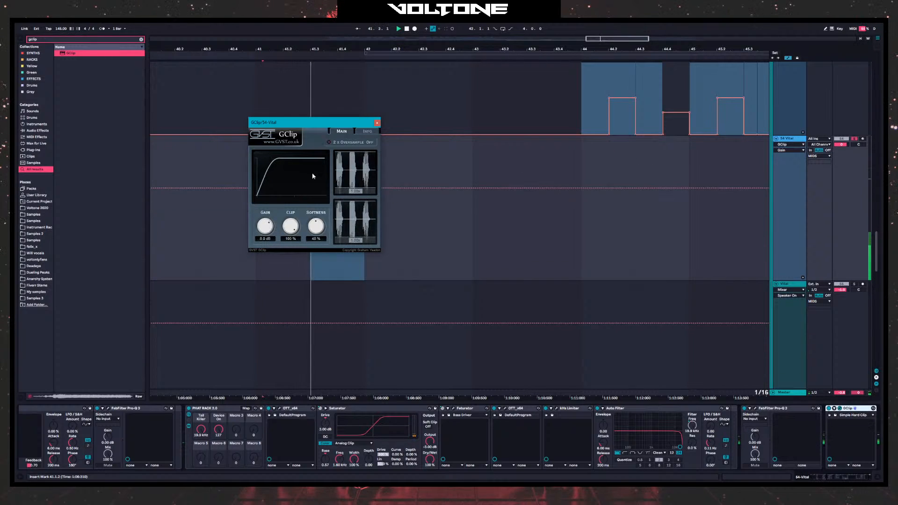
left_click(377, 124)
- Search the browser for "khs filter" and insert kHs Filter between Vital and kHs Ensemble on track 54
scroll(854, 424, "up", 5)
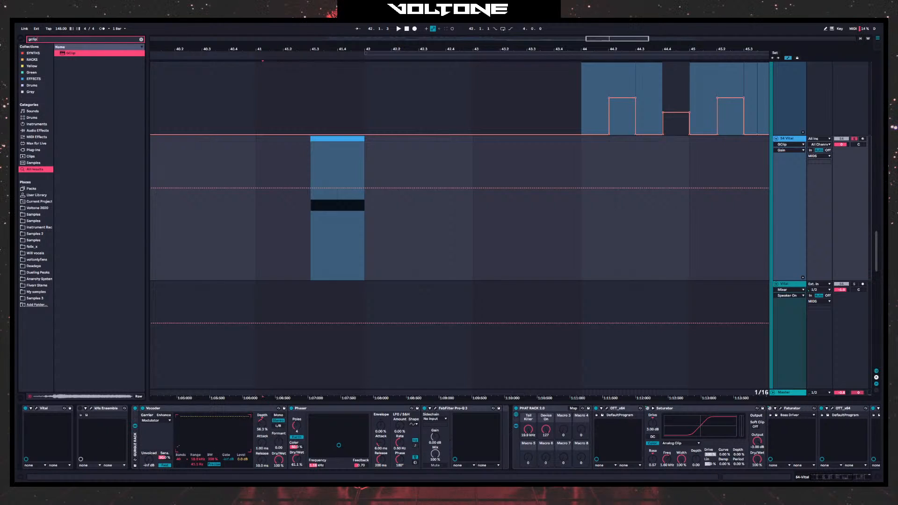
key("BackSpace")
key("BackSpace")
key("BackSpace")
key("BackSpace")
key("BackSpace")
key("BackSpace")
key("BackSpace")
key("BackSpace")
key("BackSpace")
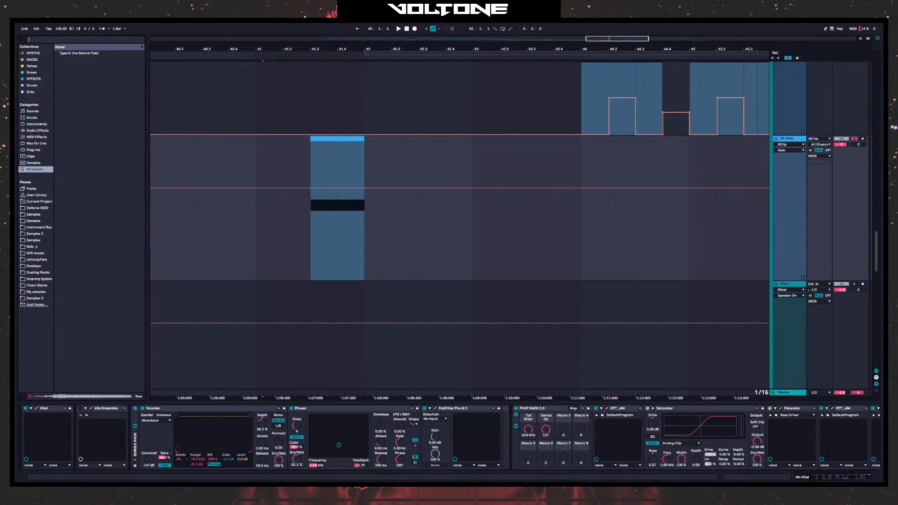
type("khs fi")
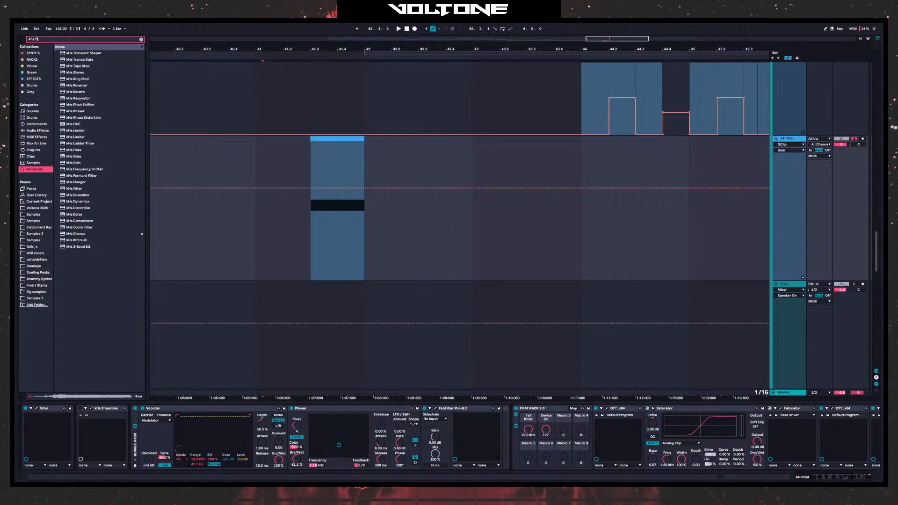
type("lter")
left_click_drag(81, 67, 79, 420)
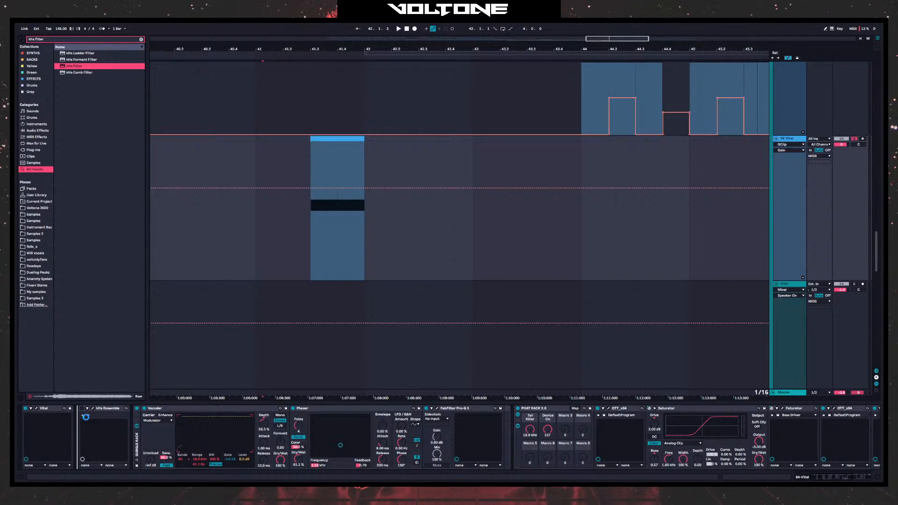
left_click_drag(86, 417, 87, 417)
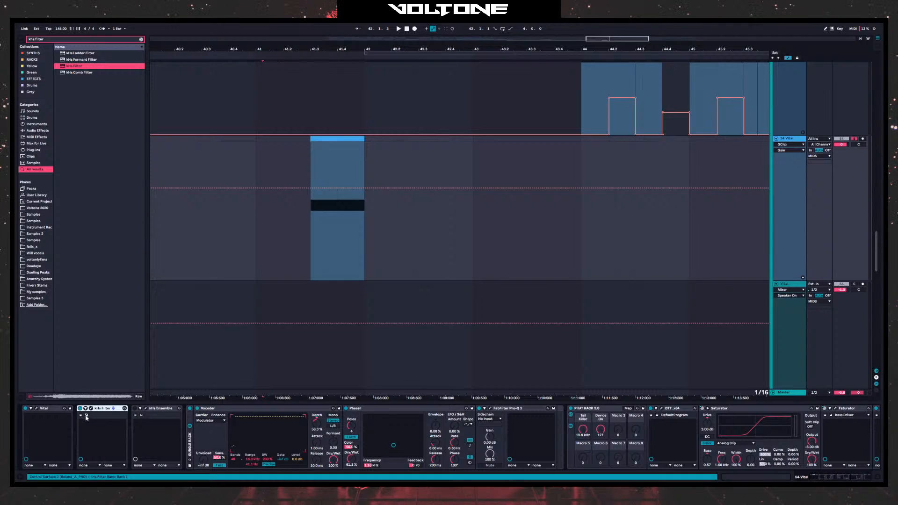
- Raise the cutoff of the kHs Filter low-pass and set its slope to ×4
left_click(92, 409)
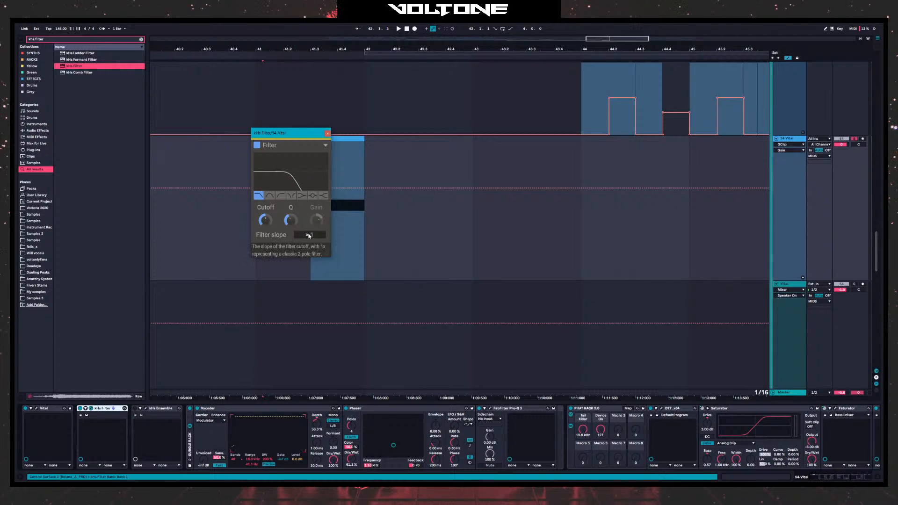
left_click_drag(309, 236, 268, 217)
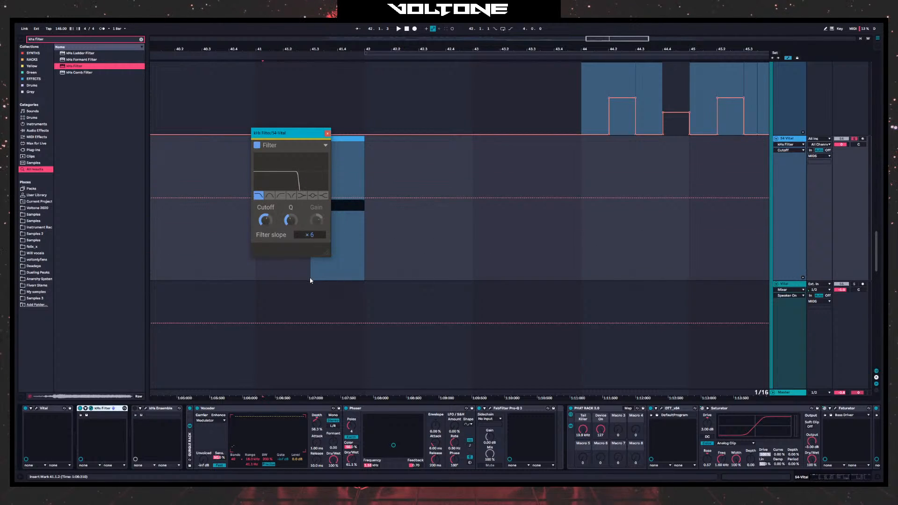
left_click_drag(311, 237, 310, 248)
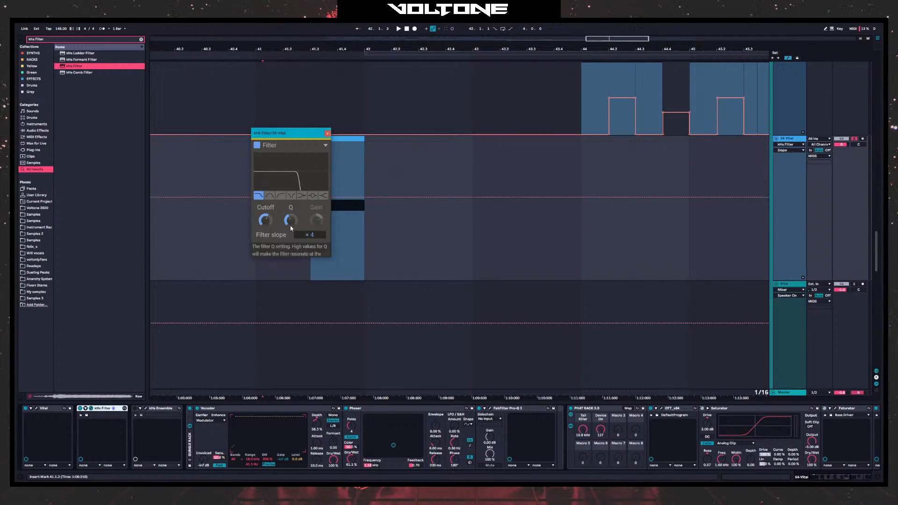
left_click(328, 135)
- Draw a curved falling sweep in the kHs Filter cutoff automation at the start of the 41.3.1 clip and play it
mouse_move(311, 198)
left_mouse_down()
mouse_move(310, 143)
mouse_move(317, 280)
left_mouse_up()
key("space")
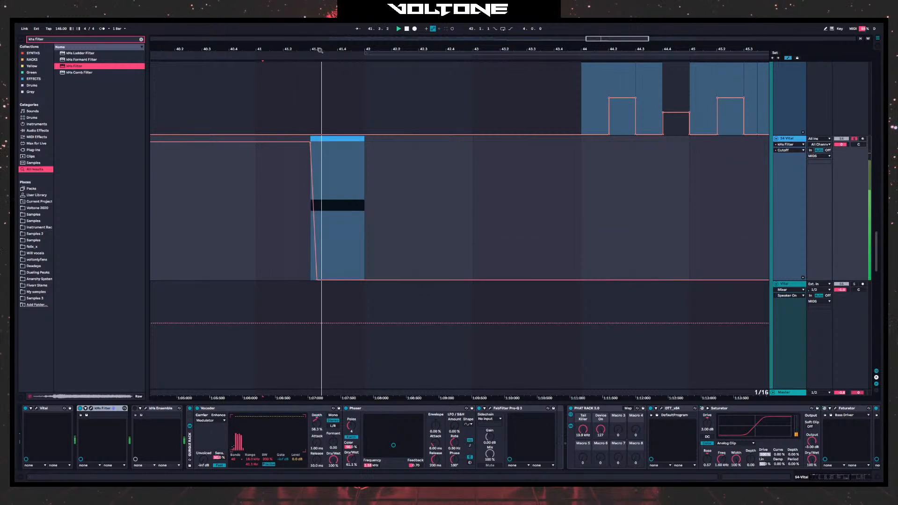
left_click_drag(320, 50, 319, 93)
left_click_drag(312, 280, 321, 278)
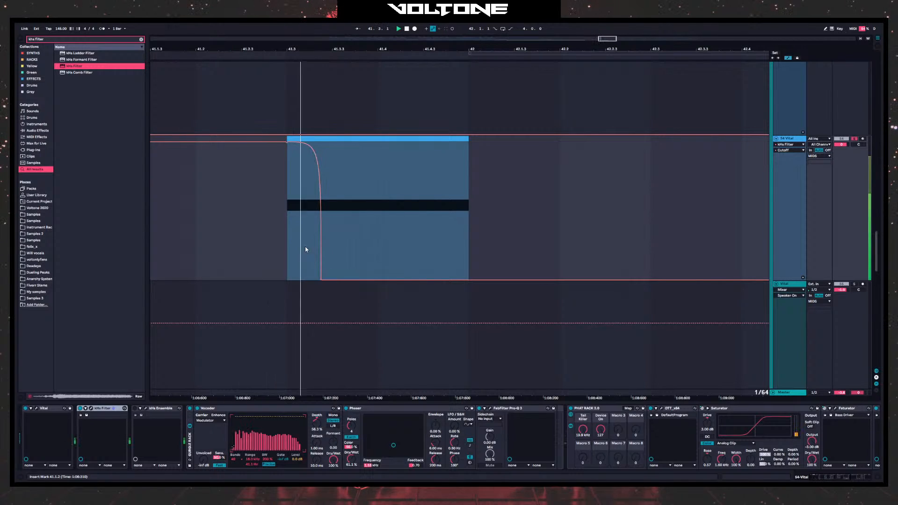
- Try repeating the cutoff sweep by duplicating it three times across the clip, and play it
left_click_drag(287, 226, 318, 234)
key("ctrl+d")
key("ctrl+d")
key("ctrl+d")
key("space")
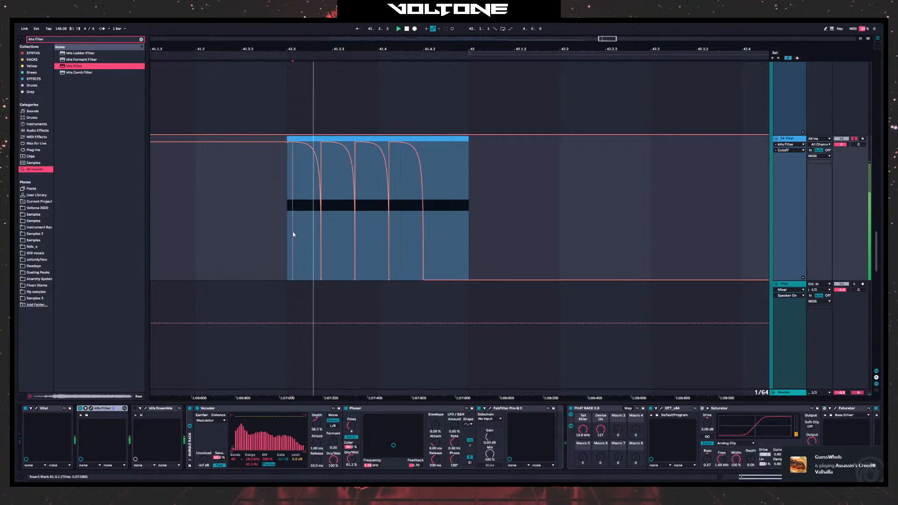
- Bend the first cutoff sweep into a gentler falling curve, duplicate it three times across the clip, and play it
left_click(281, 231)
left_click_drag(313, 151, 321, 205)
key("ctrl+d")
key("ctrl+d")
key("ctrl+d")
left_click(281, 227)
key("space")
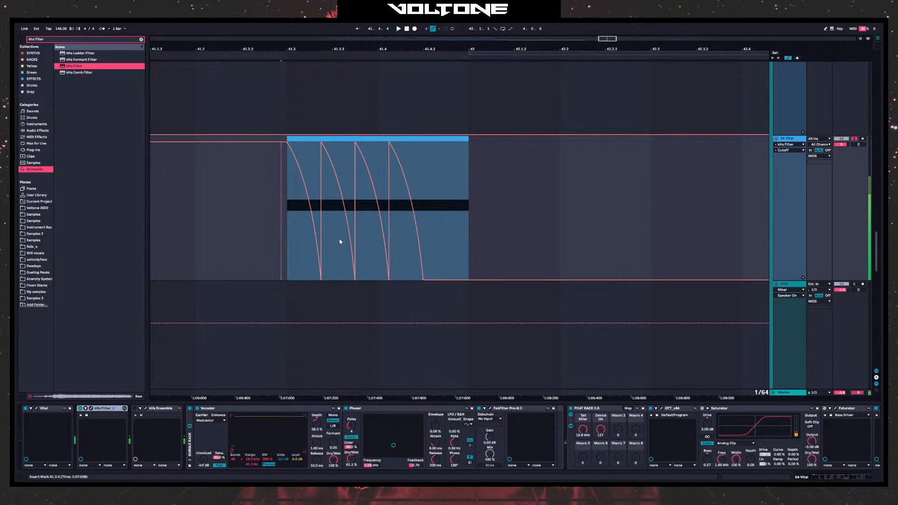
- Delete the duplicated cutoff sweeps after the first one, shorten the remaining sweep to end at 41.3.2, and play it
key("space")
left_click_drag(445, 227, 320, 214)
key("Delete")
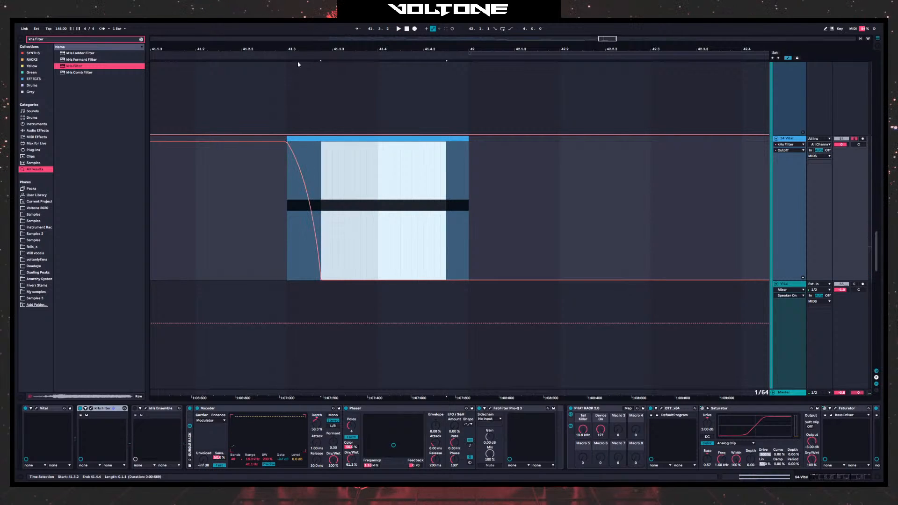
left_click_drag(303, 50, 306, 77)
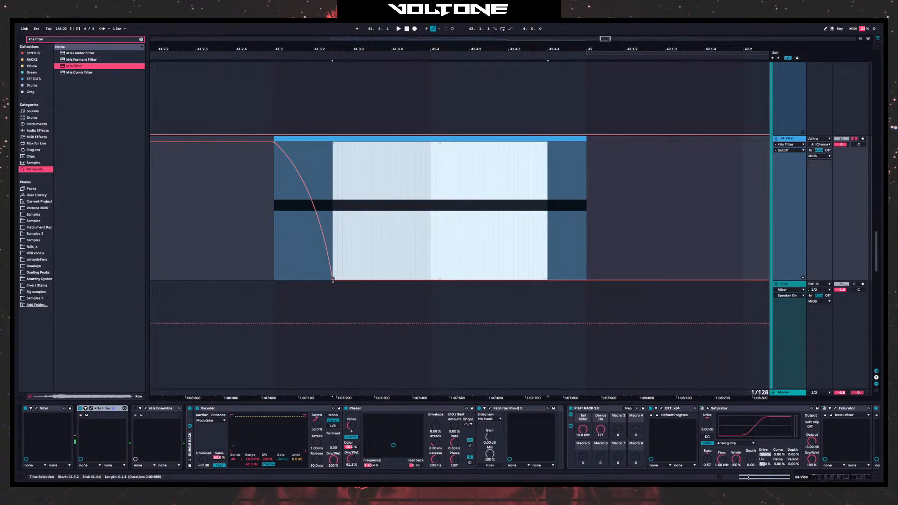
left_click(309, 280)
left_click_drag(332, 281, 313, 280)
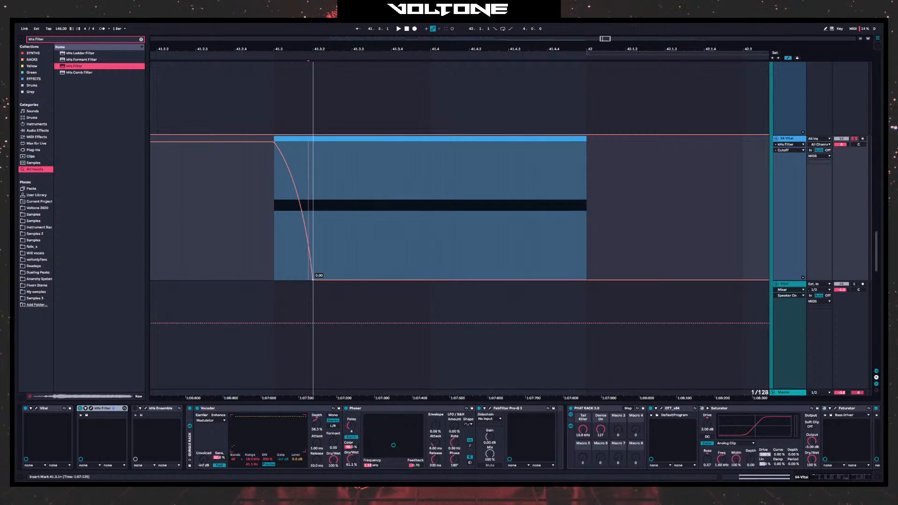
left_click(270, 228)
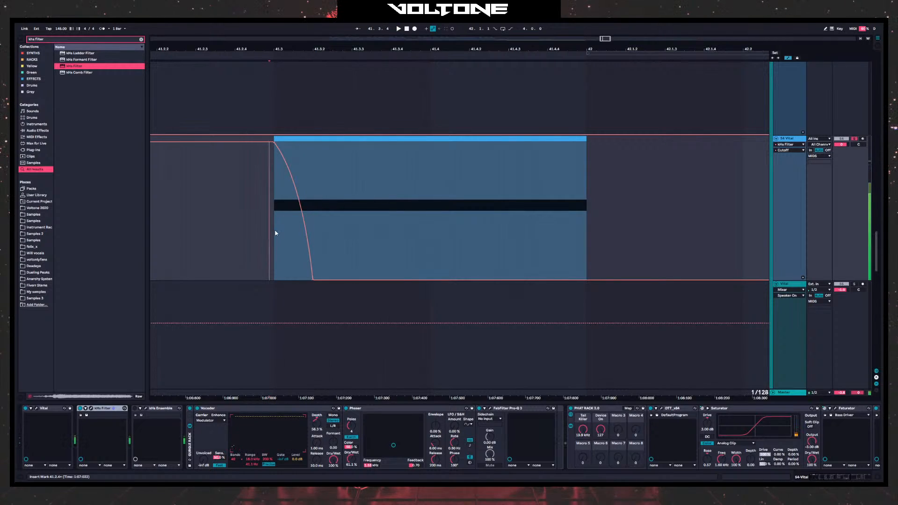
- Copy the first cutoff sweep, paste it twice in a row from 41.3.3, and play the clip
left_click_drag(280, 215, 312, 227)
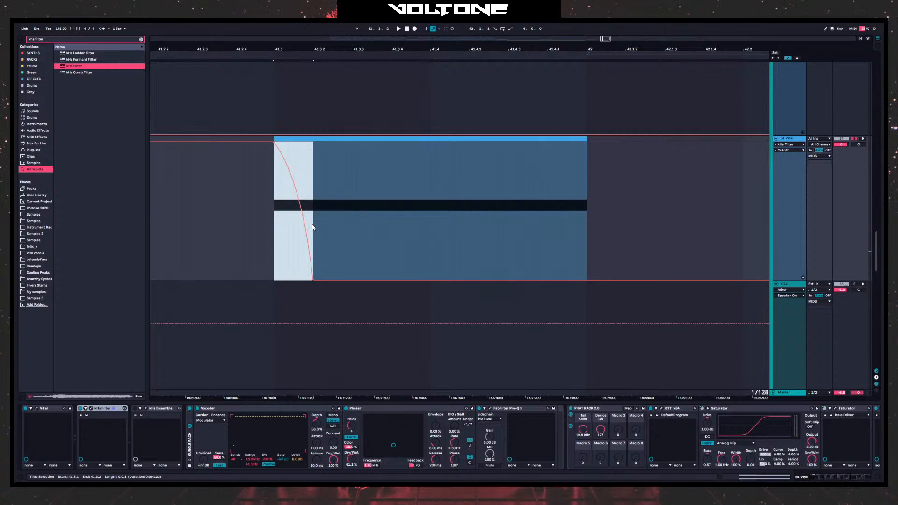
left_click(356, 180)
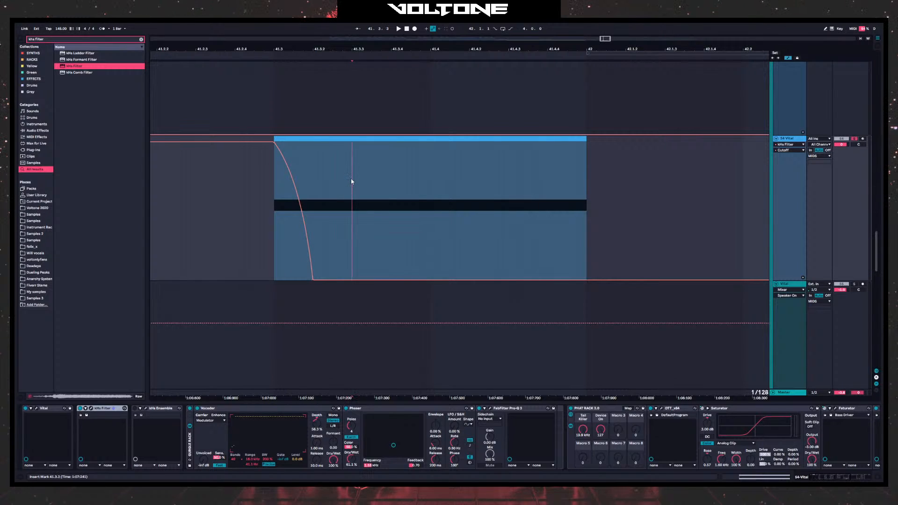
key("ctrl+v")
key("ctrl+v")
left_click(270, 210)
key("space")
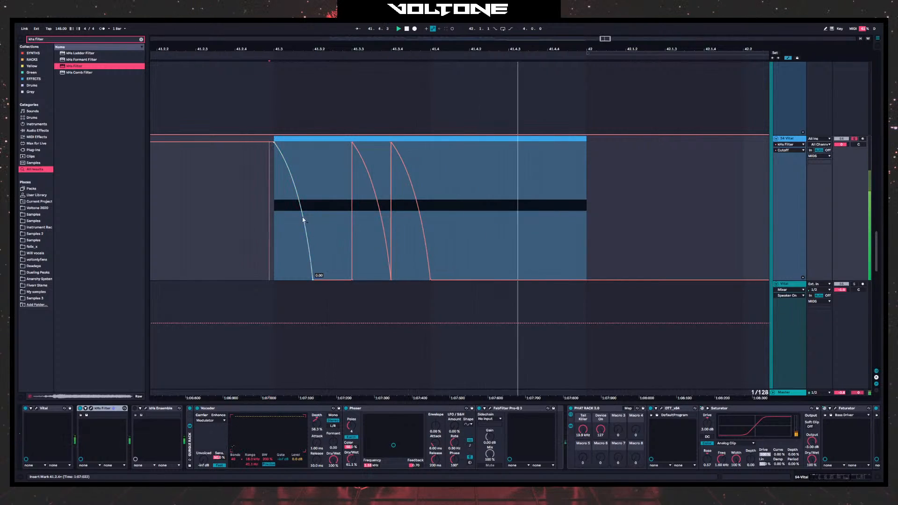
key("space")
- Try copying the pair of cutoff sweeps to 41.4.3, play the clip, and undo the paste
left_click_drag(431, 167, 352, 162)
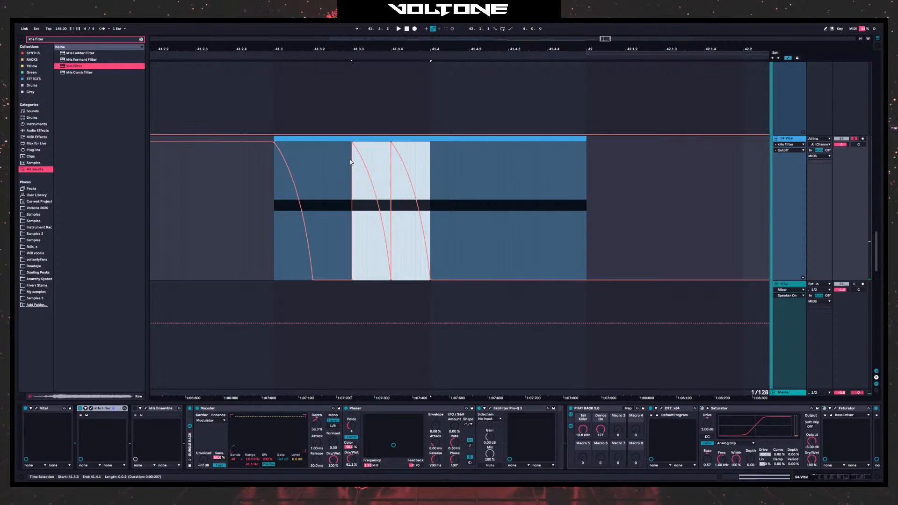
key("ctrl+c")
left_click(508, 159)
key("ctrl+v")
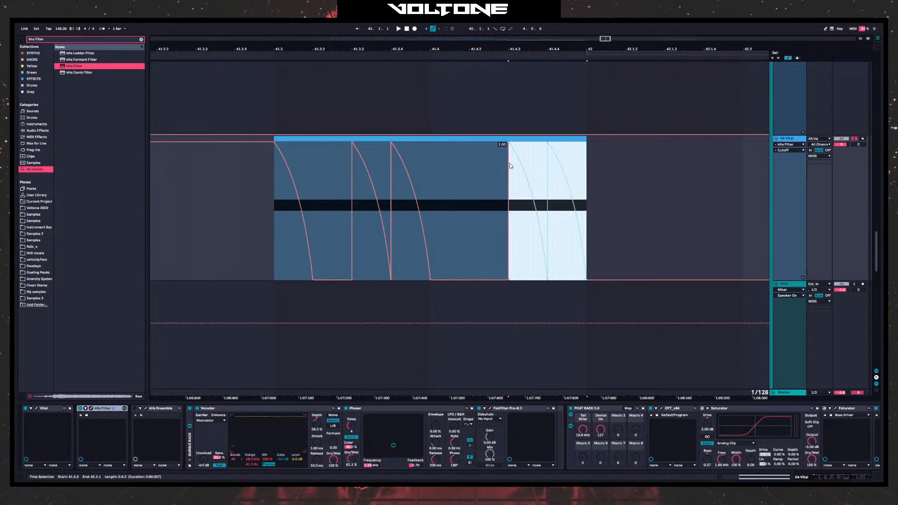
key("space")
left_click(273, 219)
key("space")
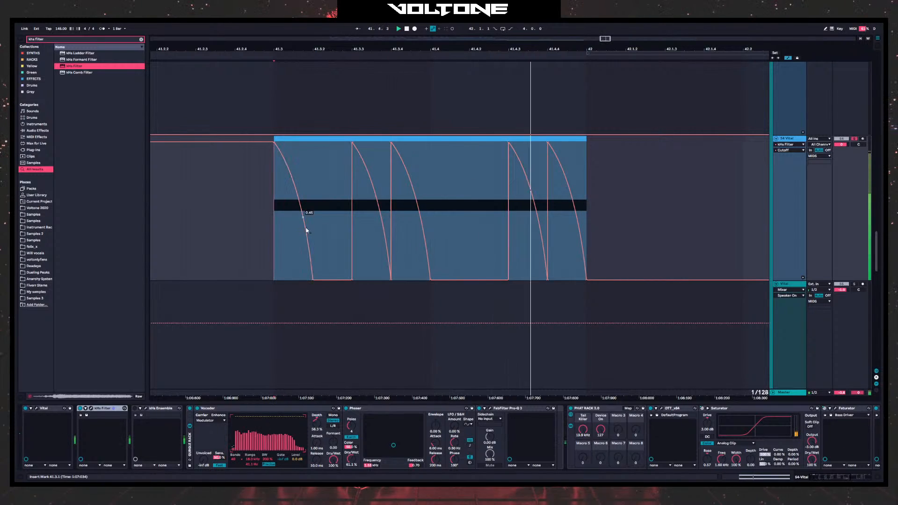
key("space")
key("ctrl+z")
- Try pasting the pair of cutoff sweeps at 41.4.1, play the clip, and undo the paste
left_click(430, 168)
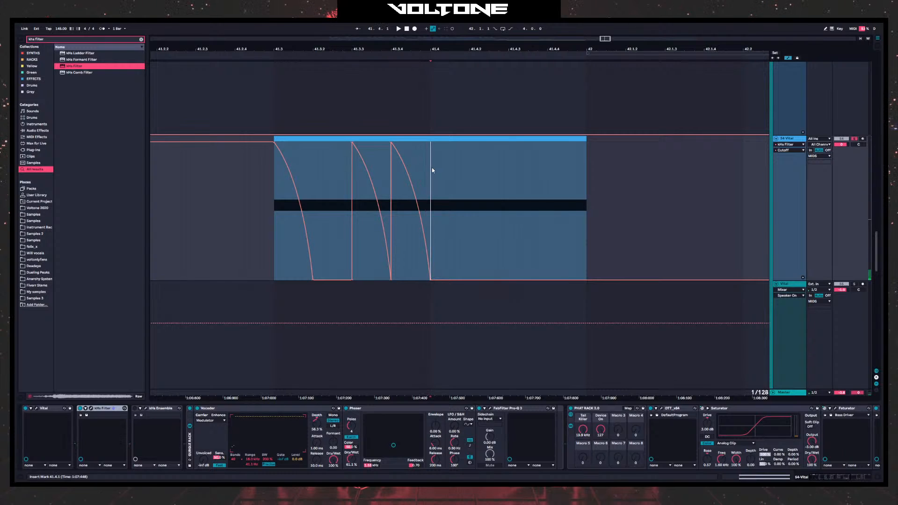
key("ctrl+v")
left_click(269, 205)
key("space")
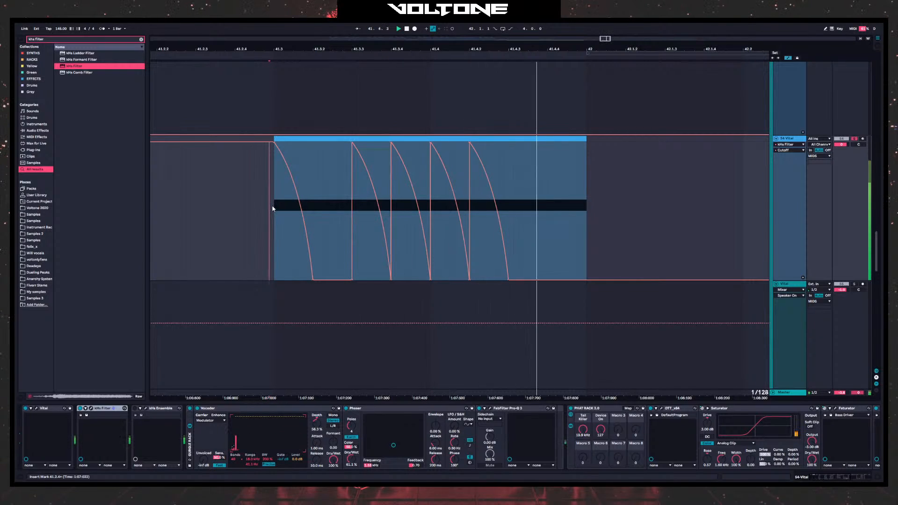
key("space")
key("space")
key("ctrl+z")
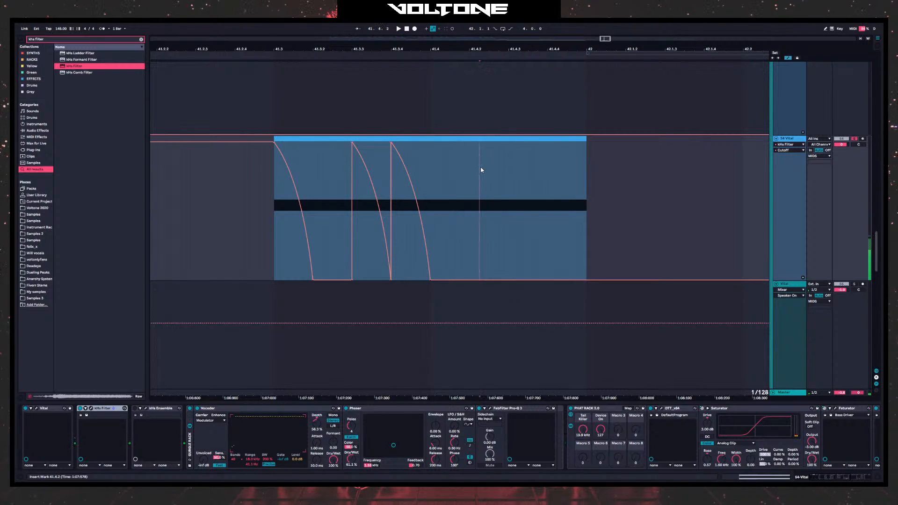
- Paste the pair of cutoff sweeps at 41.4.2 and play the clip from just before its start
left_click(470, 170)
key("ctrl+v")
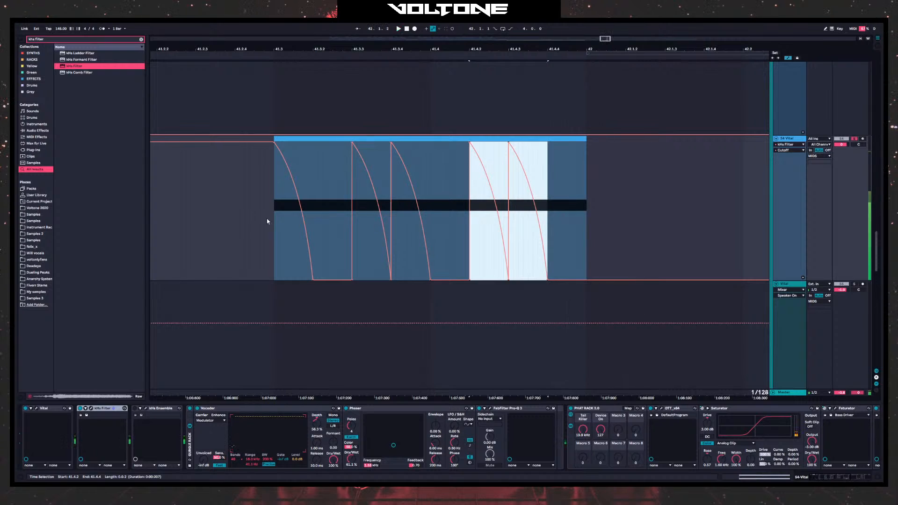
left_click(271, 220)
key("space")
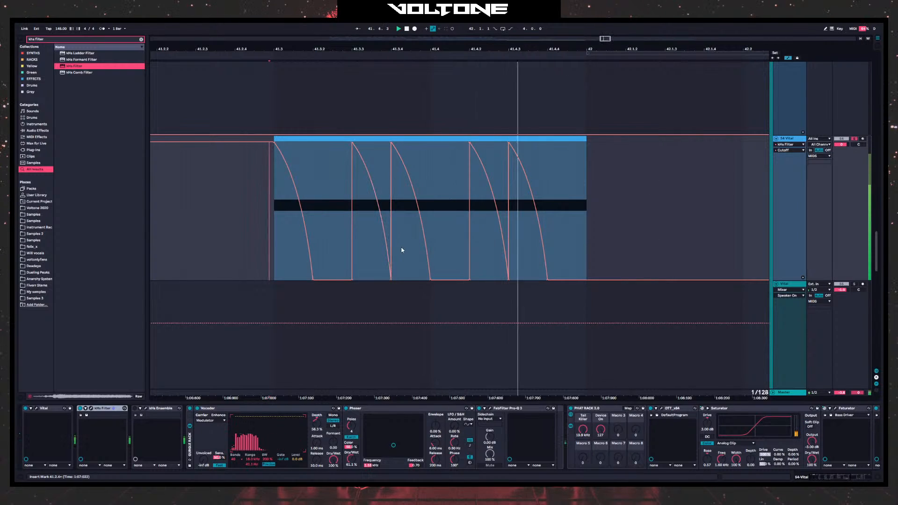
- Unsolo the Vital track and play the full mix from the start of bar 41
scroll(276, 243, "left", 5)
scroll(276, 243, "up", 1)
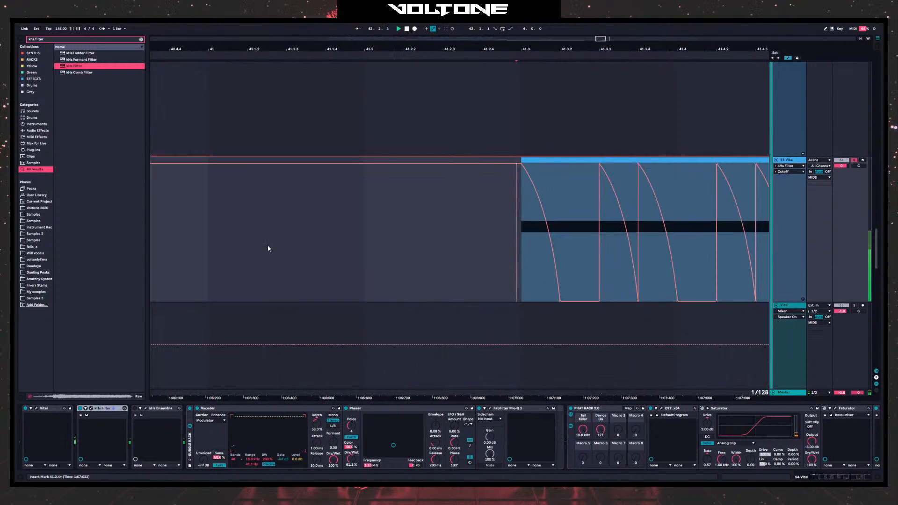
key("space")
key("space")
left_click(854, 160)
key("space")
key("space")
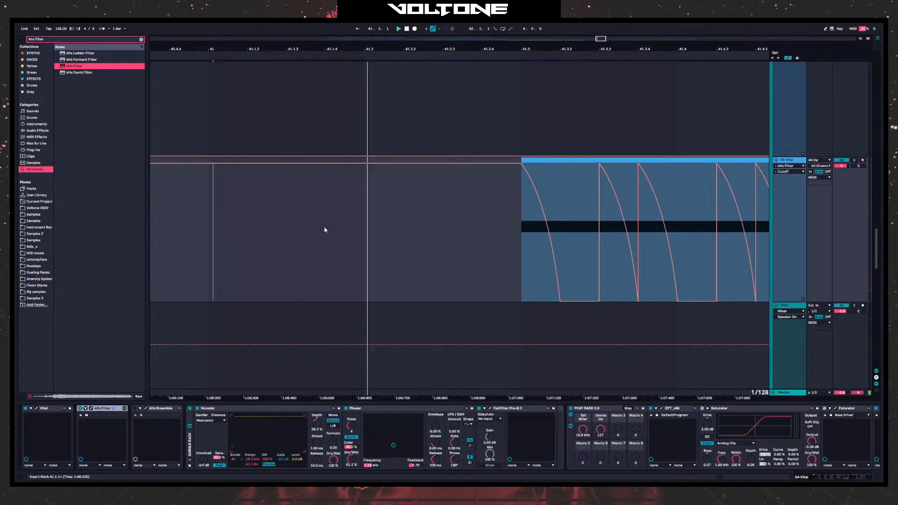
- Replay the lead-in from bar 41 and from 41.3, briefly bypassing the GURGLE RACK to compare the sound
left_click(519, 206)
left_click_drag(519, 49, 343, 33)
left_click(336, 252)
left_click(183, 268)
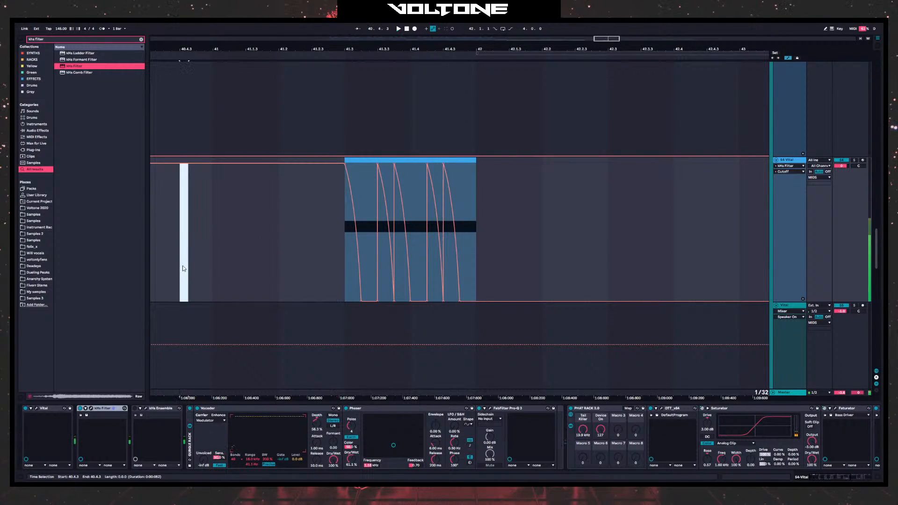
left_click(212, 262)
key("space")
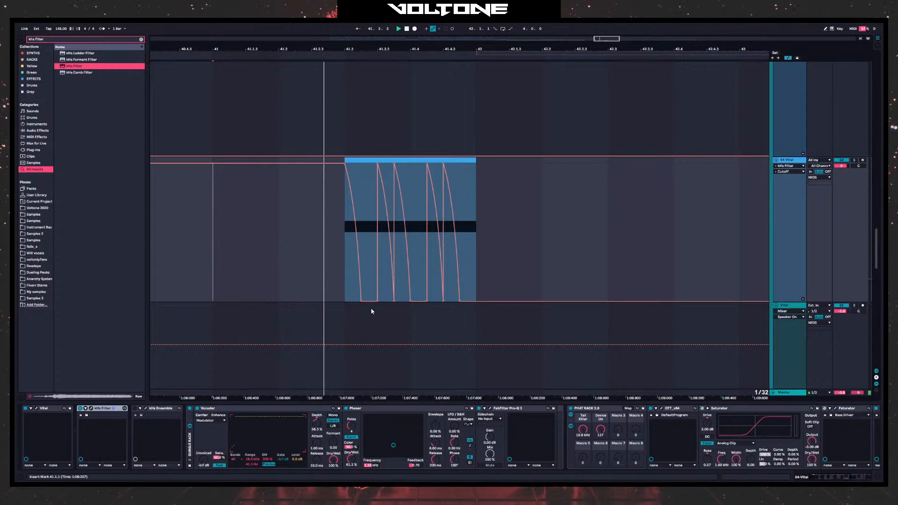
left_click(346, 279)
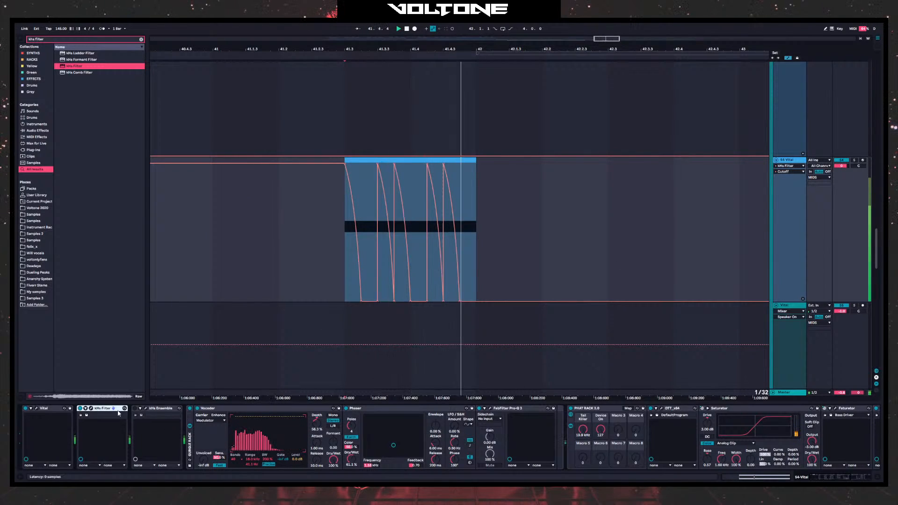
left_click(186, 410)
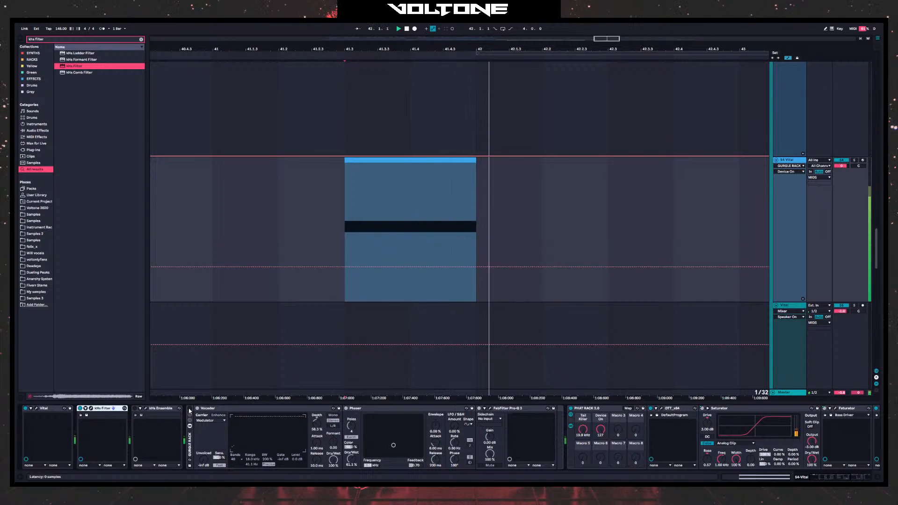
- Adjust the Harm Stretch amount of Vital's oscillator 1 to about 52% while the clip plays
left_click(36, 408)
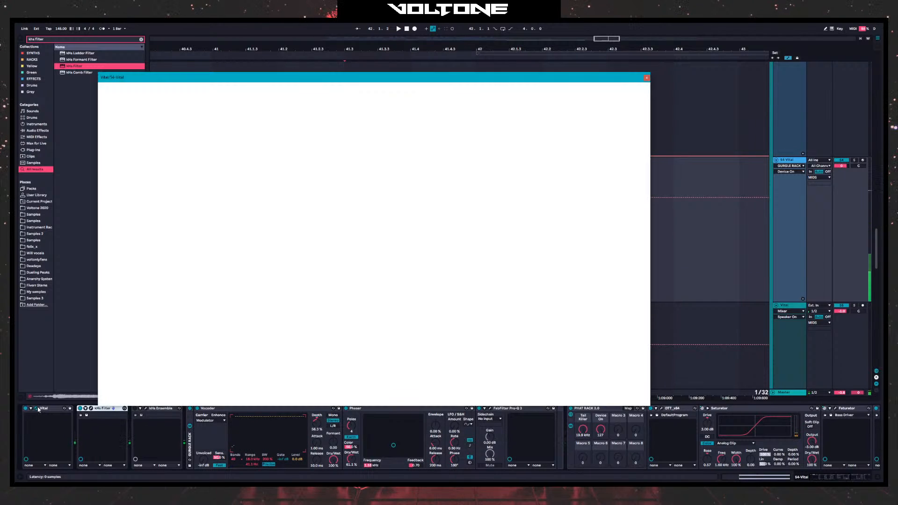
left_click(330, 137)
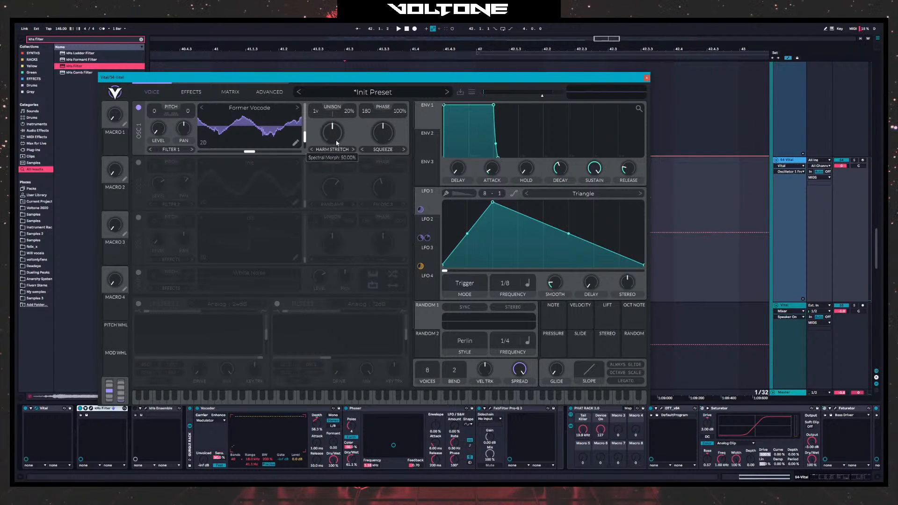
key("space")
left_click_drag(331, 156, 335, 105)
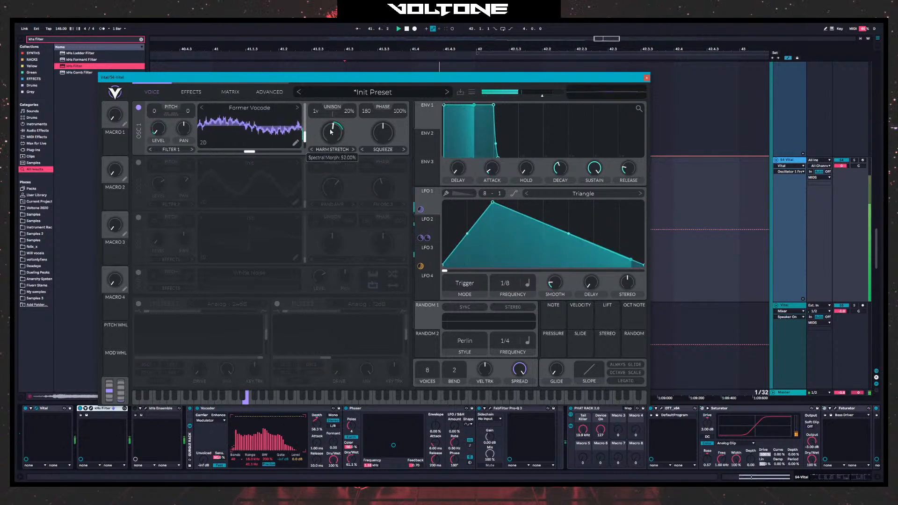
left_click(647, 77)
- Search the browser for "proc" and insert FabFilter Pro-C 2 before GClip in the Vital track's chain
scroll(605, 441, "right", 5)
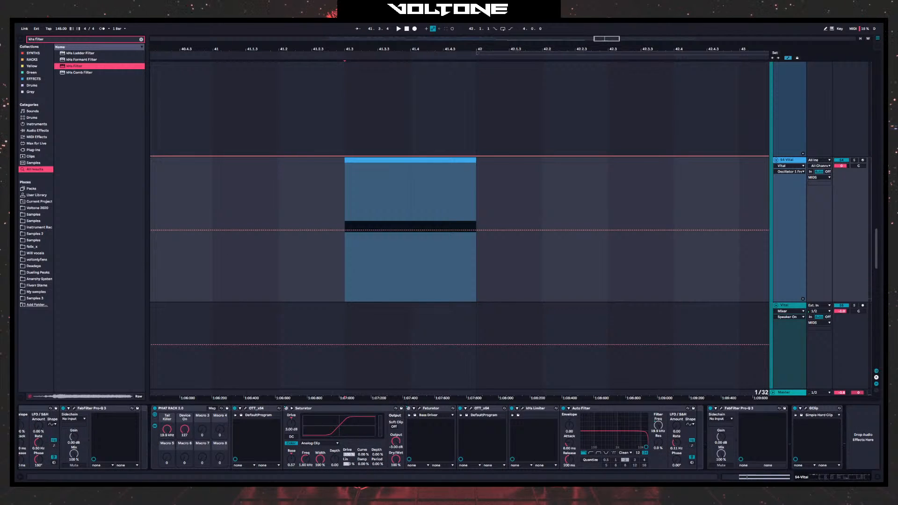
type("o-c")
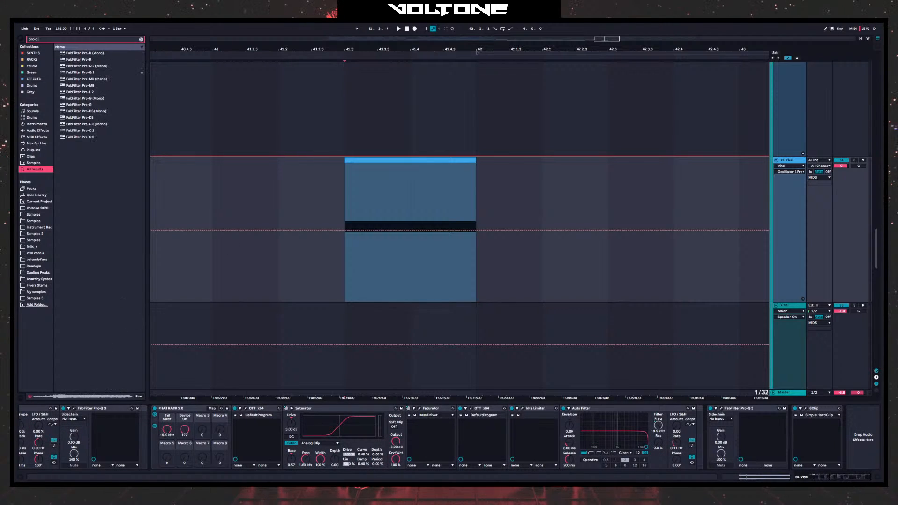
left_click_drag(195, 183, 799, 453)
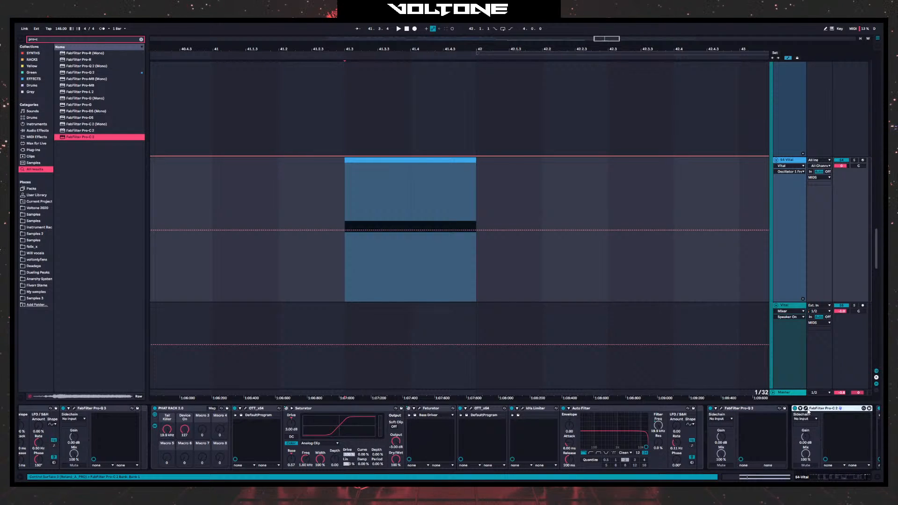
- Lower the Pro-C 2 threshold and raise its wet gain to about +14 dB while playing the clip
left_click(810, 411)
key("space")
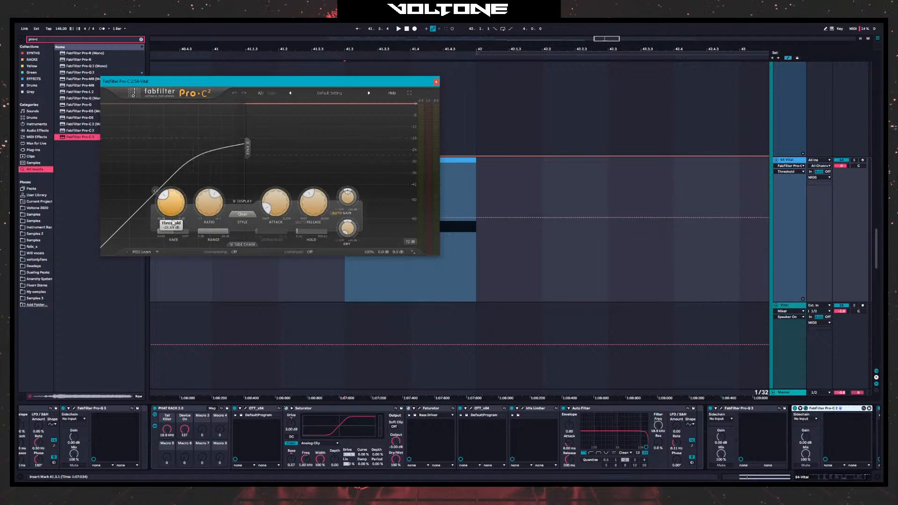
mouse_move(352, 183)
left_mouse_down()
mouse_move(363, 161)
mouse_move(357, 171)
left_mouse_up()
key("space")
key("space")
key("space")
key("space")
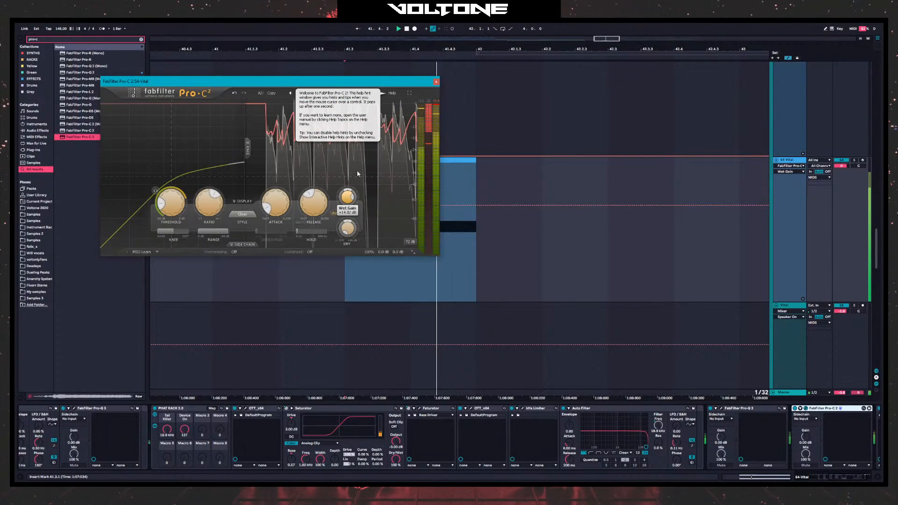
left_click(436, 83)
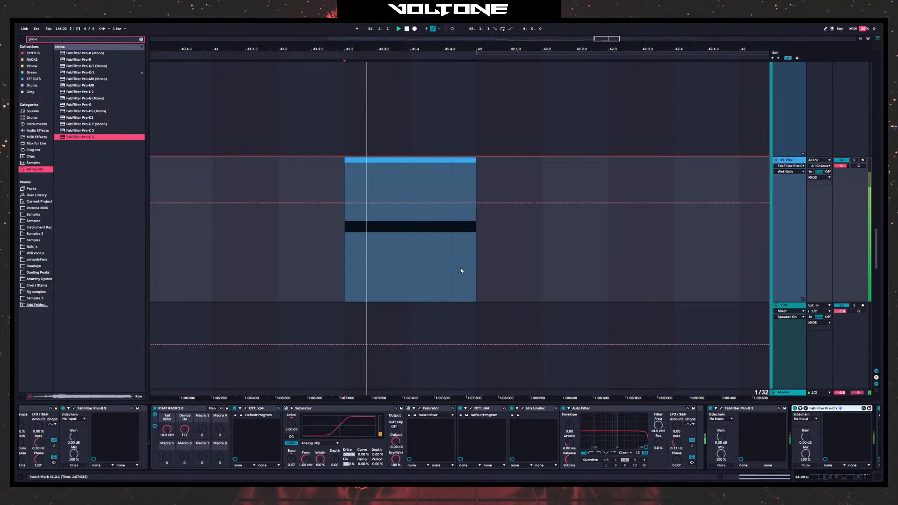
key("space")
- Search the browser for "suck me" and add the matching .adg effect rack after GClip on the Vital track
left_click(788, 162)
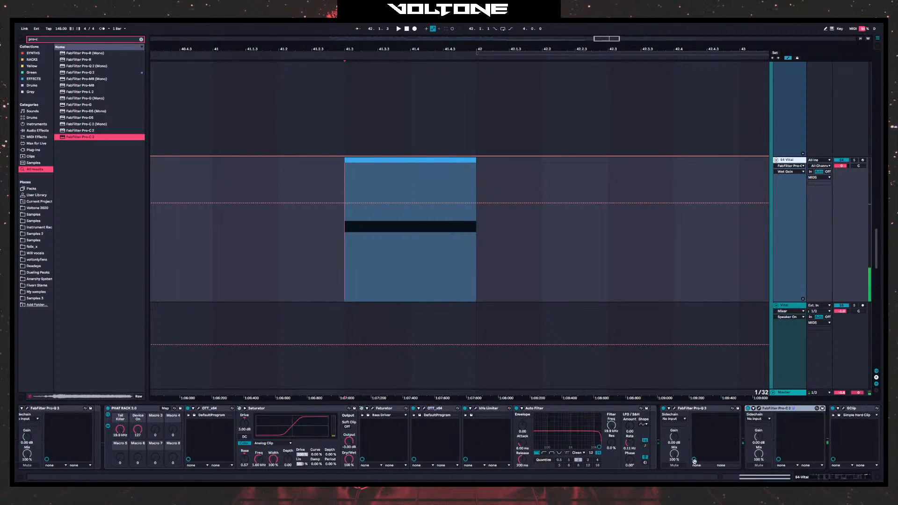
type("suck me")
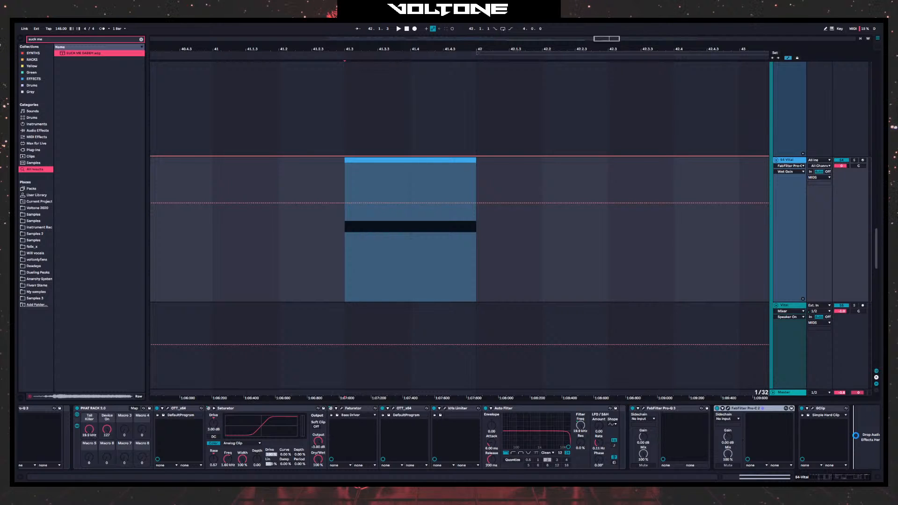
left_click_drag(856, 437, 857, 438)
- Automate the rack's Gain macro to rise from -inf dB at 41.4 to a peak at 42, and play the lead-in
left_click(738, 430)
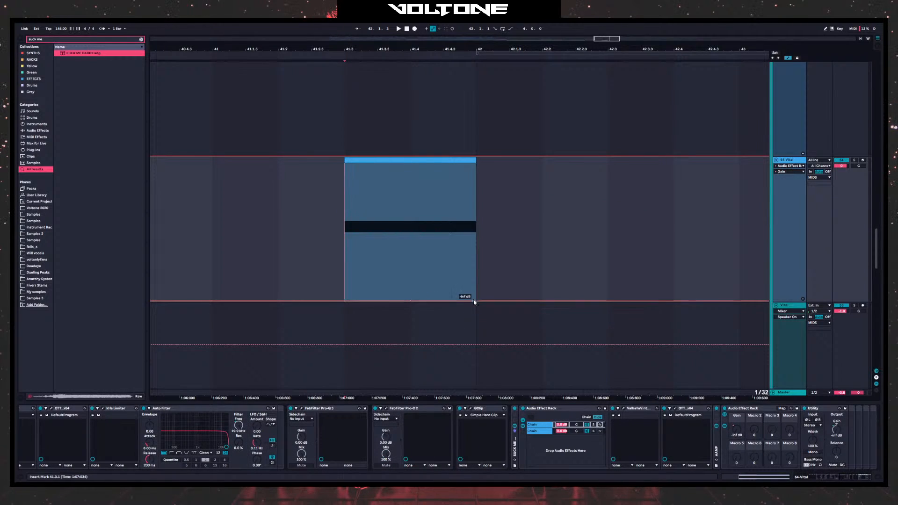
left_click_drag(474, 302, 476, 163)
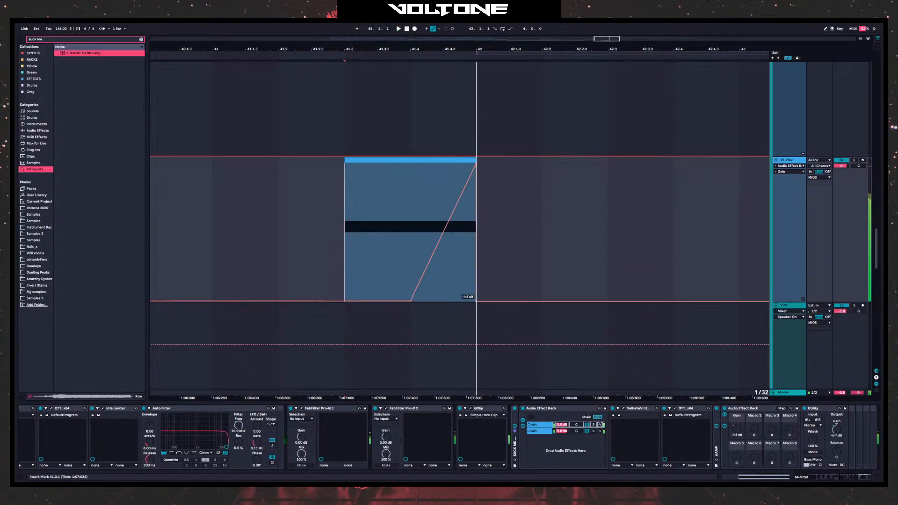
key("space")
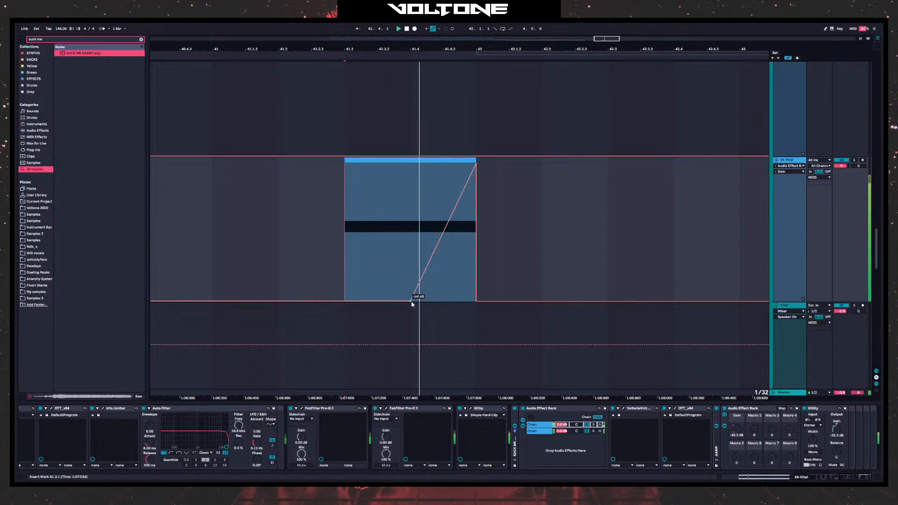
left_click(280, 253)
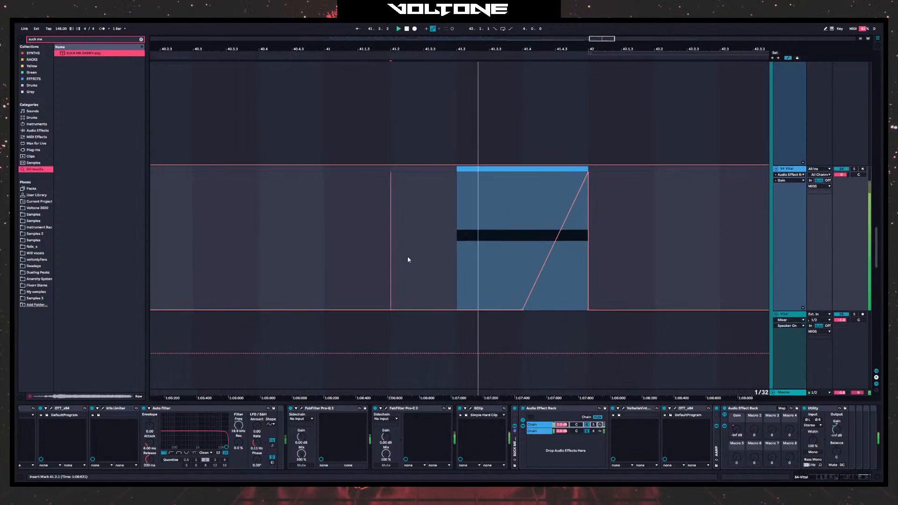
left_click(325, 227)
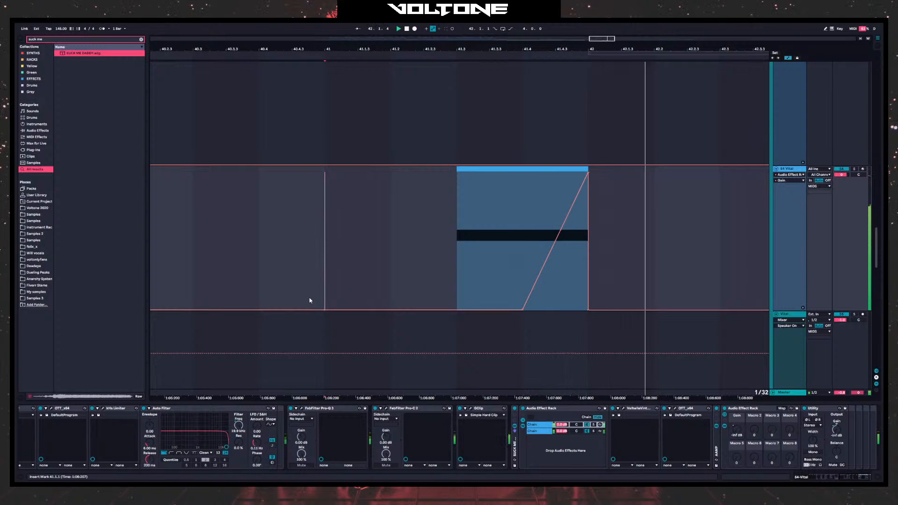
- Lower the Vital track's volume and play the clip from 41.3
left_click_drag(836, 176, 836, 188)
left_click(457, 257)
key("space")
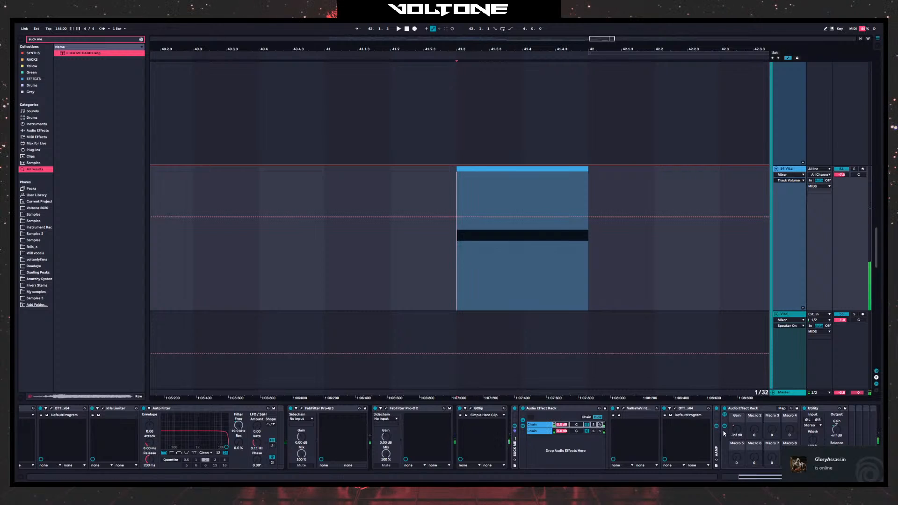
- Move the start of the Gain ramp back to 41.3 at a higher level, and play from just before bar 41
left_click(736, 430)
left_click_drag(522, 311, 457, 277)
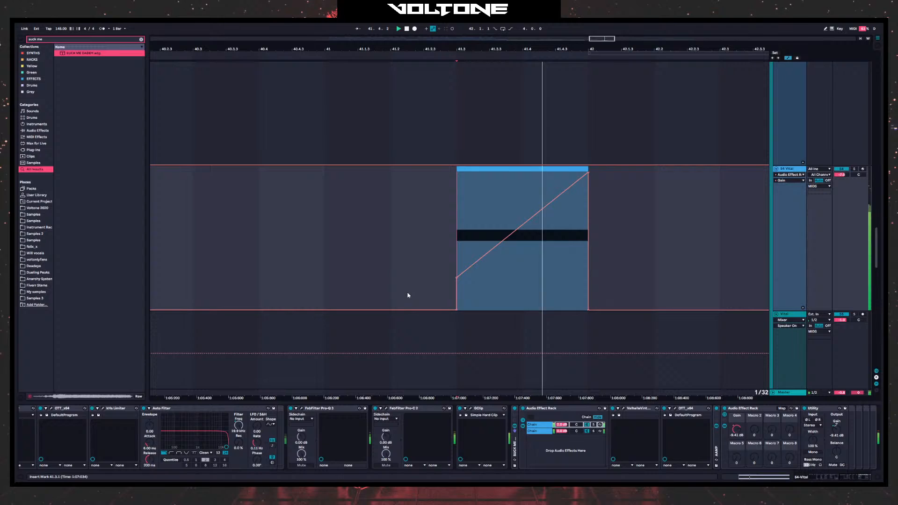
left_click(318, 281)
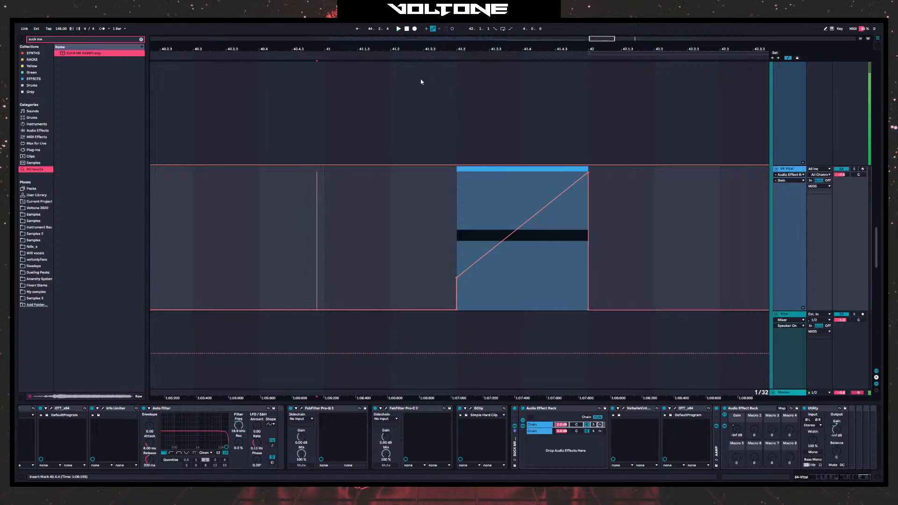
- Copy the VR_vox_hit clips on track 76 from 40.3 to 41.3 and play the lead-in
key("x")
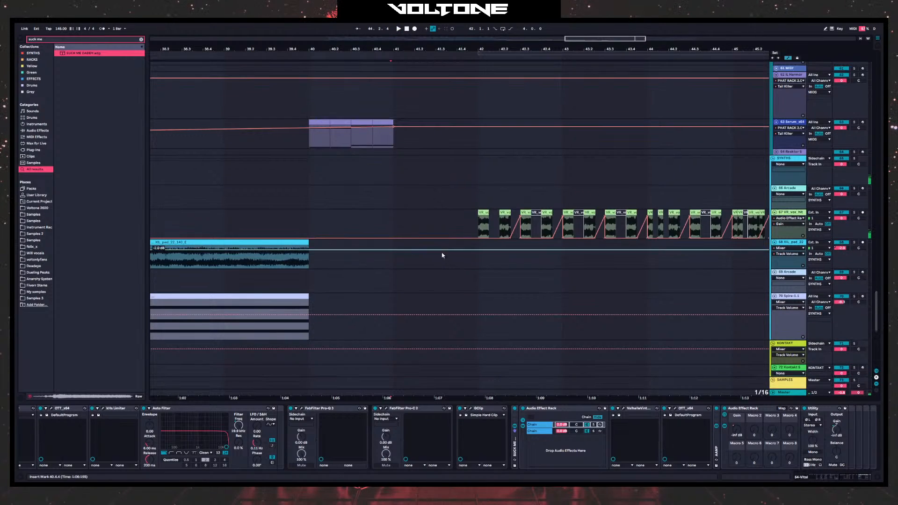
scroll(421, 257, "down", 5)
left_click(364, 227)
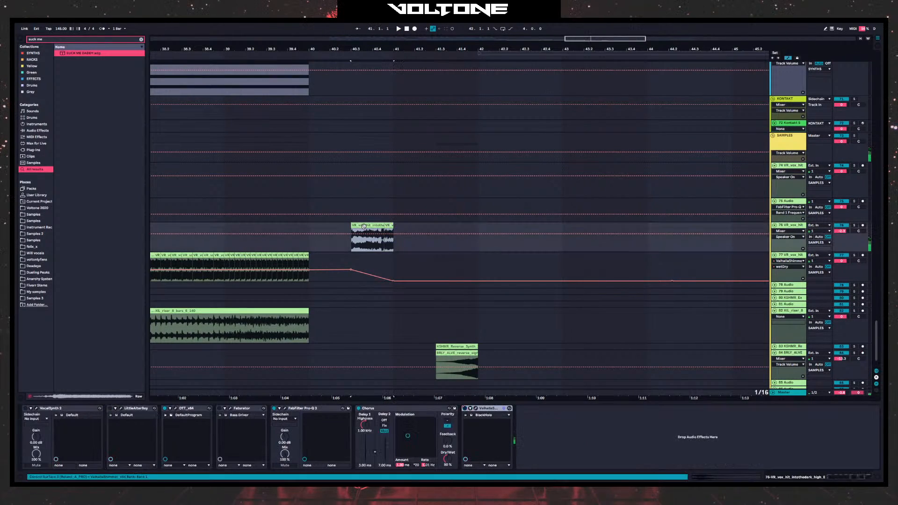
left_click_drag(364, 226, 449, 228)
key("space")
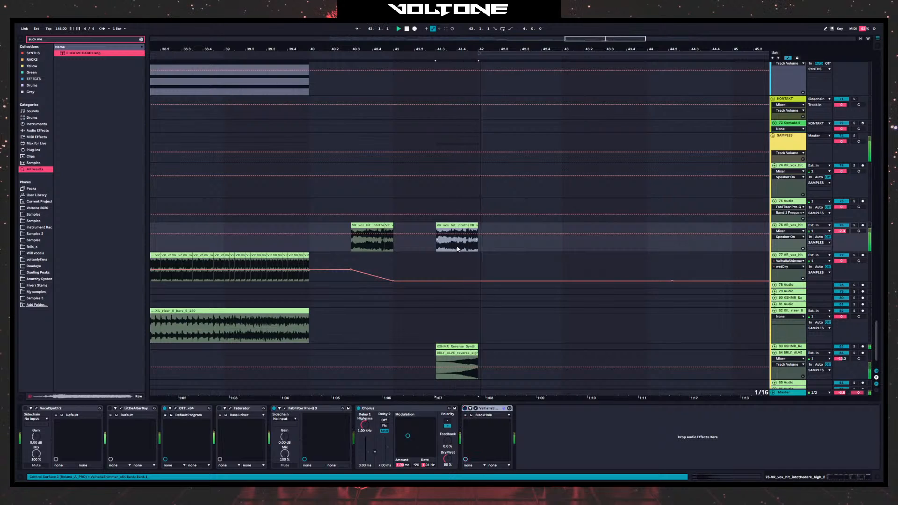
key("space")
key("space")
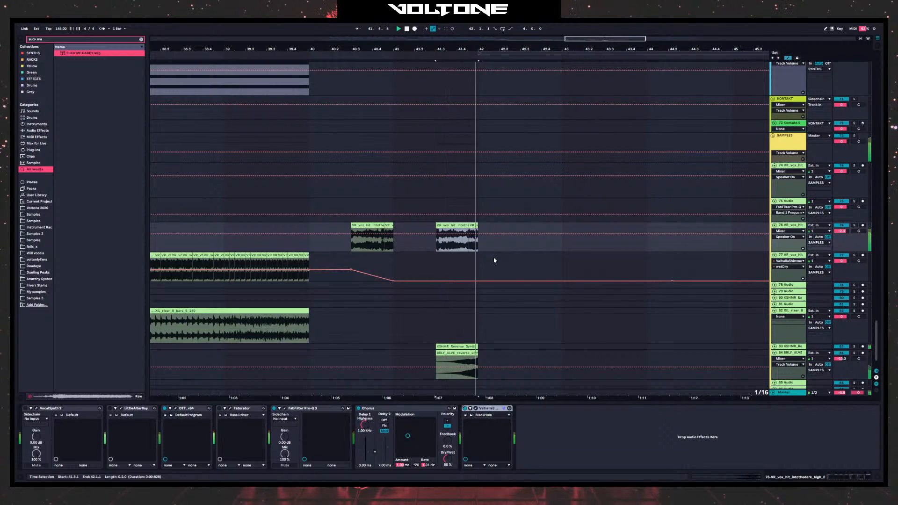
left_click(351, 261)
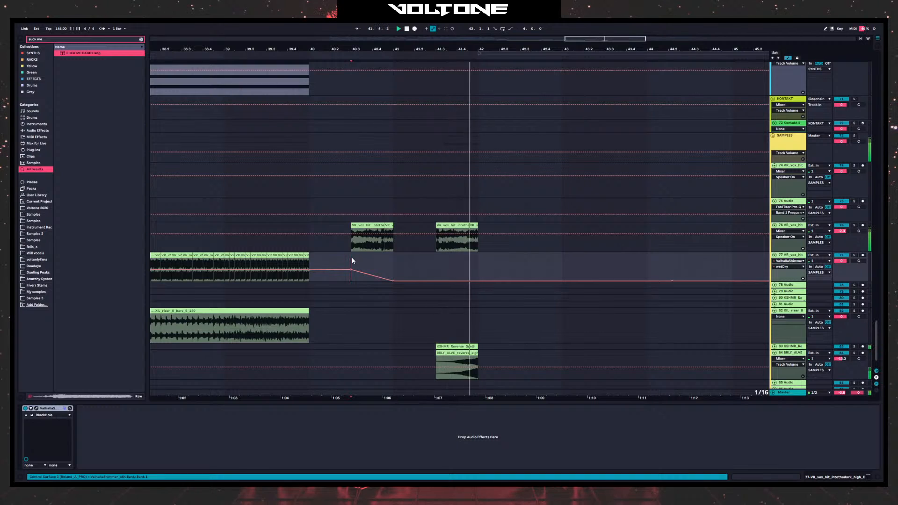
key("space")
- Show the ValhallaShimmer on/off automation on track 76 for the copied vocal clips
left_click(472, 227)
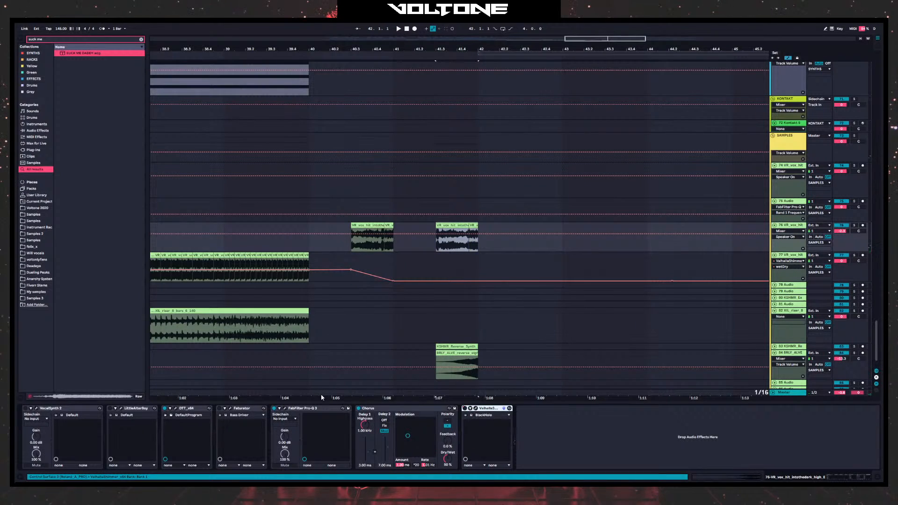
right_click(463, 409)
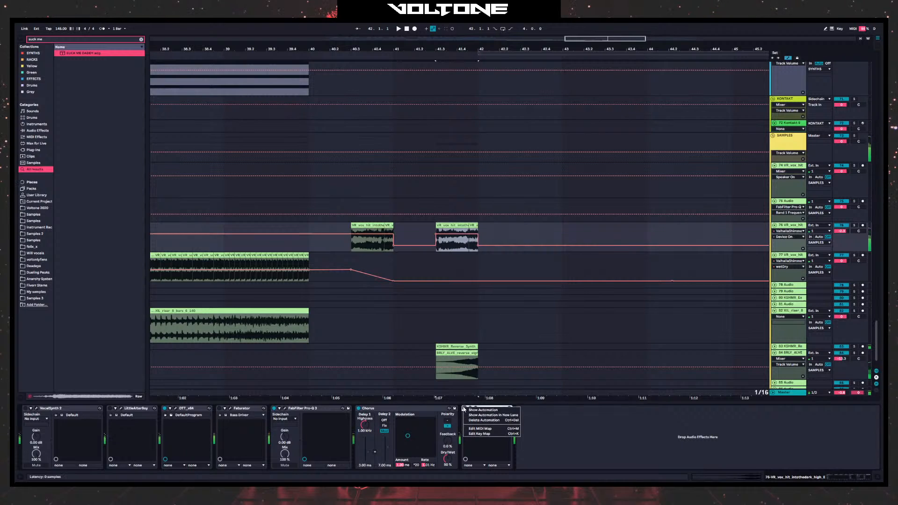
left_click(608, 455)
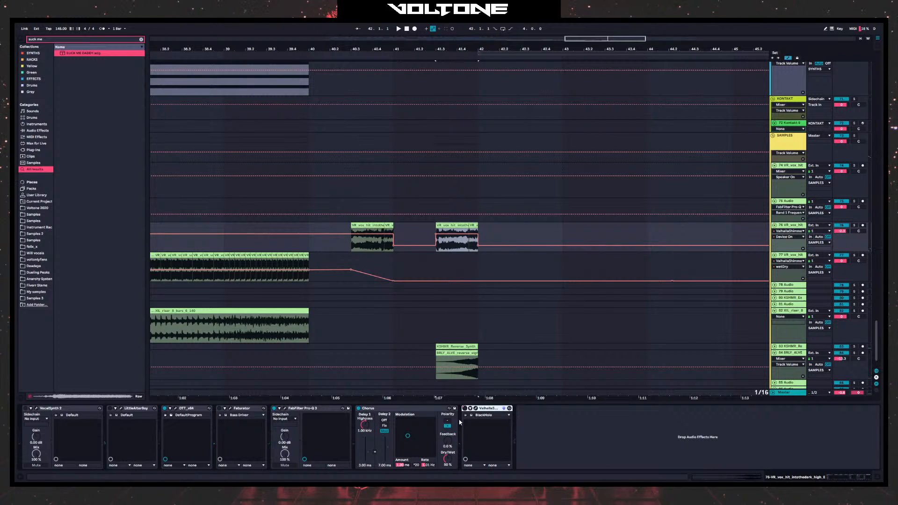
- Find Faturator with the search "fatu", insert it before ValhallaShimmer on track 76, and play the vocals from 41.3
left_click(441, 243)
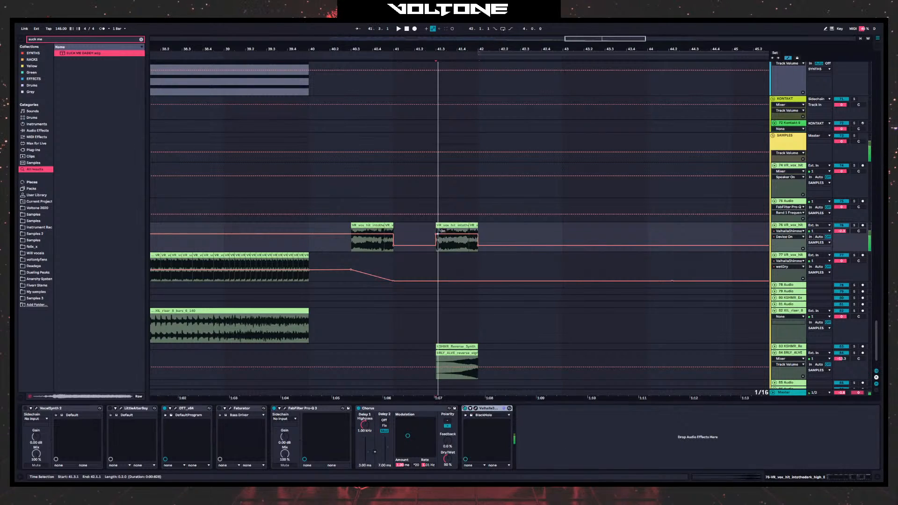
left_click_drag(440, 243, 436, 244)
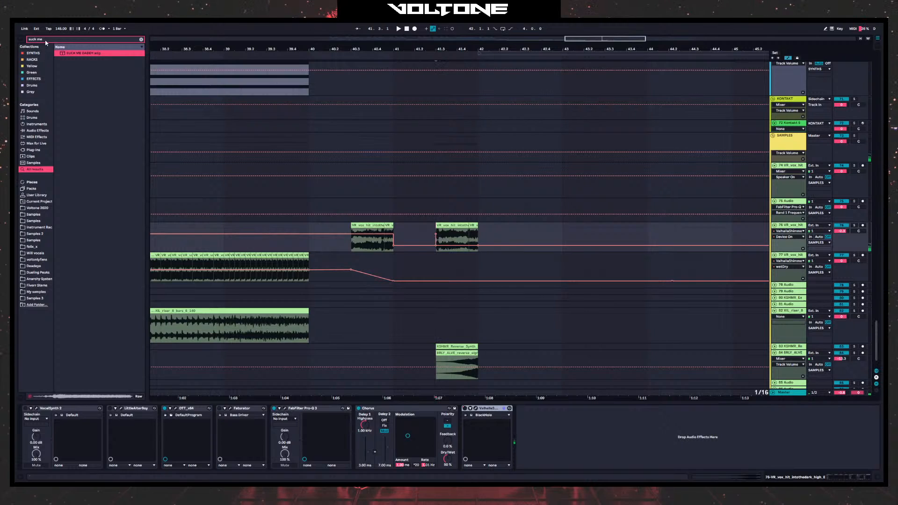
type("fal")
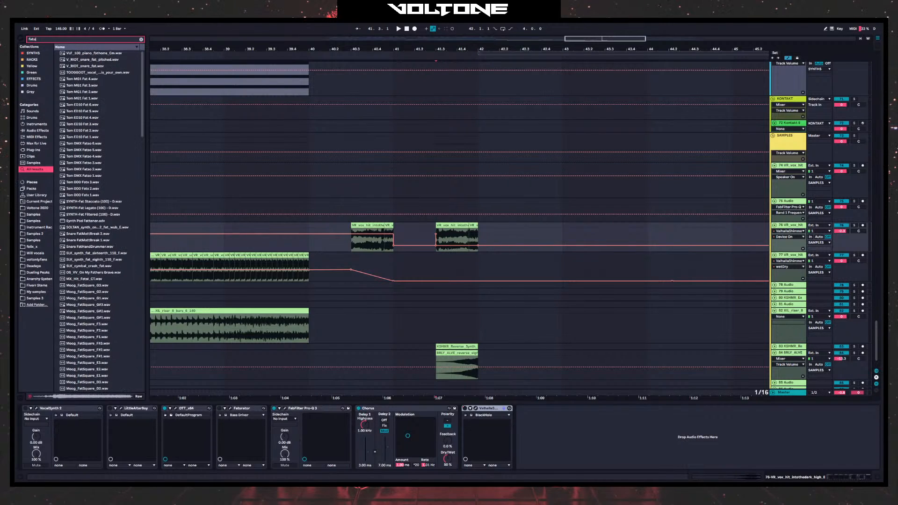
type("u")
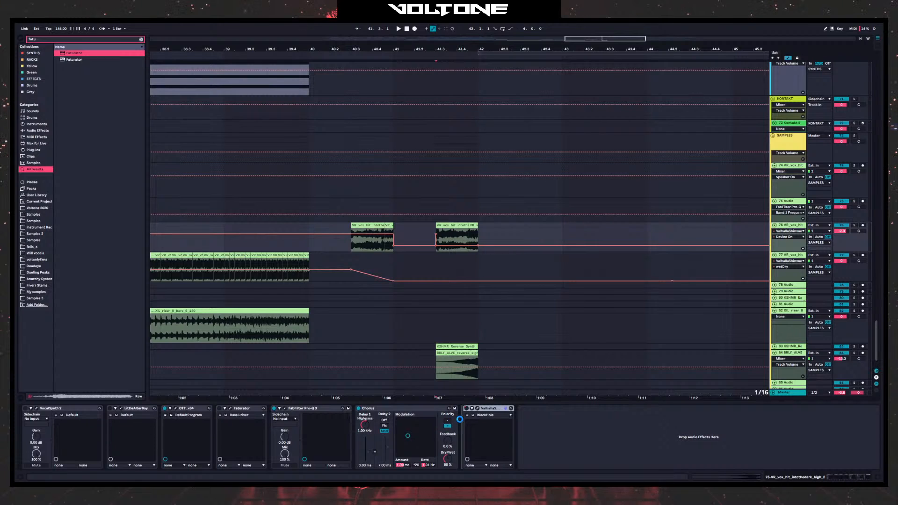
left_click_drag(465, 418, 464, 417)
key("space")
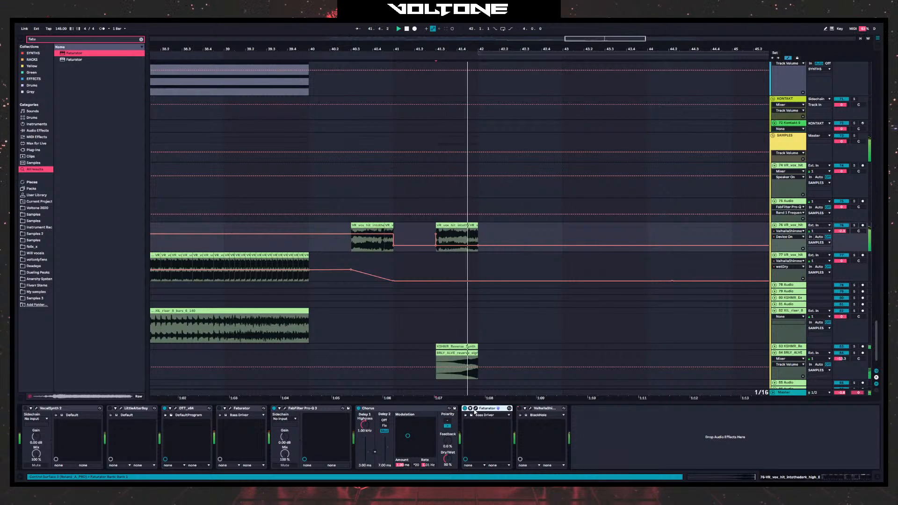
- Adjust the Drive in the new Faturator, close its window and switch the device off
left_click(357, 190)
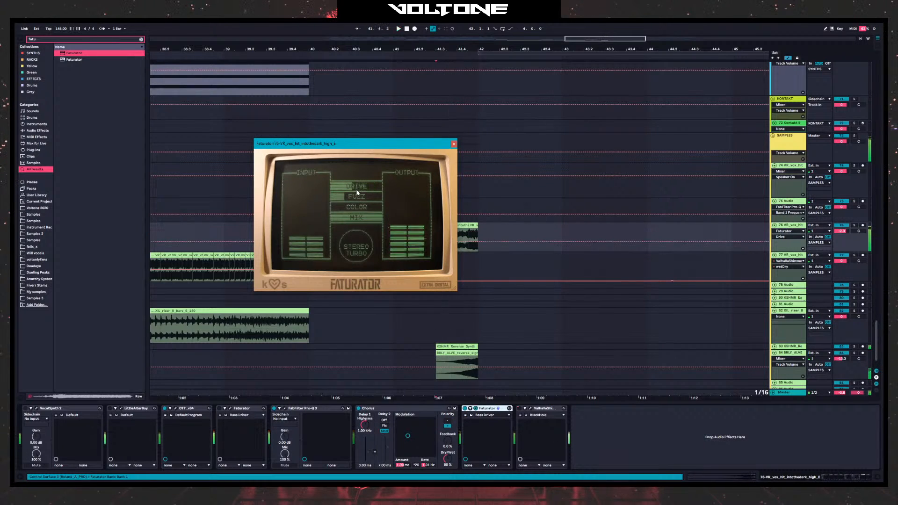
left_click(454, 144)
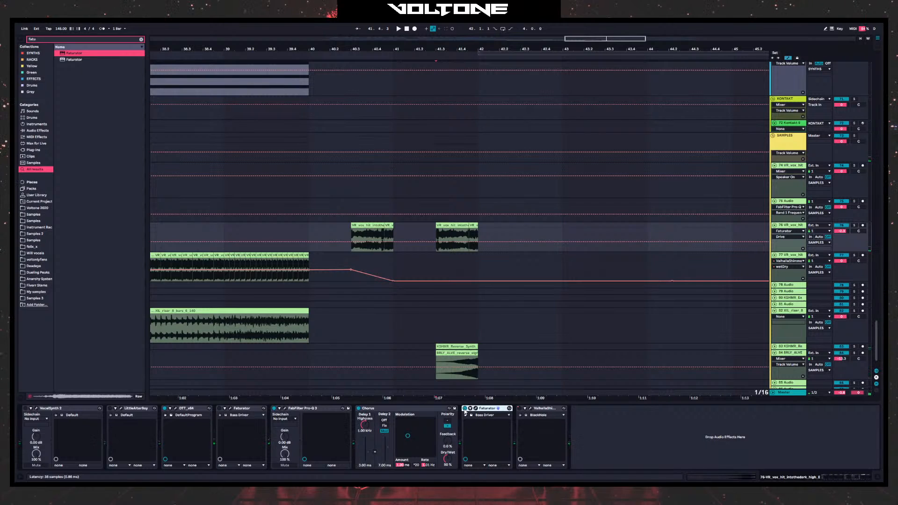
left_click(465, 409)
- Open and switch on LittleAlterBoy on track 76, playing the vocals from 41.3 with Chorus briefly bypassed
left_click(120, 409)
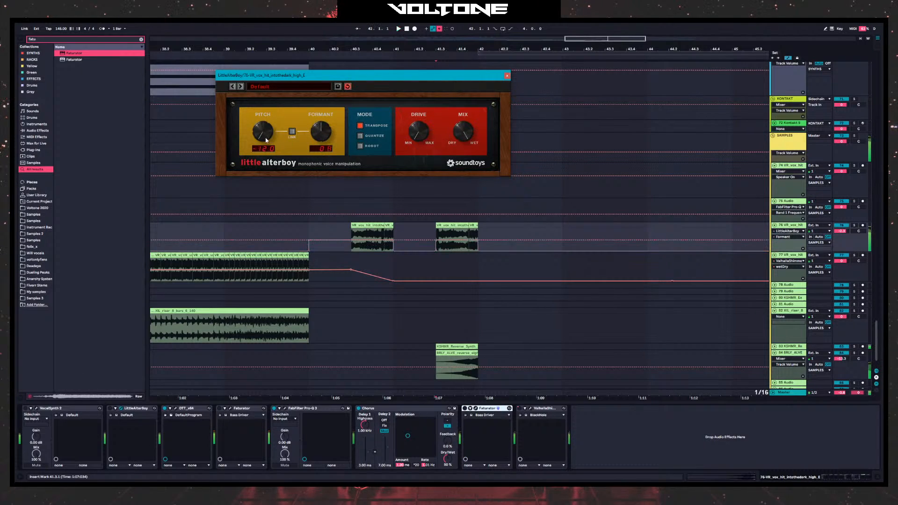
left_click(111, 409)
key("space")
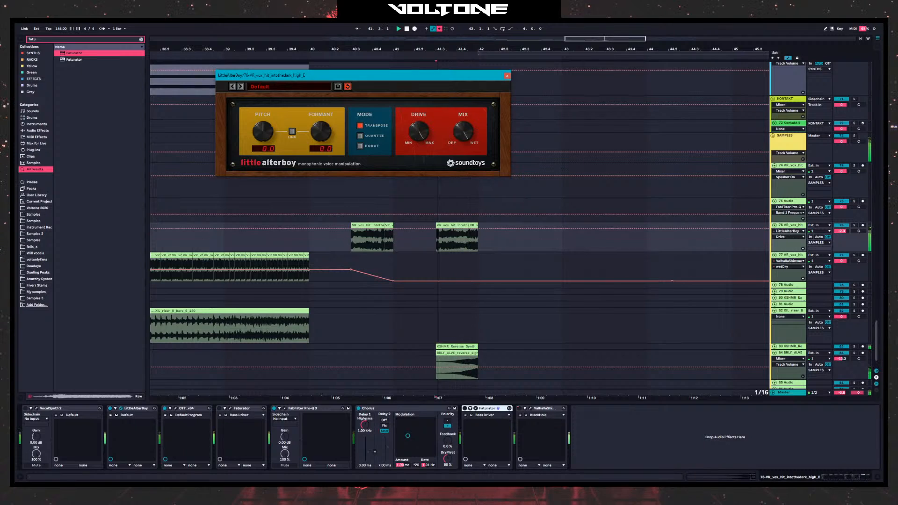
key("space")
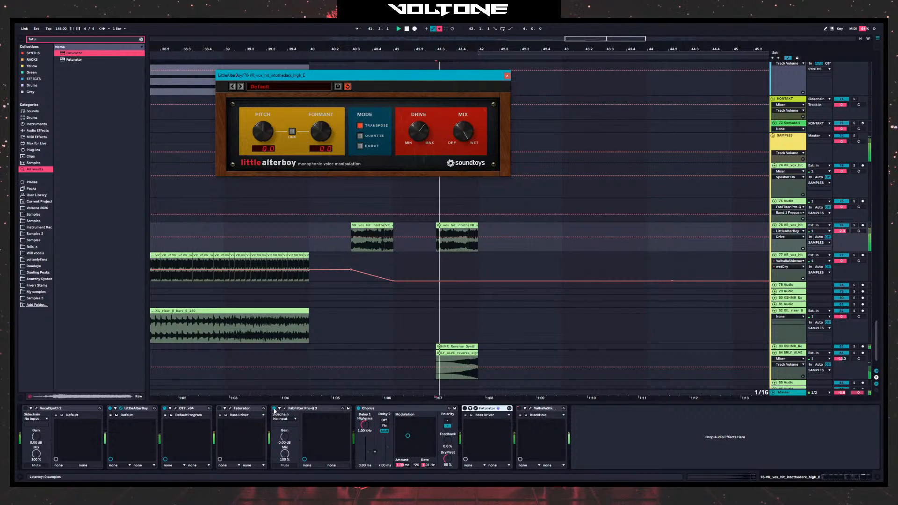
left_click(362, 410)
key("space")
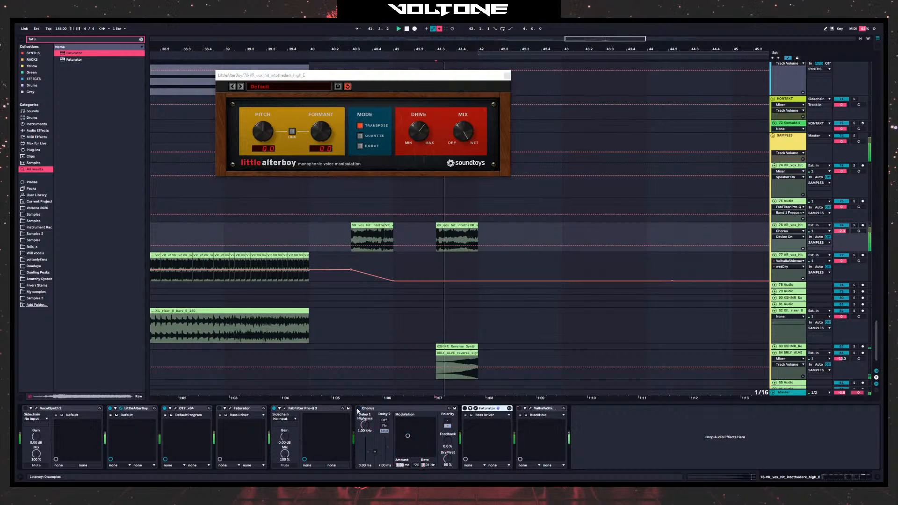
key("space")
- Try LittleAlterBoy with pitch at -12, formant at -12 and a changed drive while playing the vocals
left_click_drag(273, 134, 287, 178)
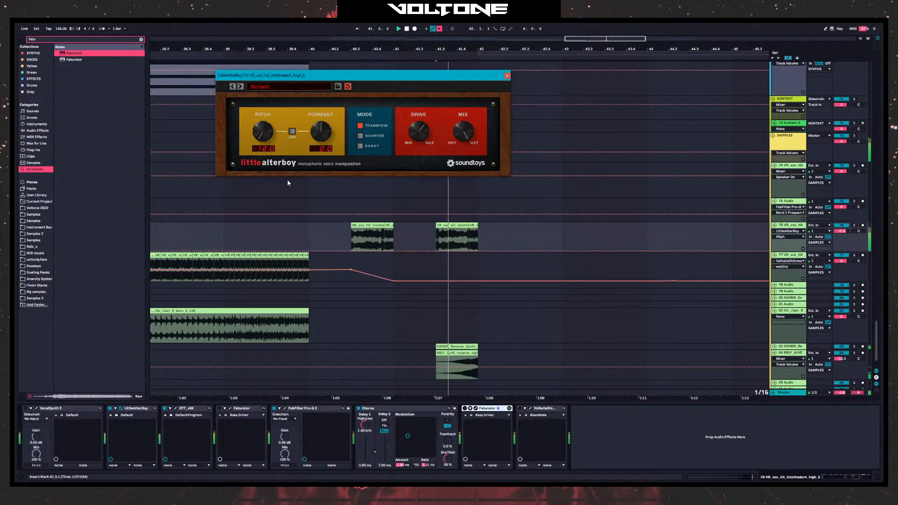
key("space")
left_click_drag(417, 129, 420, 141)
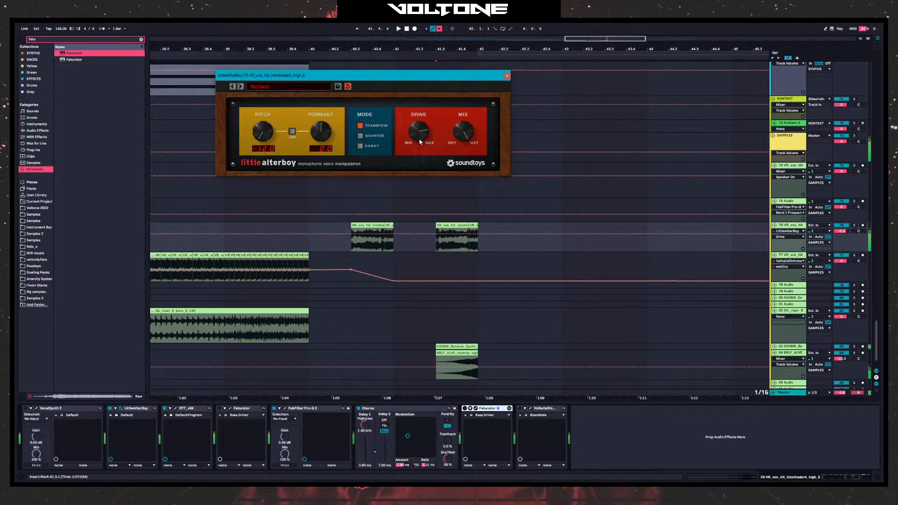
left_click_drag(321, 134, 319, 194)
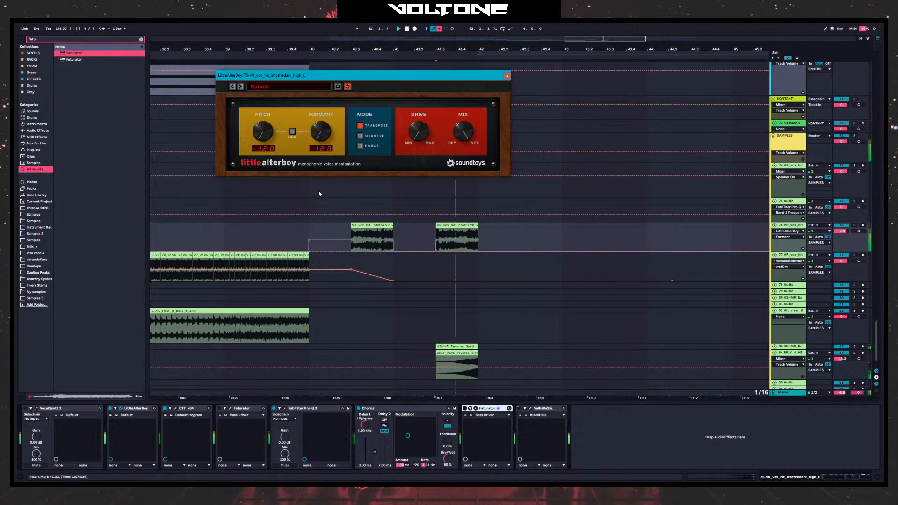
- Reset LittleAlterBoy's formant and pitch to 0 and play from 41.3 again
double_click(322, 141)
key("space")
key("space")
double_click(261, 134)
key("space")
key("space")
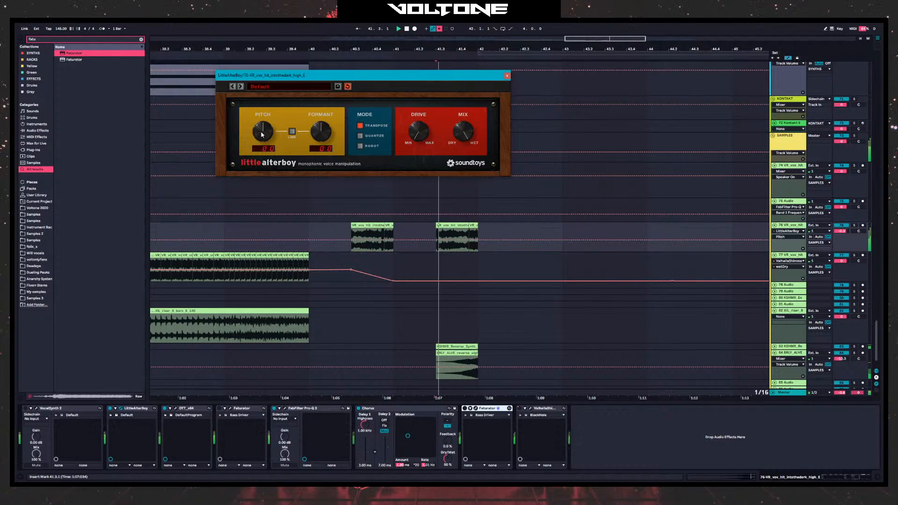
- Close LittleAlterBoy, play from just before 40.3, and switch the device off
left_click(507, 76)
left_click(346, 239)
key("space")
key("space")
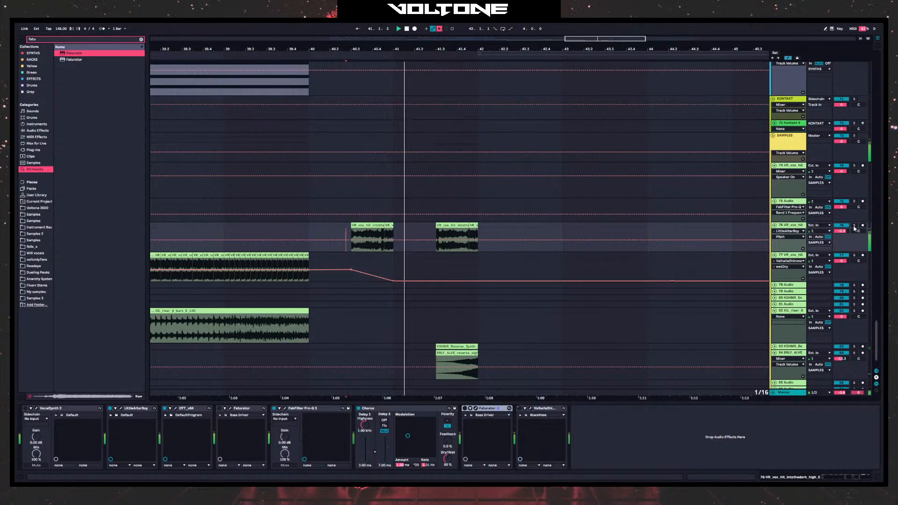
left_click(110, 409)
key("space")
key("space")
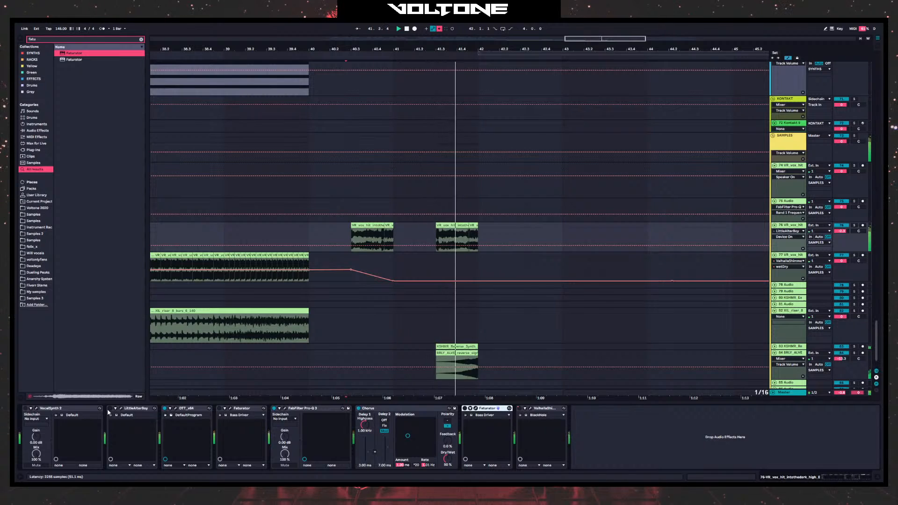
- Play the vocals from 40.3, and replay the low vocal clip from 41.3
left_click(354, 241)
key("space")
key("space")
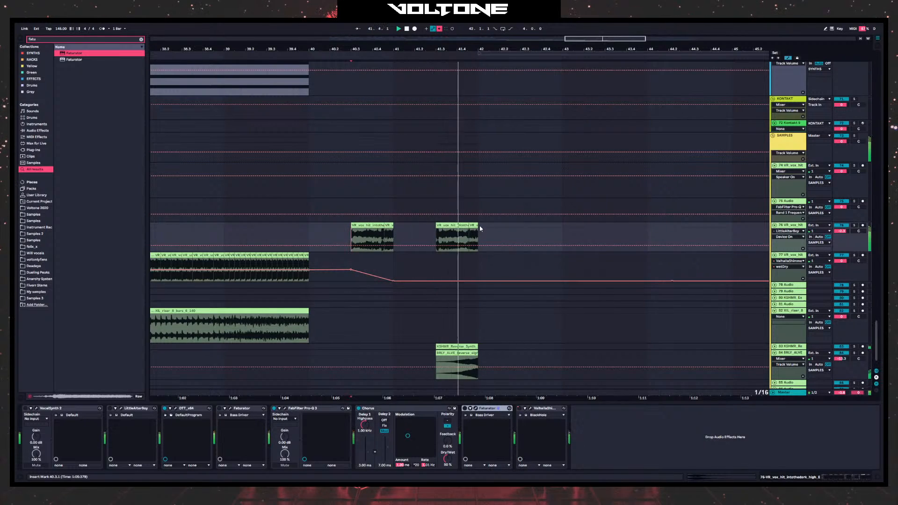
left_click(450, 225)
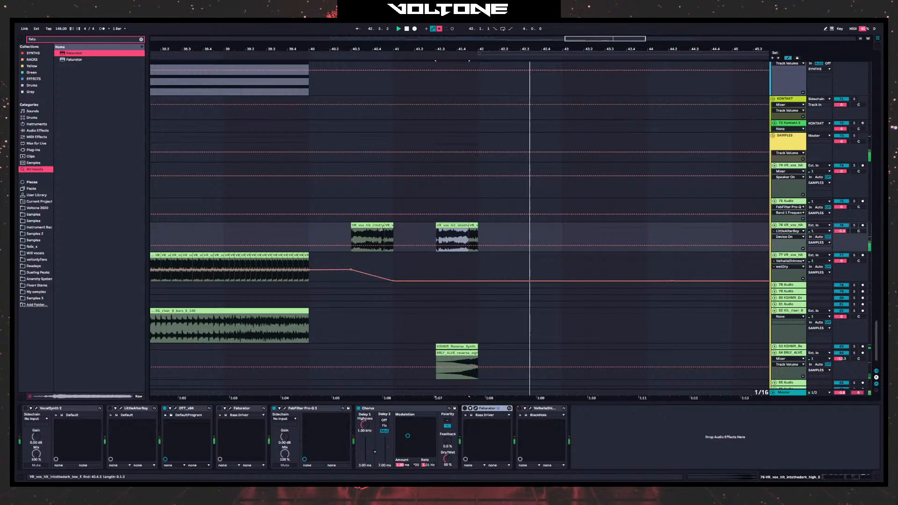
key("space")
key("space")
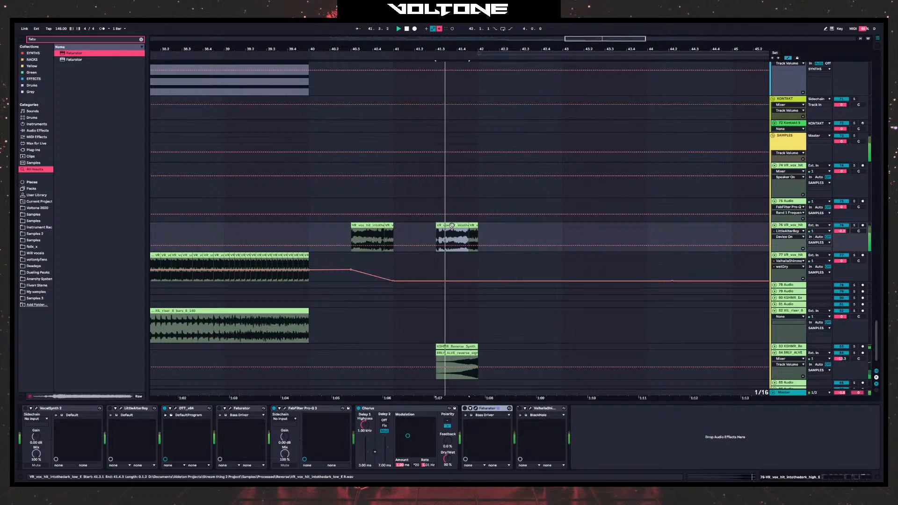
- Chop the copied vocal at 41.3 on track 76 into four short hits with gaps, ending at bar 42
key("ctrl+z")
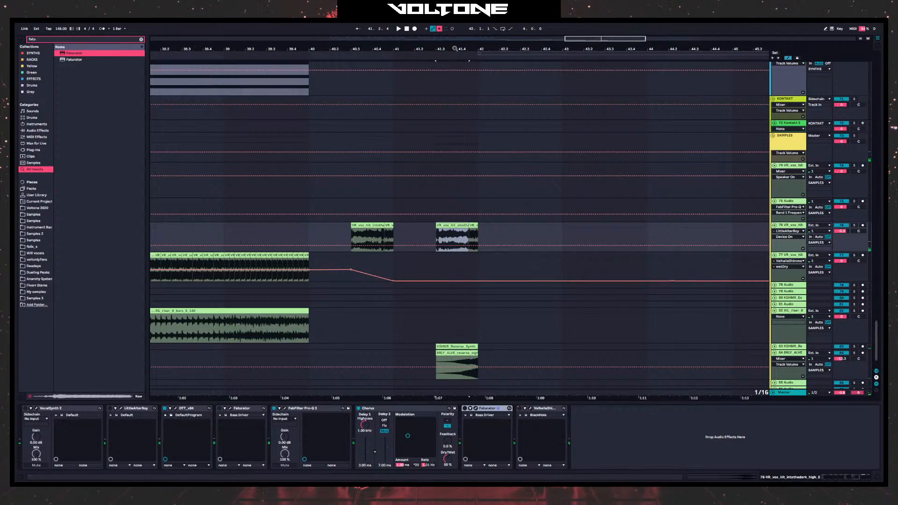
left_click_drag(471, 46, 449, 234)
key("space")
left_click(413, 232)
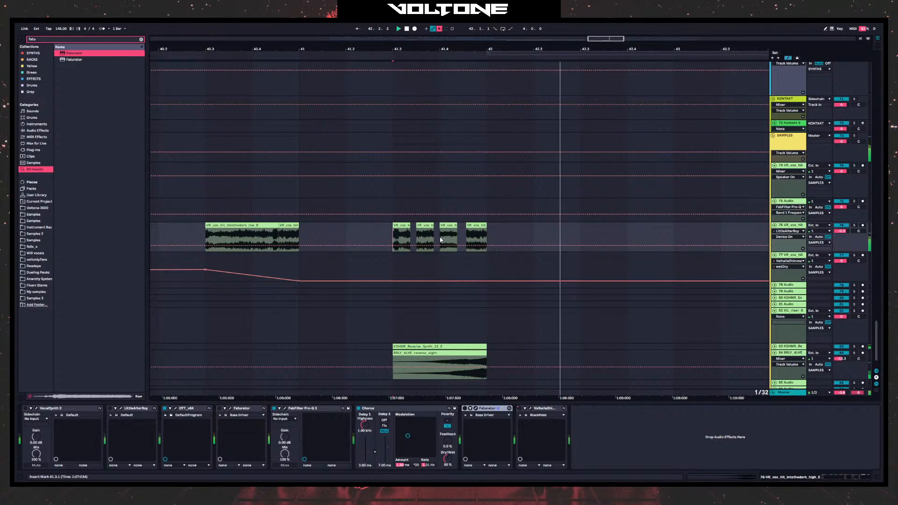
key("space")
mouse_move(477, 233)
left_mouse_down()
mouse_move(570, 230)
mouse_move(491, 217)
mouse_move(444, 236)
left_mouse_up()
left_click(490, 233)
- Try a short vocal hit just after 42.2 on track 76 and play it from bar 42
key("space")
key("space")
left_click(486, 207)
key("space")
key("space")
left_click(375, 210)
key("space")
key("space")
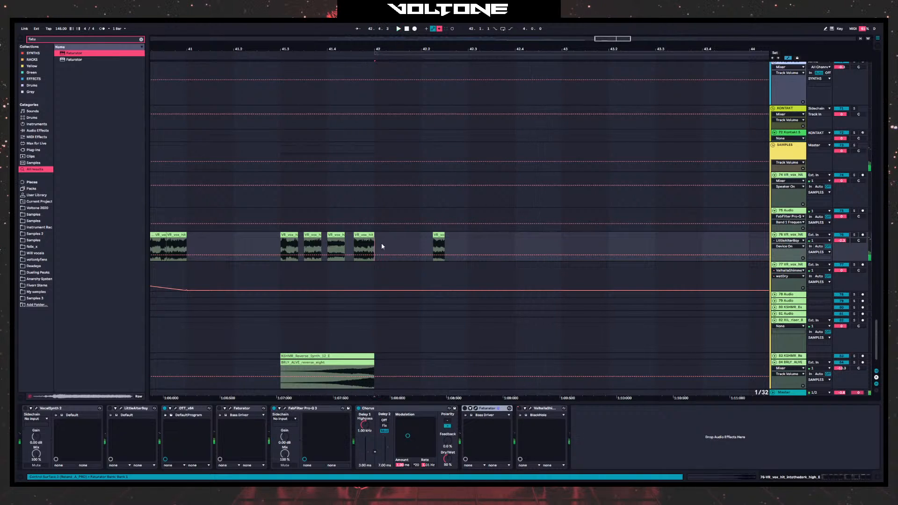
left_click(375, 247)
key("space")
key("space")
key("space")
- Move the short vocal hit to just before 42.3 and play repeatedly from bar 42
mouse_move(439, 235)
left_mouse_down()
mouse_move(422, 235)
mouse_move(463, 240)
left_mouse_up()
key("space")
key("space")
key("space")
key("space")
left_click(377, 244)
key("space")
key("space")
key("space")
key("space")
left_click(375, 214)
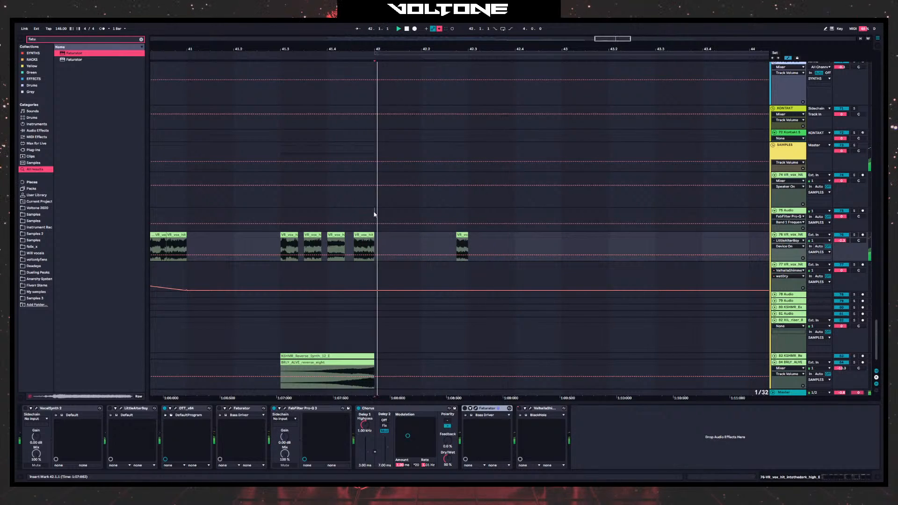
key("space")
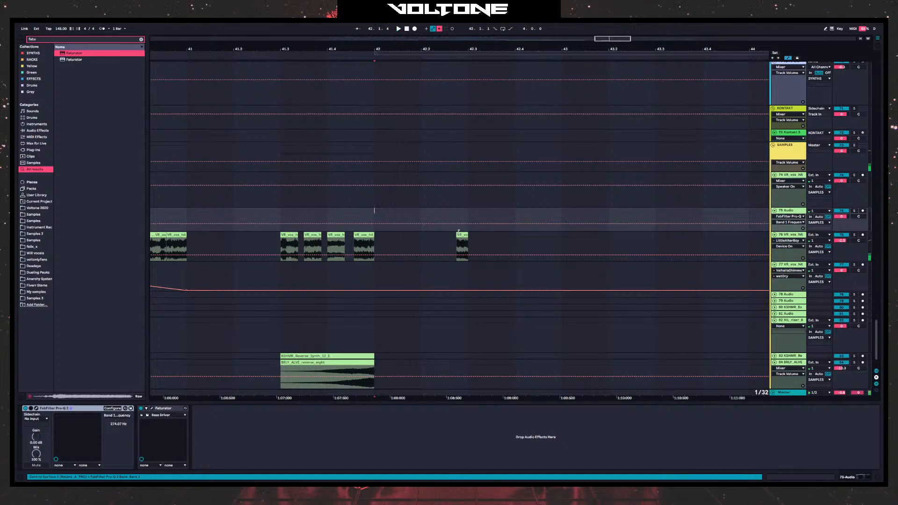
key("space")
- Delete the short vocal hit before 42.3 and play the chops from just before 41.3
left_click(458, 236)
left_click(286, 192)
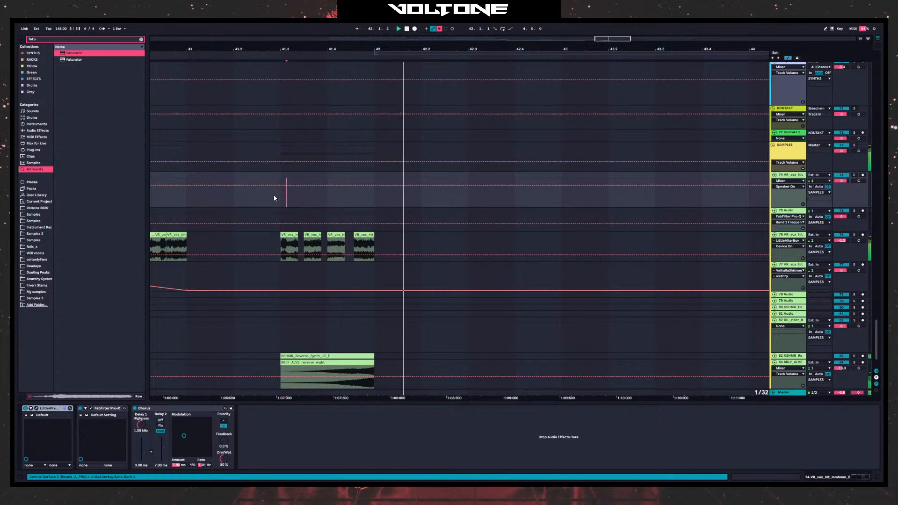
key("space")
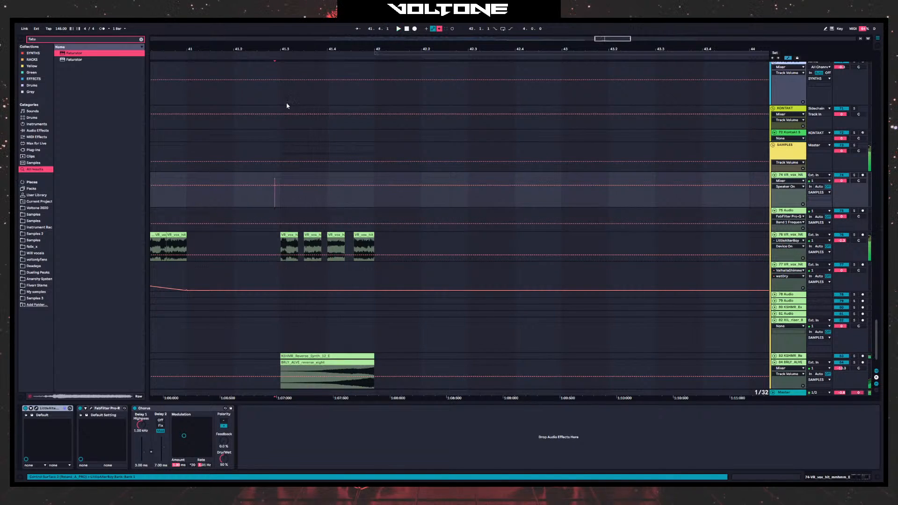
key("space")
key("space")
- Turn the second vocal chop into two shorter repeats before 41.4 and play from 41.3
left_click_drag(287, 47, 287, 110)
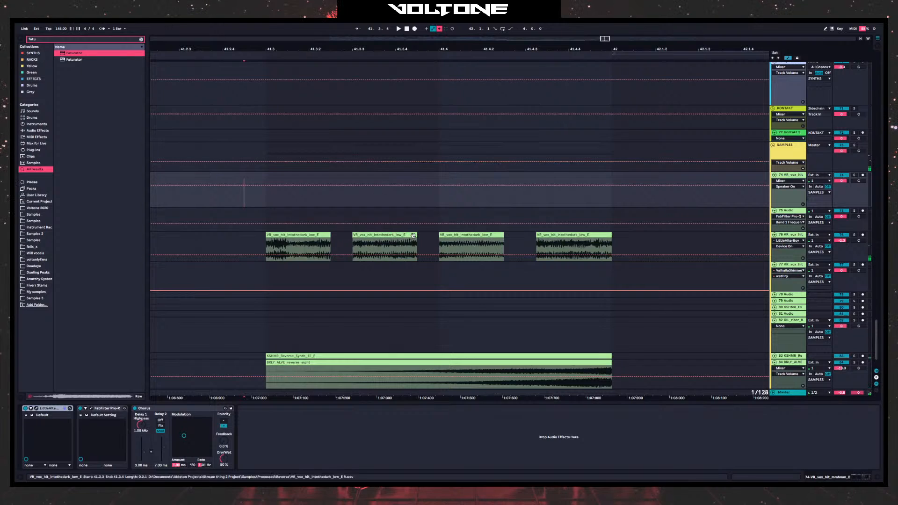
mouse_move(414, 235)
left_mouse_down()
mouse_move(383, 238)
mouse_move(408, 237)
left_mouse_up()
left_click(404, 249)
key("space")
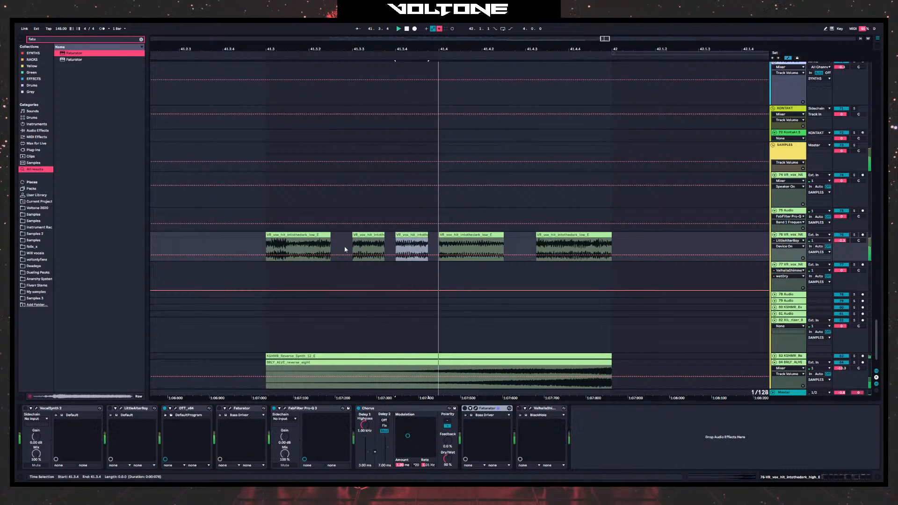
left_click(274, 243)
key("space")
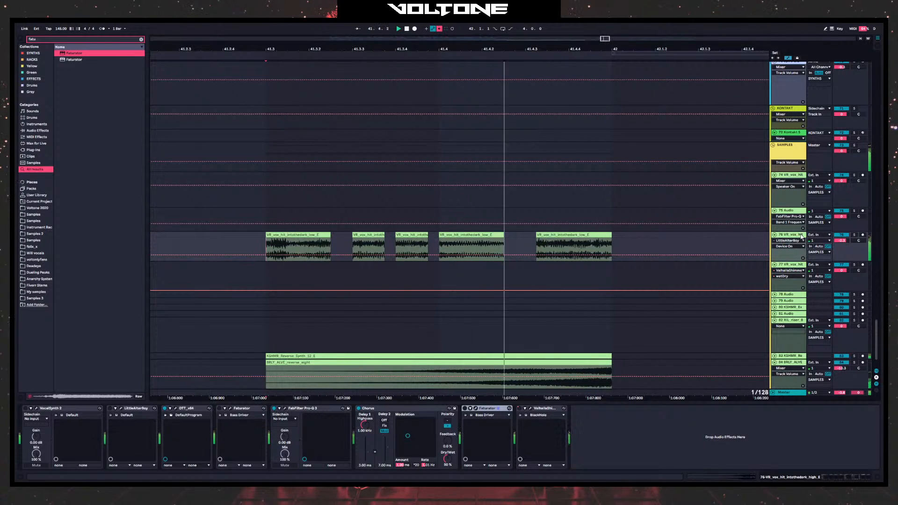
- Compare the vocal chops with track 76's Faturator and Chorus switched on and off
left_click(464, 409)
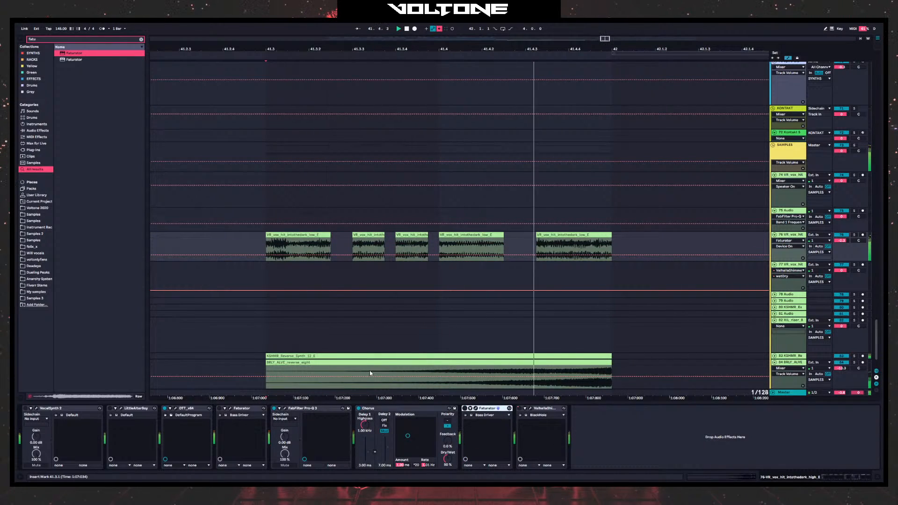
left_click(359, 408)
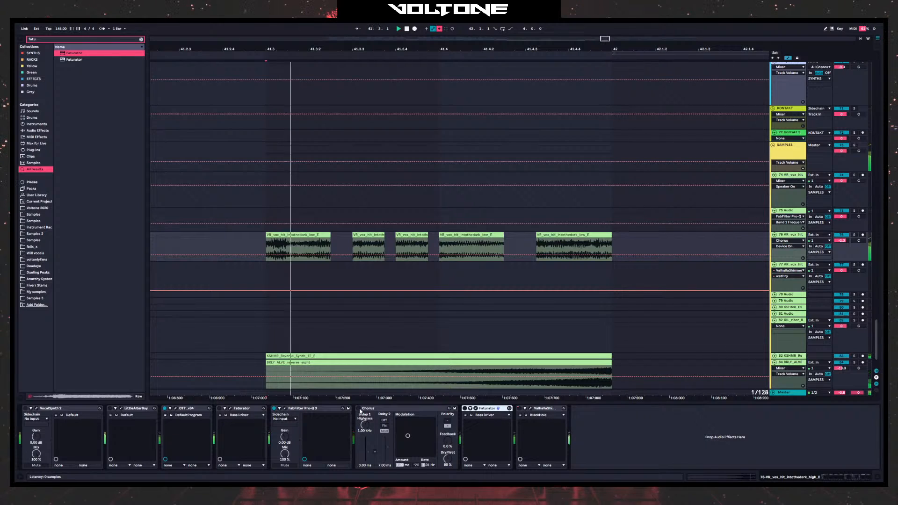
left_click(359, 409)
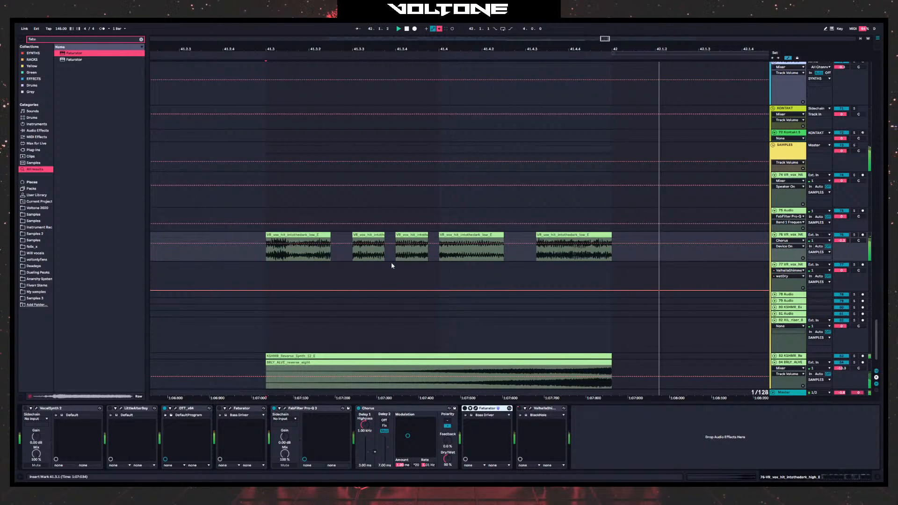
- Play the whole lead-in from 40.2 and look back over the preceding build-up
left_click_drag(354, 47, 353, 14)
left_click(307, 218)
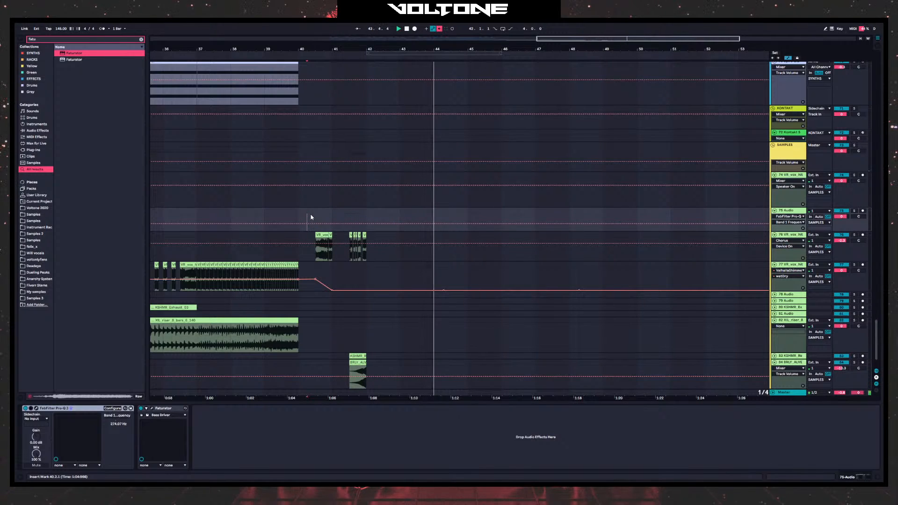
left_click_drag(281, 196, 435, 190)
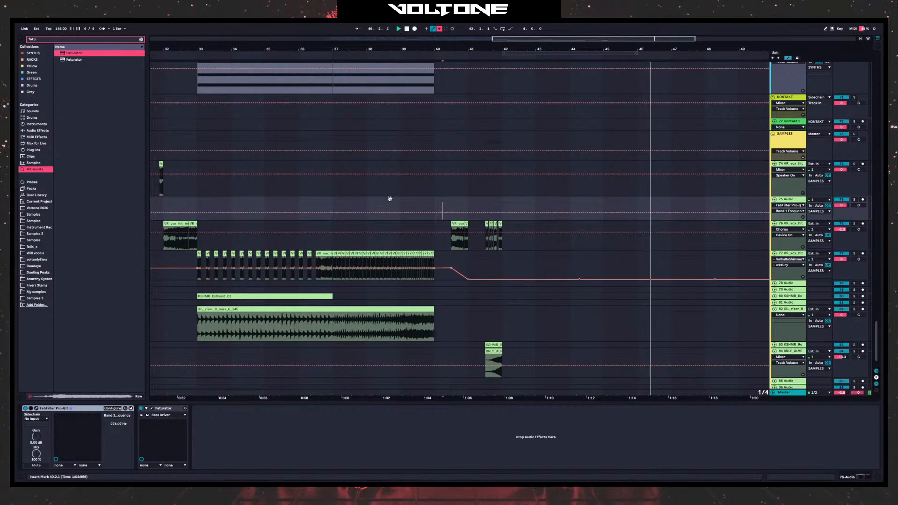
- Move the three-bar frozen Vital clip to start at bar 45 and try it in playback
scroll(390, 199, "down", 3)
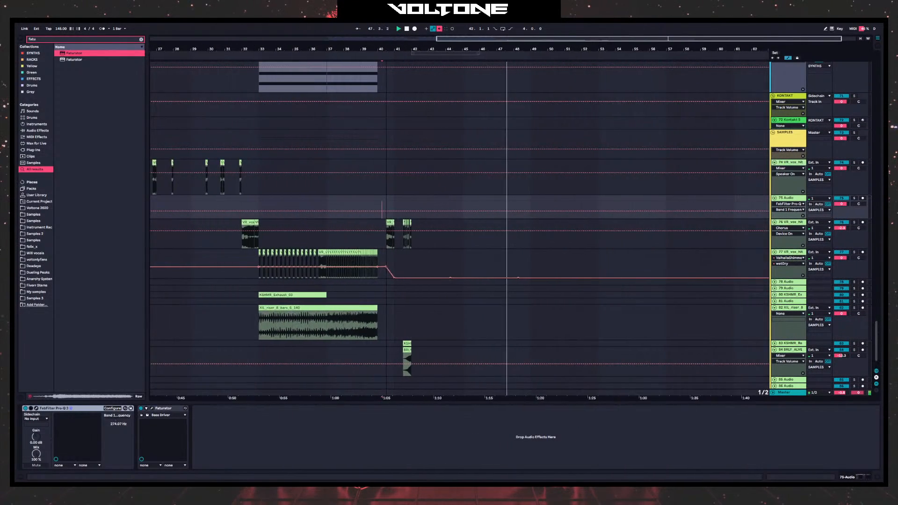
scroll(507, 200, "up", 10)
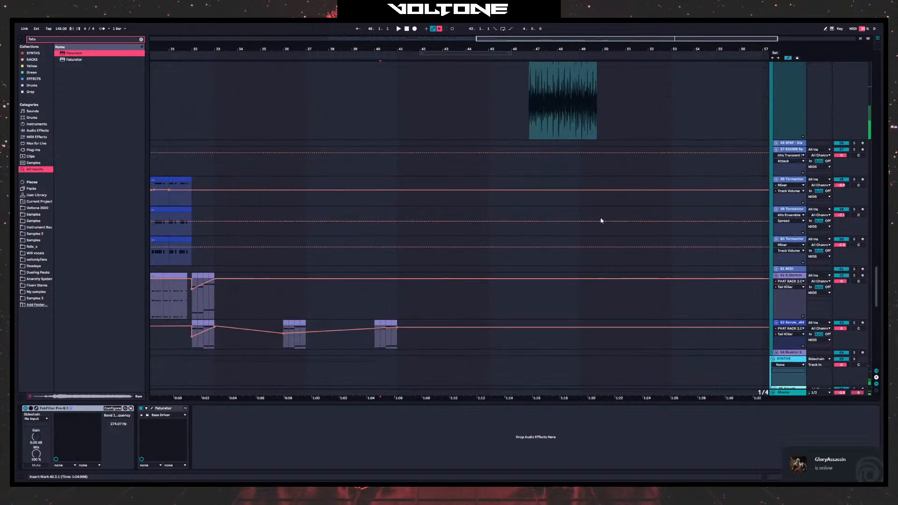
scroll(601, 221, "up", 5)
left_click_drag(547, 173, 509, 187)
key("space")
scroll(518, 192, "up", 2)
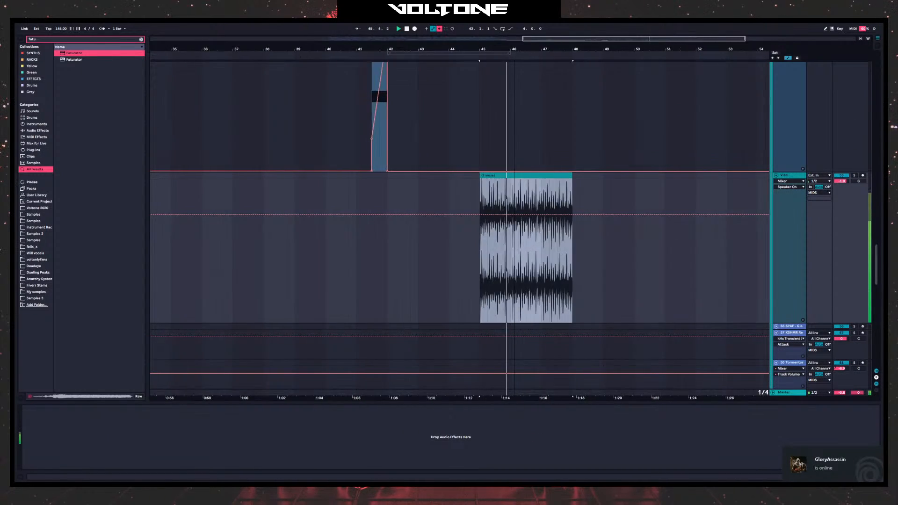
scroll(518, 192, "up", 2)
key("space")
- Move the frozen Vital clip to start at 47.1.1 and play it there
left_click(392, 186)
left_click_drag(392, 186, 590, 187)
left_click(454, 244)
key("space")
scroll(468, 243, "down", 1)
scroll(468, 244, "right", 3)
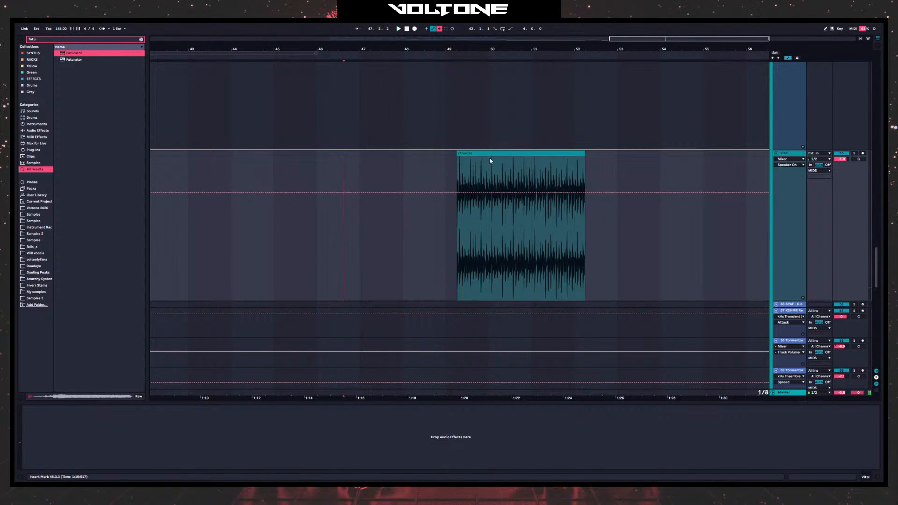
left_click_drag(490, 160, 391, 161)
key("space")
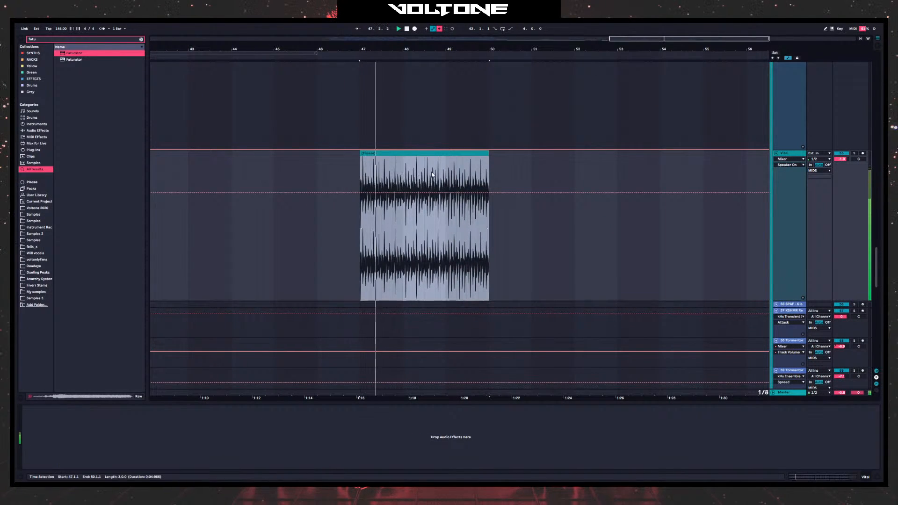
- Shorten the frozen Vital clip to two bars, ending at bar 49, and lower the Vital track's volume
left_click_drag(489, 168, 446, 166)
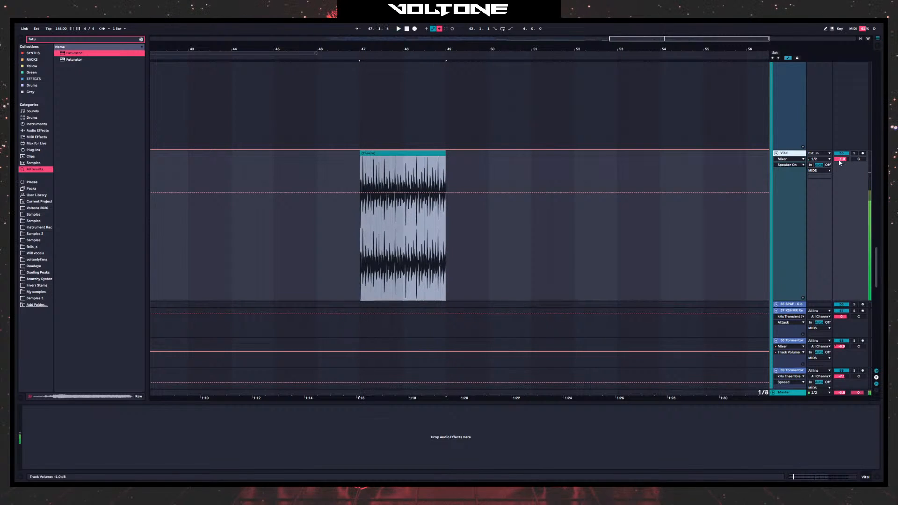
key("space")
left_click_drag(840, 162, 840, 183)
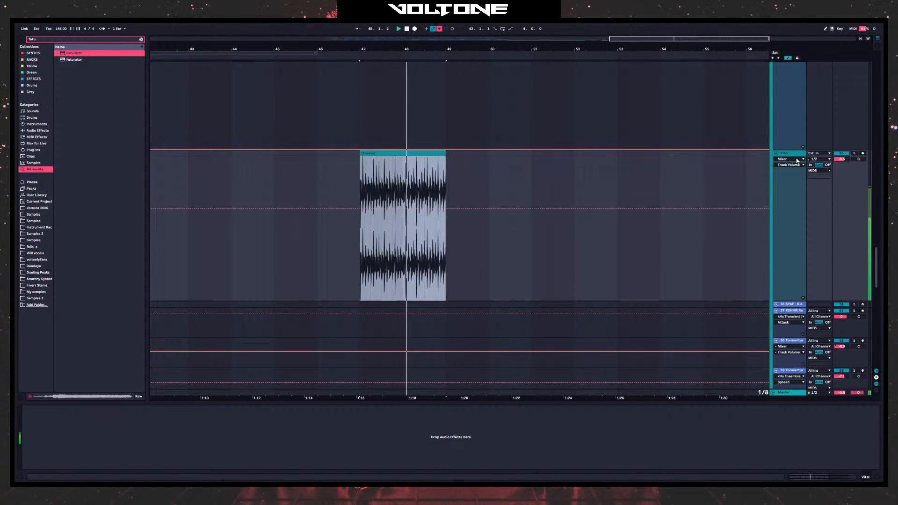
- Duplicate the two-bar Vital clip to bar 49 and audition the section from bar 48
key("ctrl+d")
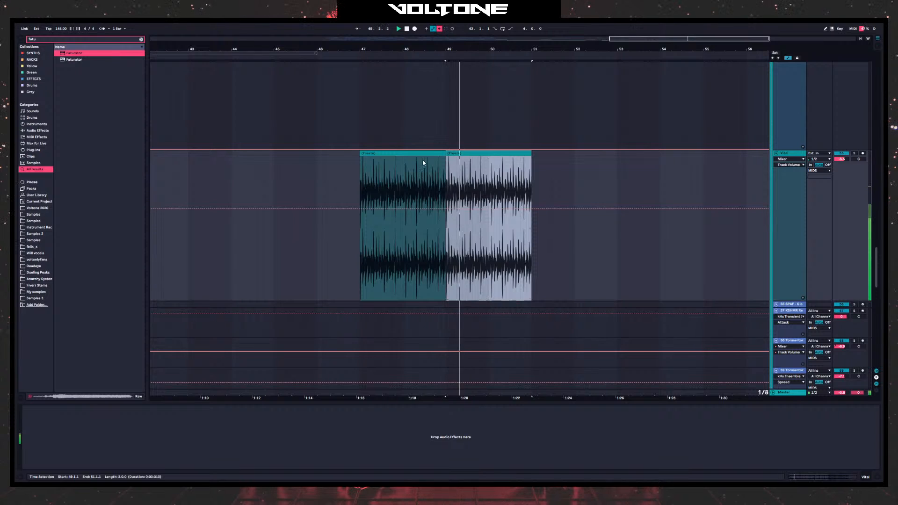
left_click(421, 153)
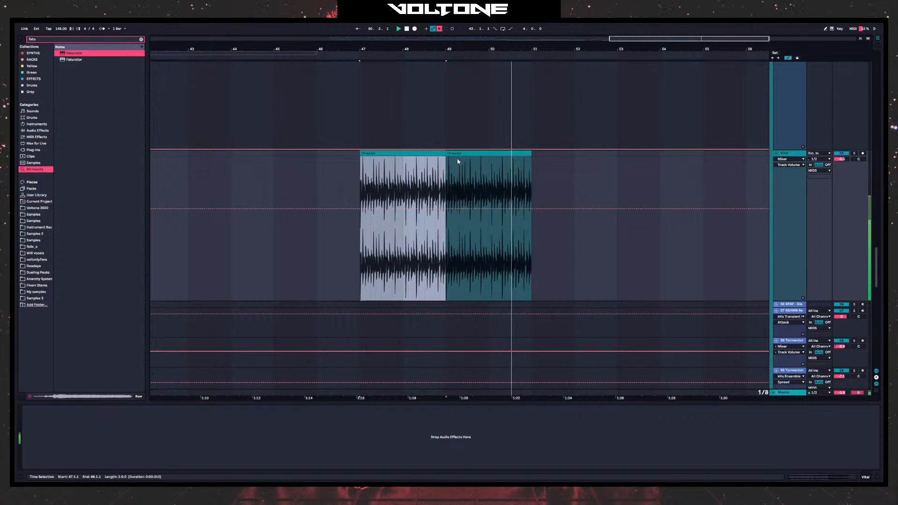
scroll(501, 196, "down", 10)
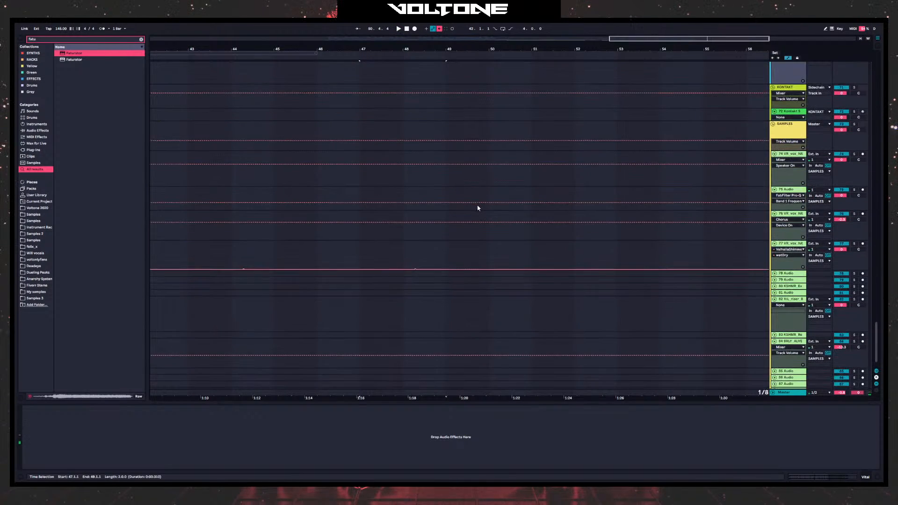
scroll(478, 208, "down", 1)
left_click(437, 274)
key("space")
left_click(405, 281)
key("space")
key("space")
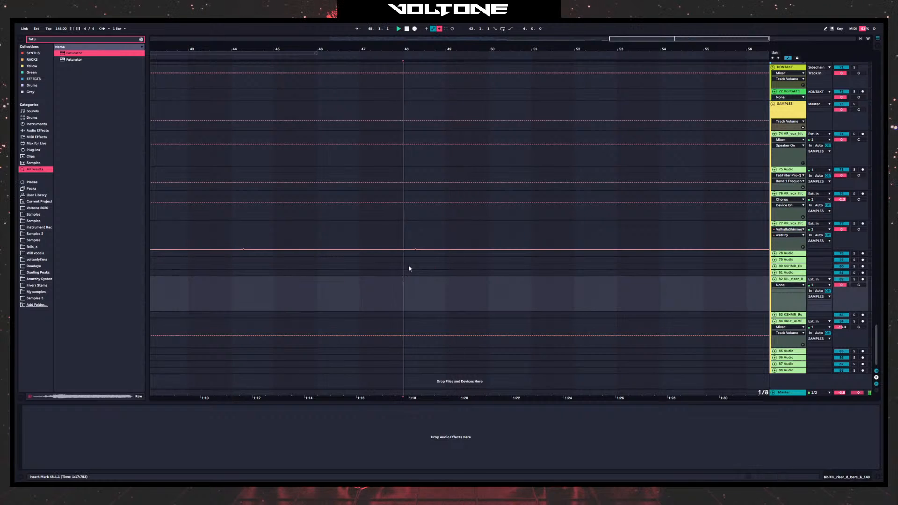
- Move the first Vital clip to start at 46.1.3 and play it from 46.1.1
scroll(408, 268, "up", 10)
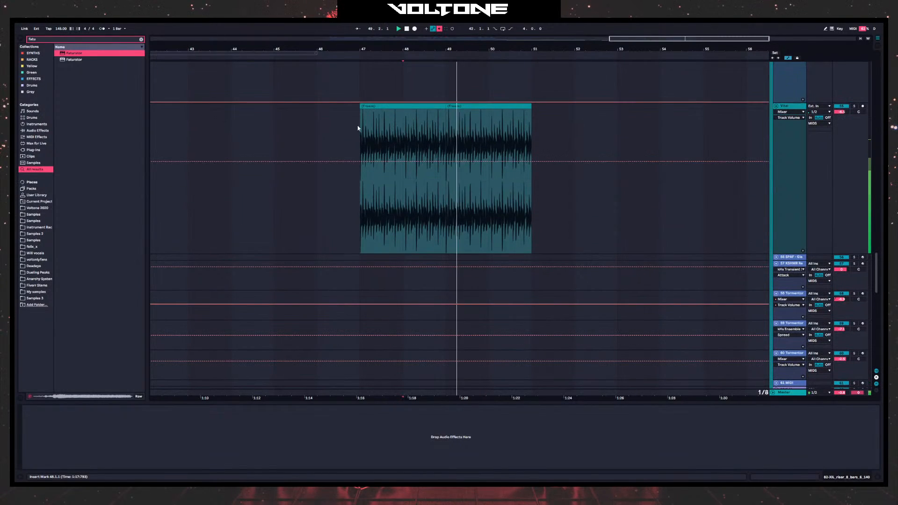
left_click(320, 135)
key("space")
key("space")
left_click_drag(366, 107, 333, 113)
key("space")
key("space")
left_click(320, 116)
key("space")
key("space")
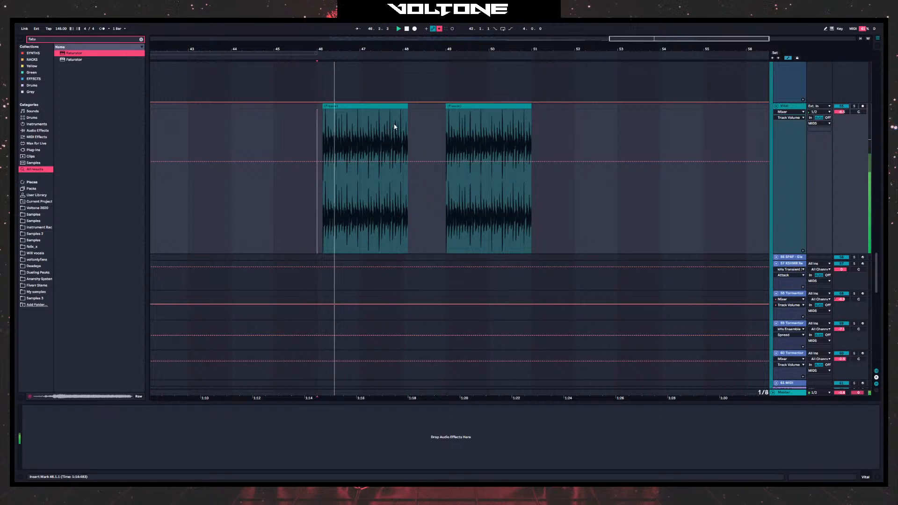
- Trim the first Vital clip to a one-beat stab ending at 46.2.3 and play it
left_click_drag(406, 107, 334, 111)
left_click(326, 153)
key("space")
key("space")
key("space")
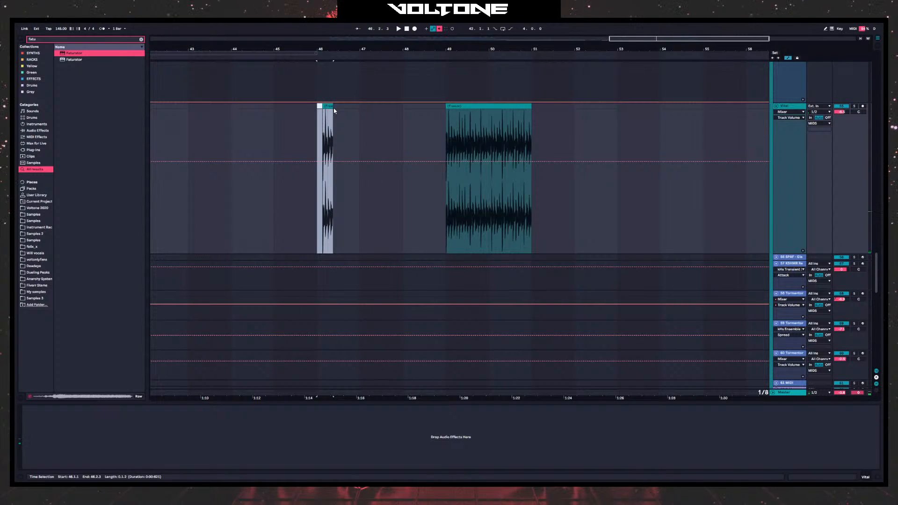
key("space")
- Repeat the Vital stab five times at half-bar intervals up to bar 49 and delete the two-bar clip at bar 49
left_click_drag(334, 107, 338, 107)
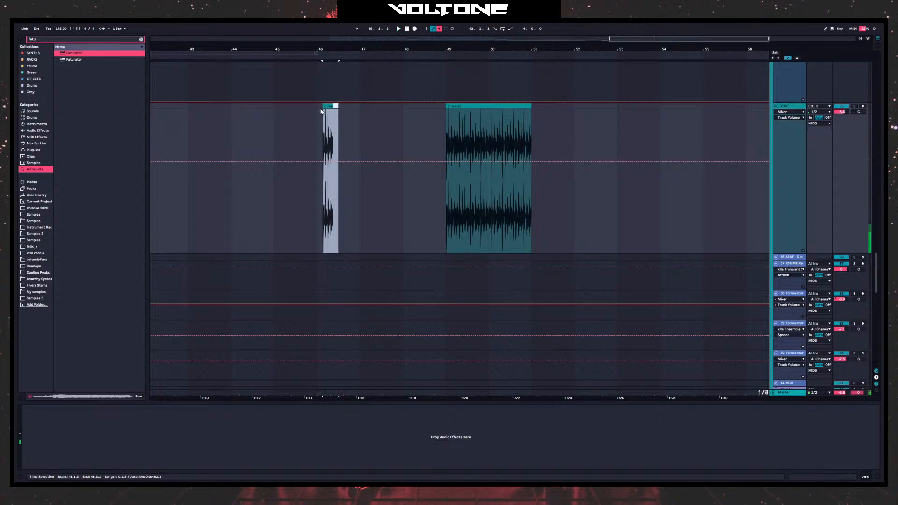
key("ctrl+d")
key("ctrl+d")
key("ctrl+d")
key("ctrl+d")
key("ctrl+d")
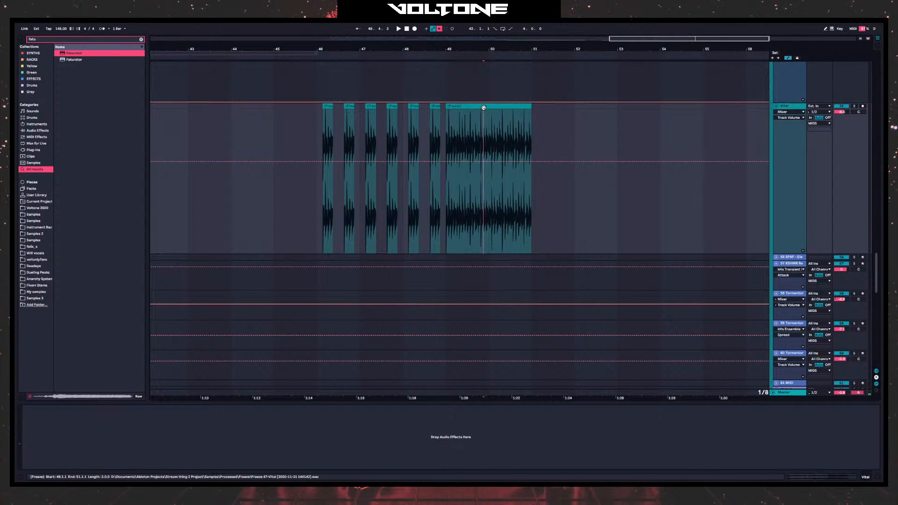
left_click(484, 107)
key("Delete")
- Duplicate the last Vital stab's half-bar section from 48.3.1 four times, up to bar 51
left_click(429, 113)
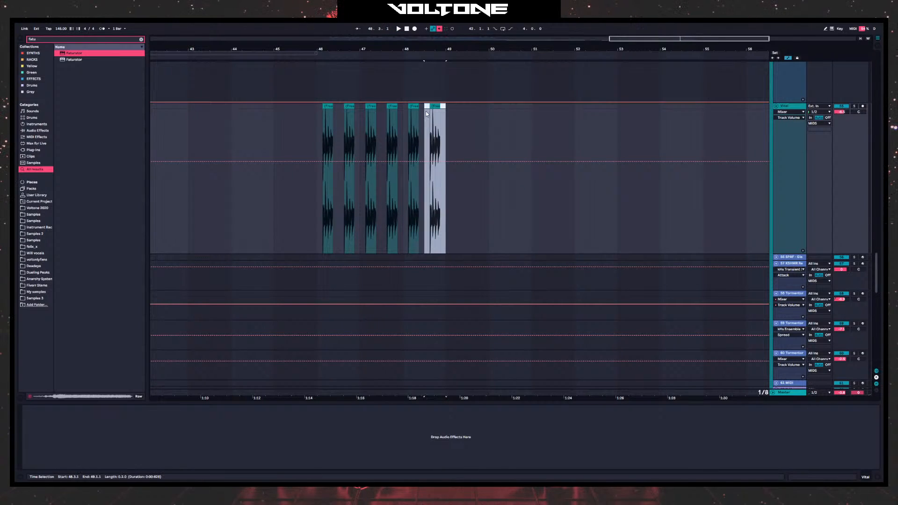
key("ctrl+d")
key("ctrl+d")
key("ctrl+d")
key("ctrl+d")
- Play the Vital stabs from 46.1.1 and raise the Vital track's volume slightly
left_click(318, 140)
key("space")
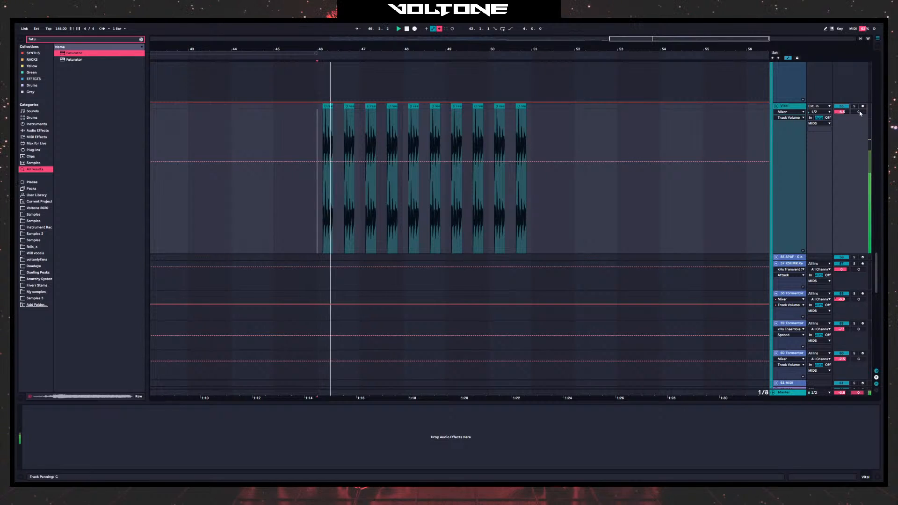
left_click_drag(841, 112, 841, 107)
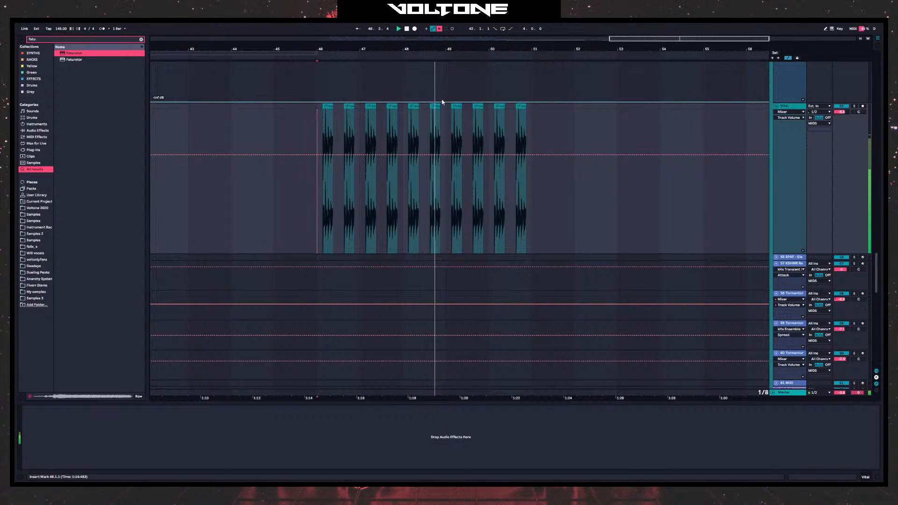
- Play the arrangement from bar 16 through the drop while looking over the synth and sample tracks
left_click_drag(442, 49, 634, 31)
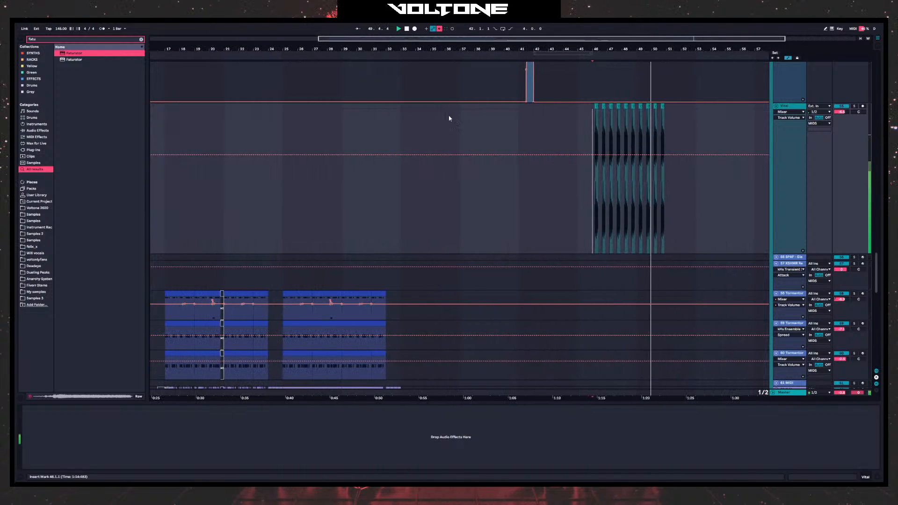
left_click(394, 125)
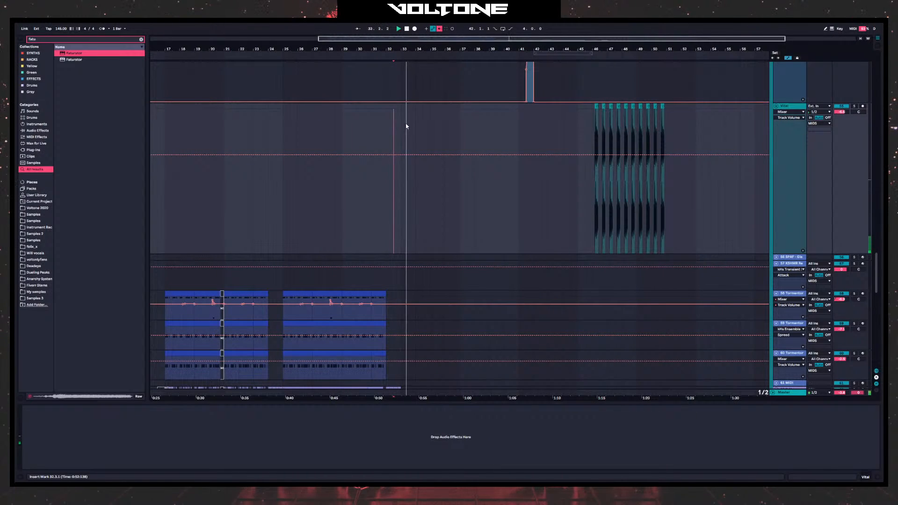
left_click_drag(182, 245, 352, 205)
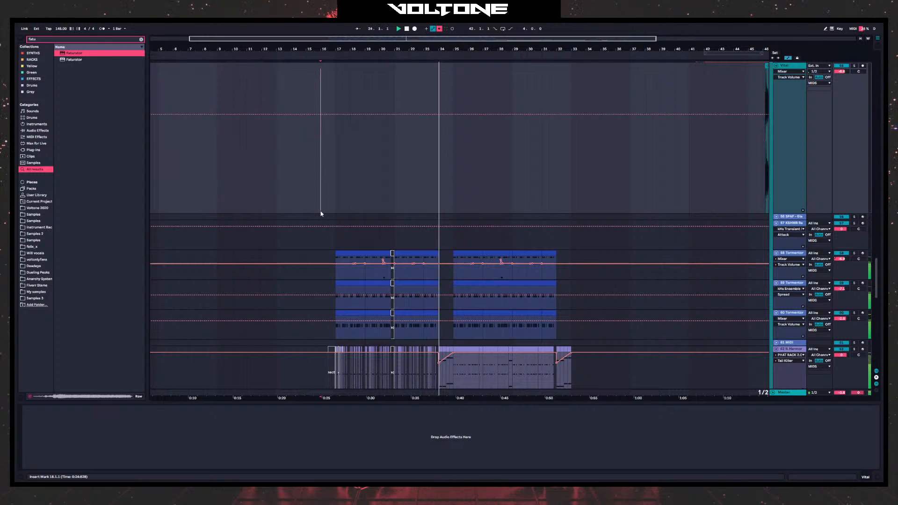
scroll(415, 286, "down", 3)
scroll(414, 286, "down", 2)
scroll(549, 313, "right", 8)
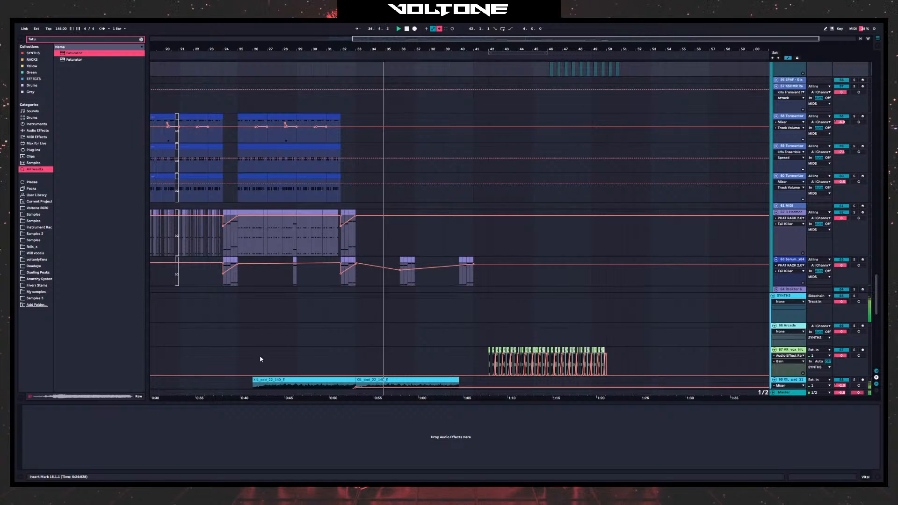
scroll(395, 285, "down", 10)
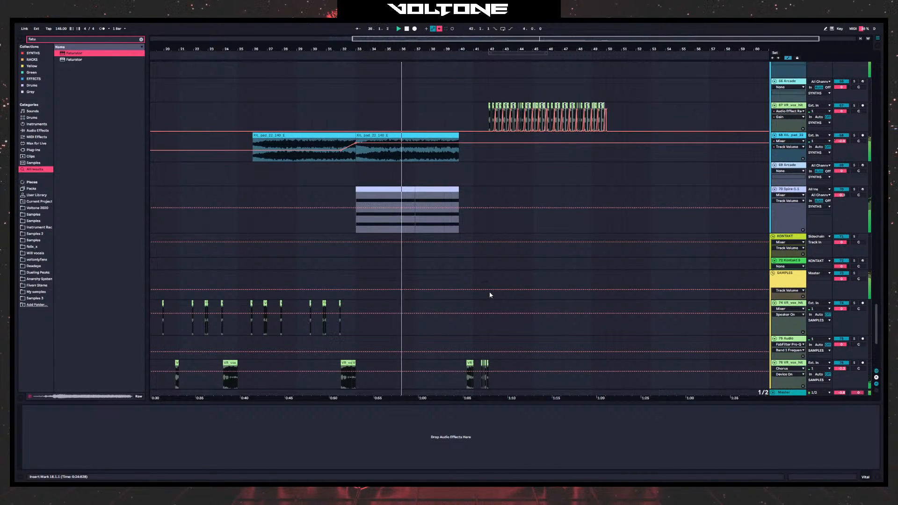
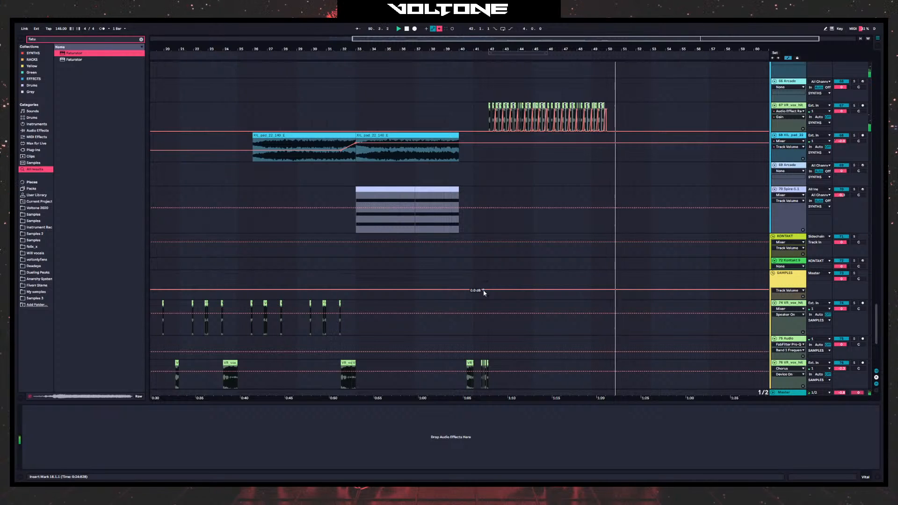
key("space")
- Delete the last two Vital stabs, from 50.1.3 onwards
scroll(645, 220, "up", 10)
scroll(644, 238, "up", 5)
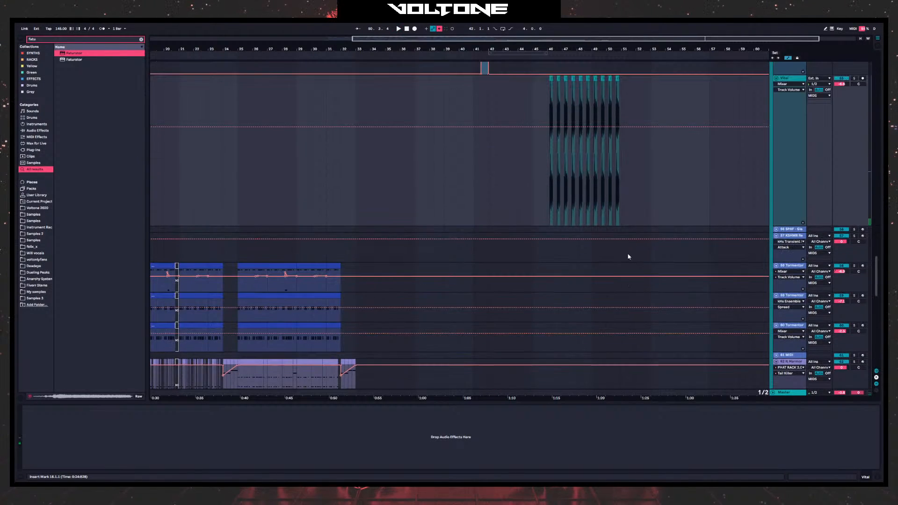
left_click_drag(628, 189, 610, 192)
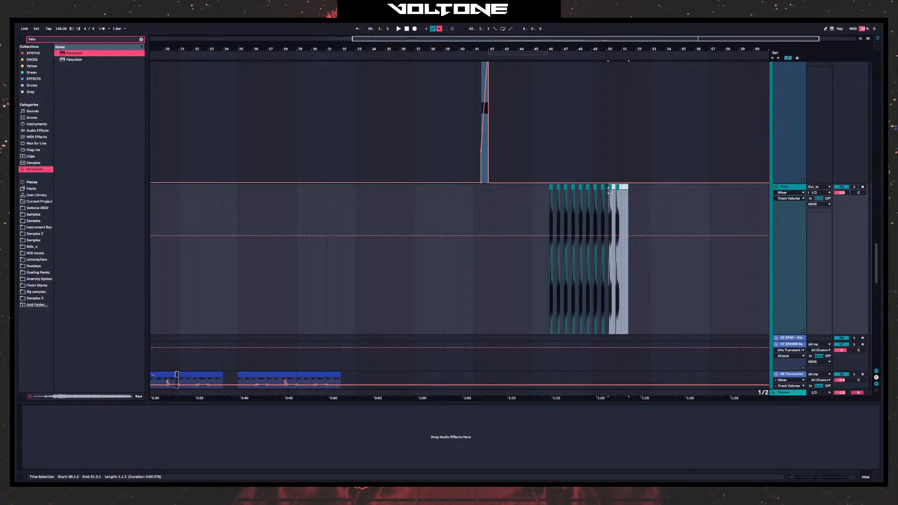
- Play the lead-in fill into the drop from 41.1.1
left_click(479, 222)
scroll(585, 192, "left", 3)
scroll(584, 192, "down", 1)
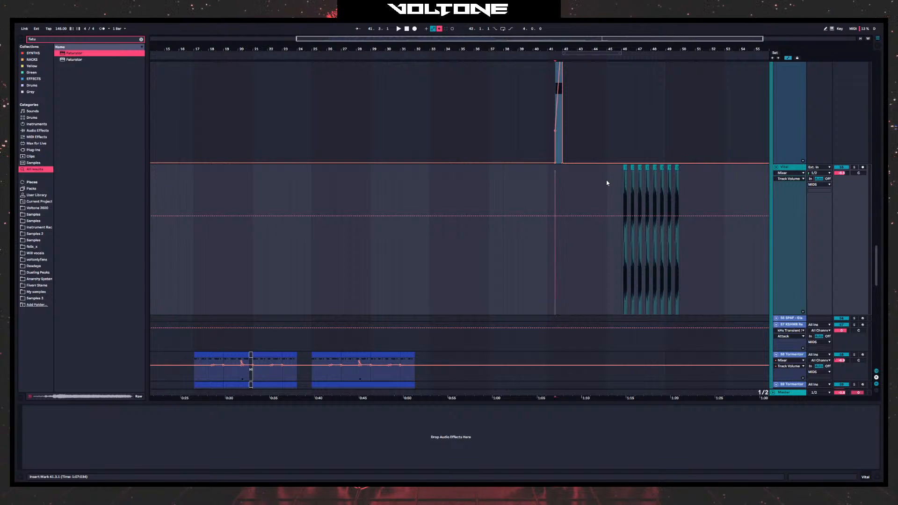
left_click(548, 193)
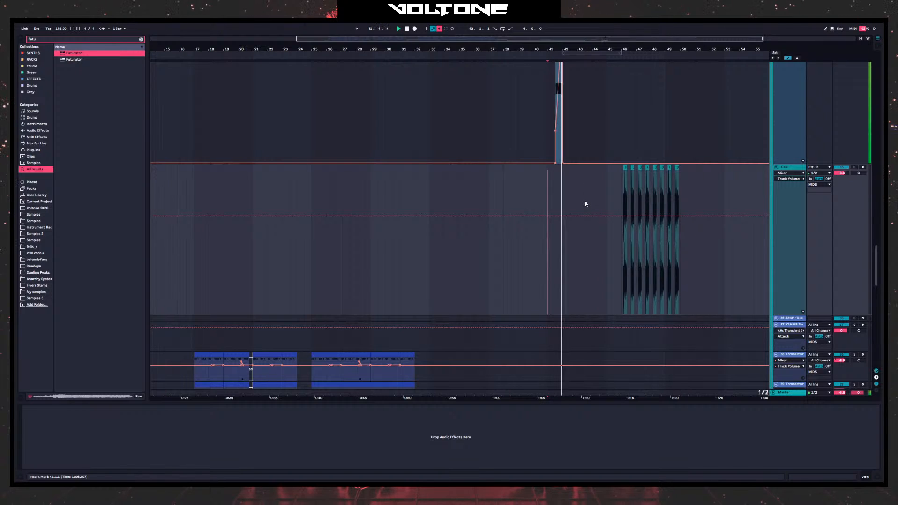
left_click_drag(583, 198, 469, 169)
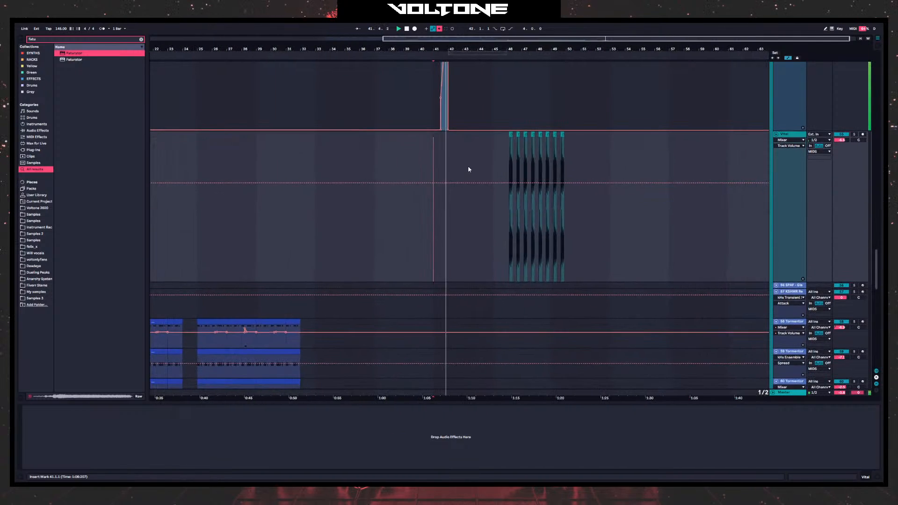
- Listen to the transition again from 40.3 and from 41.1, and look over the tracks around the vocal chops
scroll(470, 197, "down", 10)
left_click(425, 208)
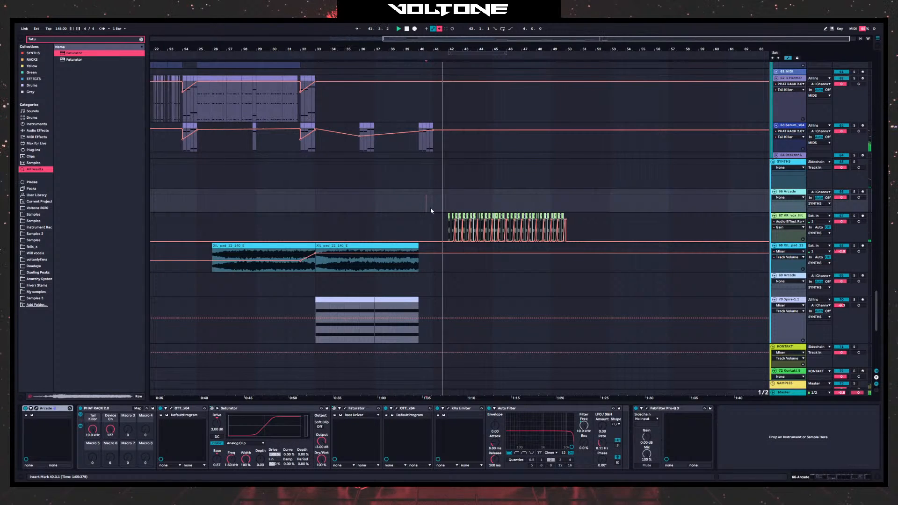
left_click(436, 206)
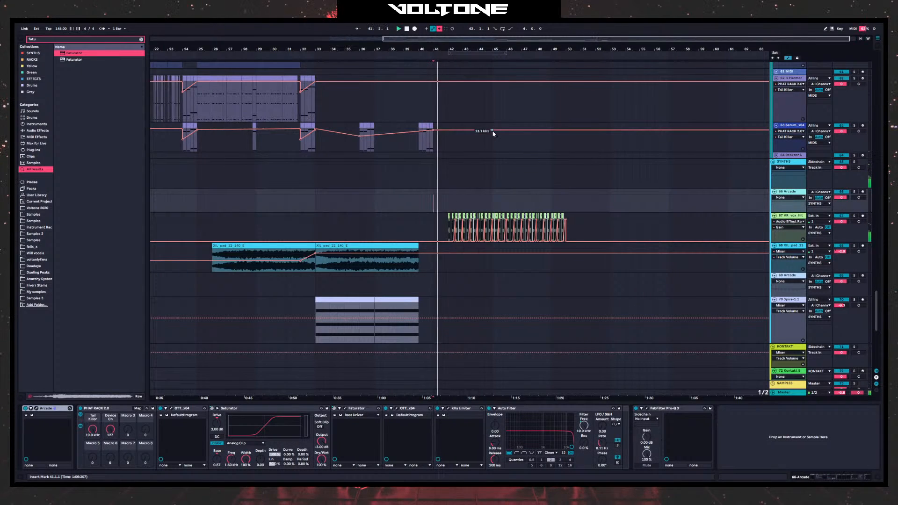
left_click_drag(439, 49, 439, 77)
key("space")
key("space")
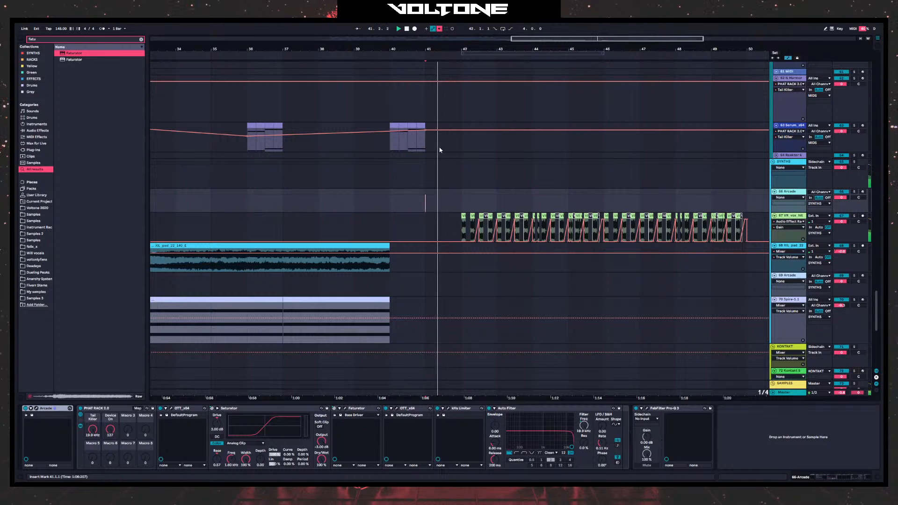
scroll(430, 169, "up", 5)
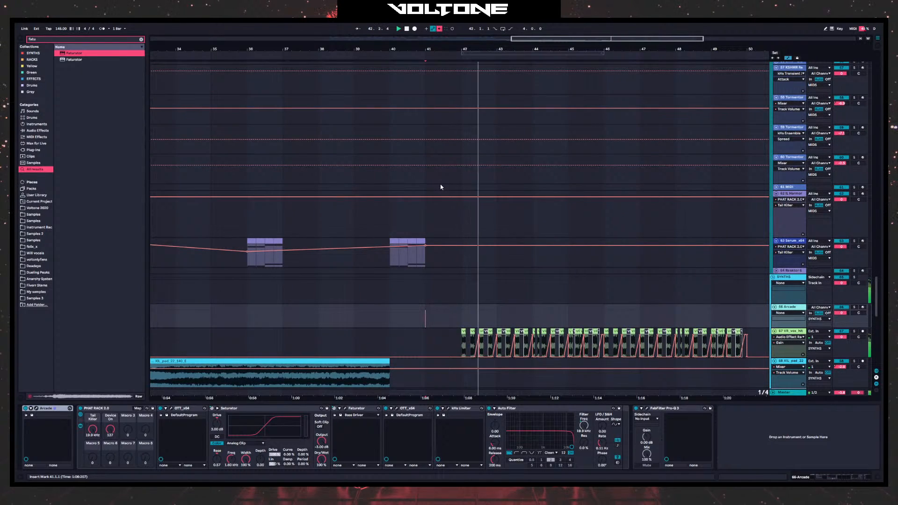
scroll(446, 185, "up", 1)
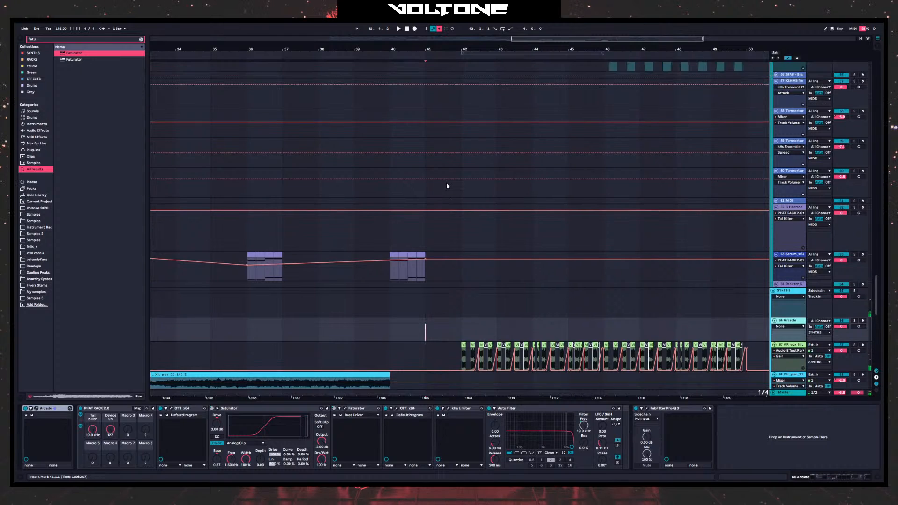
scroll(460, 180, "up", 5)
left_click(463, 176)
left_click_drag(479, 174, 500, 174)
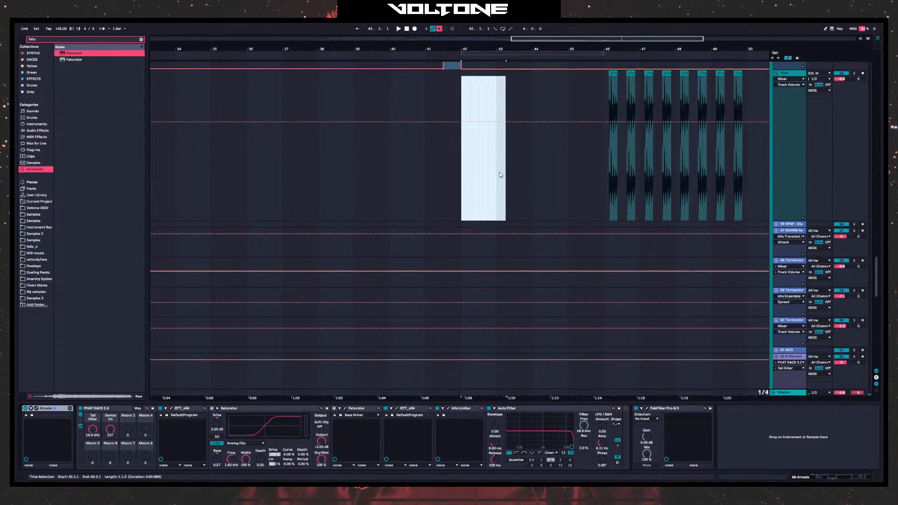
left_click(495, 177)
scroll(470, 178, "down", 10)
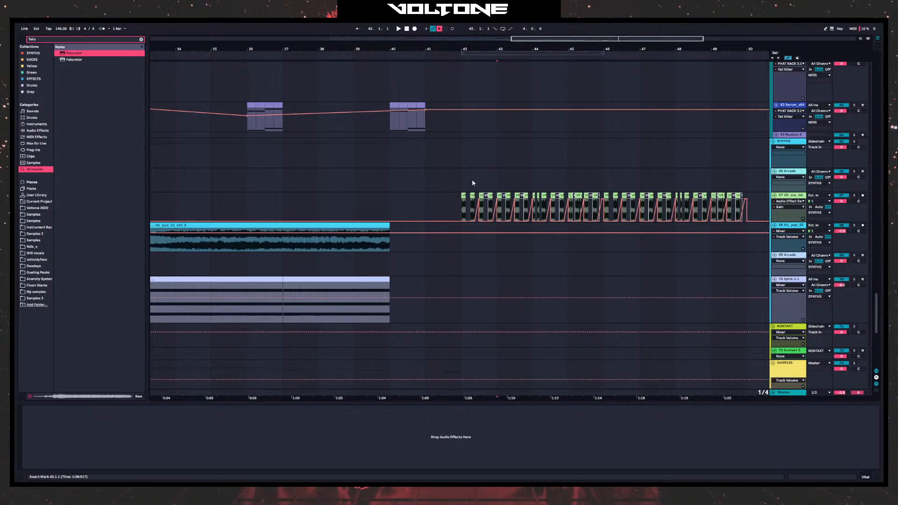
- Copy the last slice of the Serum_x64 chord clip from 40.4 to the drop start at 42.1.1
left_click(391, 180)
left_click_drag(410, 106, 418, 105)
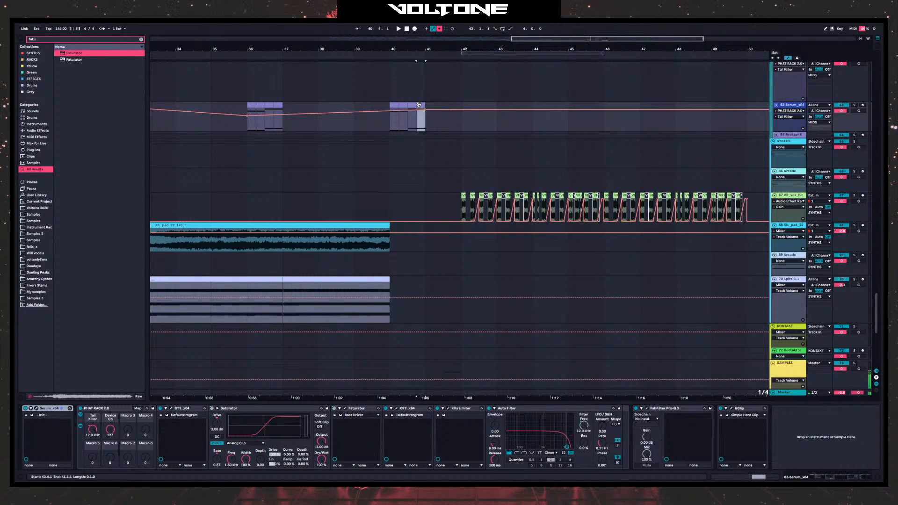
left_click_drag(430, 48, 304, 50)
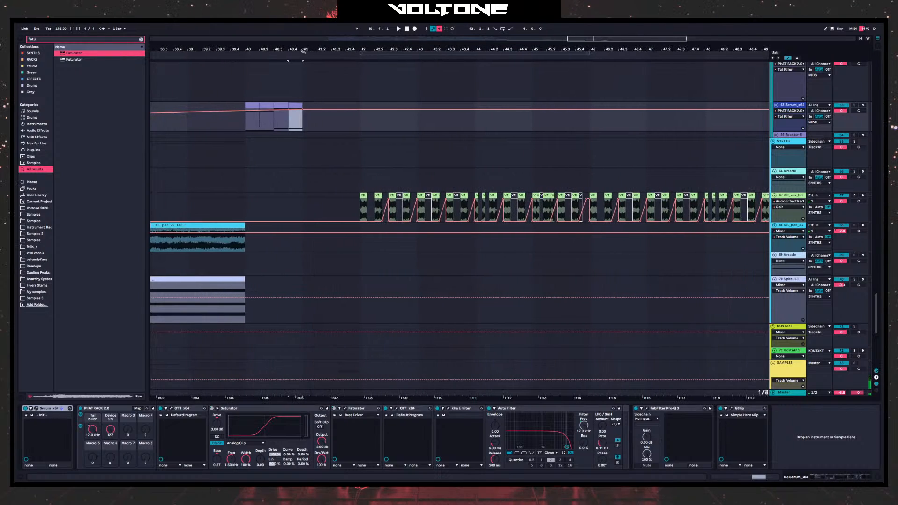
left_click_drag(293, 106, 365, 105)
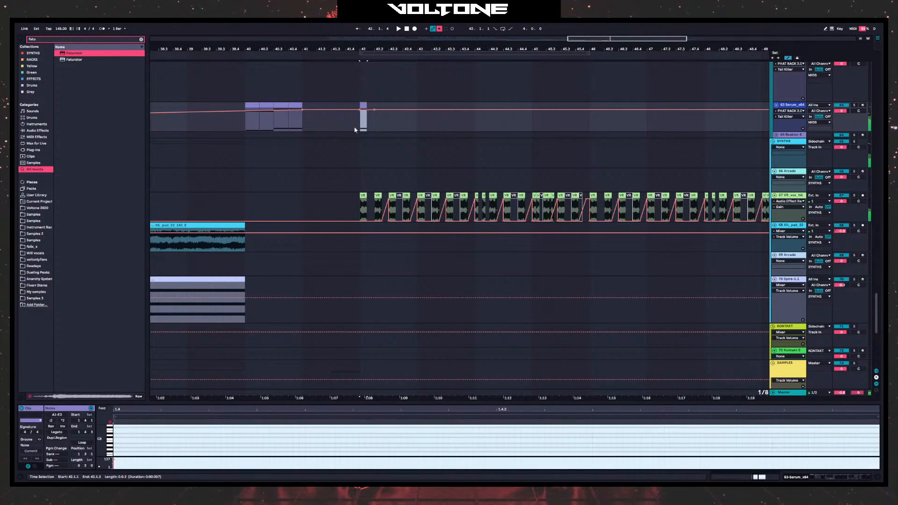
- Lower the two notes of the copied Serum stab at 42.1.1 to E1 and B2
left_click(300, 454)
mouse_move(318, 404)
left_mouse_down()
mouse_move(338, 150)
mouse_move(276, 338)
left_mouse_up()
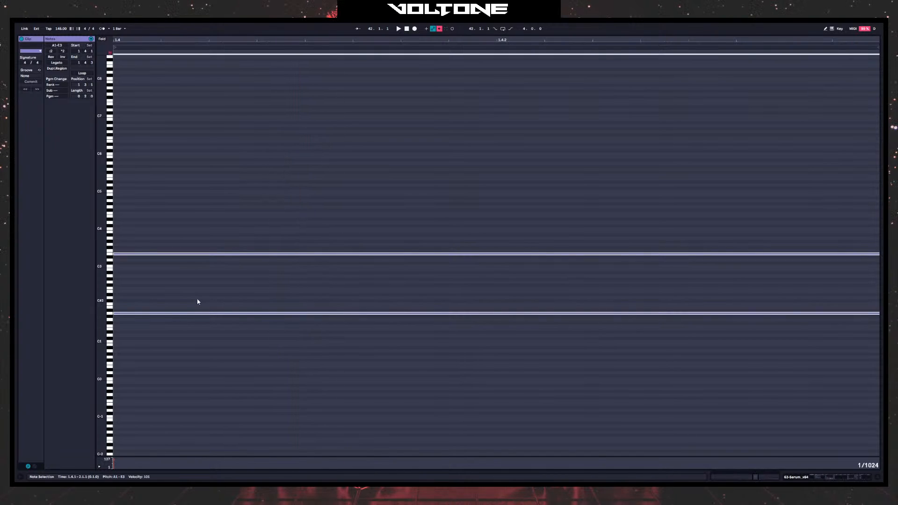
left_click_drag(142, 314, 145, 333)
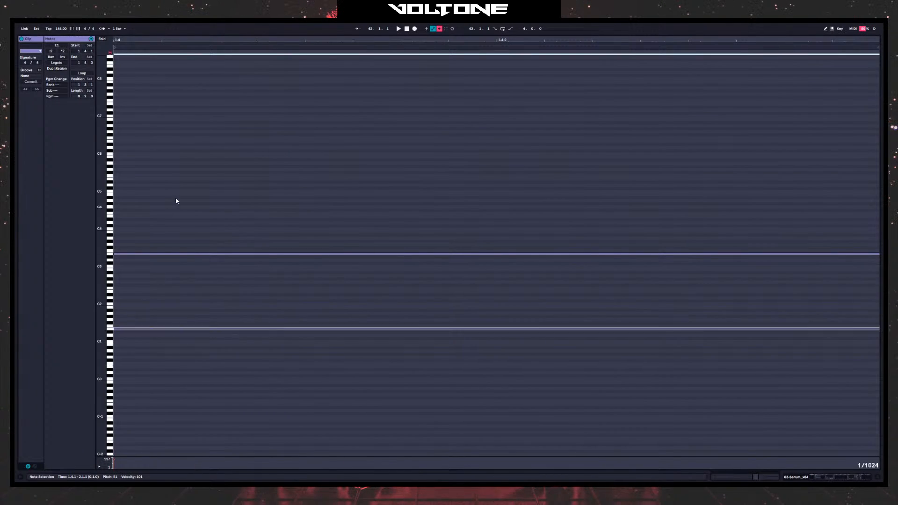
left_click_drag(152, 254, 150, 274)
key("space")
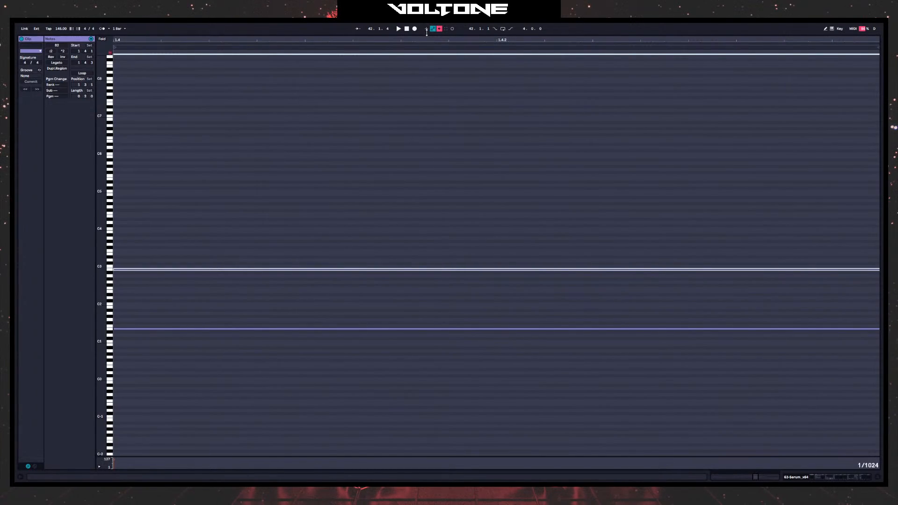
left_click_drag(427, 33, 438, 421)
- Try the Serum stab on the off-beat from 42.1.3 to 42.2.1 and listen to it from 42.1.1
scroll(421, 189, "up", 5)
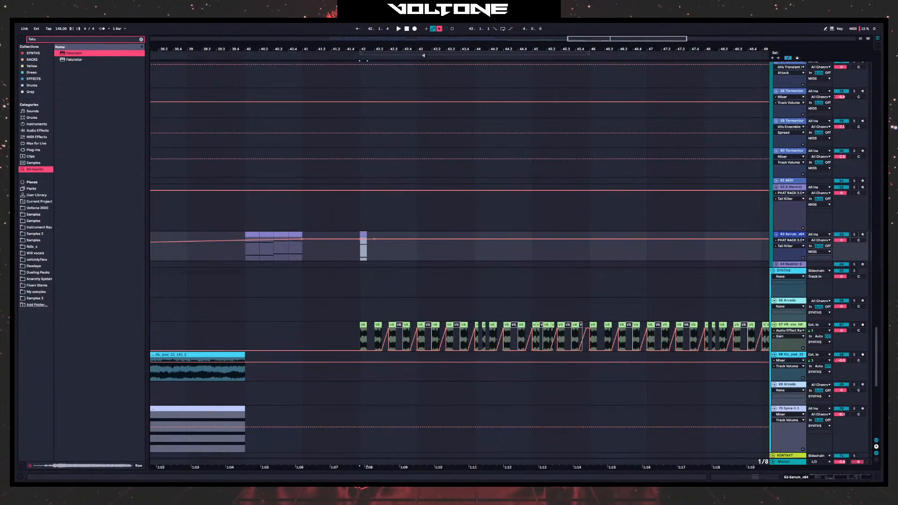
left_click_drag(384, 49, 384, 94)
left_click_drag(313, 242, 305, 239)
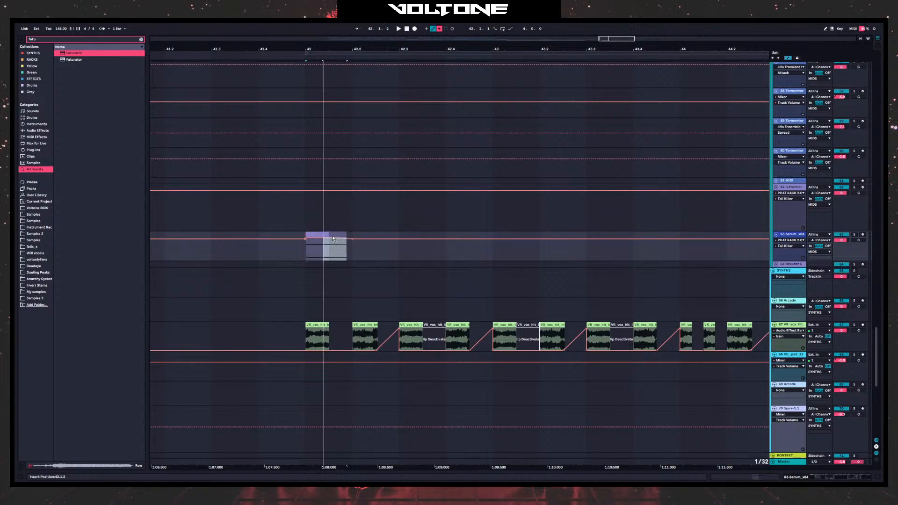
left_click(304, 255)
key("space")
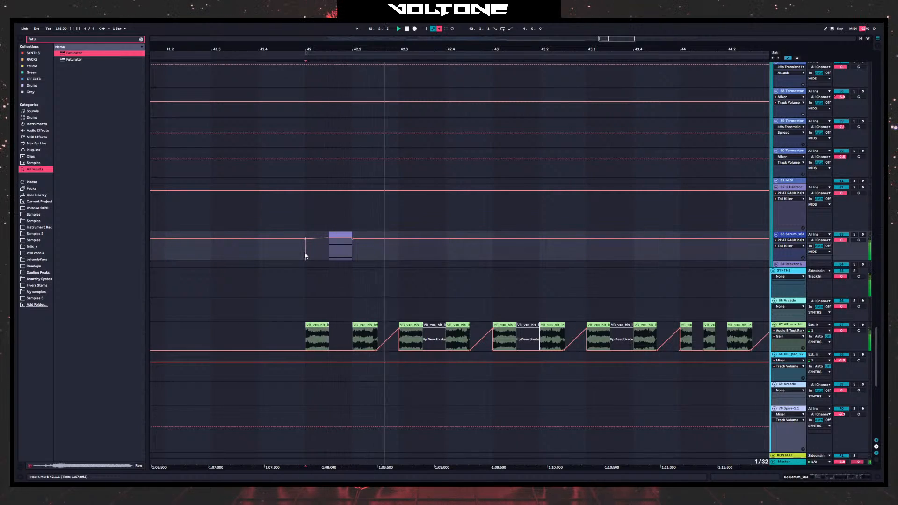
key("space")
key("space")
key("space")
- Try shortening the off-beat Serum stab to end at 42.1.4 and listen from 42.1.1
left_click_drag(352, 236, 340, 237)
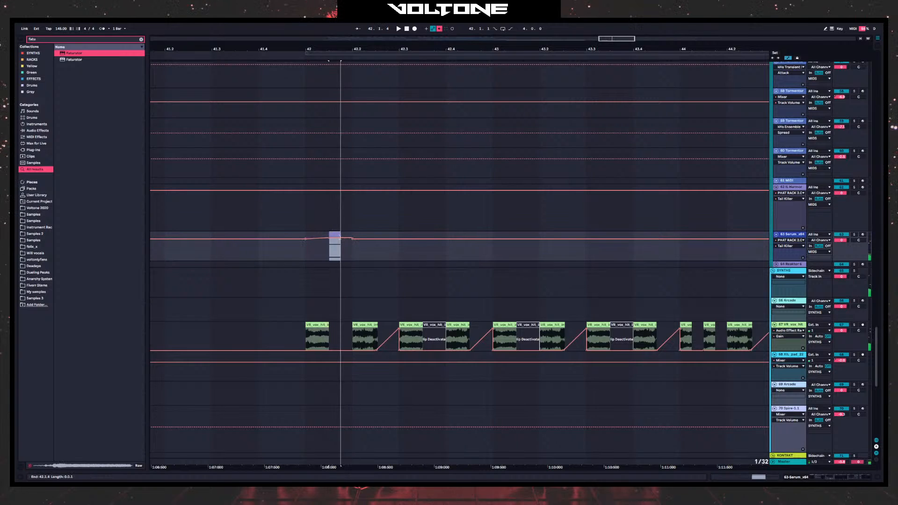
key("space")
left_click(304, 258)
key("space")
key("space")
key("space")
key("space")
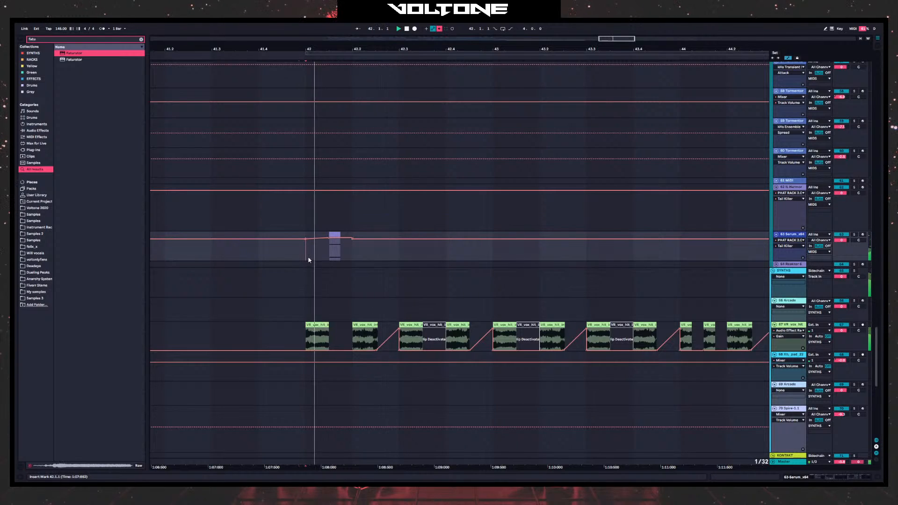
key("space")
- Place the Serum stab back on the beat from 42.1.1 to 42.1.3 and play it
mouse_move(335, 238)
left_mouse_down()
mouse_move(314, 238)
mouse_move(329, 239)
left_mouse_up()
left_click(306, 255)
key("space")
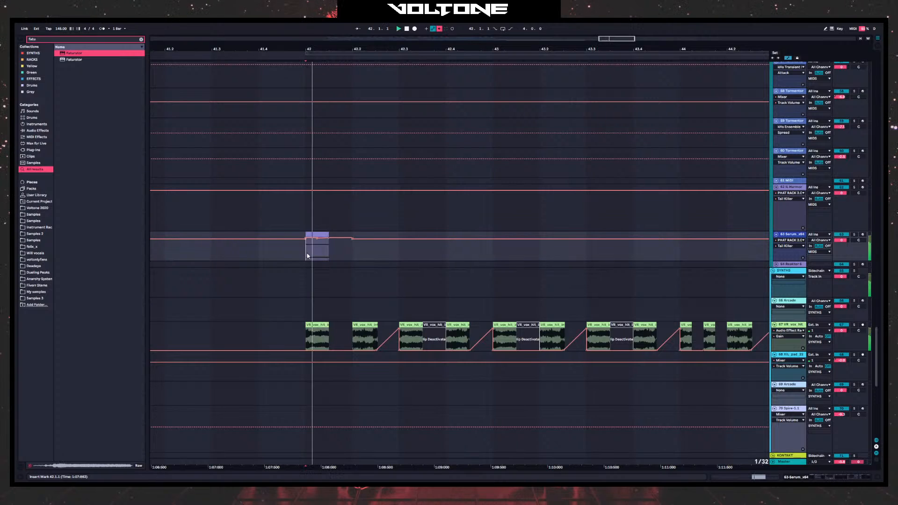
key("space")
key("space")
key("space")
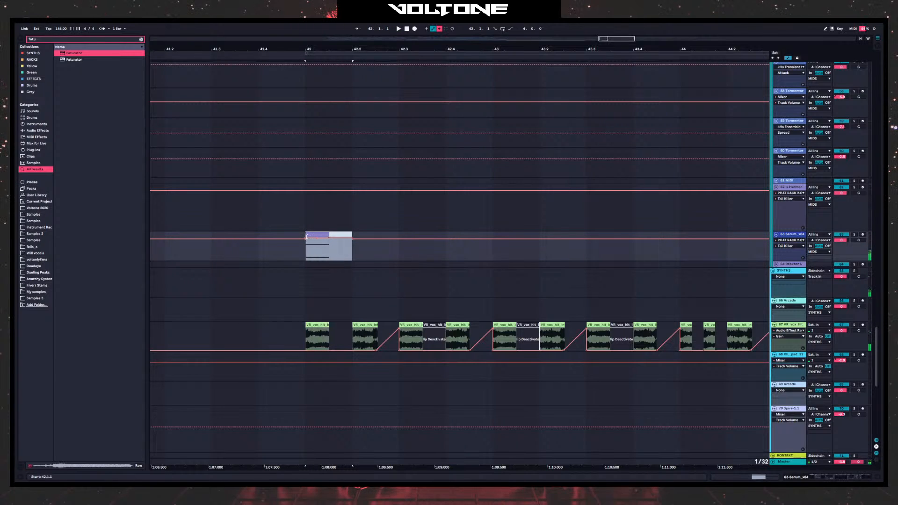
- Duplicate the Serum stab to 42.2.1, delete the upper note in the copy, and play the pair
key("ctrl+d")
double_click(359, 235)
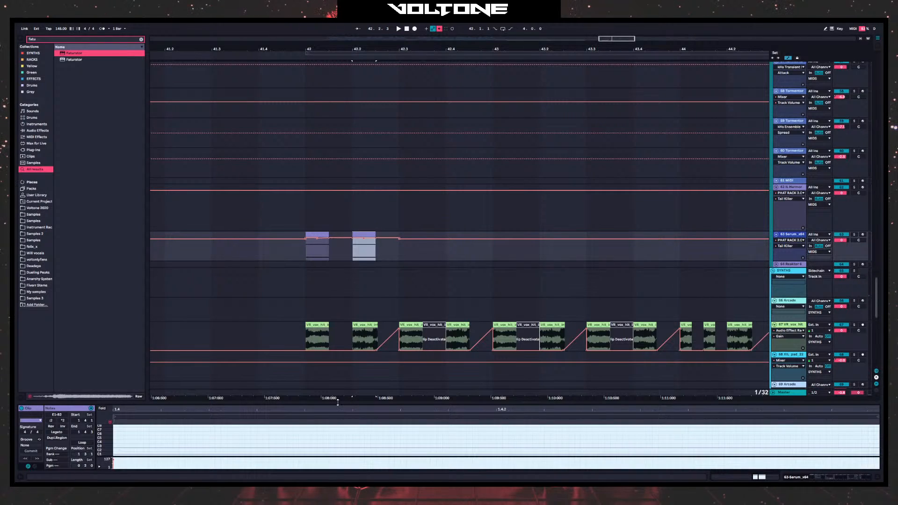
left_click_drag(338, 402, 332, 222)
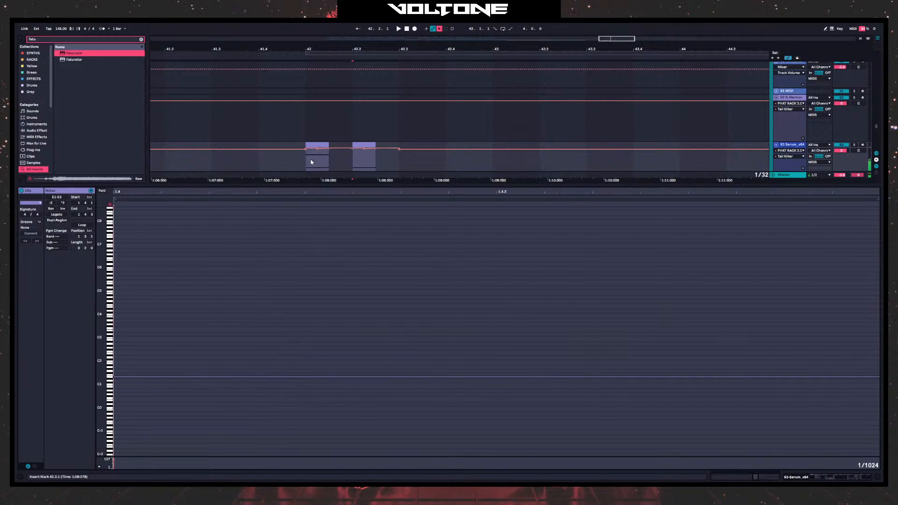
left_click(310, 161)
key("space")
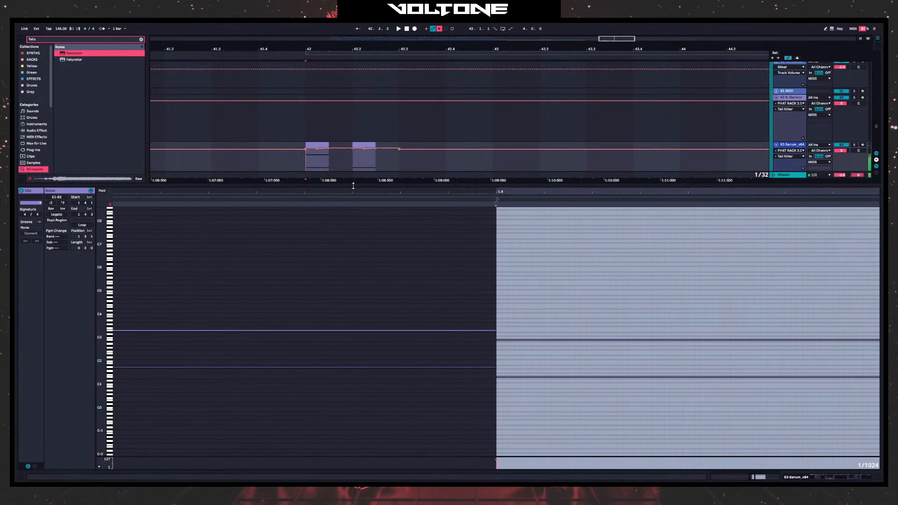
key("space")
- Duplicate the pair of Serum stabs to 42.3.1 to fill bar 42 and play the result
left_click_drag(353, 185, 364, 445)
key("space")
left_click_drag(398, 144, 311, 151)
key("ctrl+d")
left_click(294, 166)
key("space")
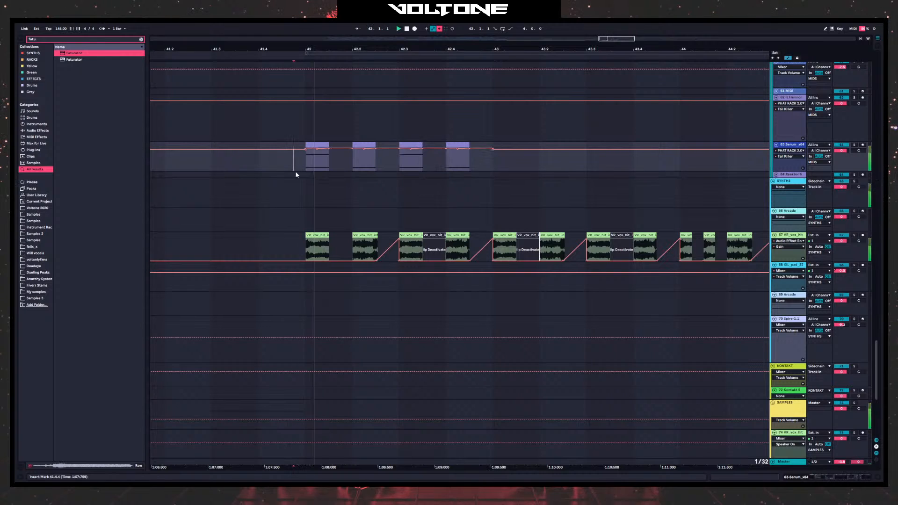
left_click_drag(430, 197, 355, 273)
key("space")
key("space")
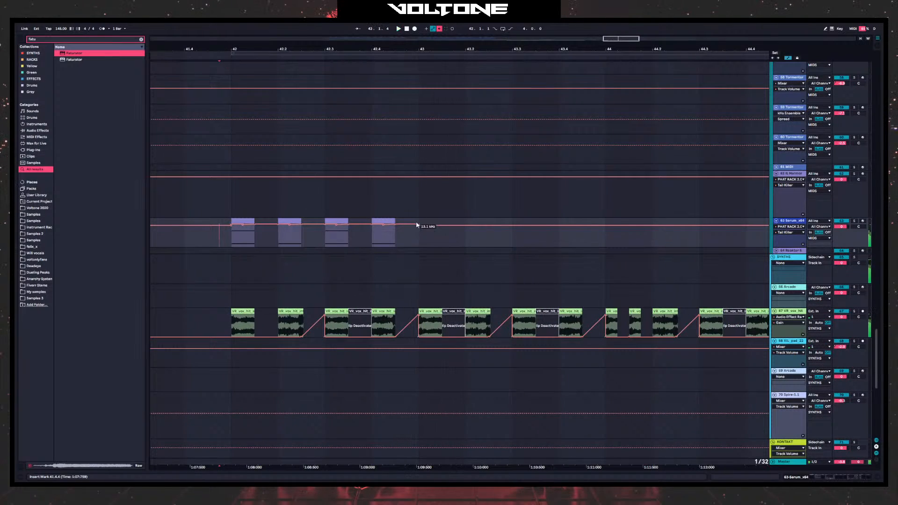
- Duplicate the bar 42 Serum stabs into bar 43 and copy the 43.1.1 stab into the gap at 43.3.3
left_click_drag(421, 232, 242, 233)
key("ctrl+d")
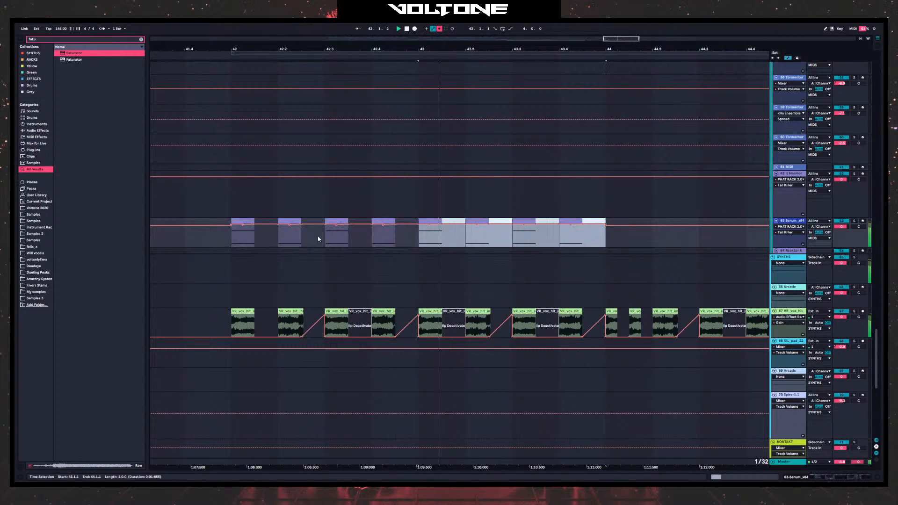
left_click(304, 233)
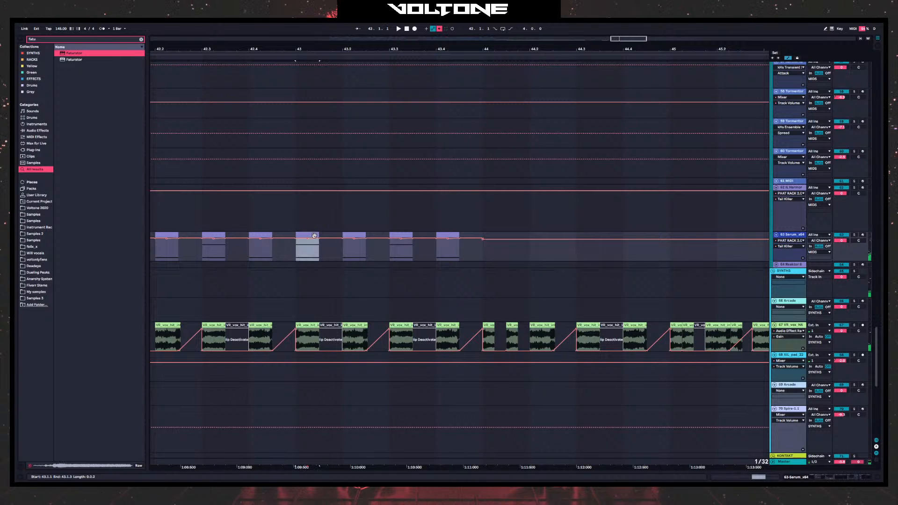
left_click(401, 235)
left_click(300, 248)
key("space")
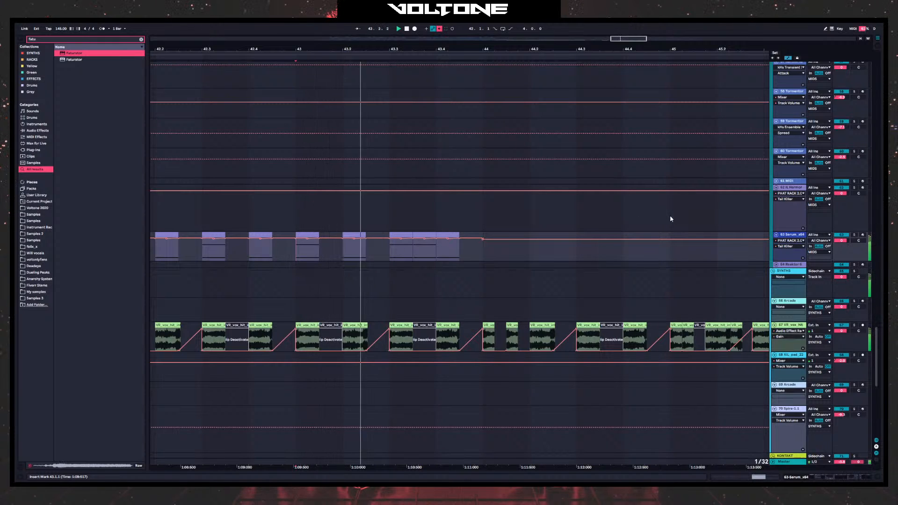
- Duplicate the two-bar Serum stab pattern from bars 42–43 to 44.1.1 and play on from 46.1.1
scroll(524, 245, "left", 2)
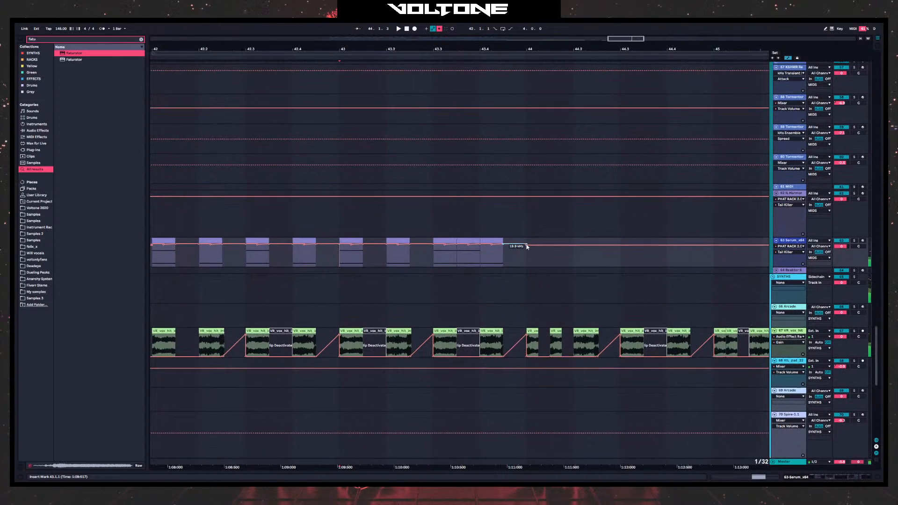
left_click_drag(526, 255, 321, 255)
scroll(352, 273, "left", 7)
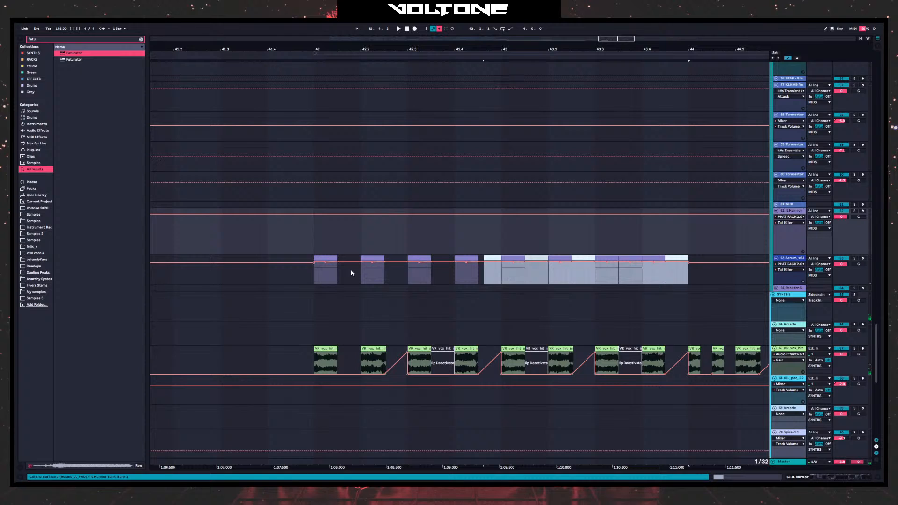
left_click(313, 279, "shift")
key("ctrl+d")
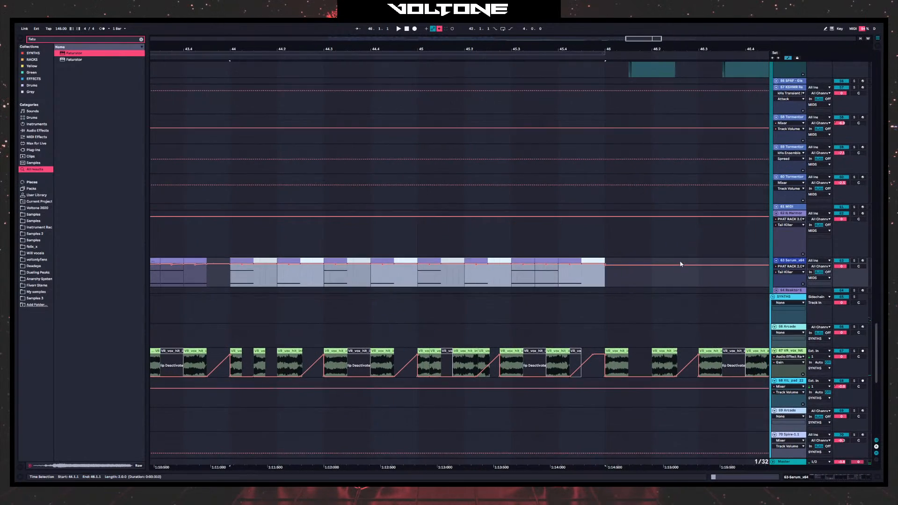
key("space")
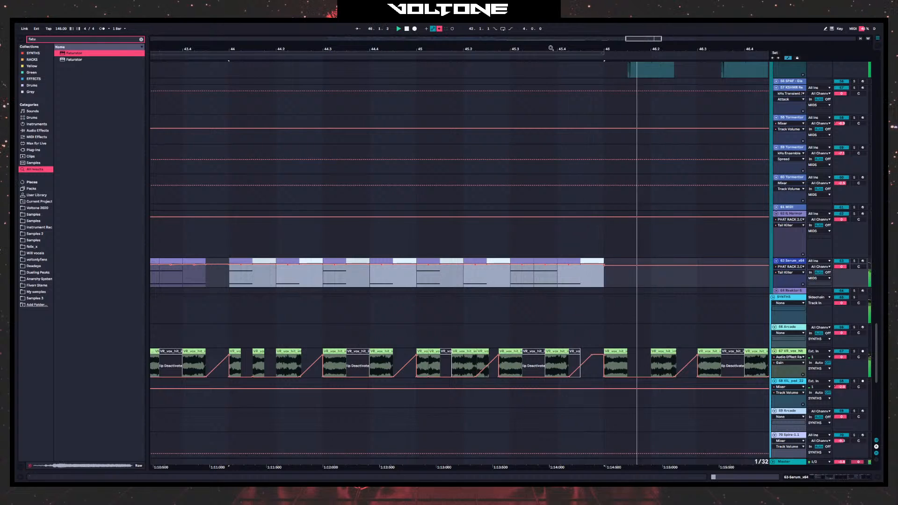
- Duplicate the four-bar Serum stab pattern from 42.1.1–46.1.1 to 46.1.1 so it runs to 50.1.1
key("minus")
left_click_drag(575, 263, 237, 264)
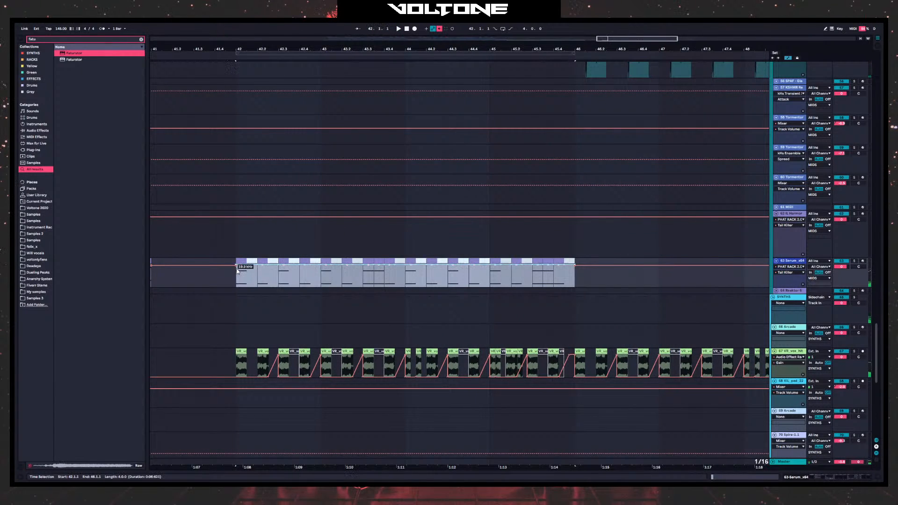
key("ctrl+d")
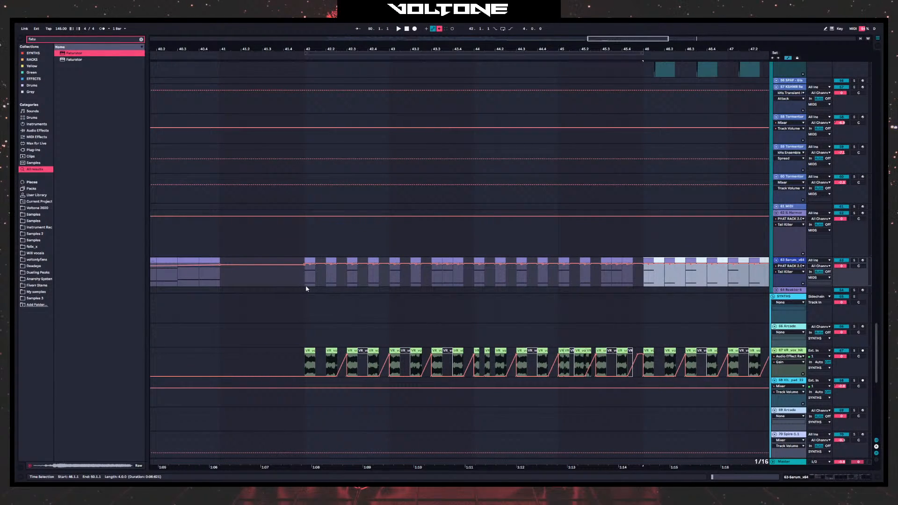
left_click(306, 289)
- Find the SUCK ME DADDY.adg rack, add it to the end of the Serum_x64 device chain, and show its Gain automation
double_click(794, 261)
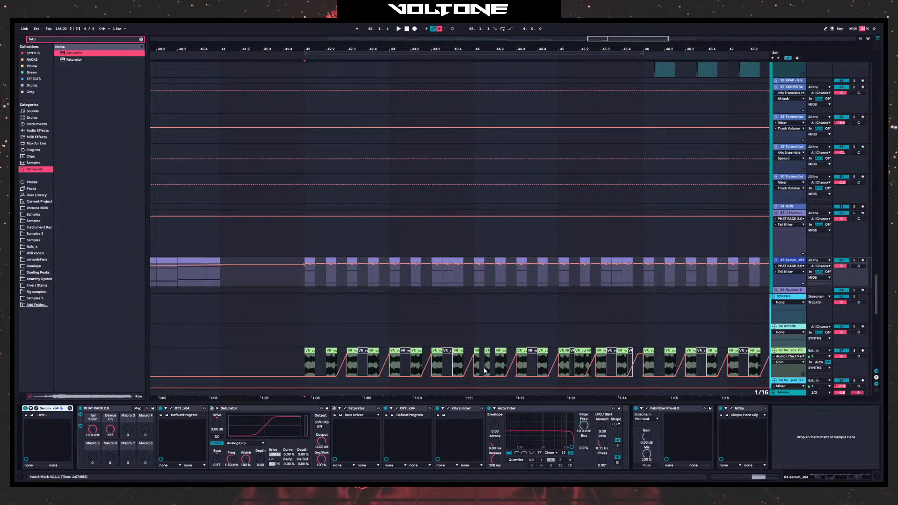
key("BackSpace")
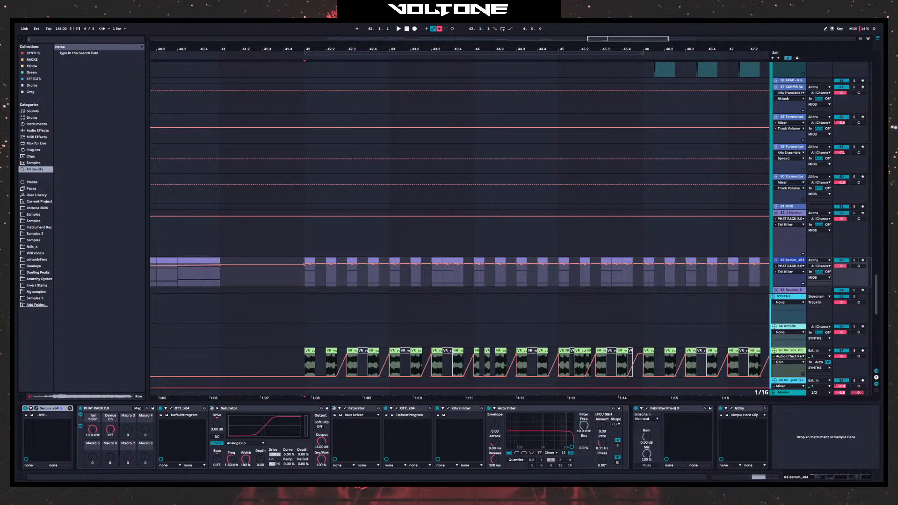
type("suck me")
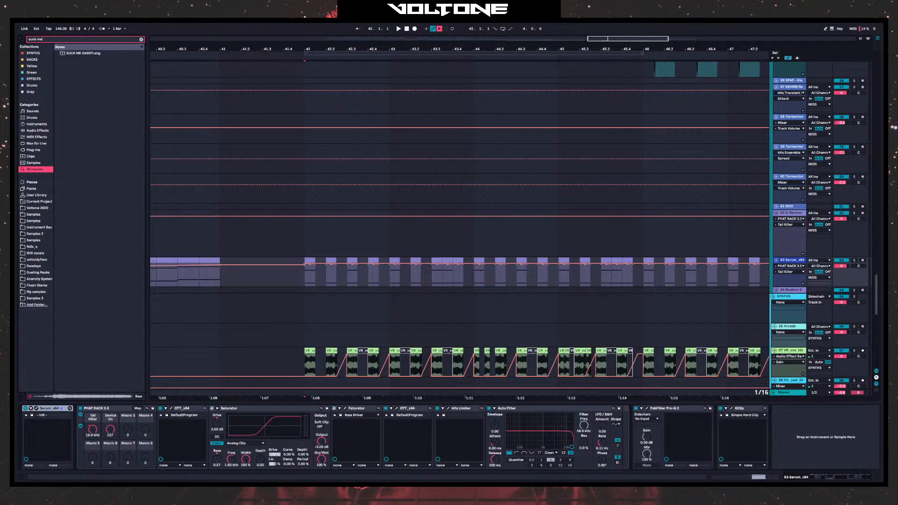
left_click_drag(72, 54, 777, 433)
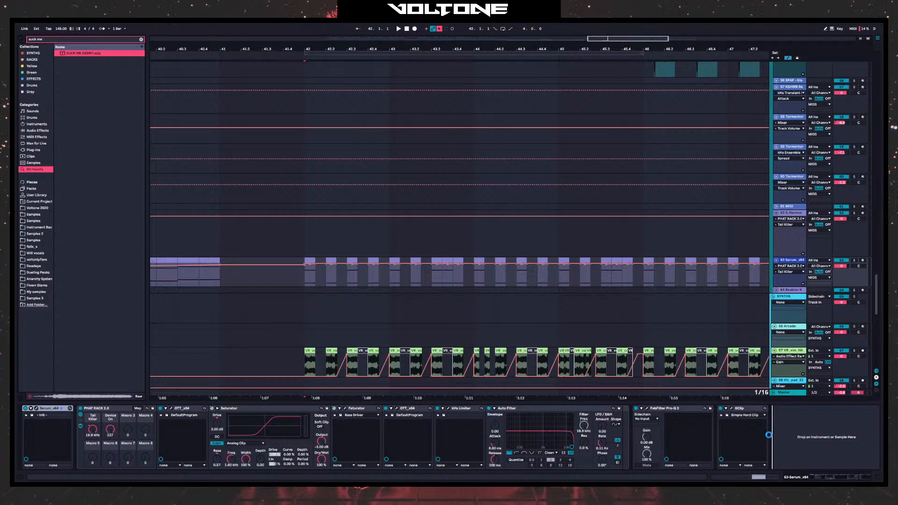
left_click_drag(768, 435, 770, 437)
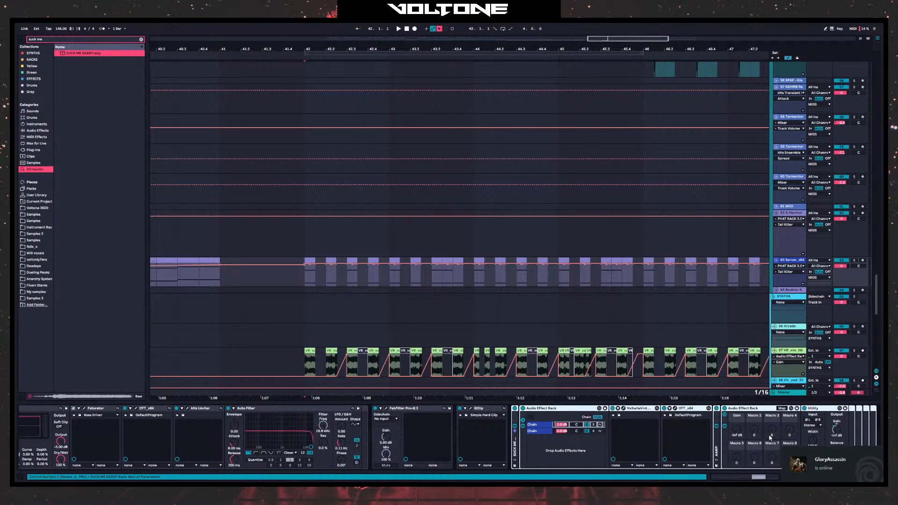
left_click(733, 437)
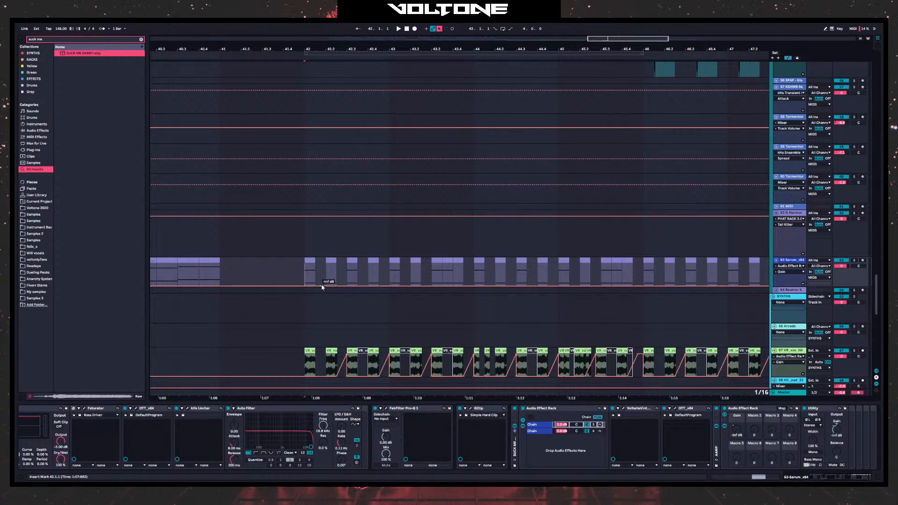
- Try a curved Gain automation rise on the Serum_x64 track peaking at 42.2.1, auditioning it from 42.1.1
left_click_drag(326, 286, 327, 264)
key("space")
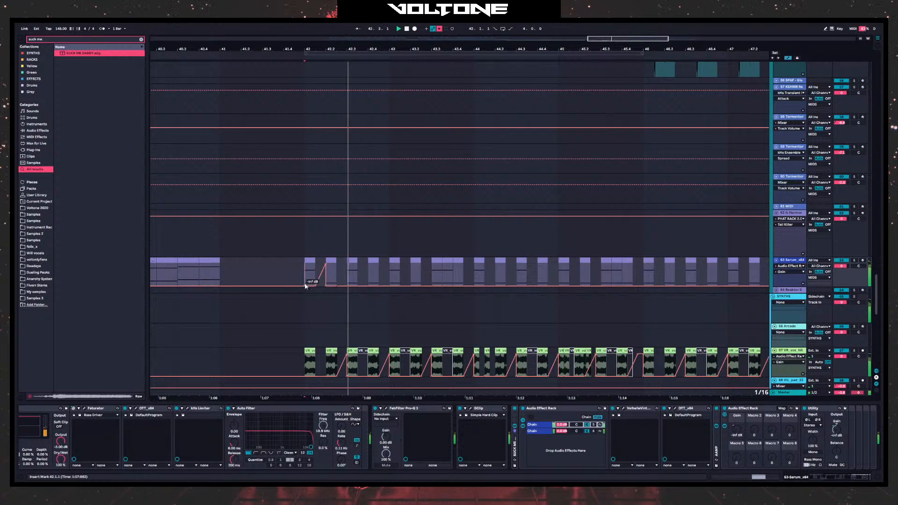
key("space")
key("space")
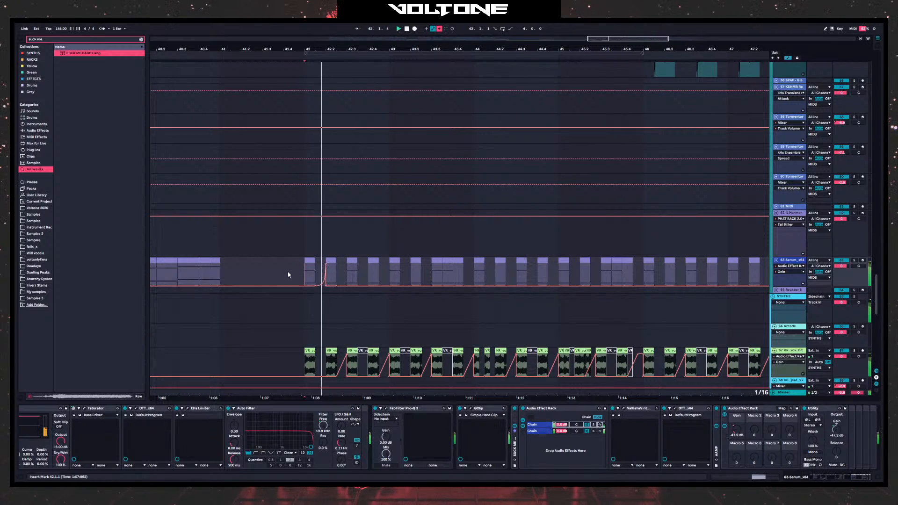
key("space")
key("space")
key("space")
- Add a curved Gain automation rise on the Serum_x64 track leading up to 42.3.1, and play it from 42.1.1
mouse_move(347, 286)
left_mouse_down()
mouse_move(346, 264)
mouse_move(348, 286)
left_mouse_up()
key("space")
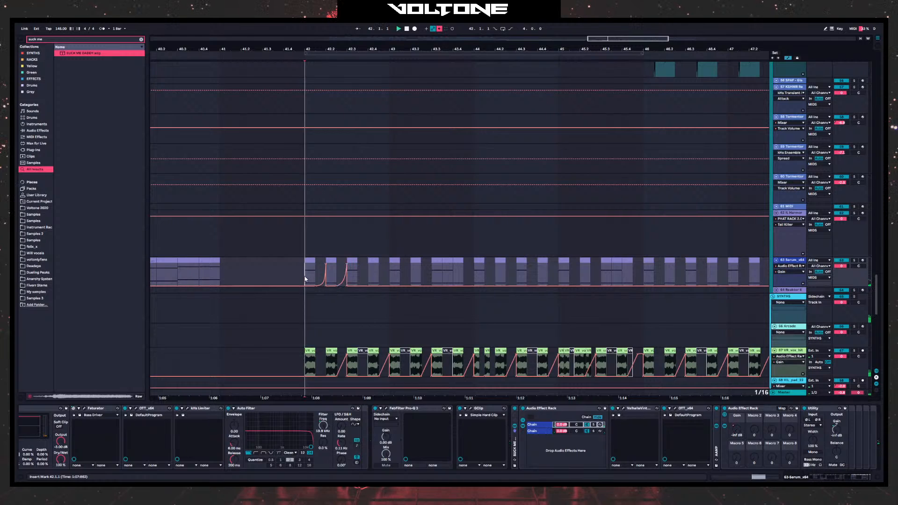
key("space")
key("space")
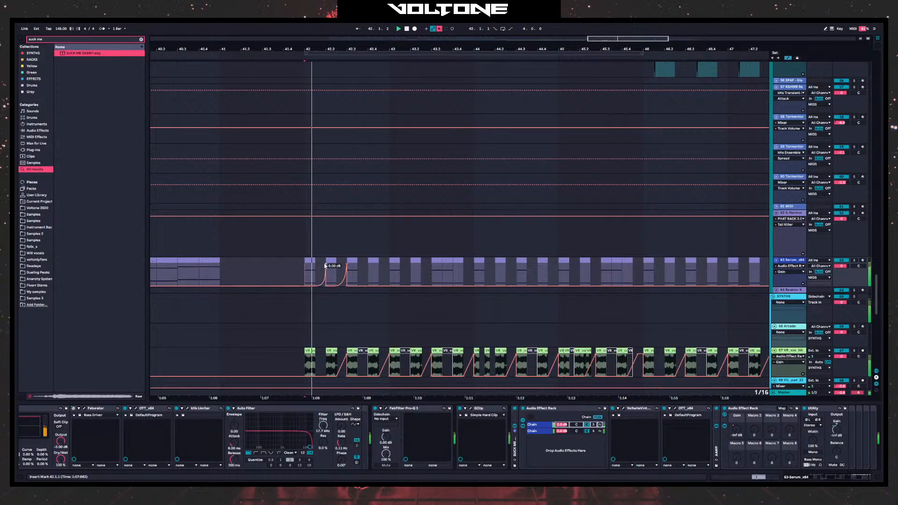
key("space")
- Remove the Gain automation rise peaking at 42.2.1 on the Serum_x64 track and audition the stabs around bar 42
left_click(326, 299)
key("space")
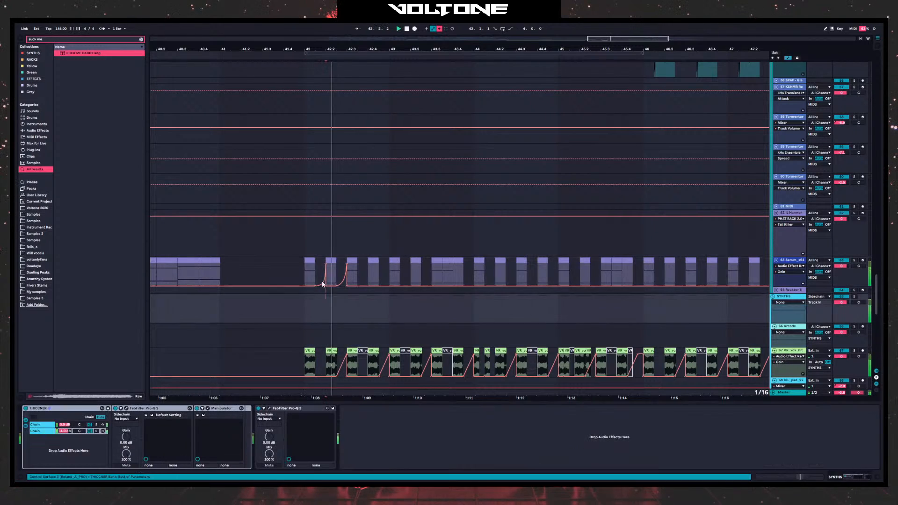
key("space")
left_click(327, 265)
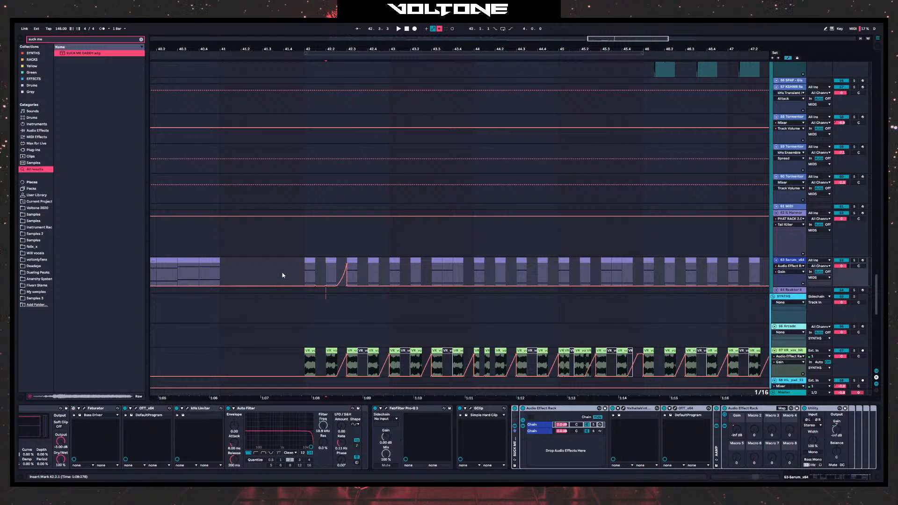
left_click(300, 274)
key("space")
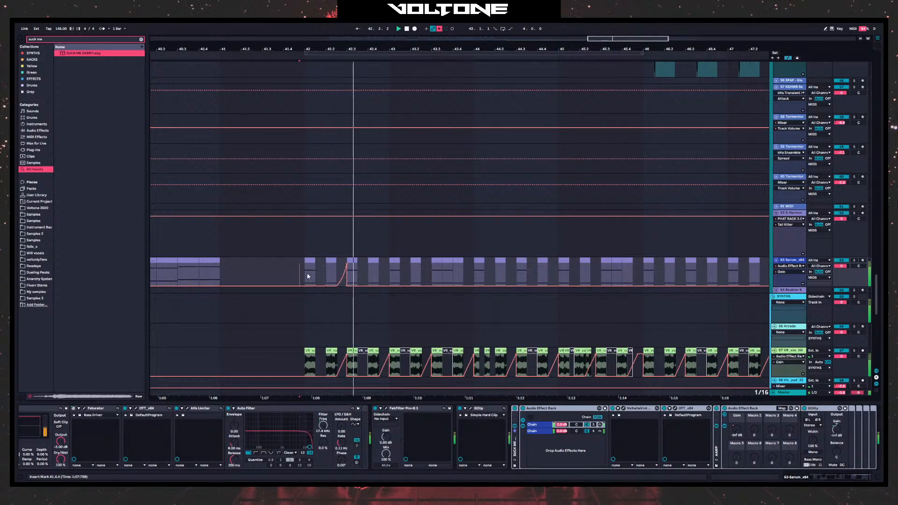
key("space")
- Duplicate the half-bar of Serum stabs and Gain automation from 42.1.1 to 42.3.1 repeatedly until it reaches 50.1.1
left_click_drag(306, 275, 345, 280)
key("ctrl+d")
key("ctrl+d")
key("ctrl+d")
key("ctrl+d")
key("ctrl+d")
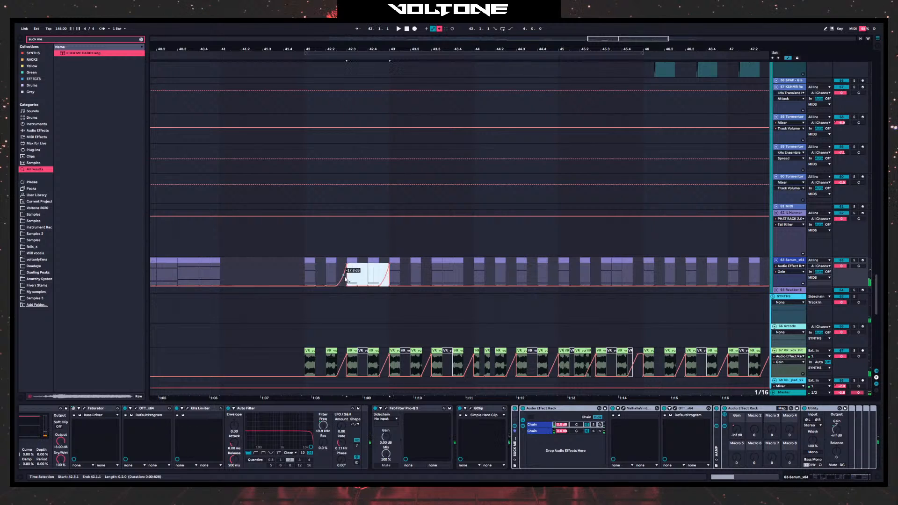
key("ctrl+d")
key("ctrl+d")
key("ctrl+d")
key("ctrl+d")
key("ctrl+d")
key("ctrl+d")
key("ctrl+d")
key("ctrl+d")
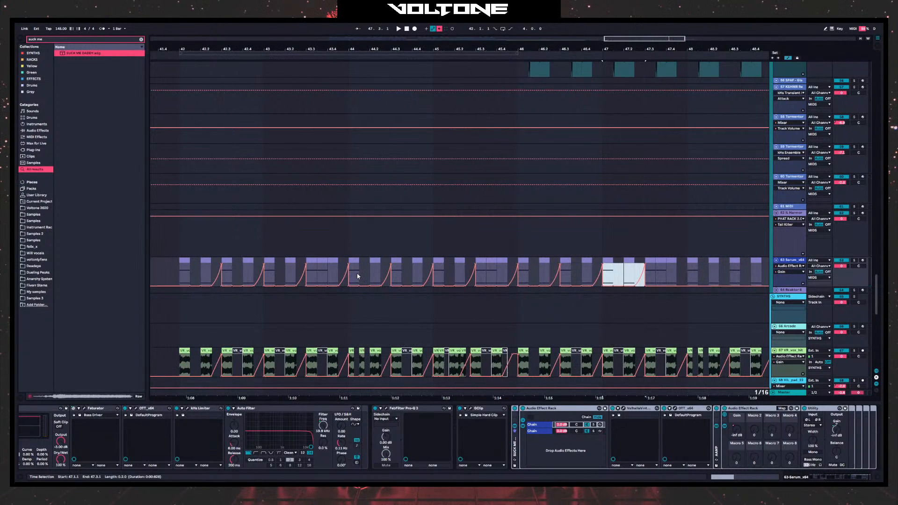
key("ctrl+d")
key("ctrl+d")
scroll(287, 300, "left", 5)
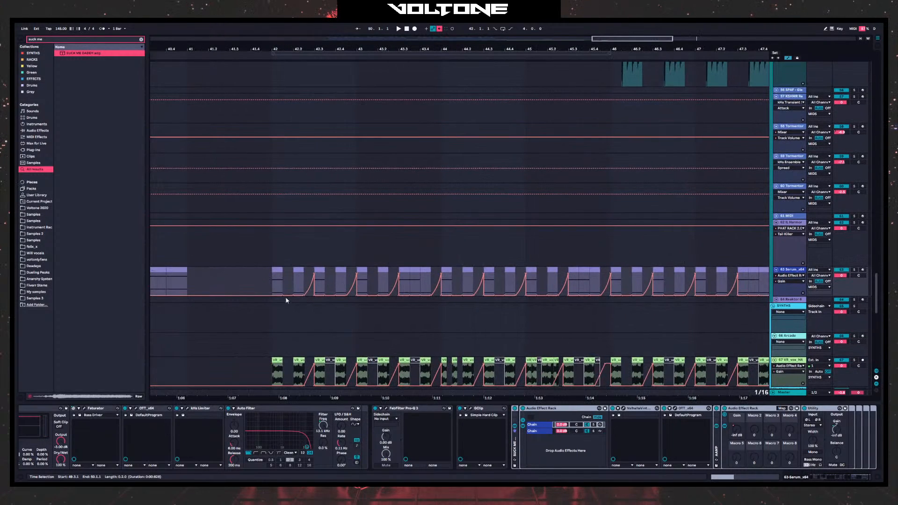
- Play the drop from 42.1.1 to check the Serum stabs with their Gain ramps against the vocal chops
left_click(273, 287)
key("space")
key("space")
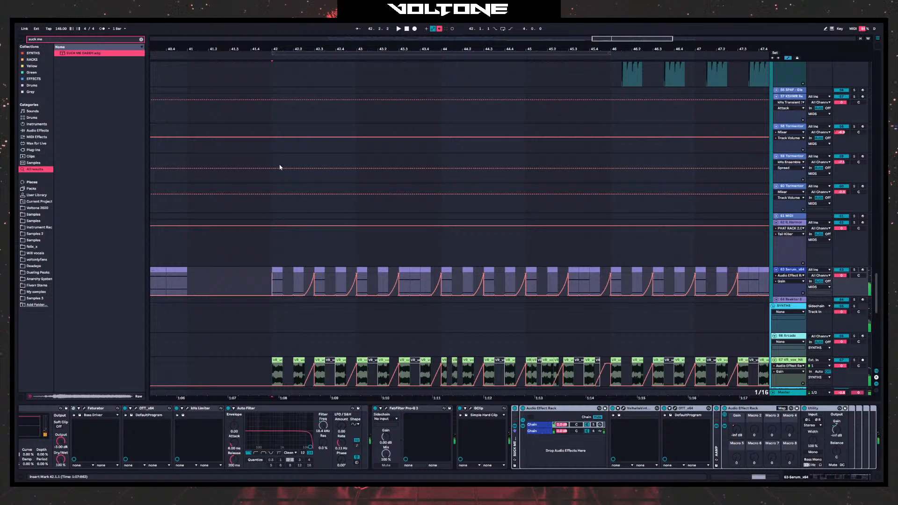
key("minus")
key("minus")
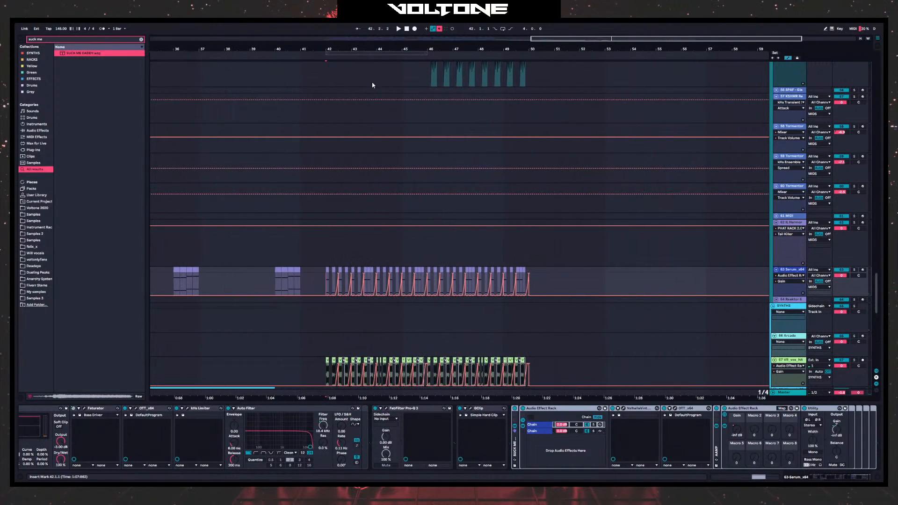
left_click(327, 259)
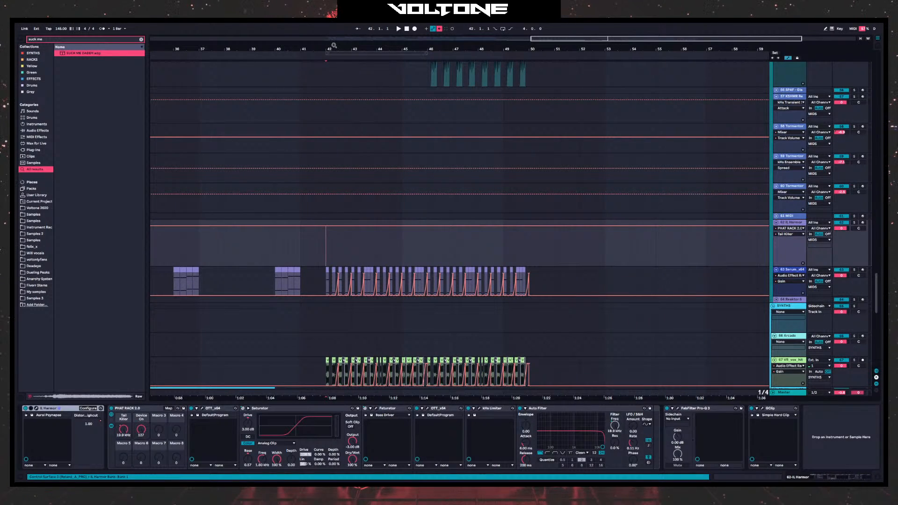
left_click_drag(334, 45, 334, 74)
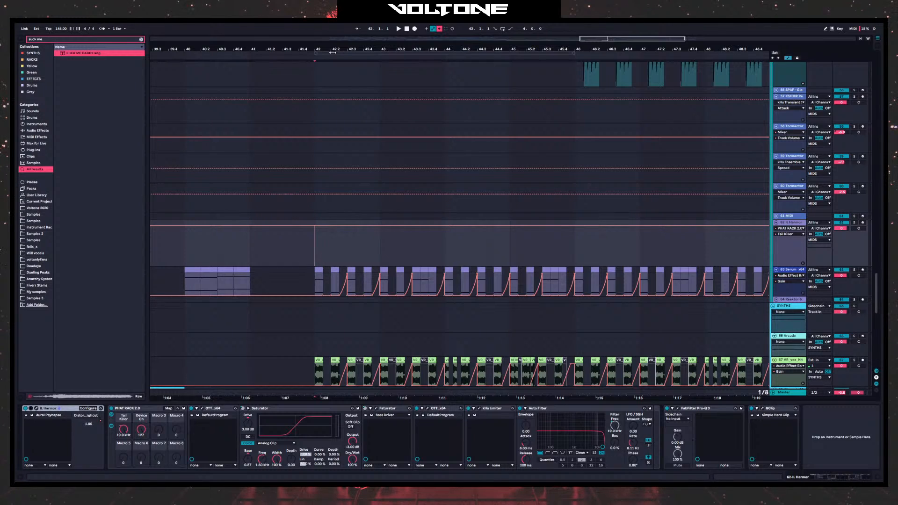
key("space")
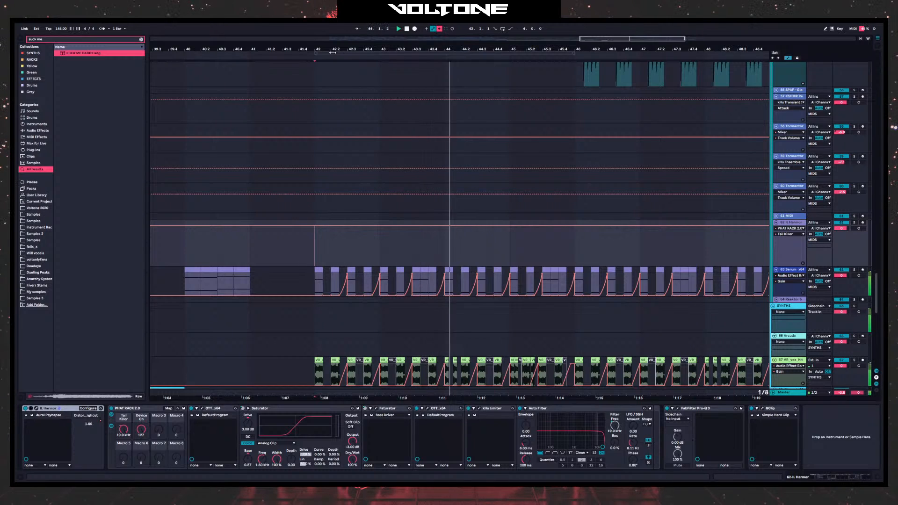
key("minus")
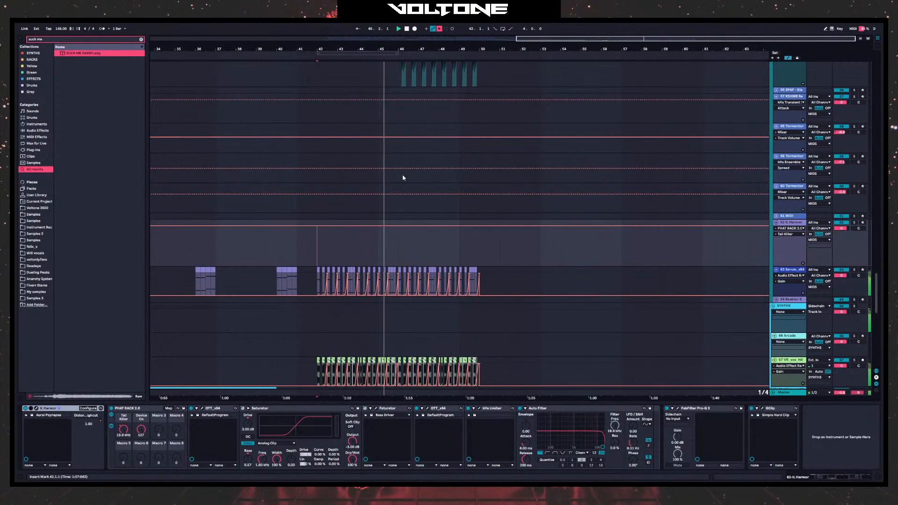
scroll(402, 207, "down", 3)
scroll(402, 211, "up", 3)
key("space")
key("space")
- Open the Serum stab at 44.1.1 in an enlarged note editor, add a D4 note to its chord, and play it back
key("plus")
key("plus")
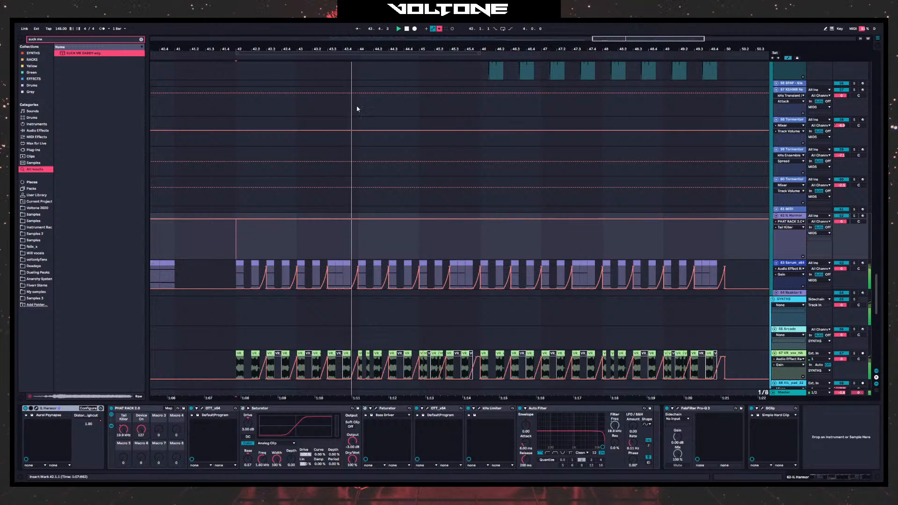
key("space")
double_click(362, 274)
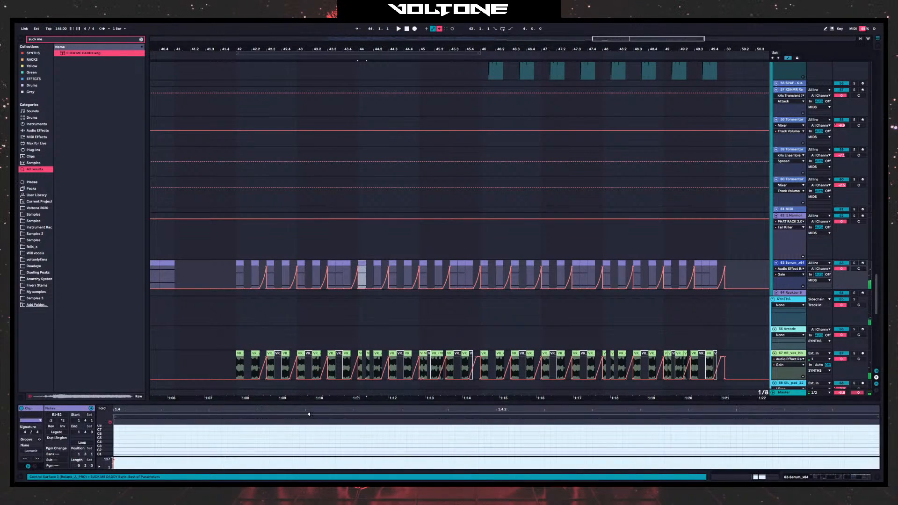
left_click_drag(310, 402, 311, 174)
mouse_move(336, 297)
left_mouse_down()
mouse_move(328, 347)
mouse_move(332, 304)
left_mouse_up()
key("space")
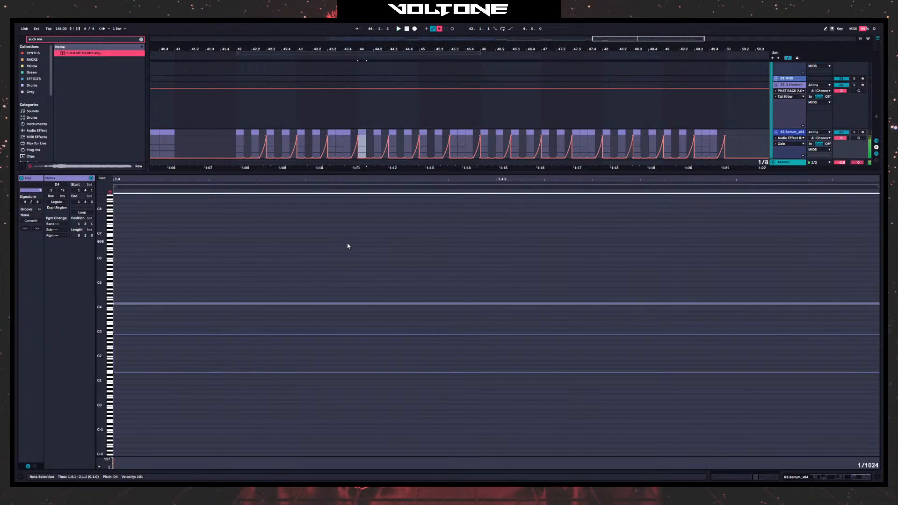
key("space")
key("space")
key("space")
key("space")
- Try raising the B2 note in the Serum stab at 44.3.1 to a higher pitch
left_click(389, 132)
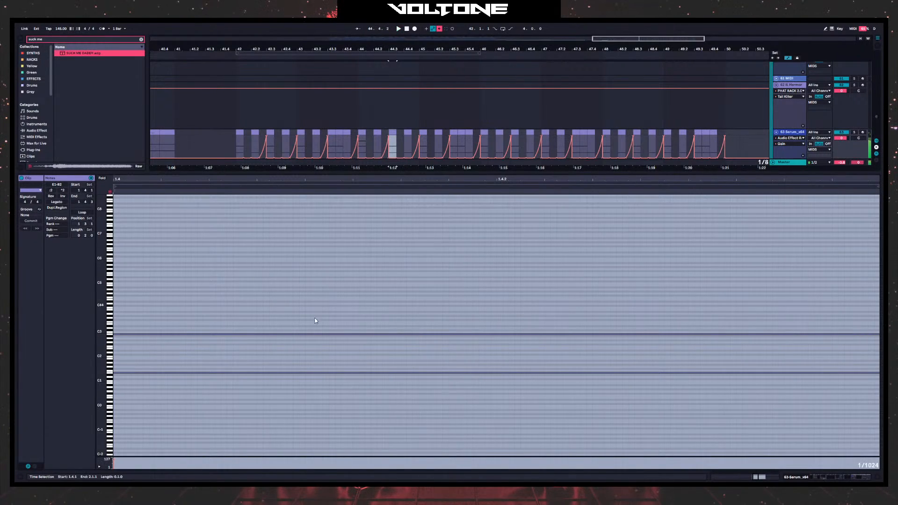
left_click(287, 334)
left_click_drag(287, 336, 287, 316)
key("space")
key("ctrl+z")
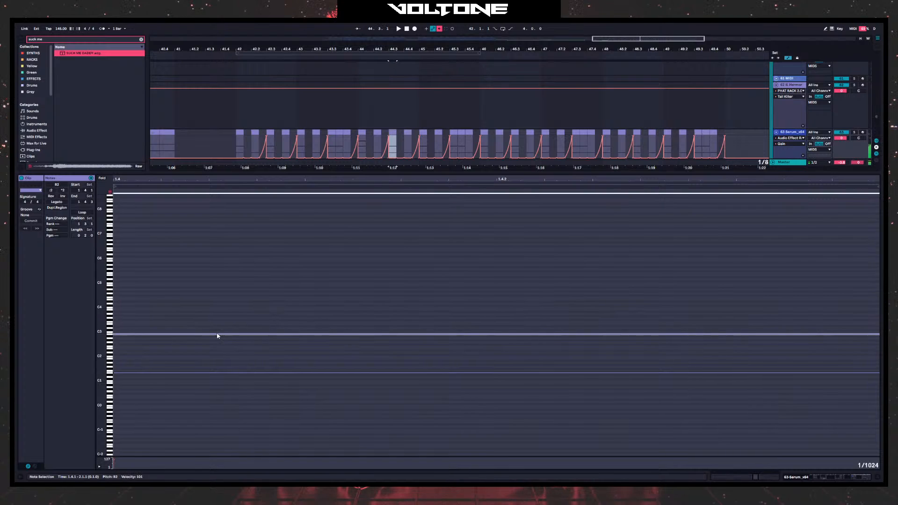
- Try moving the B2 note of the 44.3.1 Serum stab up to D4
left_click(208, 327)
left_click_drag(203, 335, 206, 305)
key("space")
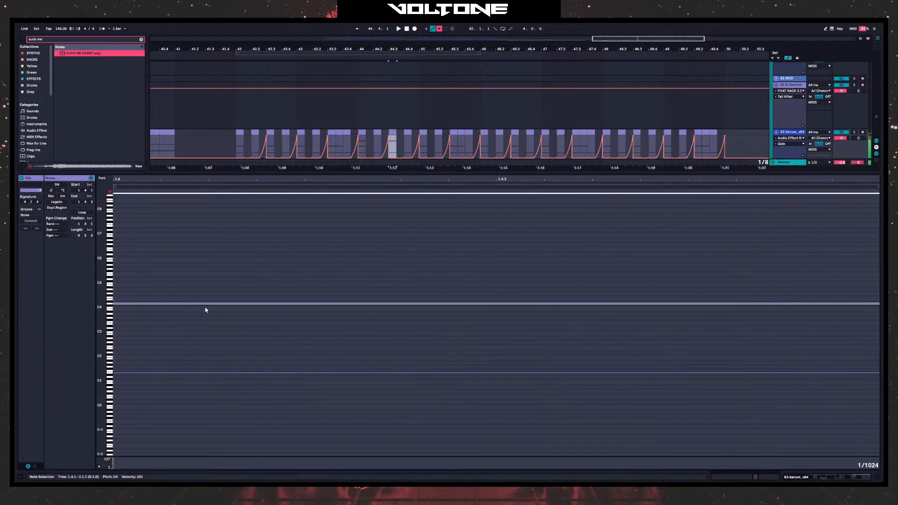
key("ctrl+z")
key("space")
- Play bar 44 from 44.1.1 and examine the notes in its individual Serum stabs
left_click(360, 125)
key("space")
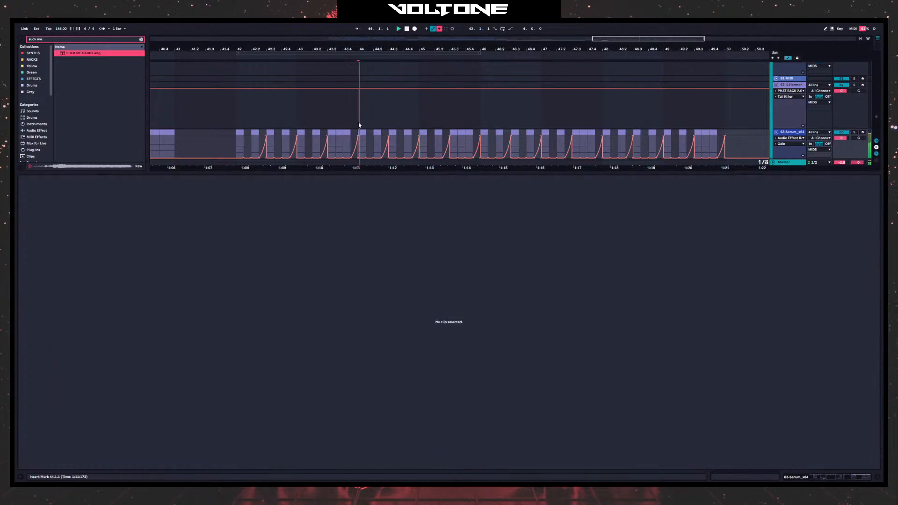
key("space")
left_click(377, 132)
key("space")
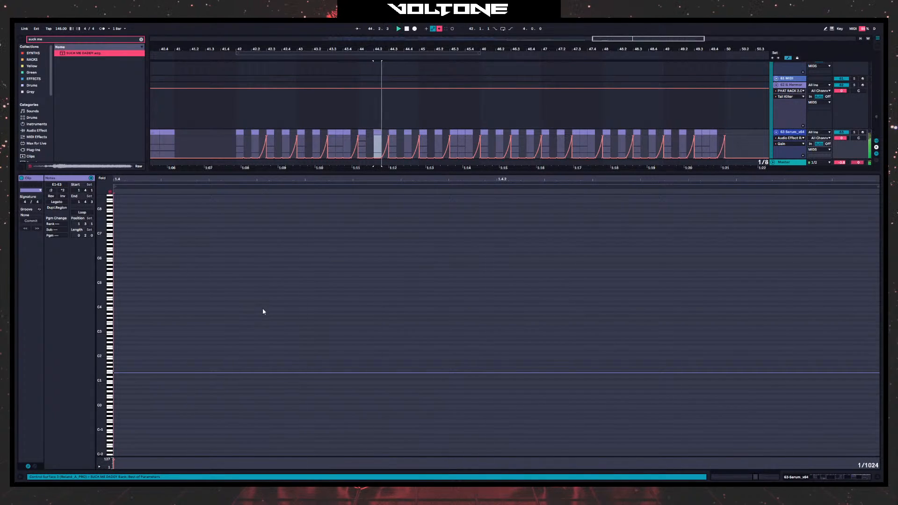
key("space")
left_click(392, 132)
key("space")
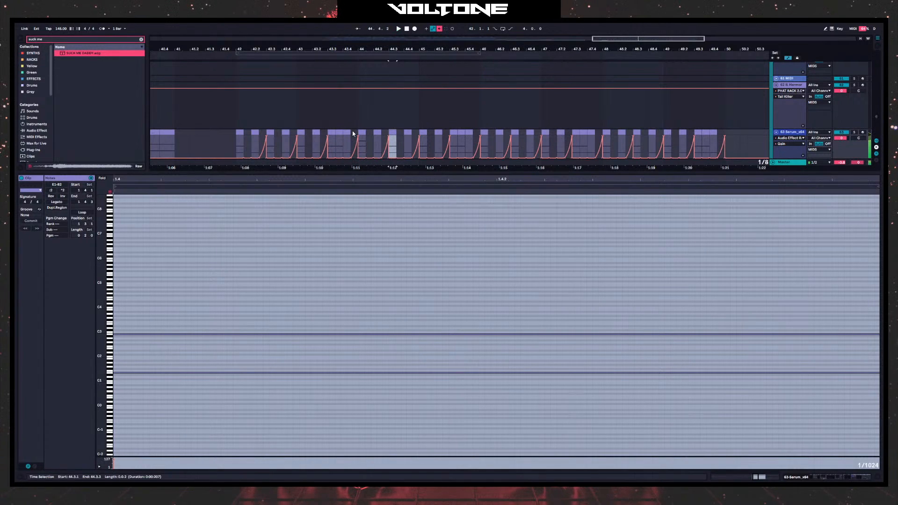
left_click(359, 112)
key("space")
key("space")
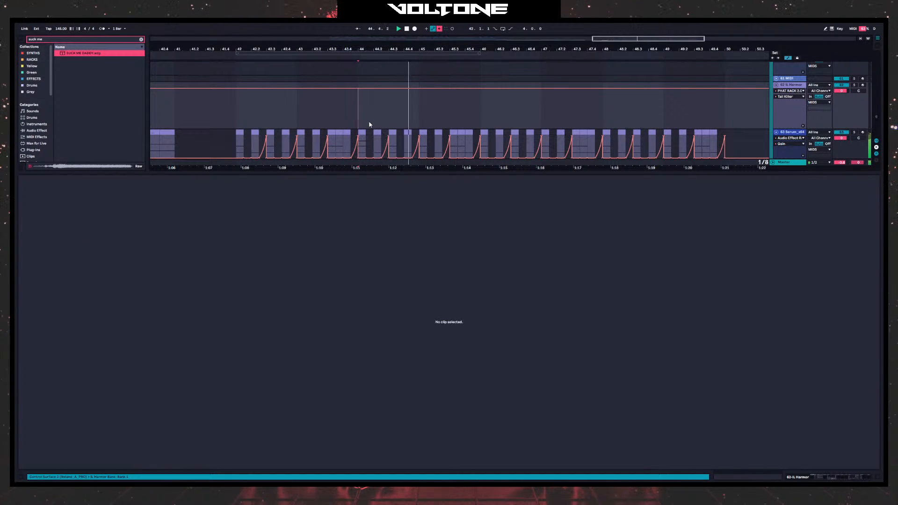
- Copy the Serum stab with the added D4 note from 44.1.1 to 45.1.1 and play it
key("space")
left_click(363, 132)
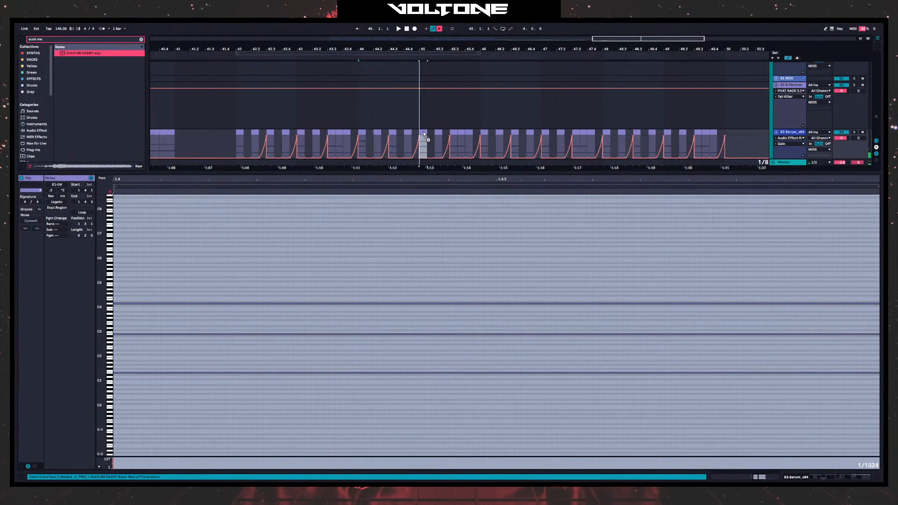
key("space")
- Add a G3 note to the Serum stab at 45.3.1 by copying its B2 note upward, and audition the chord
left_click(460, 131)
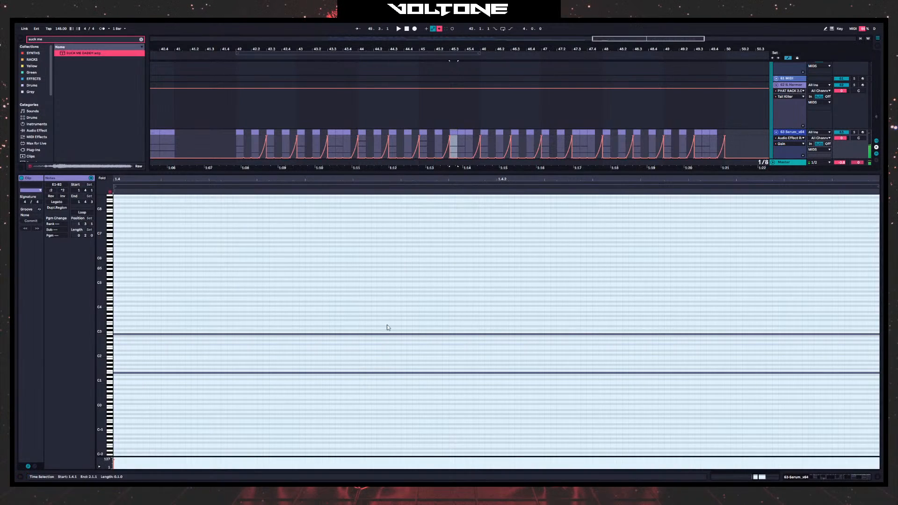
left_click(358, 333)
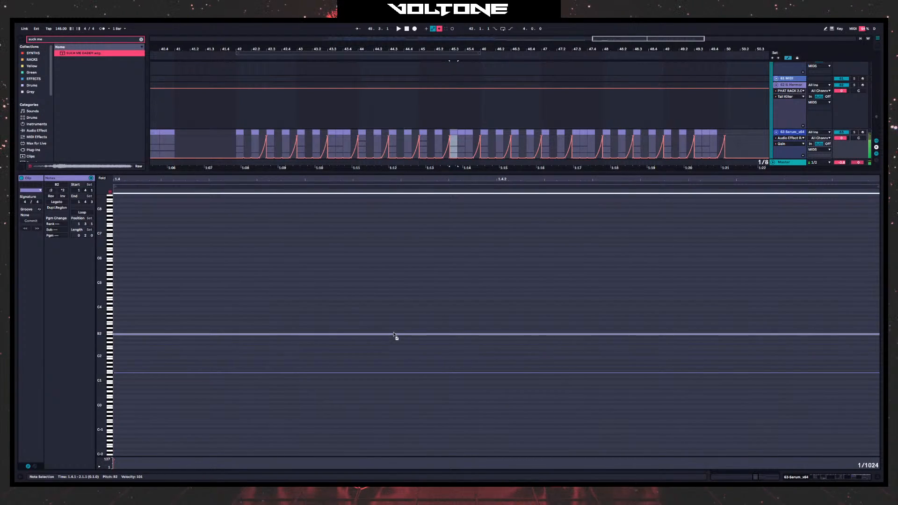
left_click_drag(394, 334, 395, 318)
key("space")
key("space")
key("space")
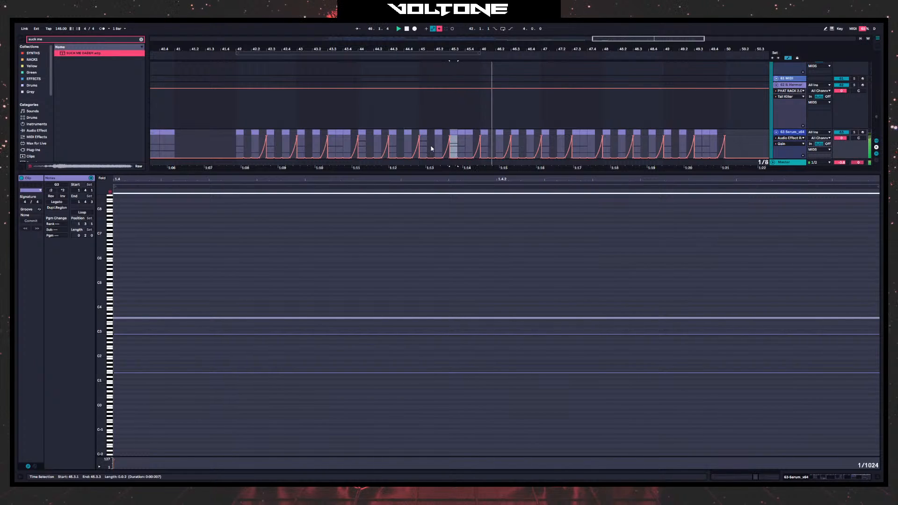
key("space")
key("space")
- Try duplicating the Serum stab pattern from 42.1.1 to 45.4.1 directly after itself
left_click(461, 133)
left_click(239, 133, "shift")
key("ctrl+d")
key("space")
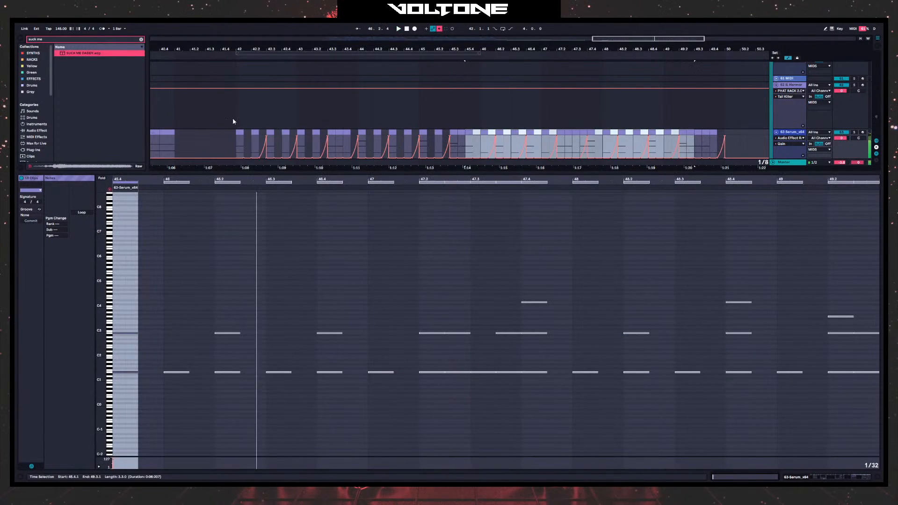
key("space")
scroll(280, 126, "down", 2)
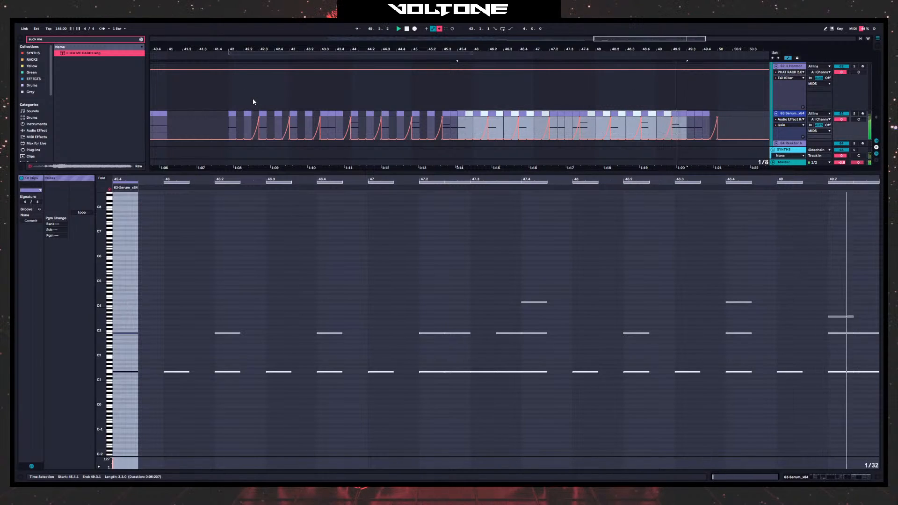
key("ctrl+z")
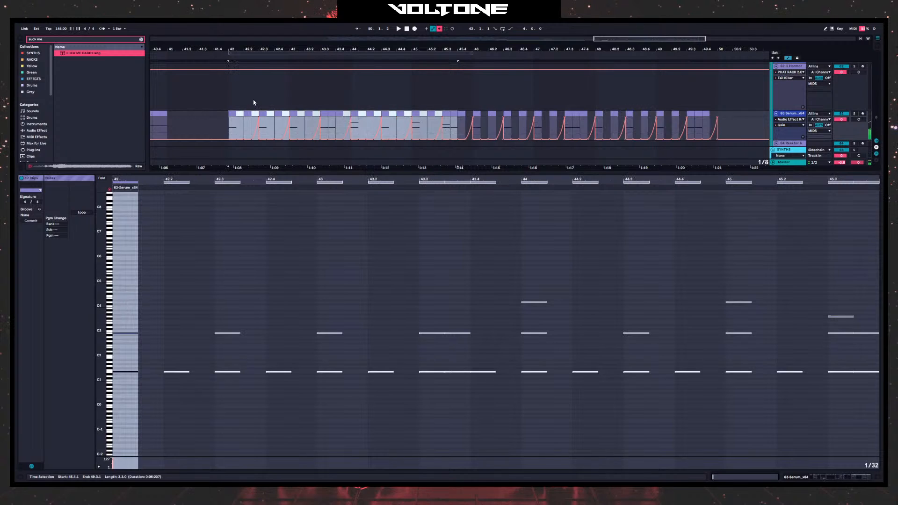
- Play the Serum stabs from 42.1.1 and the lead-in around bars 40 and 41 to check how the drop is introduced
left_click(454, 116)
left_click(443, 116)
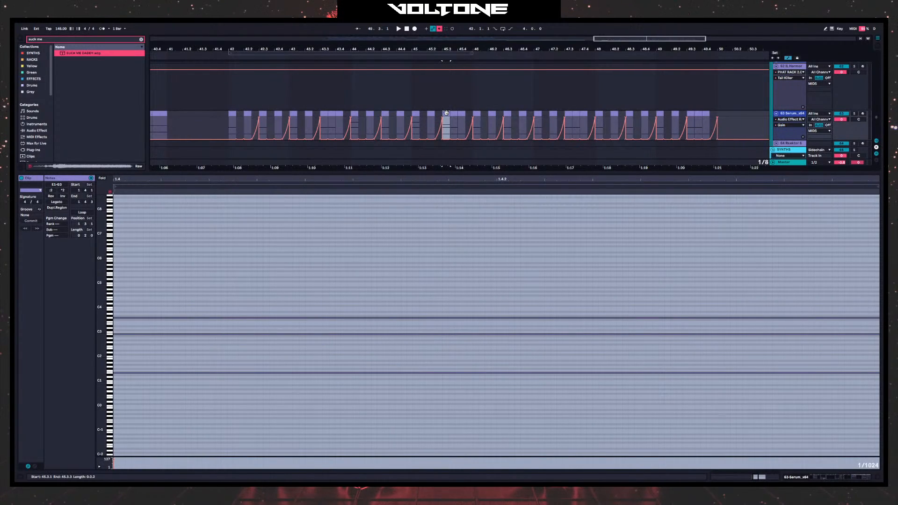
scroll(384, 111, "left", 2)
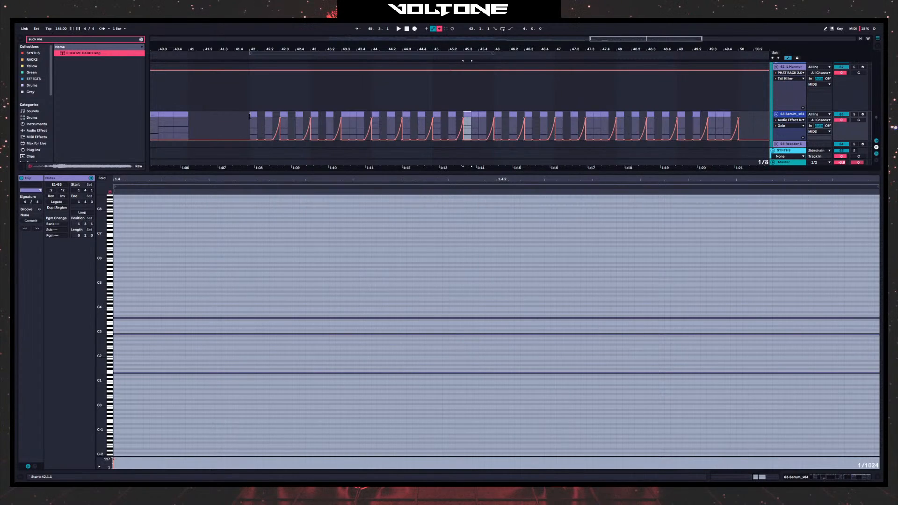
key("space")
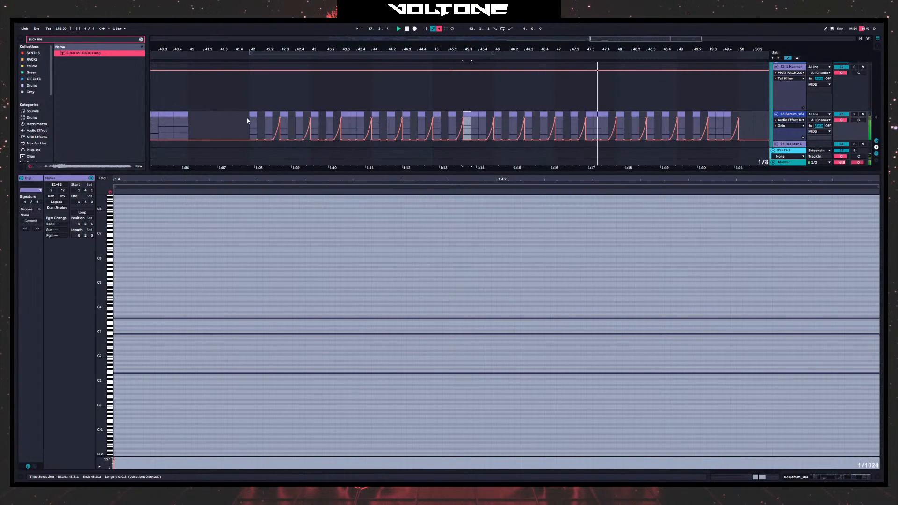
left_click(220, 124)
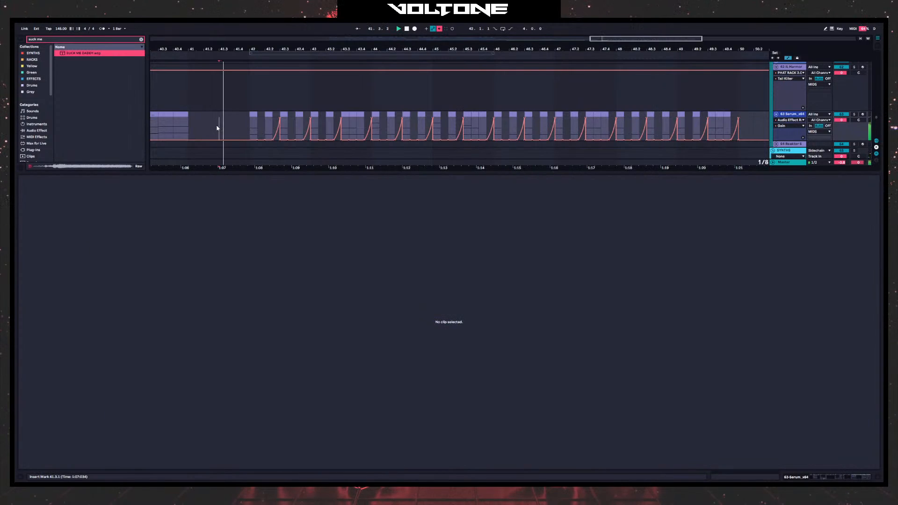
key("space")
scroll(286, 116, "down", 2)
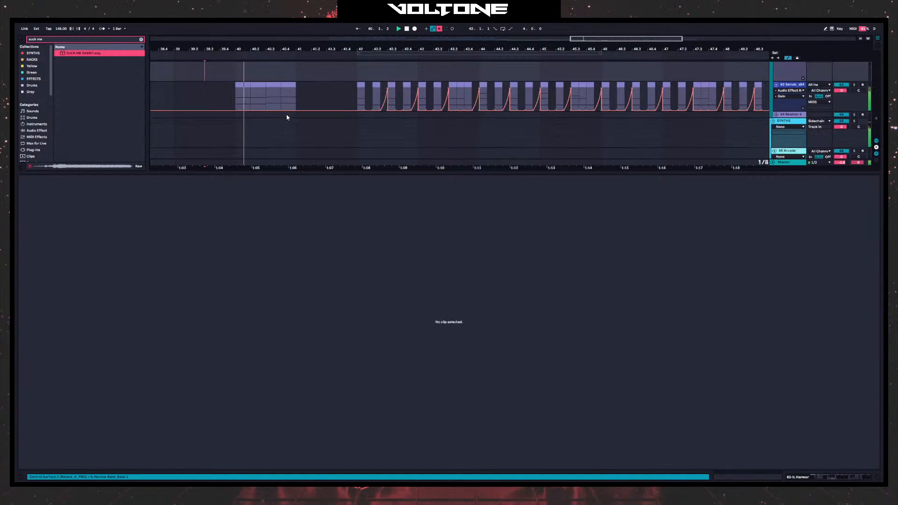
left_click_drag(275, 46, 355, 38)
scroll(378, 131, "up", 2)
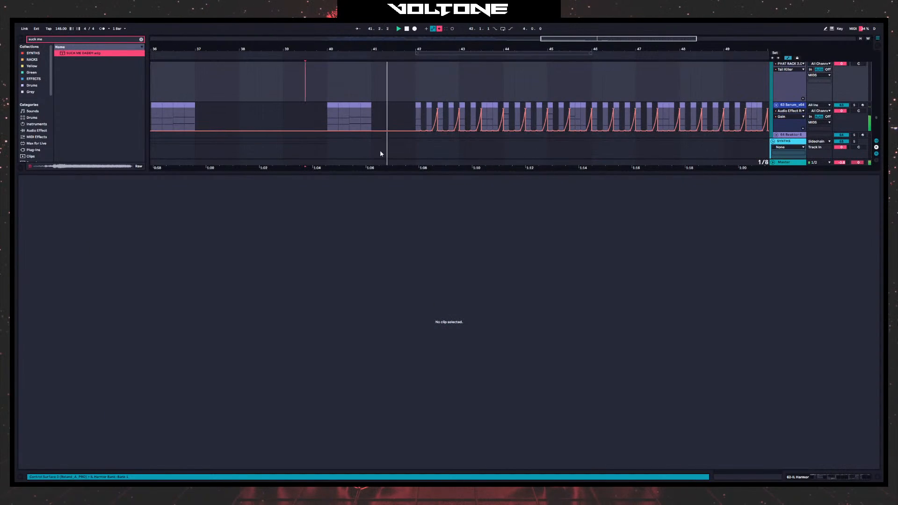
- Audition the Serum chord clip at 40.1.1 and examine its notes
left_click(350, 114)
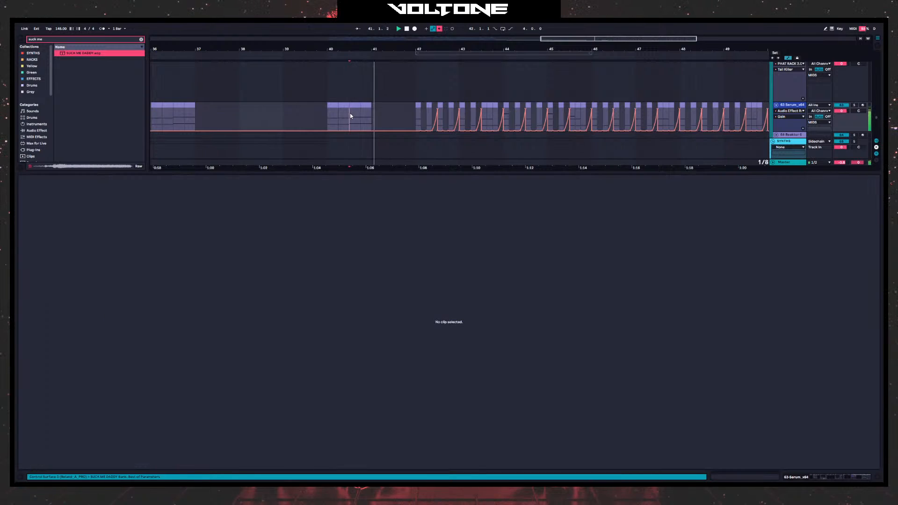
left_click(338, 109)
key("space")
key("space")
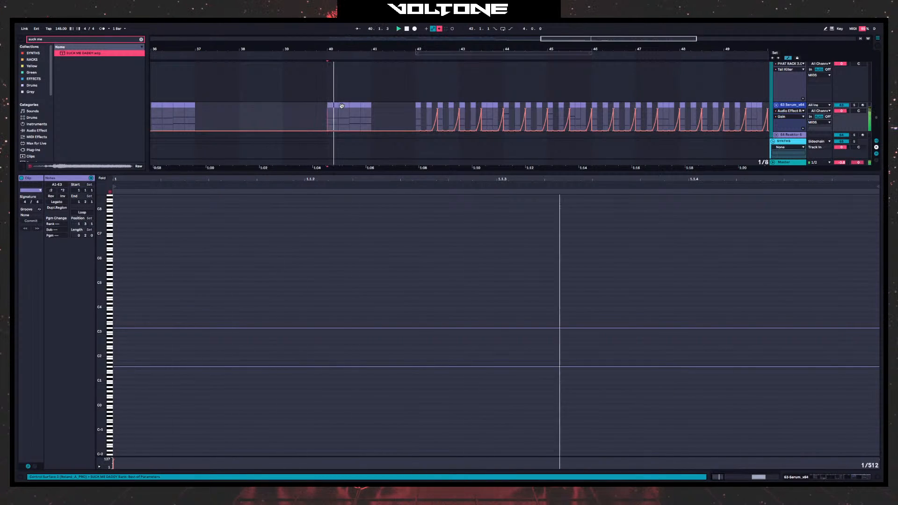
key("space")
left_click(332, 106)
left_click_drag(295, 121, 297, 121)
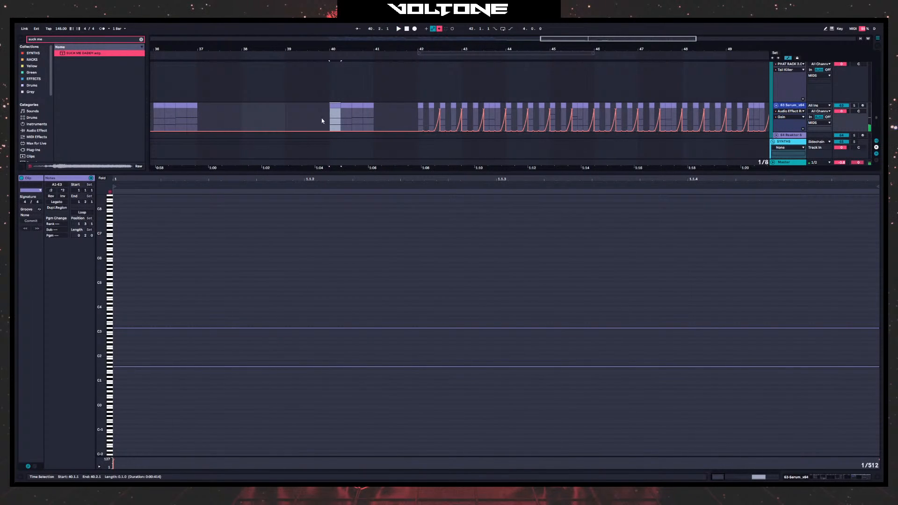
- Copy the Serum stab from 42.1.1 to 41.3.1, extend the copy to 42.1.1, and play it
left_click(421, 107)
left_click_drag(421, 106, 397, 108)
key("ctrl+z")
left_click(406, 53)
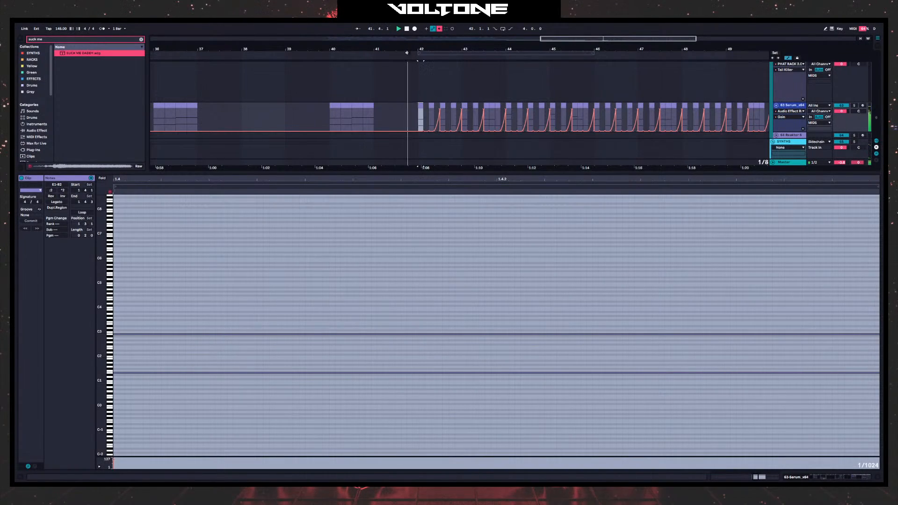
left_click_drag(407, 50, 408, 61)
left_click(428, 105)
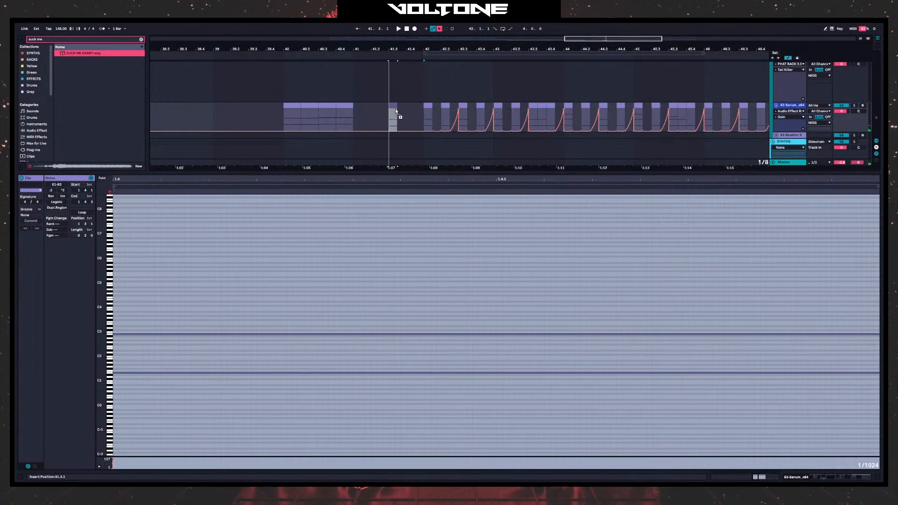
left_click_drag(398, 109, 423, 107)
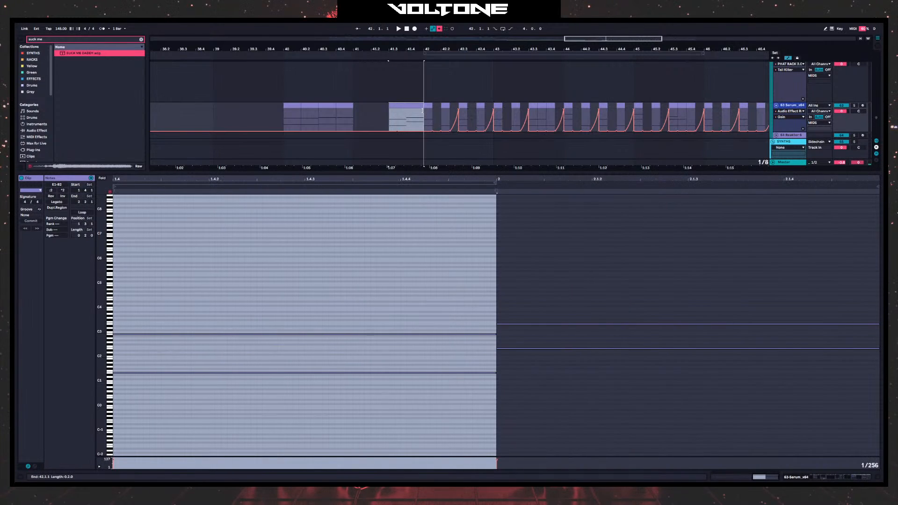
key("space")
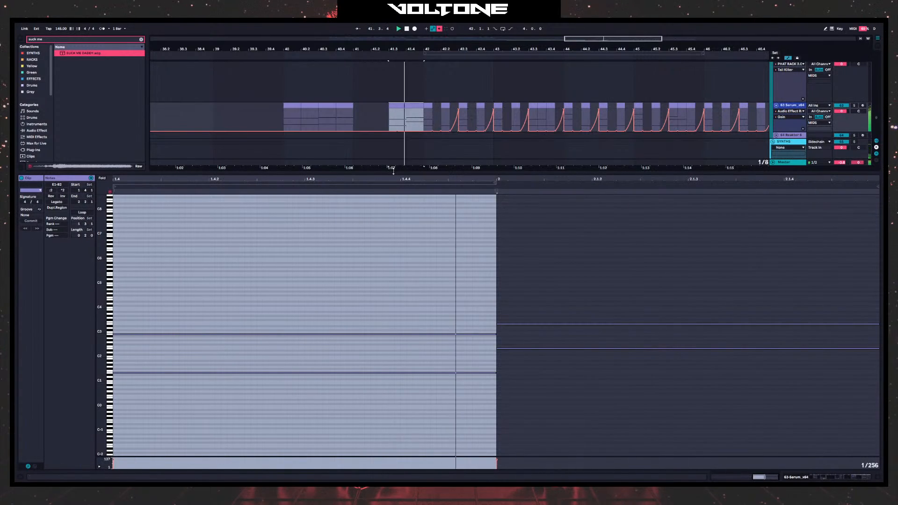
- Copy the half-bar Serum clip at 41.3.1 onto the Harmor track at the same position and play both layers
left_click(795, 105)
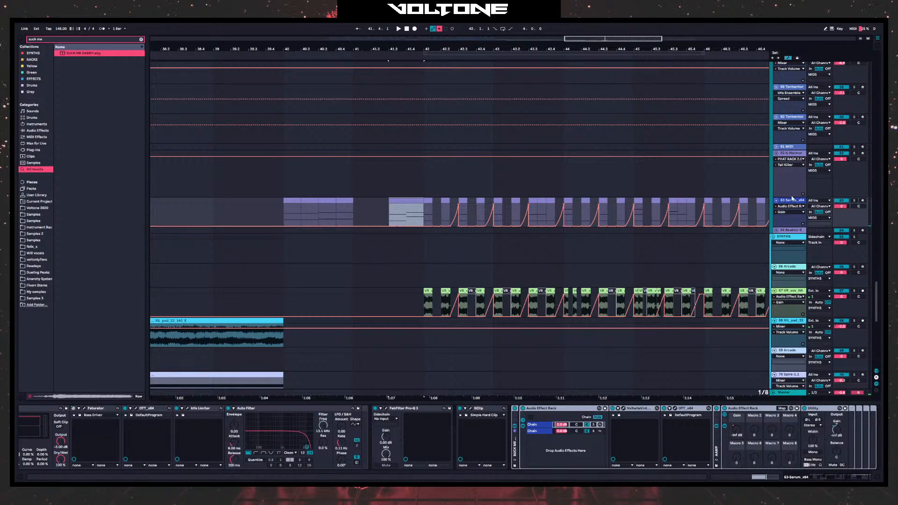
double_click(408, 198)
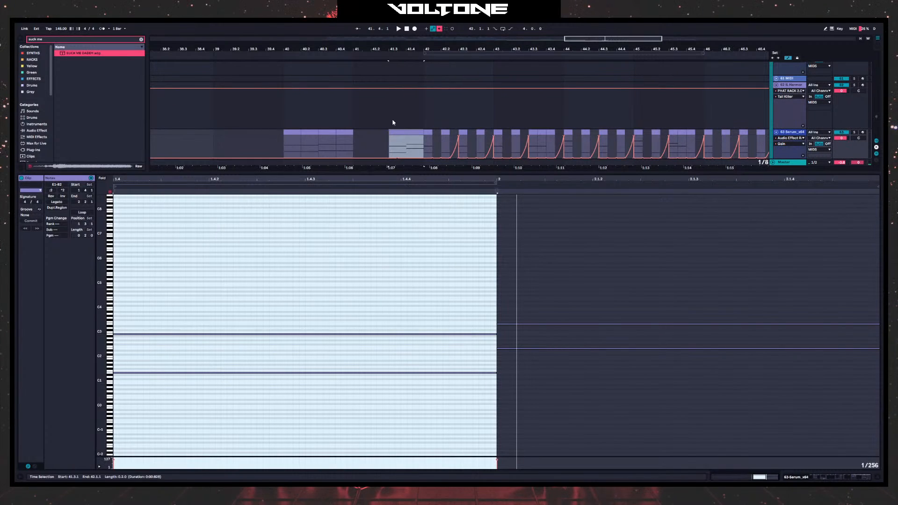
double_click(399, 131)
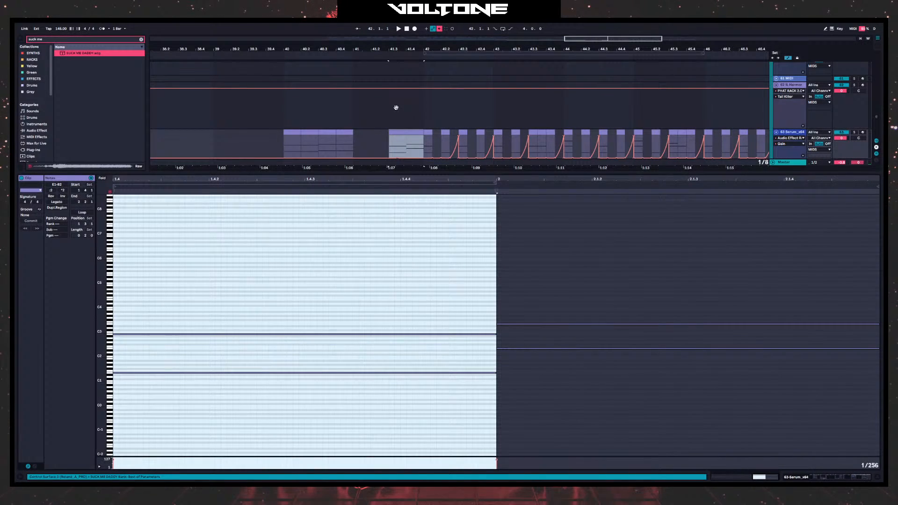
left_click(401, 132)
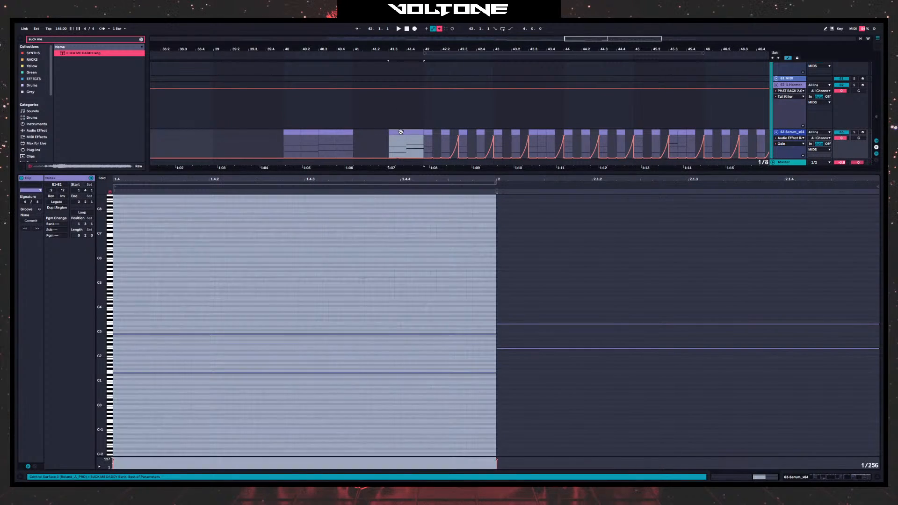
left_click_drag(401, 132, 416, 122)
key("space")
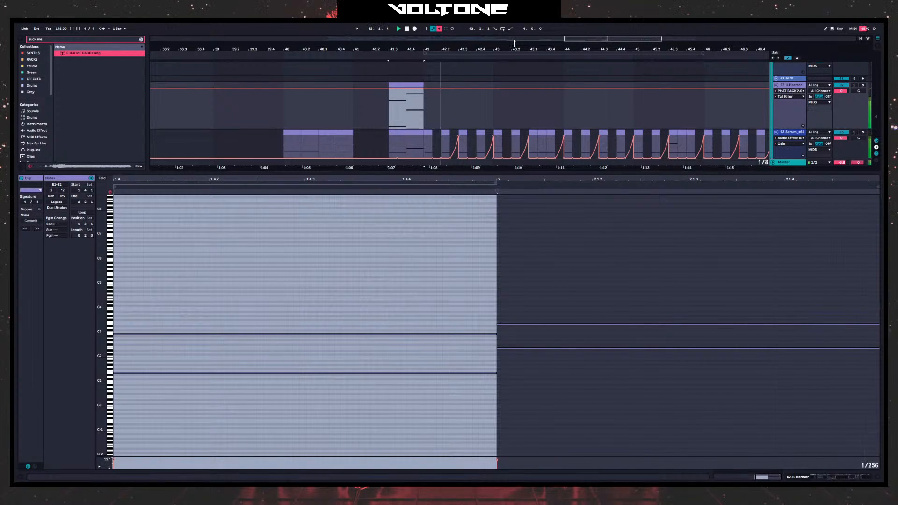
- Copy the whole run of Serum stabs from 42.1.1 onward onto the Harmor track at the same positions
left_click_drag(514, 48, 341, 25)
left_click_drag(510, 136, 440, 133)
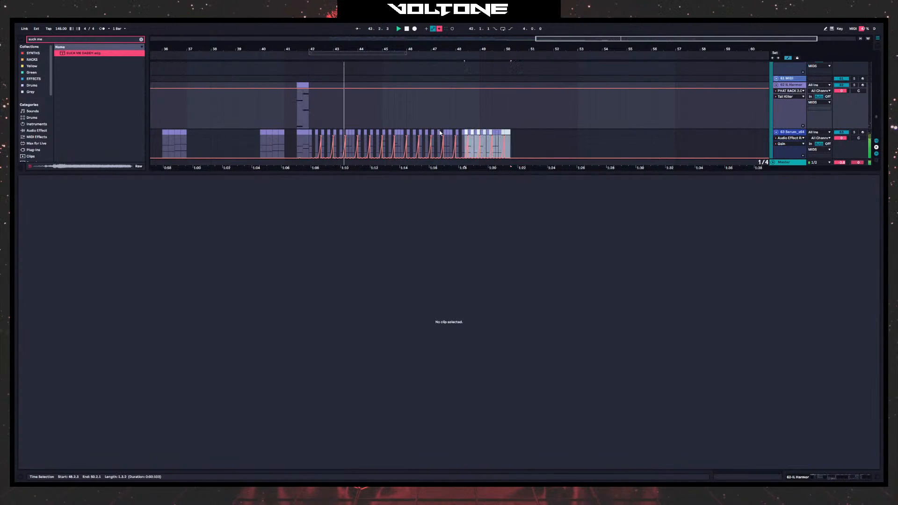
left_click(310, 131)
left_click(316, 132)
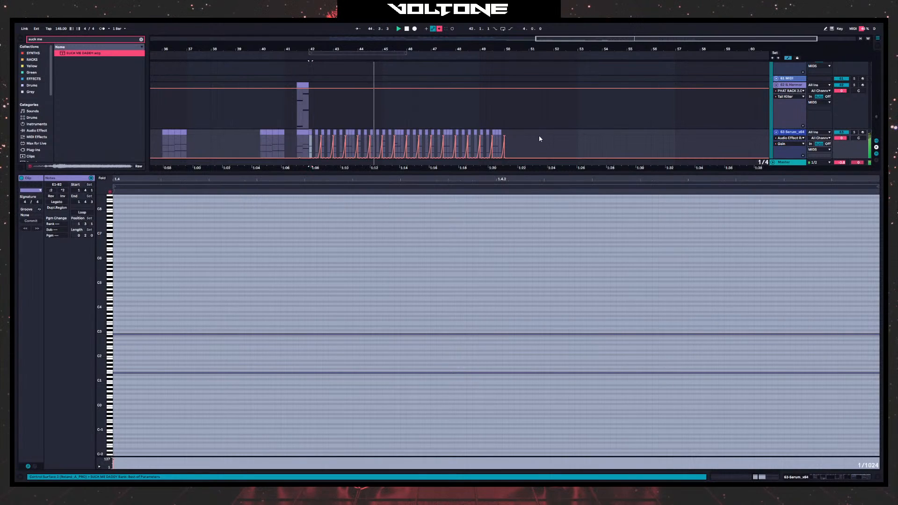
left_click_drag(539, 136, 308, 115)
left_click(308, 115)
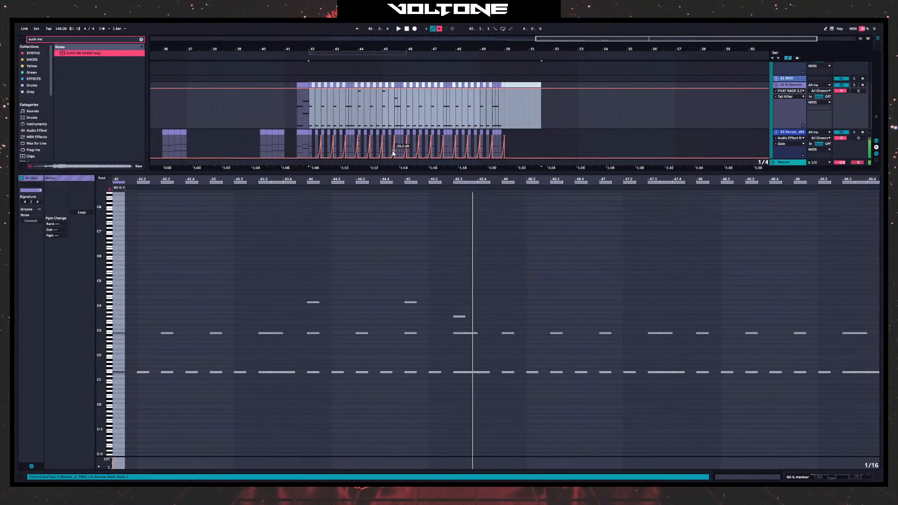
- Automate the Harmor Track Volume to step down to about -17 dB from just before bar 42 and play from 41.3.1
left_click(298, 54)
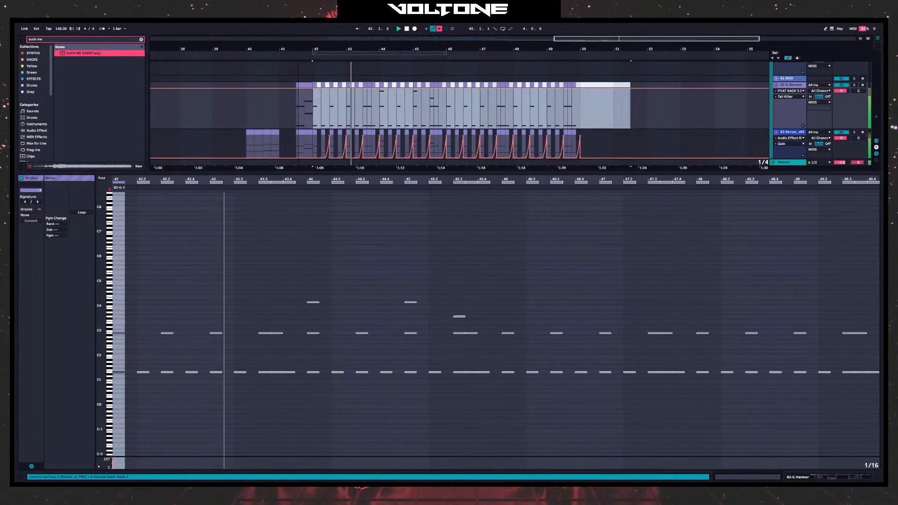
left_click(299, 118)
left_click(325, 107)
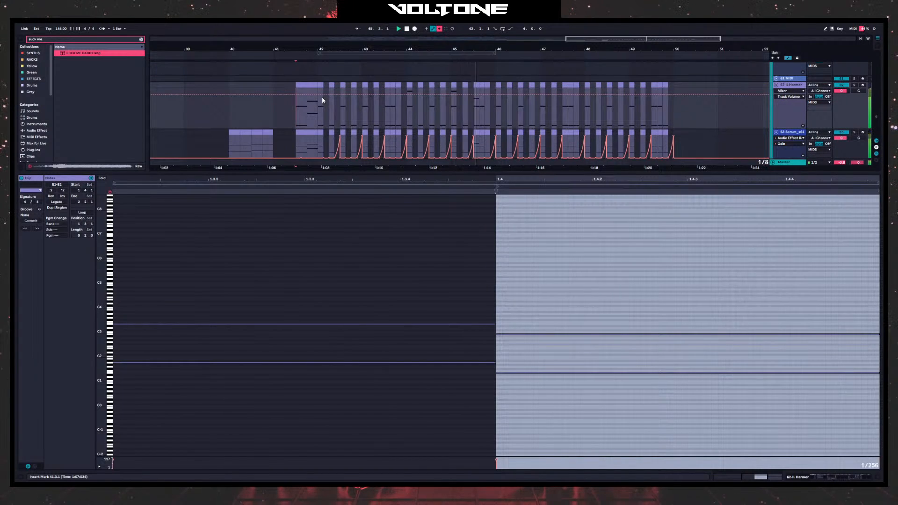
left_click_drag(318, 94, 318, 111)
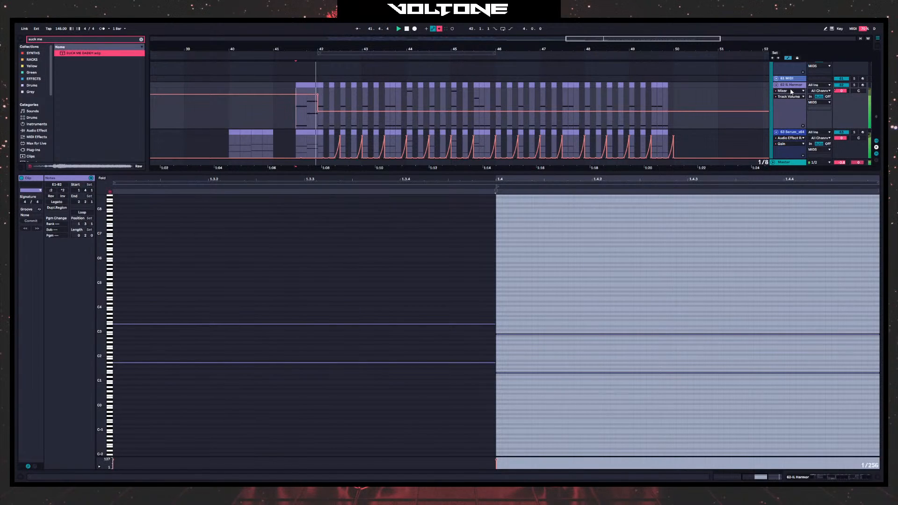
key("space")
- Draw a rising Tail Killer automation ramp on the Harmor track from 41.3.1 to 42.1.1 and audition it
key("shift+Tab")
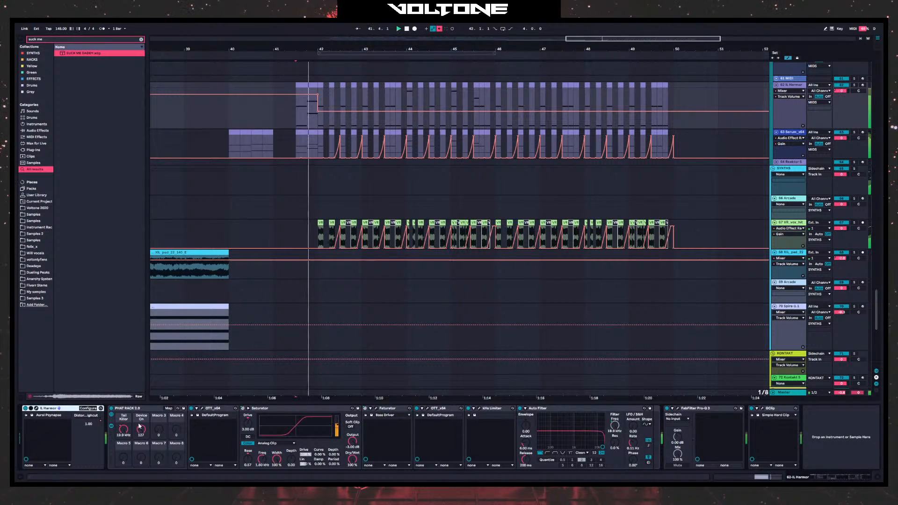
key("ctrl+z")
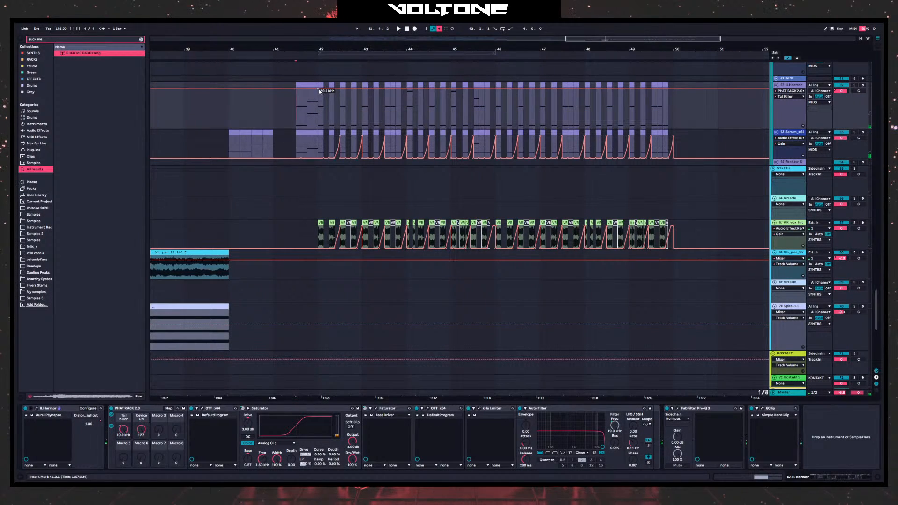
left_click_drag(297, 89, 297, 113)
key("space")
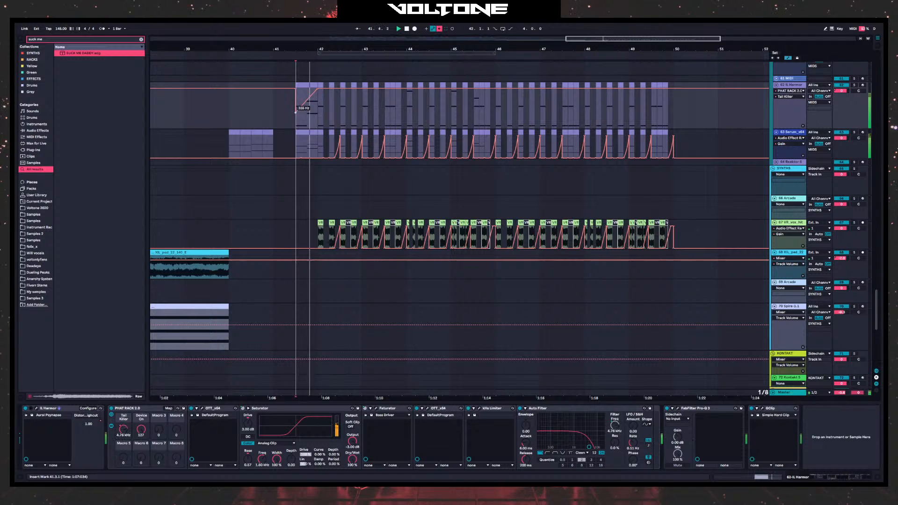
key("space")
key("space")
key("space")
key("space")
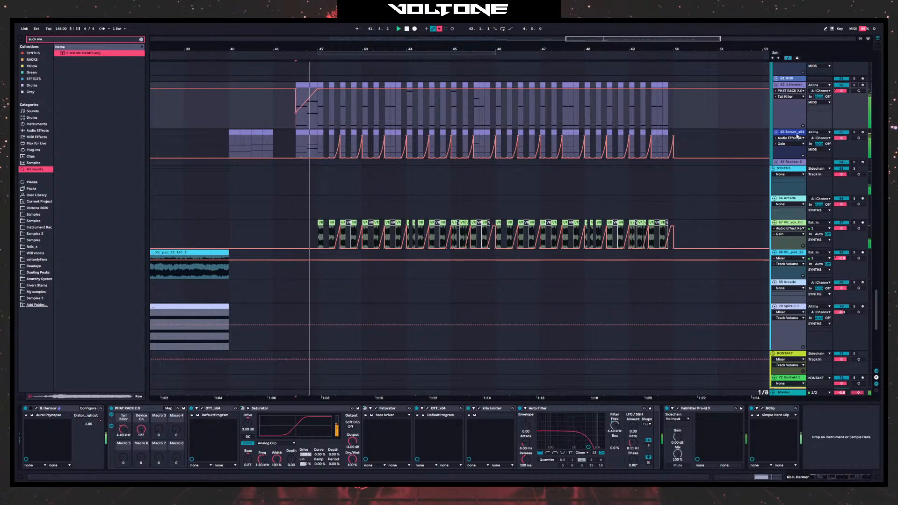
- Play the lead-in from 41.3.1 and display the Tail Killer automation on the Serum track
left_click(304, 156)
key("space")
key("space")
scroll(359, 447, "left", 5)
key("space")
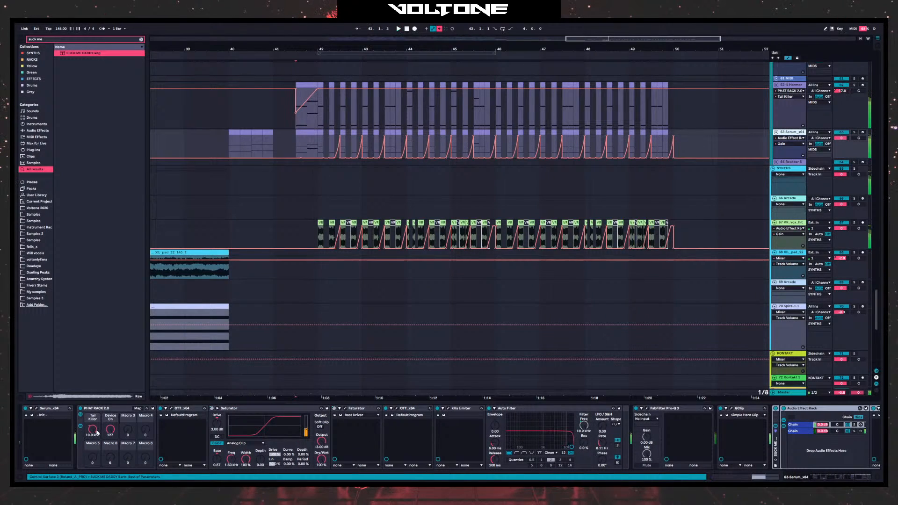
left_click(93, 430)
key("space")
- Shape Tail Killer dips in the Serum and Harmor clips at 41.3.1, falling just after the start and recovering by 42.1.1, and audition them
left_click_drag(322, 151, 319, 149)
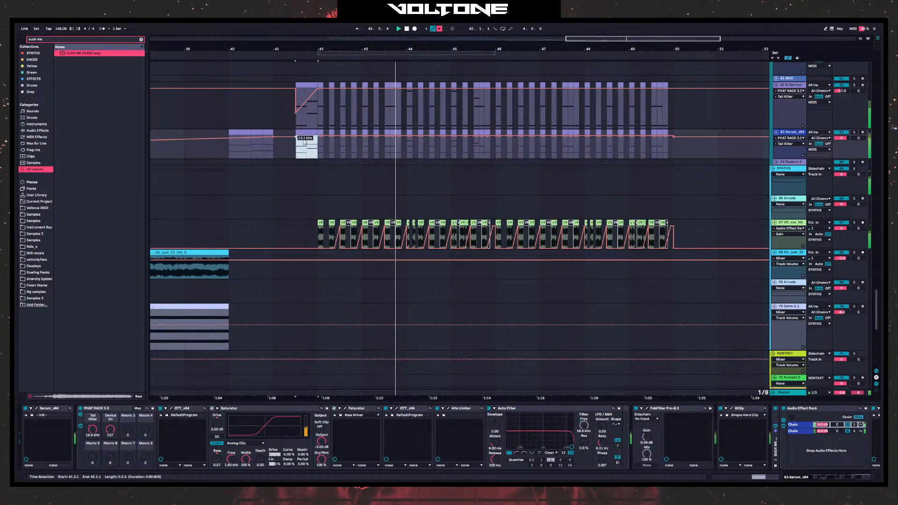
left_click(296, 149)
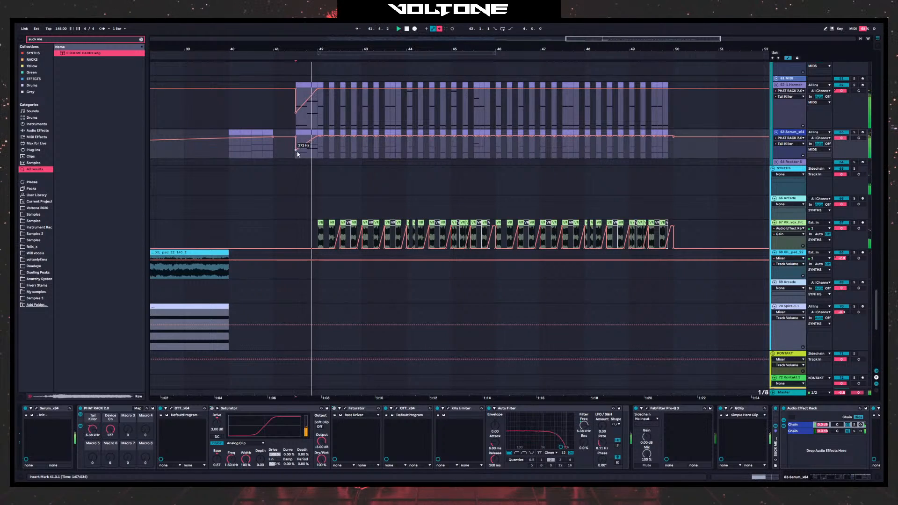
left_click_drag(296, 149, 305, 155)
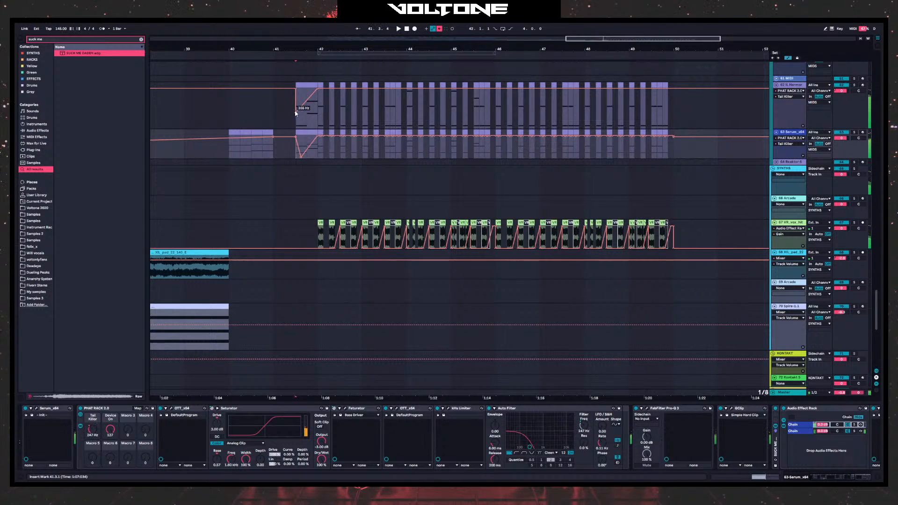
left_click_drag(295, 112, 301, 126)
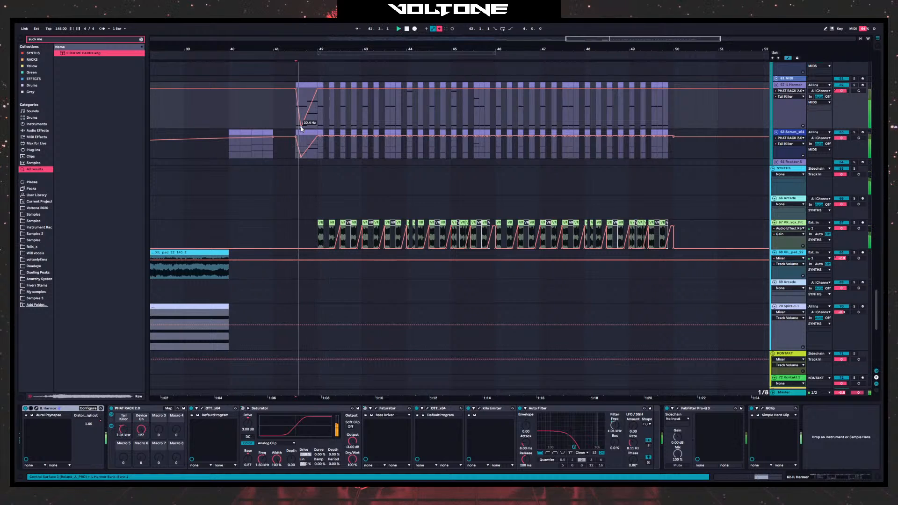
left_click(218, 119)
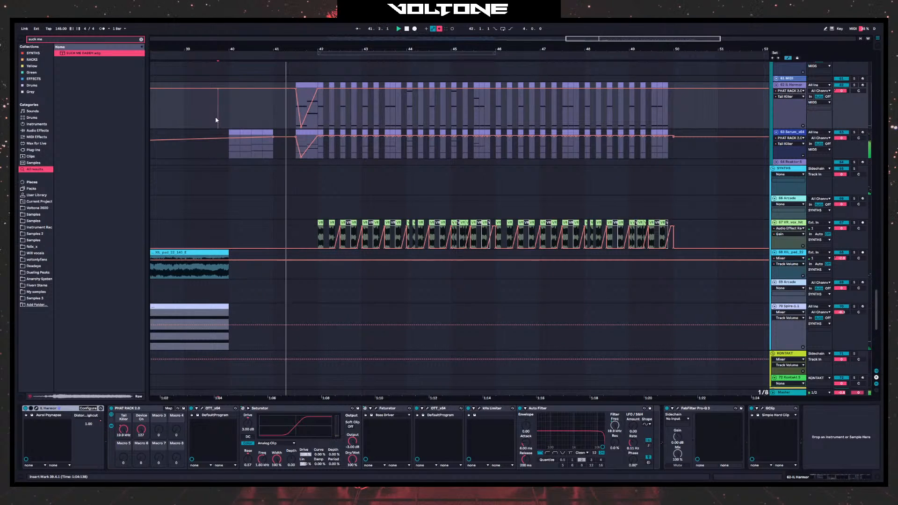
- Add a small Tail Killer dip at the start of the Serum clip at bar 40 and audition it through the drop
left_click(265, 145)
key("space")
key("space")
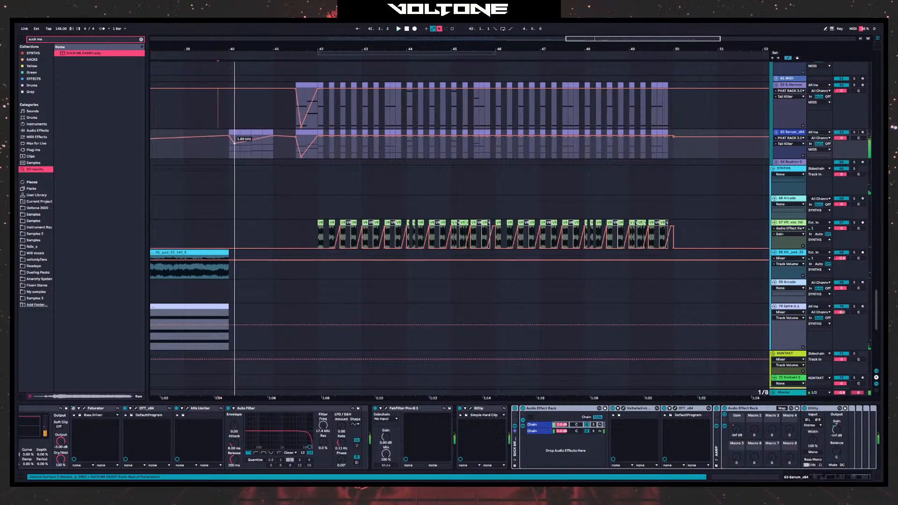
left_click(229, 139)
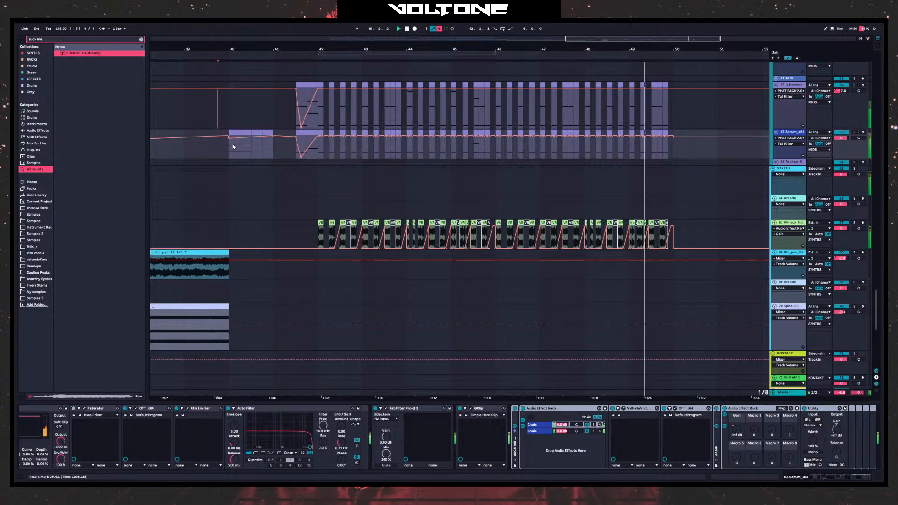
key("space")
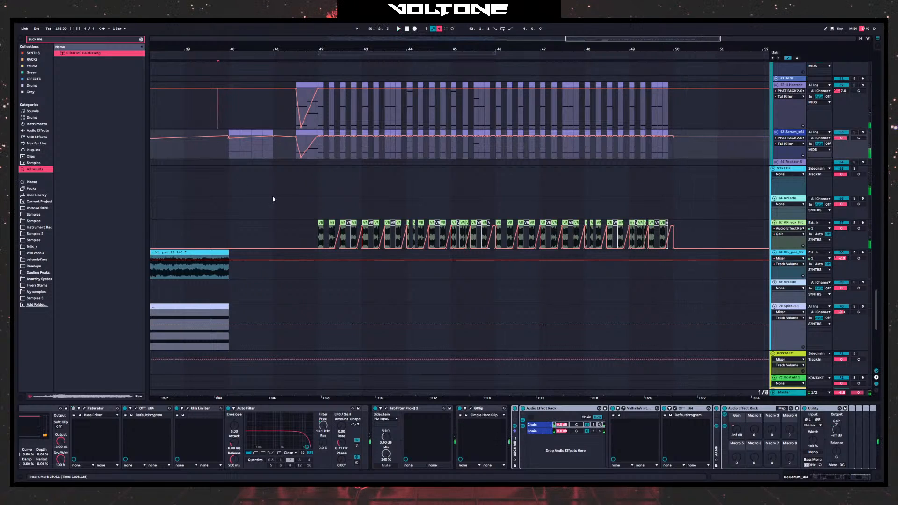
- Play the arrangement from 25.1.1, and again from 32.3.1 through the lead-in and into the drop
left_click_drag(285, 187, 358, 187)
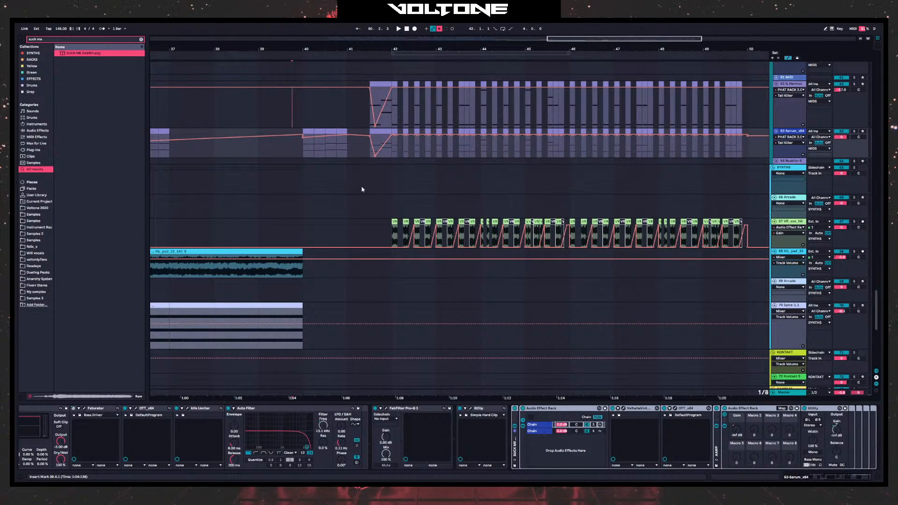
left_click(359, 189)
left_click_drag(354, 52, 355, 32)
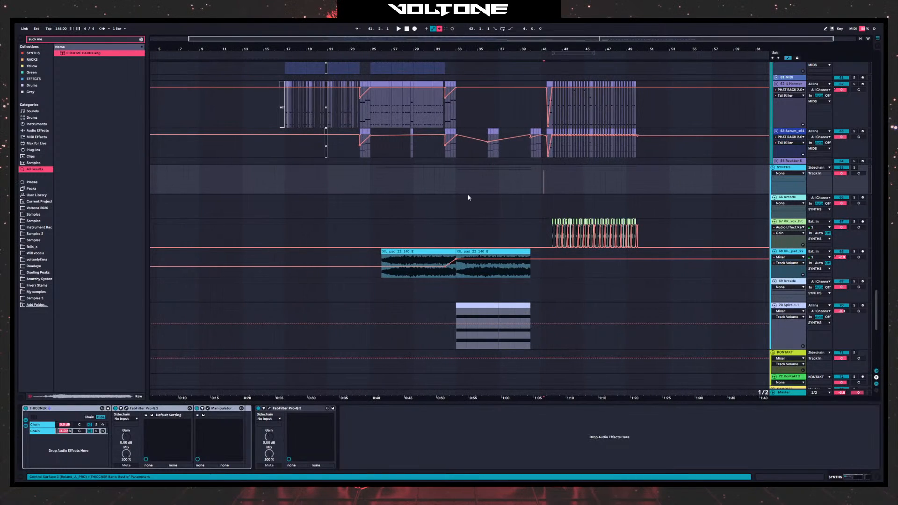
left_click(371, 198)
key("space")
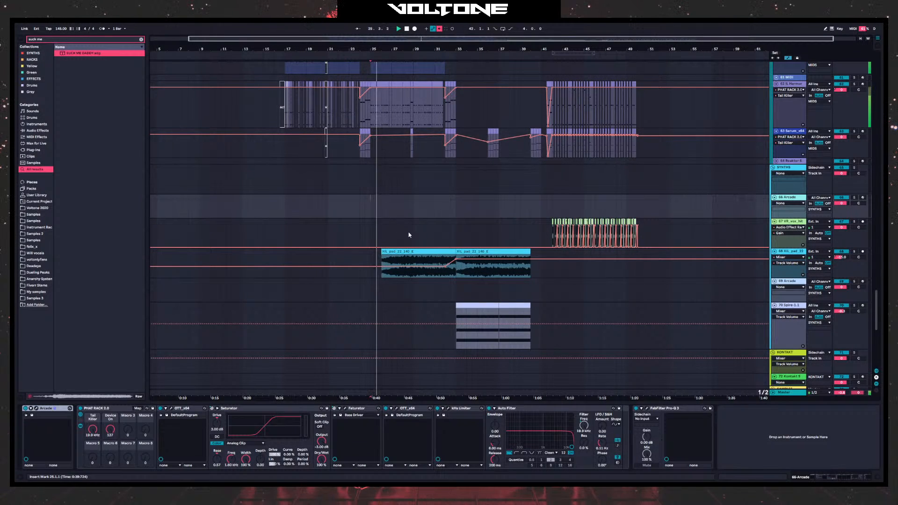
left_click(454, 212)
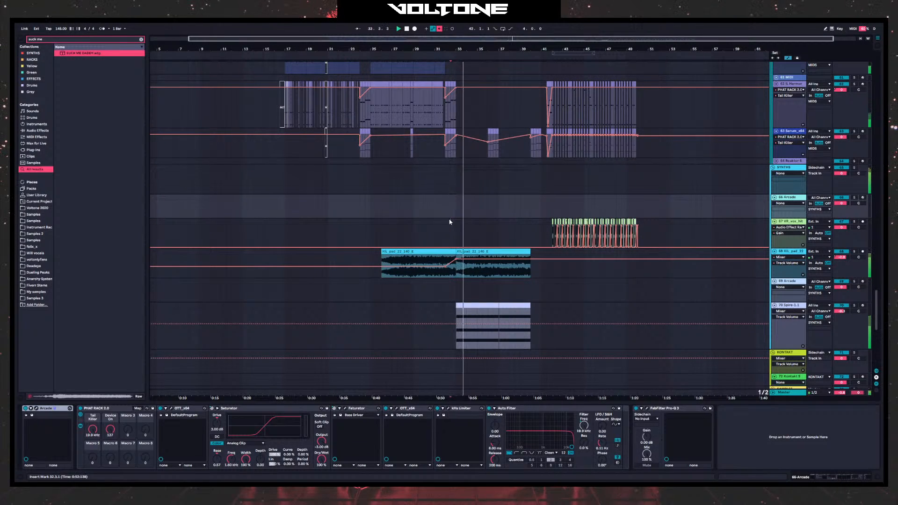
left_click(450, 221)
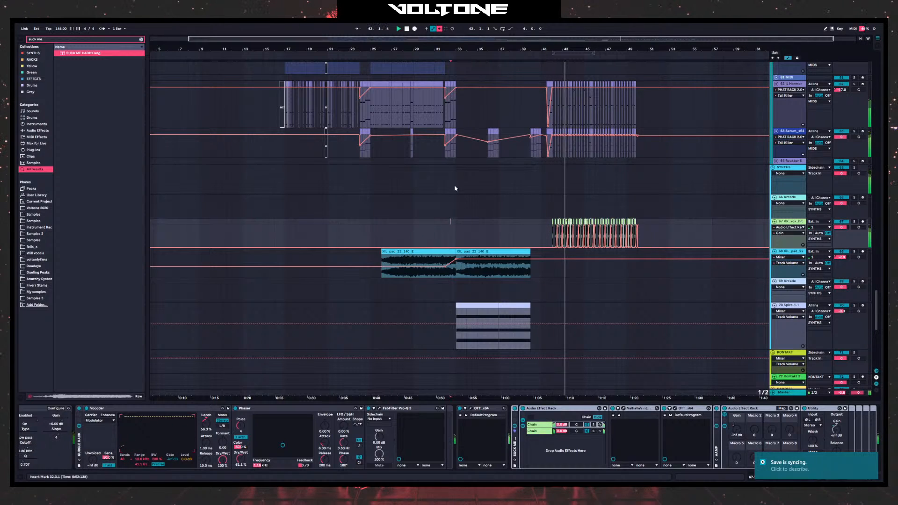
left_click_drag(418, 189, 397, 195)
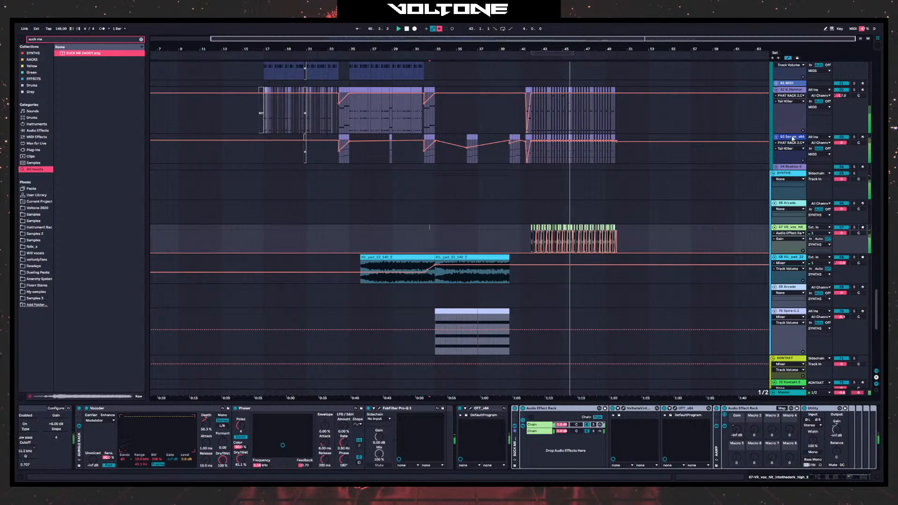
- Select the Serum track and save the project, allowing audio playback to stop
left_click(701, 160)
key("ctrl+s")
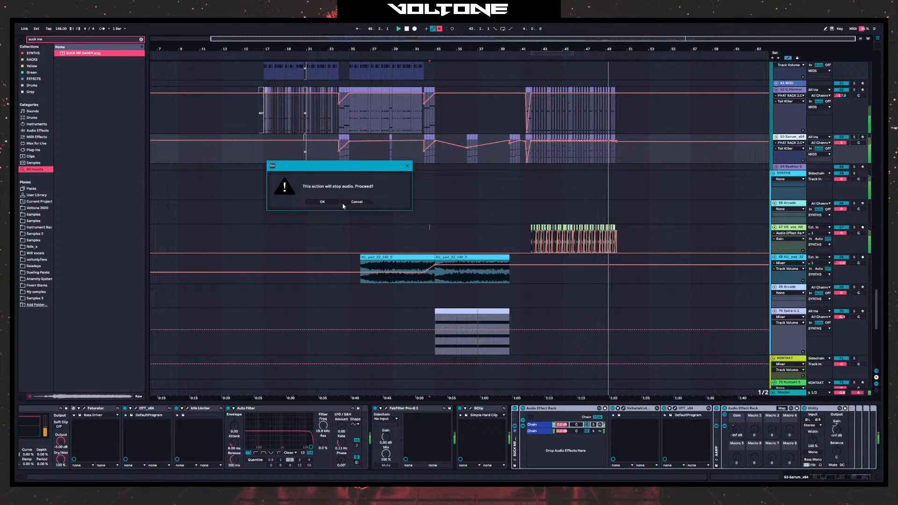
left_click(479, 205)
key("Return")
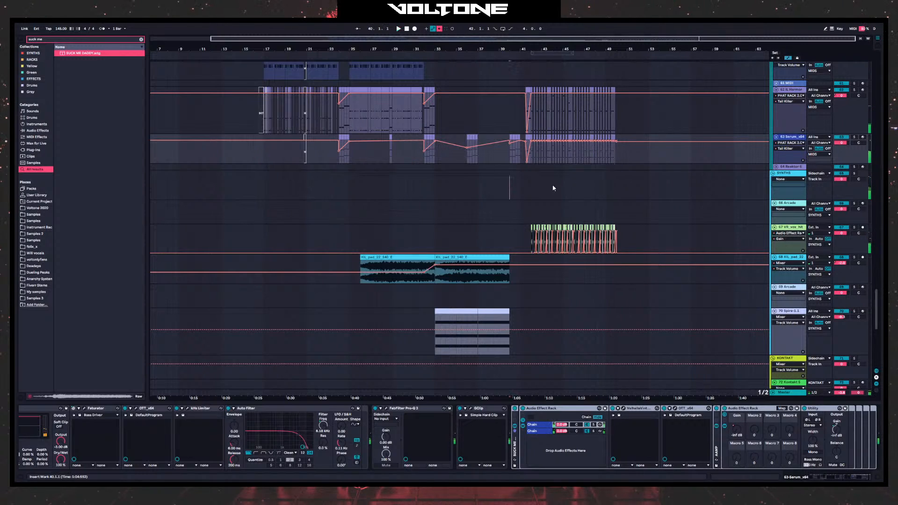
- Place the insert marker at the drop start, 42.1.1, and display the Serum track's device chain
left_click(509, 187)
left_click_drag(572, 48, 446, 89)
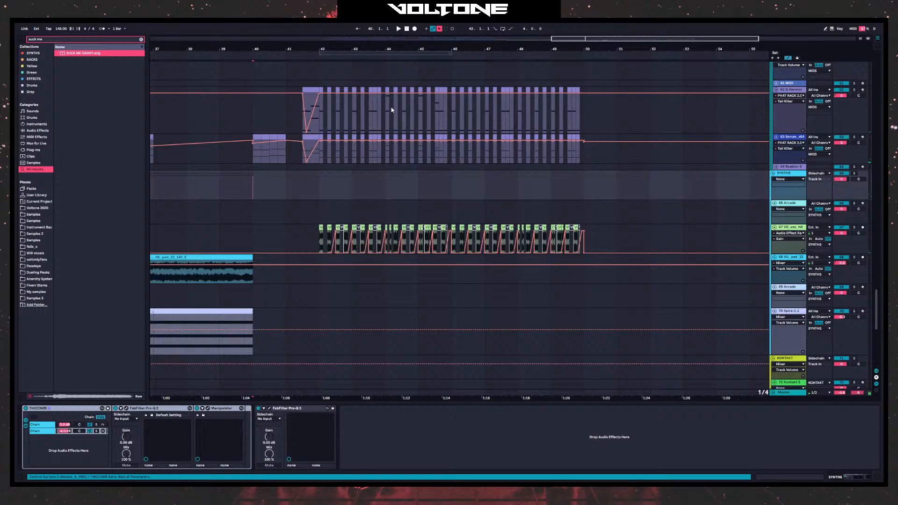
left_click(322, 177)
left_click(791, 138)
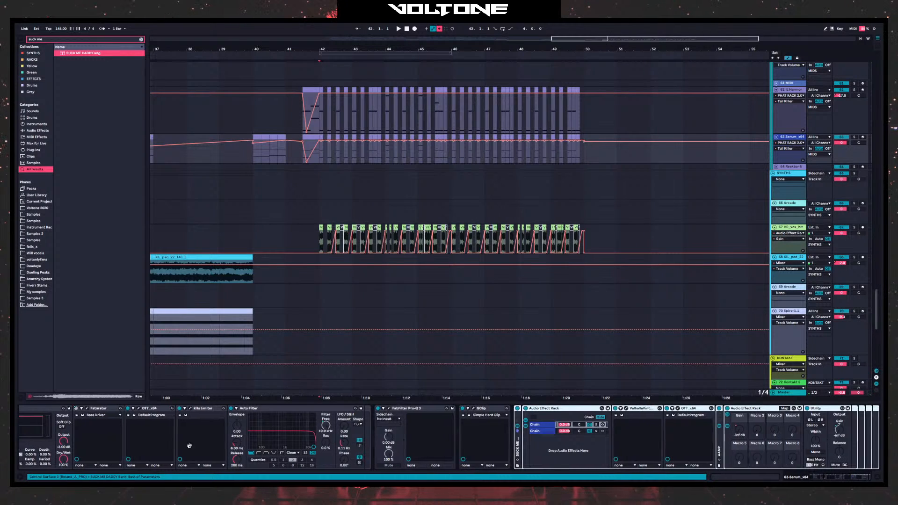
key("ctrl+f")
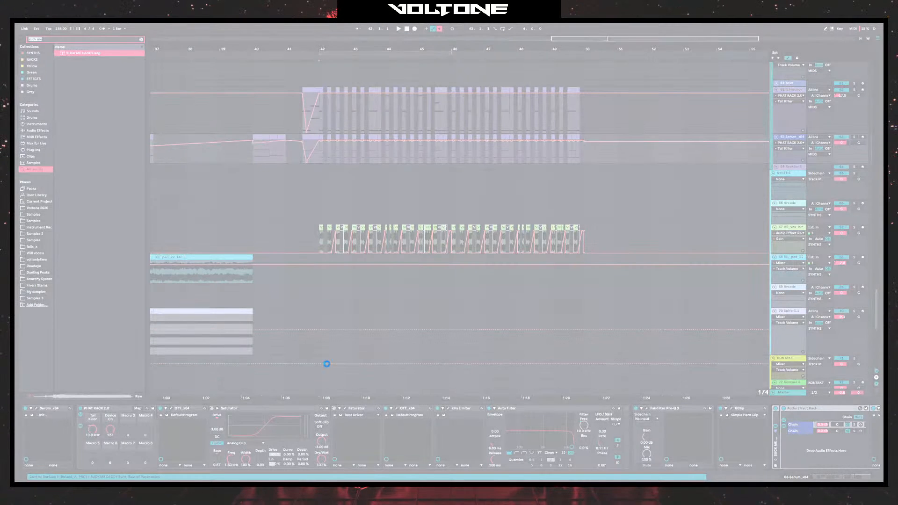
right_click(365, 482)
left_click(385, 462)
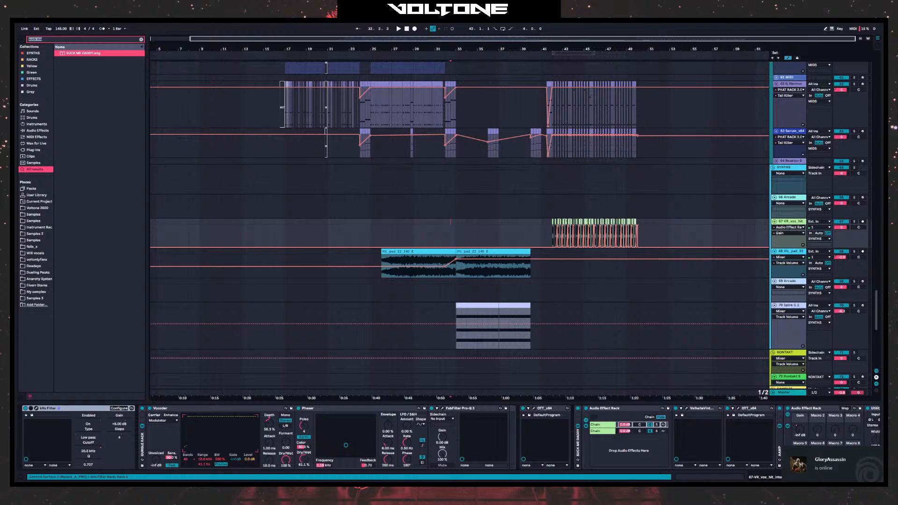
- Play back the arrangement from bar 27 and bar 32 to hear the breakdown section
left_click(317, 294)
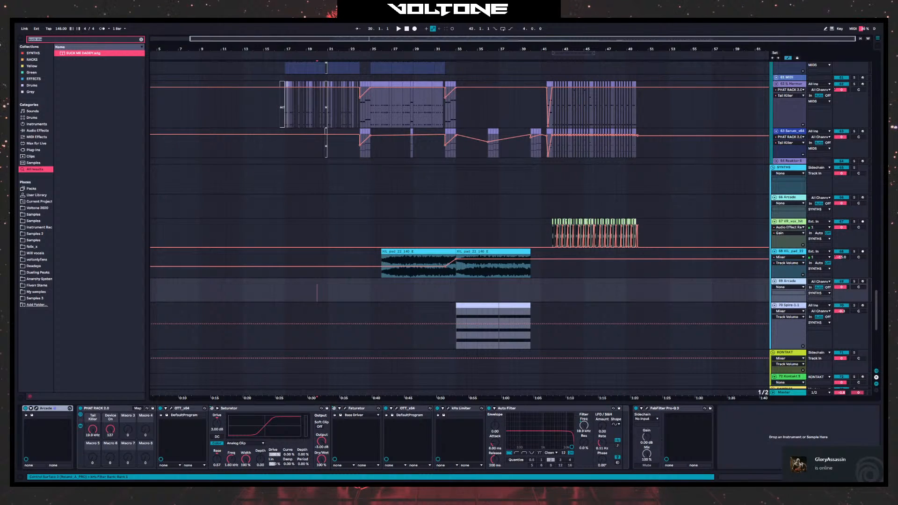
left_click(397, 212)
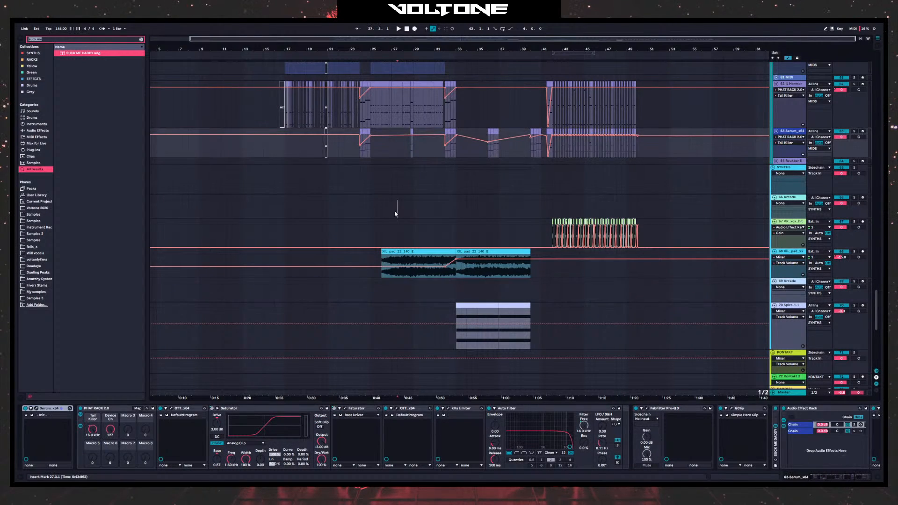
key("space")
left_click(447, 209)
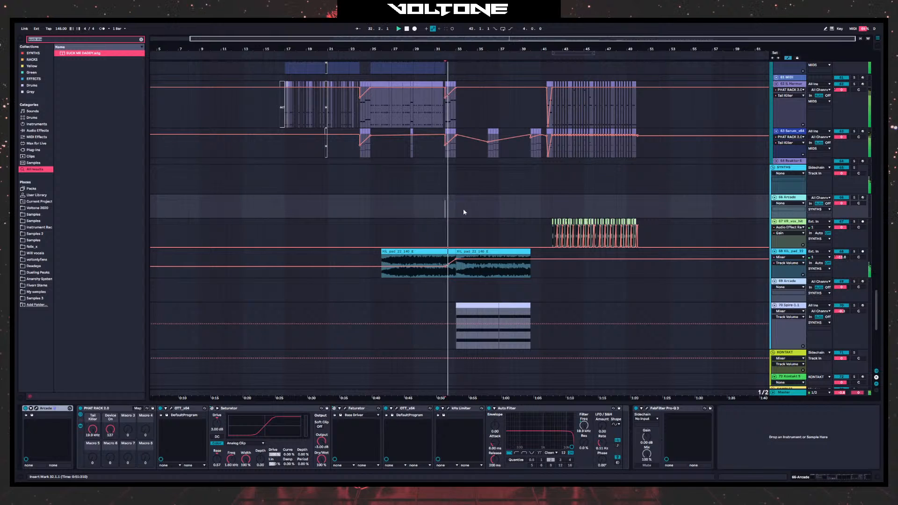
left_click(472, 210)
key("space")
- Copy bars 42 to 46 of the two adjacent Vital tracks and paste them twice in a row from bar 33
scroll(511, 236, "up", 5)
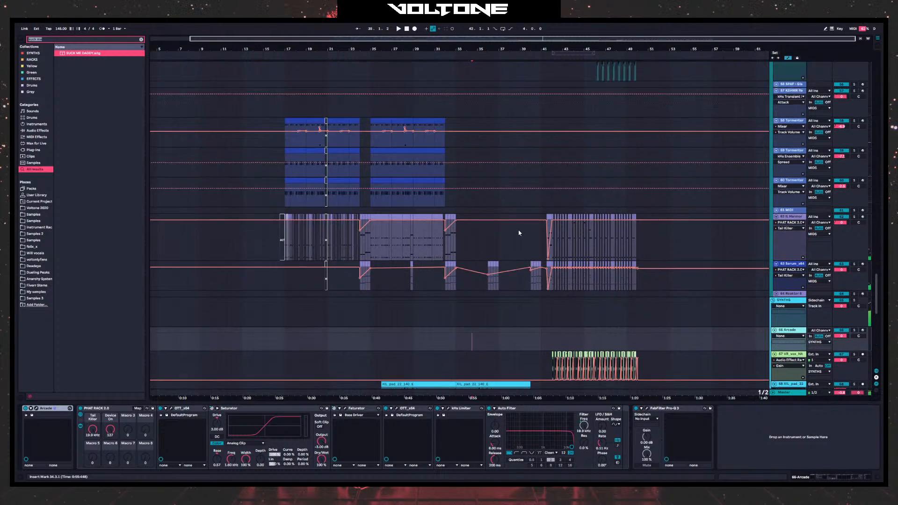
scroll(519, 232, "up", 9)
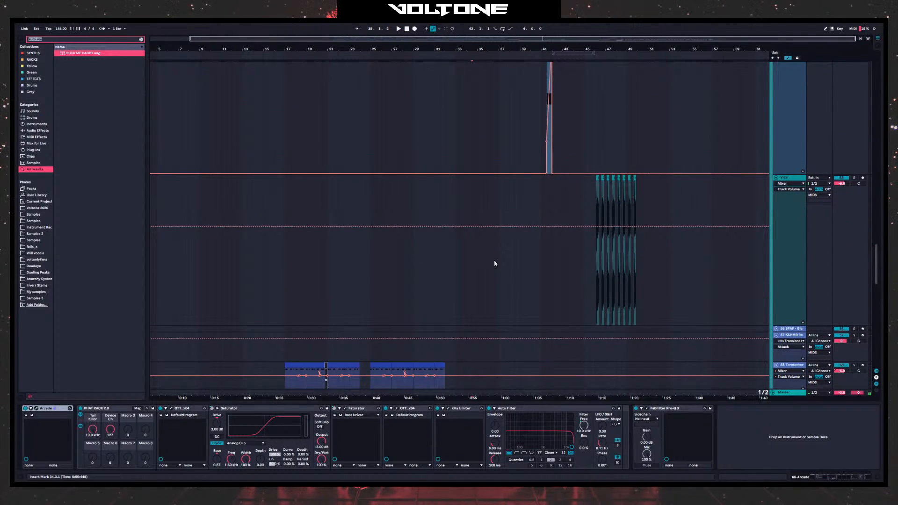
scroll(548, 141, "down", 11)
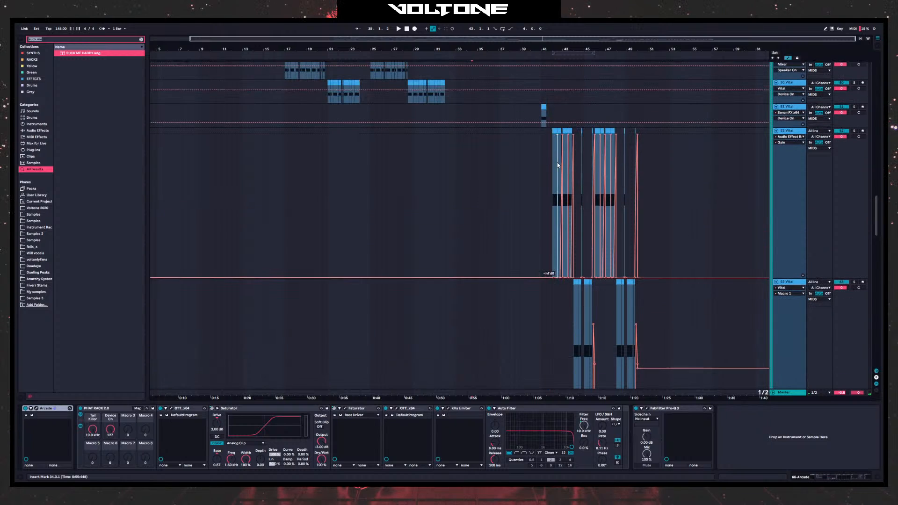
mouse_move(461, 173)
left_mouse_down()
mouse_move(575, 176)
mouse_move(521, 173)
left_mouse_up()
left_click(441, 177)
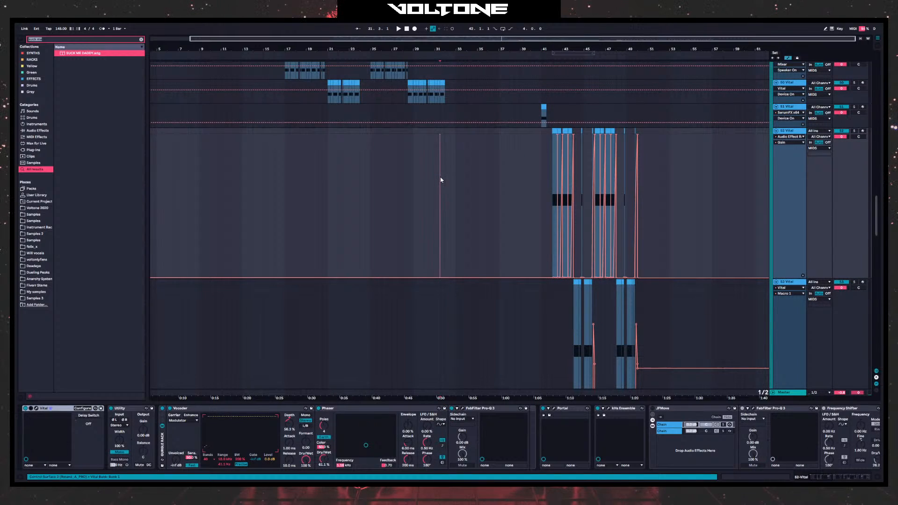
left_click(472, 138)
mouse_move(495, 52)
left_mouse_down()
mouse_move(513, 147)
mouse_move(500, 141)
mouse_move(560, 130)
mouse_move(603, 316)
mouse_move(592, 316)
mouse_move(604, 317)
left_mouse_up()
left_click(507, 140)
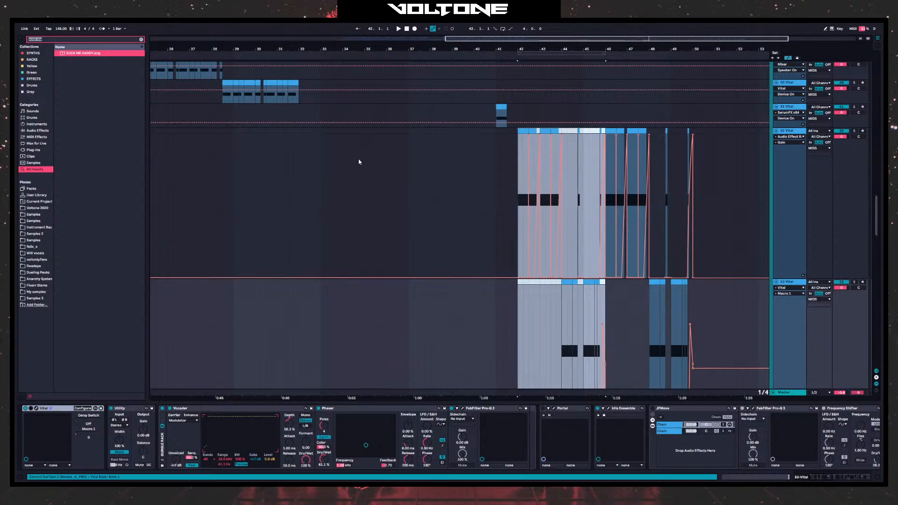
left_click(332, 148)
key("ctrl+v")
key("ctrl+v")
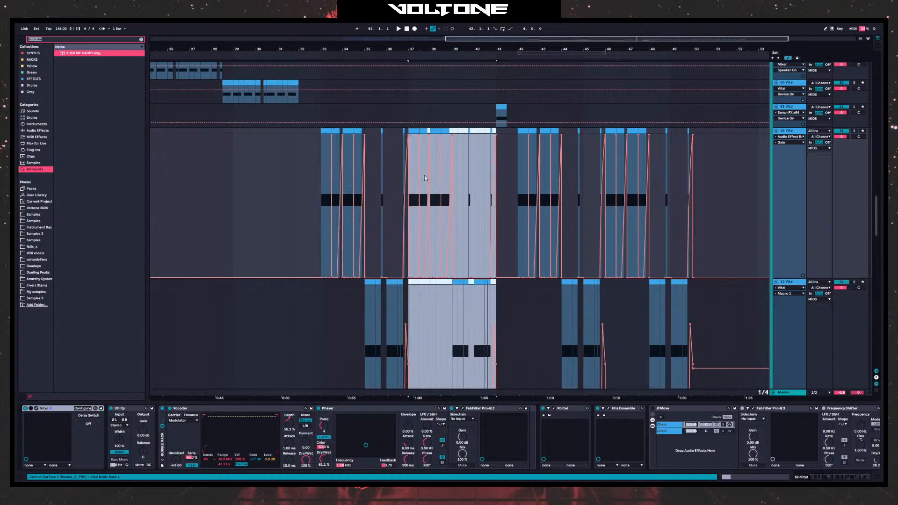
- Group the two Vital tracks and add an Auto Filter to the group
left_click(790, 142)
left_click(792, 286)
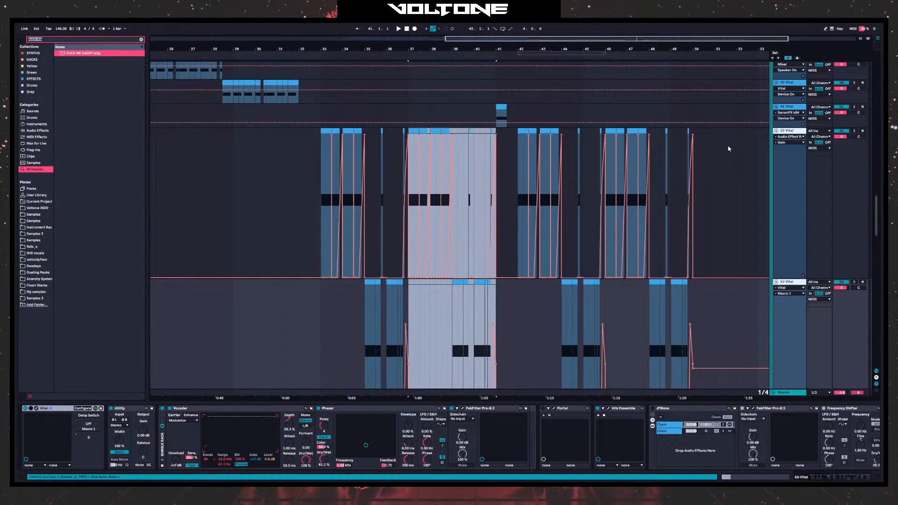
key("ctrl+g")
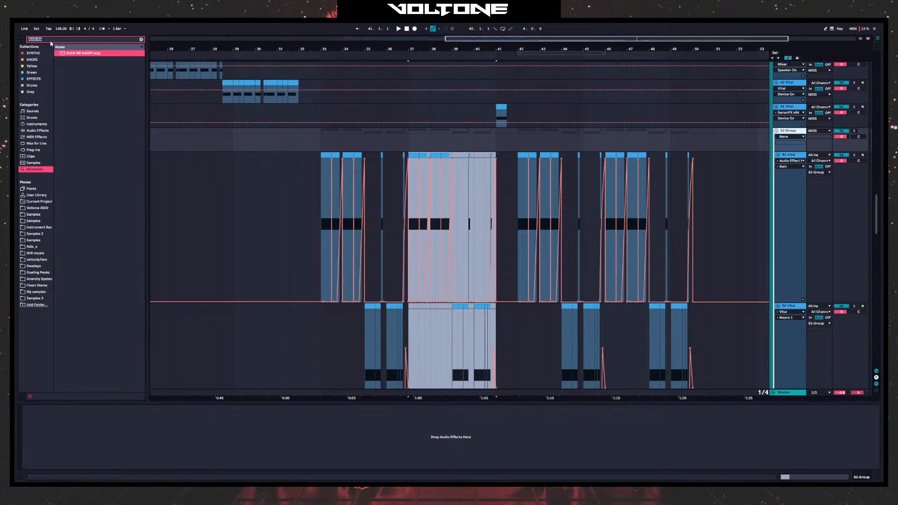
type("auto")
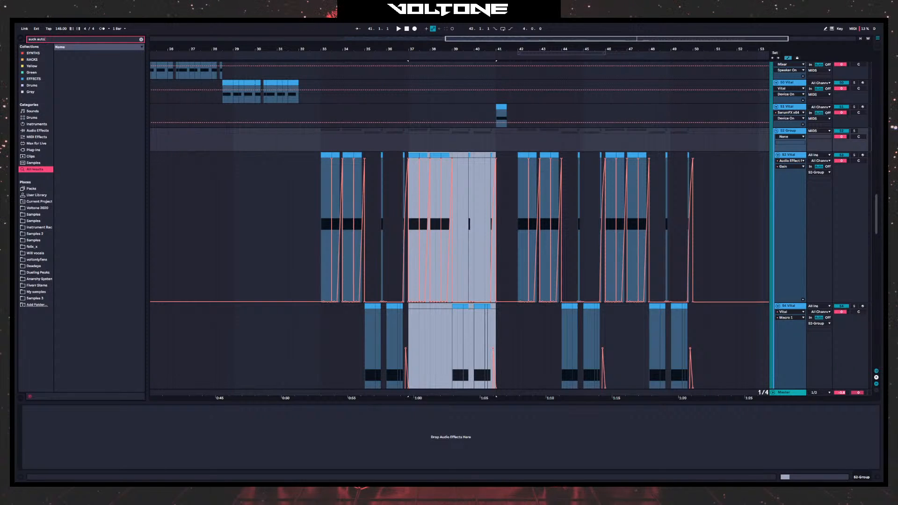
type("auto")
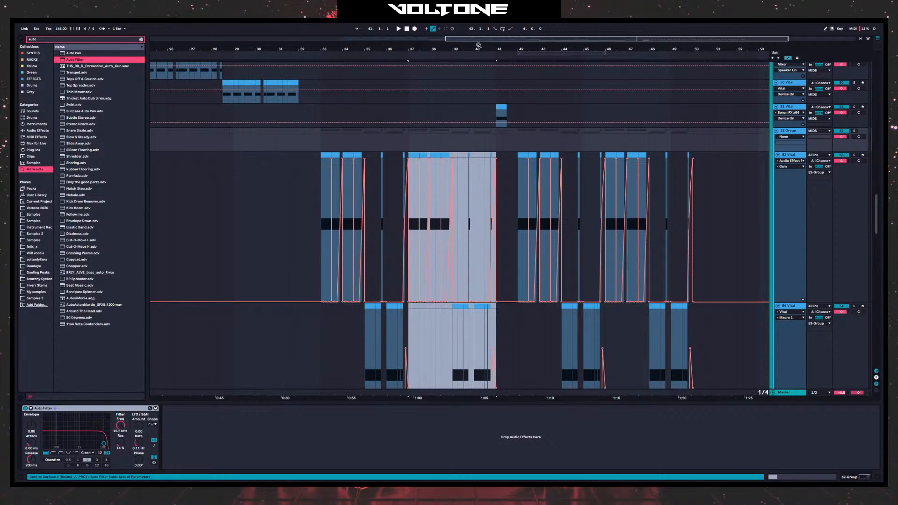
- Play the grouped Vital section from bar 40 to judge the filtered sound
left_click_drag(478, 45, 491, 77)
left_click(449, 139)
key("space")
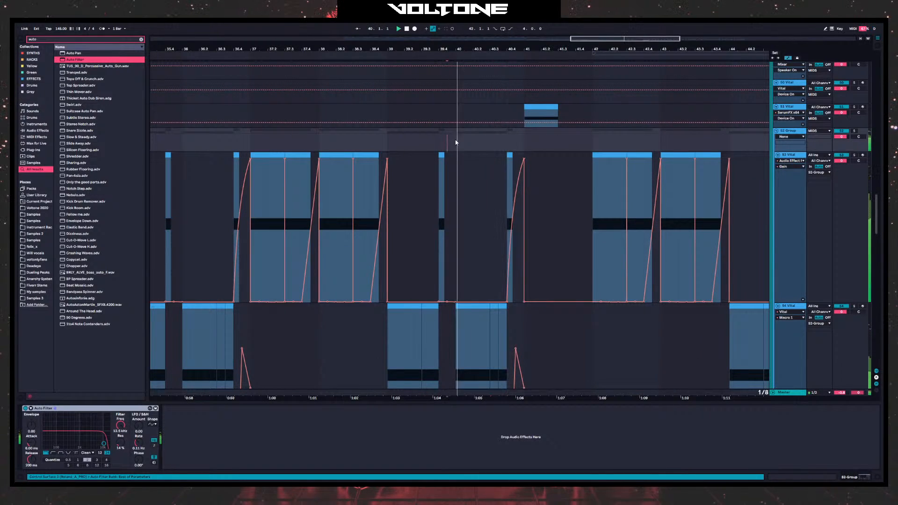
key("space")
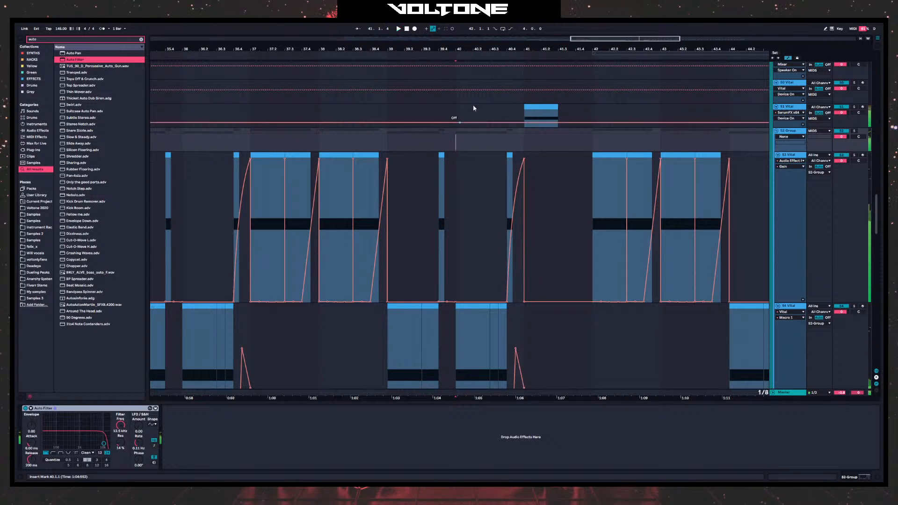
key("space")
left_click(794, 131)
key("space")
- Raise the group's Auto Filter frequency to 19.9 kHz and automate a dip at bar 40 that ramps back up by bar 41
left_click_drag(120, 425, 120, 419)
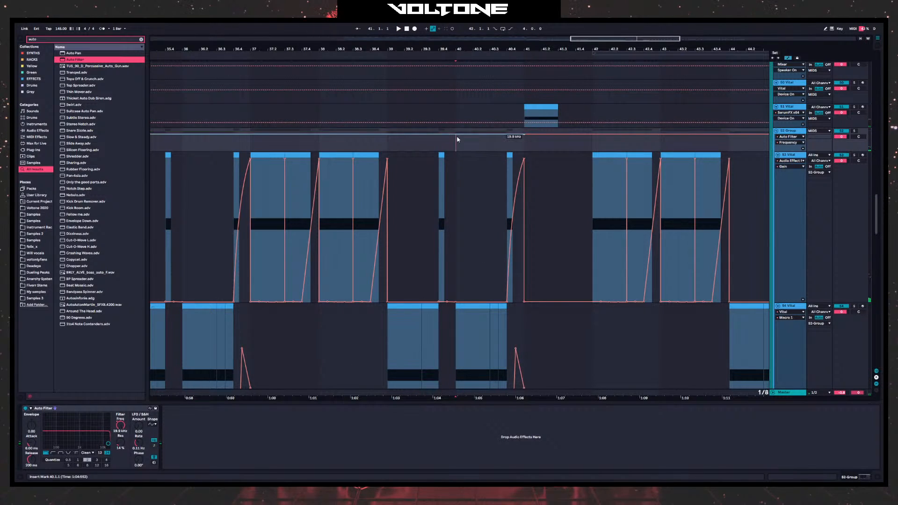
scroll(304, 162, "up", 1)
scroll(255, 169, "left", 3)
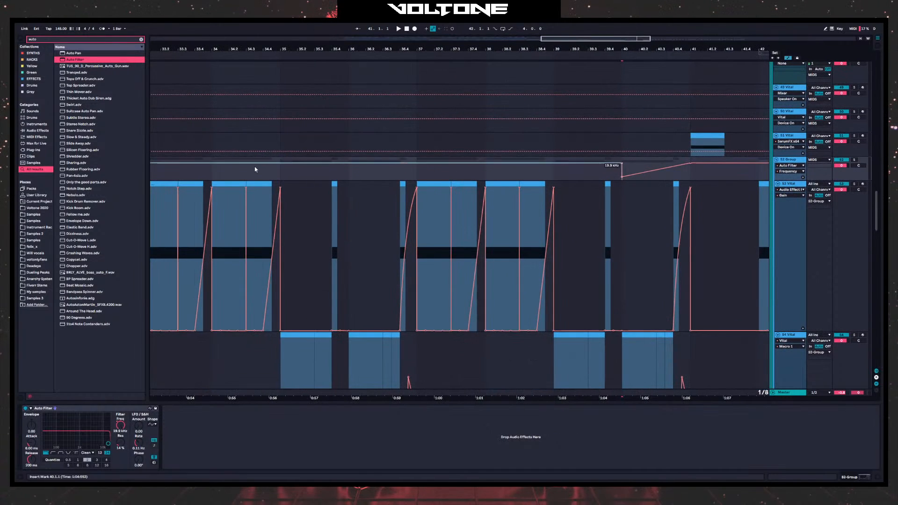
- Try a gradual Auto Filter frequency rise from bar 33 to bar 40, adjusting its end point during playback
left_click_drag(257, 45, 276, 16)
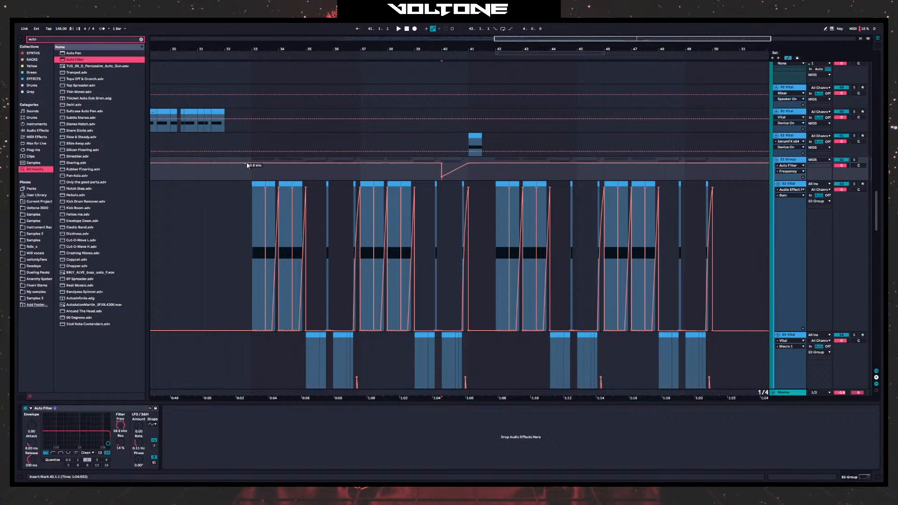
left_click_drag(247, 165, 252, 179)
left_click(253, 179)
key("space")
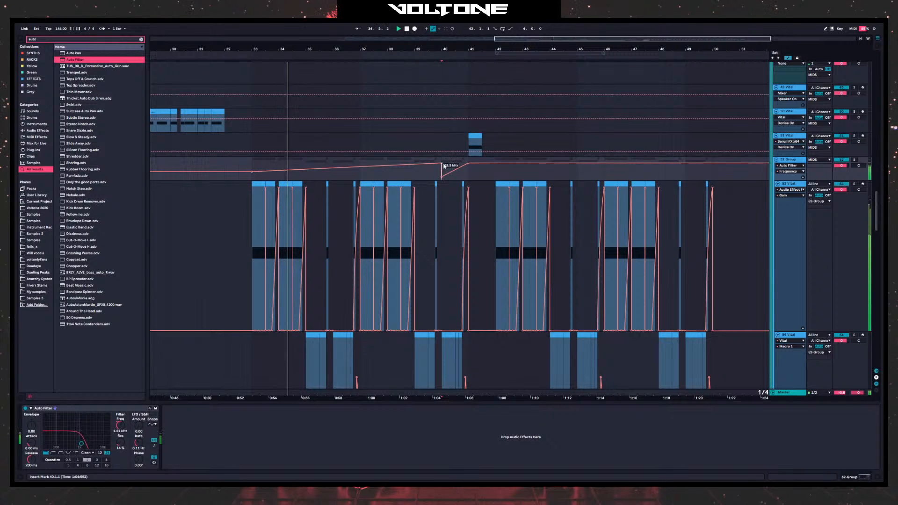
left_click_drag(442, 163, 443, 168)
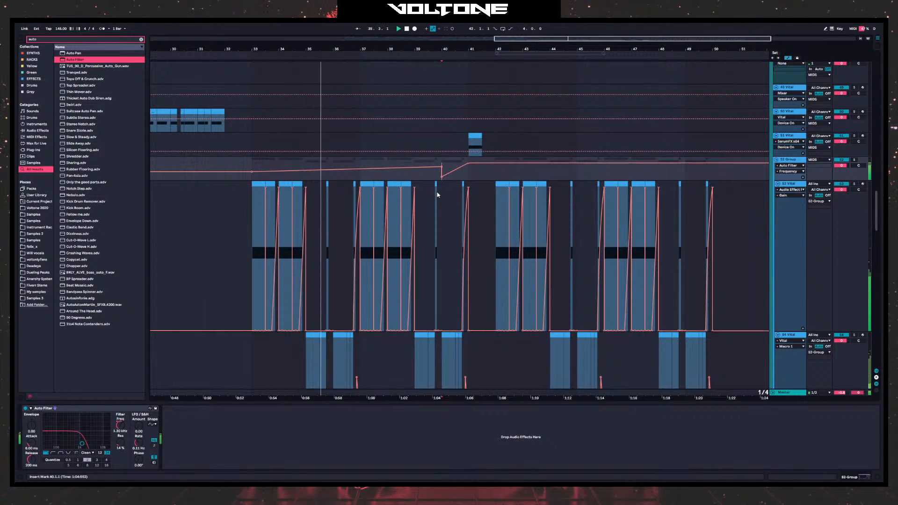
left_click_drag(442, 167, 442, 165)
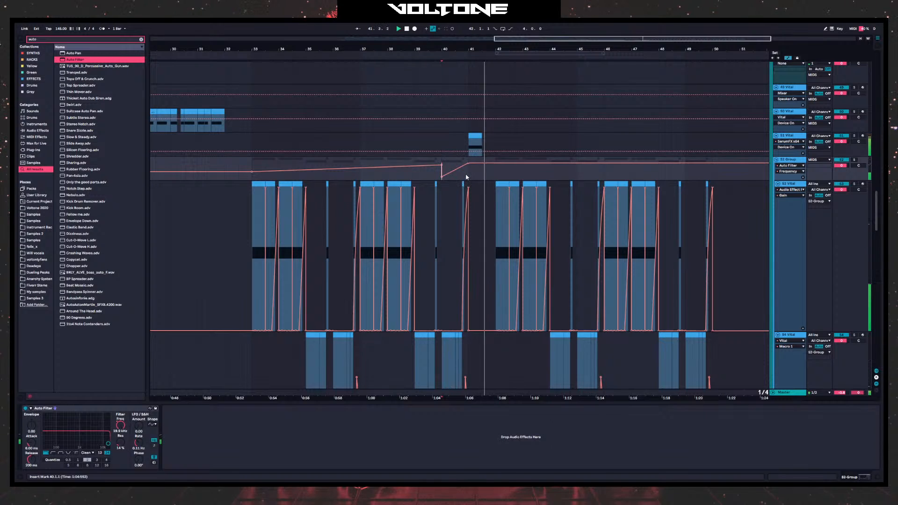
- Raise the low point of the group's filter frequency dip at bar 40
mouse_move(442, 173)
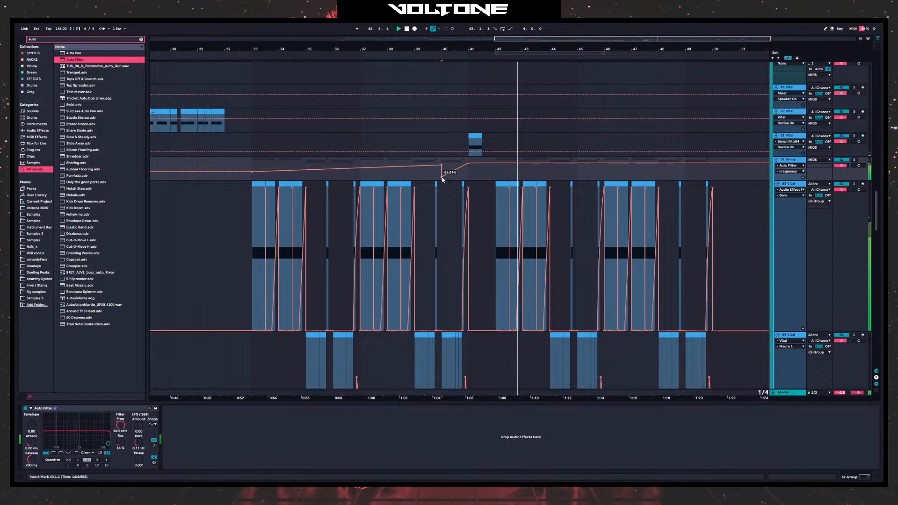
left_click(442, 173)
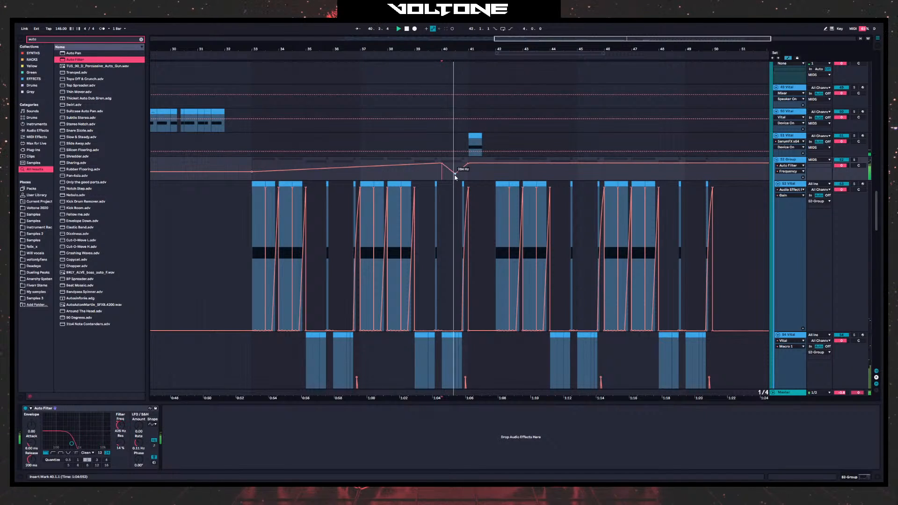
left_click_drag(455, 174, 461, 348)
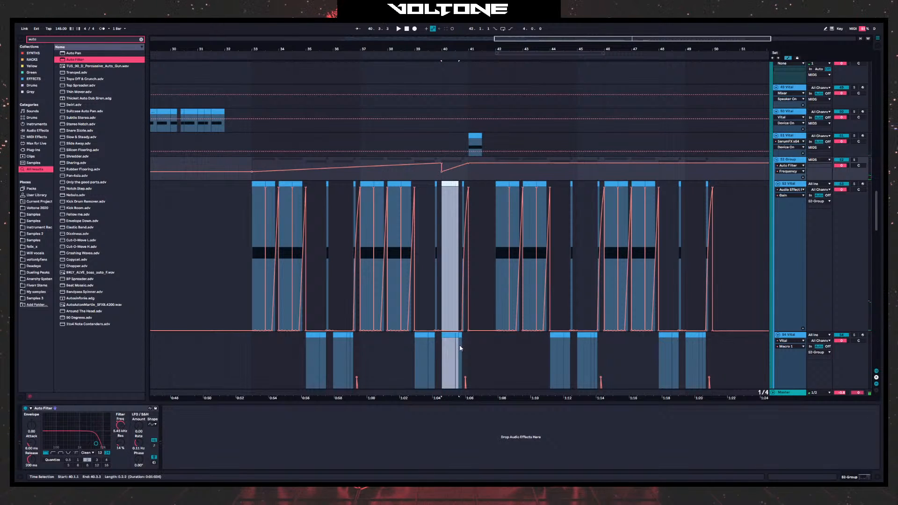
- Deactivate the clips between bars 40 and 41 on both grouped Vital tracks and play the section back
left_click(455, 352)
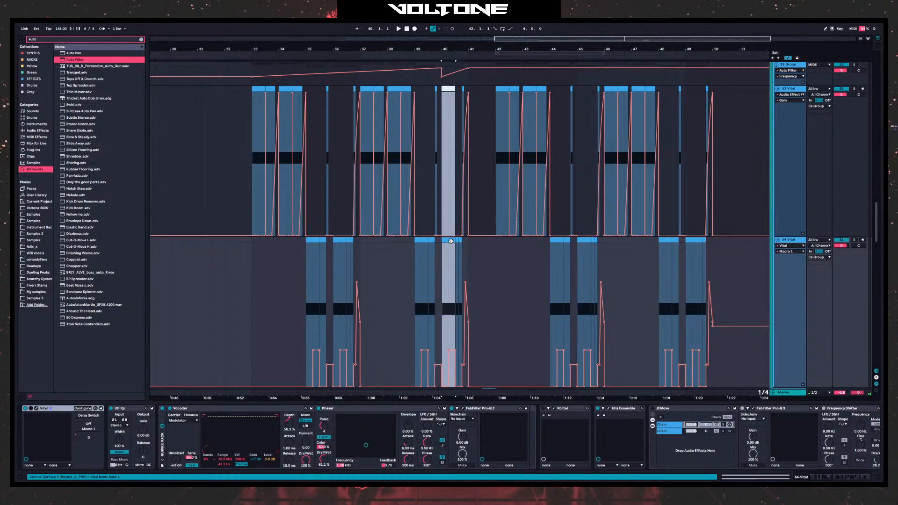
left_click_drag(468, 255, 443, 98)
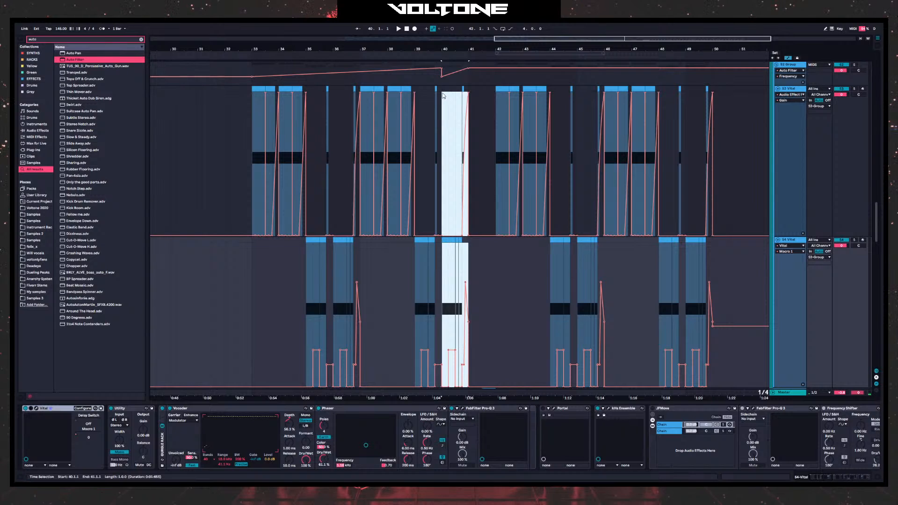
key("0")
scroll(457, 191, "up", 3)
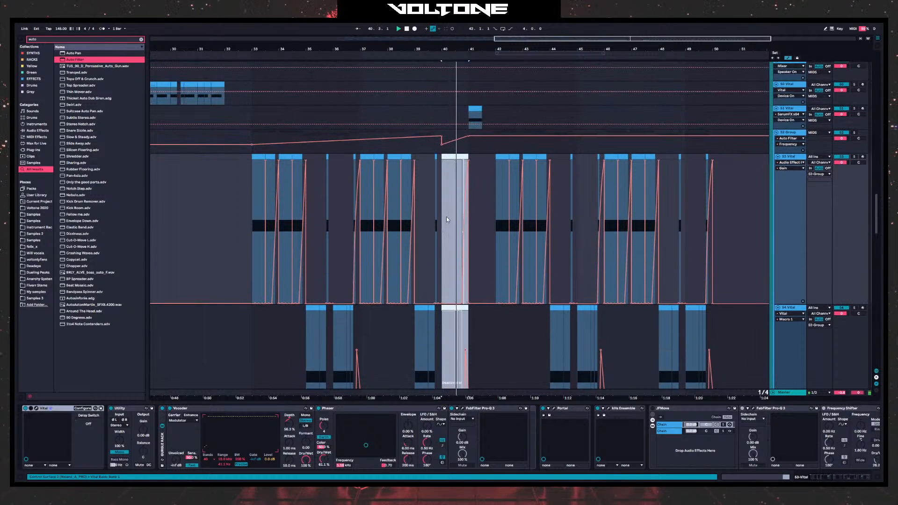
left_click(258, 142)
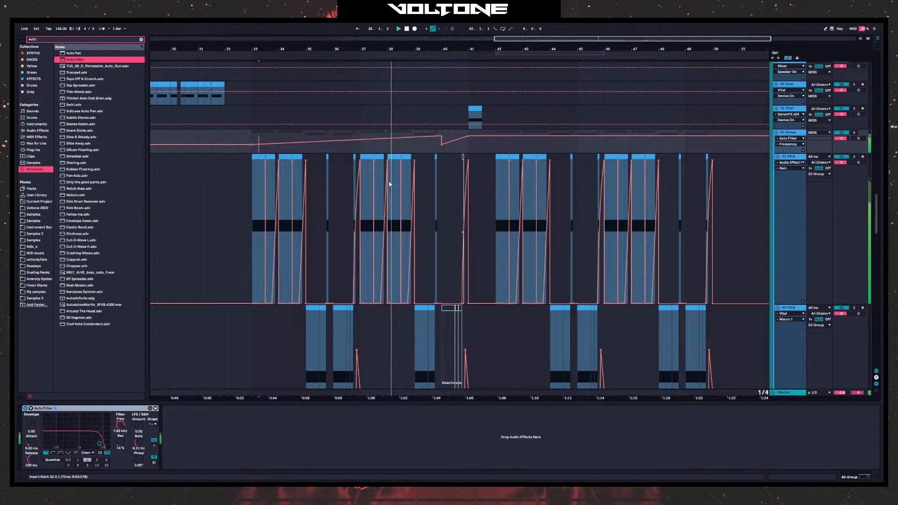
scroll(380, 190, "down", 3)
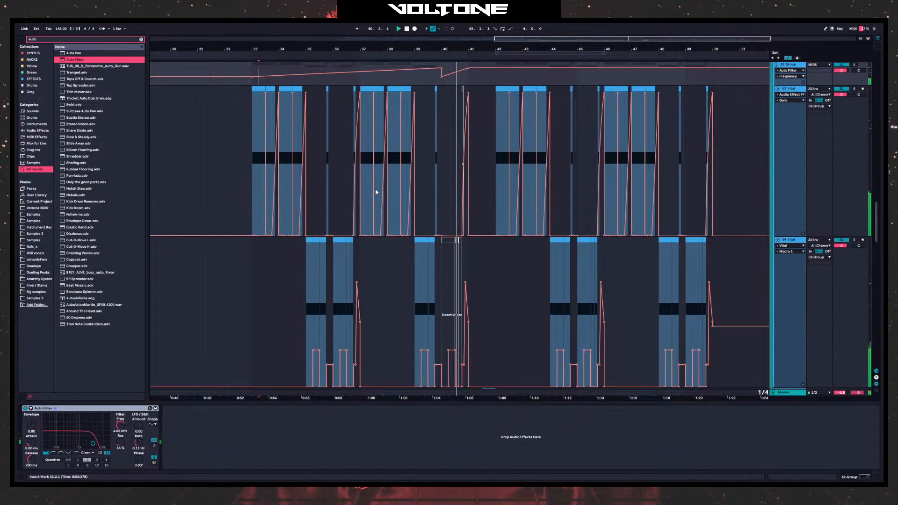
- Delete both Vital tracks' clips from bar 33 to 40.3 and remove the filter automation point at bar 33
left_click(258, 89)
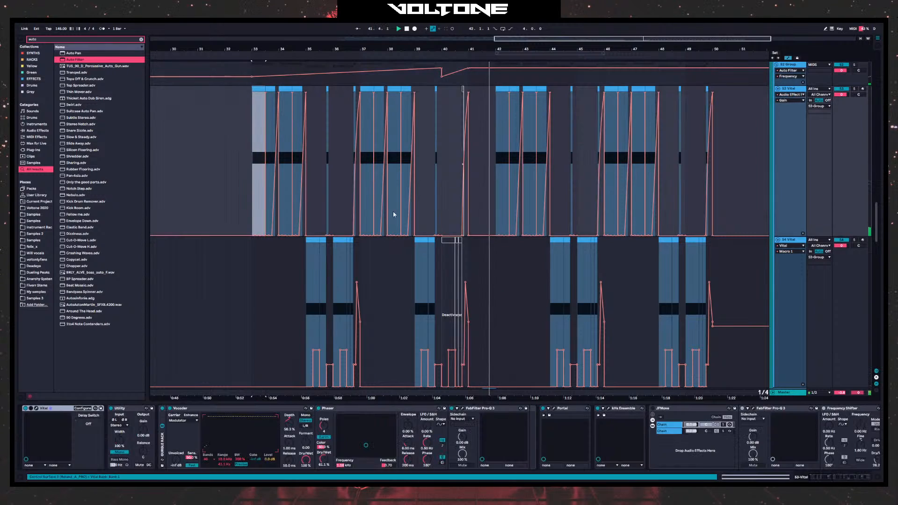
left_click(460, 251, "shift")
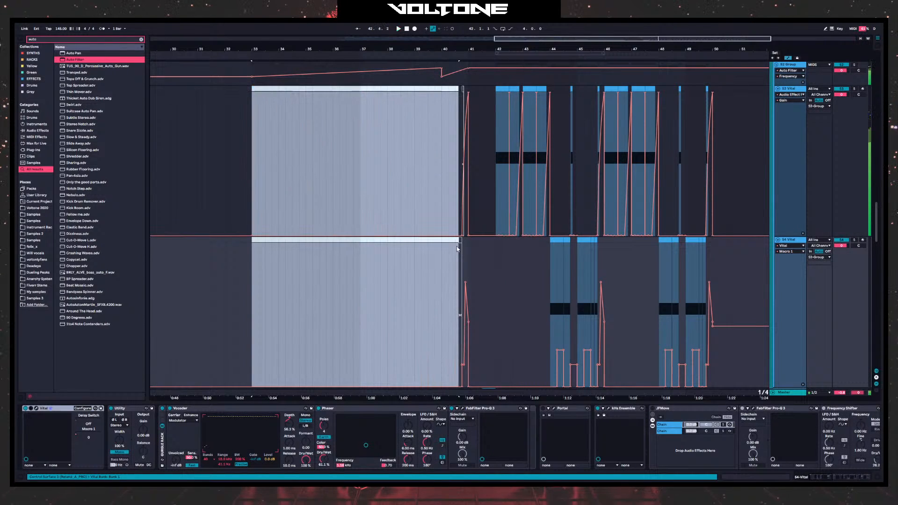
scroll(275, 156, "up", 3)
left_click(253, 159)
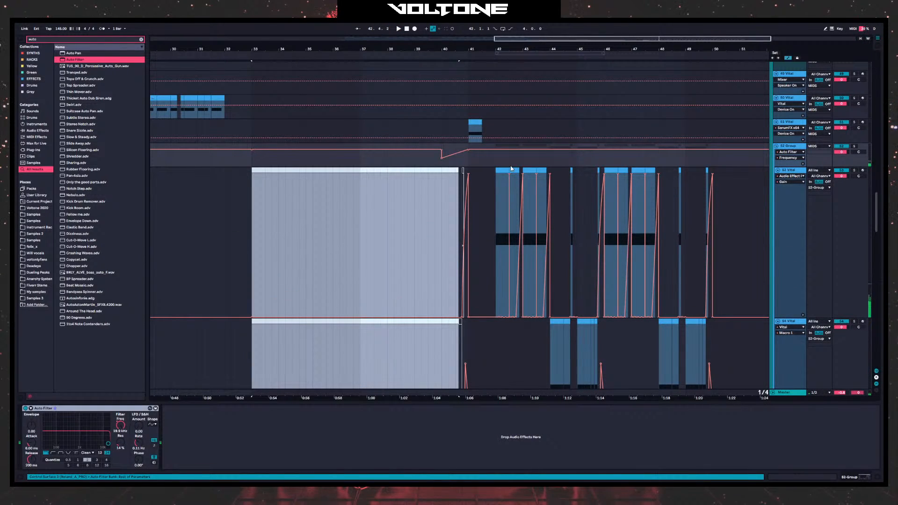
key("Delete")
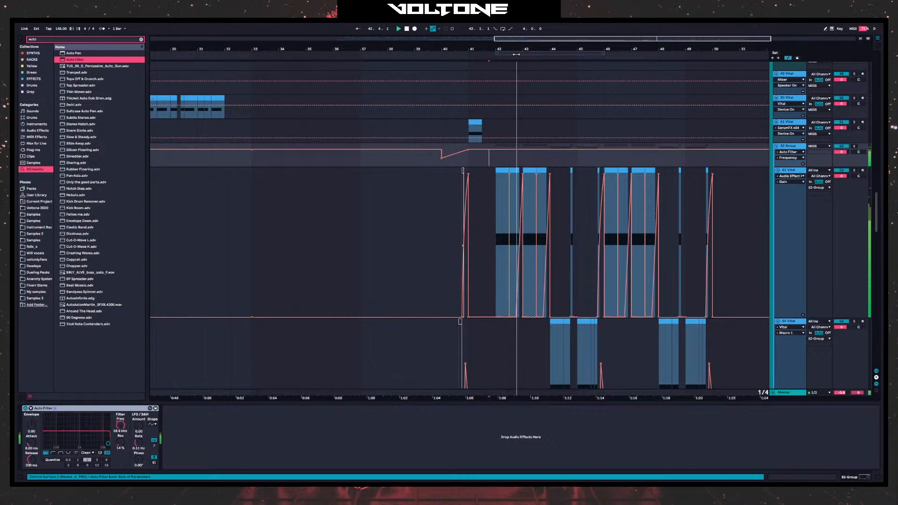
- Add the FabFilter Pro-R reverb at the end of the device chain on the Vital track with the bar 41 clip
left_click_drag(516, 54, 386, 184)
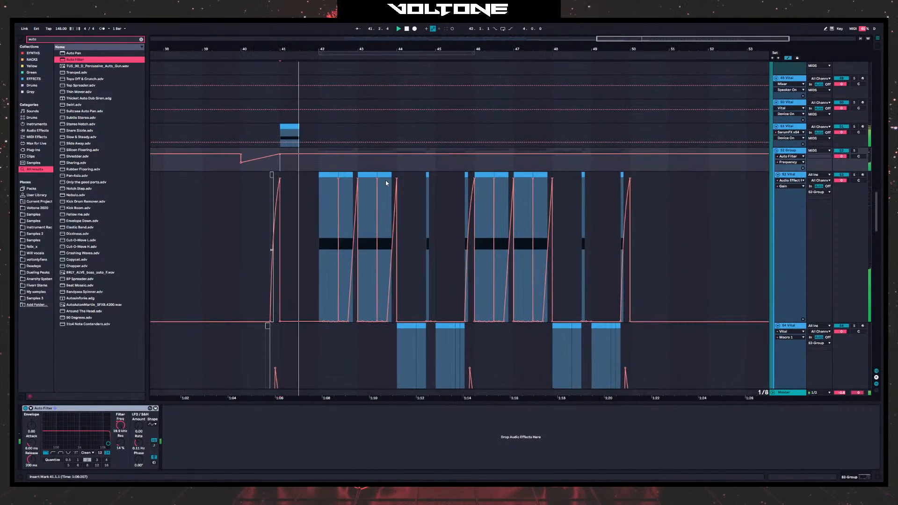
left_click(799, 128)
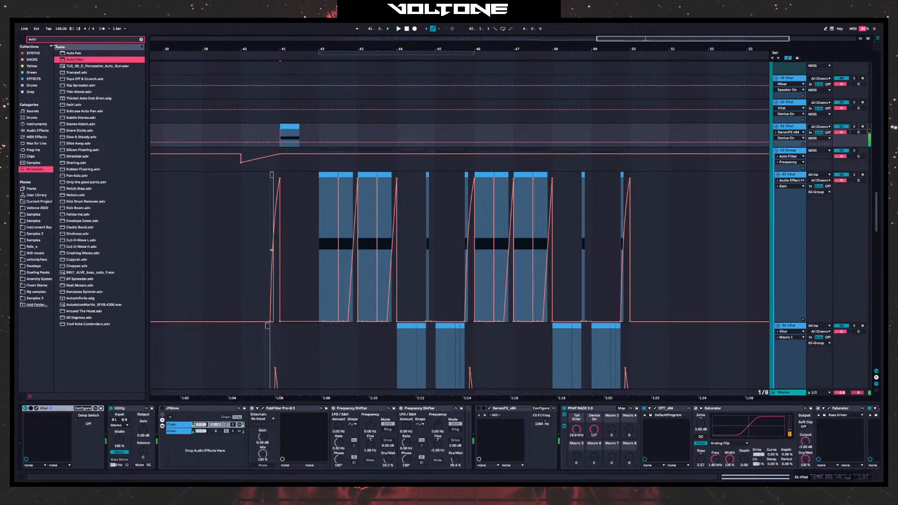
type("pro-r")
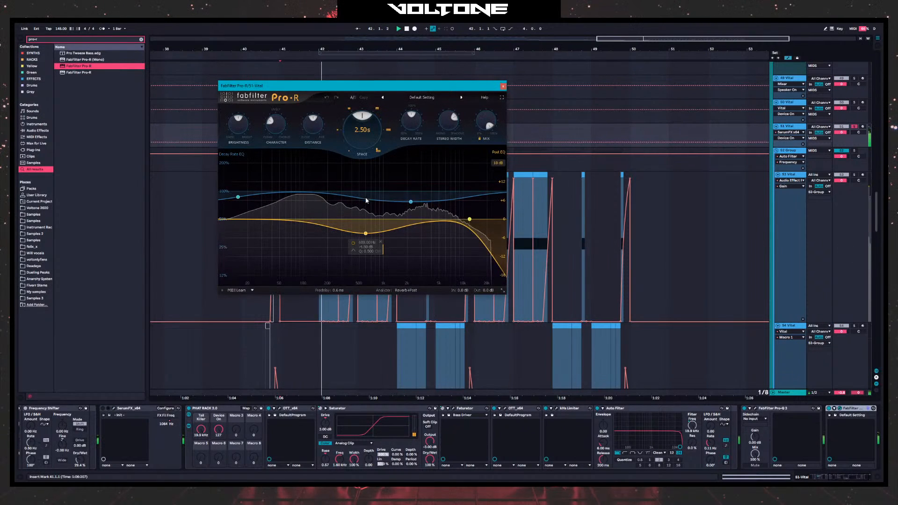
- Lower Pro-R's mix and shorten its space time to 1.97 s during playback
left_click_drag(491, 133, 472, 187)
key("space")
left_click_drag(360, 139, 360, 135)
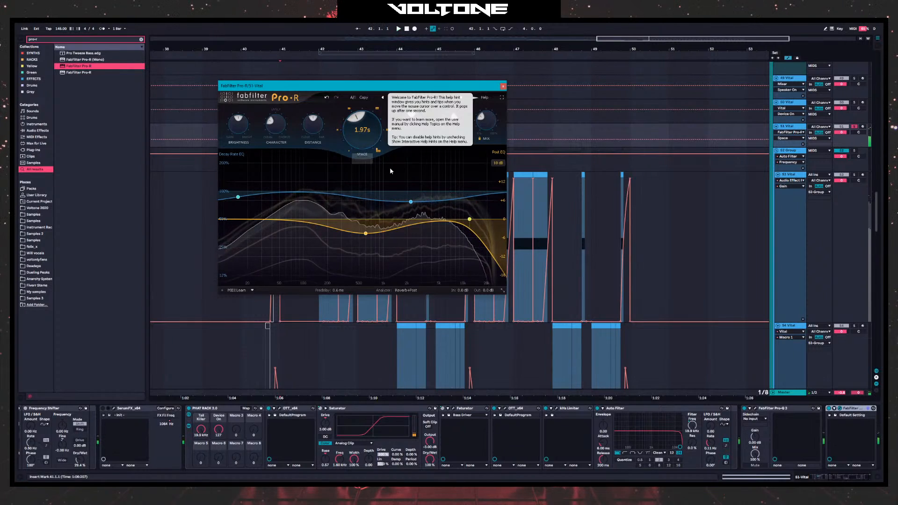
- Try Pro-R's Ambience for Slap Bass A preset with the mix at about 23% and the space time at 1.91 s
left_click(462, 99)
key("space")
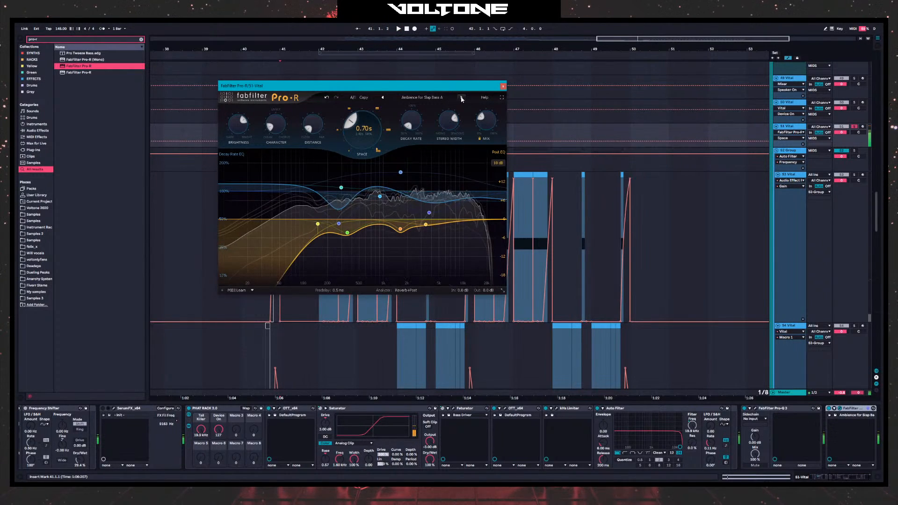
mouse_move(480, 122)
left_click_drag(480, 122, 479, 133)
key("space")
key("space")
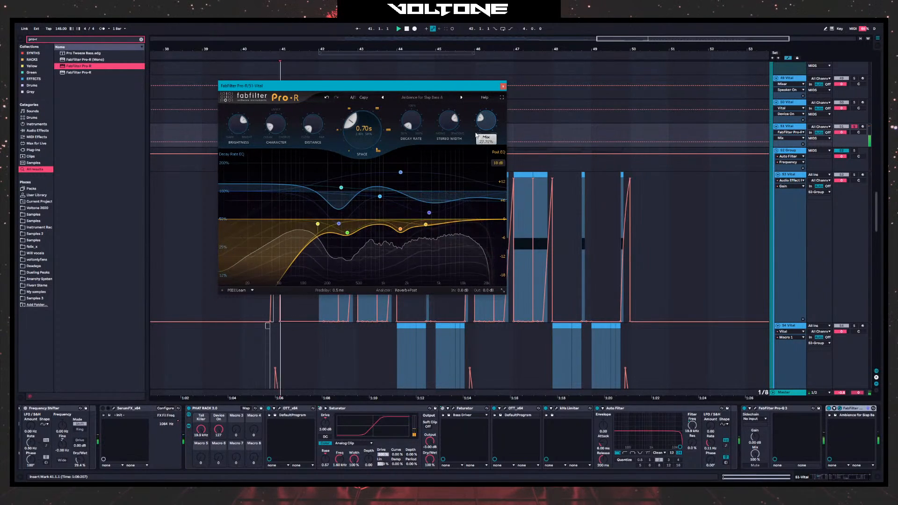
left_click_drag(365, 145, 366, 122)
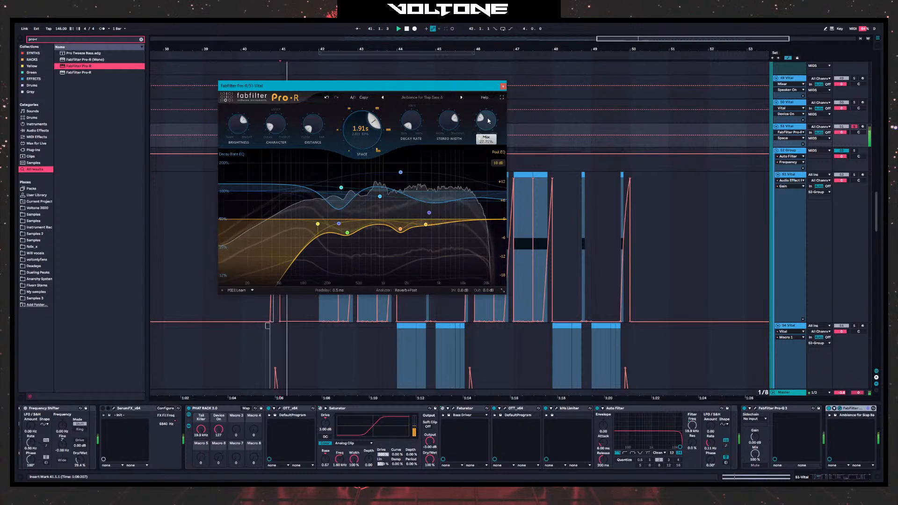
- Try Pro-R's Colored Room C preset with the space time at 3.13 s and adjust the mix
left_click(422, 97)
mouse_move(411, 112)
left_click(469, 143)
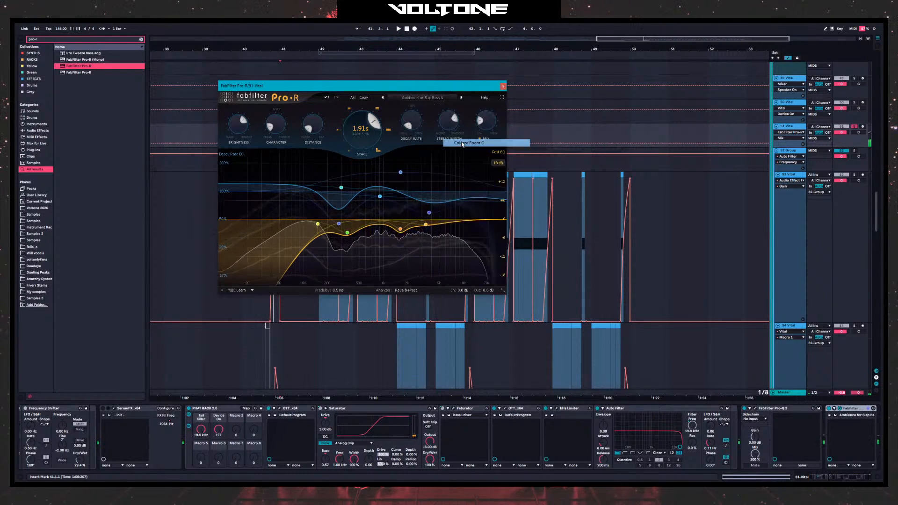
mouse_move(356, 118)
left_click_drag(358, 117, 368, 114)
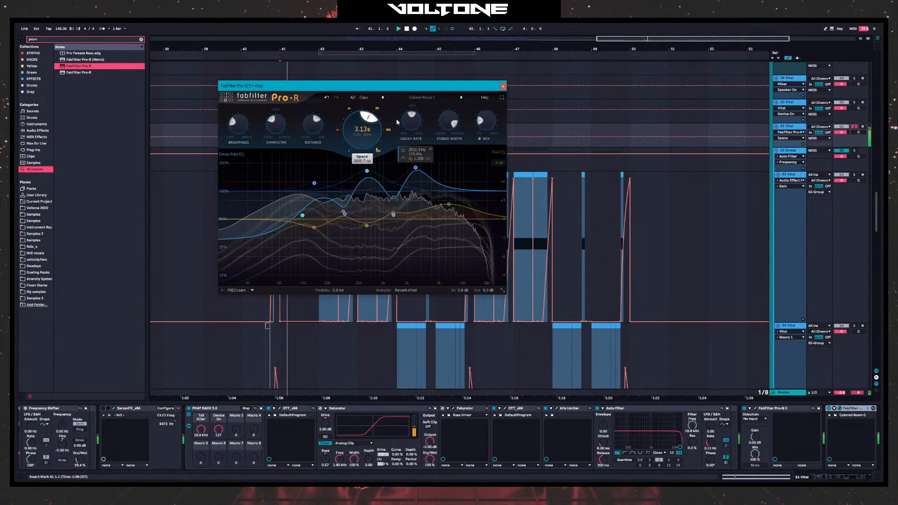
left_click_drag(482, 120, 450, 117)
key("space")
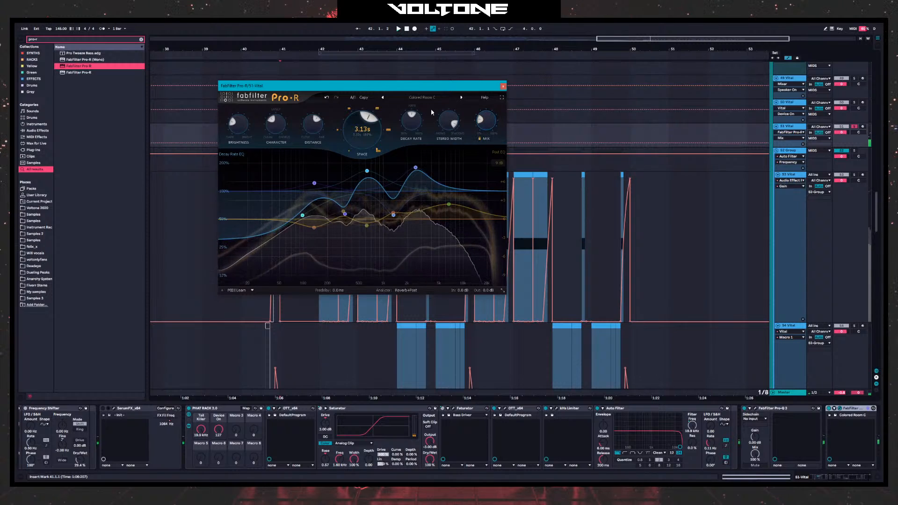
- Load Pro-R's Colored Room B preset, set its space time to 1.03 s and close the plugin
left_click(382, 98)
key("space")
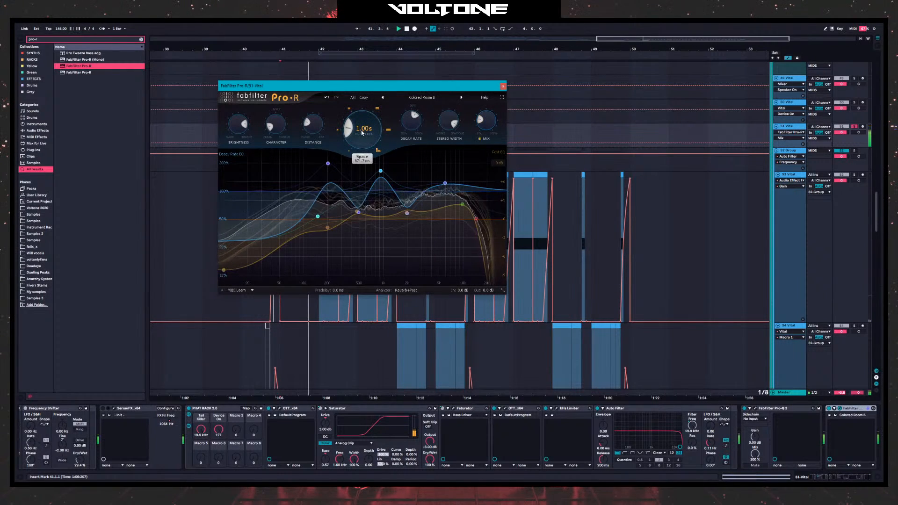
left_click_drag(359, 133, 351, 133)
key("space")
key("space")
left_click(502, 88)
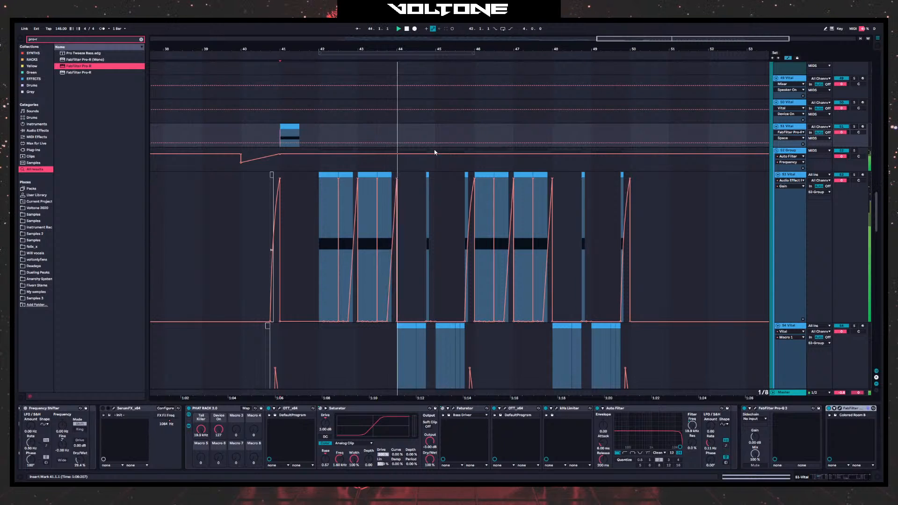
- Solo the Serum_x64 track and listen to it from bar 42
scroll(564, 203, "down", 3)
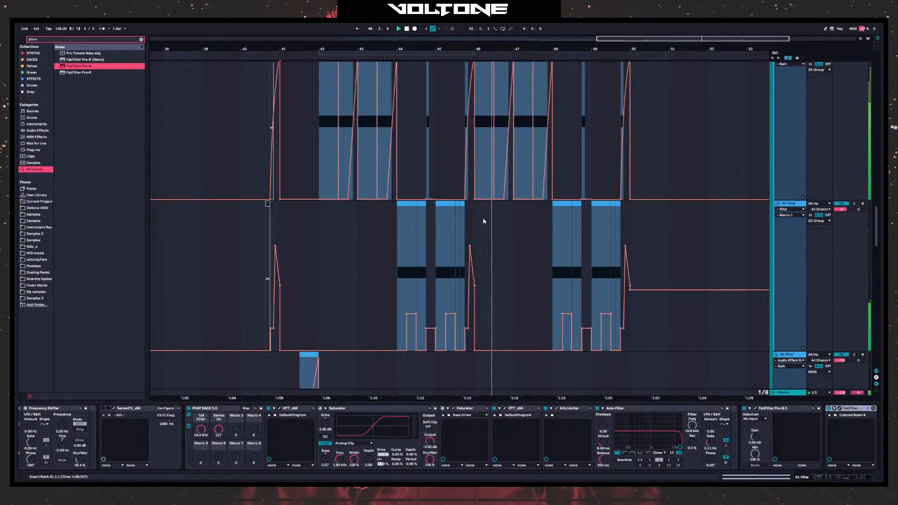
scroll(427, 265, "down", 8)
scroll(426, 256, "down", 3)
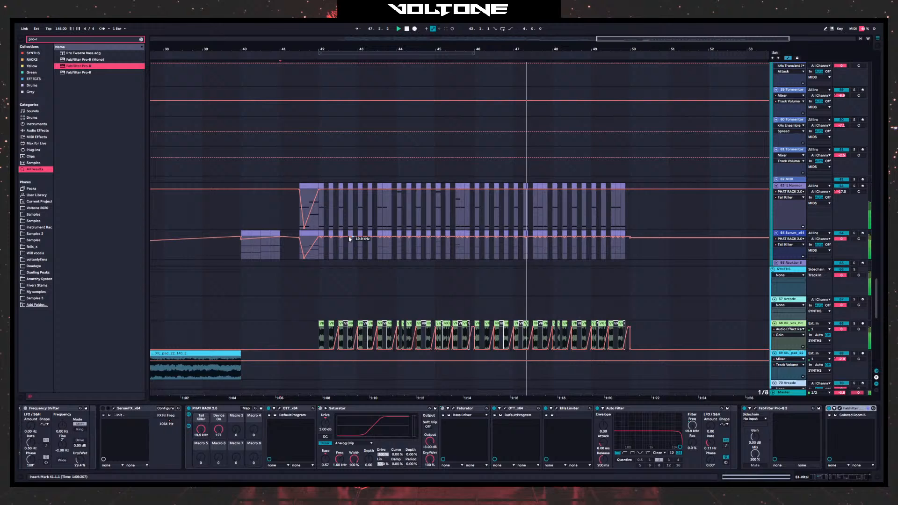
left_click(324, 258)
key("space")
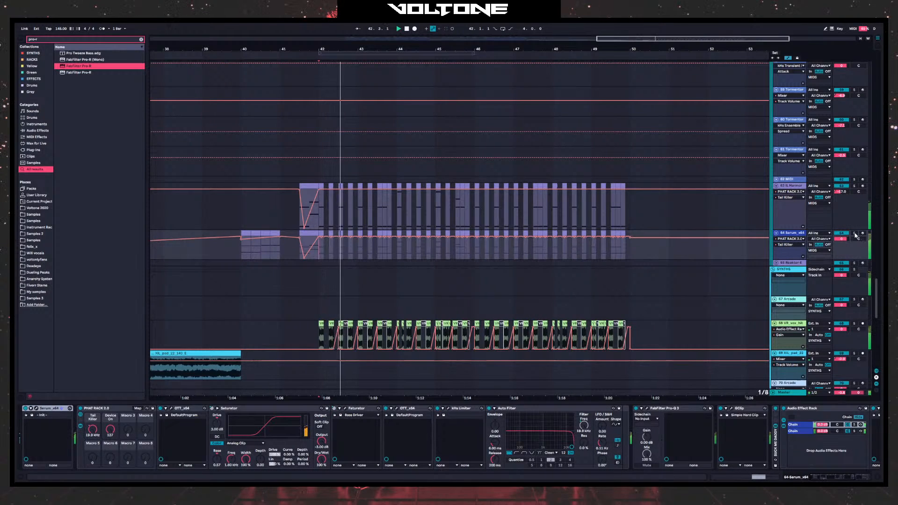
left_click(855, 234)
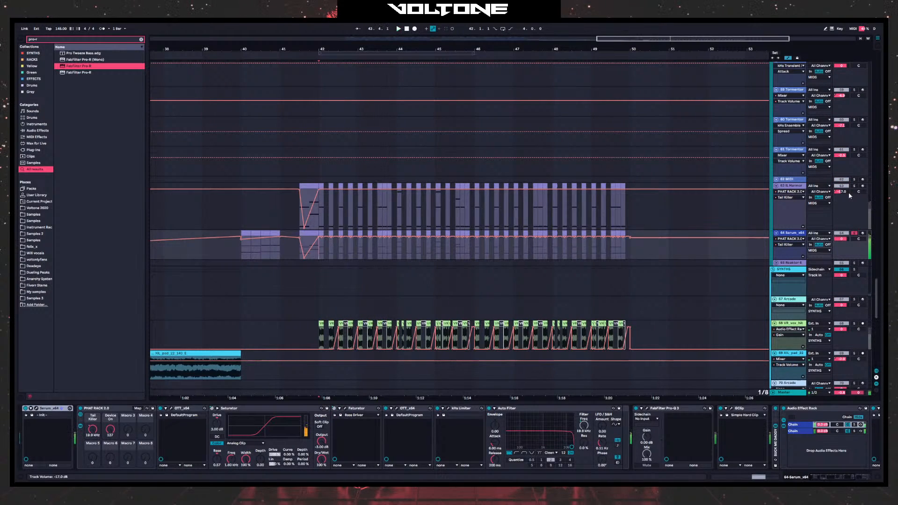
key("space")
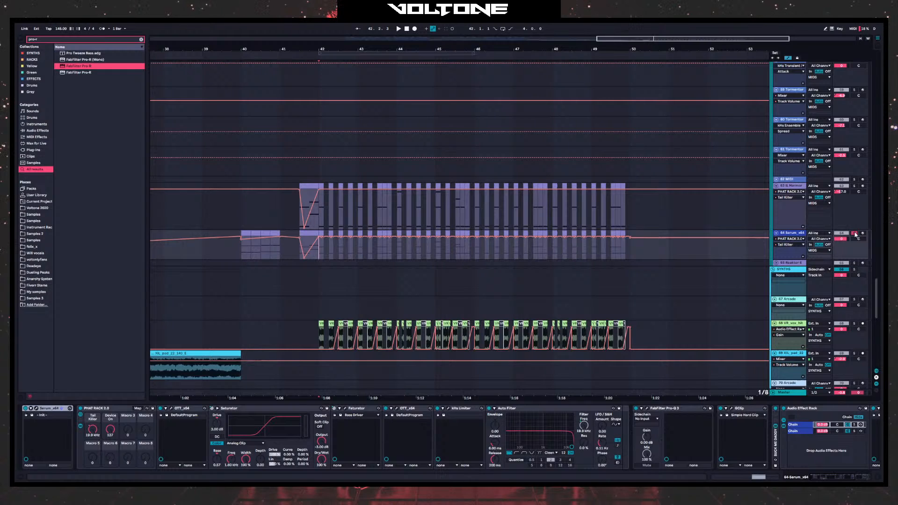
- Play the transition back from bar 41
scroll(401, 239, "up", 10)
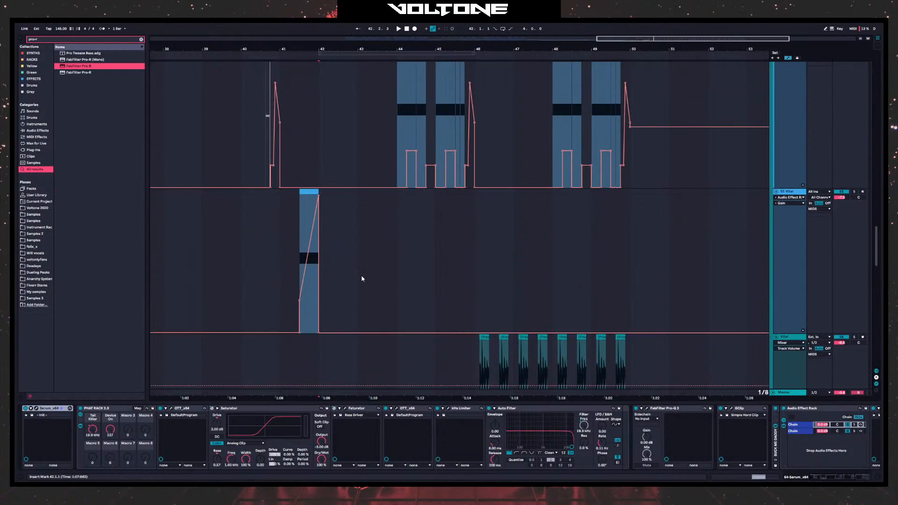
left_click(299, 242)
left_click(279, 245)
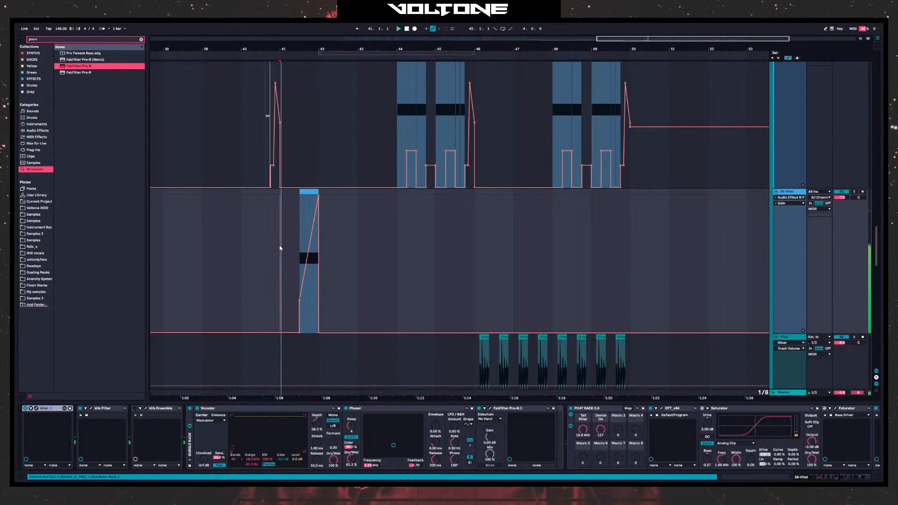
key("space")
scroll(291, 251, "up", 10)
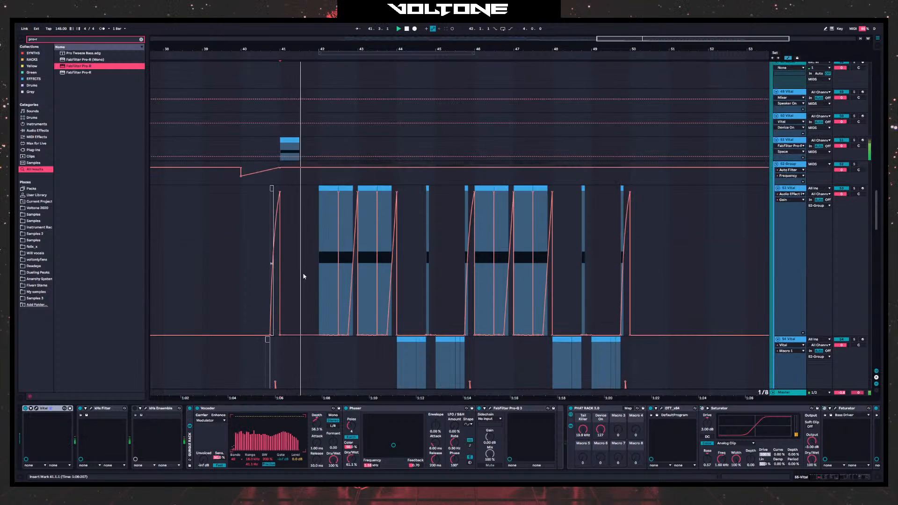
key("space")
- Set the Pro-R mix to about 70% on the Vital track with the bar 41 clip, comparing settings during playback
left_click(796, 261)
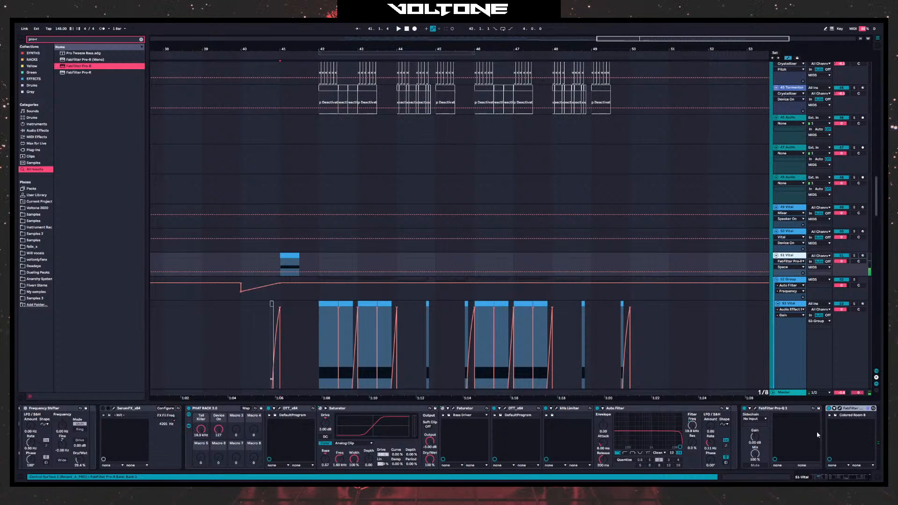
left_click(836, 409)
left_click(847, 408)
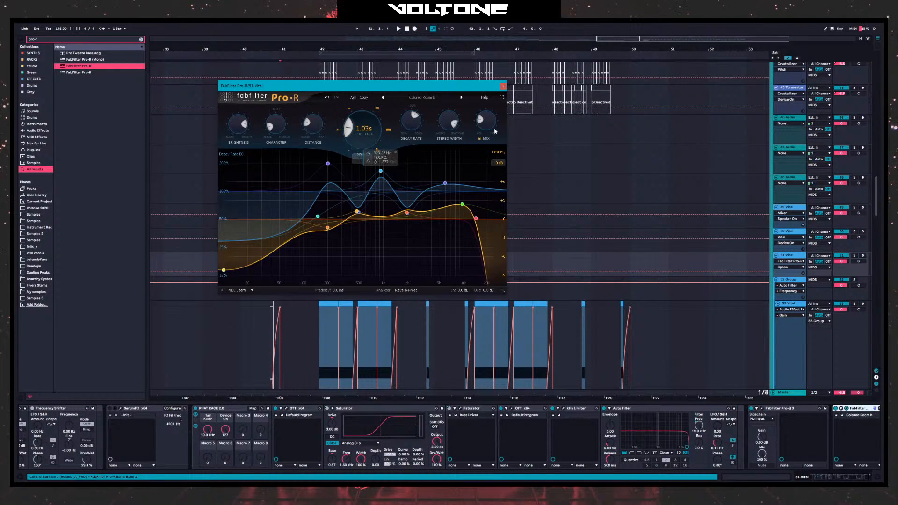
left_click_drag(510, 82, 512, 47)
key("space")
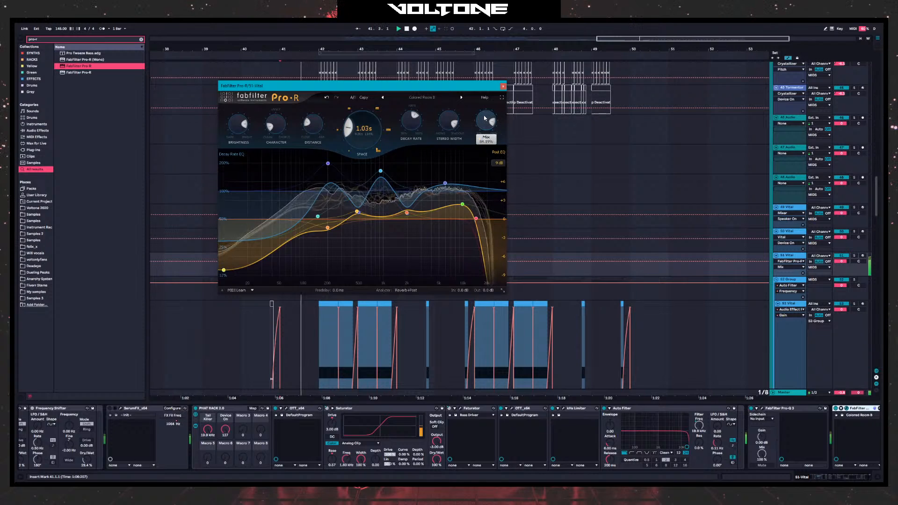
left_click_drag(485, 121, 482, 166)
key("space")
key("space")
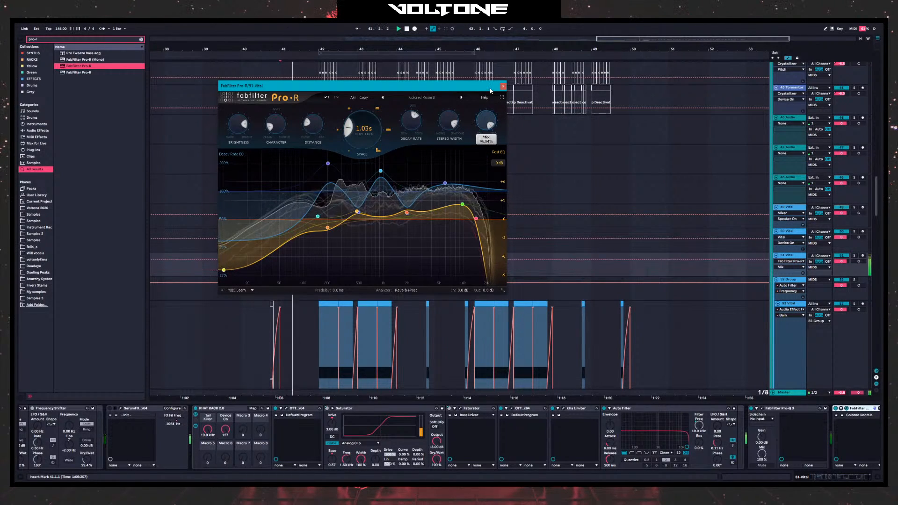
left_click_drag(478, 129, 481, 109)
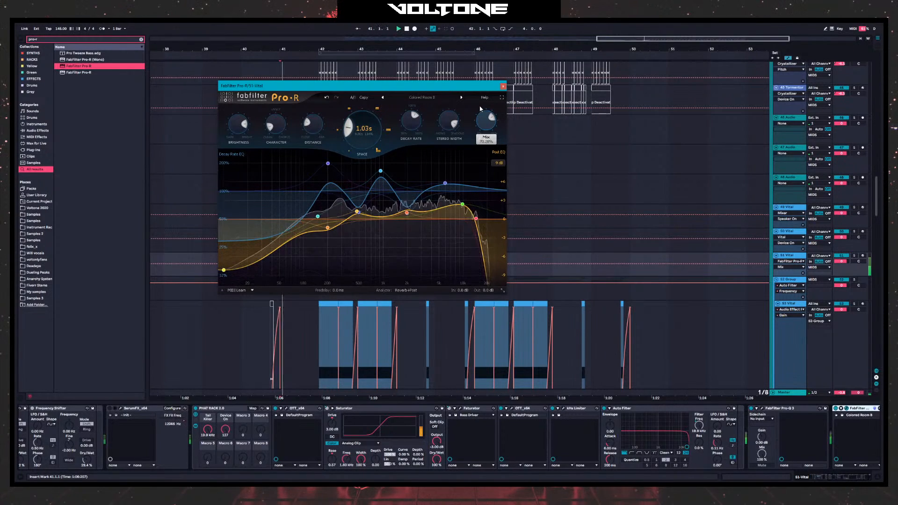
left_click(503, 86)
- Play from bar 40.2.3, set Pro-R's space time to 0.85 s and close the plugin
left_click(255, 255)
key("space")
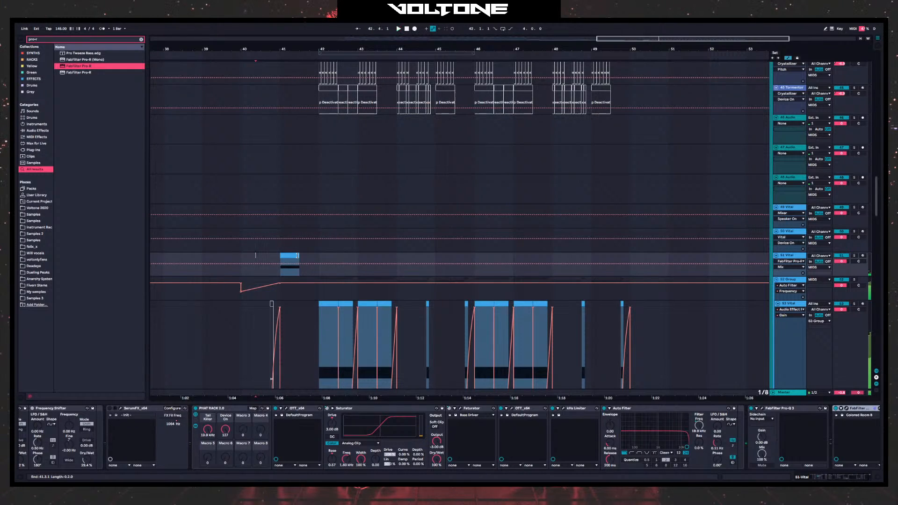
left_click(846, 409)
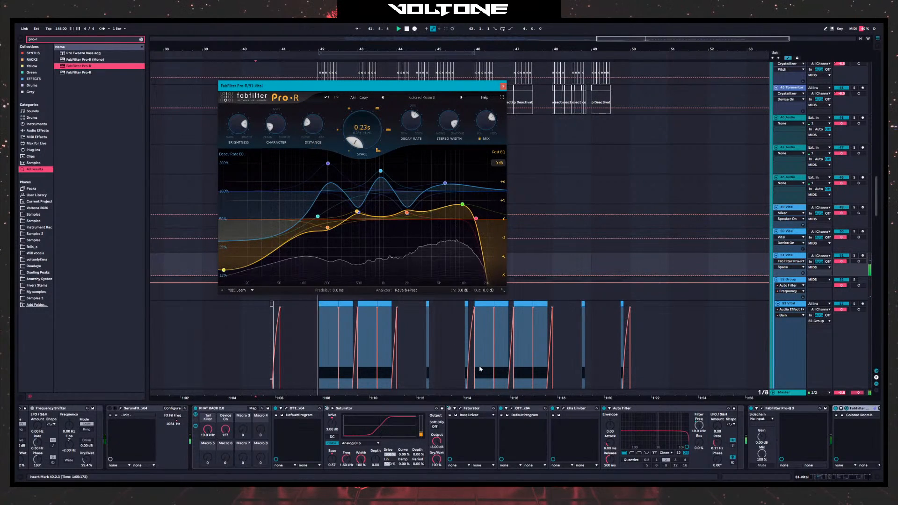
left_click_drag(363, 140, 359, 123)
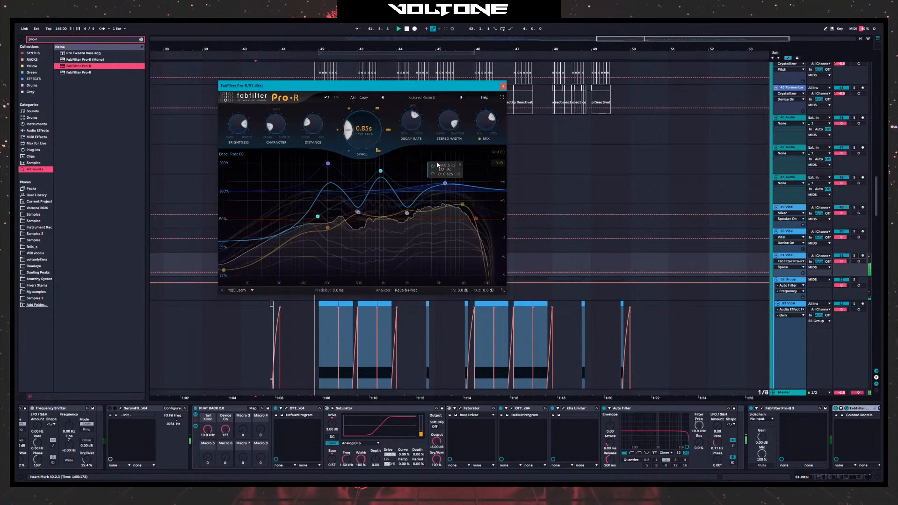
left_click(482, 123)
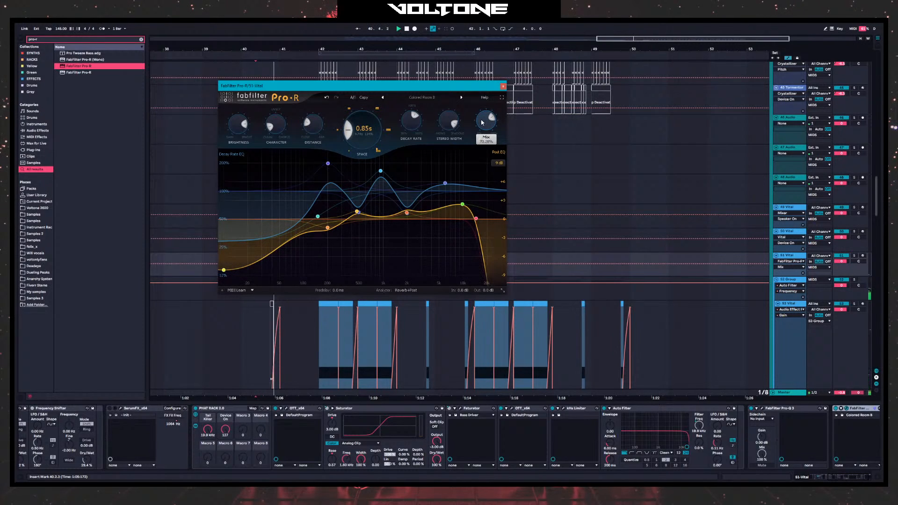
left_click(503, 86)
- Copy the bar 41 Vital clip to bar 42 on the same track
left_click(289, 253)
mouse_move(307, 256)
left_mouse_down()
mouse_move(345, 256)
mouse_move(296, 256)
left_mouse_up()
key("space")
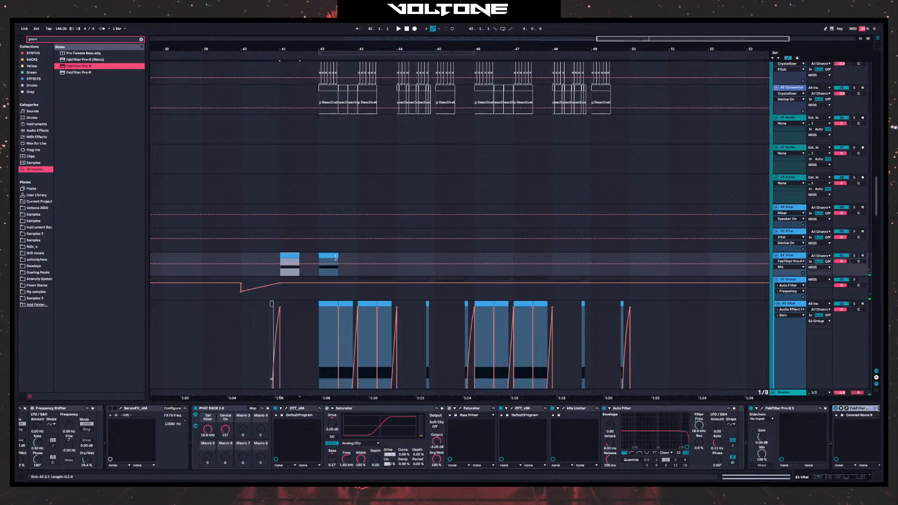
- Duplicate the Vital track, keeping only the bar 41 clip on the original and only the bar 42 clip on the copy
left_click(336, 257)
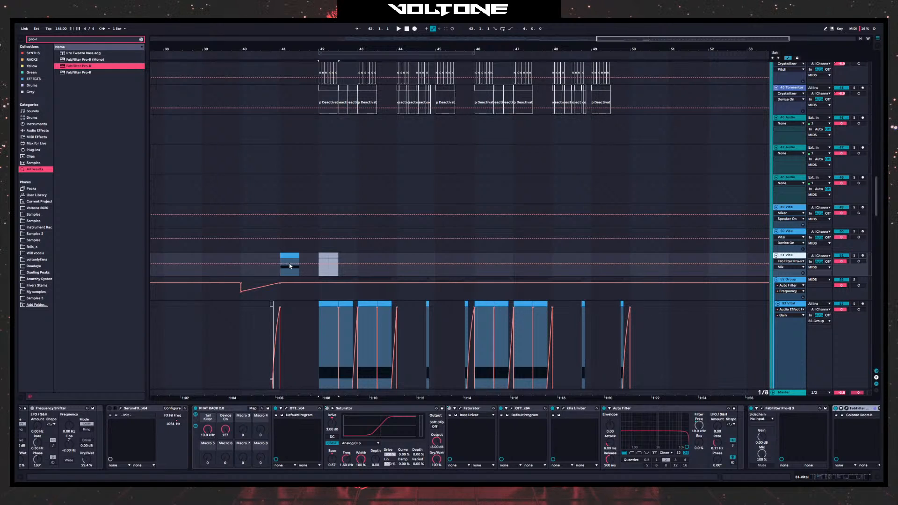
key("ctrl+d")
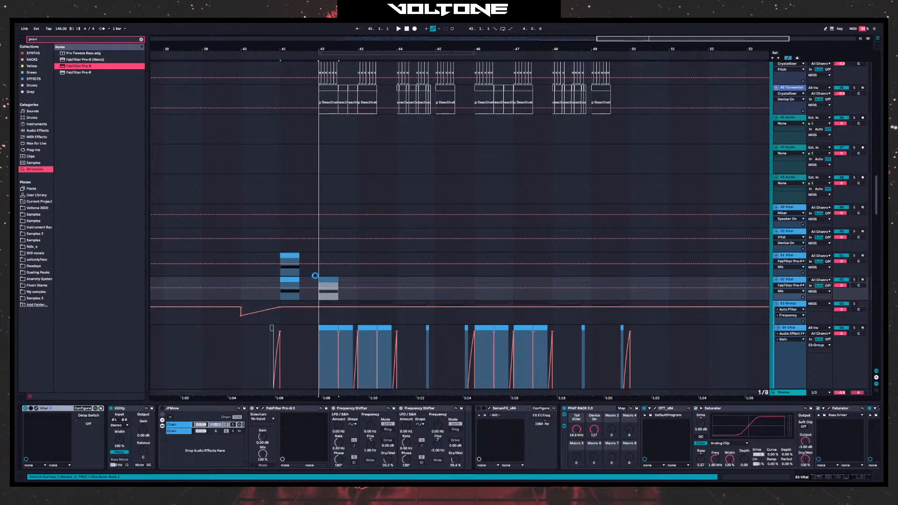
left_click(315, 275)
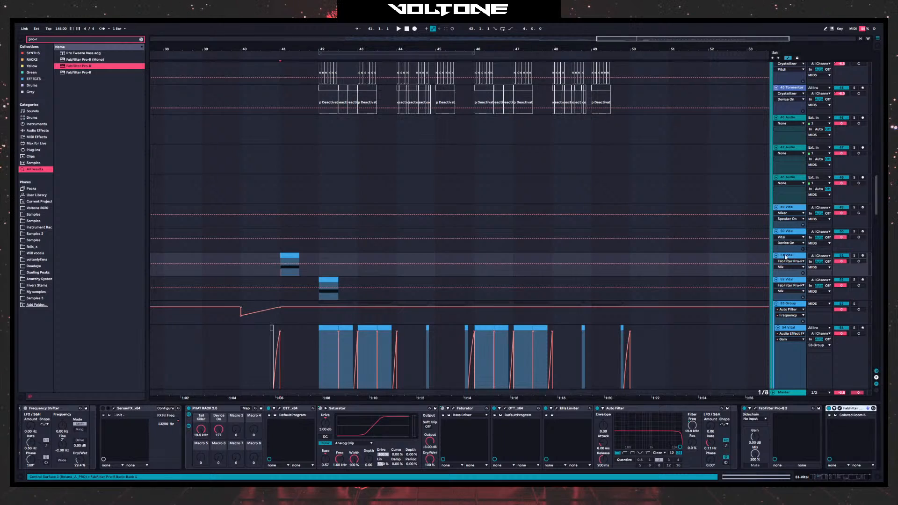
- Lower the Pro-R mix on the original Vital track and place the insert mark at bar 42 on the duplicated track
left_click(843, 408)
left_click_drag(490, 130, 484, 137)
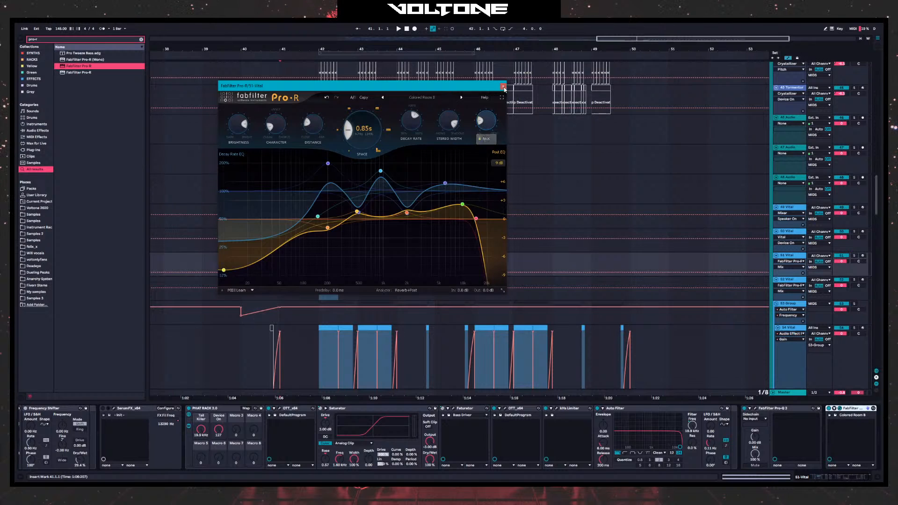
left_click(502, 86)
left_click(319, 287)
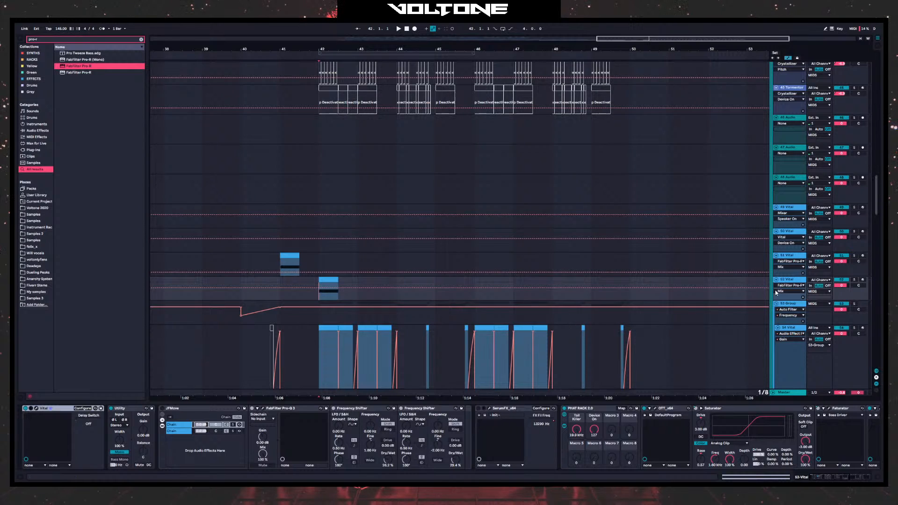
- Play from bar 42 with the duplicated Vital track soloed and open its Vital instrument
scroll(620, 458, "right", 10)
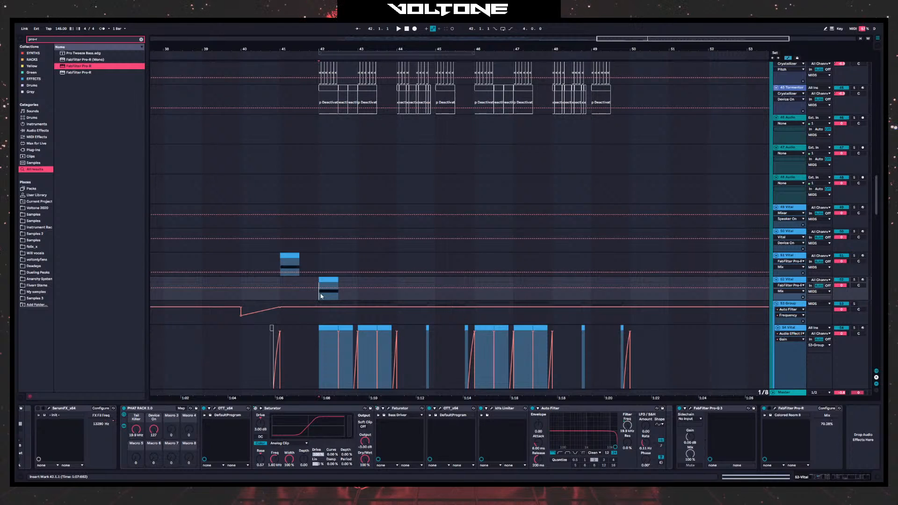
key("space")
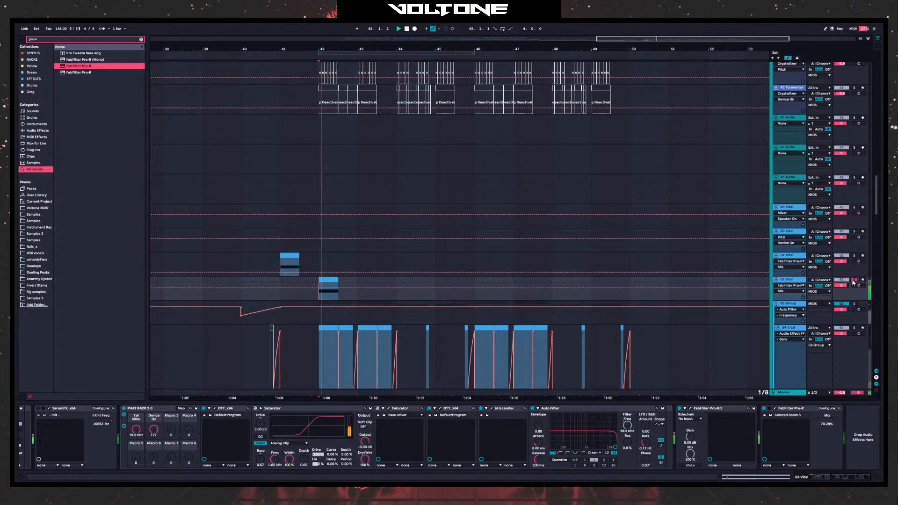
scroll(421, 434, "left", 10)
left_click(37, 408)
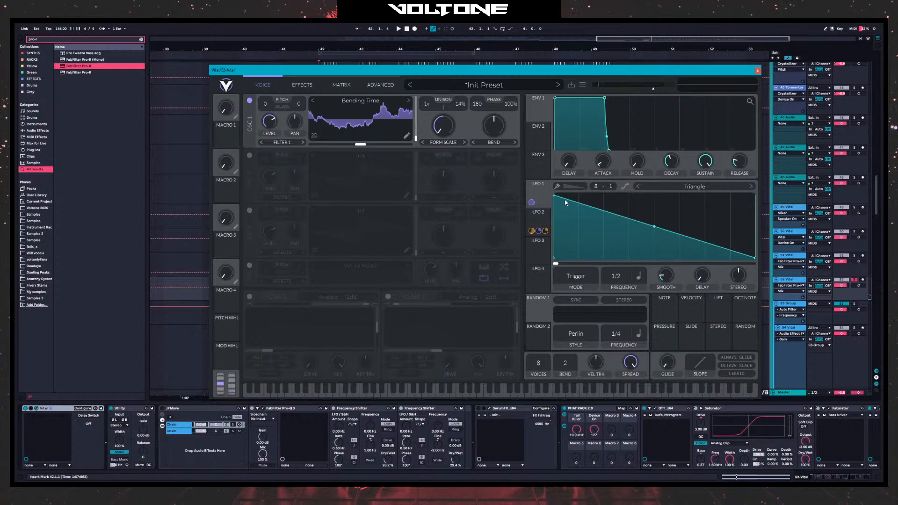
- Reshape LFO 2 to rise until mid-cycle and hold before falling, set its frequency to 1/1 and close Vital
left_click(537, 213)
left_click_drag(679, 228, 680, 196)
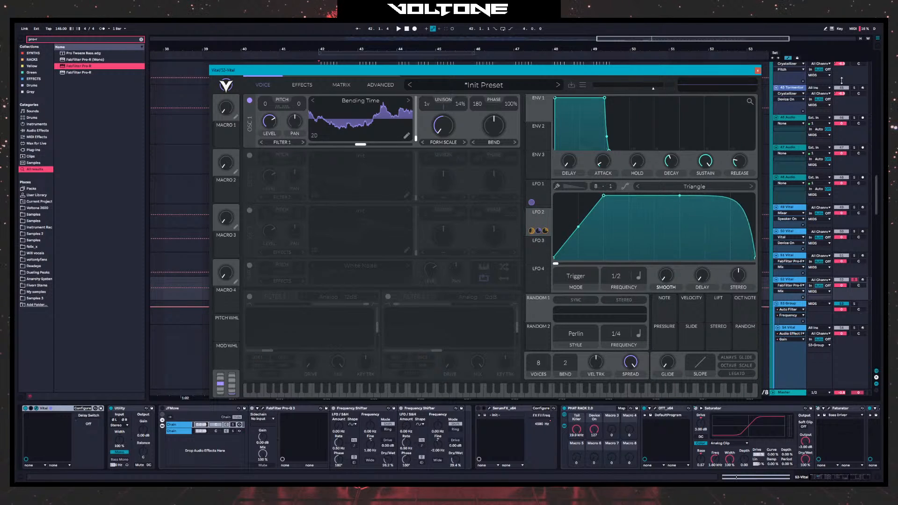
left_click_drag(616, 276, 617, 288)
double_click(654, 195)
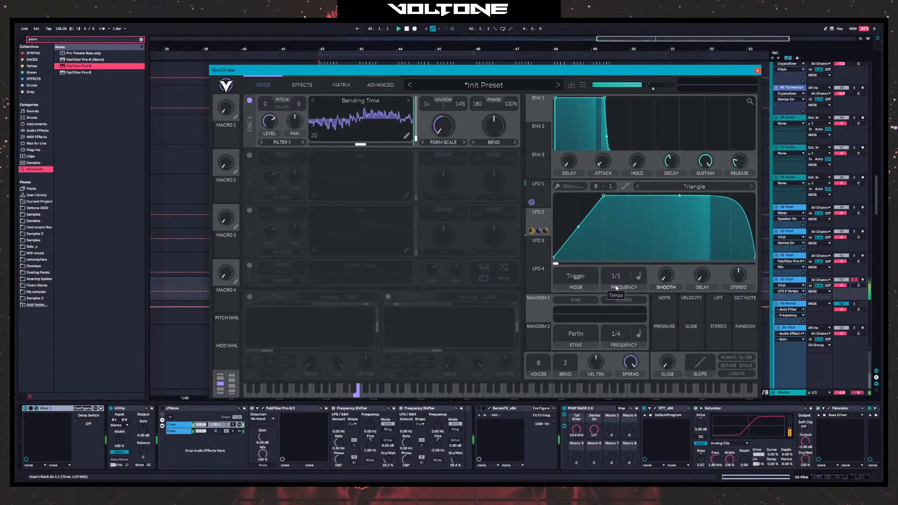
double_click(586, 217)
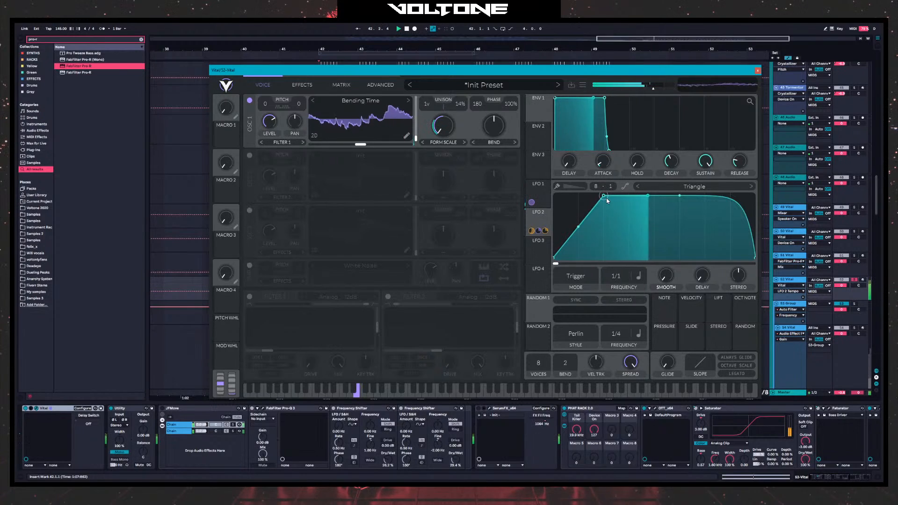
left_click_drag(604, 196, 657, 181)
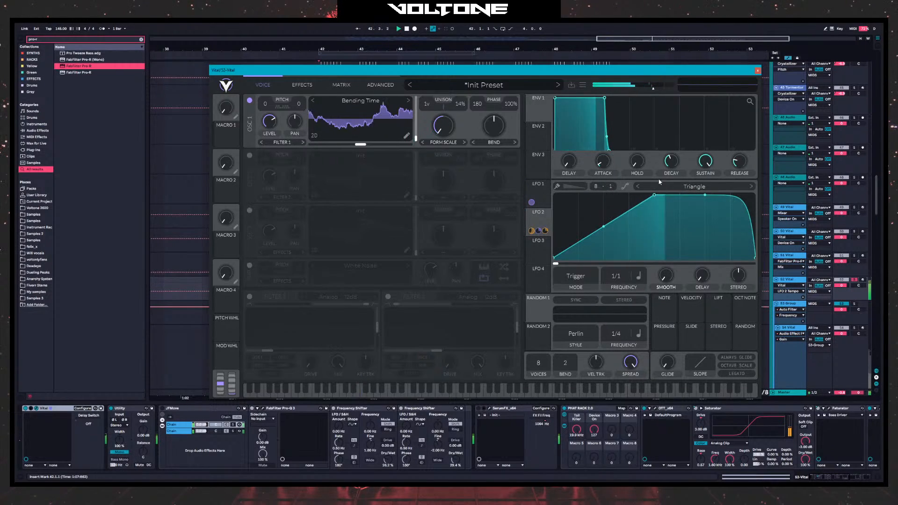
left_click(758, 70)
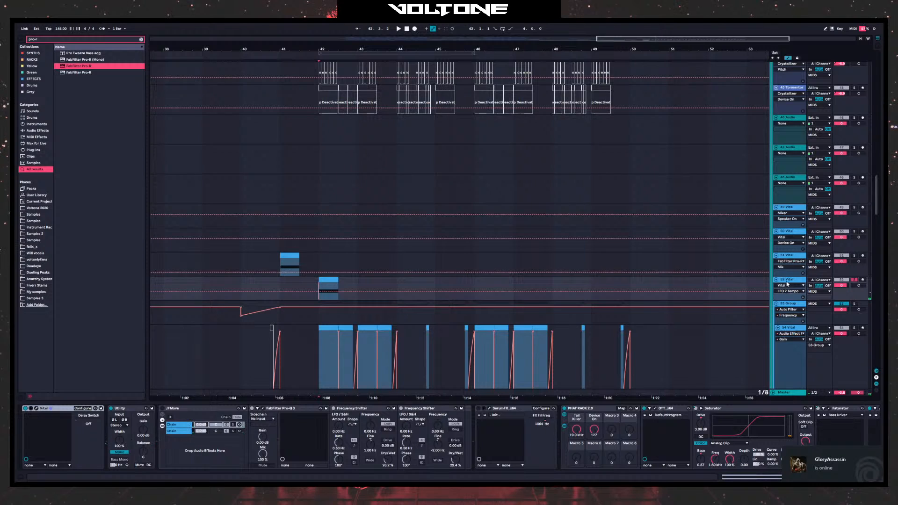
- Turn off Pro-R on the duplicated Vital track and extend its bar 42 clip to one full bar
scroll(810, 442, "right", 5)
key("space")
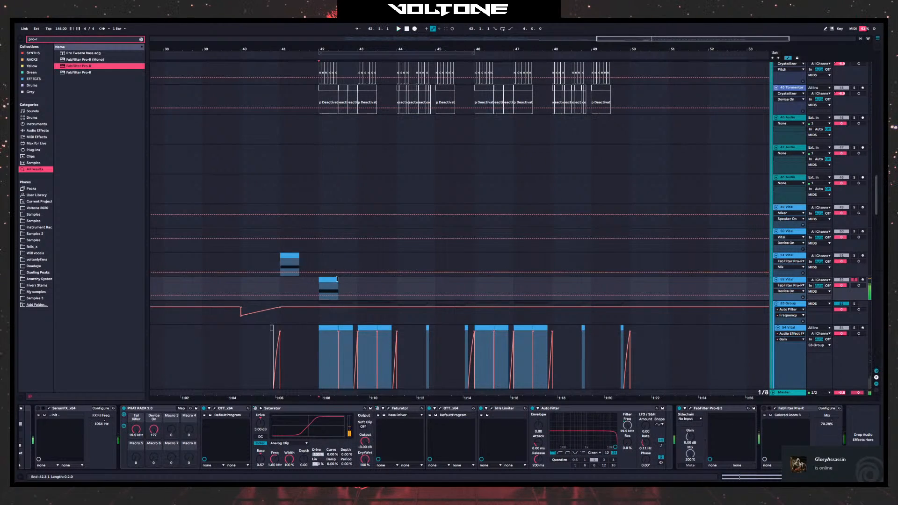
left_click_drag(338, 283, 358, 283)
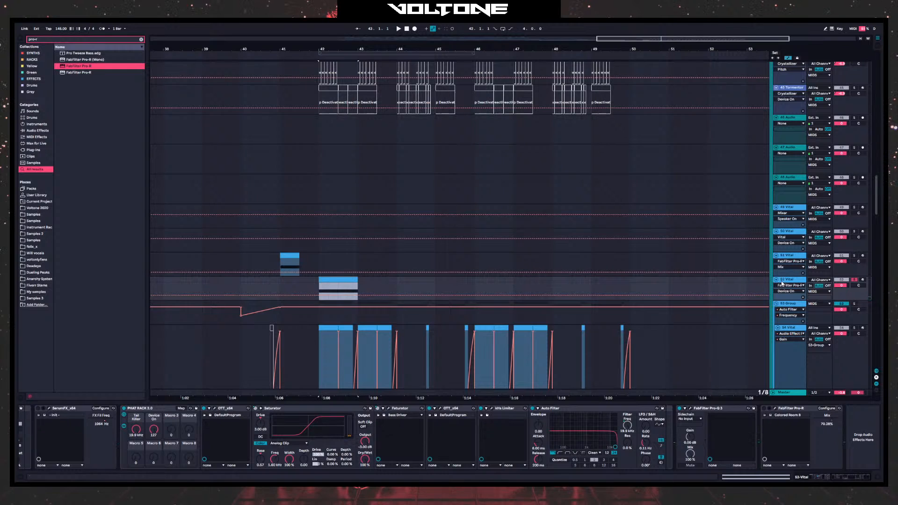
- Reopen Vital on the duplicated track and audition the extended bar 42 clip while checking LFO 2's shape and frequency
scroll(74, 425, "up", 10)
left_click(90, 418)
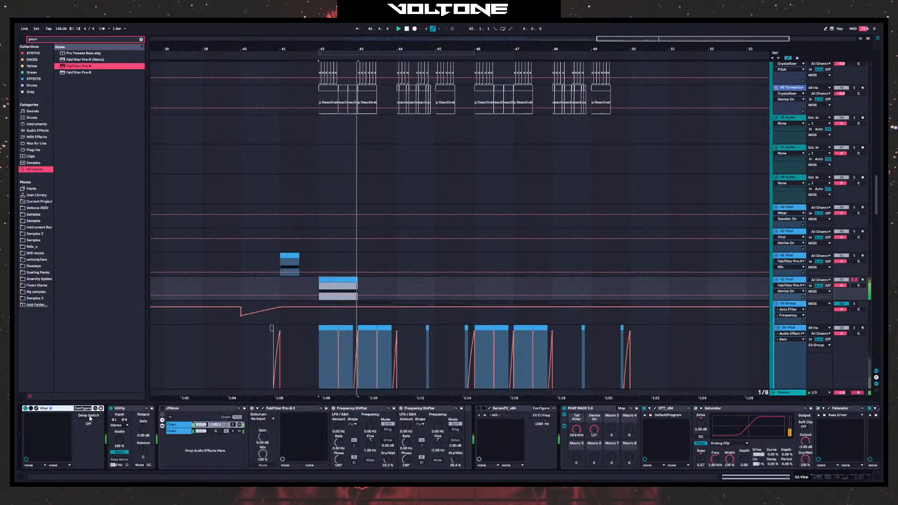
left_click(35, 409)
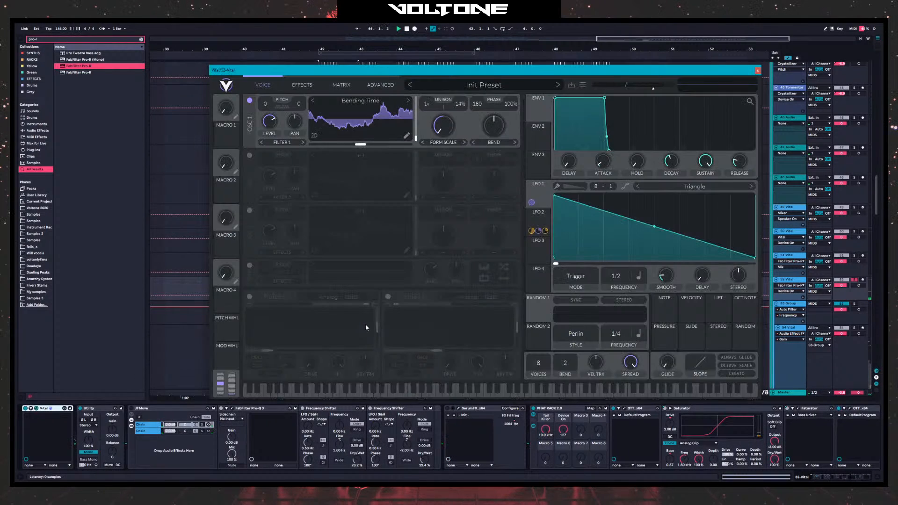
key("space")
key("space")
key("space")
key("space")
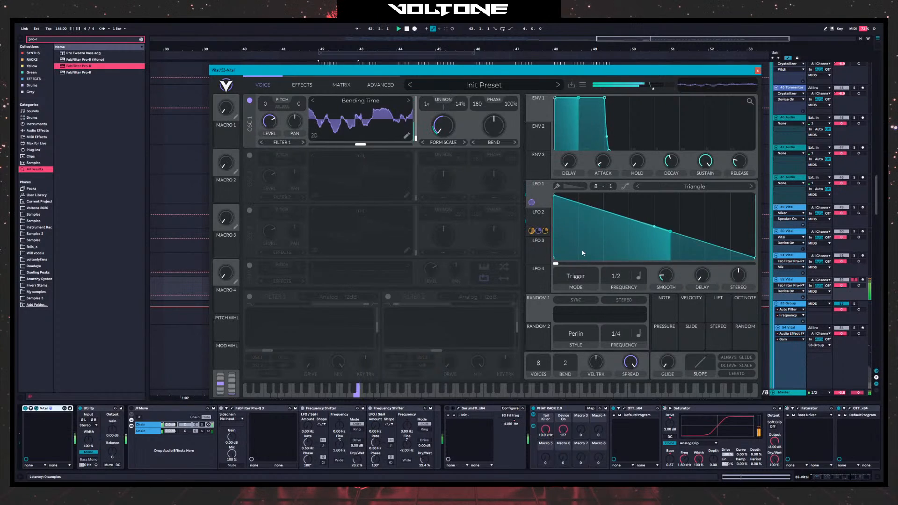
left_click(538, 213)
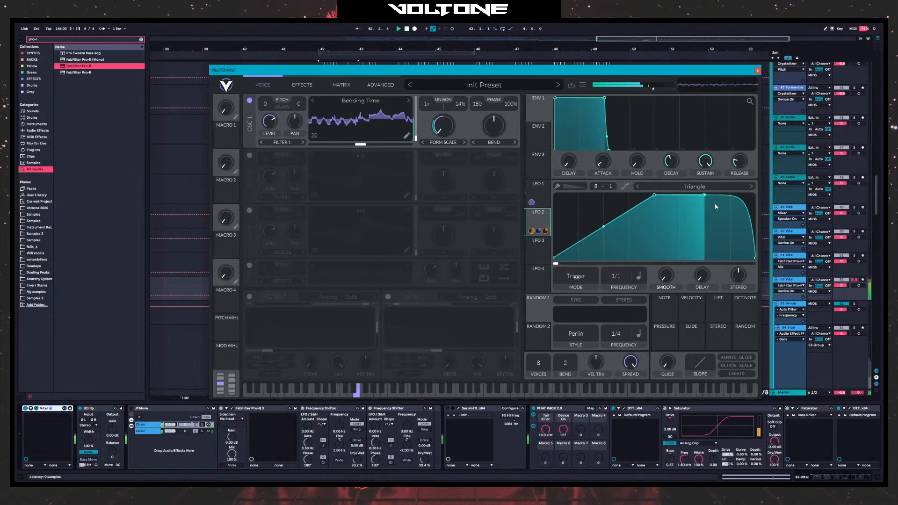
mouse_move(616, 277)
left_mouse_down()
mouse_move(614, 293)
mouse_move(622, 270)
left_mouse_up()
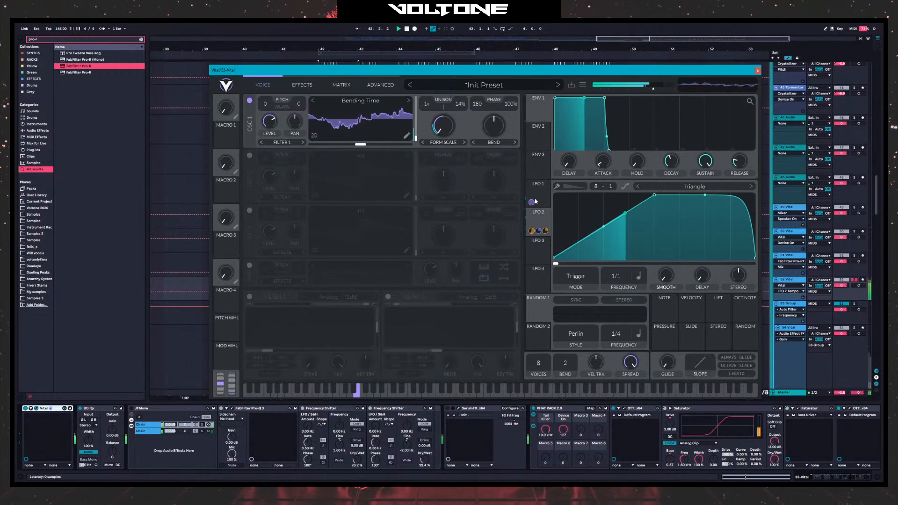
- Bend LFO 1 into a steep exponential decay across the whole cycle and set its frequency to 1/1
left_click(537, 200)
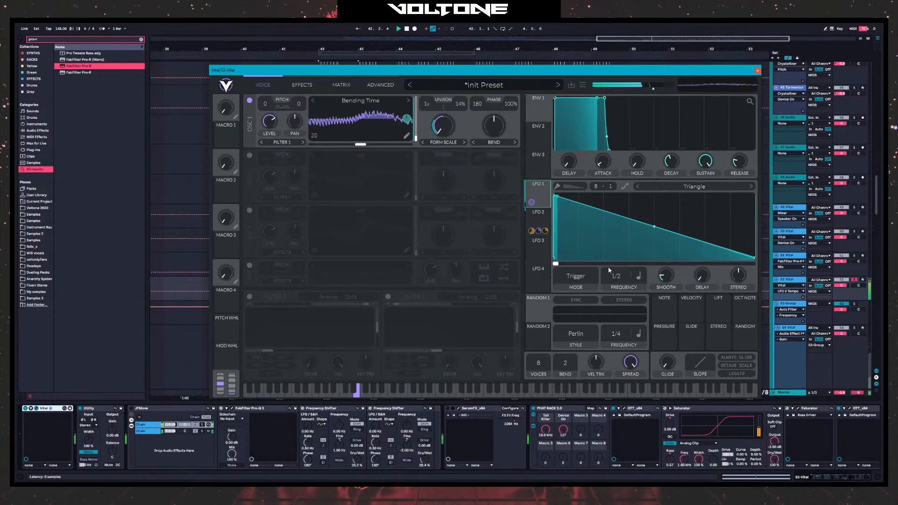
left_click_drag(617, 280, 616, 290)
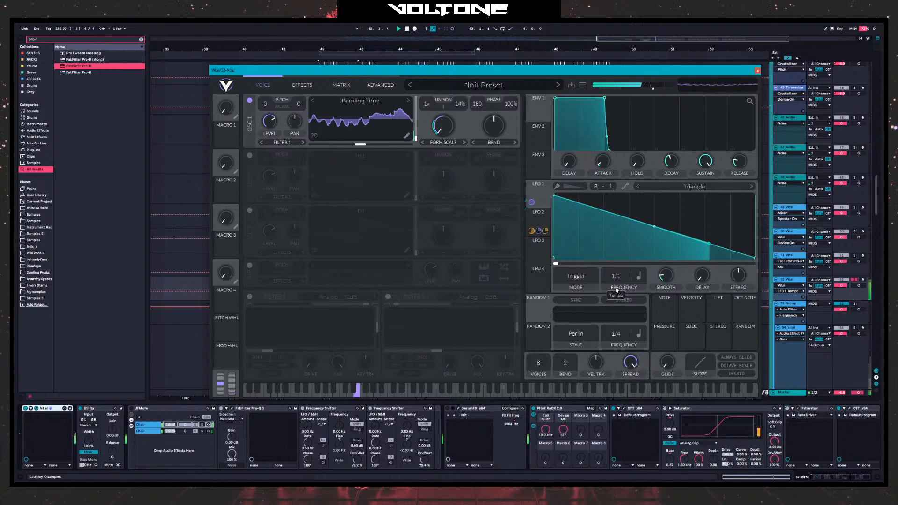
left_click_drag(654, 227, 619, 272)
double_click(626, 257)
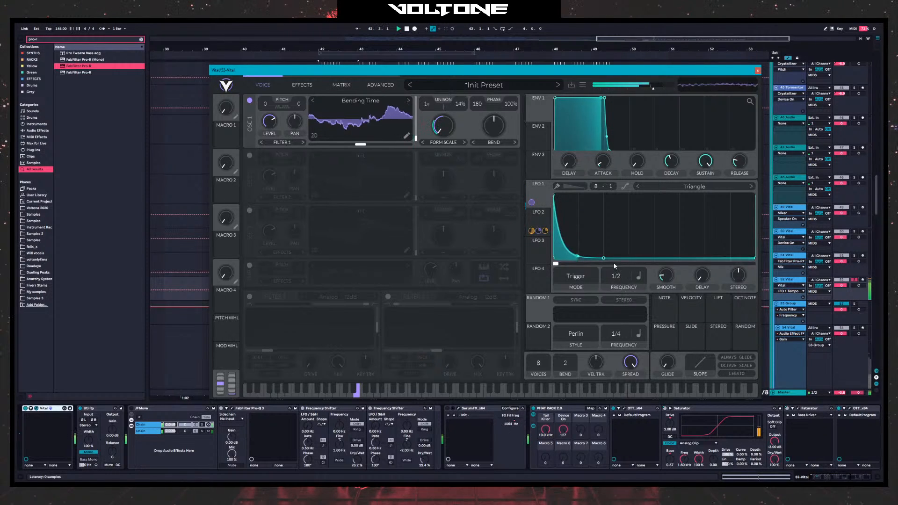
double_click(604, 258)
left_click_drag(618, 279, 619, 283)
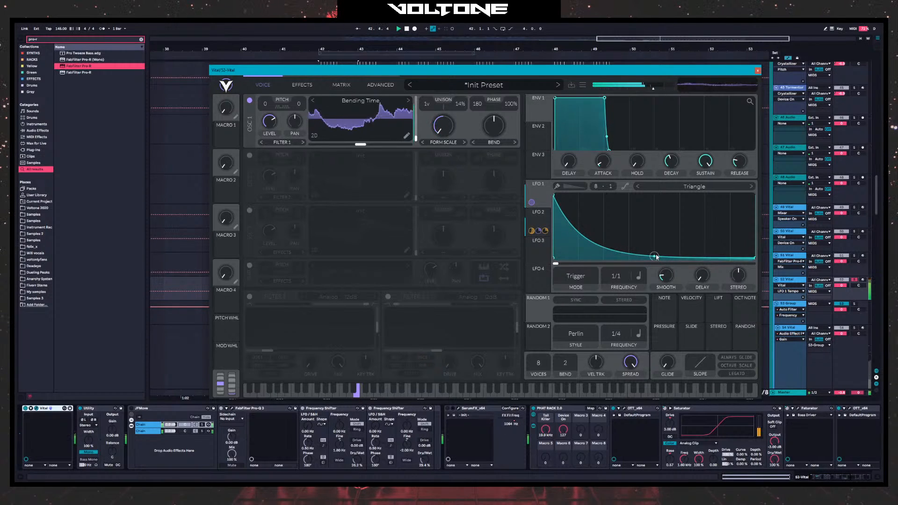
- Try the Three Graces, Squish Flange and Blurry Hashtags wavetables in oscillator 1 during playback
left_click(410, 101)
left_click(383, 103)
left_click(574, 190)
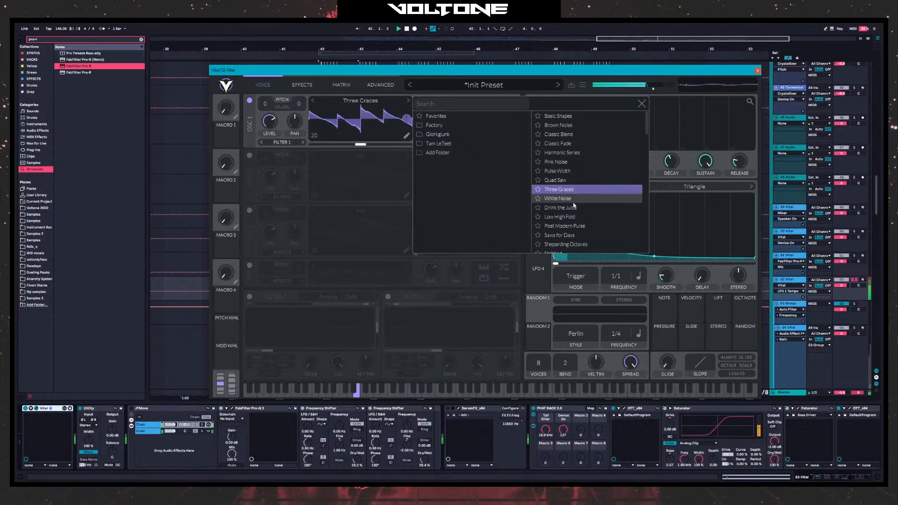
left_click(577, 225)
scroll(576, 225, "down", 3)
left_click(577, 224)
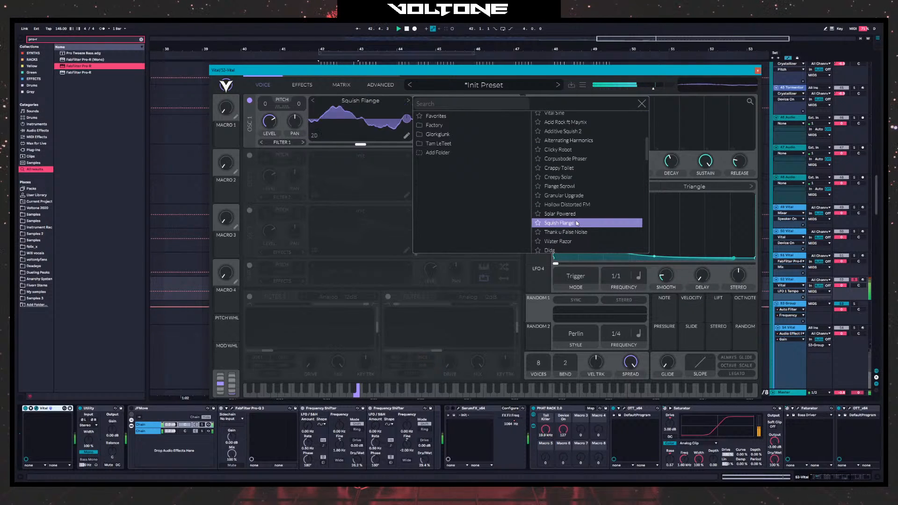
scroll(577, 223, "down", 3)
left_click(570, 197)
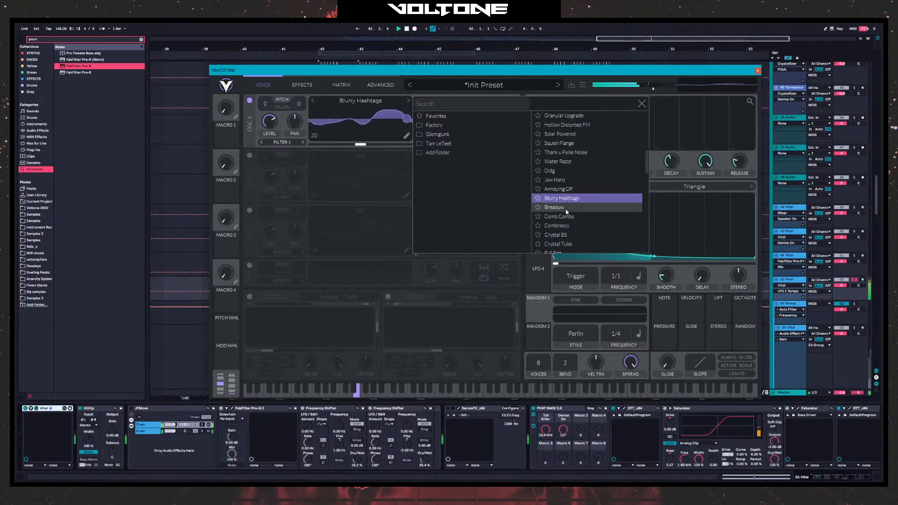
- Try the Breaouw, Comb Combo, Combreezy and Crystal BS wavetables in oscillator 1
left_click(566, 209)
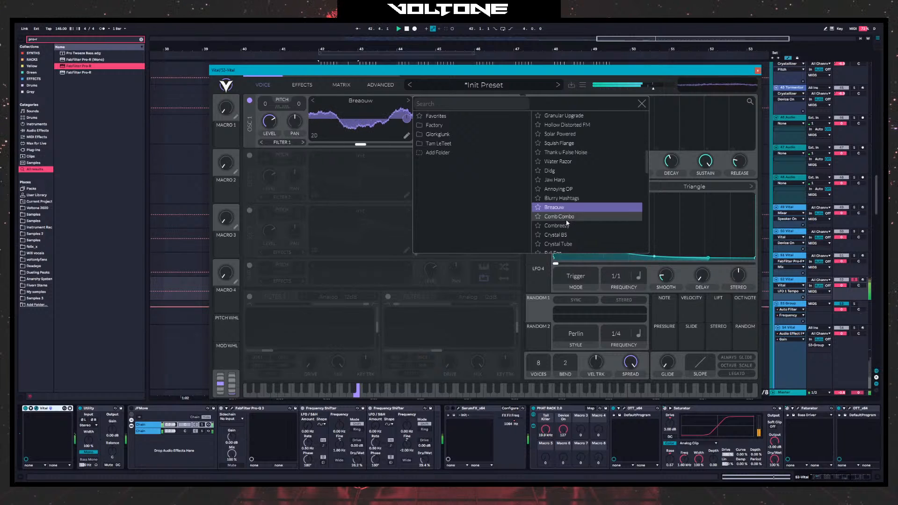
left_click(567, 218)
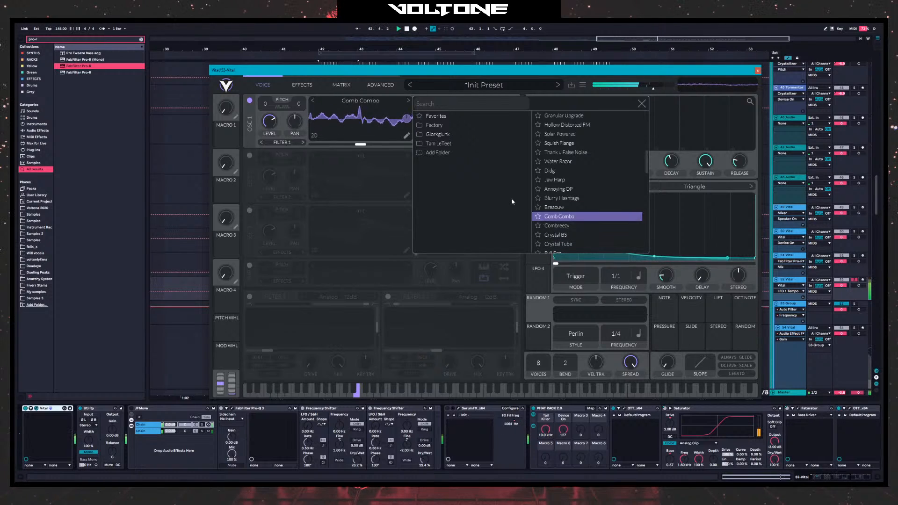
left_click(561, 226)
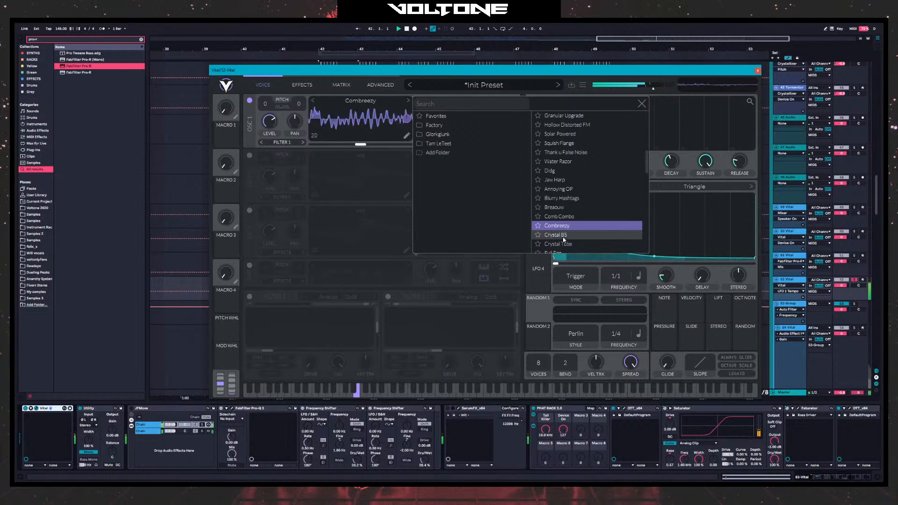
left_click(564, 236)
- Load the Grain Yard wavetable in oscillator 1, stop playback and close Vital
scroll(564, 238, "down", 3)
left_click(562, 221)
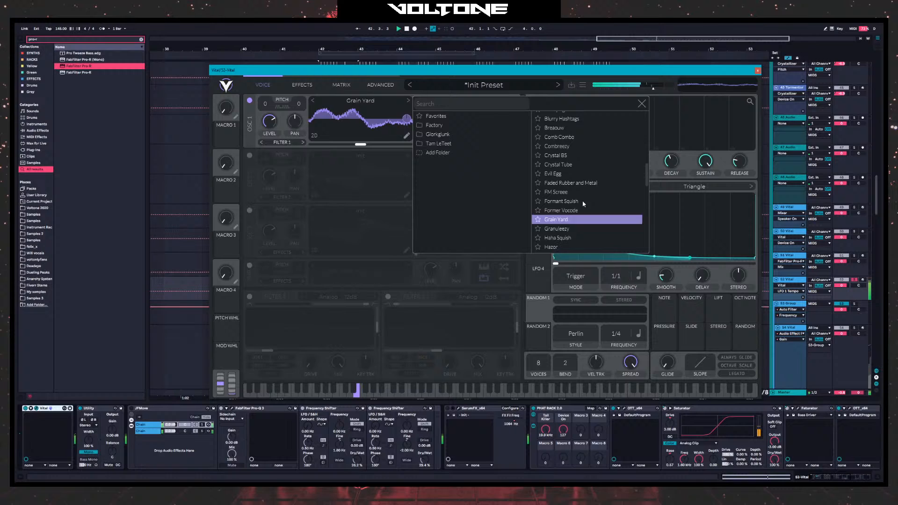
left_click(642, 104)
key("space")
left_click(758, 70)
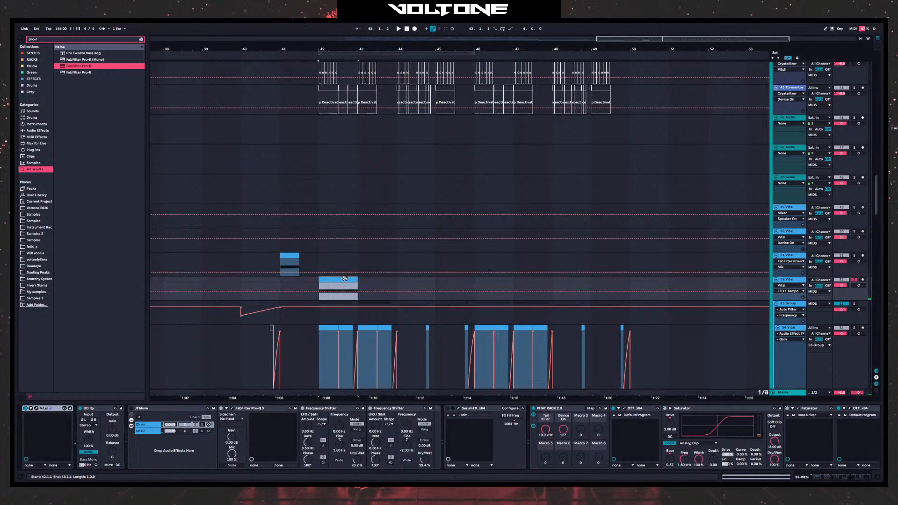
- Move the duplicated track's Vital clip to bar 46 while playing the arrangement from bar 41
left_click_drag(337, 280, 474, 279)
left_click(281, 288)
key("space")
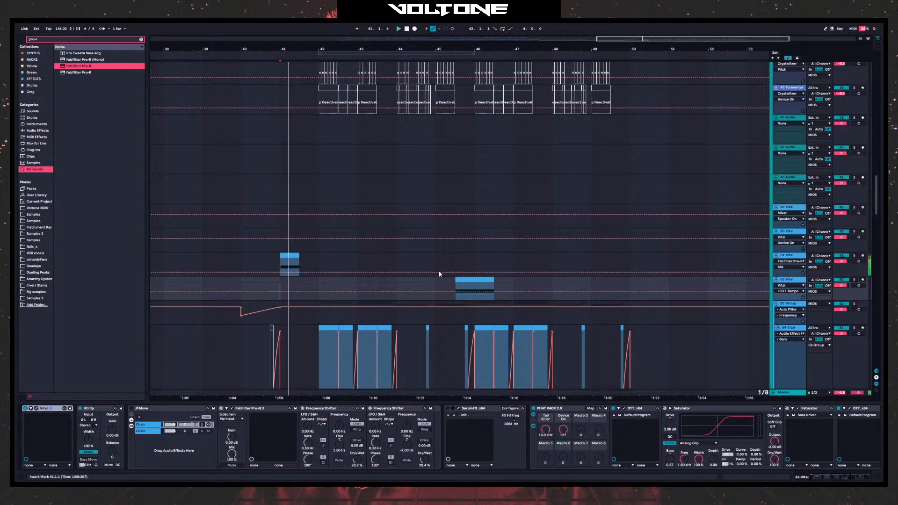
left_click_drag(459, 279, 644, 277)
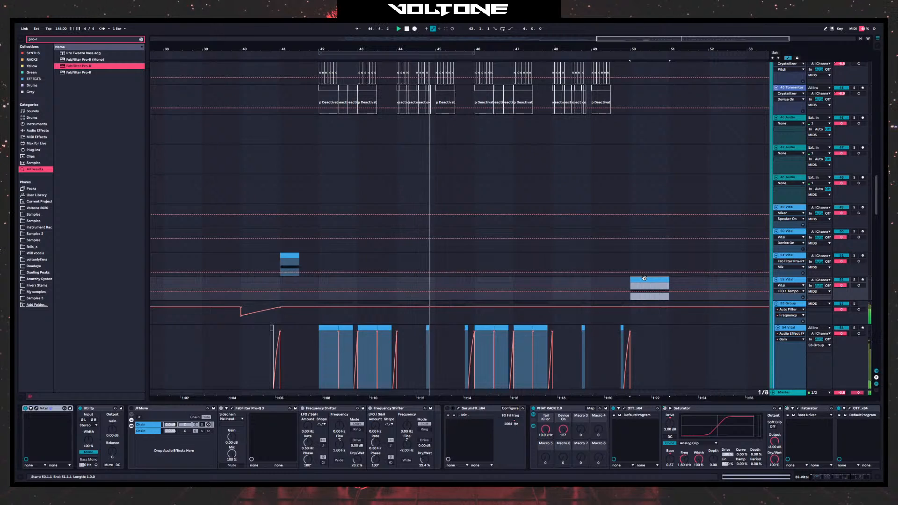
left_click_drag(644, 278, 489, 278)
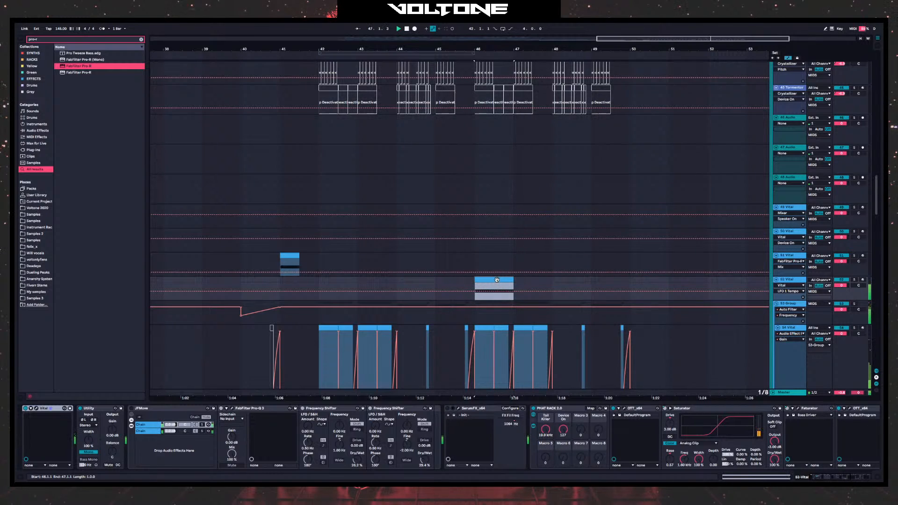
key("space")
- Extend the bar 46 Vital clip to three bars, lengthen its note to fill the clip and play it
left_click_drag(513, 280, 592, 282)
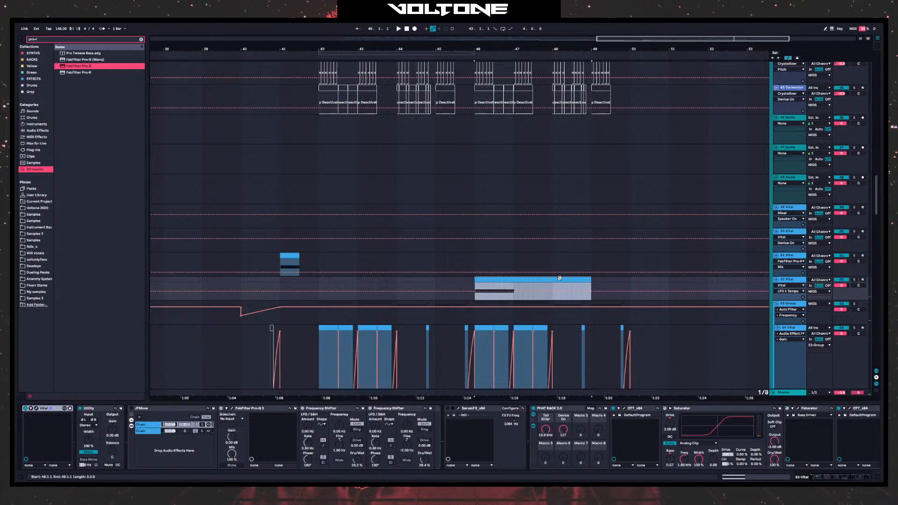
double_click(560, 280)
left_click_drag(369, 235, 880, 235)
key("space")
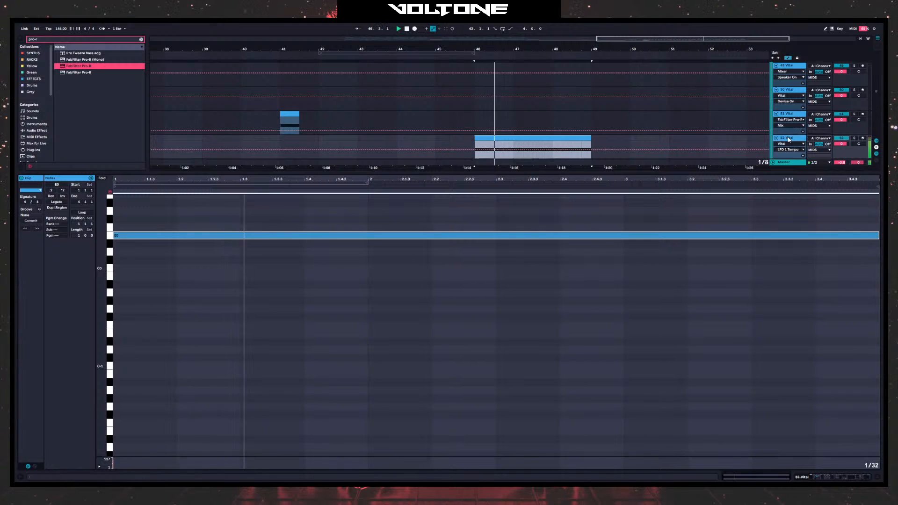
- Insert a new audio track directly beneath the Vital track that holds the three-bar clip at bar 46
left_click(790, 139)
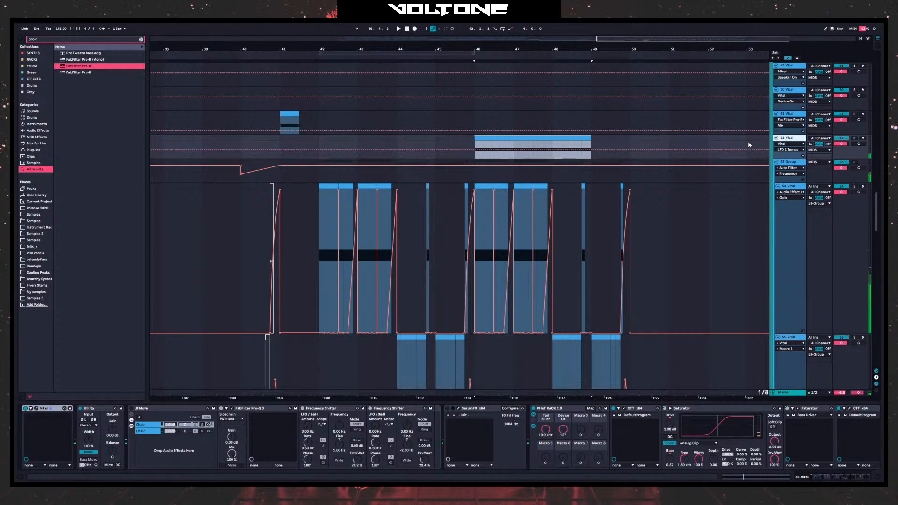
key("ctrl+t")
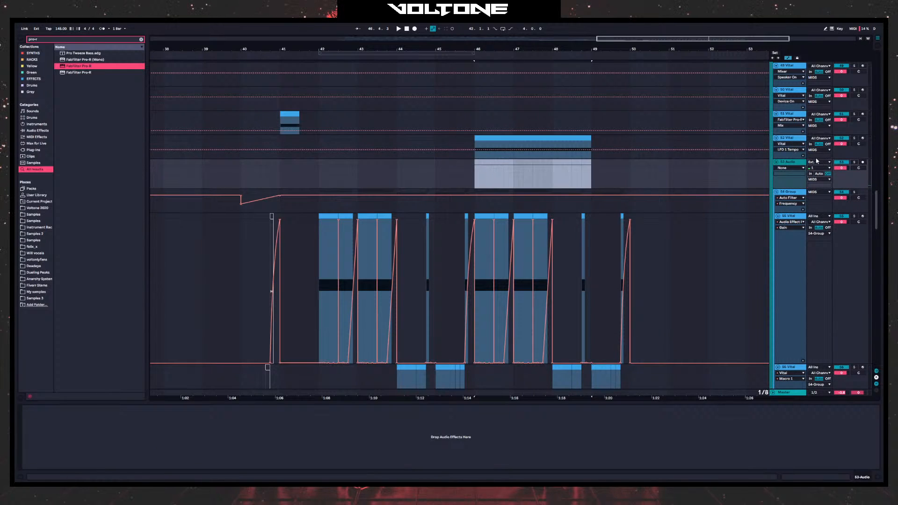
left_click(790, 140)
left_click(805, 164)
left_click(795, 139)
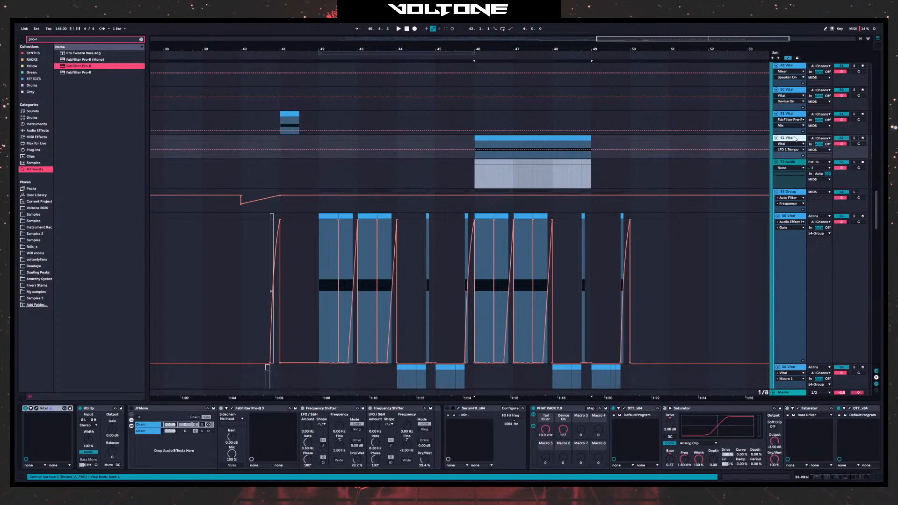
- Freeze the bar 46 Vital track, copy its frozen clip onto the audio track below and mute the Vital track
right_click(801, 139)
left_click(763, 185)
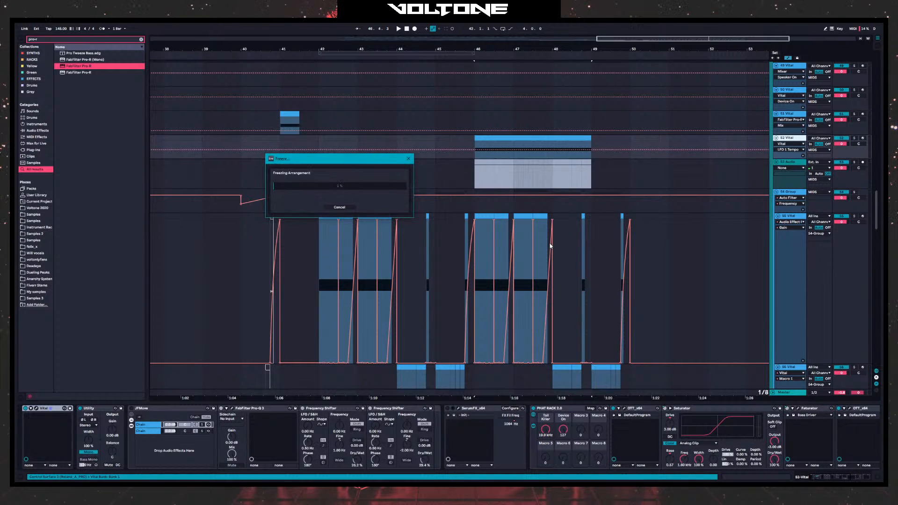
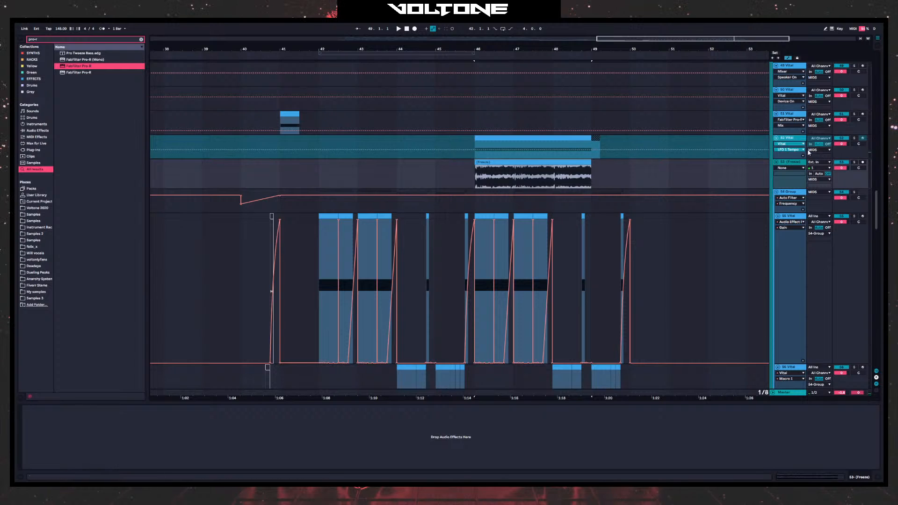
left_click(841, 138)
key("space")
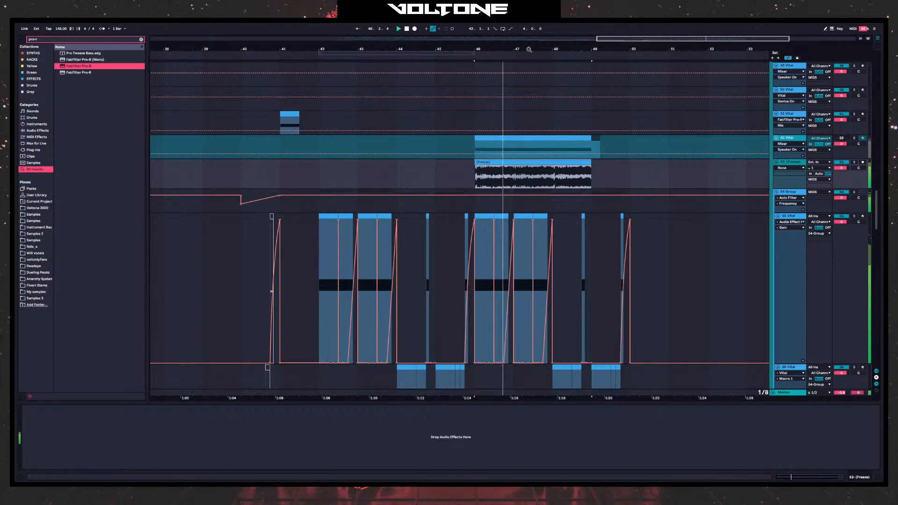
- Split a slice out of the frozen audio clip from 46.3.1 to 46.4.2
left_click_drag(528, 49, 522, 84)
left_click_drag(431, 178, 467, 187)
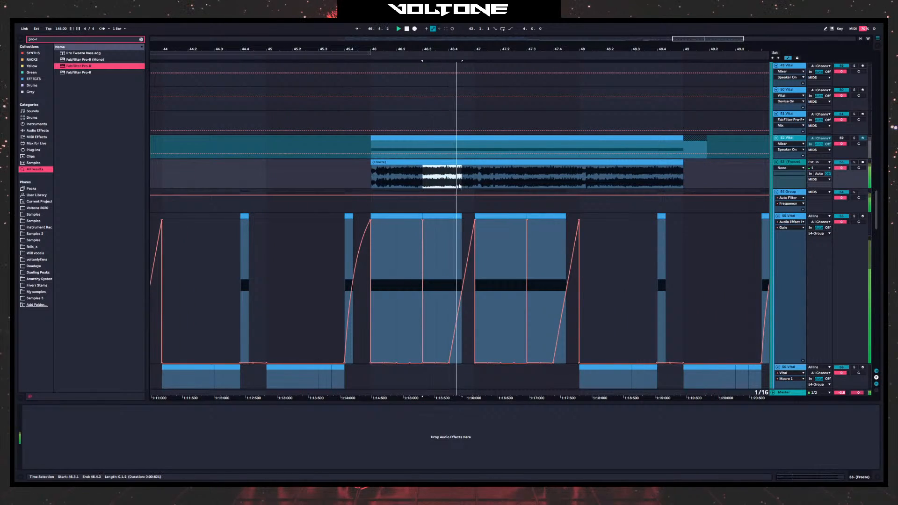
key("ctrl+e")
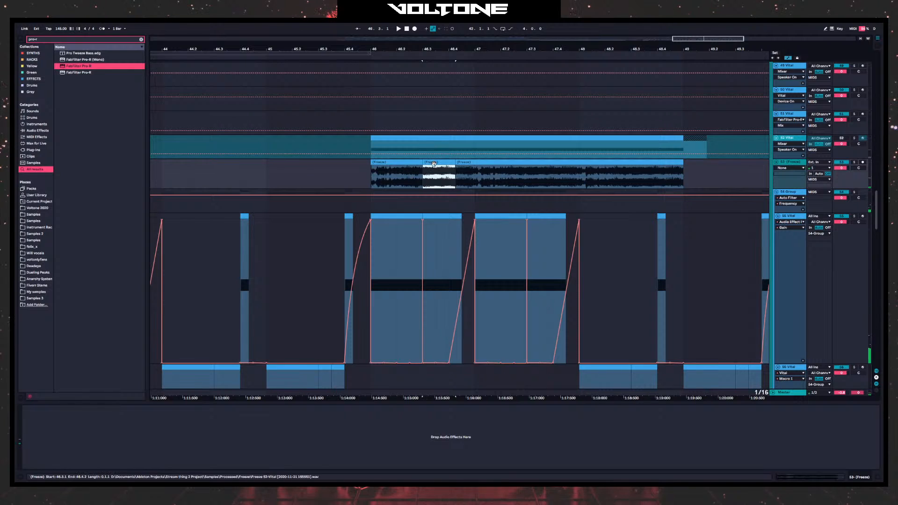
- Duplicate the audio slice four times in succession and play the result from bar 46
key("ctrl+d")
key("ctrl+d")
left_click(364, 178)
key("space")
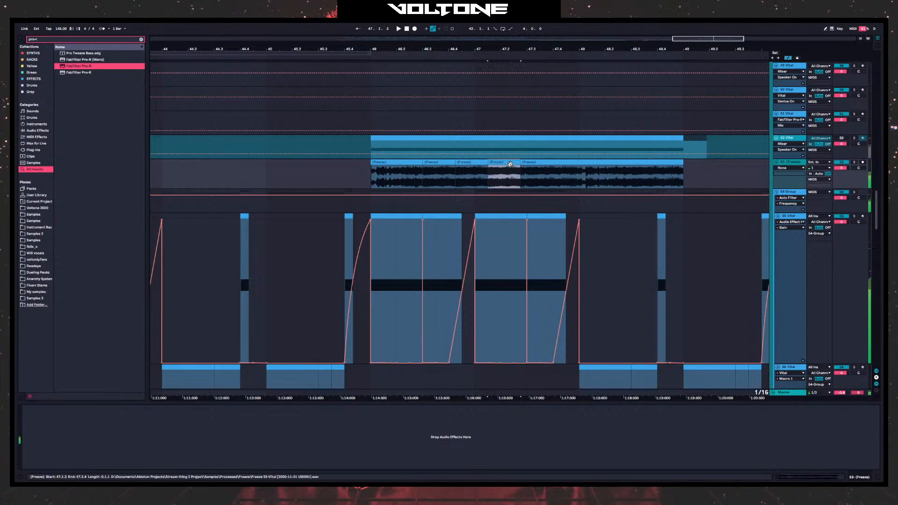
key("ctrl+d")
key("ctrl+d")
left_click(373, 175)
key("space")
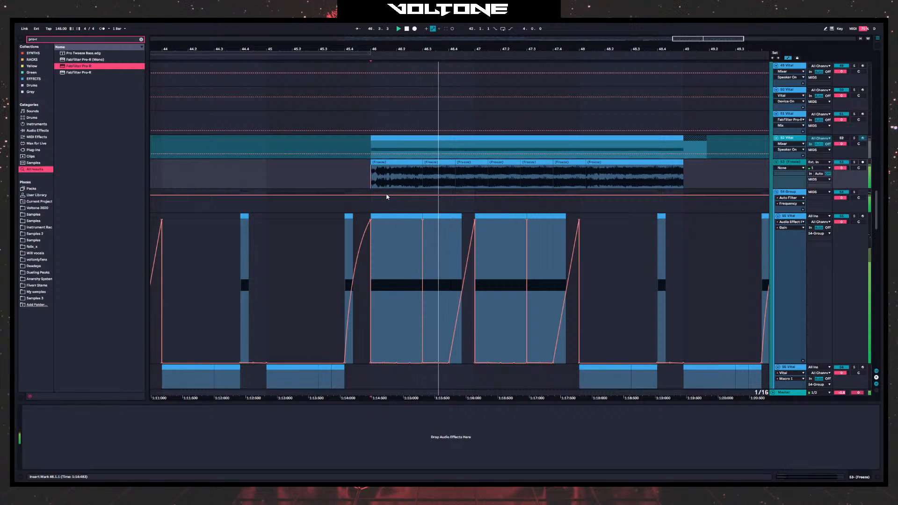
- Play the chopped audio slices several times to check how the repeated section sounds
left_click_drag(465, 193, 372, 201)
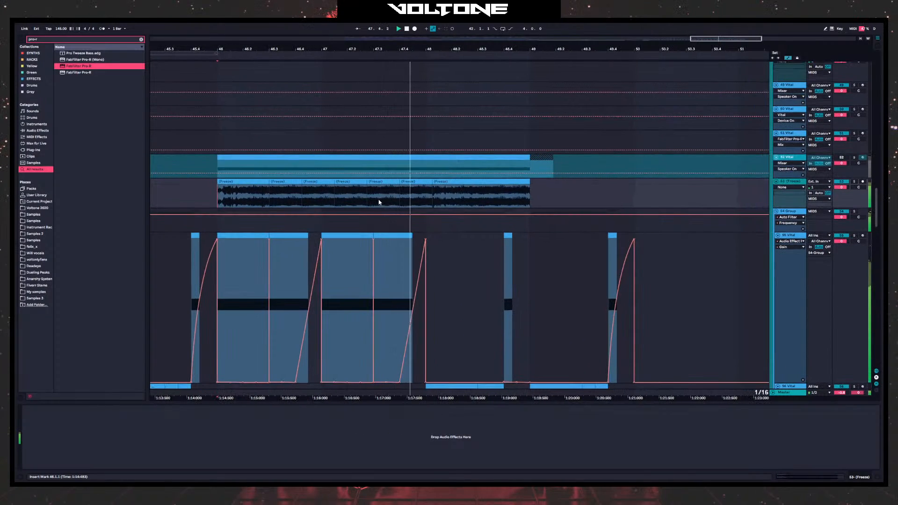
key("space")
key("space")
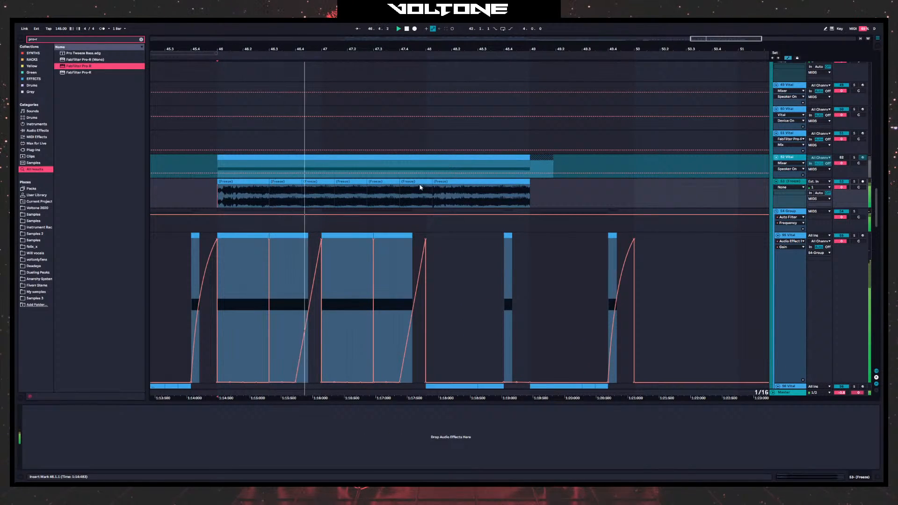
left_click(421, 182)
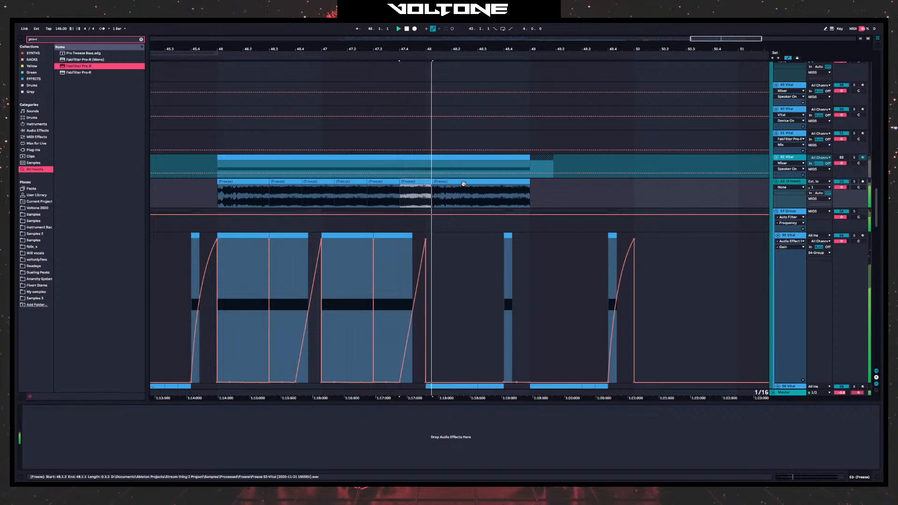
key("space")
key("space")
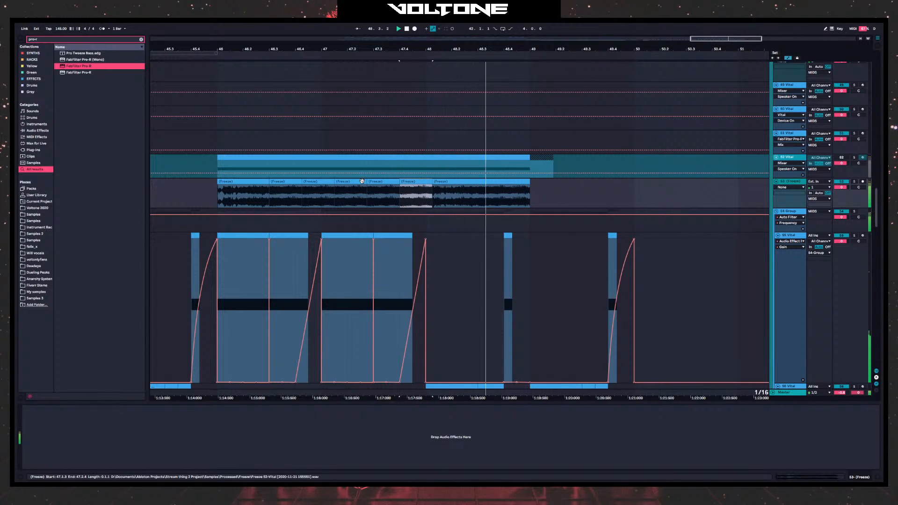
left_click(471, 193)
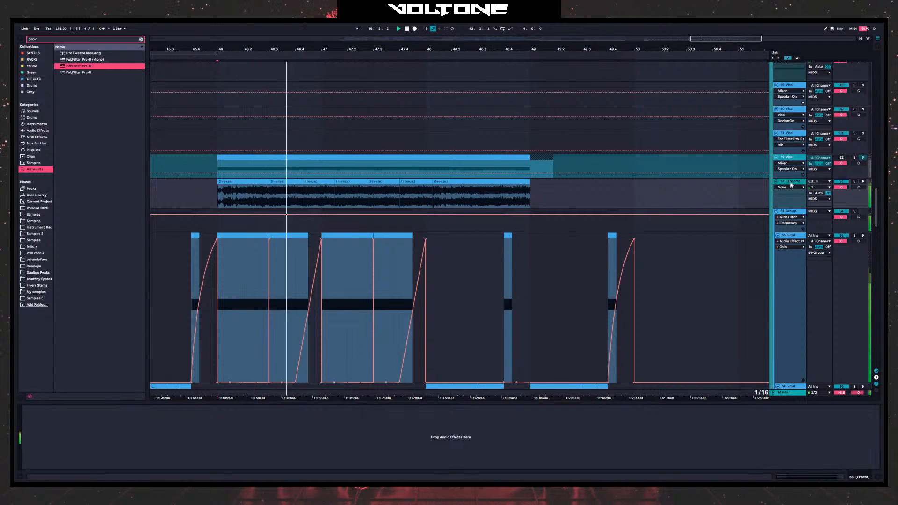
- Search the browser for "little", try LittleAlterBoy on the chopped audio track and set its pitch to 12.0
key("ctrl+f")
key("BackSpace")
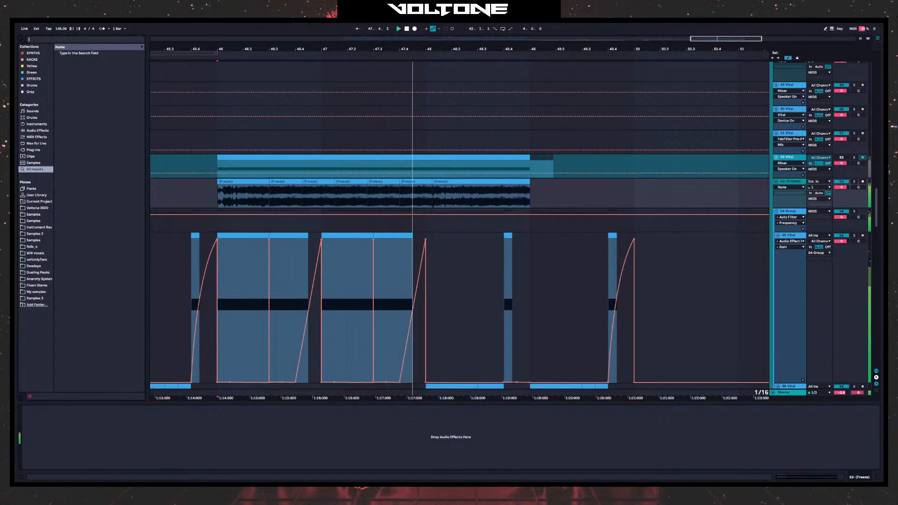
type("little")
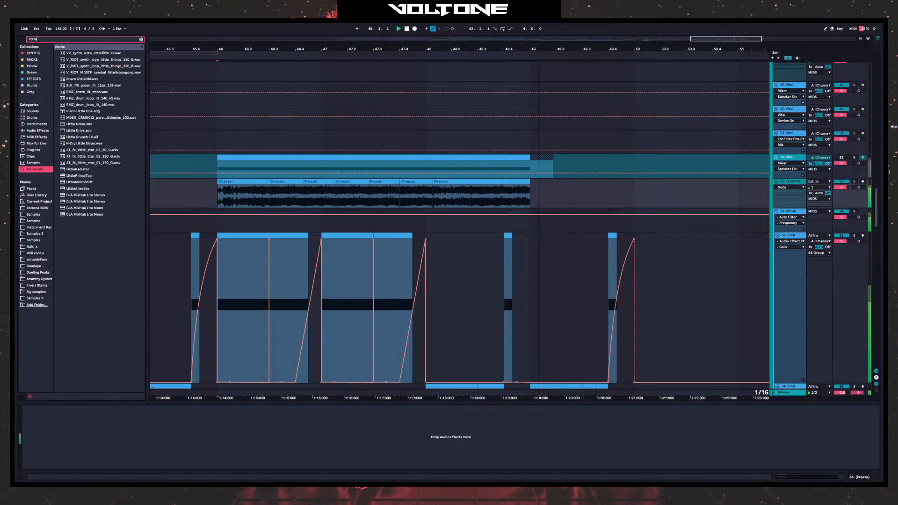
left_click(229, 196)
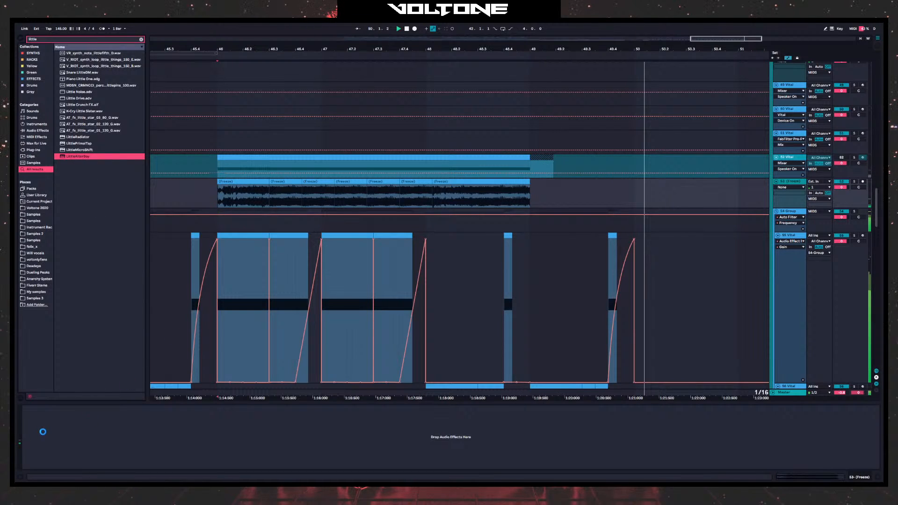
left_click_drag(55, 414, 55, 417)
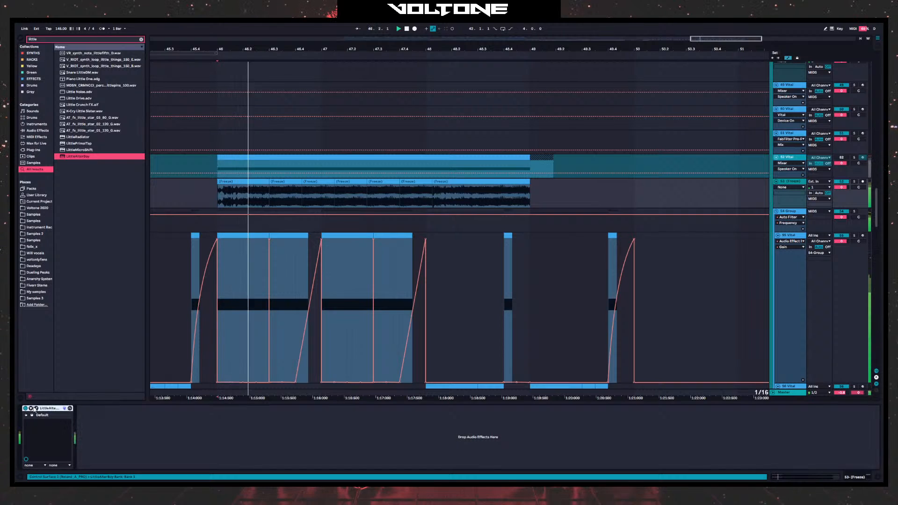
left_click(37, 409)
left_click_drag(256, 163, 259, 117)
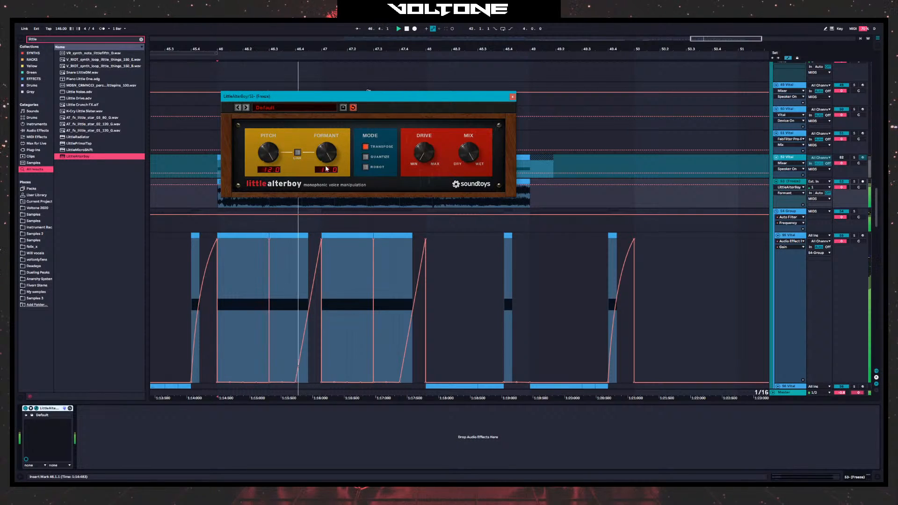
- Try LittleAlterBoy's drive while playing from bar 46, and remove the effect from the audio track
left_click_drag(424, 156, 439, 122)
key("space")
key("space")
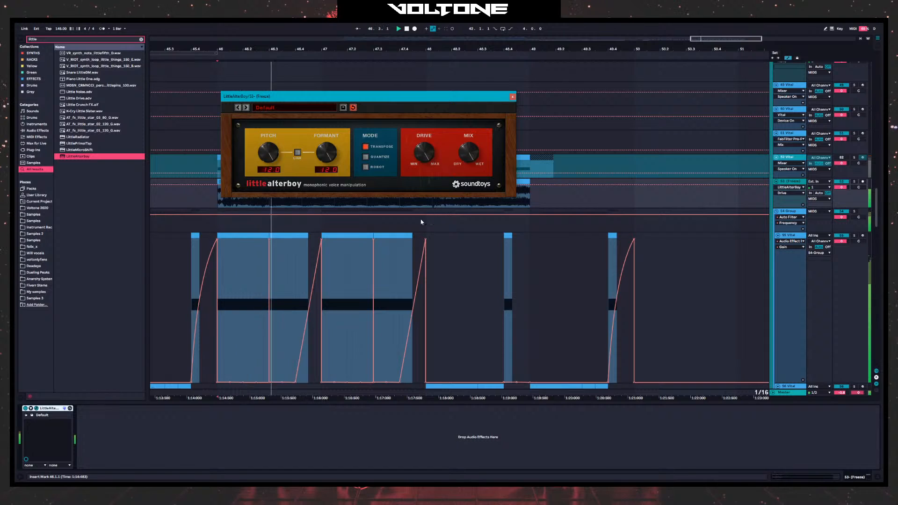
left_click(69, 409)
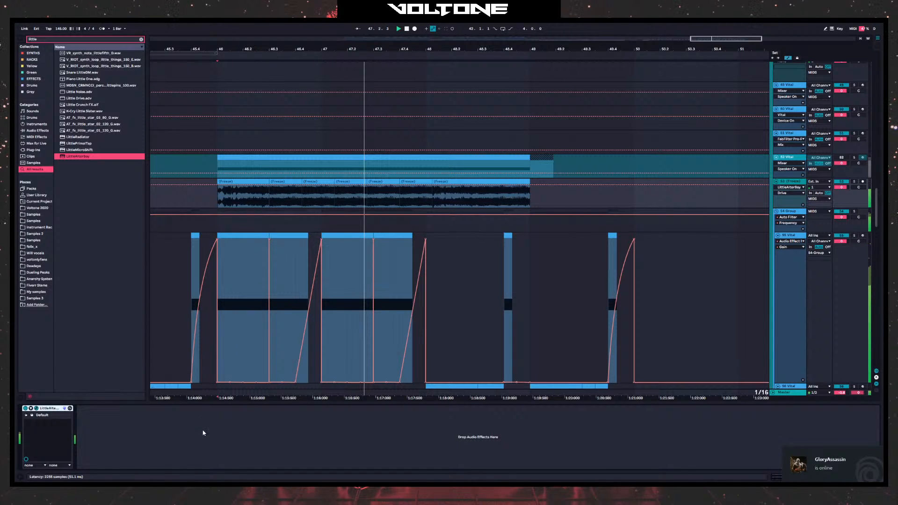
key("Delete")
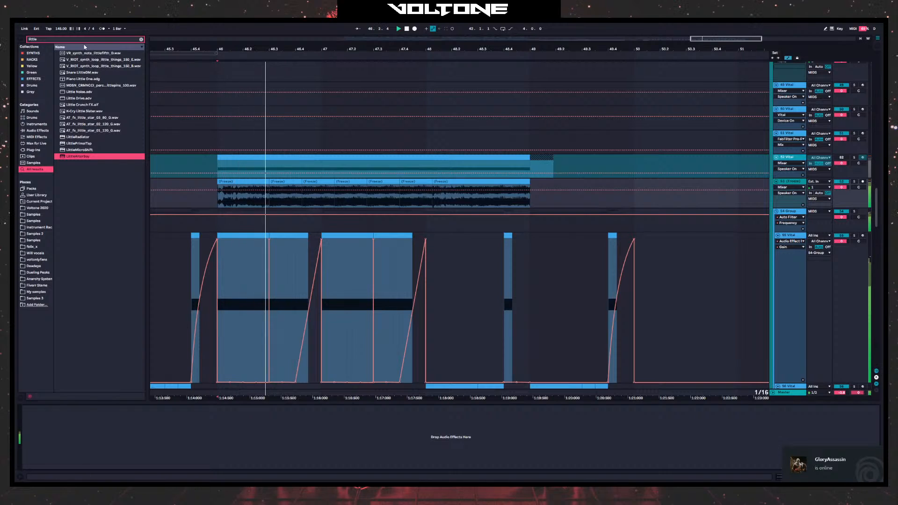
- Add FabFilter Pro-Q 3 to the chopped audio track with a 24 dB/oct low cut at about 373 Hz
type("pro-q")
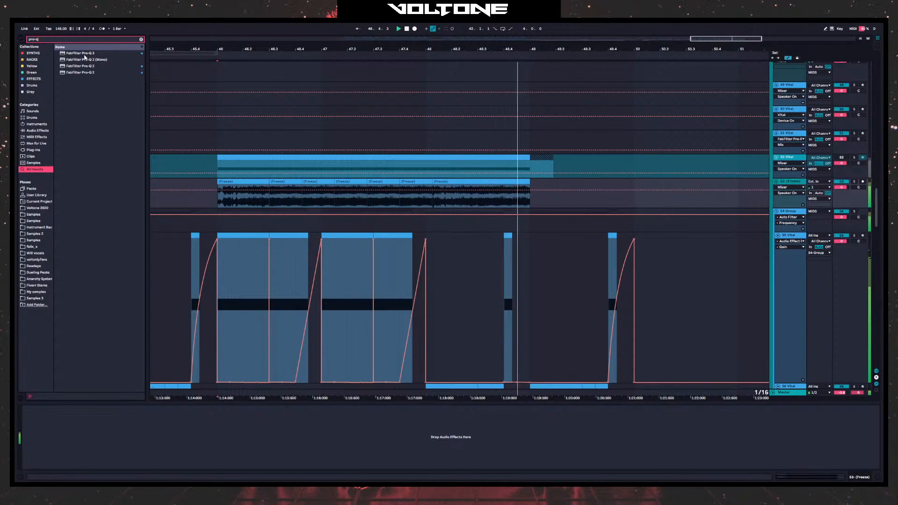
left_click_drag(83, 54, 242, 196)
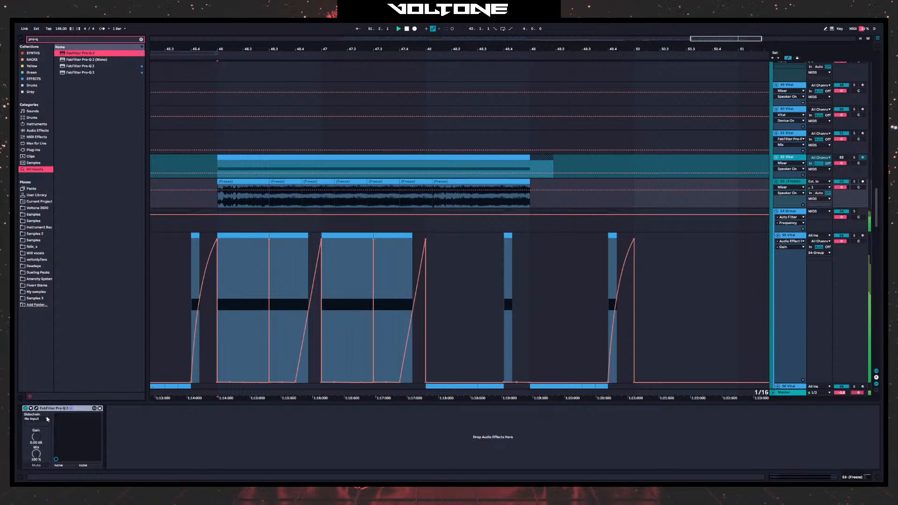
left_click(37, 408)
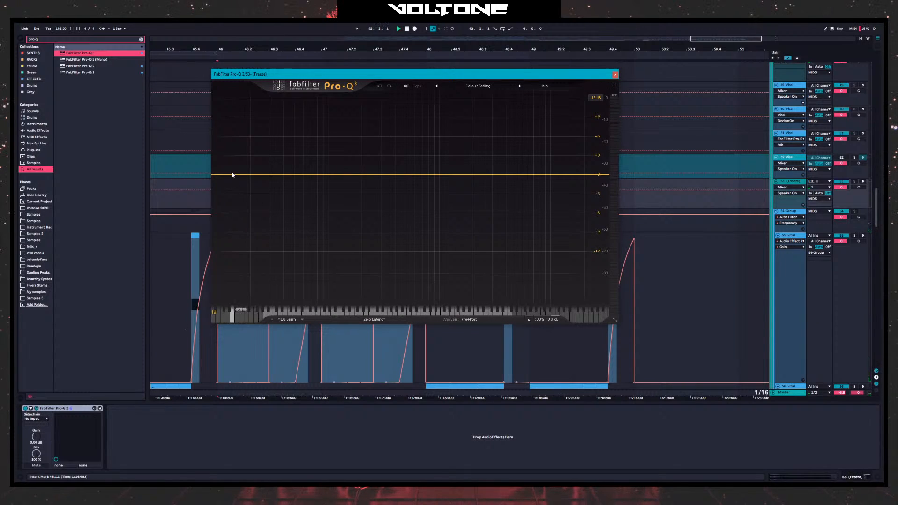
left_click_drag(232, 175, 391, 178)
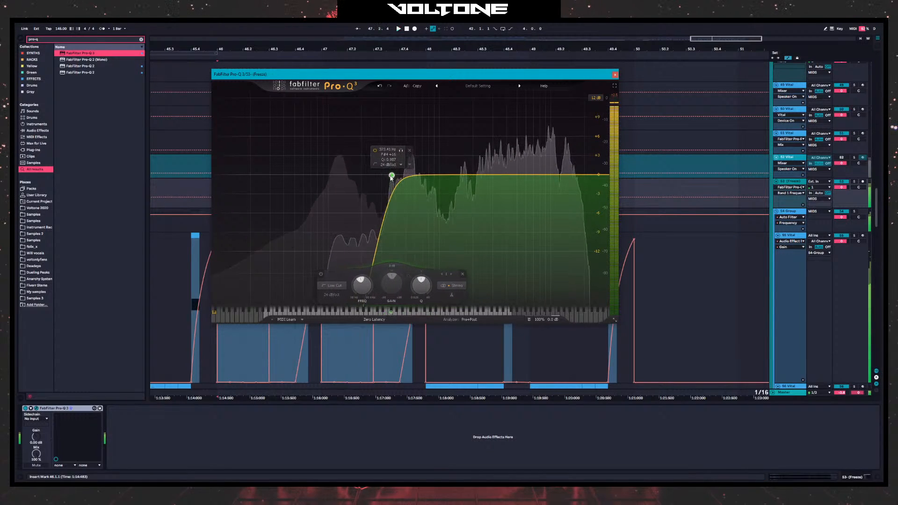
left_click(615, 74)
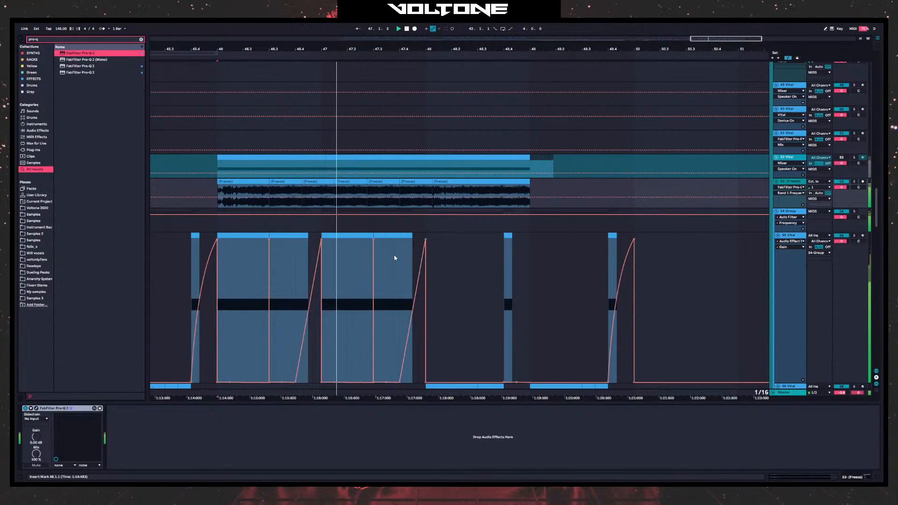
- Play the arrangement from just before bar 44 to hear the filtered audio slices in context
left_click_drag(380, 49, 410, 25)
left_click(281, 197)
key("space")
key("space")
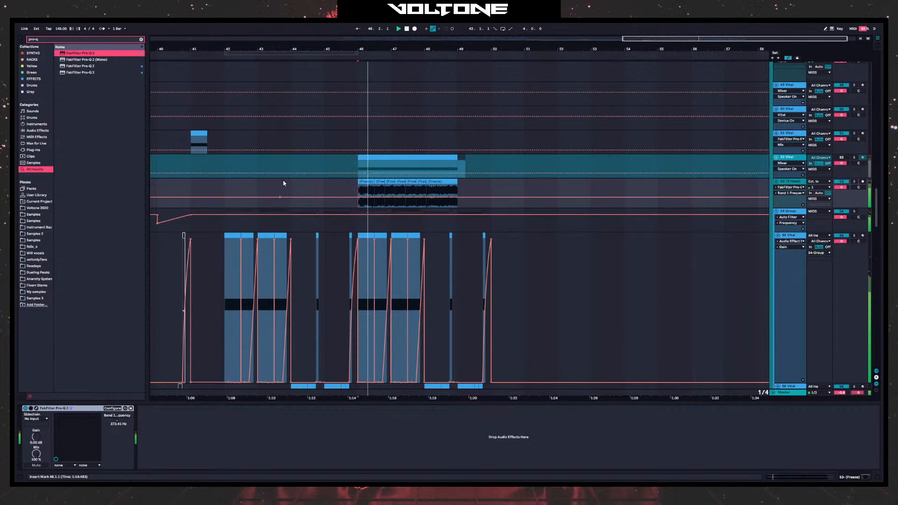
left_click(283, 183)
key("space")
key("space")
left_click_drag(338, 184, 260, 183)
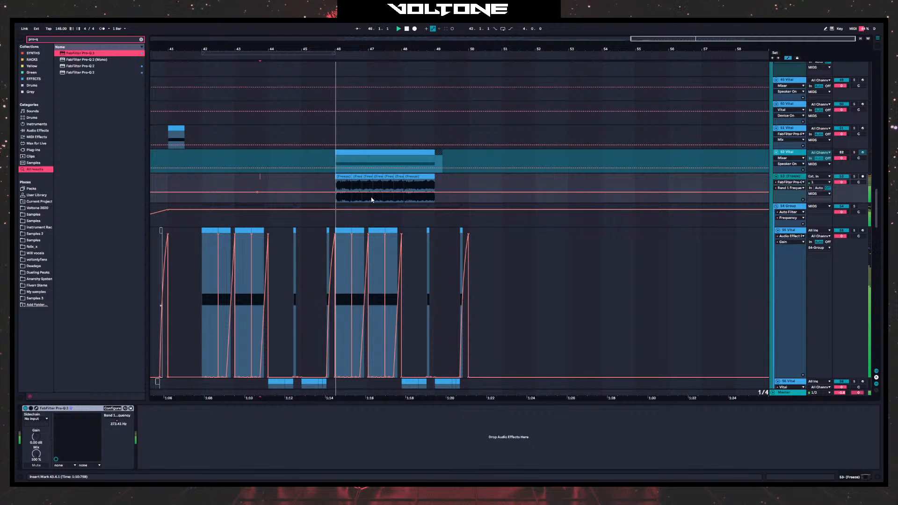
- Stop playback, mute the chopped audio track and fold it
left_click(338, 177)
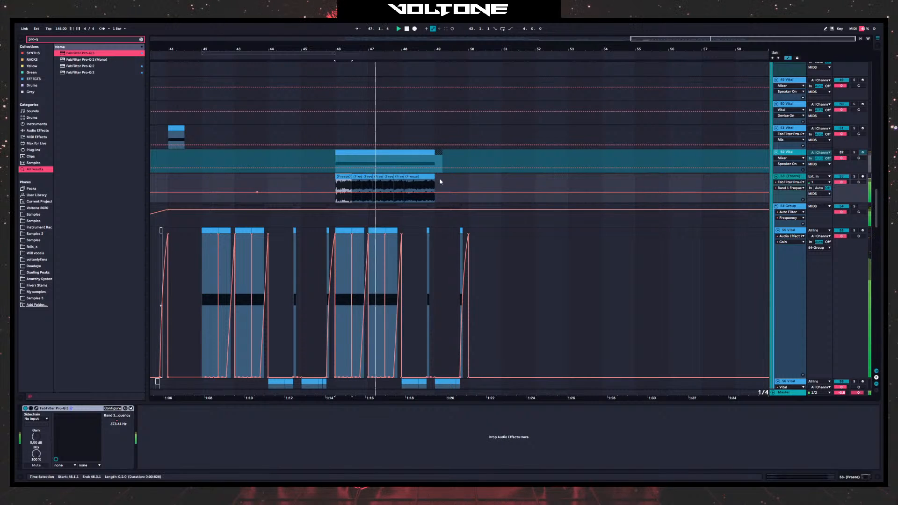
key("space")
left_click(841, 176)
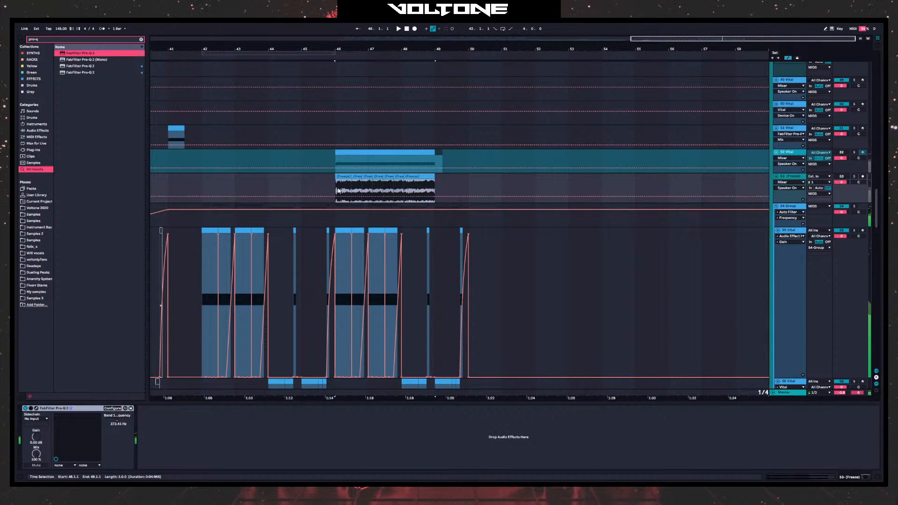
left_click_drag(371, 170, 537, 173)
left_click(777, 179)
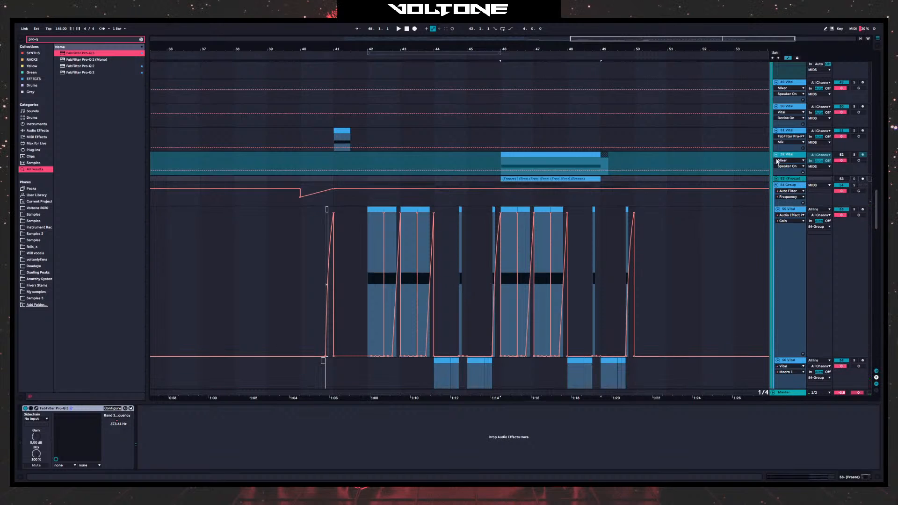
- Unfreeze the Vital track above the chopped audio and fold it
right_click(790, 157)
left_click(811, 196)
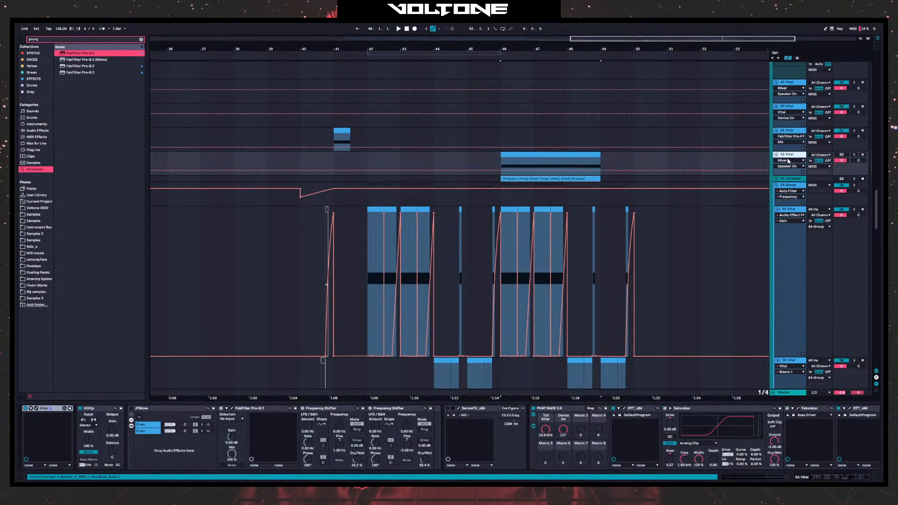
left_click(777, 155)
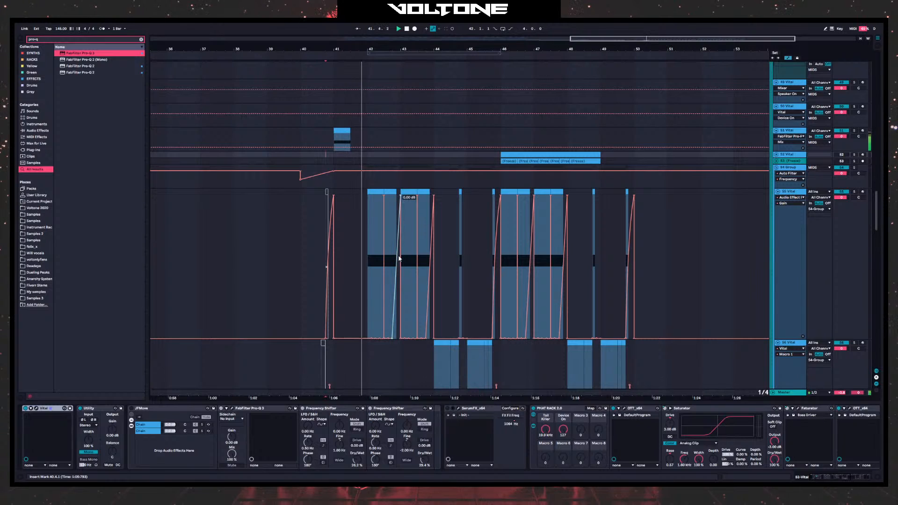
- Listen to the drop and look over the synth and bass tracks between bars 42 and 50
scroll(398, 257, "down", 5)
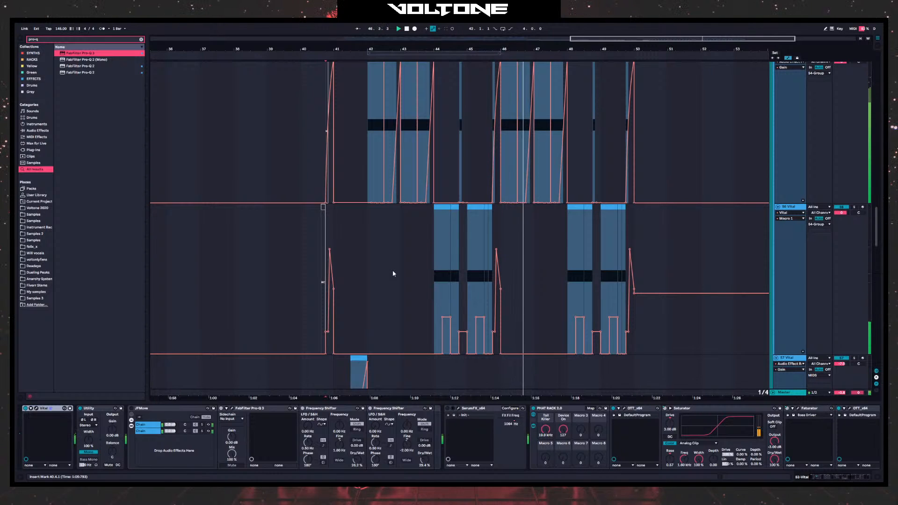
scroll(424, 260, "down", 3)
scroll(424, 260, "up", 12)
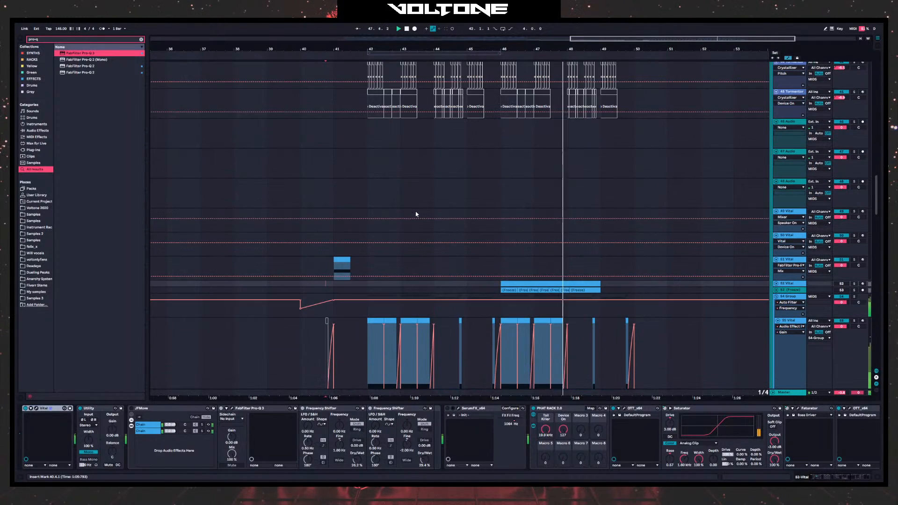
scroll(436, 229, "down", 5)
scroll(436, 229, "down", 15)
scroll(466, 247, "up", 10)
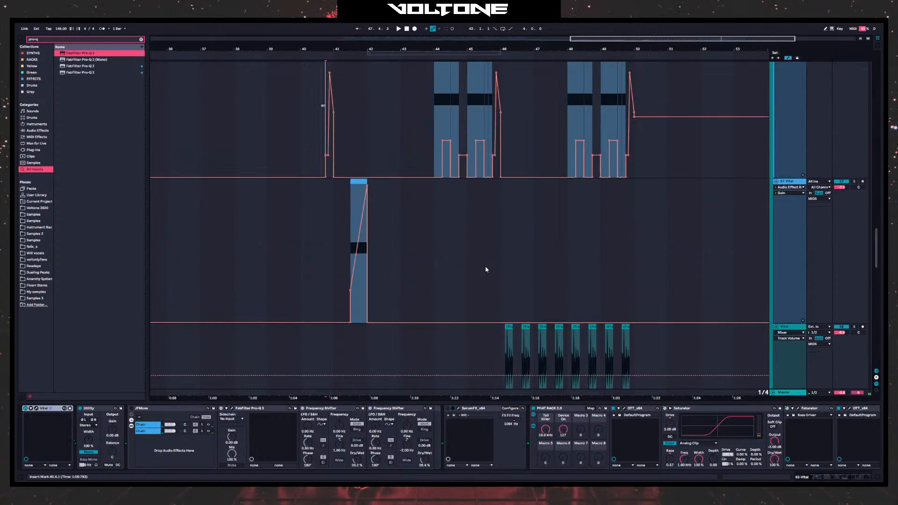
scroll(473, 243, "up", 7)
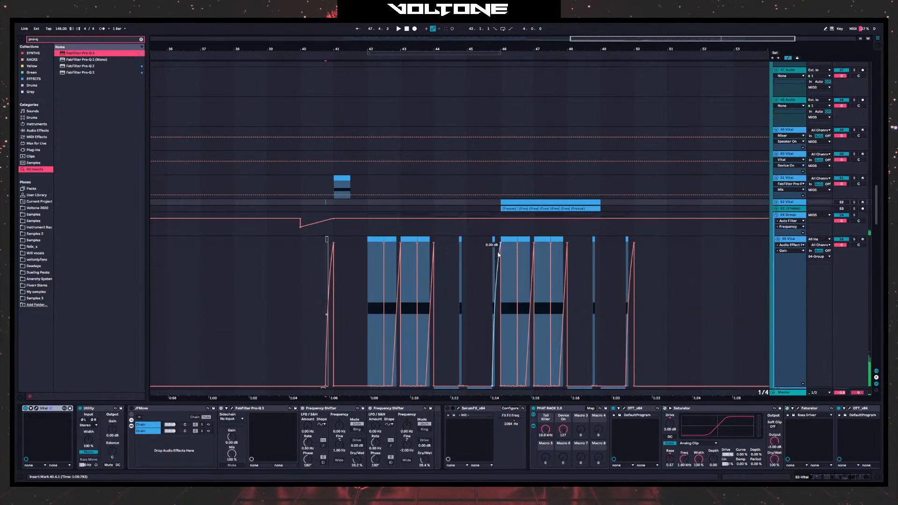
scroll(505, 250, "up", 15)
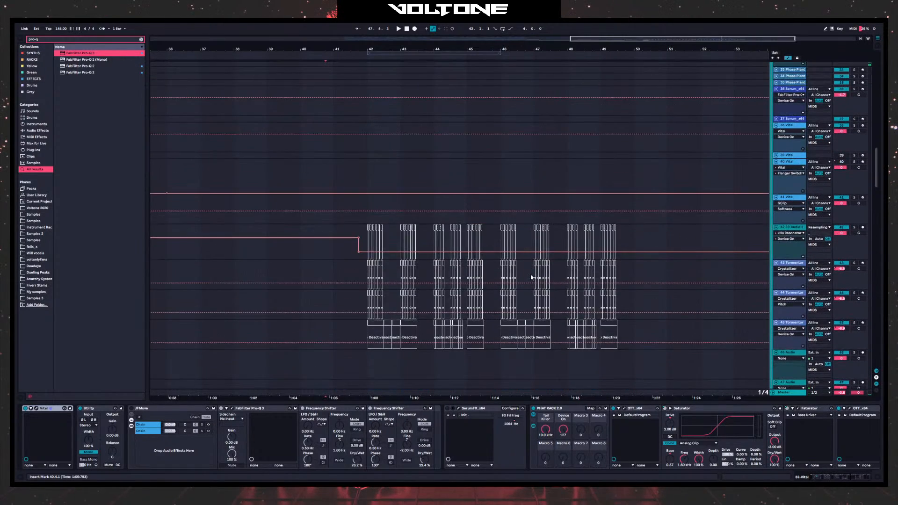
- Set the Harmor track's volume automation from bar 42 onward to -12 dB
scroll(540, 300, "down", 20)
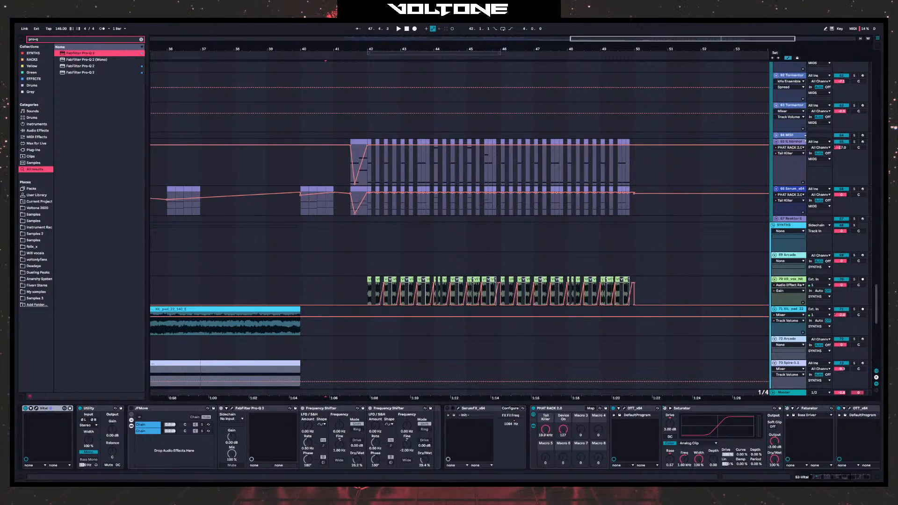
left_click(838, 148)
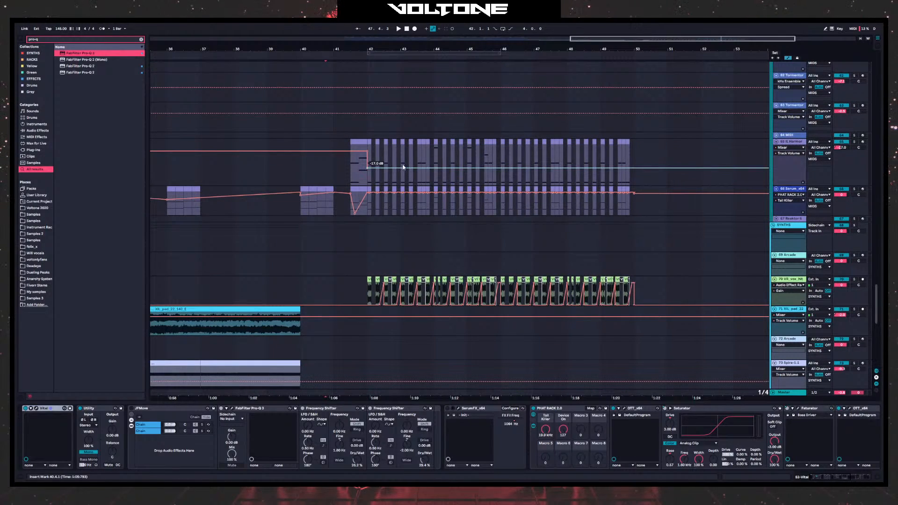
left_click_drag(407, 167, 407, 163)
- Automate the volume of the Serum track below Harmor to drop to about -8 dB from bar 42, checking the level during playback
left_click(790, 194)
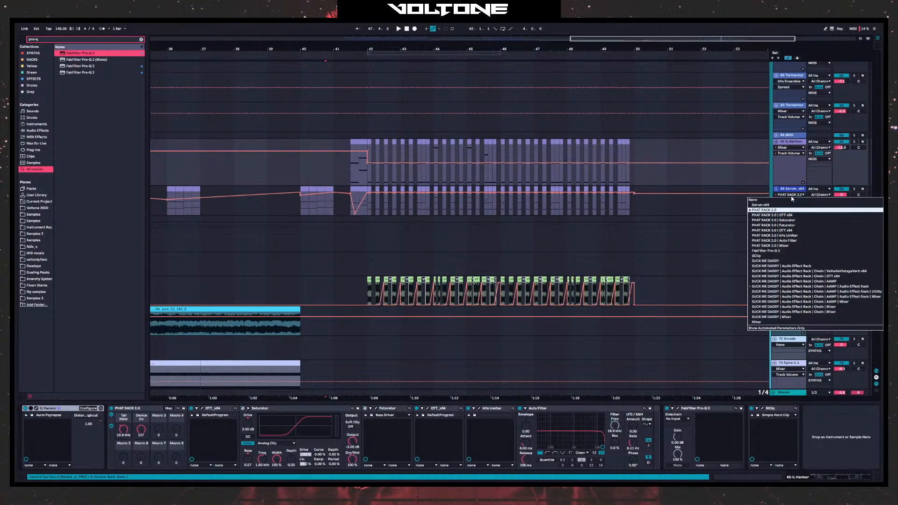
left_click(796, 202)
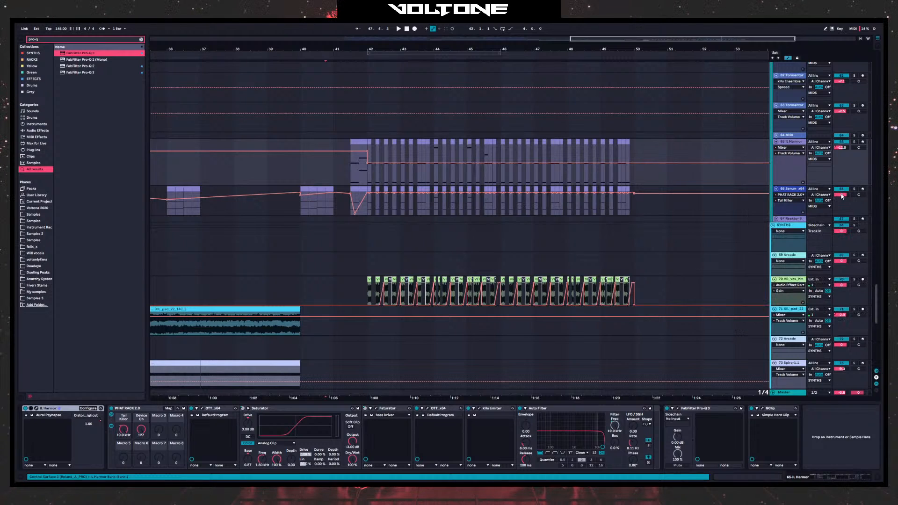
left_click(367, 196)
left_click_drag(376, 195, 367, 203)
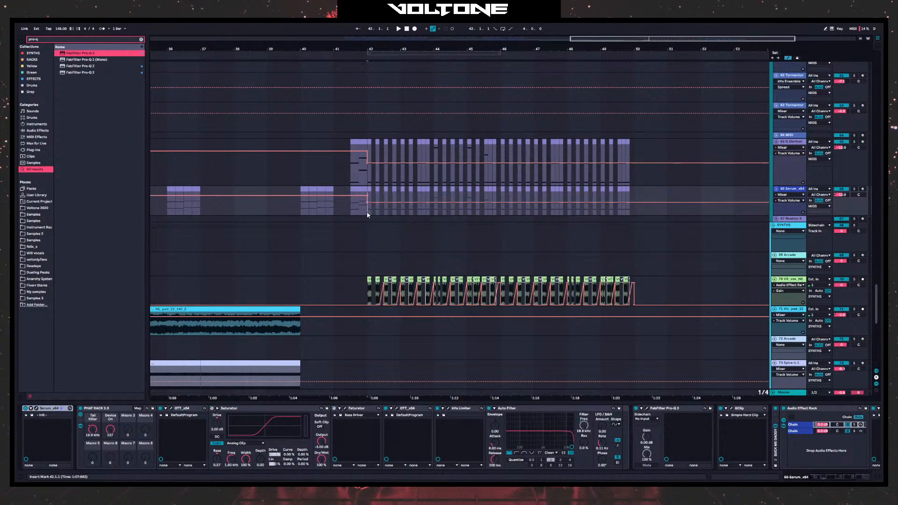
key("space")
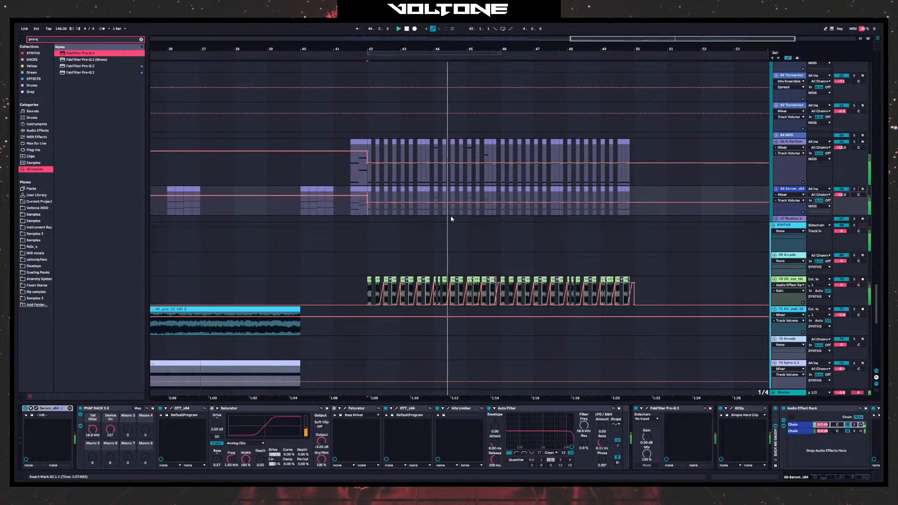
left_click_drag(434, 203, 436, 200)
key("space")
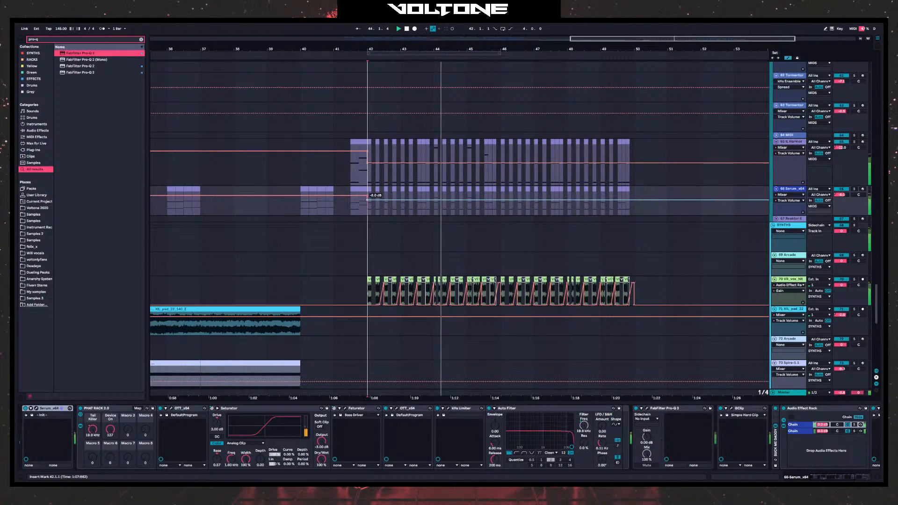
- Try ValhallaShimmer at the end of the Serum track's effect chain, listen to it and remove it
left_click(792, 190)
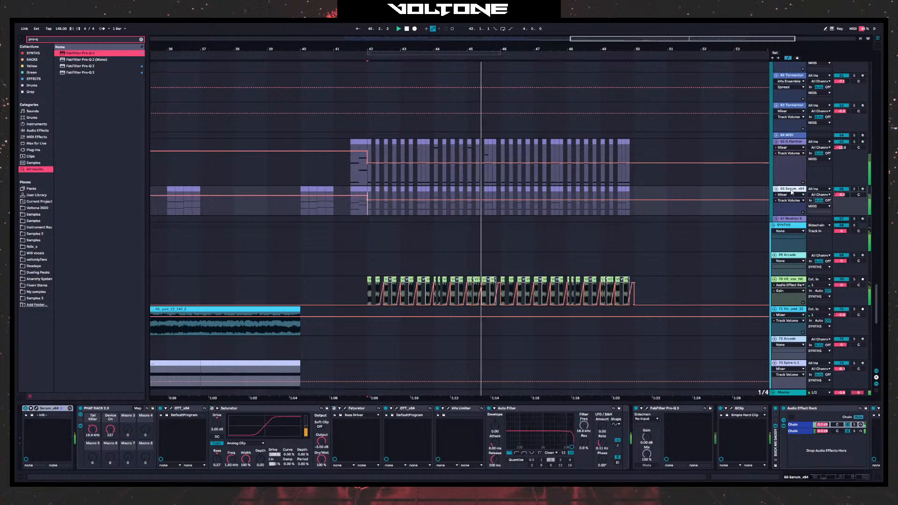
left_click_drag(722, 428, 428, 429)
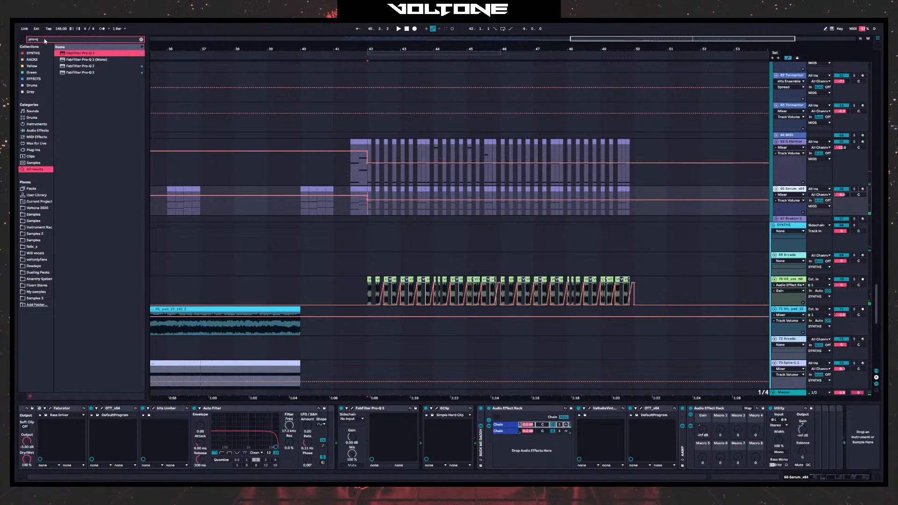
type("shimmer")
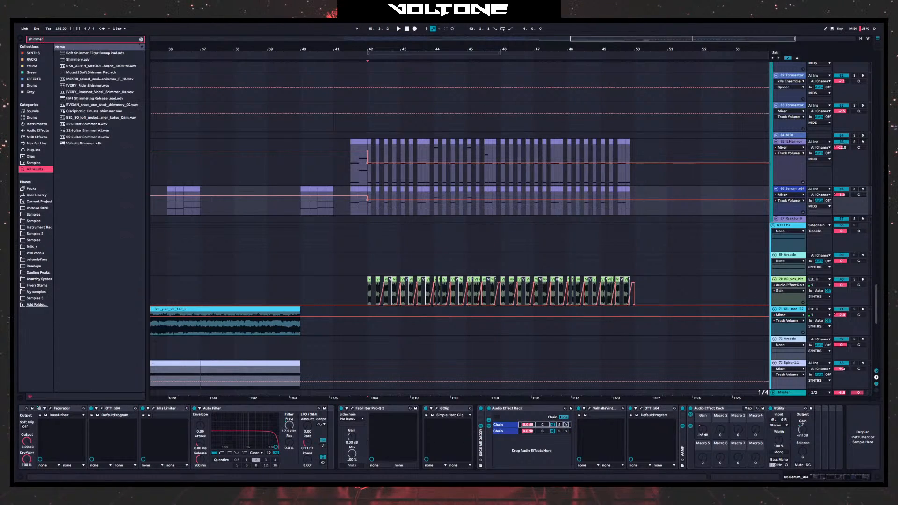
left_click_drag(883, 391, 854, 416)
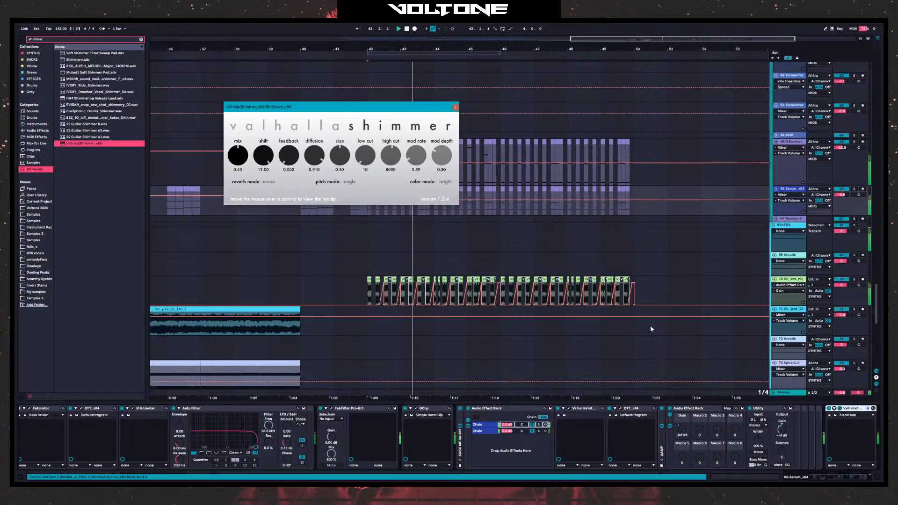
left_click(455, 107)
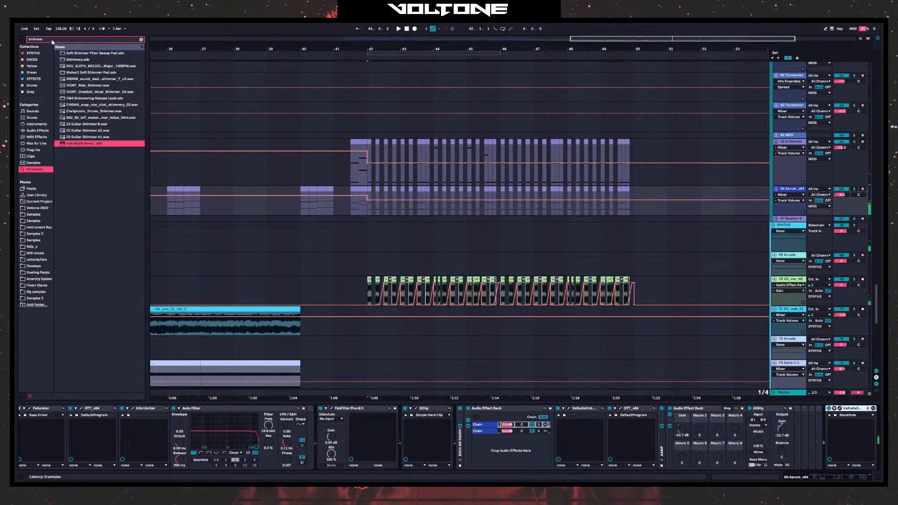
key("Delete")
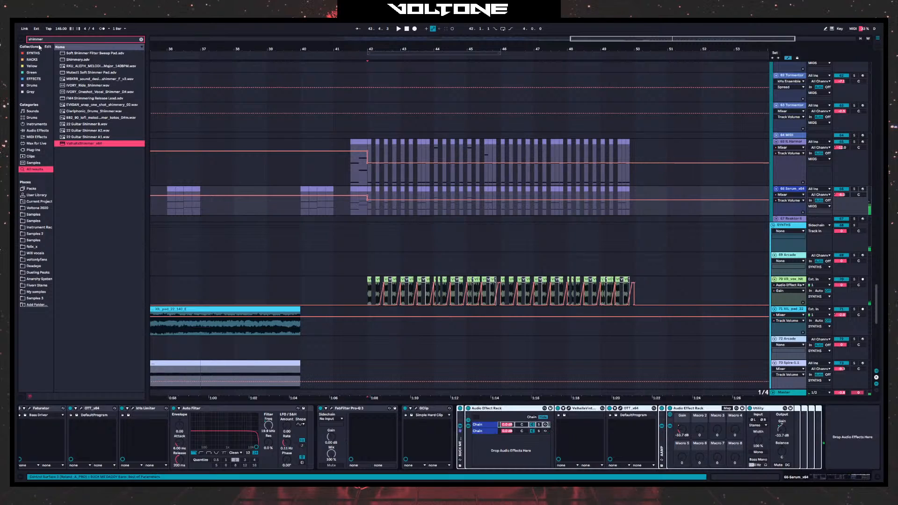
- Search for "valhalla vintage verb" and add ValhallaVintageVerb_x64 to the end of the Serum track's effect chain
left_click(45, 40)
type("val")
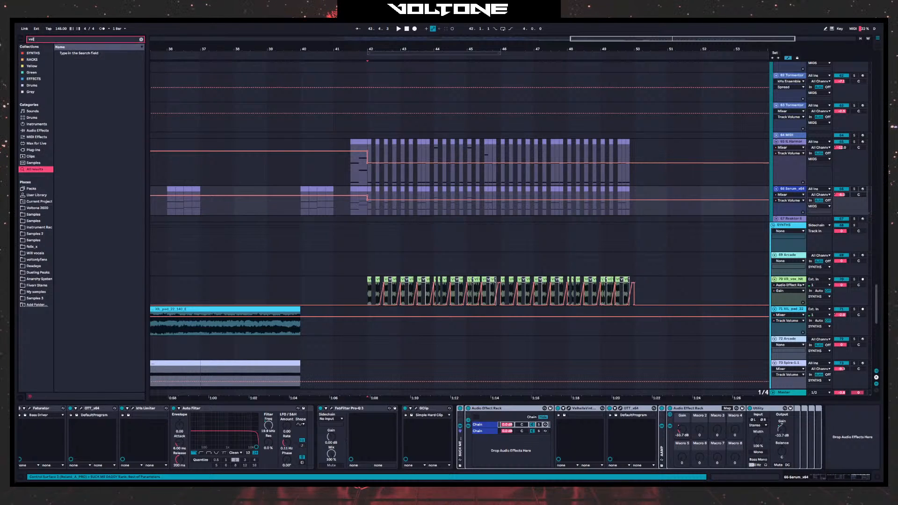
type("halla vintage verb")
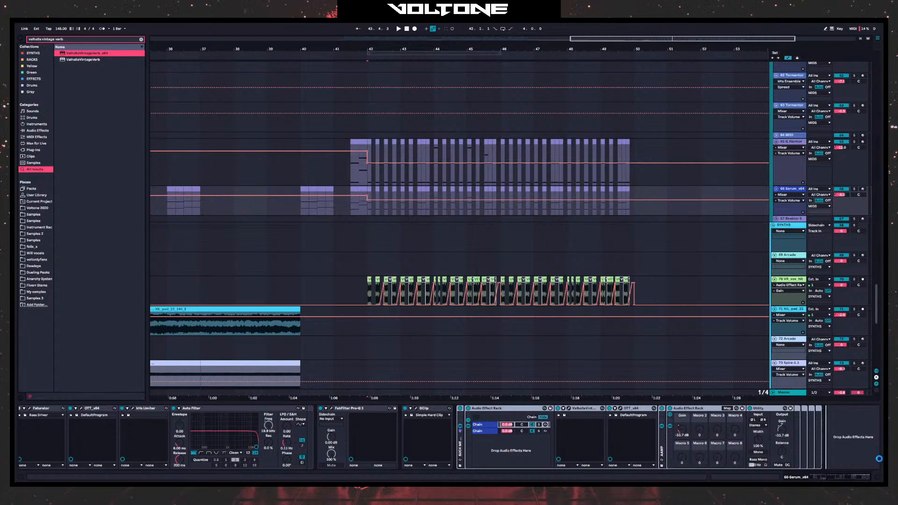
key("Return")
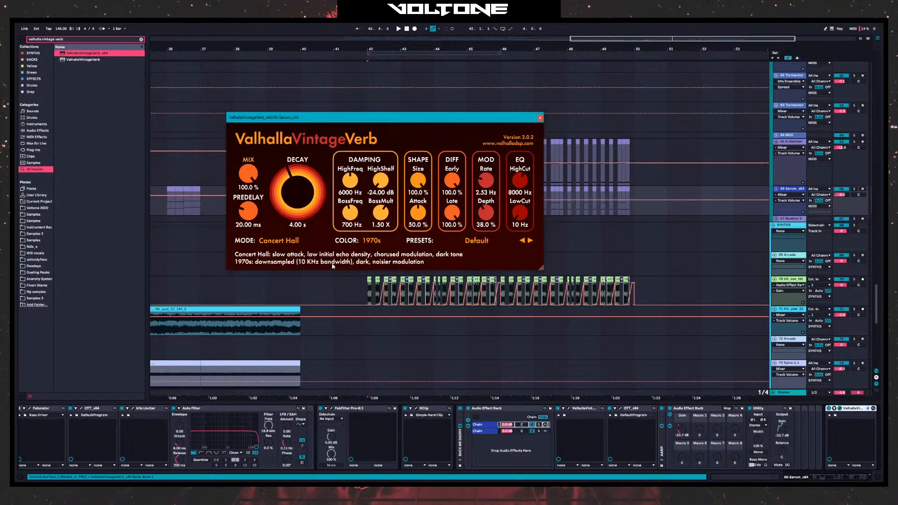
- Set the reverb's decay to 0.20 s and its mix to 26.4 % while the drop plays
key("space")
left_click_drag(302, 238, 295, 220)
left_click_drag(247, 179, 241, 220)
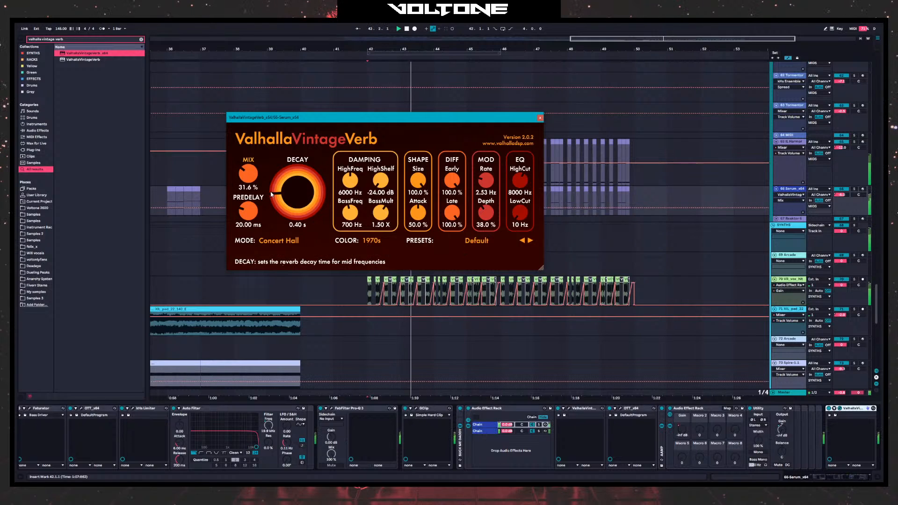
left_click_drag(273, 197, 279, 225)
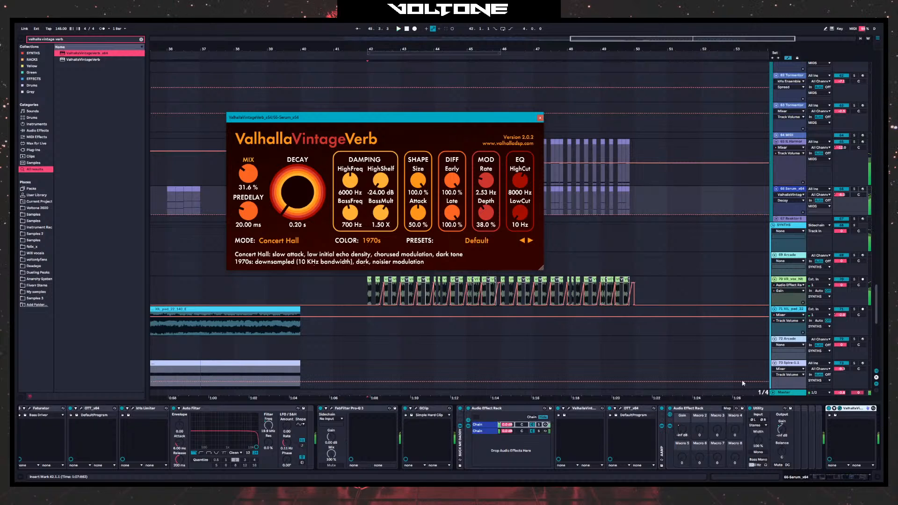
left_click_drag(249, 175, 250, 182)
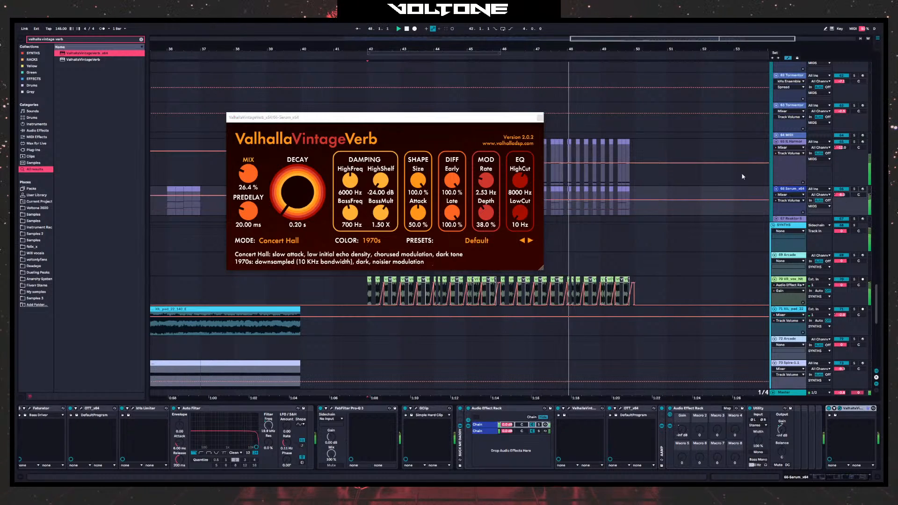
- Move the reverb window clear of the clips and raise the Serum track's volume automation slightly from bar 42
left_click_drag(483, 115, 300, 91)
left_click(368, 197)
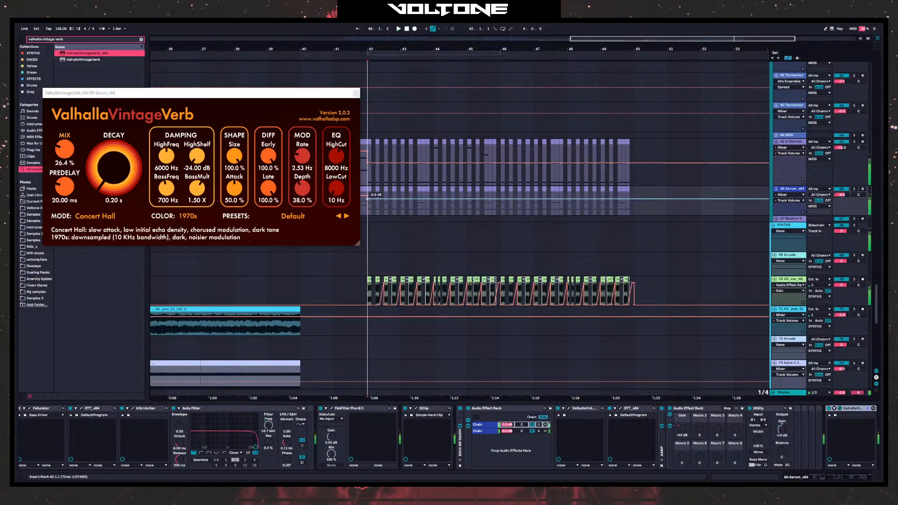
left_click_drag(370, 198, 369, 199)
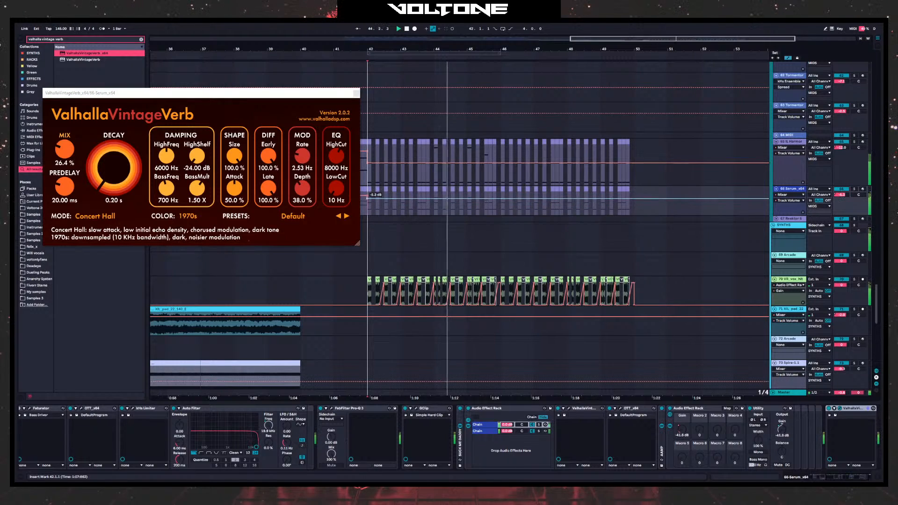
- Automate the ValhallaVintageVerb's Device On parameter to switch on at bar 42 and replay the drop
left_click(829, 409)
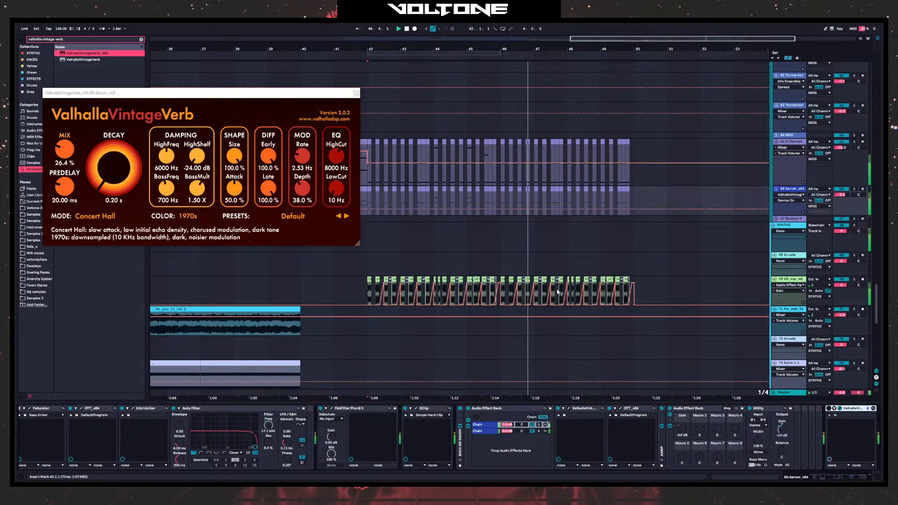
left_click_drag(367, 210, 368, 198)
key("space")
key("space")
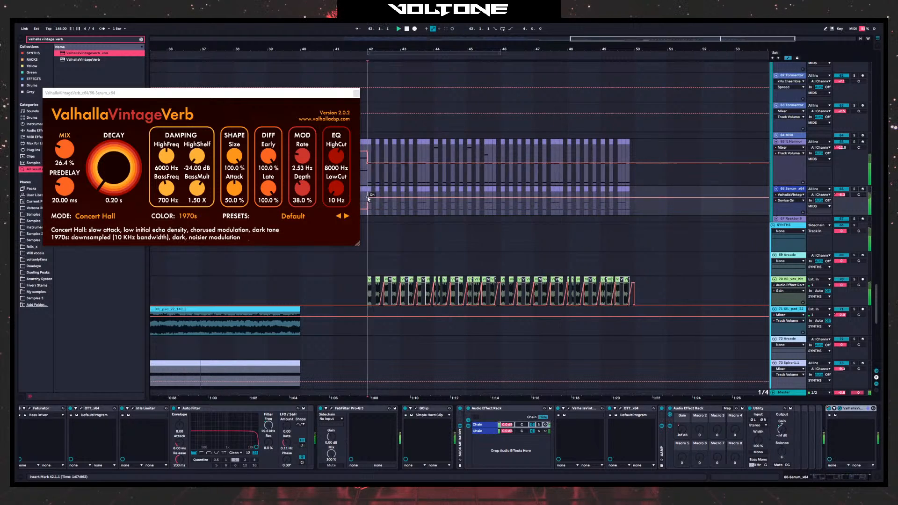
- Load the Ambience preset in ValhallaVintageVerb, set the mix to 19.6 %, listen from bar 42 and close the plugin window
left_click(291, 222)
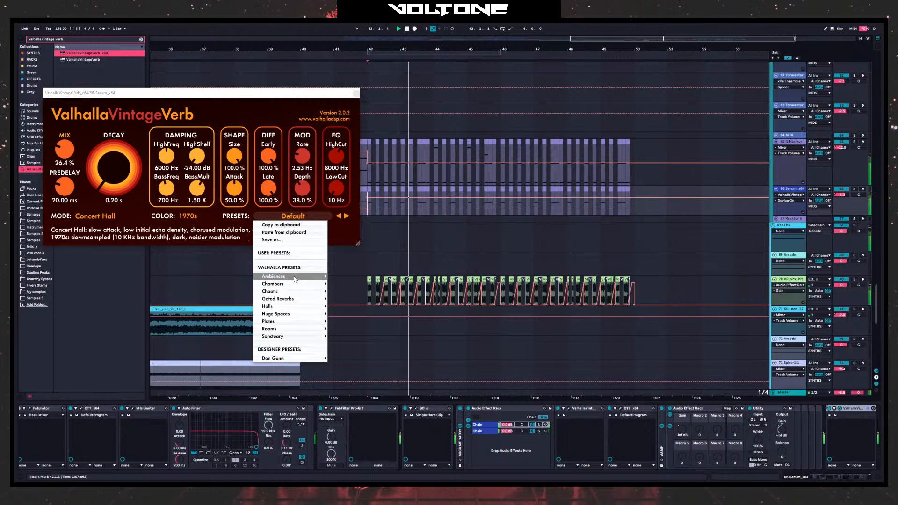
mouse_move(309, 202)
left_click(328, 225)
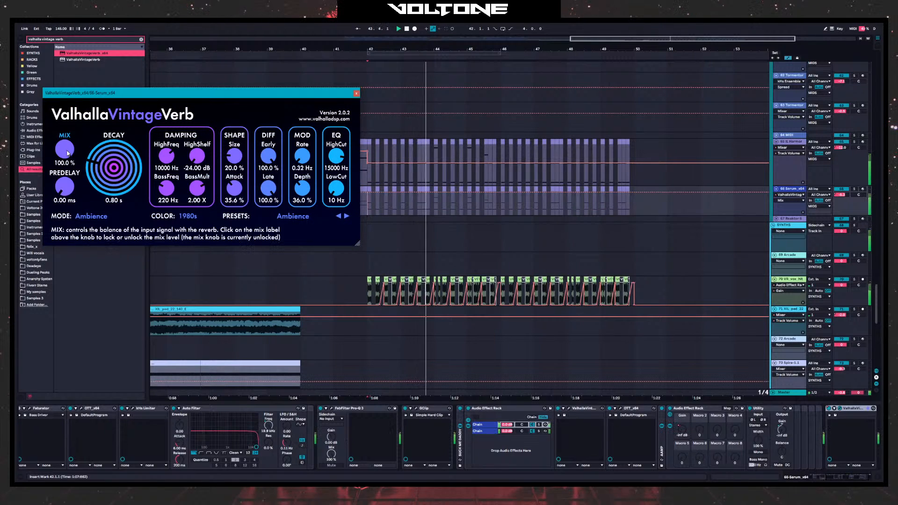
left_click_drag(65, 150, 60, 222)
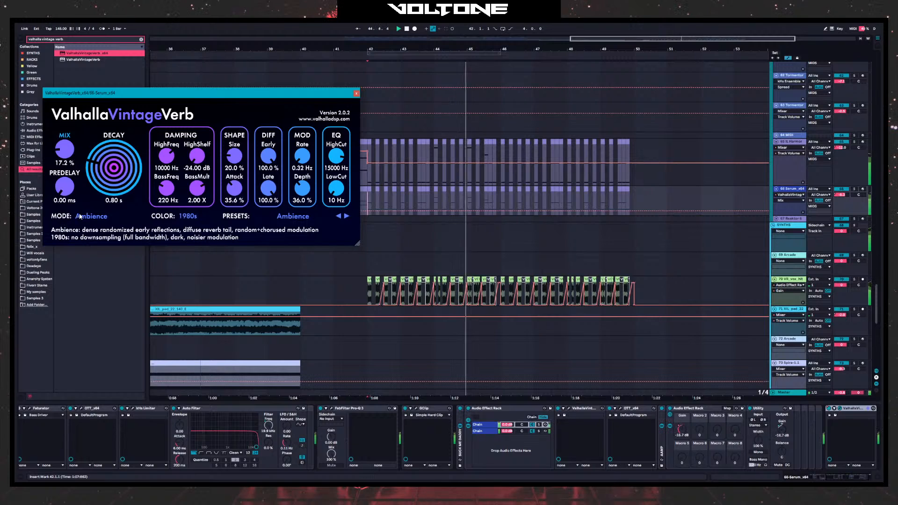
left_click_drag(67, 161, 67, 159)
key("space")
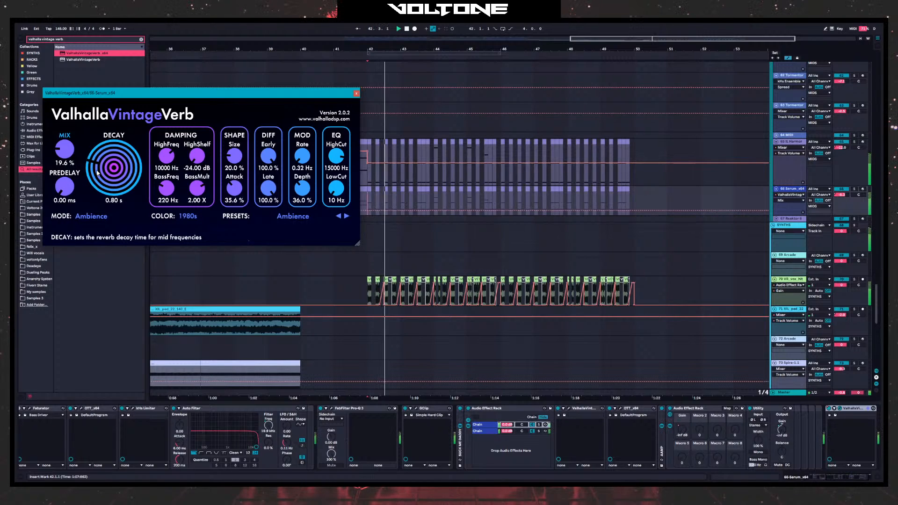
left_click(357, 93)
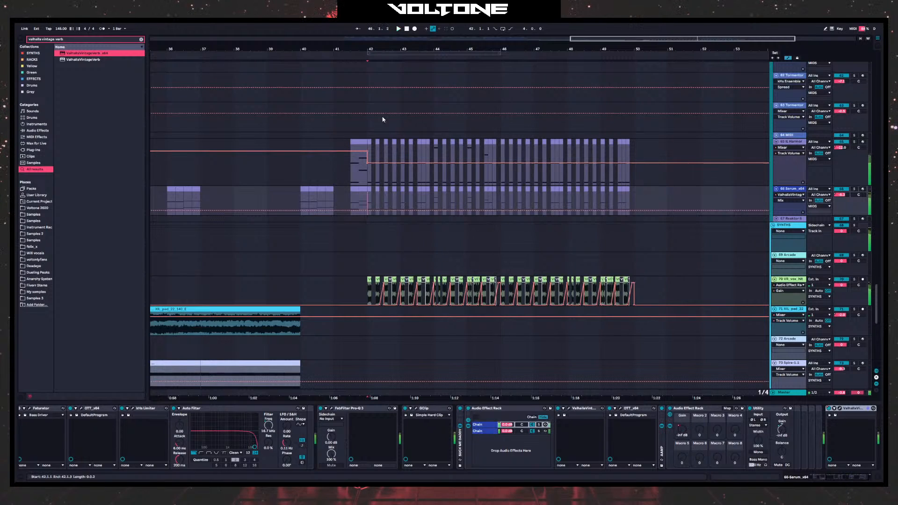
left_click_drag(408, 49, 409, 81)
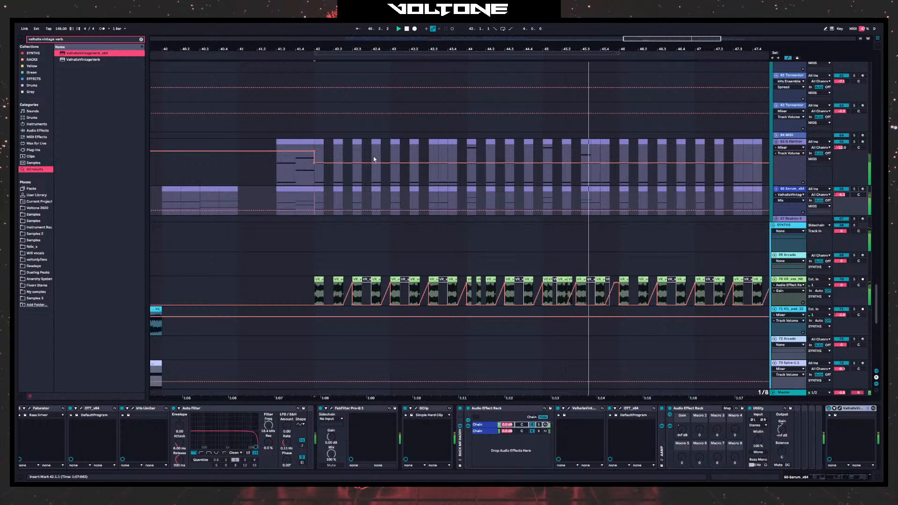
left_click_drag(377, 49, 391, 82)
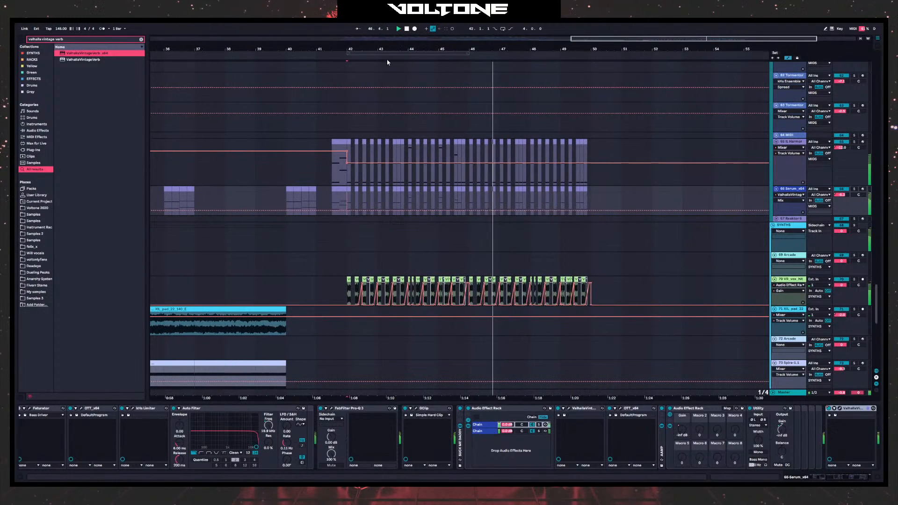
- Delete the Harmor and Serum clips from bar 49 onwards at the end of the drop and listen from there
scroll(452, 215, "down", 4)
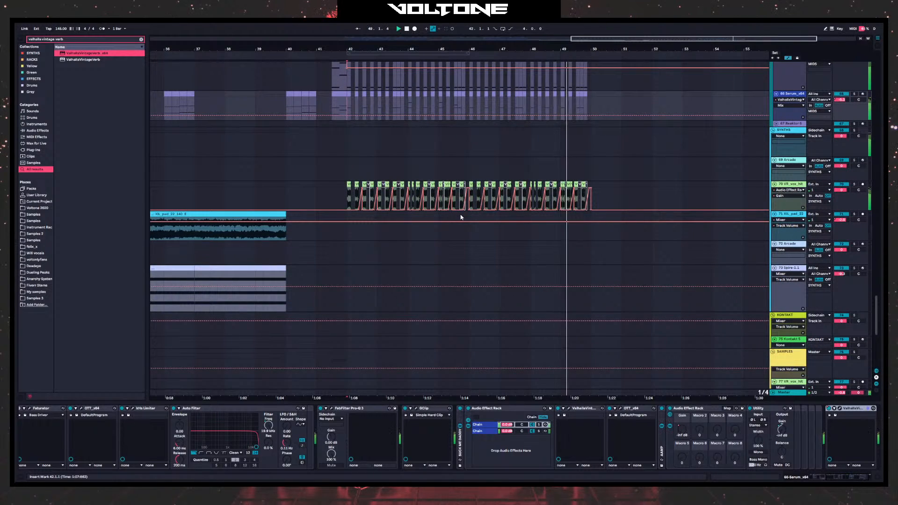
left_click(352, 154)
key("space")
left_click_drag(583, 51, 590, 93)
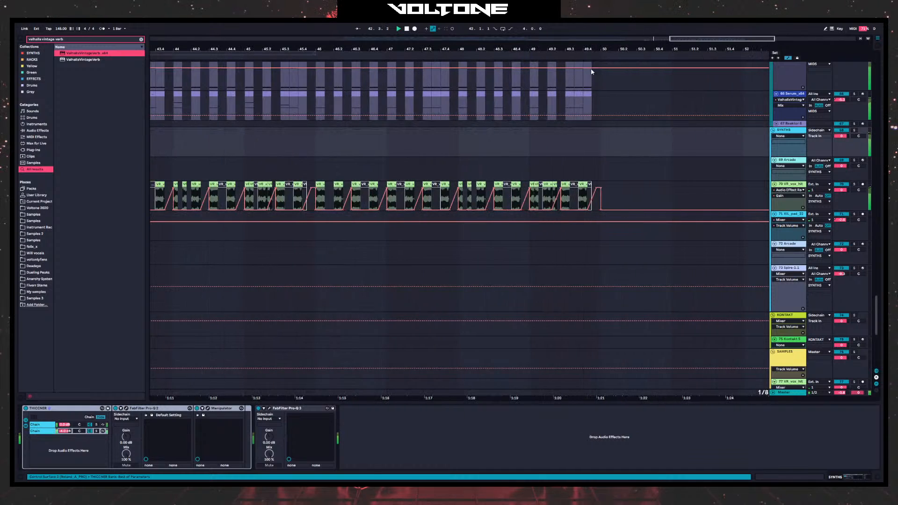
scroll(611, 181, "up", 3)
left_click_drag(603, 178, 529, 187)
left_click(530, 215)
scroll(606, 161, "up", 10)
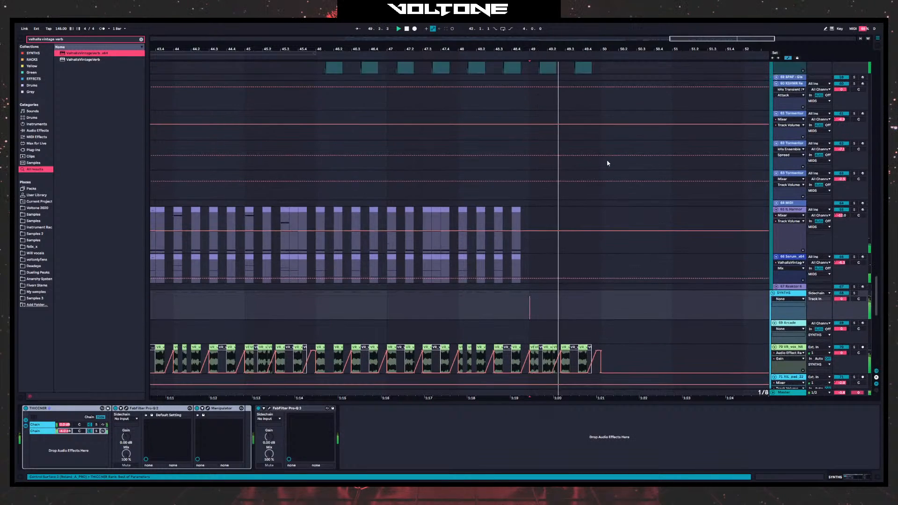
- Remove the last kick and snare hits in bar 49, move the remaining kick to the bar's start and listen from there
scroll(615, 204, "up", 15)
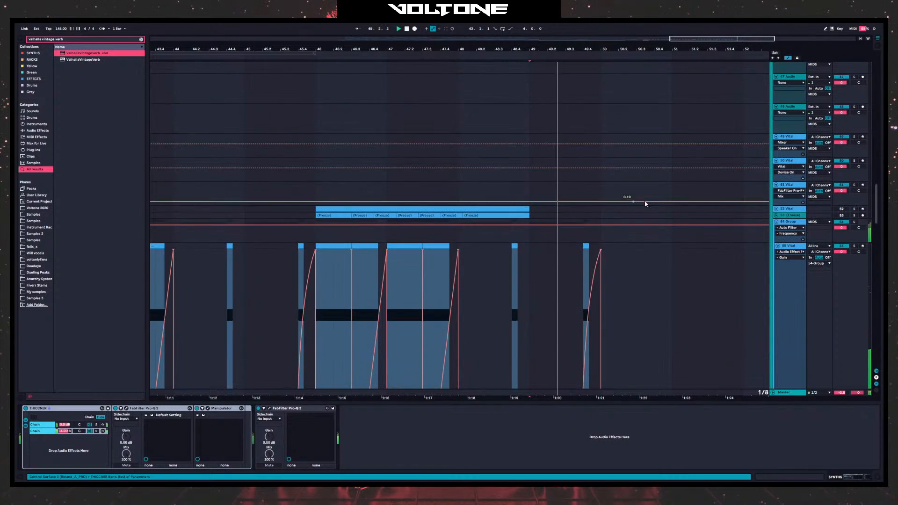
scroll(671, 214, "up", 15)
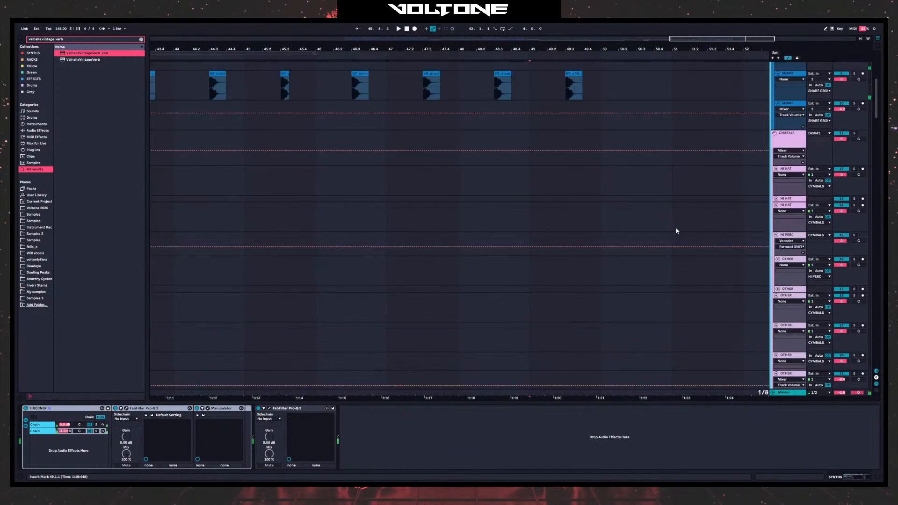
left_click(566, 184)
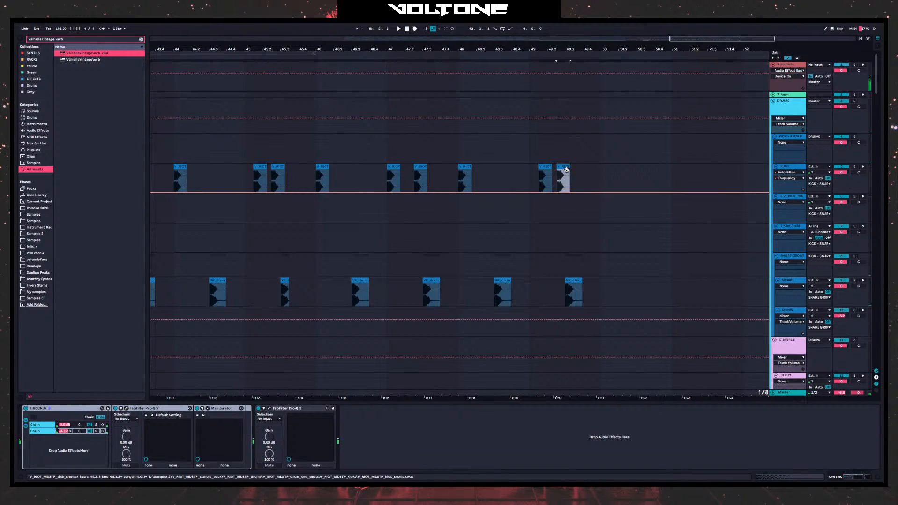
left_click(575, 293, "shift")
left_click(534, 169)
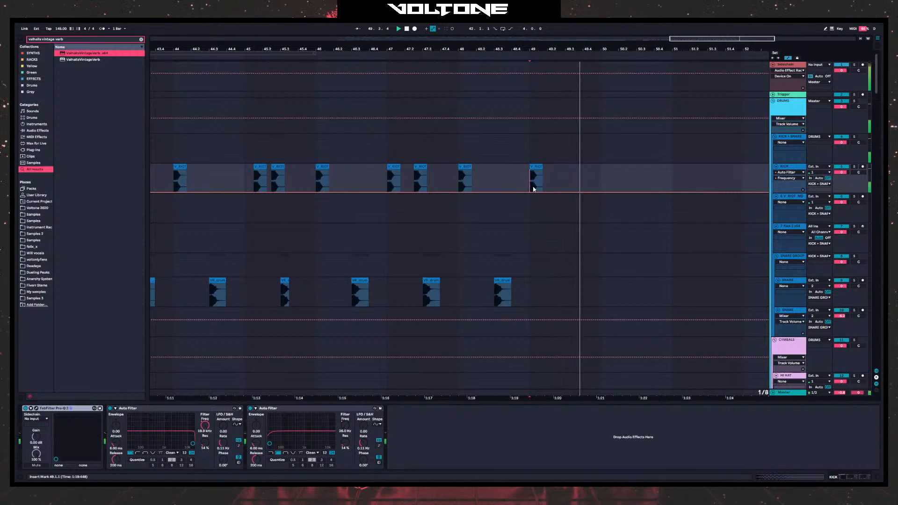
- Play the lead-in to the drop from bar 41
left_click_drag(449, 48, 616, 46)
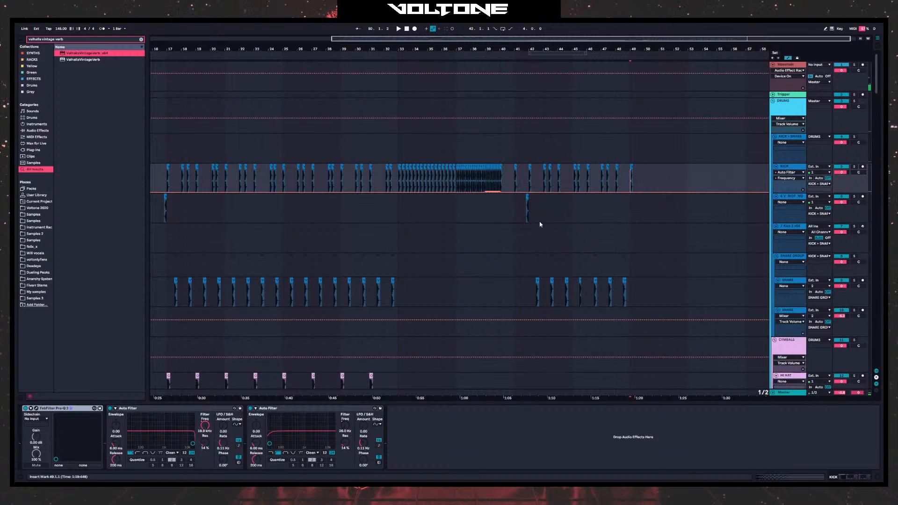
left_click(514, 234)
key("space")
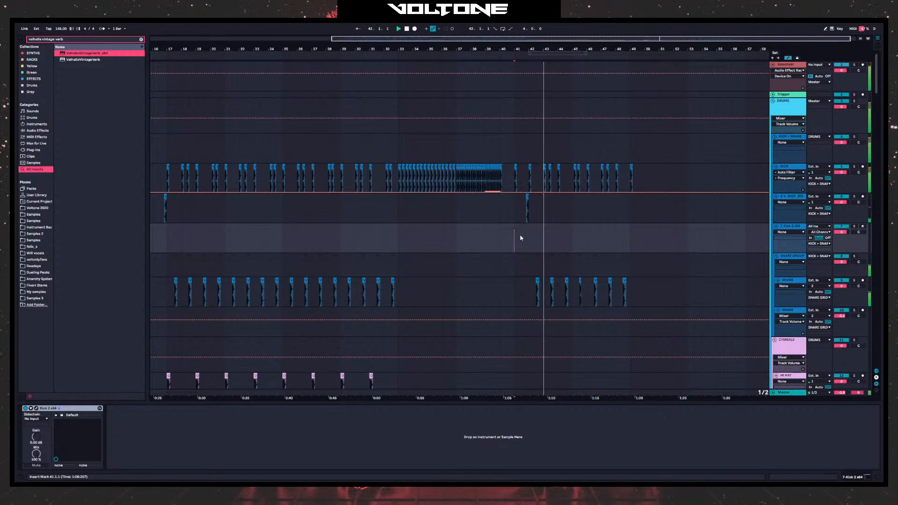
- Show the Serum track's Track Panning automation and replay the drop from bar 42
scroll(639, 187, "down", 15)
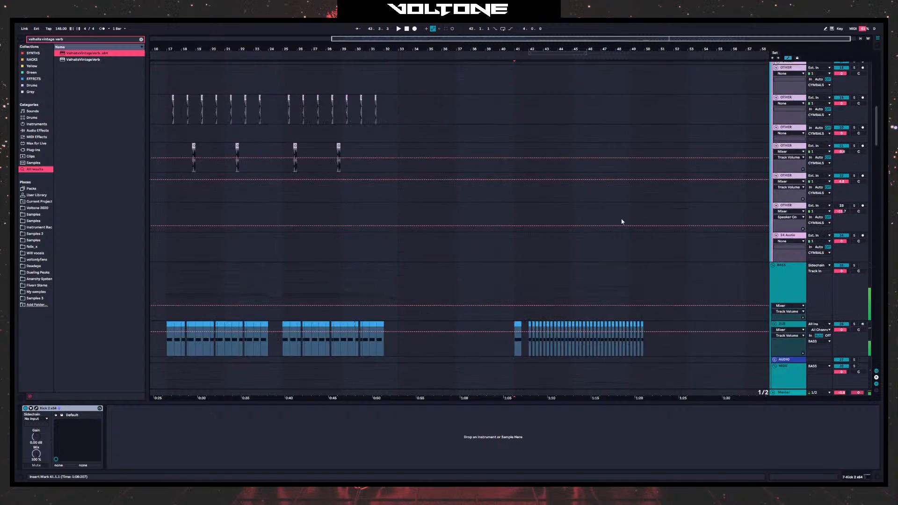
scroll(610, 216, "down", 20)
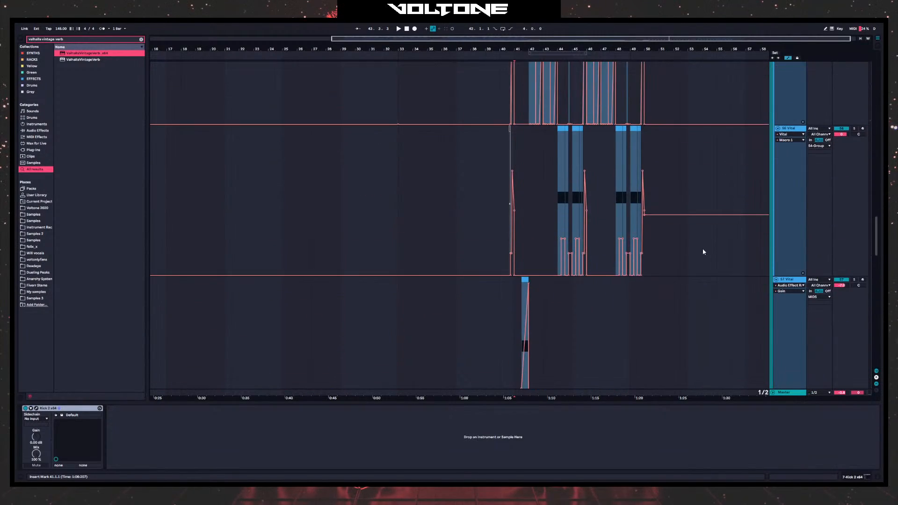
scroll(711, 256, "down", 10)
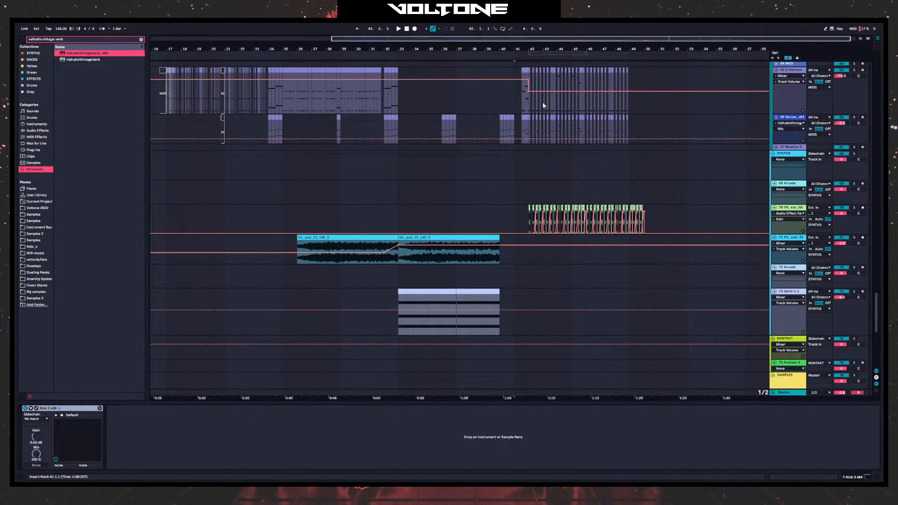
left_click(801, 119)
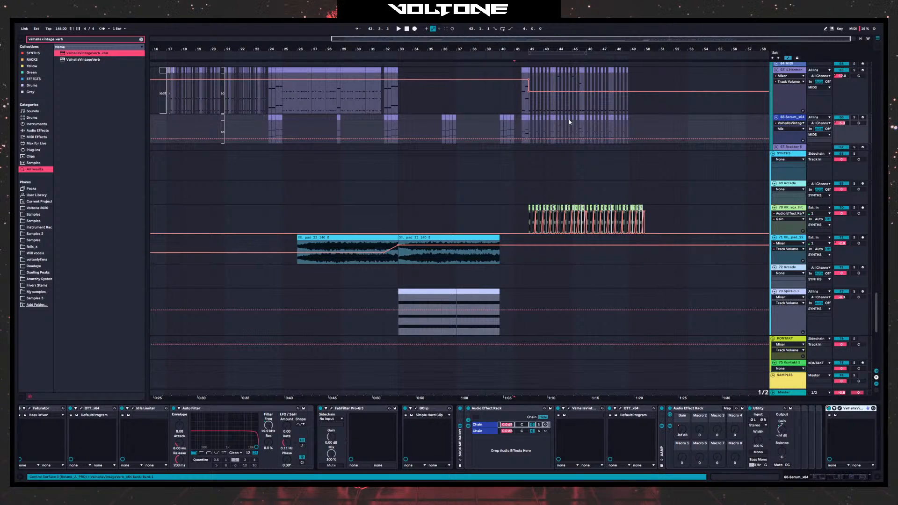
left_click(530, 153)
key("space")
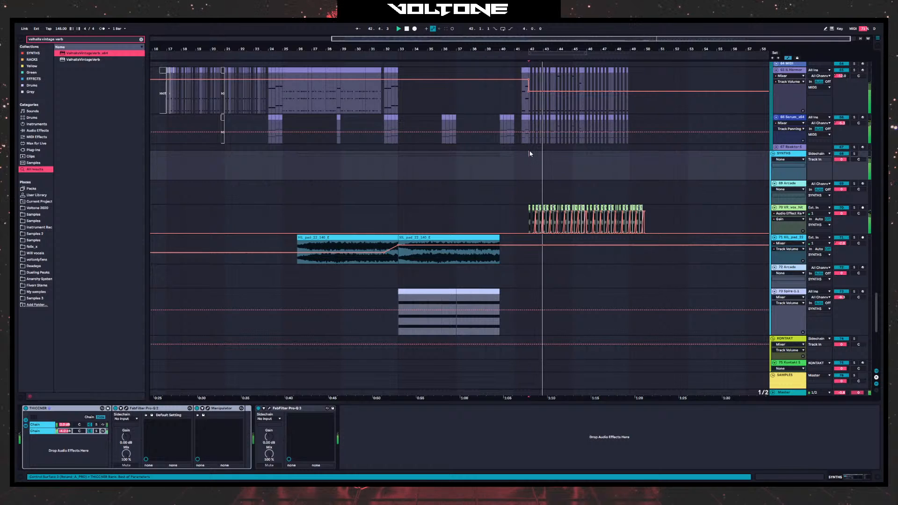
- Listen to the build-up from bar 33 into the drop and start playback again from bar 16 before the first drop
scroll(525, 211, "up", 3)
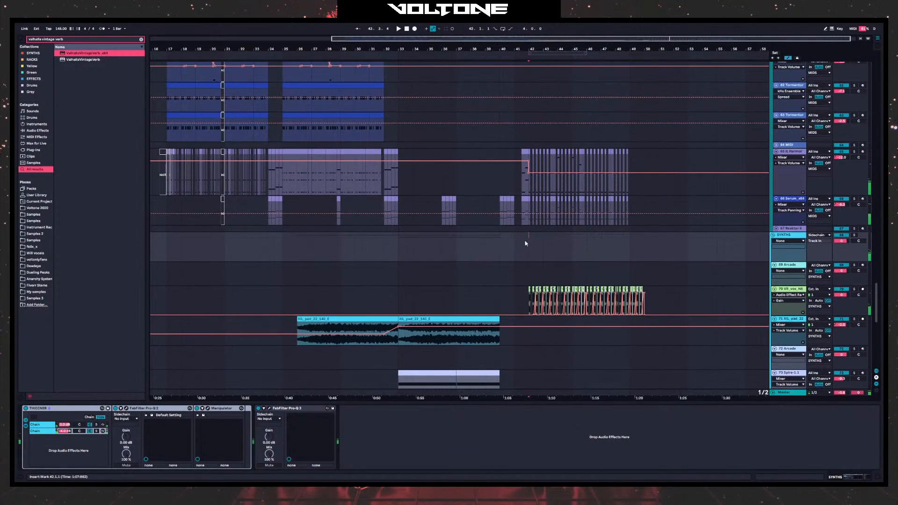
scroll(526, 244, "up", 1)
scroll(499, 259, "left", 3)
left_click(544, 278)
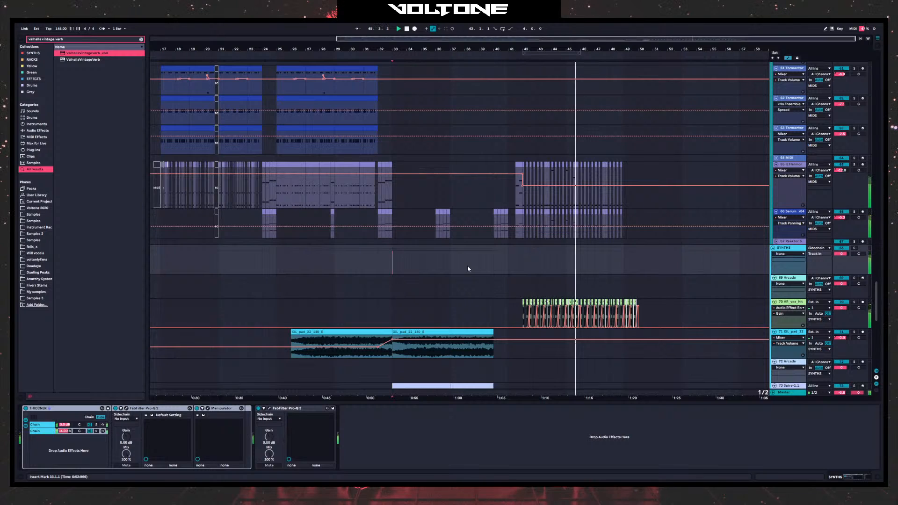
left_click_drag(578, 49, 622, 46)
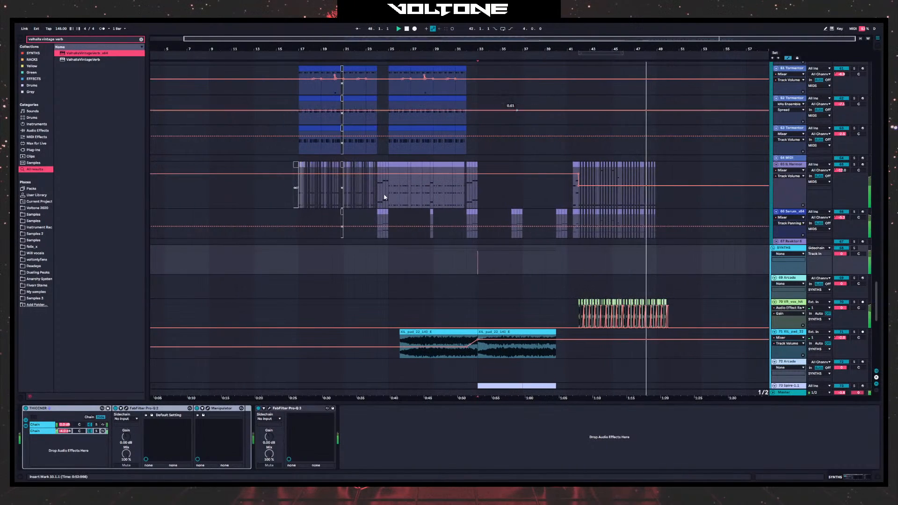
key("space")
left_click(295, 263)
key("space")
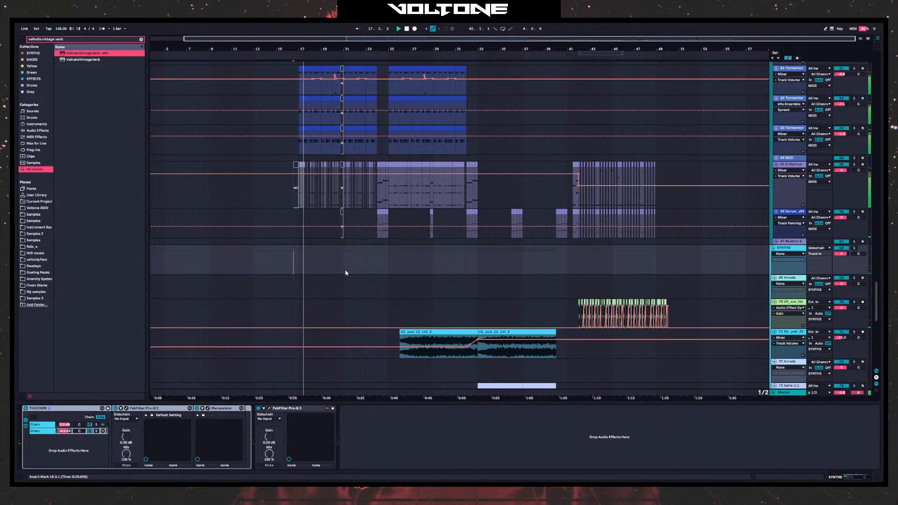
- Copy the pad clip to bar 1 of its track, play it and extend the copy to bar 16 as the intro
left_click_drag(388, 254, 419, 179)
left_click(550, 256)
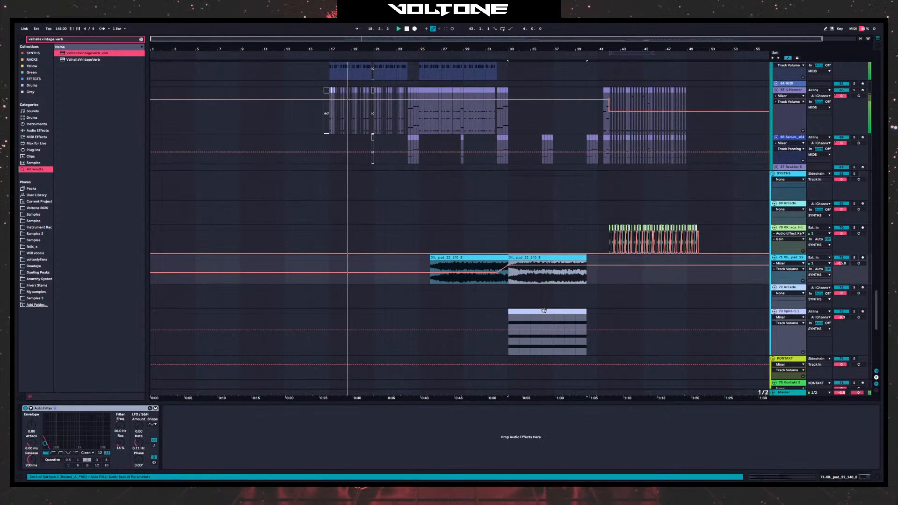
scroll(572, 325, "down", 2)
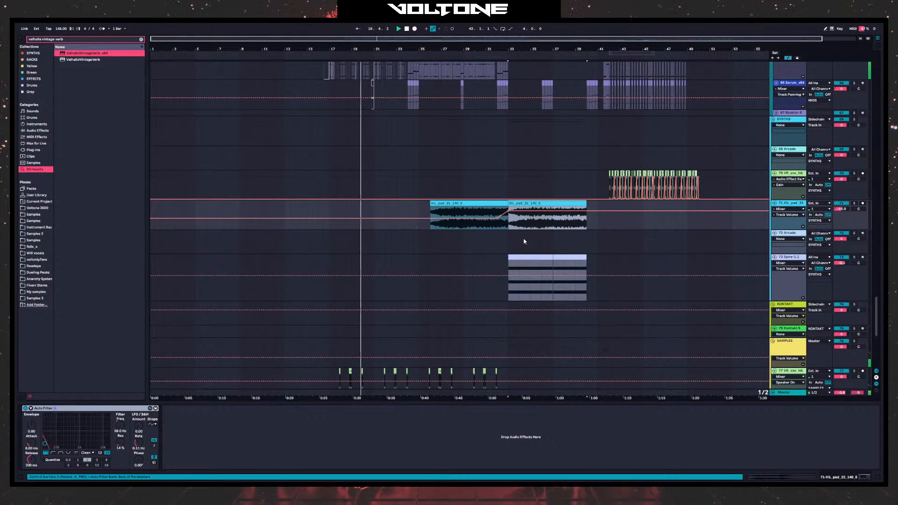
left_click_drag(531, 202, 228, 211)
key("space")
key("space")
key("space")
key("space")
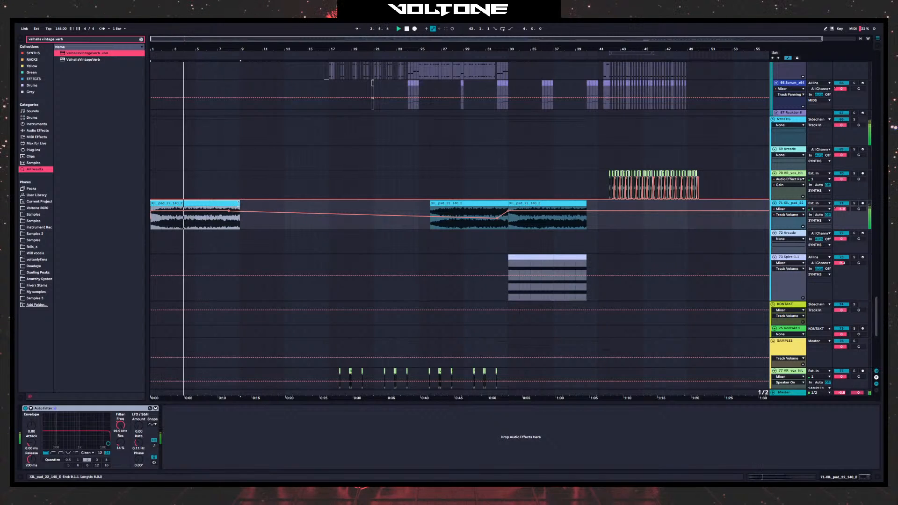
left_click_drag(240, 206, 324, 209)
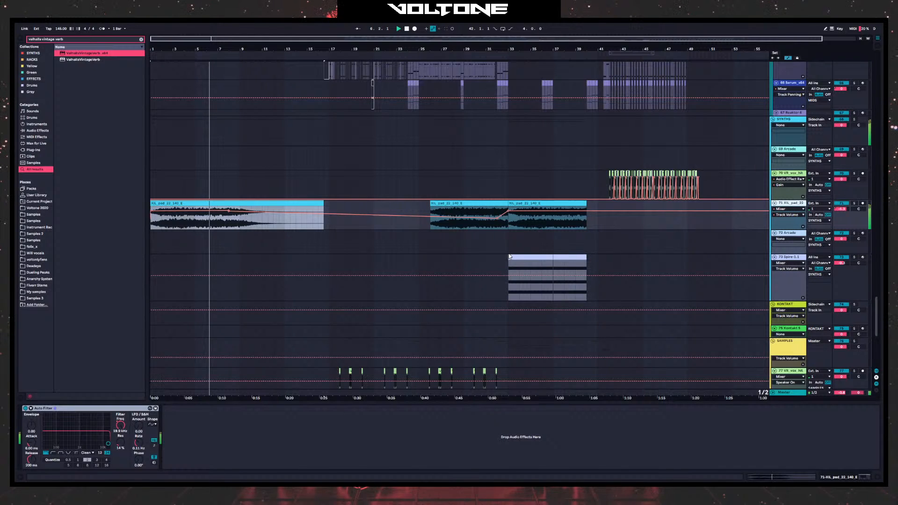
- Duplicate the pad track, move the duplicate's intro clip to start at bar 9 and shorten it to end around bar 18
key("ctrl+d")
key("space")
left_click_drag(217, 240, 306, 245)
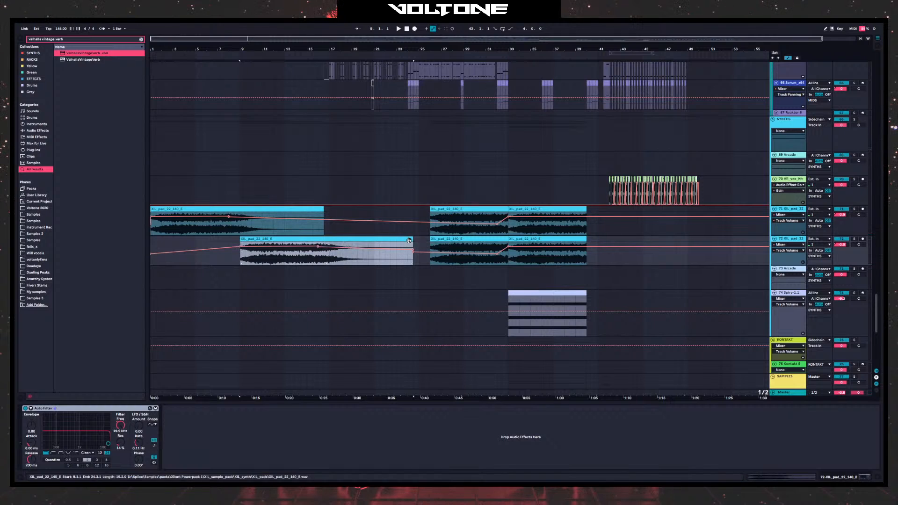
left_click_drag(410, 240, 341, 240)
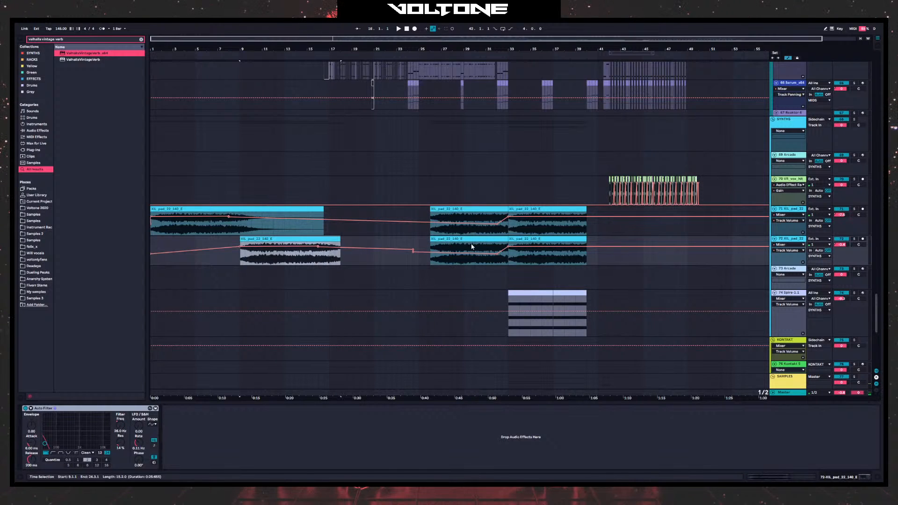
- Delete the duplicated pad track's remaining clips between bars 24 and 48
left_click(408, 240)
left_click_drag(423, 239, 678, 243)
key("Delete")
- Copy the kick build-up roll from bars 33 to 41 to bar 9 on the kick track and play it there
scroll(438, 234, "up", 10)
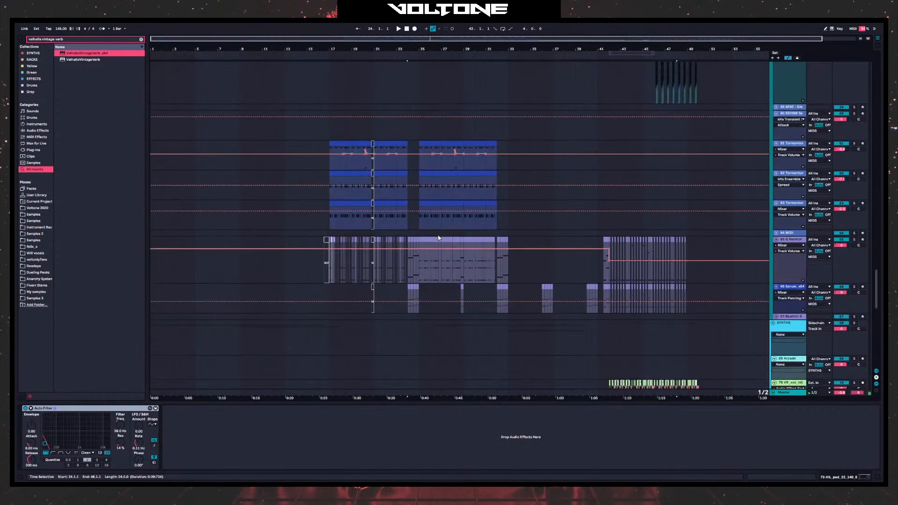
scroll(469, 243, "up", 2)
left_click_drag(879, 249, 827, 87)
left_click(506, 175)
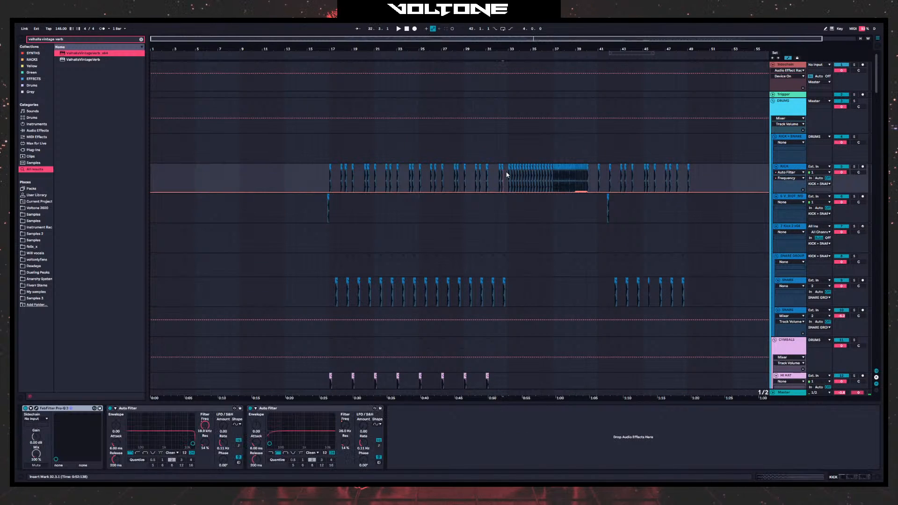
left_click(505, 161)
left_click_drag(509, 160, 597, 173)
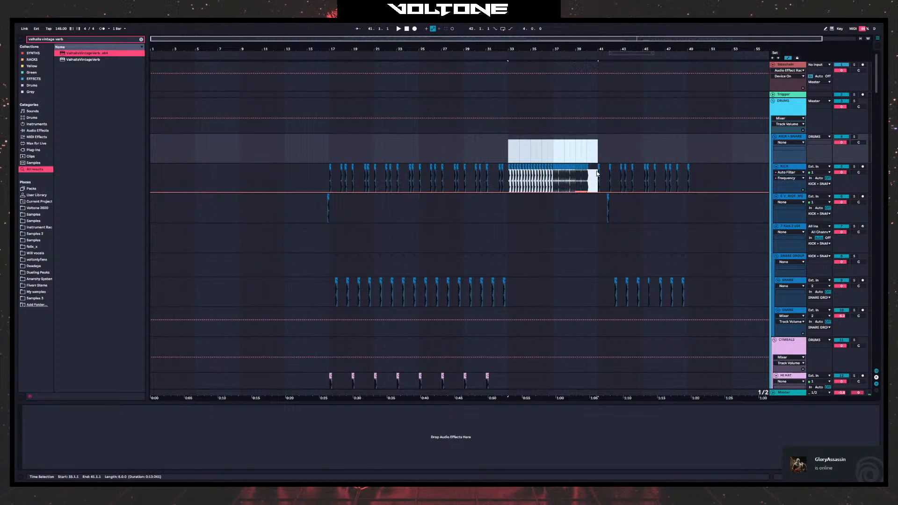
left_click(597, 171)
left_click_drag(541, 172, 510, 172)
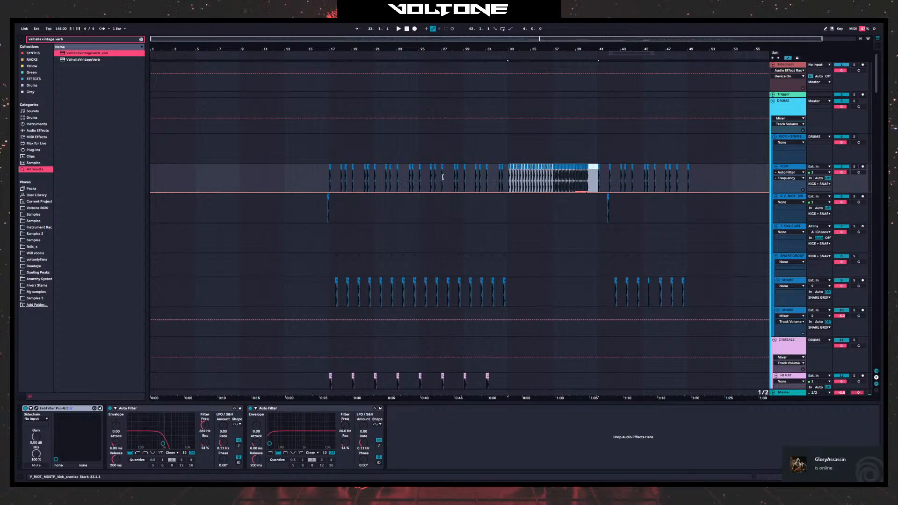
left_click(242, 172)
key("ctrl+v")
key("space")
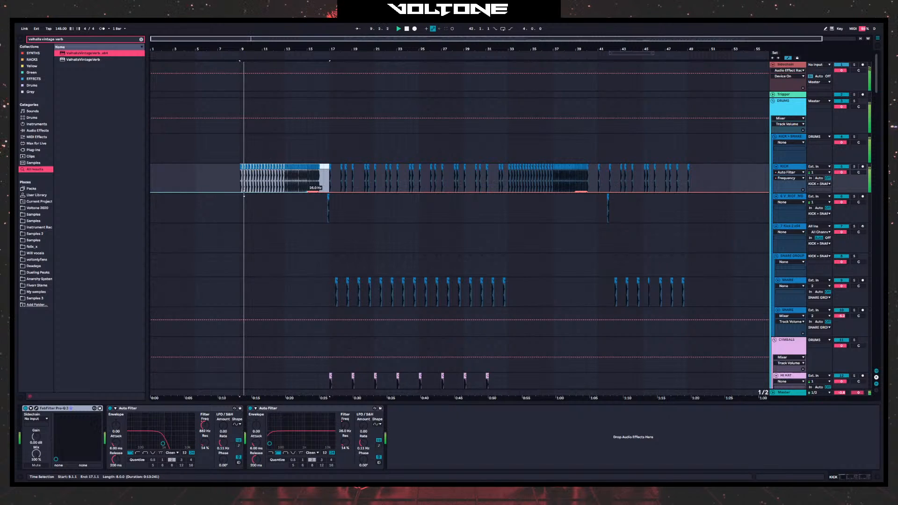
- Play the first drop from bar 17 and look over its cymbal, bass and synth tracks
scroll(370, 193, "down", 1)
scroll(280, 224, "down", 4)
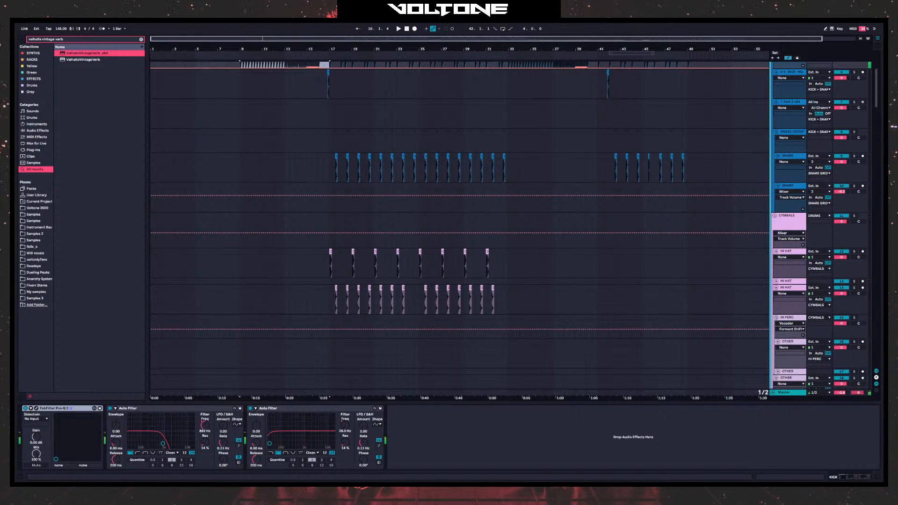
left_click(230, 152)
scroll(275, 152, "down", 3)
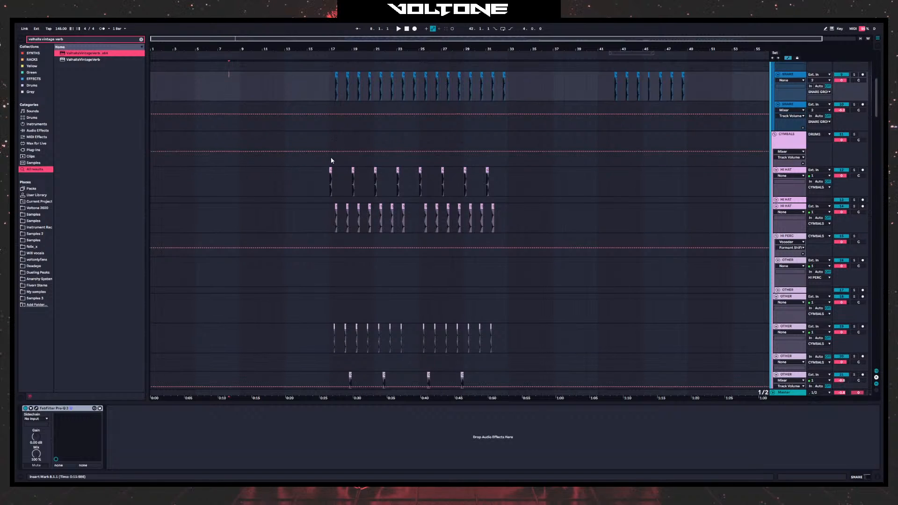
left_click(328, 176)
key("space")
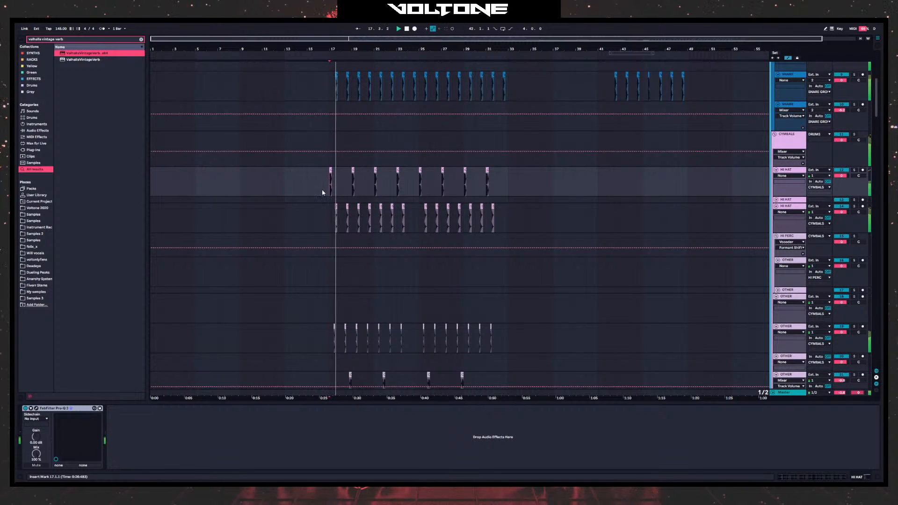
scroll(328, 202, "down", 8)
scroll(334, 205, "down", 4)
scroll(344, 201, "down", 4)
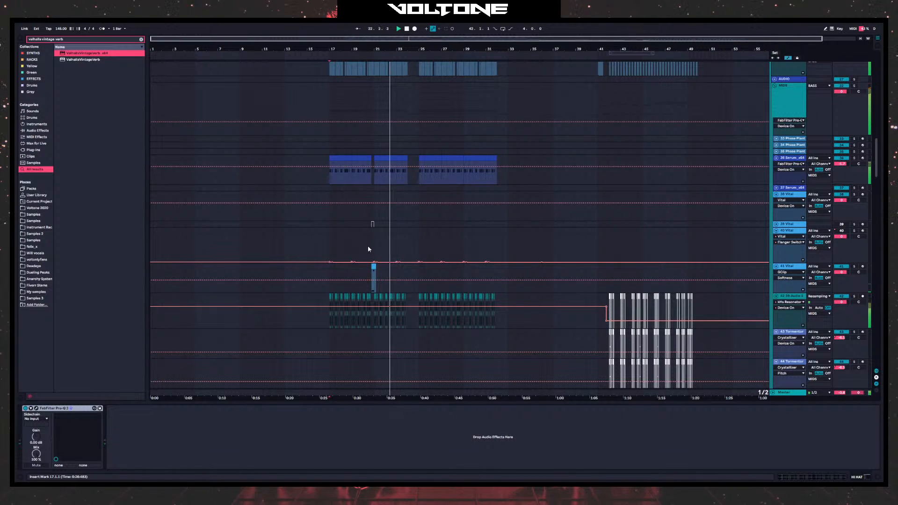
scroll(427, 285, "down", 8)
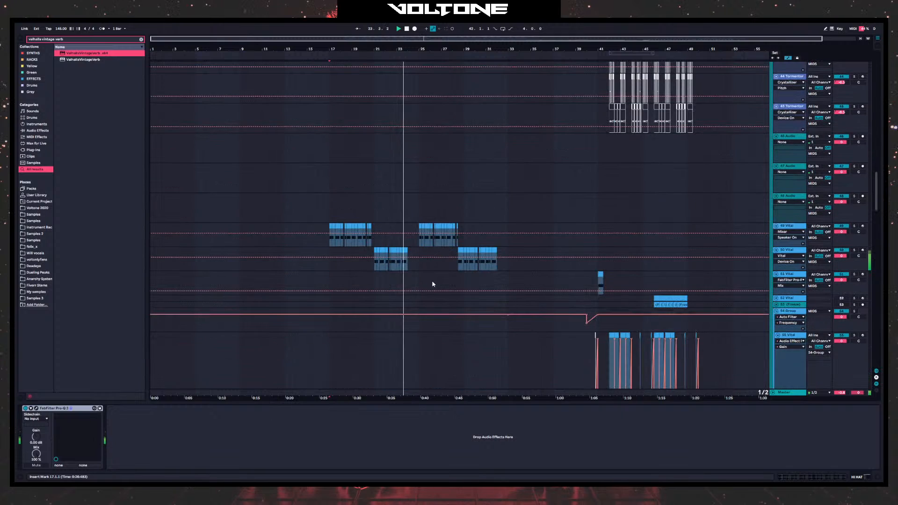
scroll(434, 282, "up", 3)
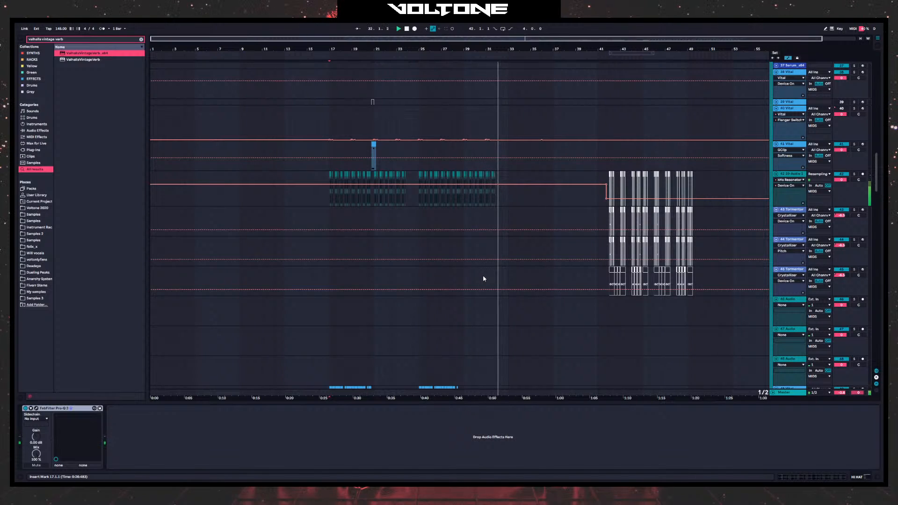
- Copy the Spire synth clip from bar 33 to bar 9 and shorten the duplicated pad track's intro clip to end at bar 16
left_click_drag(510, 247, 479, 248)
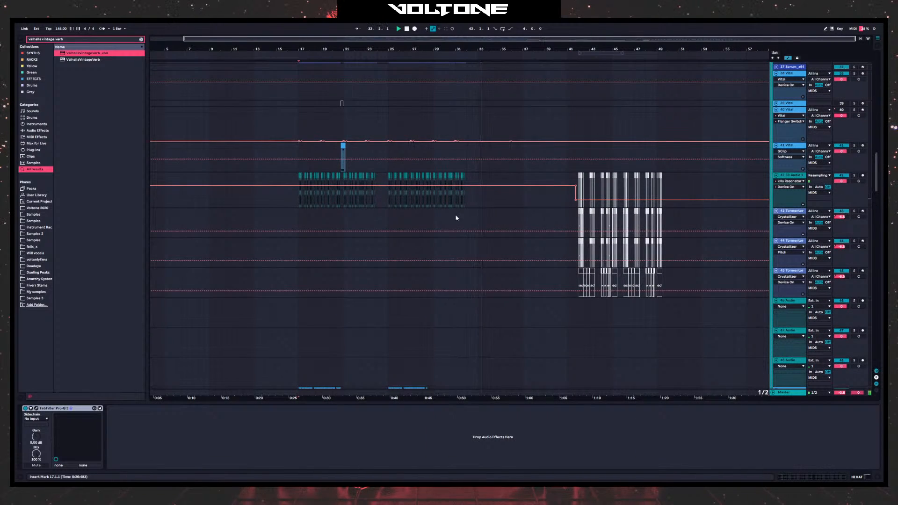
scroll(524, 314, "down", 3)
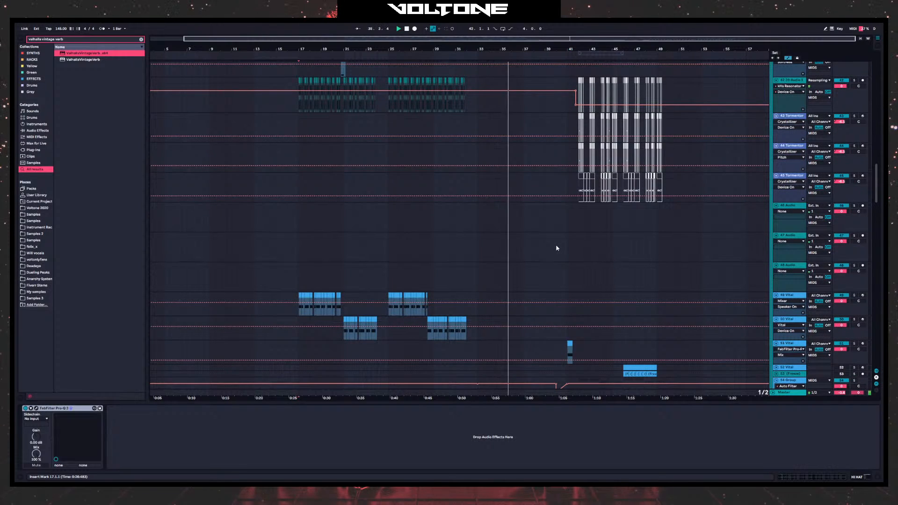
scroll(557, 250, "down", 10)
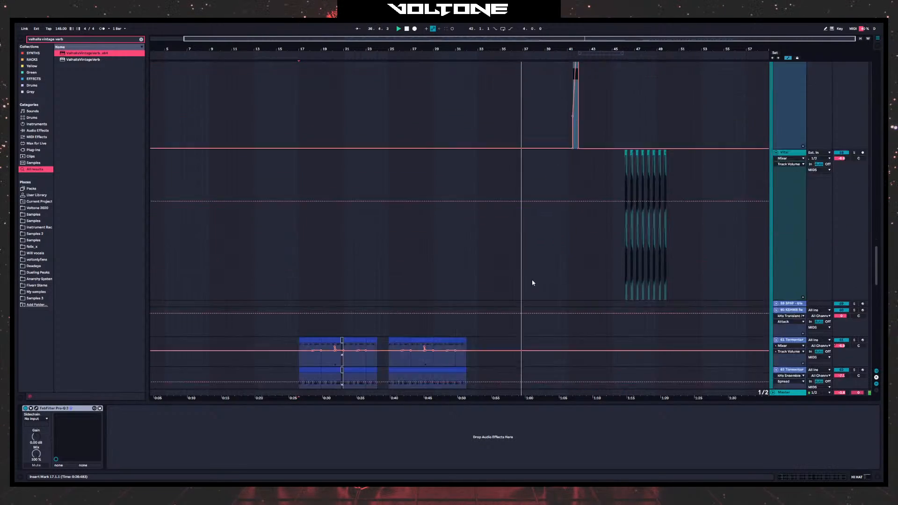
scroll(533, 282, "down", 10)
left_click(514, 272)
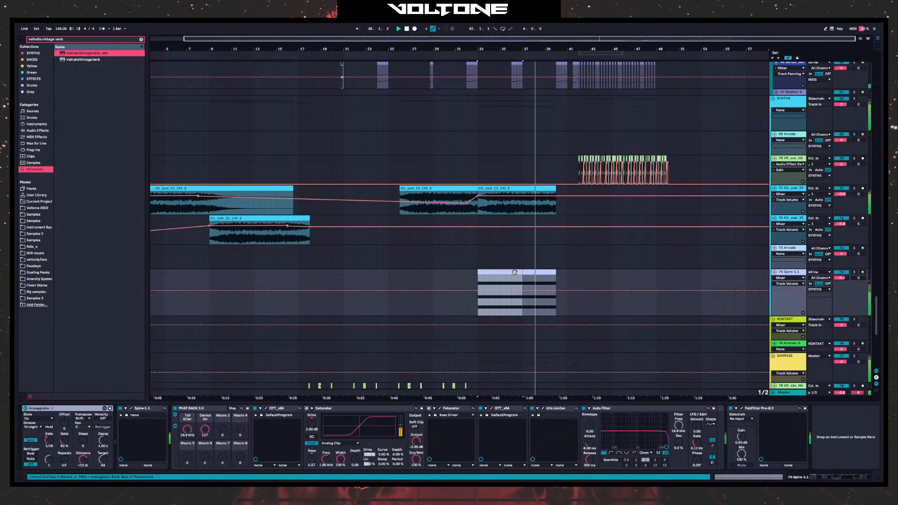
left_click(265, 276)
key("ctrl+v")
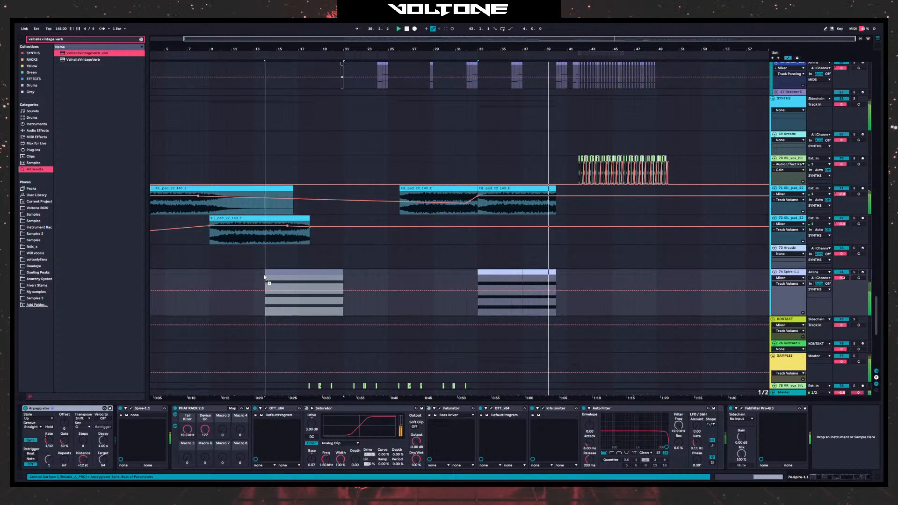
left_click_drag(265, 277, 223, 273)
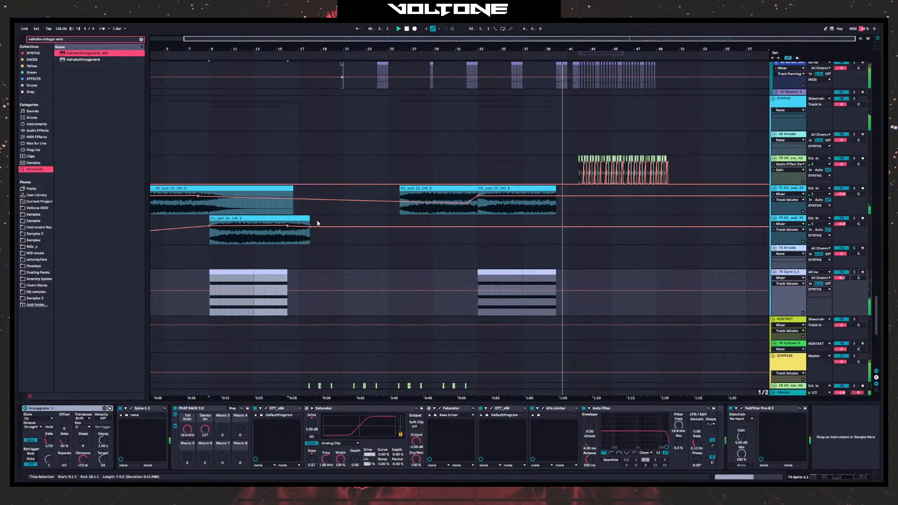
left_click_drag(310, 222, 288, 224)
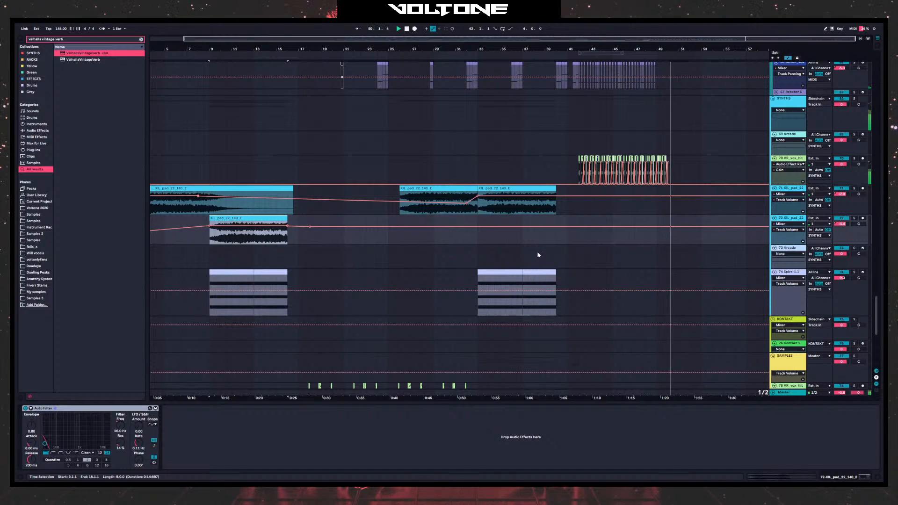
- Check several points of the second drop between bars 41 and 48 around the SYNTHS group
key("space")
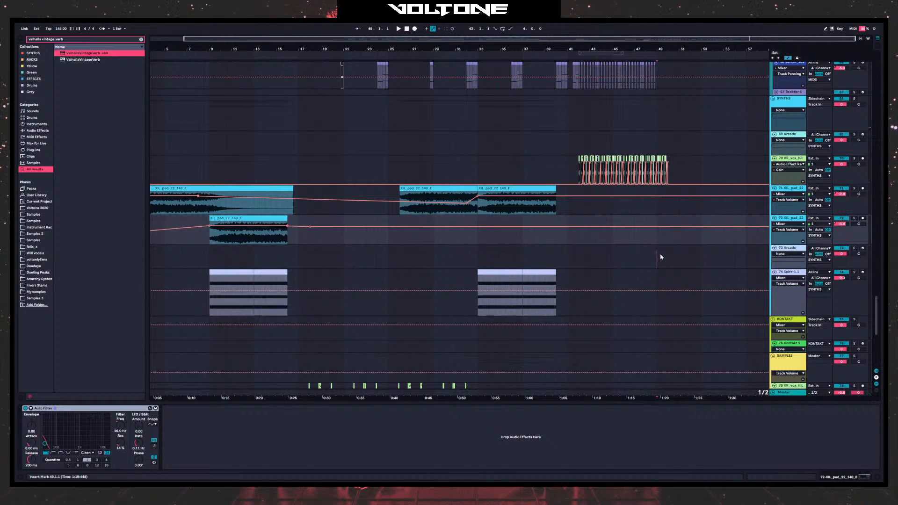
left_click(657, 255)
scroll(608, 257, "up", 2)
mouse_move(595, 162)
left_mouse_down()
mouse_move(758, 159)
mouse_move(610, 159)
left_mouse_up()
left_click(601, 159)
left_click_drag(481, 159, 641, 161)
left_click(552, 159)
left_click(570, 156)
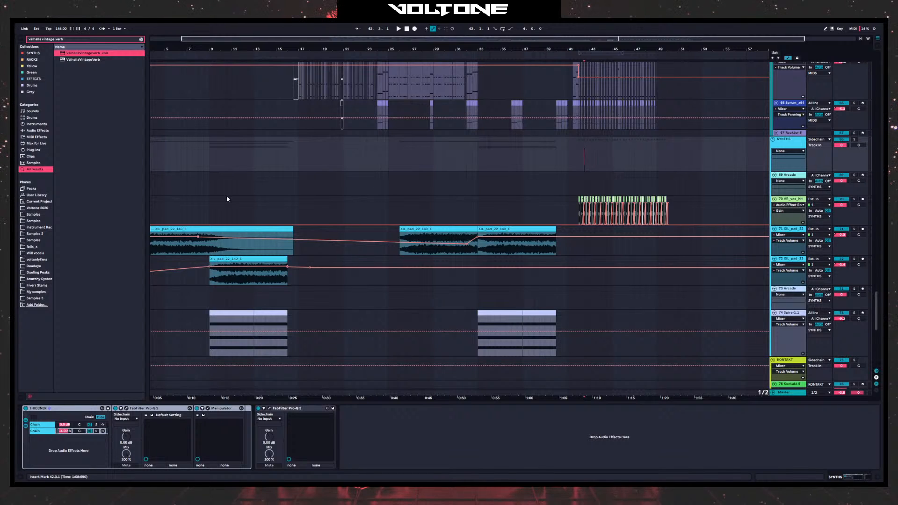
- Play the arrangement from bar 9 through the second drop and look over the bass, synth and sample tracks
left_click(213, 207)
key("ctrl+z")
left_click(209, 213)
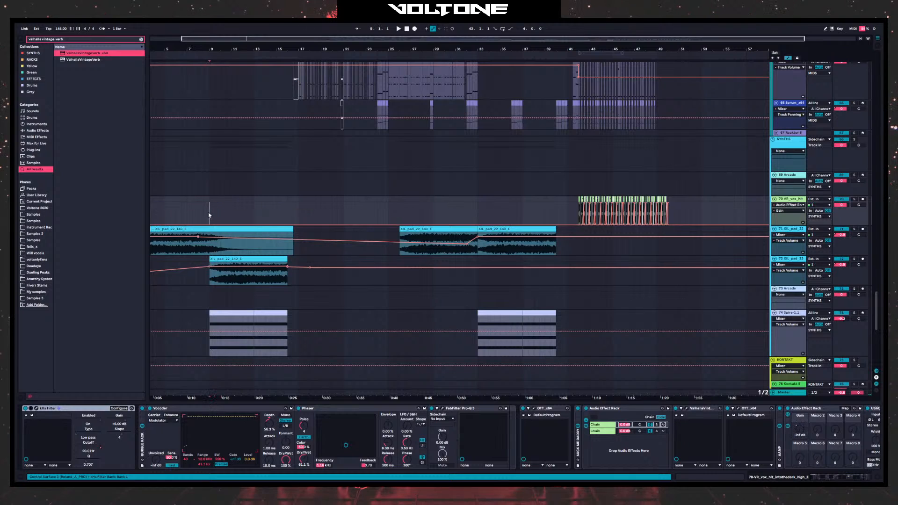
scroll(222, 209, "up", 1)
scroll(276, 213, "left", 2)
scroll(346, 222, "up", 6)
scroll(361, 226, "down", 7)
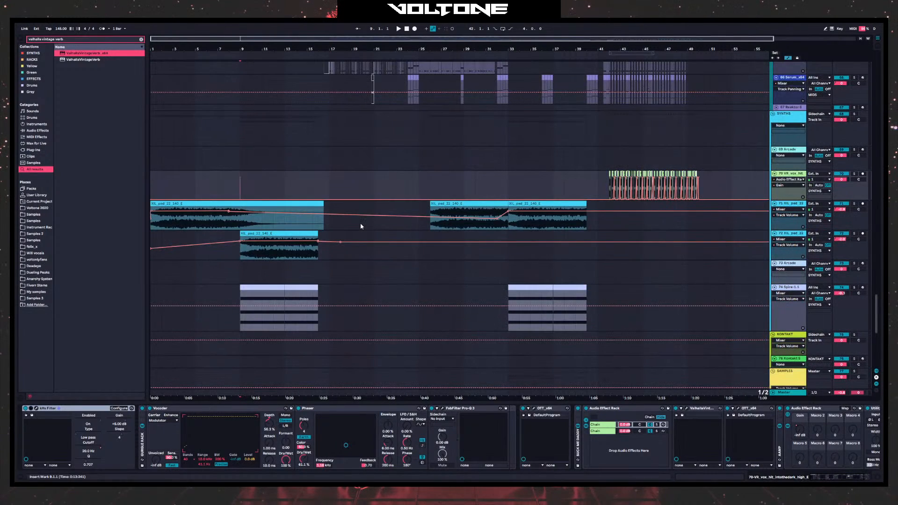
scroll(378, 200, "up", 5)
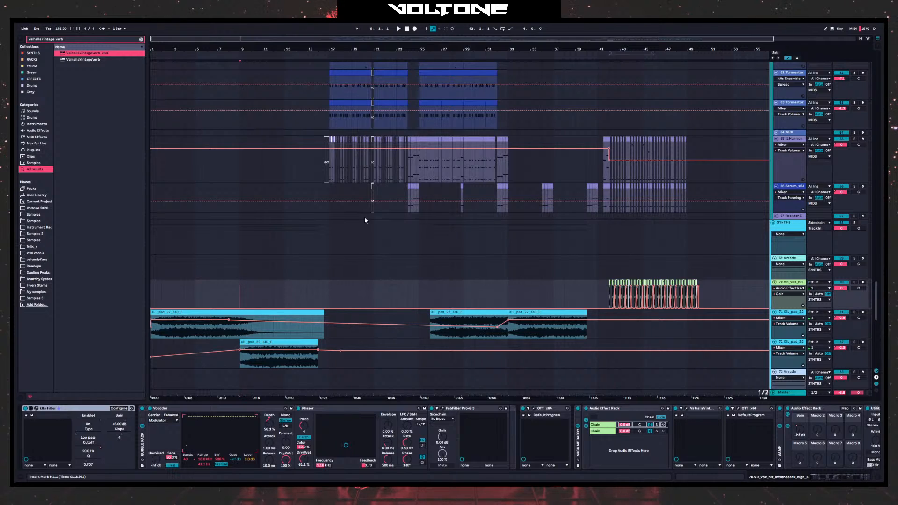
key("space")
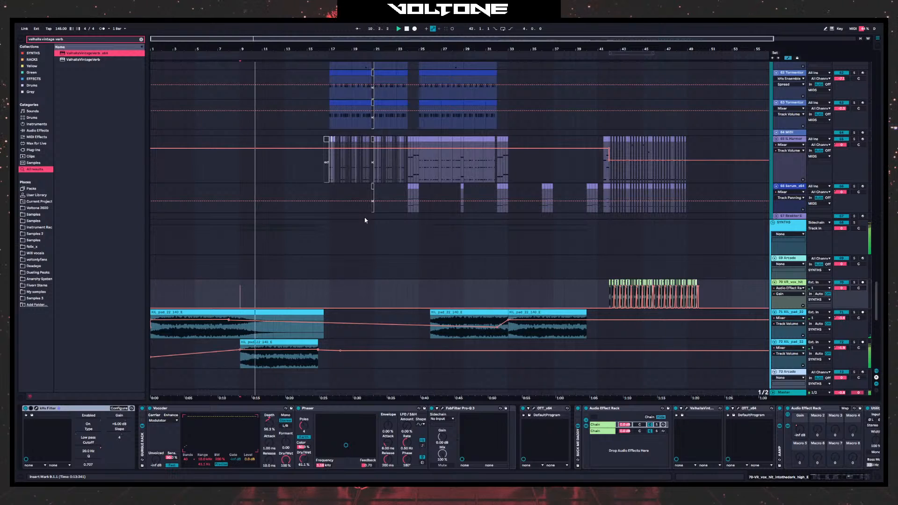
scroll(364, 210, "down", 15)
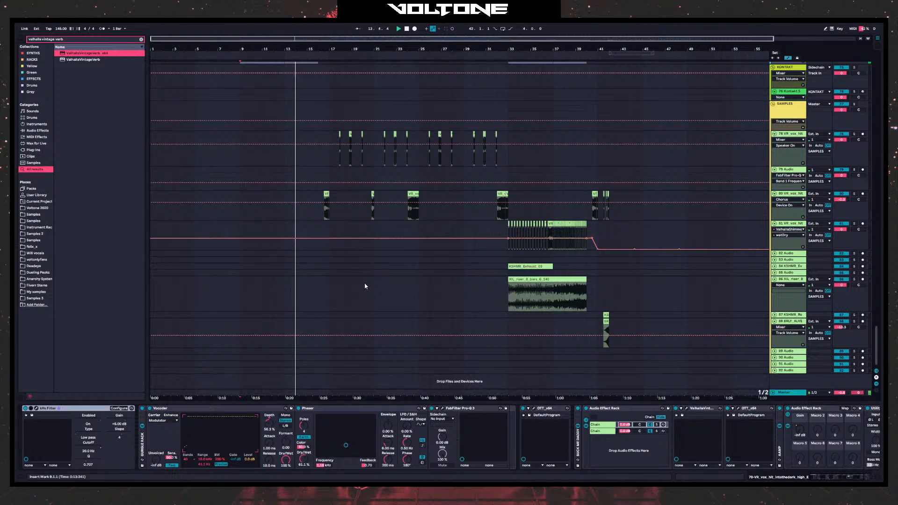
scroll(365, 286, "up", 8)
scroll(395, 289, "up", 2)
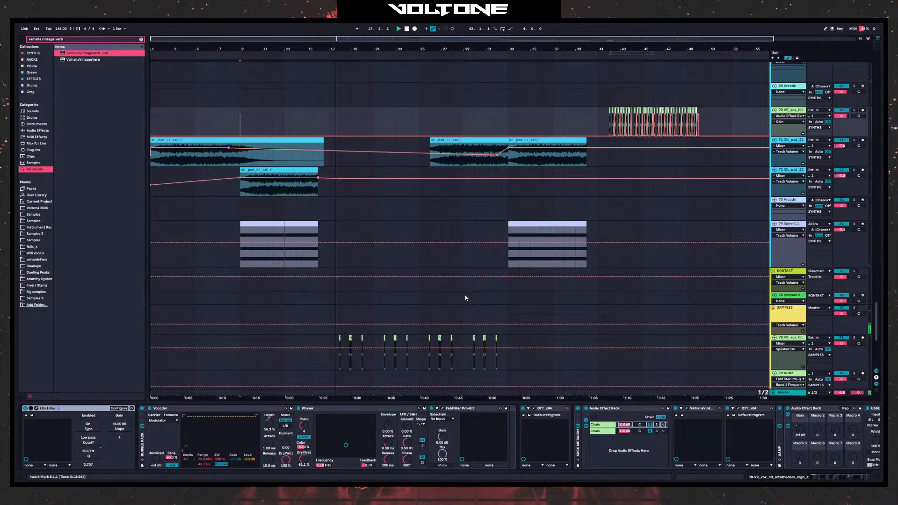
scroll(421, 286, "right", 3)
left_click_drag(423, 286, 432, 229)
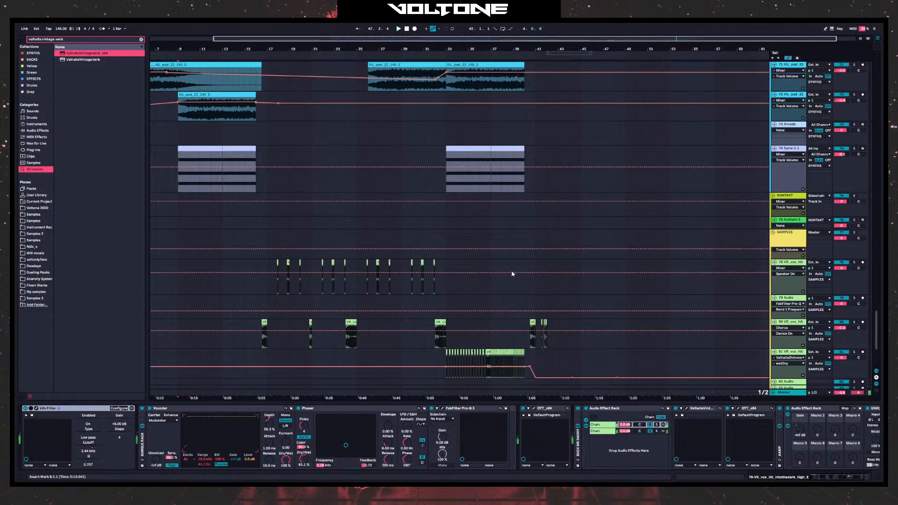
- Mark bar 41 on the empty audio track 89, then search the computer for "video" and open the Video editor
left_click(542, 293)
scroll(543, 297, "down", 4)
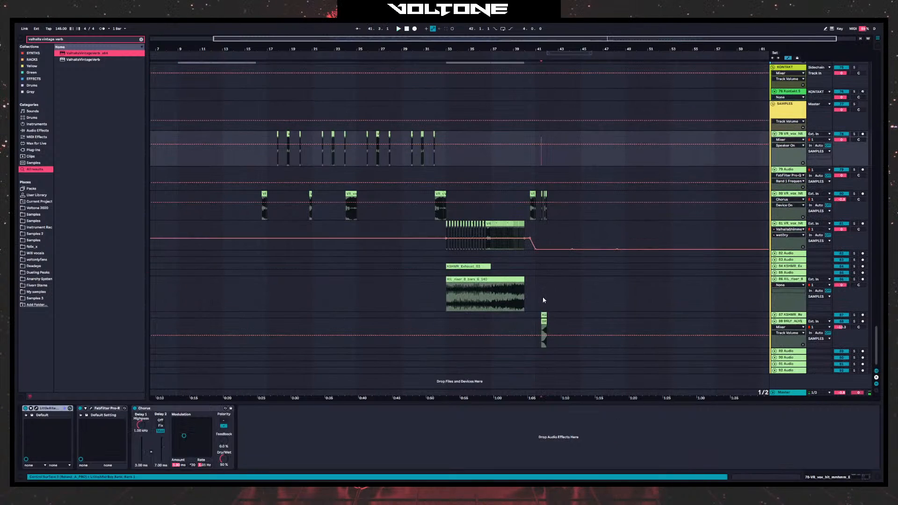
left_click(536, 352)
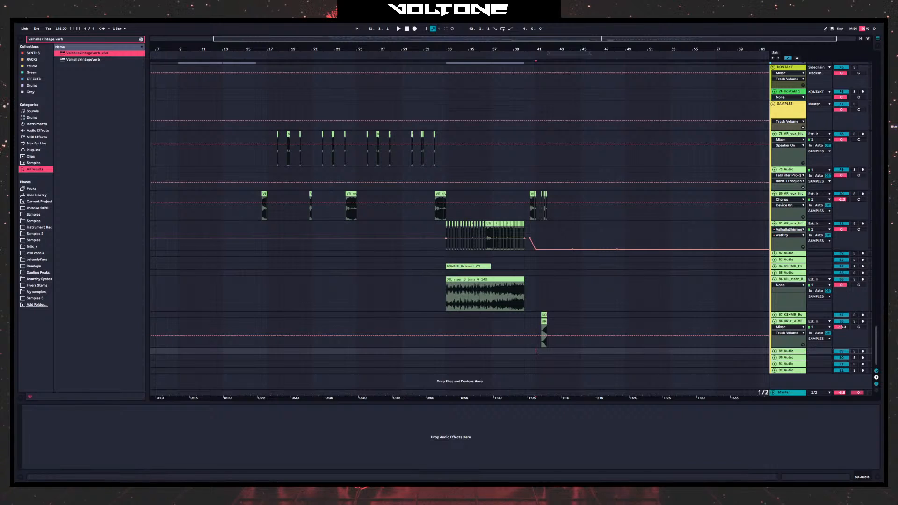
key("super")
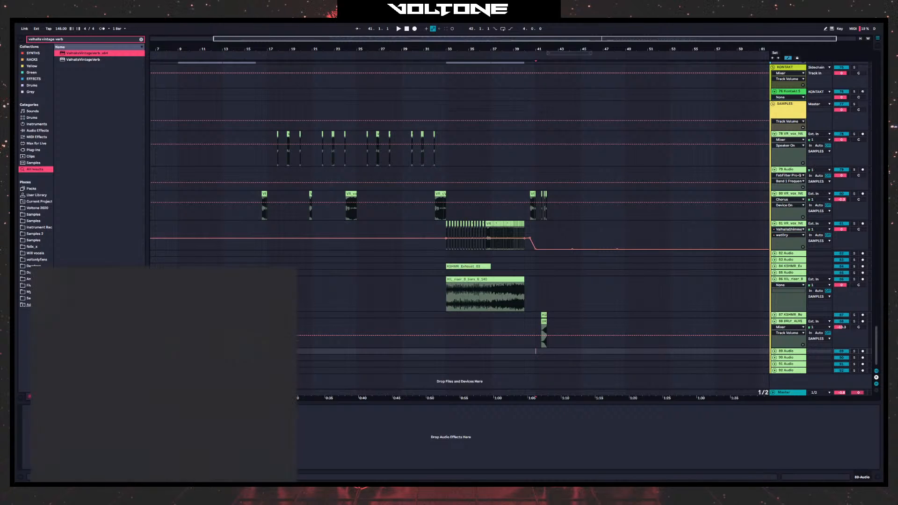
type("video")
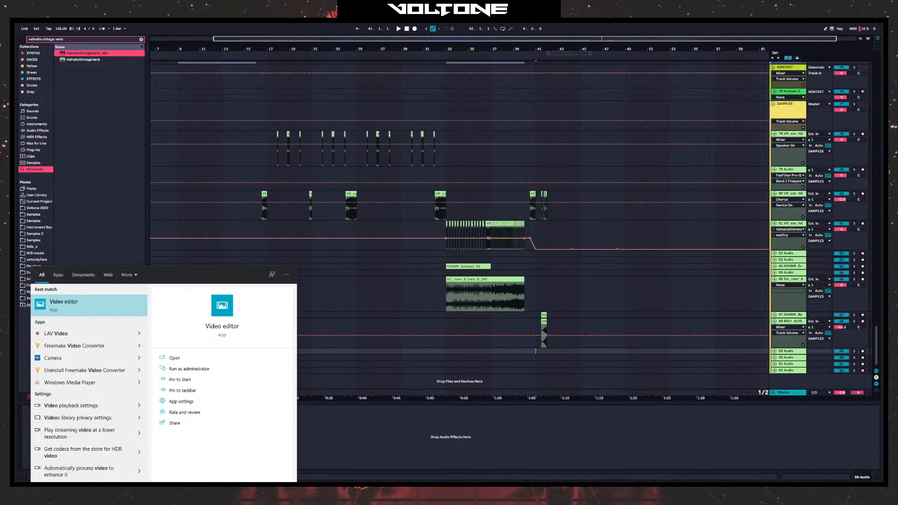
key("Return")
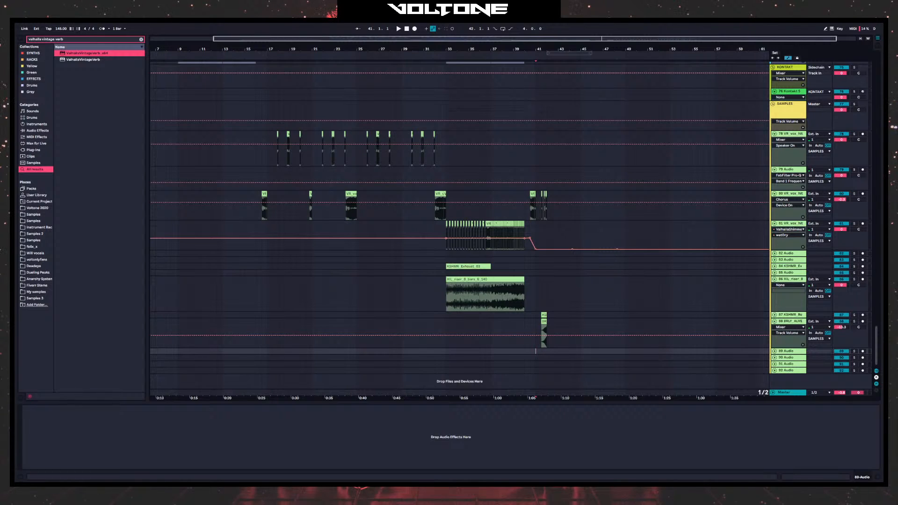
left_click_drag(431, 355, 434, 359)
- Find the "duck" sample in the vocals folder and place it on audio track 90 at bar 40
left_click(39, 286)
left_click(40, 292)
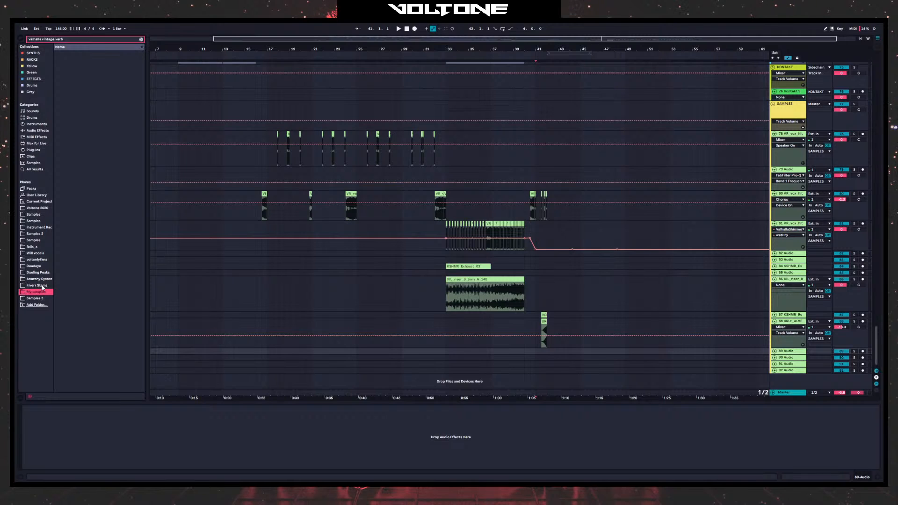
left_click(36, 253)
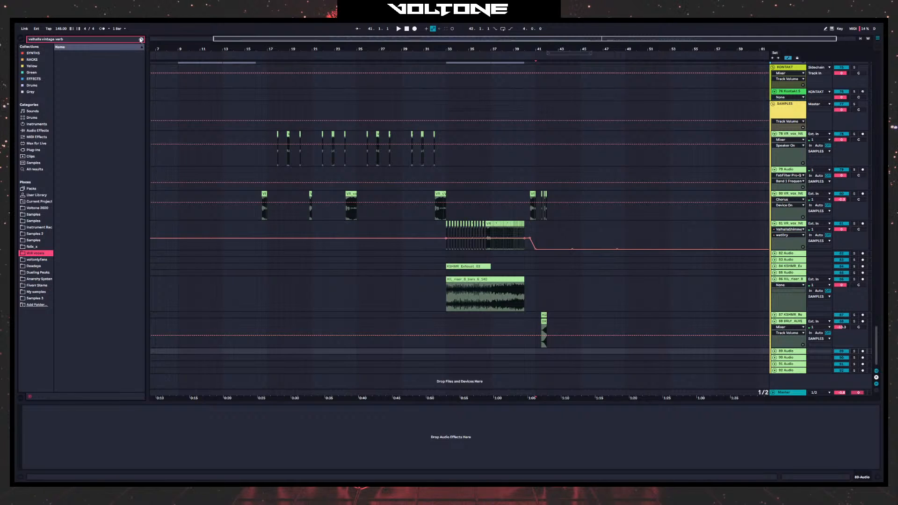
left_click(141, 40)
type("duck")
left_click_drag(86, 57, 525, 358)
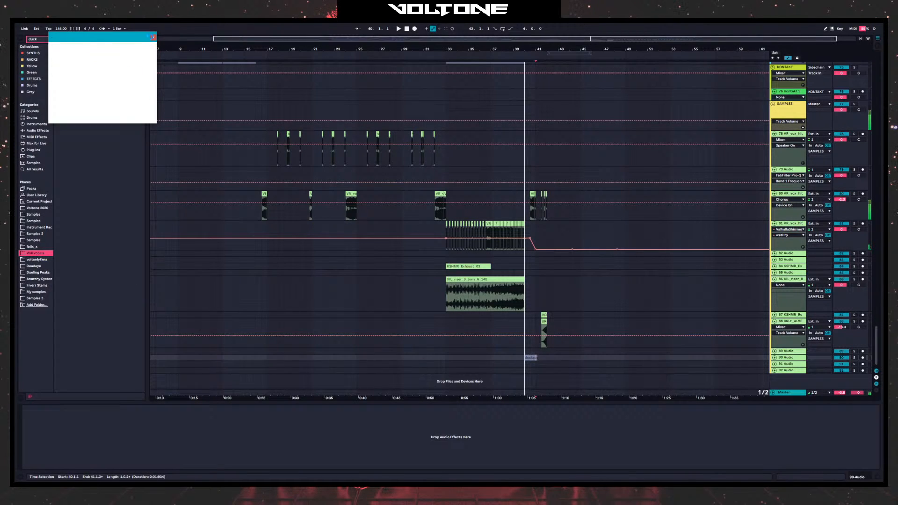
left_click(153, 37)
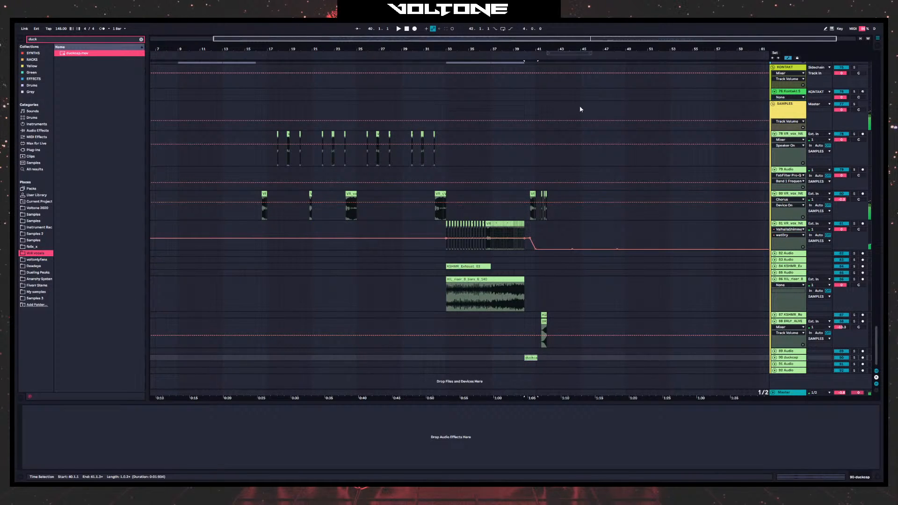
- Unfold the duck sample's track and move its clip to start at beat 41.2
left_click_drag(527, 49, 342, 117)
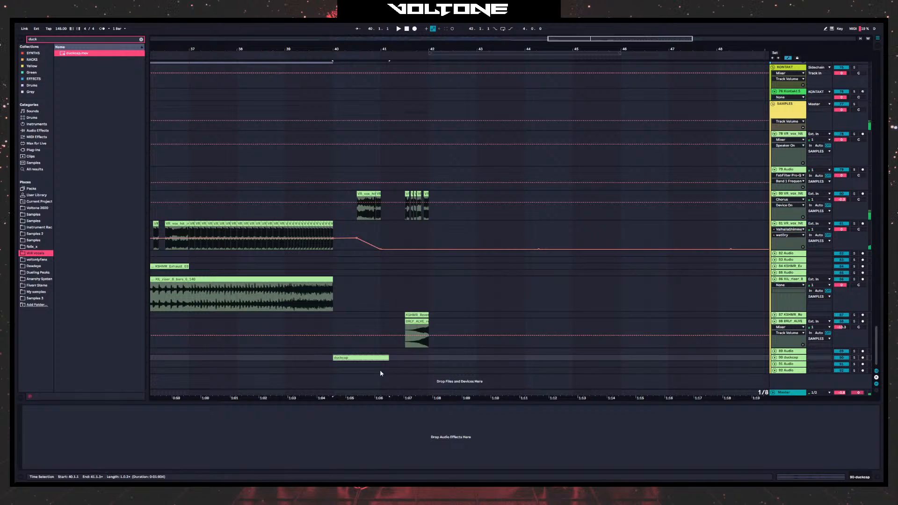
left_click_drag(356, 358, 427, 358)
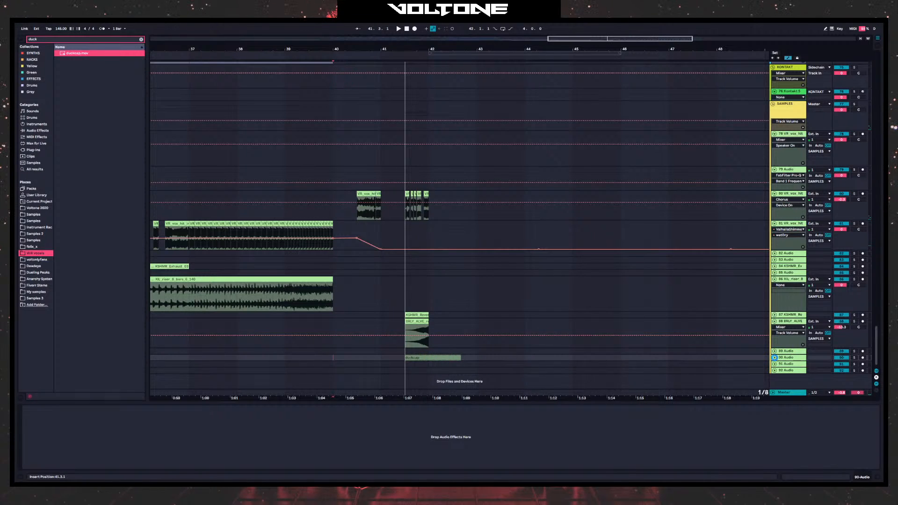
left_click(775, 358)
scroll(514, 353, "down", 1)
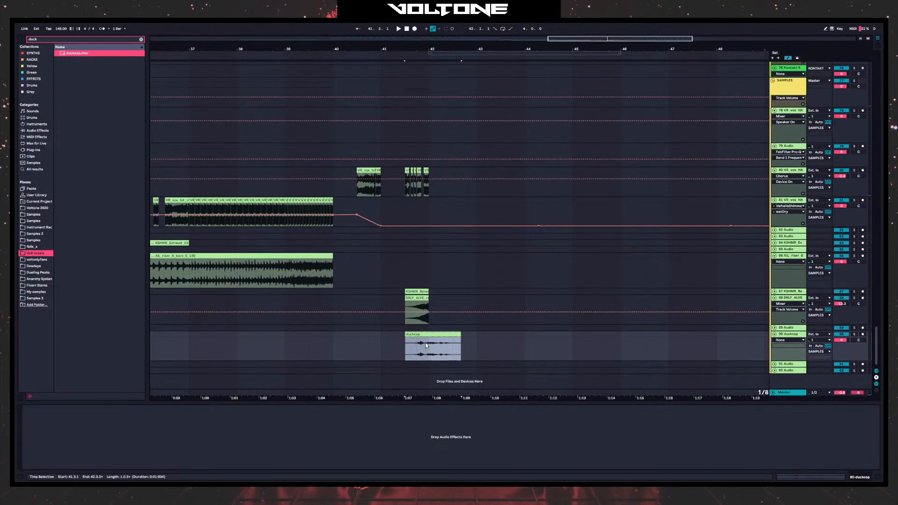
left_click_drag(408, 334, 394, 334)
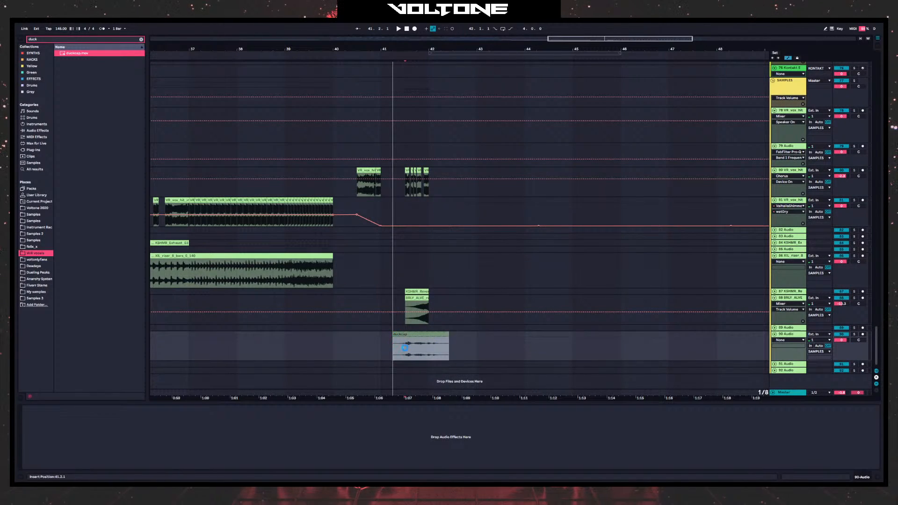
left_click_drag(394, 333, 394, 336)
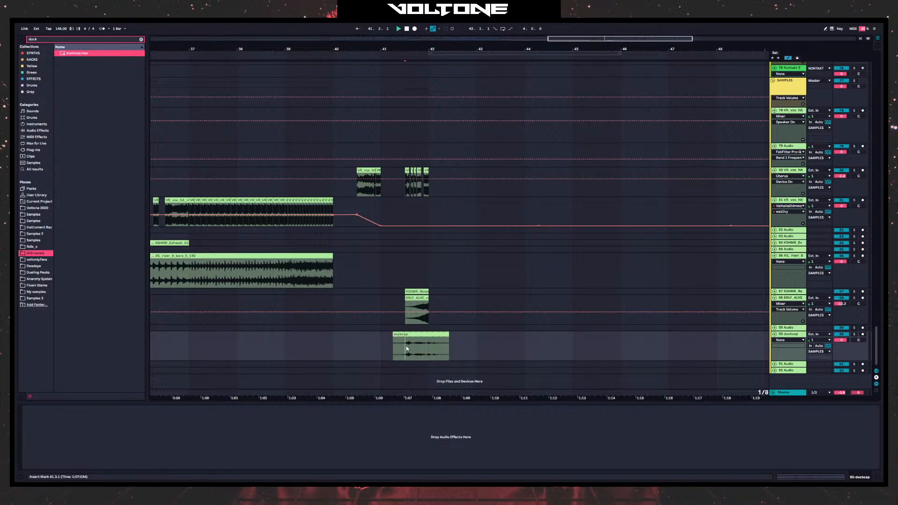
- Play the duck sample from beat 41.3 with its track soloed
key("space")
key("space")
key("space")
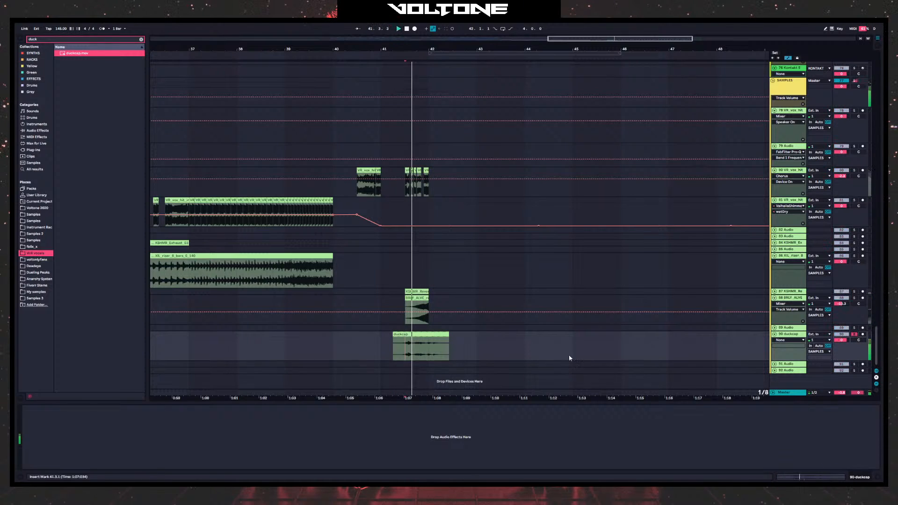
key("space")
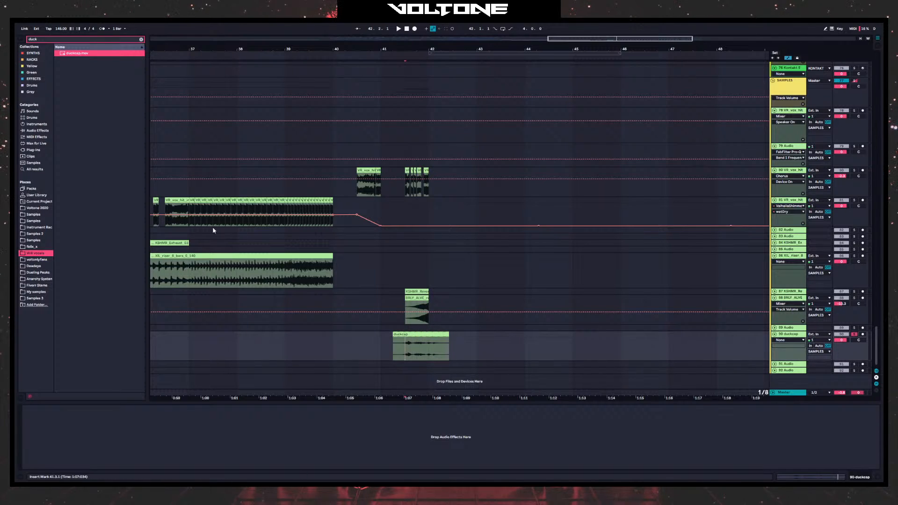
- Search all results for "OTT" and add OTT_x64 to the duck sample's track
type("OTT")
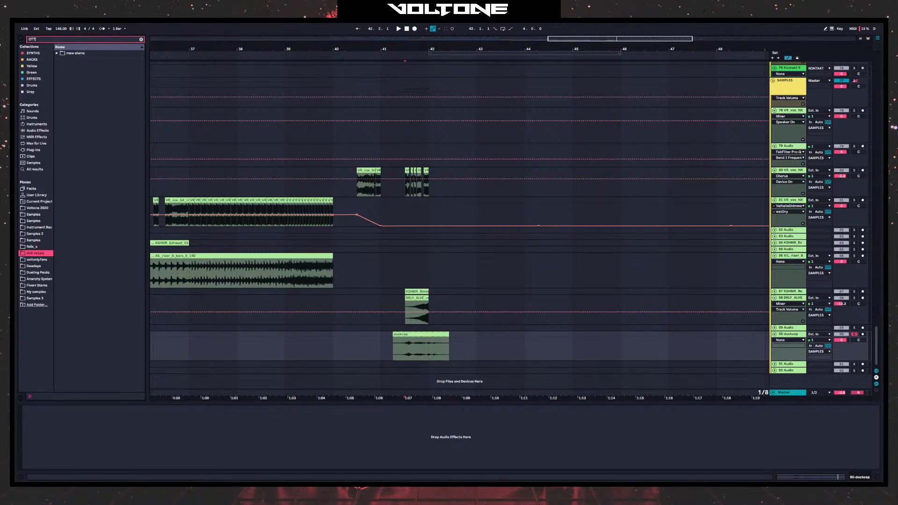
left_click(39, 169)
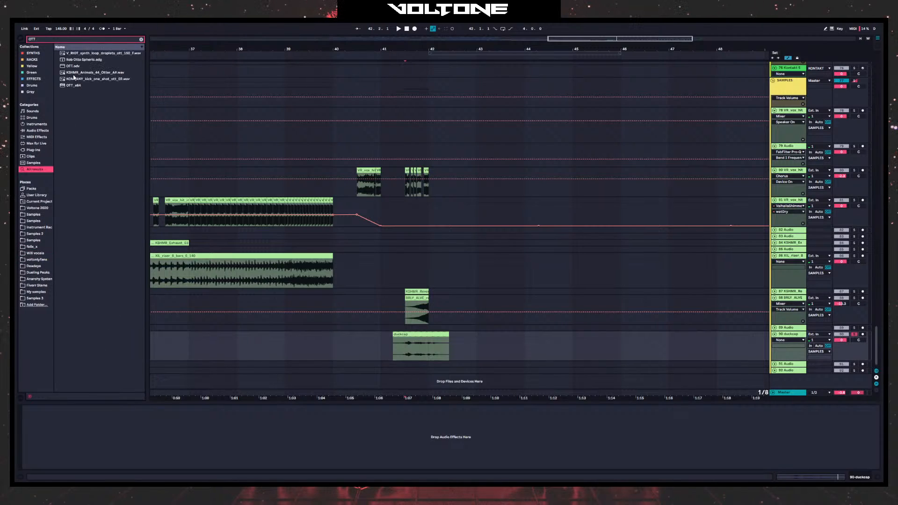
left_click_drag(88, 85, 430, 351)
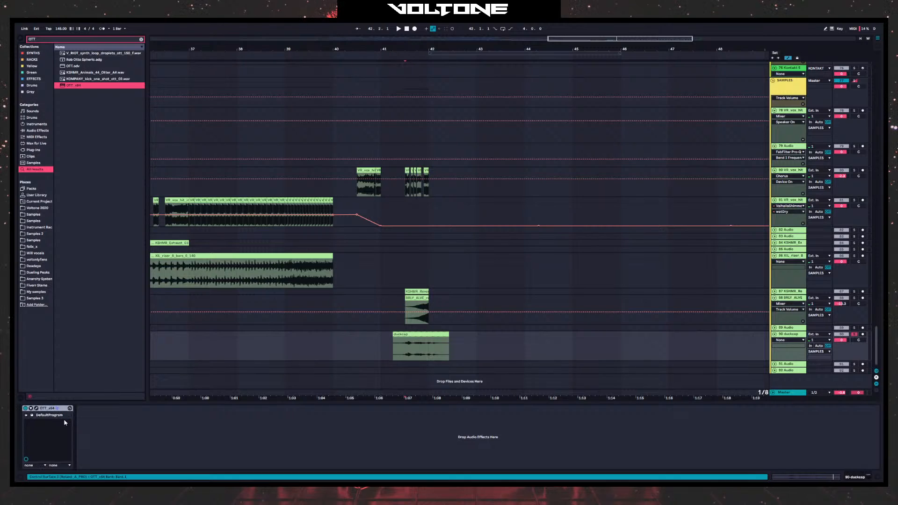
- Set OTT's output gain to -0.1 dB and time to 1000 %, reduce its downward compression, and audition the duck sample
left_click(36, 408)
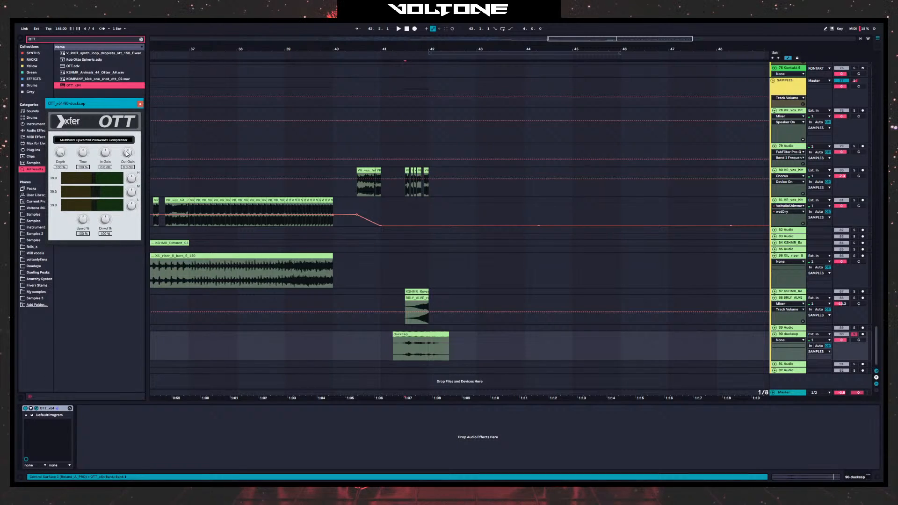
left_click(127, 157)
left_click_drag(127, 158, 128, 155)
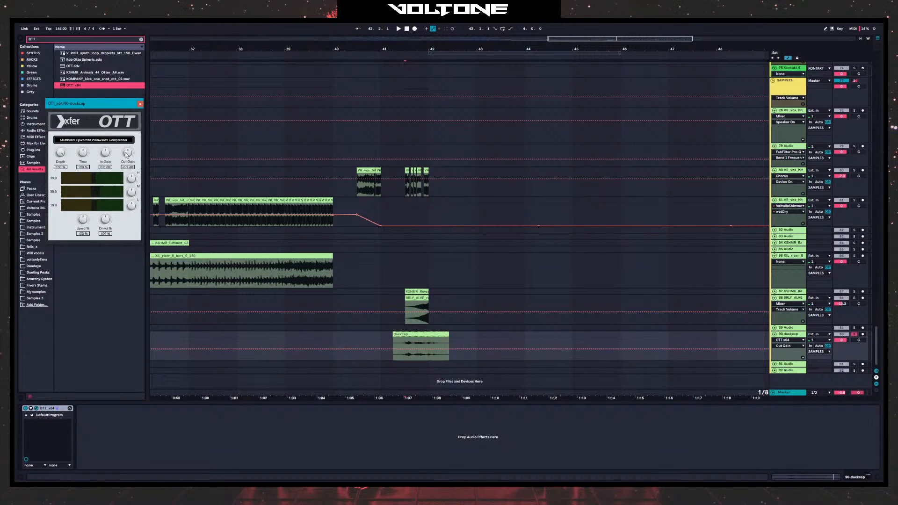
left_click(82, 153)
left_click_drag(105, 224, 103, 224)
key("space")
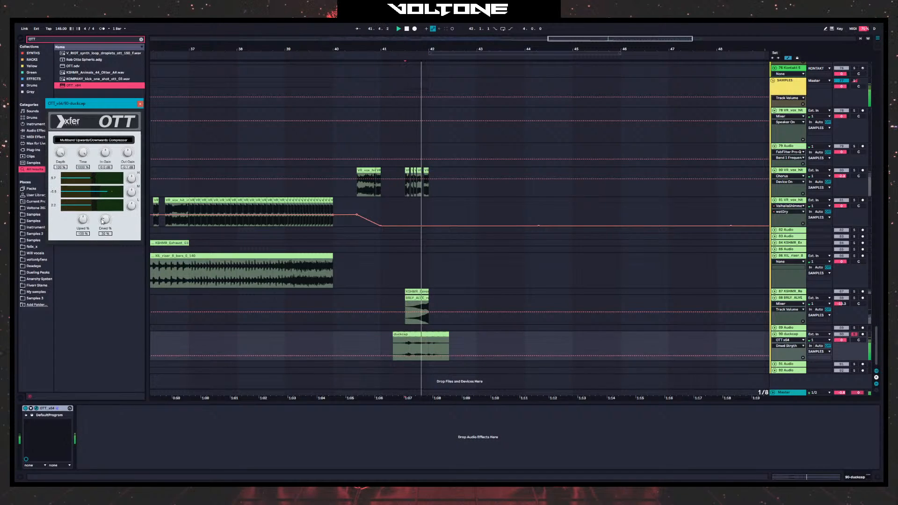
left_click(140, 103)
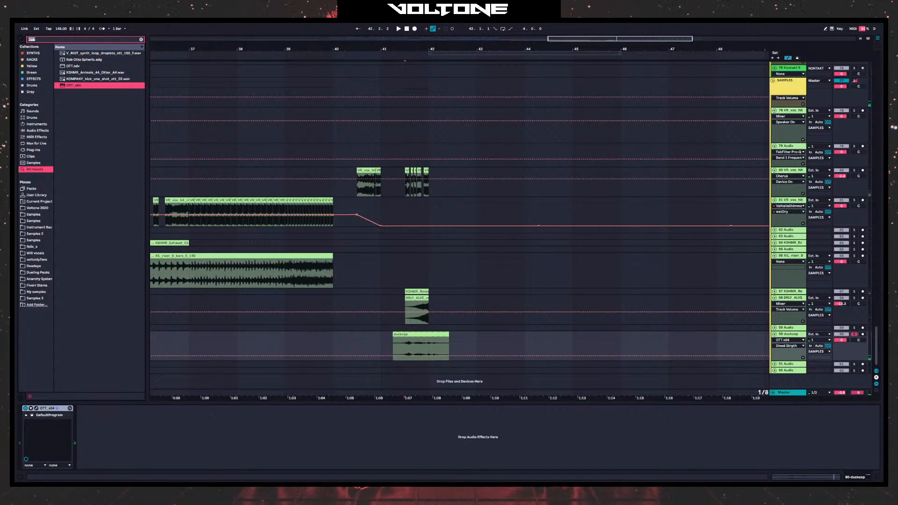
- Search for "Little", add LittleAlterBoy before OTT on the duck sample's track, and open its interface
key("BackSpace")
key("BackSpace")
key("BackSpace")
type("Little")
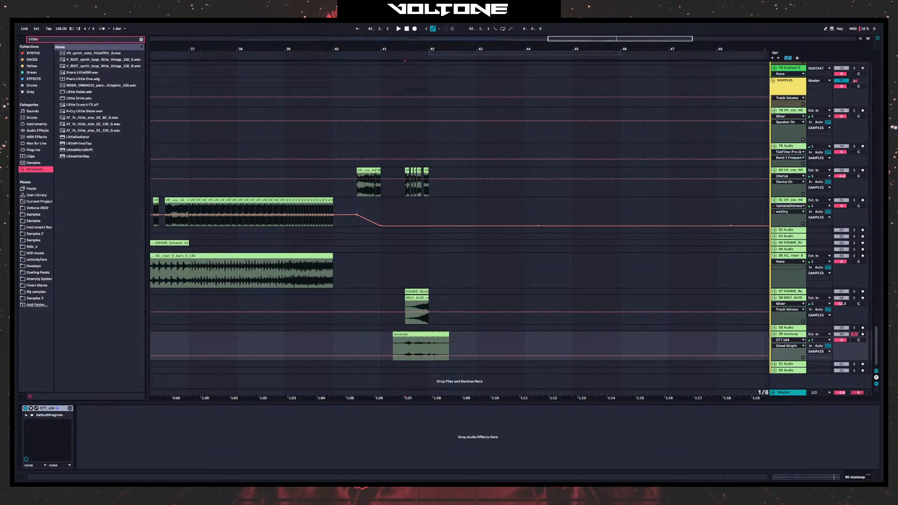
left_click_drag(76, 157, 40, 435)
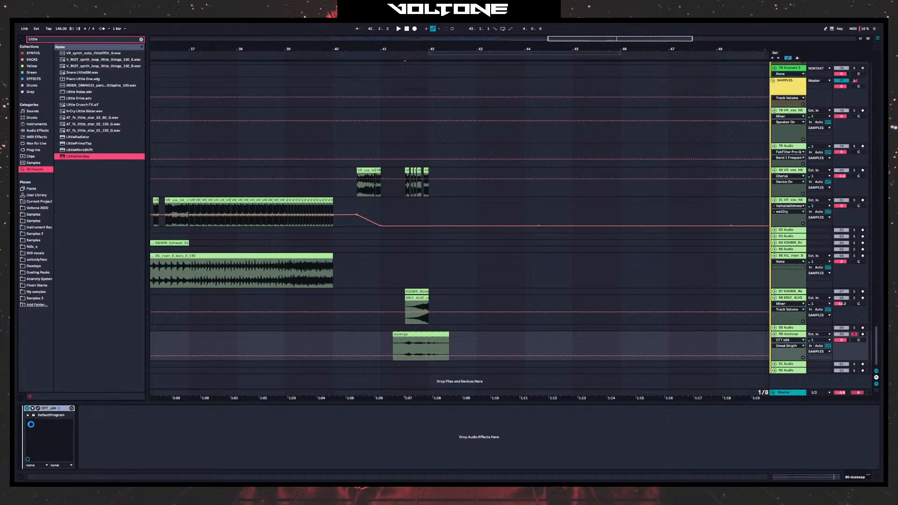
left_click_drag(30, 423, 30, 422)
left_click(36, 409)
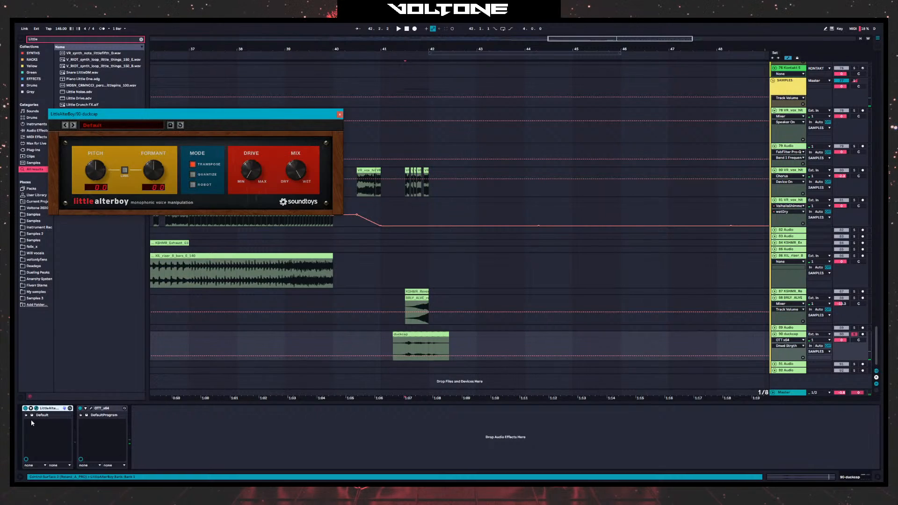
- Set LittleAlterBoy's pitch and formant to -12 and raise its drive while auditioning the duck sample
key("space")
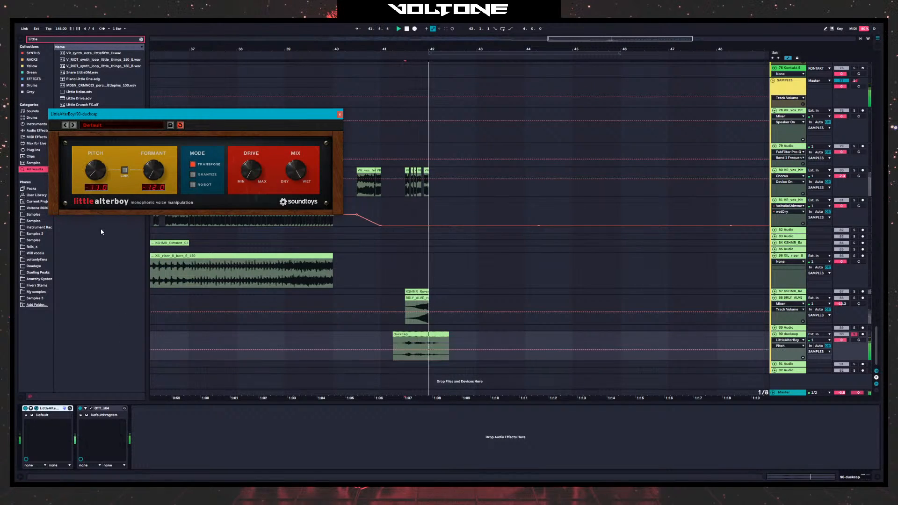
left_click_drag(95, 171, 96, 197)
key("space")
key("space")
left_click_drag(257, 171, 258, 143)
key("space")
key("space")
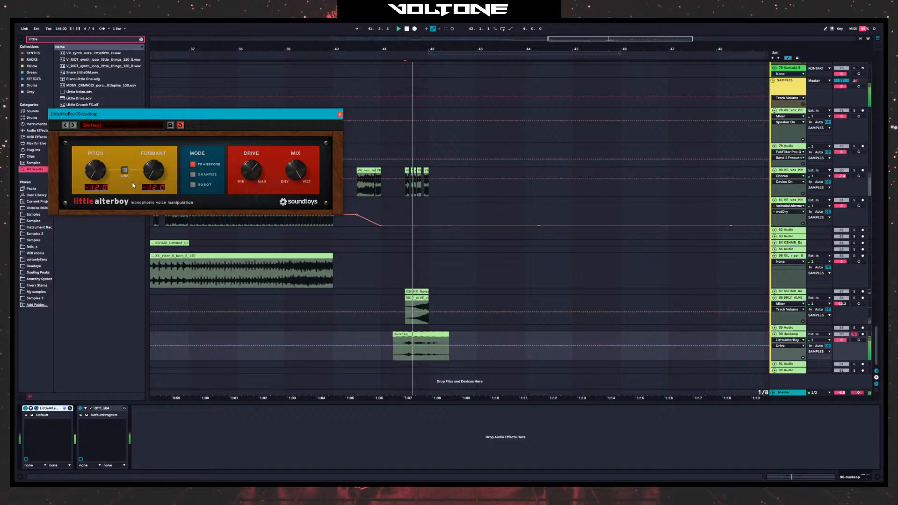
- Switch LittleAlterBoy to Robot mode and reset its pitch and formant to 0
left_click(204, 185)
key("space")
key("space")
double_click(101, 172)
key("space")
double_click(153, 171)
key("space")
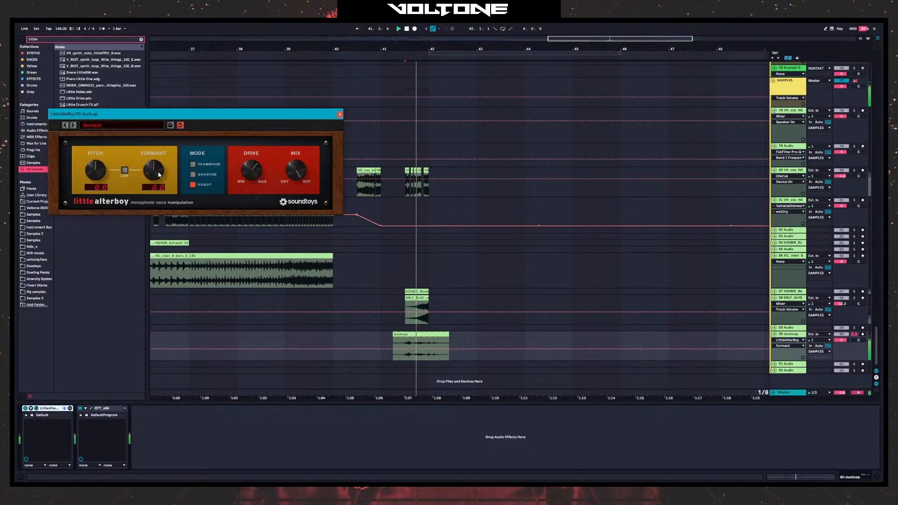
- Replay the duck sample and switch LittleAlterBoy back to Transpose mode
key("space")
key("space")
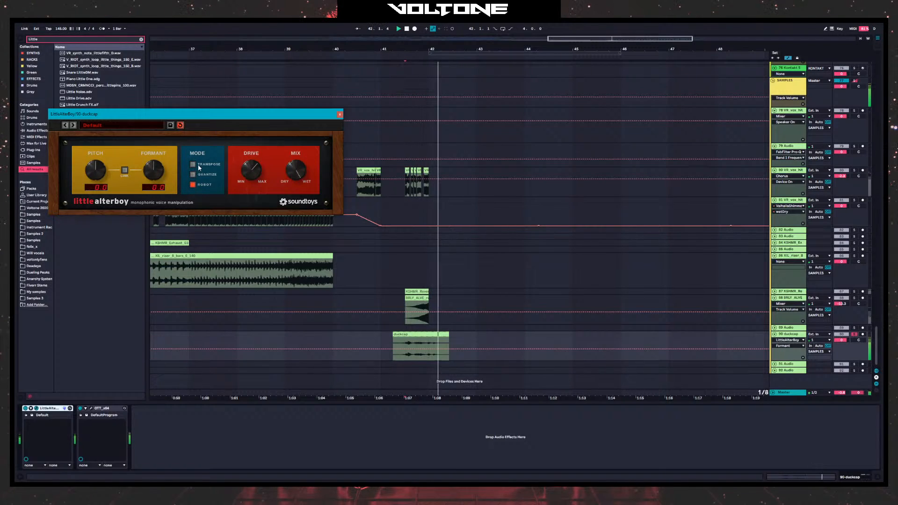
left_click(199, 168)
key("space")
key("space")
- Unsolo the duck sample's track and make its clip span exactly bar 41, from 41.1 to 42.1
left_click_drag(444, 335, 432, 336)
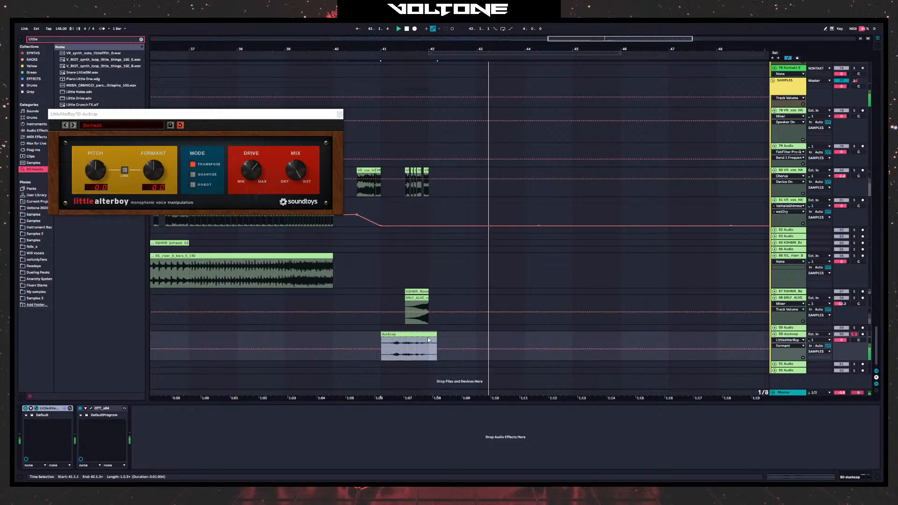
left_click(854, 334)
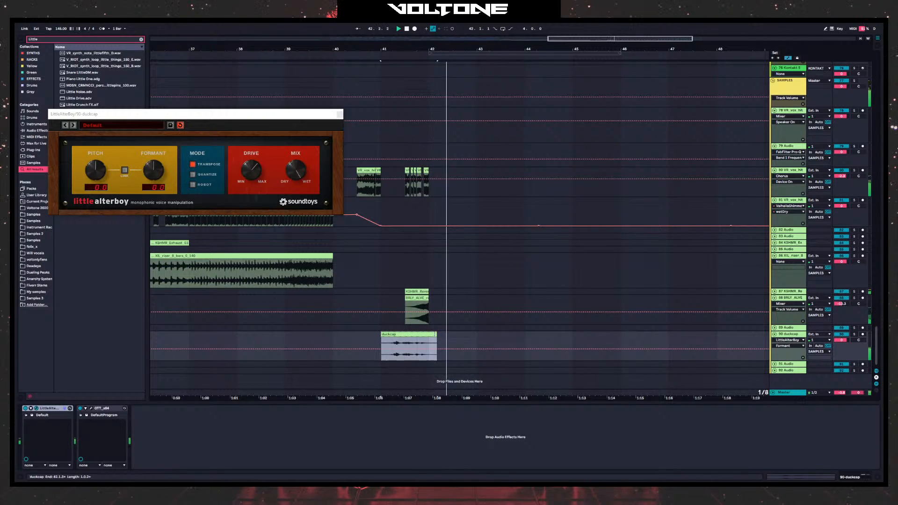
left_click_drag(436, 335, 429, 335)
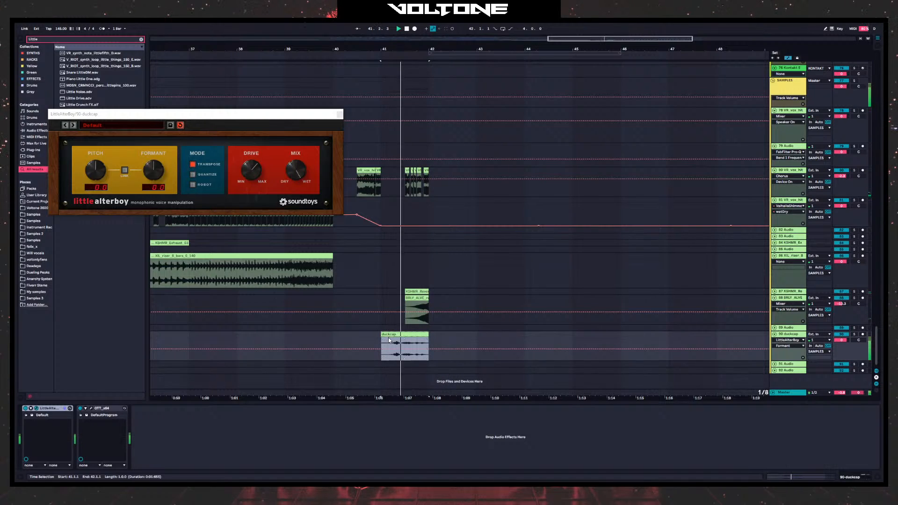
- Move the duck clip to bar 46, split it at 46.3 and delete its first half
left_click_drag(404, 336, 603, 338)
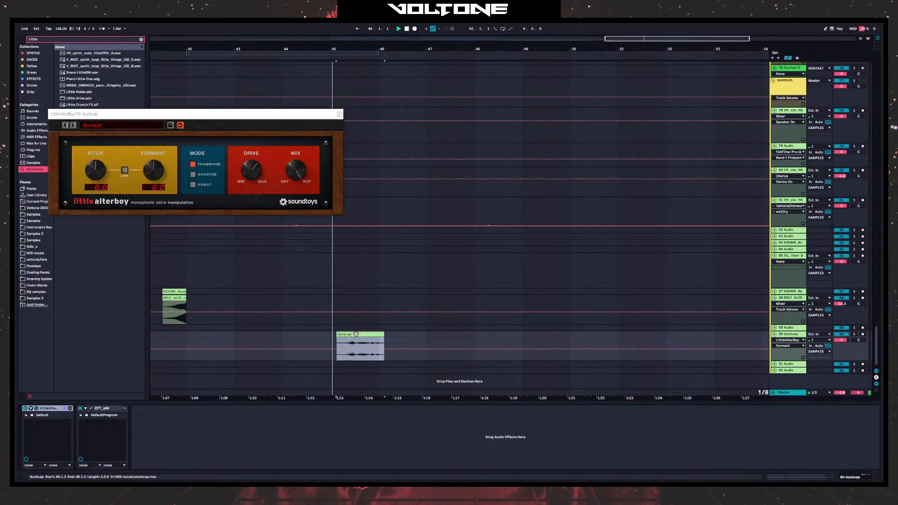
left_click_drag(356, 334, 397, 334)
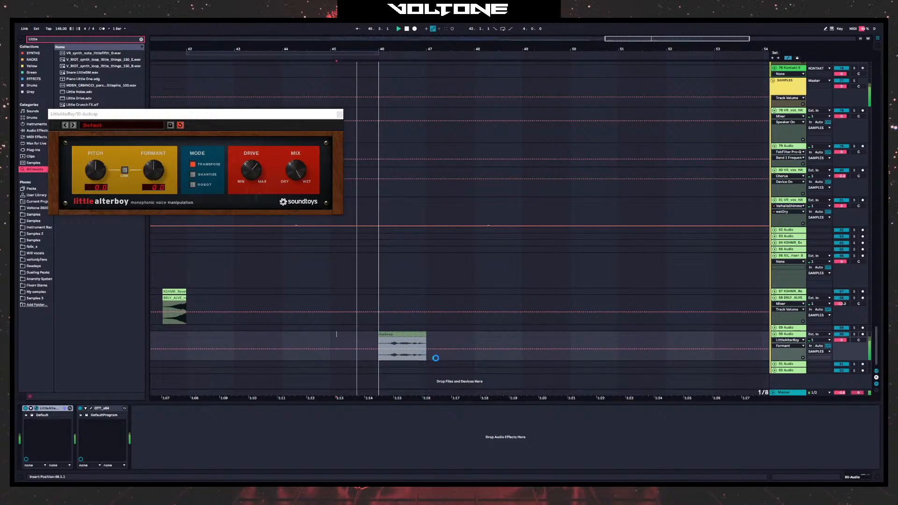
left_click(400, 344)
key("ctrl+e")
left_click(395, 334)
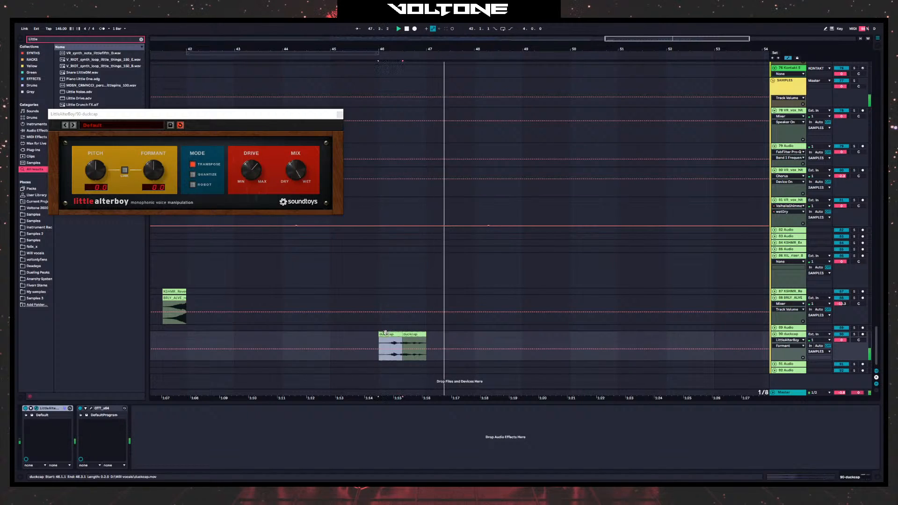
key("Delete")
key("space")
key("space")
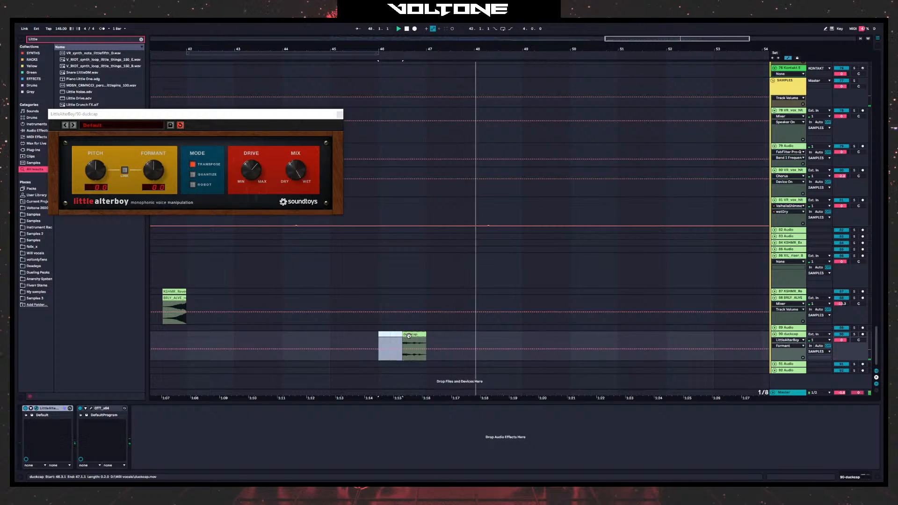
- Move the remaining half of the duck clip to start at 45.3 and play the arrangement from bar 42
mouse_move(411, 335)
left_mouse_down()
mouse_move(431, 335)
mouse_move(414, 338)
left_mouse_up()
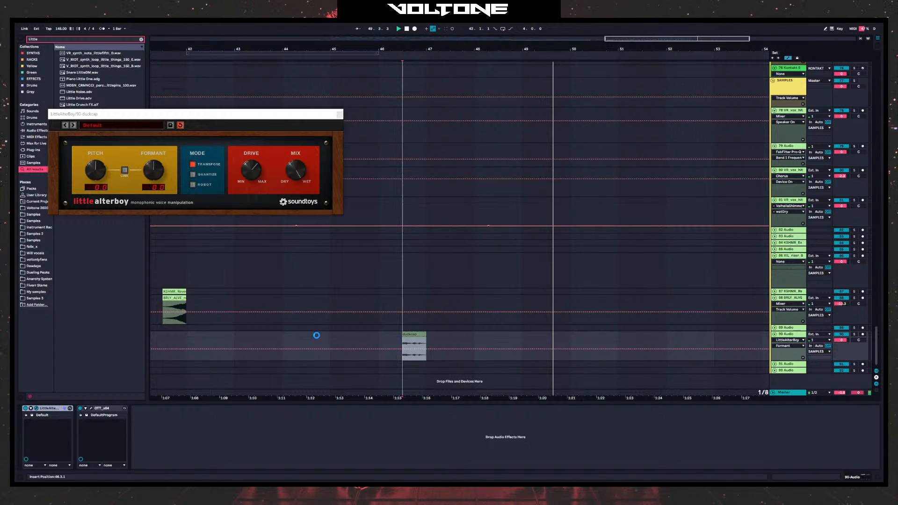
left_click(232, 337)
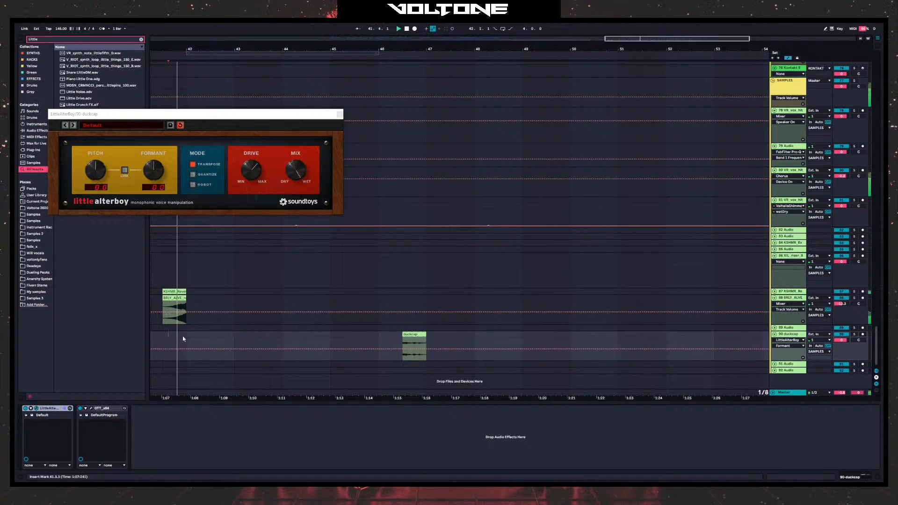
left_click_drag(416, 336, 367, 335)
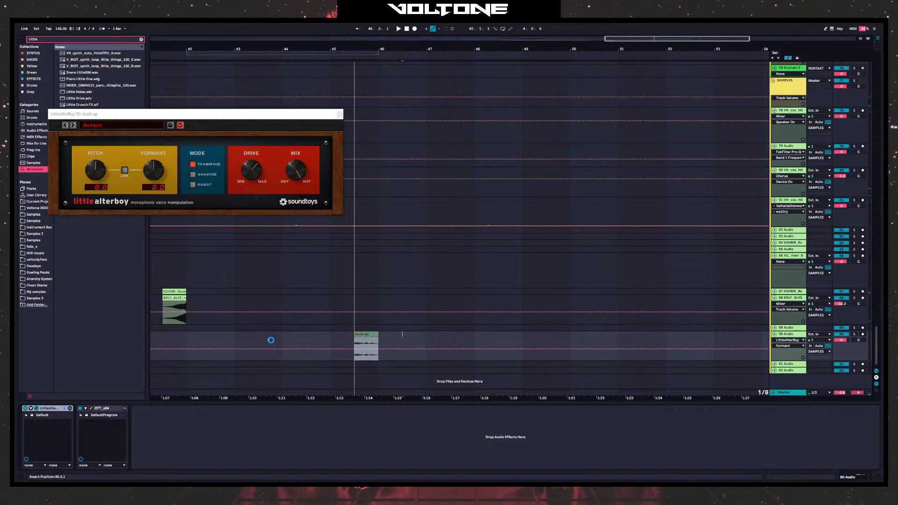
left_click(225, 336)
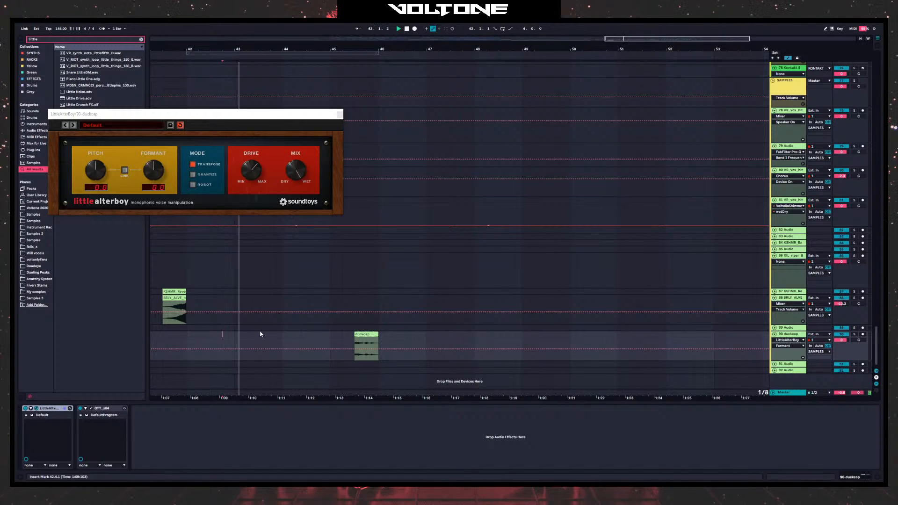
- Extend the duck clip's start back to 45.1 with a fade-in about one beat long, with automation hidden
mouse_move(356, 335)
left_mouse_down()
mouse_move(329, 337)
mouse_move(344, 337)
left_mouse_up()
key("a")
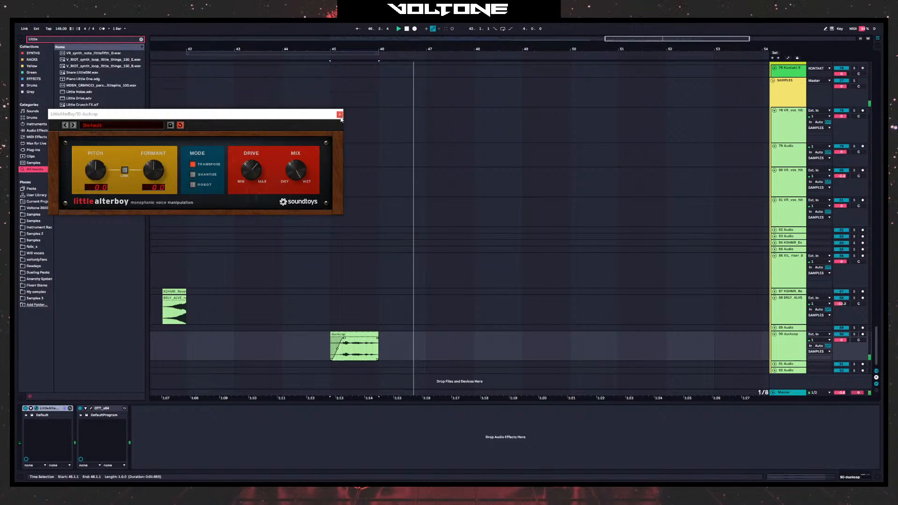
key("space")
- Search for "resonator", add kHs Resonator after OTT on the duck sample's track, and open its interface
key("ctrl+alt+p")
type("esonator")
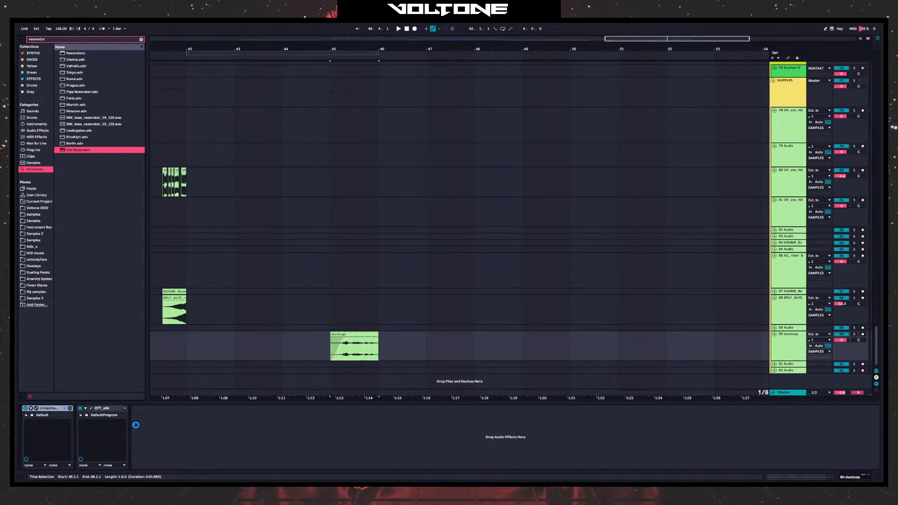
left_click_drag(80, 407, 130, 412)
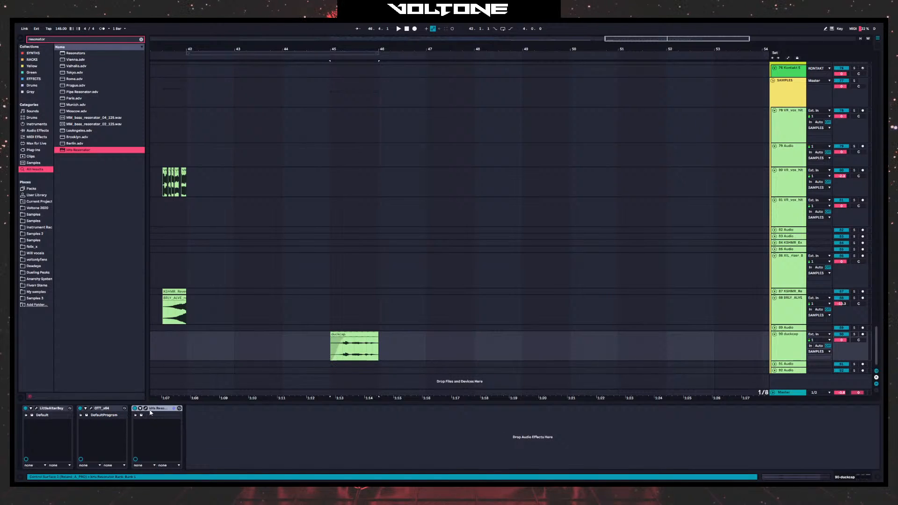
left_click(146, 409)
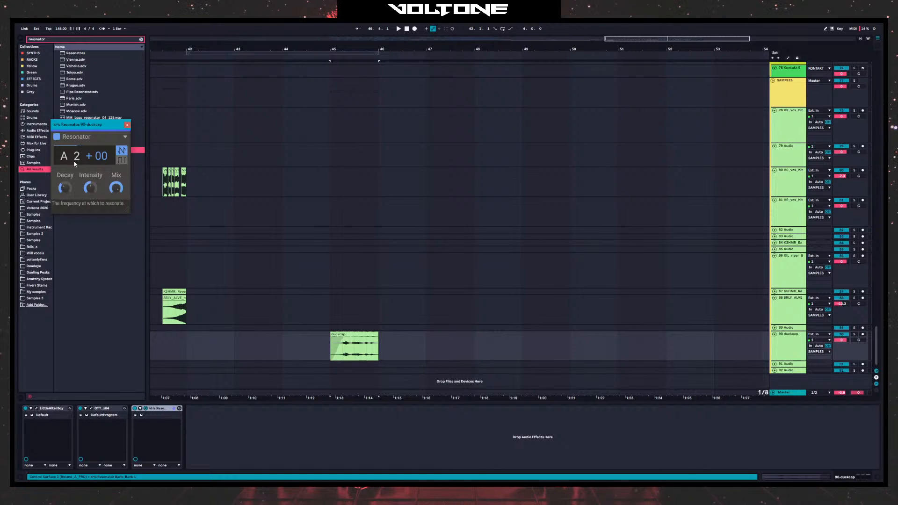
- Adjust the Resonator's octave and decay while playing the duck clip, and close its interface
key("space")
left_click_drag(77, 155, 67, 191)
left_click(127, 125)
key("space")
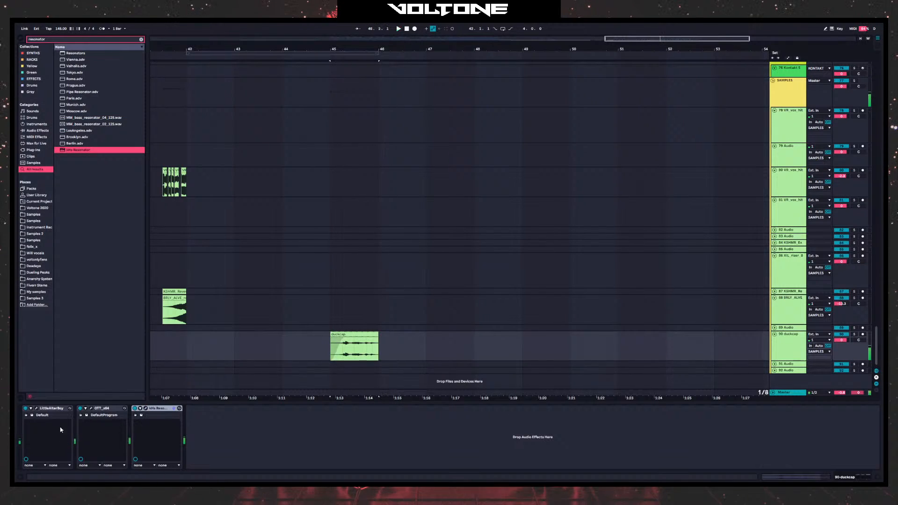
- Reopen LittleAlterBoy and set its formant to -2.3 and pitch to 5.0 during playback
key("space")
left_click(37, 409)
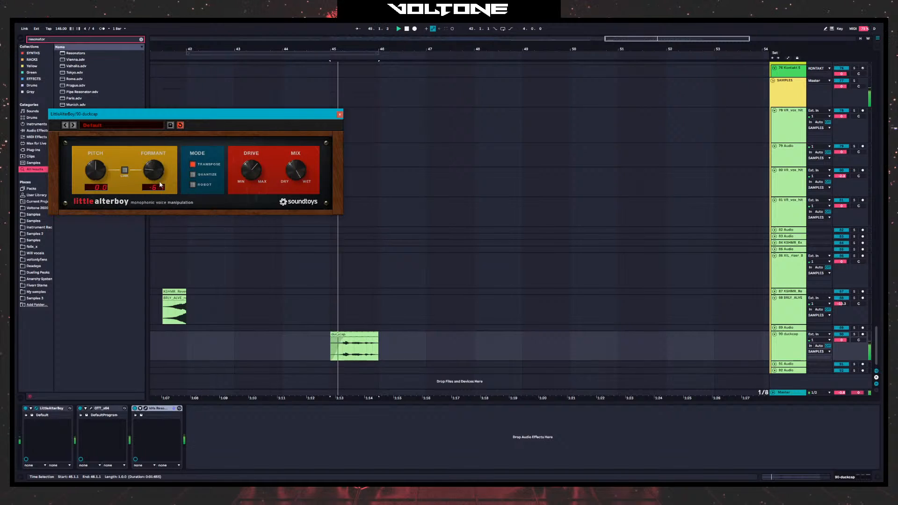
left_click_drag(160, 185, 159, 175)
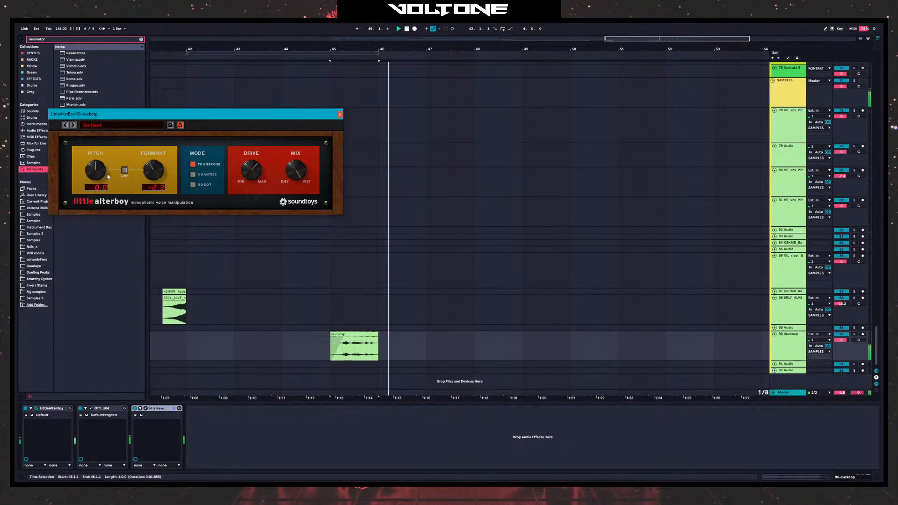
mouse_move(108, 176)
left_mouse_down()
mouse_move(105, 164)
mouse_move(98, 170)
left_mouse_up()
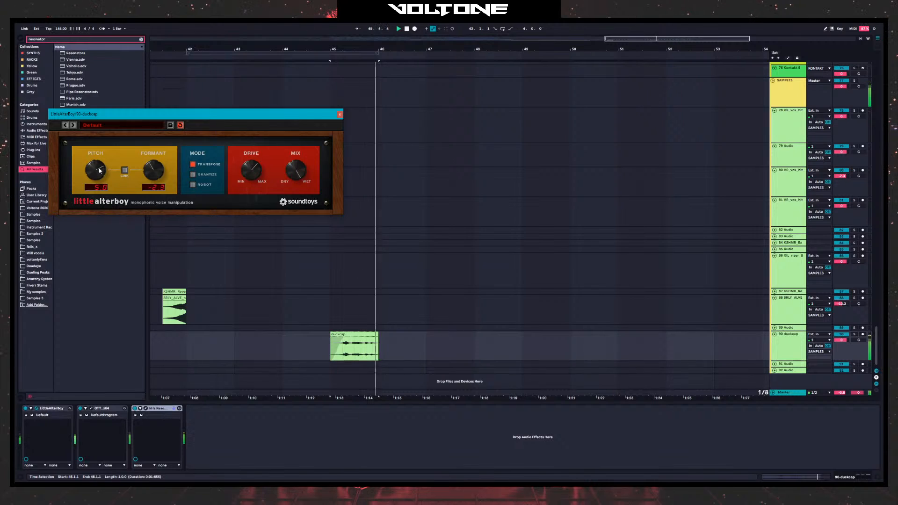
- Consolidate the duck clip at bar 45 into a new audio clip, accepting the conversion from video
left_click(364, 335)
left_click_drag(364, 335, 364, 334)
right_click(786, 350)
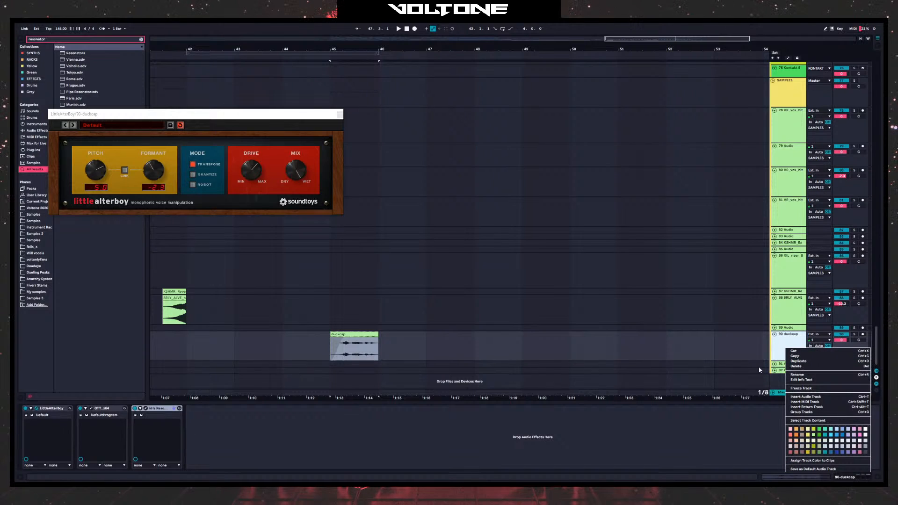
left_click(354, 333)
left_click(353, 333)
key("ctrl+j")
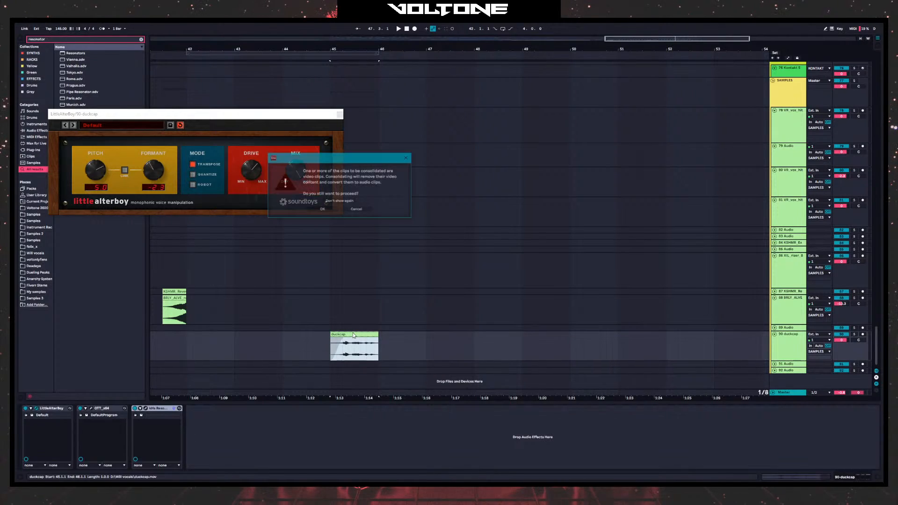
left_click(323, 210)
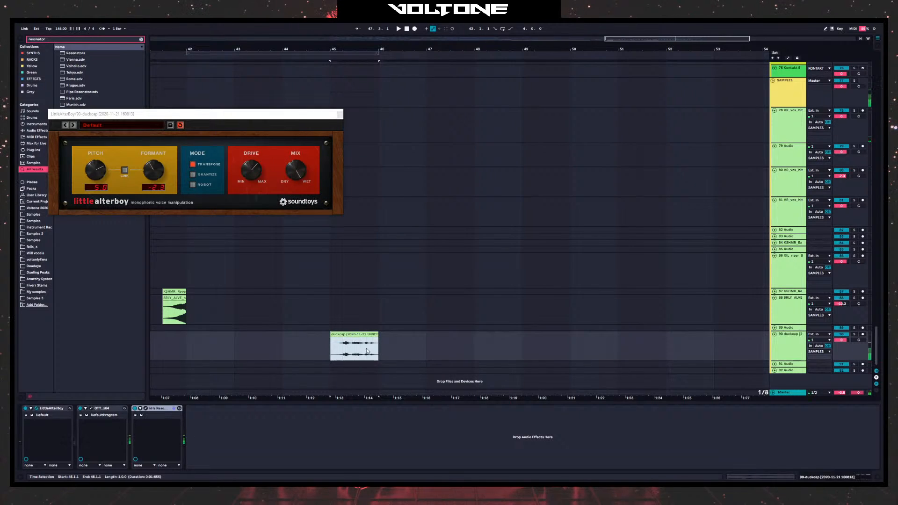
- Reset LittleAlterBoy's formant and pitch while playing the consolidated duck clip
key("space")
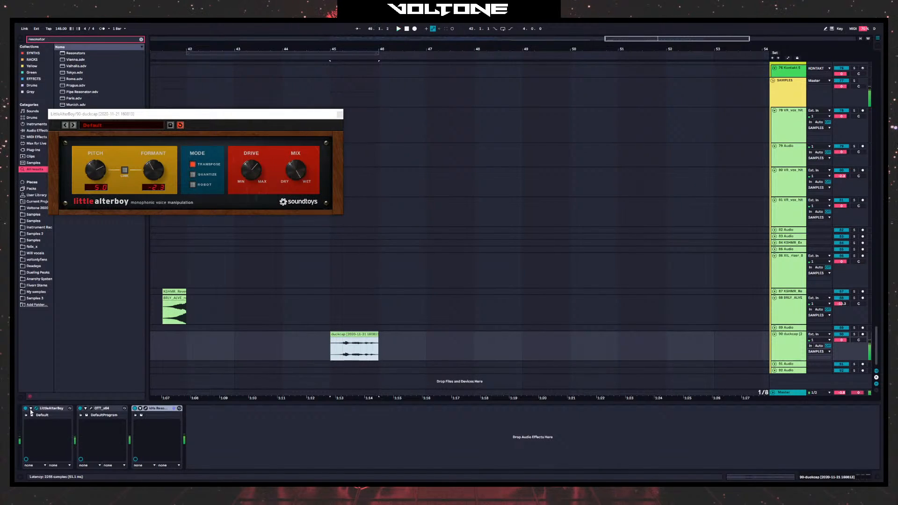
double_click(154, 170)
double_click(95, 170)
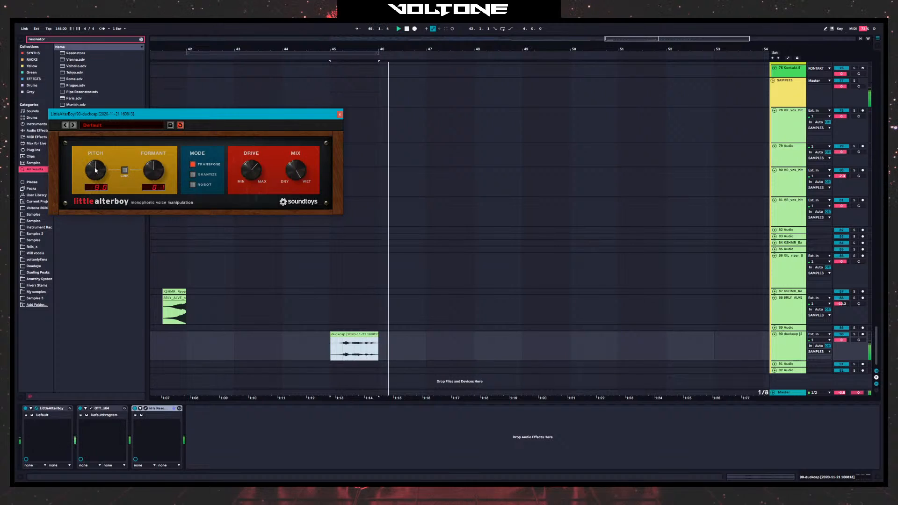
- Audition the consolidated duck clip at bar 45 from several playback positions
key("space")
key("space")
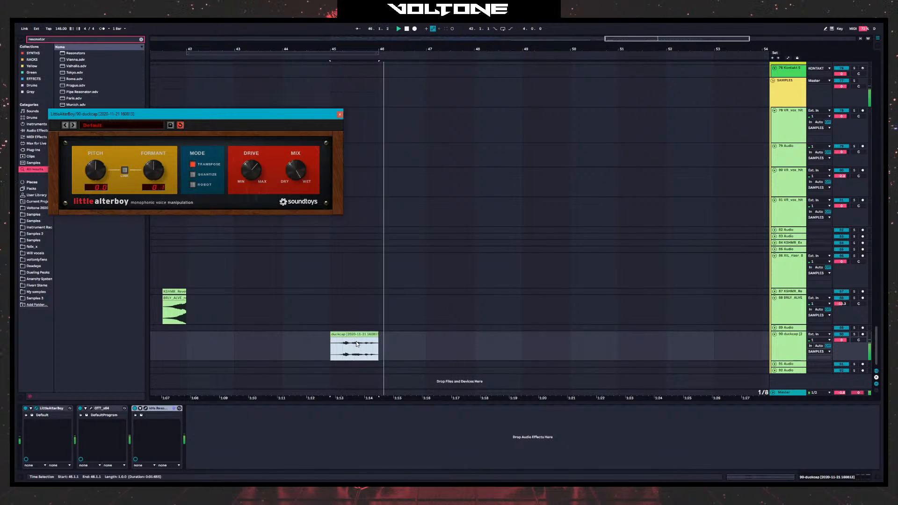
left_click(367, 353)
key("space")
key("space")
left_click(355, 352)
key("space")
key("space")
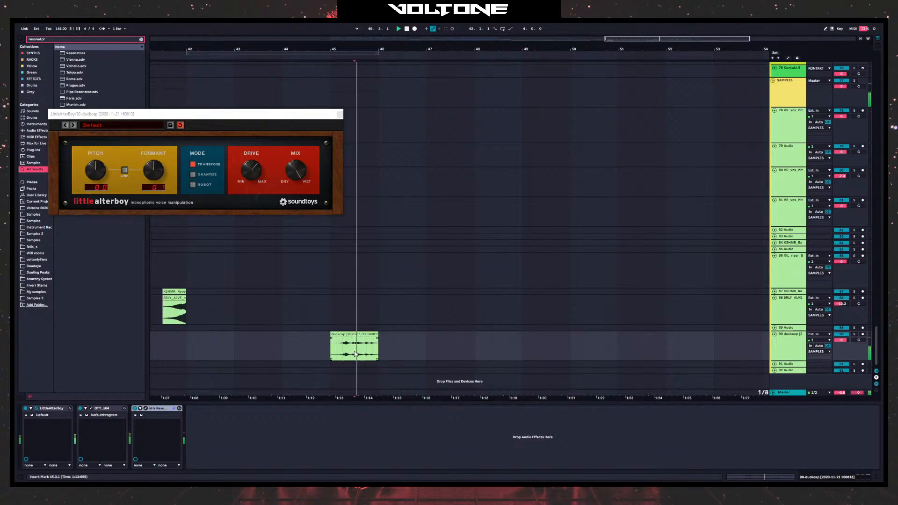
- Try trimming the start of the duck clip to 45.3.3, audition it with LittleAlterBoy closed, and extend it back to bar 45
left_click(332, 334)
left_click_drag(331, 348, 360, 348)
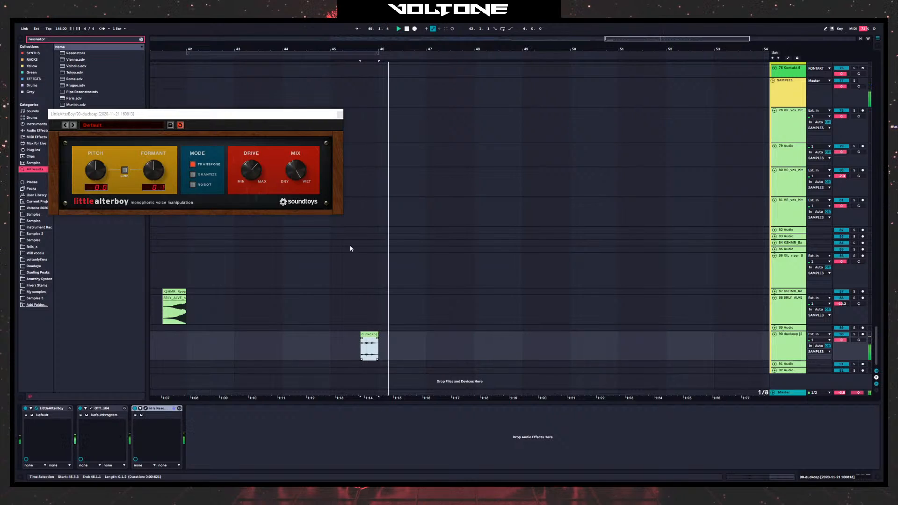
left_click(341, 115)
scroll(359, 302, "up", 3)
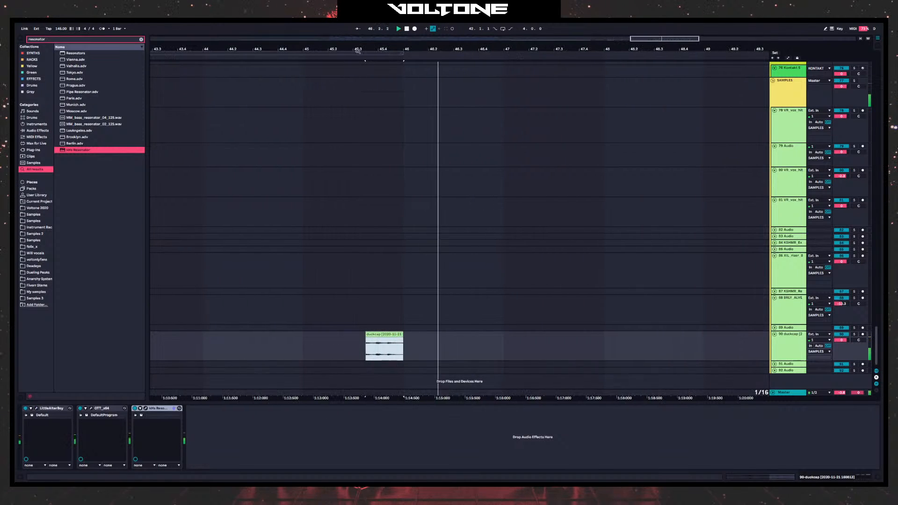
left_click(291, 352)
key("space")
key("space")
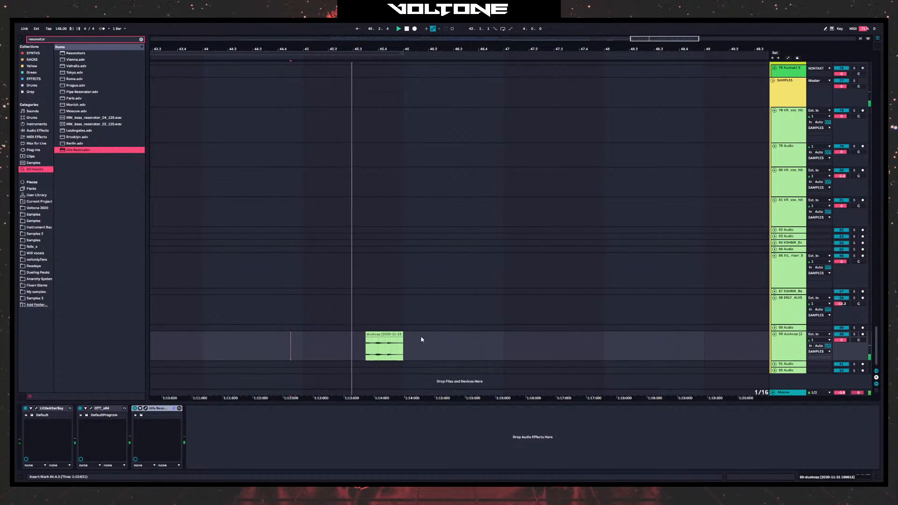
left_click_drag(366, 341, 302, 337)
- Examine the synth and vocal chop tracks around bar 45 while playing the drop
scroll(376, 224, "up", 15)
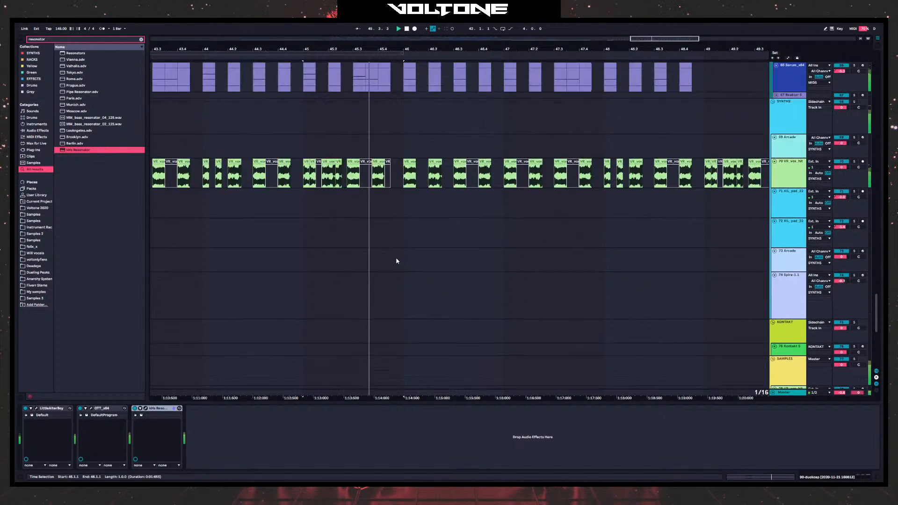
scroll(387, 250, "down", 5)
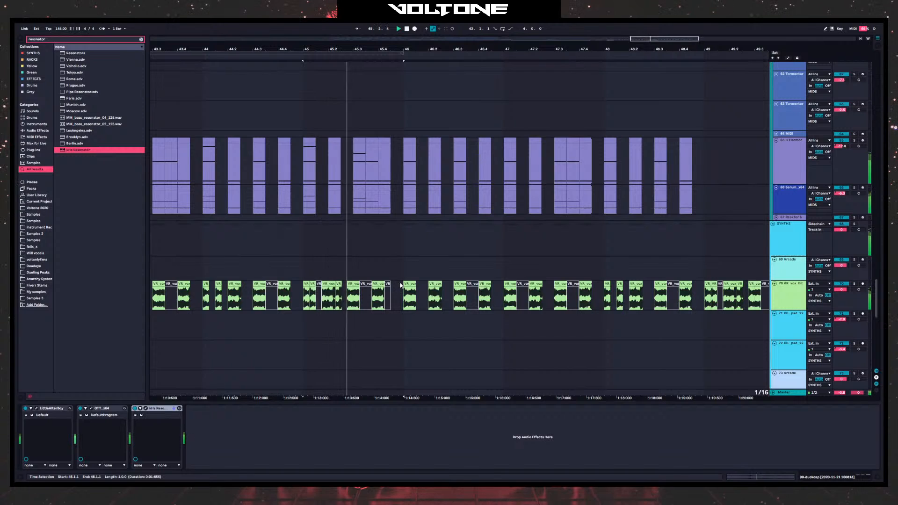
left_click_drag(408, 49, 491, 44)
key("space")
key("space")
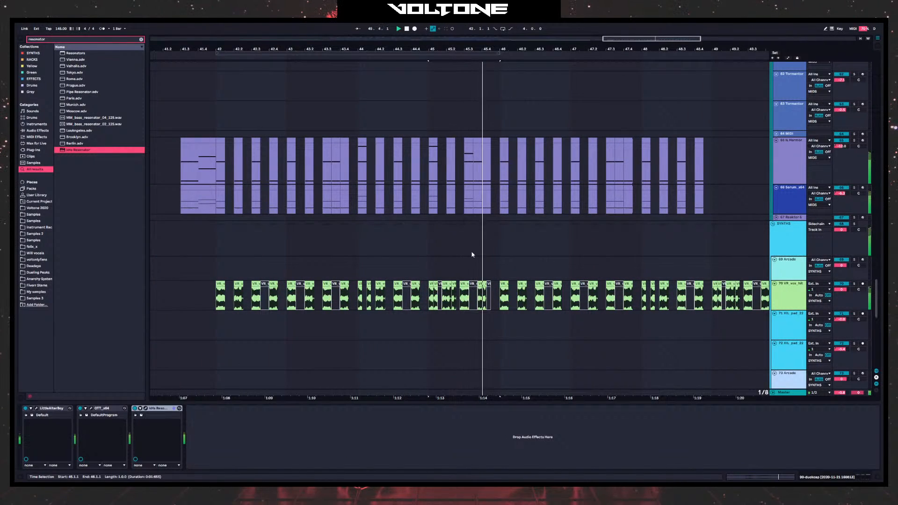
left_click(495, 288)
key("space")
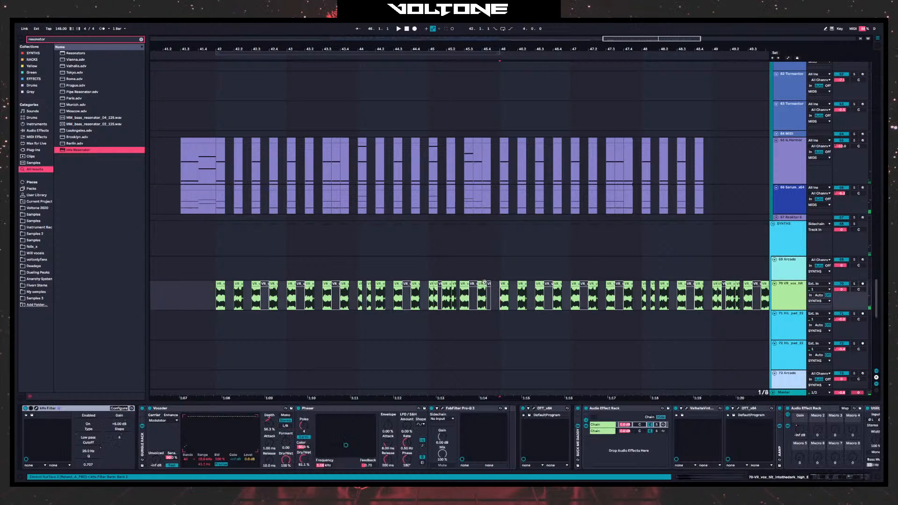
left_click(468, 269)
key("space")
- Review the bass, cymbal, kick and snare patterns in the drop, and play from the start of bar 45
scroll(483, 202, "up", 8)
scroll(496, 232, "up", 12)
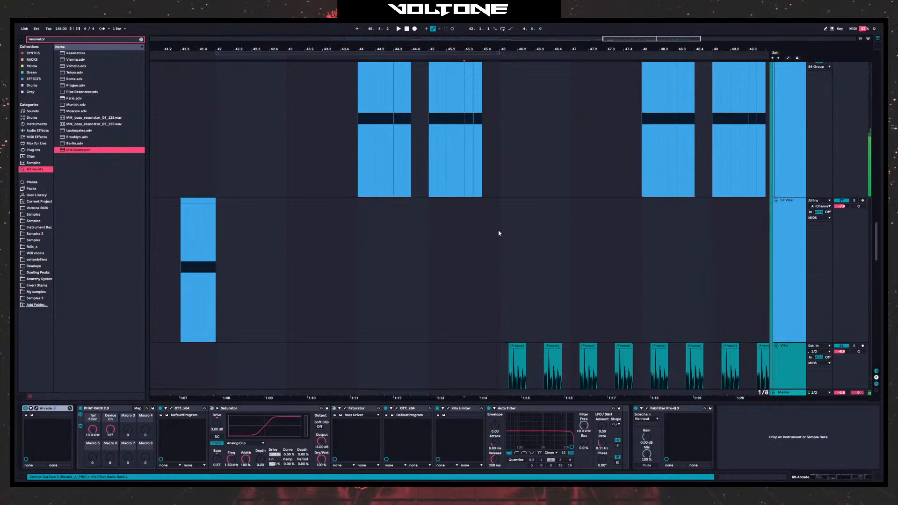
scroll(505, 262, "up", 12)
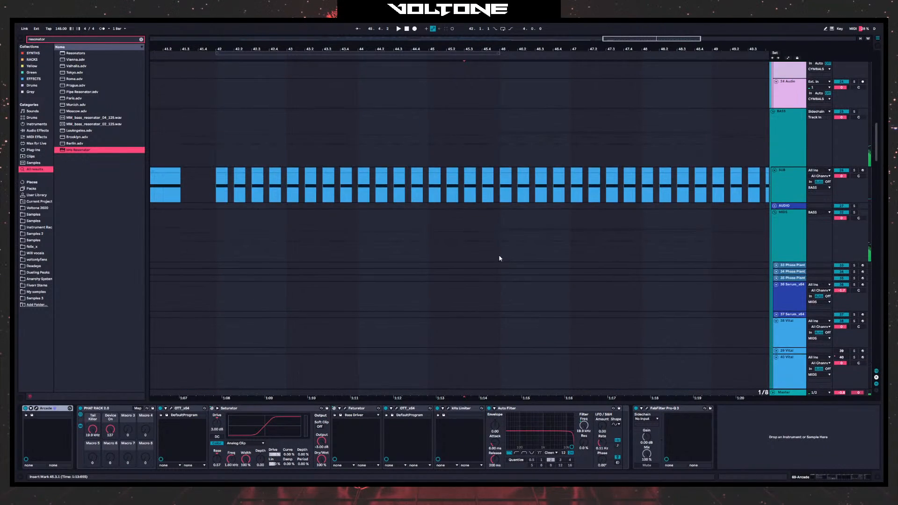
scroll(499, 276, "down", 6)
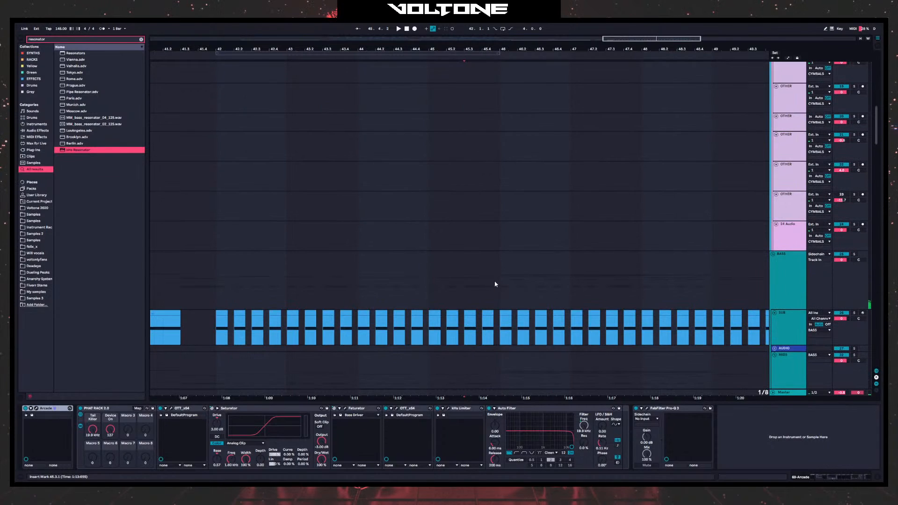
scroll(489, 287, "up", 10)
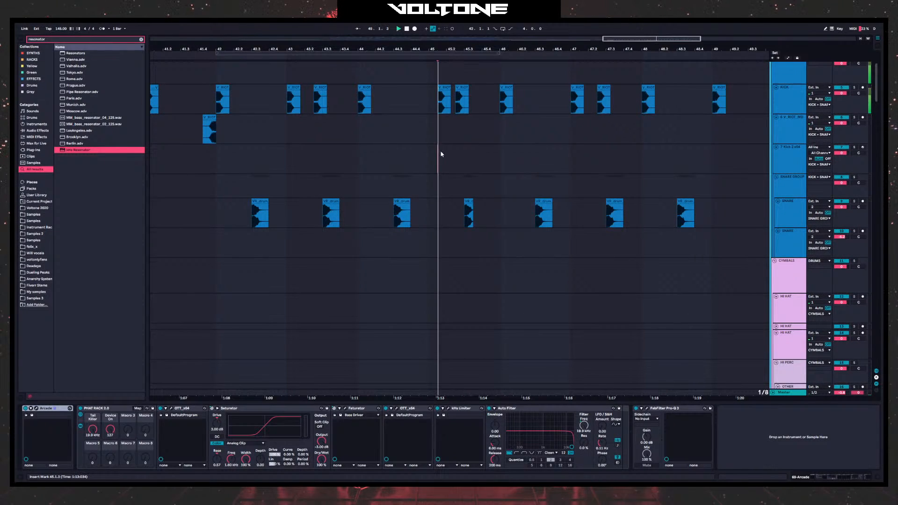
left_click(441, 154)
scroll(487, 262, "down", 10)
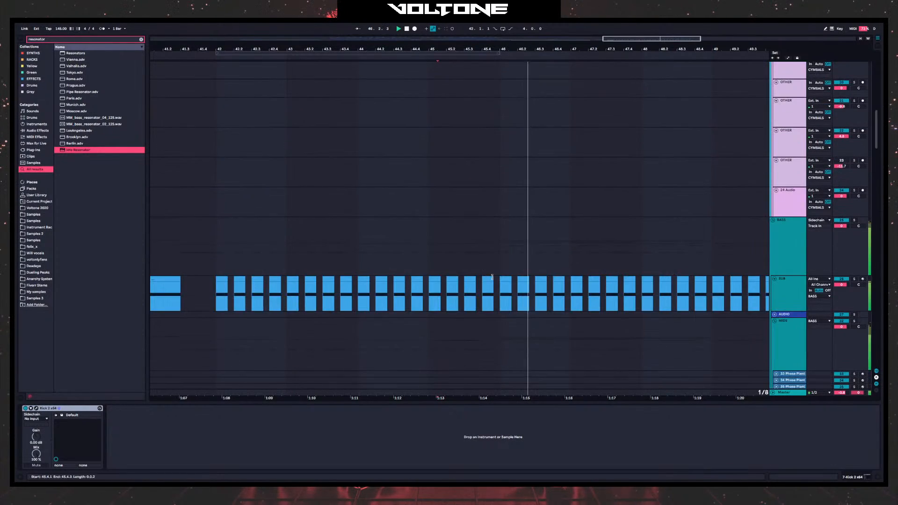
scroll(492, 277, "down", 20)
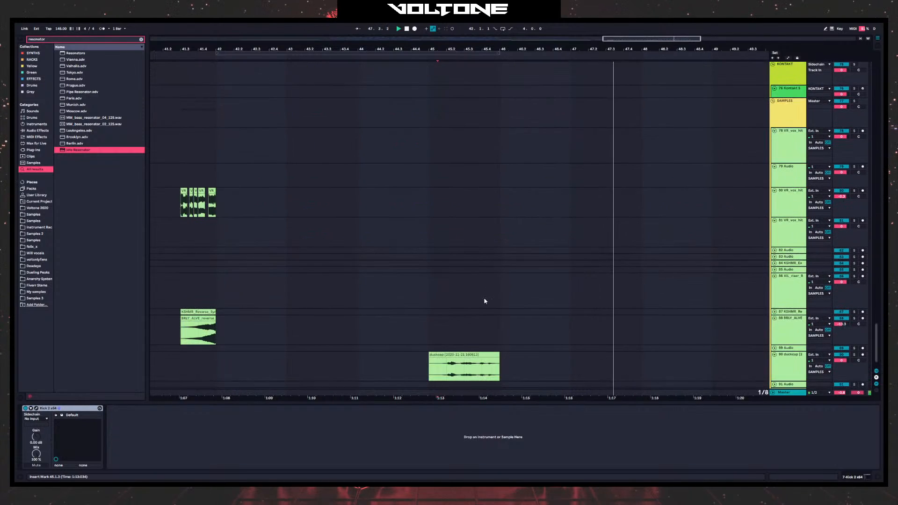
scroll(486, 301, "down", 2)
- Copy a short duck slice from the clip at bar 45 to 42.2, duplicate it at 43.2, and play from bar 41
left_click(171, 346)
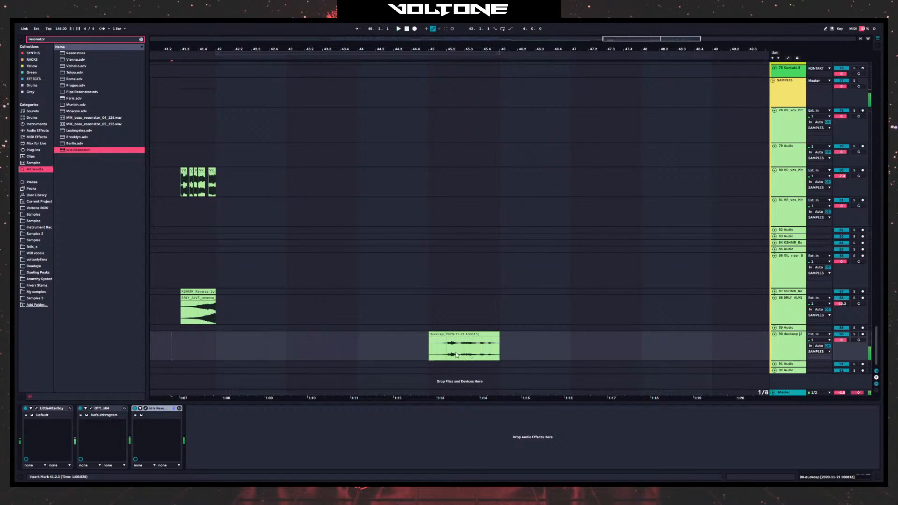
left_click_drag(455, 349, 269, 338)
left_click(212, 343)
key("ctrl+d")
left_click(200, 347)
key("space")
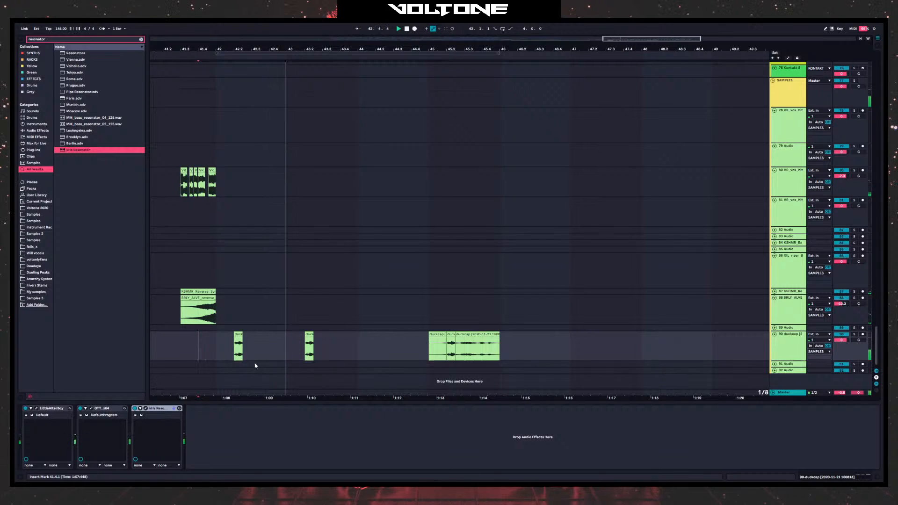
- Move the two short duck slices to 42.2.3 and 43.2.3 while checking their timing in playback
key("space")
left_click_drag(234, 336, 247, 337)
left_click(216, 348)
key("space")
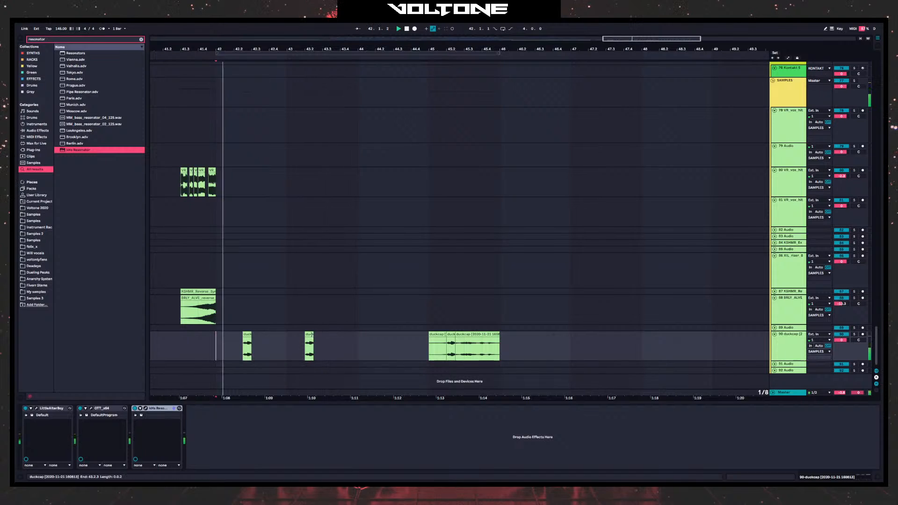
left_click_drag(309, 346, 318, 346)
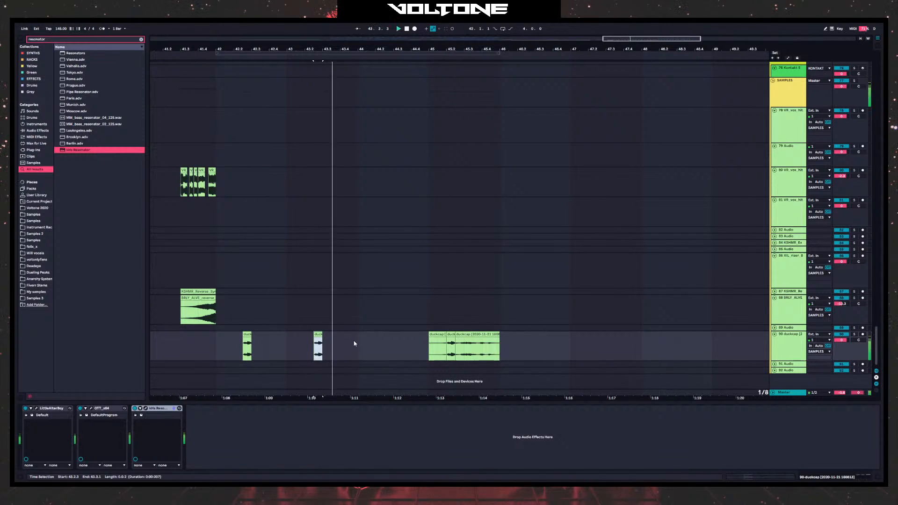
- Duplicate bar 43 of the duck track into bar 44 and set playback to start from bar 42
left_click(289, 339, "shift")
key("ctrl+d")
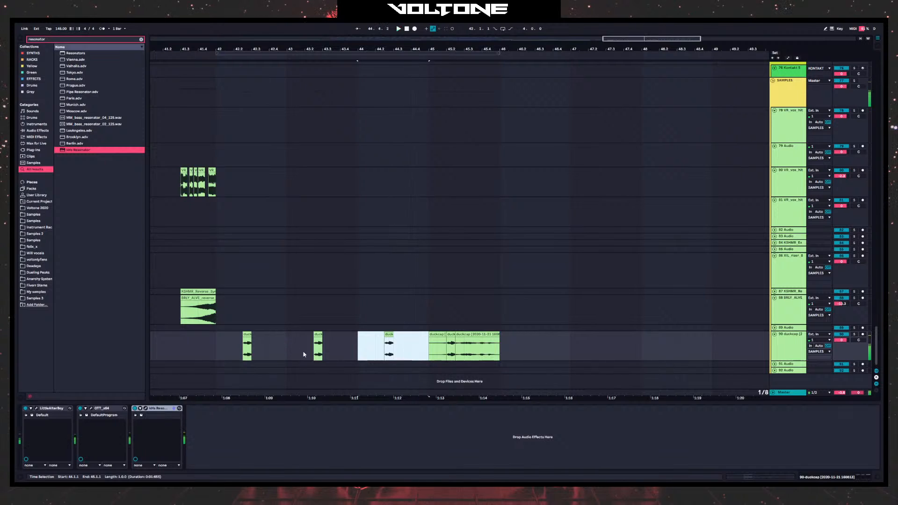
left_click(222, 352)
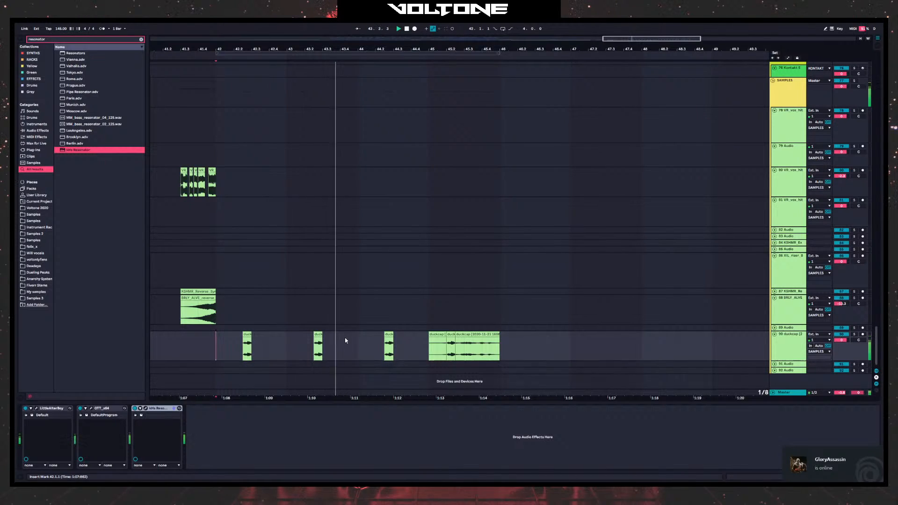
- Add FabFilter Pro-Q 3 to the end of the duck track's effect chain with a 24 dB/oct low cut at about 379 Hz
left_click(776, 345)
key("ctrl+f")
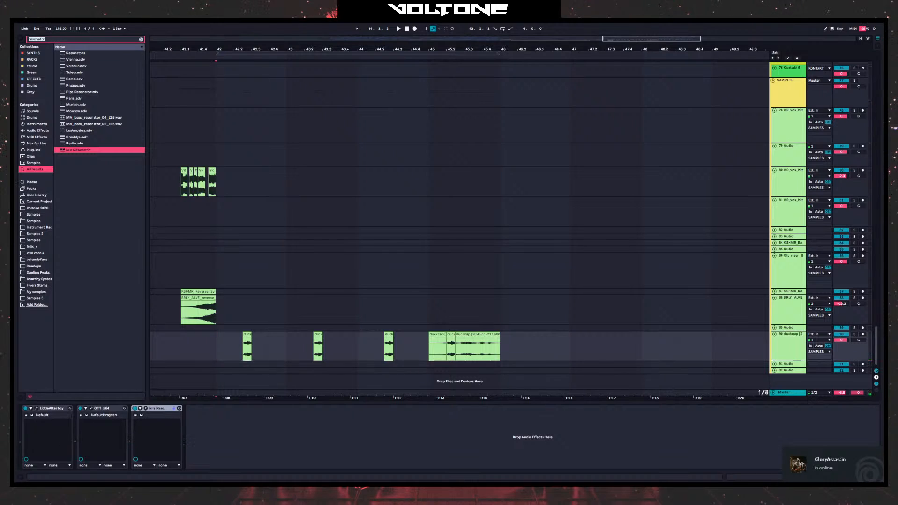
type("pro-q")
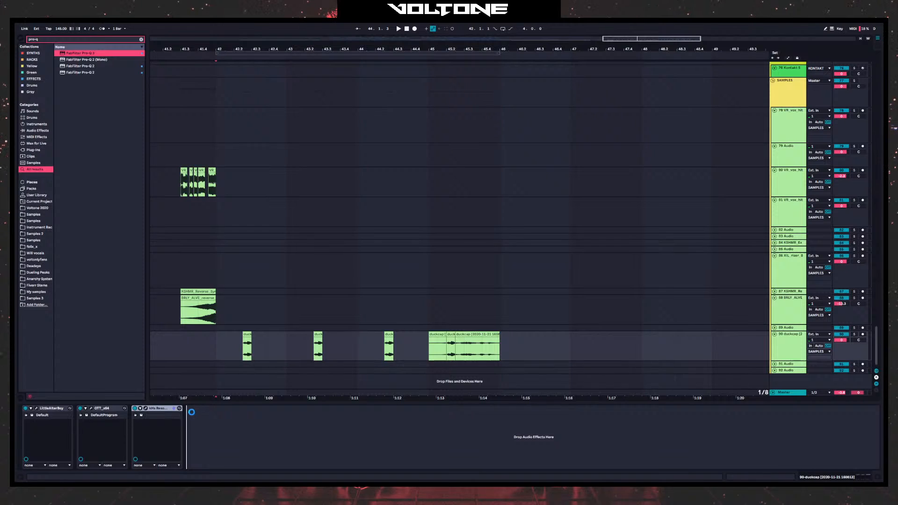
left_click_drag(191, 413, 195, 413)
left_click(200, 410)
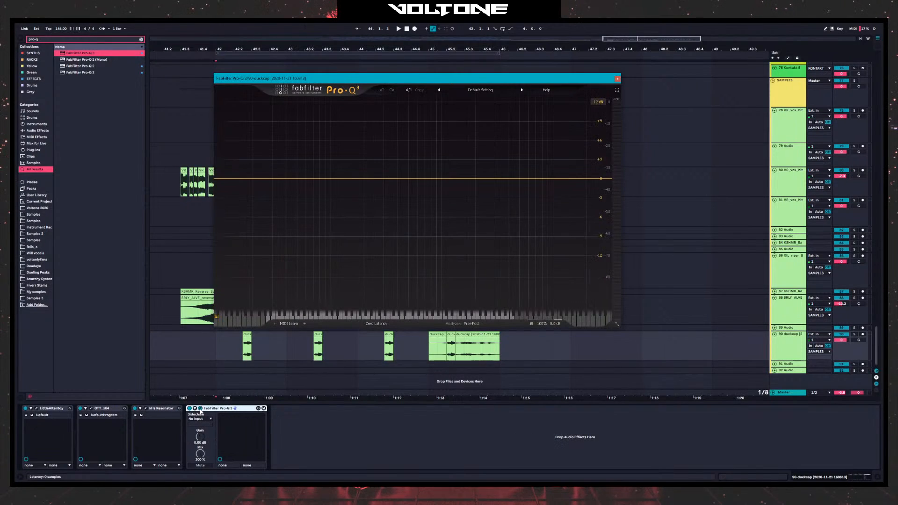
left_click_drag(229, 182, 395, 181)
key("space")
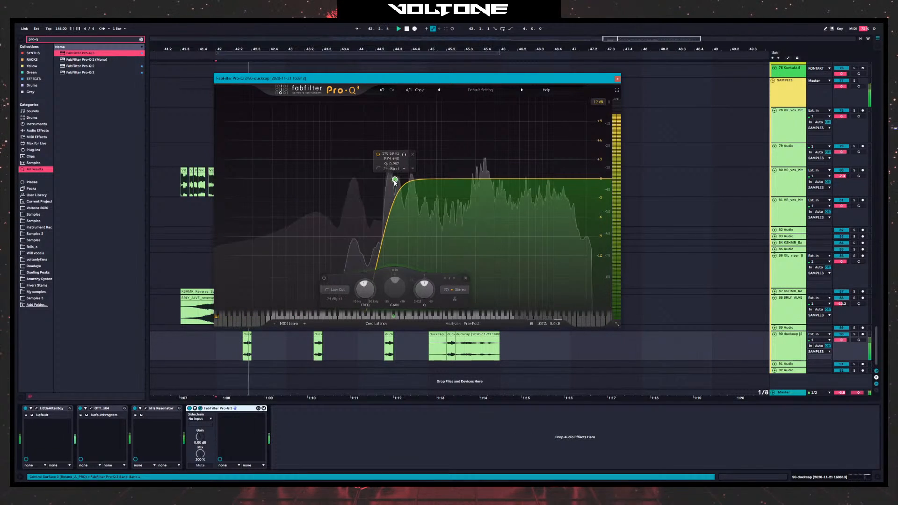
left_click(617, 78)
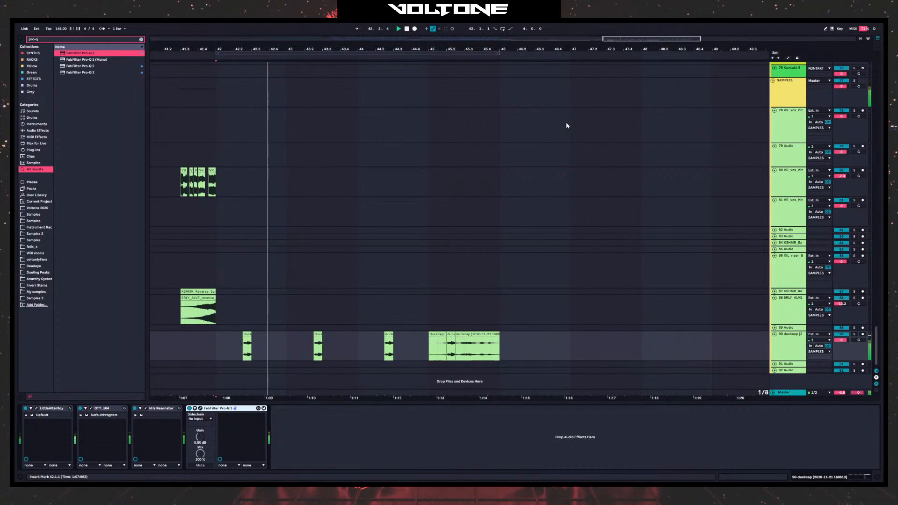
- Reopen LittleAlterBoy on the duck track, reset its formant to 0.0 and set its pitch to 4.0
left_click(37, 408)
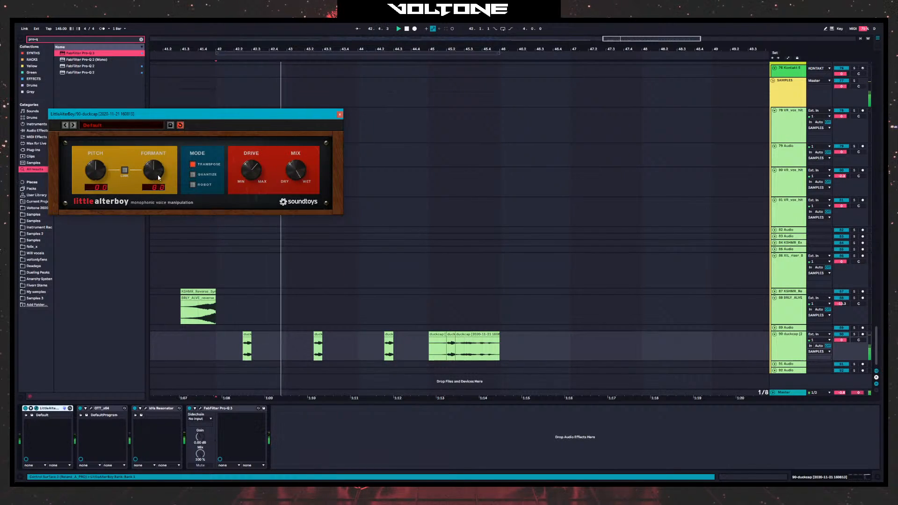
double_click(158, 175)
left_click_drag(100, 170, 105, 163)
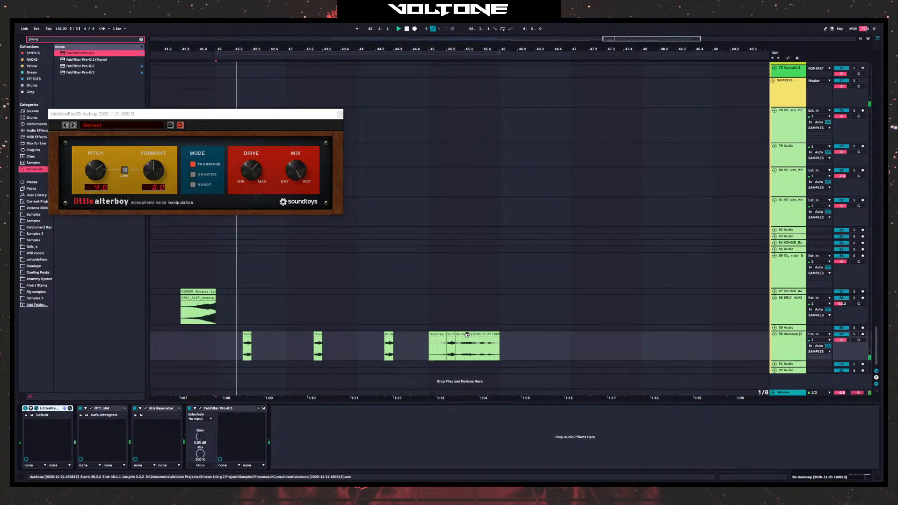
- Move the duck hit and its tail to start at 45.2.3, and delete the leading slice at bar 45
left_click(451, 335)
left_click(455, 341)
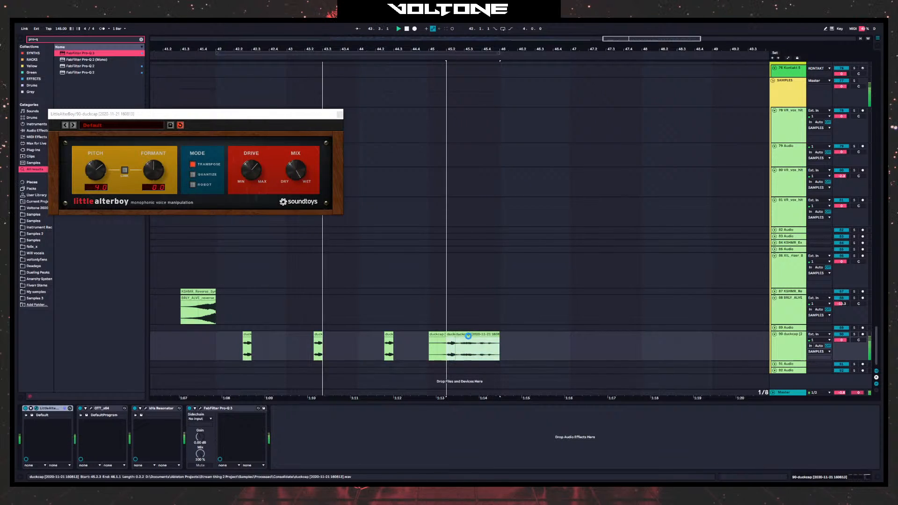
left_click(449, 335)
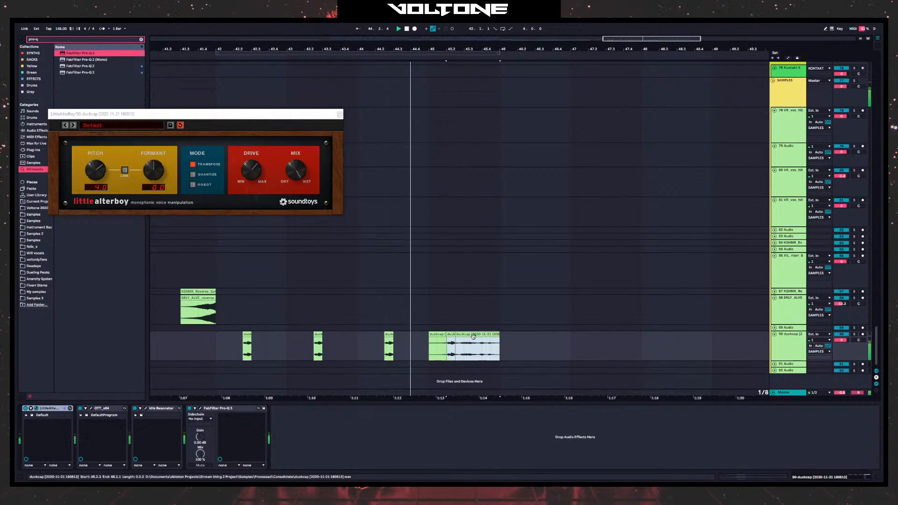
left_click_drag(450, 335, 458, 335)
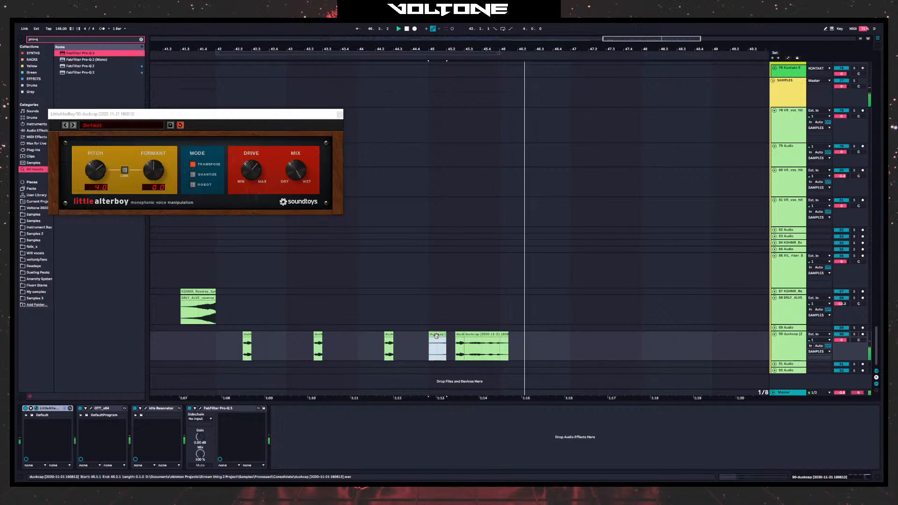
key("Delete")
key("space")
key("space")
key("space")
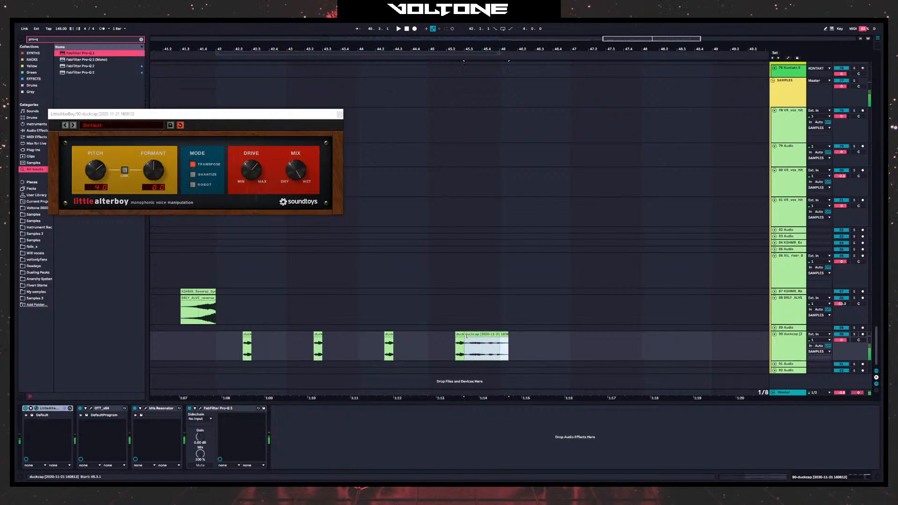
- Shorten the duck tail to end at bar 46 and audition the fill from 45.2.3
left_click_drag(466, 335, 473, 335)
key("space")
left_click(457, 356)
key("space")
key("space")
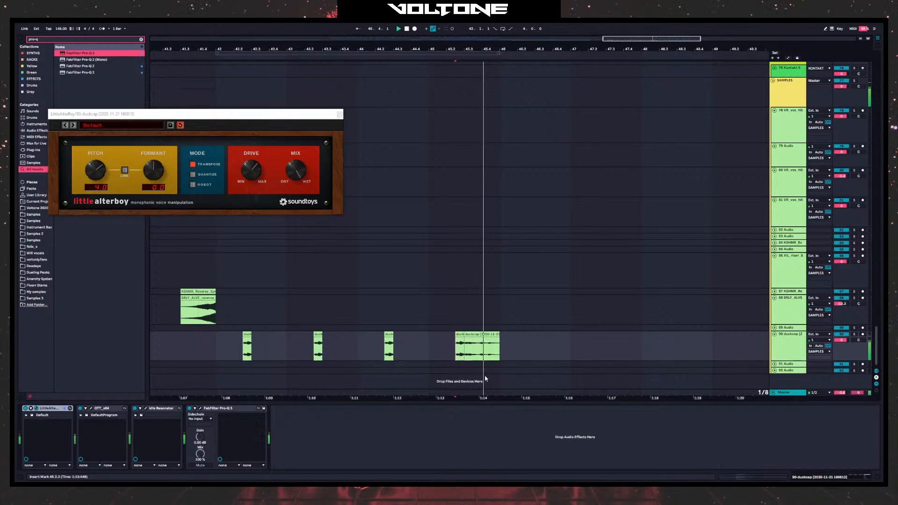
left_click(460, 335)
key("space")
- Move the short duck slice to 45.1.3 and extend the tail's start back to 45.2.3 while playing the fill
left_click_drag(461, 336, 447, 339)
left_click(429, 350)
key("space")
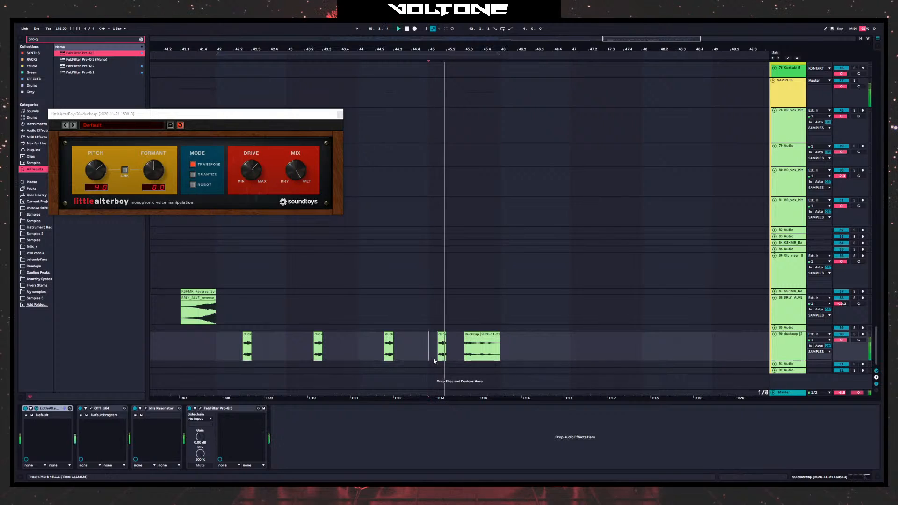
left_click_drag(465, 334, 455, 335)
key("space")
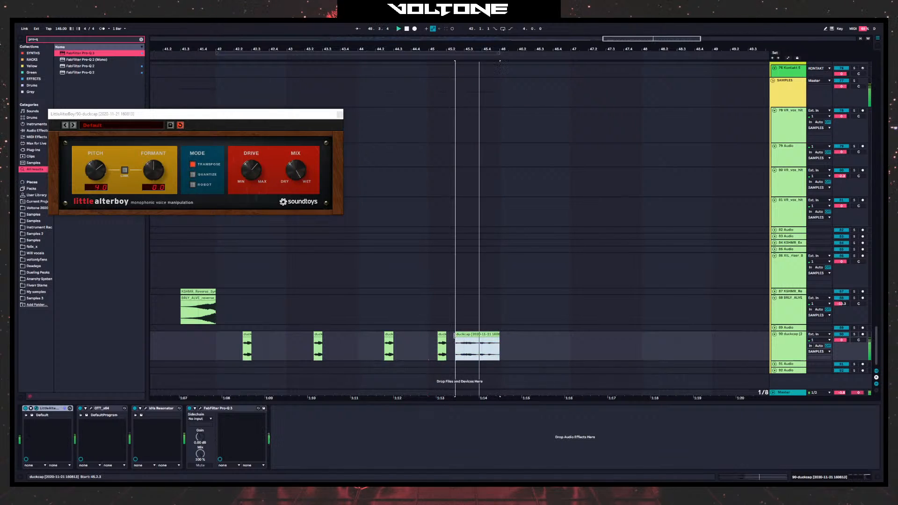
- Audition the duck pattern from bar 42, move the short hit to 45.2.3 and trim the tail to start at 45.3.3
key("space")
key("space")
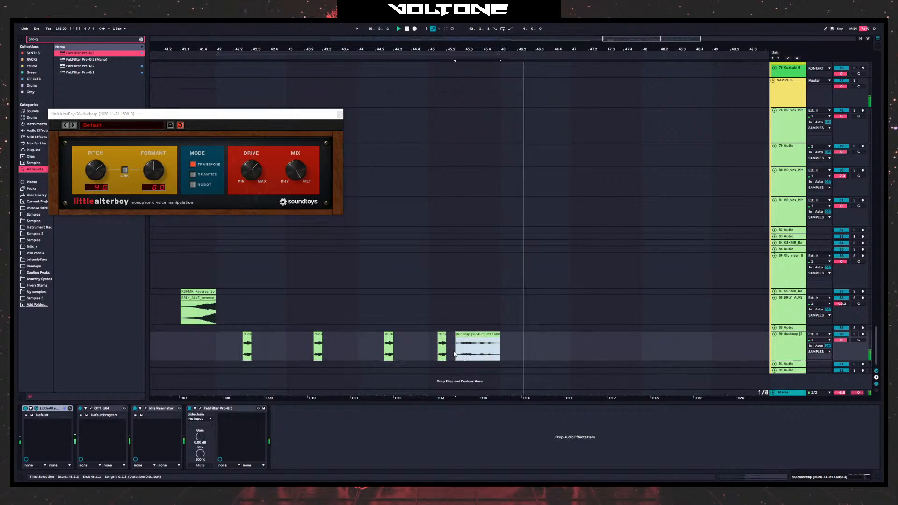
left_click(219, 349)
key("space")
key("space")
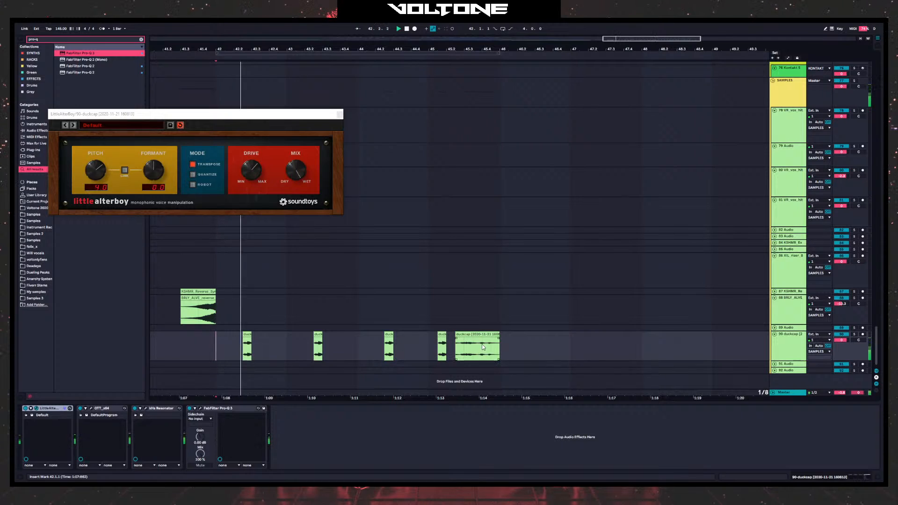
mouse_move(475, 348)
left_mouse_down()
mouse_move(445, 336)
mouse_move(461, 337)
left_mouse_up()
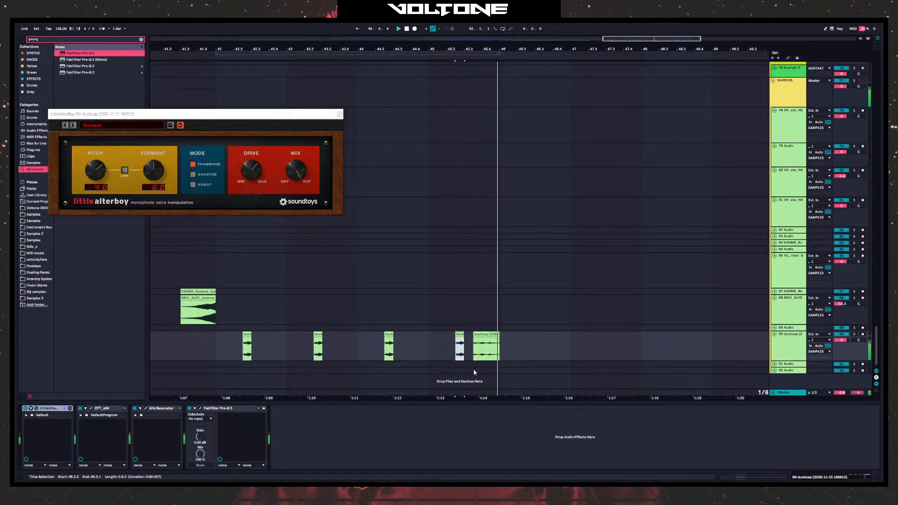
- Duplicate the four-bar duck pattern starting at bar 42 so it repeats from bar 46, and play the section from just before bar 42
left_click(235, 339)
left_click_drag(235, 339, 500, 346)
key("ctrl+d")
scroll(383, 364, "left", 6)
left_click(352, 346)
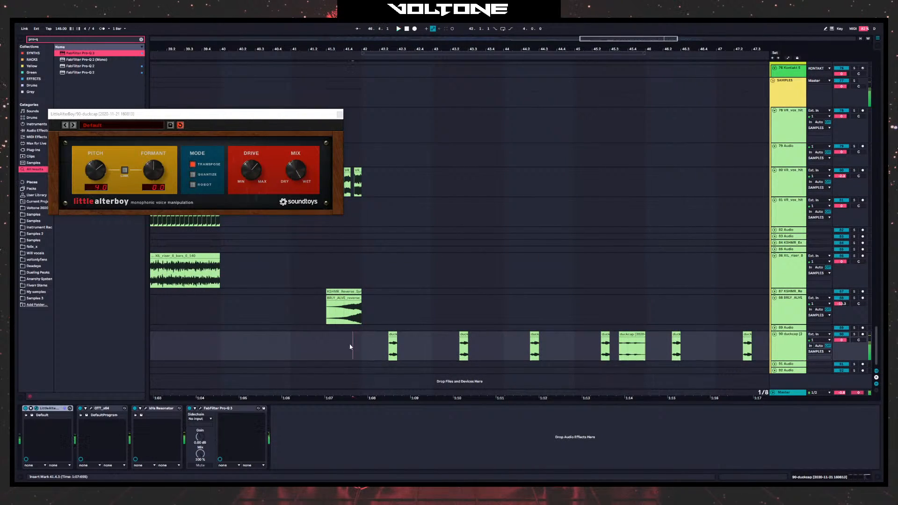
key("space")
key("space")
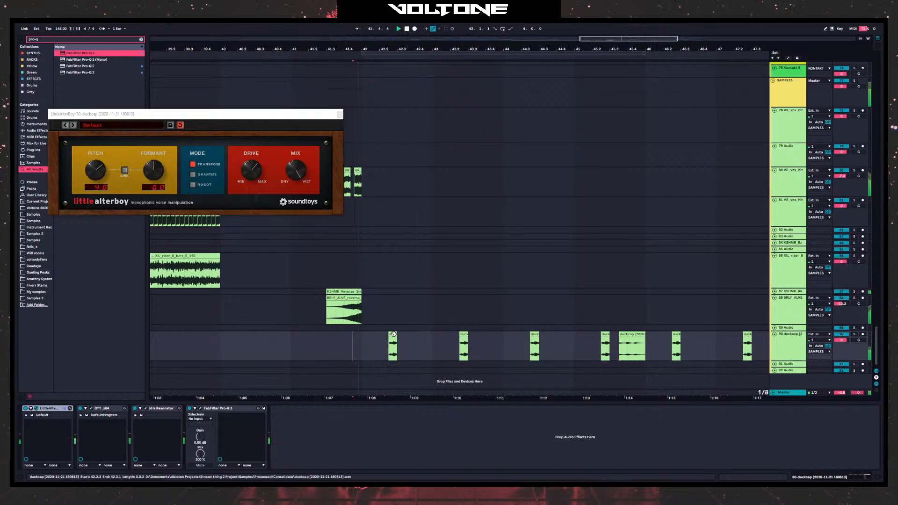
key("space")
- Try moving the first duck hit to 42.2.1 and repeating the half-bar pattern twice, then audition from bar 42
left_click_drag(393, 334, 383, 335)
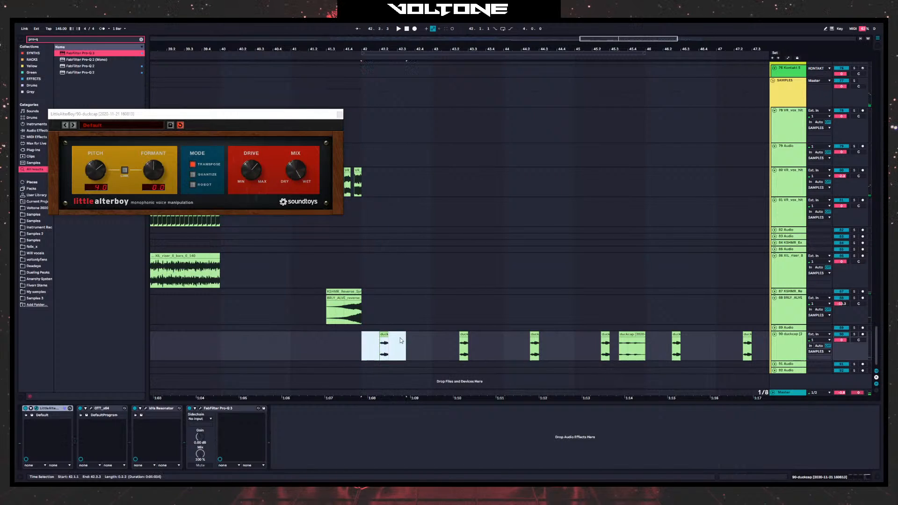
key("ctrl+d")
key("ctrl+d")
left_click(365, 351)
key("space")
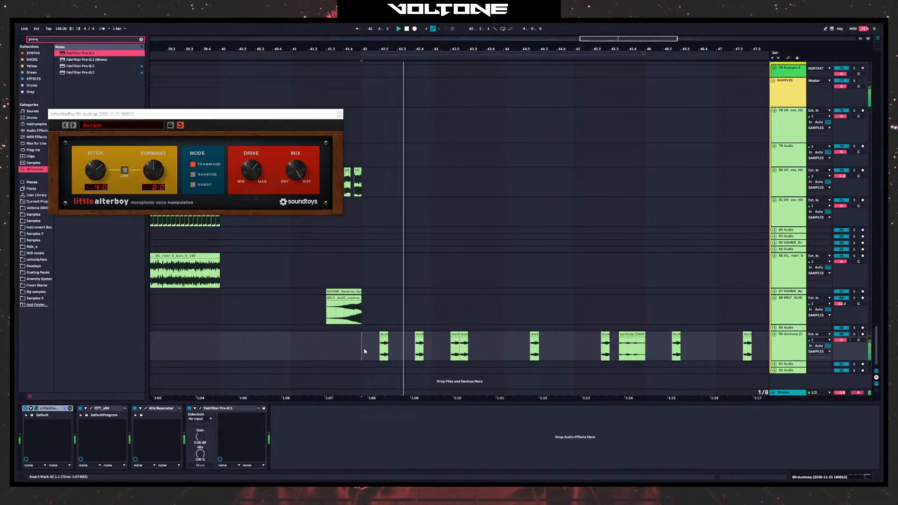
- Undo the two half-bar duplicates and the first duck hit's move
key("ctrl+z")
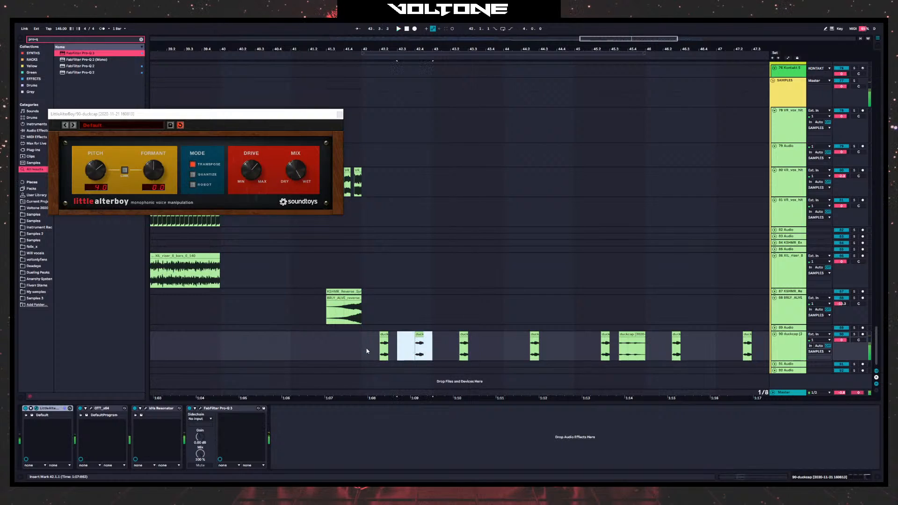
key("ctrl+z")
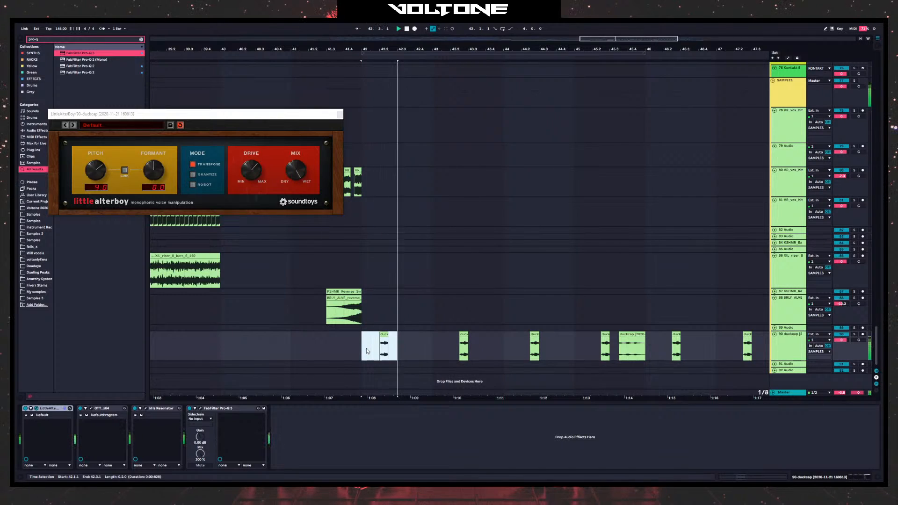
key("ctrl+z")
- Set LittleAlterBoy's pitch to -1.0 while playing from bar 42, select the duck track and close the plugin
left_click(366, 351)
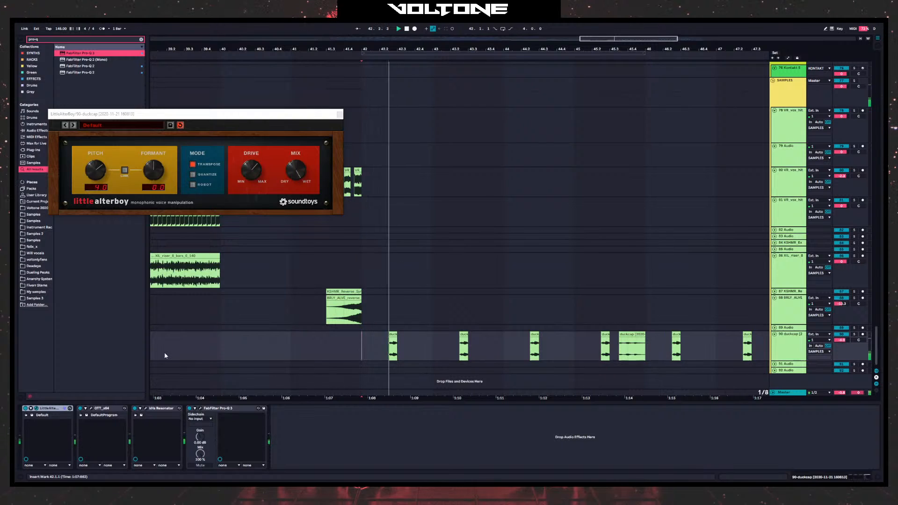
key("space")
key("space")
left_click_drag(99, 168, 110, 263)
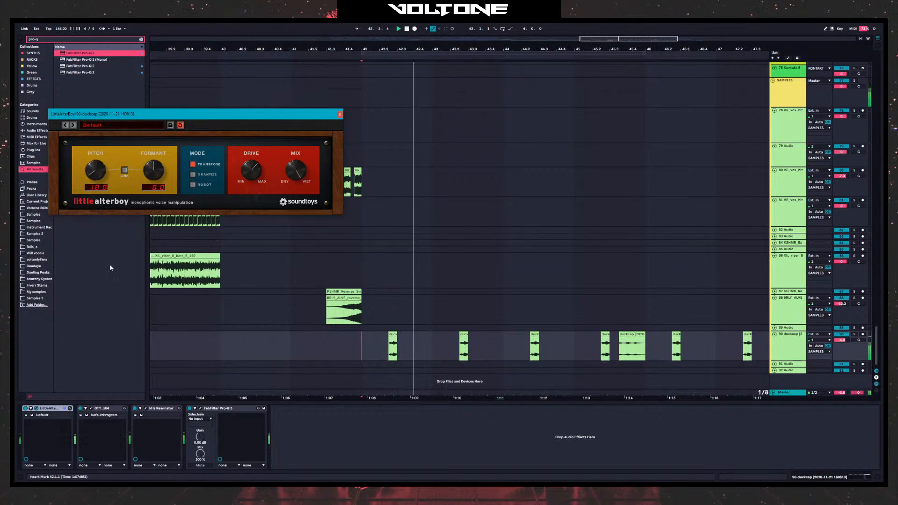
left_click_drag(105, 179, 98, 163)
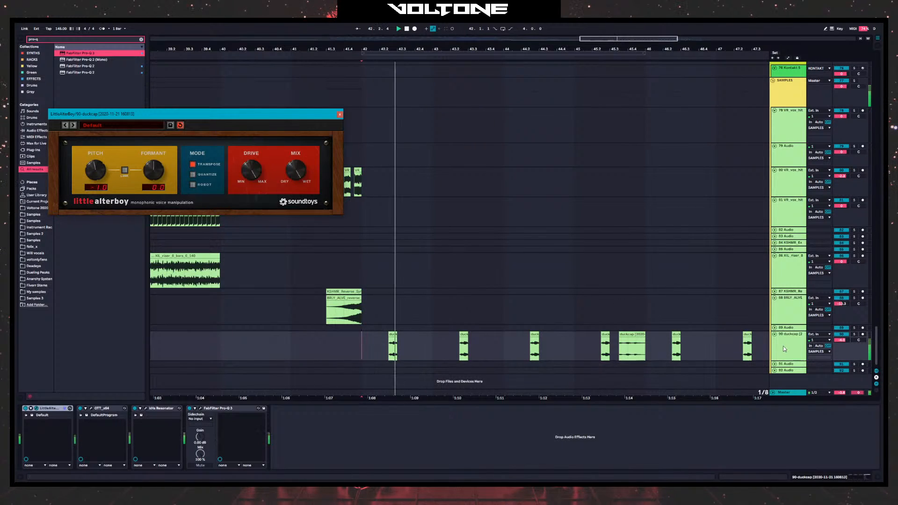
left_click(776, 350)
left_click(341, 115)
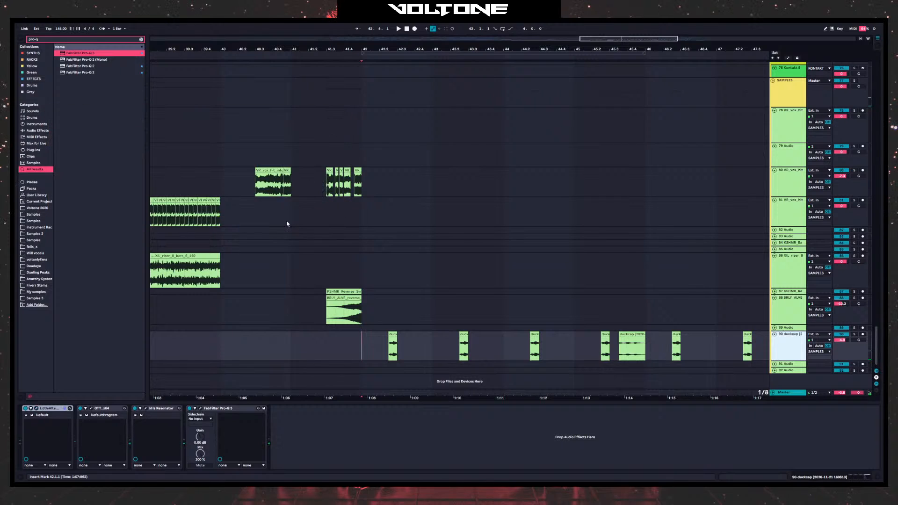
- Find FabFilter Pro-C 2 with the search "pro-c", add it after Pro-Q 3 on the duck track and open it
left_click(39, 40)
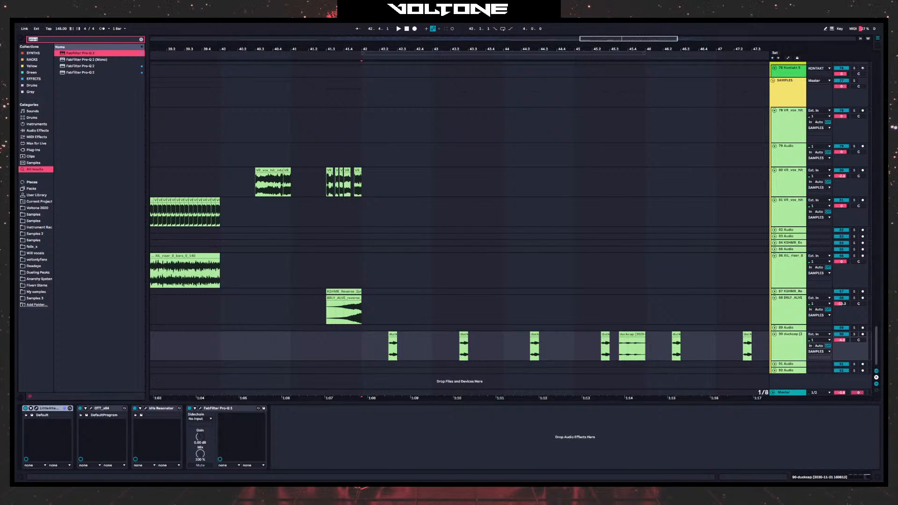
type("pro-c")
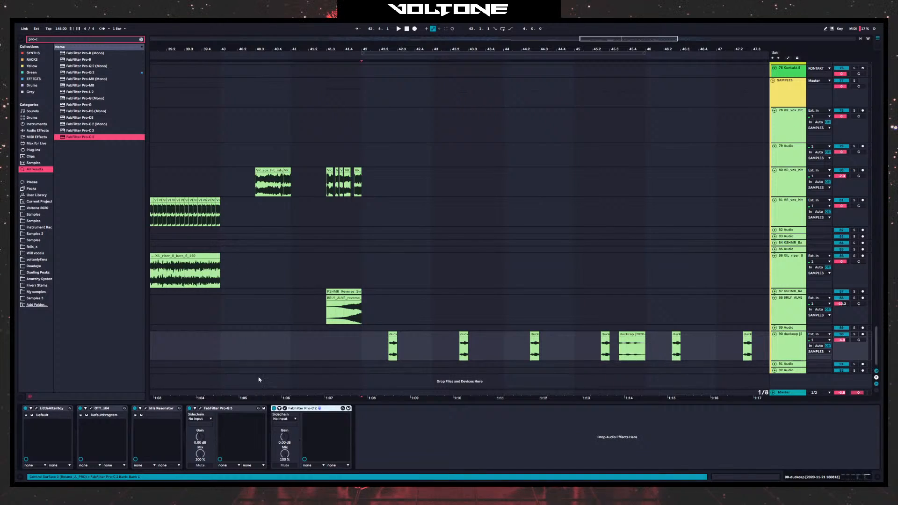
left_click(285, 408)
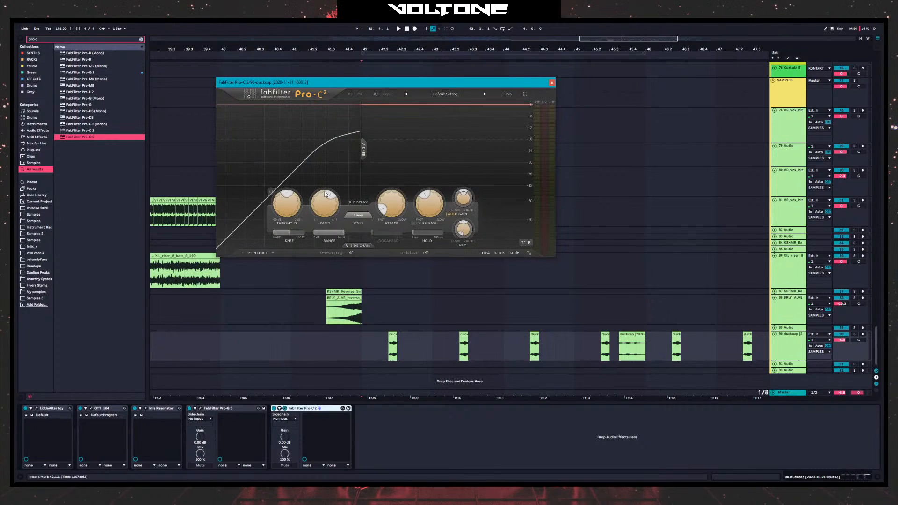
- Lower the Pro-C 2 threshold for heavy compression and raise its wet gain while the duck hits play
left_click_drag(291, 212, 284, 197)
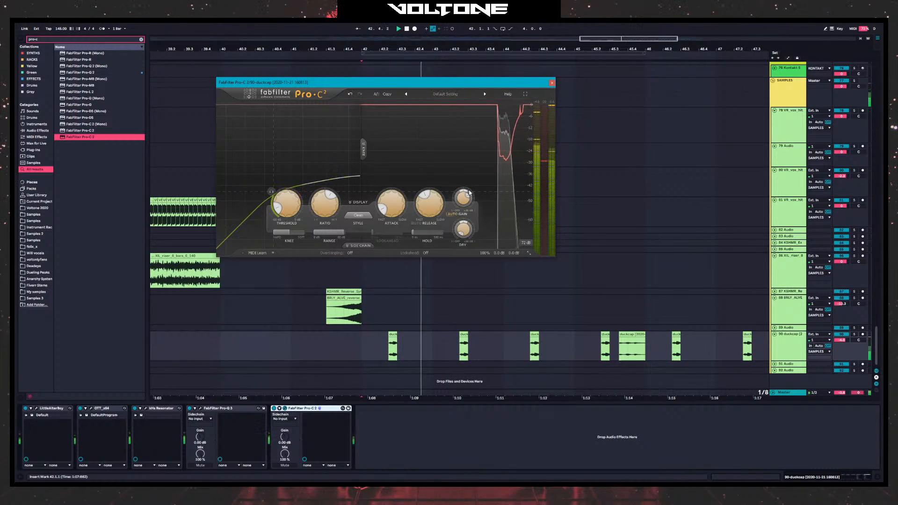
left_click_drag(464, 199, 466, 188)
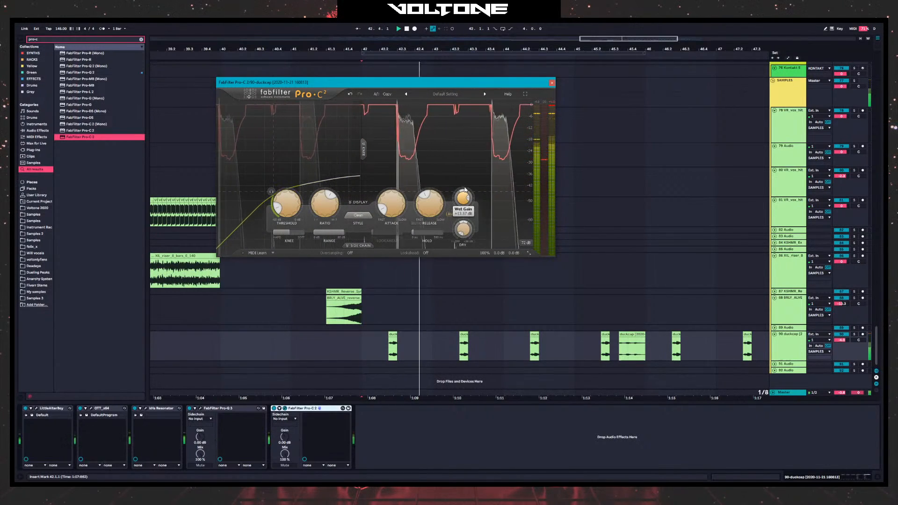
key("space")
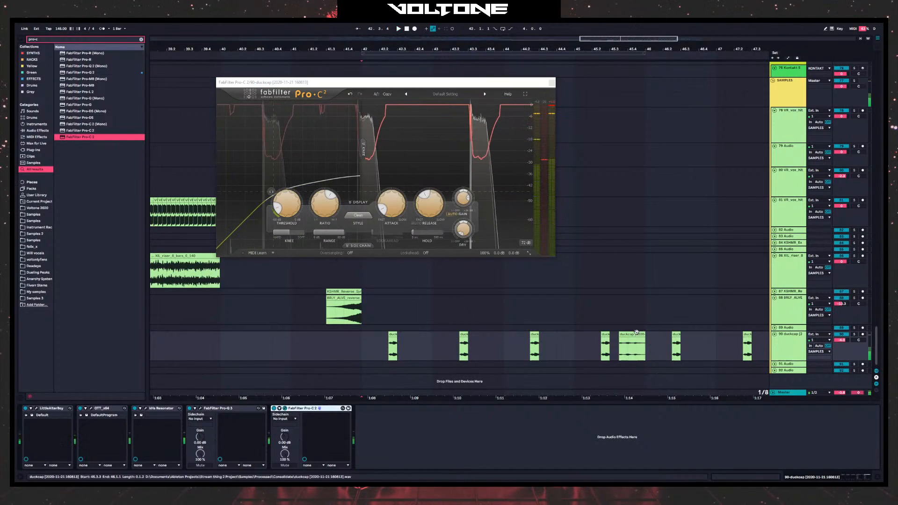
- Copy the duck tail into bar 41, extend it to run from 41.3.1 to bar 42, and audition it
left_click_drag(632, 335, 332, 344)
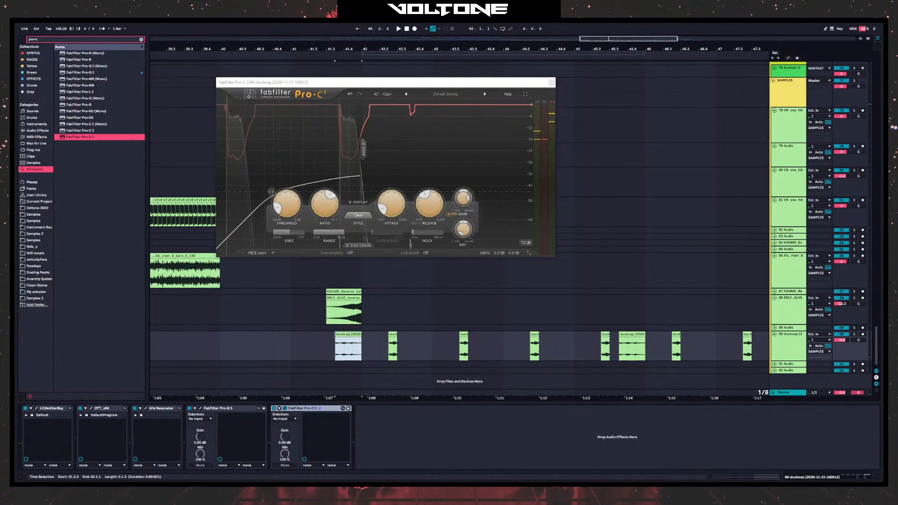
key("space")
key("space")
key("space")
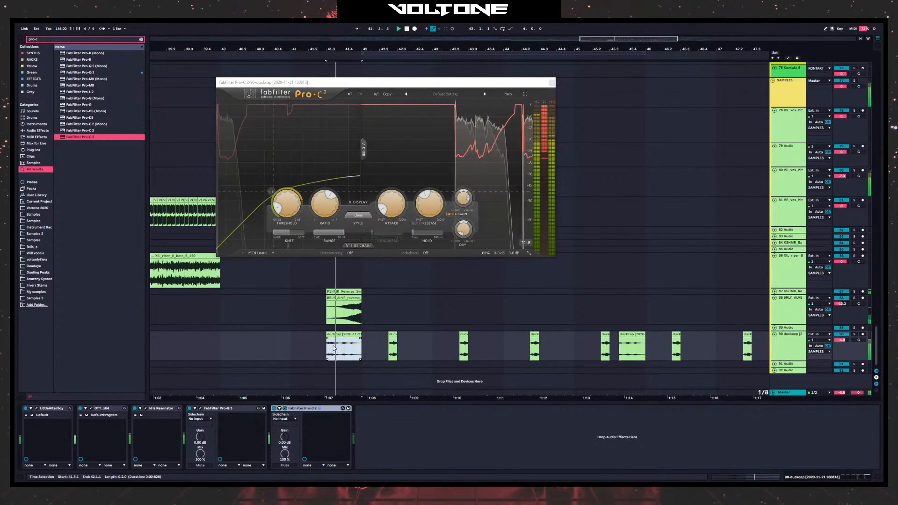
key("space")
- Move the copied duck clip to bar 40, extend it to span 39.3.3 to 40.3.3, and audition it
left_click_drag(332, 335, 227, 341)
key("space")
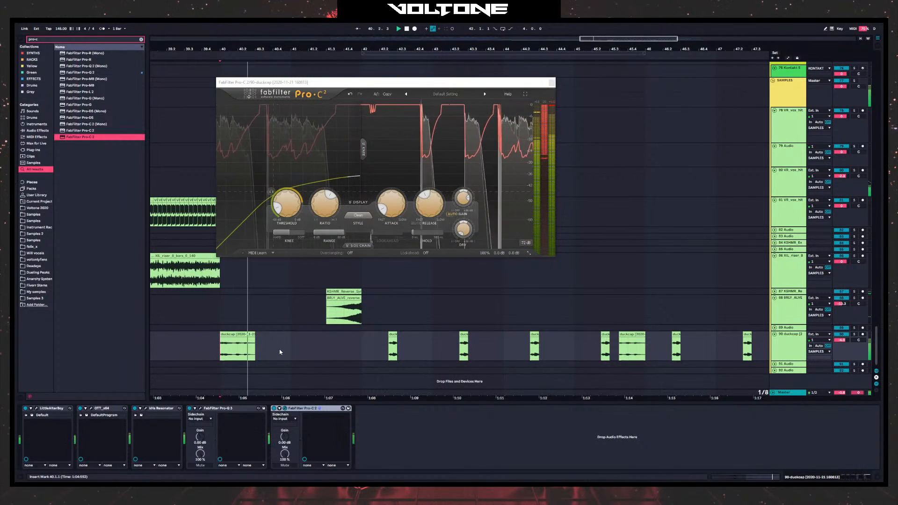
key("space")
left_click_drag(286, 347, 262, 334)
key("space")
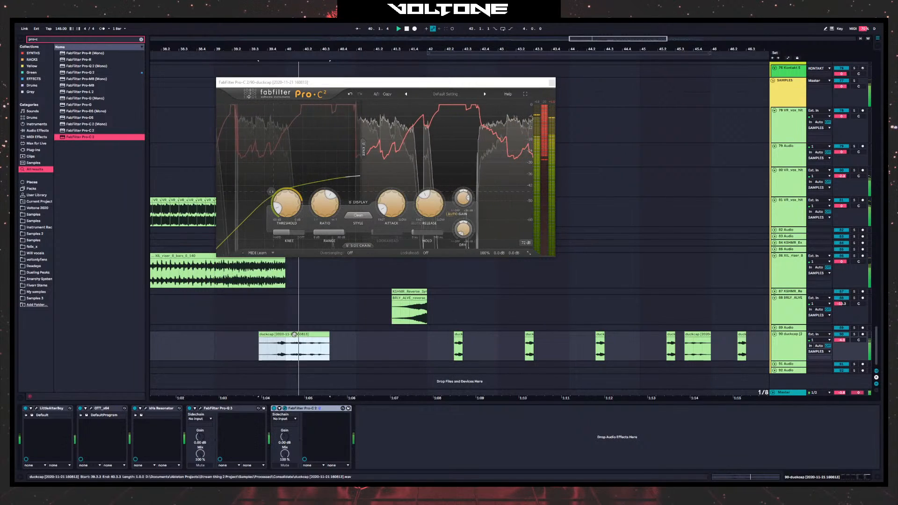
- Shift the one-bar duck clip to 39.4.1, split it at 40.3.1 and close Pro-C 2
left_click_drag(324, 341, 363, 335)
key("space")
key("space")
key("space")
left_click(321, 347)
key("ctrl+e")
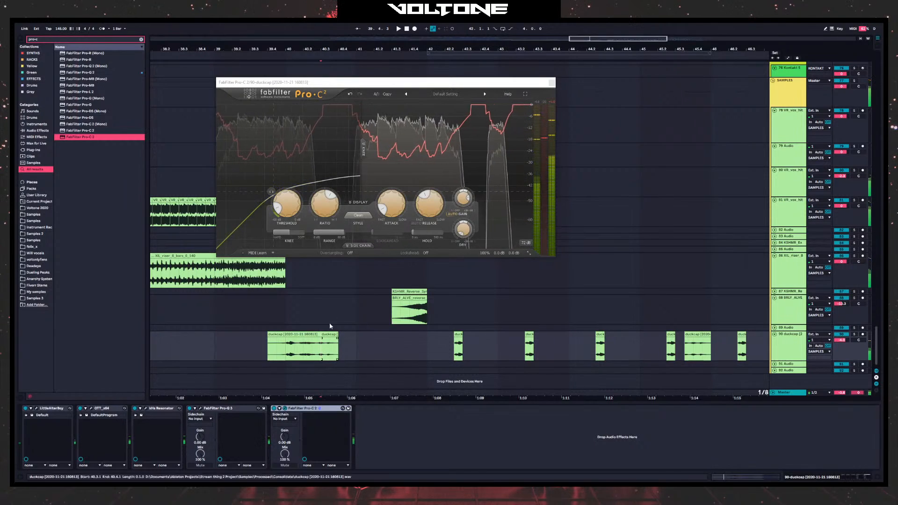
left_click(552, 83)
- Try chopping the duck slice at 40.3.1 into four sixteenth-note repeats up to 40.4.1 and audition them
scroll(329, 66, "up", 6, "ctrl")
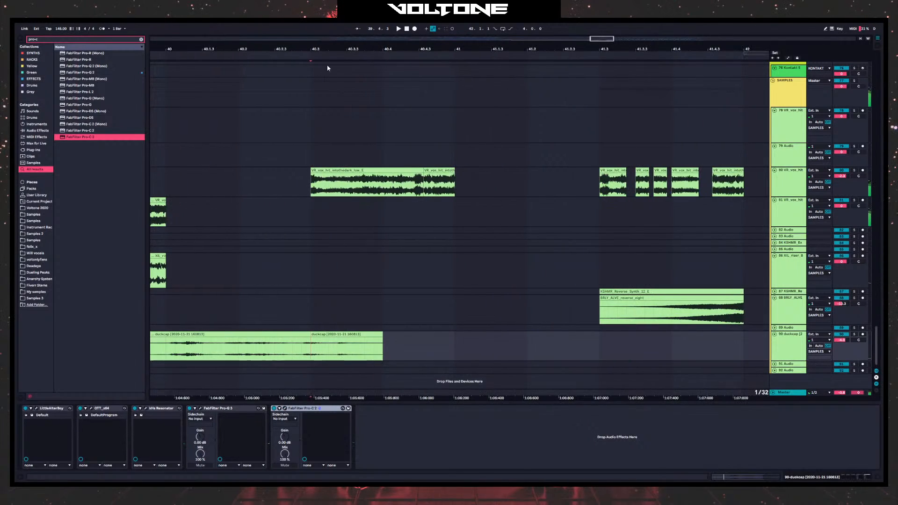
left_click(329, 354)
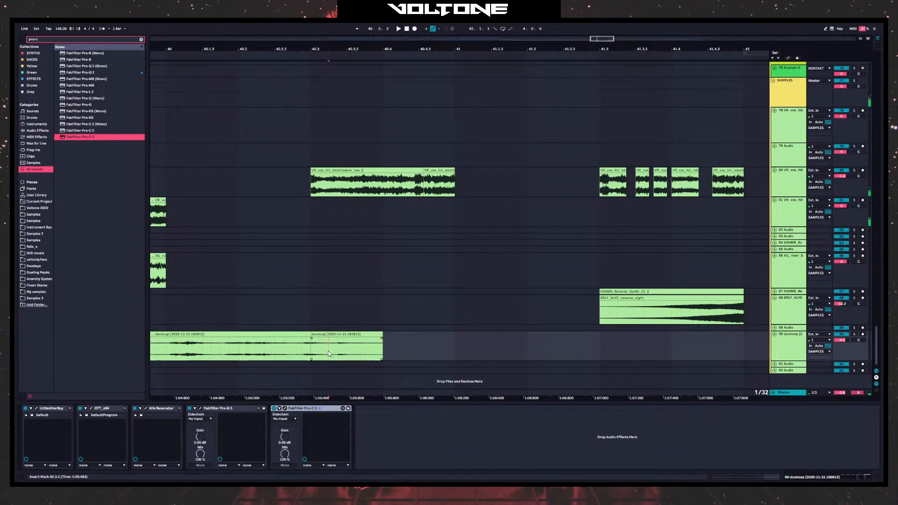
left_click(320, 334)
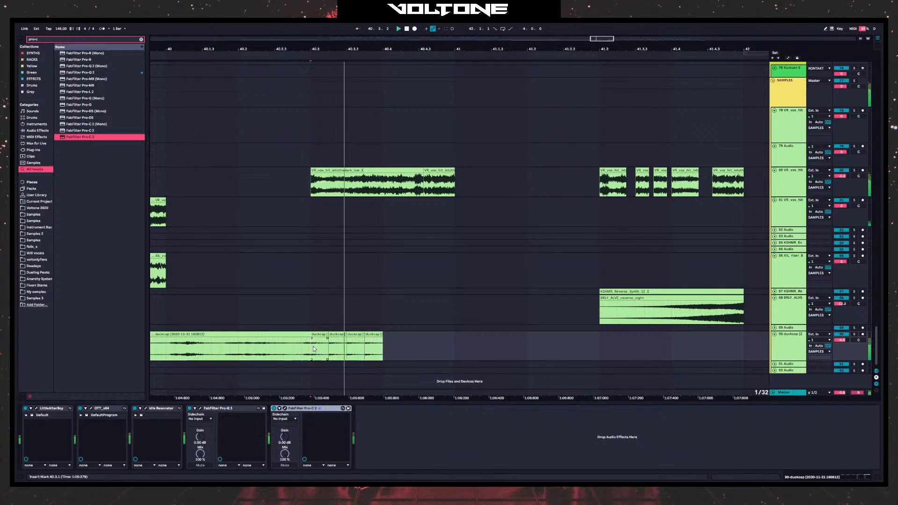
key("space")
key("space")
key("space")
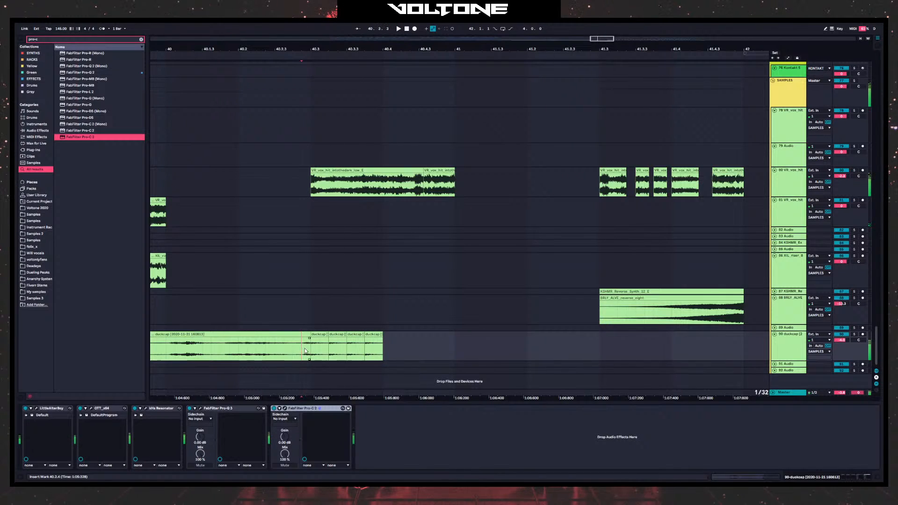
- Undo the sixteenth-note repeats, split the duck clip a thirty-second note before 40.3.1 and solo its track
key("ctrl+z")
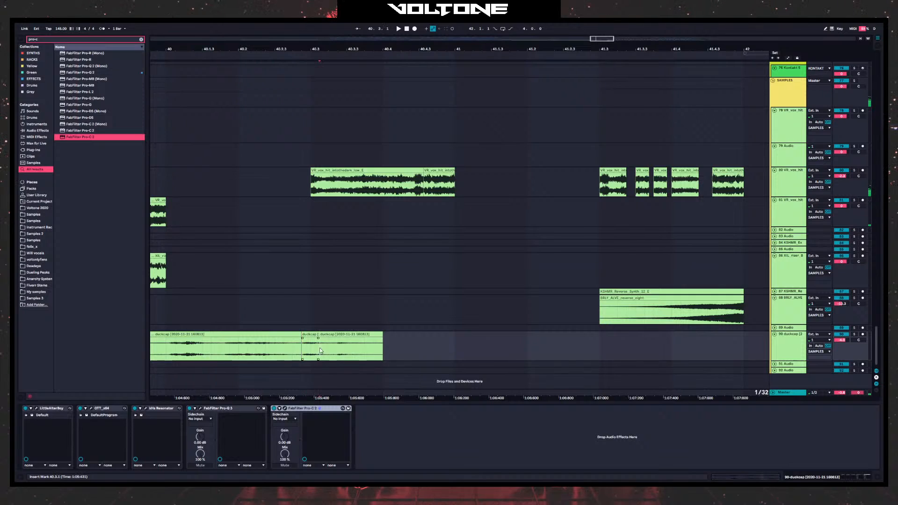
left_click_drag(315, 335, 325, 336)
key("ctrl+d")
left_click(854, 334)
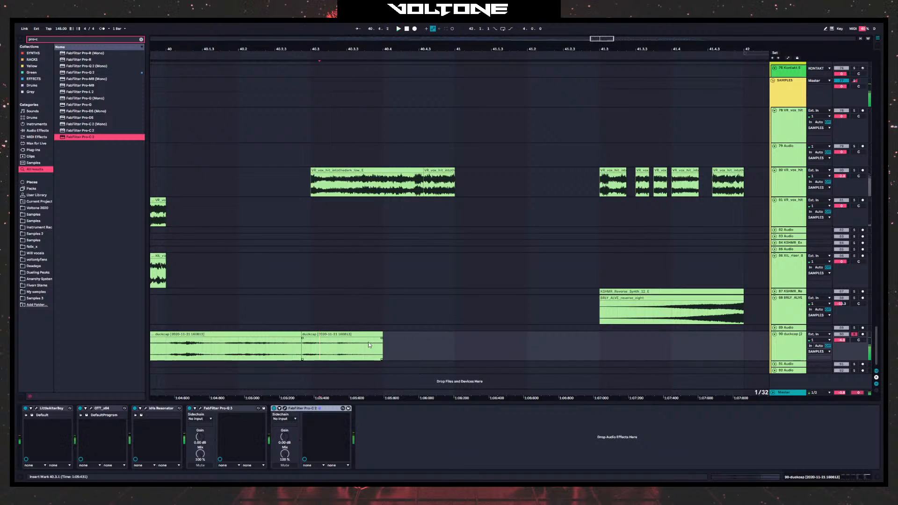
- Set the last duck slice to run from 40.3.1 to 40.4.1 and duplicate it up to bar 41
left_click(349, 335)
left_click_drag(311, 336, 320, 336)
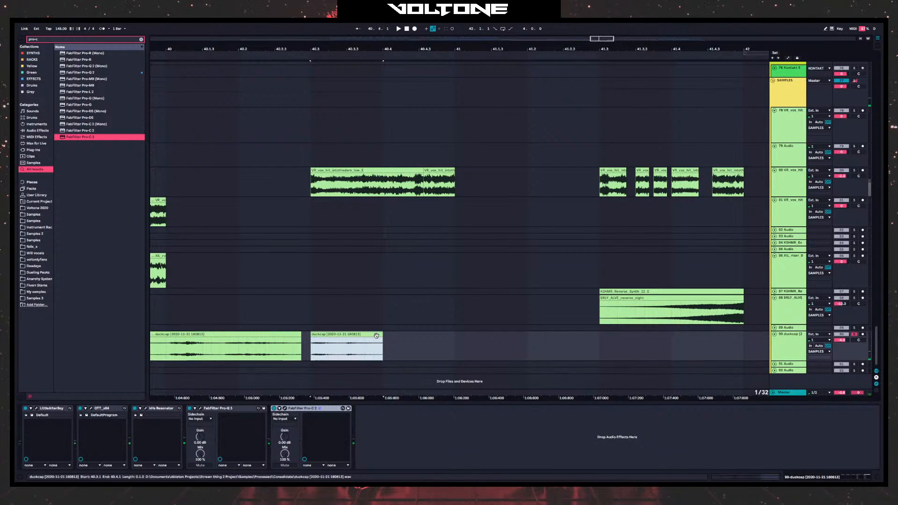
key("ctrl+d")
- Add a short fade-out to the end of the long duck clip before 40.3.1 and audition the fill
left_click(193, 321)
scroll(405, 320, "left", 5)
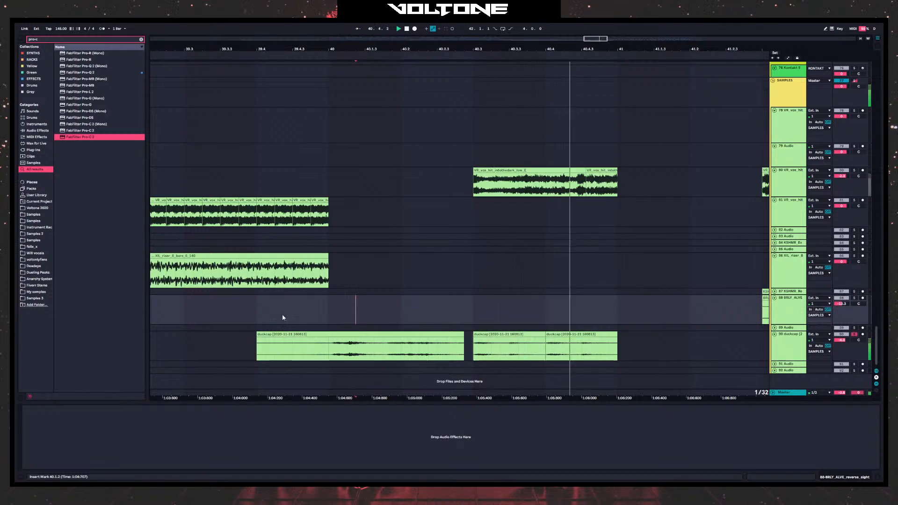
left_click(464, 346)
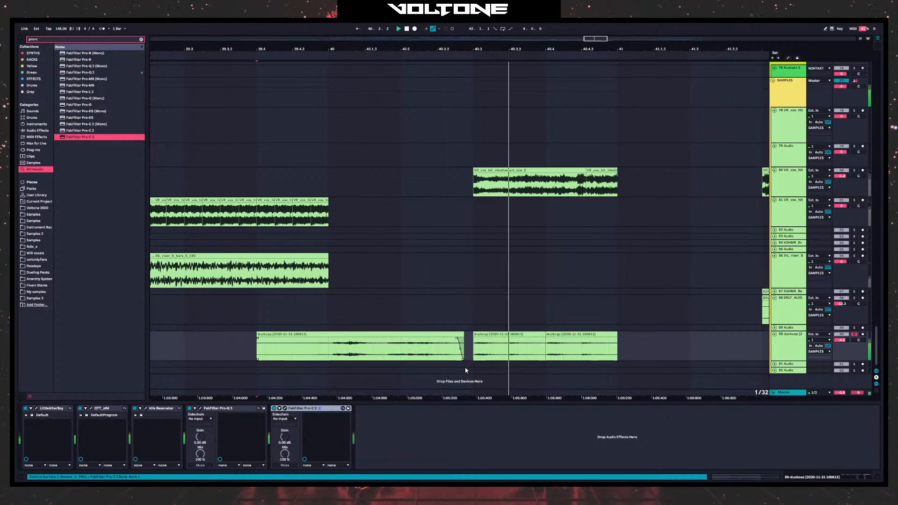
left_click_drag(475, 339, 477, 339)
key("space")
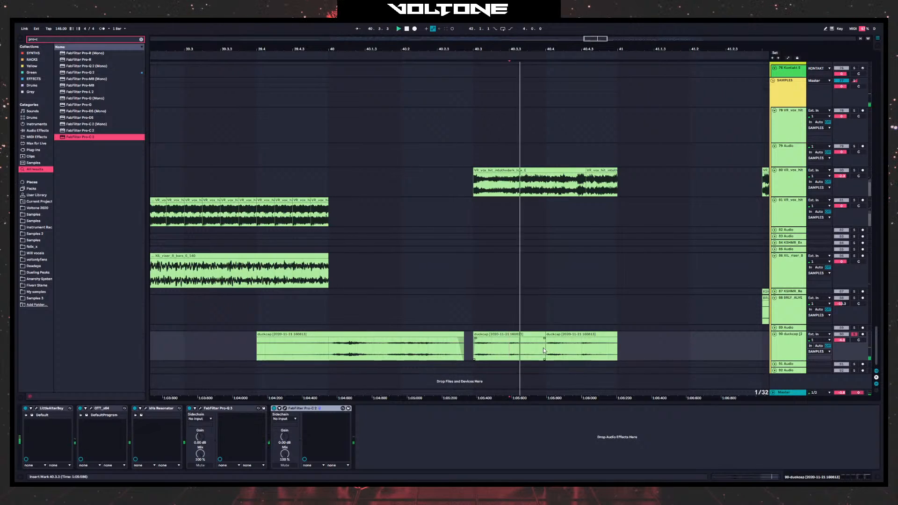
left_click(570, 348)
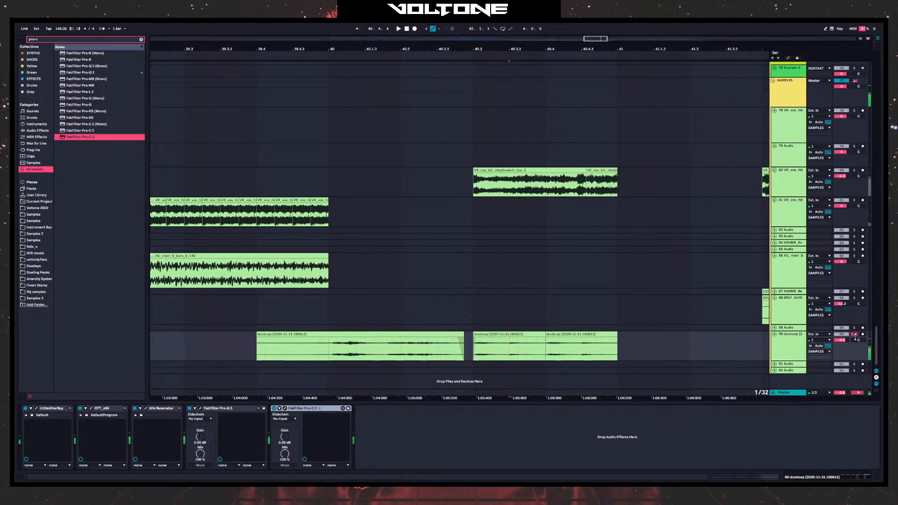
- Audition the duck fill from 39.4.1 and again from bar 40
left_click(289, 326)
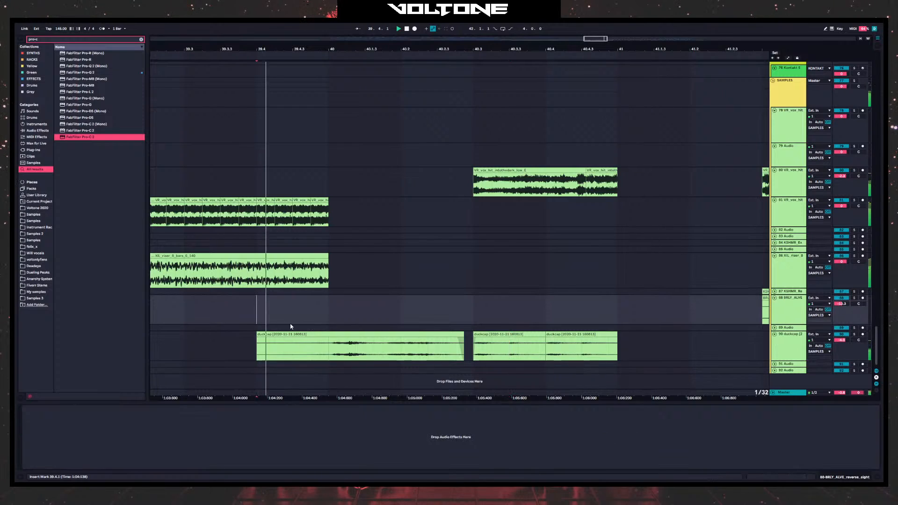
left_click(324, 357)
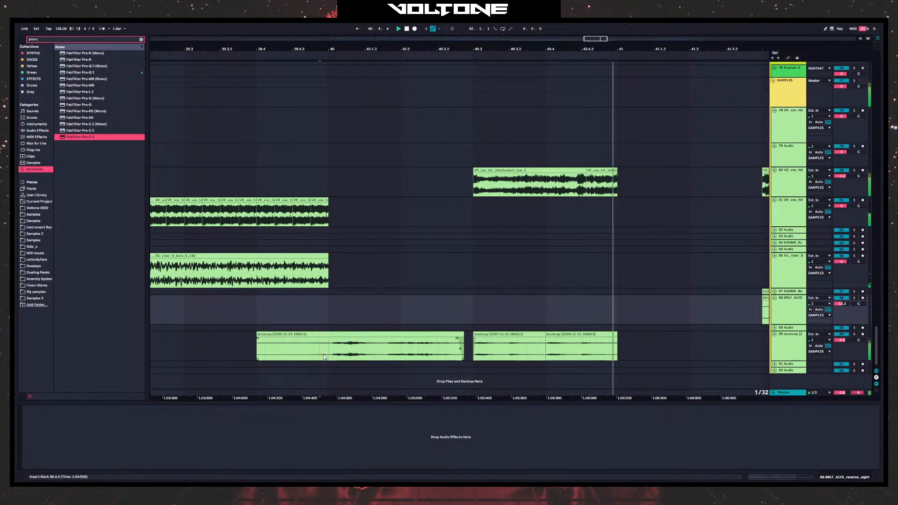
left_click(325, 356)
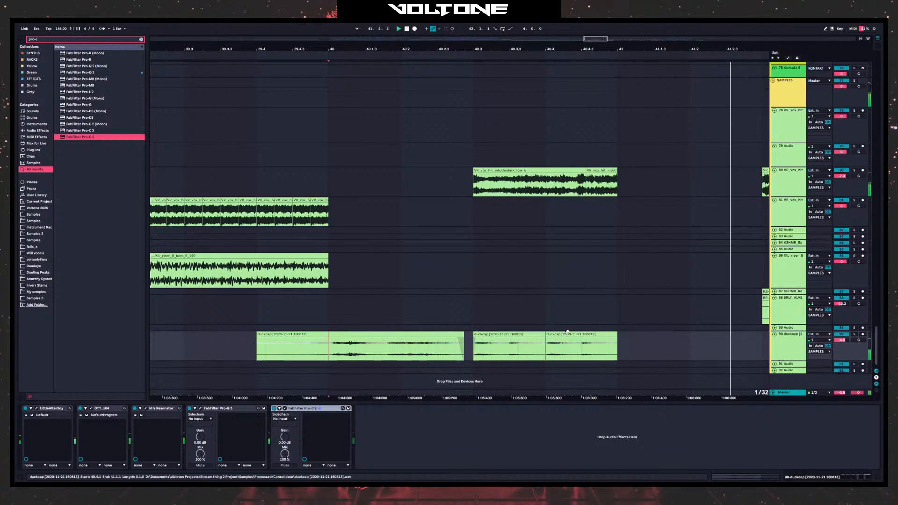
- Move the long duck clip and the two slices that follow it one bar later
left_click(552, 334)
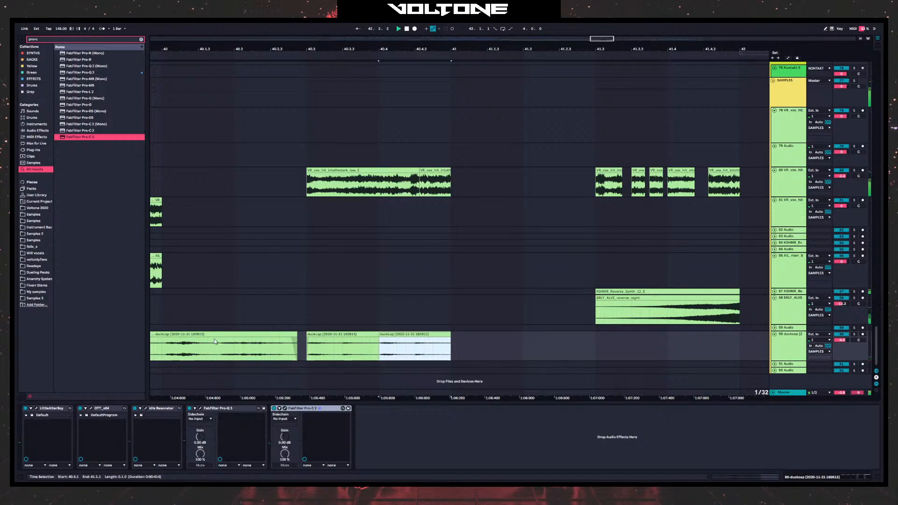
left_click(194, 334, "shift")
left_click_drag(193, 335, 480, 333)
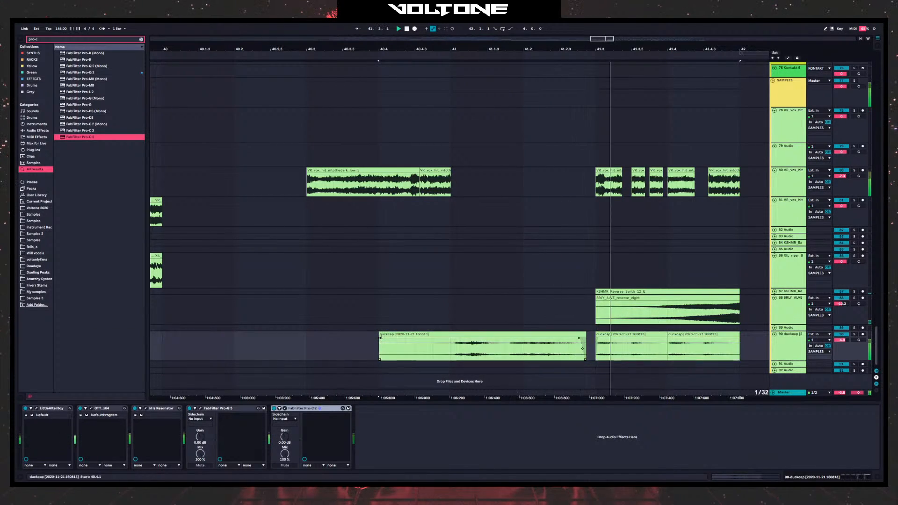
- Trim the start of the long duck clip to 41.1.1 and deactivate the clip
left_click_drag(425, 337, 451, 336)
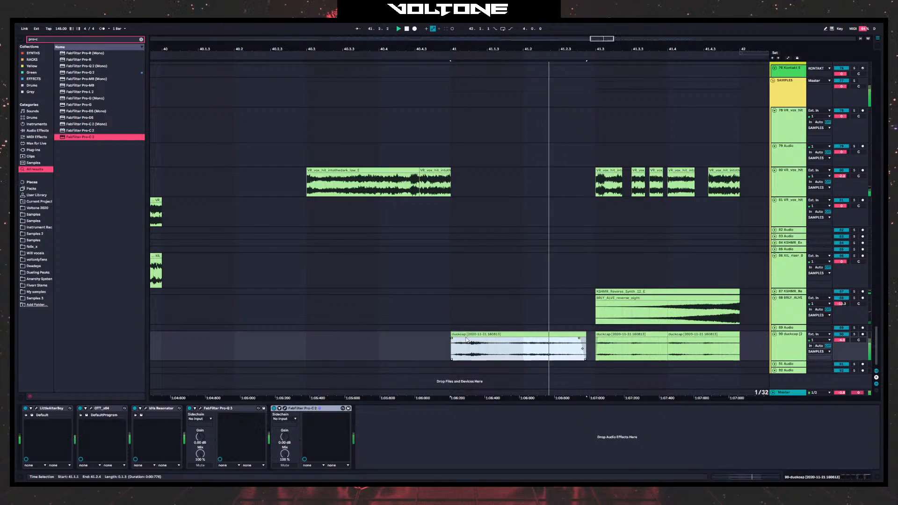
key("0")
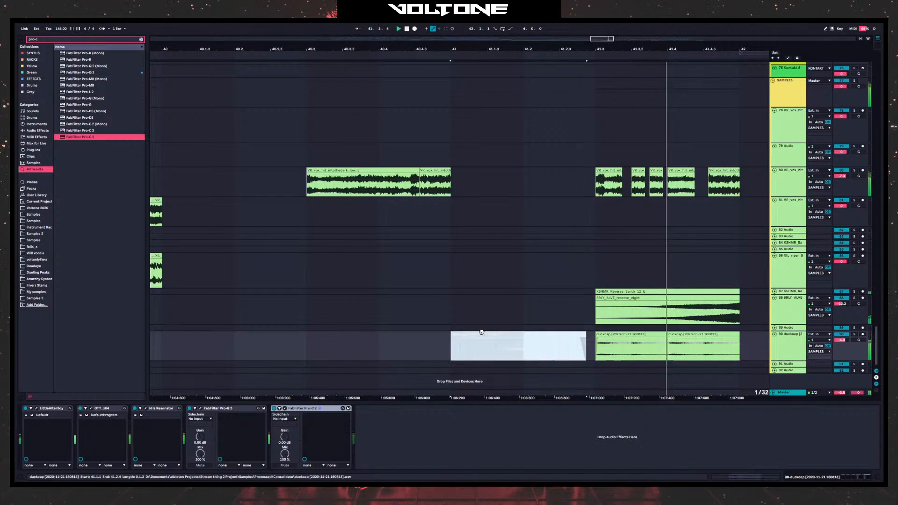
left_click_drag(570, 309, 441, 310)
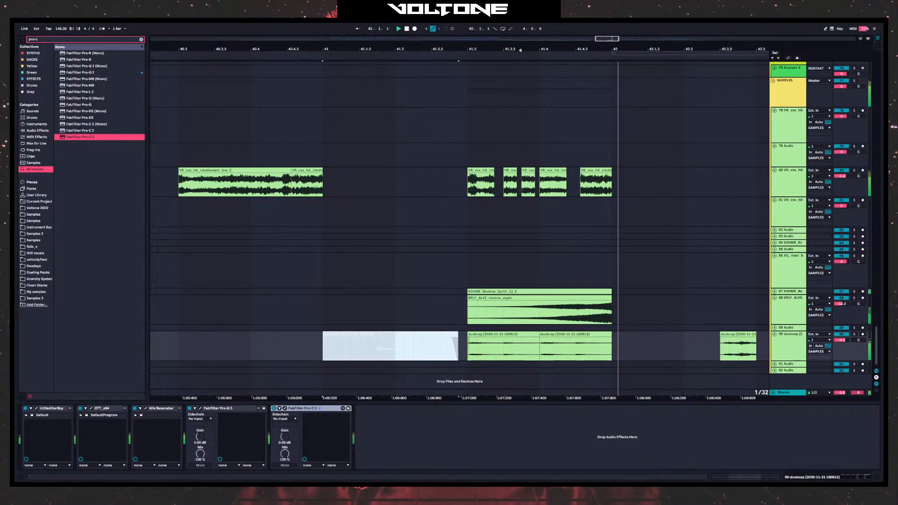
left_click_drag(521, 50, 463, 29)
key("space")
key("space")
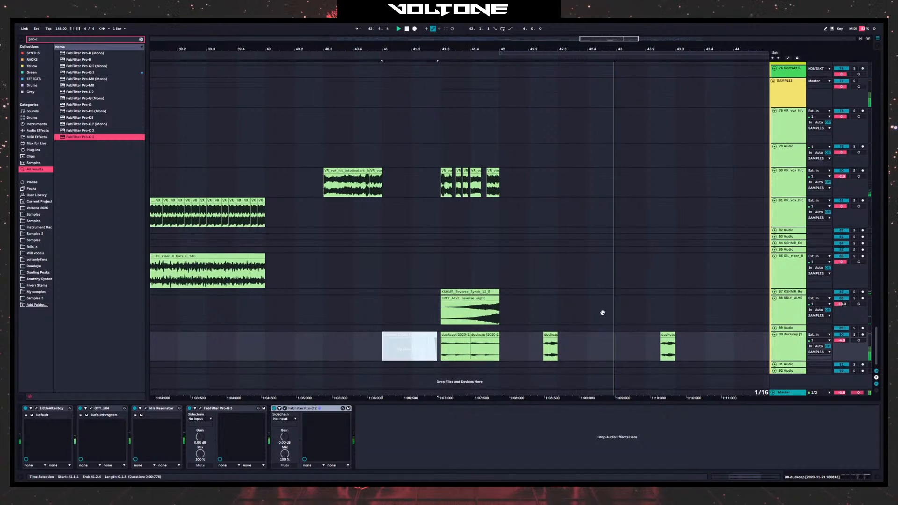
- Delete the two duck slices between 41.3.1 and 42.1.1 and play the section back
left_click(280, 334)
left_click(253, 335, "shift")
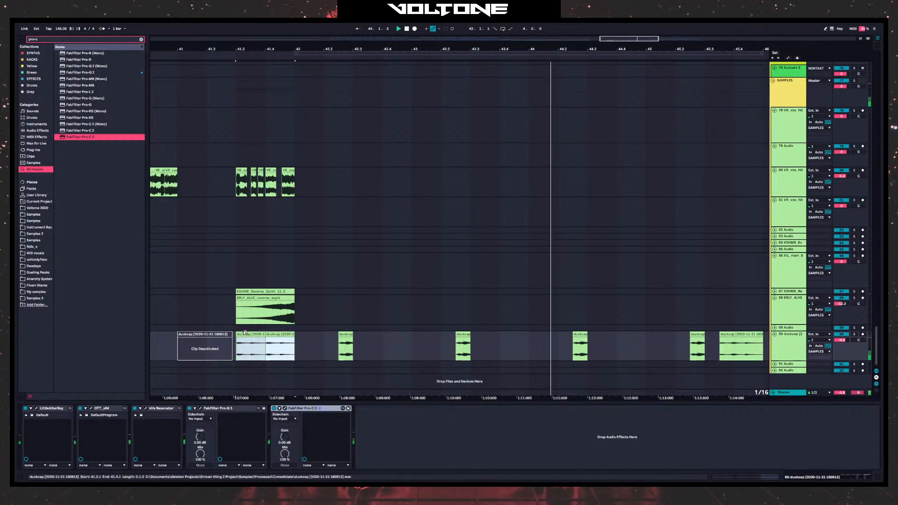
key("0")
key("space")
key("space")
left_click_drag(497, 49, 422, 43)
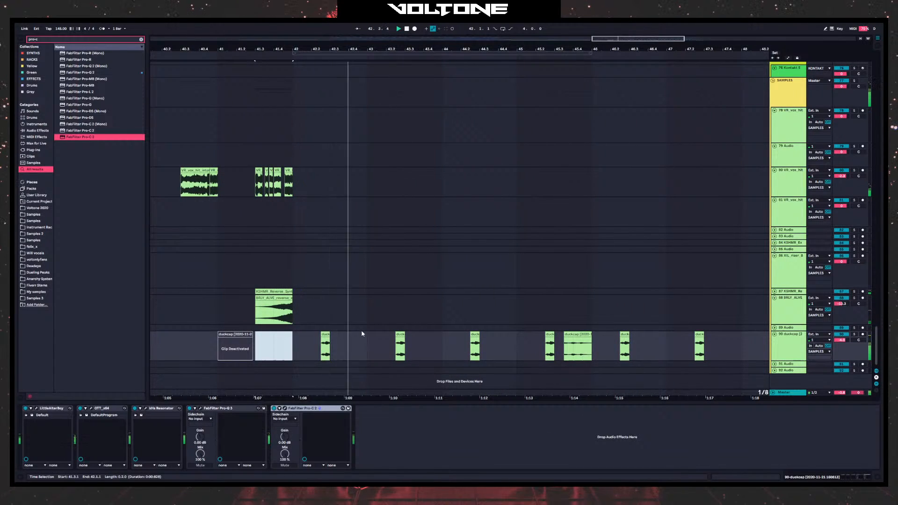
- Try bar 43's duck hit at 43.2.1 and on the bar's last beat, auditioning from bar 42
key("space")
left_click_drag(371, 336, 392, 336)
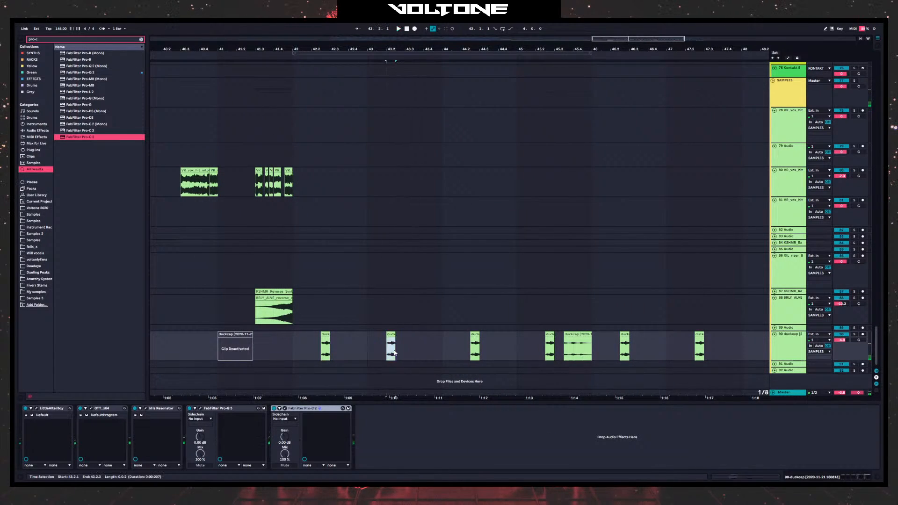
left_click(296, 349)
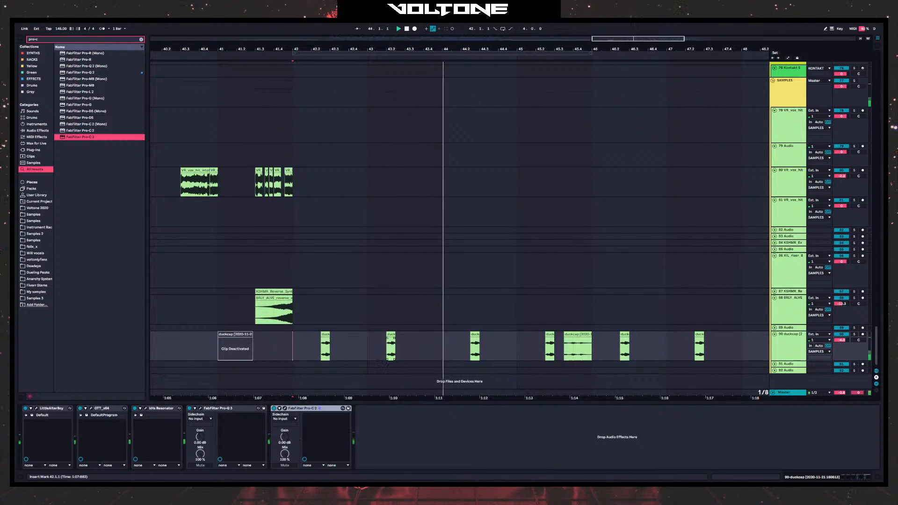
left_click(424, 348)
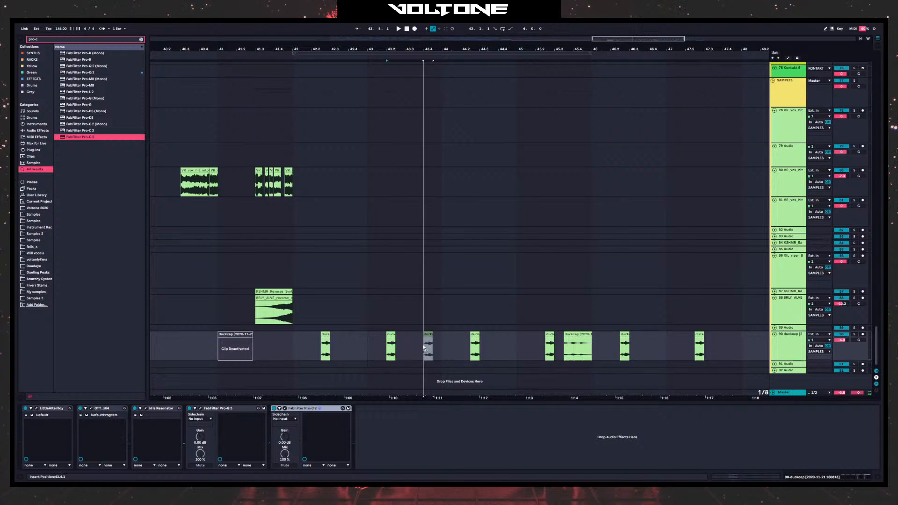
- Deactivate the duck hit in bar 44 and try bar 43's hit at 43.3.3 and 43.4.1 while auditioning from bar 42
left_click_drag(435, 347, 496, 335)
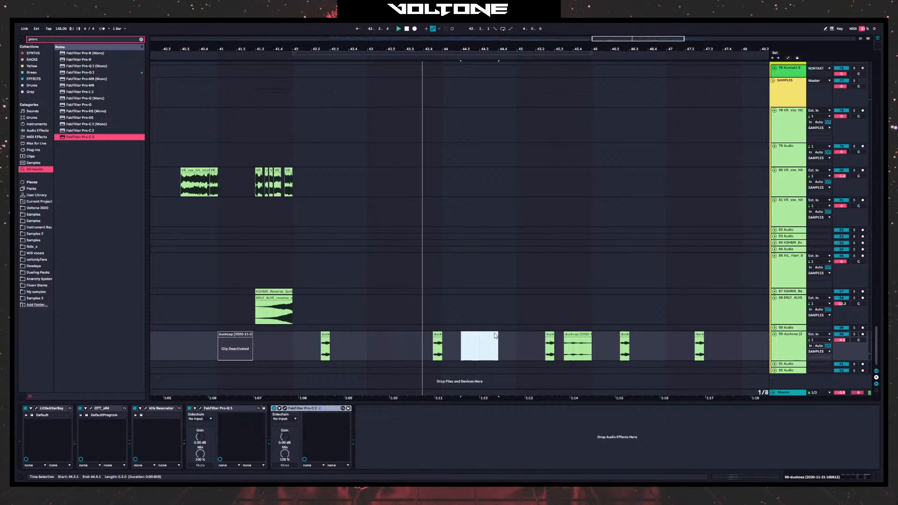
left_click(436, 339)
left_click_drag(436, 339, 417, 339)
left_click(404, 347)
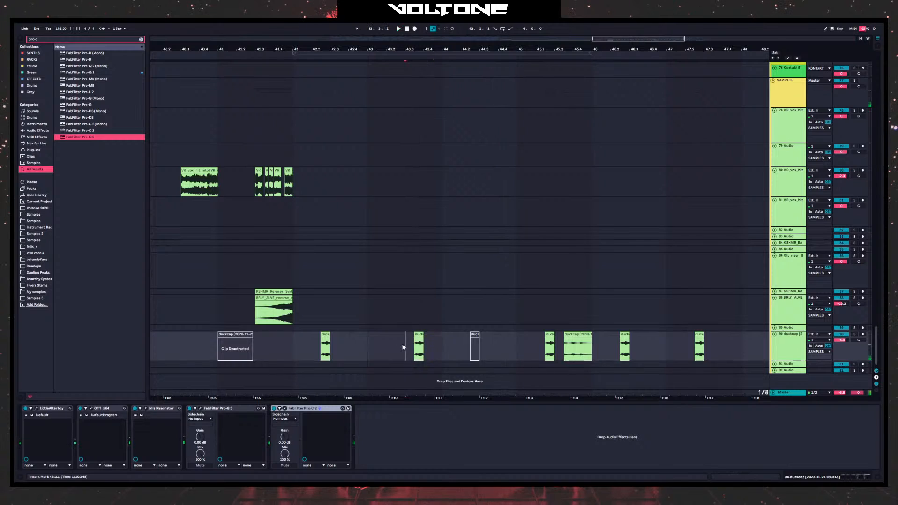
left_click(293, 345)
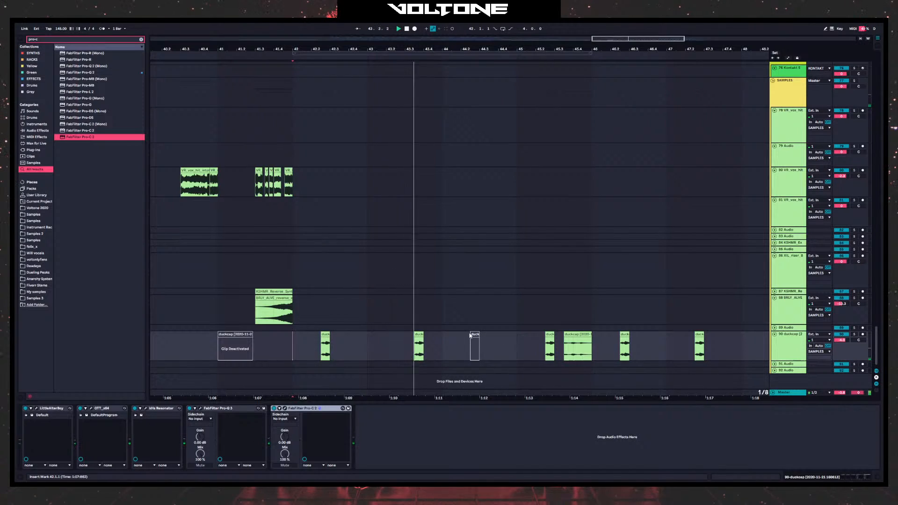
left_click_drag(422, 339, 431, 340)
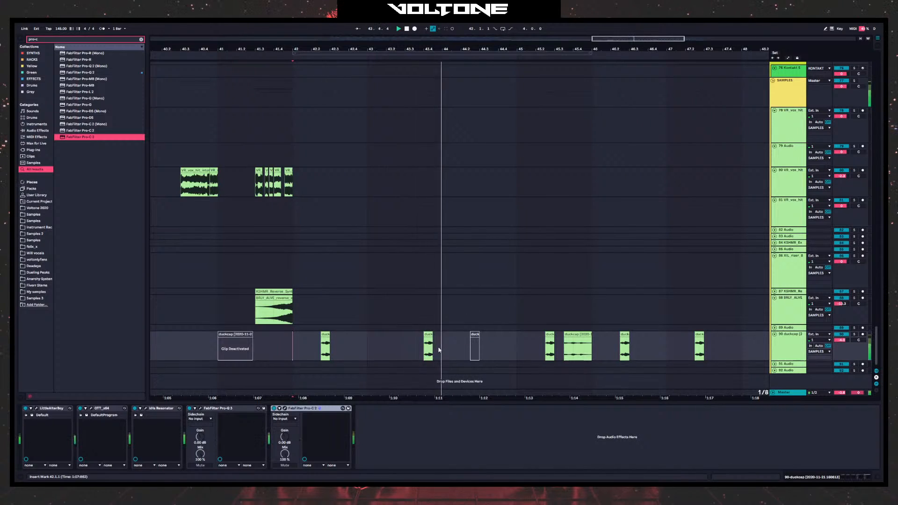
- Delete the duck hit in bar 43 and reactivate the one in bar 44
left_click_drag(428, 346, 295, 347)
key("Delete")
left_click(489, 346)
left_click_drag(517, 346, 440, 363)
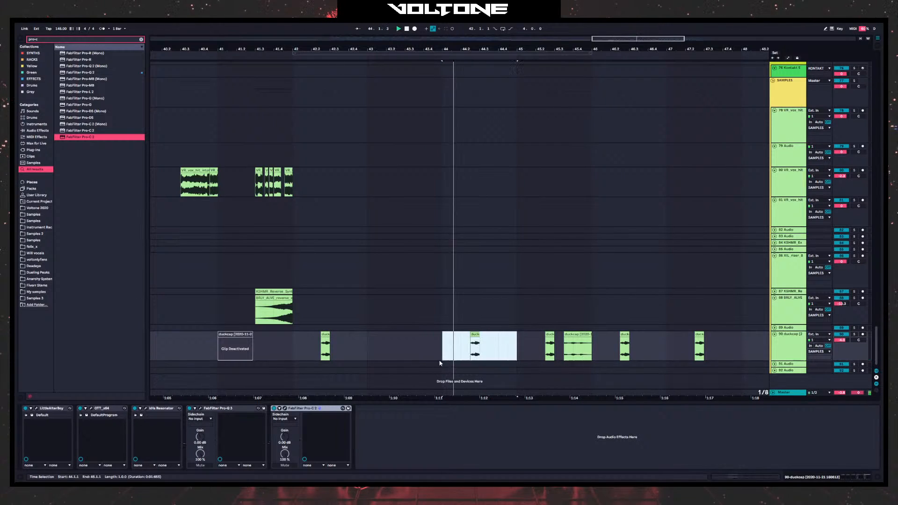
- Replace the duck pattern from bar 46 to bar 50 with a duplicate of bars 42 to 46 and audition it
left_click_drag(559, 304, 431, 285)
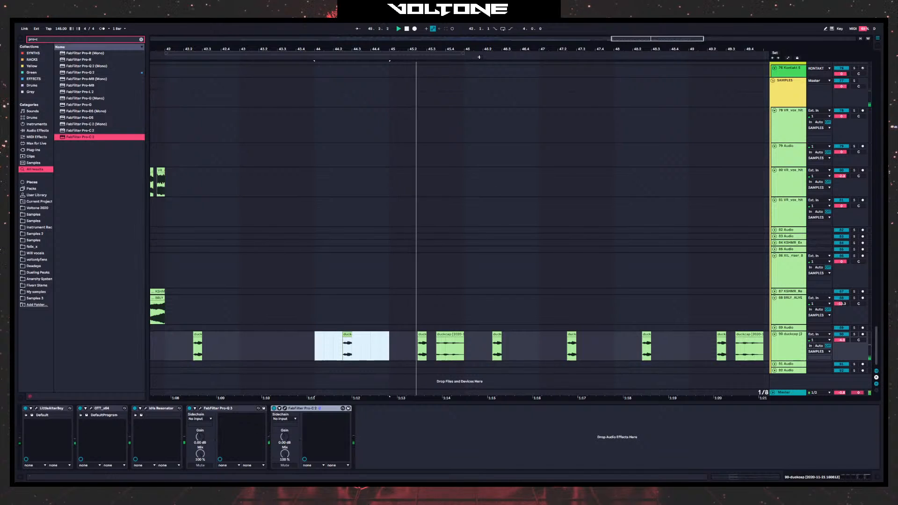
left_click_drag(479, 50, 385, 36)
left_click_drag(387, 346, 597, 335)
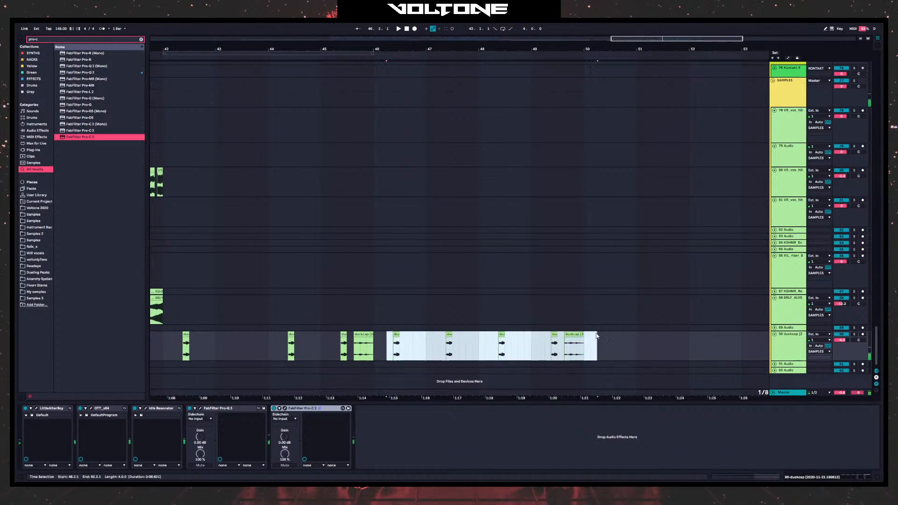
left_click_drag(349, 331, 497, 341)
left_click_drag(501, 348, 291, 351)
key("ctrl+d")
key("space")
left_click_drag(434, 322, 442, 313)
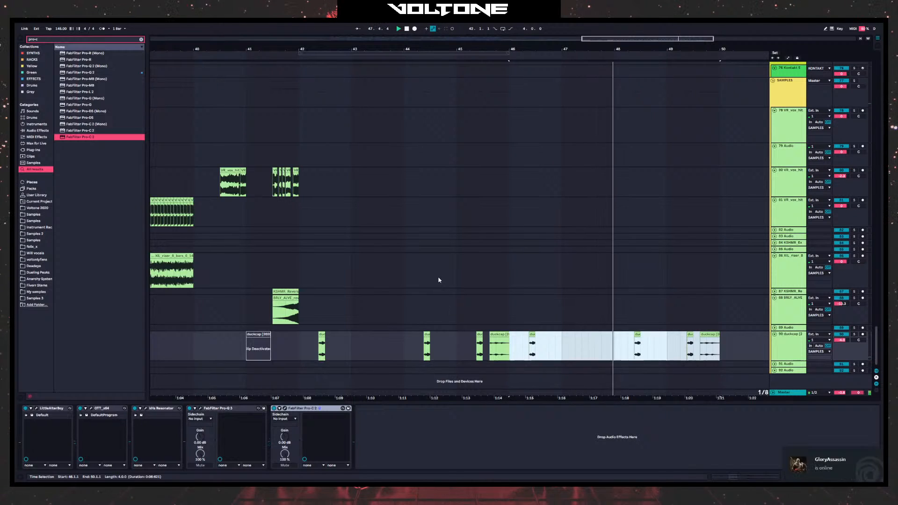
left_click_drag(475, 50, 475, 31)
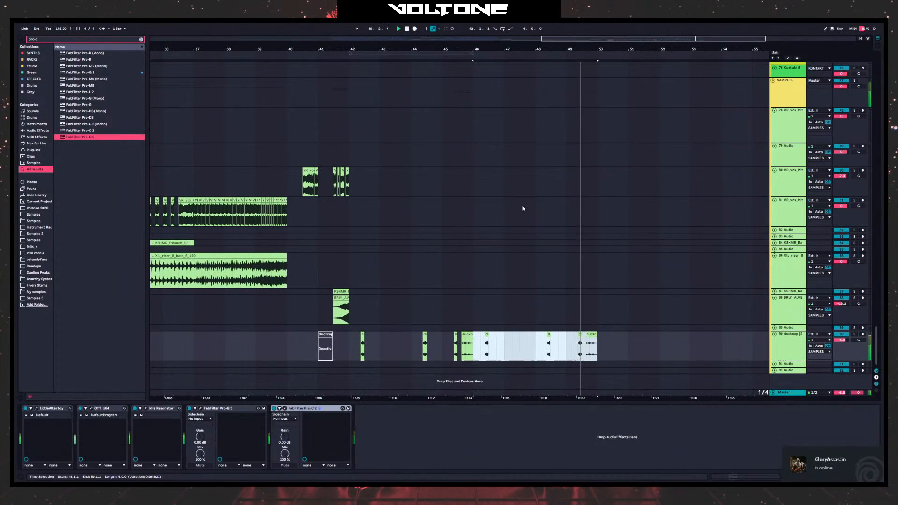
- Try placing the duck hit from 49.2.3 just after the start of bar 50 and replay the ending
left_click(581, 337)
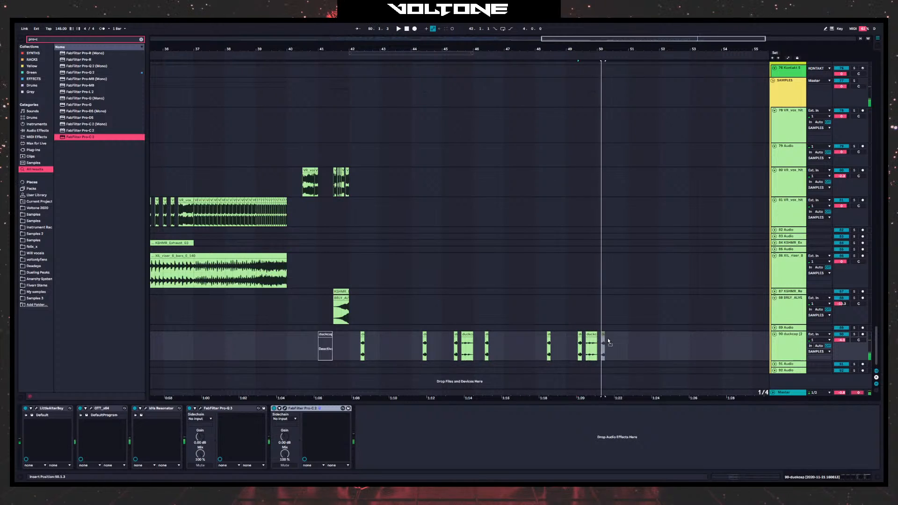
key("space")
key("space")
left_click(580, 335)
key("space")
key("space")
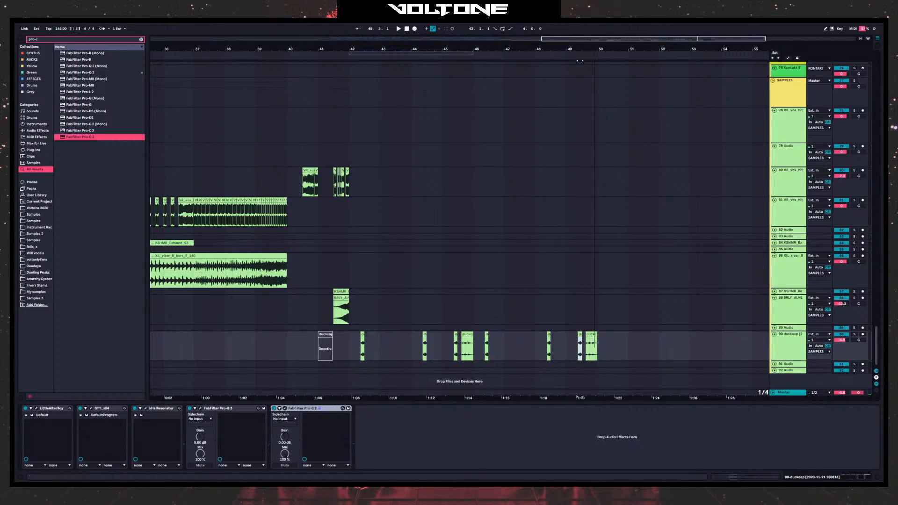
- Extend the duck hit at 49.2.3 over the closing fill so that it ends at 50.1.3
left_click_drag(595, 50, 594, 82)
left_click_drag(518, 335, 740, 337)
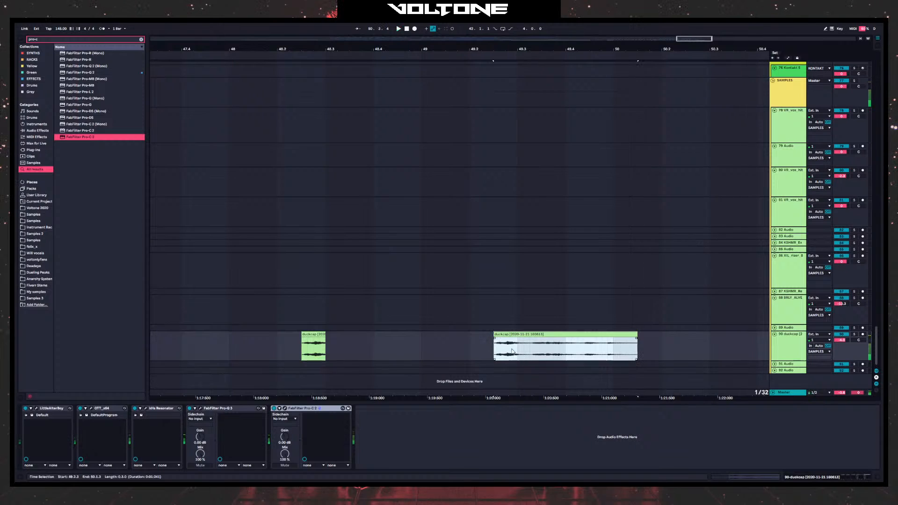
left_click(521, 335)
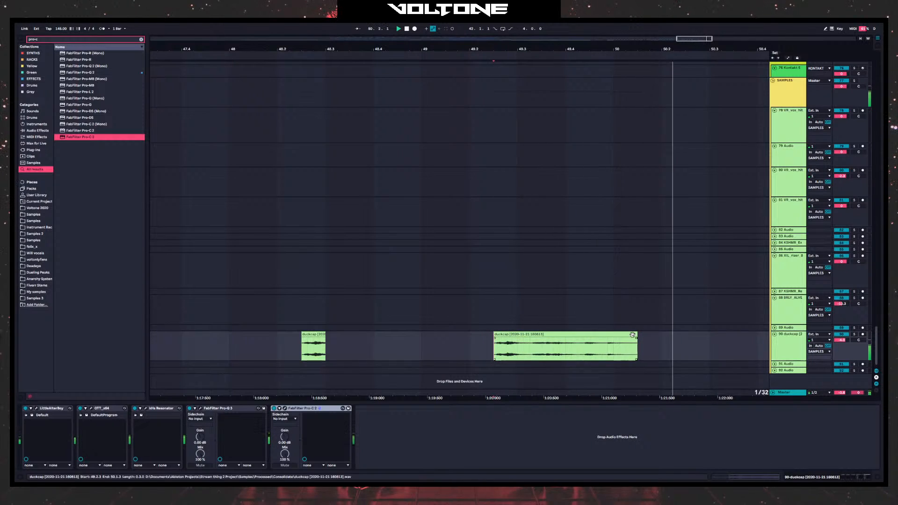
mouse_move(637, 348)
left_mouse_down()
mouse_move(614, 350)
mouse_move(648, 341)
left_mouse_up()
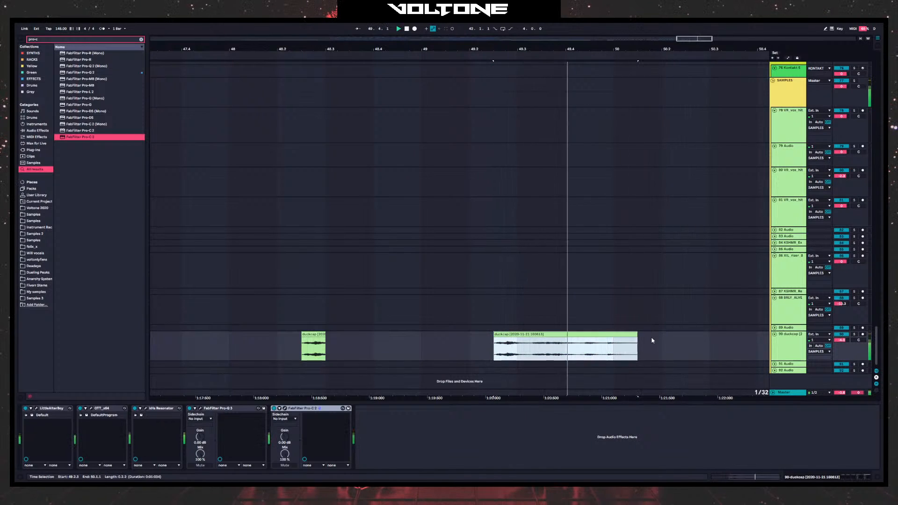
- Lower the duck track's volume slightly and audition the extended hit from 49.2.3
left_click(540, 354)
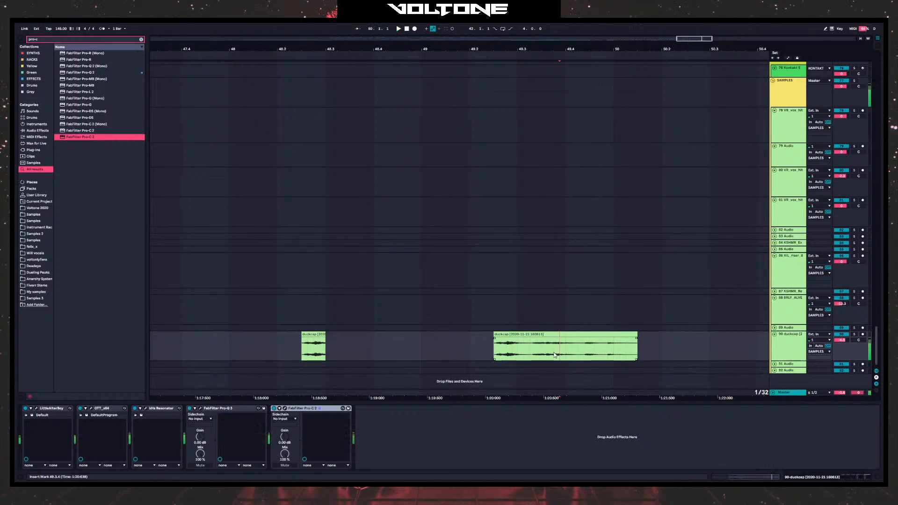
left_click(550, 356)
left_click(491, 357)
key("space")
key("space")
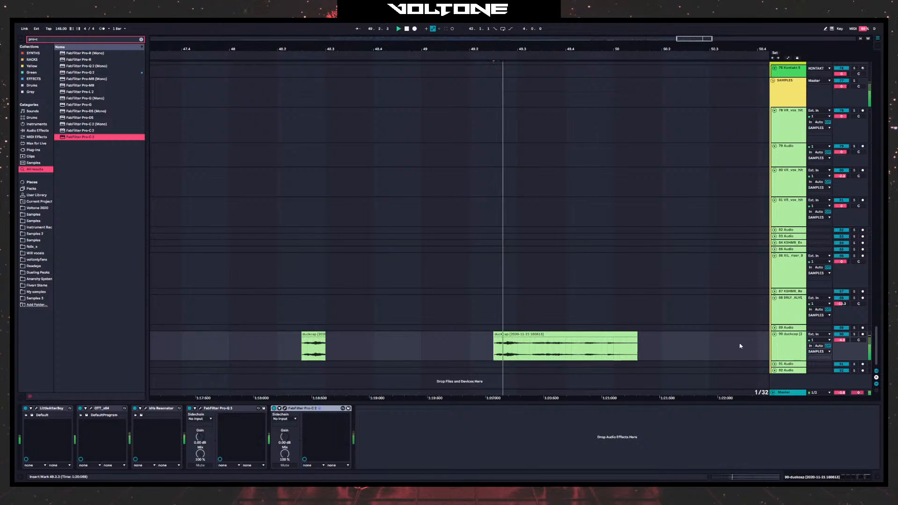
mouse_move(839, 344)
left_mouse_down()
mouse_move(839, 327)
mouse_move(840, 360)
left_mouse_up()
key("space")
key("space")
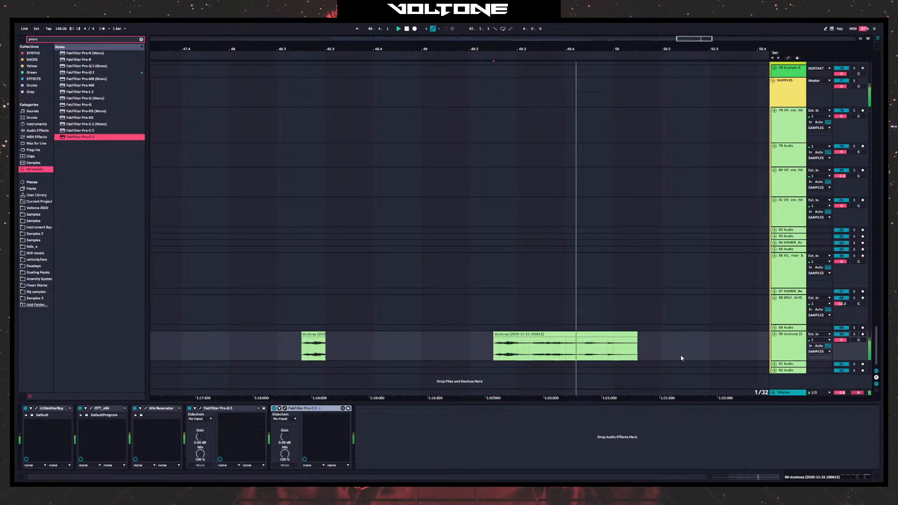
key("space")
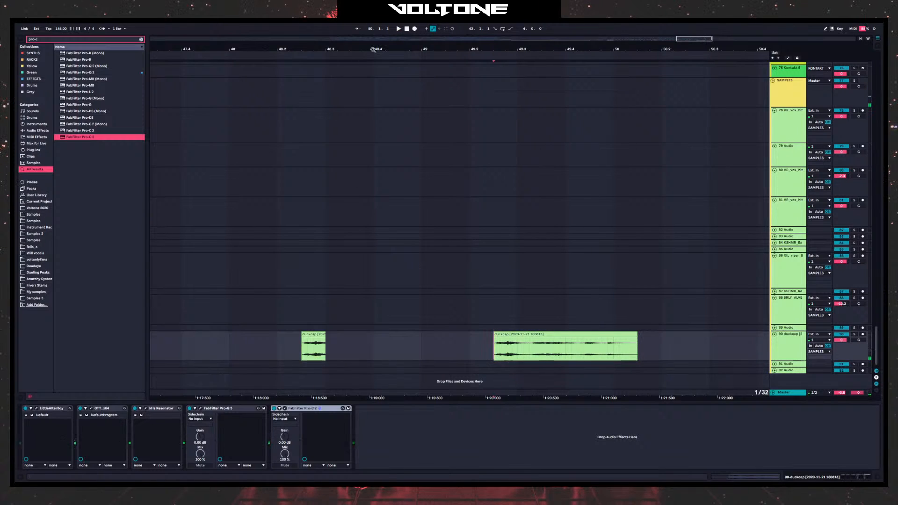
- Set the arrangement loop from 16.1.1 with a length of 34.2.0 and play the track back from its start
left_click_drag(374, 50, 519, 28)
left_click_drag(312, 296, 492, 310)
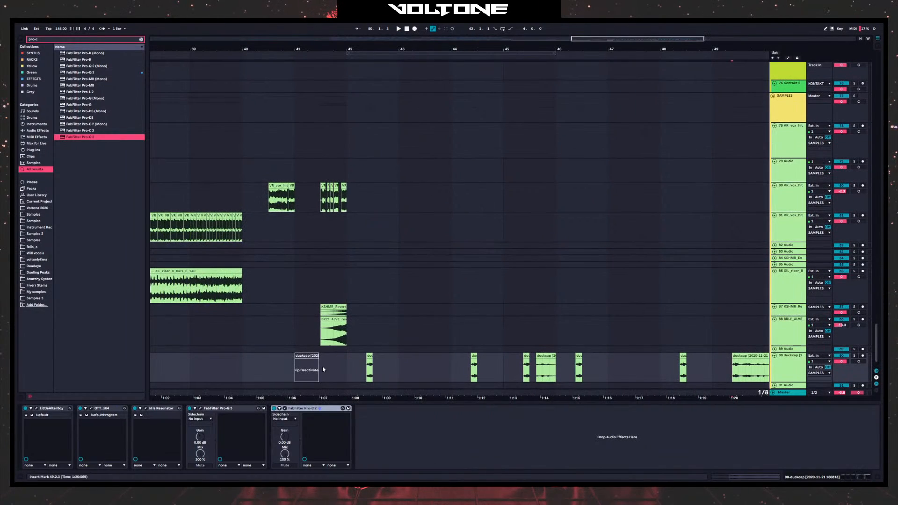
left_click(323, 368)
left_click_drag(337, 49, 638, 106)
left_click(302, 233)
key("space")
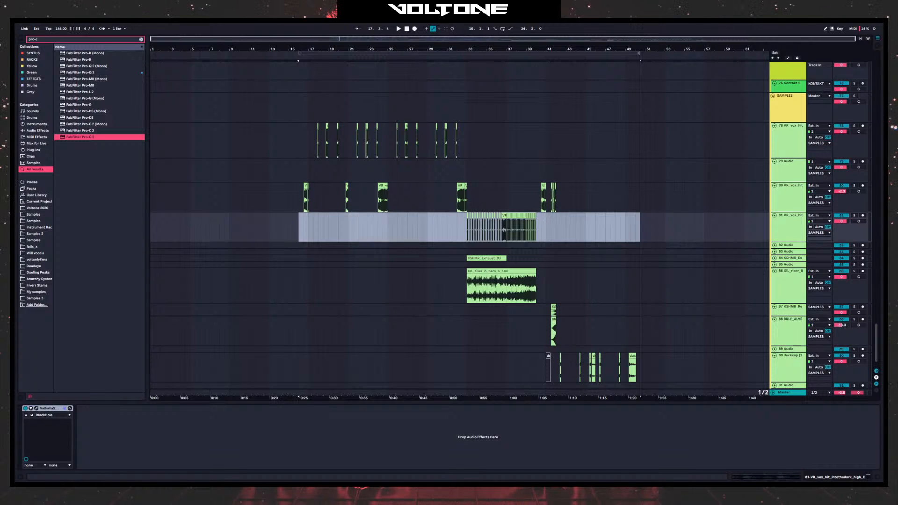
scroll(520, 172, "up", 15)
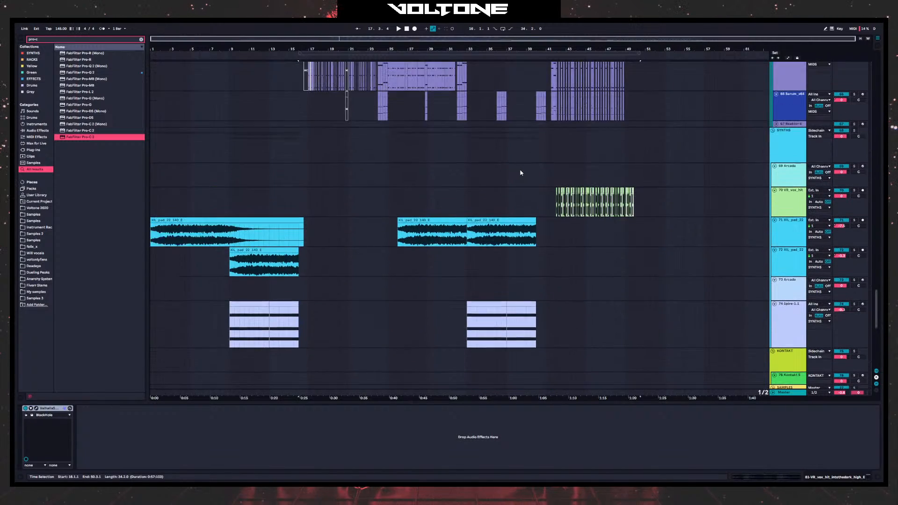
- Solo the upper Vital track whose main clips start at bar 42 and play it from 42.1.1
scroll(533, 162, "up", 4)
left_click(562, 133)
scroll(575, 201, "up", 12)
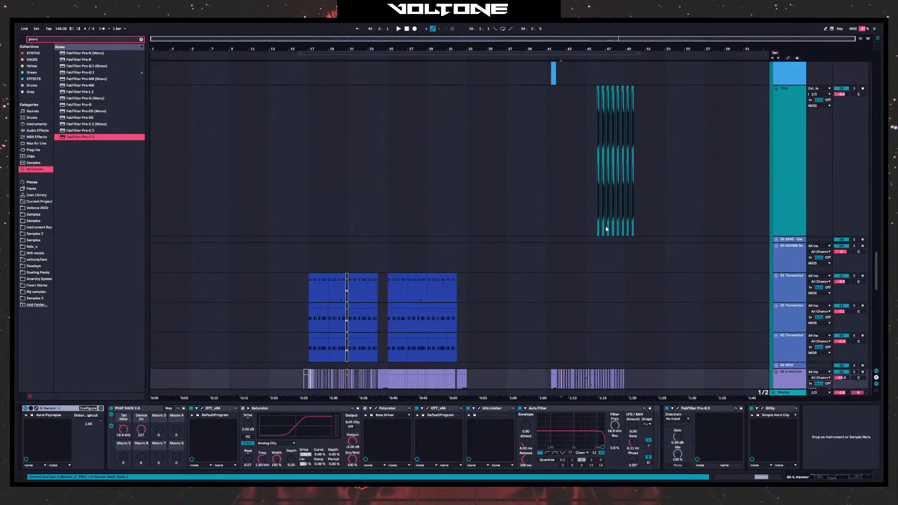
scroll(607, 229, "up", 10)
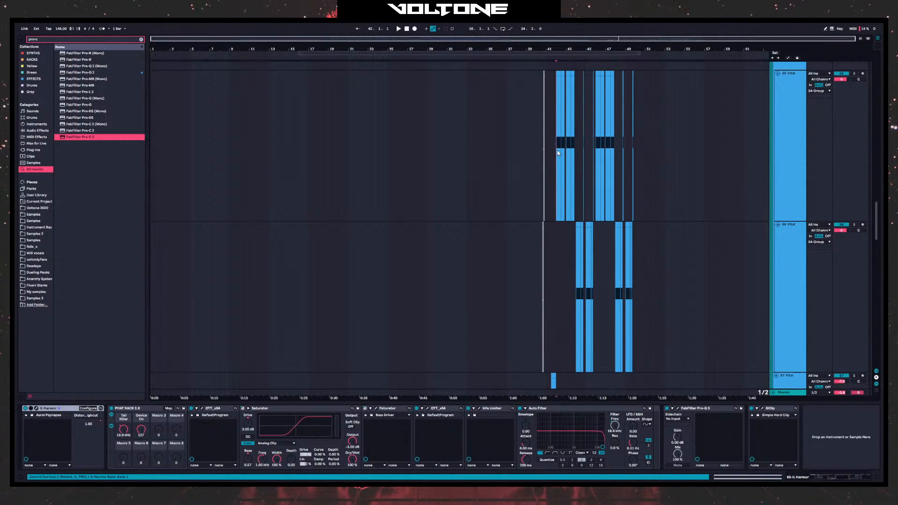
left_click(557, 151)
key("plus")
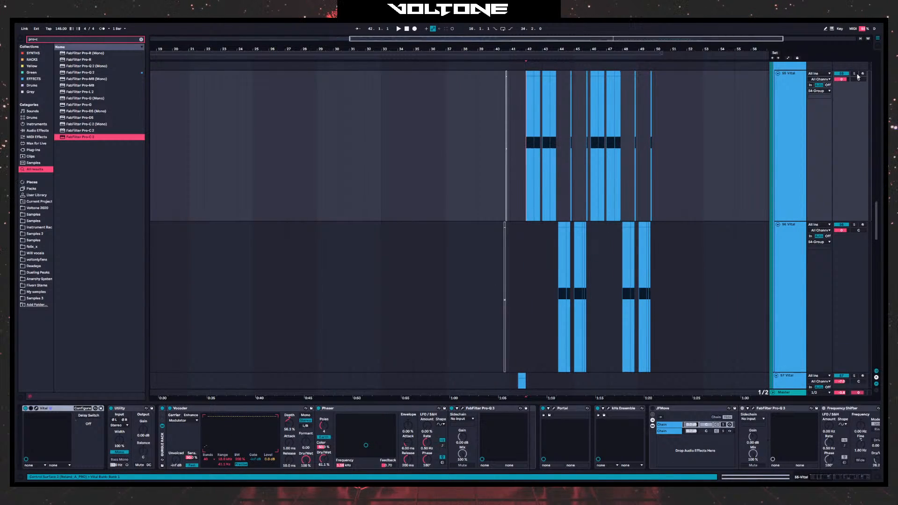
left_click(856, 74)
key("space")
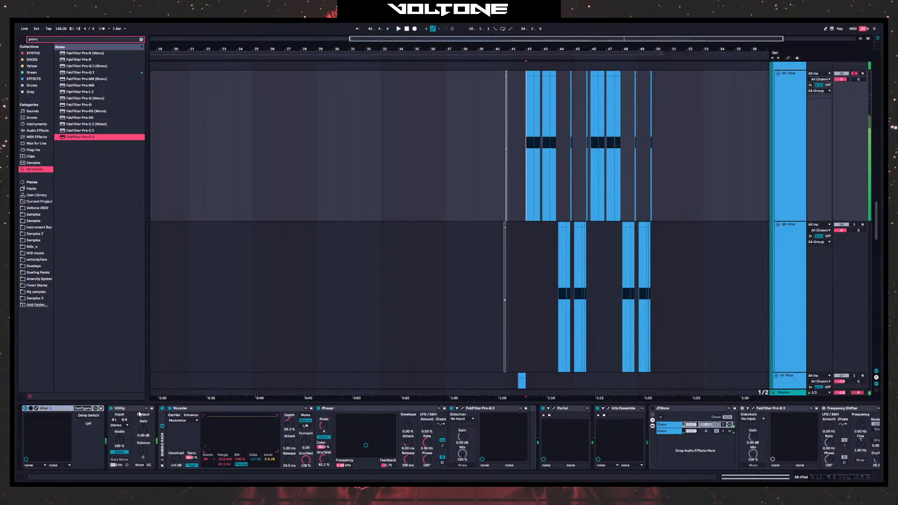
- Group all the effects that follow the Vital instrument into one audio effect rack
scroll(559, 439, "right", 10)
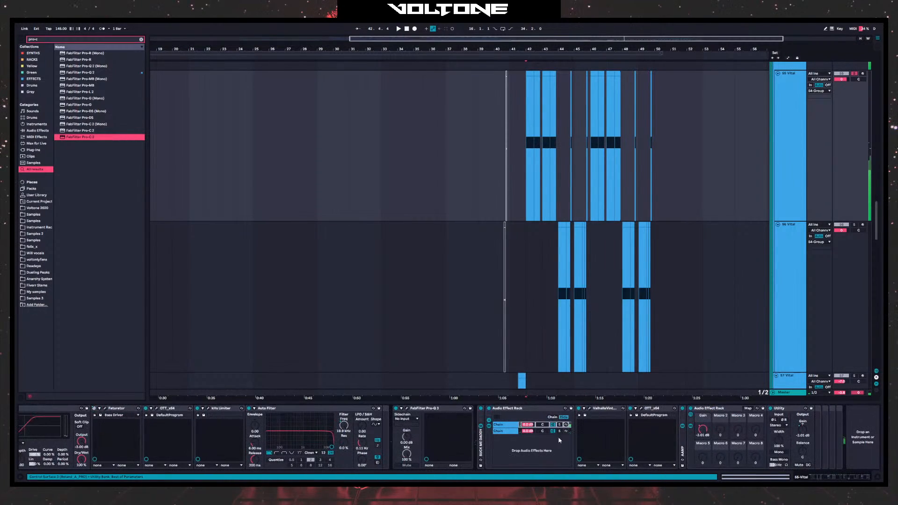
left_click(840, 412)
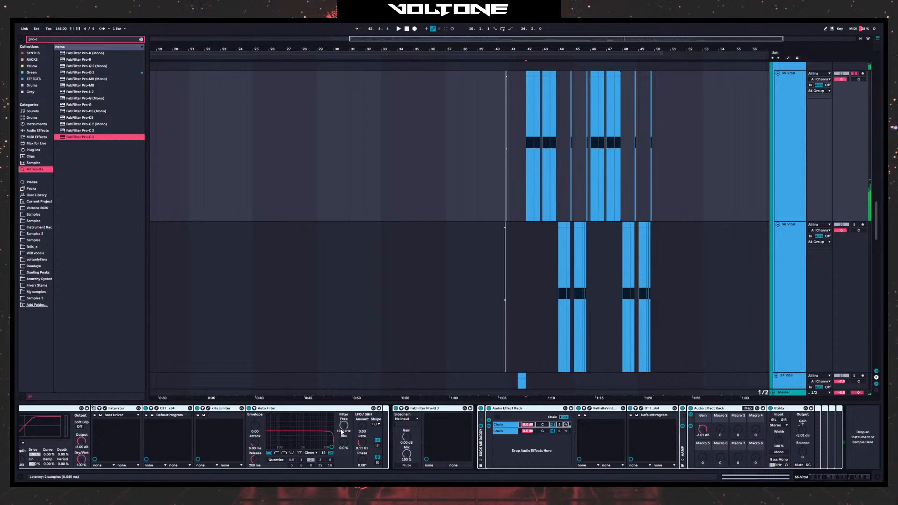
scroll(290, 422, "left", 10)
- Compare the dry and processed Vital sound from 42.1.1 by bypassing and re-enabling the whole effect rack during playback
left_click(111, 410)
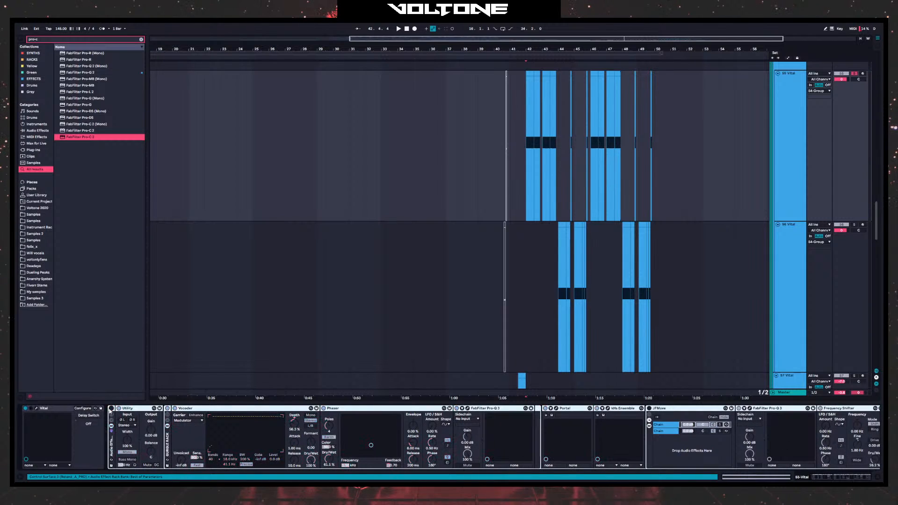
key("space")
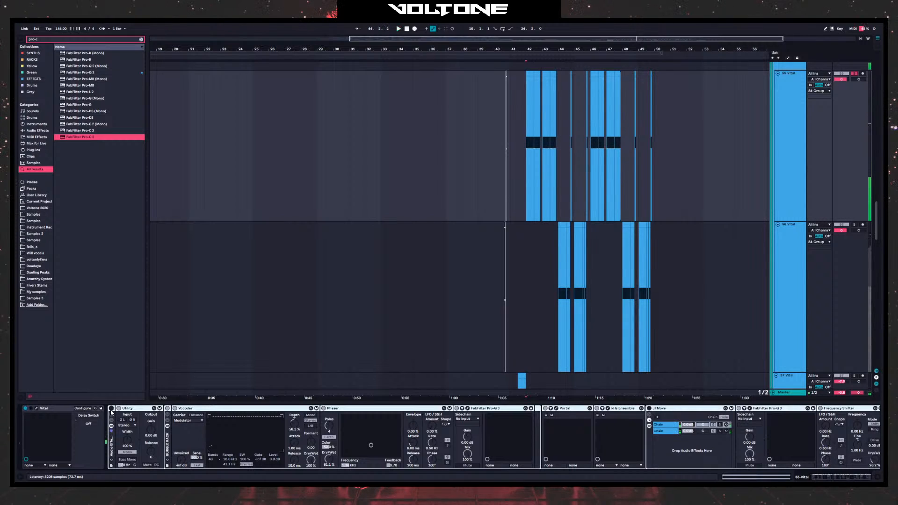
left_click(111, 410)
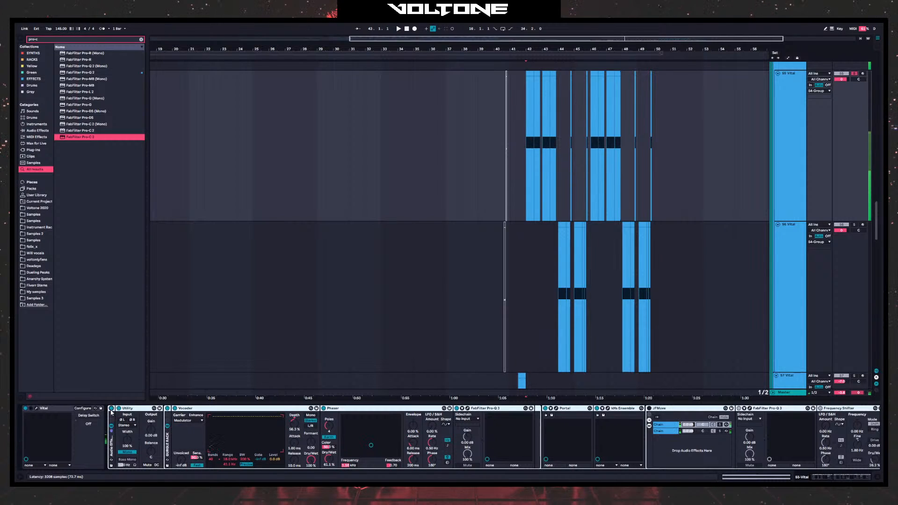
left_click(111, 410)
key("space")
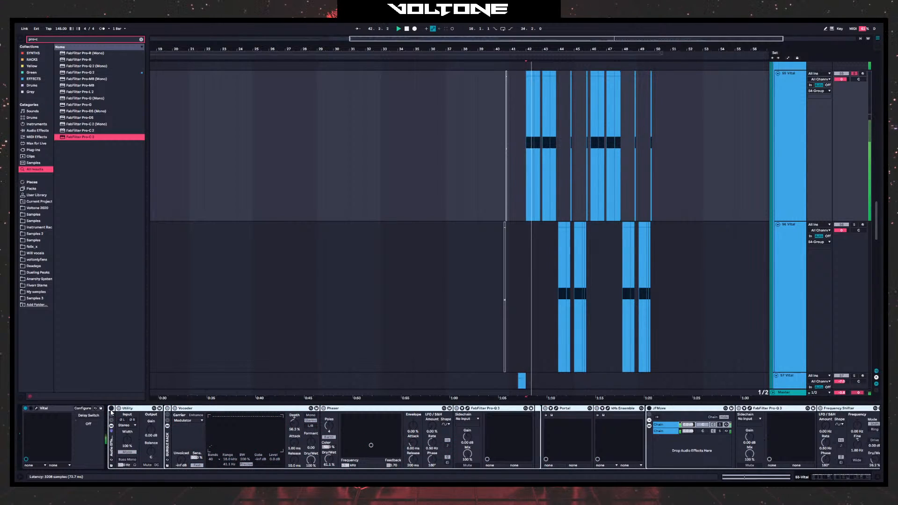
left_click(110, 410)
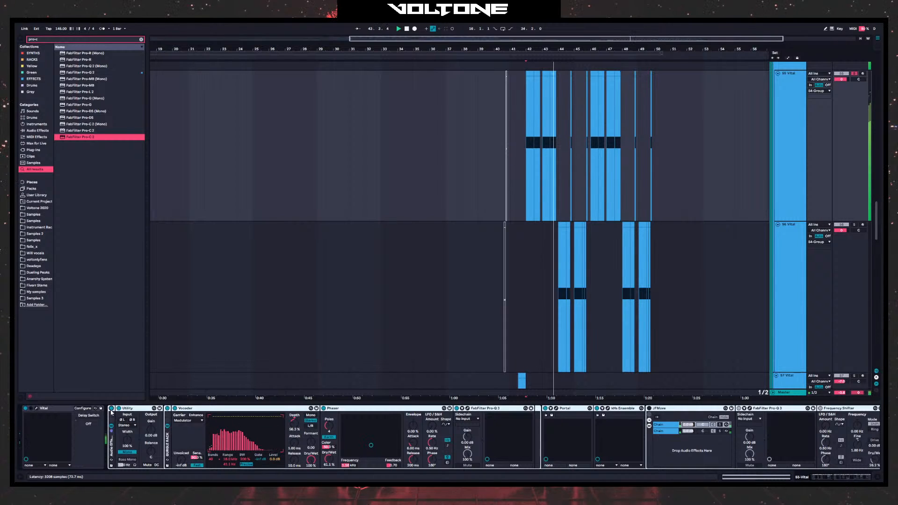
key("space")
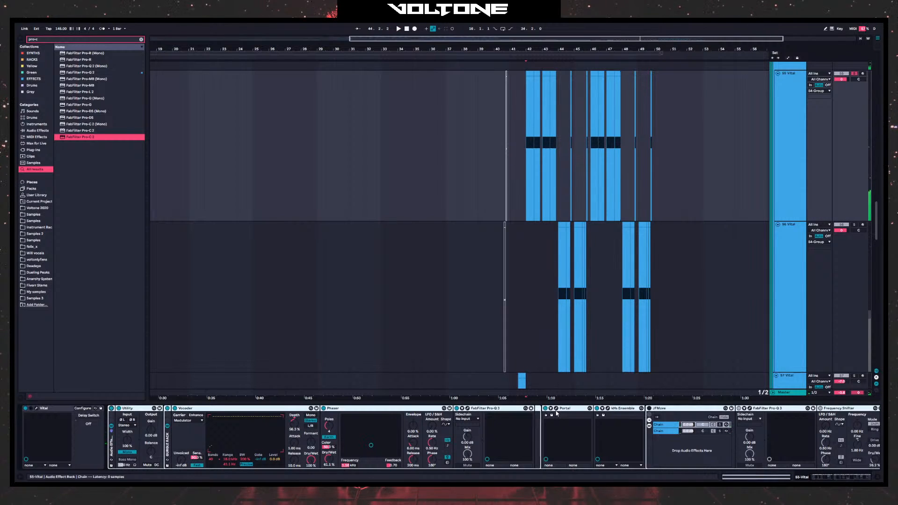